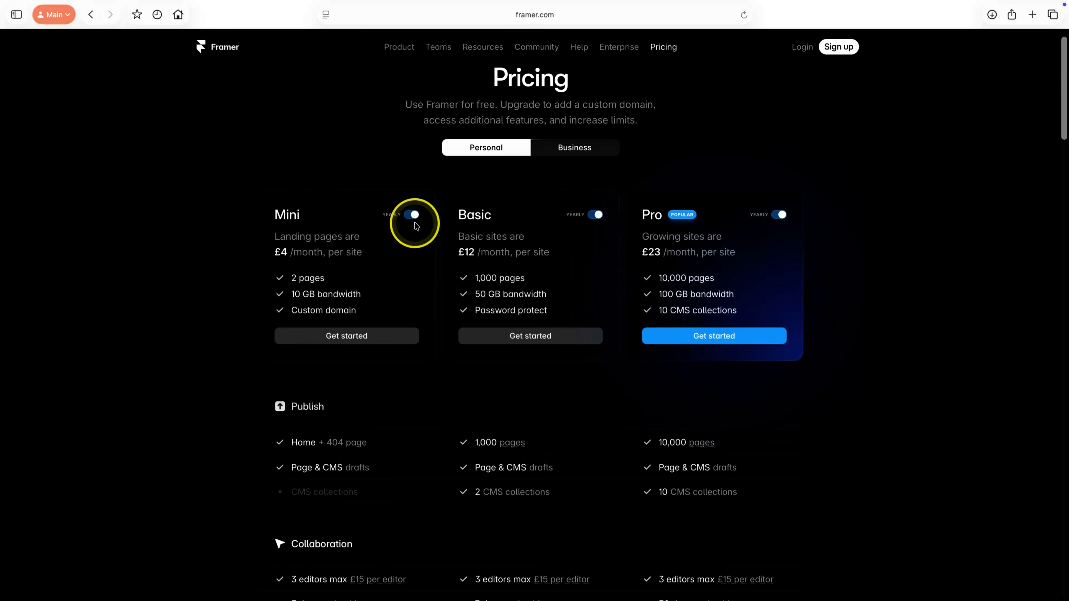
Step: Switch the personal plans to monthly pricing and read the FAQ entry on what the Free plan includes
click(412, 214)
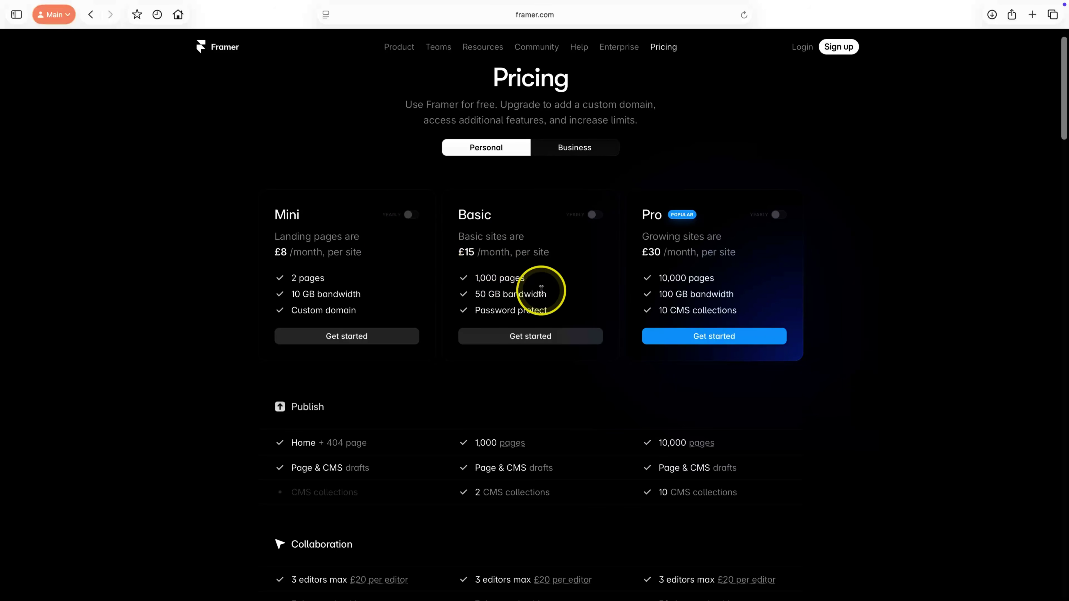
scroll(617, 295, down, 5)
scroll(616, 294, down, 20)
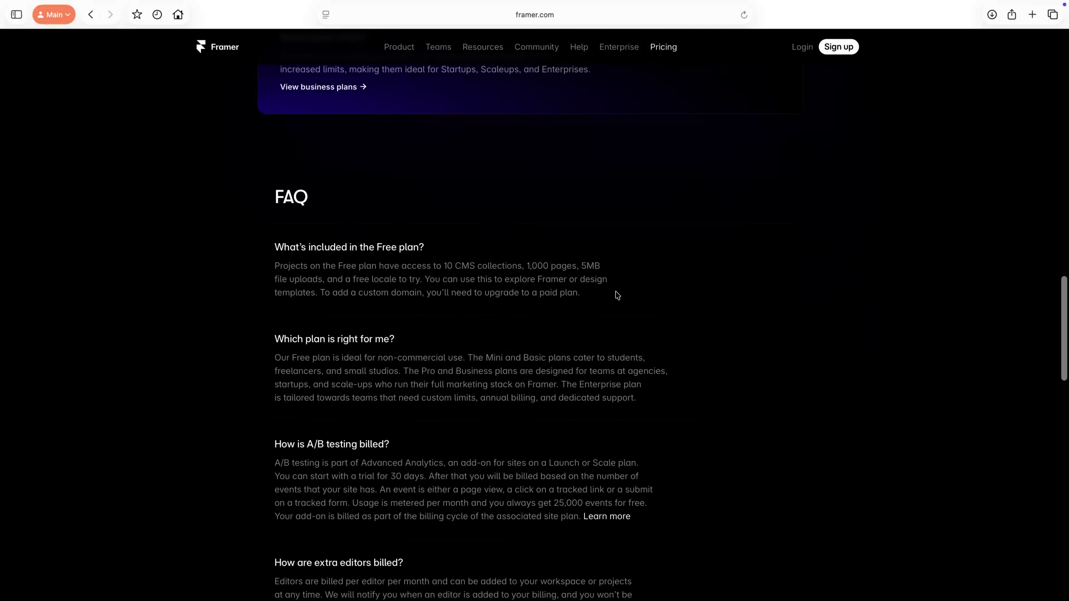
scroll(616, 295, up, 10)
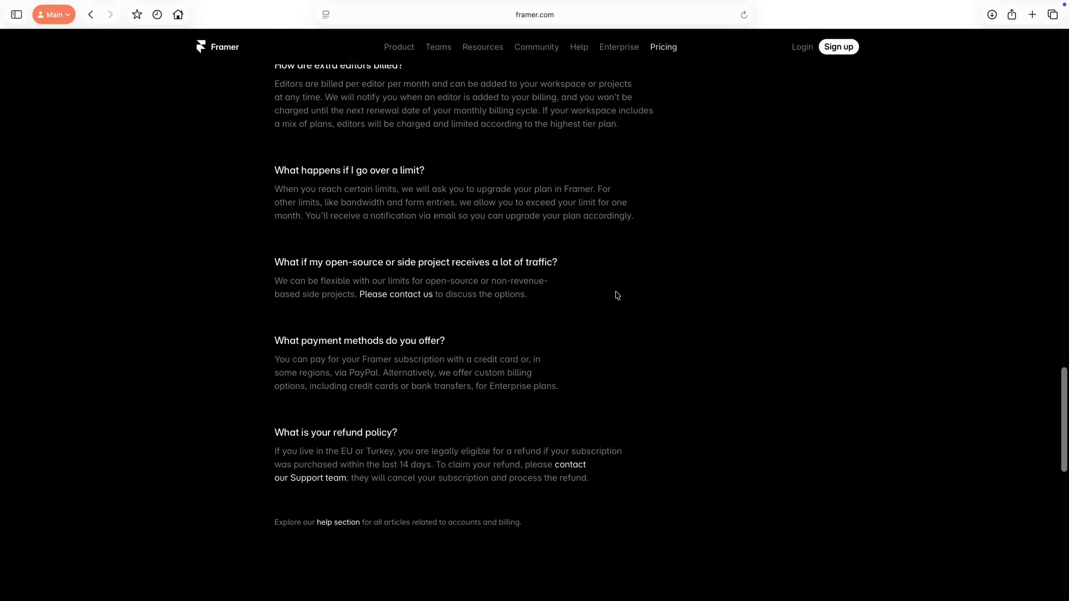
scroll(617, 292, up, 3)
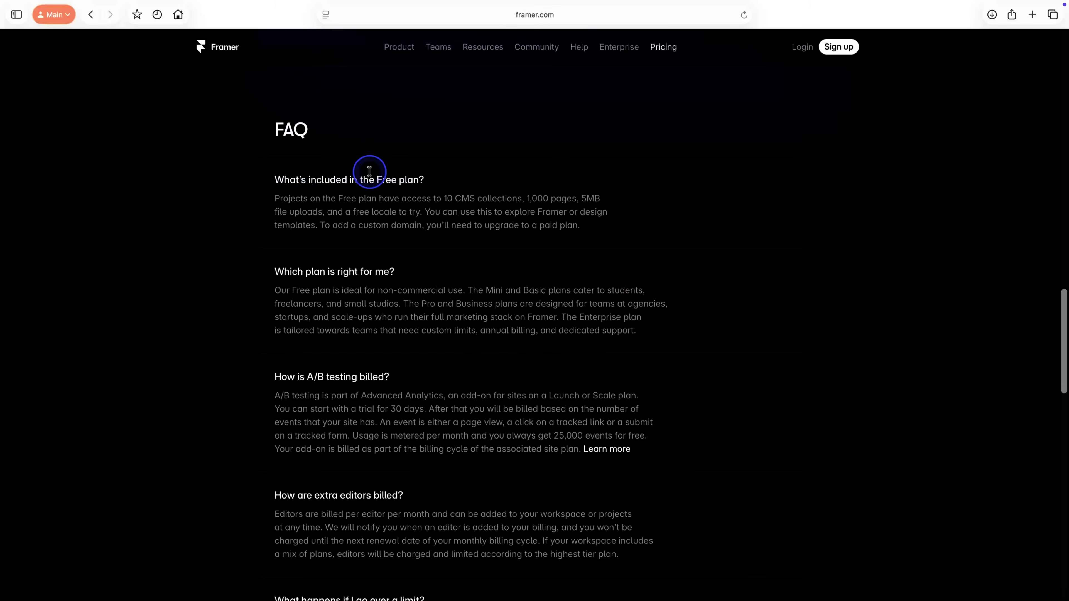
drag(314, 198, 396, 226)
click(604, 224)
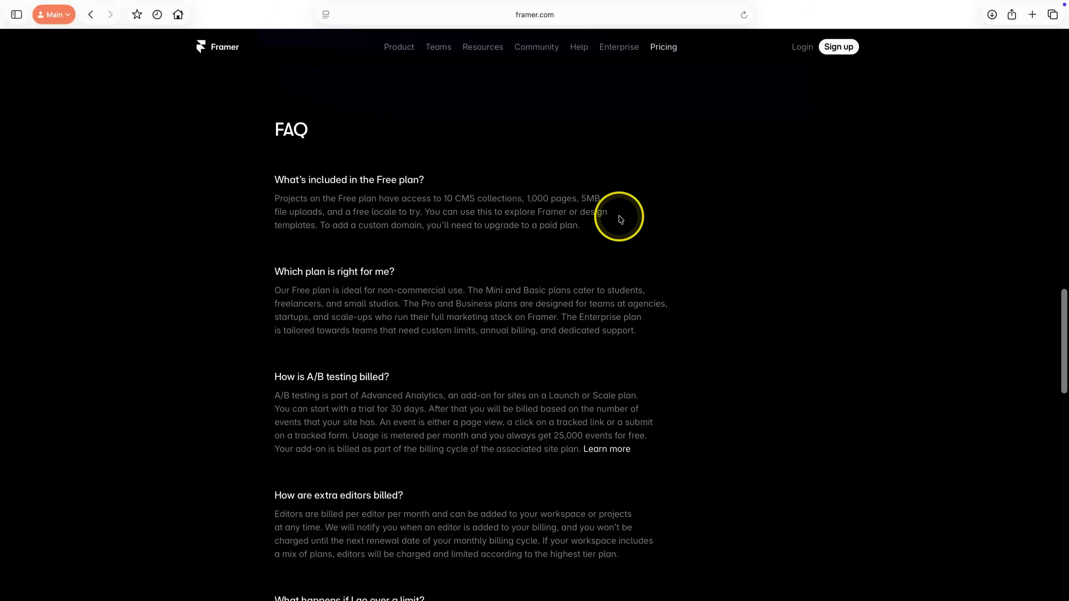
Step: Open the sign-up page and choose to continue with a Google account
click(834, 50)
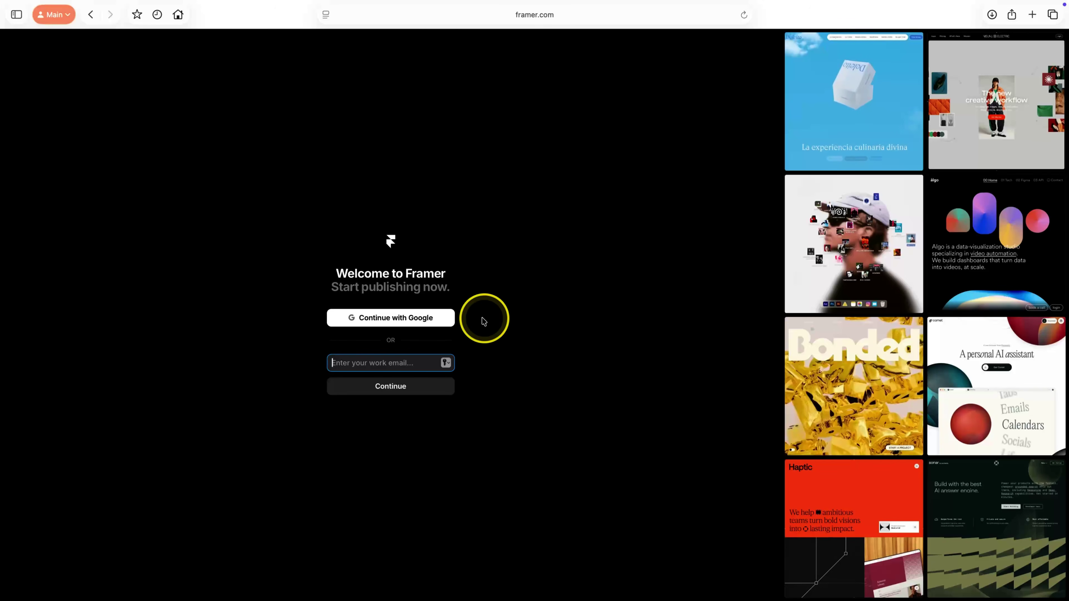
click(389, 322)
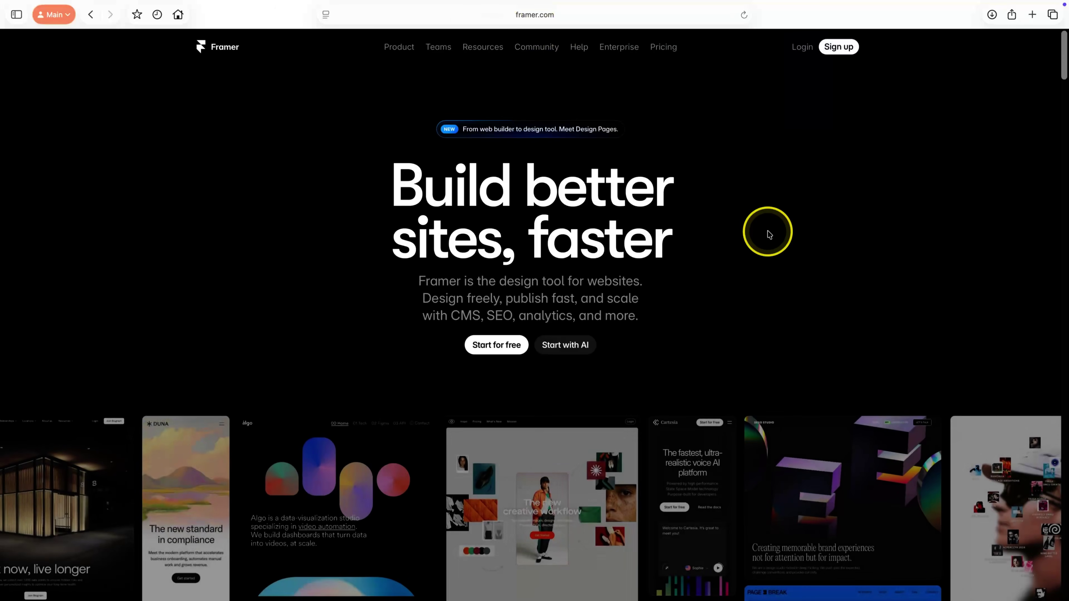
Step: Open the desktop app download page through the Resources links in the site's footer
scroll(769, 234, down, 10)
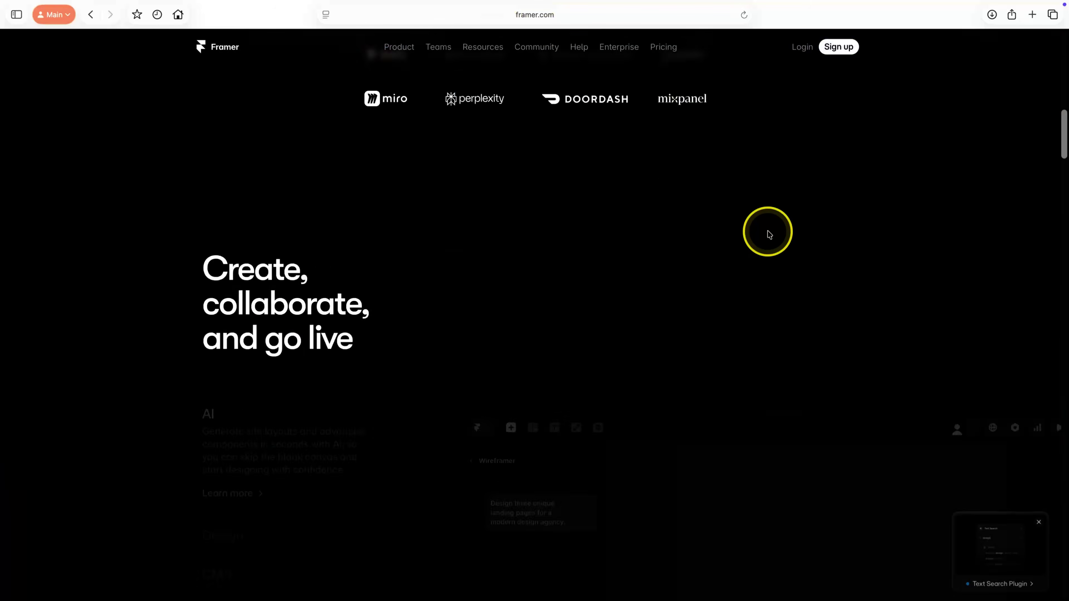
scroll(769, 235, down, 15)
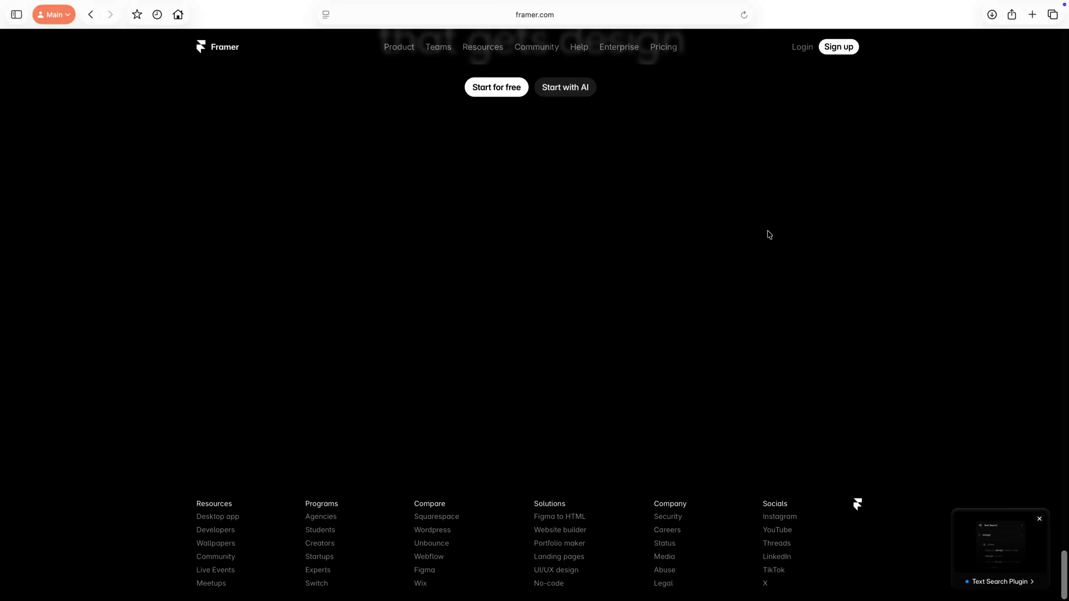
click(218, 517)
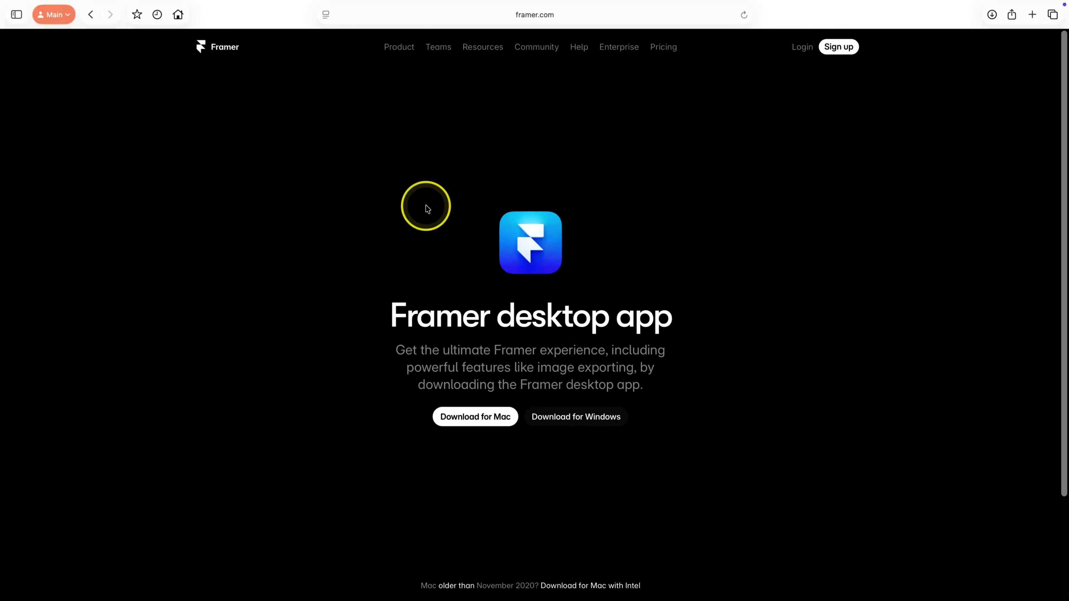
Step: Switch to the Framer desktop app, create a new project in the Tutorial folder and name it "Framer tutorial"
key(ctrl+Left)
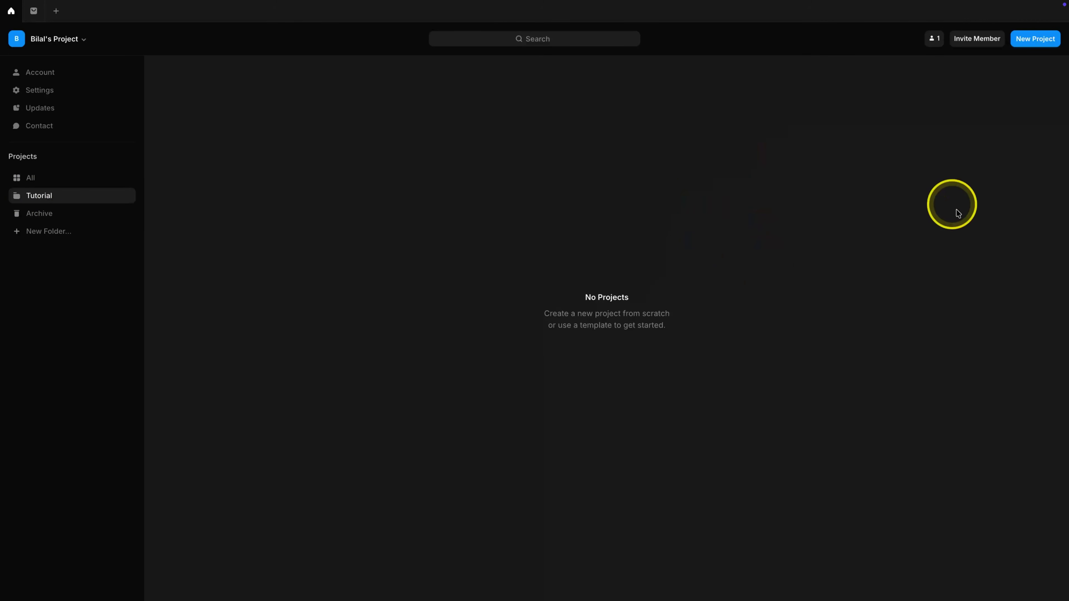
click(1033, 38)
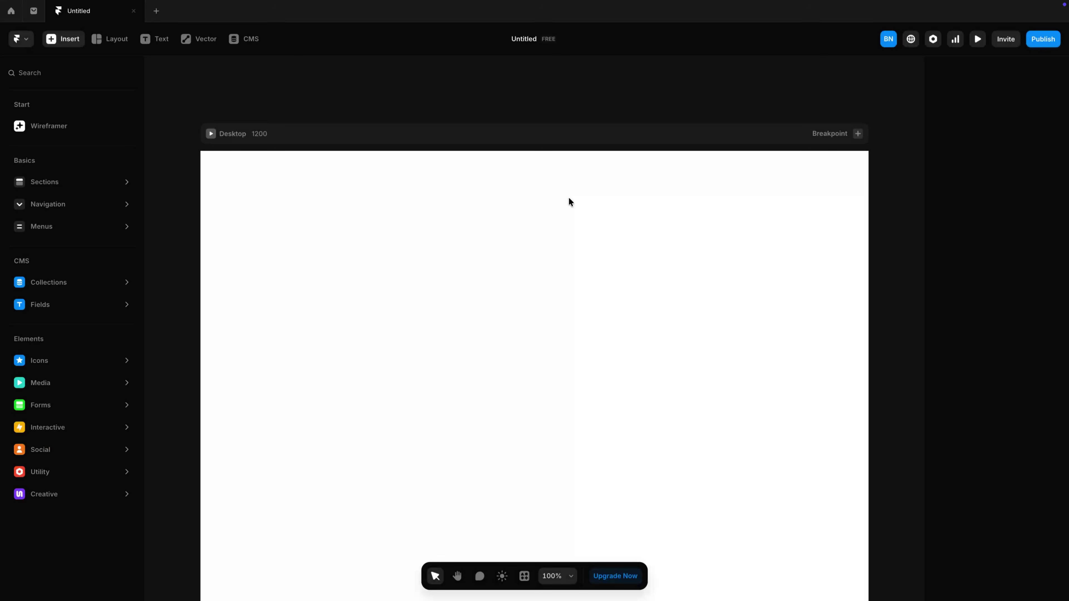
click(545, 140)
click(505, 62)
click(529, 41)
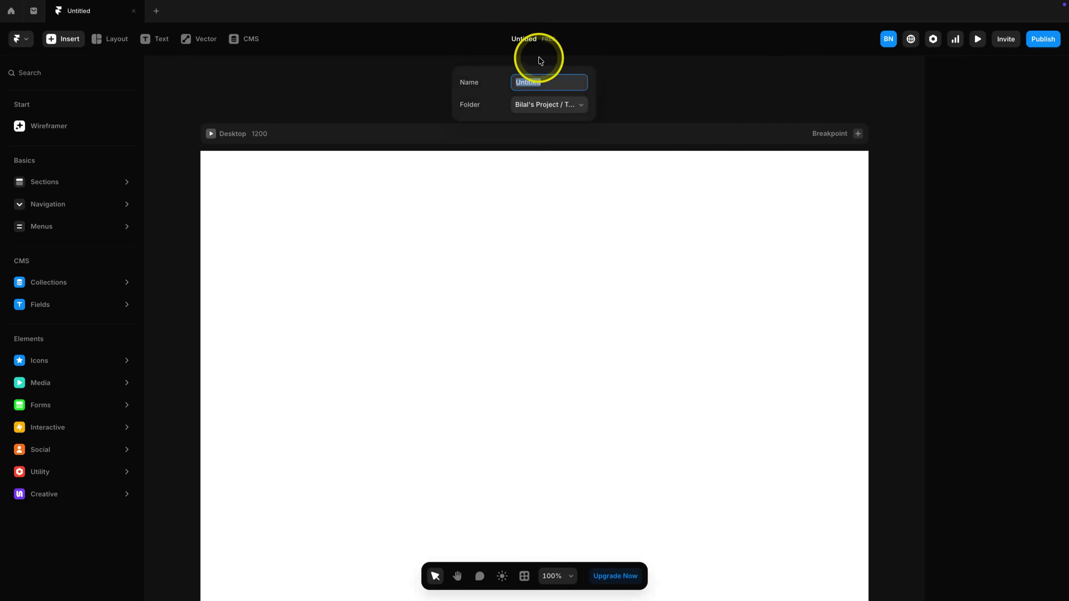
text(Framer tutorial)
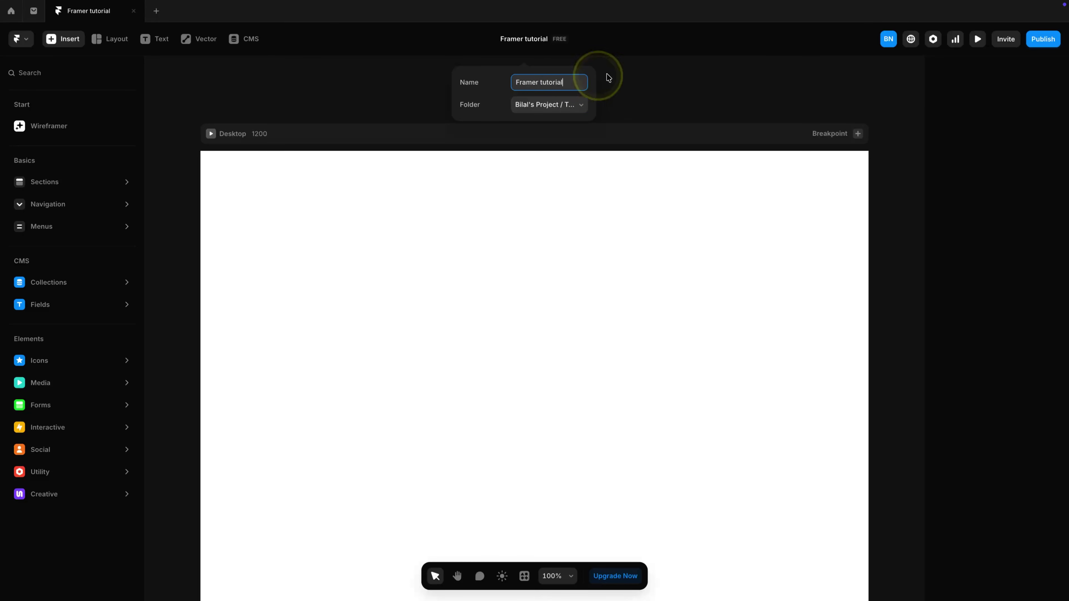
click(654, 82)
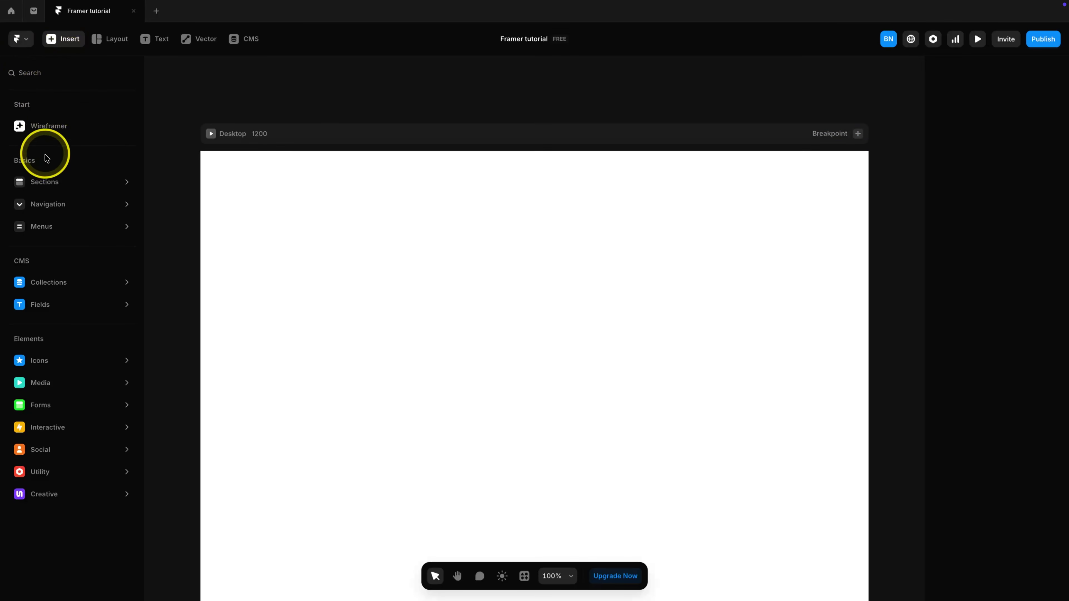
Step: Look at the Wireframer prompt and its suggested page types without generating anything
click(47, 133)
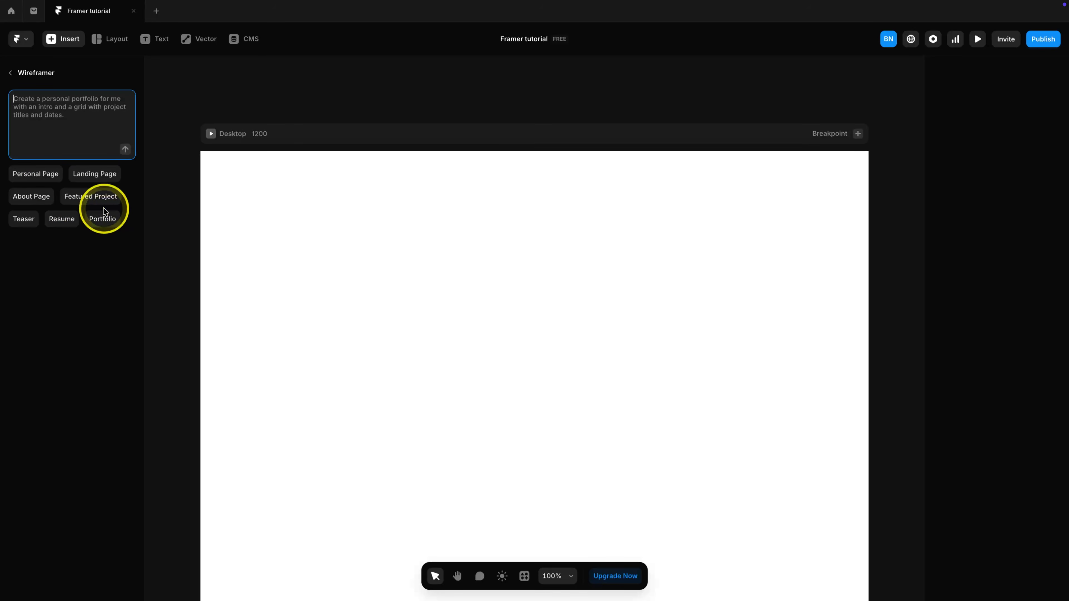
click(11, 72)
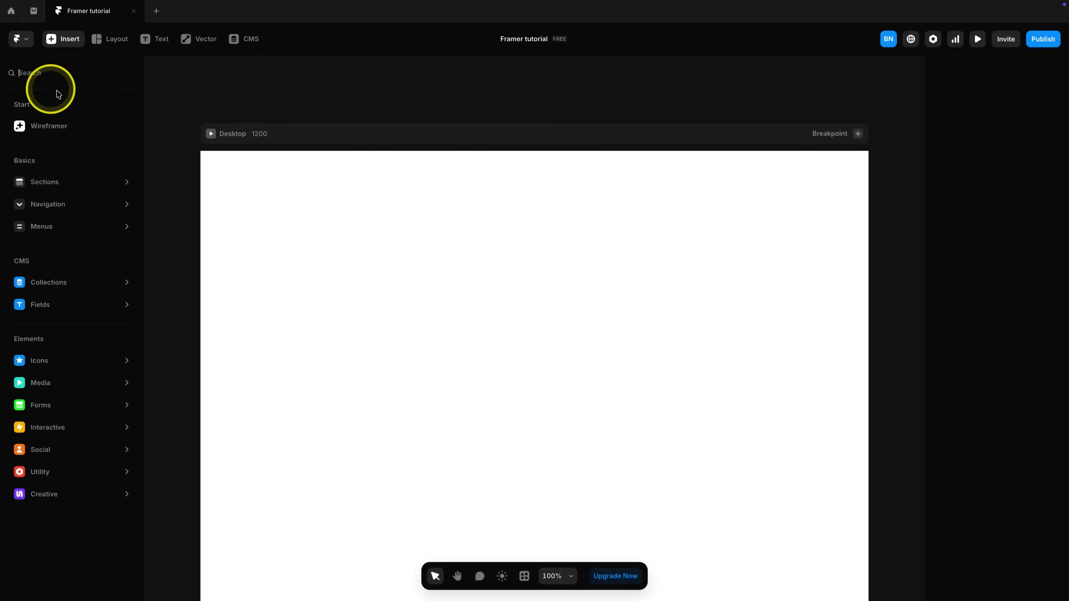
Step: Try placing the light hero section with a centred title and image placeholder on the Desktop page, and delete it
mouse_move(67, 182)
drag(223, 152, 618, 351)
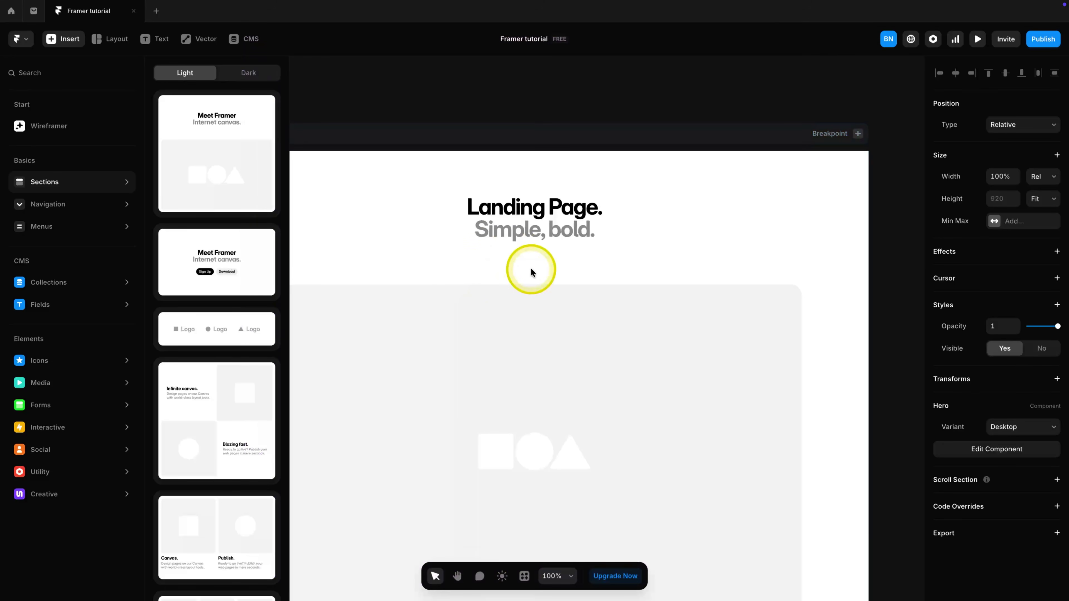
click(531, 272)
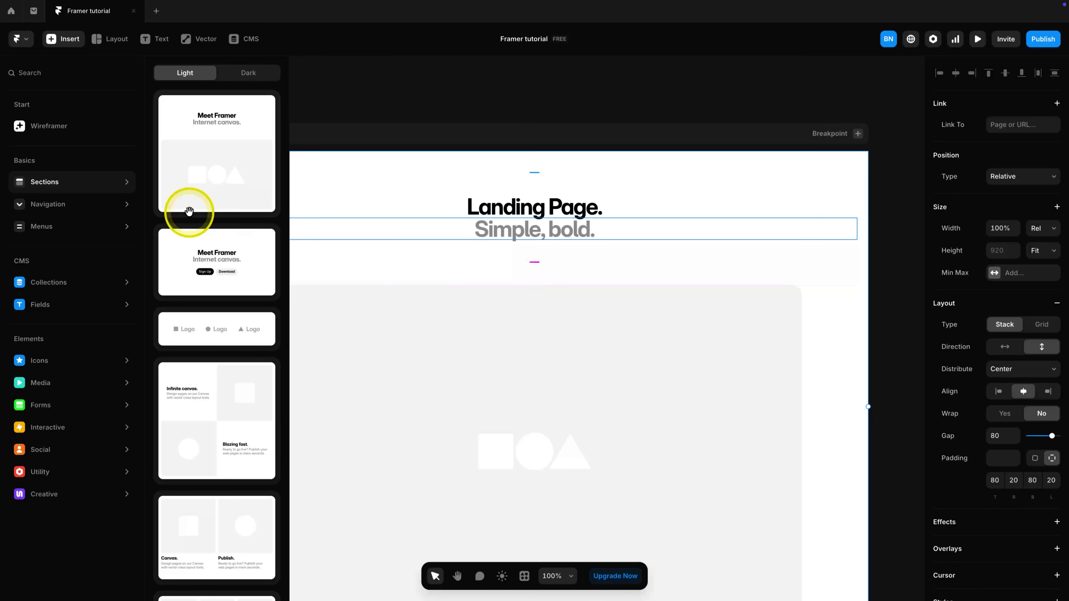
key(Delete)
Step: Examine the insertable menus, CMS content and elements, as well as the available layout, text and vector tools
mouse_move(66, 226)
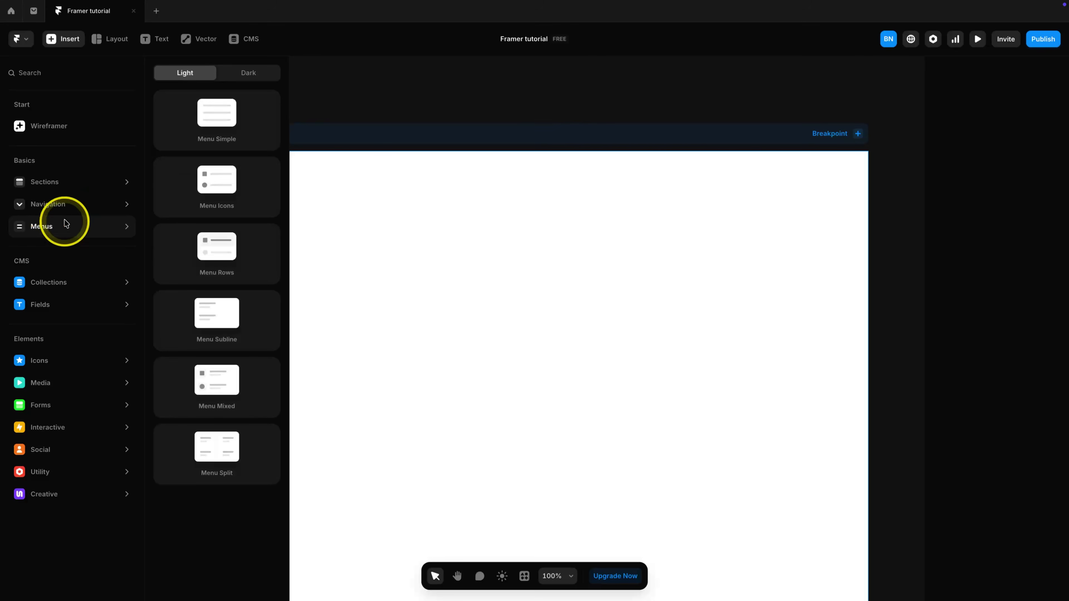
mouse_move(45, 273)
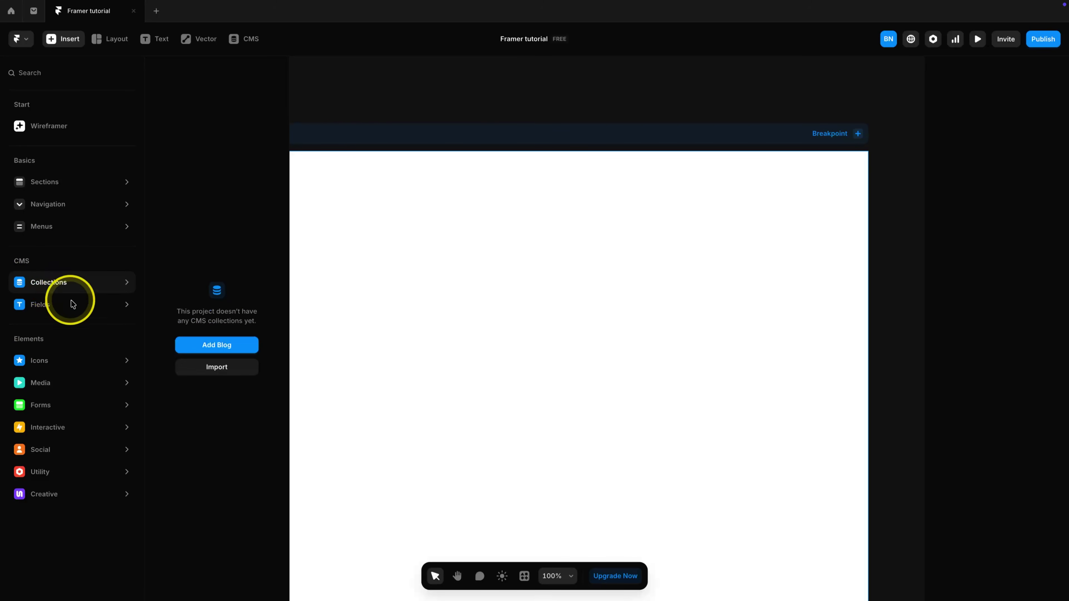
mouse_move(76, 311)
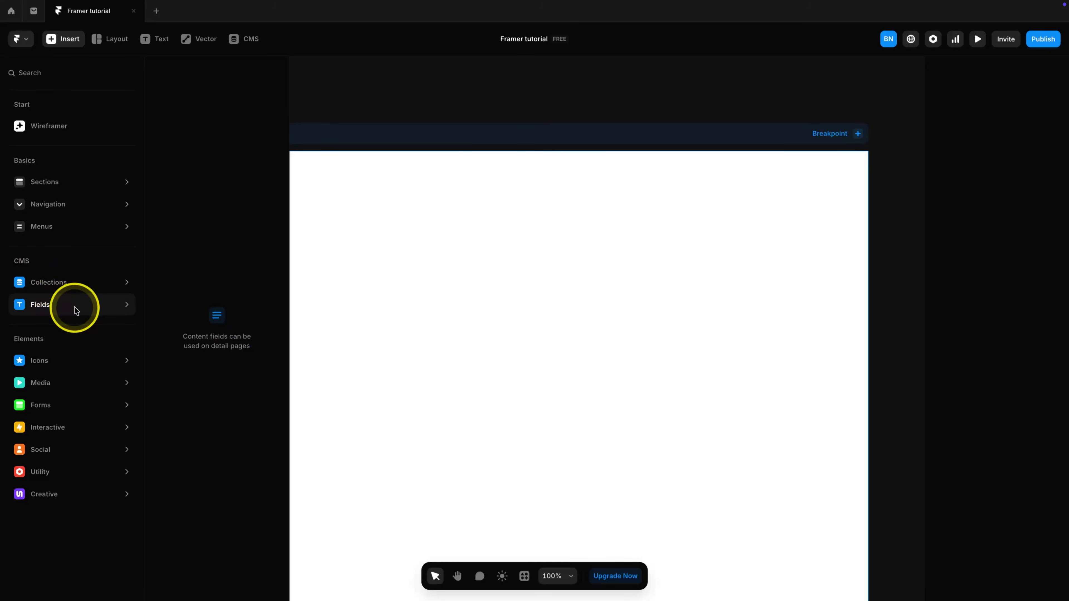
mouse_move(67, 358)
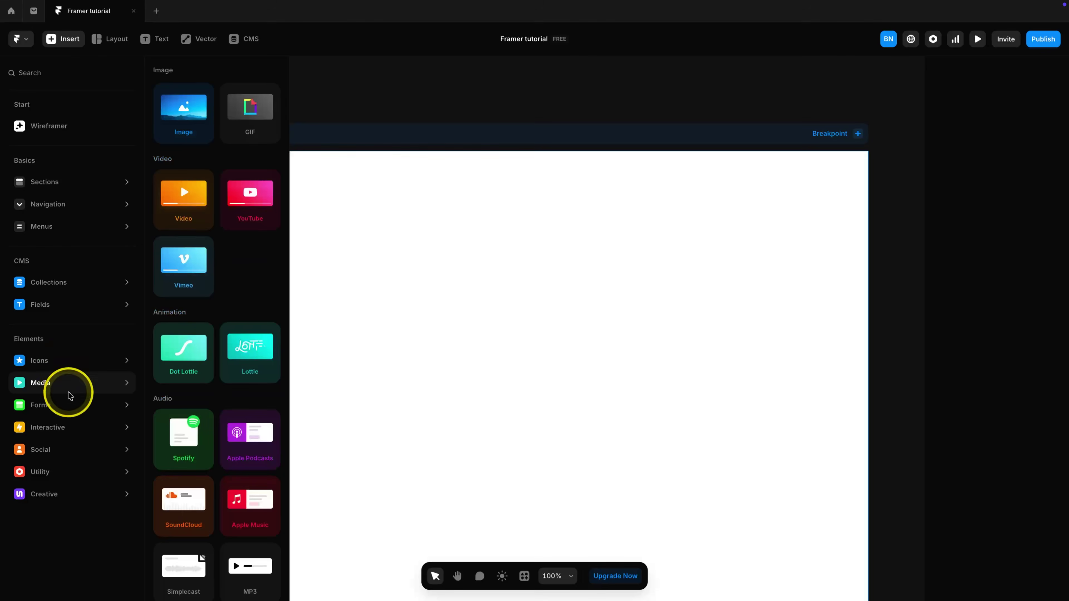
mouse_move(66, 429)
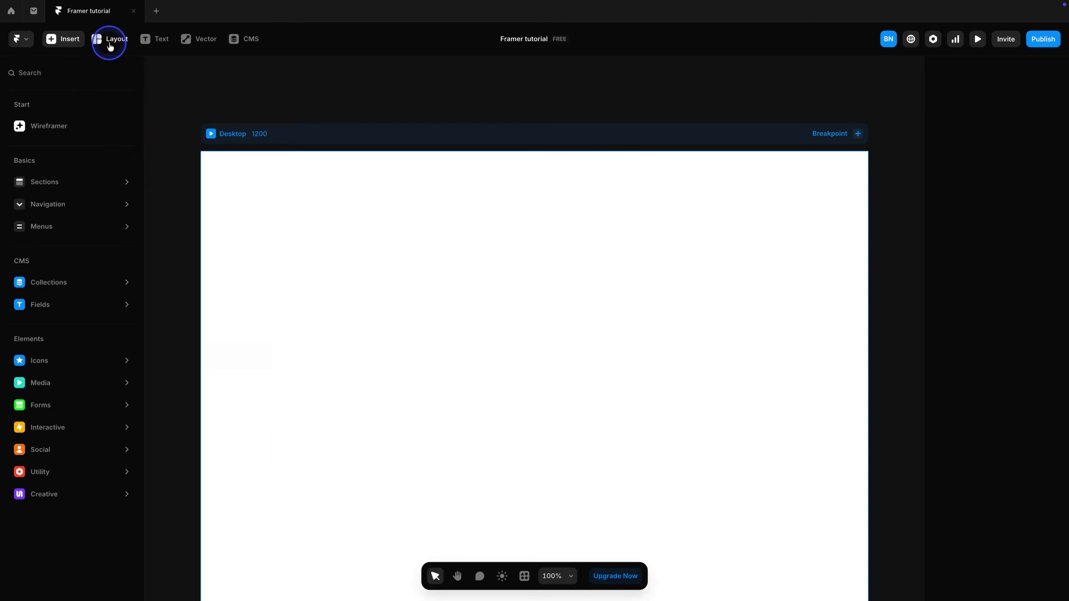
click(112, 38)
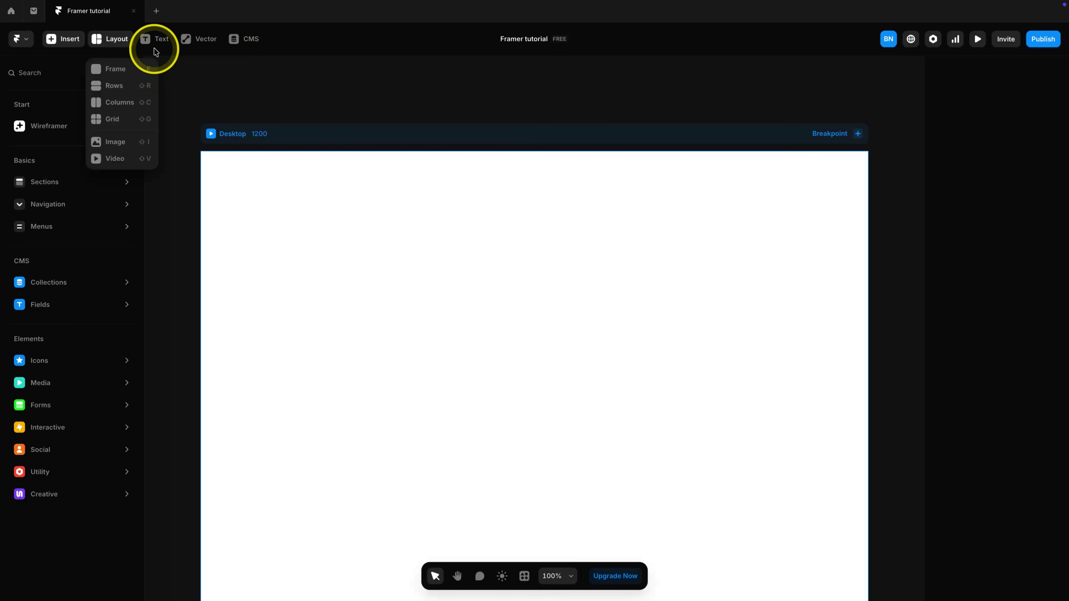
click(145, 45)
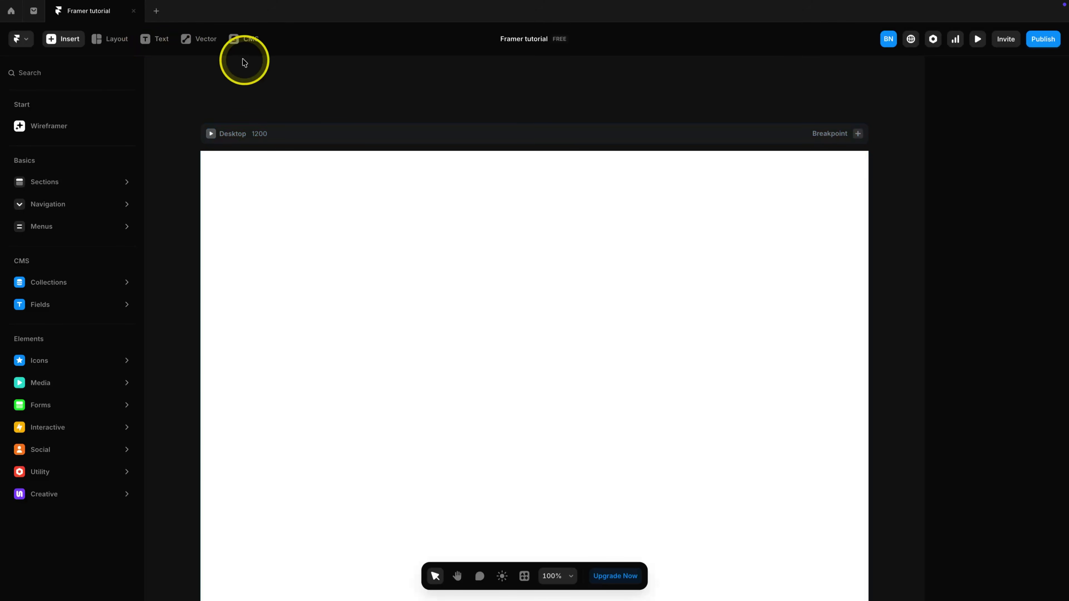
click(190, 45)
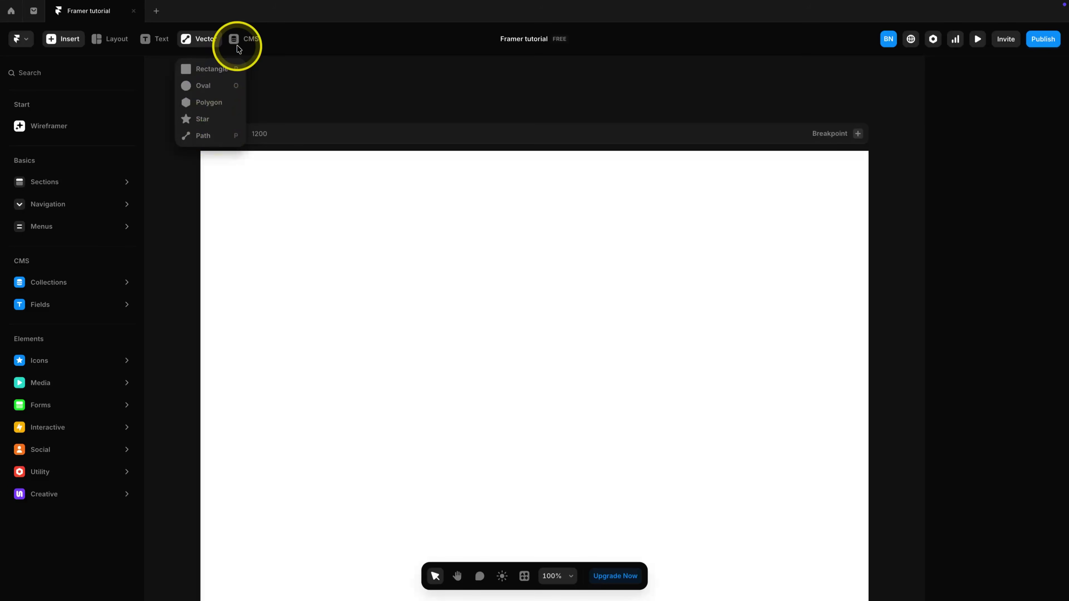
click(301, 49)
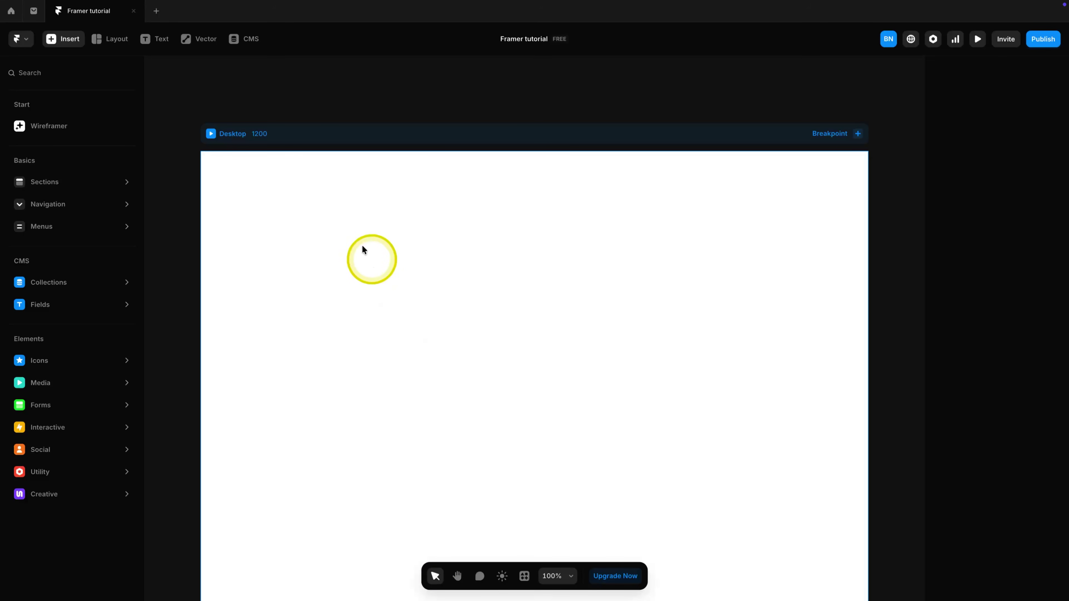
Step: Select the Desktop breakpoint, pan the canvas slightly with the Hand tool, and return to the selection tool
click(291, 135)
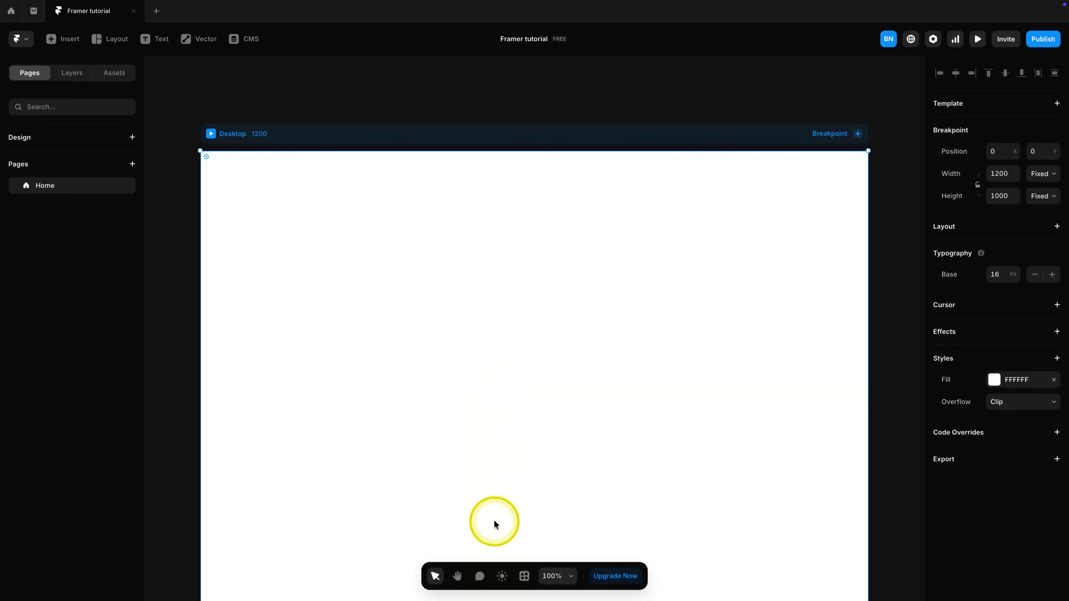
click(457, 576)
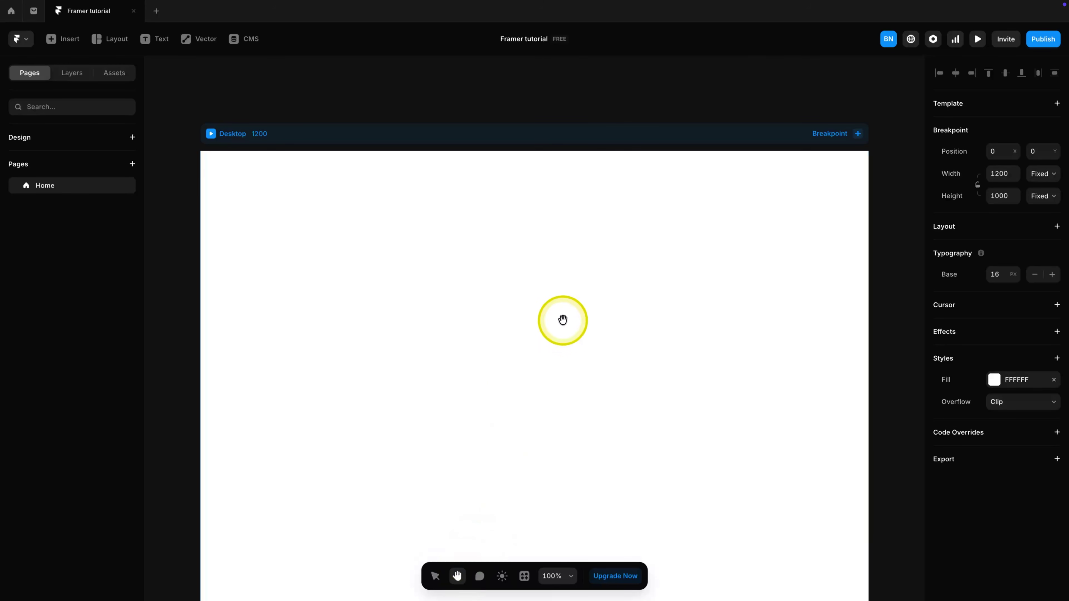
drag(570, 329, 575, 300)
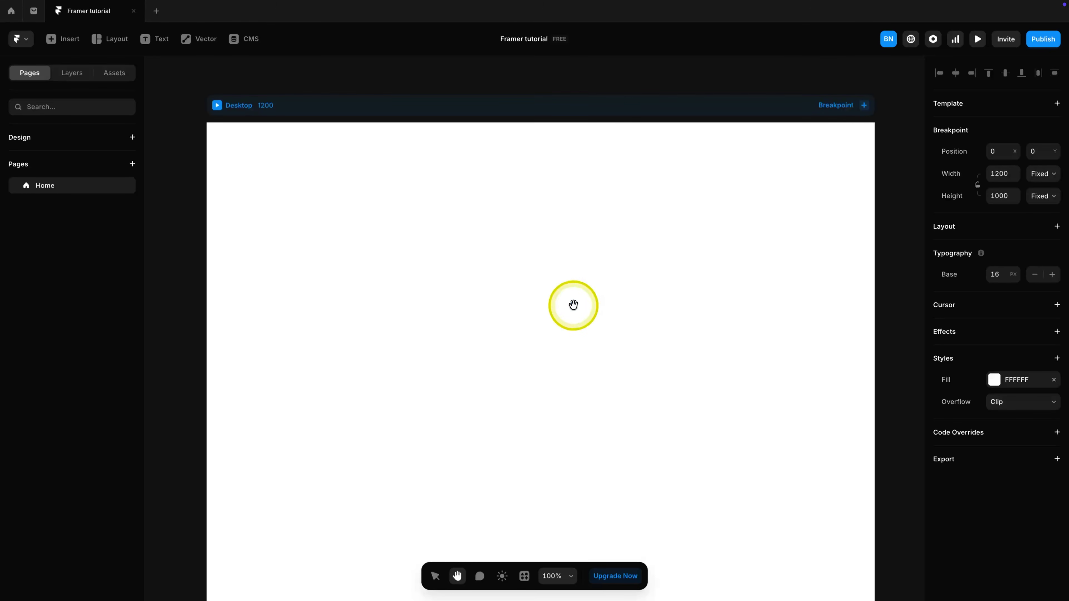
click(435, 576)
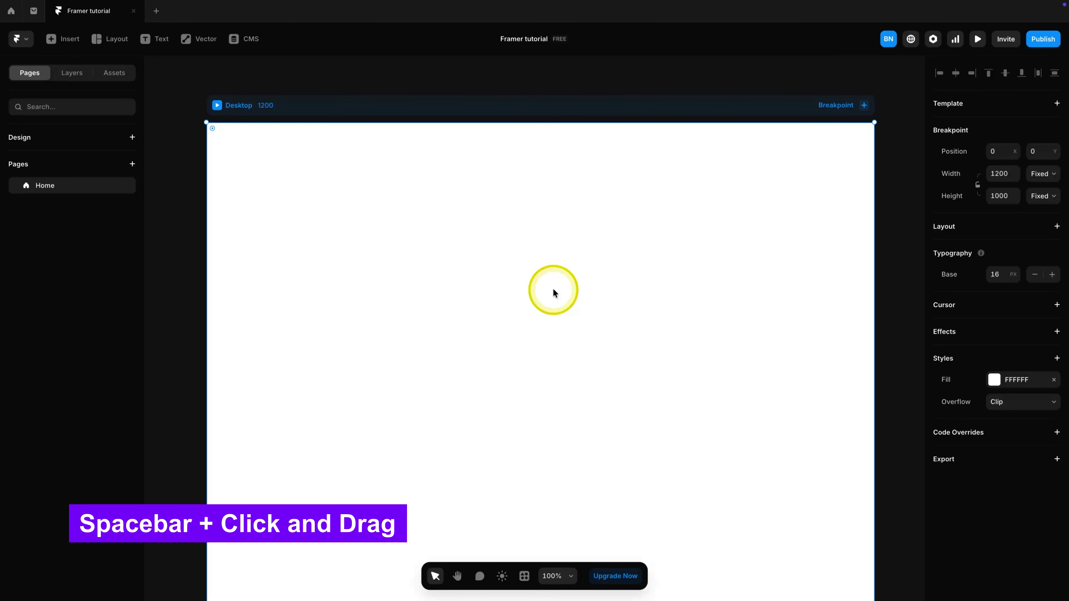
Step: Reposition the Desktop page in view with a temporary pan and zoom the canvas out to 77%
key(space)
drag(553, 291, 590, 285)
click(576, 344)
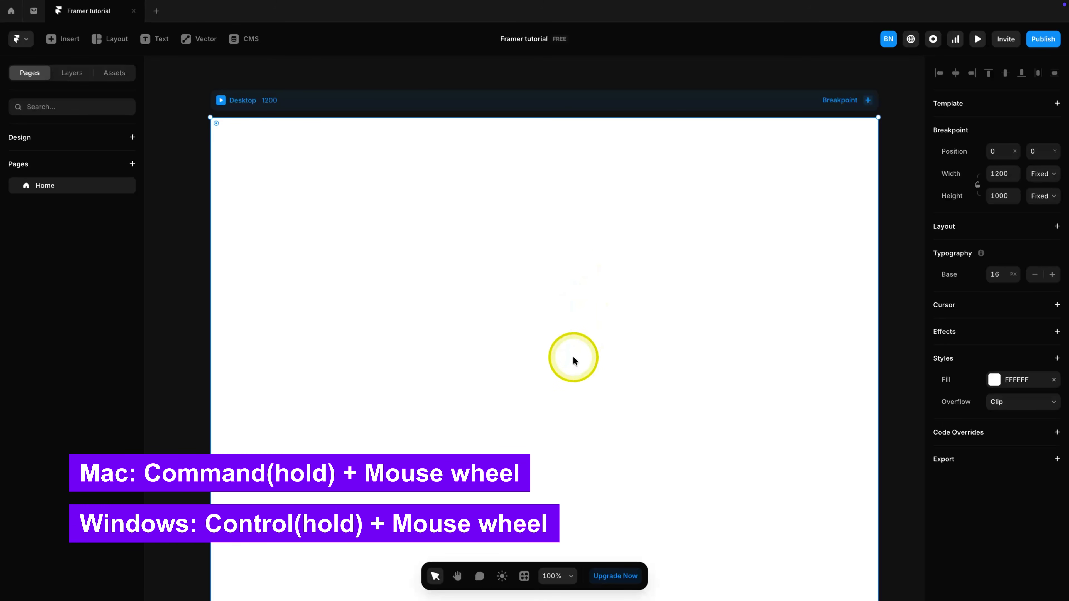
scroll(574, 357, down, 5)
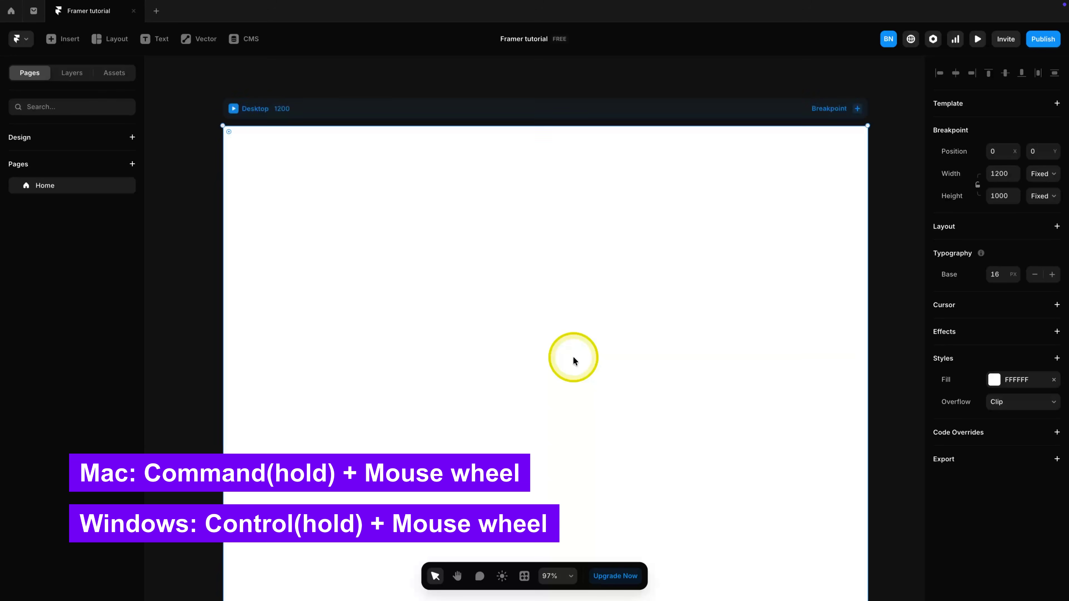
scroll(572, 356, up, 3)
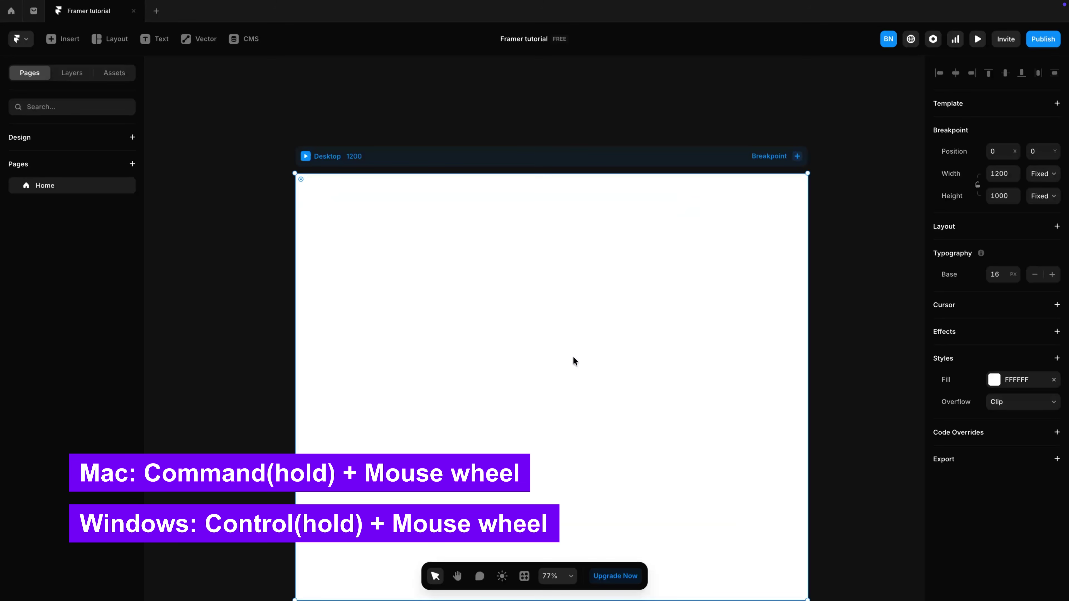
Step: Examine the main menu's File commands and Preferences options, as well as the canvas zoom options
click(535, 222)
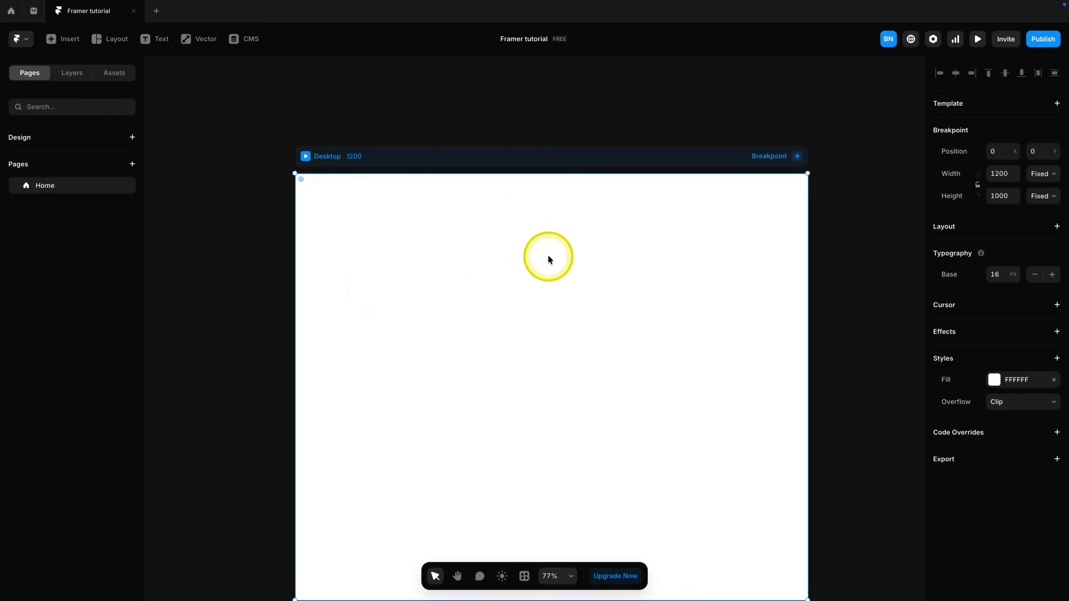
click(18, 39)
mouse_move(88, 136)
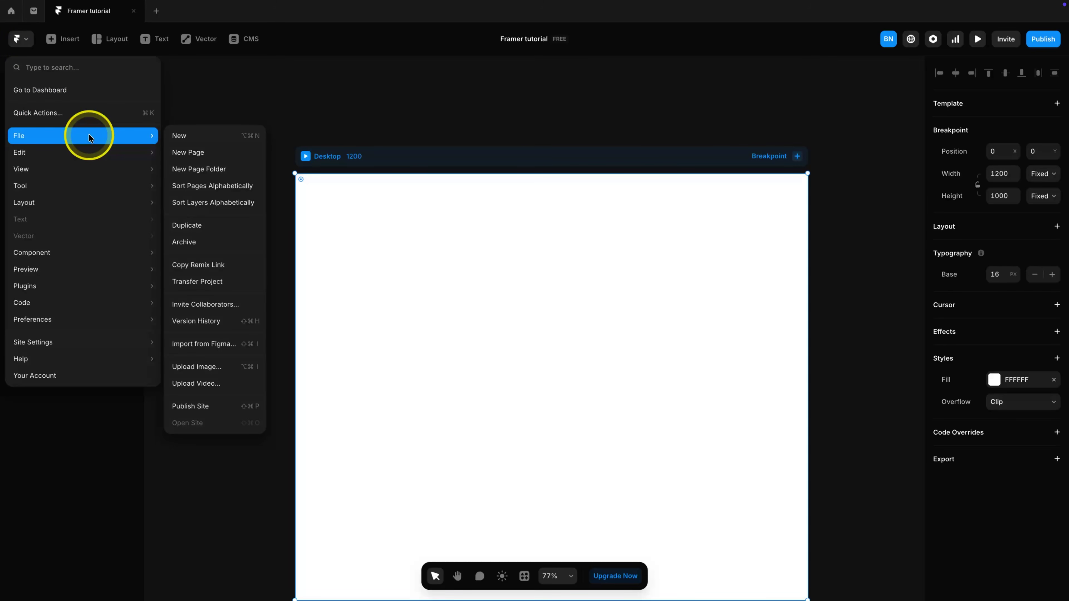
mouse_move(85, 316)
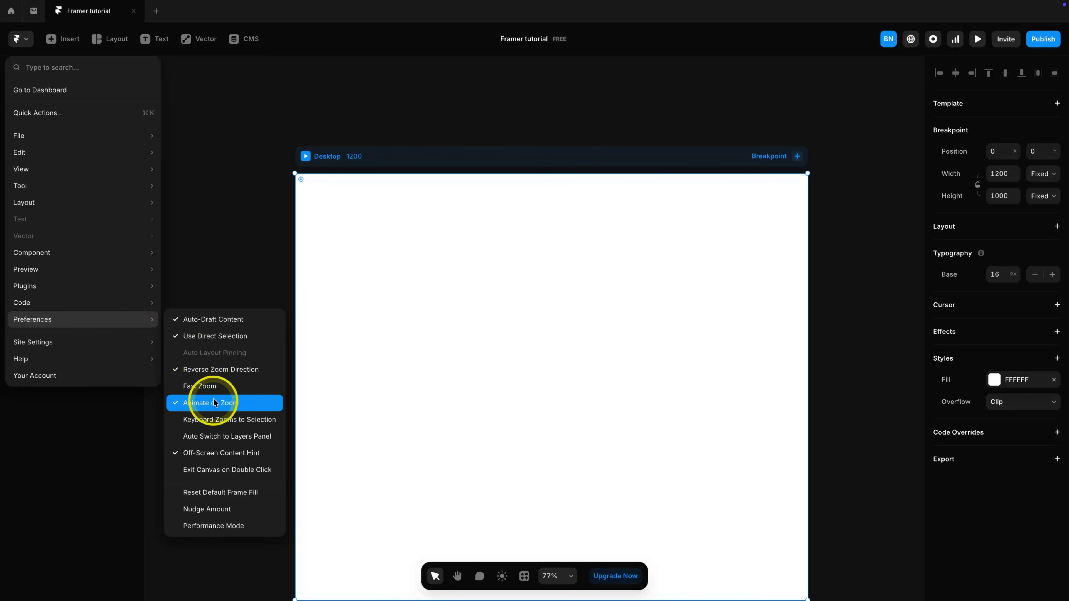
click(267, 210)
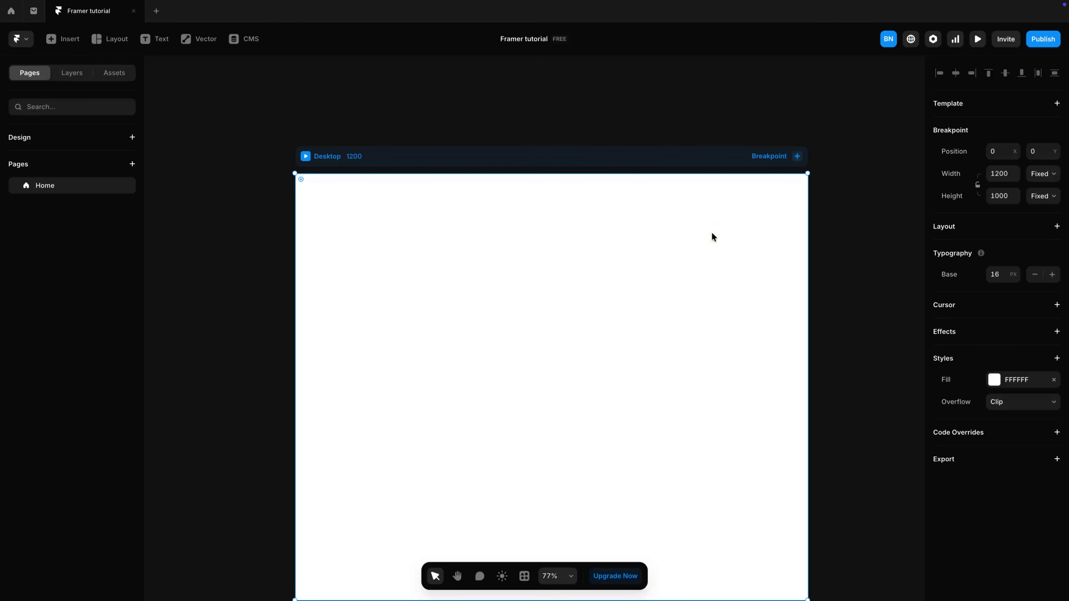
click(557, 580)
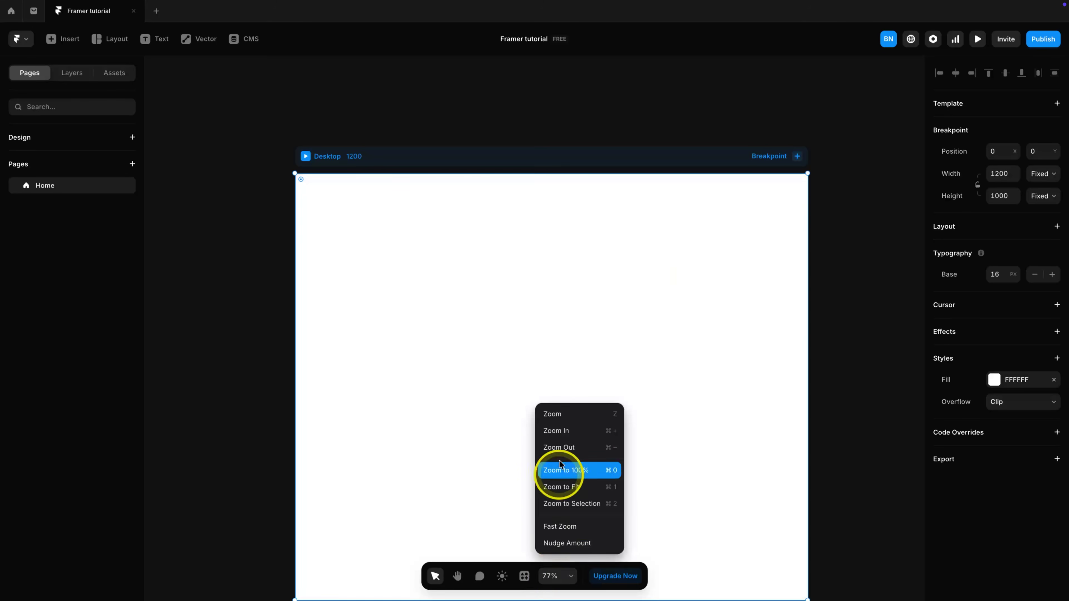
click(812, 379)
click(59, 42)
click(60, 47)
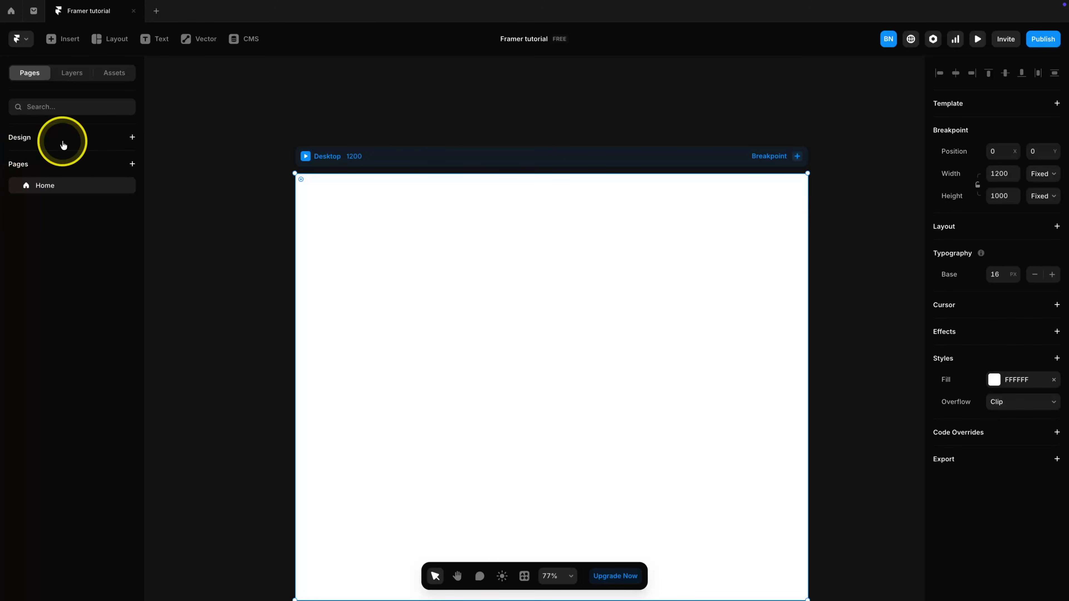
Step: Add a new design page to the project and return to the Home page
click(131, 138)
click(409, 229)
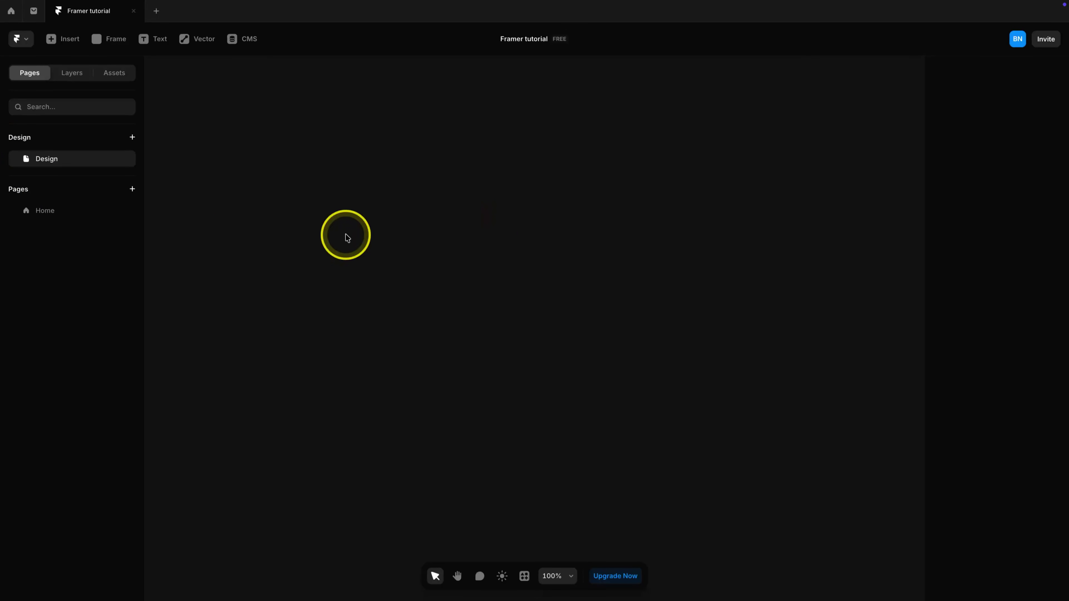
click(48, 211)
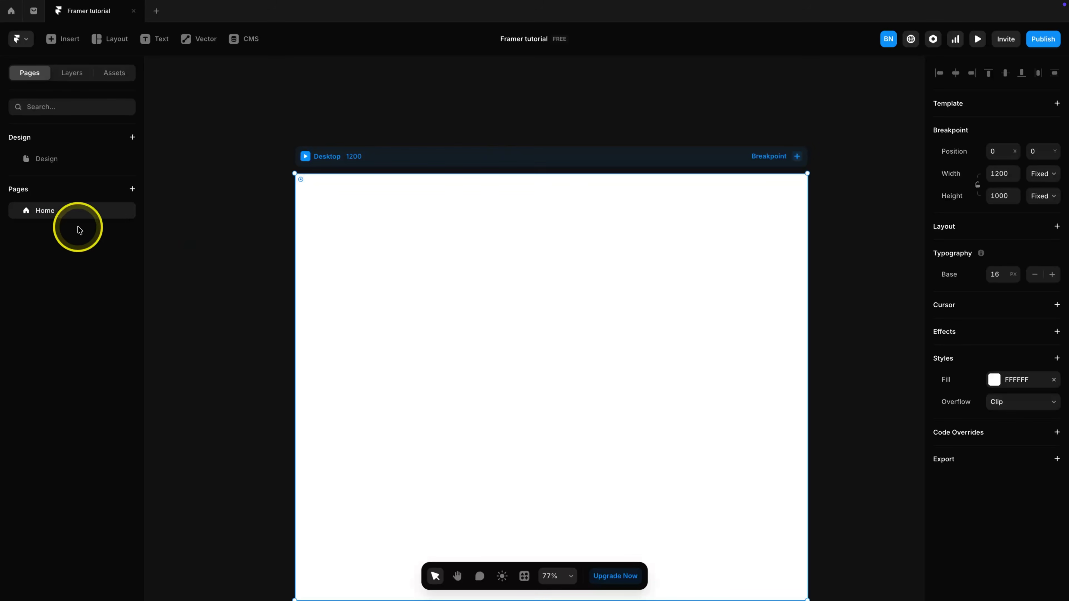
Step: Check the options for adding new web pages and zoom the canvas out to 74%
click(132, 190)
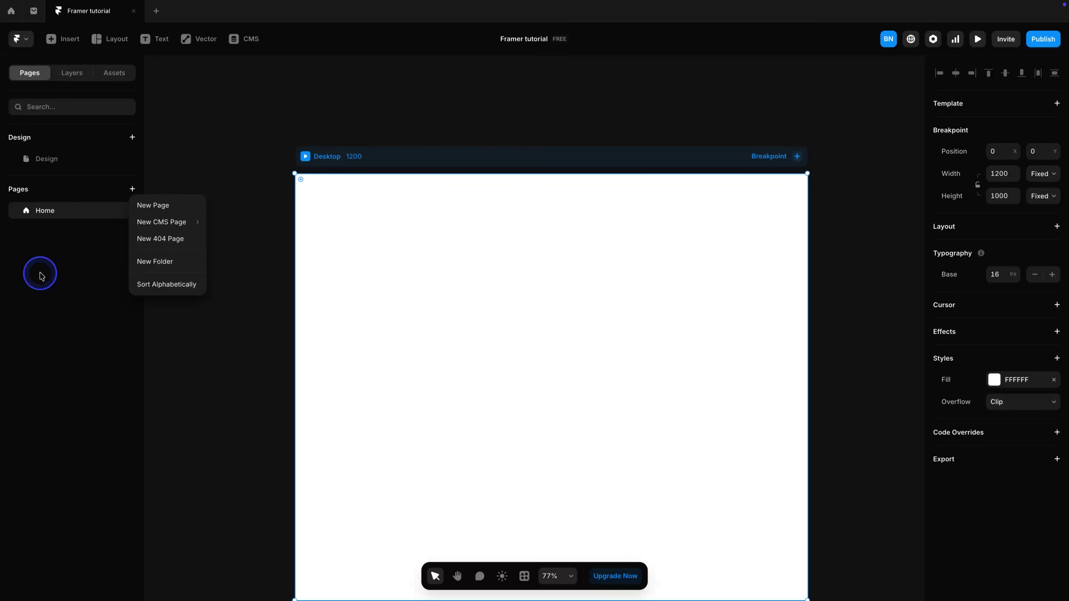
click(47, 277)
click(227, 270)
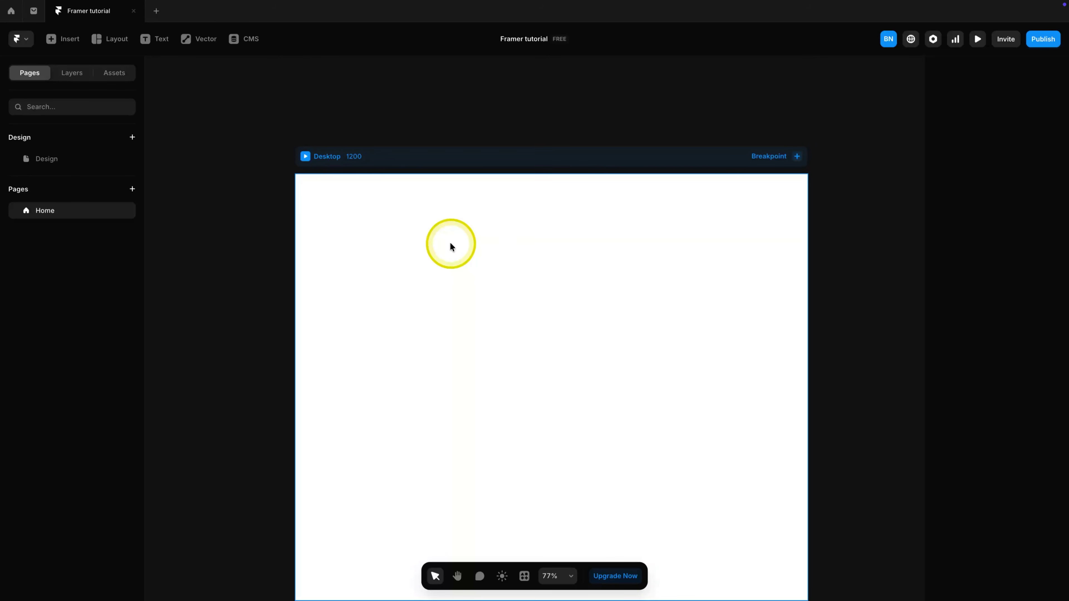
scroll(451, 244, down, 1)
key(space)
drag(447, 256, 430, 234)
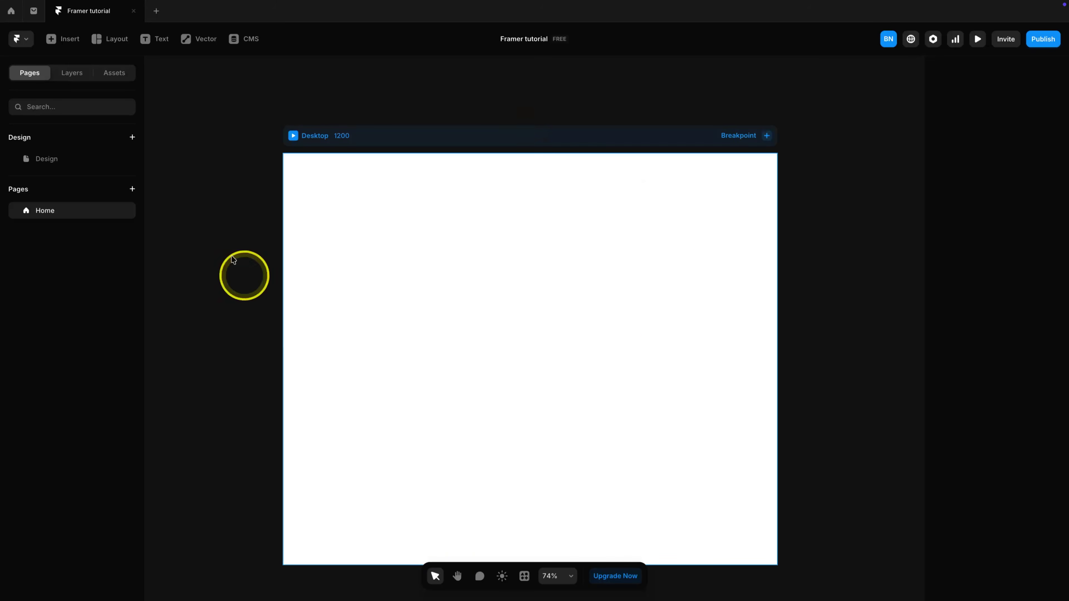
Step: Select the Desktop breakpoint, view its fill colour settings, and deselect it without changing anything
click(372, 141)
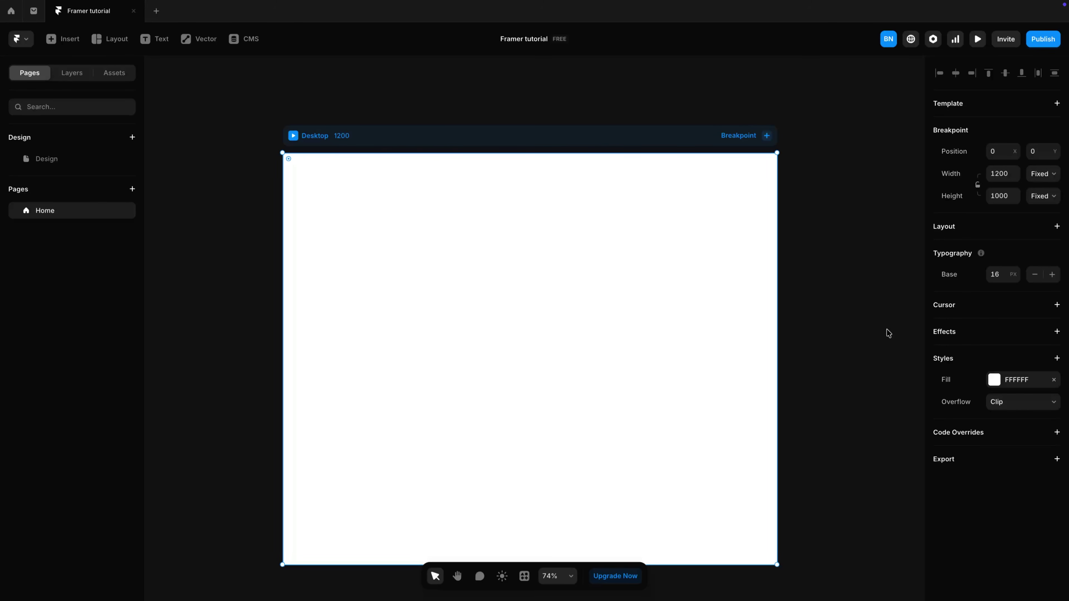
click(995, 382)
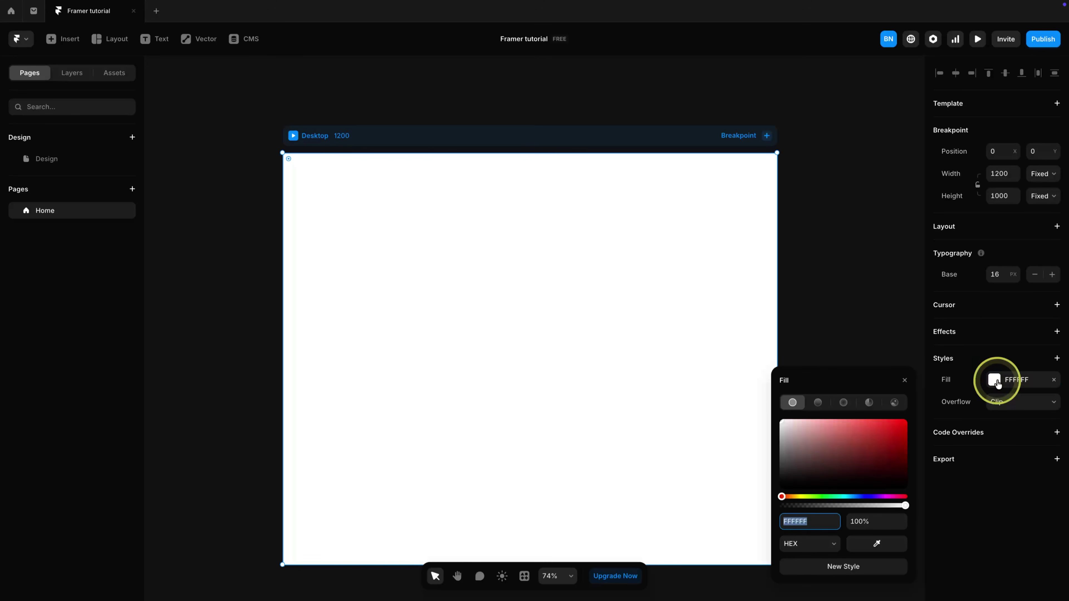
click(766, 353)
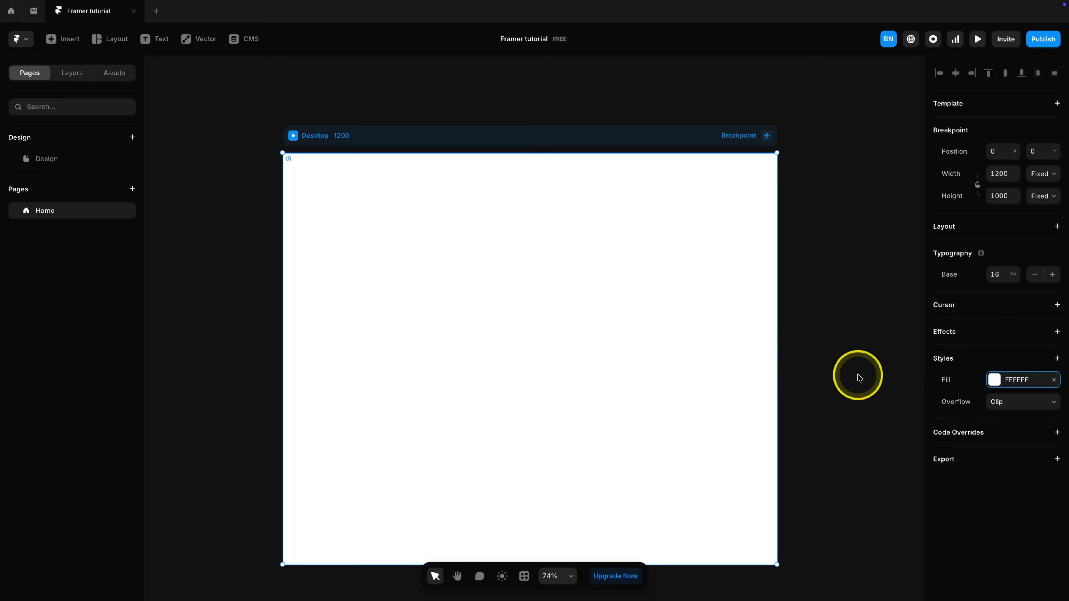
click(839, 346)
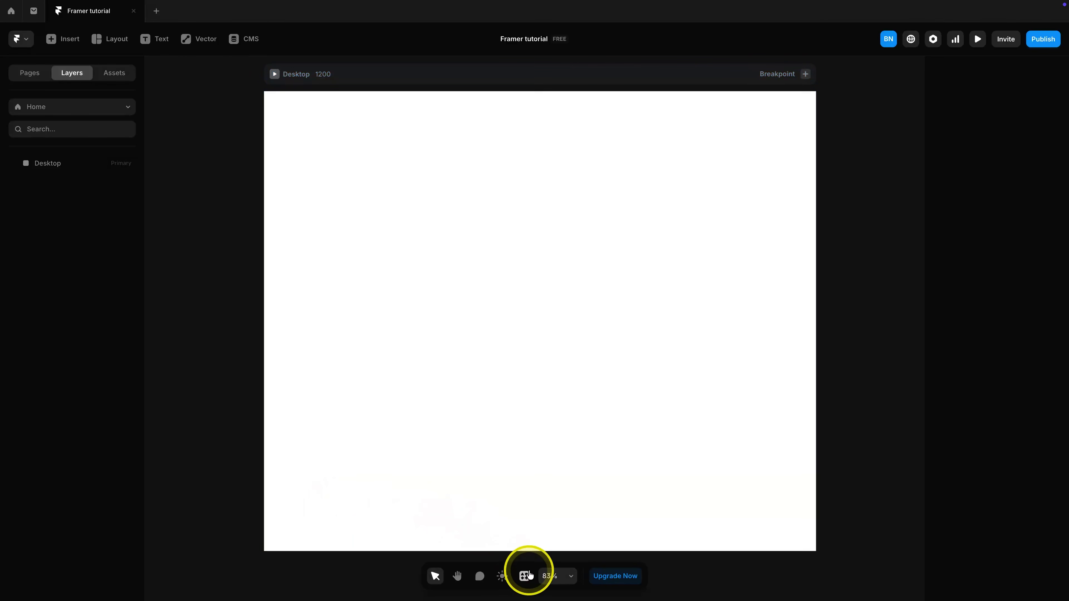
Step: Switch the editor to the light theme and view the available plugins and project actions
click(503, 576)
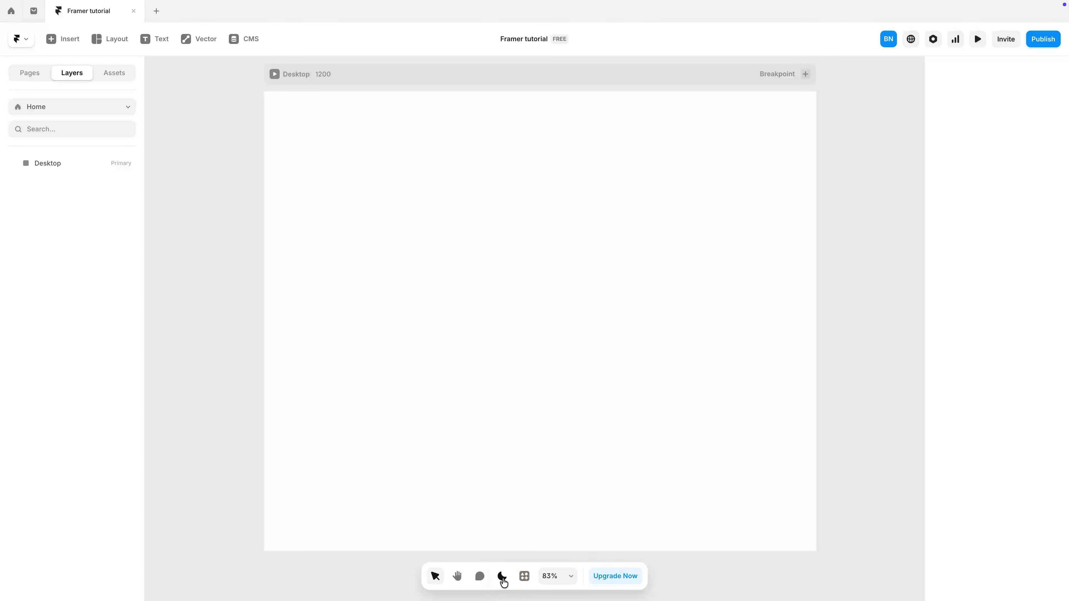
click(502, 576)
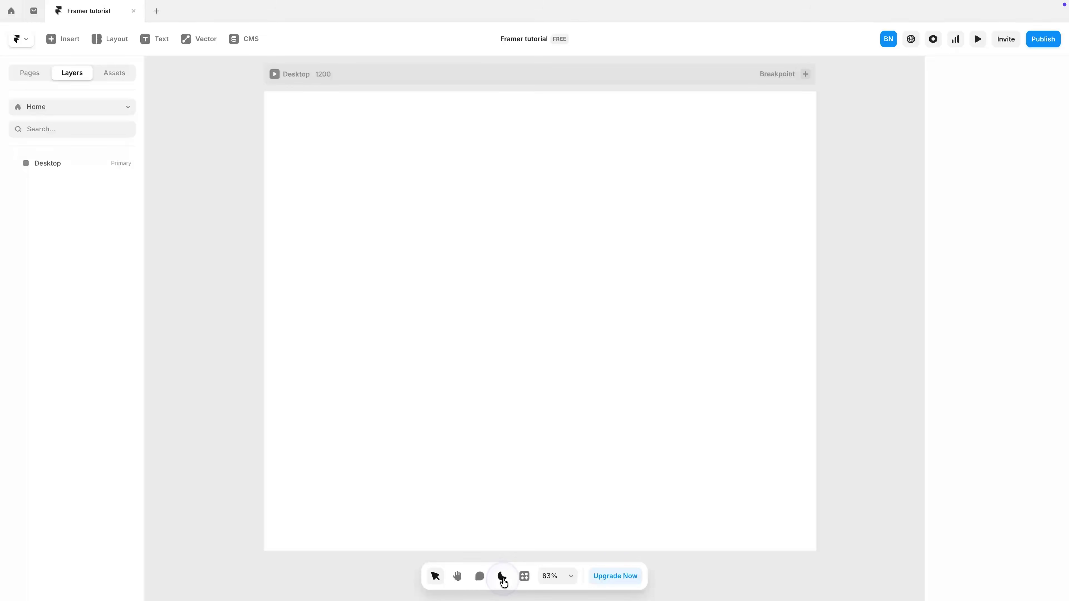
click(502, 576)
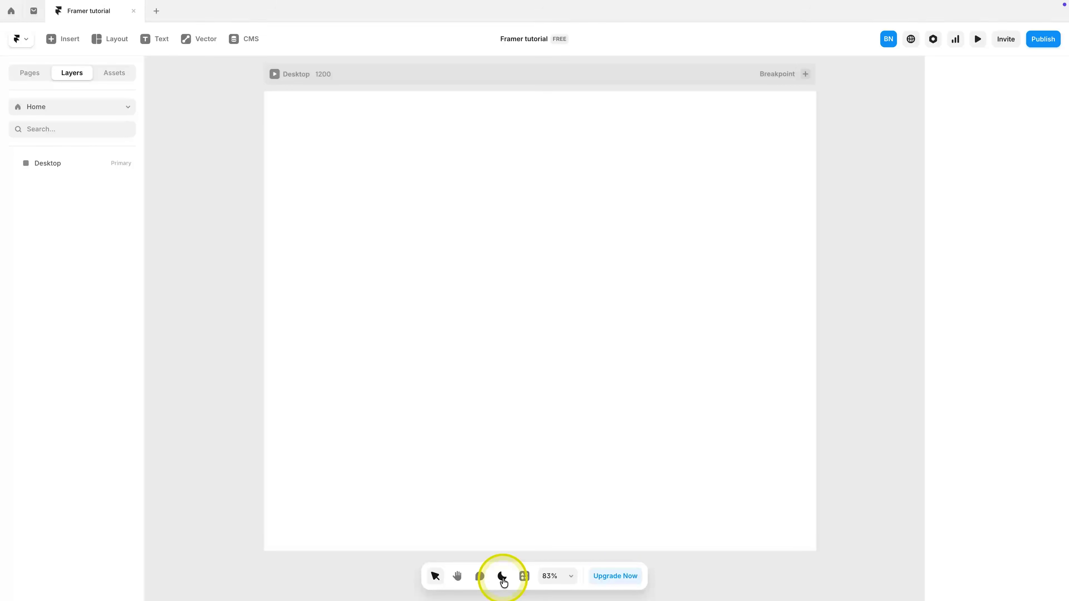
click(524, 576)
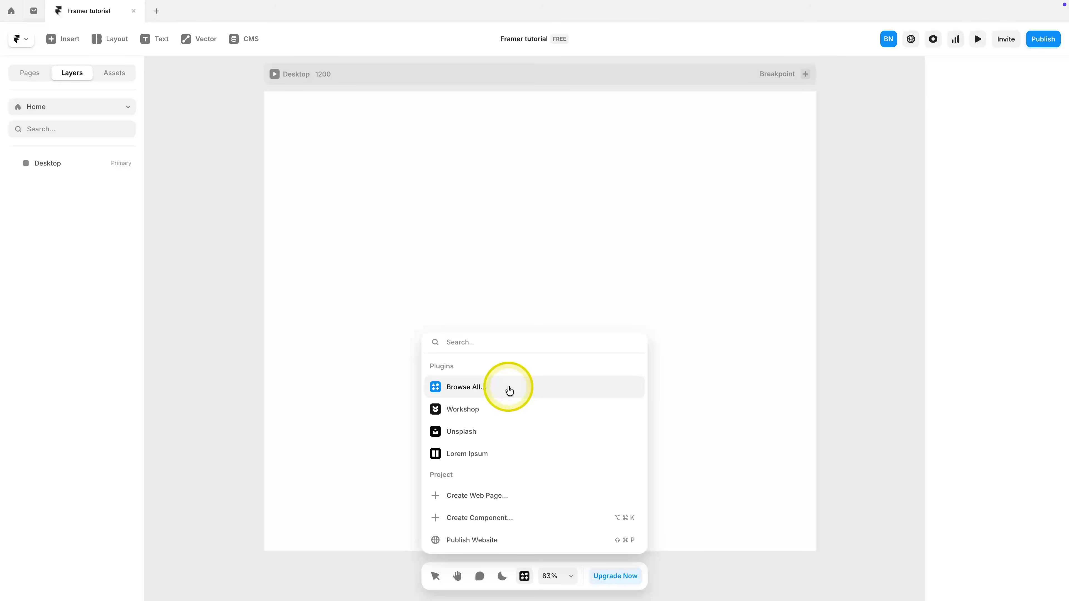
click(626, 485)
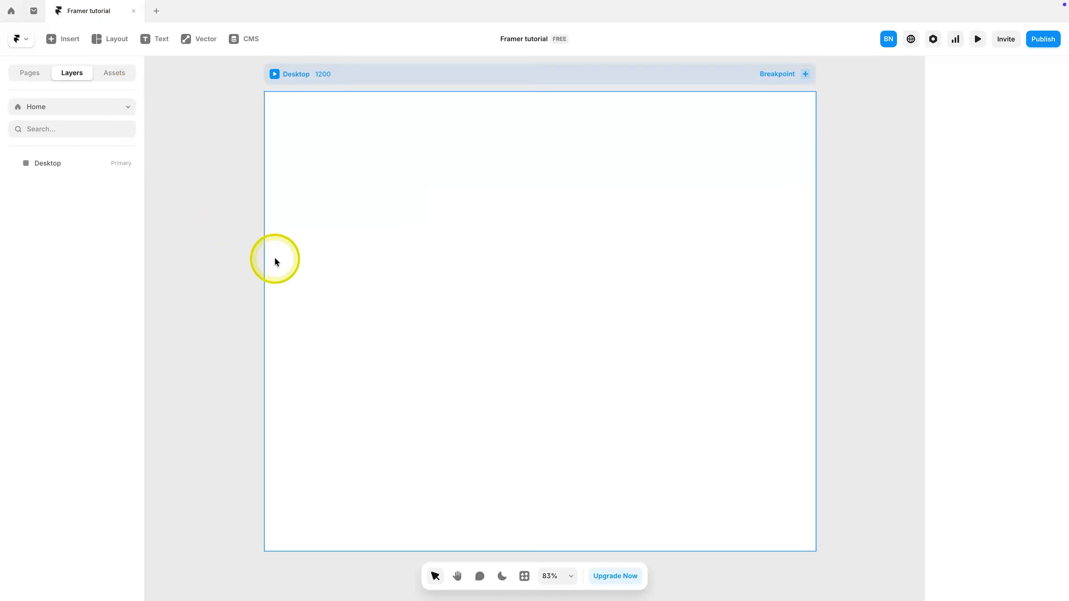
Step: Draw a frame about 1115 × 495 across the upper half of the Desktop page
click(118, 39)
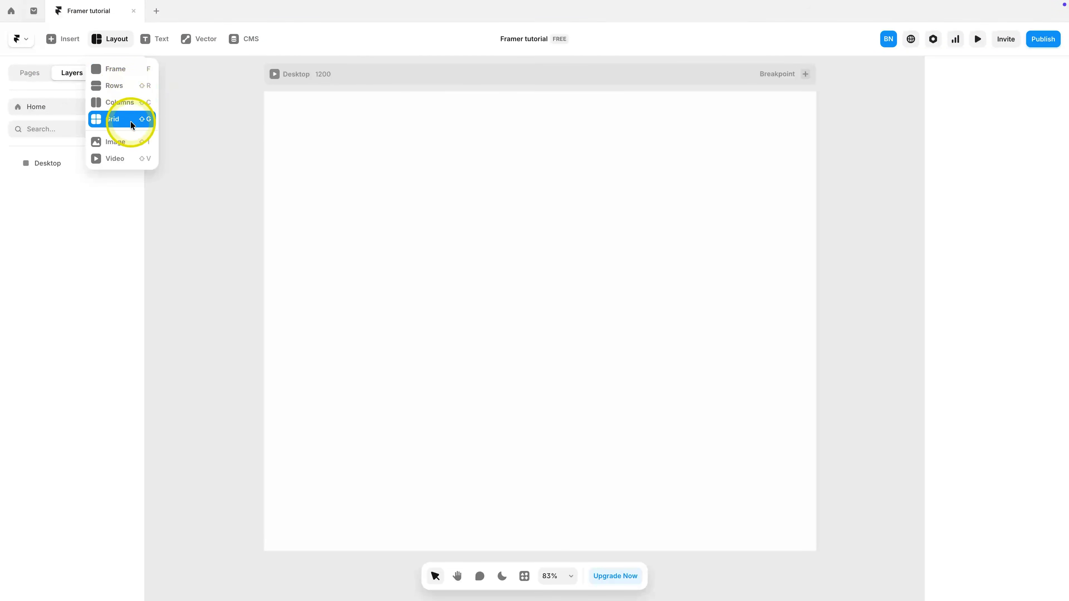
click(138, 68)
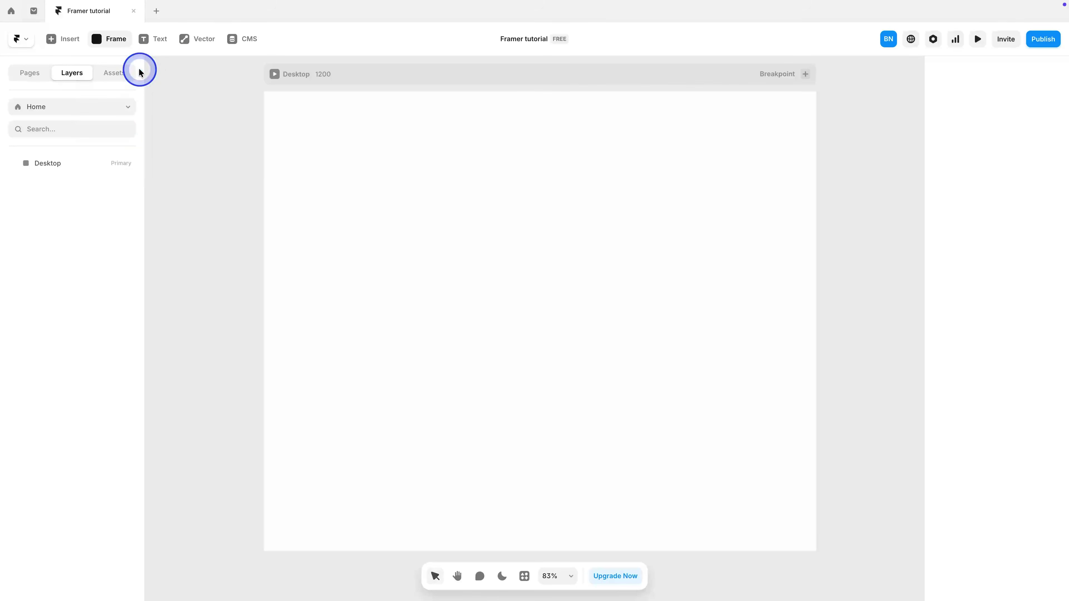
drag(283, 107, 796, 335)
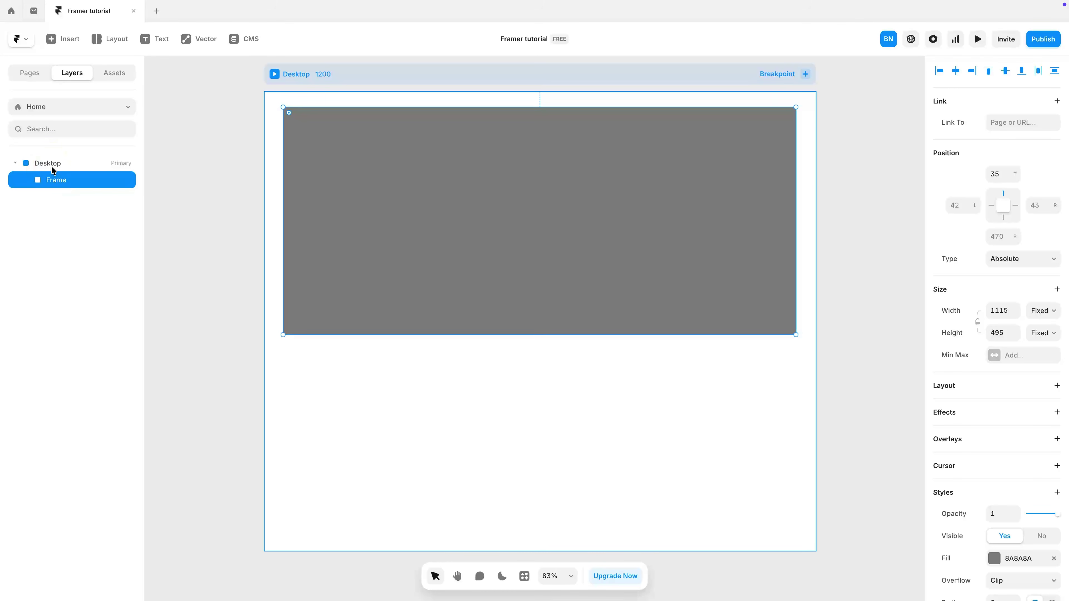
Step: Draw a nested frame about 334 × 389 in the left part of the large frame and fill it with light grey C7C7C7
click(110, 38)
click(151, 71)
drag(317, 132, 471, 312)
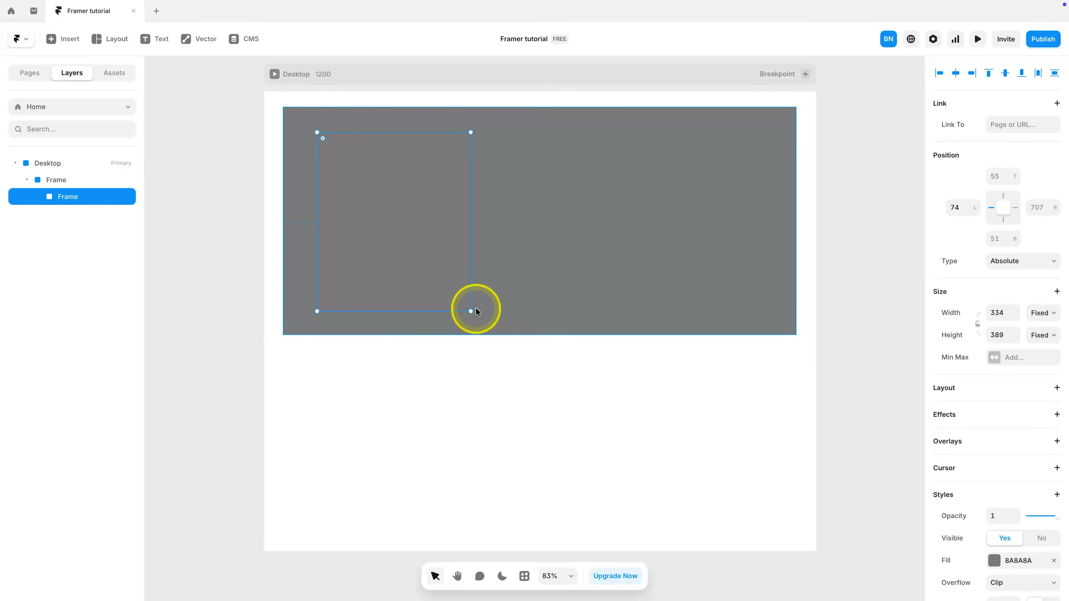
click(1009, 564)
drag(781, 455, 764, 444)
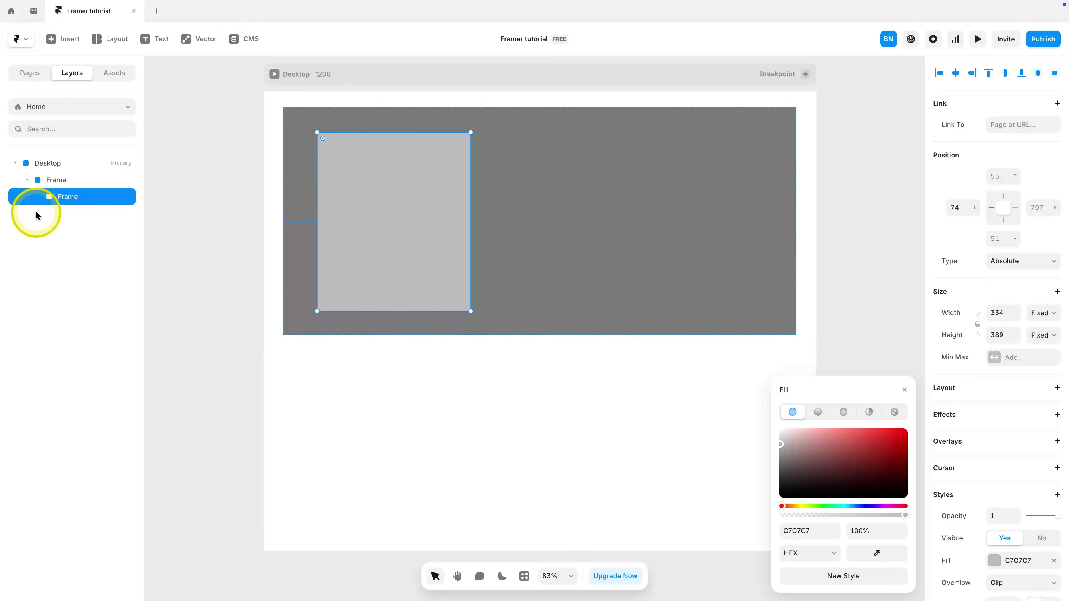
click(904, 389)
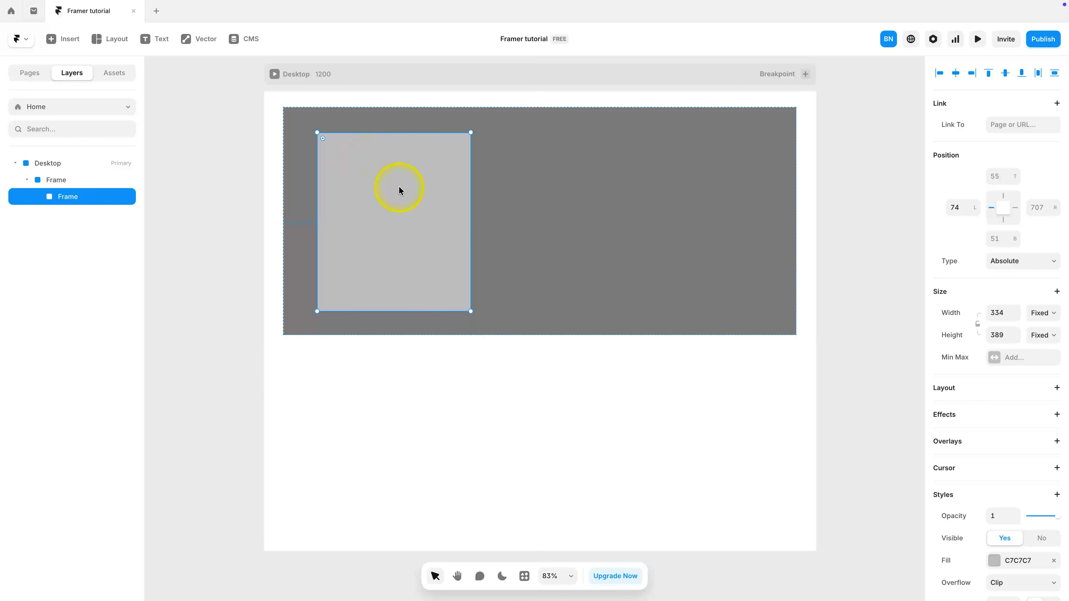
Step: Duplicate the light grey frame and place the copy beside the original, about 469 from the parent frame's left edge
right_click(398, 186)
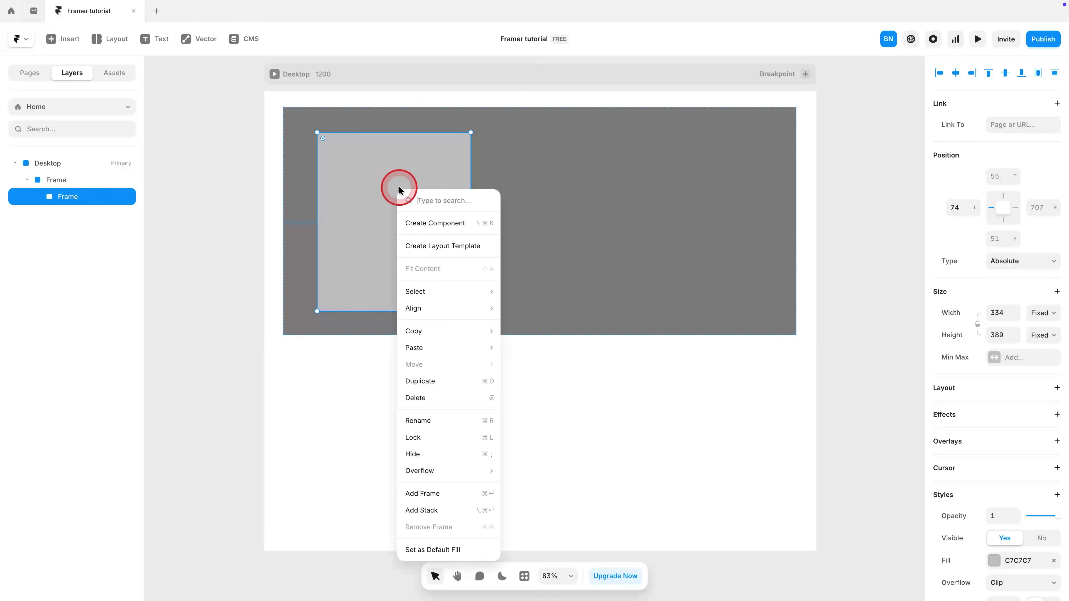
click(477, 377)
drag(355, 227, 548, 229)
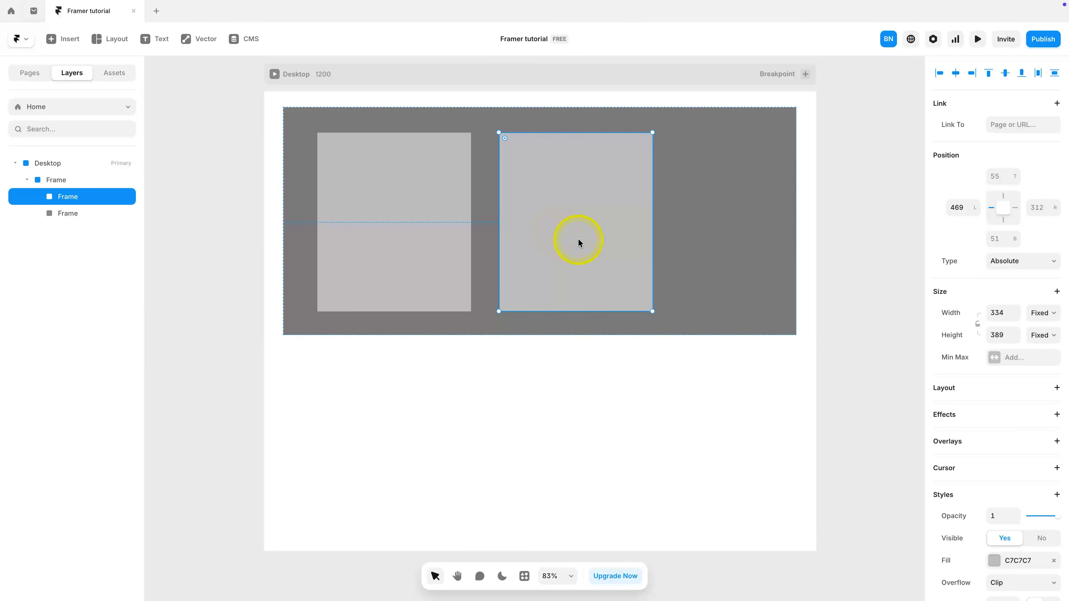
Step: Try a second frame about 1115 × 378 below the large one, compare the layer nesting, and delete the new frame
click(46, 183)
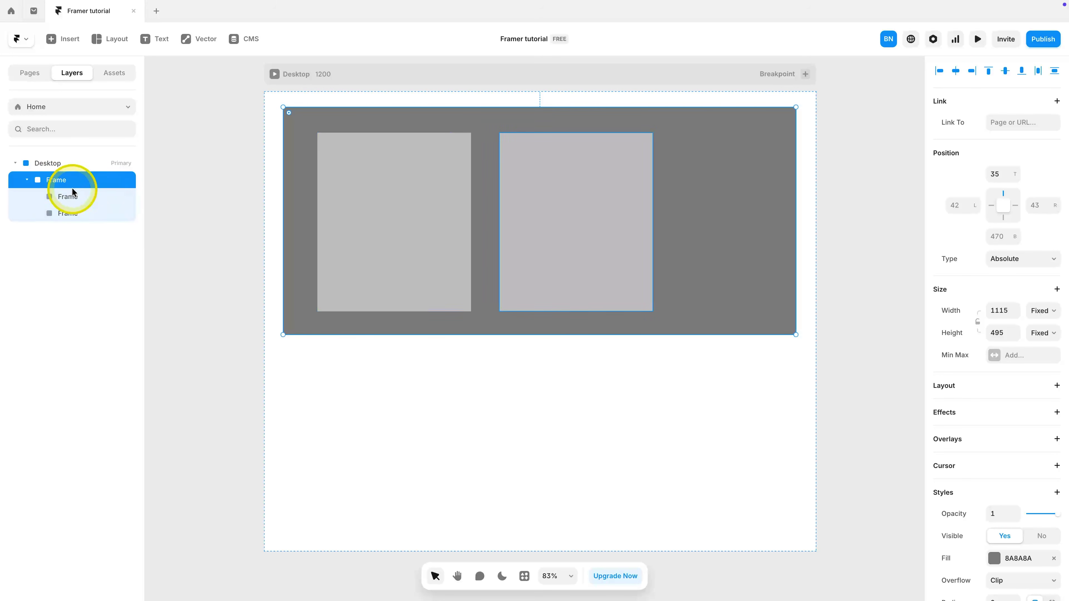
click(346, 383)
key(f)
drag(283, 348, 796, 522)
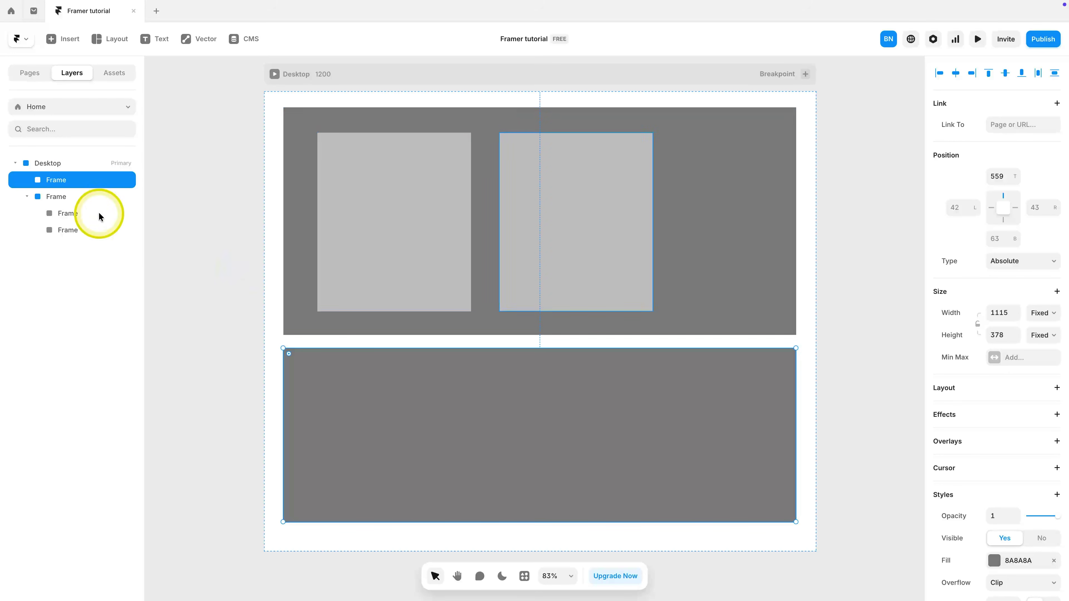
click(45, 163)
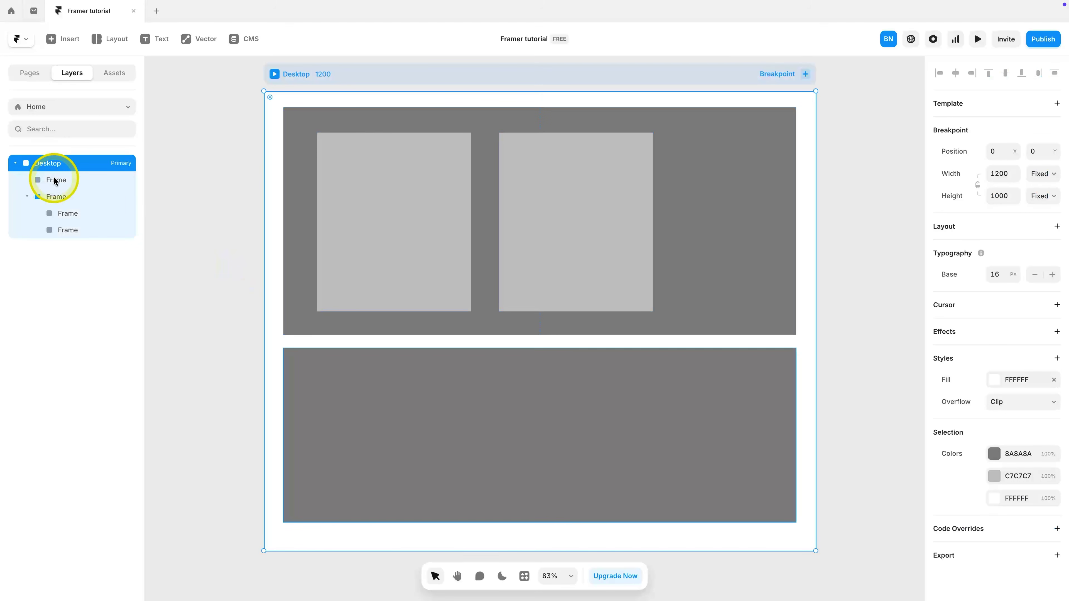
click(62, 201)
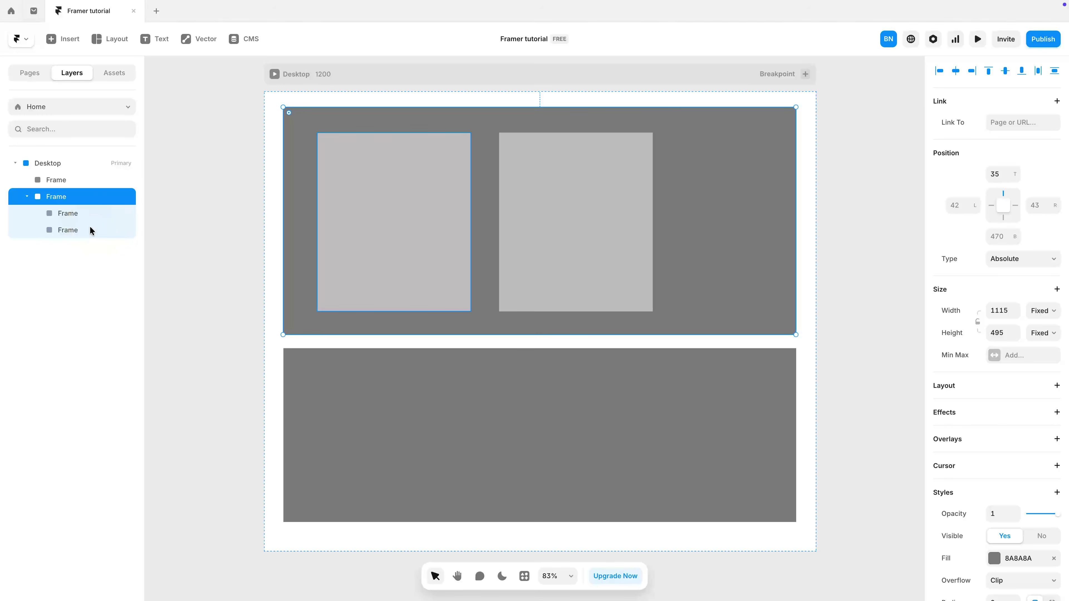
click(404, 416)
key(Delete)
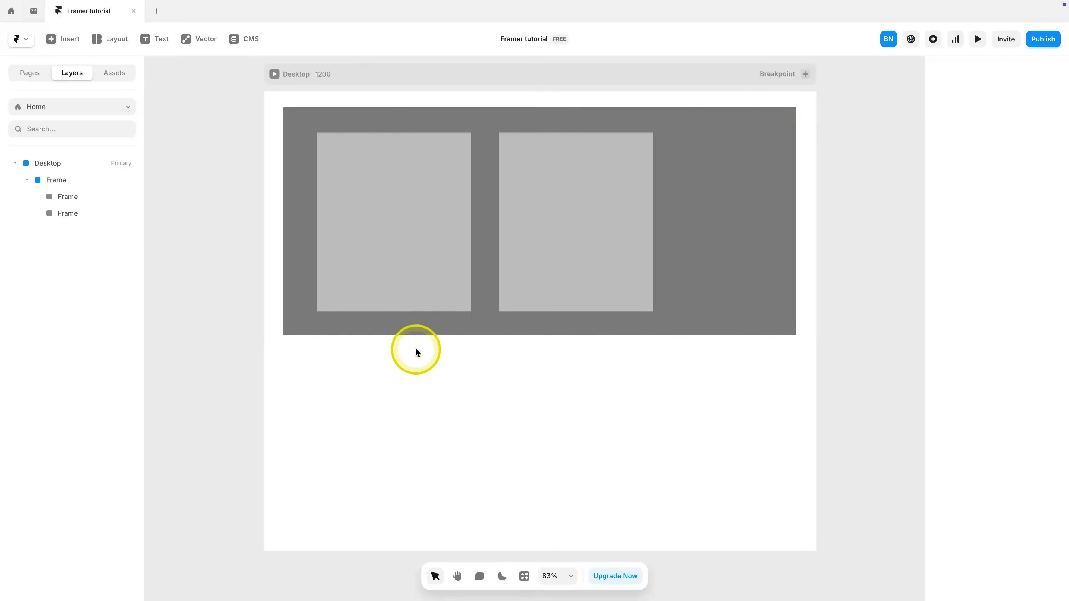
Step: Resize the large outer frame to about 1061 × 477 and move it to about 57 from the page's top edge
click(352, 125)
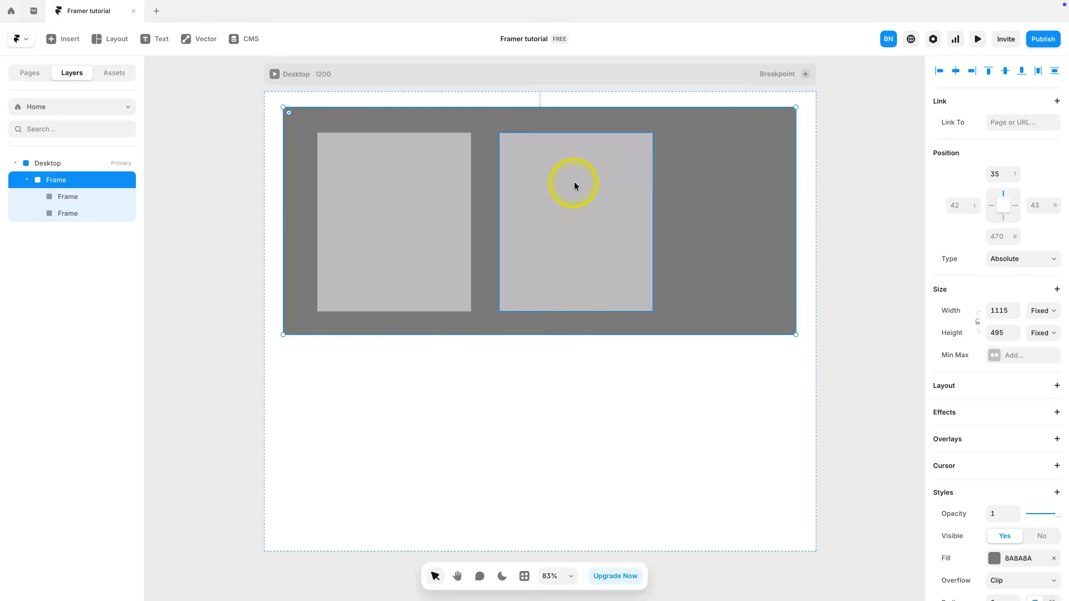
mouse_move(796, 212)
mouse_down()
mouse_move(768, 218)
mouse_move(787, 218)
mouse_up()
drag(283, 219, 299, 218)
drag(660, 335, 661, 327)
mouse_move(718, 260)
mouse_down()
mouse_move(716, 283)
mouse_move(715, 270)
mouse_up()
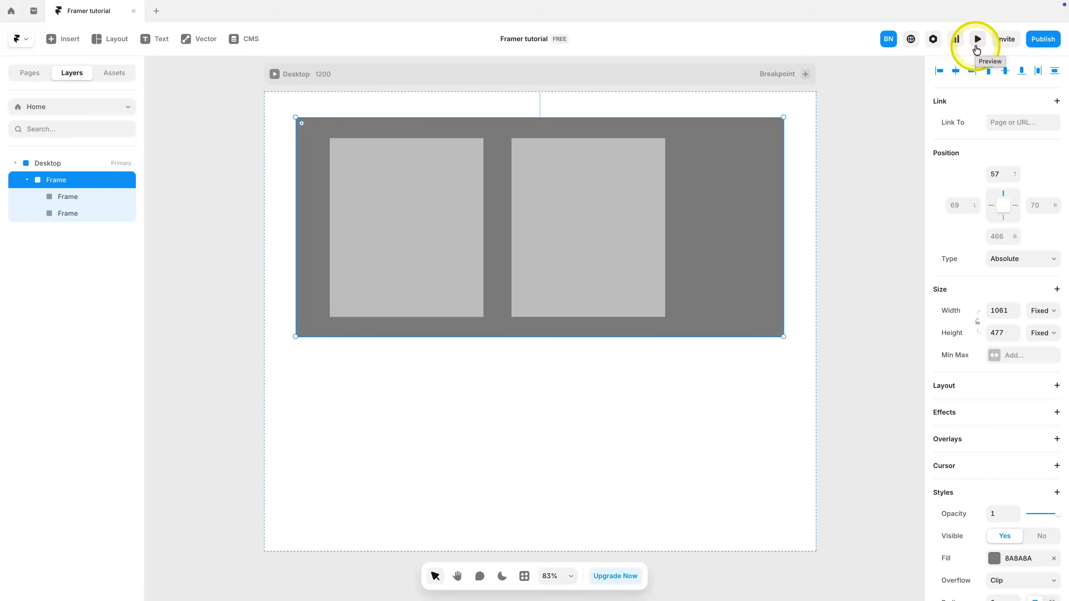
Step: Preview the page and widen the preview to about 1336 to check how the outer frame responds
click(274, 75)
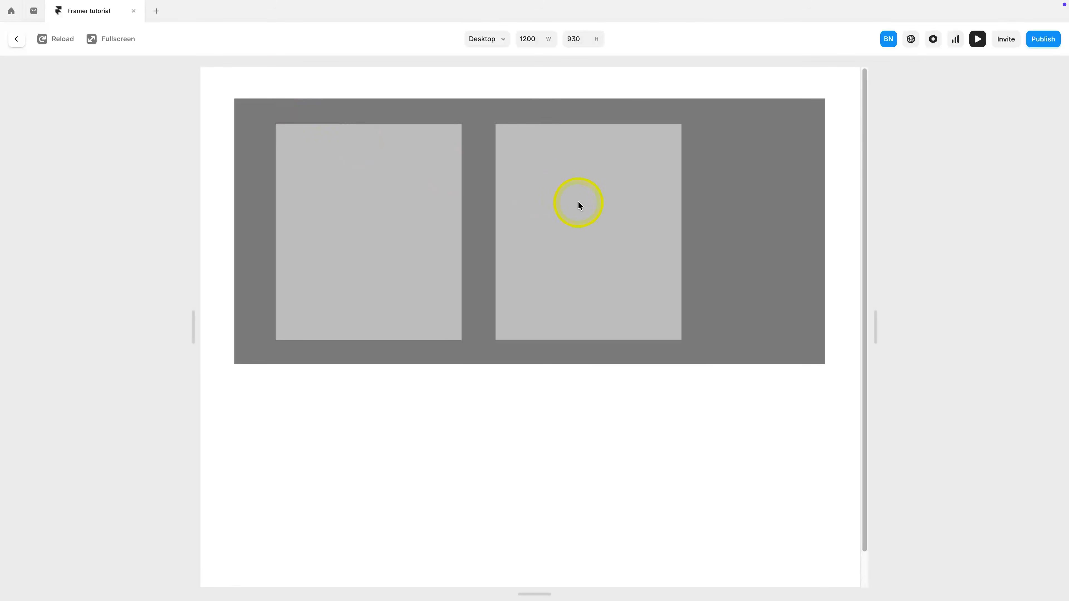
drag(875, 327, 914, 333)
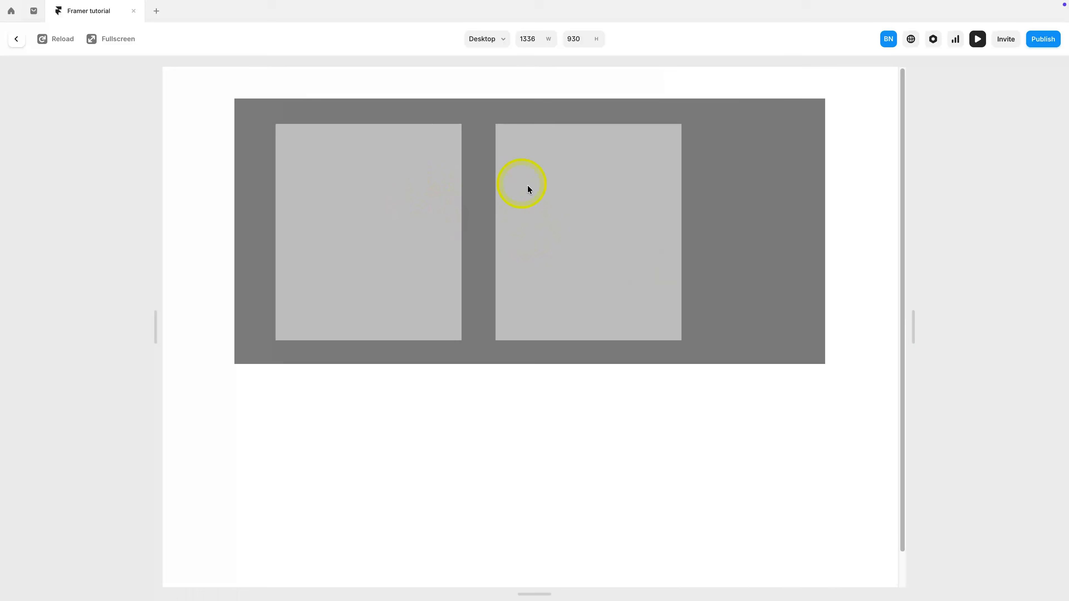
key(Escape)
Step: Try a relative width of 100% on the outer frame and test it by resizing the page preview
click(1038, 311)
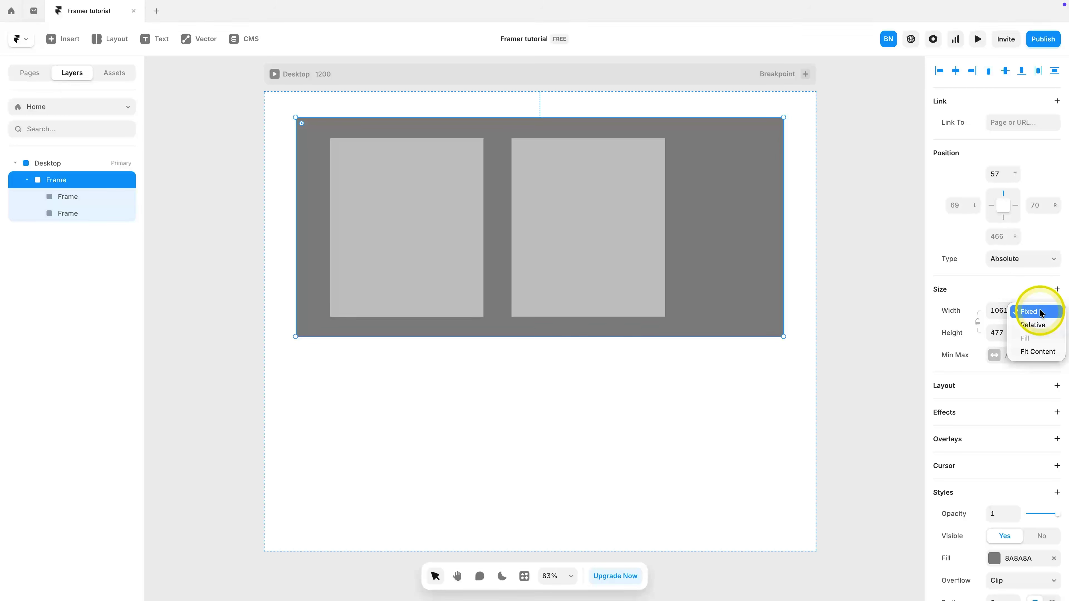
click(1041, 324)
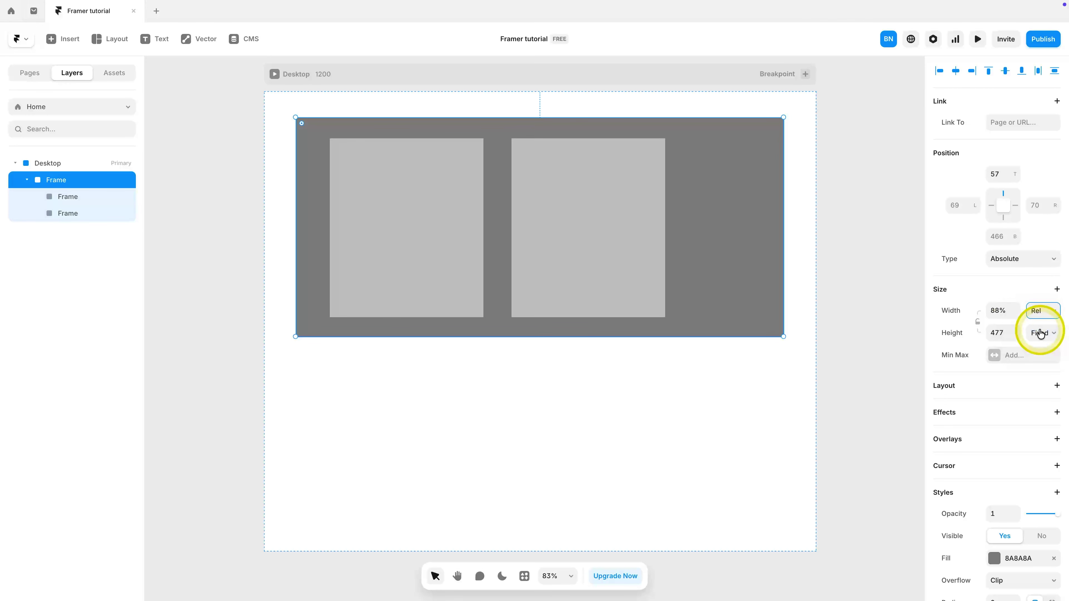
click(999, 315)
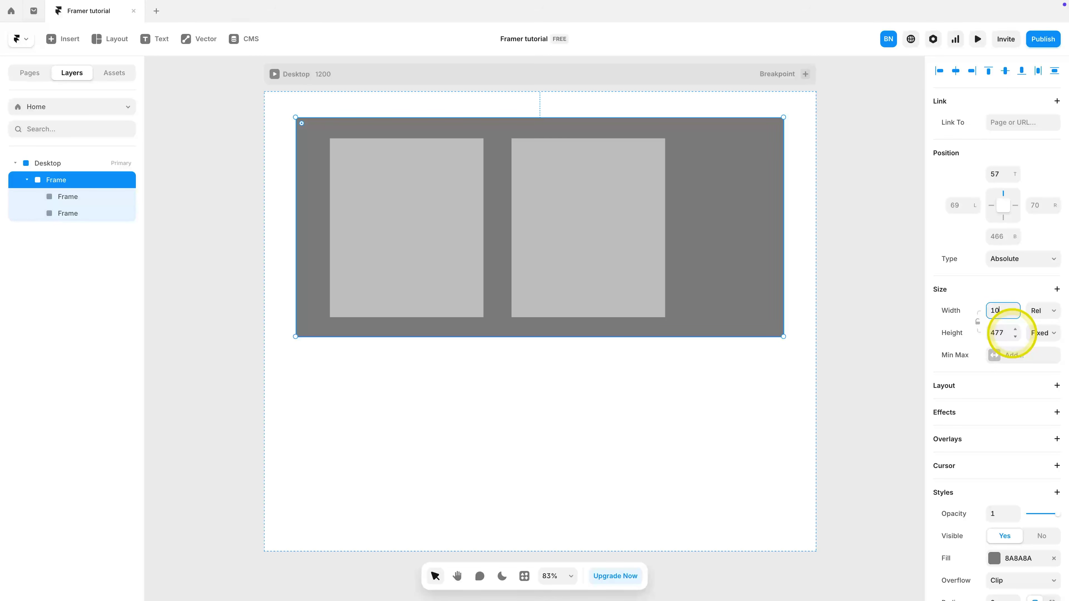
text(100)
key(Return)
click(977, 38)
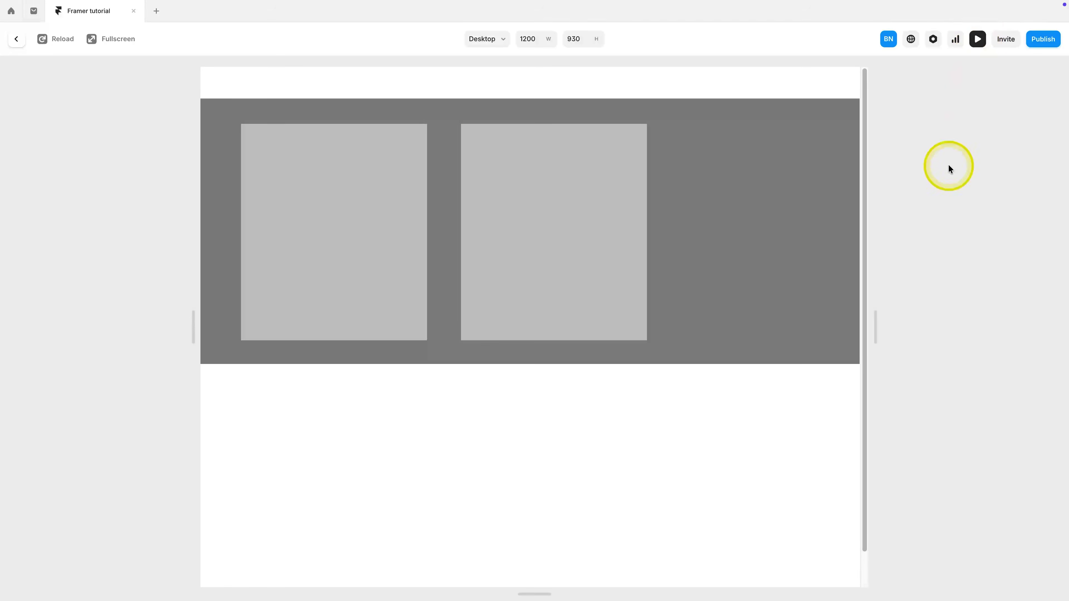
drag(876, 336, 881, 365)
key(Escape)
Step: Try a relative width of 50% on the outer frame and test it by resizing the page preview
click(1005, 315)
text(50%)
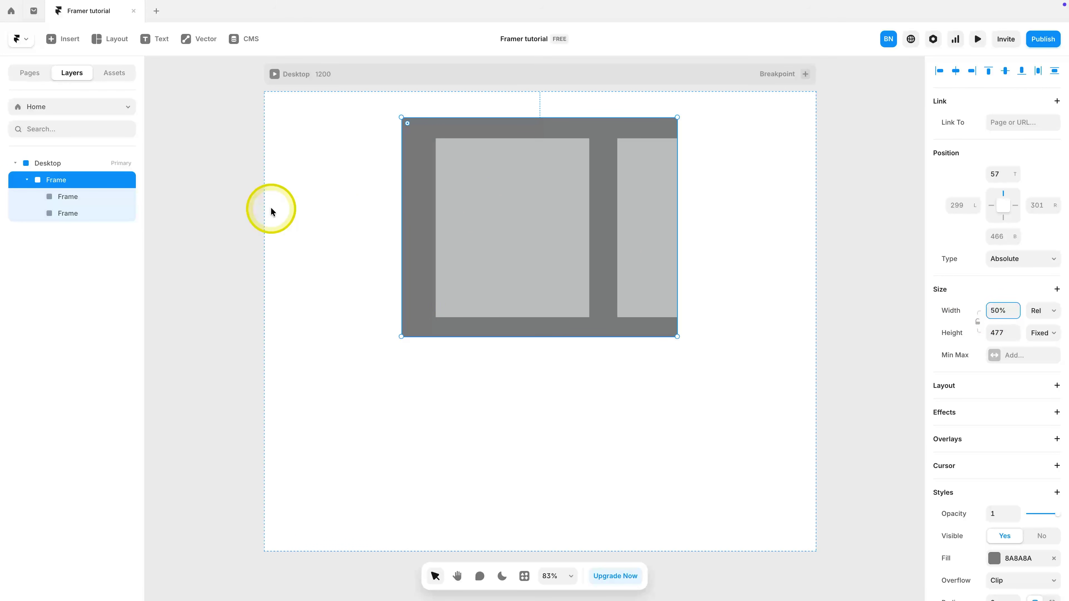
click(978, 39)
mouse_move(882, 295)
mouse_down()
mouse_move(1050, 306)
mouse_move(866, 304)
mouse_up()
key(Escape)
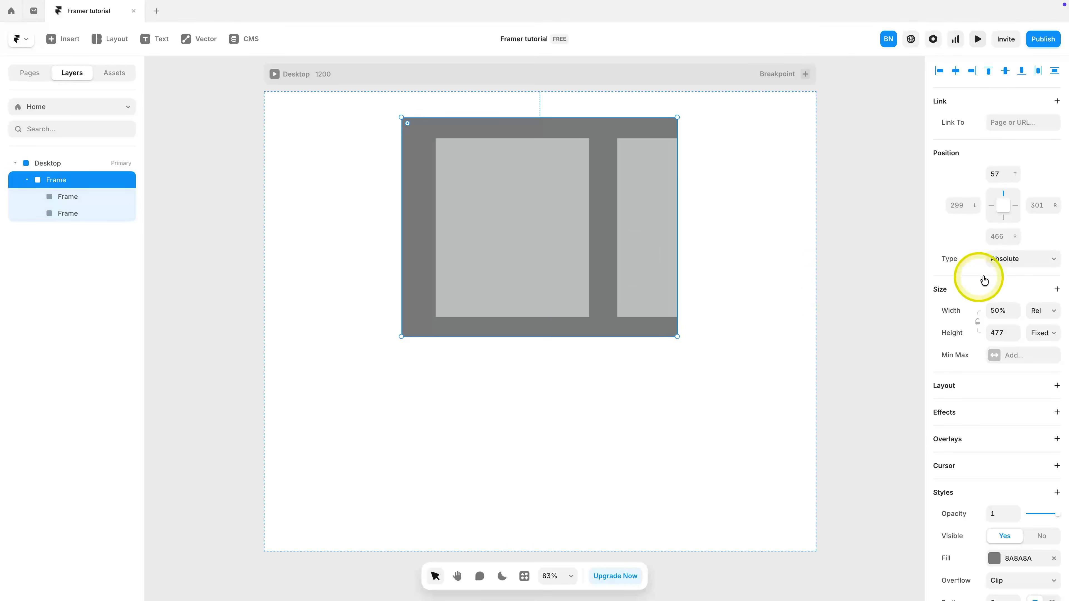
Step: Pin the outer frame to the page's left edge and set its left and top distances to 0
click(1005, 259)
click(1010, 260)
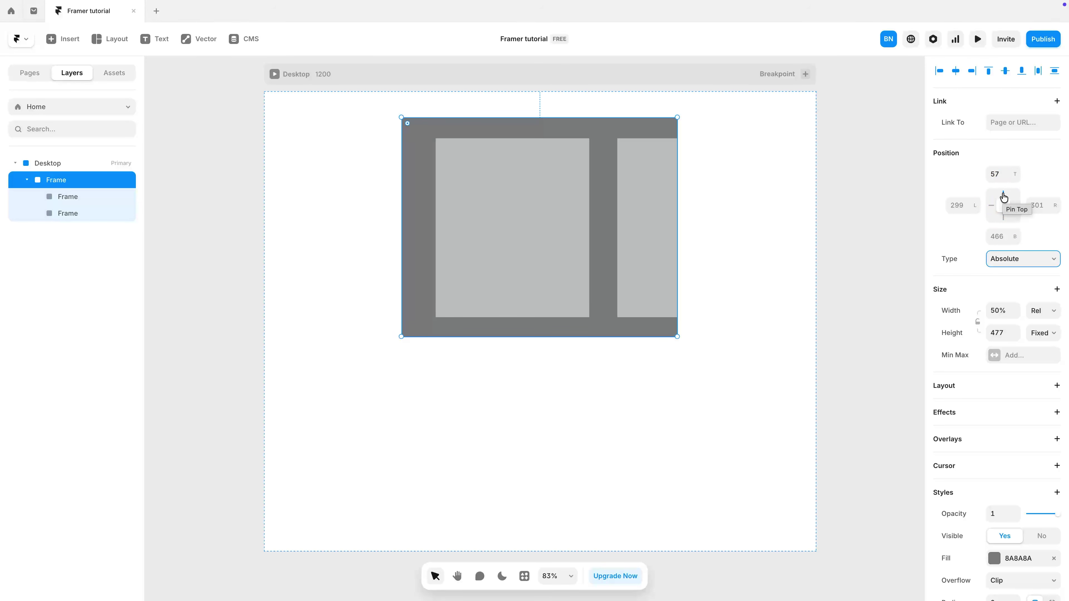
click(991, 207)
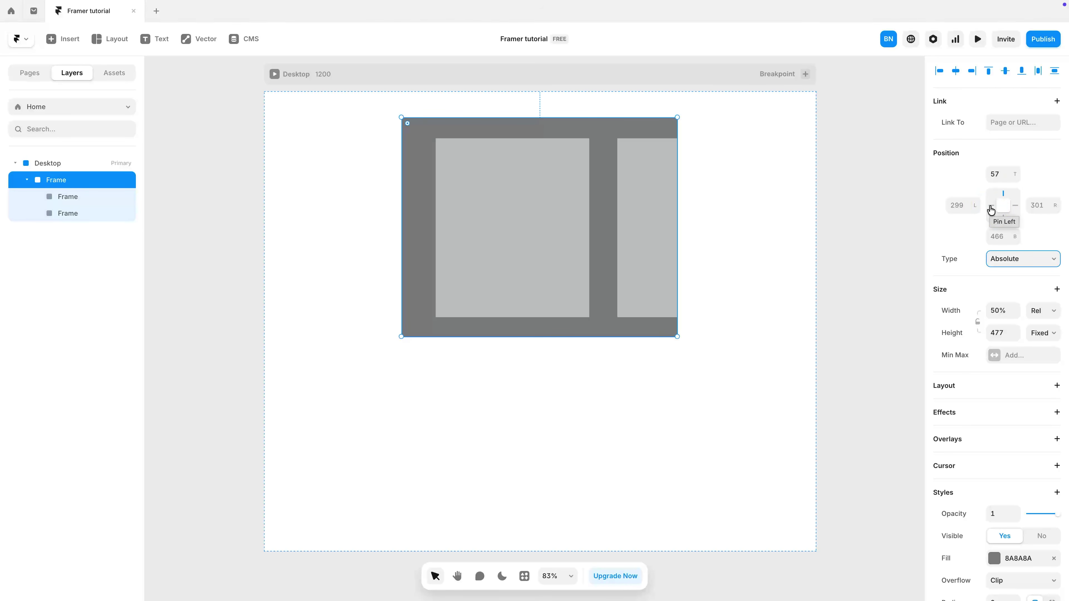
click(991, 209)
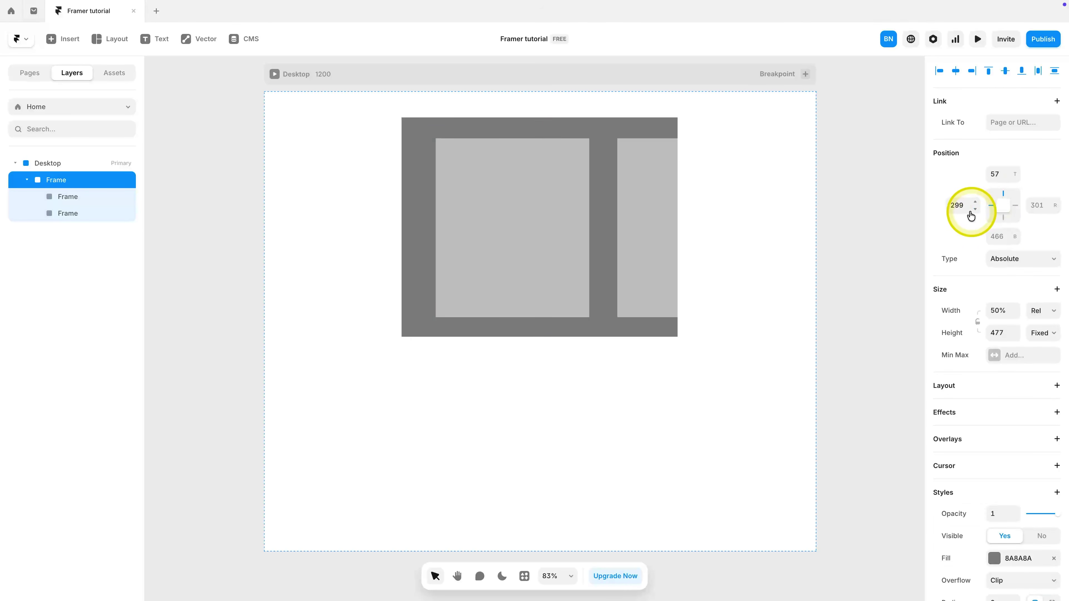
click(955, 206)
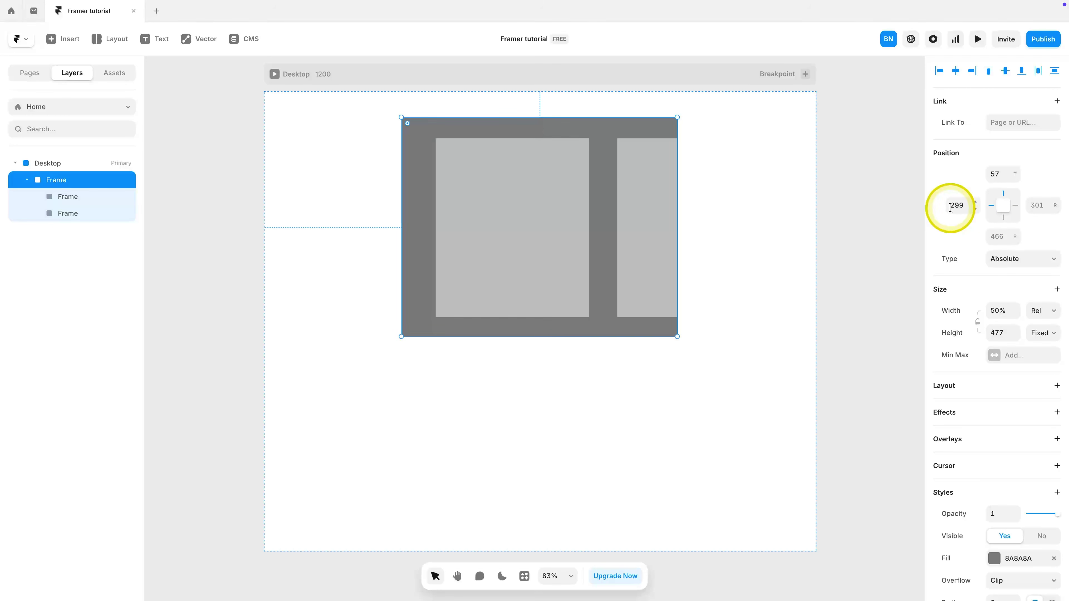
click(957, 206)
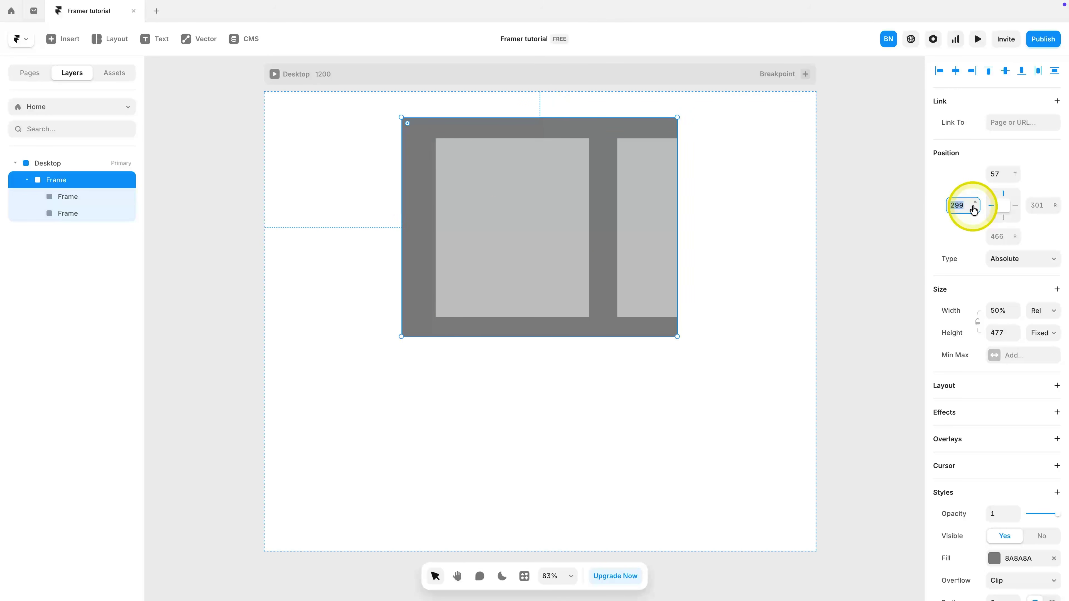
key(Return)
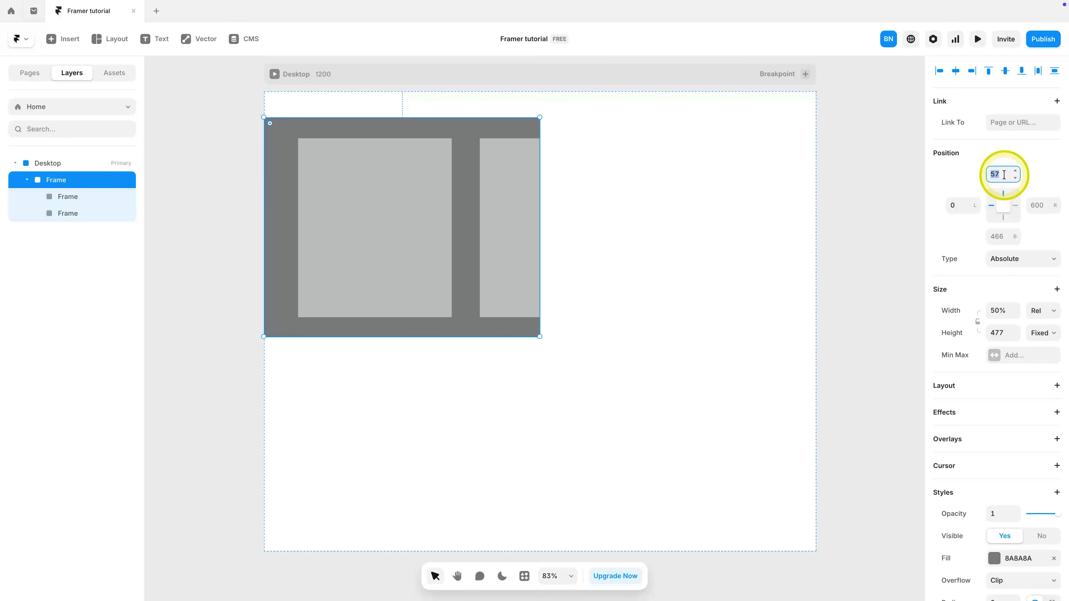
text(0)
key(Return)
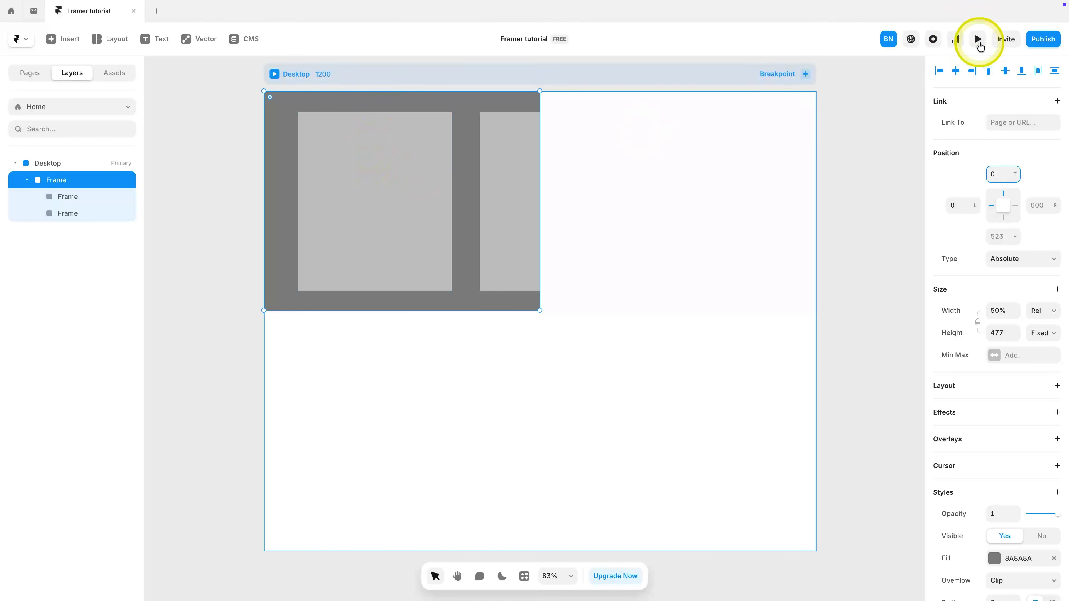
Step: Preview the page at a wider size to check the frame pinned to the left edge
click(978, 40)
drag(873, 322, 1064, 318)
key(Escape)
Step: Pin the outer frame to the page's right edge too, at distance 0, and keep its width type Fixed
click(1015, 206)
click(1037, 205)
text(0)
key(Return)
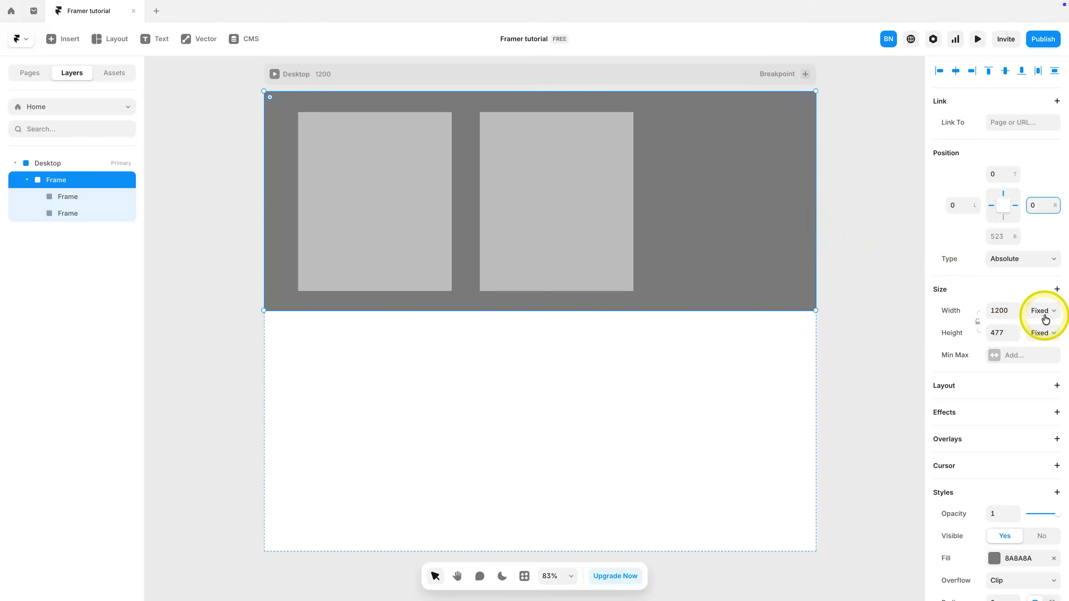
click(1045, 319)
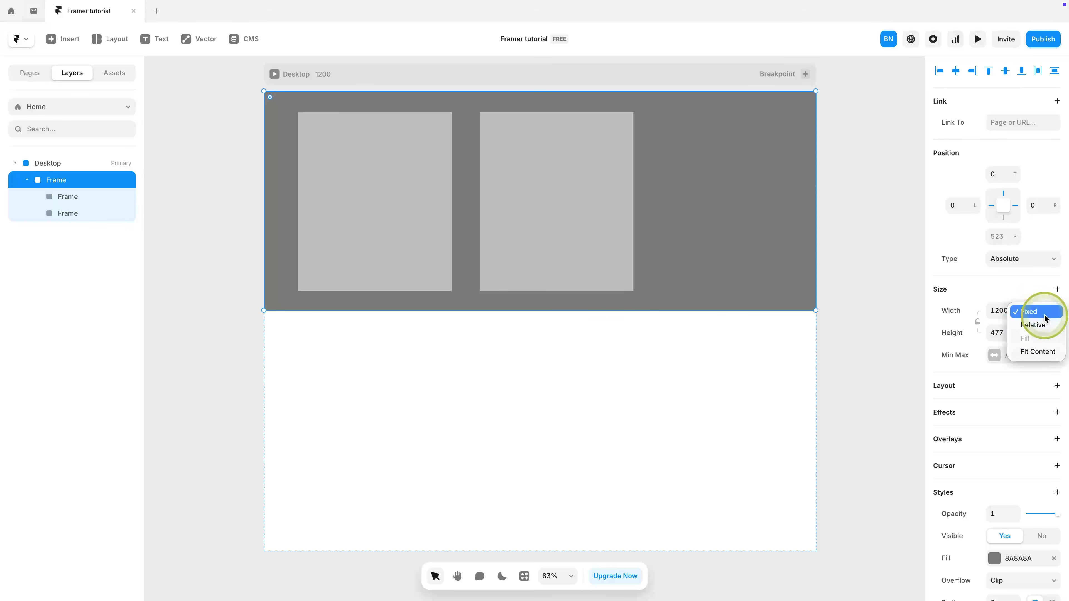
click(1043, 311)
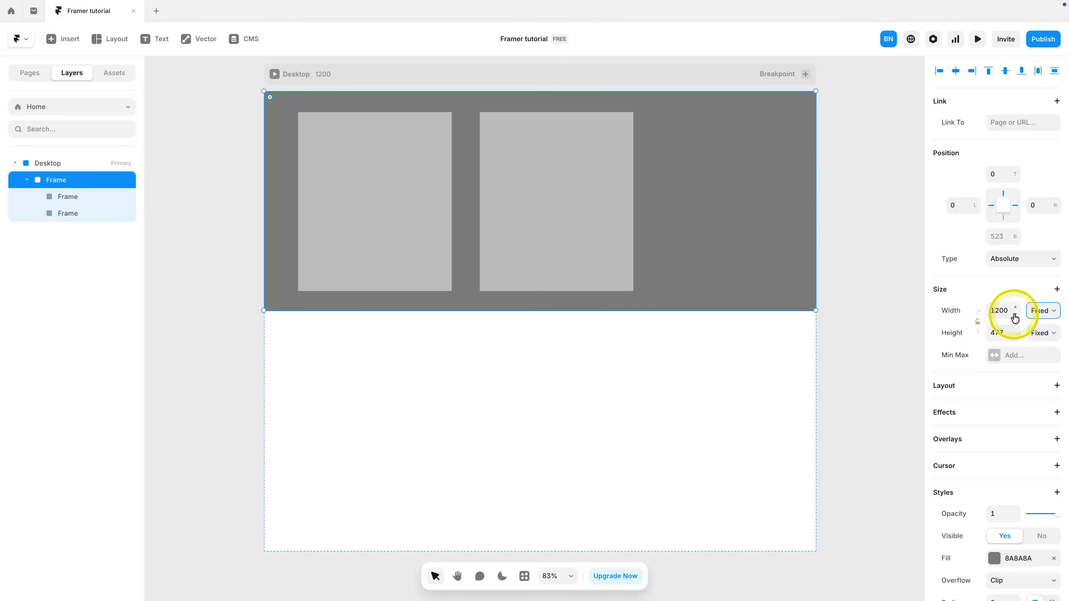
Step: Preview the page at a wider size and at about 640 wide to check the outer frame pinned on both sides
click(43, 163)
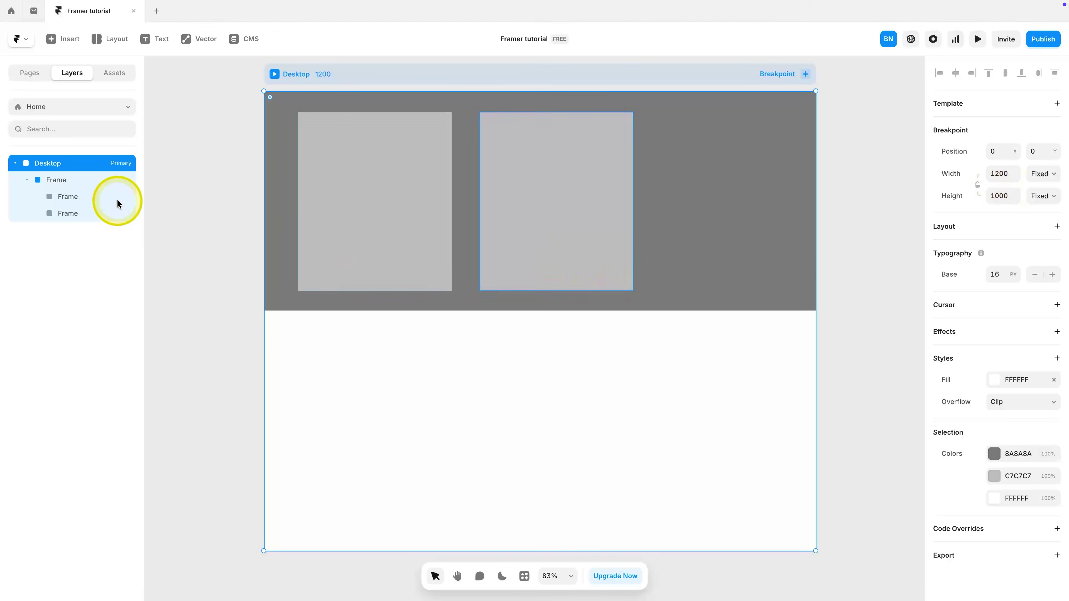
click(83, 180)
click(978, 38)
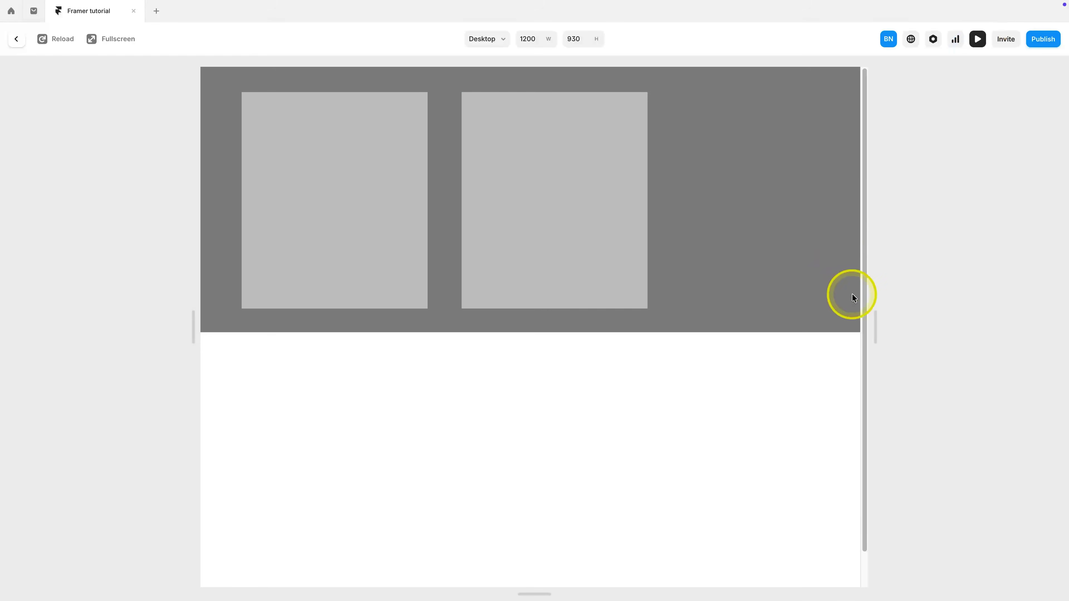
drag(876, 325, 987, 195)
key(Escape)
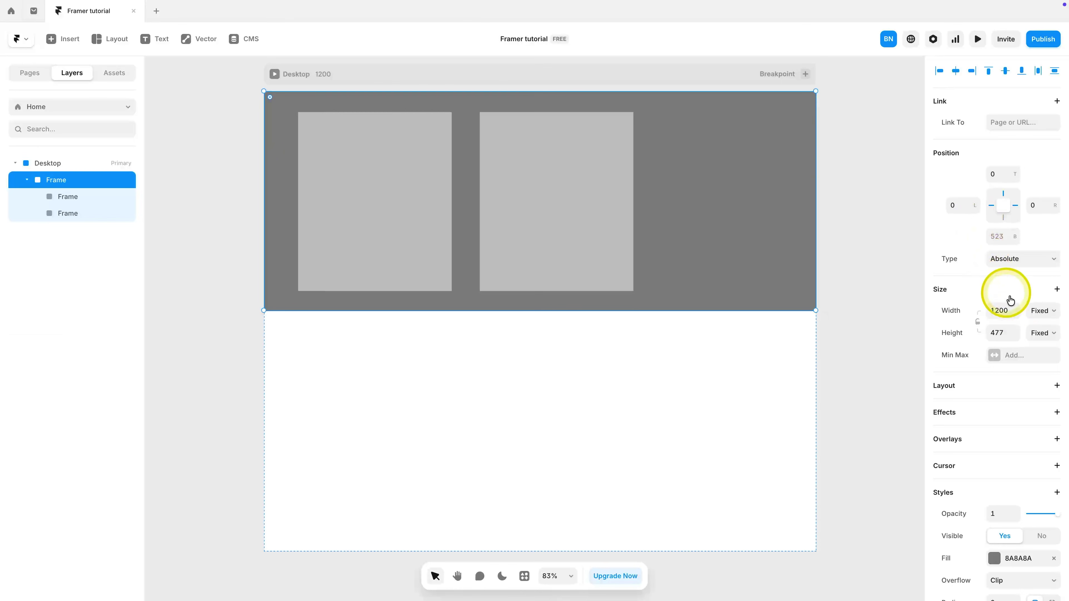
click(977, 38)
drag(876, 324, 719, 316)
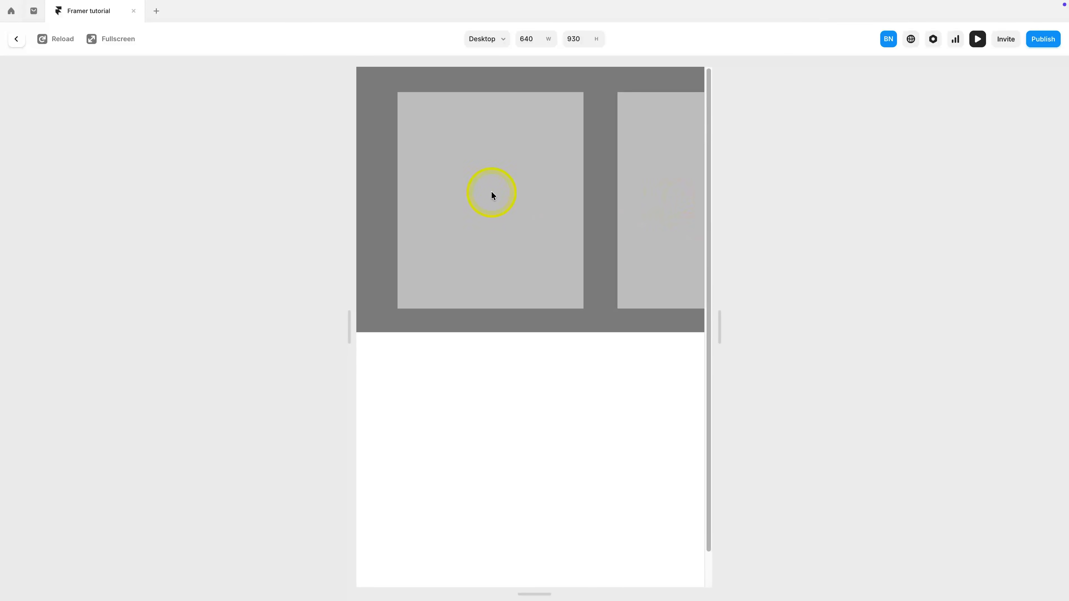
key(Escape)
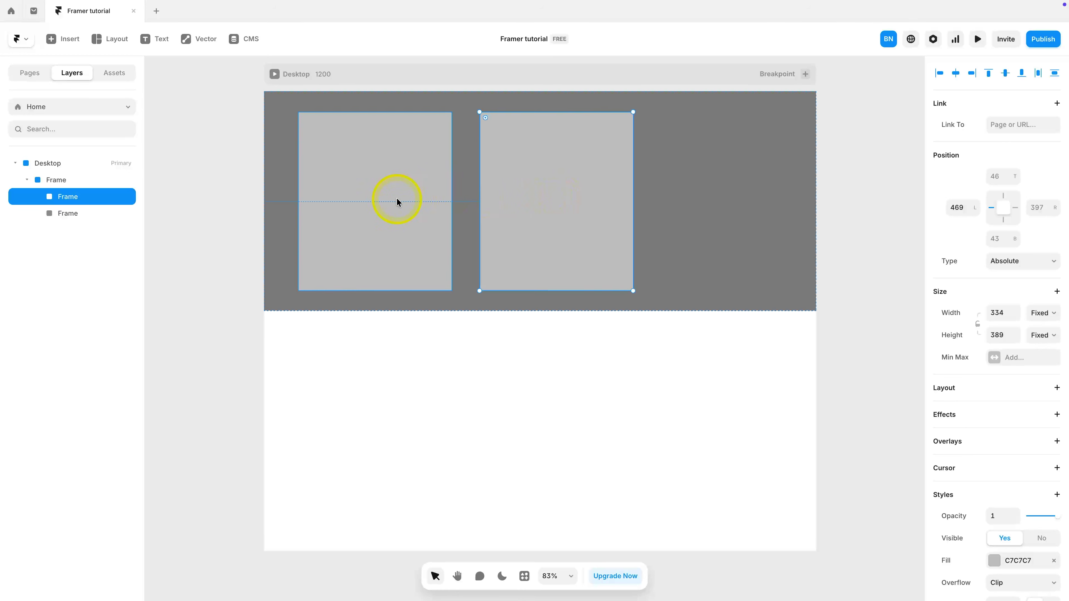
Step: Change the first light grey frame's width to relative and set it to 50%
click(397, 202)
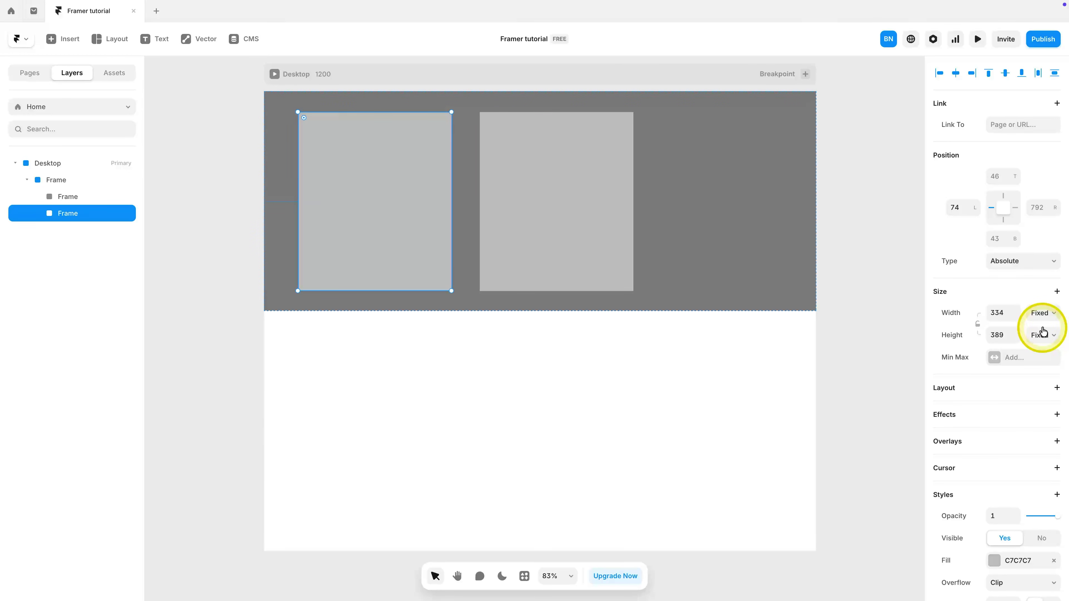
click(1041, 313)
click(1041, 327)
click(1002, 314)
text(50)
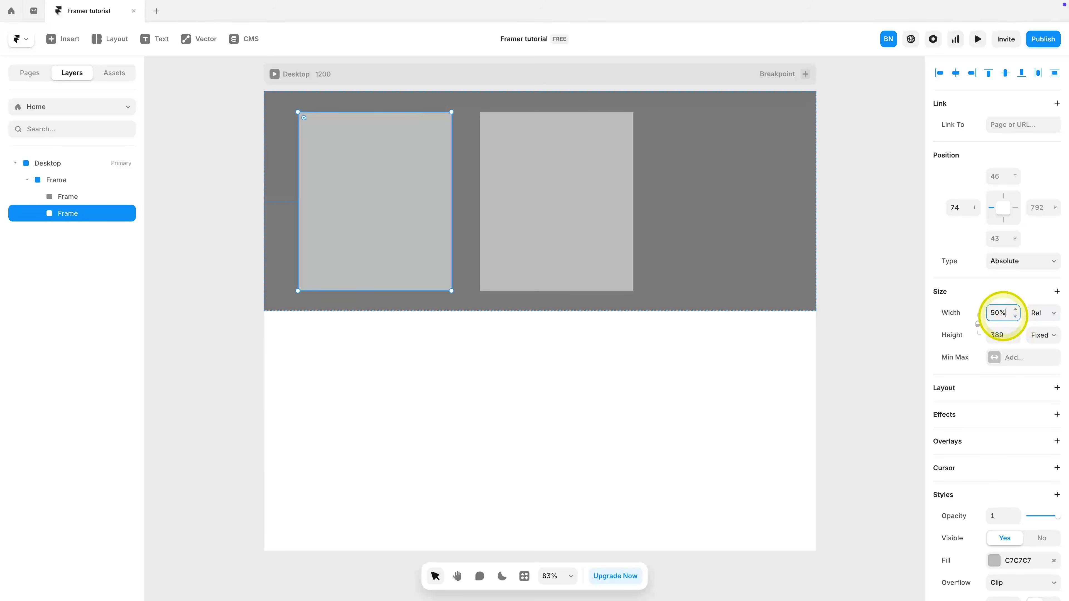
text(0)
key(Return)
Step: Change the second light grey frame's width to relative and set it to 50%
click(620, 207)
click(1032, 318)
click(1041, 327)
click(1001, 312)
text(50)
key(Return)
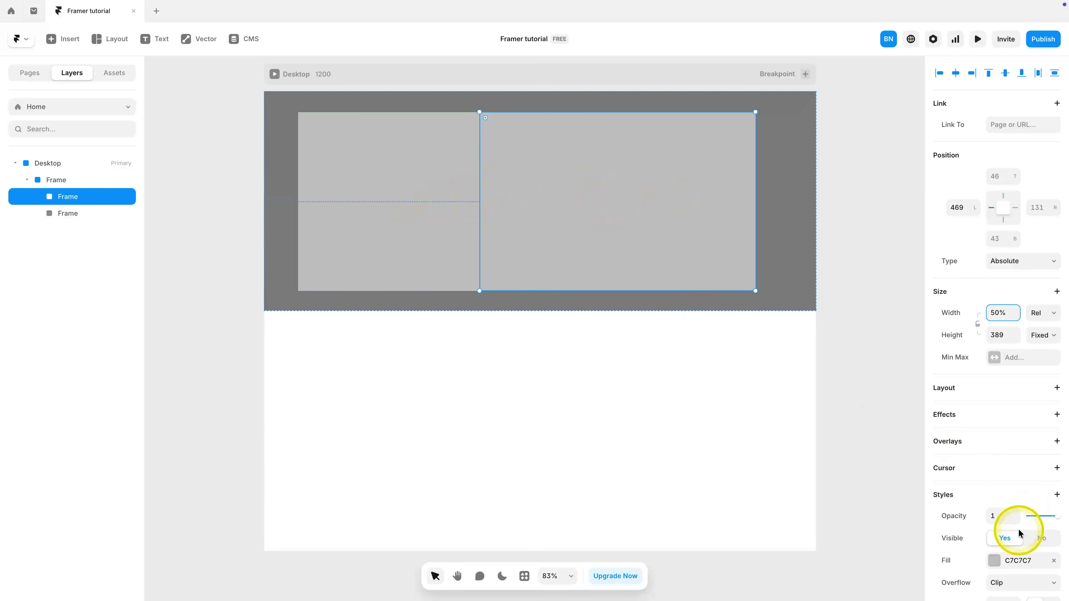
Step: Fill the second nested frame with light blue D0EDF5
click(994, 560)
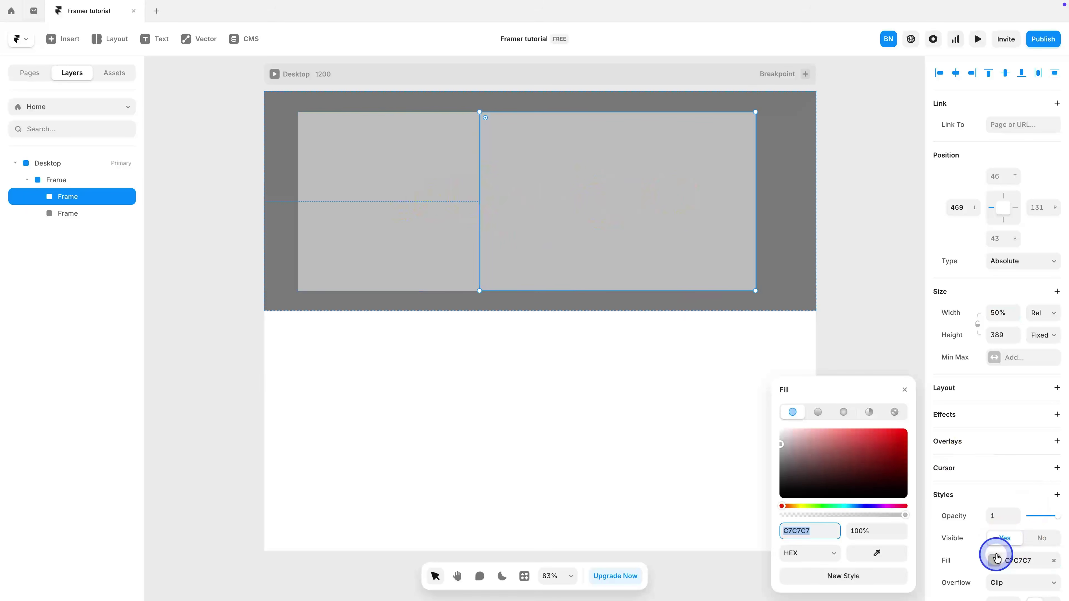
click(848, 505)
click(799, 434)
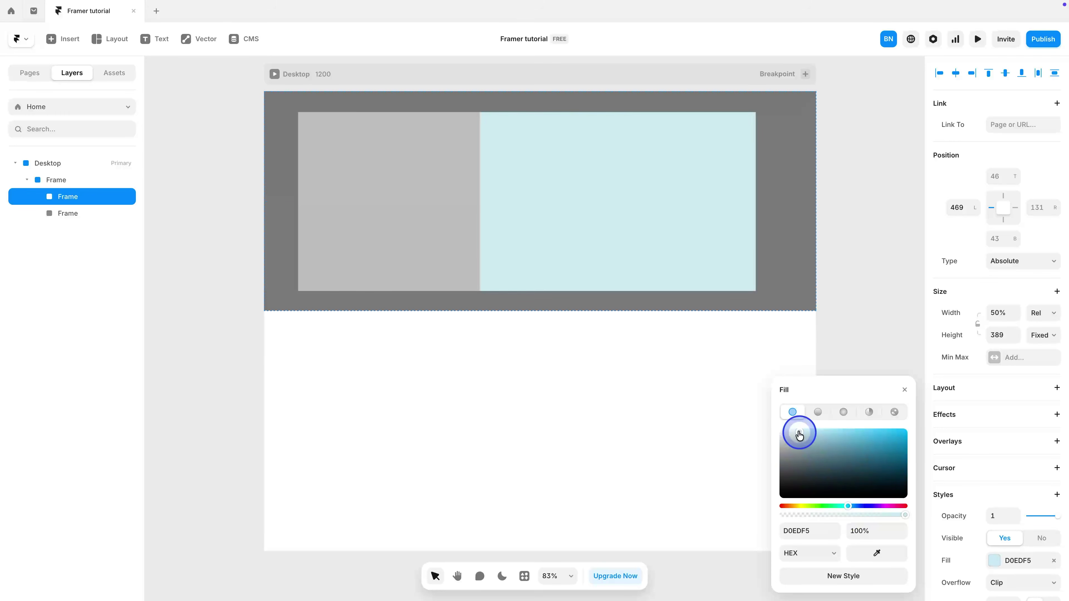
Step: Set the light grey frame's distance from its parent's left edge to 0
click(425, 234)
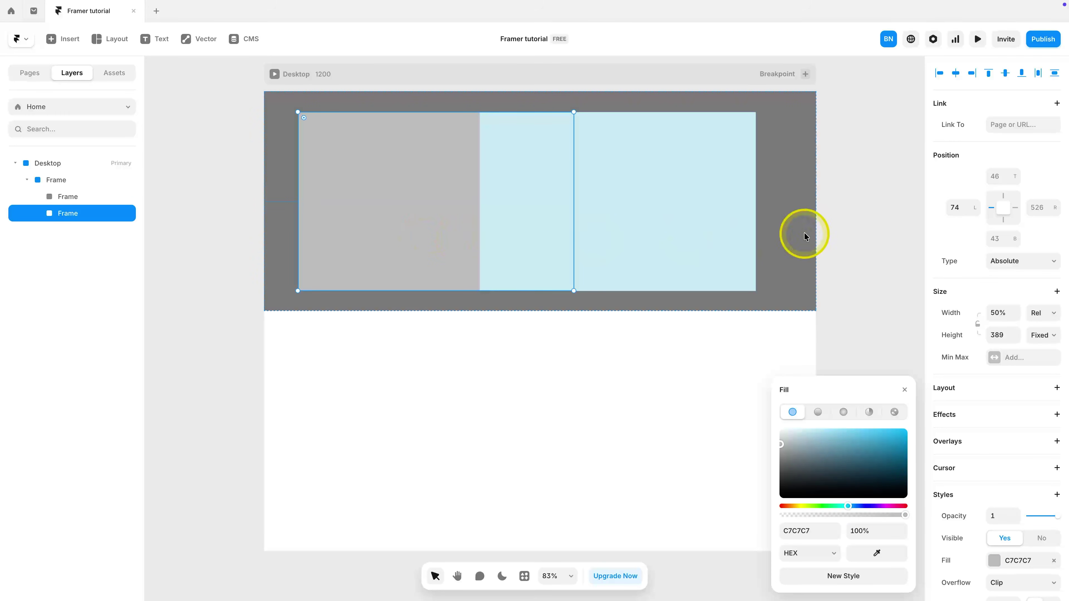
click(631, 228)
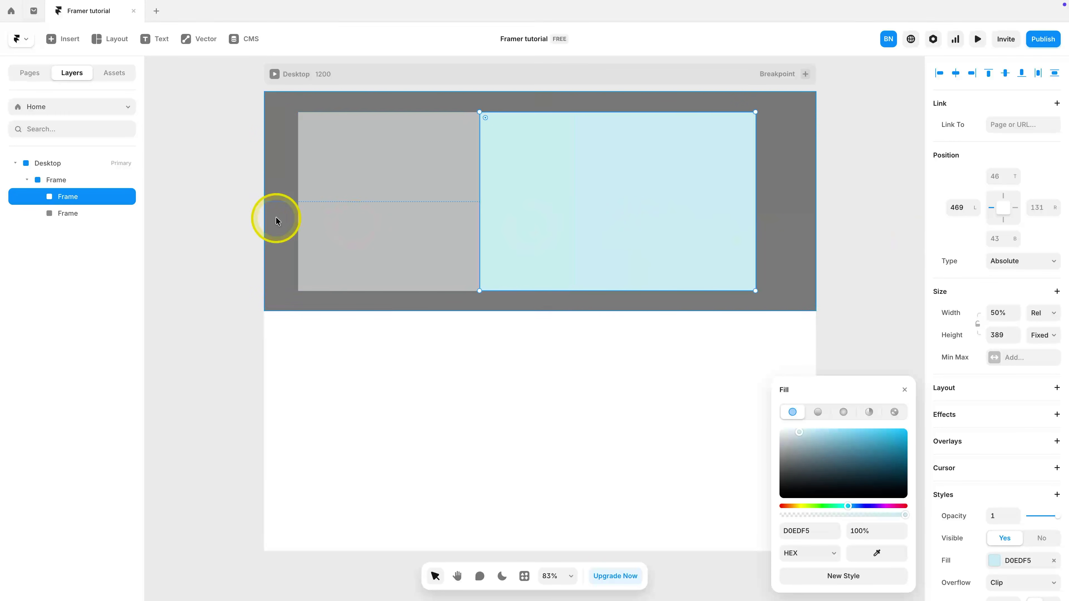
click(309, 216)
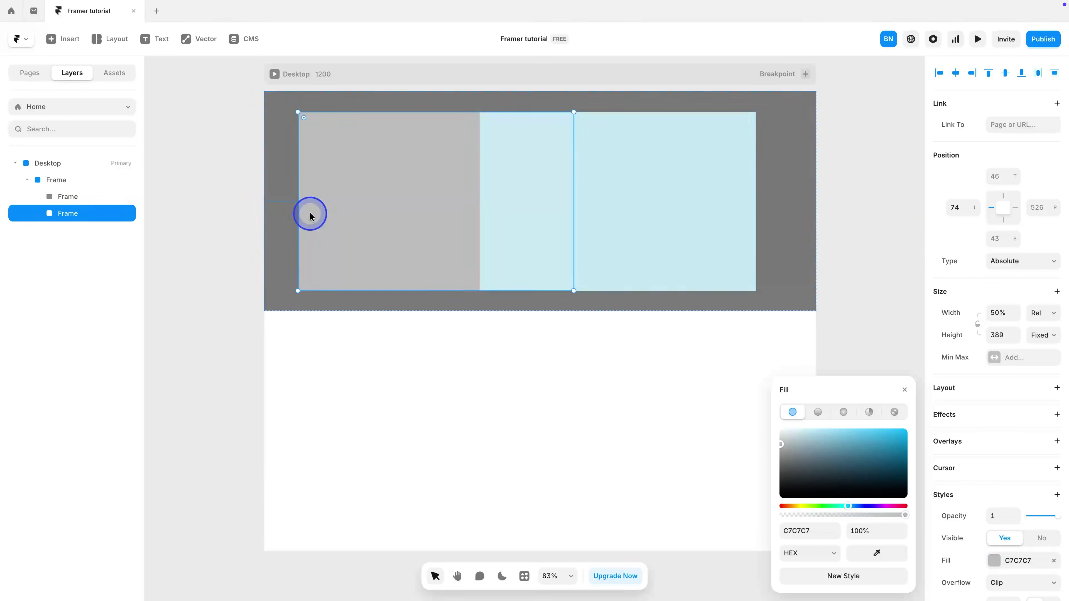
click(957, 208)
text(0)
key(Return)
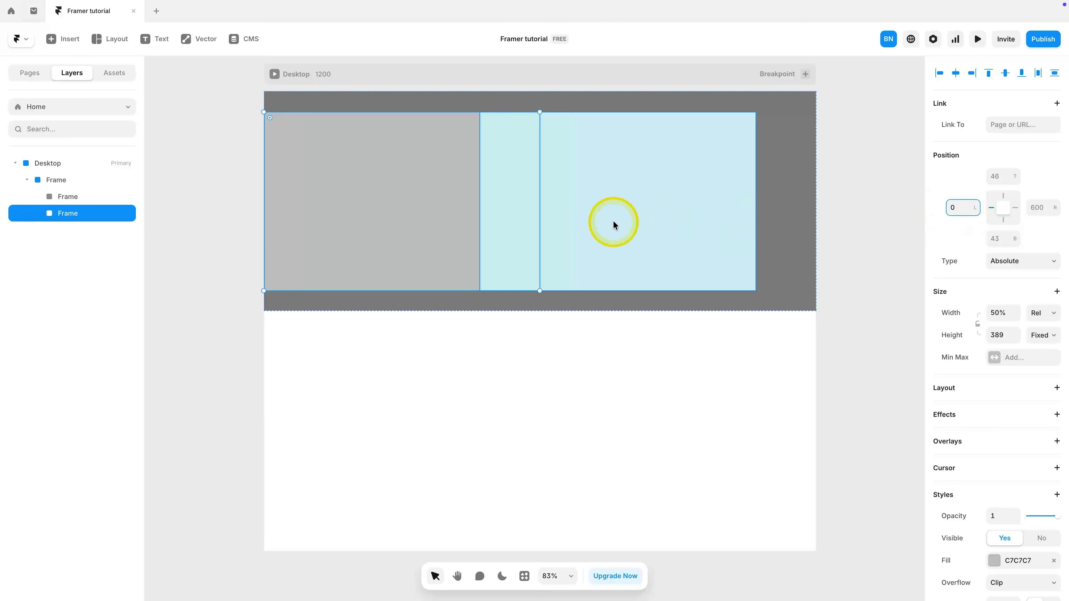
Step: Try a distance of 0 from the parent's left edge for the light blue frame
click(613, 222)
click(953, 209)
text(0)
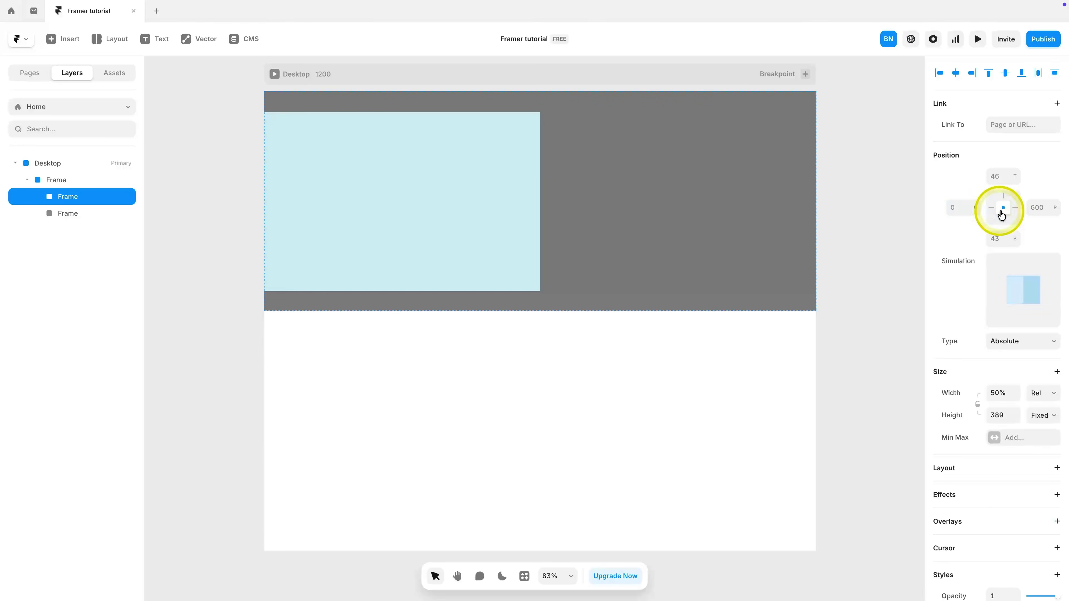
Step: Pin the light blue frame to its parent's right edge instead of the left, at distance 0
click(1016, 208)
click(1036, 207)
text(0)
key(Return)
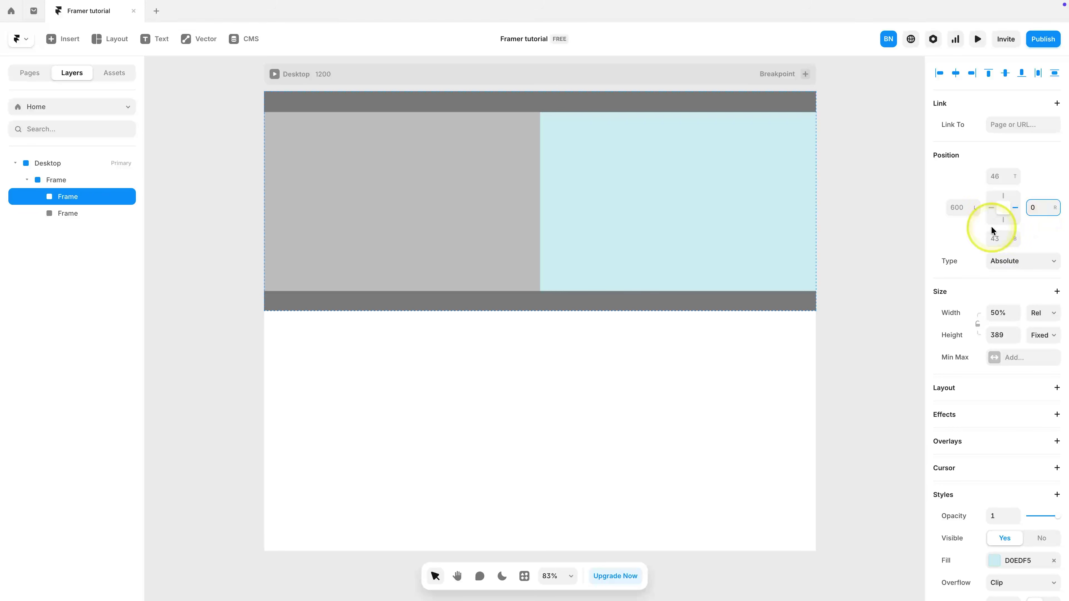
Step: Preview the page, widen the viewport to about 1632 px to check the frames' responsiveness, and leave the preview
click(961, 232)
click(979, 44)
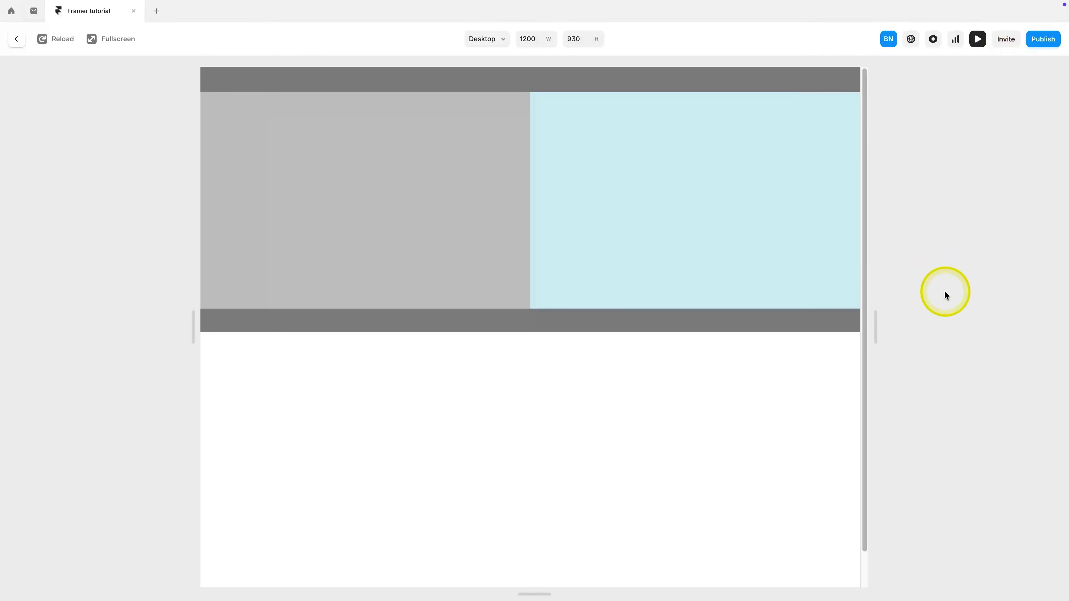
drag(876, 321, 995, 319)
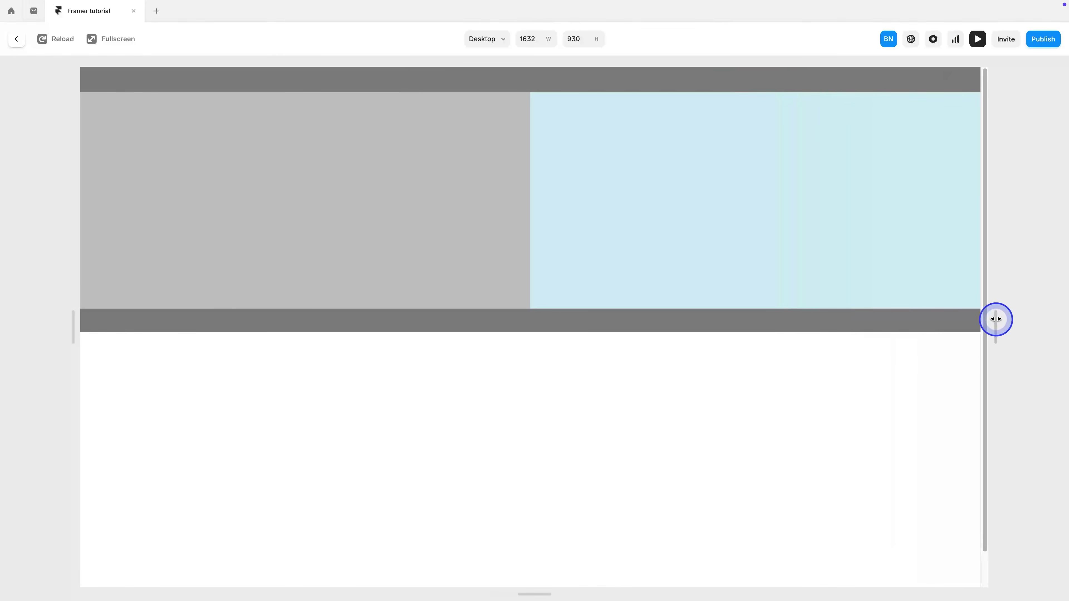
key(Escape)
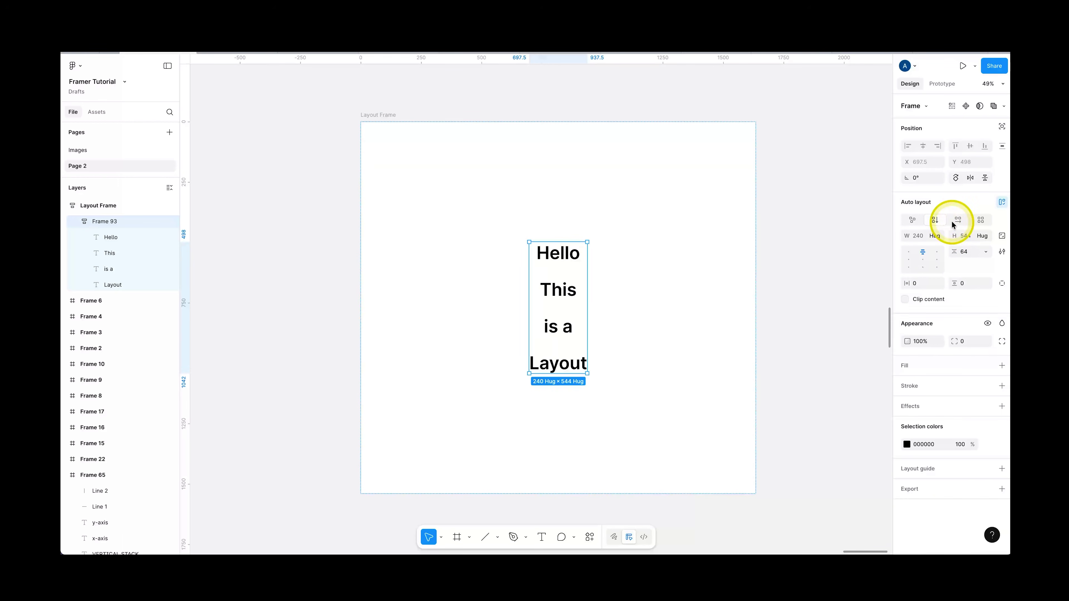
Step: In Figma, try the horizontal, vertical and grid auto layout flows on the frame holding the four text layers
click(956, 221)
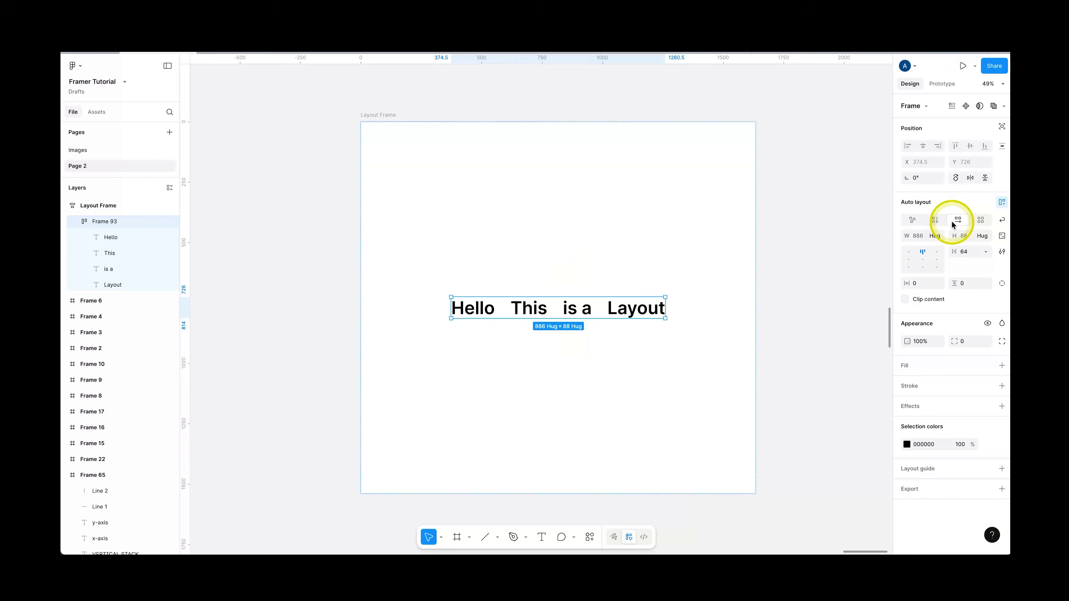
click(935, 220)
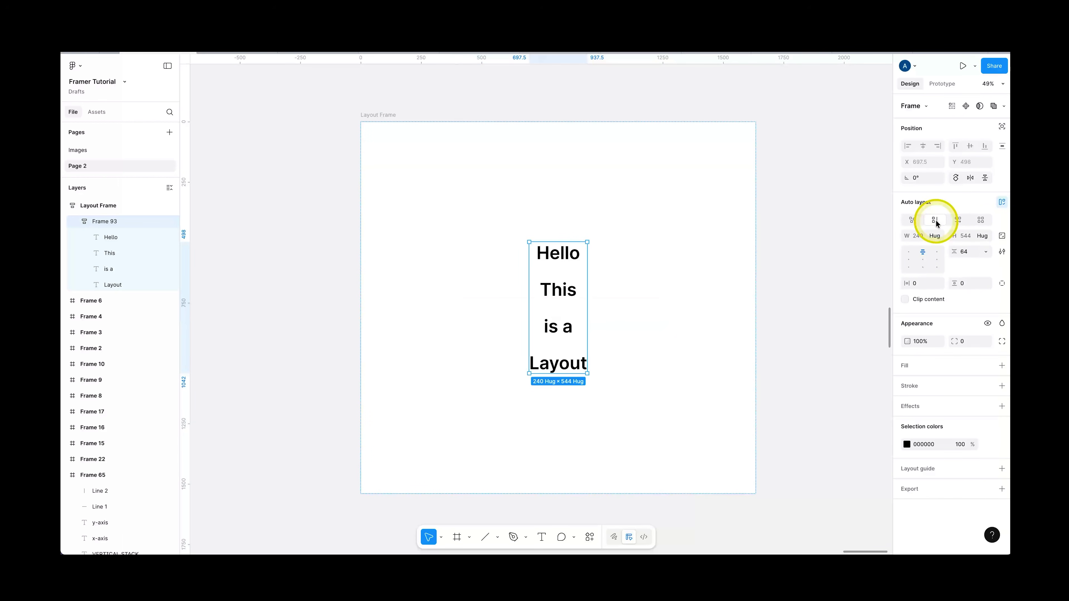
click(980, 222)
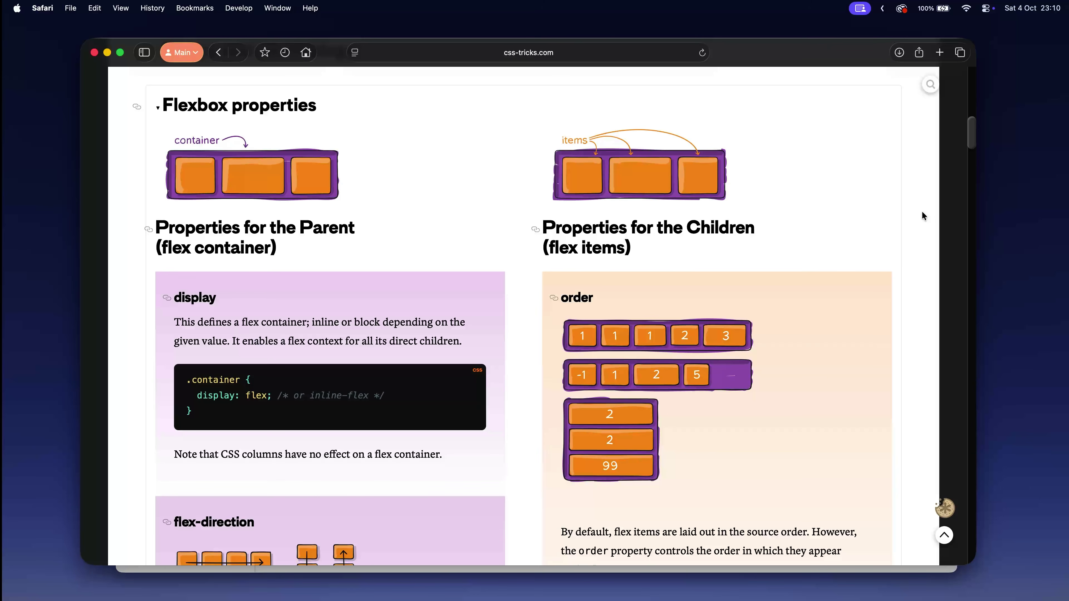
Step: In Safari, read the flexbox properties on css-tricks.com down through the flex-direction section
scroll(922, 211, down, 3)
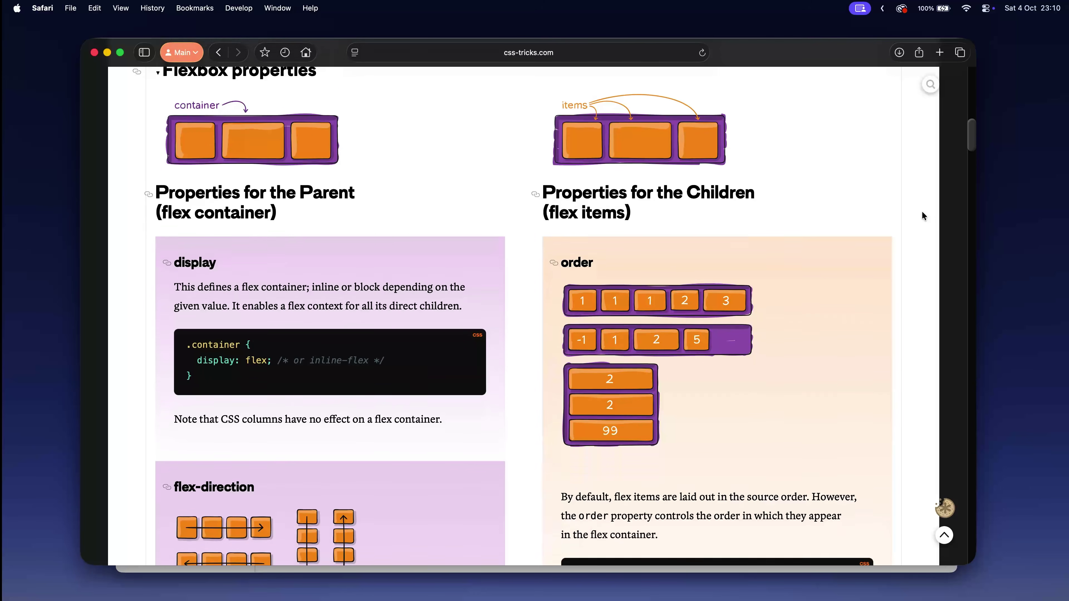
scroll(912, 212, down, 3)
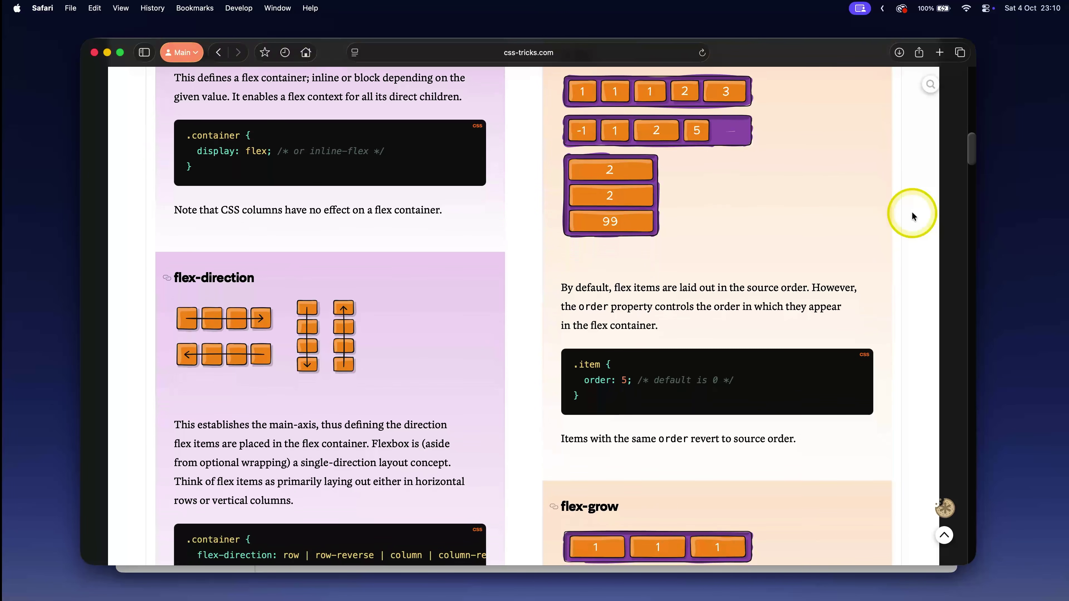
scroll(912, 213, down, 5)
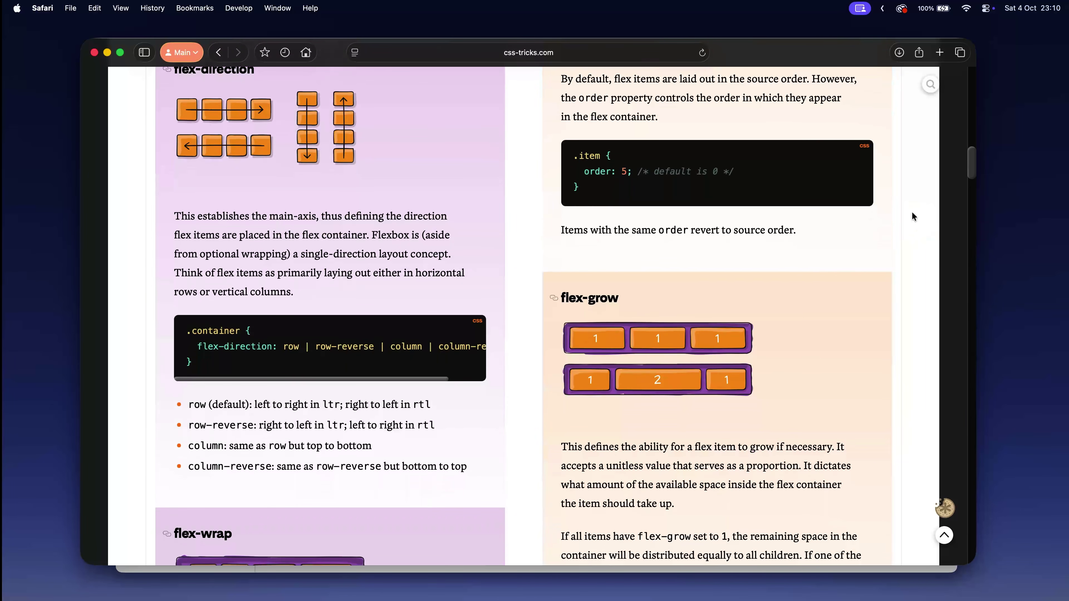
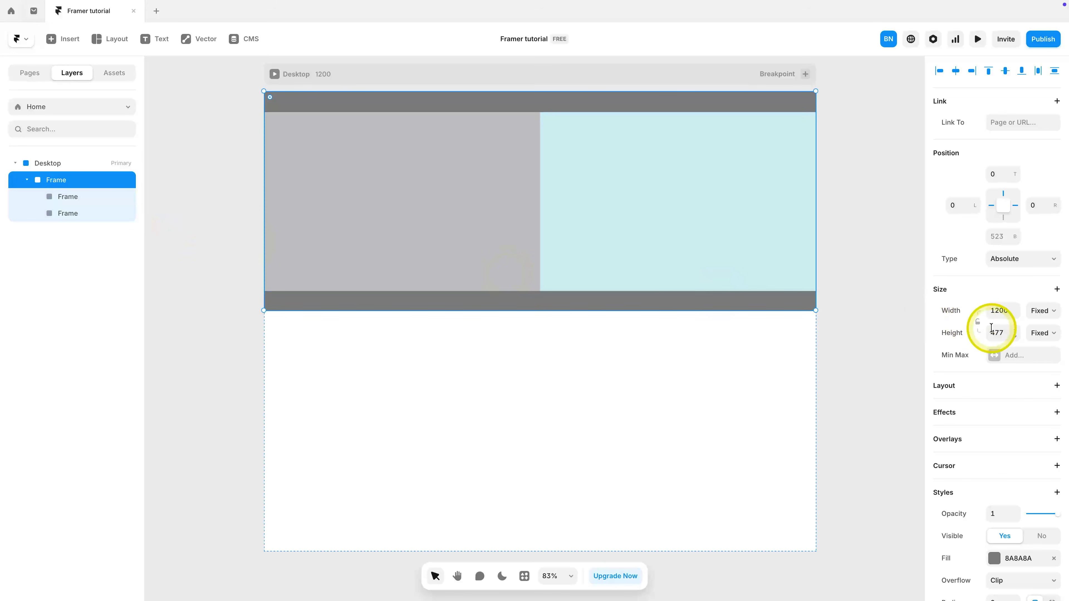
Step: In Framer, add a Stack layout with horizontal direction to the dark grey outer frame
click(1056, 386)
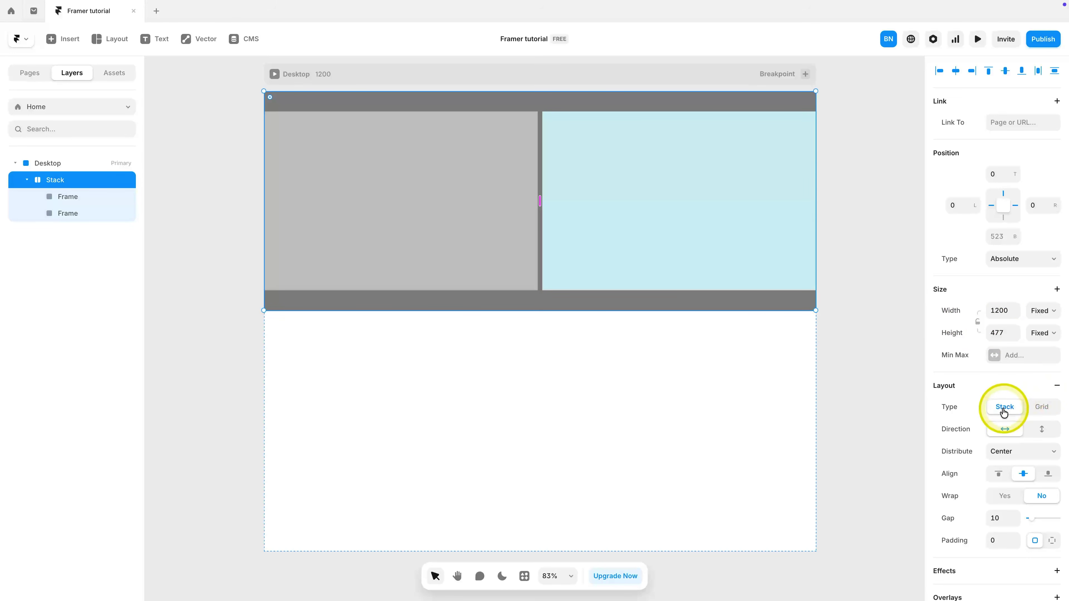
scroll(1004, 408, down, 1)
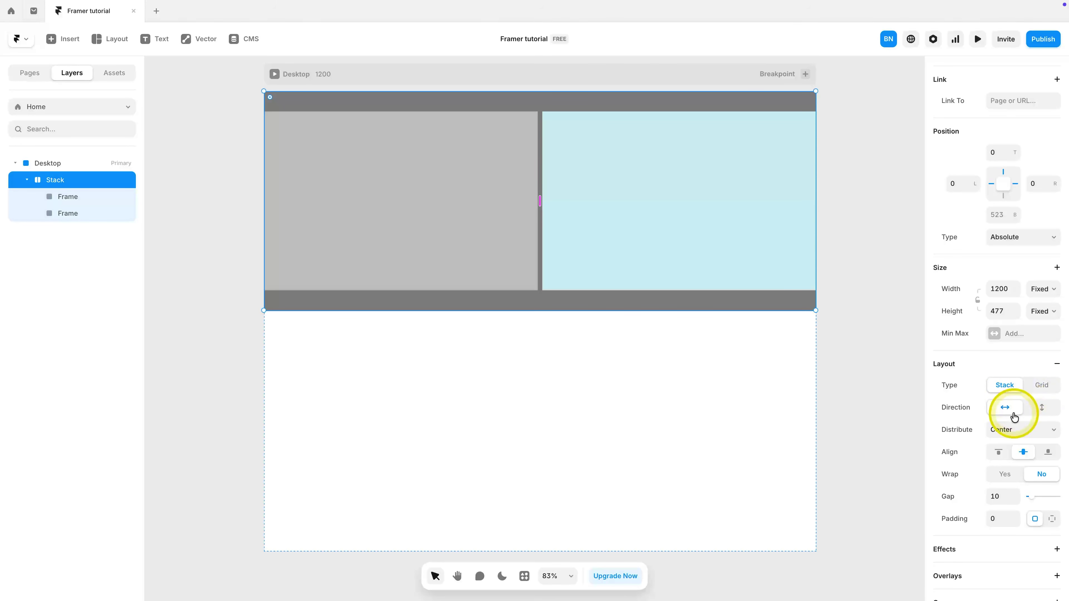
click(1038, 409)
click(1012, 413)
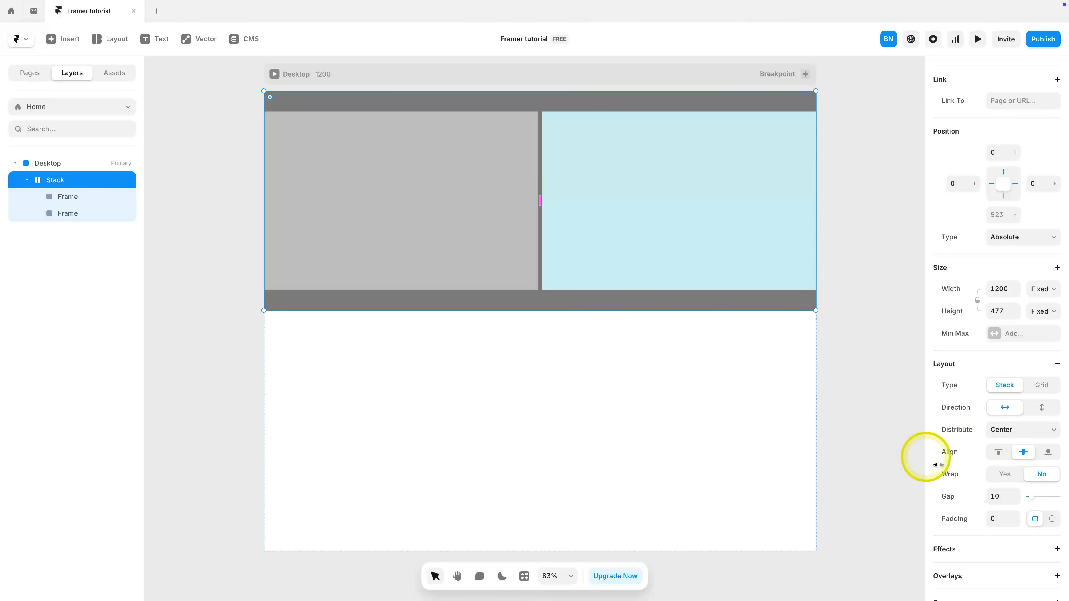
Step: Set the stack's gap to 56 and its padding to 24
mouse_move(1033, 501)
mouse_down()
mouse_move(1064, 501)
mouse_move(1031, 497)
mouse_move(1045, 497)
mouse_up()
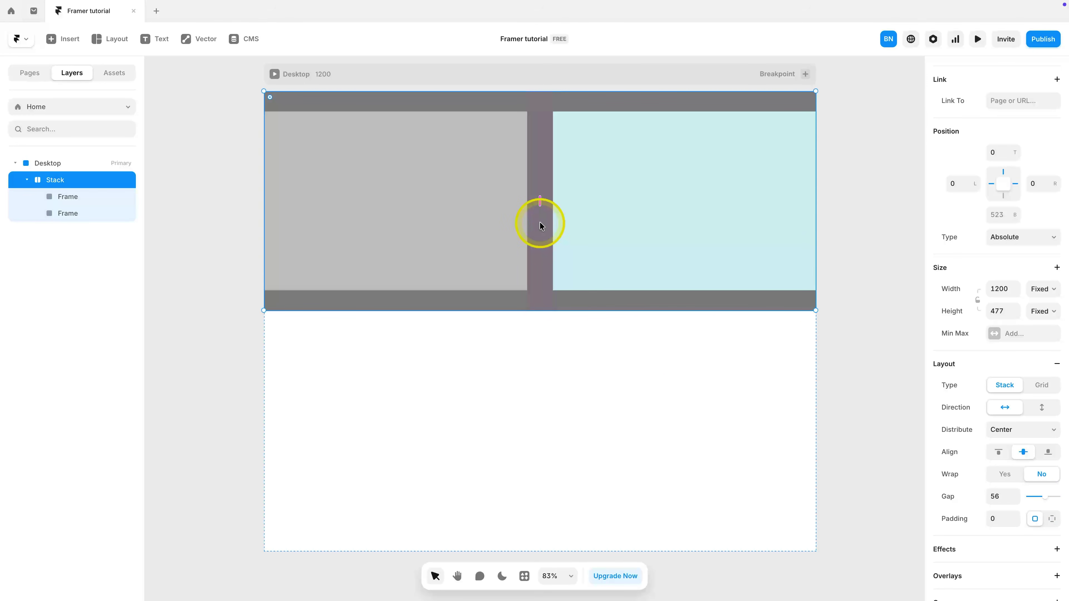
click(1000, 520)
text(24)
key(Return)
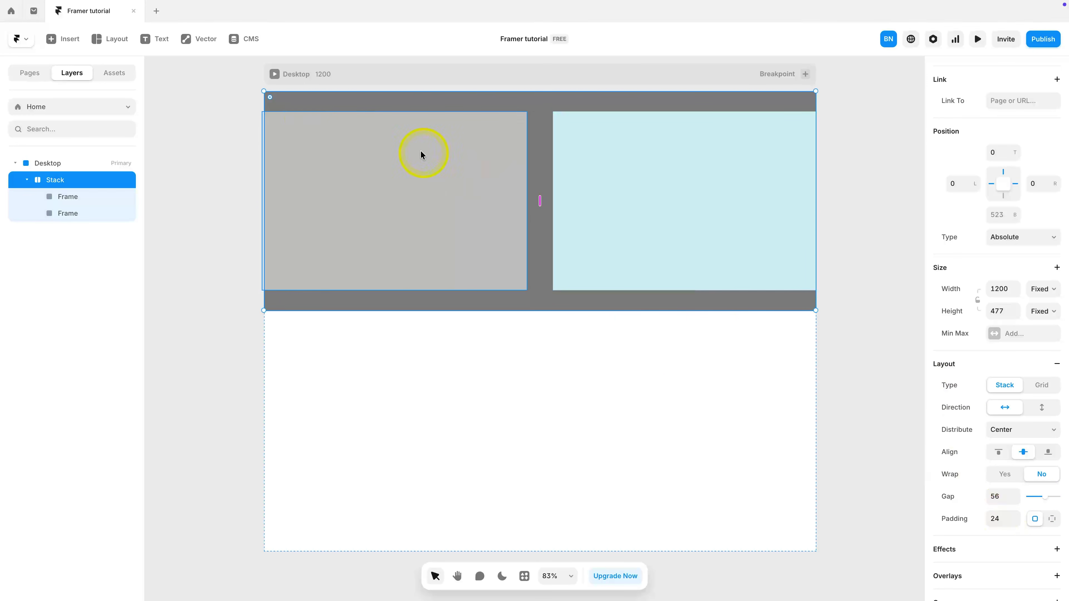
Step: Change the light blue frame's width sizing from Relative to Fill
click(92, 199)
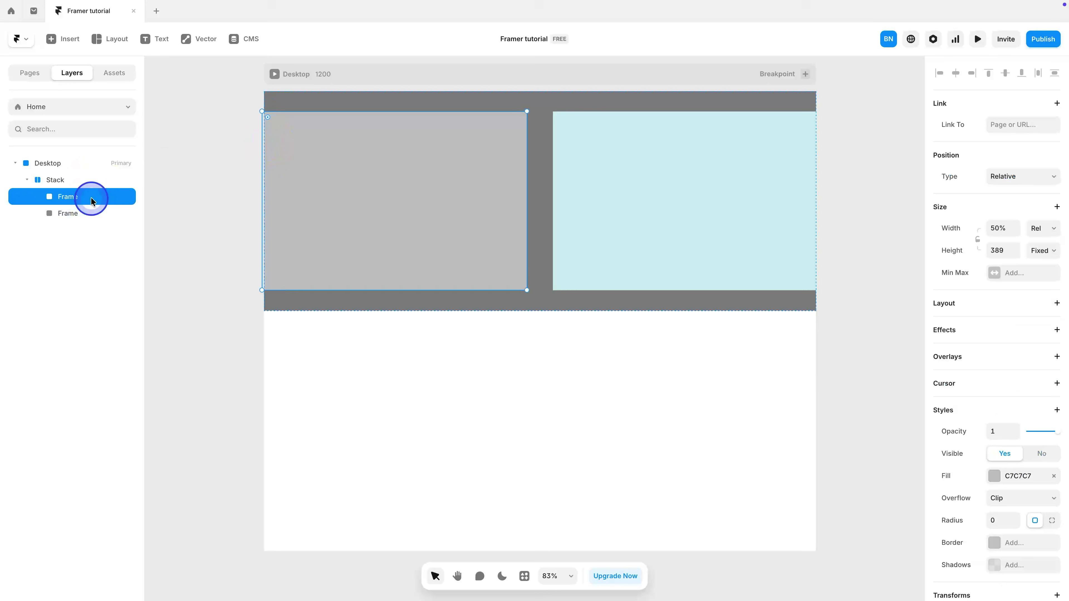
click(91, 212)
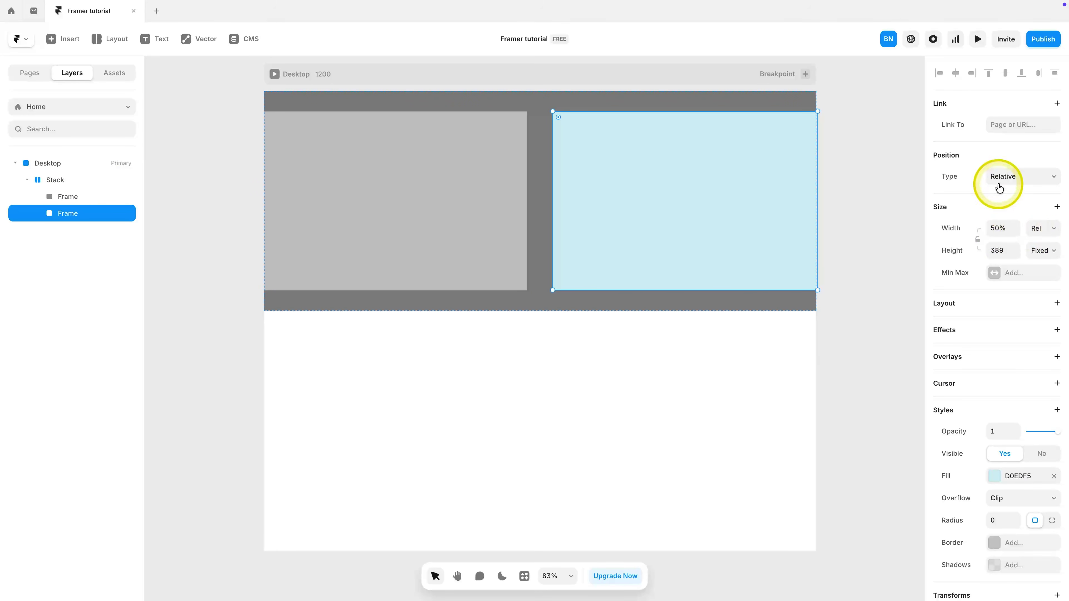
click(1017, 180)
click(1019, 180)
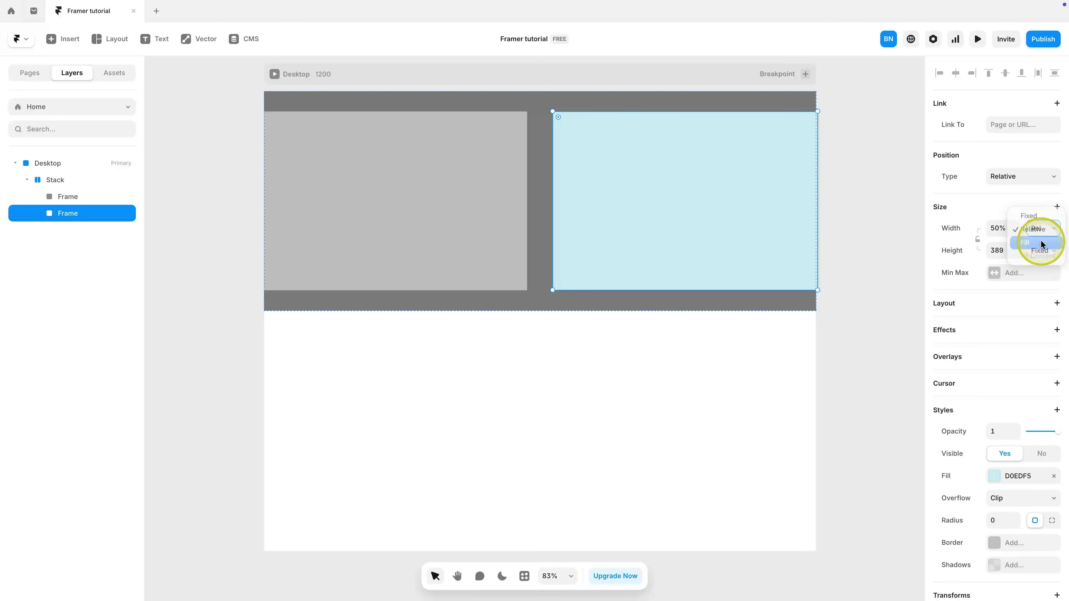
click(1041, 243)
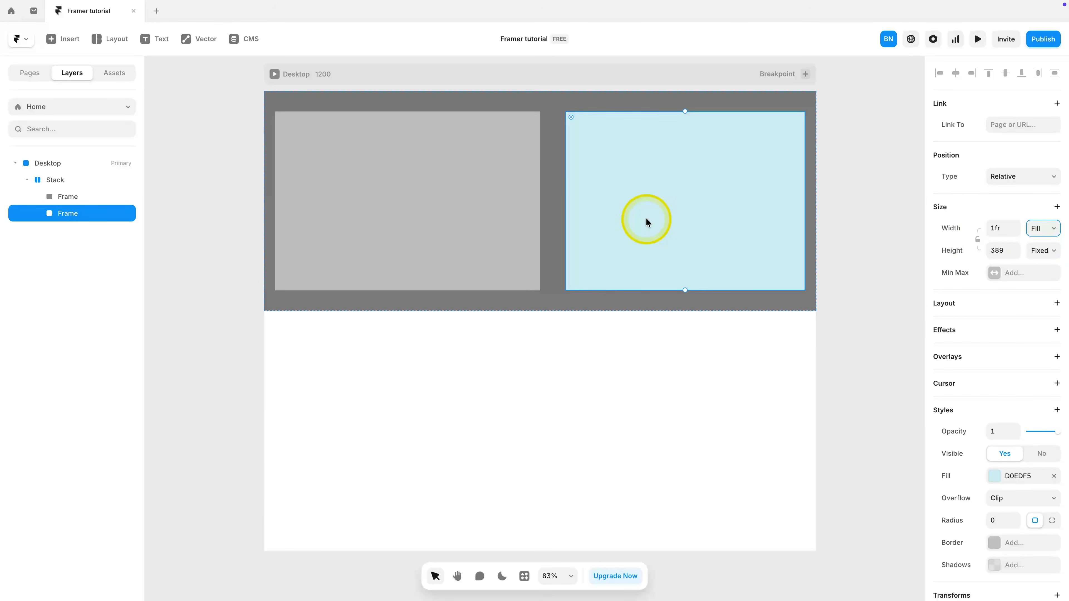
Step: Change the light grey frame's width sizing to Fill
click(491, 184)
click(662, 190)
click(1031, 230)
click(1035, 250)
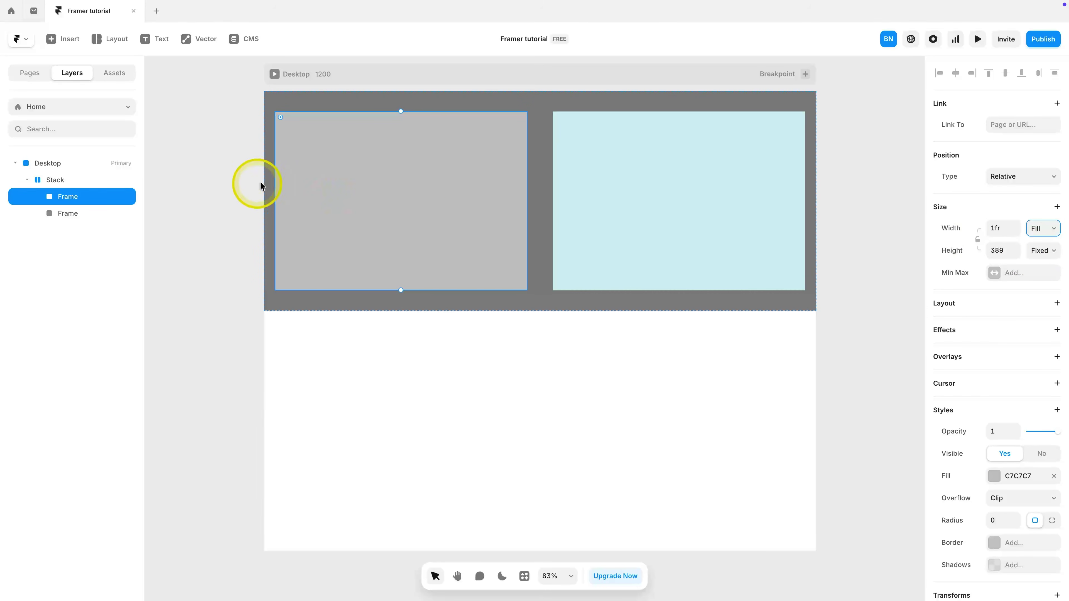
Step: Increase the stack's padding to 33
click(64, 180)
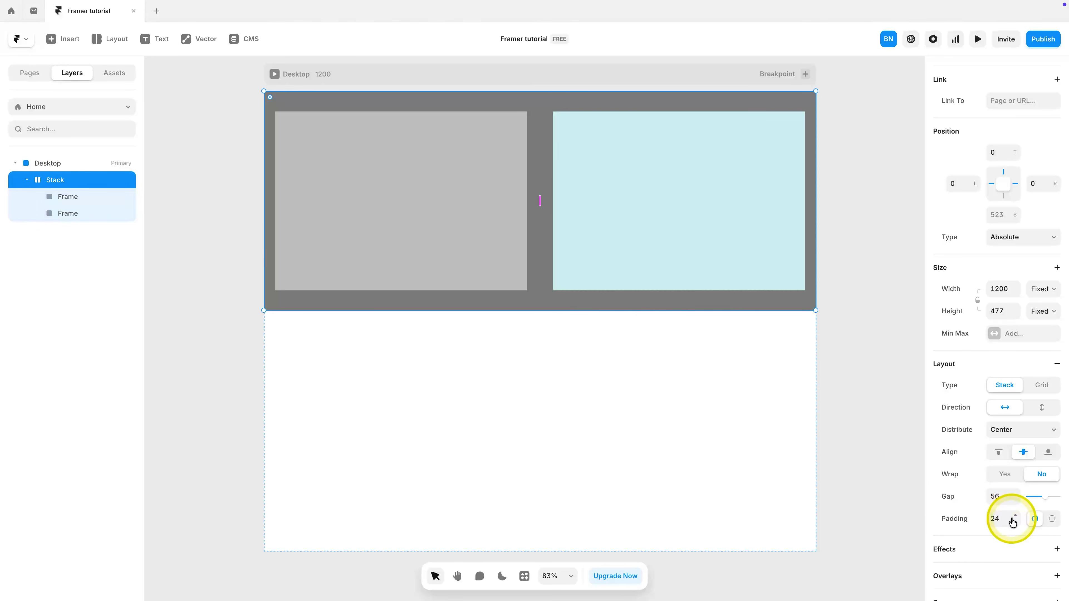
mouse_move(1013, 521)
mouse_down()
mouse_move(1014, 506)
mouse_move(1014, 527)
mouse_move(1016, 518)
mouse_up()
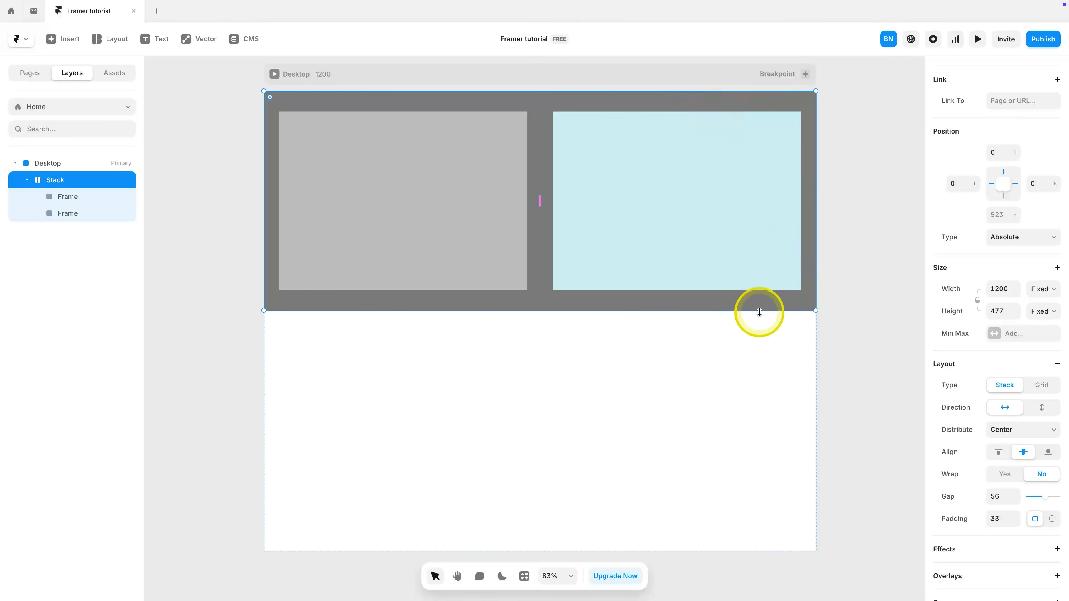
Step: Select both nested frames together and change their height sizing to Fill
click(73, 198)
shift+click(78, 214)
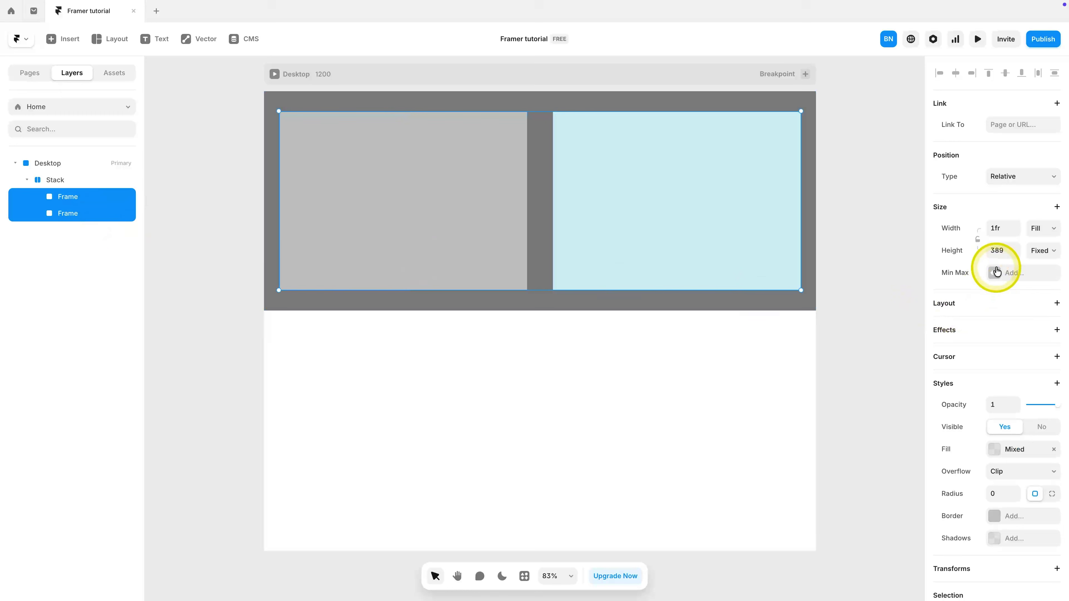
click(186, 238)
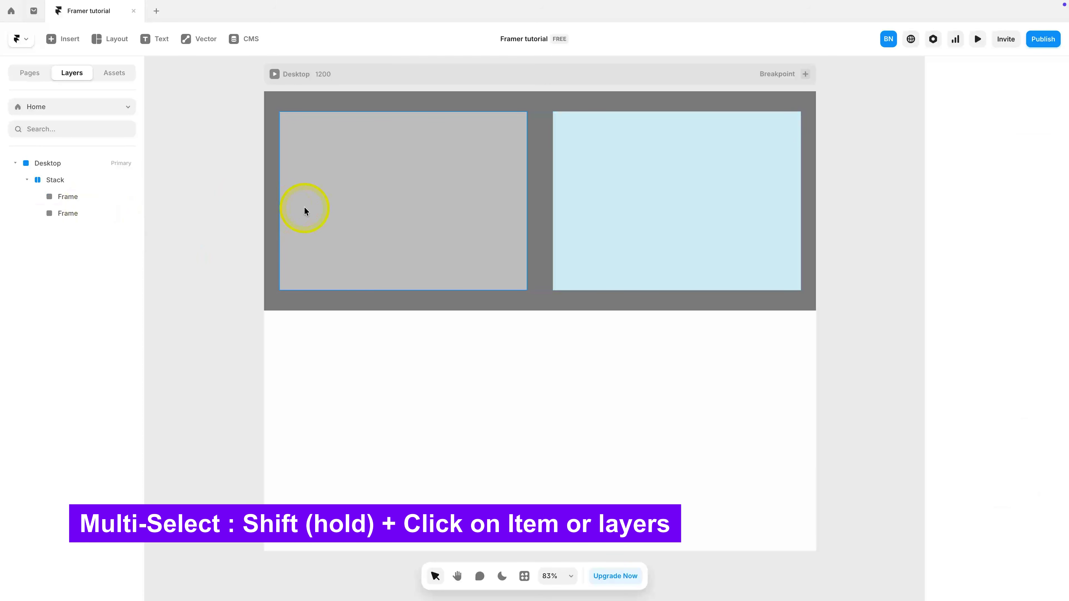
click(345, 203)
shift+click(584, 194)
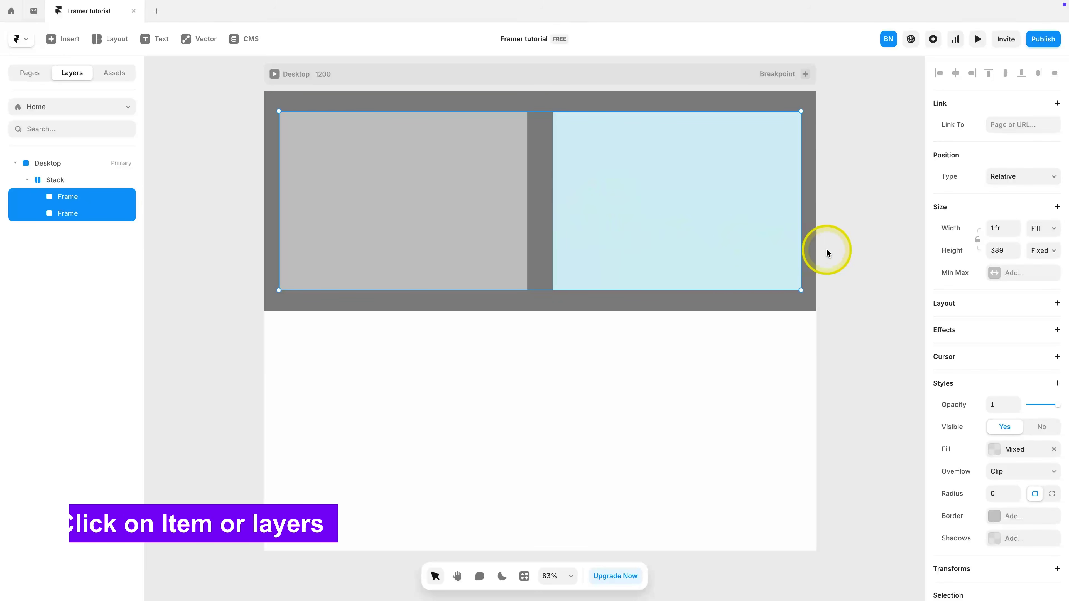
click(1040, 252)
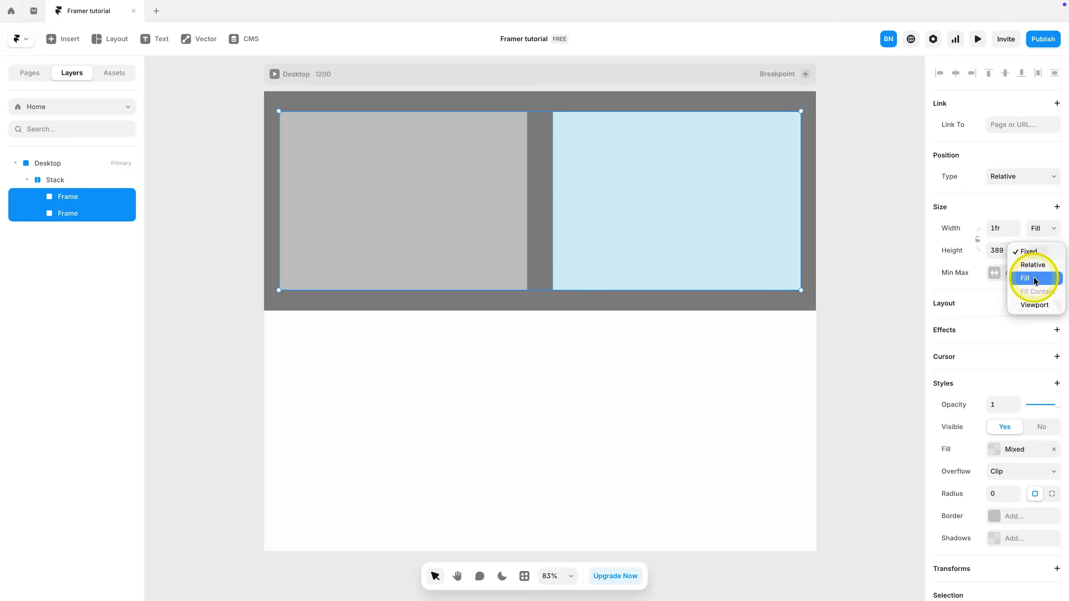
click(1031, 277)
Step: Increase the stack's padding to 66 and its gap to 107
click(523, 94)
drag(1014, 518, 1014, 470)
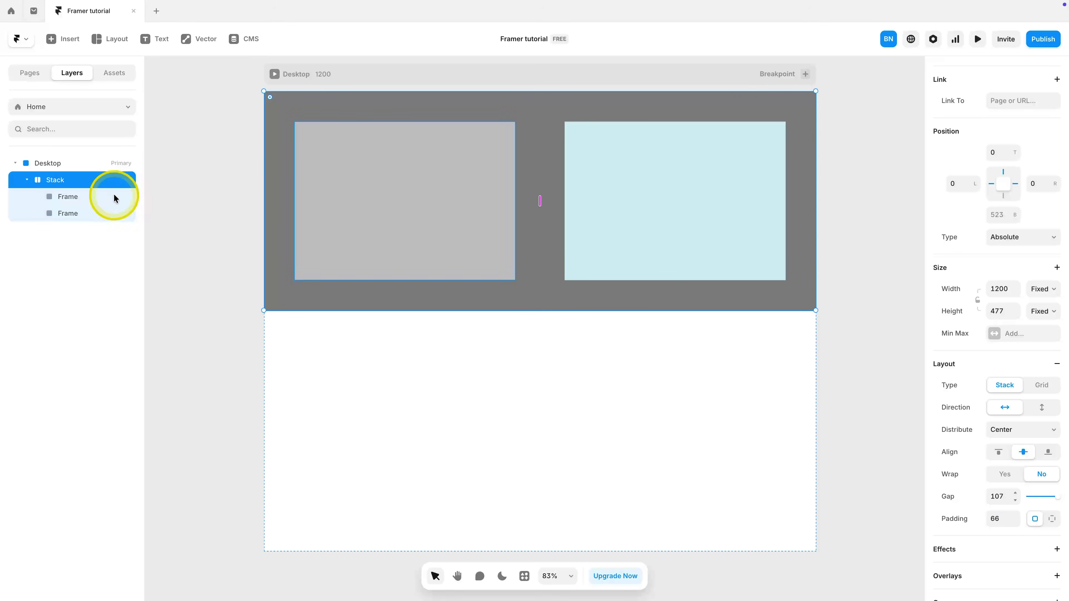
Step: Keep the stack's height sizing on Fixed and stretch the stack to a height of about 783
click(1046, 318)
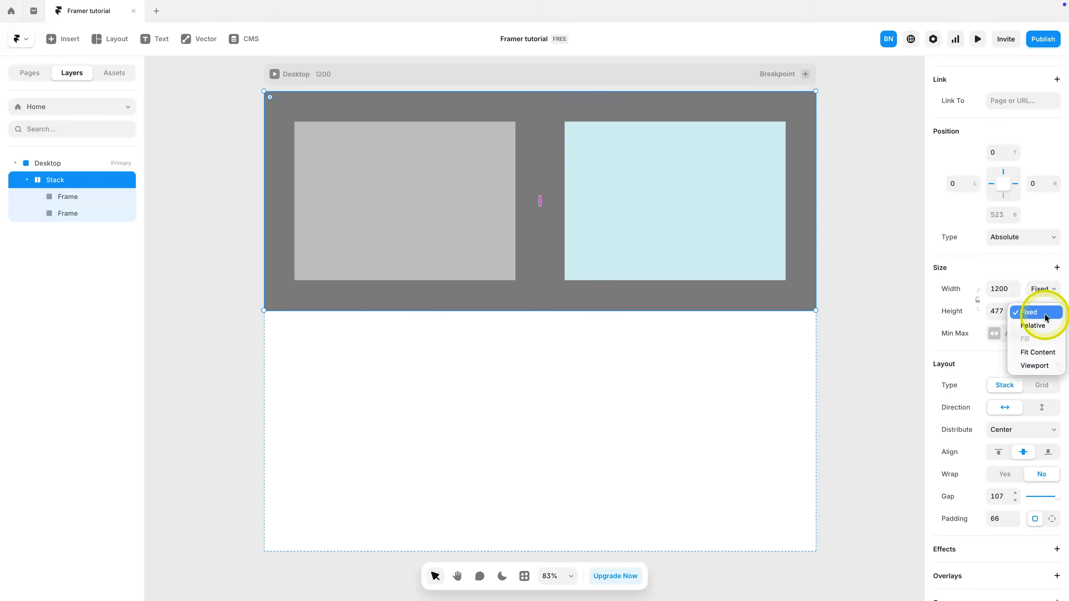
click(1046, 317)
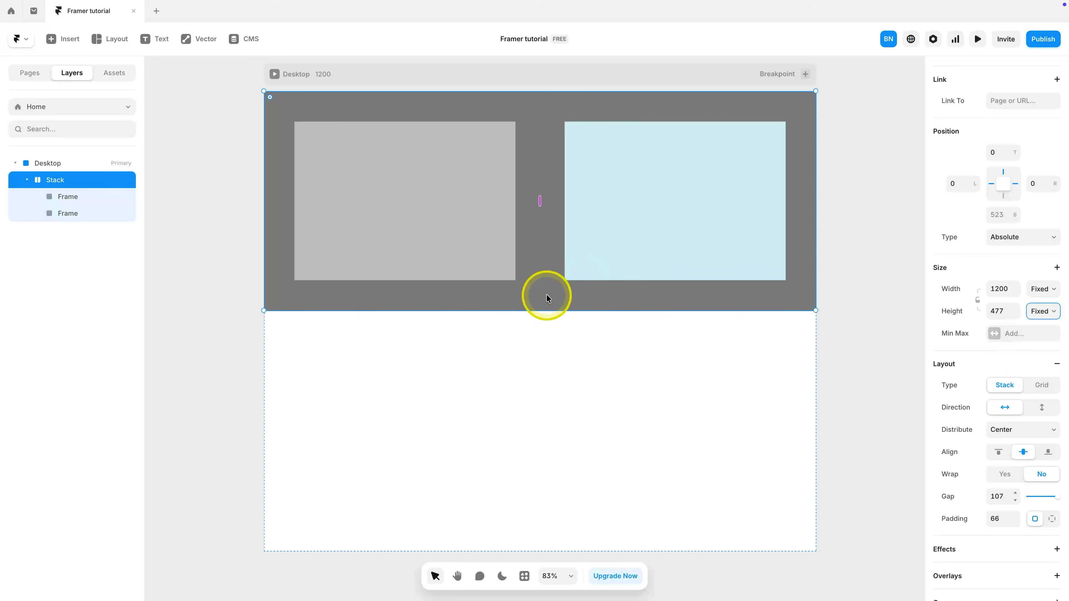
drag(544, 312, 544, 452)
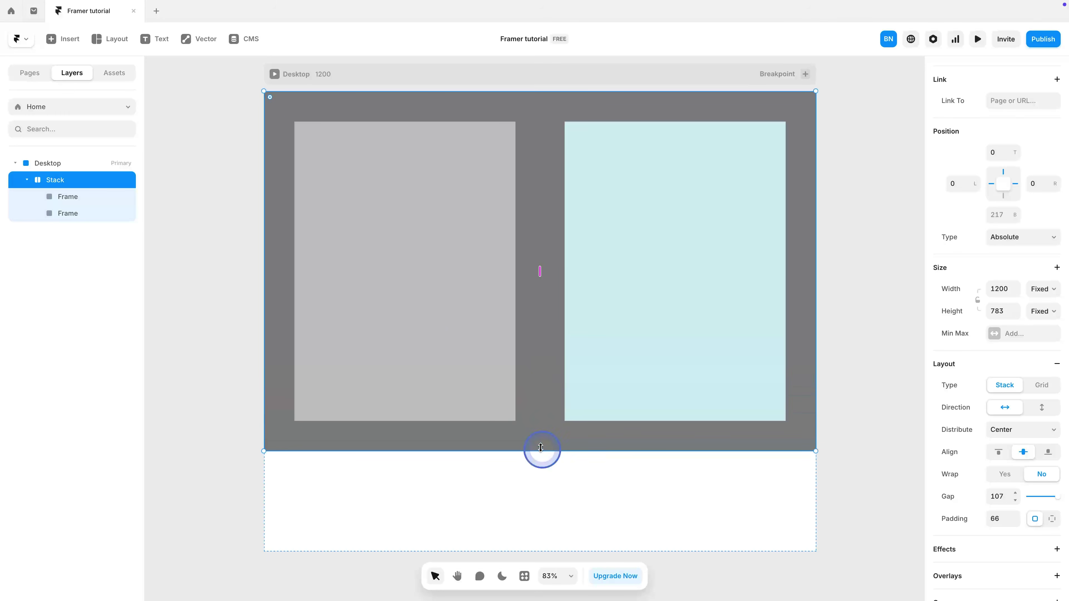
Step: Change the height sizing of both nested frames to Fixed and shorten them to a height of about 381
click(65, 213)
shift+click(68, 198)
click(1053, 250)
click(1033, 222)
drag(553, 420, 569, 297)
Step: Change the stack's height sizing to Fit Content
click(57, 180)
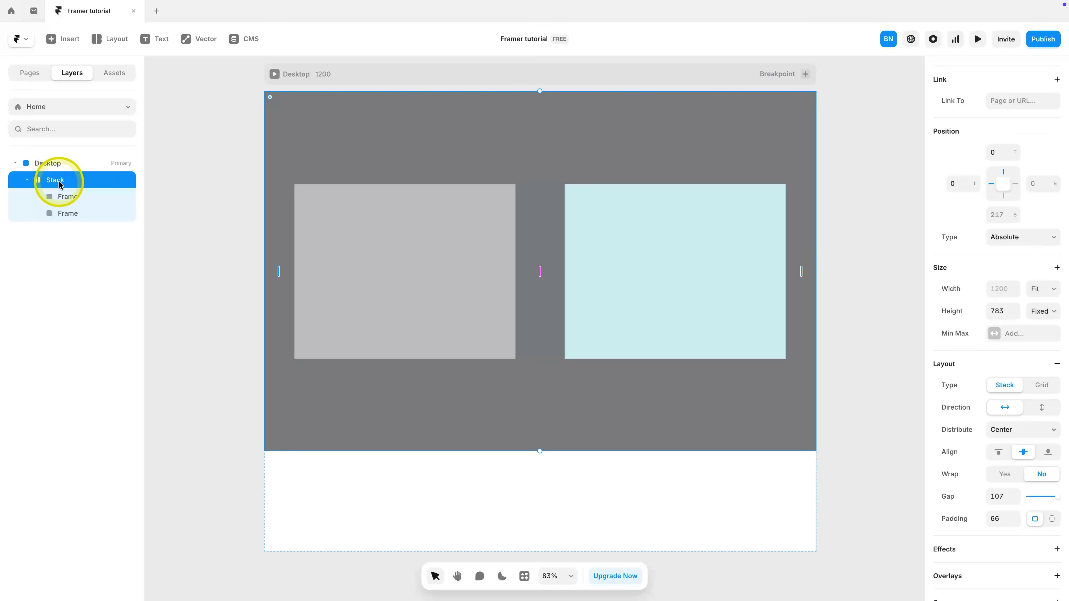
click(1043, 311)
click(1039, 352)
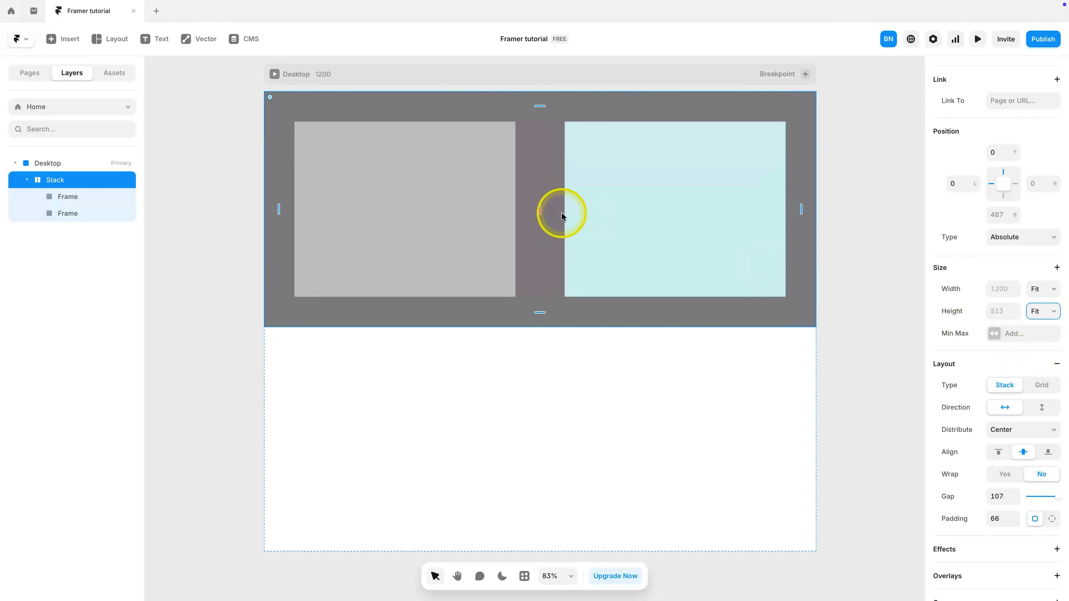
Step: Shorten both nested frames together to a height of about 285 and clear the selection
click(90, 197)
click(89, 213)
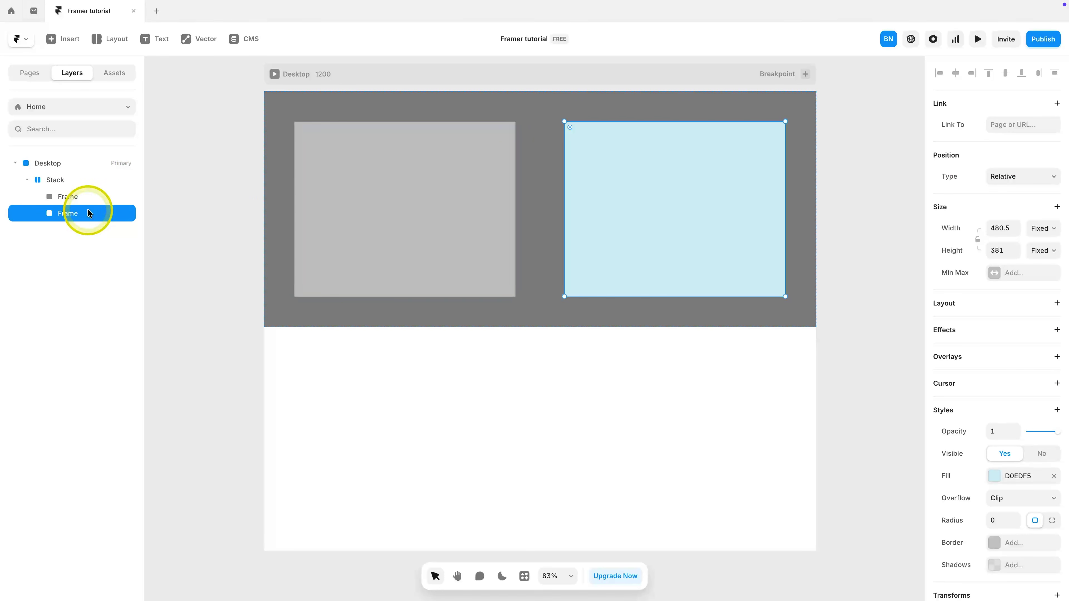
shift+click(89, 196)
drag(402, 298, 396, 253)
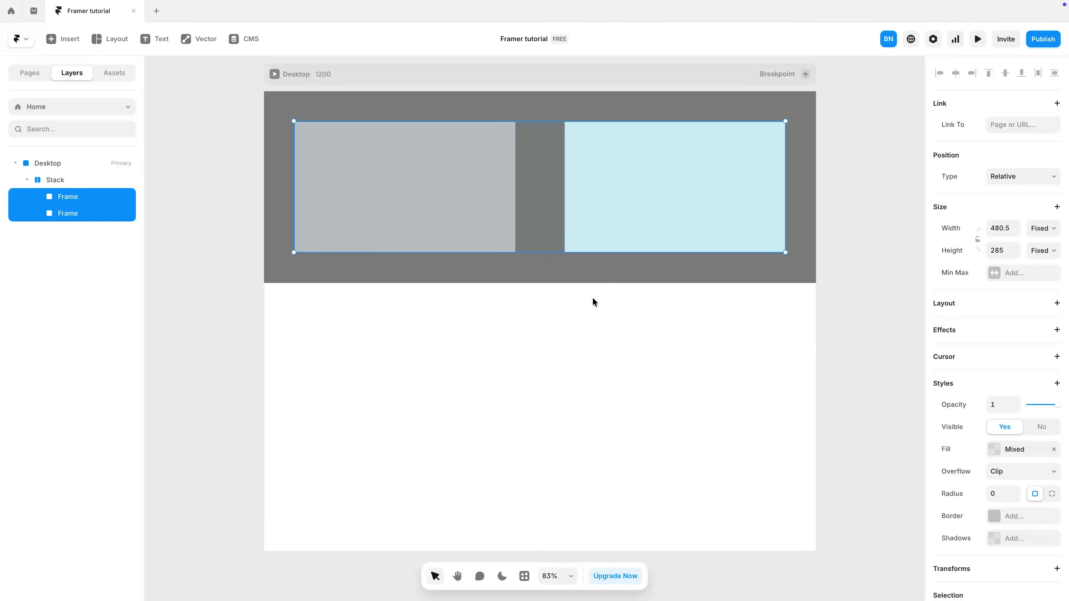
click(594, 302)
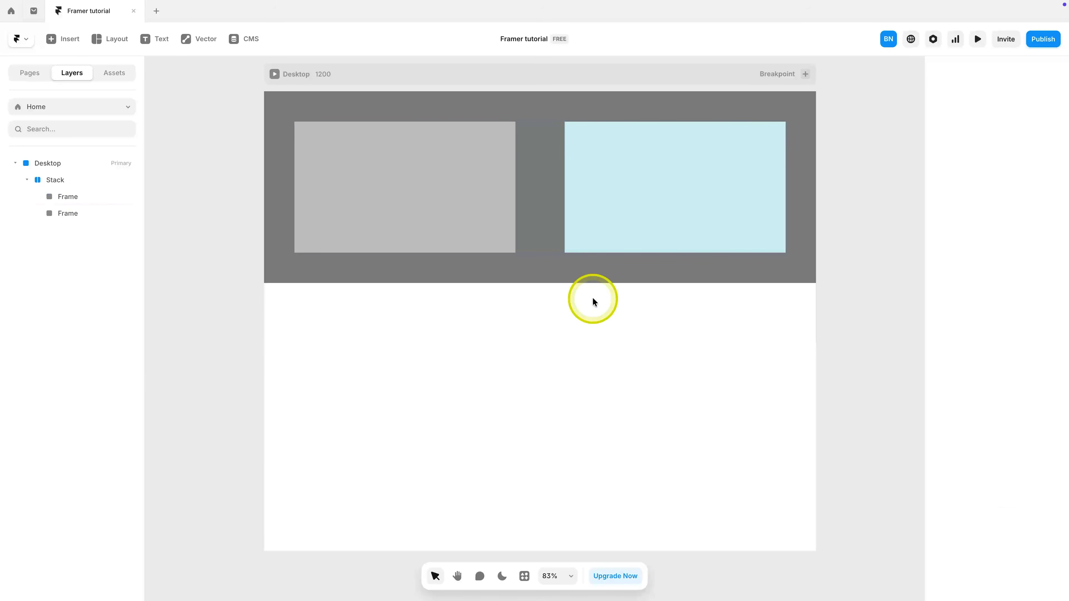
Step: Duplicate the light-blue frame inside the stack
click(42, 181)
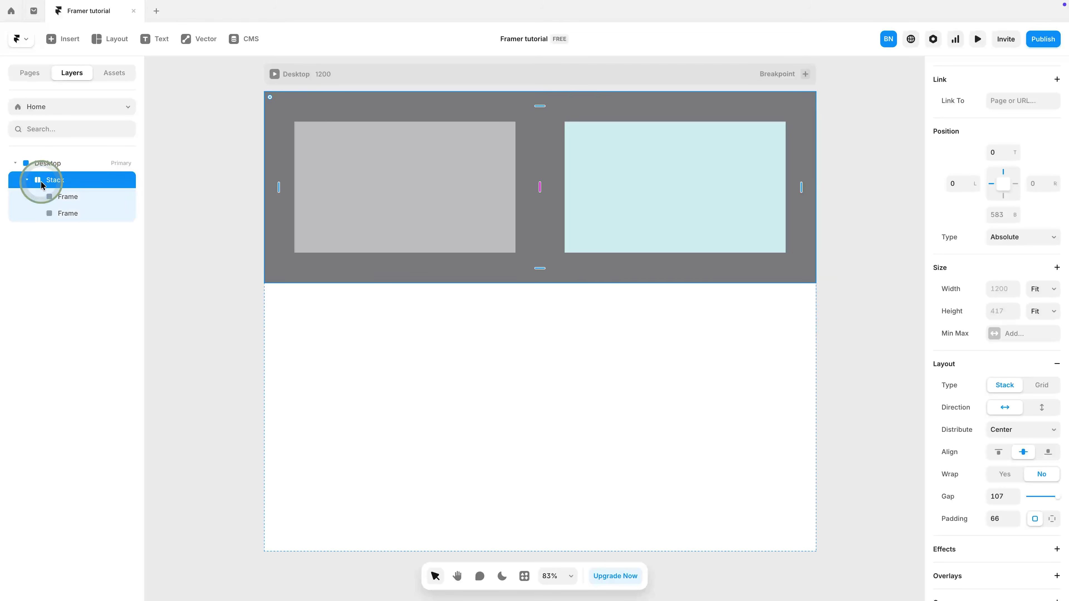
click(71, 210)
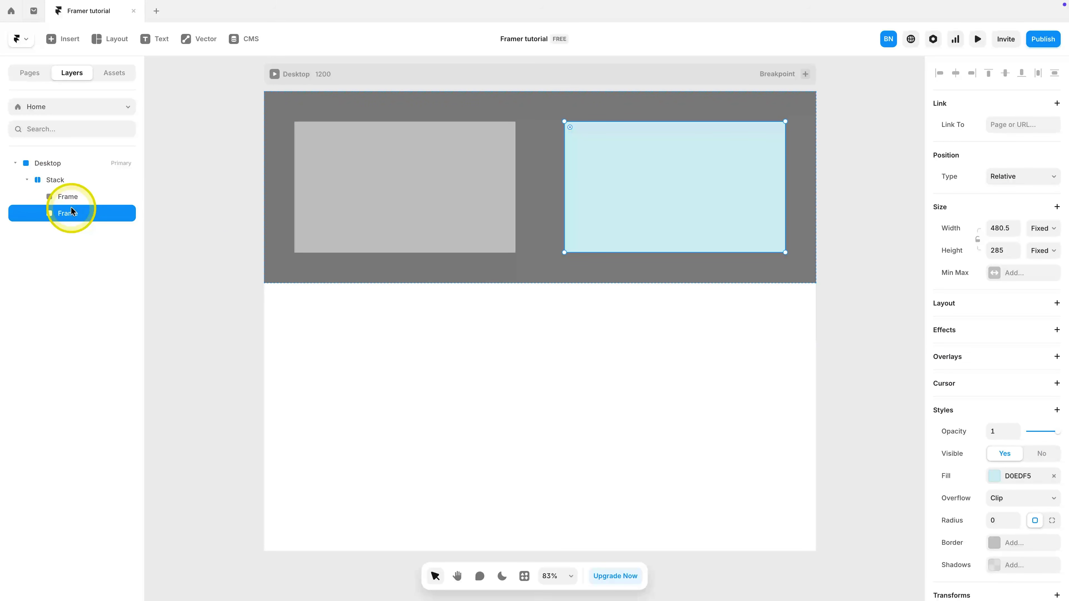
key(ctrl+d)
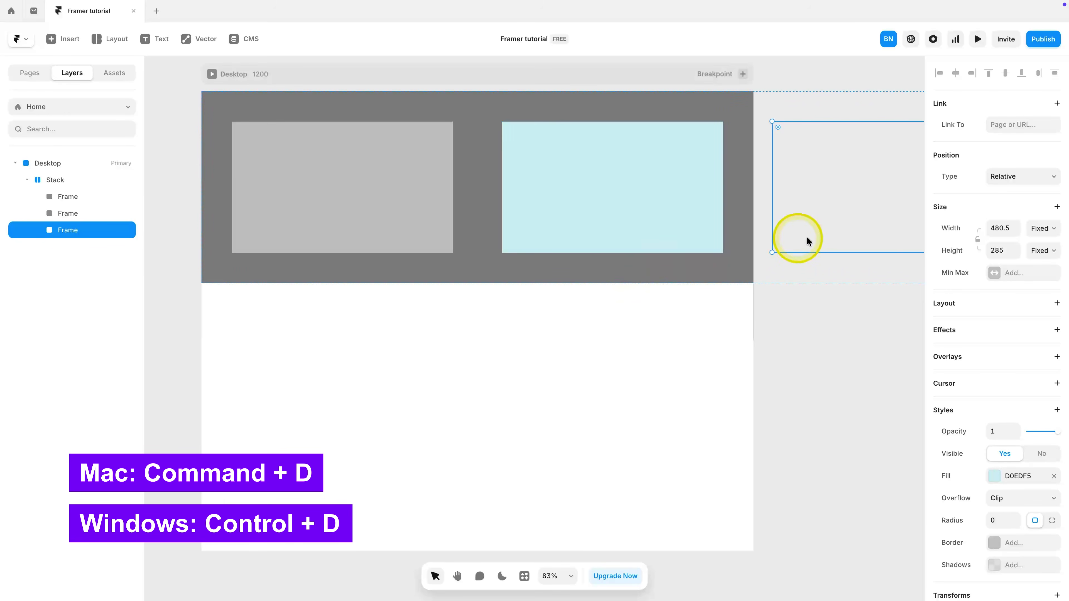
scroll(816, 244, right, 5)
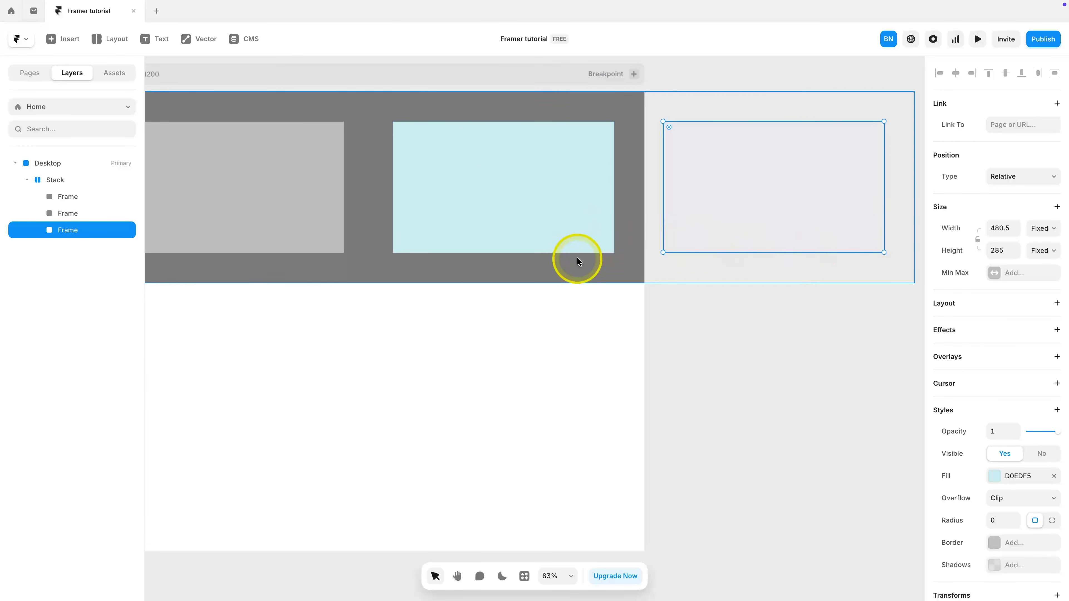
scroll(577, 257, left, 6)
scroll(577, 257, right, 11)
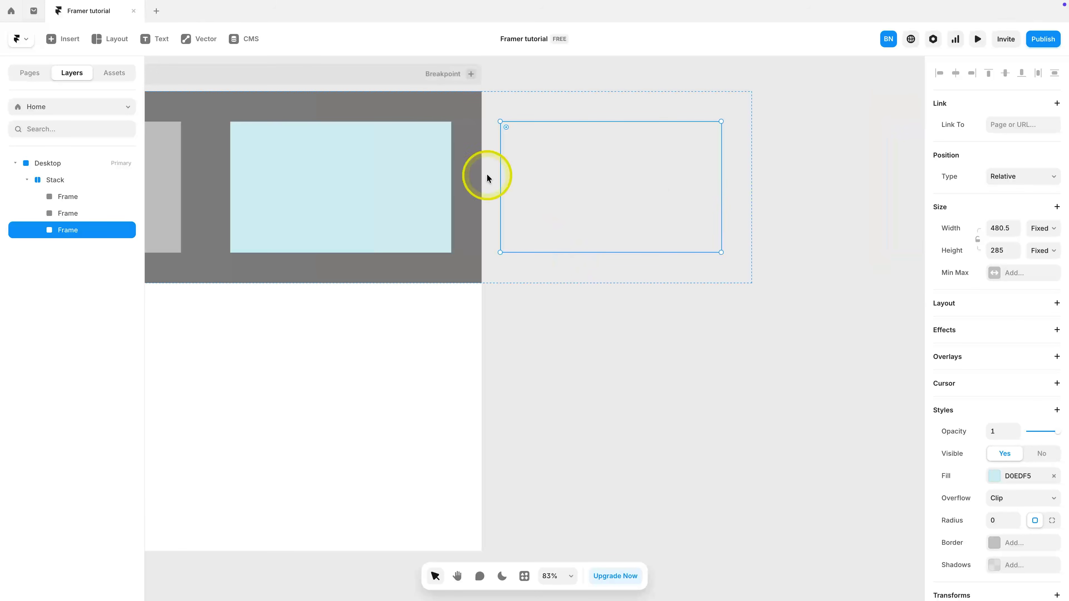
Step: Set the Desktop frame's overflow to Visible and clear the selection
click(387, 79)
click(1021, 405)
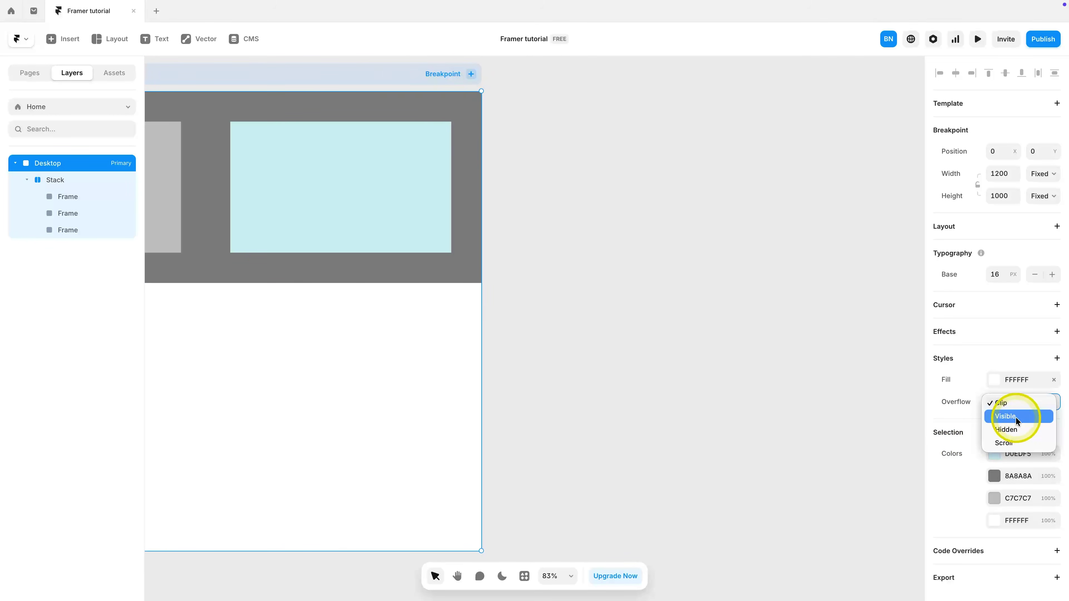
click(1015, 416)
scroll(593, 345, left, 5)
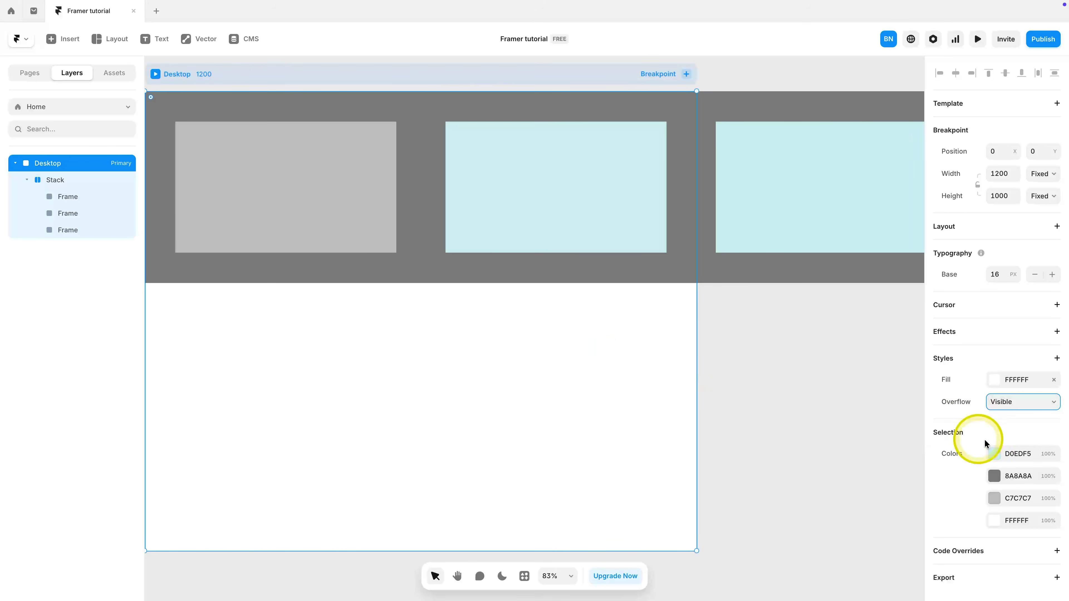
click(747, 357)
Step: Change the stack's width sizing to Fixed and narrow the stack to a width of about 1201
click(661, 261)
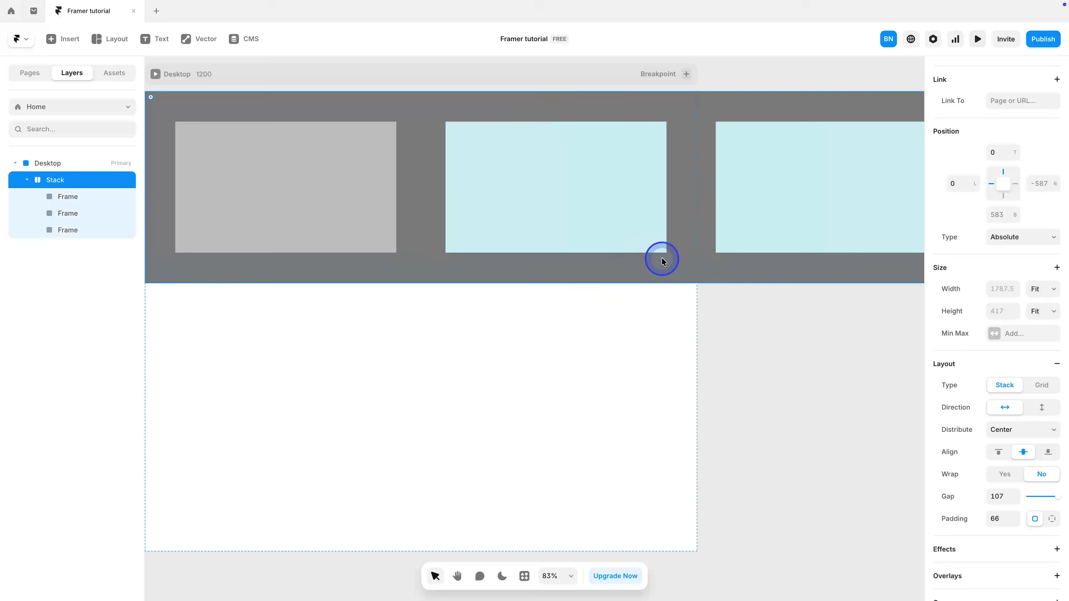
key(shift+2)
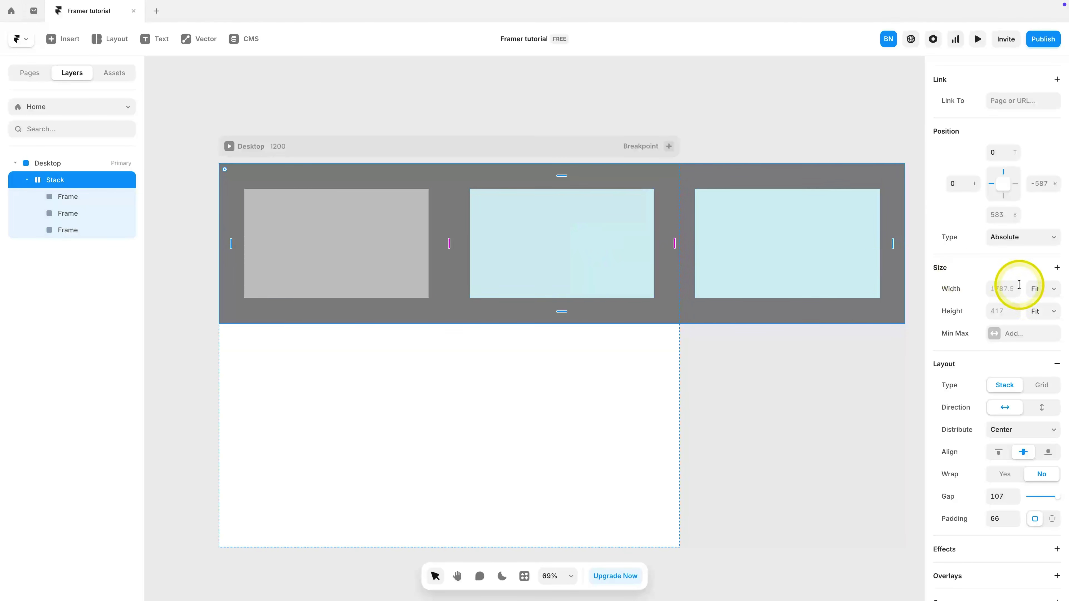
click(1054, 291)
click(1039, 290)
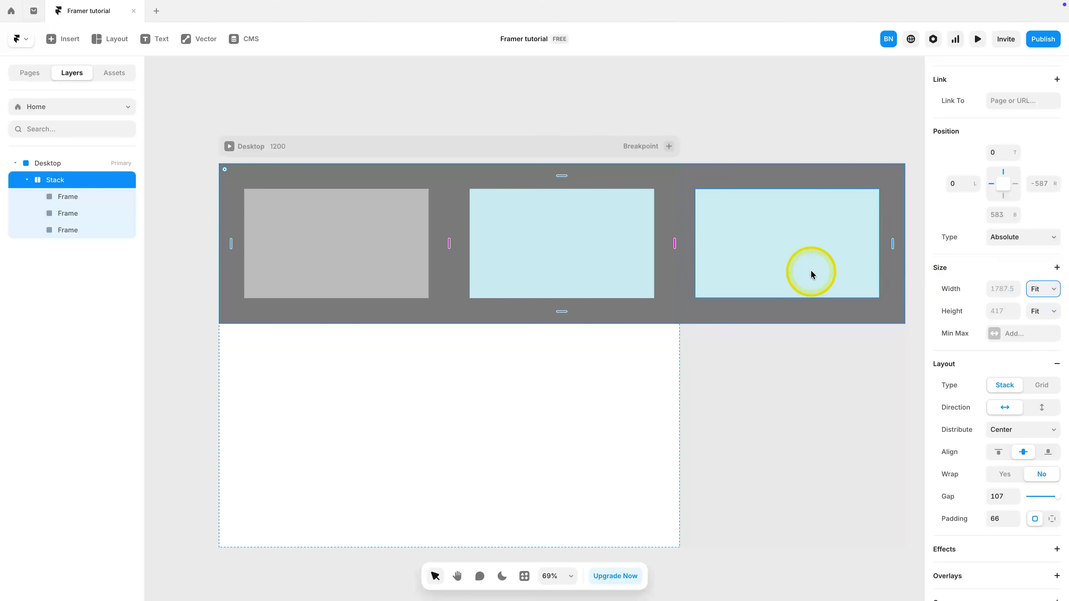
click(1033, 289)
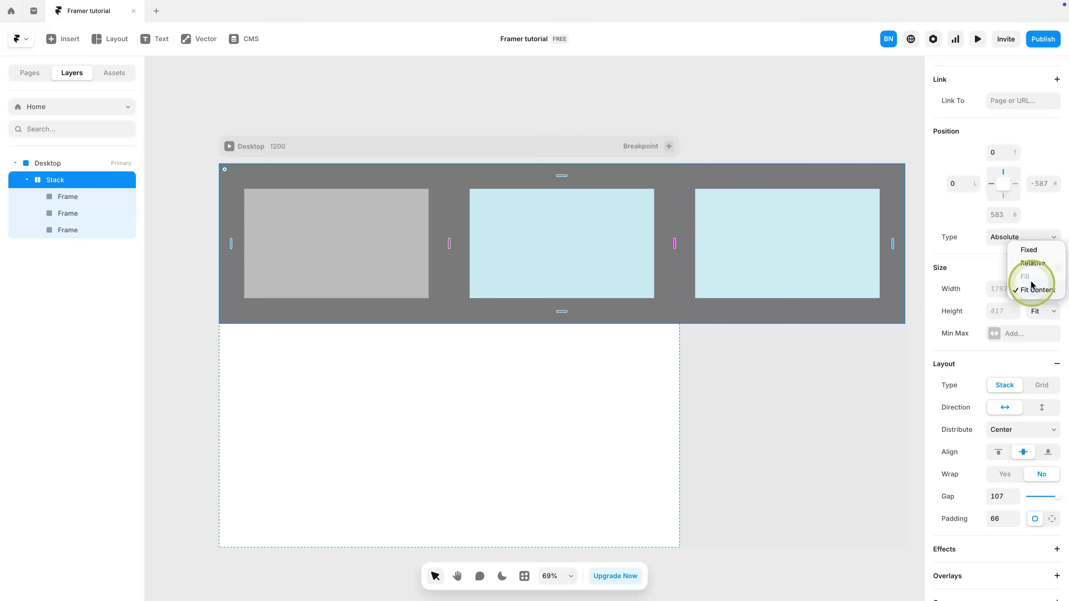
click(1028, 250)
drag(904, 243, 679, 245)
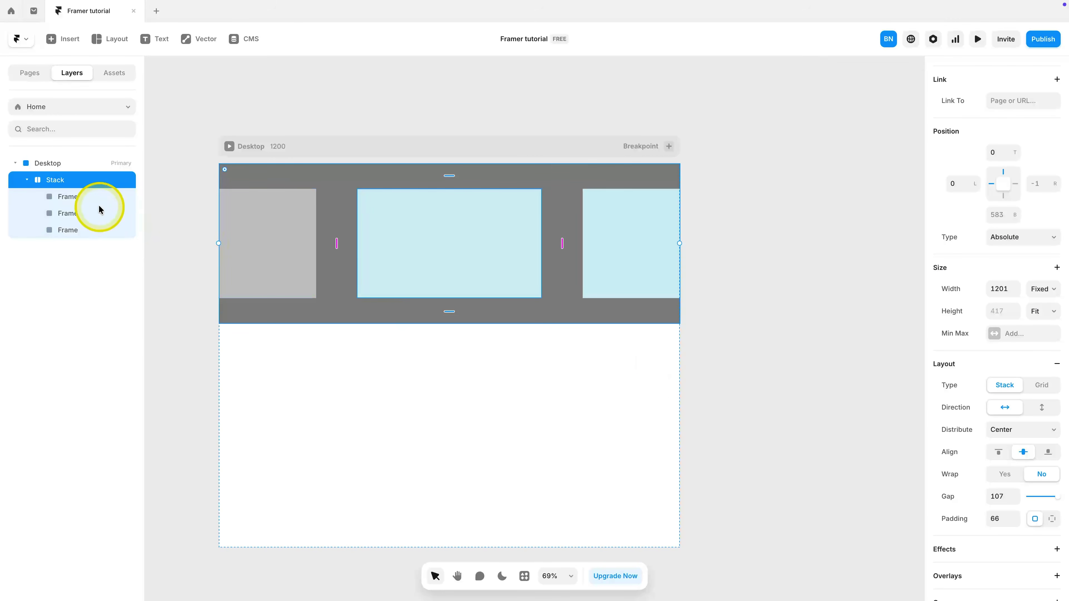
Step: Change the width sizing of all three nested frames to Fill and select their parent stack
click(77, 197)
shift+click(76, 230)
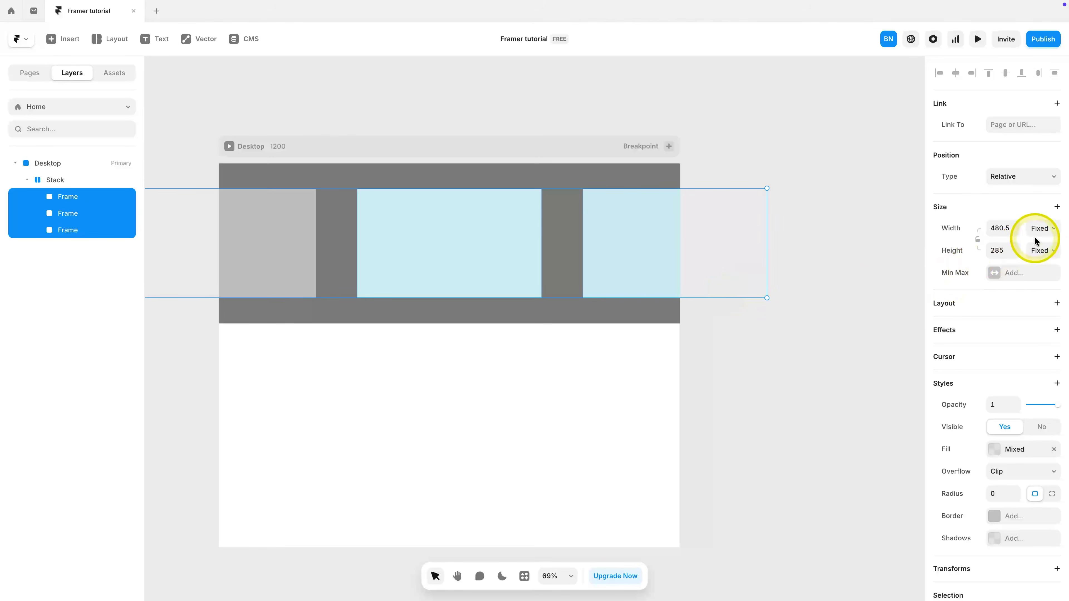
click(1012, 259)
key(Escape)
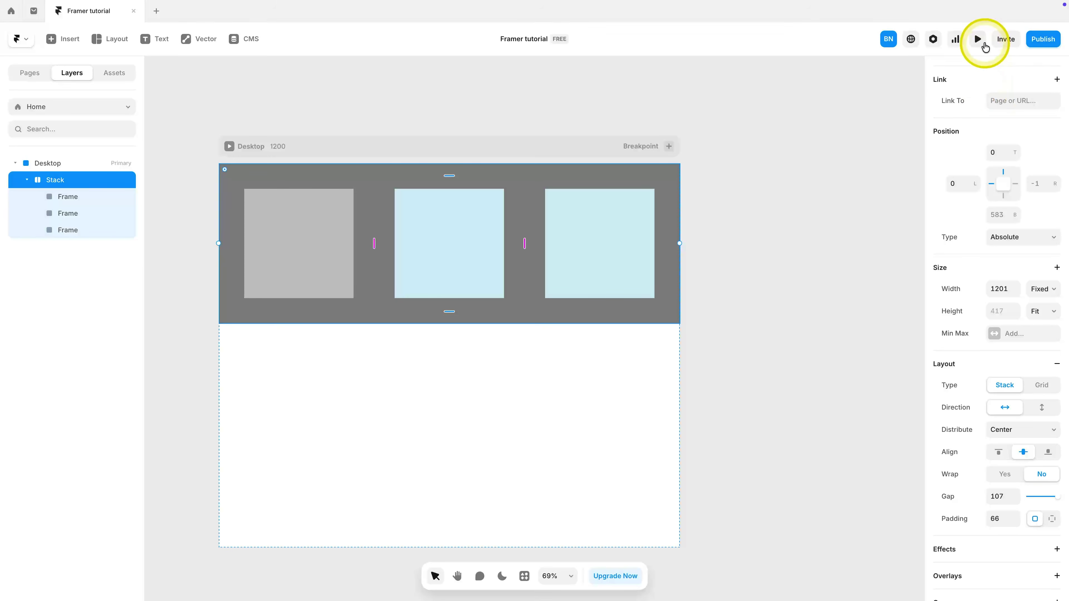
Step: Preview the page, widen the preview to about 1766, and return to the canvas
click(978, 39)
drag(874, 321, 1032, 324)
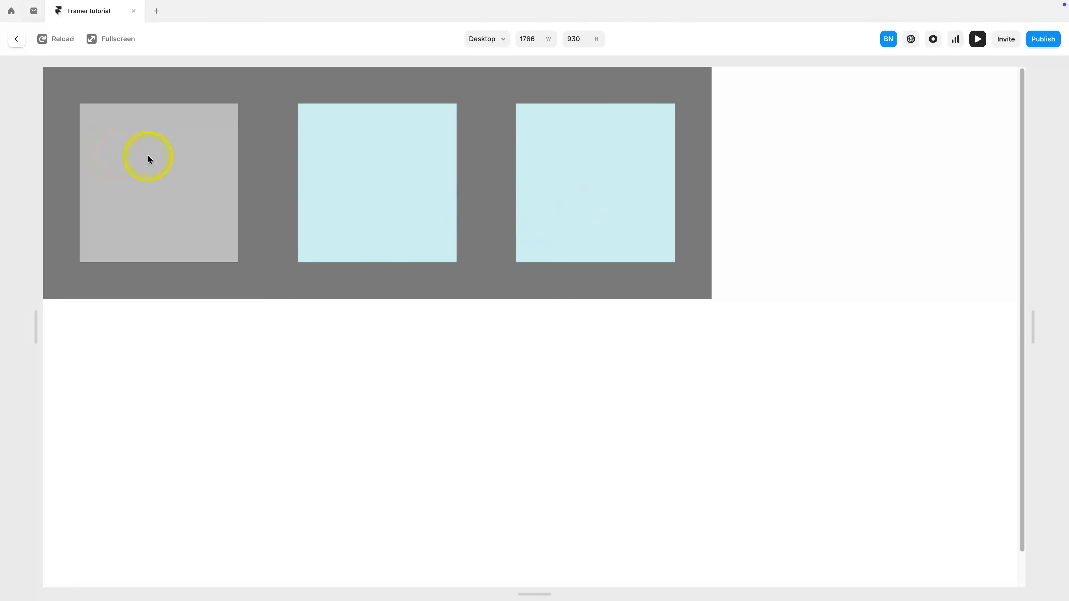
key(Escape)
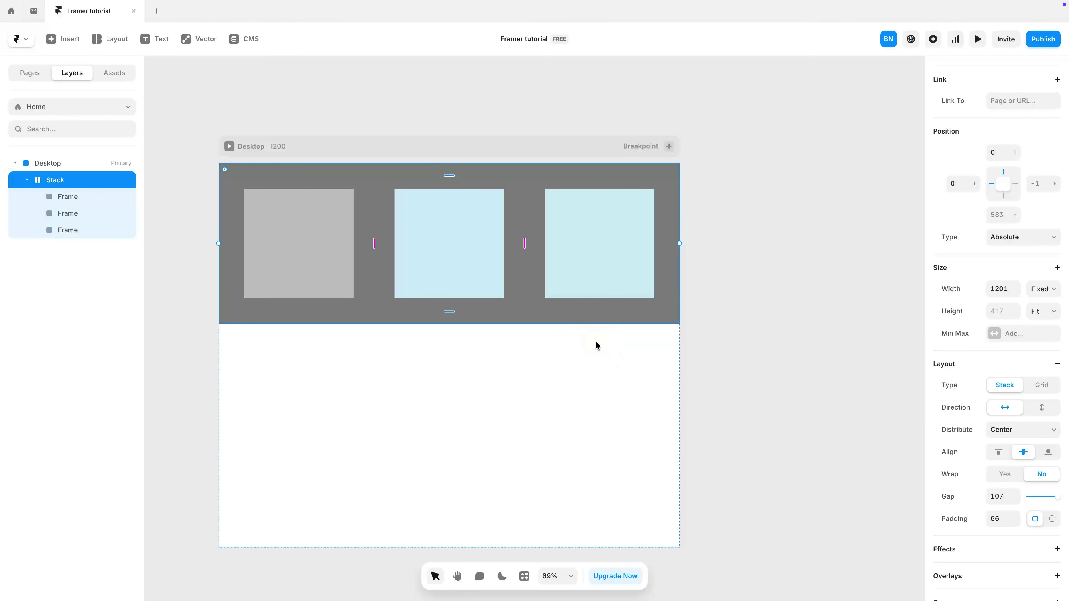
Step: Keep the stack's width sizing on Fixed and add a vertical stack layout to the Desktop frame
click(1053, 289)
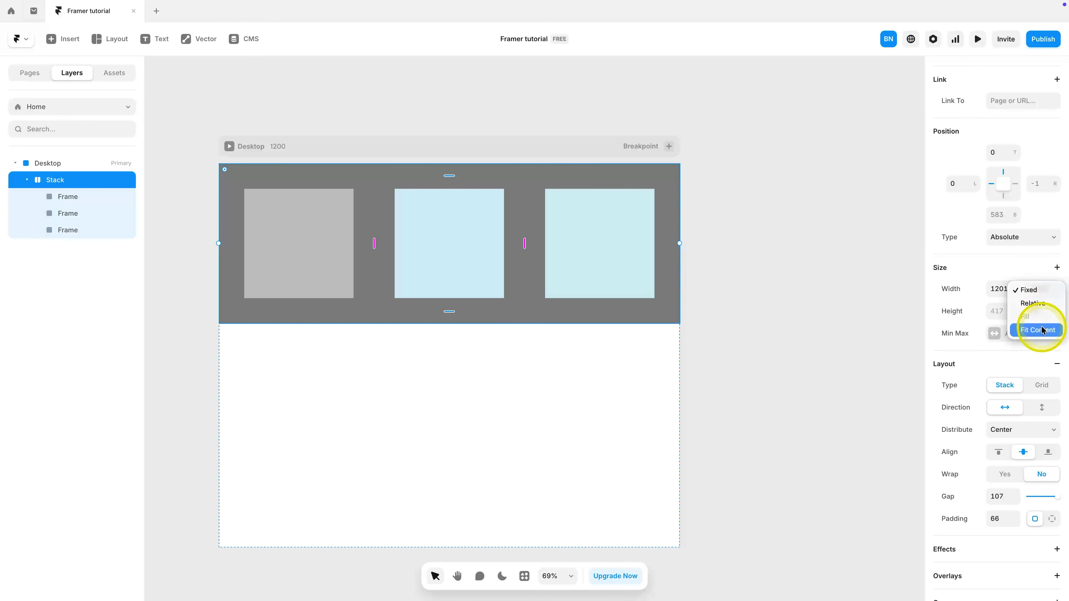
click(930, 256)
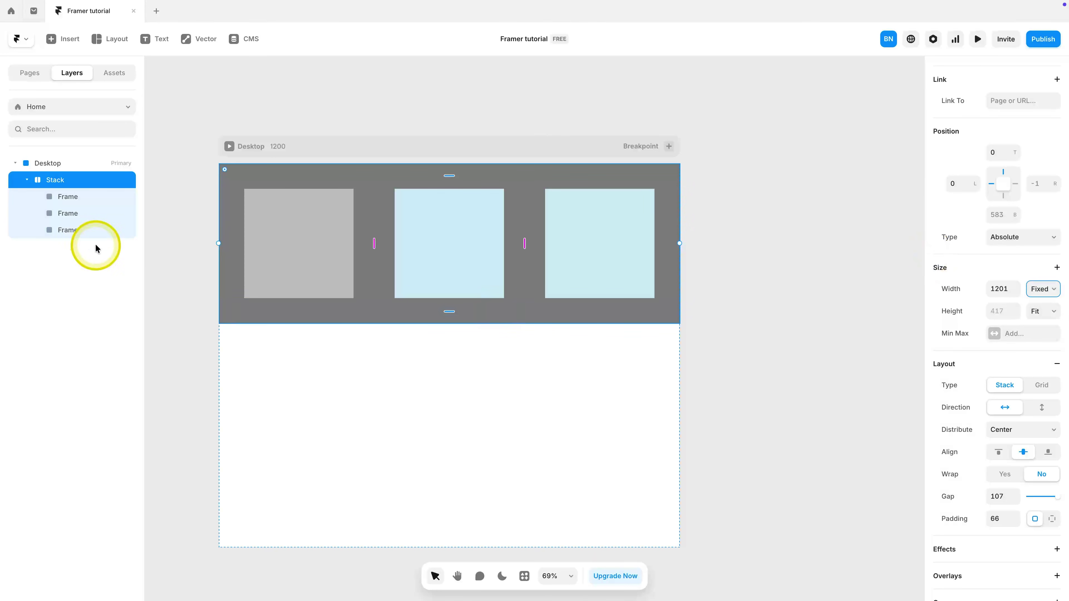
click(44, 163)
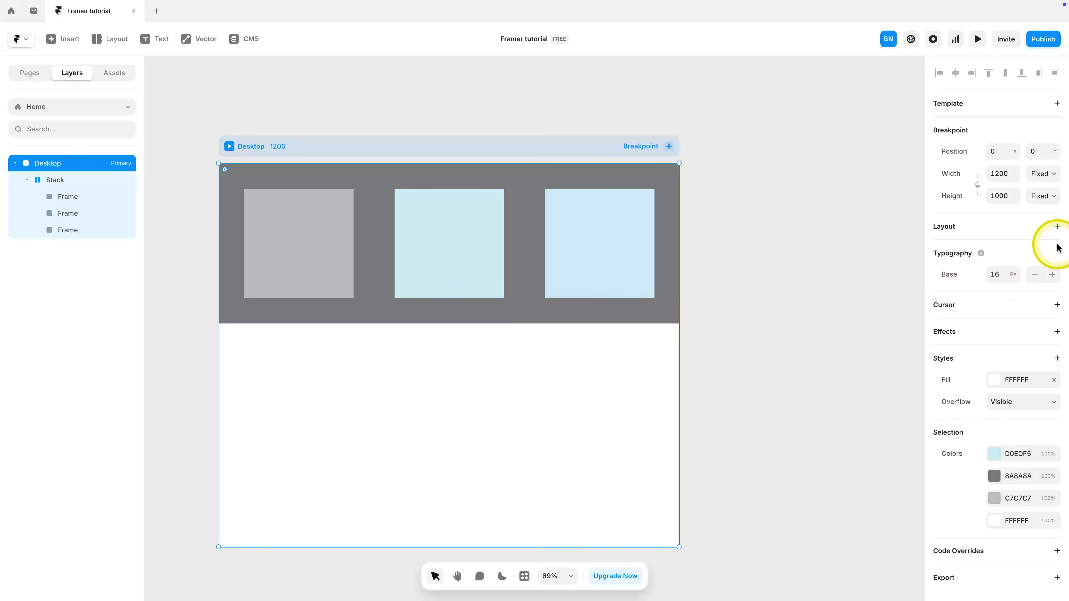
click(1056, 228)
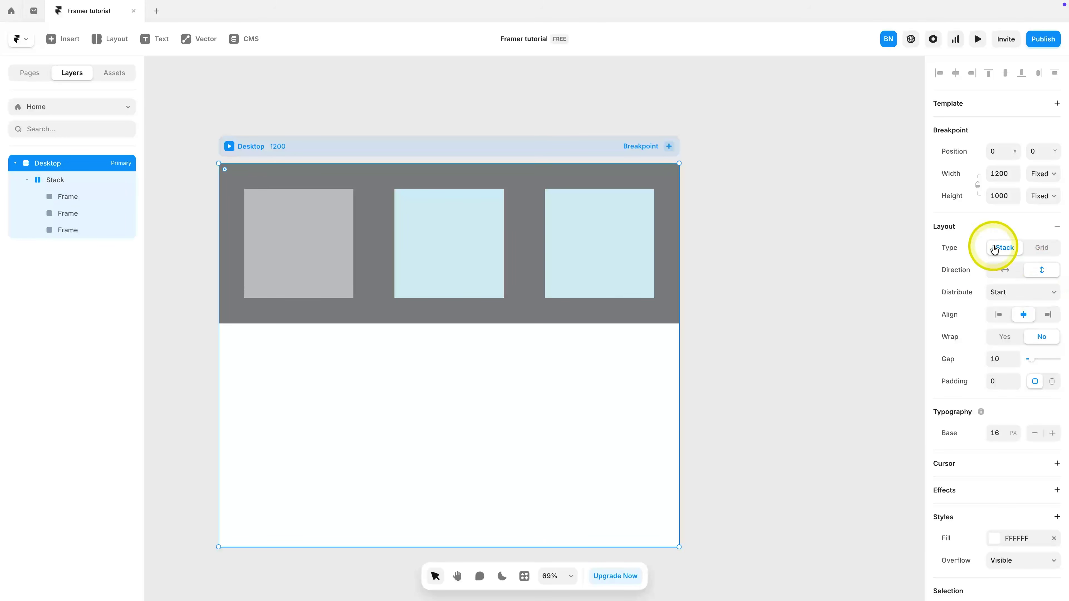
Step: Collapse the nested stack in the layer tree and keep its width sizing on Fill
click(26, 180)
click(48, 180)
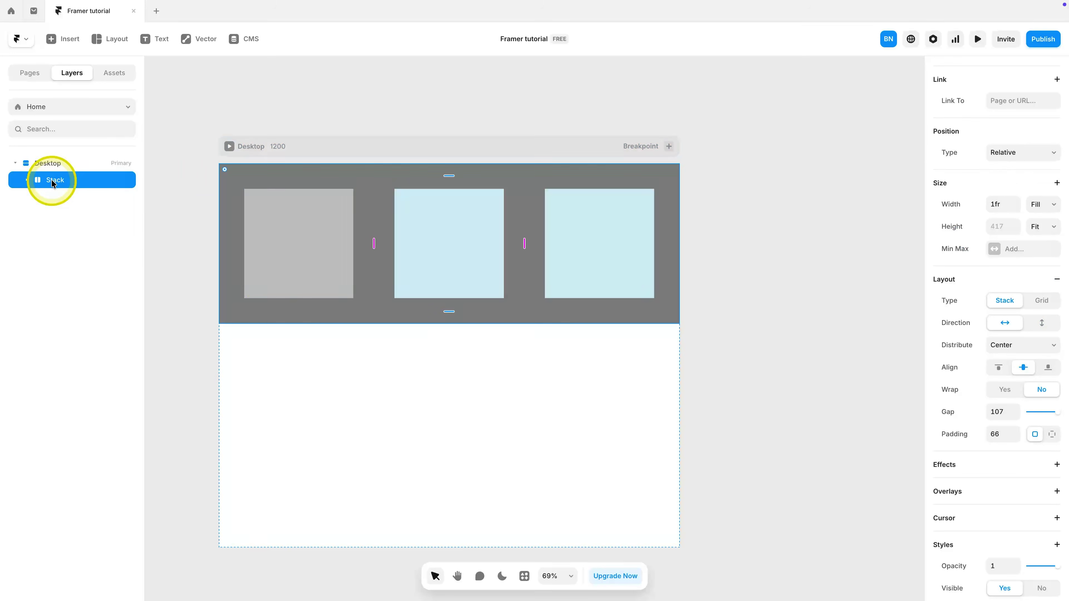
click(1033, 205)
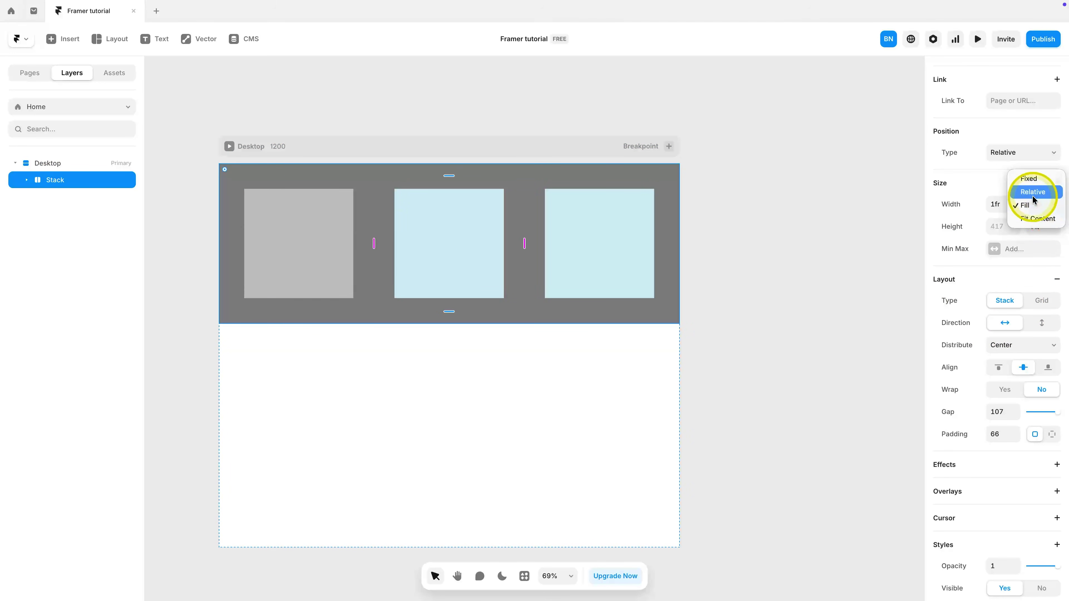
click(1030, 206)
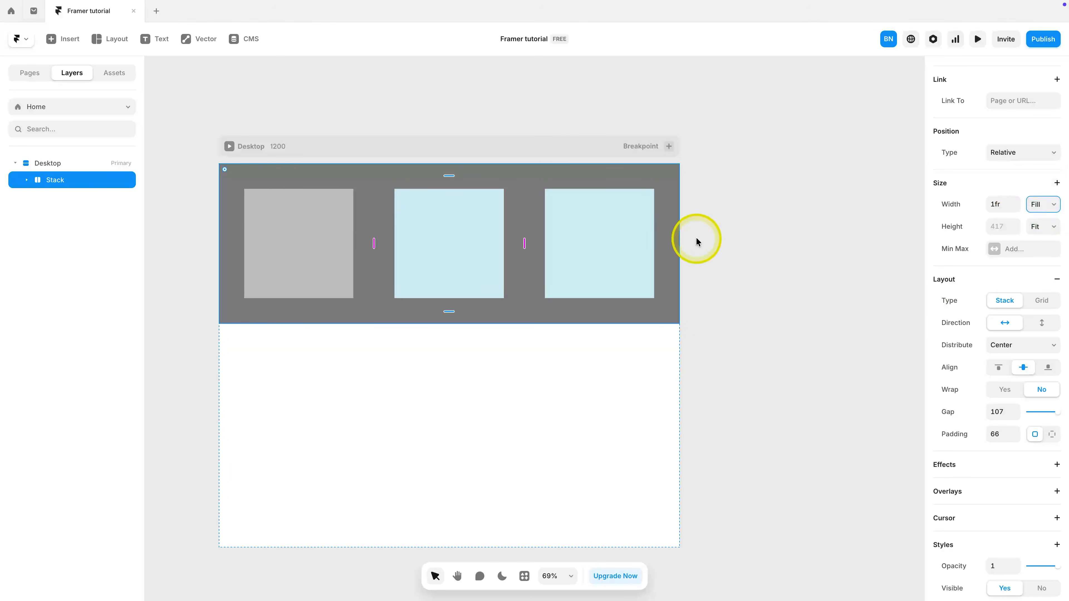
Step: Preview the page with the Fill-width stack, resize the preview's width, and return to the canvas
click(977, 39)
drag(884, 316, 787, 296)
key(Escape)
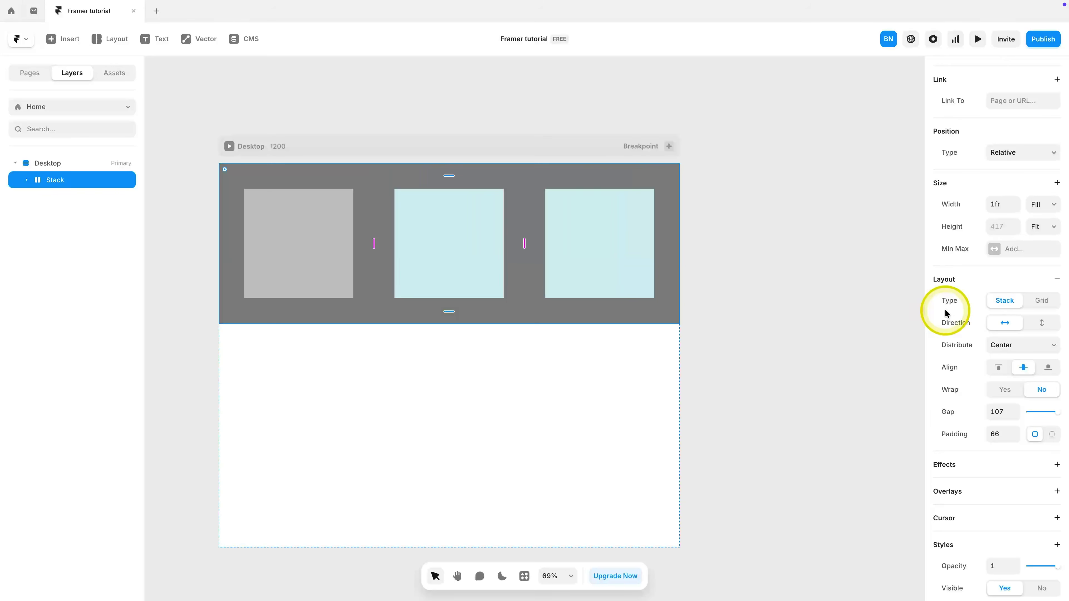
Step: Duplicate the nested stack within the Desktop frame, then select Desktop and collapse the copy's layers
click(27, 180)
click(28, 180)
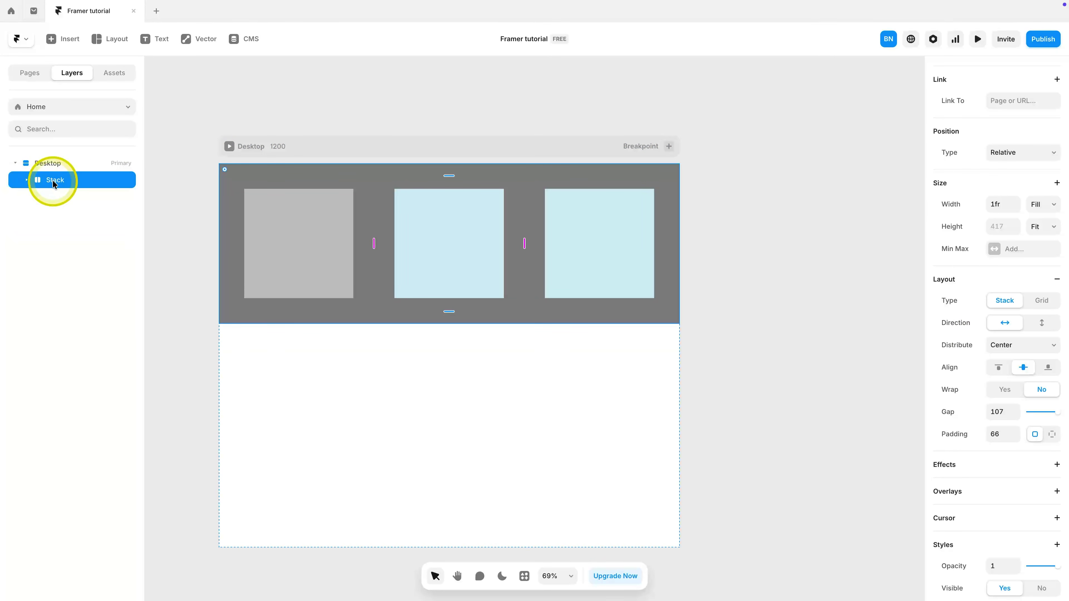
right_click(63, 181)
click(122, 375)
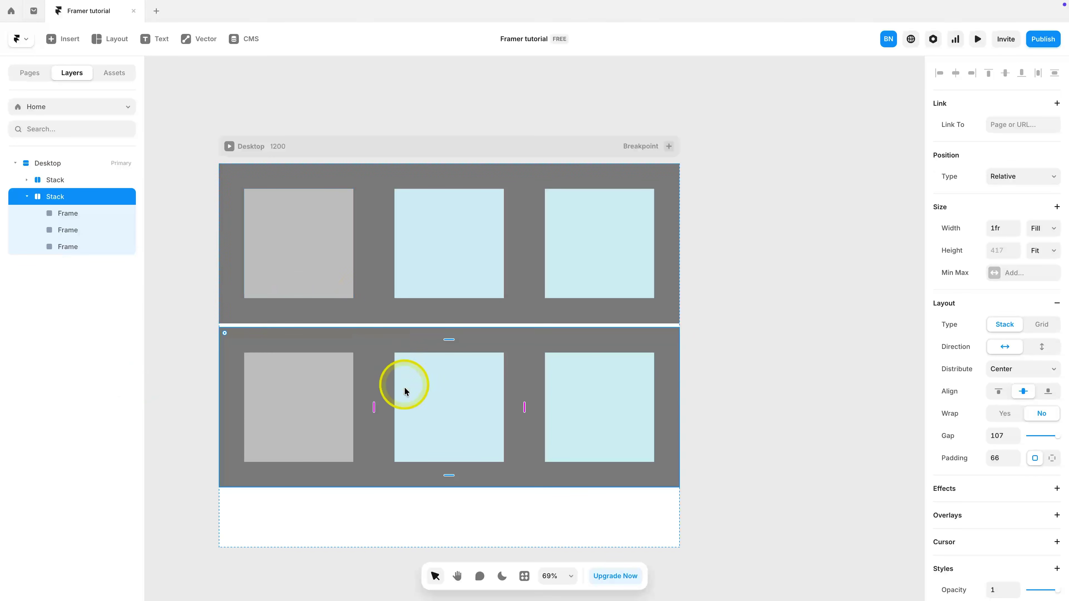
click(60, 164)
click(27, 196)
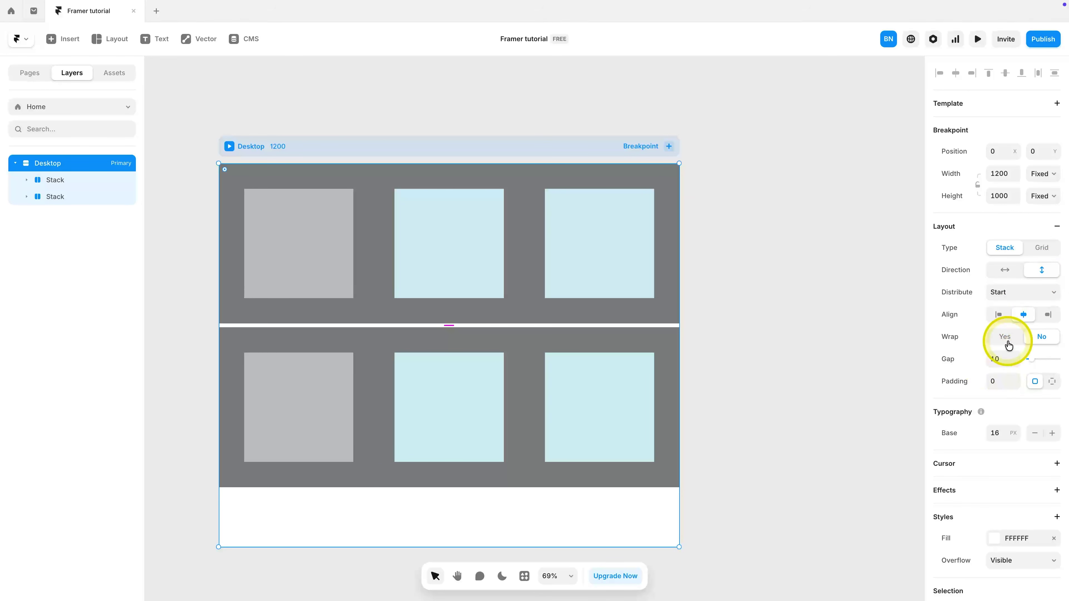
Step: Delete the middle frame from the second stack
click(423, 200)
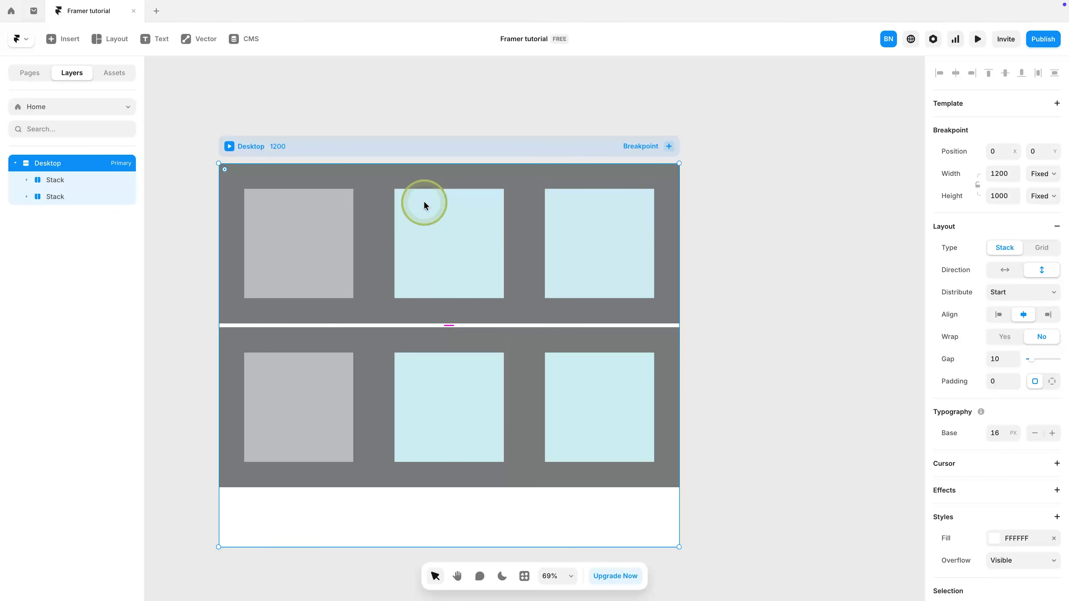
click(462, 405)
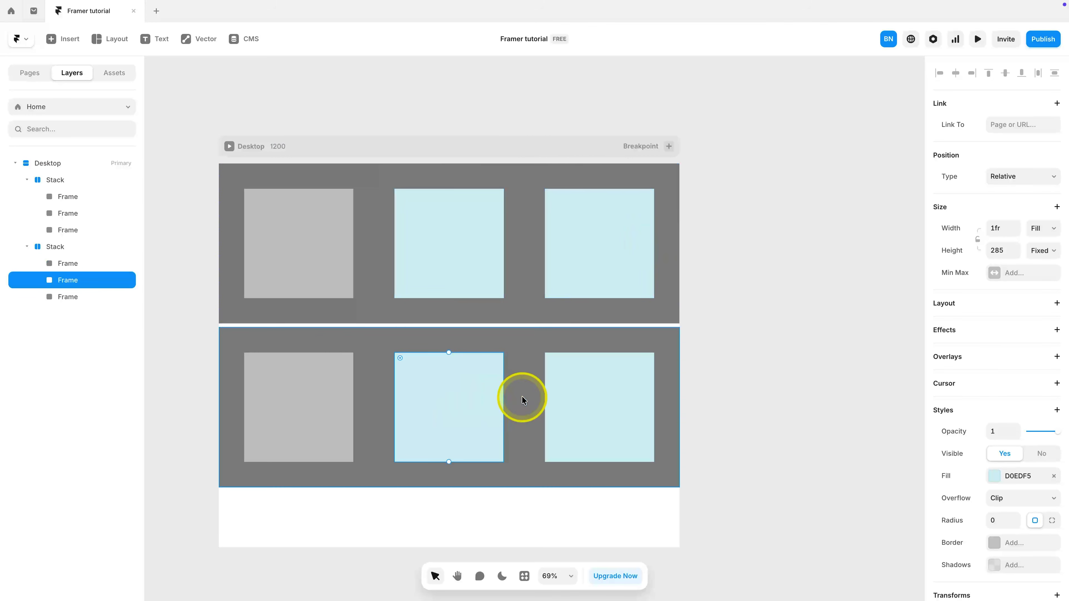
key(Delete)
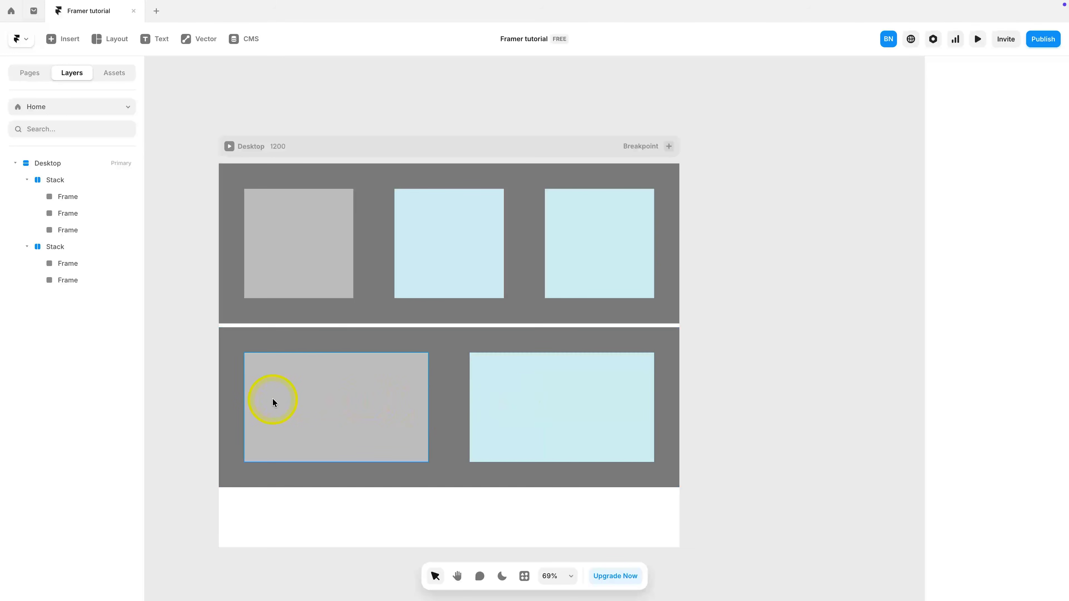
Step: Keep the second stack's distribution on Center and set its gap to 0
click(467, 418)
click(1000, 369)
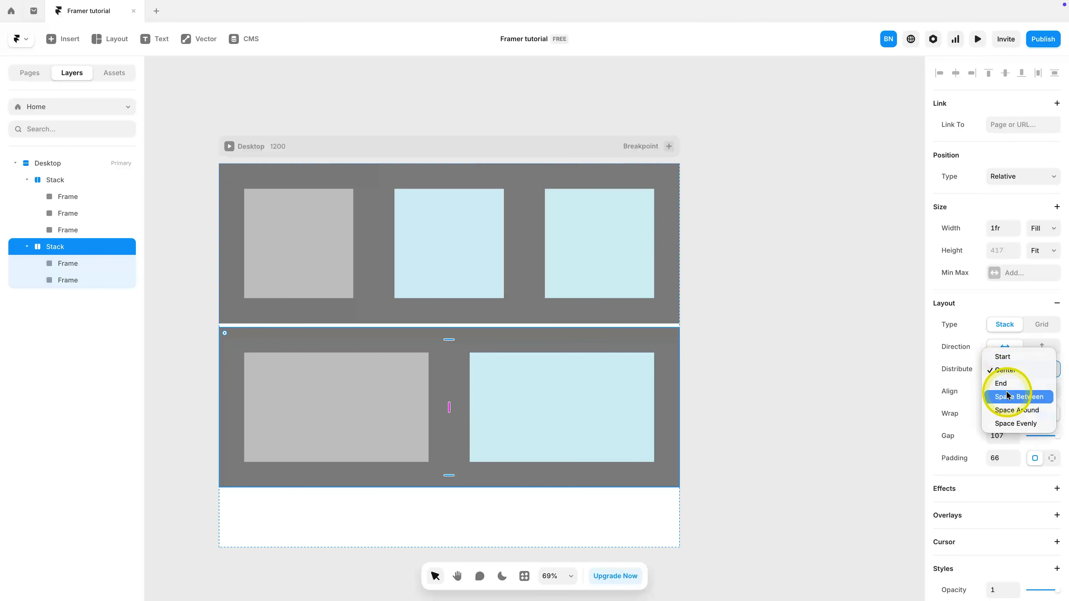
click(971, 427)
click(997, 434)
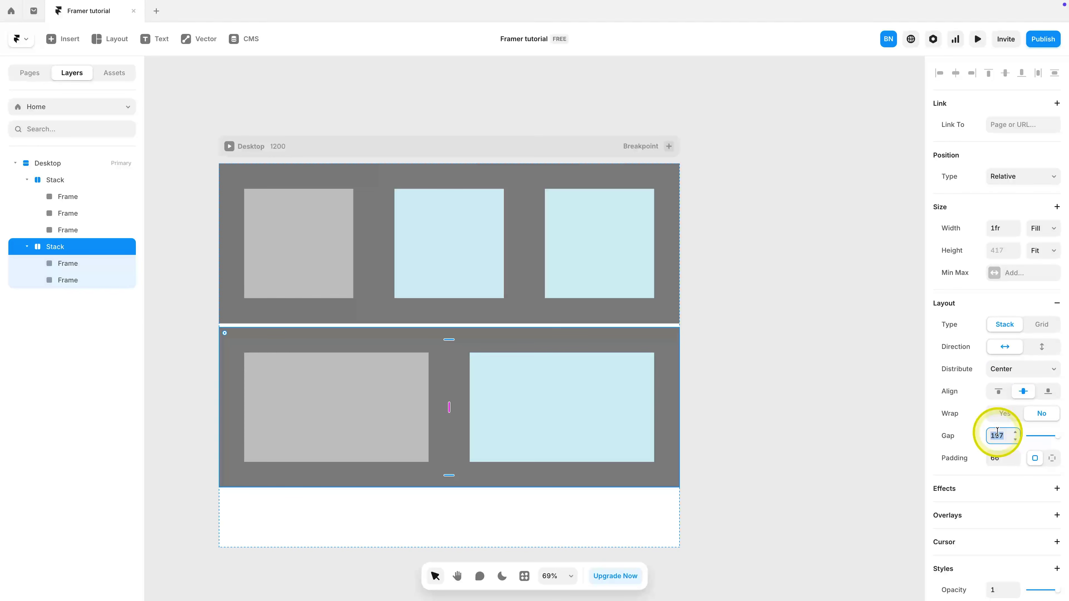
key(Return)
Step: Change the width sizing of both frames in the second stack to Fixed
click(554, 403)
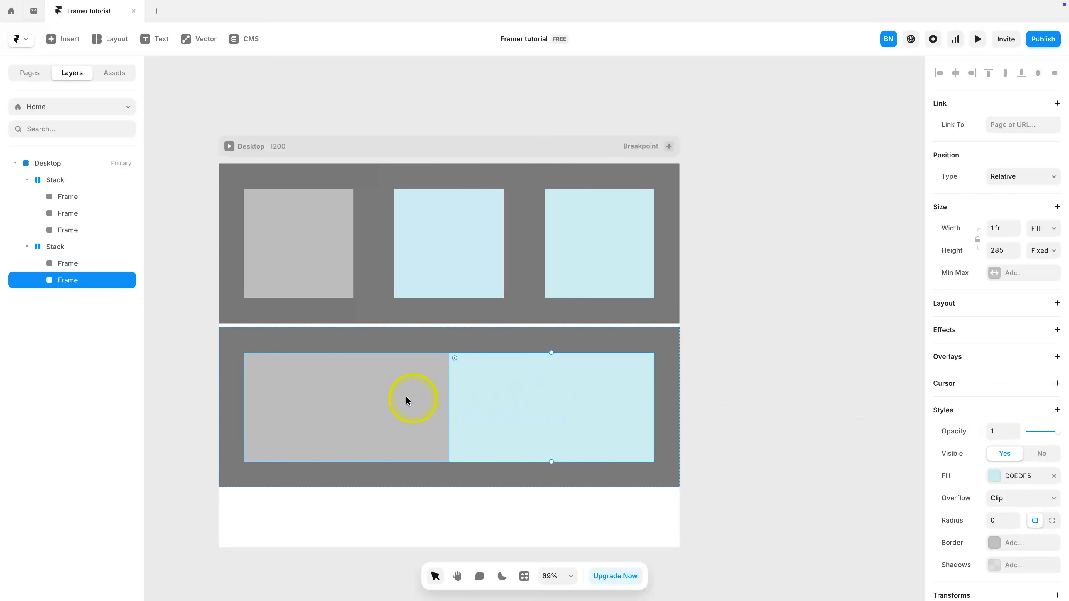
shift+click(404, 398)
click(1043, 228)
click(1037, 204)
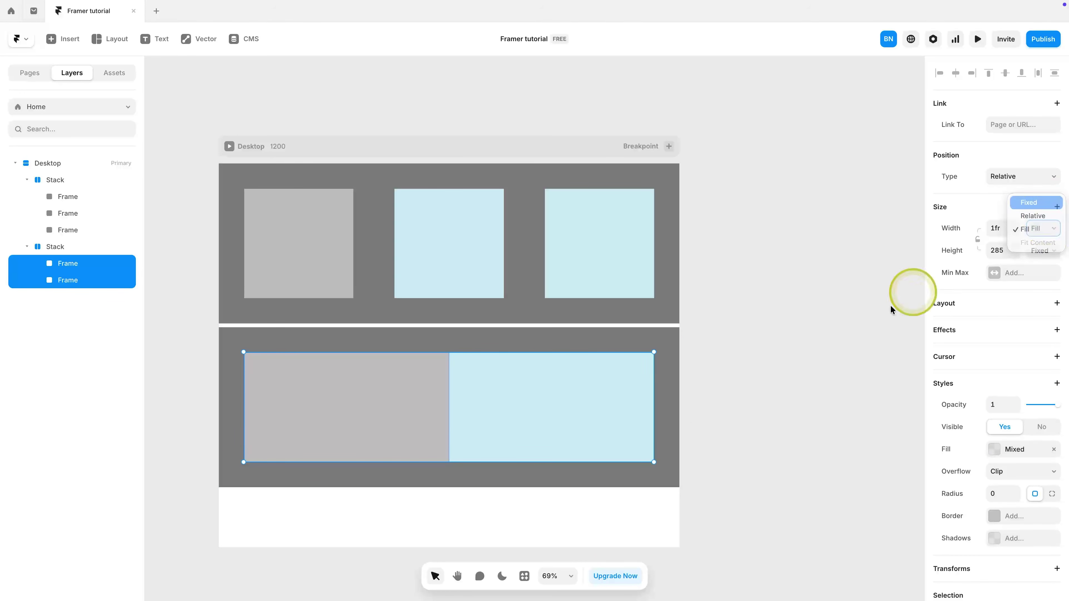
Step: Narrow the light-blue frame in the second stack to less than half its width and select the gray frame beside it
click(473, 403)
drag(450, 402, 579, 402)
click(502, 401)
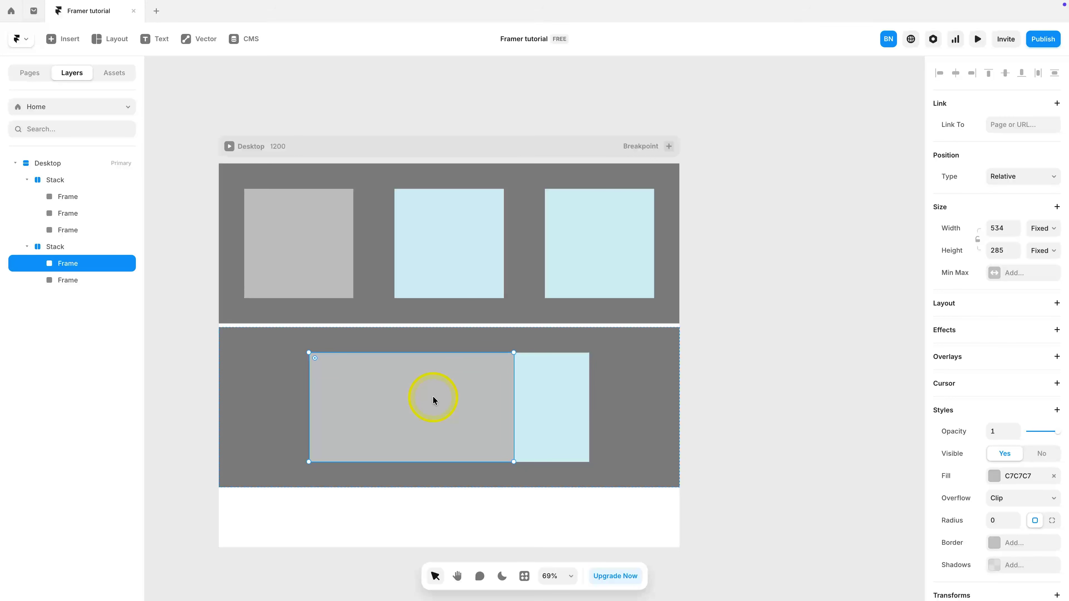
Step: Set the second stack's gap to 40 and change its distribution to Space Between
click(639, 405)
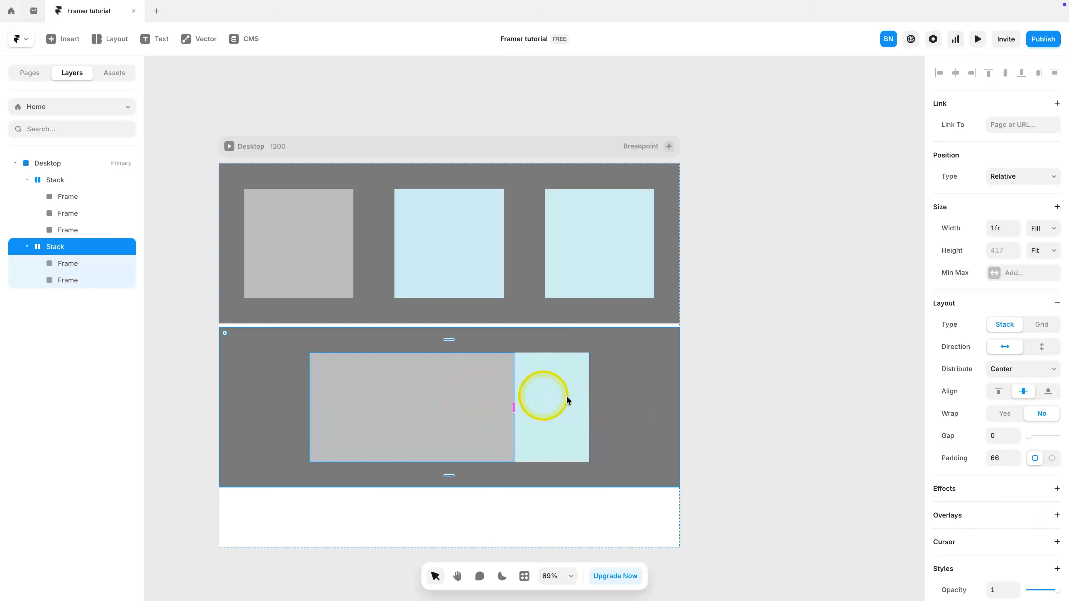
drag(1030, 436, 1040, 438)
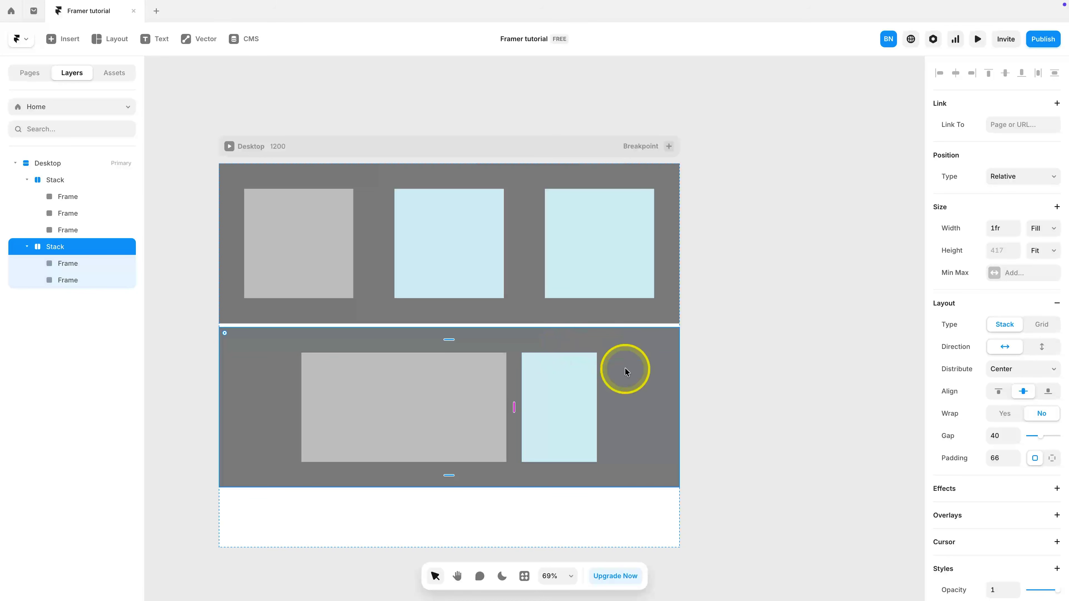
mouse_move(1017, 461)
mouse_down()
mouse_move(1016, 494)
mouse_move(1018, 464)
mouse_up()
key(super+z)
click(1010, 370)
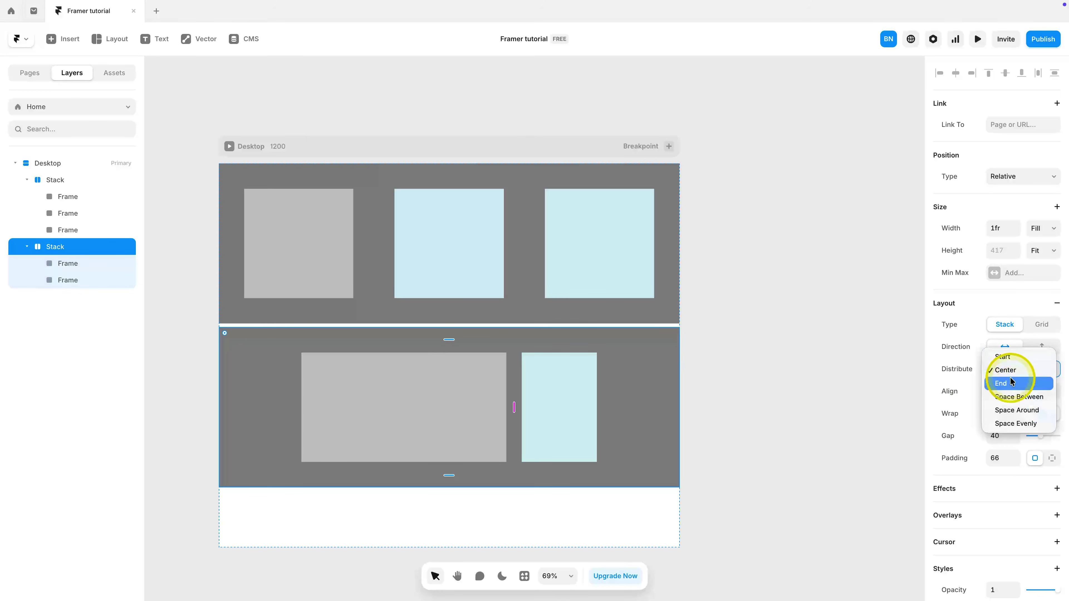
click(1008, 394)
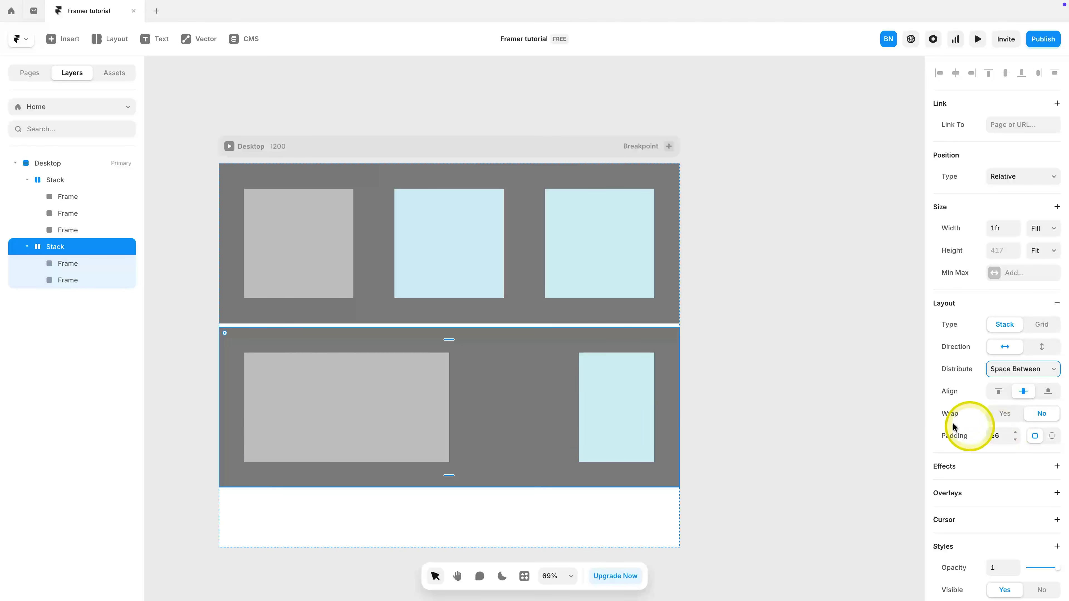
Step: Shorten the gray frame in the second stack to about a third of its height and align the stack's contents to the bottom
scroll(561, 408, down, 3)
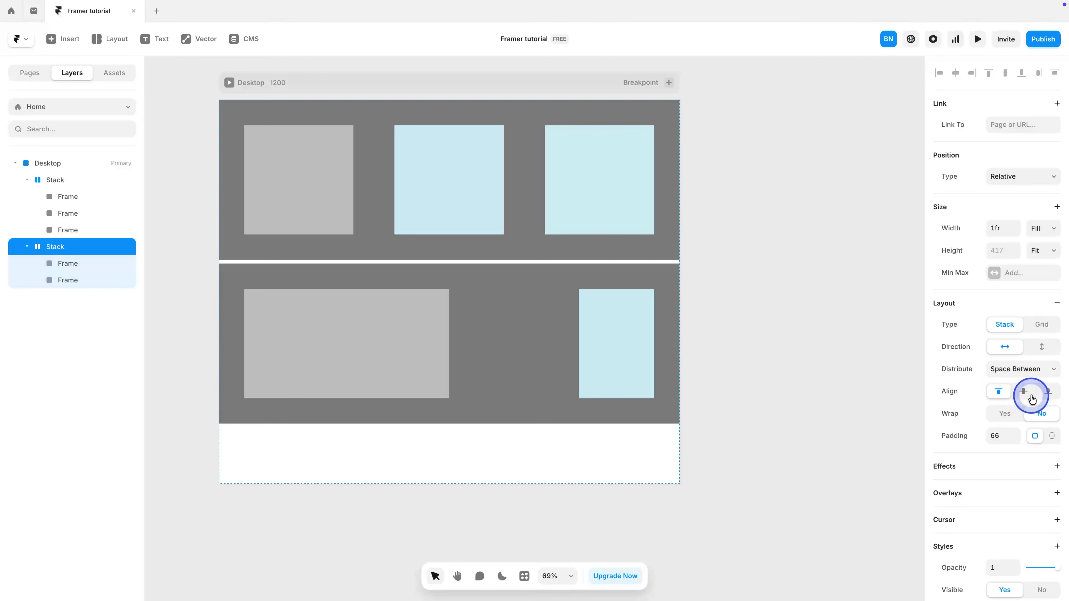
click(383, 333)
drag(346, 290, 346, 361)
key(Escape)
click(999, 391)
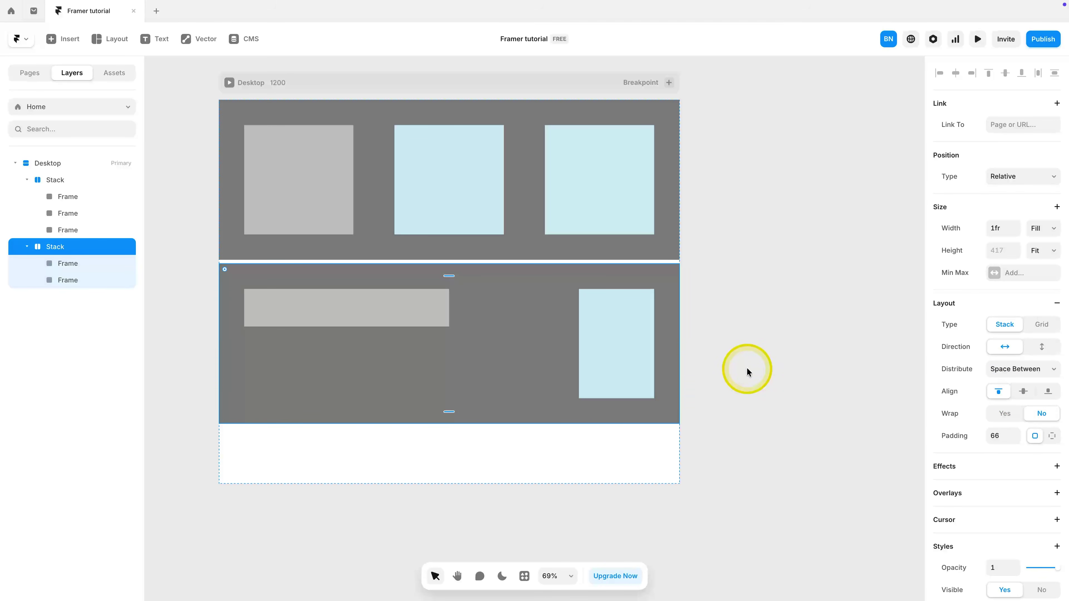
click(1049, 391)
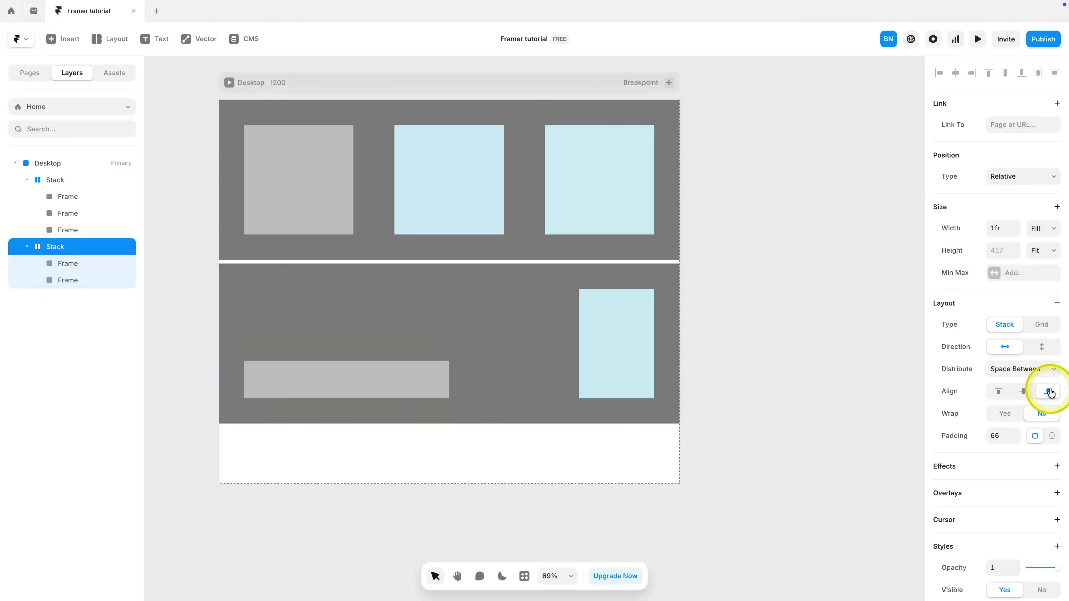
Step: Duplicate the second stack twice to make four stacks and collapse the stacks in the layer tree
click(64, 163)
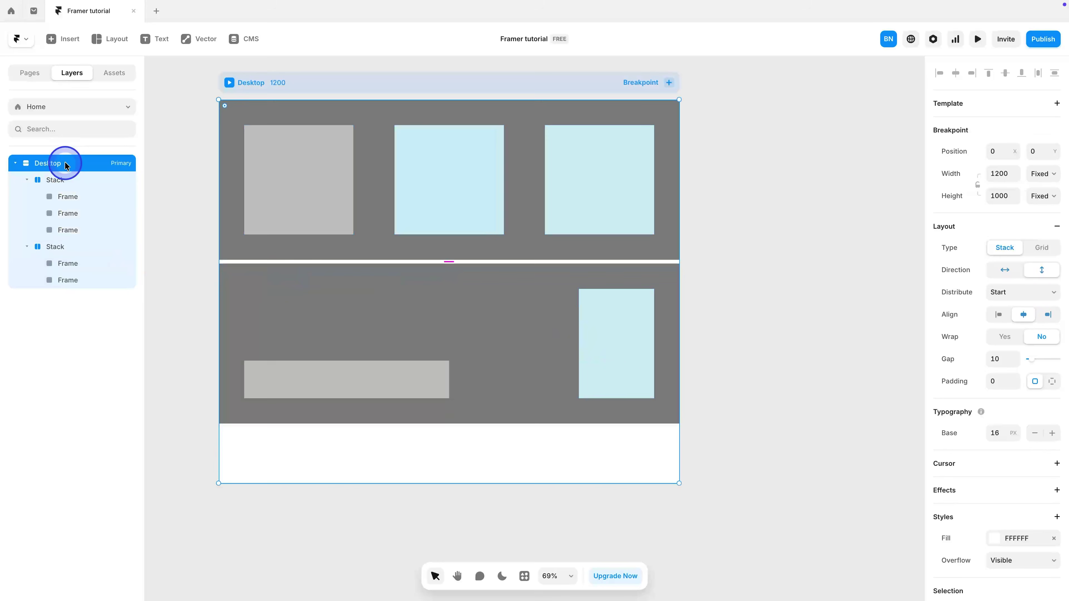
click(48, 185)
click(27, 180)
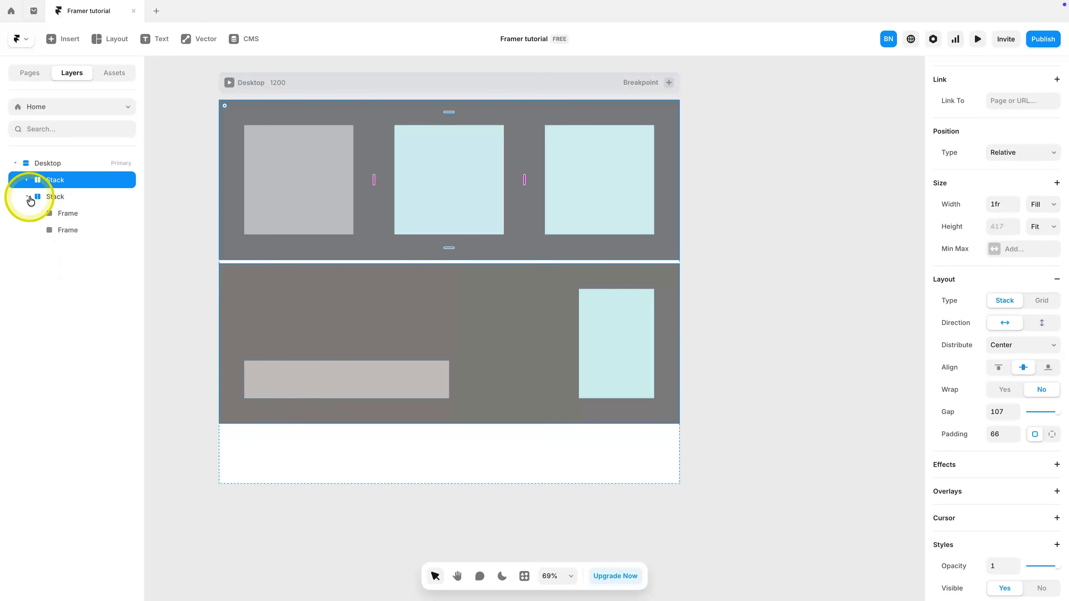
click(66, 198)
key(ctrl+d)
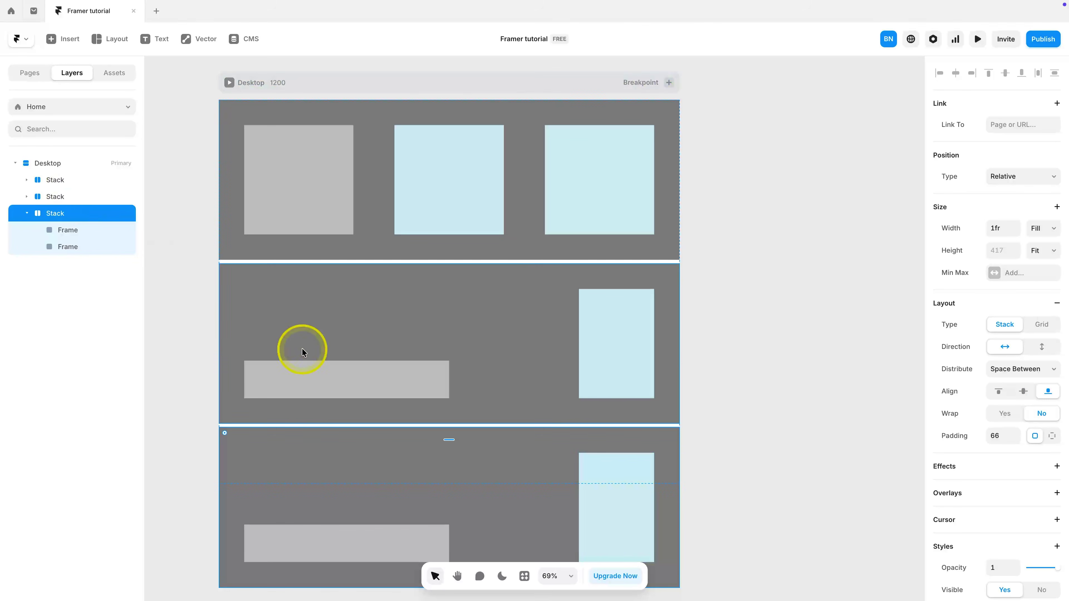
scroll(294, 350, down, 2)
key(ctrl+d)
scroll(312, 362, down, 5)
click(27, 213)
click(27, 230)
Step: Make the Desktop breakpoint's height fit its content and delete all four stacks from it
click(30, 169)
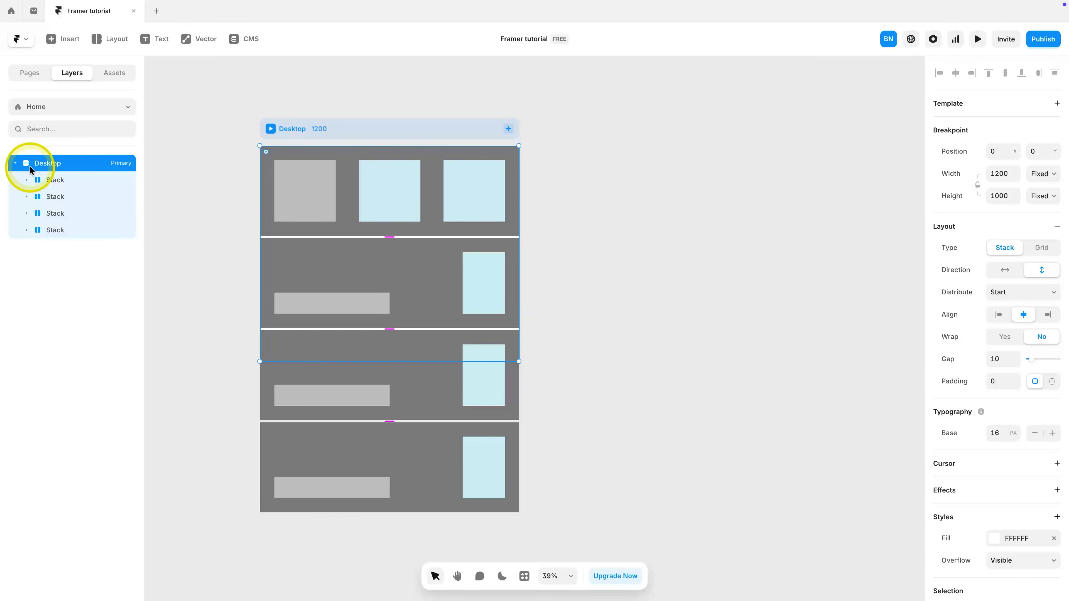
click(1042, 195)
click(1028, 237)
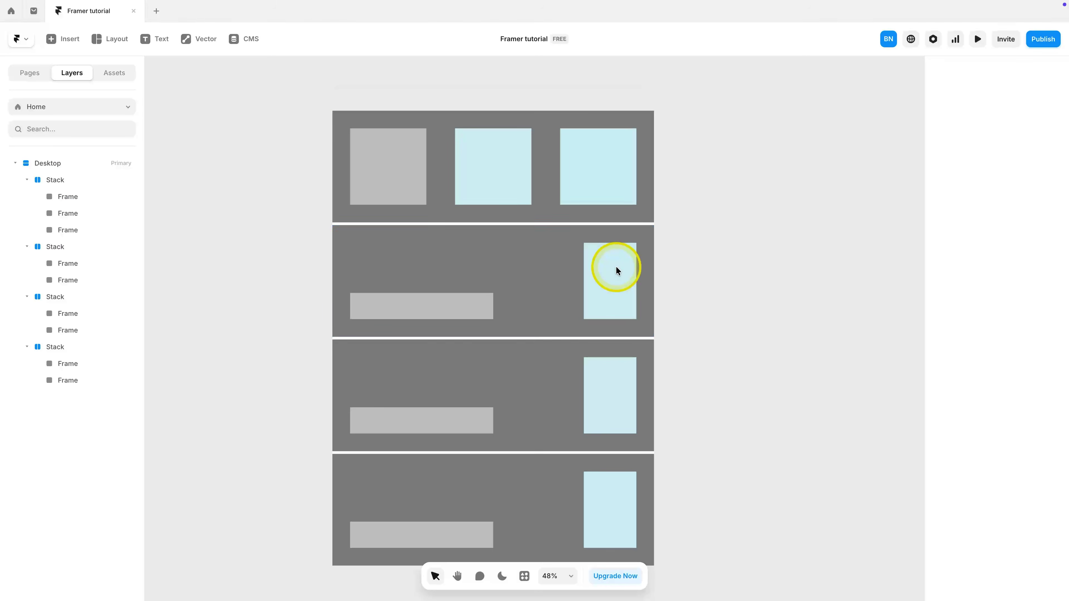
scroll(616, 266, down, 1)
drag(745, 98, 239, 532)
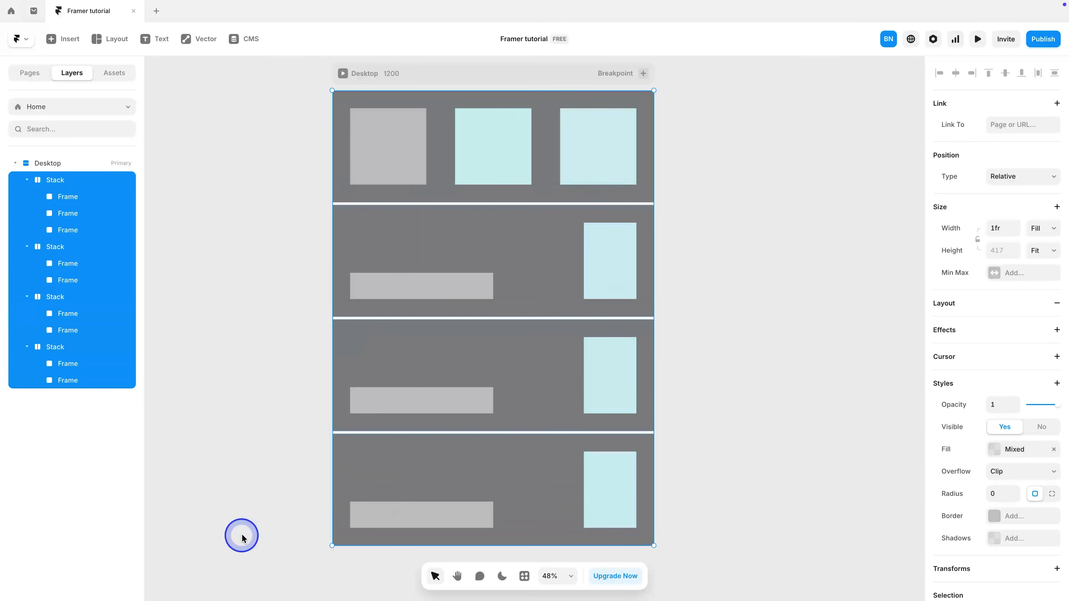
key(Delete)
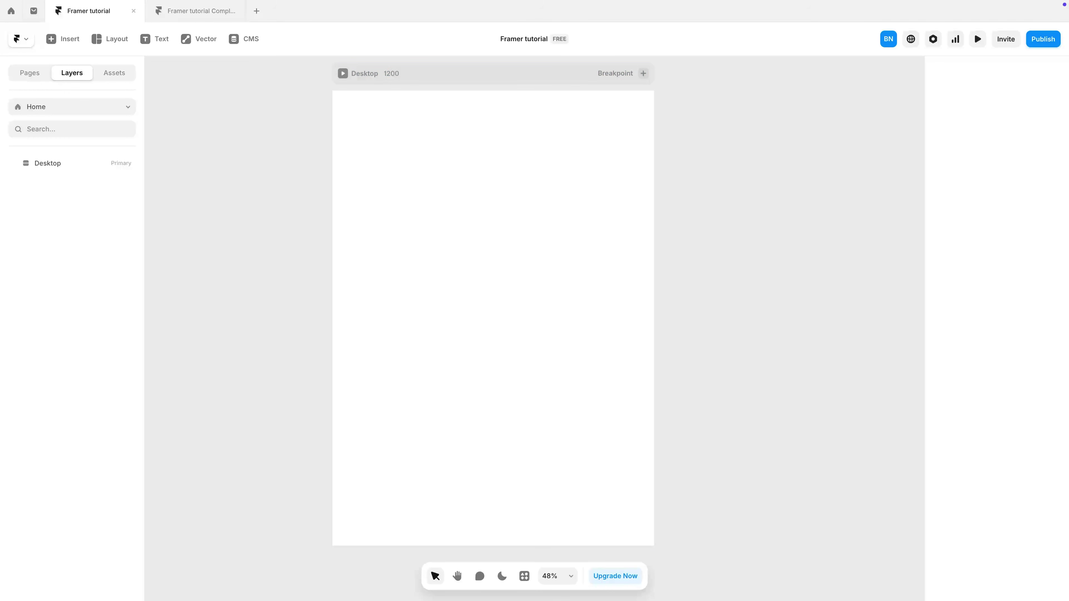
drag(585, 402, 292, 354)
scroll(381, 419, left, 5)
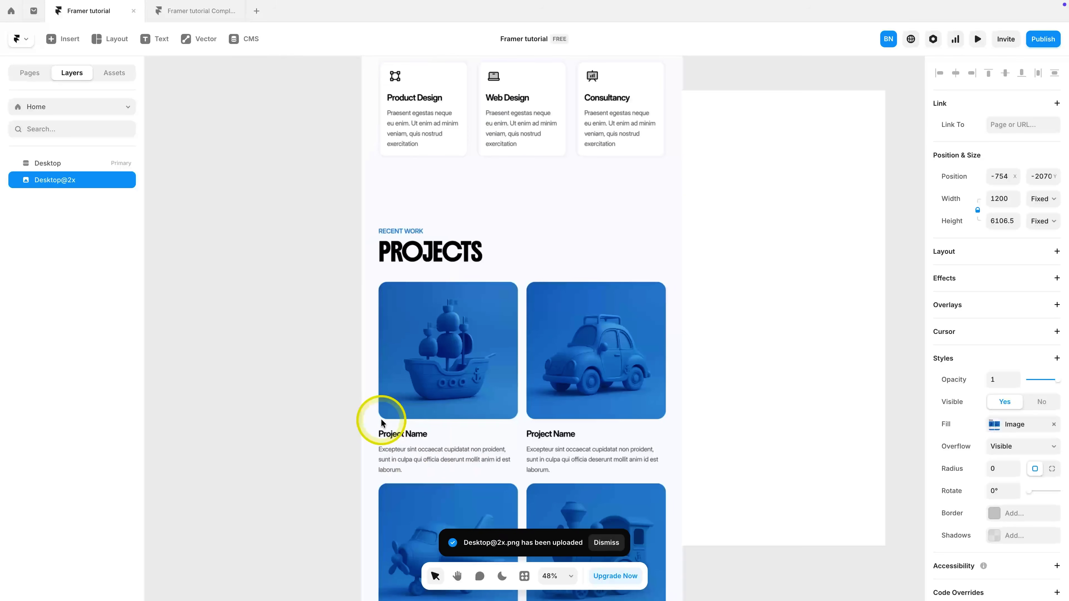
drag(474, 248, 335, 512)
scroll(381, 228, down, 4)
drag(389, 141, 389, 327)
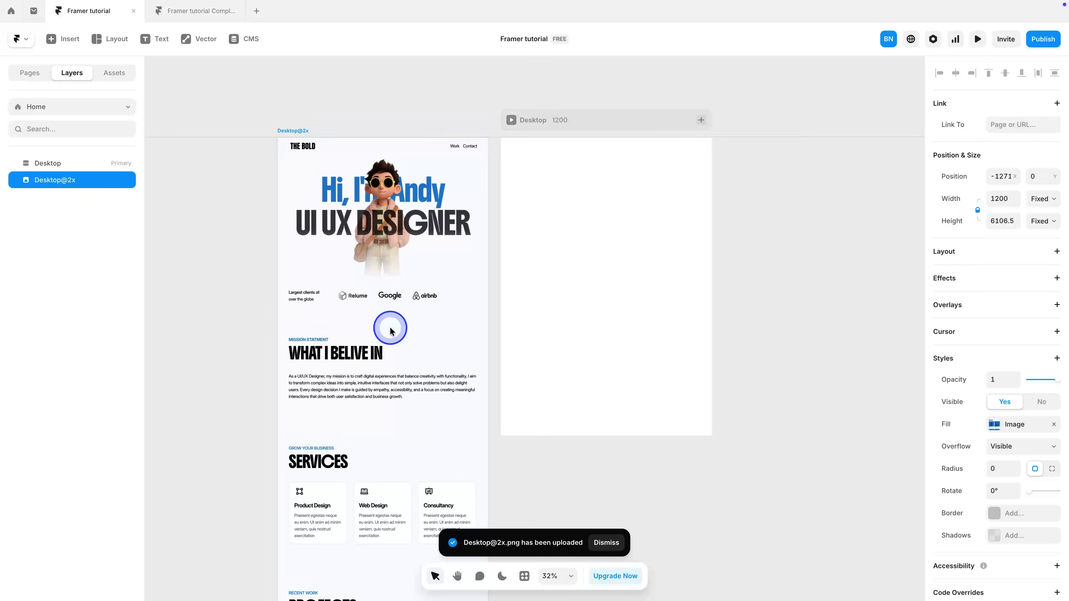
Step: Examine the Desktop@2x reference design from the hero through the services and projects sections
scroll(361, 173, up, 2)
scroll(466, 194, up, 3)
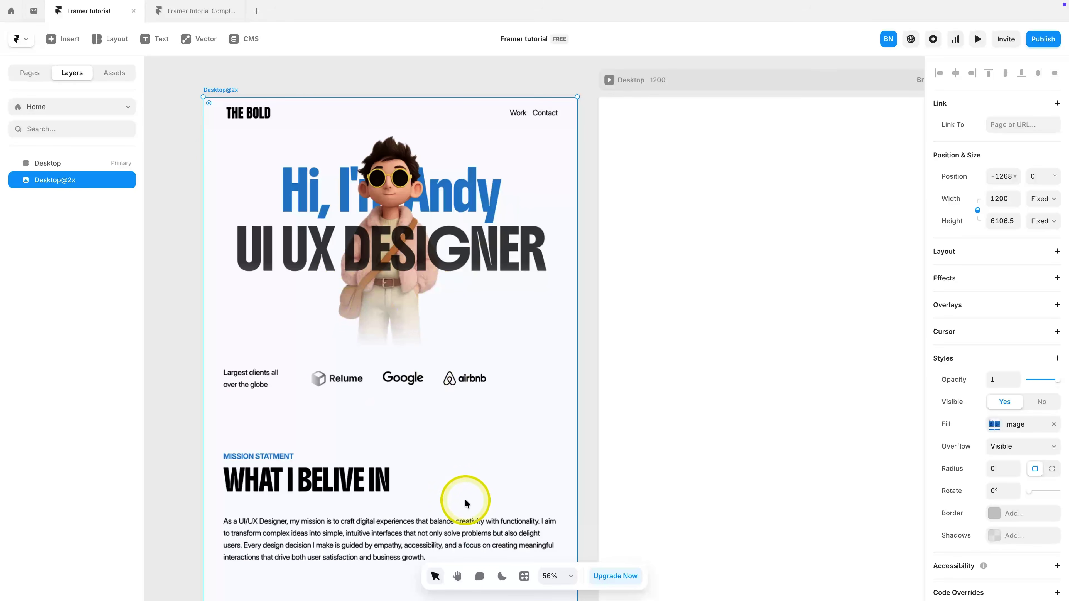
click(585, 266)
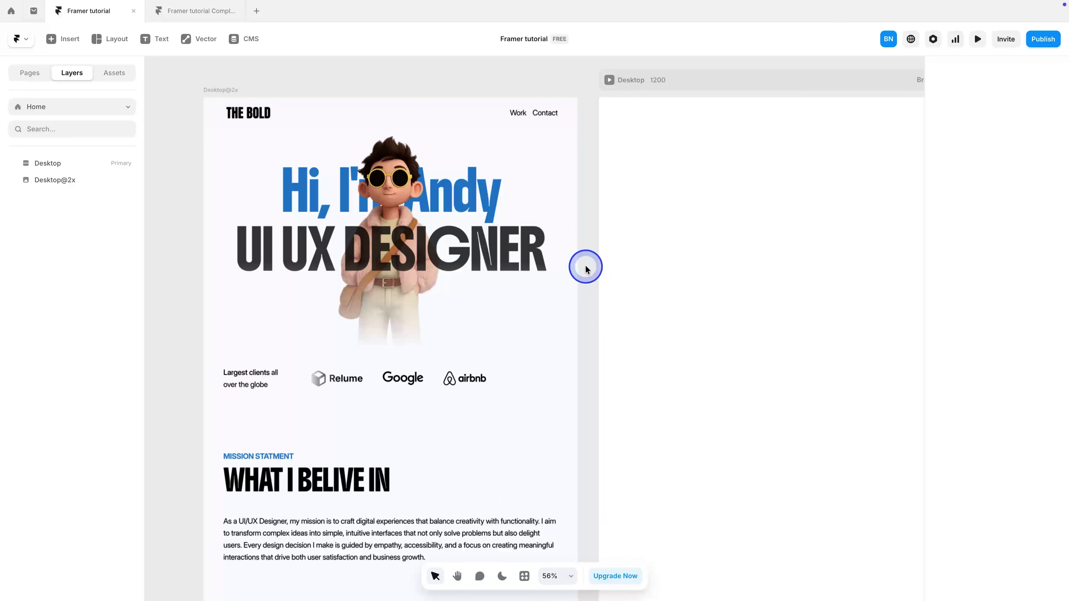
scroll(494, 355, down, 15)
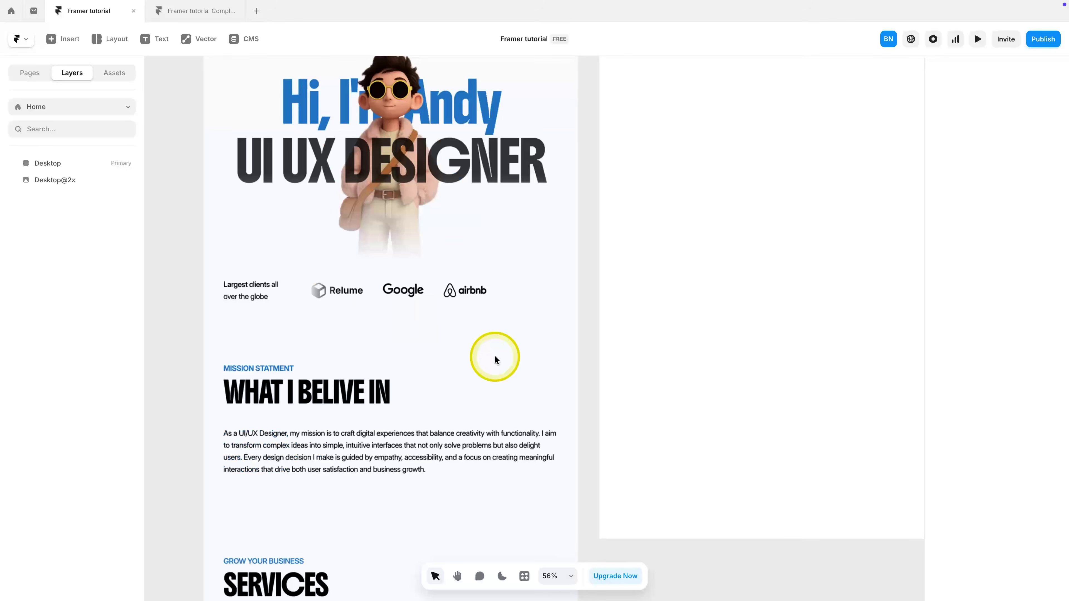
scroll(494, 355, down, 5)
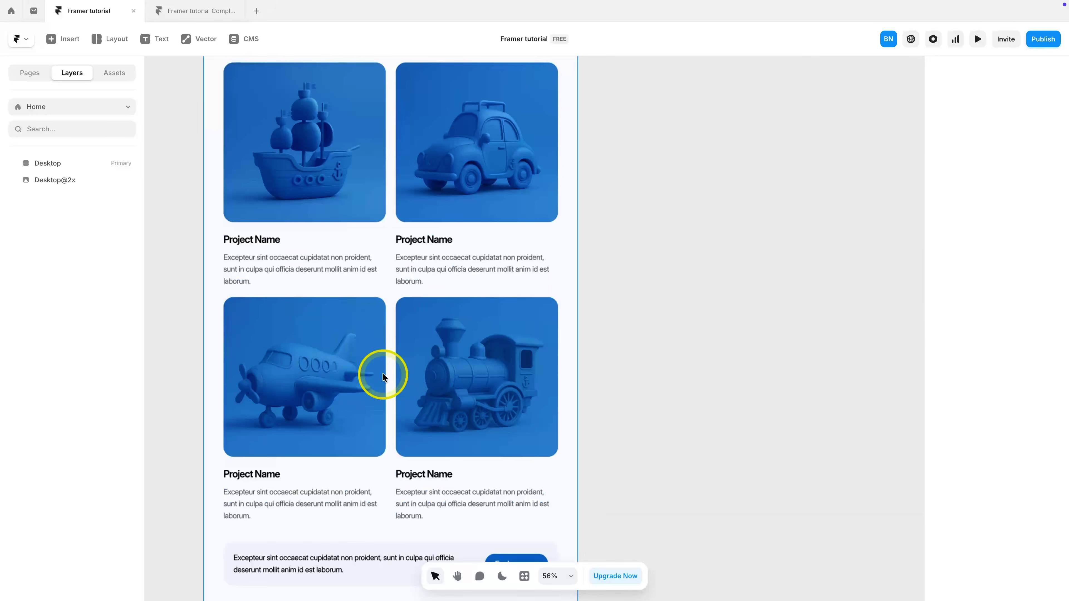
scroll(333, 372, down, 2)
scroll(371, 372, up, 20)
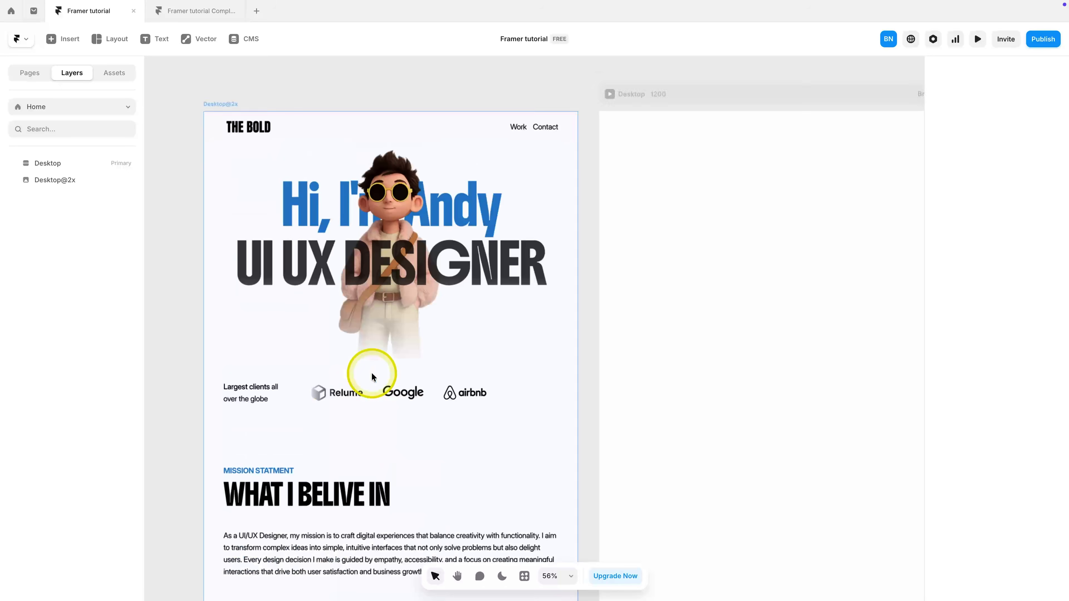
scroll(372, 373, down, 1)
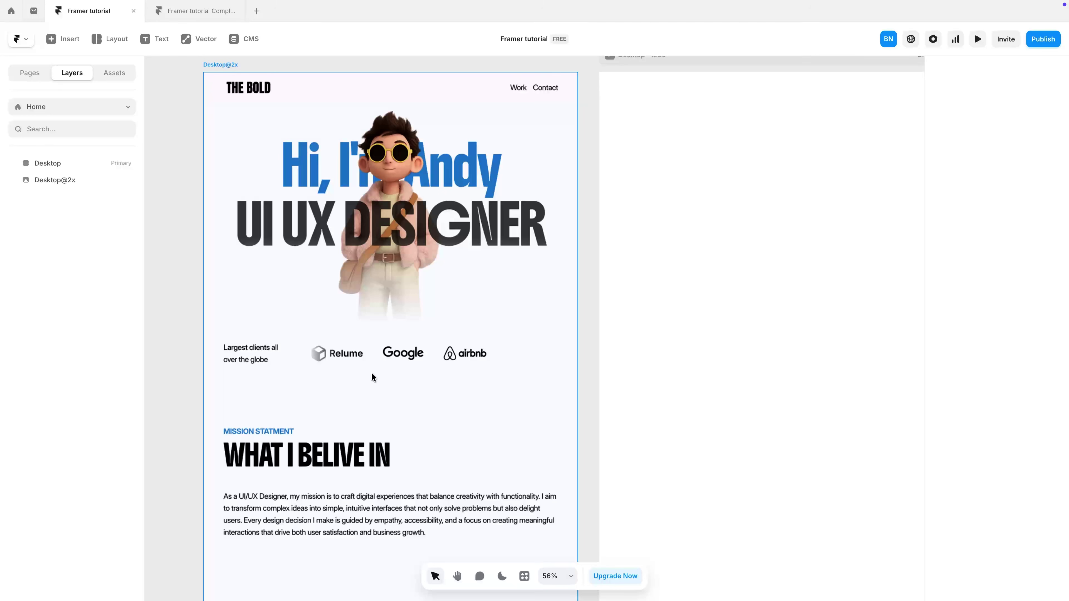
click(383, 348)
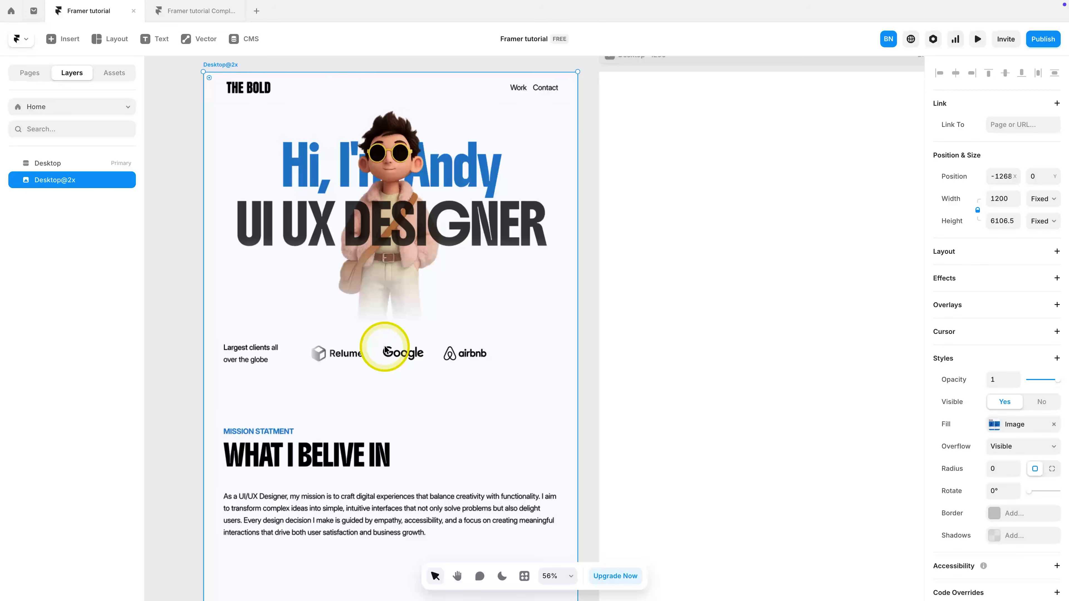
Step: Add a new design page named Design to the project
click(50, 108)
click(28, 73)
click(55, 146)
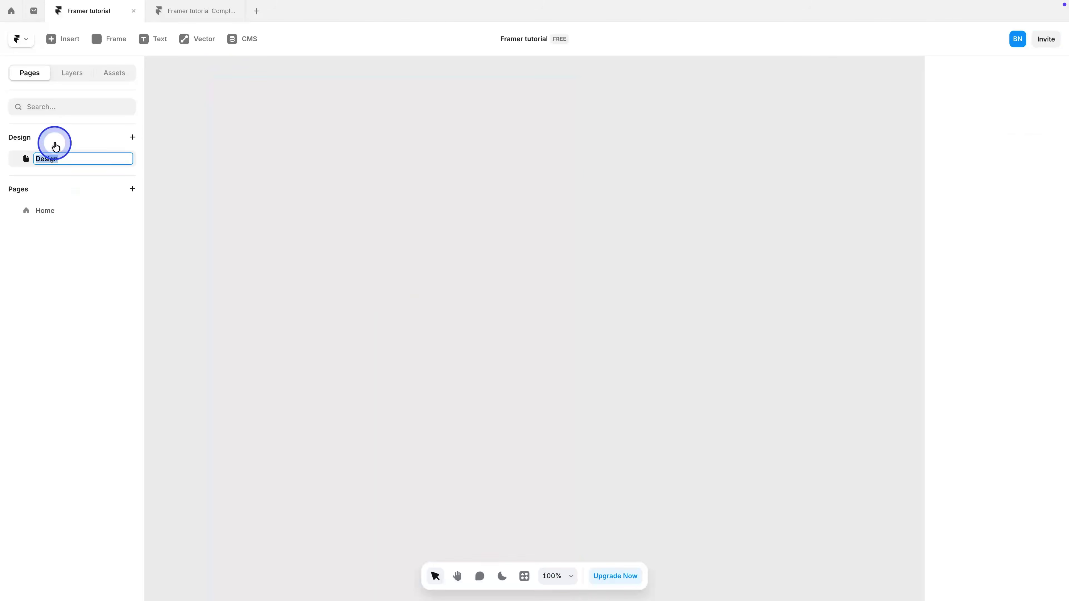
key(Return)
Step: Paste the copied Colors, Typography and Sitemap boards with the logo, character, project images and icons onto the Design page
scroll(354, 215, down, 2)
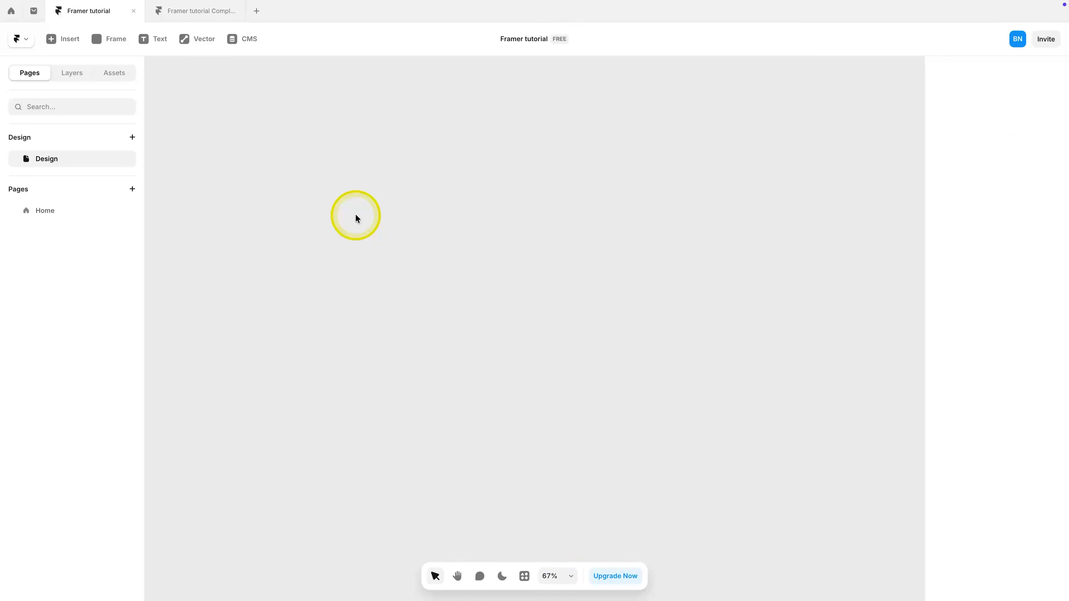
key(ctrl+v)
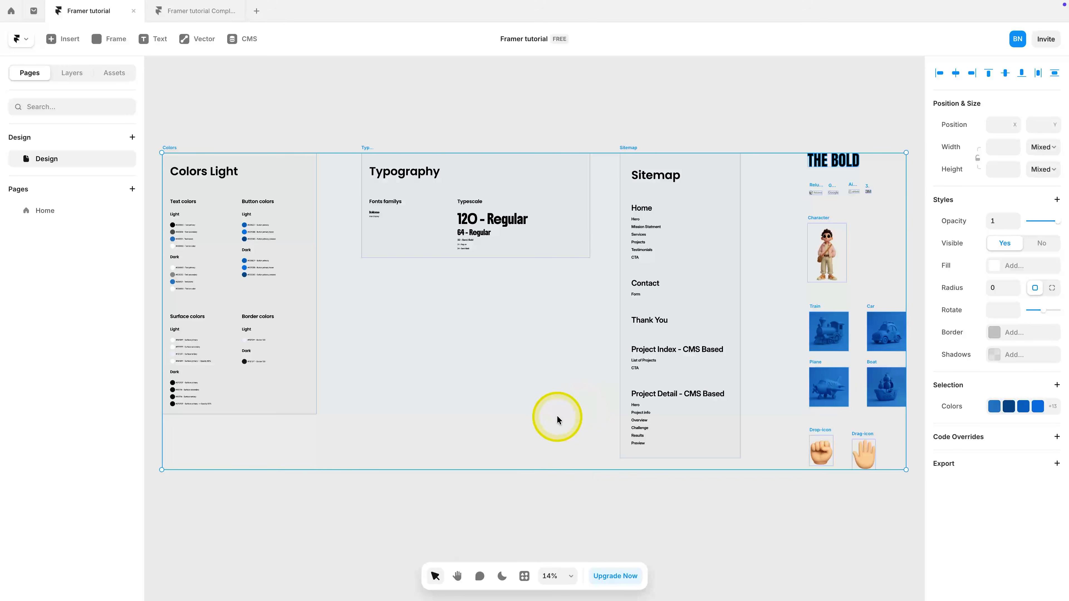
click(575, 497)
scroll(575, 496, left, 5)
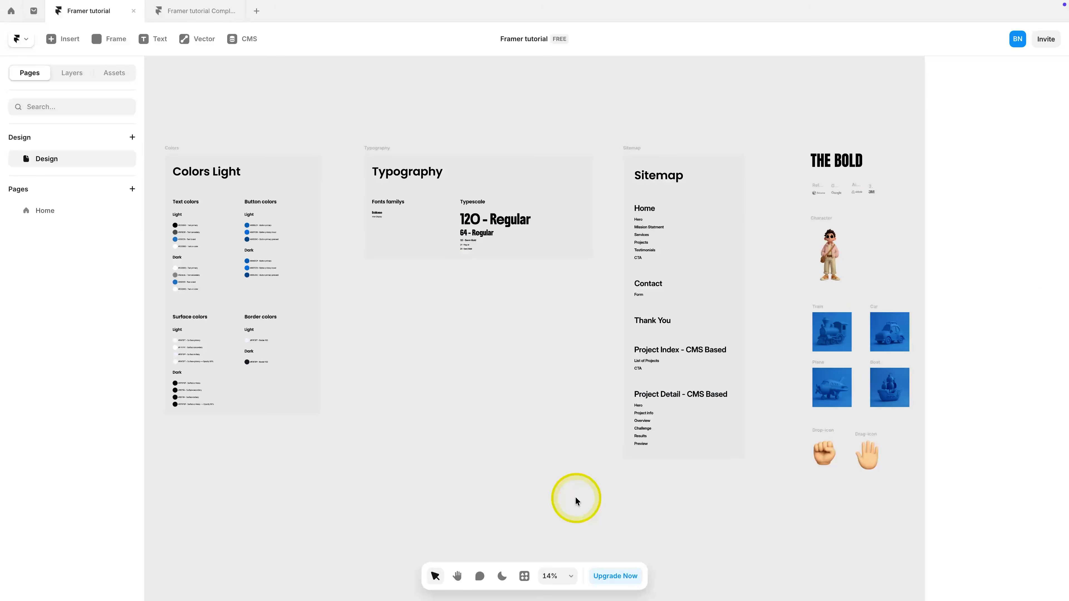
Step: Examine the pasted boards on the Design page: color swatches, typescale, sitemap and image assets
scroll(290, 261, up, 2)
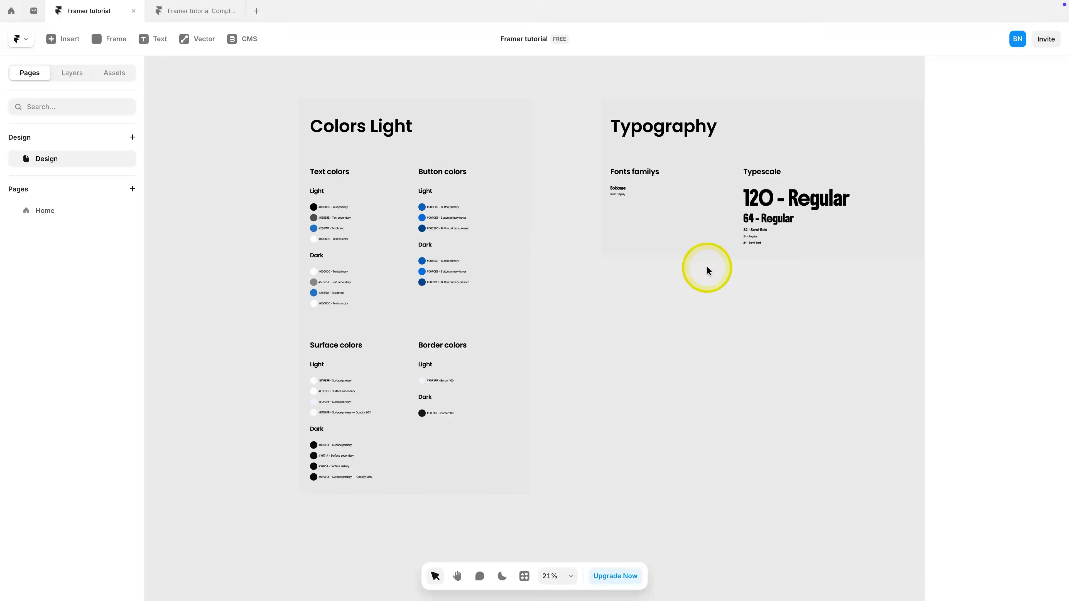
scroll(707, 266, right, 10)
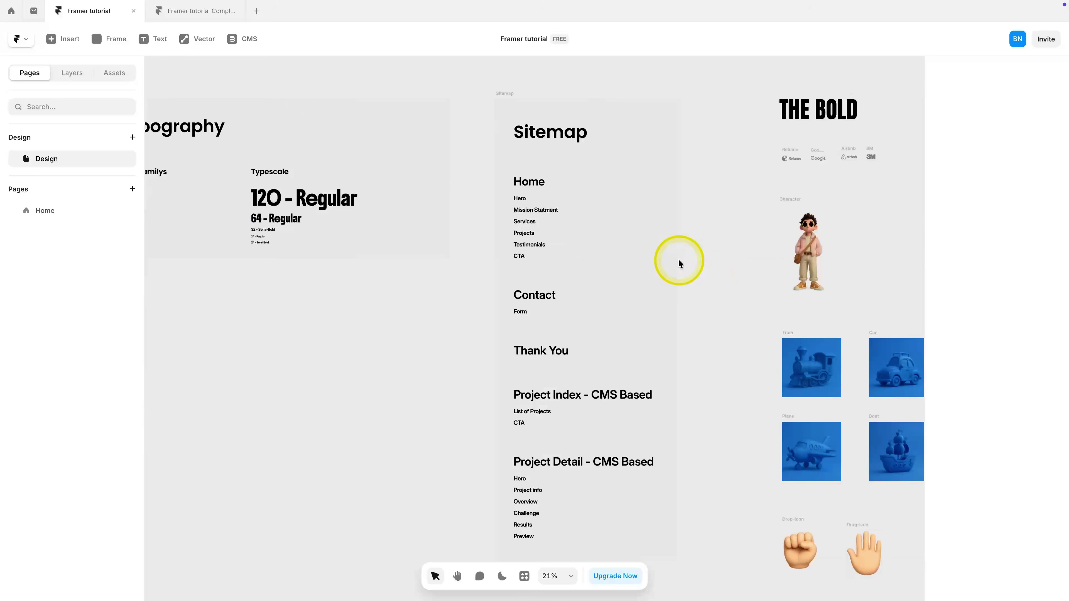
click(501, 93)
scroll(711, 204, right, 3)
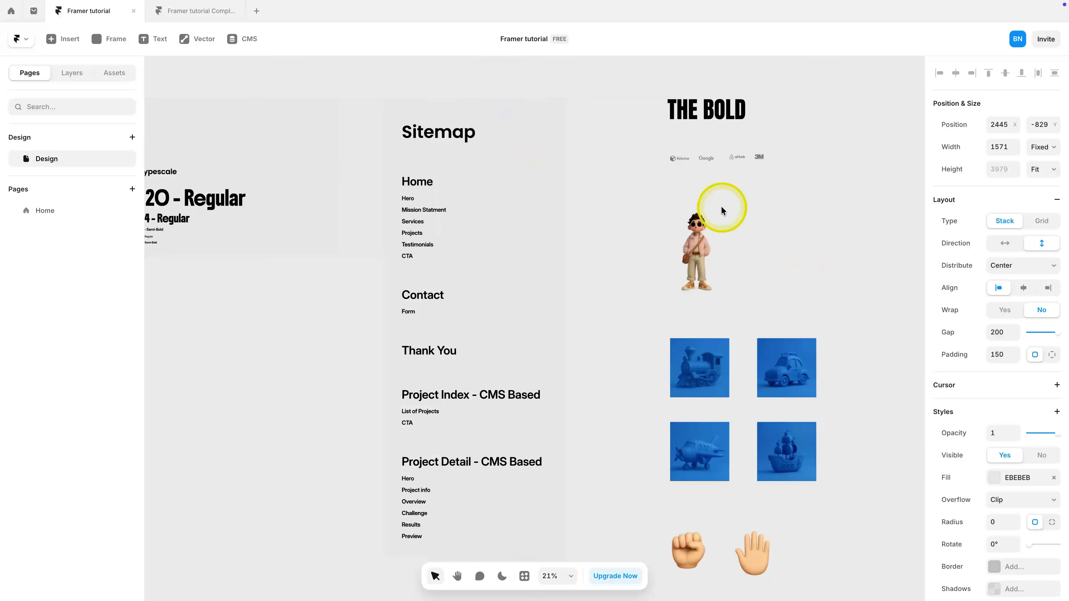
click(694, 122)
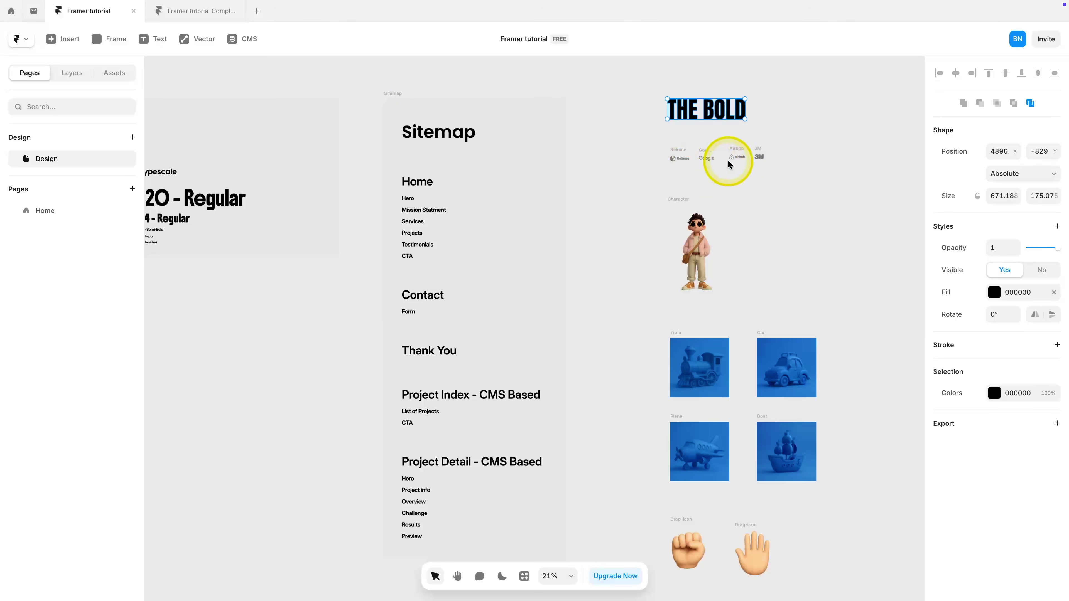
scroll(716, 298, down, 2)
scroll(716, 303, left, 15)
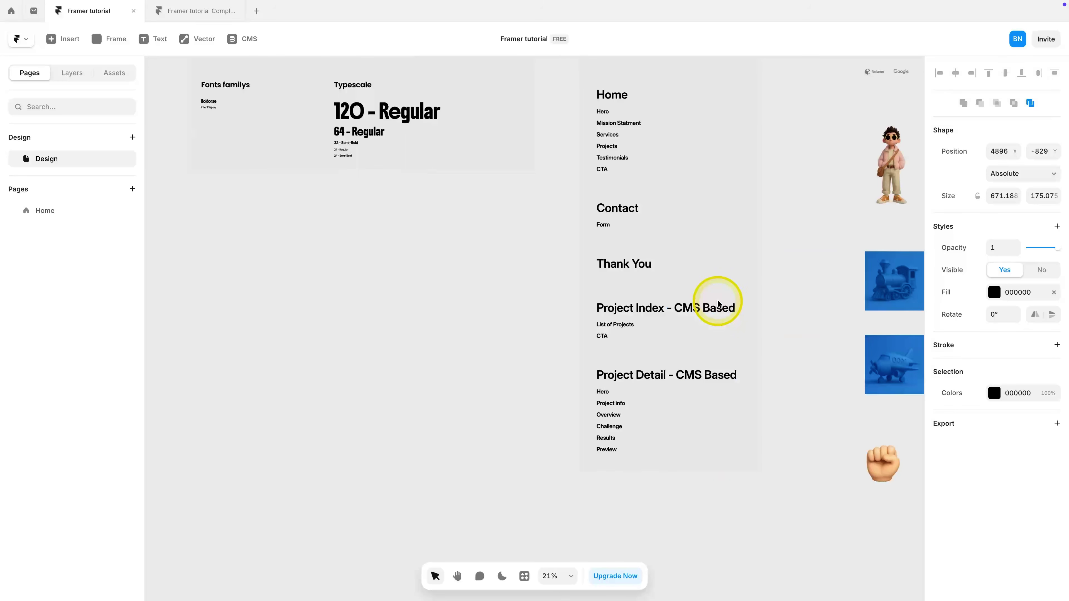
scroll(504, 133, up, 5)
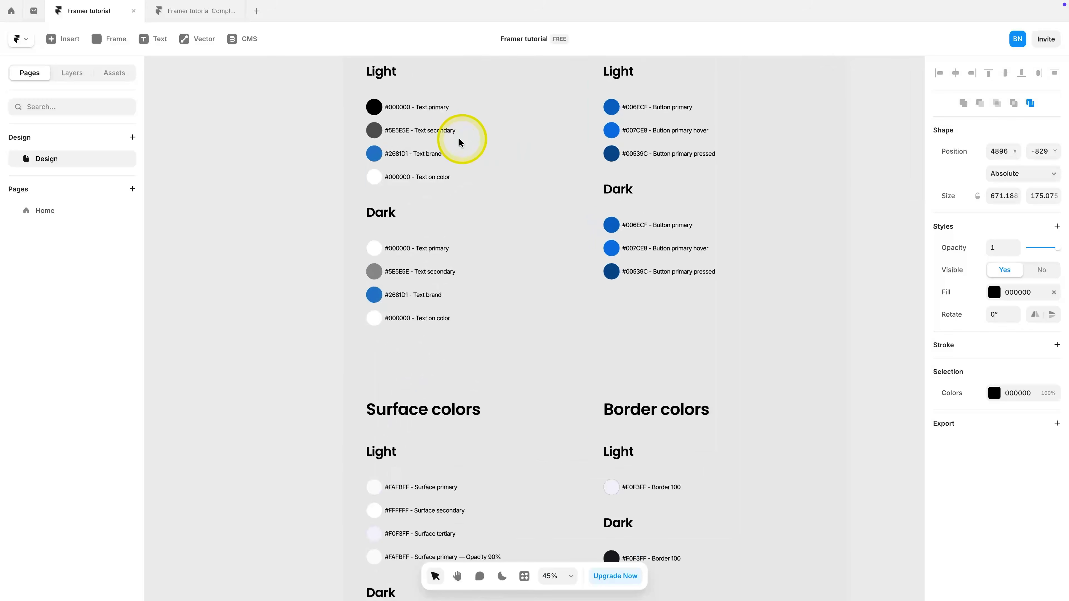
scroll(459, 176, up, 2)
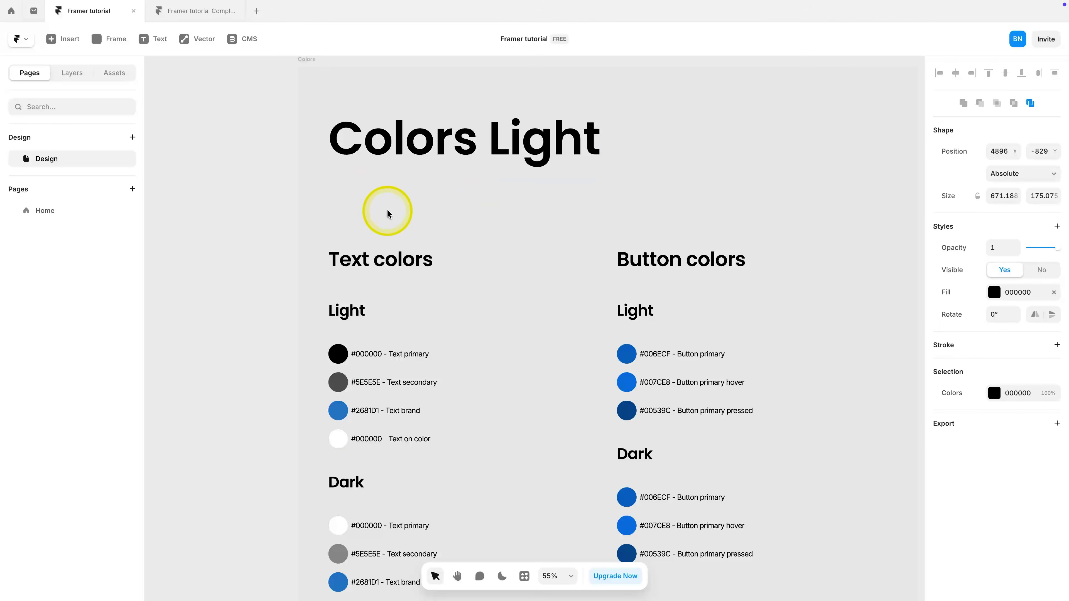
click(258, 207)
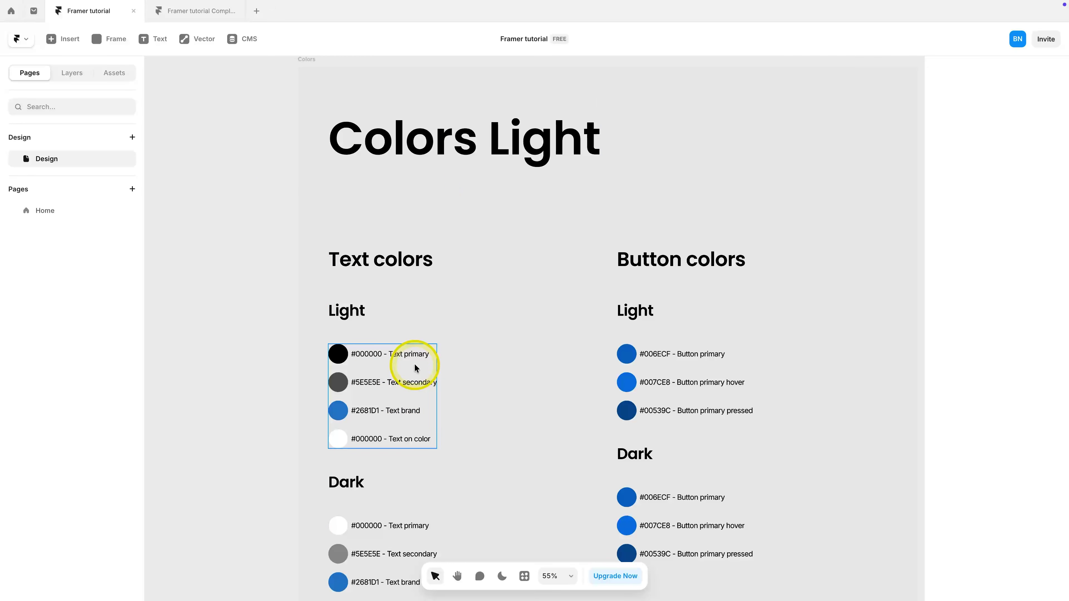
Step: Create a color style named text primary with its light mode color sampled from the black Text primary swatch
scroll(415, 367, down, 3)
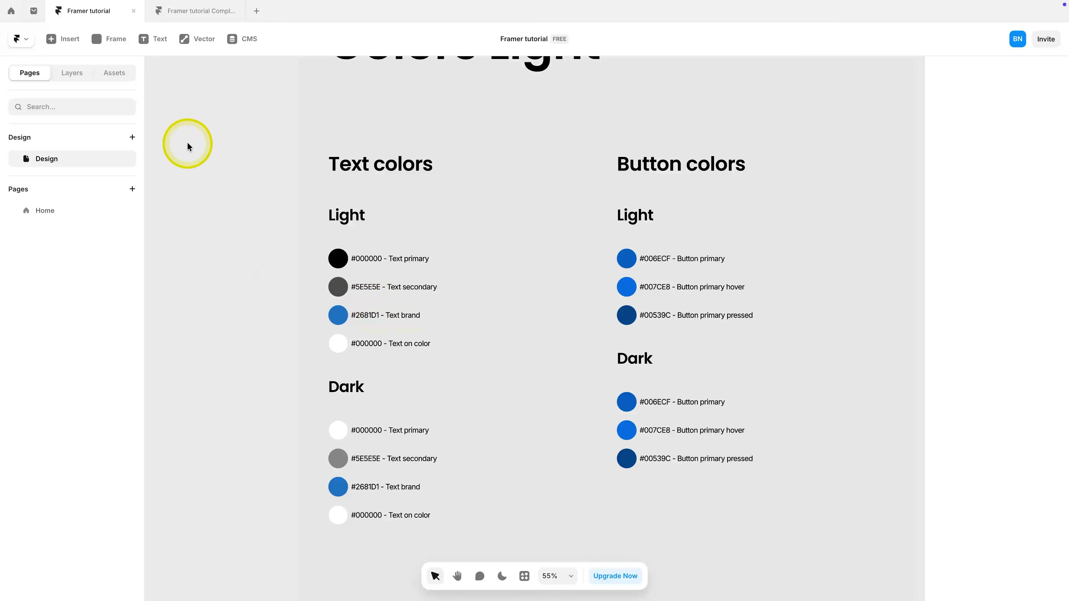
click(124, 81)
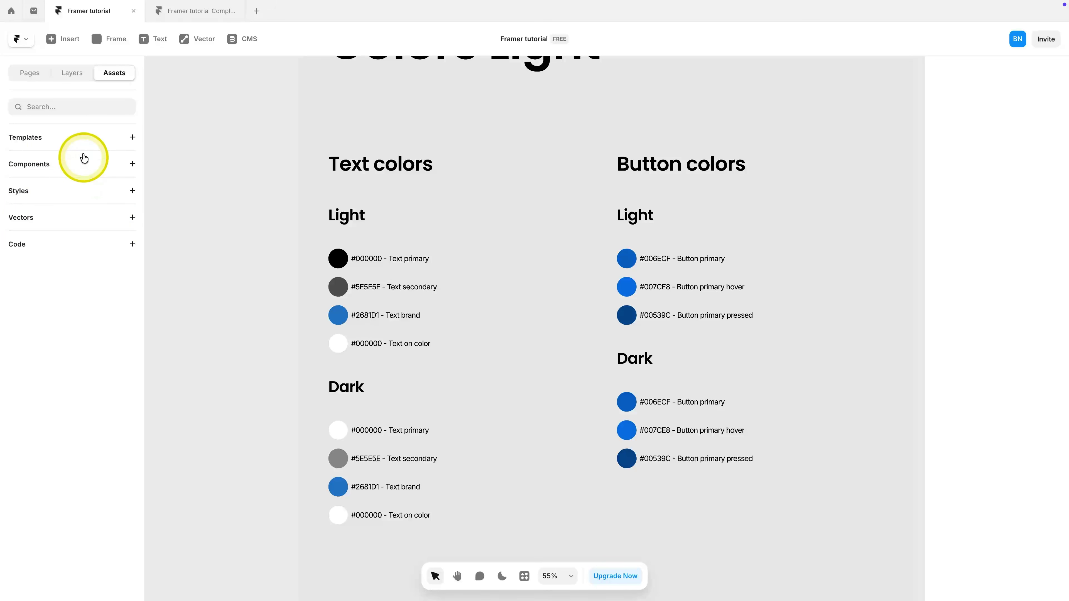
click(124, 192)
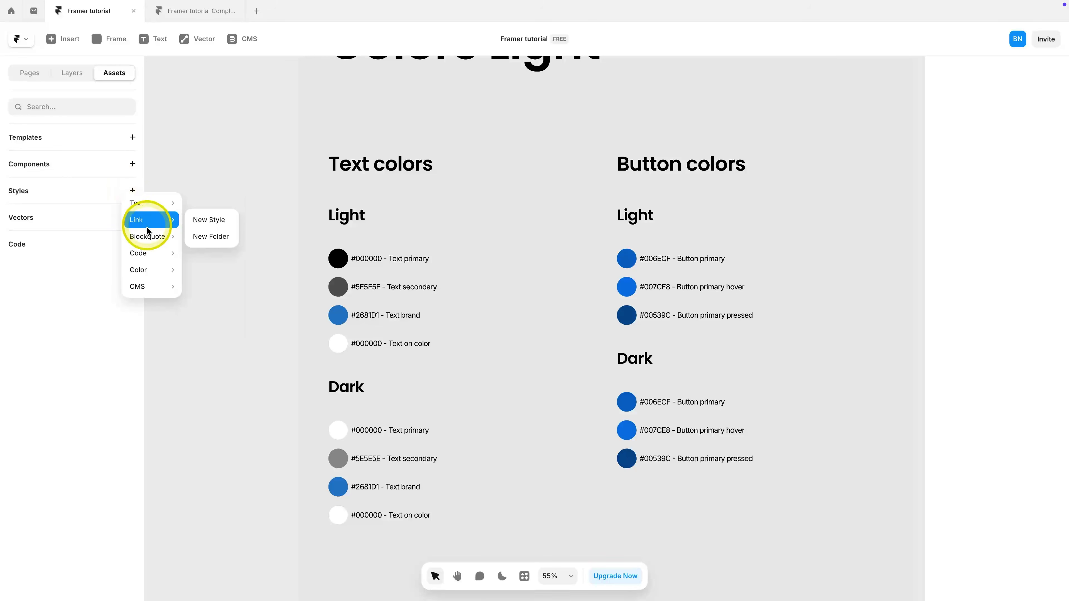
mouse_move(148, 269)
click(222, 269)
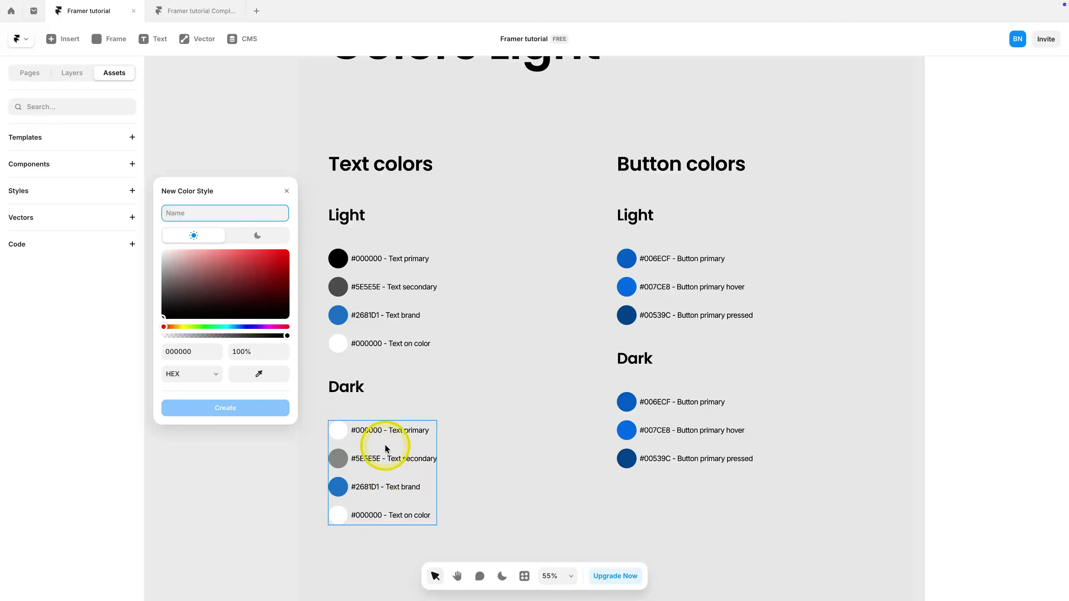
click(259, 373)
click(337, 258)
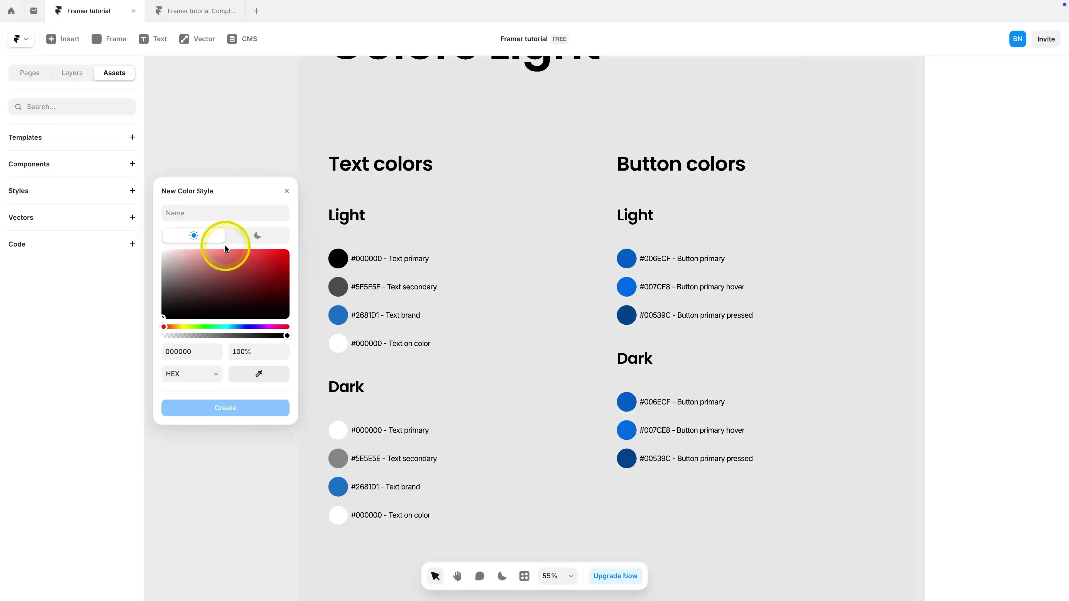
click(192, 212)
text(text primary)
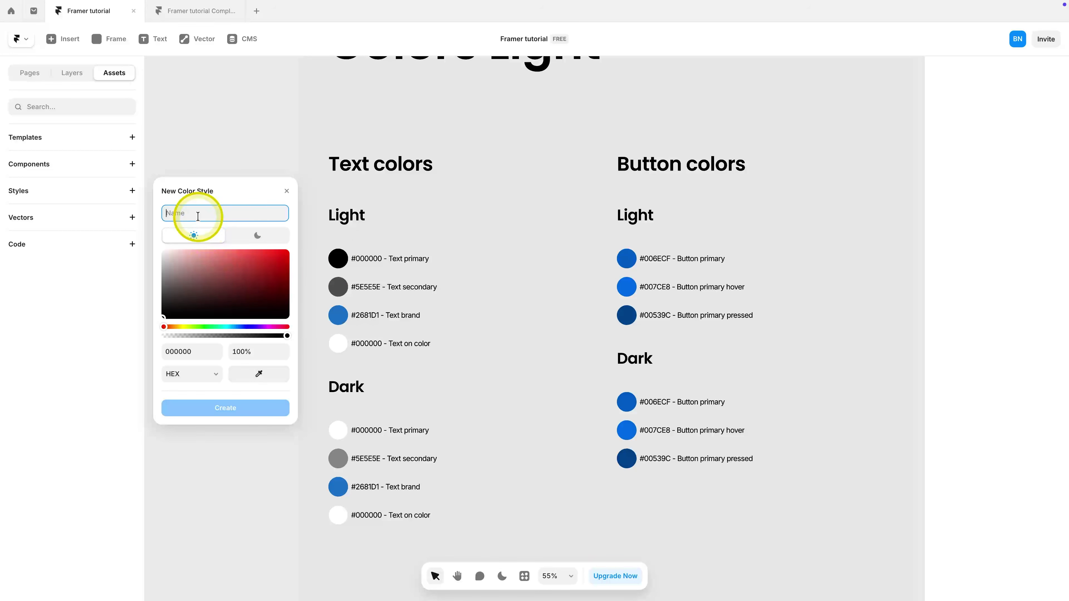
key(Return)
Step: Set the text primary style's dark mode color to white from the Dark swatch, and switch the canvas to dark mode
click(70, 232)
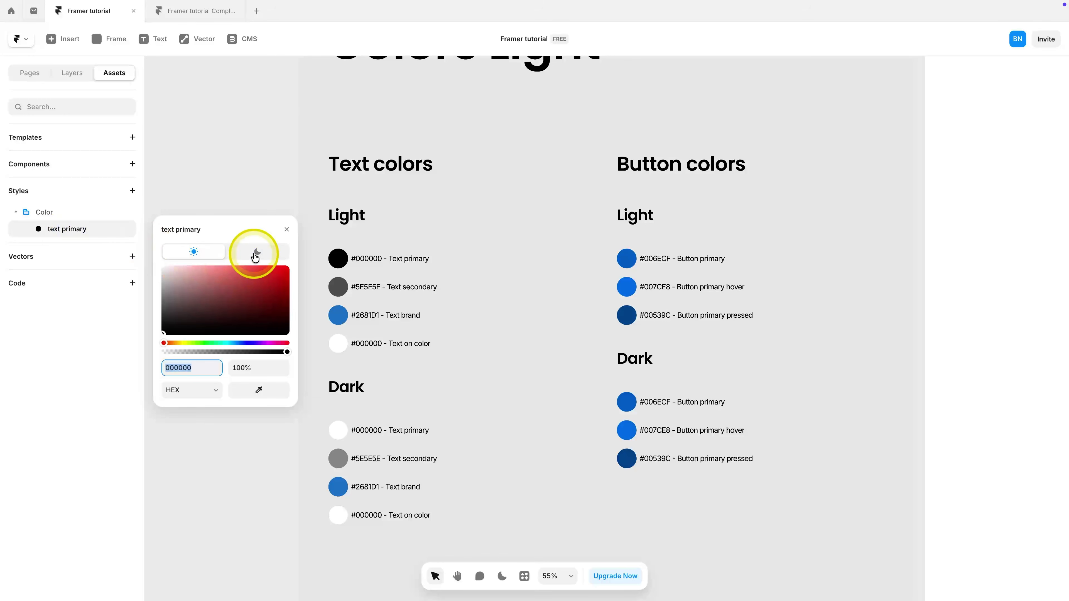
click(255, 257)
click(259, 390)
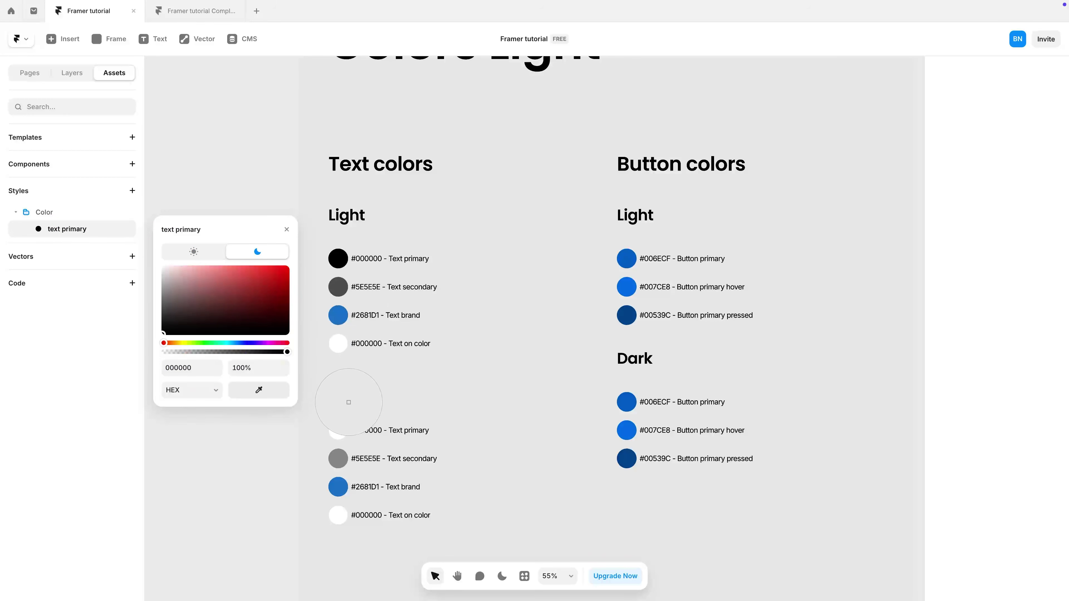
click(338, 429)
click(286, 230)
click(96, 232)
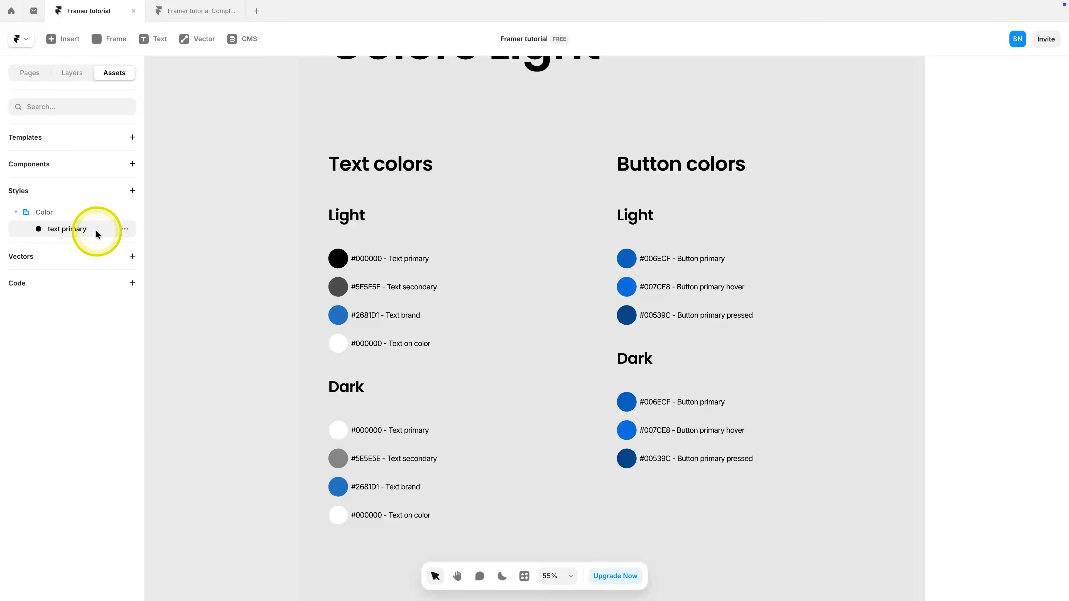
click(502, 576)
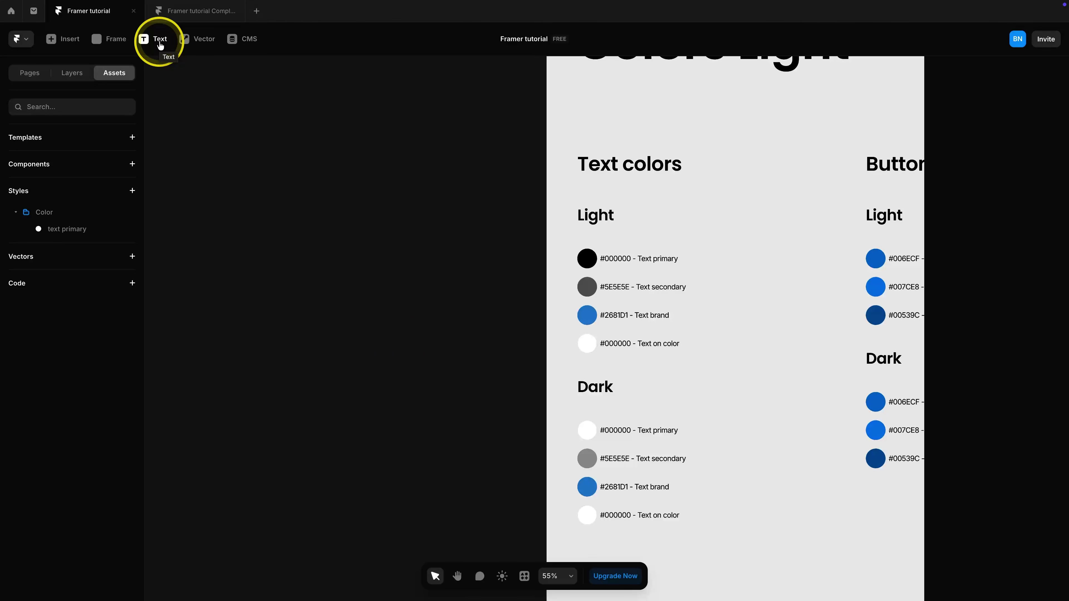
Step: Add a TEST text layer on the empty canvas beside the Colors board and set its size to 144 px
click(160, 42)
click(323, 291)
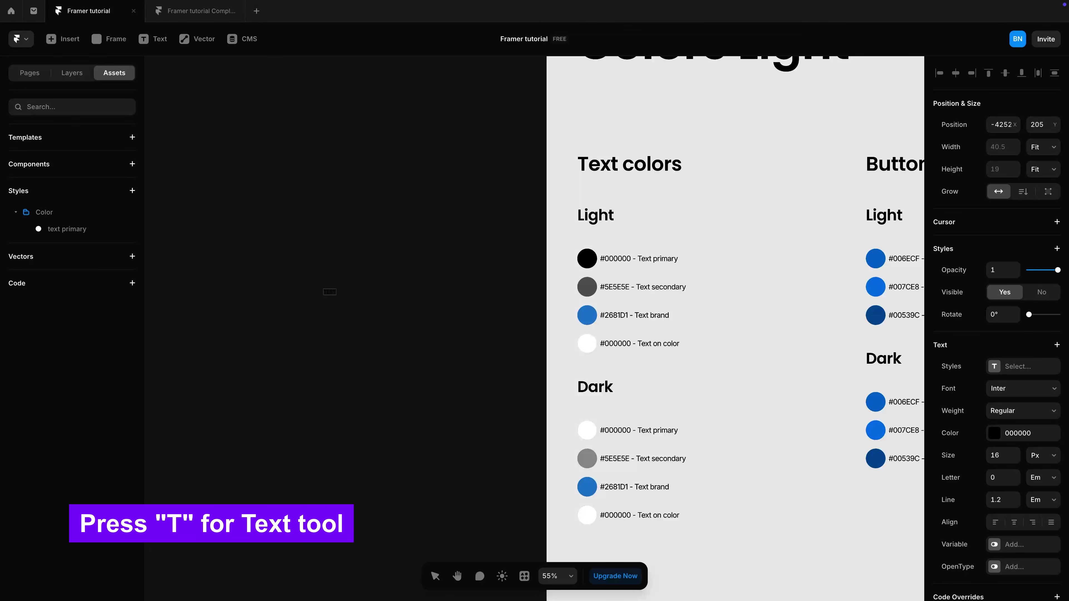
click(470, 327)
drag(327, 293, 420, 326)
click(1003, 477)
text(144)
key(Return)
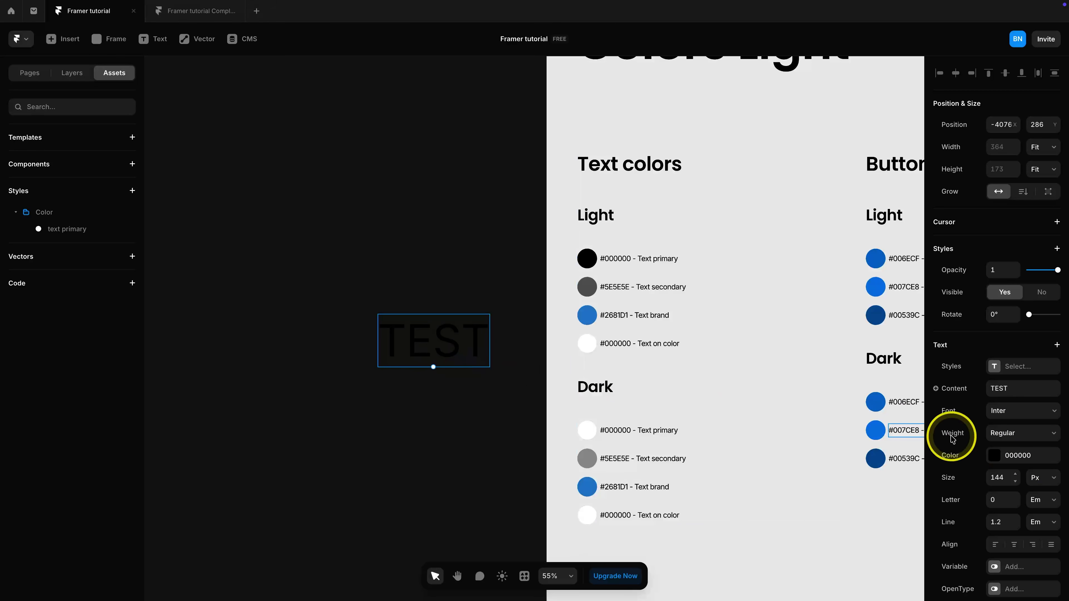
Step: Try gradient fills on the TEST text, then a solid custom red E64E4E
click(1011, 464)
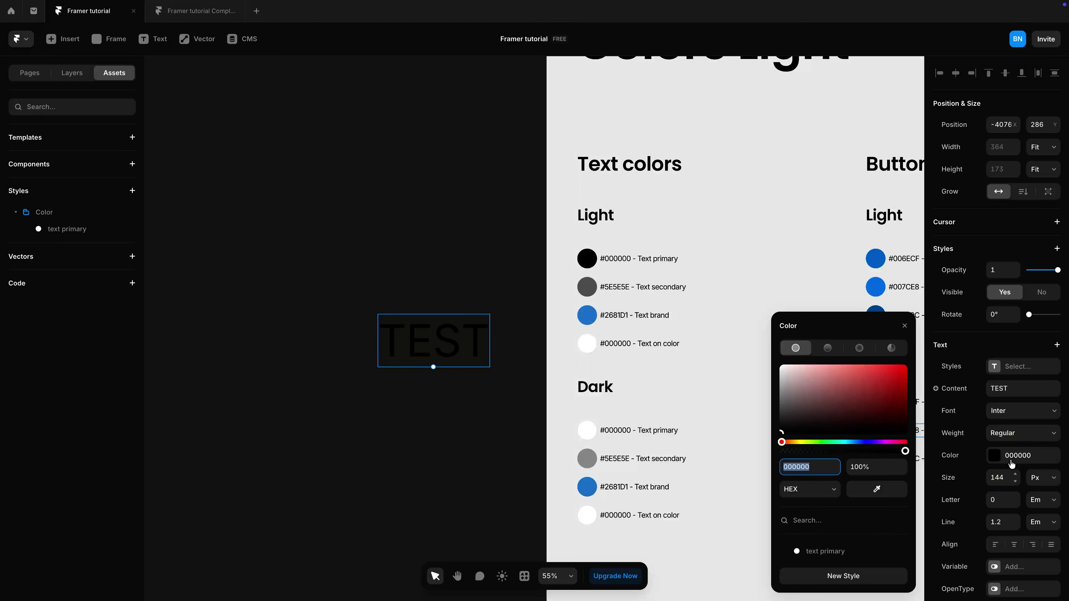
click(831, 355)
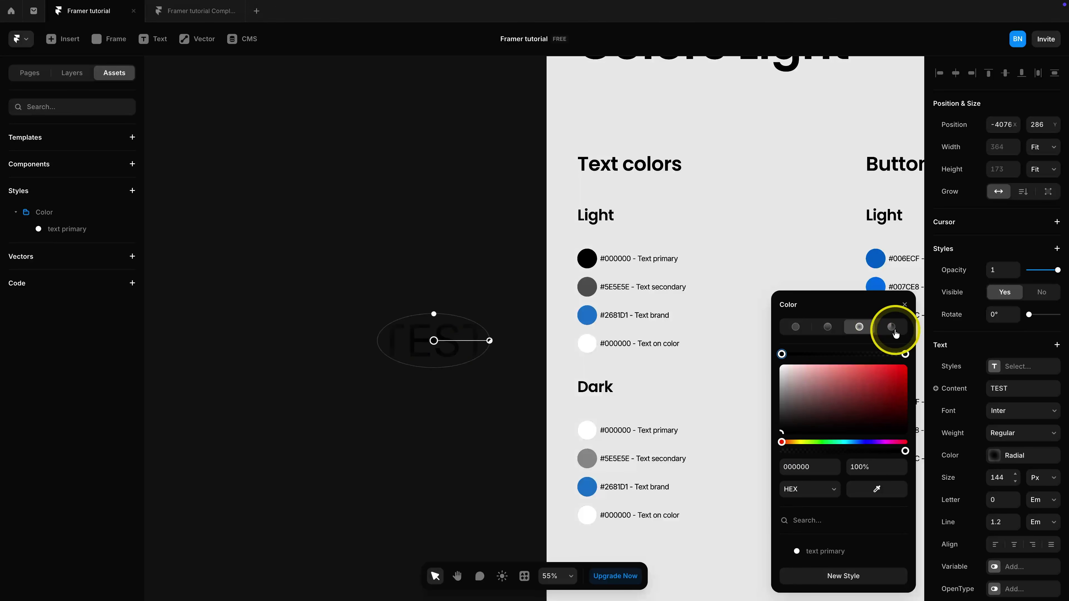
click(796, 328)
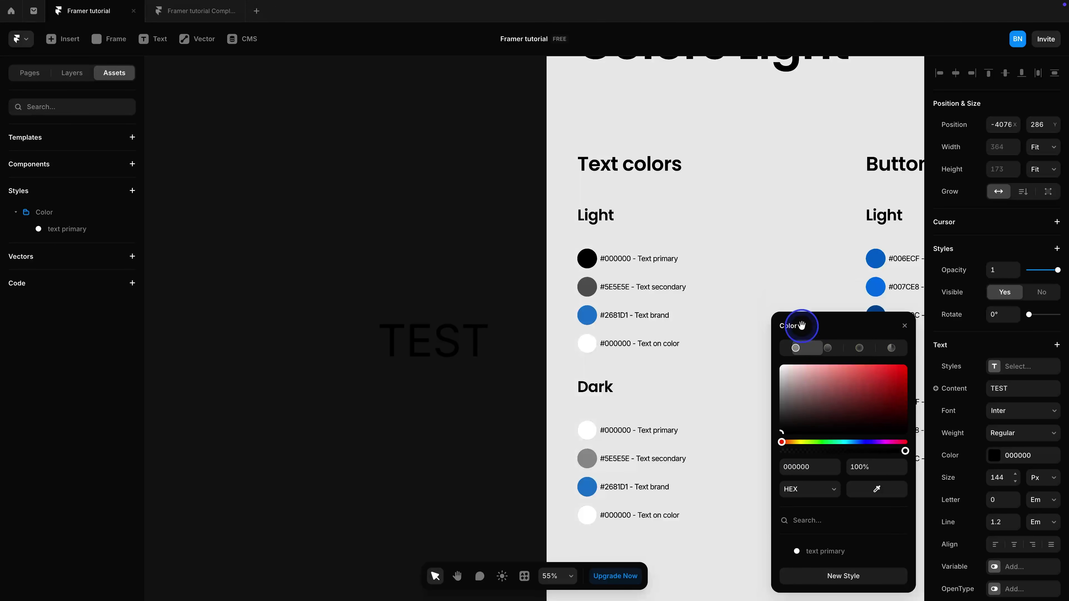
drag(783, 398, 860, 372)
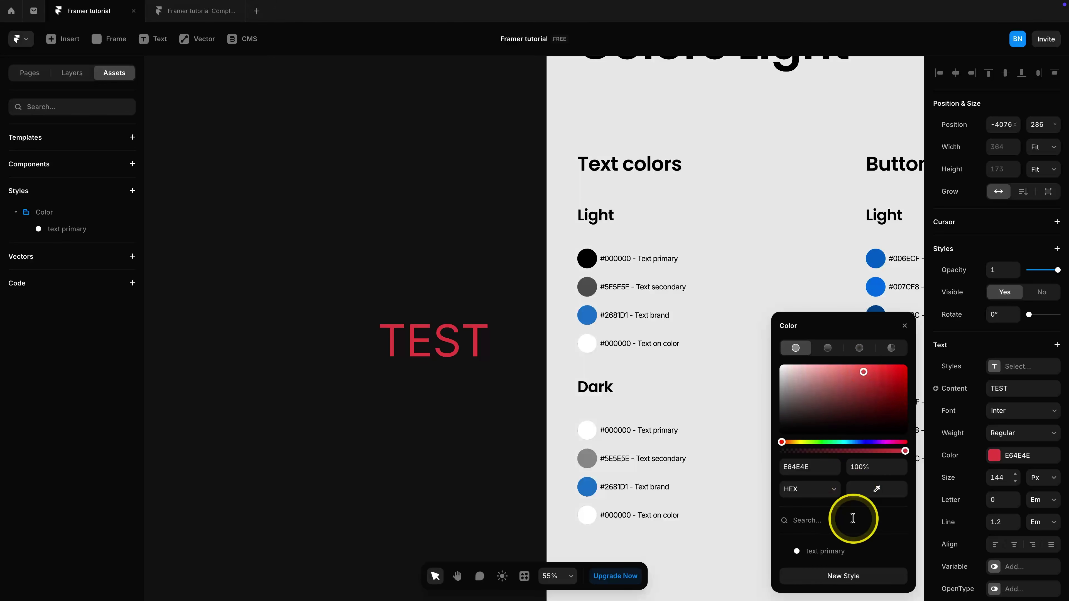
Step: Apply the text primary color style to the TEST text and compare it in light and dark mode
click(832, 556)
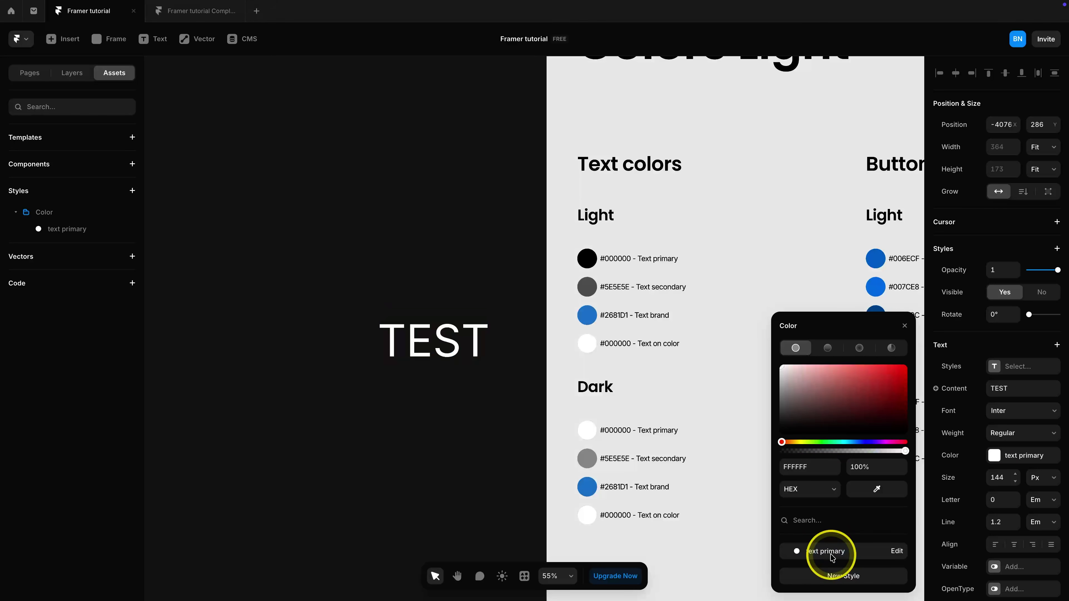
click(502, 576)
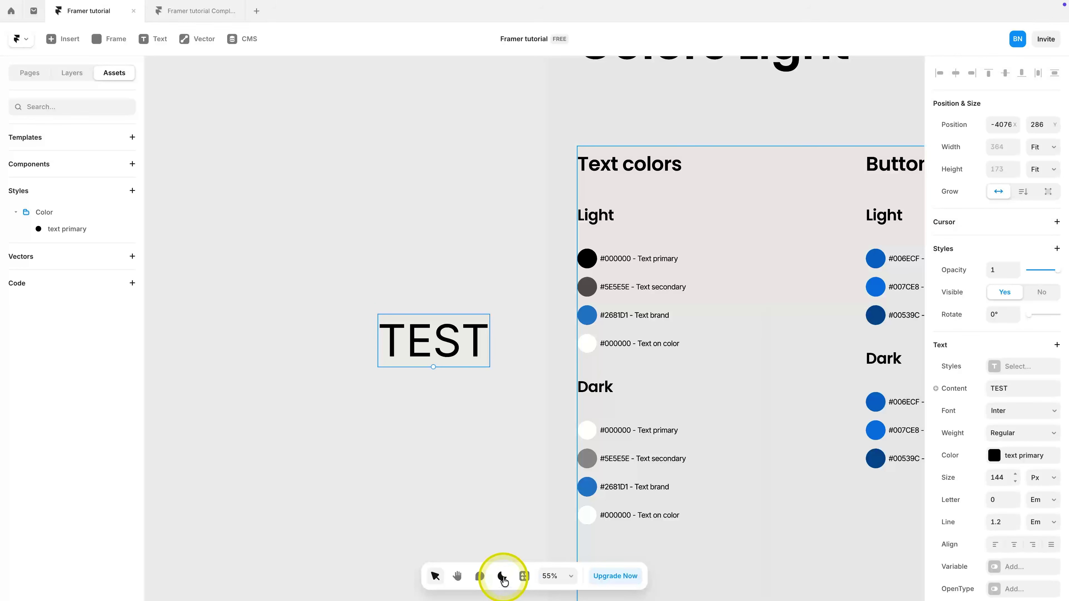
click(502, 576)
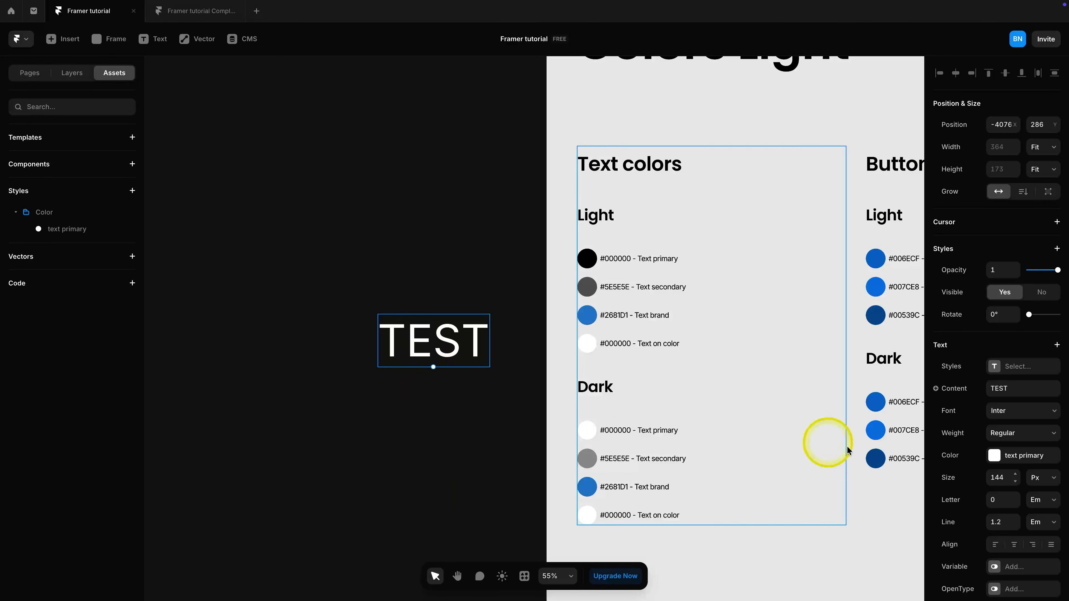
click(80, 237)
click(268, 256)
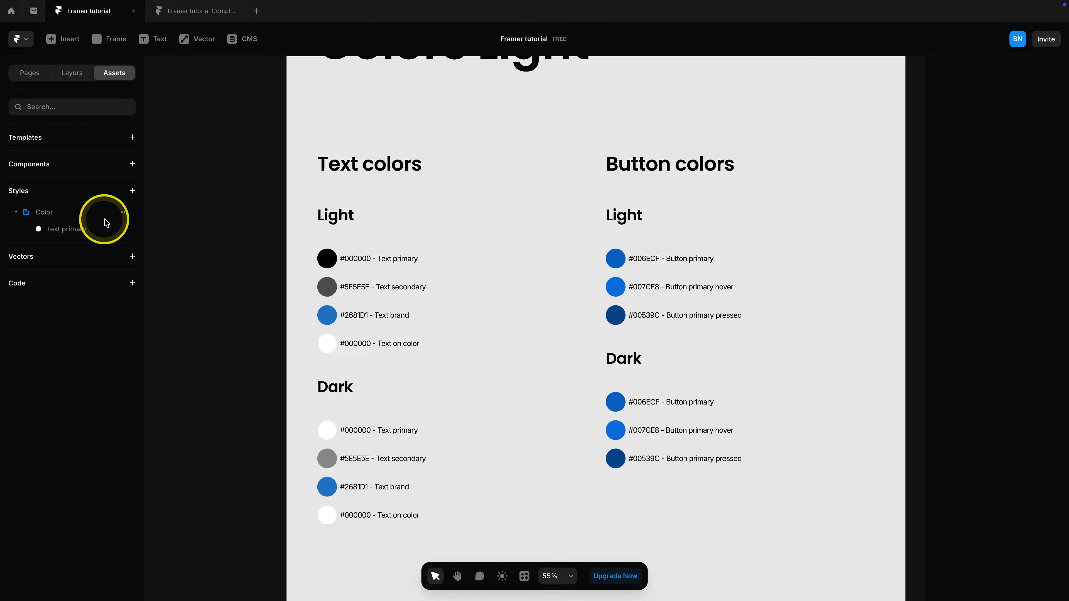
Step: Create a color style named text secondary, sampling the Light and Dark Text secondary swatches for its two modes
click(124, 213)
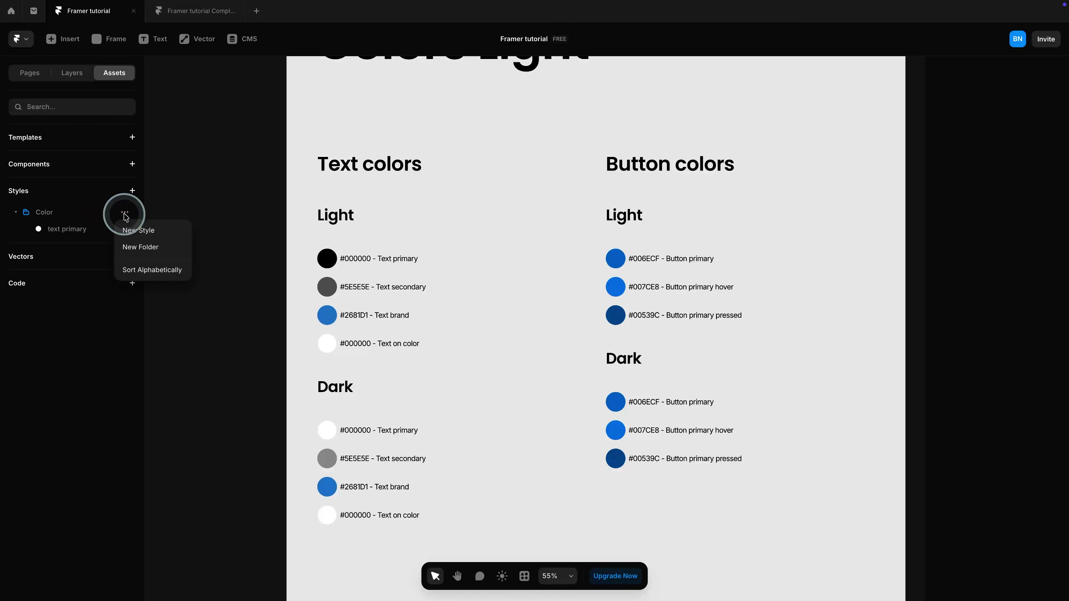
click(141, 231)
click(259, 395)
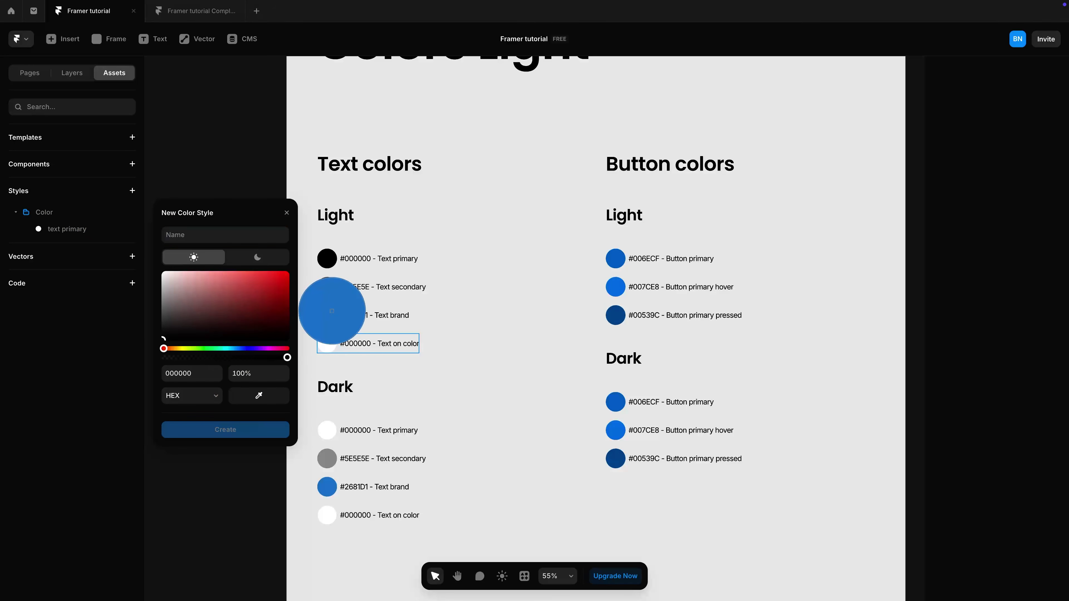
click(327, 286)
click(257, 257)
click(265, 386)
click(327, 458)
click(194, 236)
text(text secondary)
key(Return)
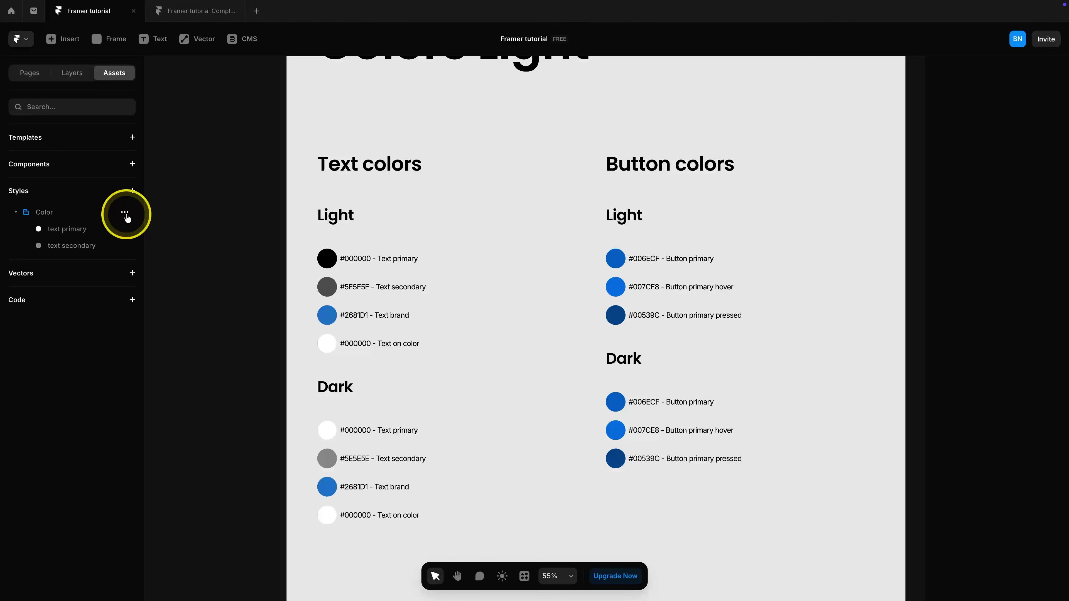
Step: Create a color style named text brand with the sampled blue 2781D1 and check its dark mode color
click(125, 214)
click(137, 230)
click(256, 394)
click(319, 318)
click(203, 235)
text(text brand)
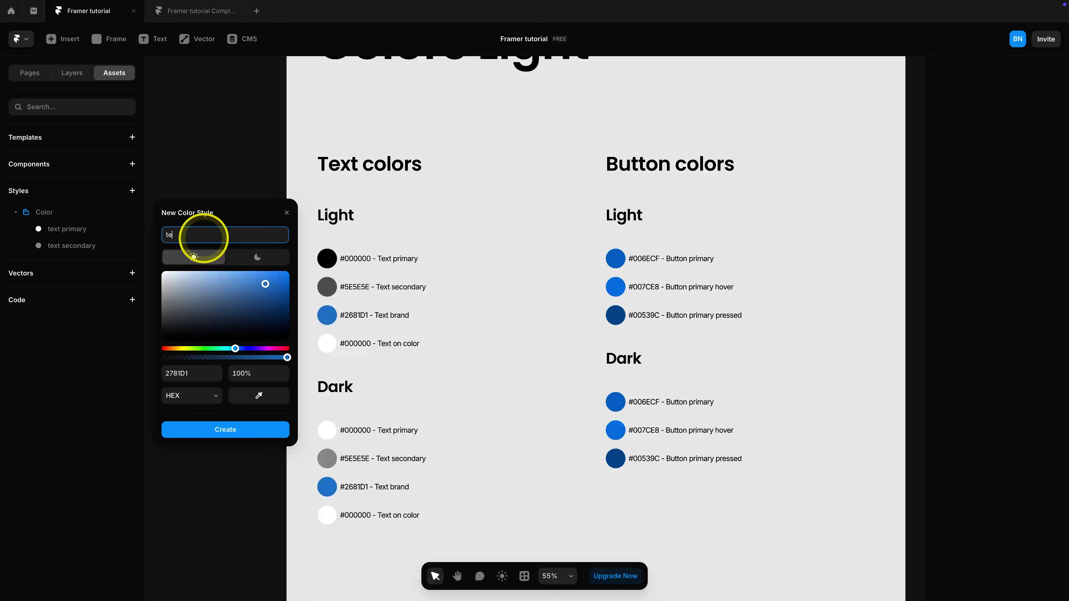
key(Return)
click(68, 263)
click(231, 286)
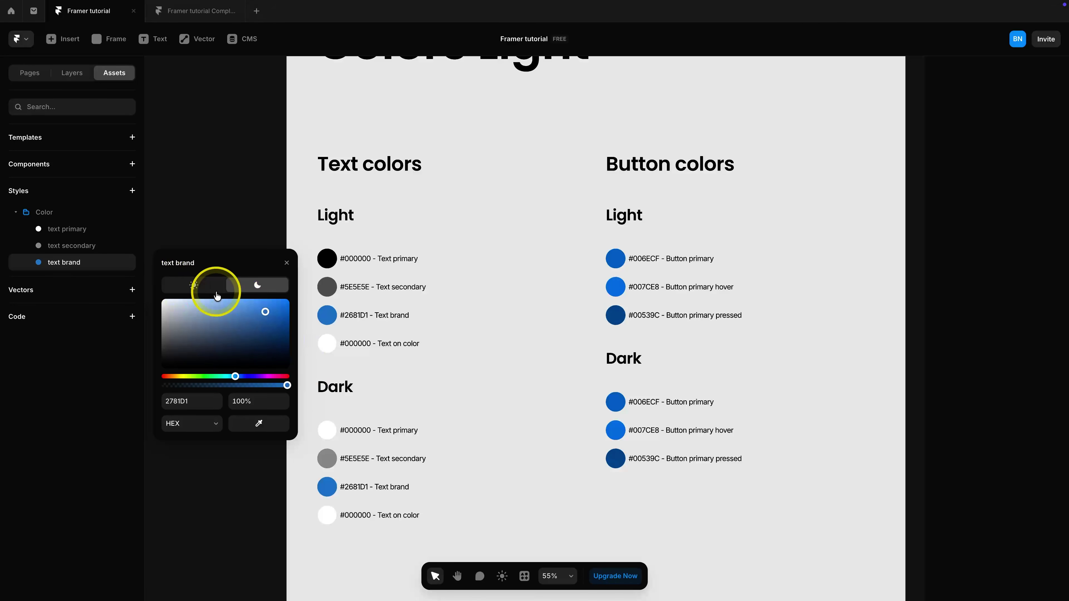
click(254, 381)
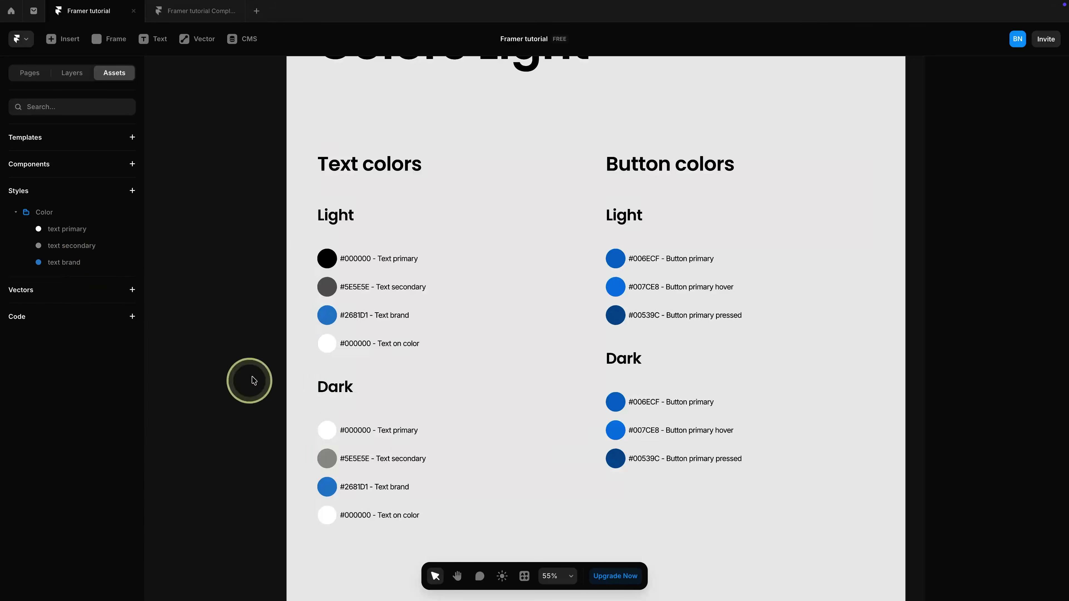
Step: Create a white color style named text on color
click(132, 191)
mouse_move(168, 273)
click(215, 273)
text(tex)
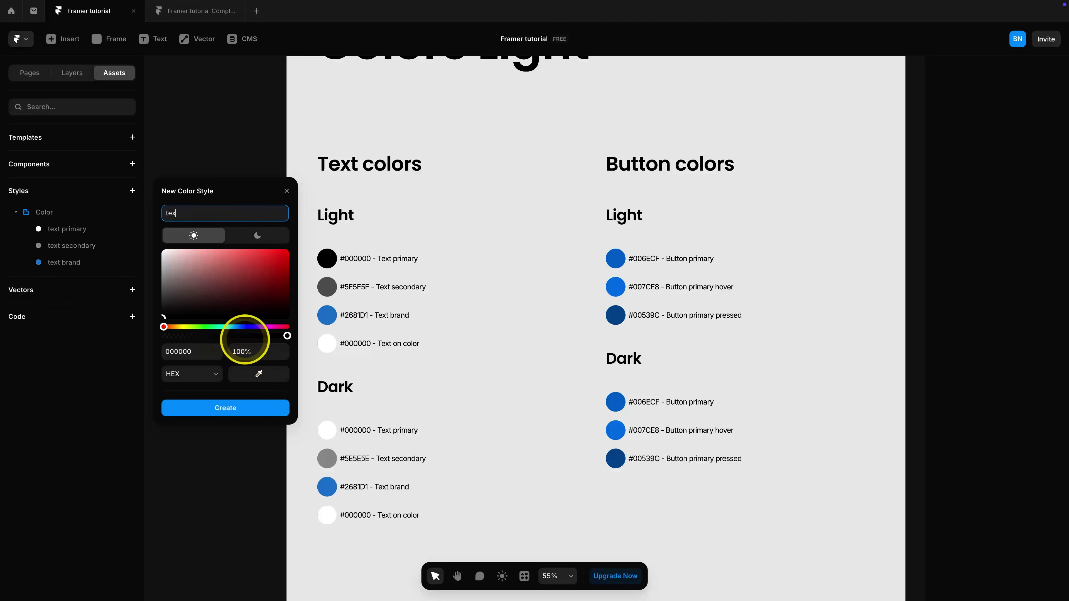
click(276, 408)
Step: Create a color style named surface primary with light color FAFBFF and the dark color from the Dark Surface primary swatch
click(125, 212)
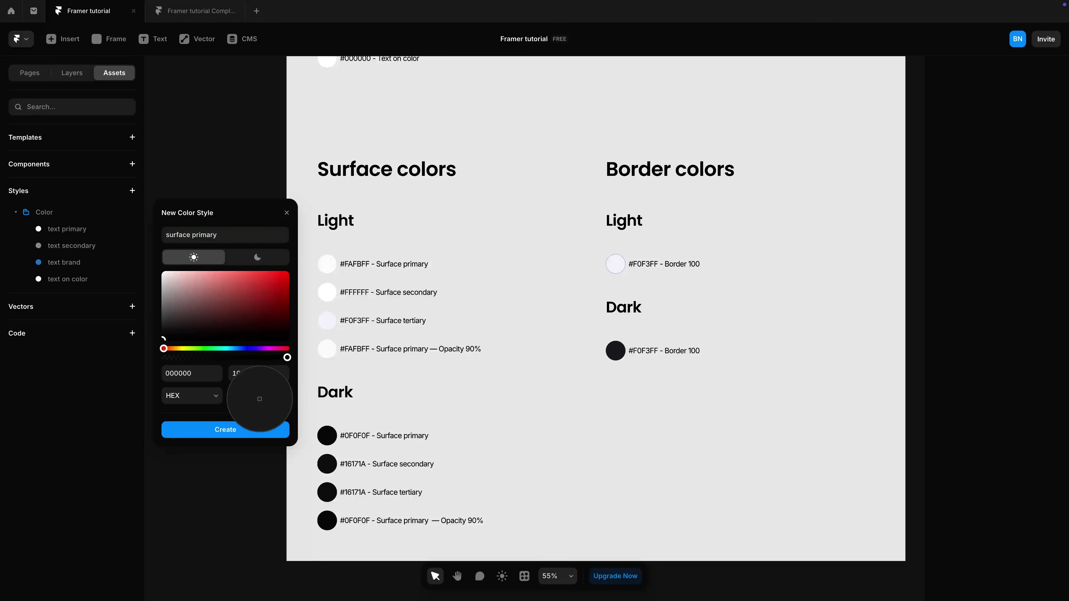
click(256, 387)
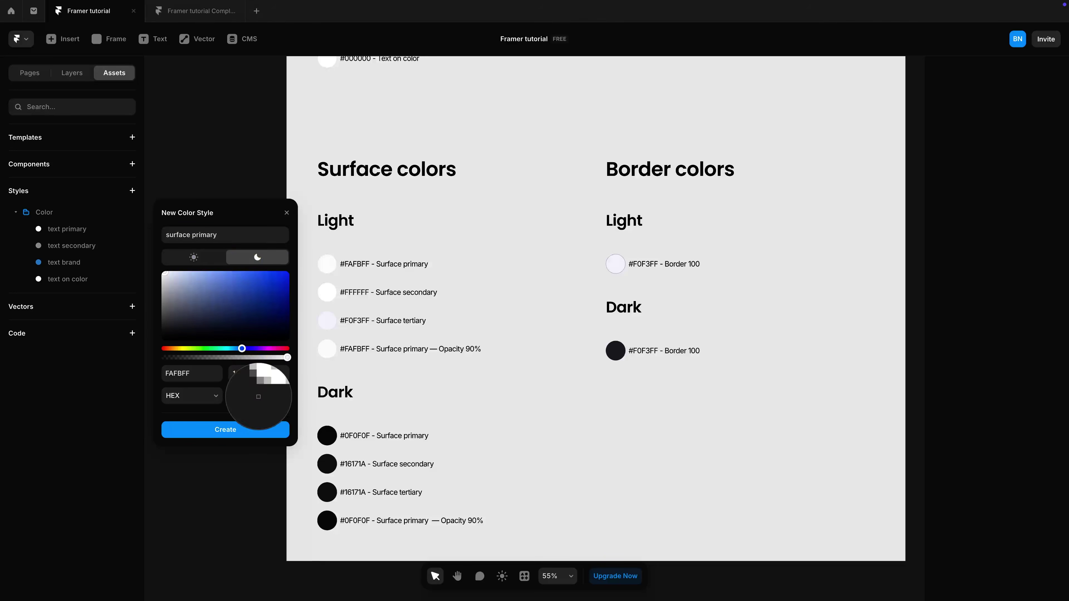
click(137, 280)
Step: Create a color style named surface secondary, sampling the Light and Dark Surface secondary swatches for its two modes
click(128, 211)
click(137, 230)
text(surface secondary)
click(258, 395)
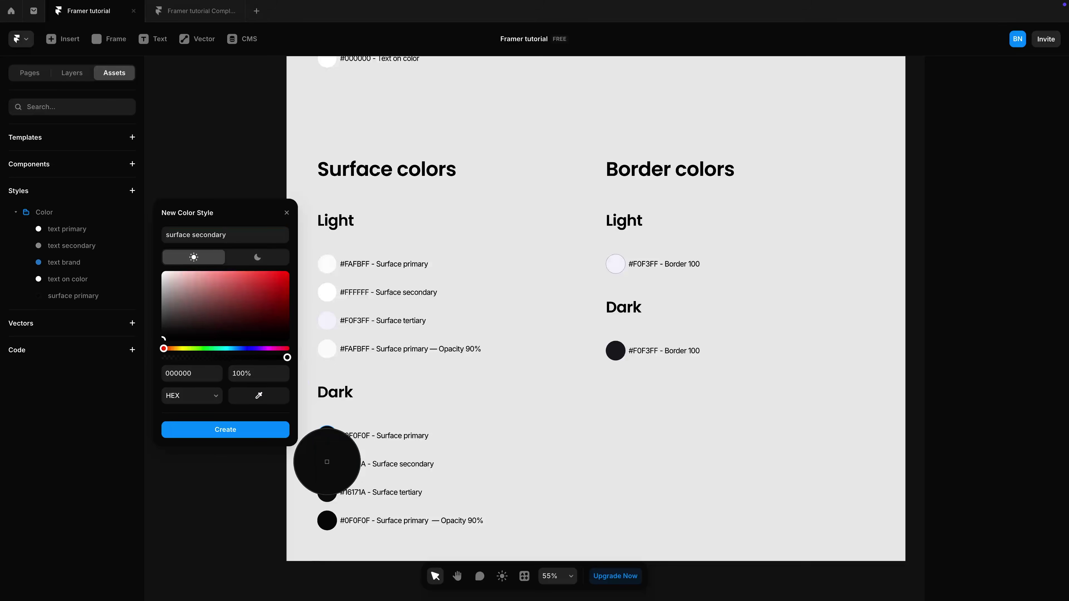
click(327, 460)
click(258, 257)
click(259, 396)
click(326, 462)
click(195, 257)
click(258, 395)
click(329, 293)
click(223, 427)
Step: Create a color style named surface tertiary with light color F0F3FF and the dark color from the Dark Surface tertiary swatch
click(126, 213)
click(137, 230)
text(surface tertiary)
click(259, 395)
click(326, 321)
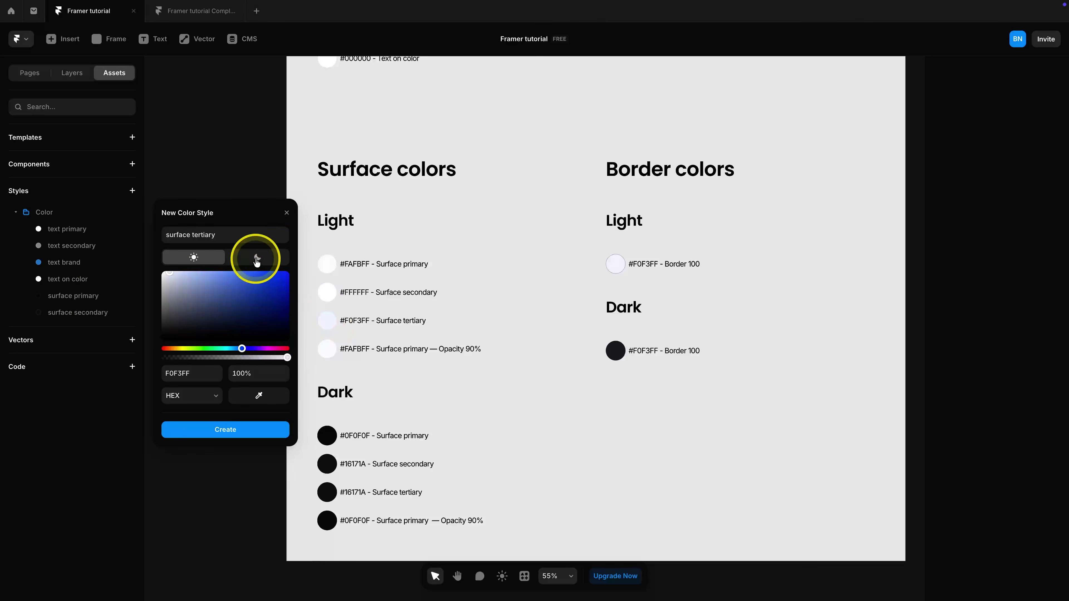
click(257, 257)
click(259, 396)
click(326, 492)
click(240, 432)
Step: Create a color style named surface primary 90%, sampling the Light and Dark Surface primary — Opacity 90% swatches at 90% opacity
click(131, 212)
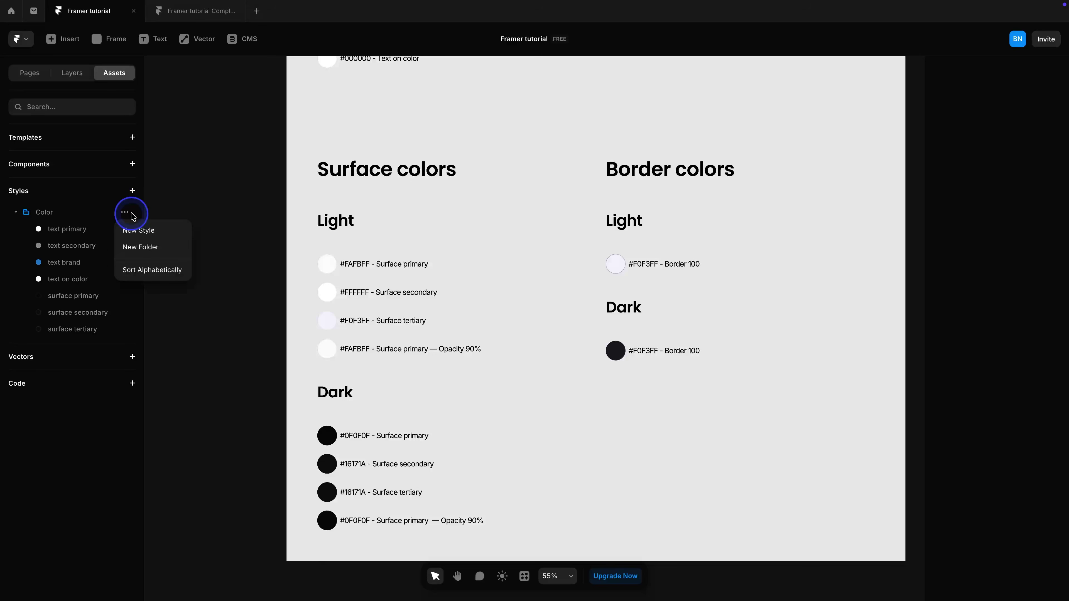
click(139, 229)
text(surface primary 90%)
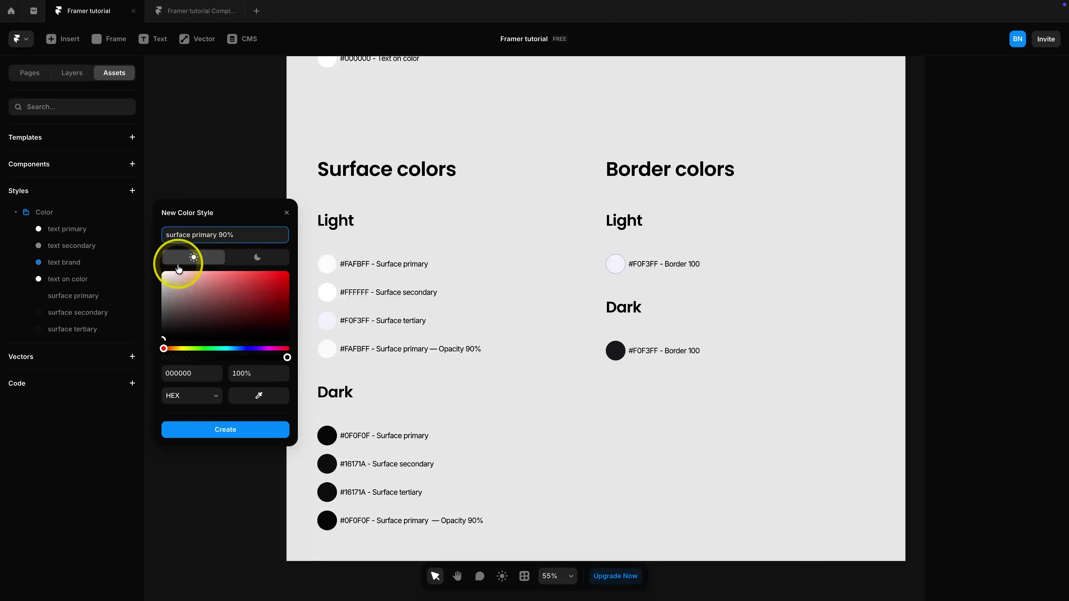
click(259, 395)
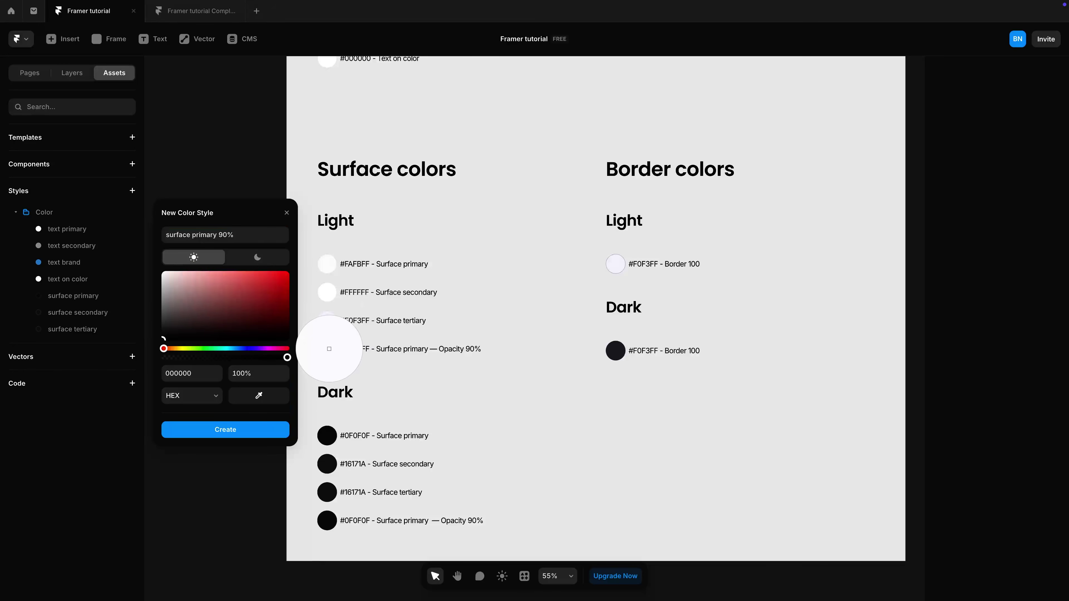
click(329, 349)
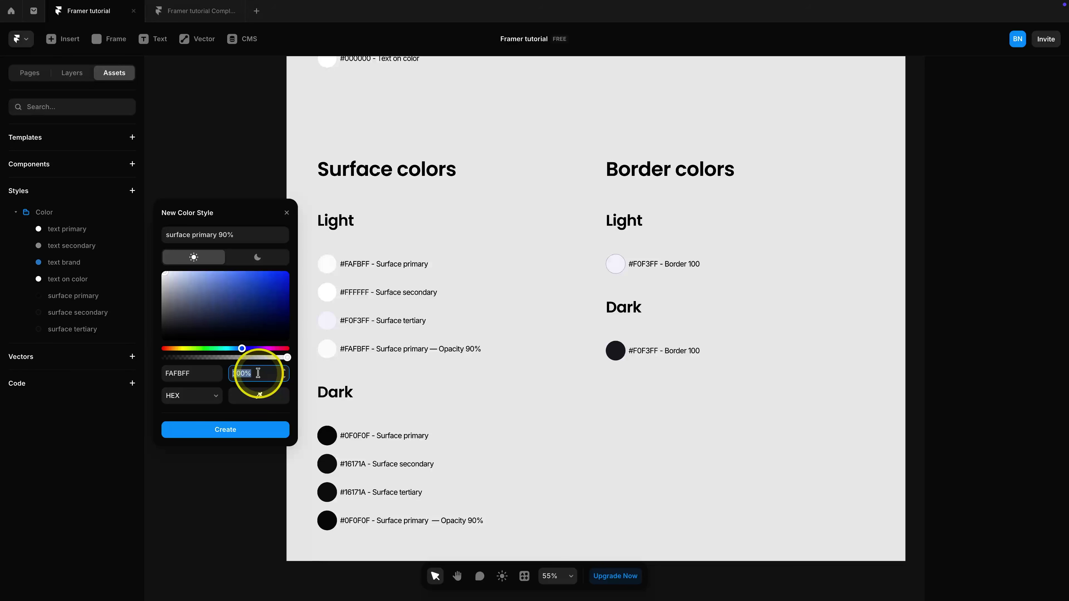
click(255, 256)
click(258, 396)
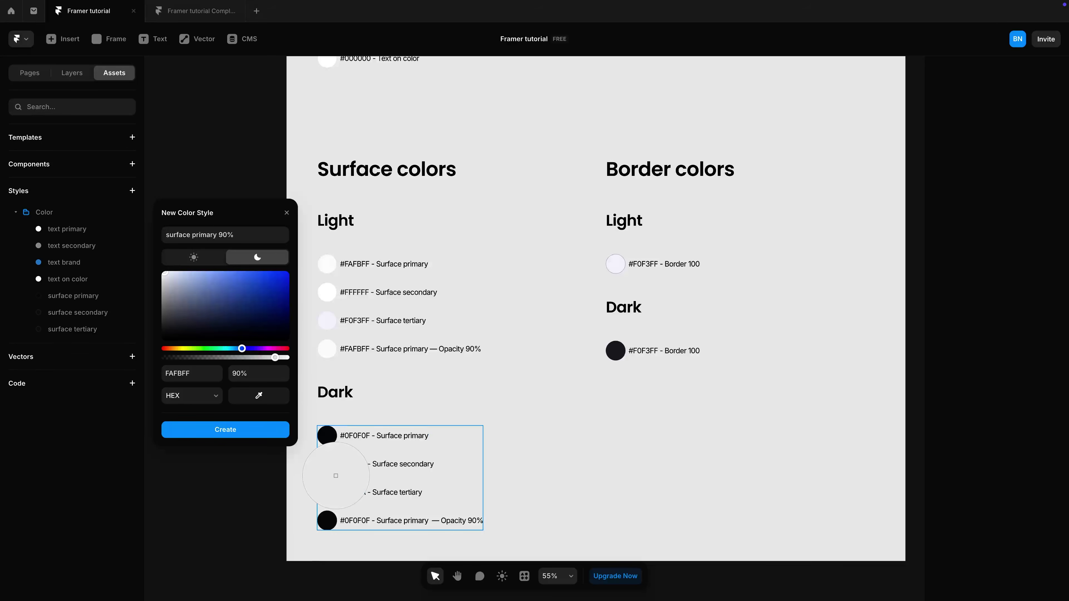
click(324, 516)
click(258, 375)
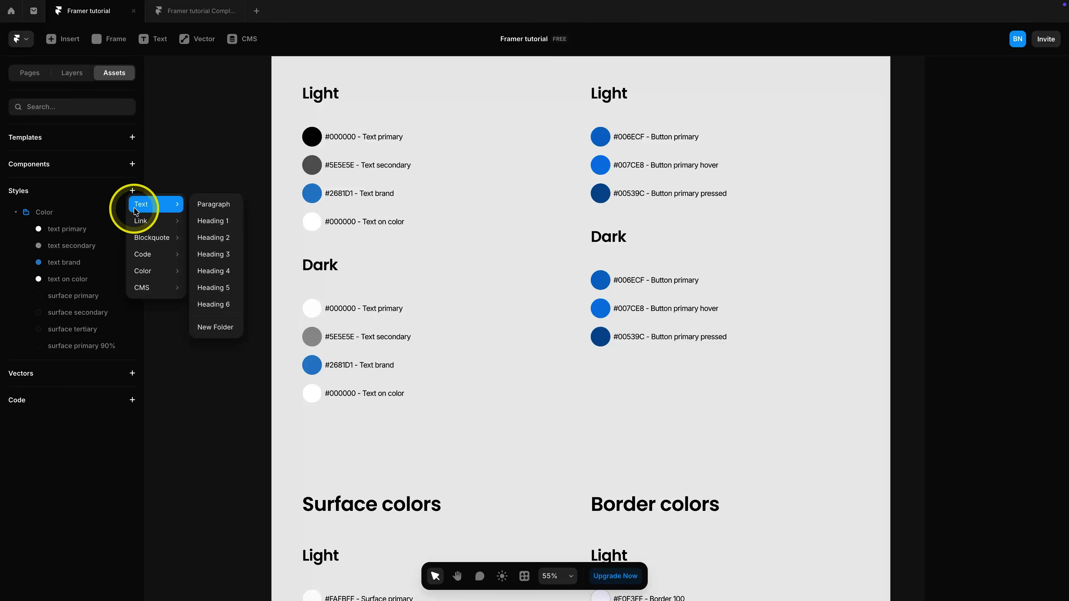
Step: Create a color style named btn primary by sampling the Button primary swatch on the board
click(135, 211)
text(btn primary)
click(259, 374)
click(600, 280)
click(225, 409)
Step: Create a color style named btn primary hover by sampling the Light Button primary hover swatch
click(129, 213)
click(132, 230)
text(btn prim)
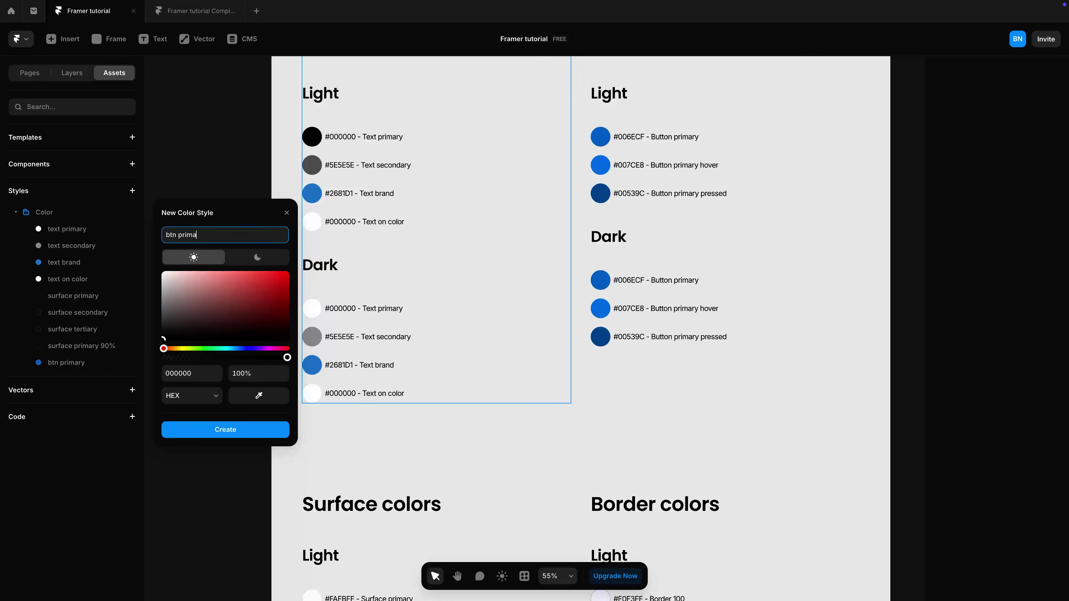
click(598, 165)
click(225, 430)
Step: Create a color style named btn primary pressed by sampling the Light Button primary pressed swatch
click(129, 213)
click(132, 230)
text(btn primary pressed)
click(259, 396)
click(606, 194)
click(225, 430)
Step: Create a color style named border 100, sampling the Light and Dark Border 100 swatches for its two modes
scroll(322, 390, down, 6)
click(129, 213)
click(132, 230)
text(border 100)
click(259, 395)
click(600, 355)
click(257, 257)
click(259, 395)
click(602, 442)
click(225, 430)
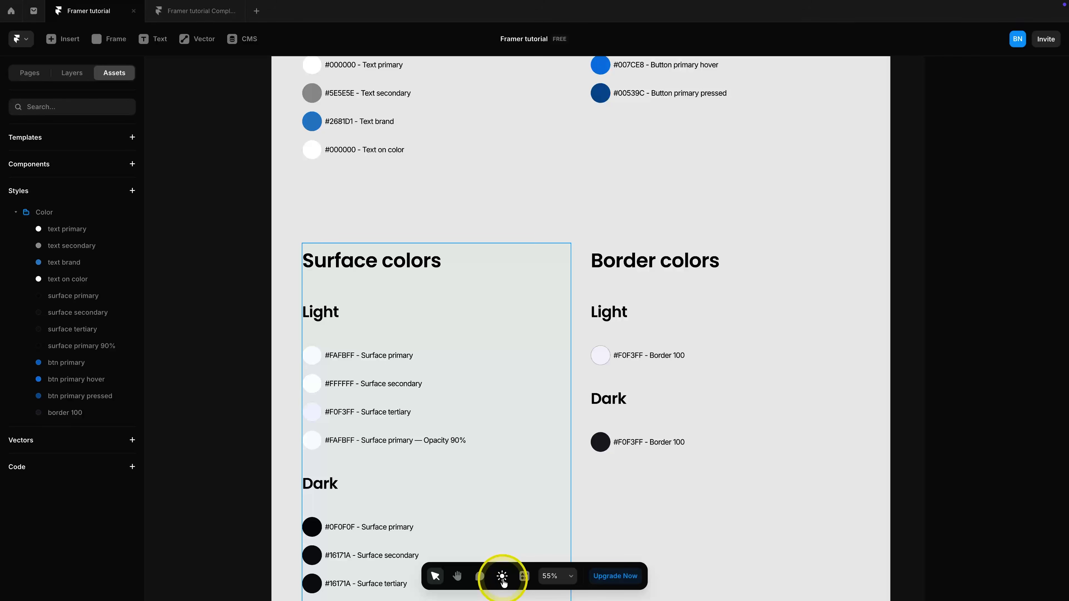
Step: Check the color styles in the light theme and return the canvas to the dark theme
click(503, 578)
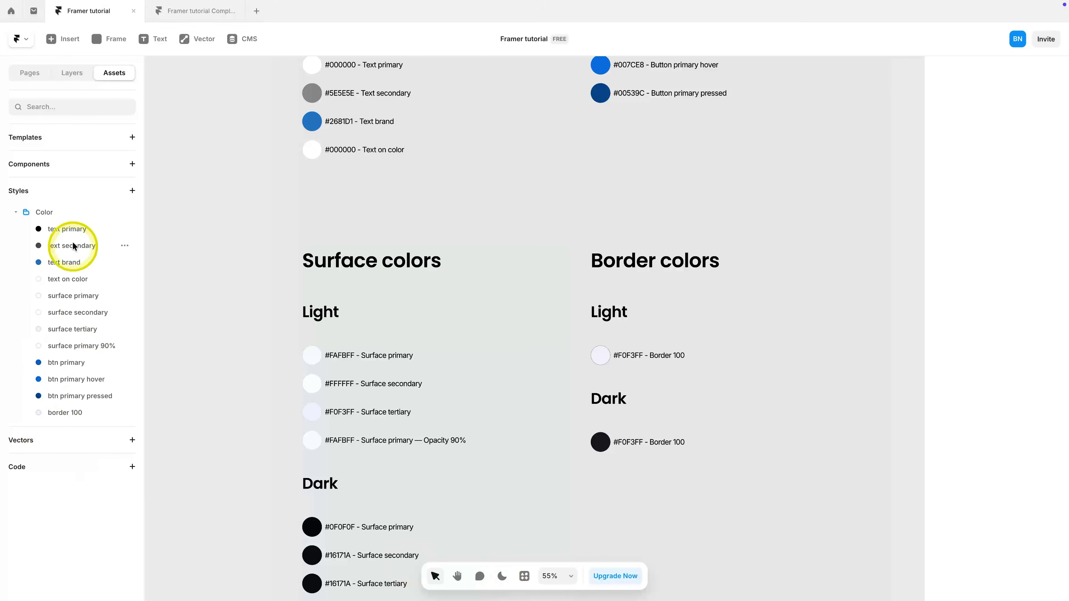
click(502, 581)
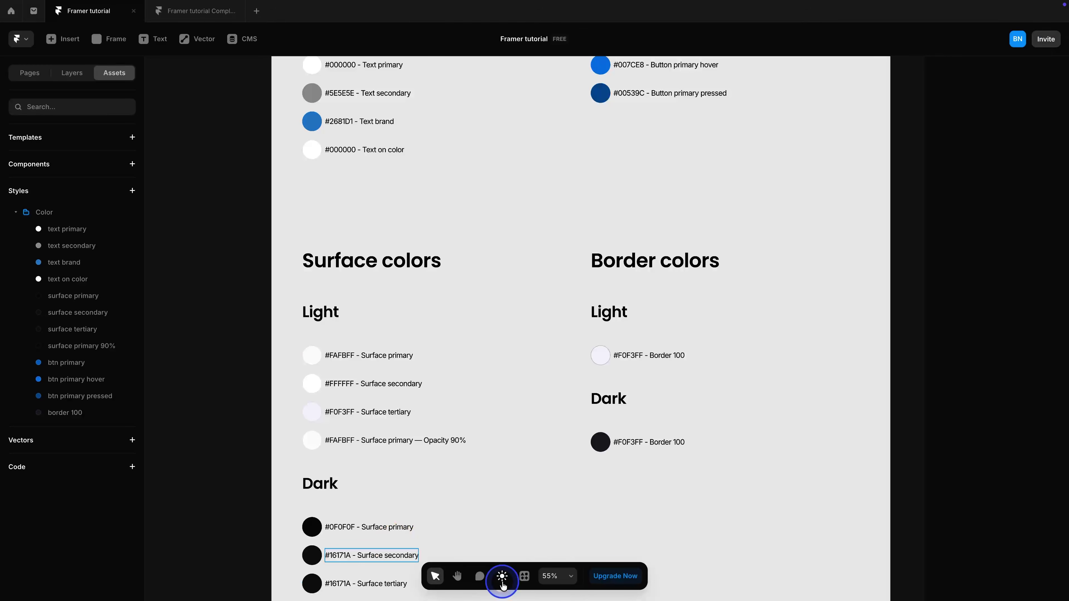
Step: Inspect the font, weight and size of the font family and typescale samples on the Typography board
scroll(506, 308, down, 10)
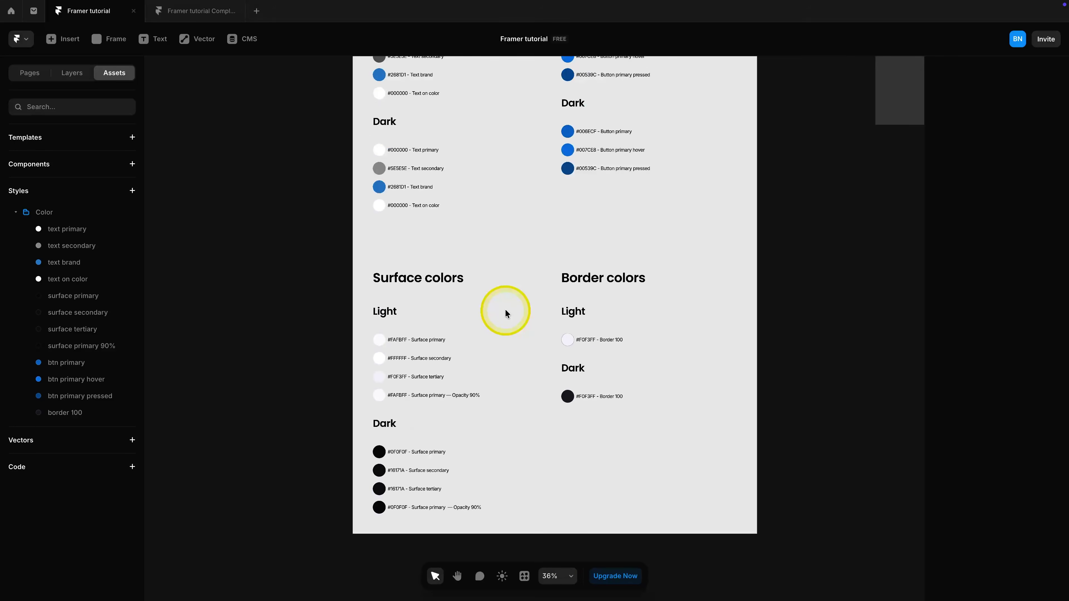
scroll(506, 309, right, 5)
scroll(420, 268, up, 5)
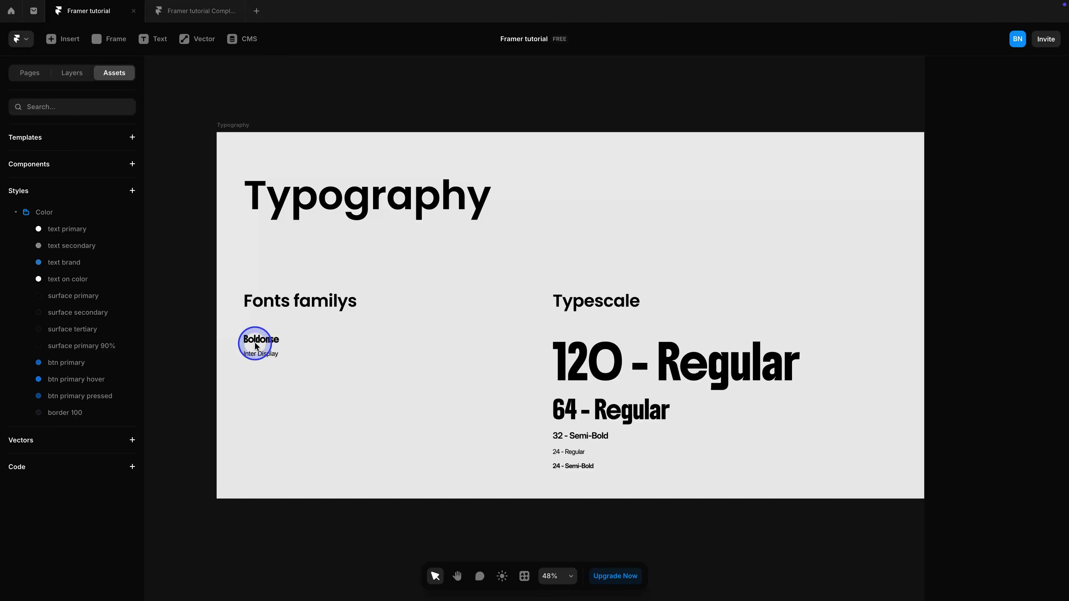
double_click(256, 346)
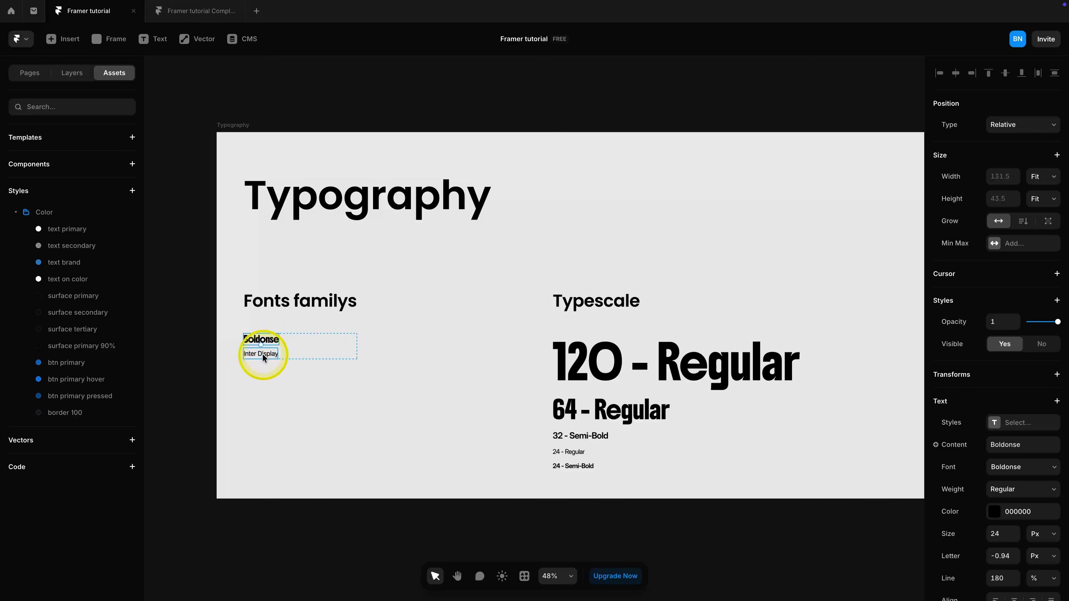
double_click(598, 352)
click(573, 419)
click(585, 437)
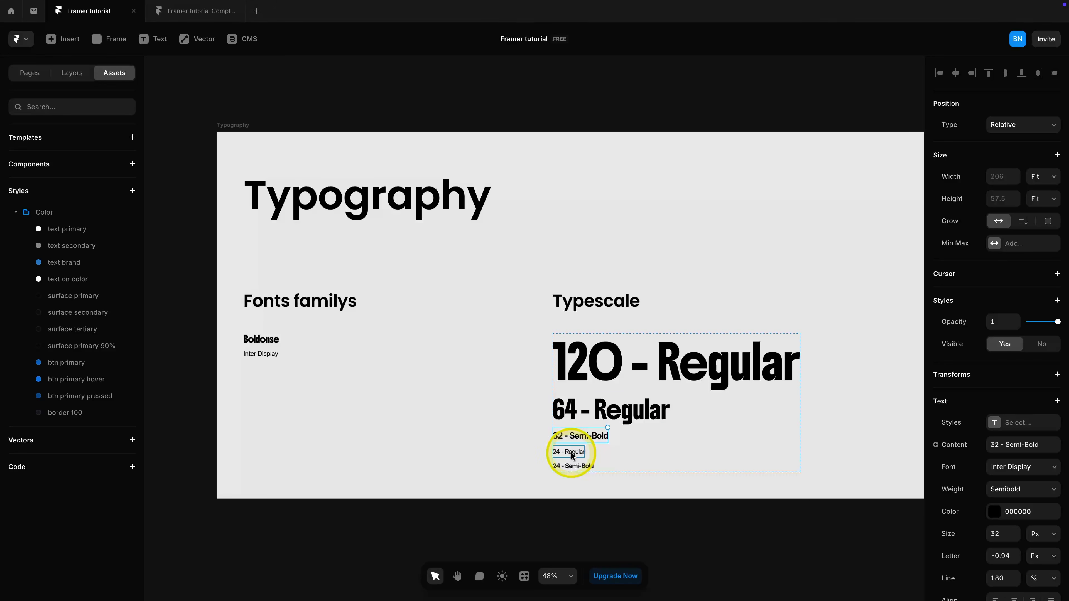
Step: Create a Heading 1 text style and open its settings for editing
click(132, 191)
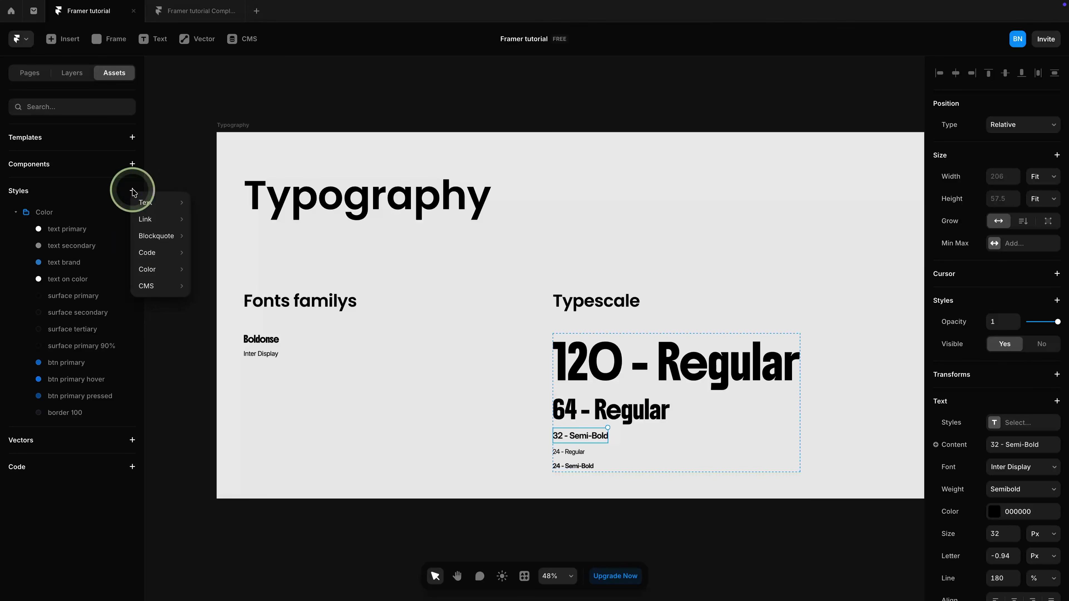
mouse_move(149, 204)
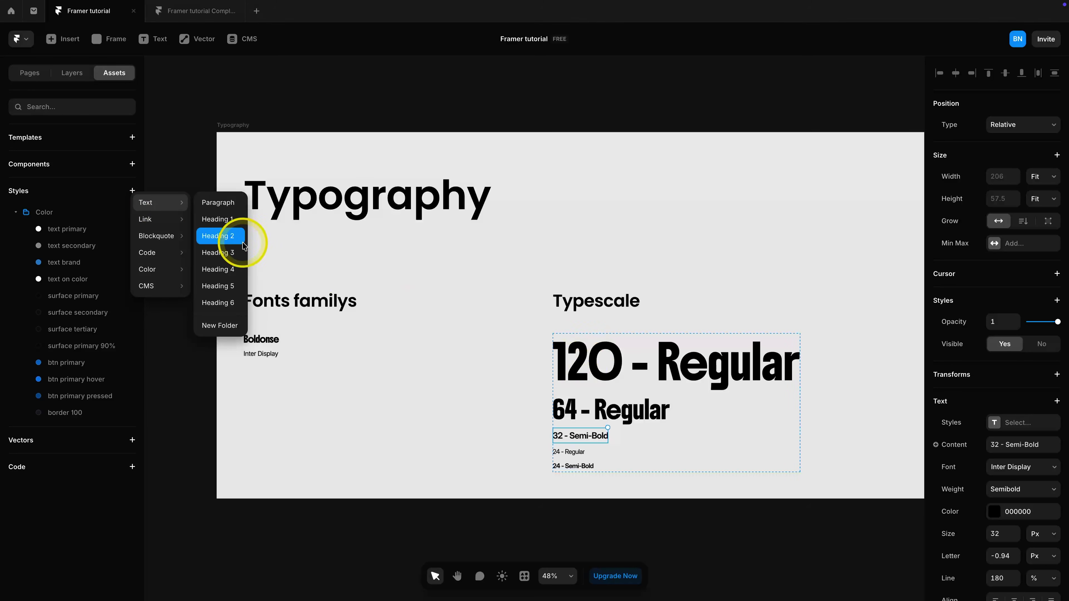
click(217, 219)
click(153, 234)
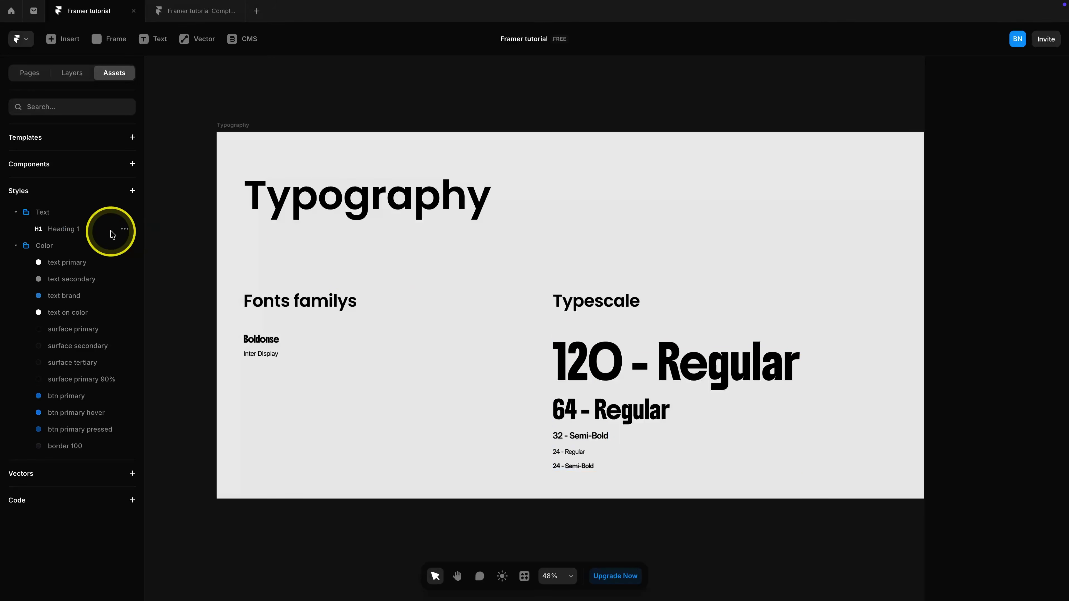
click(112, 234)
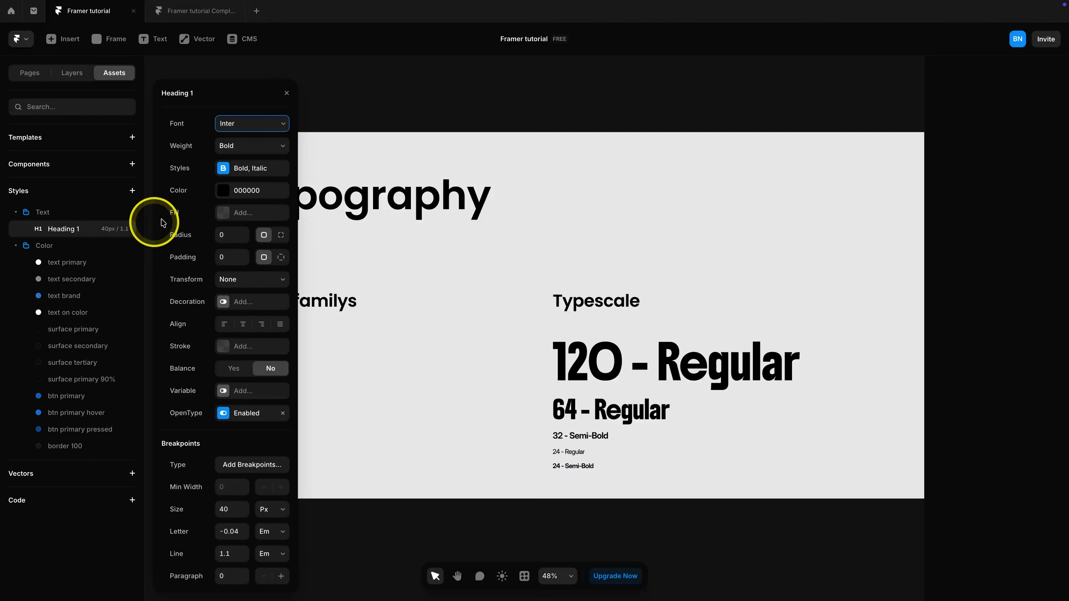
Step: Set the Heading 1 style's font to Boldonse with Regular weight
click(238, 132)
text(bold)
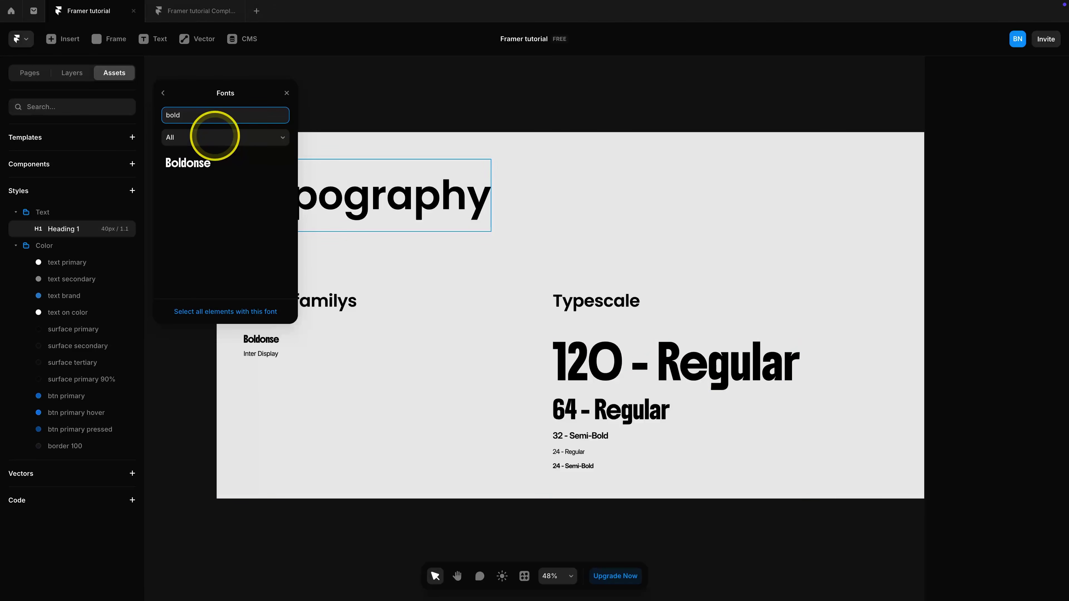
click(205, 162)
click(163, 95)
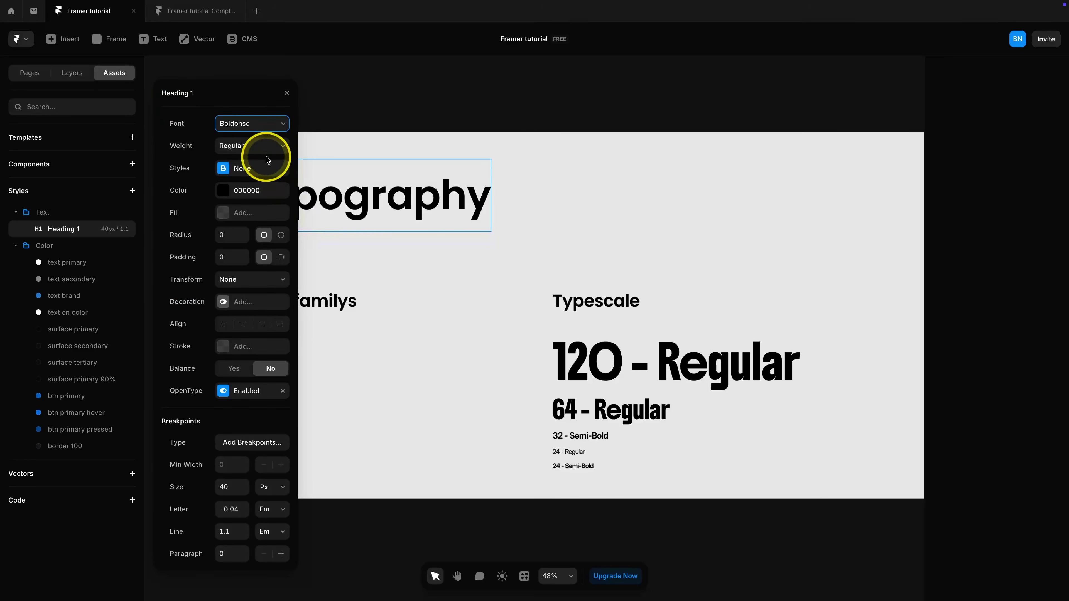
click(268, 145)
click(273, 147)
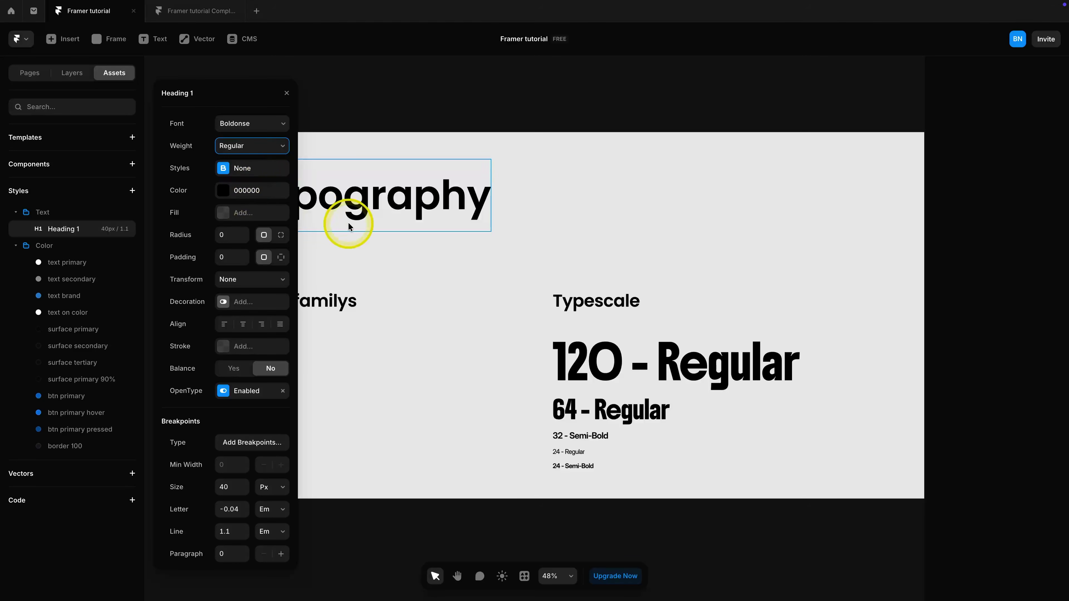
Step: Assign the text primary color style to the Heading 1 text style
click(227, 191)
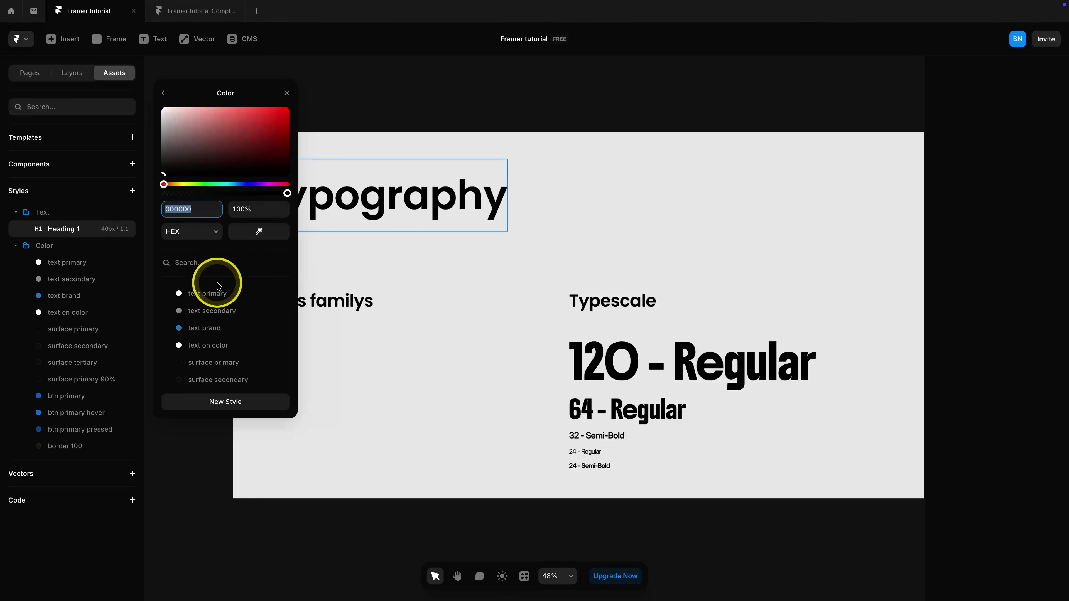
click(207, 293)
click(163, 92)
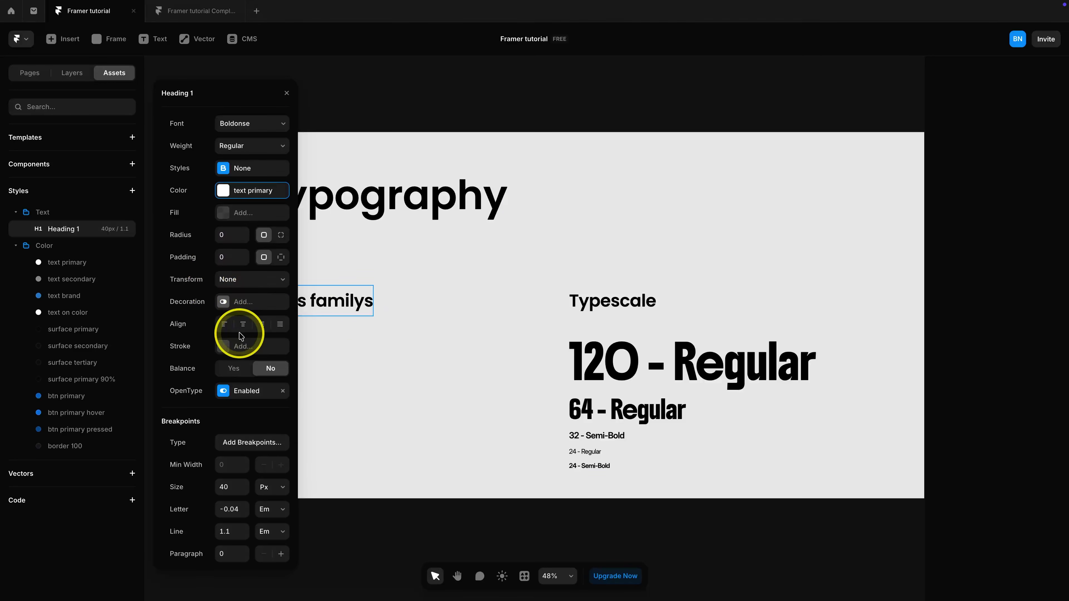
Step: Set the Heading 1 size to 120 px, convert its unit to Rem and close the style settings
click(228, 487)
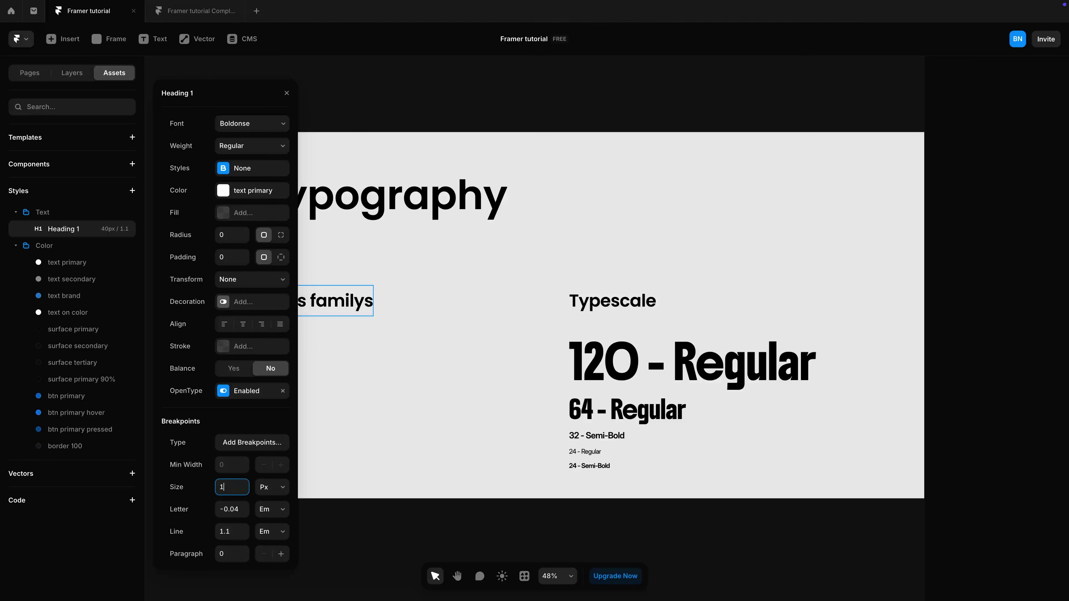
text(120)
key(Return)
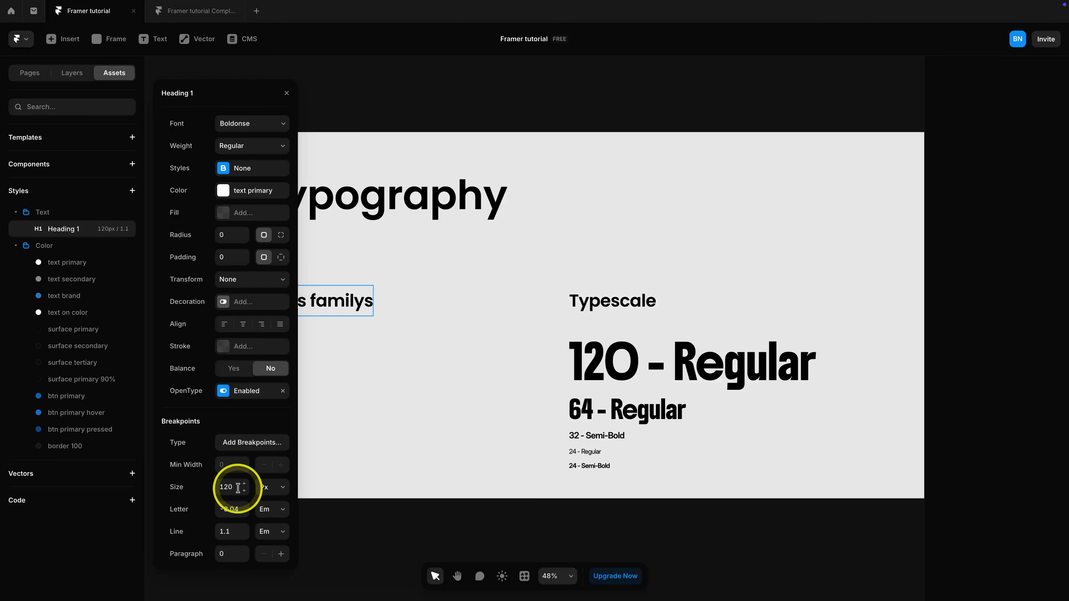
click(265, 489)
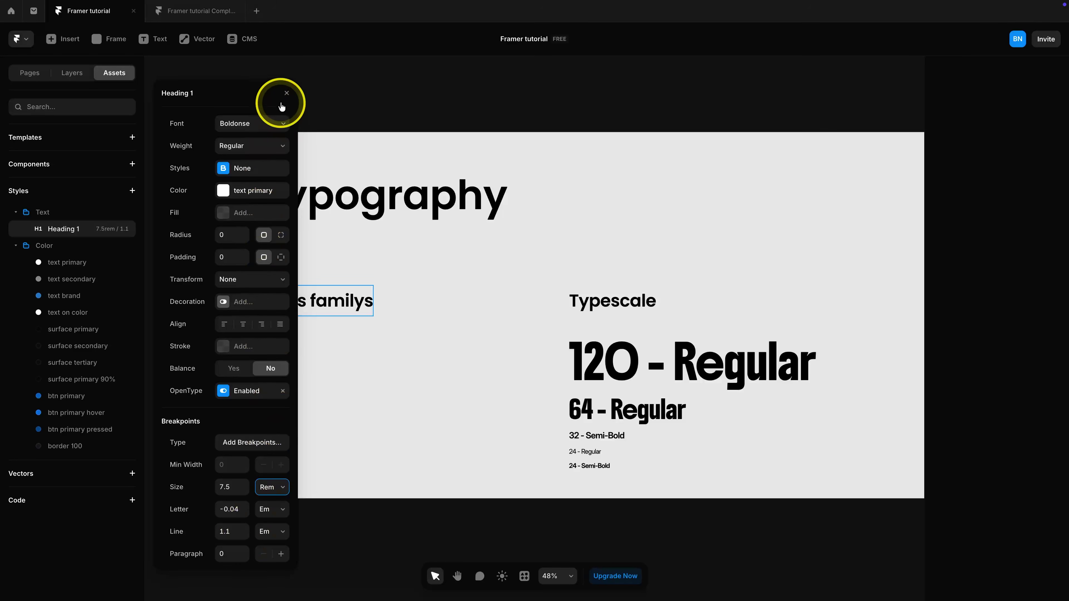
click(286, 93)
Step: Create a Heading 2 text style and set its font to Boldonse
click(123, 213)
mouse_move(165, 231)
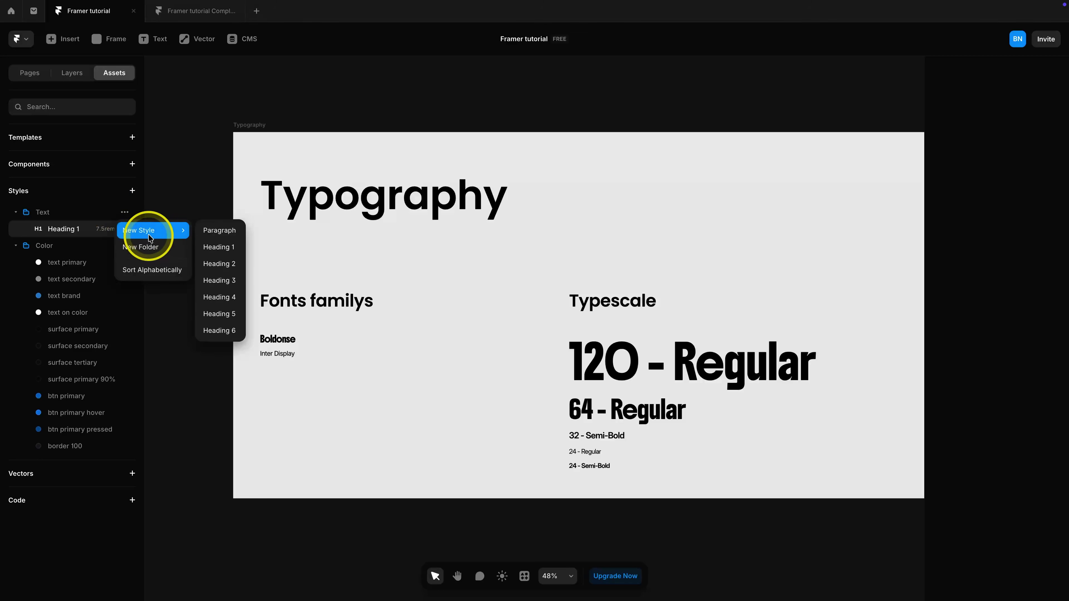
click(220, 264)
click(90, 239)
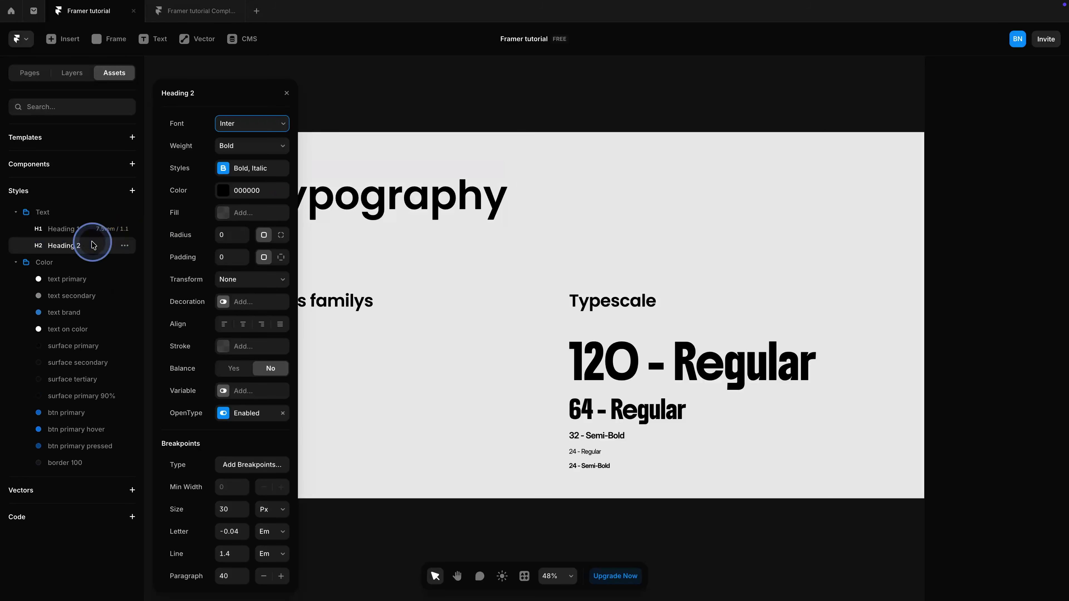
click(256, 124)
text(bold)
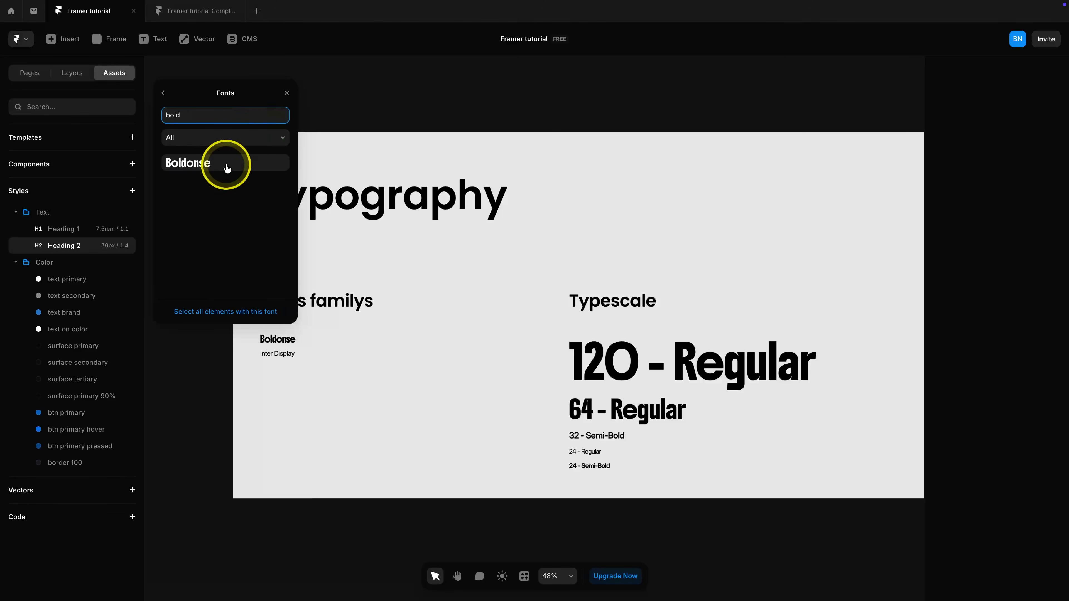
click(227, 168)
Step: Assign the text primary color style to the Heading 2 text style
click(227, 191)
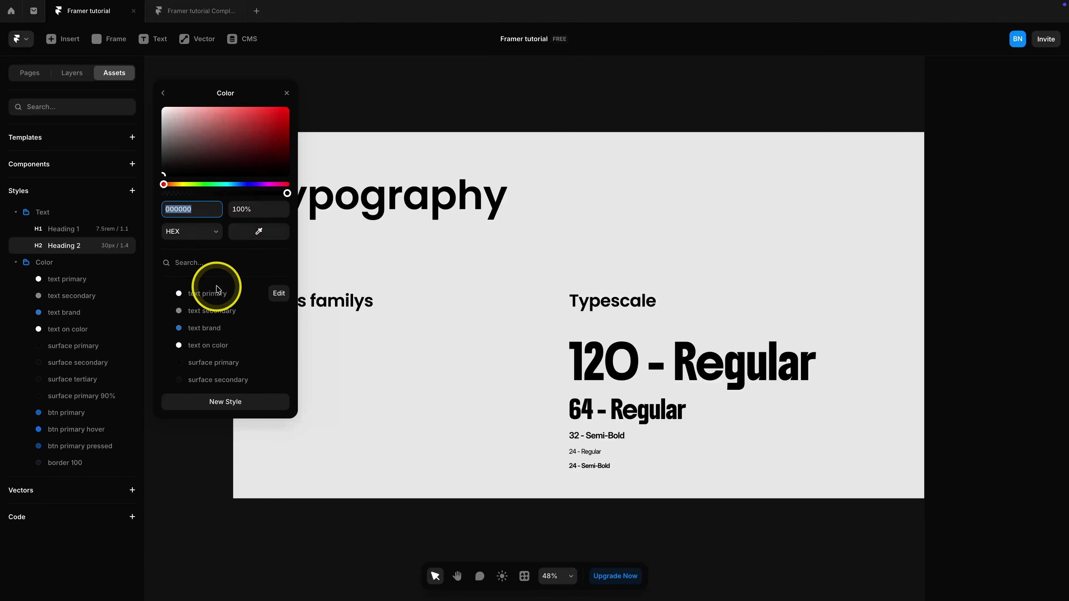
click(209, 299)
click(163, 97)
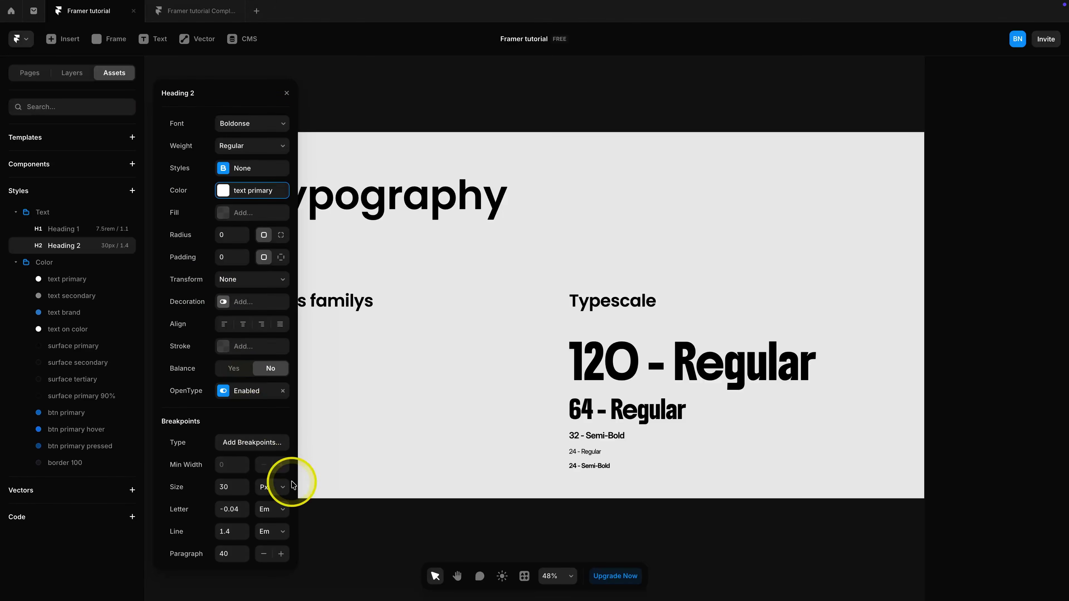
Step: Set the Heading 2 size to 64 px, convert its unit to Rem and close the style settings
double_click(227, 487)
text(64)
click(271, 487)
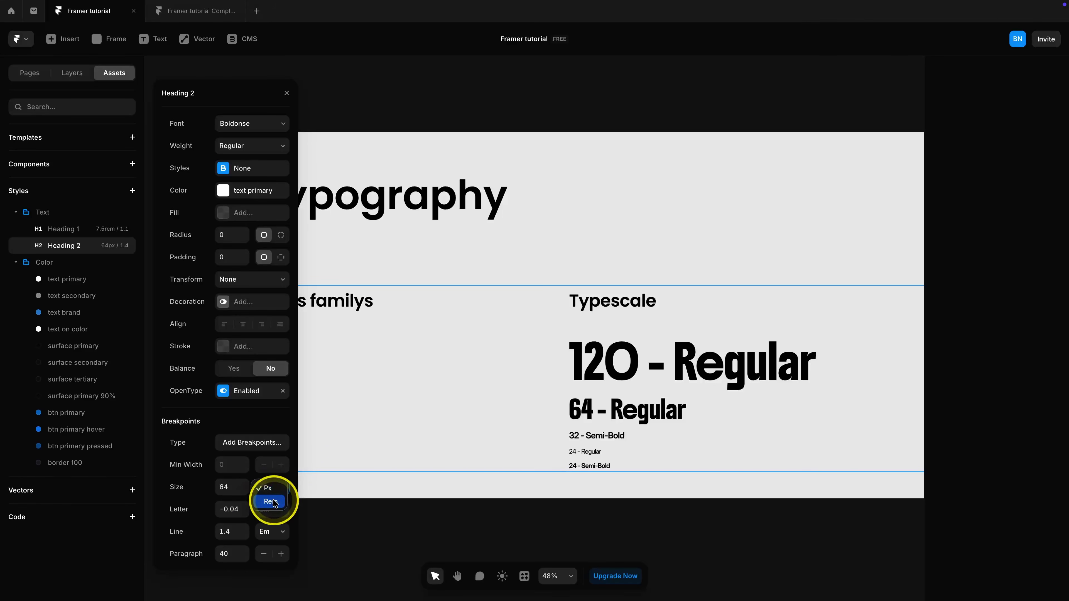
click(262, 507)
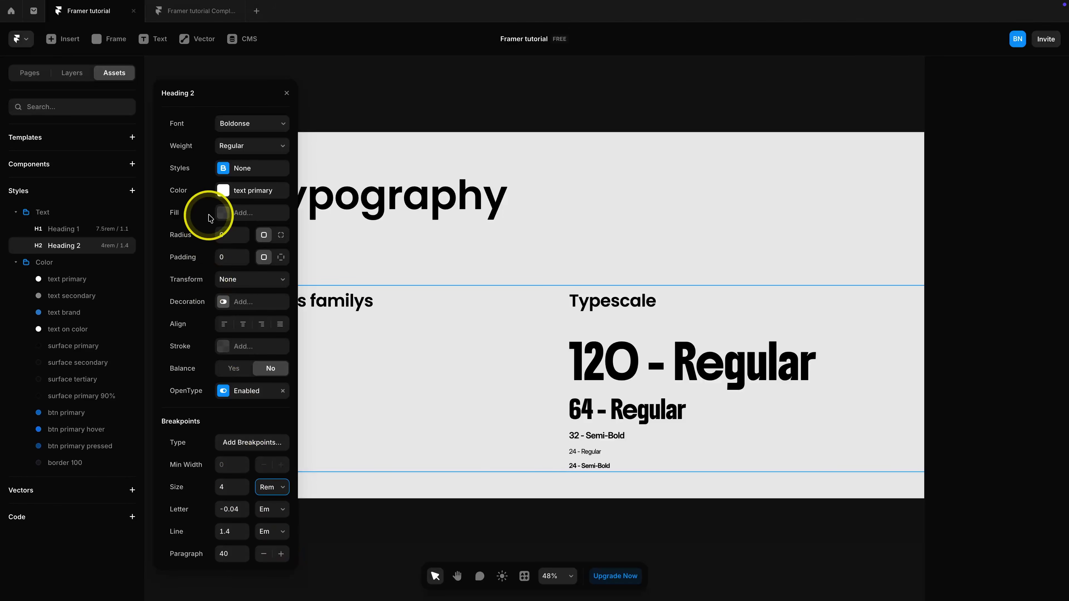
click(285, 95)
Step: Create a Heading 3 text style and set its font to Inter Display
click(128, 212)
mouse_move(143, 232)
click(217, 280)
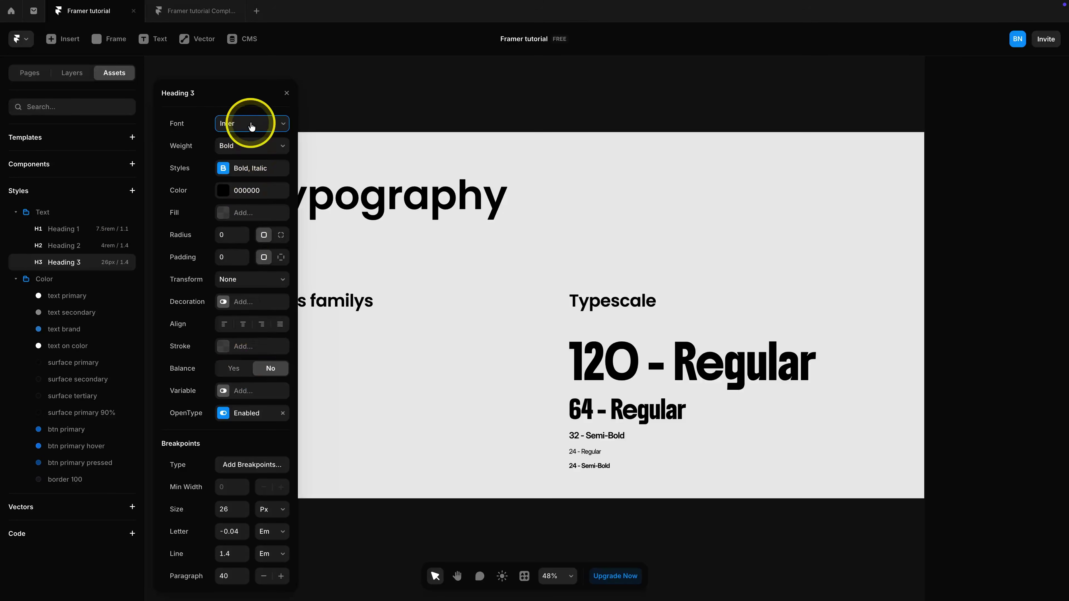
click(250, 125)
text(inter)
click(226, 179)
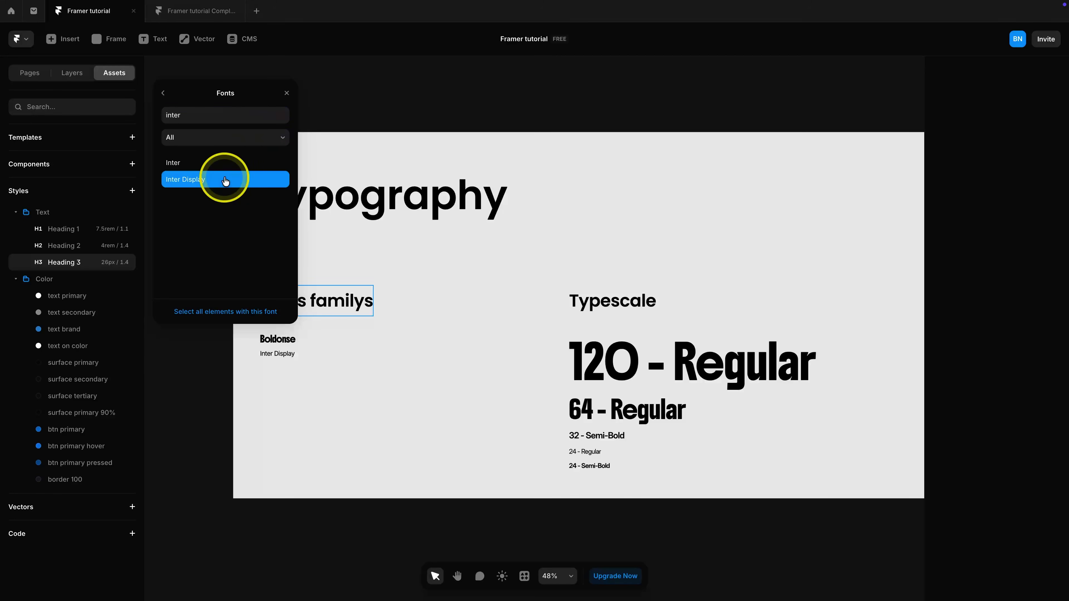
Step: Remove the Heading 3 style's OpenType features and set its size to 32 px, converting the unit to Rem
click(164, 94)
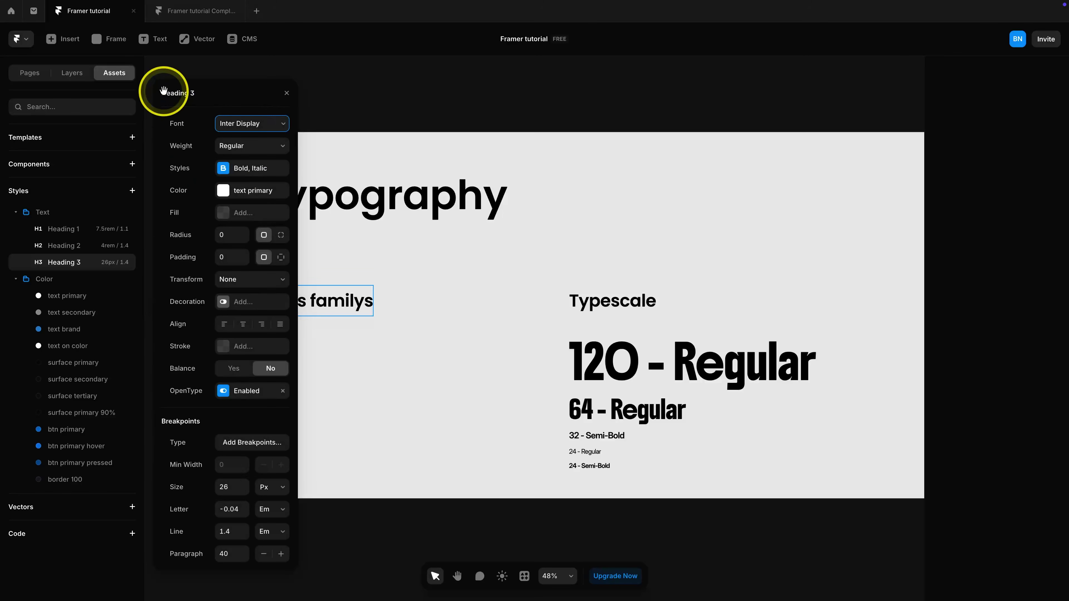
click(282, 394)
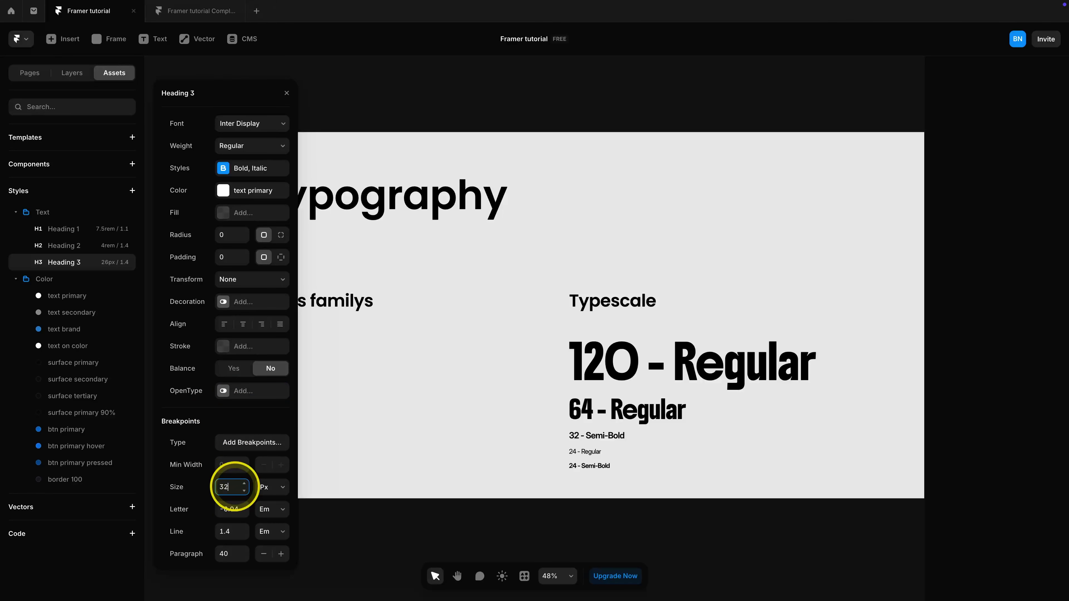
click(269, 488)
click(270, 501)
click(287, 93)
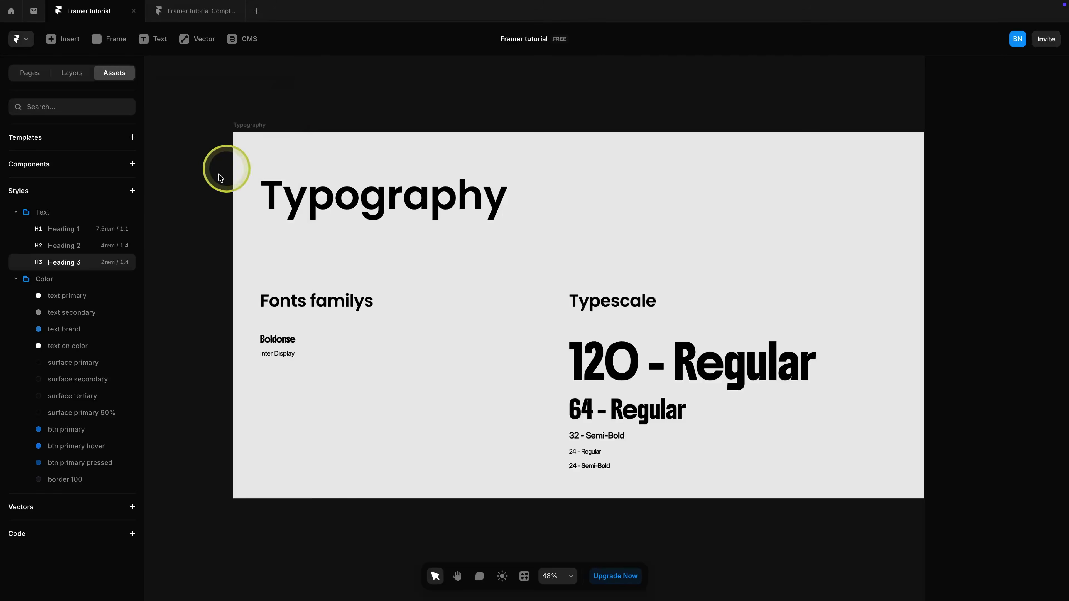
Step: Create a Body text style for the 24 Regular sample and set its font to Inter Display
double_click(596, 464)
shift+click(590, 451)
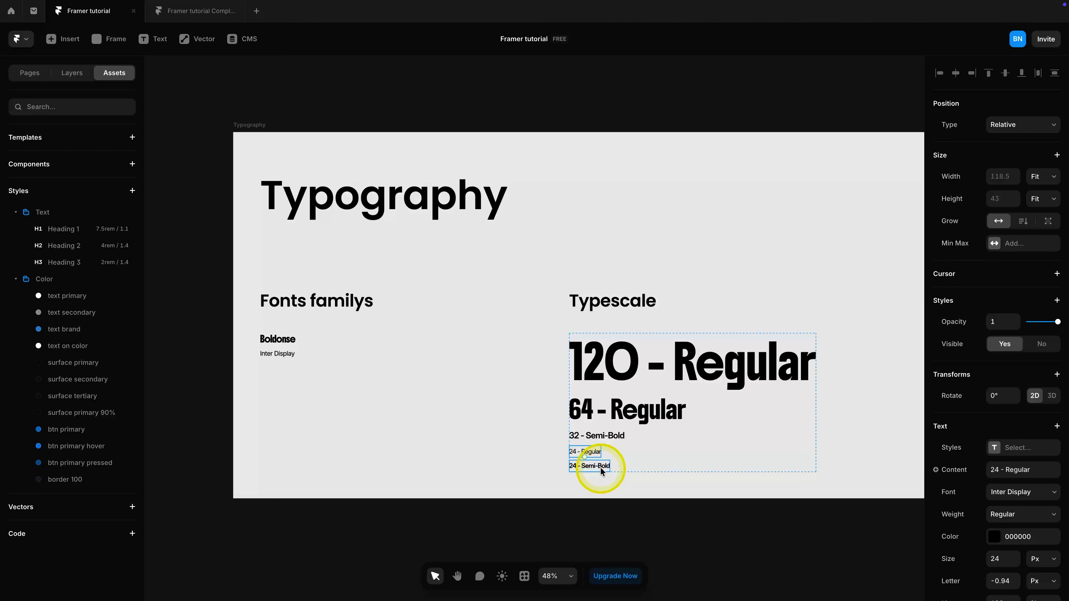
click(133, 193)
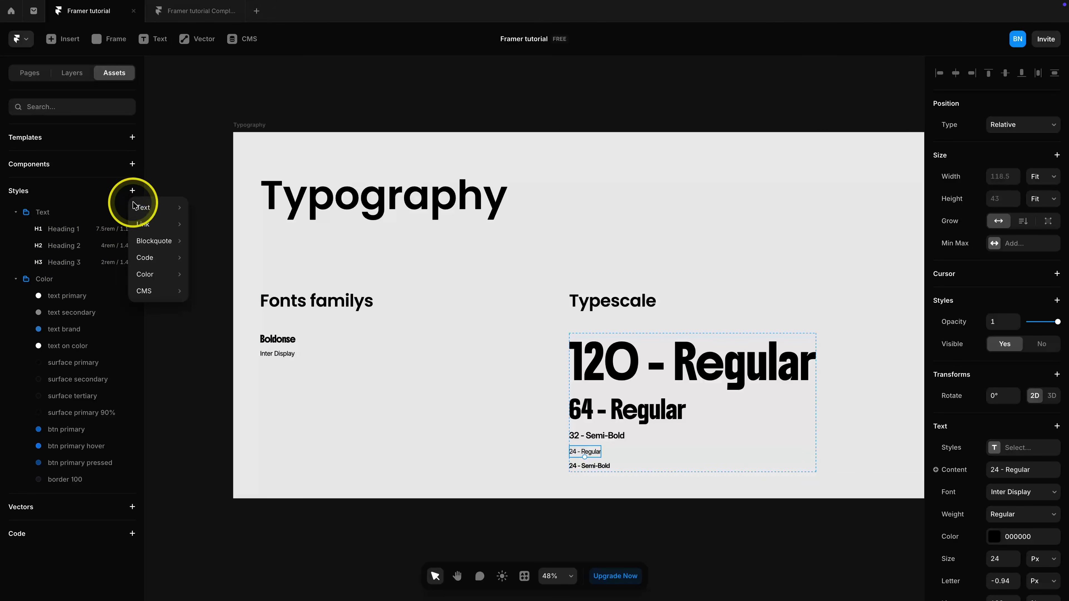
mouse_move(134, 206)
click(220, 208)
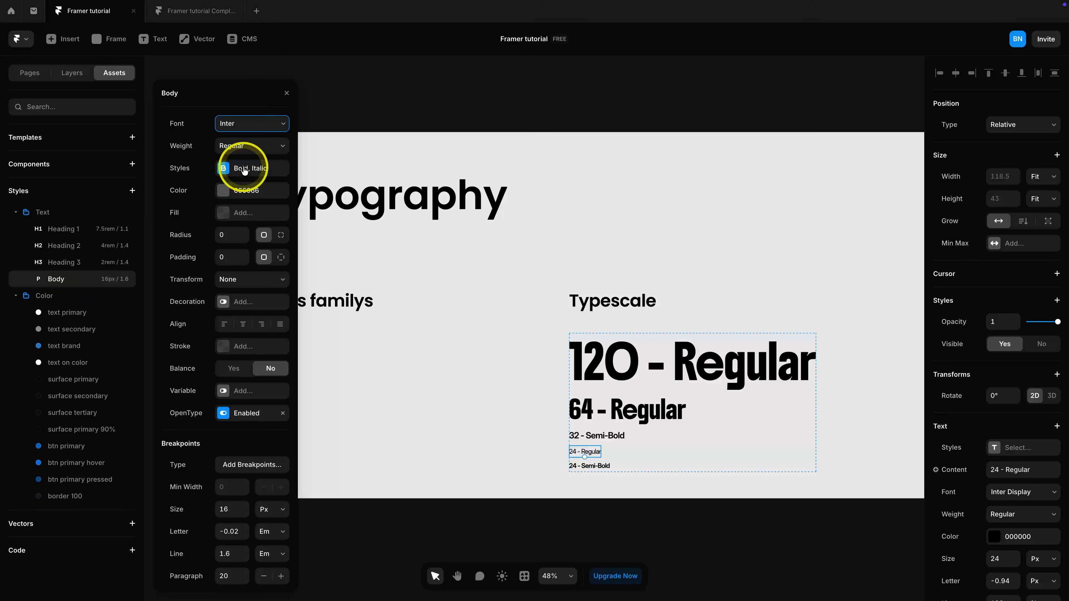
click(254, 132)
text(Inter)
click(221, 175)
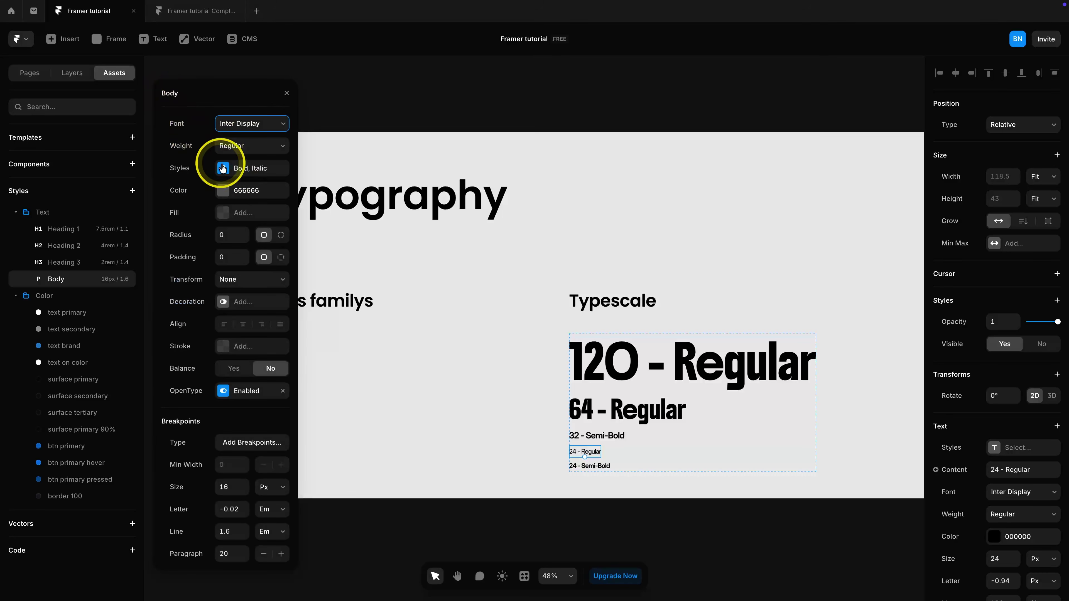
Step: Assign the text primary color style to the Body text style
click(238, 191)
click(215, 293)
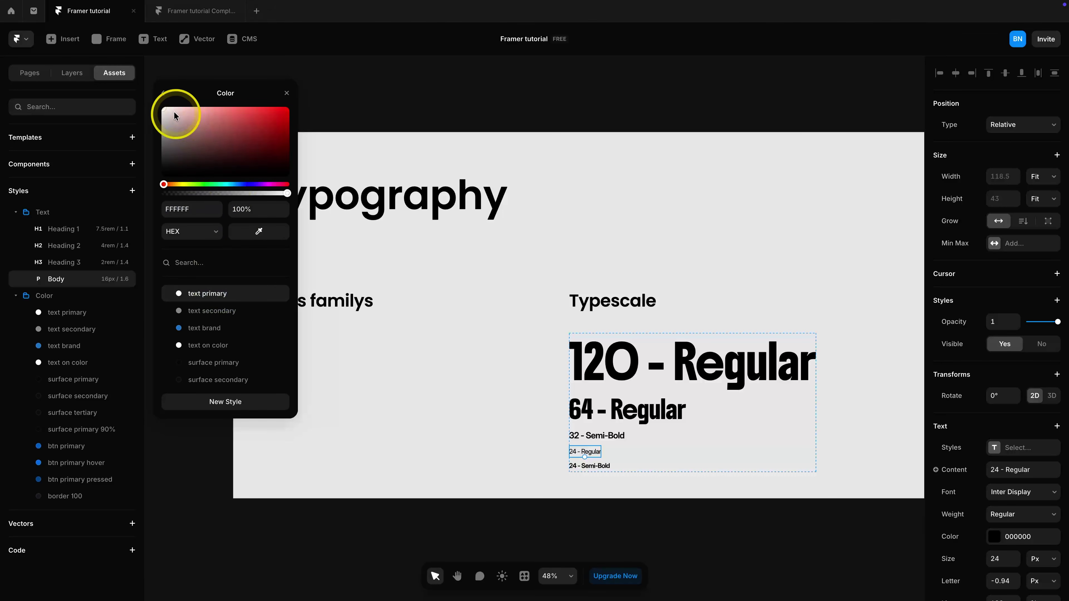
click(163, 93)
Step: Remove the Body style's OpenType features and set its size to 24 px, converting the unit to Rem
click(264, 488)
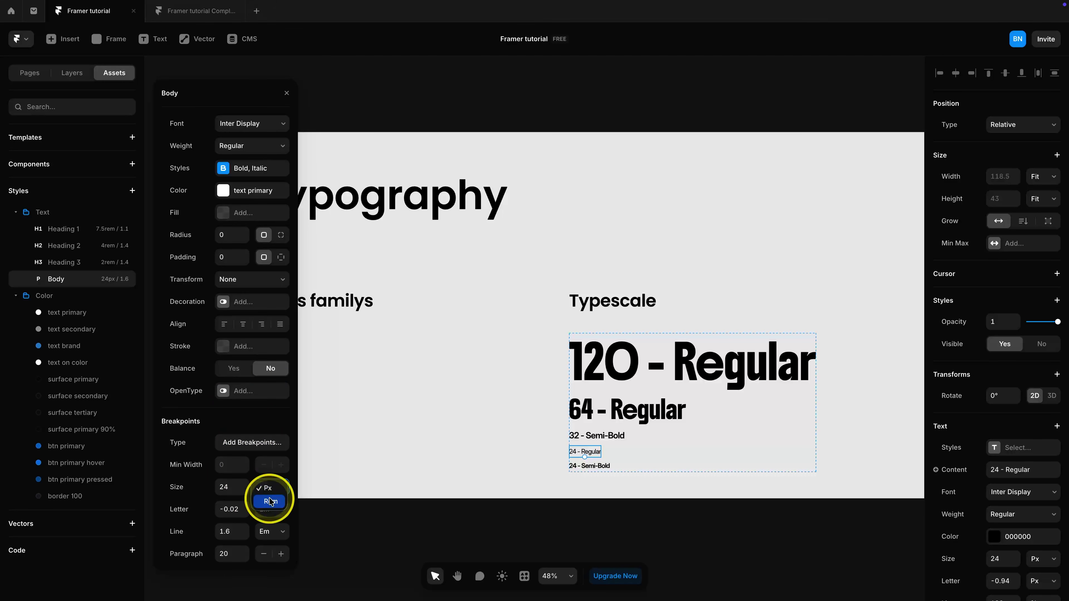
click(270, 501)
click(287, 92)
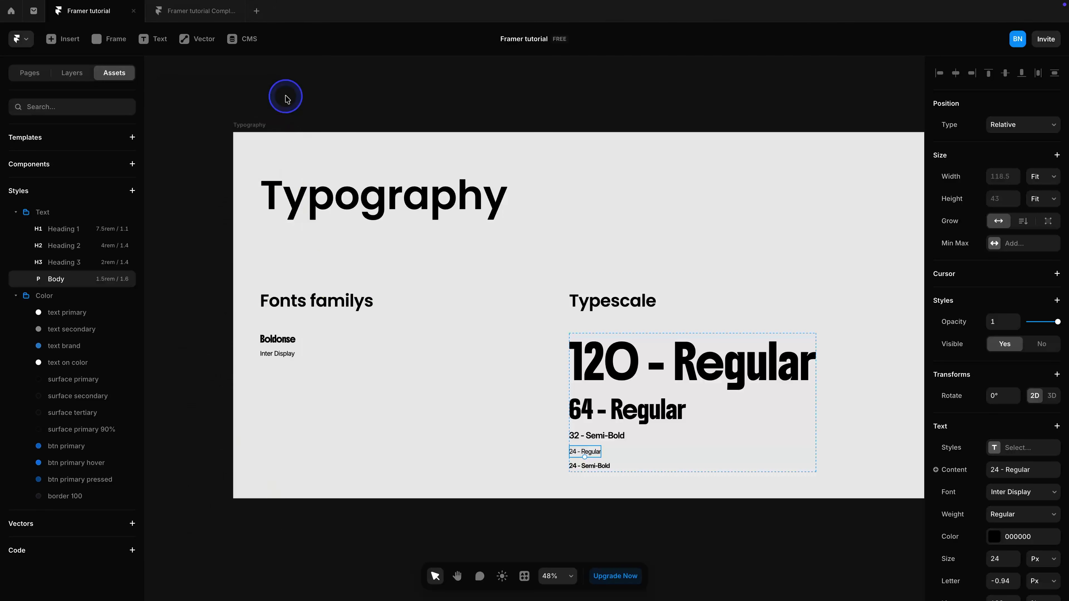
Step: Create a second body text style and rename it "Body bold"
click(133, 191)
click(219, 203)
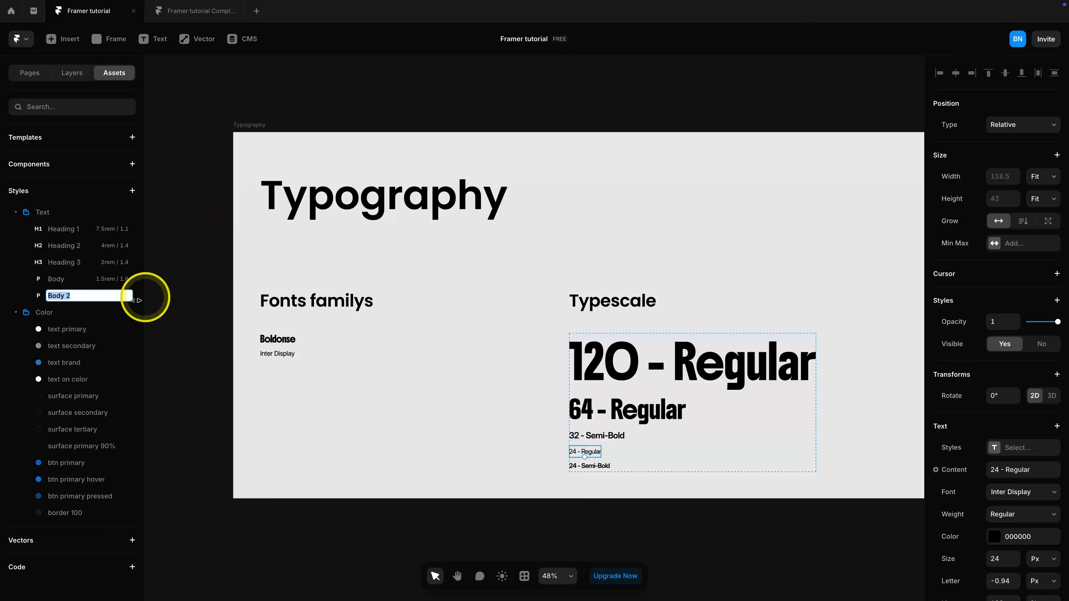
click(78, 300)
right_click(77, 298)
click(90, 325)
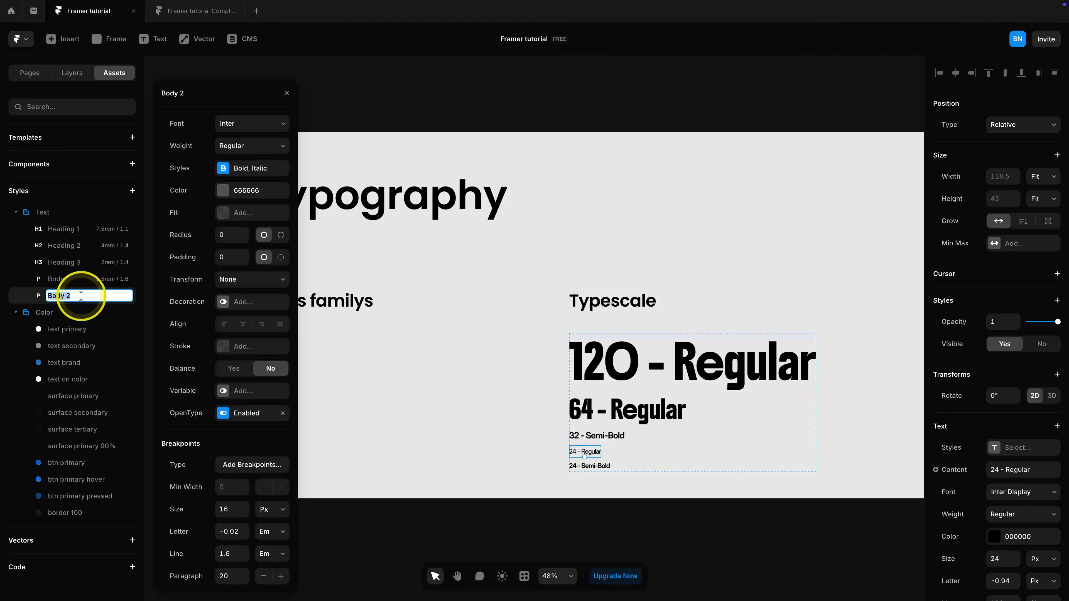
text(Body bold)
key(Return)
Step: Set the Body bold style's font to Inter Display and its weight to Semibold
click(68, 295)
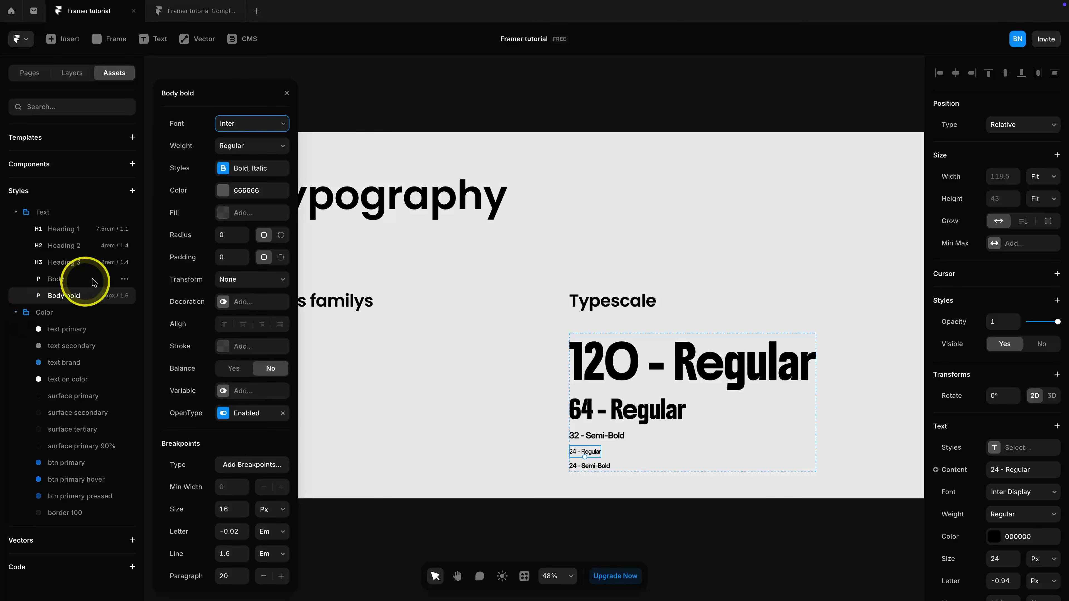
click(232, 128)
text(inter)
click(207, 180)
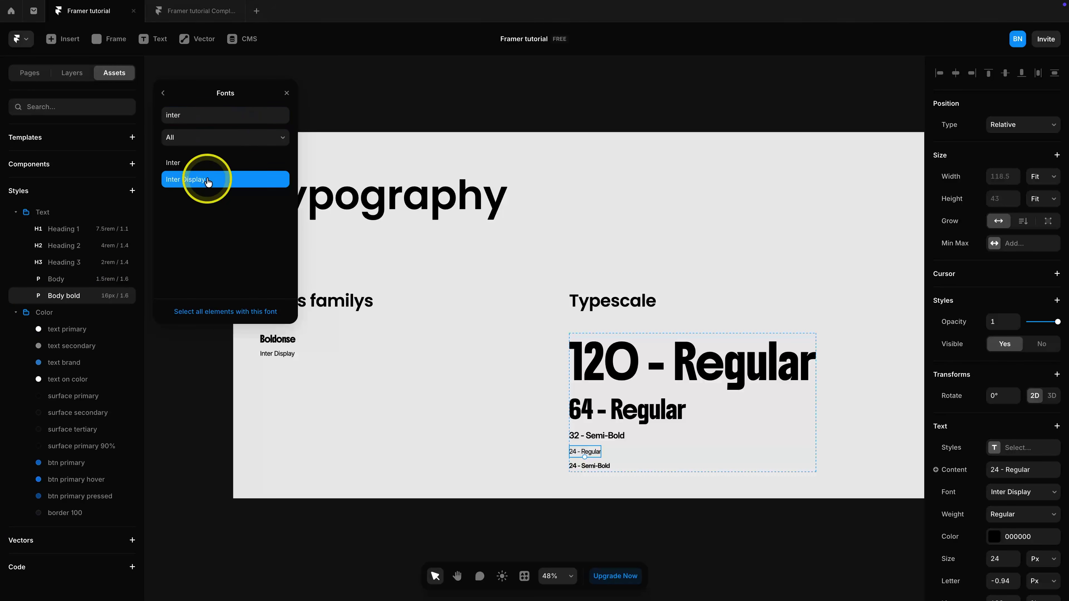
click(166, 97)
click(237, 145)
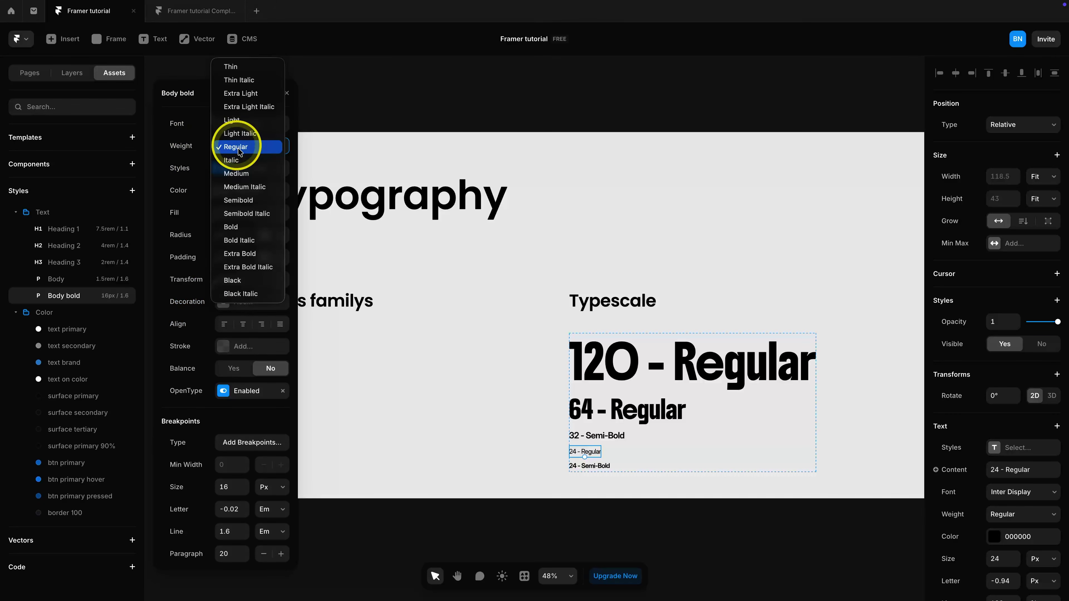
click(244, 200)
Step: Assign the text primary color style to the Body bold text style
click(246, 192)
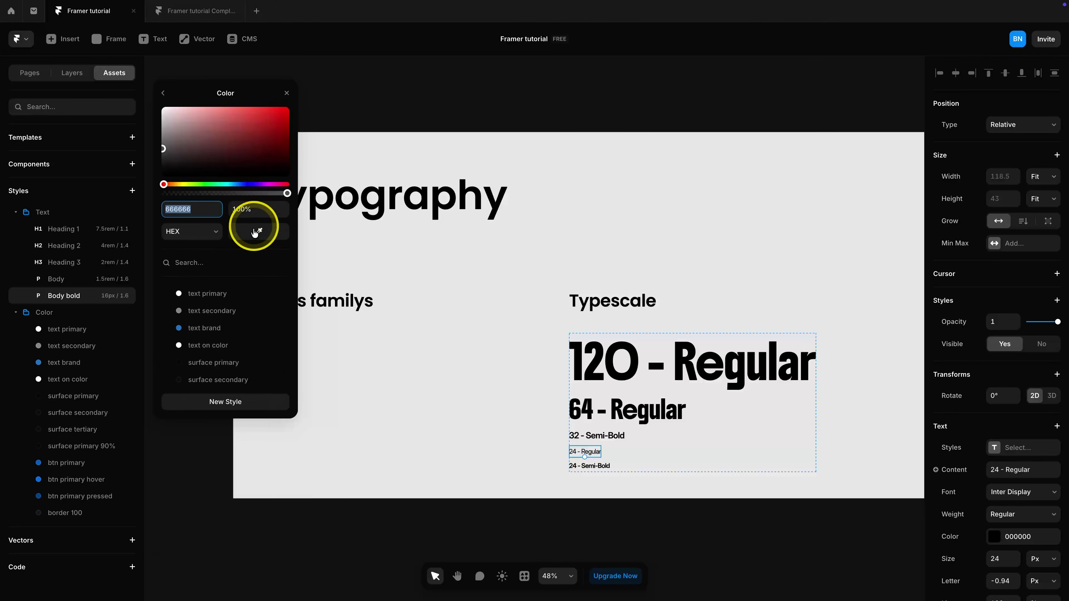
click(207, 294)
click(163, 93)
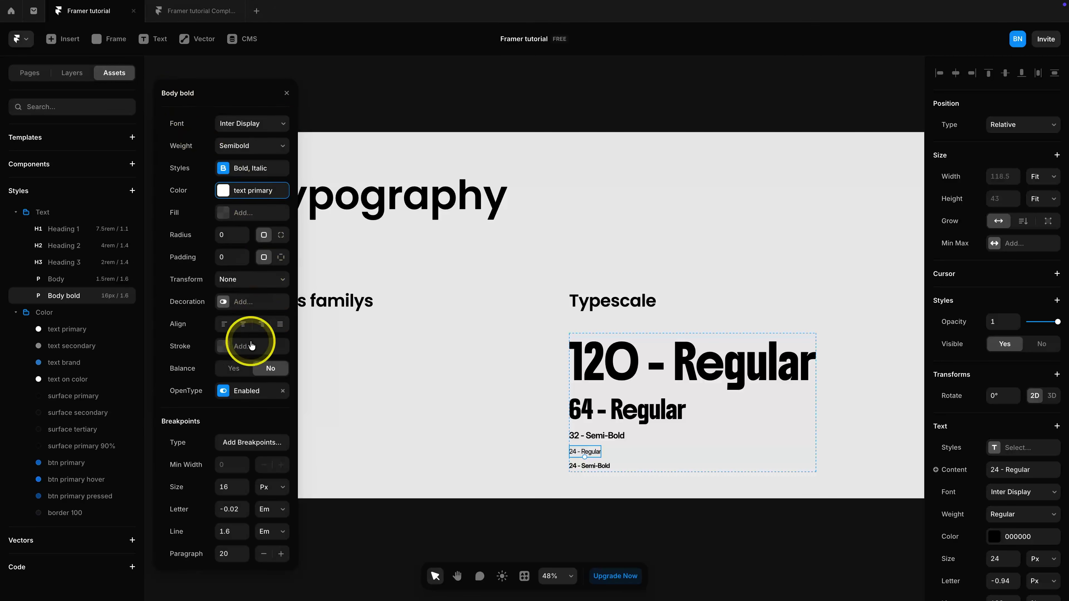
Step: Remove the Body bold style's OpenType features, set its size to 1.5 Rem and close the style settings
click(282, 390)
click(272, 487)
click(269, 497)
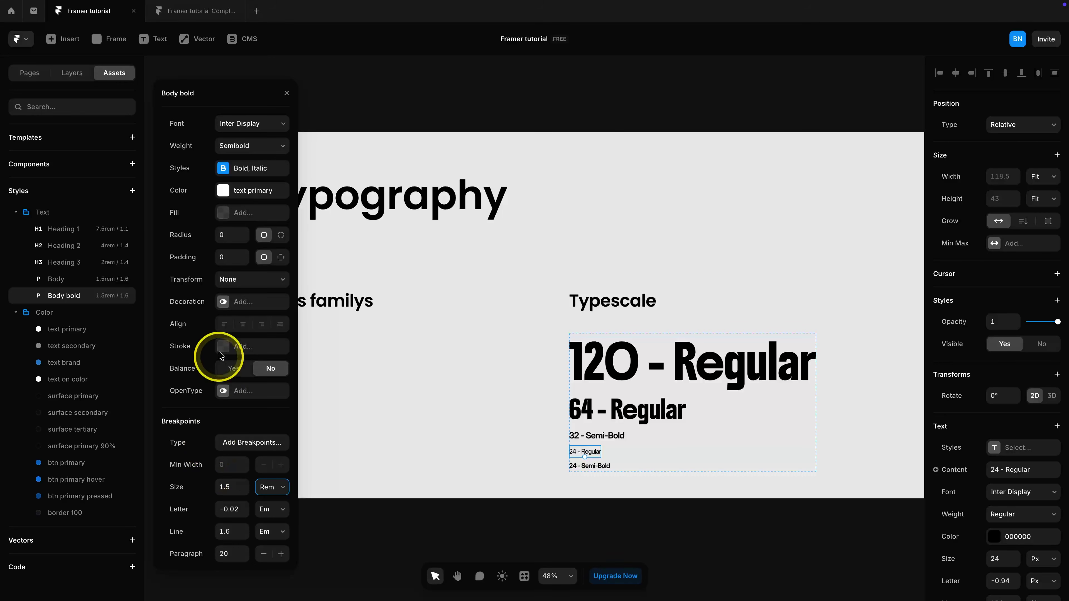
click(286, 115)
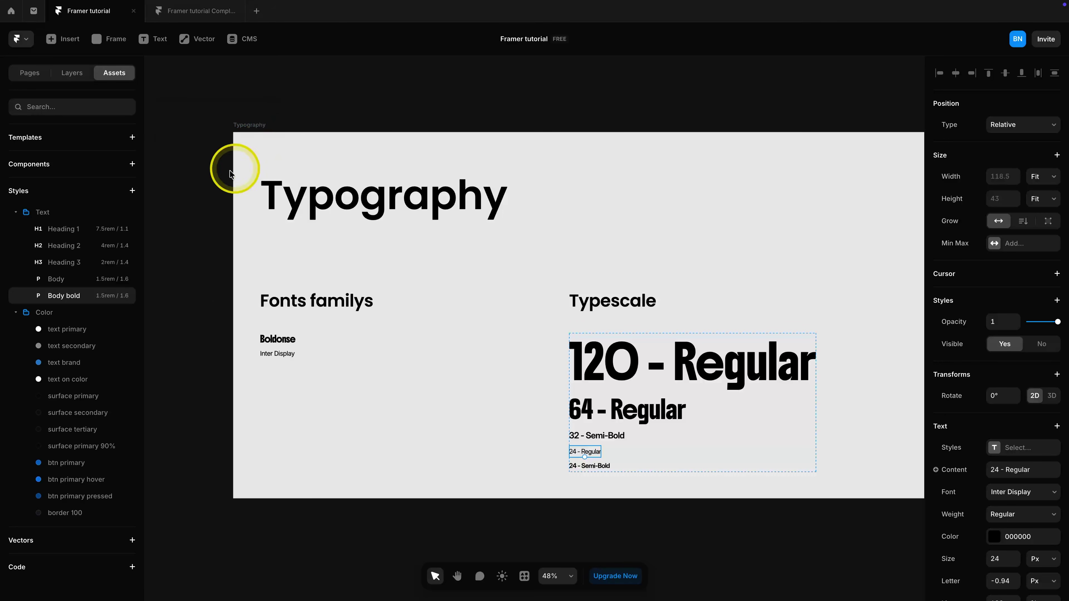
Step: Switch the canvas to the light theme and open the Home page
click(191, 203)
click(502, 576)
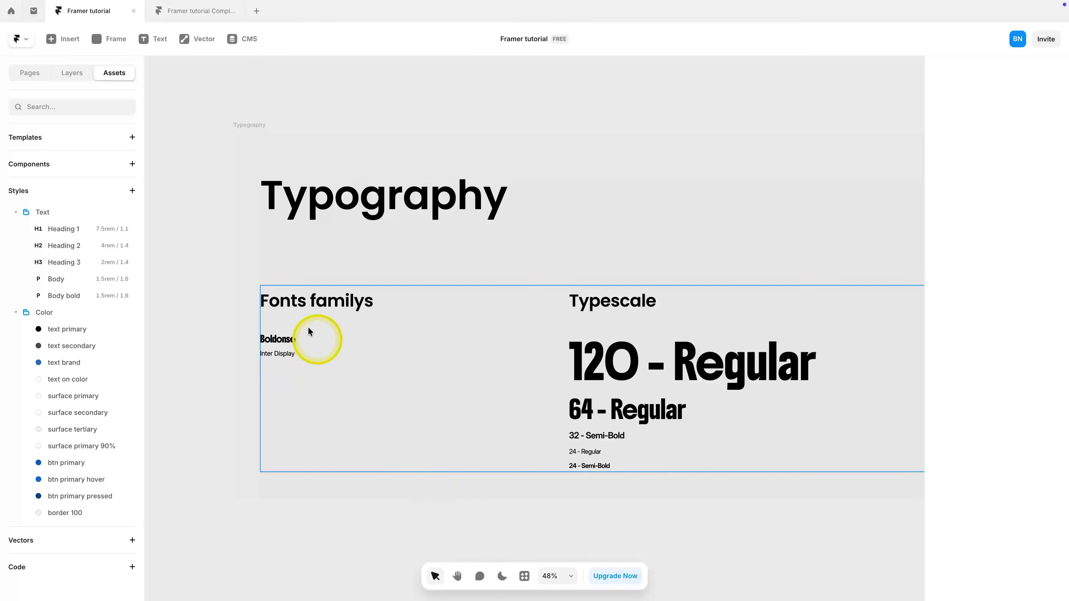
click(34, 73)
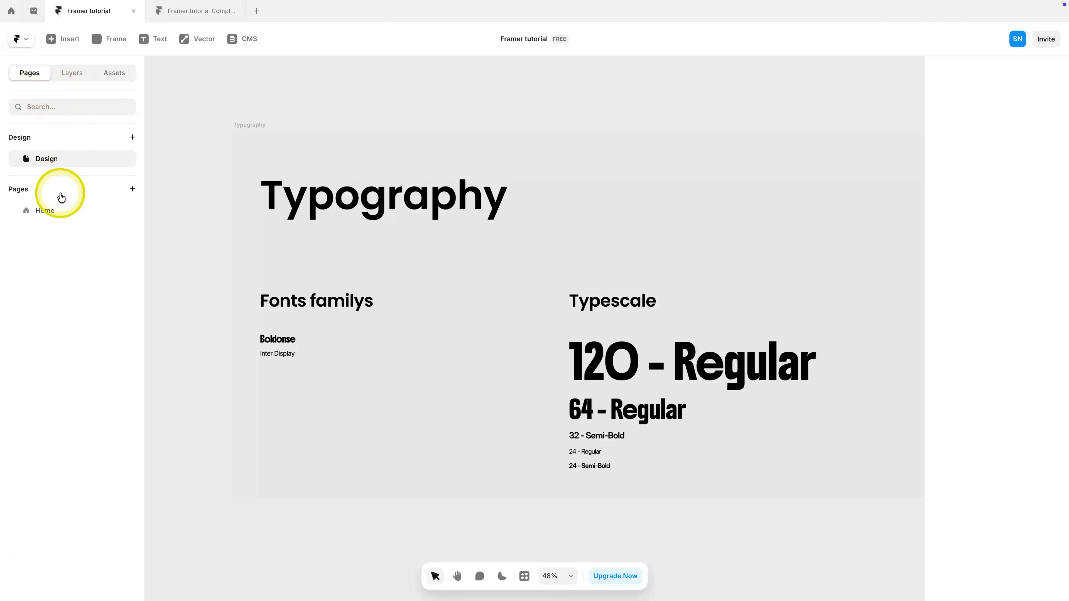
click(45, 211)
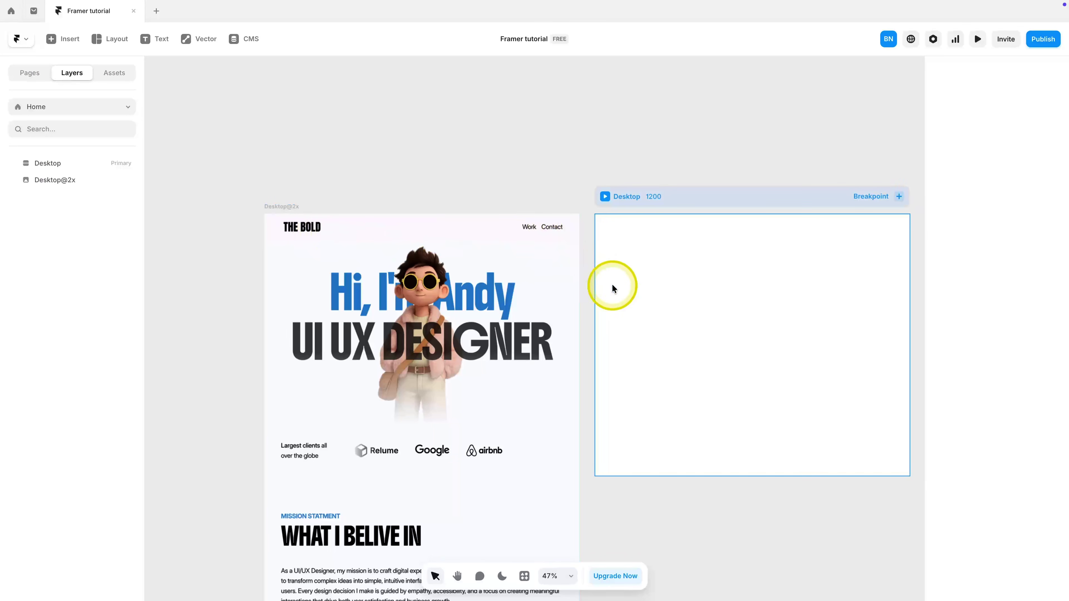
scroll(612, 284, right, 5)
scroll(612, 285, up, 2)
click(53, 46)
mouse_move(79, 201)
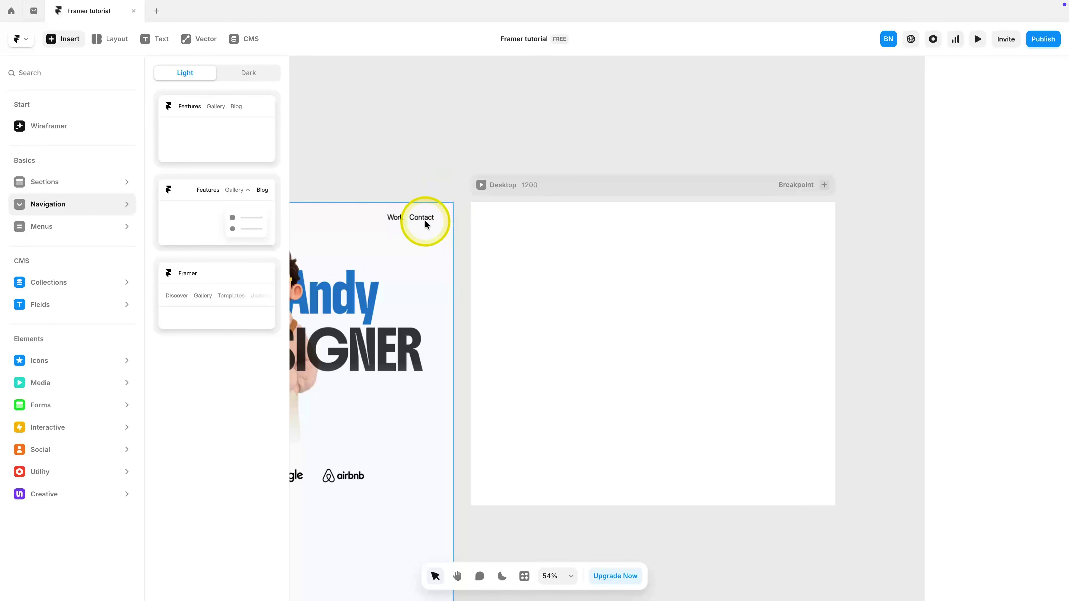
click(459, 141)
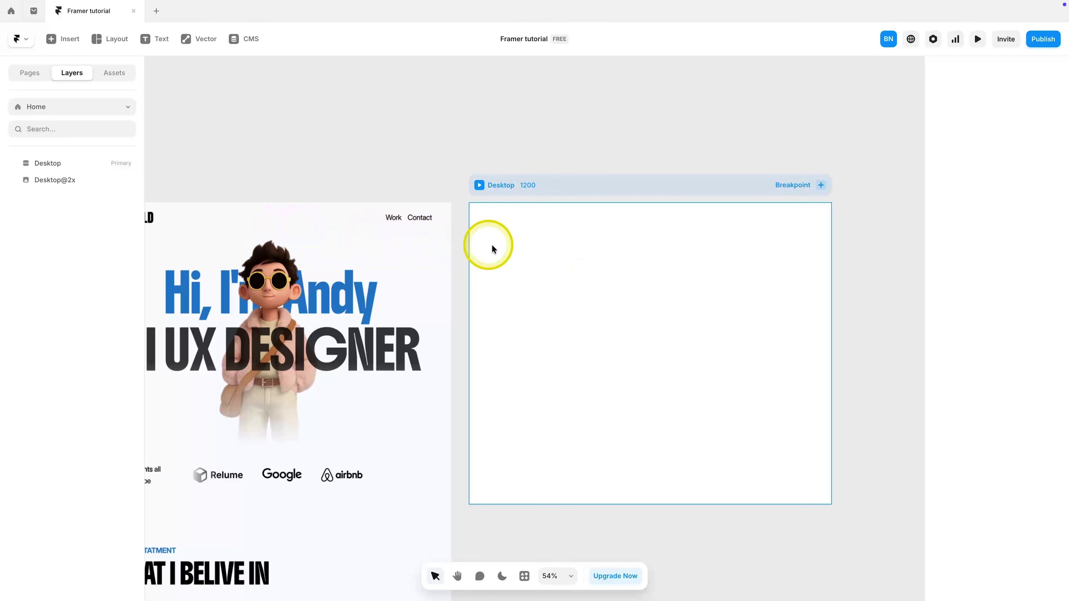
Step: Draw a frame about 958 px wide inside the Desktop breakpoint and set its height to 90 px
click(92, 163)
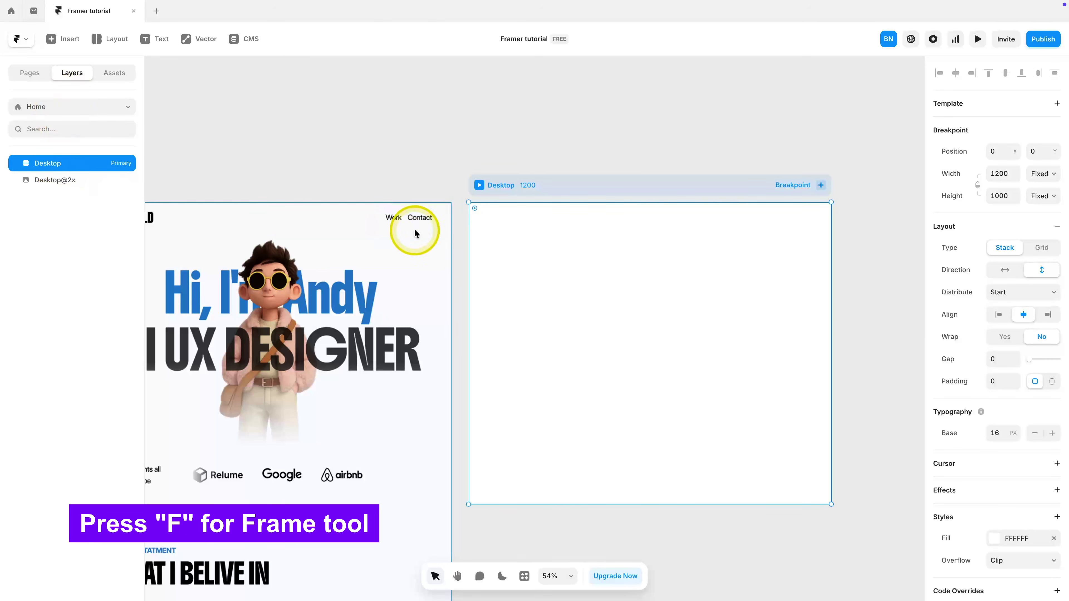
key(f)
drag(501, 222, 791, 385)
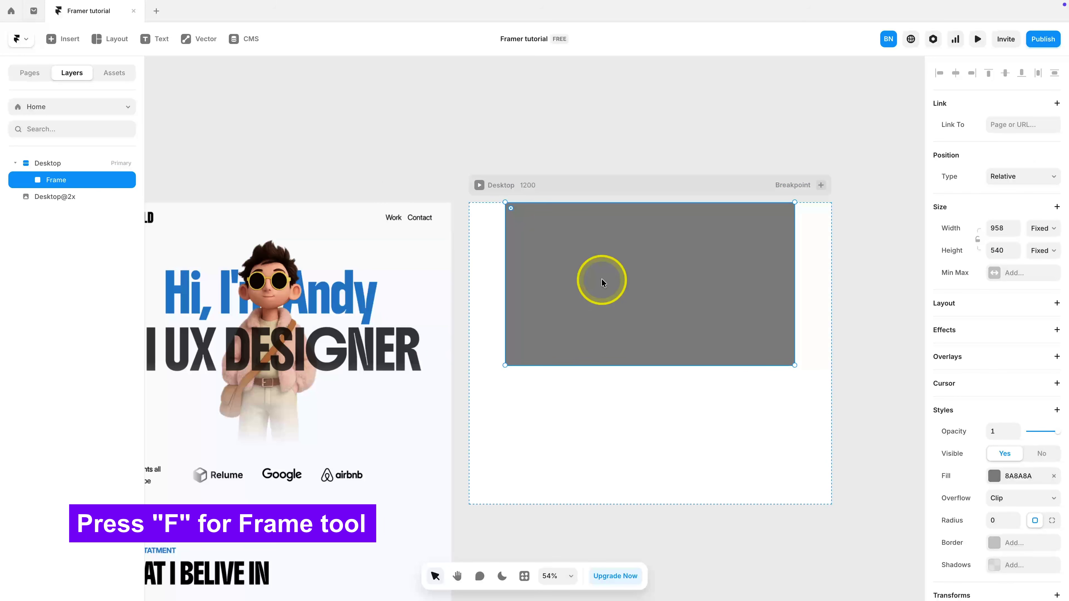
click(1000, 251)
text(90)
key(Return)
Step: Apply the surface primary color style as the new frame's fill and close the fill settings
click(994, 475)
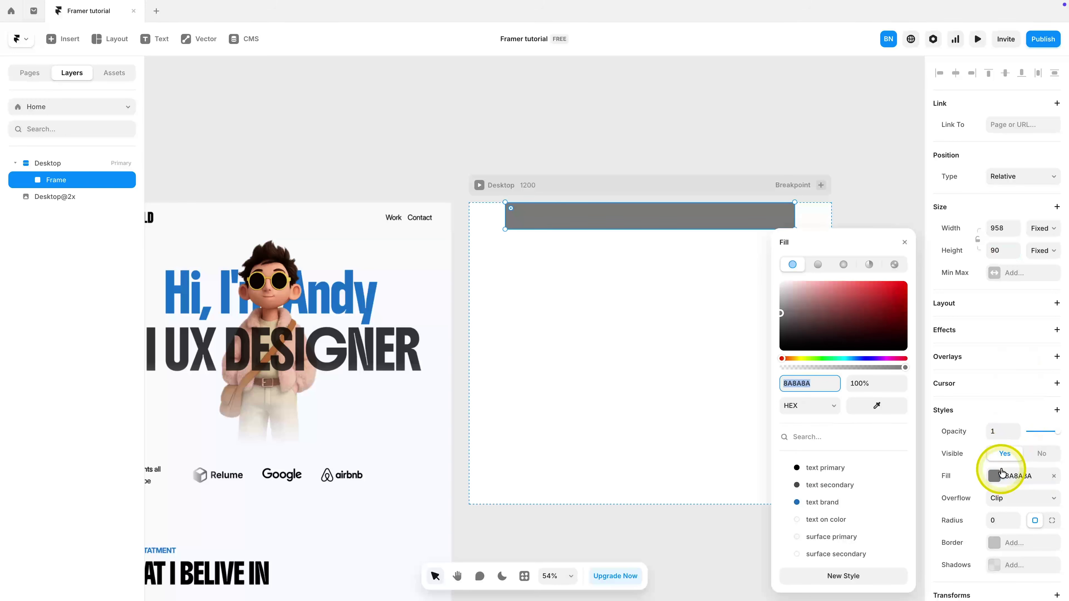
scroll(851, 521, down, 3)
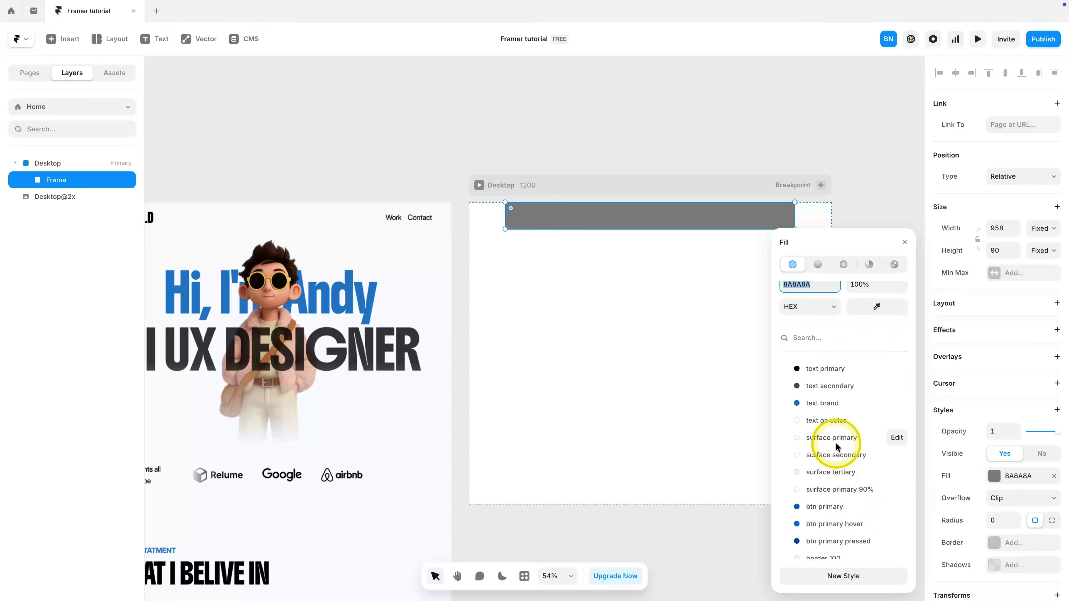
scroll(836, 444, up, 3)
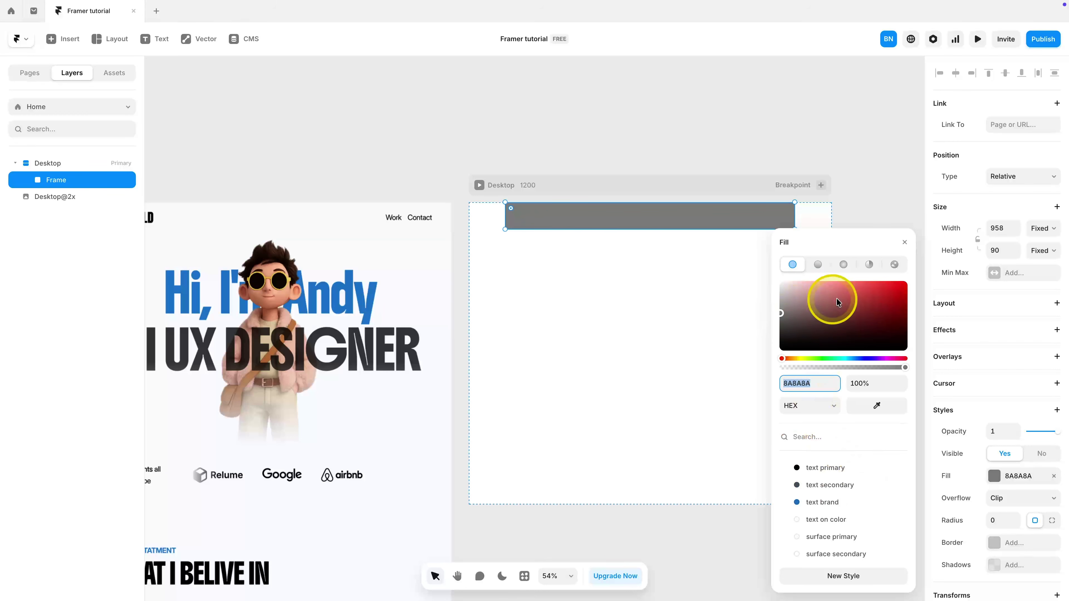
scroll(817, 412, down, 3)
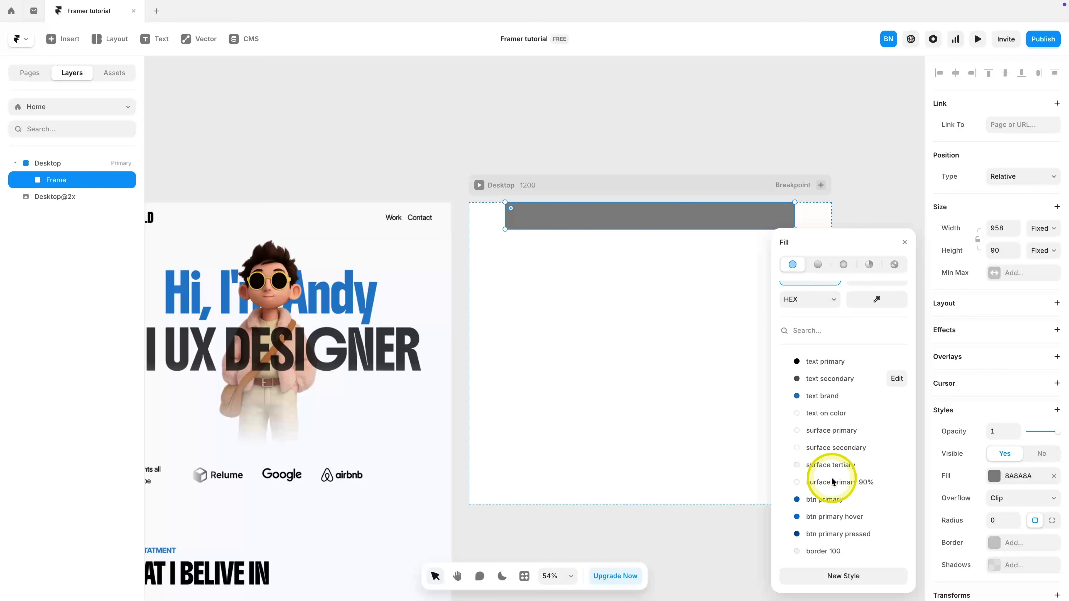
click(831, 430)
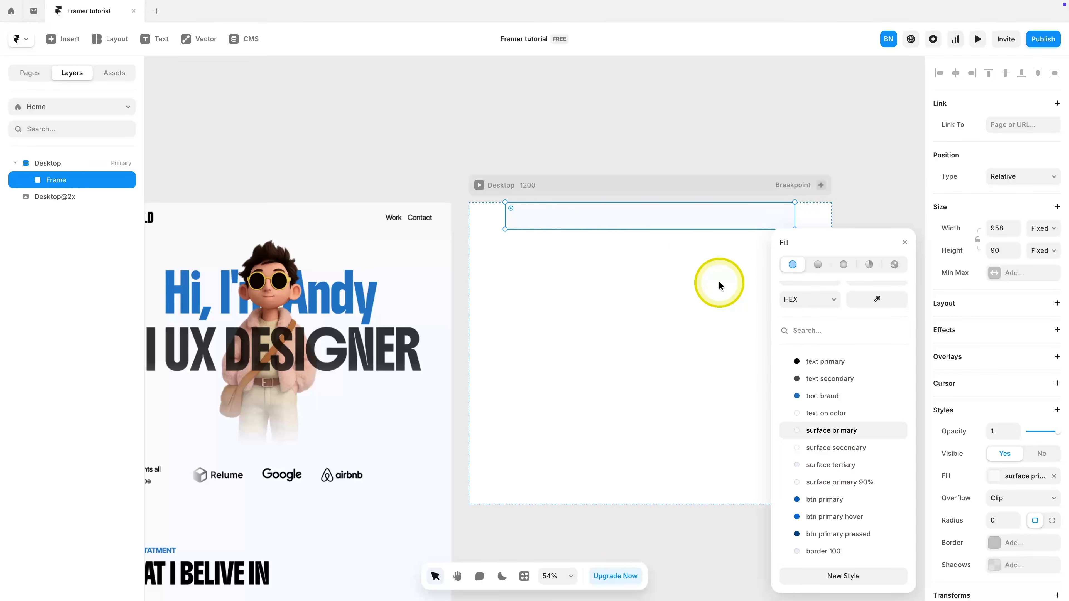
click(955, 210)
click(1031, 225)
click(905, 242)
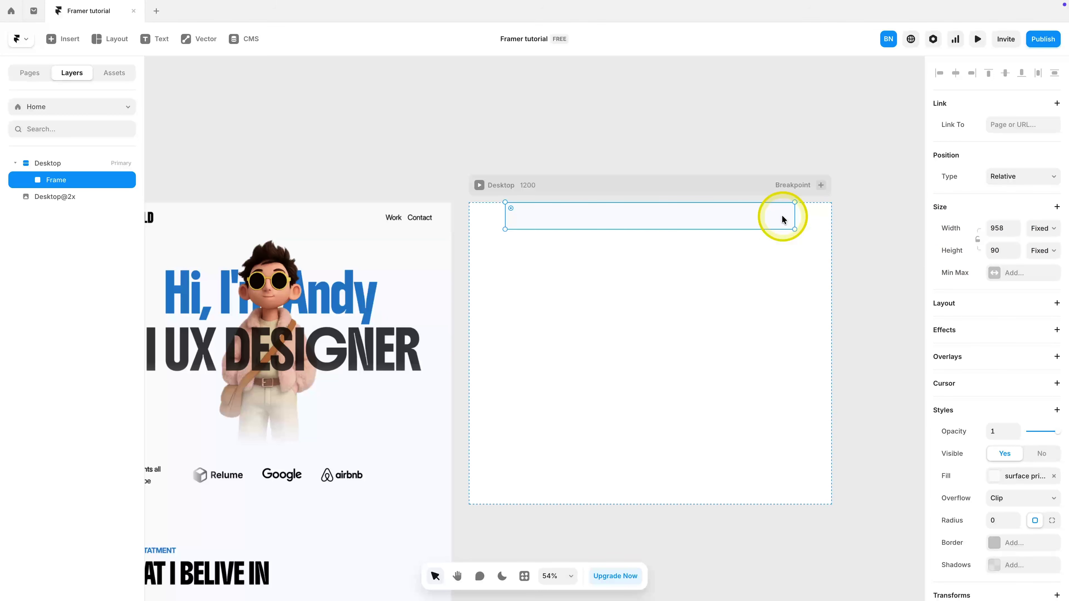
Step: Set the frame's width to Fill so it spans the Desktop breakpoint
click(1035, 229)
click(1027, 255)
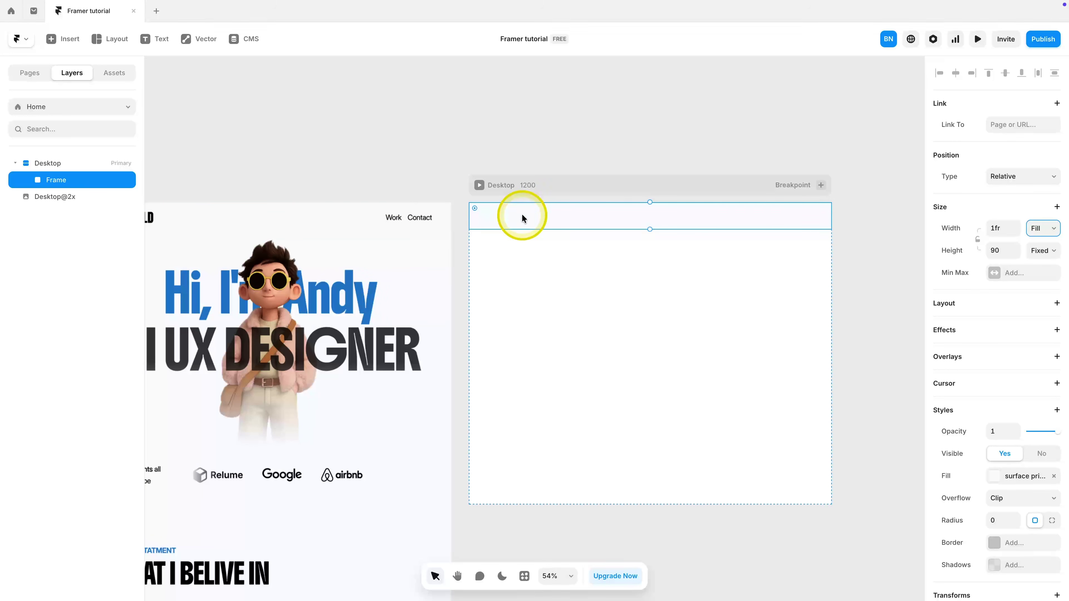
scroll(240, 238, left, 2)
scroll(242, 239, left, 2)
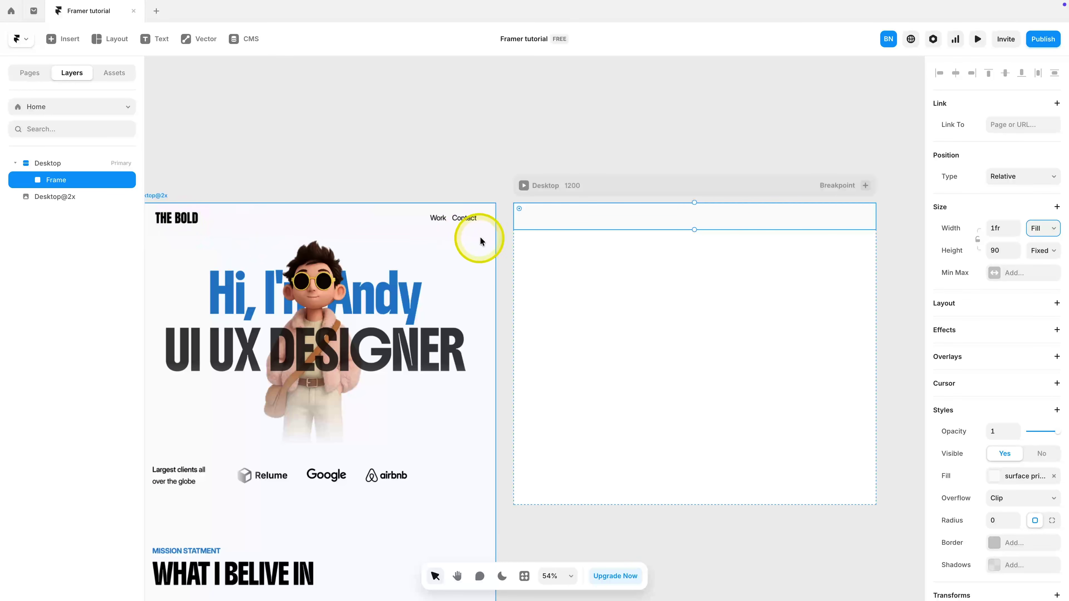
scroll(631, 248, right, 8)
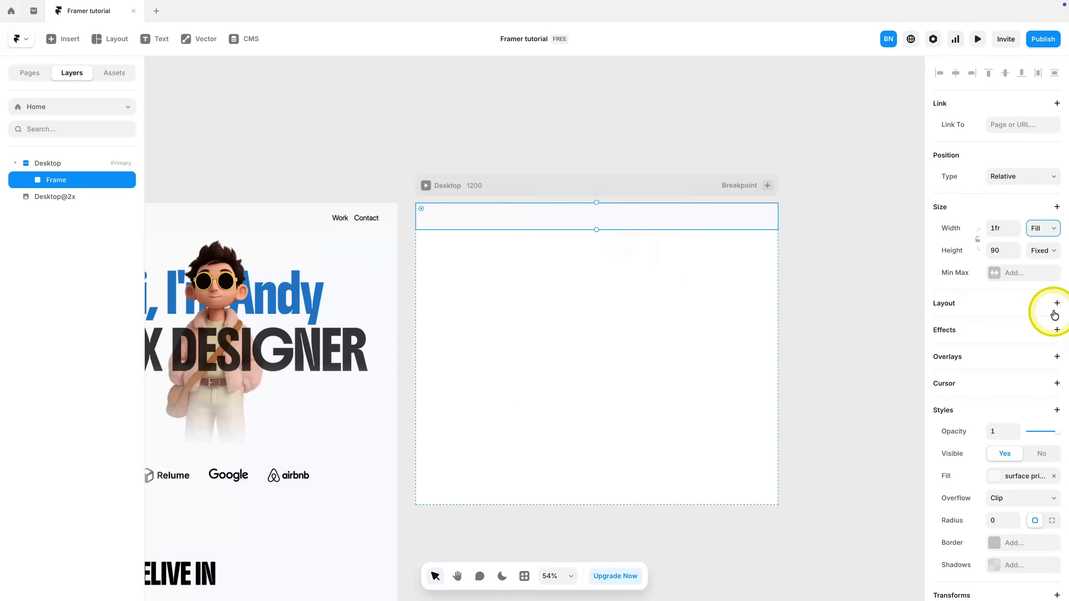
Step: Add a stack layout to the frame and paste a copy of THE BOLD logo from the Design page into it
click(1057, 303)
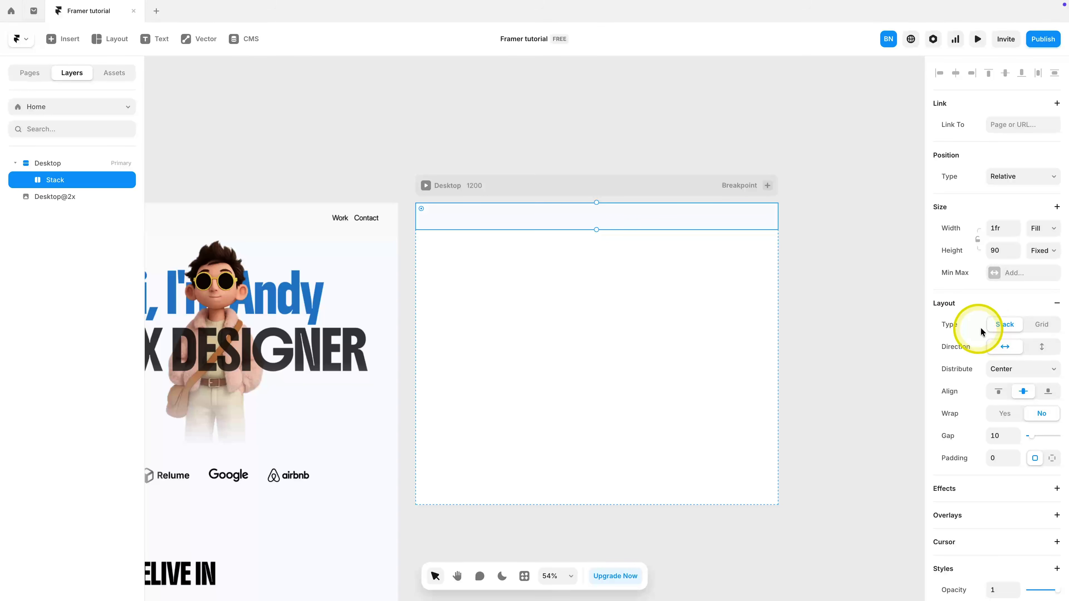
click(24, 80)
click(69, 155)
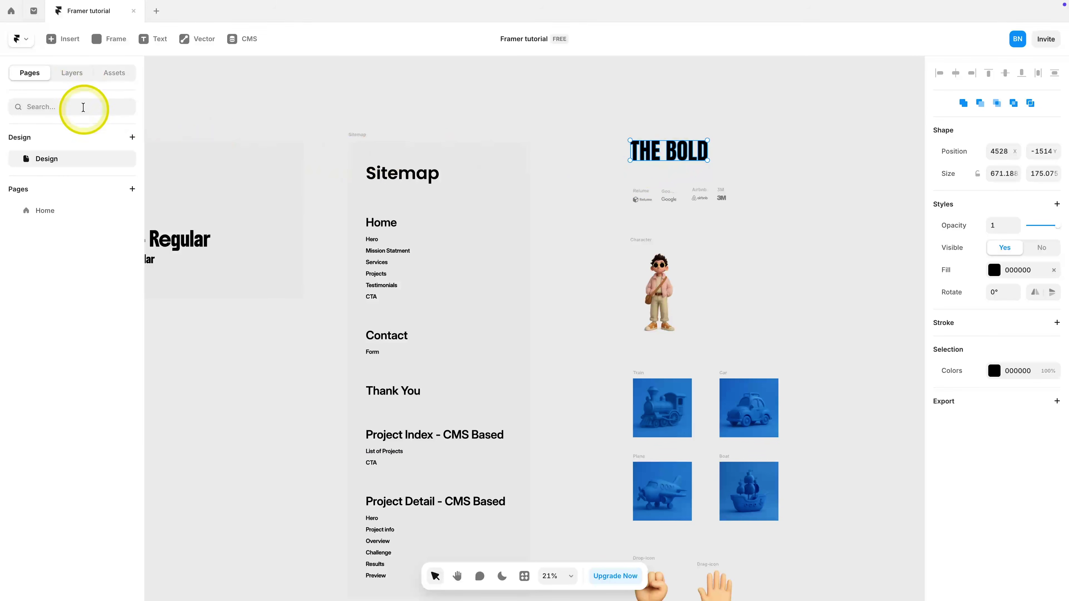
click(72, 74)
click(77, 101)
click(87, 186)
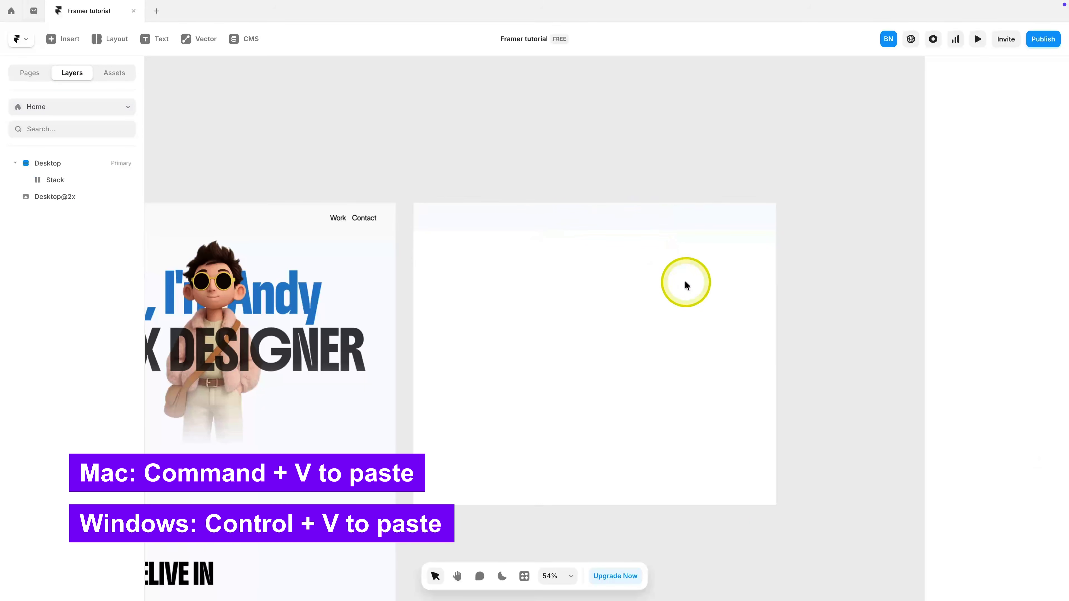
key(ctrl+v)
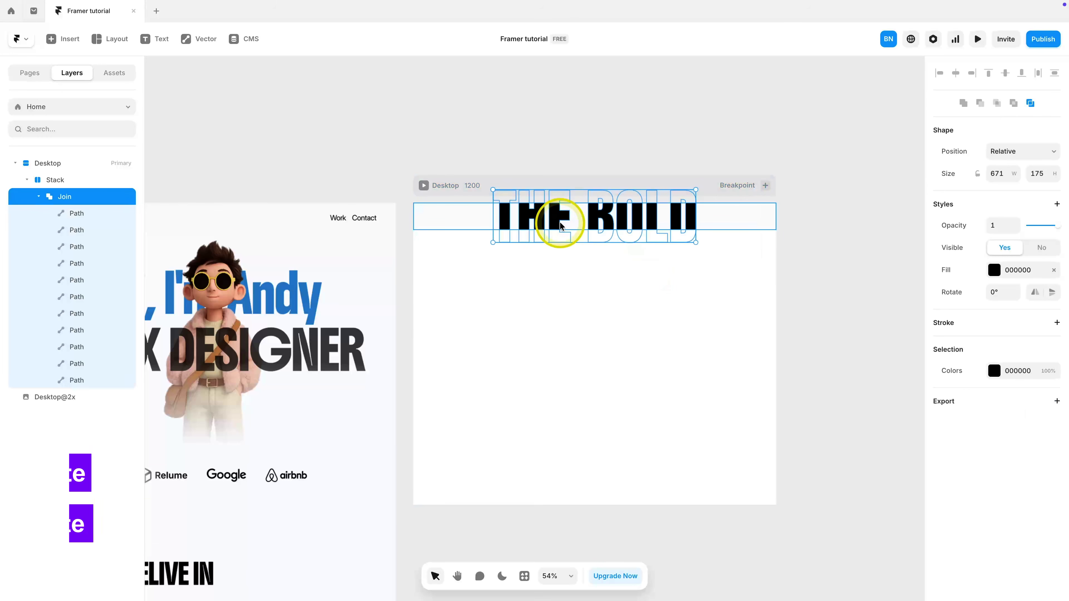
click(38, 196)
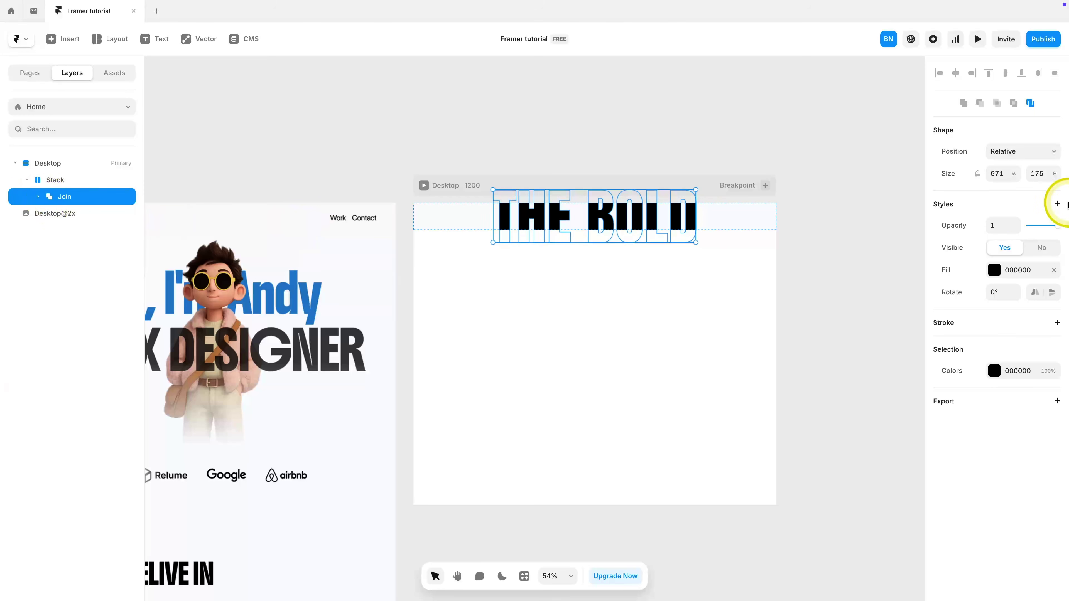
Step: Lock the logo's aspect ratio and set its width to 200
click(976, 174)
drag(1014, 172, 991, 410)
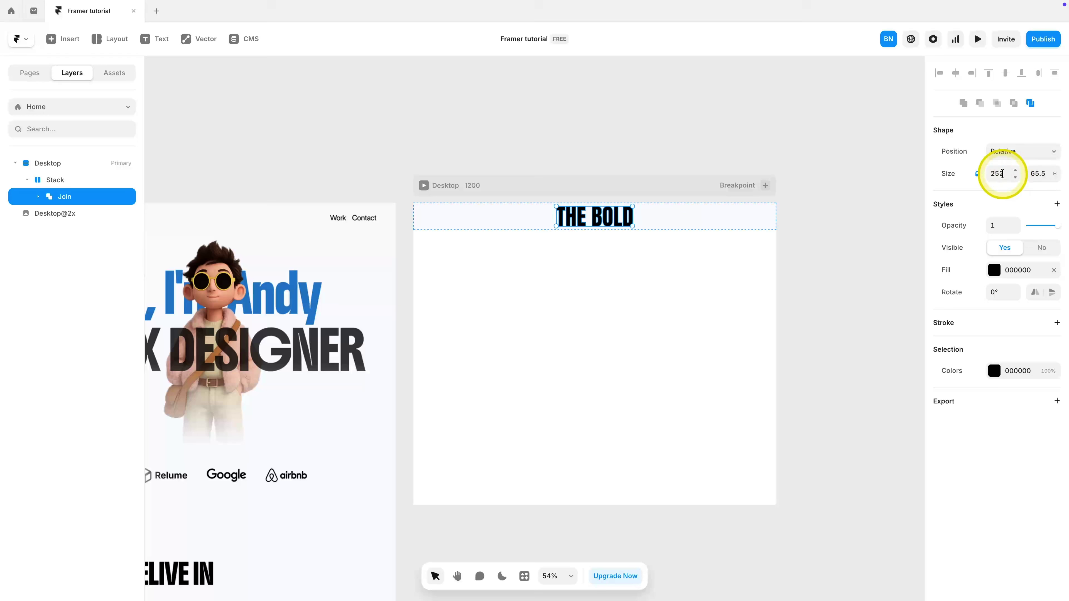
text(200)
key(Return)
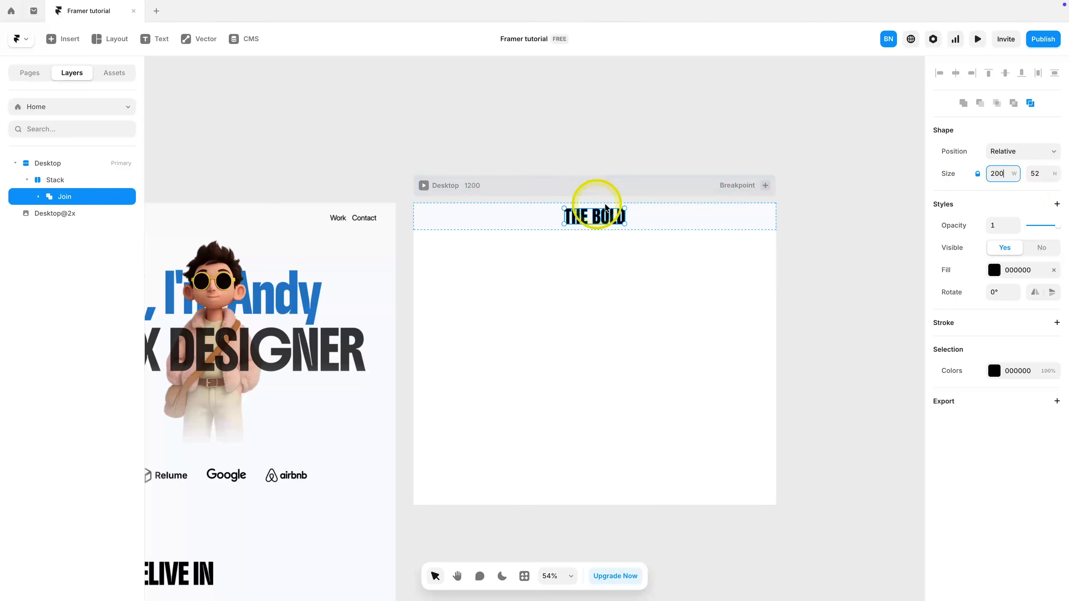
key(Escape)
Step: Add a text layer reading "Work" inside the Desktop breakpoint
click(158, 39)
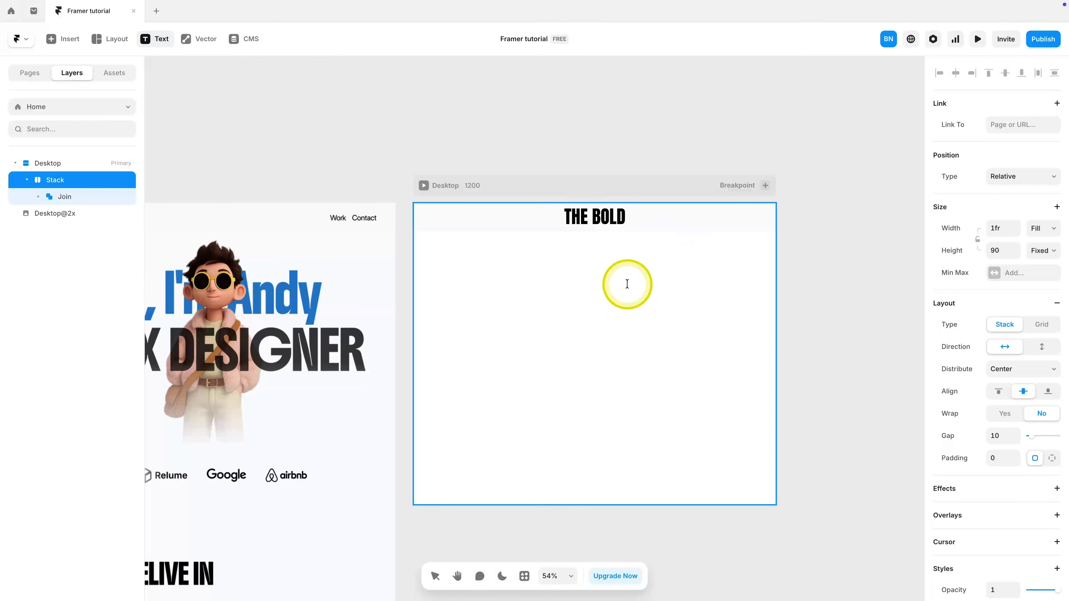
click(626, 284)
text(Work)
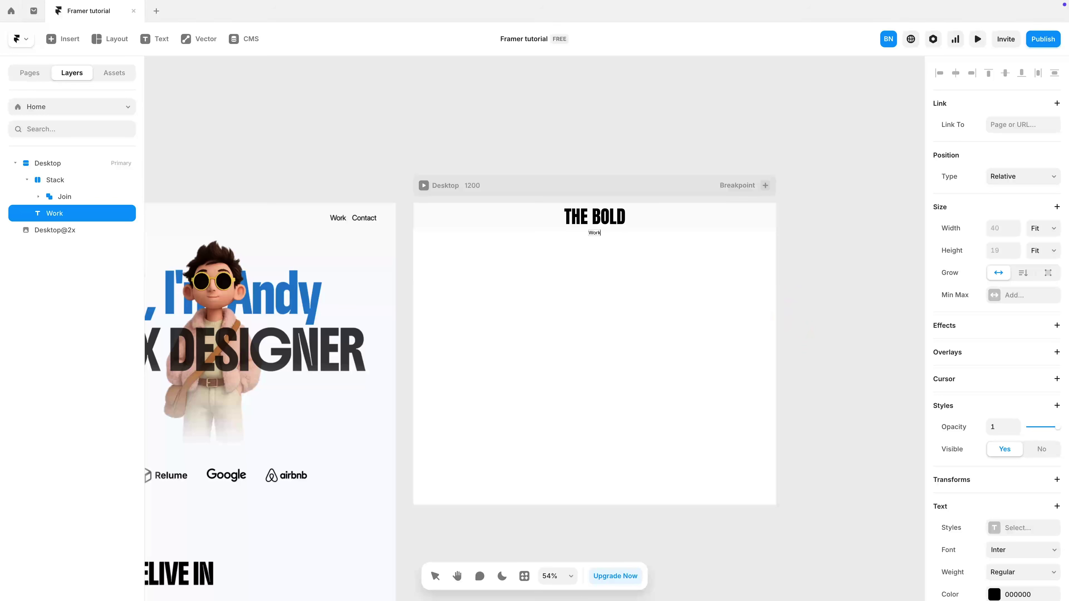
click(690, 313)
Step: Apply the Body text style to the Work text and move it into the stack with the logo
scroll(1040, 341, down, 5)
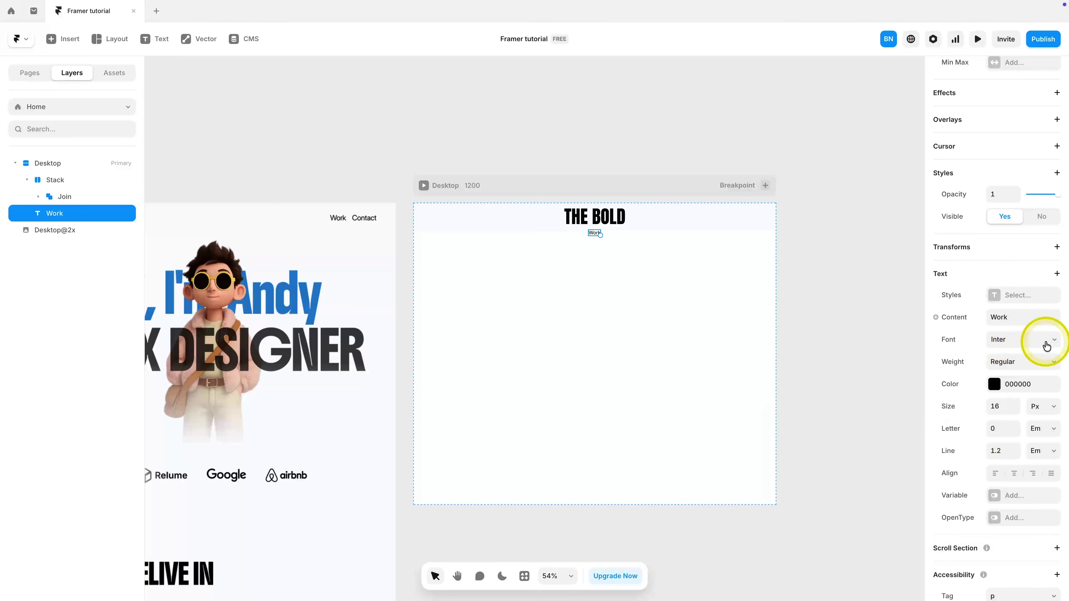
click(1027, 350)
click(1028, 344)
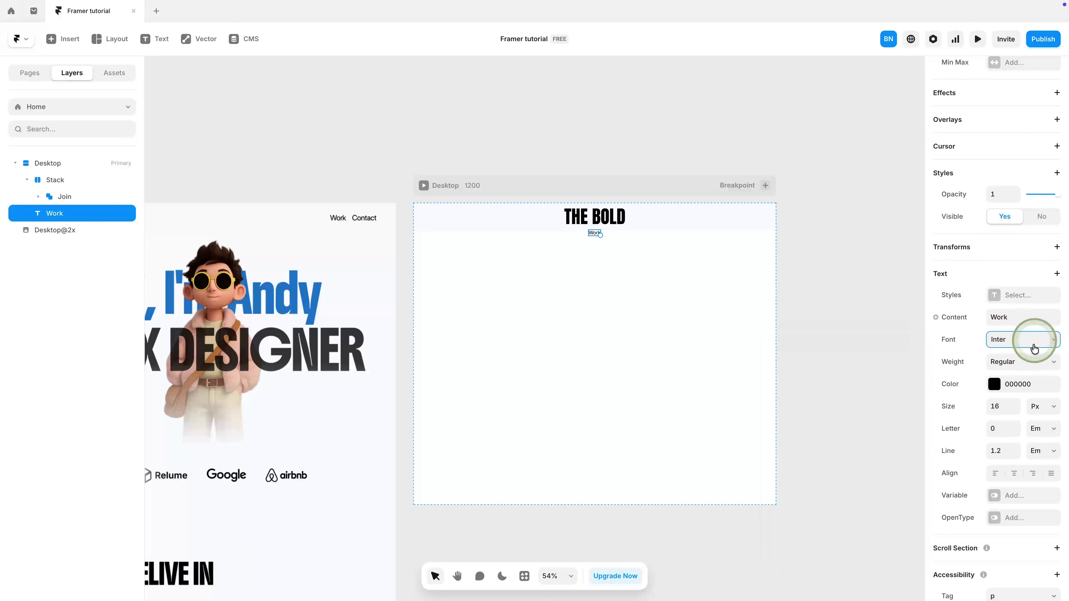
click(1036, 295)
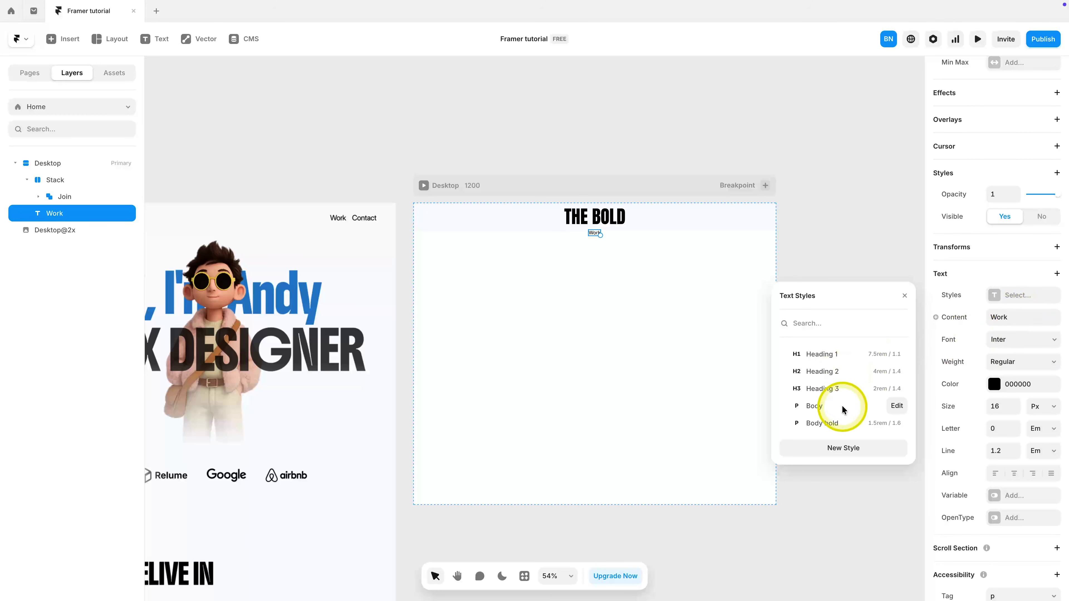
click(825, 406)
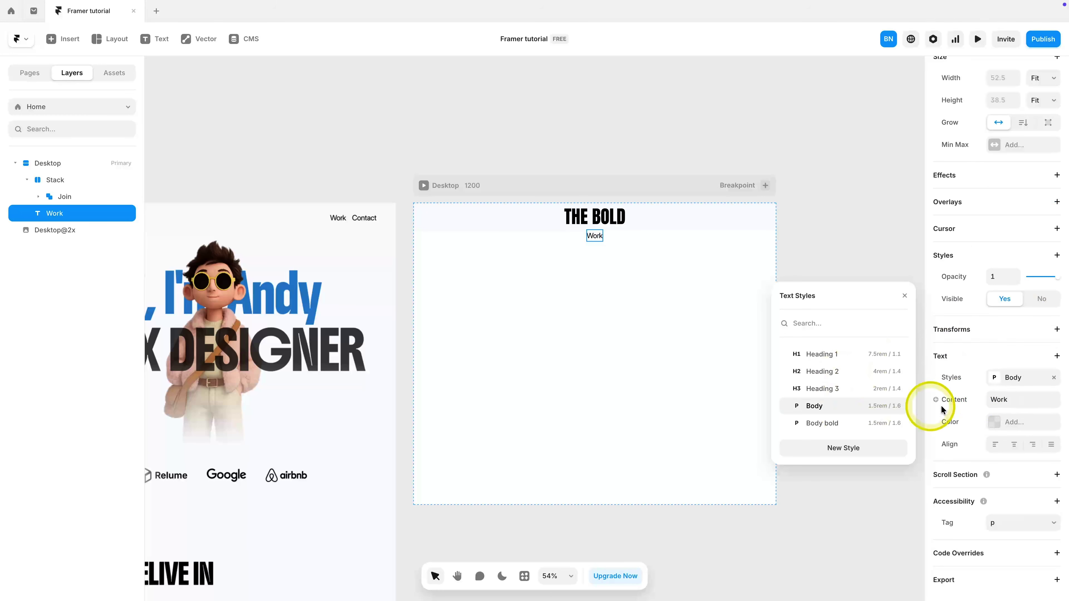
click(958, 431)
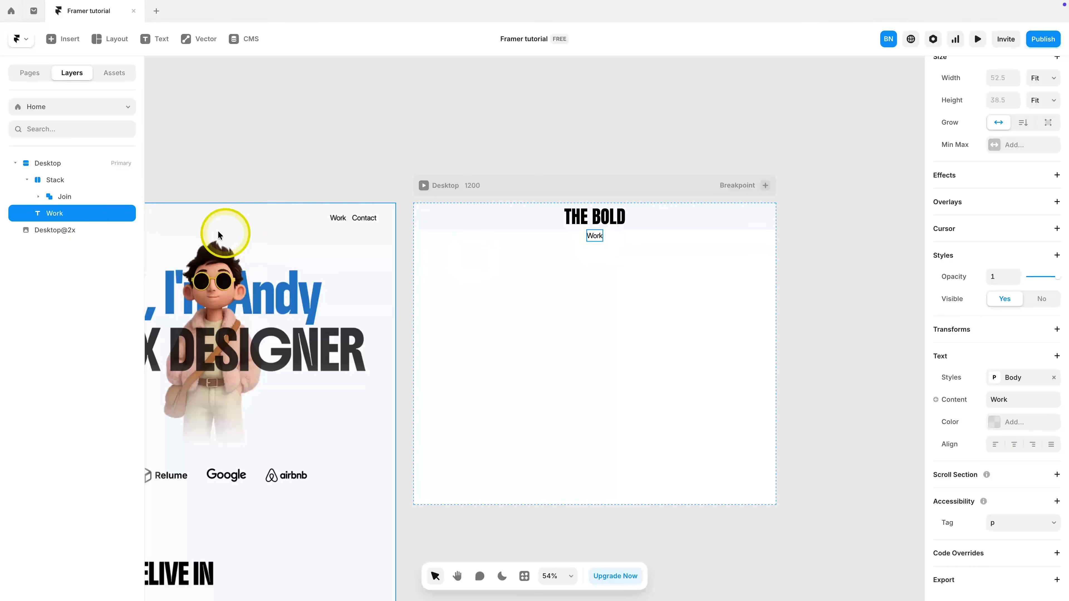
drag(61, 217, 100, 211)
Step: Rename the stack as Navbar and the joined logo shape as Logo
click(49, 181)
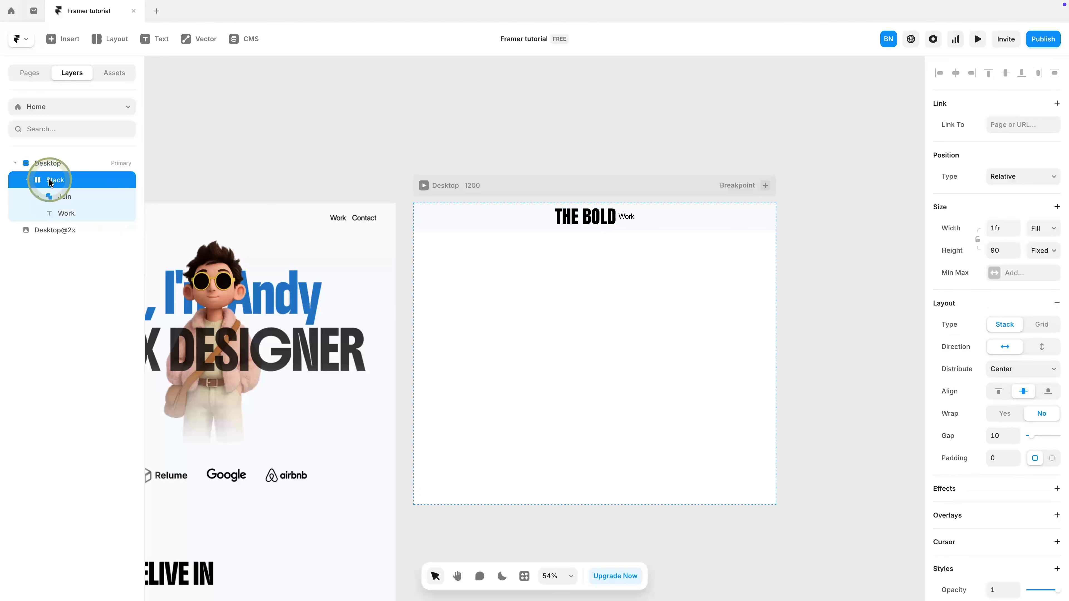
double_click(56, 181)
text(Navbar)
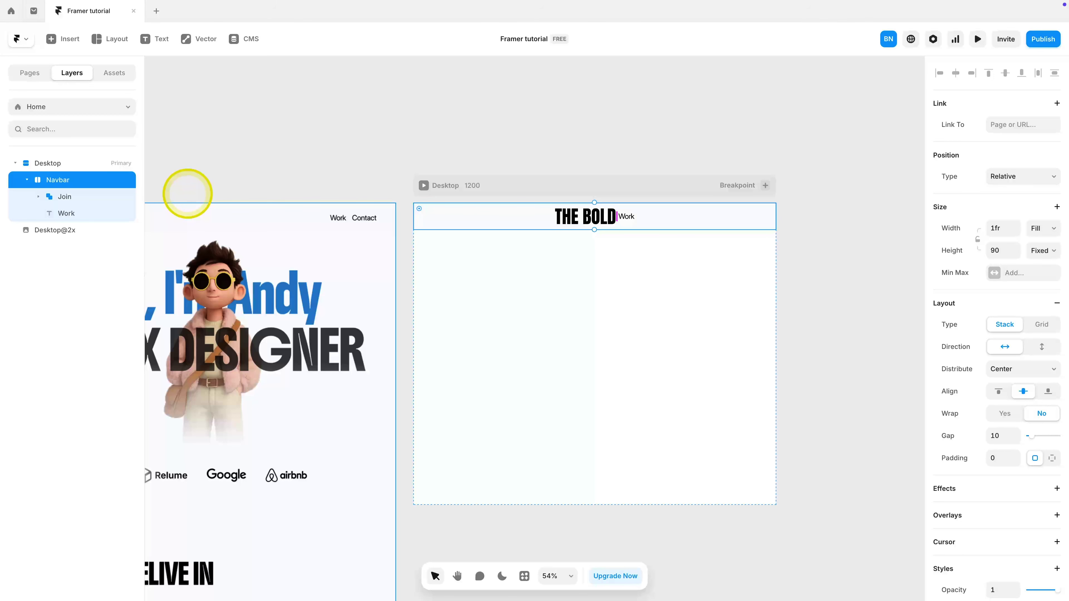
click(63, 198)
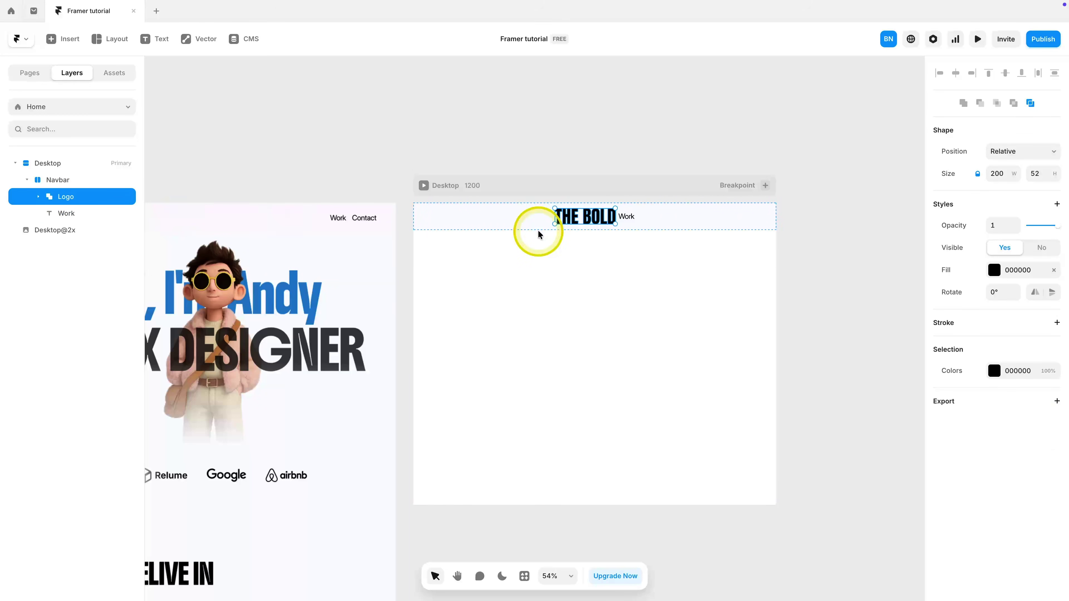
Step: Duplicate the Work text in the Navbar and change the copy's text to "Contact"
click(629, 219)
key(ctrl+d)
double_click(631, 217)
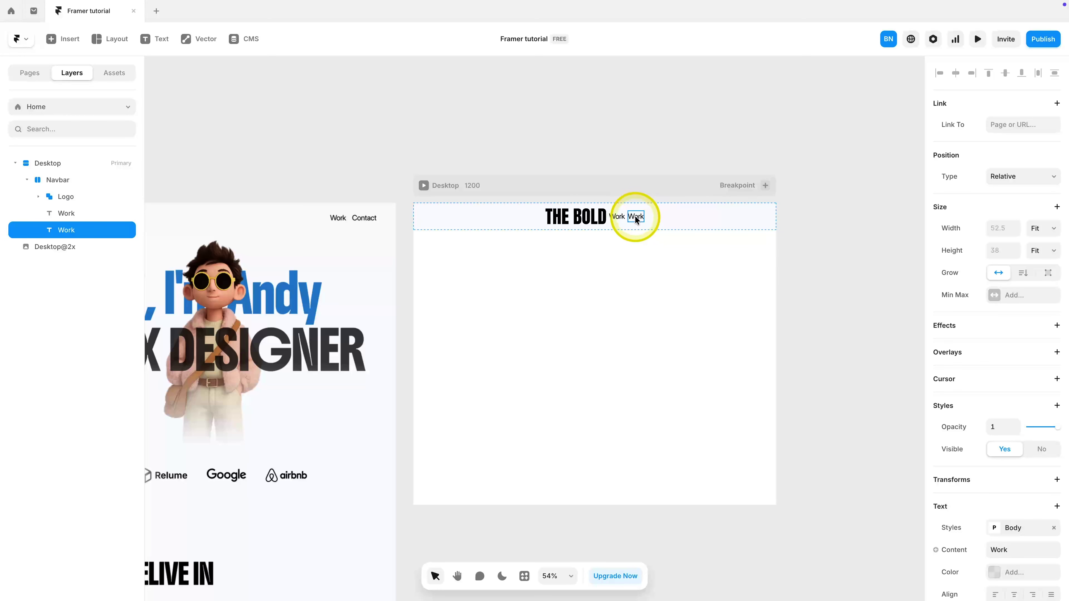
text(Contact)
key(Escape)
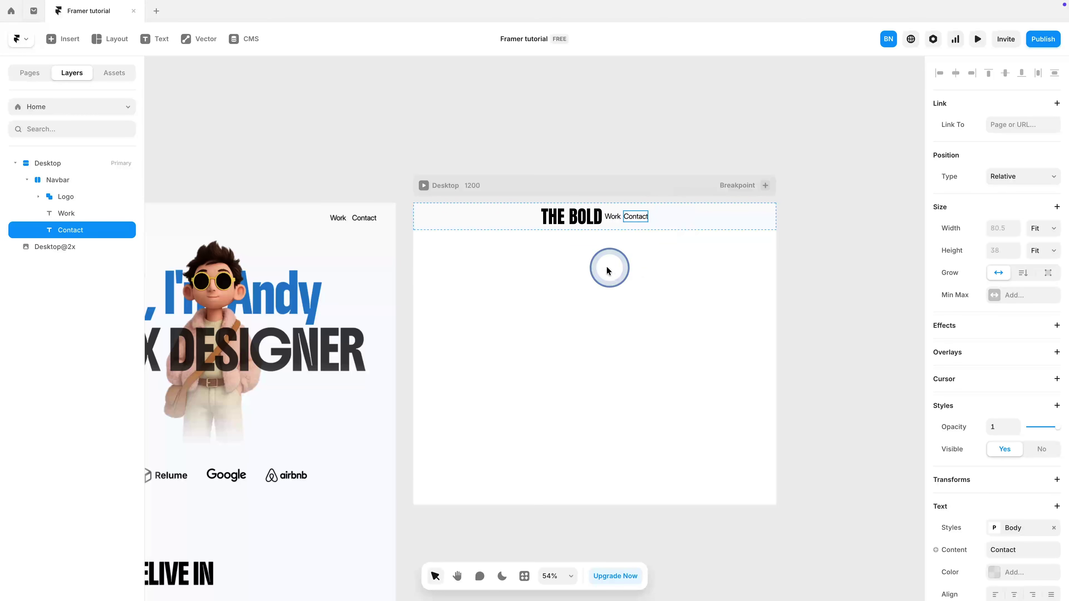
Step: Wrap the Work and Contact texts together in their own stack inside the Navbar
scroll(487, 260, left, 6)
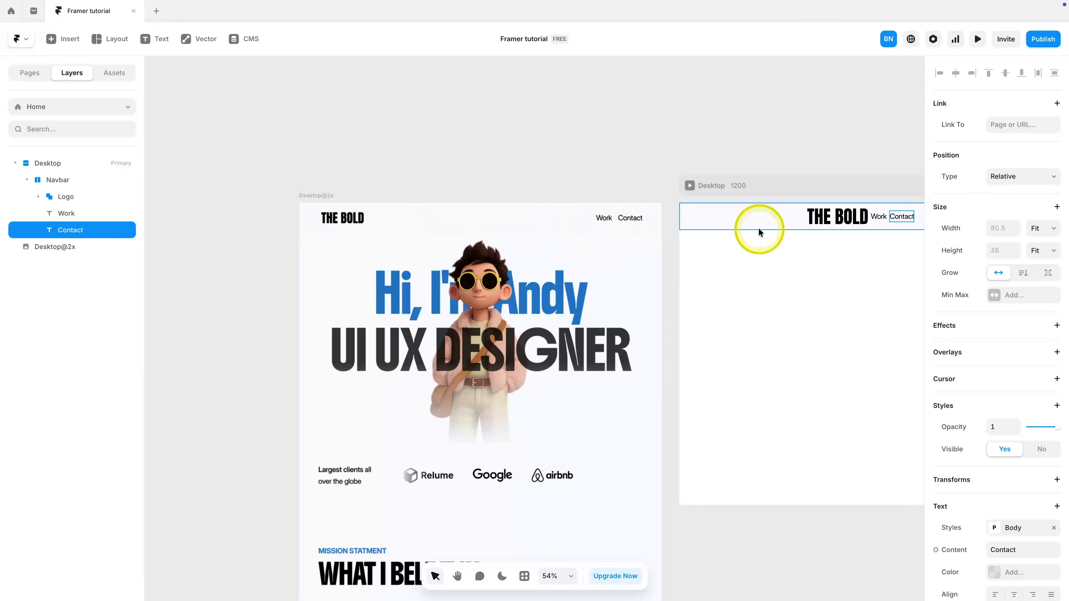
scroll(758, 227, right, 6)
key(Escape)
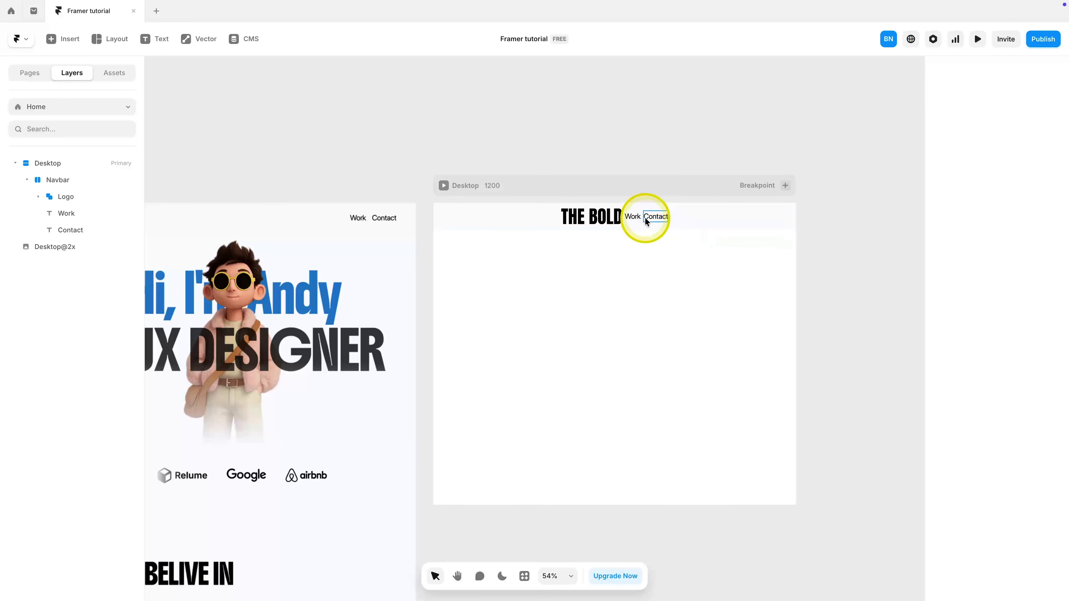
click(645, 216)
shift+click(638, 217)
right_click(83, 234)
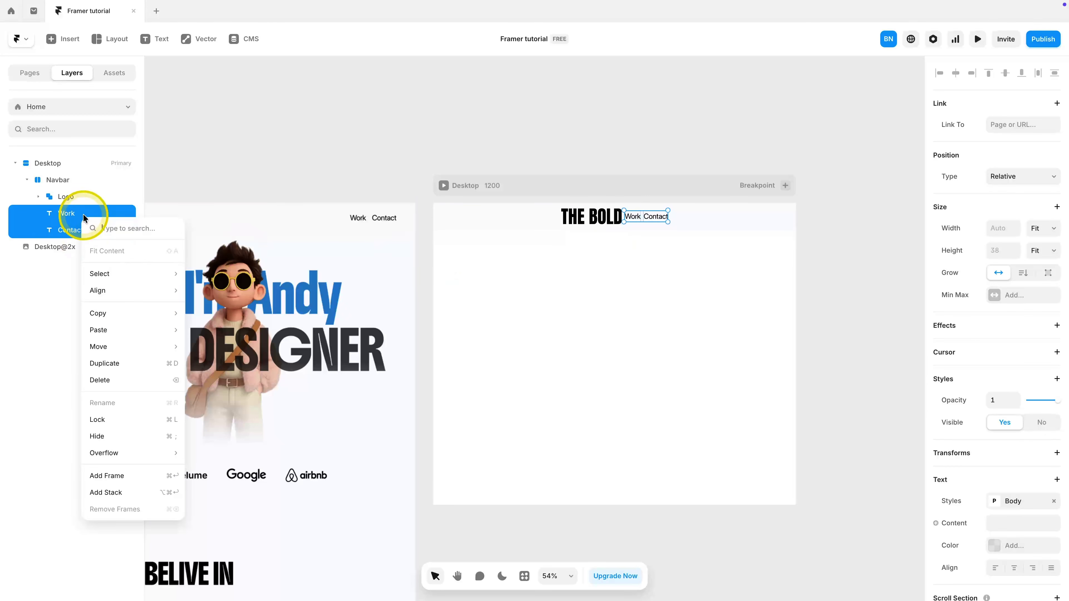
click(123, 487)
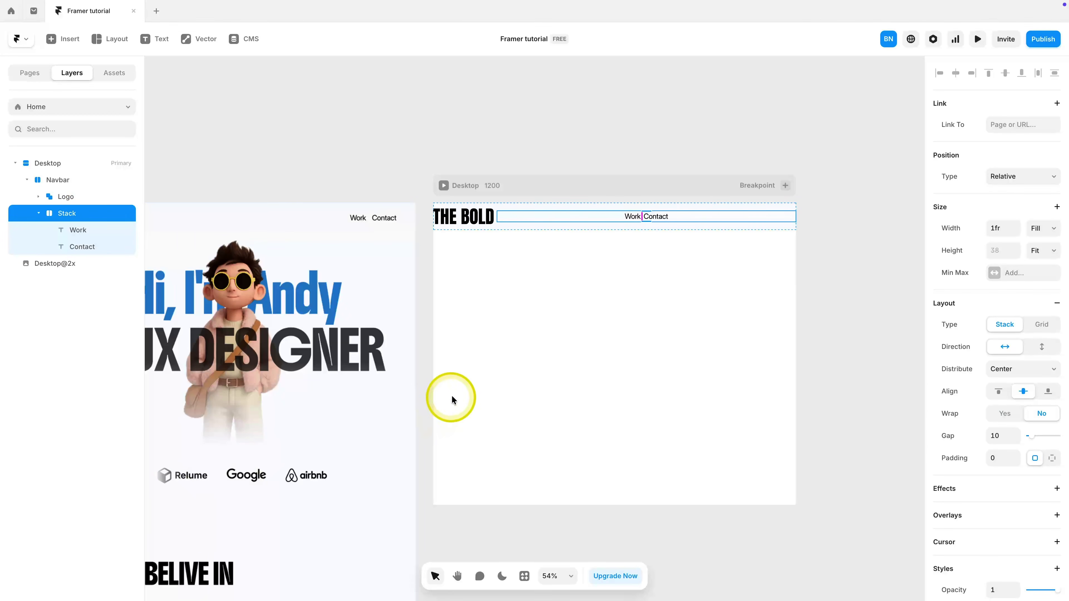
Step: Set the width of the stack holding Work and Contact to Fit Content and its gap to 24
click(1047, 235)
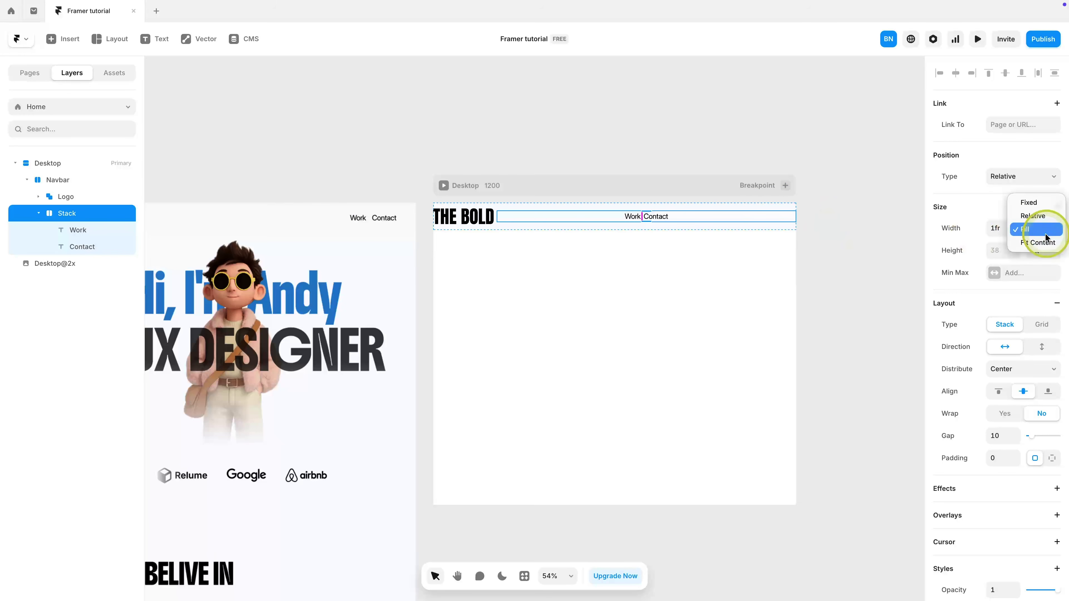
click(1043, 243)
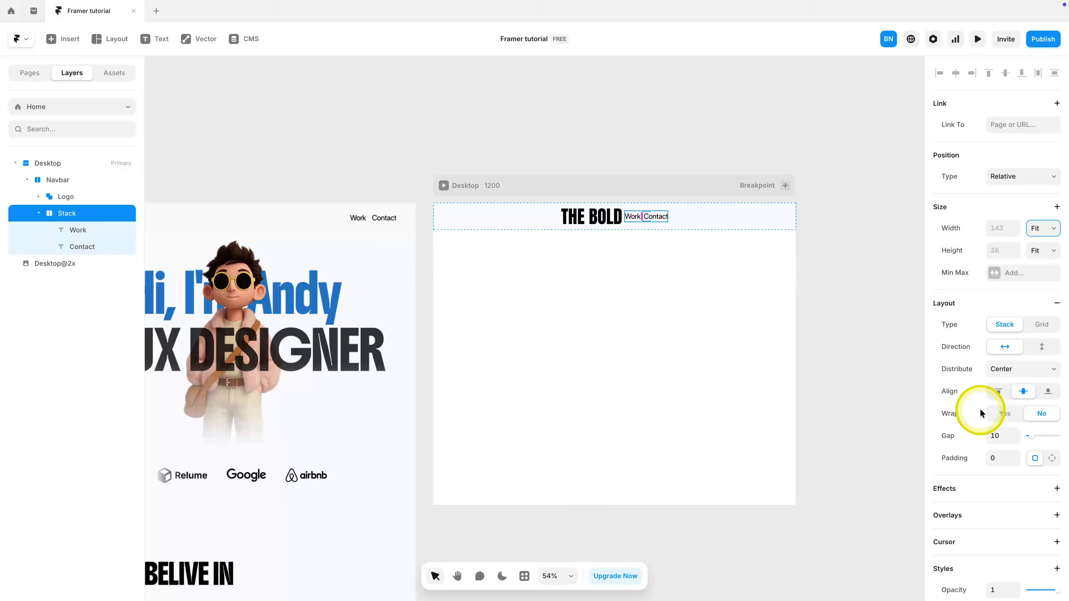
text(24)
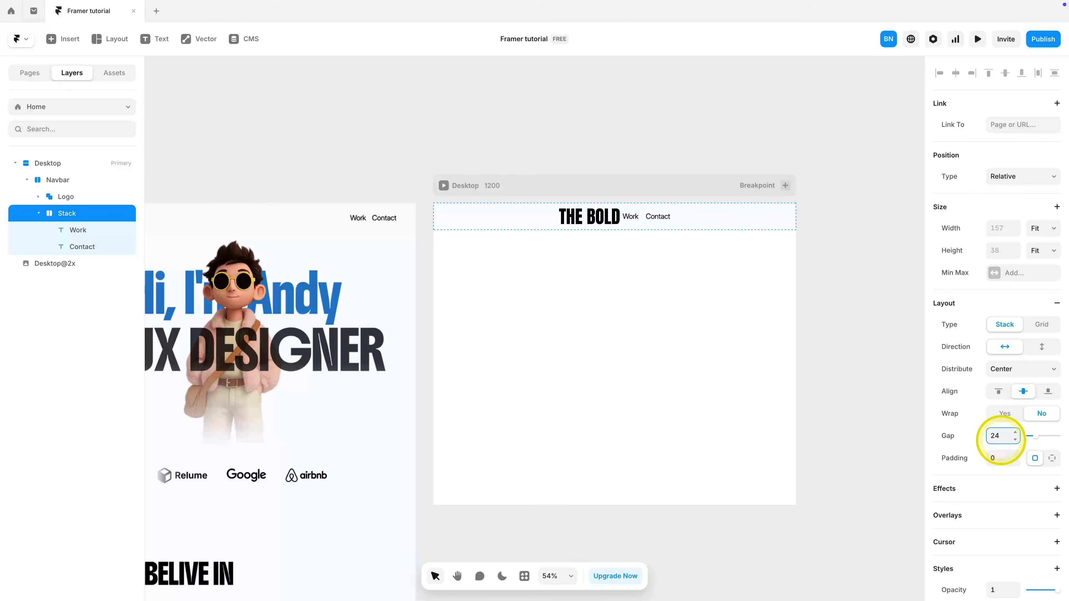
Step: Set the Navbar's distribution to Space Between and its padding to 20
click(697, 226)
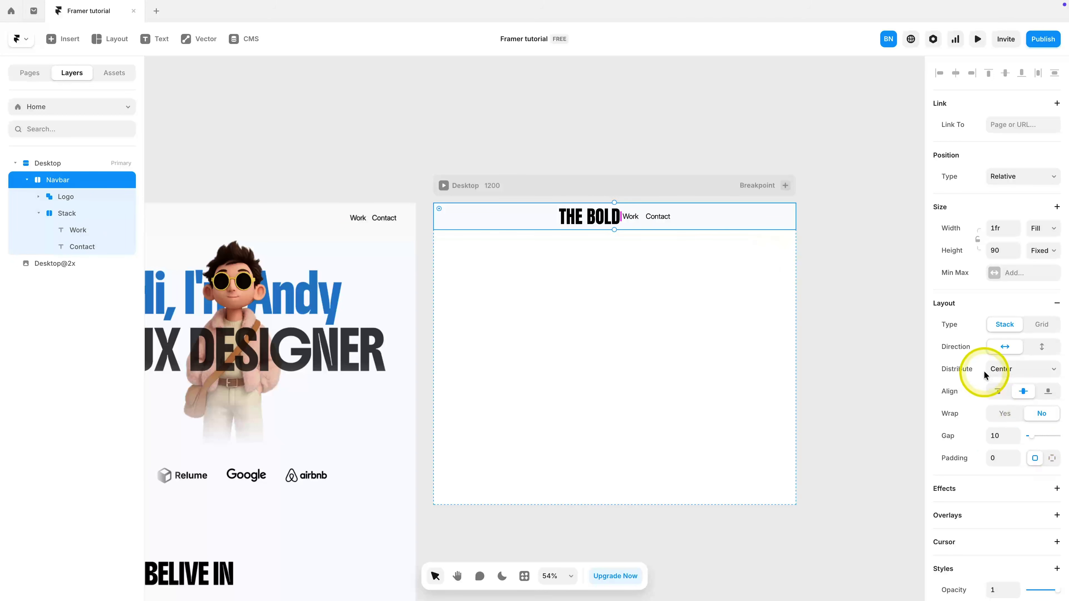
click(1004, 371)
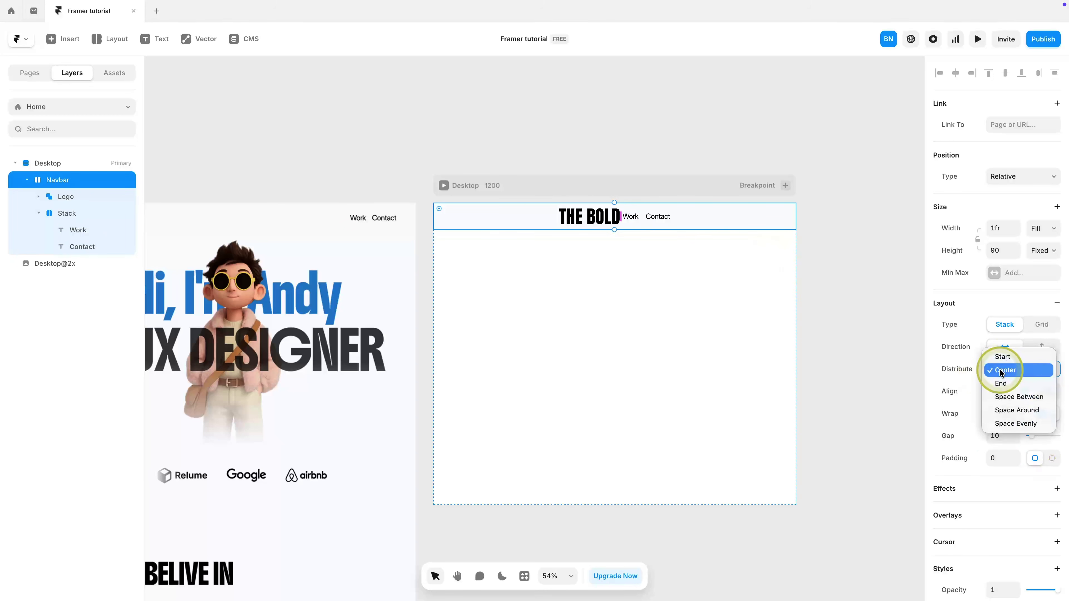
click(1006, 400)
click(1000, 436)
text(20)
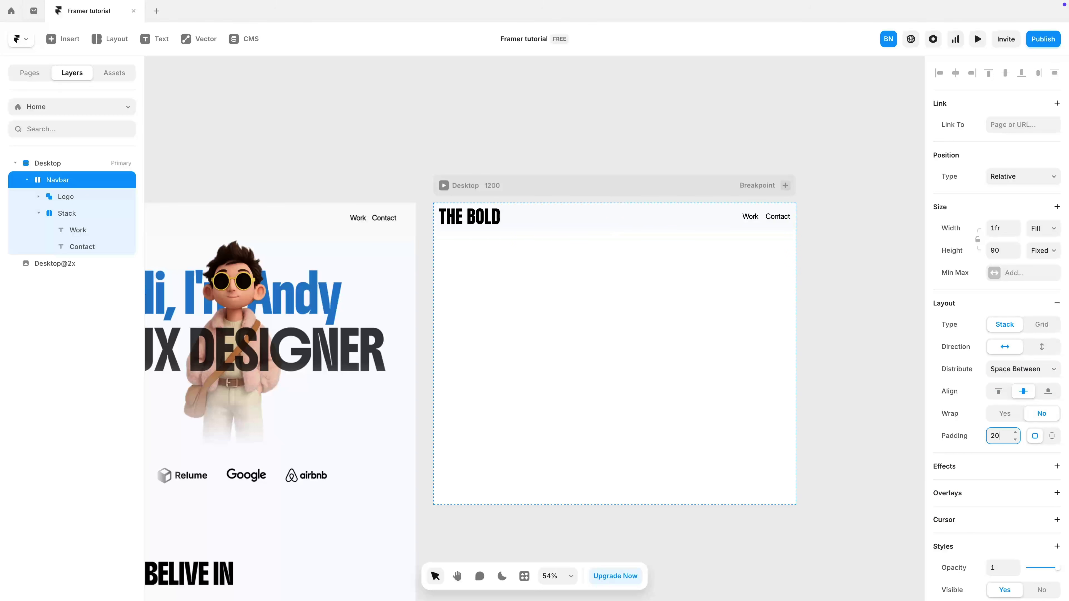
Step: Preview the Home page widened to 1832 px, and widen the Safari window showing apple.com to compare how its layout responds
click(977, 39)
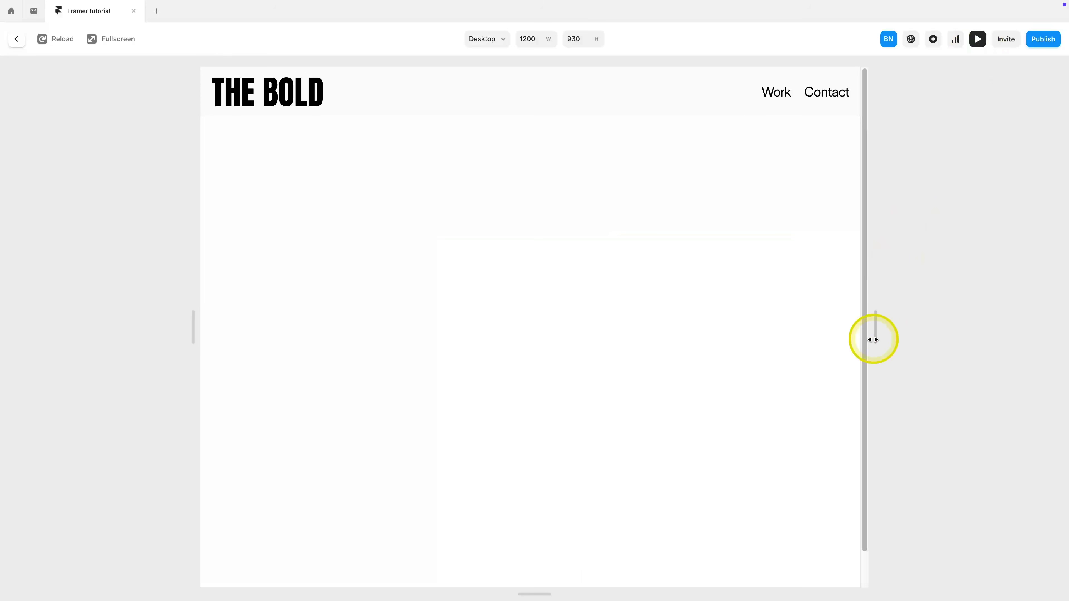
drag(871, 345, 1051, 327)
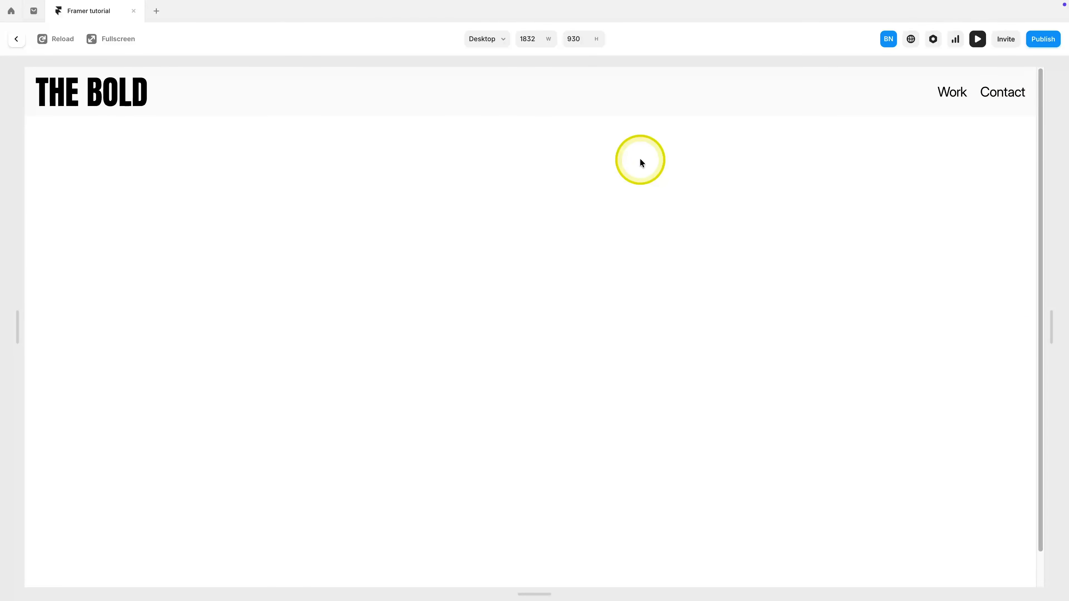
key(Escape)
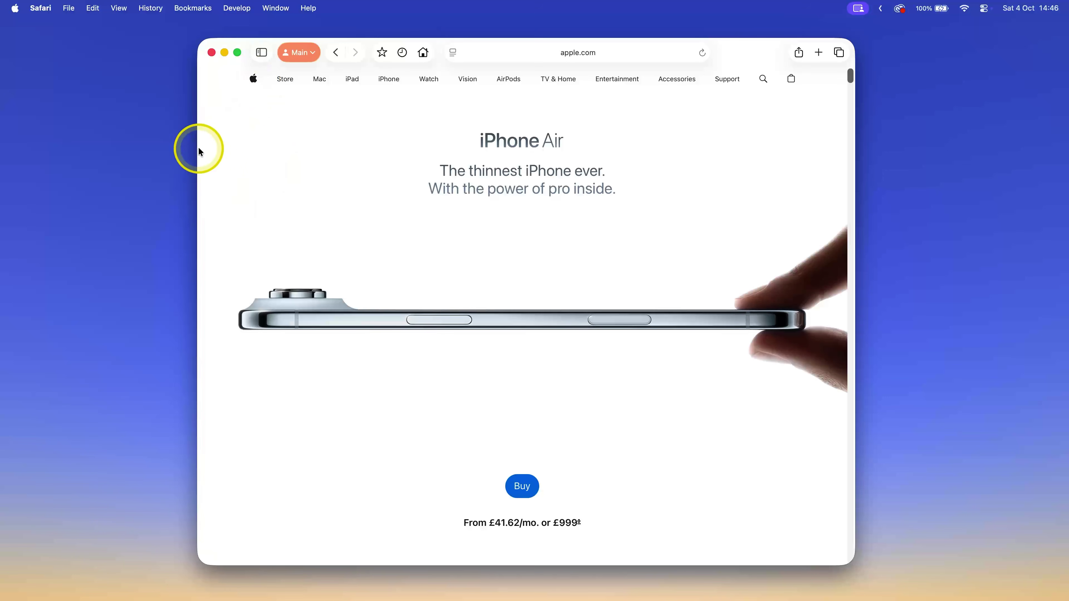
drag(198, 147, 93, 151)
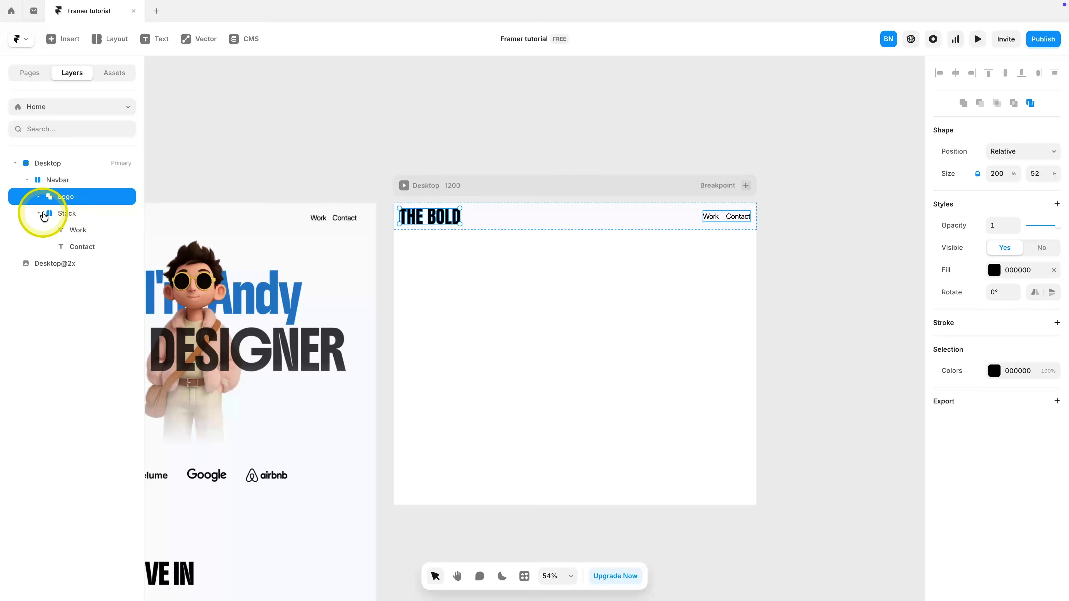
Step: Rename the stack containing Work and Contact as Links
click(73, 214)
double_click(74, 215)
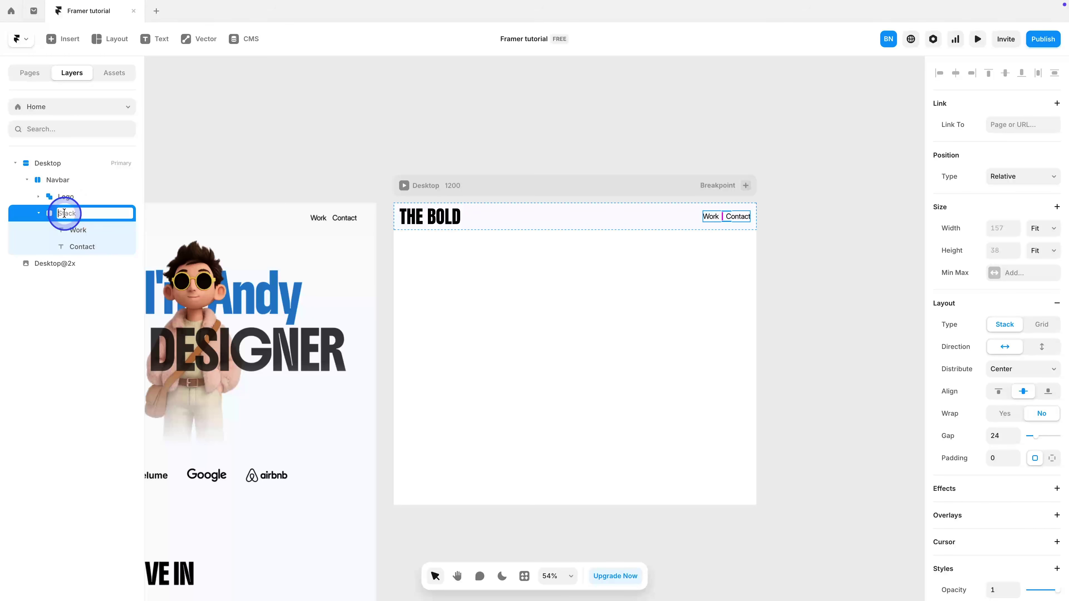
text(Links)
key(Return)
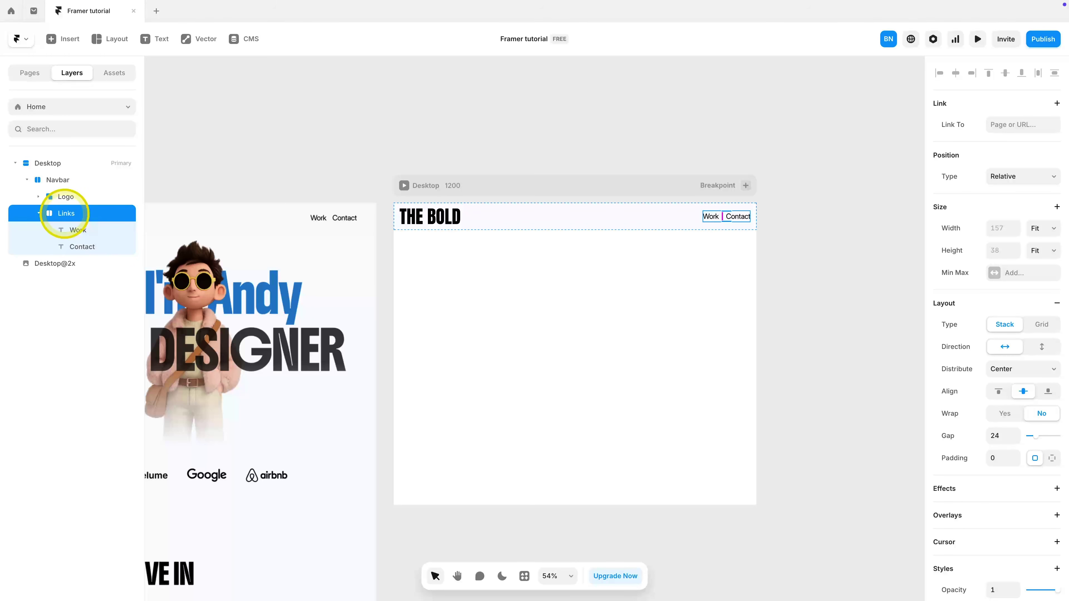
Step: Wrap the Logo and Links layers together in a new stack and rename it Fixed container
click(38, 213)
shift+click(73, 198)
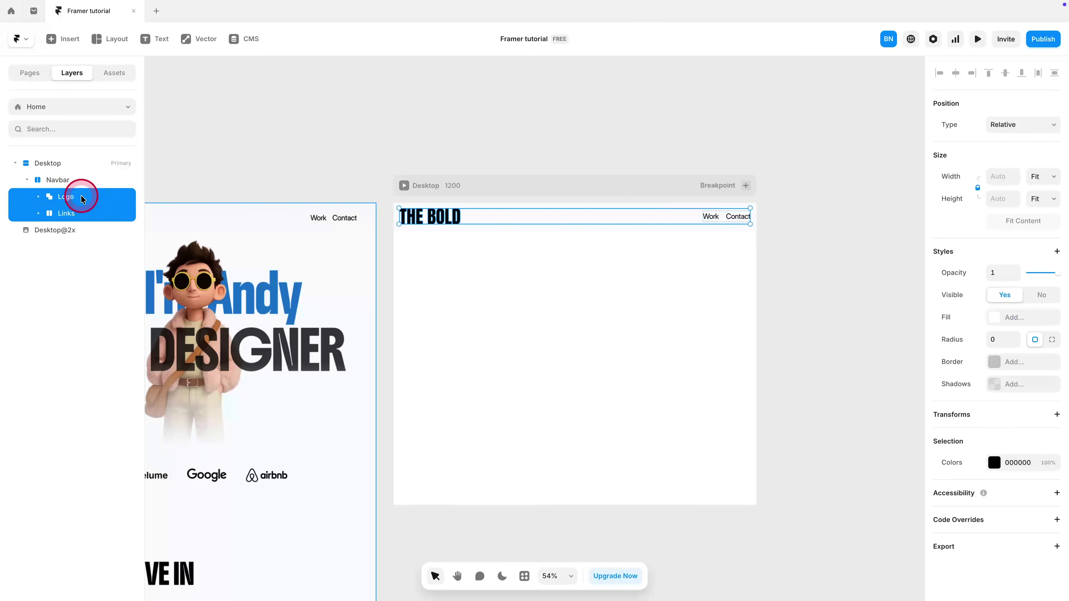
right_click(80, 200)
click(138, 472)
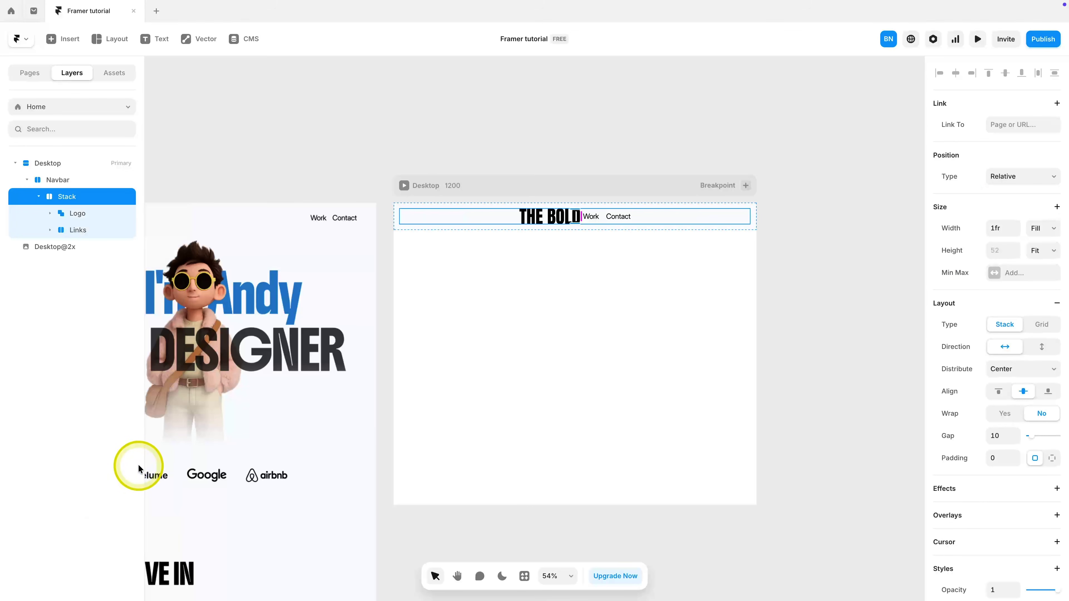
double_click(63, 197)
text(Fixed container)
key(Return)
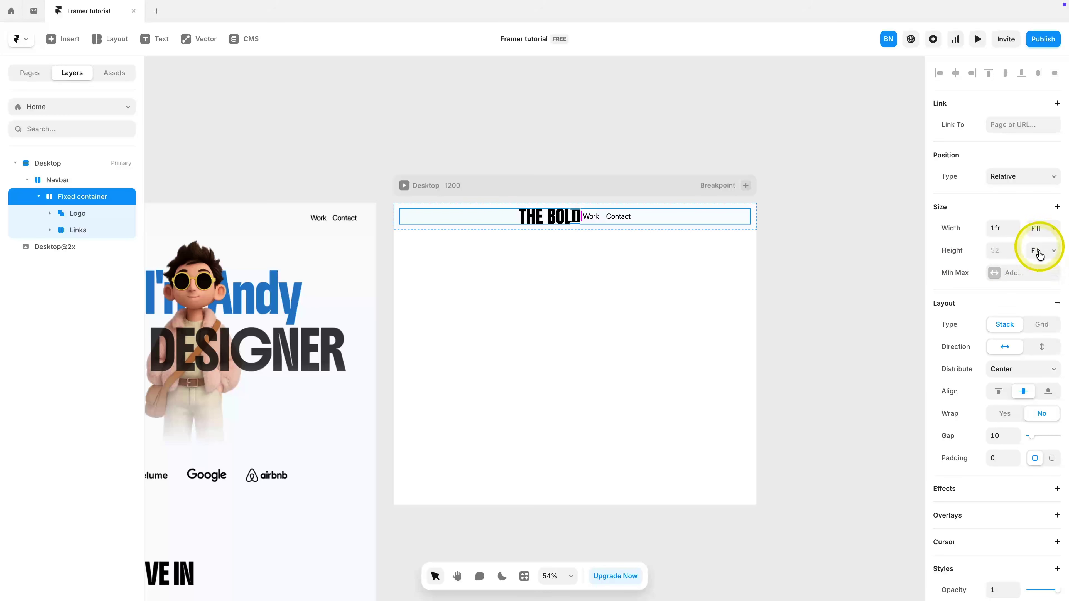
Step: Give the Fixed container a fixed maximum width of 1200 and set its distribution to Space Between
click(1016, 276)
click(1012, 295)
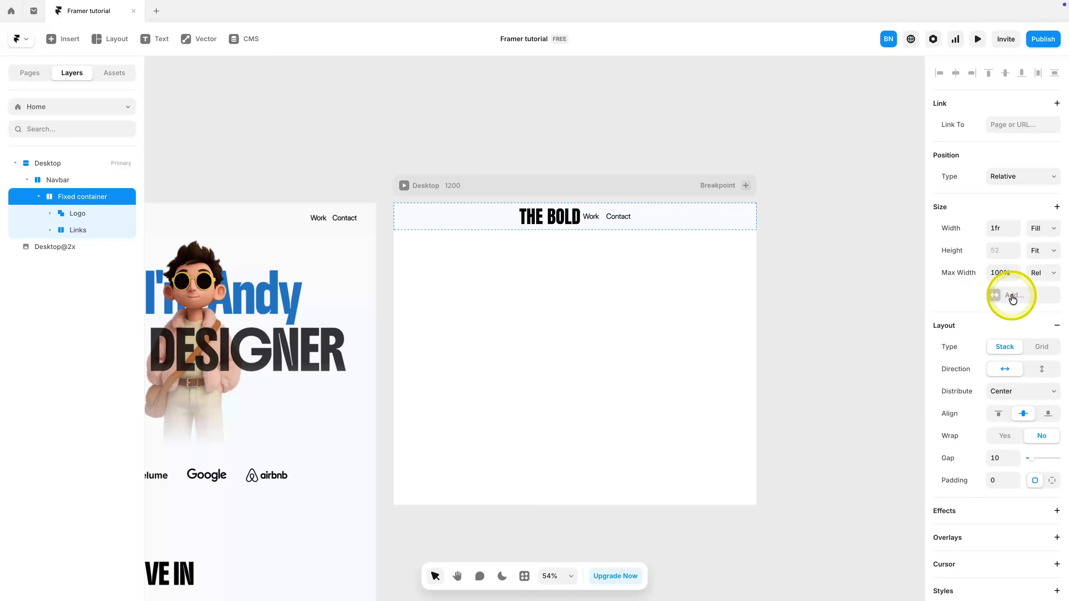
click(1038, 288)
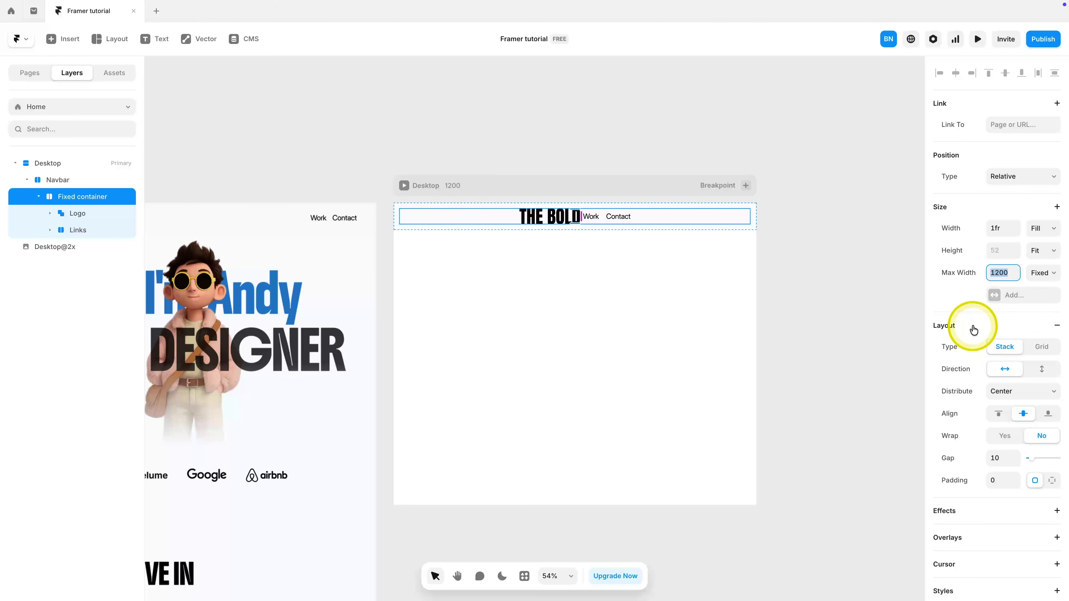
click(1013, 400)
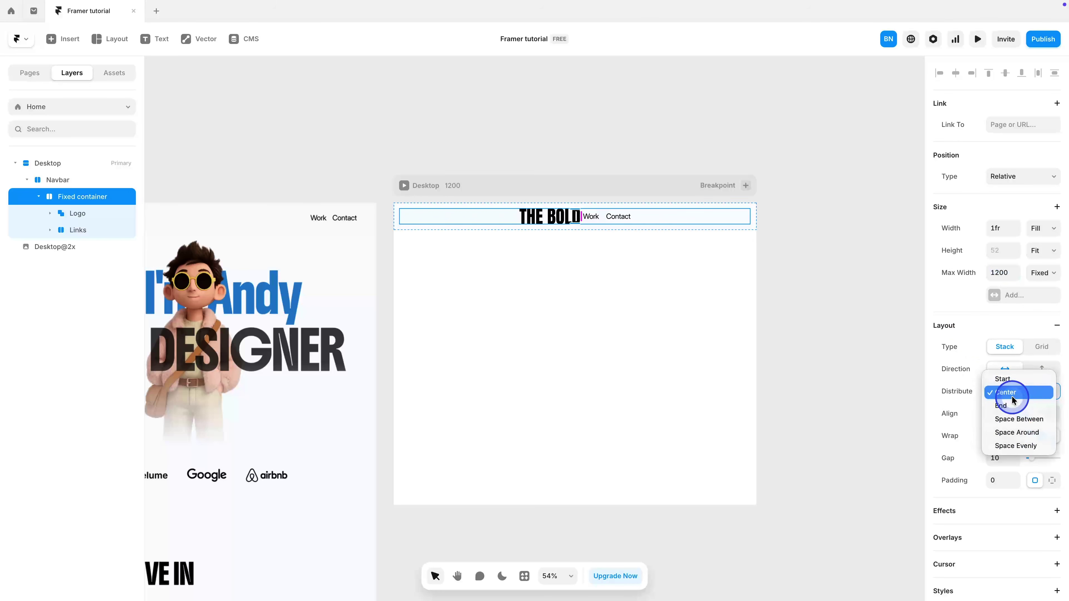
click(1018, 423)
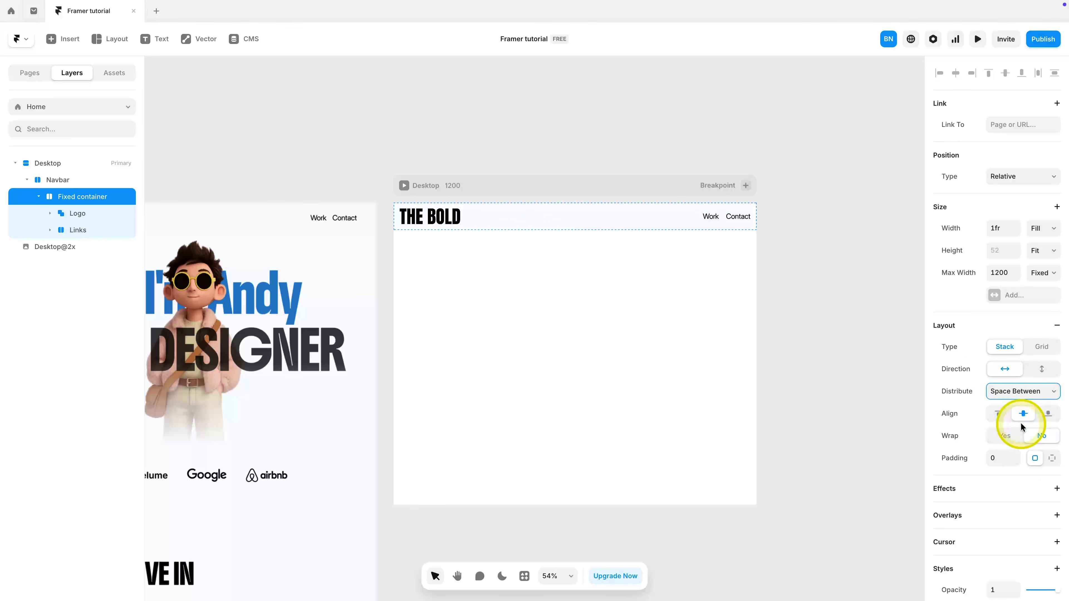
Step: Set the Navbar's distribution to Center
click(56, 182)
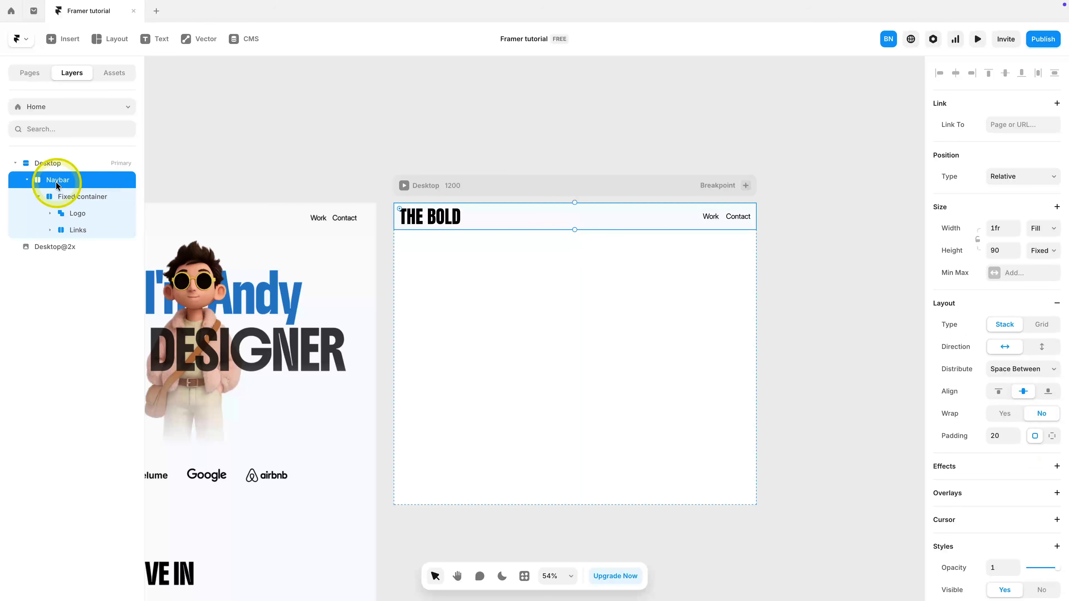
click(1012, 371)
click(1004, 345)
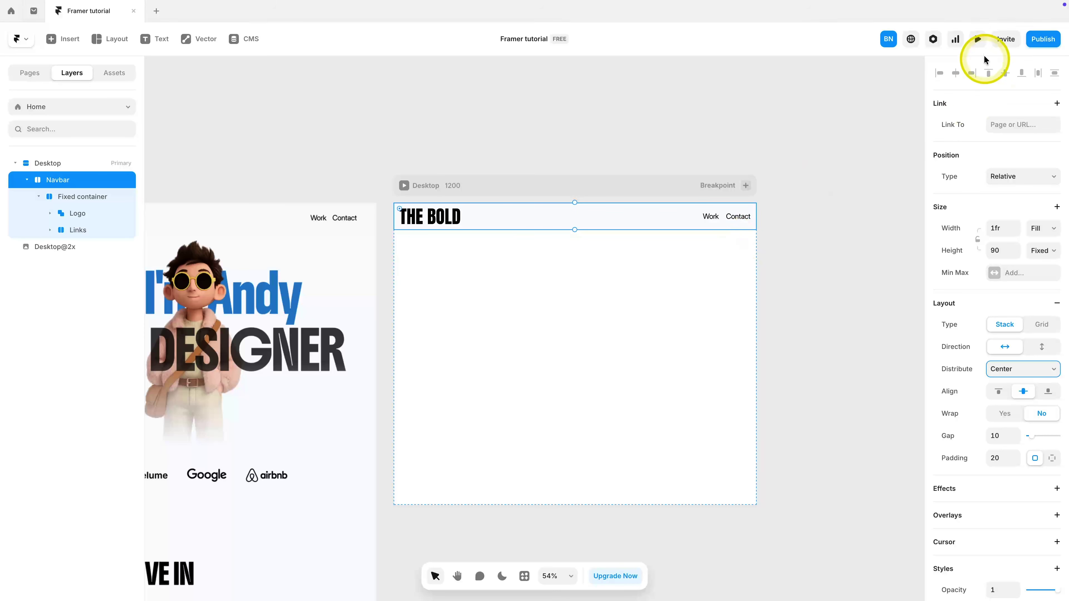
Step: Preview the Home page and vary the preview width to check how the navigation bar responds
click(977, 39)
drag(876, 315, 904, 340)
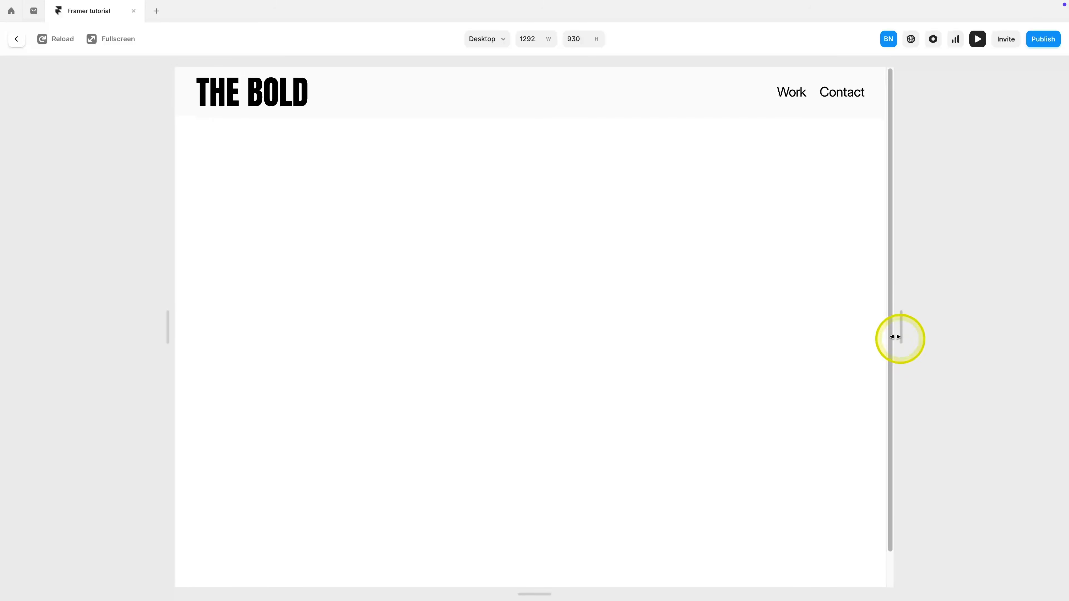
key(Escape)
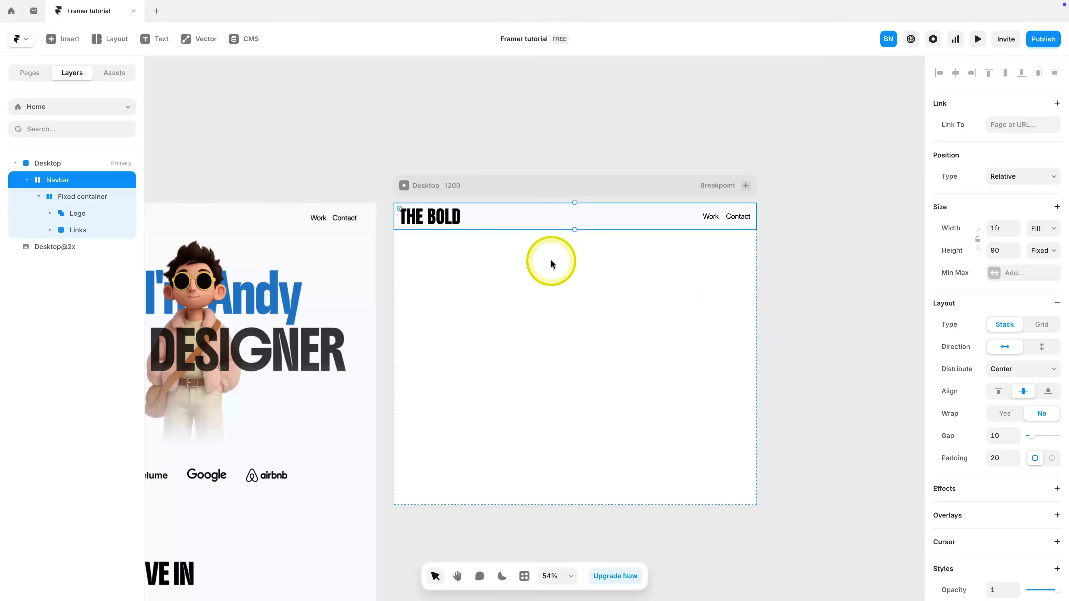
Step: Set the Fixed container's left and right padding to 64 each
click(70, 196)
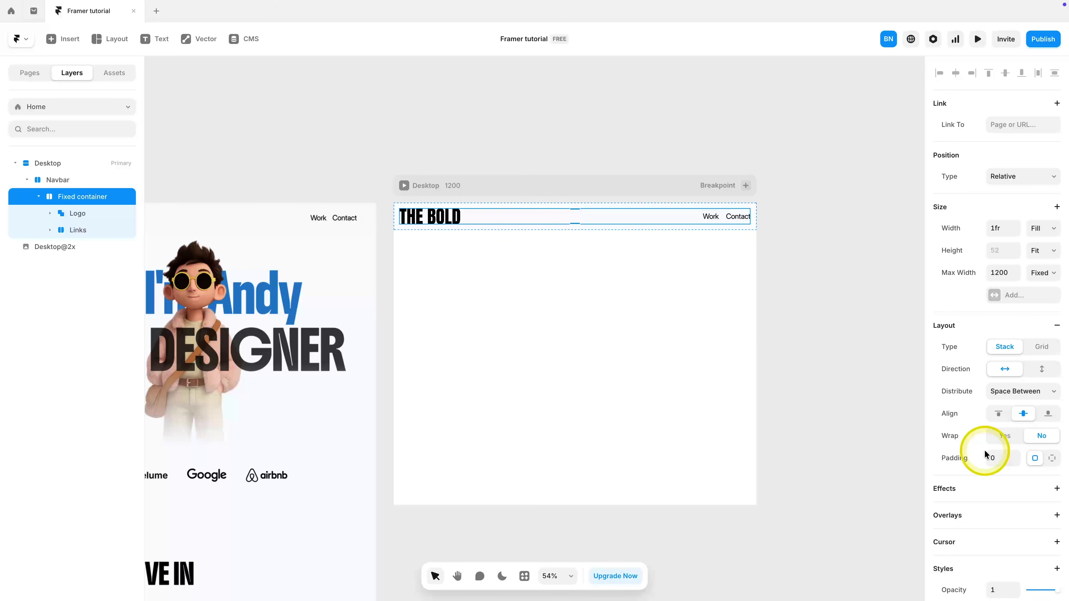
click(1052, 463)
click(1014, 480)
text(64)
click(1054, 482)
text(64)
key(Return)
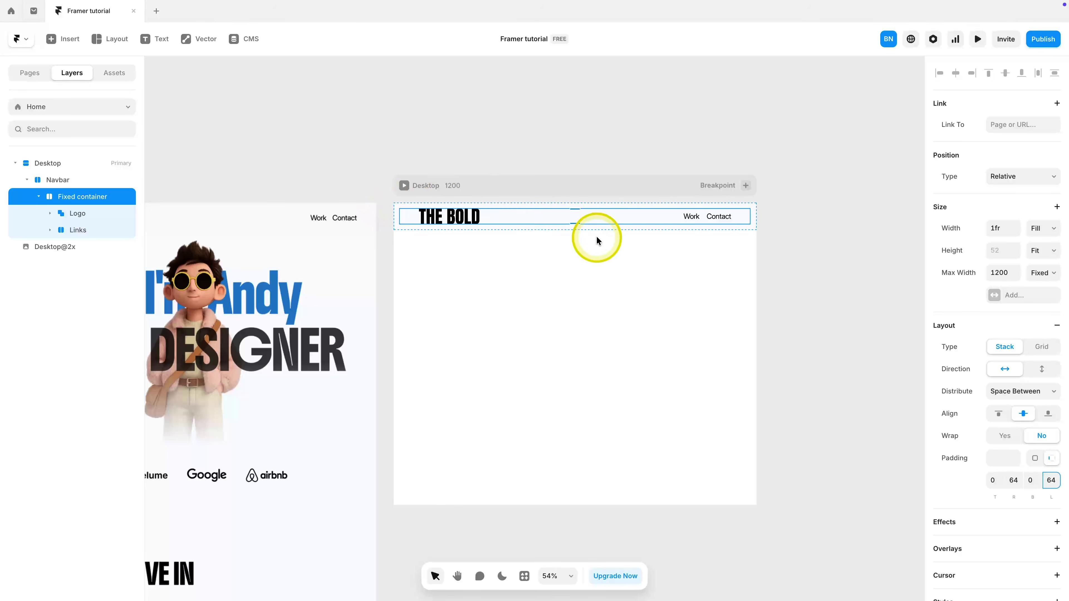
click(664, 227)
scroll(665, 228, right, 2)
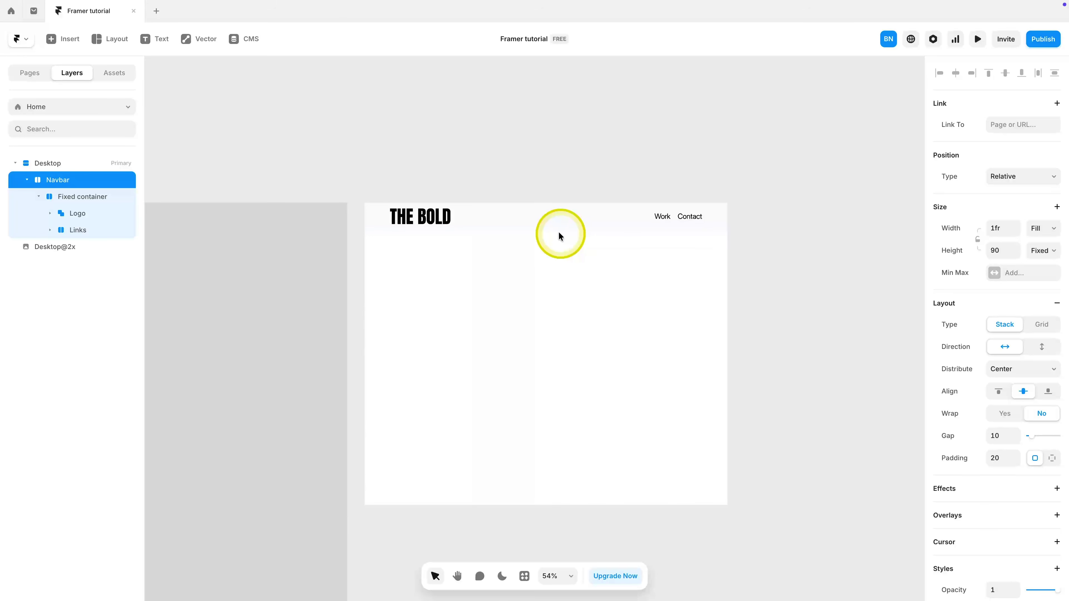
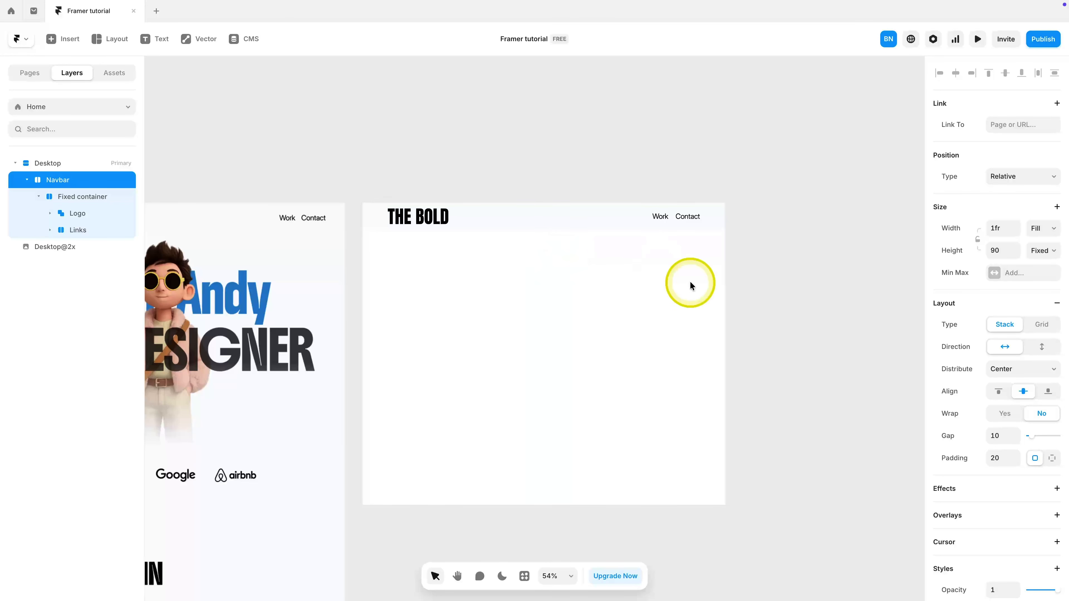
Step: Add a Tablet breakpoint 810 wide and a Phone breakpoint 390 wide to the Home page
scroll(686, 282, right, 5)
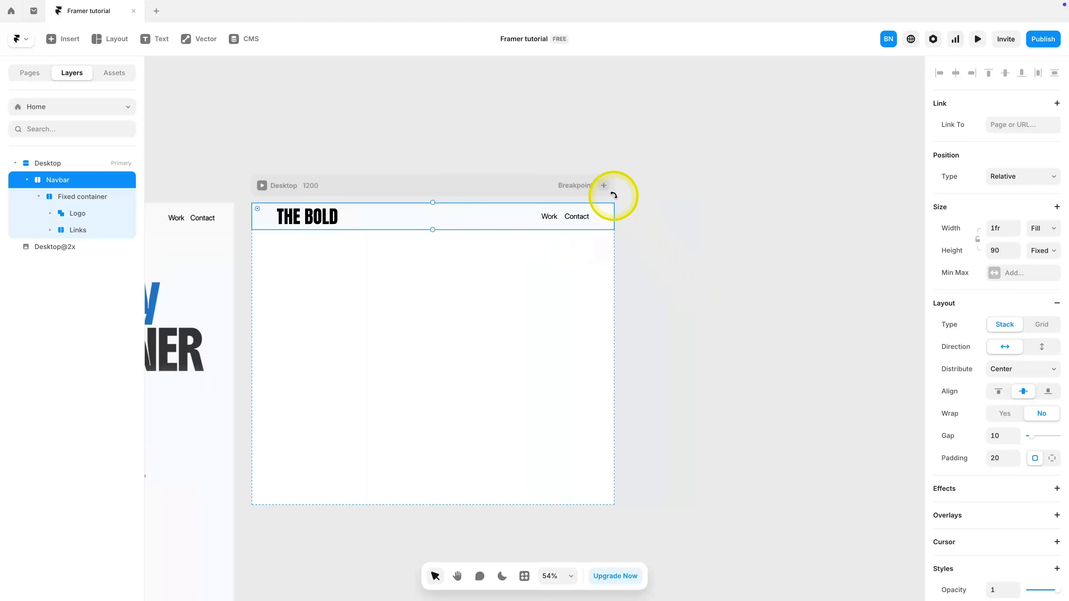
click(604, 185)
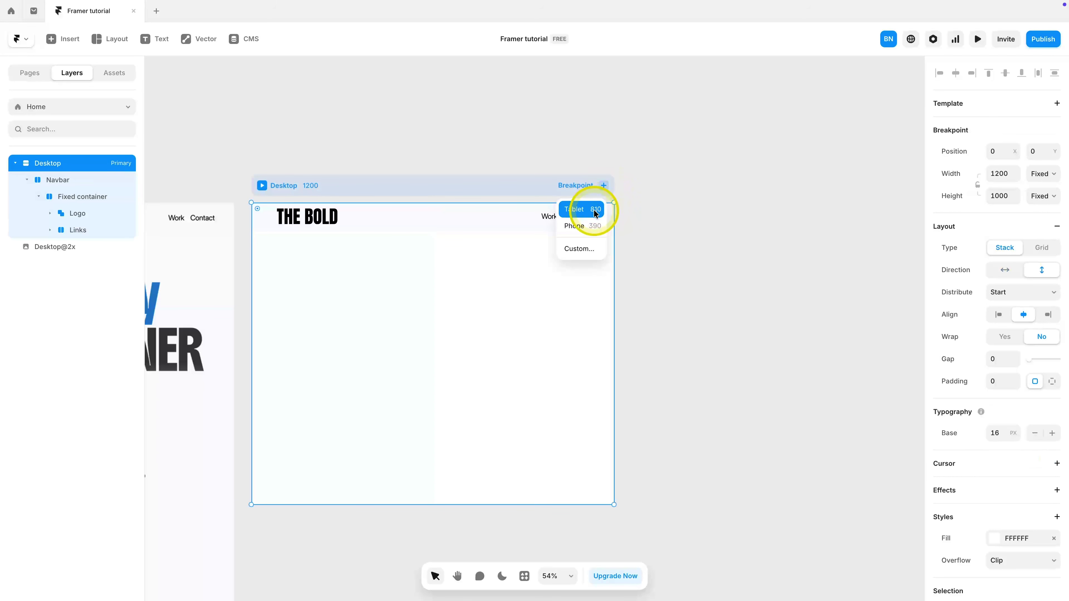
click(594, 209)
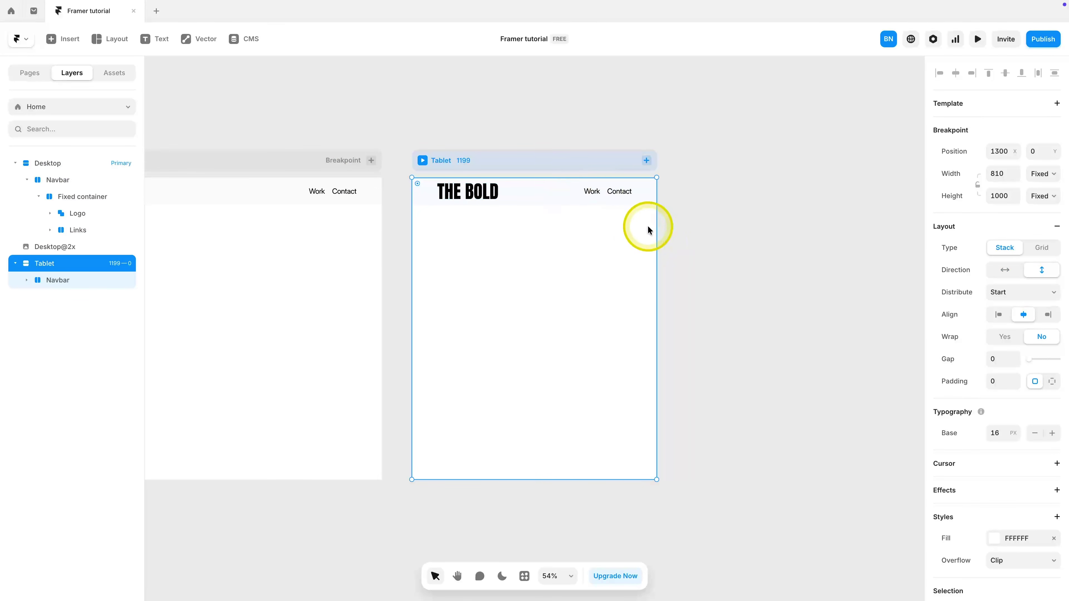
scroll(648, 230, left, 4)
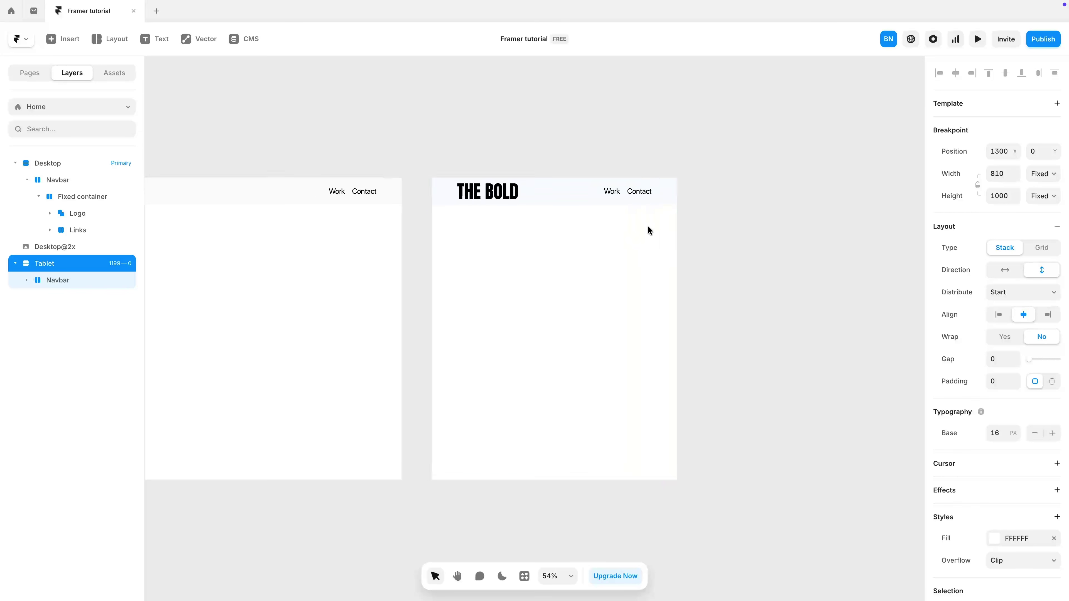
click(728, 160)
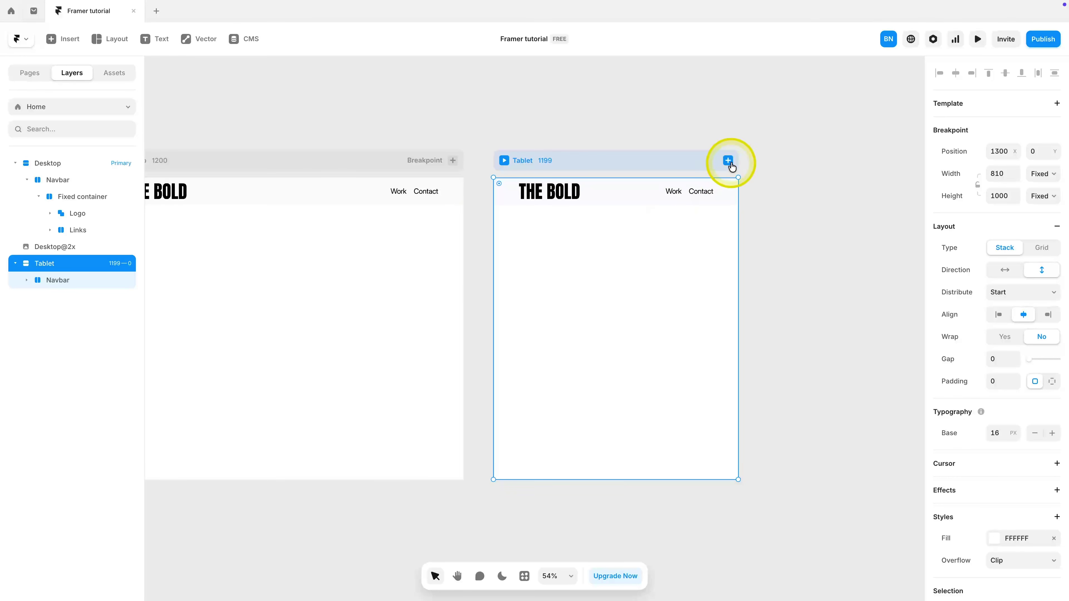
click(726, 191)
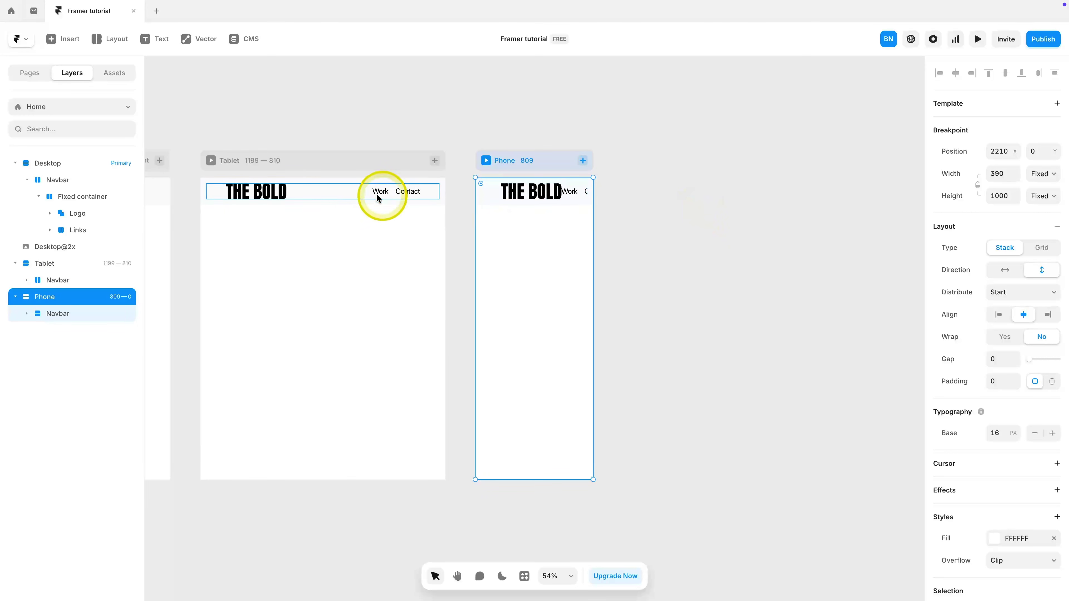
Step: Inspect the Fixed container's layout settings on the Tablet and Phone breakpoints
click(323, 188)
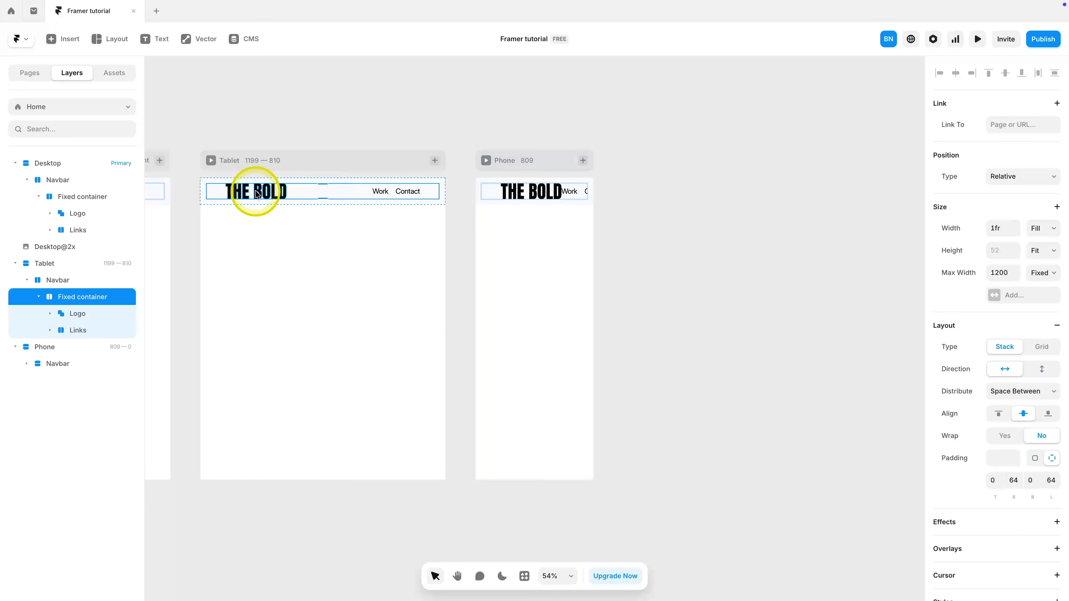
click(485, 196)
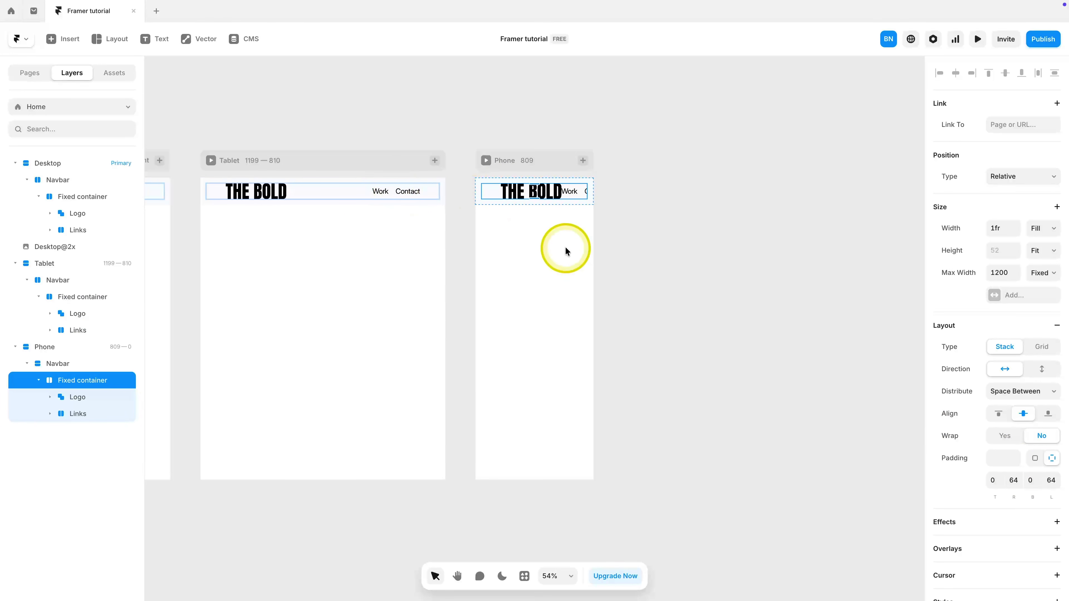
scroll(565, 251, left, 6)
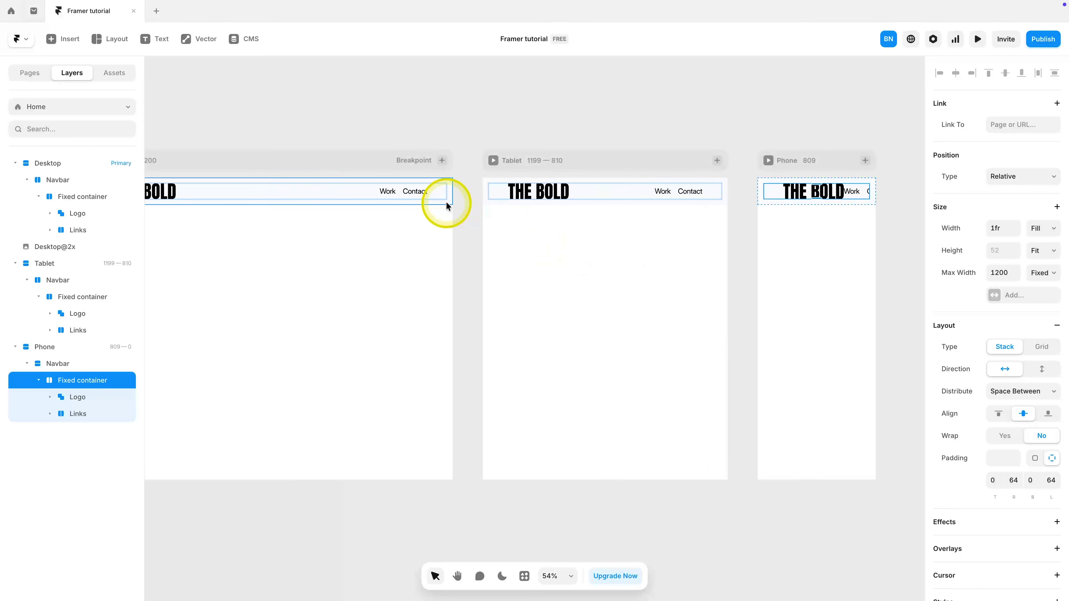
Step: Create a component from the Navbar on the Desktop breakpoint
click(447, 203)
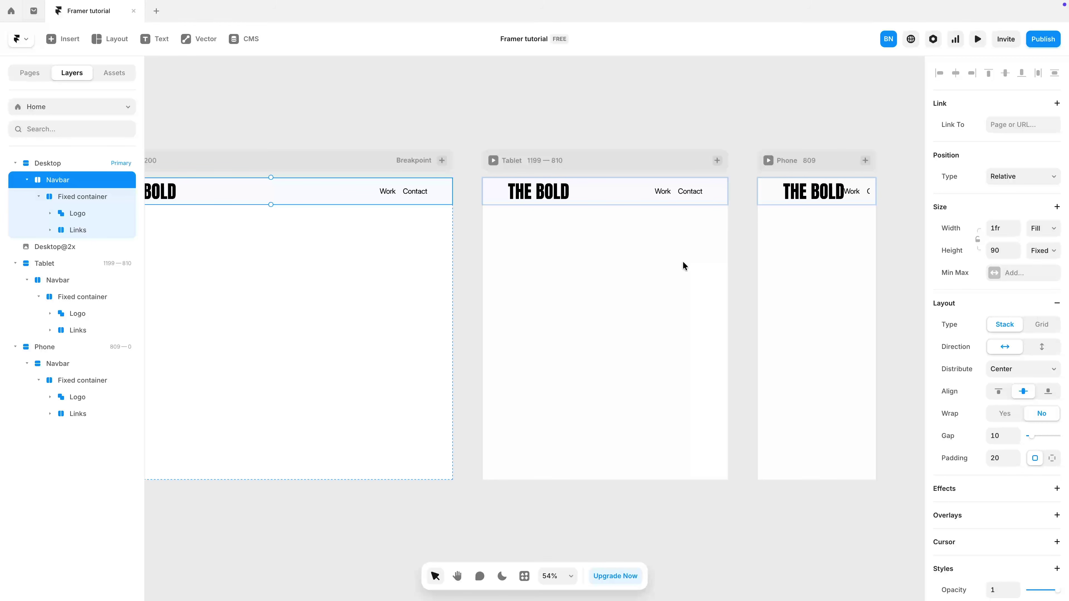
scroll(682, 261, left, 5)
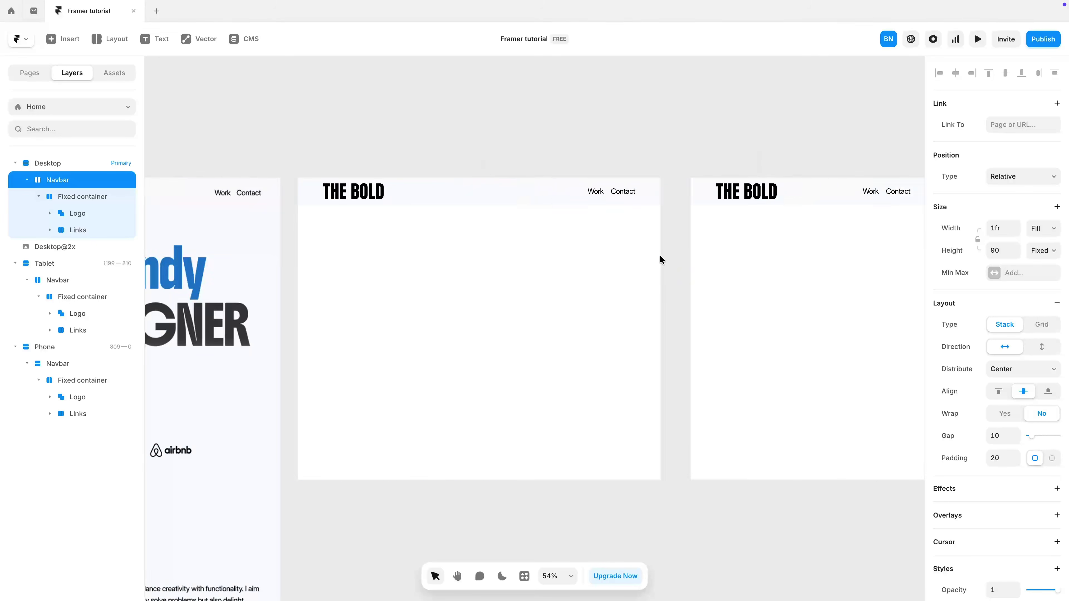
click(492, 202)
right_click(493, 202)
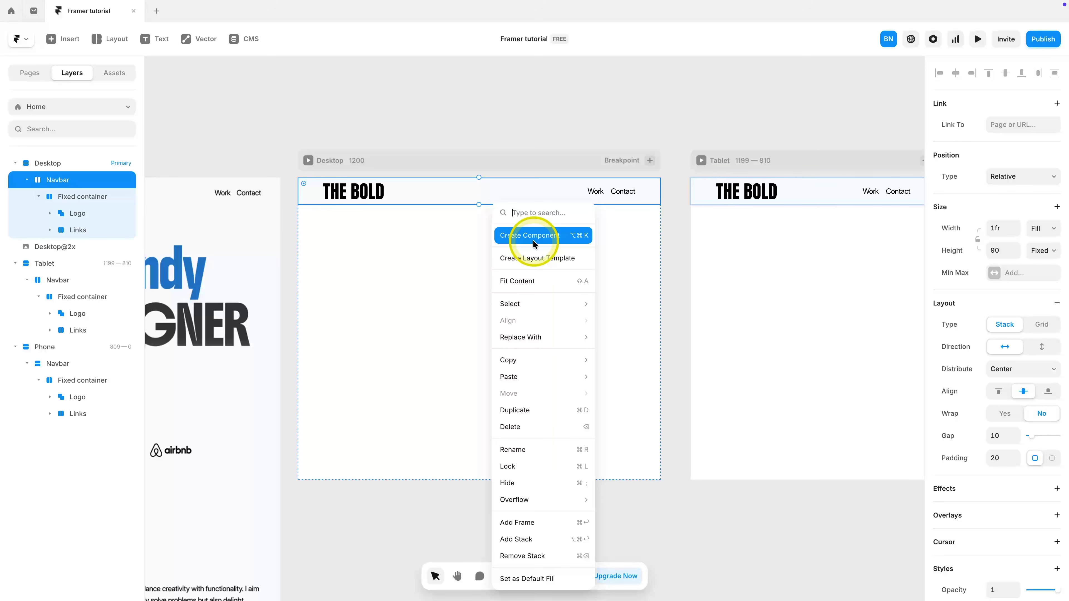
Step: Turn the desktop navbar into a component named Navbar with Tablet and Phone variants
click(555, 238)
click(571, 351)
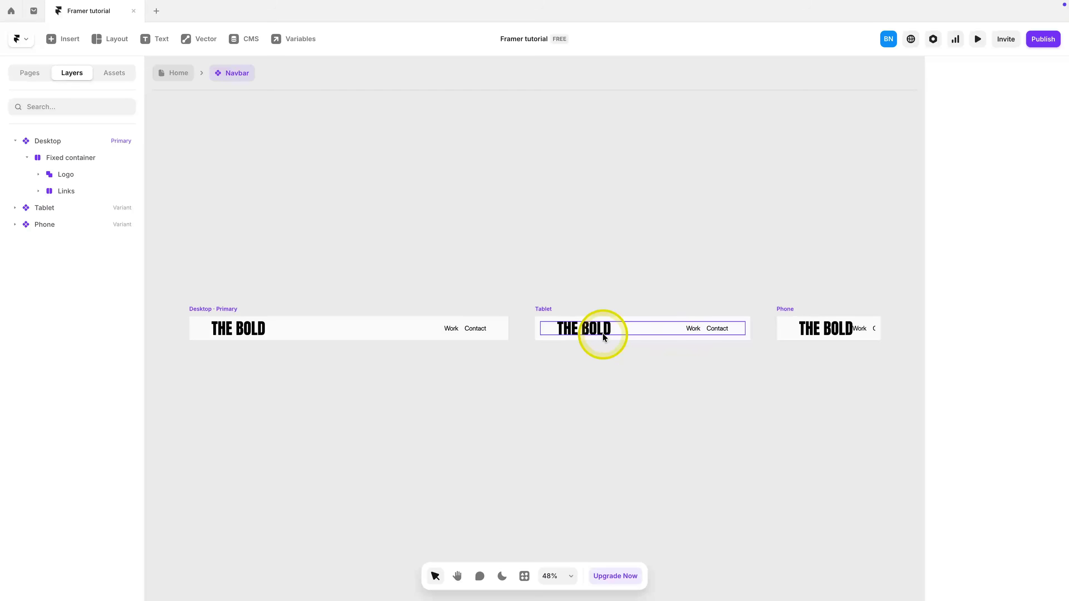
Step: Examine the Desktop, Tablet and Phone variants of the Navbar component and how their logo and links fit
click(543, 309)
click(782, 317)
click(492, 400)
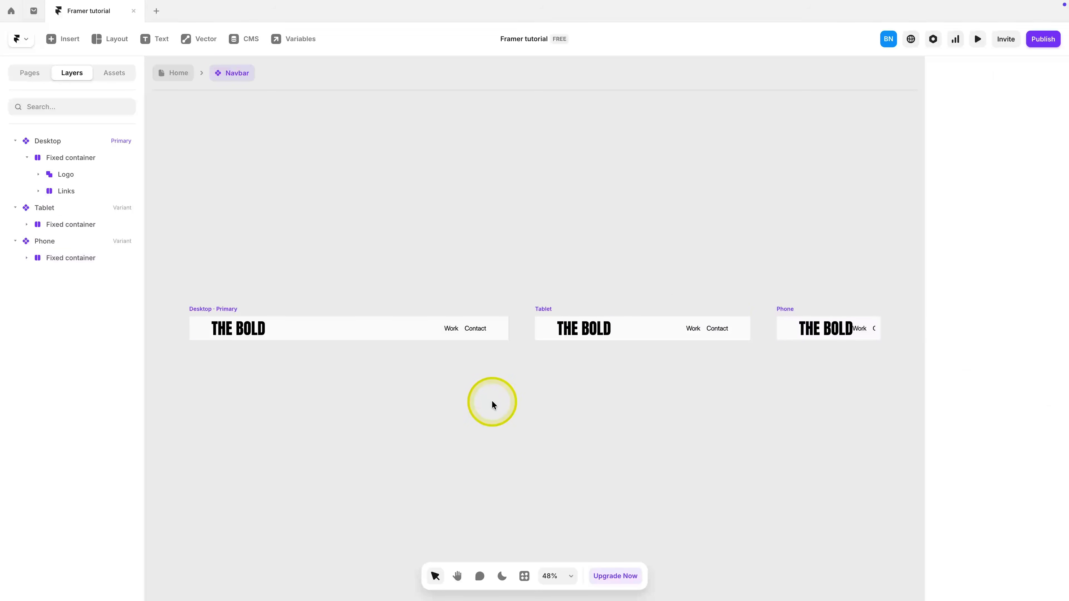
scroll(502, 395, right, 1)
scroll(504, 399, right, 5)
click(531, 309)
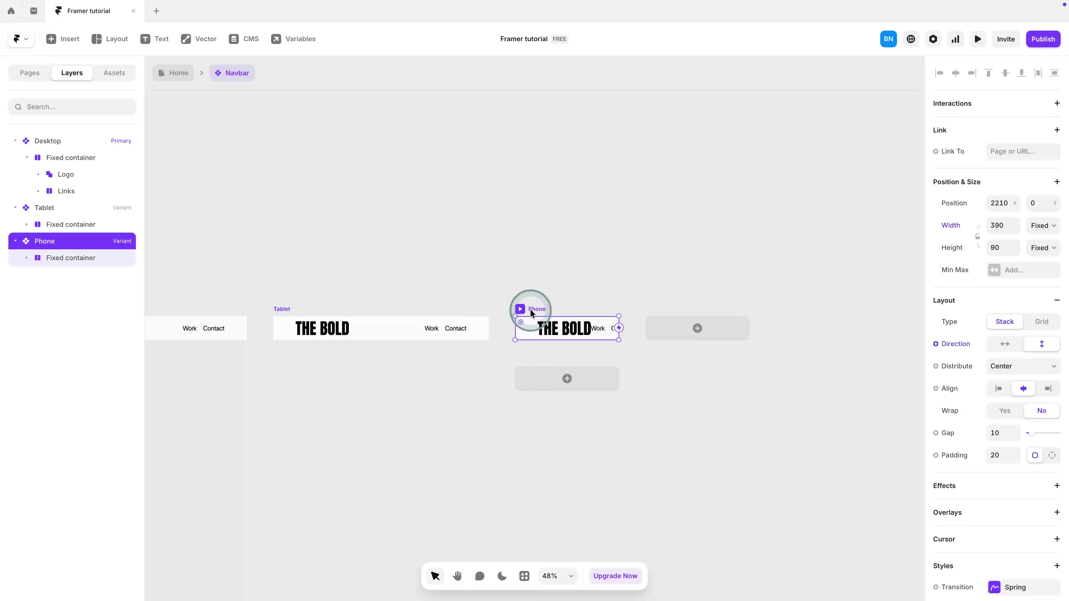
scroll(722, 349, up, 5)
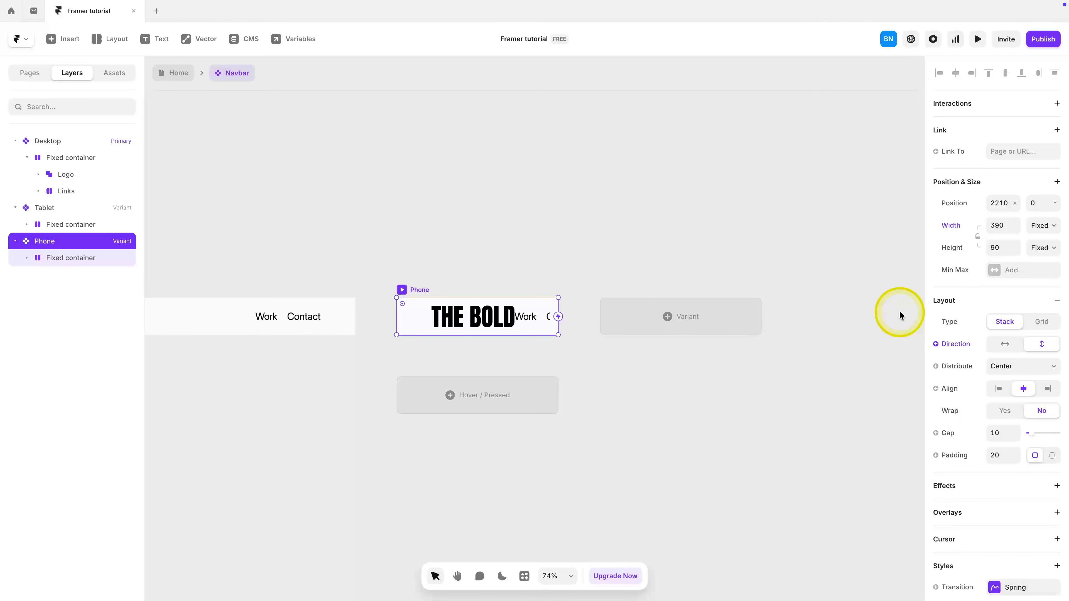
click(574, 429)
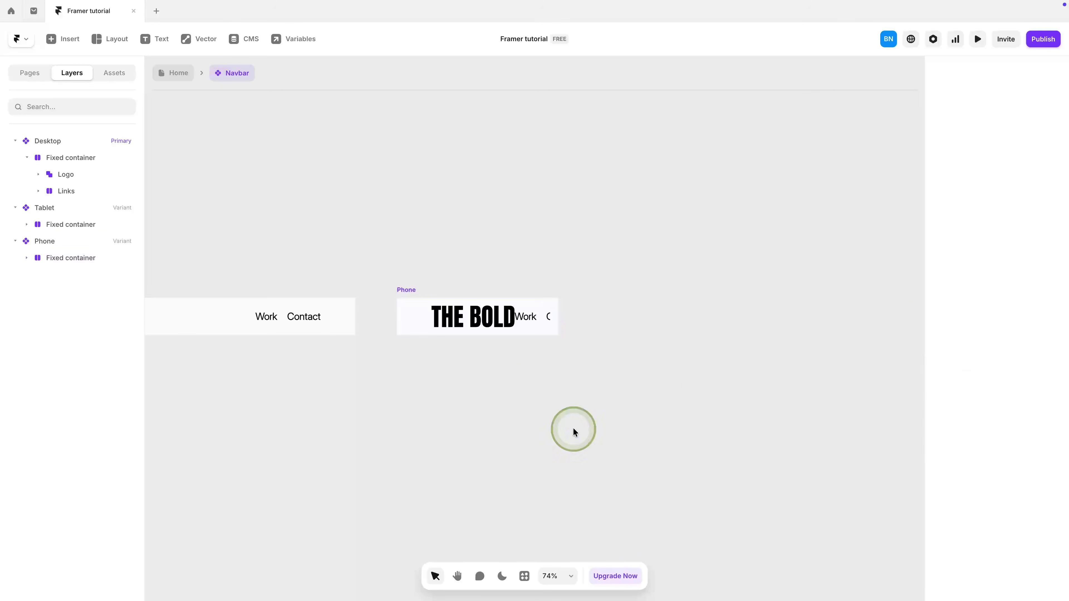
click(403, 290)
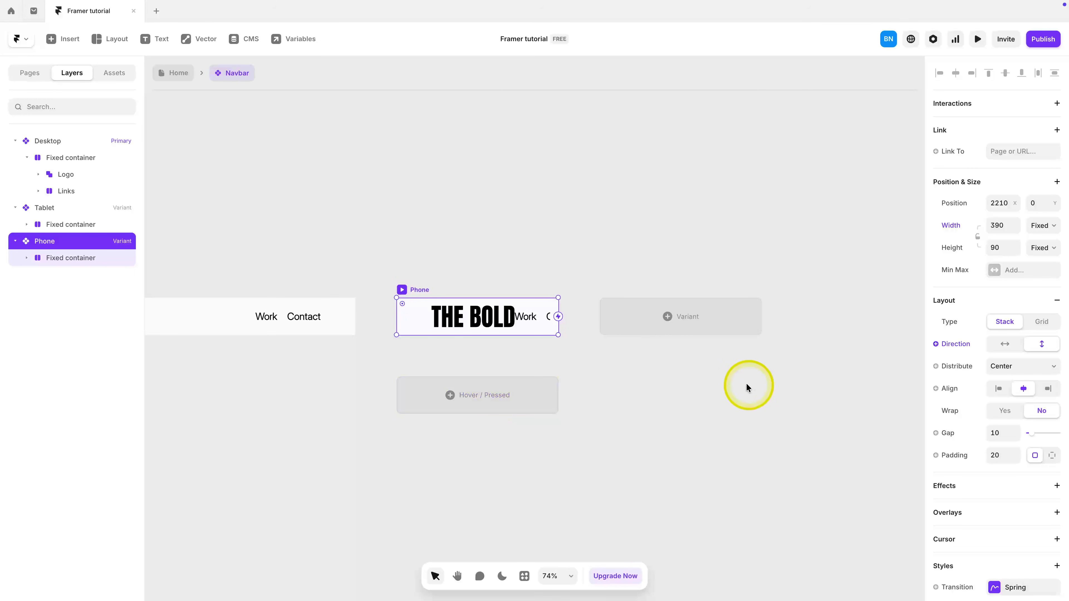
scroll(730, 380, down, 5)
scroll(727, 379, left, 10)
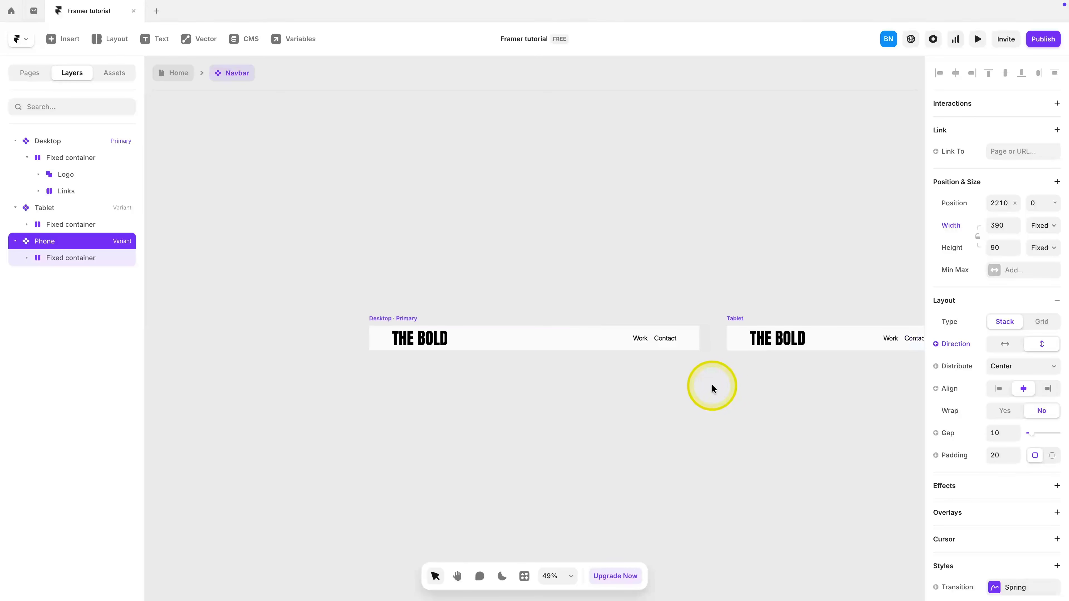
click(716, 383)
click(399, 323)
Step: Set the left and right padding of the Tablet variant's fixed container to 32
scroll(545, 341, right, 5)
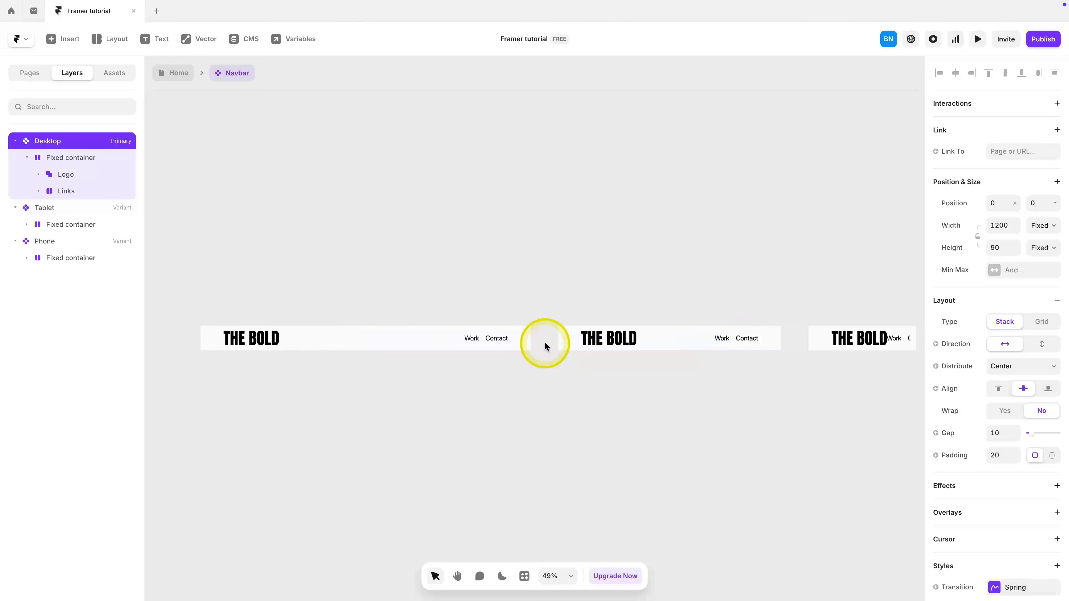
click(565, 317)
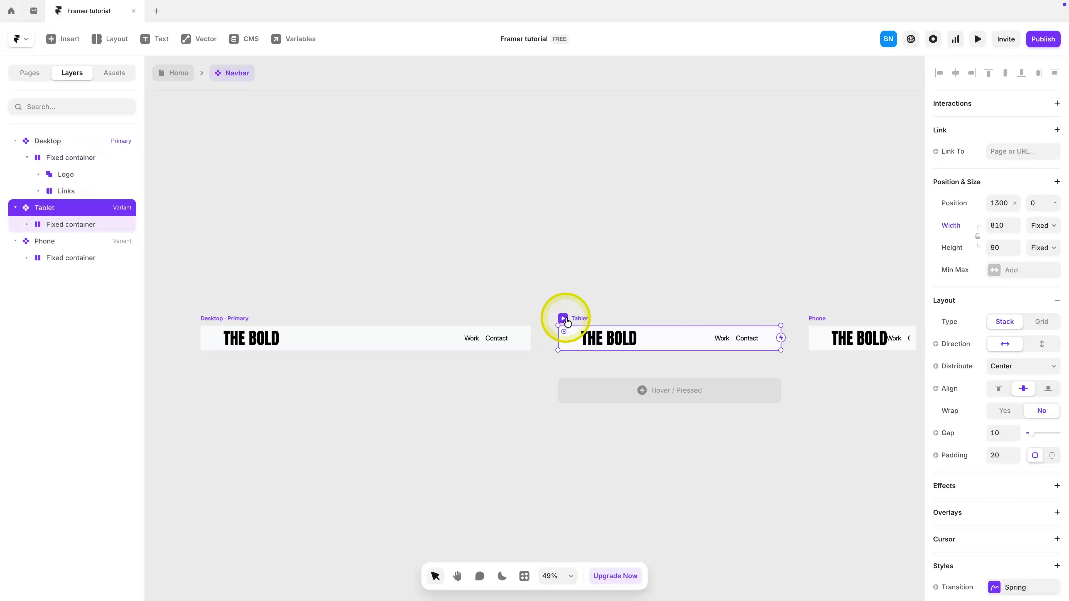
click(575, 340)
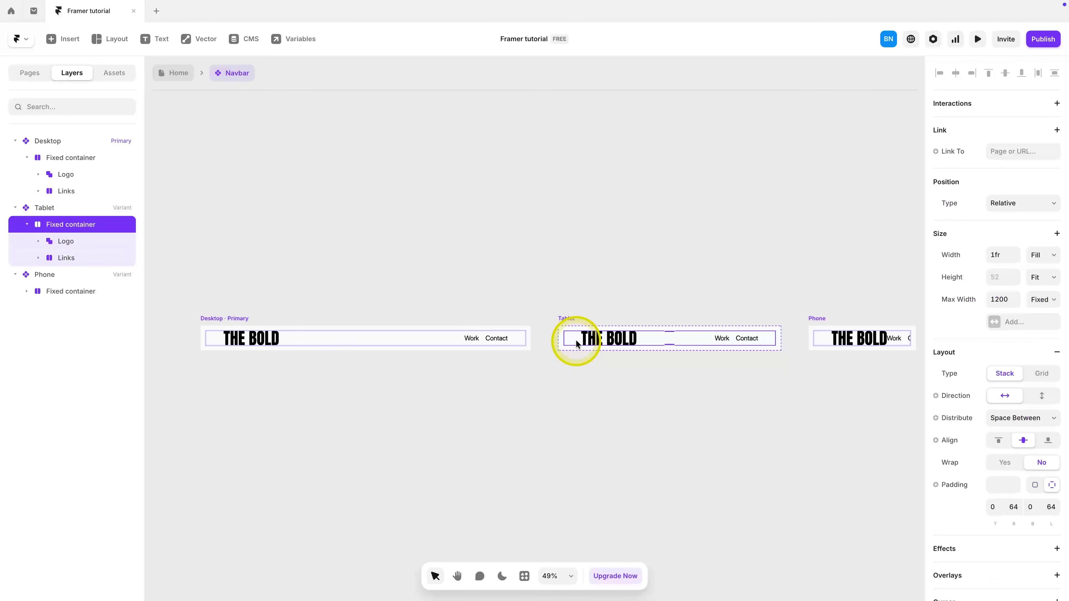
click(1013, 507)
text(32)
click(1050, 507)
text(32)
click(671, 428)
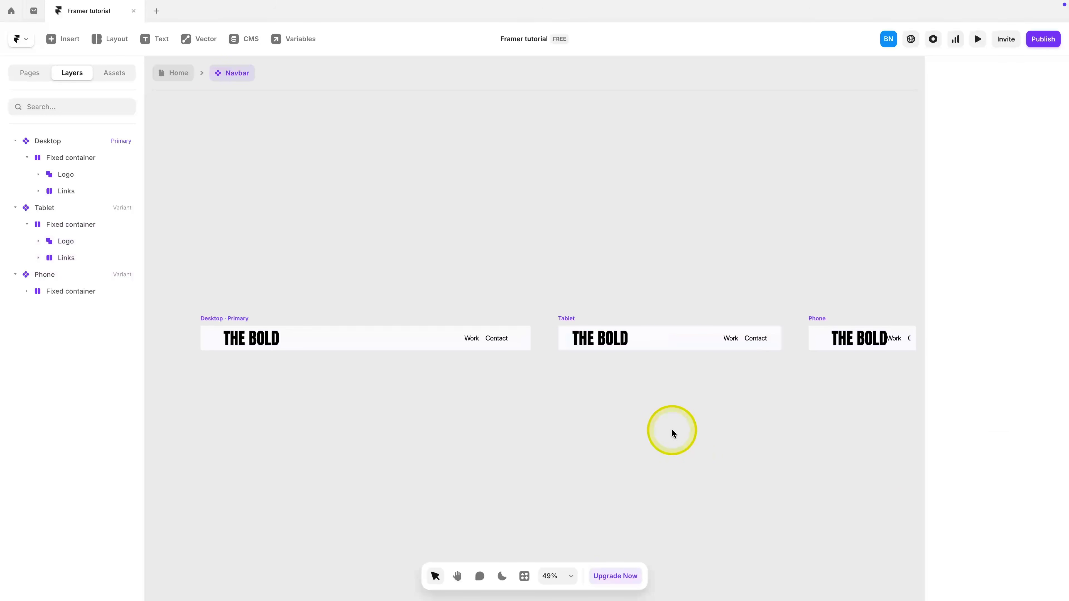
Step: Preview the home page at the Tablet breakpoint and widen the preview to 1198 to check the navbar
click(161, 79)
click(707, 163)
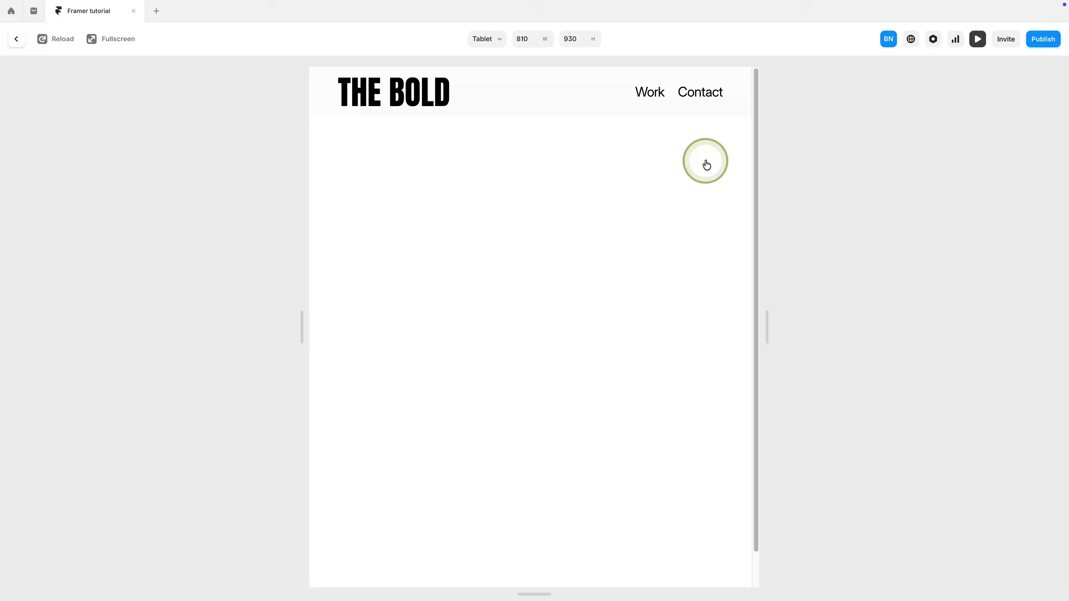
drag(766, 327, 875, 336)
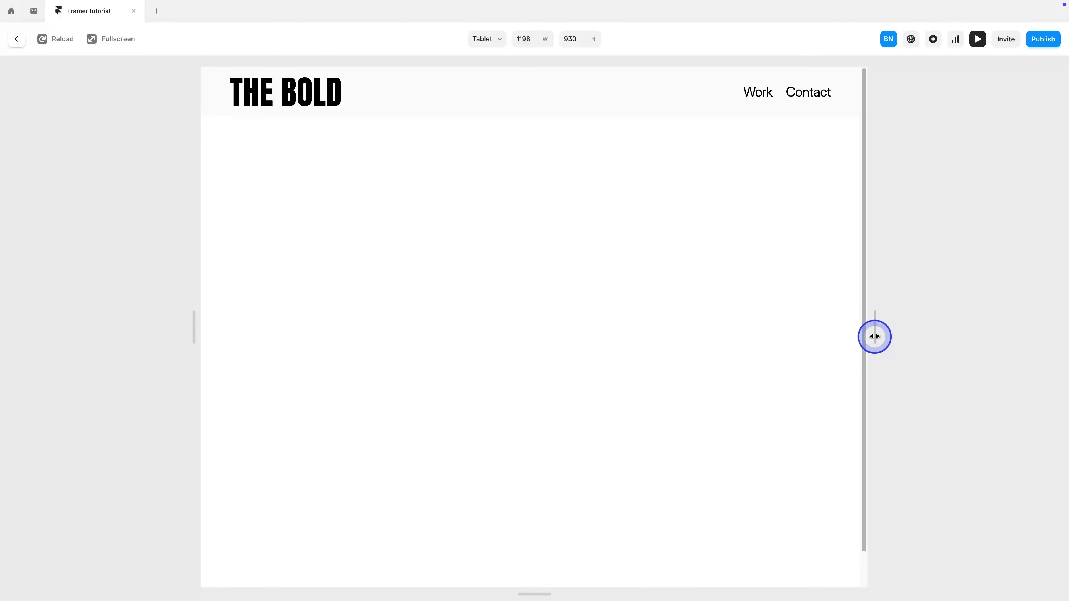
drag(874, 337, 875, 337)
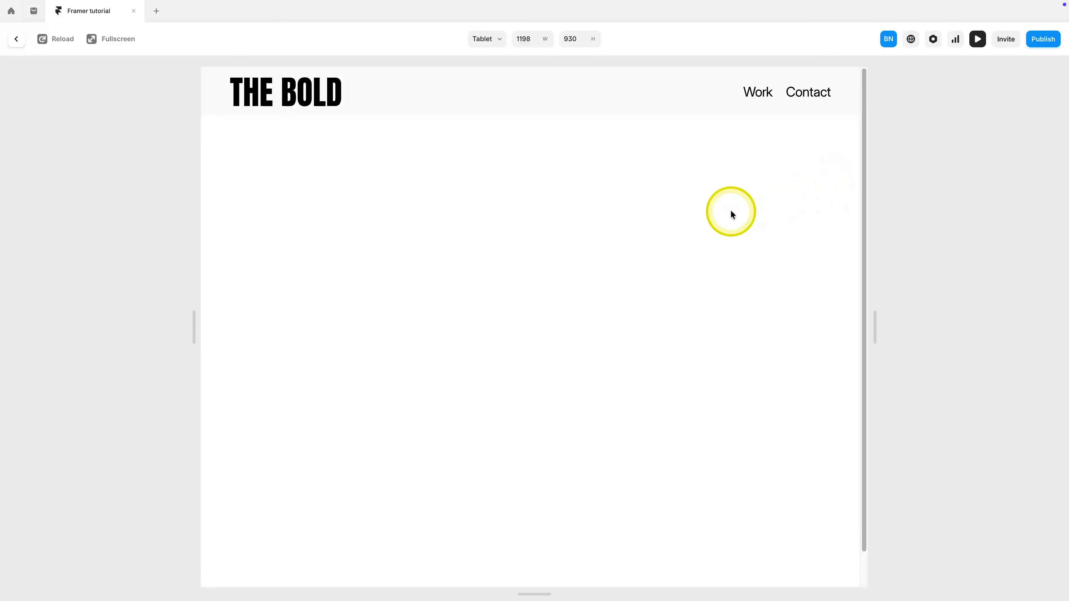
key(Escape)
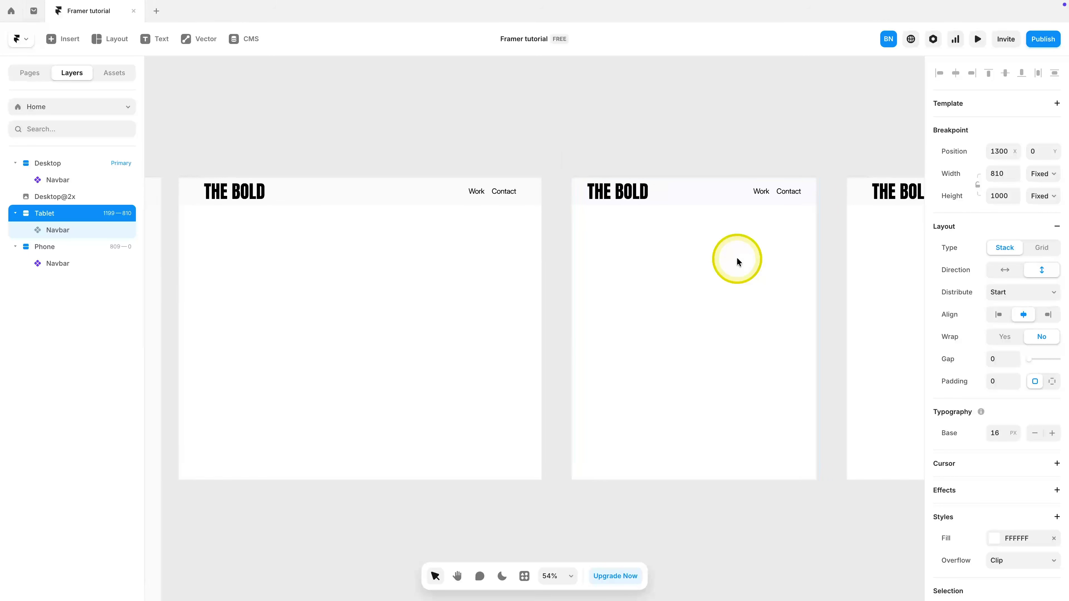
Step: Open the Navbar component for editing from the Desktop breakpoint and locate it among the project's component assets
scroll(737, 260, right, 5)
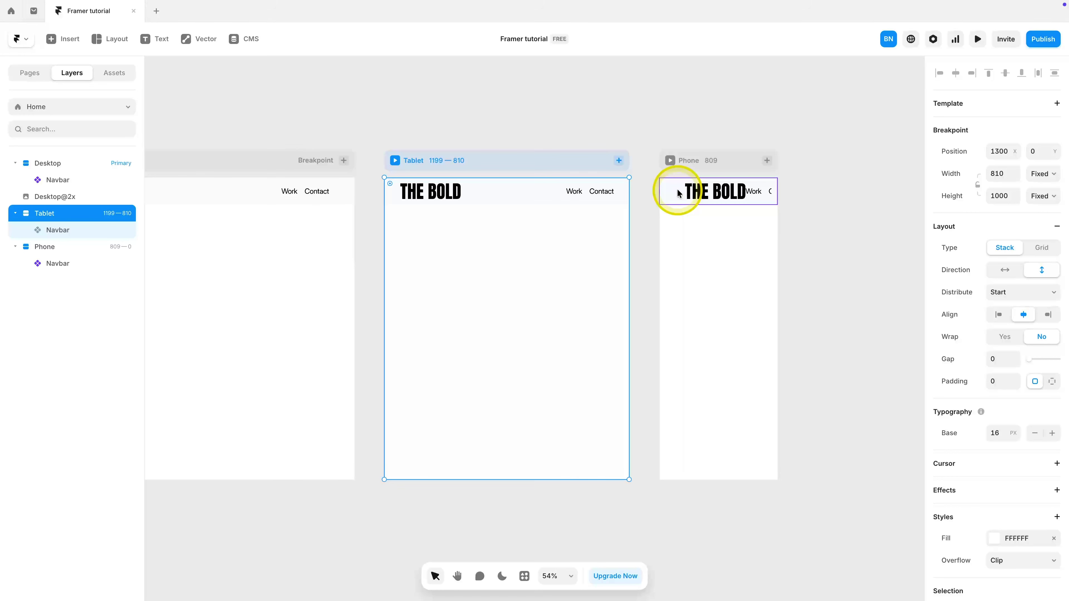
click(383, 194)
scroll(349, 202, left, 6)
click(260, 201)
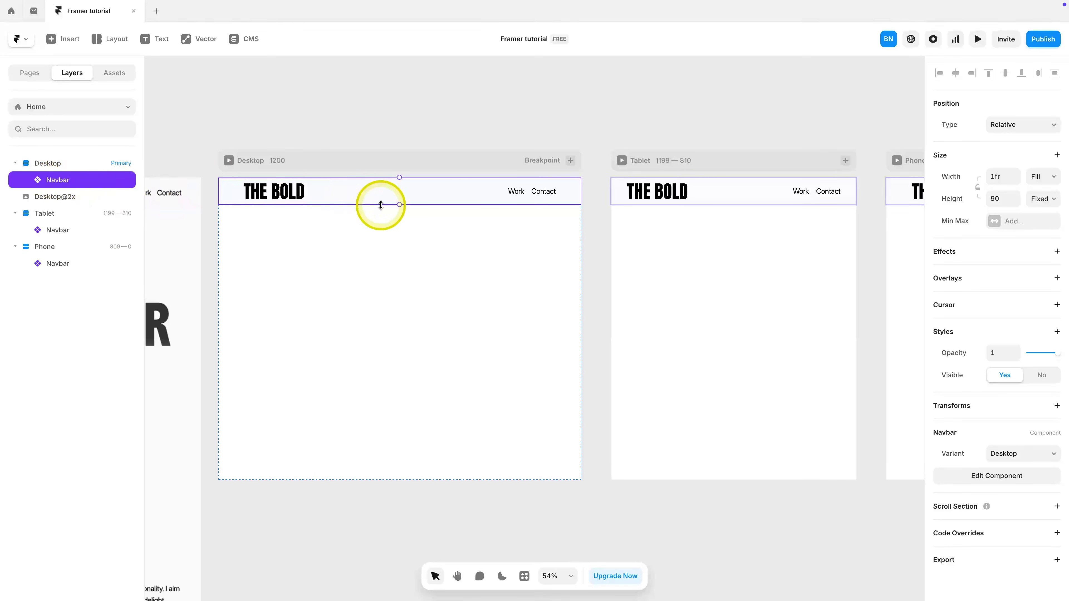
double_click(381, 194)
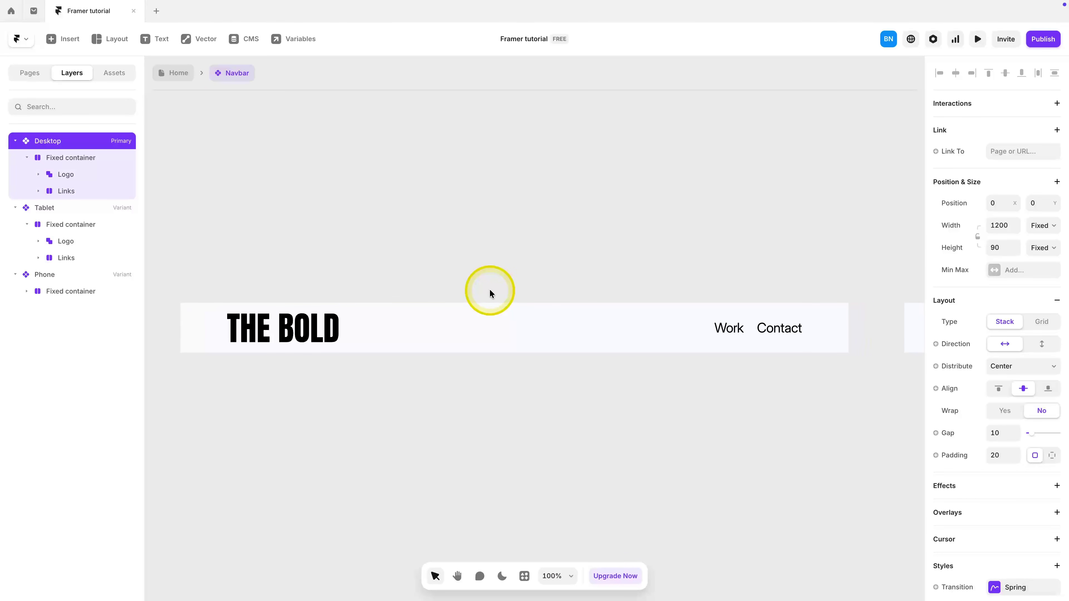
click(122, 79)
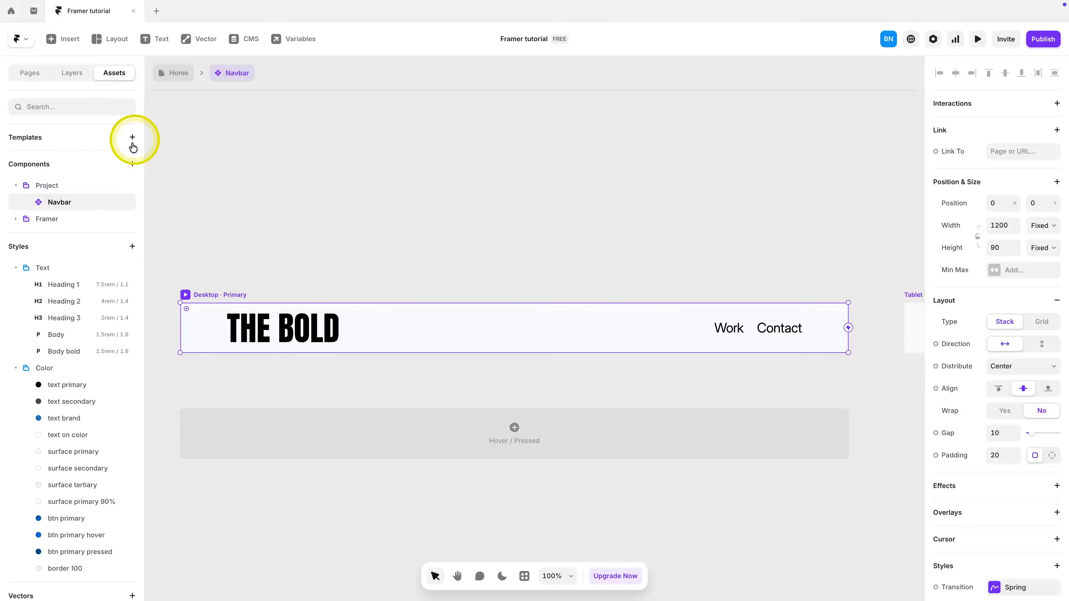
click(54, 203)
Step: Set the left and right padding of the Phone variant's fixed container to 0
scroll(365, 272, right, 5)
scroll(511, 332, up, 5)
click(511, 340)
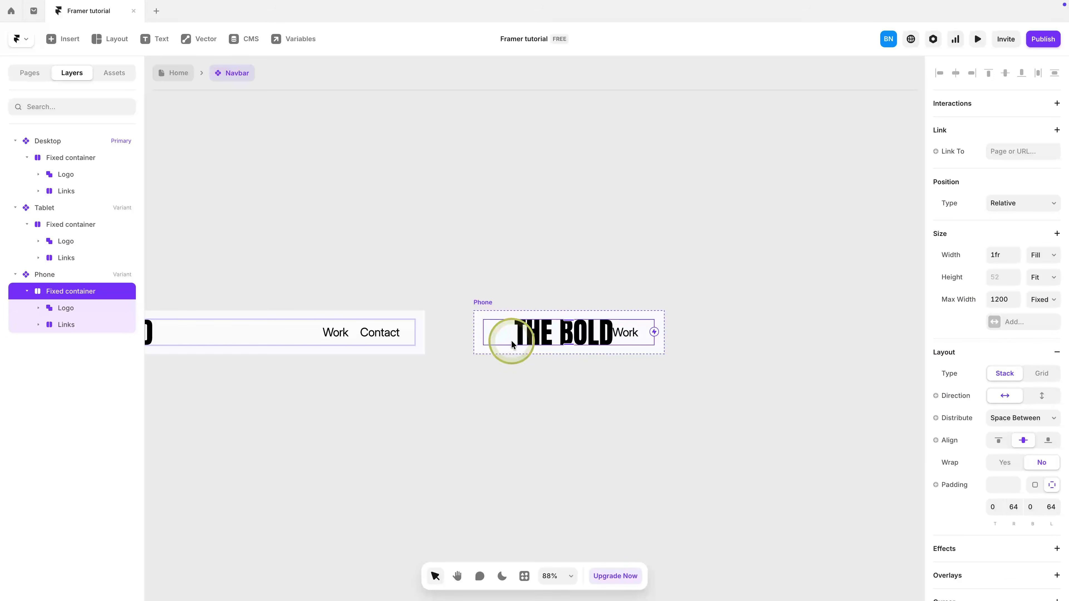
click(1013, 506)
text(0)
click(1051, 508)
text(0)
key(Return)
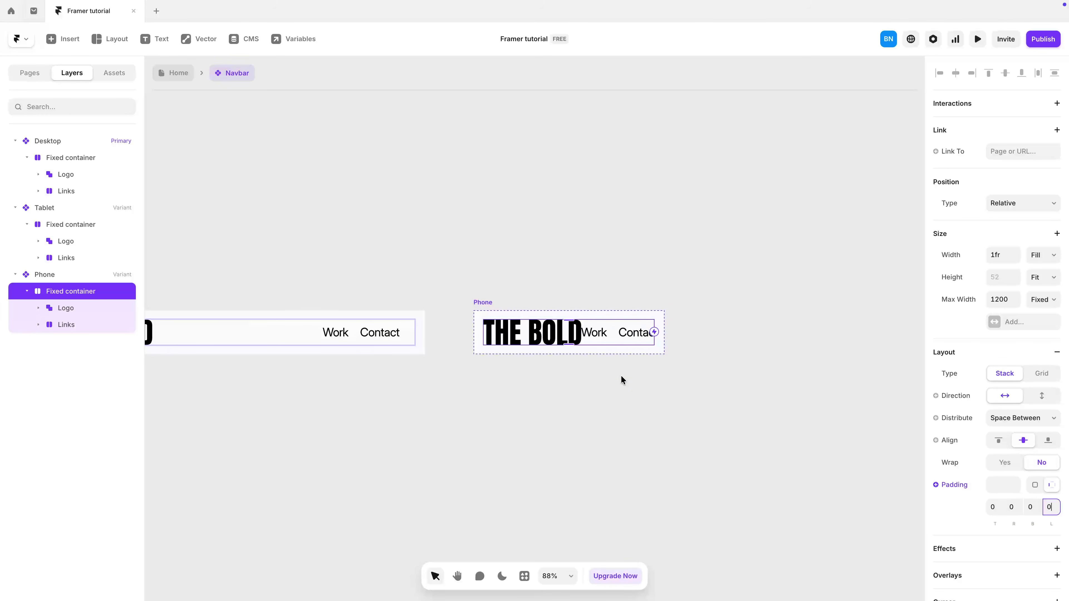
click(633, 339)
key(Escape)
Step: Insert an icon from the Feather set above the Phone variant and size it to 42 by 42
click(53, 40)
click(97, 310)
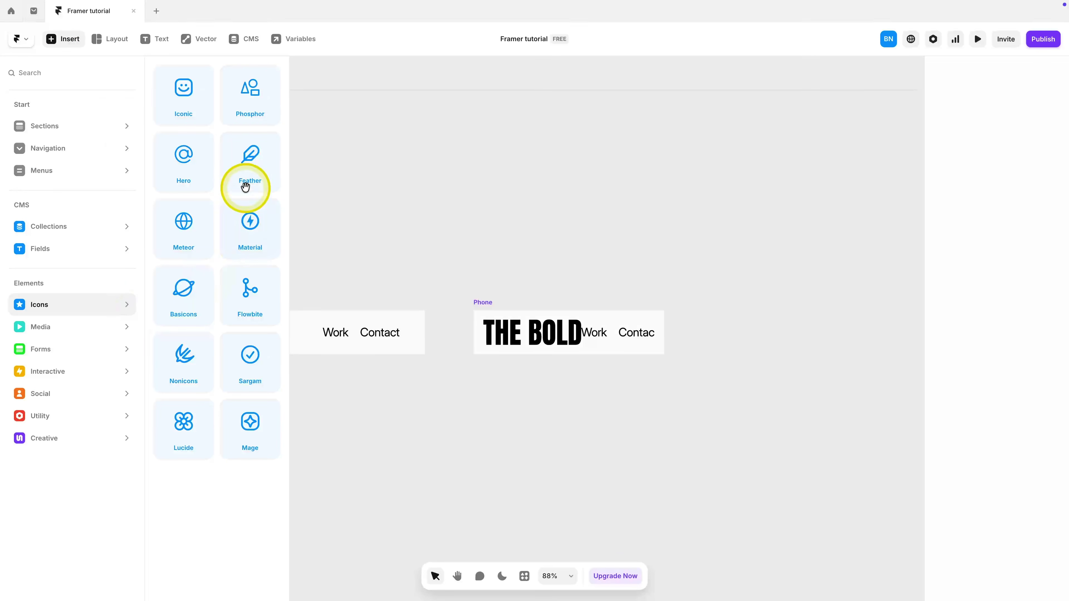
click(251, 164)
drag(250, 164, 628, 219)
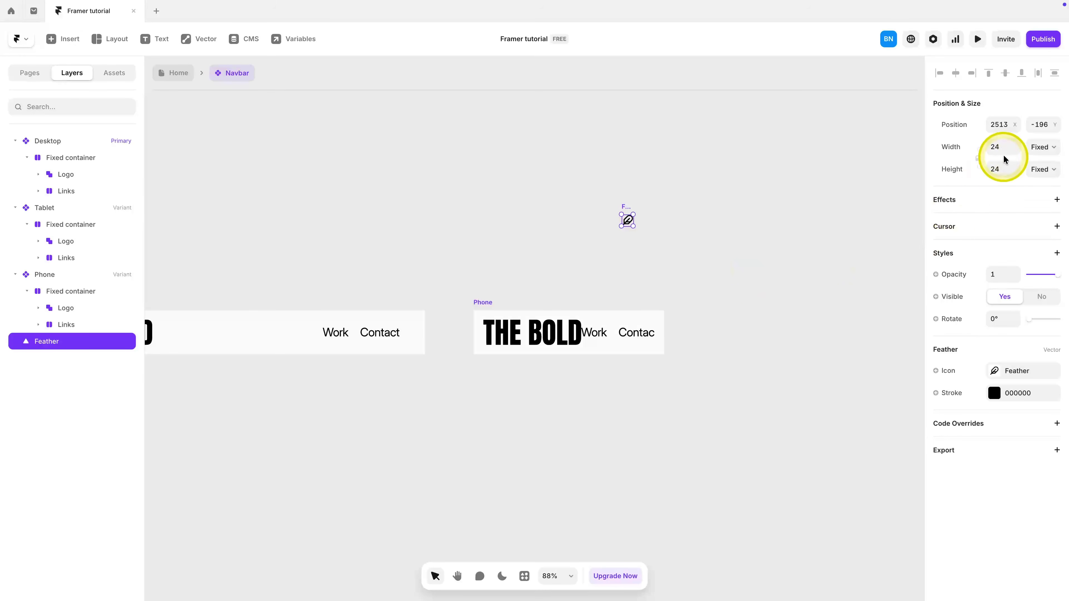
drag(1011, 149, 1015, 138)
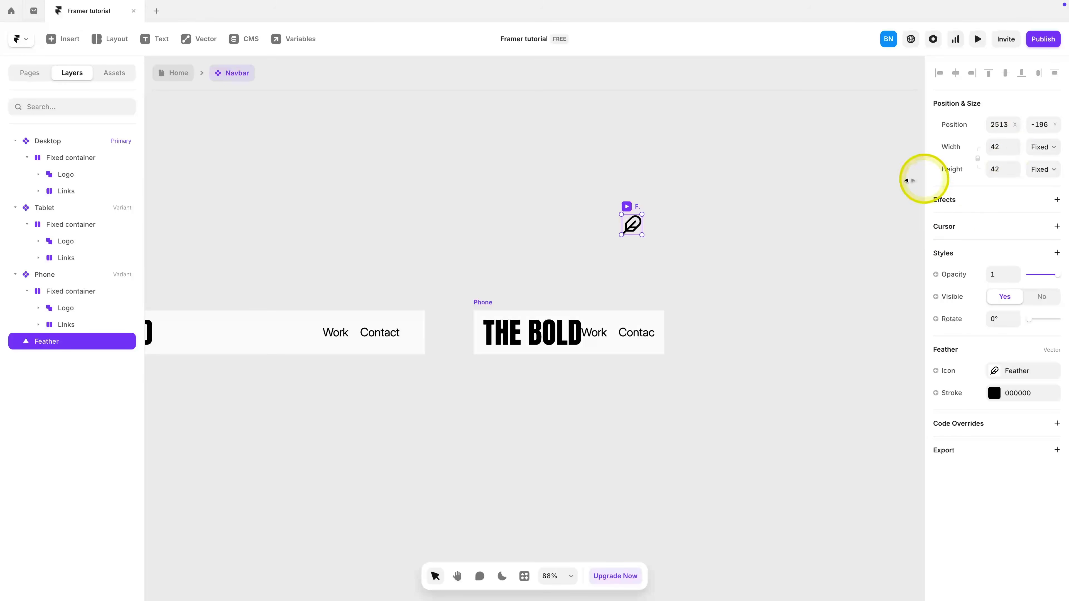
Step: Change the inserted icon to Menu and apply the text primary color style to its stroke
click(1031, 373)
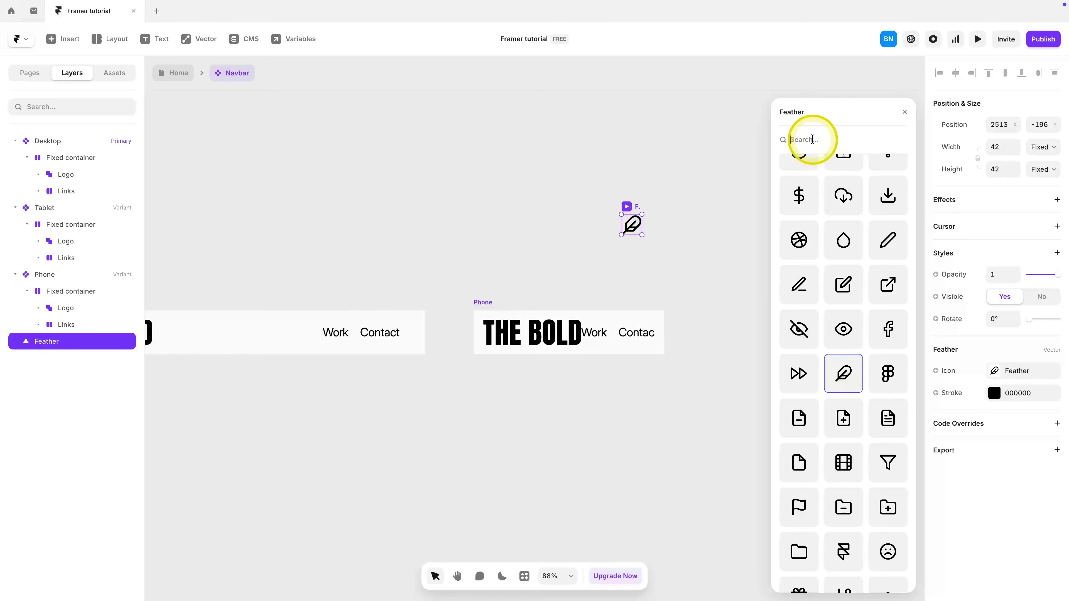
text(menu)
click(799, 182)
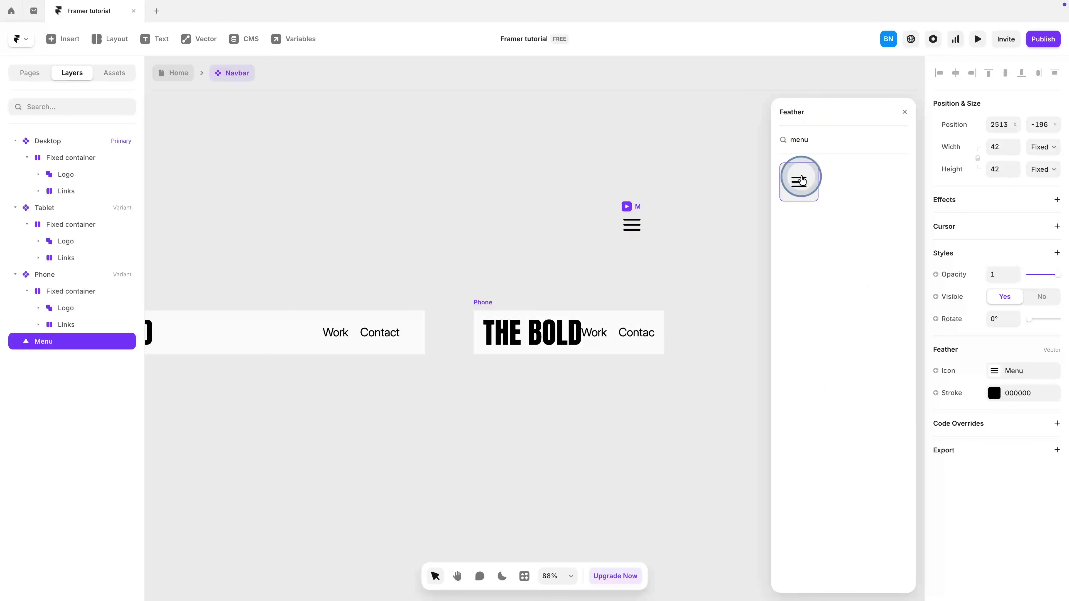
click(1029, 395)
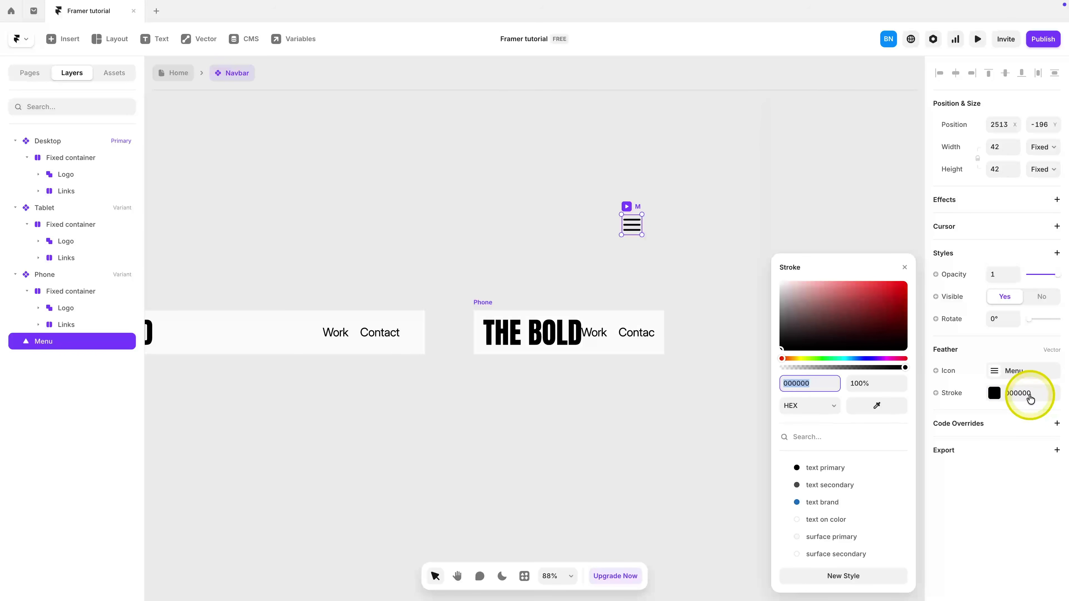
click(827, 468)
Step: Move the menu icon into the Desktop variant's fixed container, between the logo and the links
drag(630, 198, 629, 265)
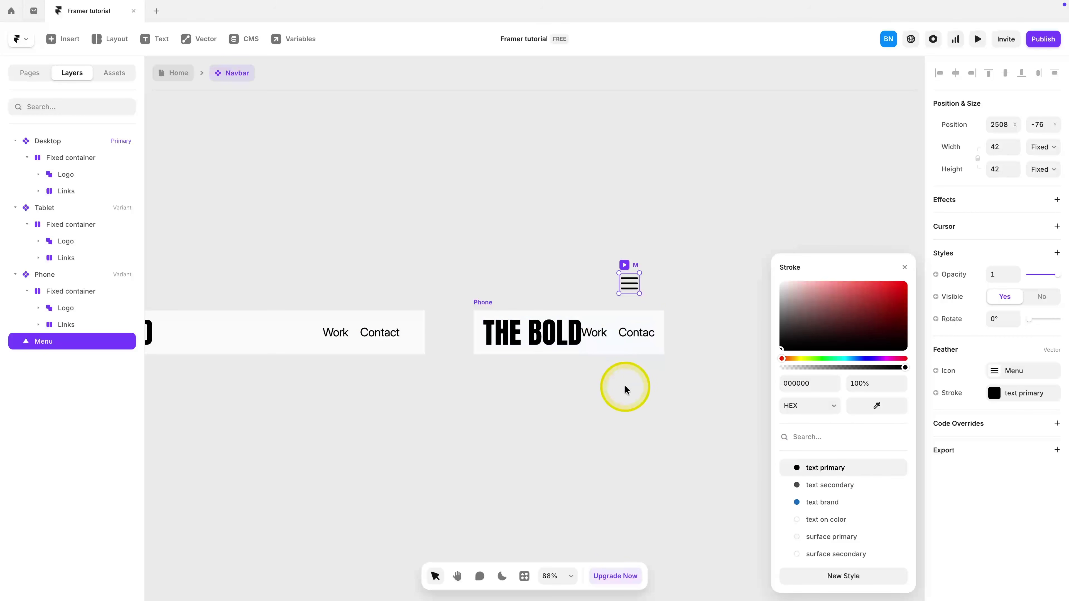
scroll(625, 387, down, 3)
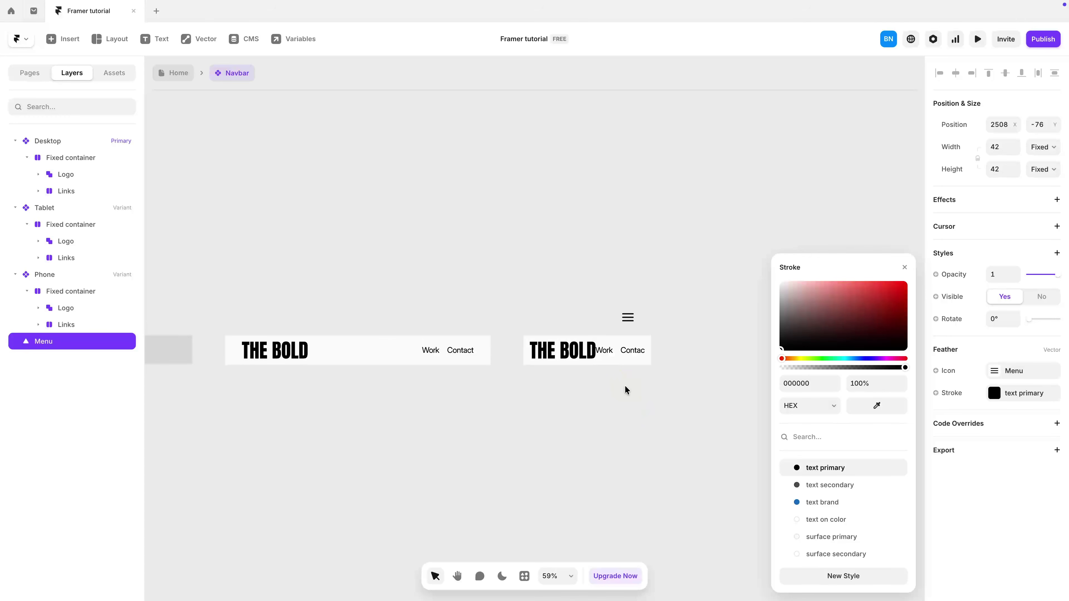
click(905, 267)
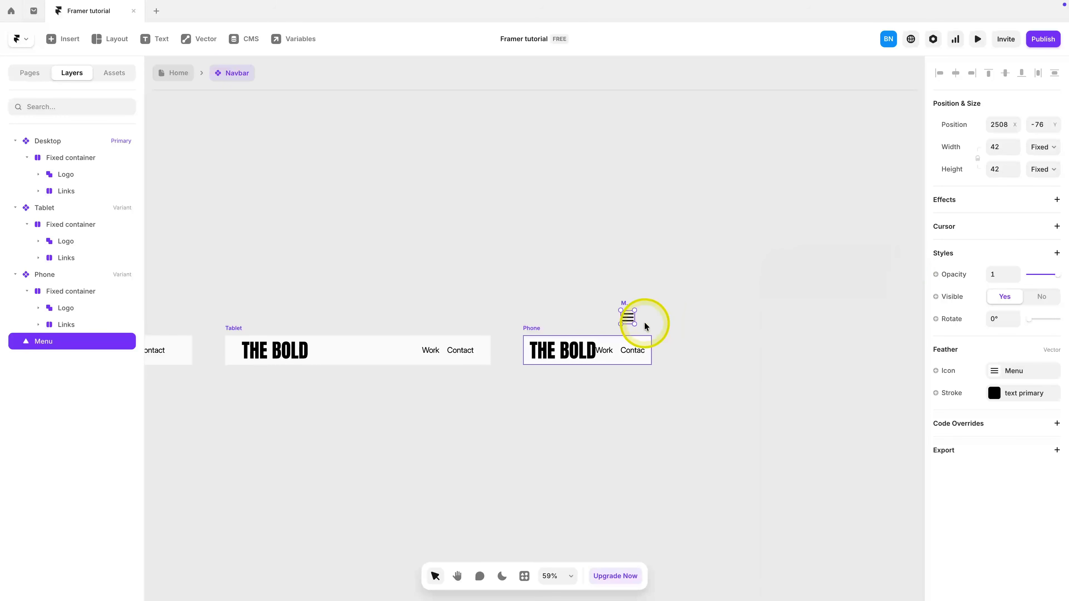
drag(626, 303, 222, 269)
scroll(223, 270, left, 10)
scroll(223, 269, left, 3)
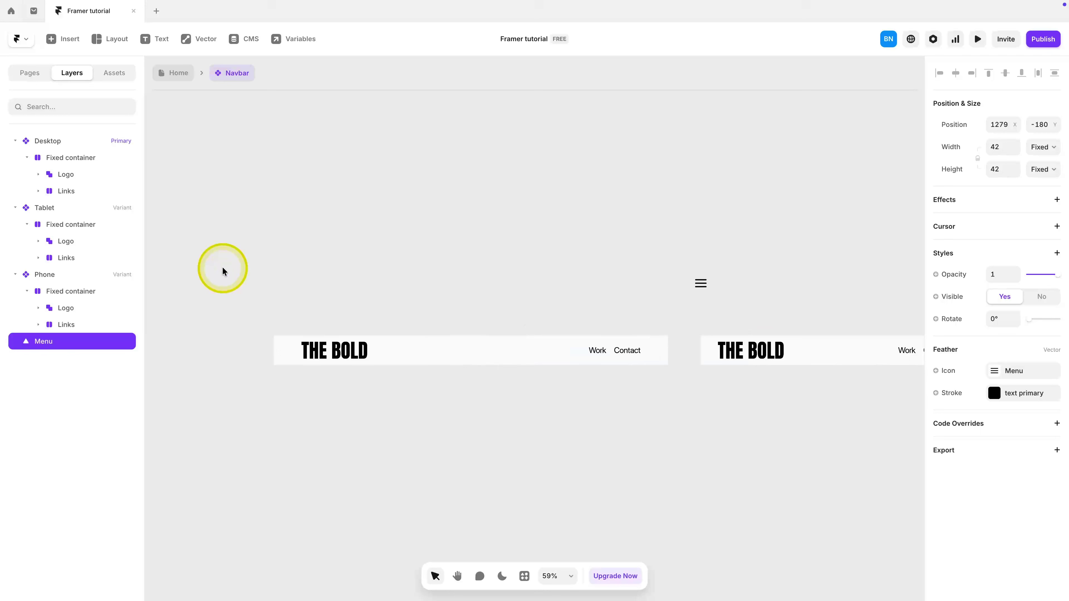
drag(699, 270, 478, 350)
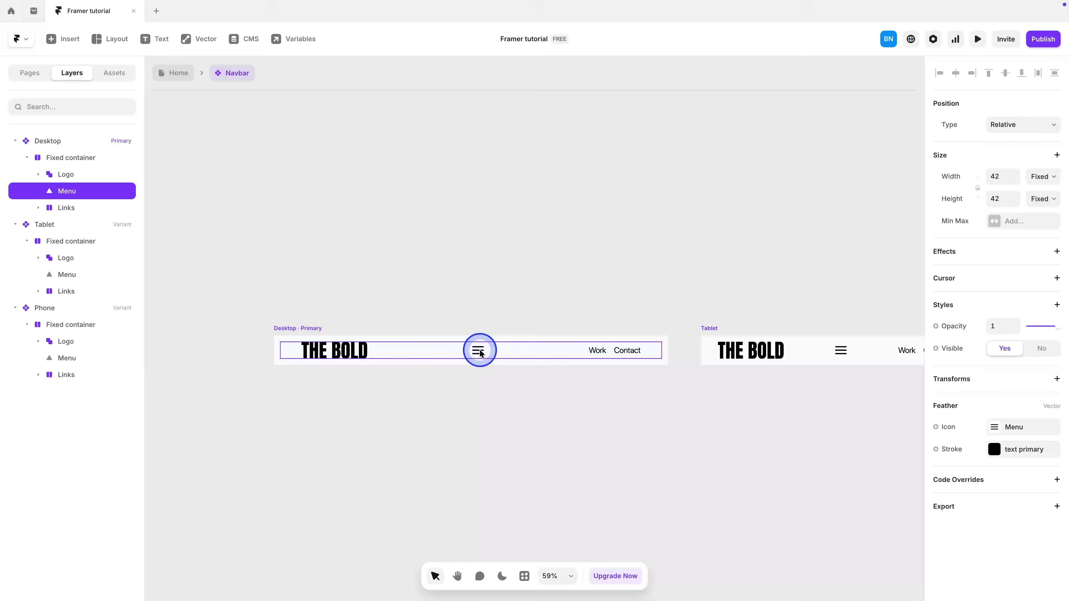
Step: Check the Desktop variant's fixed container and its Logo, Menu and Links layers one by one
click(72, 162)
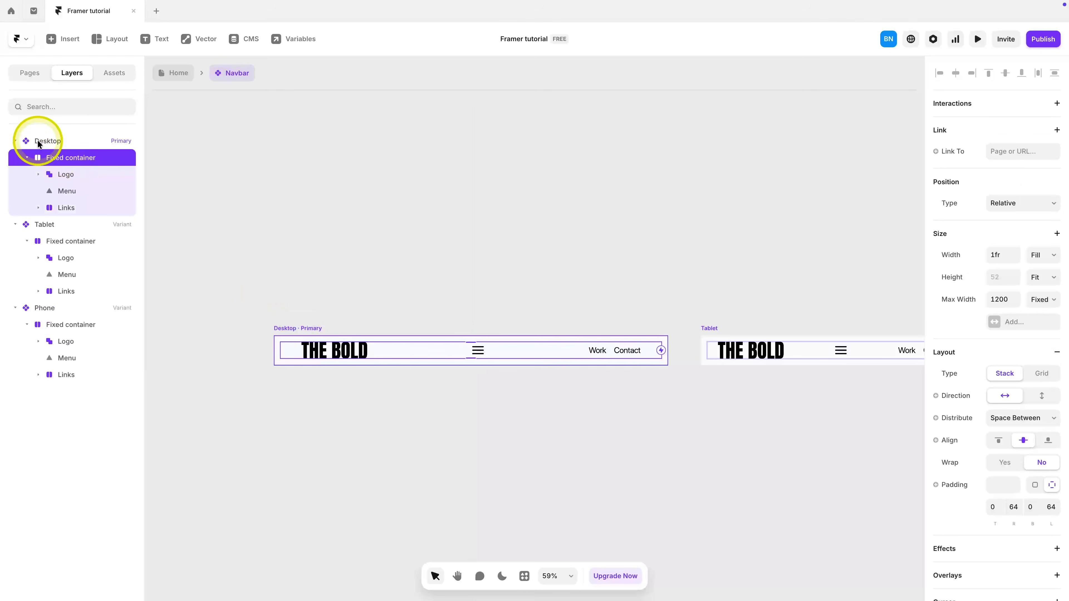
click(64, 178)
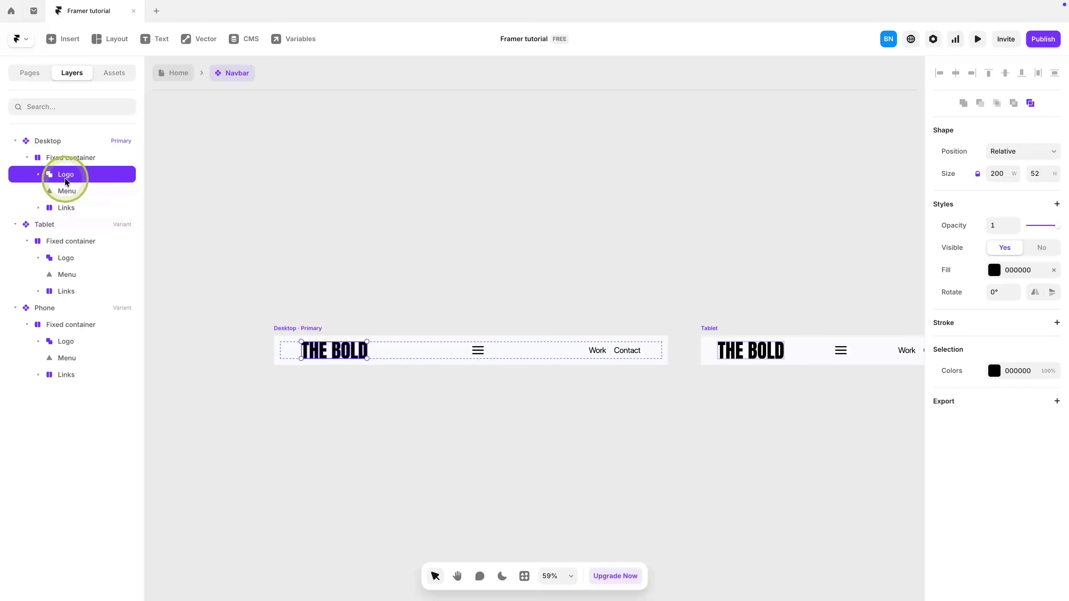
click(69, 192)
click(73, 207)
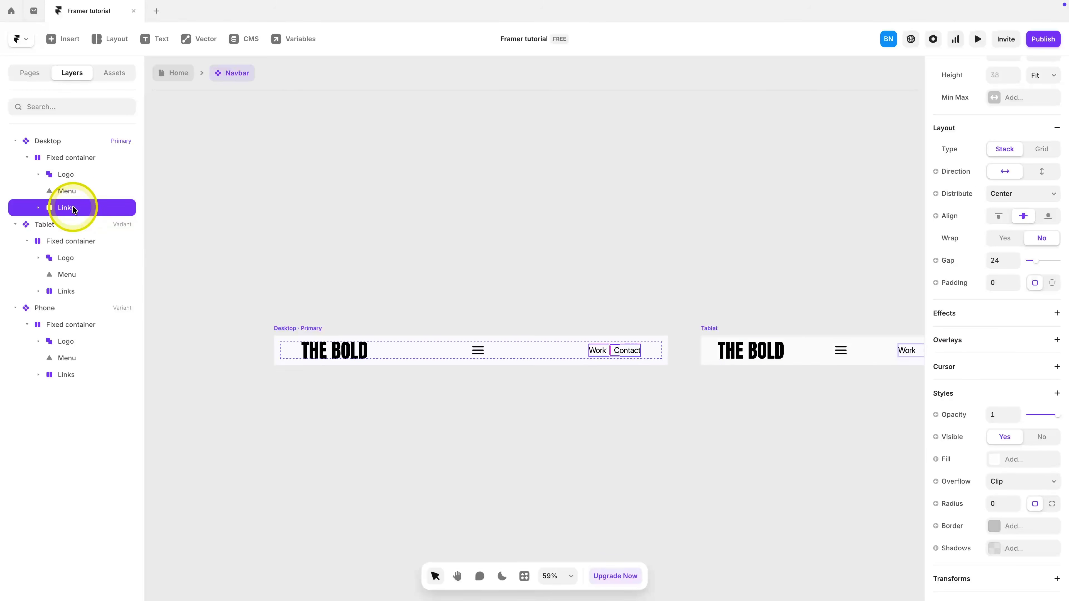
Step: Hide the Menu icon in the Desktop variant by setting its visibility to No
click(482, 352)
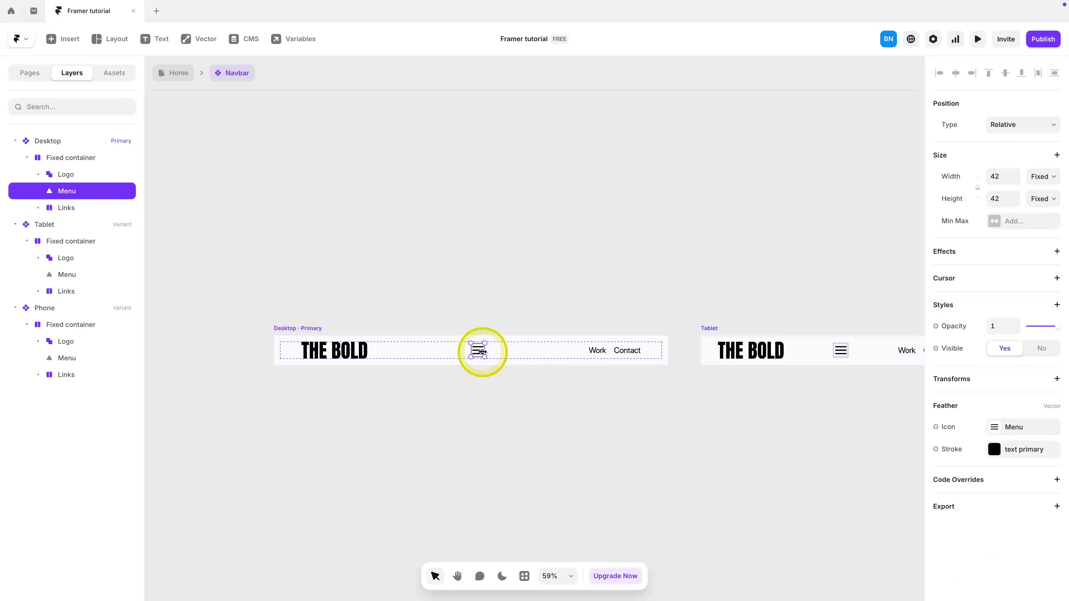
click(1034, 356)
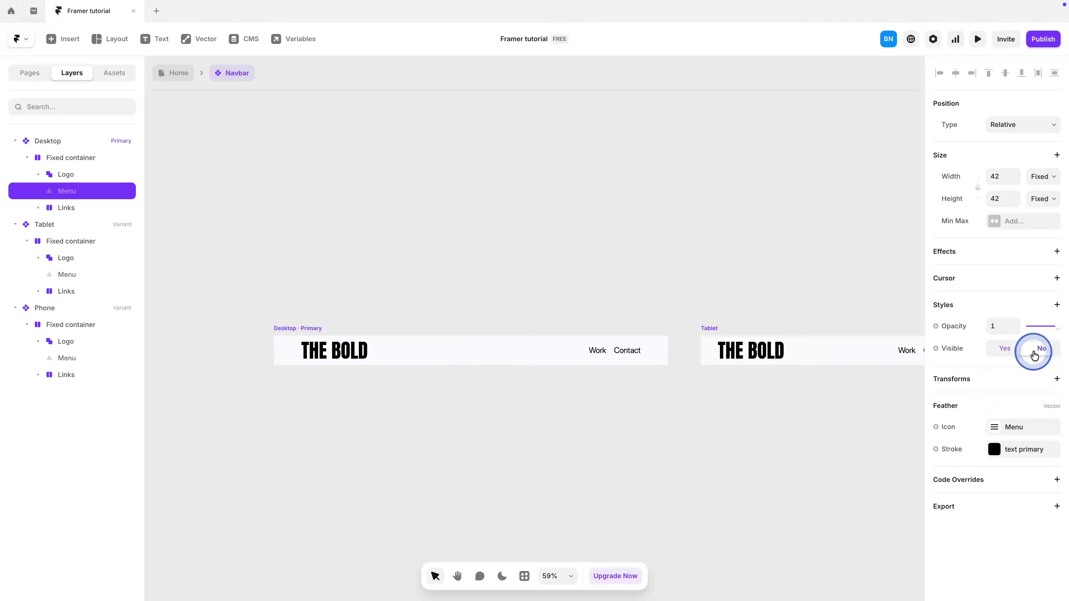
click(452, 356)
scroll(452, 356, right, 5)
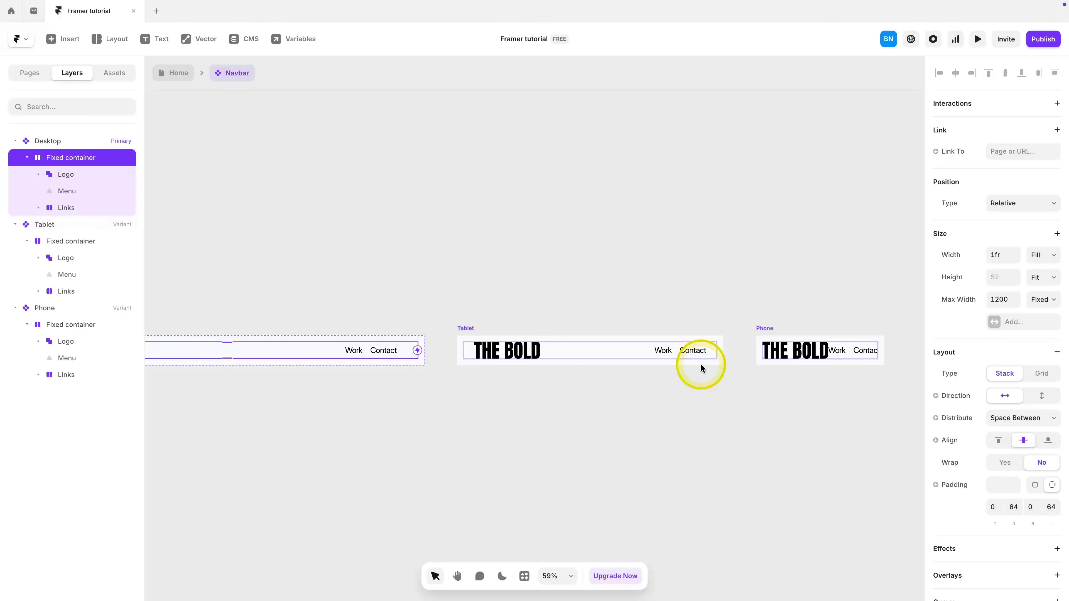
Step: Make the Menu icon visible in the Phone variant only
click(764, 331)
scroll(215, 334, right, 3)
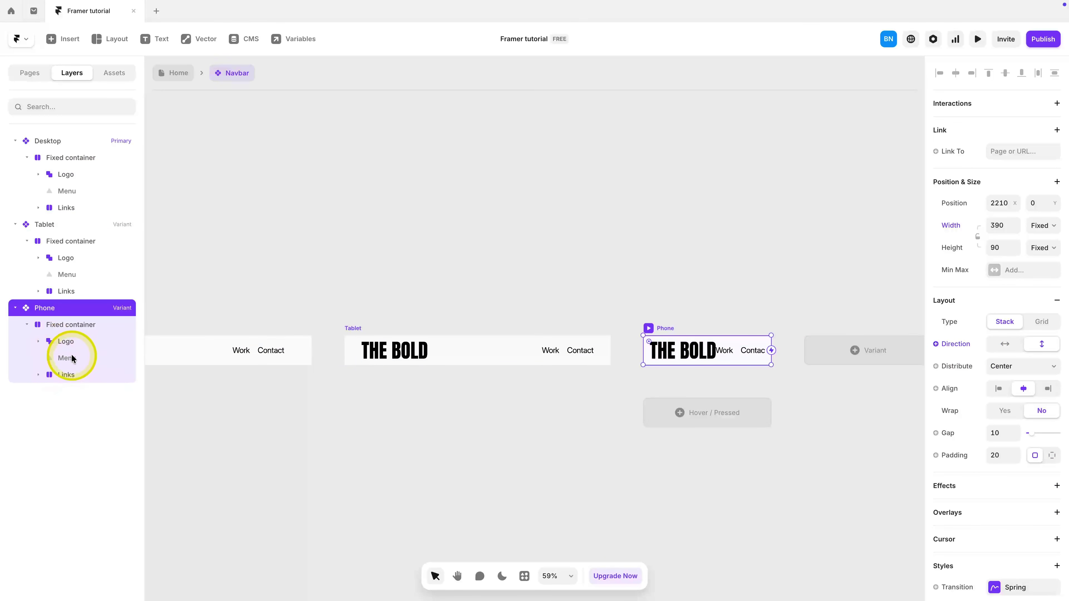
click(80, 274)
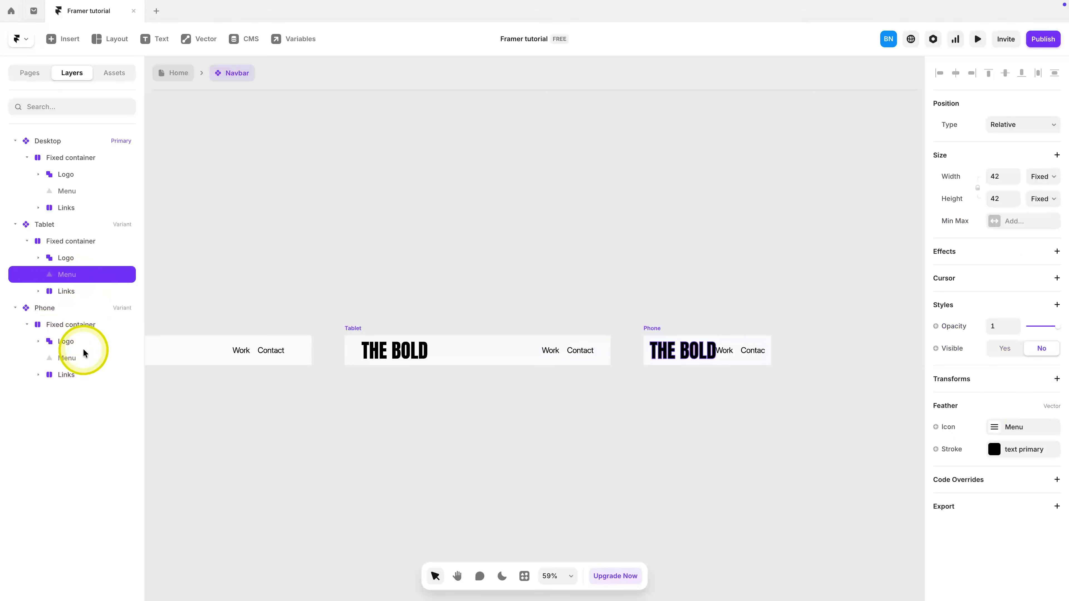
click(85, 358)
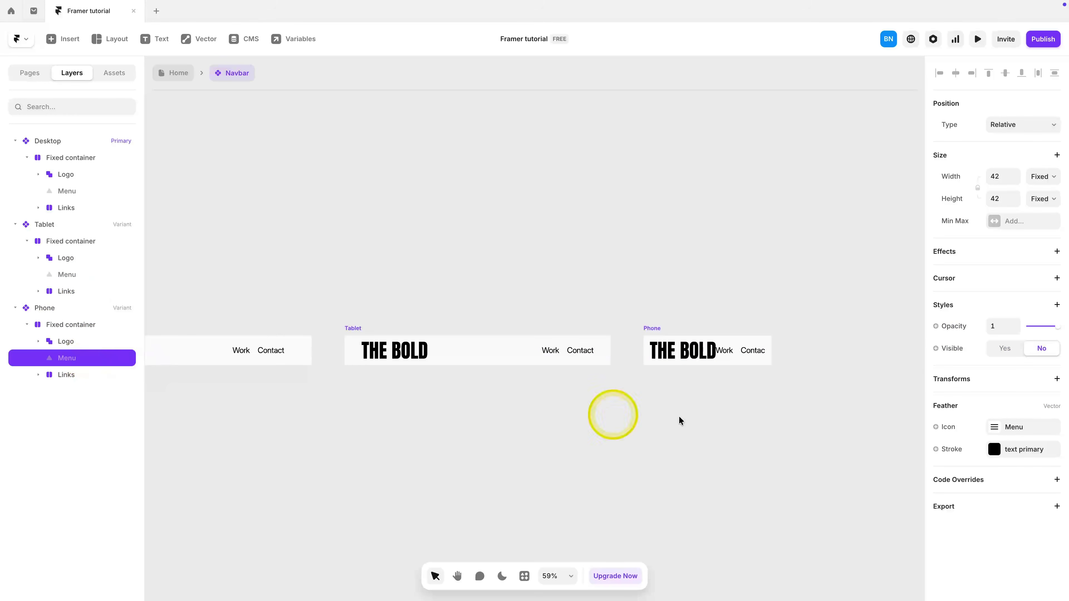
click(1003, 351)
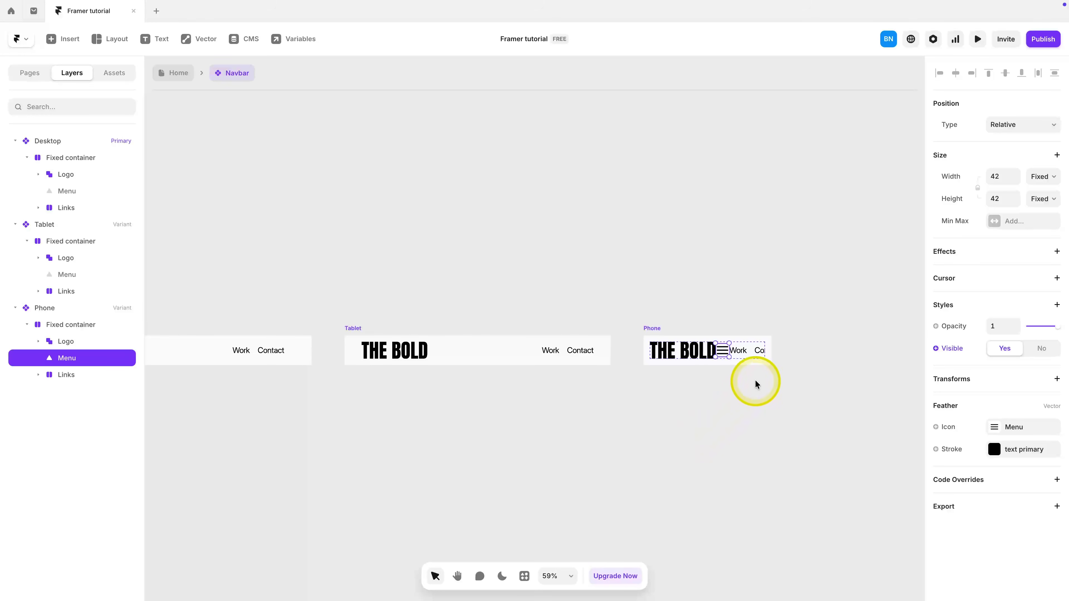
Step: Hide the Links stack with Work and Contact in the Phone variant
click(757, 351)
scroll(982, 456, down, 5)
click(1040, 444)
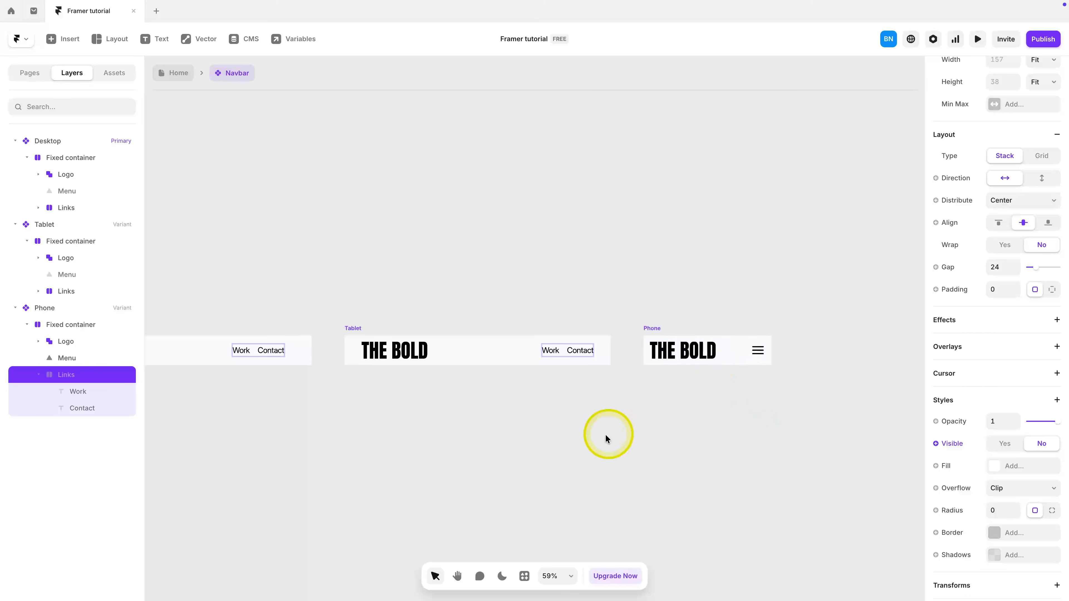
Step: Return to the Home page and preview the navbar at the smaller breakpoints, ending with Phone
click(180, 82)
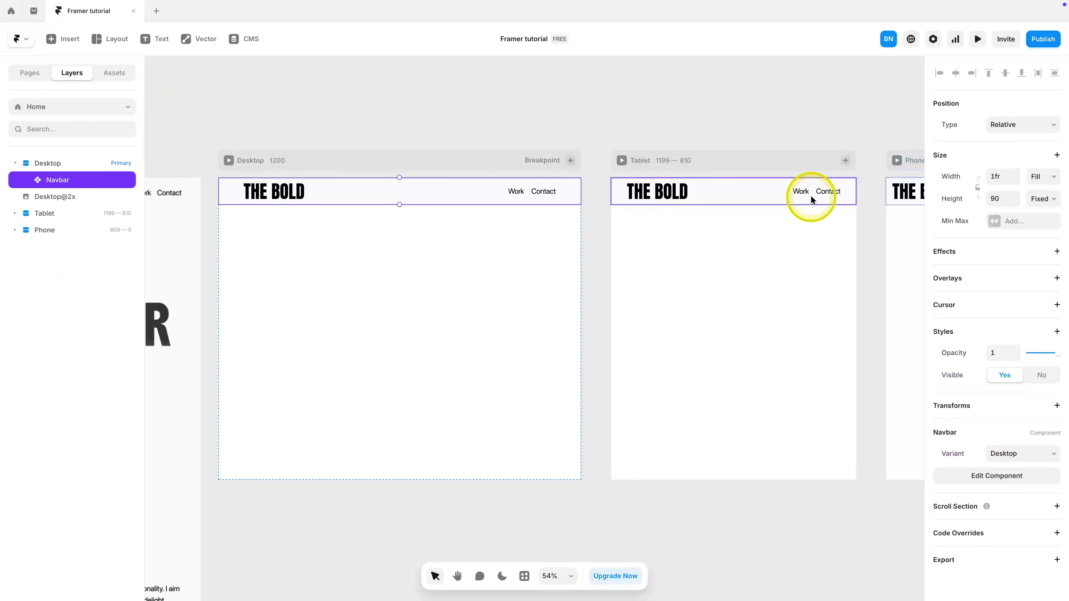
scroll(847, 187, right, 5)
click(977, 39)
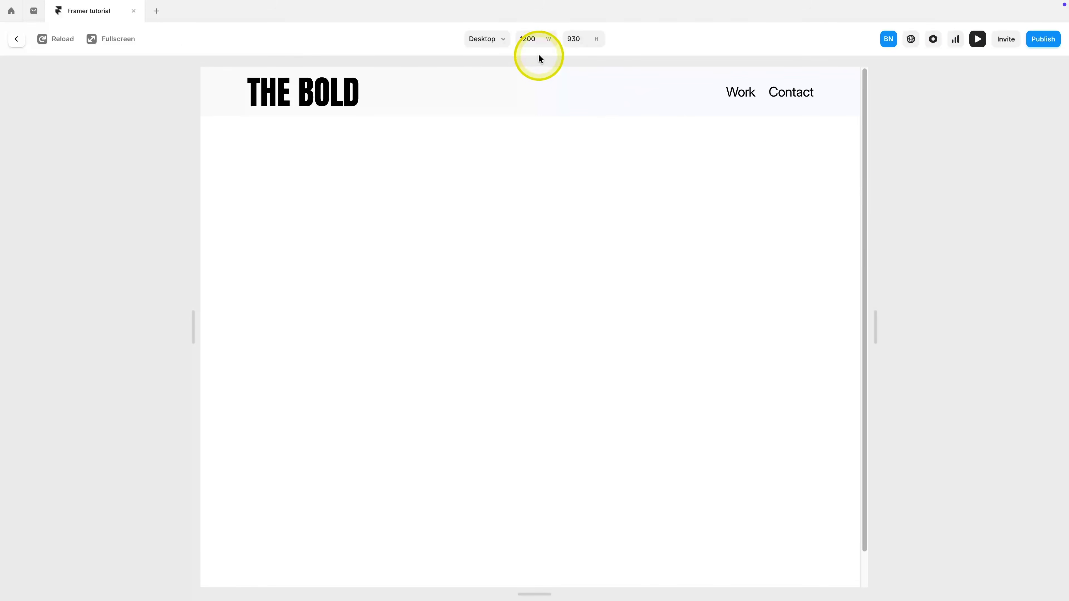
click(495, 40)
click(496, 82)
click(487, 40)
click(492, 99)
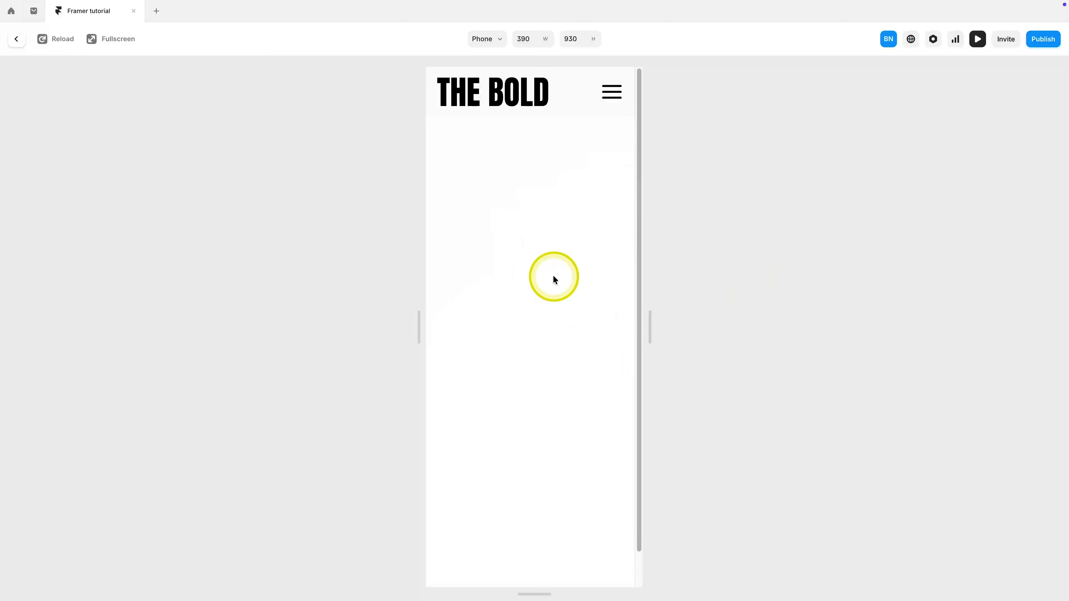
Step: Leave the preview, reopen the Navbar component, add a variant after Phone and name it "Phone opened"
click(19, 37)
double_click(395, 194)
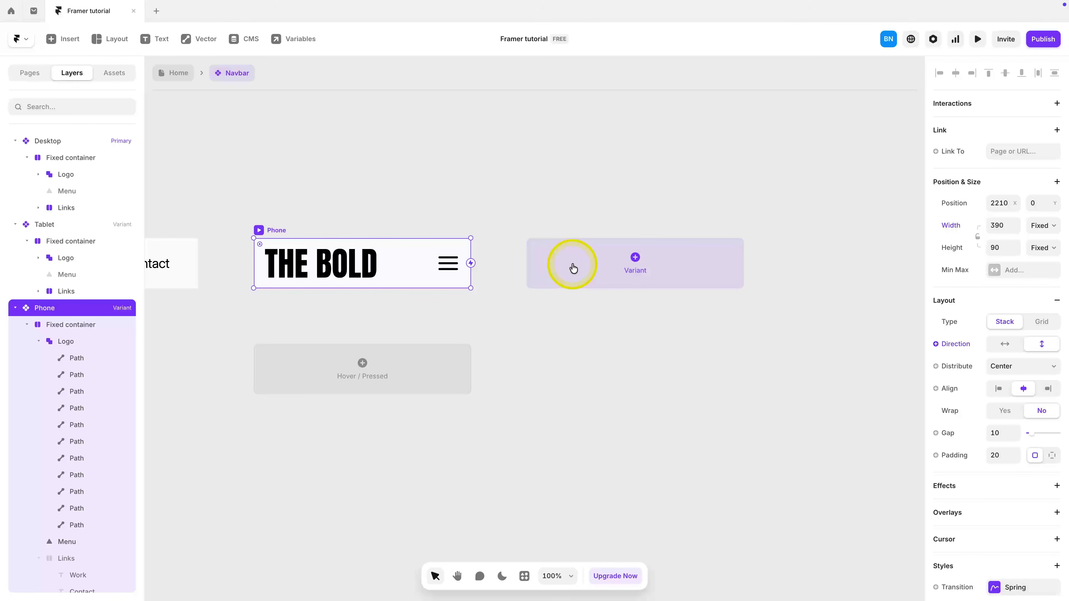
click(572, 268)
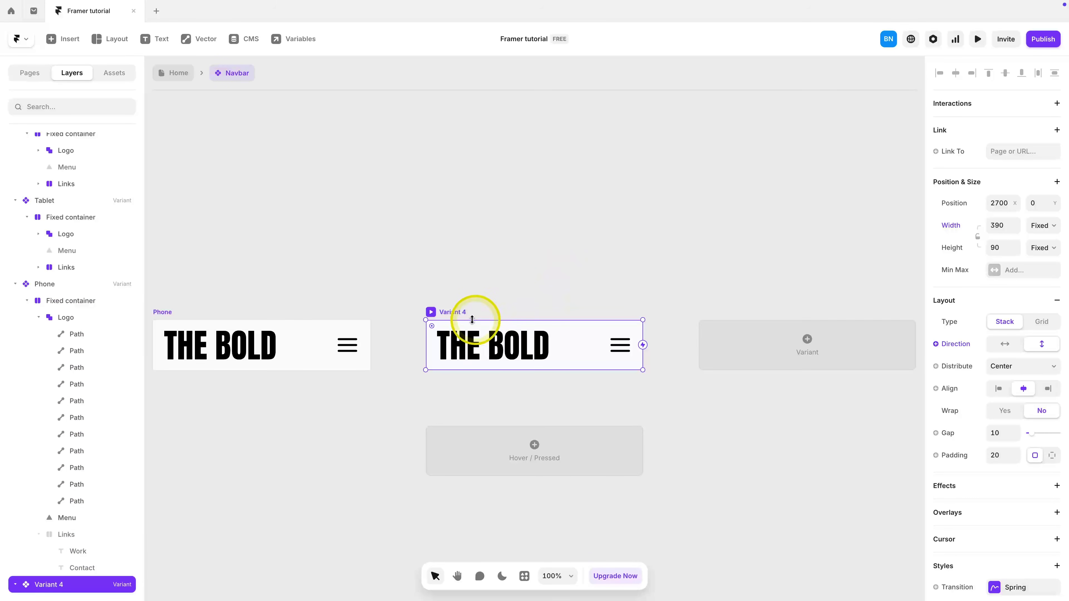
double_click(53, 584)
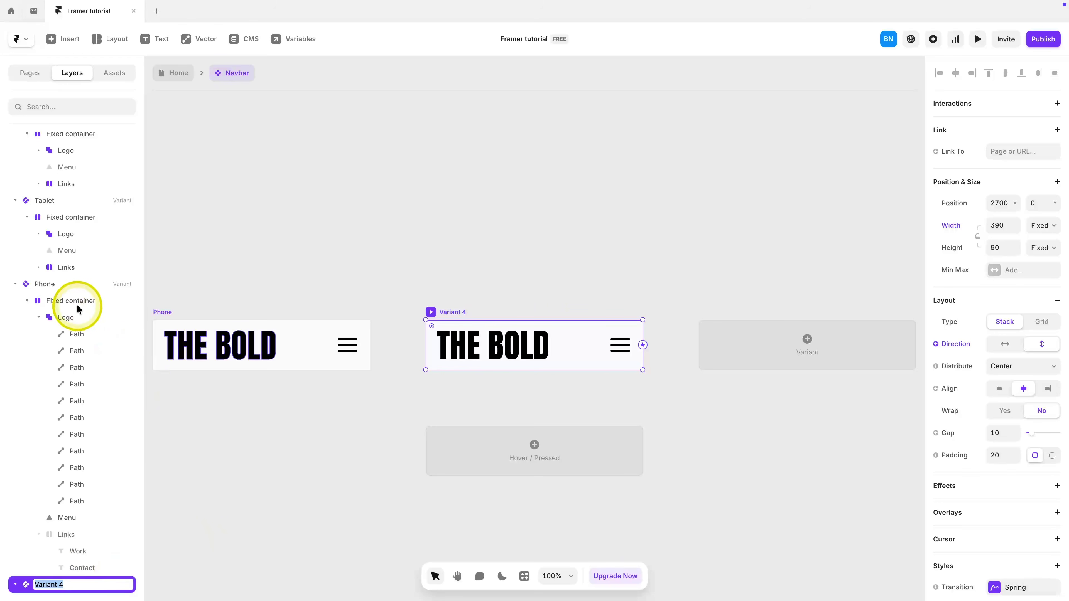
click(39, 318)
text(Phone opened)
key(Return)
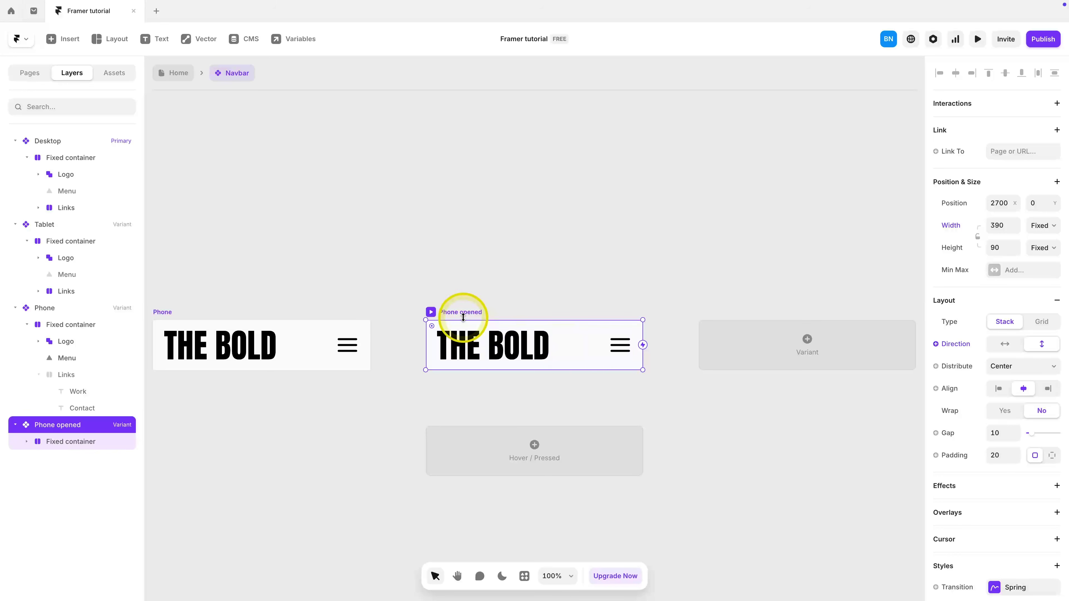
Step: Stretch the Phone opened variant to about 462 px high and set its distribution to Start
drag(502, 370, 516, 546)
drag(534, 326, 539, 353)
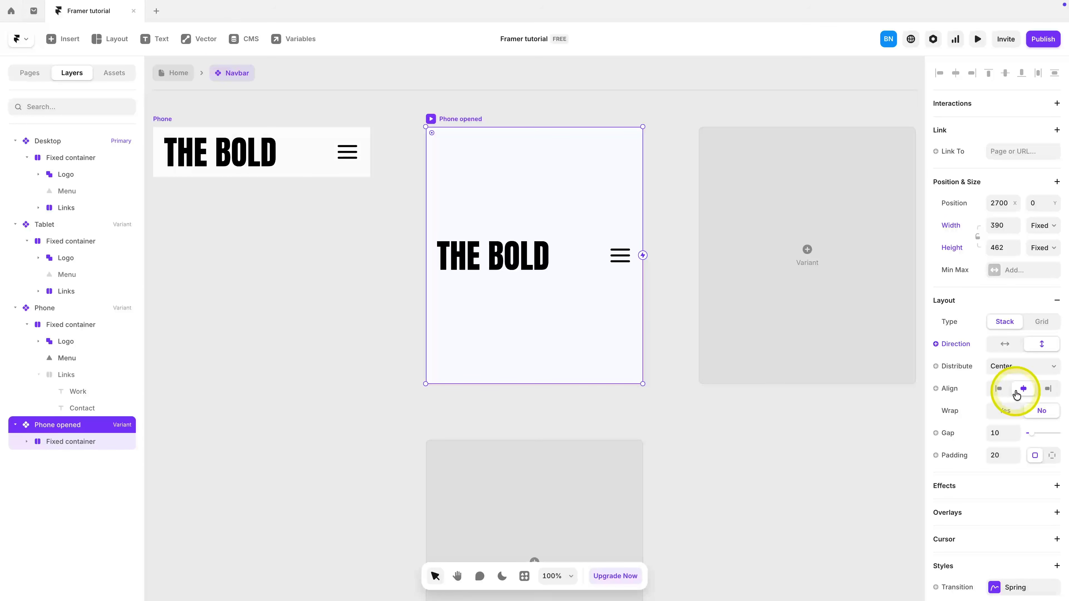
click(1027, 366)
click(1019, 355)
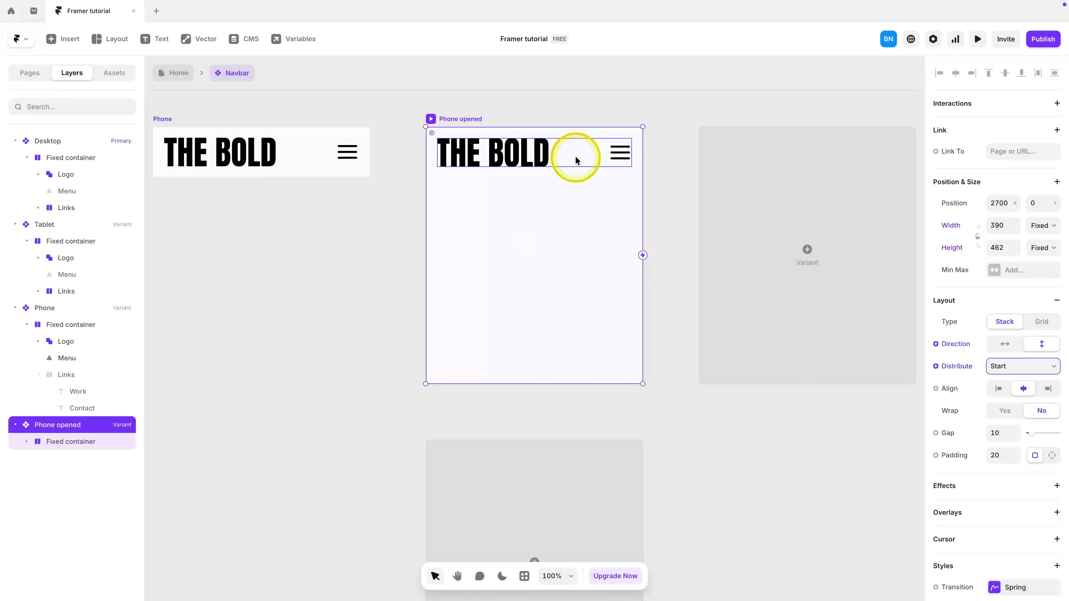
Step: Make the Links visible in the Phone opened variant and set its fixed container to vertical direction
click(57, 441)
click(76, 489)
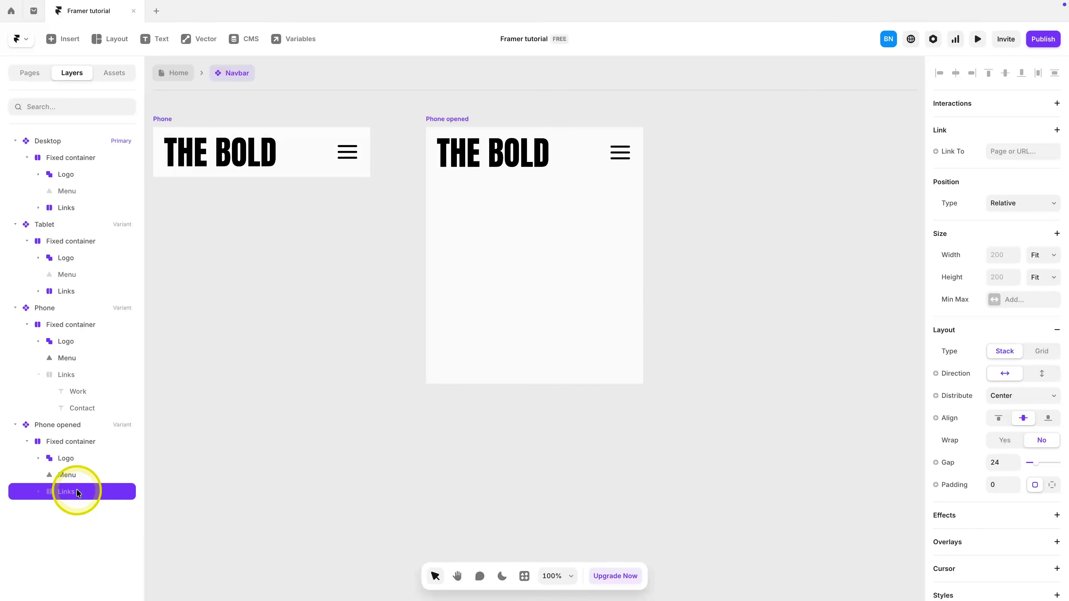
scroll(1061, 398, down, 5)
click(1008, 359)
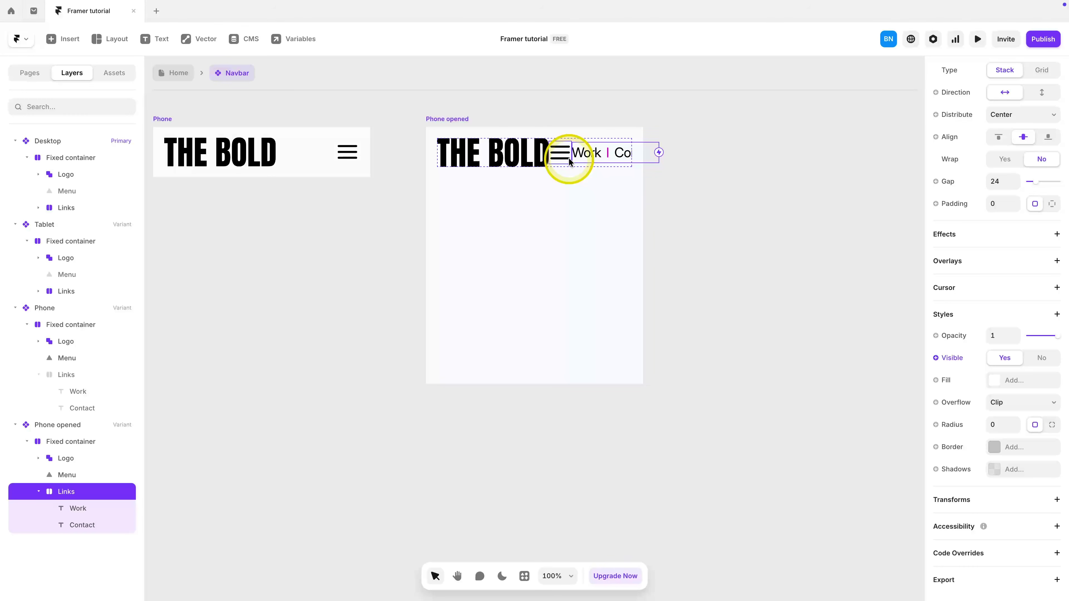
click(80, 442)
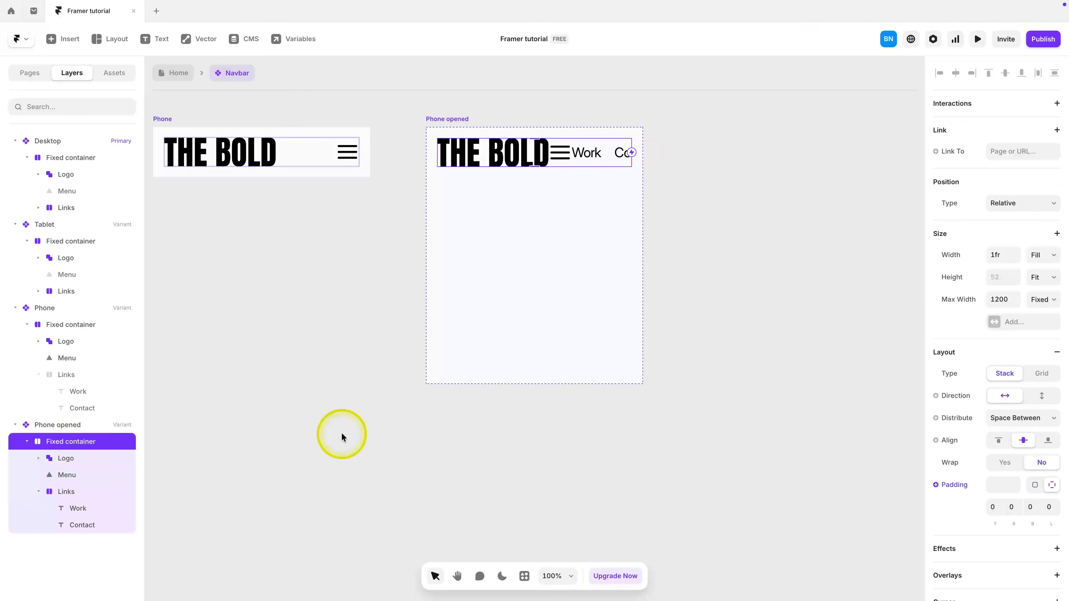
click(1049, 402)
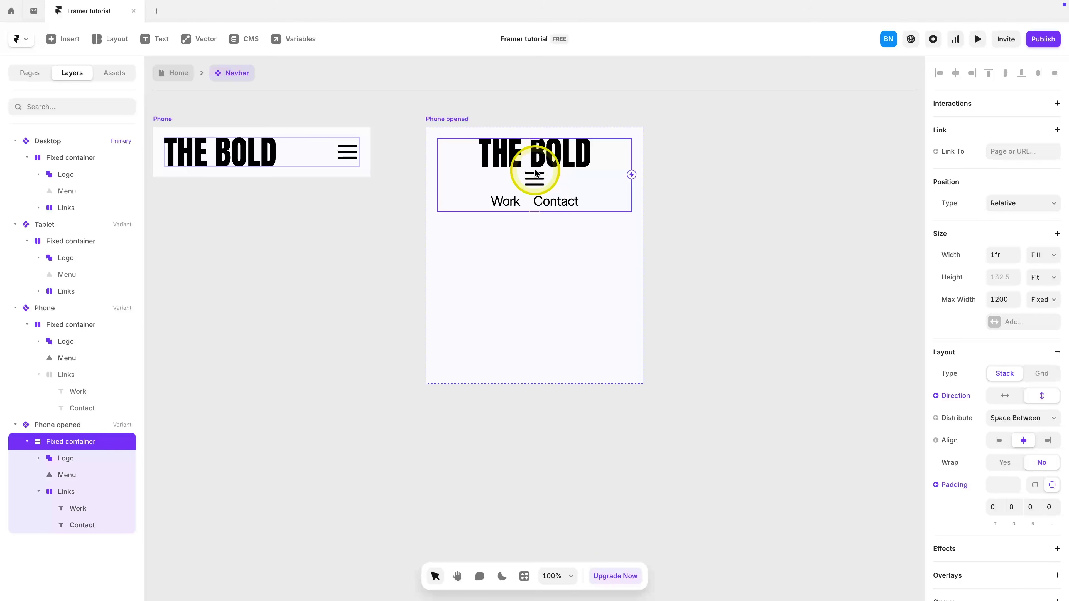
Step: Show the Menu icon in the Desktop variant and wrap it together with the Logo in a new stack
click(658, 260)
scroll(661, 285, down, 5)
scroll(661, 285, left, 5)
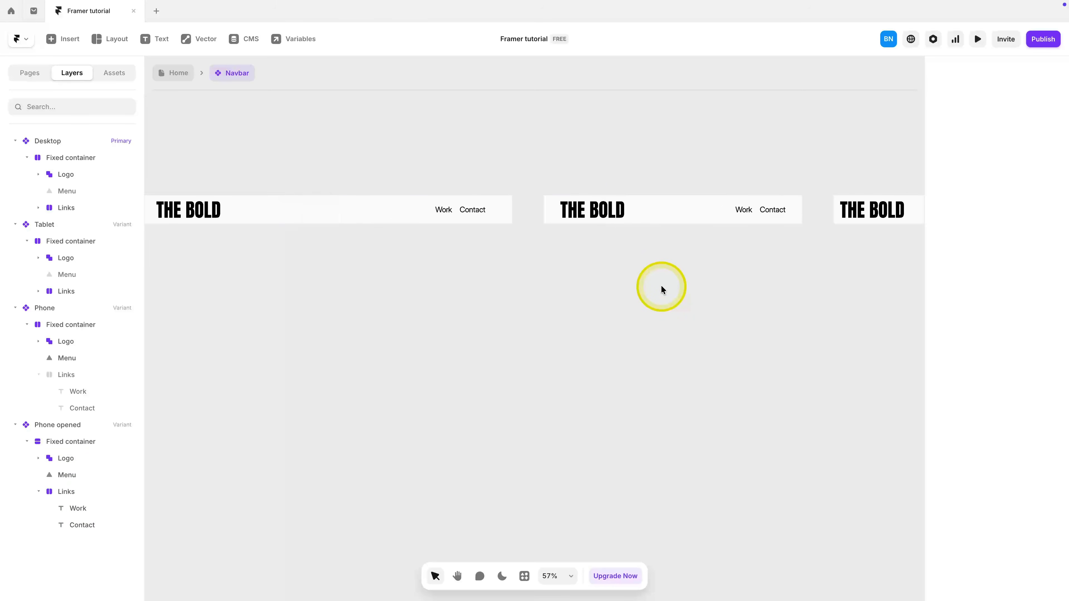
scroll(660, 288, left, 3)
click(404, 214)
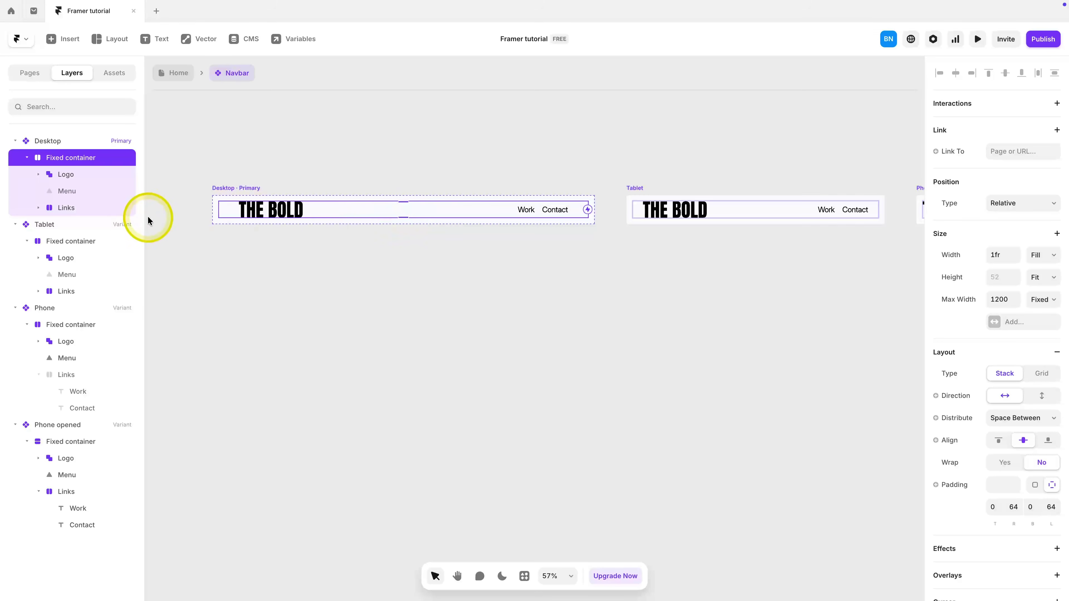
click(95, 192)
click(1004, 348)
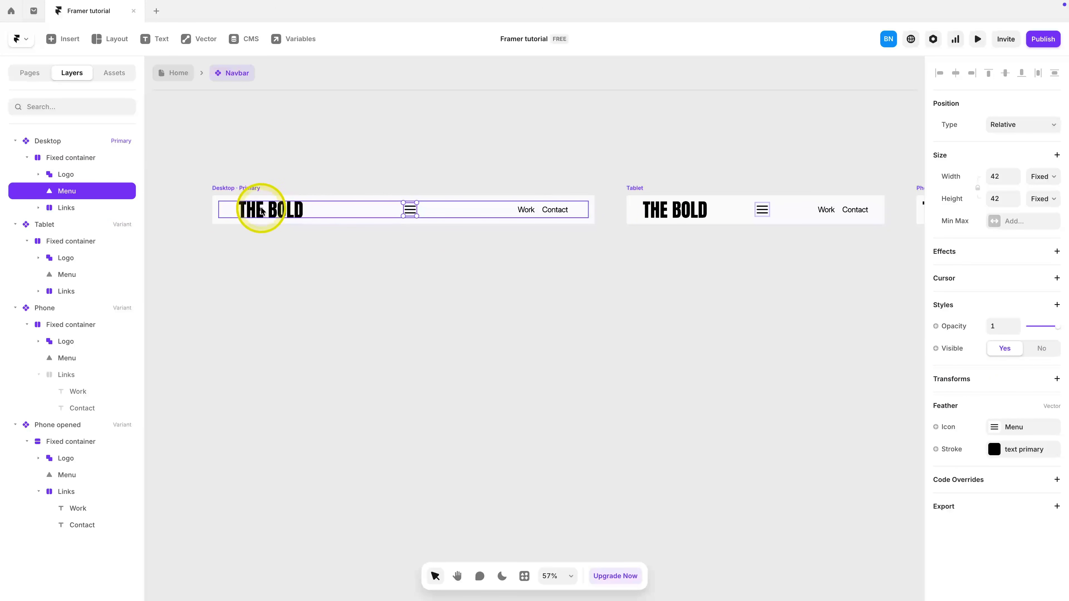
click(80, 175)
shift+click(70, 190)
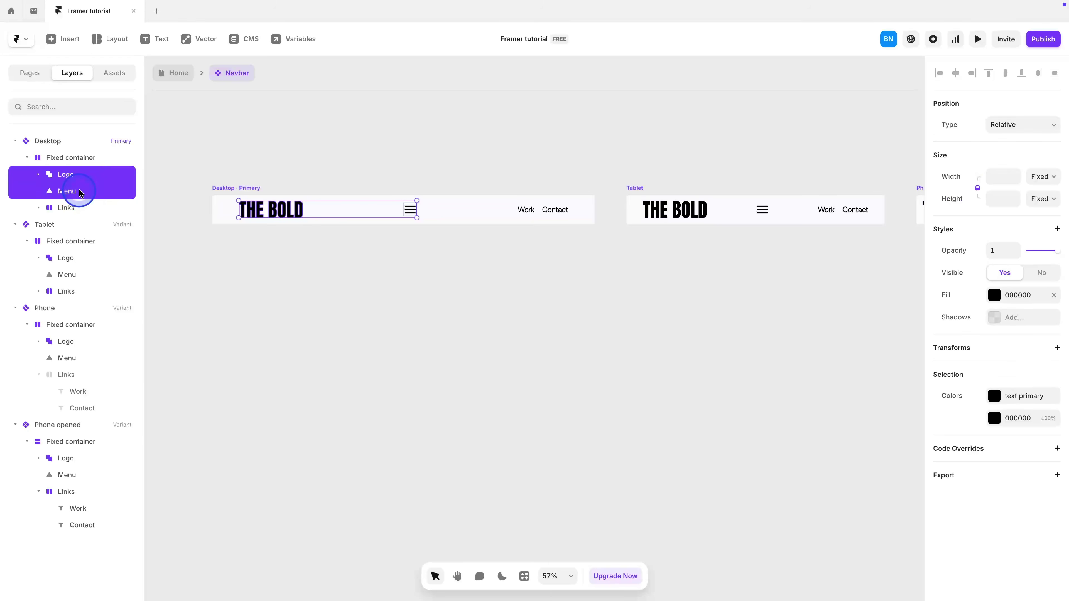
right_click(74, 182)
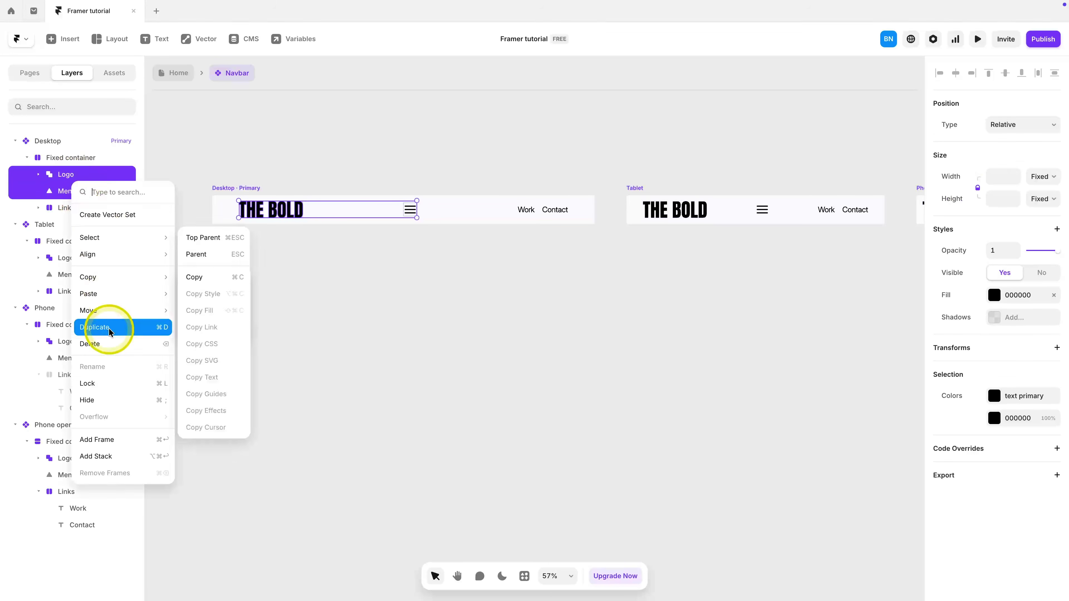
click(98, 455)
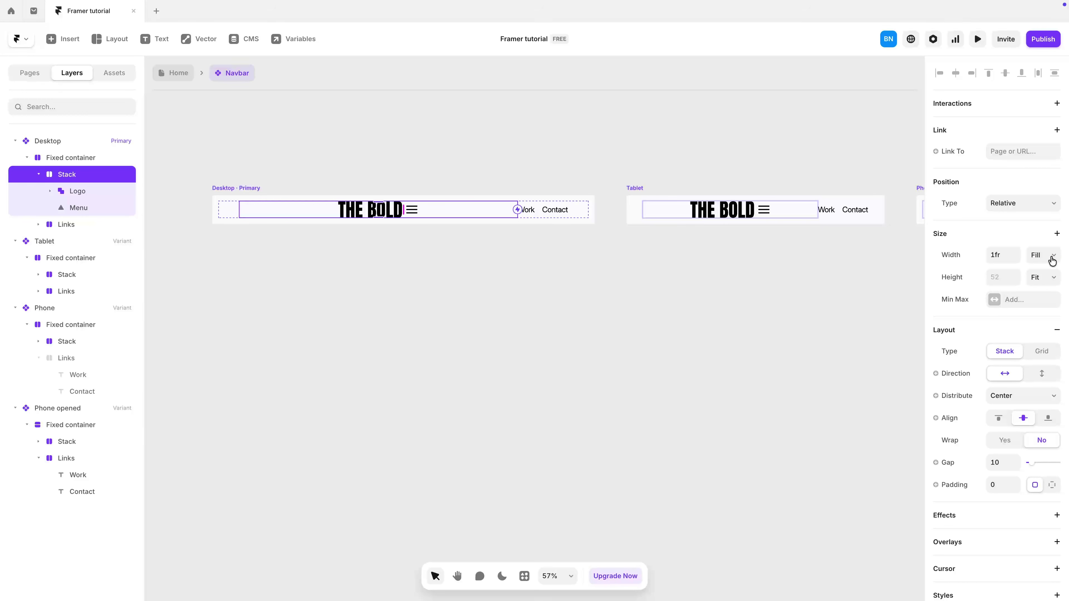
Step: Set the new stack's distribution to Space Between and rename it "Logo+MobileMenu"
click(440, 222)
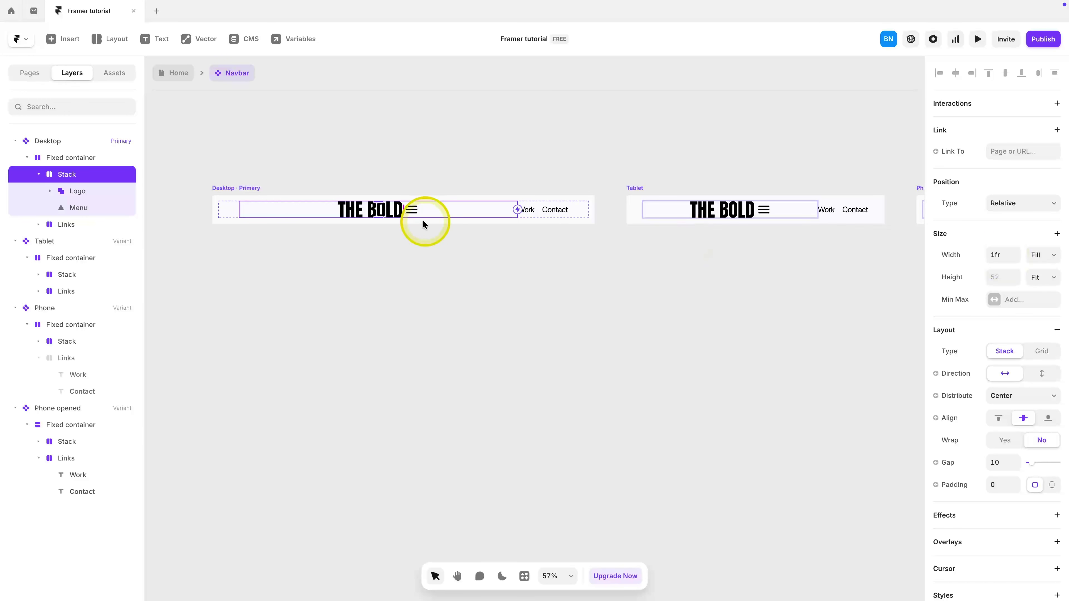
click(1031, 395)
click(1018, 423)
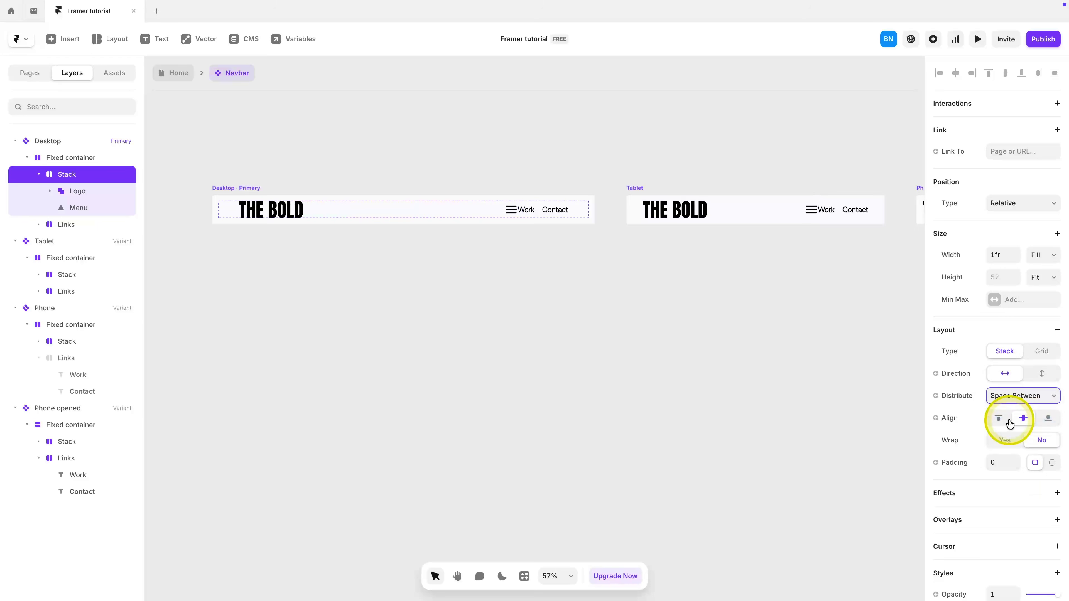
double_click(74, 176)
text(Logo+MobileMenu)
key(Return)
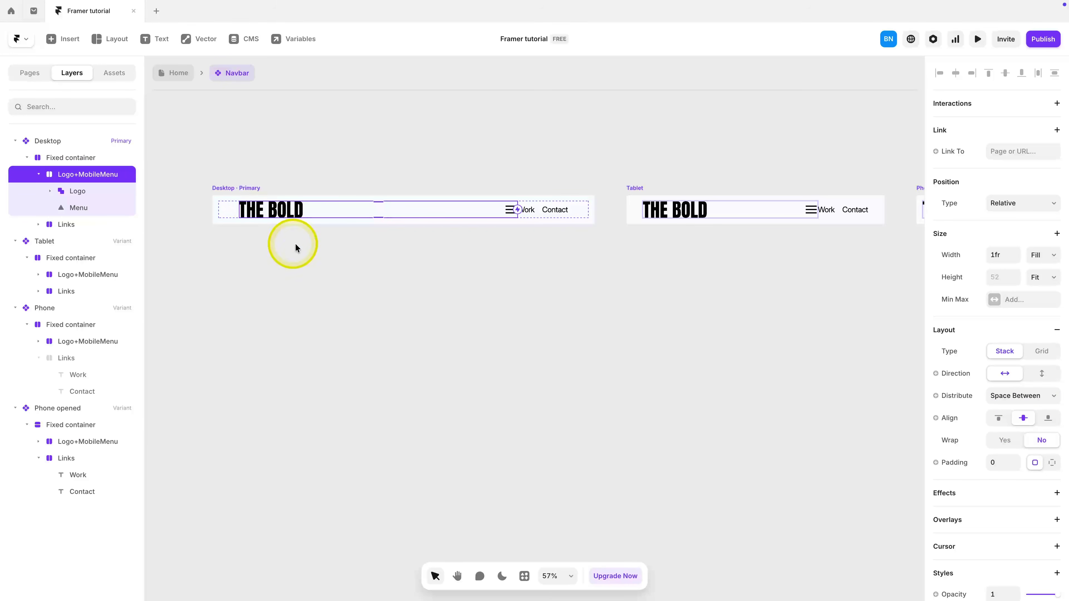
Step: Hide the Menu icon inside the Desktop variant's Logo+MobileMenu stack
scroll(300, 248, right, 2)
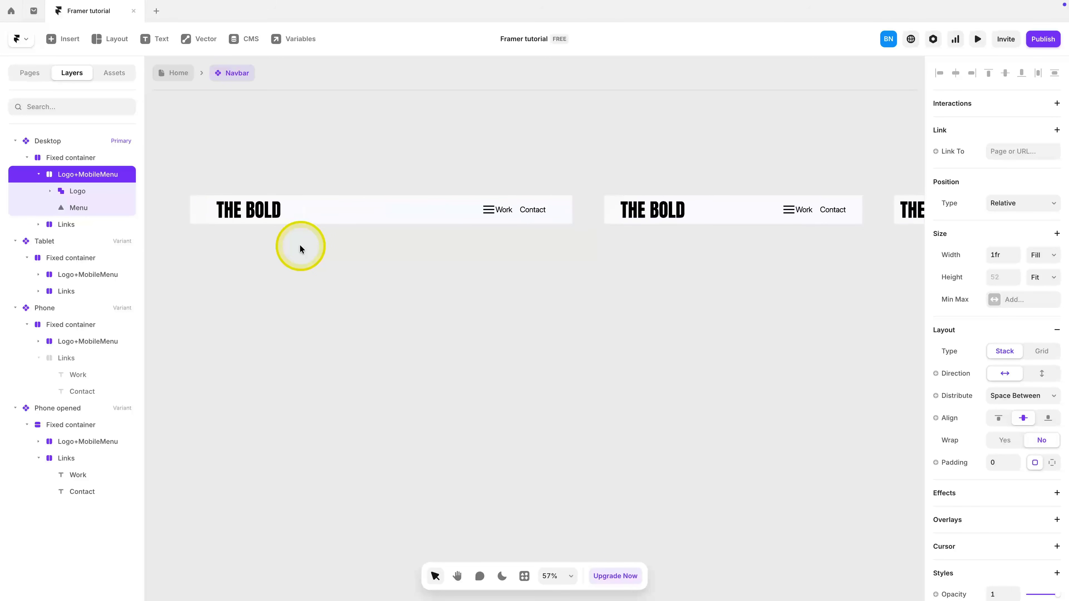
click(489, 210)
click(1043, 348)
Step: Set the Links stack in the Phone opened variant to vertical direction
scroll(580, 304, right, 10)
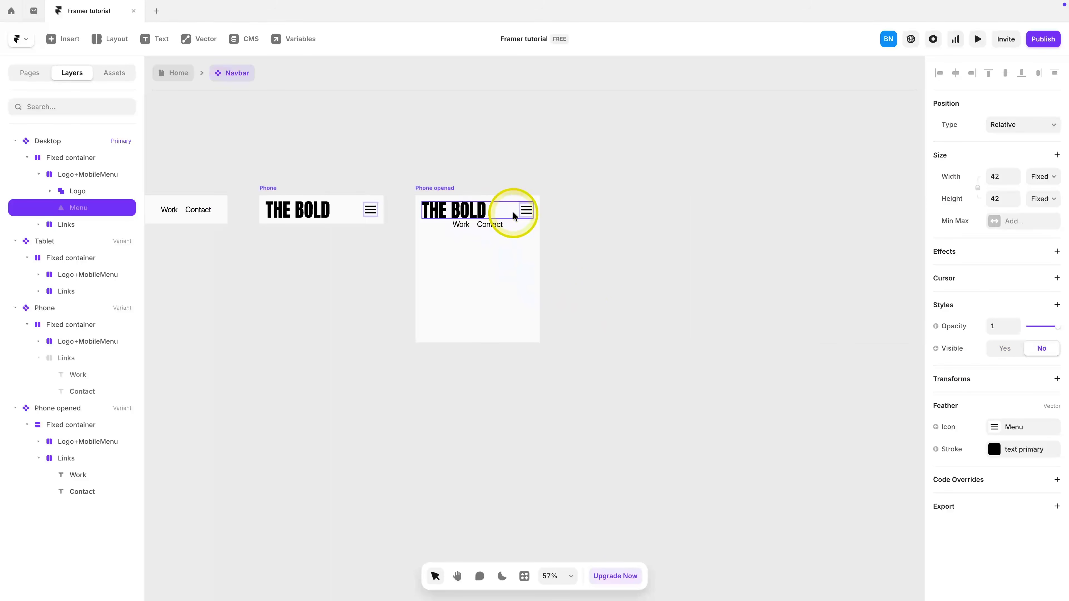
click(528, 210)
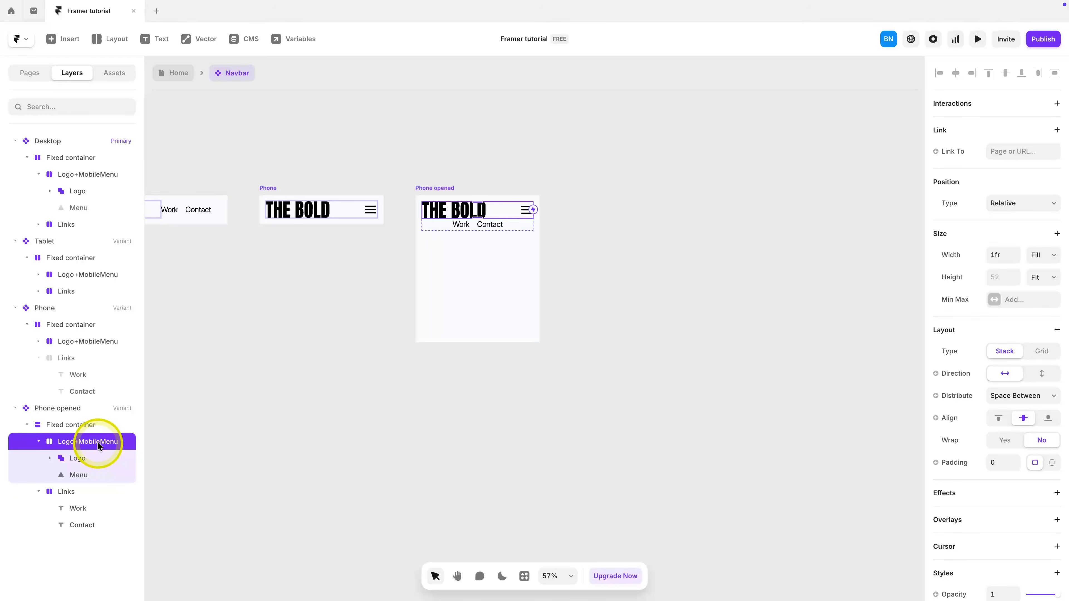
click(475, 227)
click(453, 250)
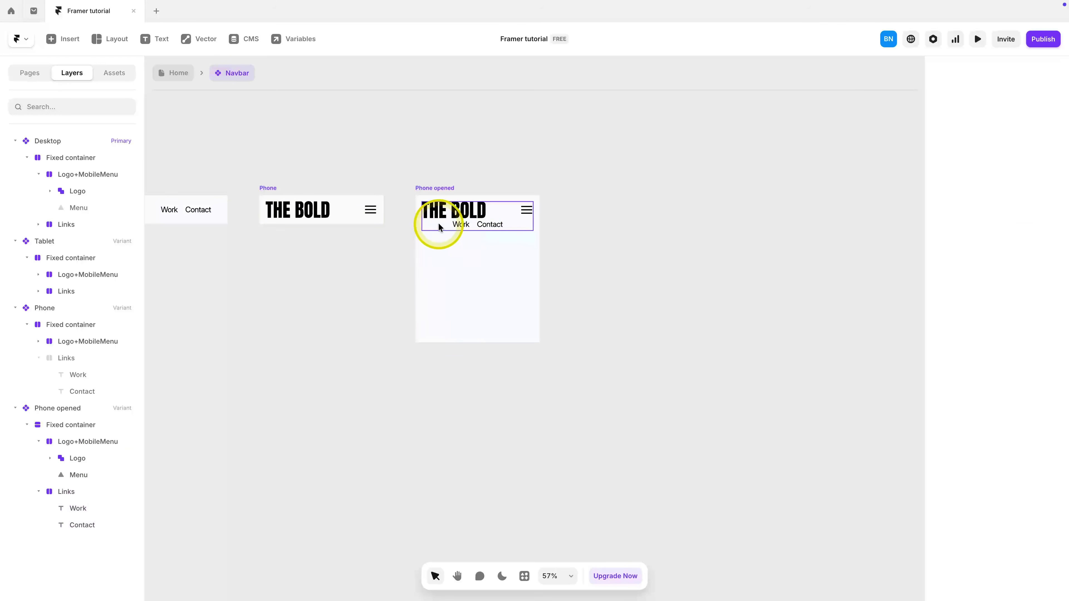
scroll(463, 216, up, 2)
click(472, 229)
scroll(1031, 195, up, 1)
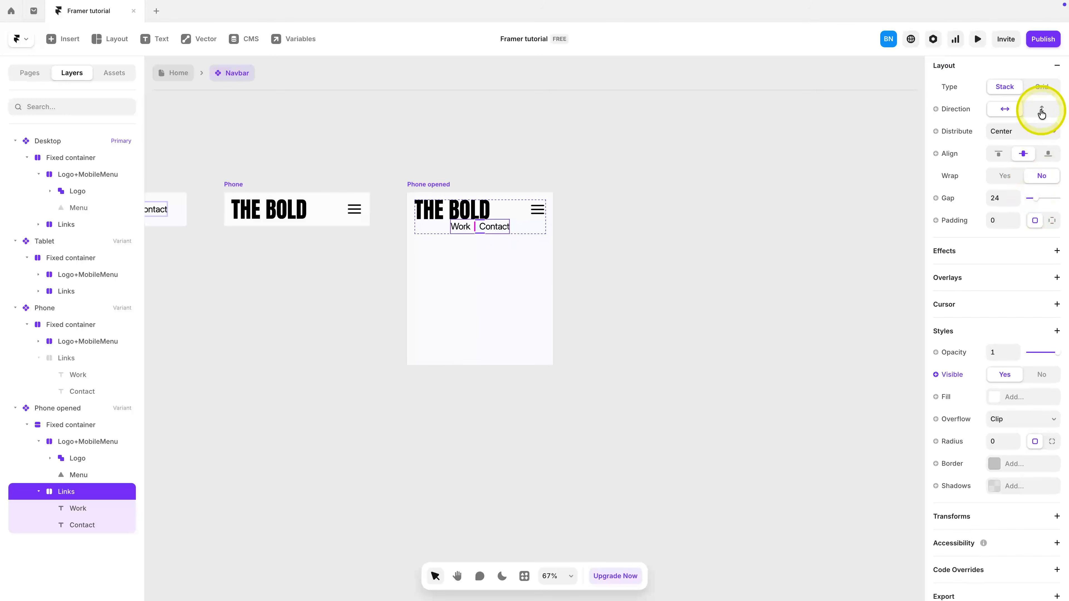
click(1042, 109)
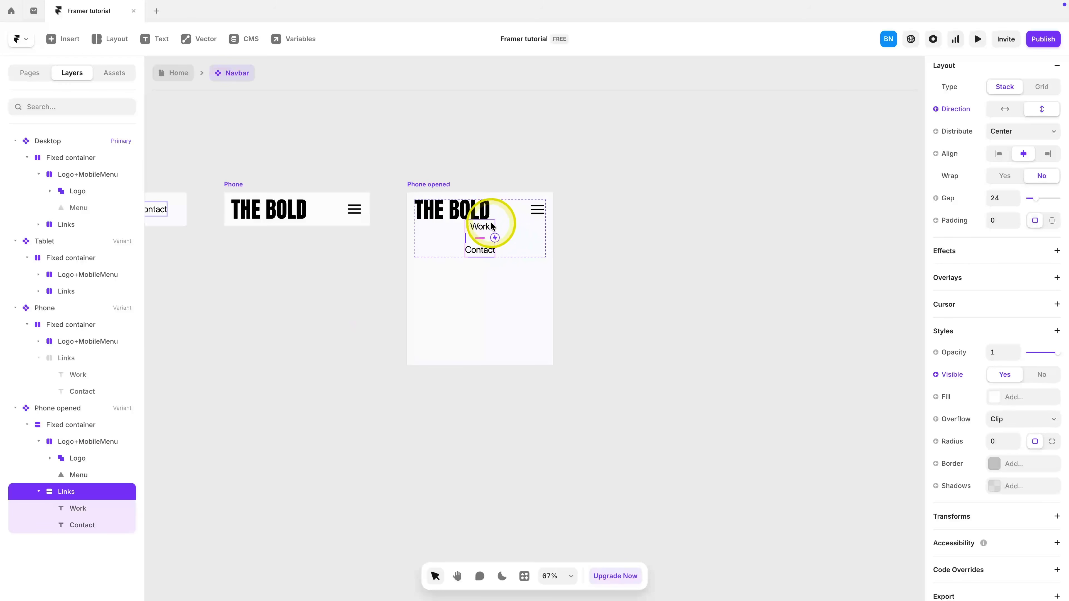
Step: Set the Phone opened variant's fixed container height to Viewport at 100vh and the variant's own height to Fit Content
click(67, 424)
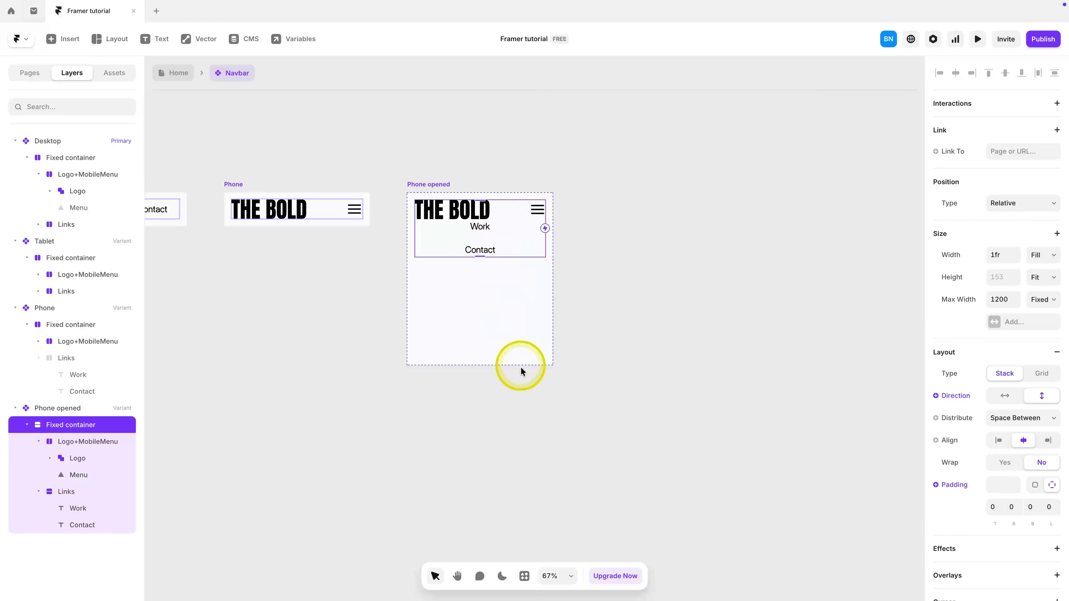
click(1048, 285)
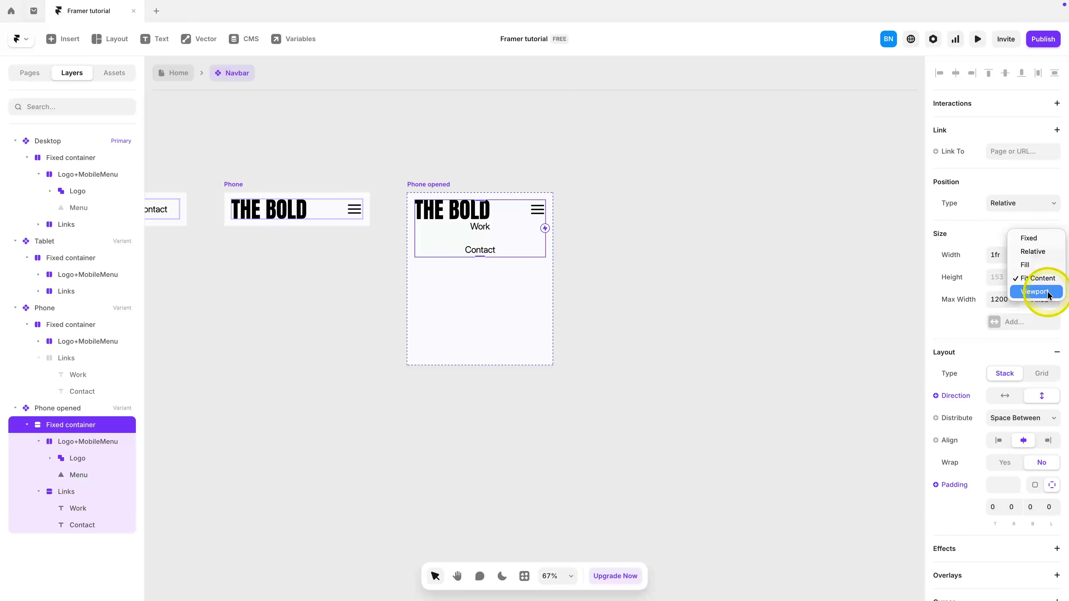
click(1043, 291)
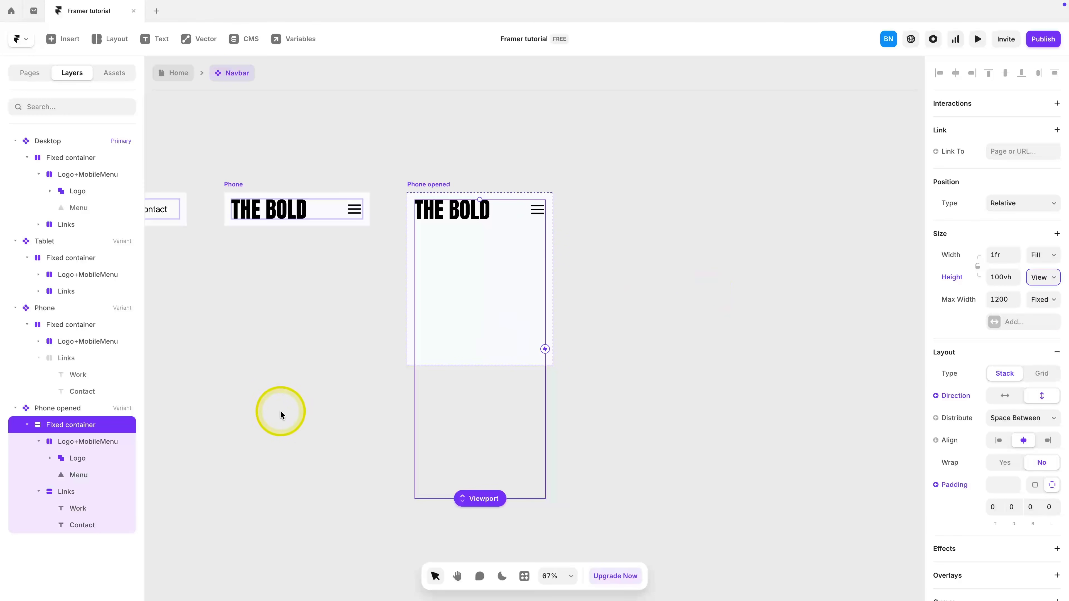
click(71, 411)
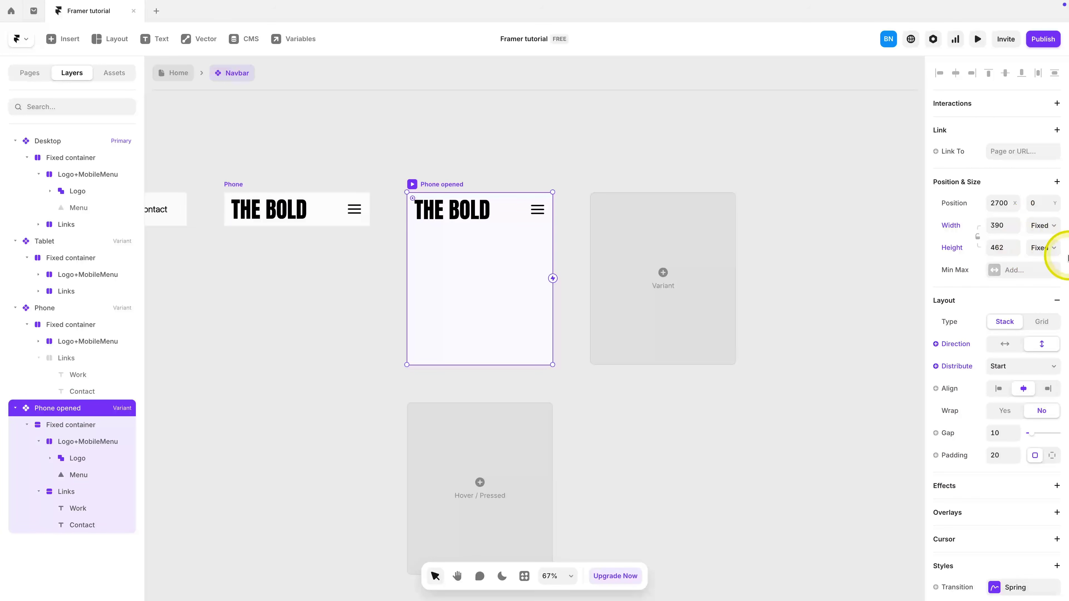
click(1058, 255)
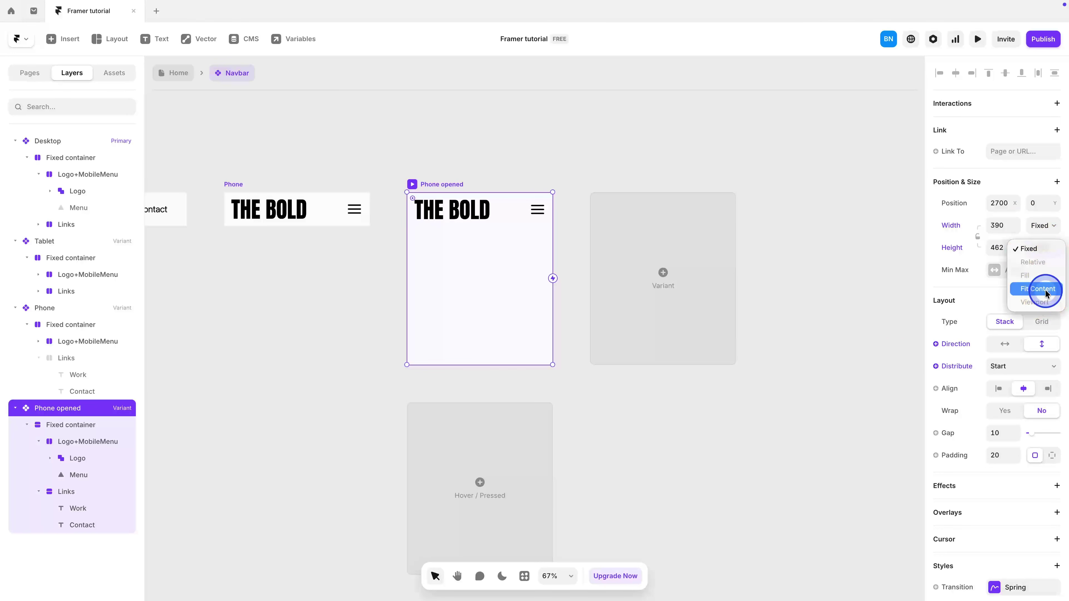
click(1037, 288)
click(559, 431)
Step: Set the Phone opened variant's fixed container distribution to Start and its gap to 84
click(494, 486)
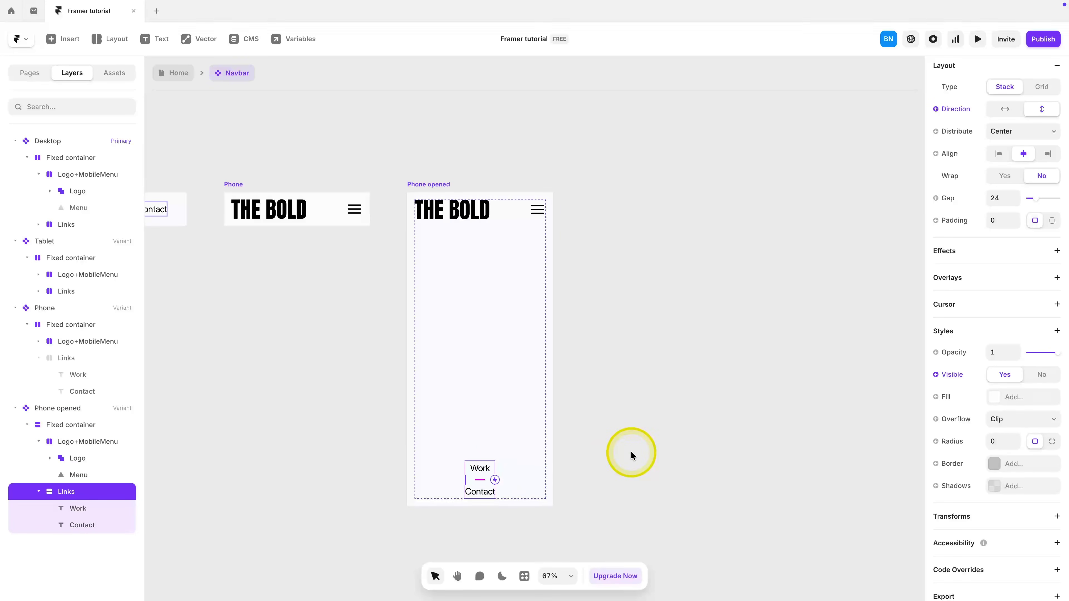
click(76, 427)
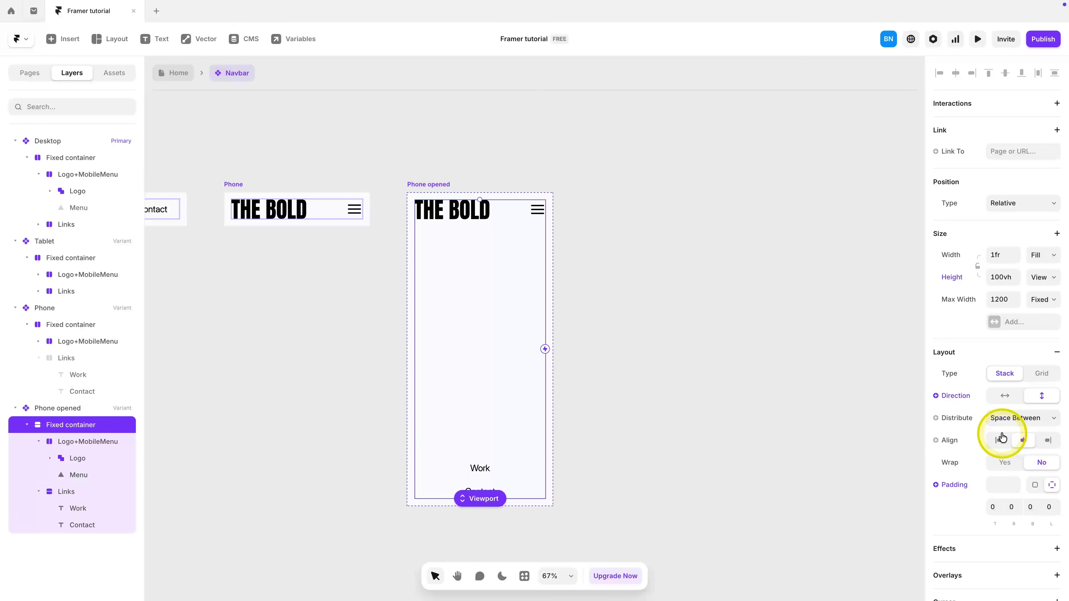
click(1007, 424)
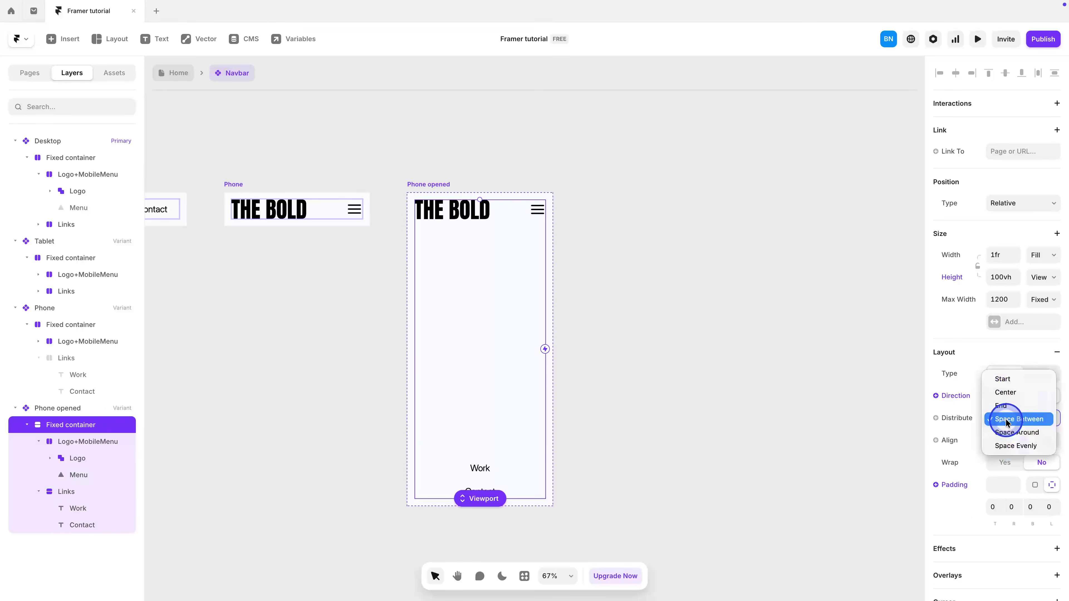
click(1004, 379)
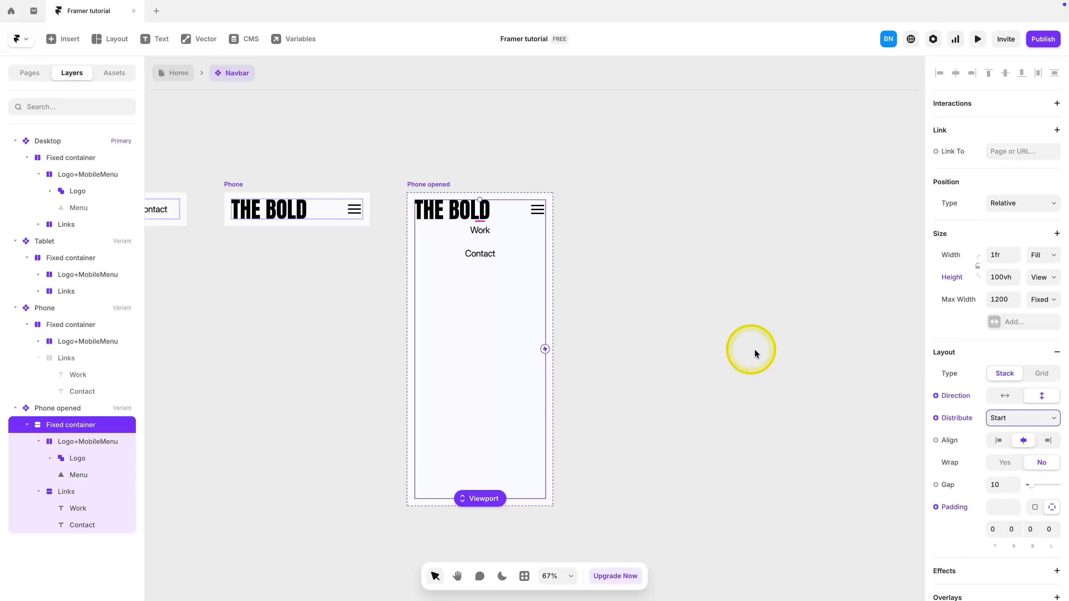
drag(1027, 485, 1053, 489)
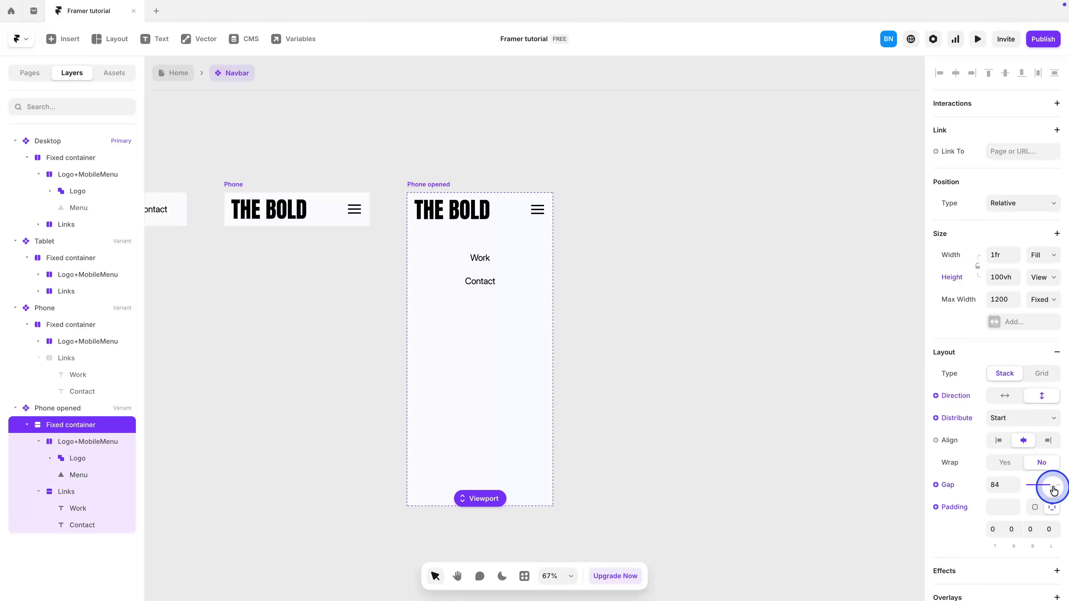
click(645, 340)
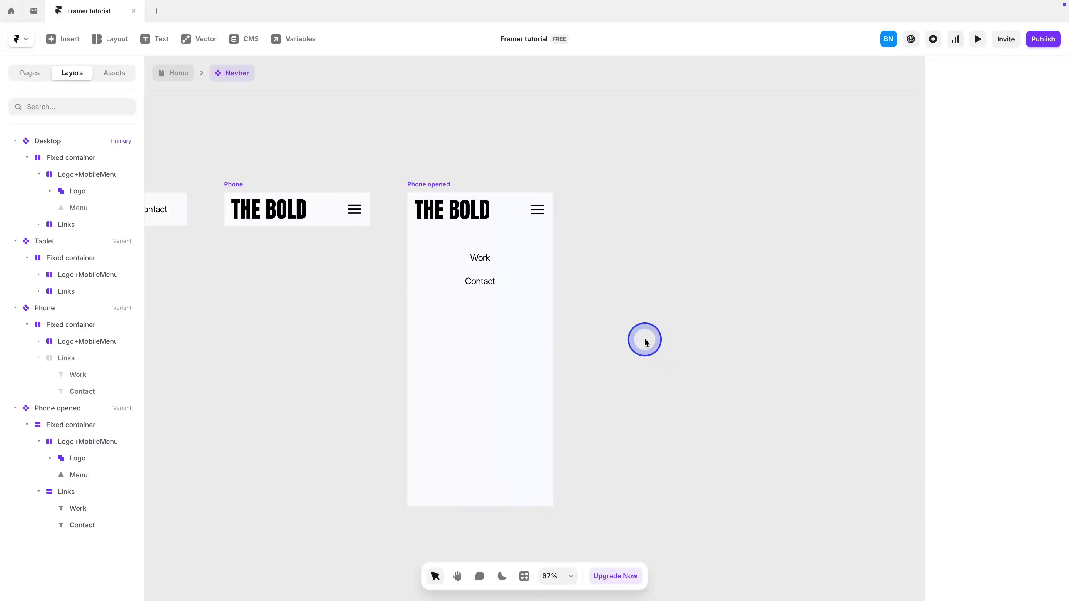
Step: Replace the Menu icon in the Phone opened variant with the Feather X icon
click(538, 210)
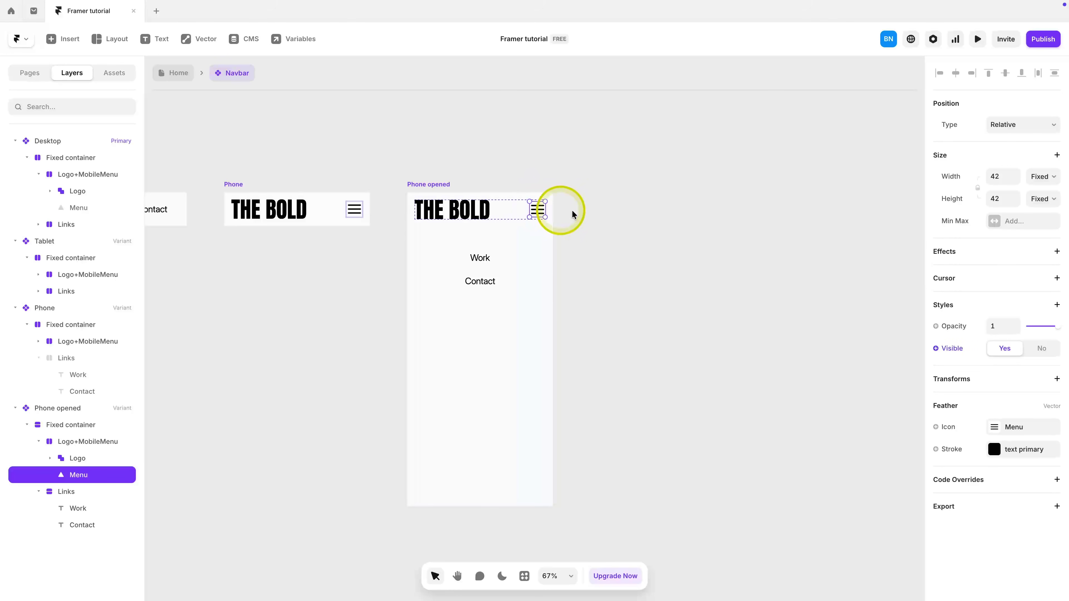
click(1022, 426)
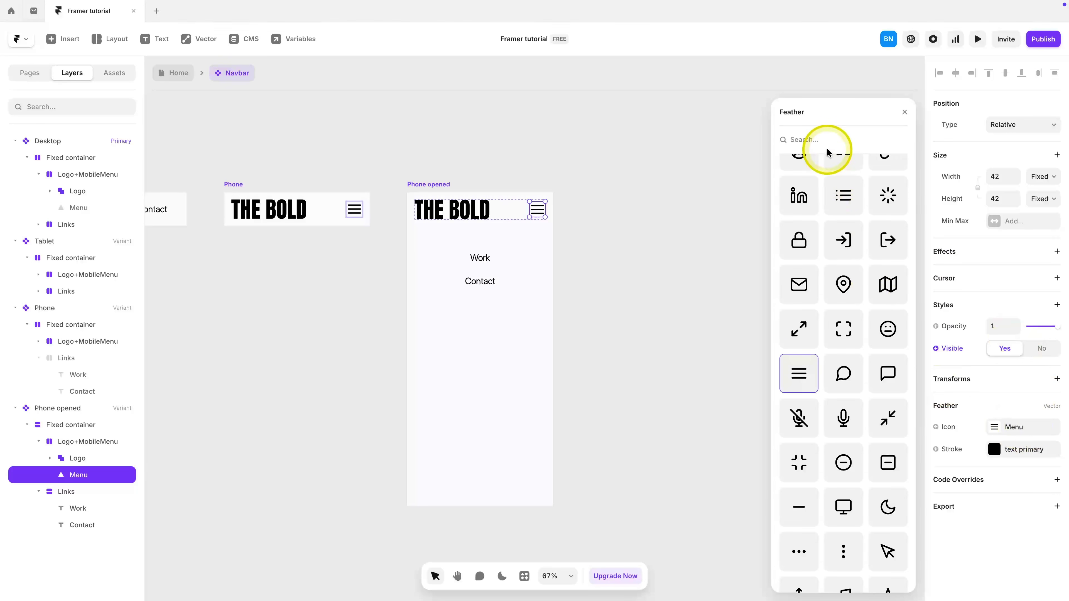
text(x)
click(856, 359)
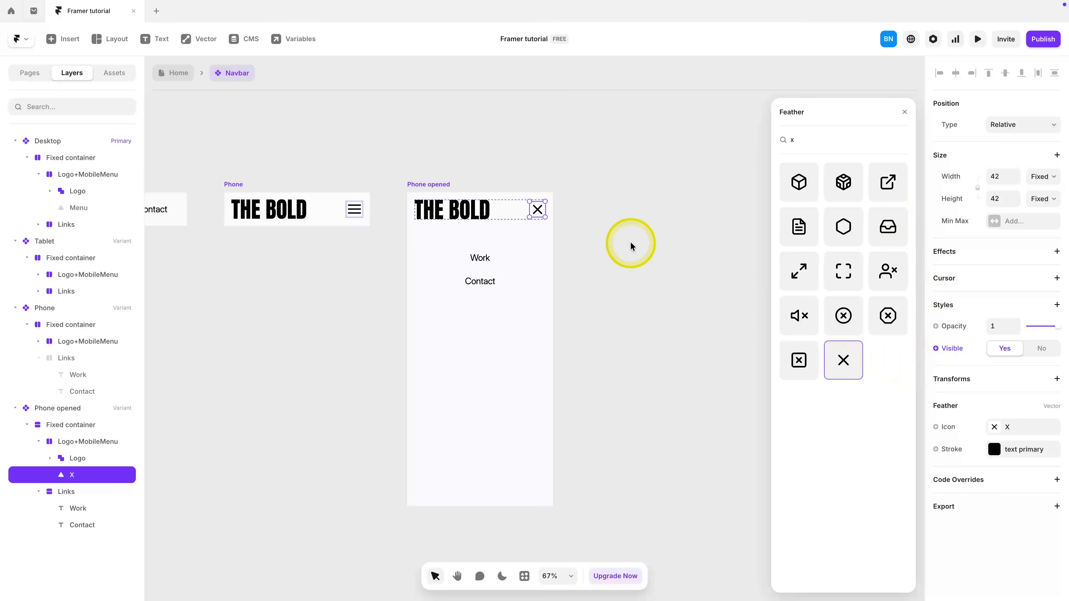
click(630, 243)
Step: Preview the Phone layout of the Home page and reopen the Navbar component for editing
click(178, 73)
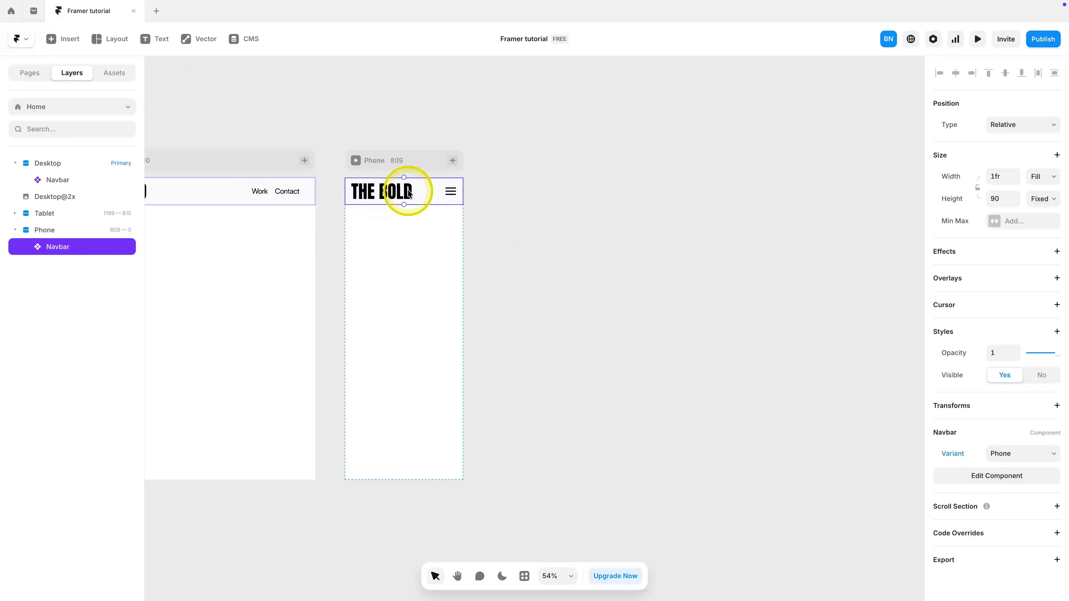
click(977, 39)
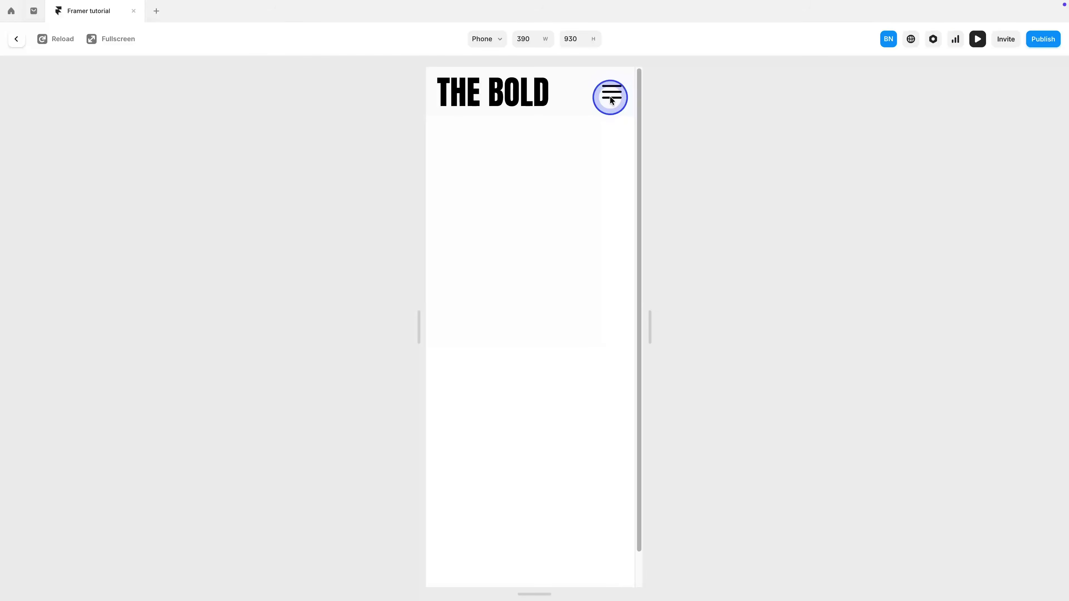
click(977, 38)
double_click(430, 201)
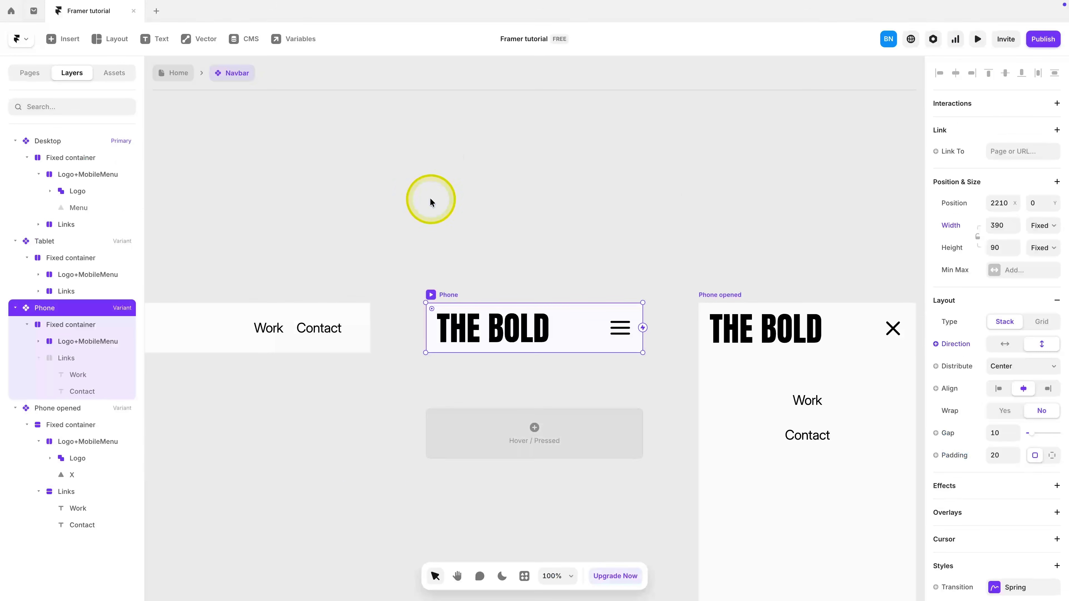
Step: Examine the Menu icon in the Phone variant and the properties it offers
click(534, 254)
scroll(534, 254, right, 5)
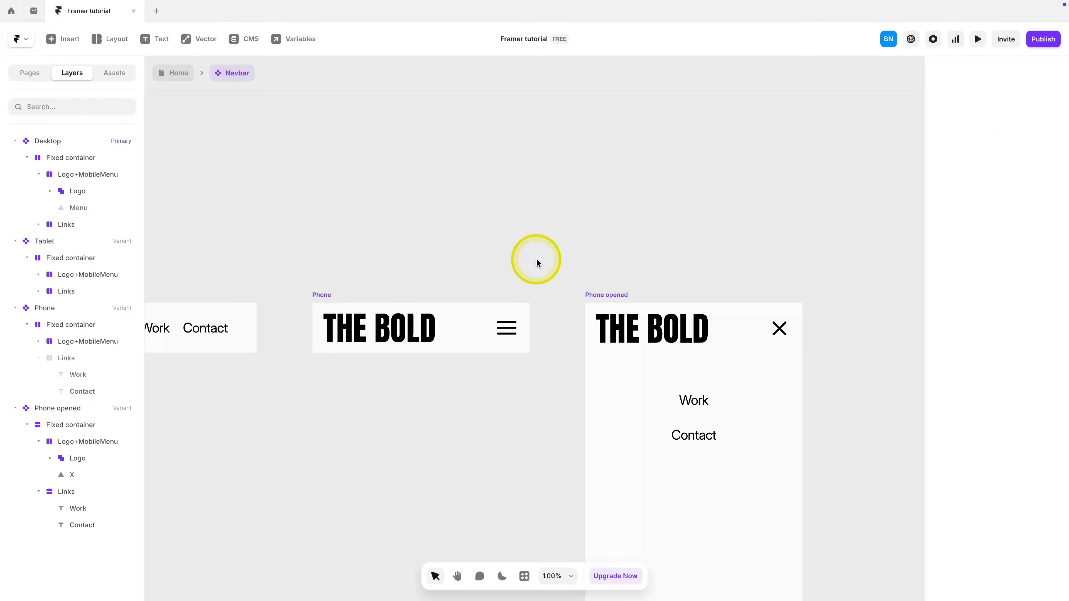
scroll(526, 294, down, 1)
click(514, 317)
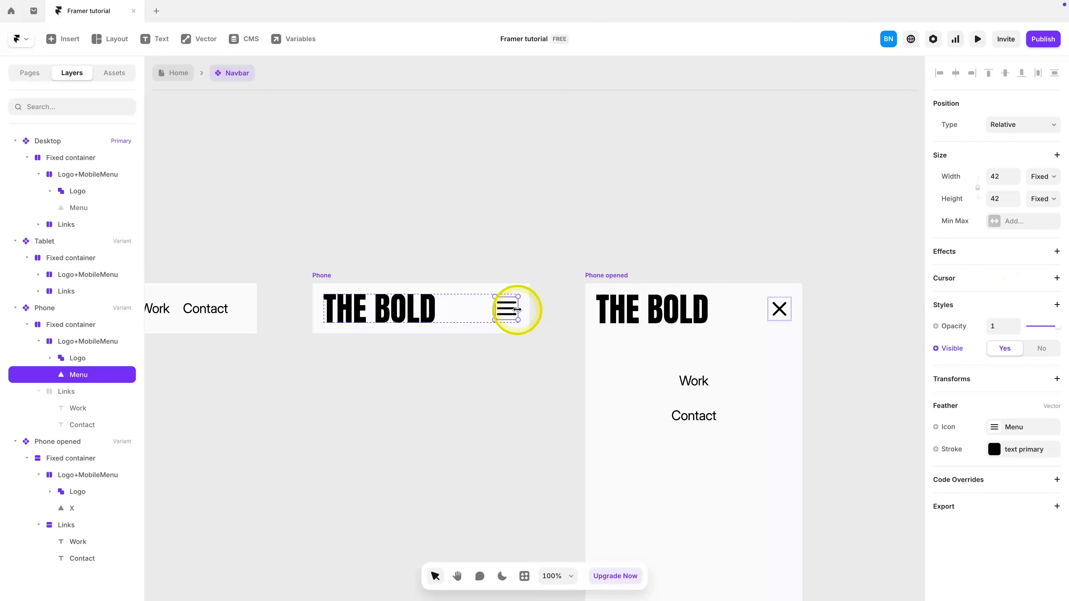
scroll(517, 309, up, 5)
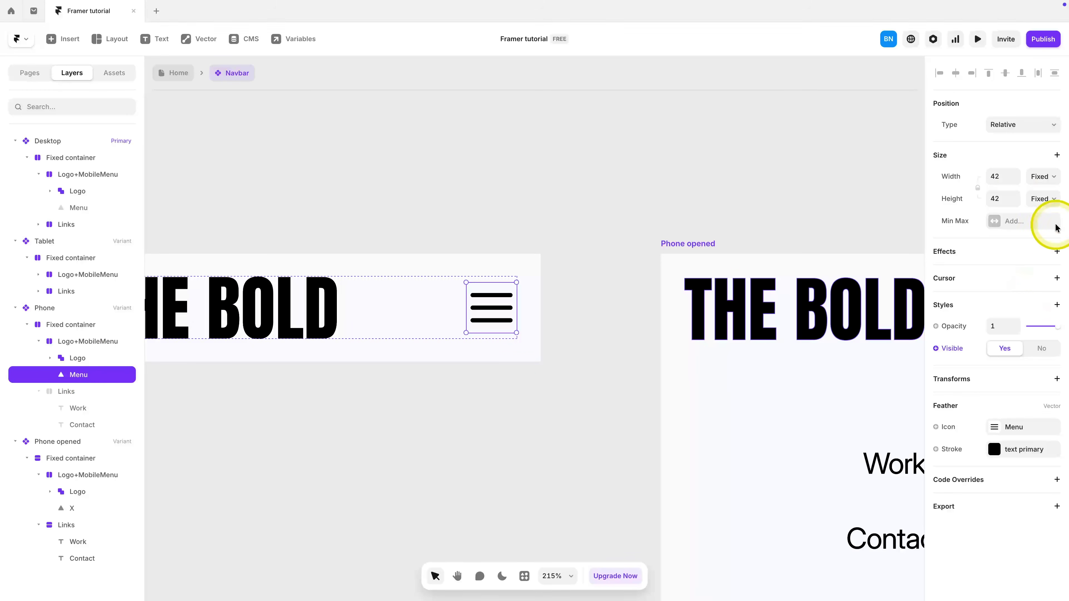
scroll(779, 349, down, 6)
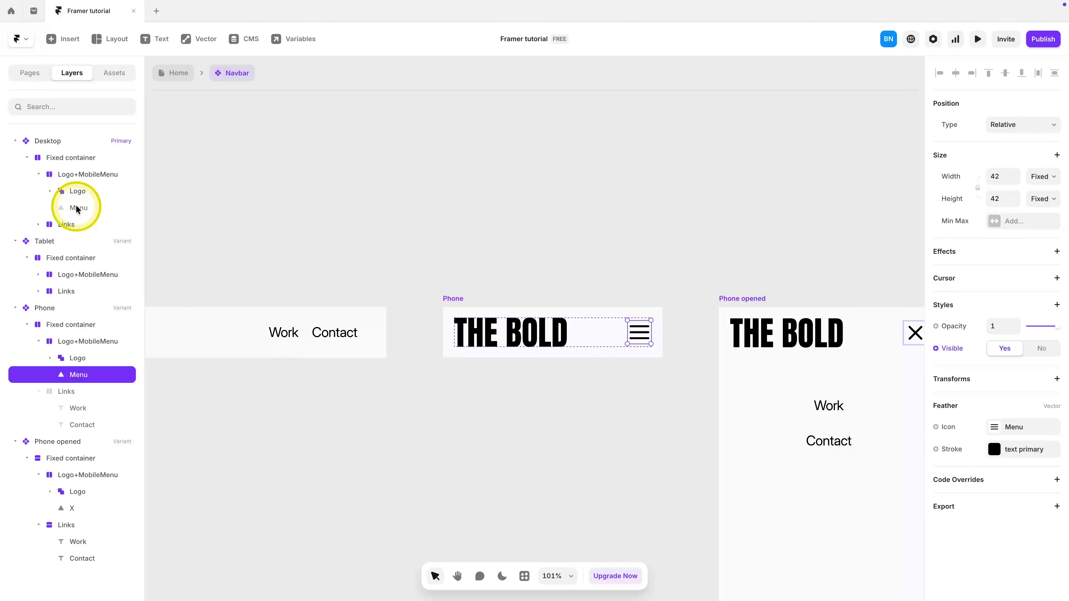
Step: Make the Menu icon visible in the Desktop variant and wrap it in a new frame
scroll(298, 262, left, 12)
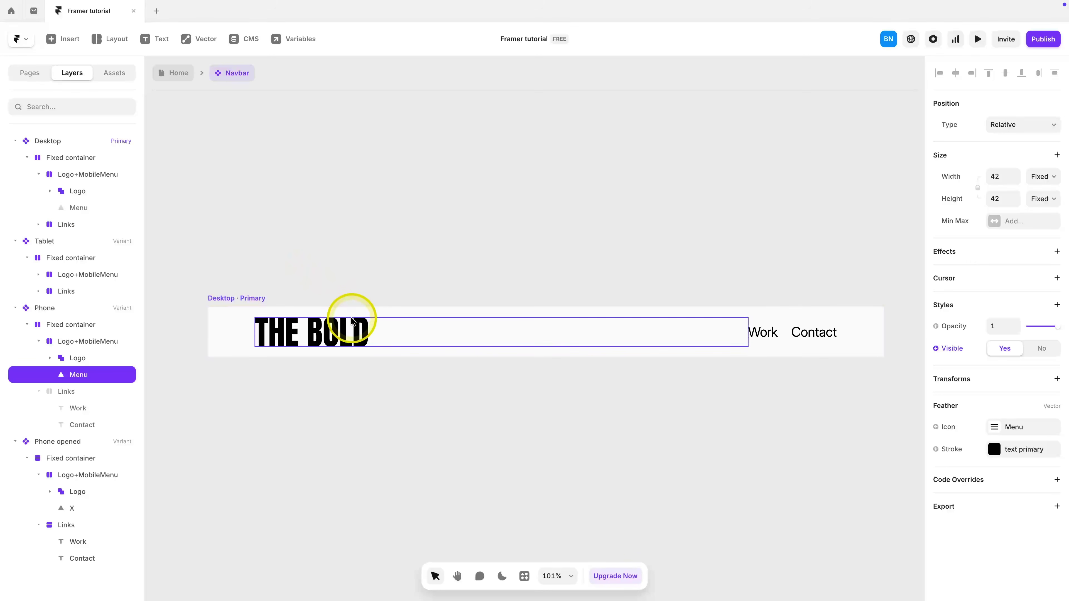
click(78, 207)
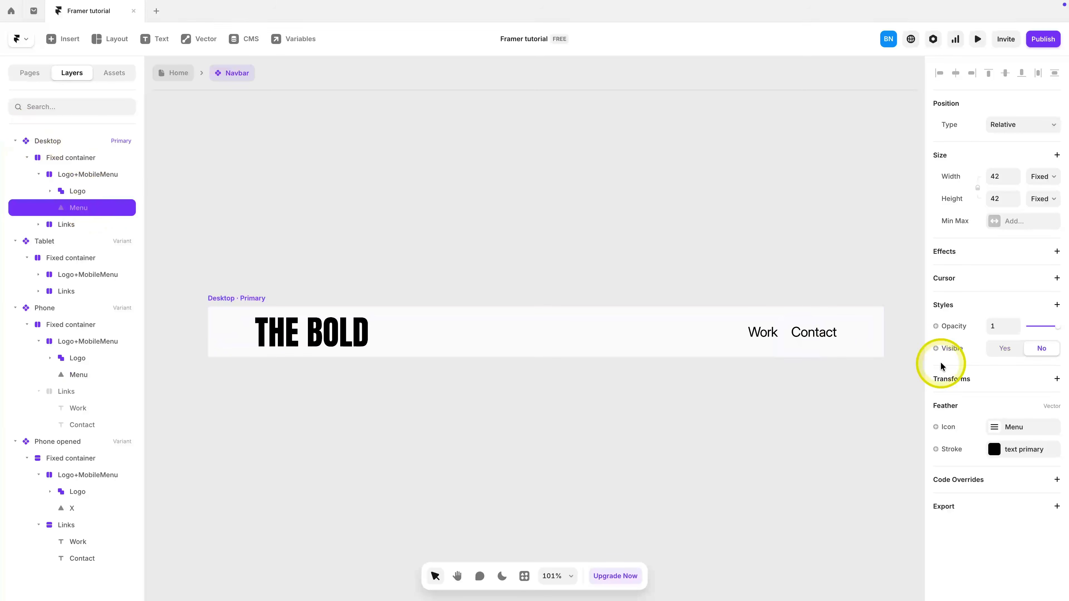
click(1004, 348)
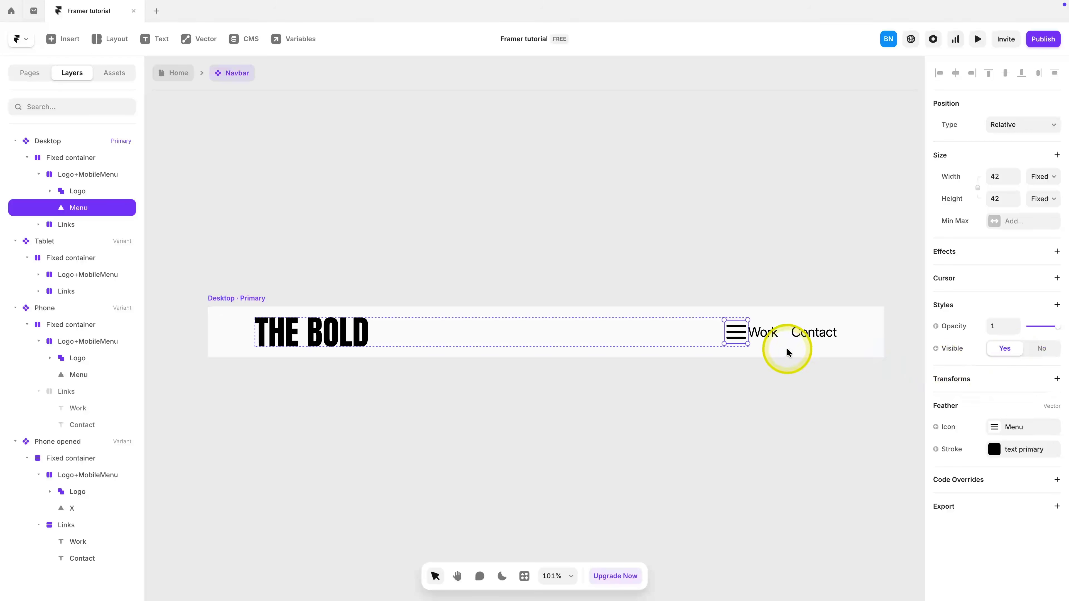
right_click(729, 337)
click(745, 358)
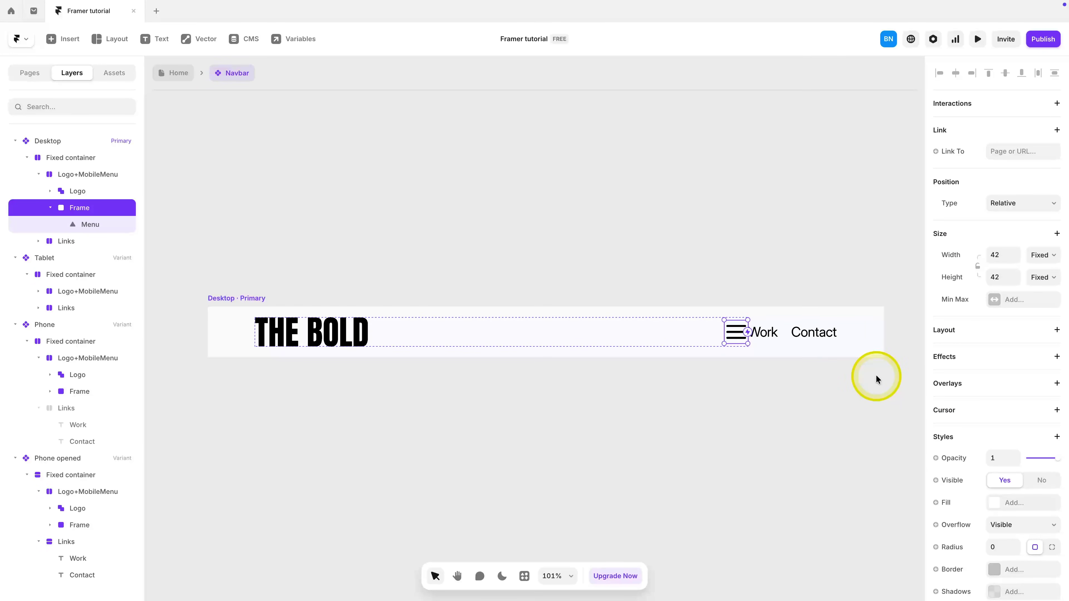
Step: Set both the width and height of the frame around the Desktop variant's Menu icon to Fit Content
click(1044, 255)
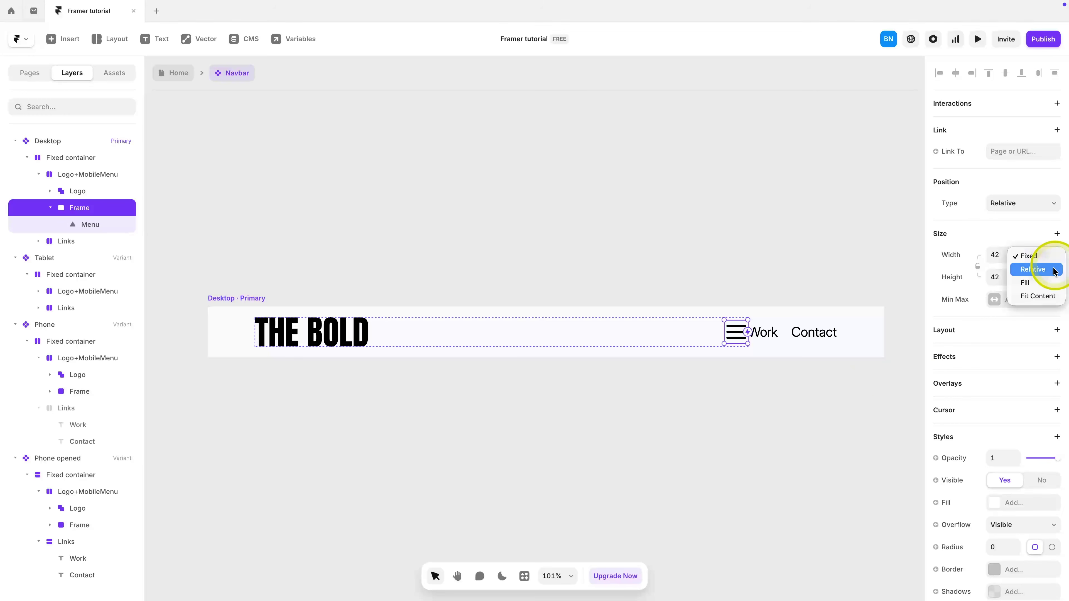
click(1039, 295)
click(1041, 278)
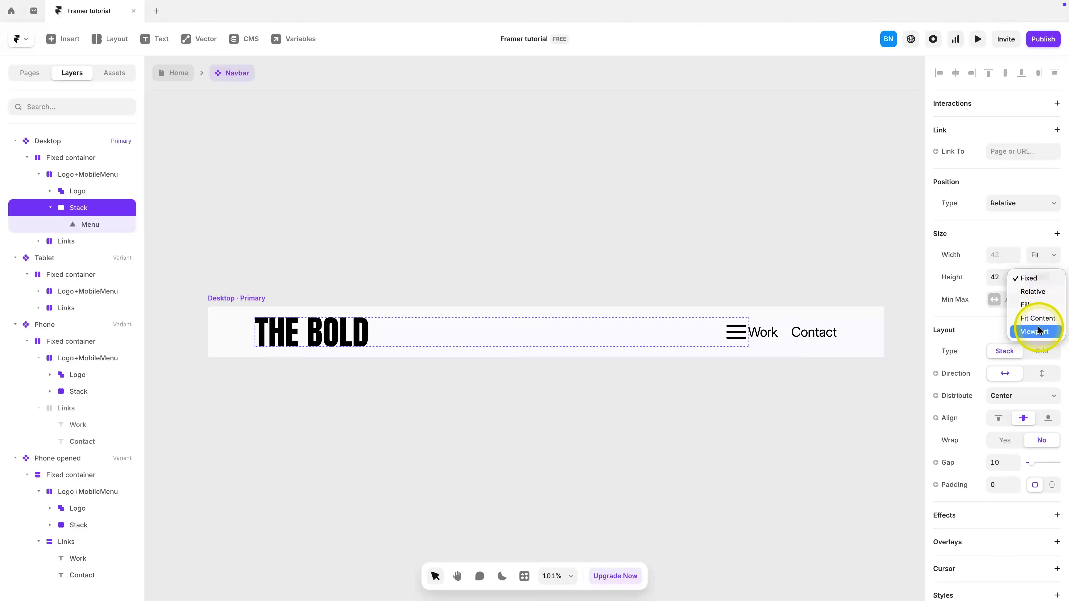
click(1036, 319)
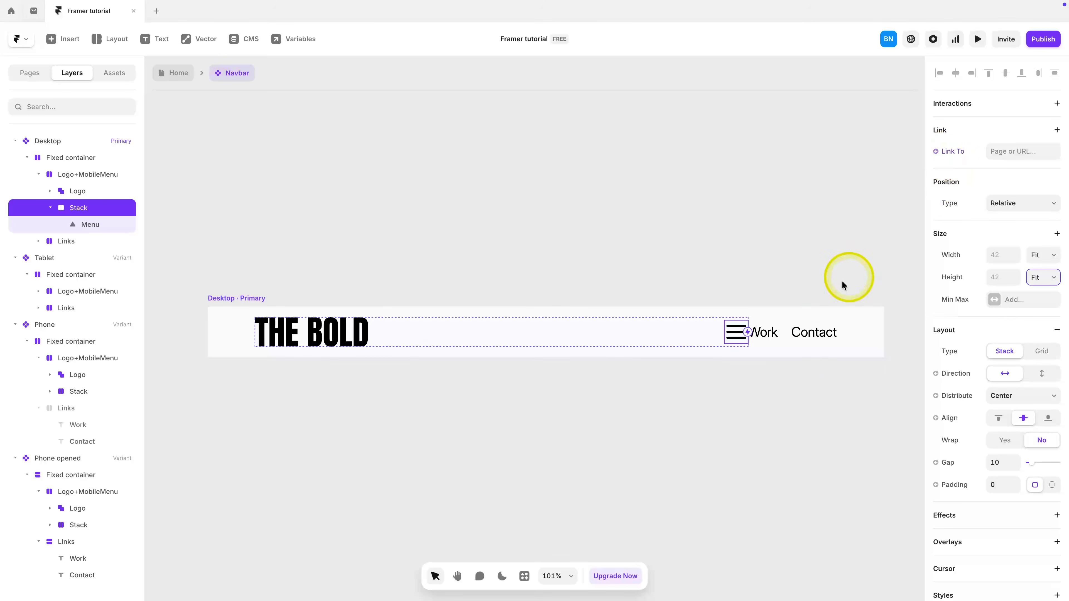
scroll(747, 300, right, 3)
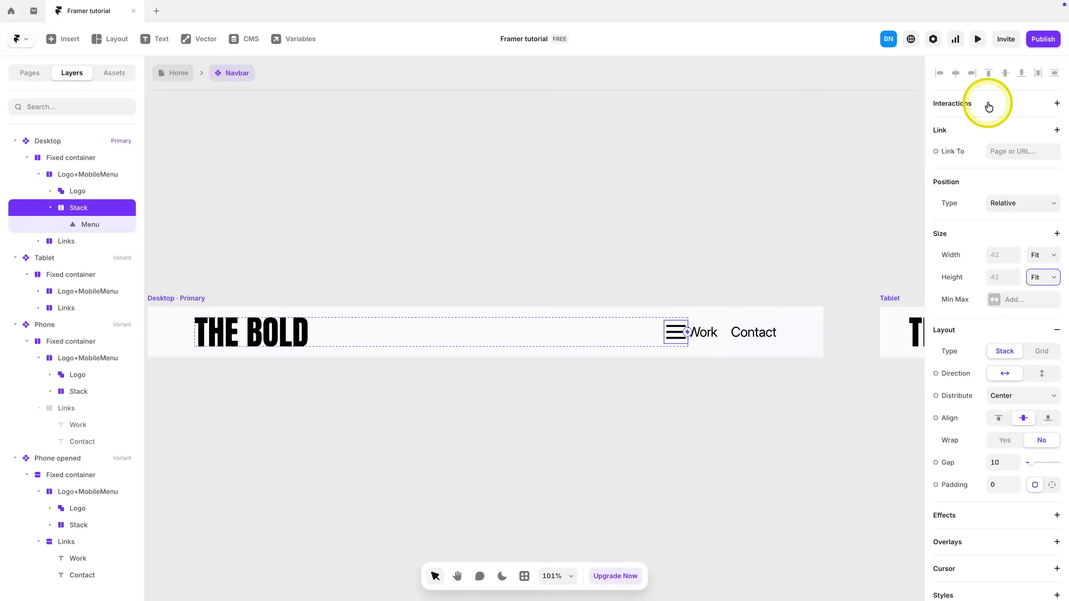
scroll(1006, 431, down, 8)
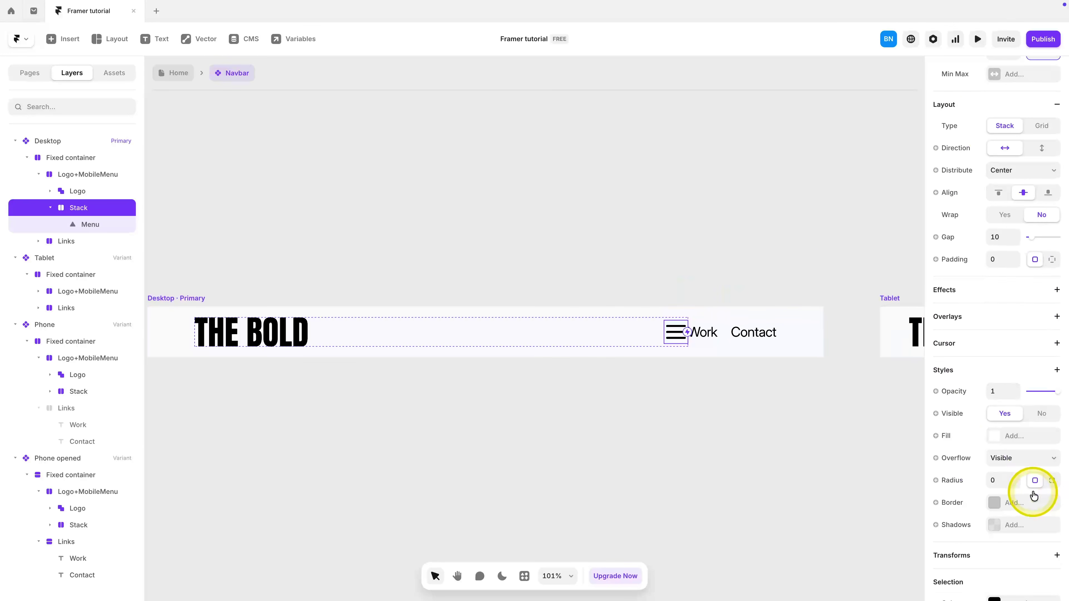
Step: Hide the frame around the Desktop variant's Menu icon and rename it Menu
scroll(1036, 483, up, 2)
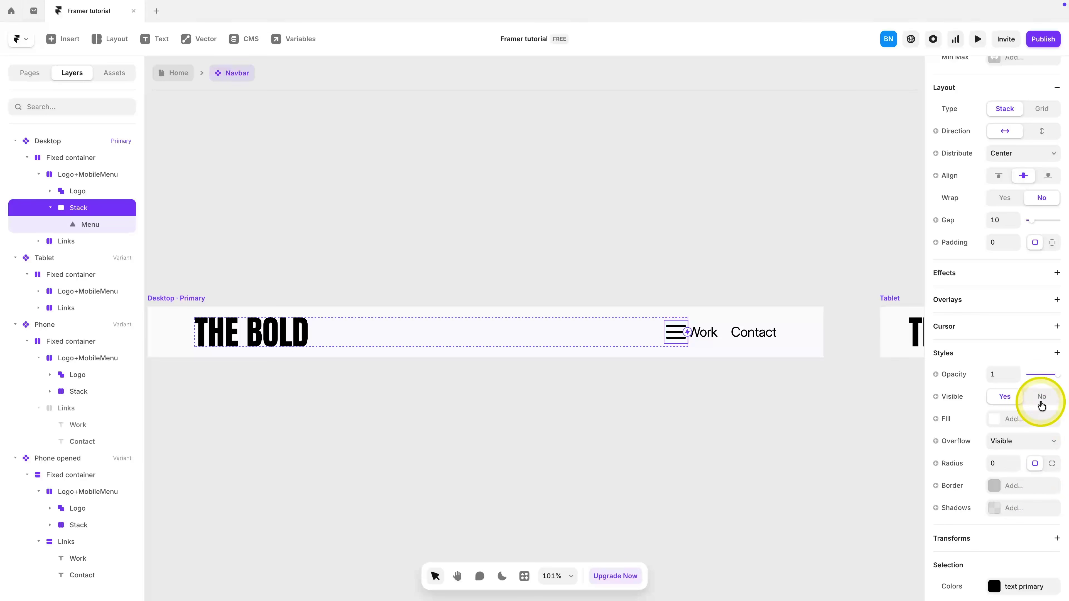
click(87, 226)
click(87, 207)
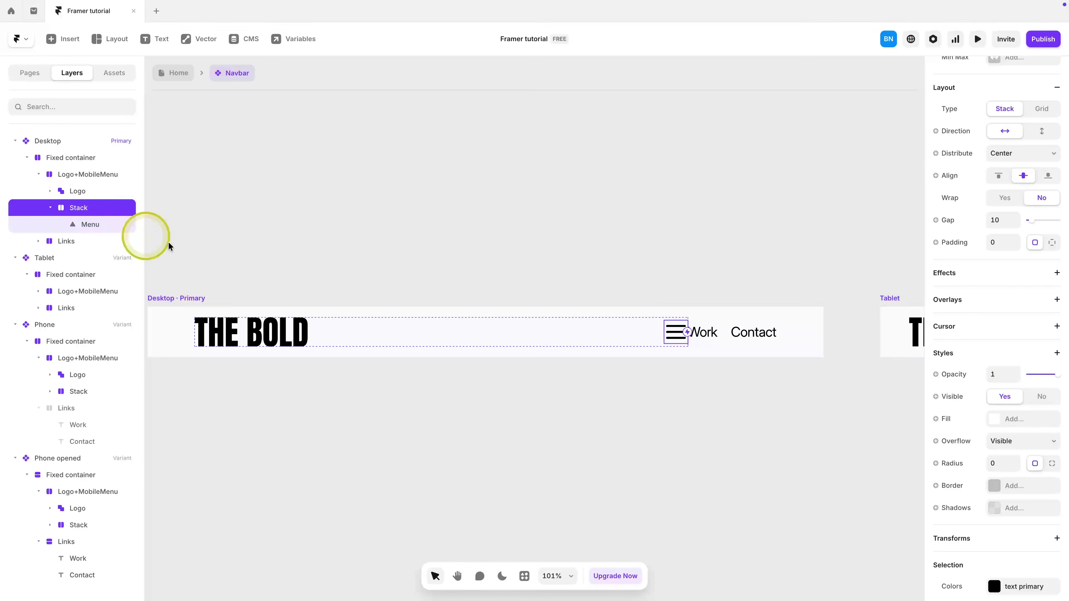
click(1040, 397)
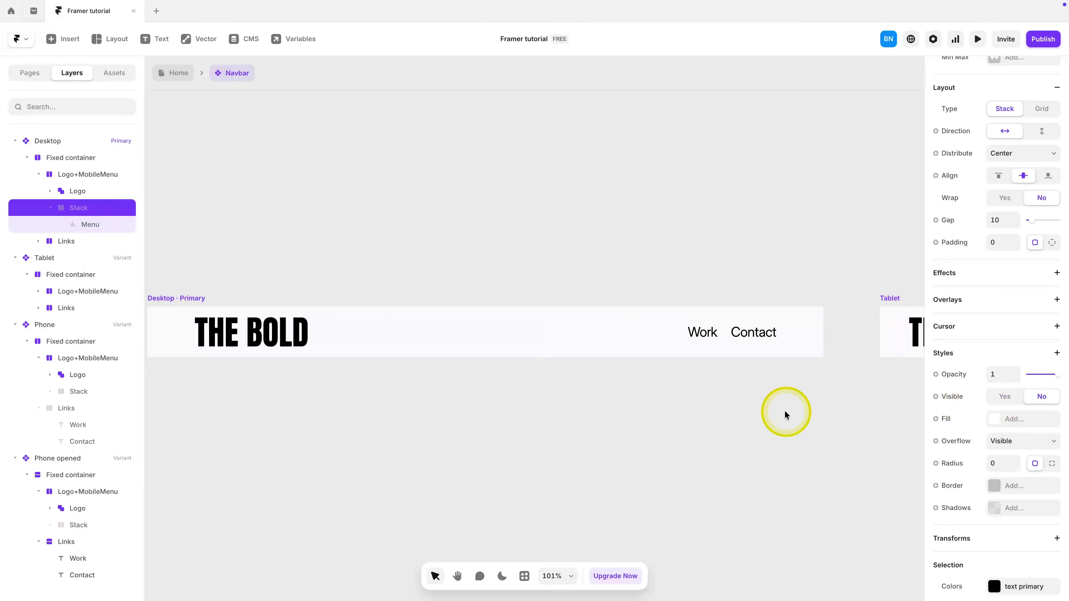
double_click(85, 208)
key(Return)
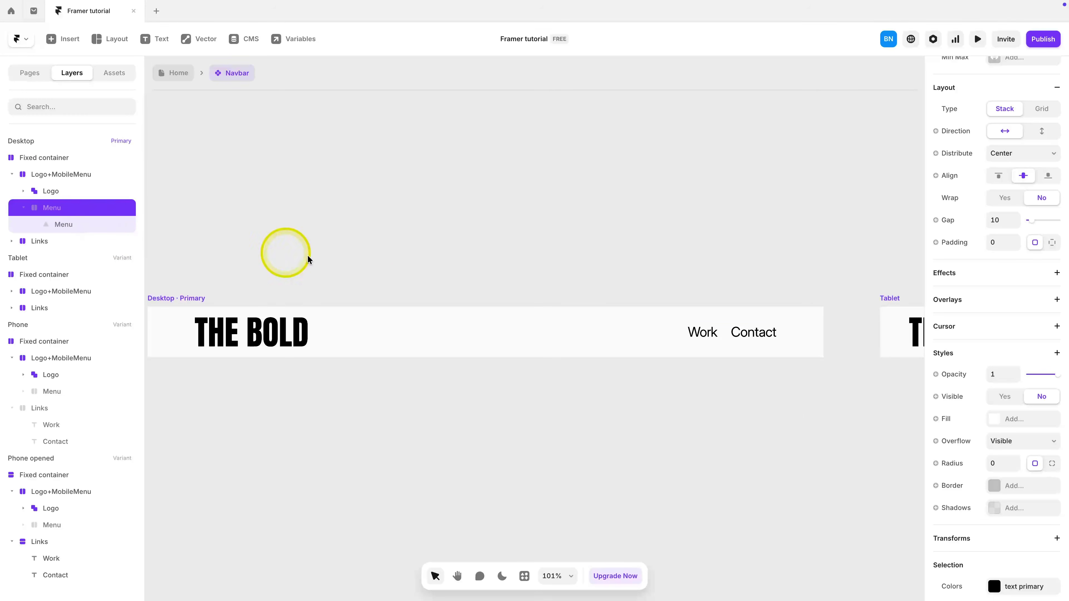
Step: Make the Menu frame visible in both the Phone opened and Phone variants
scroll(213, 253, right, 15)
click(541, 321)
click(60, 525)
scroll(980, 456, down, 3)
click(1005, 442)
click(52, 392)
scroll(1035, 463, down, 3)
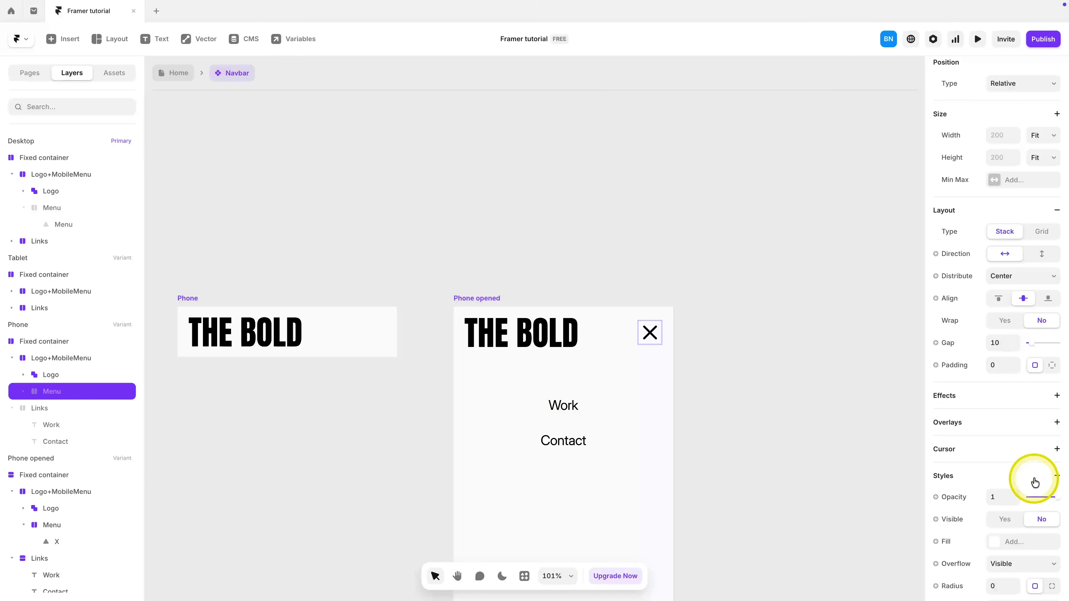
click(1004, 520)
scroll(635, 393, left, 1)
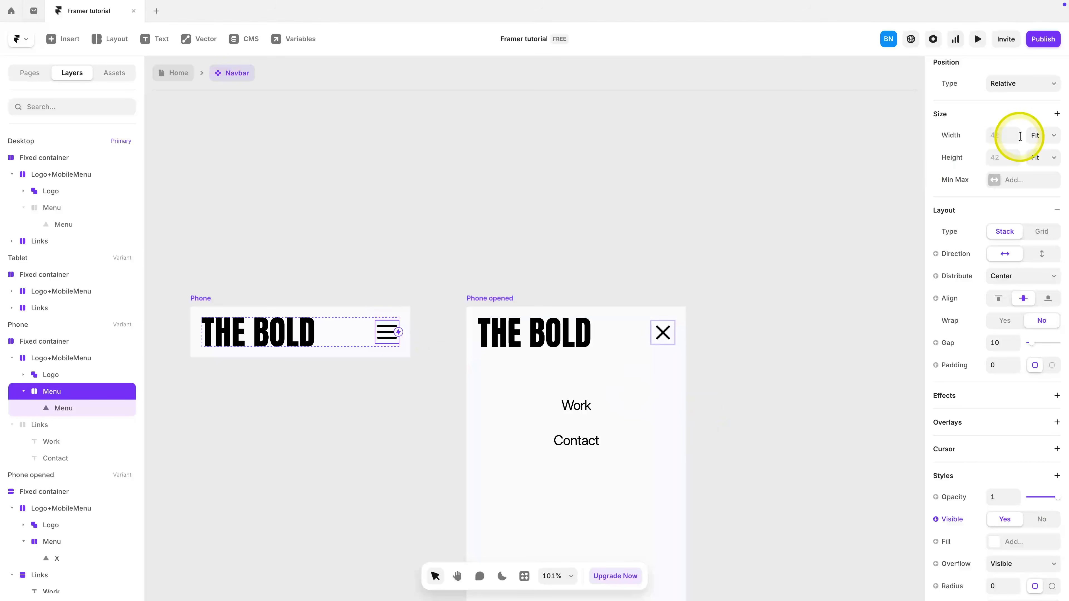
Step: Add a Click transition to the Phone variant's Menu frame that switches once, with no delay, to the Phone opened variant
scroll(1009, 143, up, 3)
click(1057, 104)
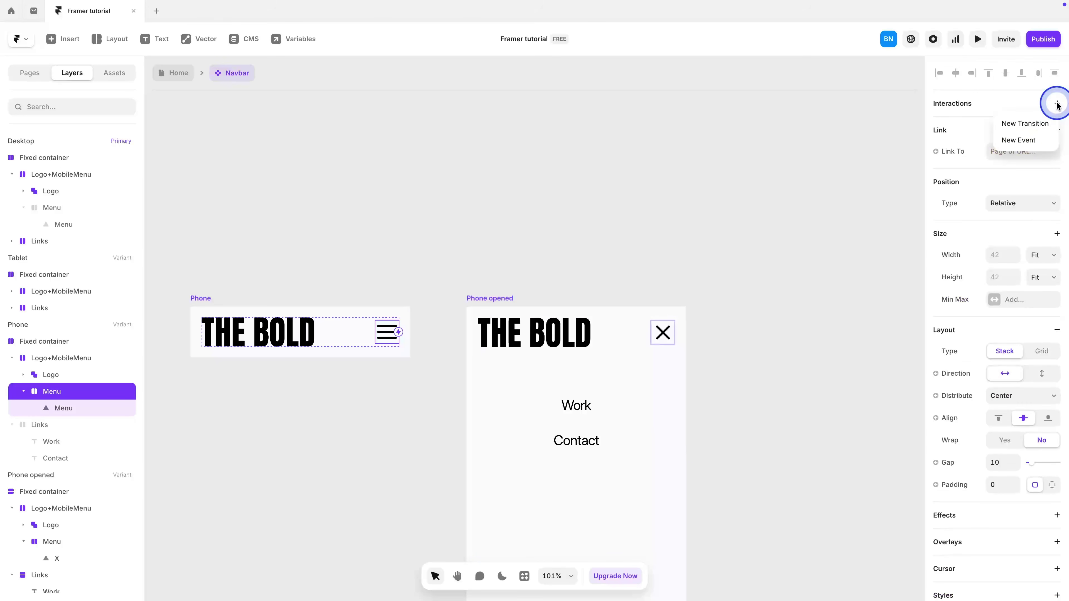
click(1043, 123)
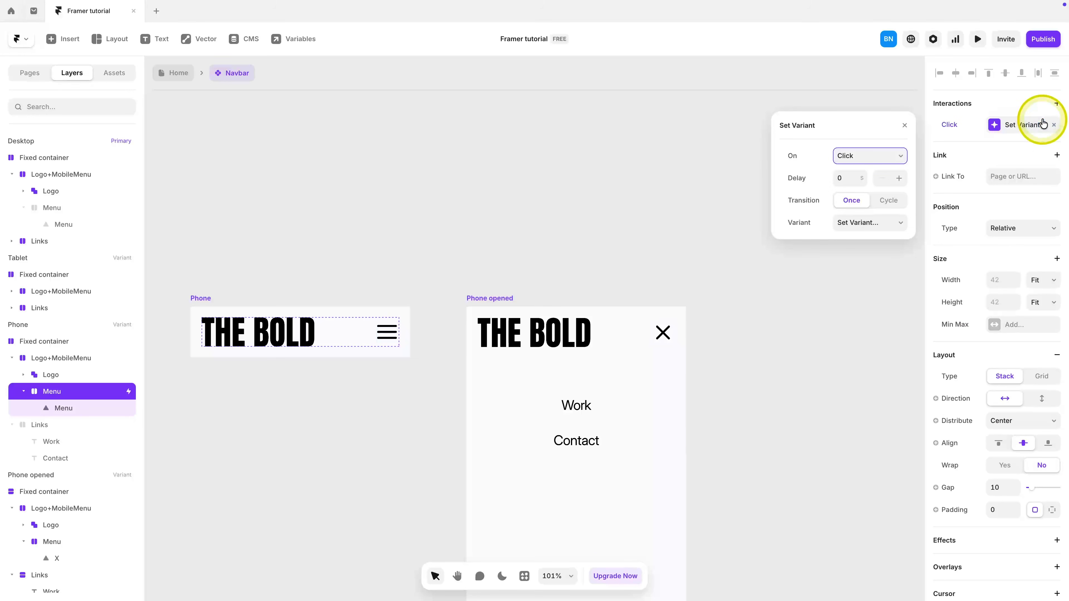
click(892, 154)
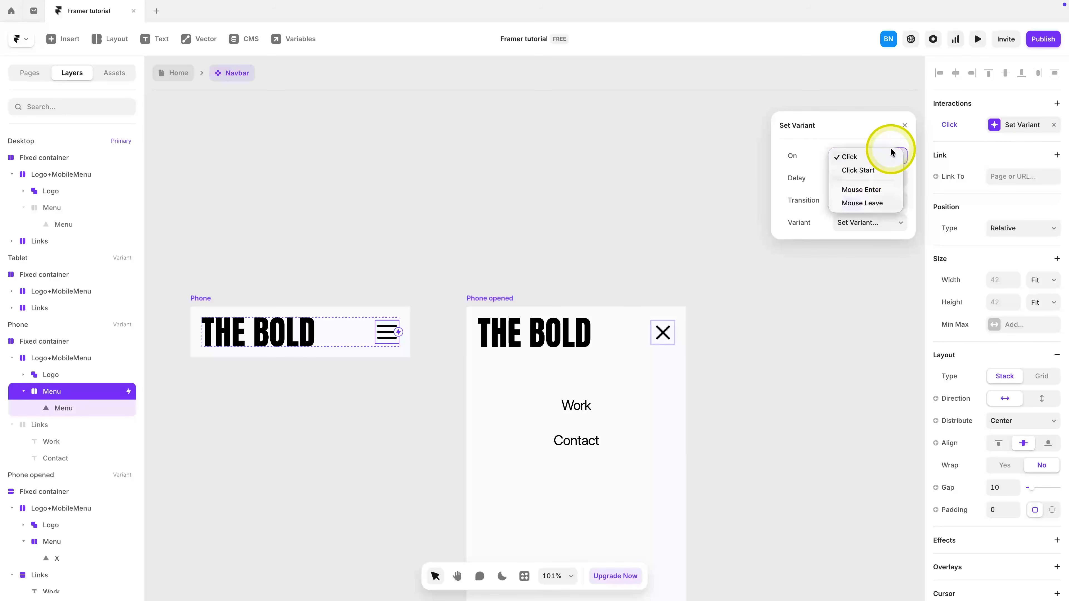
click(891, 151)
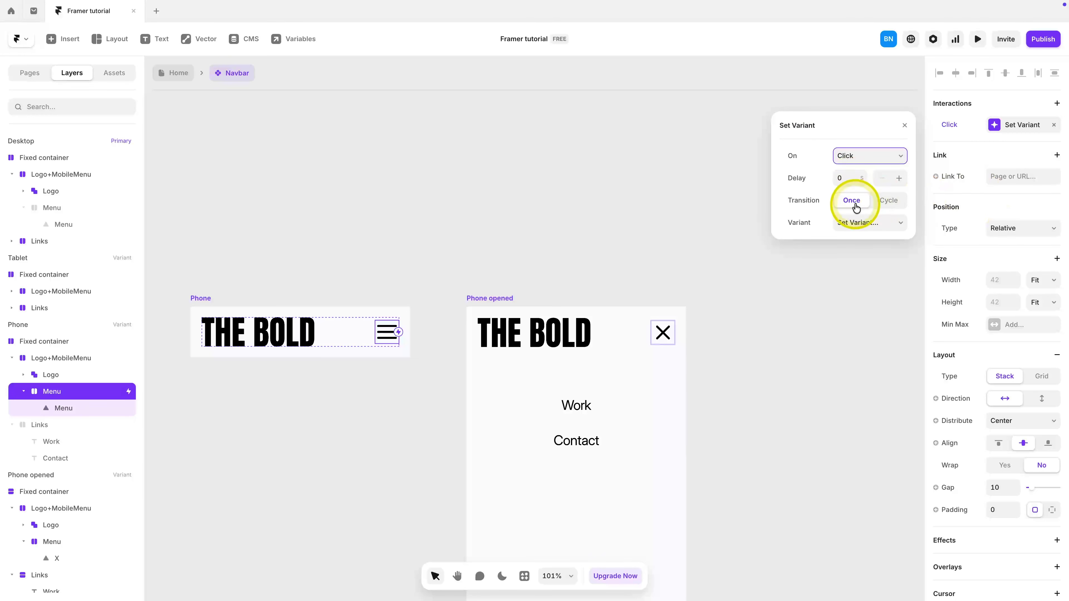
click(872, 219)
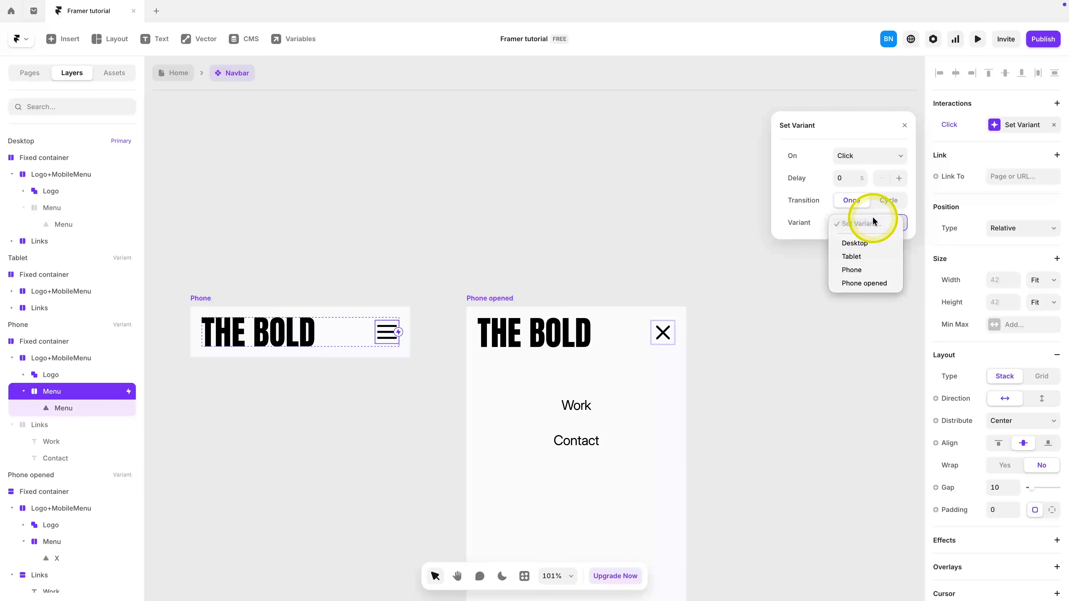
click(874, 281)
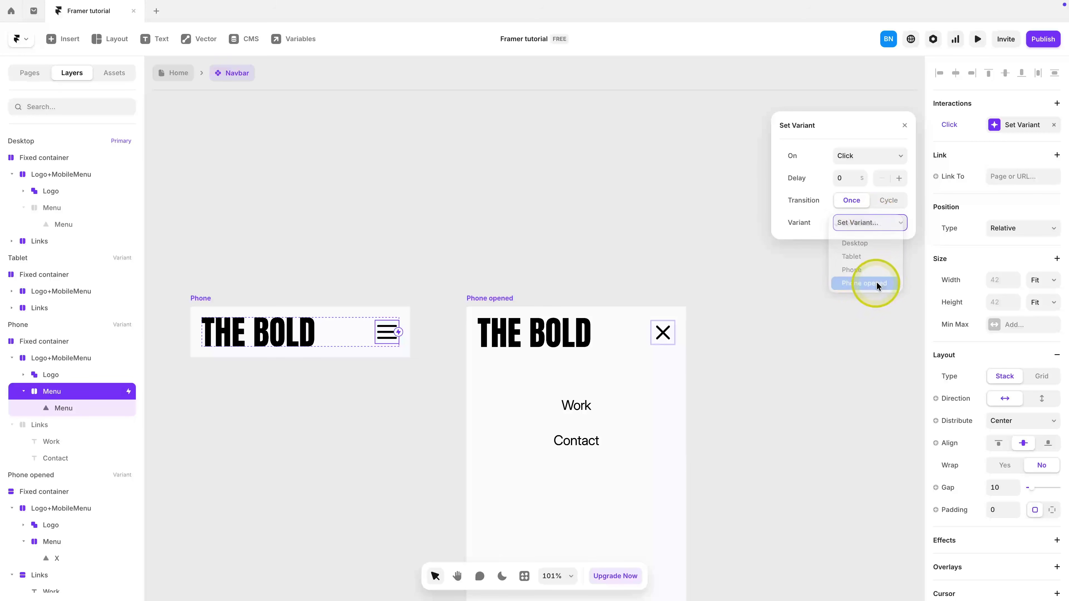
click(904, 126)
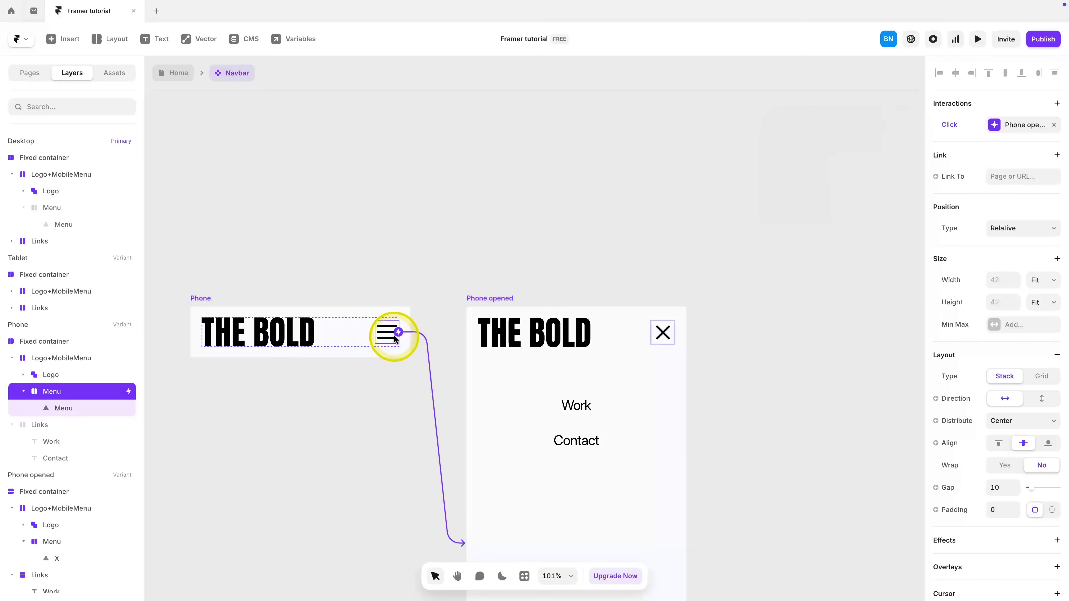
Step: Try linking the Phone variant's Menu frame directly to the Phone opened variant with its interaction connector
drag(398, 334, 615, 381)
scroll(615, 381, down, 5)
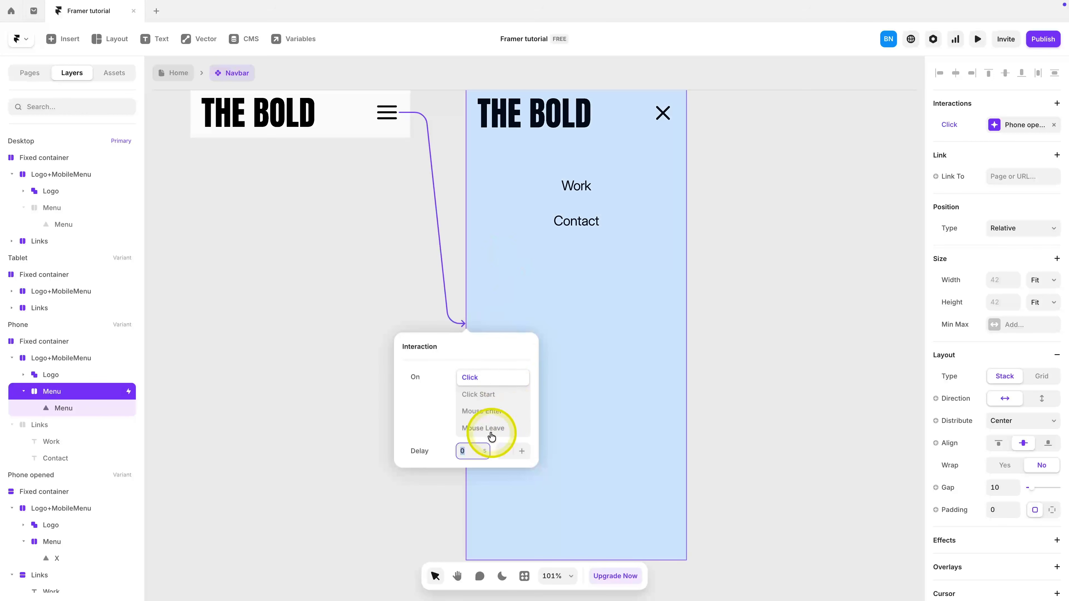
click(378, 301)
scroll(467, 248, up, 3)
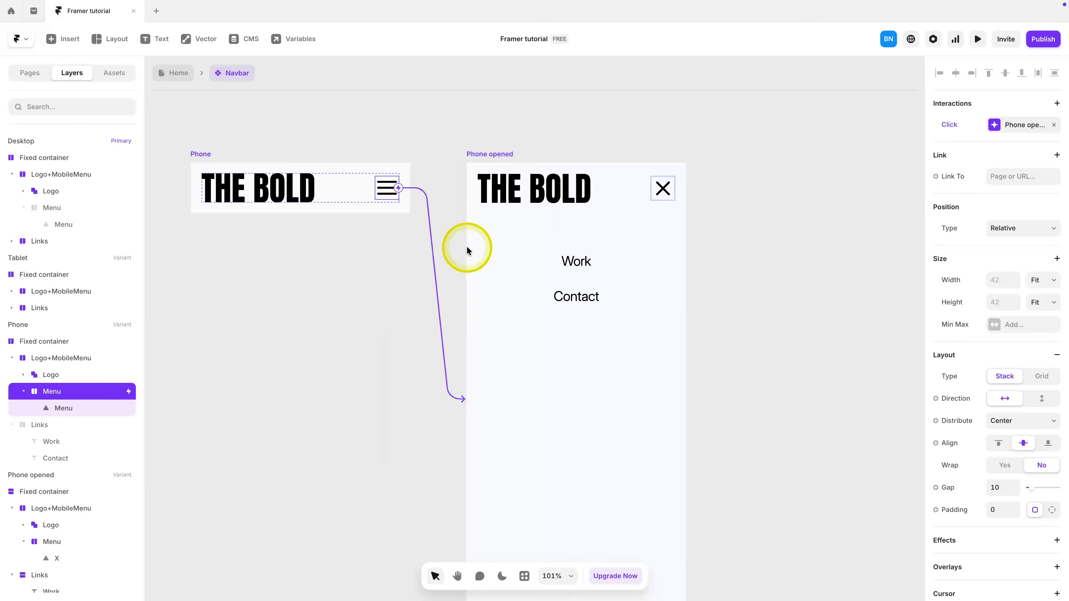
Step: Link the Menu frame around the X icon in the Phone opened variant back to the Phone variant
click(656, 199)
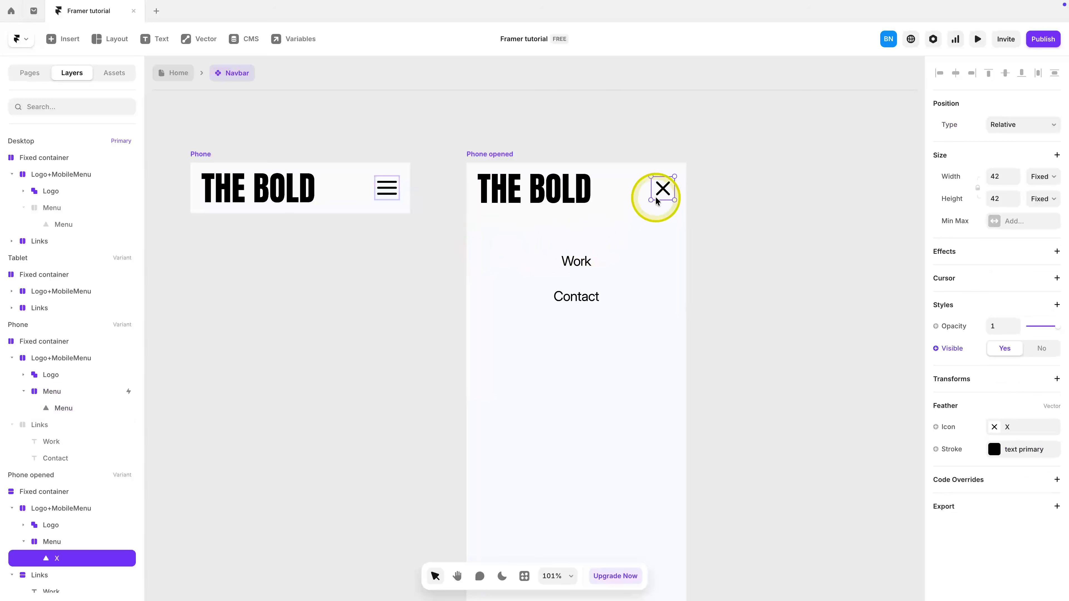
click(76, 542)
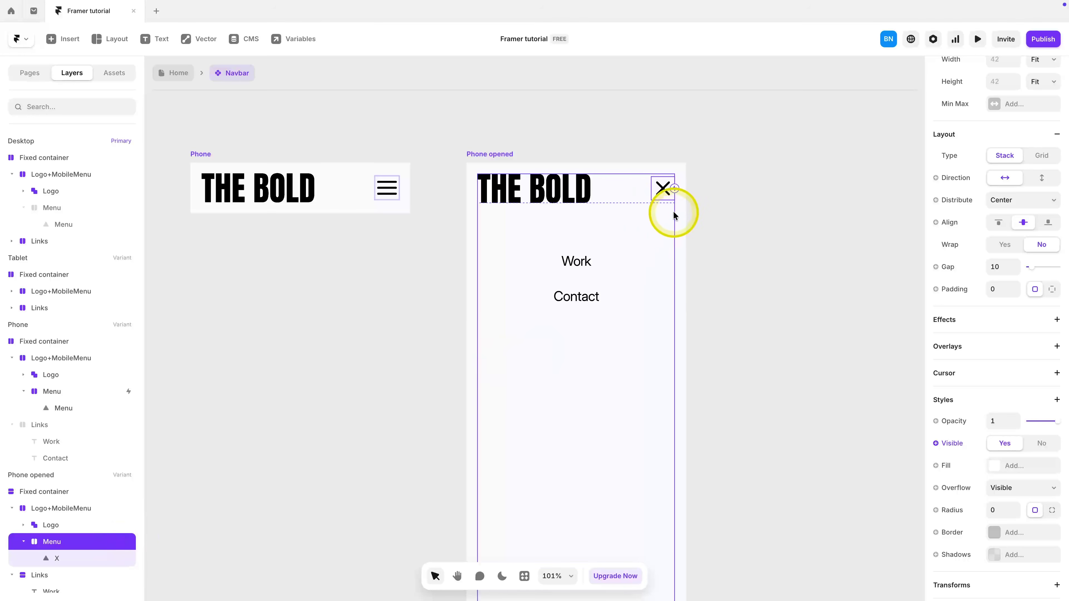
drag(675, 196, 383, 188)
click(406, 382)
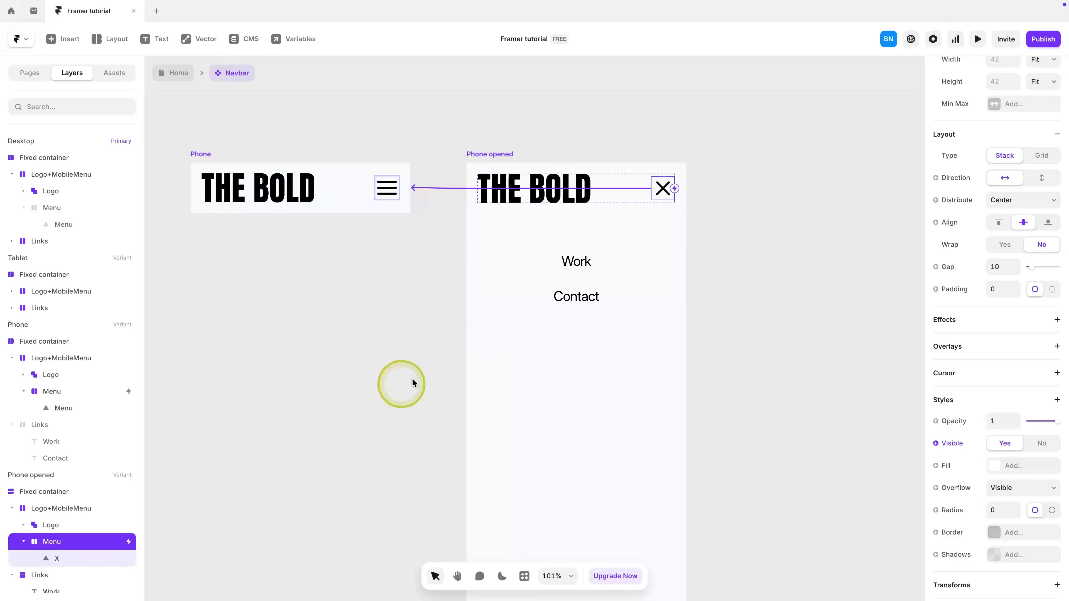
Step: Preview the Home page's Phone layout and test opening and closing the mobile menu
click(184, 73)
click(355, 161)
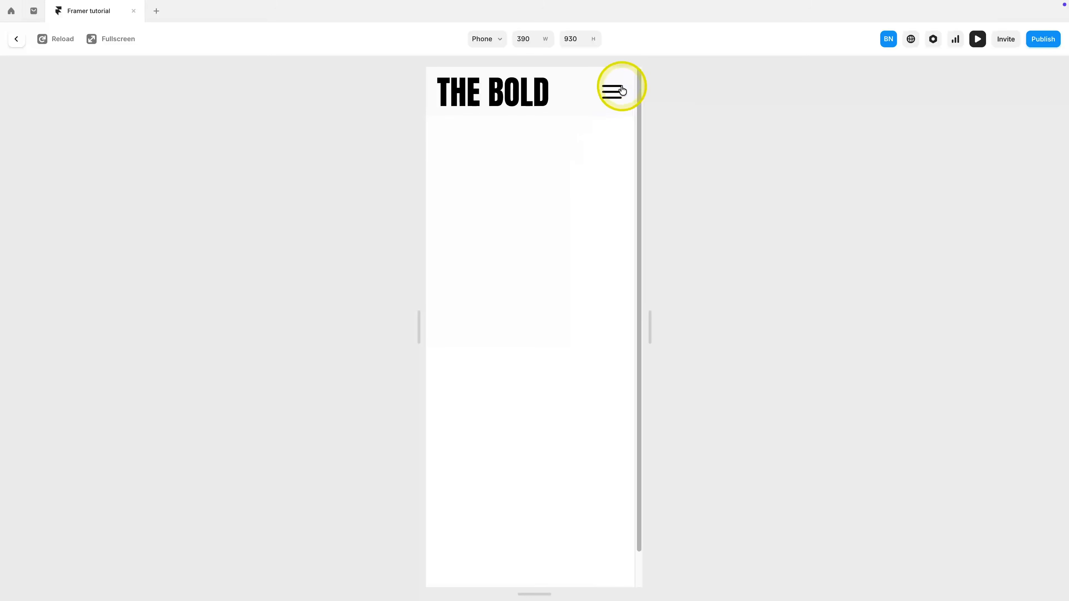
click(614, 92)
click(614, 92)
click(614, 92)
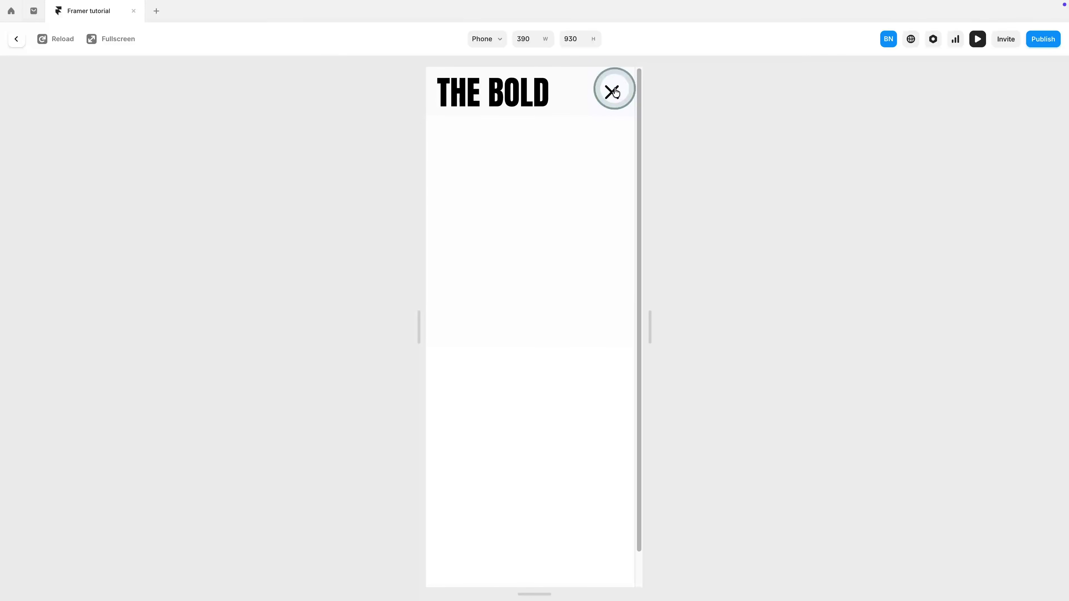
click(614, 92)
click(614, 92)
click(614, 92)
key(Escape)
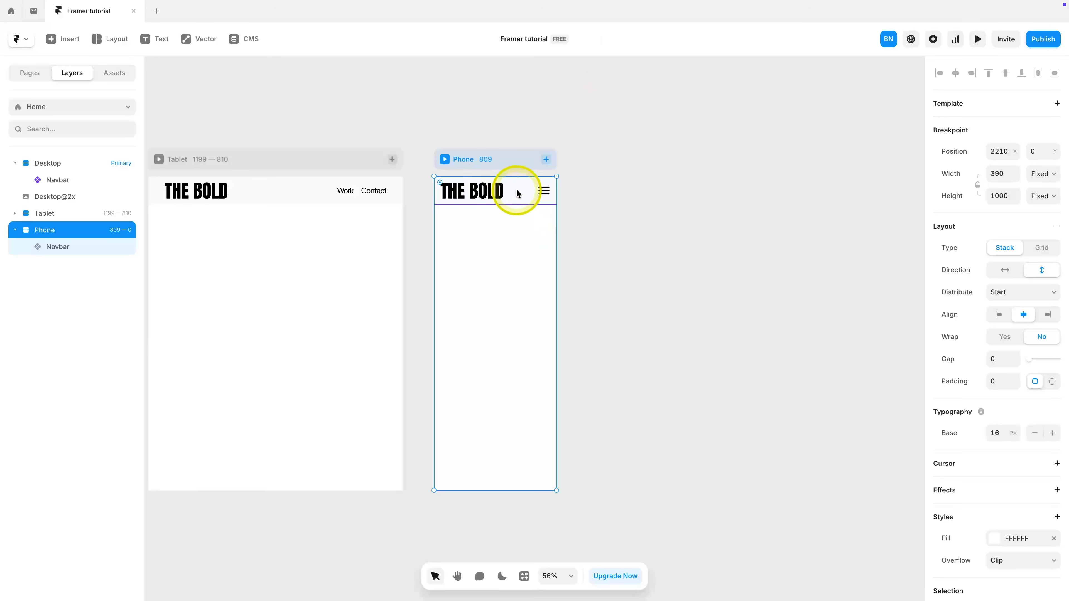
Step: Set the height of the Navbar in the Home page's Phone breakpoint to Fit
click(517, 193)
click(1035, 200)
click(1031, 244)
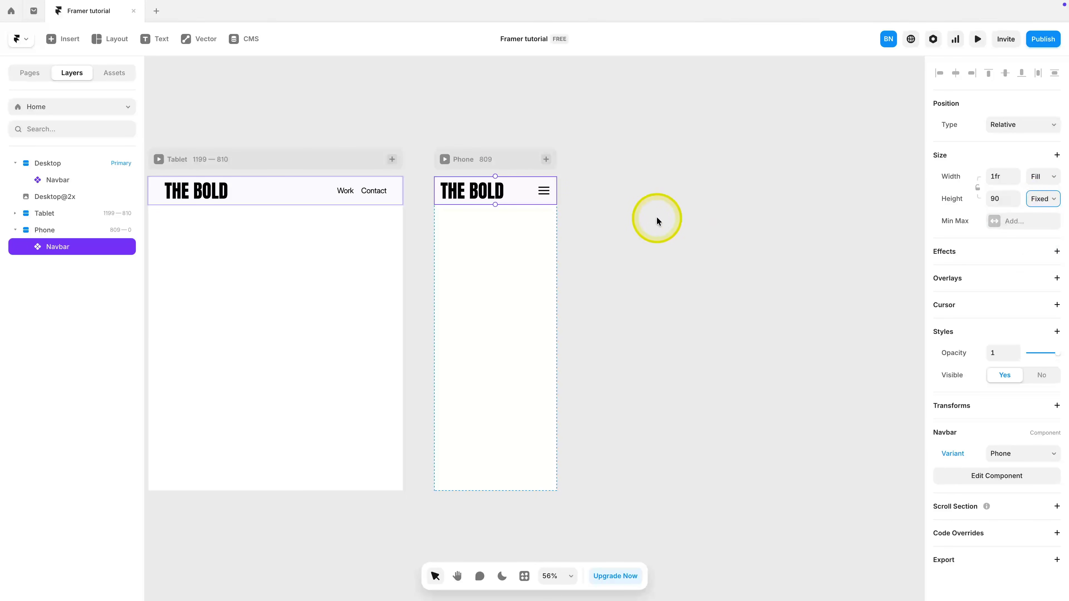
Step: Preview the Phone layout again and check that the mobile menu expands and collapses with the new Navbar height
click(977, 39)
click(624, 91)
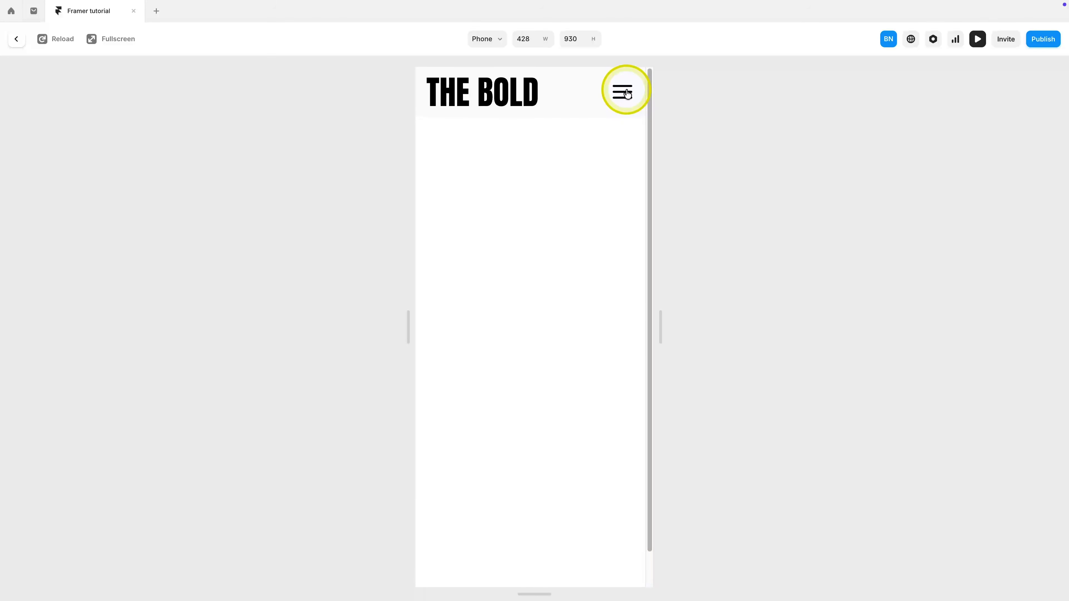
click(626, 94)
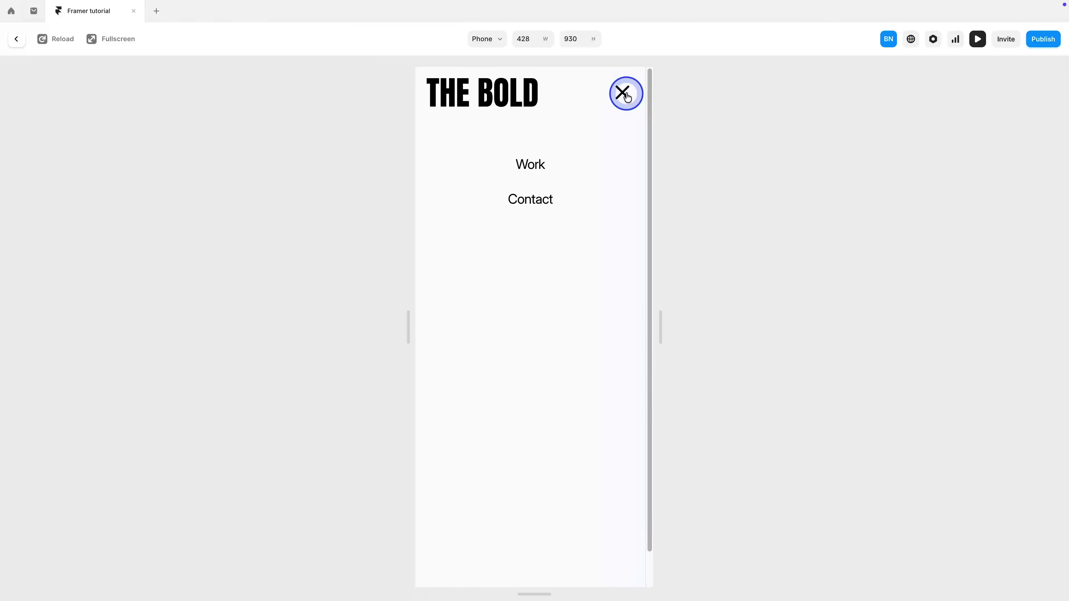
click(627, 97)
click(627, 96)
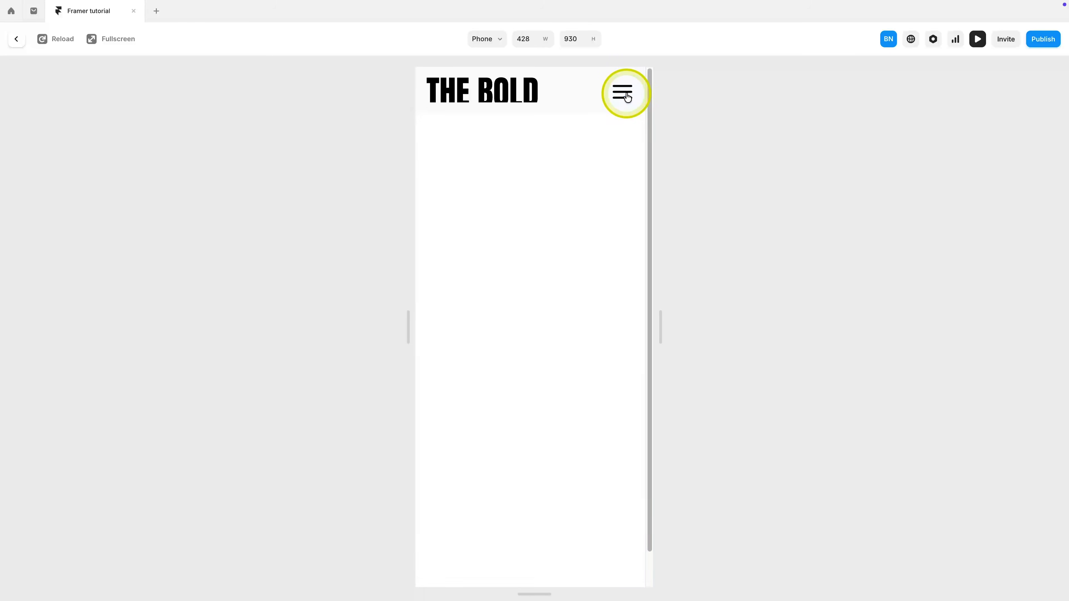
click(627, 96)
click(627, 97)
click(627, 96)
click(627, 97)
key(Escape)
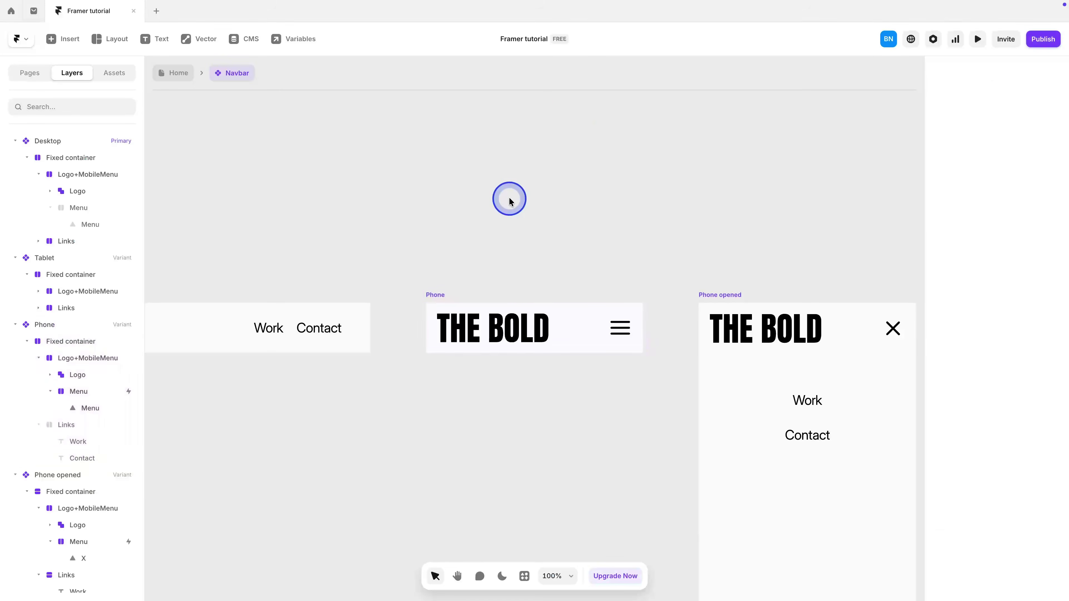
Step: Give the Navbar component's Phone variant an Ease transition with a custom Bezier of 0.55, 0, 0, 1 and a time of 0.5 s
key(shift+1)
scroll(959, 307, down, 8)
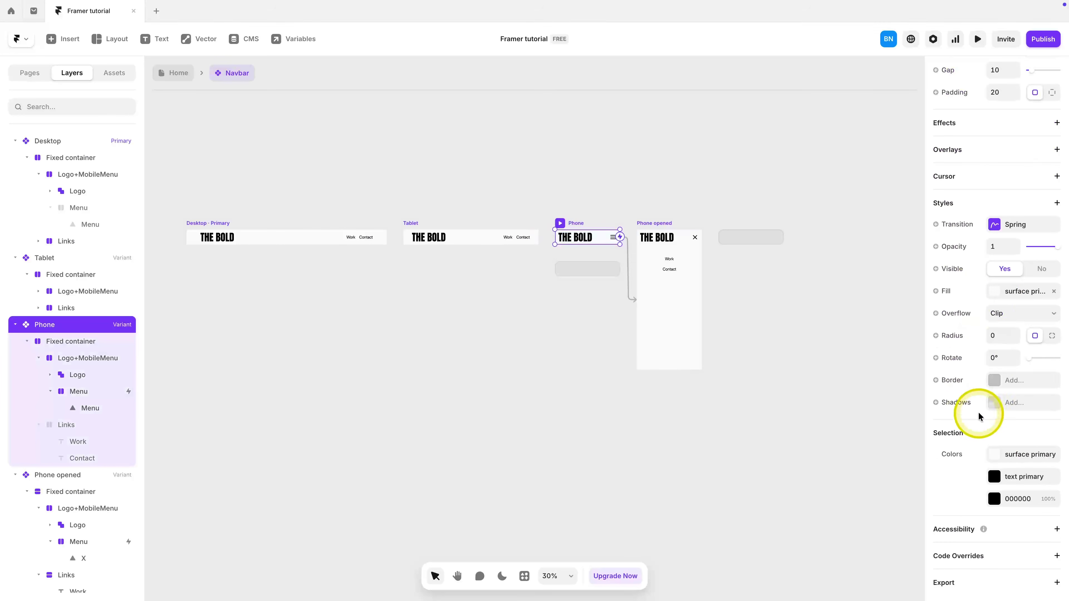
click(1035, 229)
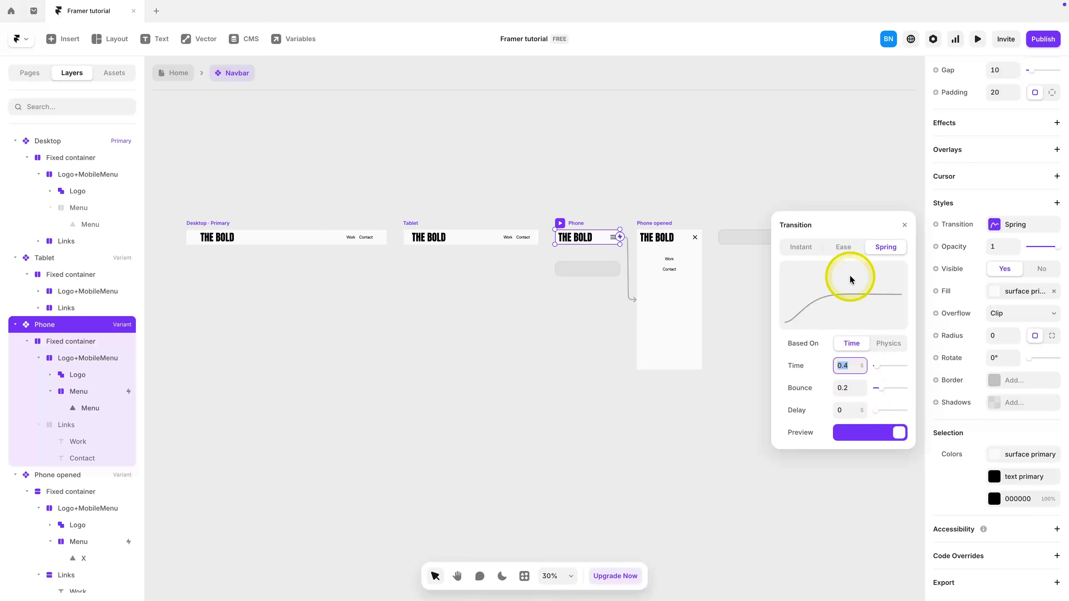
click(854, 248)
drag(847, 272, 817, 272)
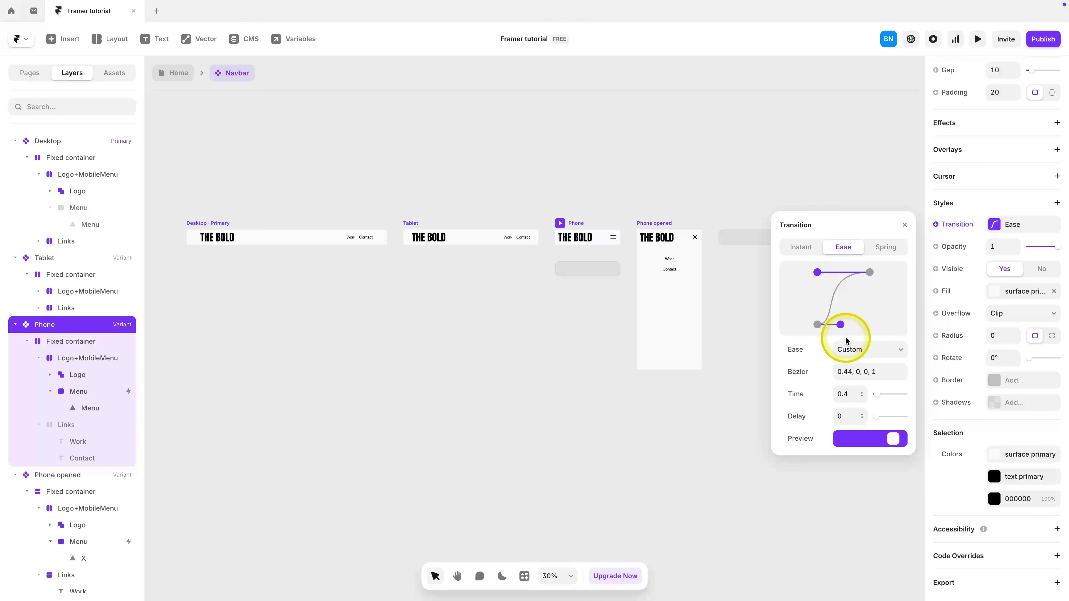
click(848, 348)
click(864, 348)
click(862, 392)
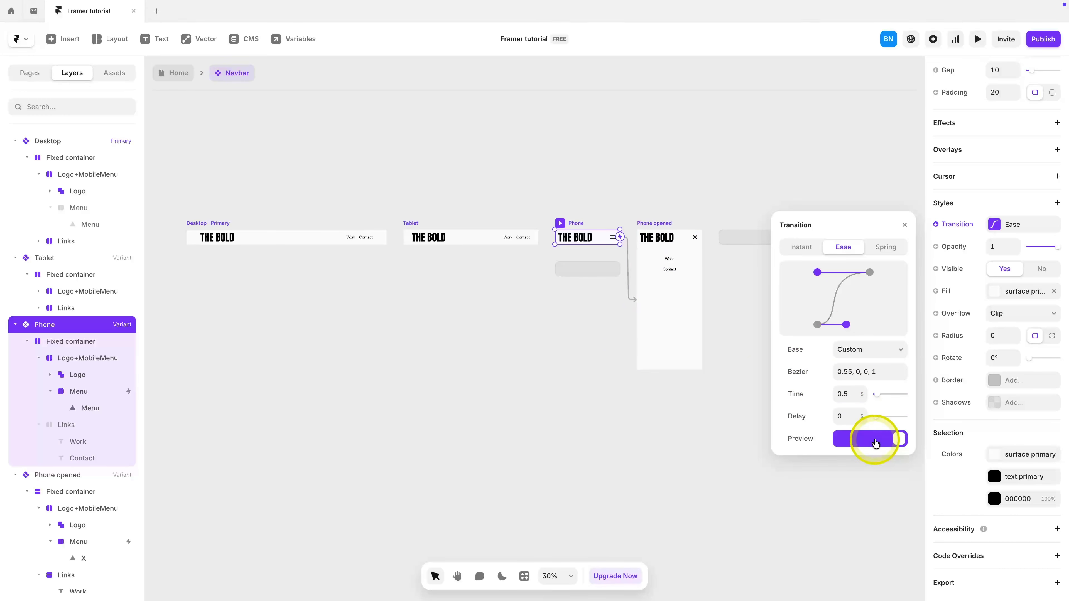
click(863, 392)
click(511, 377)
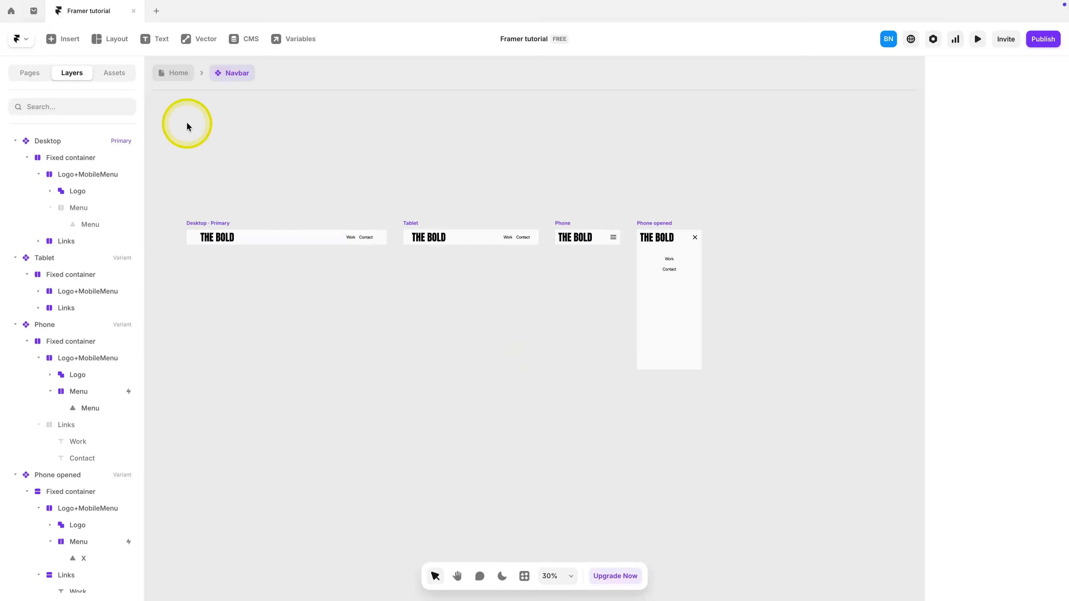
Step: Preview the Home page's Phone layout and toggle the mobile menu repeatedly to check the eased transition
click(178, 73)
key(ctrl+p)
click(611, 103)
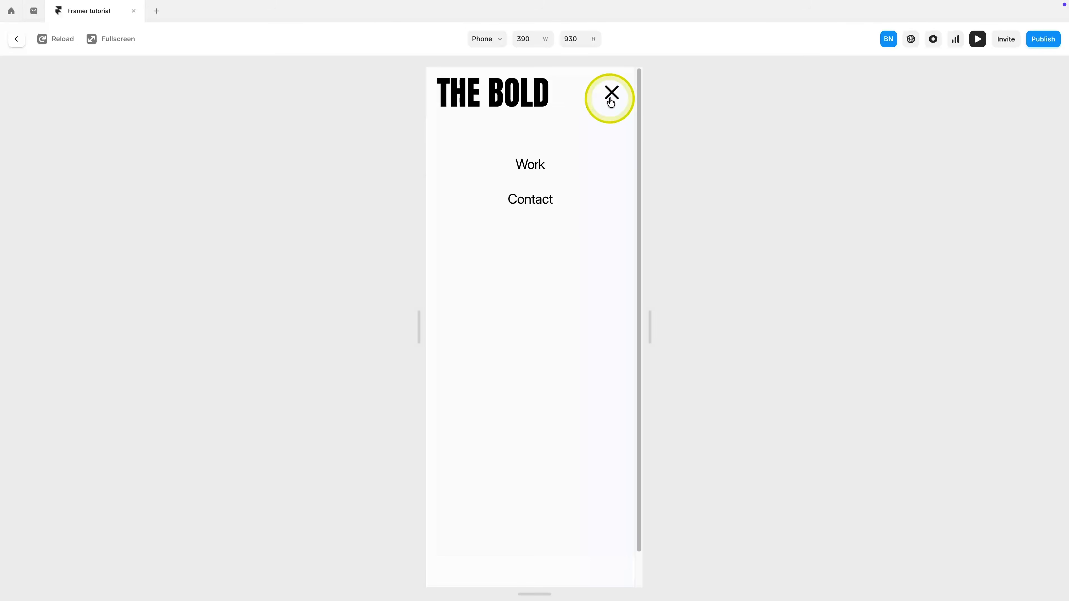
click(611, 103)
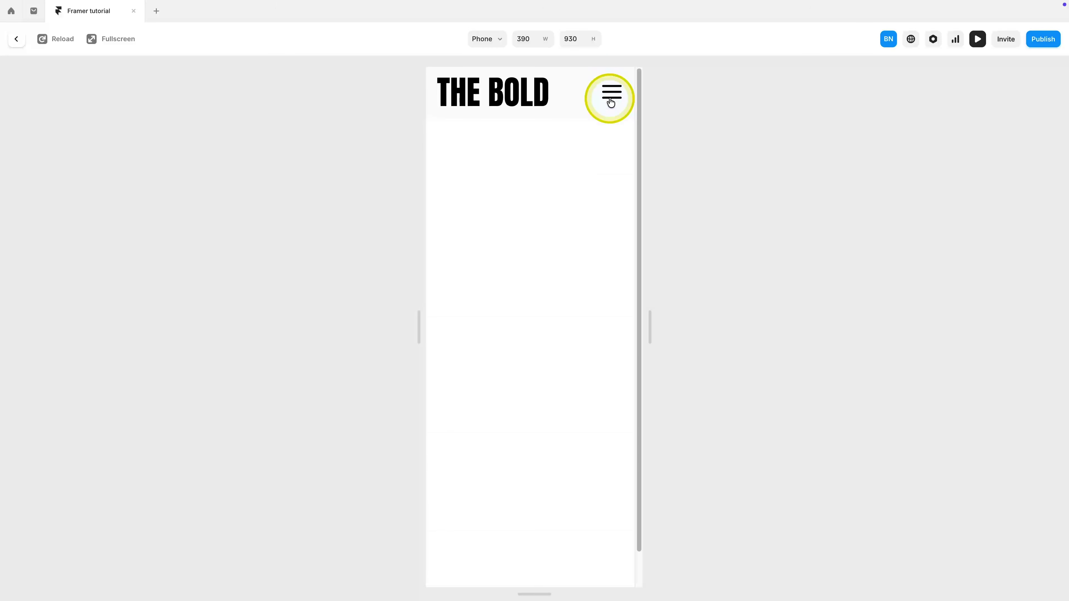
click(611, 104)
click(610, 104)
click(610, 103)
click(611, 103)
click(610, 103)
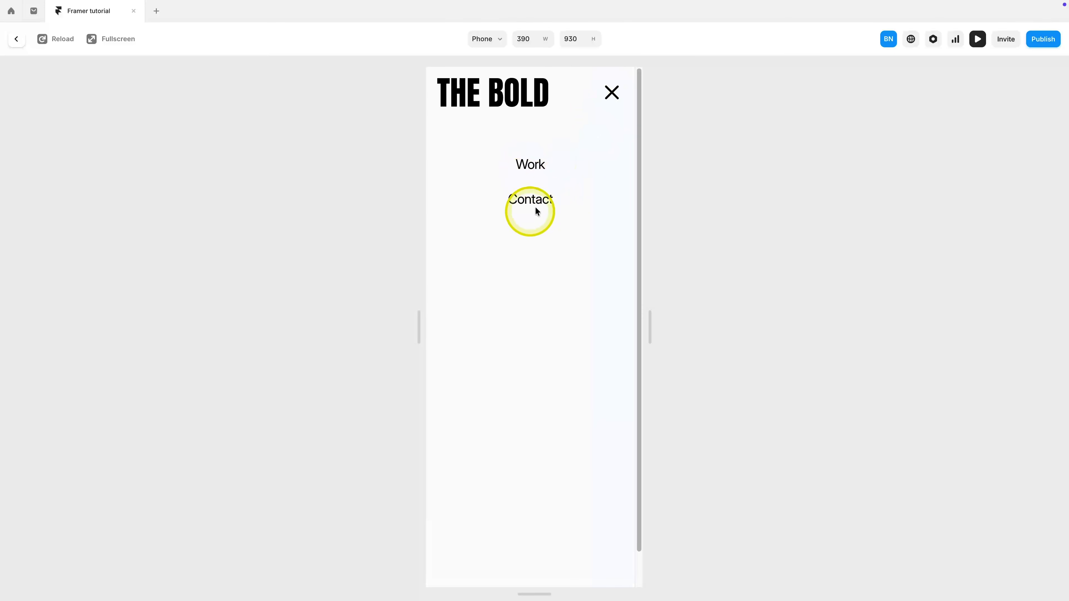
key(Escape)
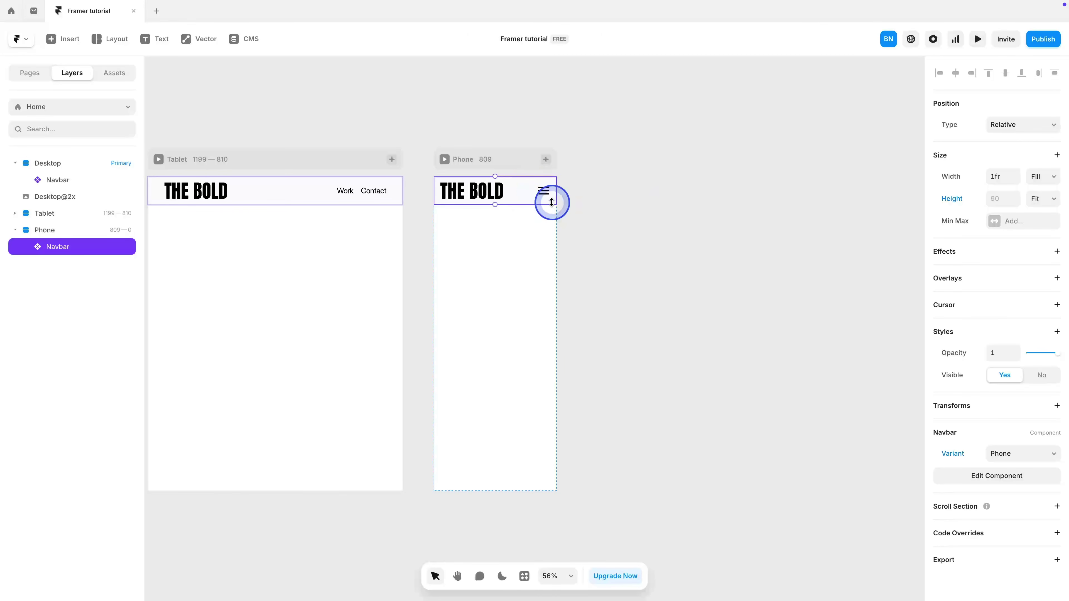
Step: Open the Navbar component for editing and examine the Work and Contact links in its Desktop and Phone opened variants
double_click(543, 200)
click(812, 398)
click(809, 438)
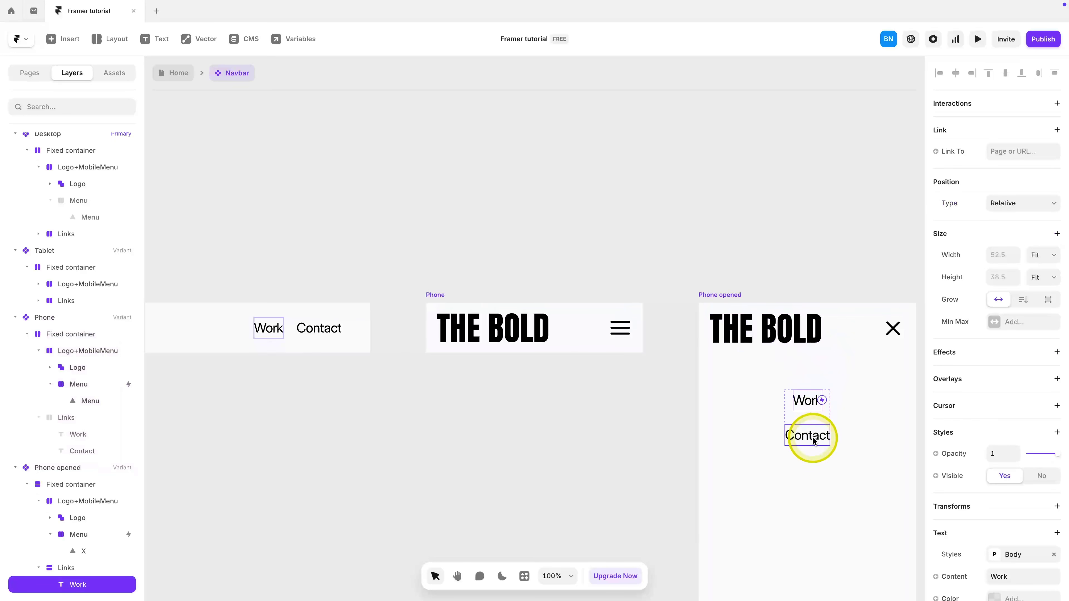
scroll(599, 363, left, 5)
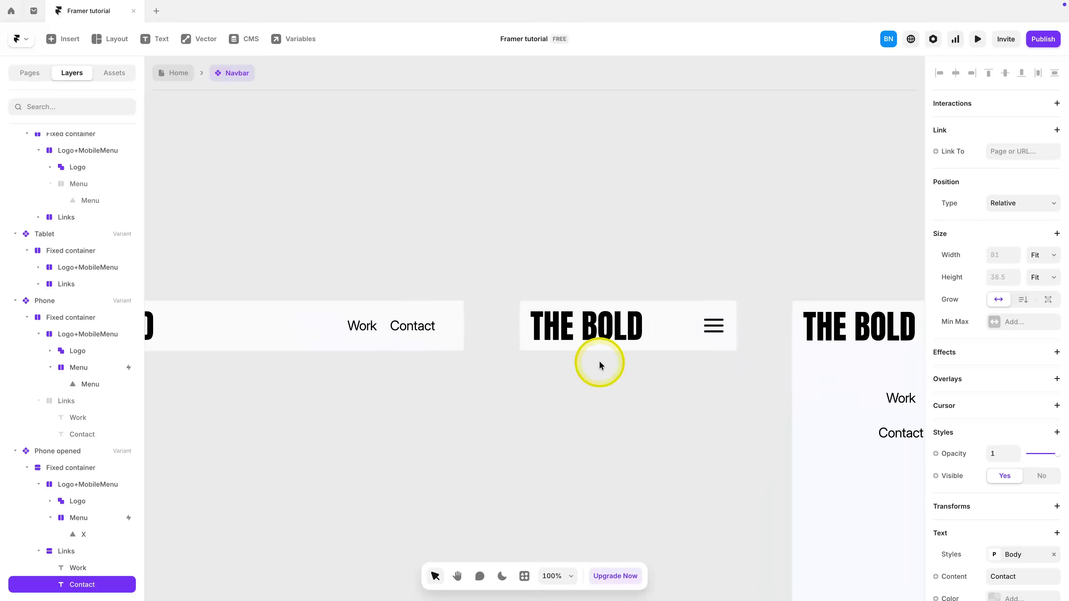
scroll(599, 362, down, 6)
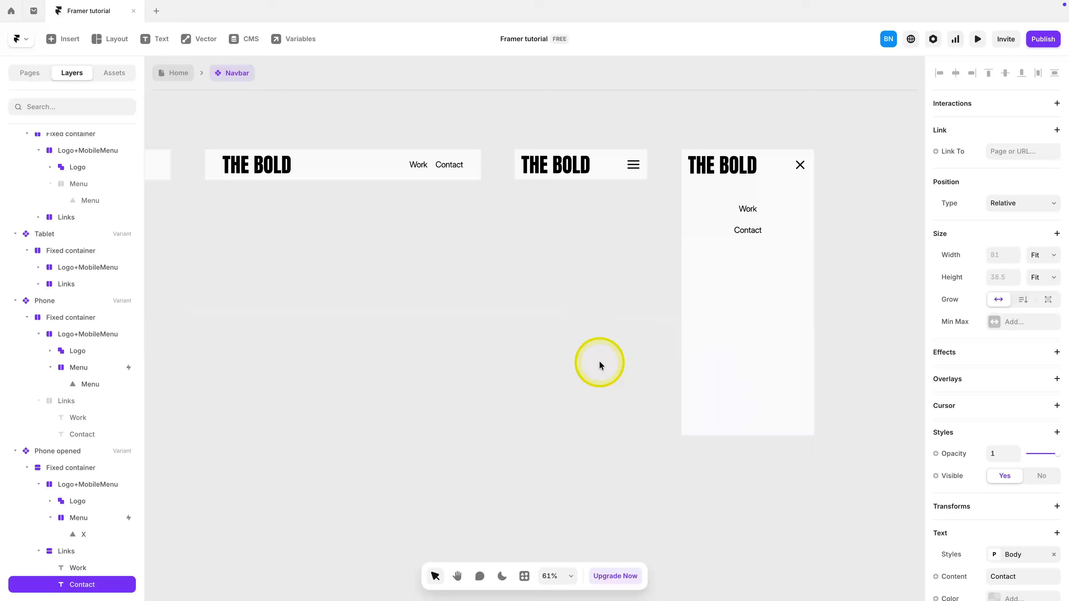
scroll(599, 363, left, 2)
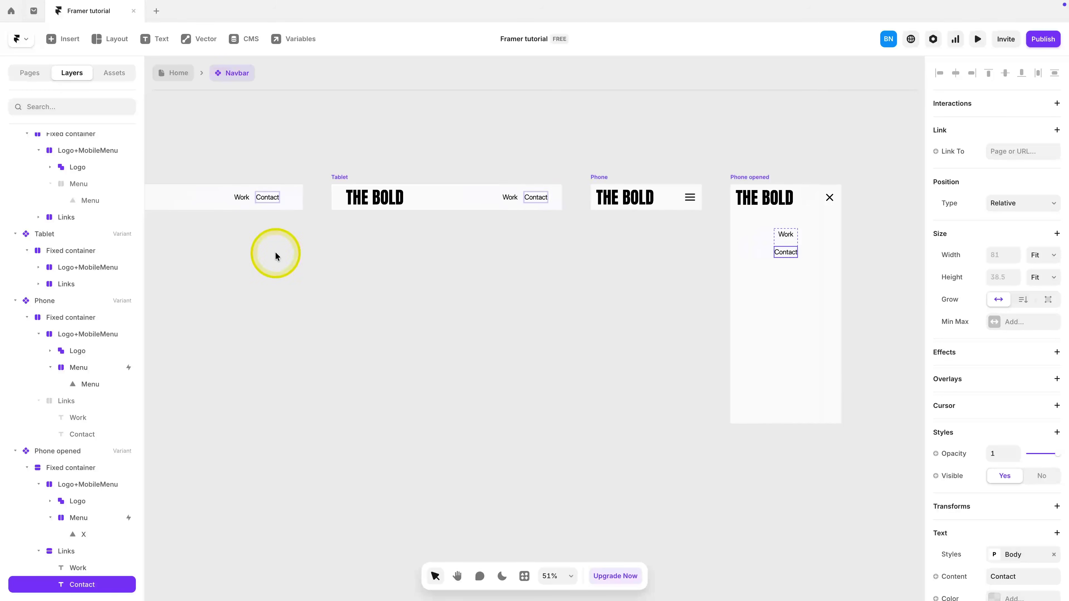
click(240, 200)
click(513, 290)
scroll(514, 289, left, 2)
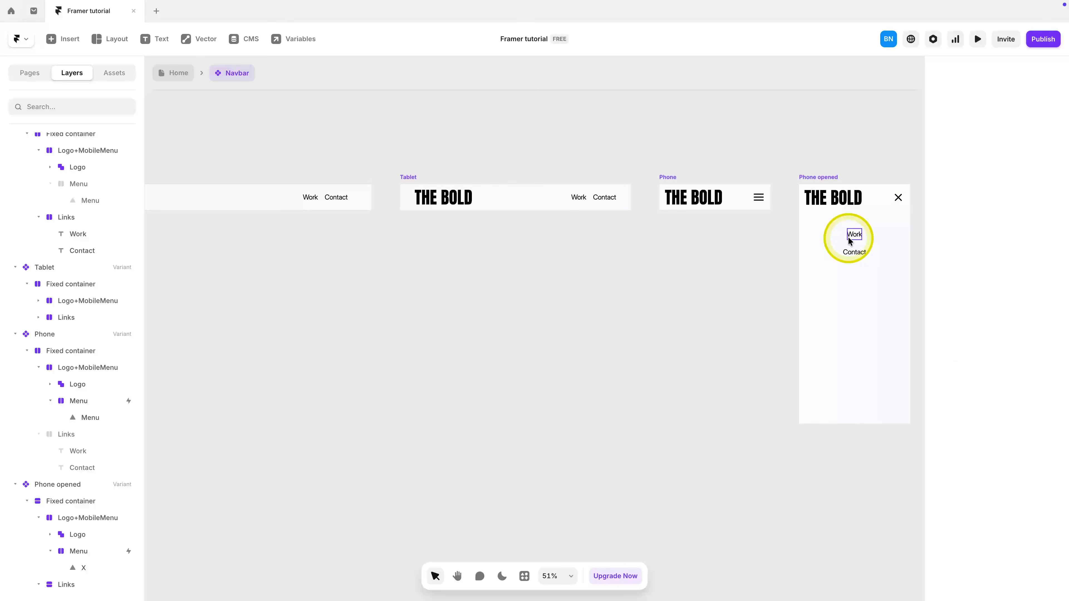
click(332, 198)
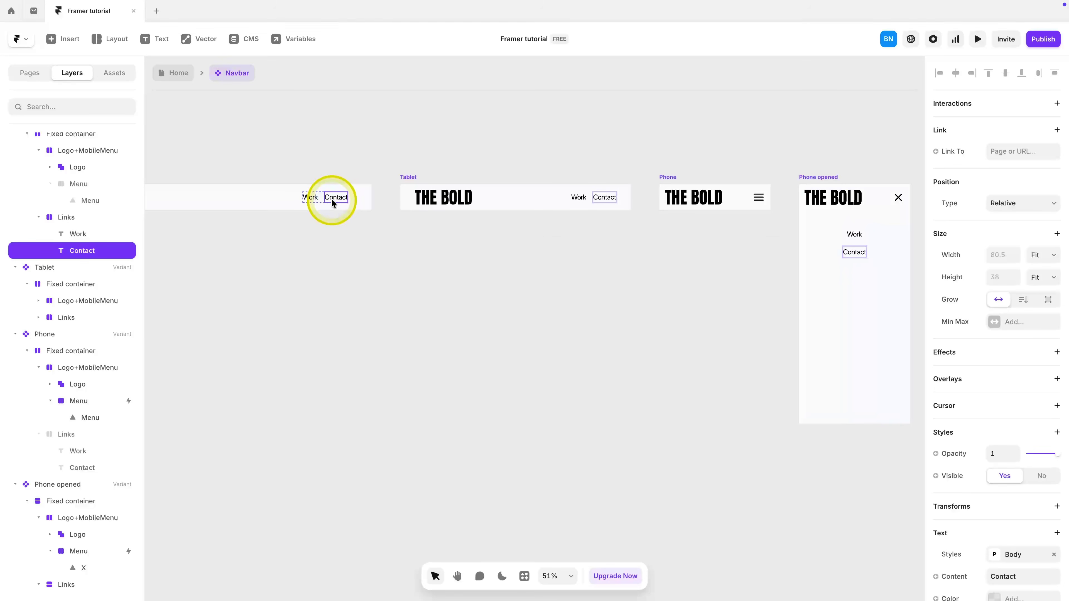
Step: Turn the Work text in the Navbar's Desktop variant into a new component named Navlink
click(309, 199)
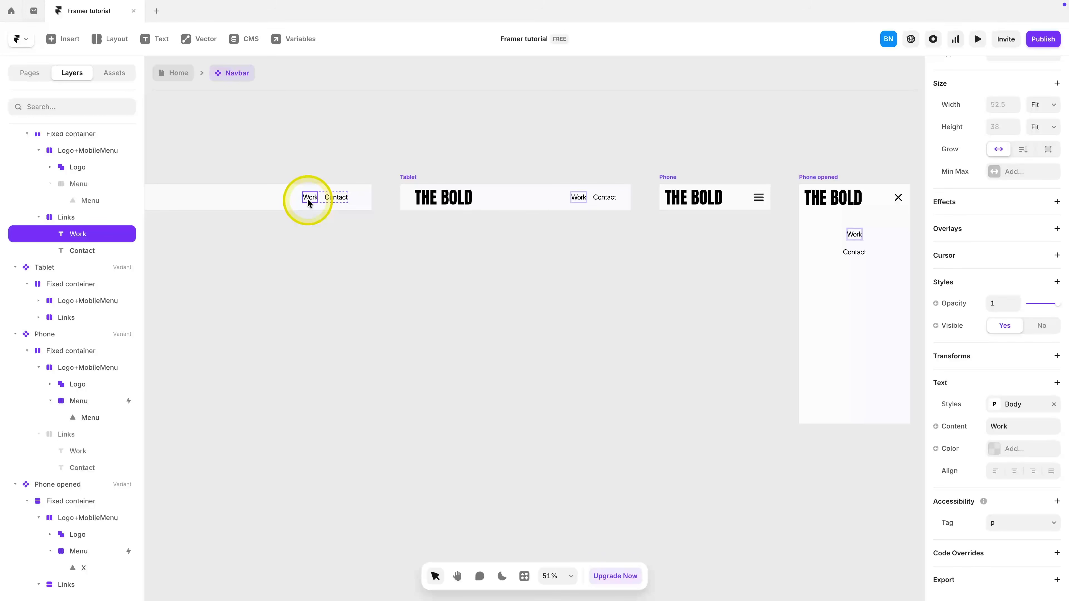
click(47, 232)
right_click(306, 198)
click(341, 235)
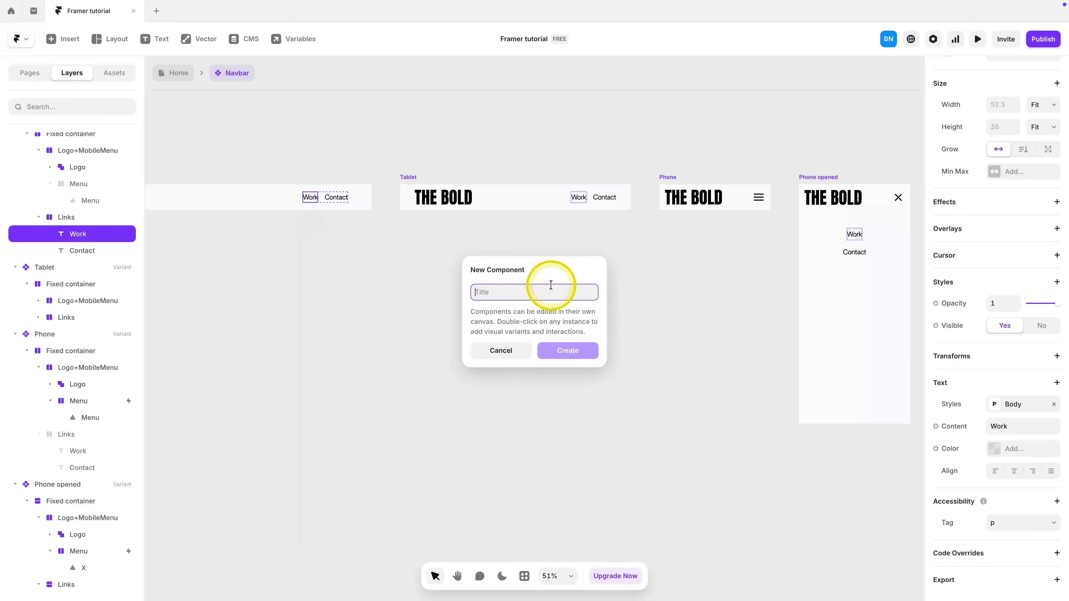
text(Navlink)
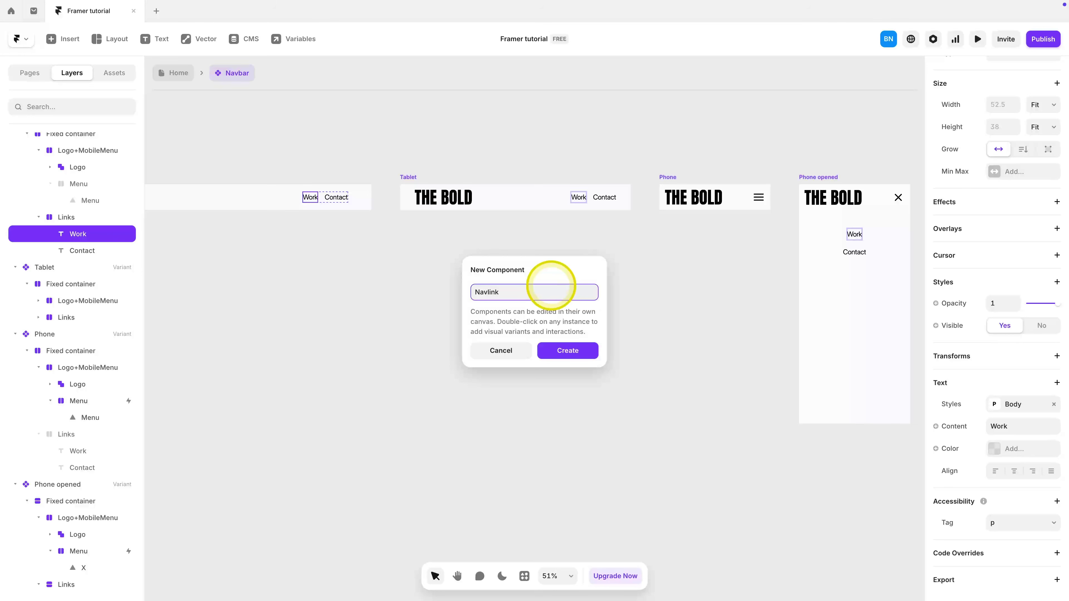
click(565, 353)
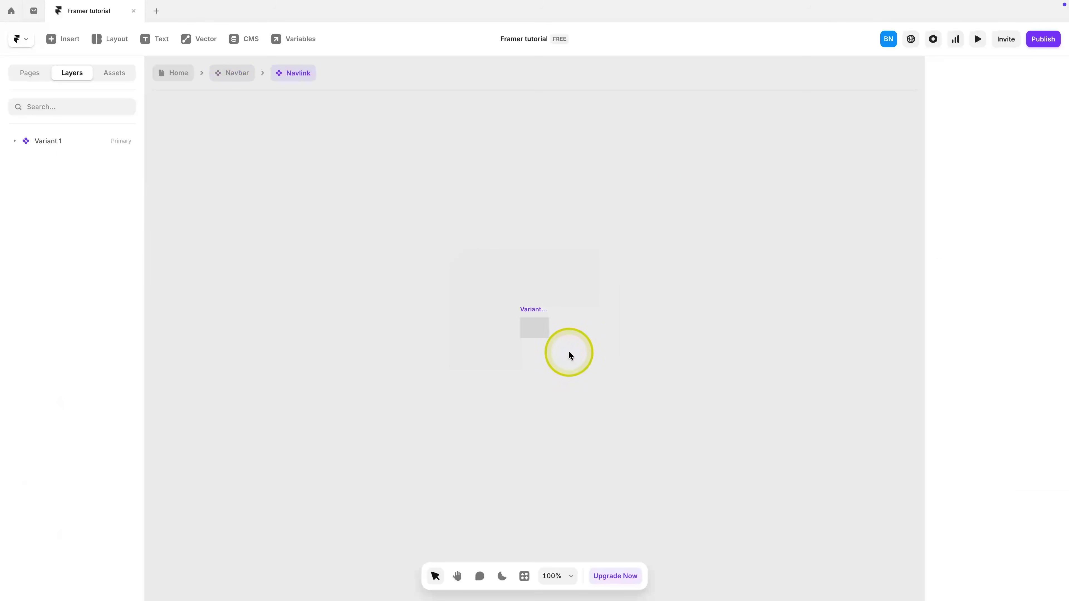
Step: Rename the Navlink component's primary variant to Desktop
click(532, 311)
double_click(48, 142)
text(Desktop)
key(Return)
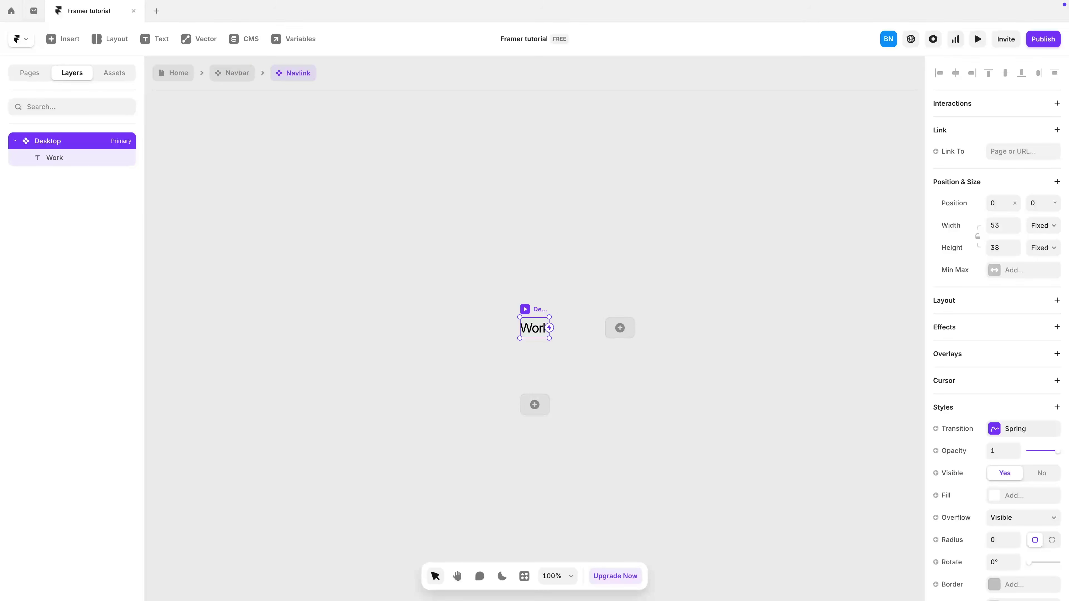
Step: Add a second variant to the Navlink component beside Desktop and name it Mobile
scroll(576, 344, up, 5)
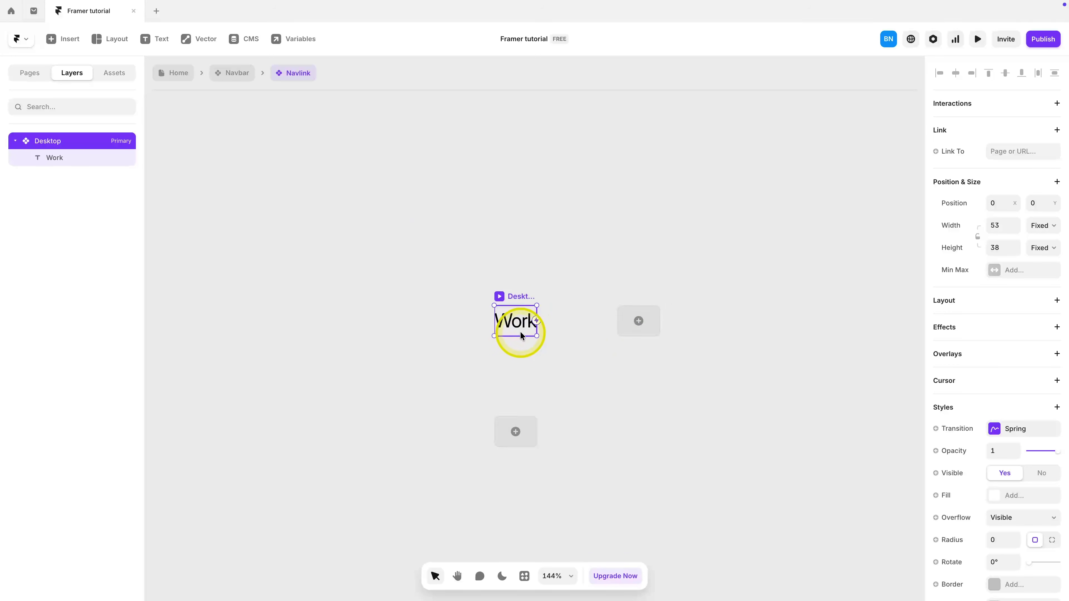
click(658, 324)
double_click(79, 176)
text(Mobile)
key(Return)
Step: Apply the Heading 3 text style to the Work text in the Navlink's Mobile variant
click(544, 347)
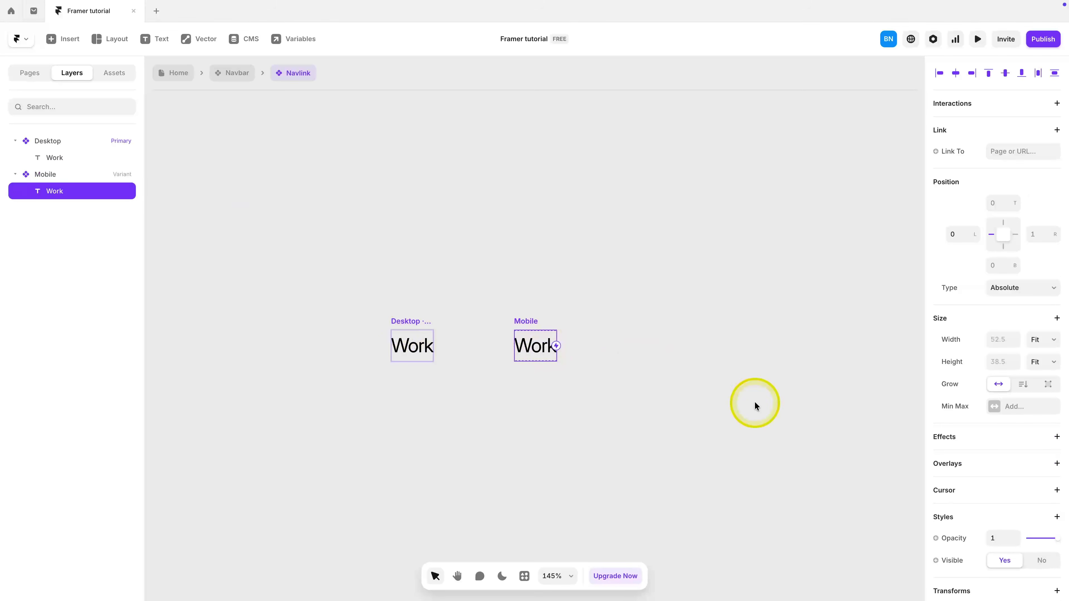
scroll(1023, 463, down, 5)
click(1016, 404)
click(823, 498)
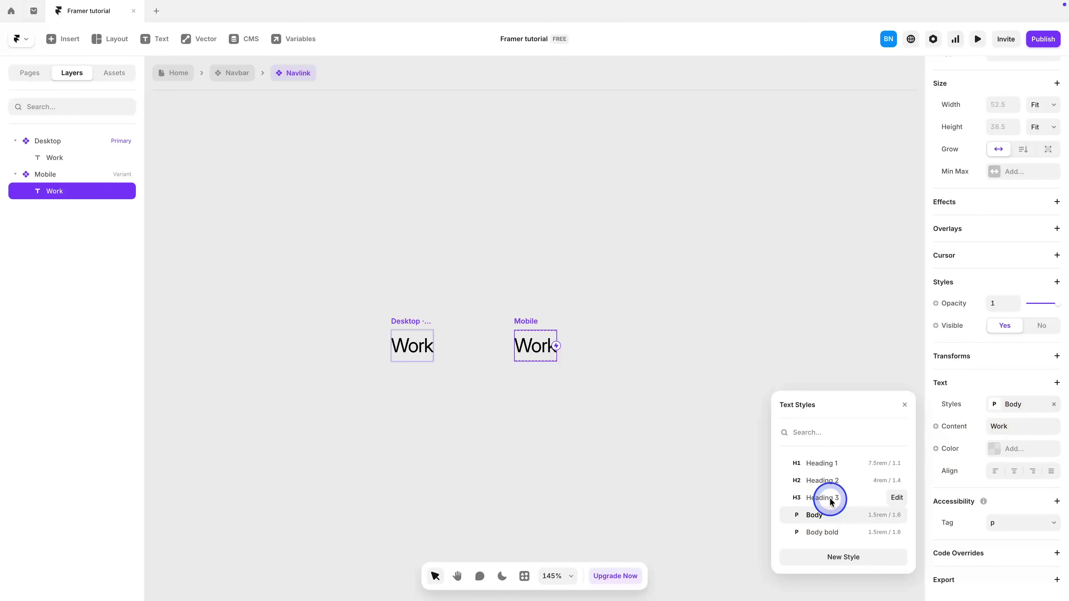
click(580, 380)
click(546, 353)
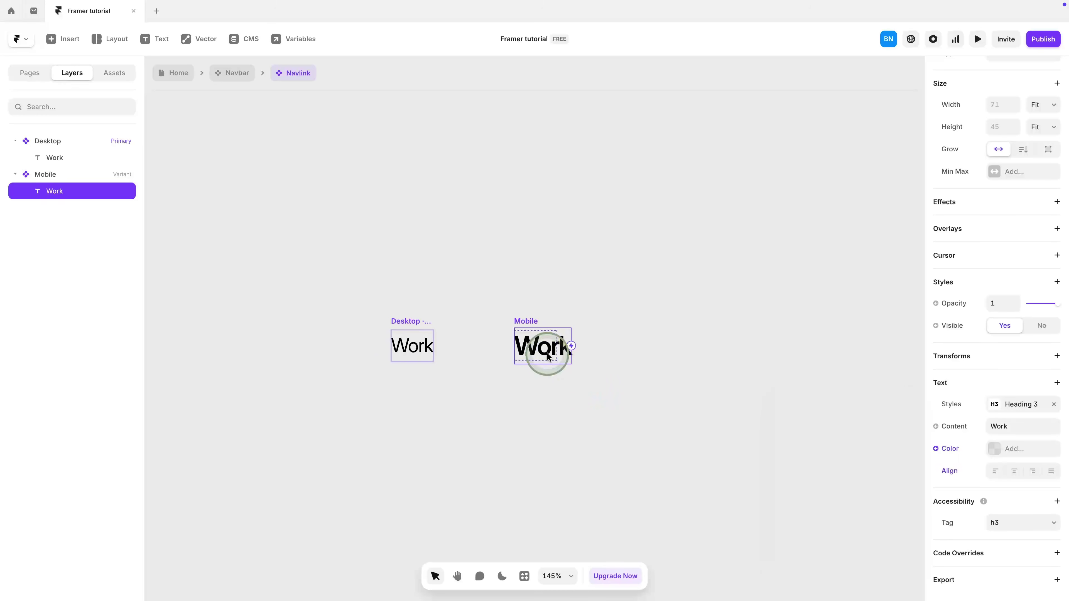
Step: Set both the width and height of the Navlink's Desktop variant to Fit Content
click(54, 172)
click(59, 141)
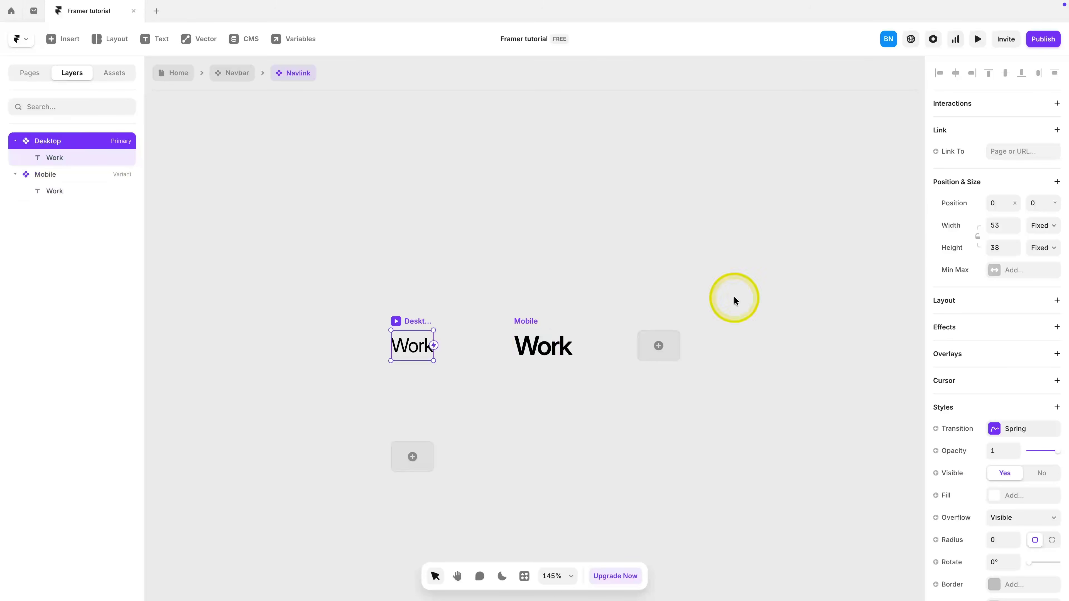
click(1043, 225)
click(1043, 266)
click(1042, 247)
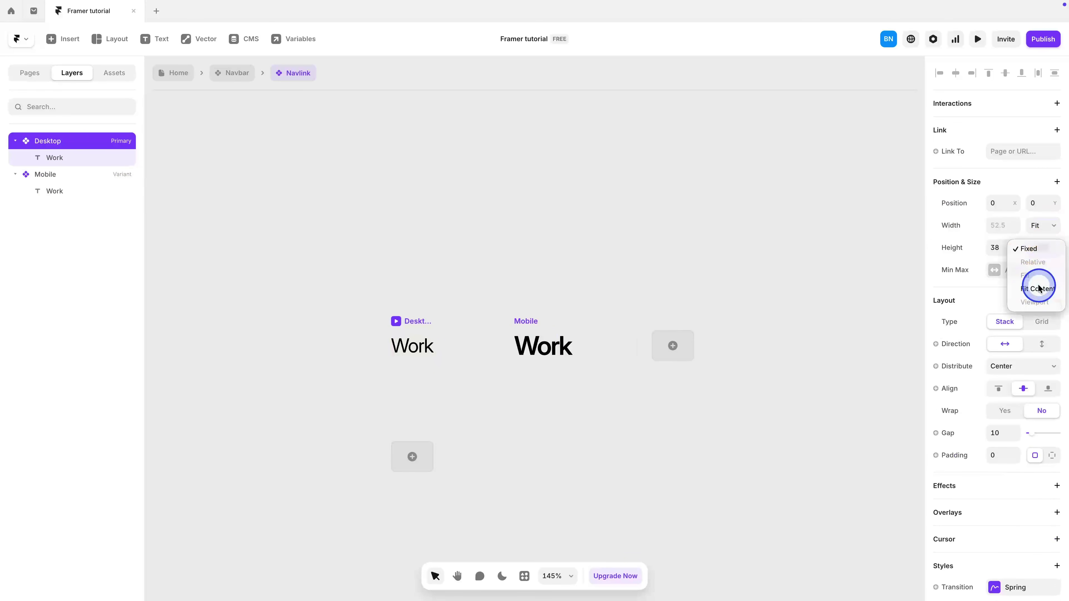
click(1038, 287)
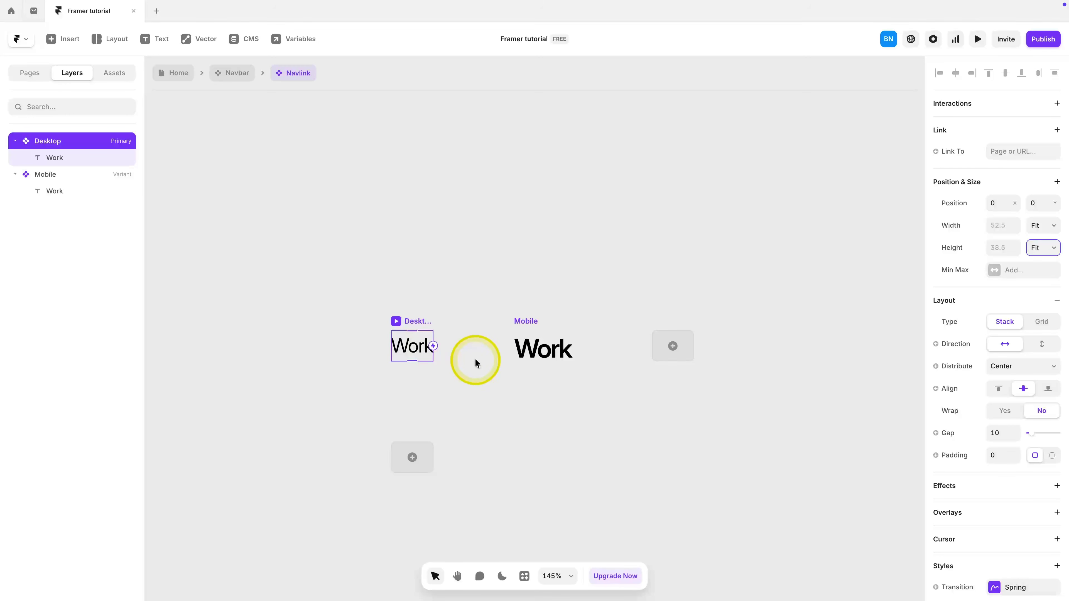
Step: Return to the Navbar component and check the variant options of the Navlink in its Desktop variant, keeping Desktop selected
click(231, 82)
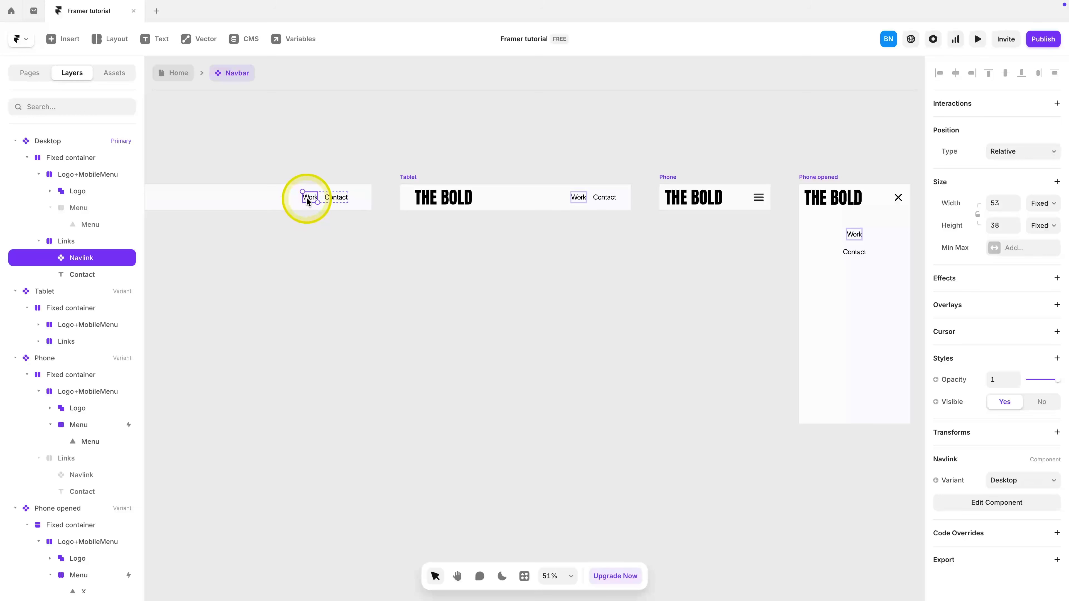
click(332, 197)
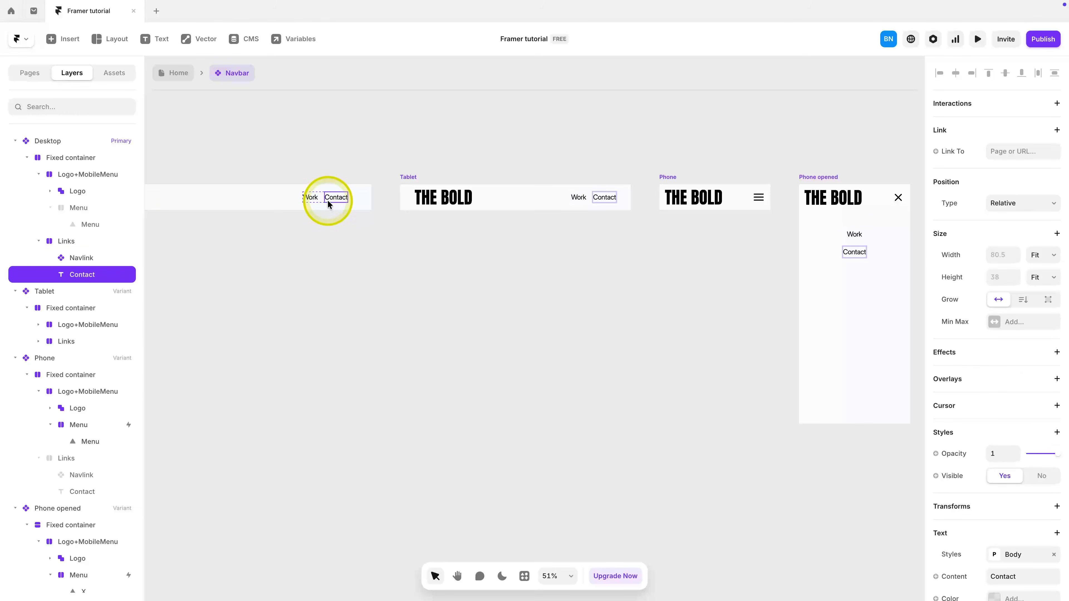
click(307, 199)
click(1049, 481)
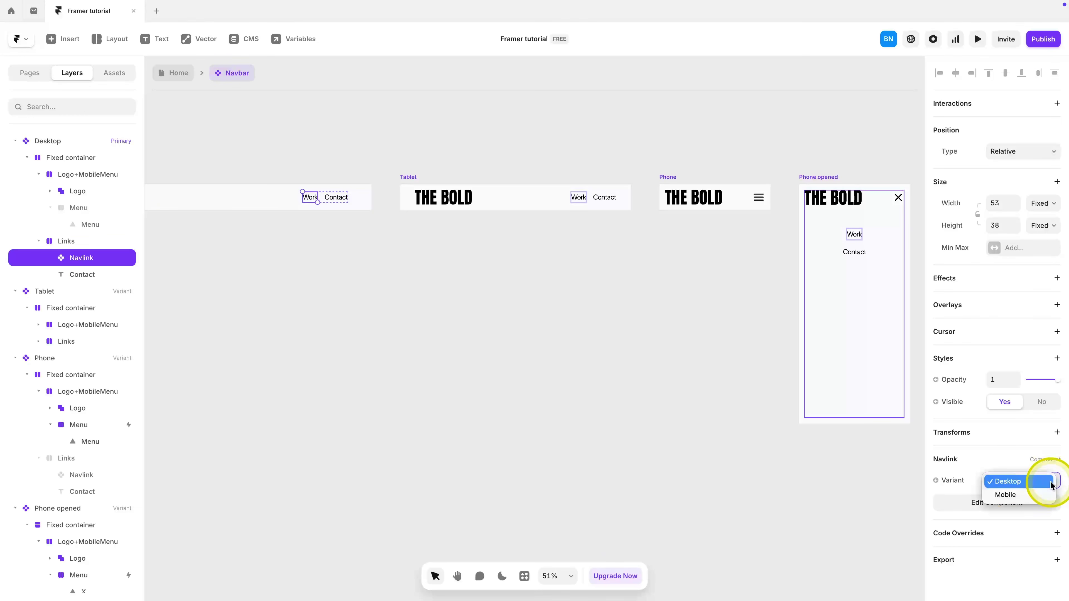
click(1013, 482)
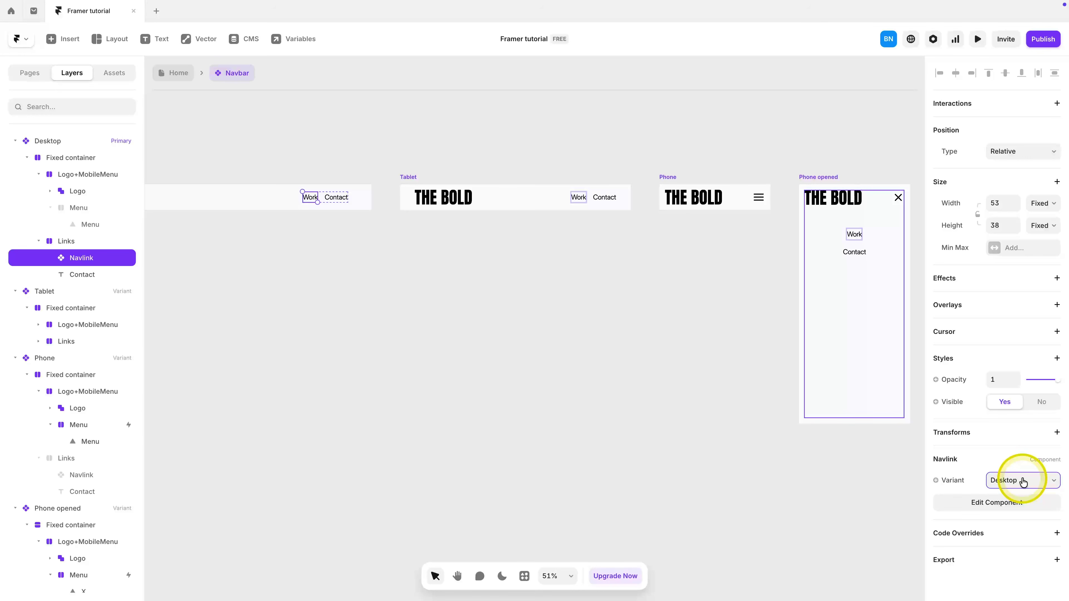
Step: Open the Navlink component and create a plain text variable named Navlink Text for the Desktop variant's Work text content
double_click(316, 200)
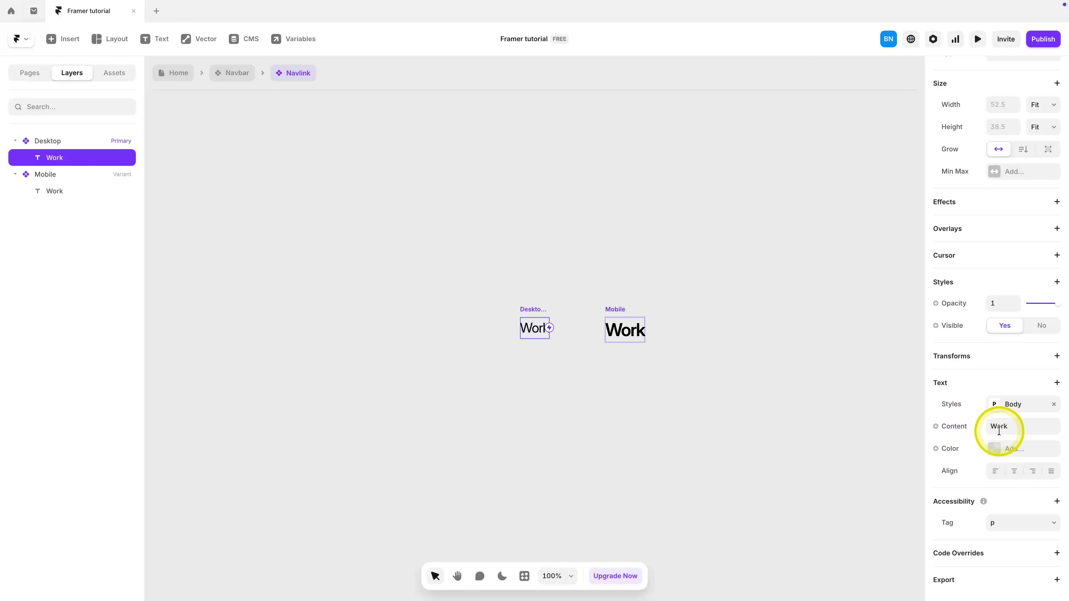
click(1008, 428)
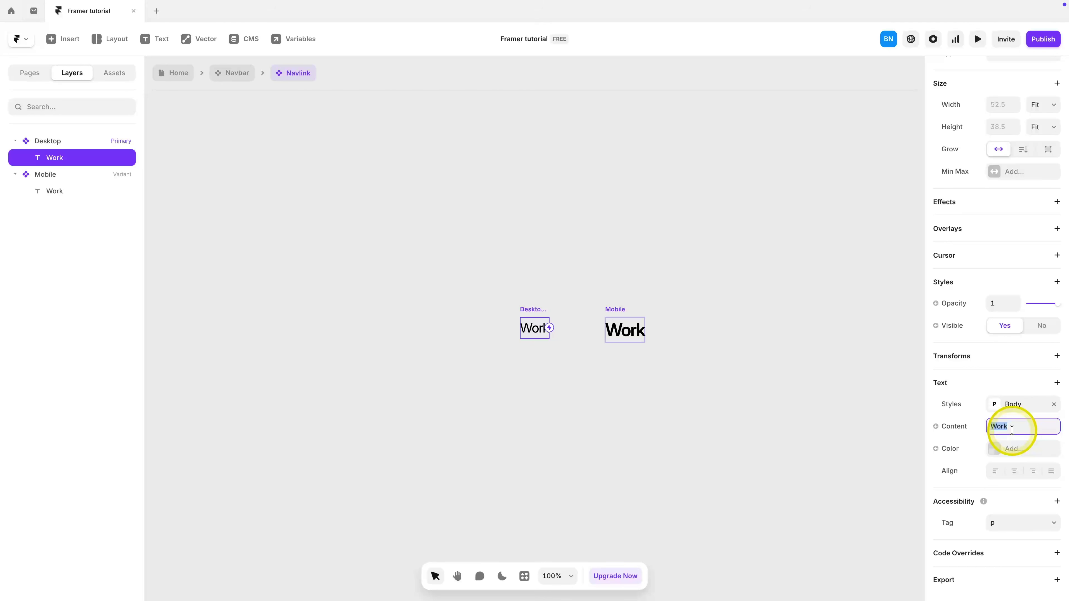
click(968, 430)
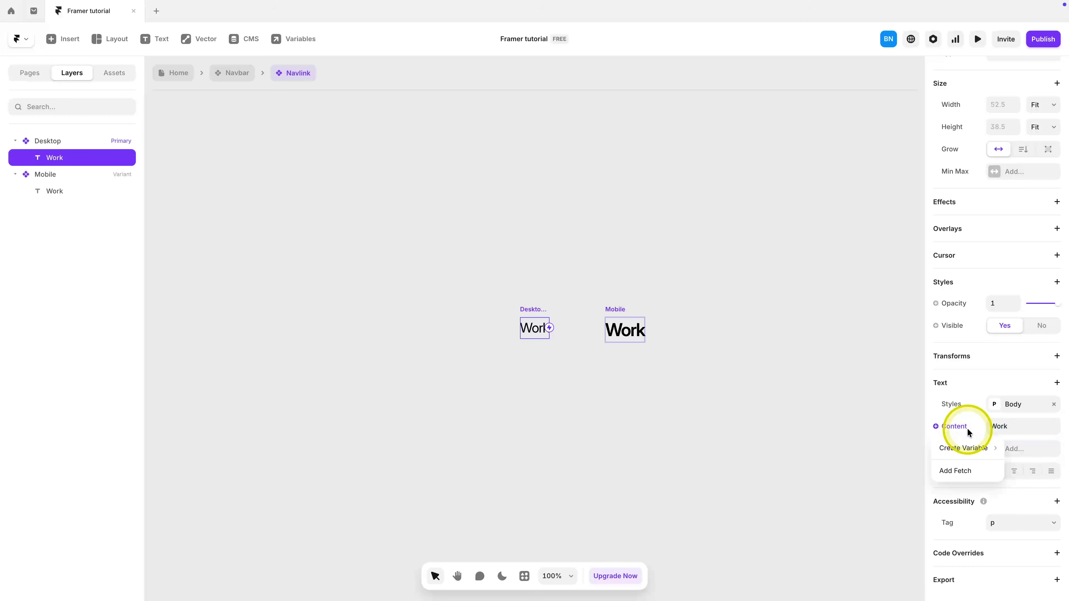
mouse_move(968, 445)
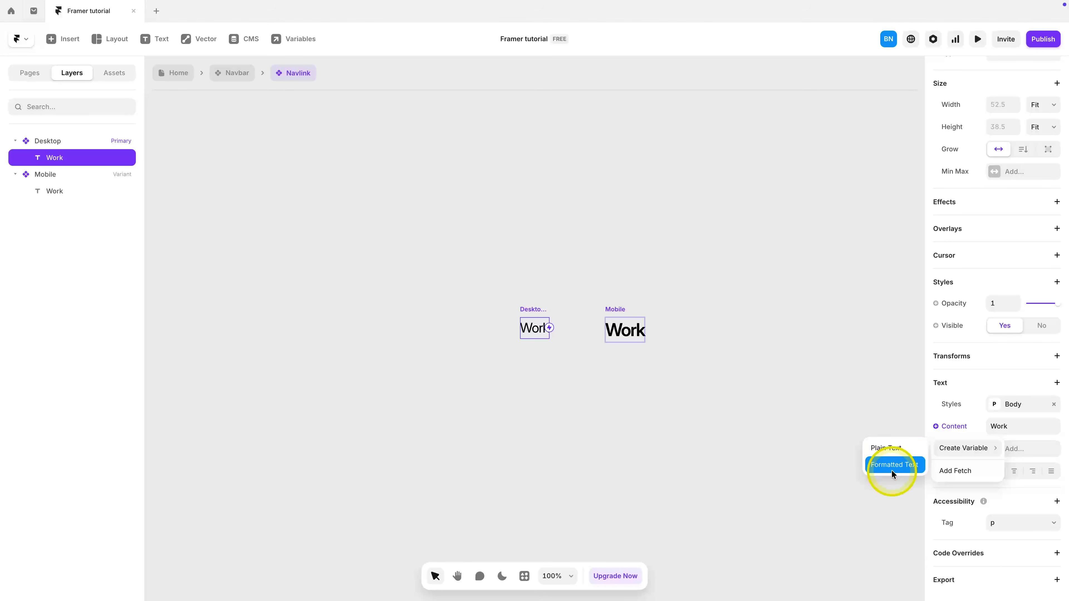
click(896, 447)
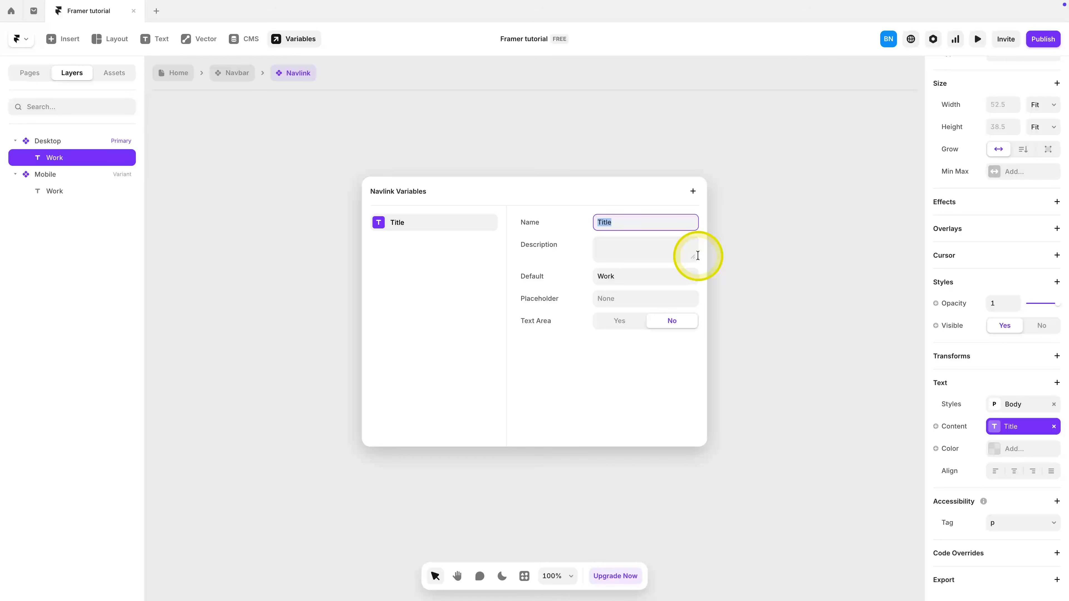
text(Navlink Text)
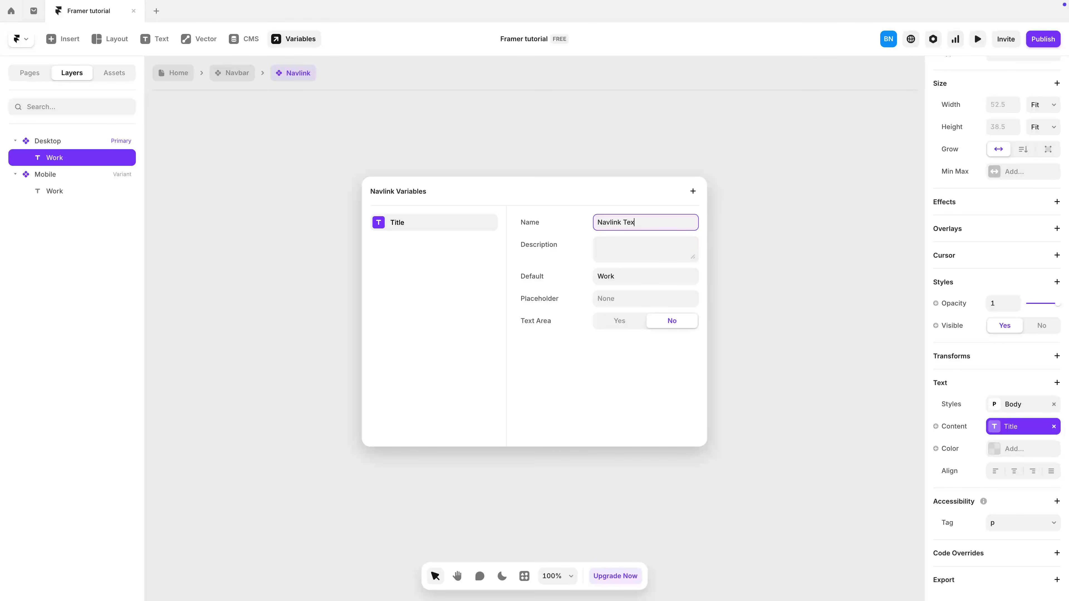
click(630, 277)
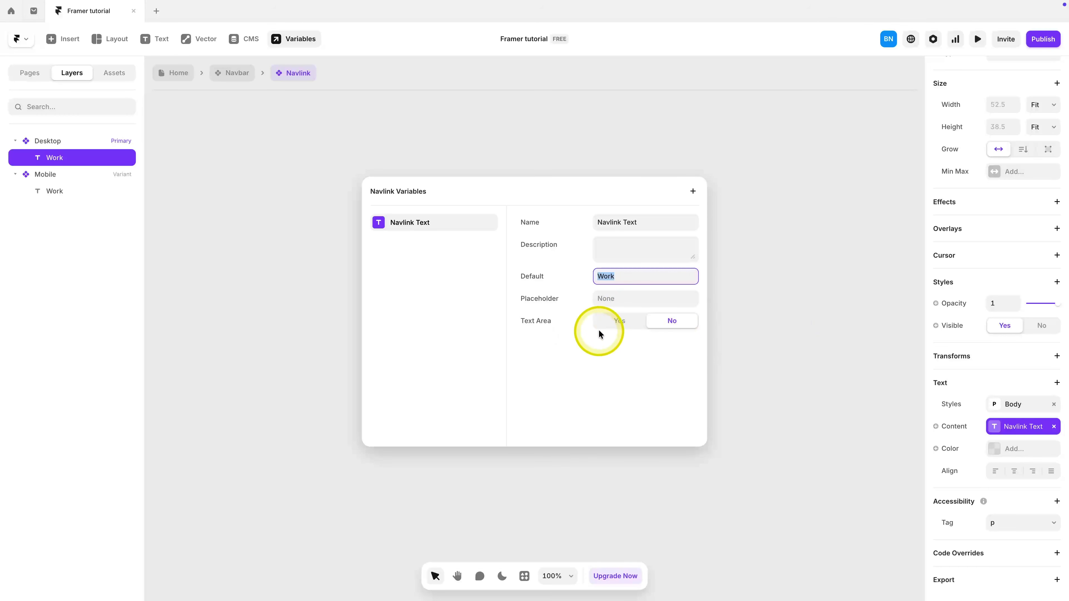
click(744, 234)
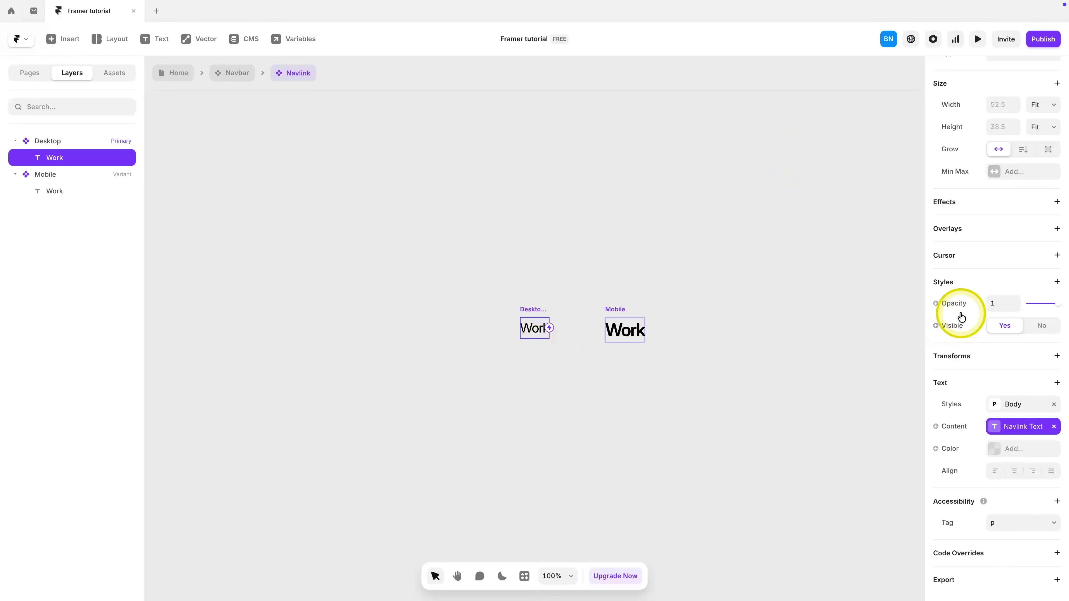
Step: Create a variable for the Link To property of the Work text in the Navlink's Desktop variant
scroll(968, 311, up, 4)
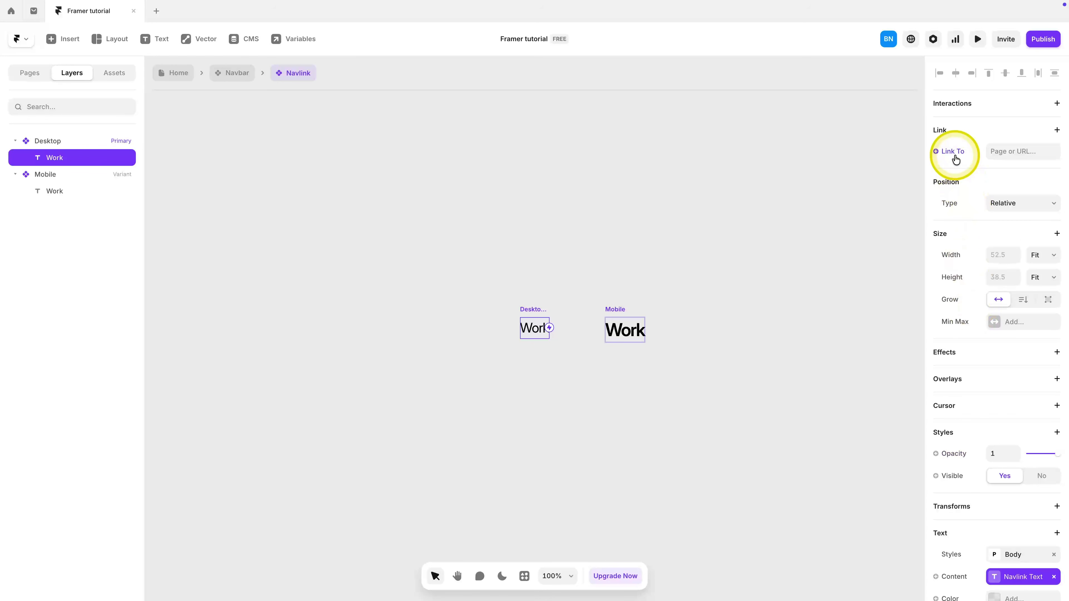
click(991, 151)
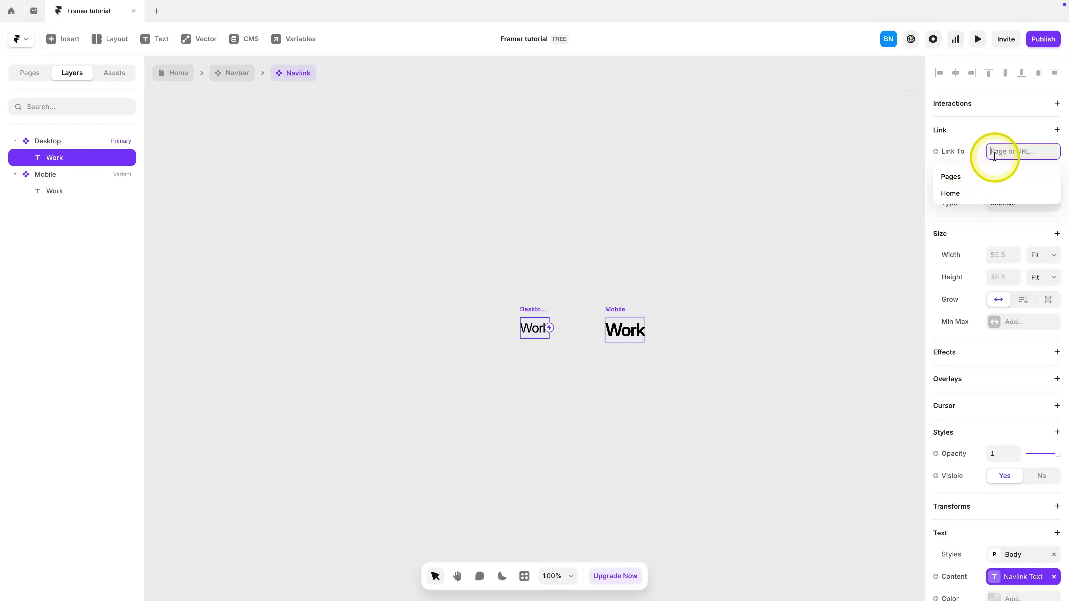
click(953, 149)
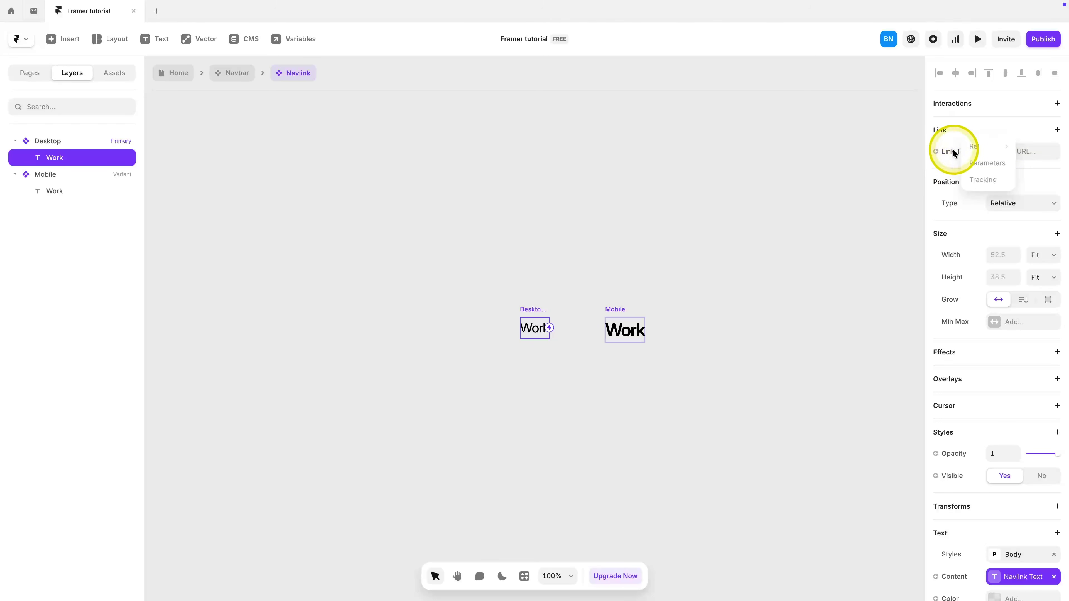
click(947, 152)
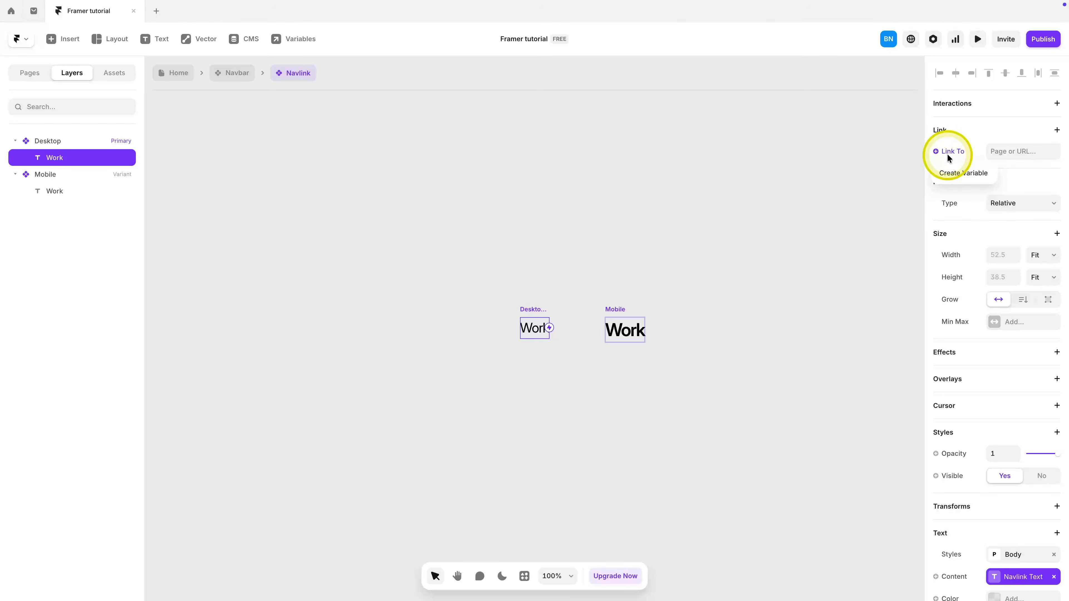
click(954, 172)
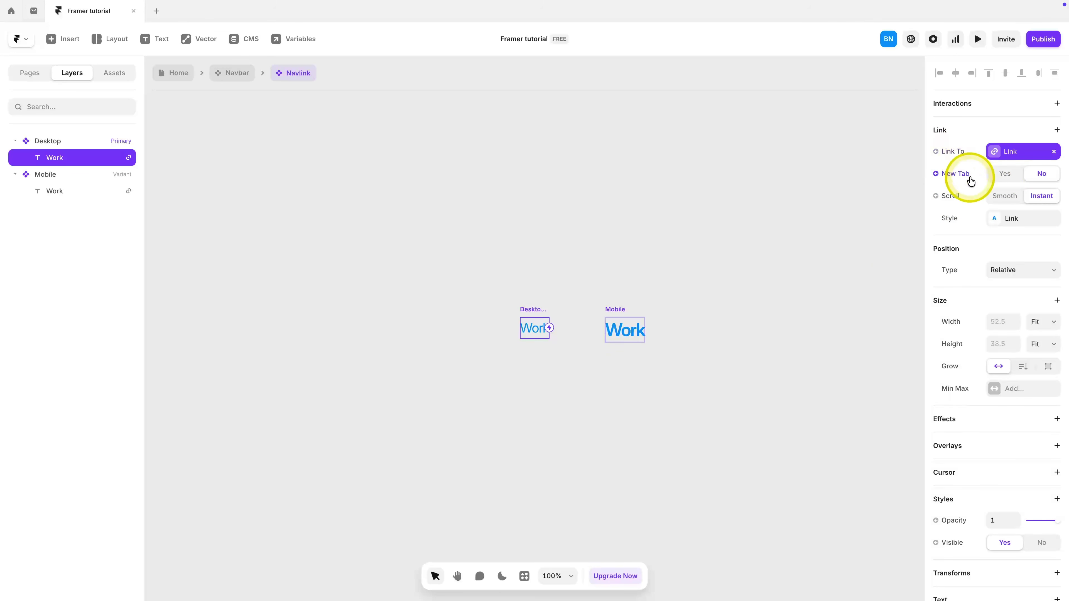
Step: Review the list of variables defined for the Navlink component
click(286, 40)
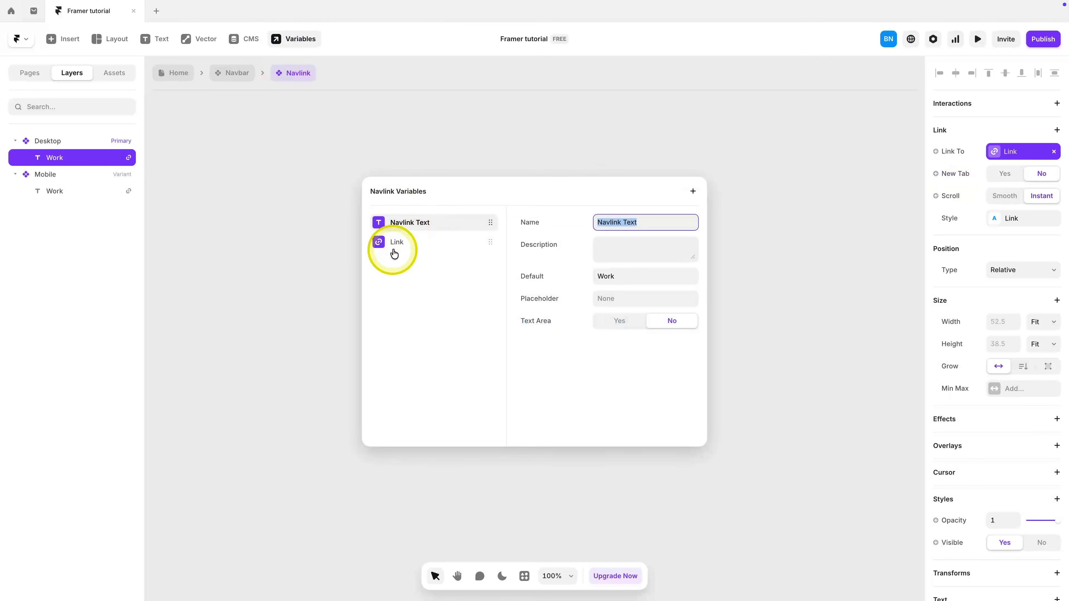
click(778, 192)
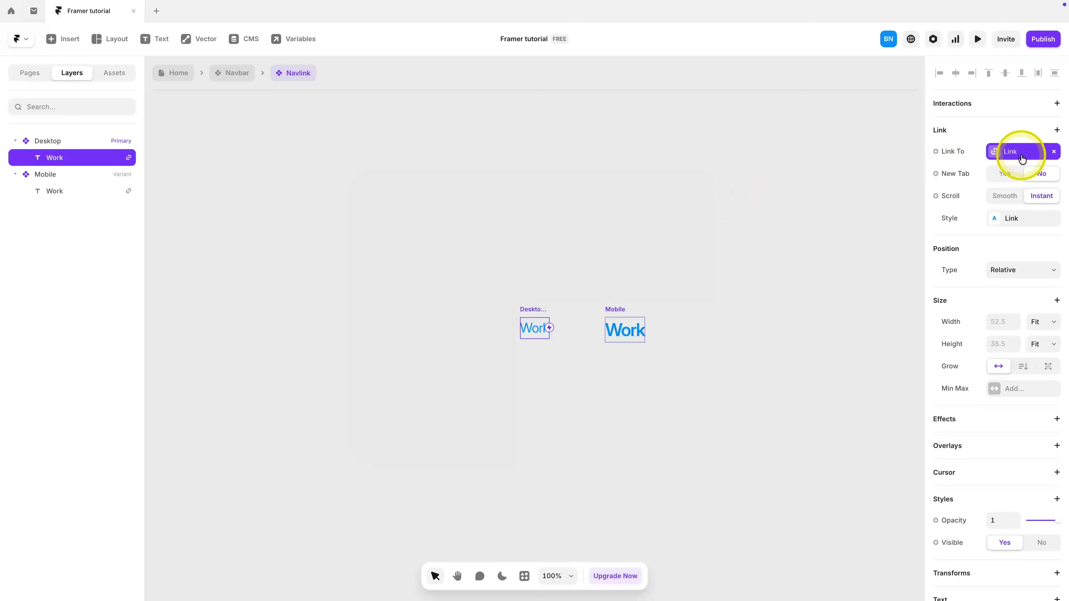
Step: Edit the Link style of the Work text and set its color to the text primary style
click(1012, 223)
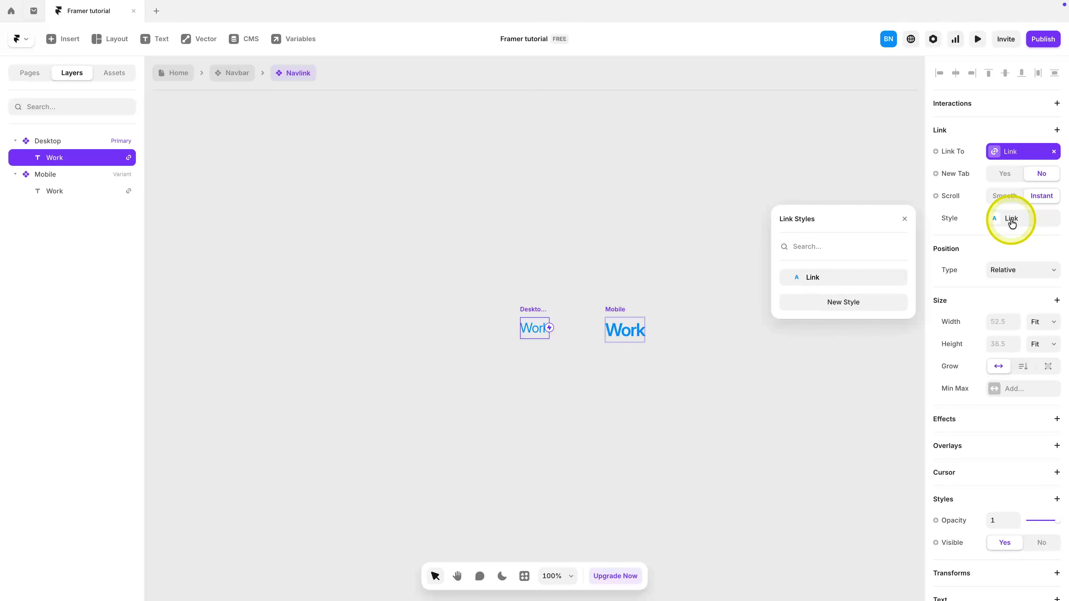
click(1012, 223)
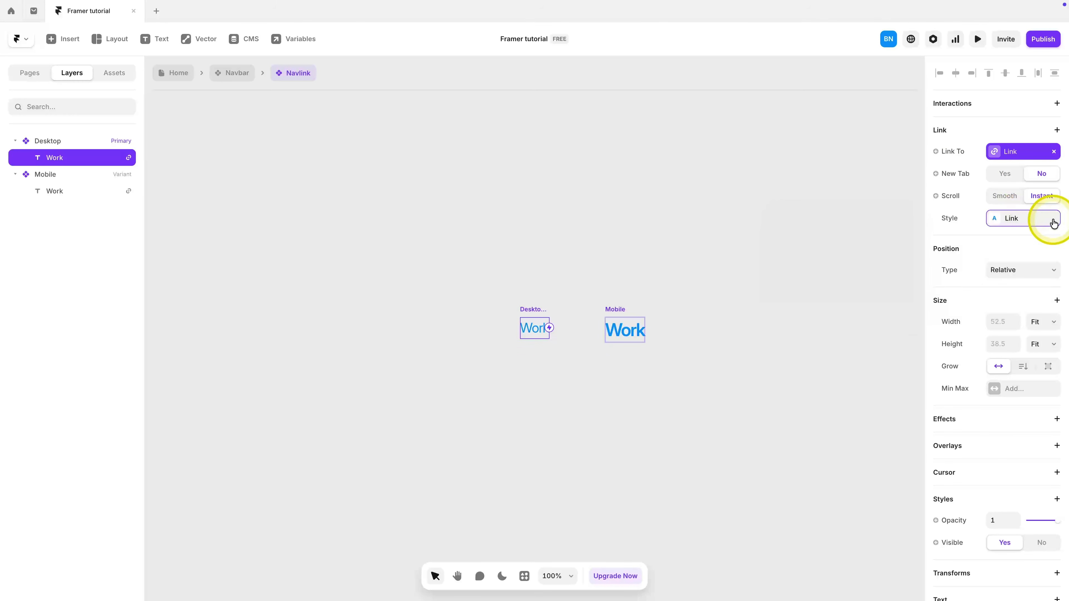
click(1038, 222)
click(898, 279)
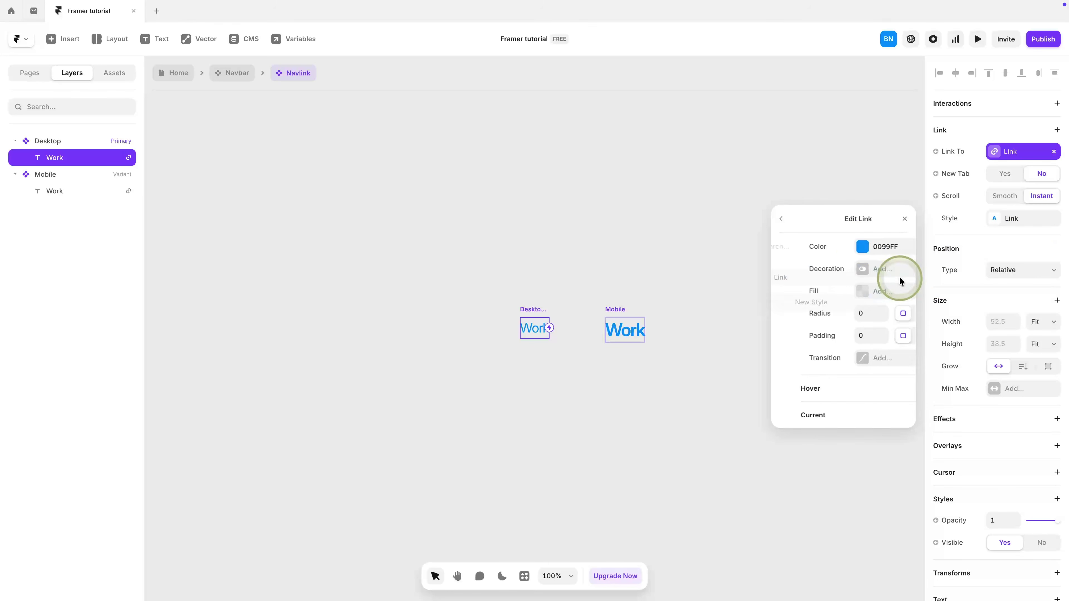
click(841, 248)
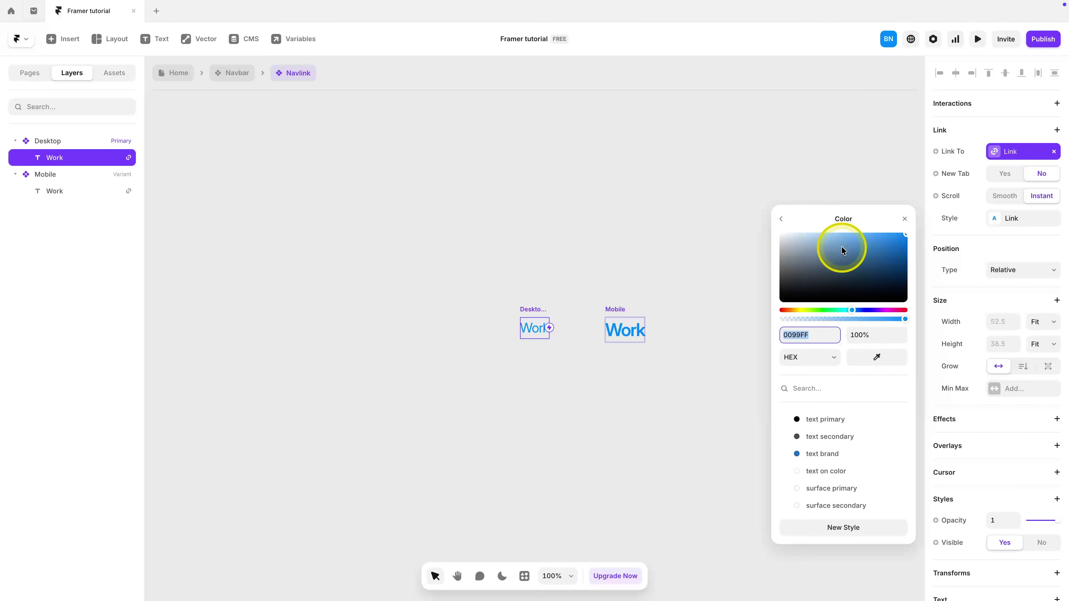
click(843, 422)
click(781, 218)
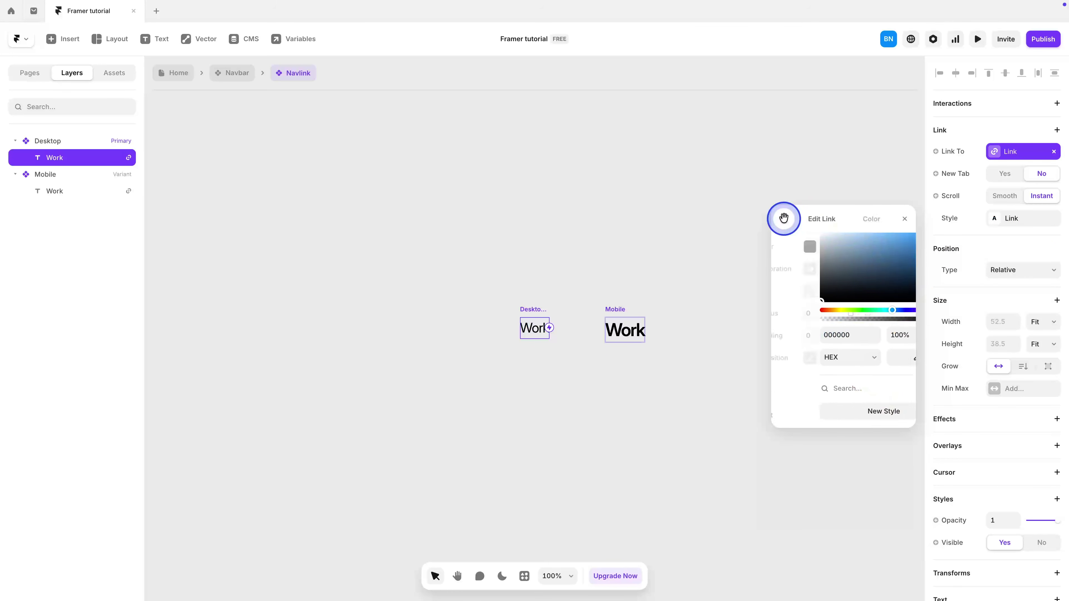
Step: Add a hover color to the Link style using the text secondary style, and finish editing the style
click(836, 396)
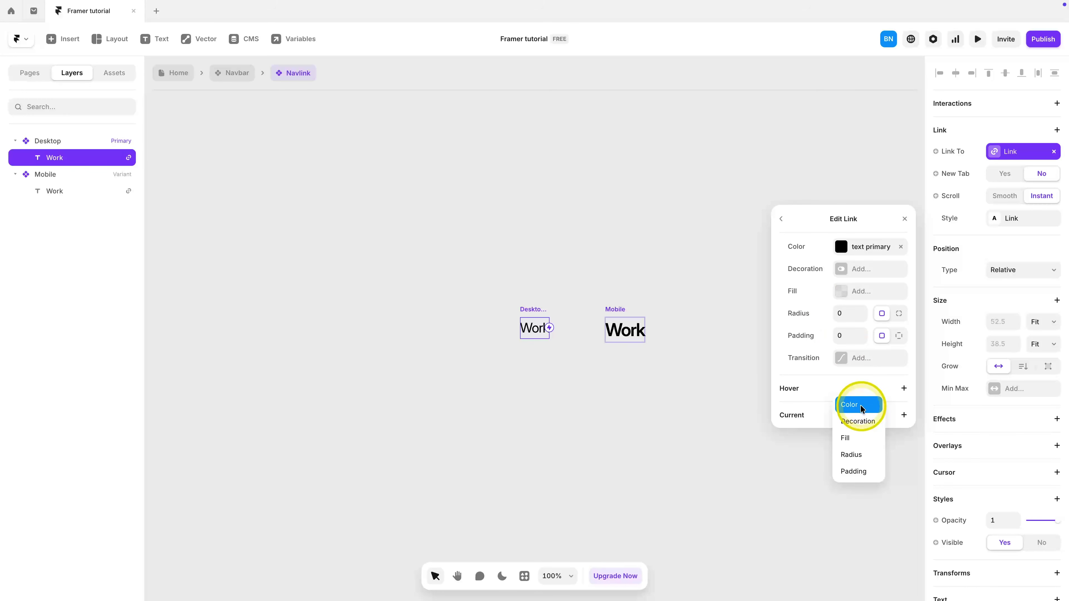
click(867, 402)
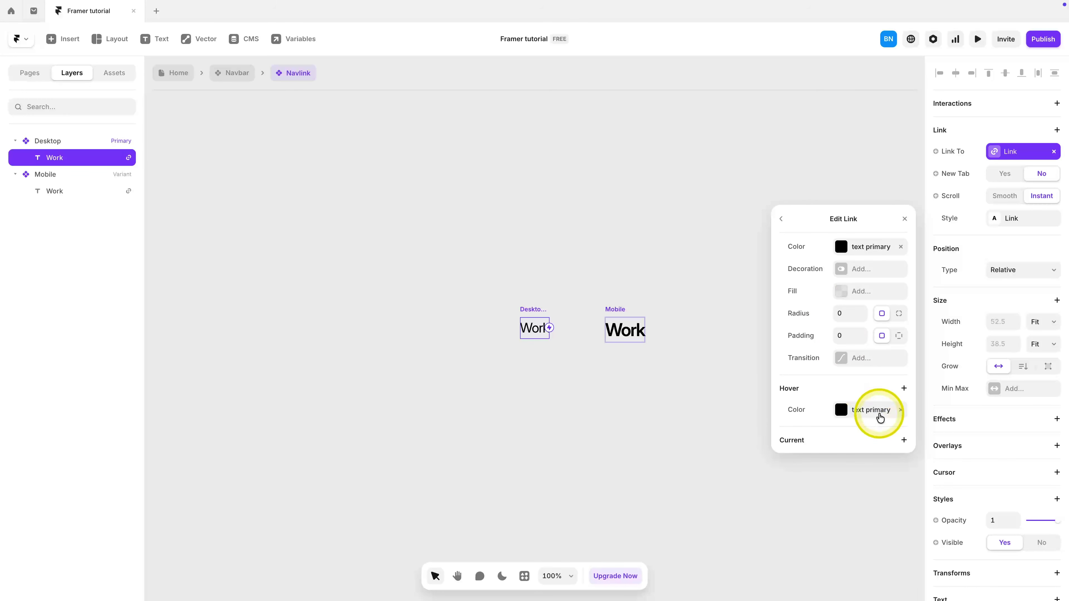
click(869, 408)
click(853, 436)
click(782, 220)
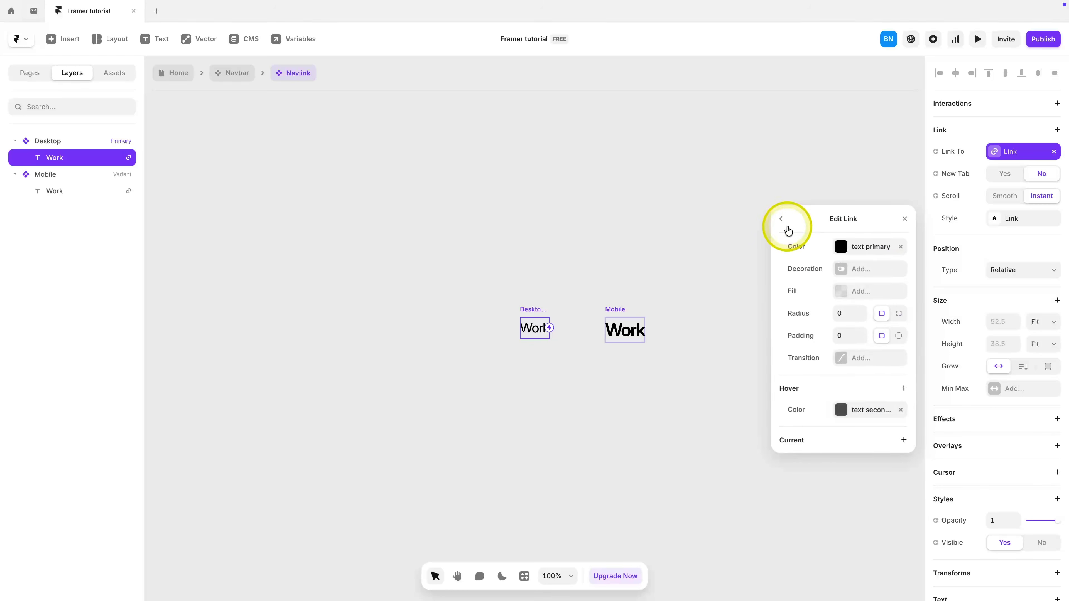
click(904, 219)
click(727, 265)
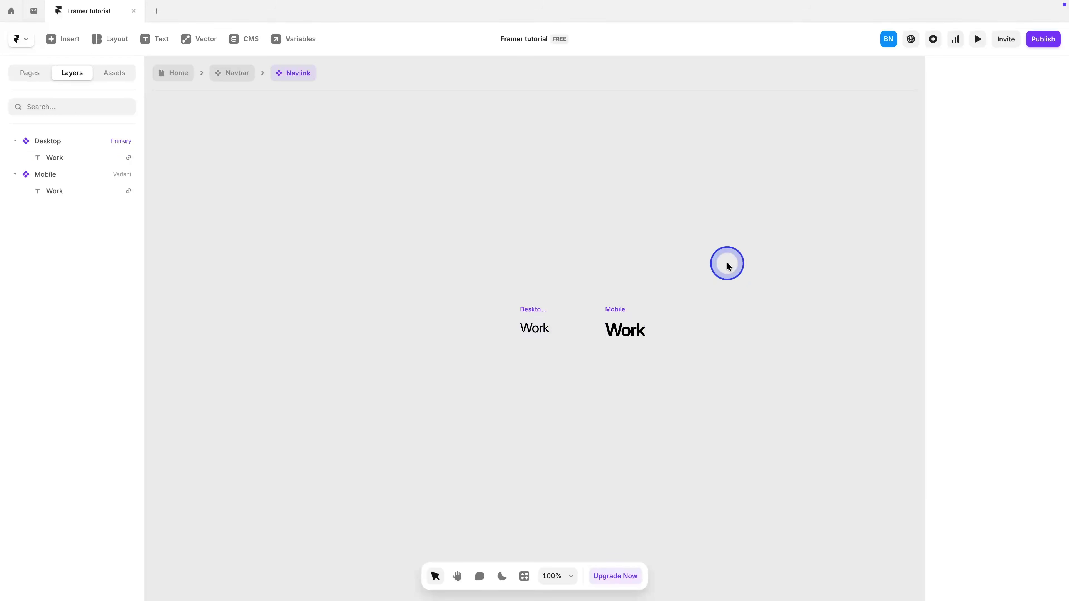
Step: Return to the Navbar component and inspect the Navlink's text and link properties in the Desktop variant
click(237, 73)
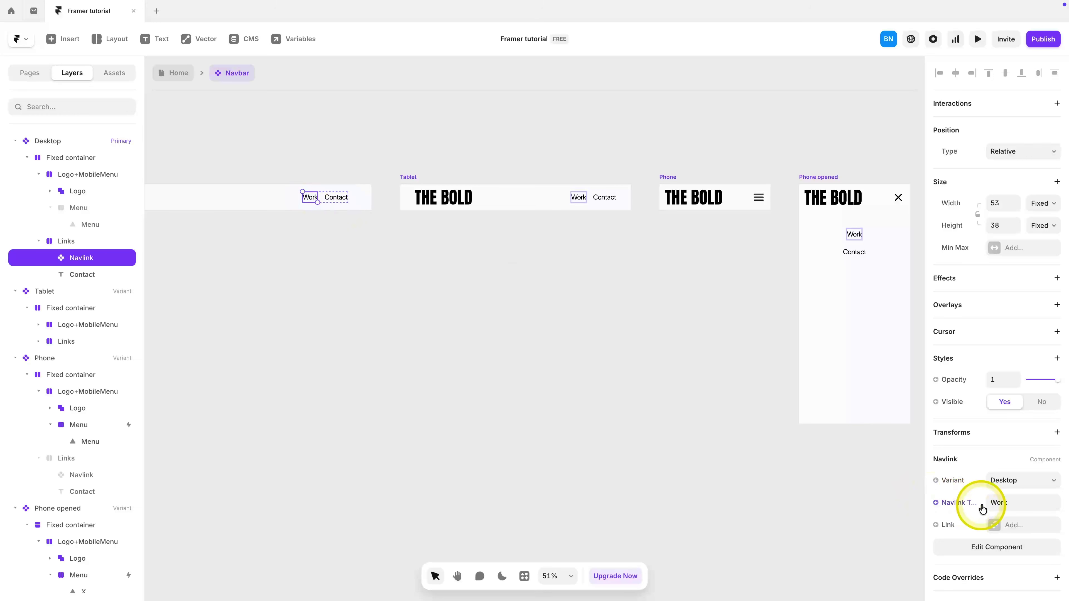
click(1004, 505)
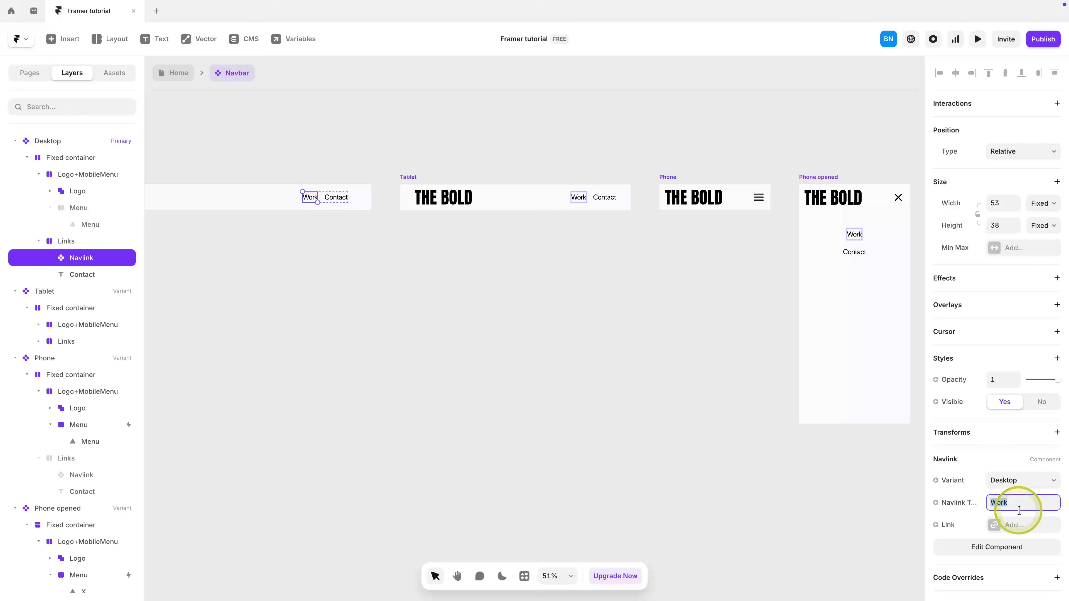
click(1018, 526)
click(1027, 528)
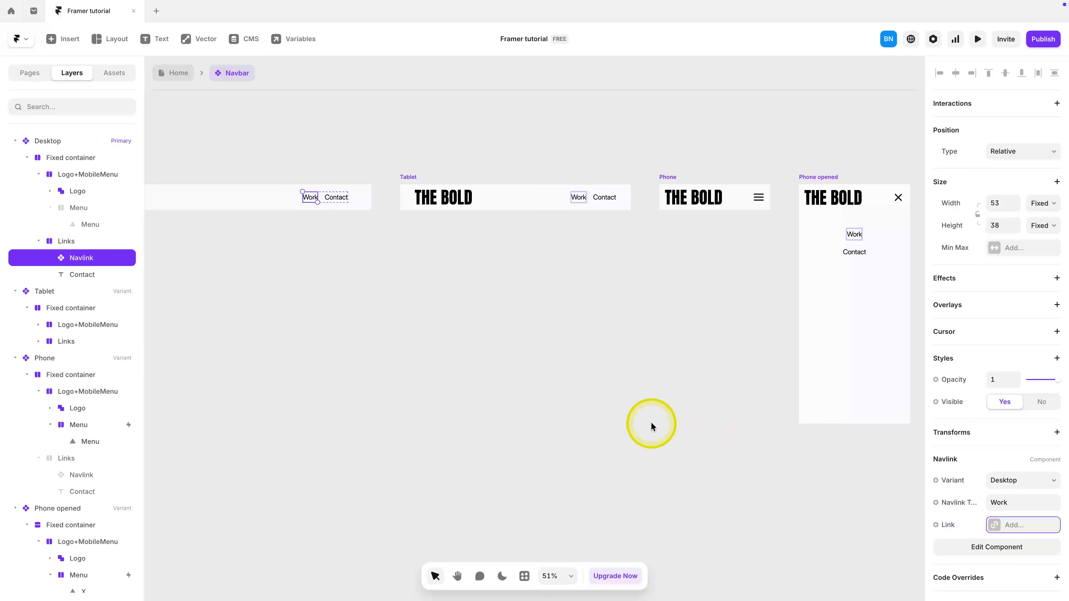
Step: Duplicate the Navlink in the Desktop variant's Links stack and delete the old Contact text layer
click(94, 259)
key(ctrl+d)
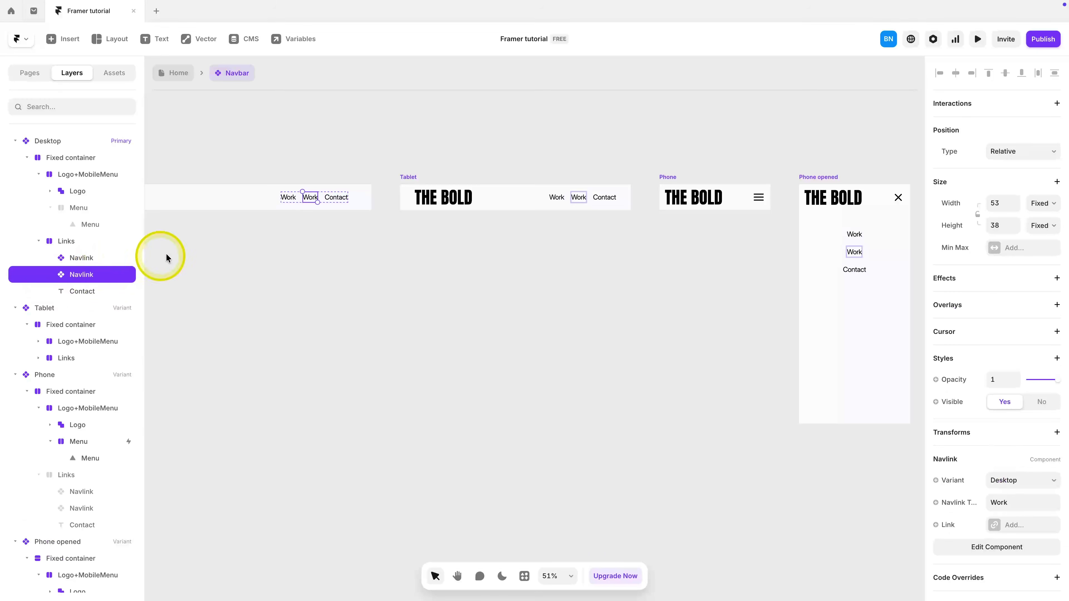
click(103, 292)
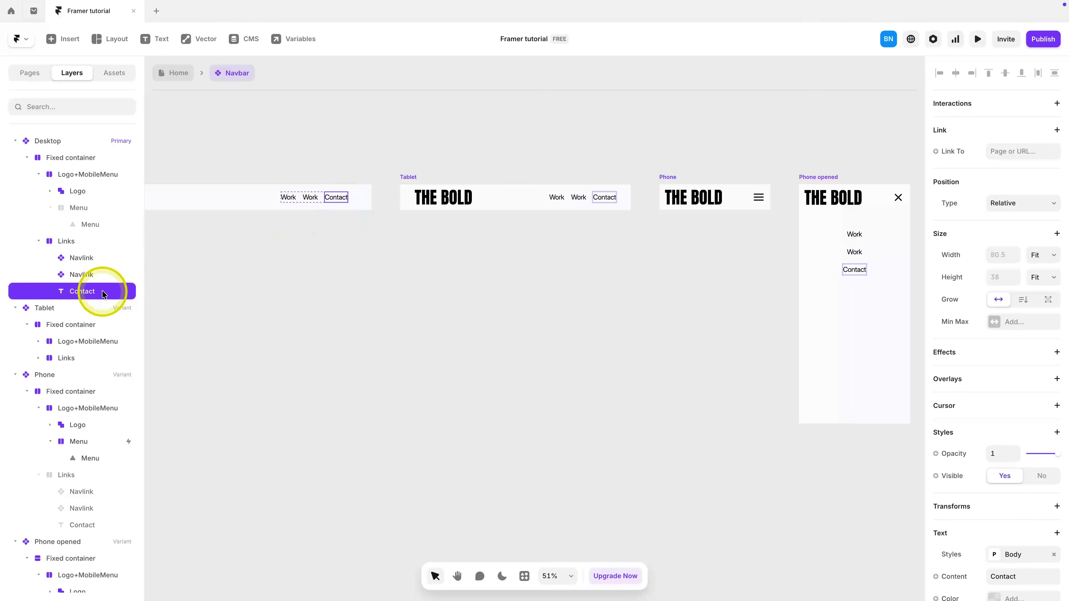
scroll(379, 214, left, 5)
key(Delete)
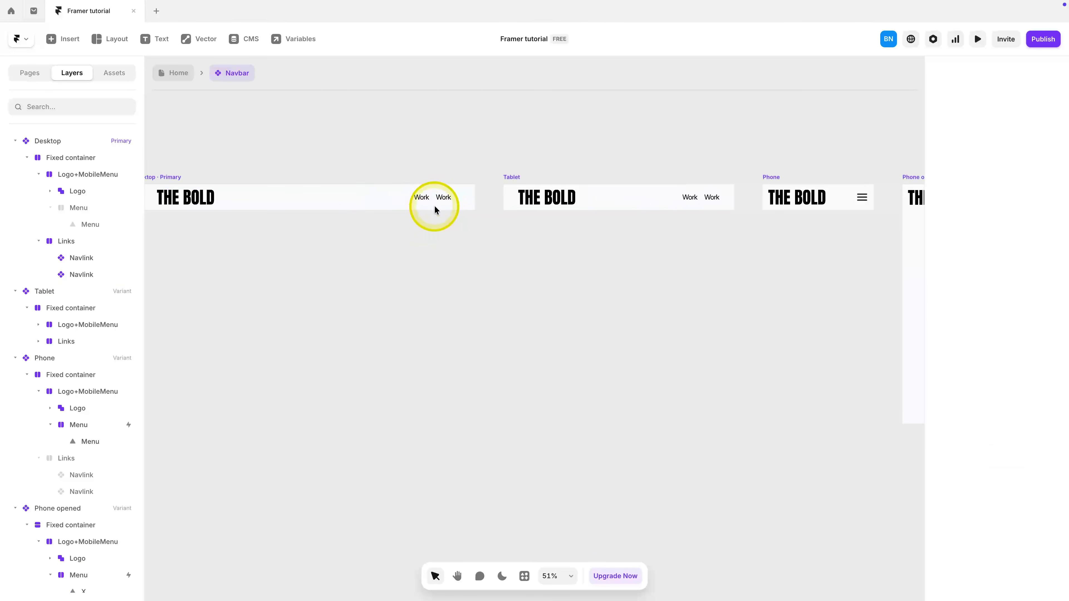
Step: Set the second Navlink's text in the Desktop variant to Contact
click(84, 274)
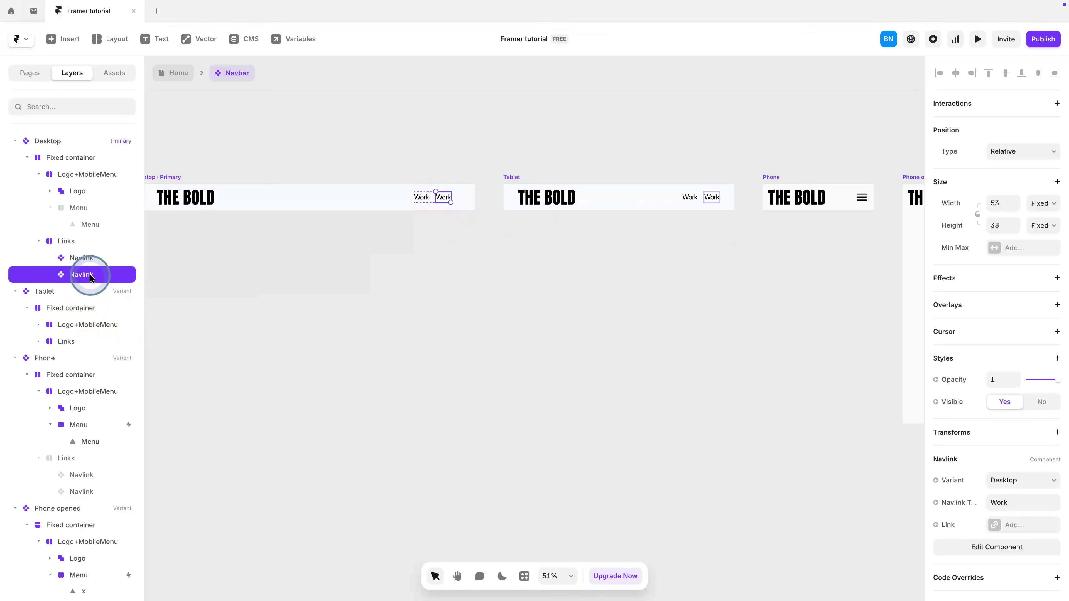
click(1021, 503)
text(C)
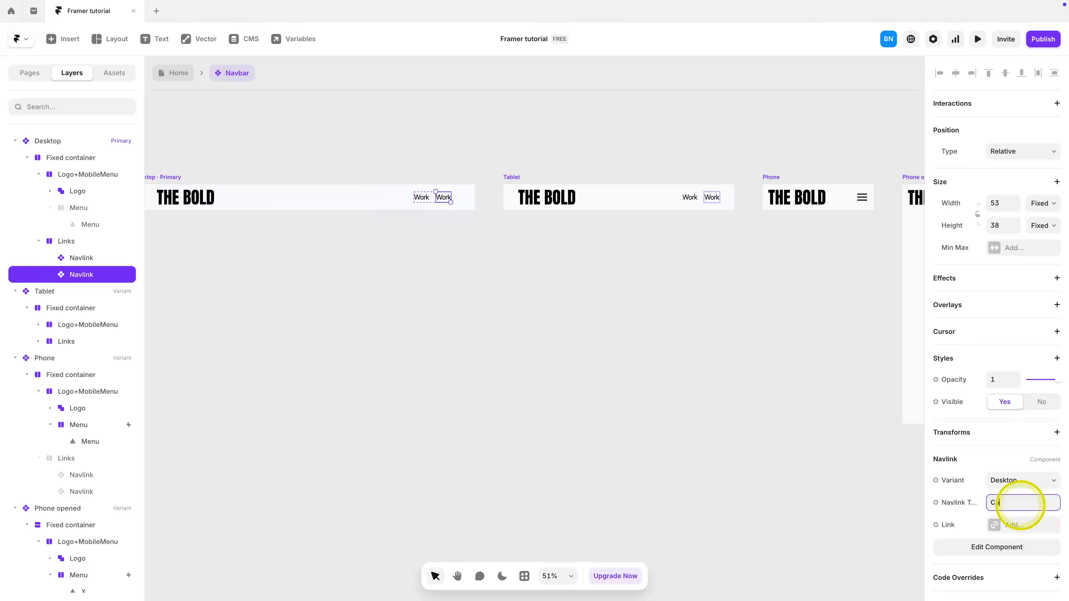
text(ontact)
key(Return)
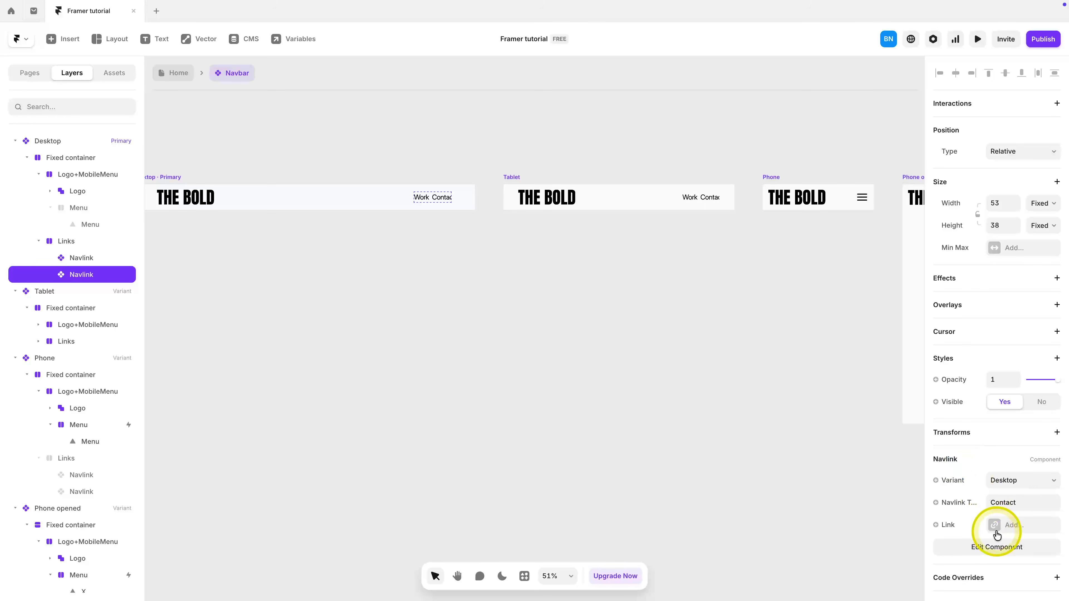
Step: Set the width and height of both Navlinks in the Navbar's Desktop variant to Fit Content
scroll(575, 360, right, 8)
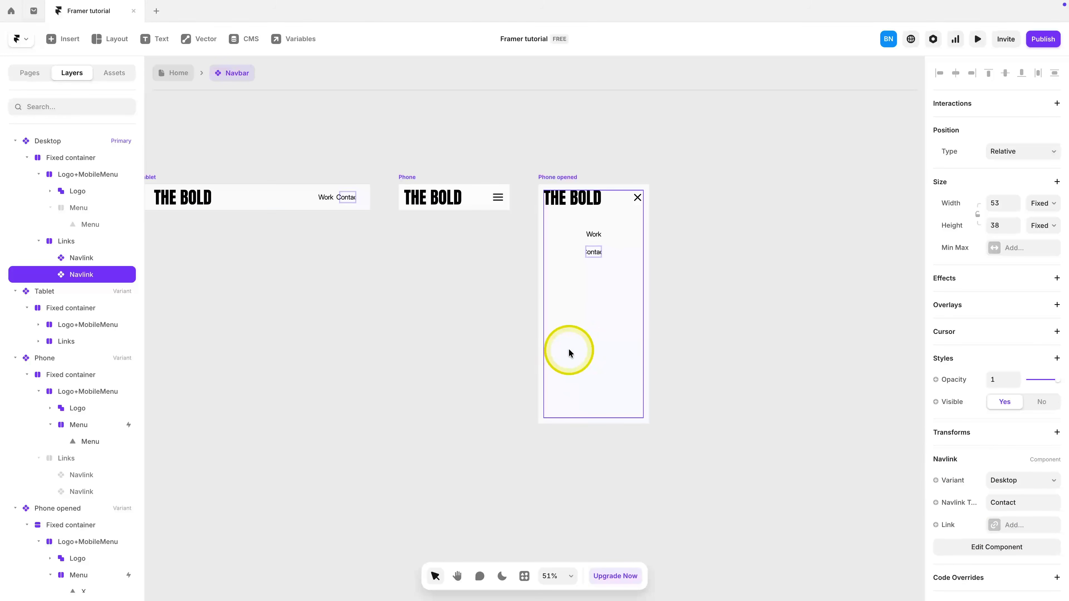
click(347, 198)
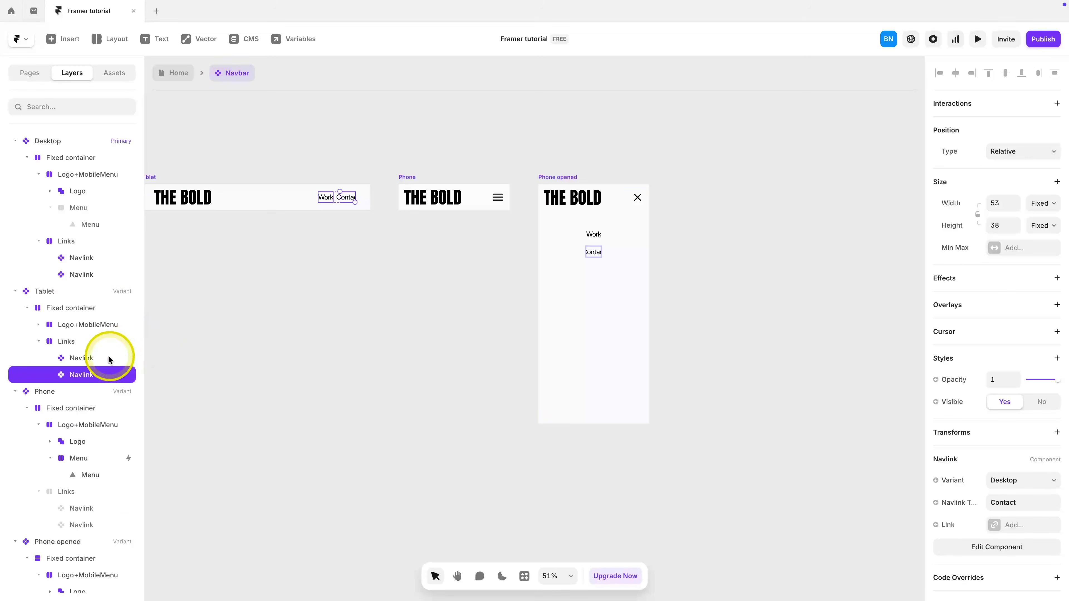
scroll(324, 322, left, 8)
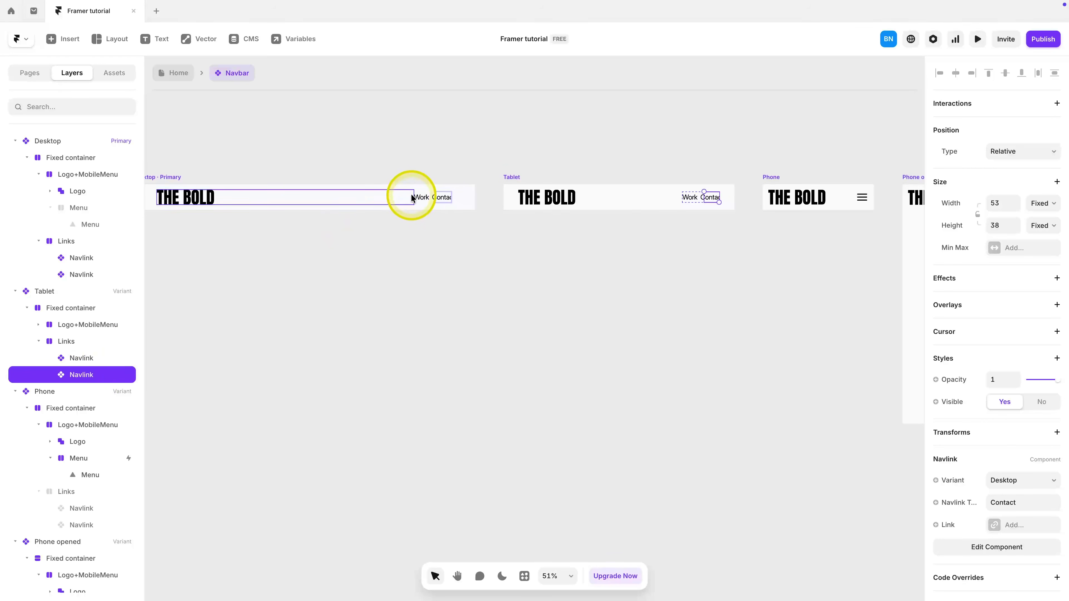
click(413, 198)
shift+click(439, 197)
click(1042, 175)
click(1041, 215)
click(1043, 204)
click(1036, 238)
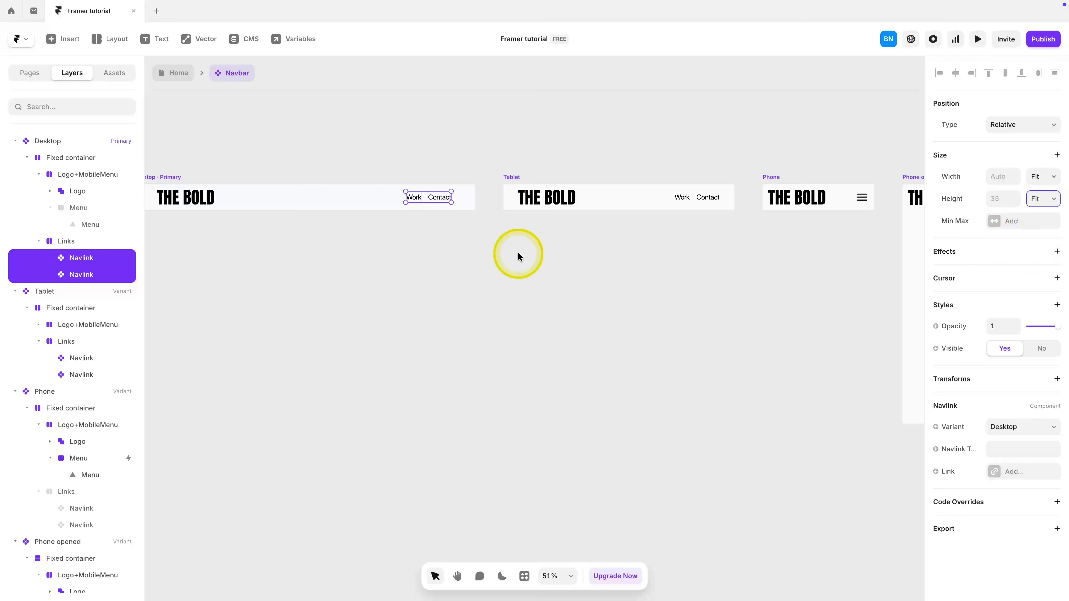
Step: Switch the Work and Contact Navlinks in the Phone opened variant to their Mobile variant
scroll(519, 255, right, 5)
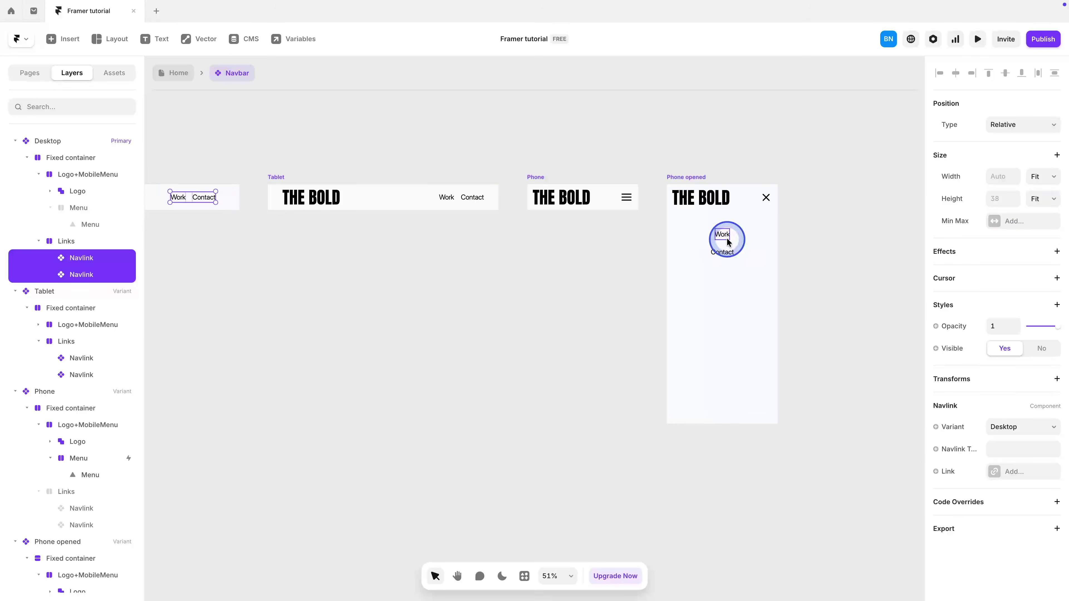
click(727, 243)
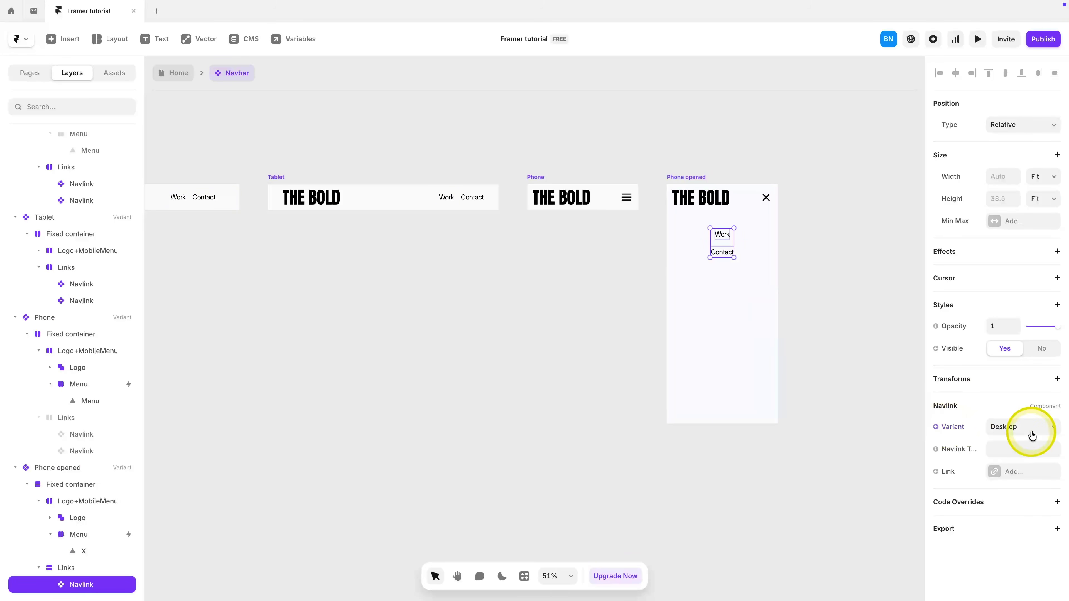
click(1032, 435)
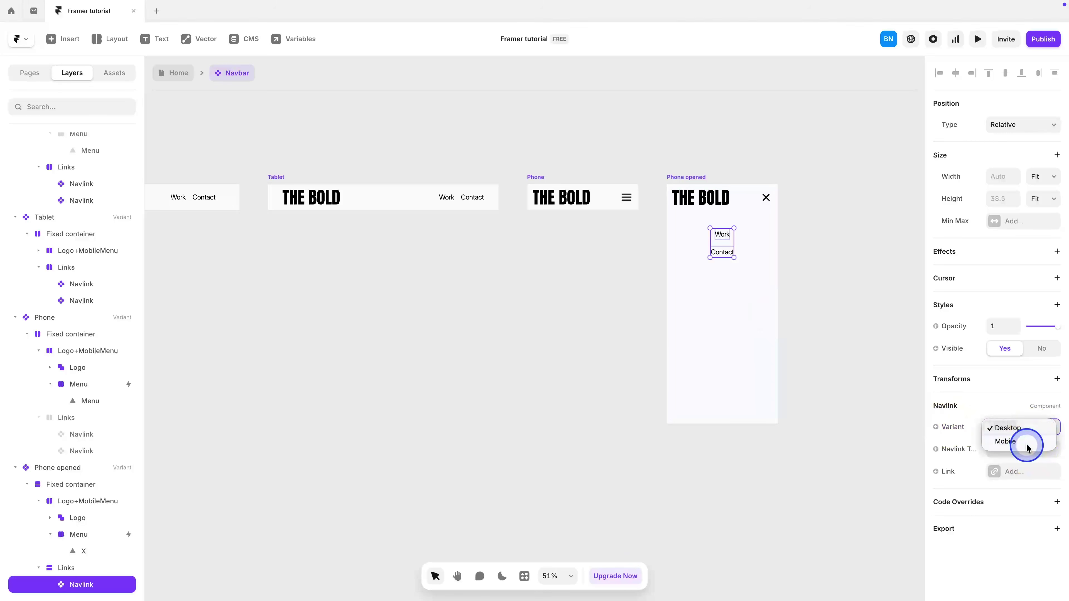
click(1026, 442)
click(552, 282)
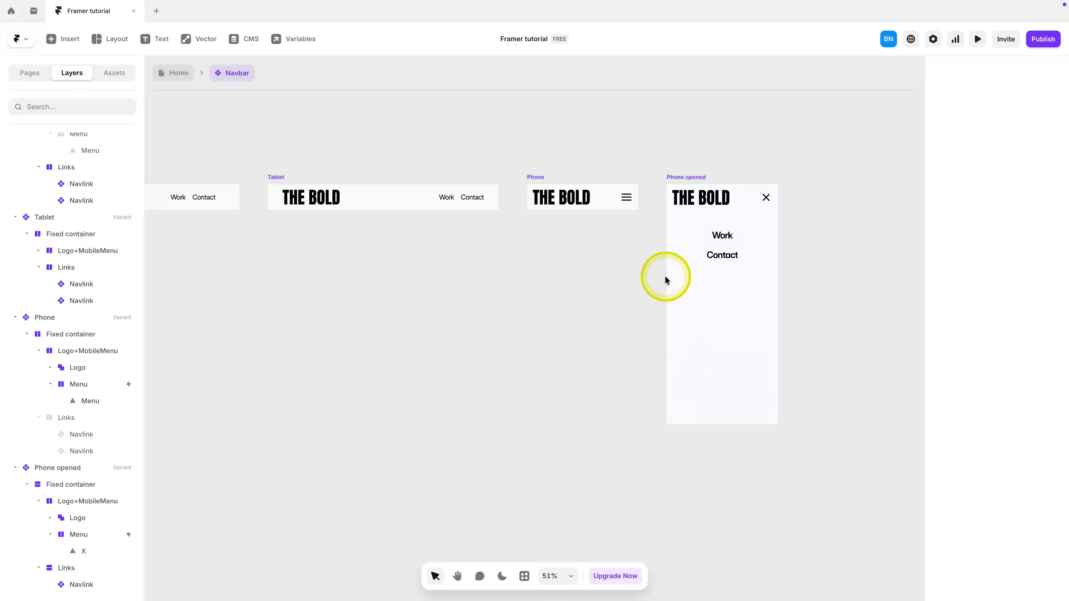
Step: Preview the Home page at phone width, test the mobile menu with its Work and Contact links, and leave the preview
click(180, 81)
click(978, 40)
mouse_move(647, 297)
mouse_down()
mouse_move(956, 322)
mouse_move(653, 300)
mouse_up()
click(617, 86)
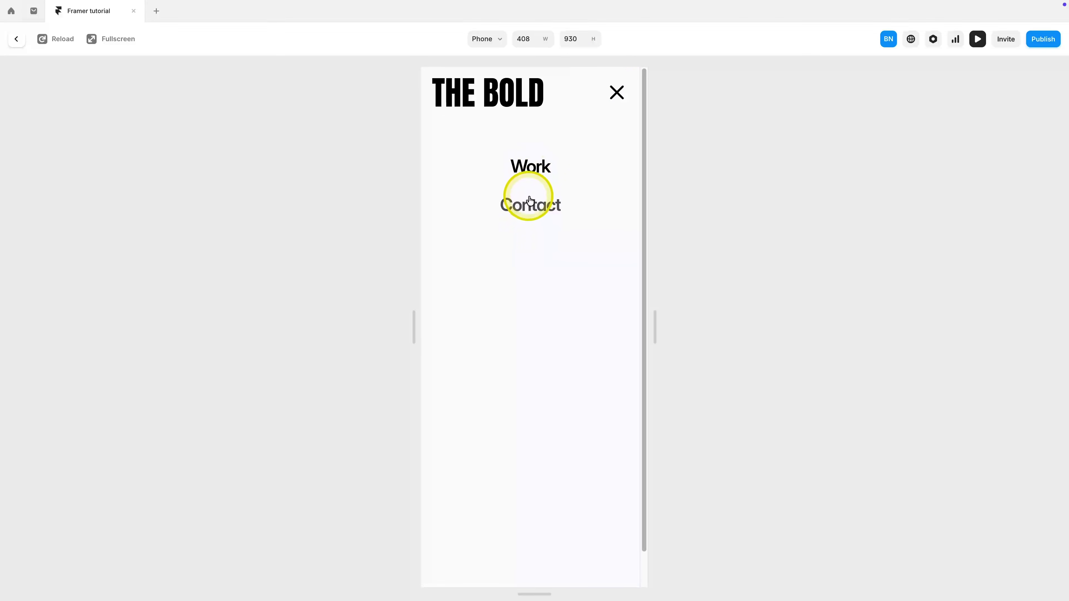
double_click(535, 175)
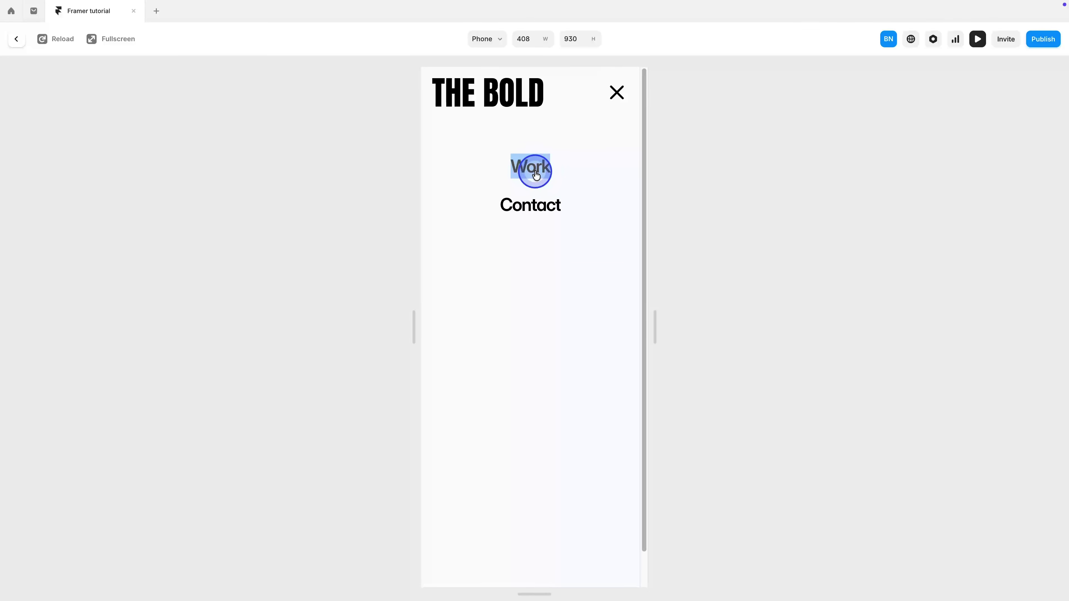
click(616, 110)
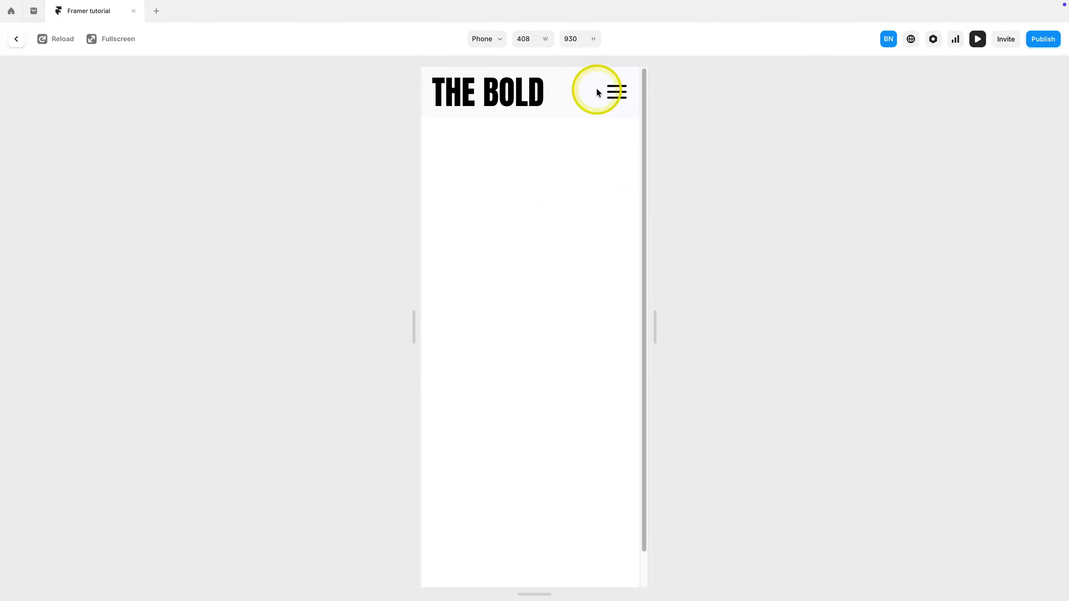
key(Escape)
click(675, 191)
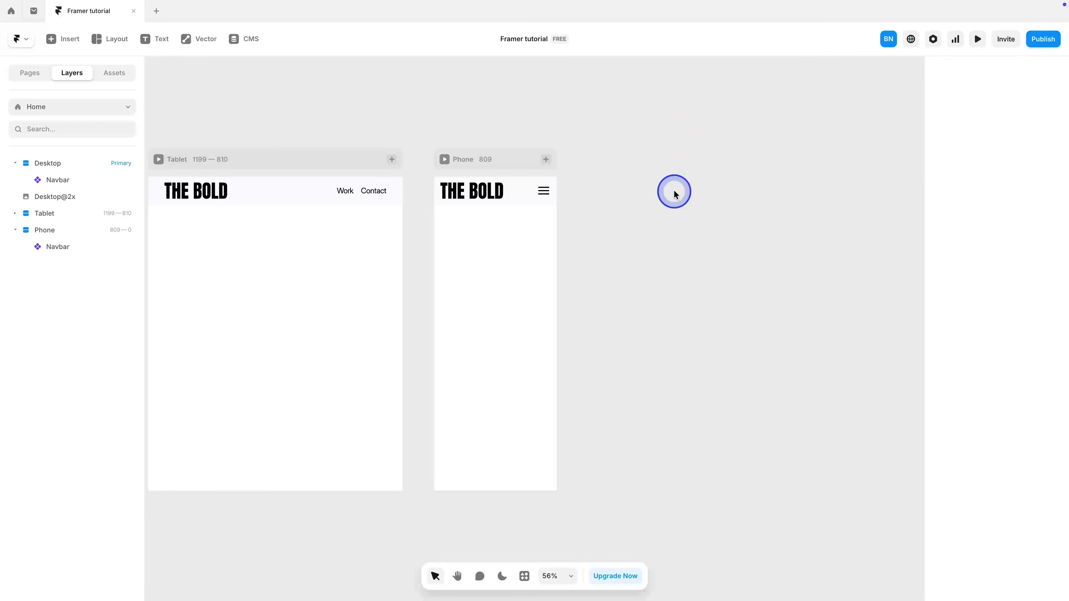
scroll(674, 190, up, 5)
scroll(674, 190, down, 5)
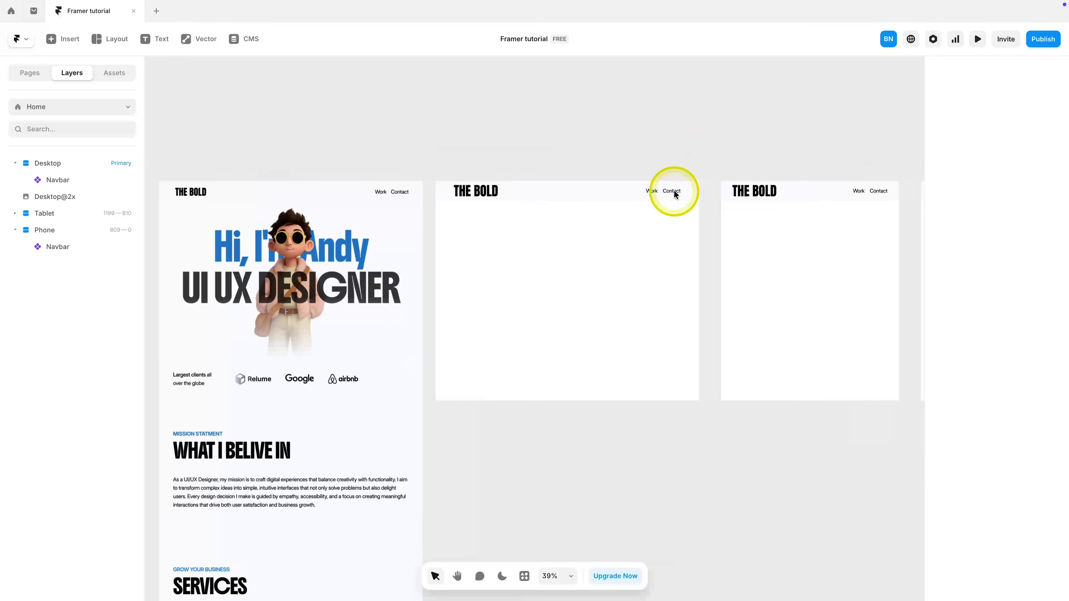
scroll(674, 190, right, 3)
click(548, 253)
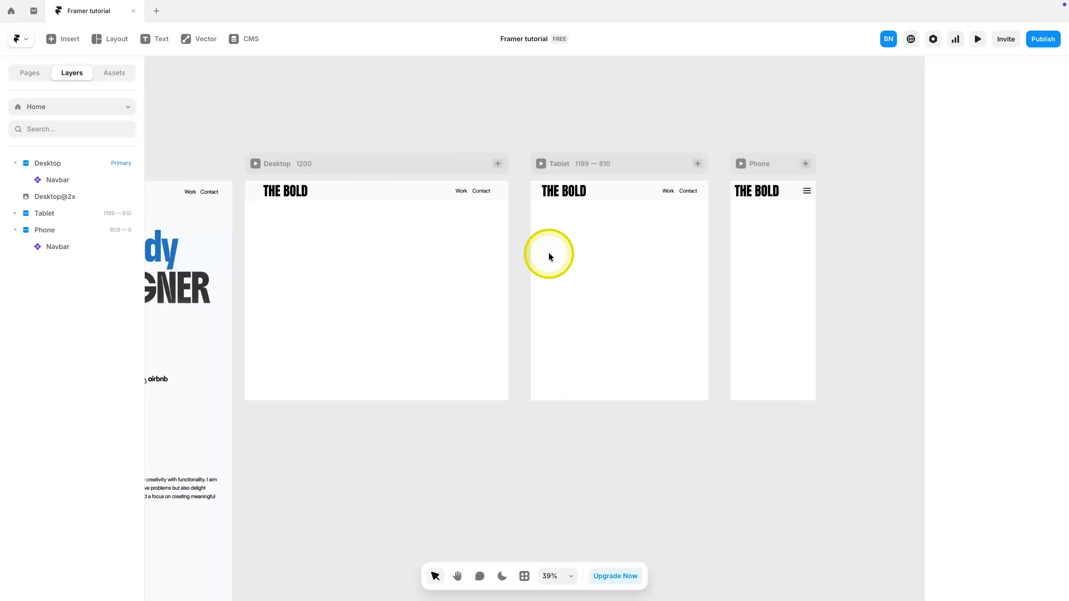
scroll(548, 252, left, 8)
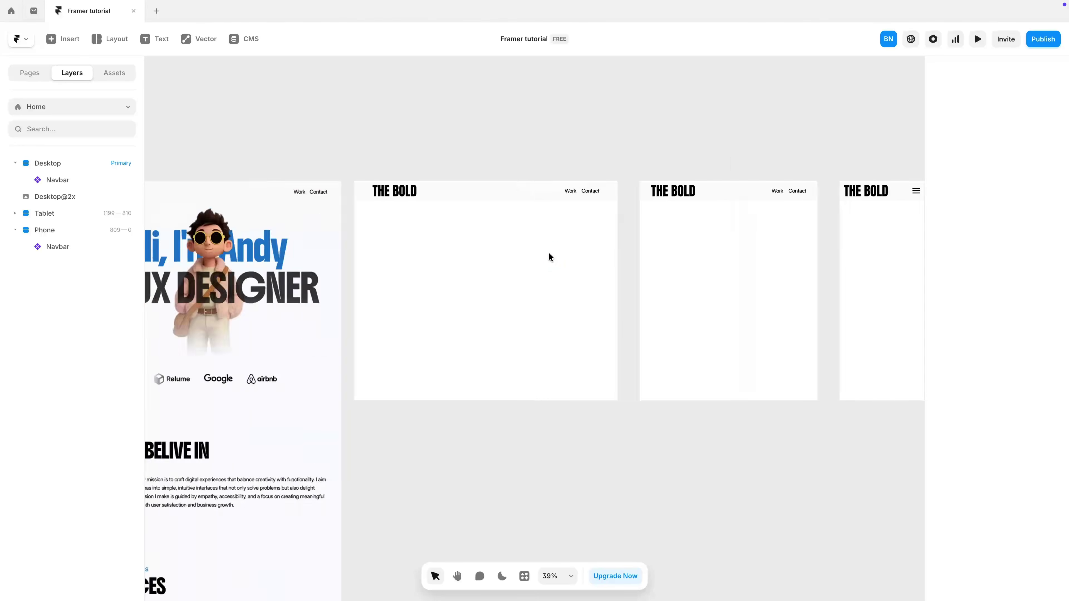
Step: Add the mockup's greeting headline with the designer's first name as a text layer below the Navbar in the Desktop breakpoint
click(458, 256)
click(697, 297)
scroll(692, 296, right, 1)
scroll(692, 295, right, 2)
scroll(692, 296, up, 2)
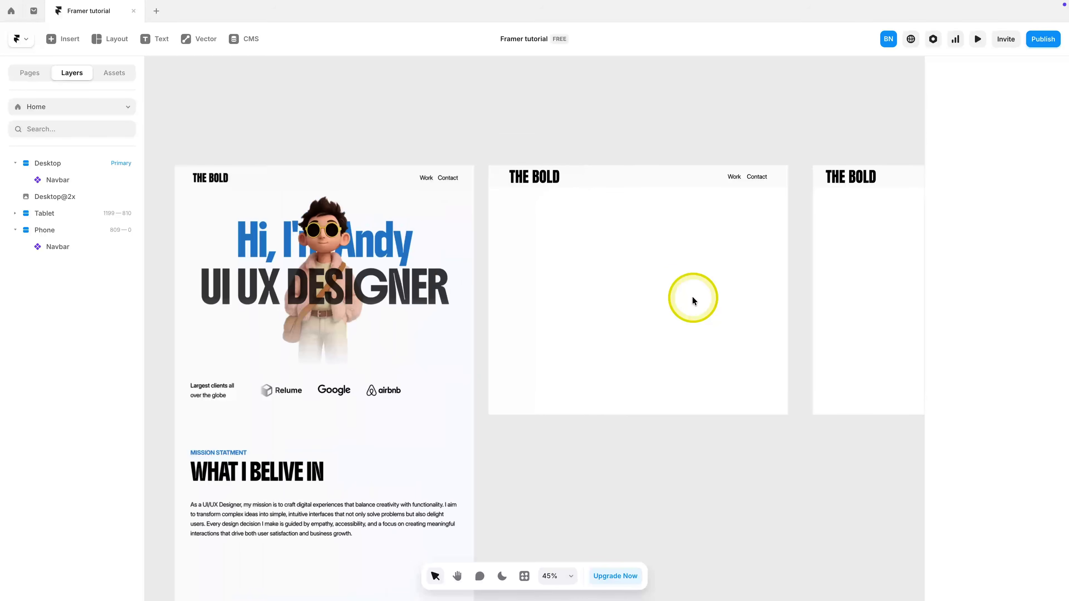
key(t)
click(610, 241)
text(Hi, I'm Andy)
click(692, 255)
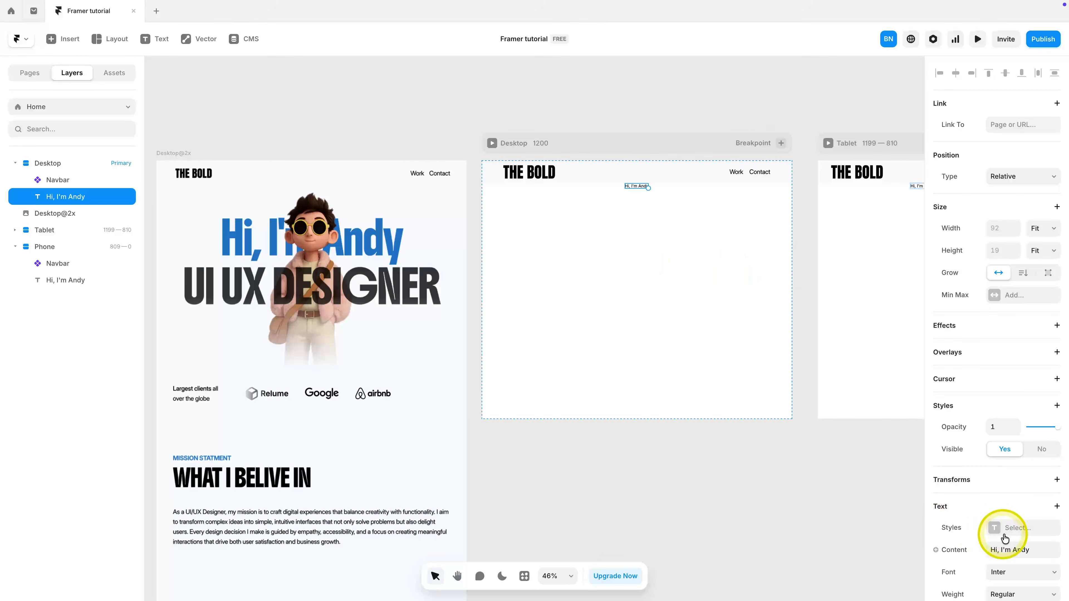
Step: Apply the Heading 1 text style and the text brand color to the greeting headline
click(1006, 529)
click(826, 486)
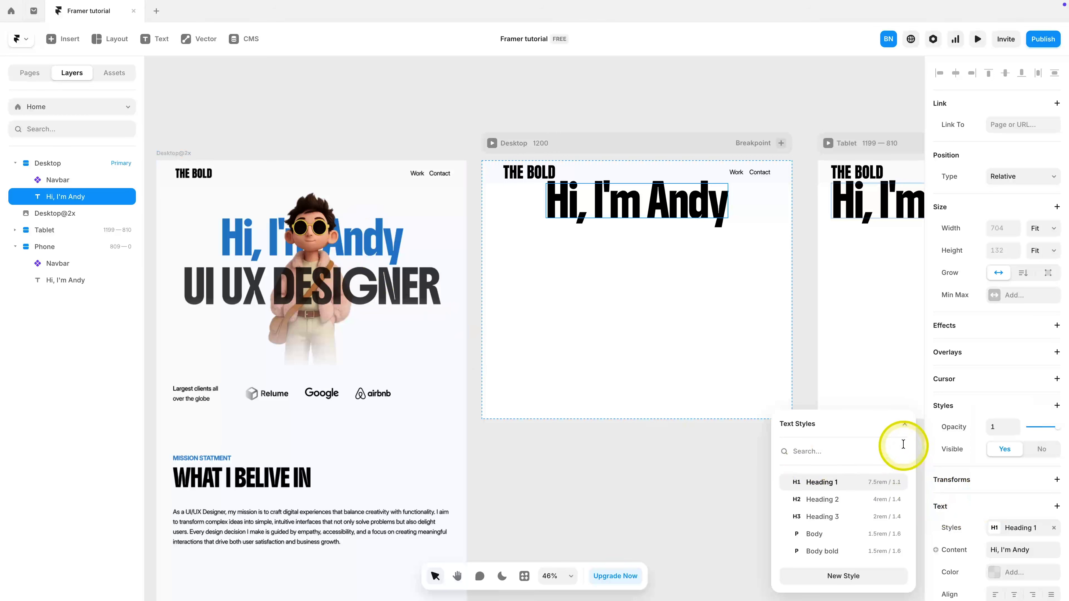
click(905, 424)
scroll(983, 518, down, 3)
click(1012, 463)
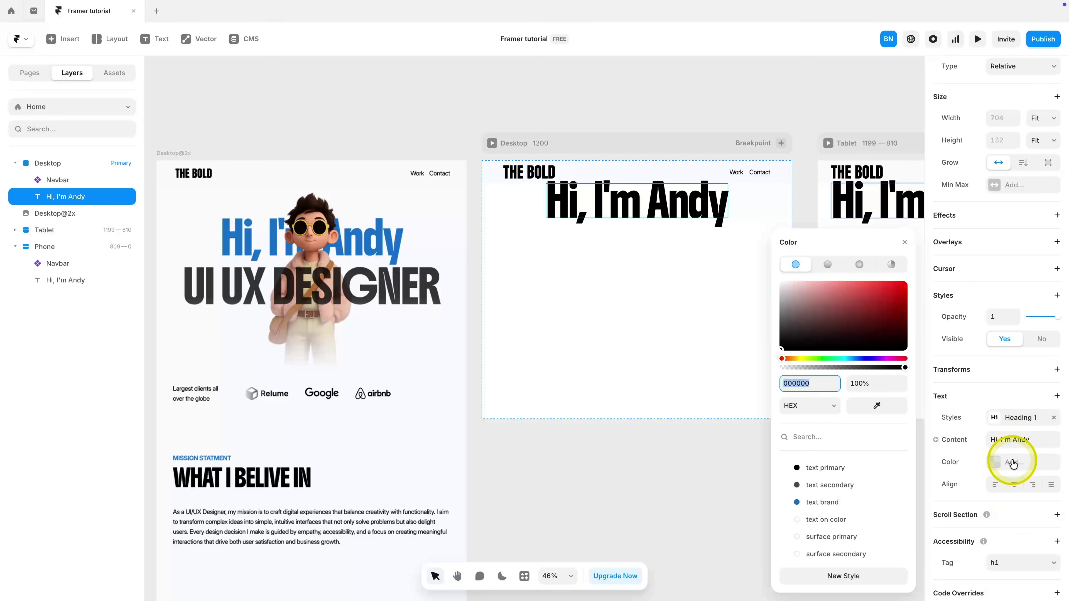
click(822, 501)
click(904, 243)
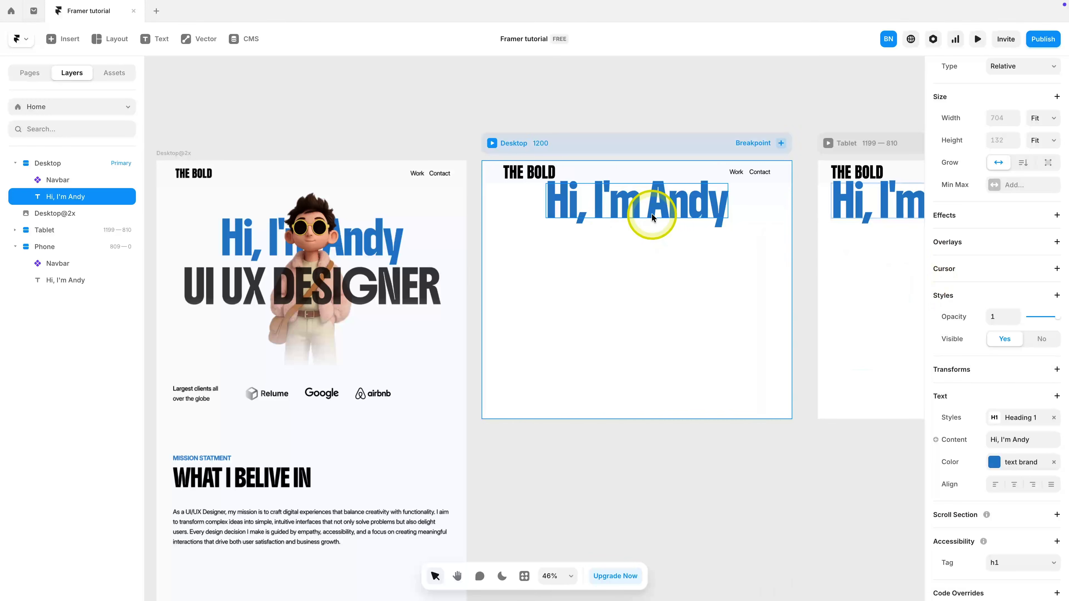
Step: Duplicate the greeting headline and change the copy's text to "UI UX DESIGNER"
key(ctrl+d)
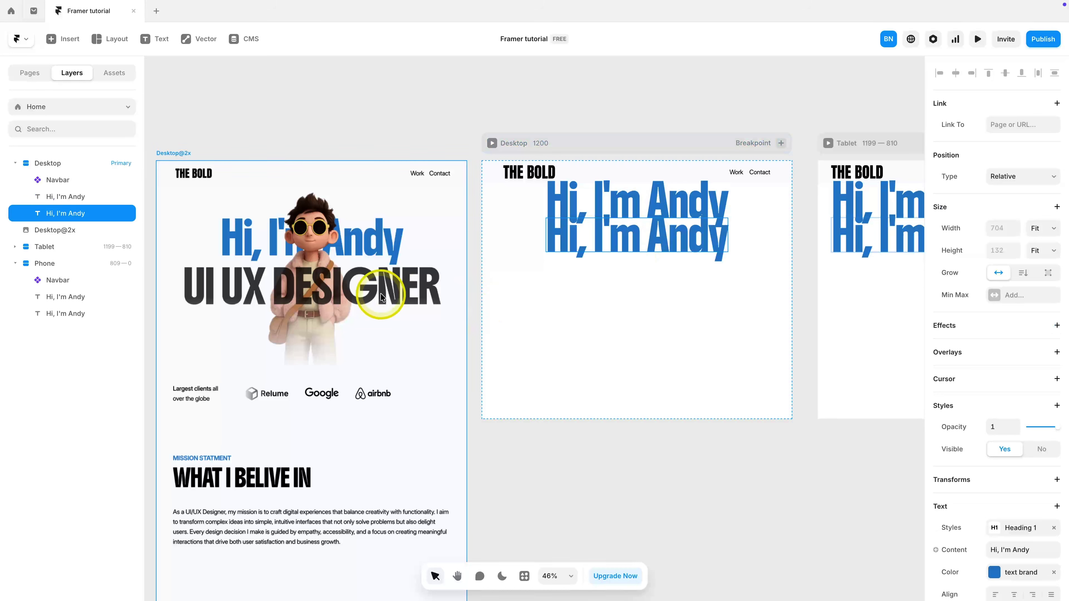
click(694, 248)
text(UI UX DESIGNER)
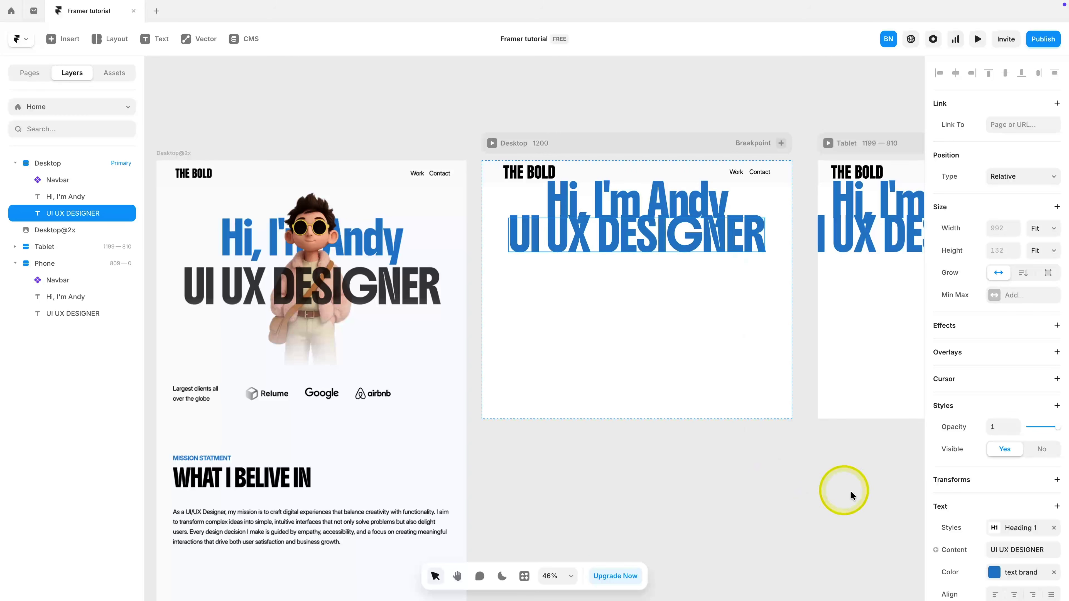
Step: Remove the color override from the "UI UX DESIGNER" headline and set its opacity to 0.8
scroll(1039, 548, down, 5)
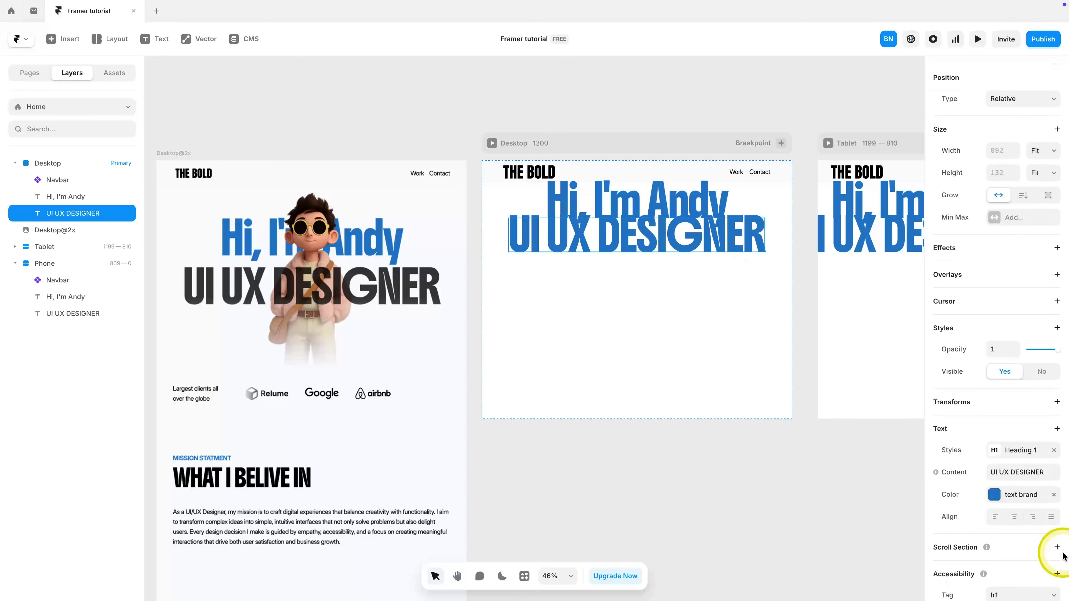
click(1053, 466)
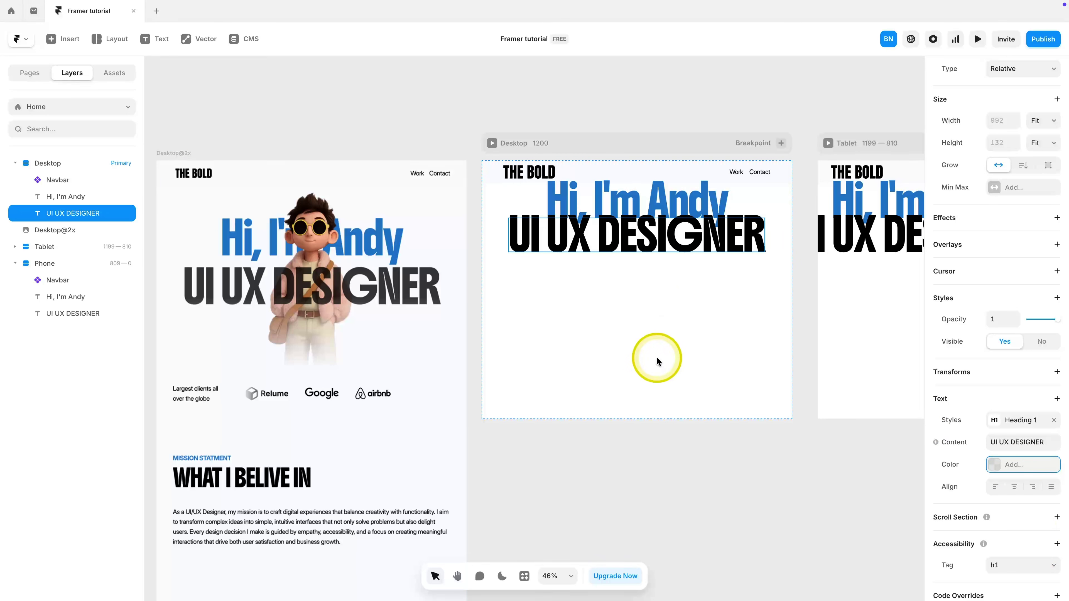
click(1006, 321)
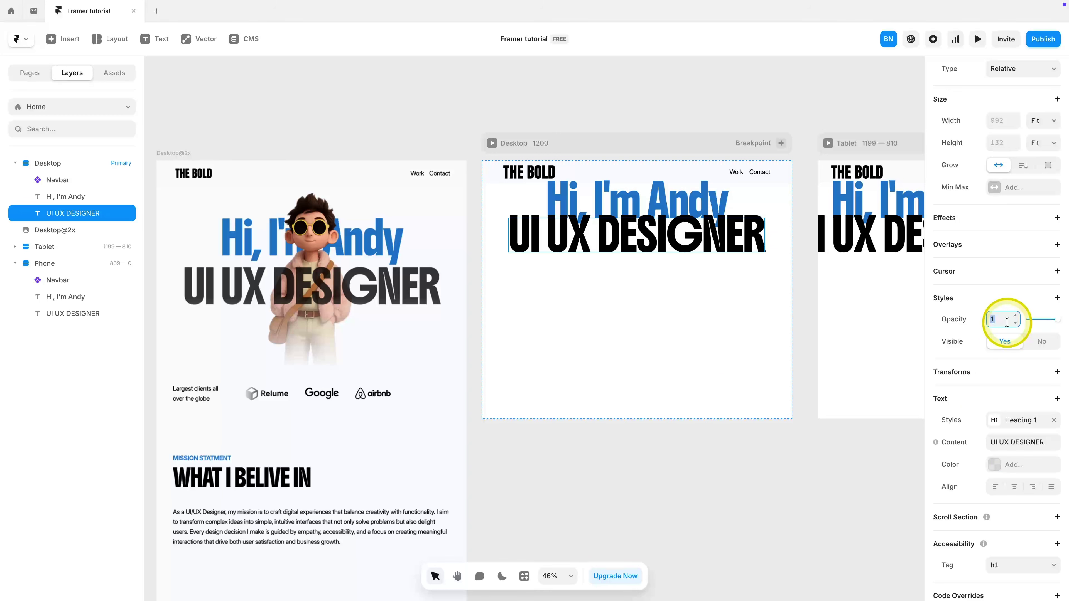
key(Return)
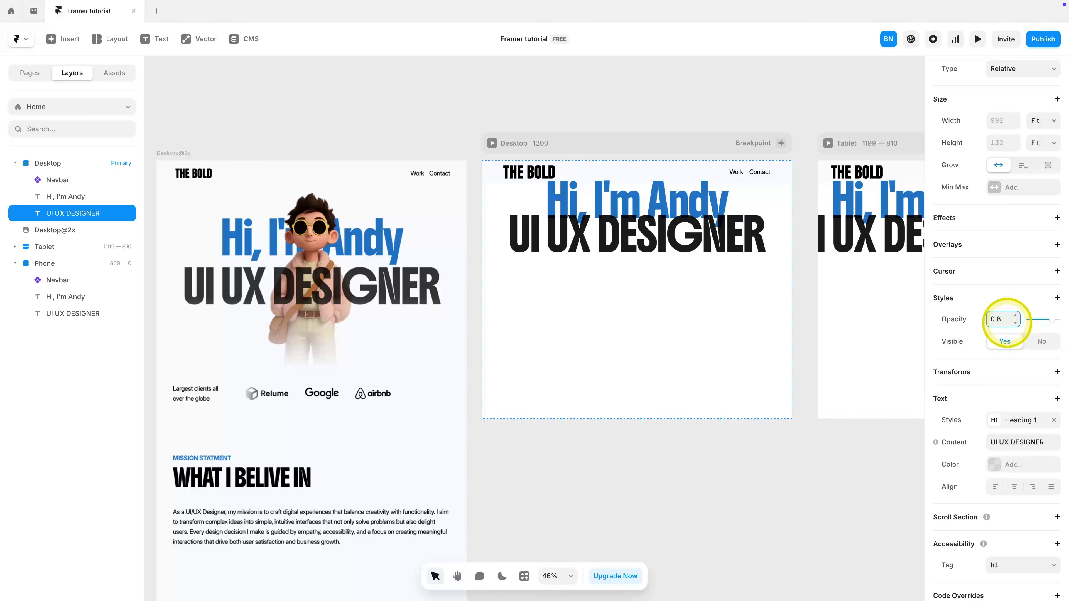
click(737, 433)
click(722, 414)
Step: Try to space out the headlines by increasing the Desktop breakpoint's stack gap to 177, and undo the change
click(66, 185)
click(68, 196)
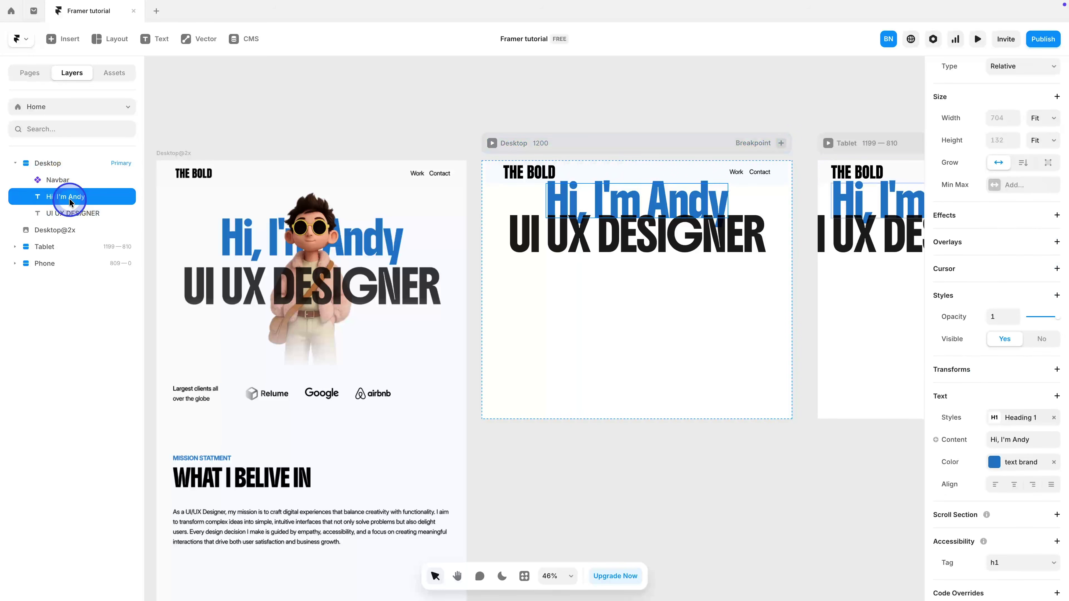
click(71, 213)
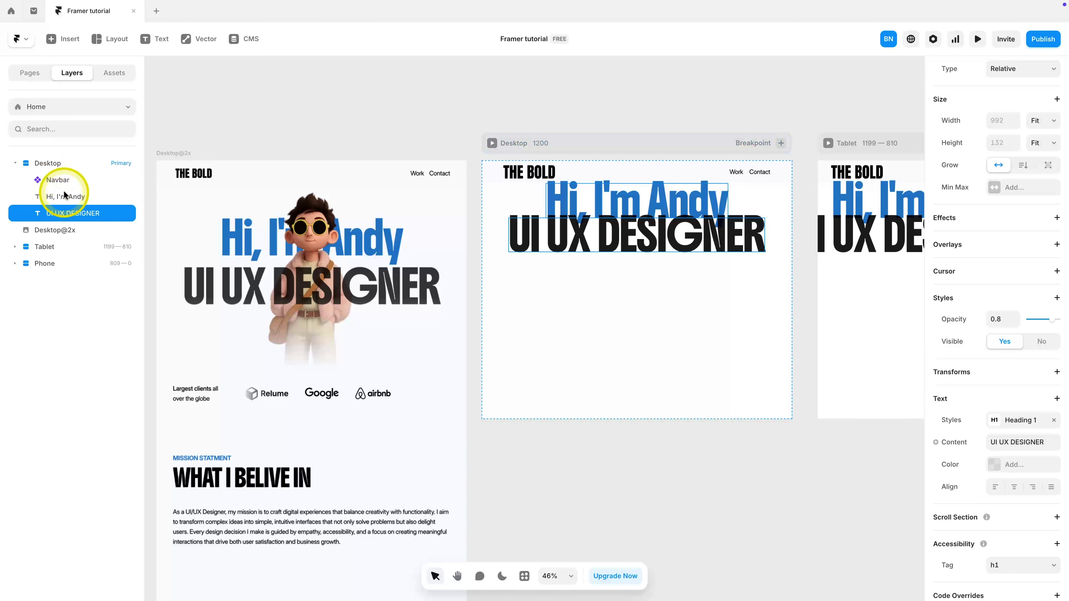
click(63, 163)
drag(633, 184, 633, 226)
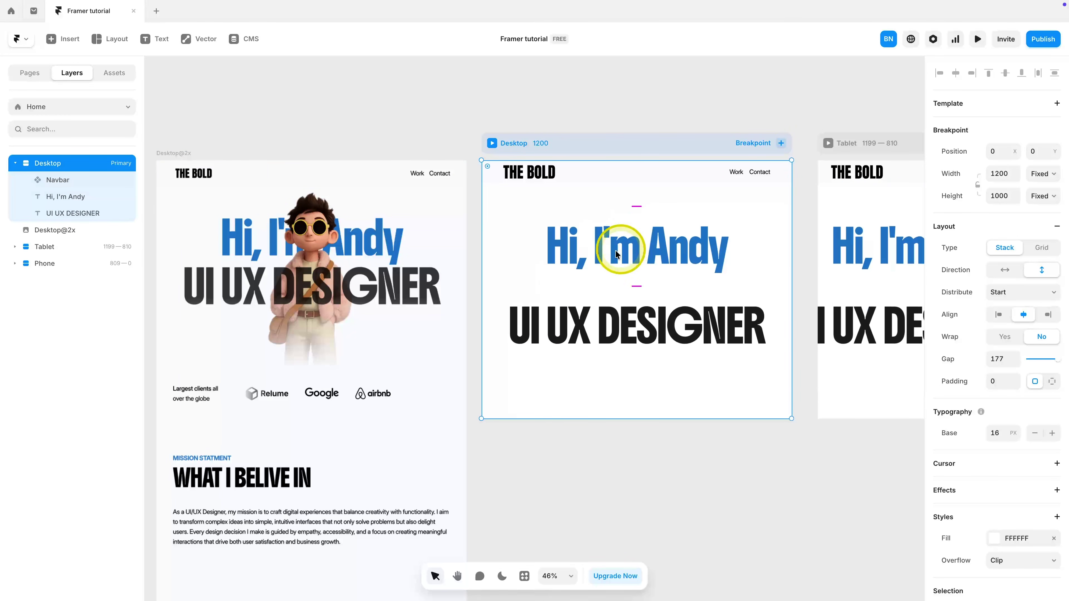
key(super+z)
Step: Wrap the greeting and "UI UX DESIGNER" headlines in a stack and rename it "Hero Section"
click(62, 197)
shift+click(59, 214)
right_click(57, 200)
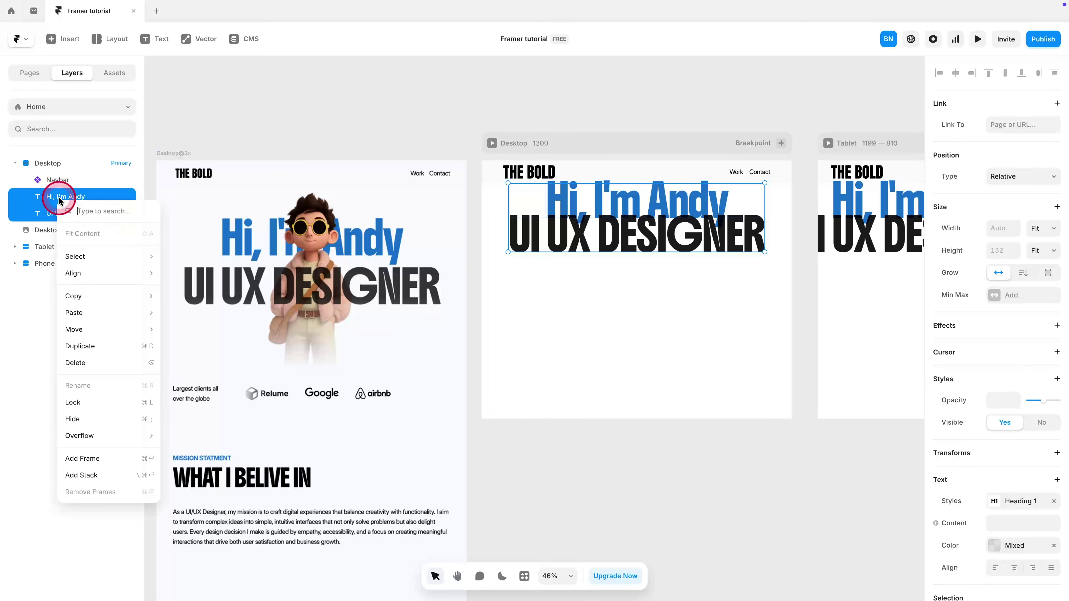
click(106, 473)
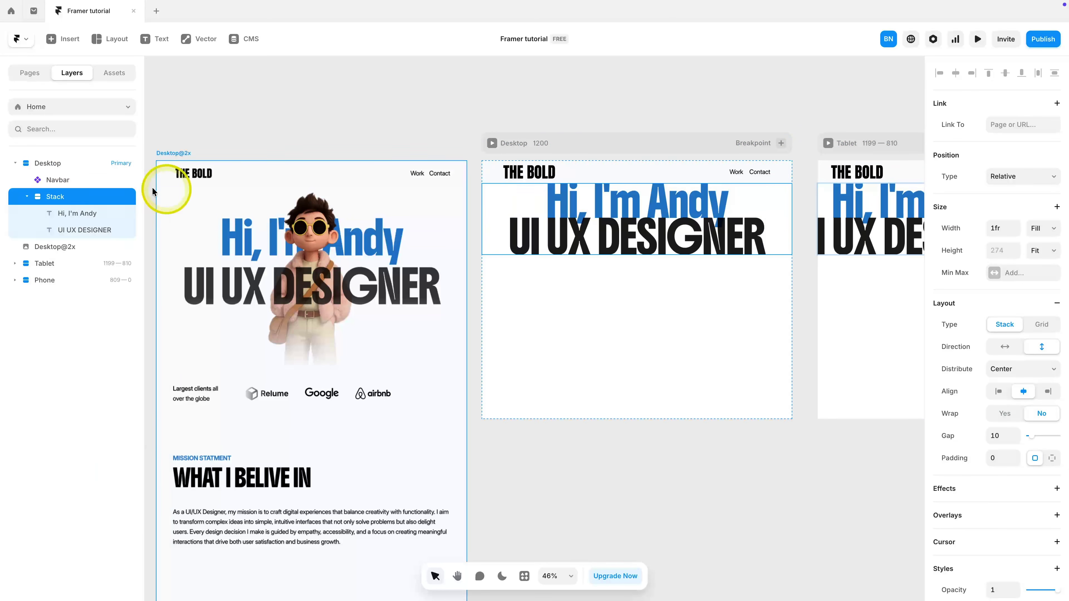
double_click(53, 196)
text(Hero Section)
key(Return)
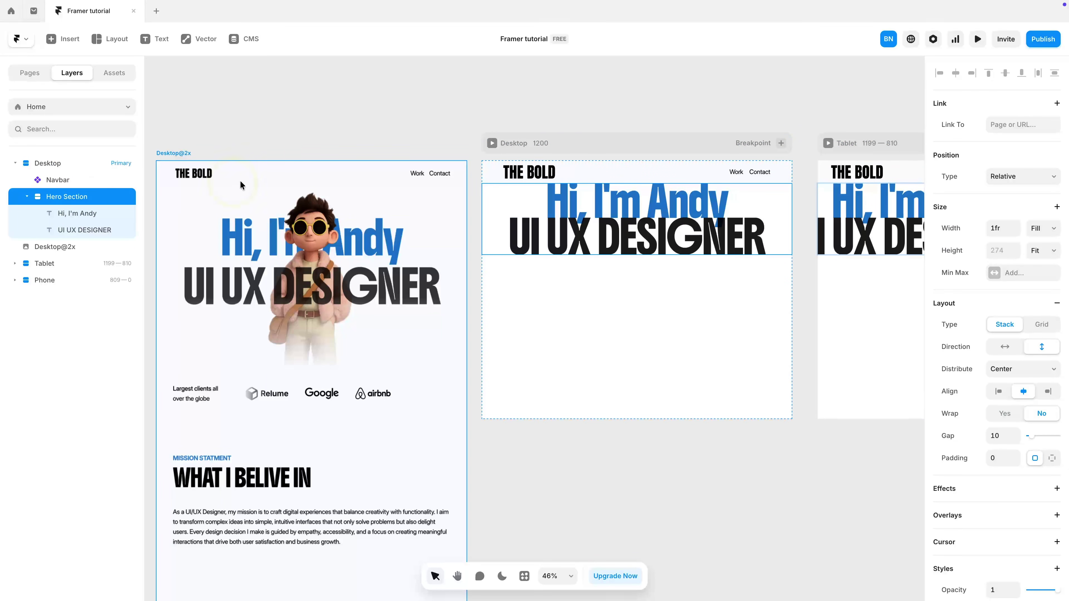
Step: Try the Viewport height option for the Hero Section and set its height to a fixed 800
click(1045, 250)
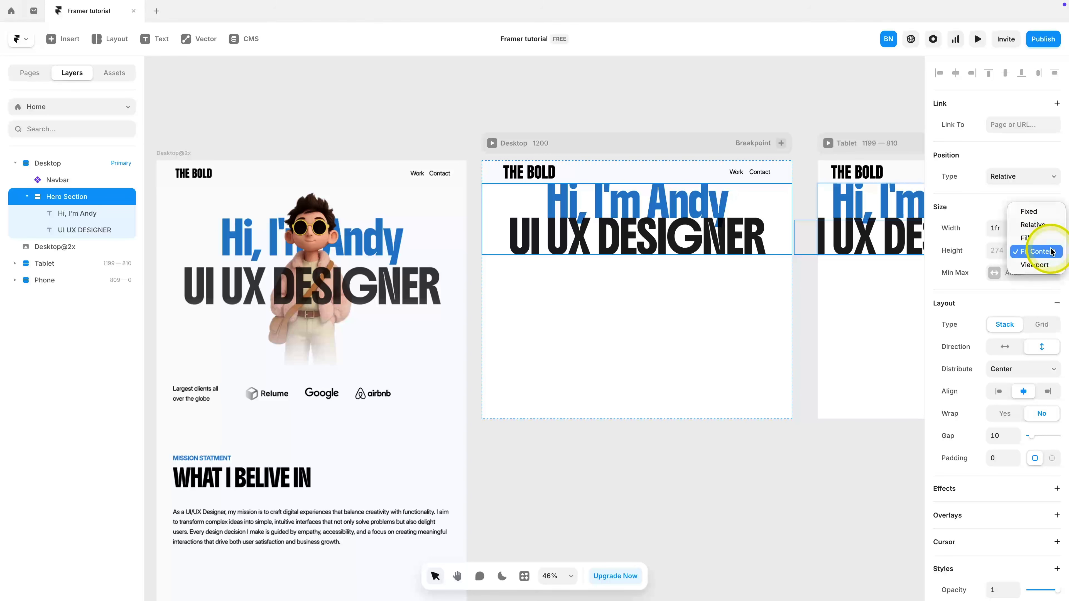
click(1045, 265)
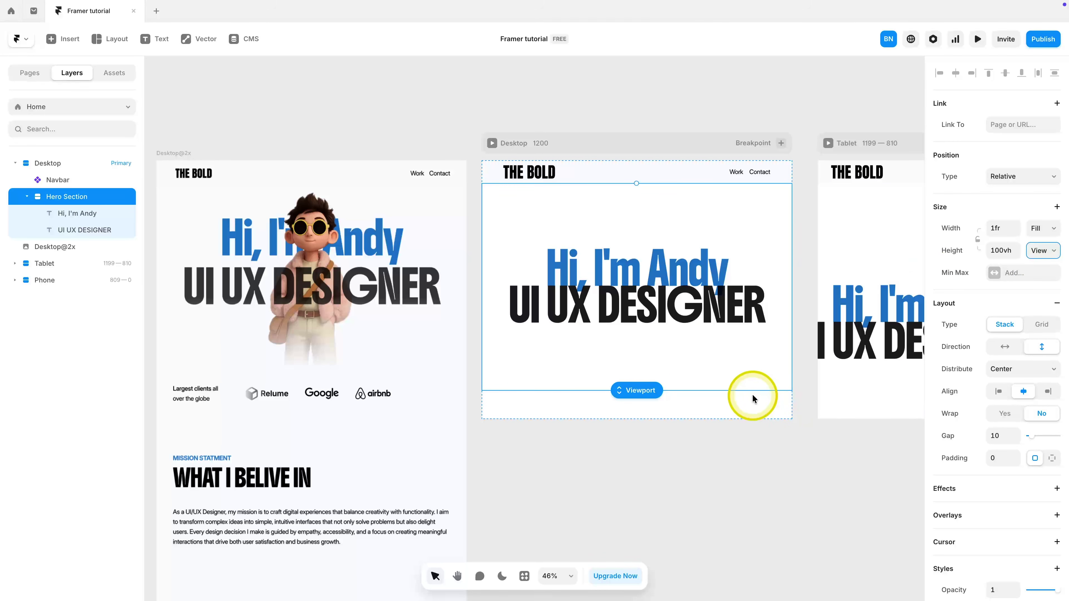
click(1005, 254)
text(8)
text(00)
key(Return)
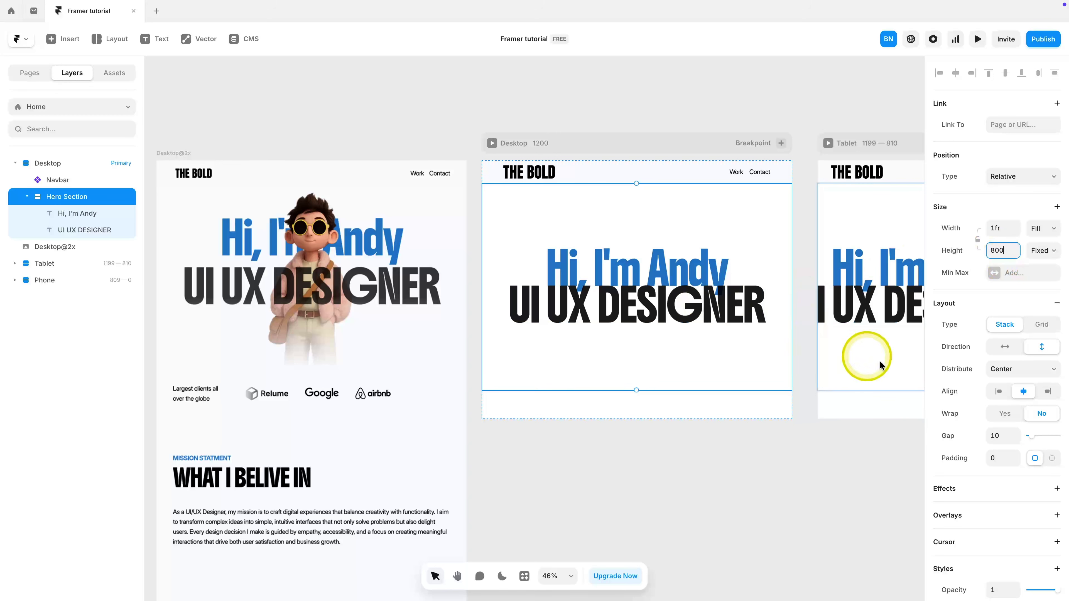
Step: Set the gap between the Hero Section's headlines to 64
click(997, 434)
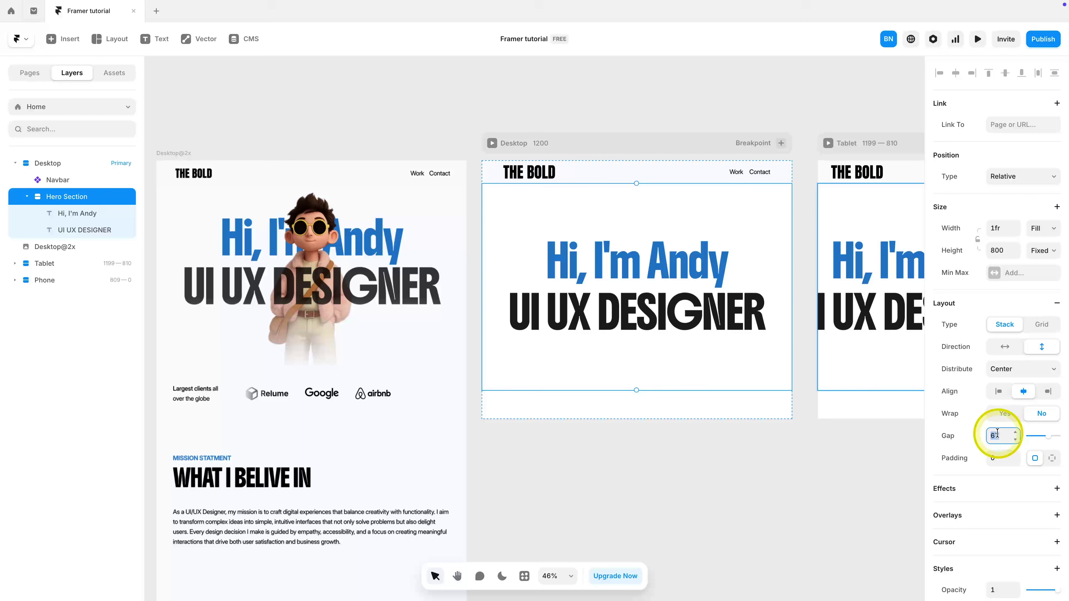
text(64)
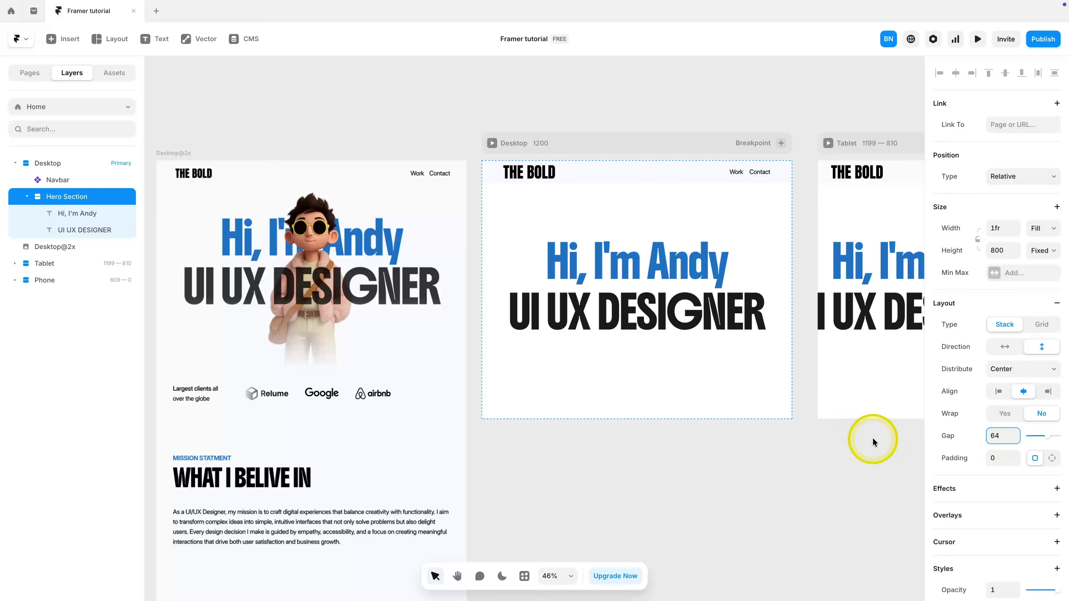
click(606, 329)
click(709, 354)
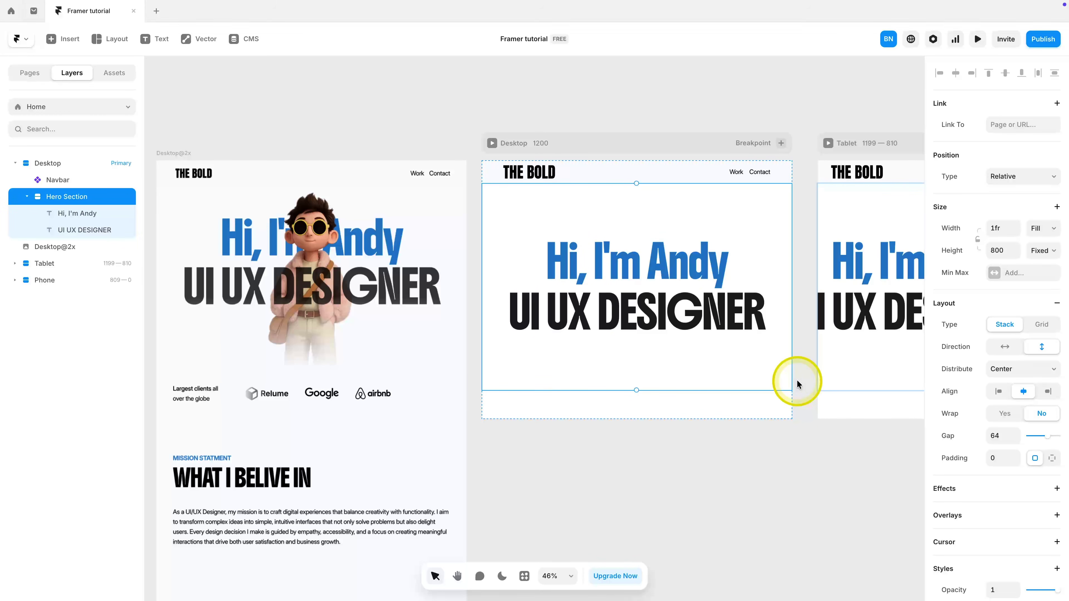
Step: Copy the Character image from the Design page and paste it into the Hero Section on the Home page
click(65, 106)
click(47, 148)
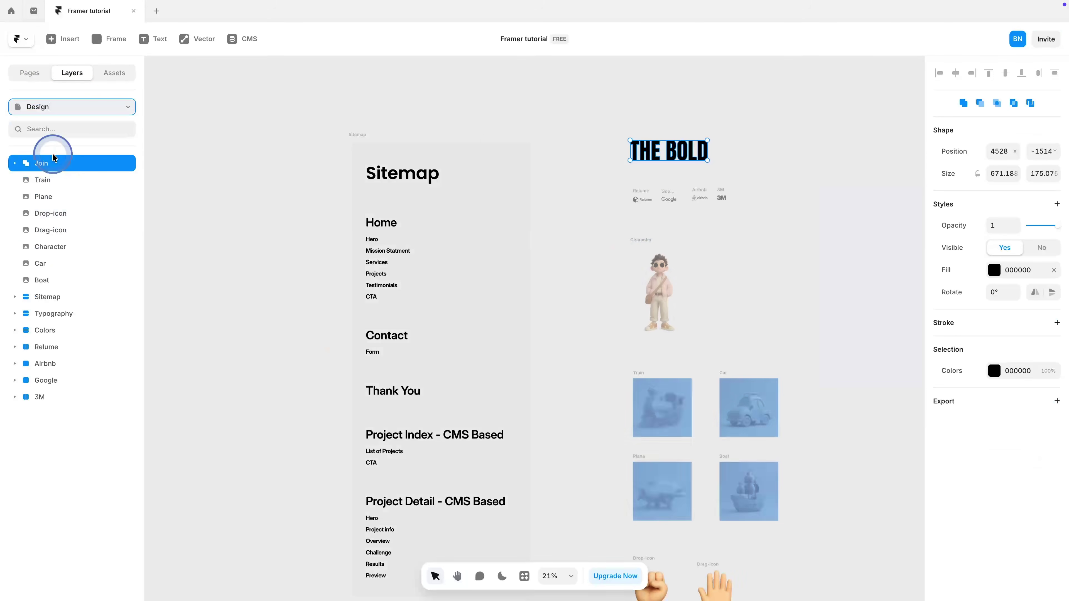
click(671, 282)
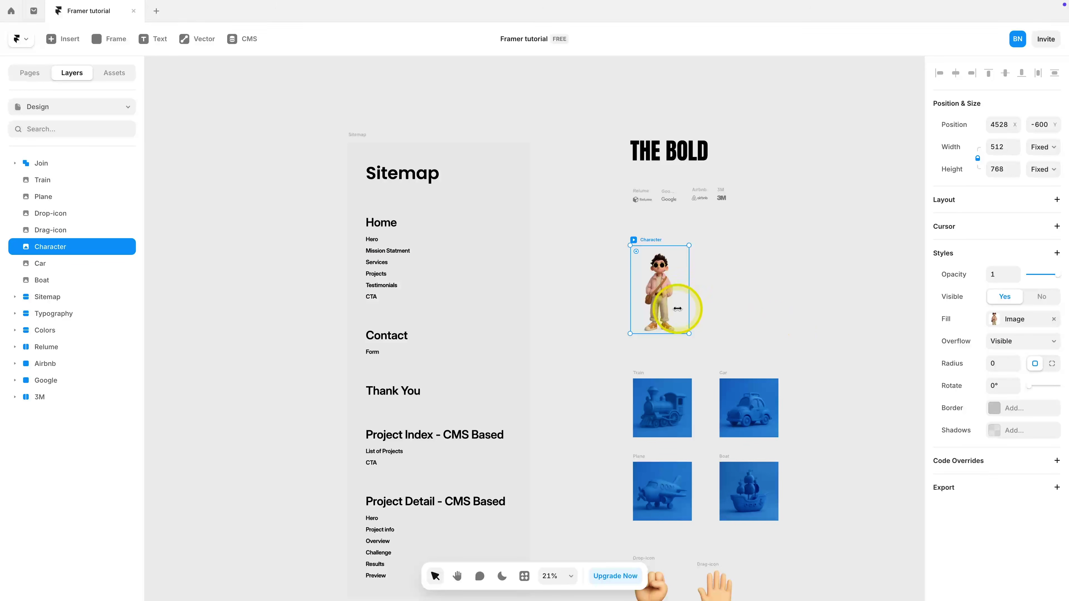
click(67, 106)
click(62, 188)
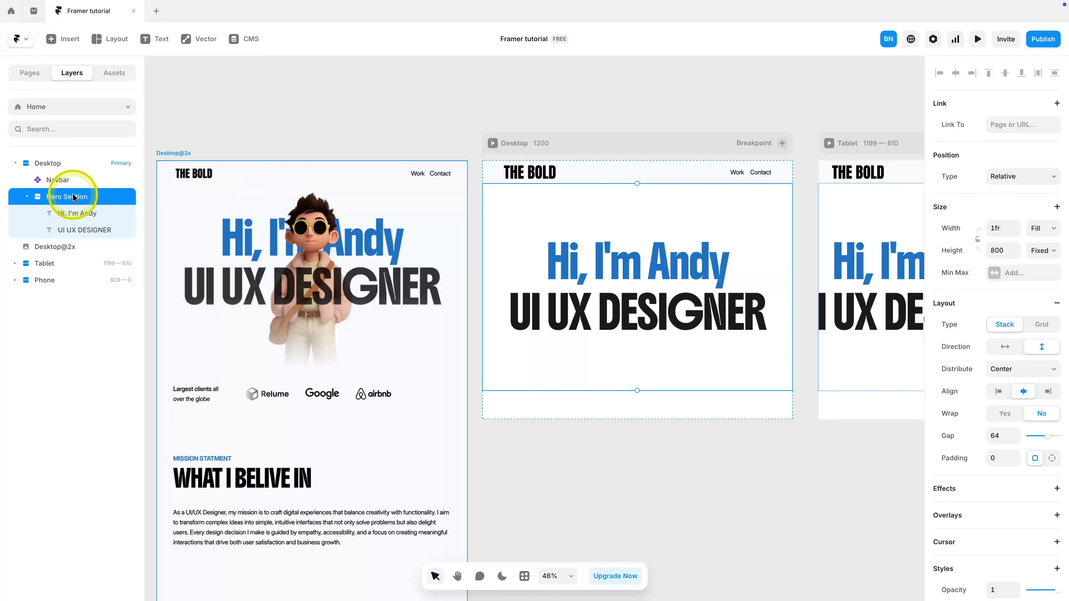
key(ctrl+v)
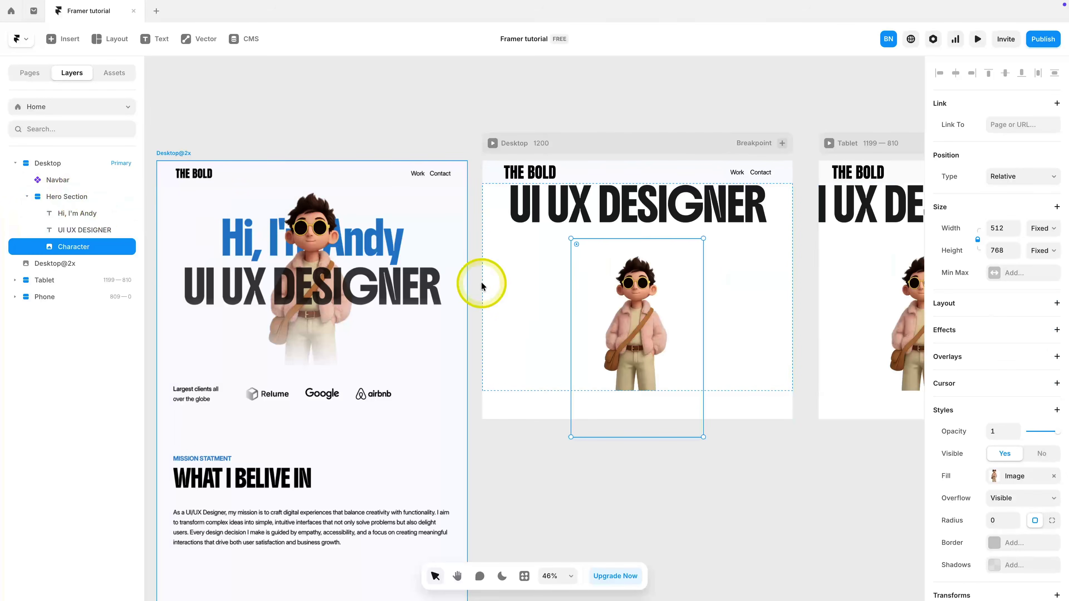
Step: Change the Character image's position type to Absolute within the Hero Section and set its bottom offset to 0
click(64, 197)
click(72, 213)
click(74, 230)
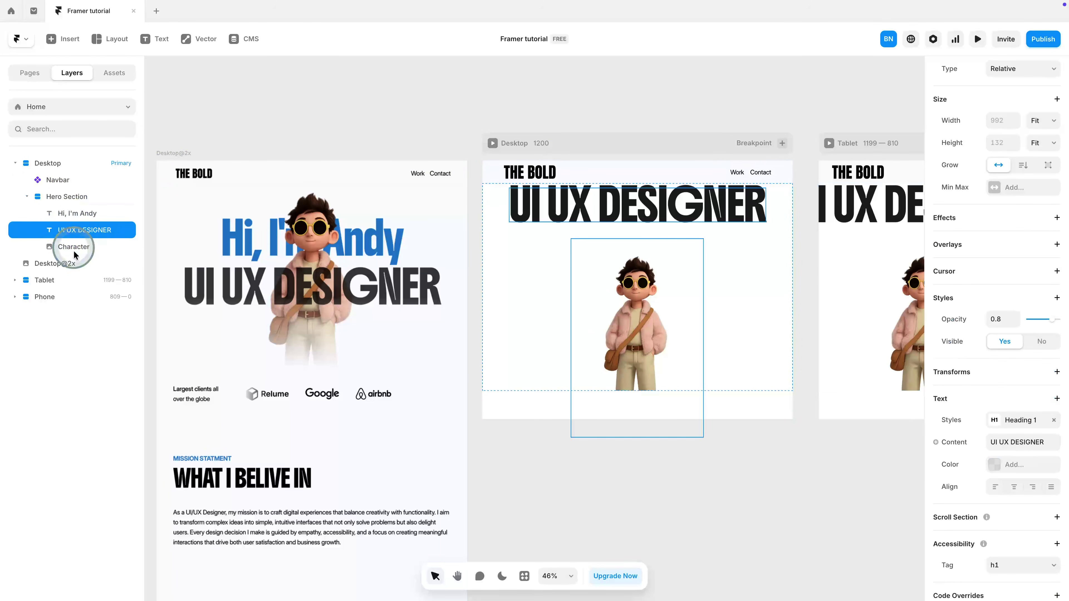
click(73, 248)
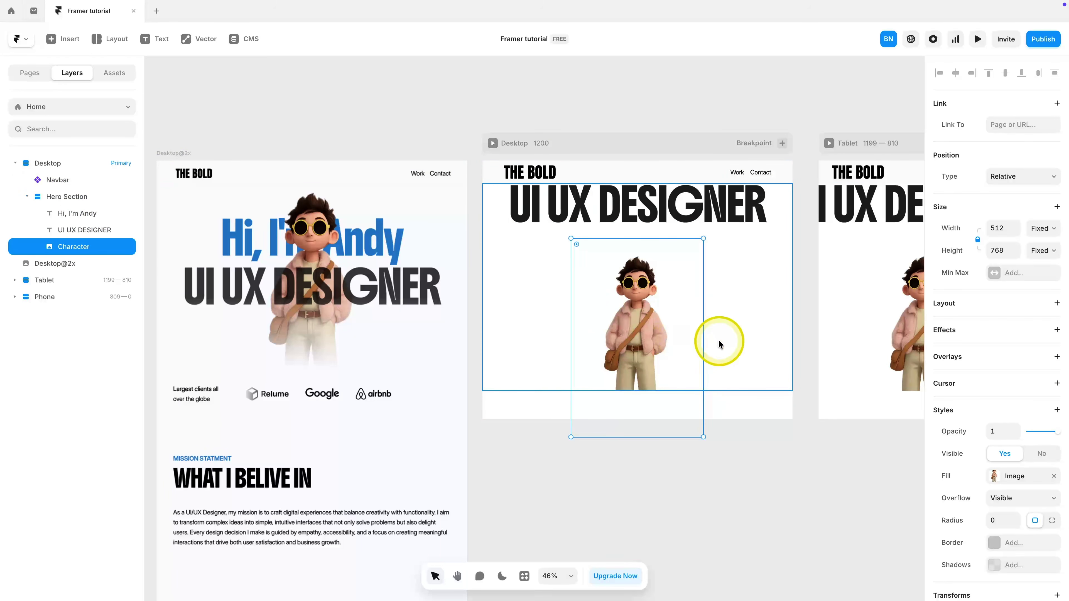
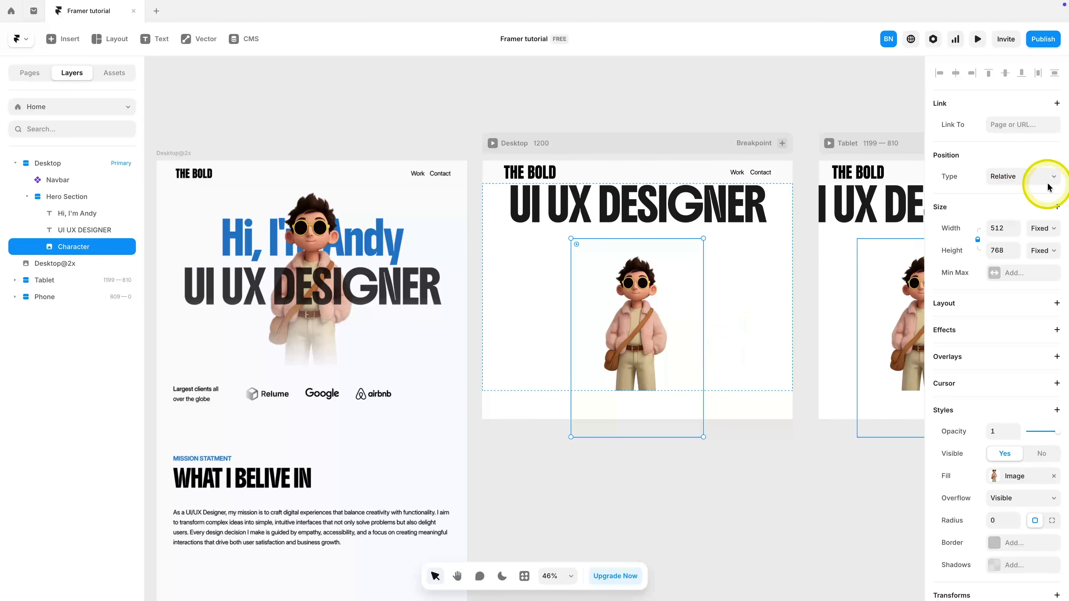
click(1019, 176)
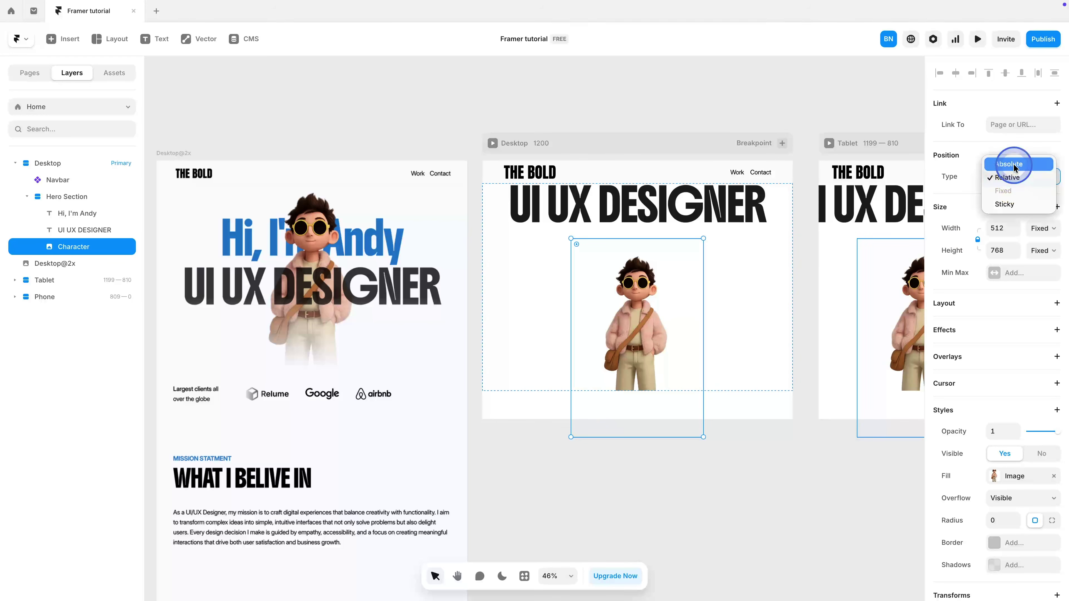
click(1009, 164)
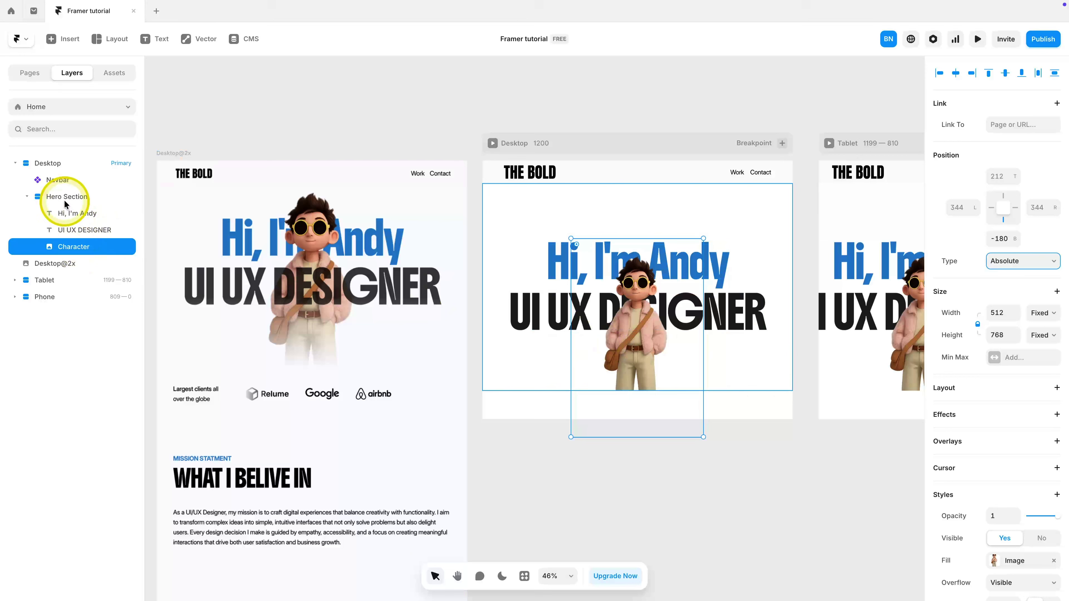
click(1001, 238)
text(0)
key(Return)
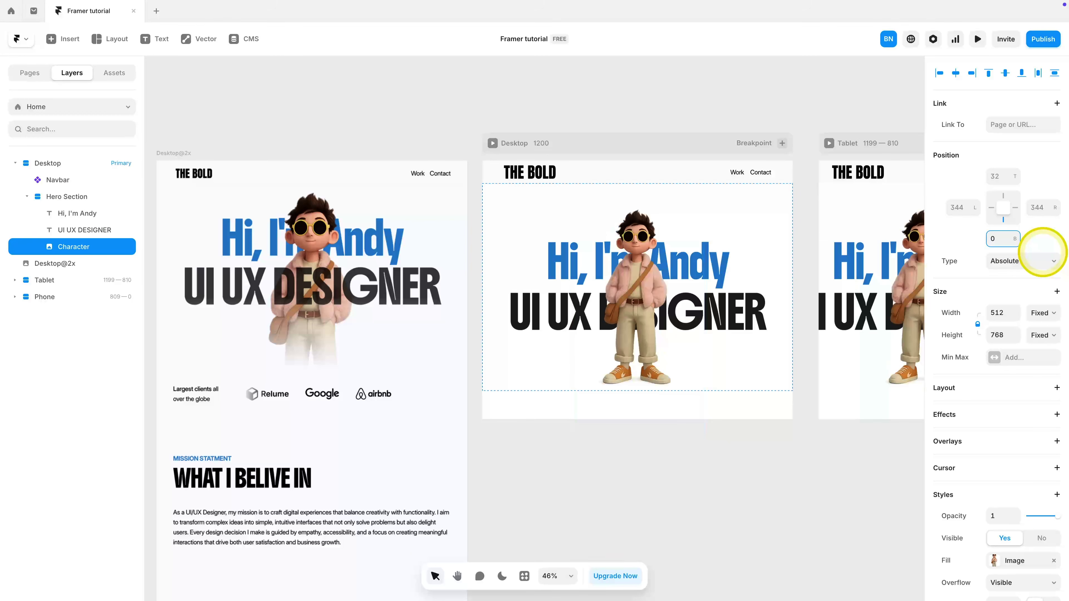
Step: Enlarge the Character image to about 686 by 1029 and shift it down to a bottom offset of about -204
drag(652, 391, 754, 417)
drag(1016, 246, 1005, 278)
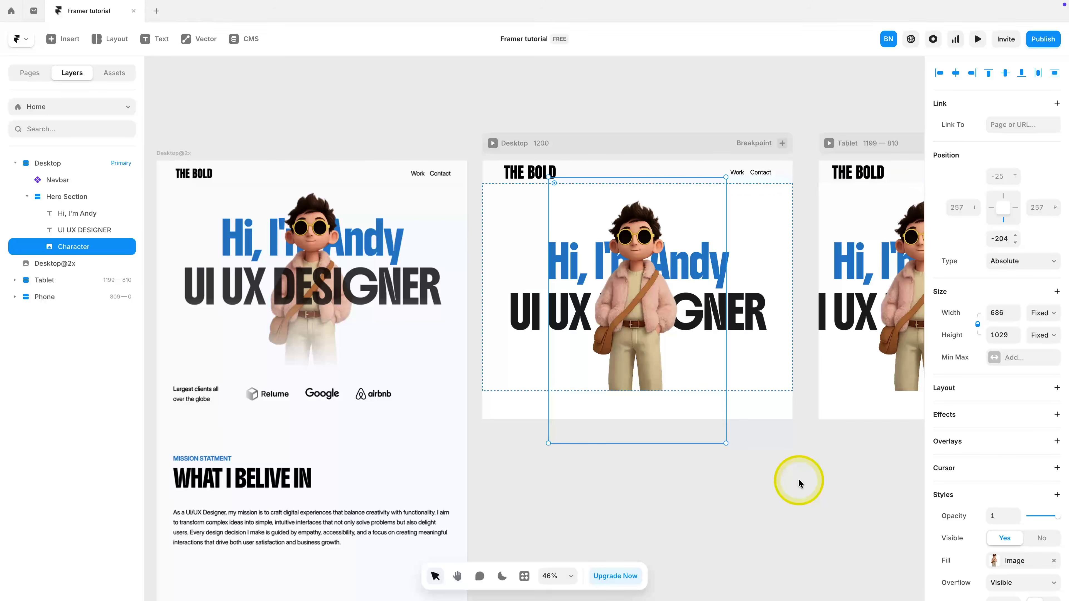
click(798, 480)
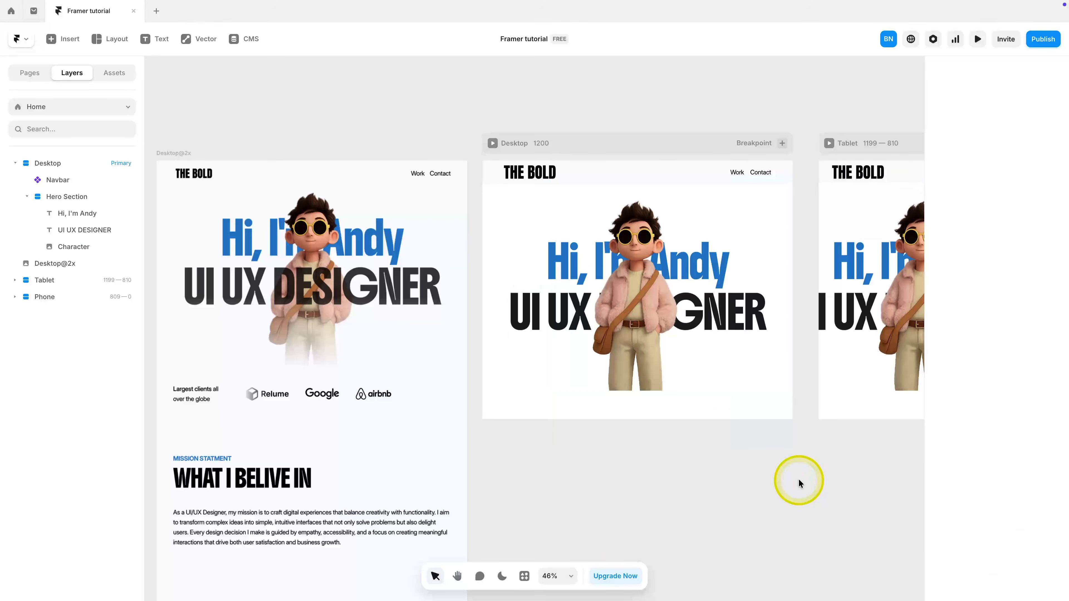
Step: Preview the Desktop layout and add a Linear mask to the Hero Section's Character image
click(978, 39)
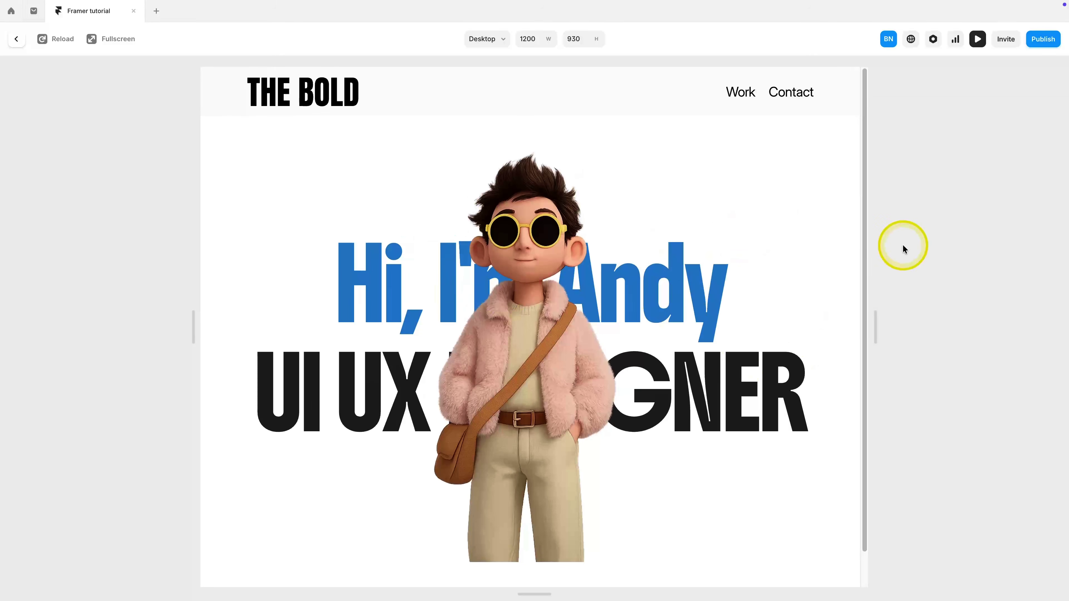
key(Escape)
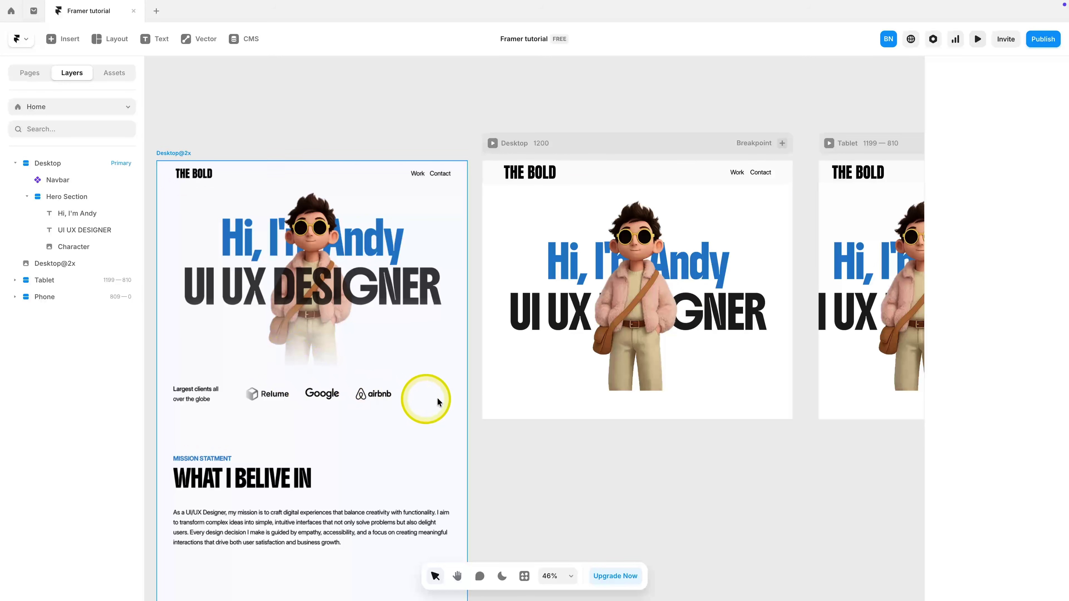
click(683, 382)
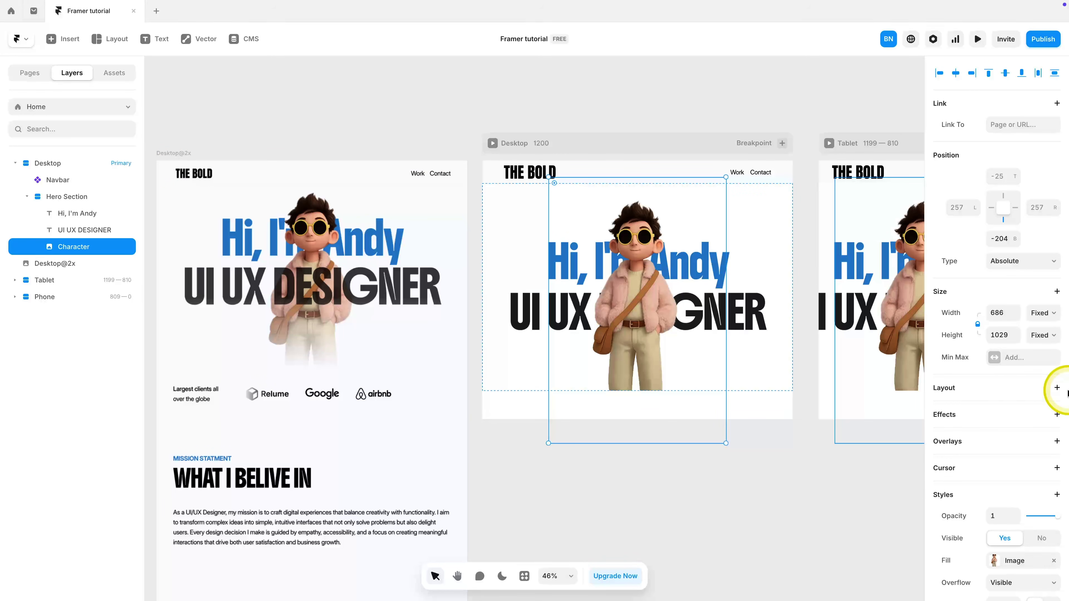
scroll(1009, 358, down, 5)
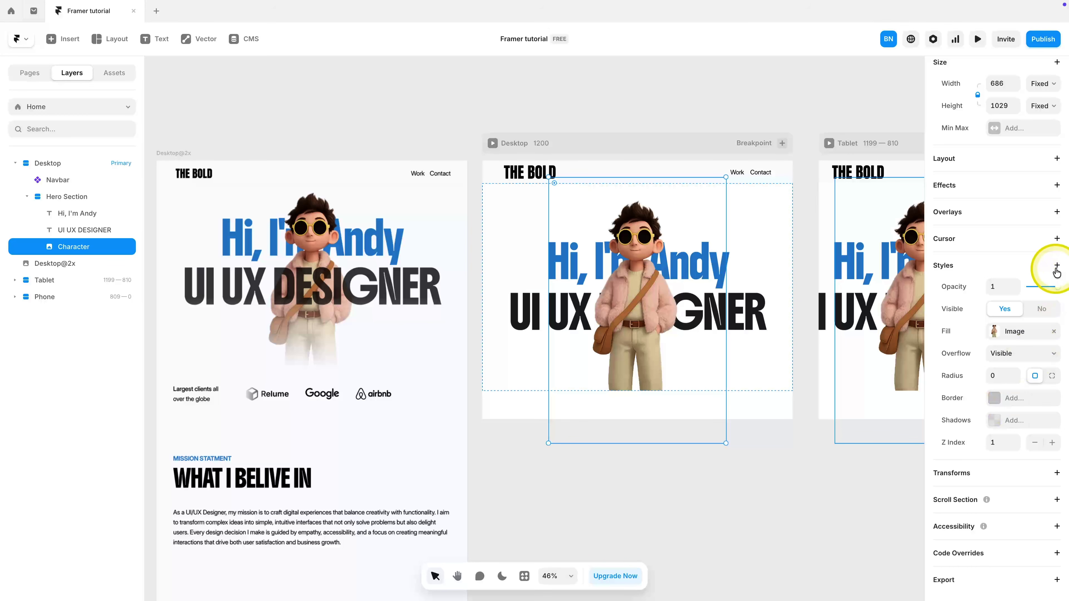
click(1056, 272)
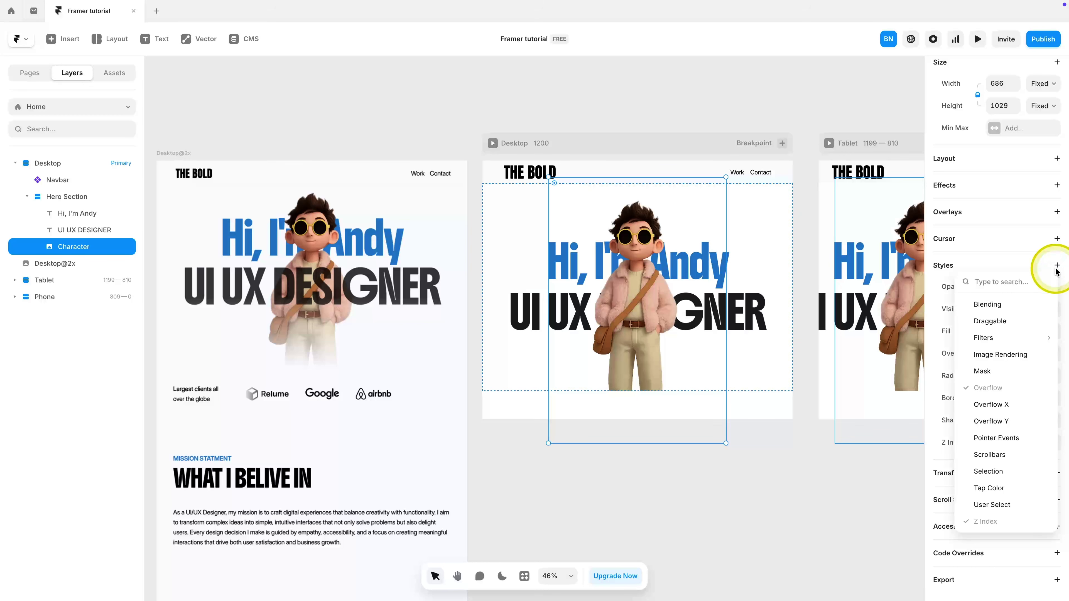
click(1003, 372)
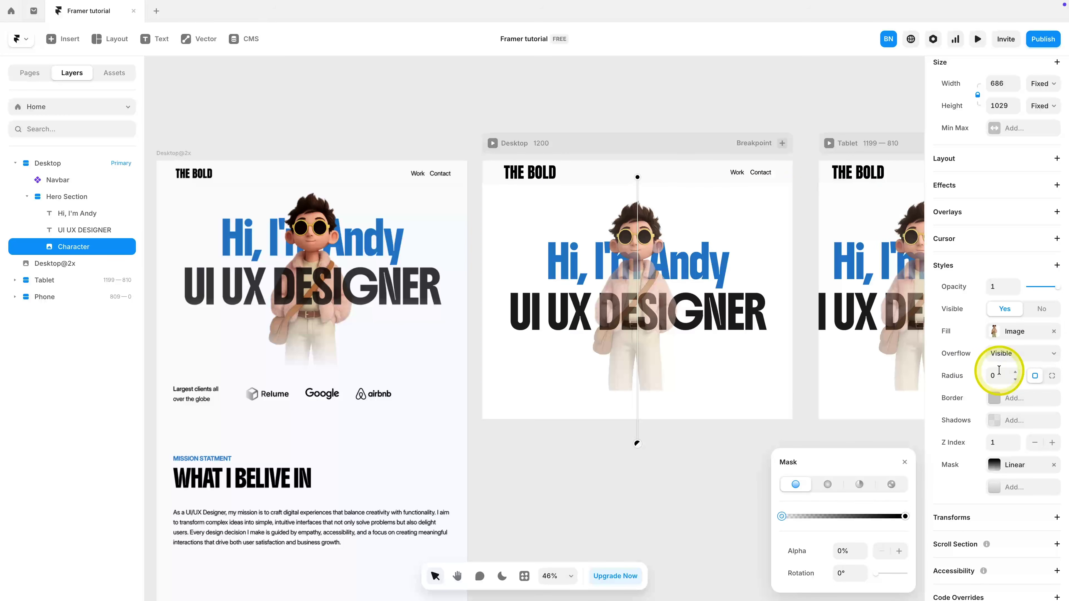
Step: Adjust the mask gradient so the Character image fades out only near the Hero Section's lower edge, and preview the page
drag(637, 177, 631, 347)
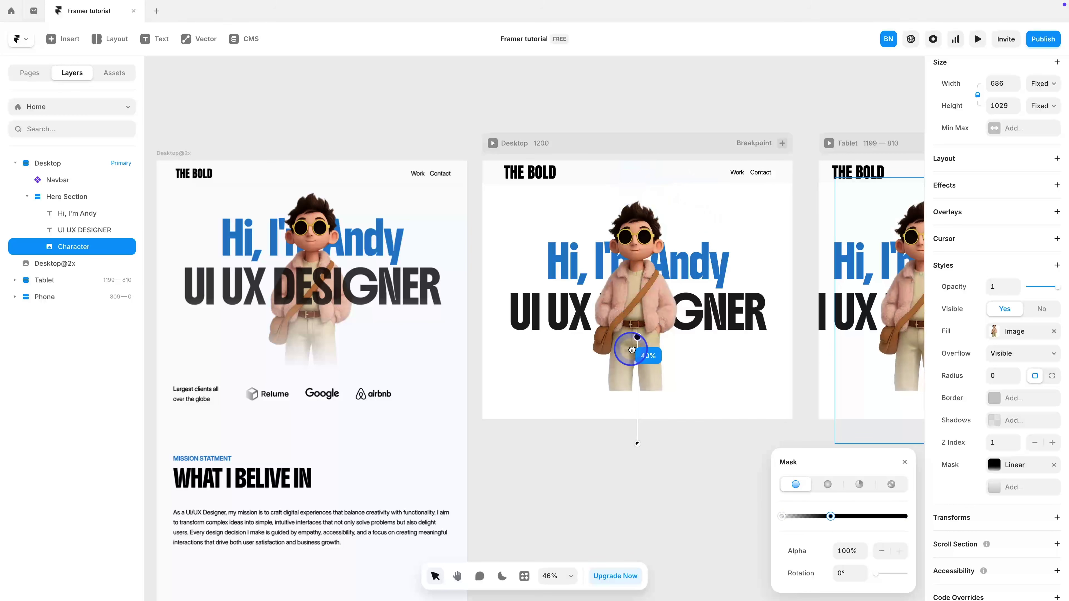
drag(636, 442, 638, 347)
drag(638, 390, 638, 387)
click(651, 460)
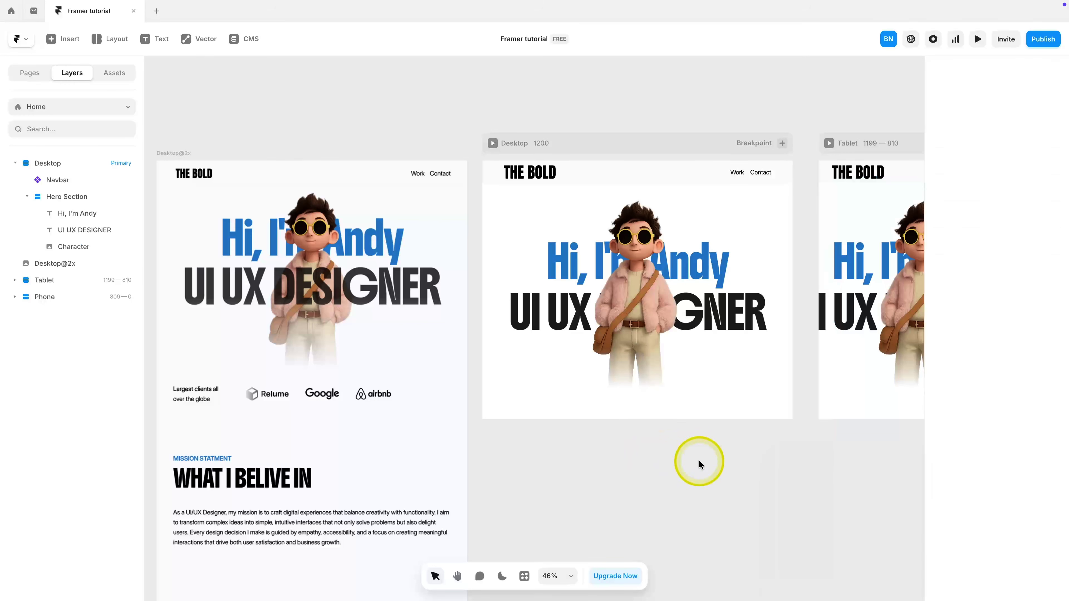
click(493, 143)
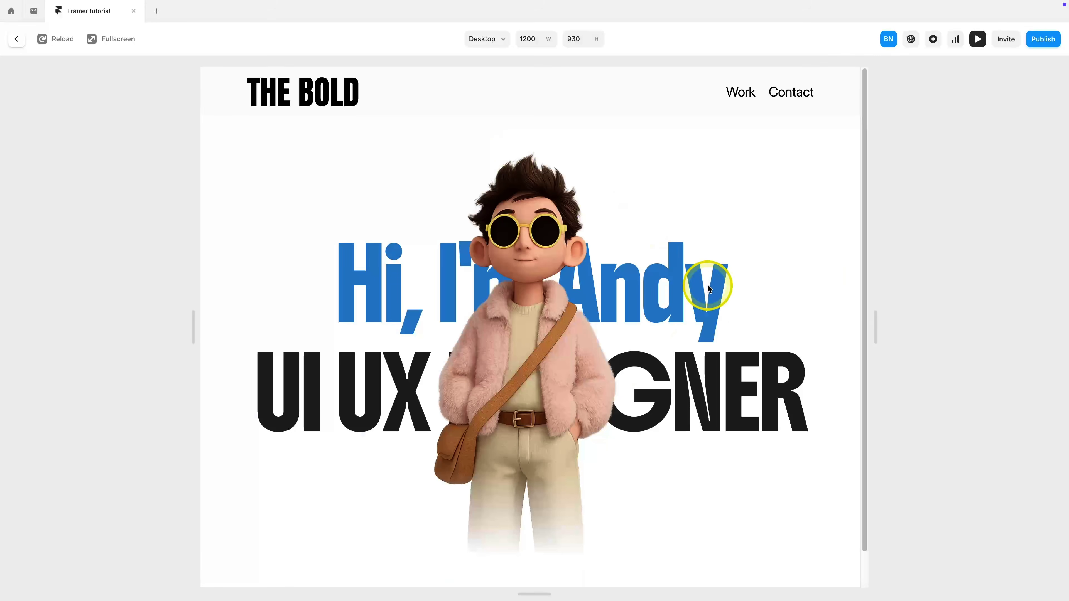
key(Escape)
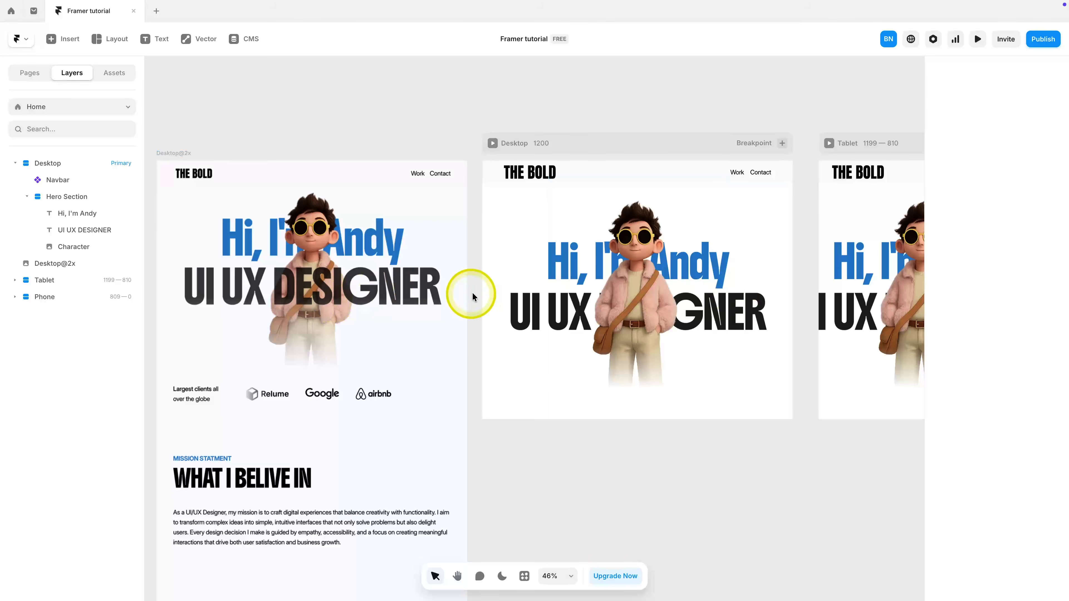
Step: Add a Z Index to the UI UX DESIGNER headline, raise it in front of the Character image, and preview the page
click(666, 273)
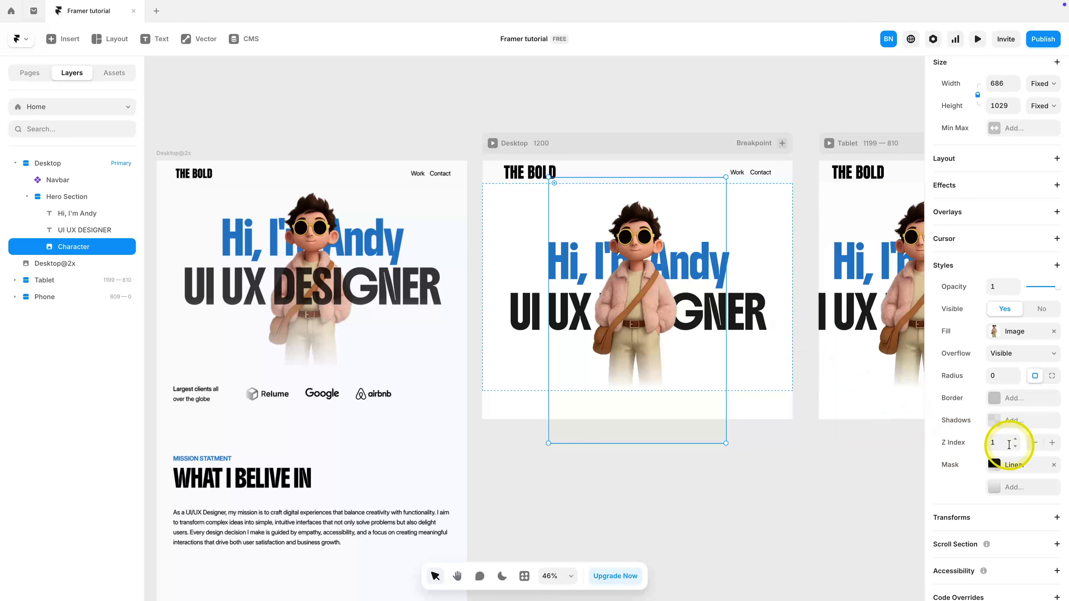
click(1001, 442)
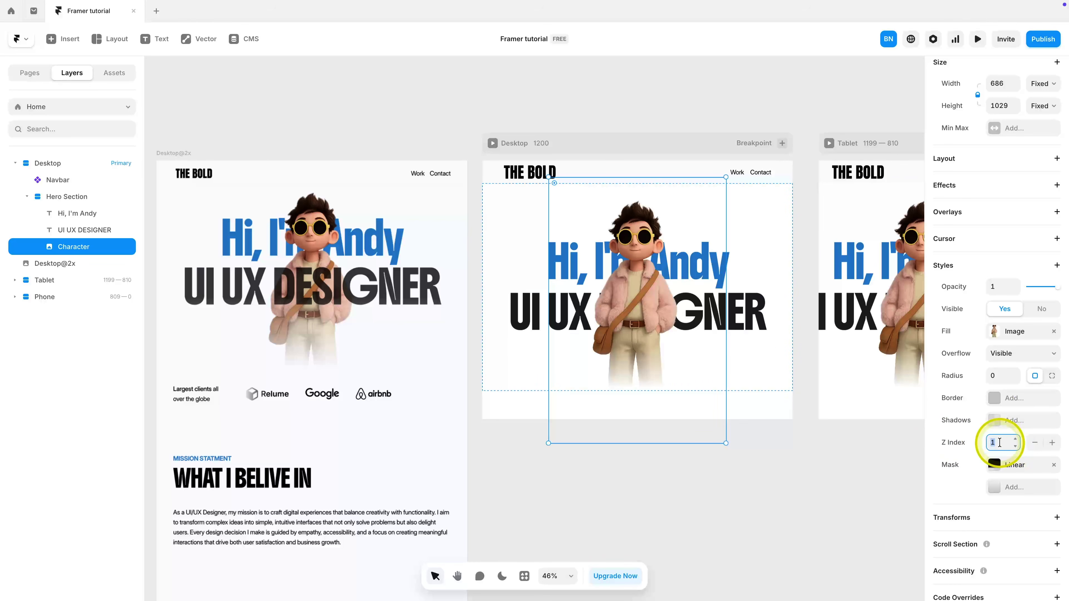
click(754, 322)
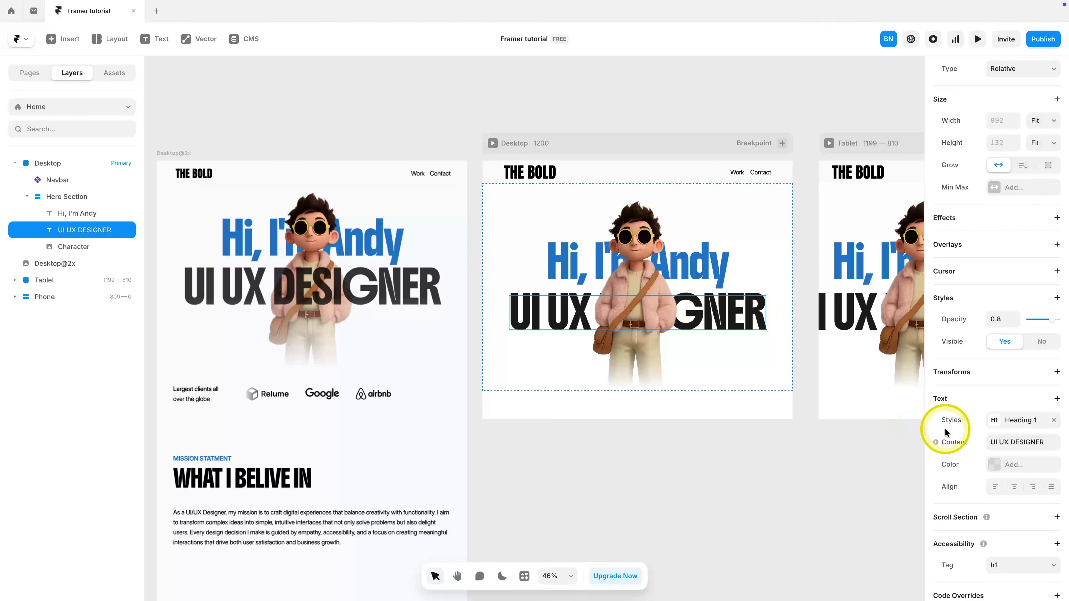
scroll(952, 435, down, 1)
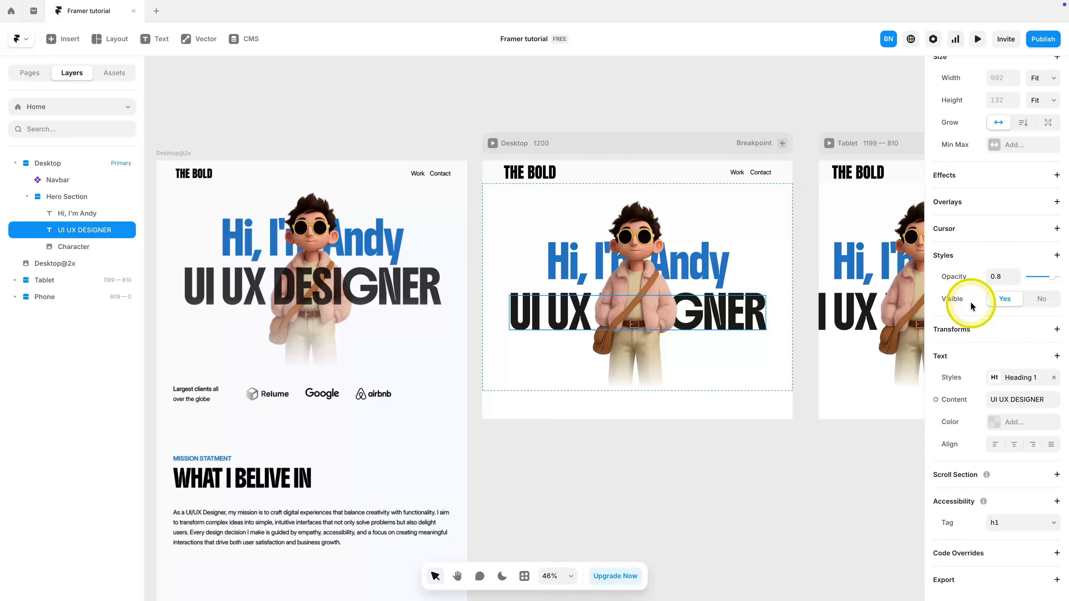
click(1057, 256)
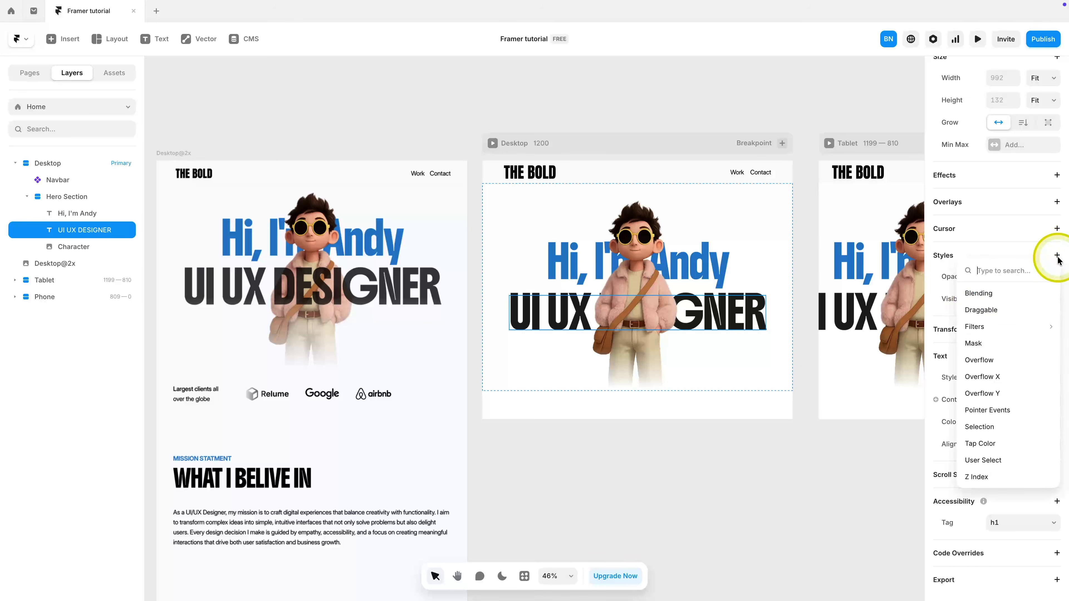
click(977, 477)
click(1052, 321)
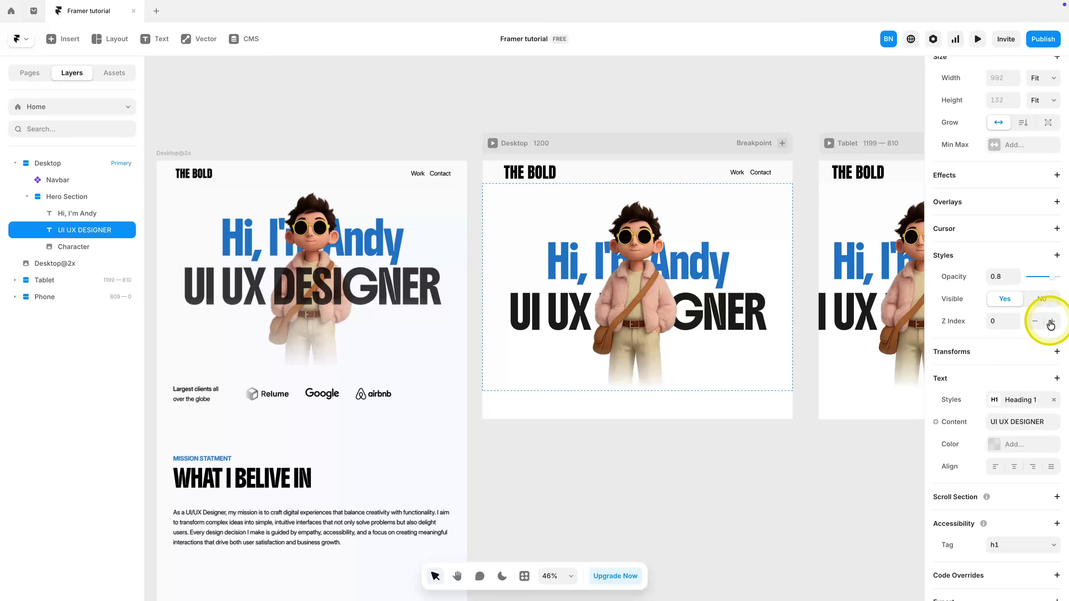
click(1052, 322)
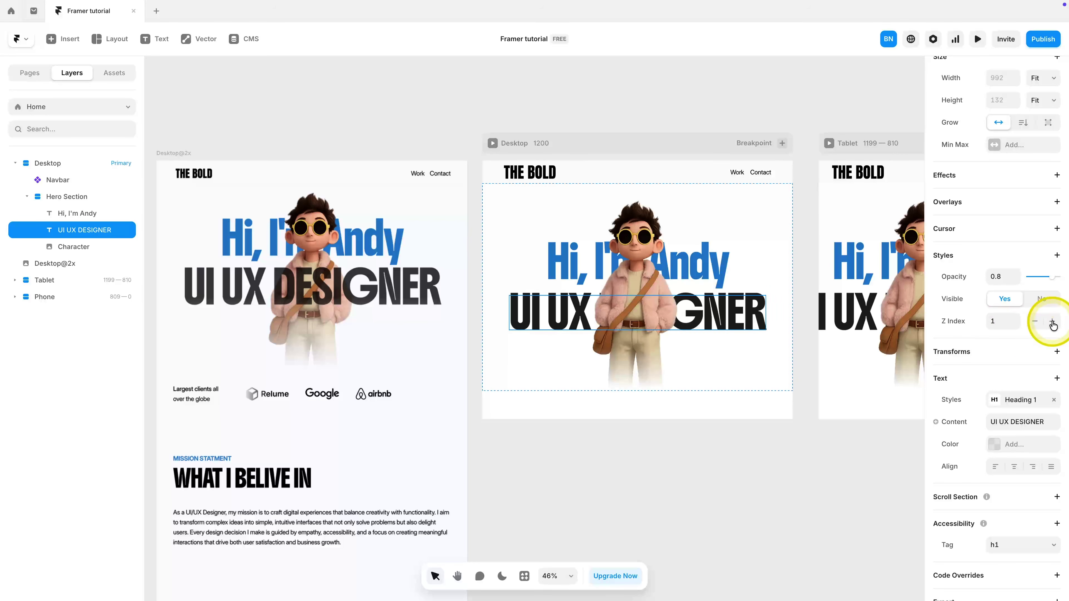
click(722, 449)
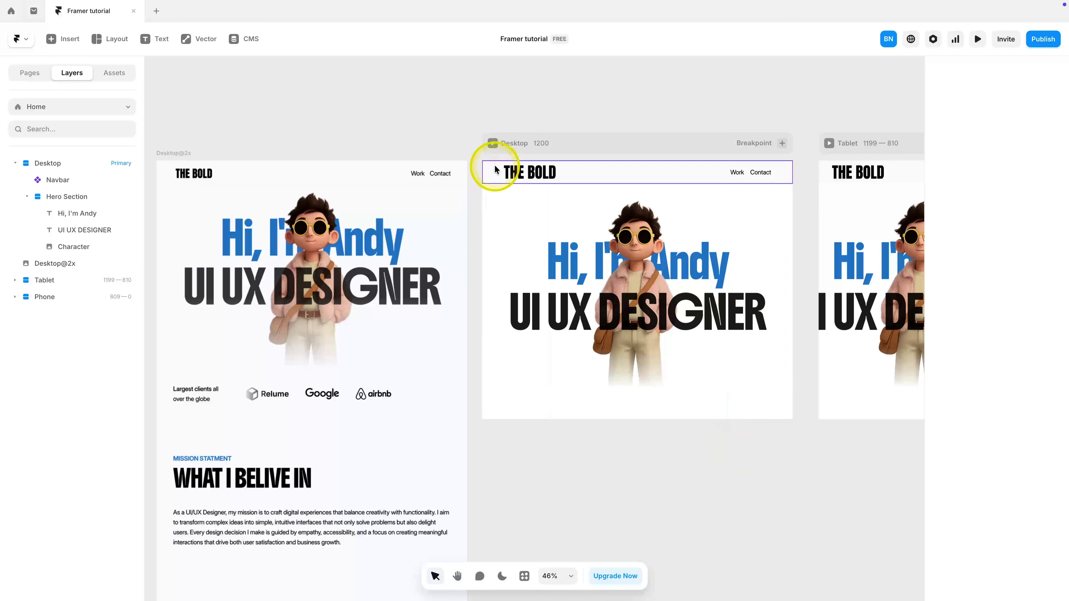
click(492, 144)
scroll(674, 316, down, 2)
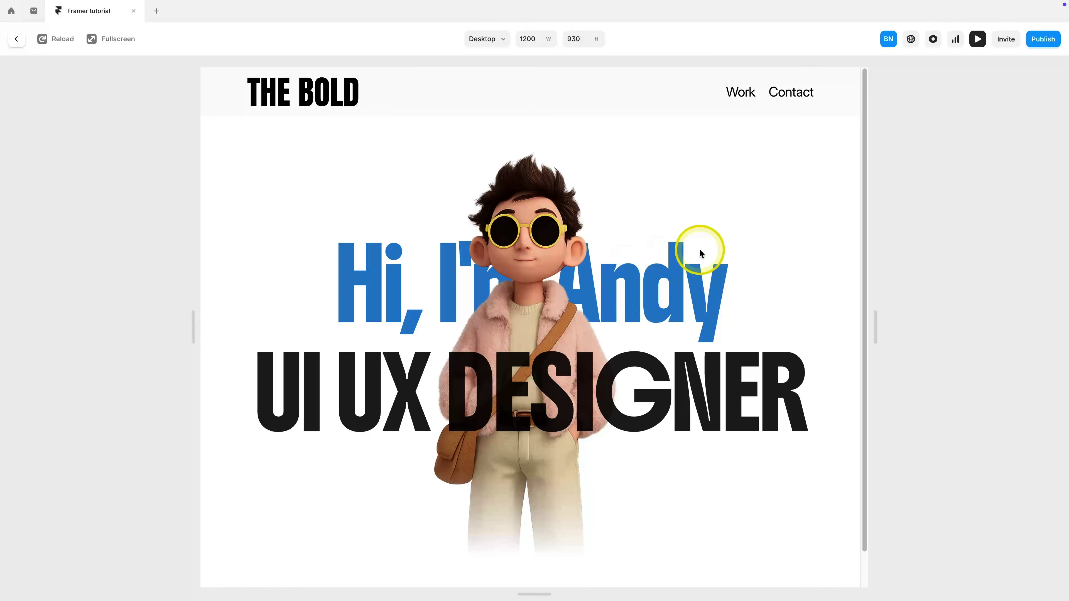
key(Escape)
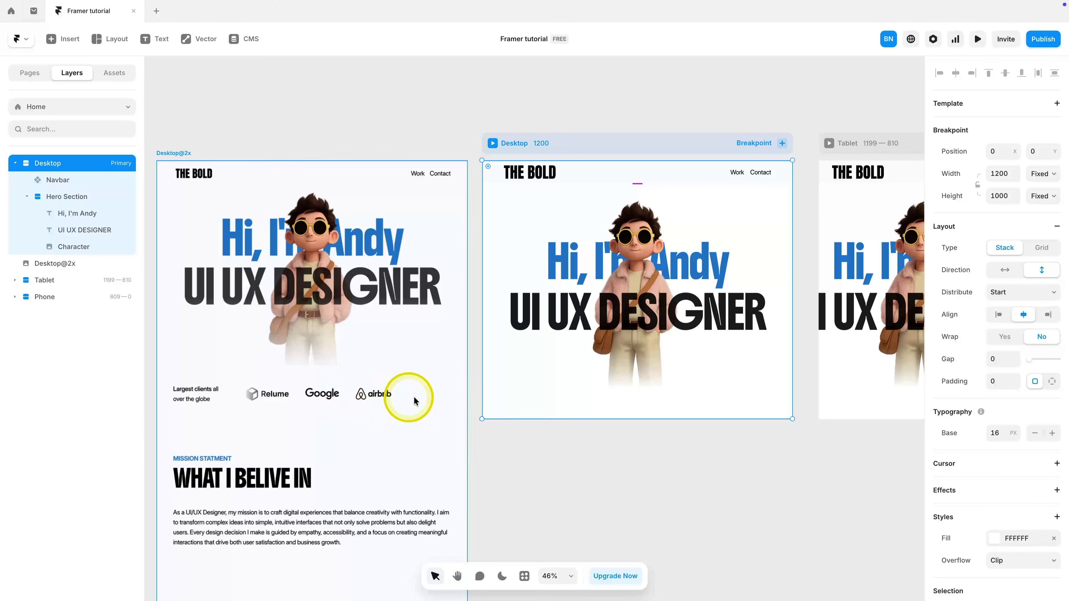
Step: Paste the text "Largest clients all over the globe" on the canvas, apply the Body style and place it just below the Desktop frame
click(568, 482)
key(ctrl+v)
scroll(600, 482, up, 3)
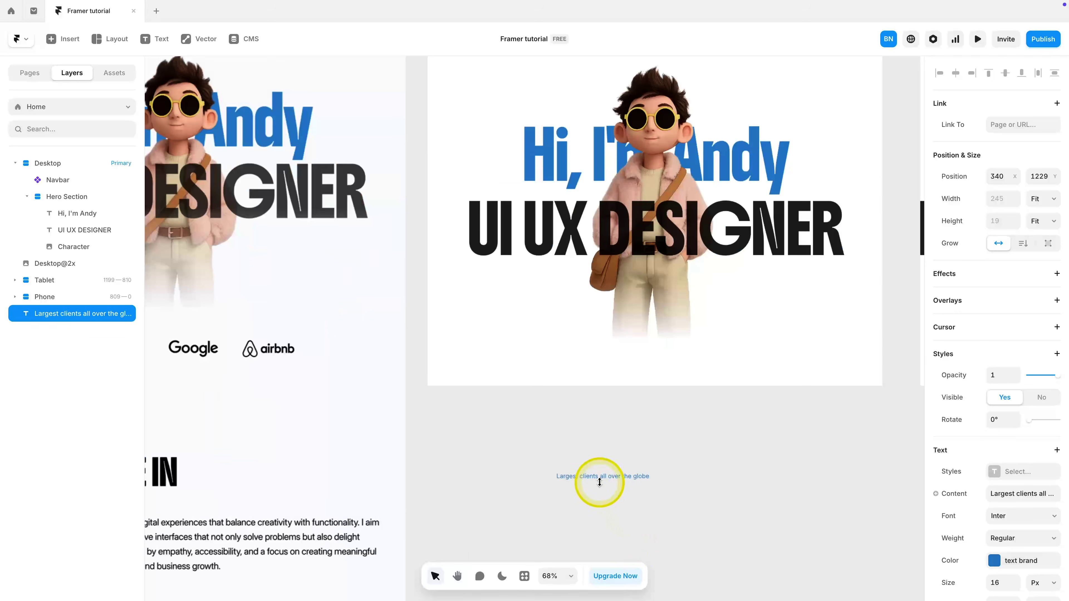
click(1010, 471)
click(824, 534)
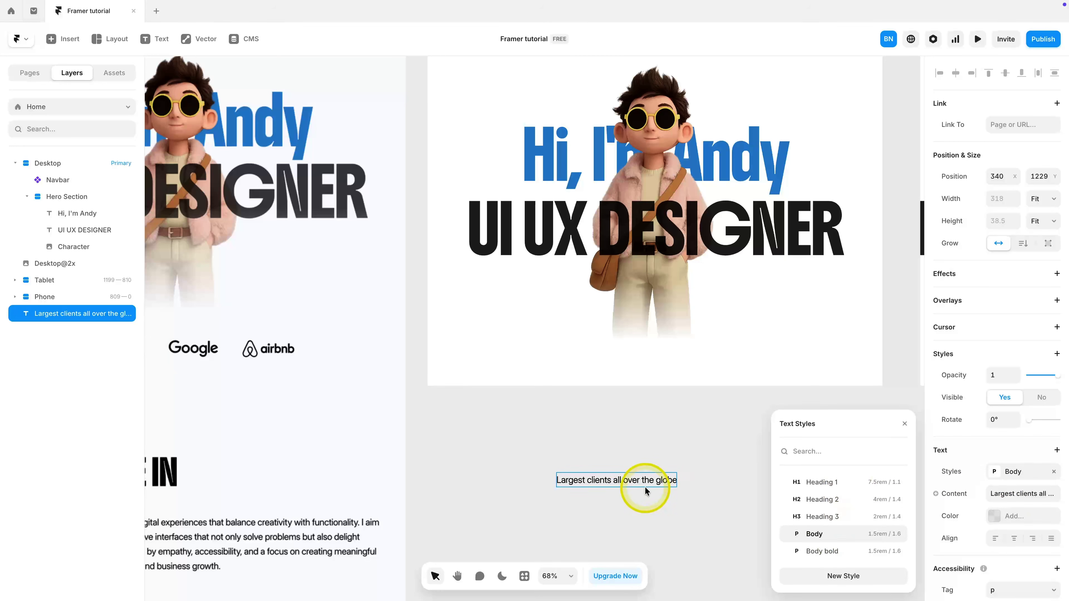
click(647, 490)
scroll(627, 501, down, 3)
drag(604, 477, 554, 449)
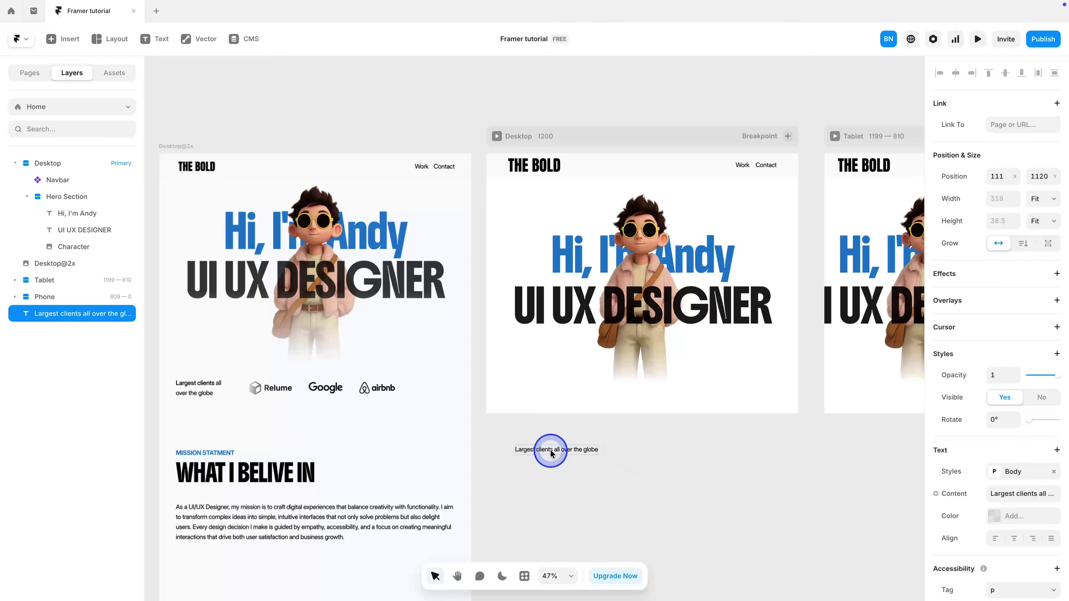
Step: Copy the Relume, Google, Airbnb and 3M logos from the Design page and paste them on the Home page
click(32, 107)
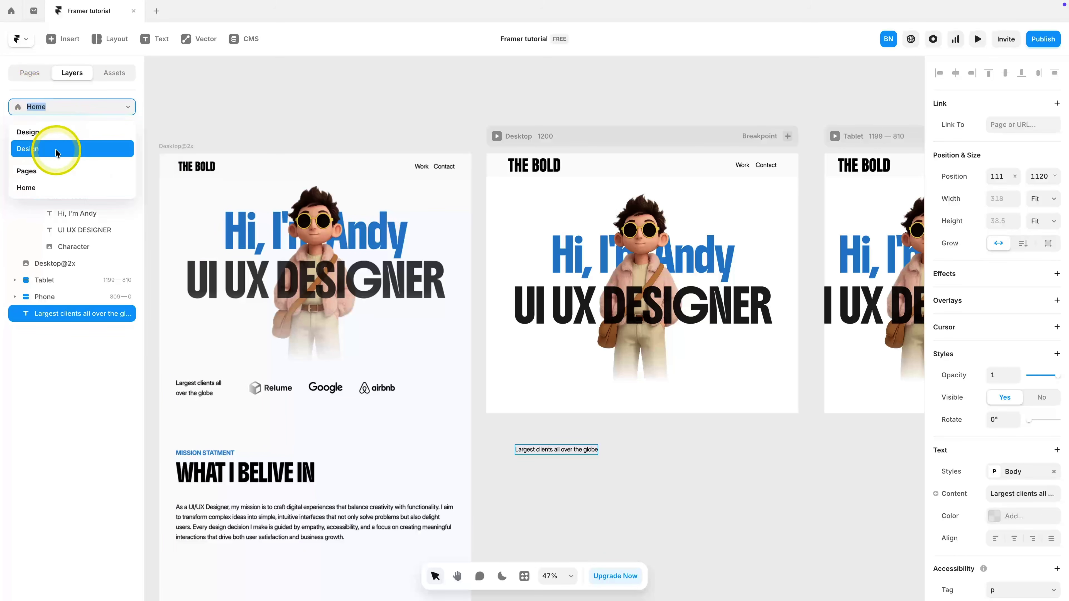
click(48, 144)
drag(835, 180, 603, 215)
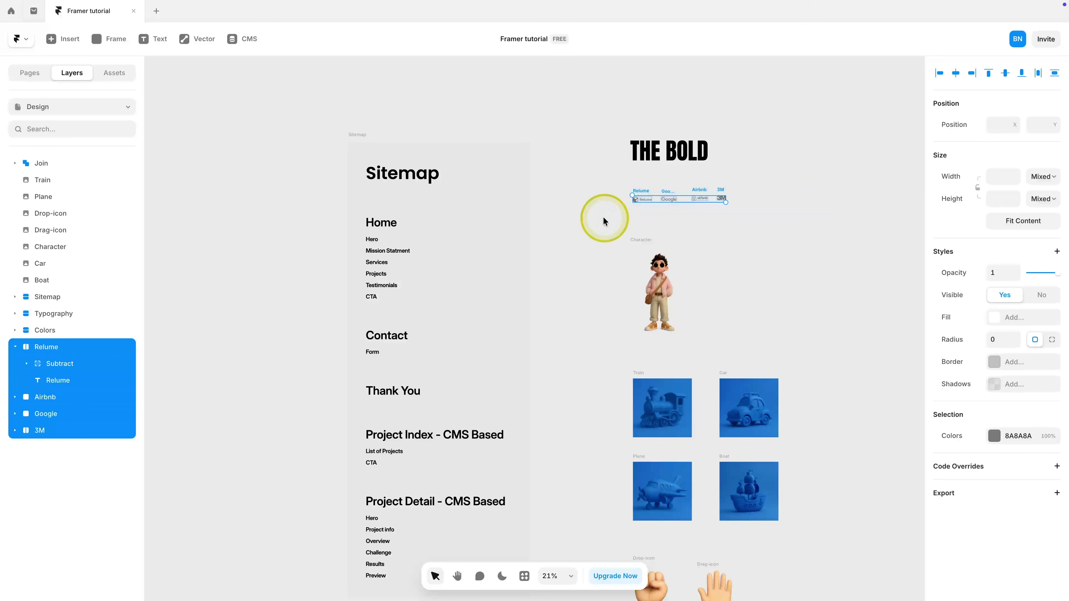
click(63, 106)
click(62, 188)
key(ctrl+v)
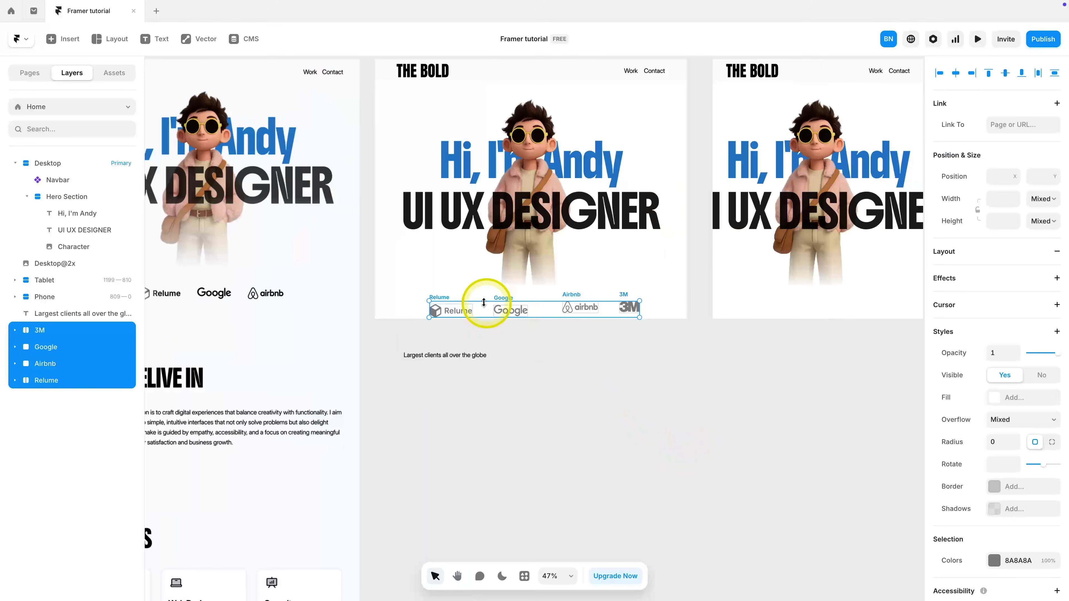
Step: Move the four client logos to the empty canvas beneath the "Largest clients all over the globe" text
drag(441, 298, 531, 344)
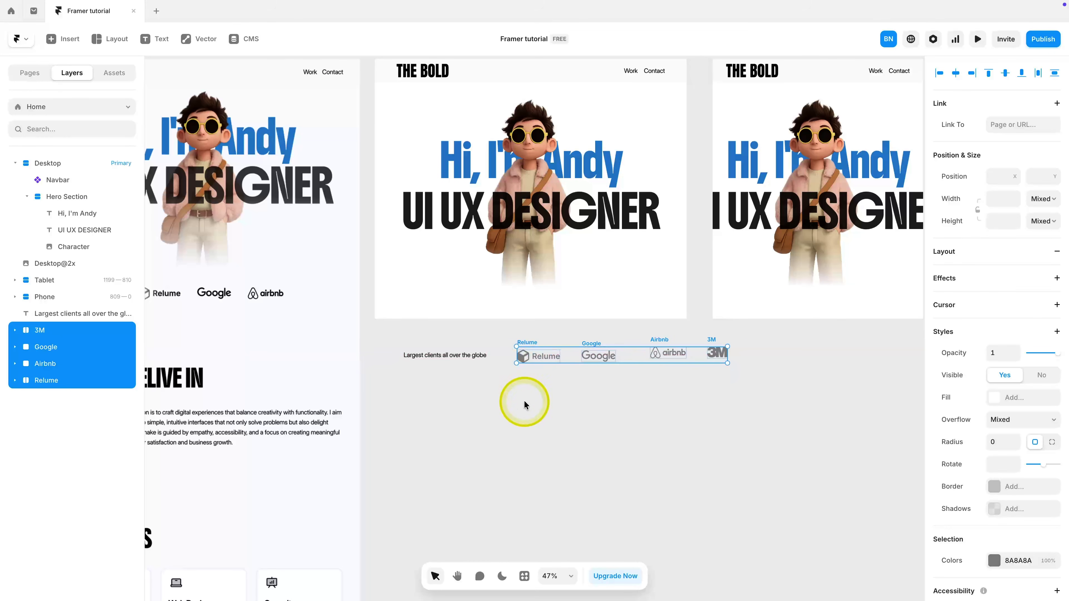
click(547, 397)
drag(764, 349, 420, 410)
click(472, 389)
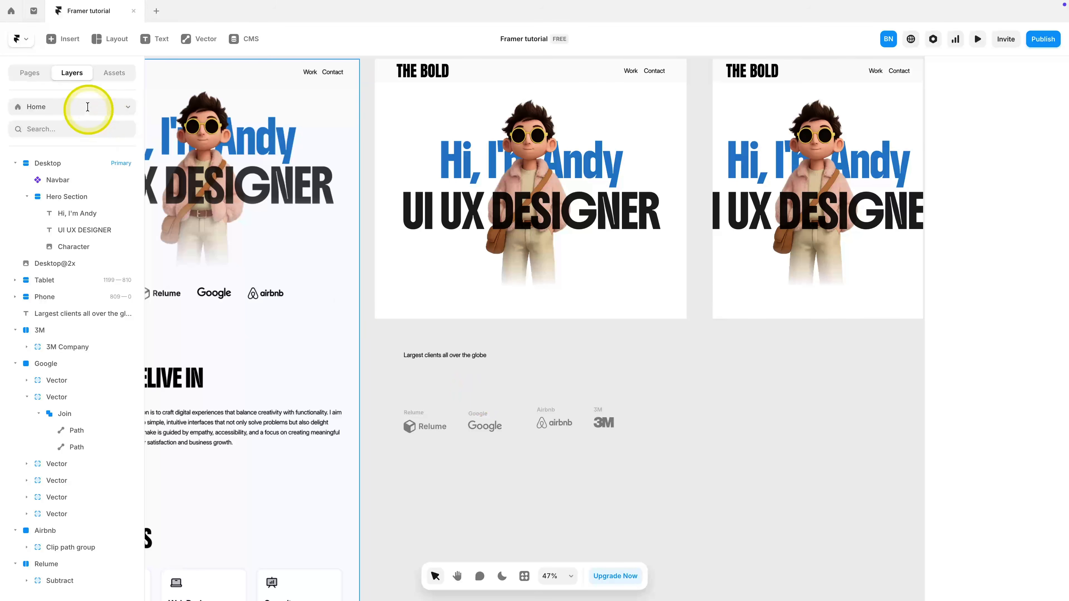
Step: Insert a Ticker component beside the client text and connect the Relume, Google, Airbnb and 3M logos to it
click(64, 40)
mouse_move(101, 433)
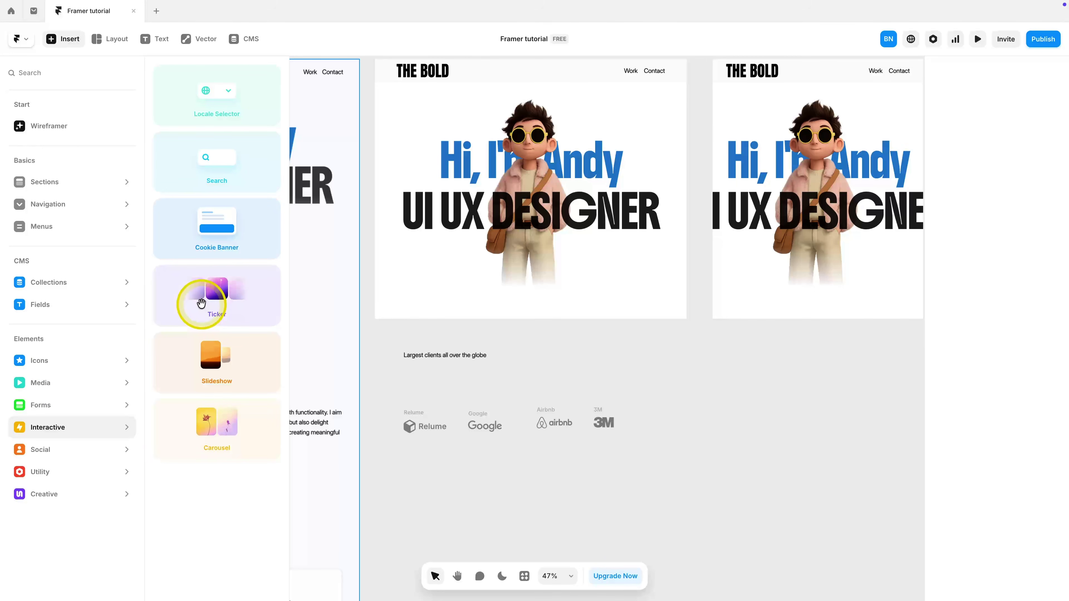
drag(202, 299, 426, 432)
drag(640, 368, 490, 428)
drag(640, 367, 578, 415)
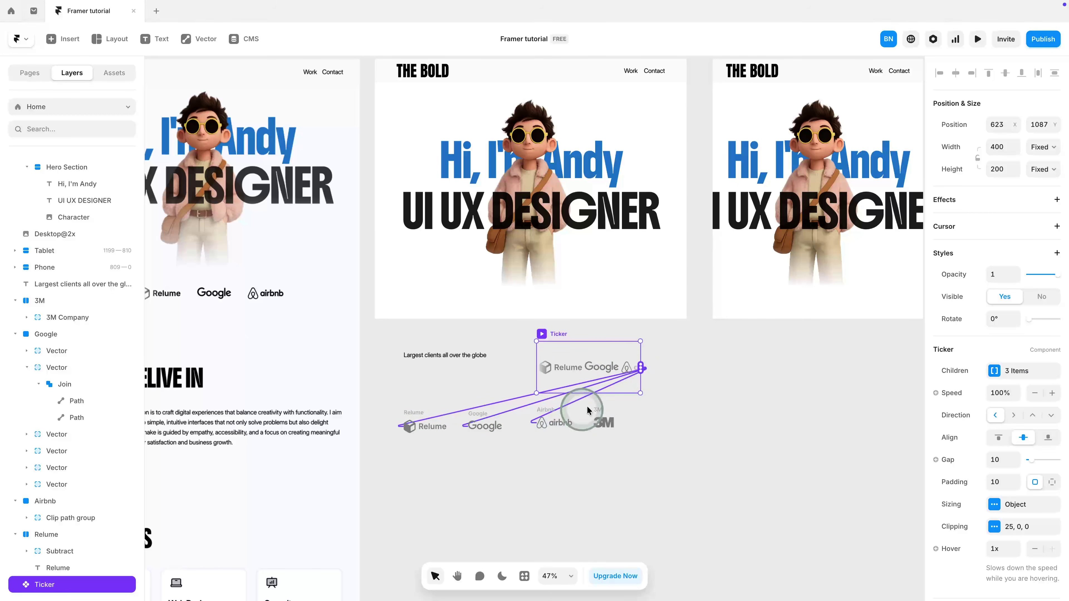
mouse_move(640, 368)
mouse_down()
mouse_move(647, 407)
mouse_move(608, 422)
mouse_up()
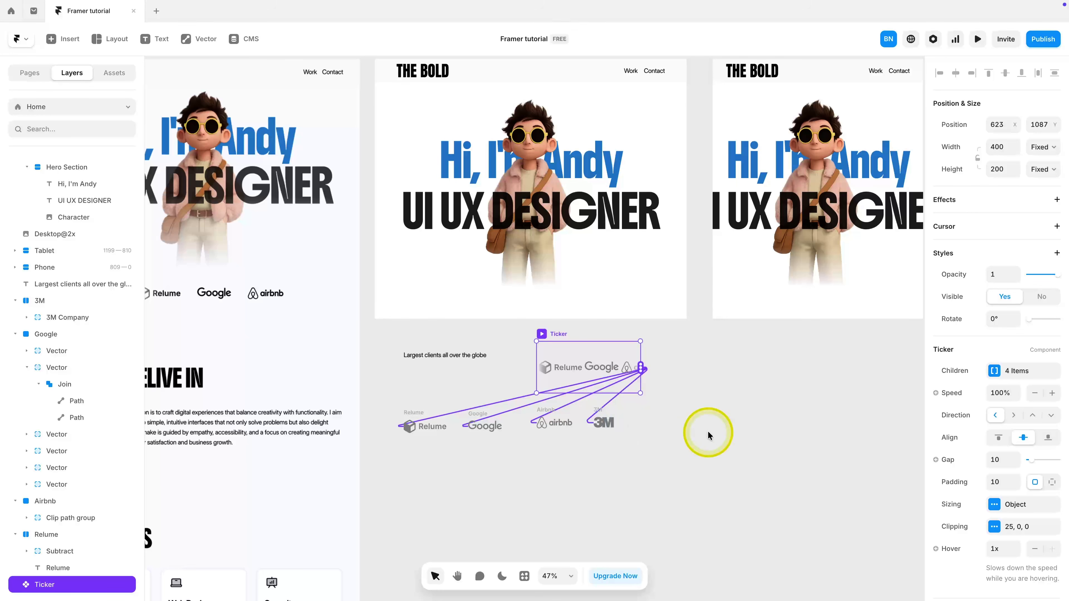
click(707, 433)
Step: Cut the client text and the Ticker from the canvas and paste both into the Desktop frame
drag(713, 334, 367, 388)
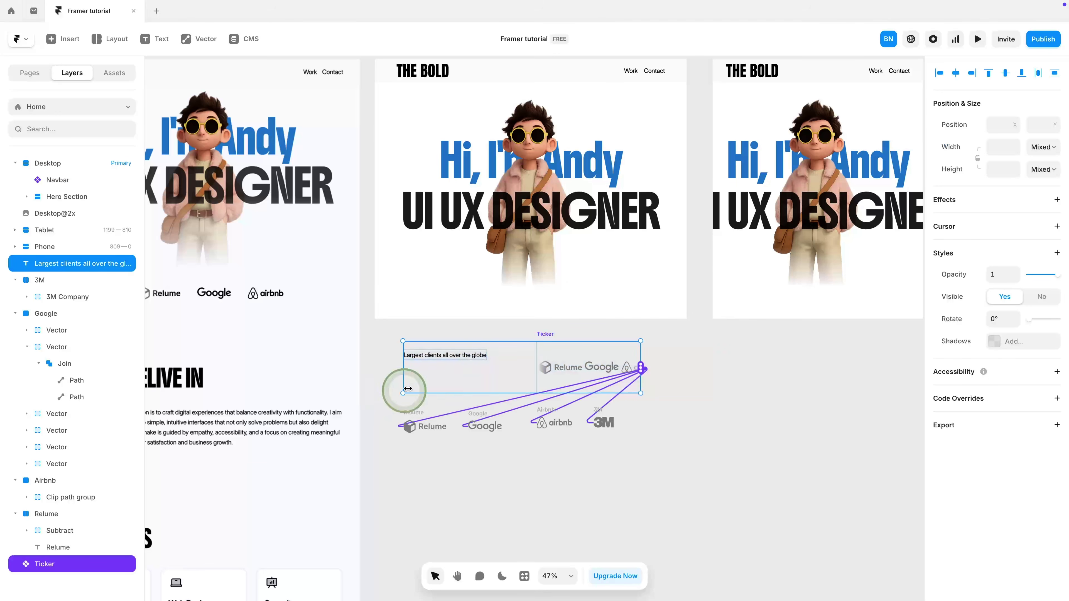
key(Delete)
click(47, 168)
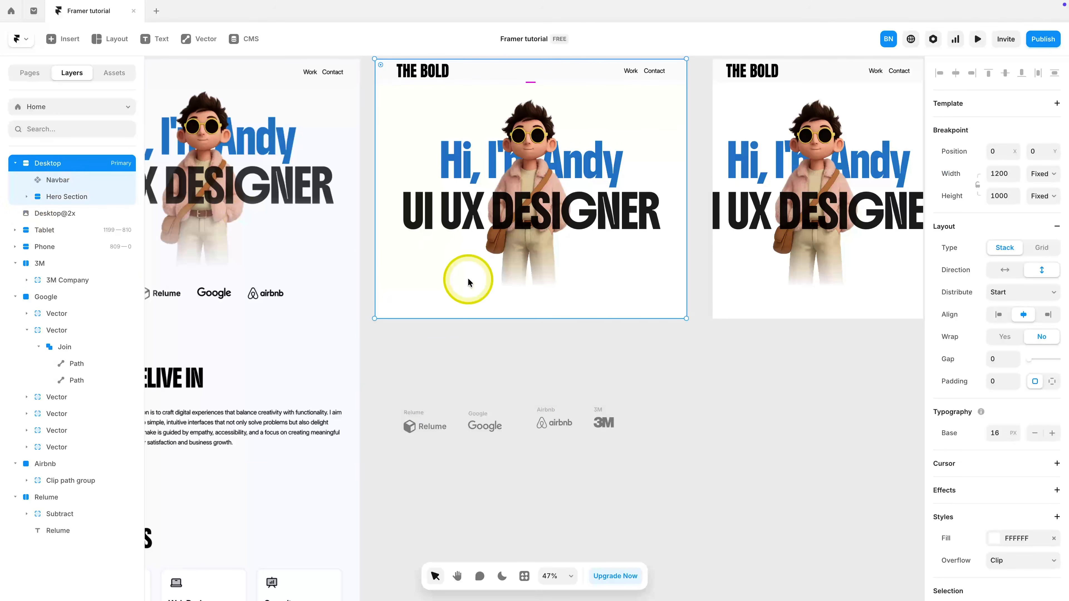
key(ctrl+z)
Step: Move the four source logos from below the Desktop frame to the empty canvas above it
click(428, 387)
drag(407, 391, 696, 85)
scroll(503, 438, left, 8)
scroll(502, 439, down, 4)
click(664, 162)
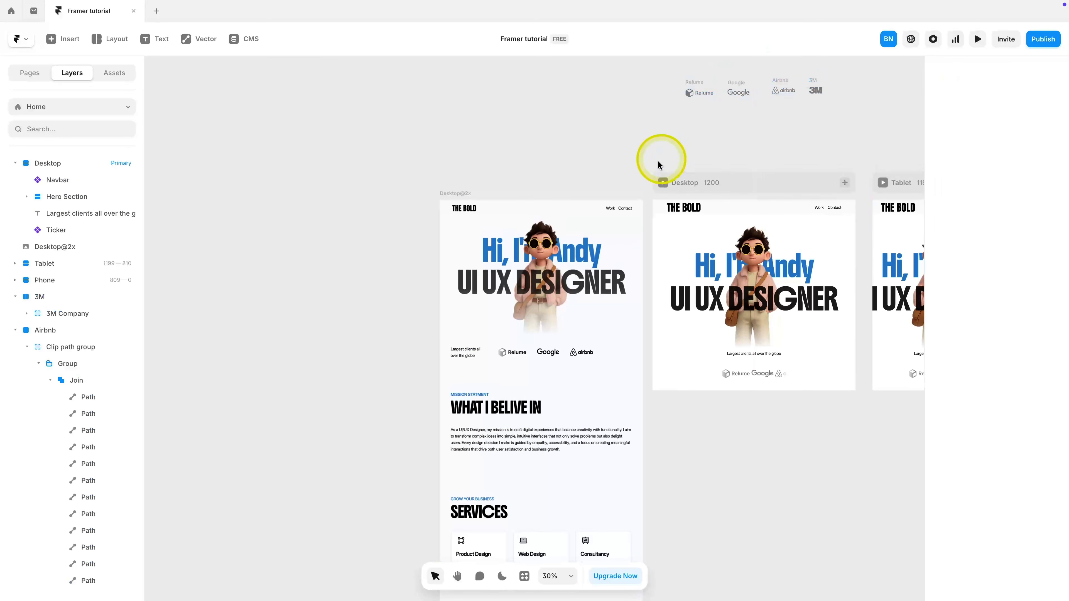
Step: Reduce the height of the Ticker in the Desktop frame to about 86 px
scroll(509, 338, right, 5)
scroll(494, 370, up, 5)
click(598, 380)
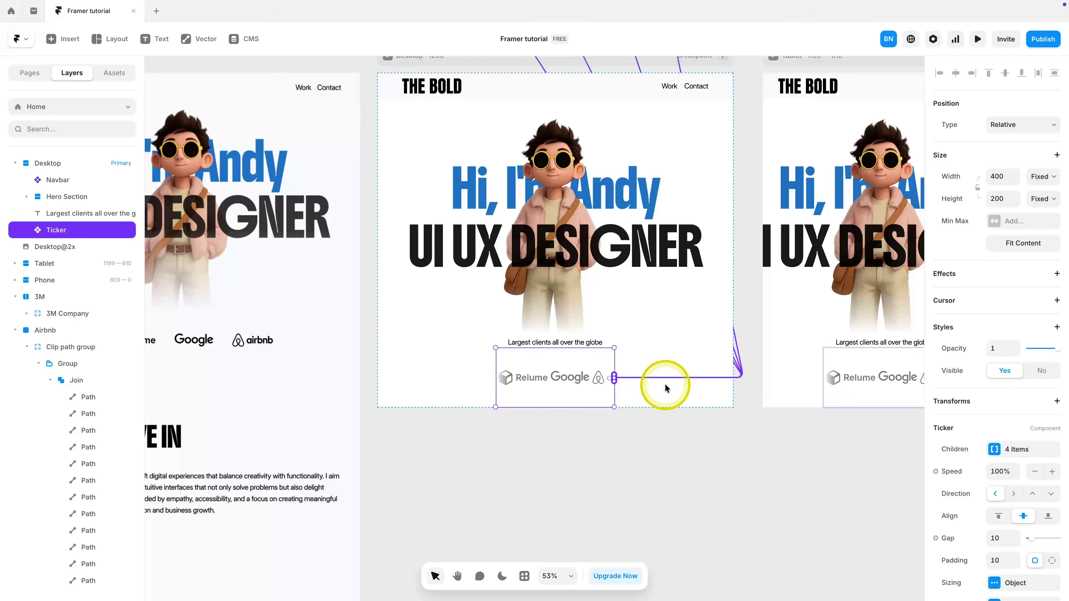
drag(534, 407, 535, 373)
Step: Wrap the client text and the Ticker in a Stack with horizontal direction
click(580, 342)
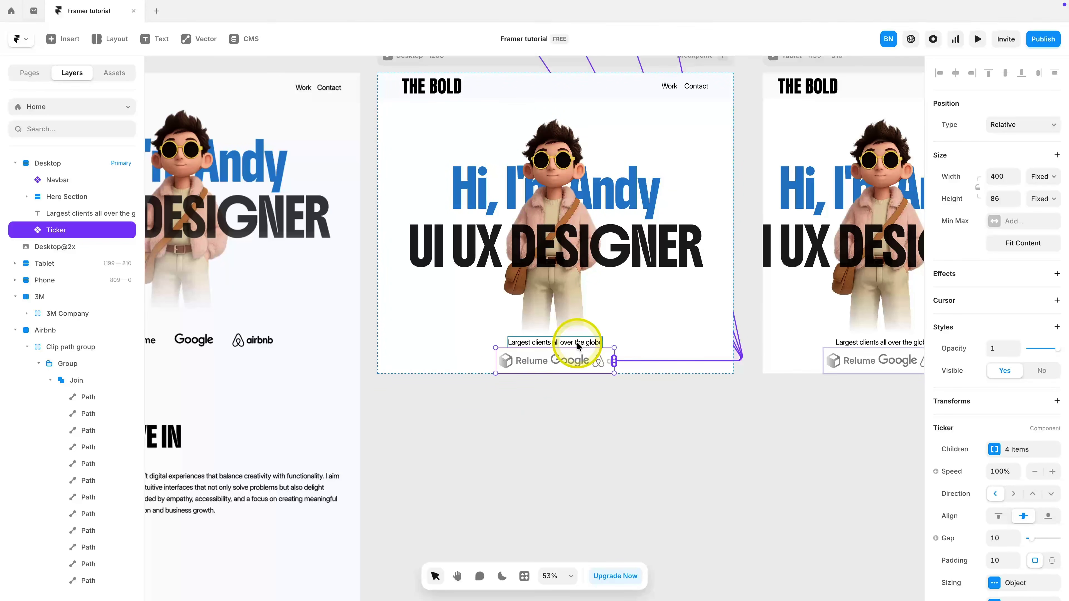
shift+click(575, 360)
right_click(555, 362)
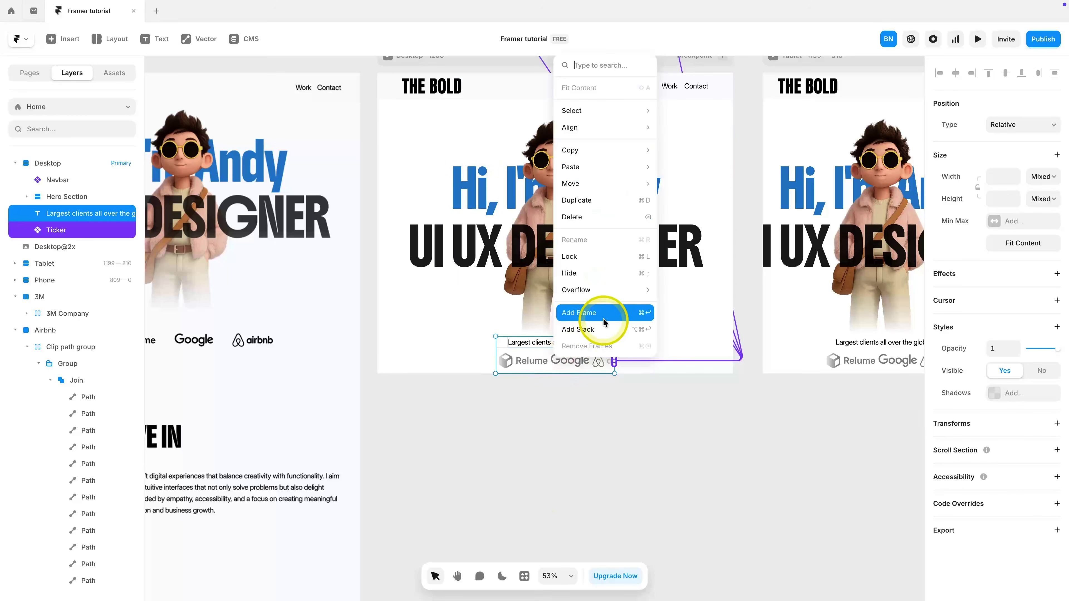
click(604, 327)
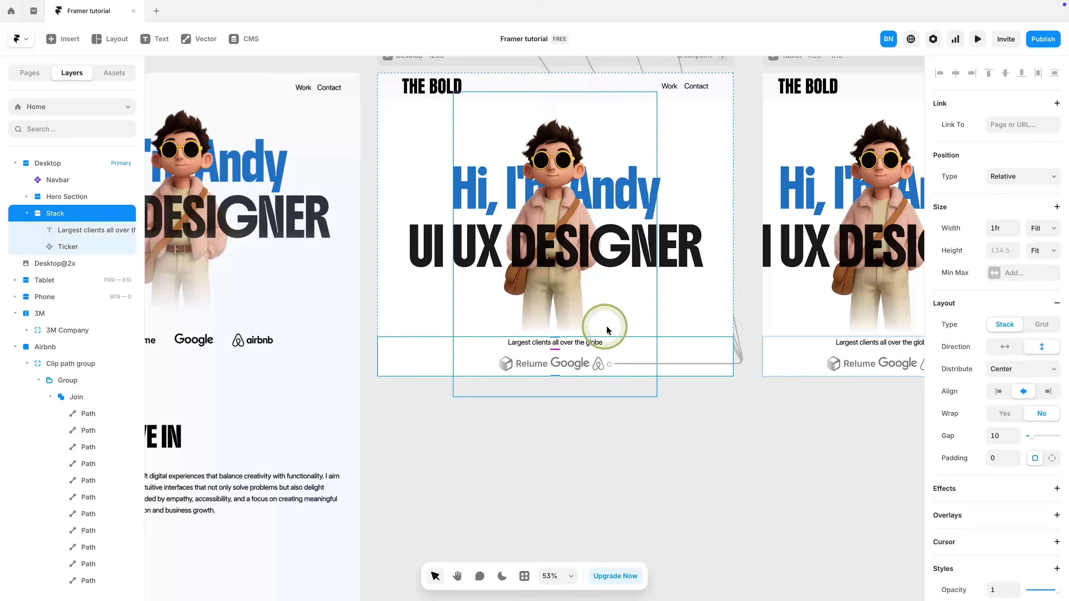
click(1005, 346)
Step: Set the Ticker's width to Fill and the gap between its logos to 80
click(515, 353)
click(592, 353)
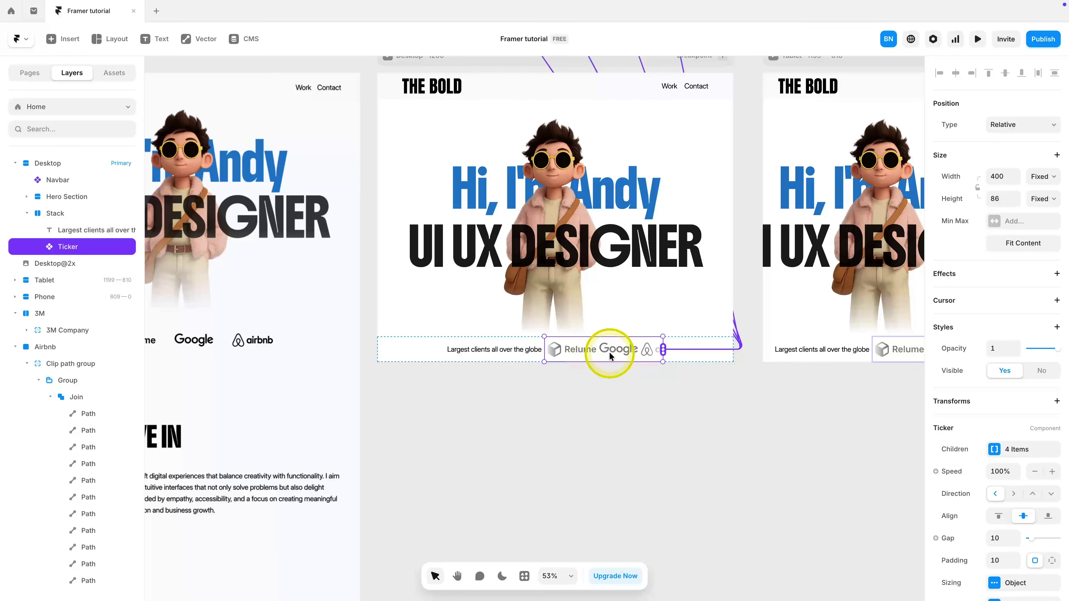
click(1047, 175)
click(1025, 204)
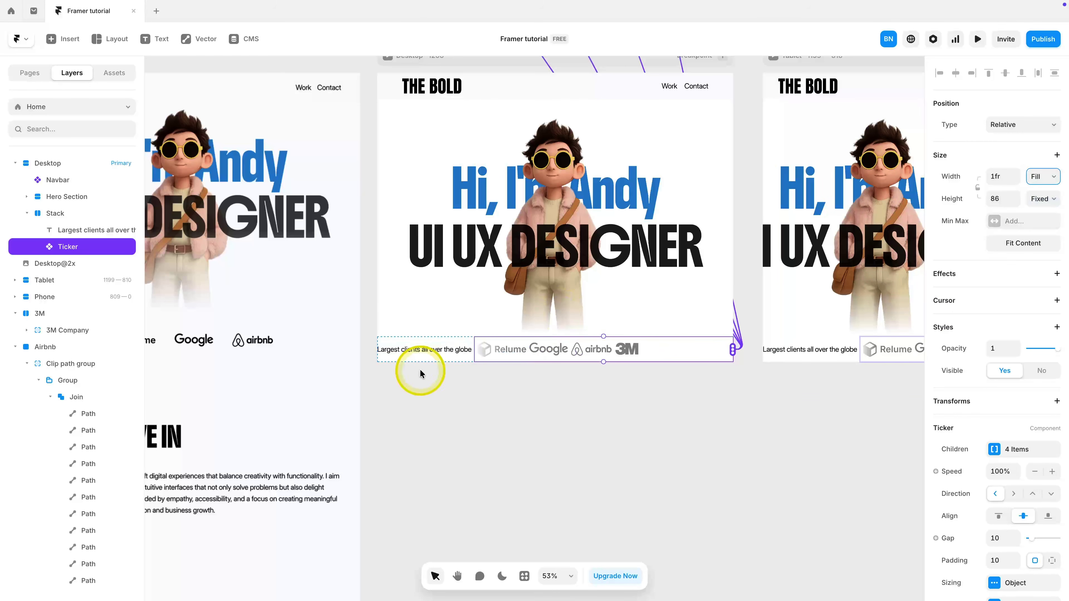
scroll(976, 405, down, 2)
drag(1025, 454, 1052, 450)
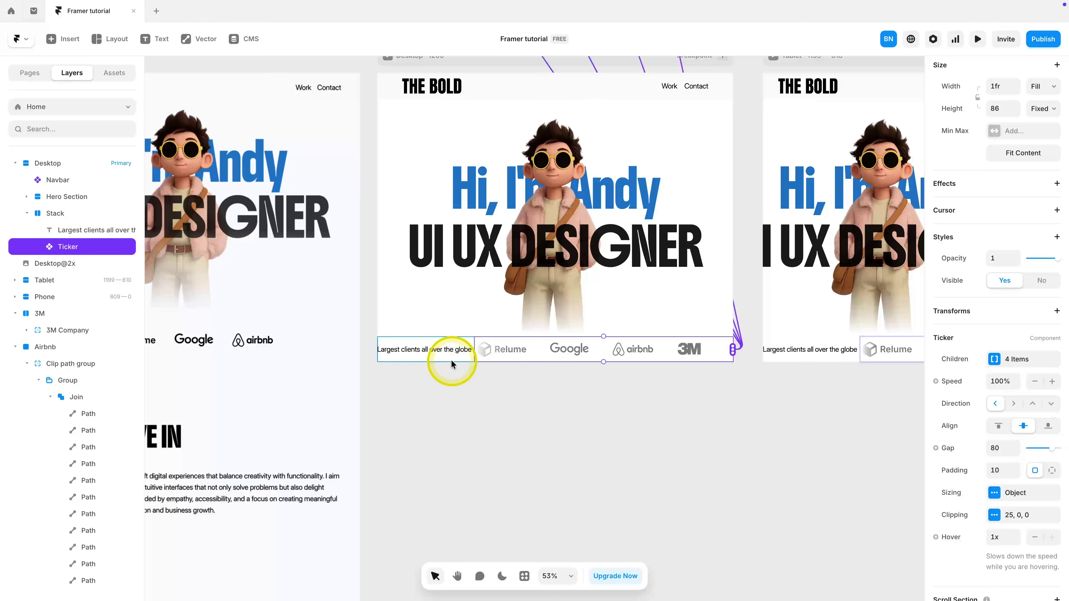
Step: Set the client text's width to Fixed and narrow it to about 206 px, wrapping it onto two lines
click(447, 352)
click(1043, 228)
click(1029, 189)
drag(472, 351, 437, 351)
Step: Rename the Stack holding the client text and Ticker as "Client Section"
click(420, 340)
double_click(61, 213)
text(Client Section)
key(Return)
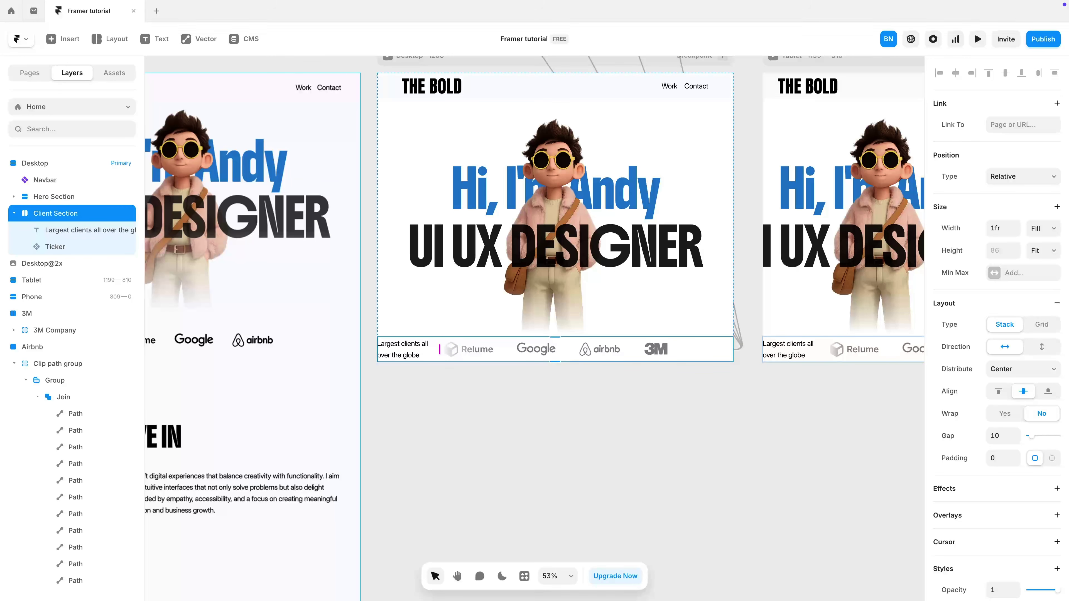
Step: Collapse the 3M, Airbnb, Google and Relume logo groups in the layer list
click(14, 364)
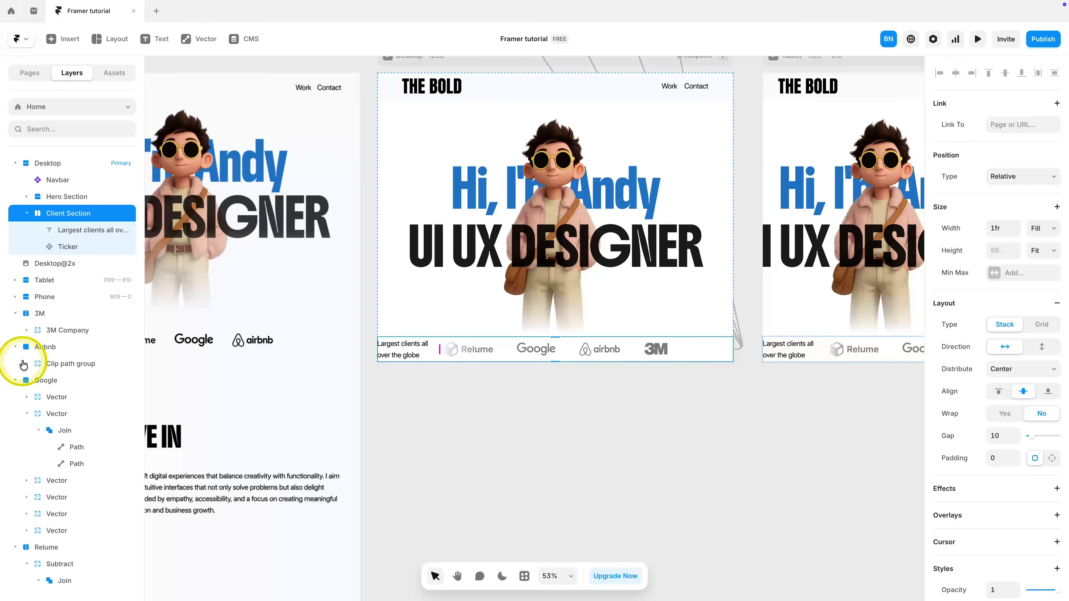
click(15, 314)
click(15, 330)
click(15, 347)
click(15, 363)
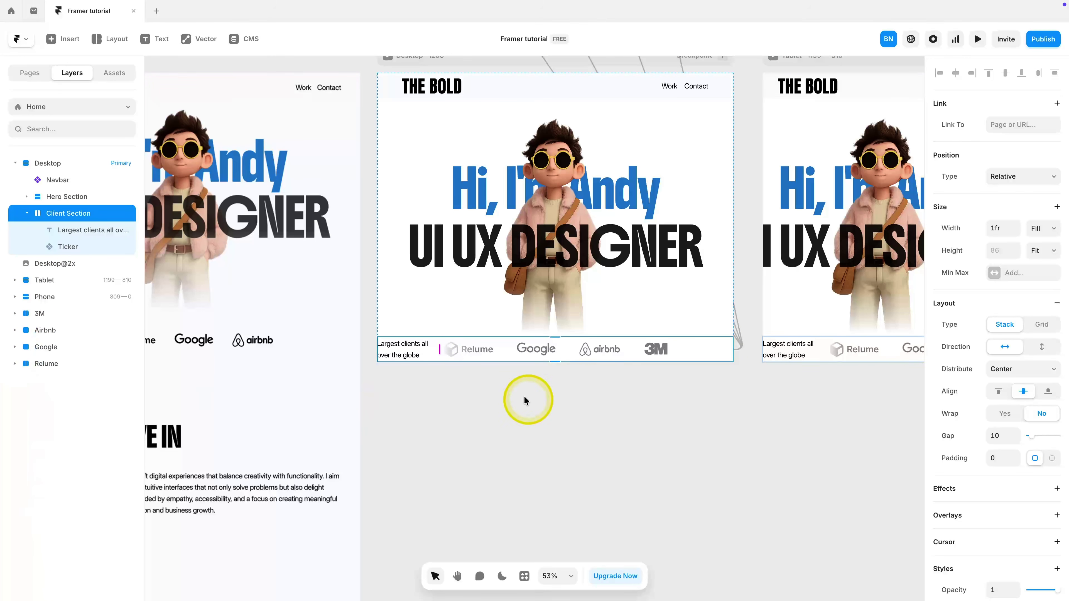
Step: Preview the scrolling client logos and set the Ticker's speed to 50%
click(977, 39)
scroll(621, 427, down, 1)
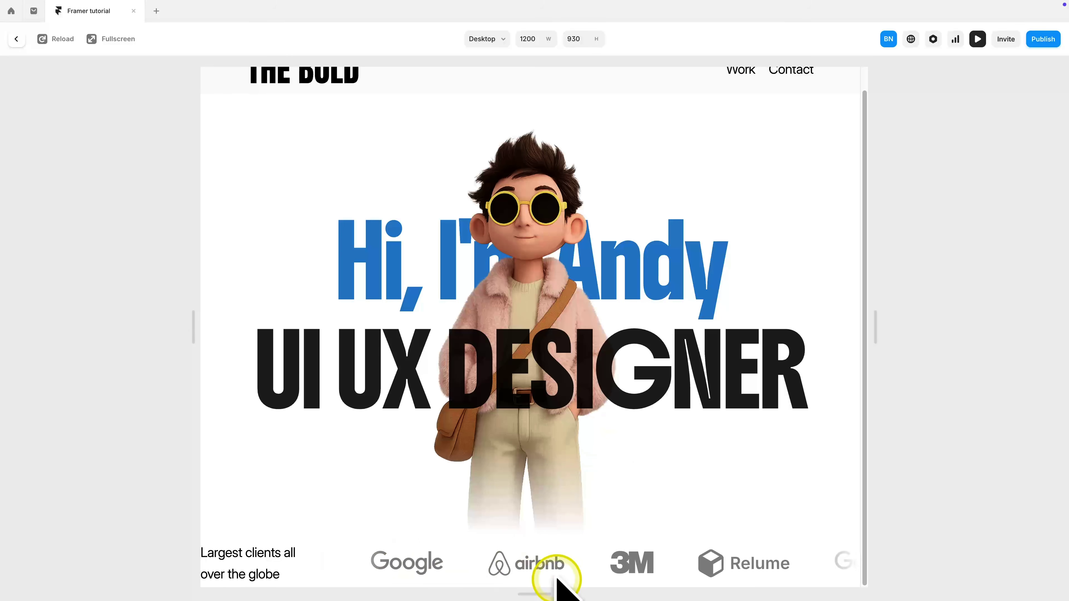
key(Escape)
click(573, 360)
scroll(1003, 491, down, 2)
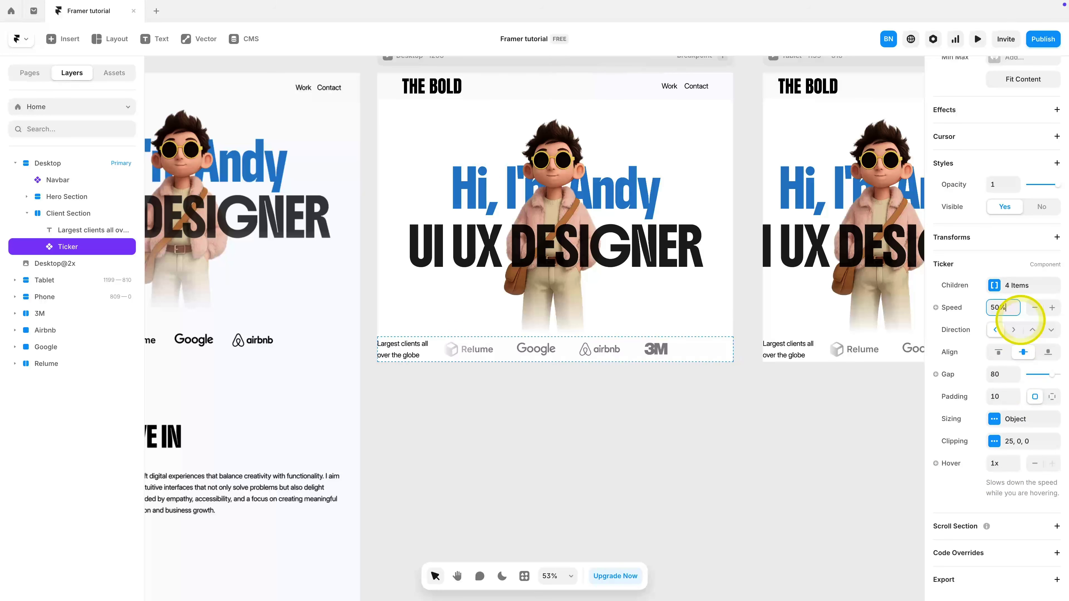
Step: Preview the page to check the client logos' motion at the reduced speed
click(974, 44)
scroll(632, 393, down, 1)
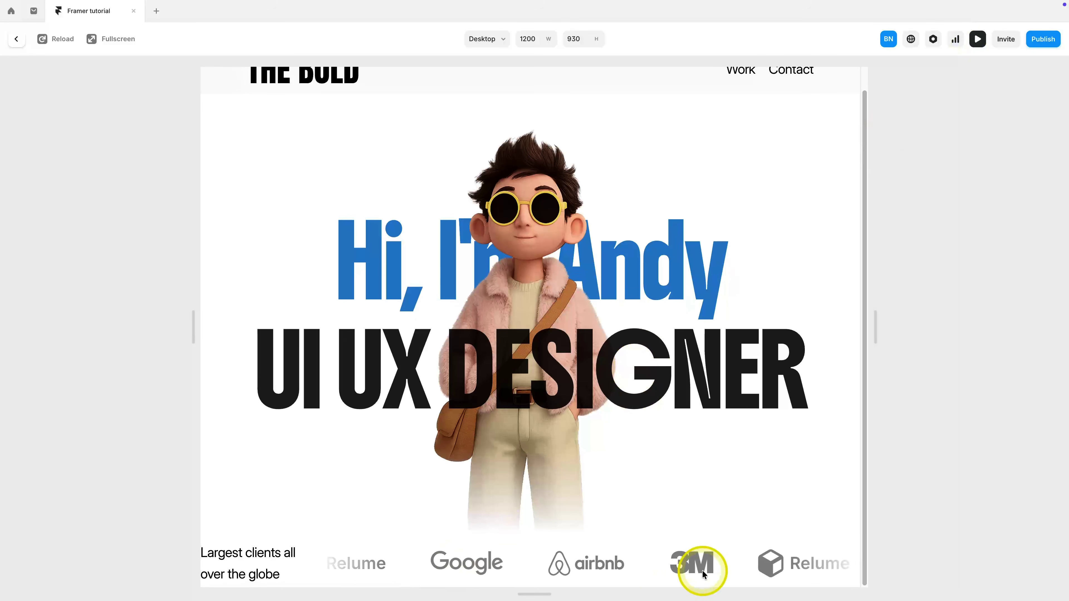
key(Escape)
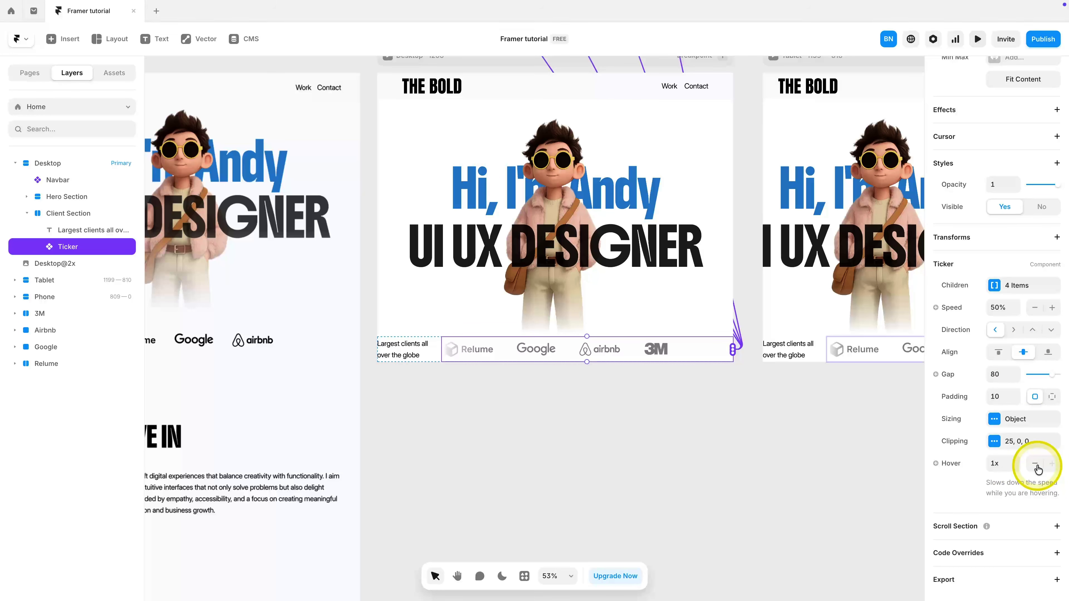
Step: Set the Client Section's padding to 64 on all sides
click(439, 354)
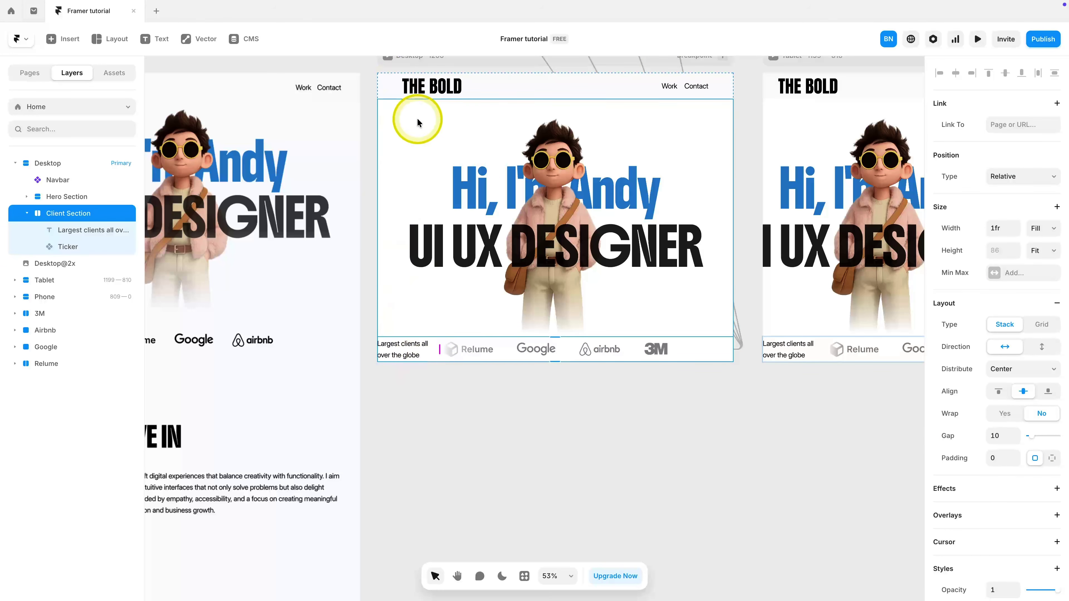
click(986, 458)
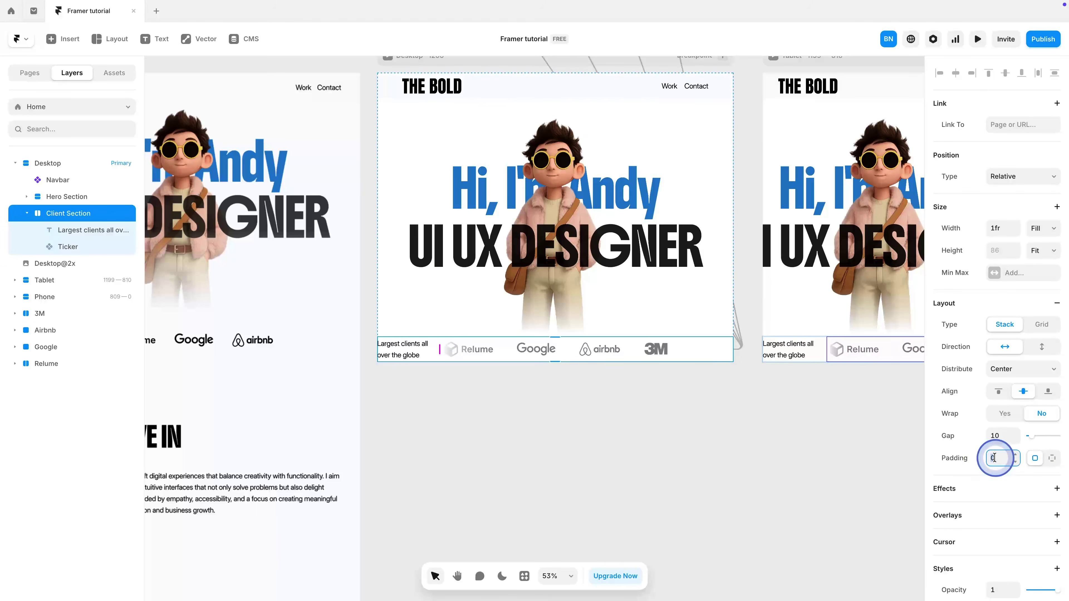
text(64)
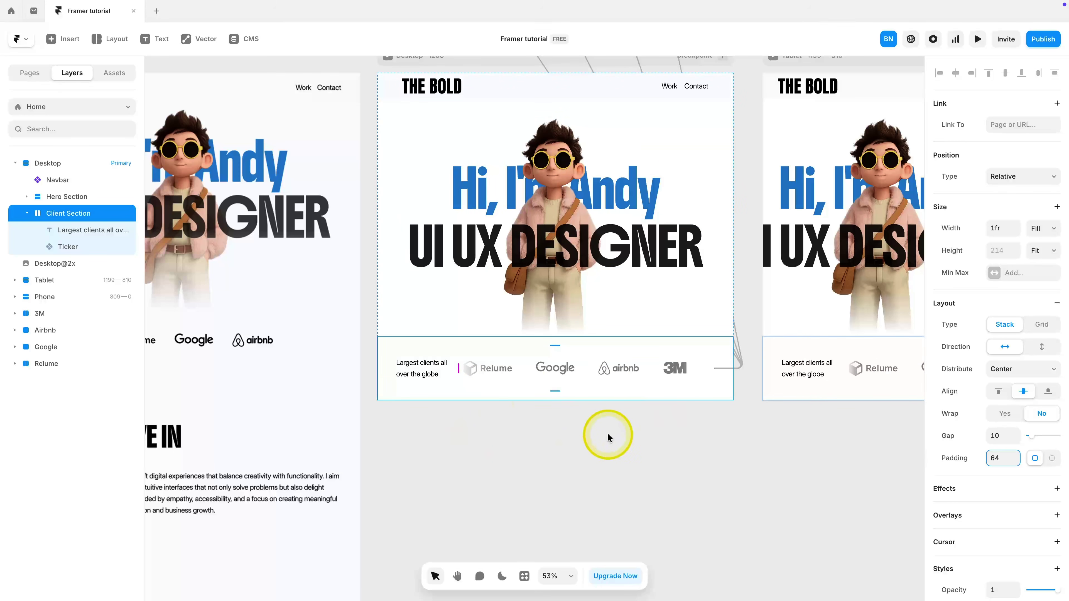
Step: Preview the Client Section with the page widened to about 1870 px
click(978, 38)
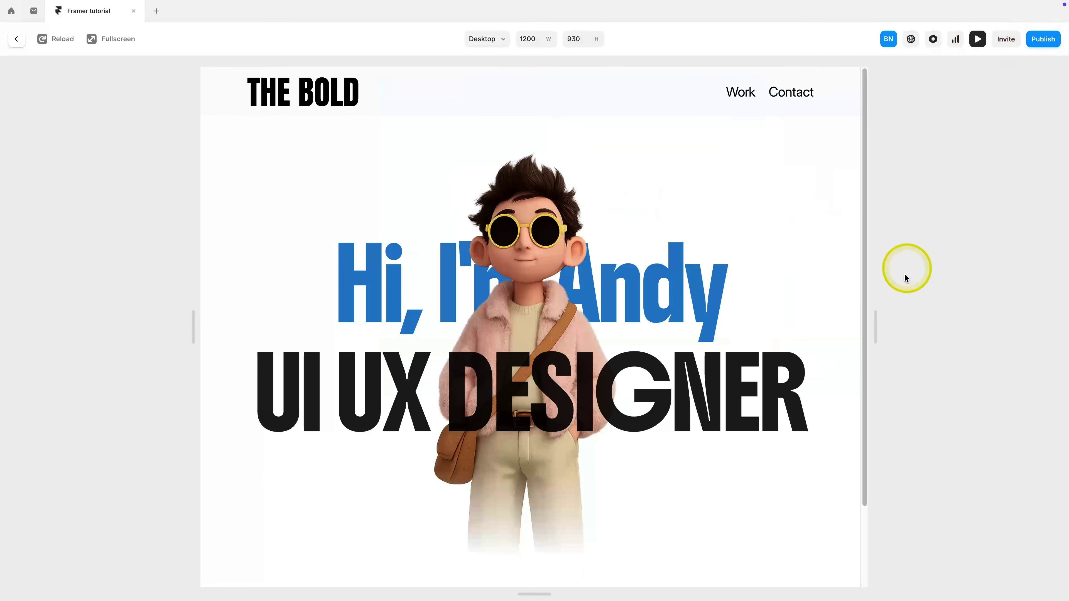
scroll(771, 311, down, 2)
drag(869, 307, 1061, 318)
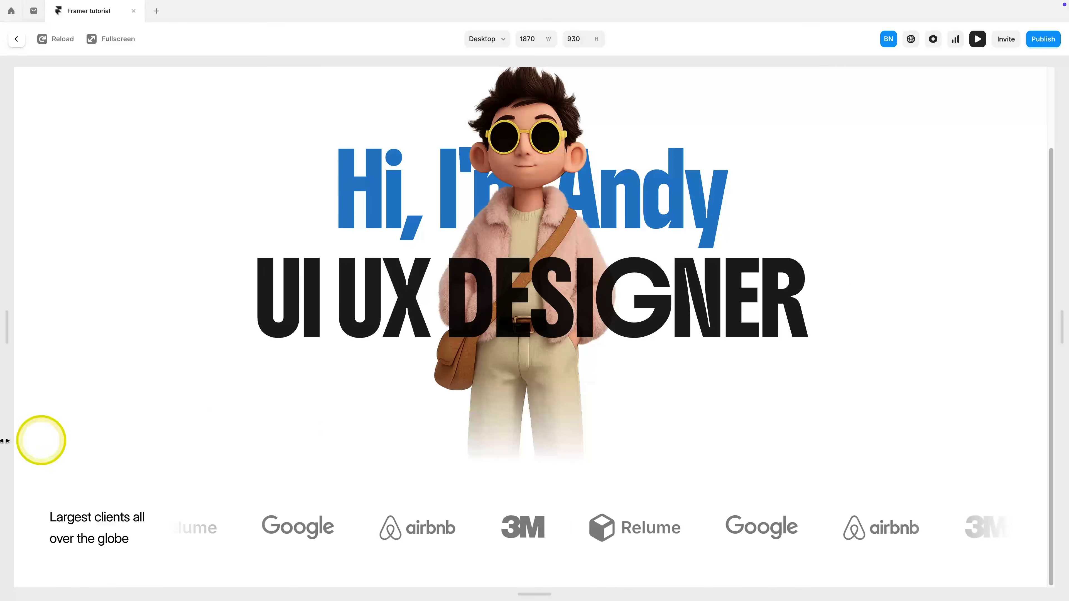
key(Escape)
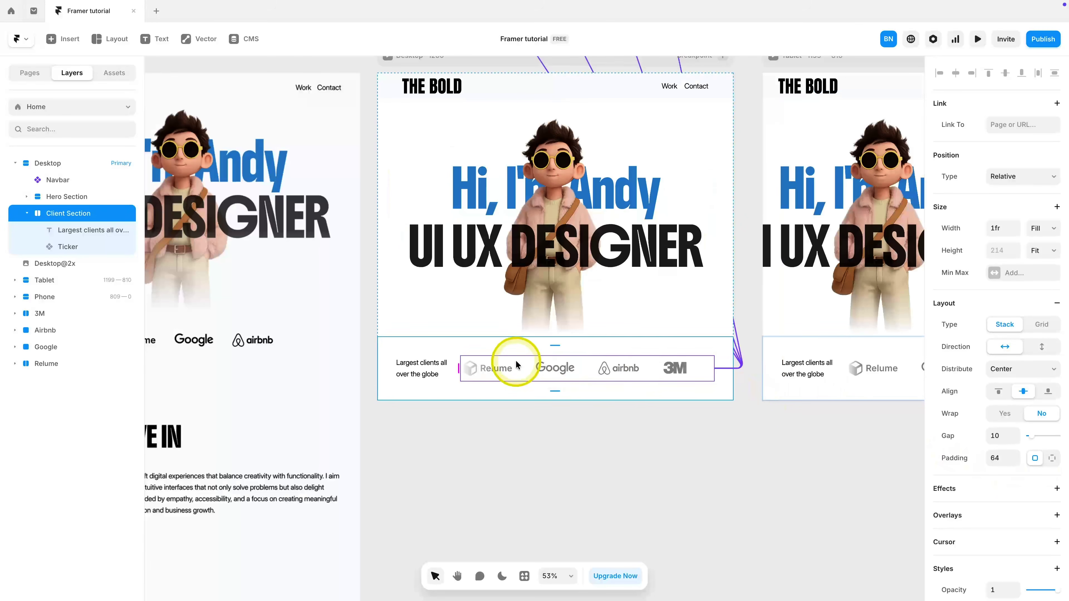
Step: Wrap the client text and Ticker inside the Client Section in a Stack named "Fixed Container"
click(80, 230)
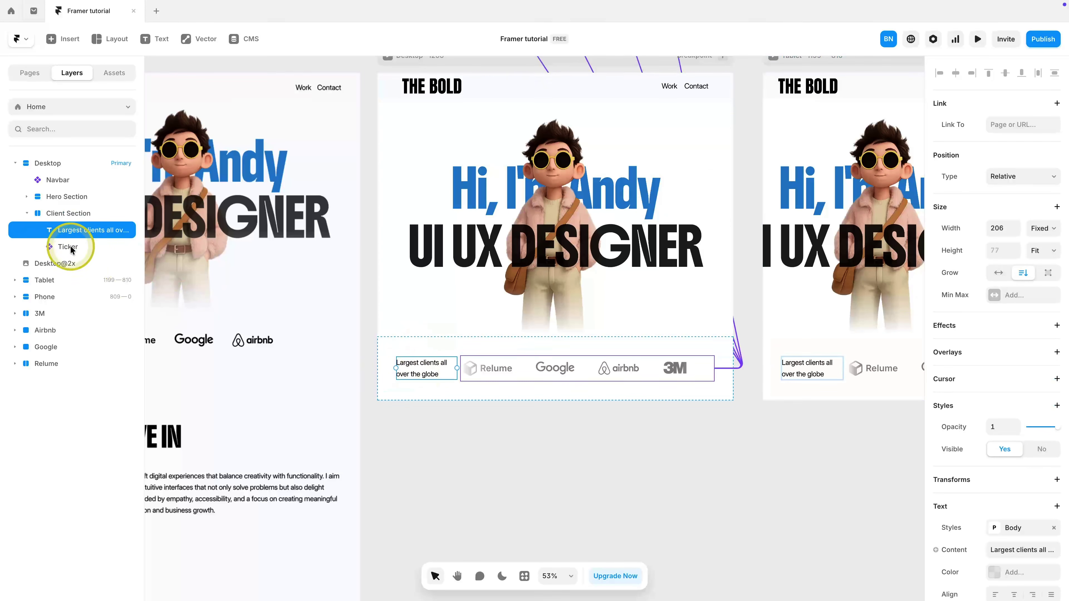
shift+click(74, 249)
right_click(74, 249)
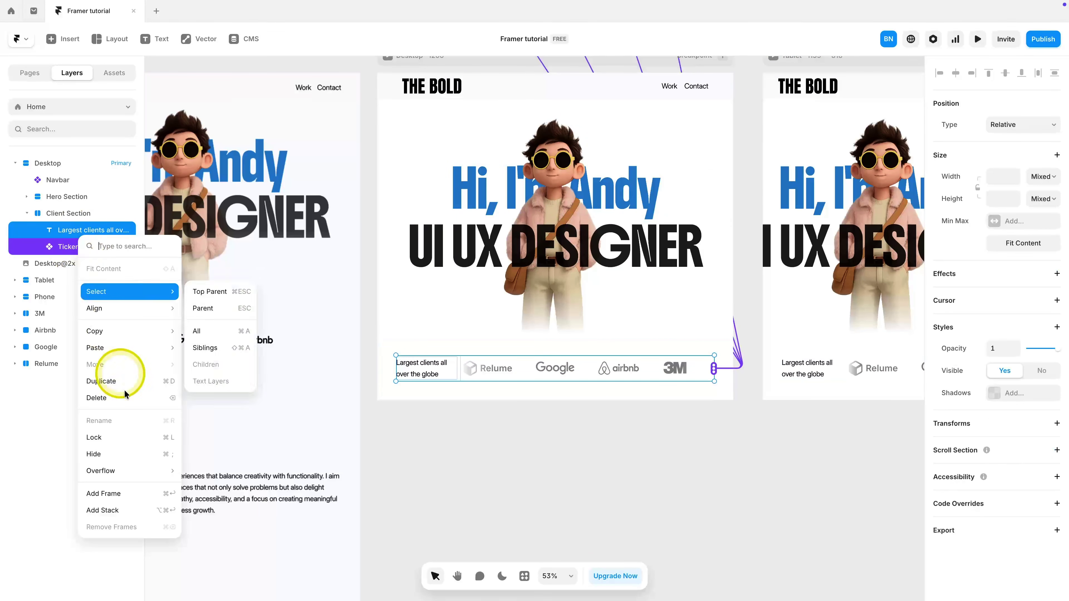
click(124, 510)
double_click(55, 229)
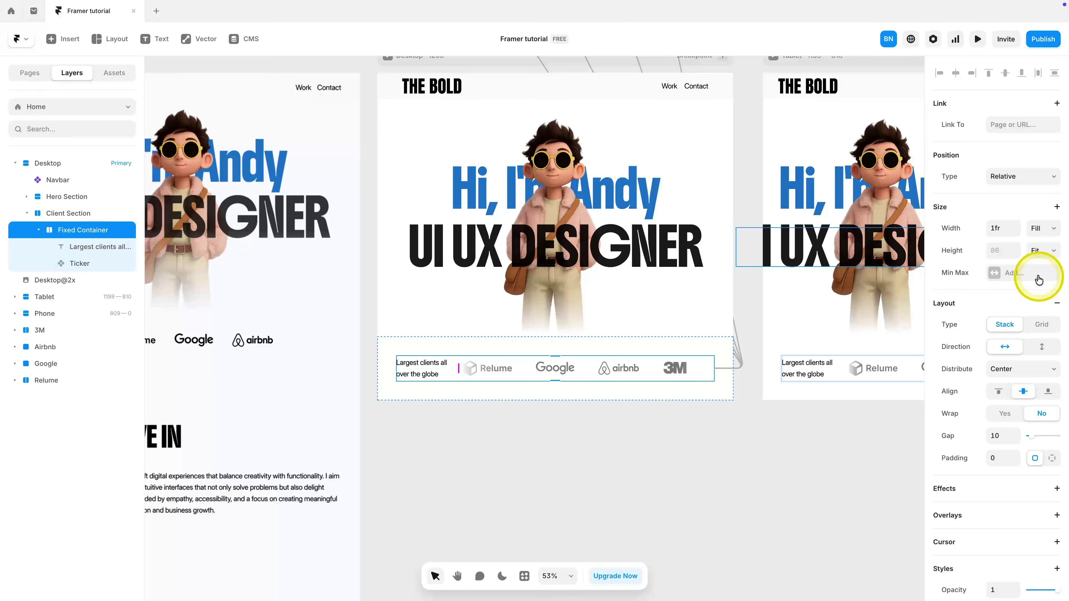
Step: Give the Fixed Container in the Client Section a fixed maximum width of 1200
click(1021, 274)
click(1013, 290)
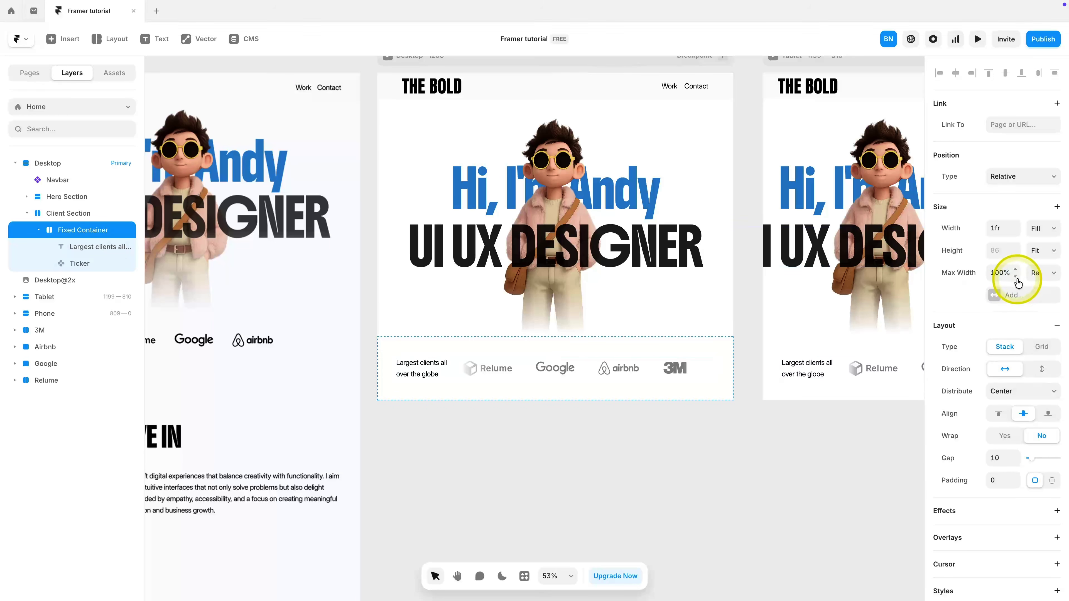
click(1036, 273)
click(1035, 275)
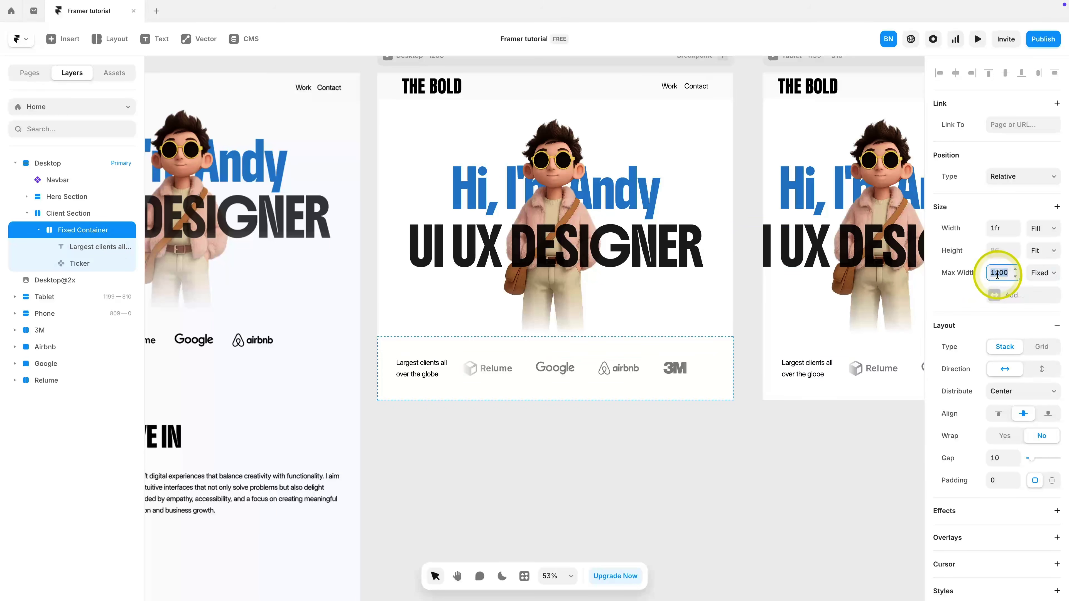
Step: Preview the page on a widened viewport to check the Client Section's width limit
click(978, 39)
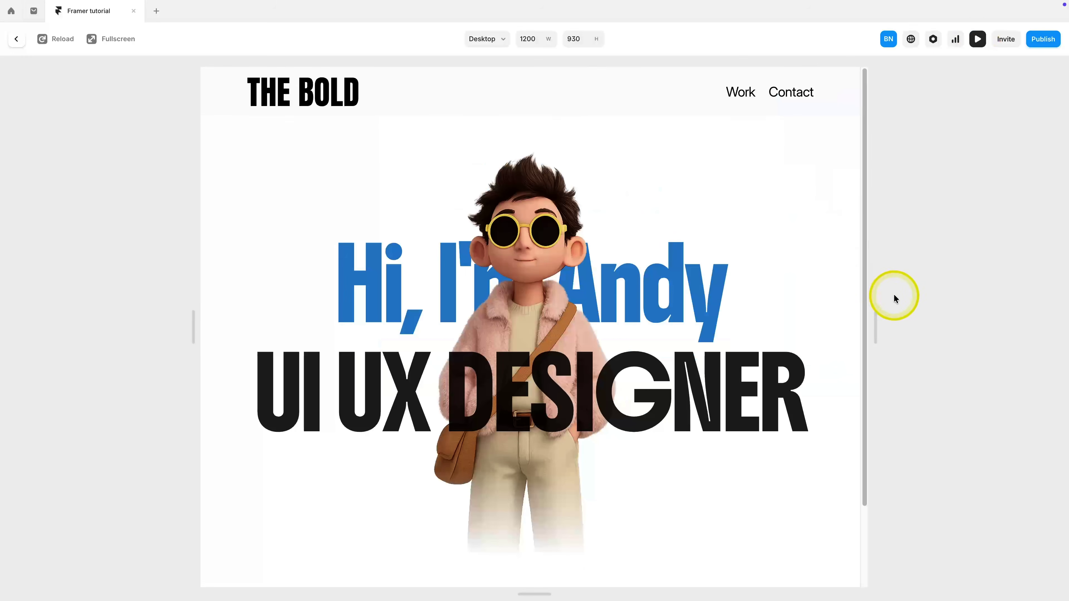
scroll(711, 398, down, 2)
drag(873, 341, 1045, 346)
key(Escape)
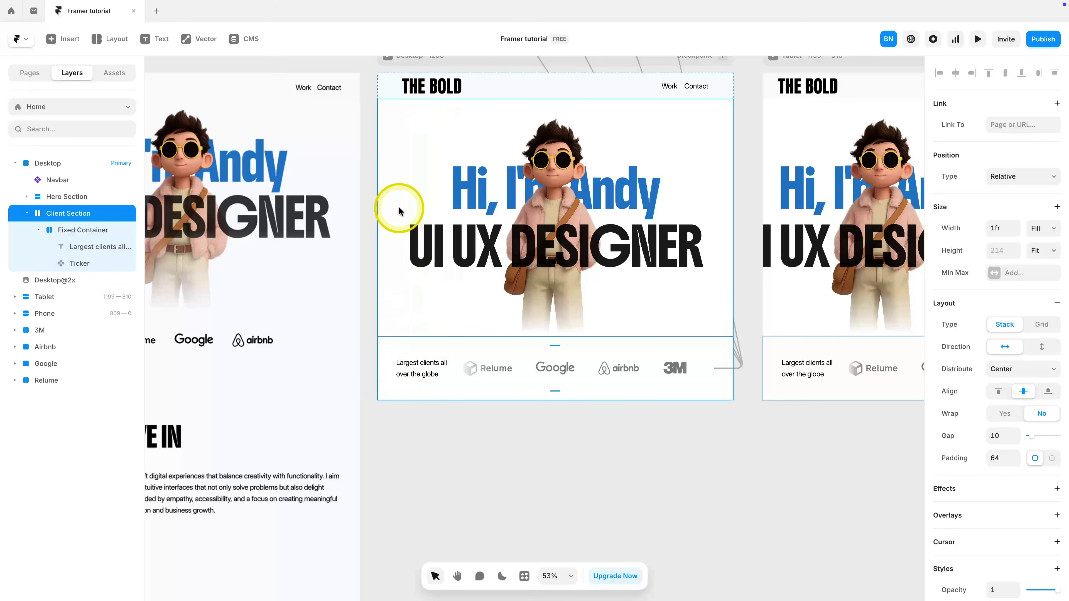
Step: Open the Navbar component and set its Desktop variant's right and left padding to 0
double_click(403, 96)
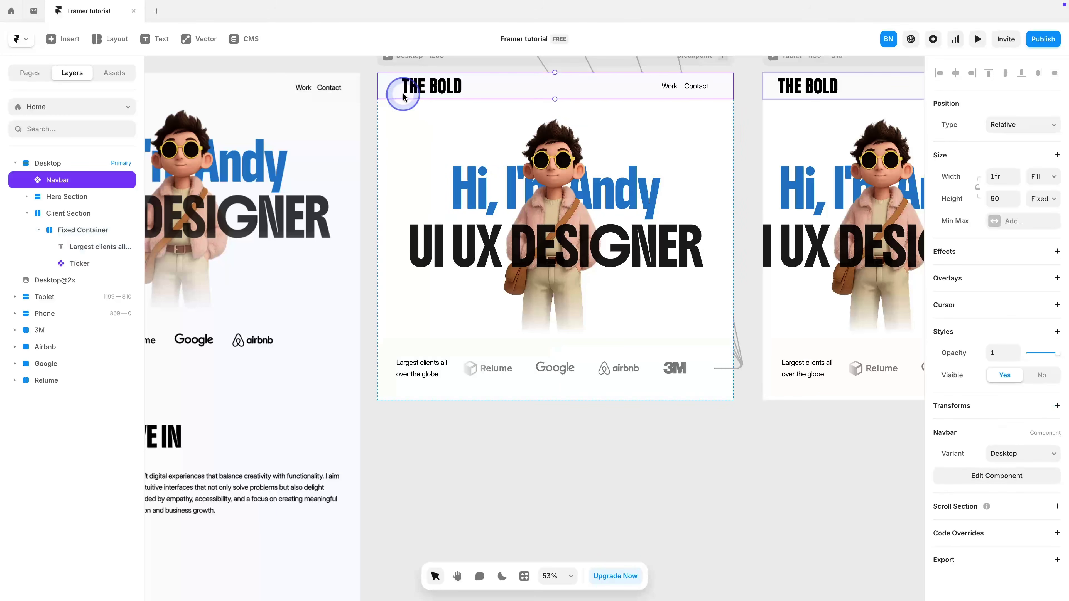
click(1051, 455)
click(1003, 478)
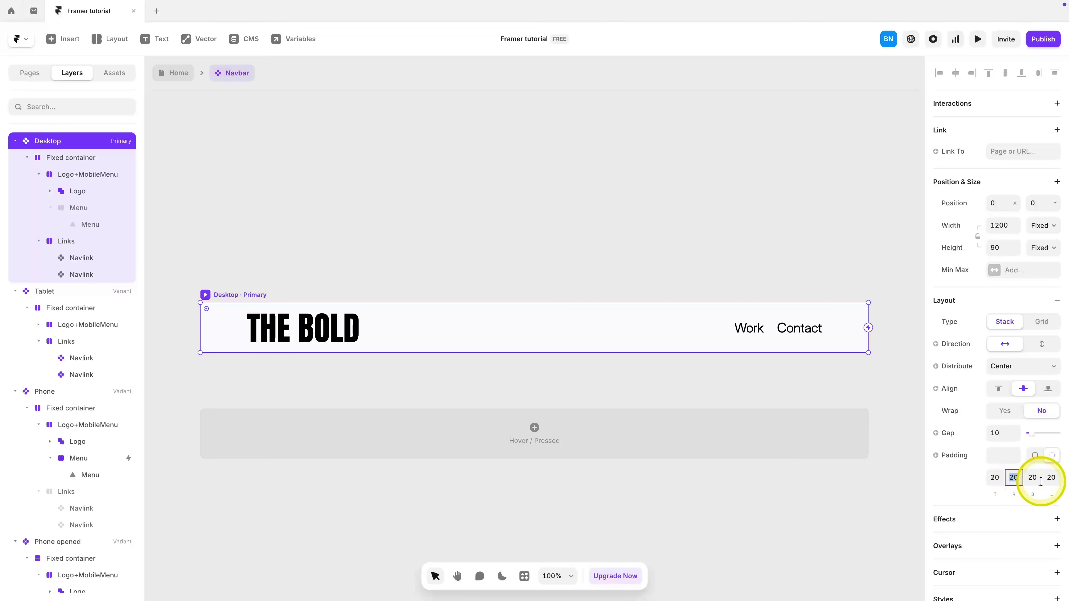
text(0)
click(1051, 477)
text(0)
Step: Set the right and left padding of Logo+MobileMenu in the Navbar's Phone variant to 20 and return to the Home page
scroll(352, 214, right, 12)
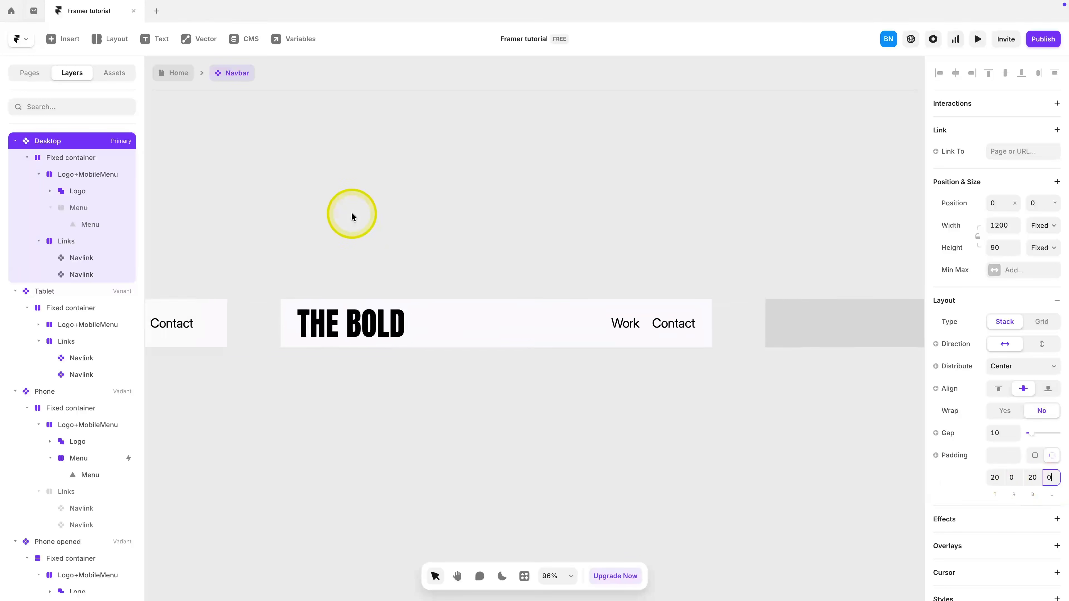
key(super+minus)
click(647, 272)
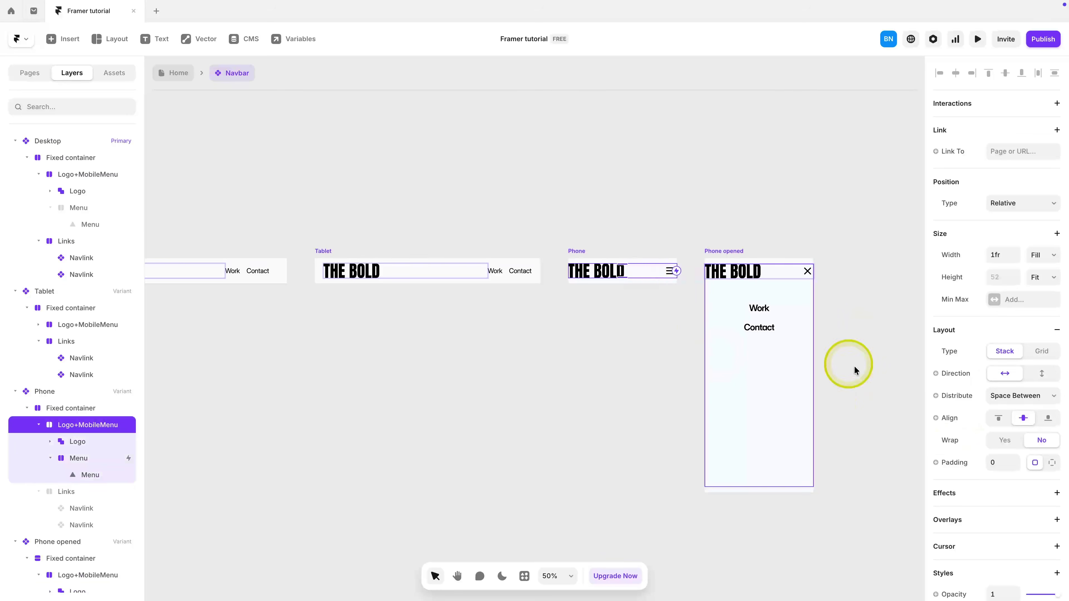
click(1048, 465)
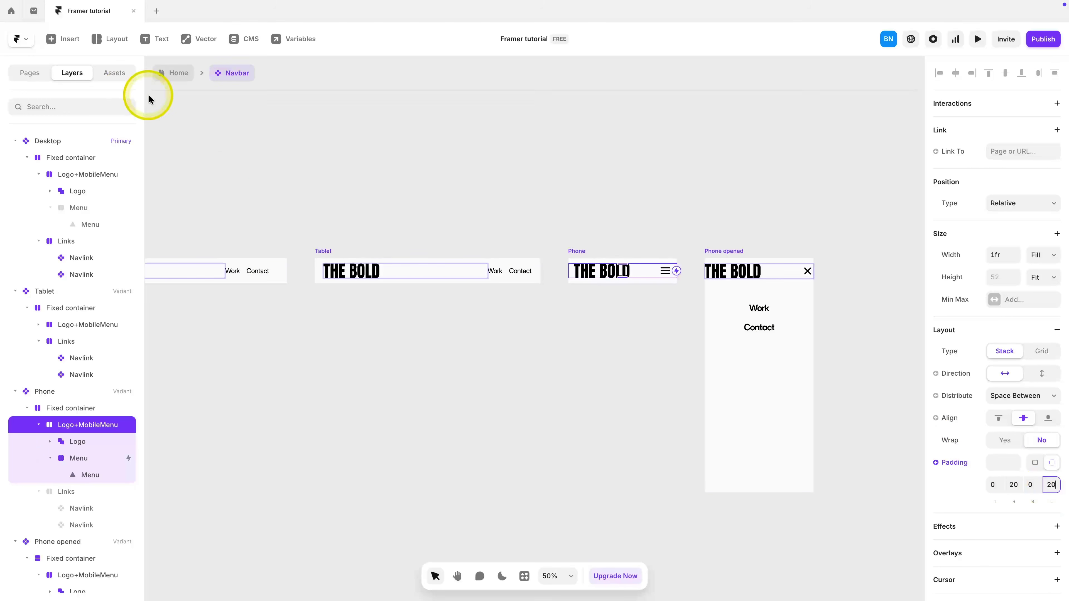
click(252, 158)
click(176, 82)
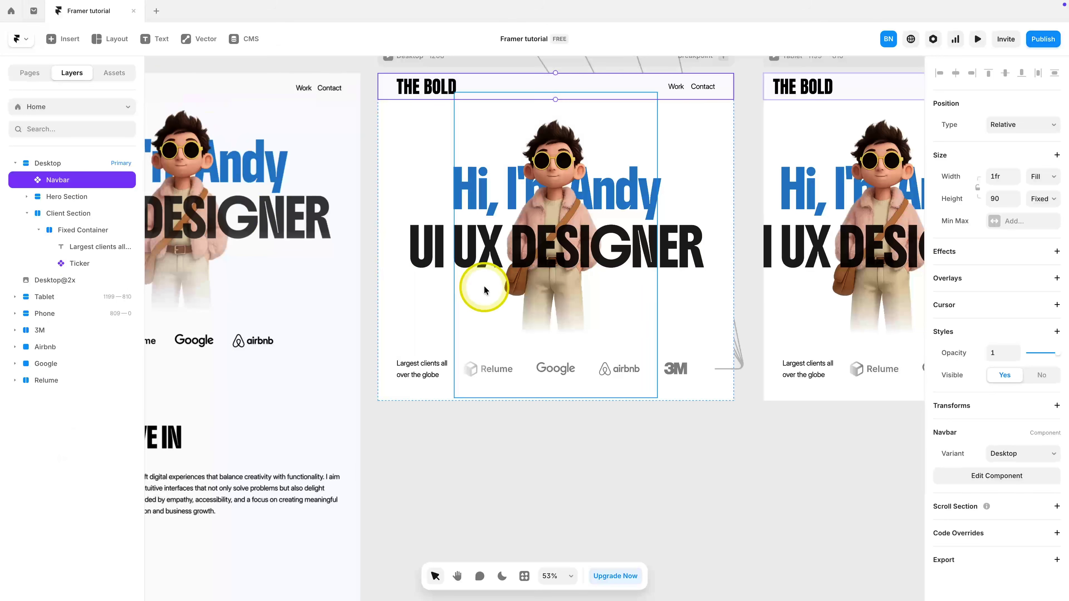
Step: Preview the Home page to check the Navbar's alignment with the client text
click(501, 429)
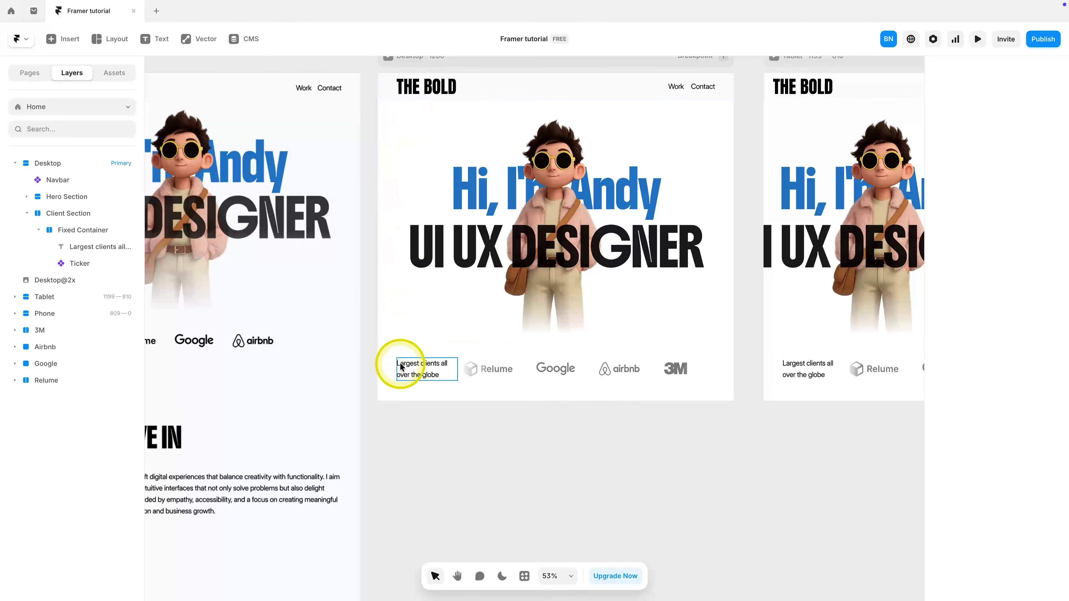
scroll(398, 84, up, 1)
click(385, 79)
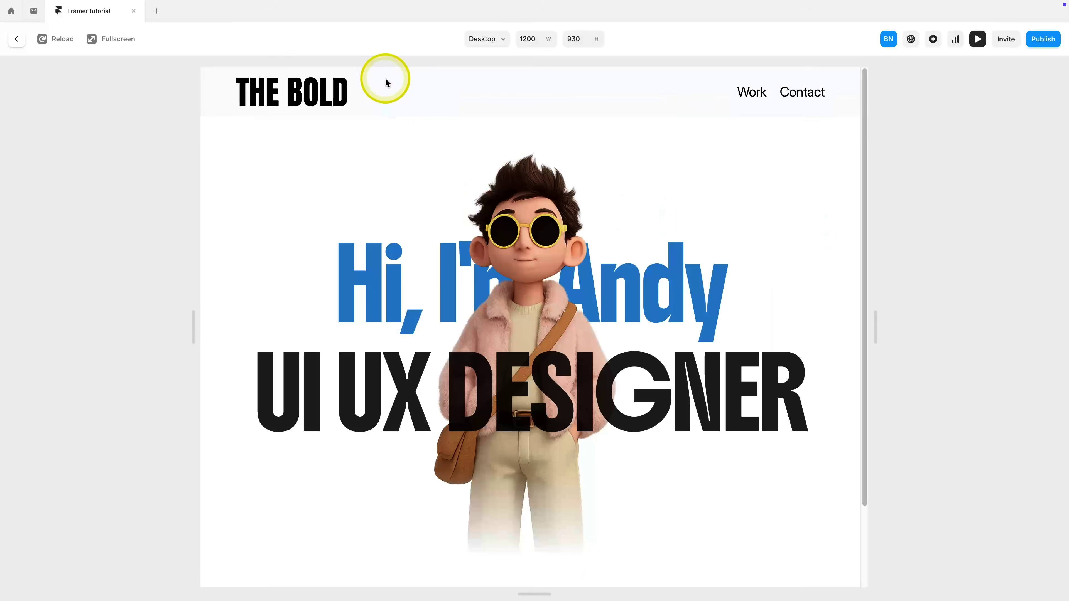
Step: Scroll through the Home page preview to check how the Navbar behaves while scrolling
scroll(560, 335, down, 3)
scroll(563, 342, up, 3)
scroll(564, 342, down, 3)
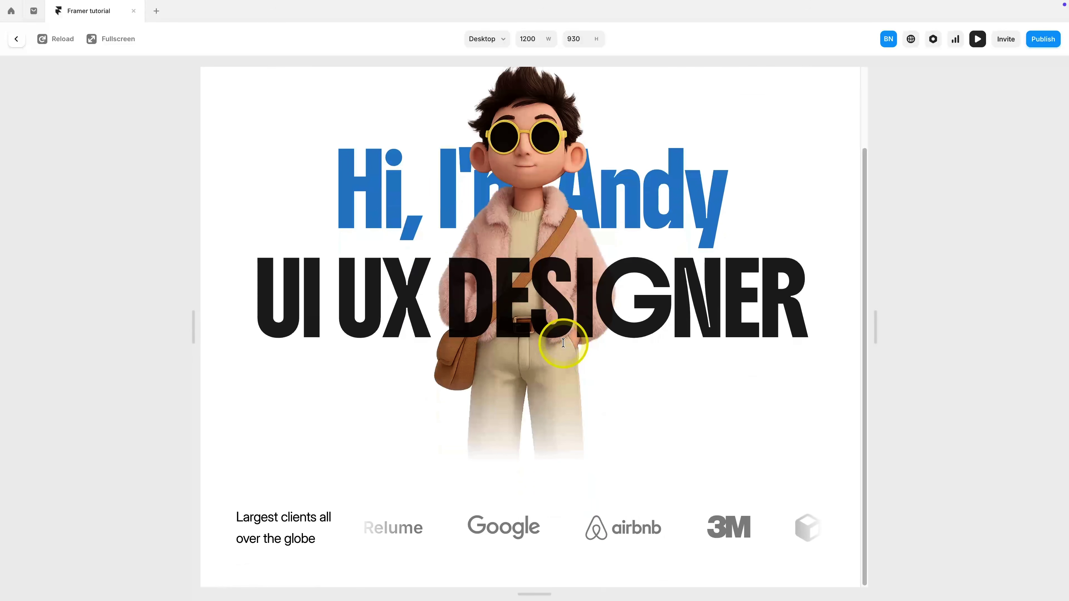
scroll(542, 471, up, 3)
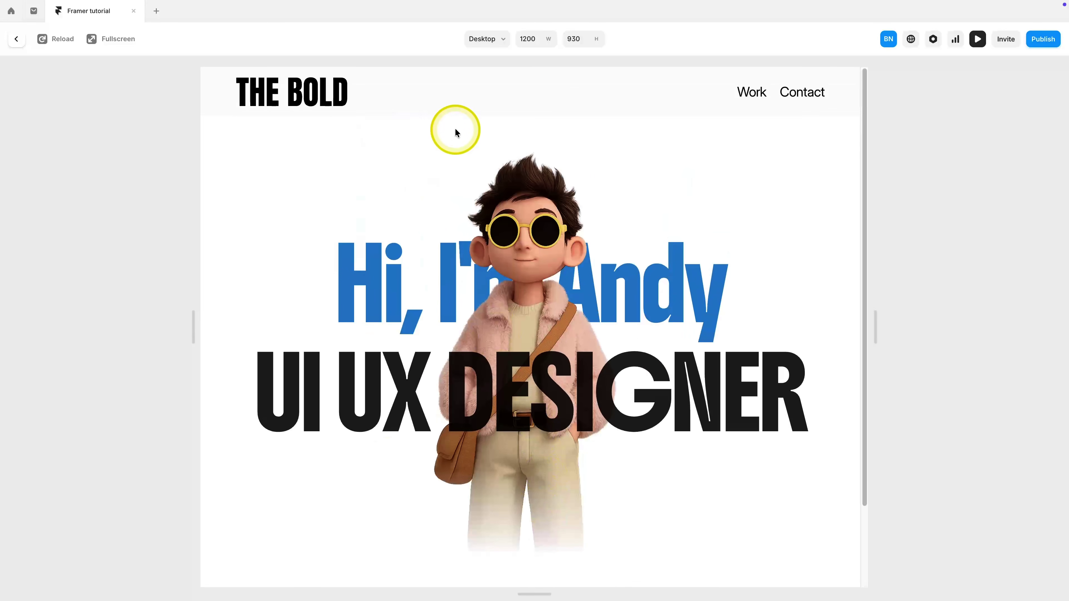
scroll(513, 249, down, 3)
key(Escape)
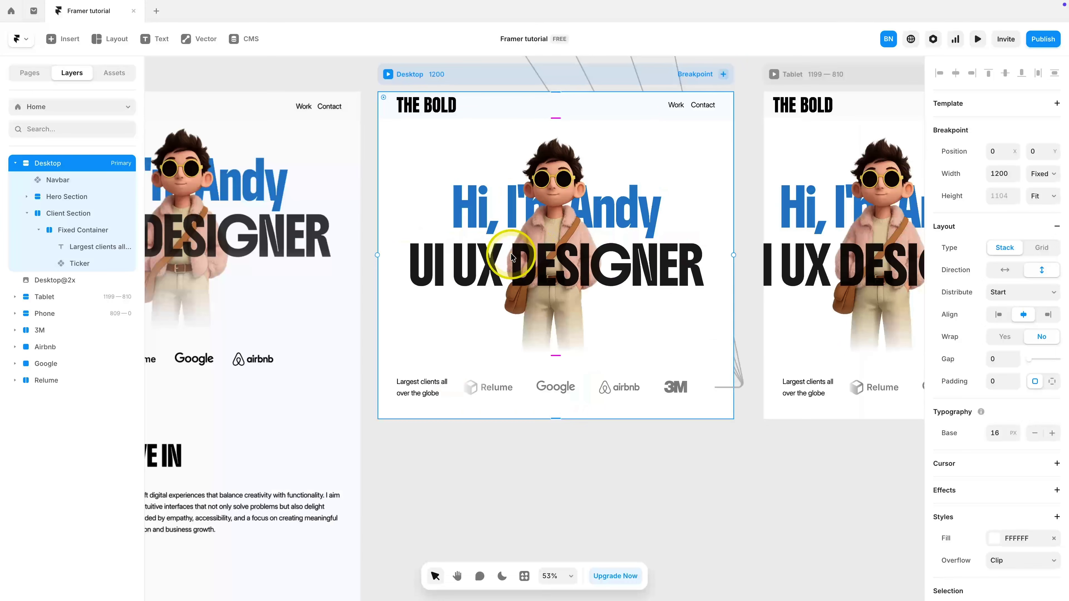
Step: Set the position type of the Navbar on the Desktop breakpoint to Fixed
click(539, 97)
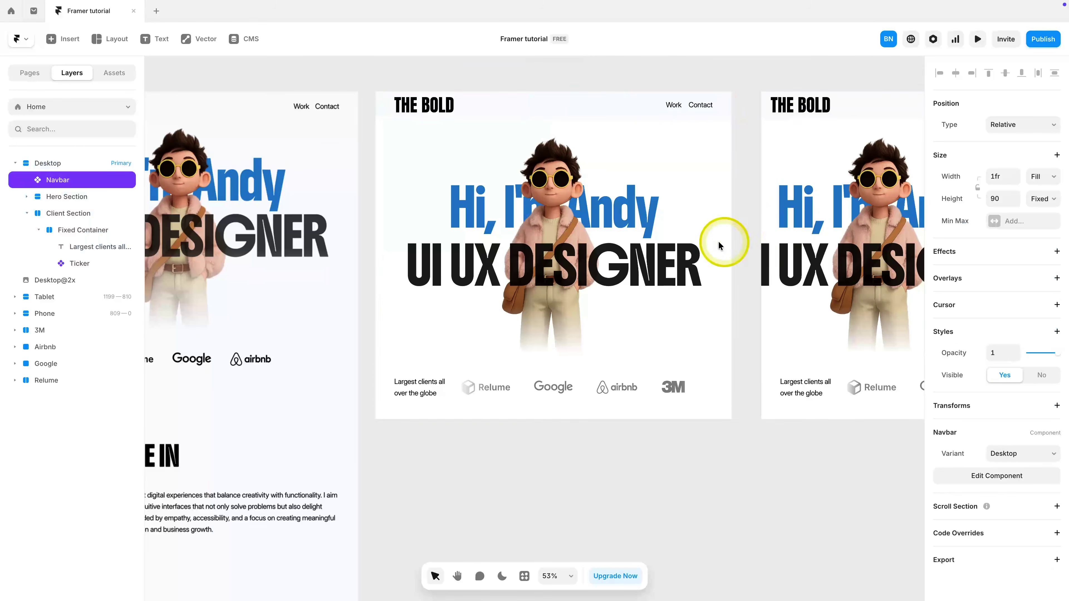
scroll(705, 244, down, 3)
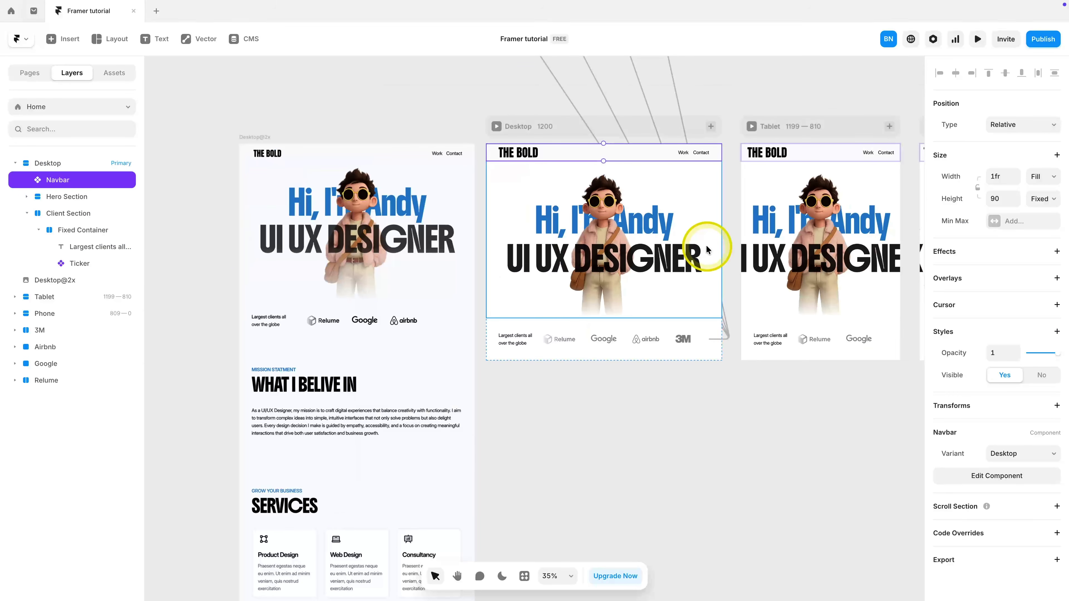
click(1013, 128)
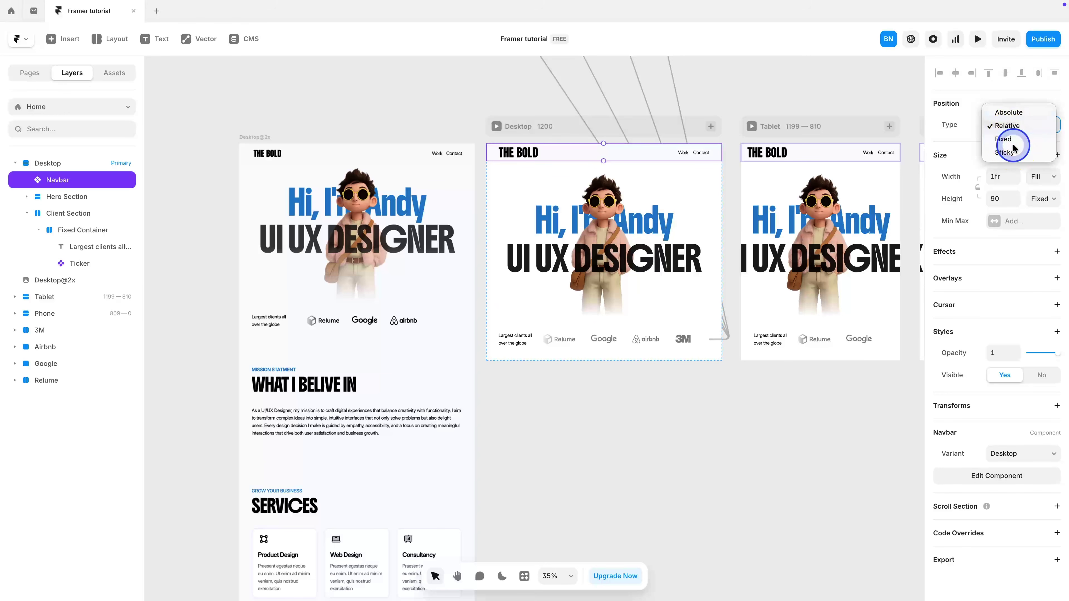
click(1013, 143)
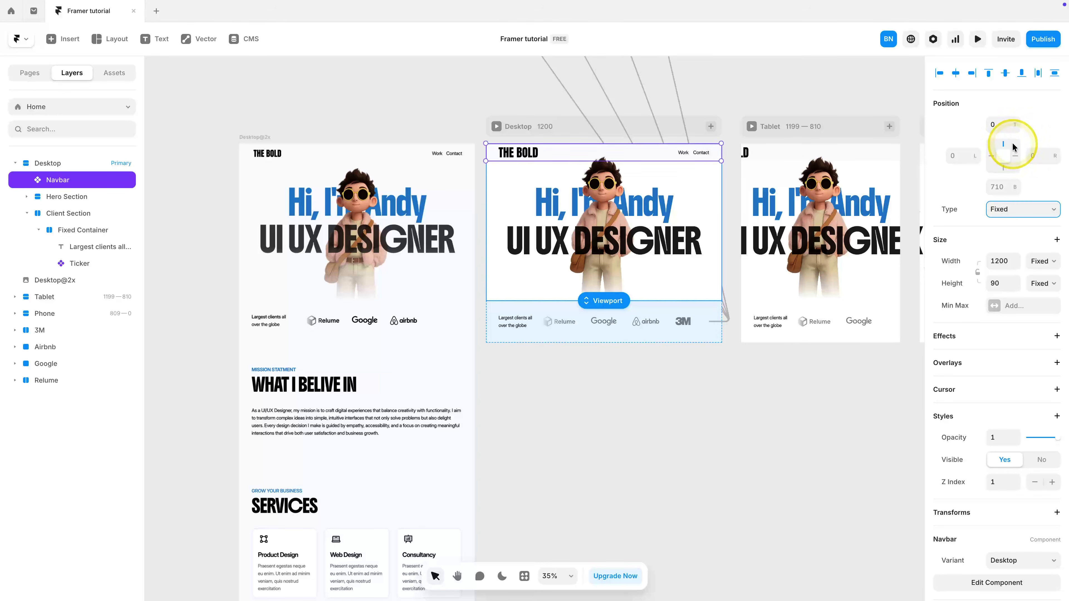
Step: Preview the Home page and scroll it to check the fixed Navbar against the hero content
click(977, 39)
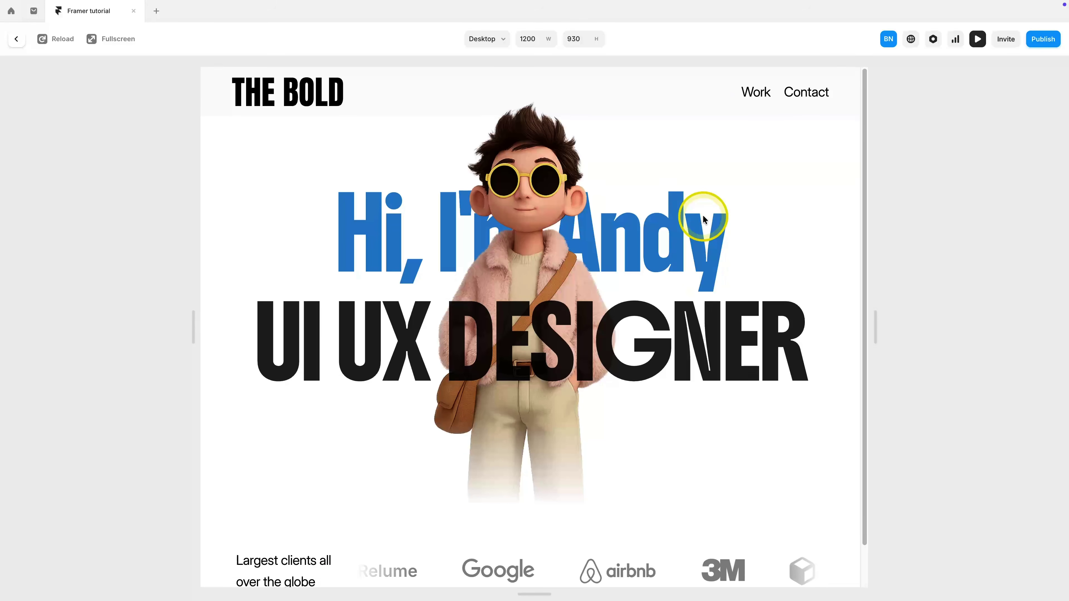
scroll(699, 216, down, 2)
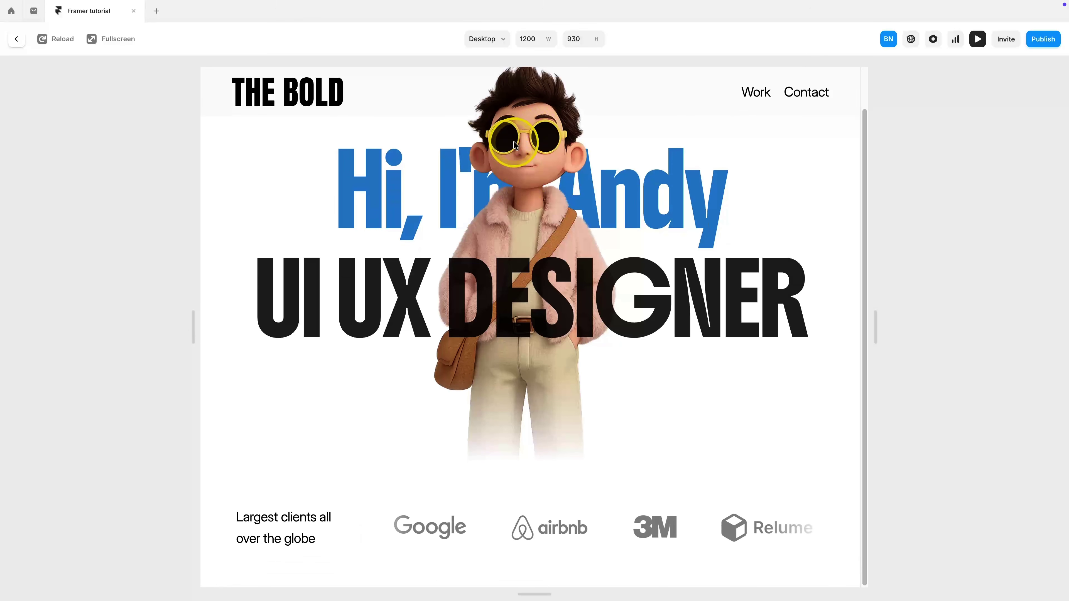
scroll(509, 278, up, 2)
key(Escape)
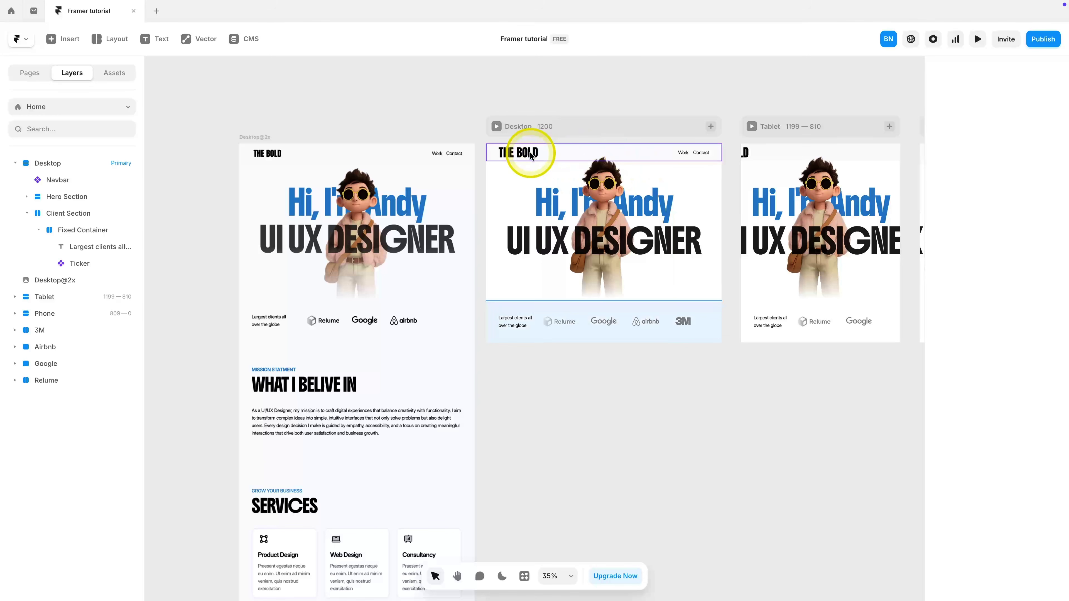
Step: Set the Navbar's Z Index to 2 and preview how it stacks over the hero character
click(531, 156)
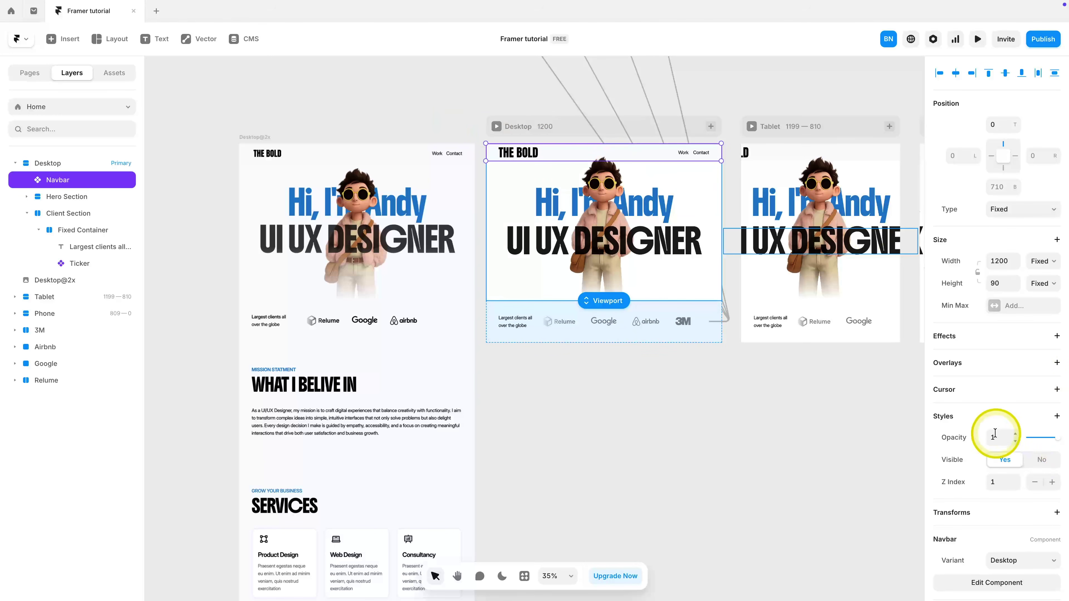
click(1052, 482)
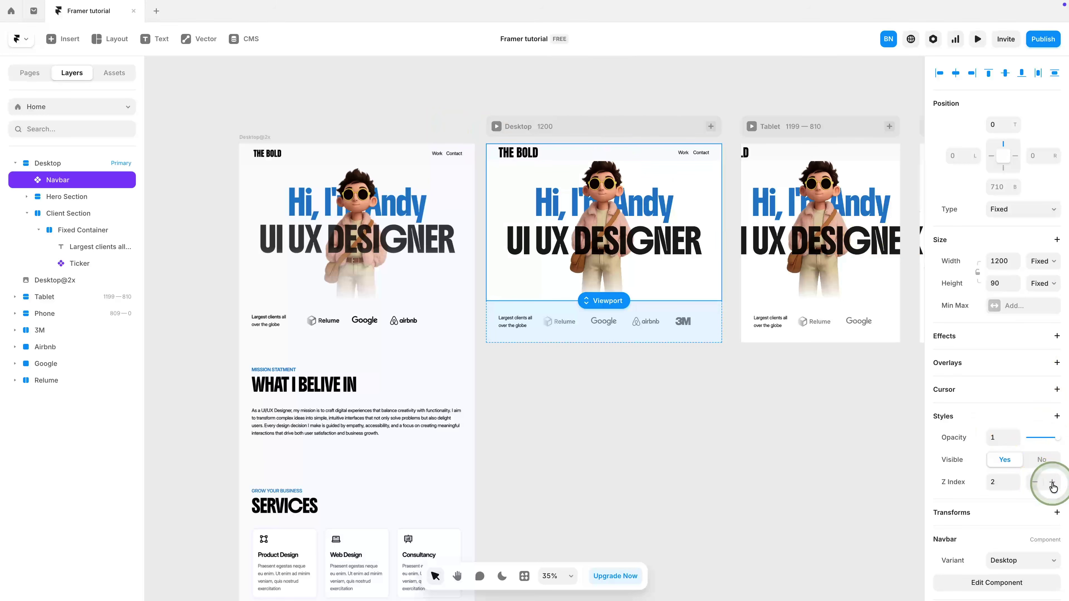
click(977, 41)
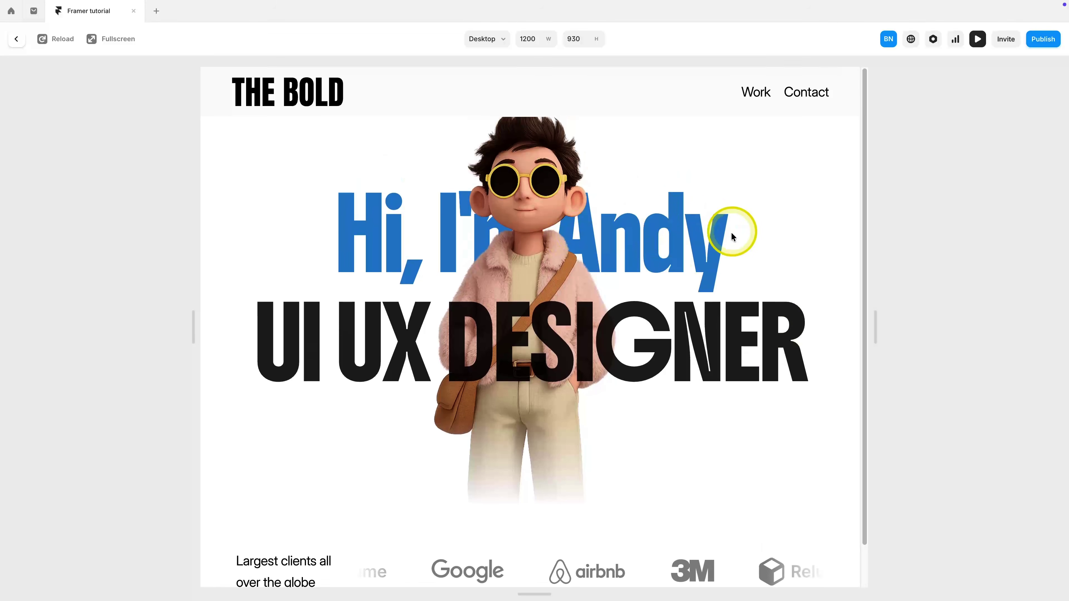
key(Escape)
Step: Preview the page on a viewport widened to 1770 to check the Navbar's width
click(977, 38)
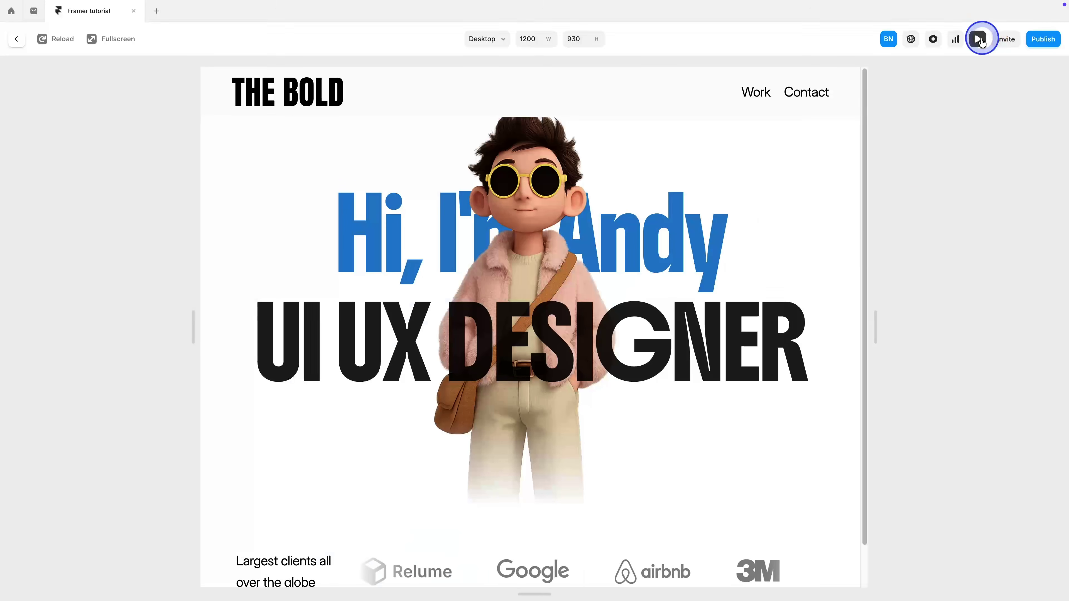
drag(875, 279, 1035, 294)
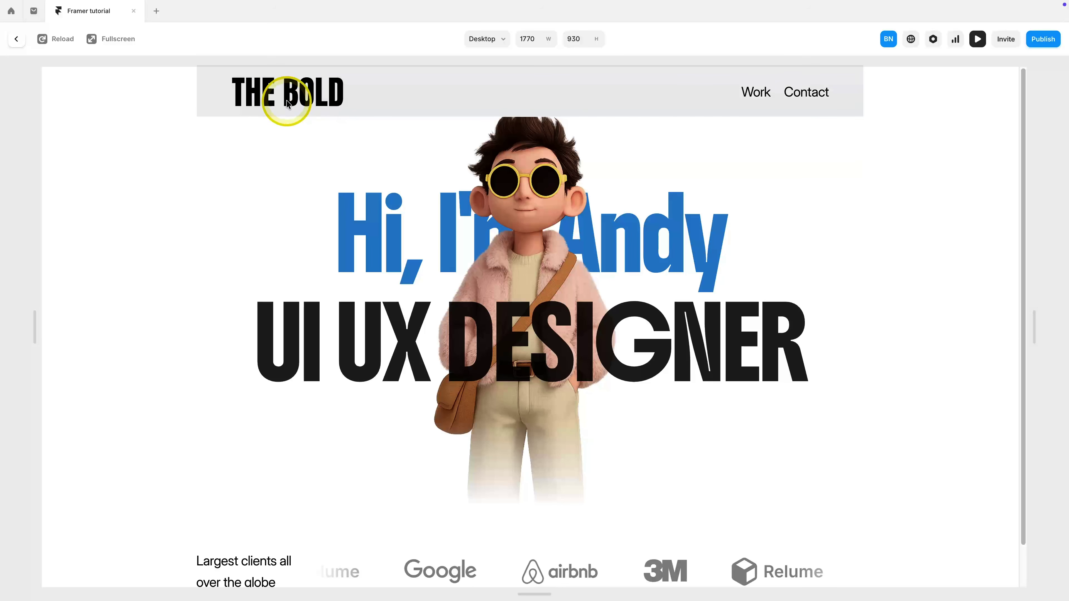
key(Escape)
Step: Pin the fixed Navbar to both the left and right edges of the Desktop frame
click(1042, 263)
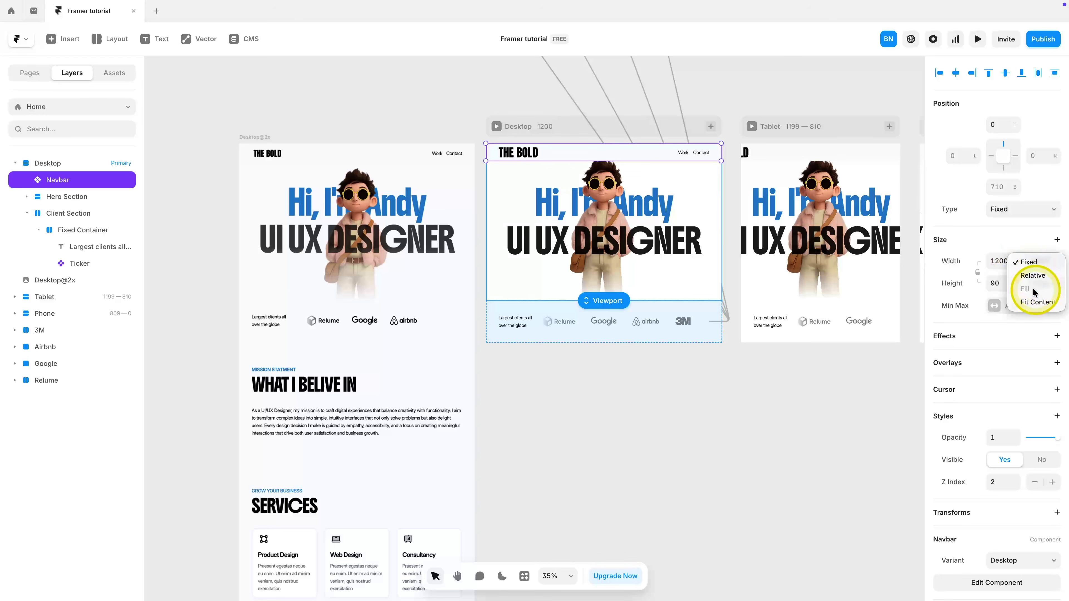
click(967, 267)
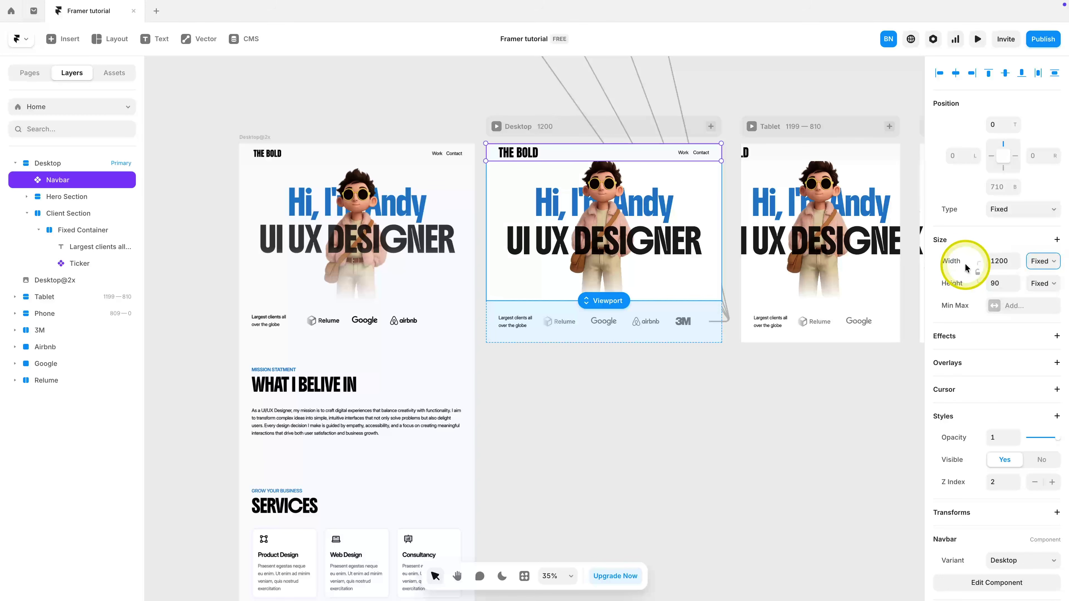
click(992, 156)
click(1016, 158)
scroll(796, 226, right, 5)
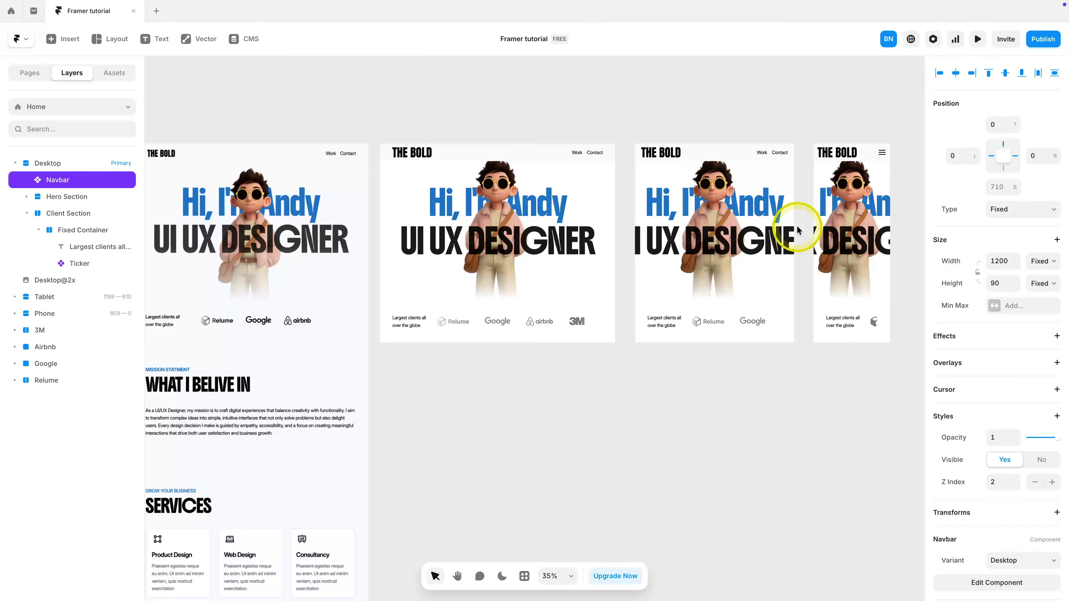
Step: Preview the page on a viewport widened to 1570 to check how the pinned Navbar stretches
click(983, 44)
drag(875, 342, 976, 355)
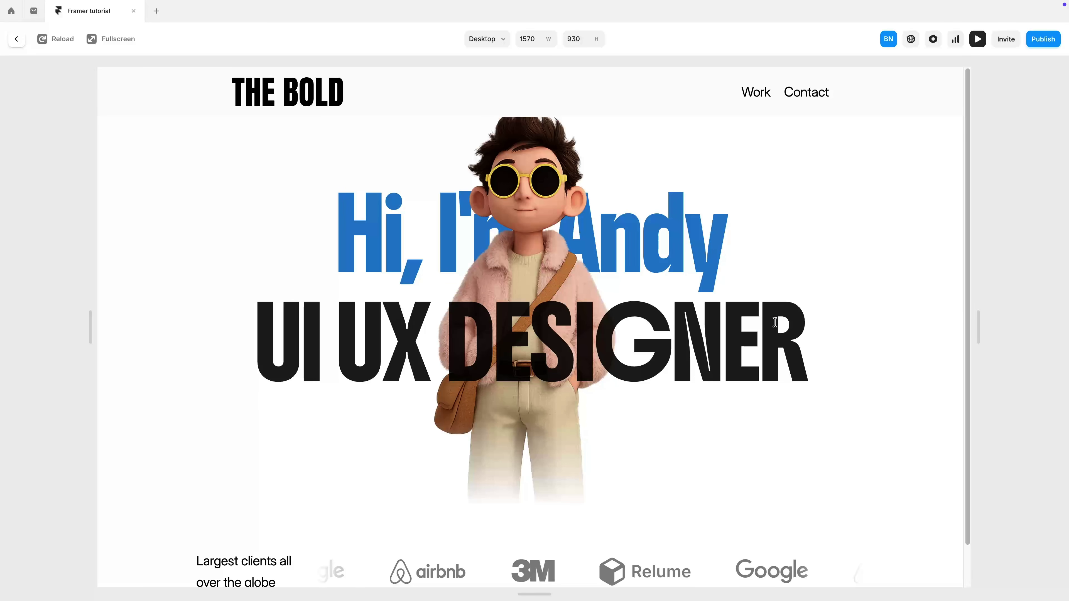
key(Escape)
click(600, 225)
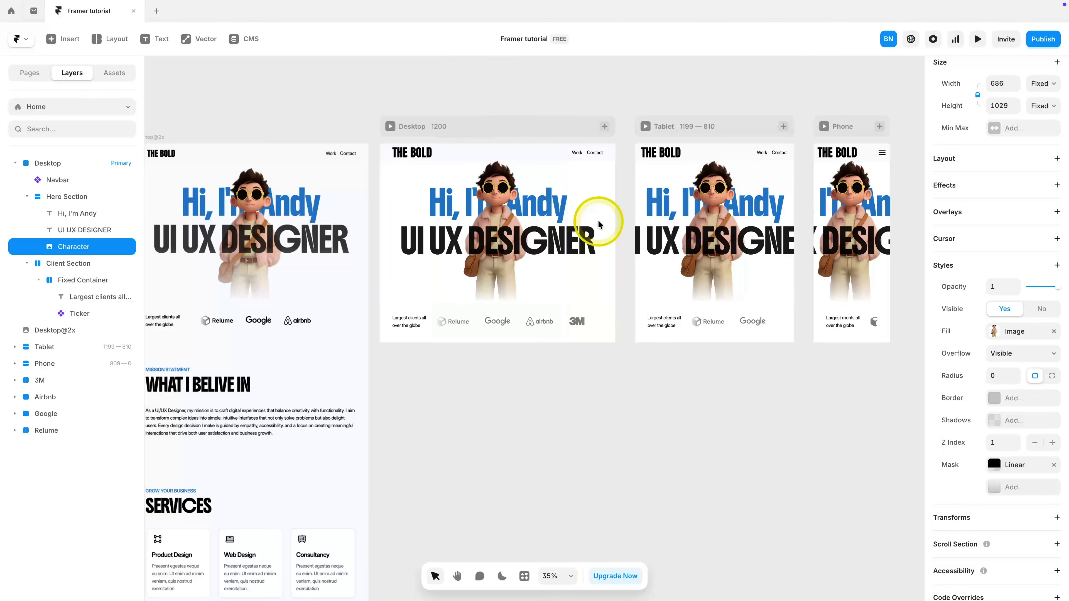
click(599, 223)
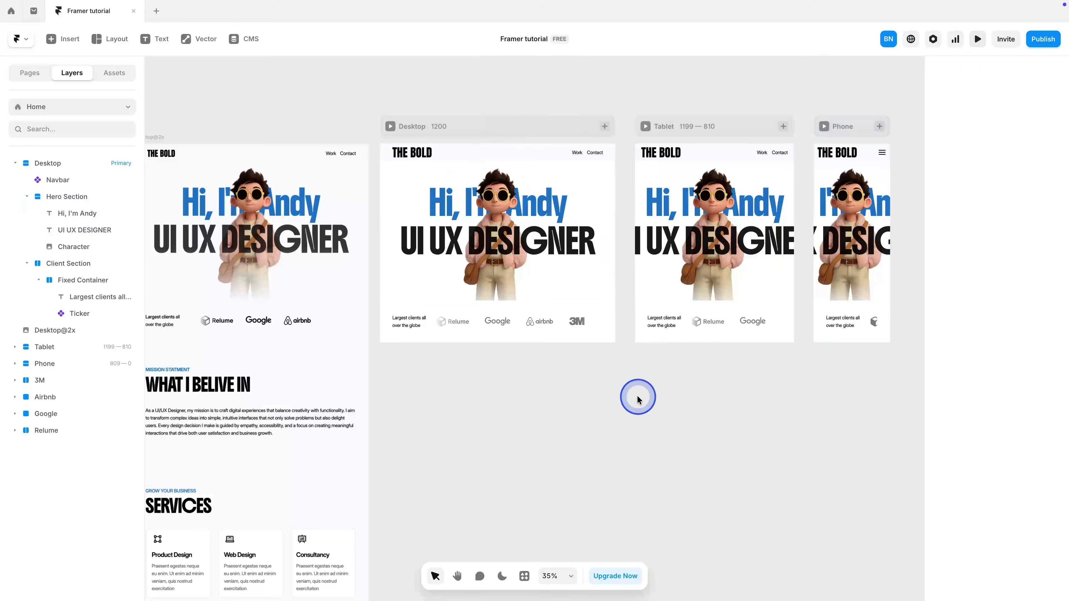
click(637, 398)
scroll(637, 398, left, 5)
click(634, 338)
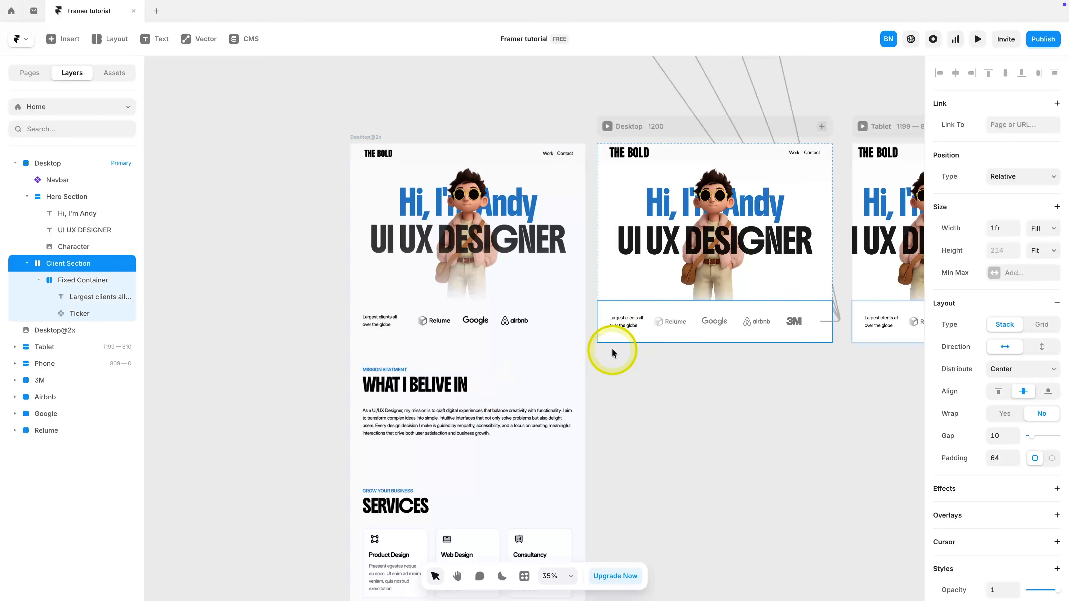
click(26, 263)
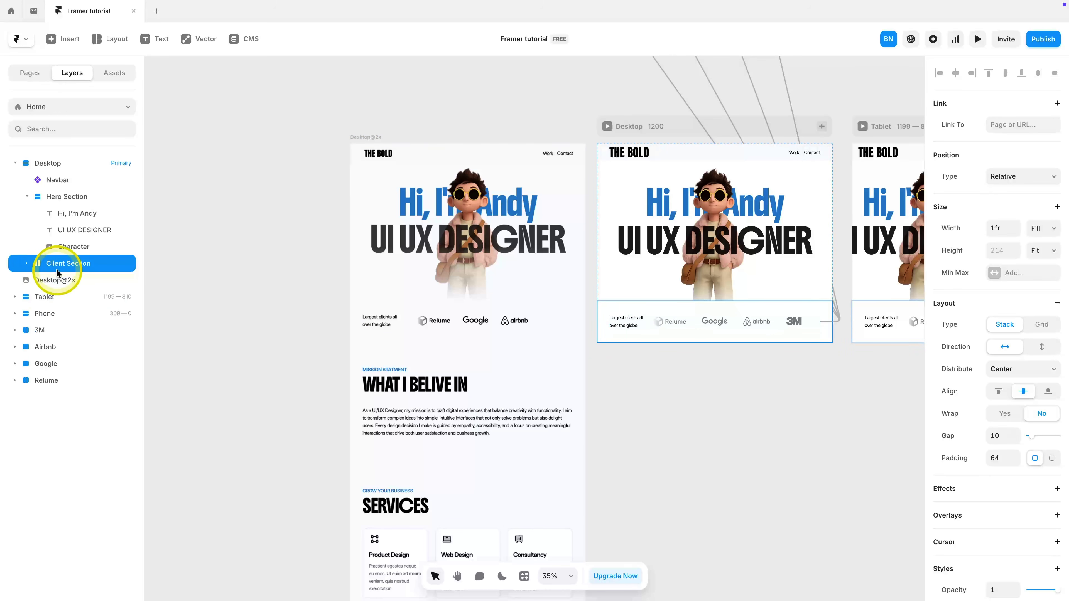
click(27, 264)
scroll(390, 338, down, 3)
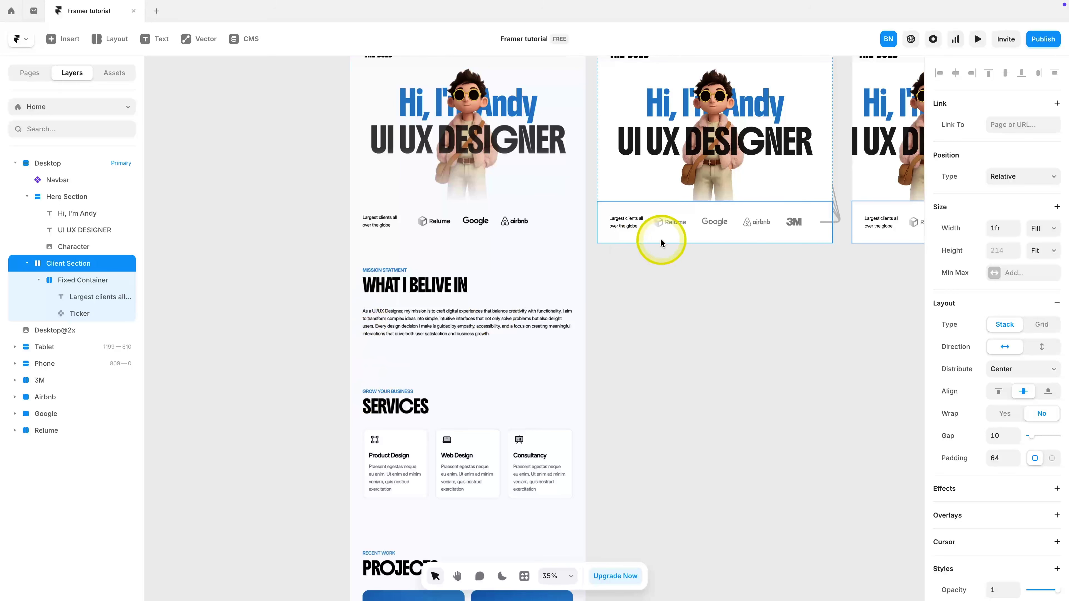
Step: Try duplicating the Client Section together with its Fixed Container, and undo the duplication
click(80, 280)
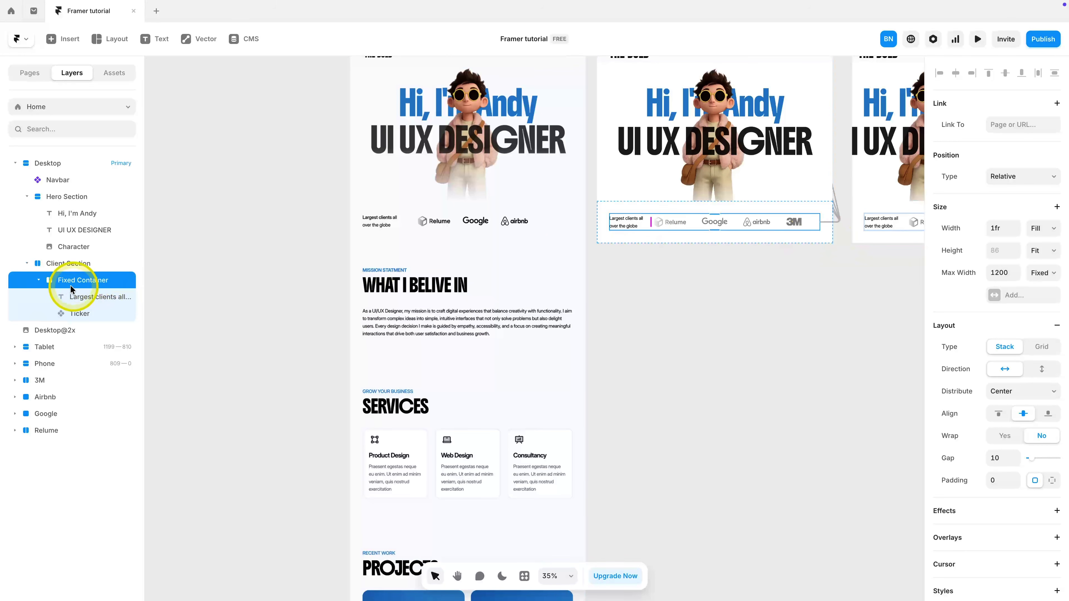
click(67, 265)
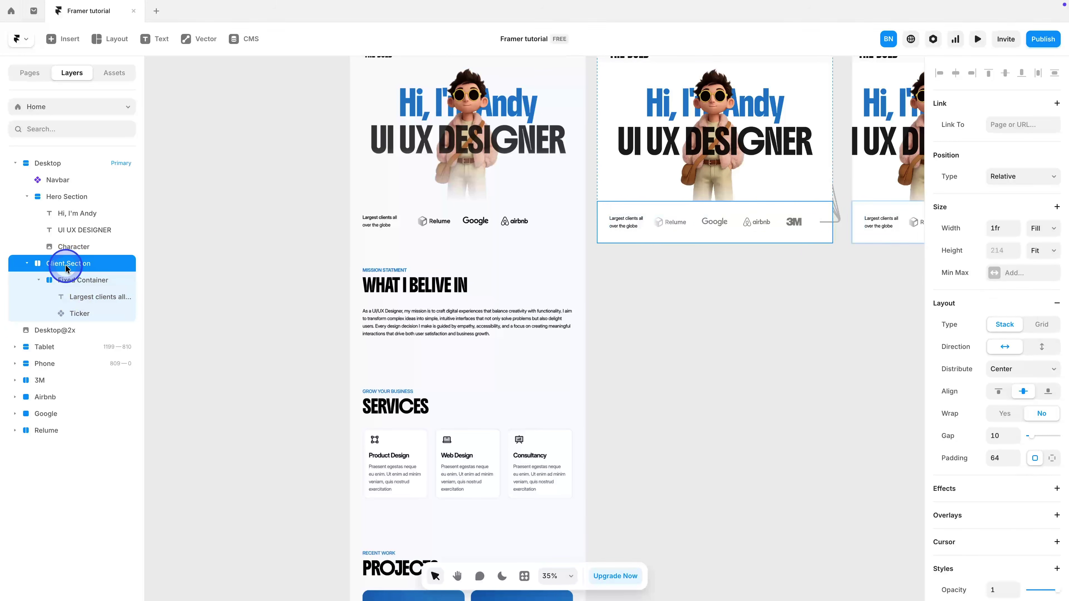
key(ctrl+d)
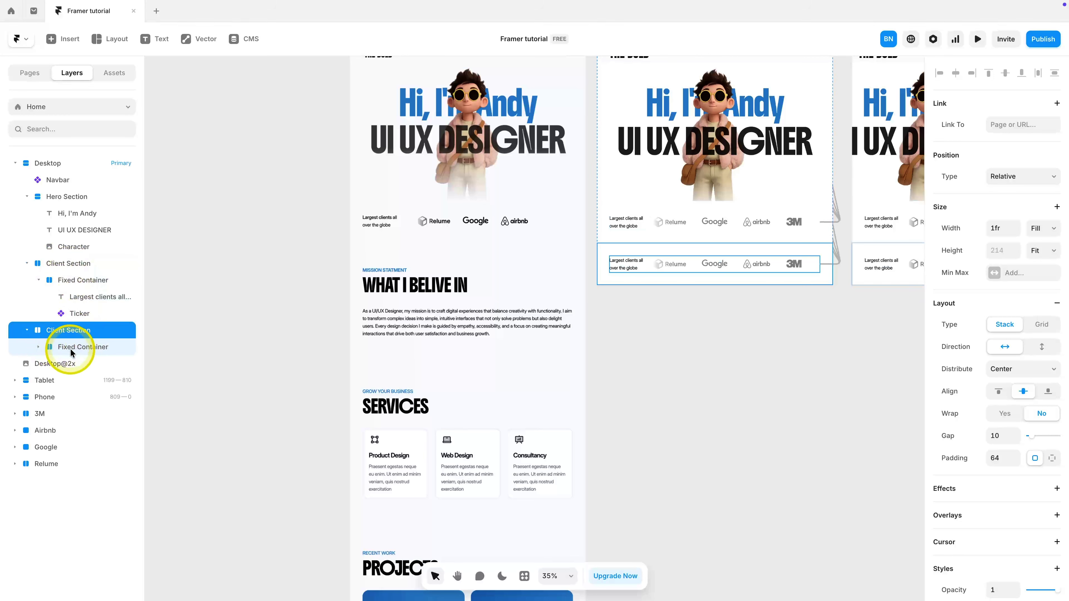
click(84, 350)
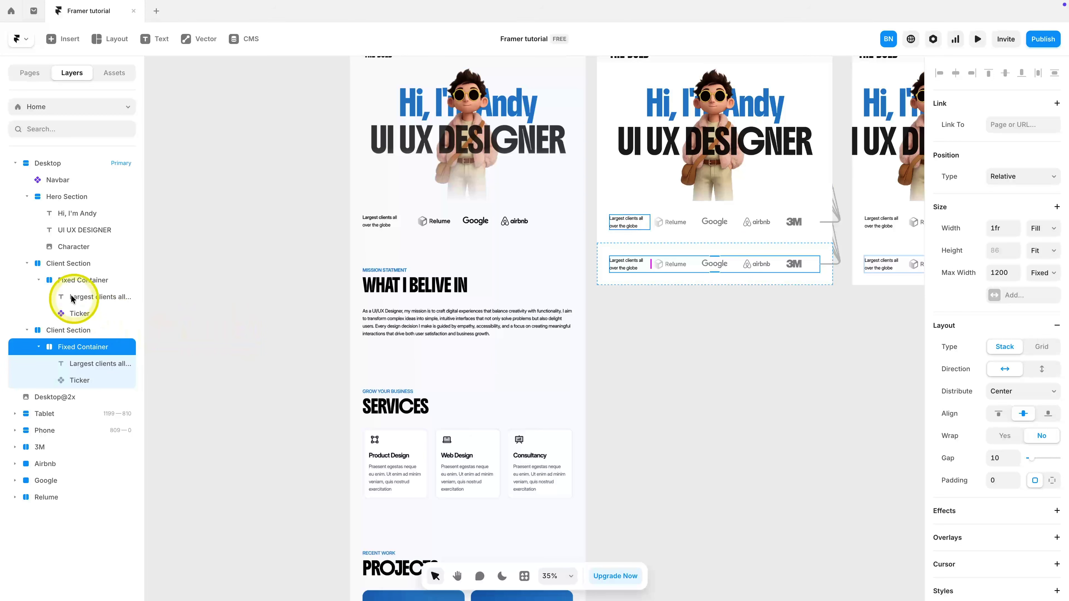
click(84, 282)
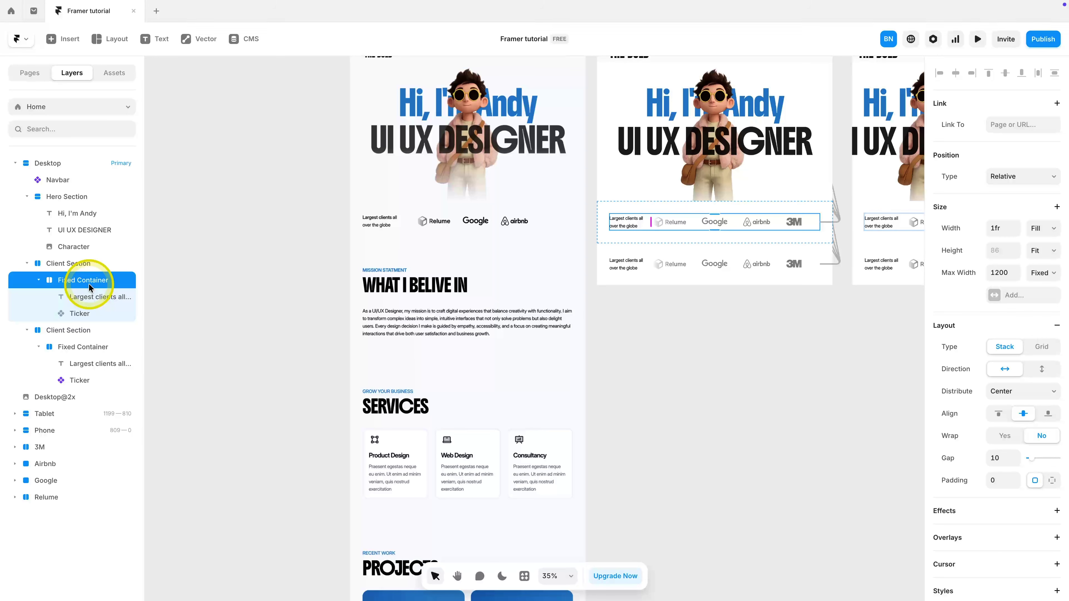
click(87, 299)
key(ctrl+z)
Step: Move the clients text and Ticker out of Fixed Container directly into Client Section, and delete the emptied container
click(84, 280)
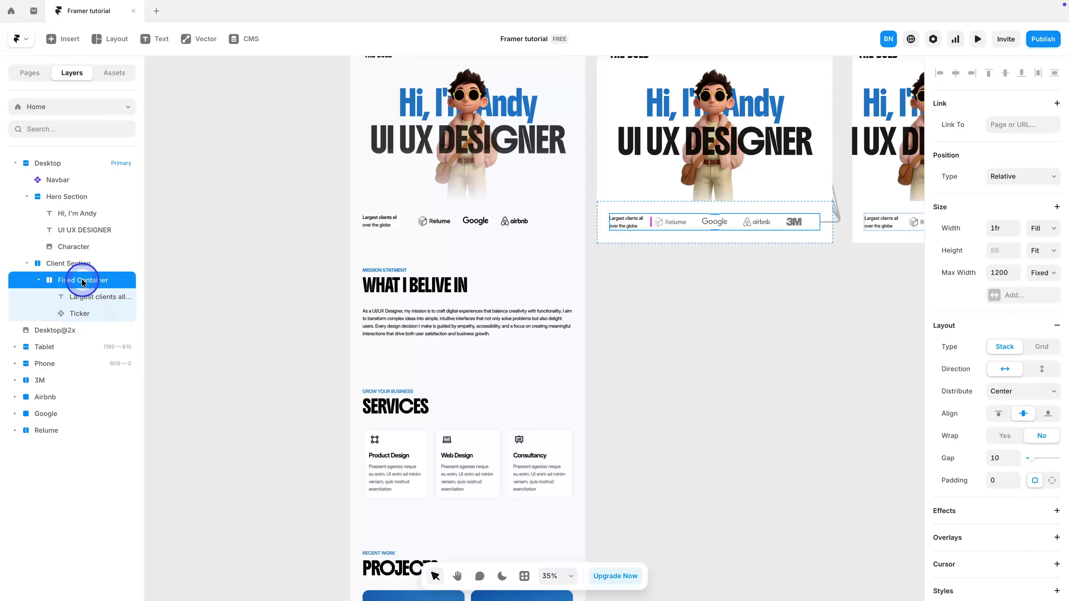
click(86, 297)
shift+click(82, 312)
drag(86, 299, 83, 273)
click(85, 313)
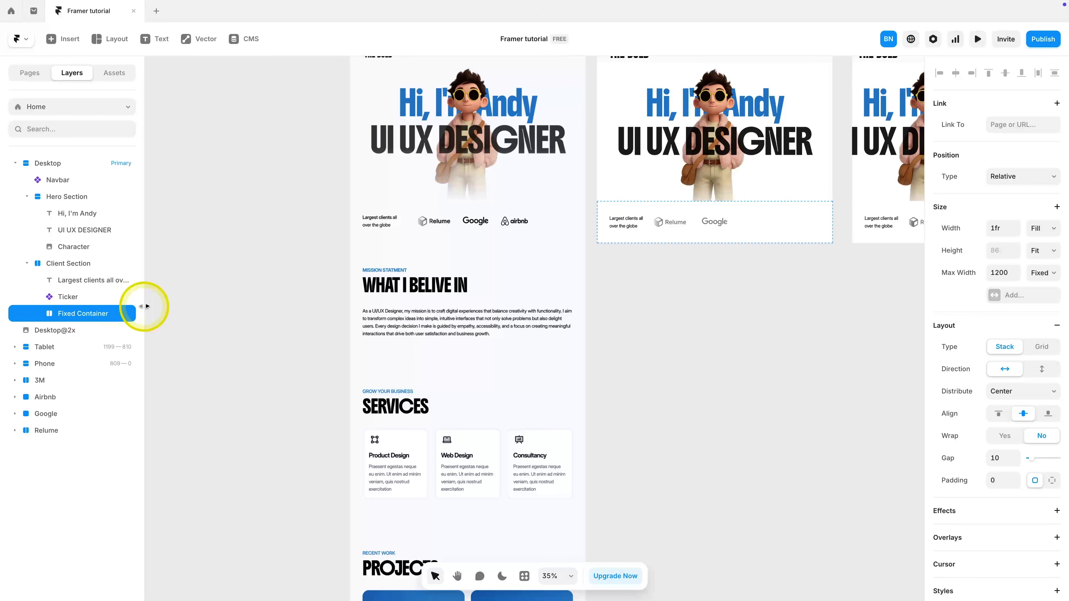
key(Delete)
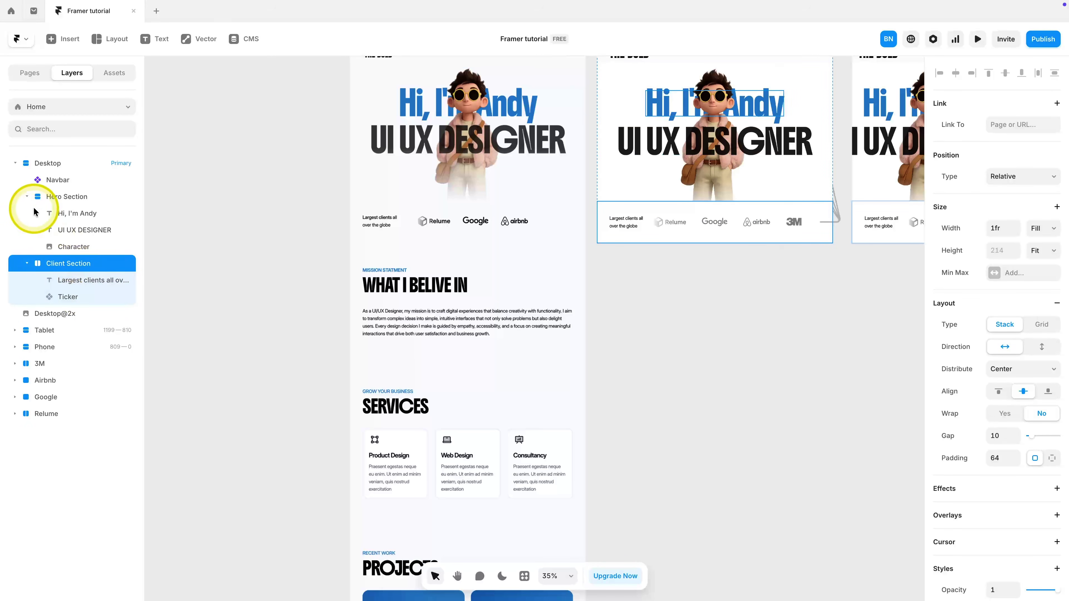
Step: Wrap the Hero Section and Client Section together in a new stack named Fixed Container
click(27, 196)
click(27, 213)
shift+click(67, 197)
right_click(74, 200)
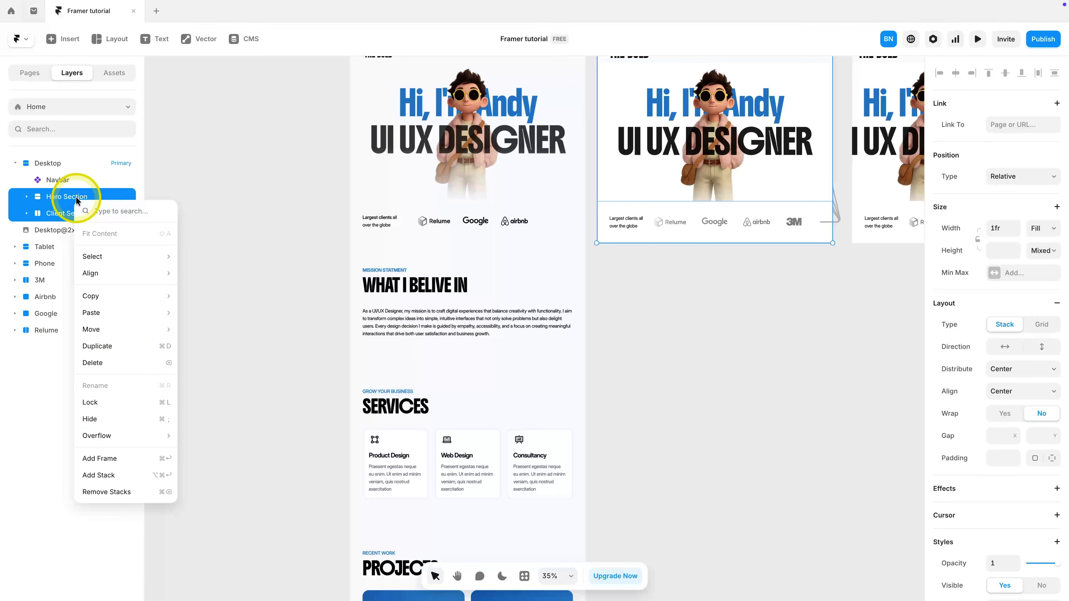
click(112, 474)
double_click(53, 196)
text(Fixed Container)
key(Return)
Step: Keep Fixed Container's width on Fill and give it a fixed maximum width of 1200
click(1043, 228)
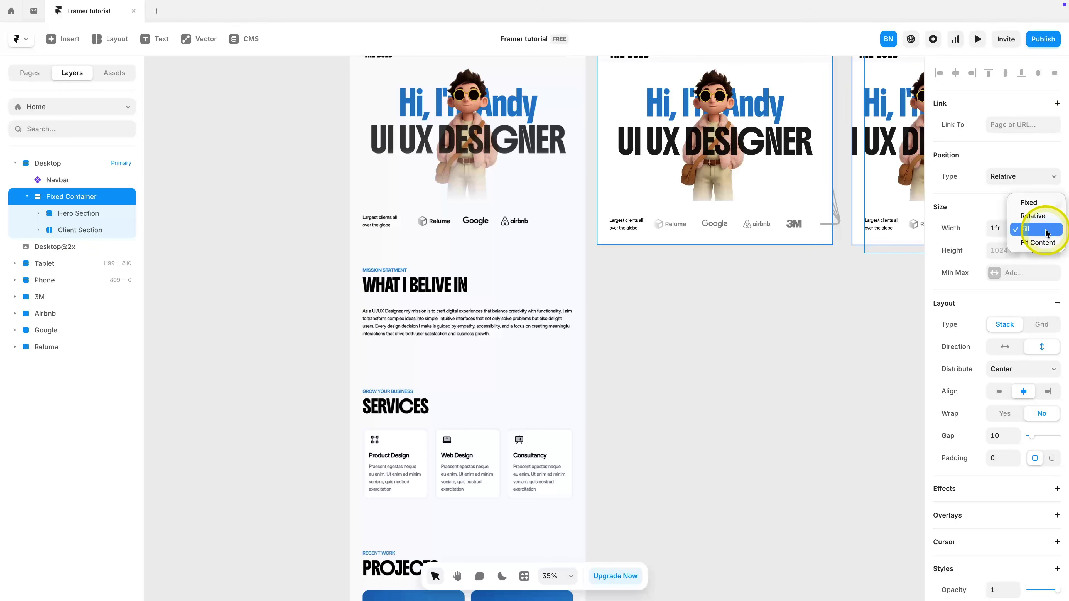
click(1045, 235)
click(1019, 272)
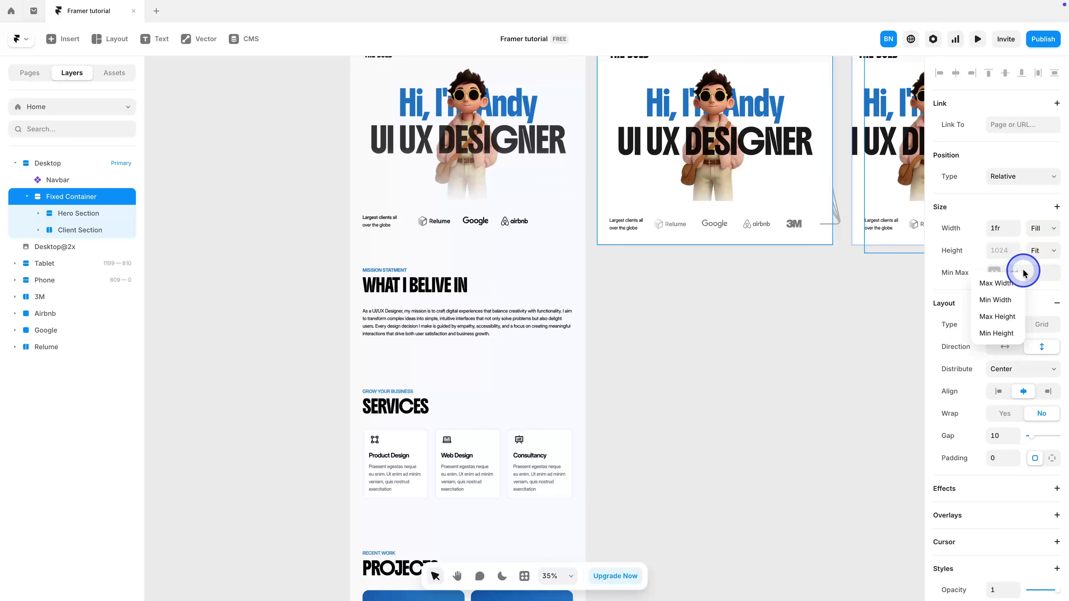
click(1004, 290)
click(1043, 272)
click(1038, 264)
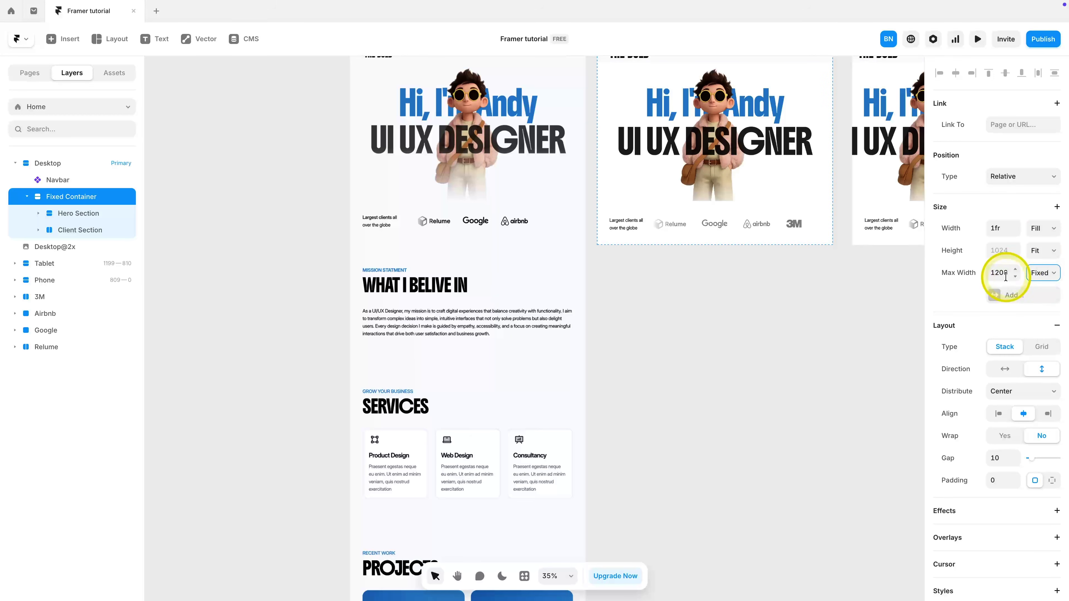
click(662, 298)
click(72, 196)
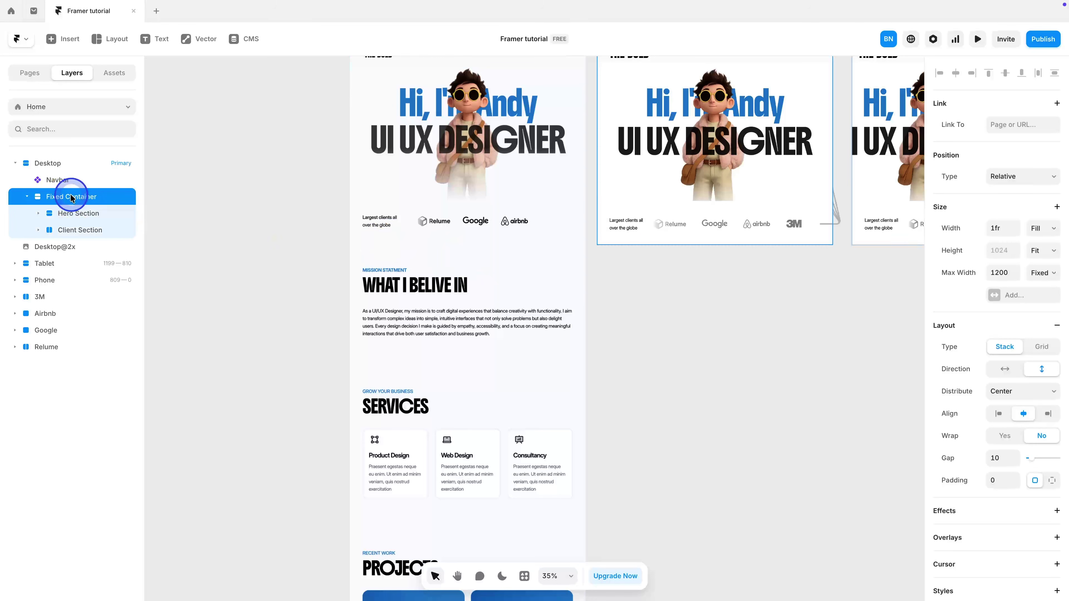
Step: Duplicate the Client Section twice inside Fixed Container
scroll(662, 234, up, 4)
scroll(662, 235, right, 2)
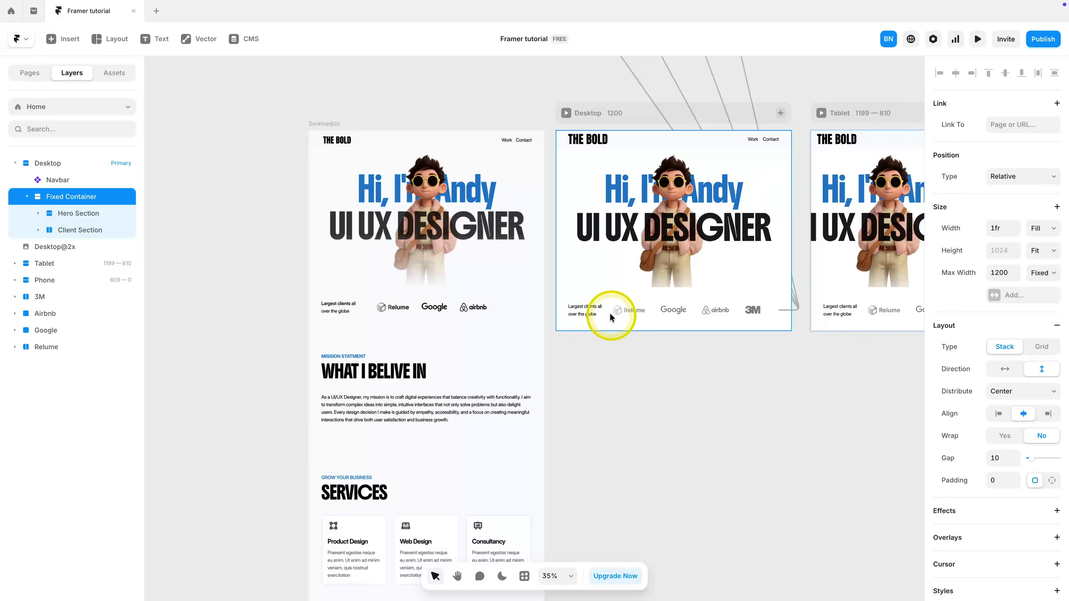
click(593, 322)
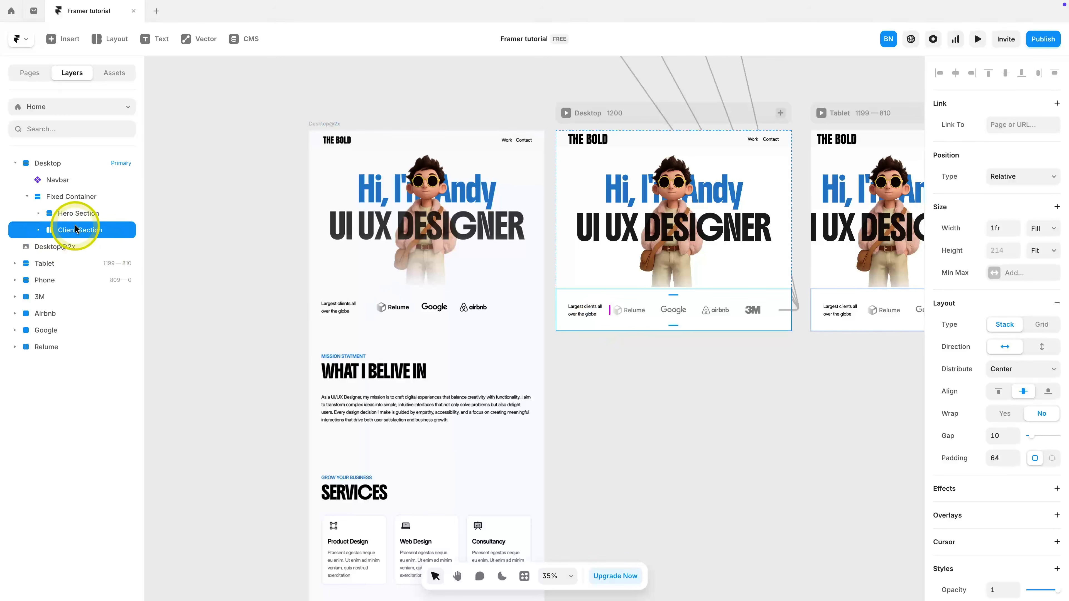
key(ctrl+d)
key(ctrl+d)
Step: Preview the page on a viewport widened to 1870, checking the hero and stacked client rows
click(977, 39)
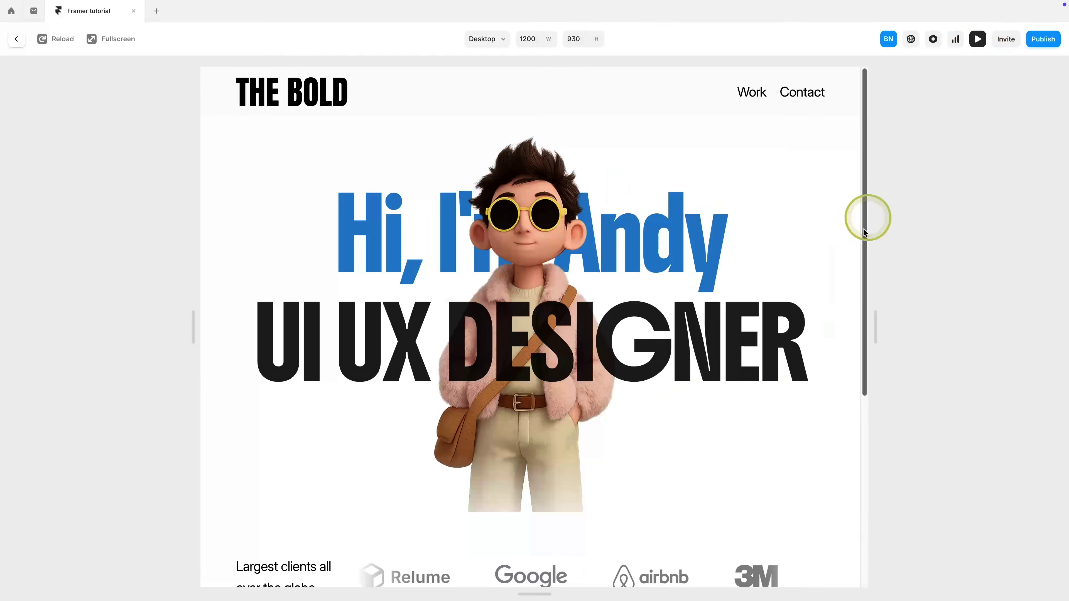
double_click(875, 335)
scroll(556, 387, down, 5)
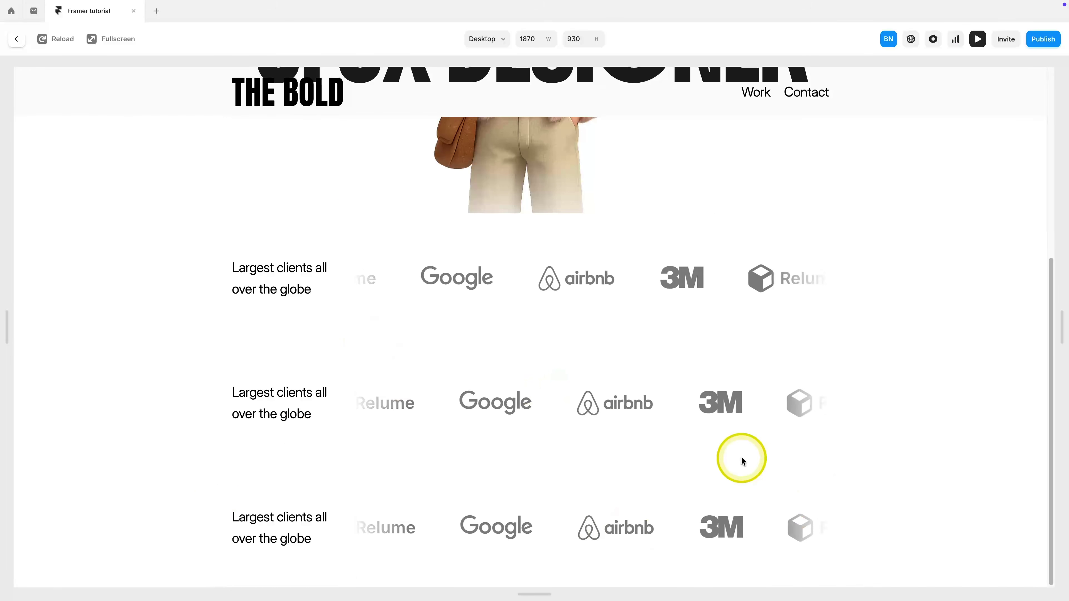
scroll(742, 459, up, 5)
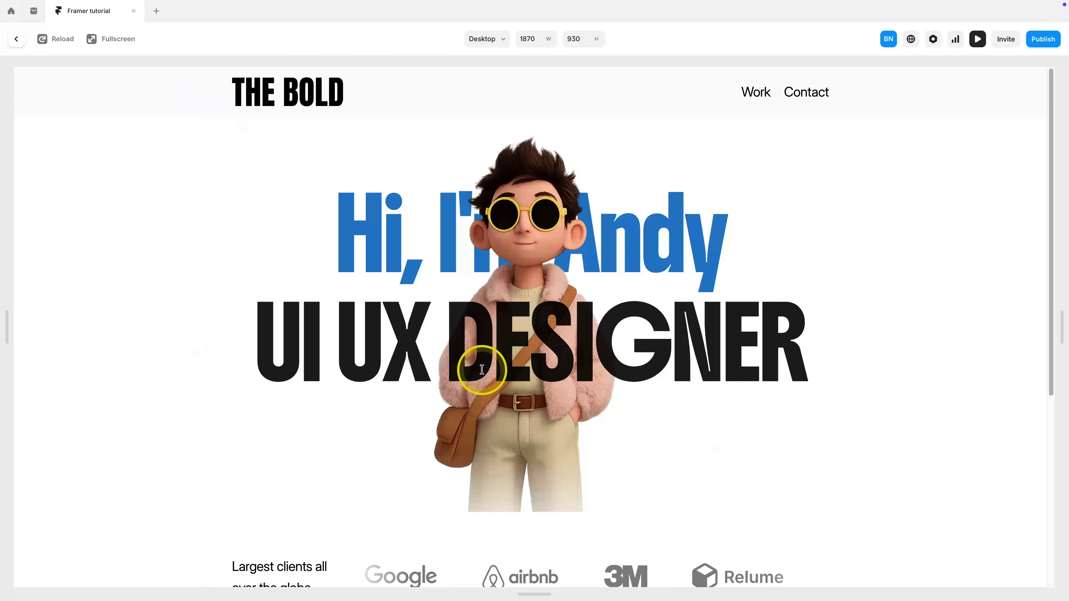
key(Escape)
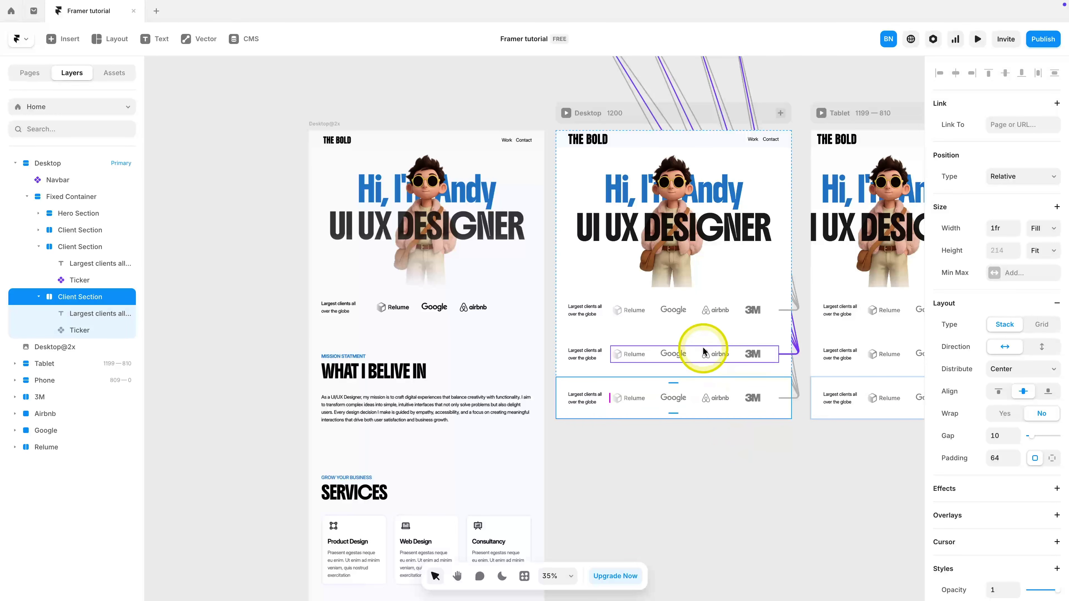
Step: Delete the lowest Client Section copy and remove the Ticker from the remaining copy
click(710, 370)
scroll(710, 367, right, 3)
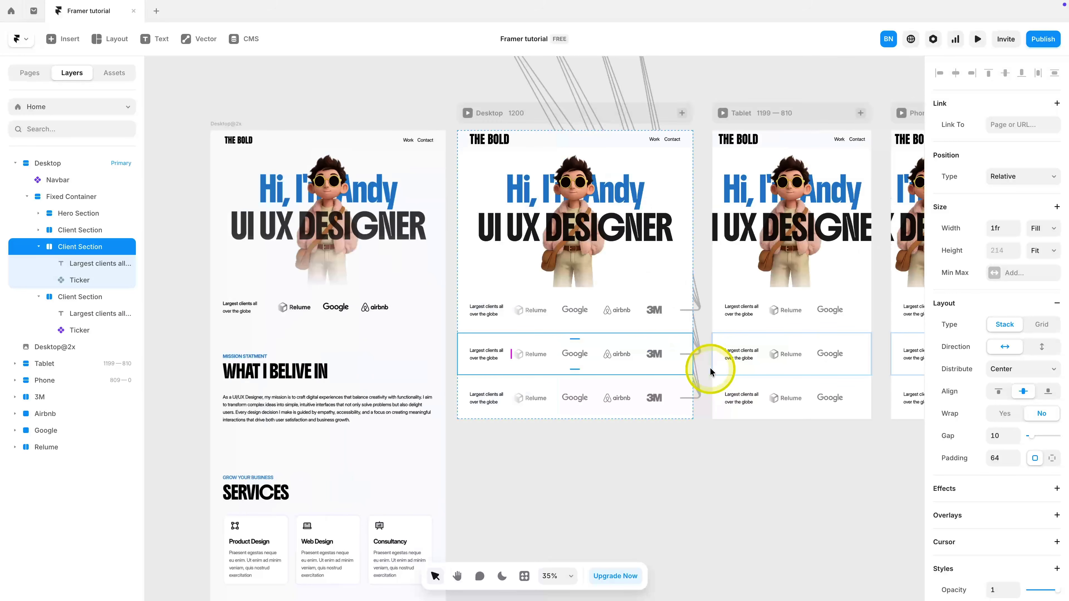
click(665, 383)
key(Delete)
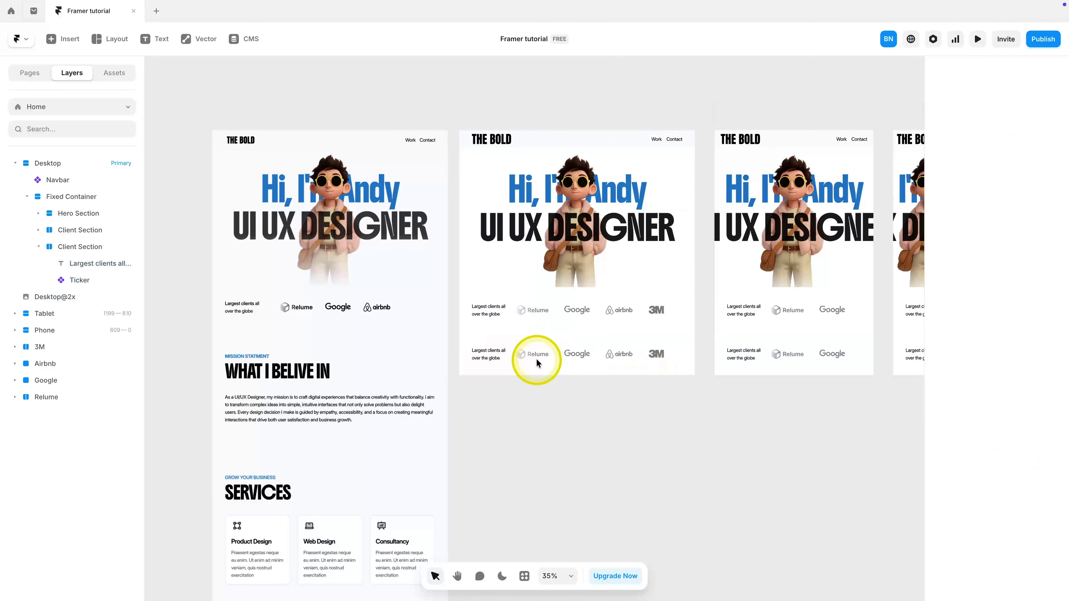
click(489, 358)
click(573, 358)
key(Delete)
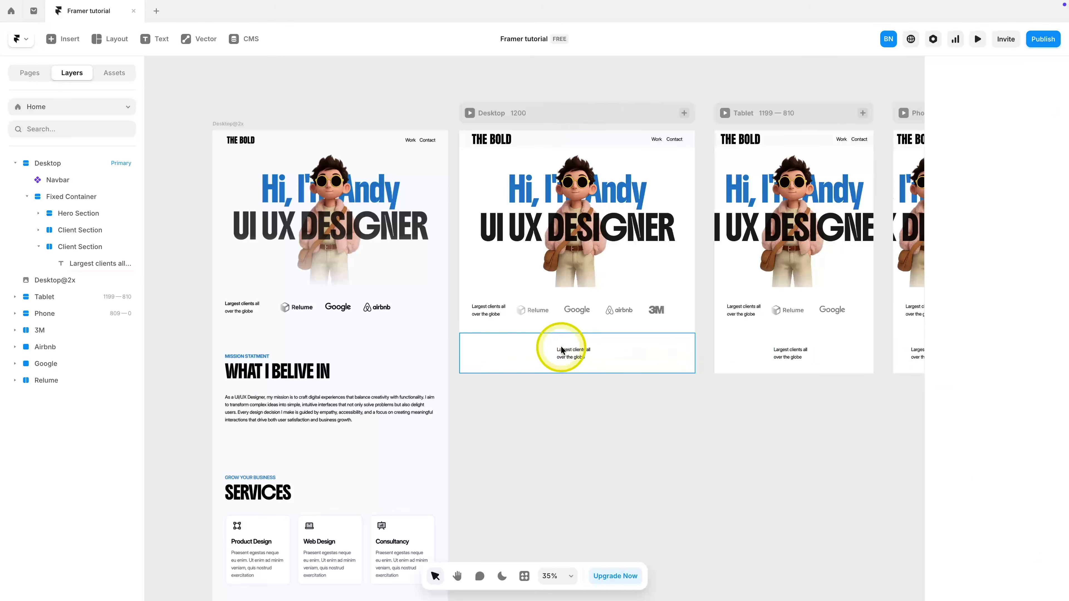
Step: Replace the clients text in the copied section with "MISSION STATEMENT" and set its width to Fit Content
double_click(563, 350)
text(MISSION STATEMENT)
key(Escape)
click(1043, 228)
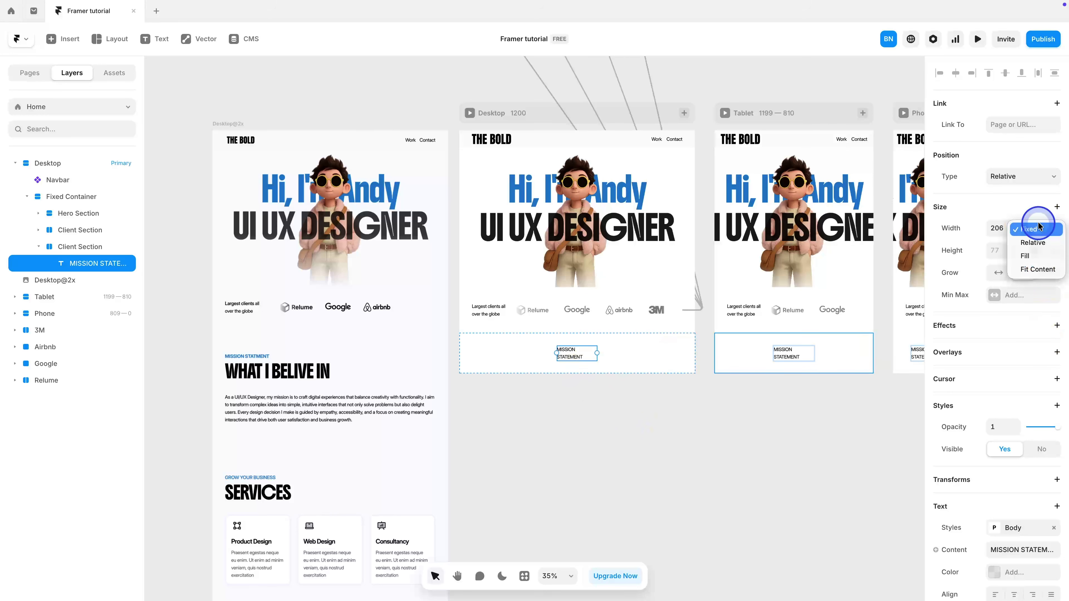
click(1037, 268)
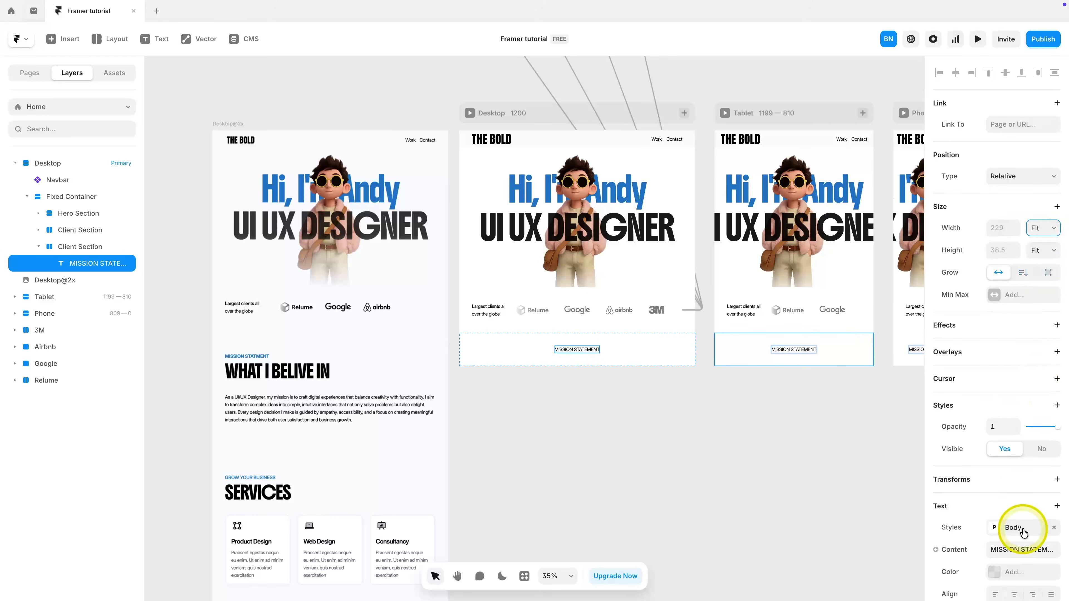
Step: Give the MISSION STATEMENT label the Body bold text style and the text brand color
scroll(1016, 484, down, 3)
click(1015, 432)
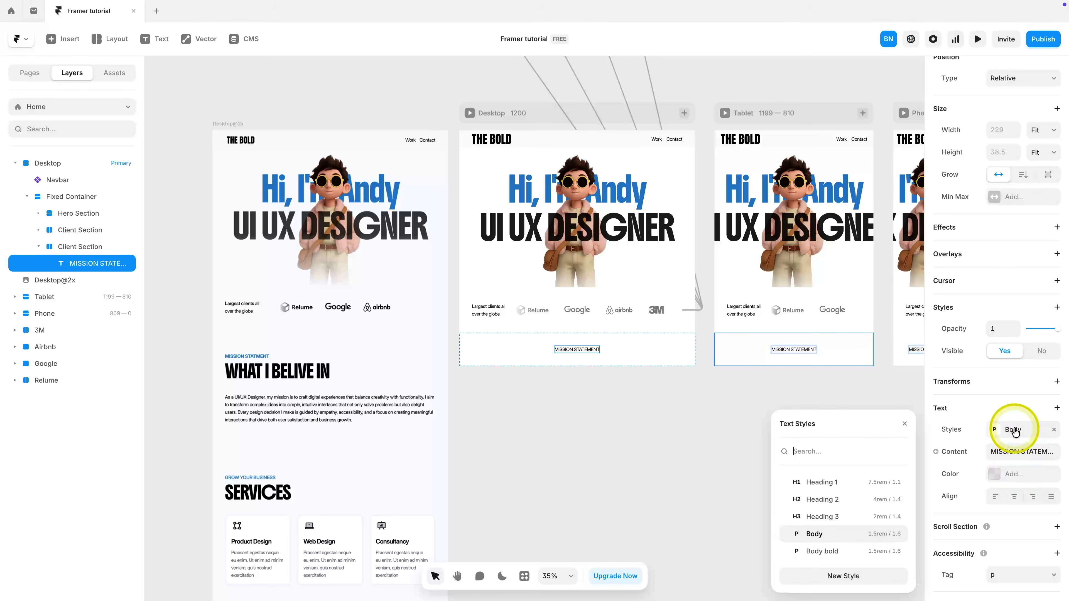
click(832, 551)
click(1015, 473)
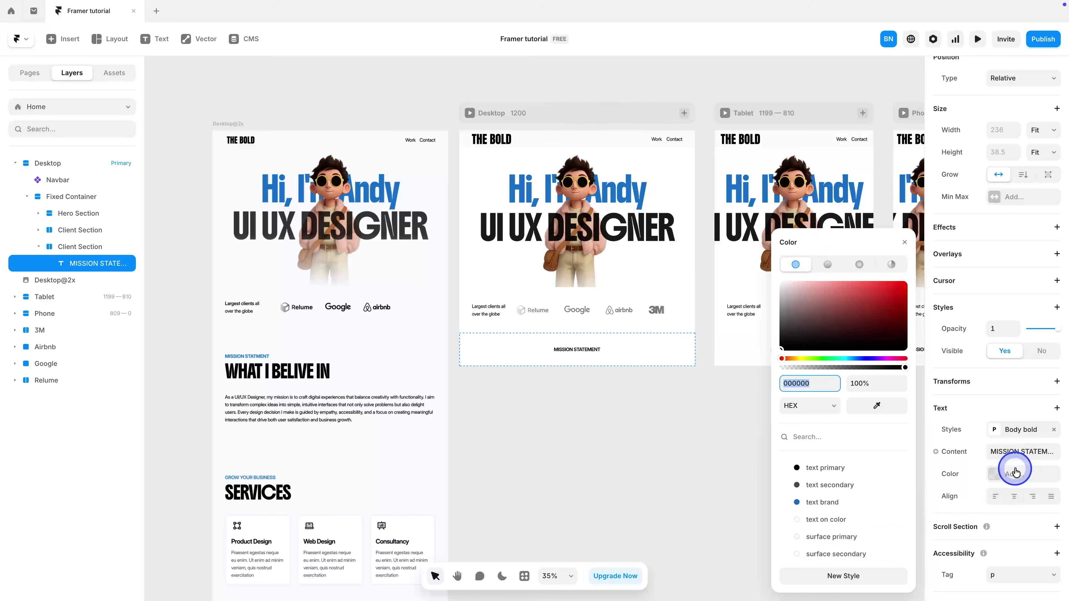
click(861, 502)
click(597, 369)
Step: Duplicate the MISSION STATEMENT label and give the copy the Heading 2 style with the text primary color
click(590, 349)
key(ctrl+d)
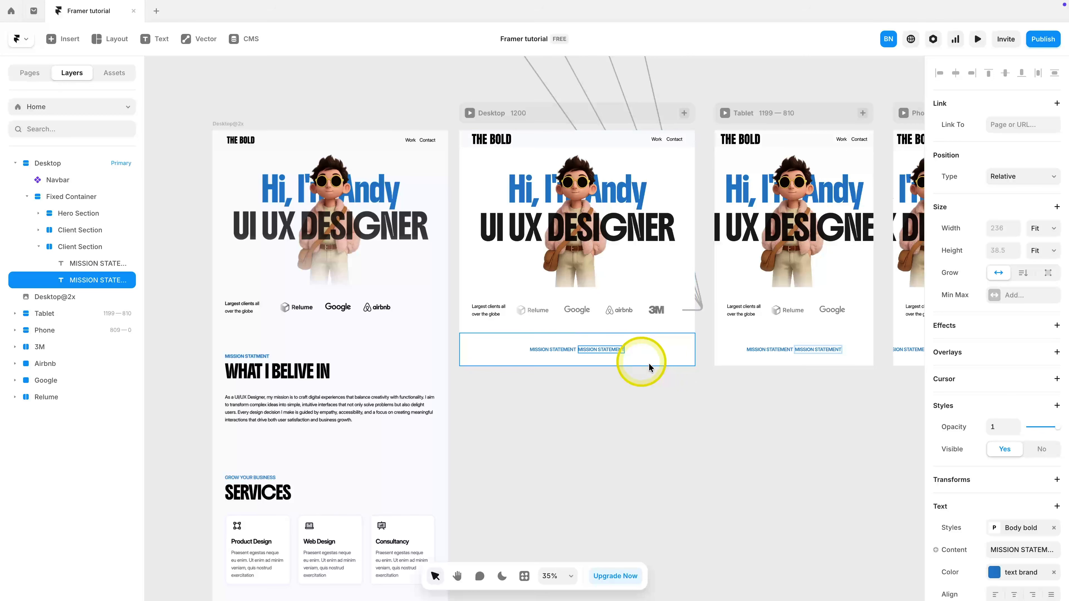
scroll(1007, 511, down, 4)
click(1019, 377)
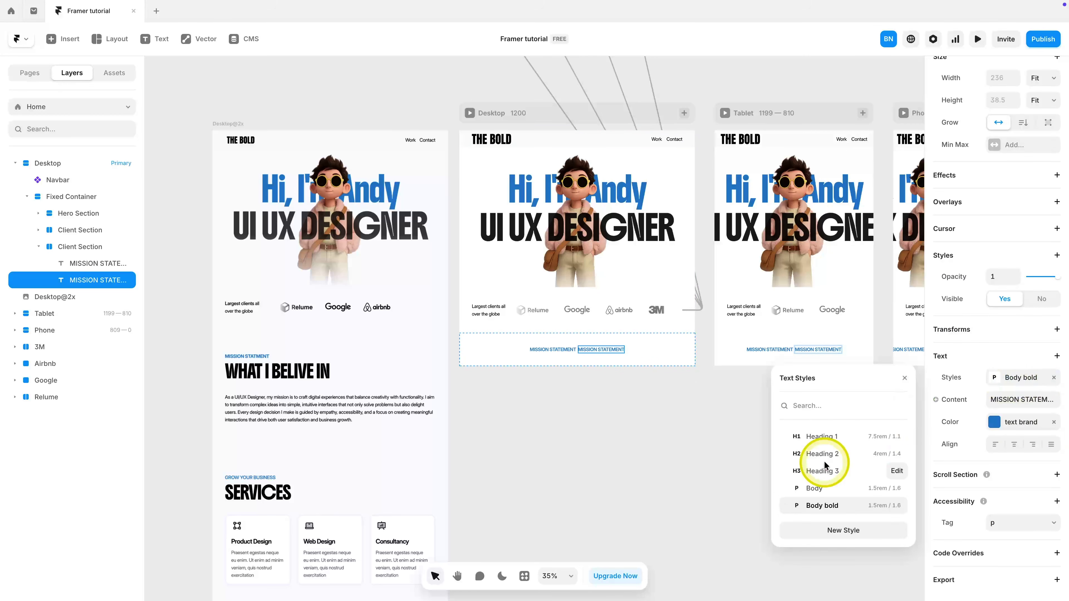
click(829, 455)
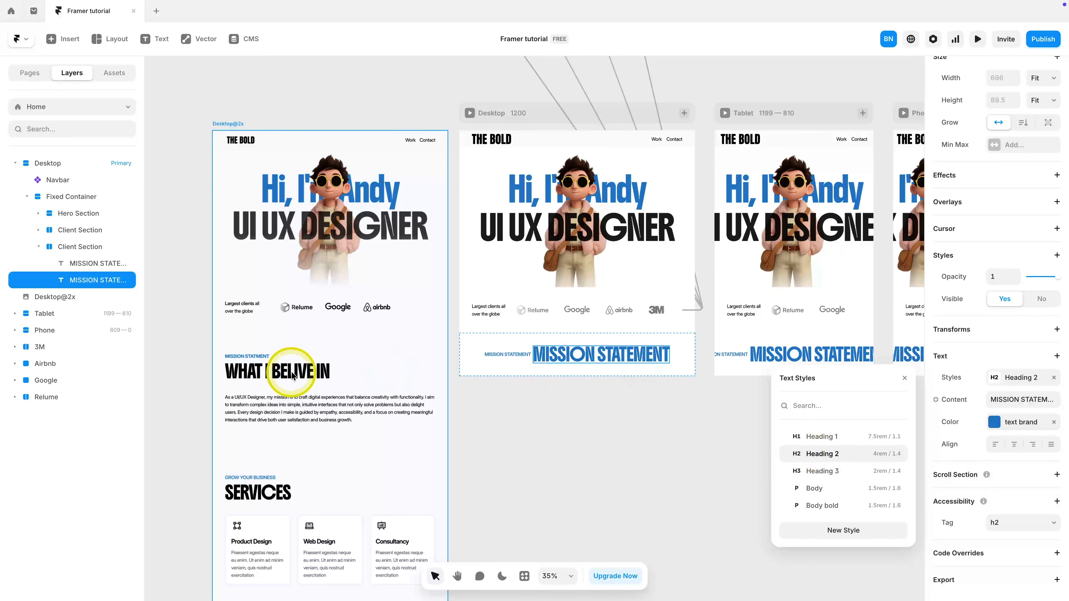
click(995, 416)
click(824, 468)
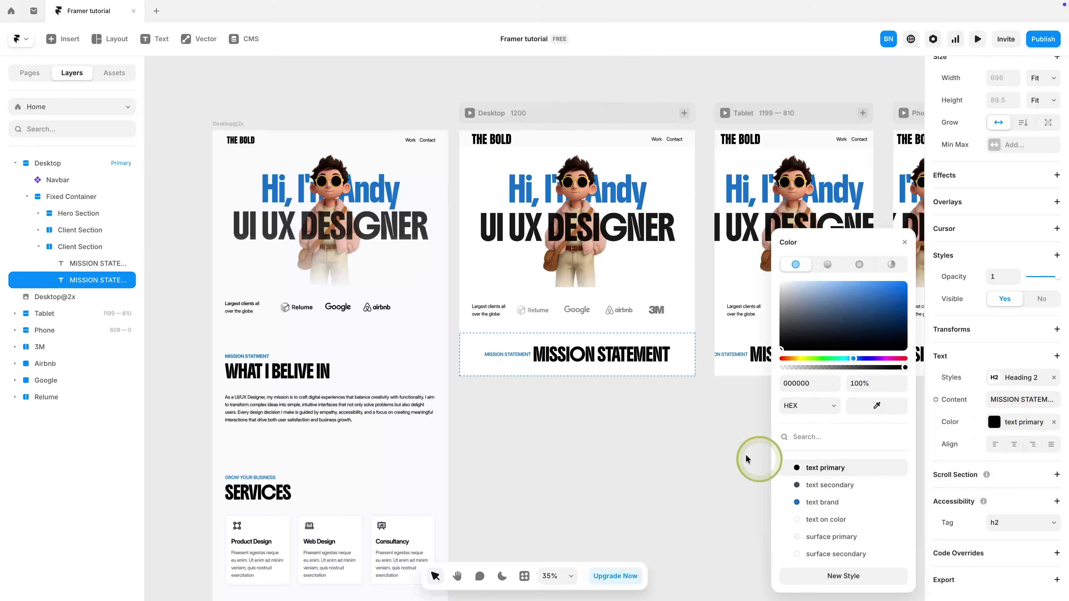
Step: Stack the copied Client Section's texts vertically, aligned left and distributed from Start
click(507, 366)
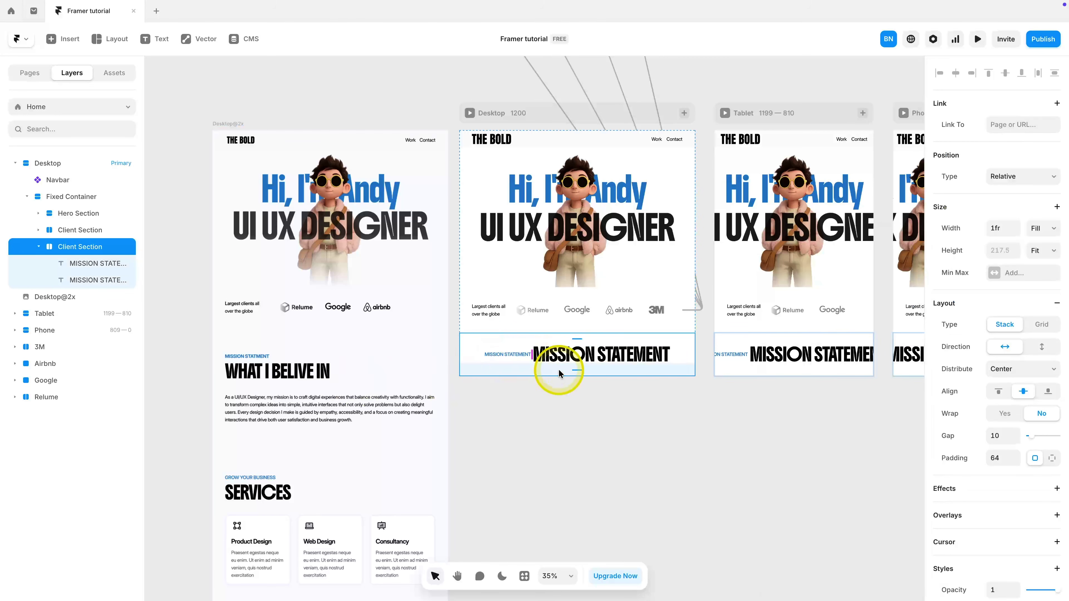
click(1041, 347)
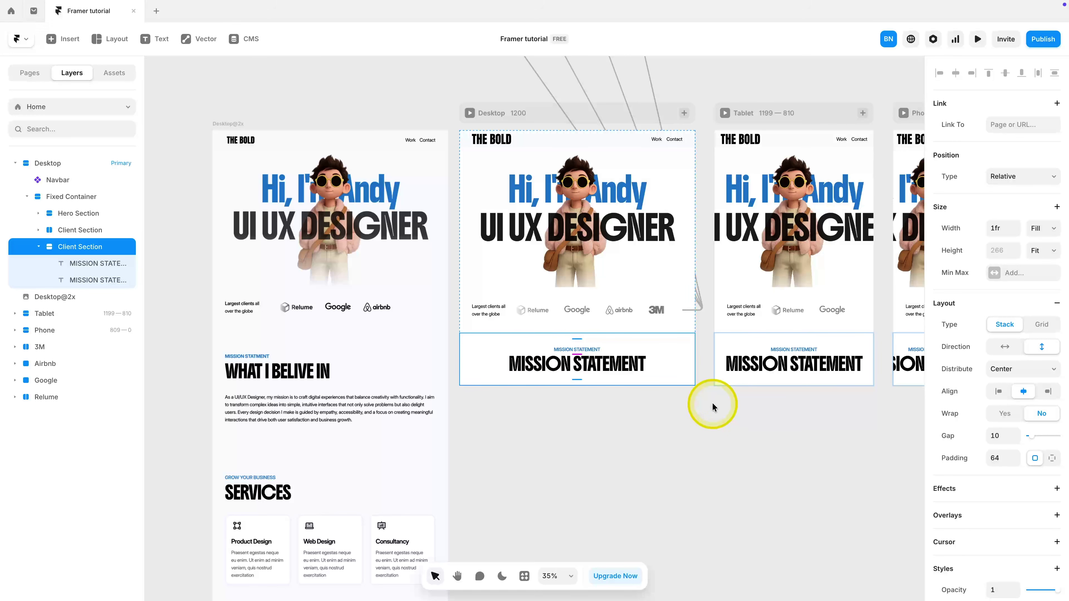
click(1021, 369)
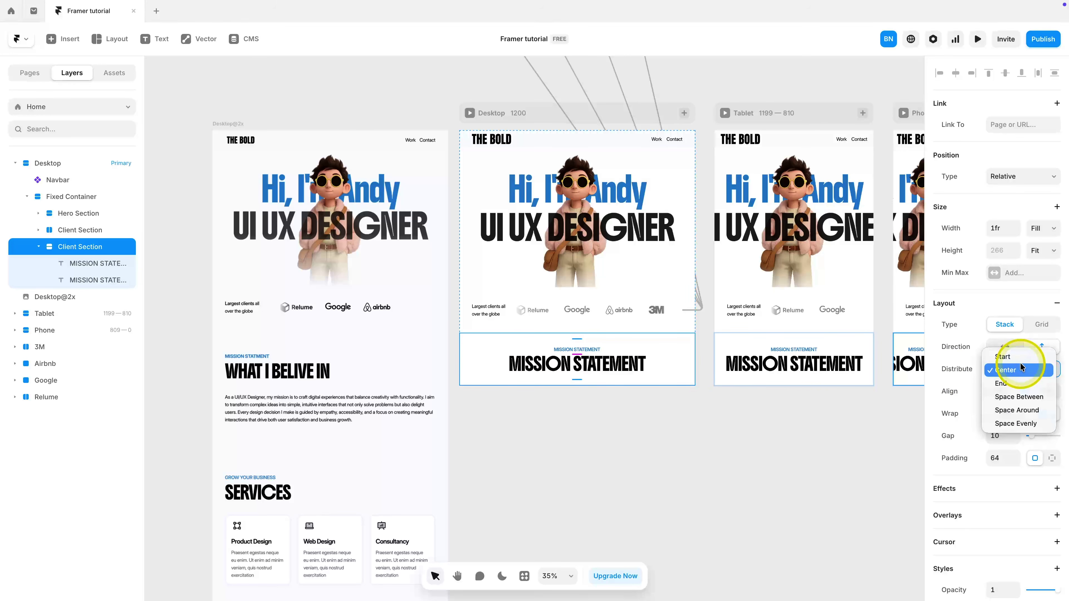
click(1020, 371)
click(999, 391)
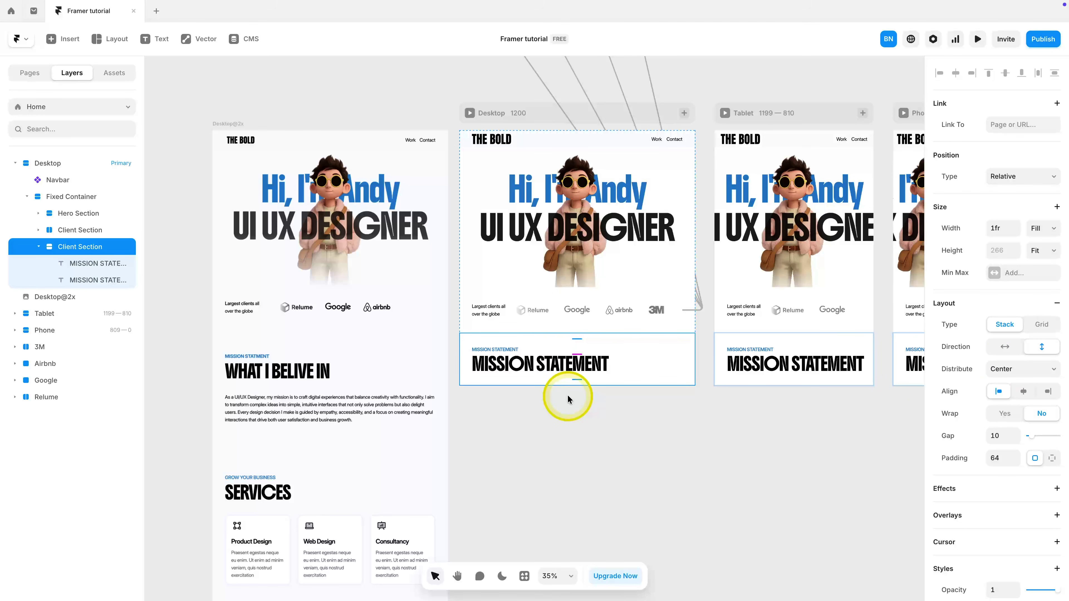
click(1039, 369)
click(1014, 358)
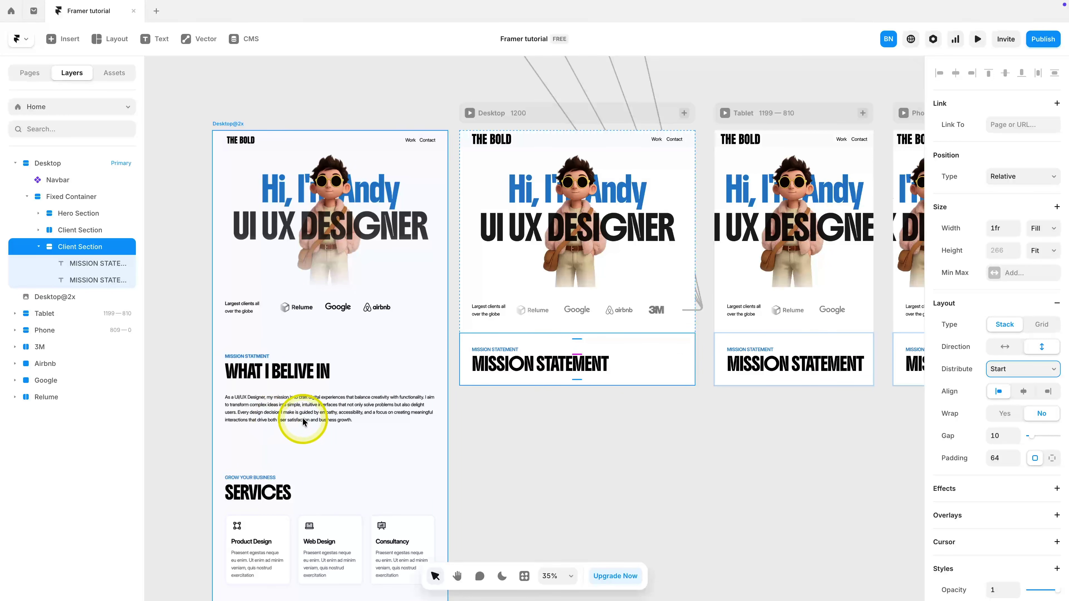
Step: Duplicate the small blue MISSION STATEMENT label and give the copy below the heading the Body text style
click(496, 349)
key(ctrl+d)
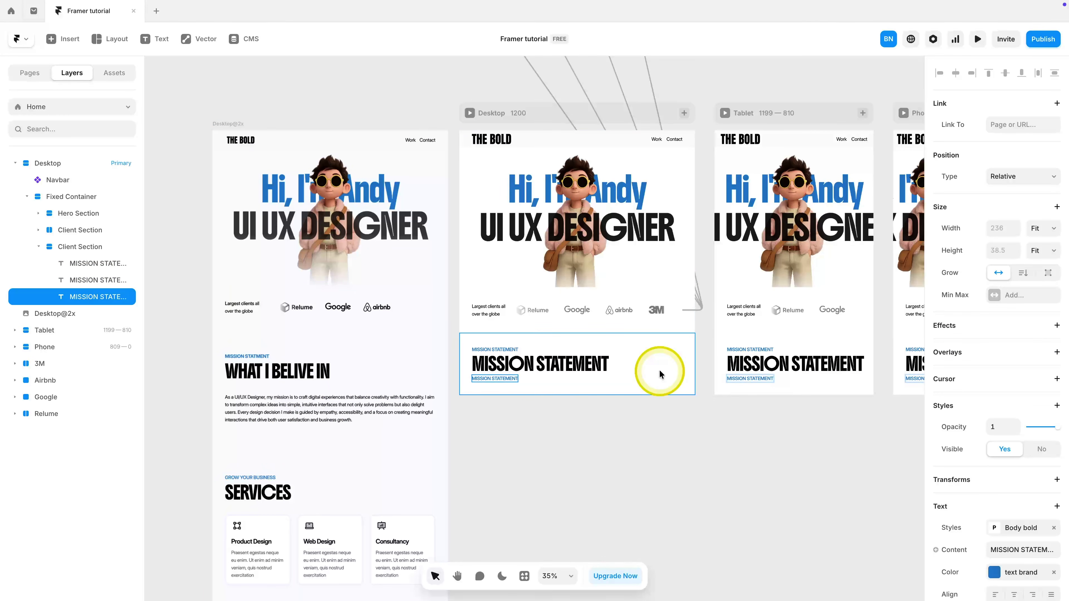
click(341, 410)
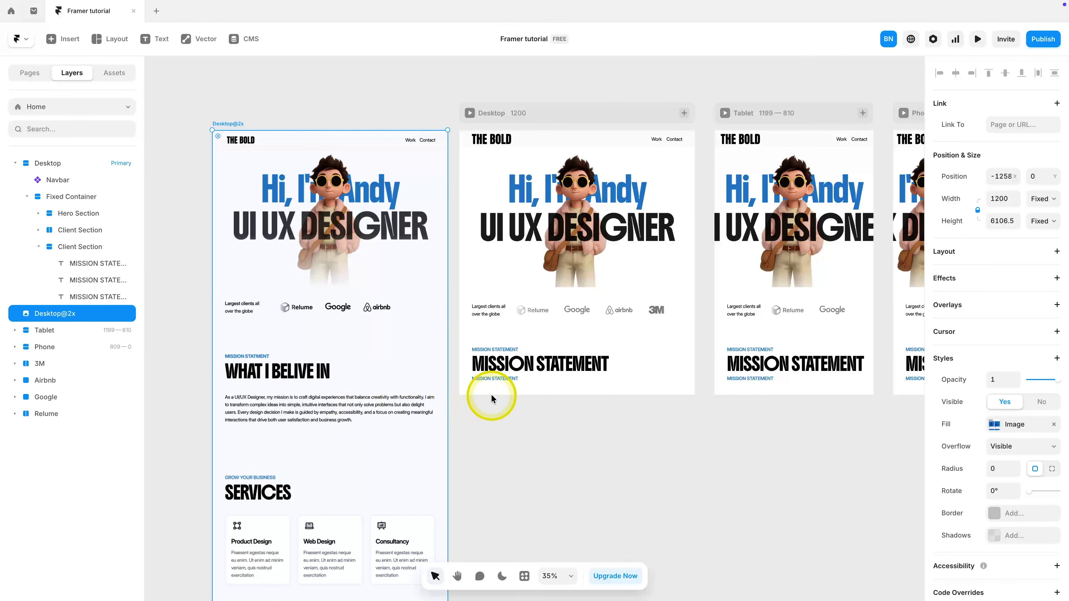
click(495, 379)
scroll(930, 470, down, 3)
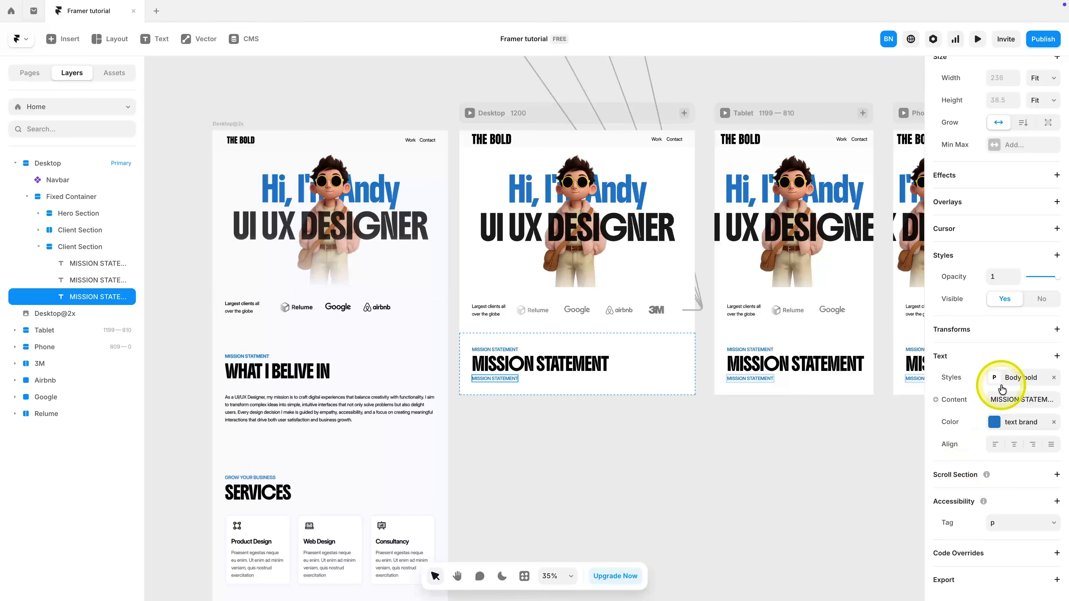
click(1004, 383)
click(838, 488)
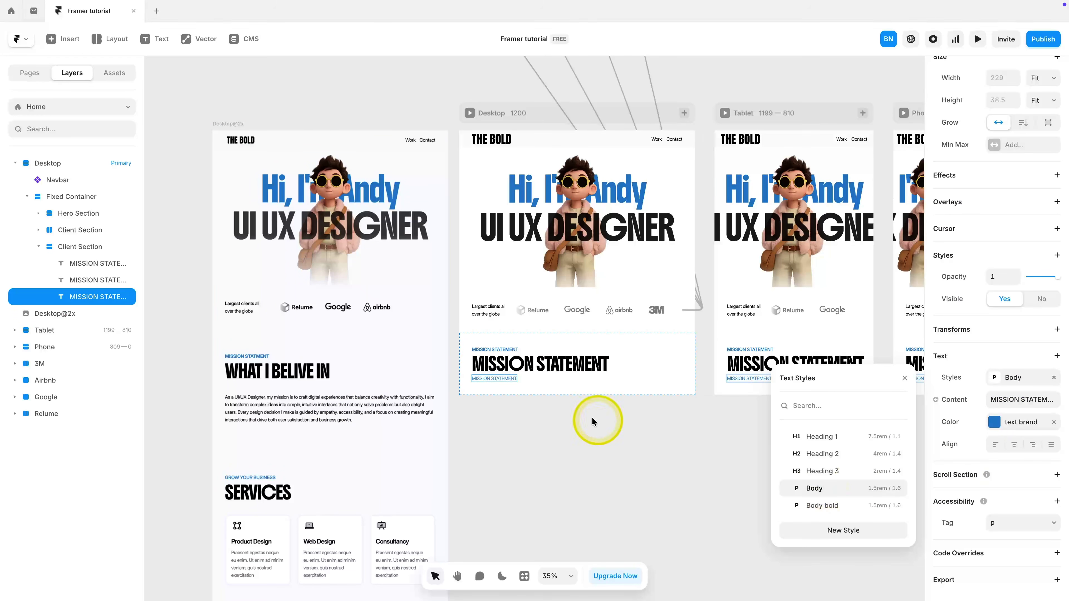
Step: Remove the colour style from the small body text under the mission heading and from the heading itself
click(1023, 422)
click(1053, 422)
click(568, 418)
click(517, 366)
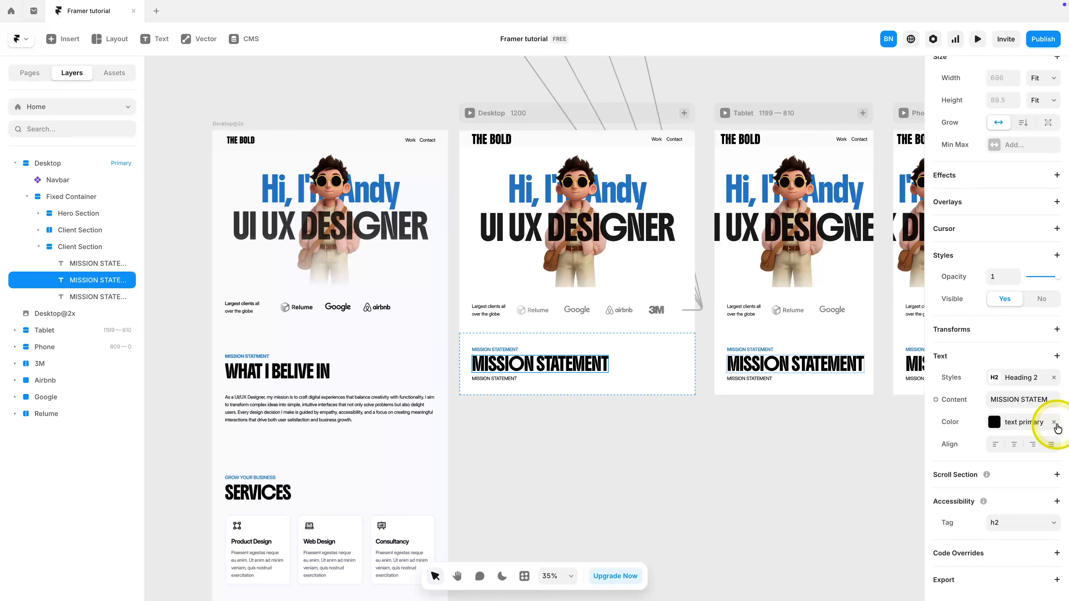
Step: Replace the small body text under the mission heading with 1 paragraph of placeholder text using the Lorem Ipsum plugin
click(486, 377)
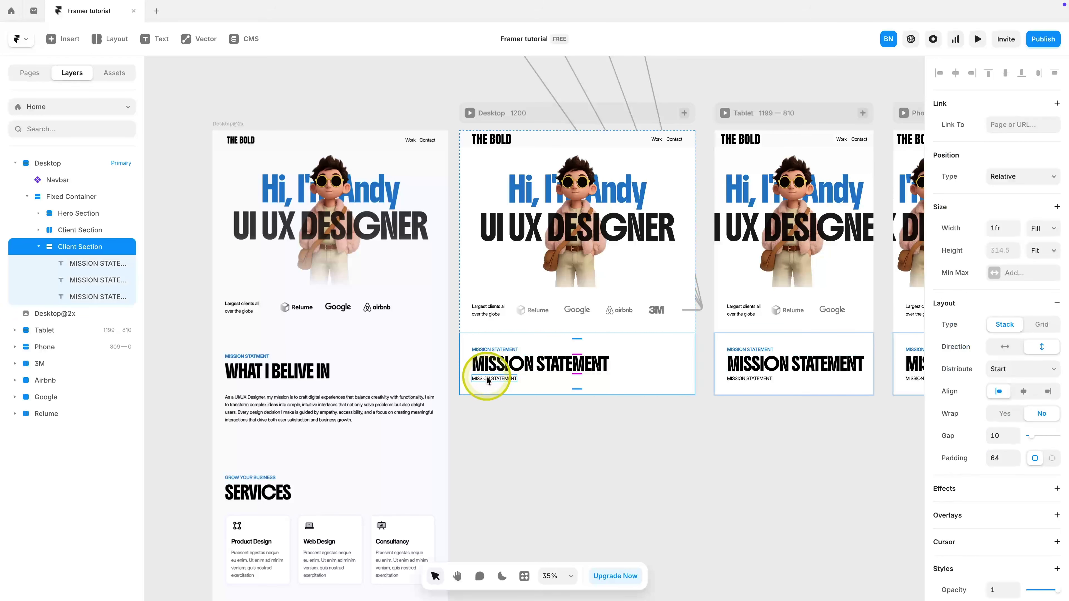
click(486, 378)
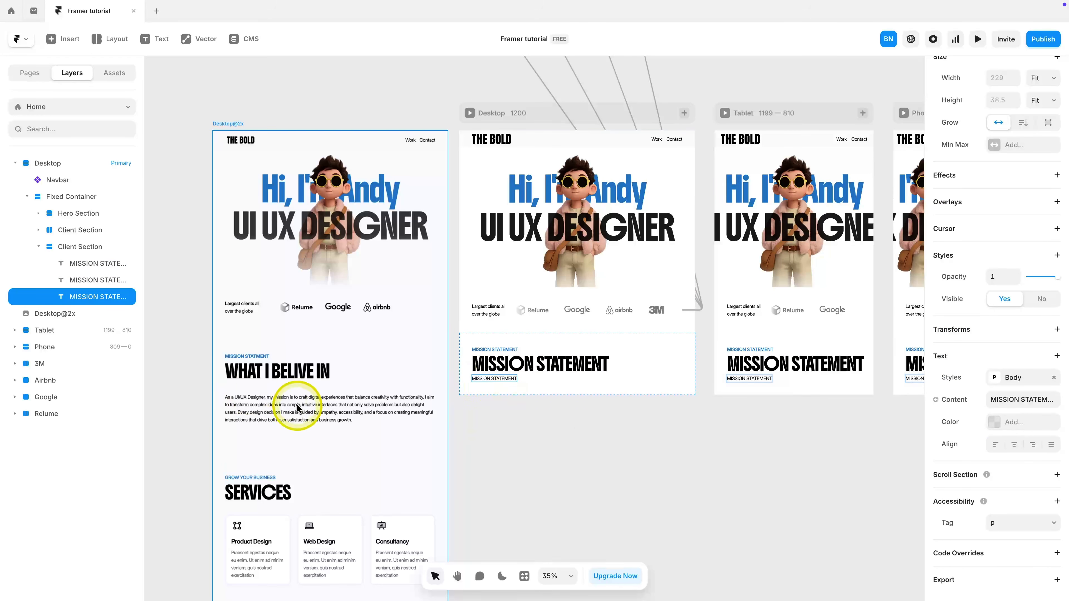
click(524, 576)
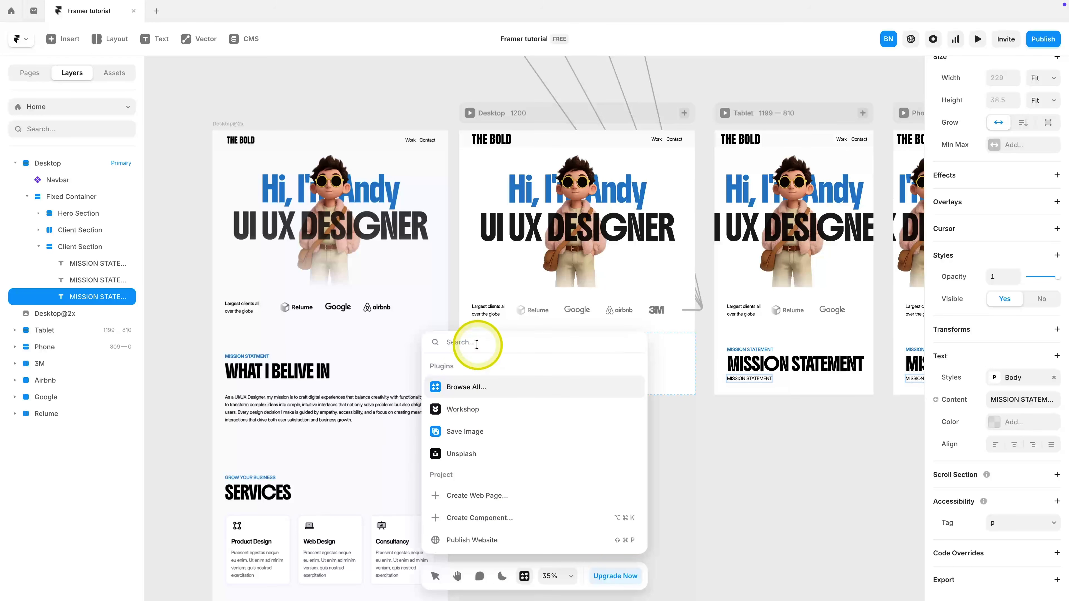
text(lorem)
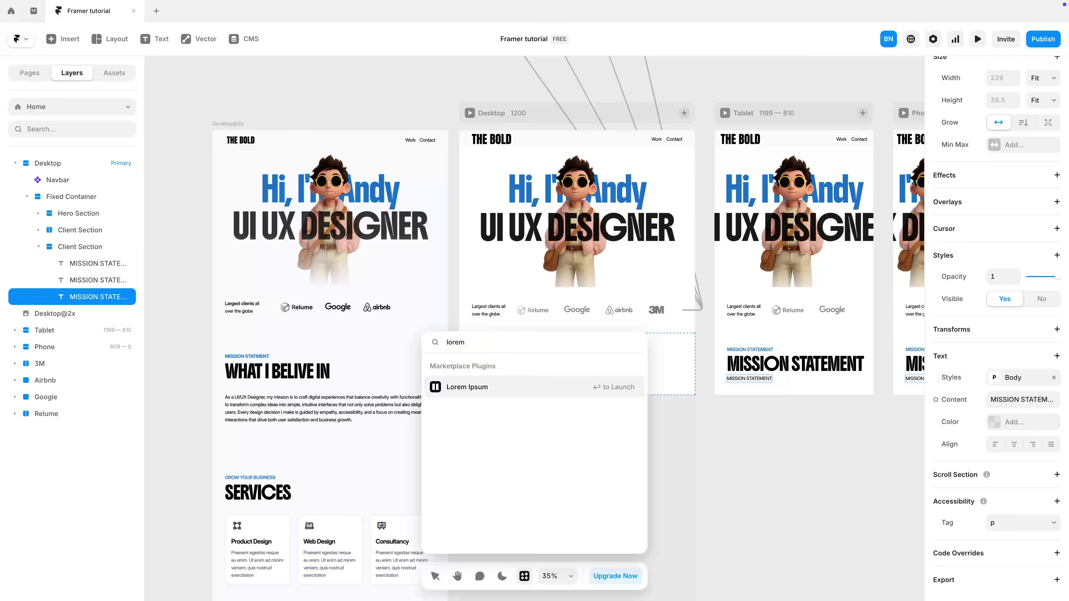
click(485, 378)
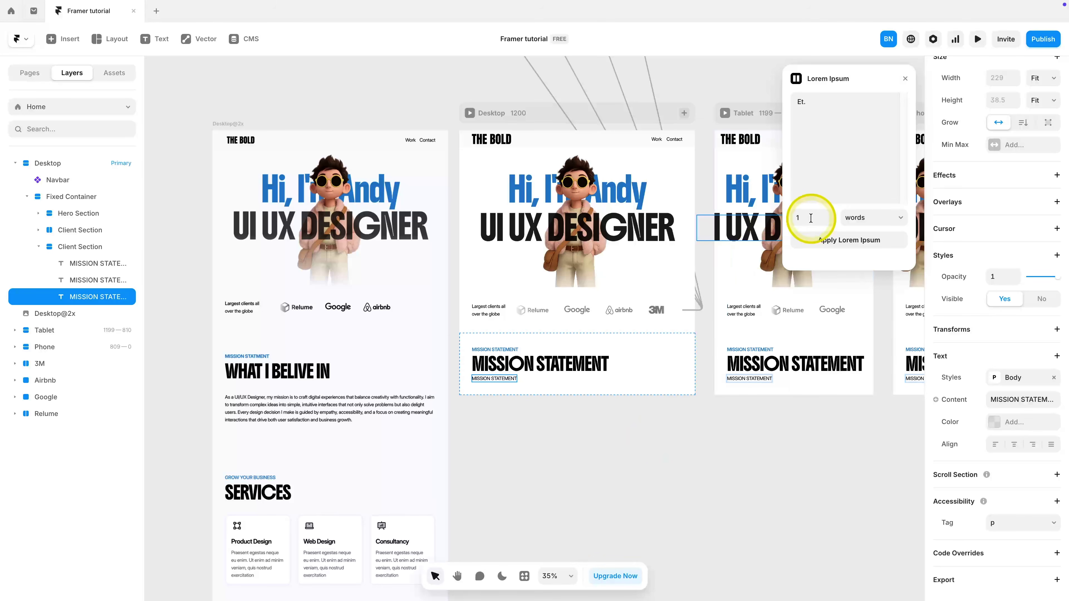
click(865, 219)
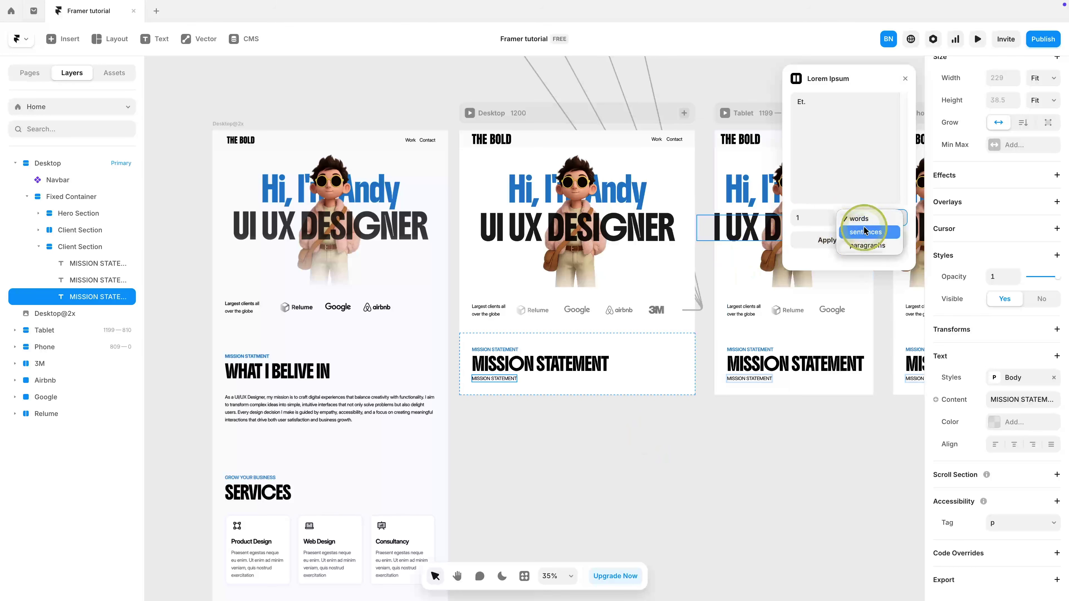
click(862, 245)
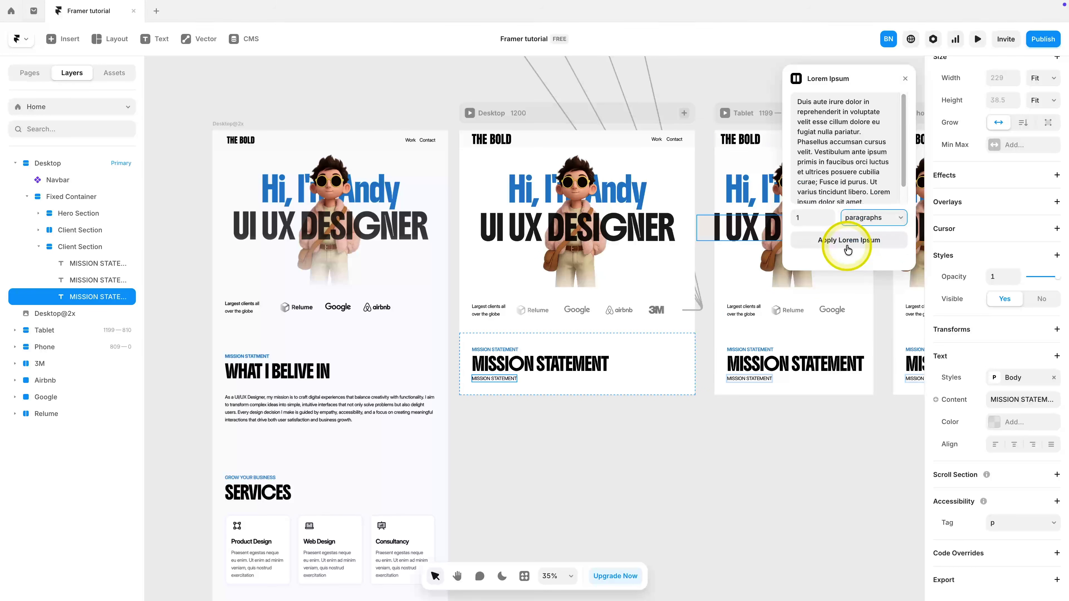
click(846, 249)
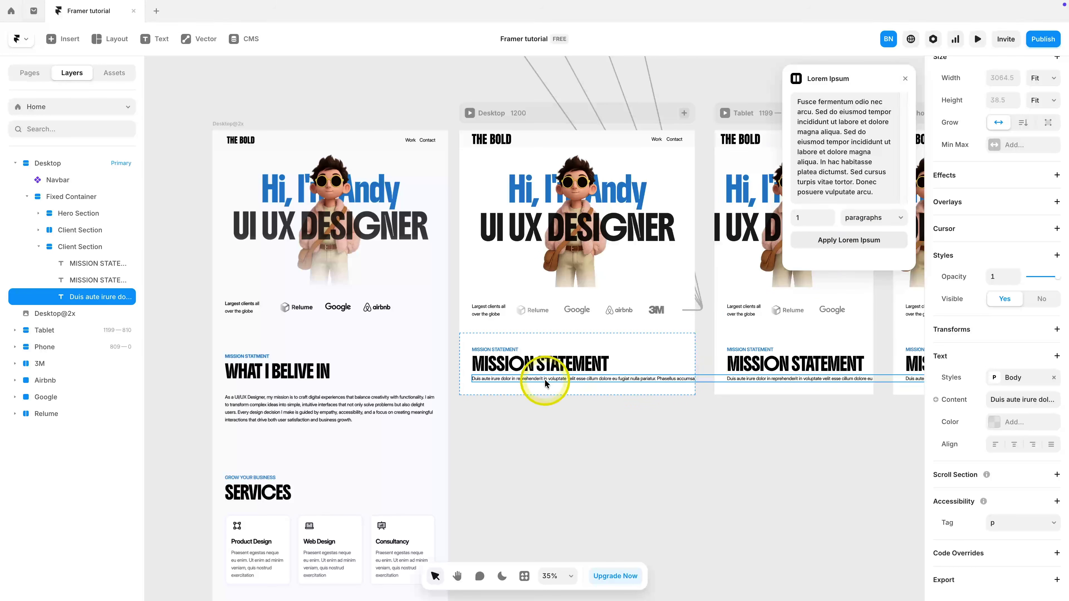
click(596, 443)
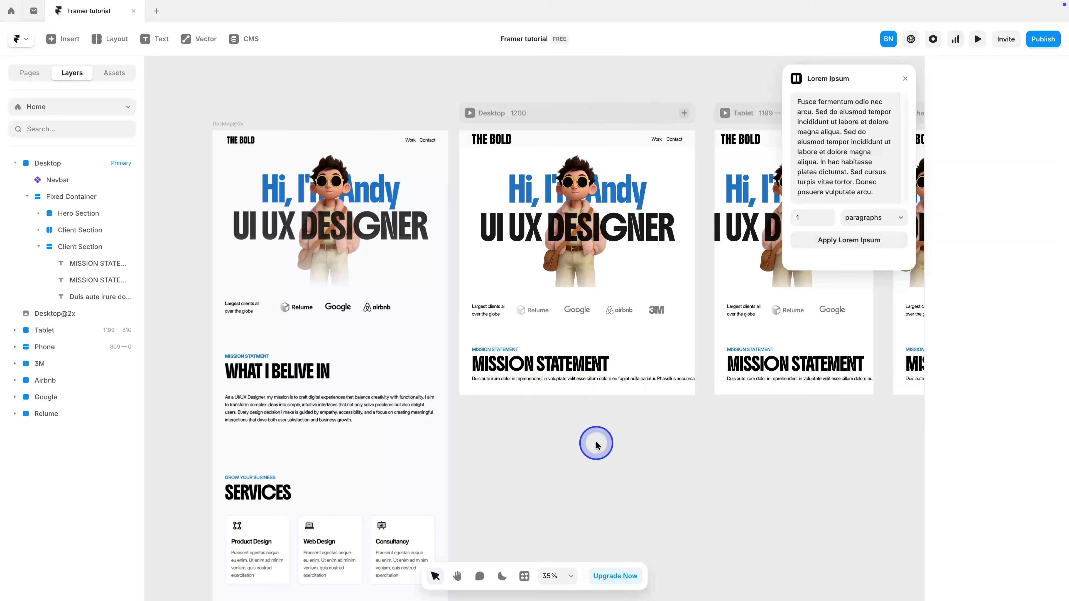
Step: Close the Lorem Ipsum plugin and set the placeholder paragraph's width to Fill
click(597, 380)
click(904, 80)
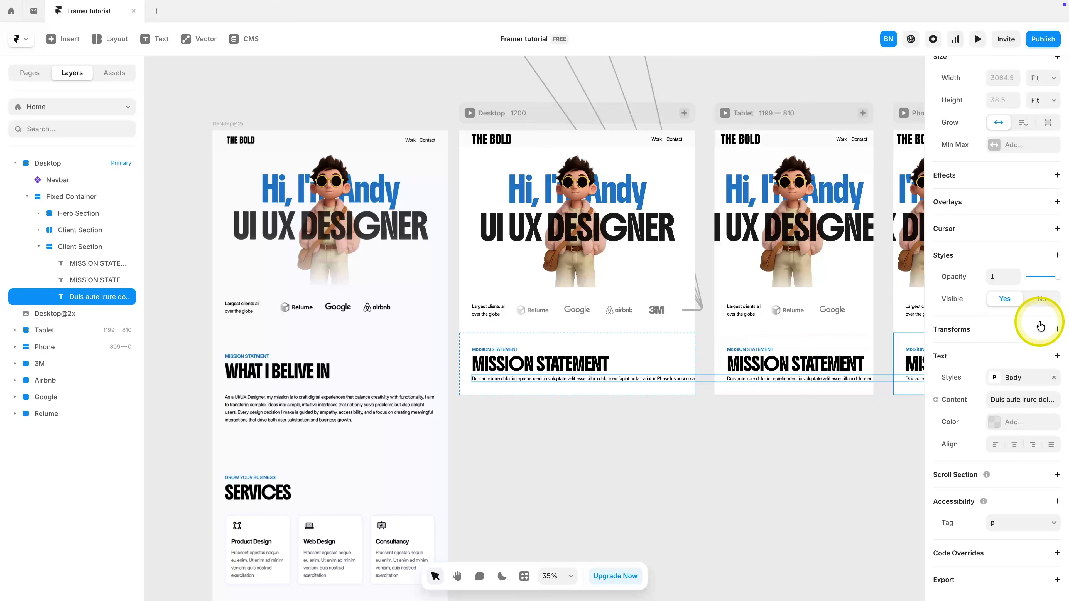
scroll(1027, 320, up, 4)
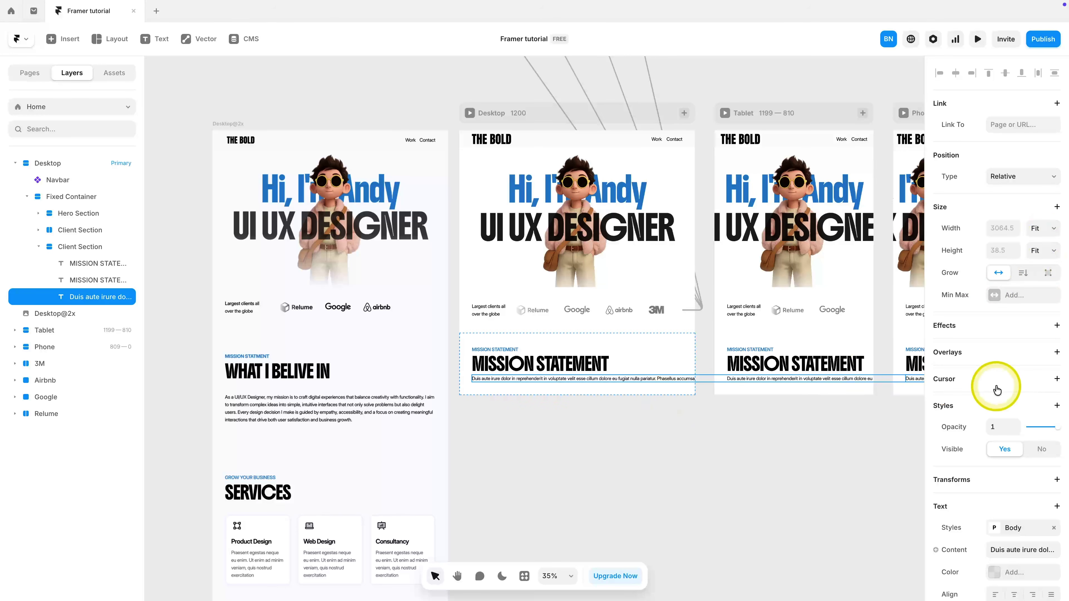
click(1043, 228)
click(1032, 221)
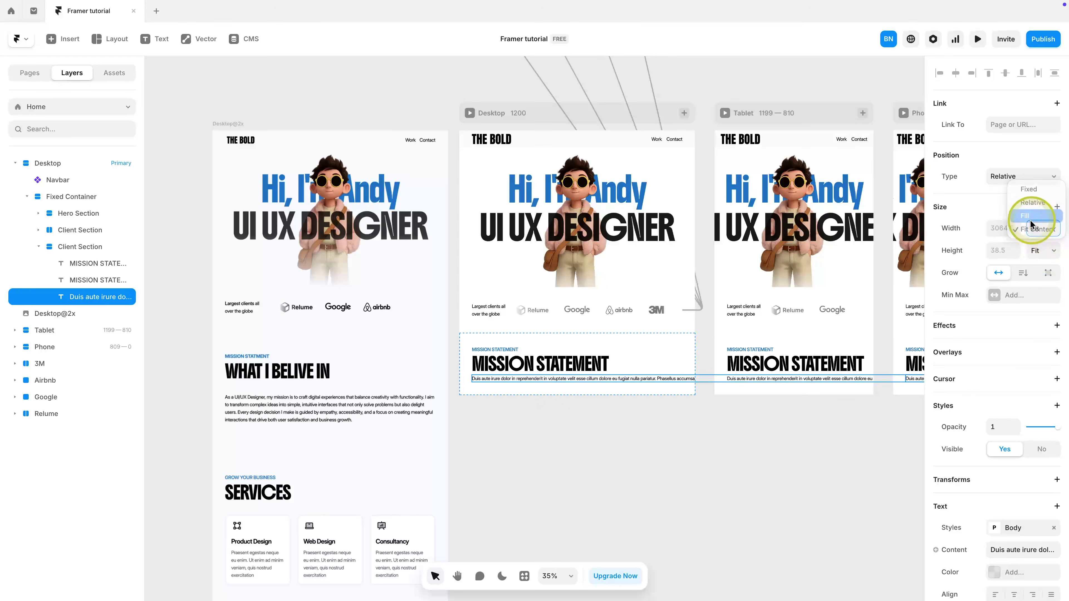
Step: Try widening the gap between the texts of the mission section to 50
click(630, 403)
drag(576, 353, 584, 375)
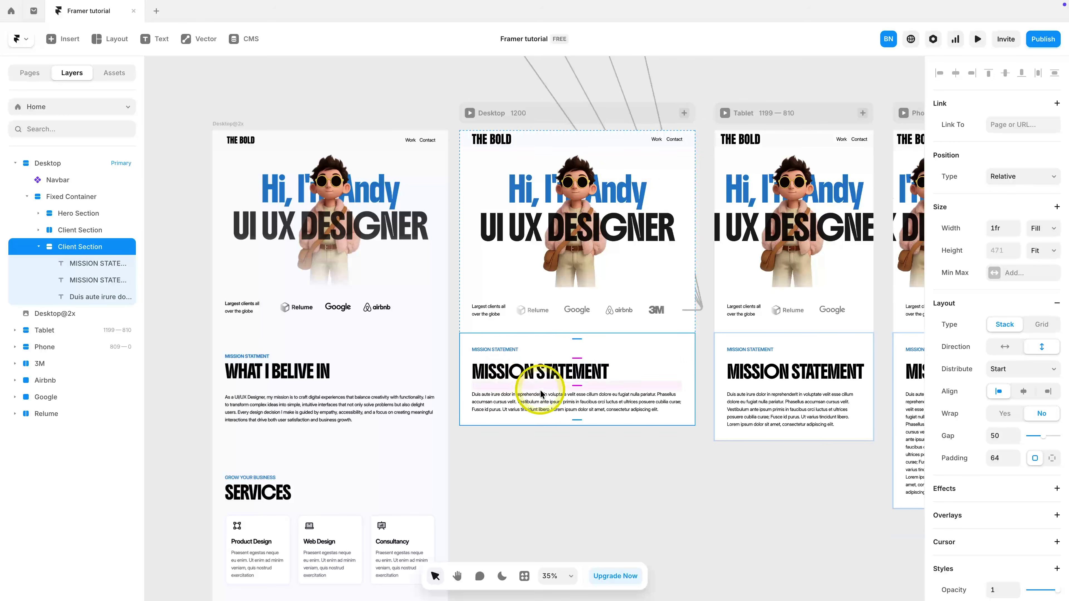
scroll(460, 382, up, 3)
Step: Wrap the blue mission label and the heading in their own stack and align its contents left
click(513, 360)
shift+click(496, 335)
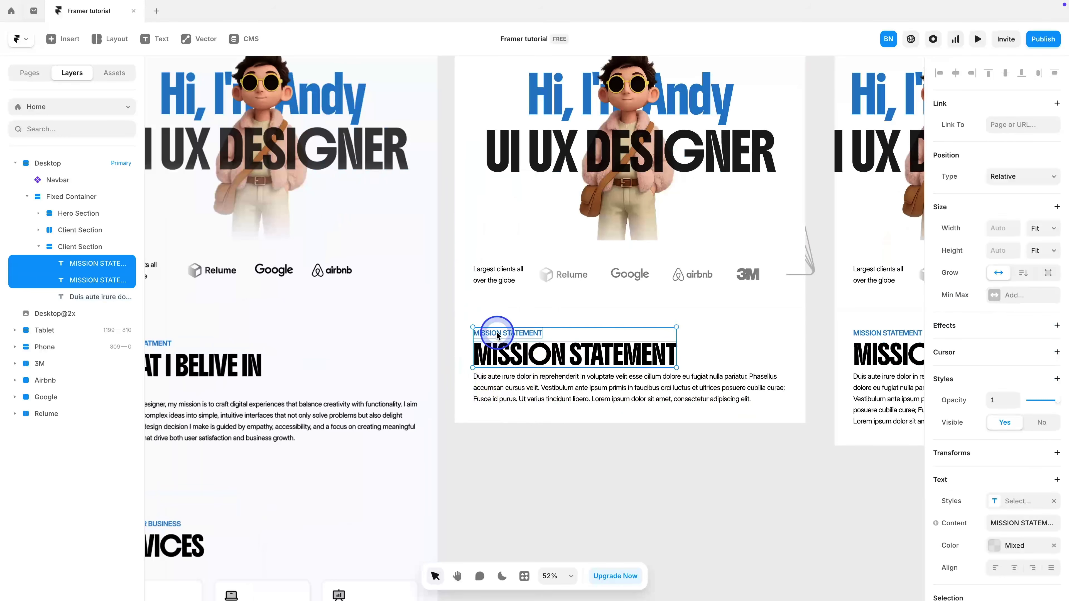
right_click(524, 356)
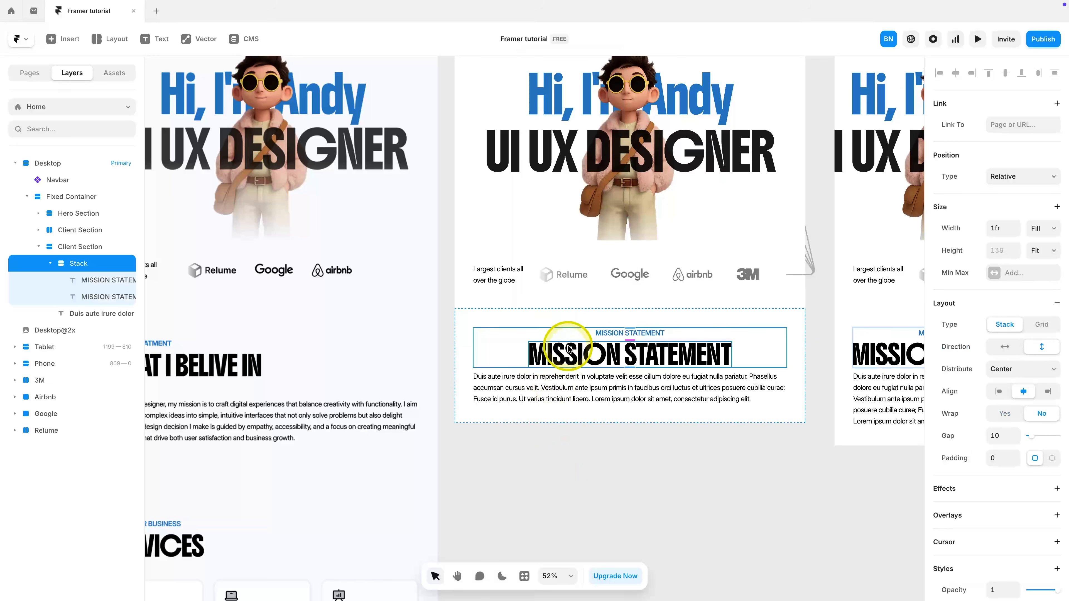
click(998, 391)
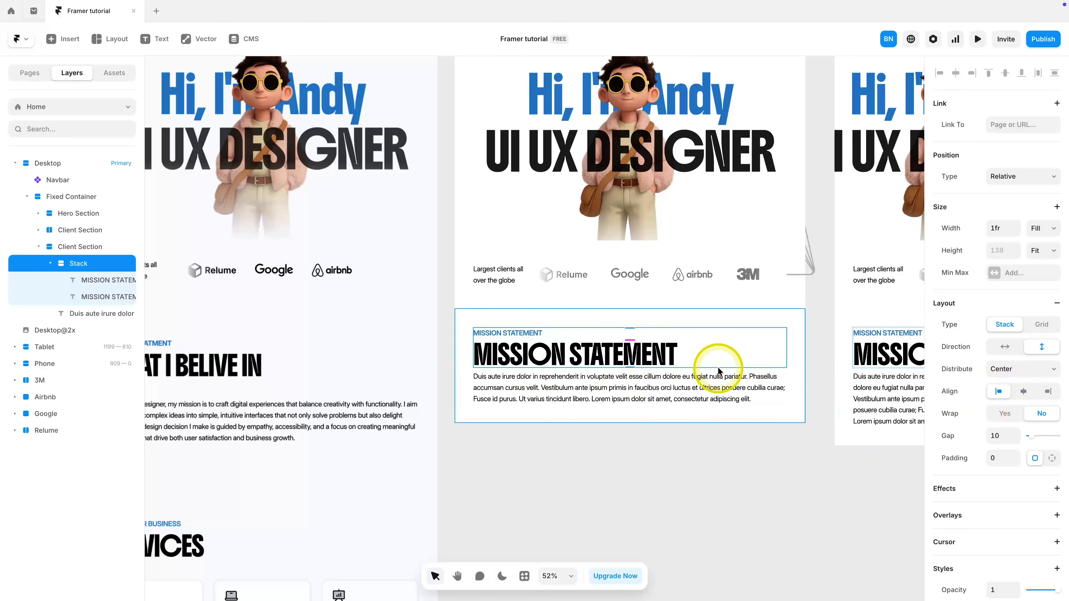
click(794, 377)
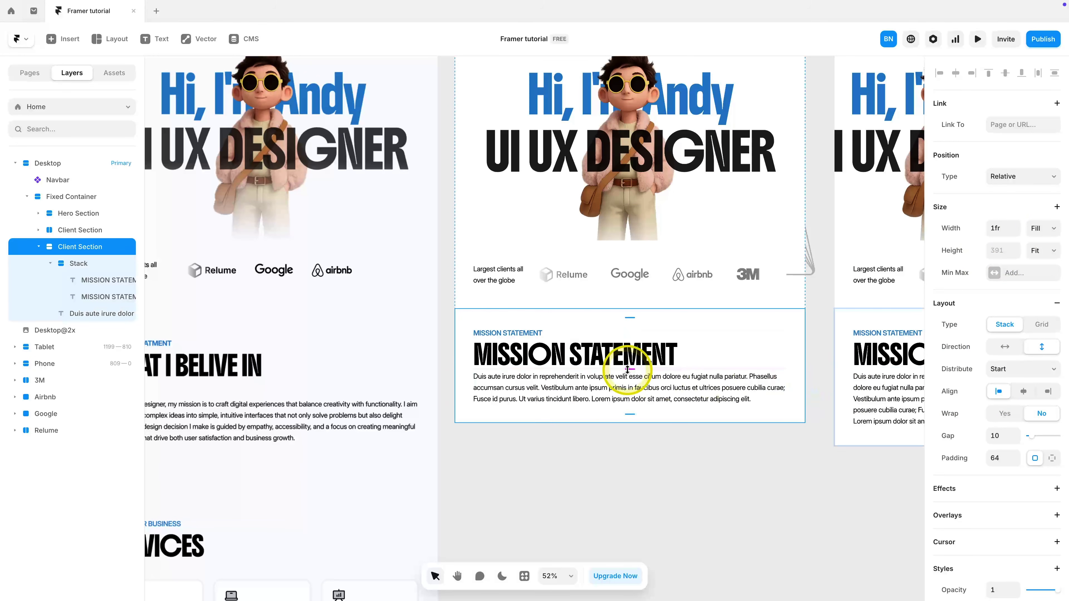
drag(629, 371, 629, 382)
click(602, 346)
click(627, 340)
drag(629, 340, 630, 348)
key(ctrl+z)
key(ctrl+z)
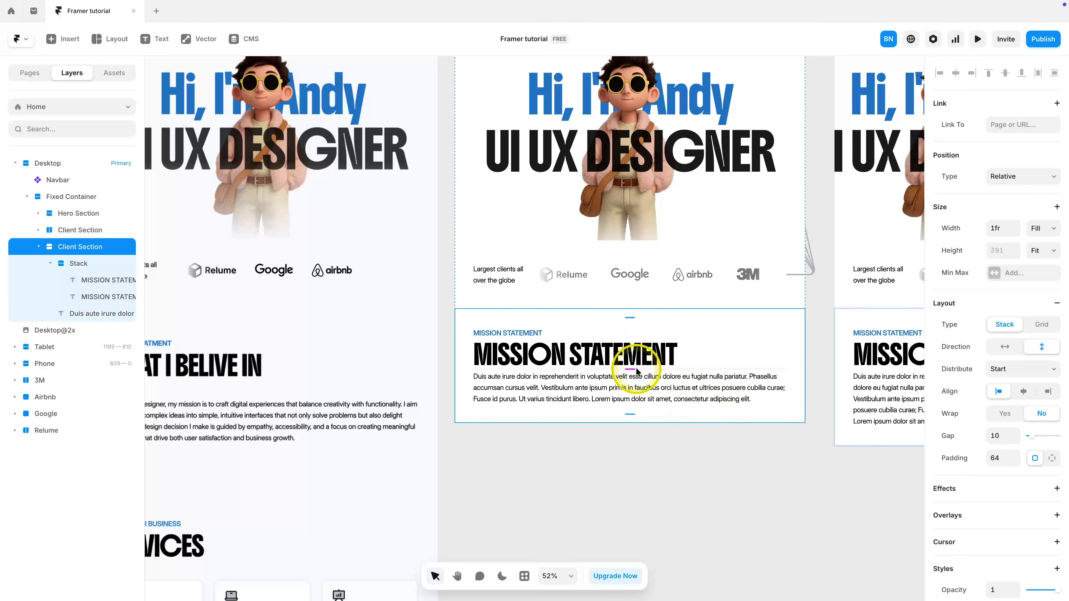
Step: Set the mission section's gap between the heading stack and the paragraph to 64
text(64)
key(Return)
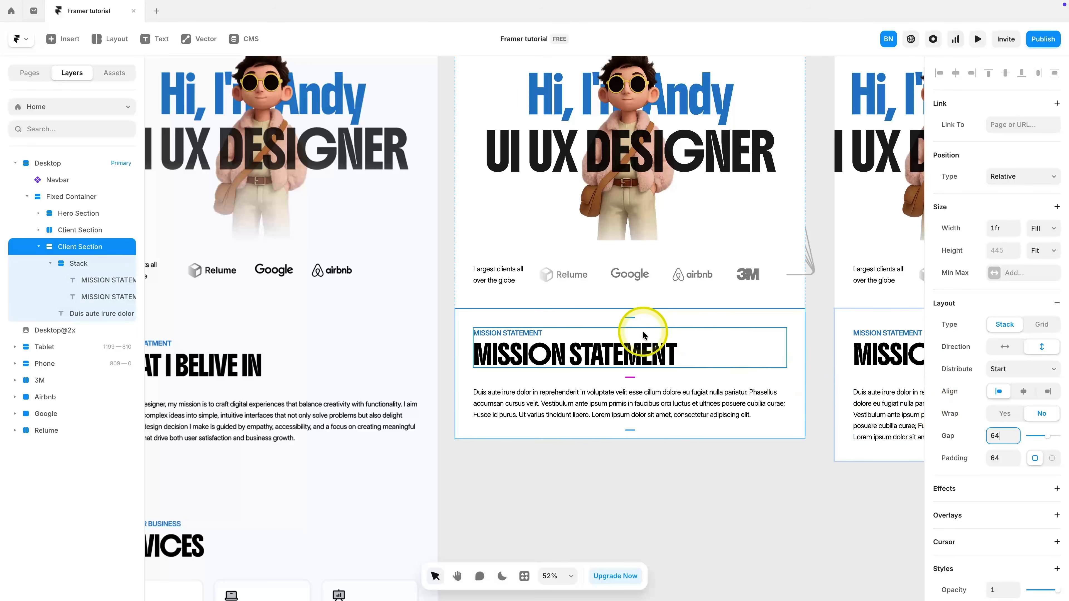
click(642, 475)
Step: Duplicate the whole mission section directly below the original on the Desktop page
scroll(643, 476, right, 1)
scroll(643, 475, left, 4)
click(699, 384)
scroll(667, 396, down, 2)
scroll(667, 396, right, 4)
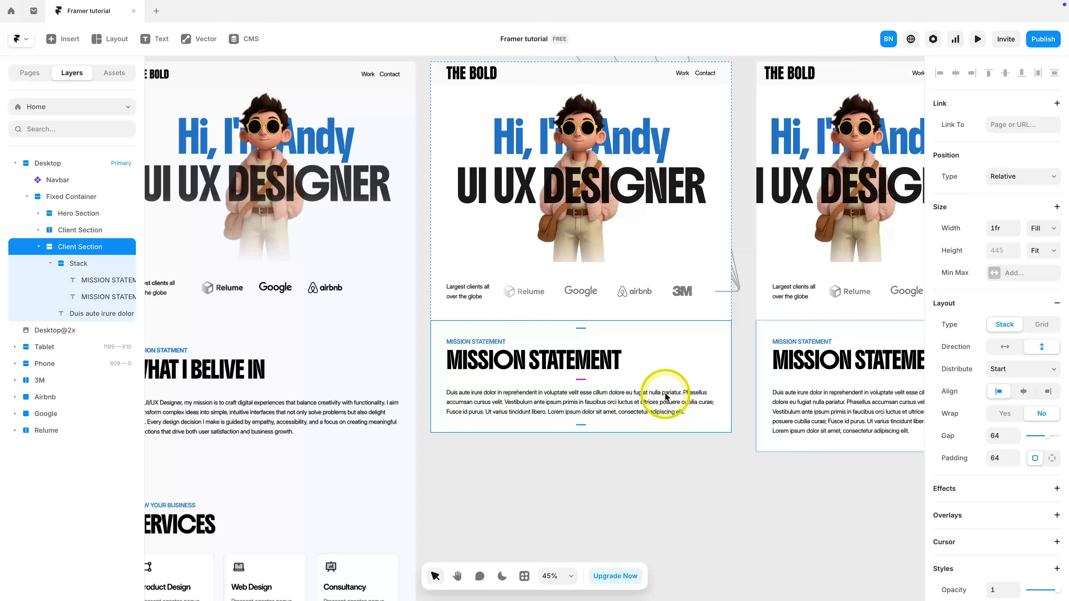
key(ctrl+d)
scroll(651, 414, down, 2)
scroll(644, 411, left, 4)
scroll(685, 354, up, 3)
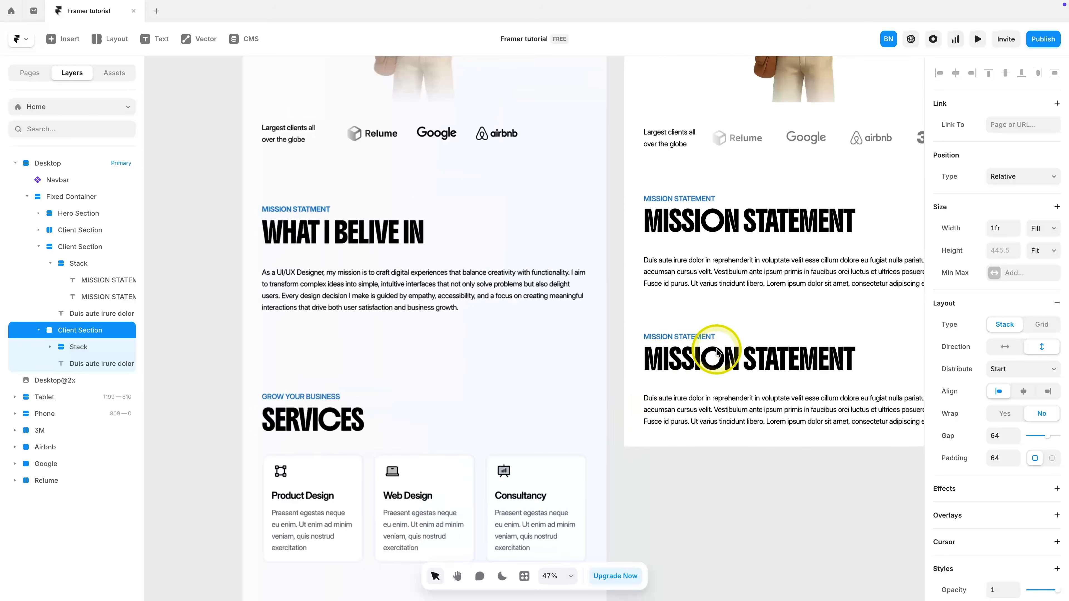
Step: Change the duplicated section's label to "GROW YOUR BUSINESS" and its heading to "SERVICES"
click(699, 446)
double_click(692, 337)
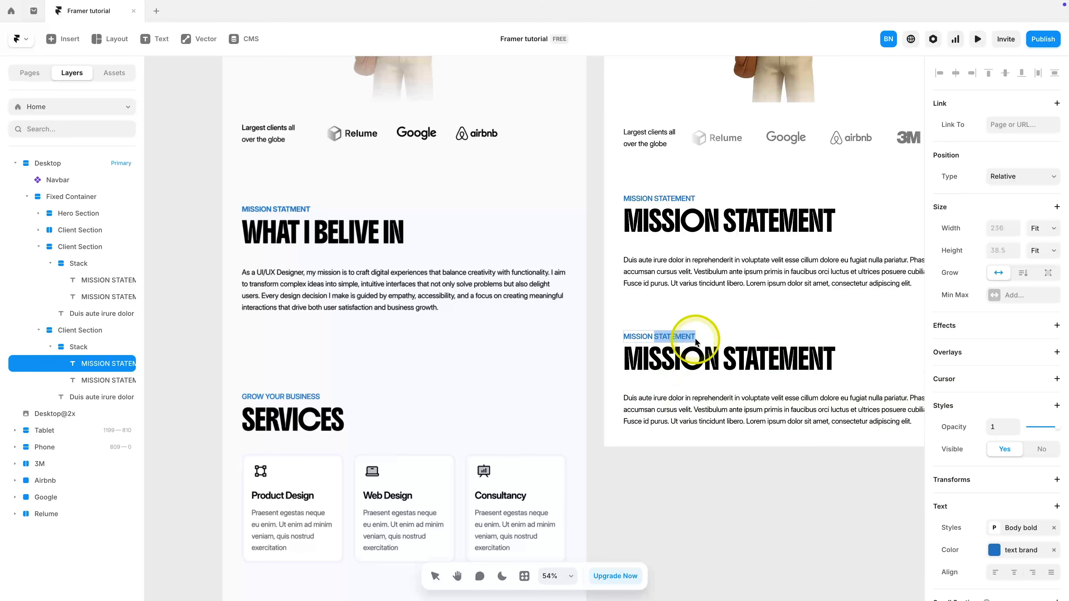
click(688, 359)
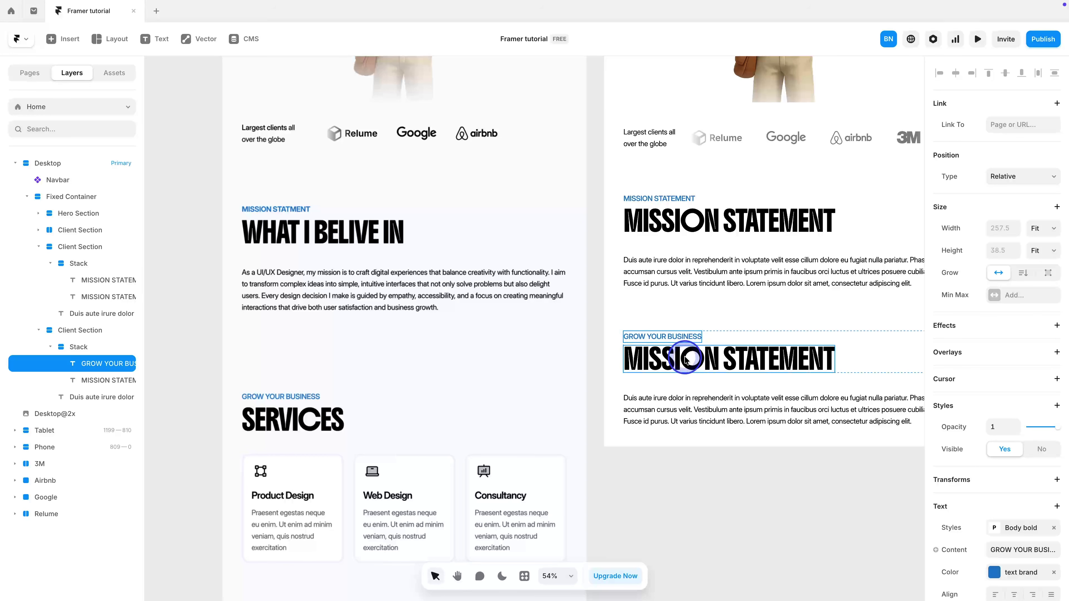
double_click(687, 359)
key(ctrl+a)
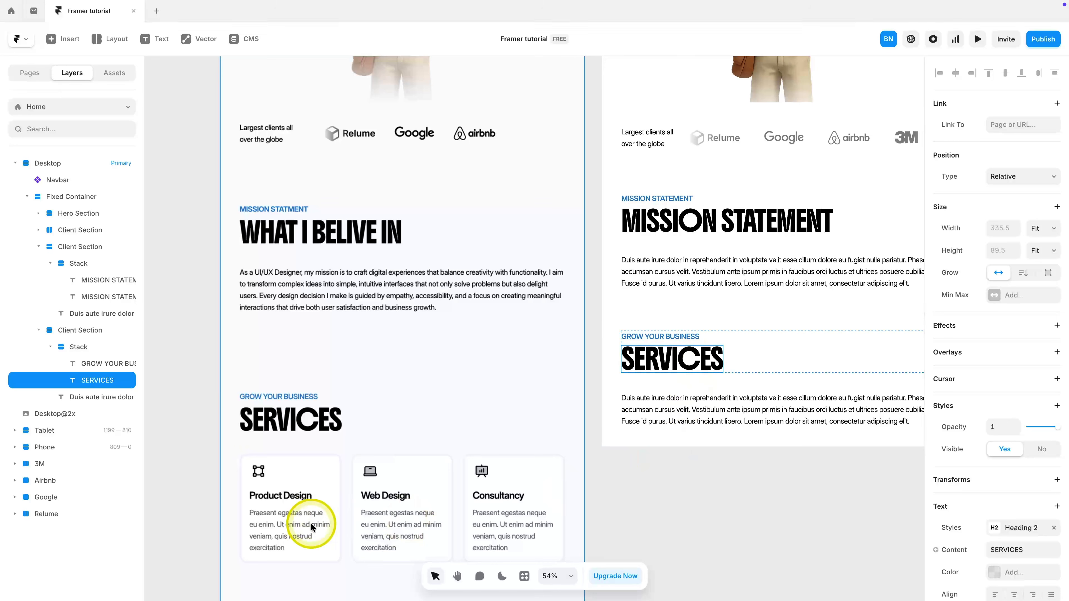
Step: Draw a square frame of about 451 × 451 on the empty canvas below the Desktop page
click(691, 405)
scroll(435, 523, down, 3)
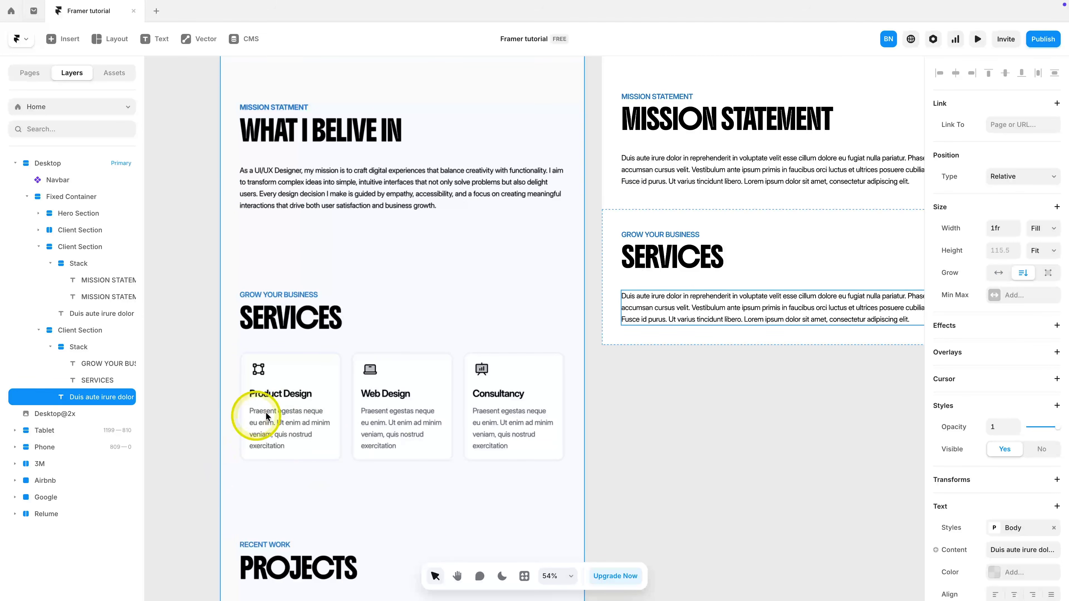
scroll(589, 455, right, 2)
click(143, 137)
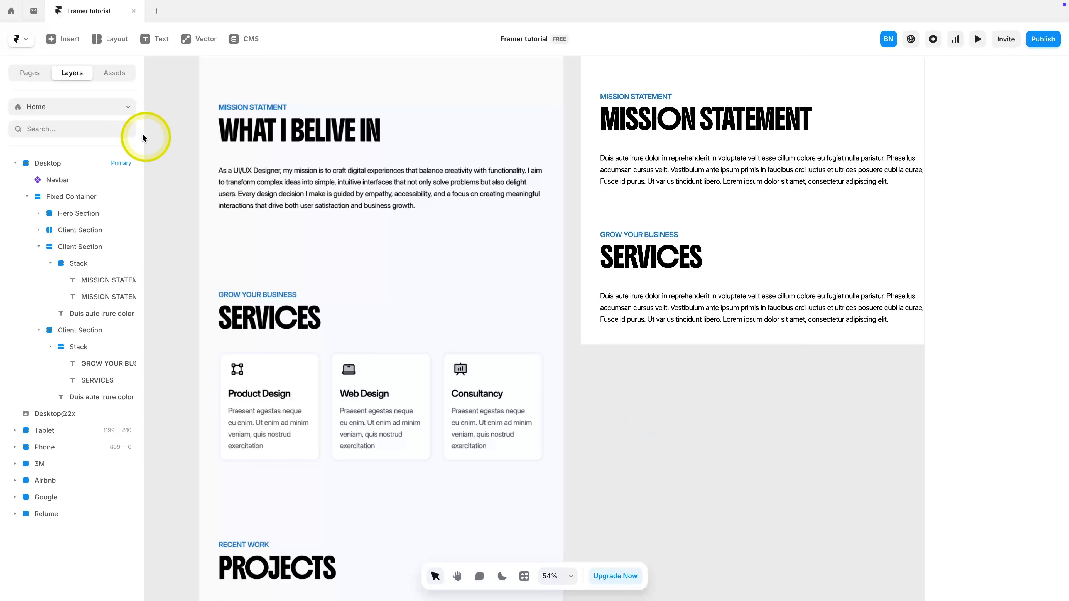
click(114, 50)
click(114, 72)
drag(626, 396, 762, 532)
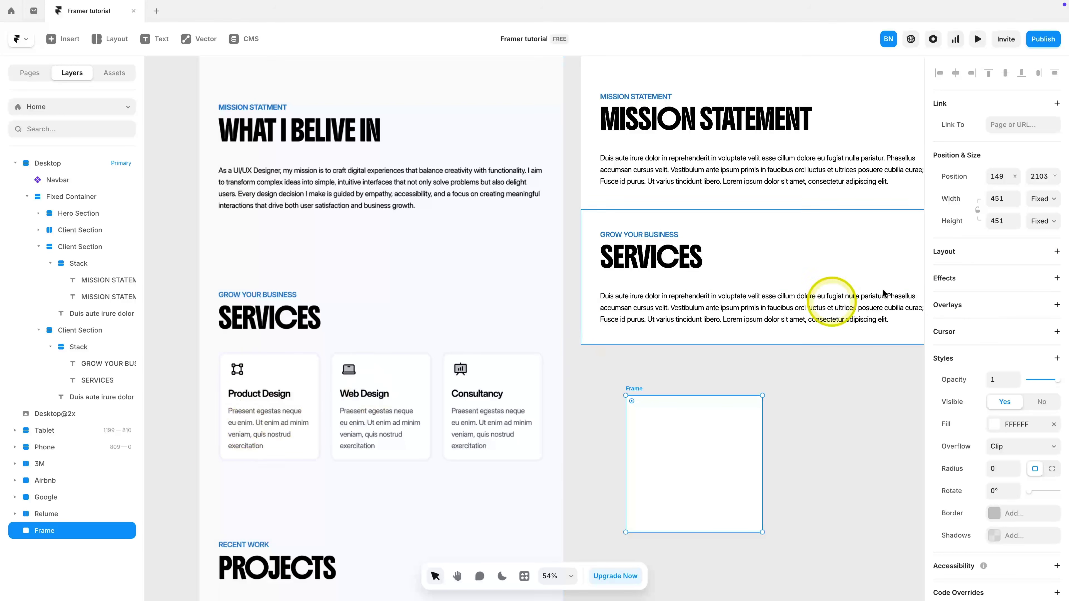
Step: Give the new frame a vertical stack layout with Start distribution and left alignment
click(1056, 252)
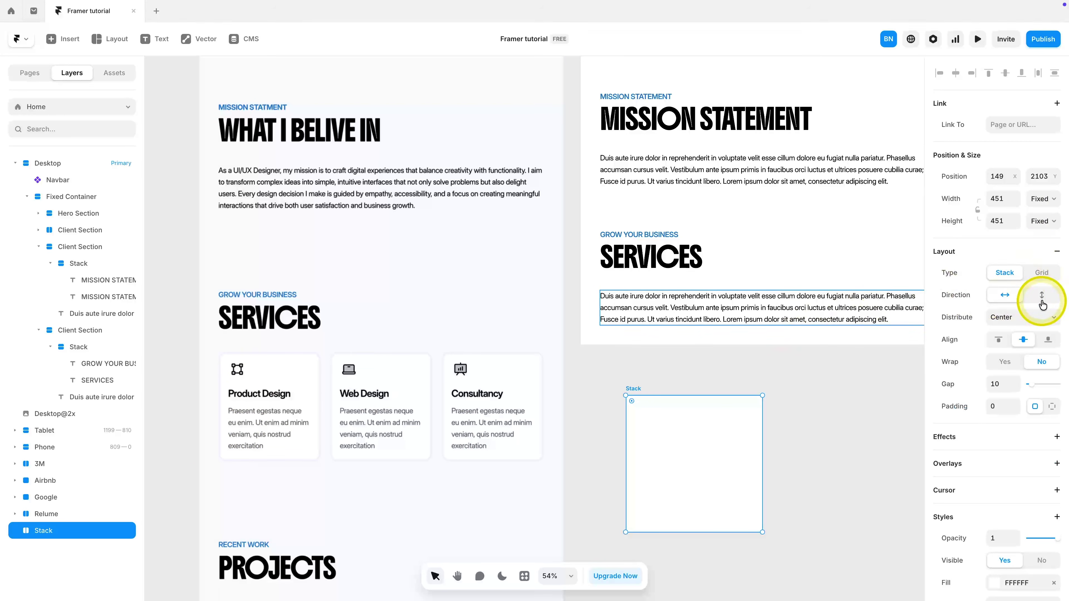
click(1041, 296)
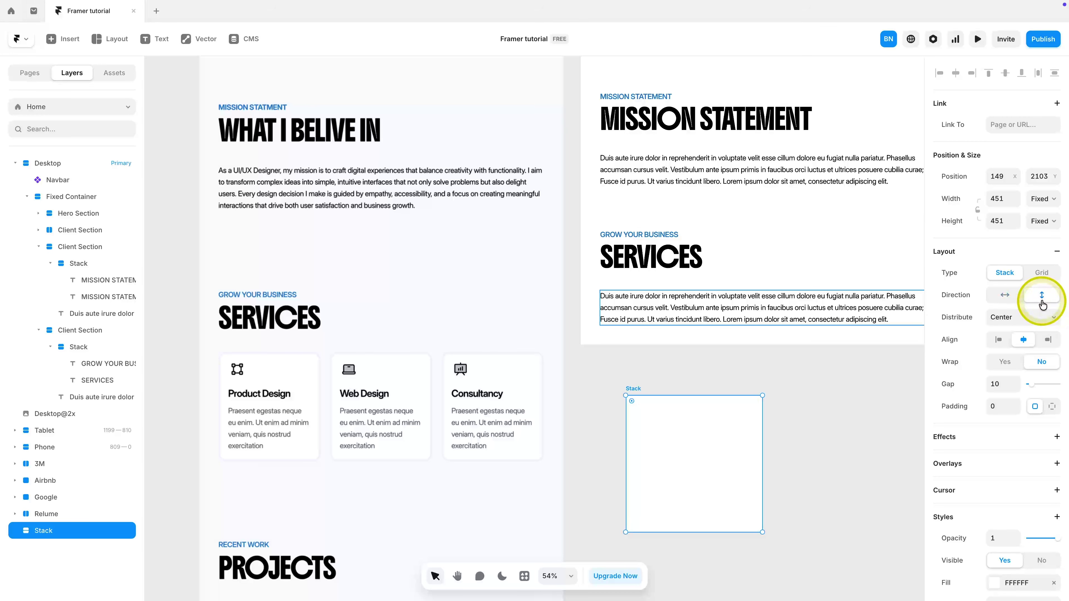
click(1027, 318)
click(1027, 306)
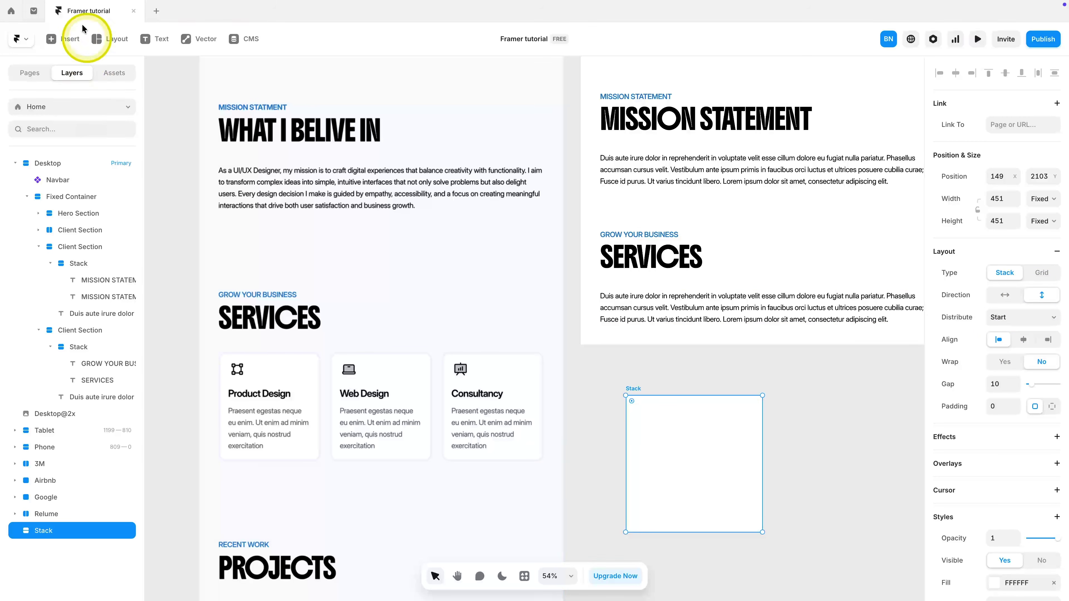
Step: Insert a Phosphor icon into the new stack and set its width and height to 64
click(59, 39)
mouse_move(132, 359)
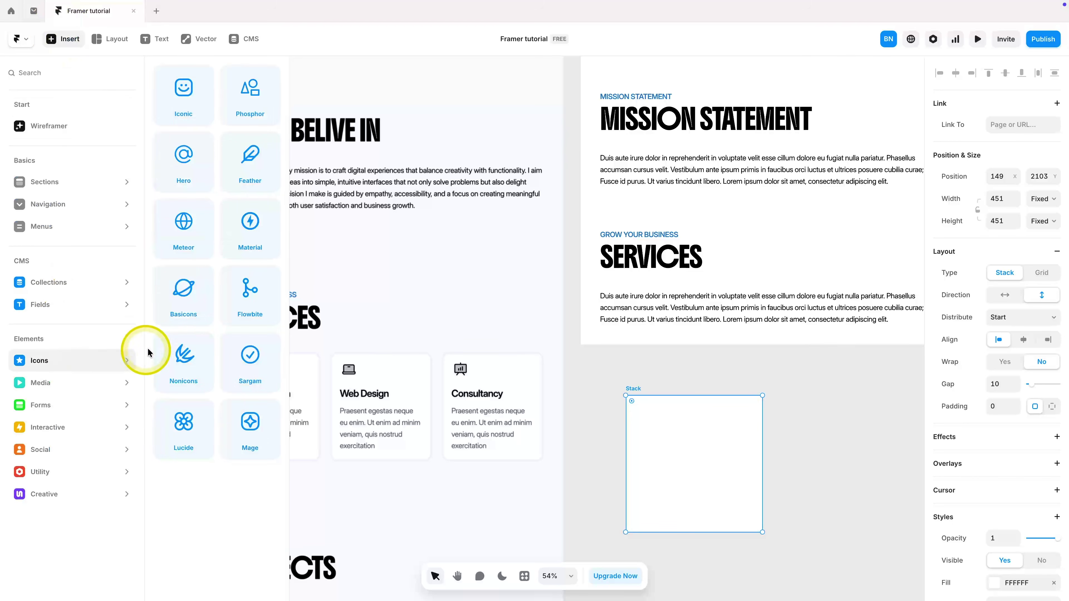
drag(242, 80, 704, 420)
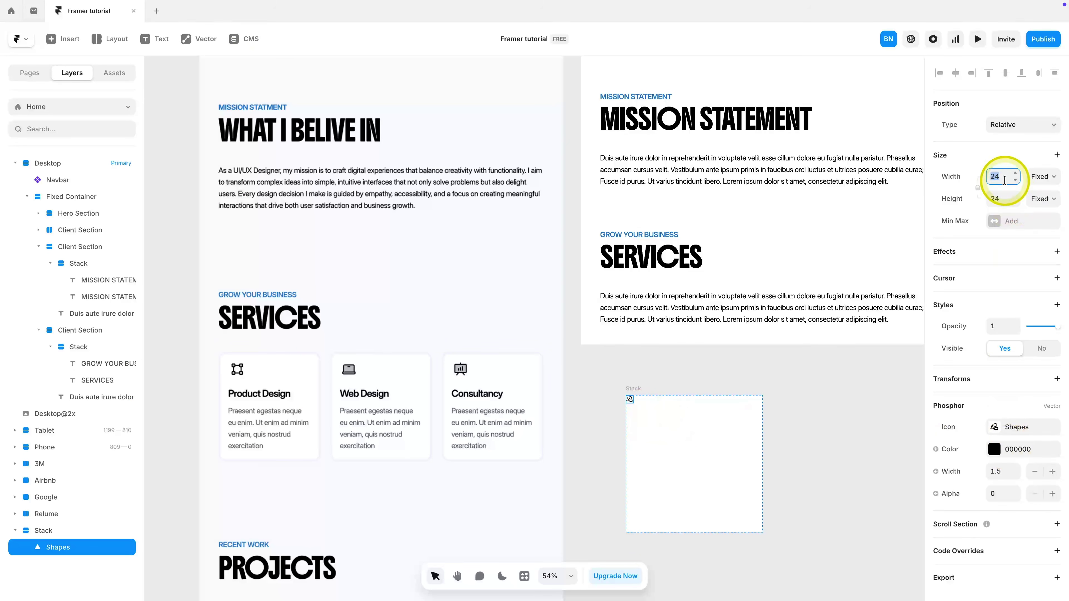
Step: Replace the Phosphor icon in the new stack with the Selection Background icon
click(1036, 436)
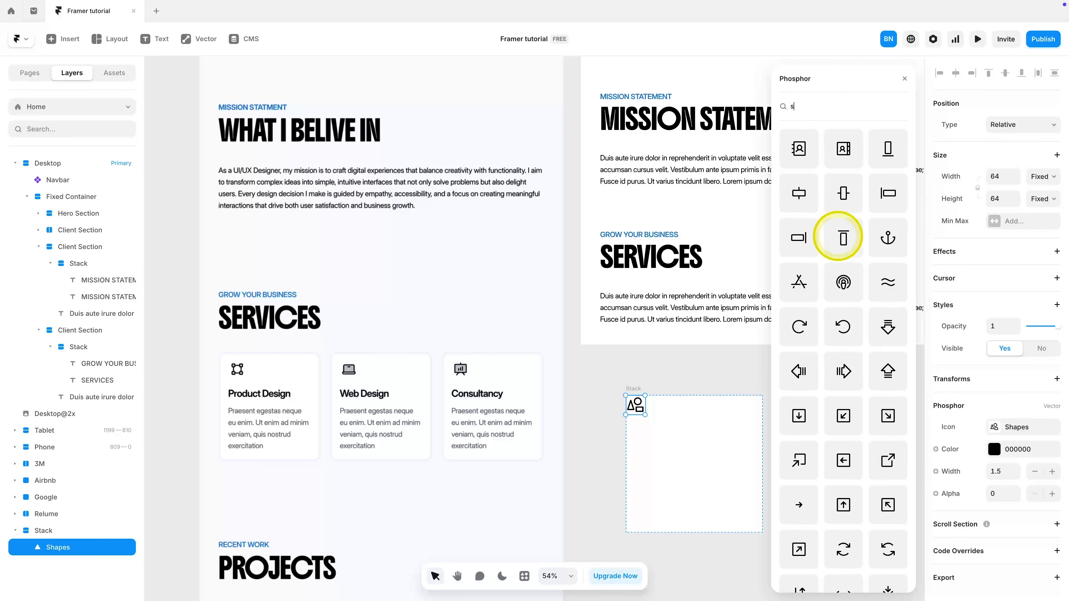
text(selec)
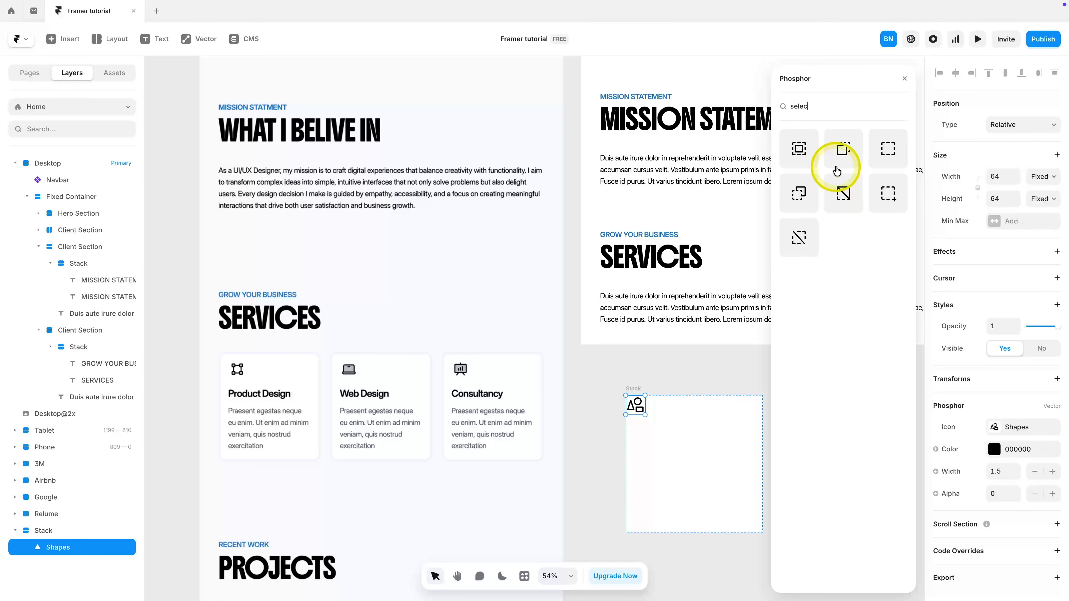
click(837, 165)
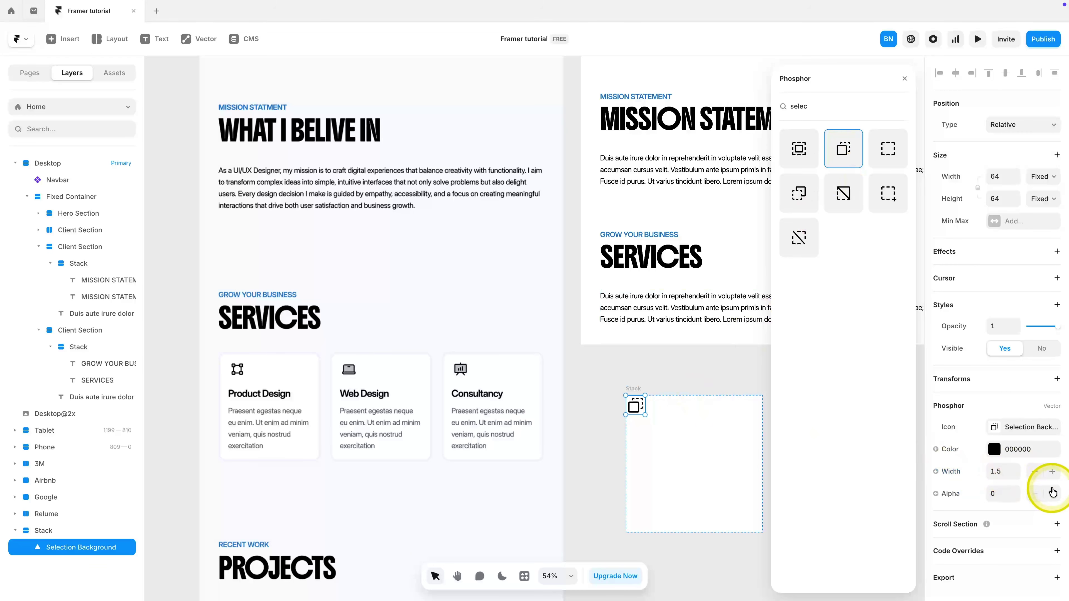
Step: Set the icon's alpha to 0.2 and its color to the text primary style
click(1052, 495)
click(637, 407)
click(995, 450)
click(892, 293)
scroll(641, 407, up, 5)
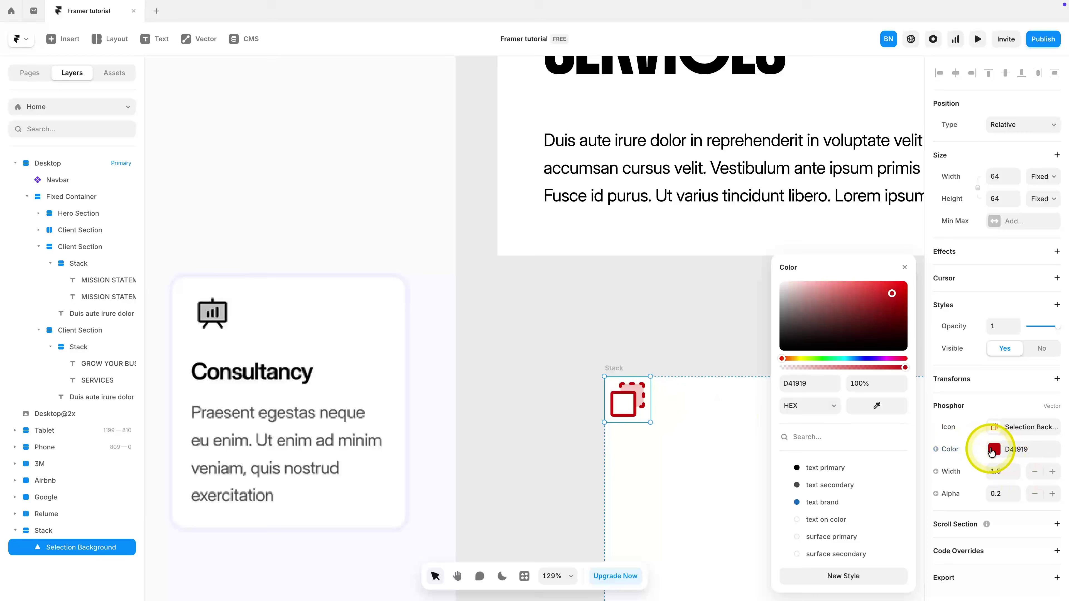
click(841, 469)
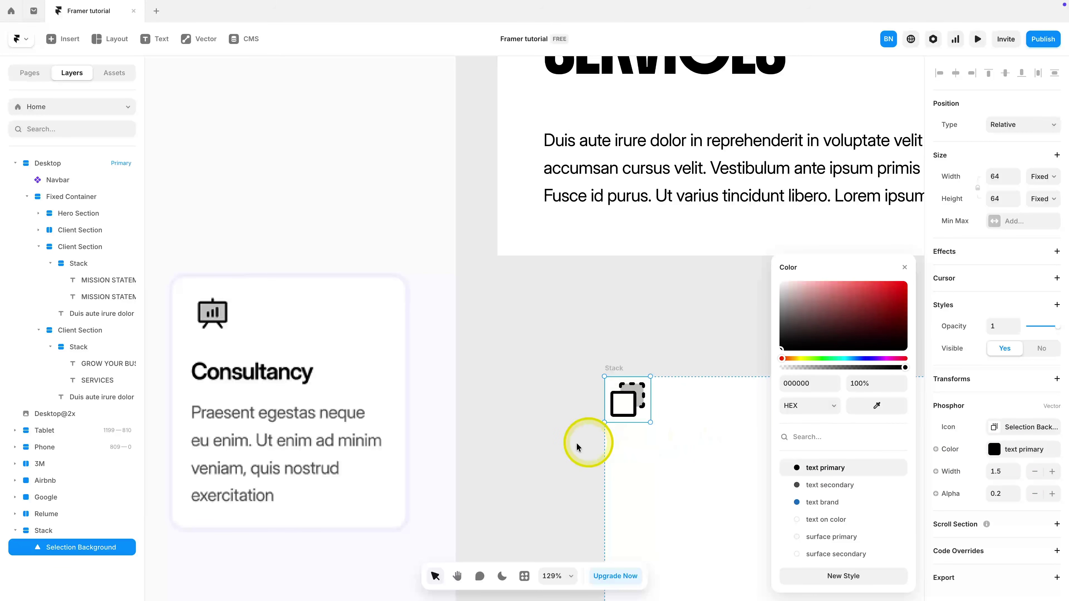
click(905, 268)
click(530, 409)
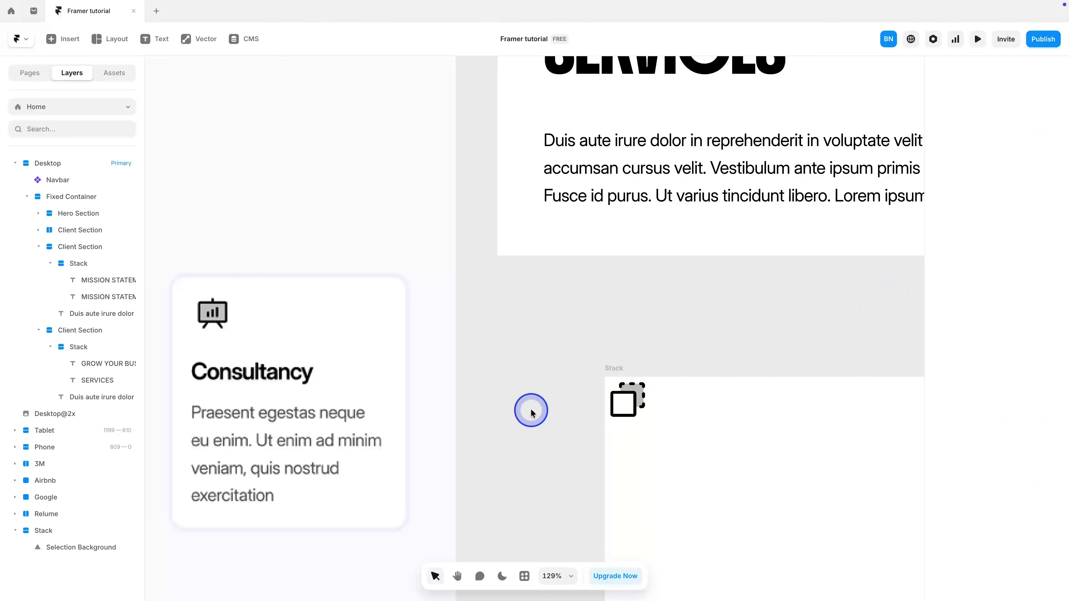
Step: Rename the new stack as "Service Card"
scroll(530, 408, down, 4)
click(585, 401)
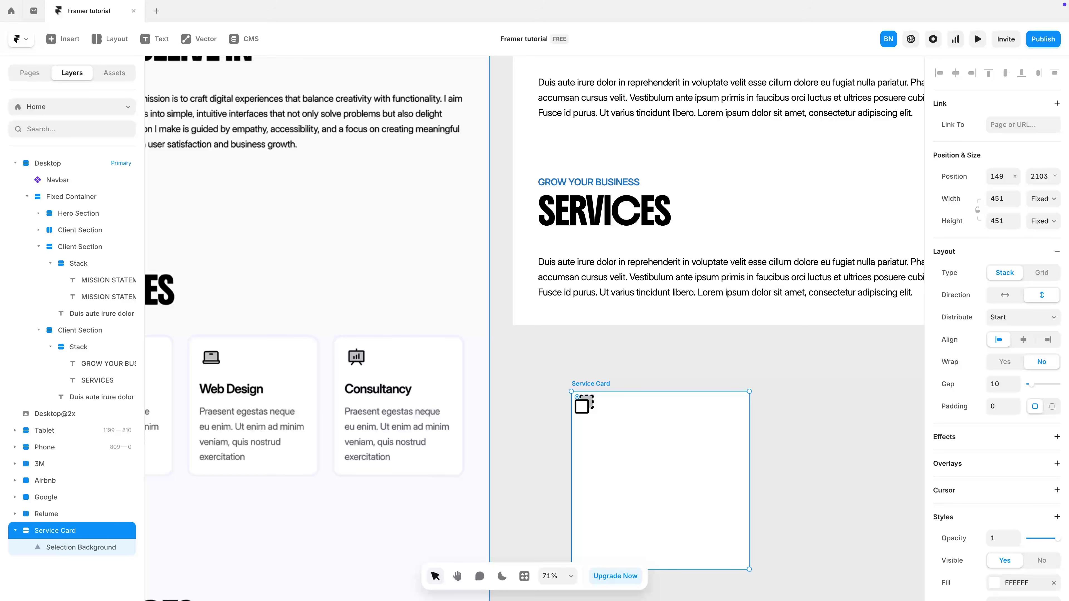
scroll(417, 491, left, 5)
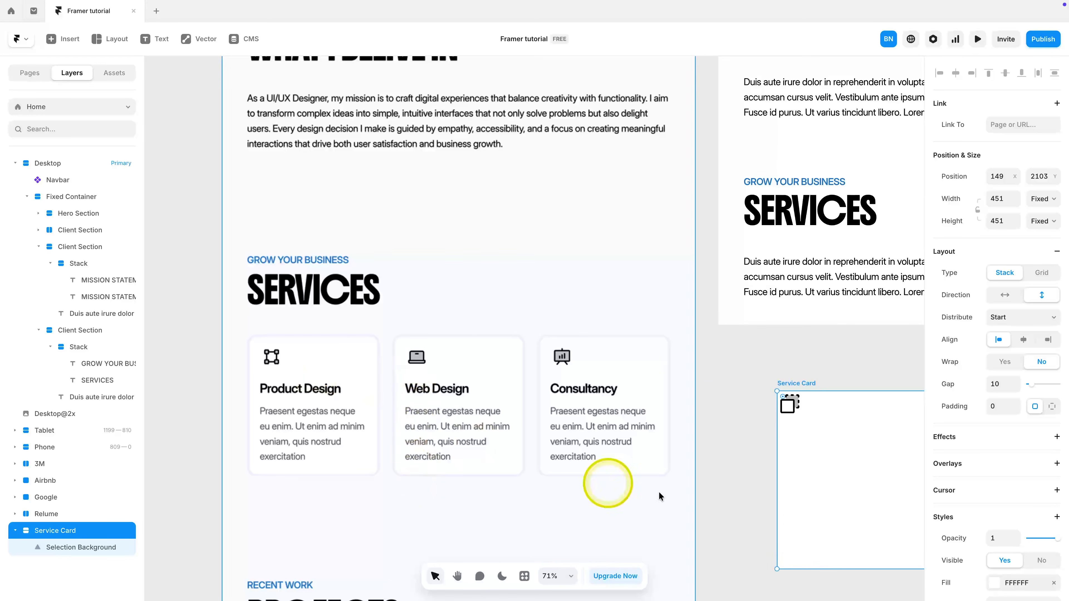
Step: Set the Service Card's padding to 32 and its corner radius to 24
scroll(801, 499, right, 3)
scroll(801, 499, down, 1)
click(991, 406)
text(32)
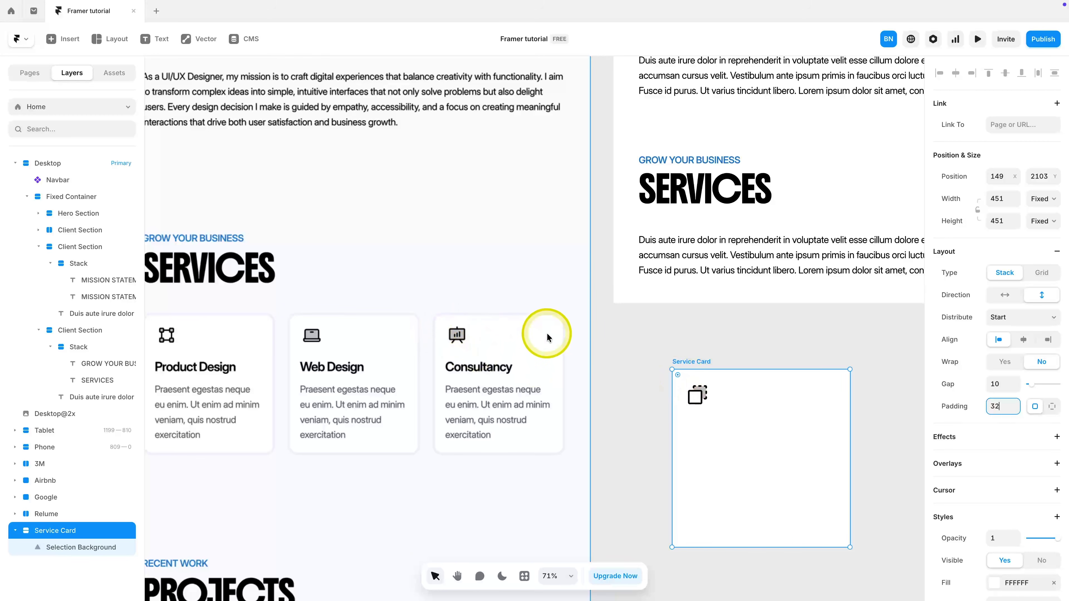
scroll(987, 473, down, 2)
scroll(977, 475, down, 2)
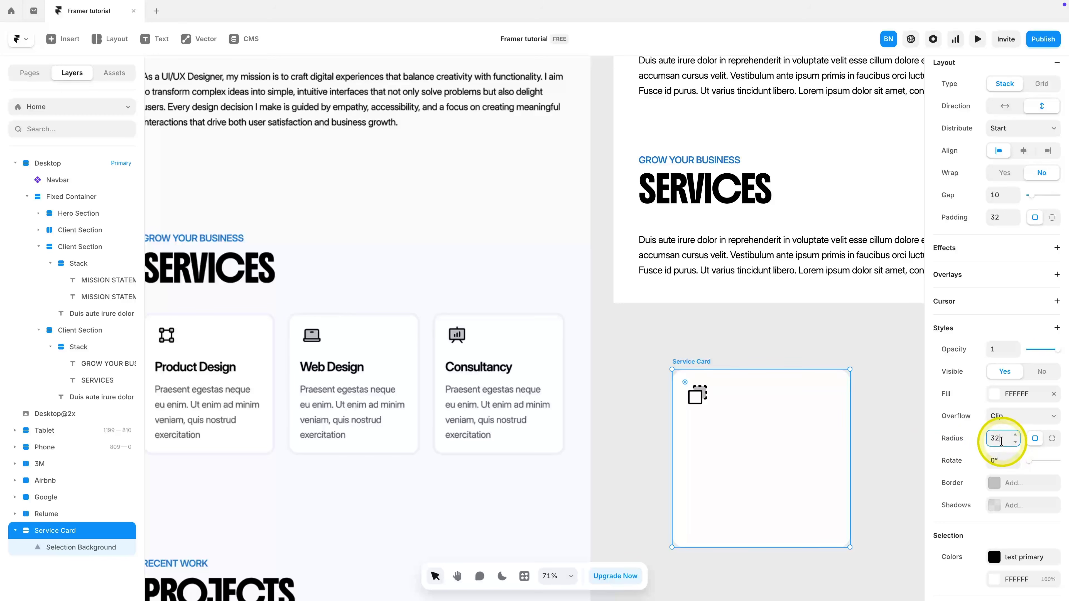
click(706, 402)
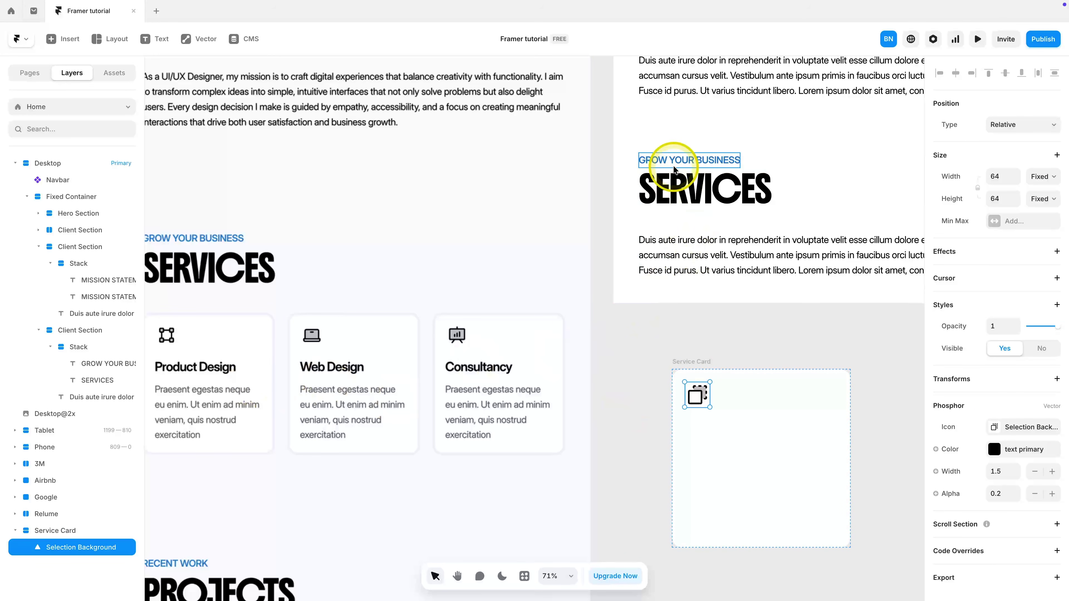
Step: Copy the "GROW YOUR BUSINESS" label from the Services section into the Service Card
click(674, 168)
click(691, 363)
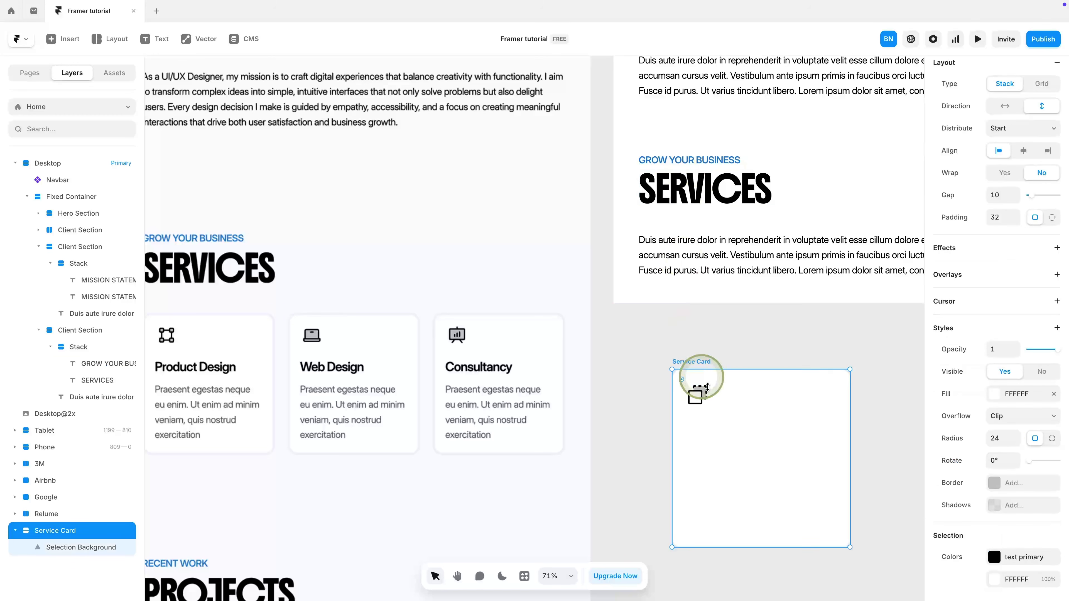
key(ctrl+v)
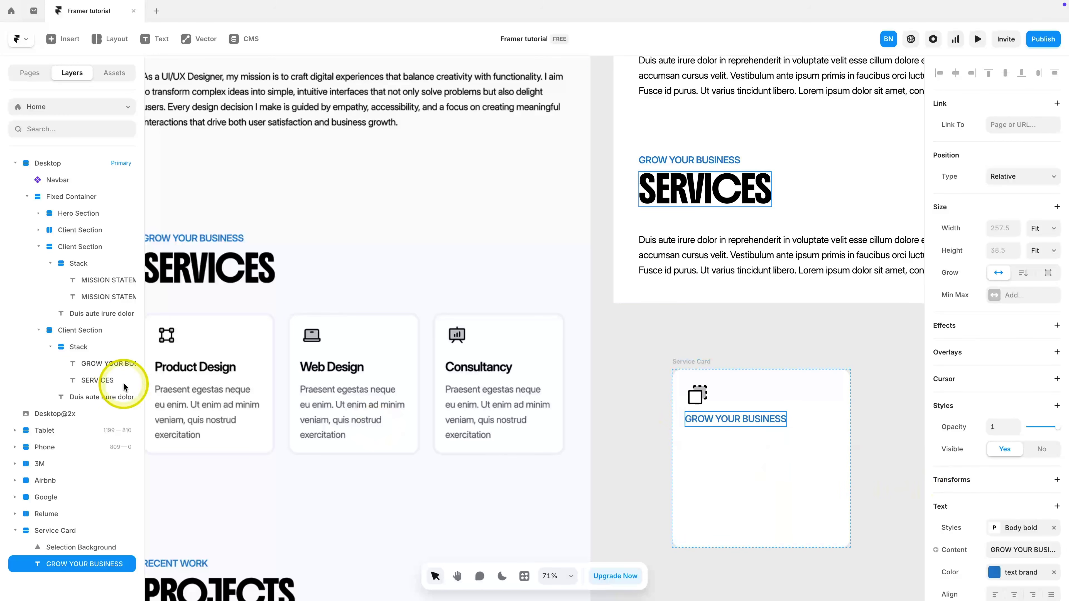
Step: Apply the Heading 3 text style to the card's label and remove its text brand color
click(1023, 528)
click(814, 518)
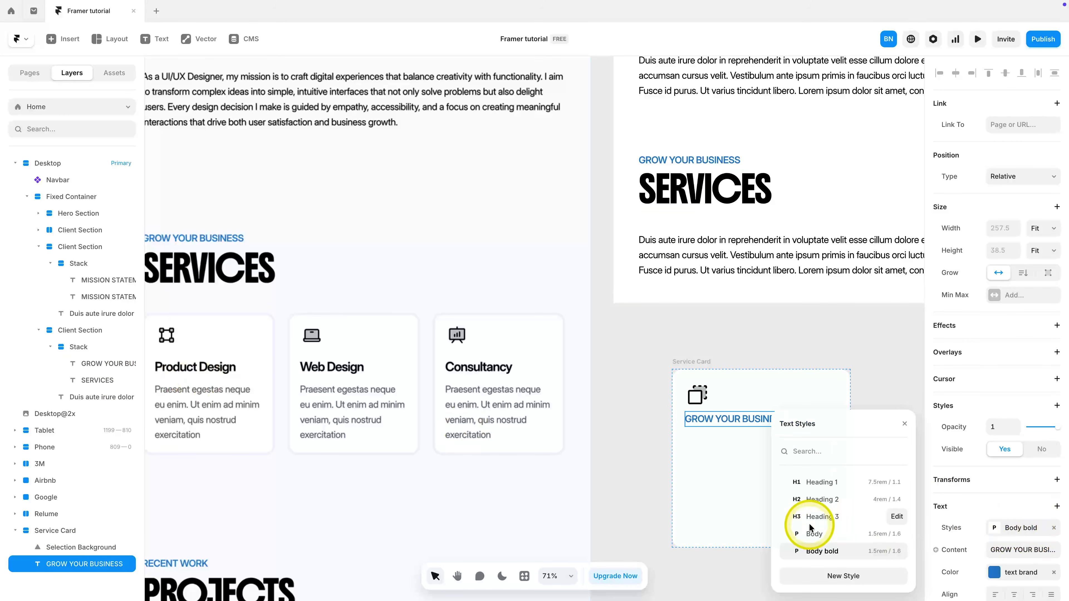
click(1017, 573)
click(1054, 572)
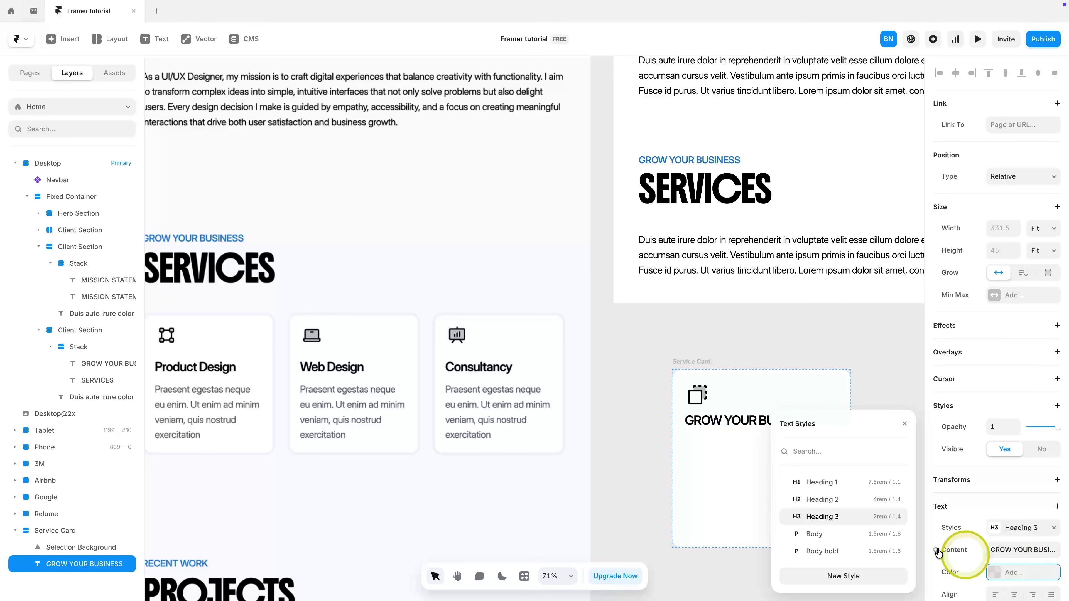
click(728, 463)
click(767, 445)
scroll(767, 446, down, 1)
Step: Change the card's heading text to "Product Design"
double_click(727, 398)
text(Product Design)
key(Escape)
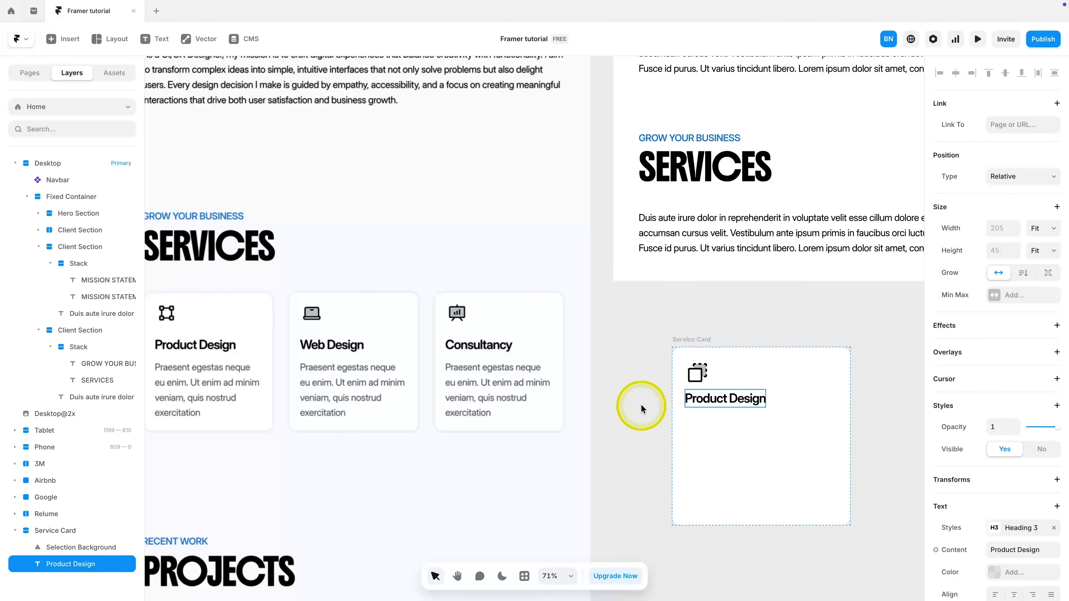
click(641, 409)
click(742, 411)
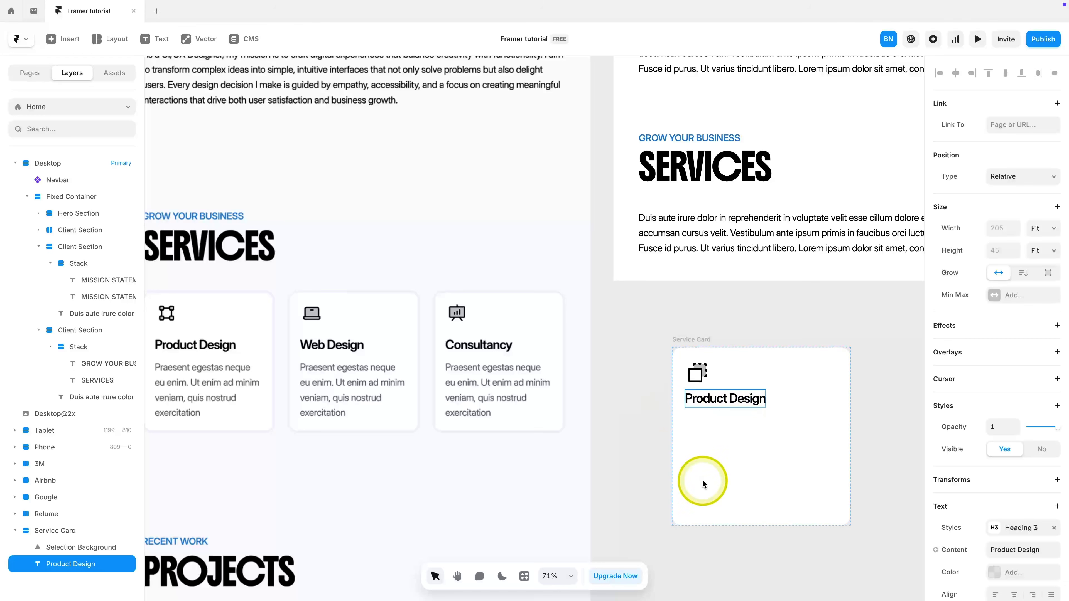
Step: Copy the Services section's body paragraph into the Service Card below the heading
click(687, 249)
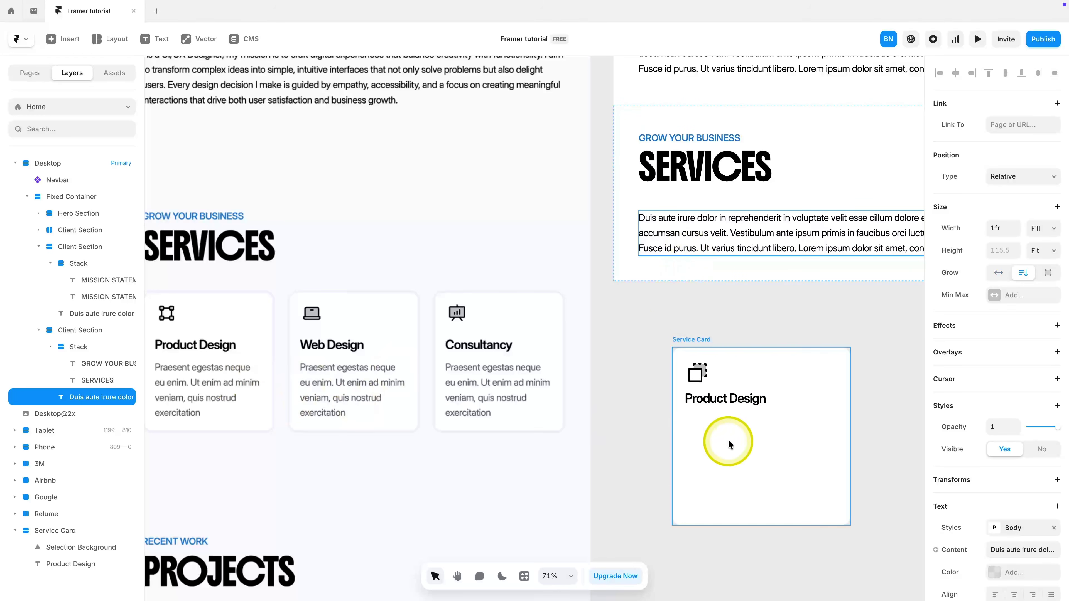
click(741, 429)
click(690, 343)
key(super+v)
Step: Shorten the card's paragraph so it ends after "Phasellus accumsan cursus velit."
double_click(794, 428)
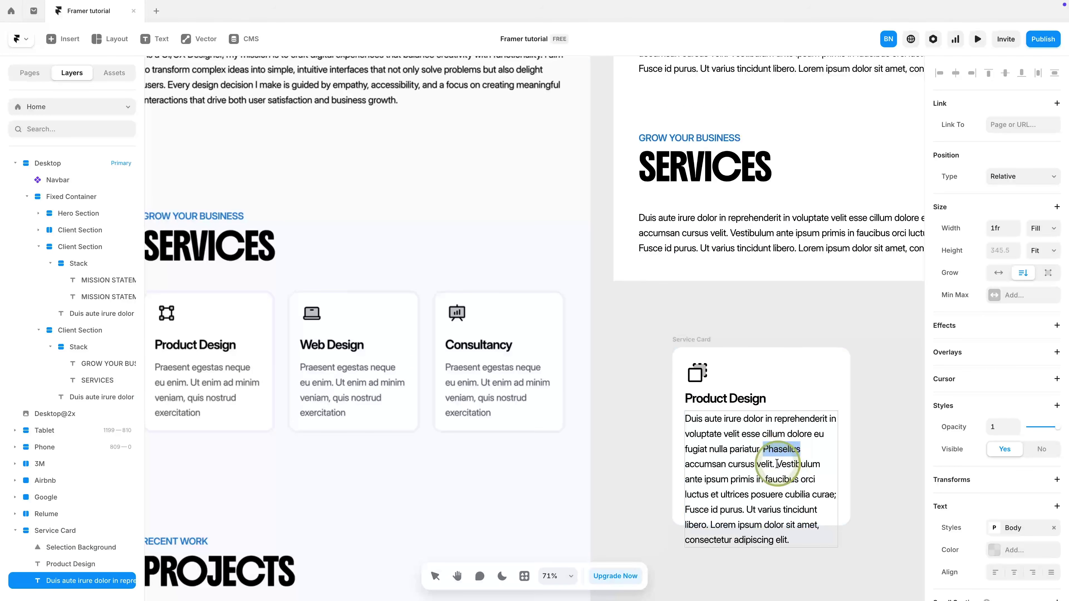
shift+click(772, 465)
key(BackSpace)
Step: Set the card paragraph's color to the text secondary style
scroll(993, 437, down, 4)
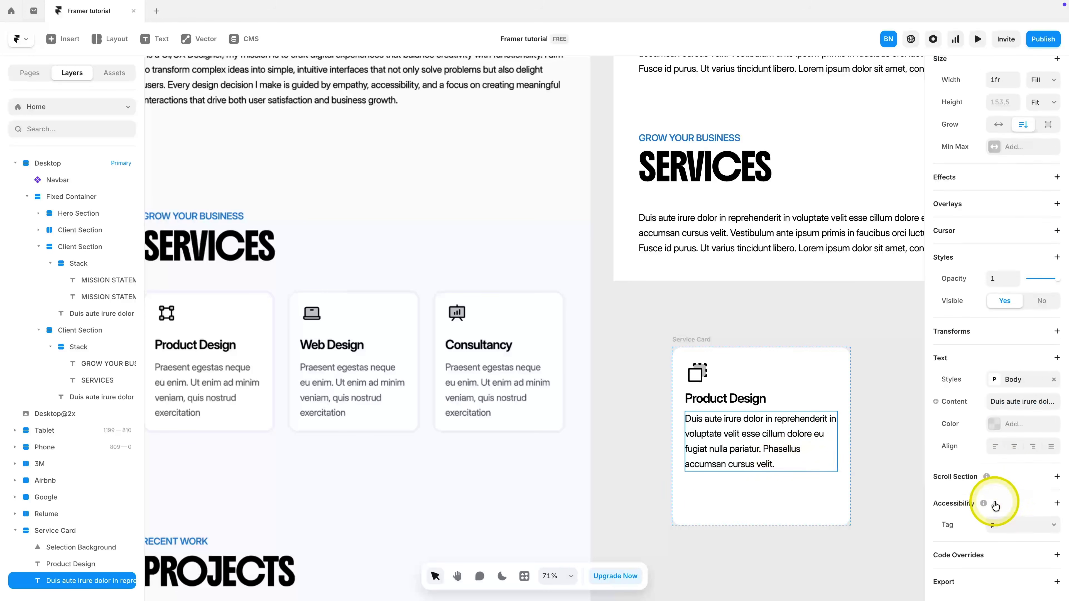
click(1014, 423)
click(830, 485)
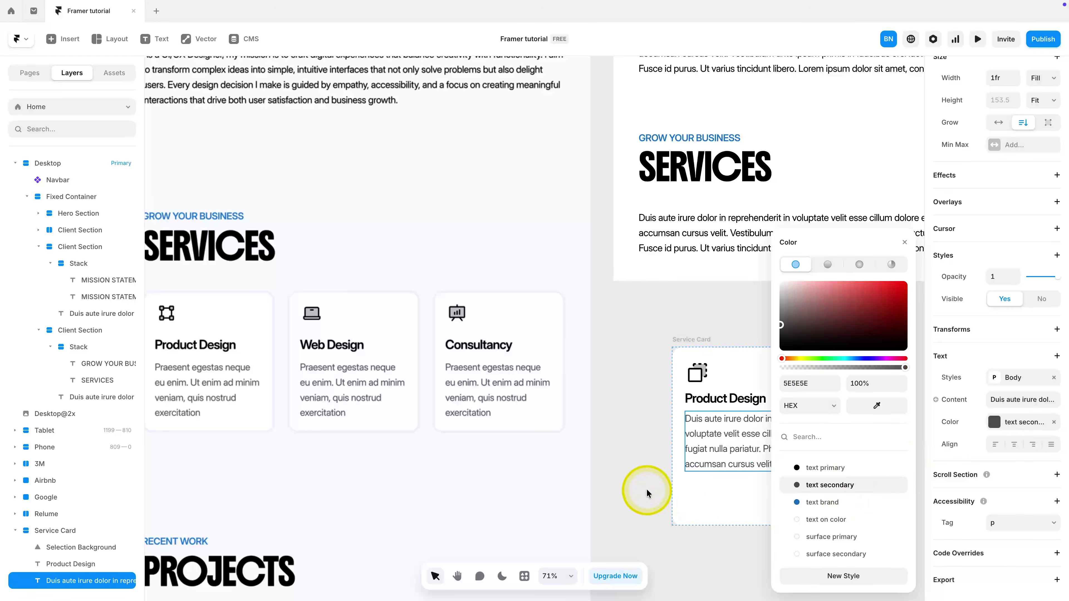
click(656, 492)
Step: Set the Service Card's height to Fit and its gap to 24
click(718, 342)
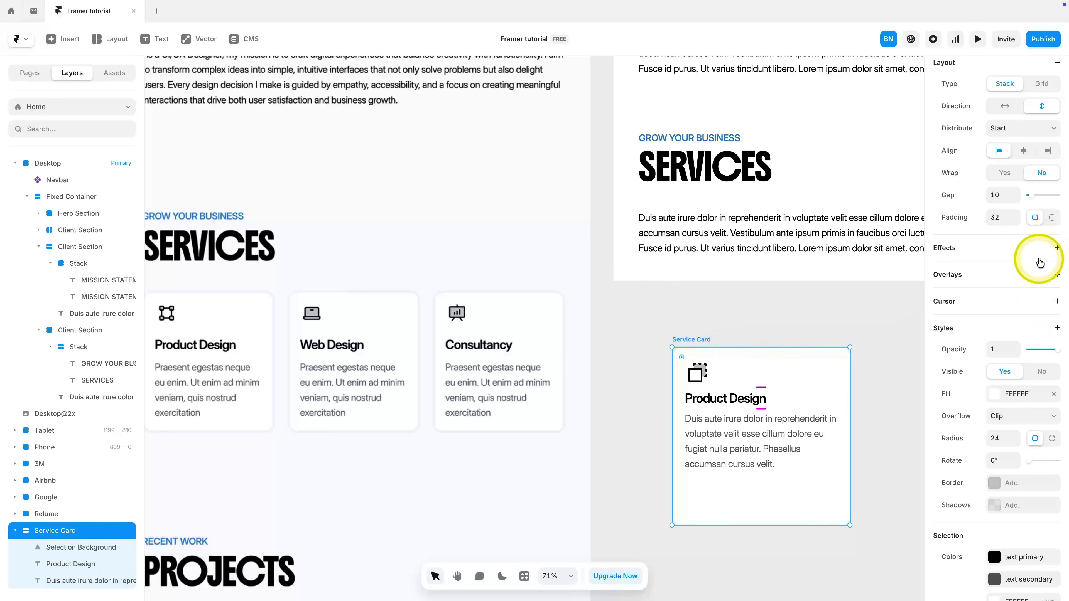
scroll(1036, 261, up, 4)
click(1042, 222)
click(1038, 262)
drag(759, 386, 763, 395)
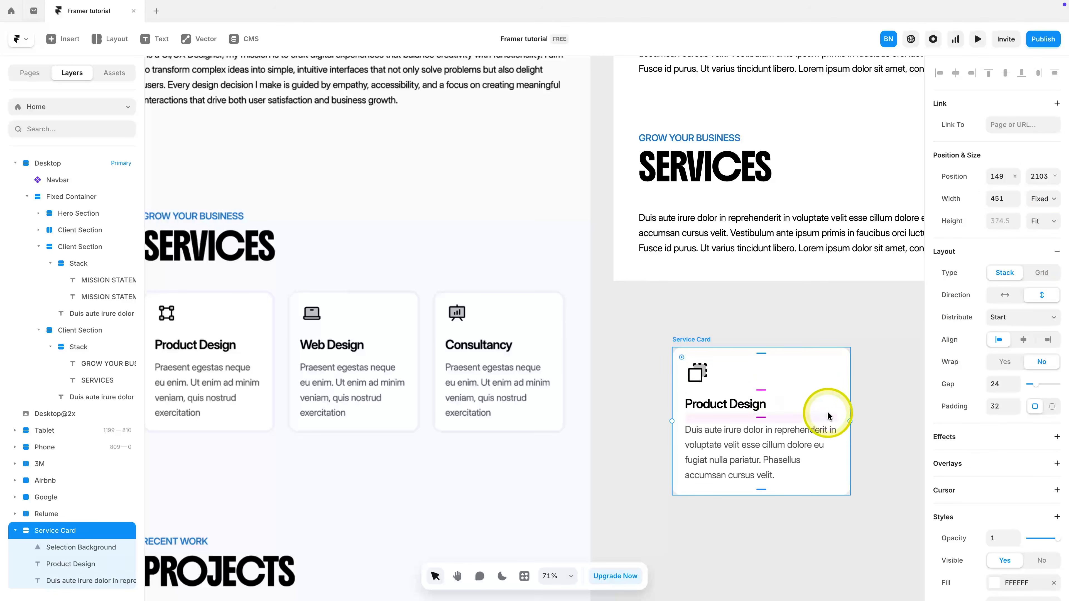
click(879, 407)
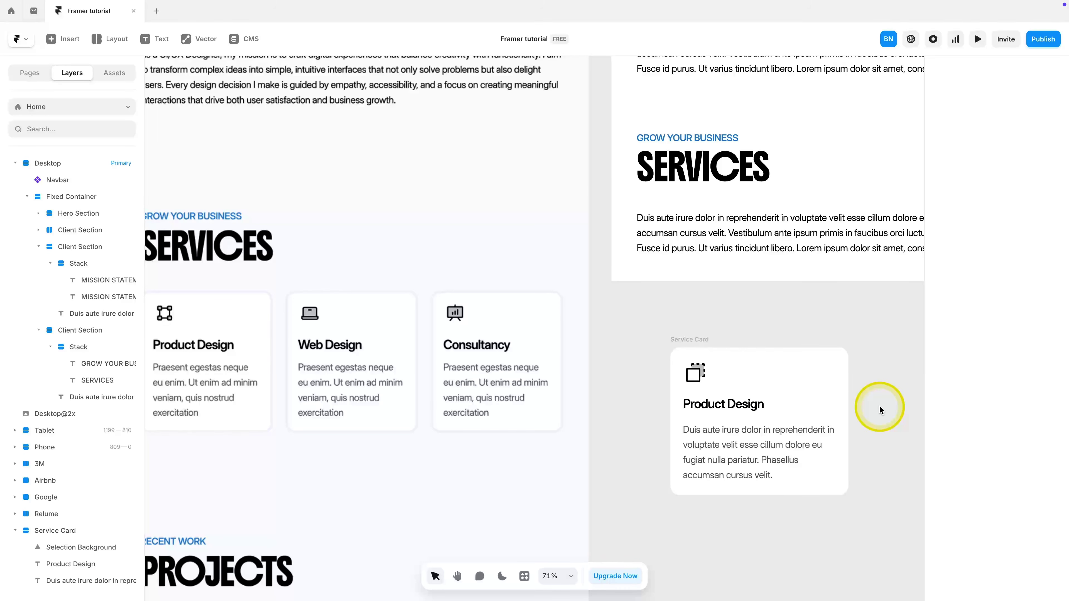
Step: Create a component named "Service Card" from the card and rename its primary variant "Desktop"
scroll(879, 406, right, 1)
click(670, 342)
scroll(668, 340, down, 3)
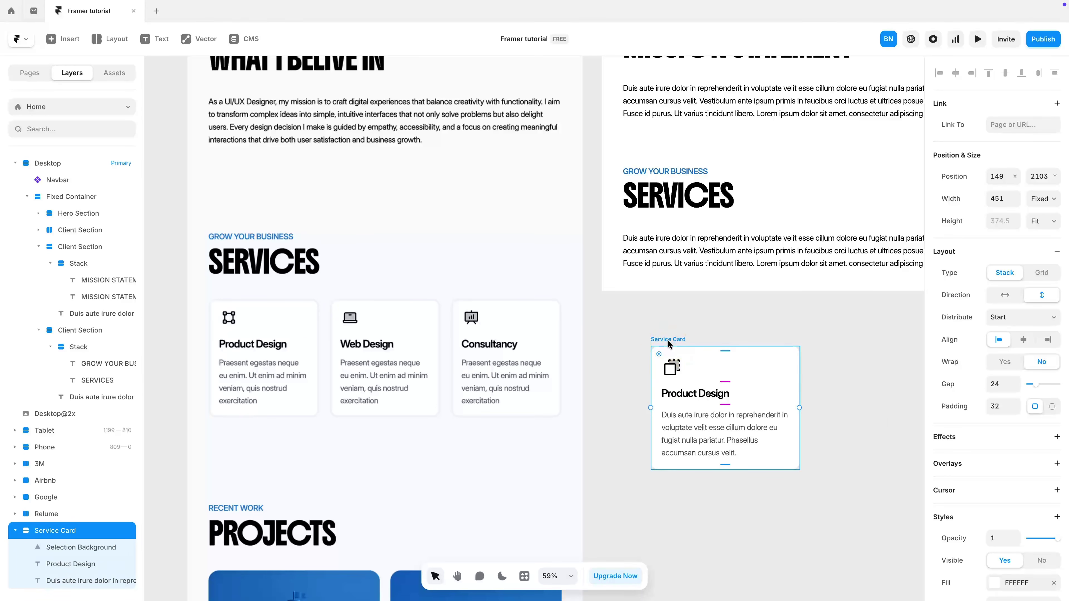
right_click(667, 340)
click(707, 63)
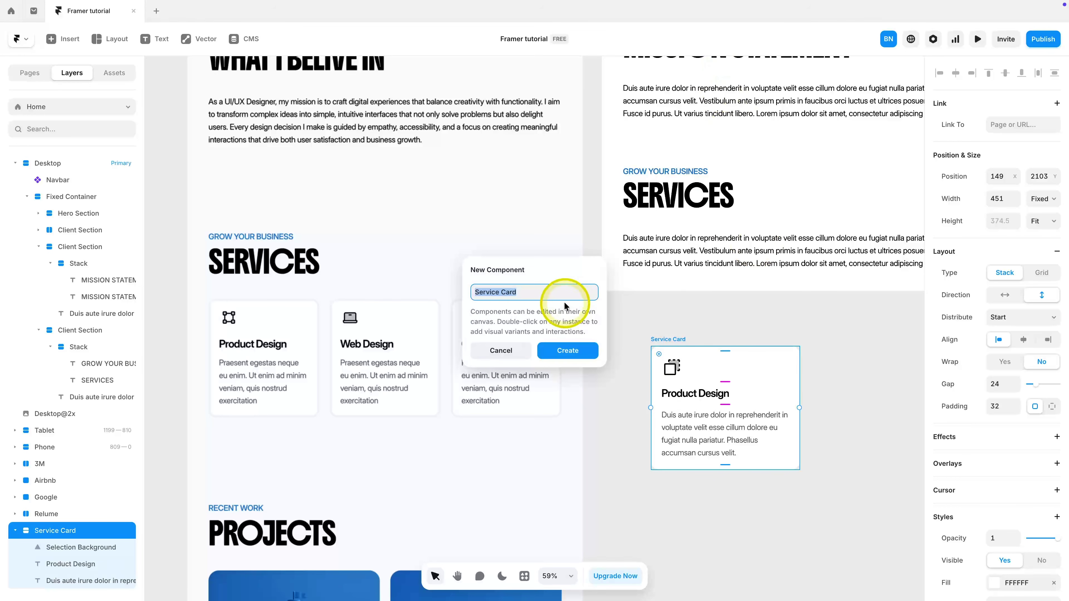
click(554, 349)
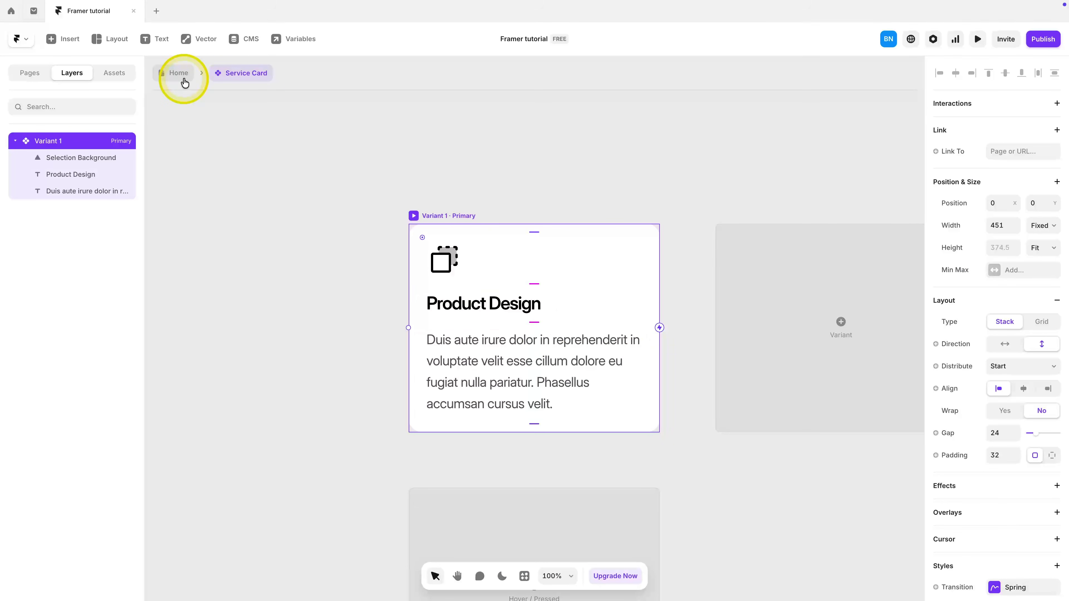
double_click(58, 143)
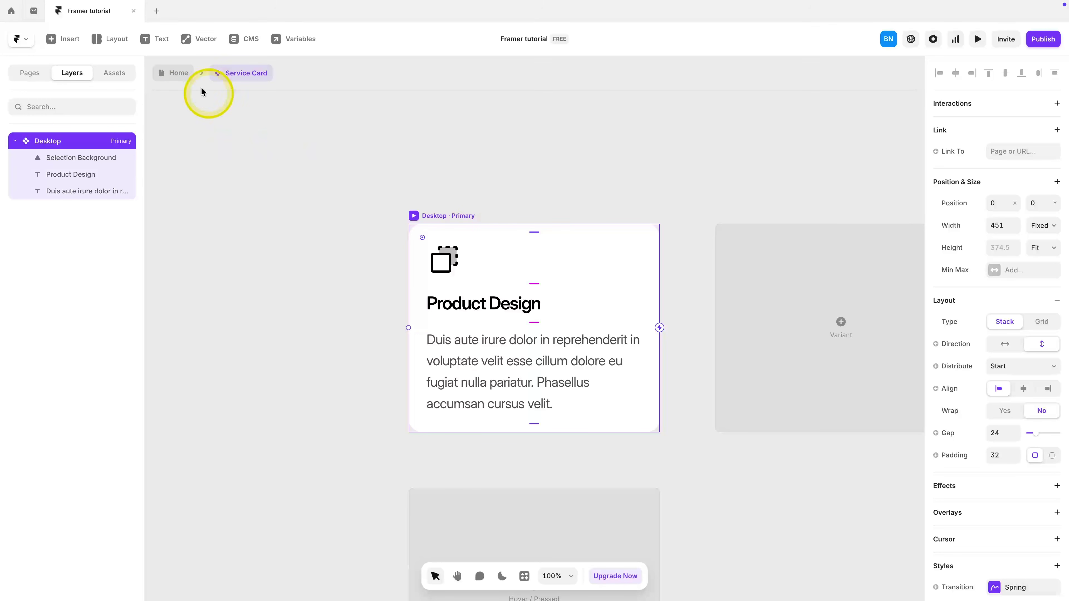
Step: Return to the Home page and move the Service Card into the Services section below the paragraph
click(168, 72)
drag(751, 366, 717, 280)
click(721, 490)
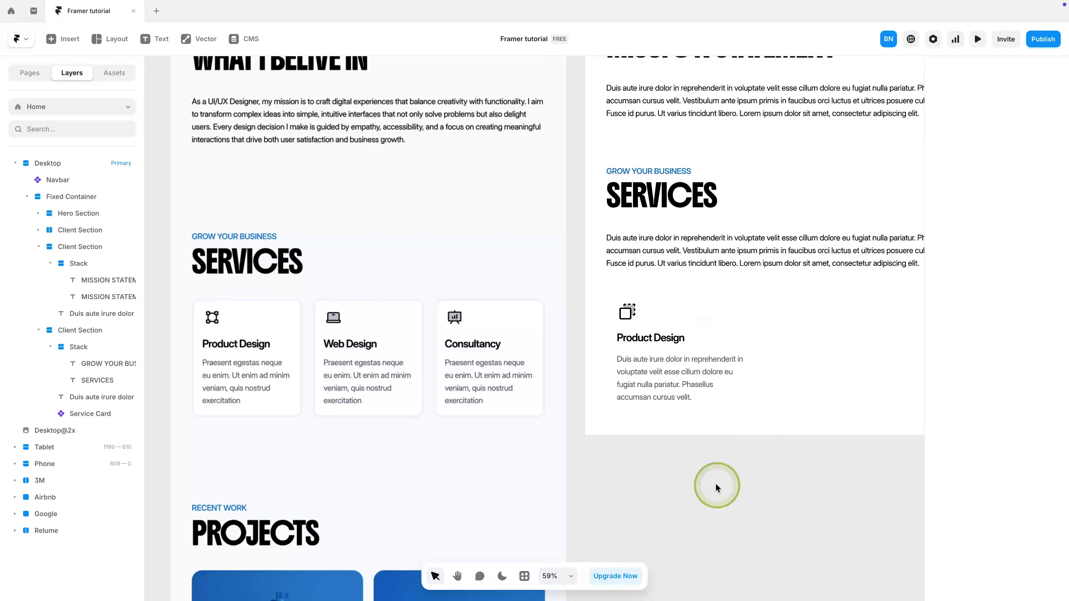
Step: Open the Service Card component and set its Desktop variant's fill to the surface secondary style
double_click(730, 331)
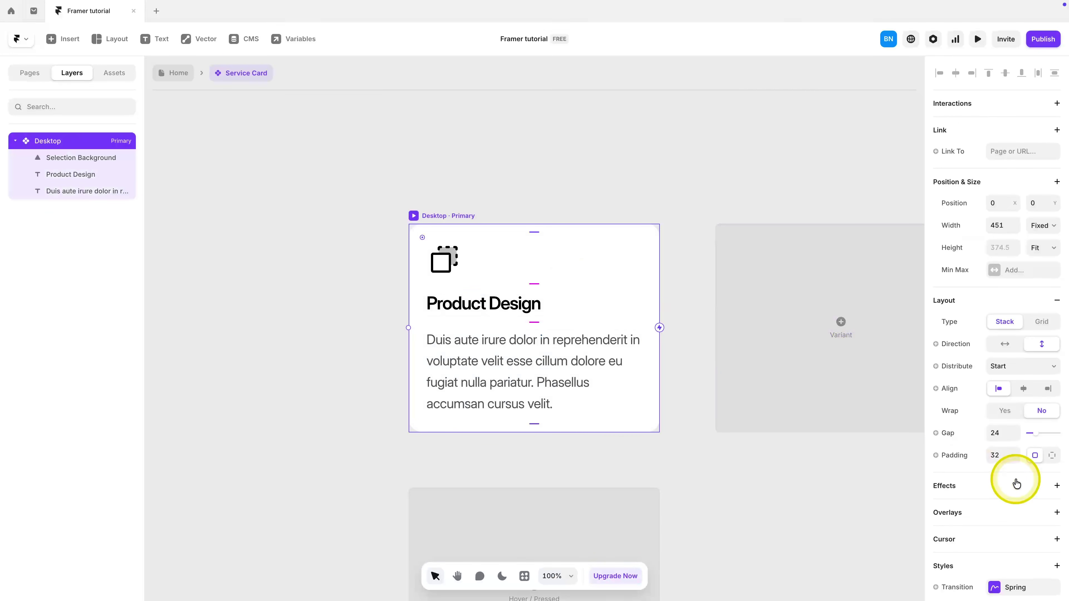
scroll(1017, 483, down, 5)
click(1014, 419)
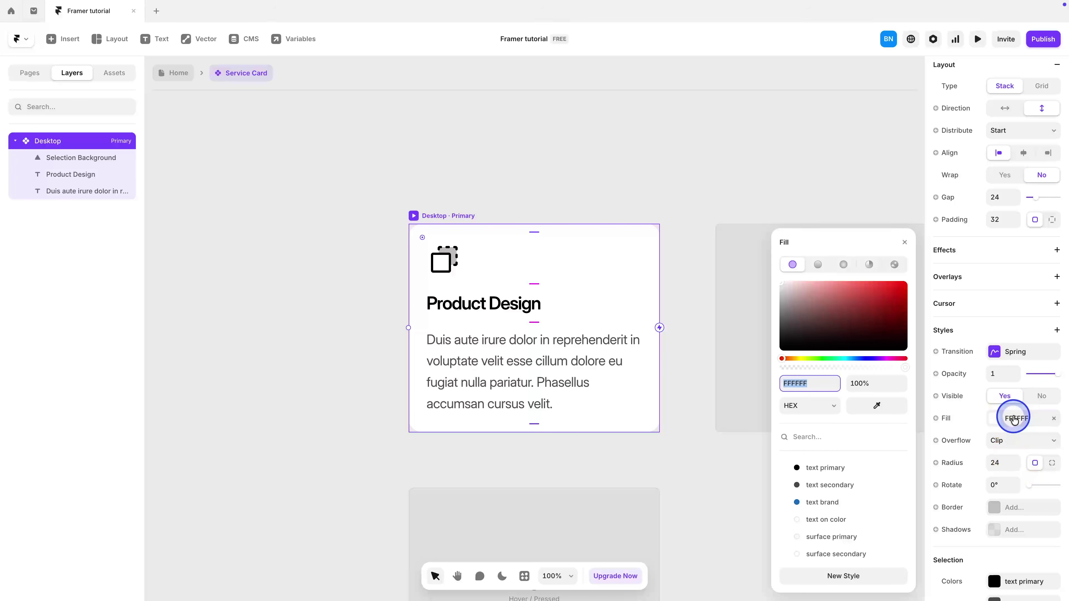
scroll(838, 468, down, 3)
click(842, 453)
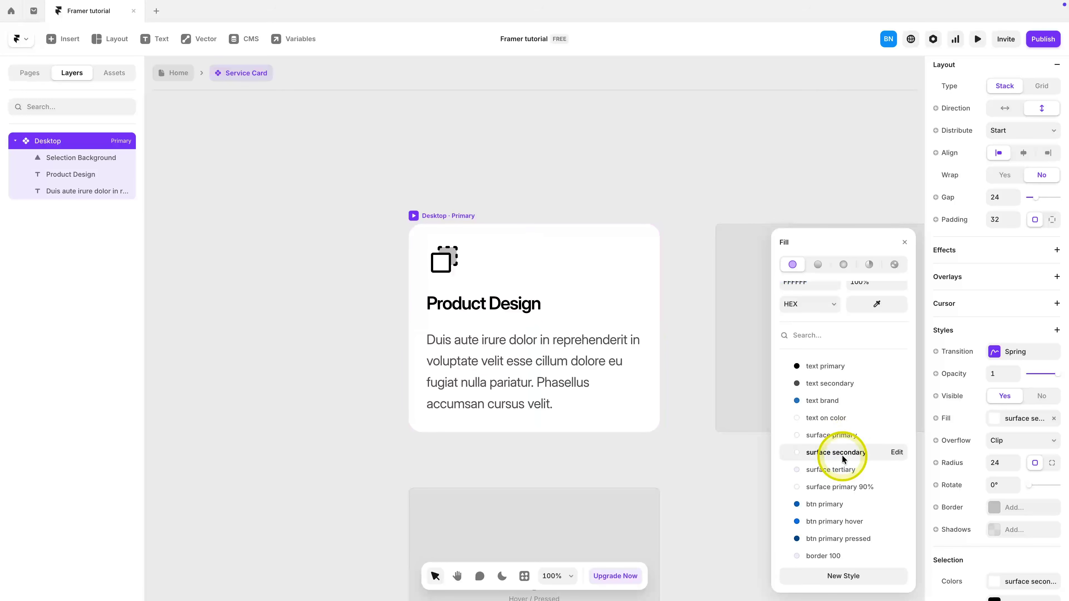
Step: Add a solid border to the Service Card's Desktop variant using the border 100 color style and a width of 5
click(1019, 507)
click(891, 532)
scroll(864, 527, down, 3)
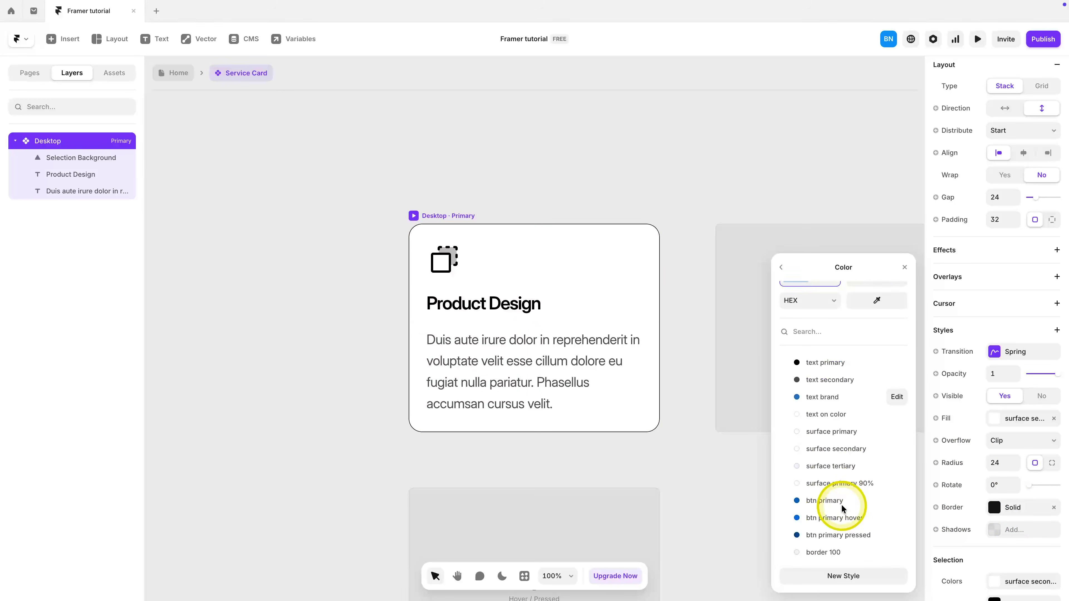
click(835, 551)
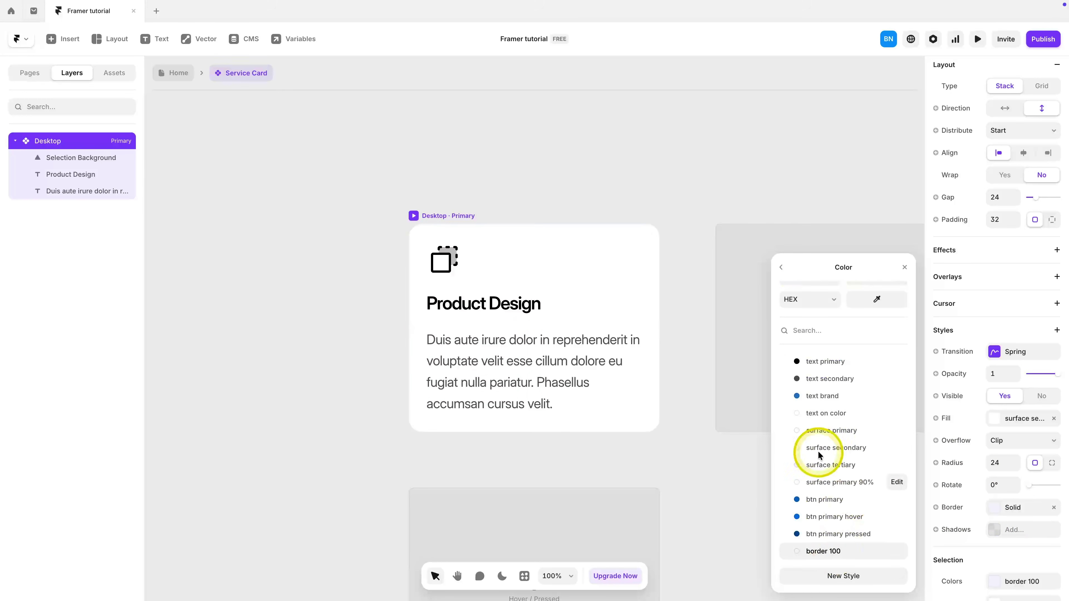
click(780, 269)
click(850, 548)
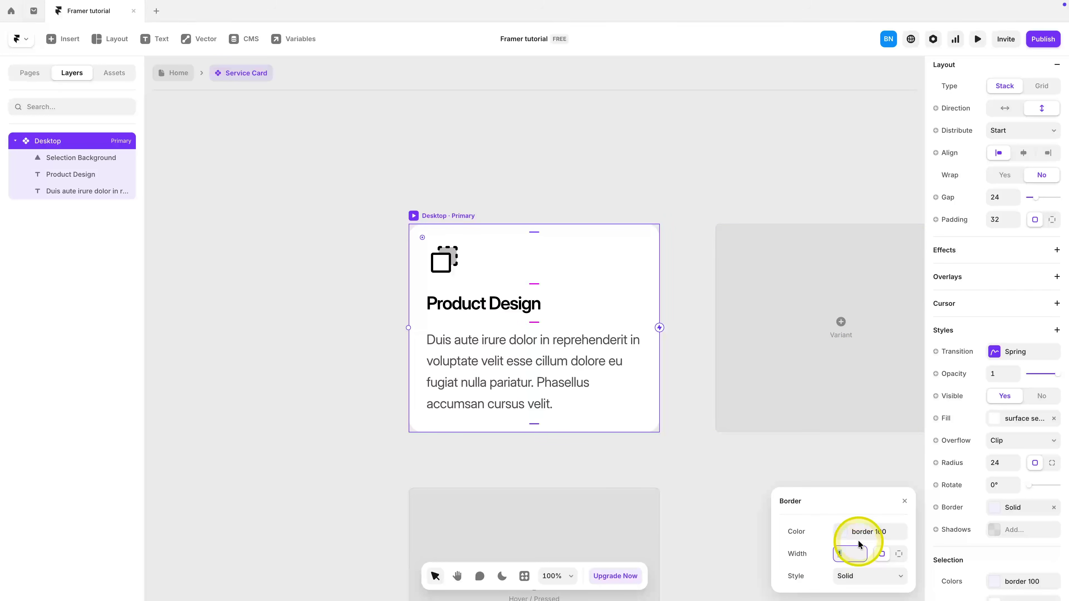
text(5)
click(582, 165)
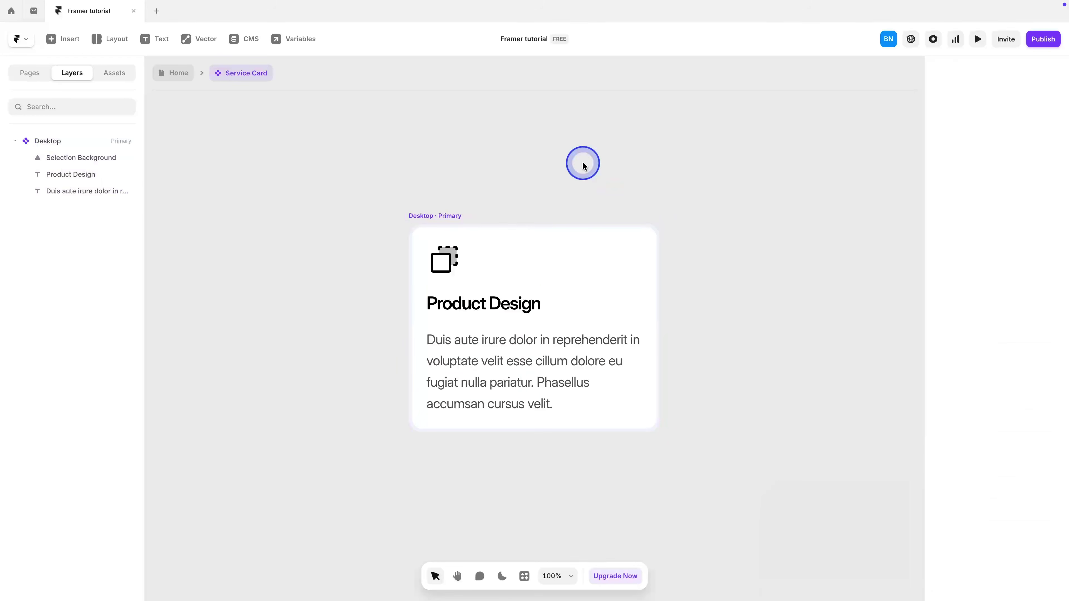
Step: Return to the Home page and duplicate the Service Card in the Services section
click(174, 73)
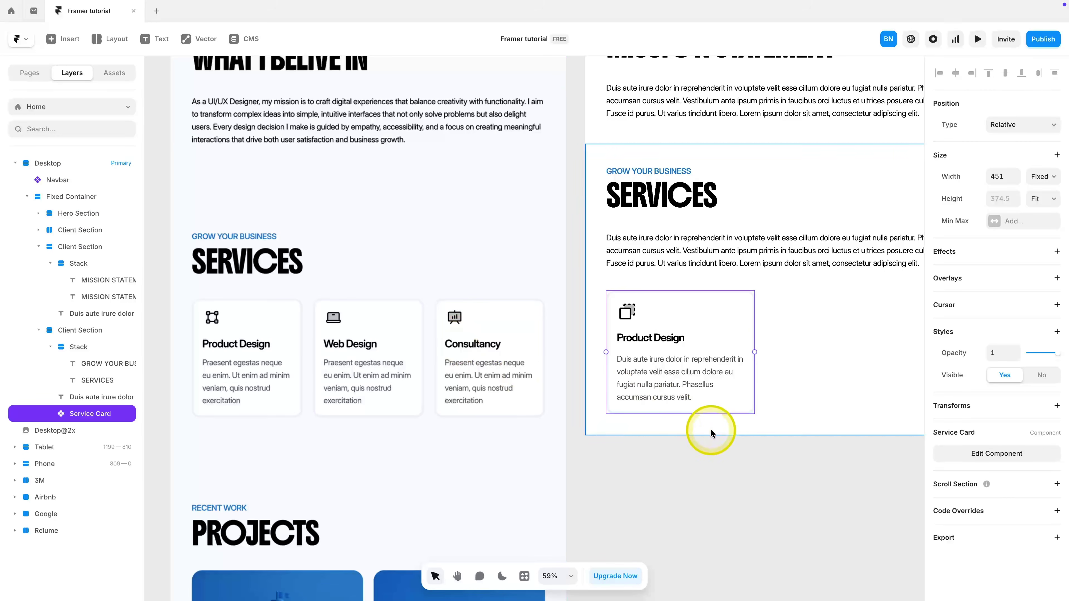
click(712, 318)
key(ctrl+d)
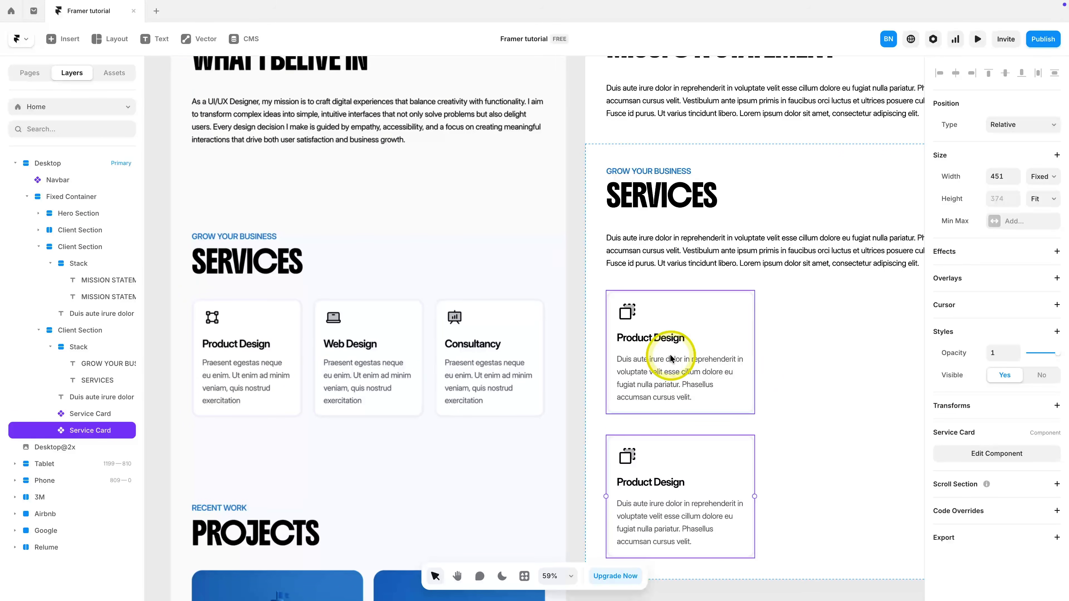
Step: Delete the paragraph between the SERVICES heading and the service cards
scroll(670, 358, down, 2)
click(727, 251)
scroll(723, 256, right, 5)
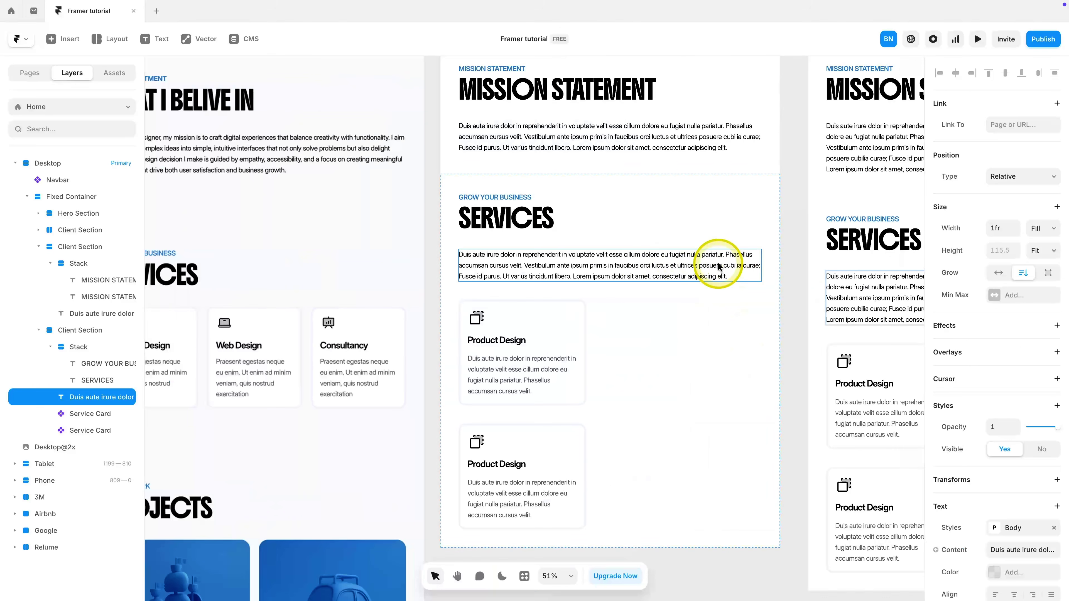
key(Delete)
Step: Wrap both Service Cards in a stack with horizontal direction and a gap of 32
click(520, 305)
shift+click(523, 404)
right_click(522, 279)
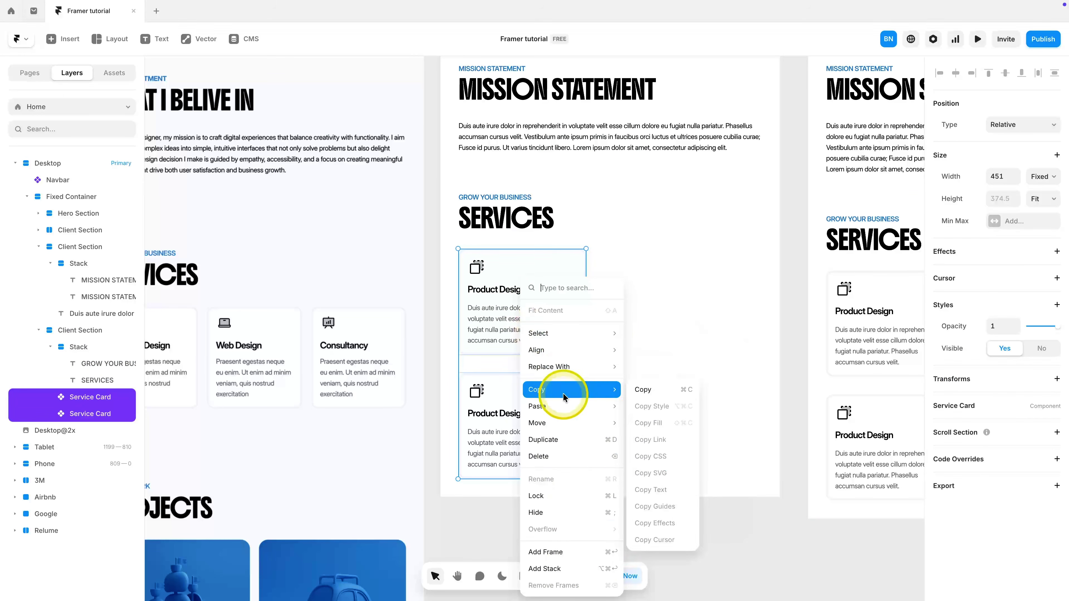
click(565, 569)
click(1004, 346)
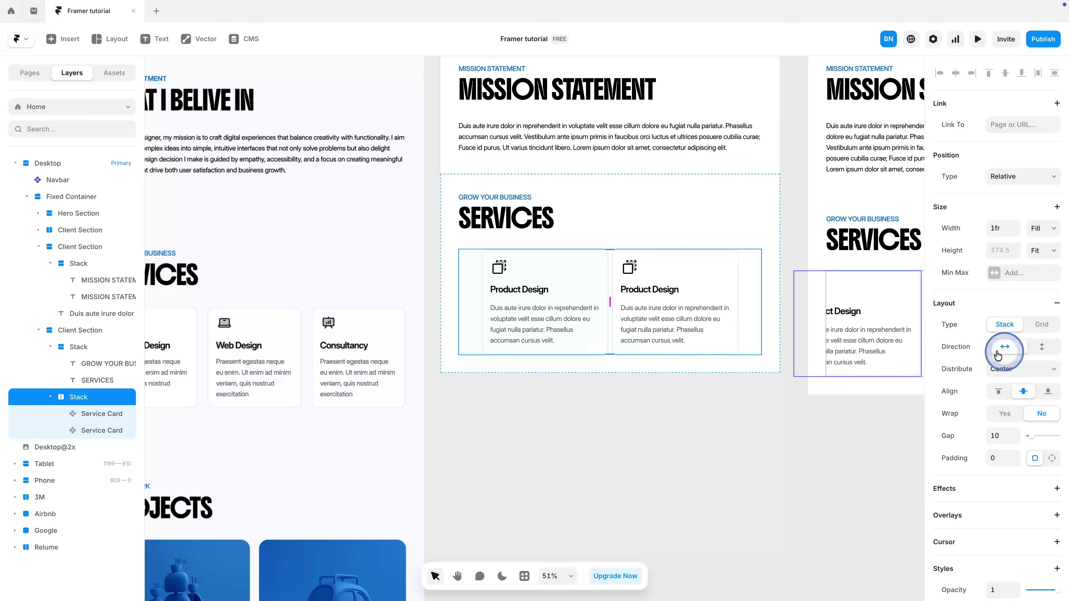
click(1001, 435)
text(32)
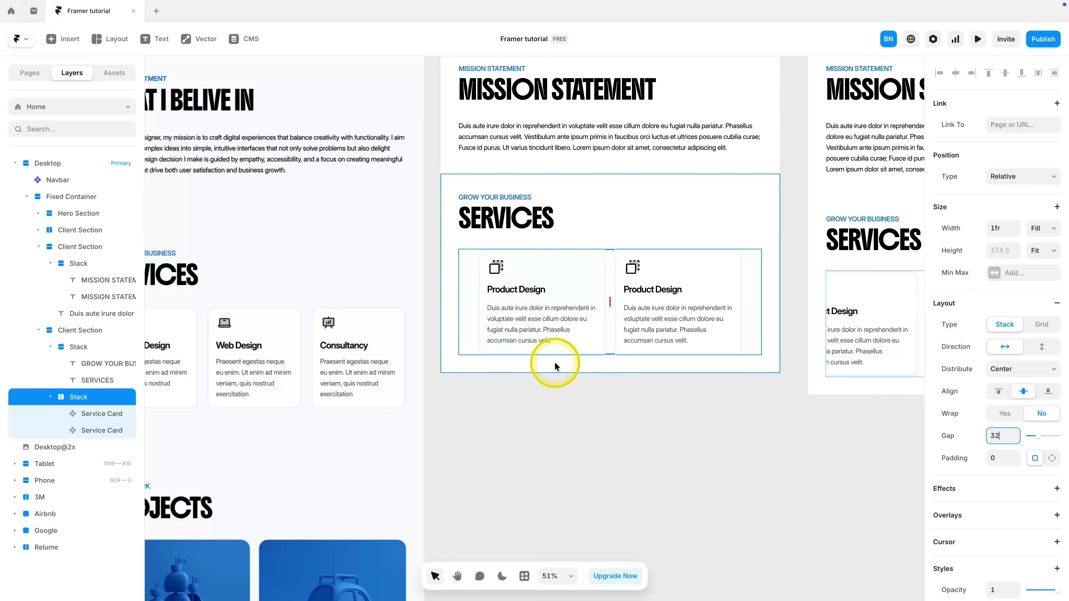
Step: Open the Service Card component and create an Icon variable for its Selection Background icon
click(654, 327)
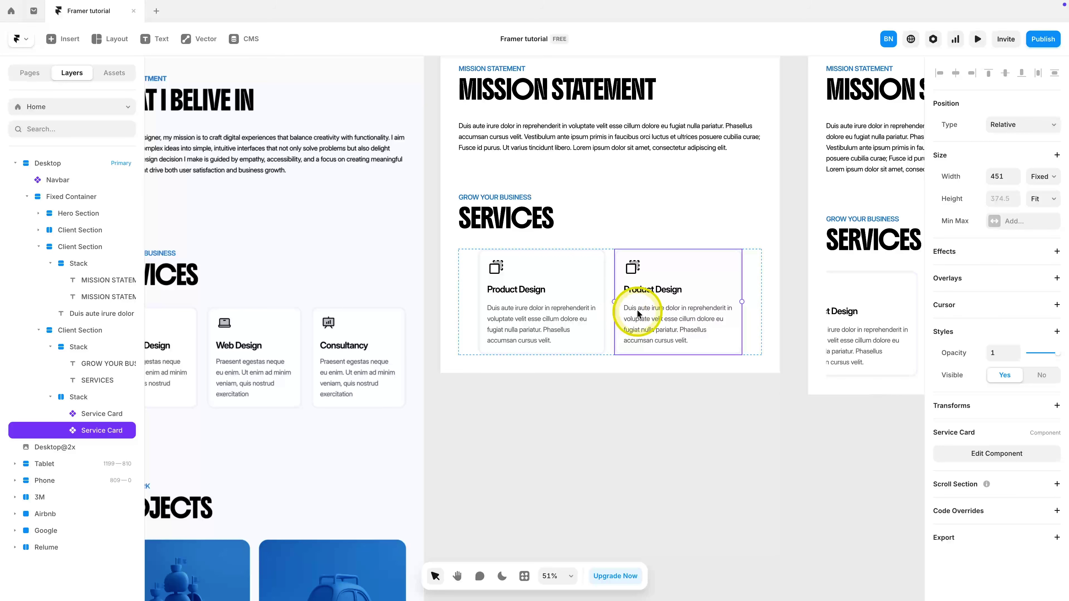
double_click(667, 297)
click(458, 257)
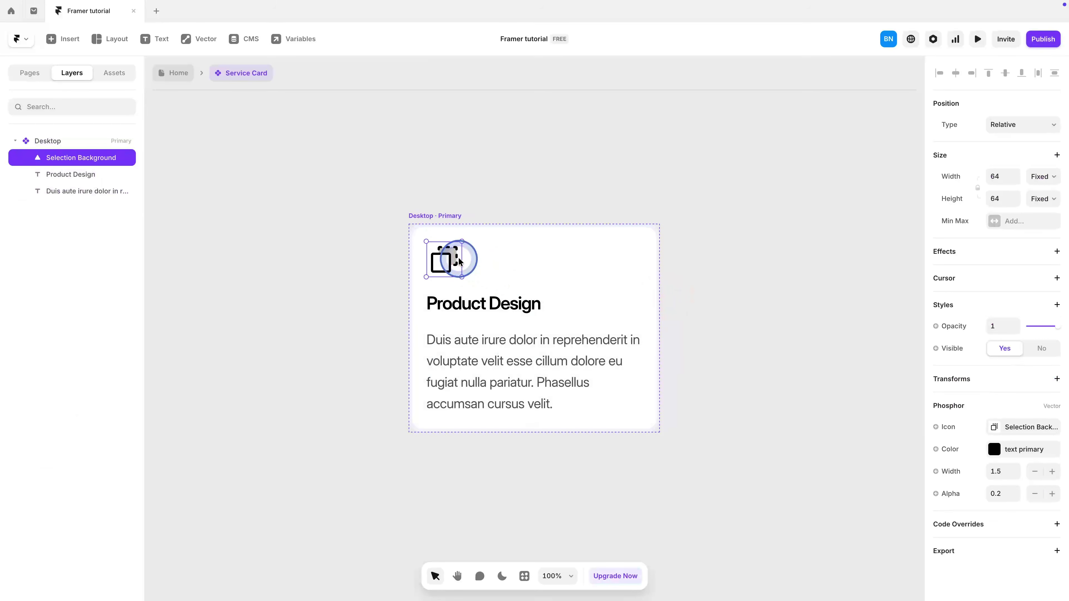
click(948, 428)
click(958, 448)
click(800, 319)
Step: Create a plain text variable named "Title" for the content of the Product Design heading
click(532, 315)
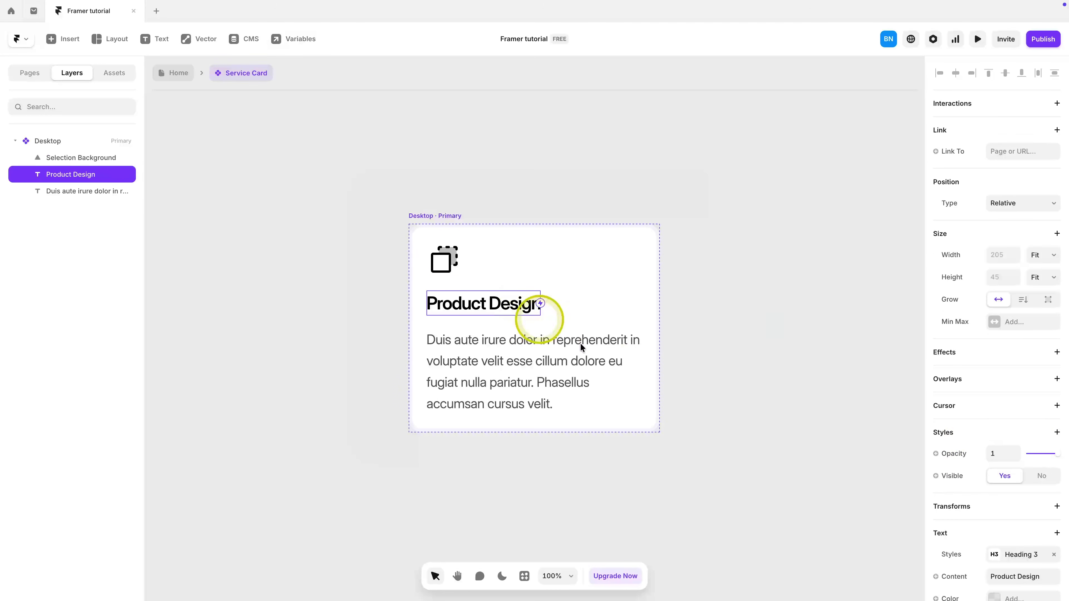
scroll(968, 463, down, 4)
click(954, 426)
click(960, 449)
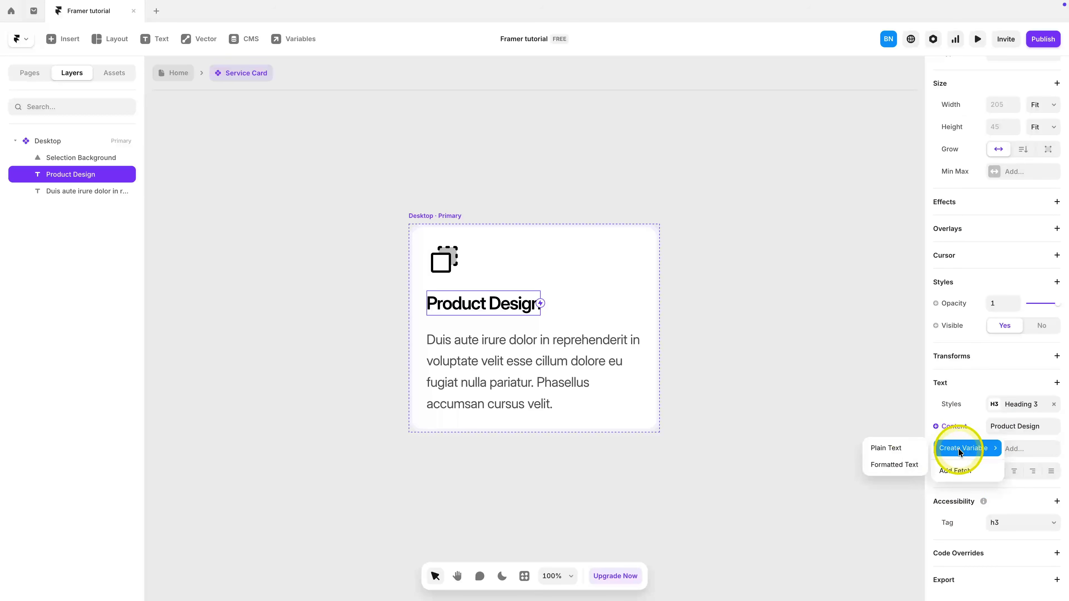
click(889, 447)
click(835, 418)
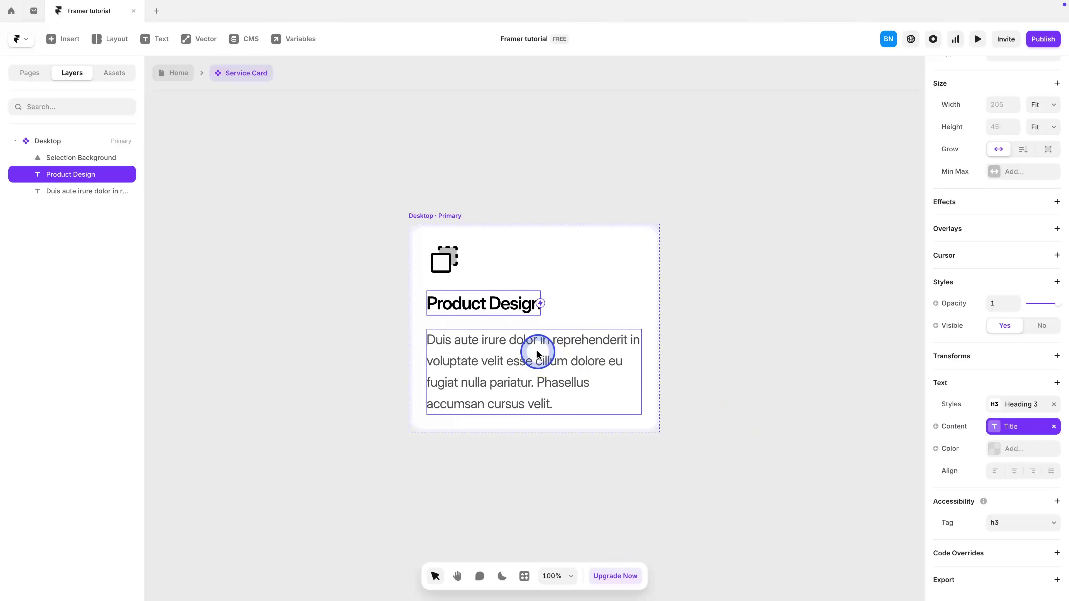
Step: Create a plain text variable named "Description" for the content of the card's body paragraph
click(538, 353)
click(955, 426)
click(961, 447)
click(887, 446)
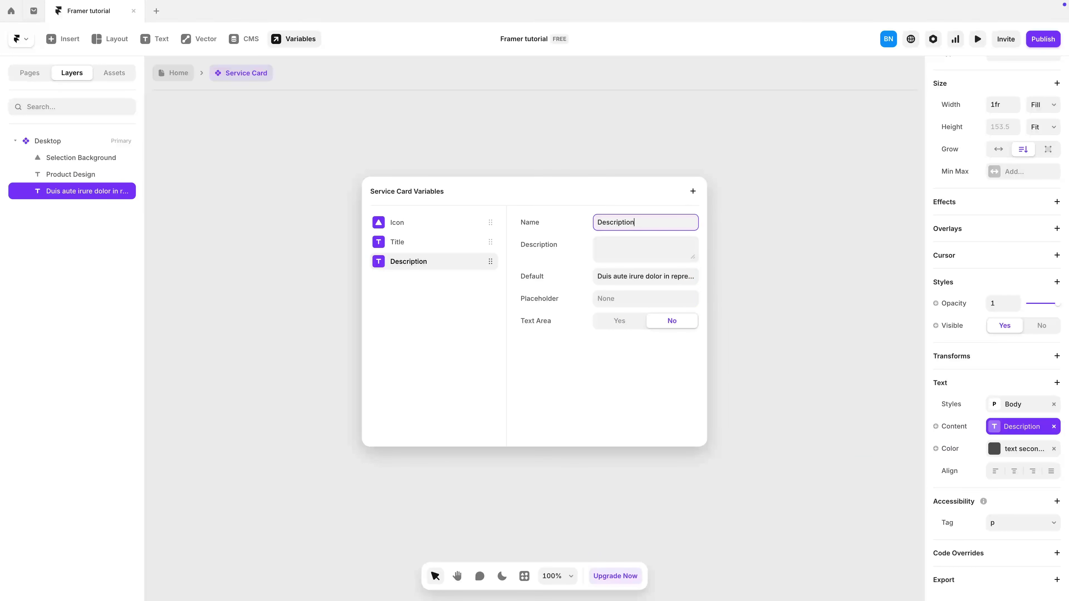
click(790, 253)
Step: On the Home page, set the second Service Card's icon to Laptop and its title to "Web Design"
click(179, 73)
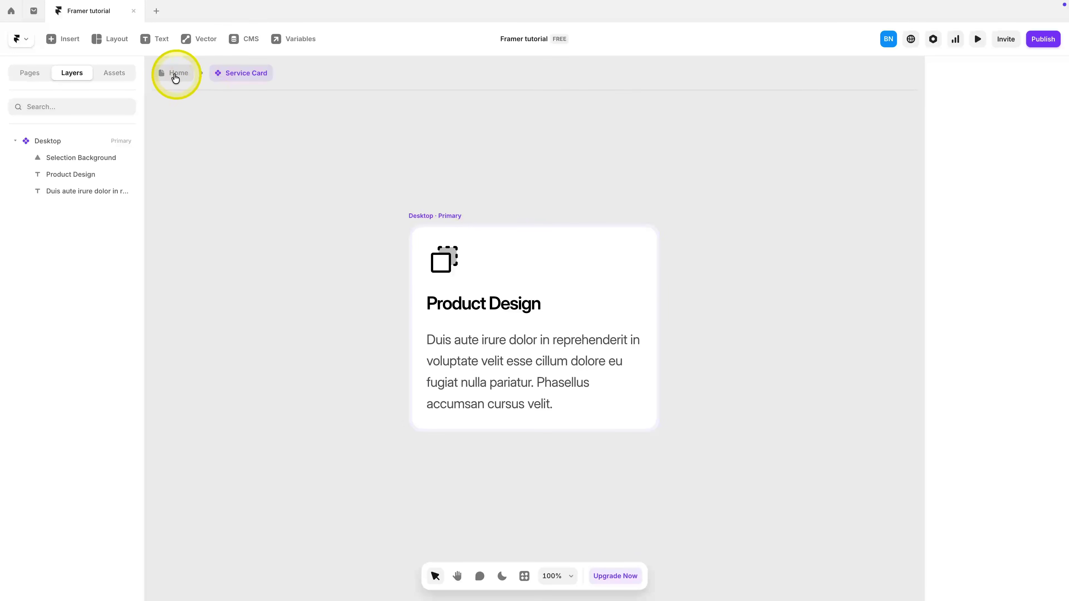
click(665, 319)
click(1009, 458)
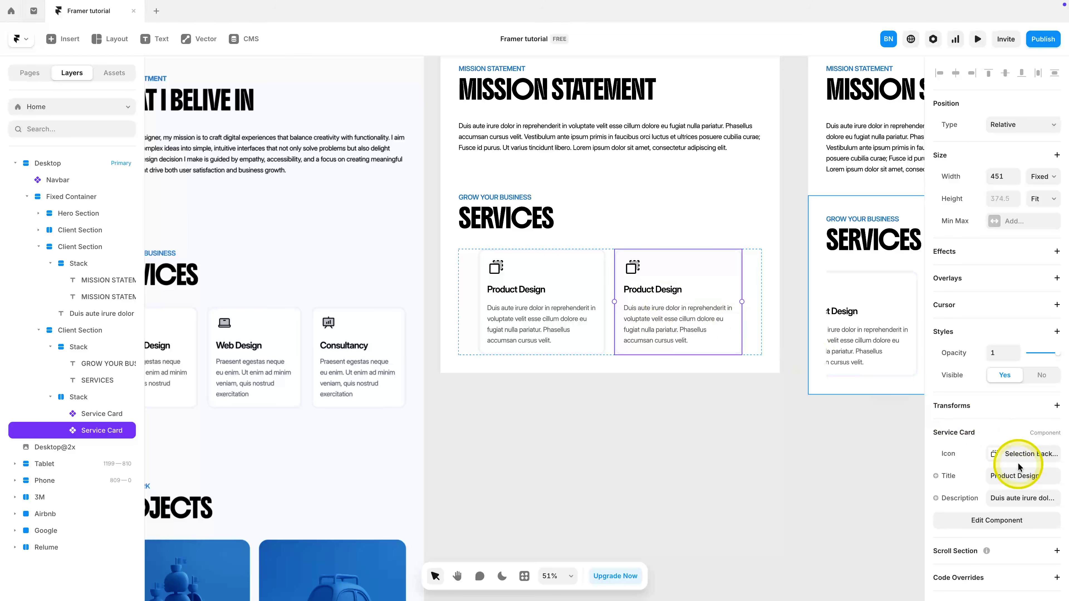
click(1020, 459)
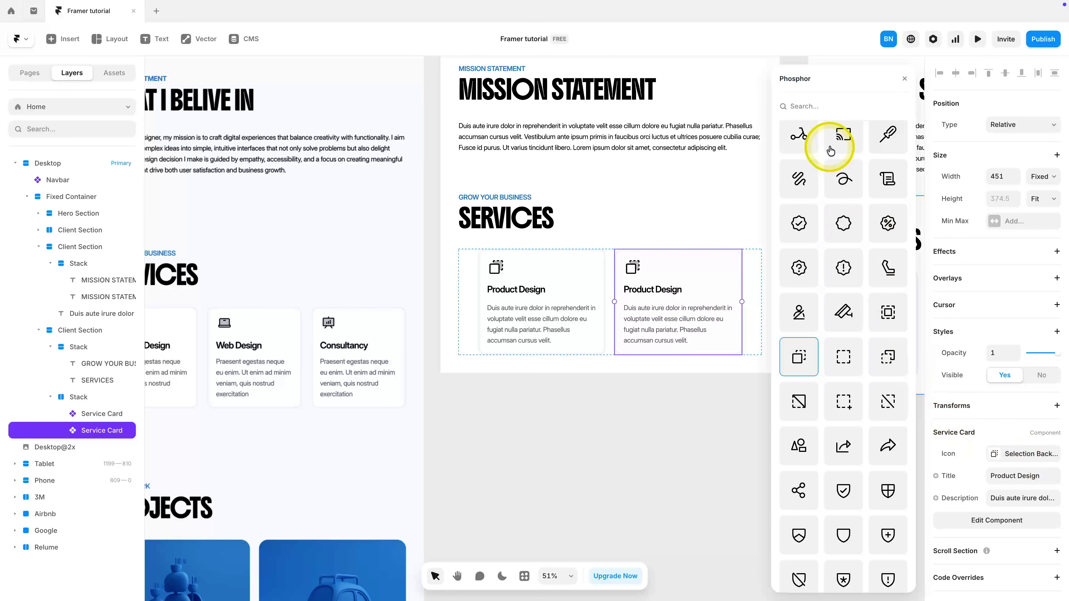
text(lapt)
click(792, 141)
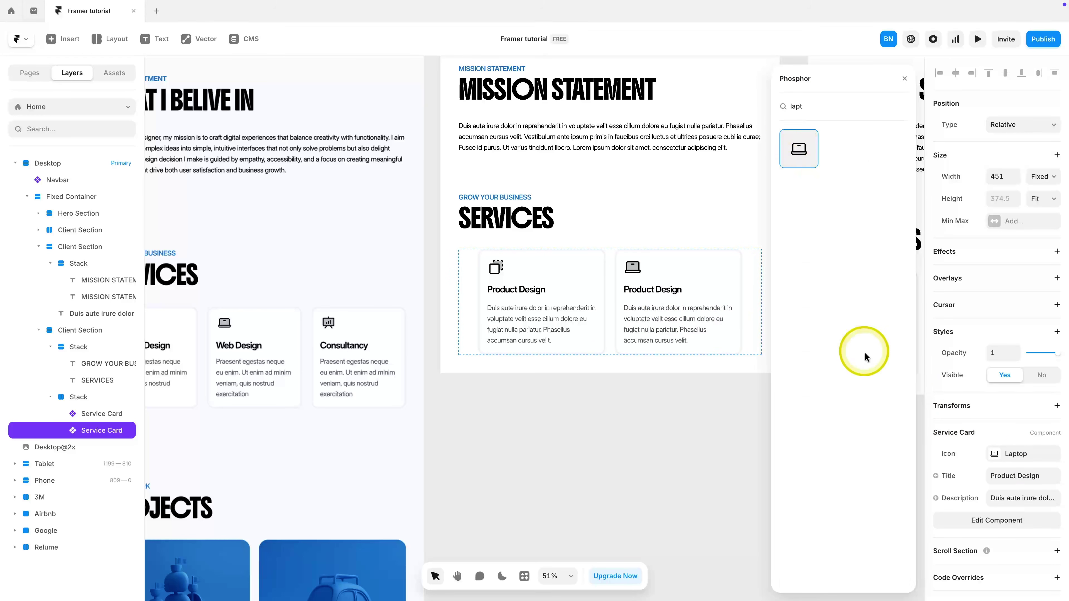
click(1015, 477)
text(Web Design)
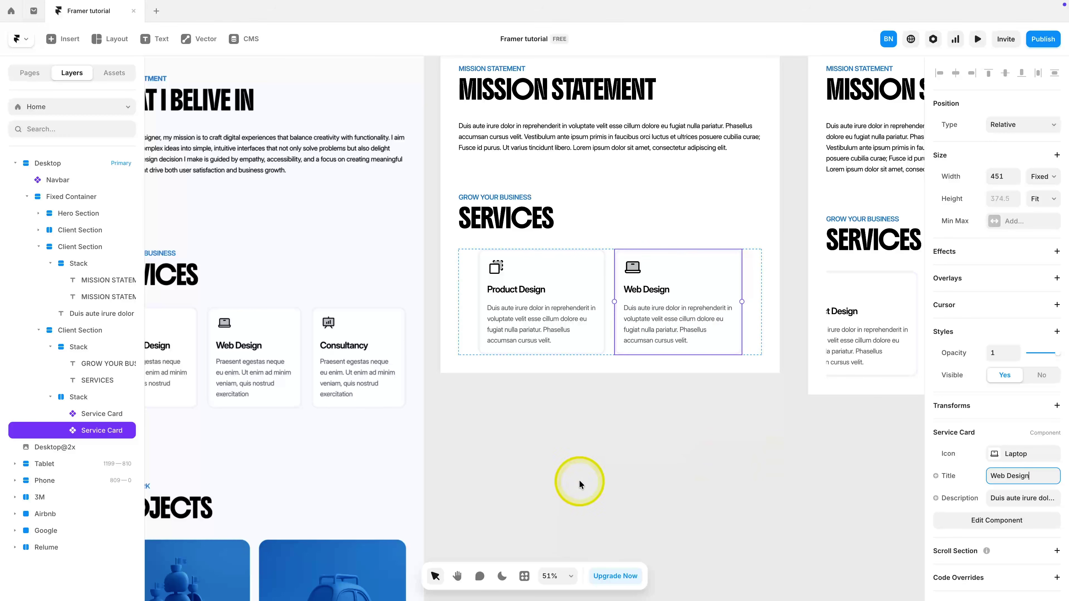
Step: Duplicate the Web Design card to add a third Service Card to the stack
click(652, 332)
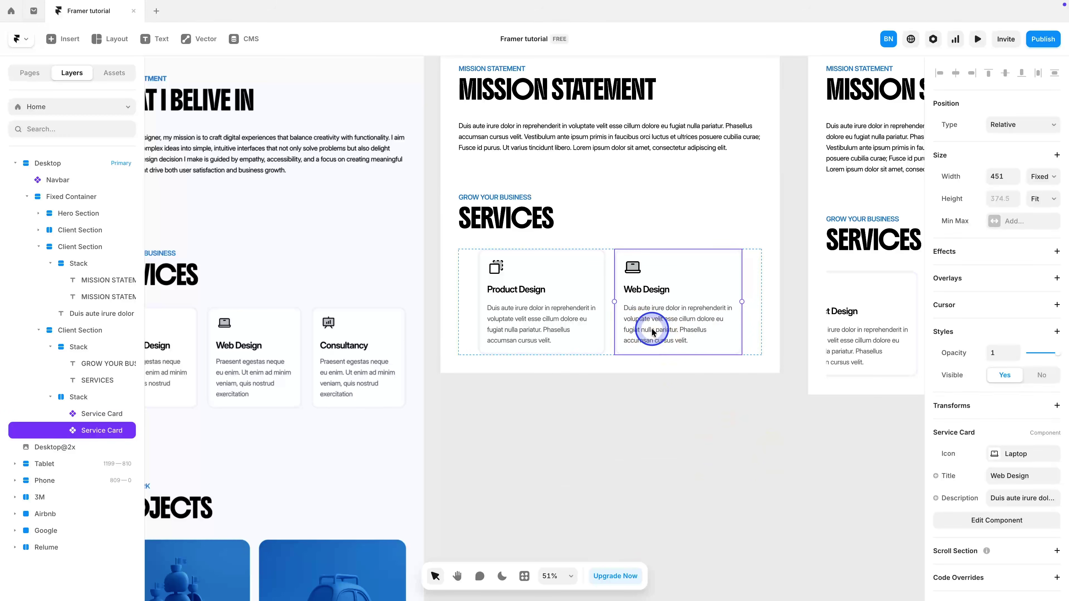
click(1022, 493)
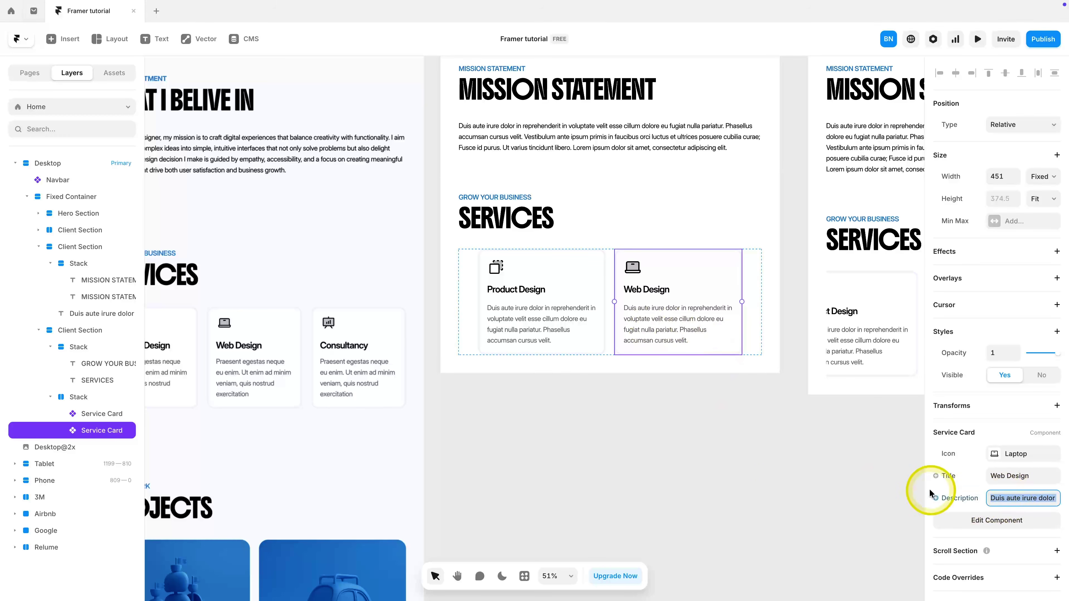
key(ctrl+d)
click(700, 429)
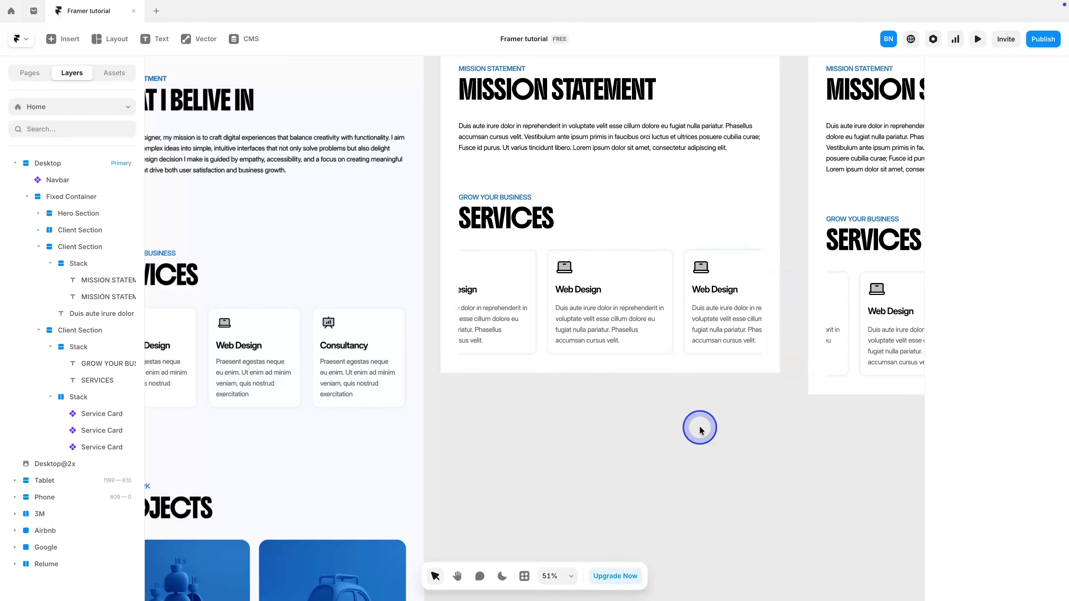
Step: Set the overflow of the stack holding the three Service Cards to Visible
click(679, 307)
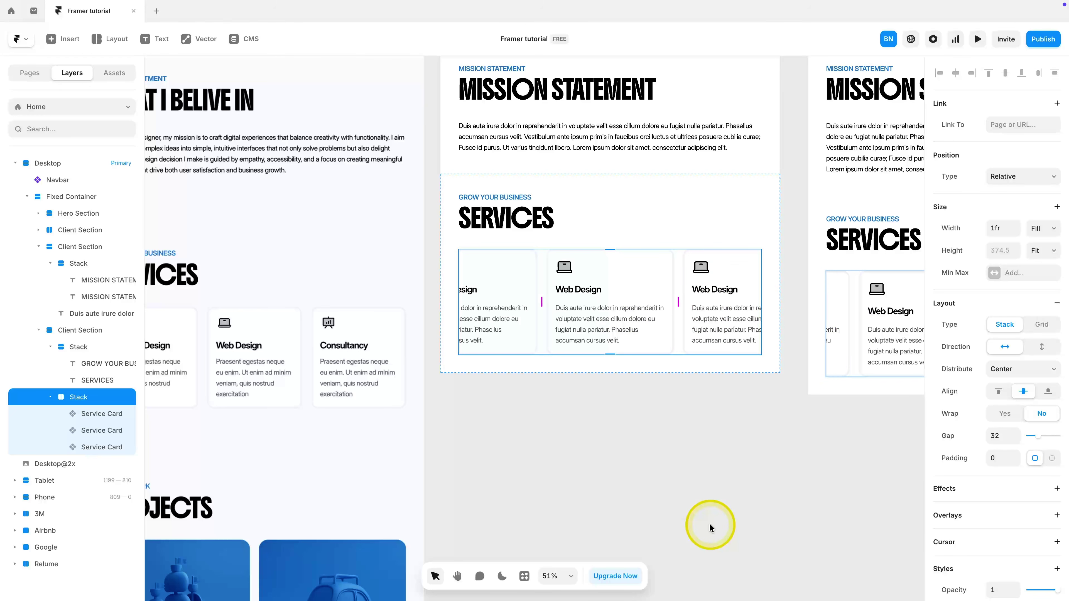
scroll(974, 504, down, 5)
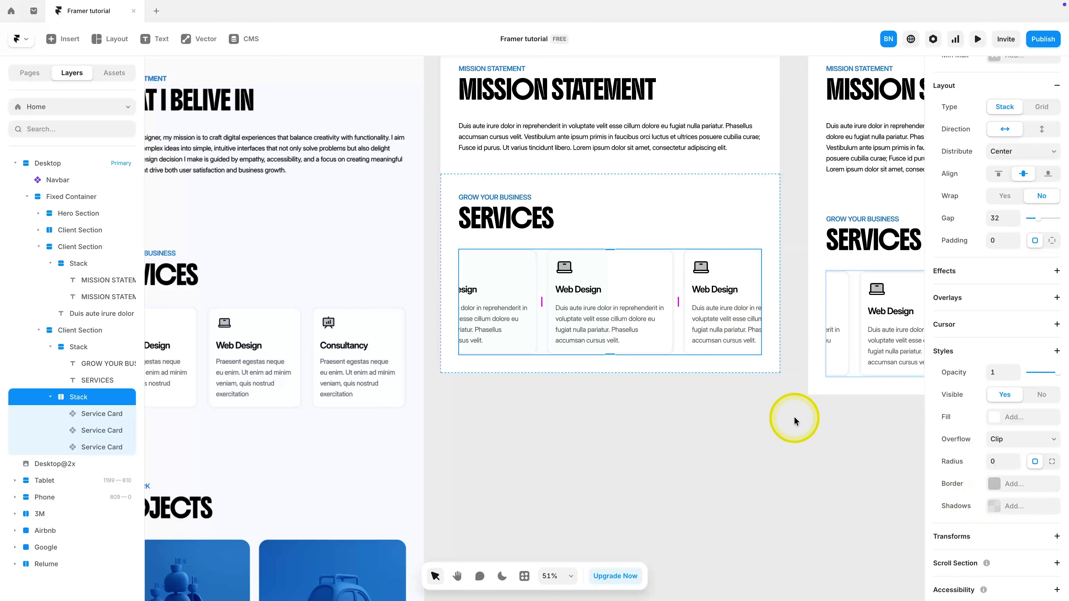
click(1002, 439)
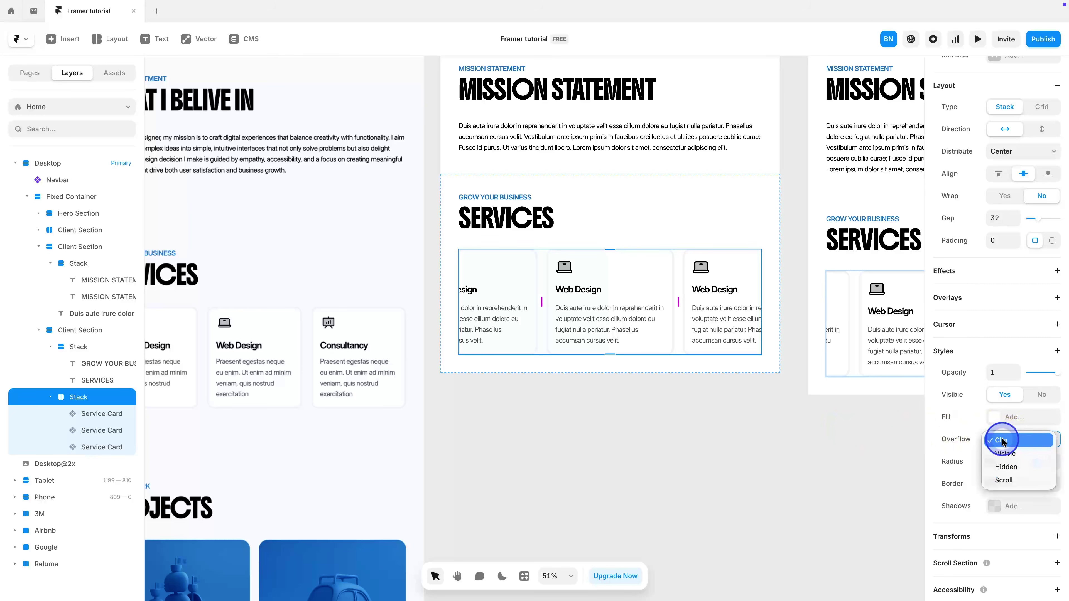
click(1004, 453)
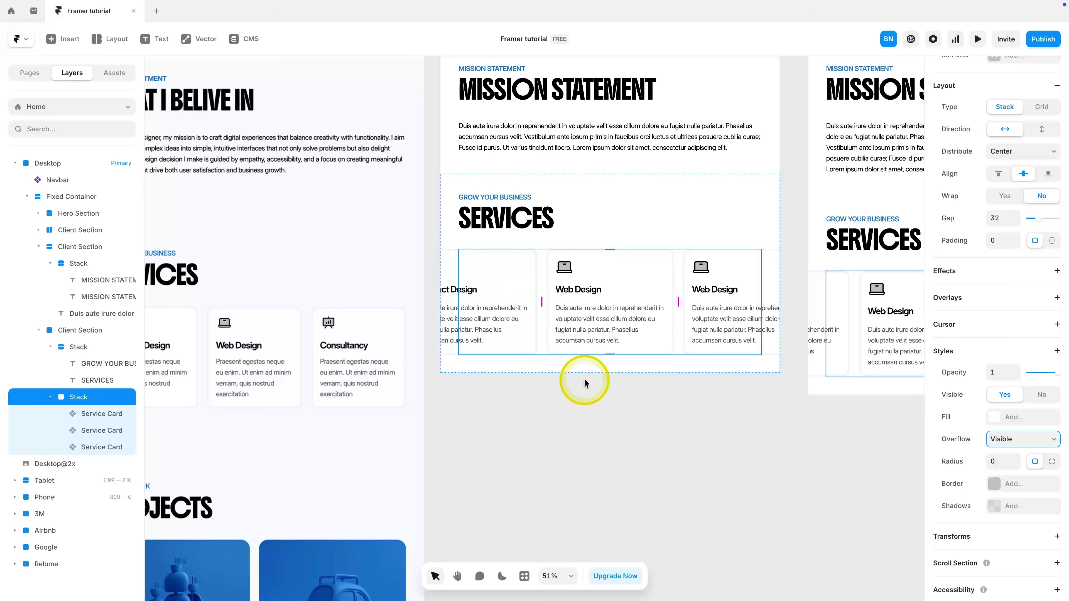
Step: Select all three Service Cards and set their width to Fill
click(614, 324)
shift+click(497, 315)
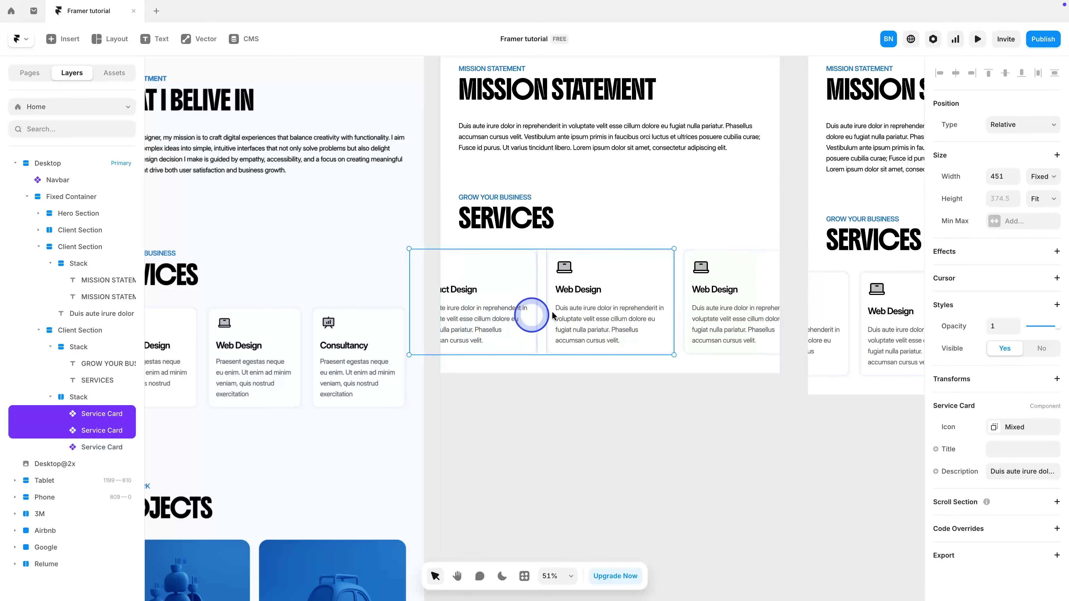
shift+click(713, 315)
click(1046, 187)
click(1033, 209)
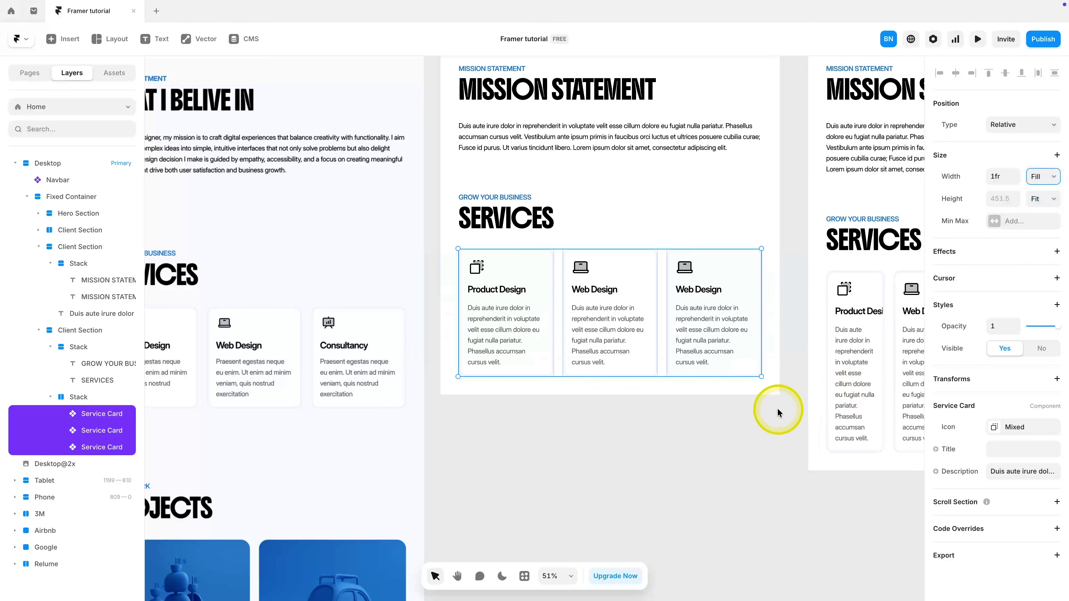
click(721, 431)
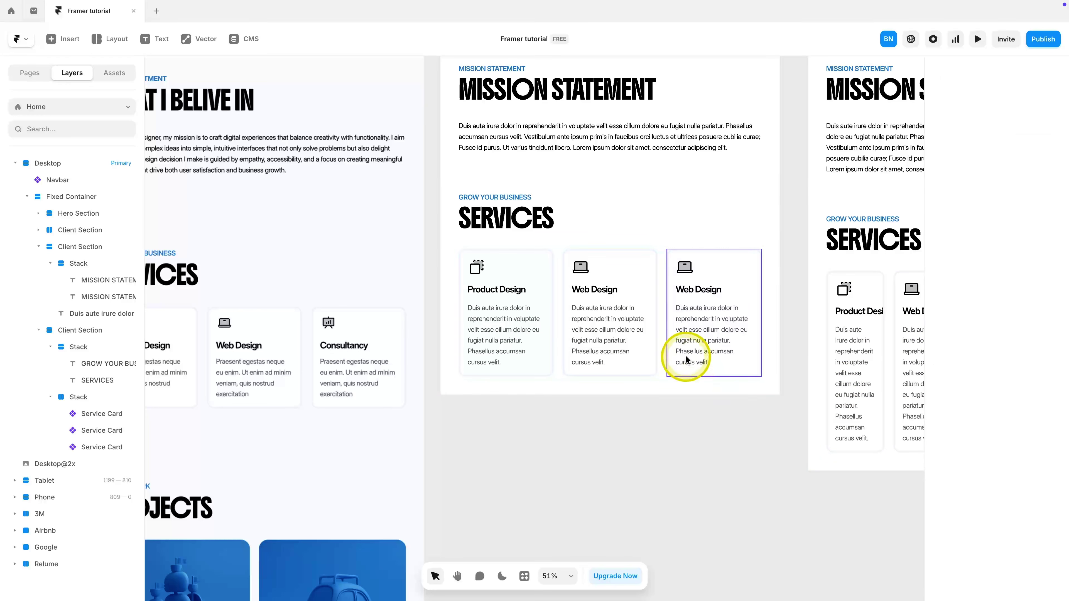
Step: Rename the stack holding the Service Cards as "Cards Container"
click(87, 397)
double_click(85, 398)
text(Cards Container)
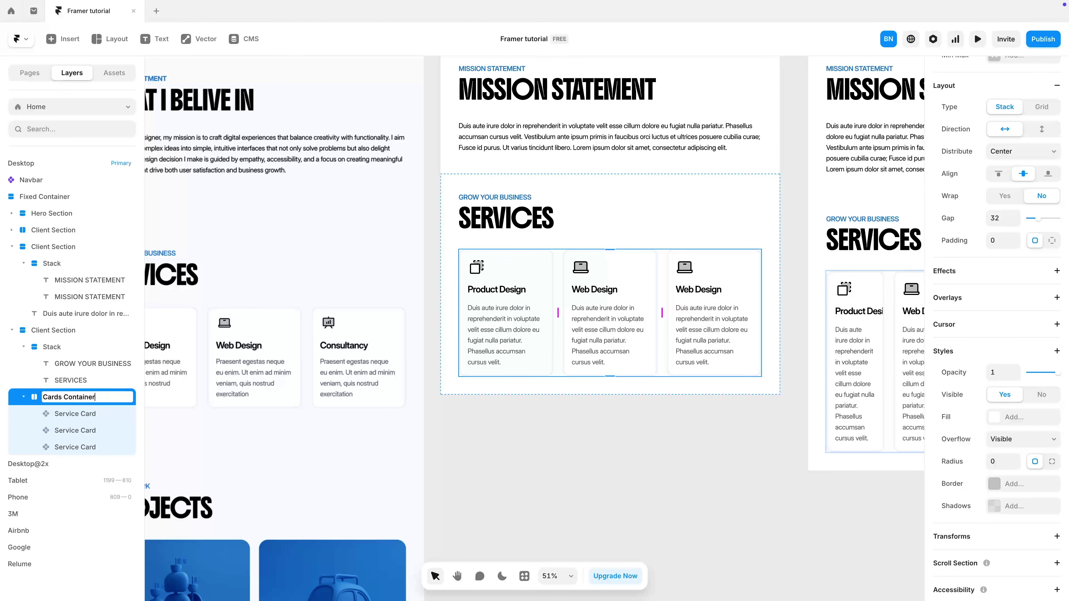
click(47, 393)
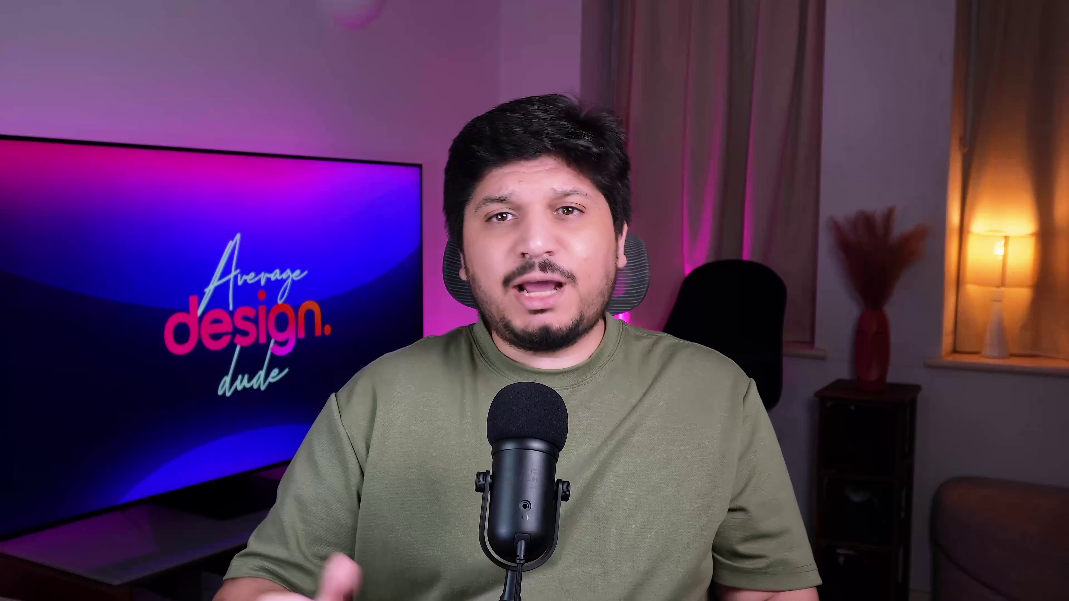
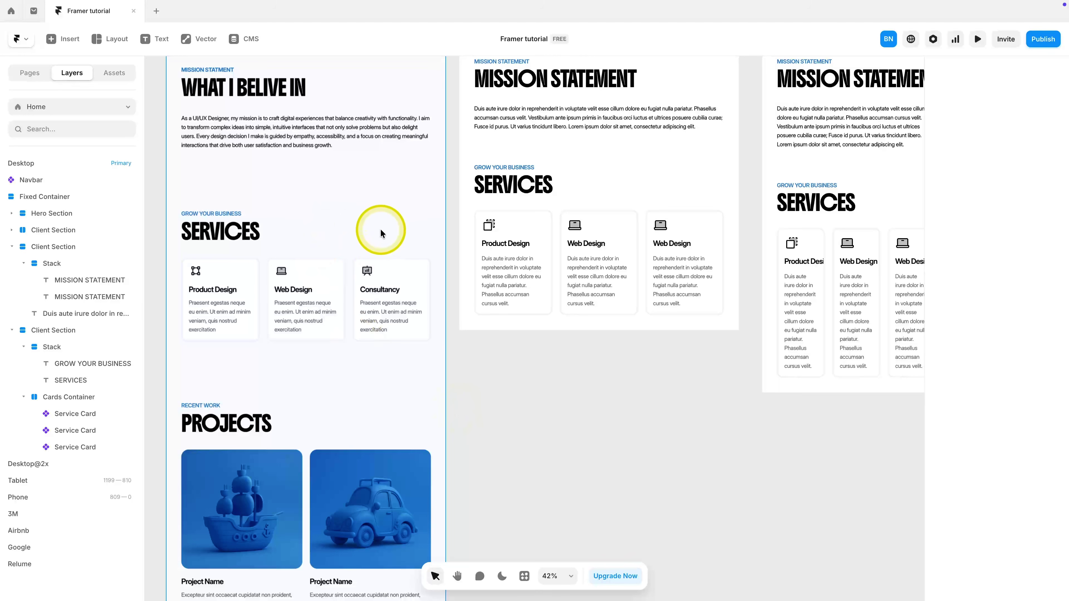
scroll(370, 223, up, 8)
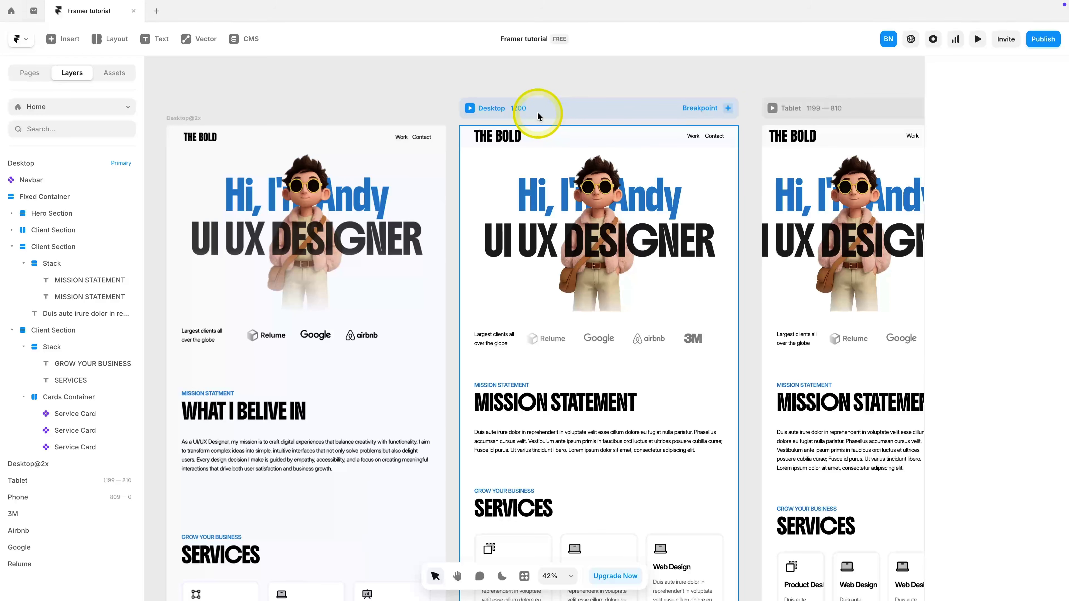
Step: Duplicate the Client Section containing the services heading and cards on the Desktop breakpoint
scroll(526, 231, down, 3)
click(512, 343)
scroll(511, 339, down, 2)
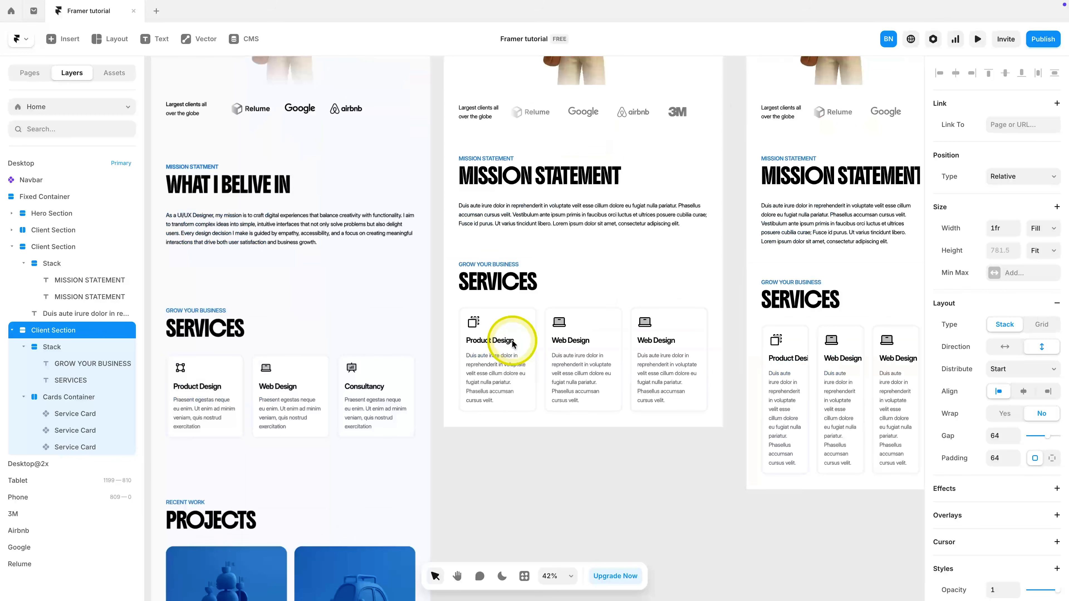
key(ctrl+d)
scroll(512, 342, down, 8)
scroll(507, 321, up, 5)
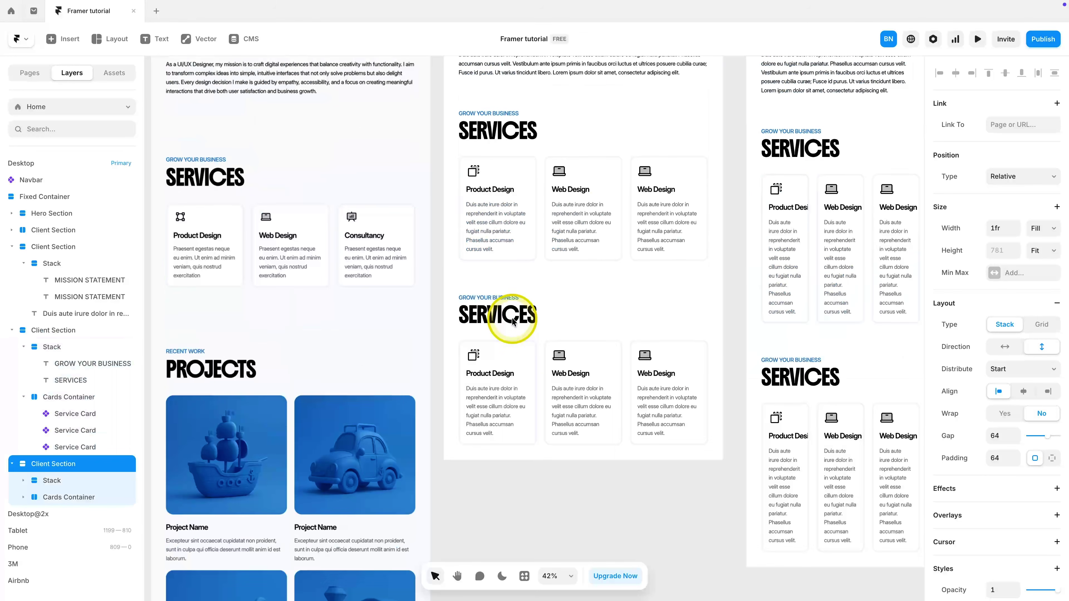
Step: Change the duplicated section's label to "RECENT WORK" and its heading to "PROJECTS"
click(486, 300)
double_click(486, 300)
text(RECENT WORK)
double_click(480, 312)
text(PROJECTS)
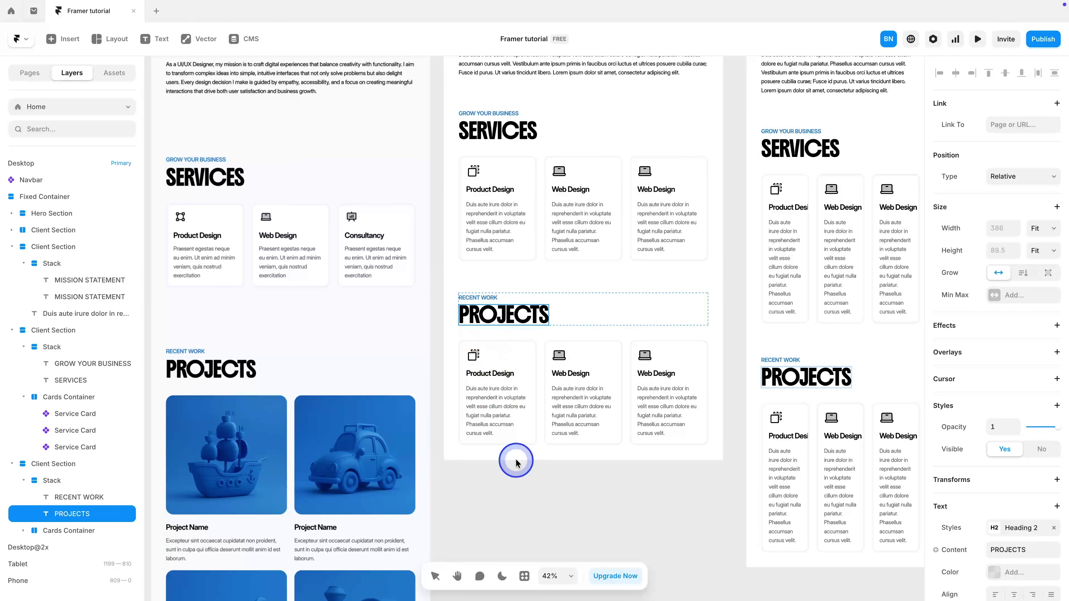
Step: Rename the Cards Container in the projects section as "Project Container"
click(519, 406)
click(57, 532)
double_click(47, 531)
double_click(48, 531)
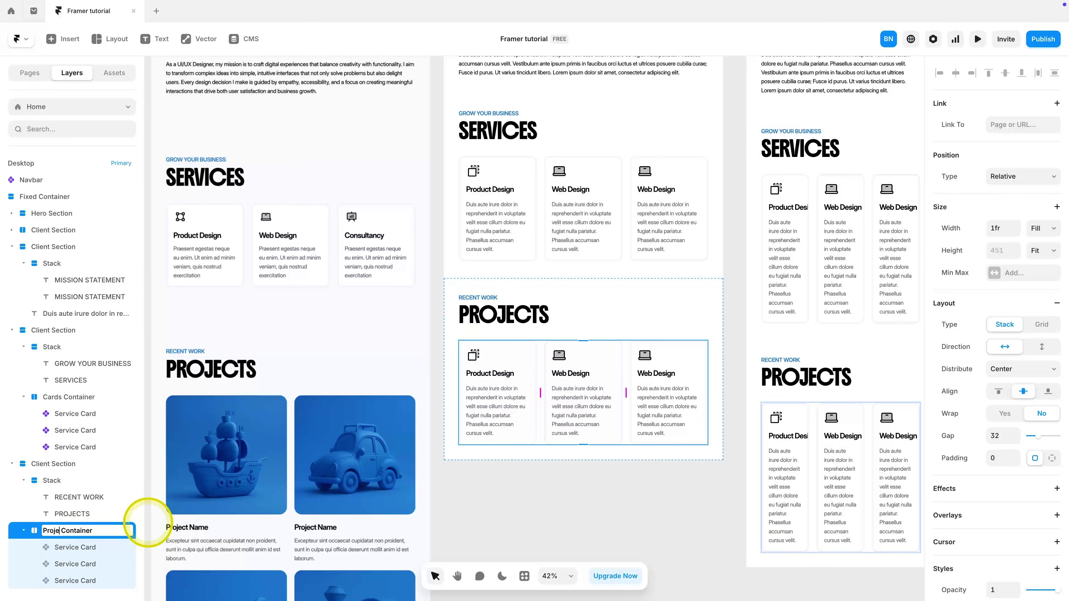
Step: Delete all three Service Cards from the Project Container
click(79, 548)
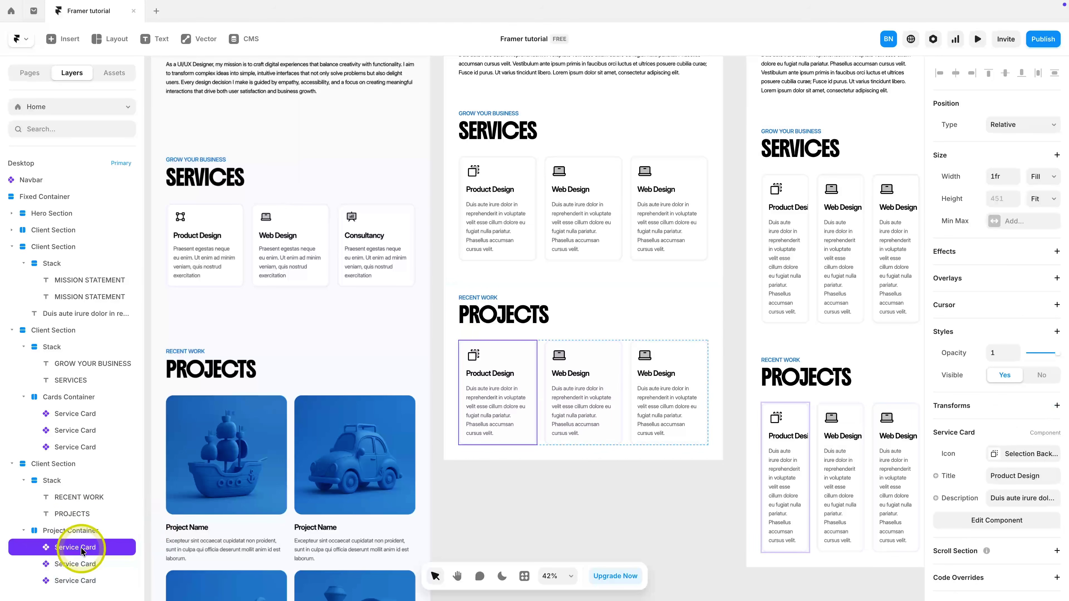
shift+click(76, 579)
key(Delete)
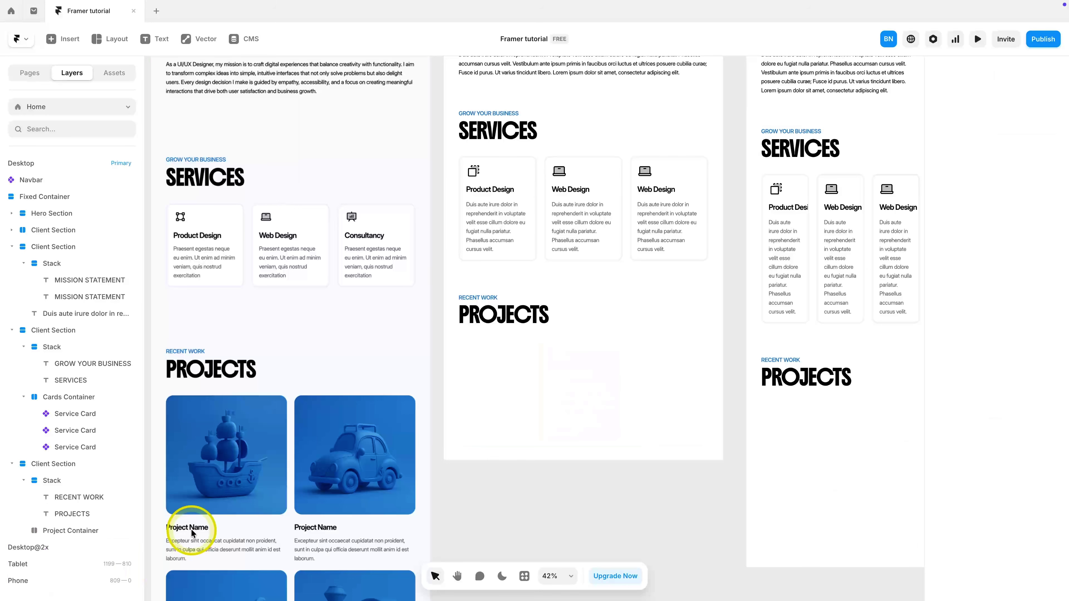
Step: Copy the Train image from the Design page into the Project Container on the Home page
click(42, 530)
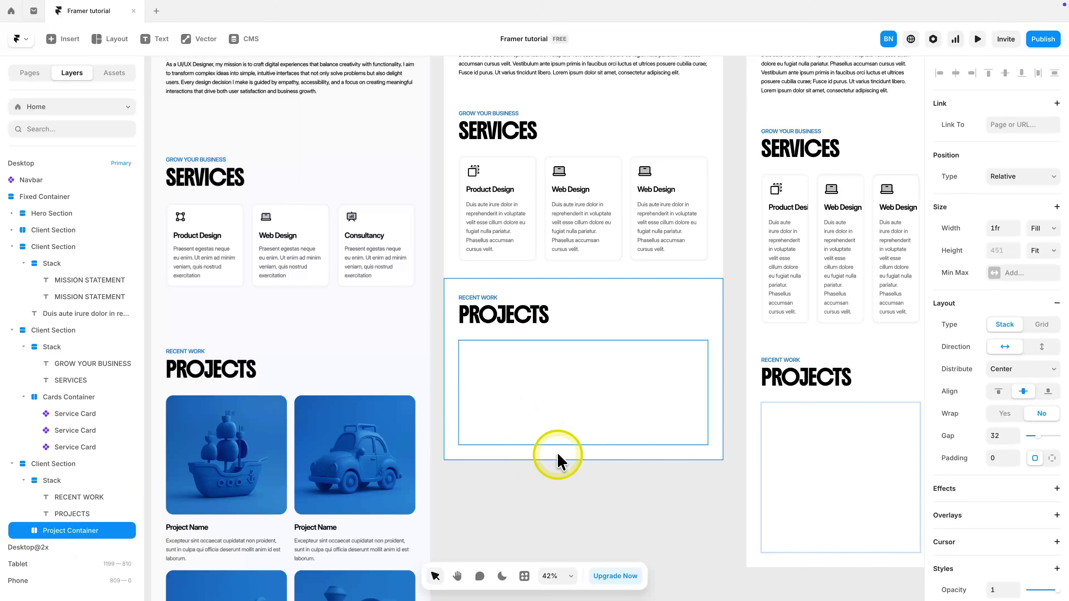
drag(59, 106, 59, 148)
click(58, 149)
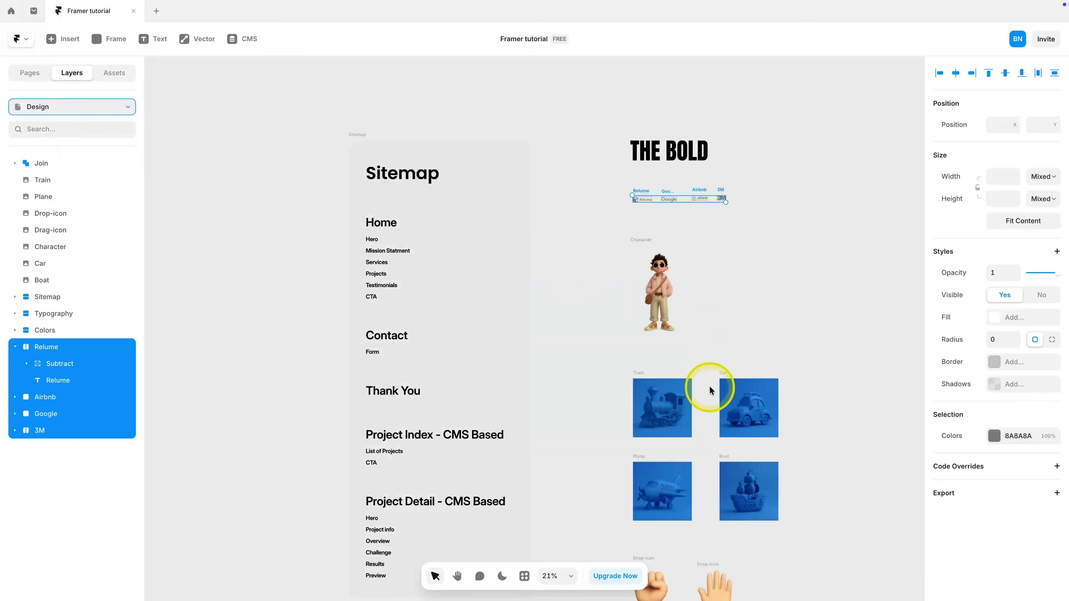
click(649, 382)
scroll(690, 337, down, 3)
click(59, 107)
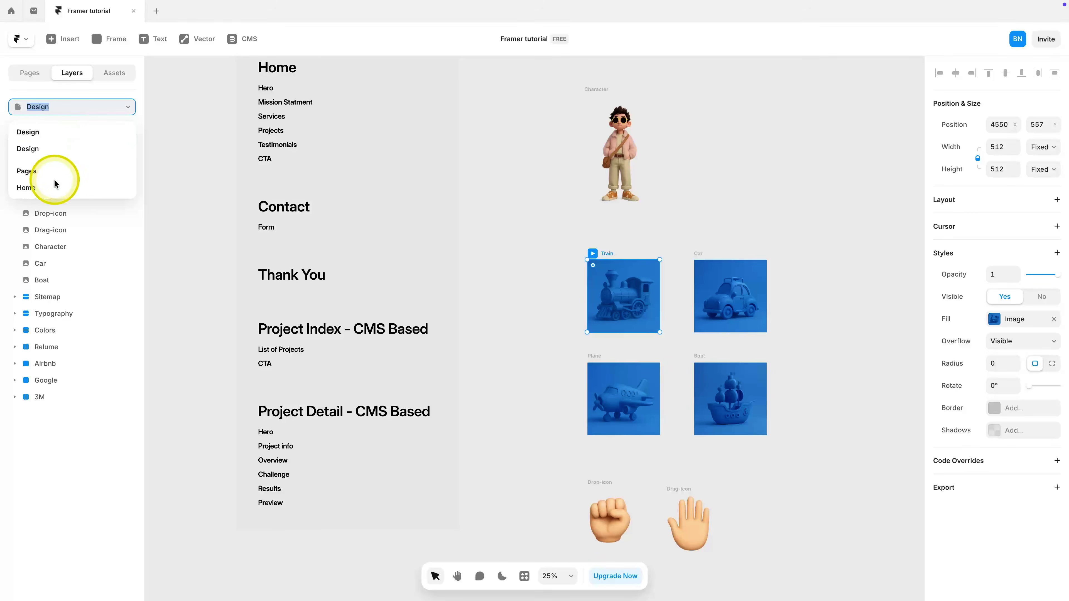
click(54, 182)
click(611, 482)
key(ctrl+v)
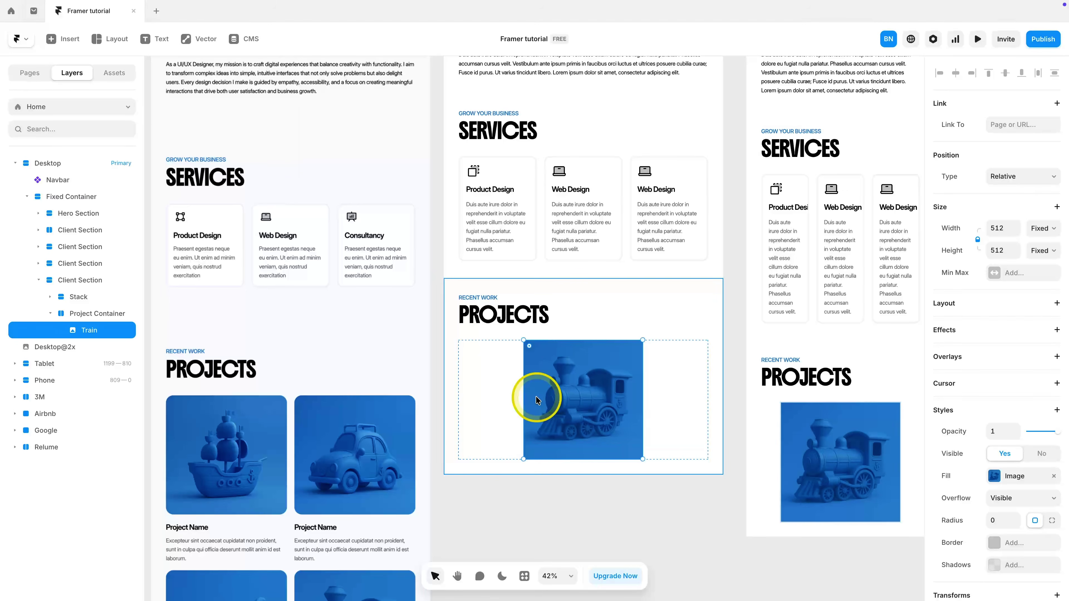
Step: Set the Train image's corner radius to 32
scroll(536, 396, down, 3)
click(1004, 521)
text(32)
key(Return)
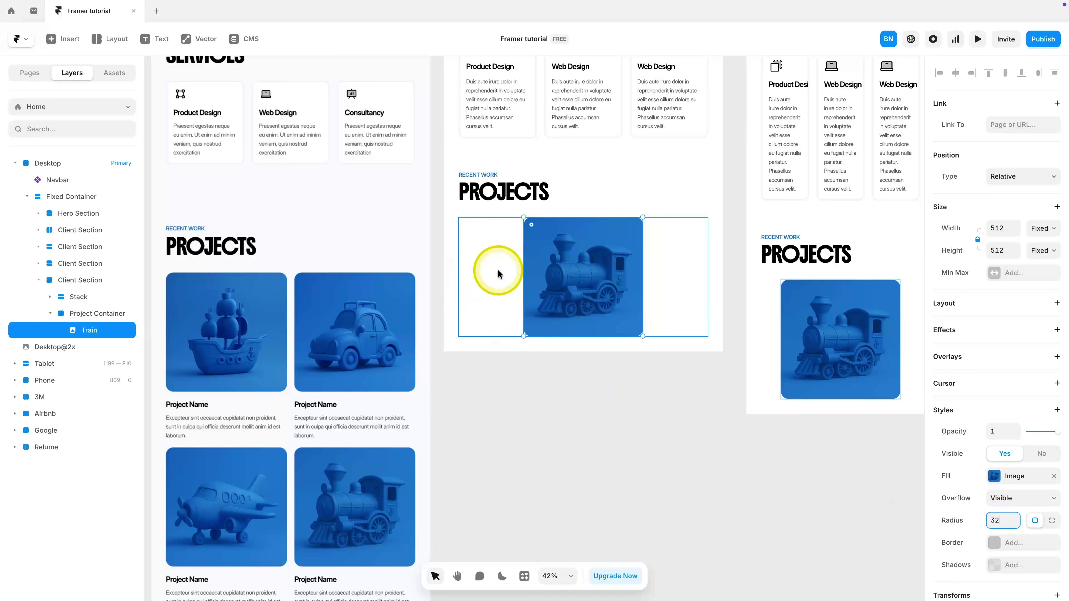
Step: Copy the Product Design title from the Service Card component and paste it into the Project Container
scroll(498, 253, up, 1)
click(493, 88)
scroll(509, 114, up, 4)
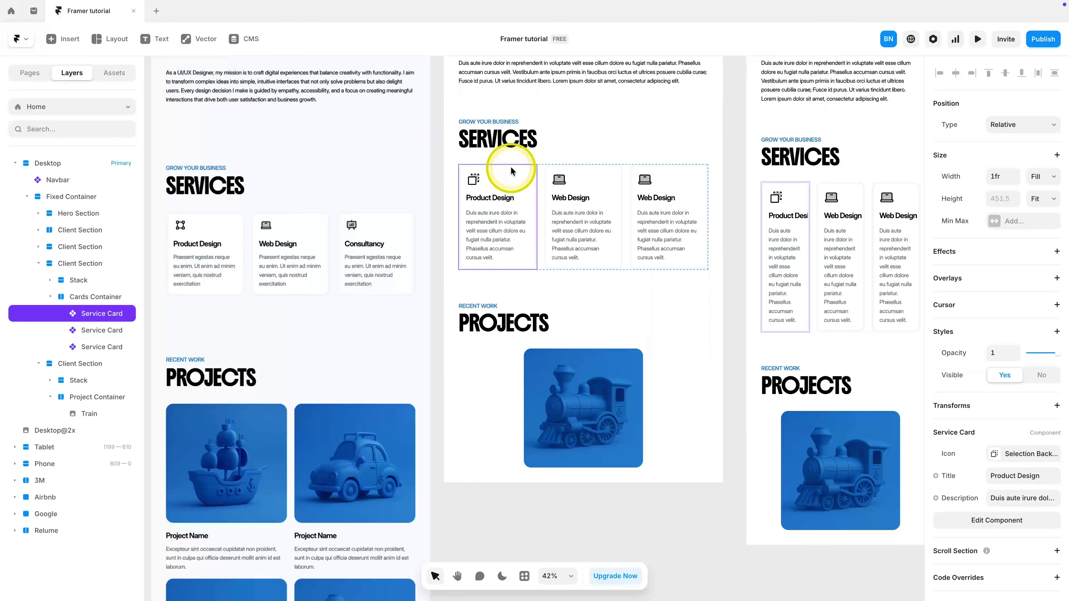
double_click(503, 204)
click(446, 300)
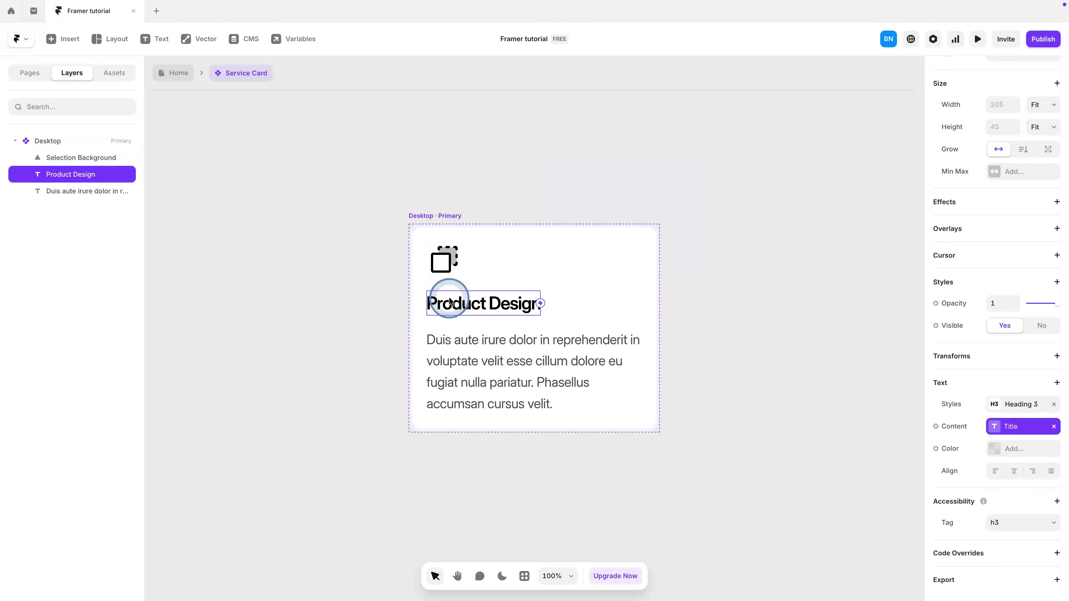
click(176, 74)
scroll(501, 365, down, 3)
click(674, 319)
key(super+v)
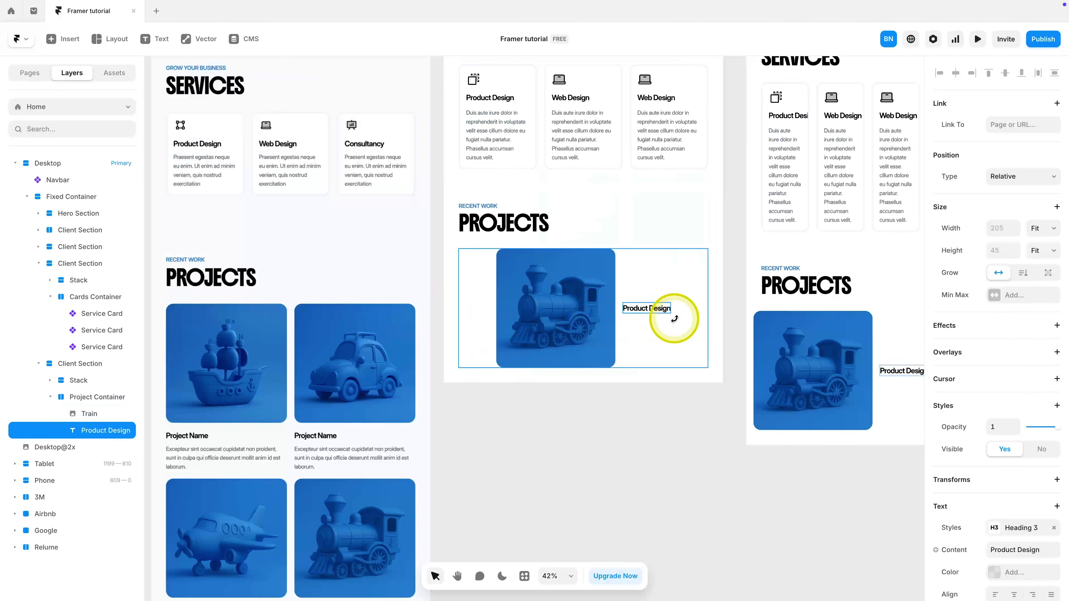
Step: Move the Train image and its title out onto the empty canvas and wrap them in a stack named "Project card"
shift+click(589, 318)
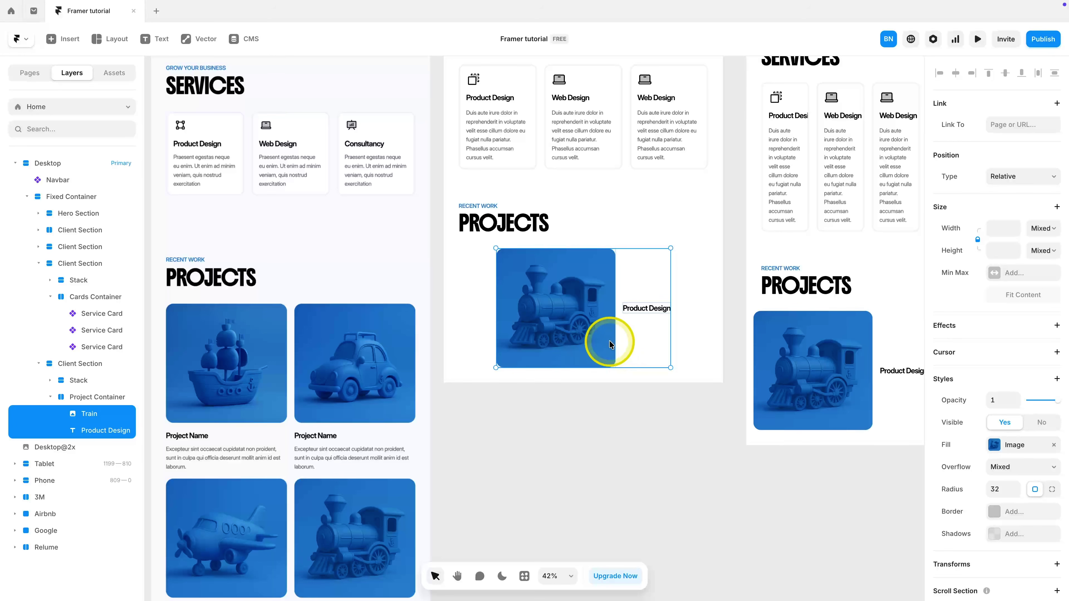
drag(604, 339, 628, 509)
scroll(730, 477, down, 3)
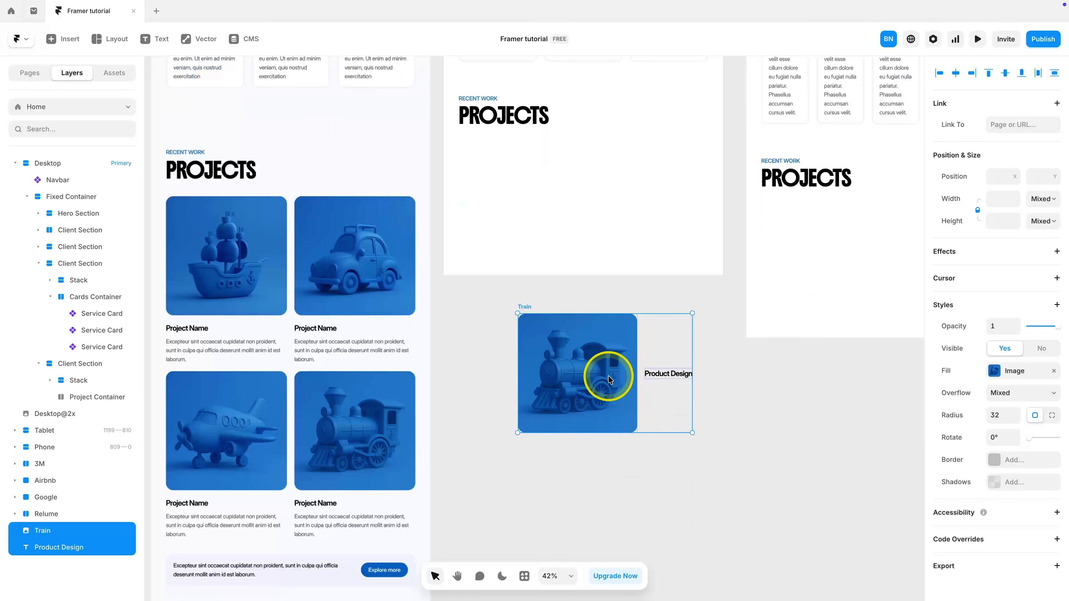
right_click(601, 366)
click(621, 311)
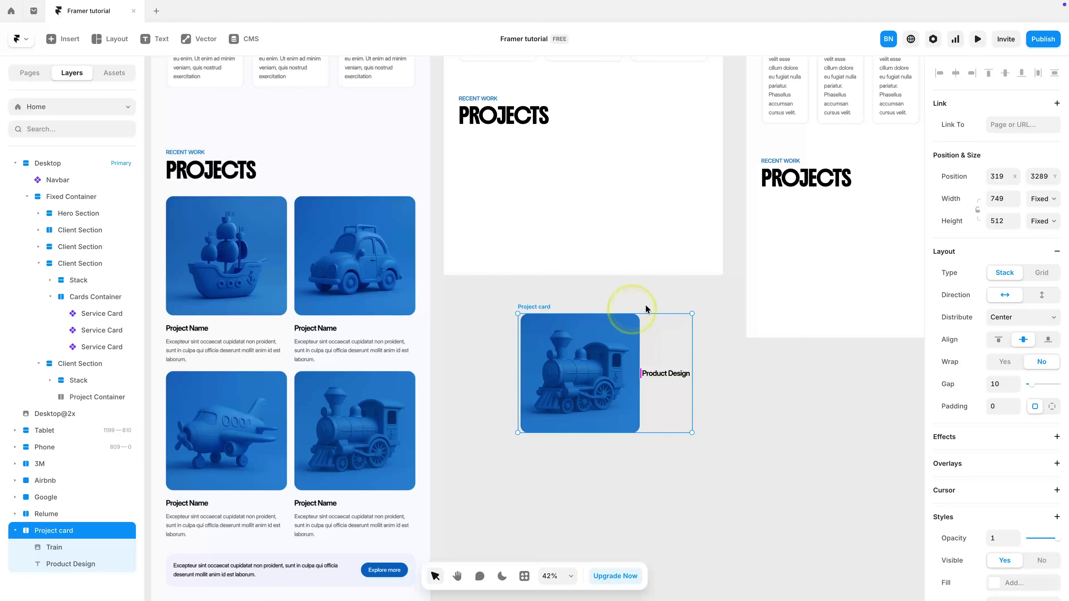
Step: Give the Project card stack a vertical direction, Fit height, Start distribution and start alignment
click(1036, 296)
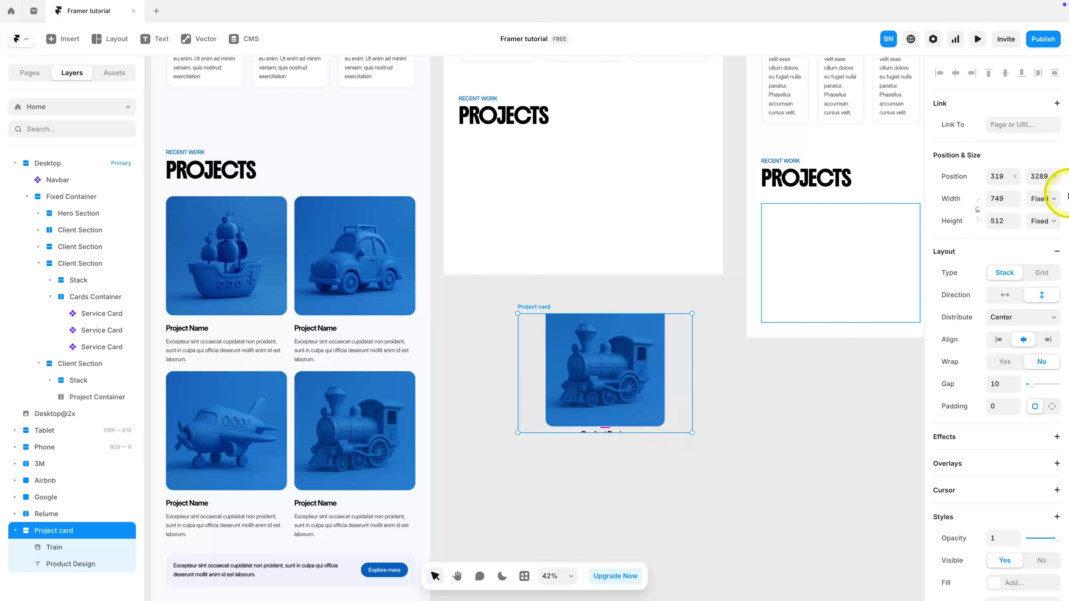
click(1036, 226)
click(1036, 256)
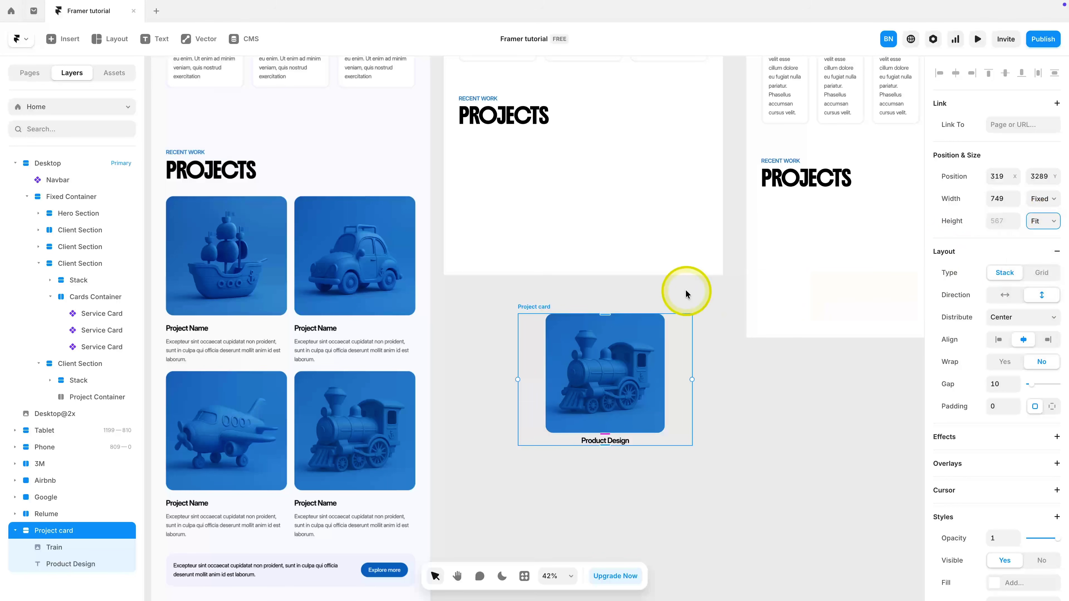
click(1040, 317)
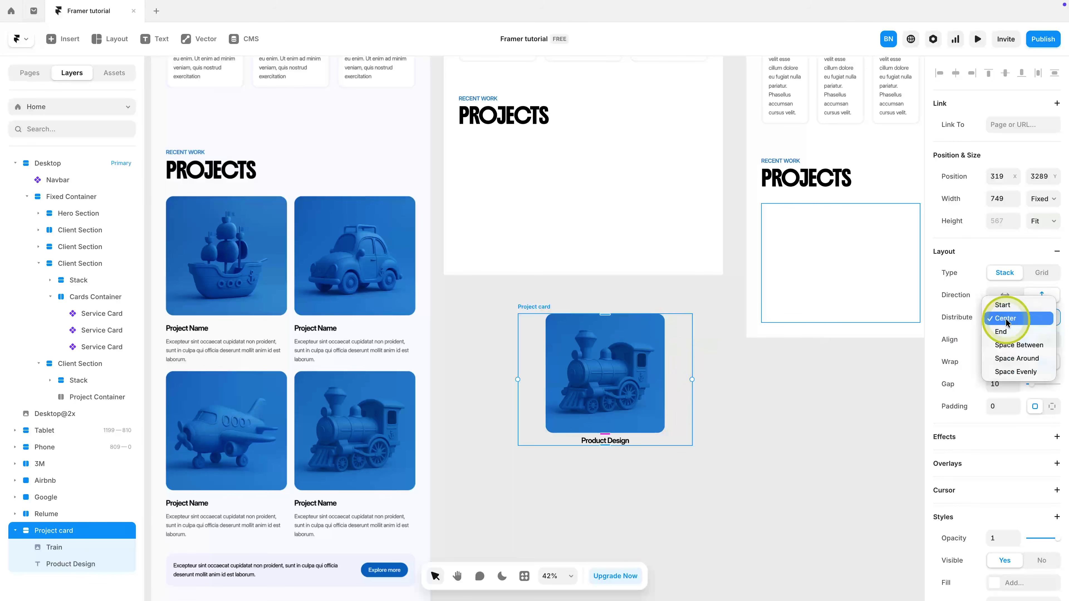
click(1007, 310)
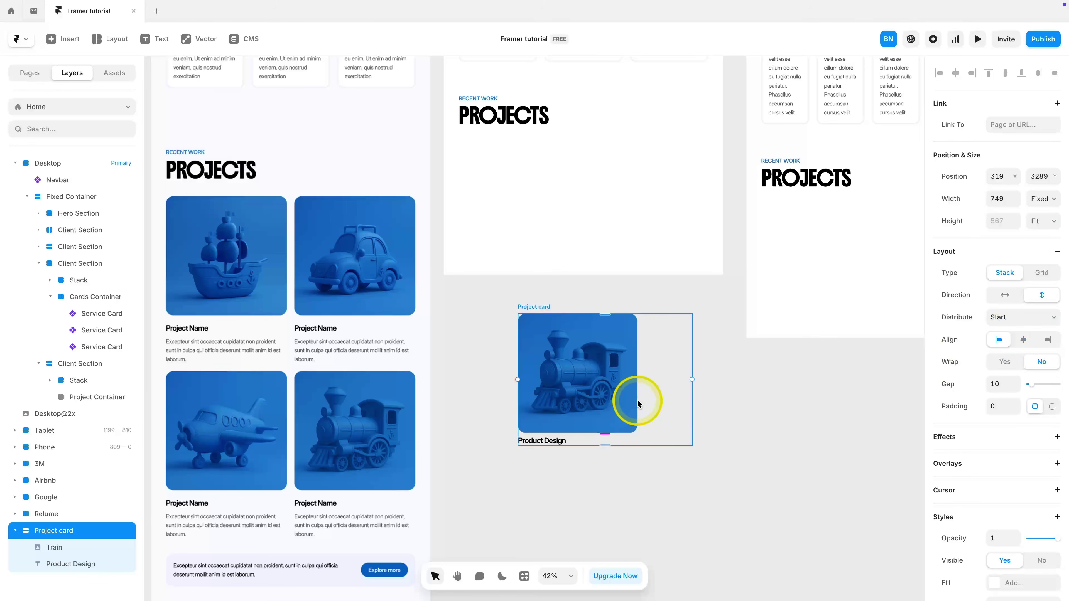
Step: Copy the description text from the Service Card component and paste it into the Project card below the title
scroll(537, 353, up, 5)
double_click(495, 251)
click(474, 374)
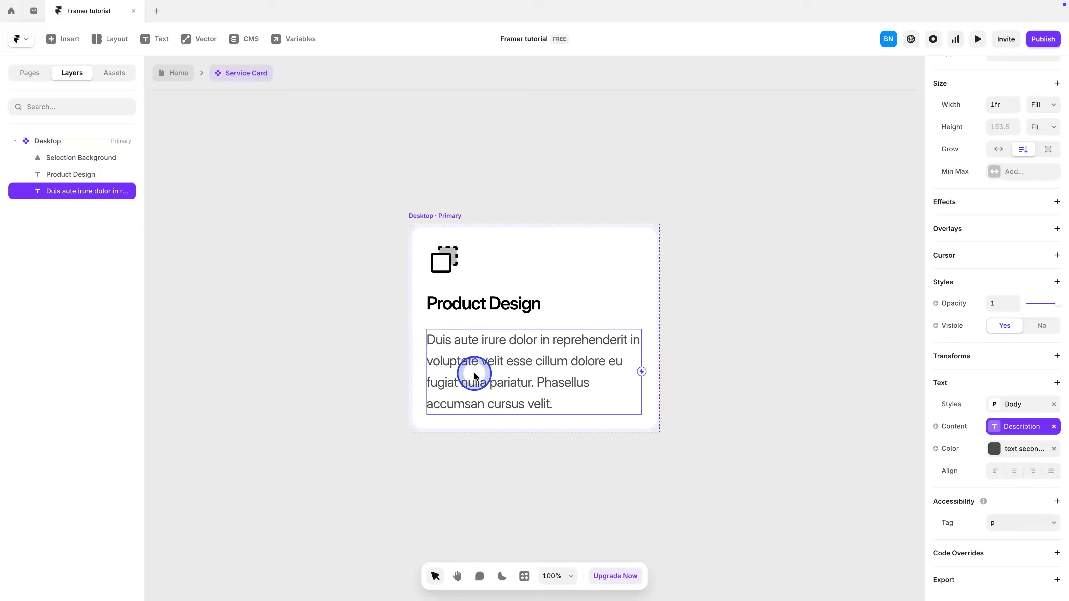
click(178, 73)
scroll(515, 378, down, 5)
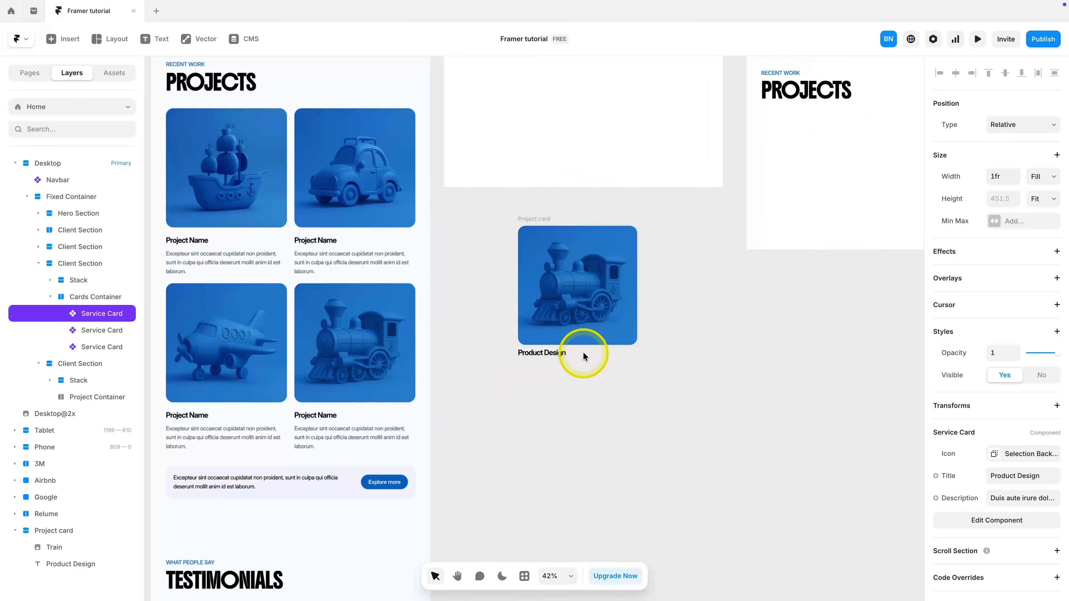
click(552, 227)
key(ctrl+v)
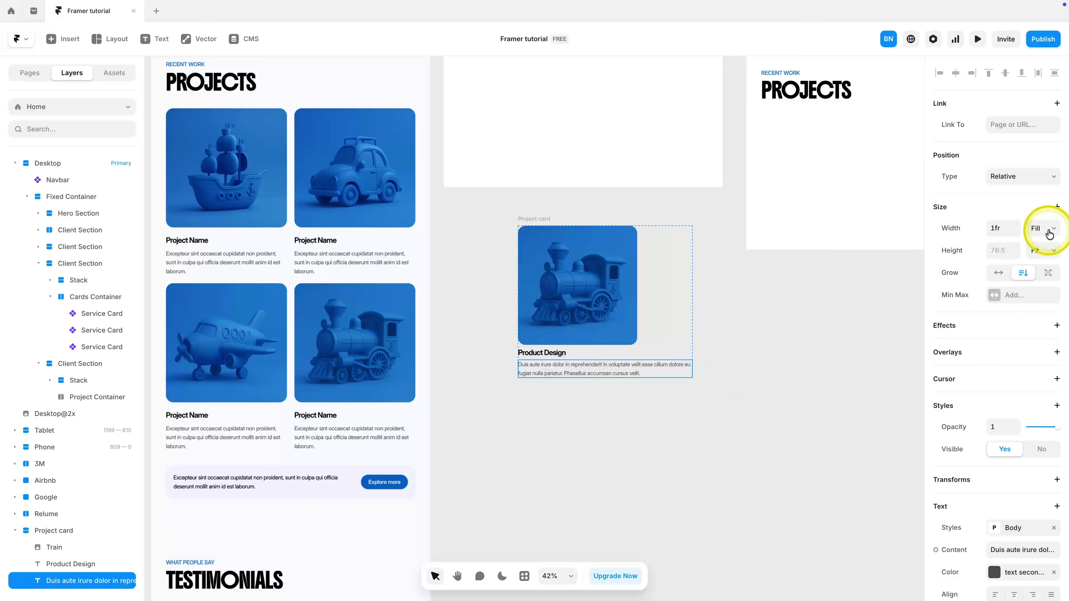
Step: Set the card title and Train image widths to Fill, and narrow the Project card to about 635 wide
click(546, 354)
click(1048, 233)
click(1038, 214)
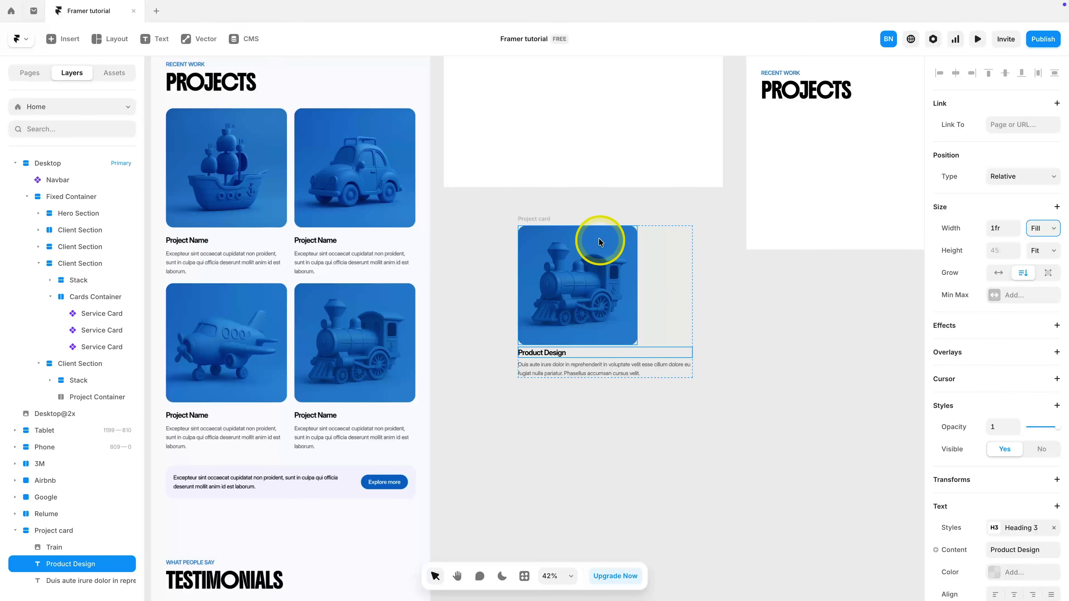
click(555, 241)
click(1043, 229)
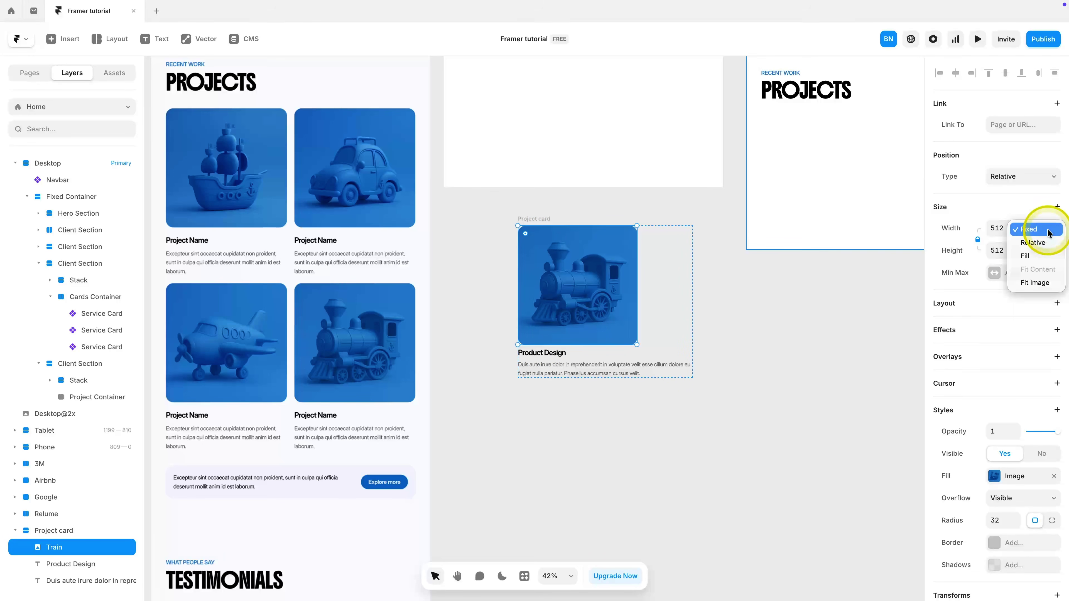
click(1044, 255)
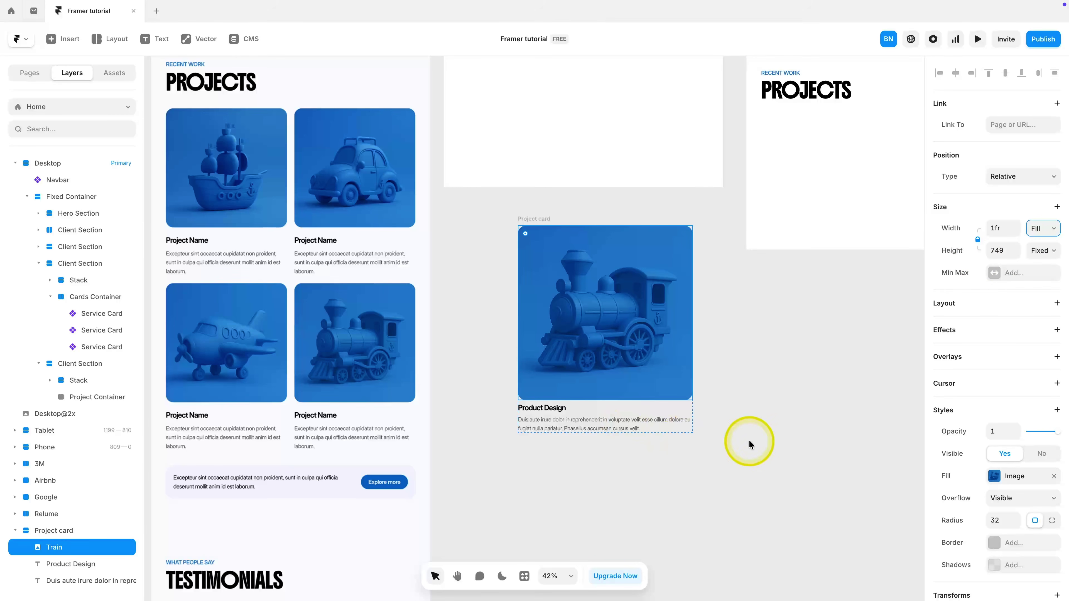
click(535, 218)
drag(692, 335, 665, 340)
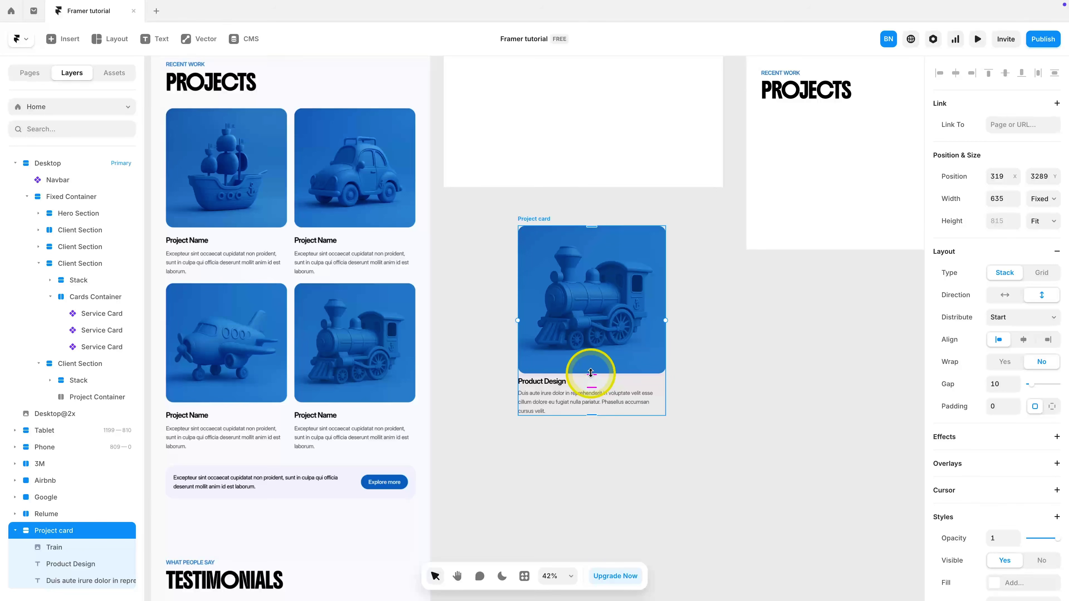
Step: Wrap the Project card's title and description together in a nested stack
click(609, 383)
shift+click(558, 400)
right_click(565, 395)
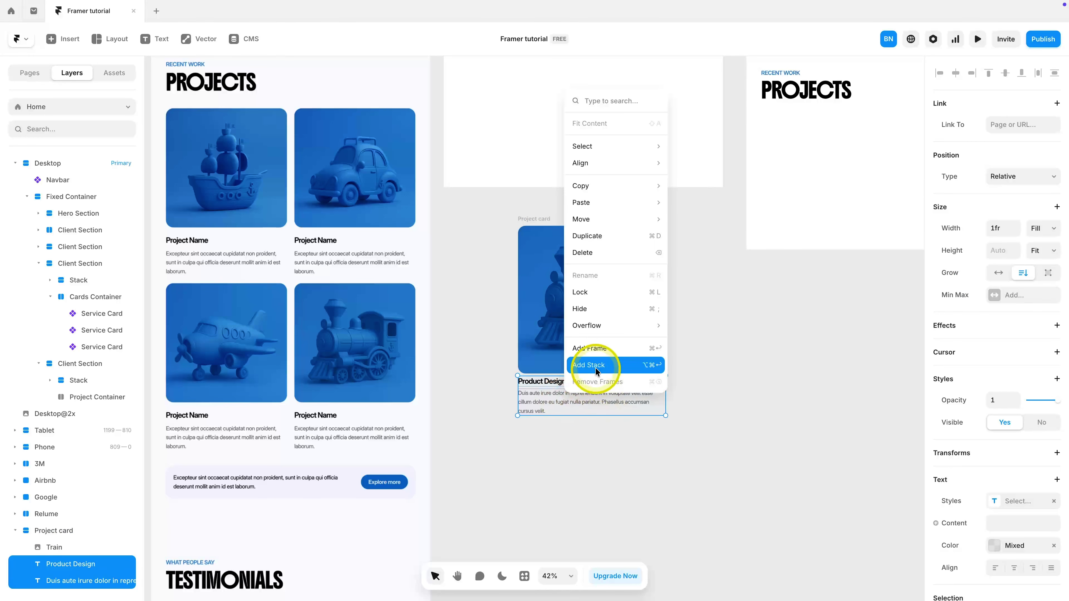
click(596, 367)
Step: Set the gap of the Project card stack to 32
click(531, 220)
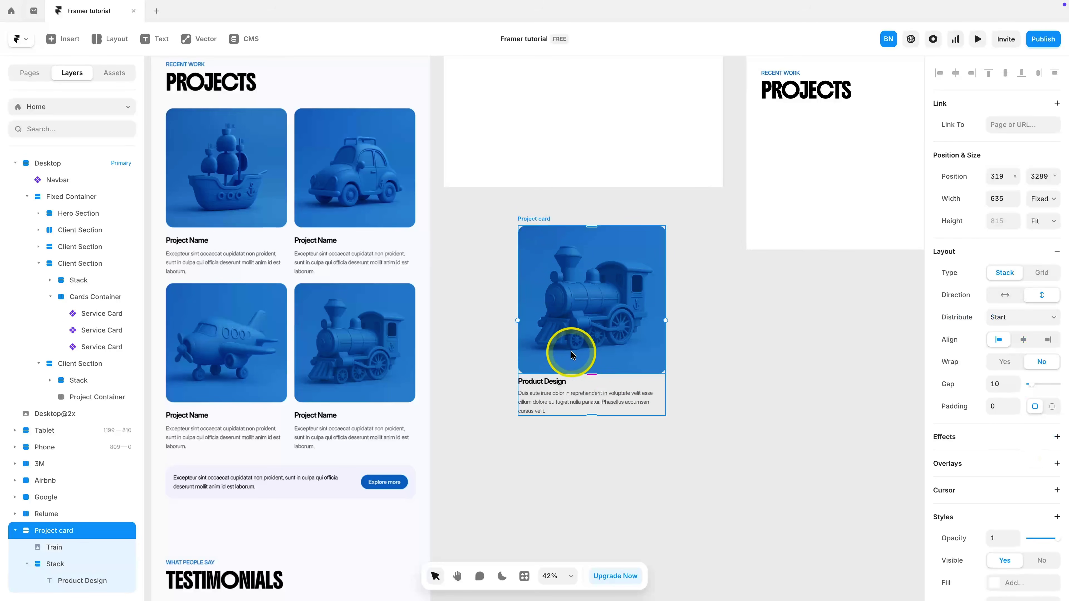
text(30)
key(Return)
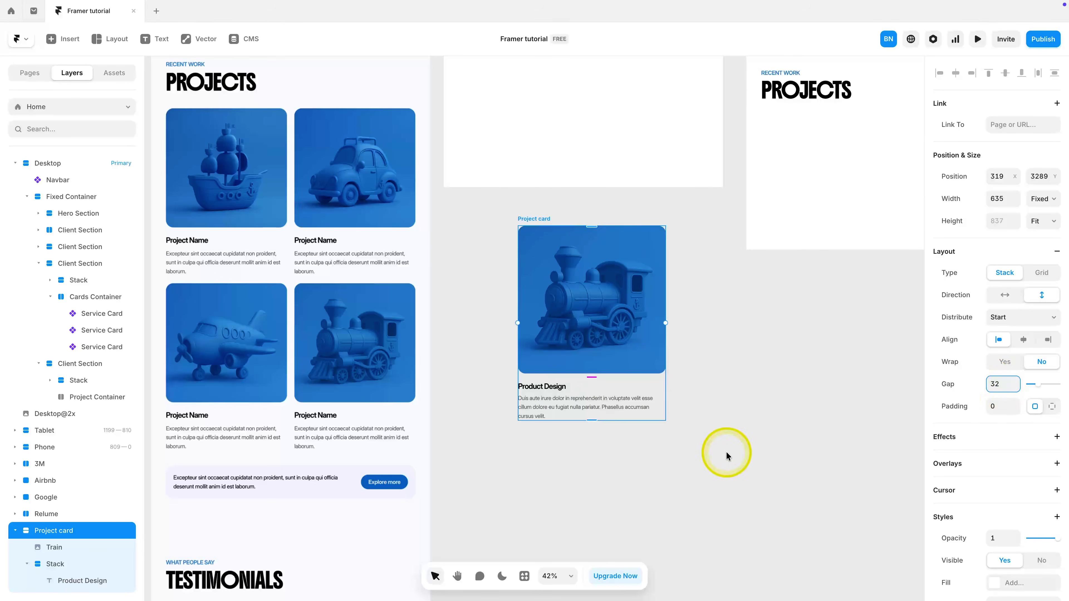
click(725, 451)
Step: Create a component named "Project card" from the Project card stack
click(524, 227)
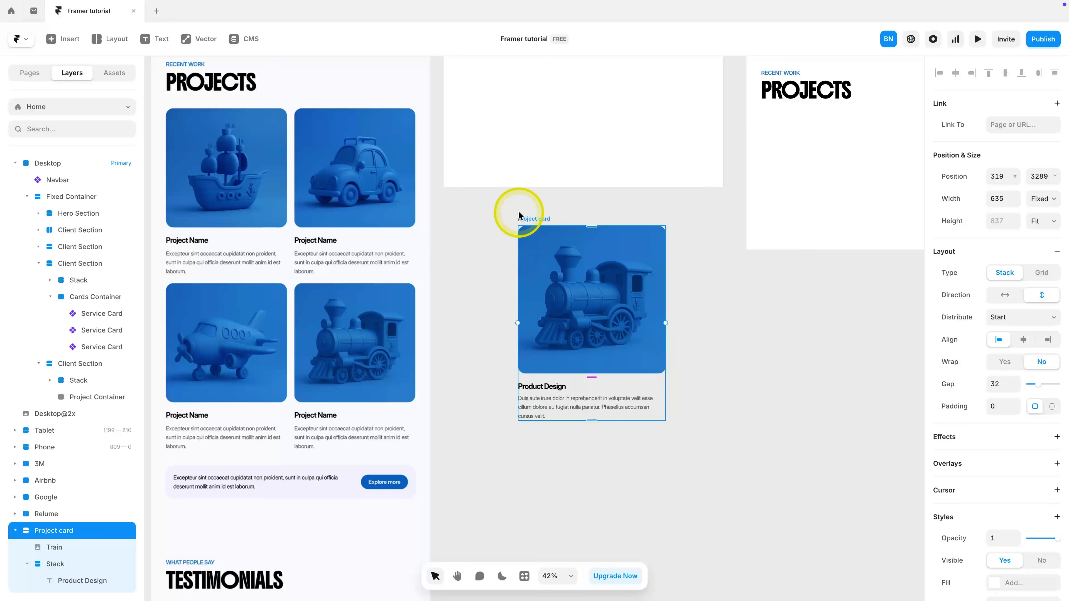
right_click(521, 217)
click(556, 273)
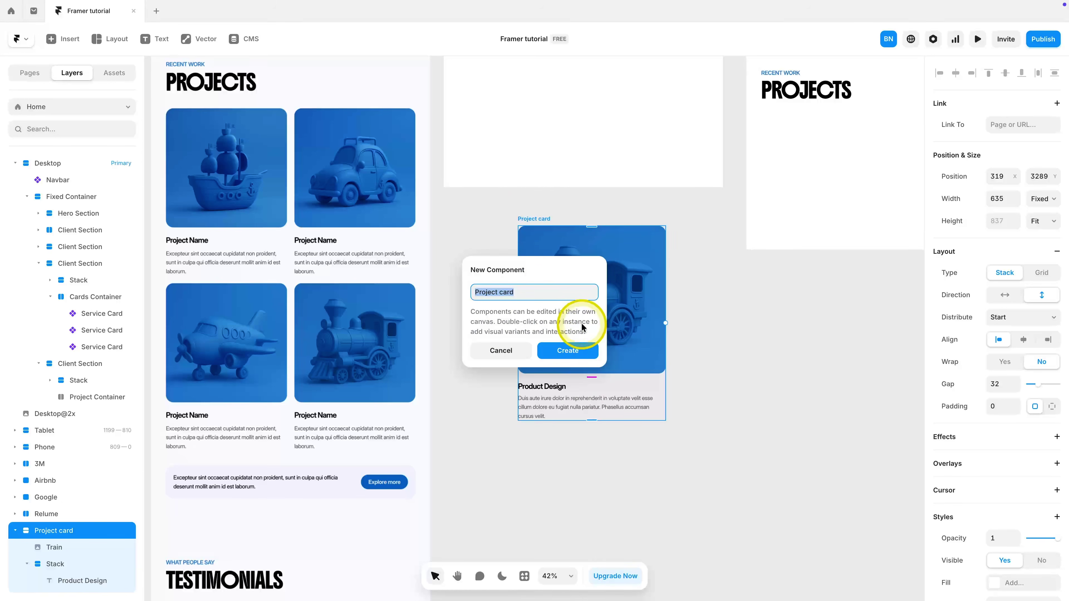
click(580, 350)
Step: Create a component variable for the Train layer's image fill in the Project card component
click(624, 221)
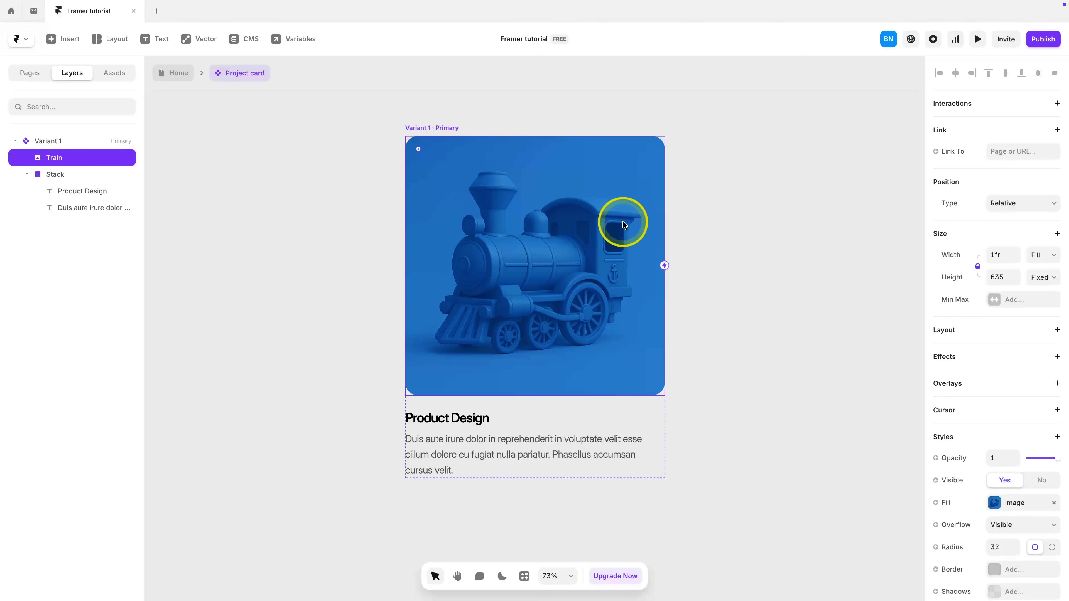
scroll(998, 441, down, 3)
click(947, 379)
mouse_move(963, 406)
click(907, 419)
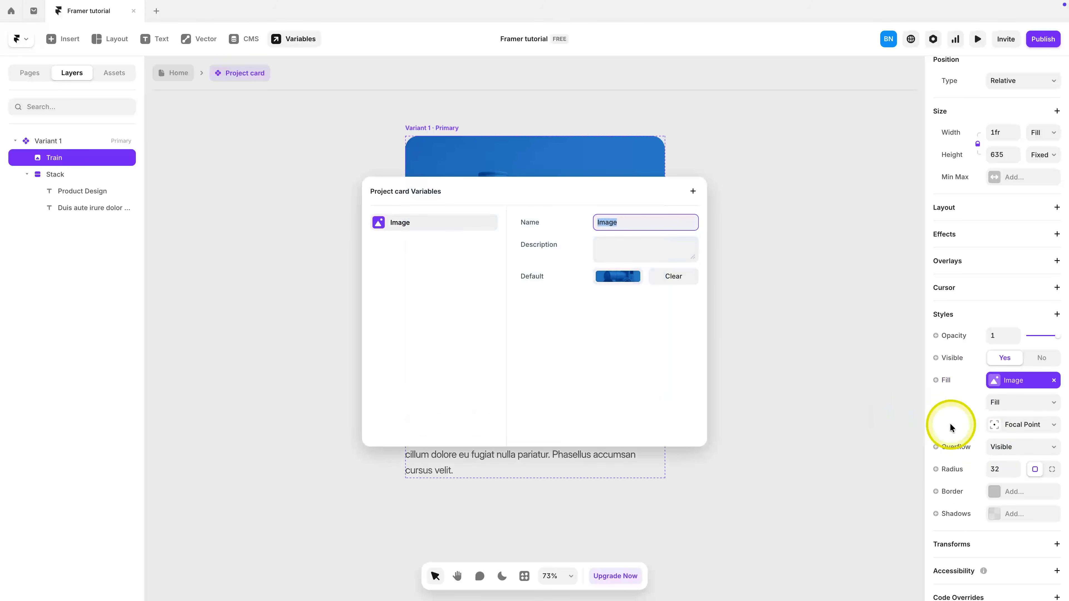
Step: Create a plain text variable named Title for the content of the Product Design text in the Project card component
click(754, 343)
click(482, 419)
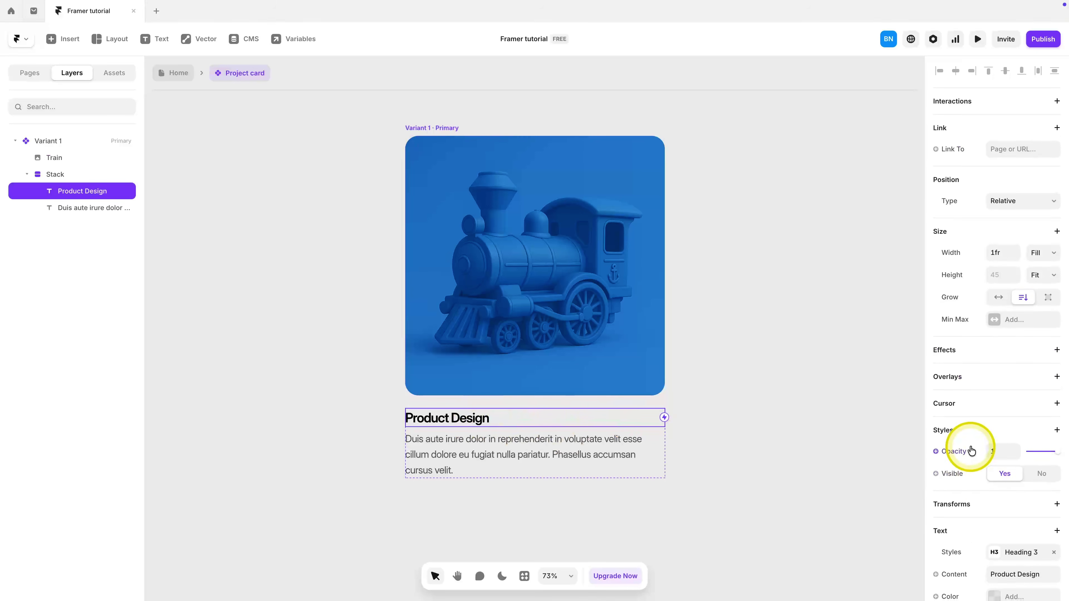
scroll(968, 451, down, 2)
click(961, 465)
mouse_move(955, 483)
click(871, 484)
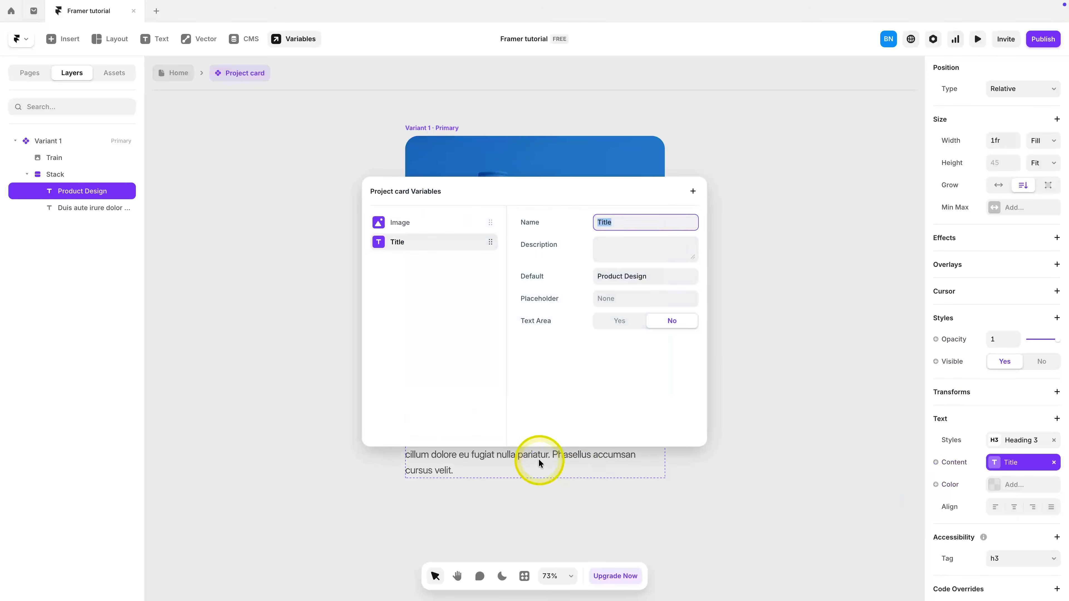
click(705, 472)
Step: Create a plain text variable named Description for the content of the Project card's body text
key(Tab)
click(953, 429)
mouse_move(972, 448)
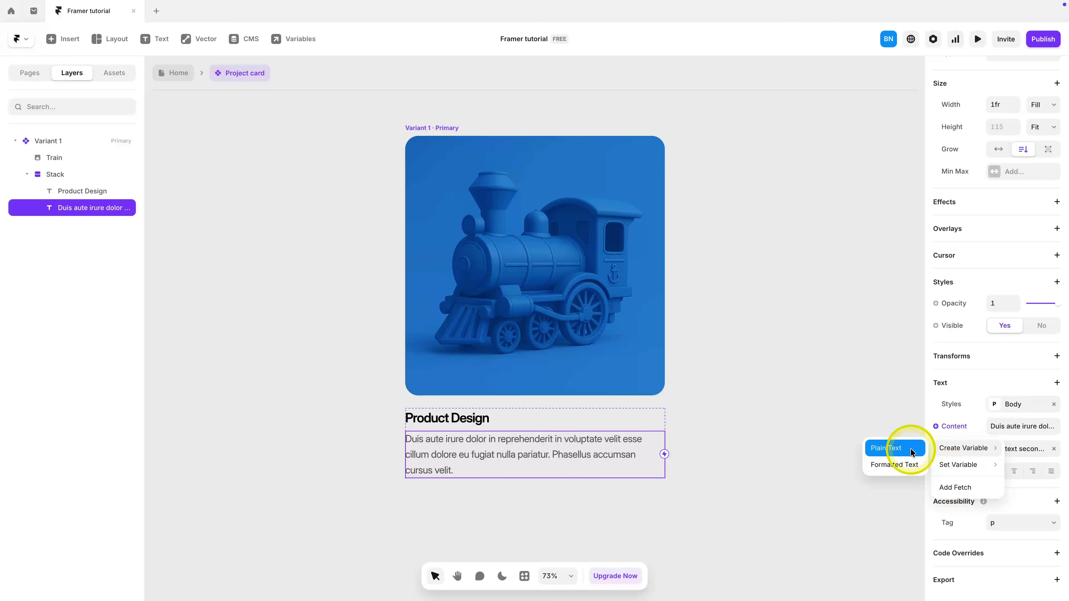
click(904, 449)
text(Description)
click(842, 370)
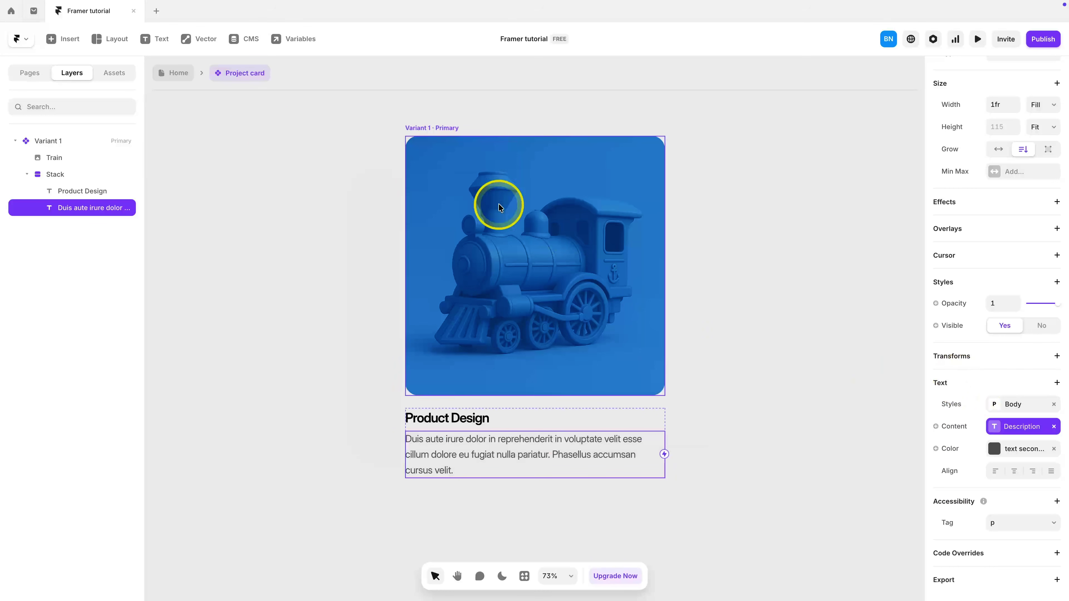
Step: Return to the Home page and move the Project card instance into the desktop Project Container
click(164, 77)
key(super+c)
super+click(518, 319)
key(super+v)
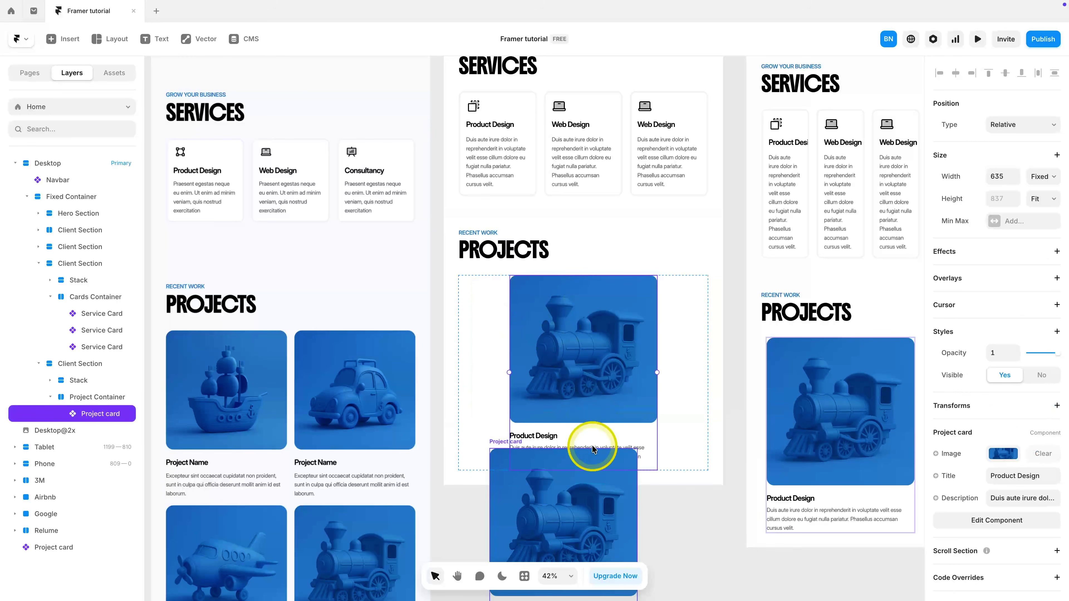
scroll(616, 375, down, 5)
scroll(589, 274, up, 2)
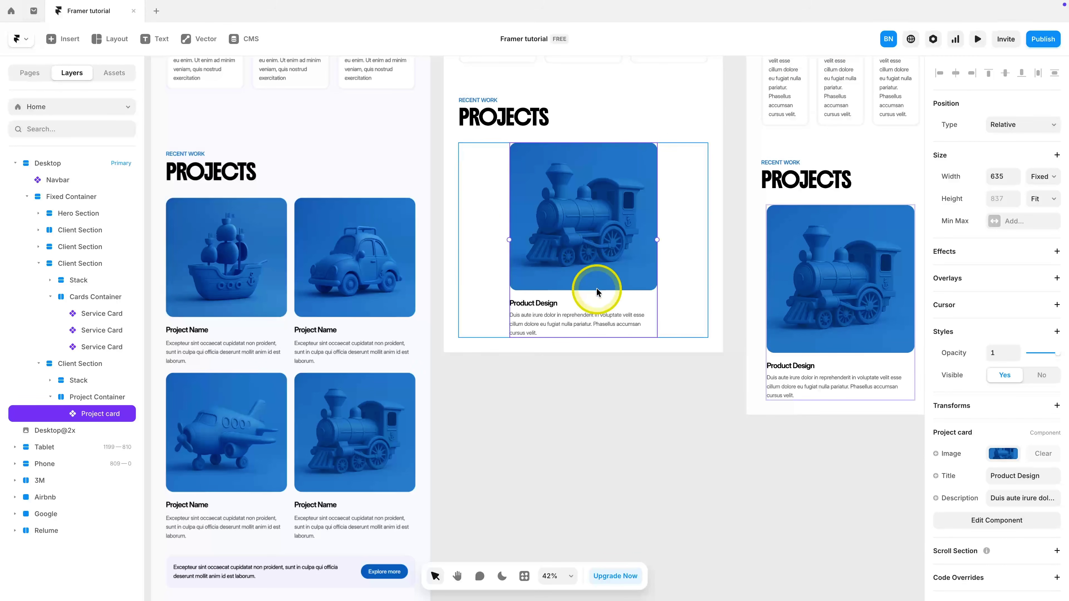
Step: Duplicate the Project card and set the width of both cards to Fill
key(super+d)
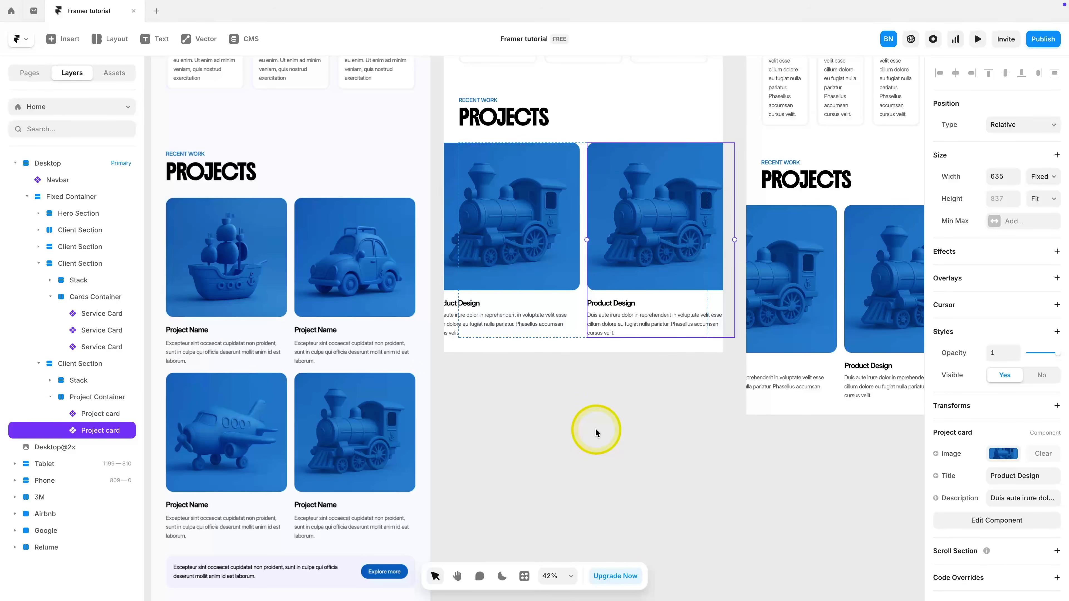
shift+click(569, 257)
click(1043, 176)
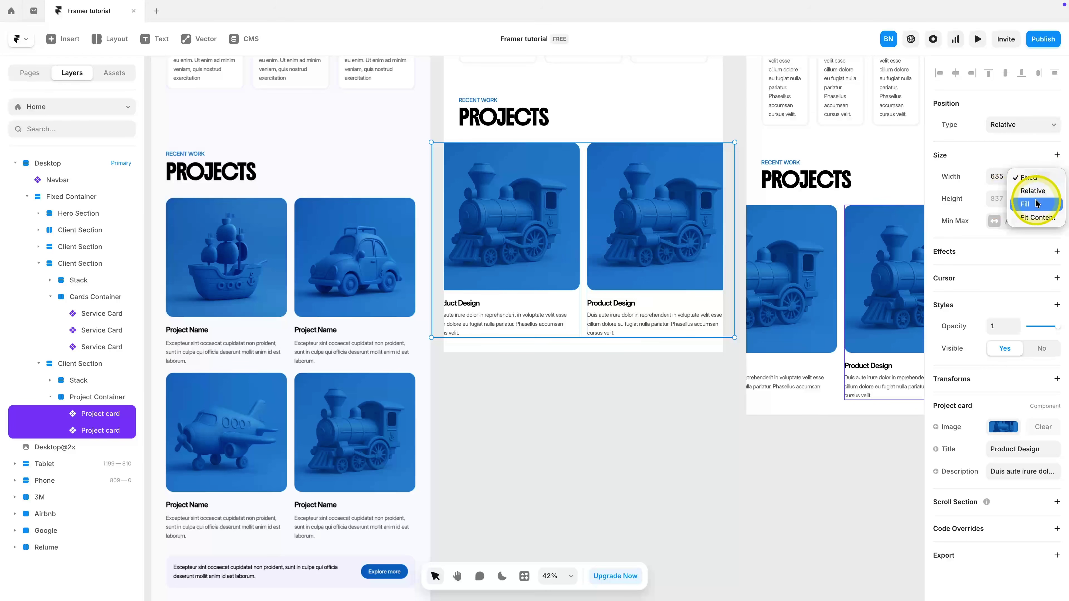
click(1035, 204)
click(681, 373)
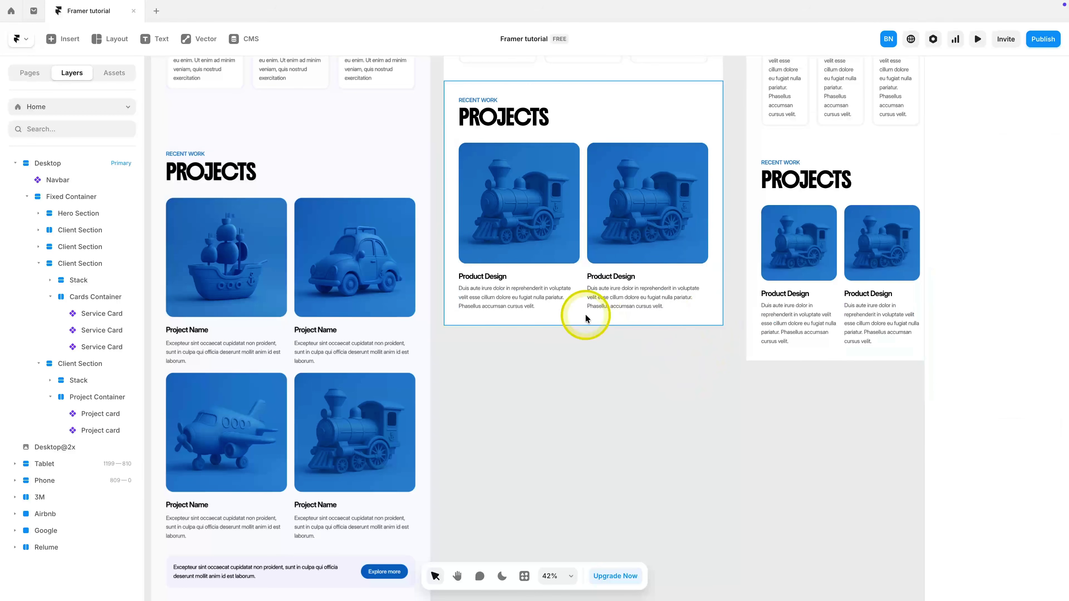
Step: Duplicate the Project card twice more to make a row of four cards in the Project Container
scroll(585, 314, up, 2)
click(601, 323)
key(ctrl+d)
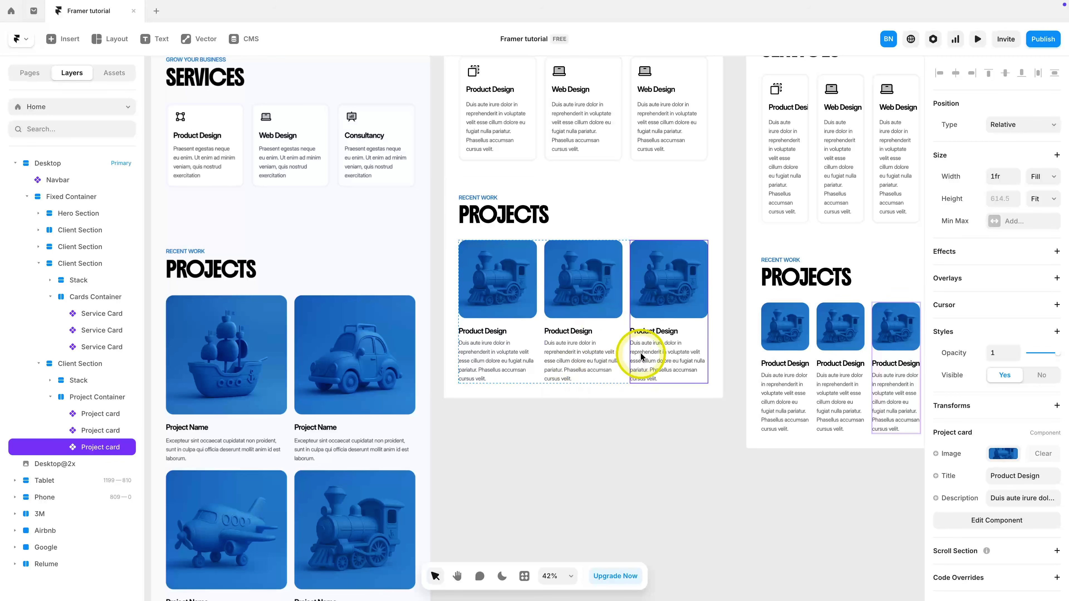
key(ctrl+d)
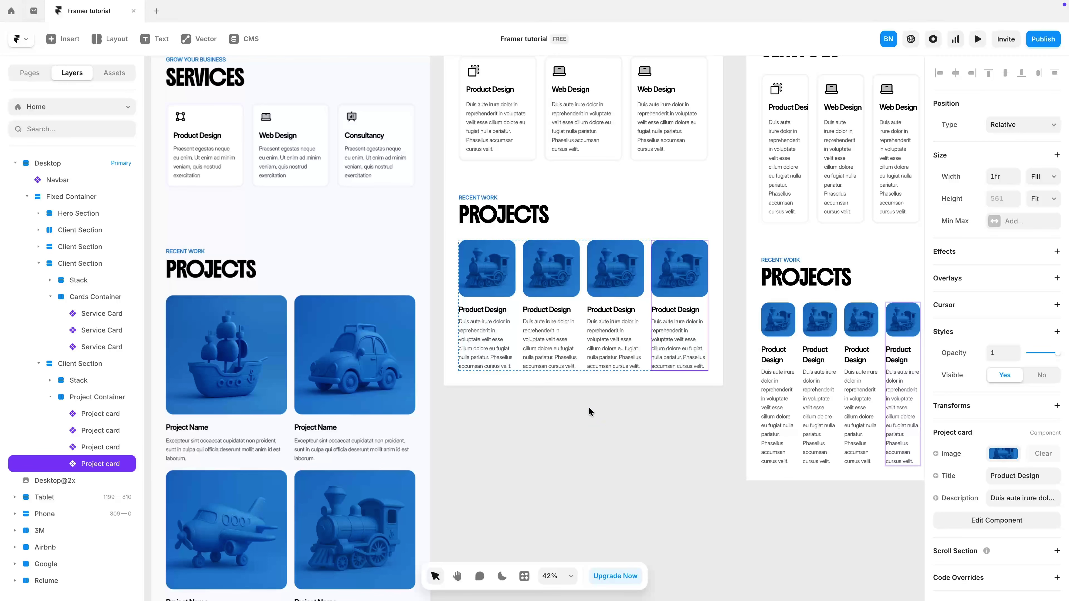
Step: Change the Project Container's layout type to Grid
click(584, 287)
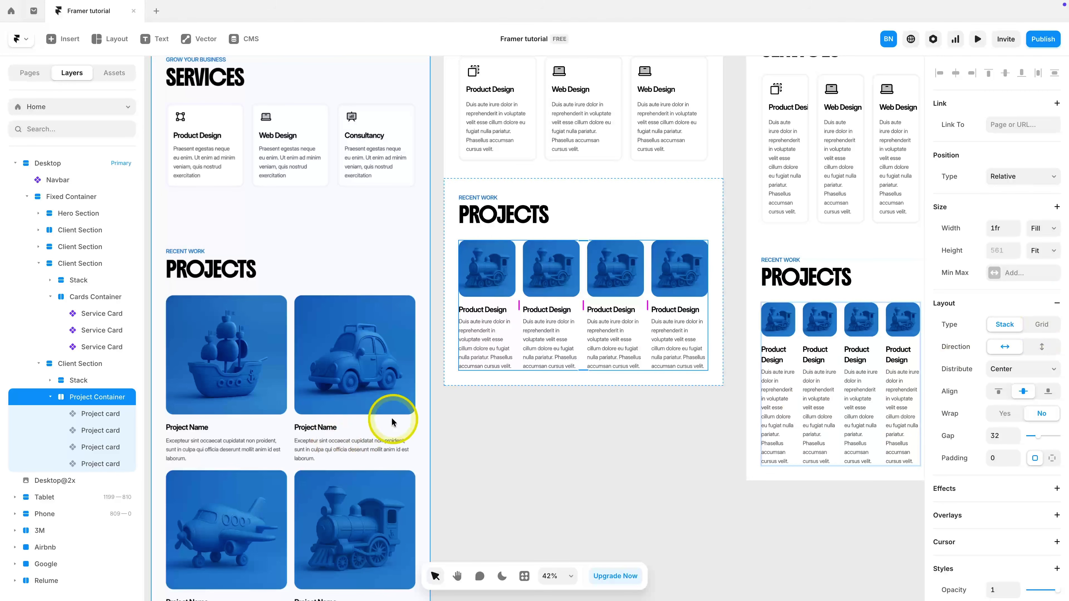
scroll(393, 421, down, 3)
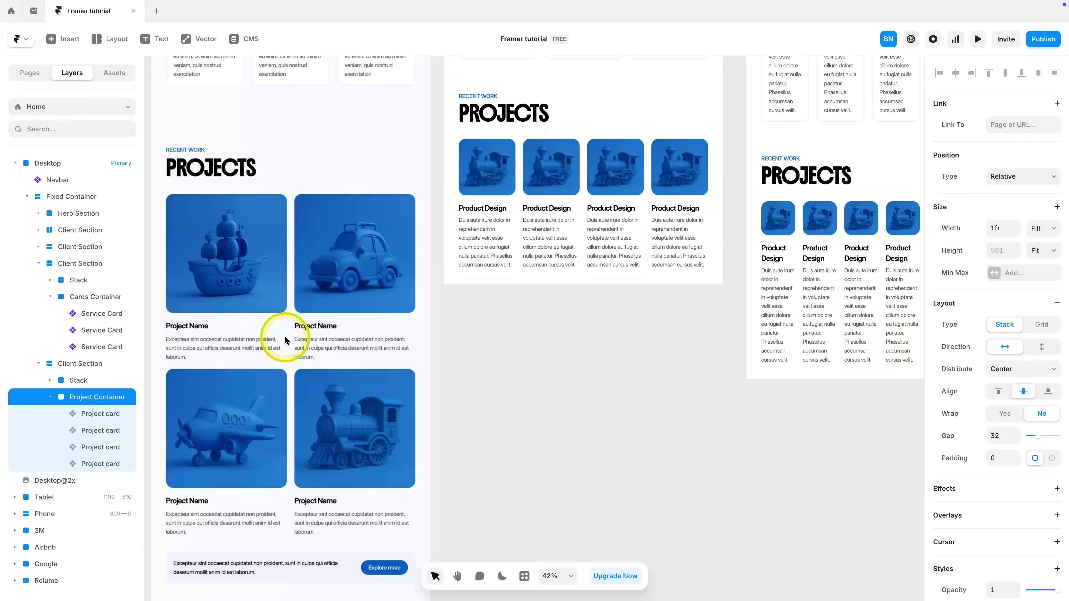
click(1040, 331)
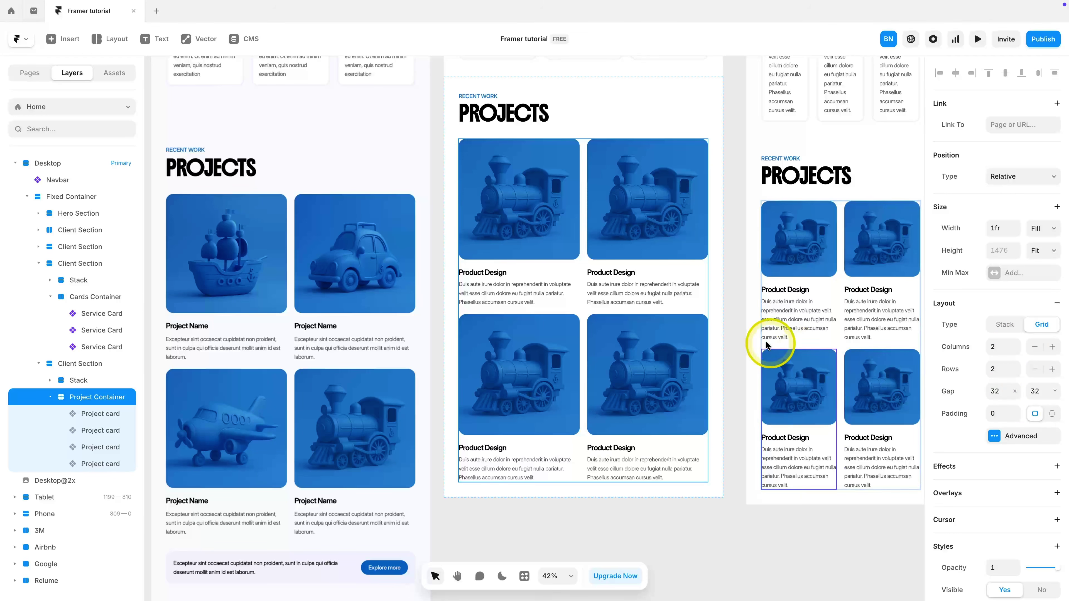
Step: Delete the fourth Project card and set the third card's column setting to Span 2
click(672, 347)
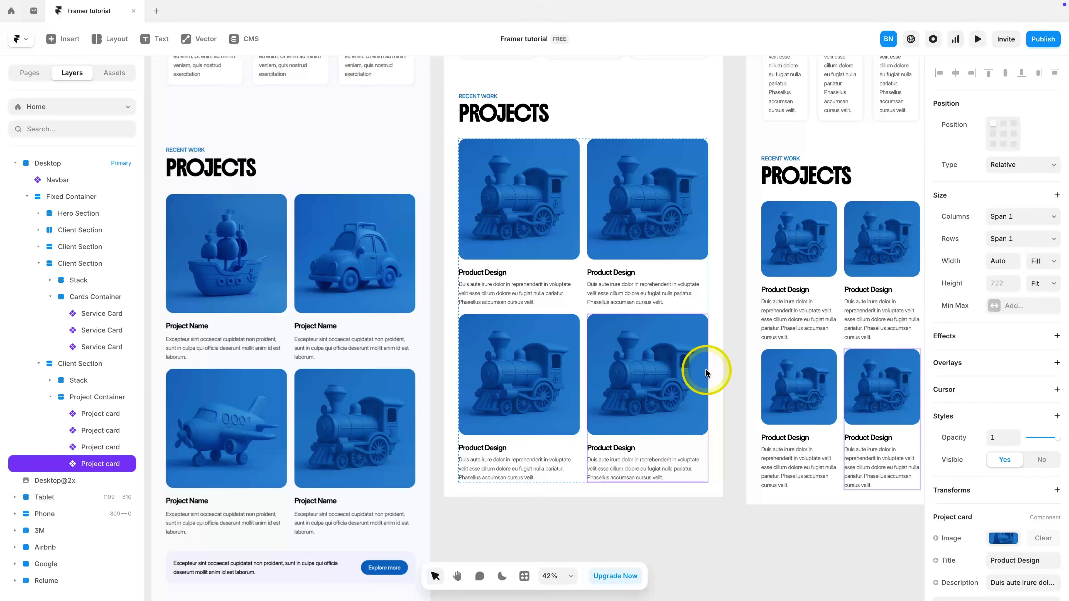
key(Delete)
click(523, 356)
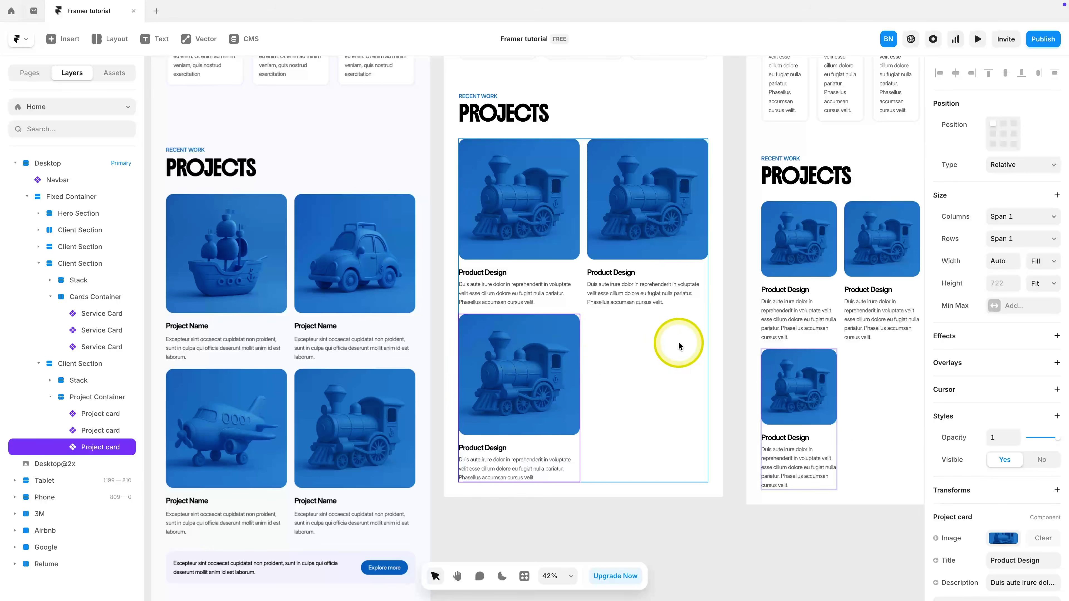
click(1033, 218)
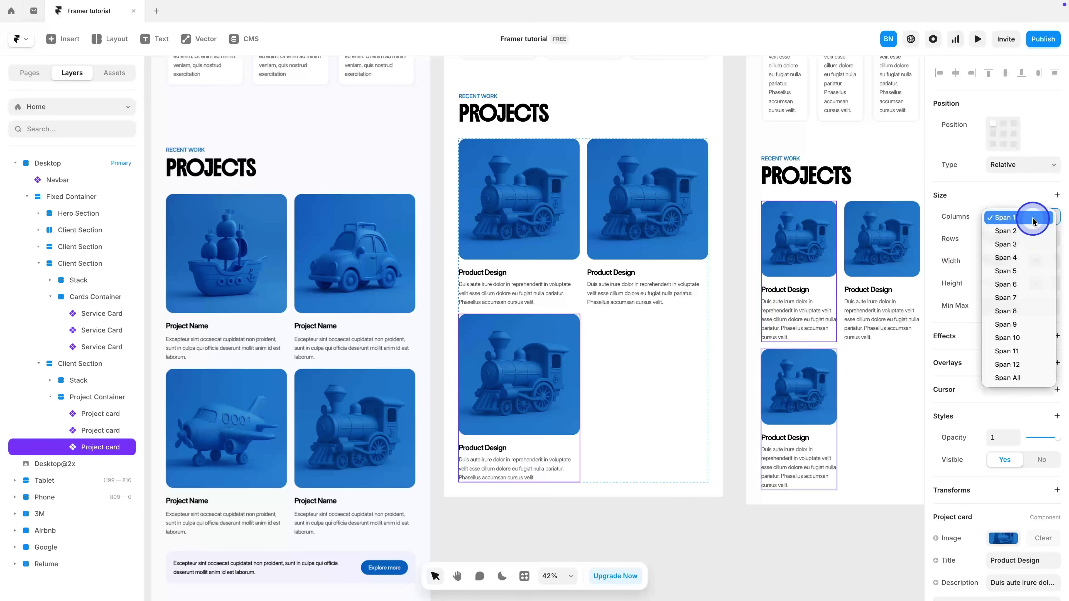
click(1031, 233)
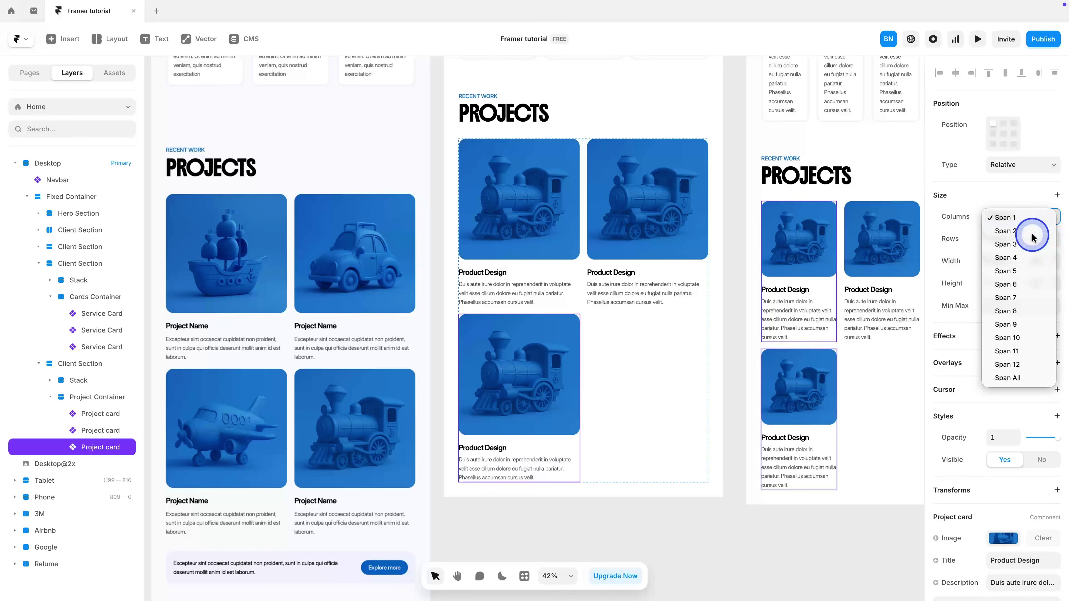
scroll(530, 436, down, 5)
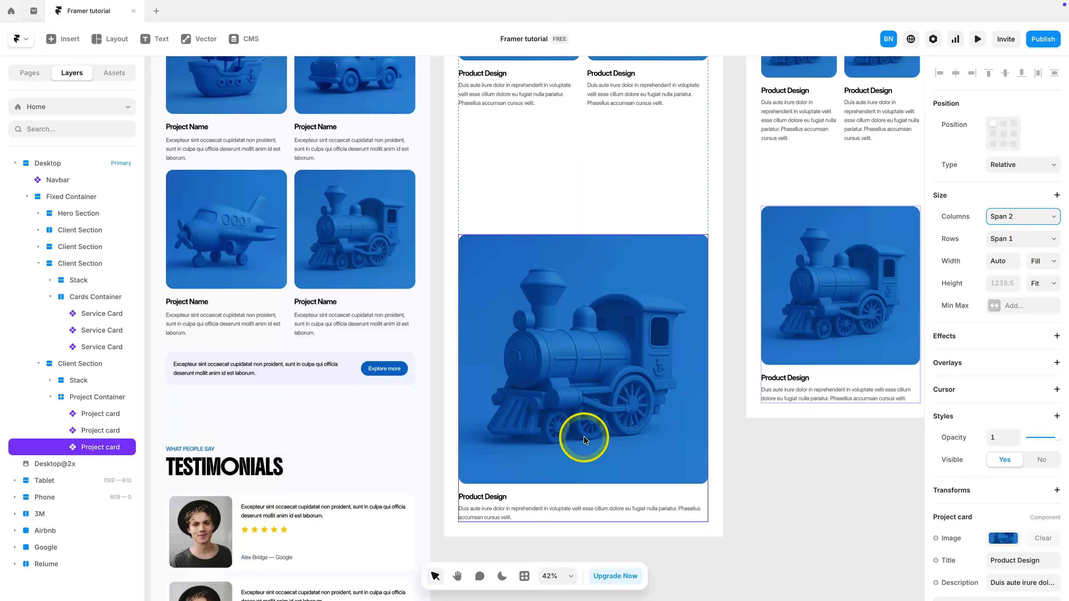
Step: Set the height in the Project Container's advanced grid layout to Fit Content
click(609, 224)
scroll(588, 250, up, 6)
scroll(588, 250, down, 1)
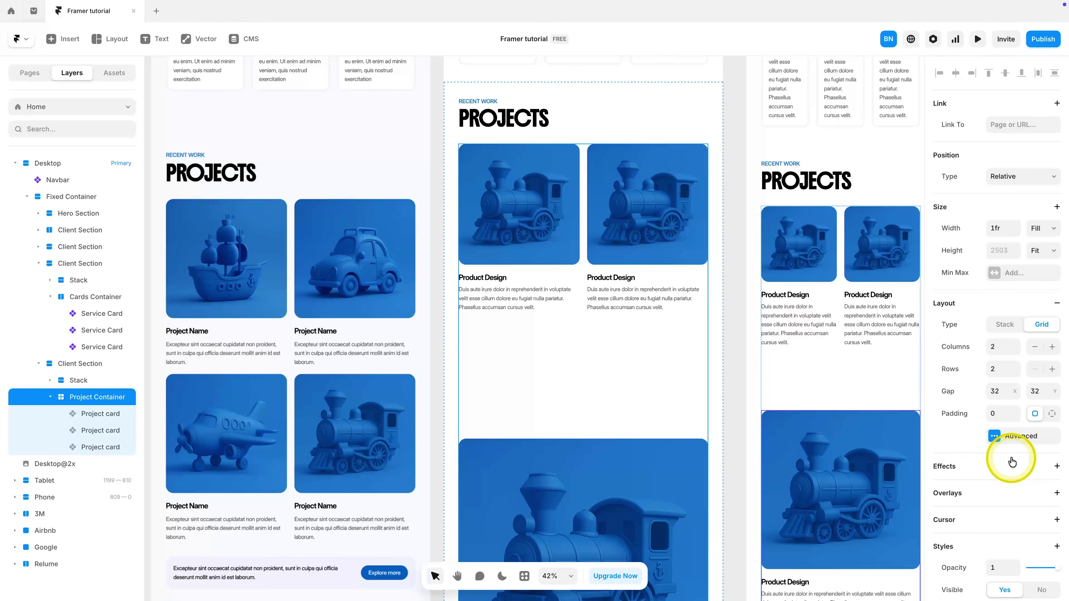
click(1012, 437)
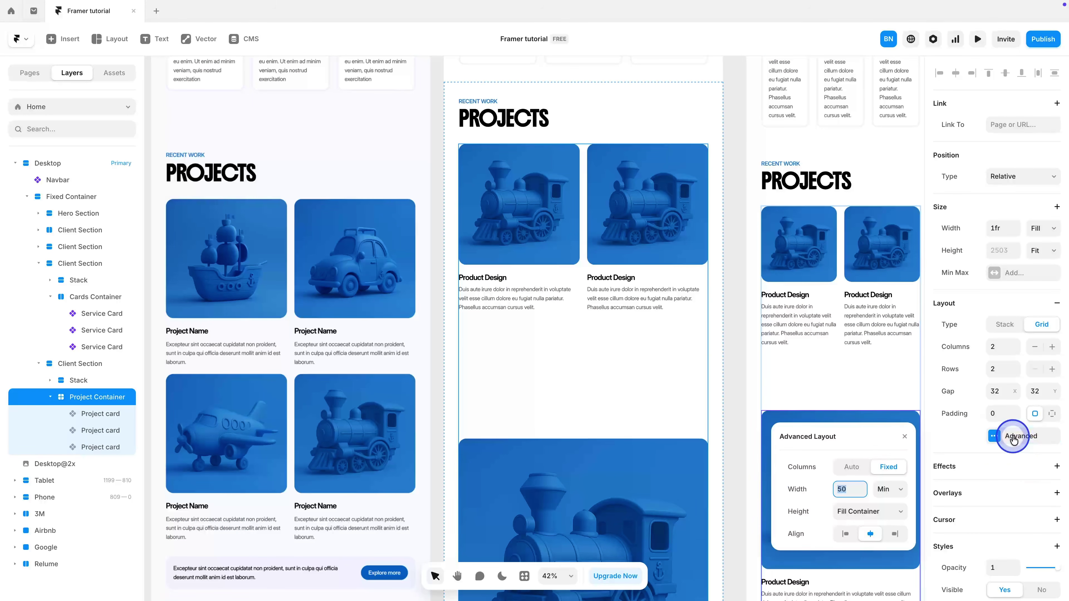
click(868, 513)
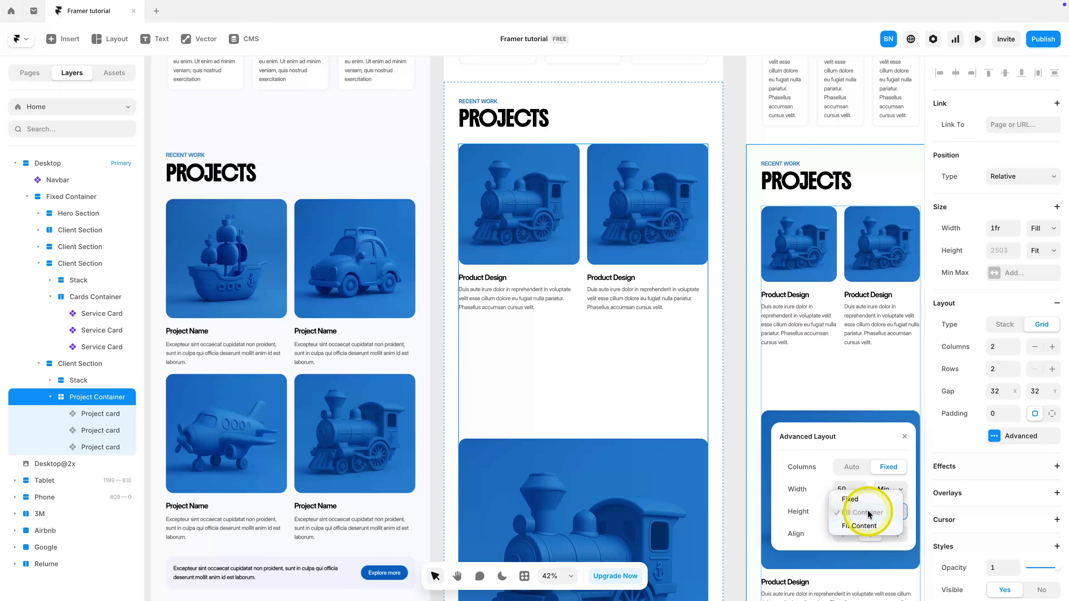
click(861, 526)
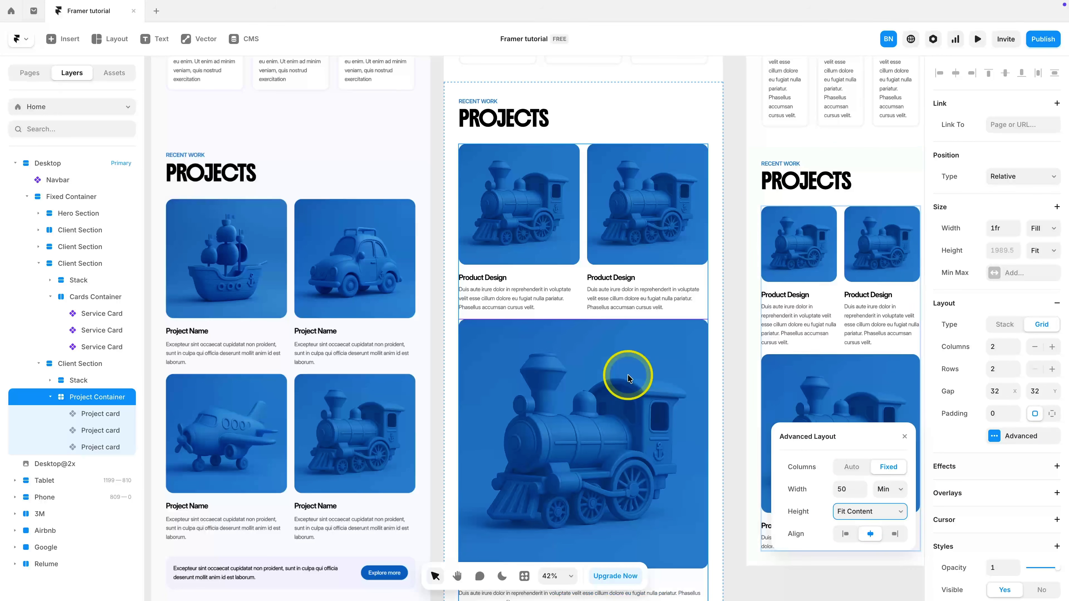
scroll(627, 374, down, 3)
click(739, 511)
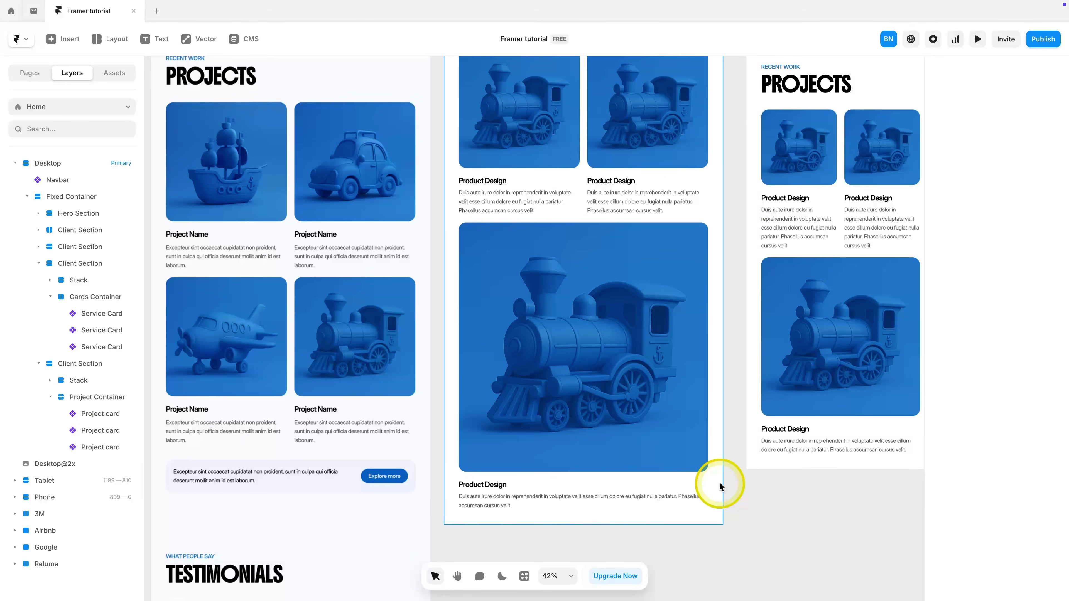
Step: Set the third Project card's columns back to Span 1 and duplicate it to fill the fourth grid cell
click(616, 344)
click(1023, 216)
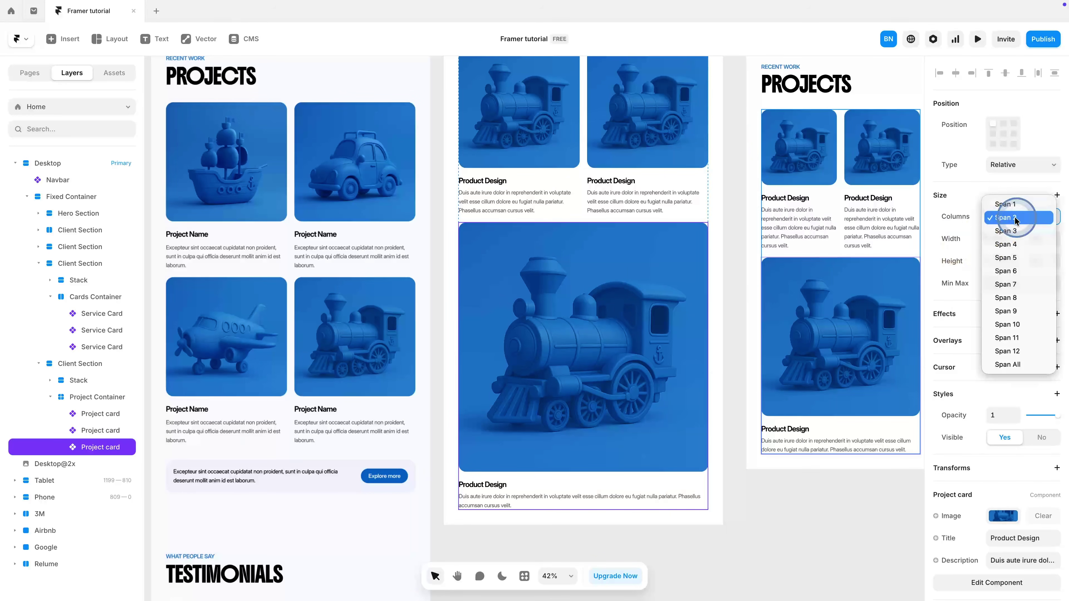
click(1001, 210)
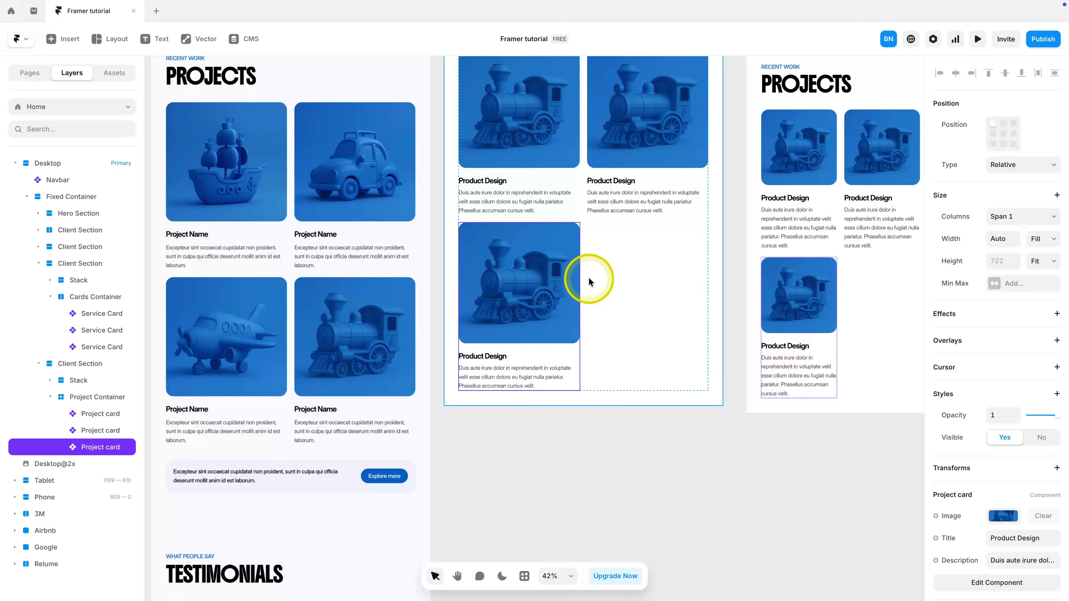
key(ctrl+d)
scroll(590, 281, up, 5)
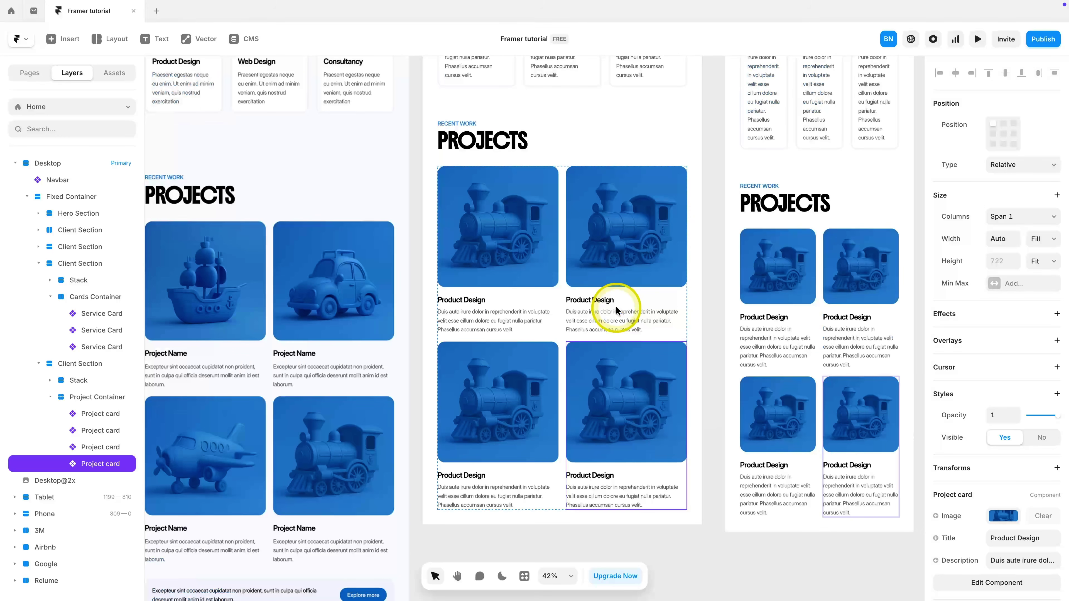
Step: Replace the images of the second, third and fourth Project cards with boat.png, car.png and plane.png respectively
scroll(616, 308, down, 2)
scroll(615, 308, left, 2)
drag(443, 307, 389, 299)
click(472, 327)
click(640, 306)
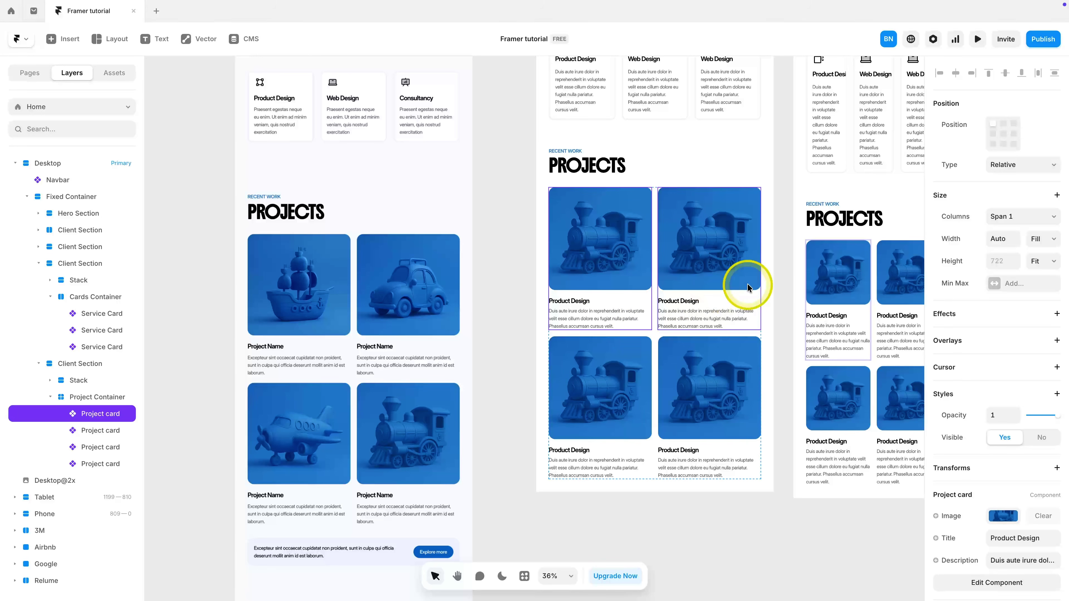
click(747, 288)
click(1003, 516)
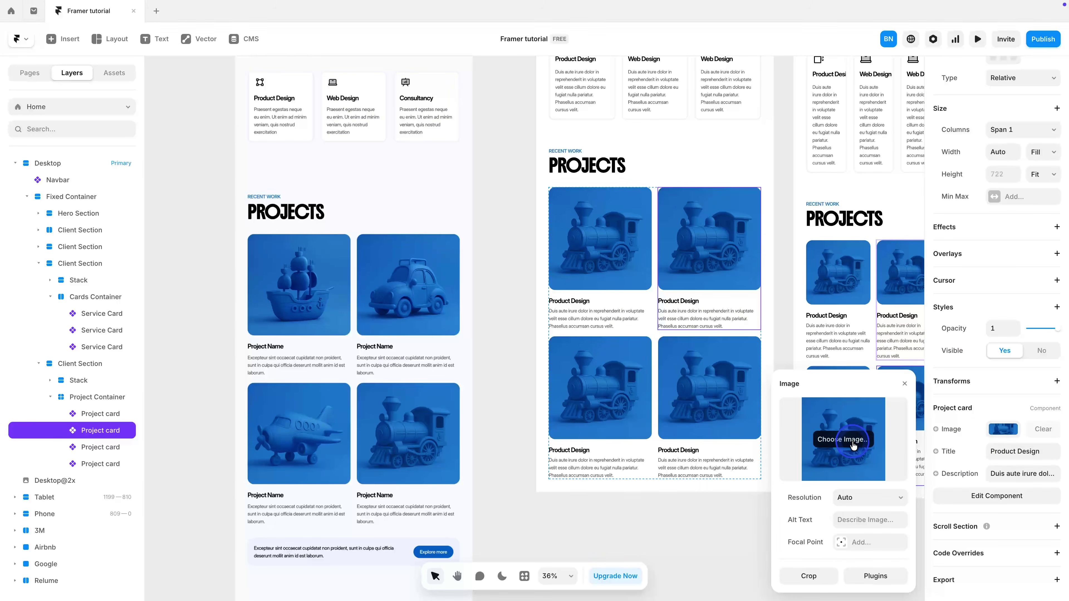
click(610, 405)
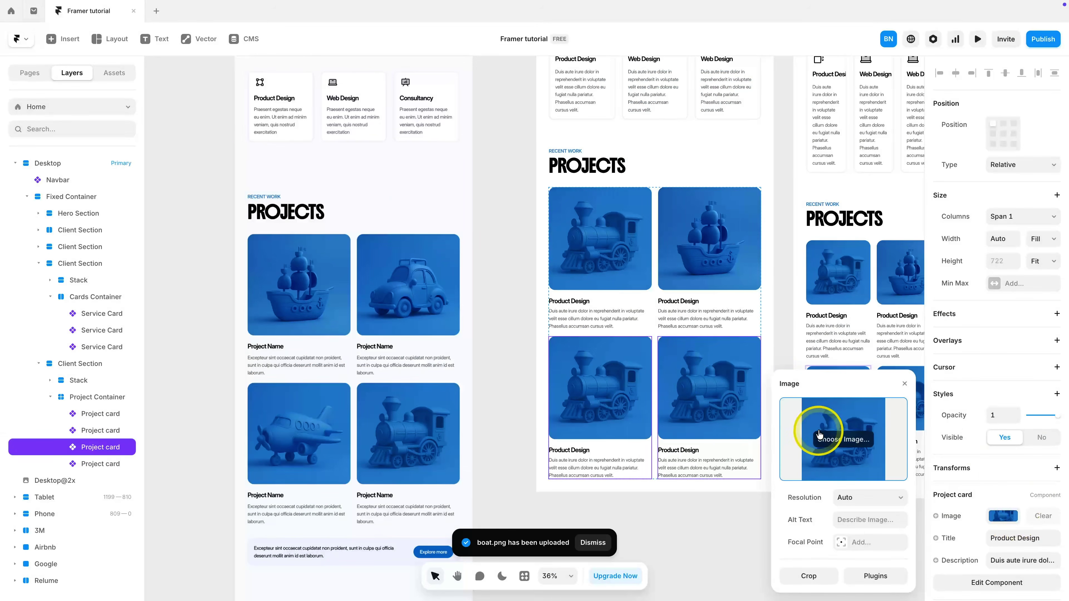
click(682, 461)
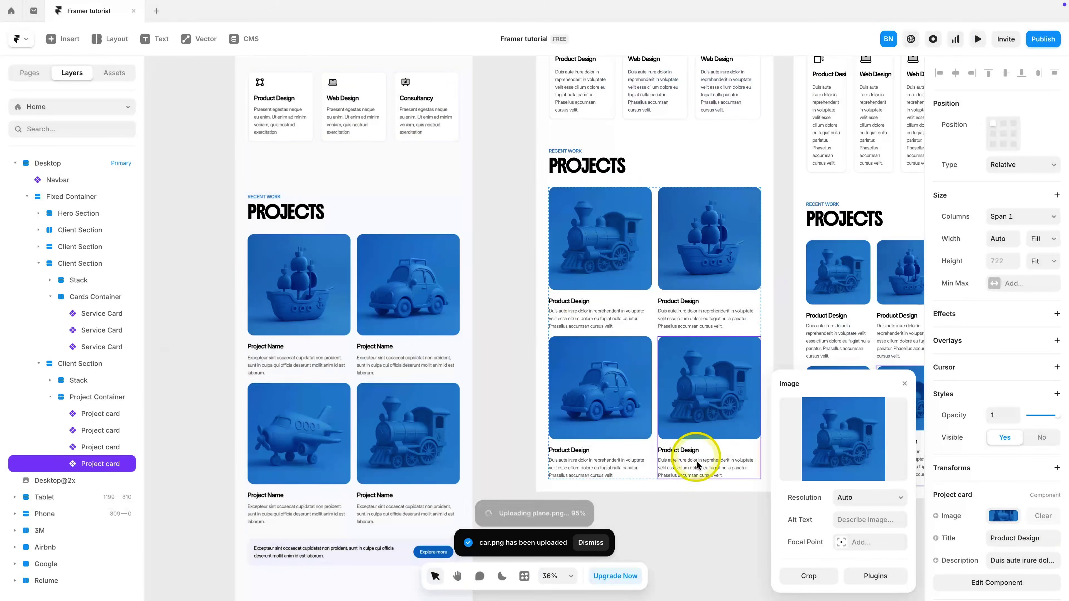
click(707, 530)
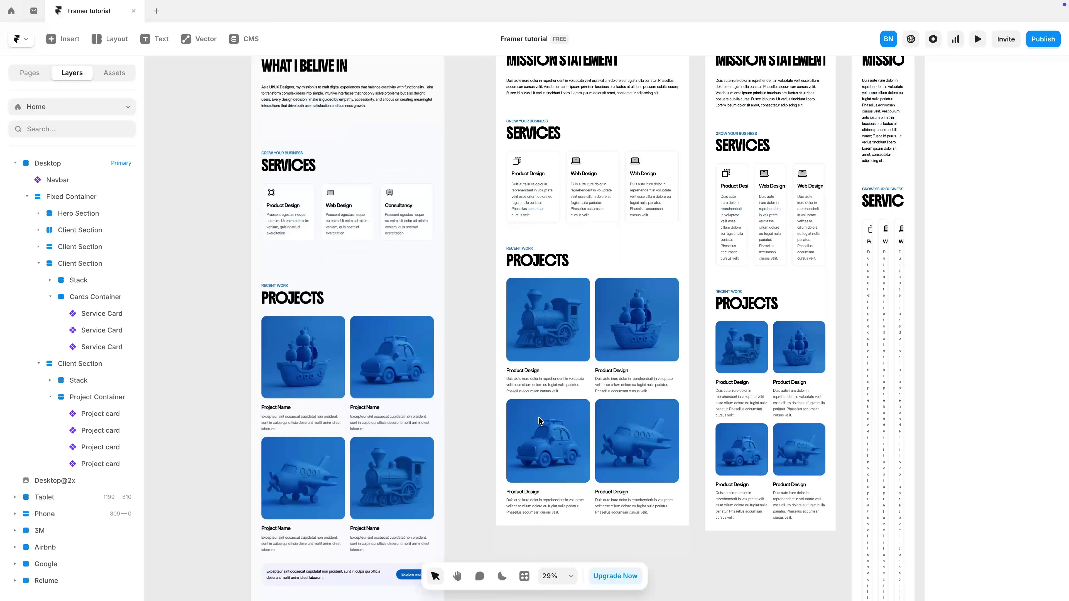
Step: Preview the desktop page and examine its services and projects sections
scroll(540, 422, up, 5)
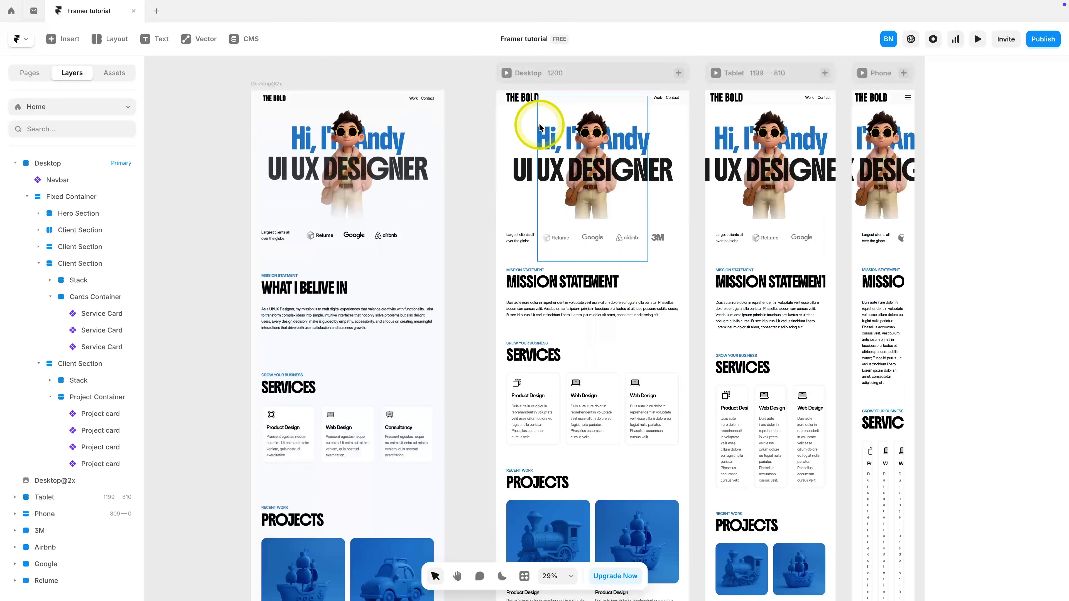
click(510, 72)
scroll(593, 302, down, 15)
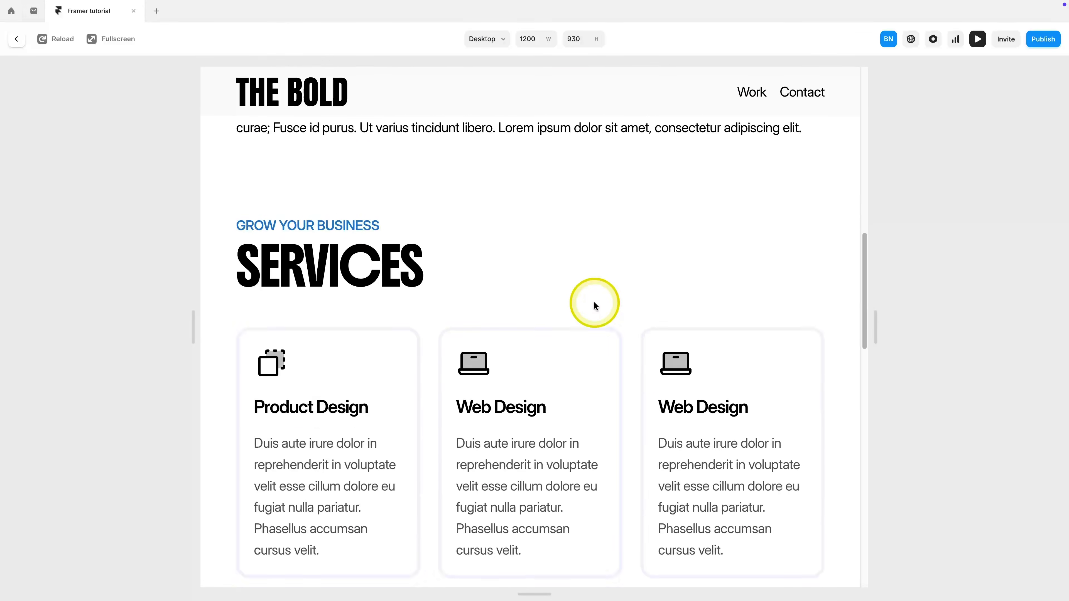
scroll(593, 308, down, 15)
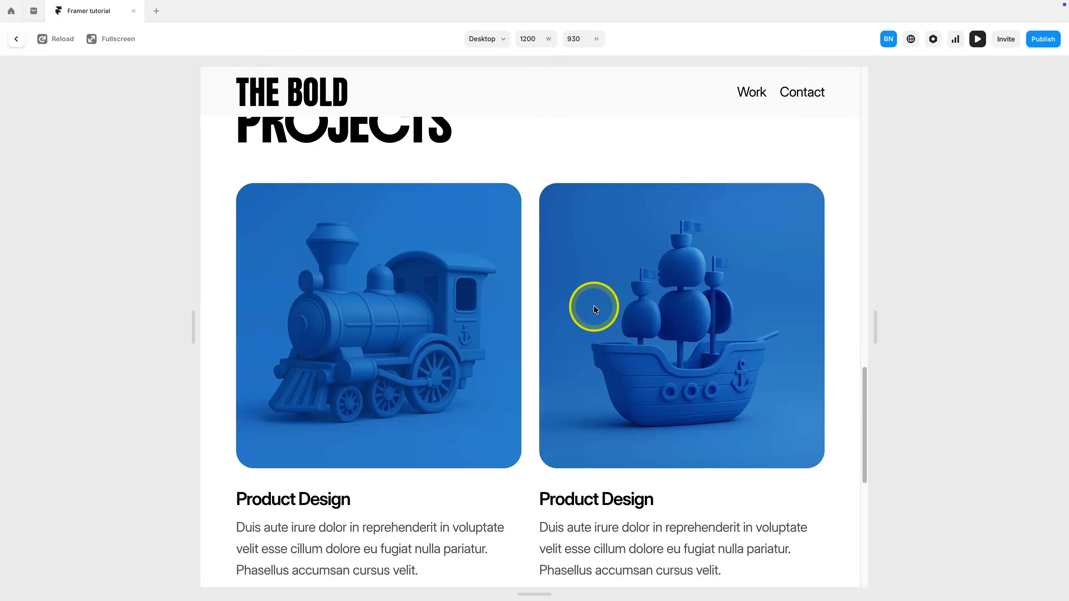
Step: Leave the preview and examine the Tablet and Phone breakpoints and the reference design's banner beneath the projects
scroll(595, 309, down, 1)
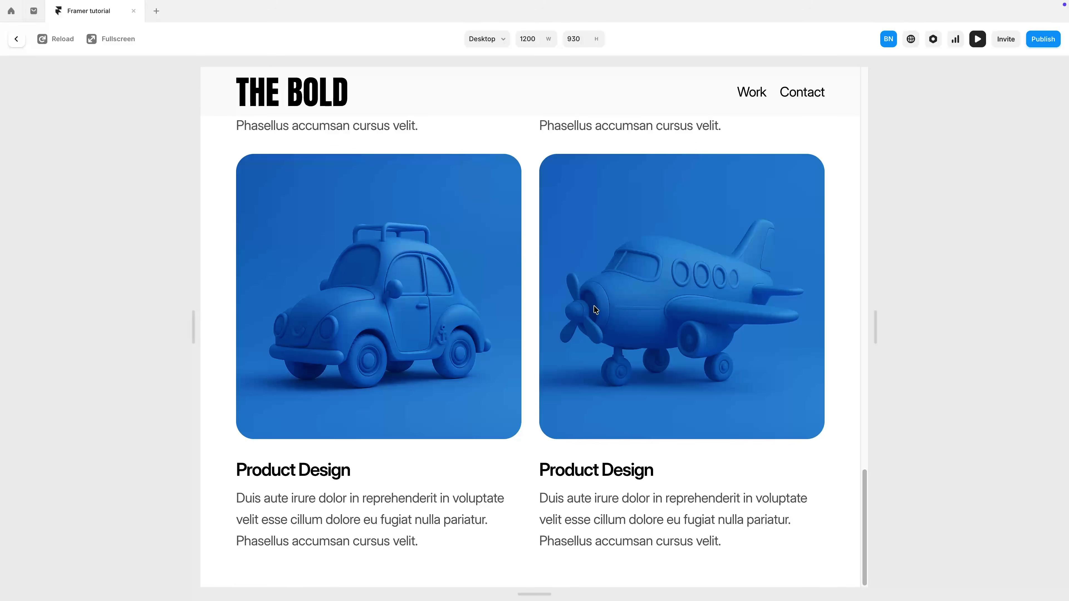
key(Escape)
scroll(716, 279, down, 5)
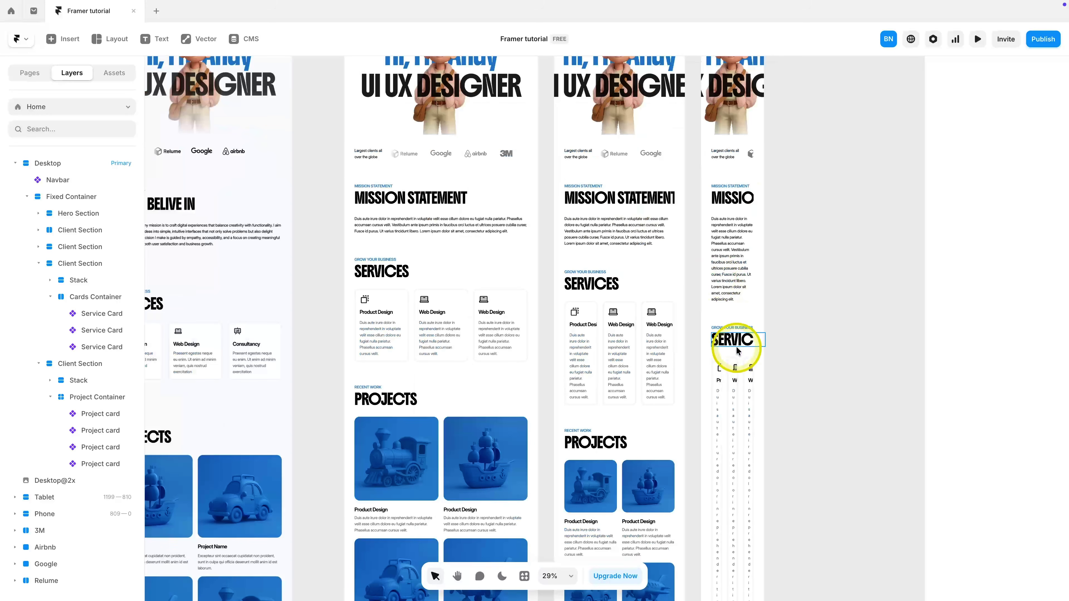
scroll(761, 342, down, 10)
click(762, 344)
scroll(762, 344, down, 5)
scroll(757, 342, down, 1)
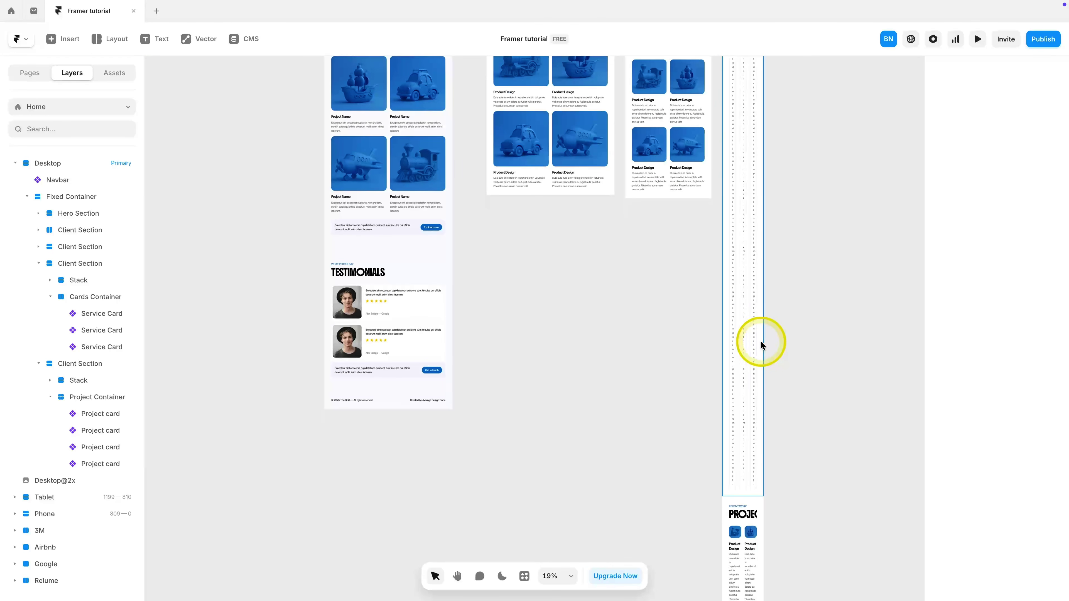
scroll(643, 323, up, 5)
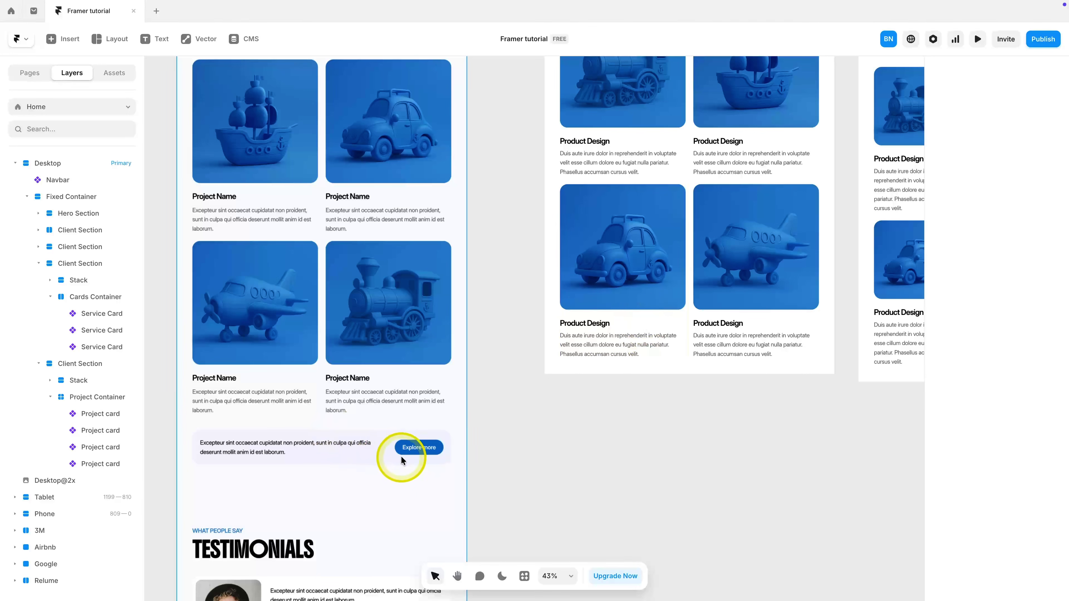
scroll(508, 446, down, 3)
scroll(510, 449, up, 2)
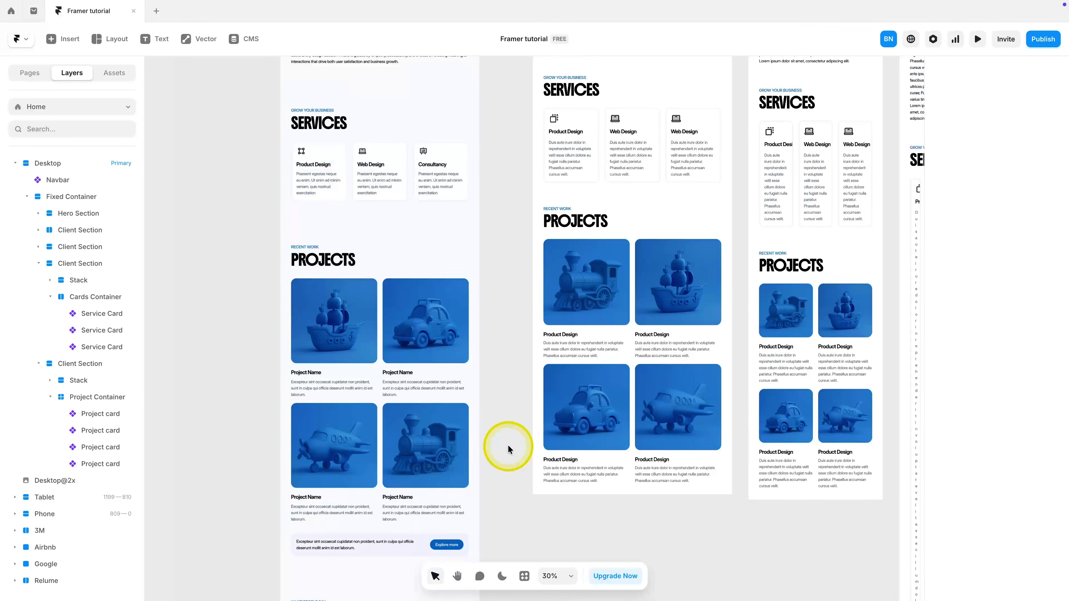
Step: Place a copy of the first Service Card on the canvas below the Desktop page and detach it from its component
click(571, 157)
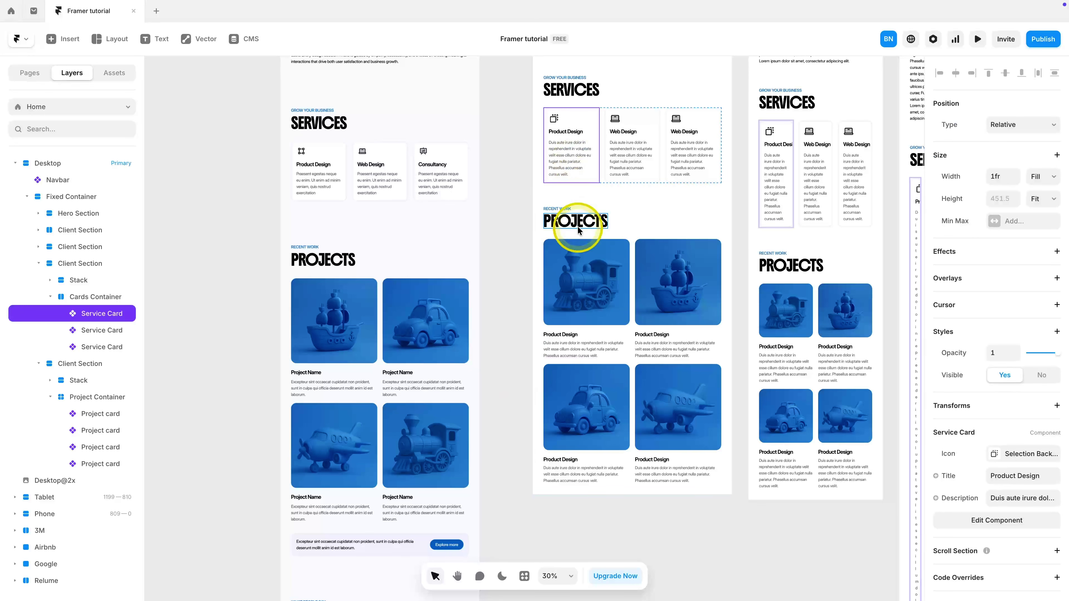
scroll(575, 226, up, 3)
scroll(572, 244, down, 3)
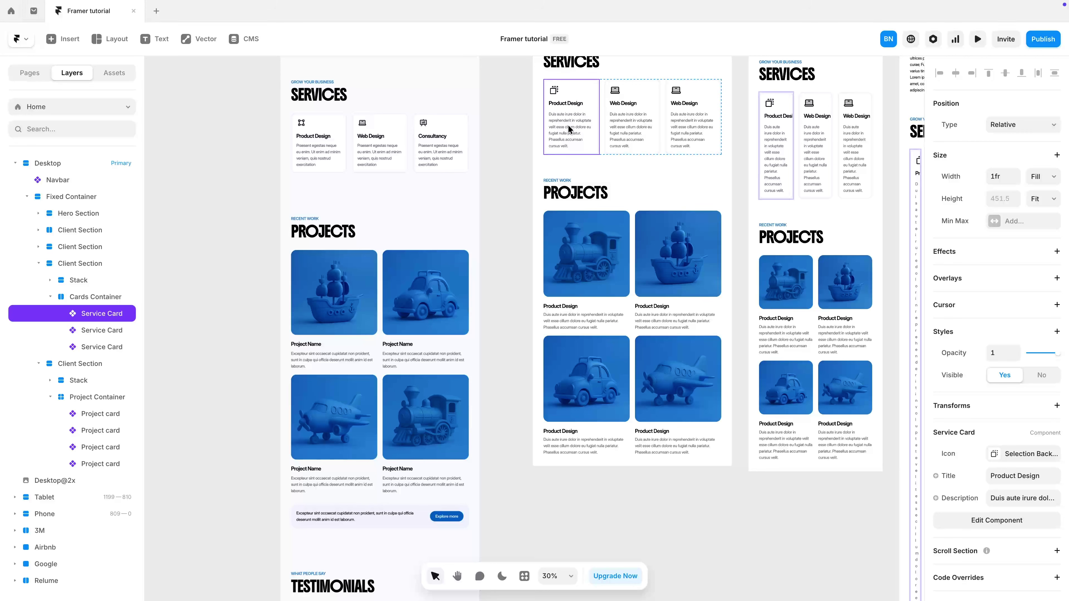
drag(576, 143, 580, 524)
scroll(579, 524, up, 3)
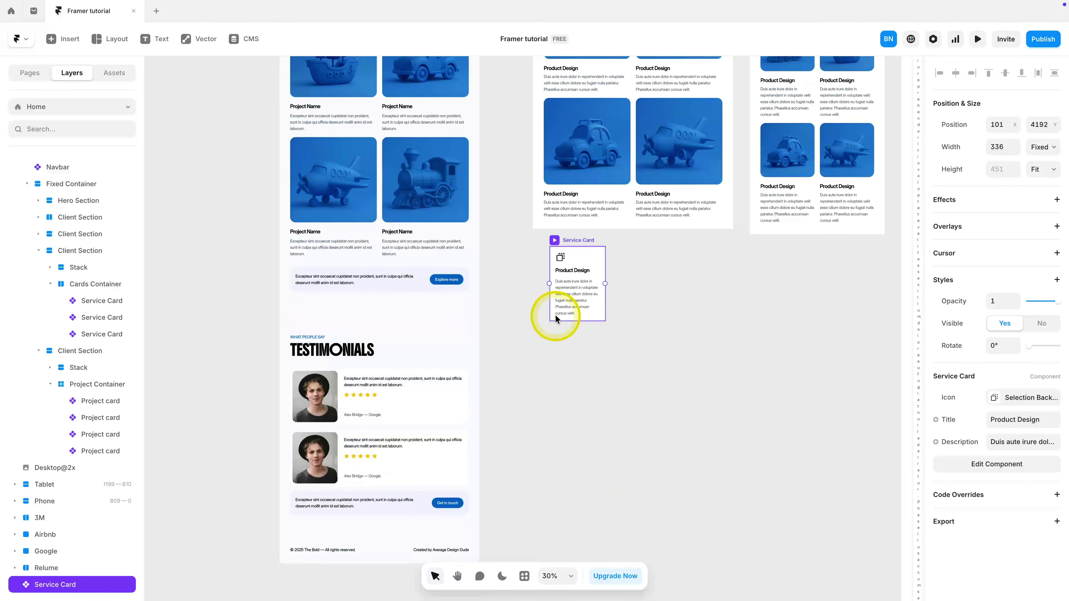
right_click(570, 277)
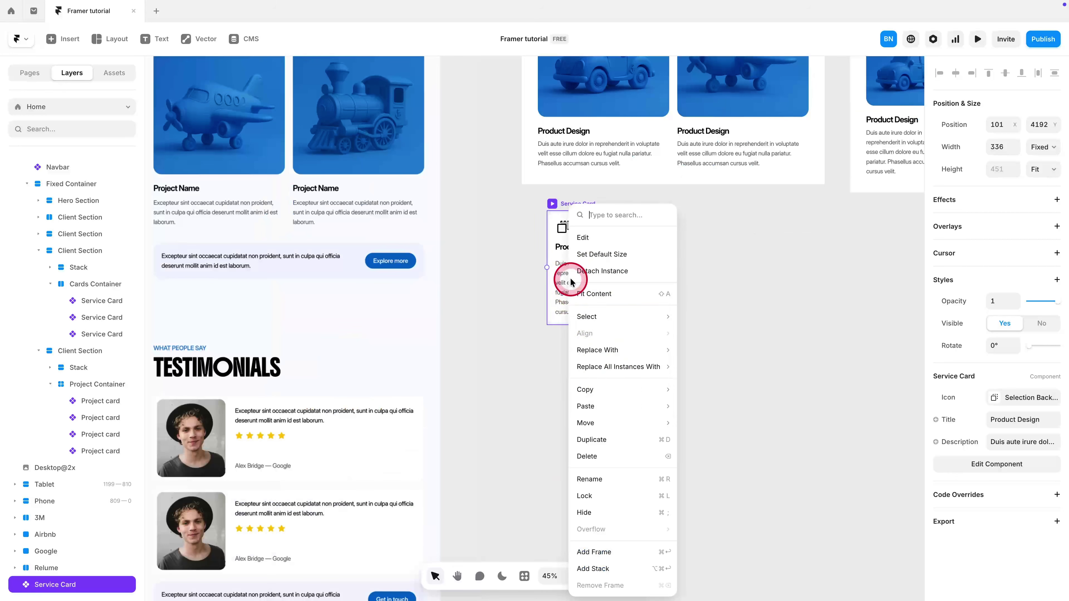
click(607, 275)
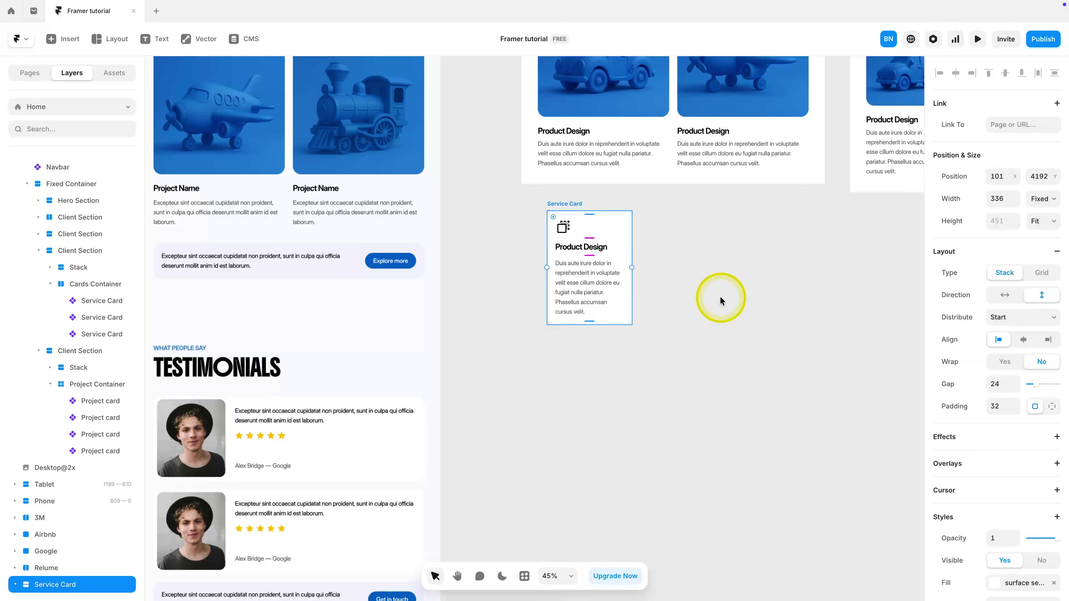
Step: Delete the detached card's icon and title, and clear the color override on its description text
click(565, 229)
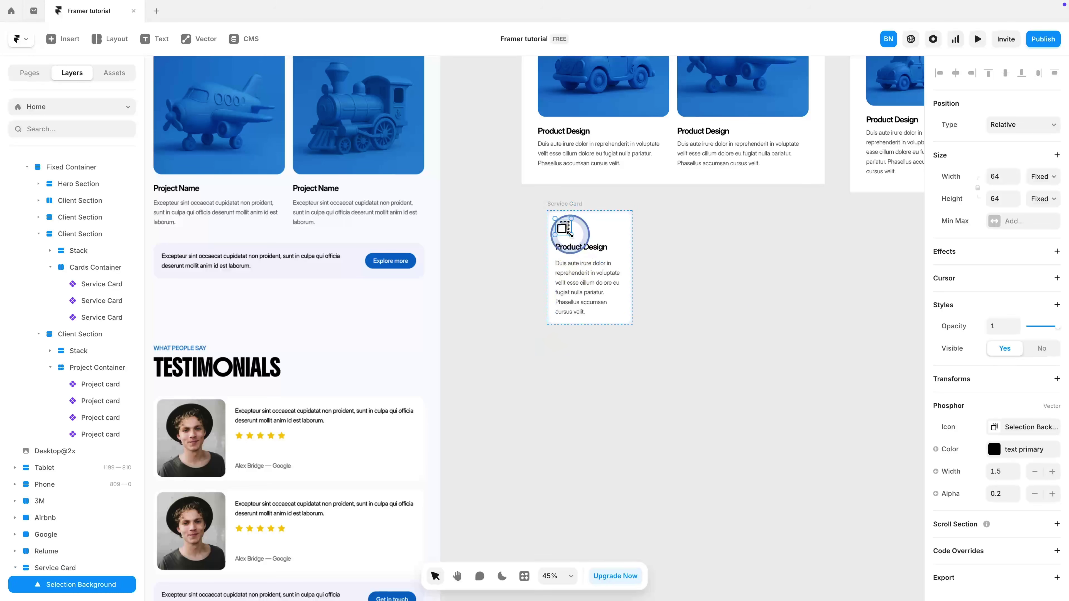
key(Delete)
click(577, 231)
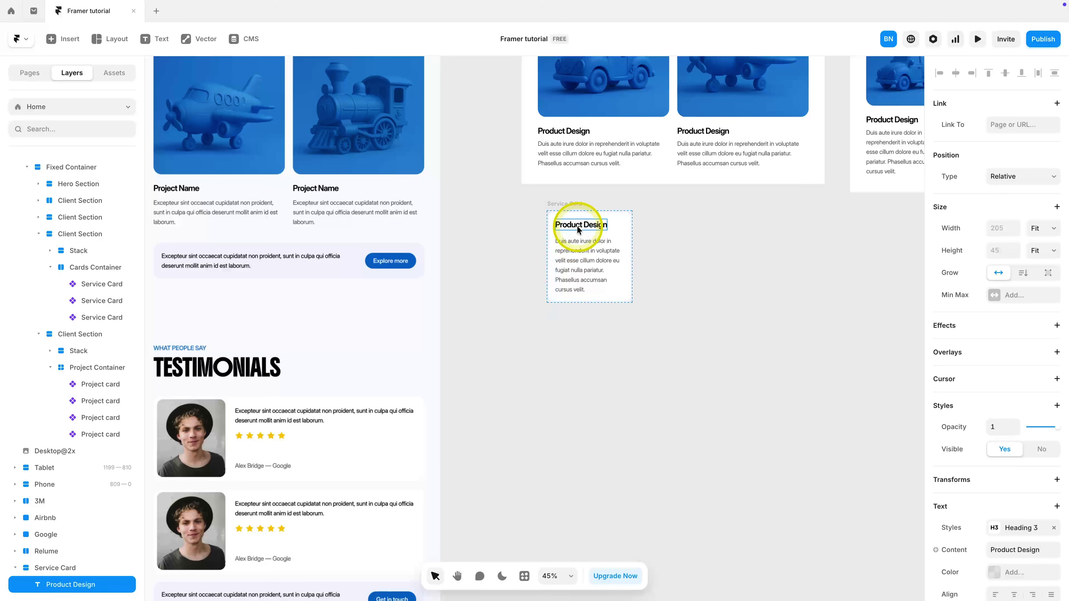
key(Delete)
click(1054, 464)
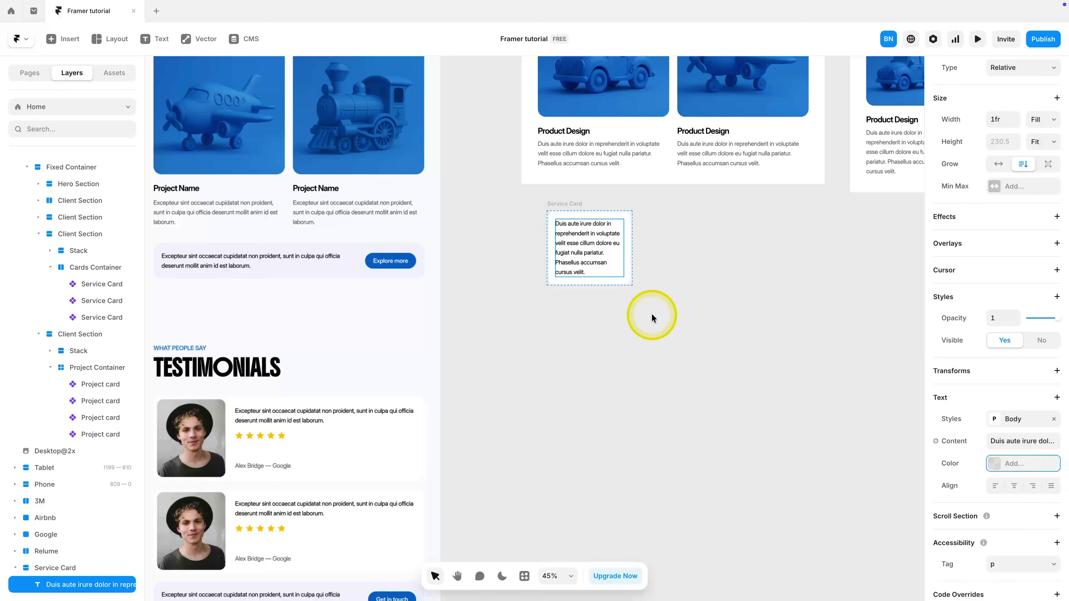
Step: Widen the detached card to about 929 px and rename it "CTA card"
click(625, 297)
click(579, 214)
drag(632, 234, 781, 236)
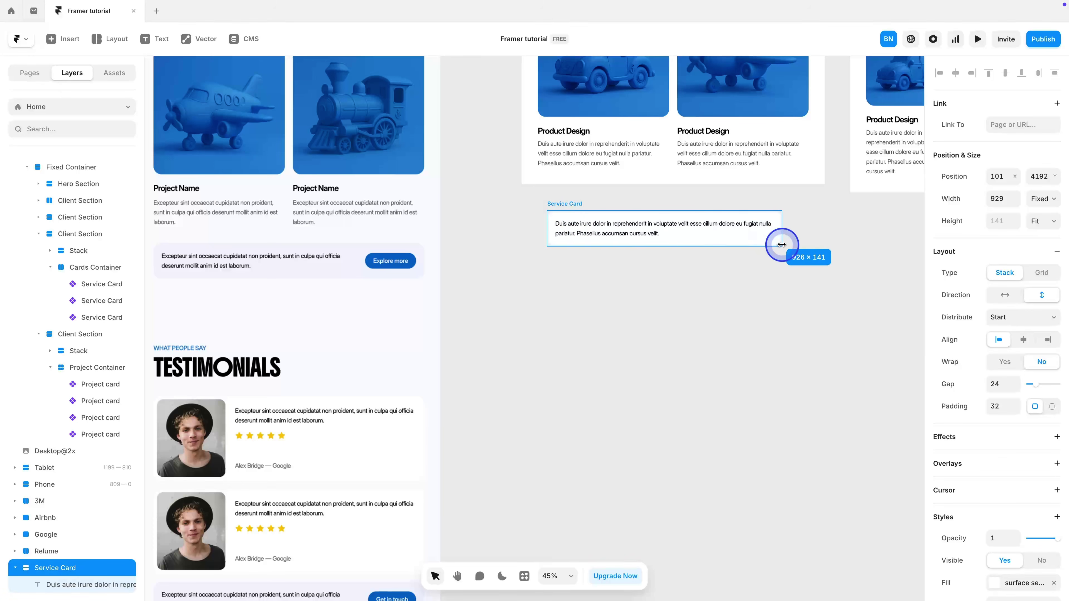
double_click(564, 204)
text(CTA card)
key(Return)
Step: Remove the CTA card's border and change its fill to the light lavender surface color style
scroll(1043, 421, down, 5)
click(1054, 459)
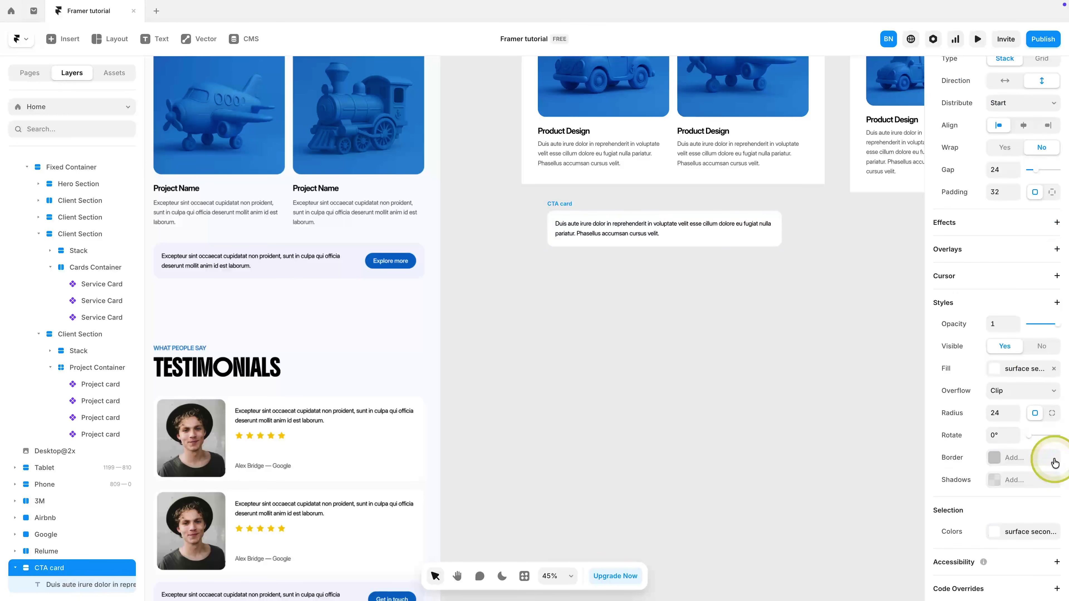
click(1014, 369)
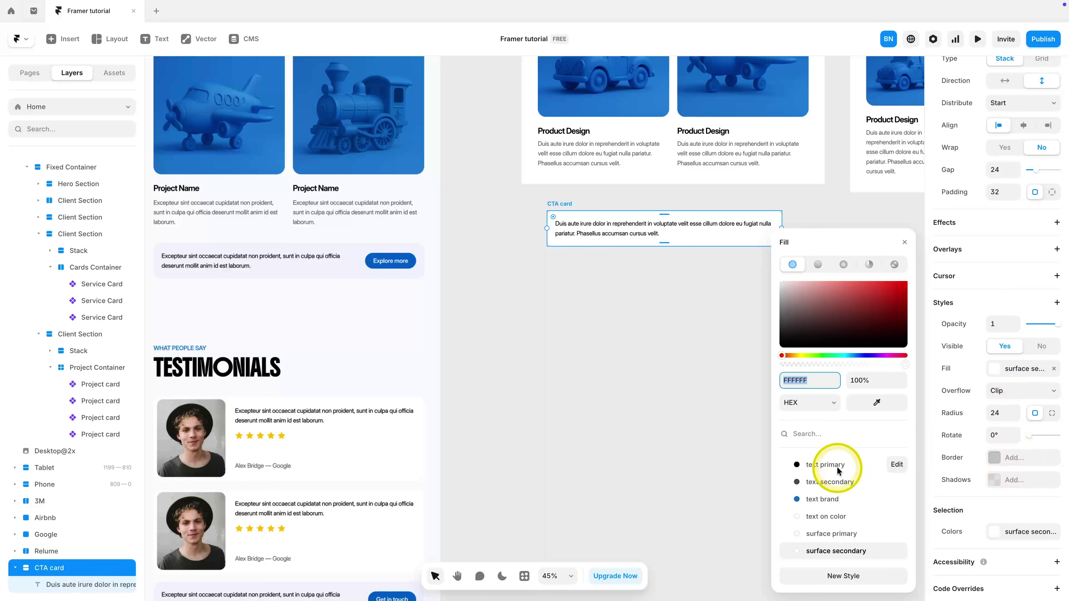
click(842, 549)
click(678, 371)
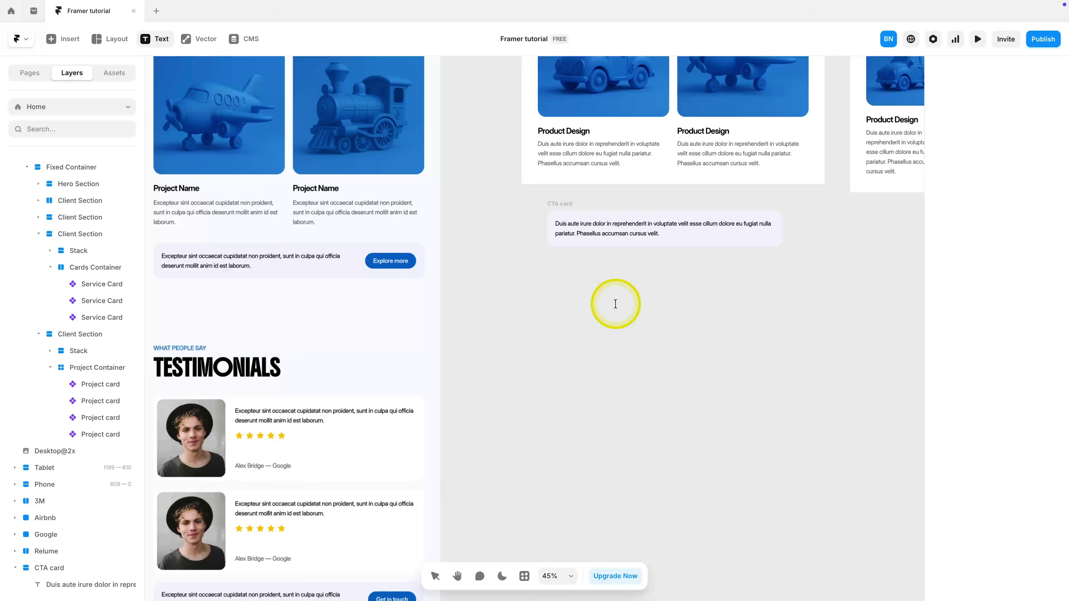
Step: Add the text "Button" on the canvas below the CTA card and wrap it in a stack with Fit height
key(t)
click(615, 304)
key(Escape)
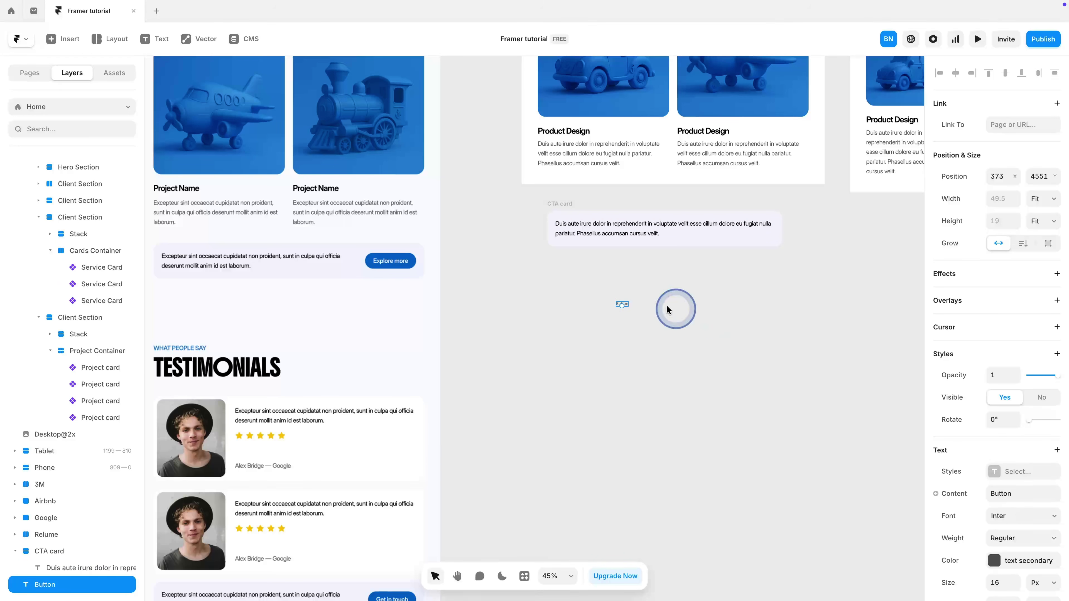
scroll(689, 310, up, 10)
right_click(588, 320)
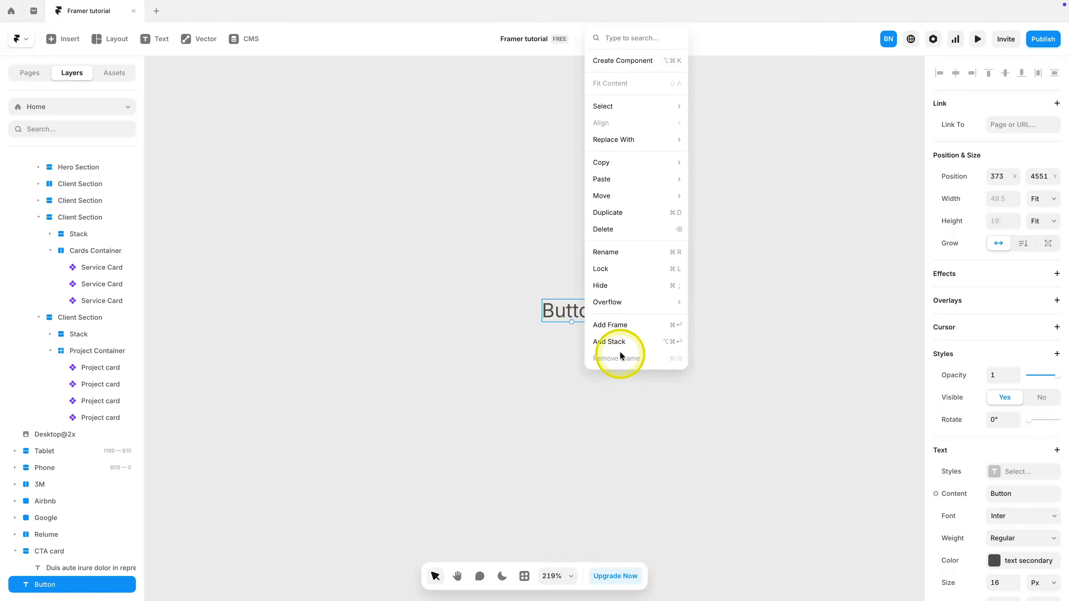
click(621, 341)
click(1036, 222)
click(1031, 261)
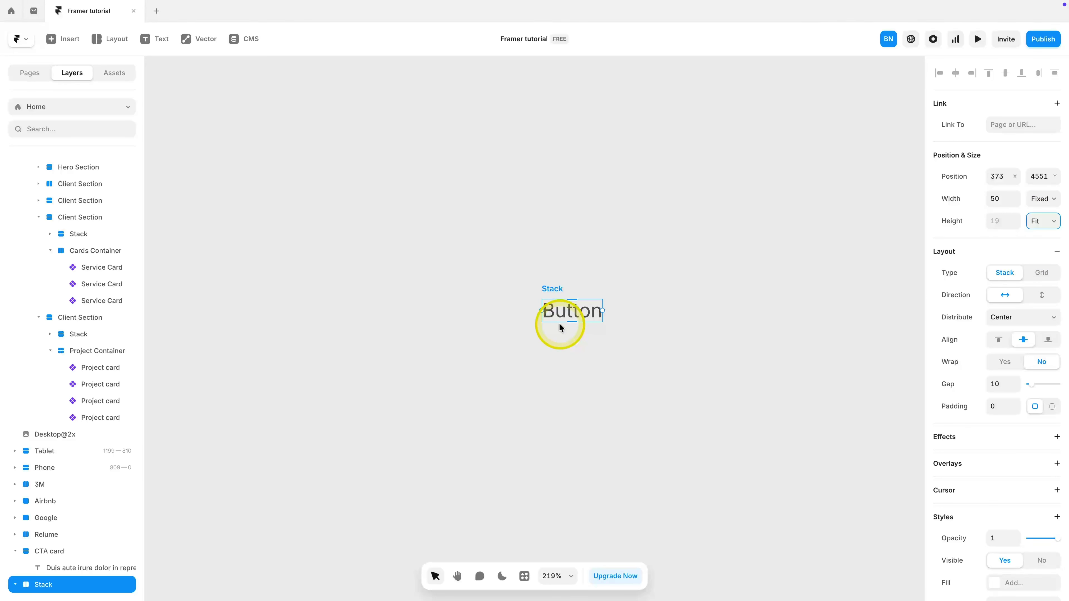
Step: Set the button stack's padding to 12 top and bottom and 24 right and left, and its width to Fit
click(1052, 407)
text(12)
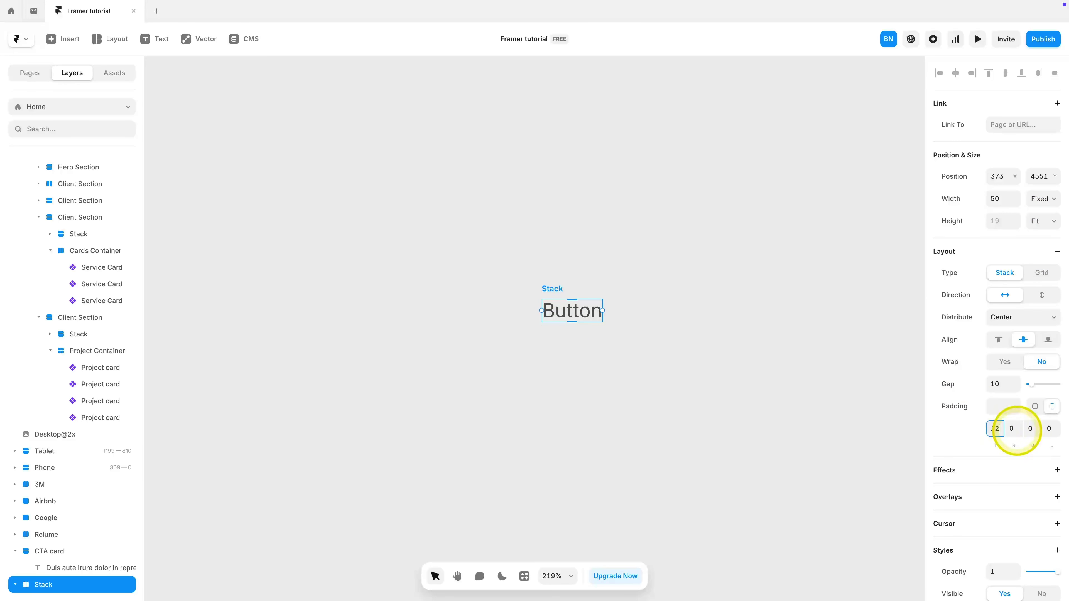
key(Tab)
text(24)
key(Tab)
text(12)
key(Tab)
text(24)
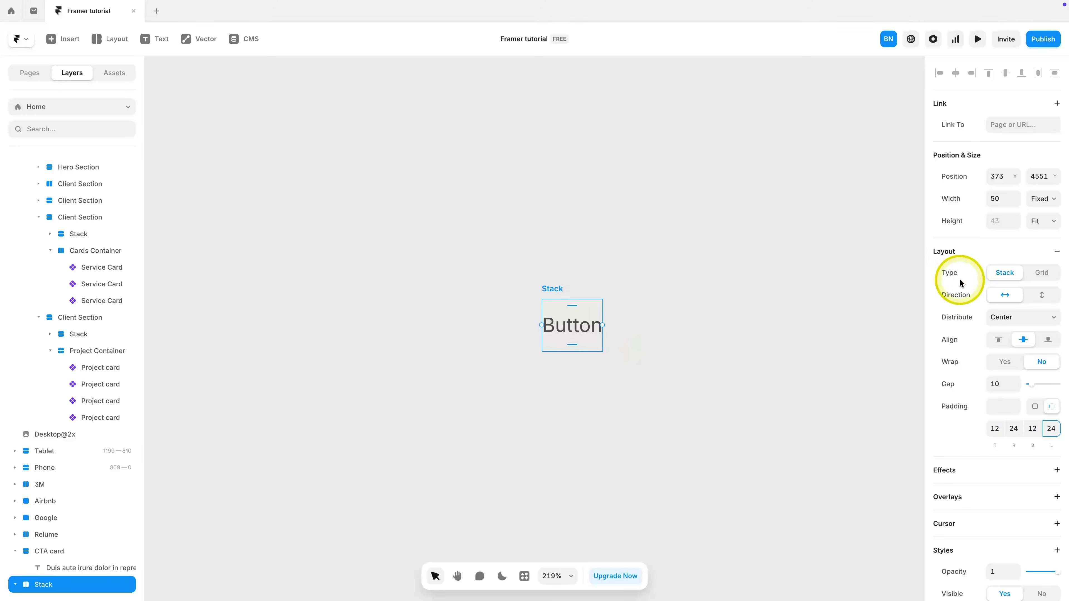
click(1052, 203)
click(1037, 241)
Step: Fill the button stack with the btn primary color style
scroll(1065, 430, down, 5)
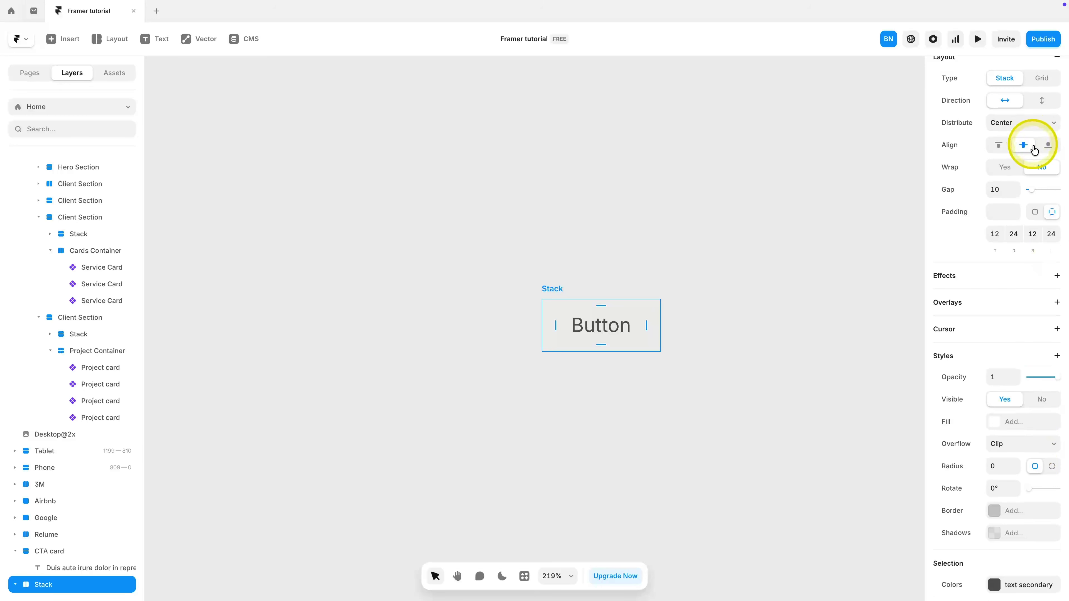
click(1019, 420)
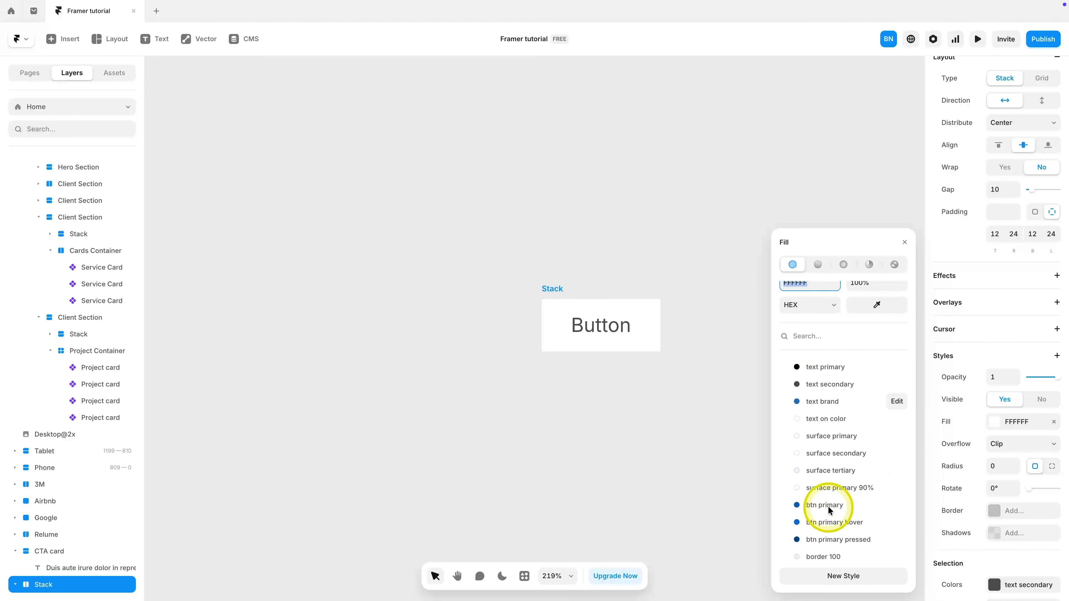
click(846, 501)
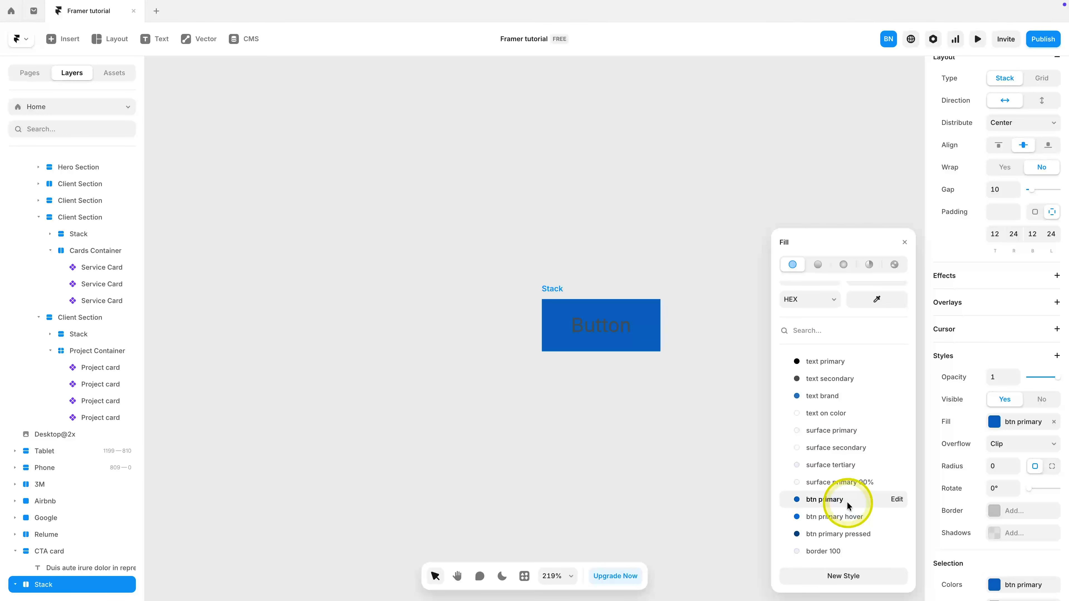
Step: Apply the Body text style and the "text on color" color style to the button's label
double_click(608, 332)
scroll(968, 447, down, 3)
click(1013, 445)
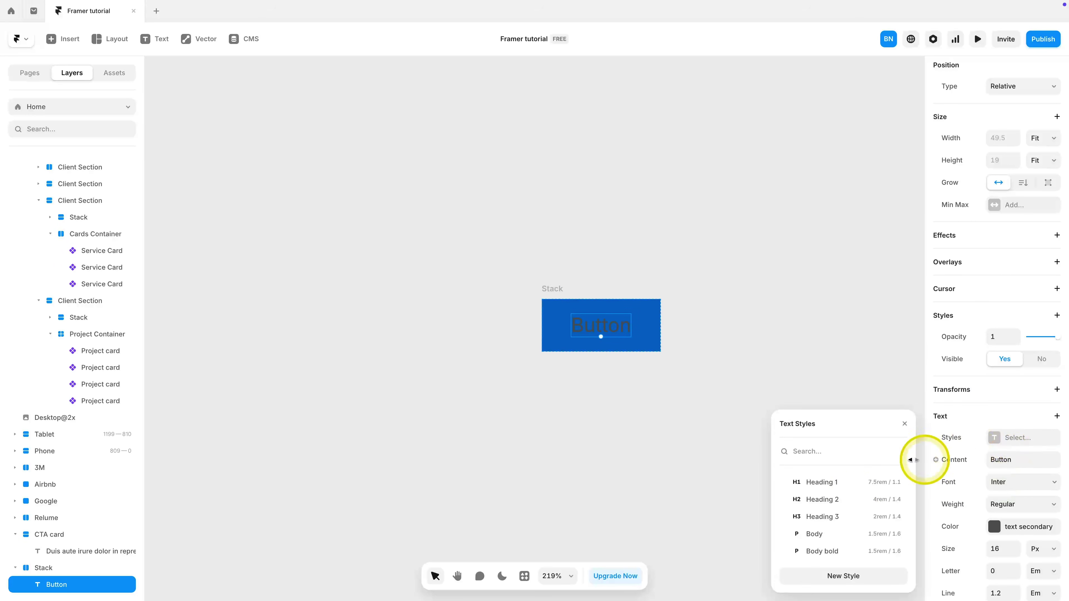
click(839, 534)
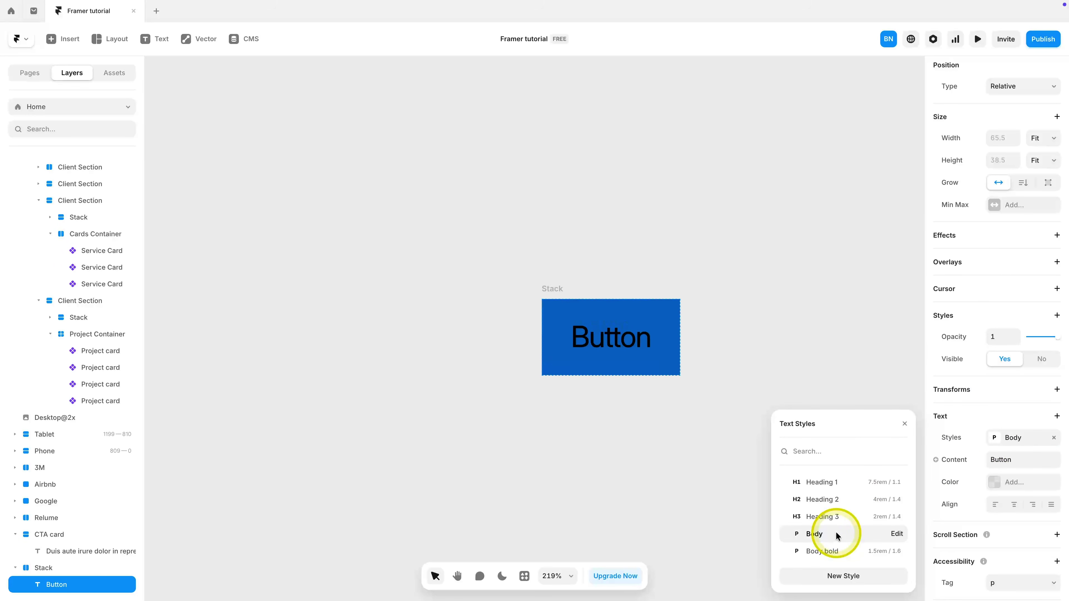
click(1014, 482)
click(800, 428)
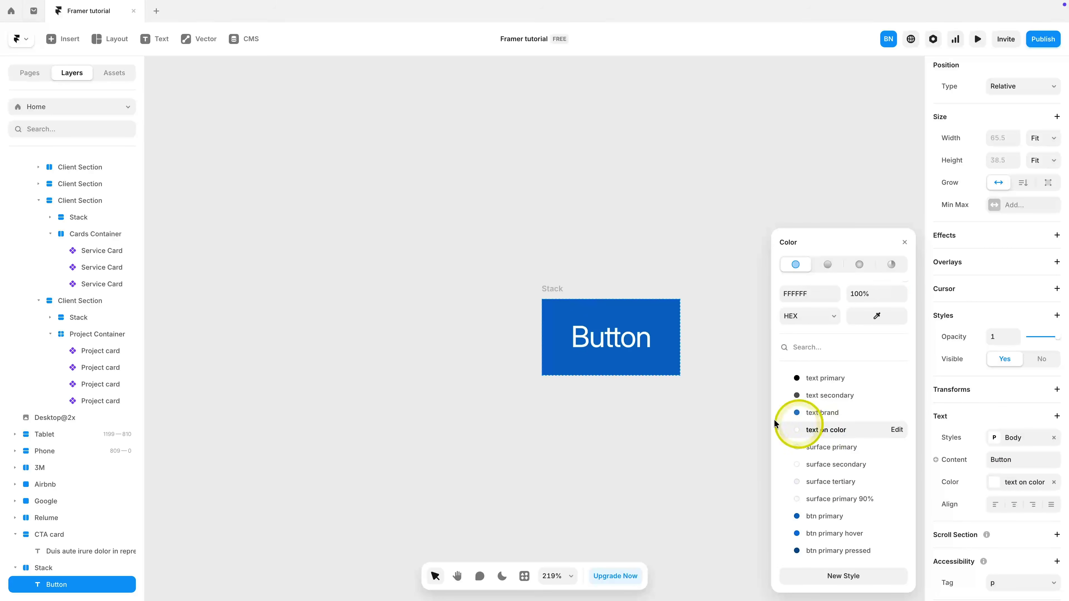
click(608, 407)
Step: Round the button stack's corners with a radius of 999
click(551, 292)
scroll(1041, 473, down, 2)
scroll(1041, 472, down, 2)
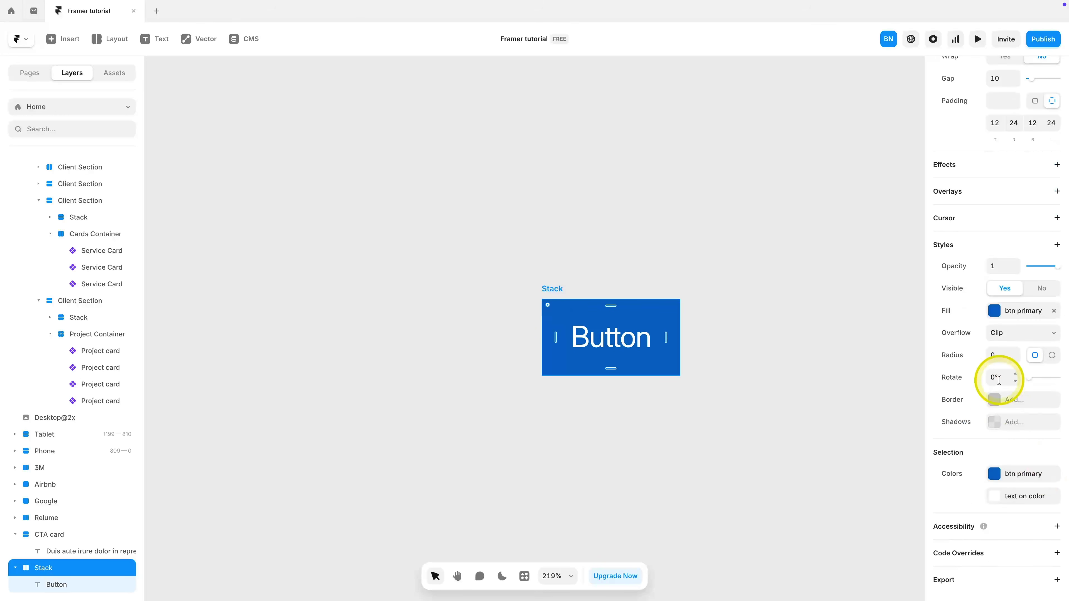
click(1003, 354)
key(Return)
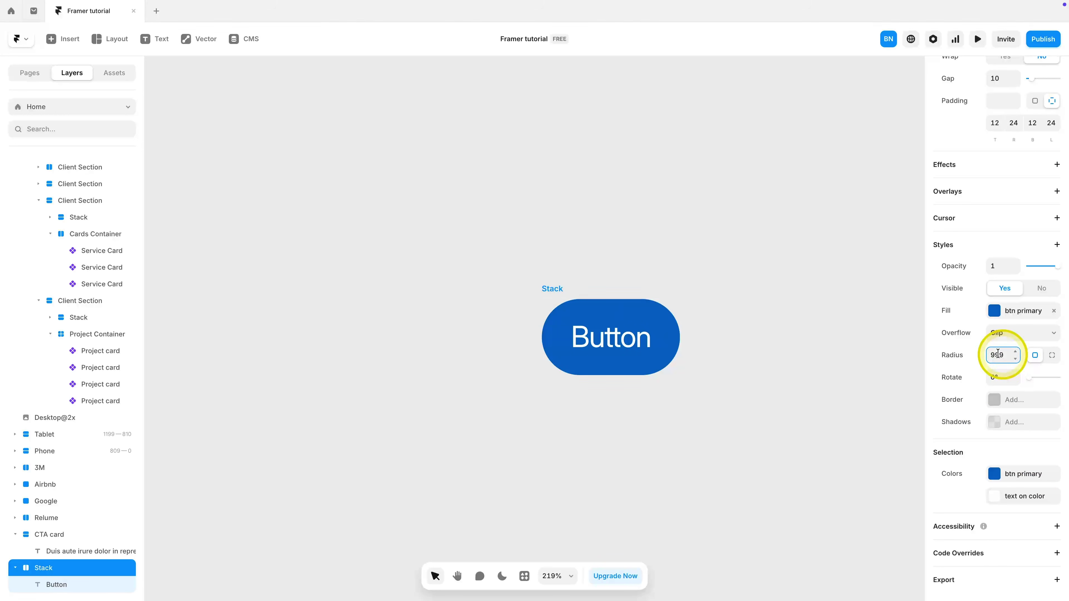
Step: Try the longer label "Button asdasdasd" to test how the button resizes, and undo the text change
scroll(682, 353, down, 4)
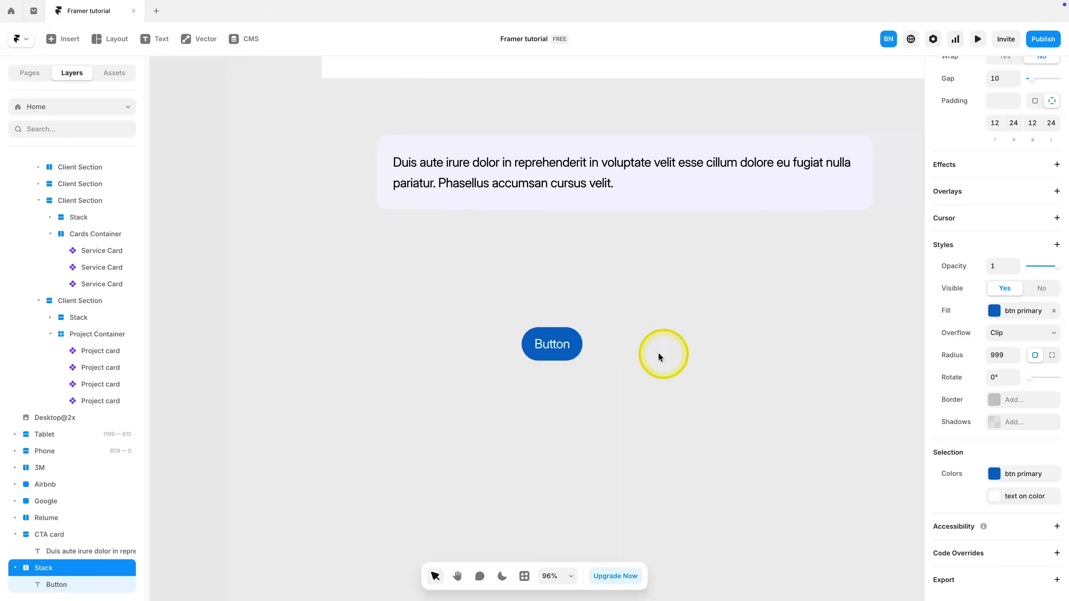
double_click(549, 343)
double_click(560, 342)
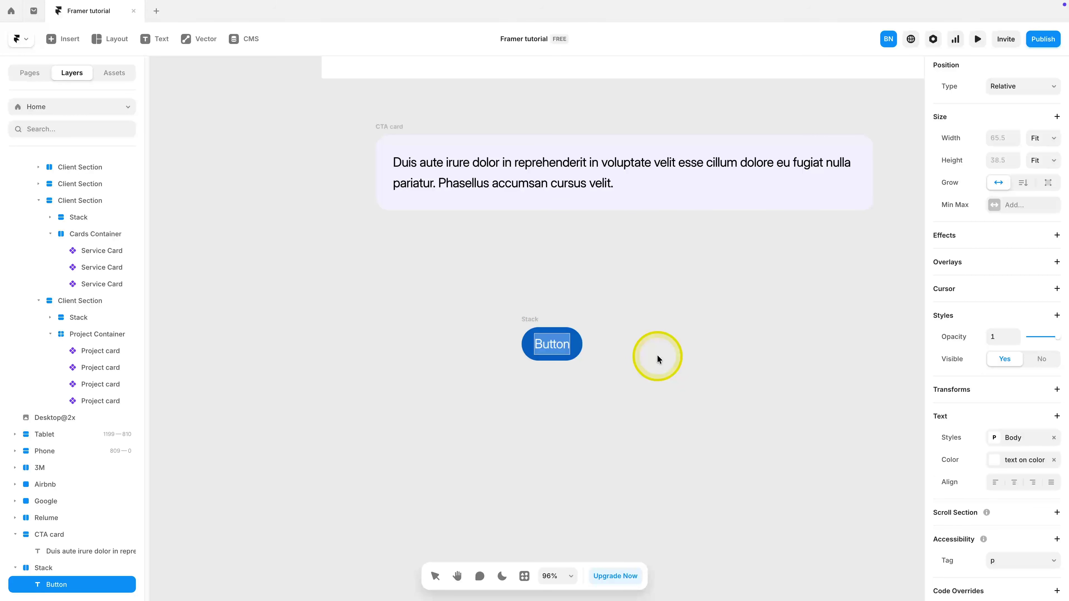
key(Escape)
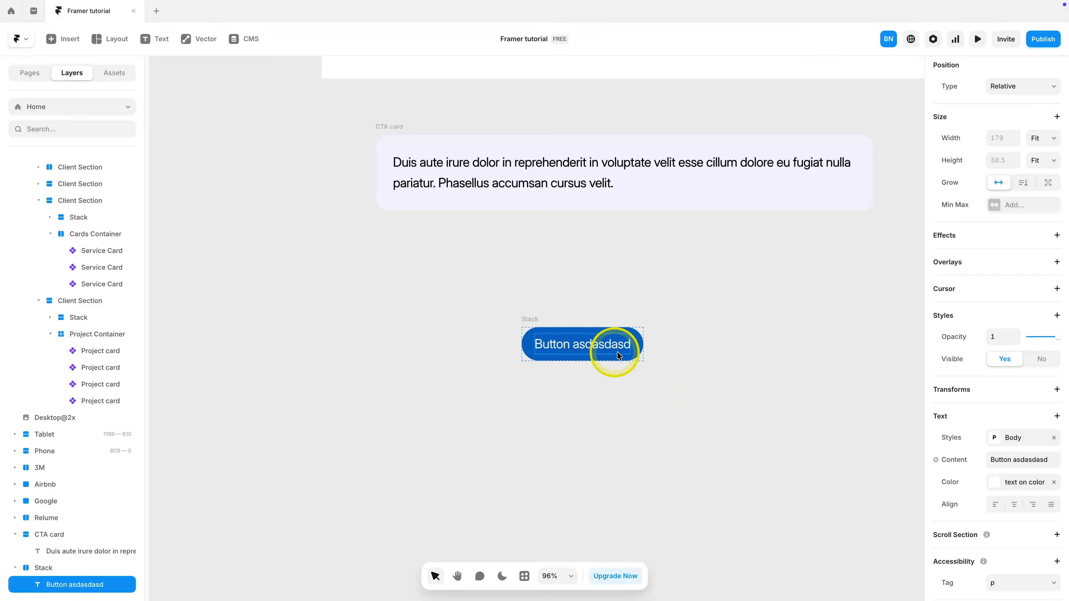
key(ctrl+z)
Step: Change the button's label to "Button Text" and rename its stack as Button
scroll(547, 341, up, 3)
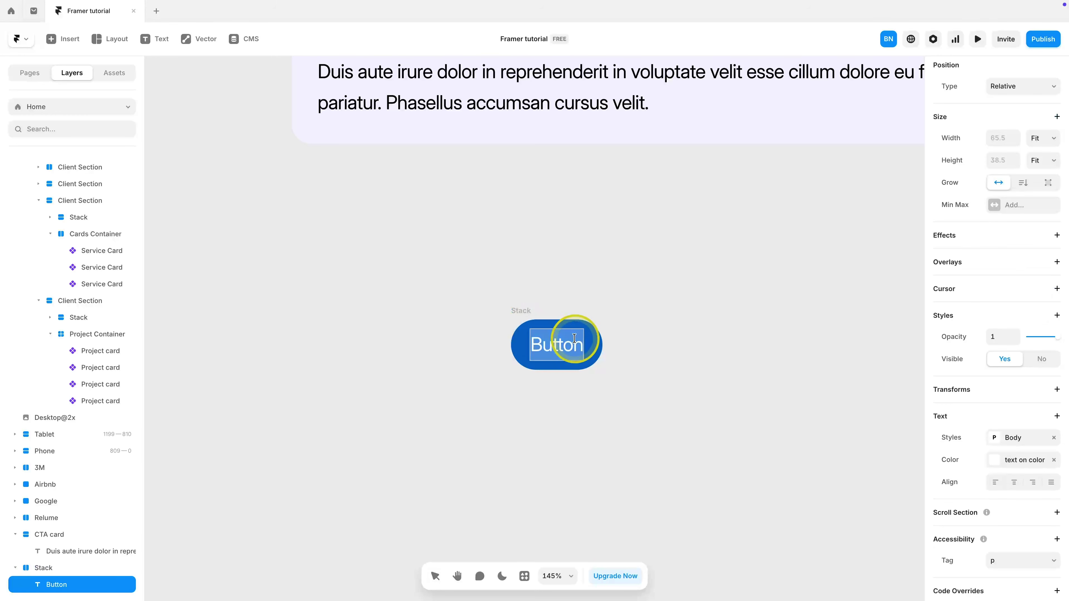
click(581, 339)
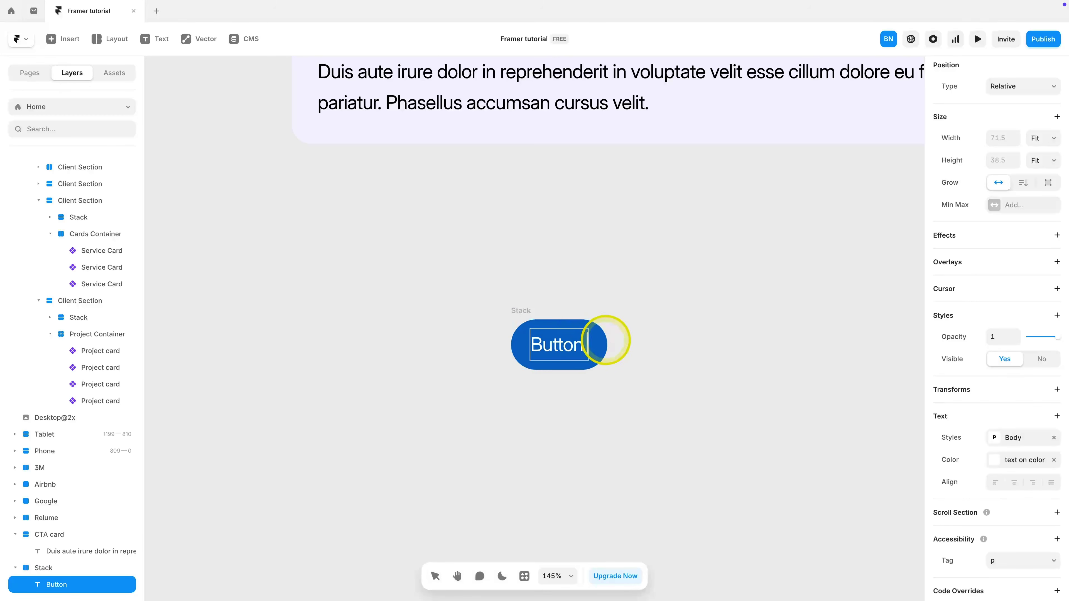
text(Text)
click(711, 381)
double_click(522, 310)
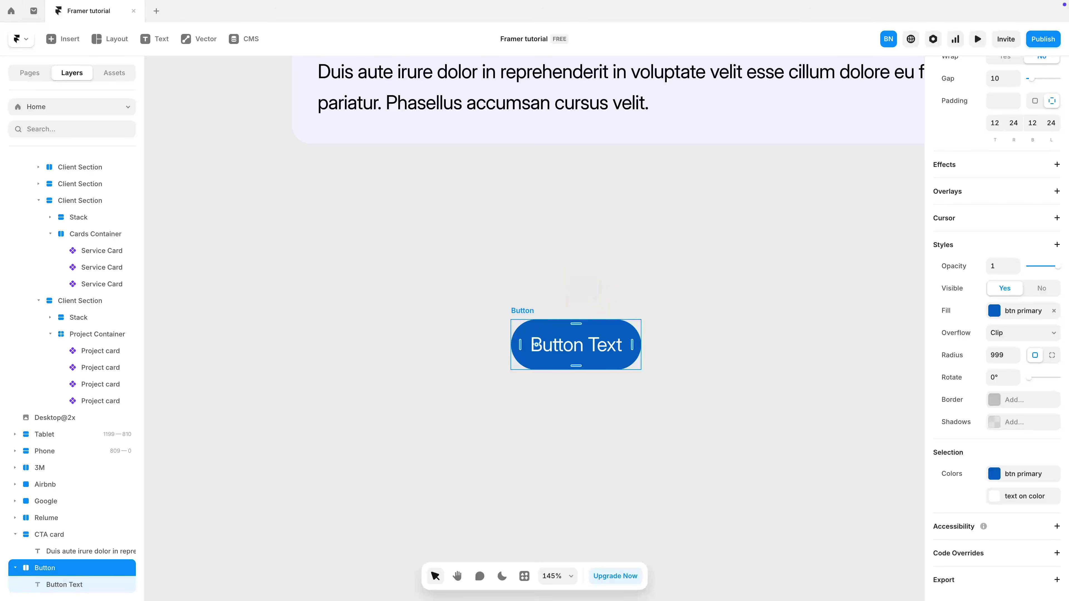
Step: Turn the Button stack into a reusable component named Button
right_click(529, 311)
click(568, 198)
click(568, 350)
click(592, 373)
click(501, 300)
Step: Rename the Button component's base variant as Primary
scroll(589, 362, up, 1)
double_click(61, 141)
text(Primary)
scroll(554, 380, up, 2)
scroll(554, 380, down, 3)
Step: Add a Hover state to the Primary variant and fill it with the btn primary hover color style
click(530, 346)
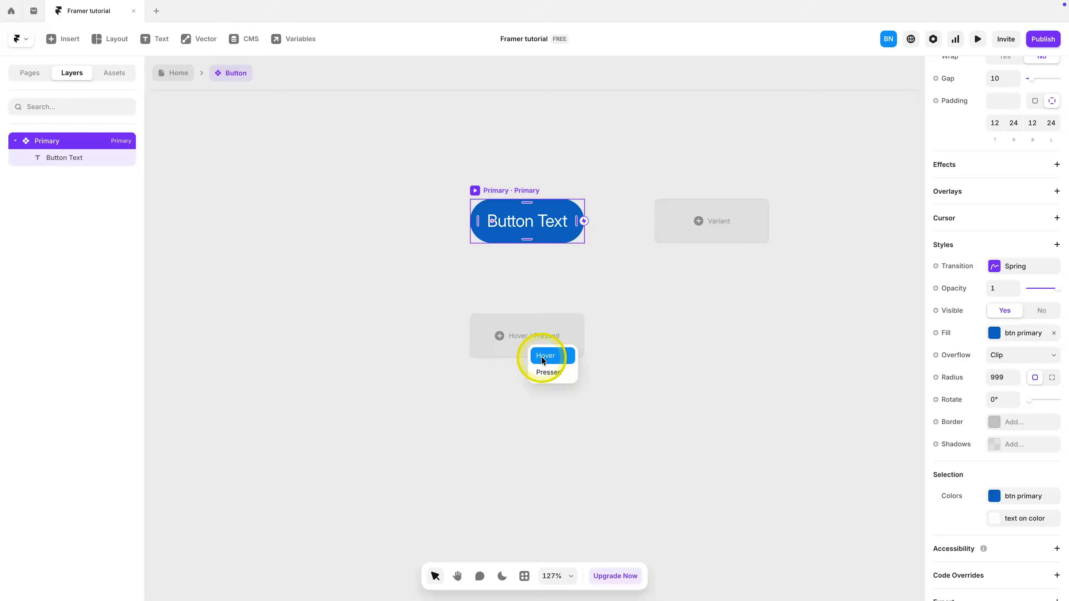
click(545, 357)
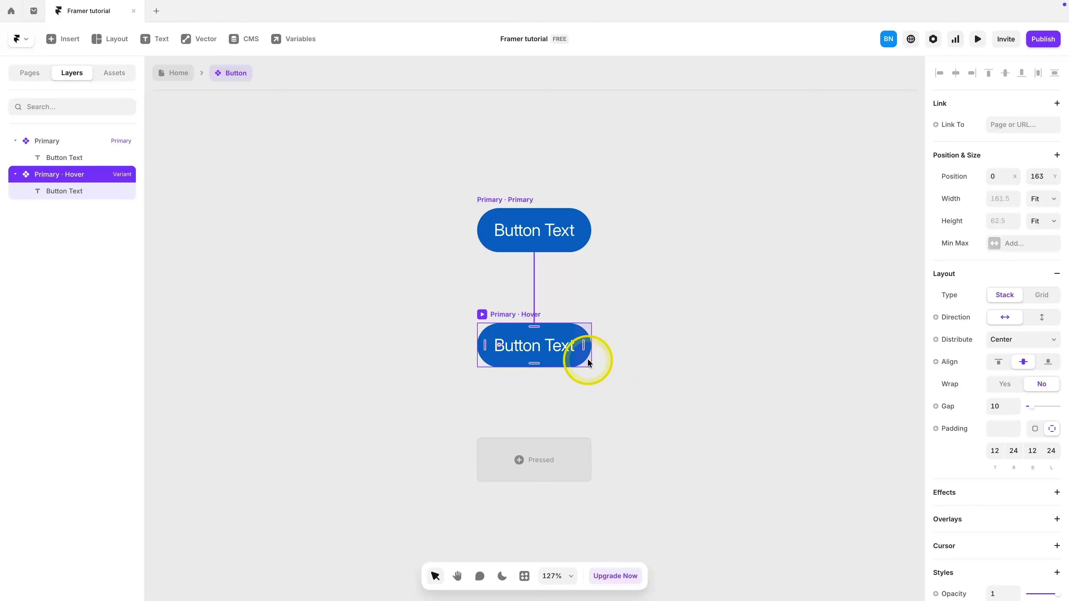
scroll(998, 403, down, 5)
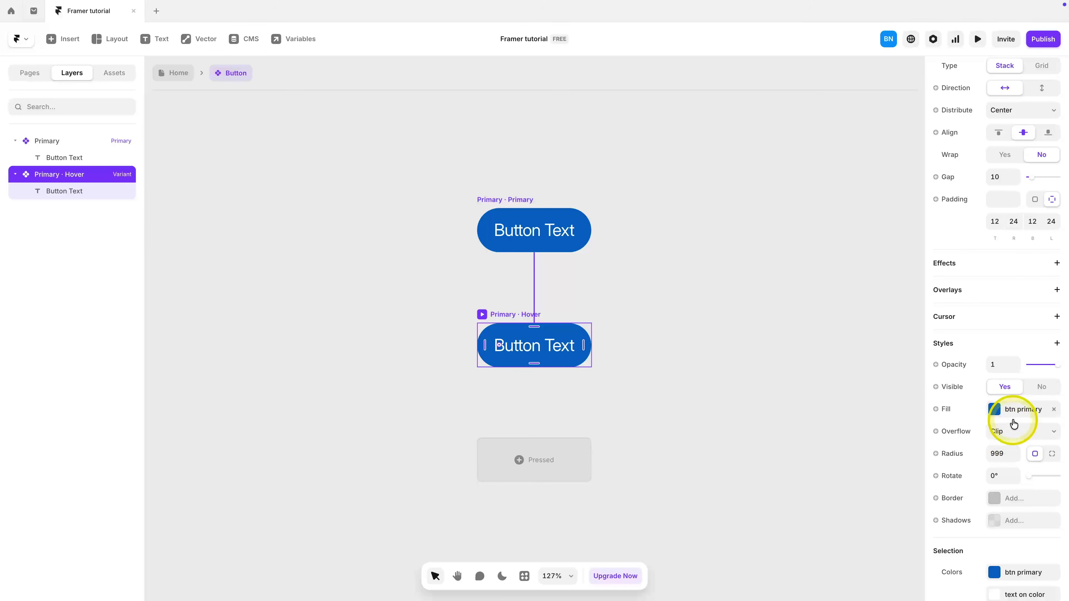
click(1013, 408)
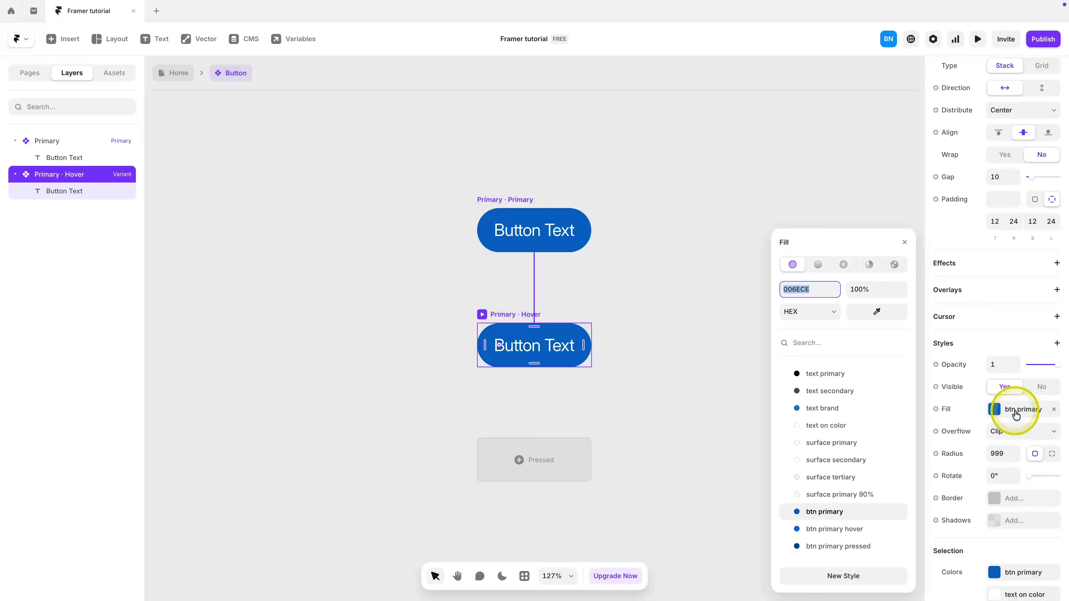
click(829, 527)
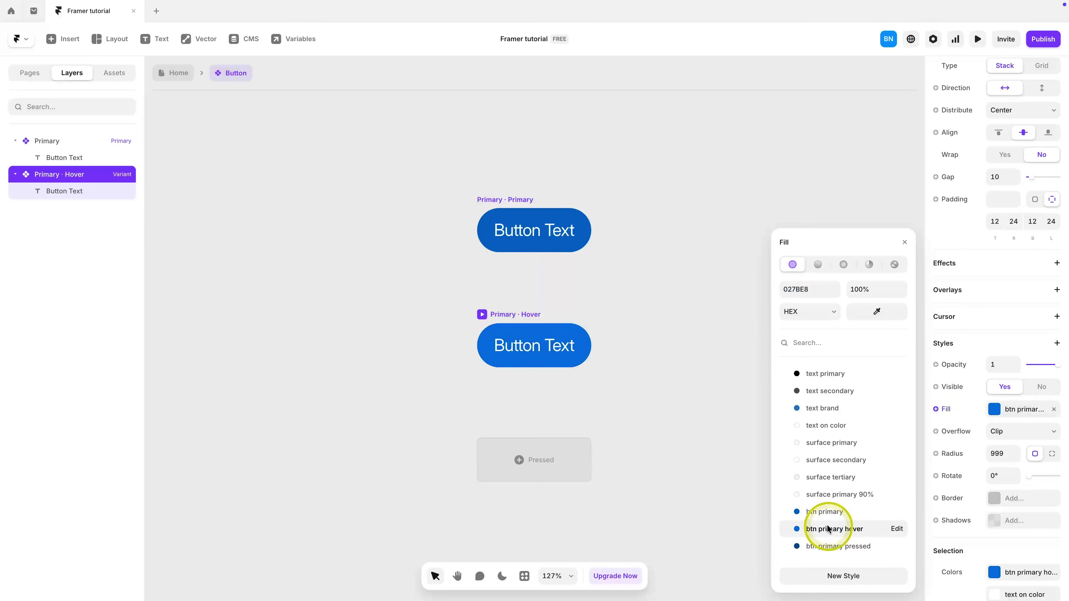
Step: Add a Pressed state to the Primary variant and fill it with the btn primary pressed color style
click(619, 388)
click(512, 319)
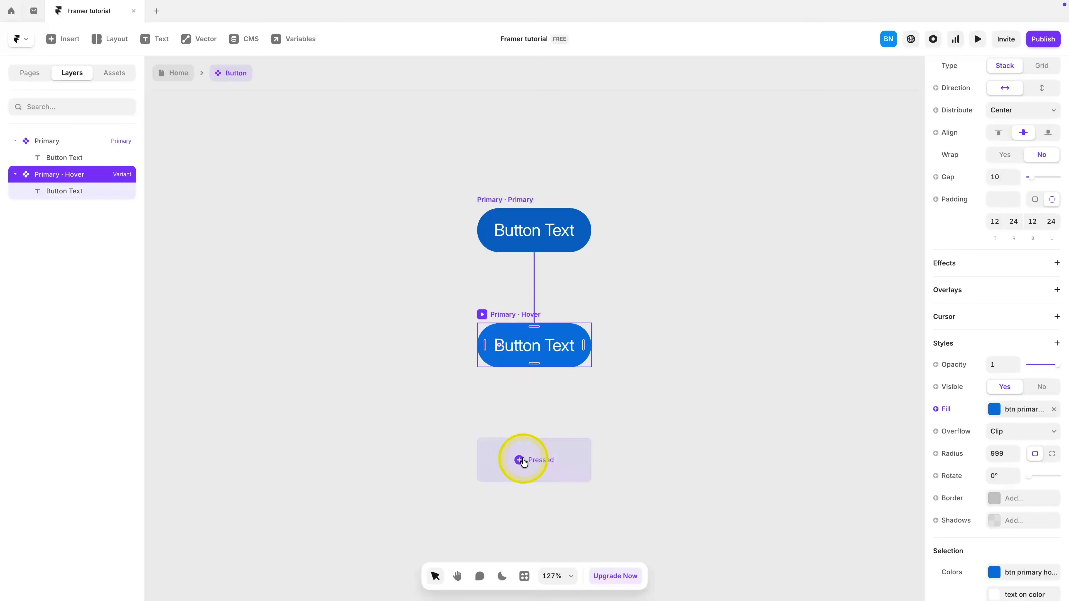
click(521, 459)
scroll(1053, 456, down, 5)
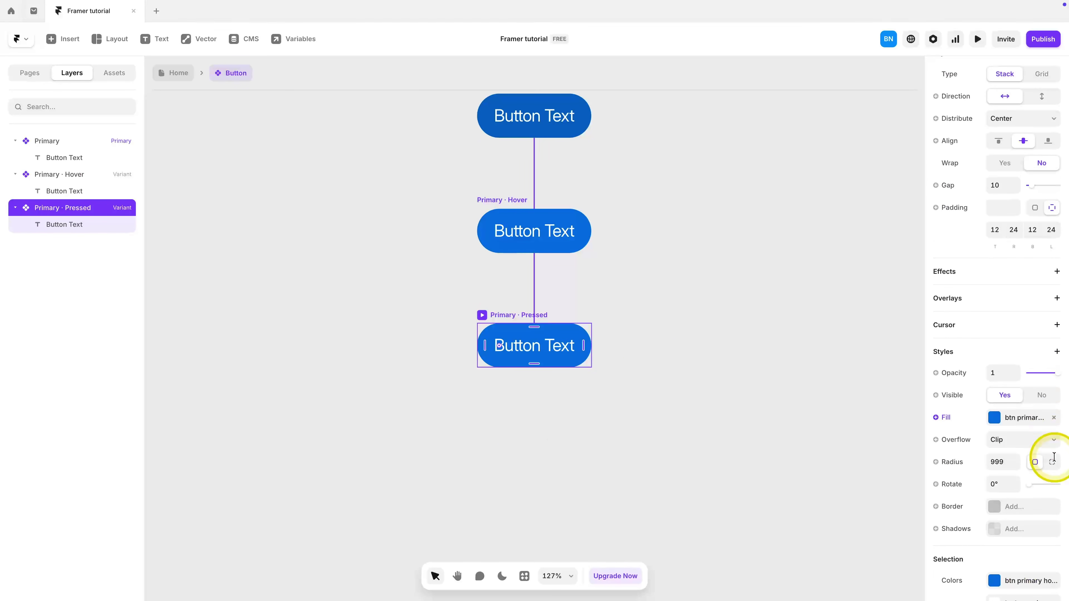
click(1011, 418)
click(846, 546)
click(685, 384)
click(228, 91)
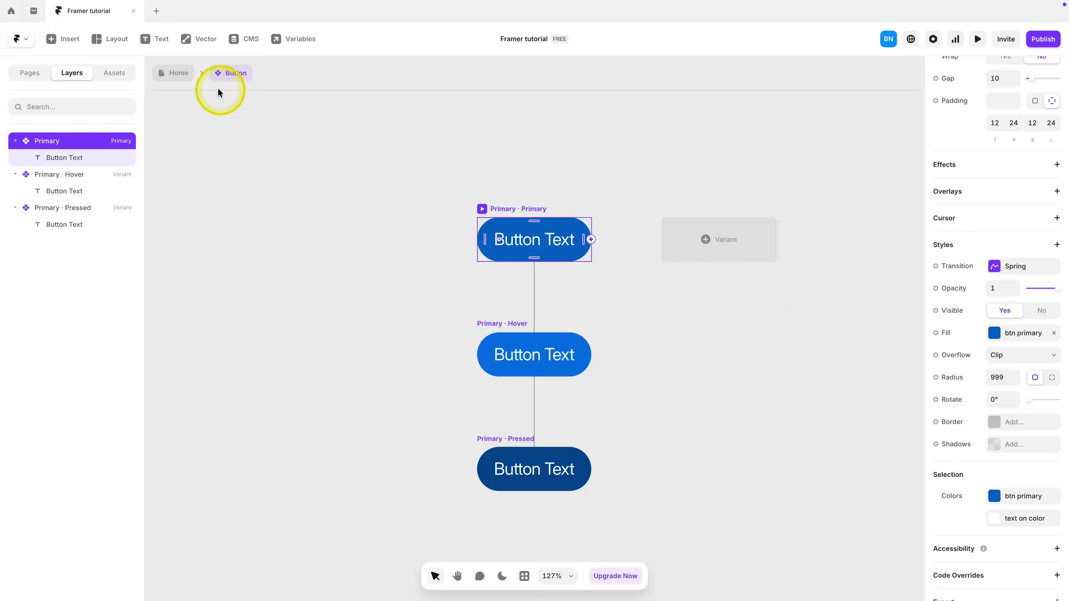
Step: Return to the Home page and place the Button component inside the CTA card below its text
click(177, 79)
click(417, 125)
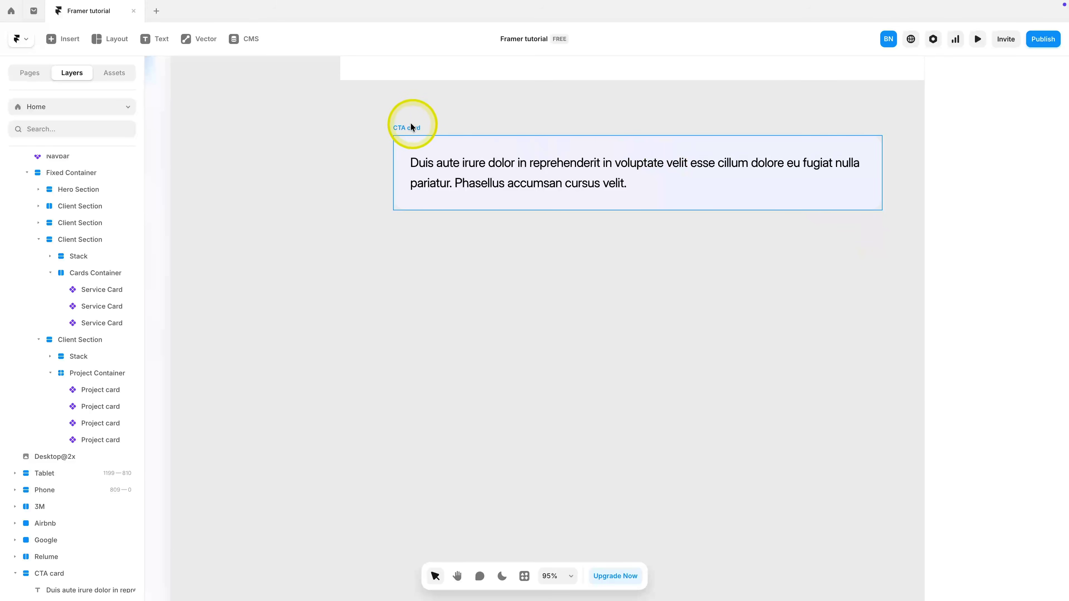
click(405, 129)
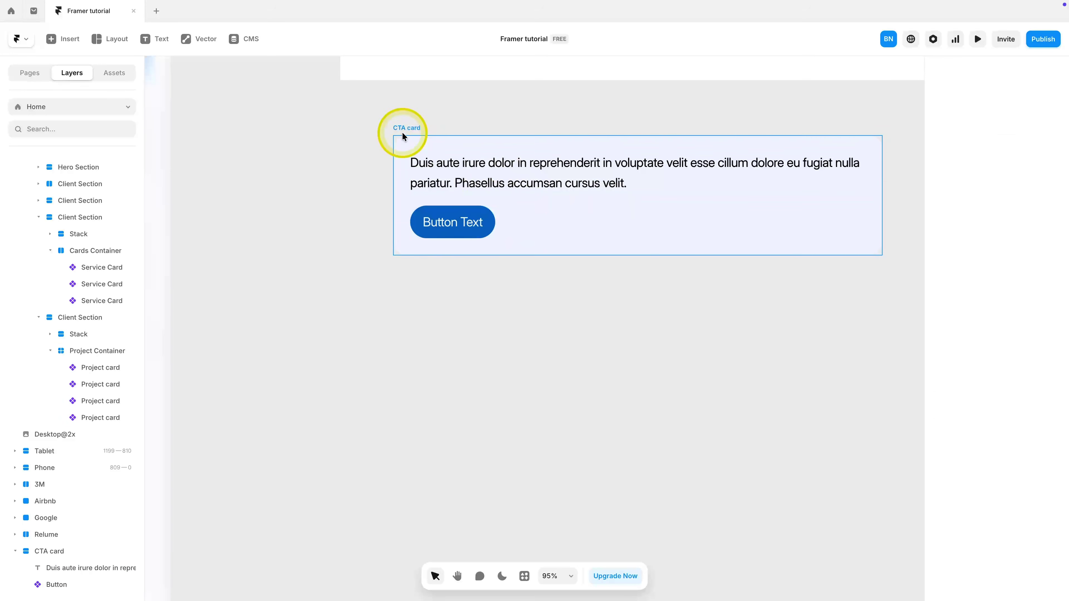
Step: Set the CTA card's layout to horizontal with a gap of 64 and a padding of 24
click(1008, 294)
click(1005, 385)
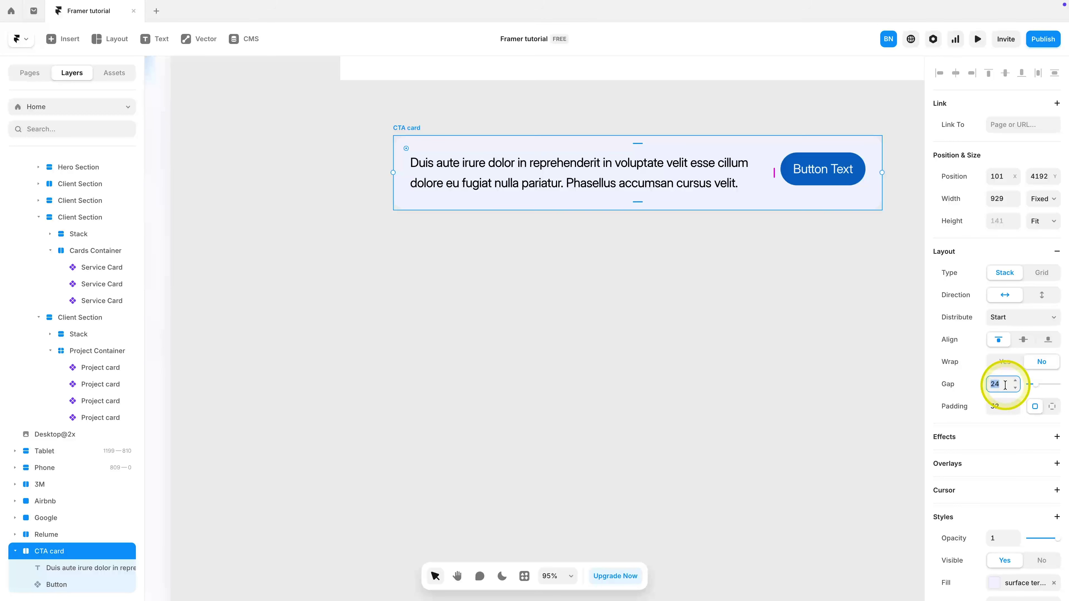
text(64)
scroll(735, 303, down, 5)
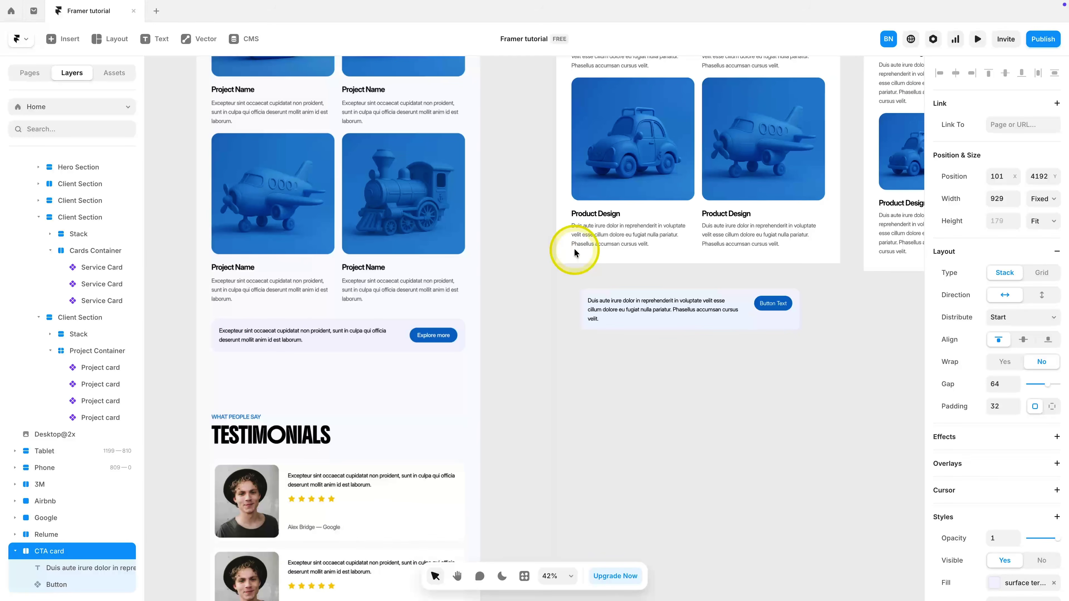
click(994, 405)
text(24)
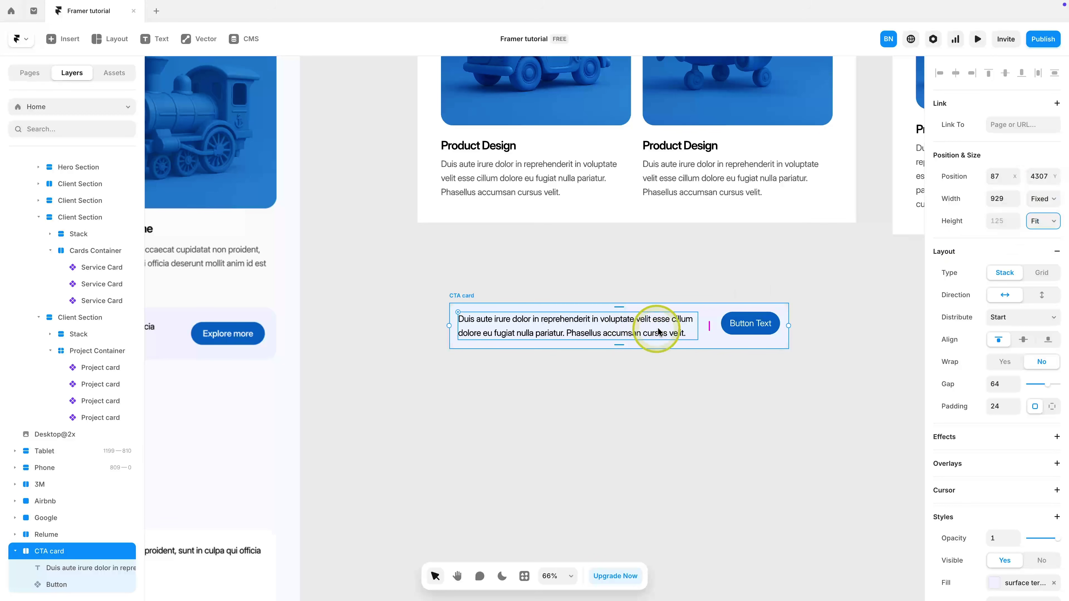
Step: Try longer placeholder text in the CTA card to test how the layout adapts, and undo the text change
double_click(659, 332)
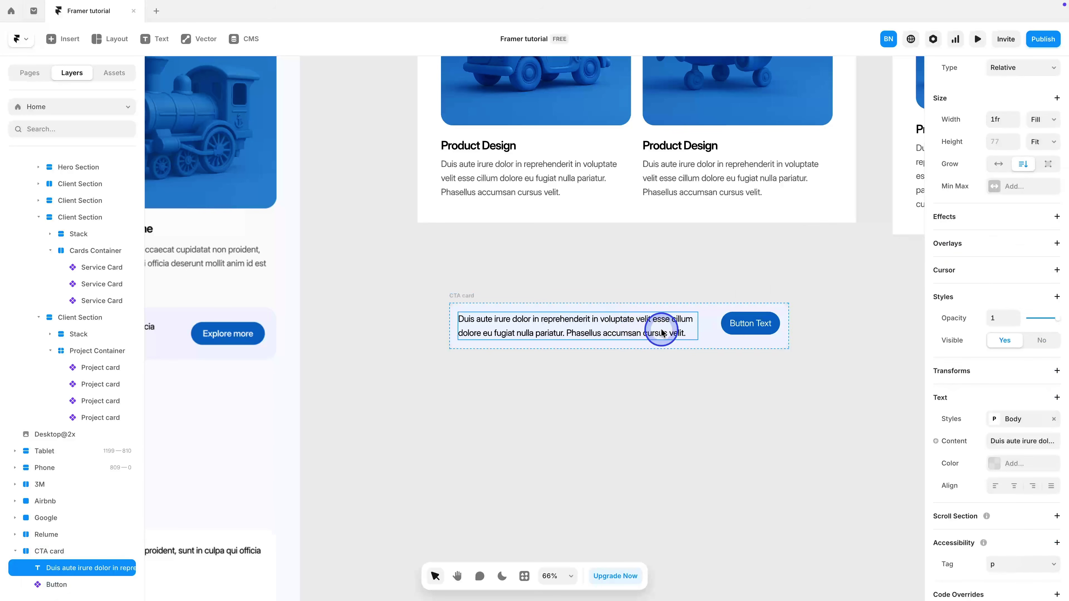
double_click(659, 332)
text(asdsadasdasdasd)
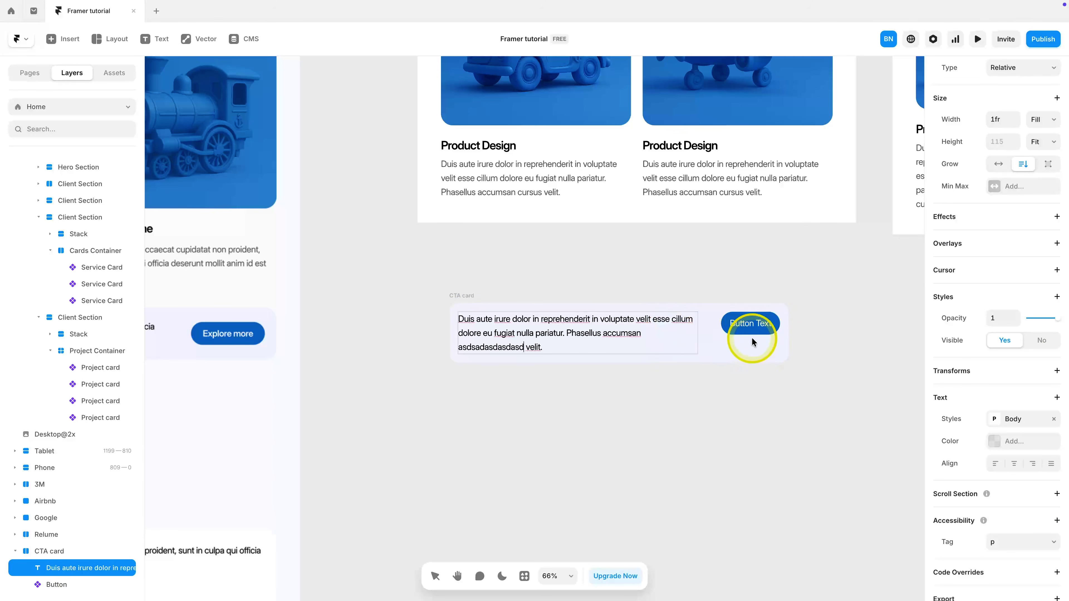
key(ctrl+z)
click(769, 385)
Step: Center the CTA card's contents vertically and turn the card into a component named CTA card
click(482, 290)
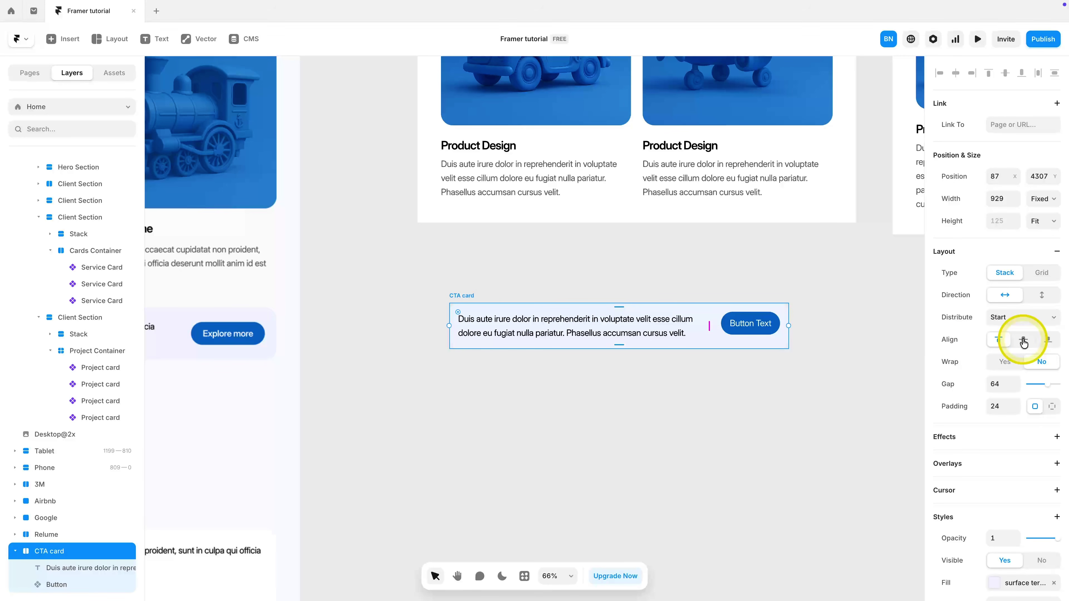
click(1024, 341)
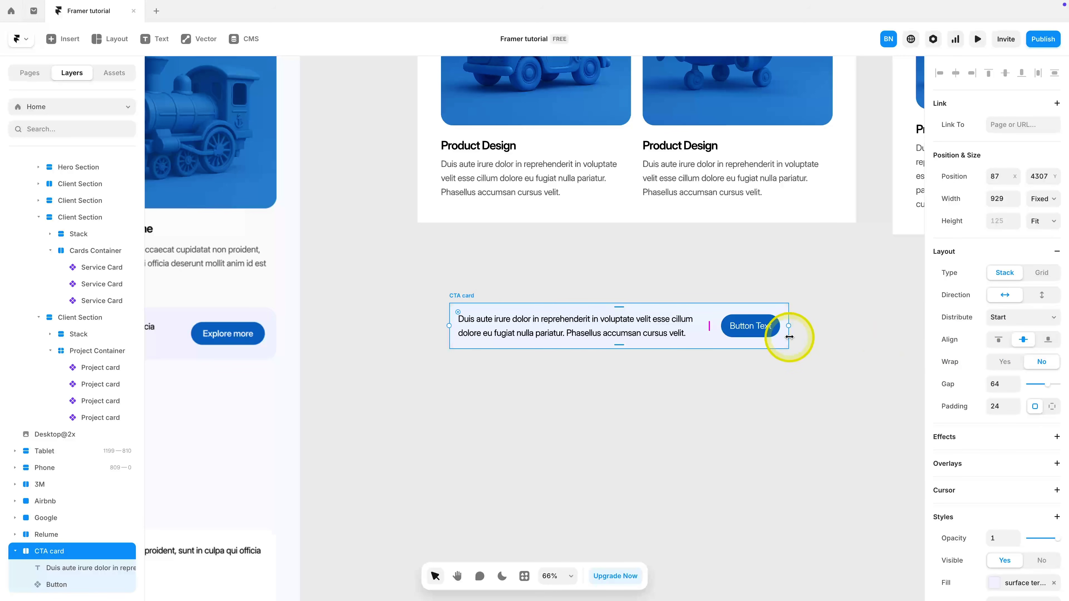
scroll(442, 334, left, 5)
scroll(640, 349, down, 3)
right_click(668, 311)
click(715, 281)
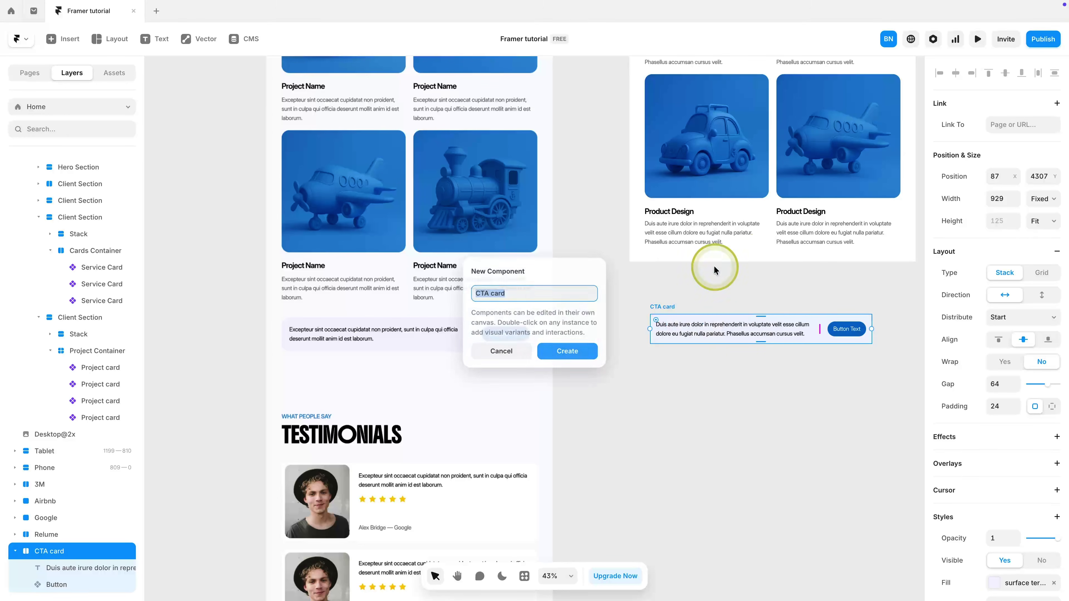
click(566, 350)
click(66, 146)
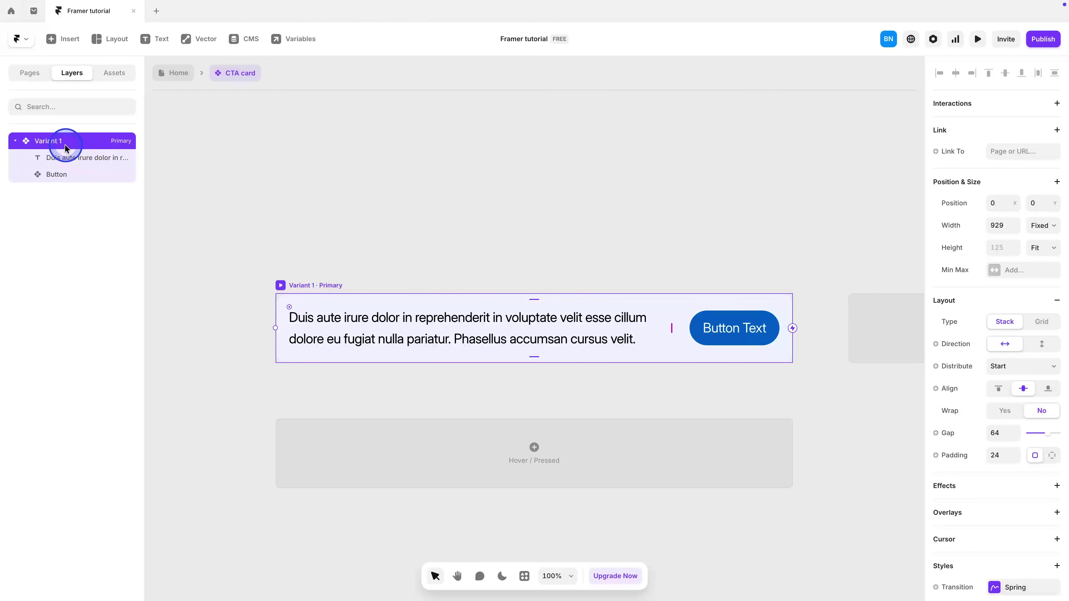
Step: Move the CTA card on the Home page into the projects section below the project cards and set its width to Fill
click(181, 76)
click(715, 317)
drag(715, 350, 632, 362)
click(1043, 176)
click(1035, 206)
click(681, 393)
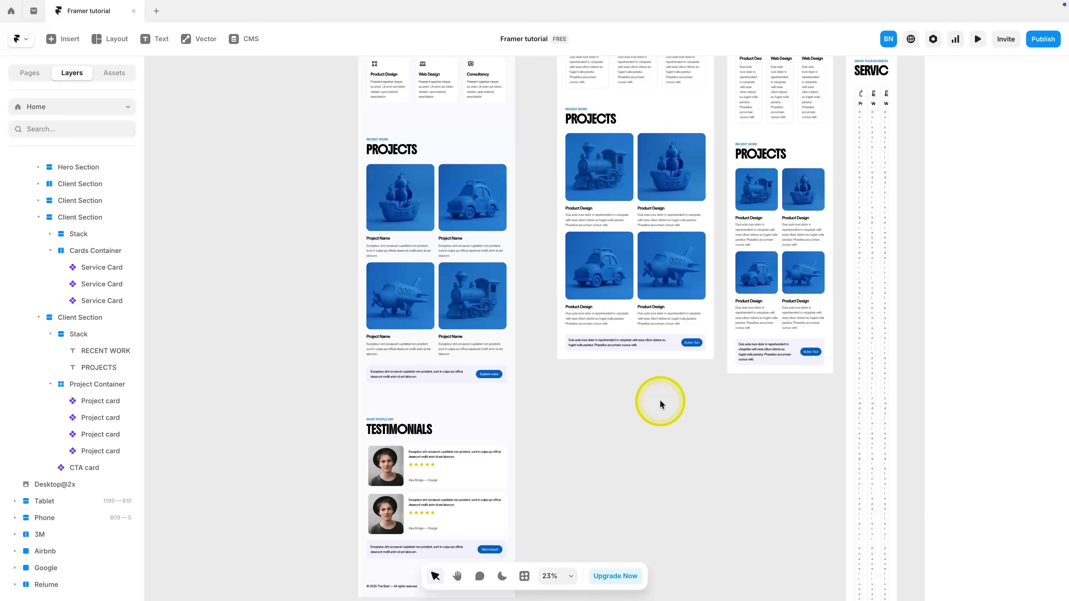
Step: Examine the projects section and its CTA card across the breakpoints against the reference design
scroll(660, 404, right, 2)
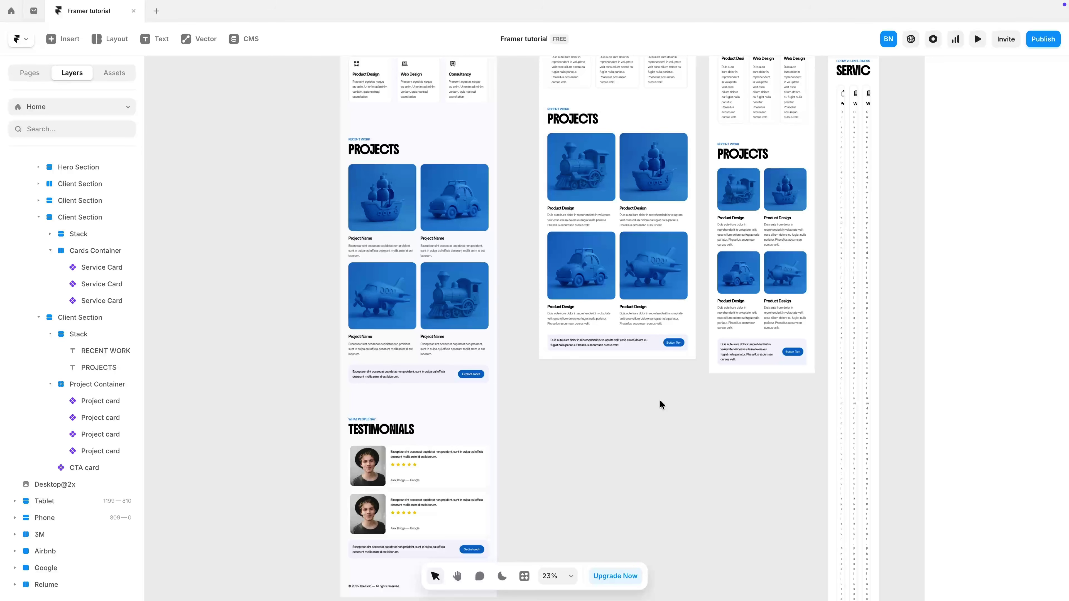
scroll(660, 400, up, 5)
scroll(660, 400, down, 5)
scroll(660, 401, up, 5)
scroll(660, 401, left, 1)
click(568, 358)
scroll(568, 358, down, 3)
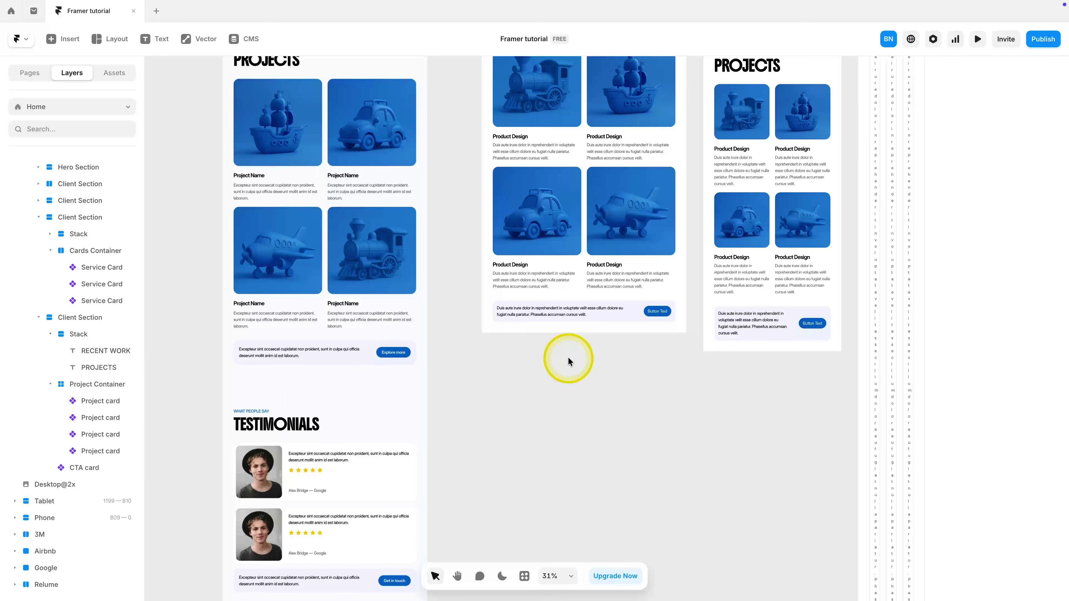
scroll(568, 361, up, 3)
Step: Show the project's assets, switch the canvas to dark mode and inspect how the page sections adapt
click(34, 130)
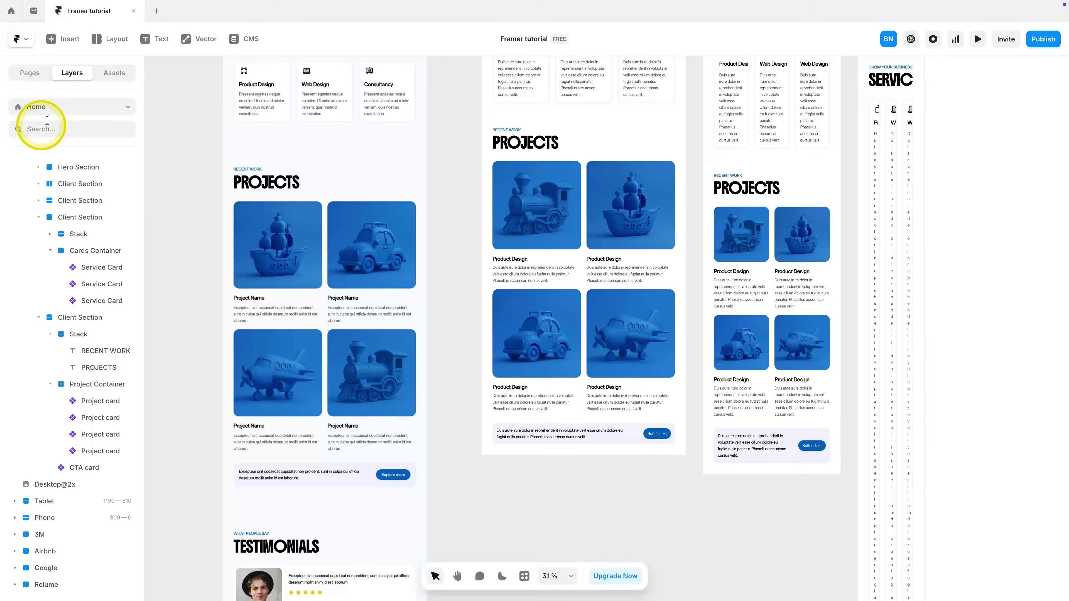
click(112, 73)
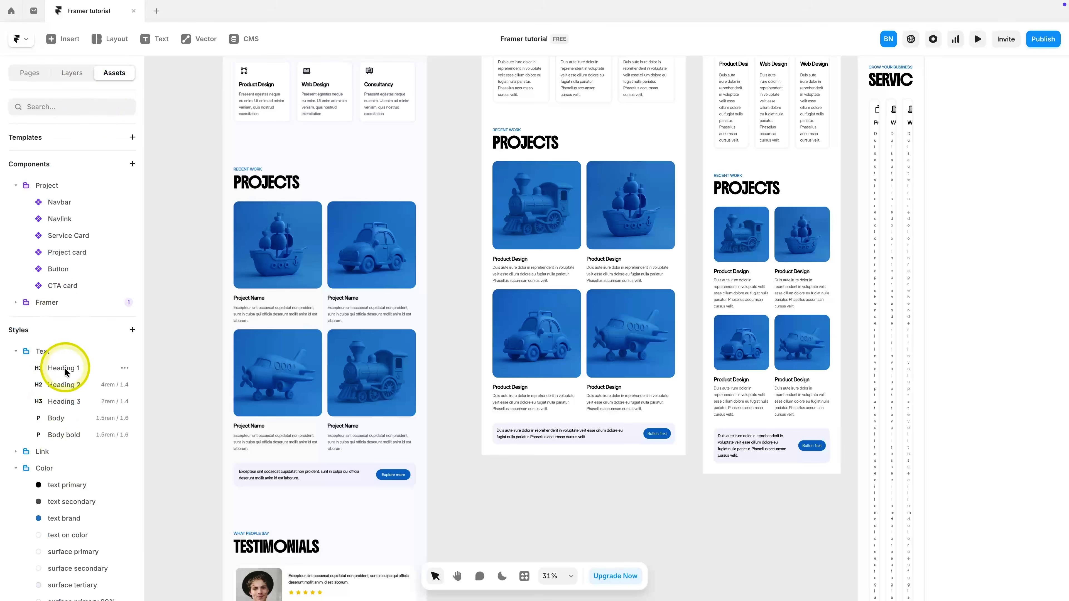
click(503, 576)
scroll(525, 456, up, 12)
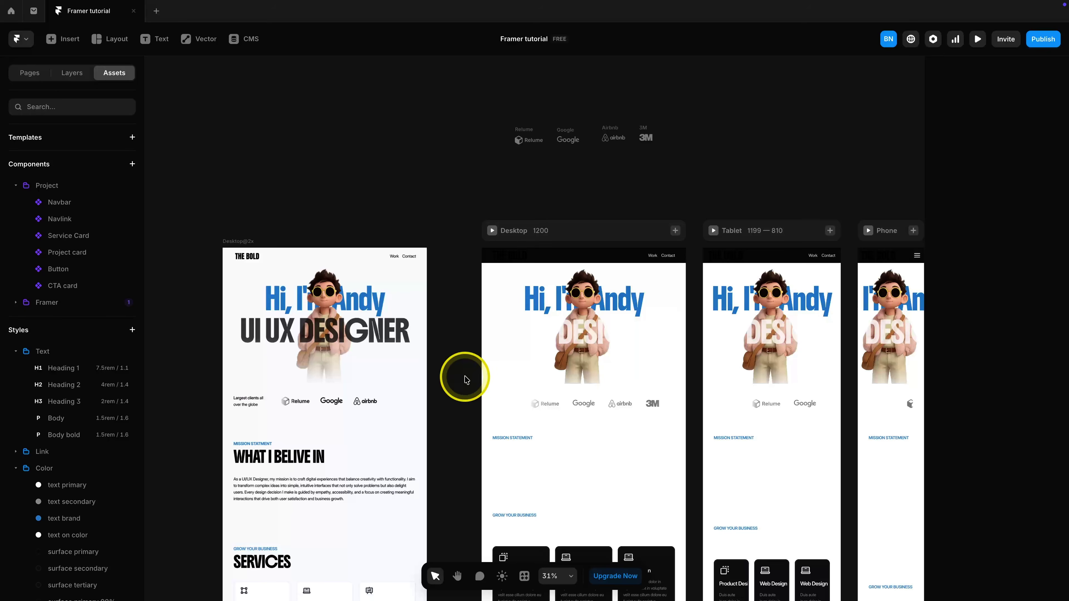
scroll(540, 393, up, 2)
scroll(546, 404, down, 5)
scroll(545, 404, up, 3)
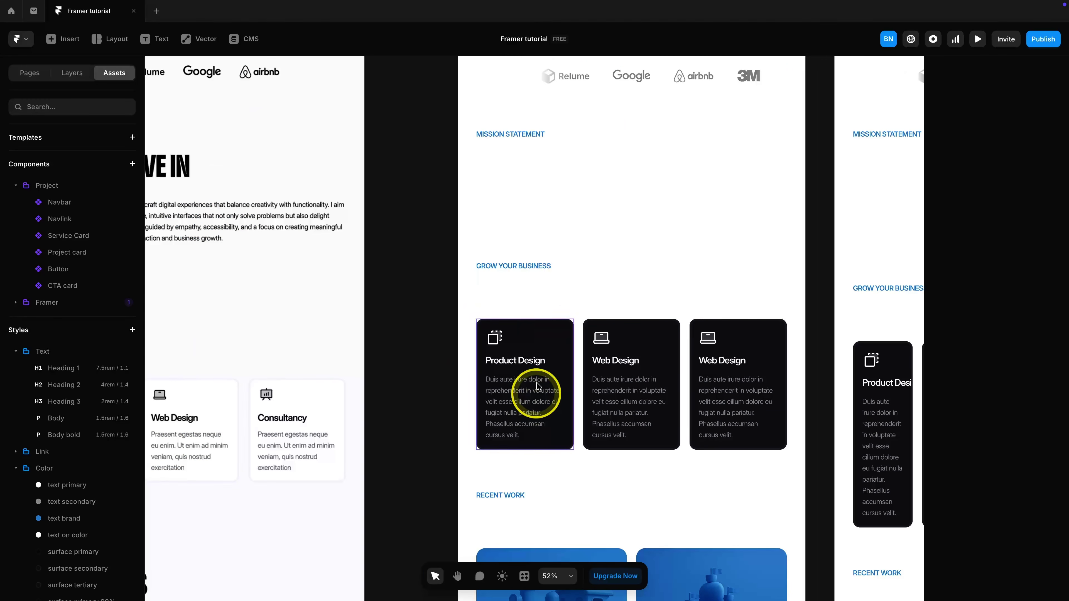
scroll(568, 213, down, 3)
scroll(560, 176, up, 5)
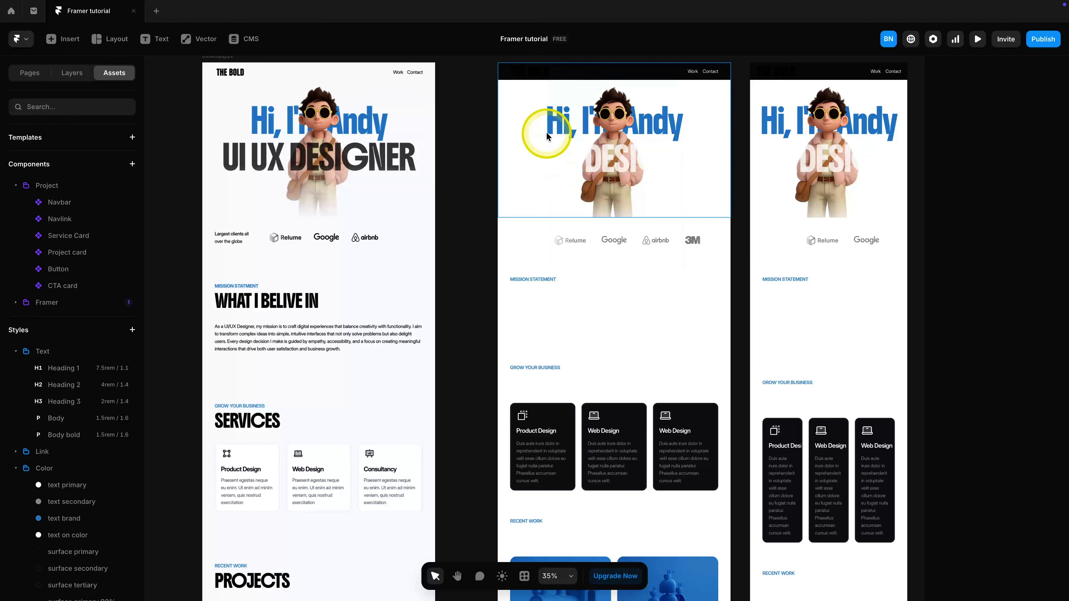
Step: Fill the Desktop breakpoint with the surface primary color style and check the page sections in dark mode
click(525, 150)
scroll(989, 412, down, 3)
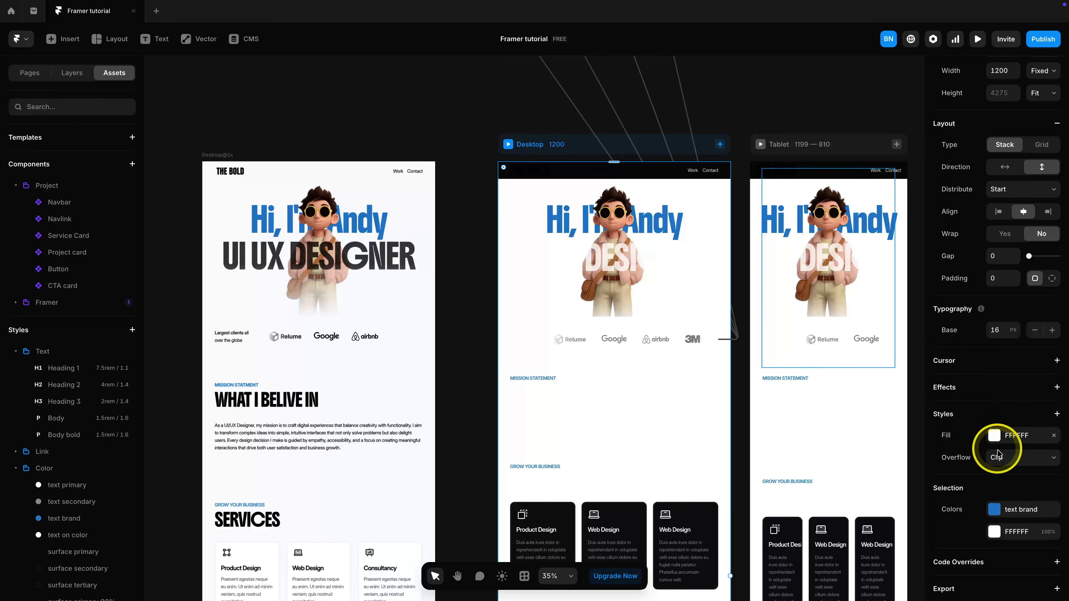
click(1018, 438)
scroll(865, 478, down, 3)
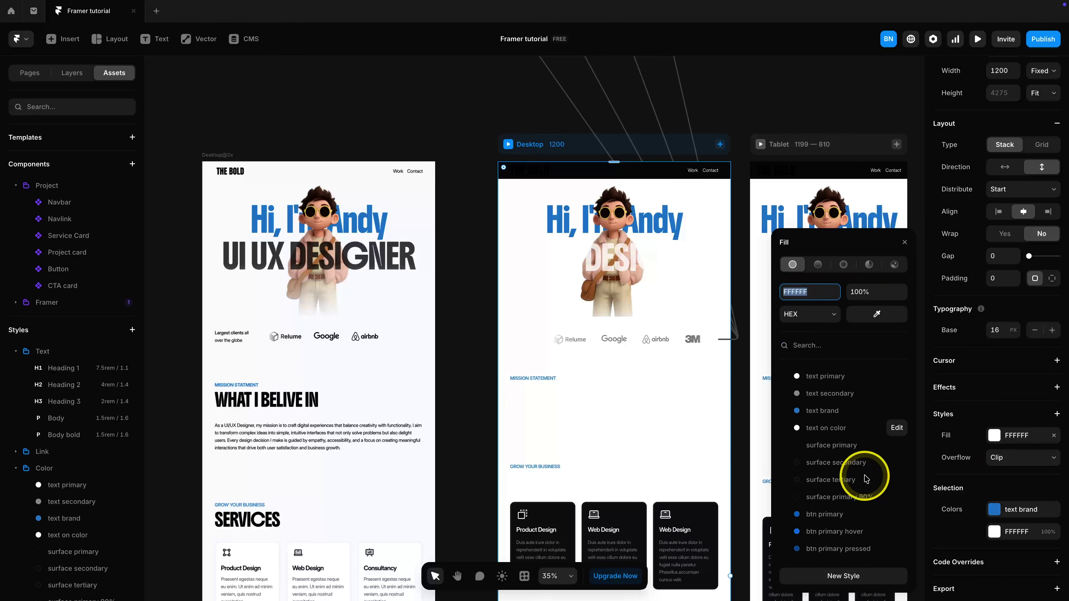
click(825, 431)
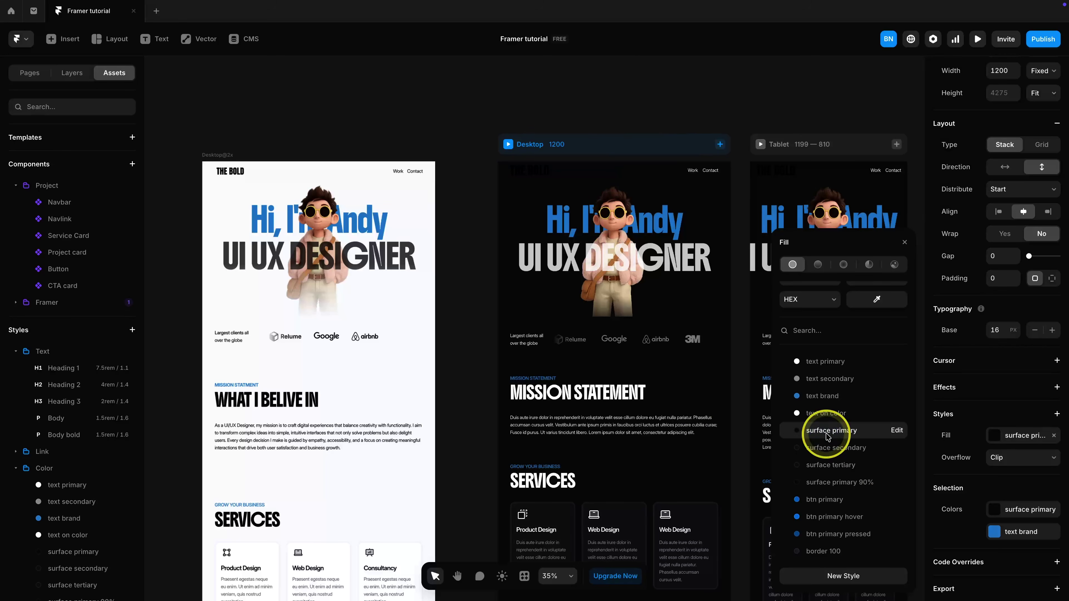
click(468, 335)
scroll(553, 370, down, 15)
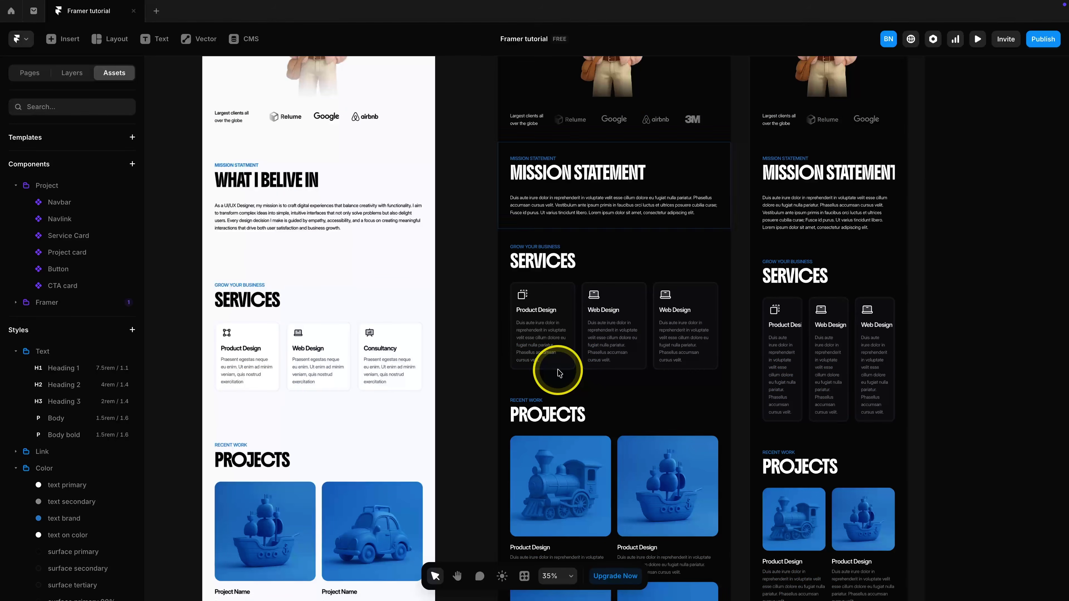
scroll(553, 373, up, 8)
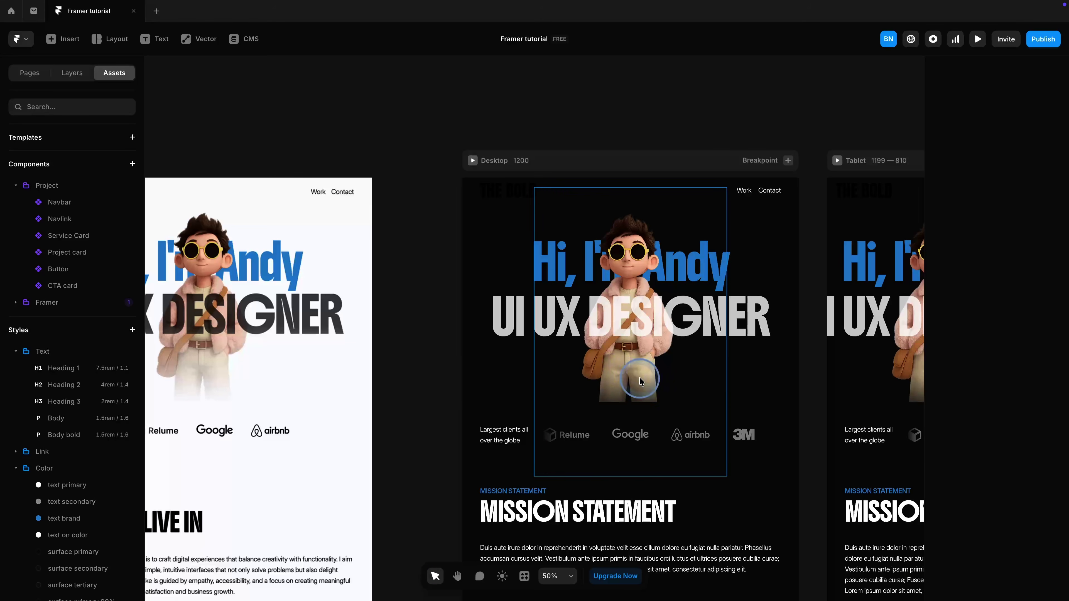
Step: Adjust the linear mask stops on the hero character image so its lower edge fades out fully into the background
click(639, 381)
click(974, 465)
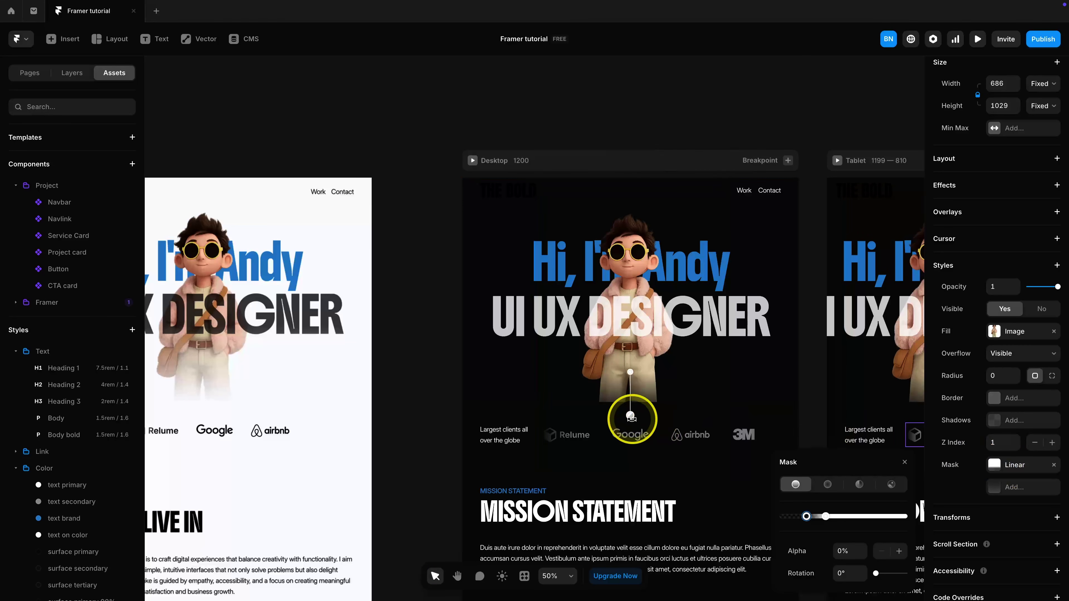
drag(826, 516, 816, 518)
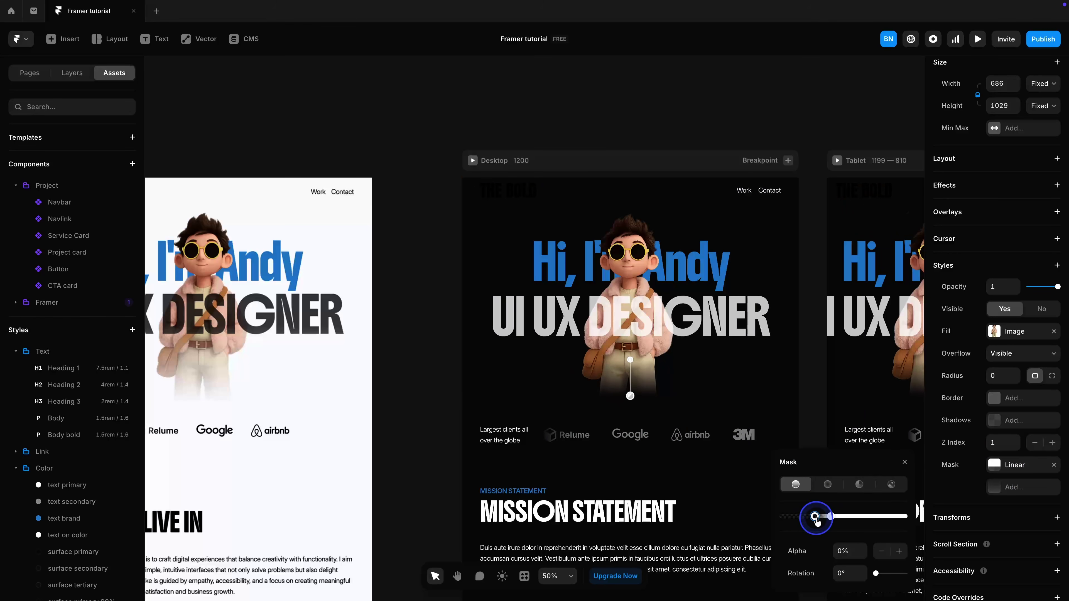
click(435, 398)
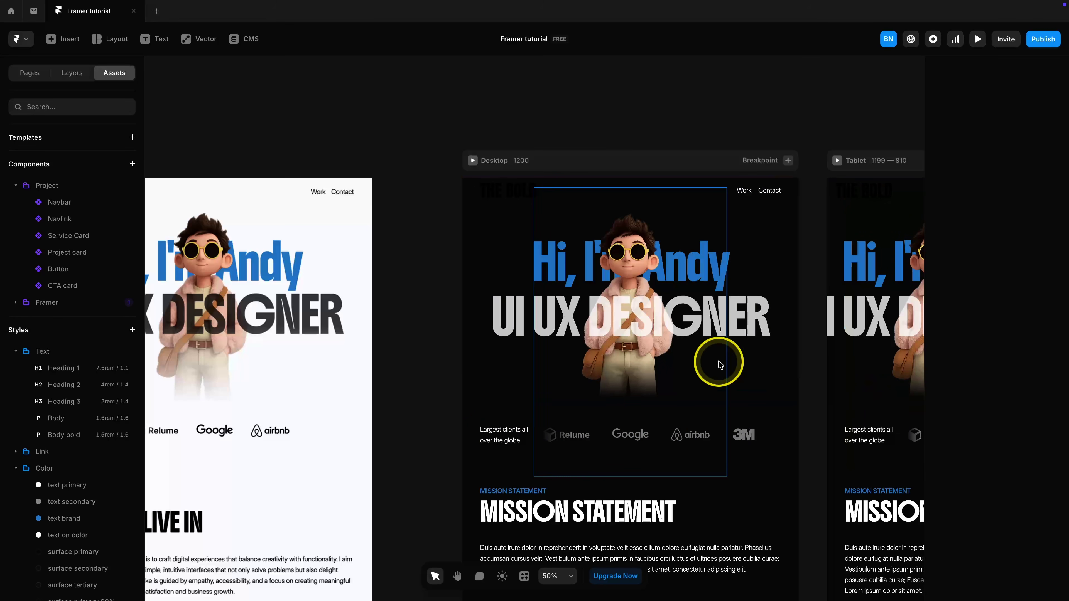
Step: Switch the canvas between light and dark mode to compare the hero section and navbar, ending in light mode
scroll(589, 505, up, 2)
click(502, 576)
click(502, 577)
click(502, 577)
click(502, 577)
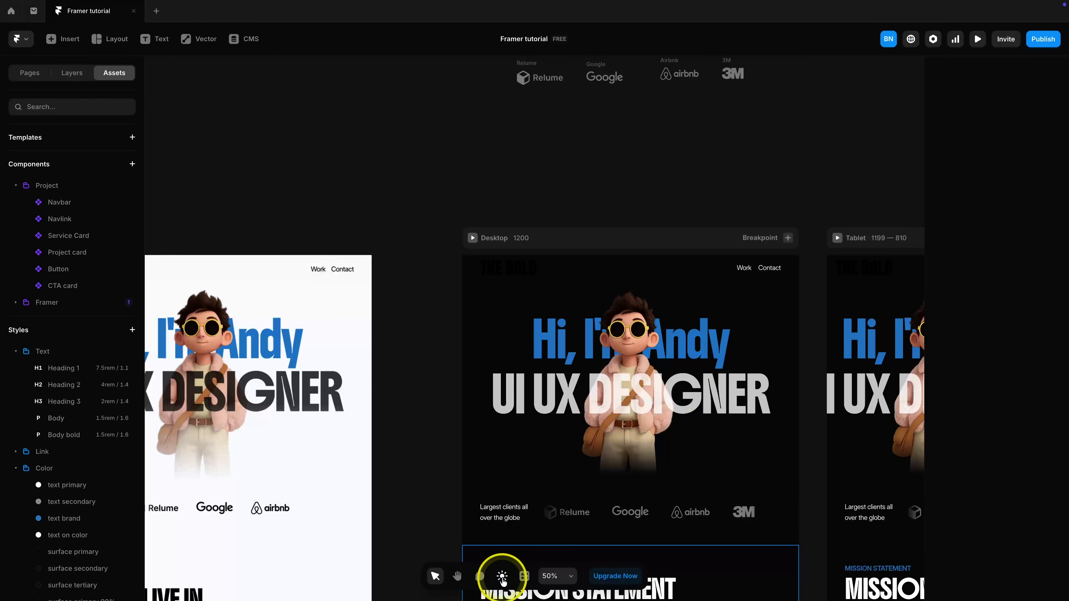
click(502, 576)
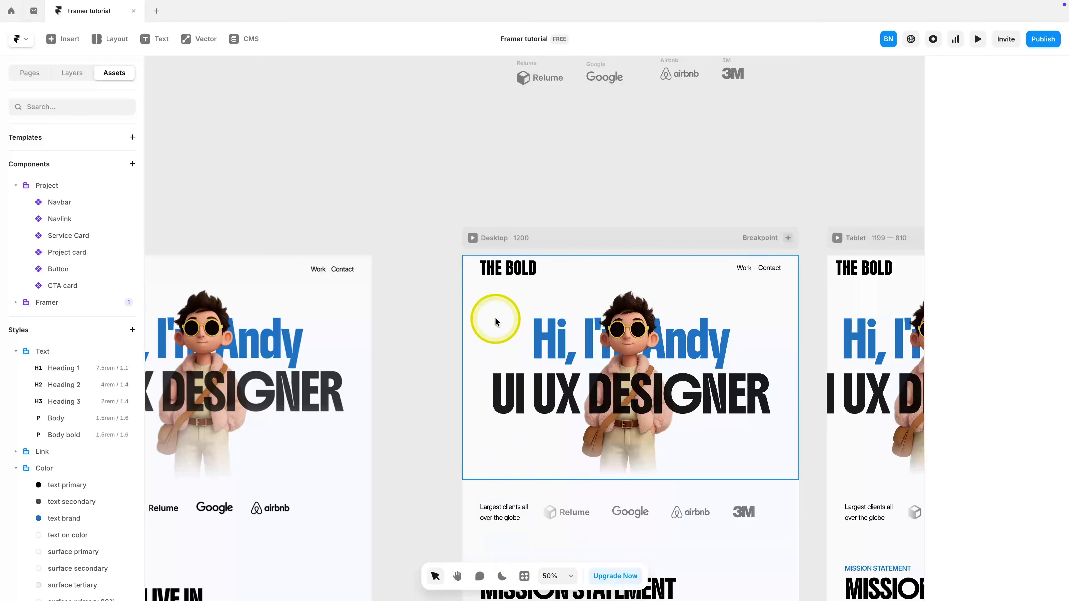
Step: Fill the Navbar component's logo with the text primary color style, check the style's dark variant and return to the Home page
double_click(499, 271)
click(327, 327)
click(323, 327)
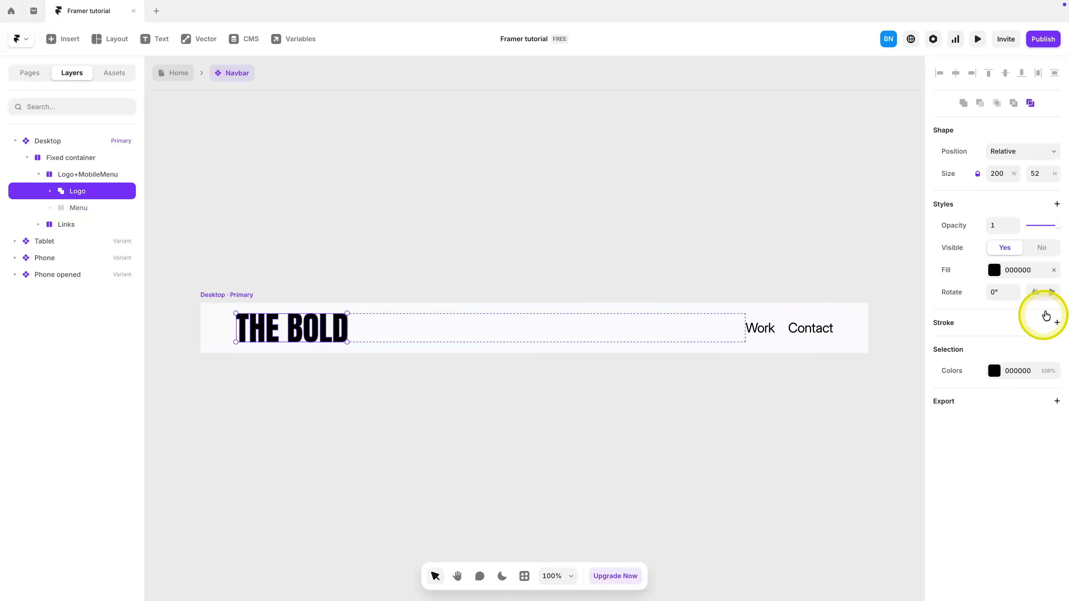
click(1020, 272)
click(847, 468)
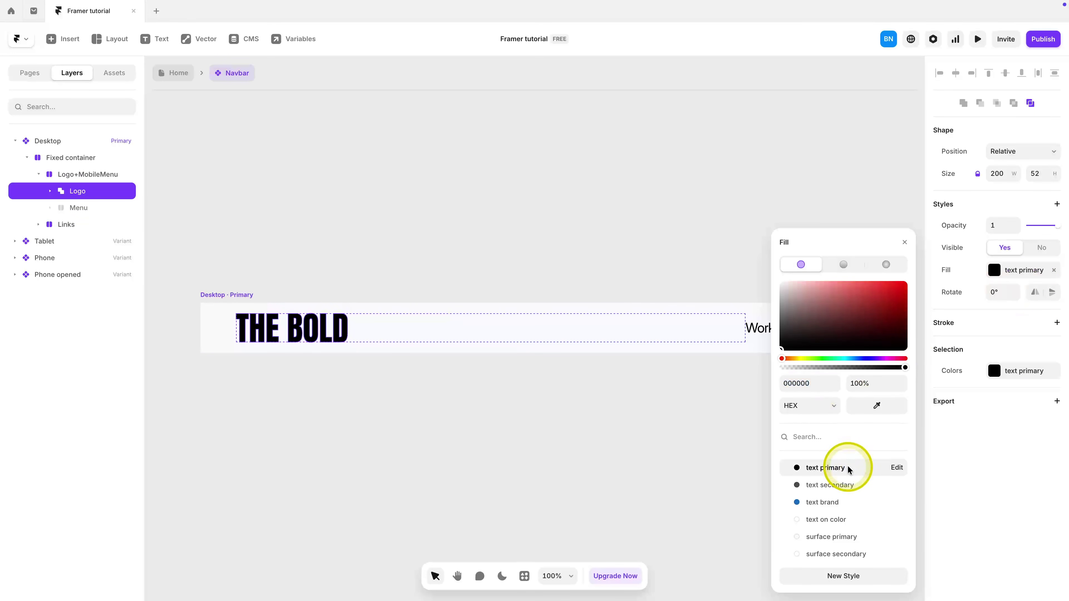
click(895, 468)
click(876, 265)
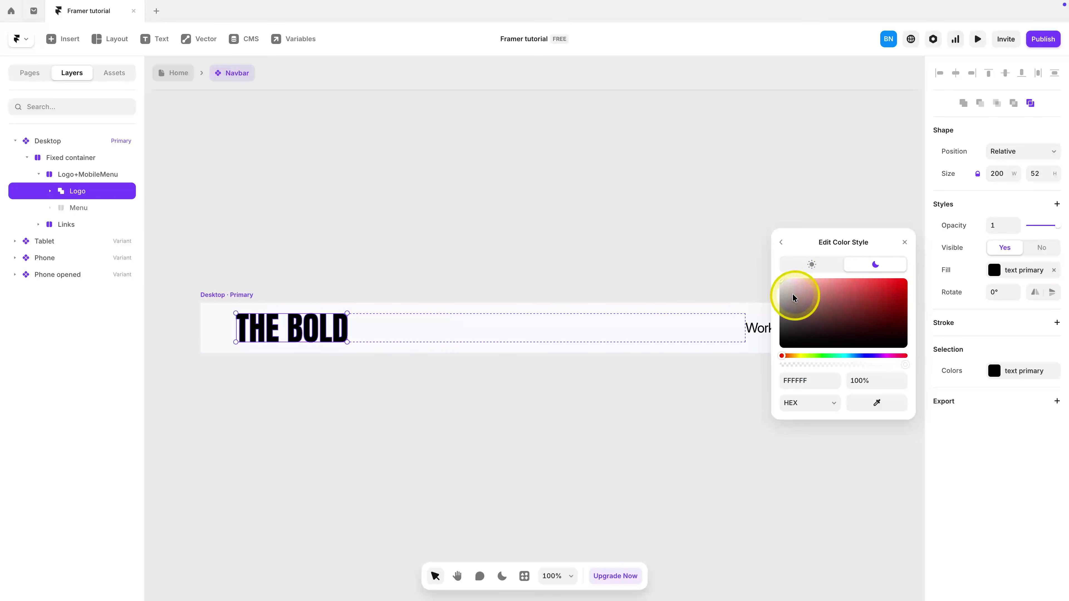
click(905, 242)
click(178, 73)
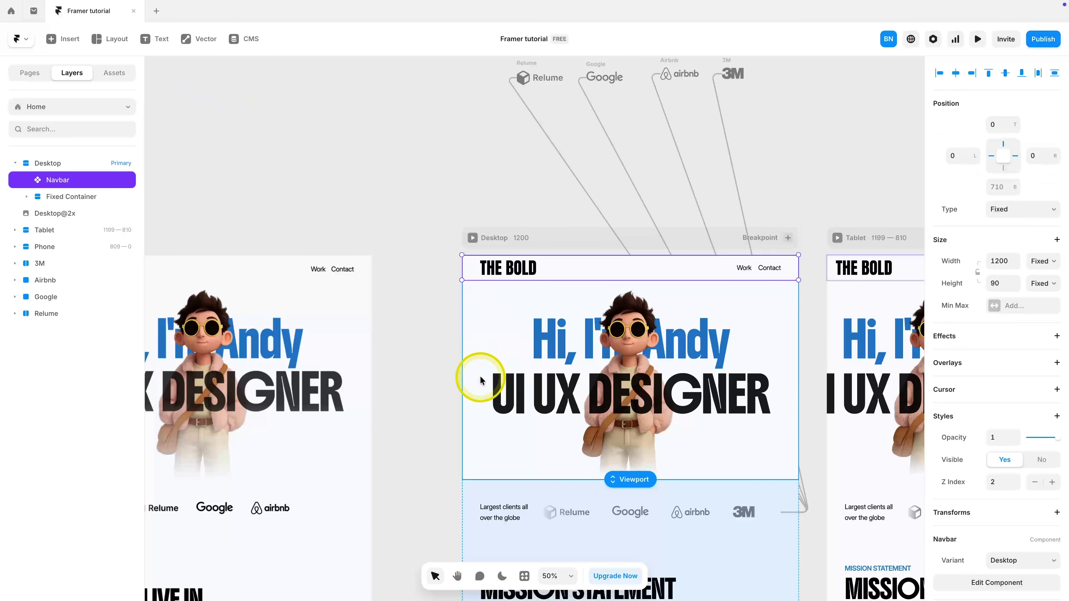
Step: Check the page sections in dark mode, switch back to light mode and examine the reference testimonials section
key(Escape)
click(502, 576)
scroll(606, 427, down, 15)
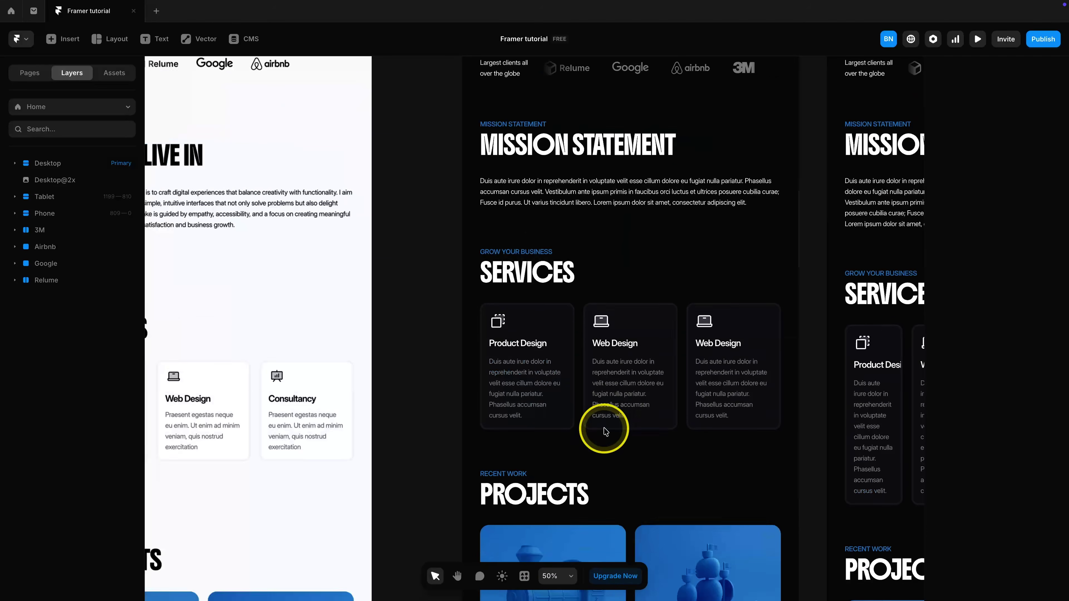
scroll(605, 431, down, 5)
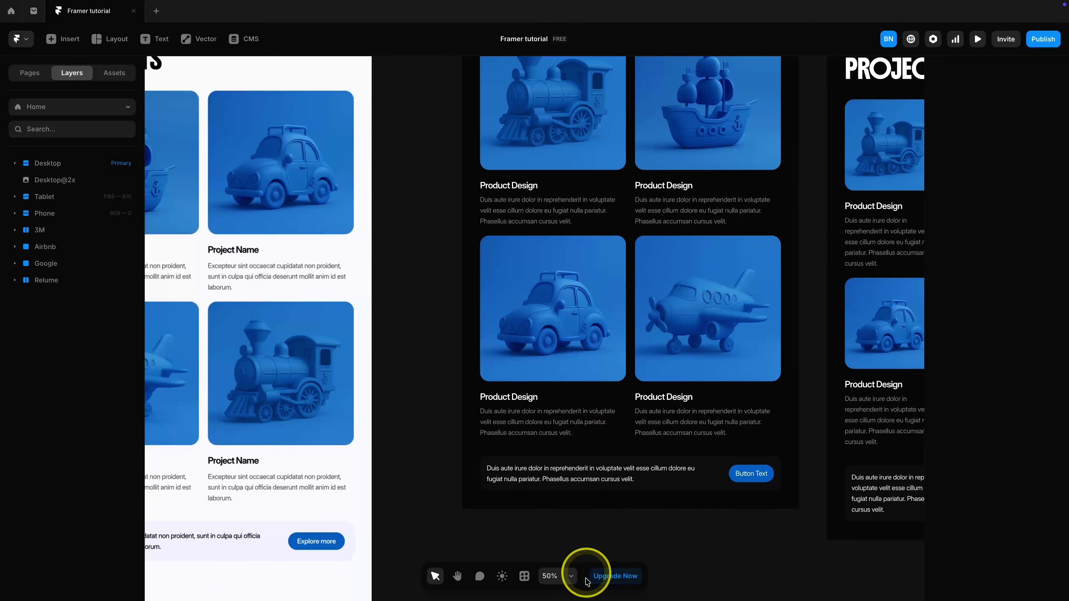
click(501, 576)
scroll(580, 518, down, 3)
scroll(580, 518, down, 3)
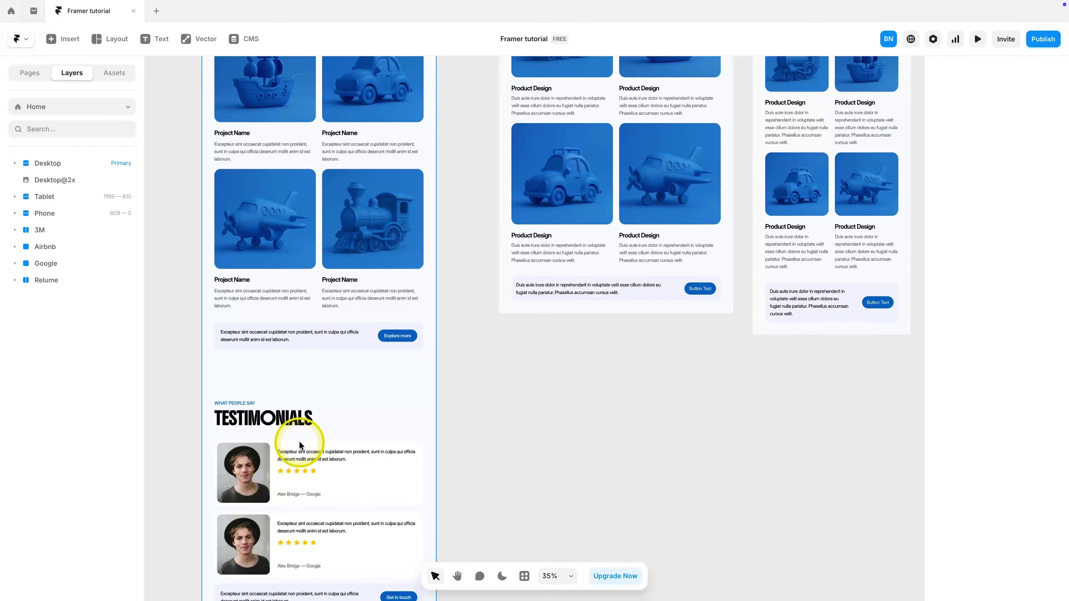
scroll(373, 429, down, 2)
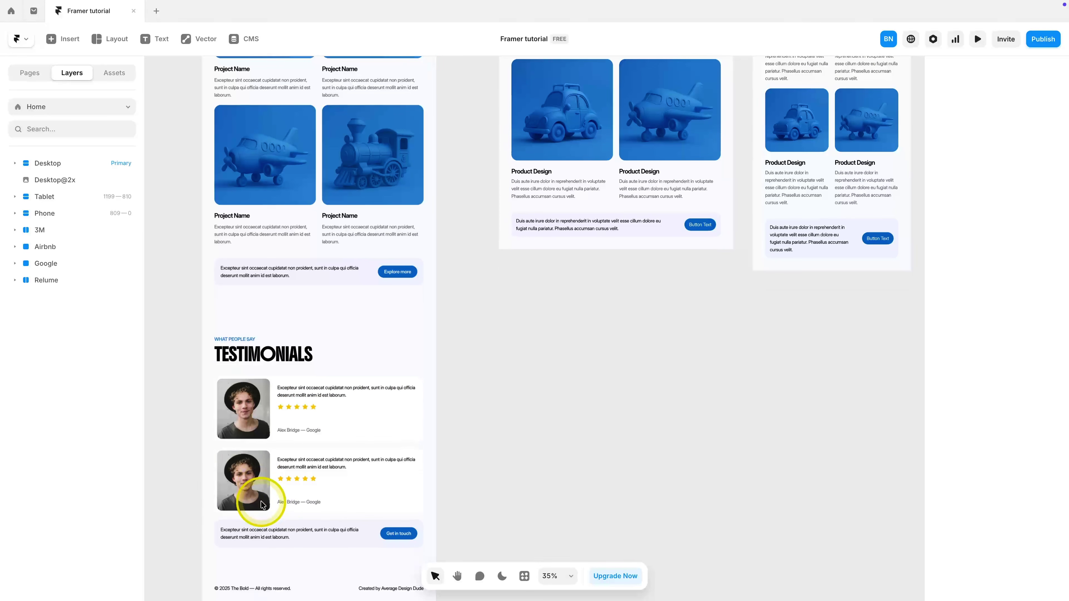
scroll(346, 514, up, 8)
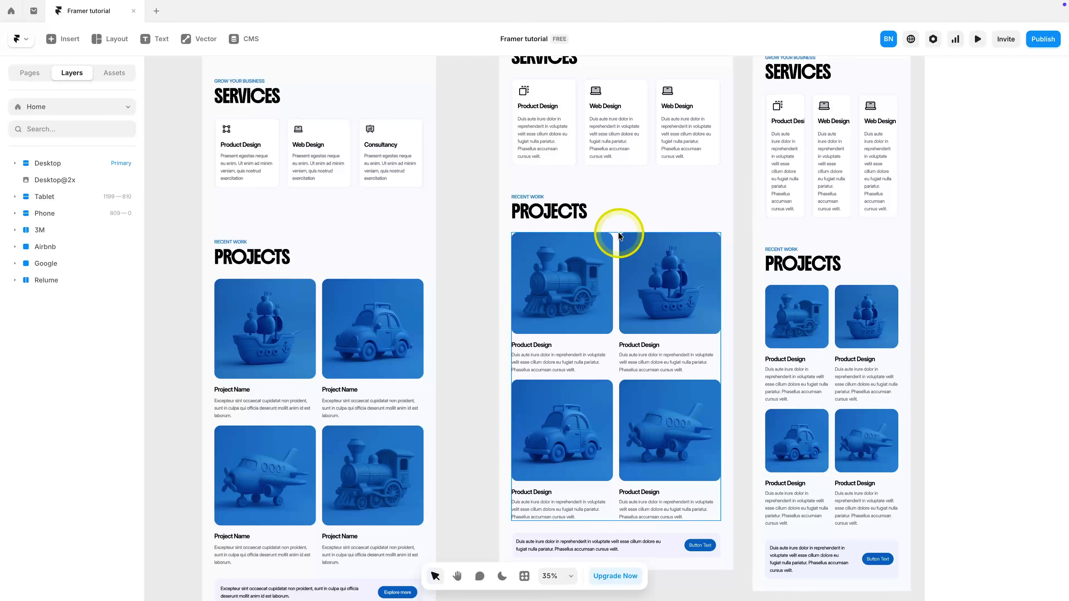
scroll(626, 194, up, 1)
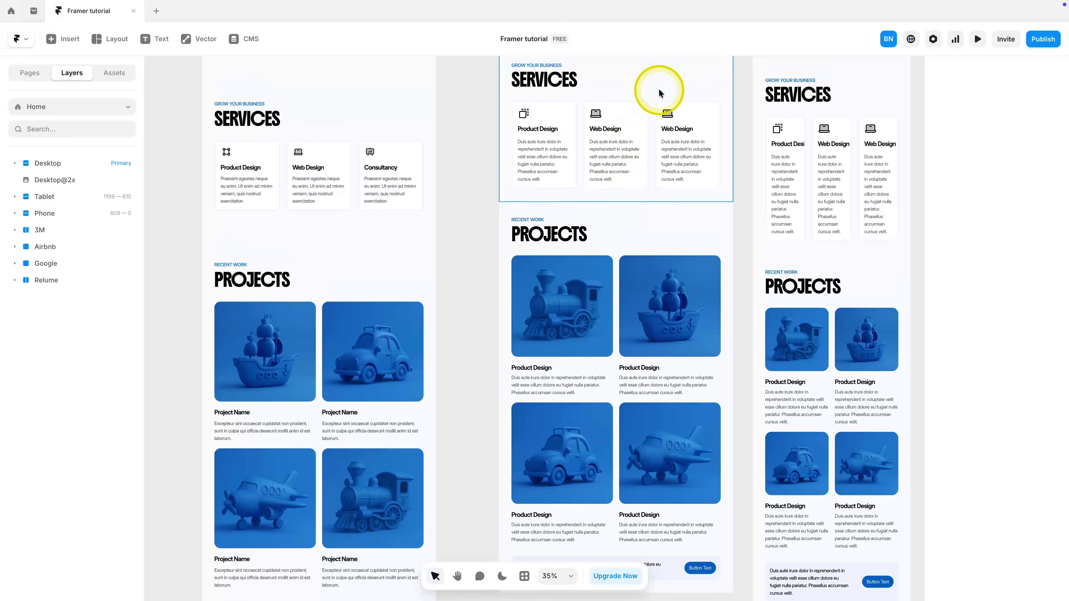
Step: Duplicate the services section and place the copy at the end of the page below the projects section
click(664, 103)
key(ctrl+d)
key(ctrl+])
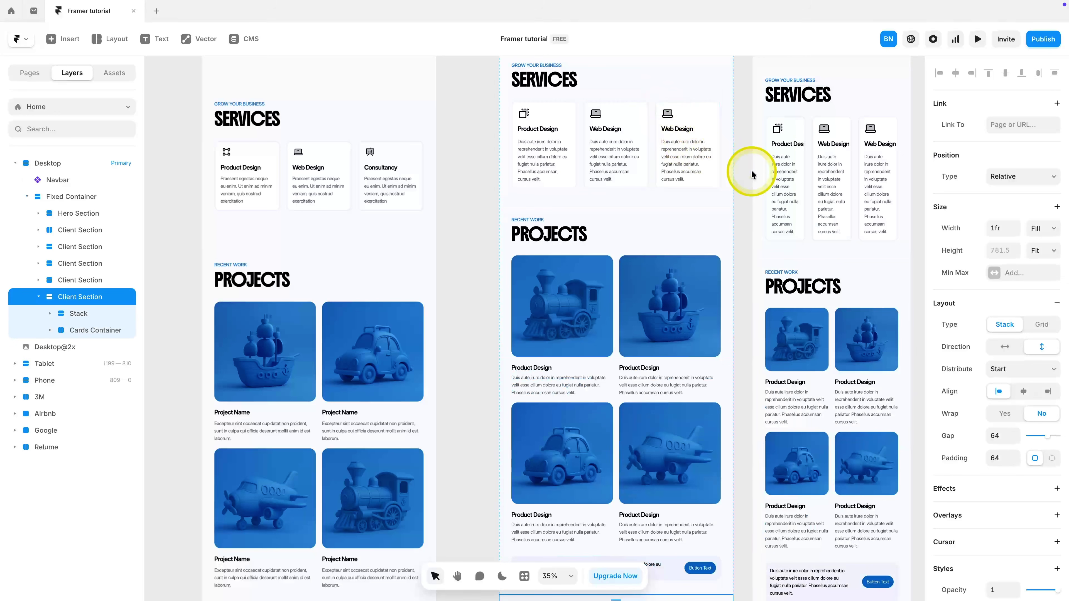
scroll(687, 273, down, 9)
ctrl+scroll(656, 272, up, 3)
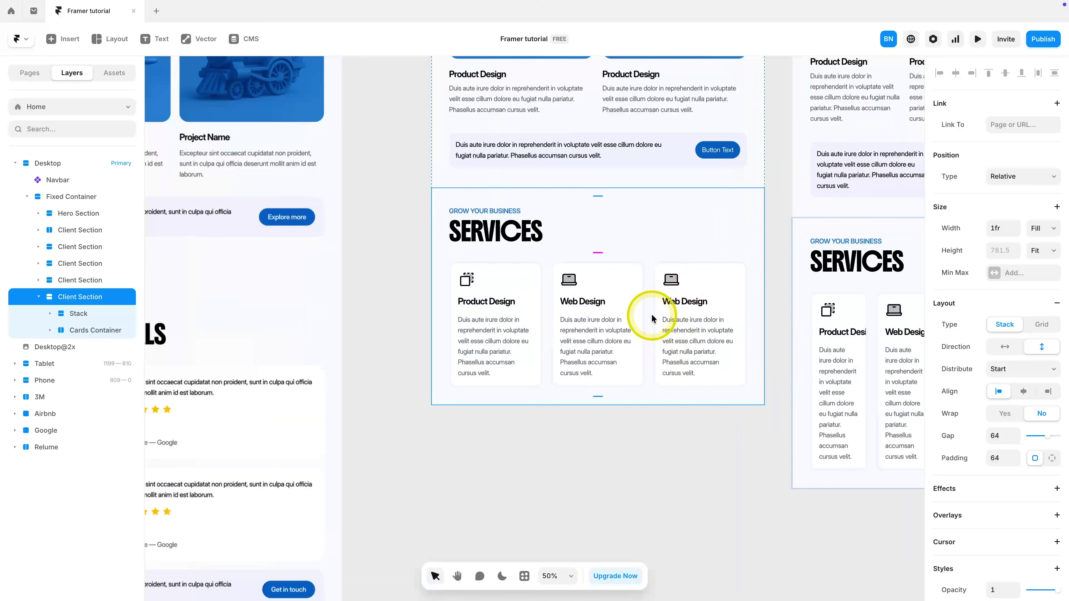
Step: Change the duplicated section's label to "WHAT PEOPLE SAY" and its heading to "TESTIMONIALS"
key(Escape)
scroll(492, 218, left, 5)
ctrl+double_click(688, 212)
text(WHAT PEOPLE SAY)
ctrl+click(689, 231)
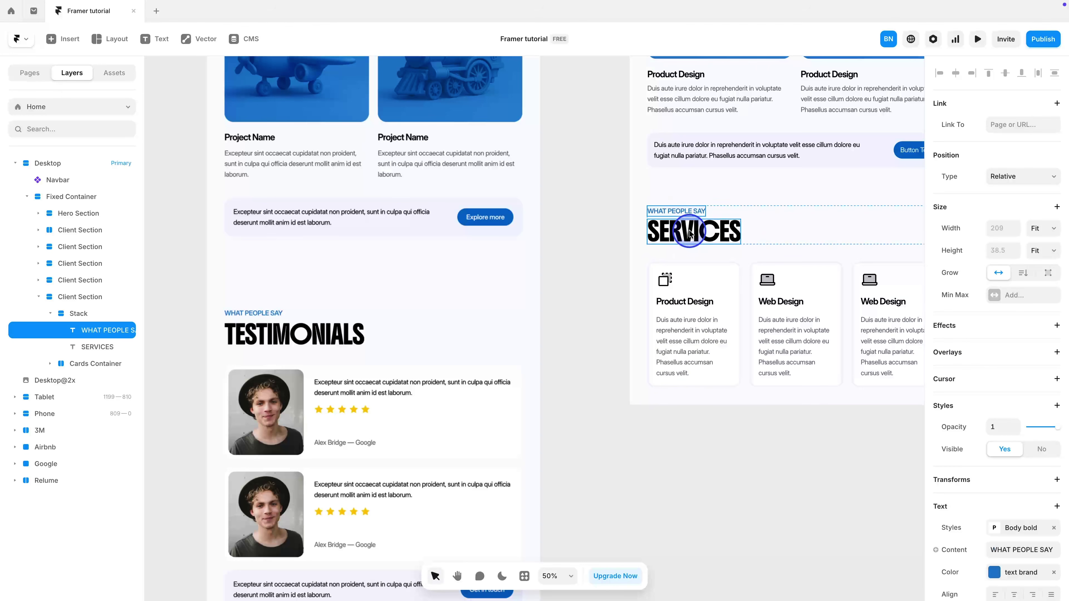
double_click(689, 231)
text(TESTIMONIALS)
click(689, 385)
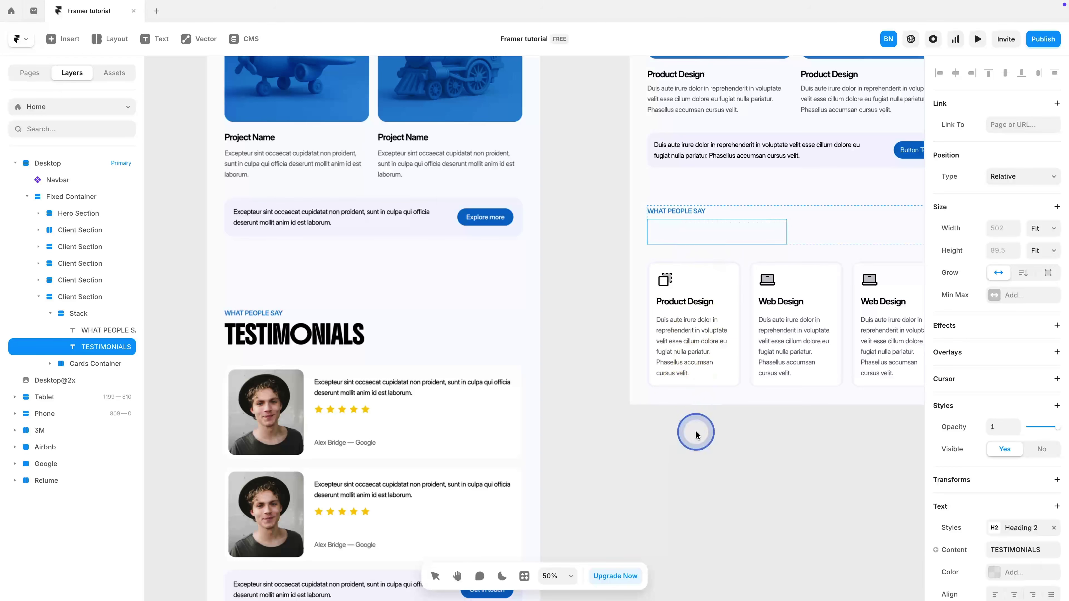
Step: Place a copy of the car project card on the empty canvas below the Desktop breakpoint
scroll(694, 432, right, 3)
click(628, 312)
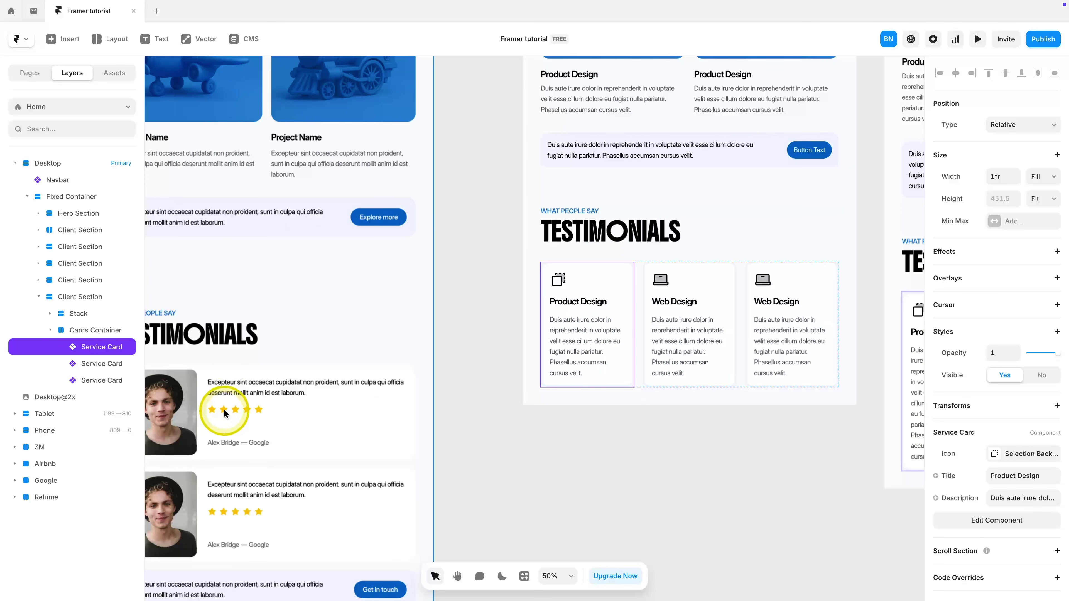
scroll(224, 409, left, 3)
scroll(256, 411, up, 2)
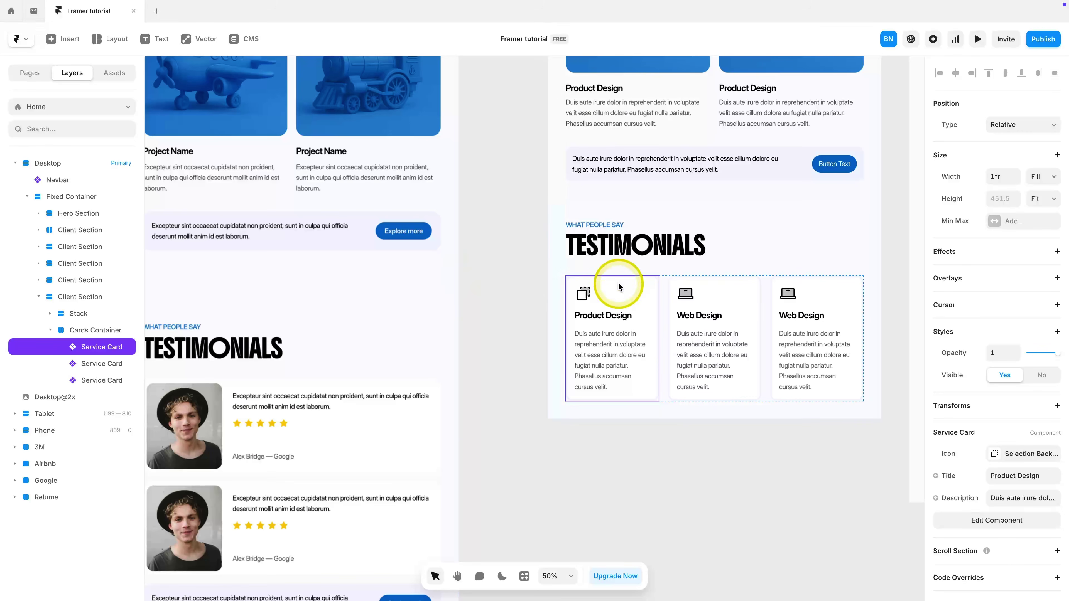
scroll(619, 287, down, 3)
click(633, 149)
drag(639, 127, 636, 497)
Step: Delete the three service cards from the testimonials section
click(627, 333)
shift+click(701, 321)
shift+click(749, 317)
click(712, 389)
scroll(694, 417, down, 1)
Step: Detach the copied project card from its component and set its stack direction to horizontal
click(606, 389)
right_click(604, 392)
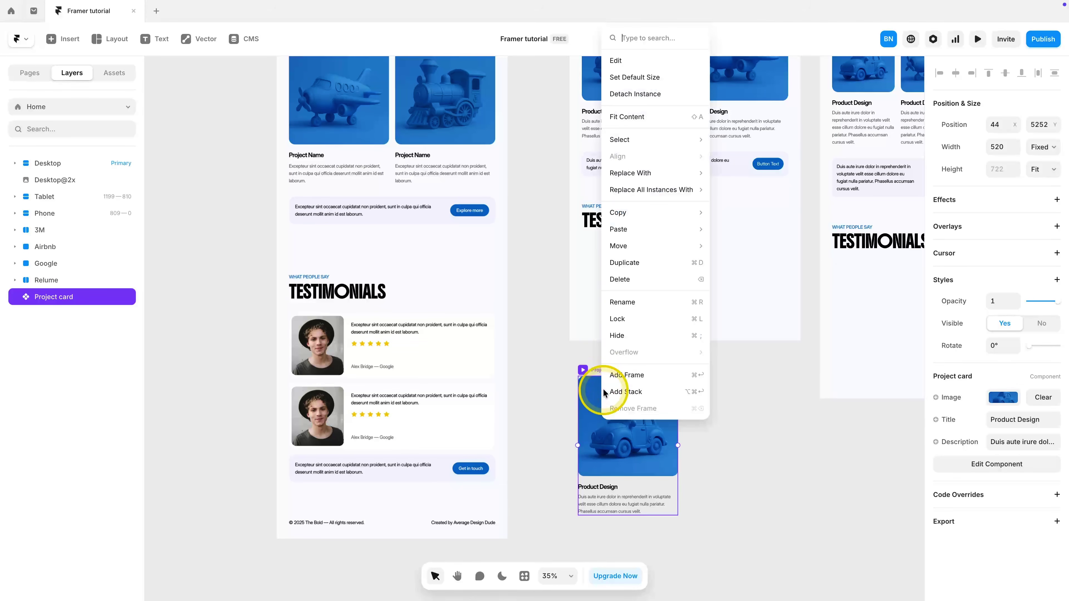
click(635, 93)
scroll(635, 440, up, 2)
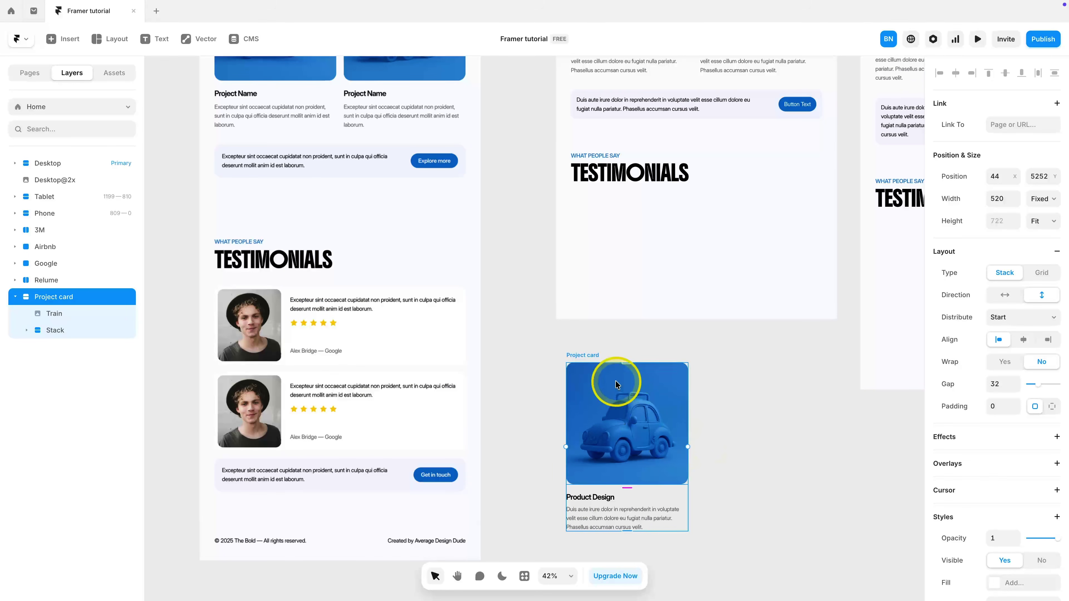
scroll(216, 319, up, 3)
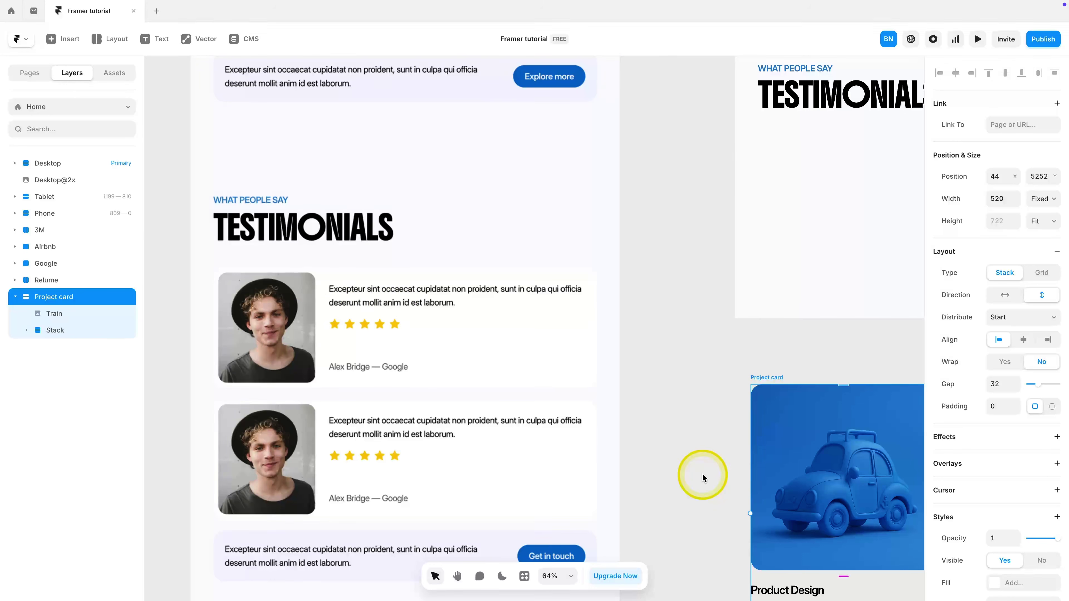
scroll(715, 463, down, 5)
scroll(715, 463, right, 5)
click(1005, 296)
scroll(550, 257, up, 2)
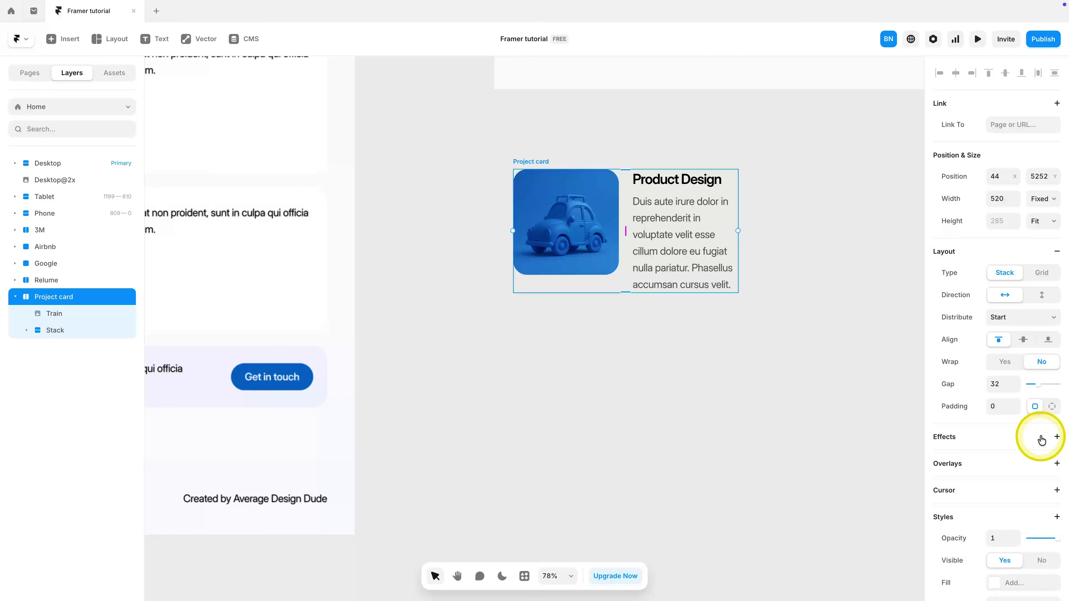
Step: Style the detached card with a surface secondary fill, a padding of 16 and a corner radius of 24
scroll(1042, 437, down, 5)
click(1012, 365)
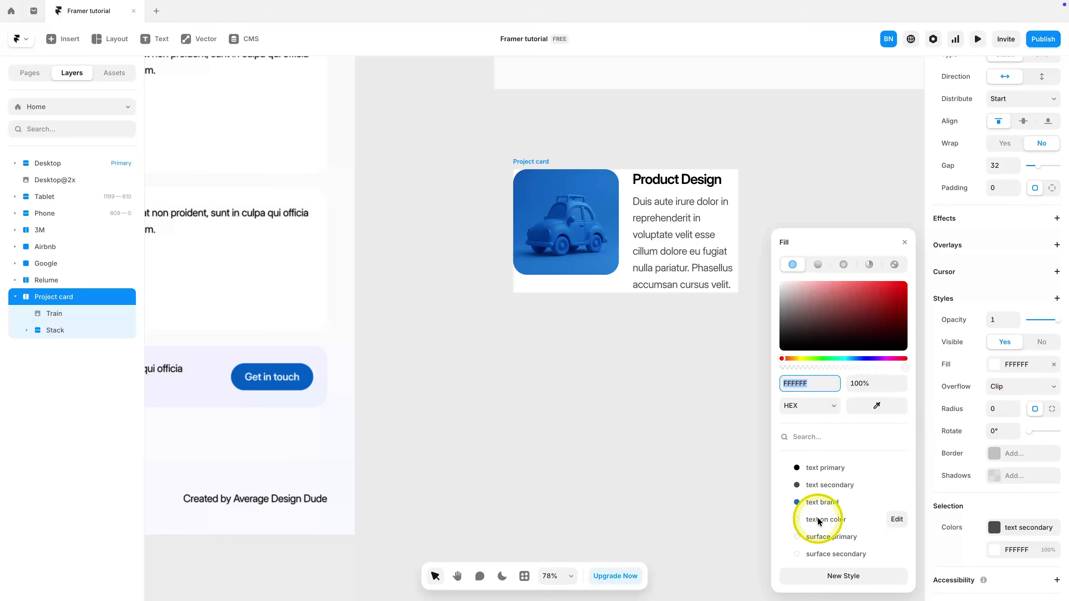
click(840, 534)
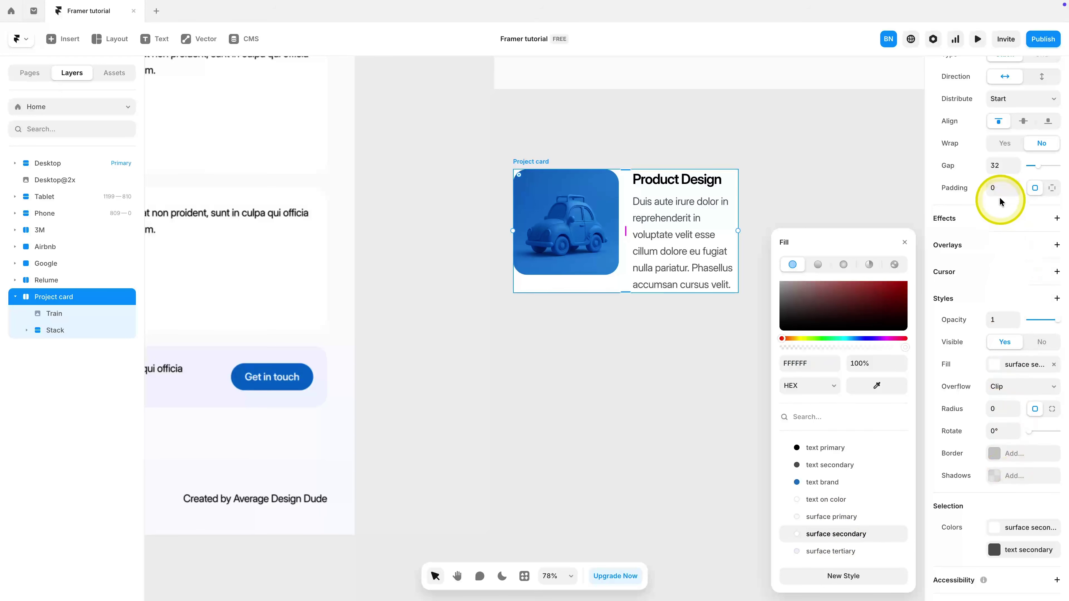
click(1002, 188)
text(16)
click(1000, 413)
Step: Set the car image's corner radius to 8, the card's radius of 24 minus its padding of 16
click(594, 215)
scroll(519, 198, up, 5)
scroll(520, 186, up, 3)
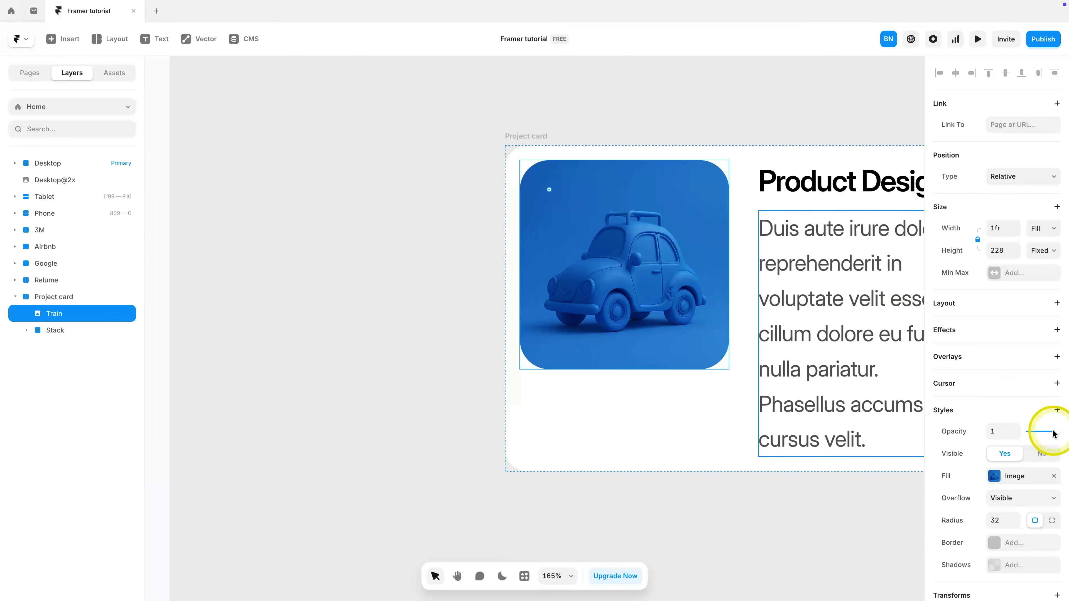
scroll(524, 136, up, 2)
click(524, 135)
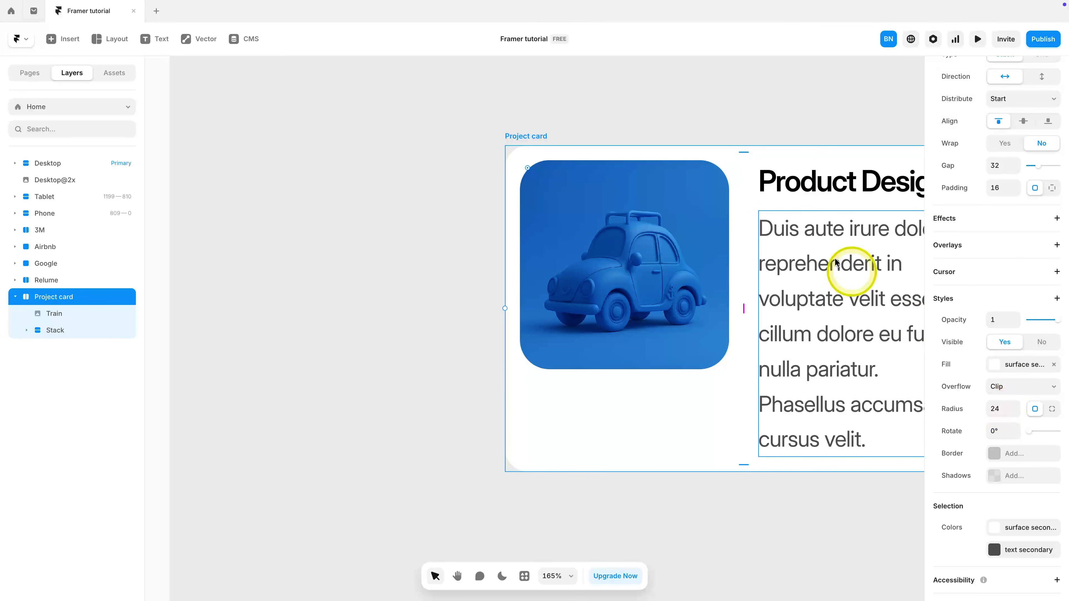
click(657, 171)
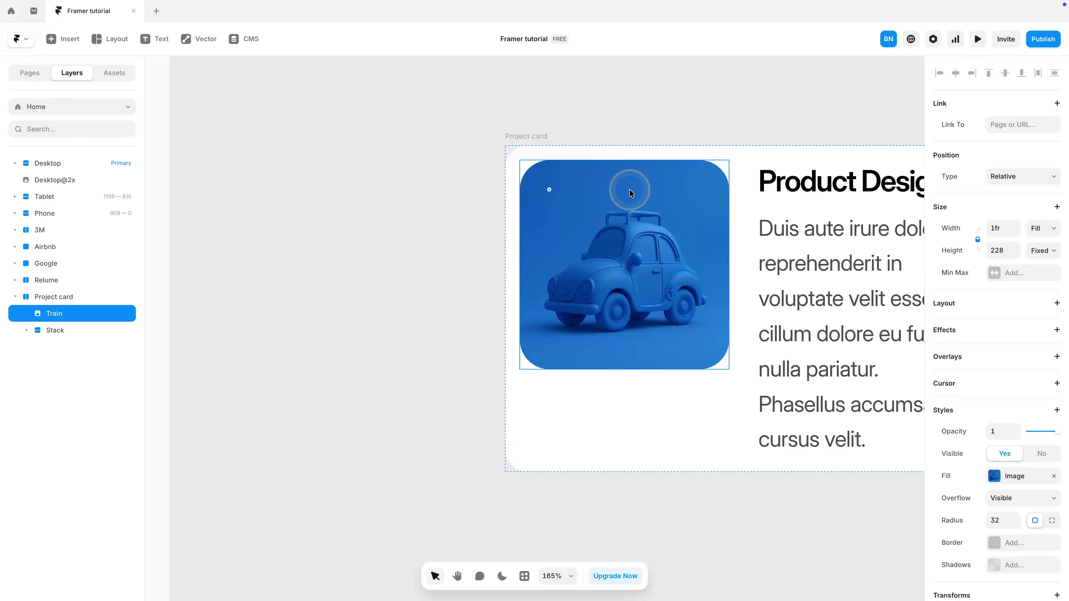
scroll(1009, 447, down, 2)
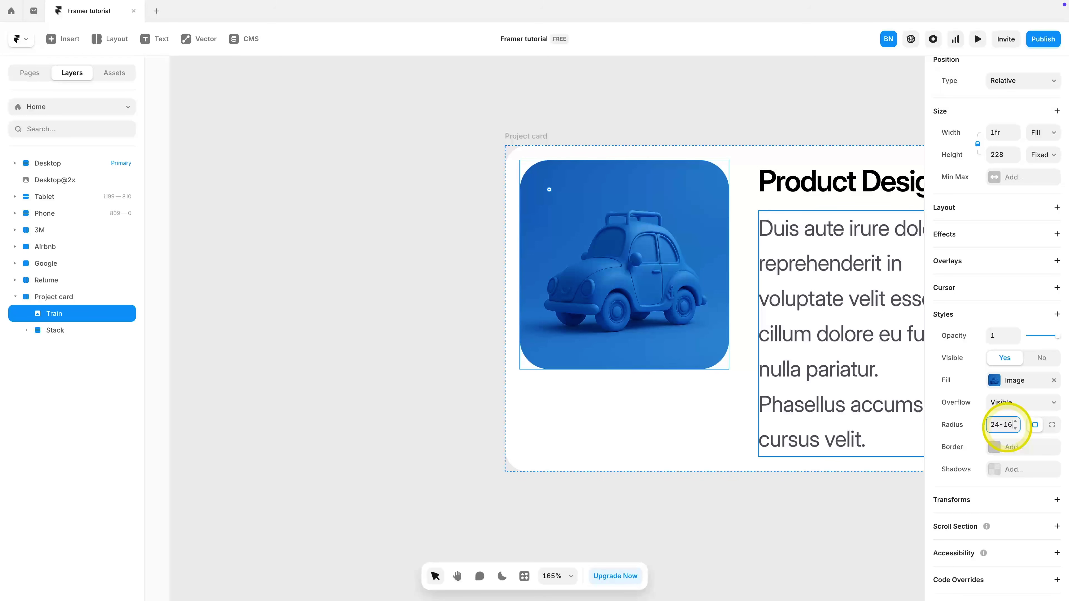
key(Return)
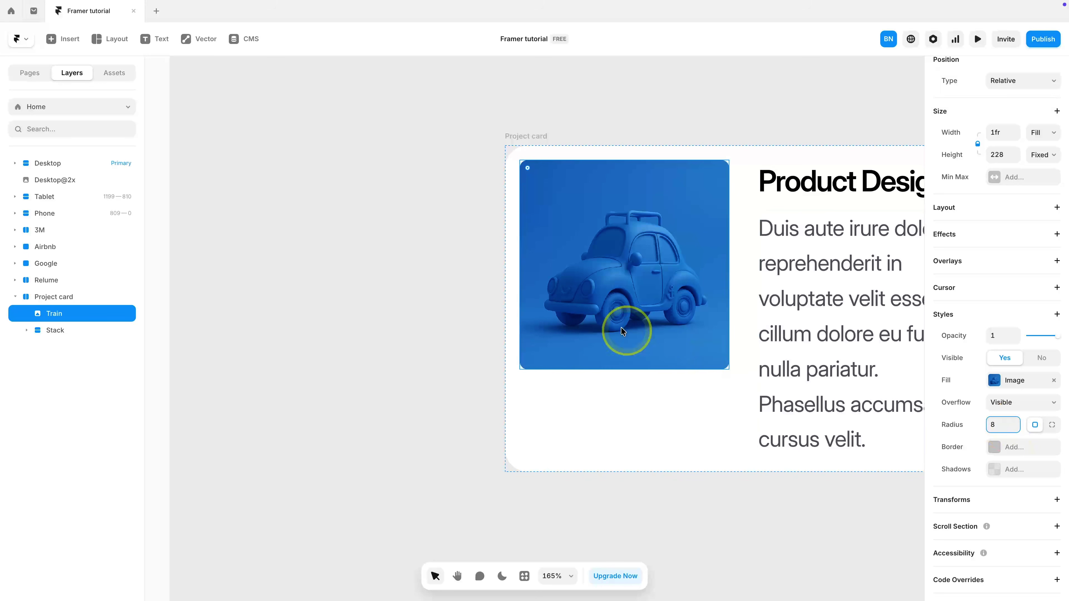
click(484, 254)
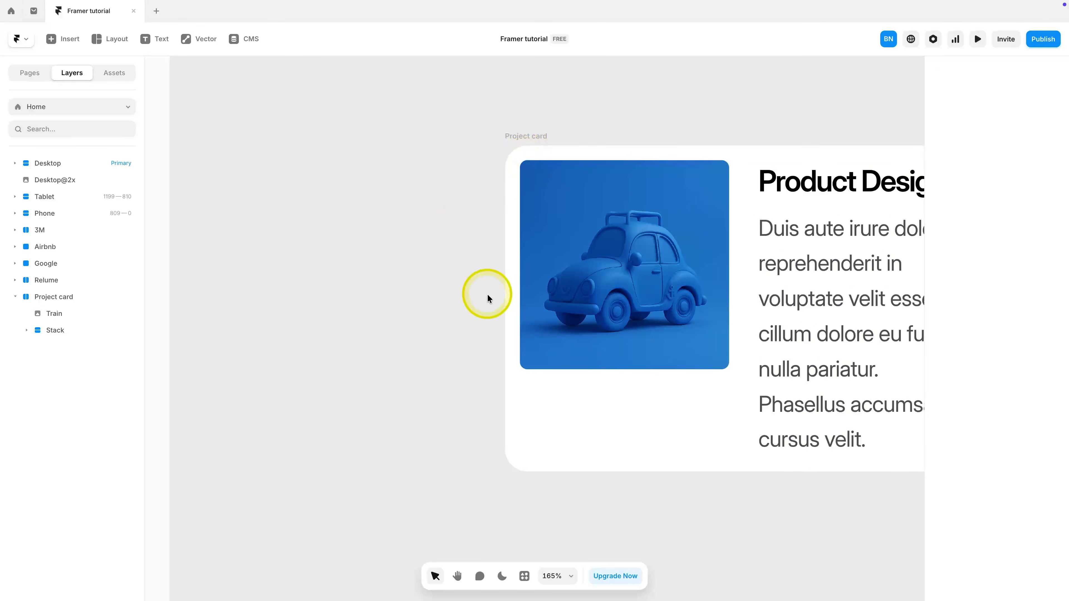
Step: Set the car image's height to Fill and widen the detached card to about 820
key(shift+1)
scroll(493, 286, down, 4)
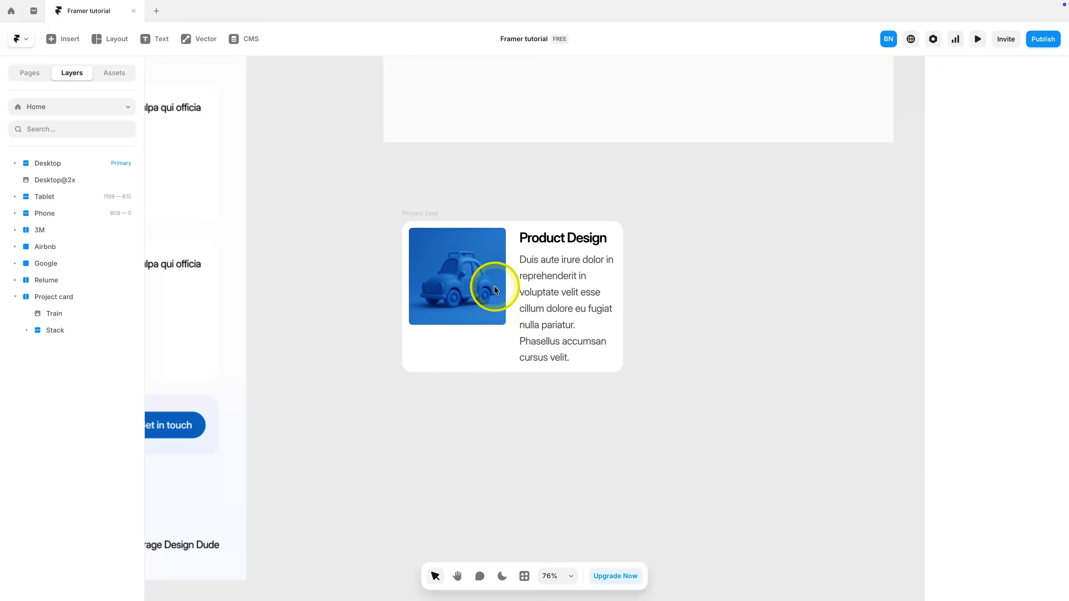
scroll(493, 286, left, 5)
scroll(499, 291, down, 2)
click(622, 299)
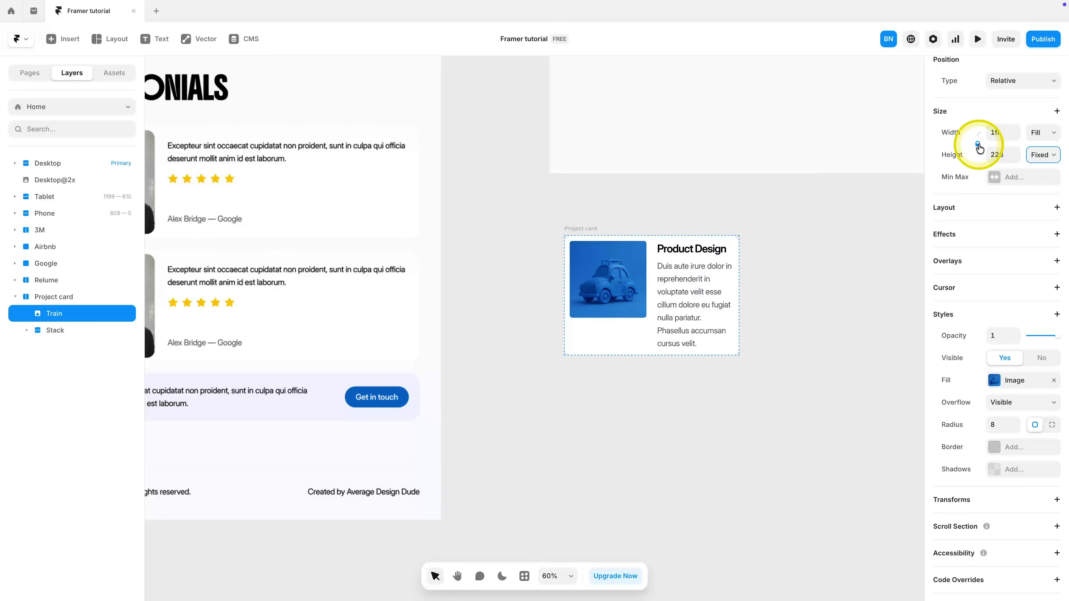
click(1039, 156)
click(1032, 183)
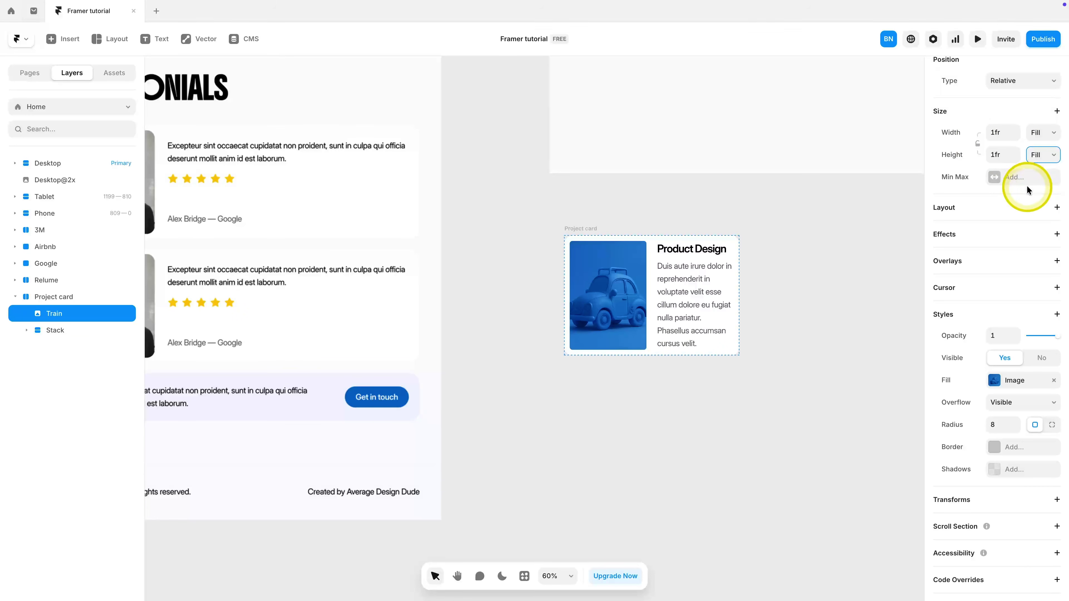
click(709, 291)
drag(739, 297, 765, 298)
Step: Apply the Body text style to the "Product Design" heading and replace its text with the "Duis aute irure dolor" paragraph
click(744, 244)
scroll(991, 430, down, 3)
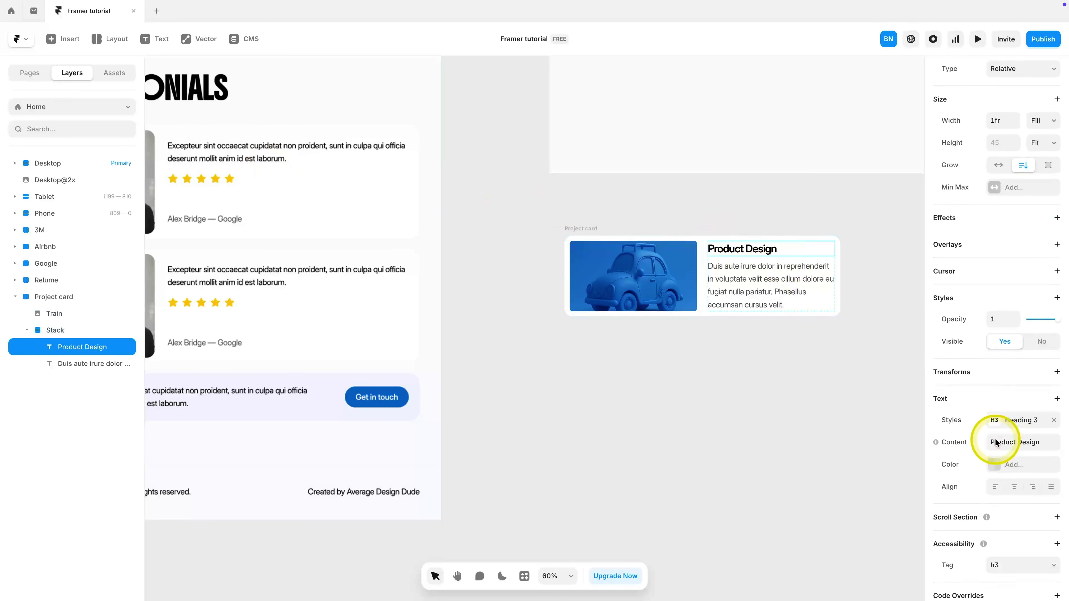
click(1021, 408)
click(838, 523)
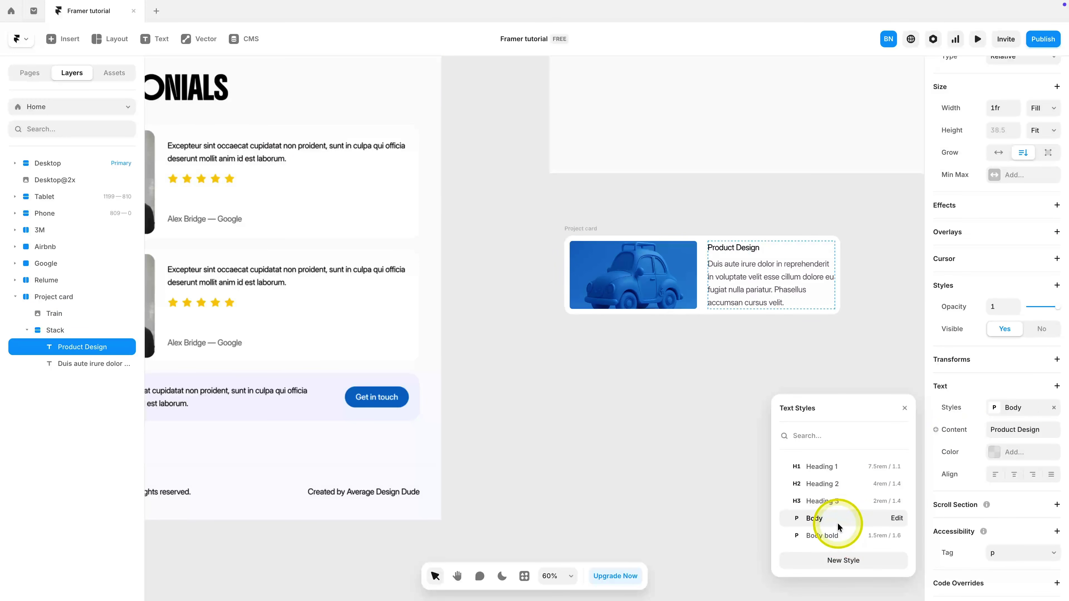
click(748, 290)
double_click(742, 247)
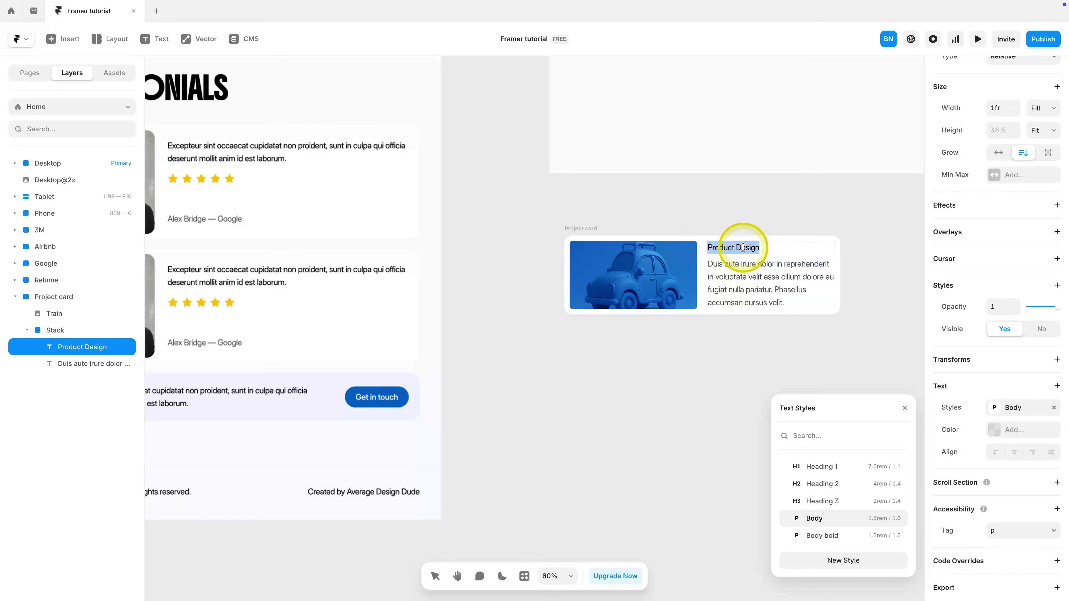
text(Duis aute irure dolor in reprehenderit in voluptate velit esse cillum dolore eu fugiat nulla pariatur. Phasellus accumsan cursus velit.)
click(751, 368)
click(859, 311)
Step: Set the upper paragraph's color to text primary
click(684, 259)
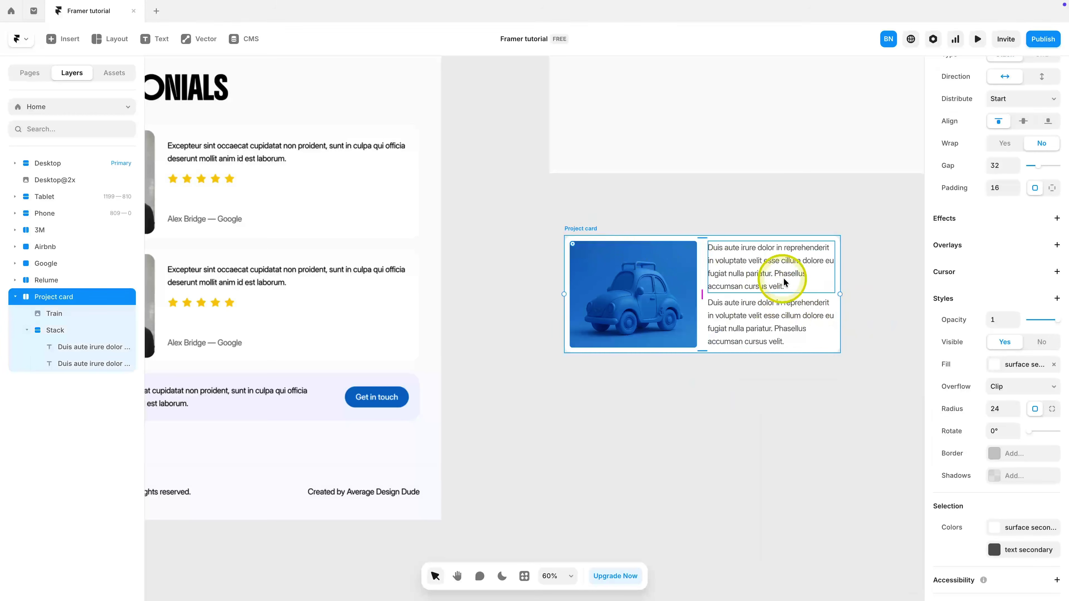
click(777, 274)
click(1023, 452)
click(651, 388)
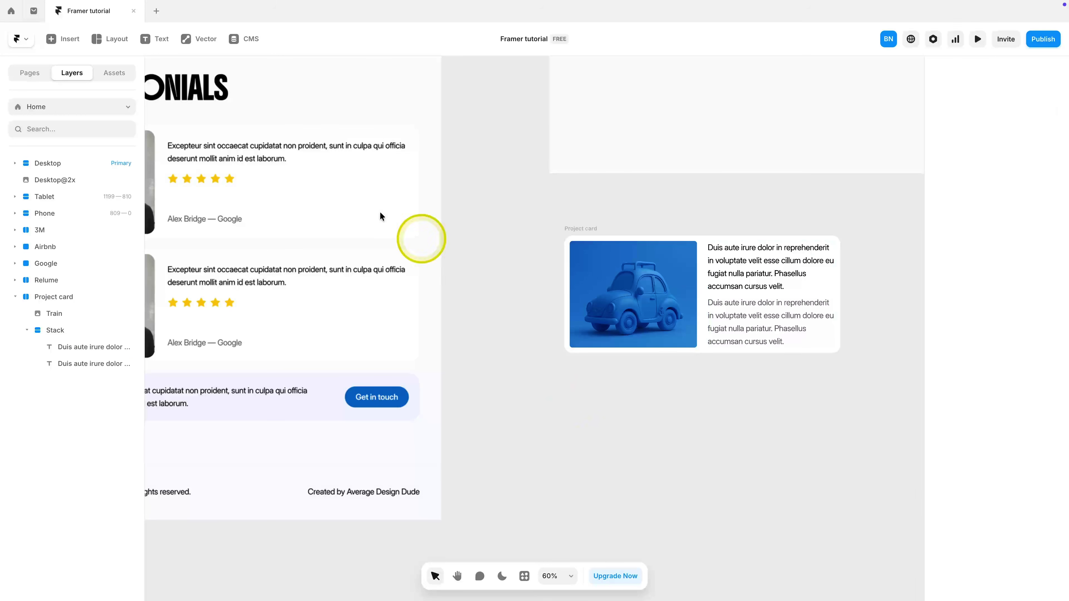
Step: Draw a star about 43 in size below the card, duplicate it into a row of five and wrap them in a stack
click(186, 44)
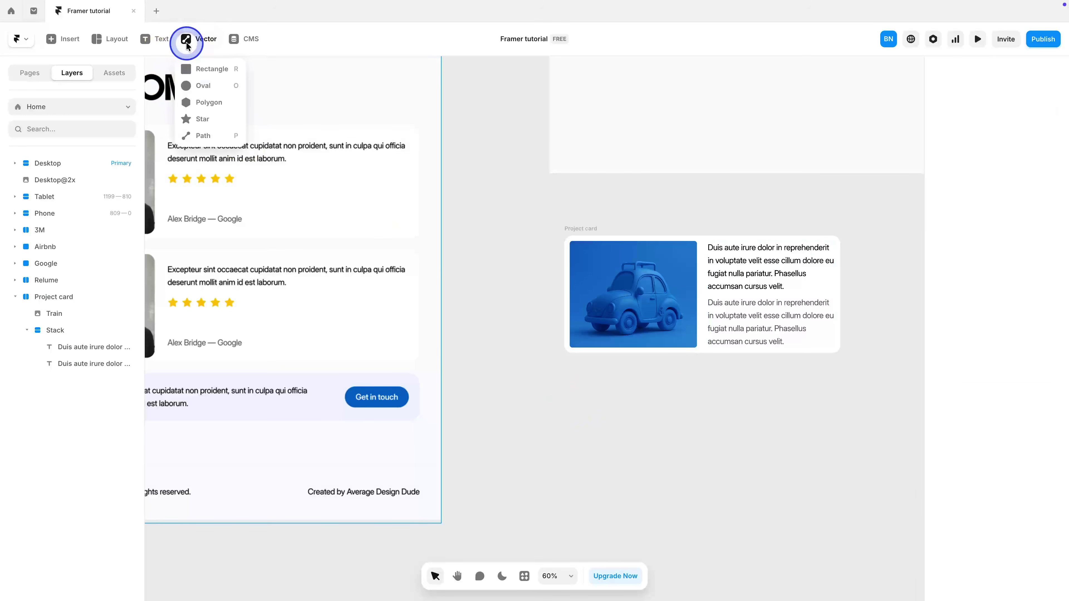
click(213, 115)
drag(658, 409, 609, 416)
click(682, 424)
click(654, 405)
right_click(625, 402)
click(660, 330)
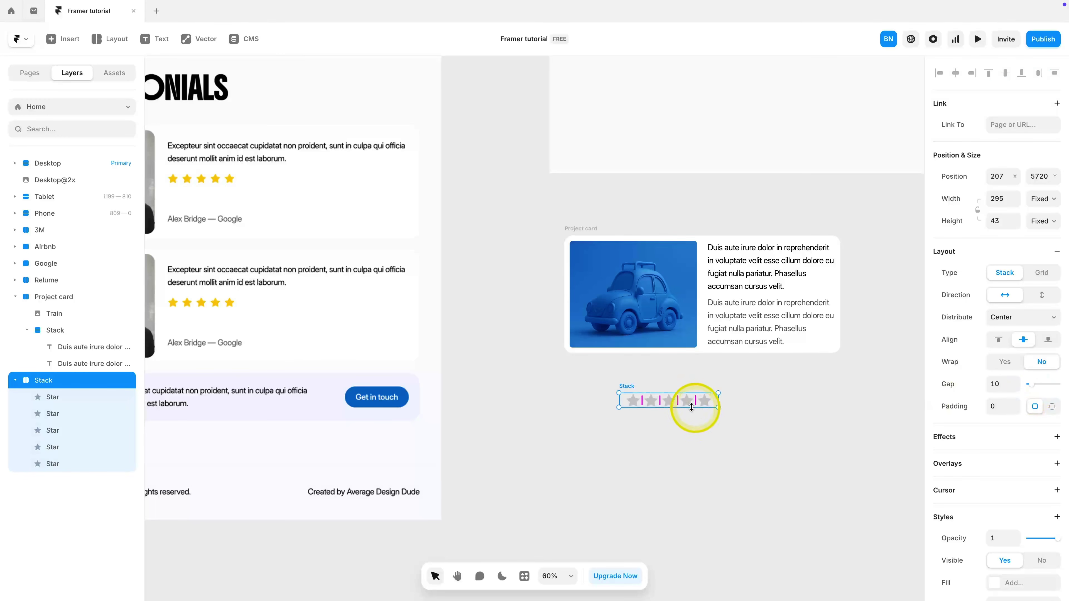
Step: Set both the width and the height of the star stack to Fit Content
click(1035, 196)
click(1026, 239)
click(1041, 222)
click(1038, 260)
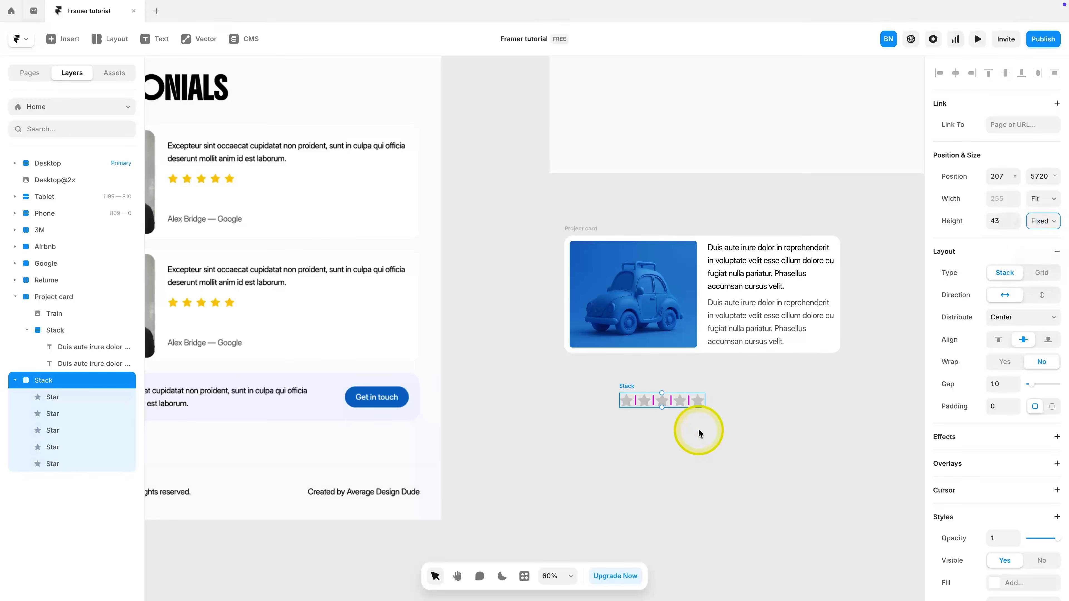
click(696, 432)
Step: Fill all five stars with the yellow FCBD00
drag(641, 412, 699, 401)
click(994, 292)
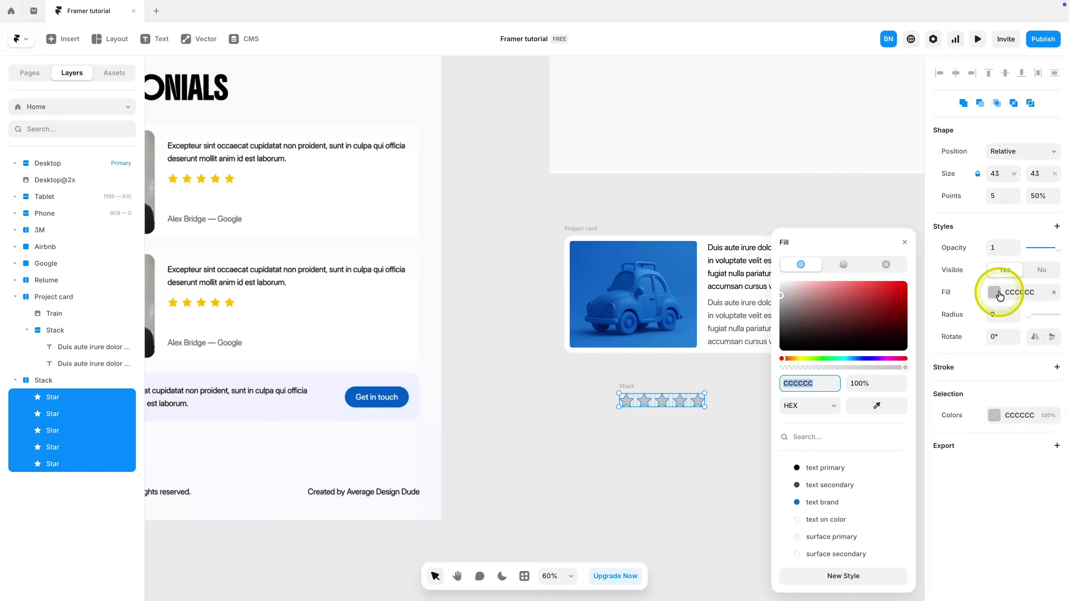
click(872, 405)
click(498, 356)
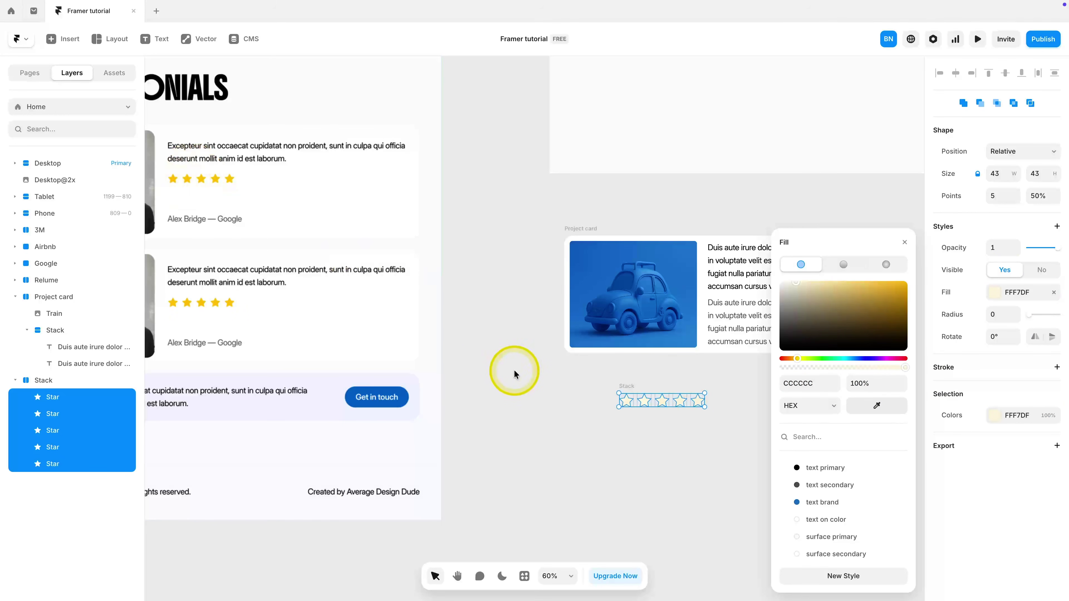
drag(802, 279, 913, 287)
click(720, 364)
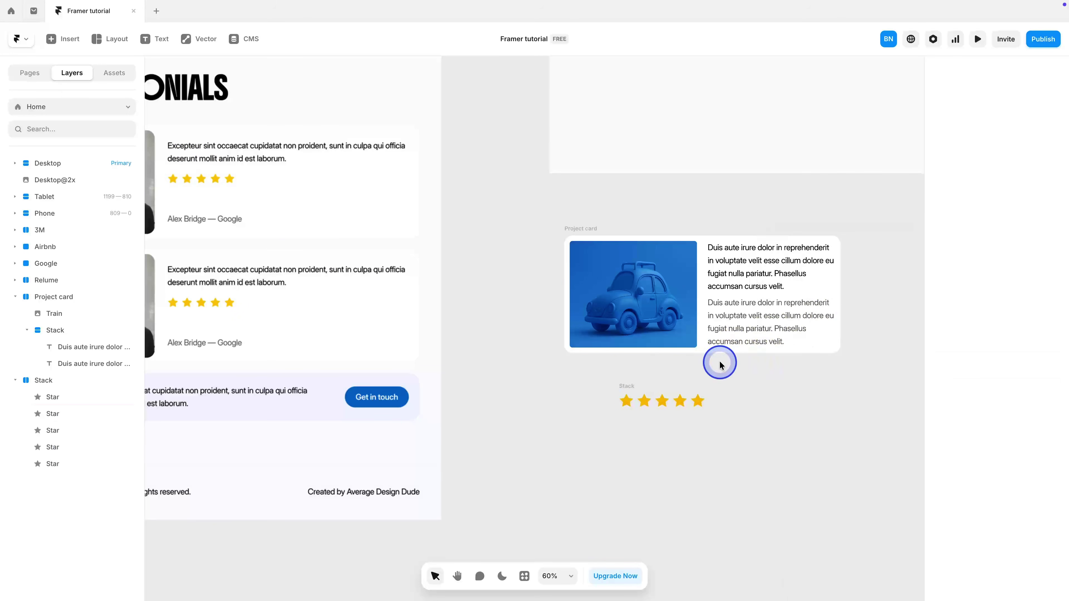
Step: Rename the star stack as Stars and place it between the card's two paragraphs
click(619, 391)
double_click(63, 380)
text(Stars)
click(239, 415)
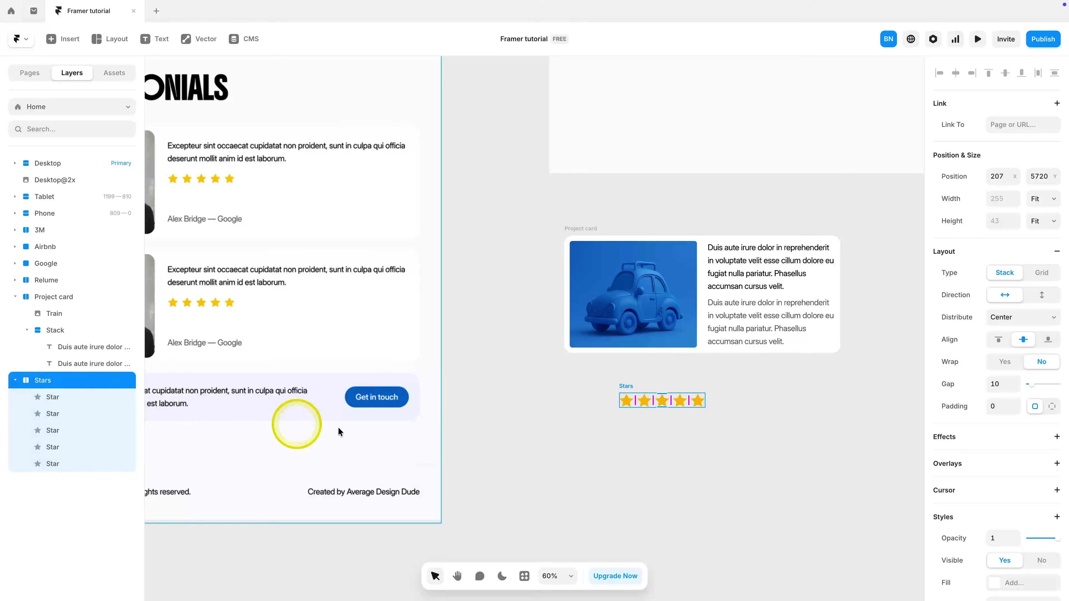
click(682, 418)
drag(643, 388, 741, 365)
Step: Replace the lower paragraph with the reviewer's name followed by "— Google" and align the text stack's contents to the left
click(728, 332)
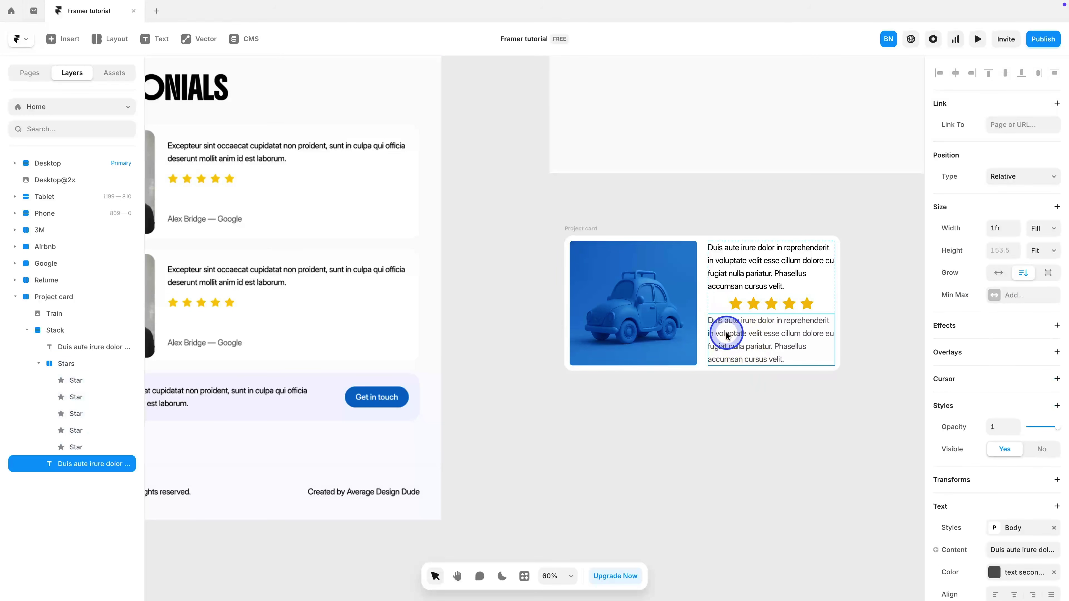
double_click(777, 331)
text(A)
key(ctrl+z)
click(759, 370)
click(716, 304)
click(1002, 393)
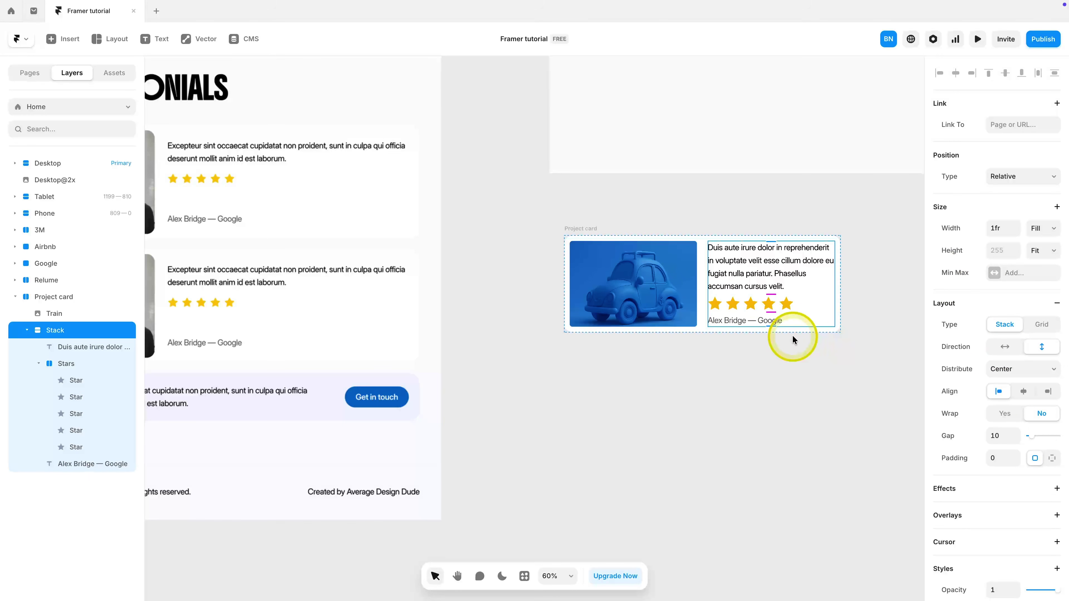
Step: Reduce all five stars in the card to a size of 36 by 36
click(777, 305)
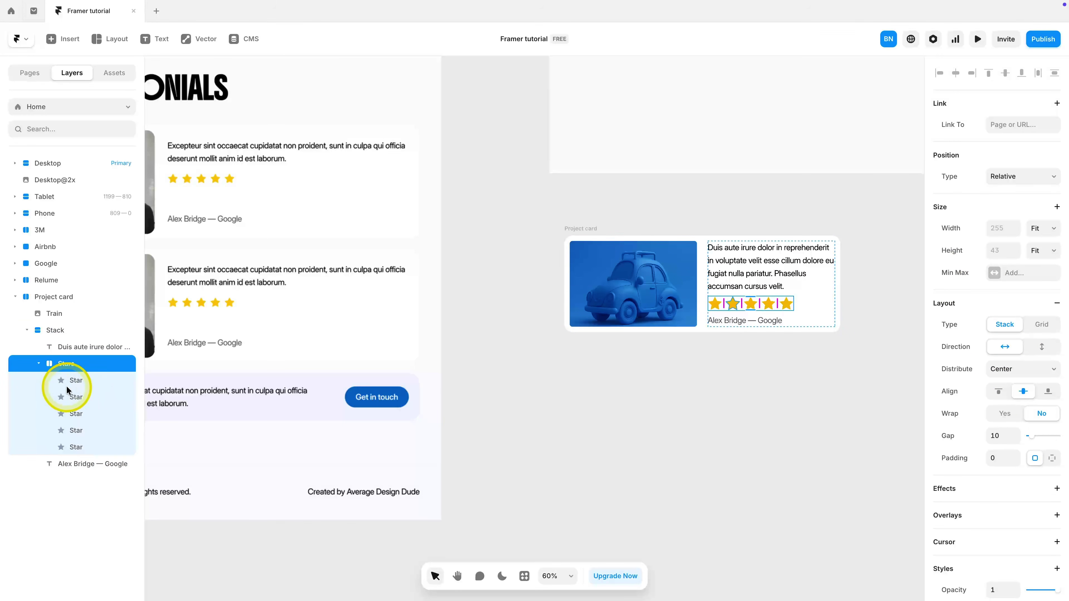
click(75, 380)
shift+click(75, 446)
click(1015, 177)
click(1015, 177)
click(1016, 179)
click(1015, 179)
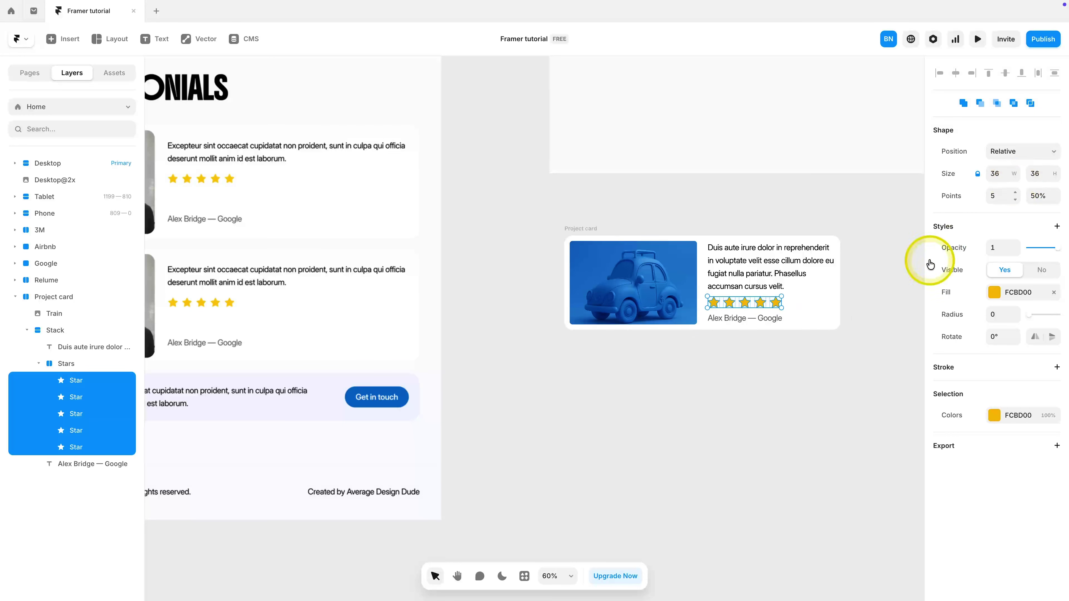
click(787, 366)
Step: Make the card taller, with a fixed height of about 390
click(799, 316)
click(558, 222)
click(581, 228)
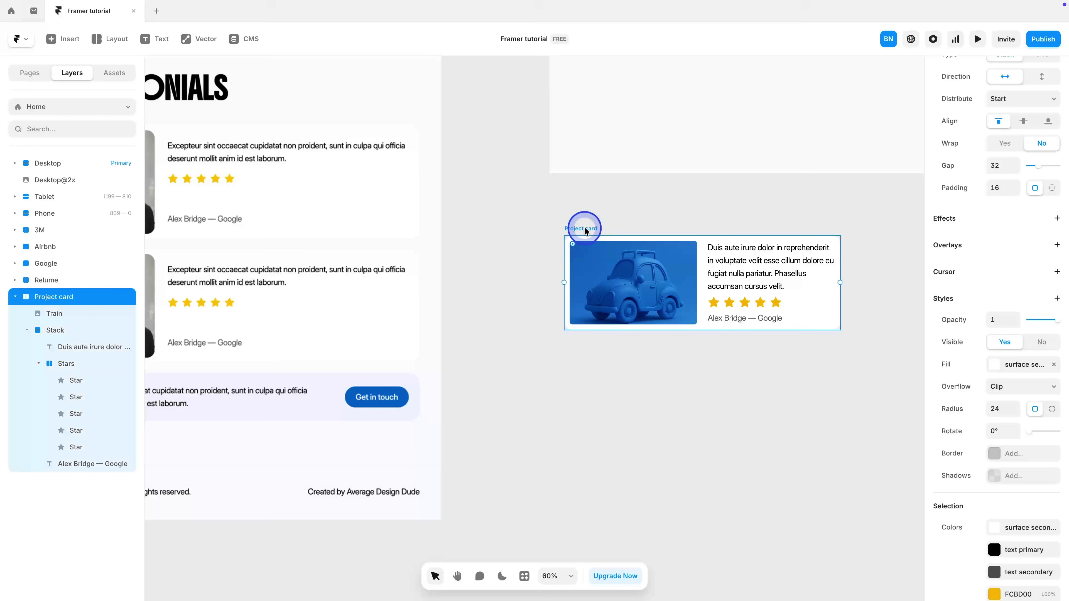
click(1049, 222)
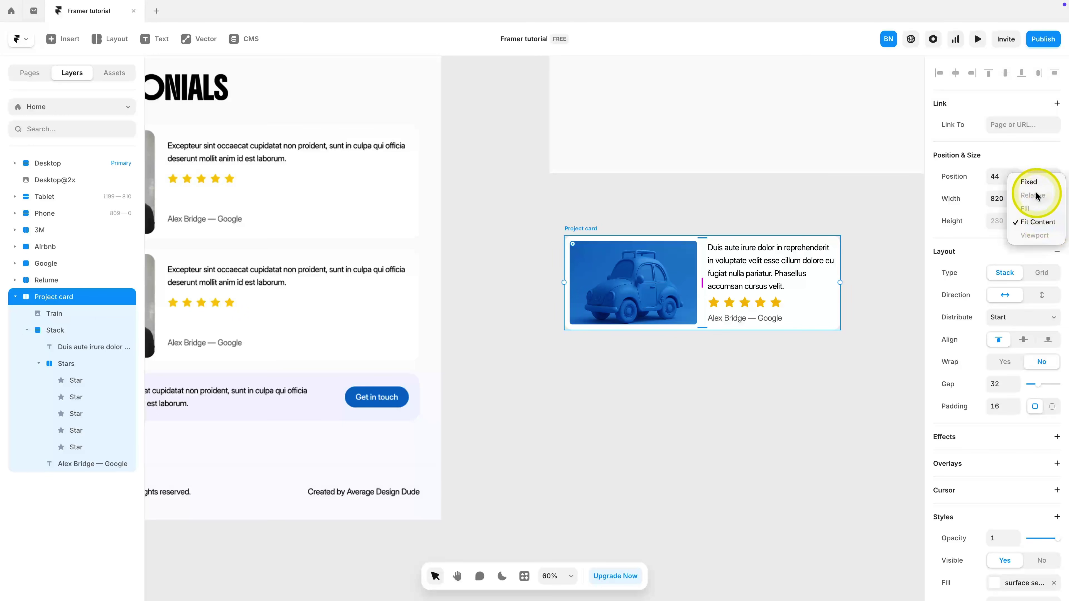
click(708, 332)
drag(702, 330, 727, 367)
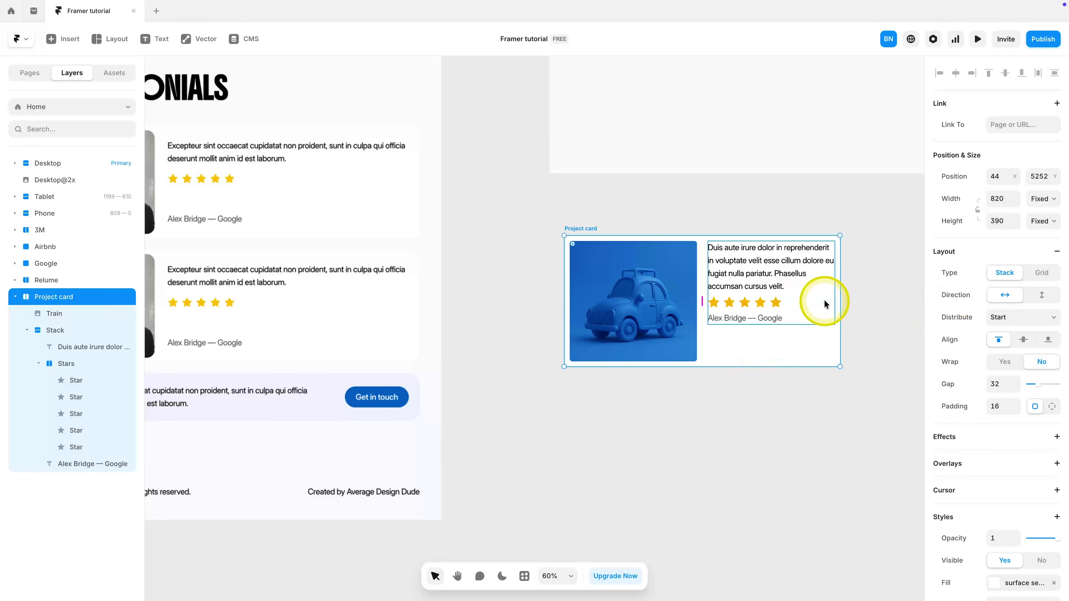
Step: Set the card's text stack to Fill height and its distribution to Start
click(788, 303)
click(1047, 261)
click(1034, 238)
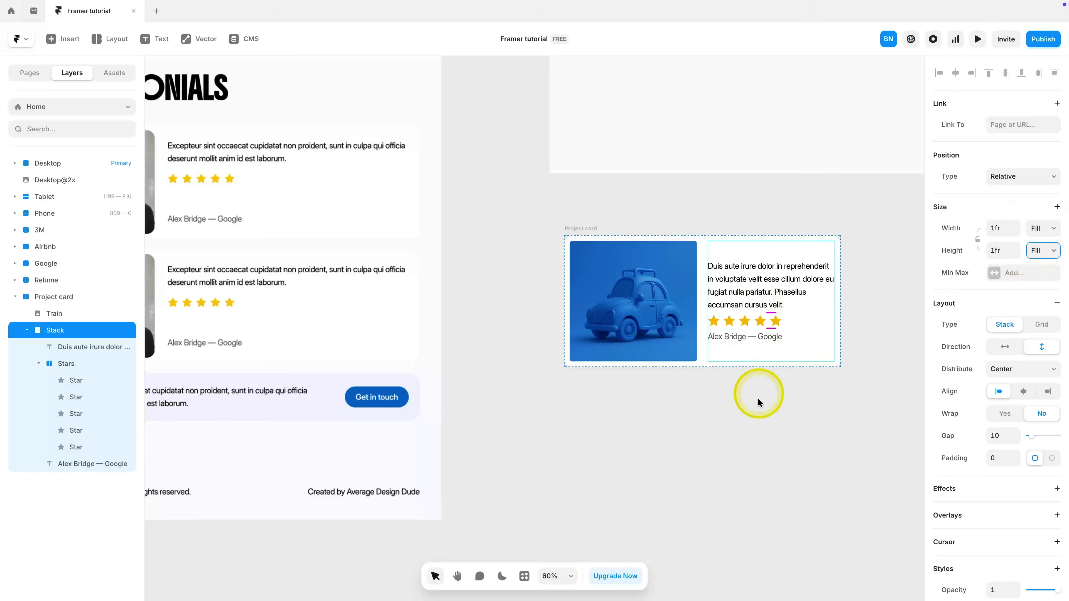
scroll(872, 341, right, 5)
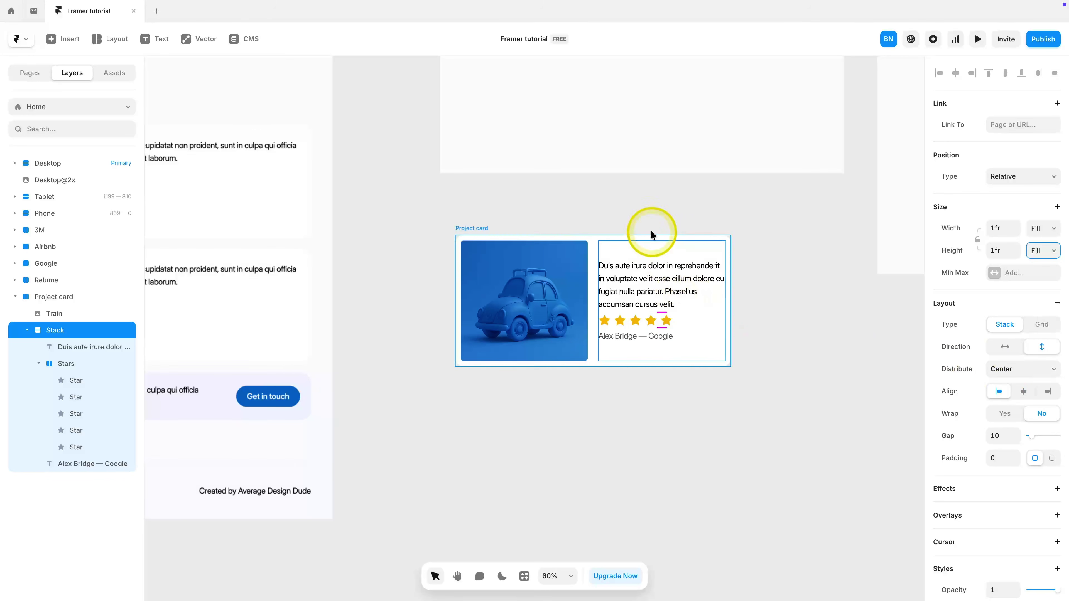
click(1024, 379)
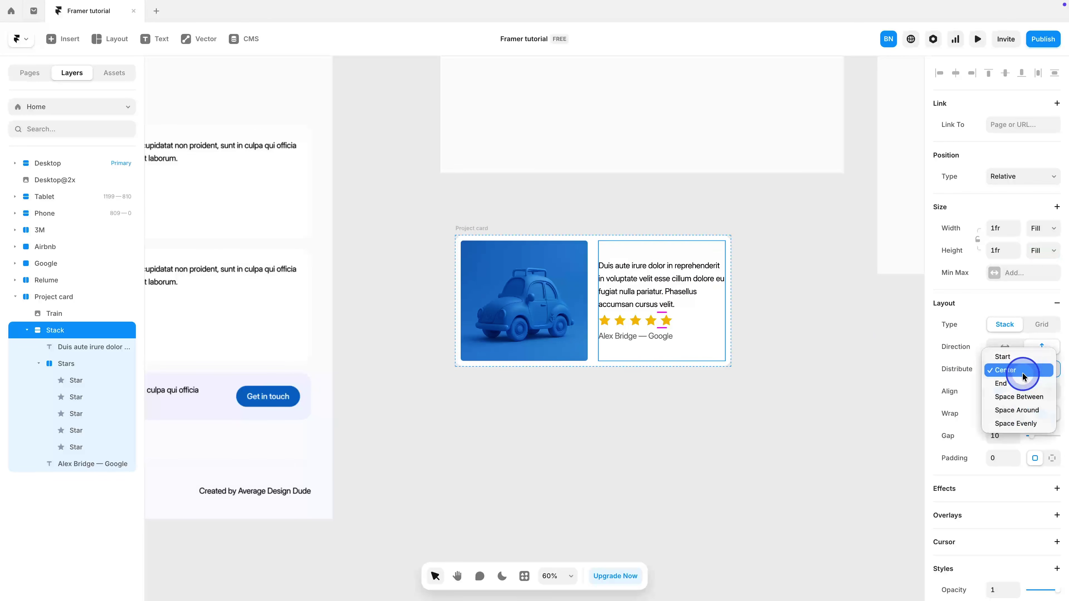
click(1017, 359)
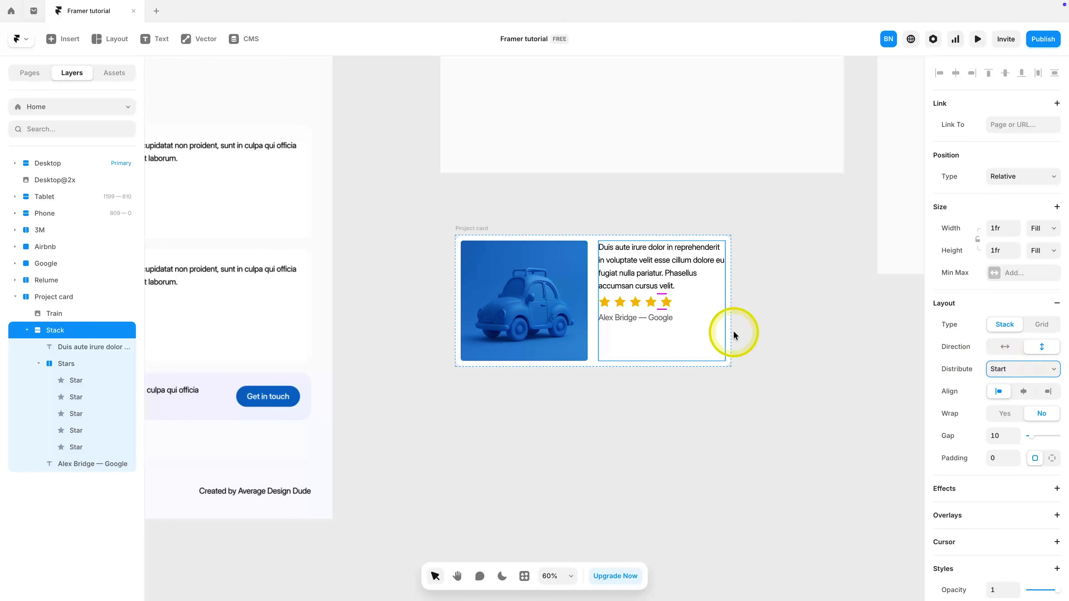
Step: Wrap the quote paragraph and the Stars row together in a nested stack
click(664, 287)
shift+click(650, 302)
right_click(649, 280)
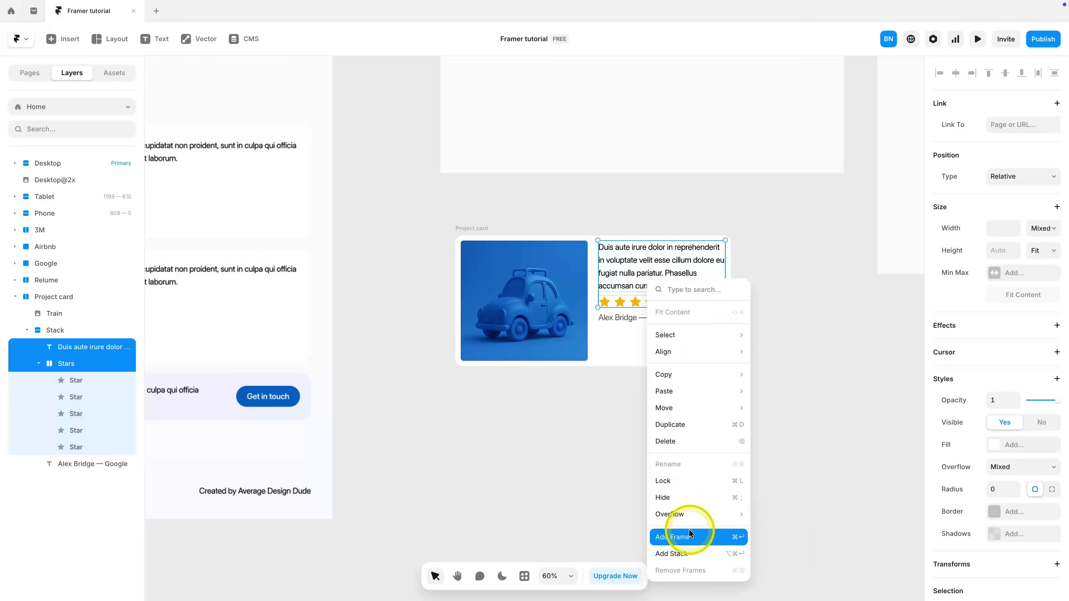
click(685, 552)
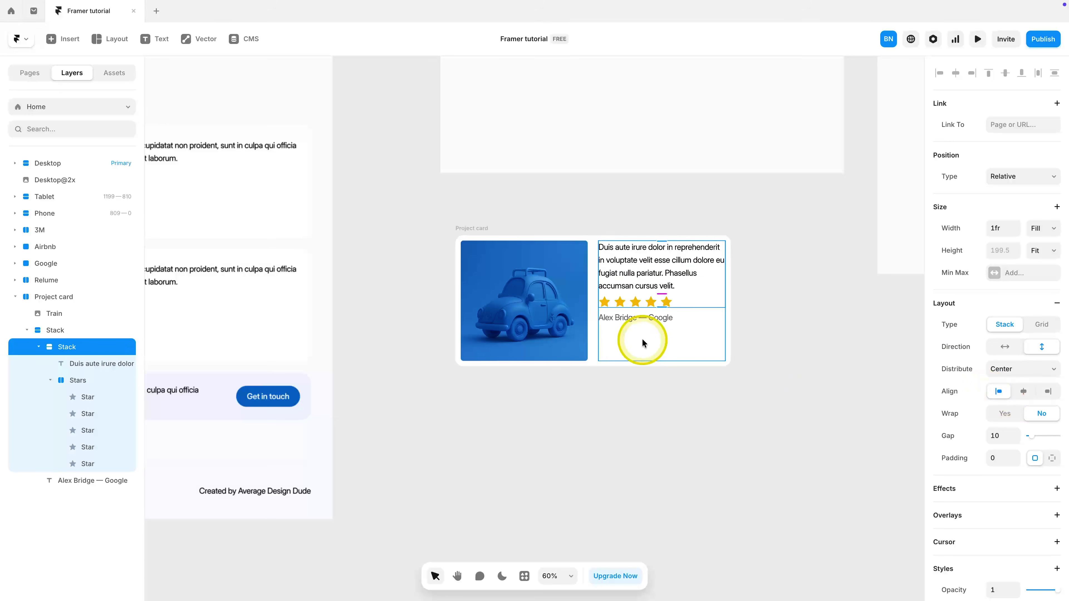
Step: Set the outer text stack's distribution to Space Between to push the reviewer line to the card's lower edge
click(650, 344)
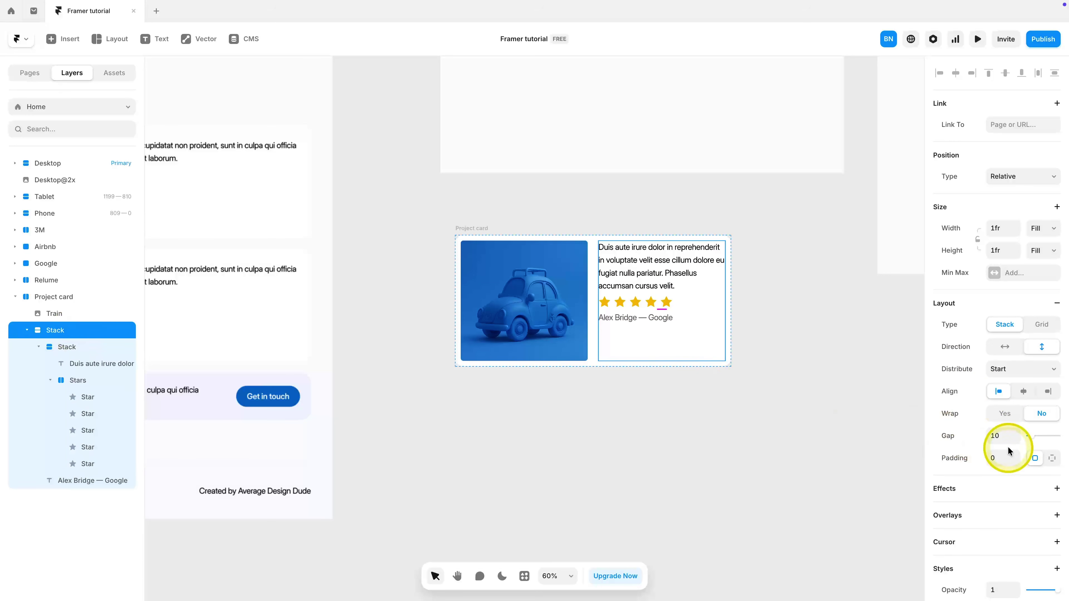
click(1016, 369)
click(1014, 409)
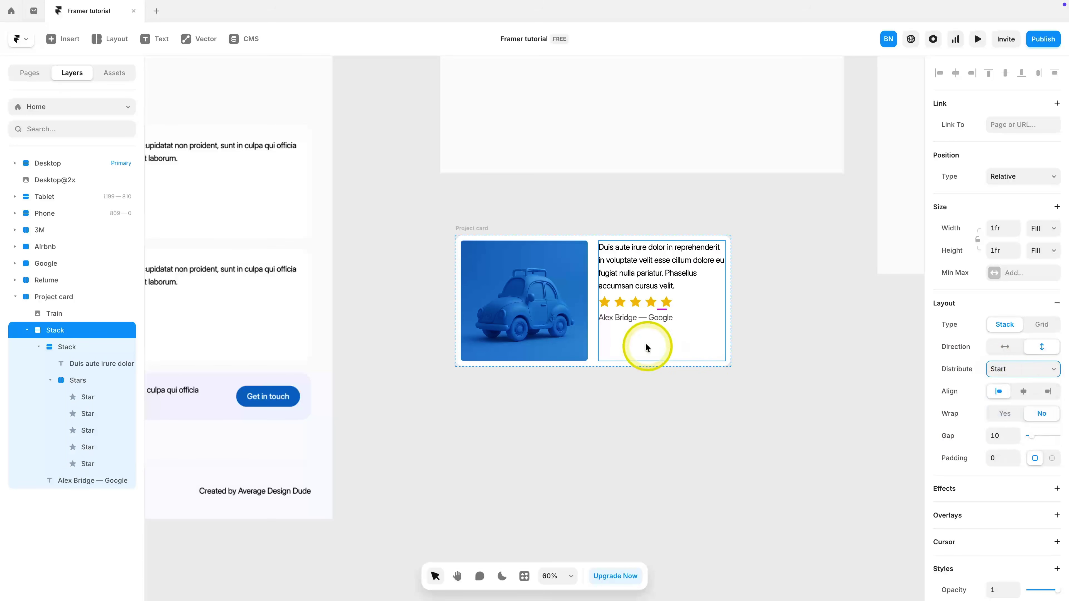
click(785, 396)
Step: Resize the card to about 811 wide by 398 high
click(471, 231)
mouse_move(559, 367)
mouse_down()
mouse_move(561, 347)
mouse_move(561, 369)
mouse_up()
mouse_move(730, 322)
mouse_down()
mouse_move(806, 324)
mouse_move(701, 329)
mouse_move(728, 330)
mouse_up()
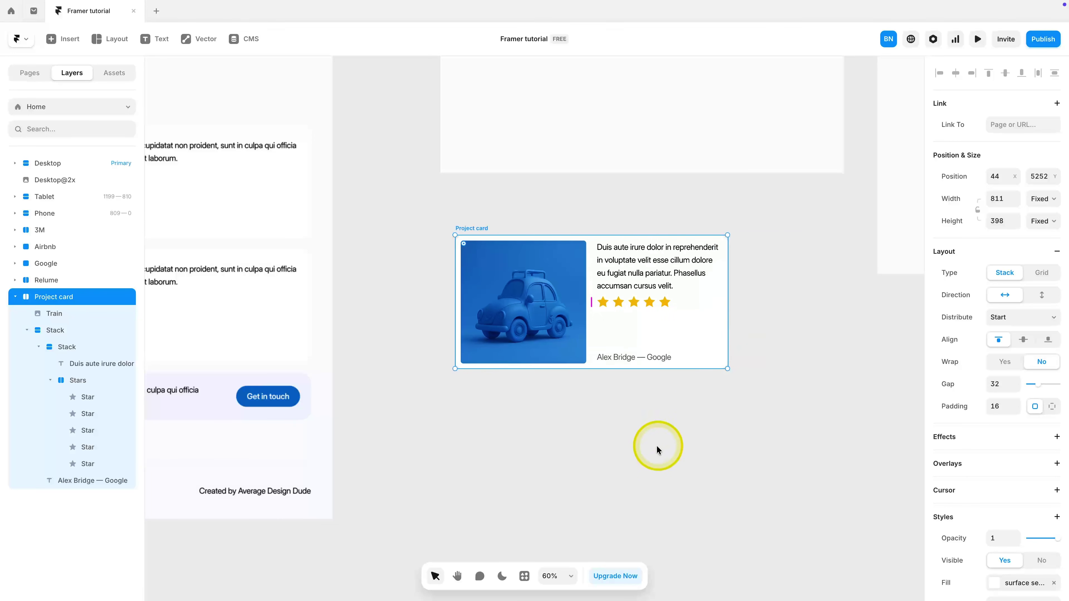
Step: Rename the card as Testimonial Card
scroll(661, 443, down, 2)
double_click(497, 260)
text(Testimonial Card)
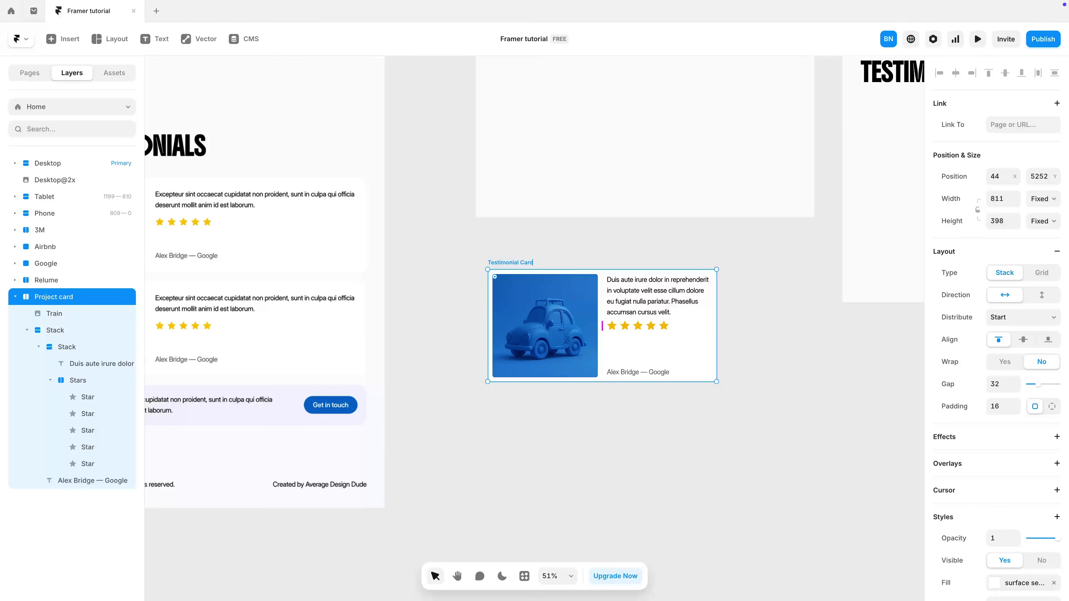
click(537, 418)
click(530, 351)
click(590, 450)
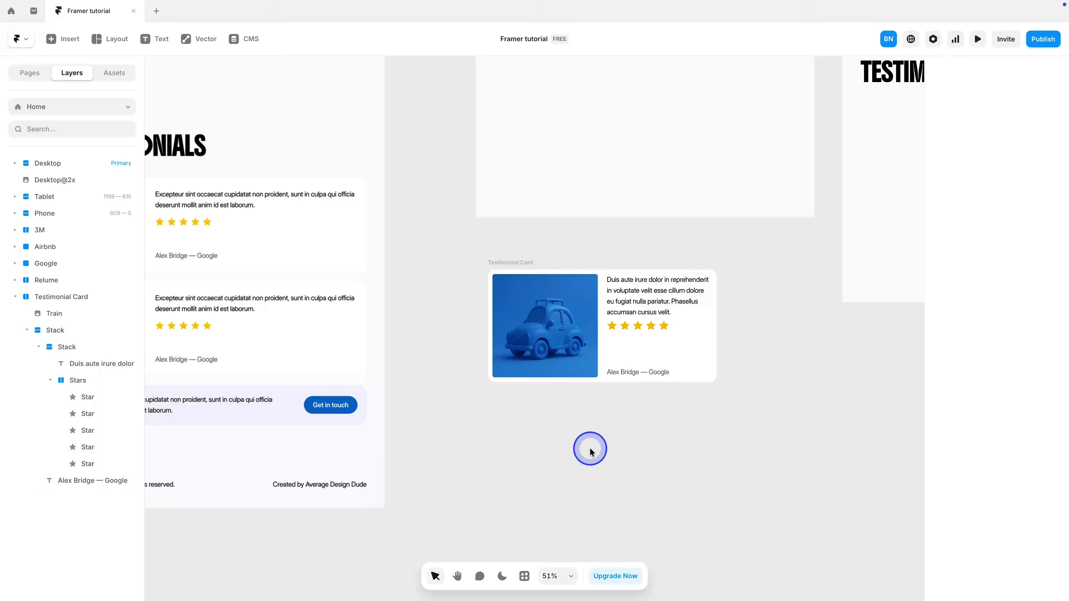
Step: Search the Unsplash plugin for "Man happy" and place a portrait photo of a young man on the canvas
click(525, 575)
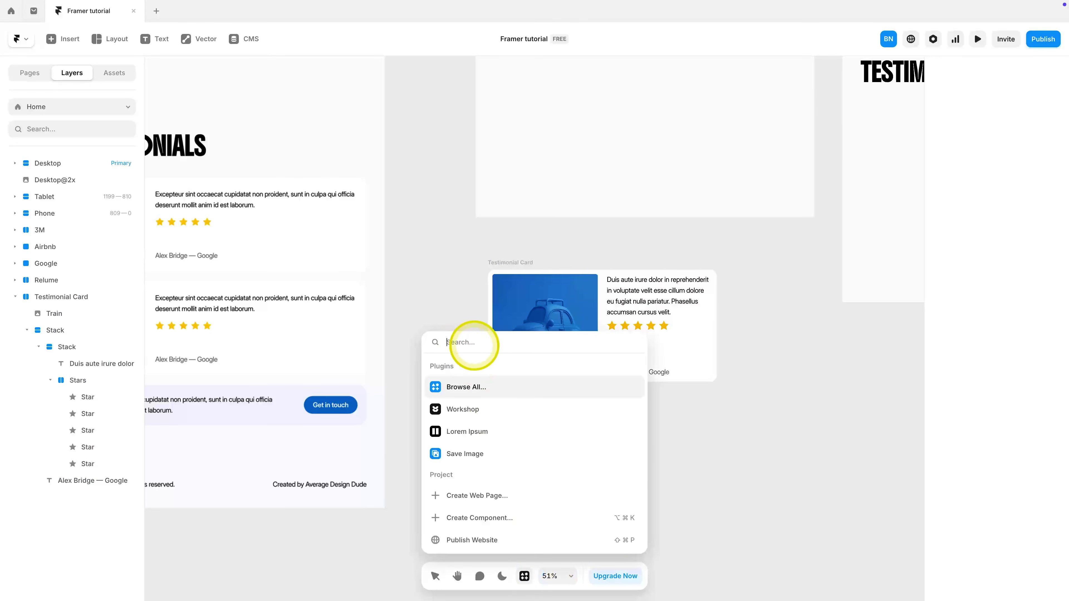
text(Unsp)
click(448, 388)
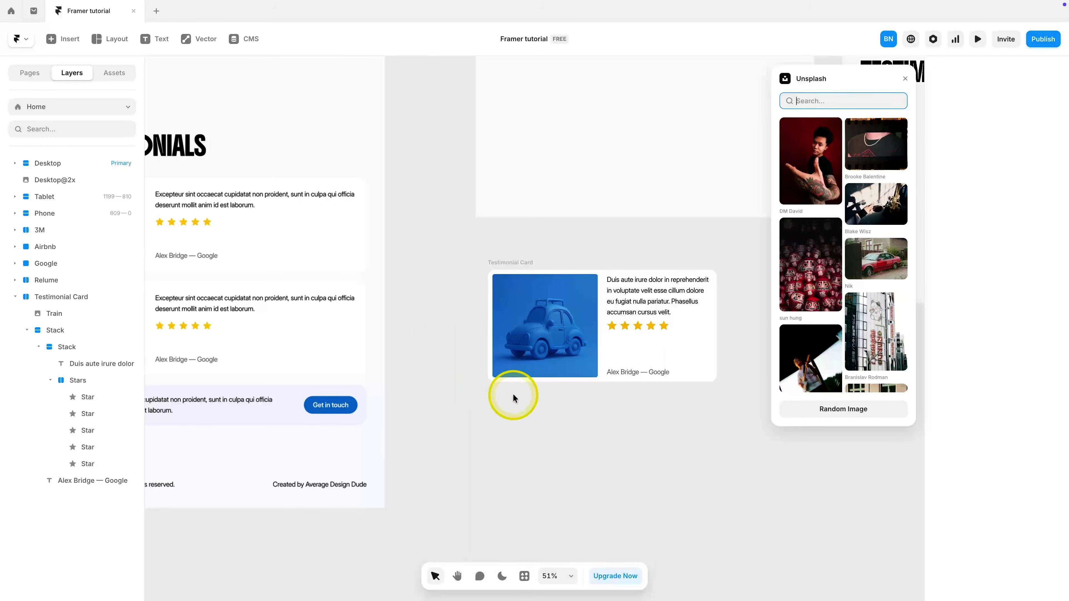
click(812, 101)
text(Man happy)
scroll(883, 211, down, 3)
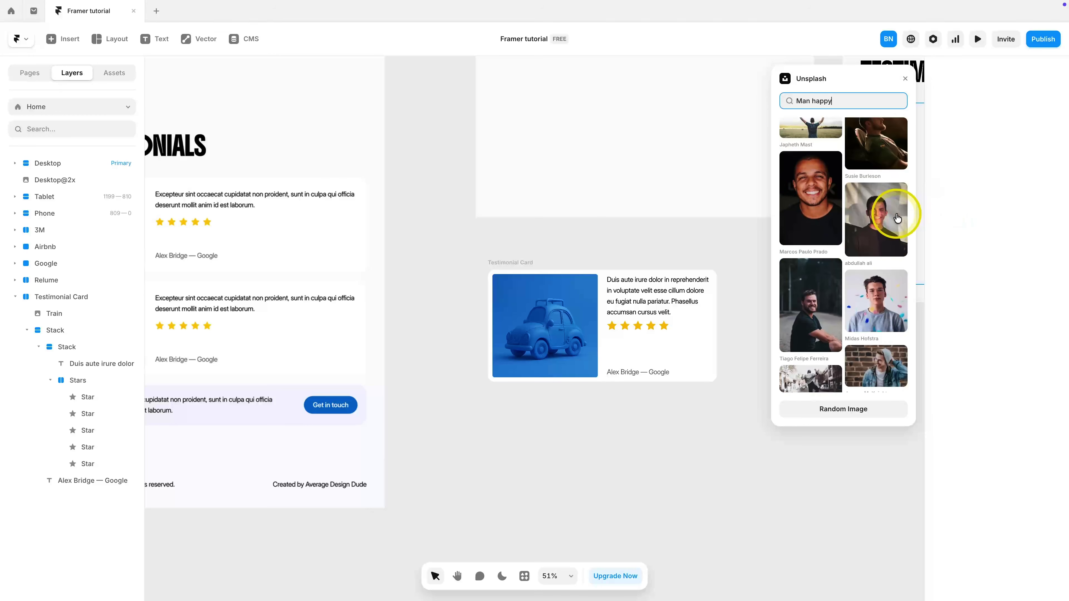
drag(883, 198, 737, 436)
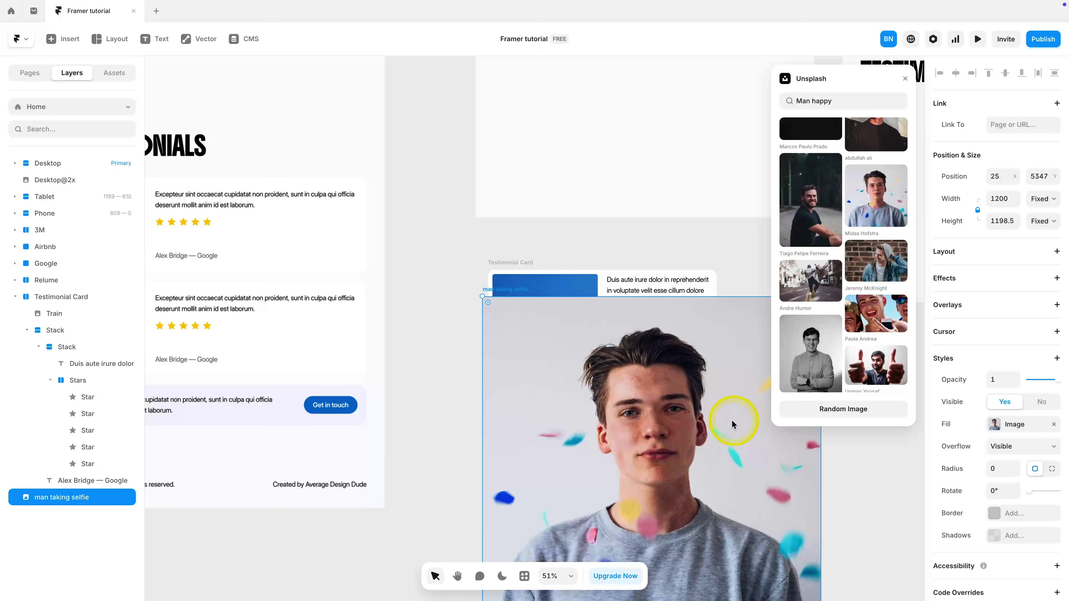
click(903, 80)
Step: Move the portrait photo into the Testimonial Card as its first layer and delete the Train image
scroll(714, 376, down, 3)
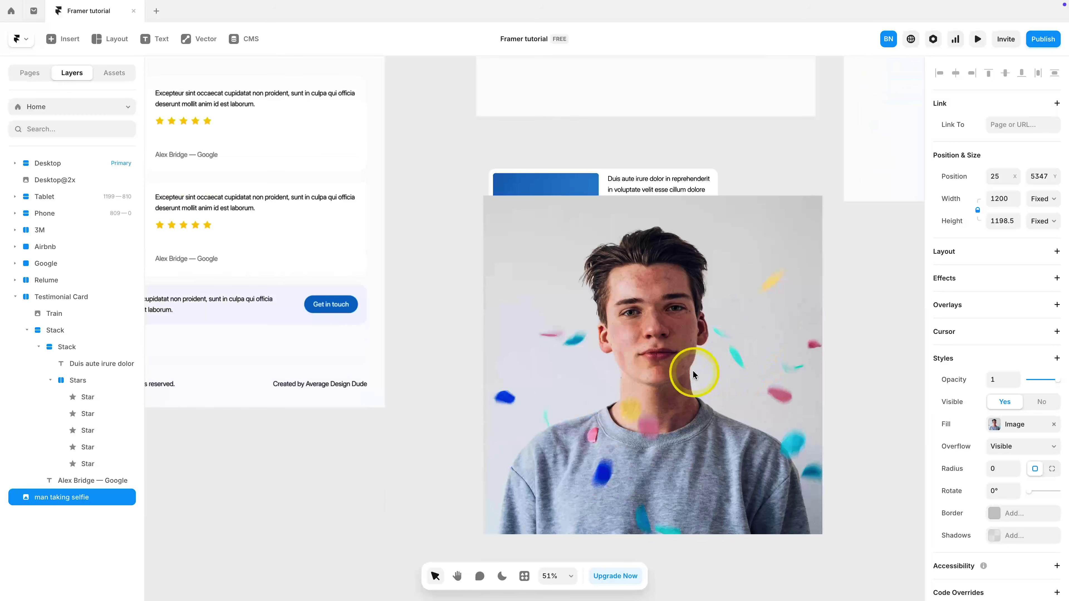
key(super+x)
click(539, 225)
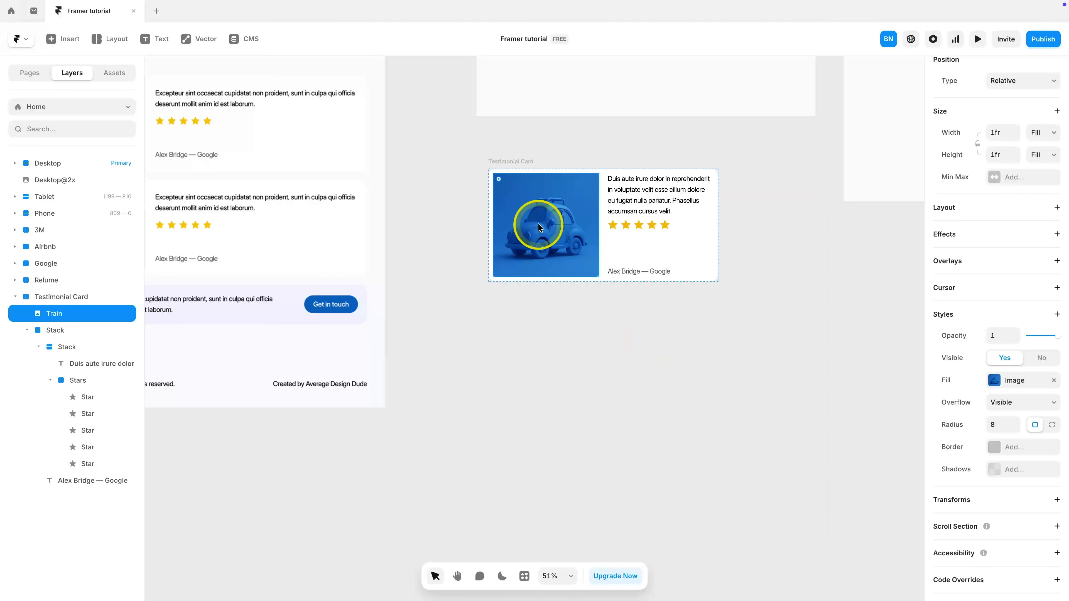
key(super+v)
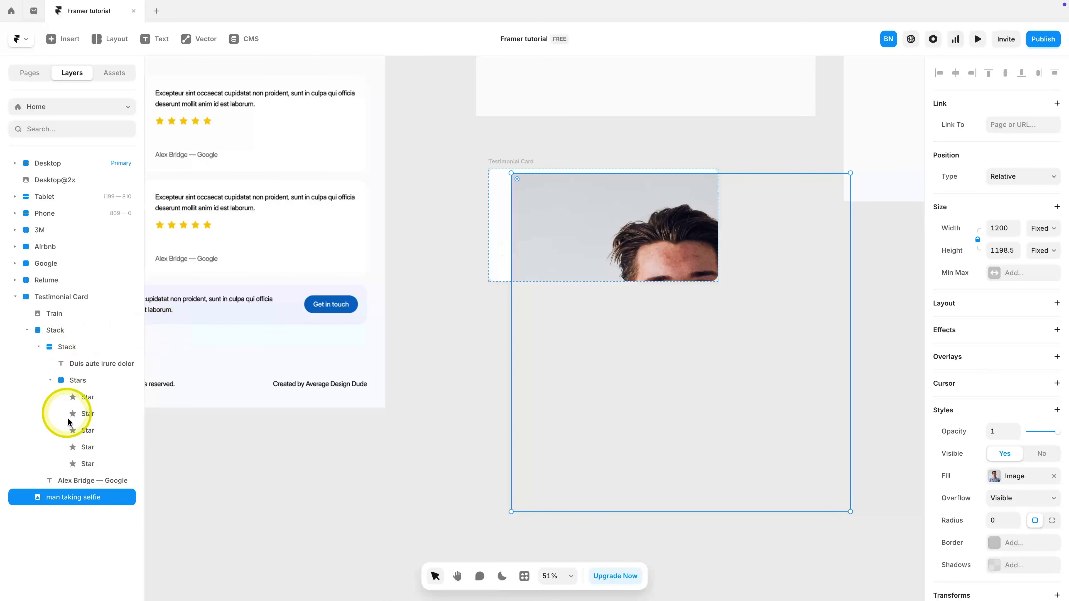
drag(64, 496, 59, 315)
click(63, 331)
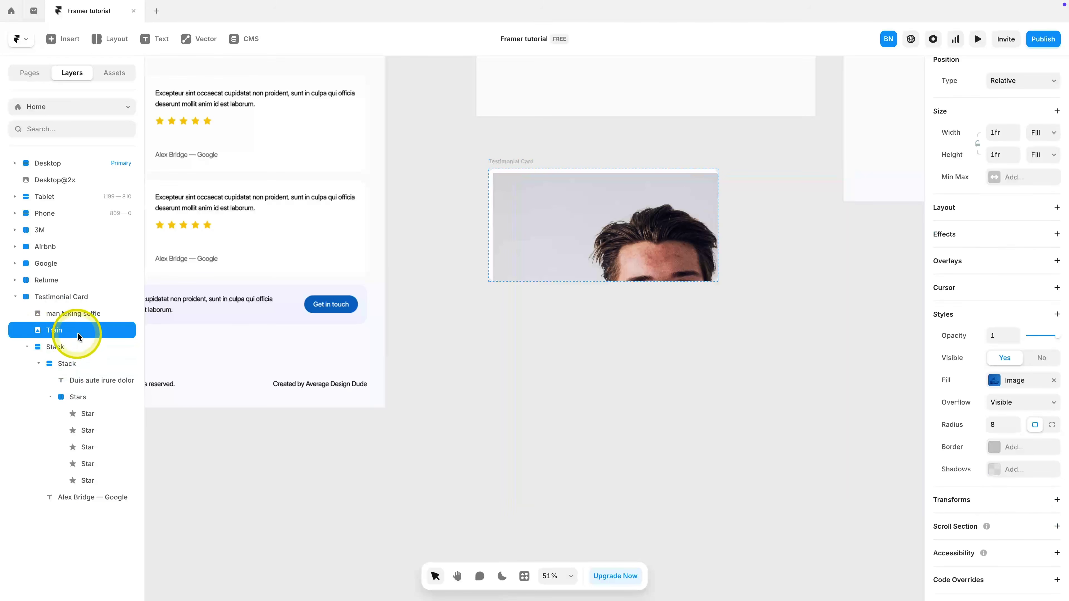
key(Delete)
Step: Set the portrait photo's height to Fill and its corner radius to 8
click(64, 312)
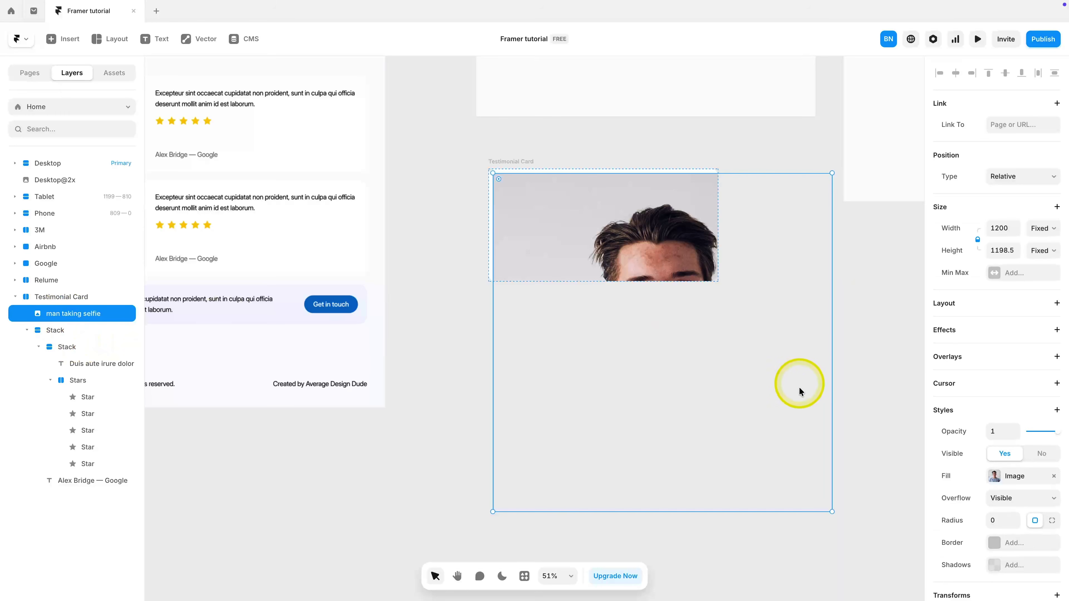
click(1043, 250)
click(1041, 278)
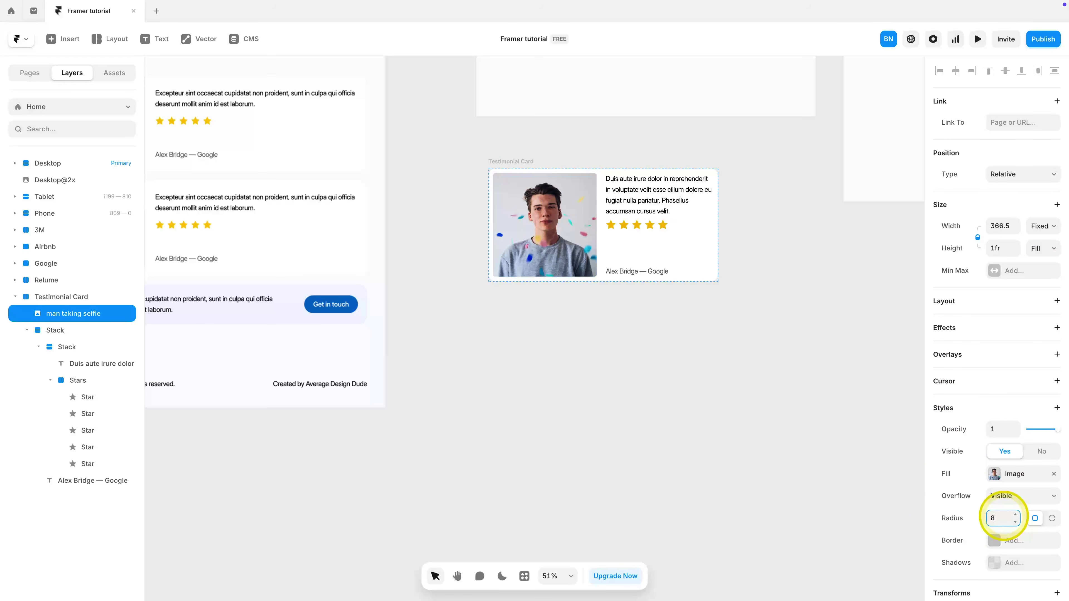
click(685, 370)
Step: Convert the Testimonial Card into a reusable component
scroll(590, 337, up, 3)
click(573, 300)
right_click(473, 263)
click(502, 261)
Step: Create a plain text variable named Text for the quote paragraph's content
click(568, 349)
click(942, 476)
click(884, 475)
click(740, 316)
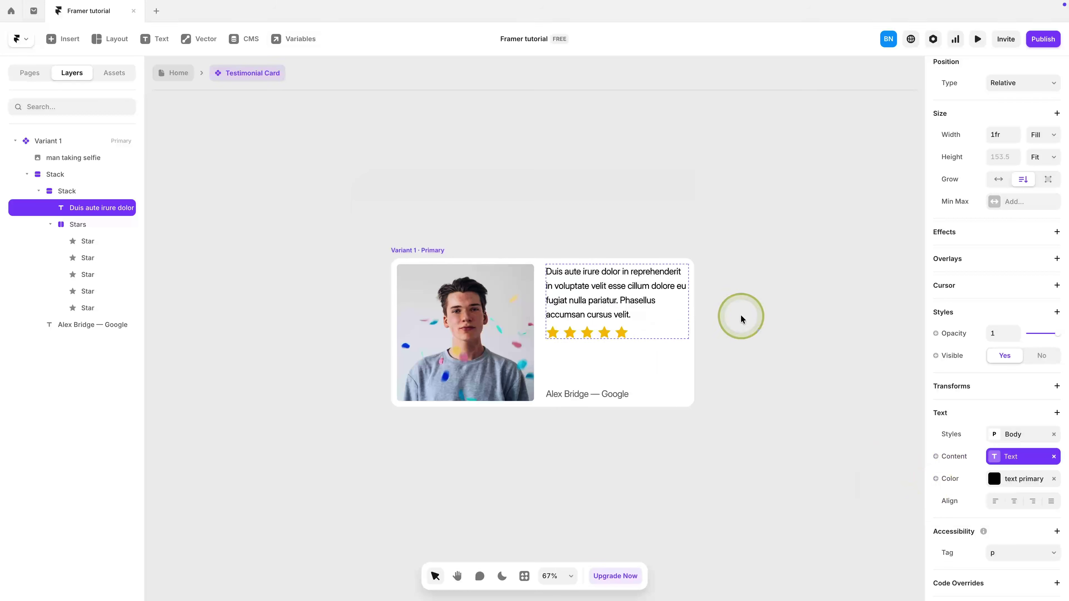
Step: Create a plain text variable named Author for the reviewer line's content
click(578, 391)
scroll(980, 513, down, 1)
scroll(979, 513, up, 1)
click(955, 567)
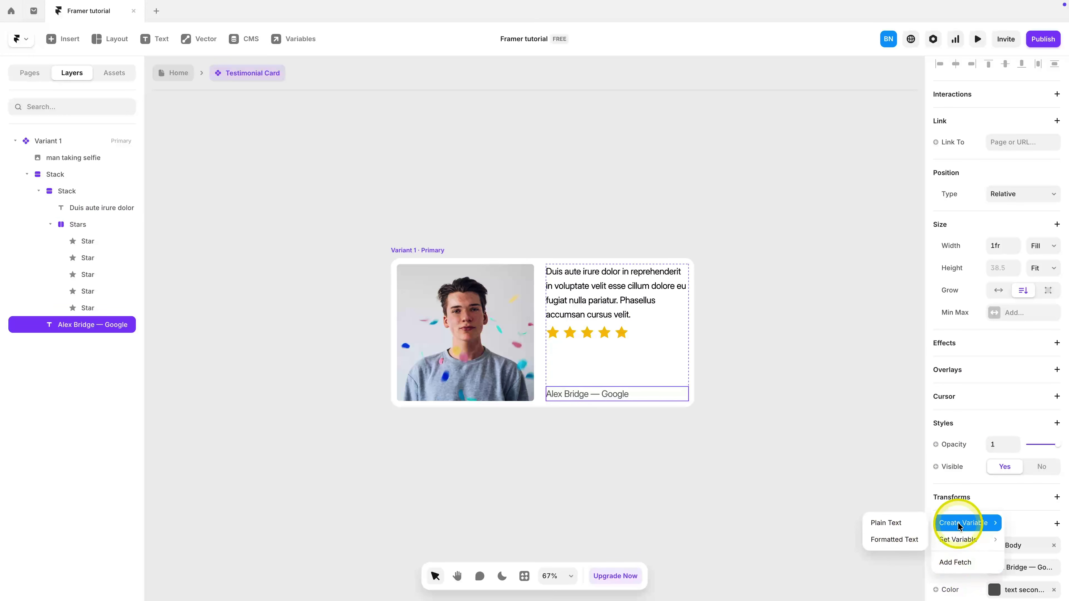
click(905, 523)
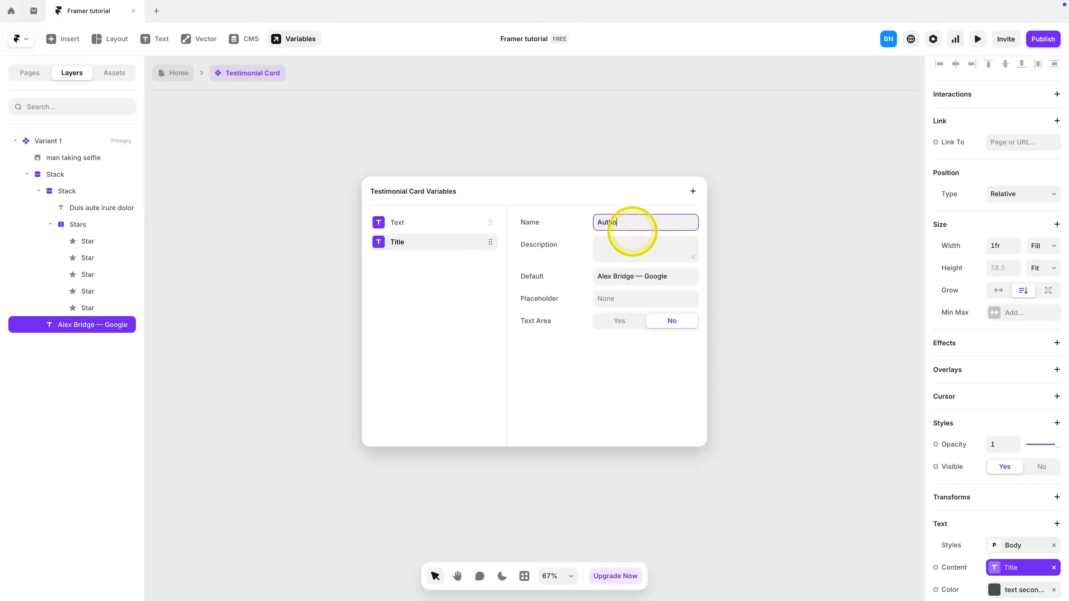
click(788, 215)
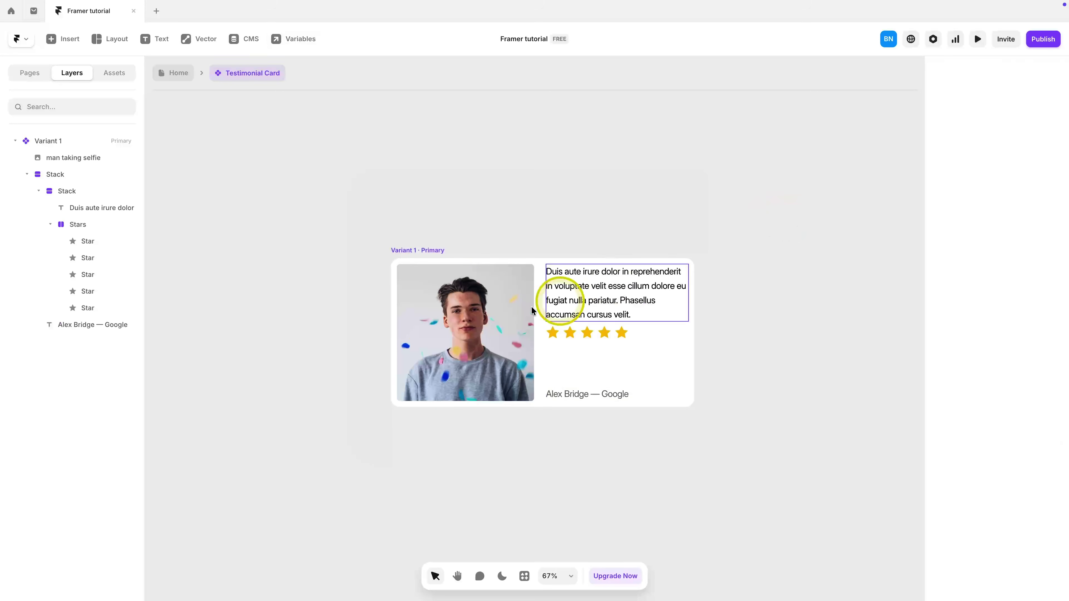
Step: Create an Image variable for the portrait photo's fill in the component
click(424, 325)
click(957, 507)
mouse_move(951, 543)
click(912, 557)
click(791, 319)
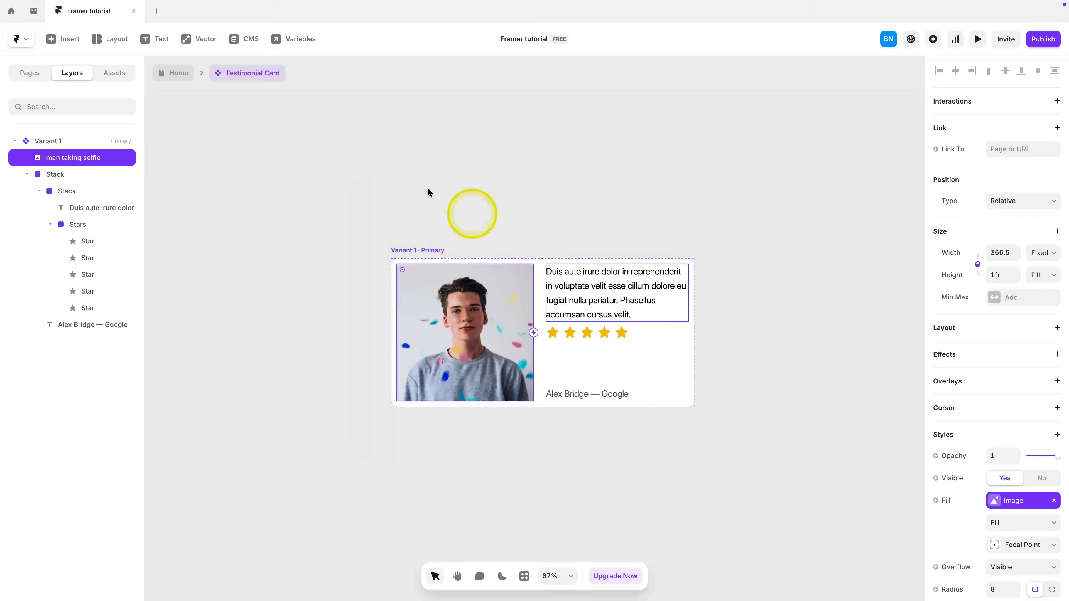
Step: Return to the Home page and move the Testimonial Card into the Testimonials section's Cards Container
click(173, 77)
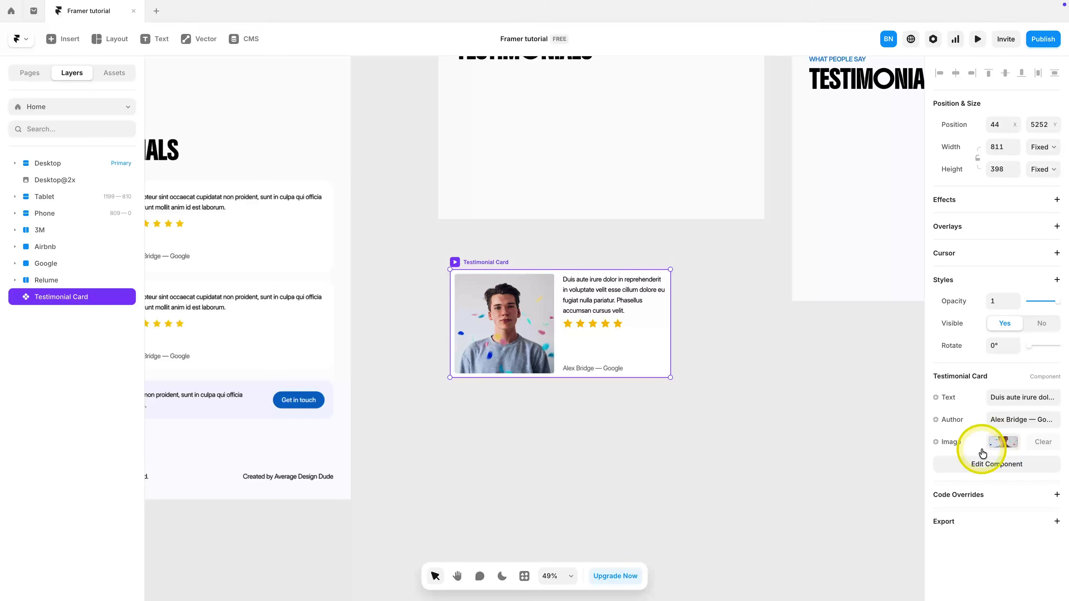
drag(576, 361, 551, 159)
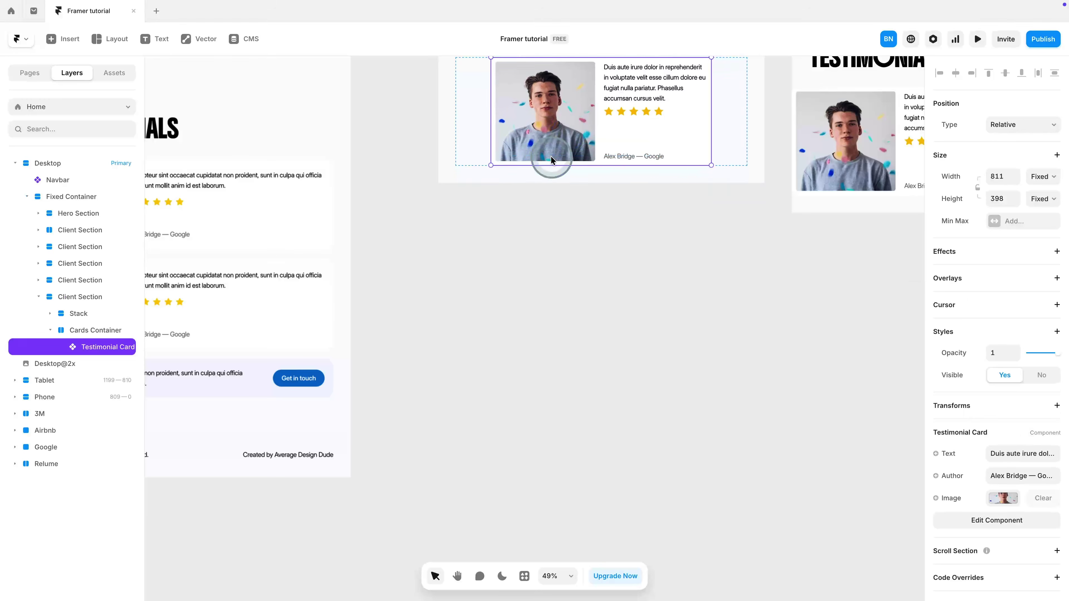
scroll(551, 169, up, 3)
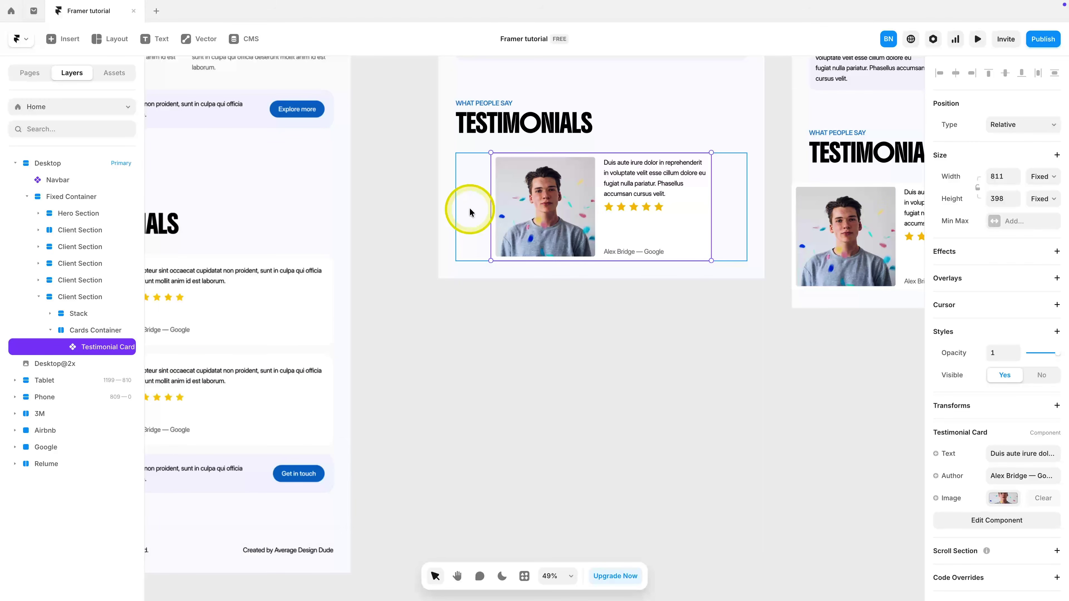
Step: Duplicate the Testimonial Card within the Cards Container and set the width of both cards to Fill
key(ctrl+d)
drag(544, 227, 814, 238)
click(1043, 177)
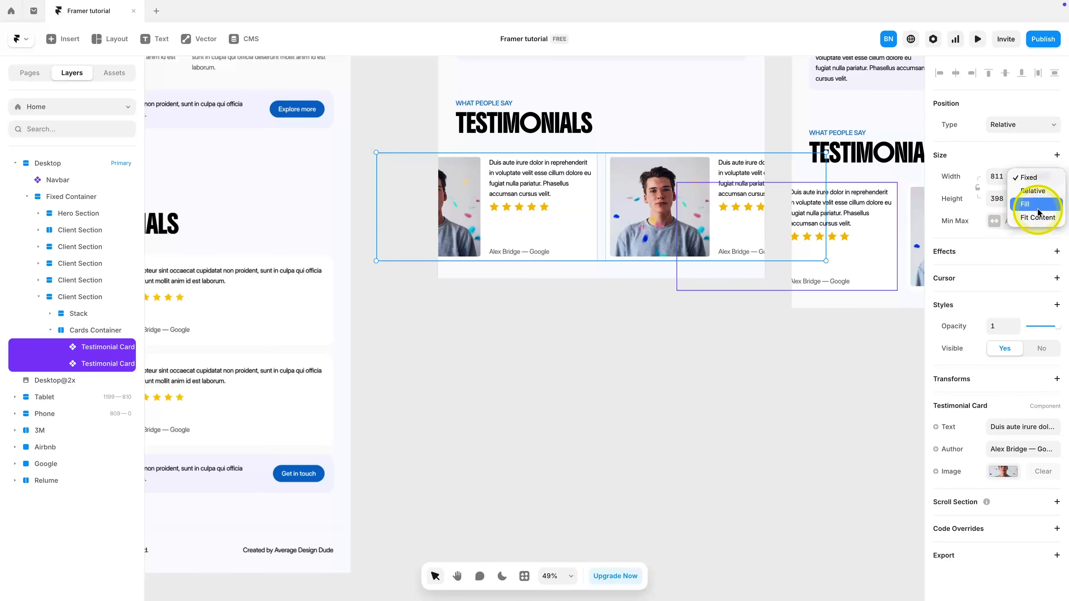
click(572, 258)
Step: Change the testimonial Cards Container's stack direction to vertical
click(602, 231)
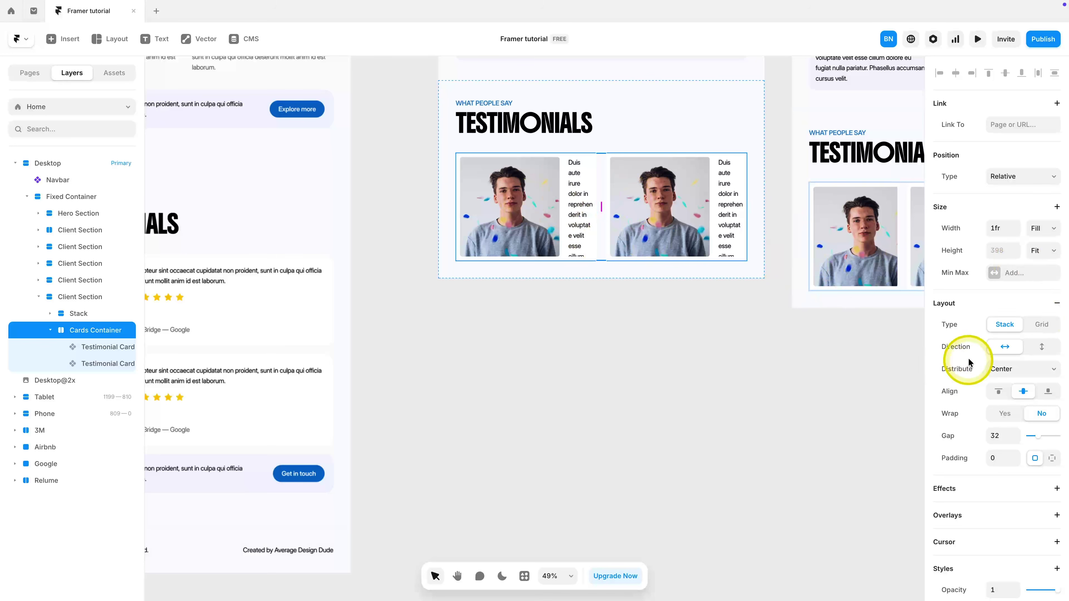
click(1048, 352)
click(627, 449)
Step: Copy the CTA card from the projects section and paste it into the Testimonials section below the cards
click(572, 214)
scroll(473, 333, down, 3)
click(585, 148)
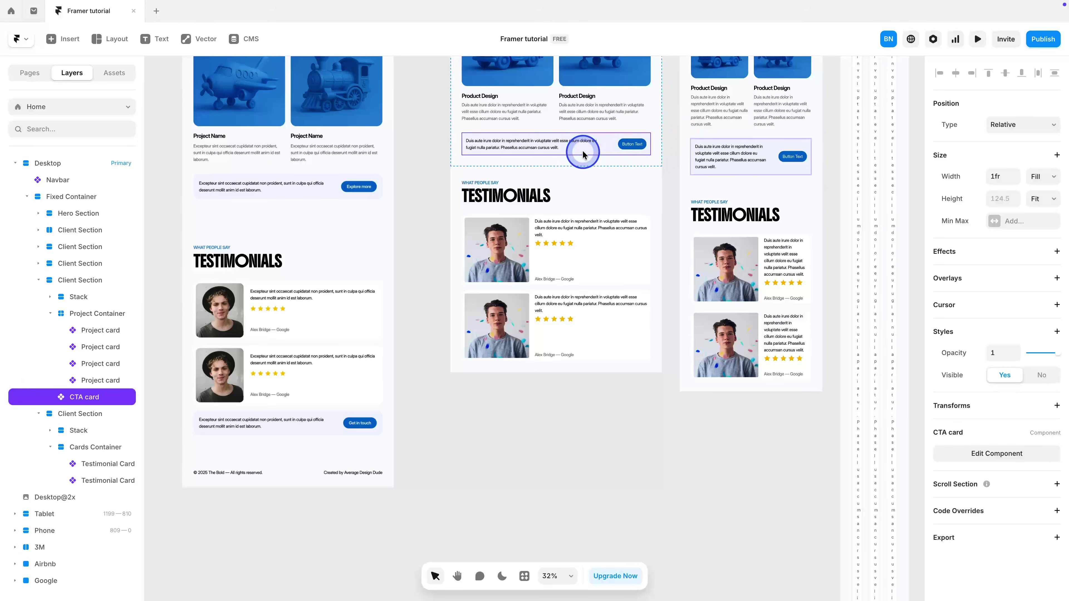
click(632, 181)
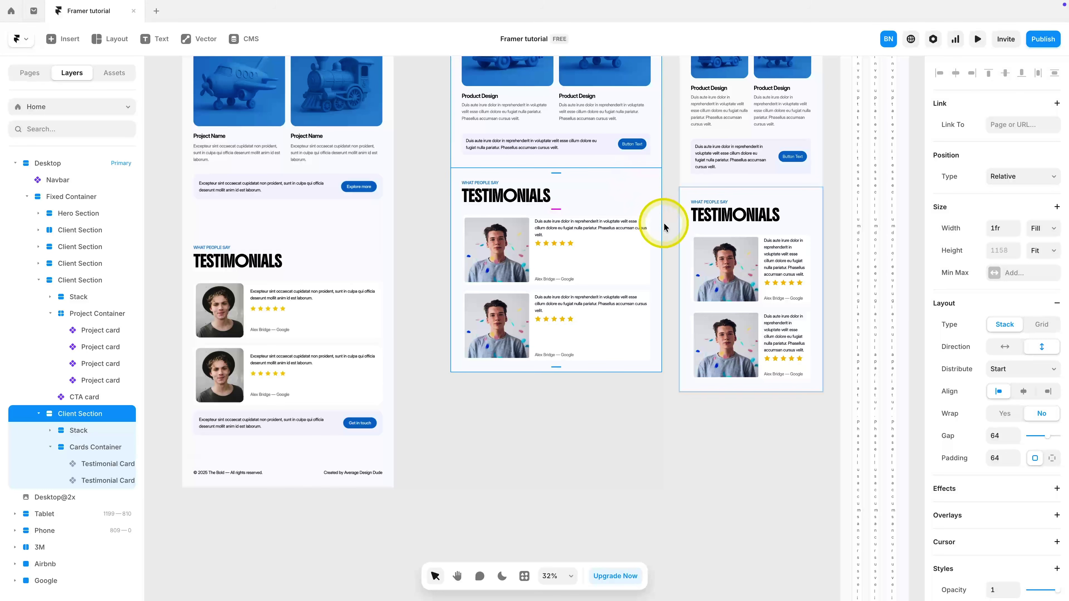
key(super+v)
click(580, 449)
Step: Add the text "Copyrights 2025 — All rights reserved" on the canvas below the page and apply the Body style
scroll(661, 435, up, 3)
key(t)
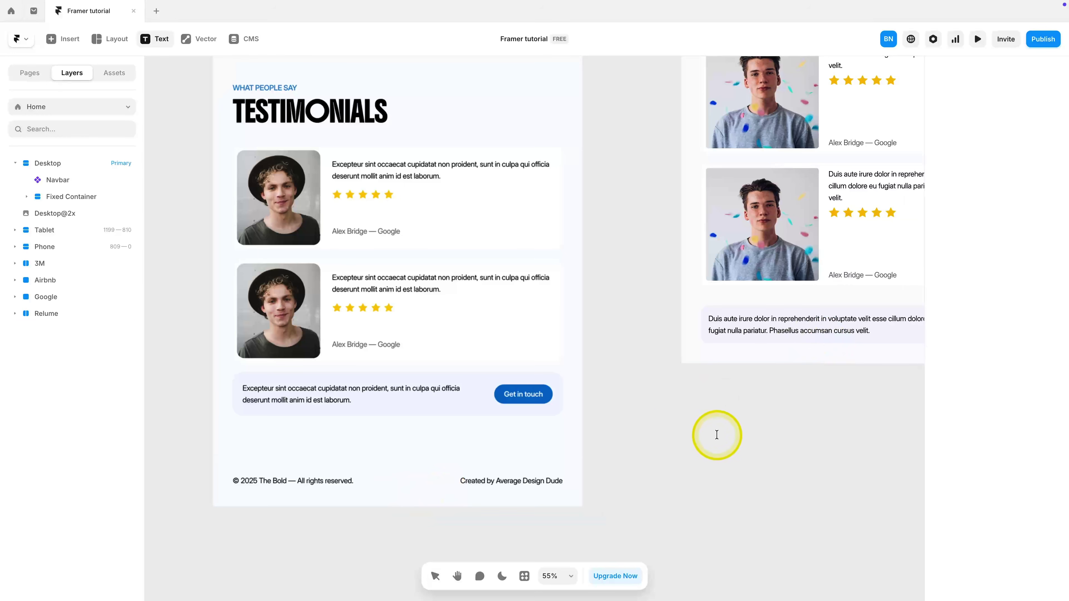
click(716, 435)
key(super+v)
click(756, 463)
click(1045, 487)
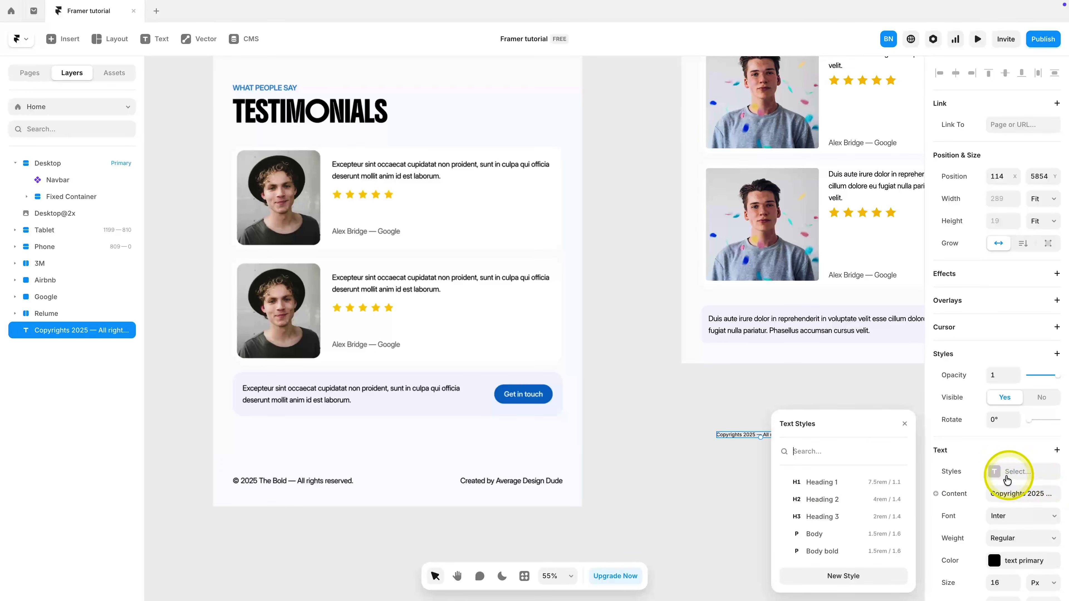
click(841, 534)
click(679, 485)
Step: Duplicate the copyright text alongside the original and change the copy to "Created by Average Design Dude"
scroll(679, 483, right, 6)
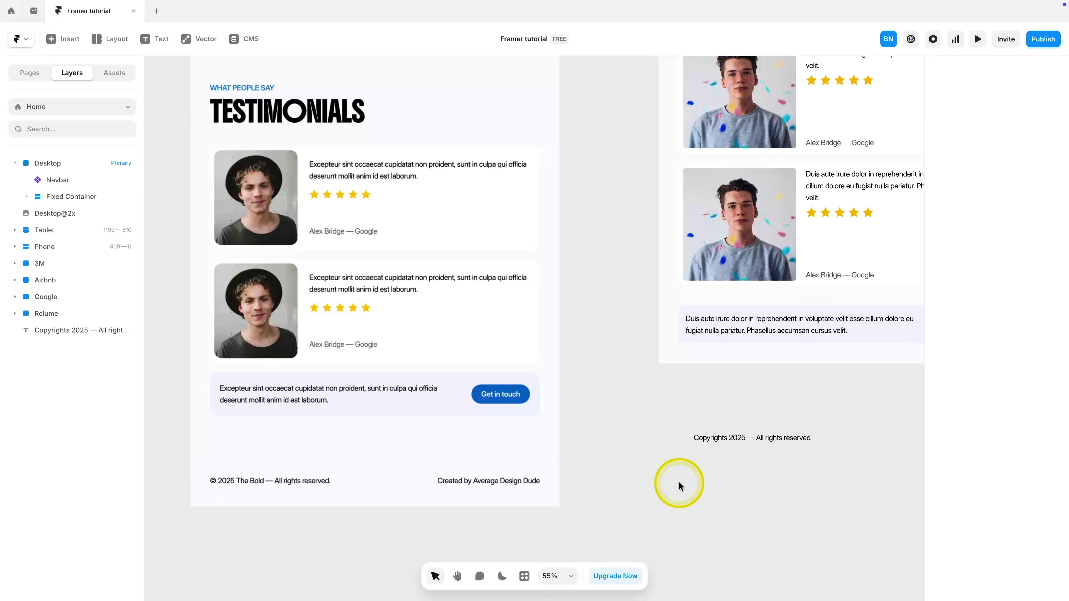
drag(531, 440, 733, 441)
double_click(732, 441)
text(Created by Average Design Dude)
key(Escape)
Step: Wrap the copyright and credit texts in a horizontal stack and set its distribution to Space Between
scroll(598, 471, left, 2)
click(572, 440)
shift+click(777, 440)
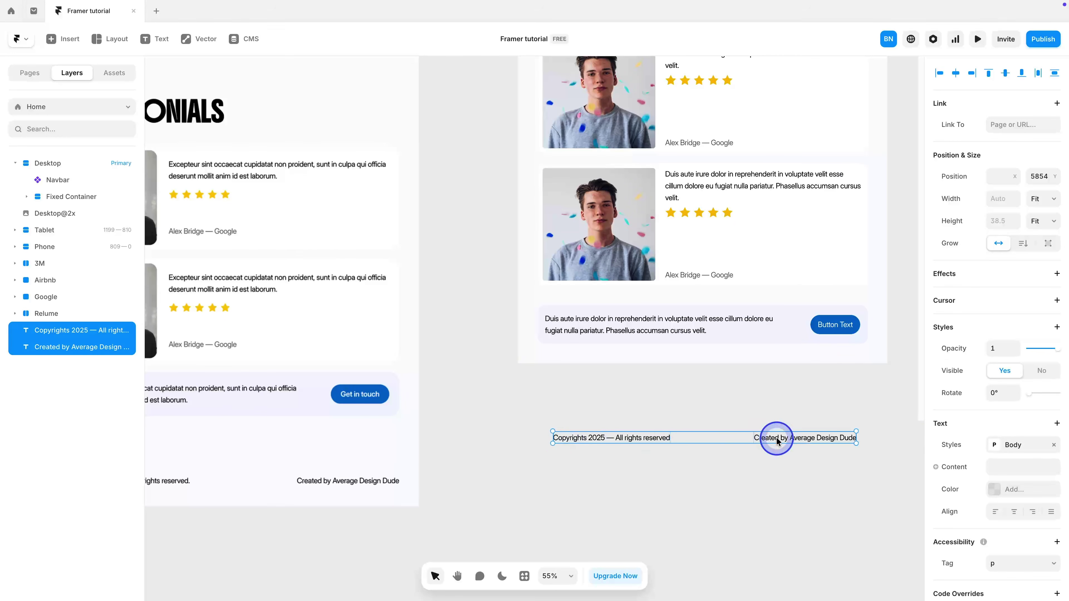
right_click(653, 437)
click(652, 415)
click(1023, 317)
click(1010, 342)
Step: Try placing the copyright and credit stack inside the Testimonials section below the CTA card
click(560, 426)
drag(560, 427, 574, 356)
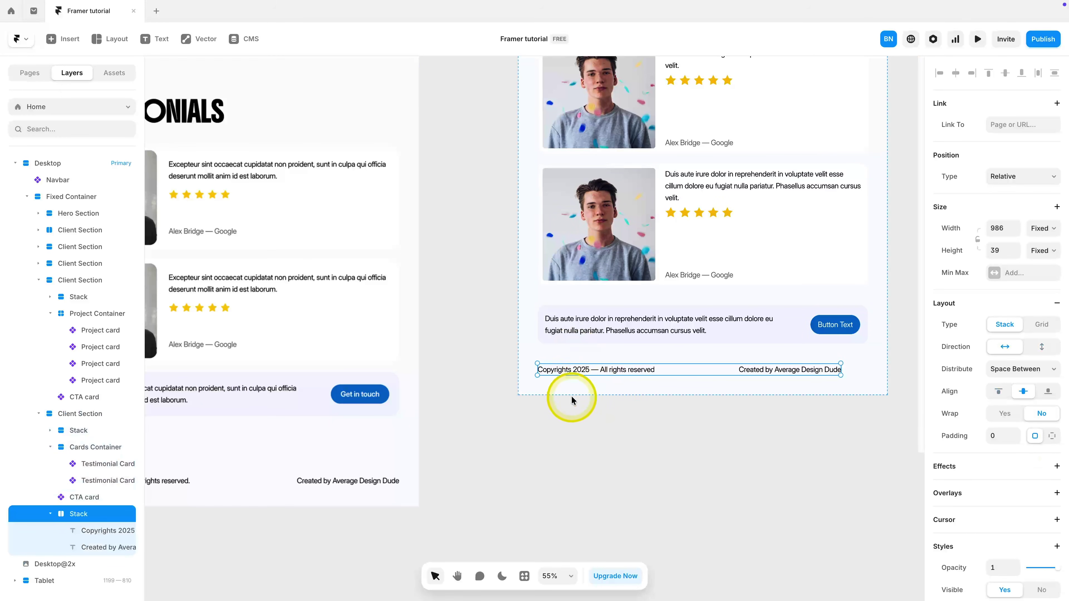
scroll(585, 416, down, 3)
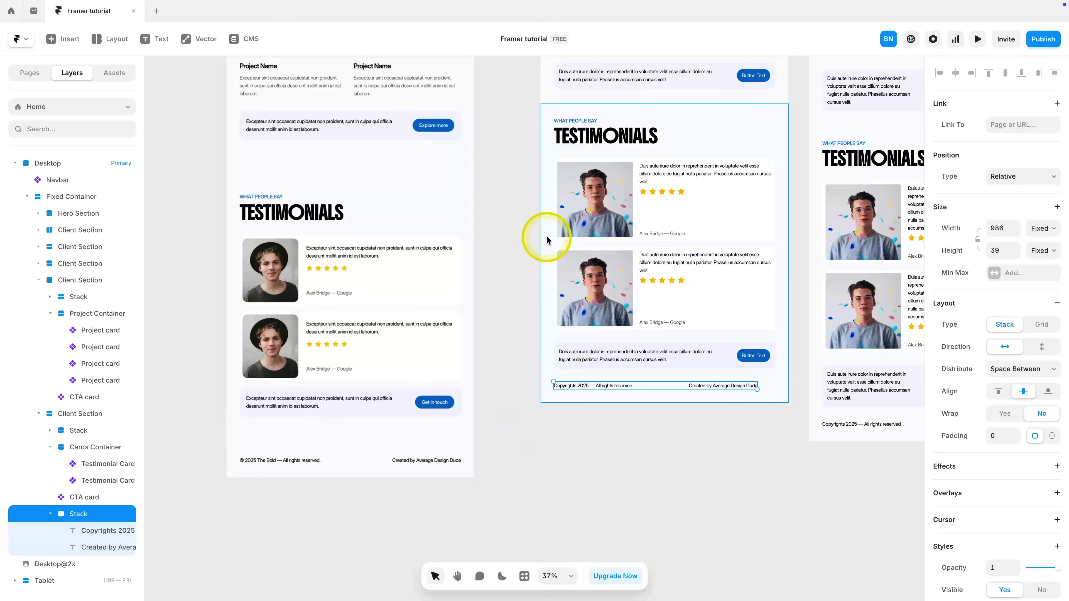
Step: Cut the copyright and credit stack from the Testimonials section and duplicate that section below itself
key(Delete)
click(564, 373)
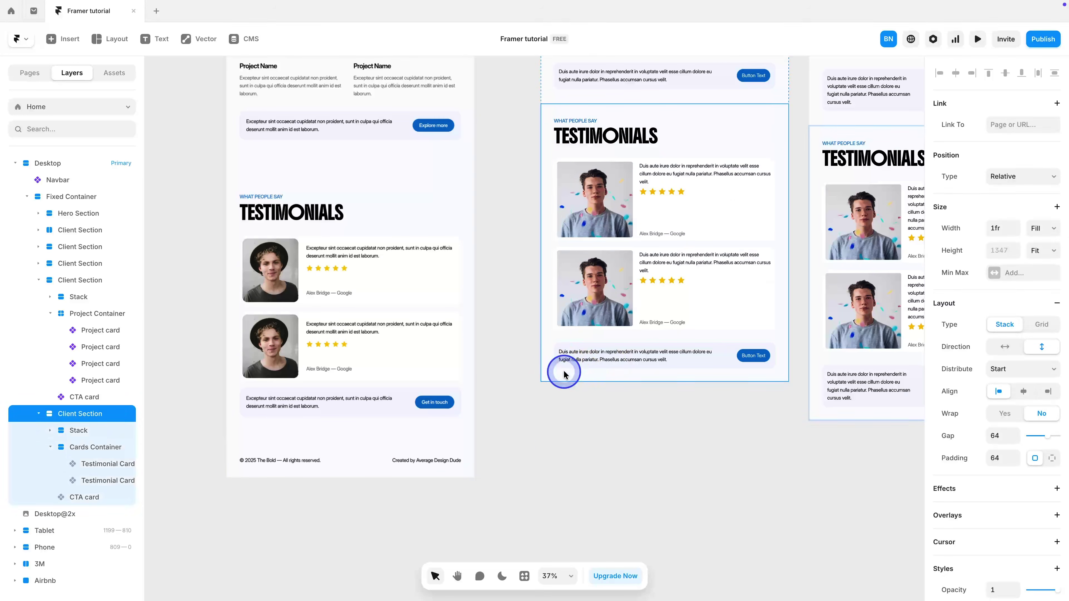
key(ctrl+d)
scroll(669, 455, down, 2)
Step: Delete the heading stack, Cards Container and CTA card from the duplicated section and paste the copyright and credit stack there
click(682, 373)
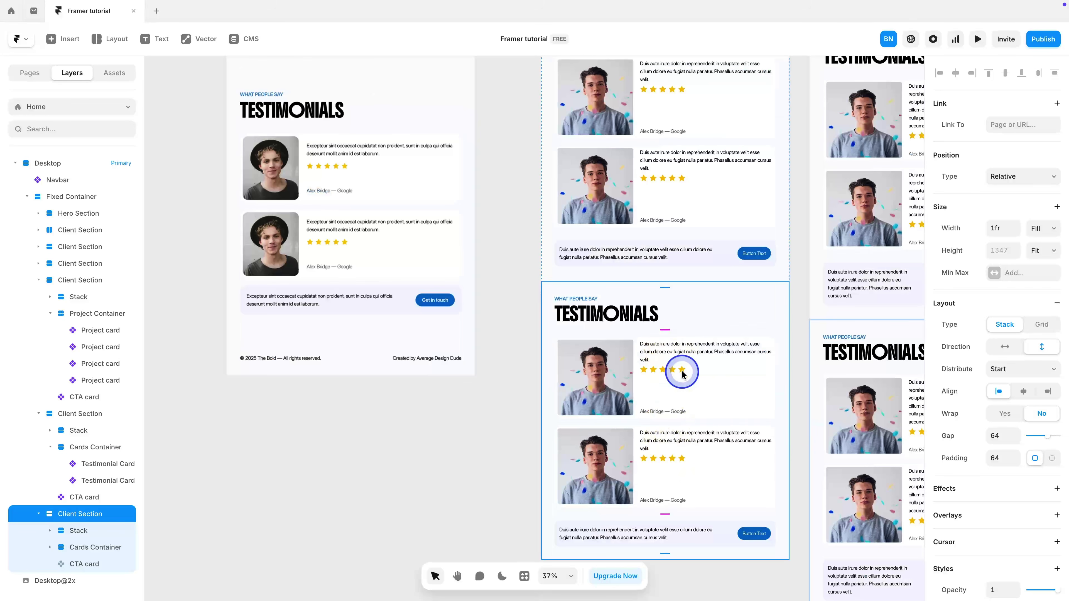
click(716, 437)
click(712, 422)
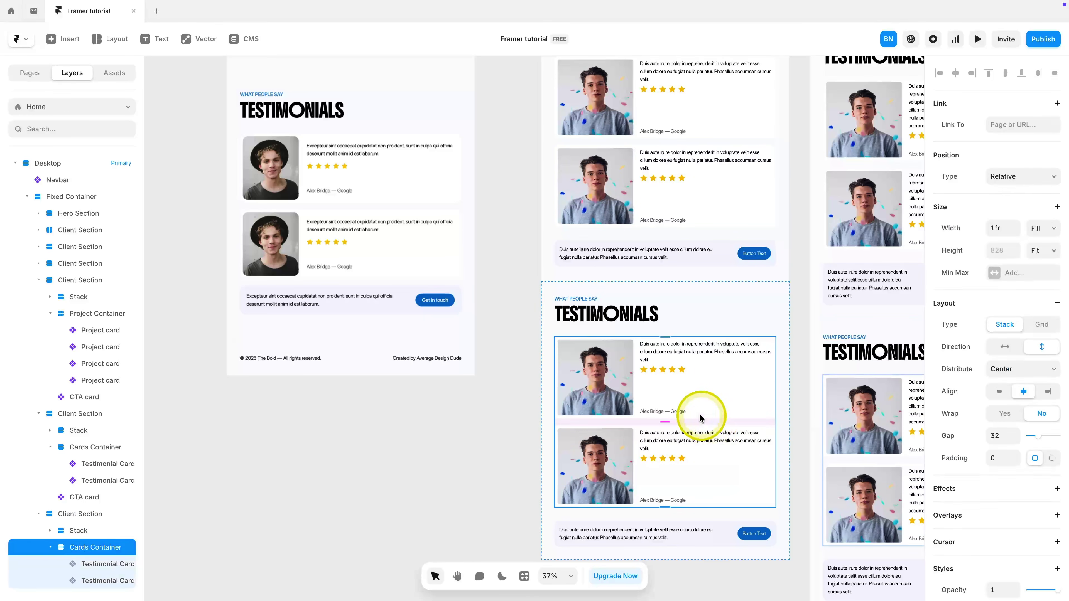
shift+click(608, 306)
key(Delete)
click(608, 306)
key(Delete)
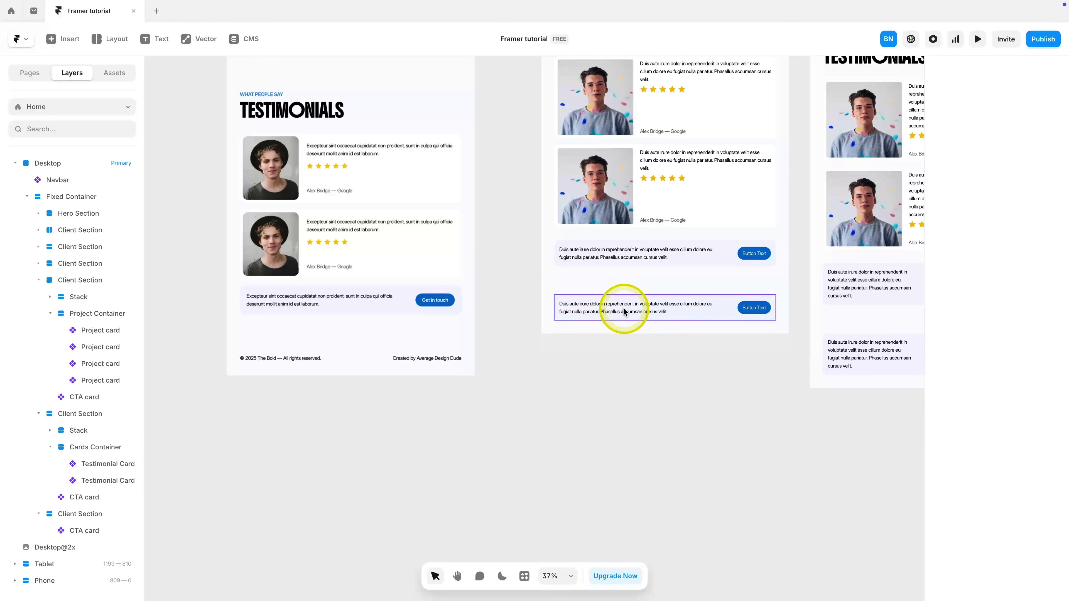
click(623, 307)
key(Delete)
key(ctrl+v)
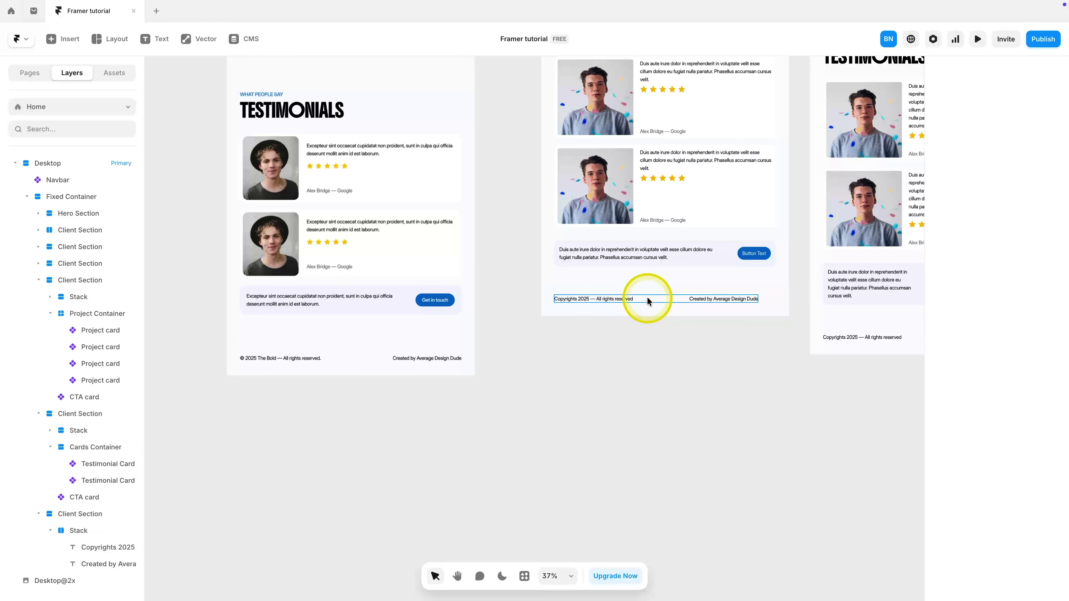
Step: Add a solid border to the footer section with a width of 1 along the top edge and 0 on the other sides
click(648, 296)
scroll(594, 289, up, 5)
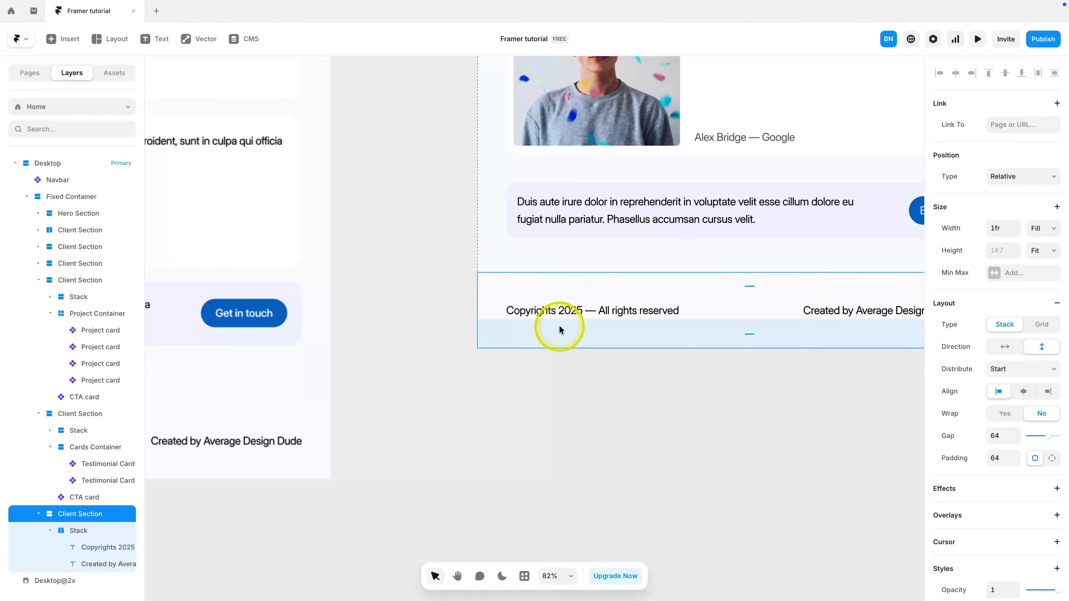
scroll(604, 394, right, 3)
scroll(1025, 511, down, 5)
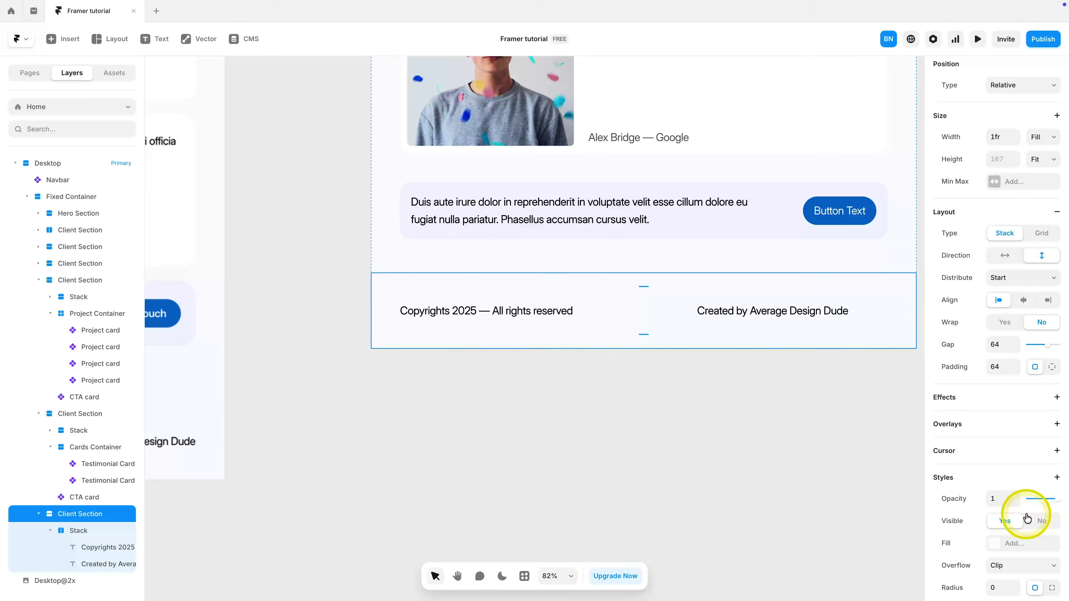
click(1023, 497)
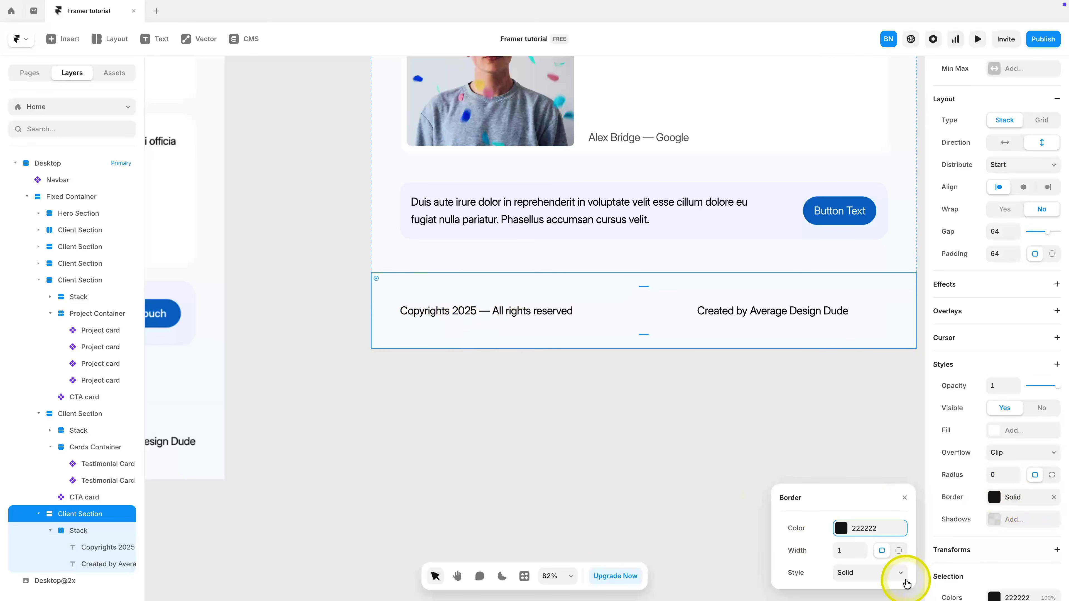
click(898, 555)
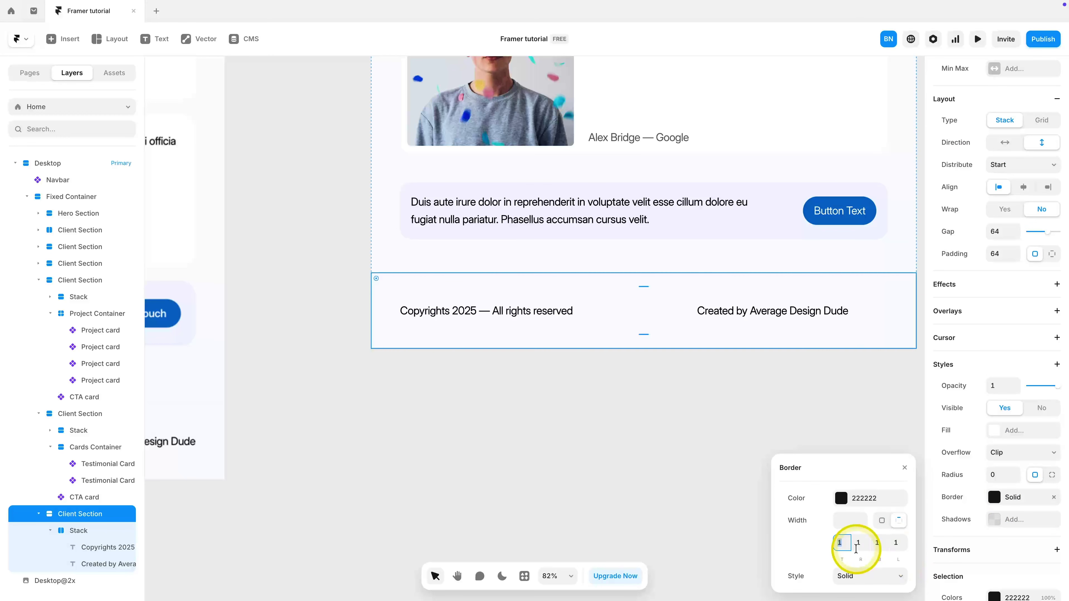
text(0)
key(Tab)
text(0)
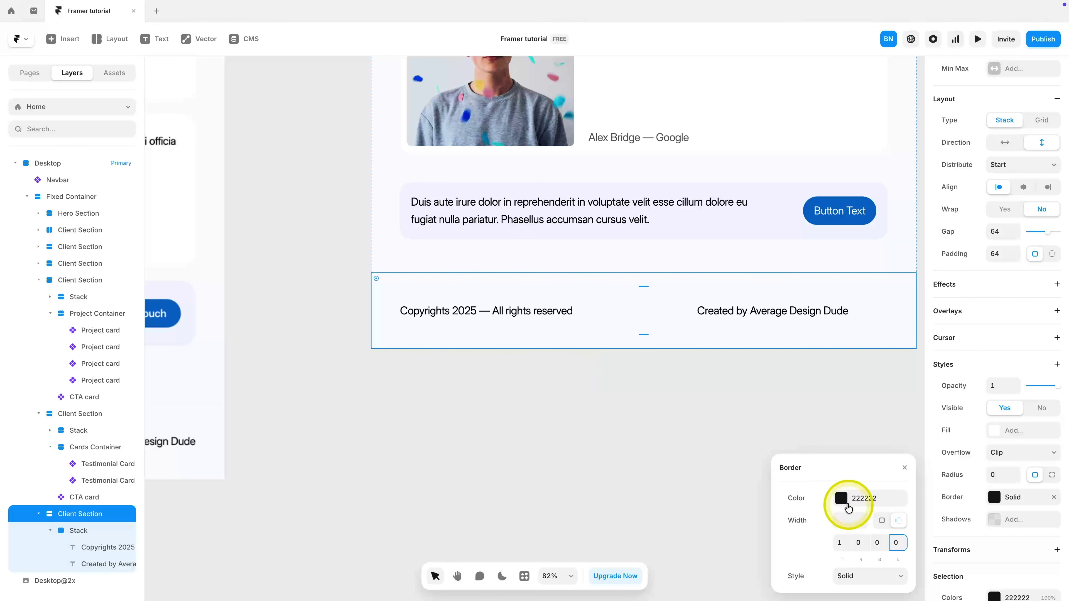
Step: Change the colour of the footer section's top border
click(841, 498)
scroll(823, 516, down, 3)
click(806, 550)
click(505, 400)
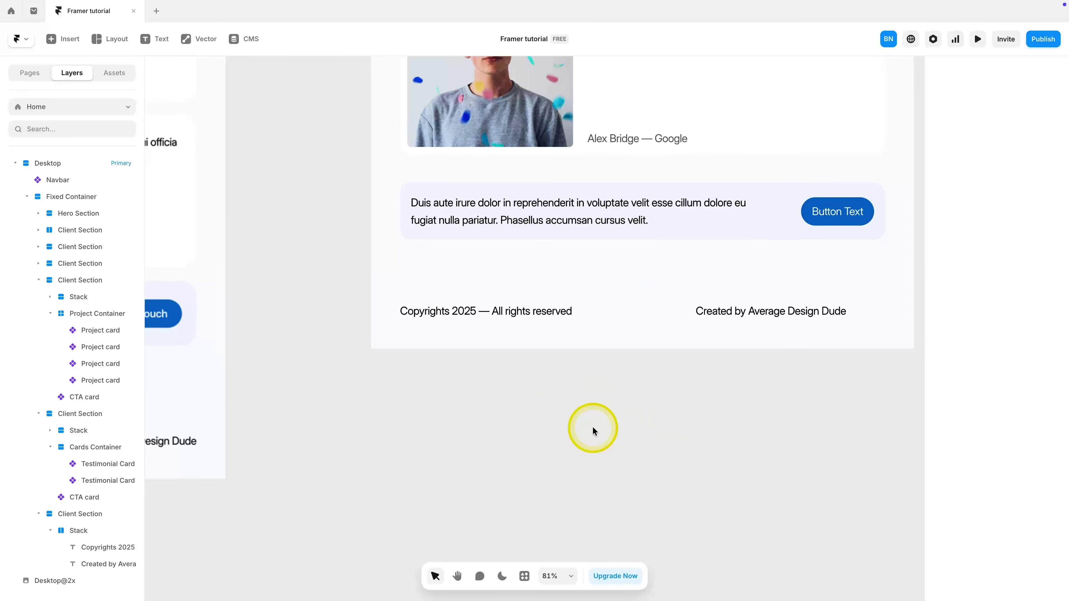
Step: Rename the testimonials and projects layers to Testimonial Section and Project Section
scroll(592, 426, down, 5)
click(528, 358)
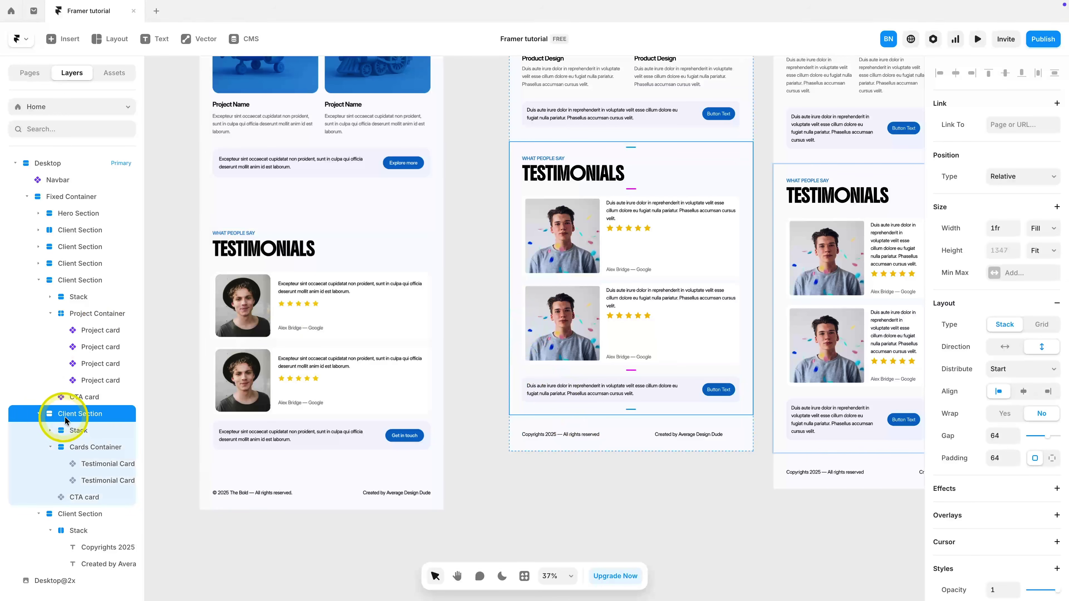
double_click(74, 416)
click(14, 280)
click(44, 281)
scroll(527, 312, up, 10)
double_click(46, 281)
double_click(37, 281)
text(Project)
Step: Rename the services and mission statement layers to Services Section and Mission Statement Section
click(49, 263)
double_click(48, 263)
scroll(625, 358, up, 10)
click(36, 247)
double_click(36, 246)
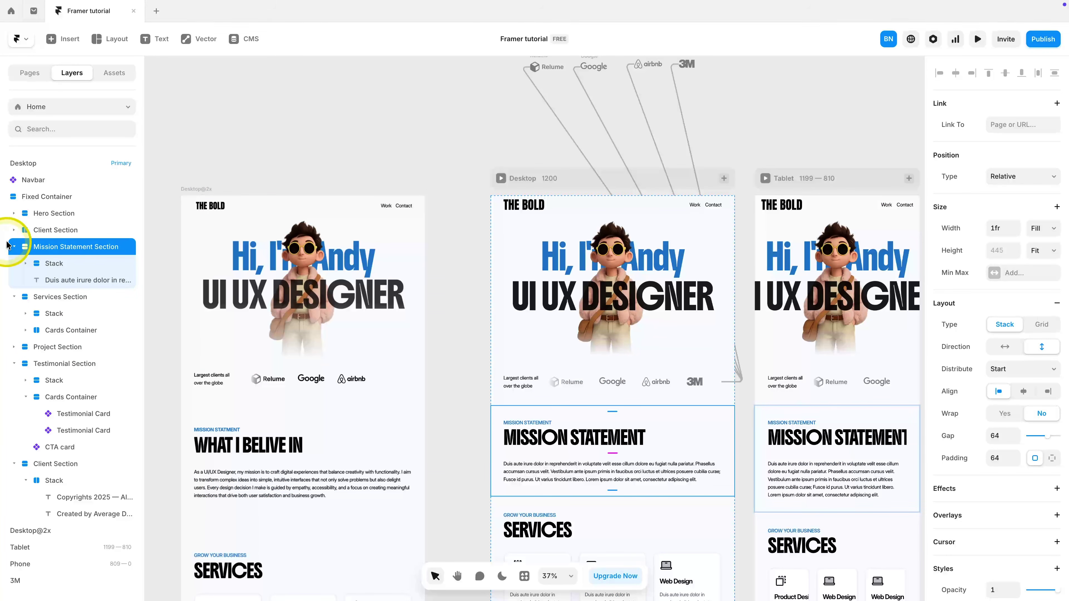
Step: Collapse the expanded section layers and rename the last one Footer Section
click(14, 246)
click(14, 263)
click(14, 296)
click(15, 314)
click(83, 312)
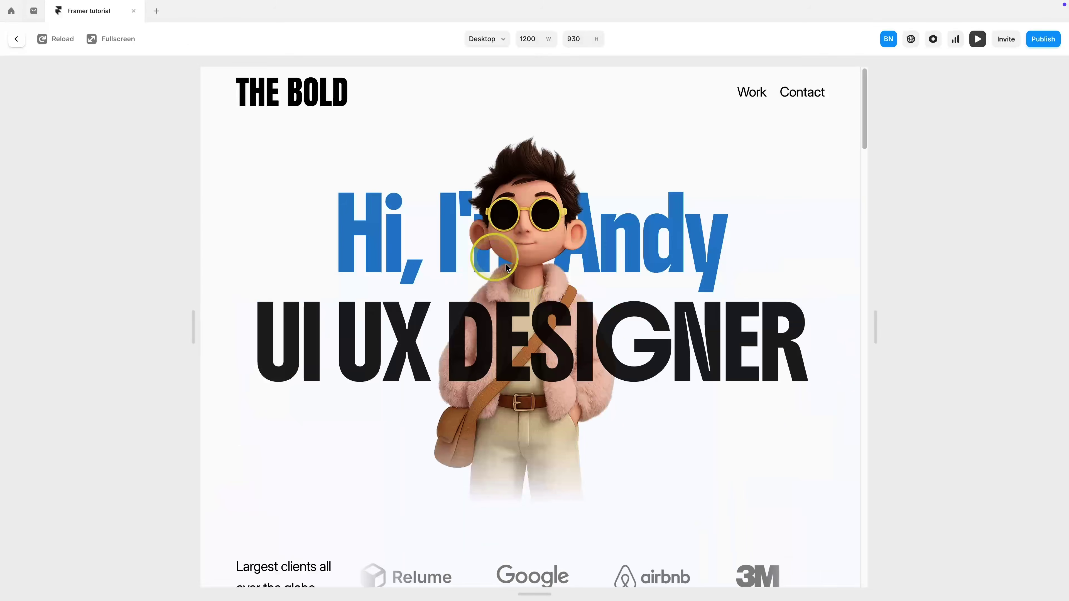
Step: Preview the desktop page and examine how the fixed navbar layers over the hero heading while scrolling
scroll(577, 302, down, 10)
scroll(577, 303, down, 15)
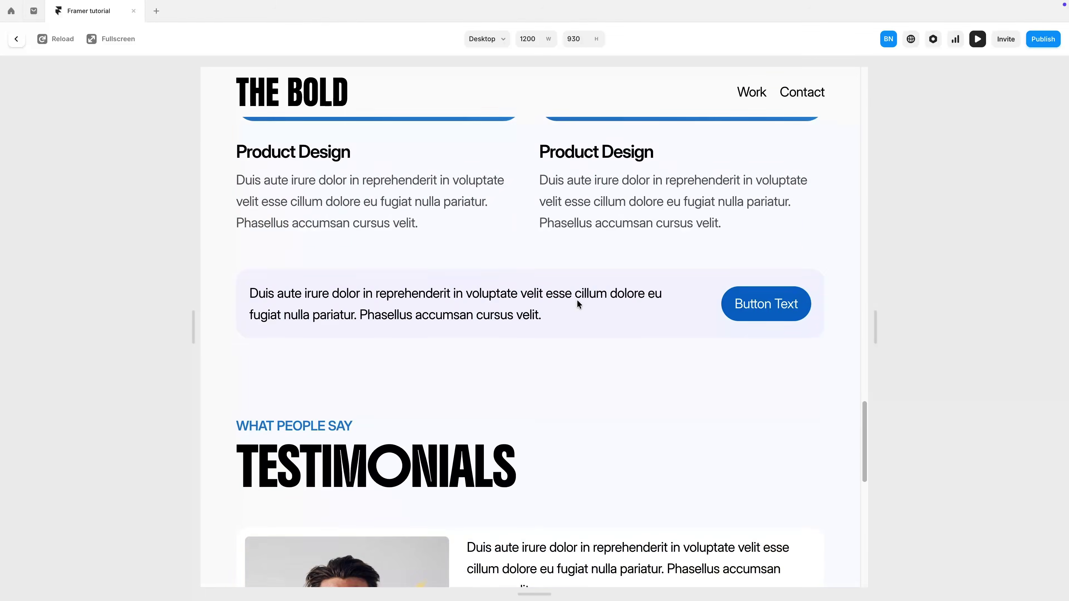
scroll(577, 302, up, 3)
scroll(577, 302, up, 20)
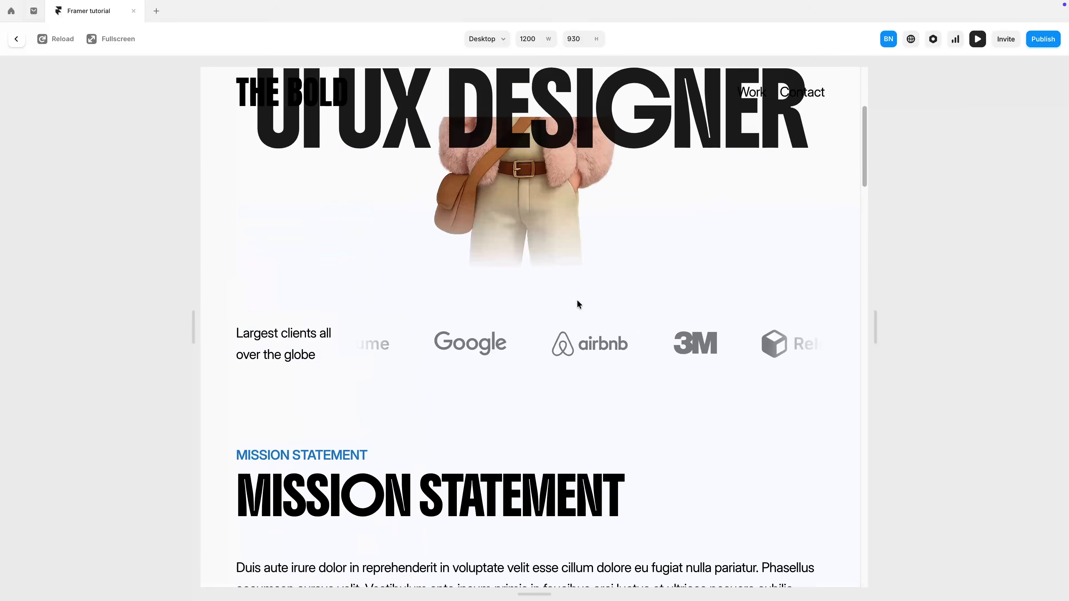
click(407, 121)
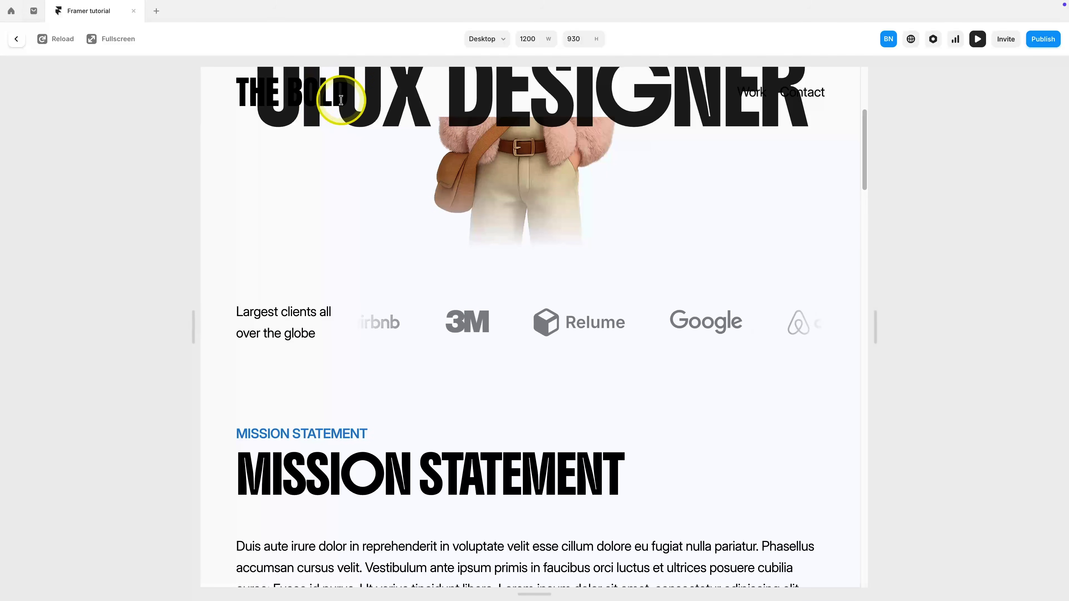
scroll(549, 188, up, 1)
key(Escape)
Step: Set the navbar's Z index to 3 and check the navbar over the scrolled page in preview
click(564, 261)
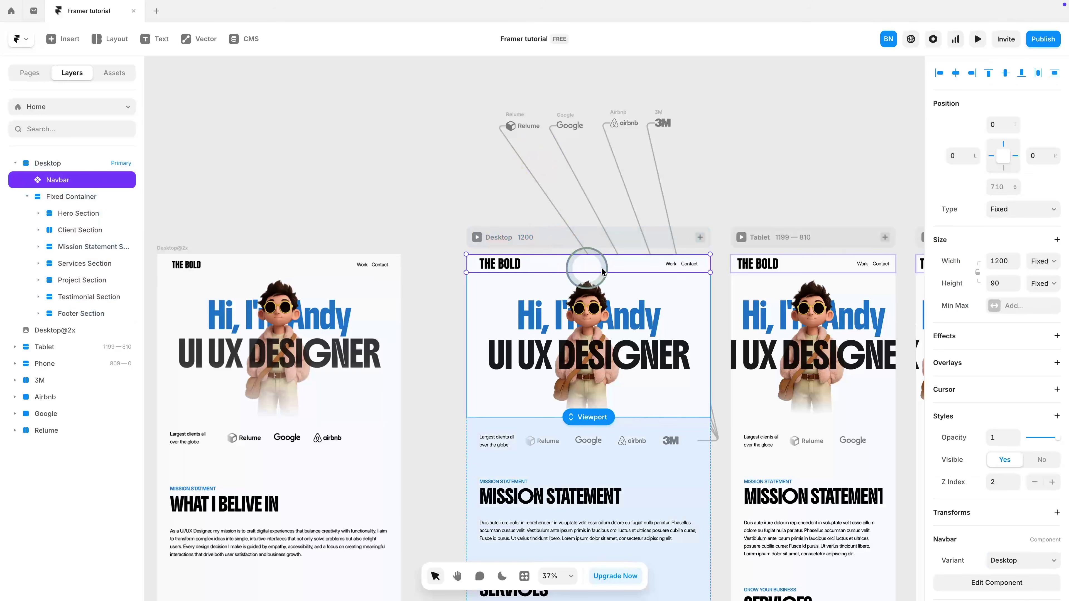
scroll(964, 274, down, 2)
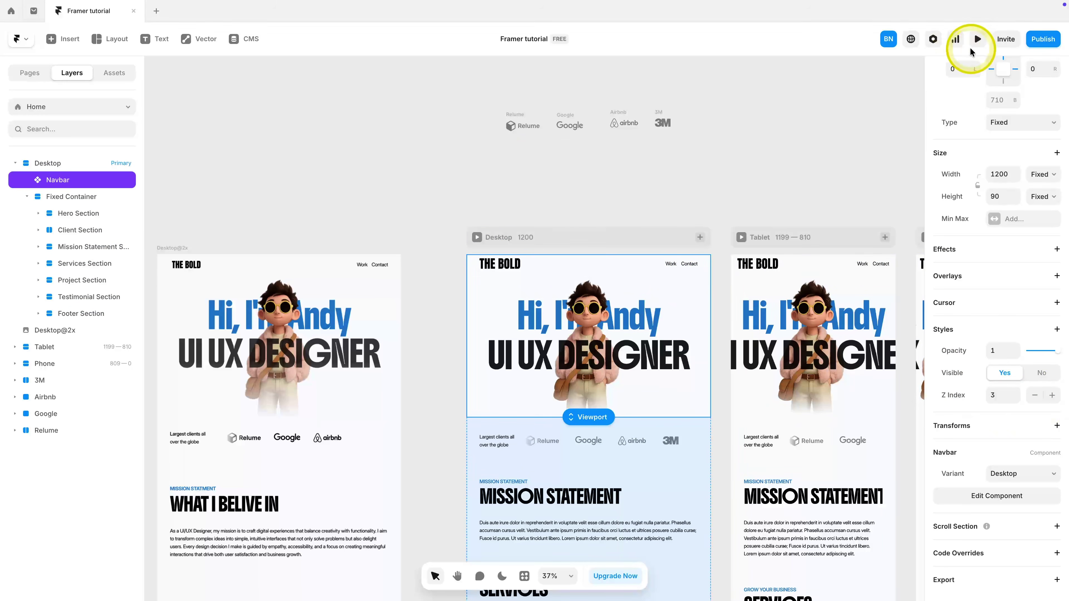
click(976, 39)
scroll(673, 198, down, 15)
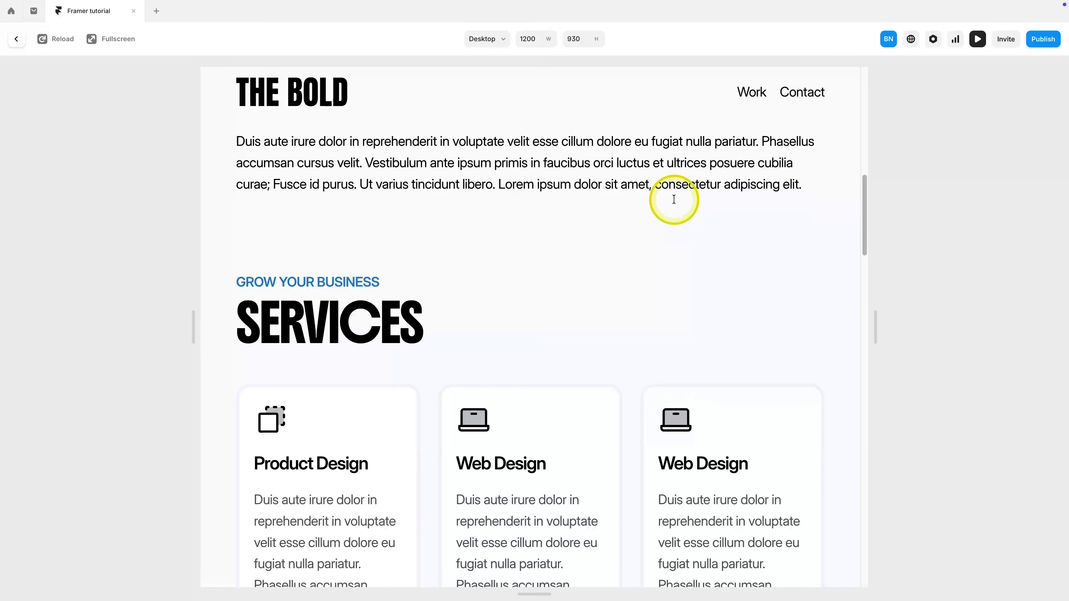
scroll(674, 199, down, 10)
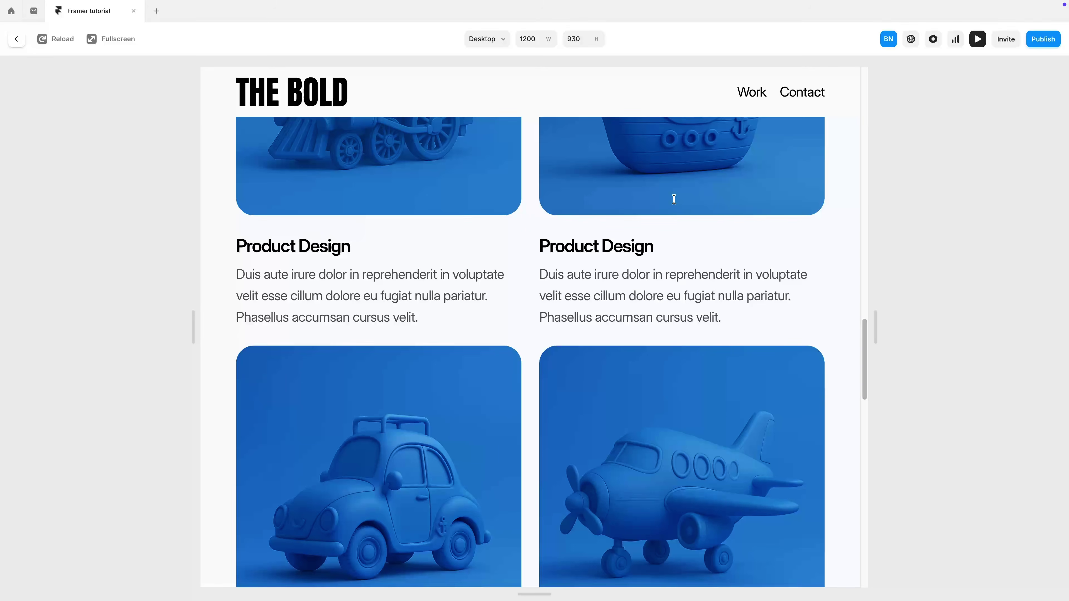
key(Escape)
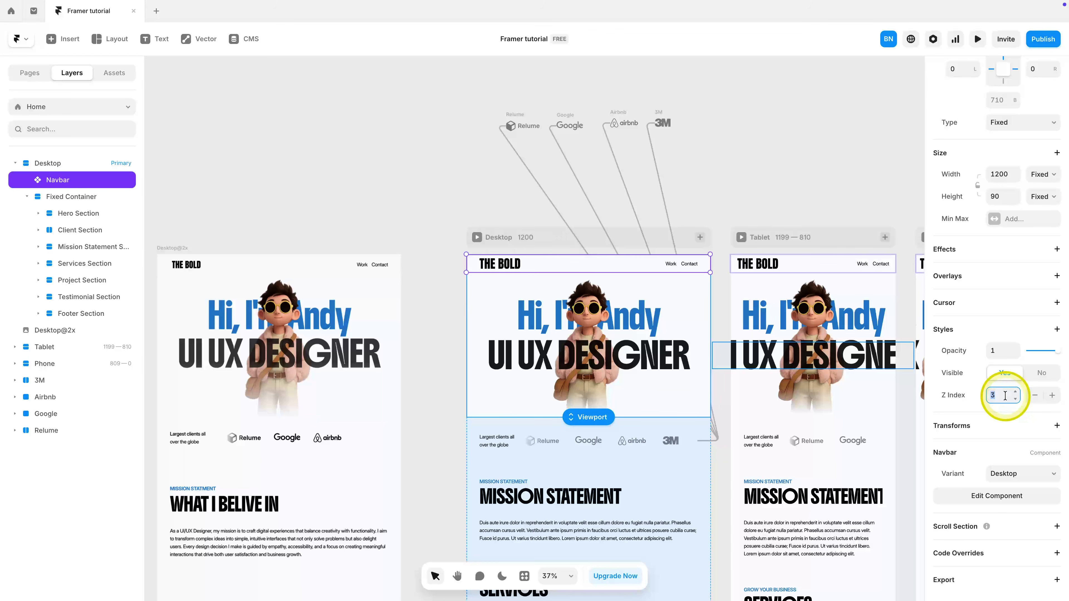
Step: Set the navbar's Z index to 9 and check the whole desktop page in preview
key(Return)
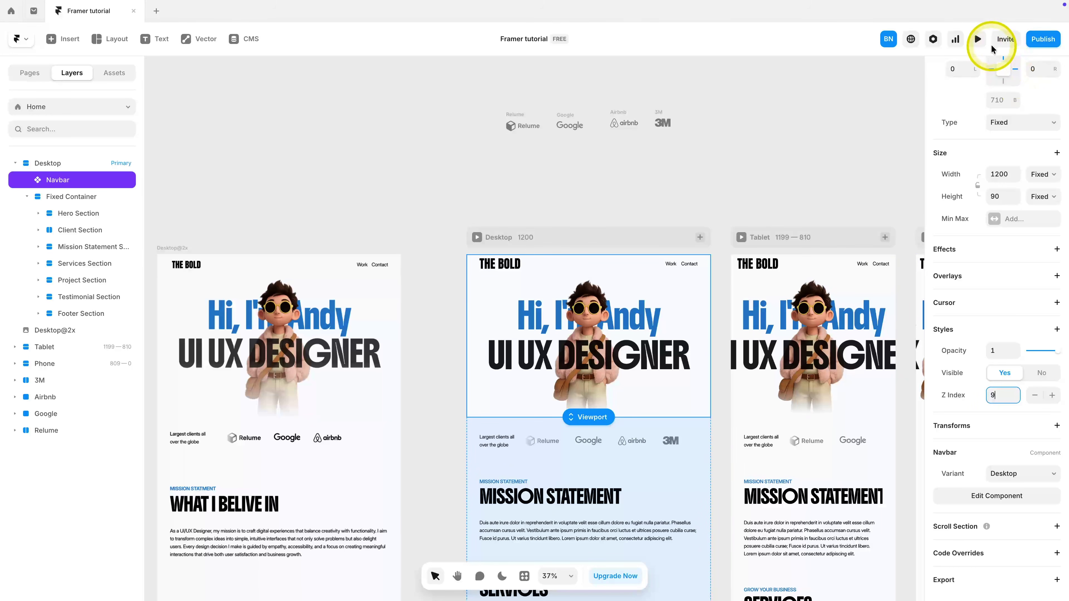
click(978, 40)
scroll(758, 210, down, 3)
scroll(750, 253, down, 5)
scroll(751, 258, down, 15)
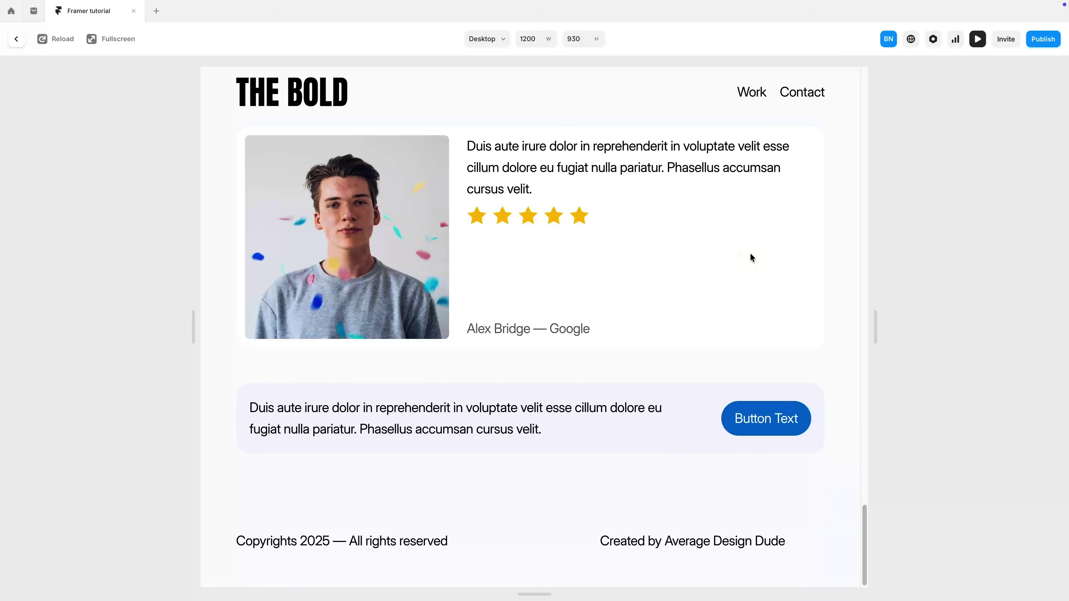
scroll(750, 255, up, 20)
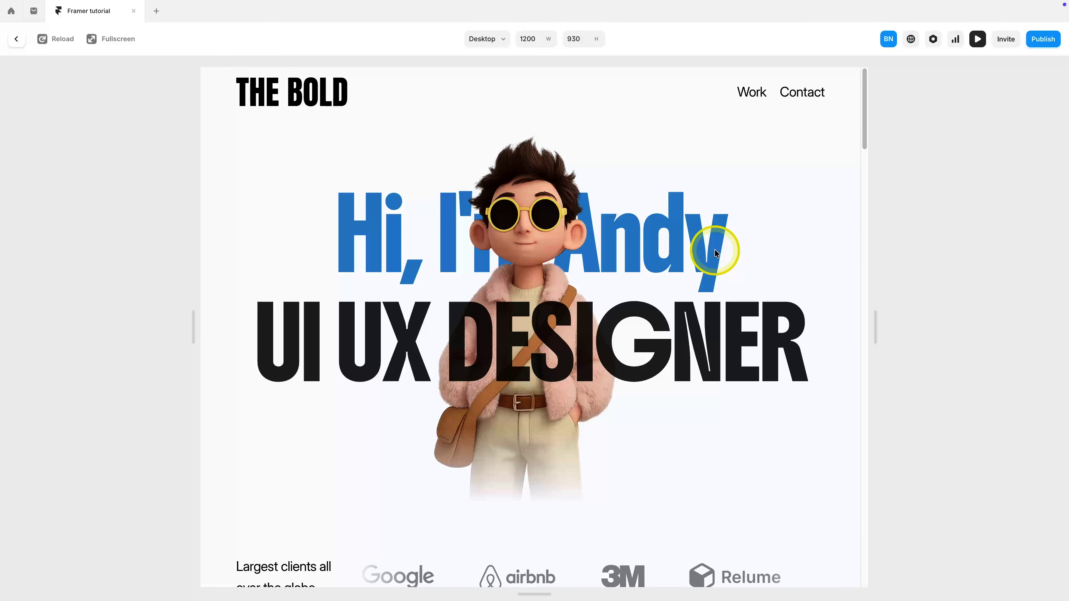
key(Escape)
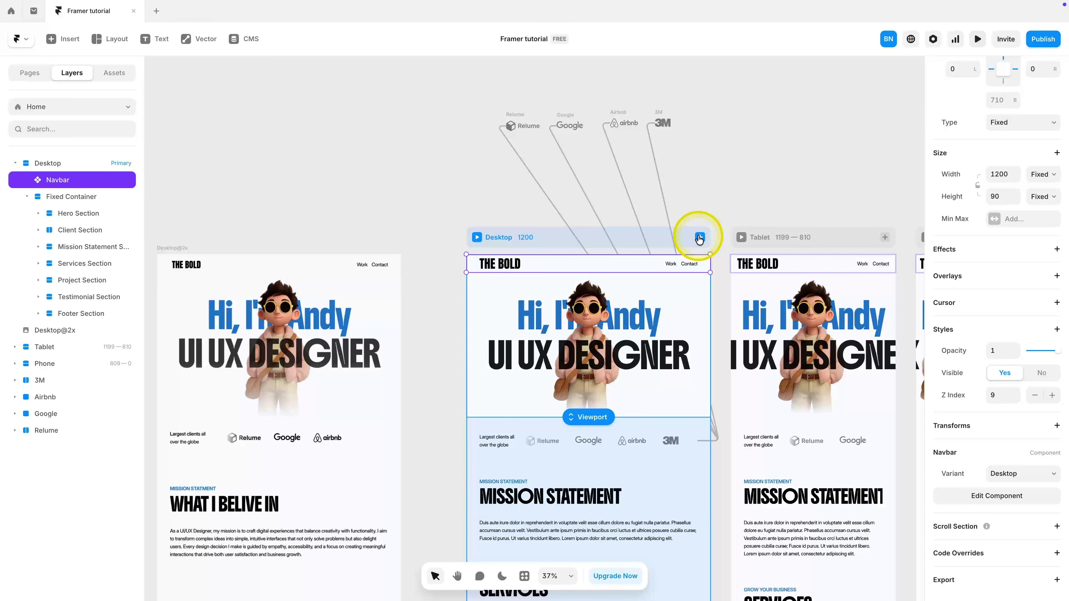
Step: Set the padding of all tablet sections from the Client Section down to the Footer Section to 32
scroll(696, 235, right, 5)
scroll(673, 231, down, 3)
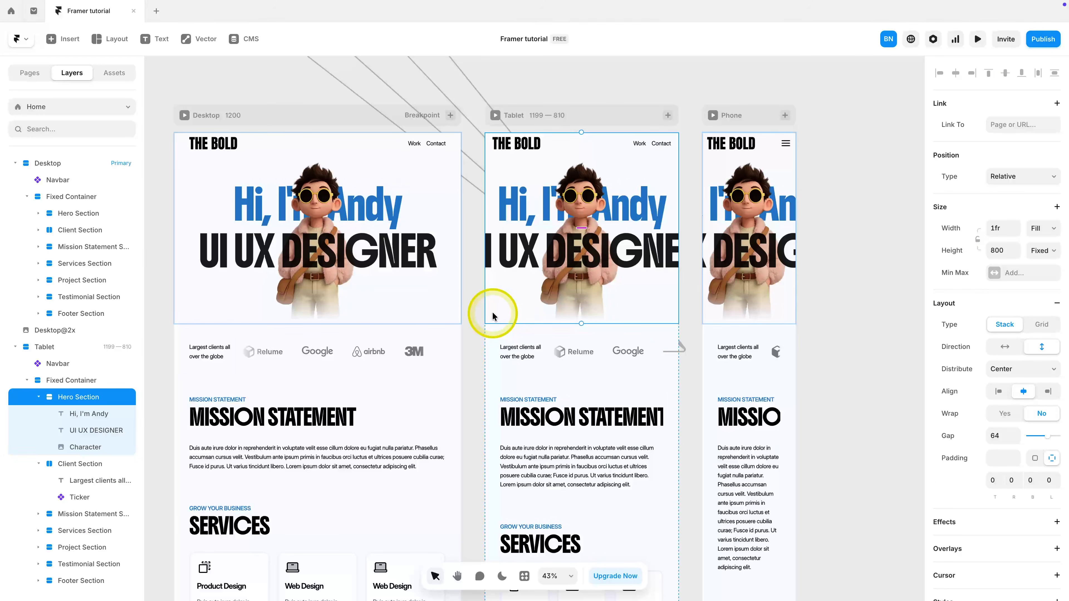
click(492, 371)
scroll(492, 371, down, 3)
shift+click(491, 405)
scroll(492, 405, down, 3)
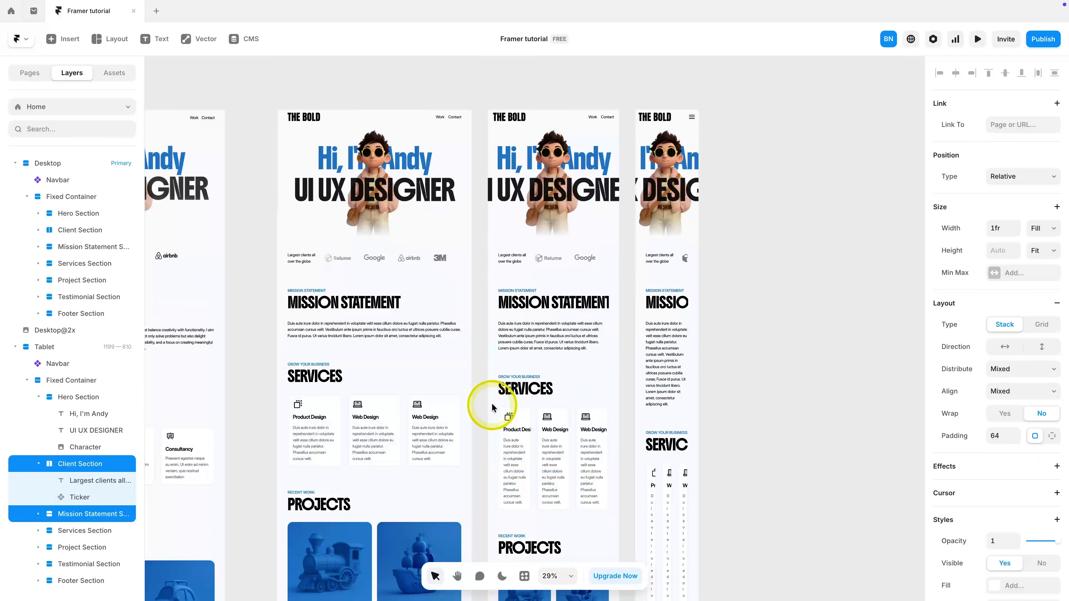
shift+click(491, 383)
scroll(492, 382, down, 3)
shift+click(494, 379)
scroll(494, 392, down, 3)
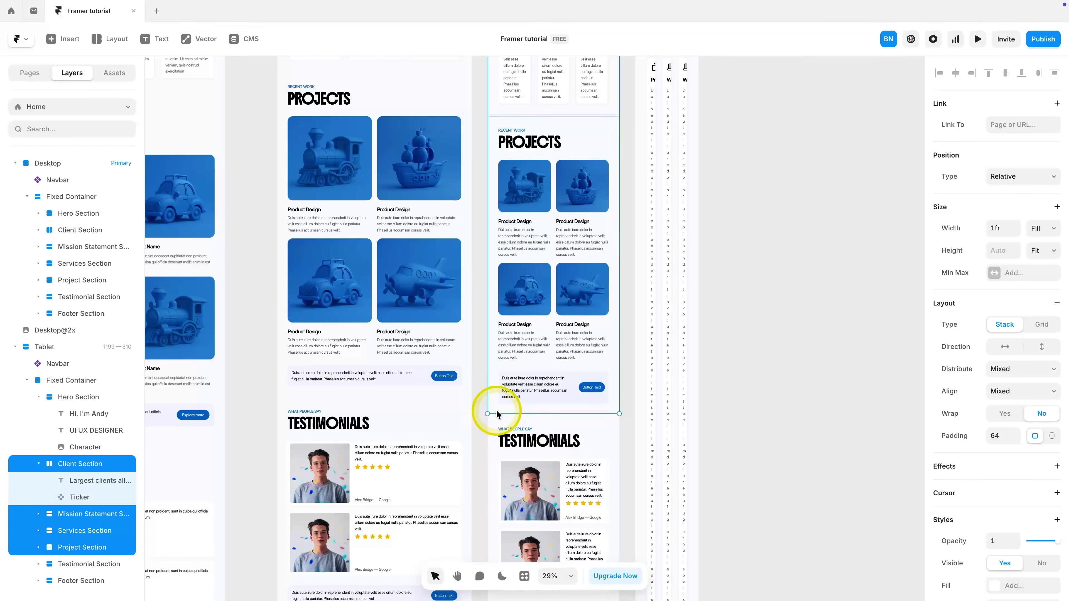
shift+click(496, 416)
scroll(492, 422, down, 3)
shift+click(492, 426)
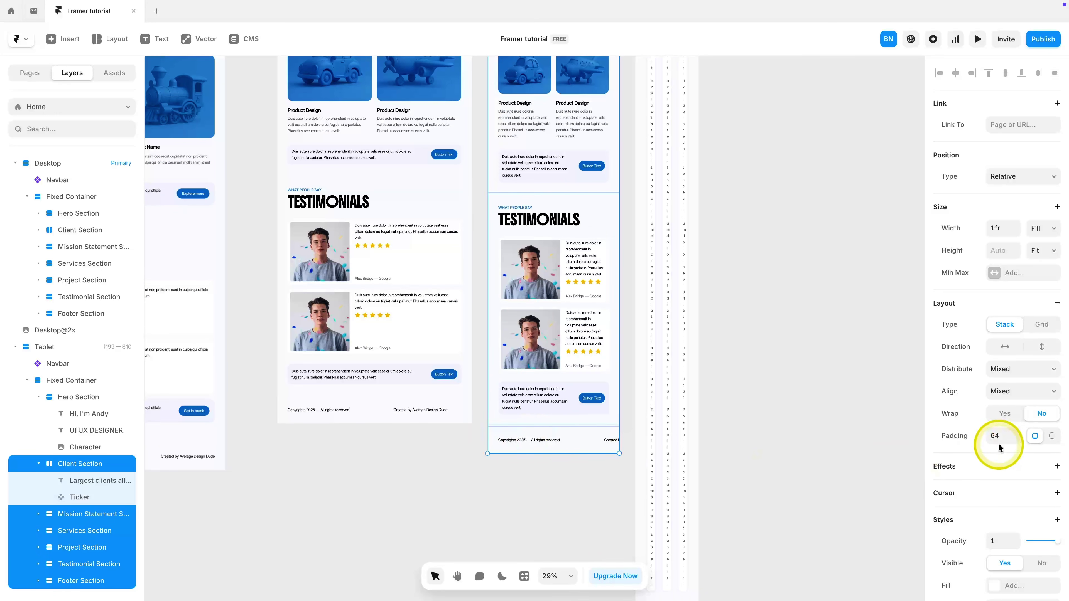
key(Return)
Step: Preview the tablet layout and check the section spacing and service cards
scroll(522, 277, up, 15)
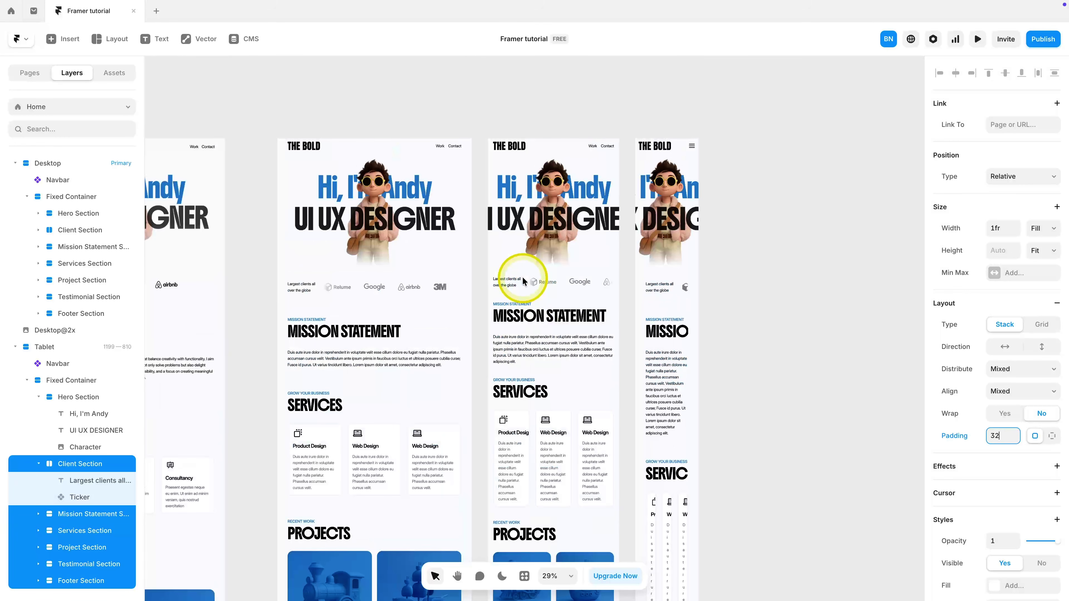
scroll(506, 288, up, 3)
scroll(524, 247, up, 2)
click(493, 138)
scroll(597, 257, down, 10)
scroll(597, 255, down, 6)
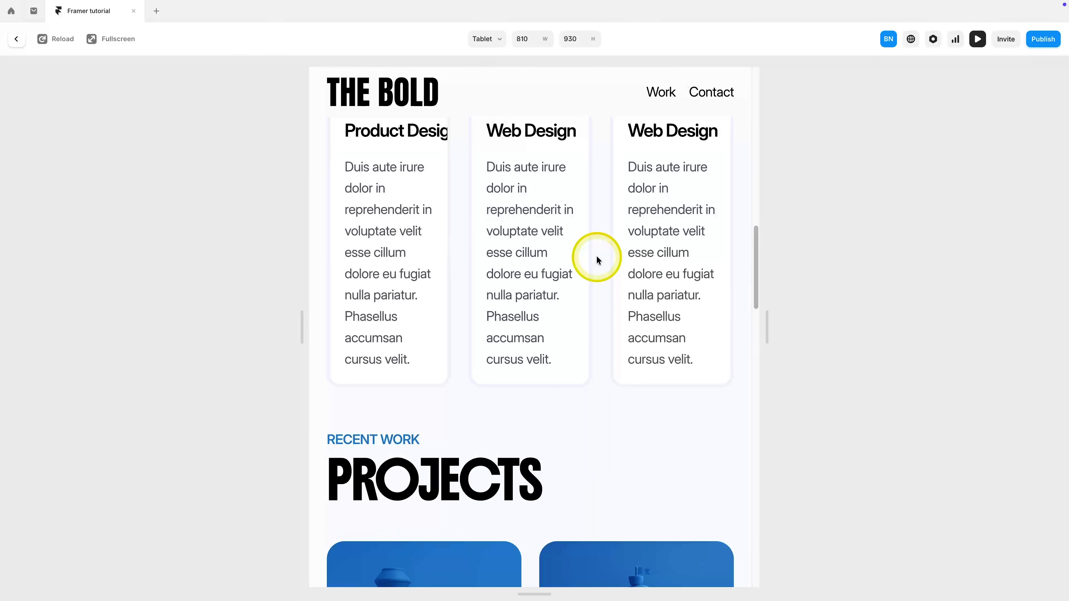
key(Escape)
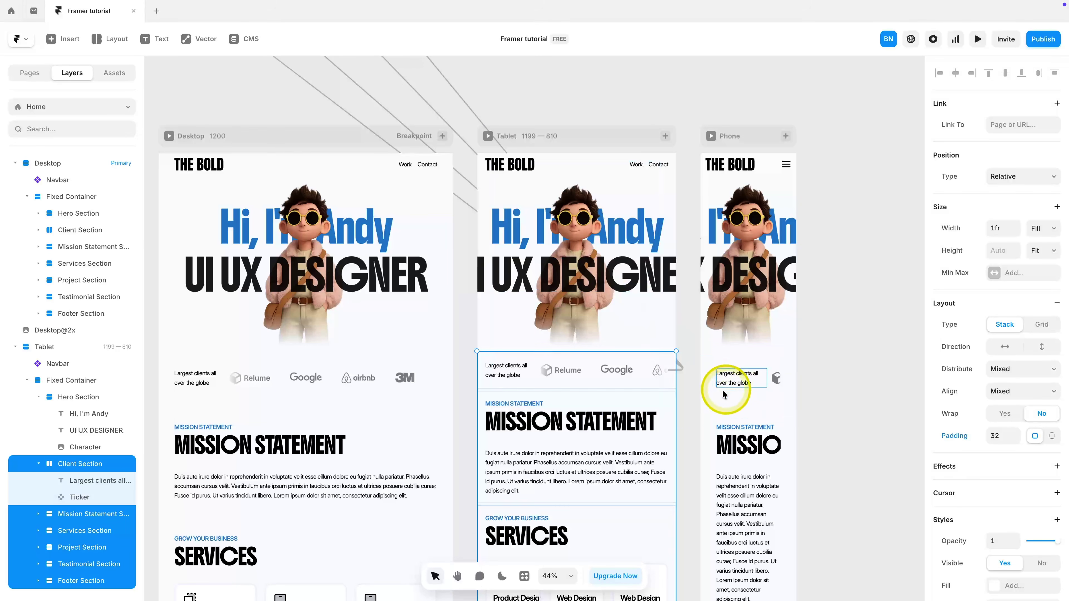
Step: Change the tablet Services Cards Container to a vertical stack direction
scroll(716, 396, down, 5)
scroll(597, 385, up, 2)
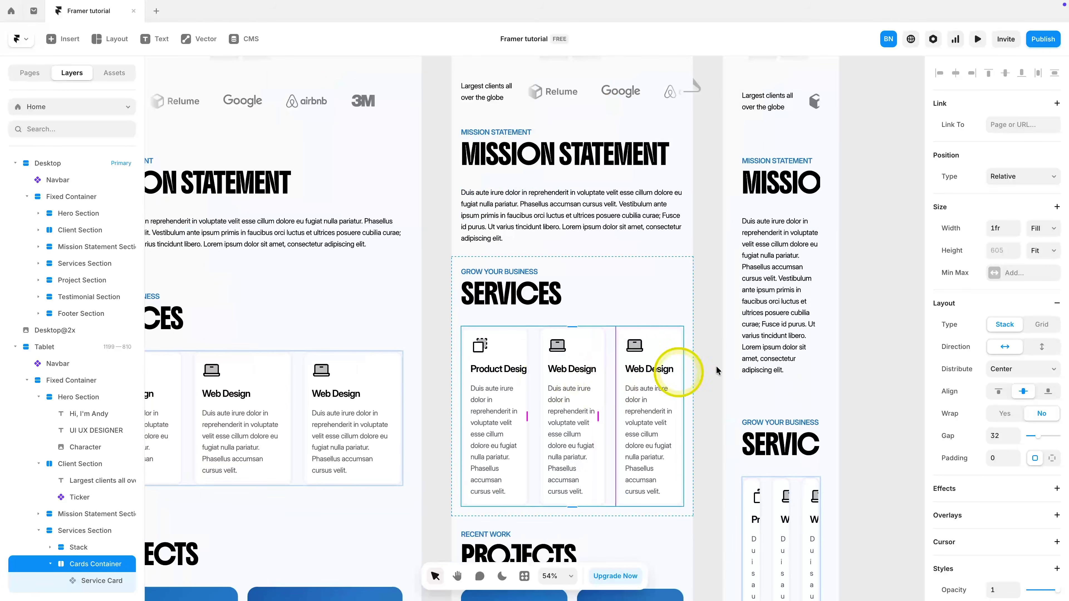
click(1041, 346)
scroll(584, 401, down, 5)
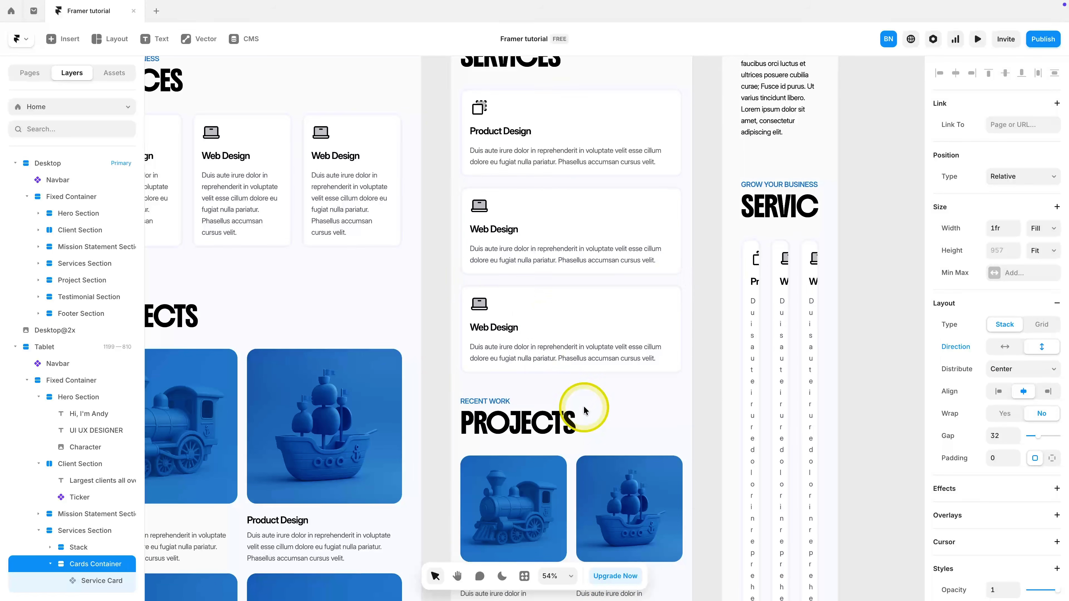
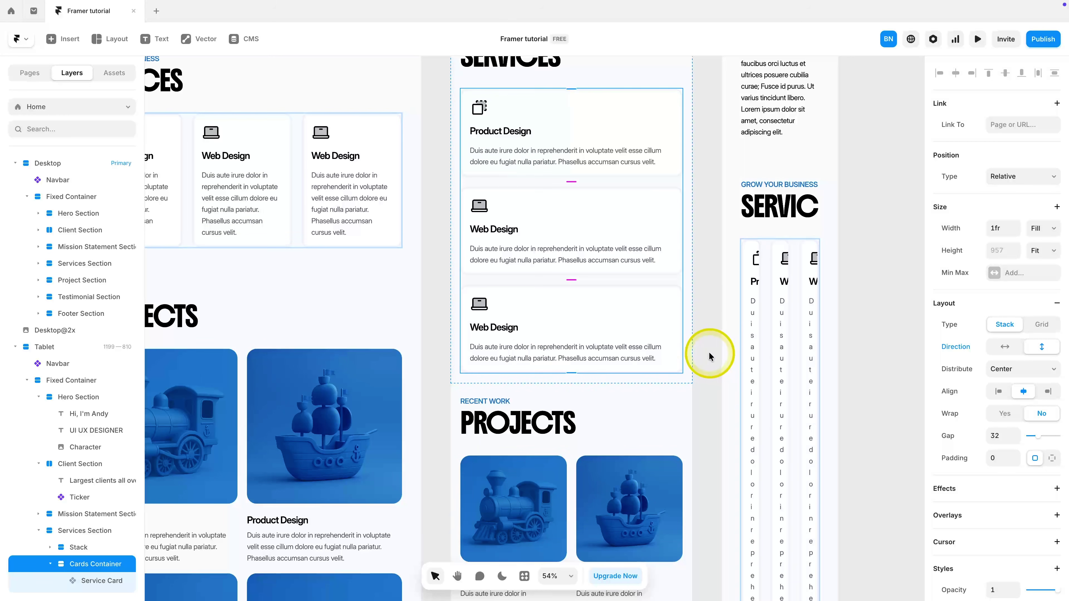
Step: Look over the tablet's project and service sections and the hero headings, and open the tablet preview
click(711, 353)
scroll(704, 356, down, 4)
scroll(694, 401, down, 10)
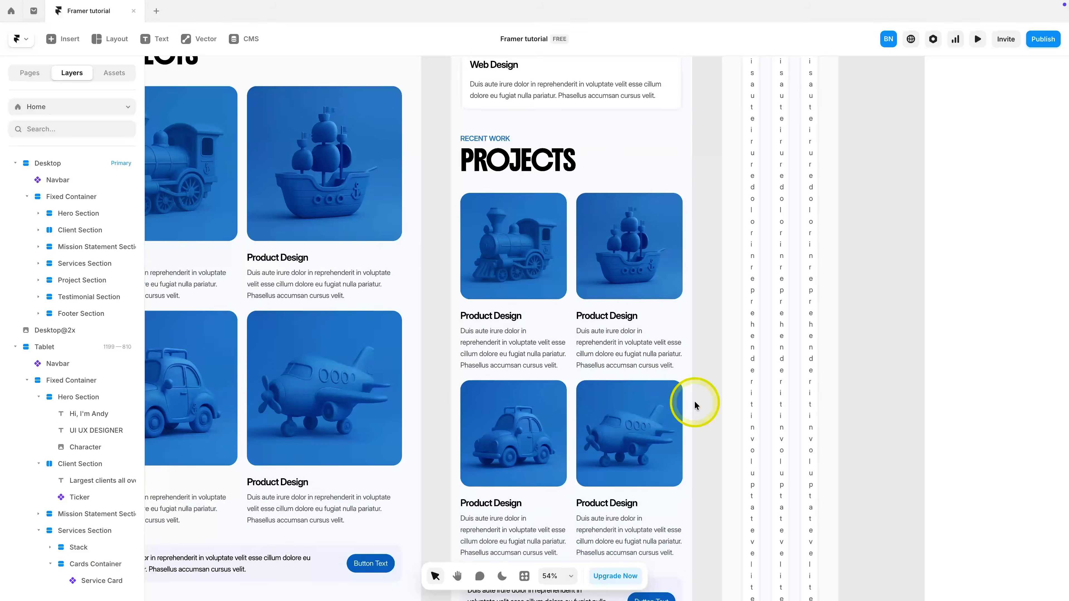
scroll(694, 400, up, 15)
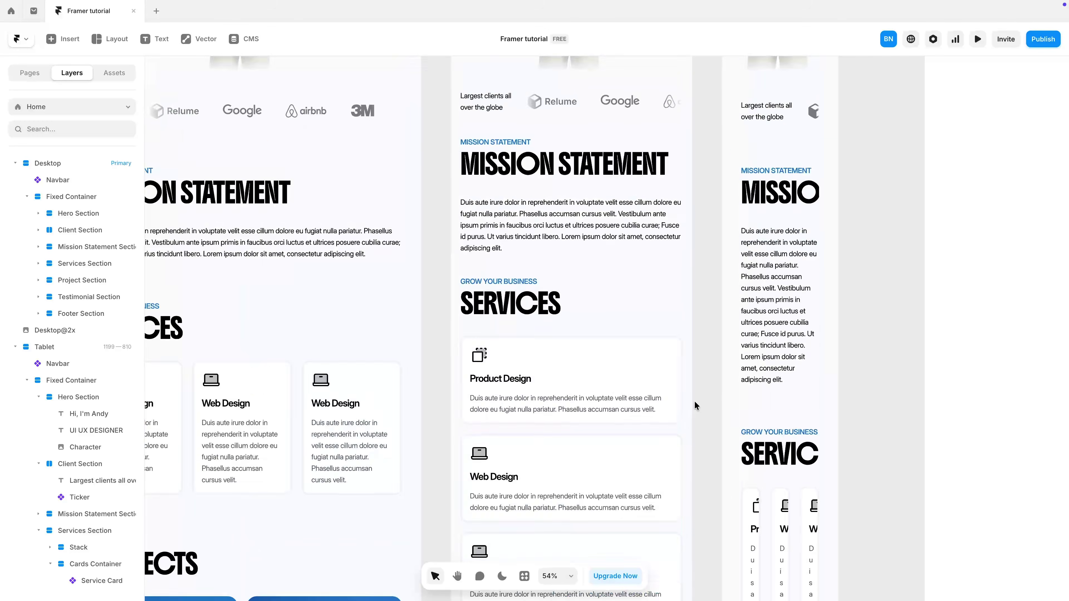
click(609, 233)
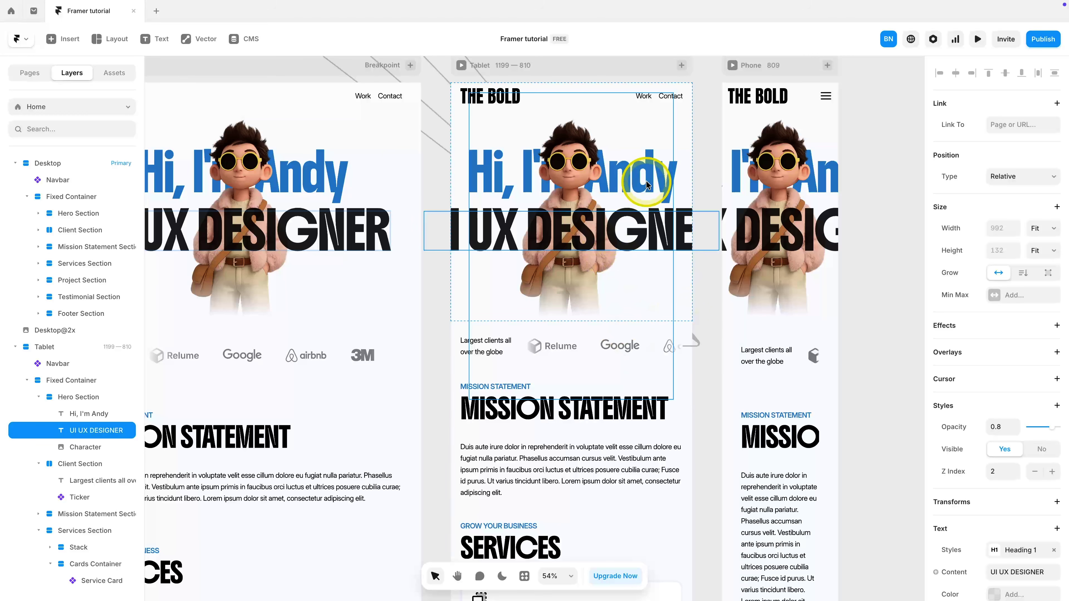
click(697, 184)
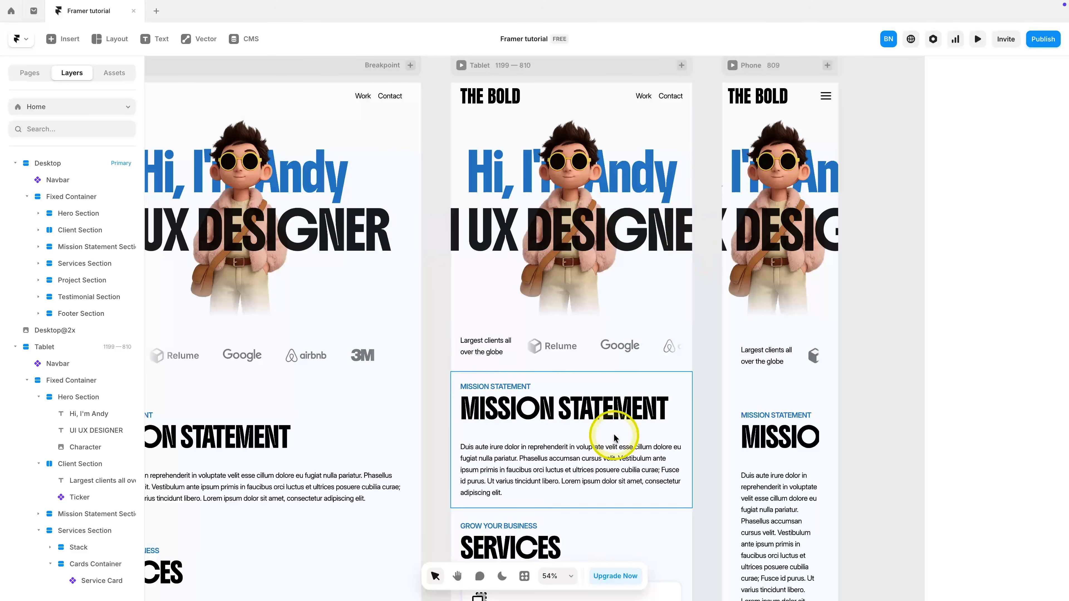
click(615, 416)
click(461, 66)
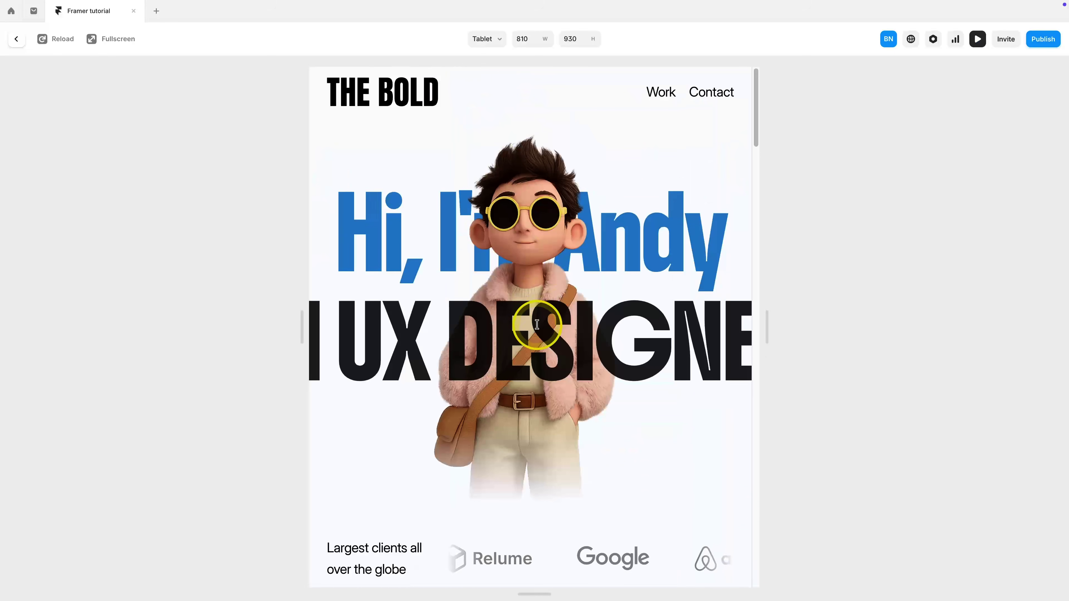
Step: Look over the page in the tablet preview, and return to the canvas
scroll(537, 324, down, 5)
scroll(546, 454, down, 5)
key(Escape)
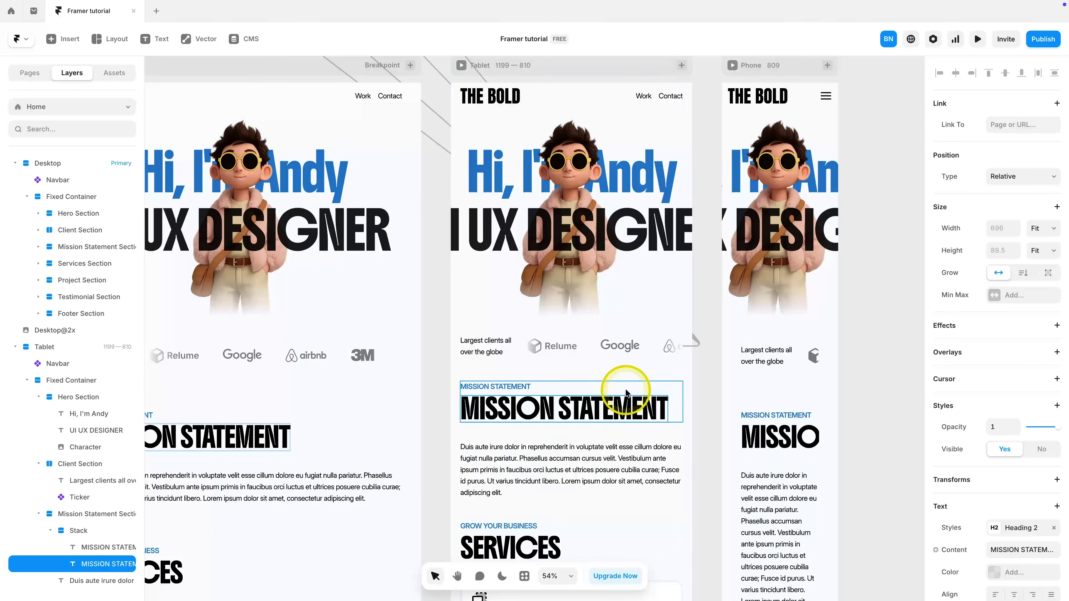
Step: Add breakpoints to the Heading 1 text style
scroll(632, 379, up, 3)
click(192, 126)
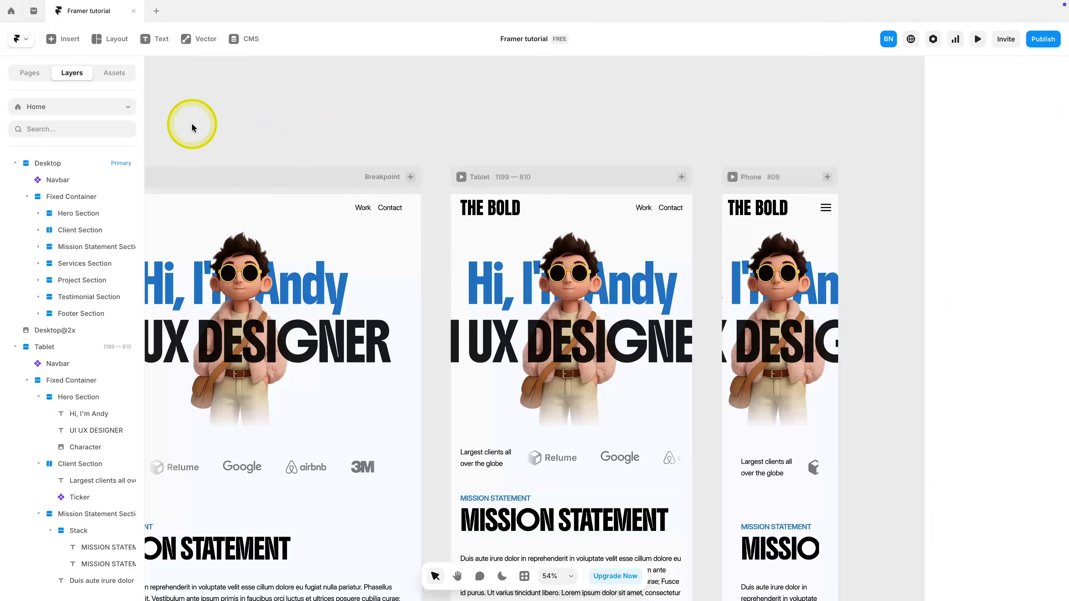
click(113, 76)
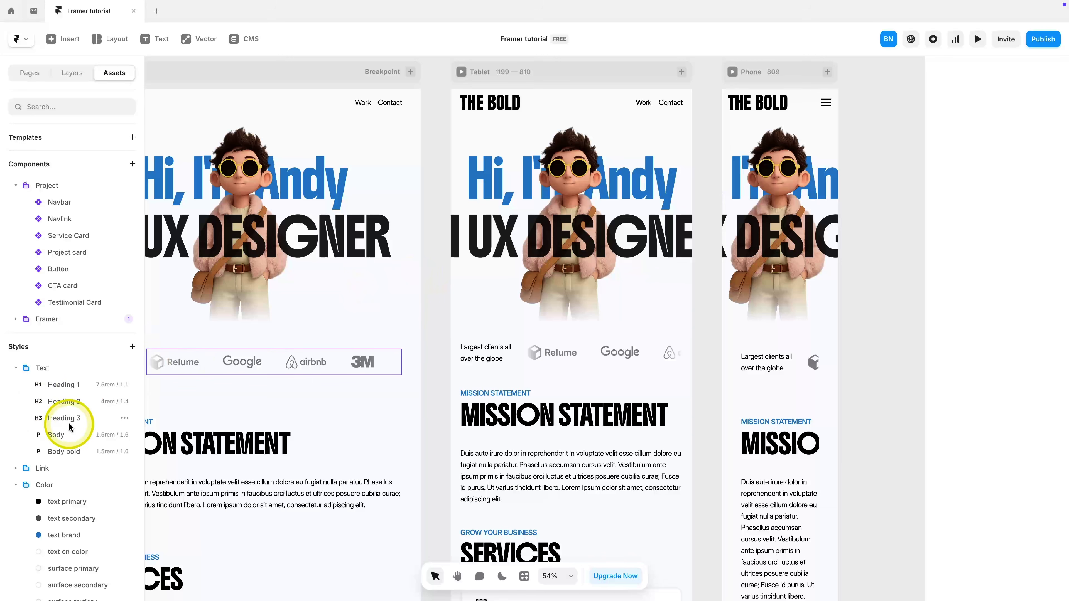
click(73, 386)
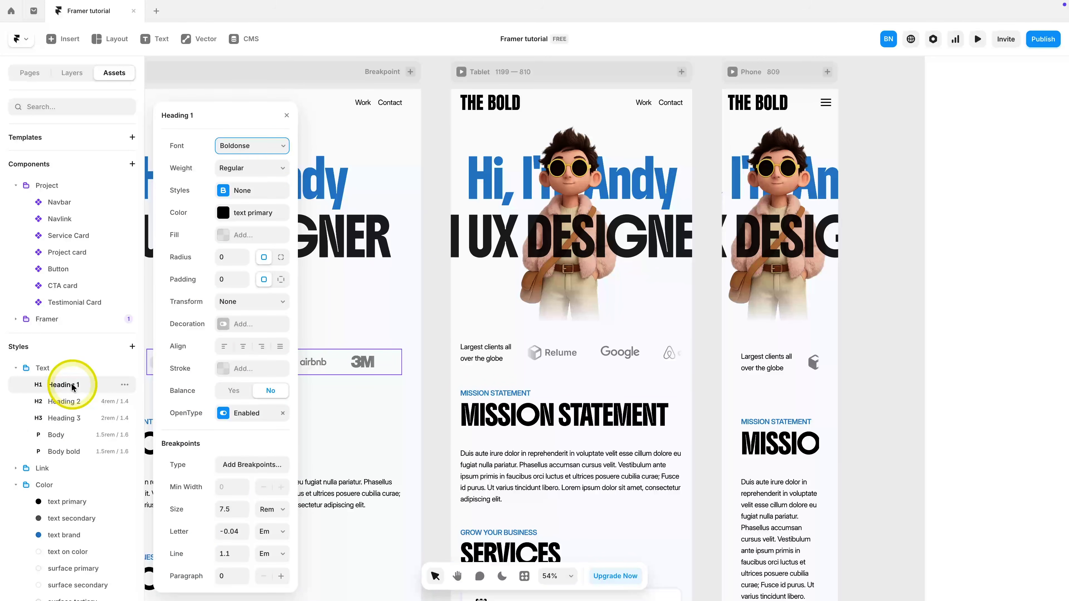
click(244, 464)
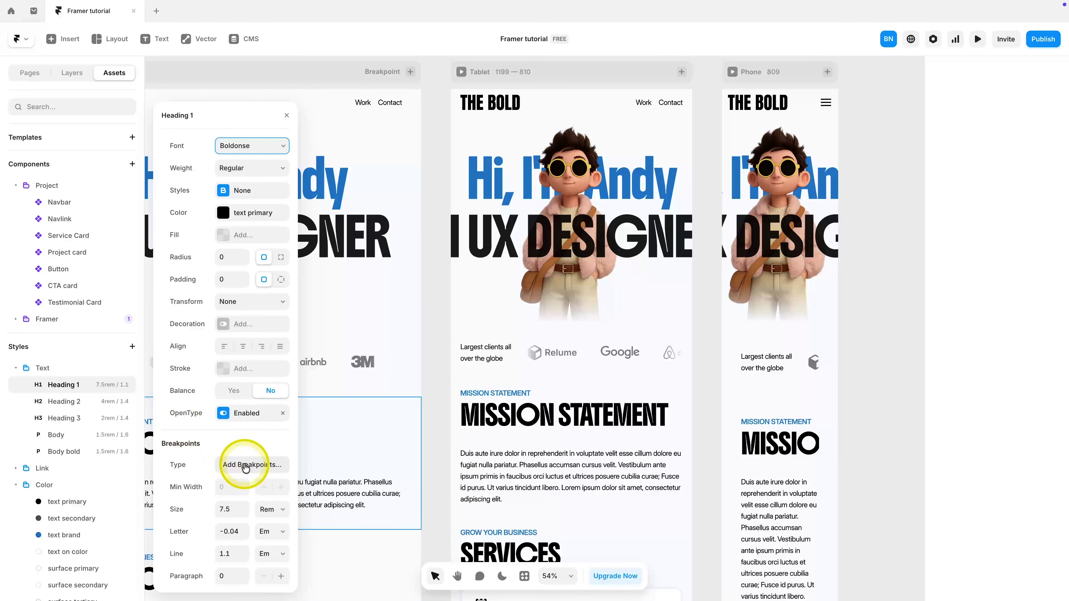
click(245, 467)
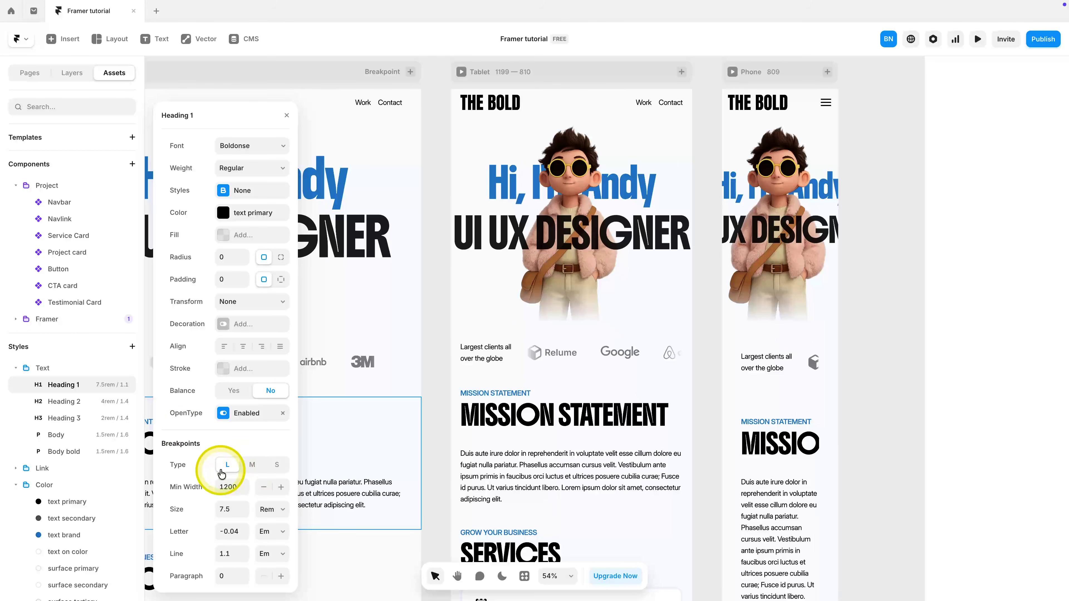
Step: Set the Heading 1 size at the medium (M) breakpoint to 5.5 rem
click(237, 472)
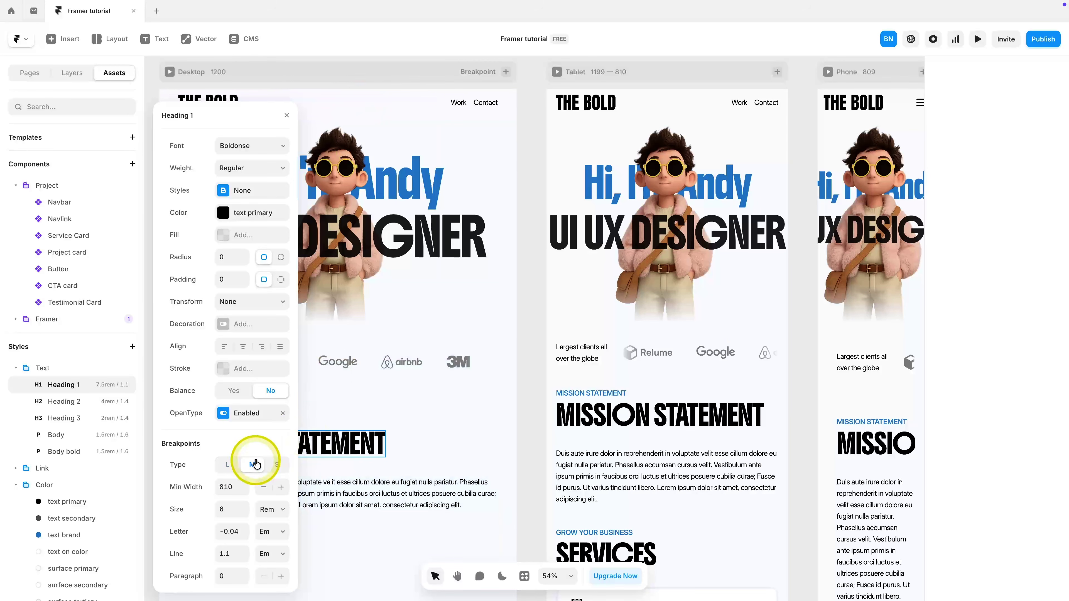
click(277, 466)
click(251, 465)
scroll(471, 370, right, 1)
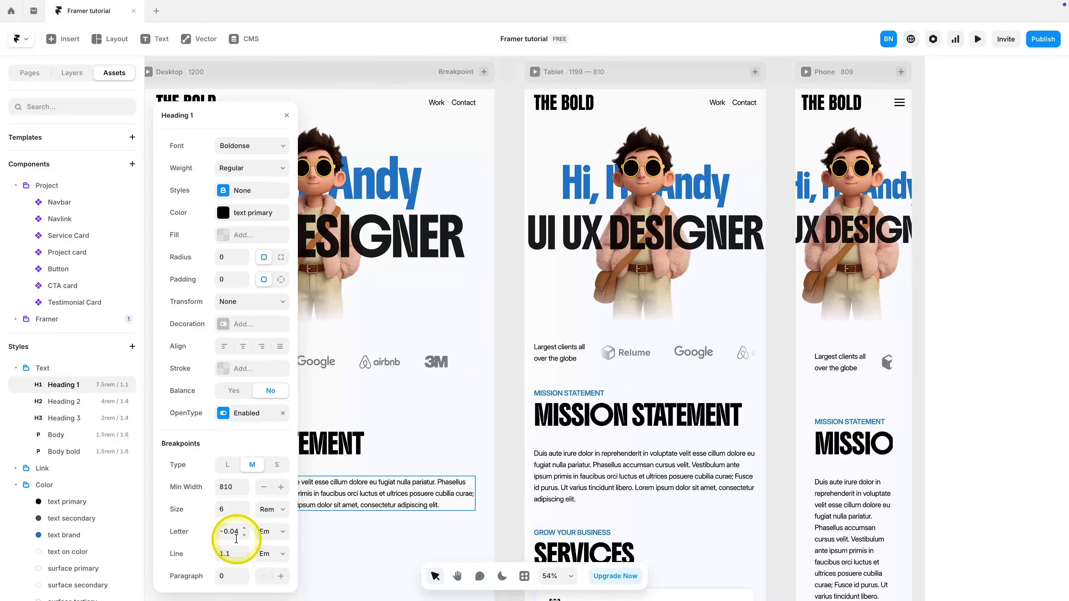
click(246, 516)
click(245, 517)
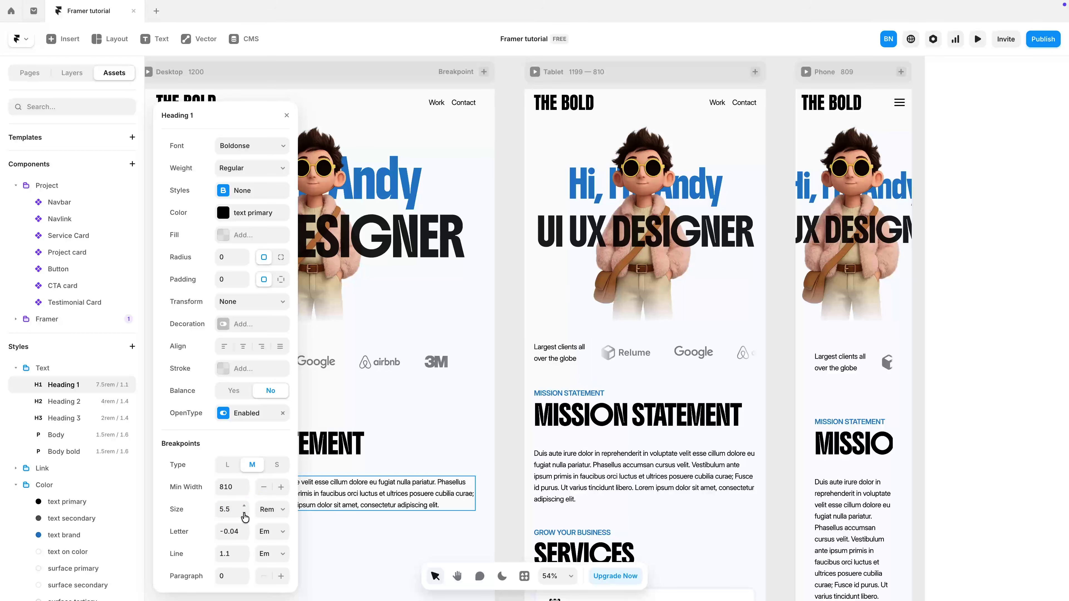
Step: Set the Heading 1 size at the small (S) breakpoint to 2.6 rem
click(274, 467)
scroll(751, 332, right, 3)
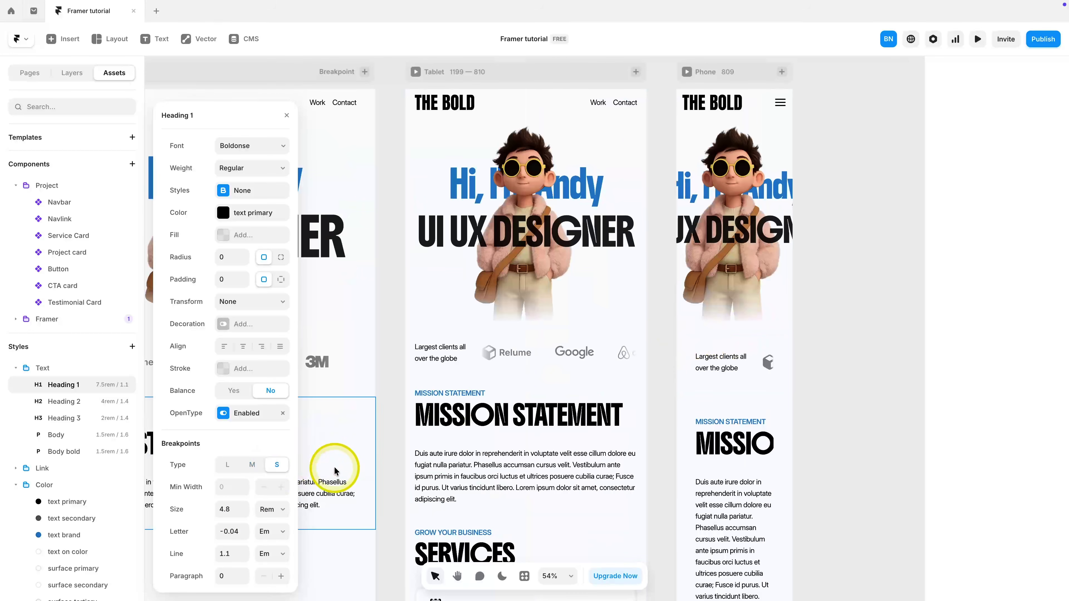
click(244, 516)
click(244, 516)
click(244, 516)
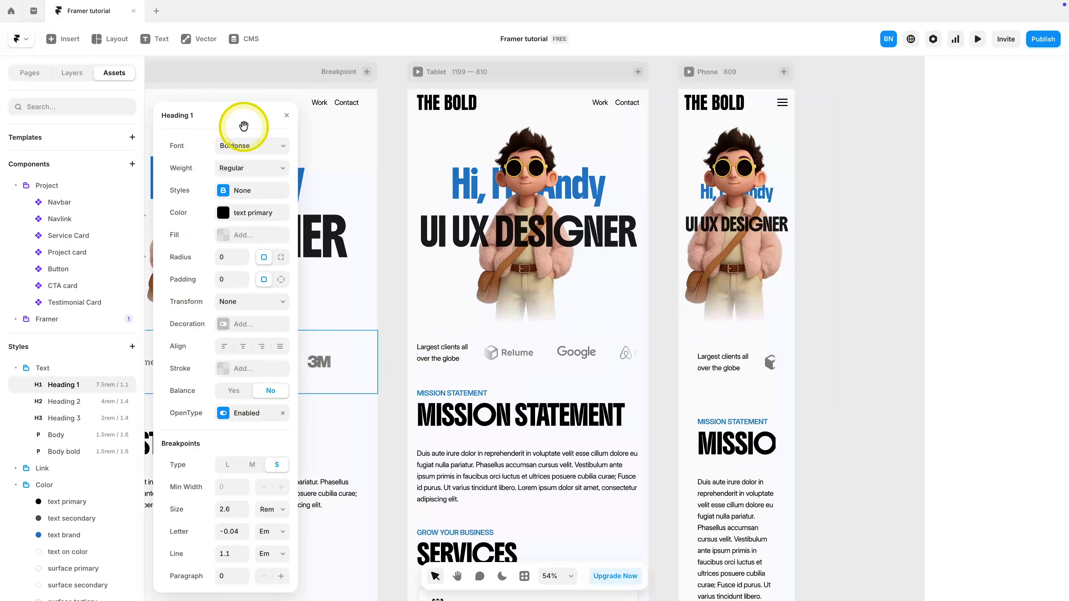
Step: Add breakpoints to the Heading 2 text style, check the section headings, and close the style settings
click(100, 397)
click(251, 473)
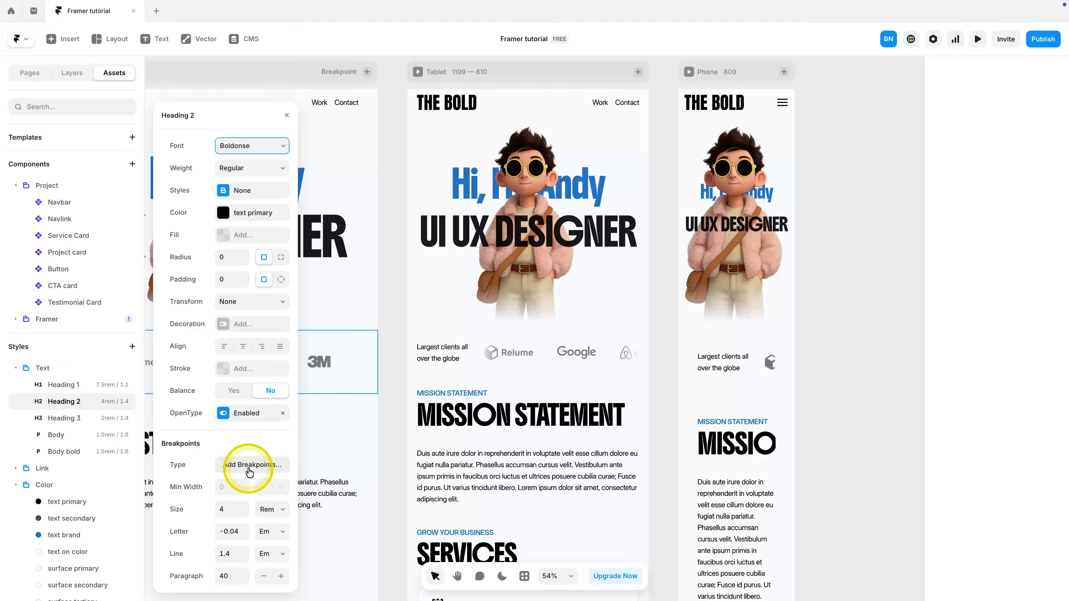
scroll(508, 454, down, 3)
click(241, 465)
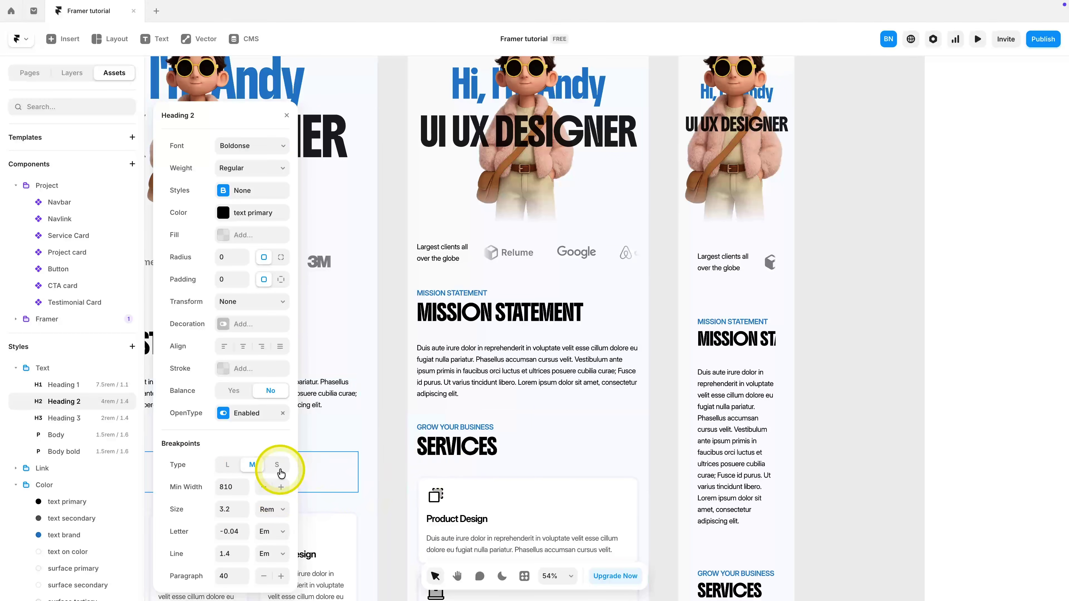
scroll(437, 491, down, 8)
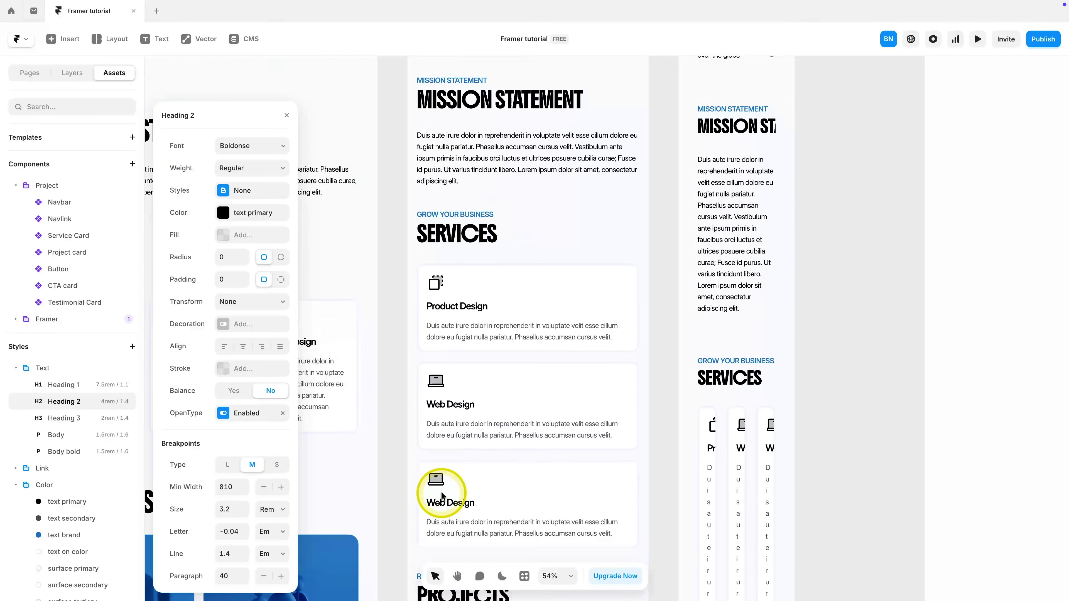
scroll(357, 387, up, 6)
click(286, 115)
Step: Preview the tablet layout from the hero section down to the footer, and return to the canvas
scroll(377, 353, up, 7)
click(417, 127)
click(417, 126)
scroll(493, 335, down, 10)
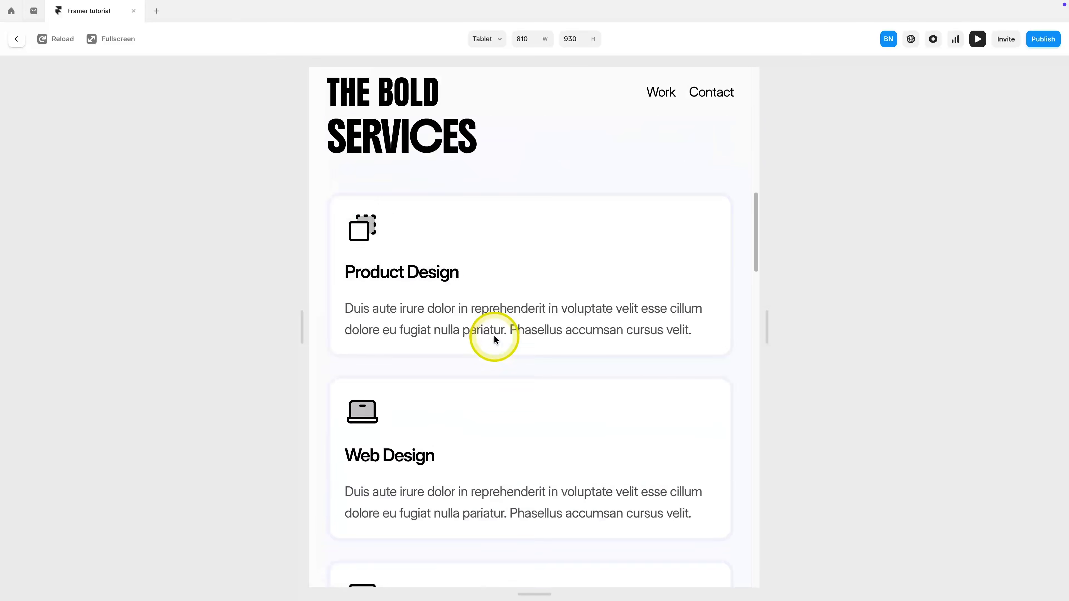
scroll(494, 335, down, 10)
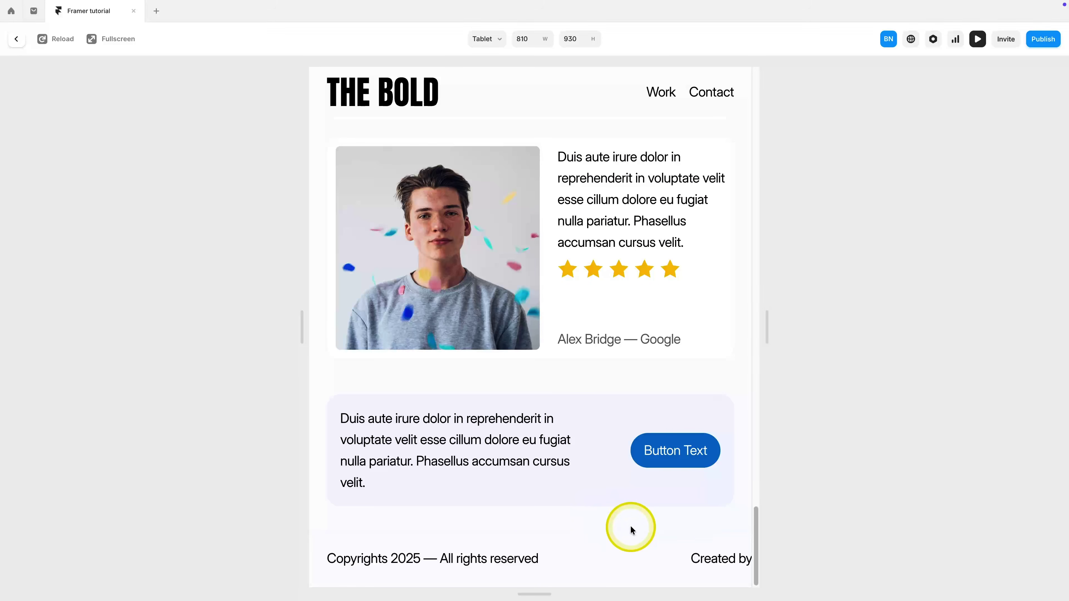
key(Escape)
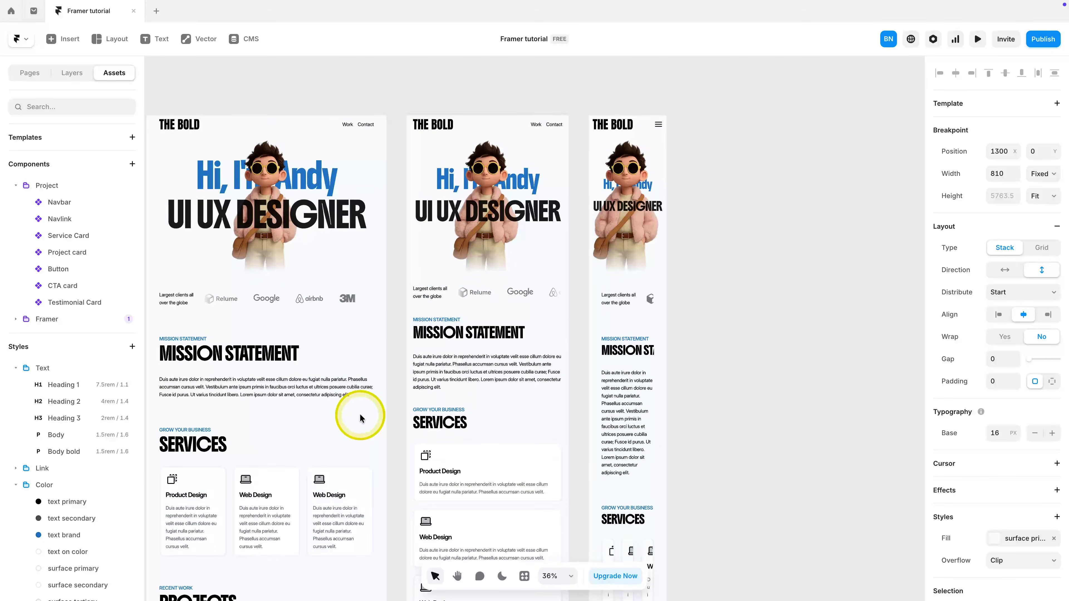
Step: Set the width of the copyright row in the desktop footer to Fill
scroll(360, 418, down, 10)
click(622, 510)
super+click(577, 507)
super+click(593, 506)
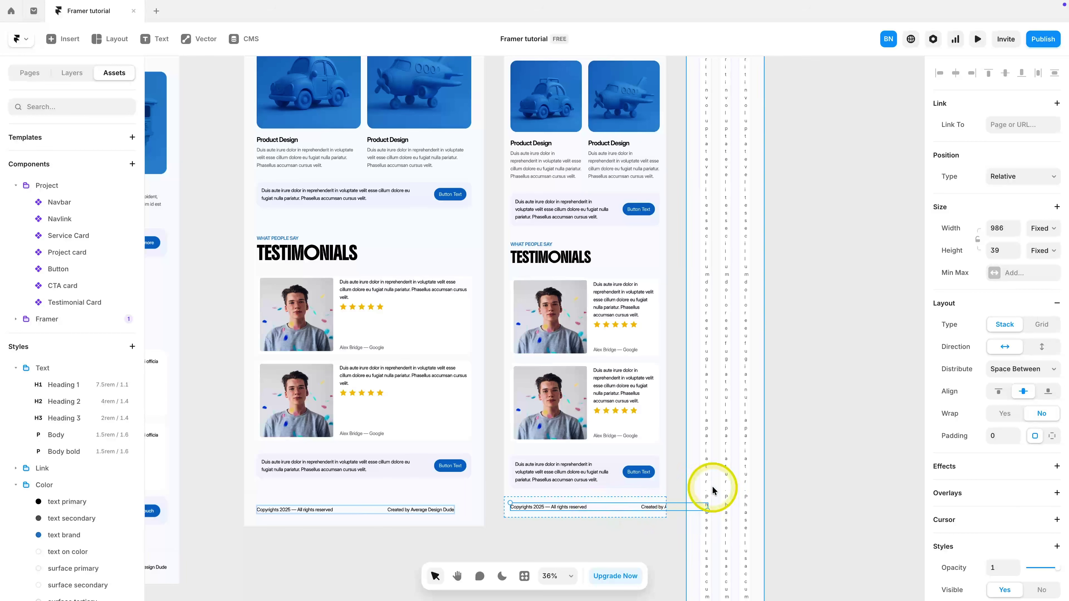
click(353, 511)
click(1067, 219)
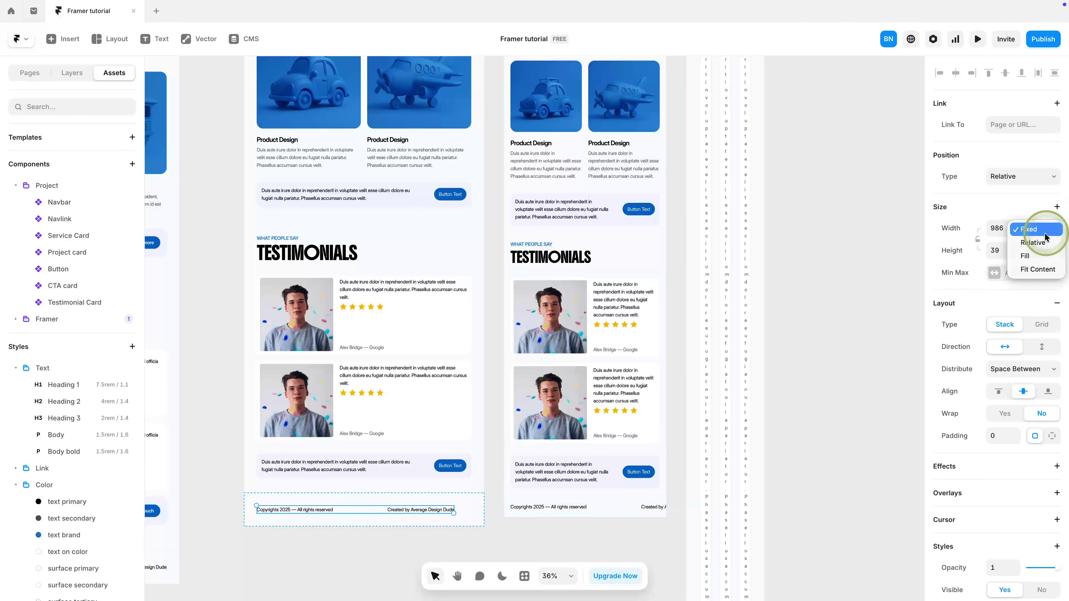
click(1039, 248)
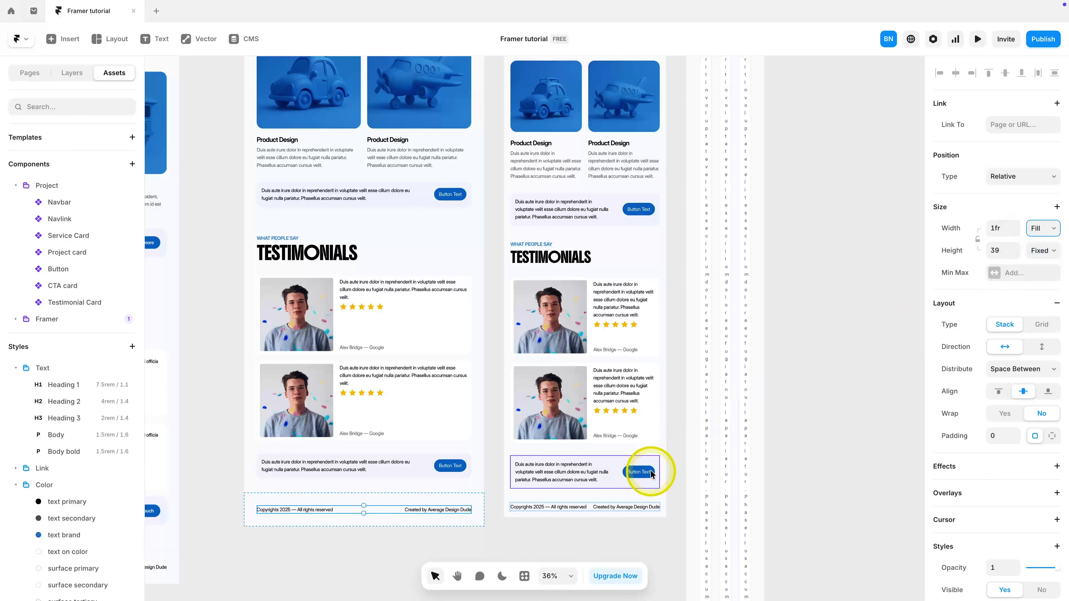
click(627, 532)
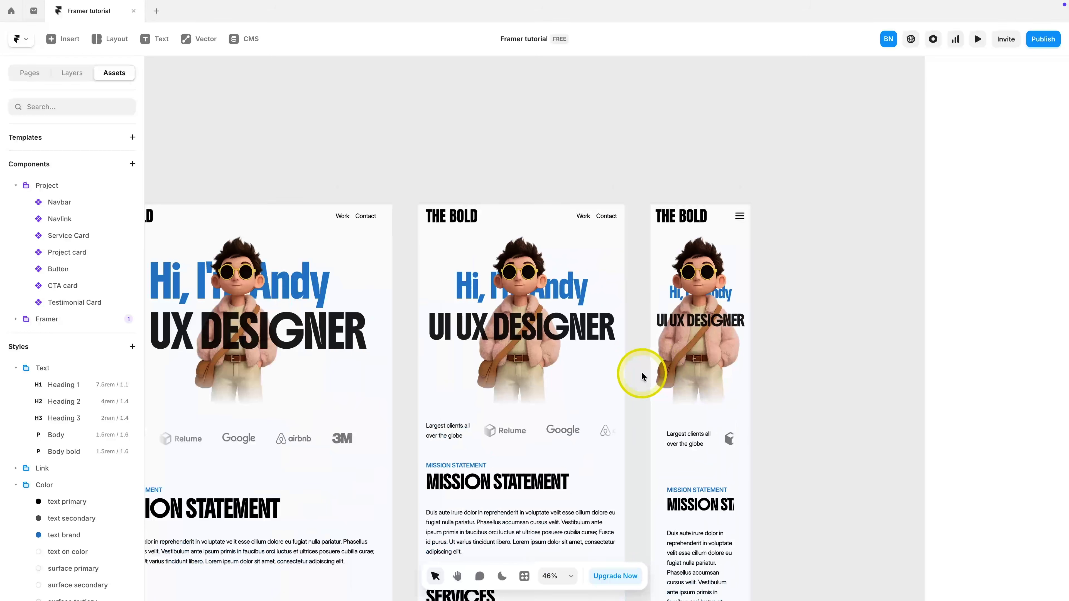
Step: Check the phone layout in preview and scale its hero character image to about 366 × 549
scroll(641, 372, right, 1)
click(639, 189)
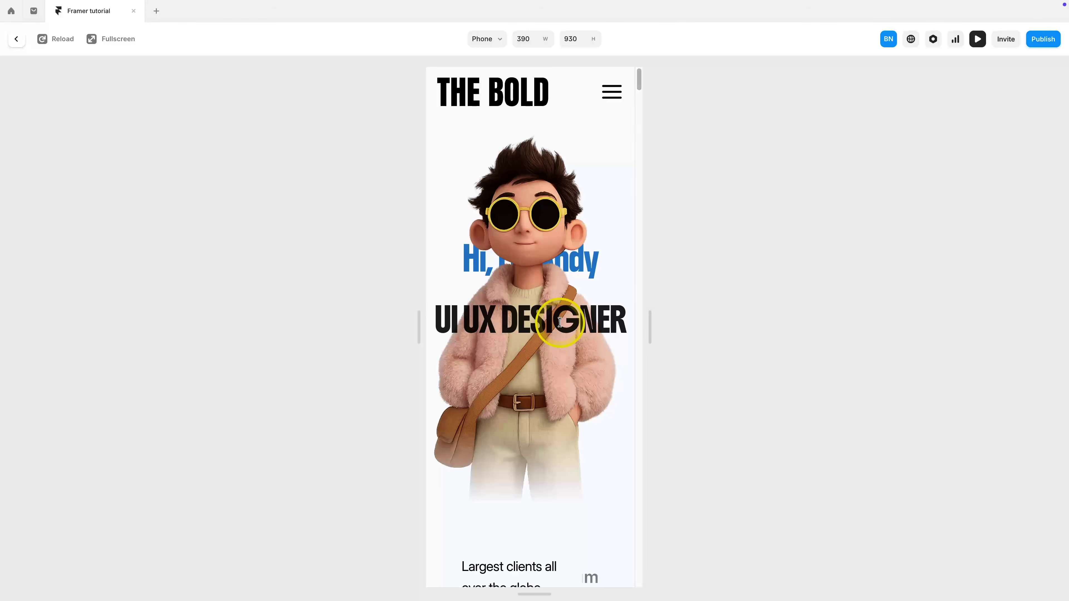
key(Escape)
drag(773, 576, 698, 463)
drag(634, 380, 633, 295)
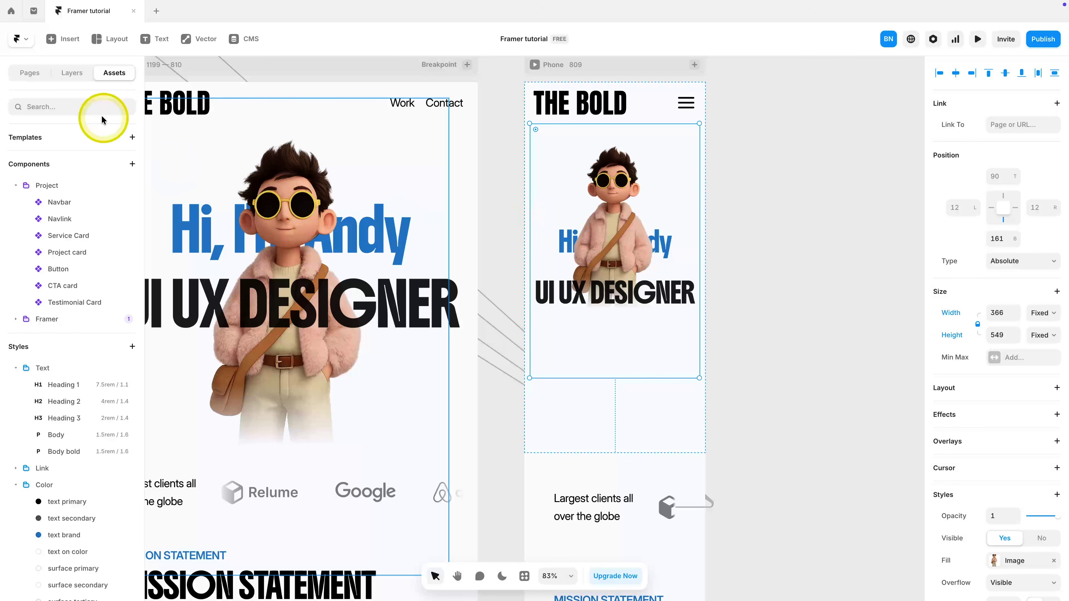
Step: Set the gap of the phone layout's Hero Section to 24
click(72, 73)
click(80, 265)
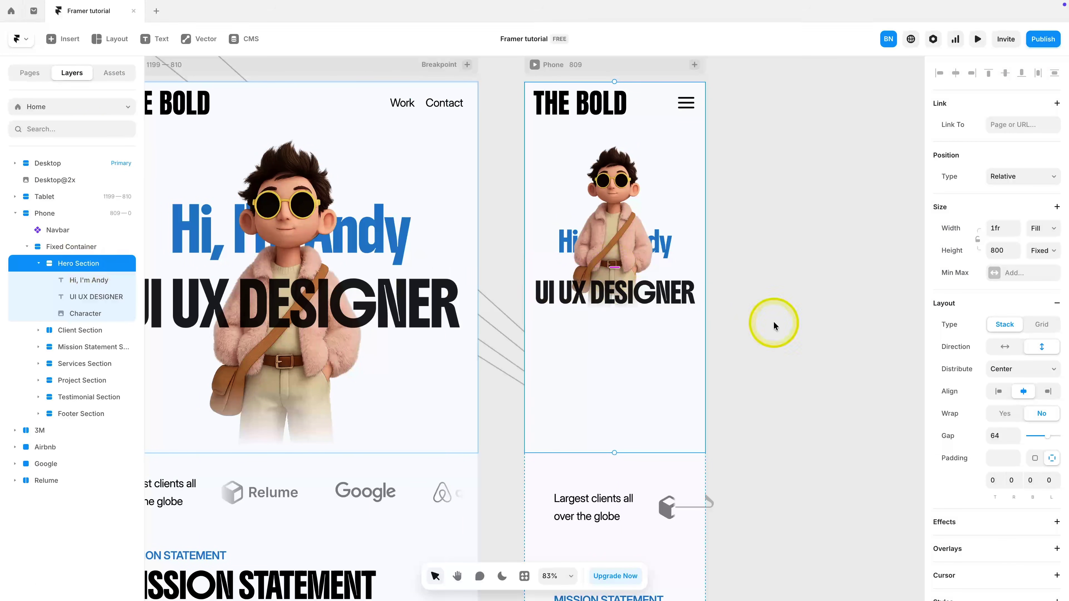
click(1004, 437)
text(24)
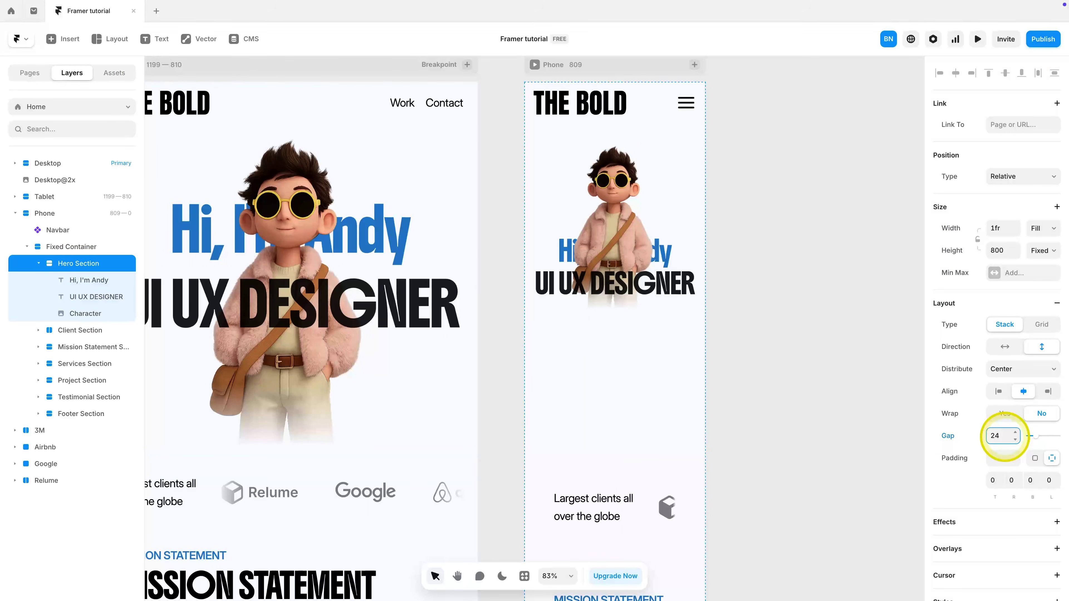
Step: Set the gap of the tablet layout's Hero Section to 32
click(458, 175)
click(1004, 437)
text(32)
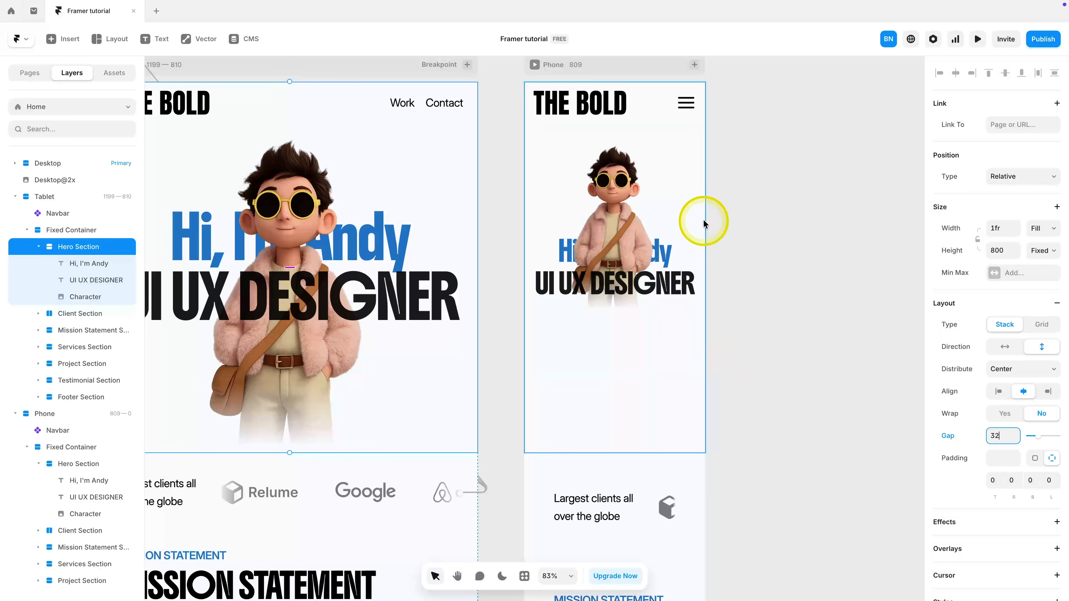
Step: Change the position type of the Character image in the phone hero to Relative
click(659, 264)
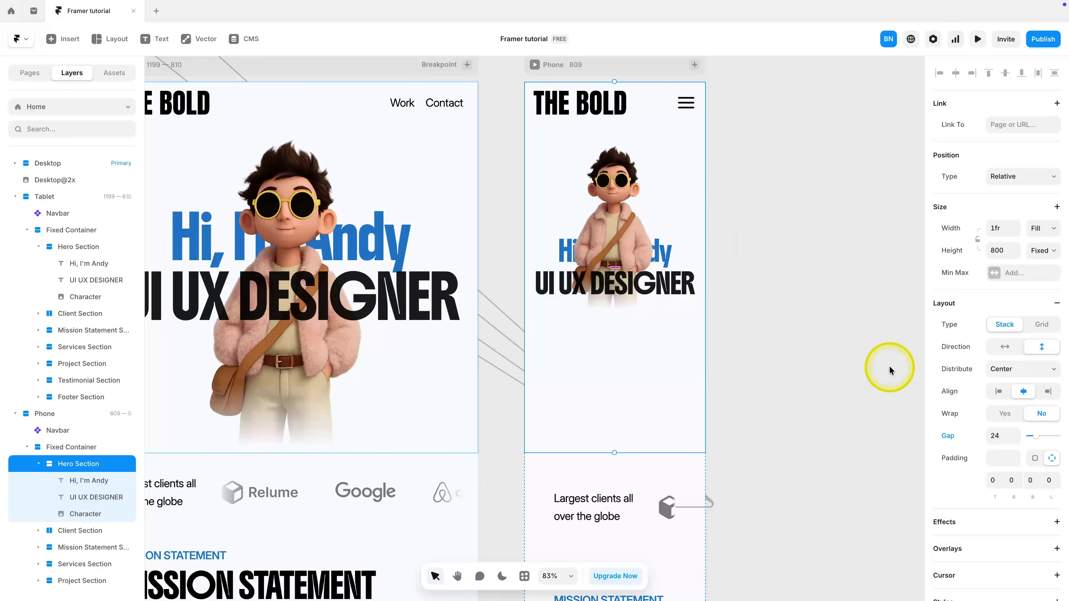
click(678, 242)
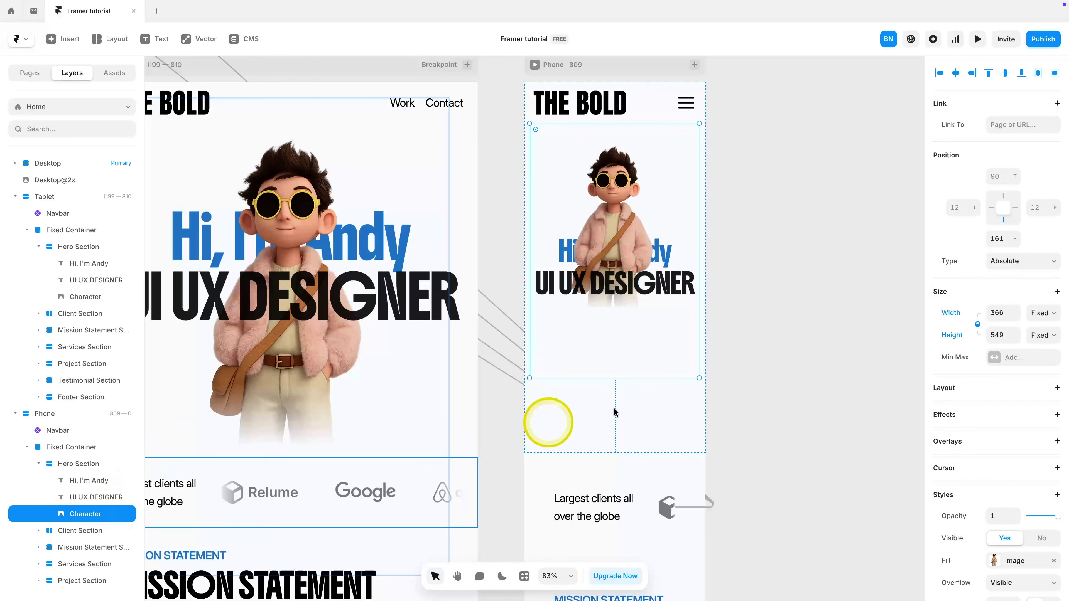
click(1038, 261)
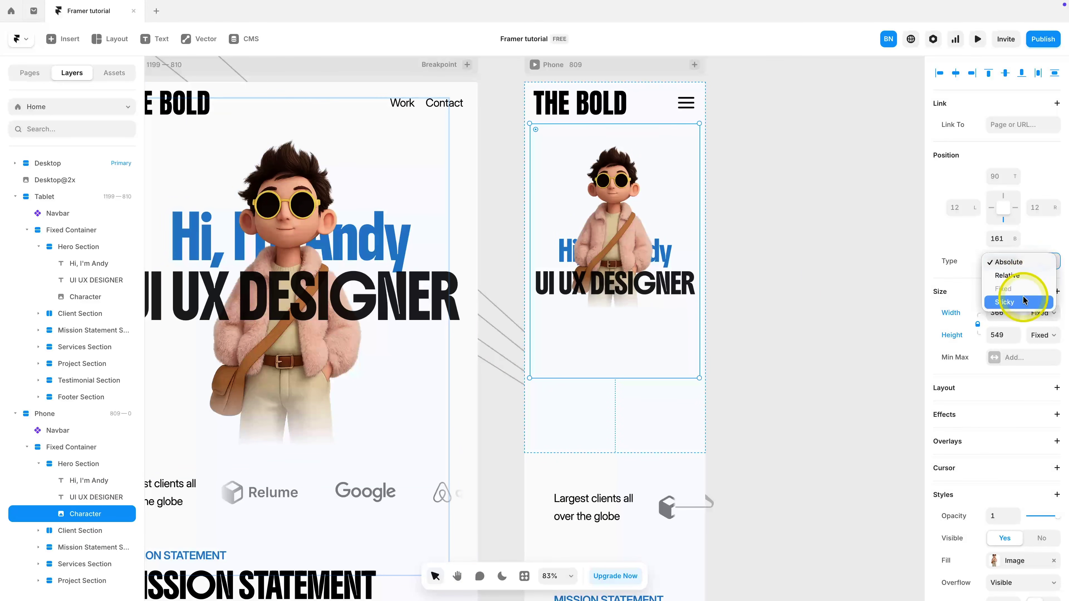
click(1010, 276)
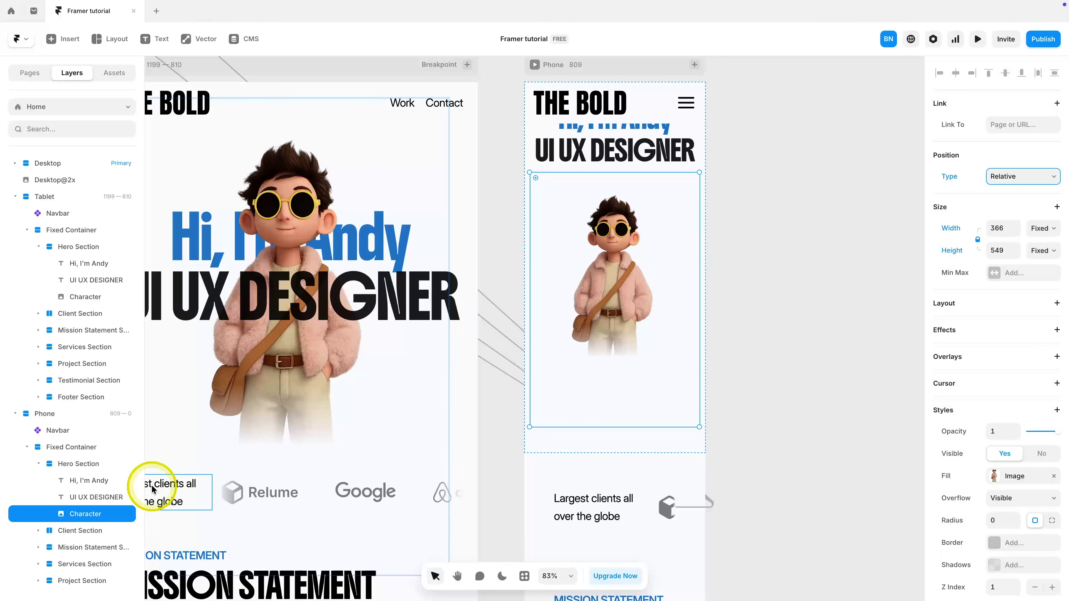
Step: Reorder the phone Hero Section so the Character layer comes before the "Hi, I'm Andy" text
drag(86, 510, 196, 459)
click(104, 507)
drag(94, 514, 84, 477)
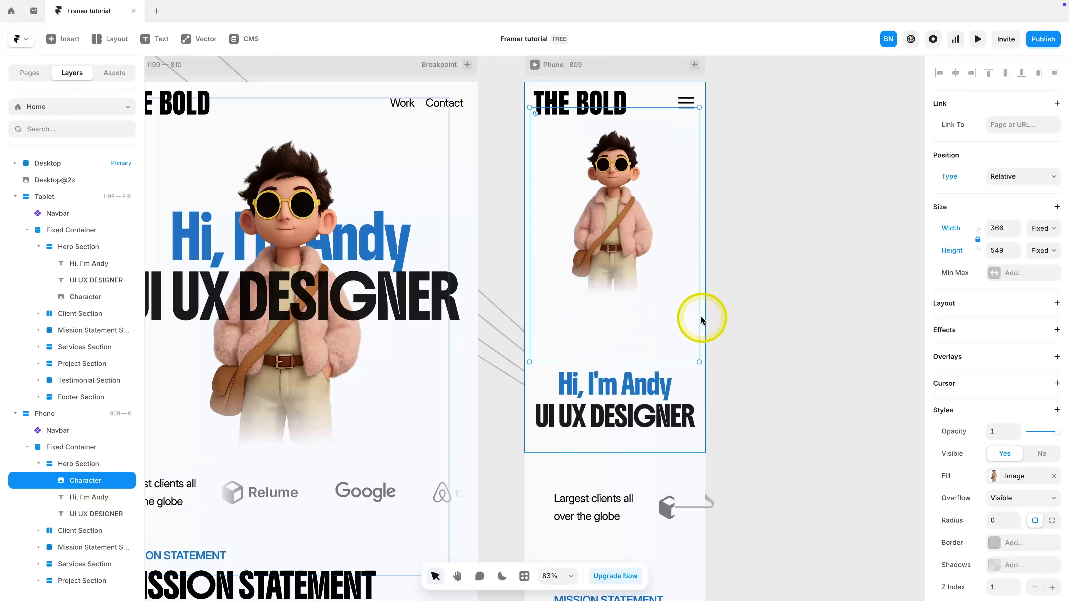
Step: Unlock the phone Character image's proportions and reduce its height to about 322
drag(699, 109, 726, 108)
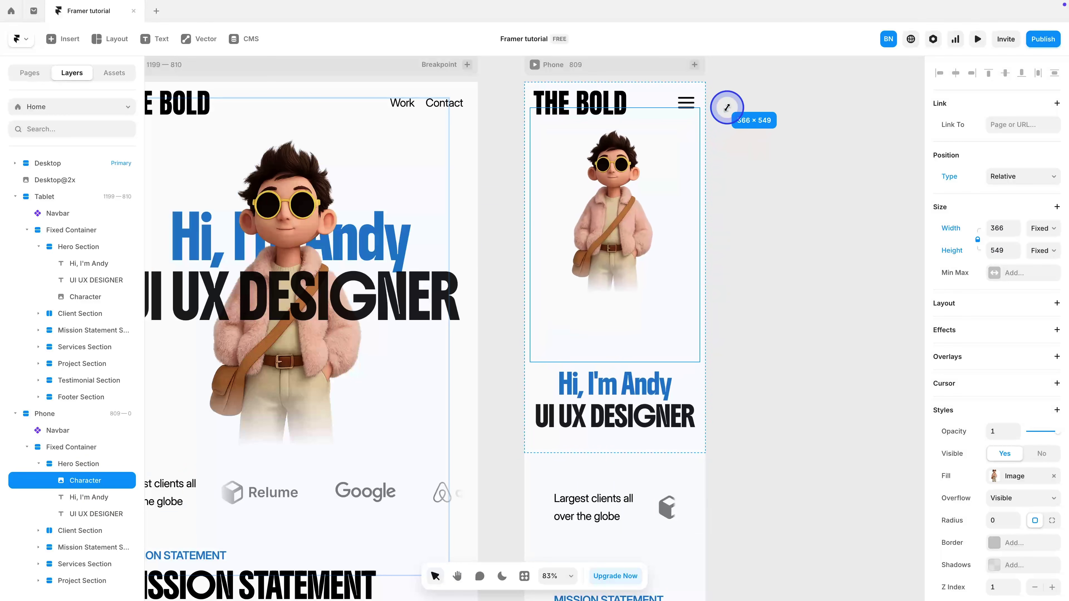
drag(630, 359, 635, 291)
key(ctrl+z)
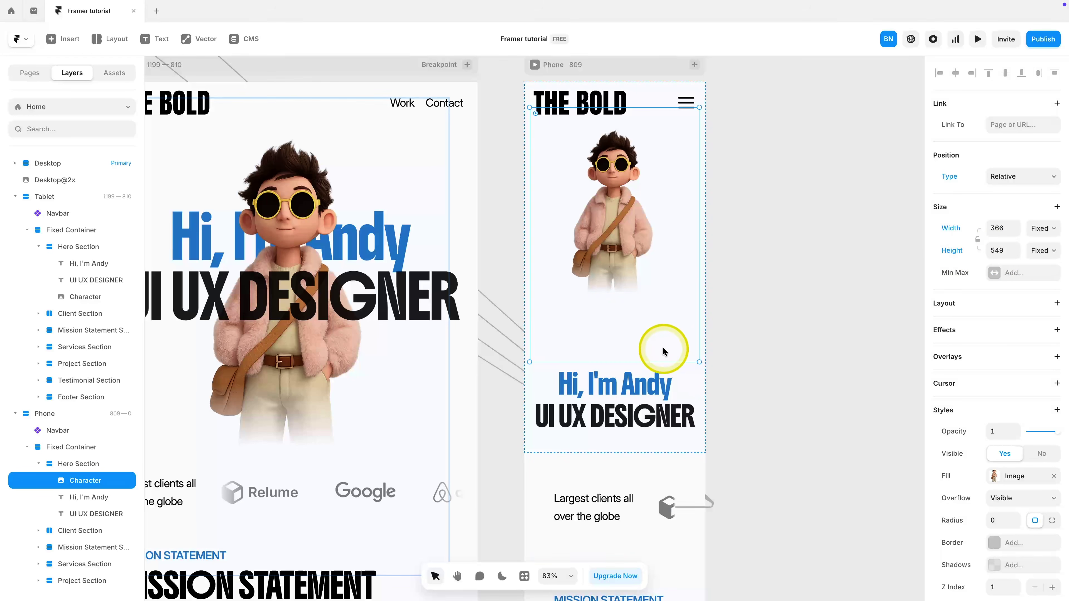
drag(641, 361, 648, 310)
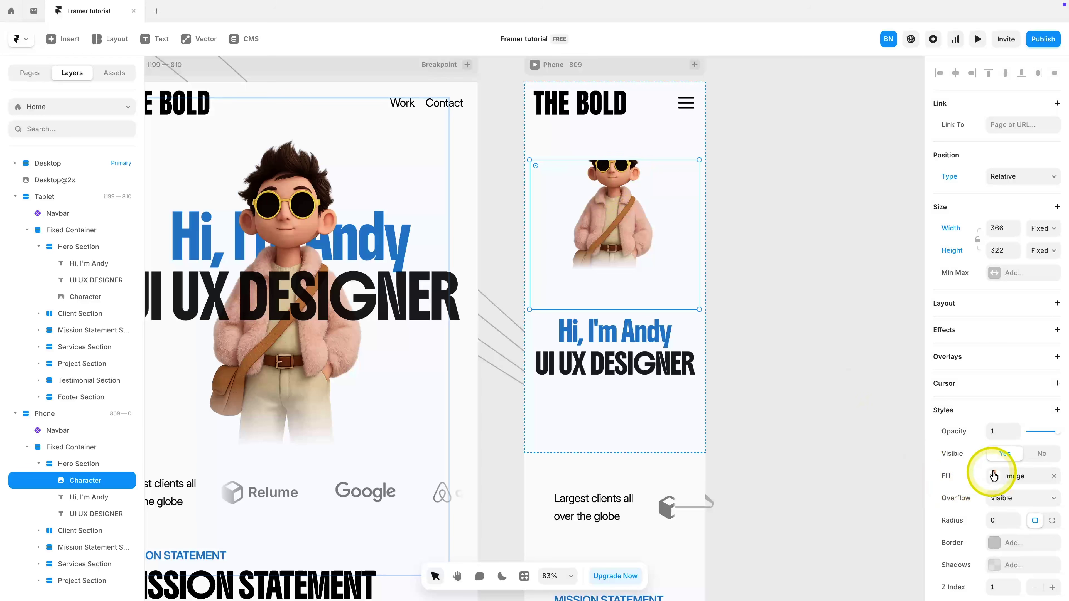
Step: Set the image fill position of the phone hero's Character layer to Top Center
scroll(990, 474, down, 2)
click(994, 381)
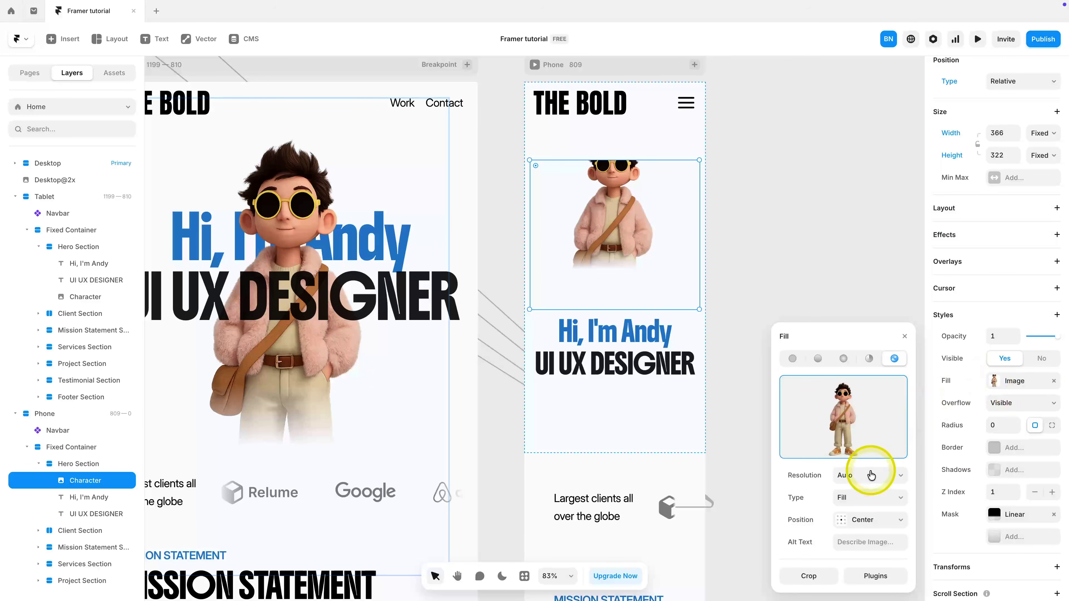
click(869, 521)
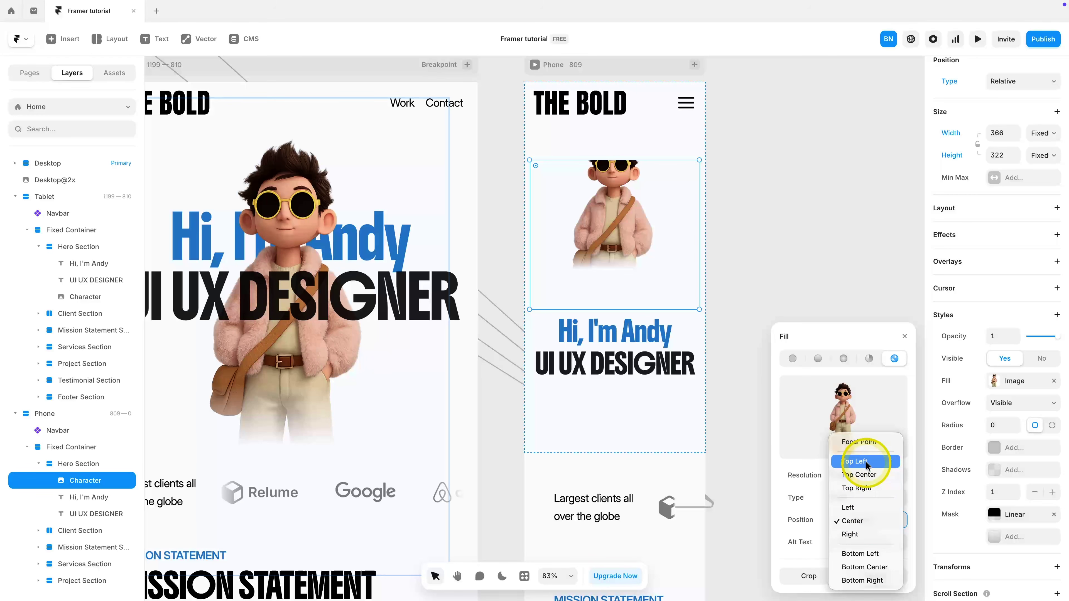
click(867, 474)
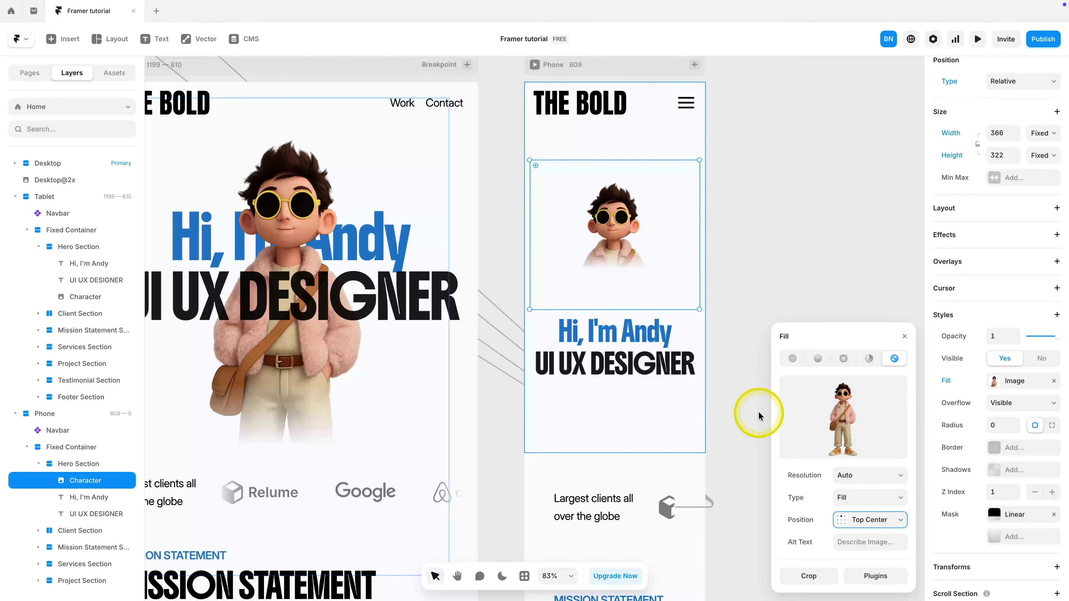
Step: Try a custom focal point at the character's face for the phone Character image fill
click(883, 519)
click(870, 489)
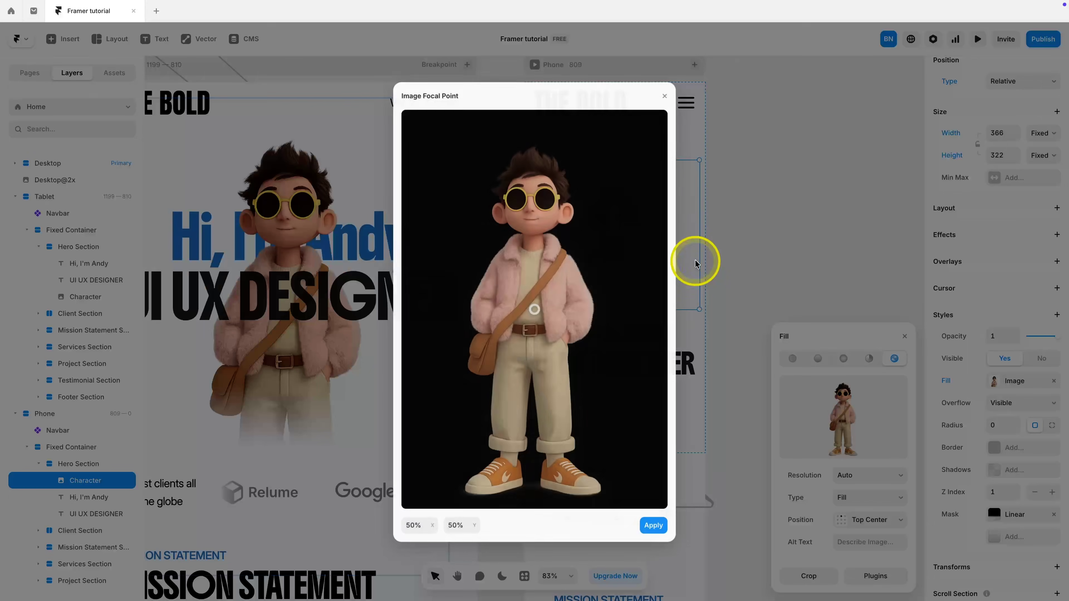
drag(535, 309, 533, 204)
click(654, 526)
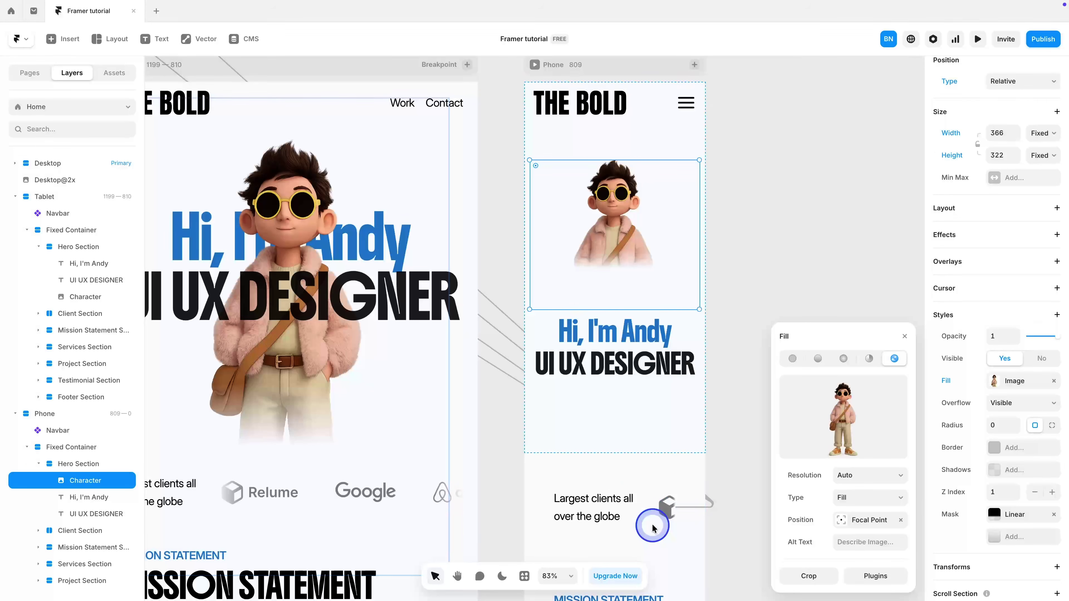
Step: Reduce the phone Character image's height to about 312 and replace its focal point with the Top Center fill position
mouse_move(630, 312)
mouse_down()
mouse_move(625, 281)
mouse_move(627, 307)
mouse_up()
click(900, 520)
click(864, 522)
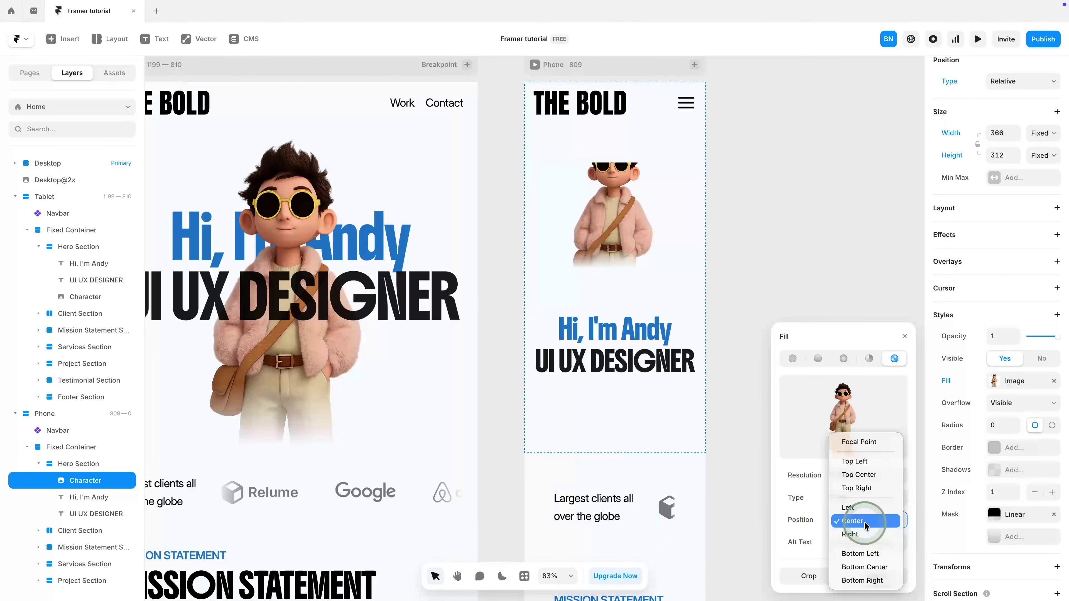
click(859, 475)
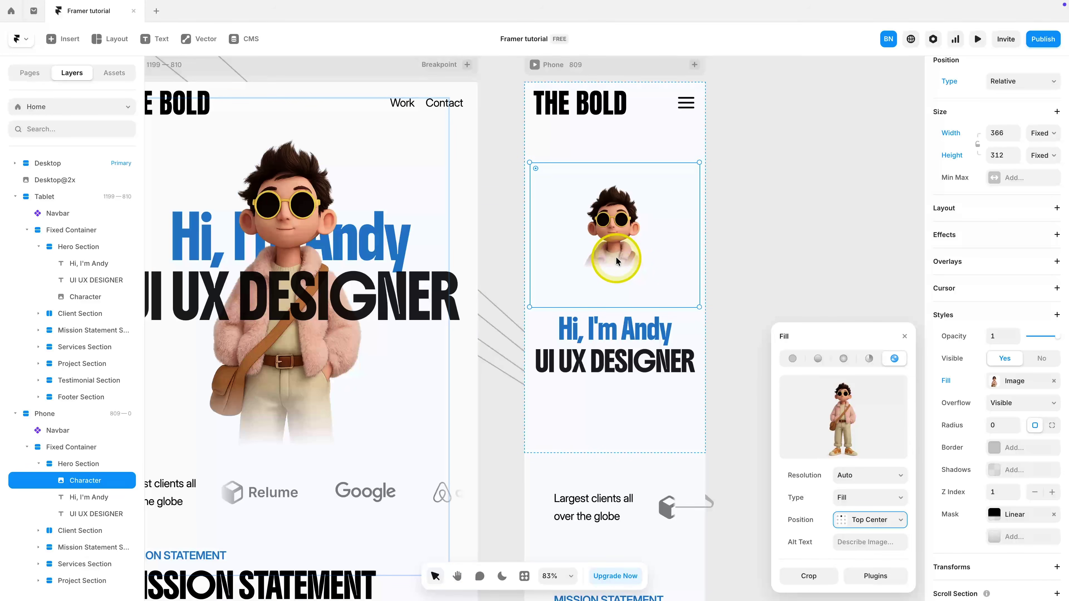
Step: Adjust the phone Character image's linear mask so the fade ends near the image's lower edge
click(994, 514)
drag(613, 269, 615, 300)
drag(615, 248, 615, 253)
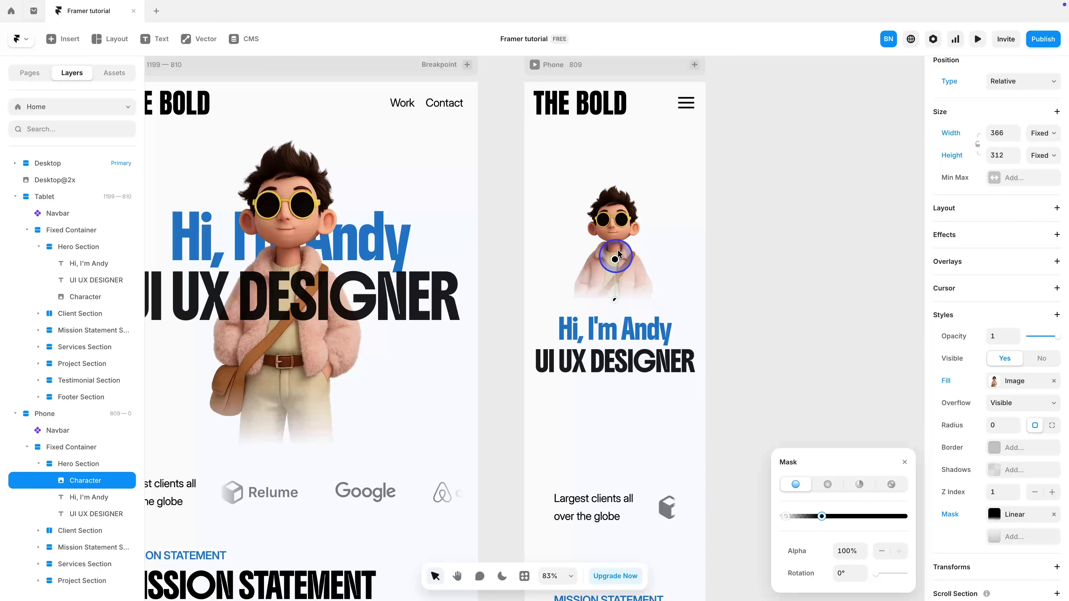
Step: Distribute the phone Hero Section's content from Start and set its top padding to 64
click(680, 197)
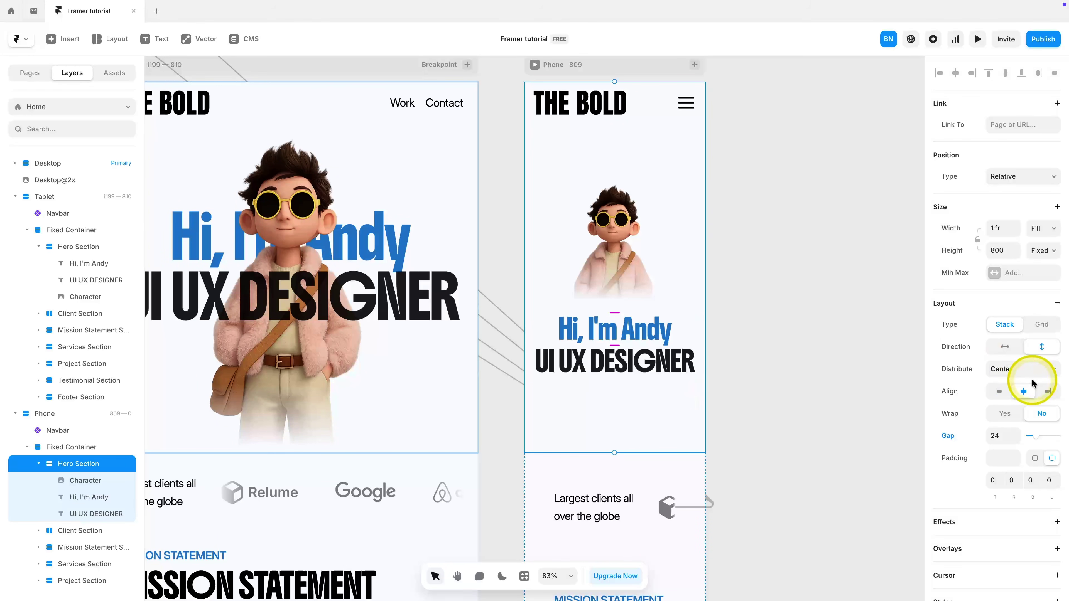
click(1016, 370)
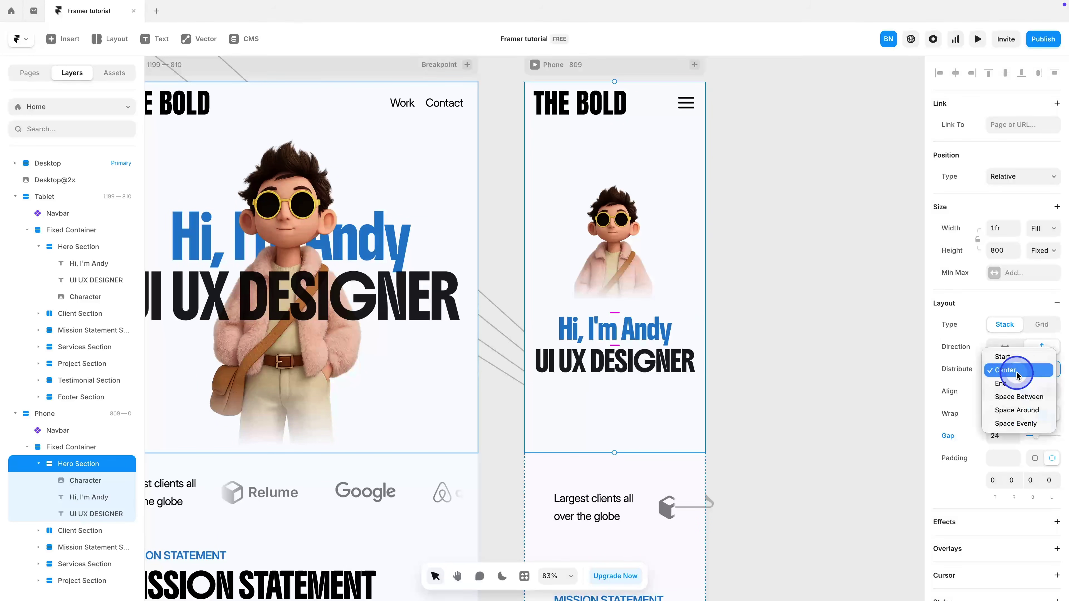
click(1002, 357)
click(994, 480)
text(64)
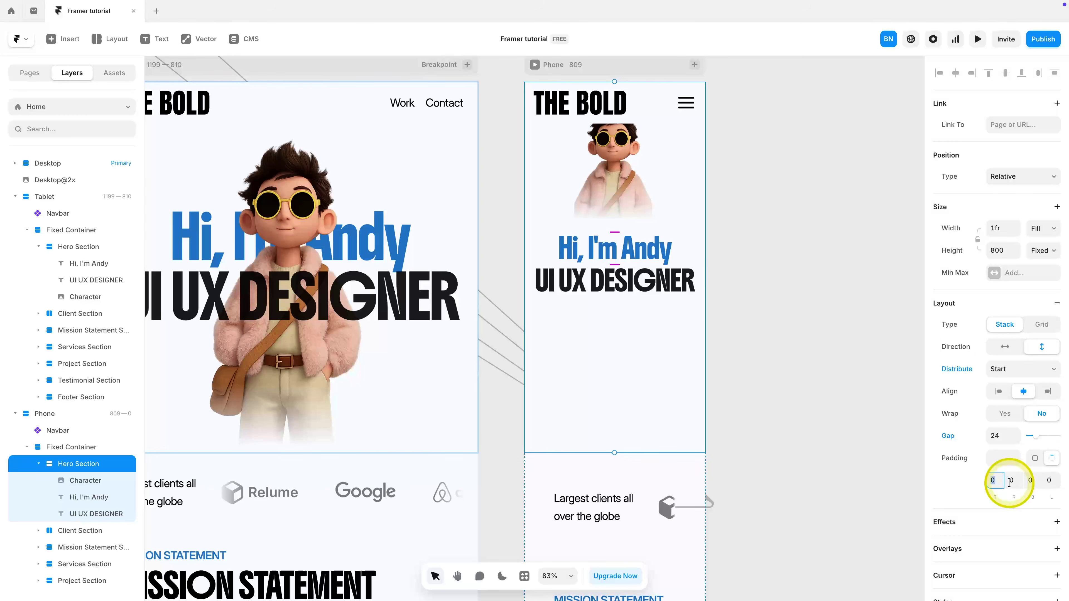
key(Return)
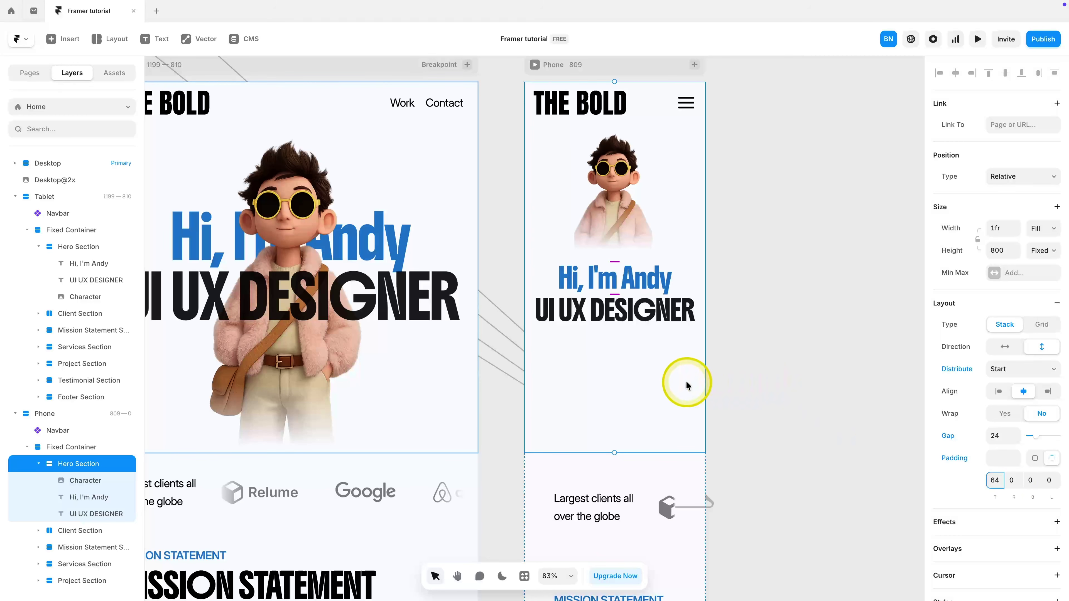
Step: Set the phone Hero Section's height to Fit and its bottom padding to 64
click(1043, 251)
click(1038, 291)
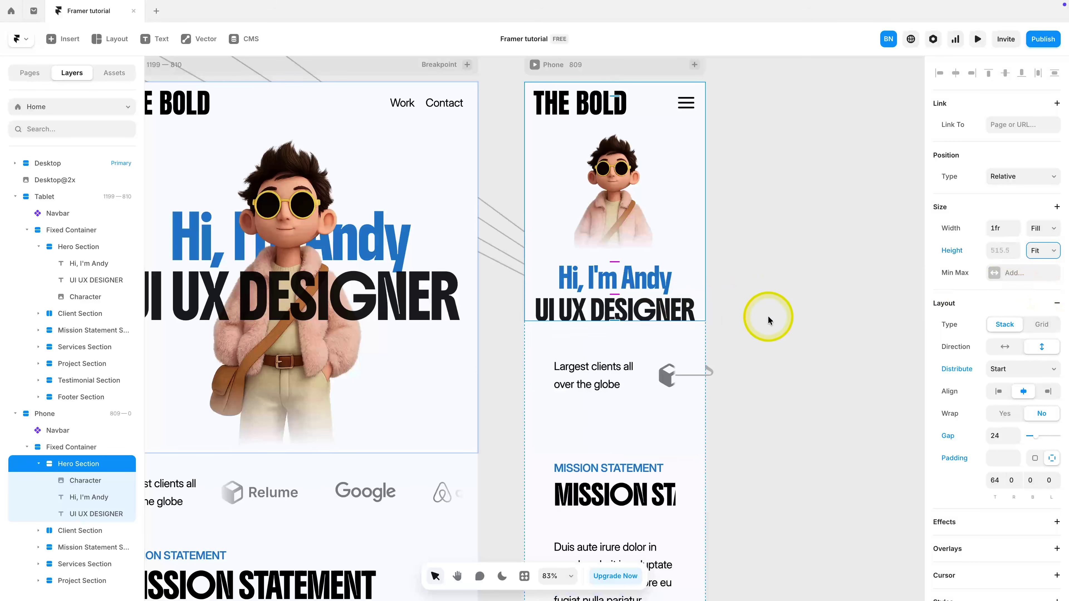
click(1032, 480)
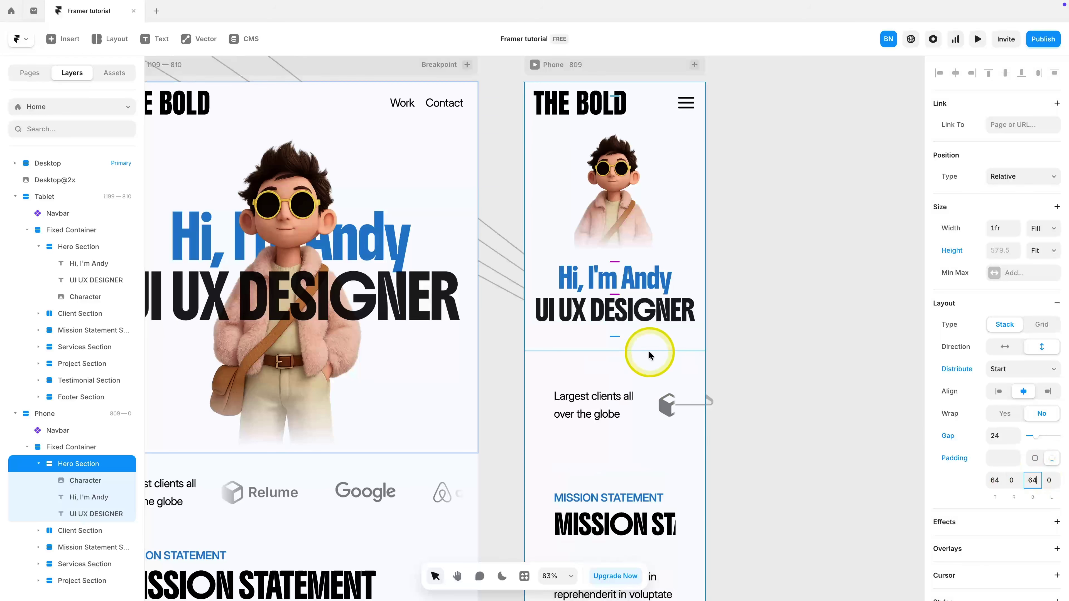
Step: Select the phone sections from the Client Section down to the footer together and set their padding to 20
click(632, 367)
scroll(632, 367, down, 3)
shift+click(591, 450)
scroll(577, 451, down, 5)
scroll(577, 450, down, 3)
scroll(578, 450, down, 4)
shift+click(585, 382)
scroll(584, 400, down, 5)
scroll(584, 418, down, 10)
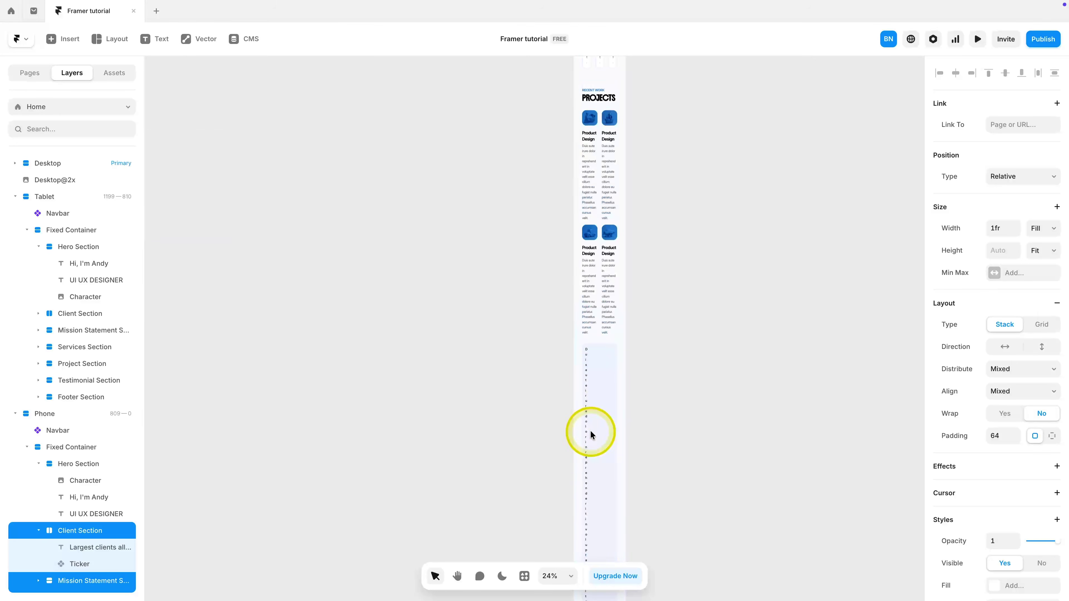
scroll(575, 364, down, 15)
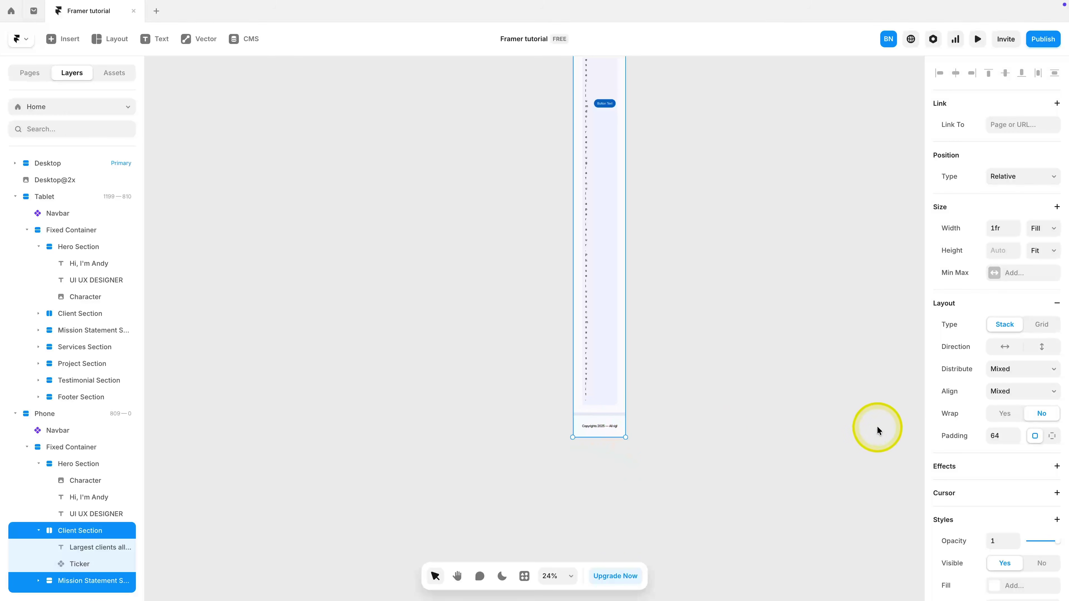
click(993, 441)
text(20)
key(Return)
Step: Stack the phone Client Section vertically and center-align its "Largest clients all over the globe" text
scroll(502, 286, up, 10)
click(632, 345)
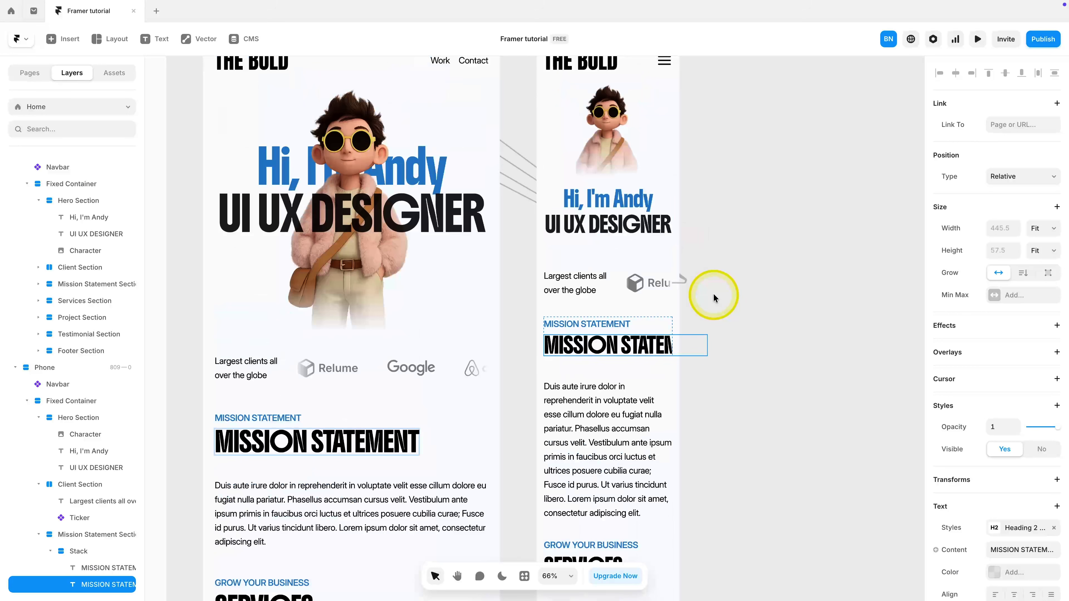
click(616, 291)
click(1041, 347)
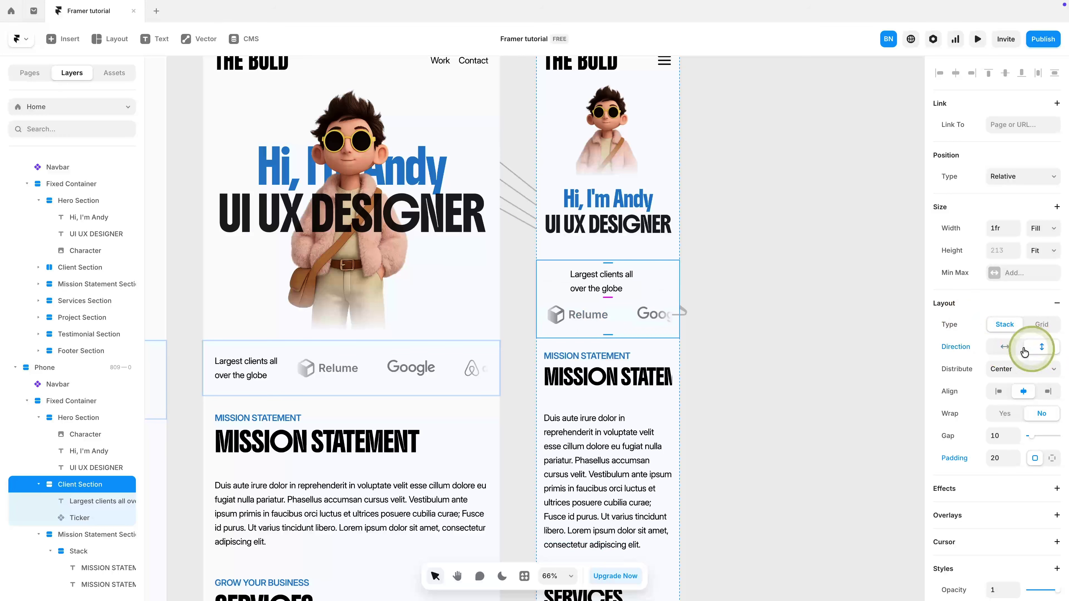
click(638, 282)
scroll(1020, 573, down, 3)
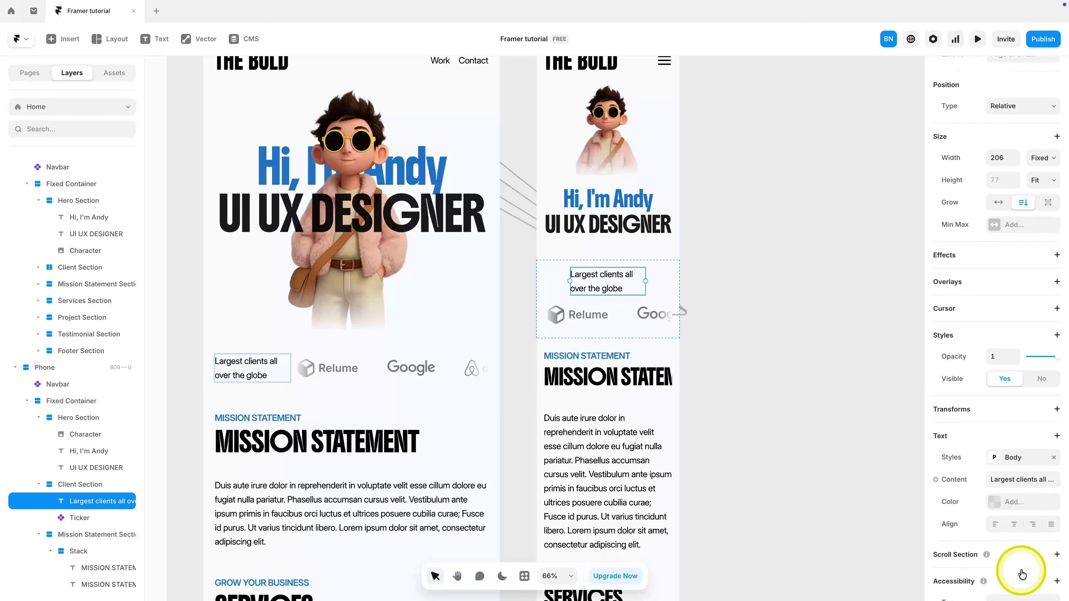
click(1014, 497)
Step: Reduce the Heading 2 text style's size to 1.96 rem for the small (S) breakpoint
click(614, 376)
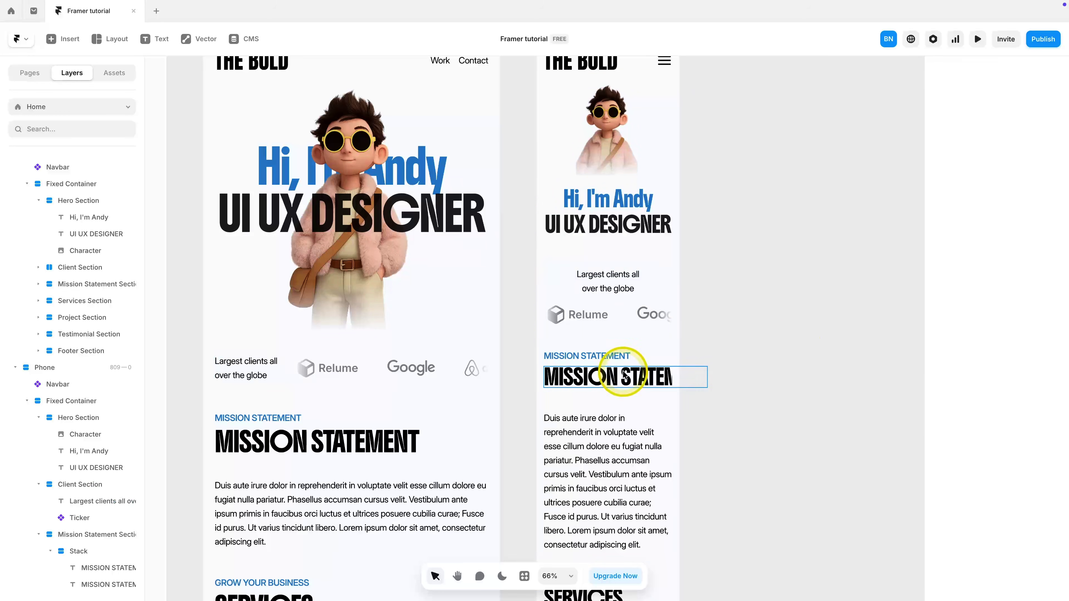
click(792, 389)
click(114, 72)
click(80, 400)
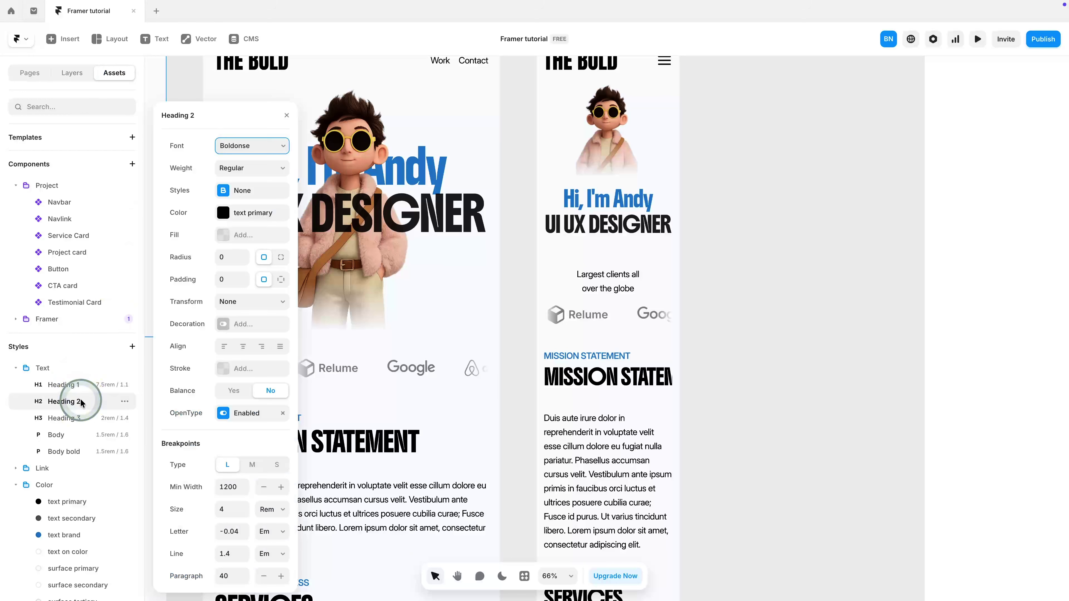
click(272, 467)
click(246, 513)
click(246, 514)
click(246, 514)
click(246, 515)
click(246, 514)
click(246, 514)
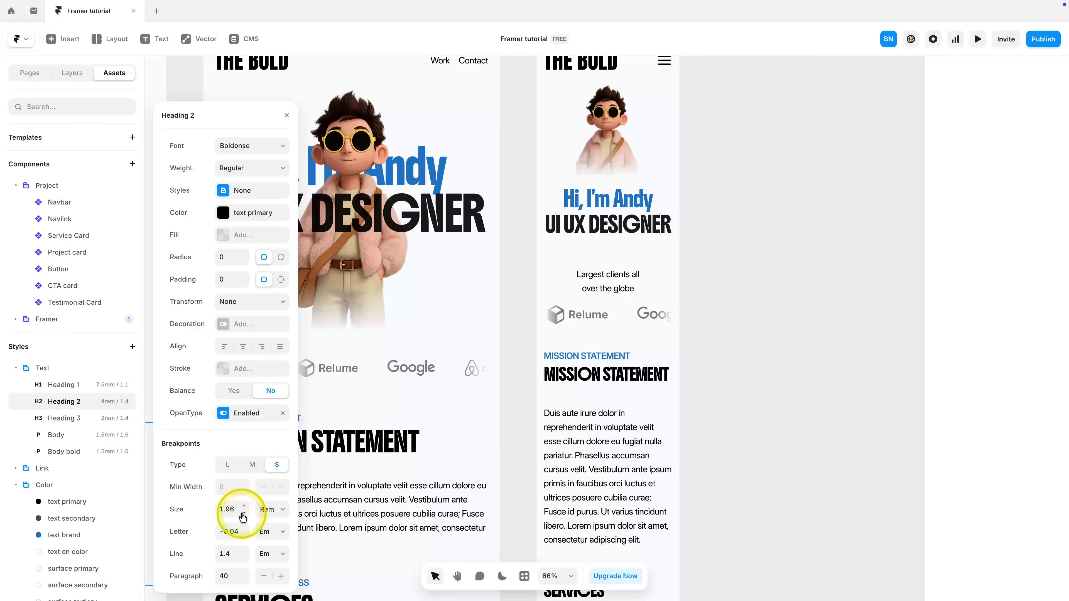
Step: Change the phone Services cards stack to a vertical direction
scroll(598, 442, down, 8)
click(584, 381)
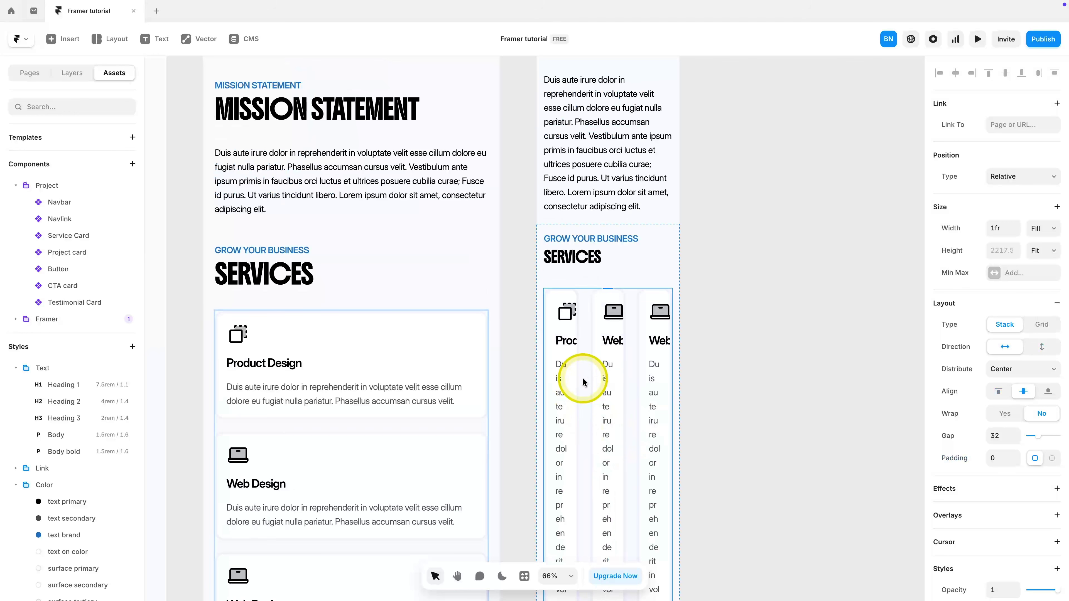
click(1042, 346)
scroll(632, 311, down, 3)
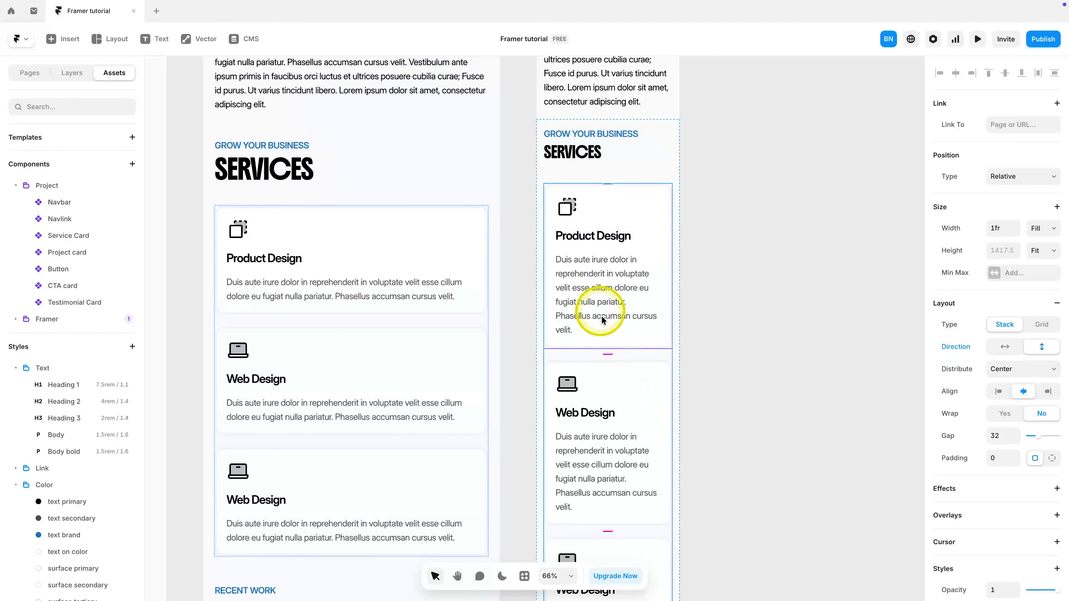
Step: Set the phone layout's project grid to 1 column
scroll(599, 310, down, 10)
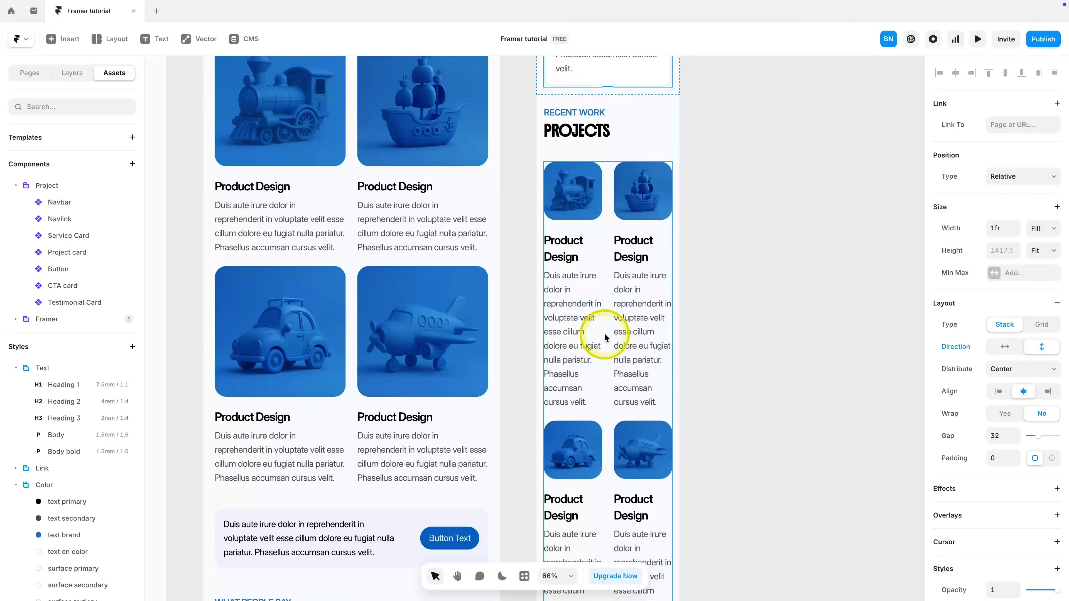
click(604, 333)
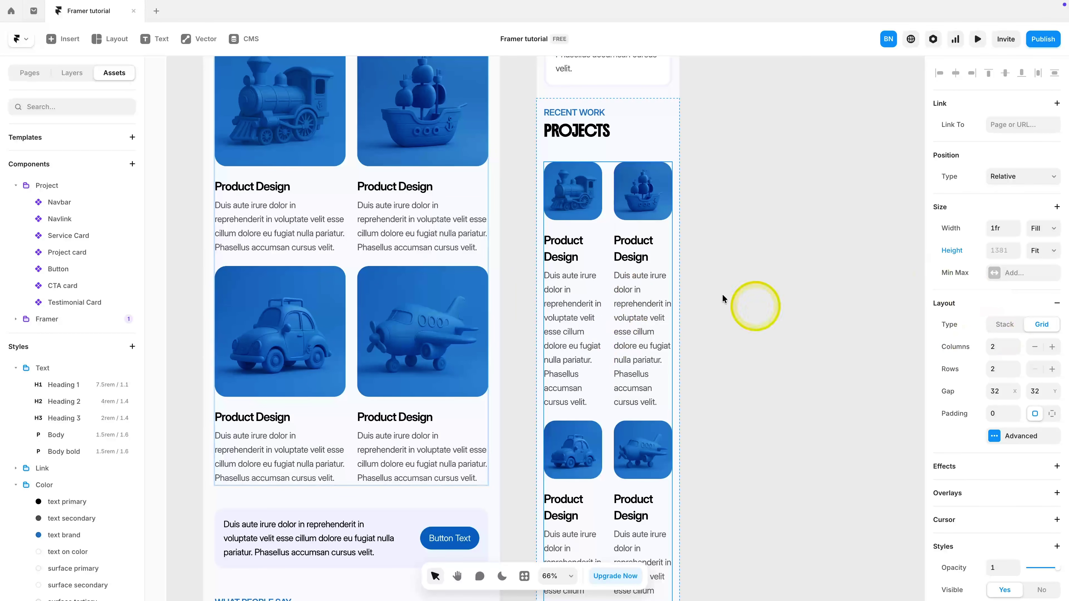
click(1016, 353)
Step: Open the CTA card component from the phone Project Section and create a variable for its layout direction
scroll(630, 357, down, 8)
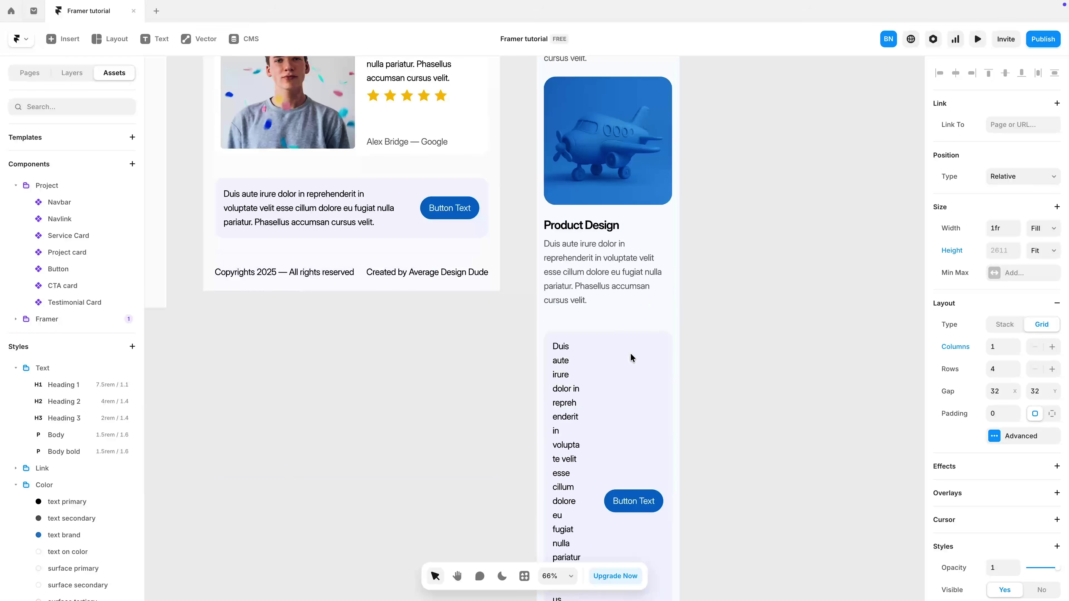
click(626, 346)
scroll(660, 359, down, 3)
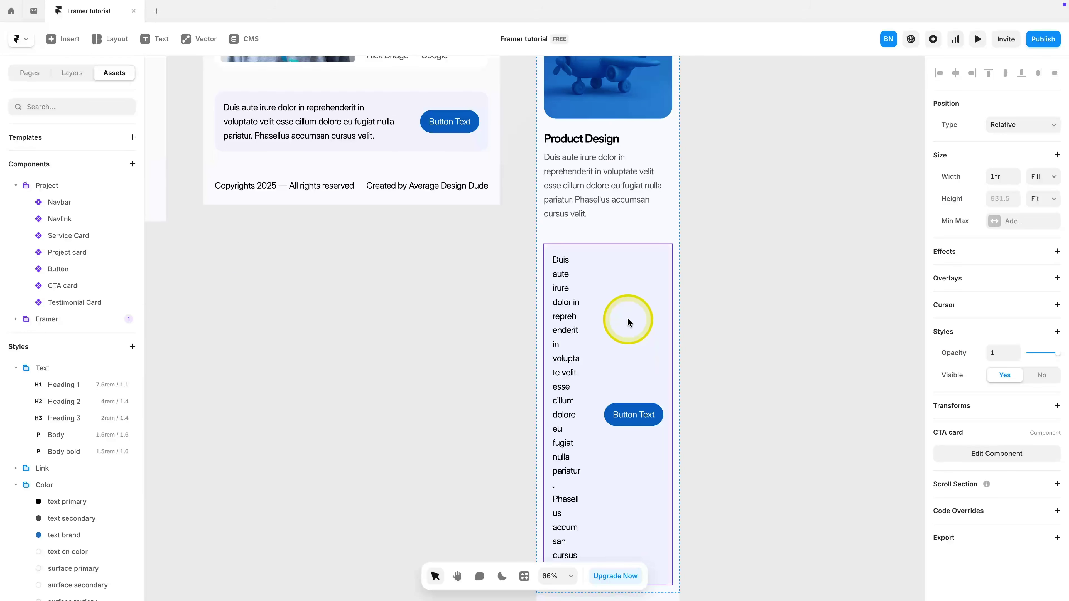
scroll(627, 318, down, 1)
scroll(633, 357, down, 1)
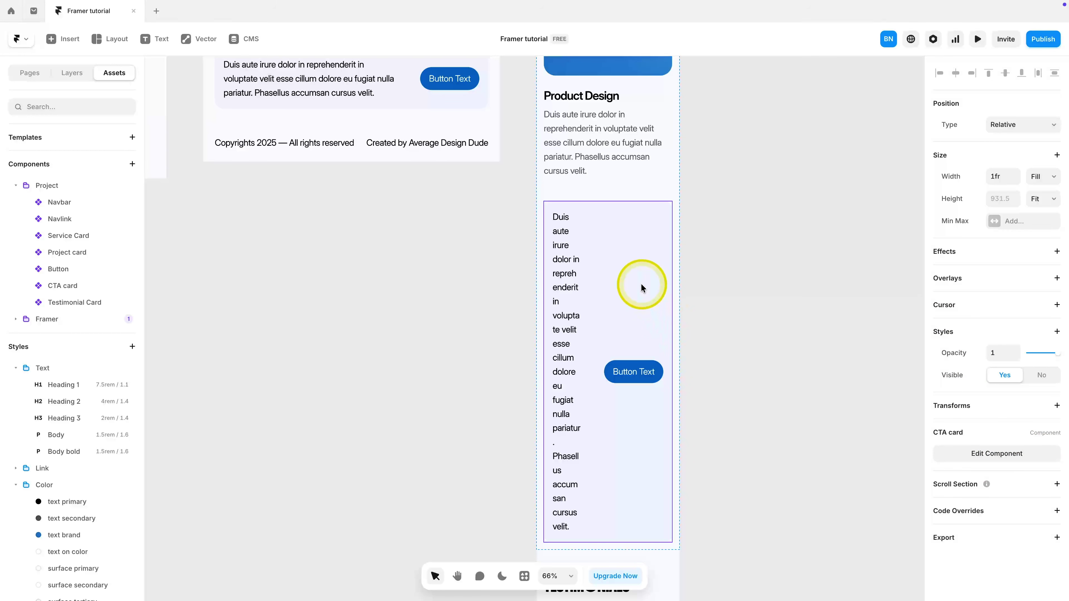
double_click(634, 274)
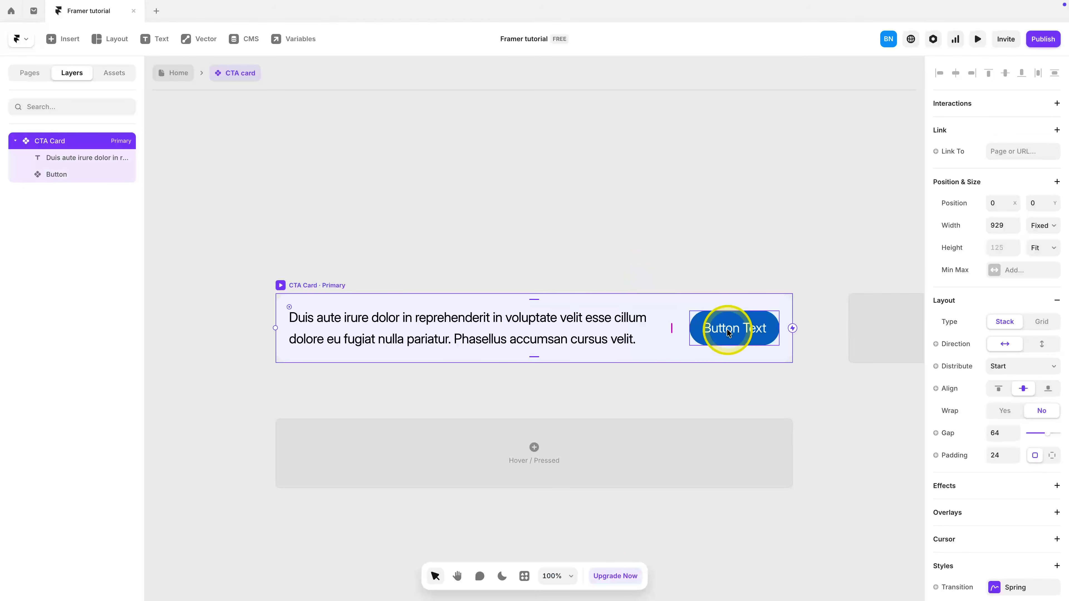
click(942, 353)
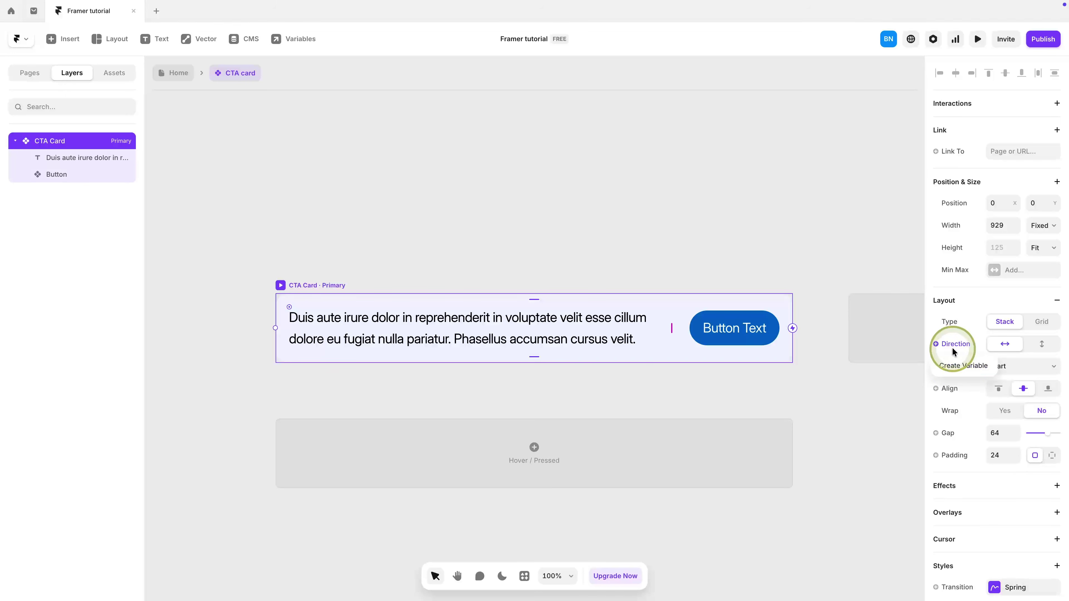
click(956, 366)
click(785, 224)
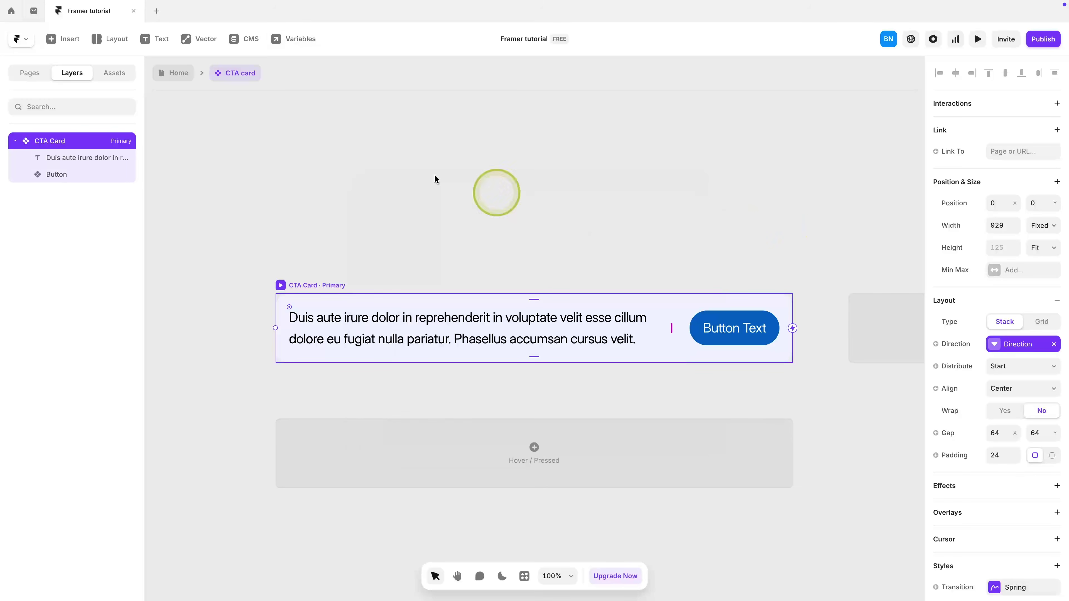
Step: Return to the Home page and set the phone CTA card's Direction to vertical
click(173, 72)
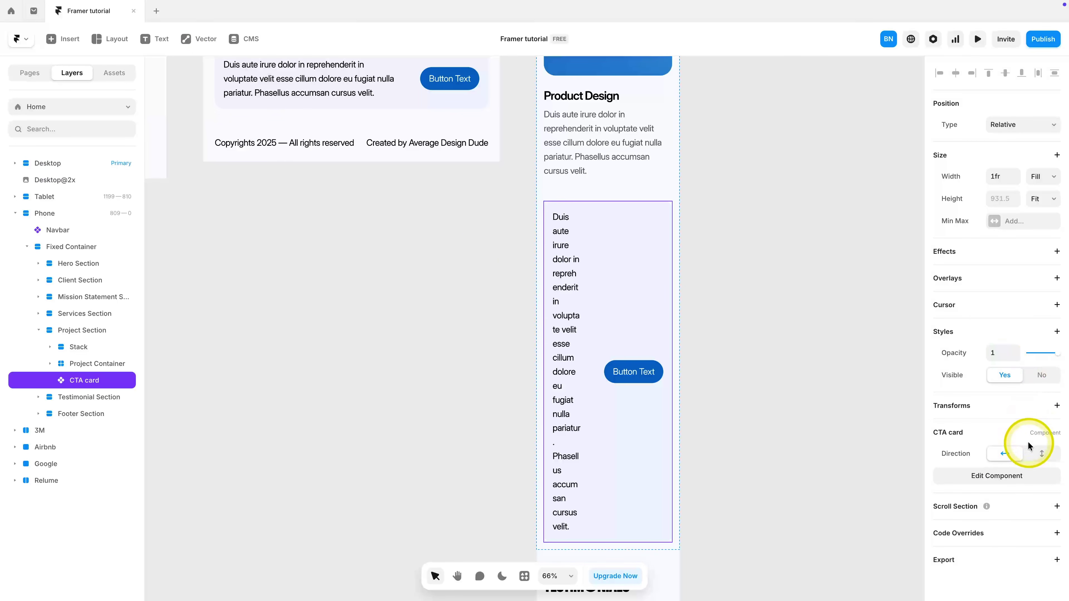
click(1040, 455)
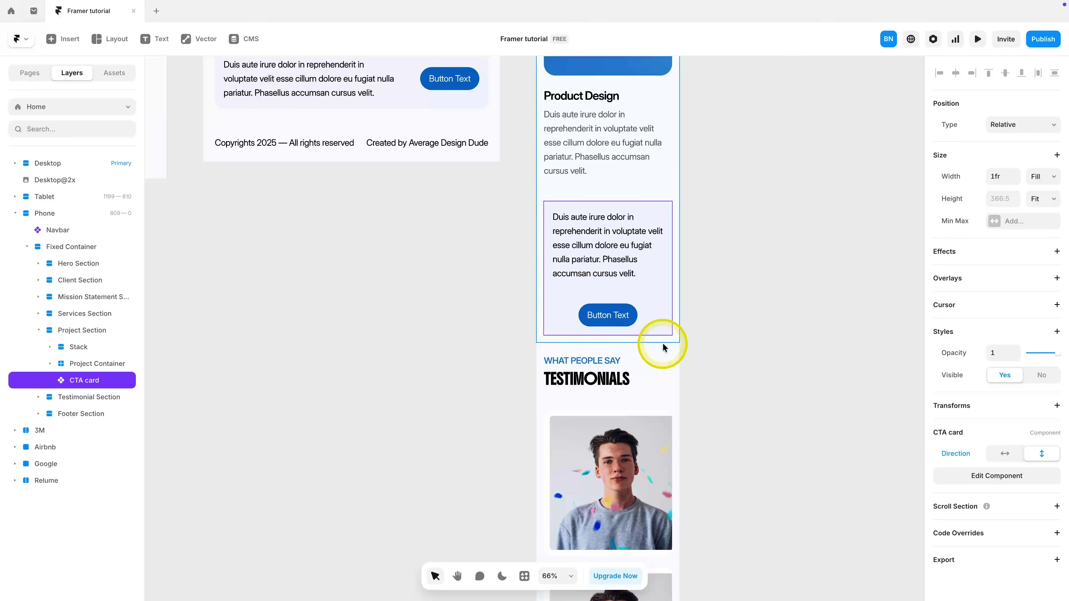
click(757, 353)
click(633, 326)
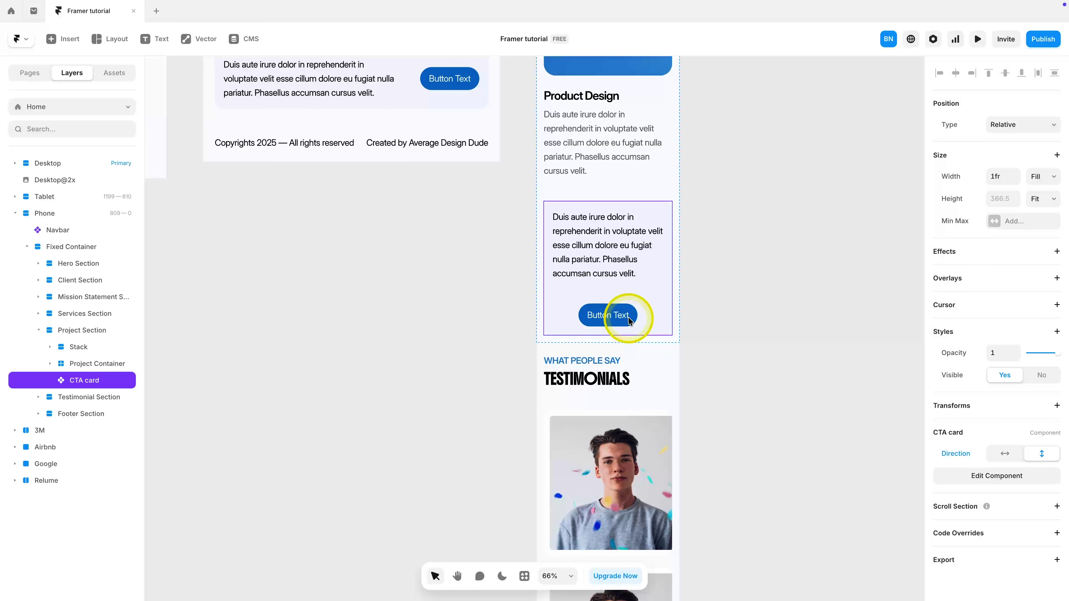
Step: Undo the phone CTA card's vertical direction and the Direction variable in the CTA card component
key(super+z)
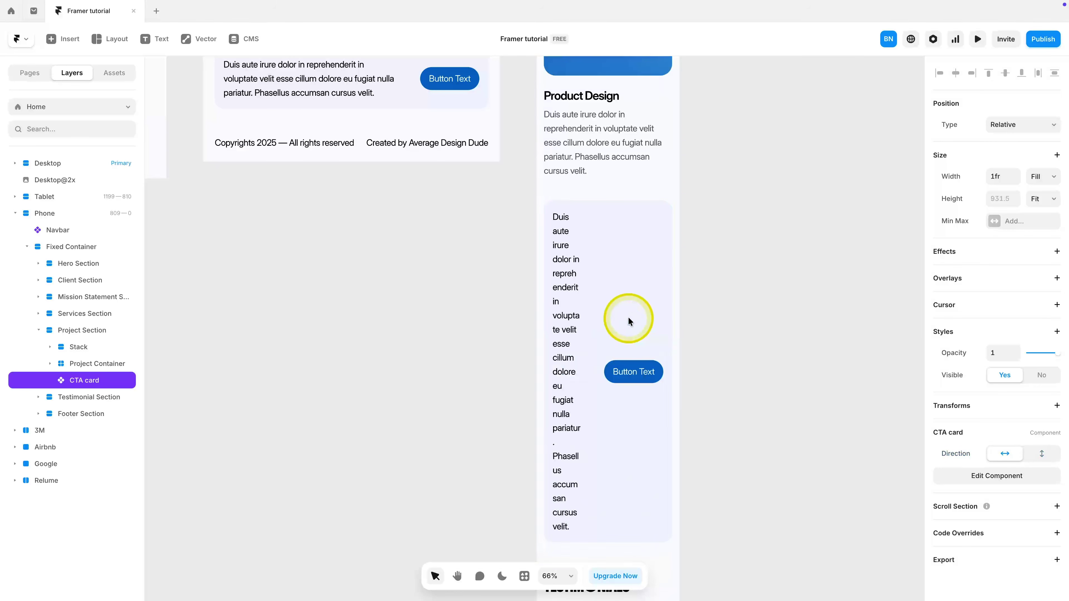
double_click(620, 279)
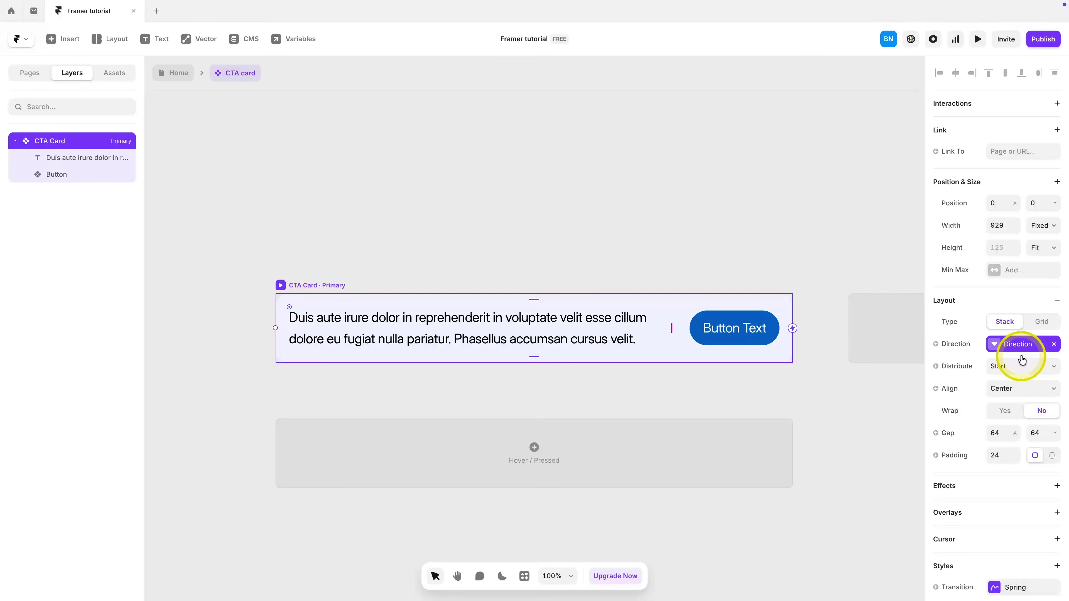
key(super+z)
Step: Add a second variant to the CTA card component and name it Mobile
scroll(572, 367, right, 5)
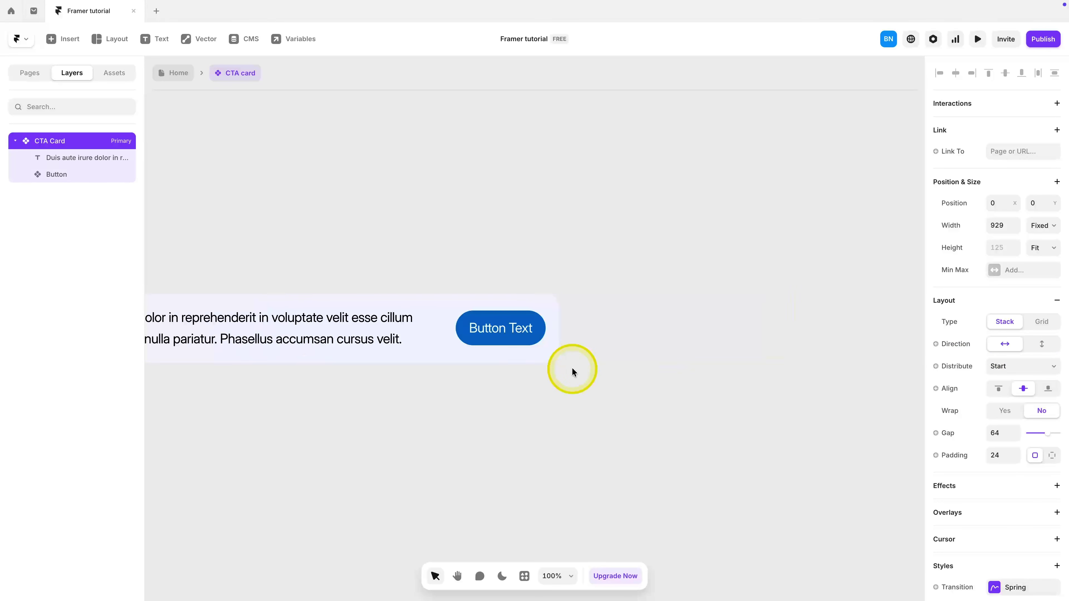
scroll(572, 368, down, 3)
click(666, 342)
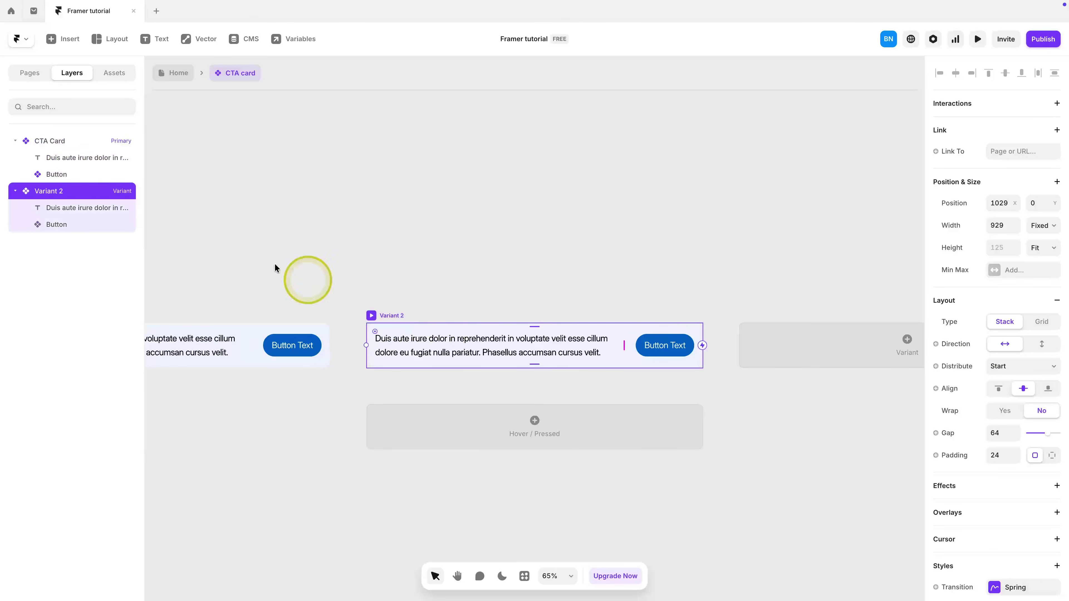
double_click(53, 189)
text(Mobil)
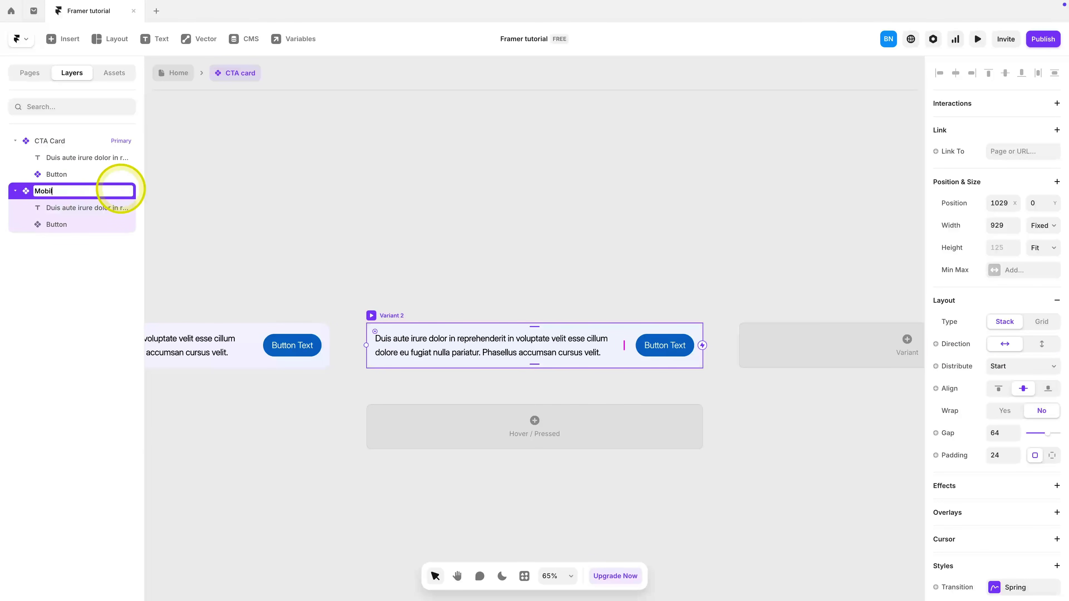
text(e)
key(Return)
Step: Give the Mobile variant a vertical direction, a width of 310 and a gap of 32
click(1031, 350)
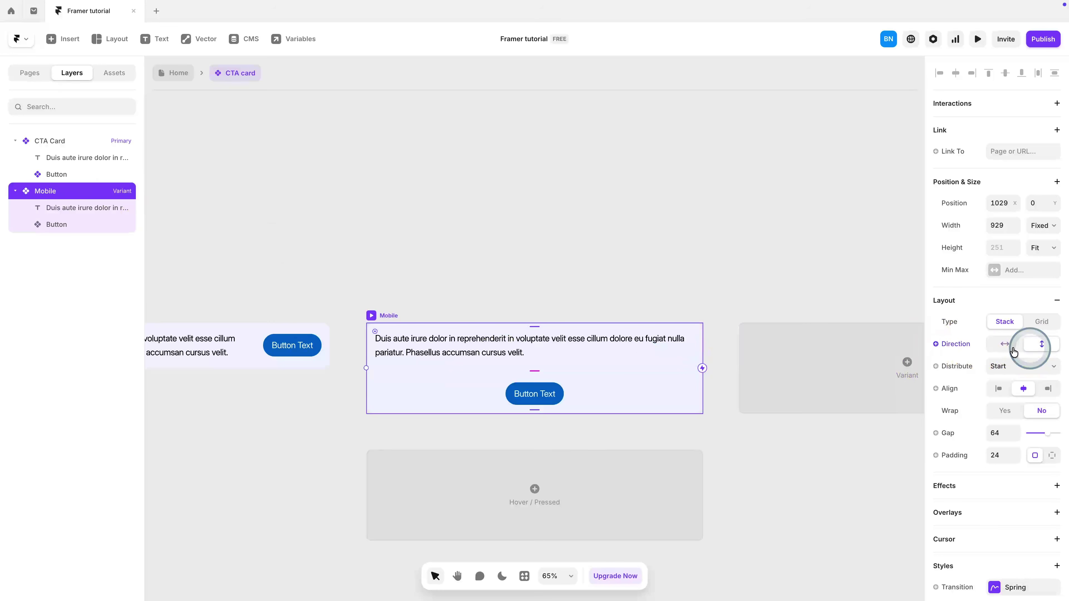
click(999, 228)
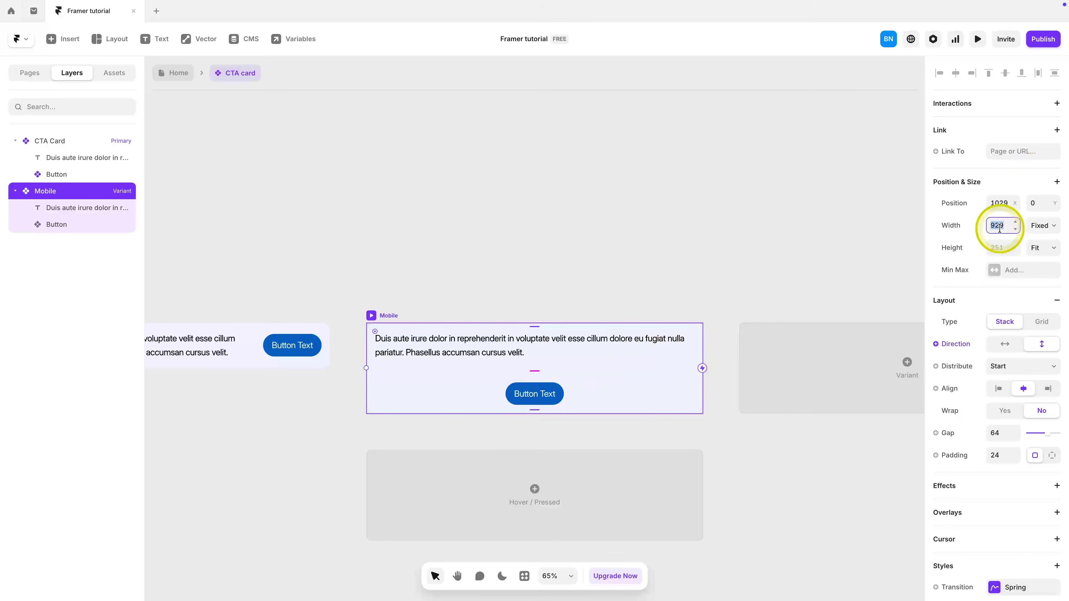
text(310)
key(Return)
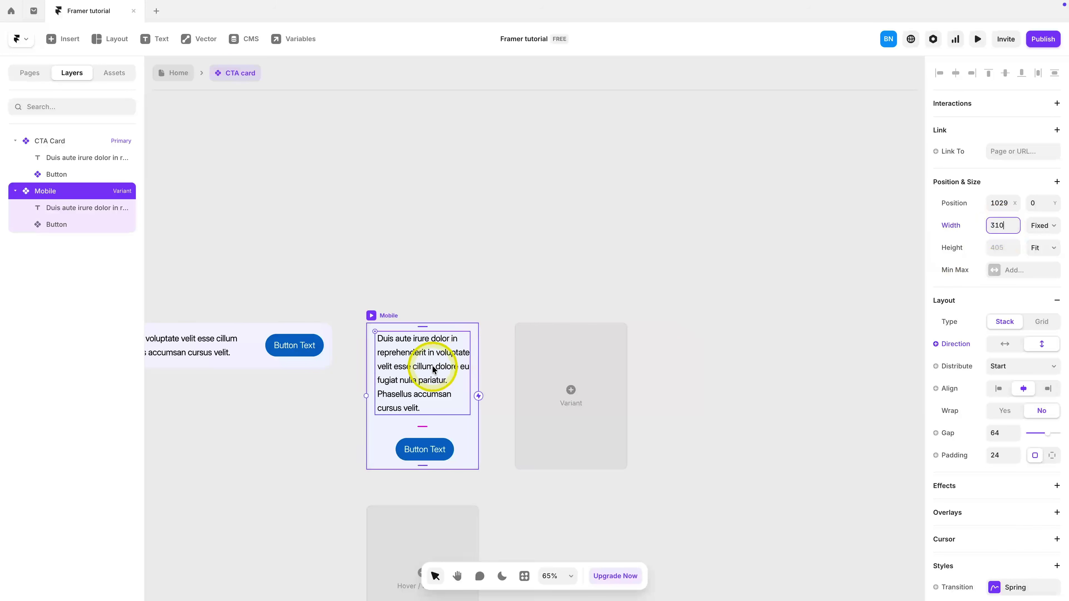
click(993, 432)
text(32)
key(Return)
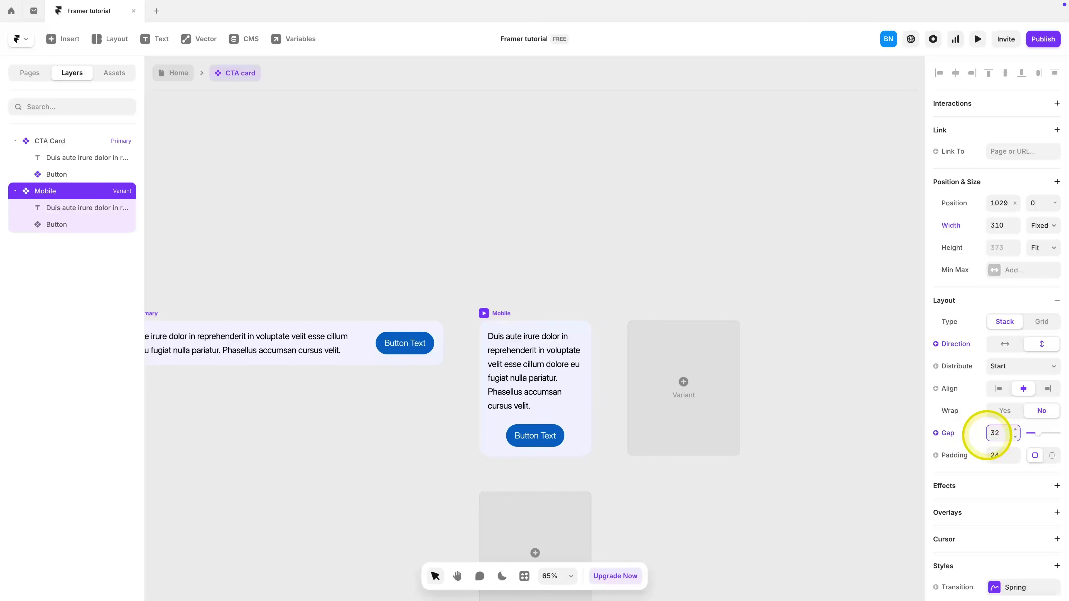
Step: Set the width of the button in the Mobile variant to Fill
click(549, 442)
click(1044, 204)
click(1033, 191)
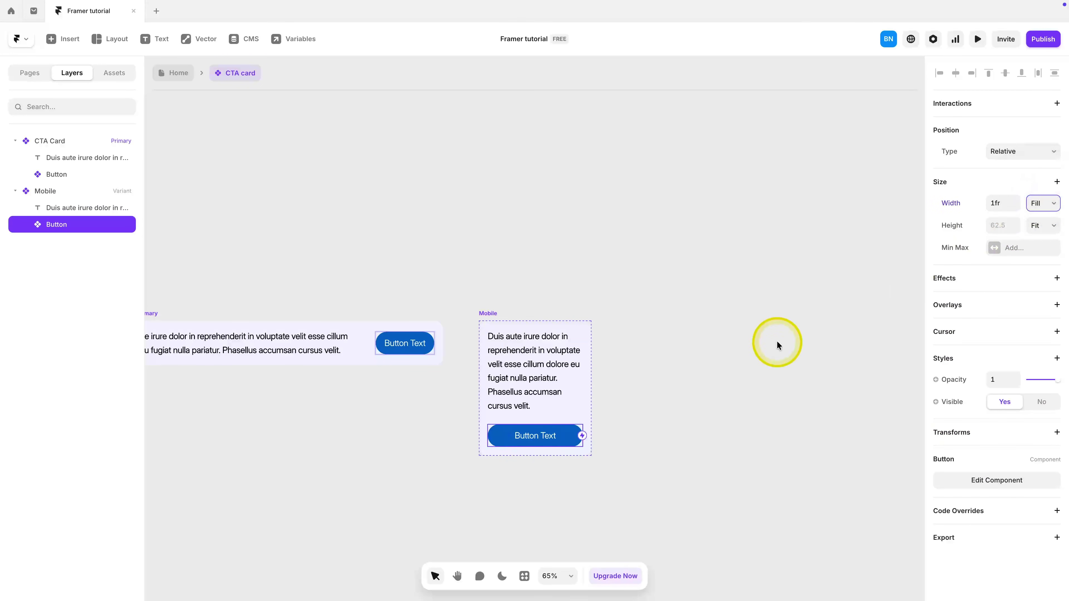
click(776, 341)
Step: Return to the Home page and switch the phone Project Section's CTA card to the Mobile variant
click(173, 75)
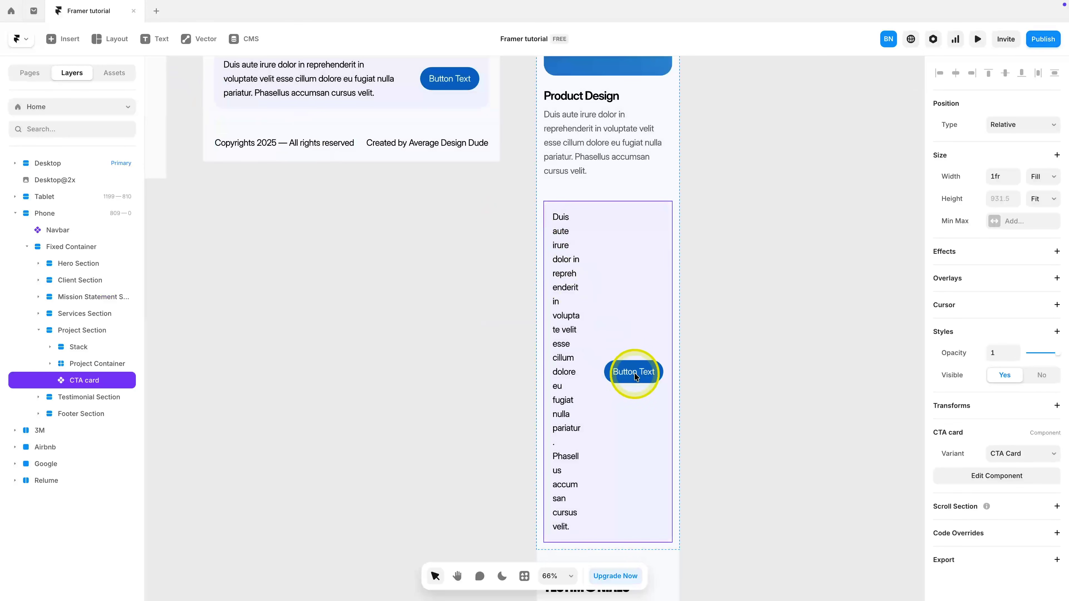
click(1033, 454)
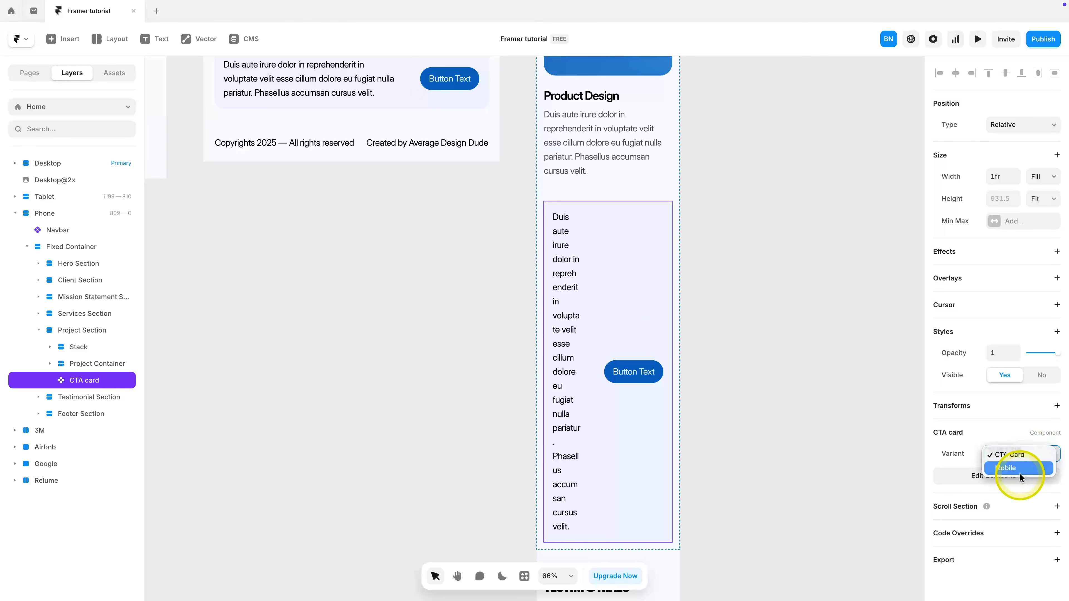
click(1019, 472)
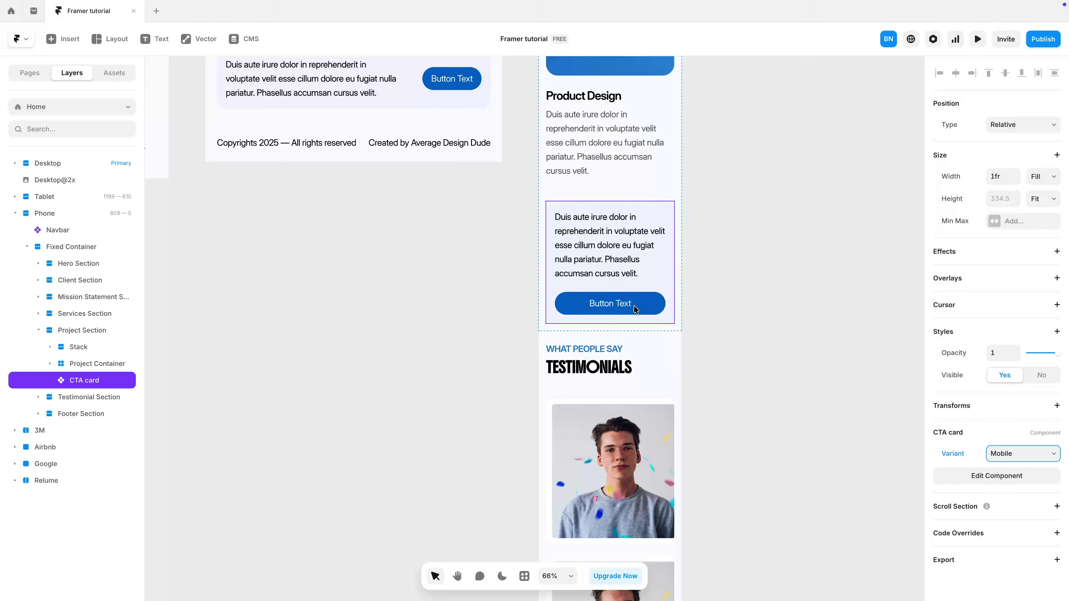
Step: Open the Button component from the CTA card and create a plain text variable for its label content, checking the Hover and Pressed variants
double_click(635, 309)
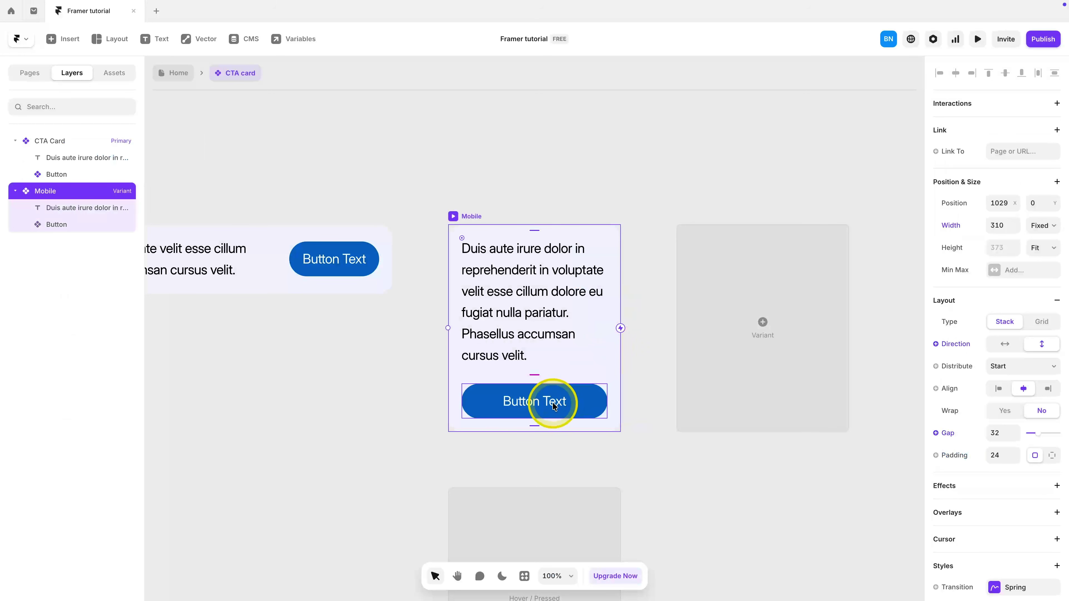
double_click(553, 405)
click(537, 328)
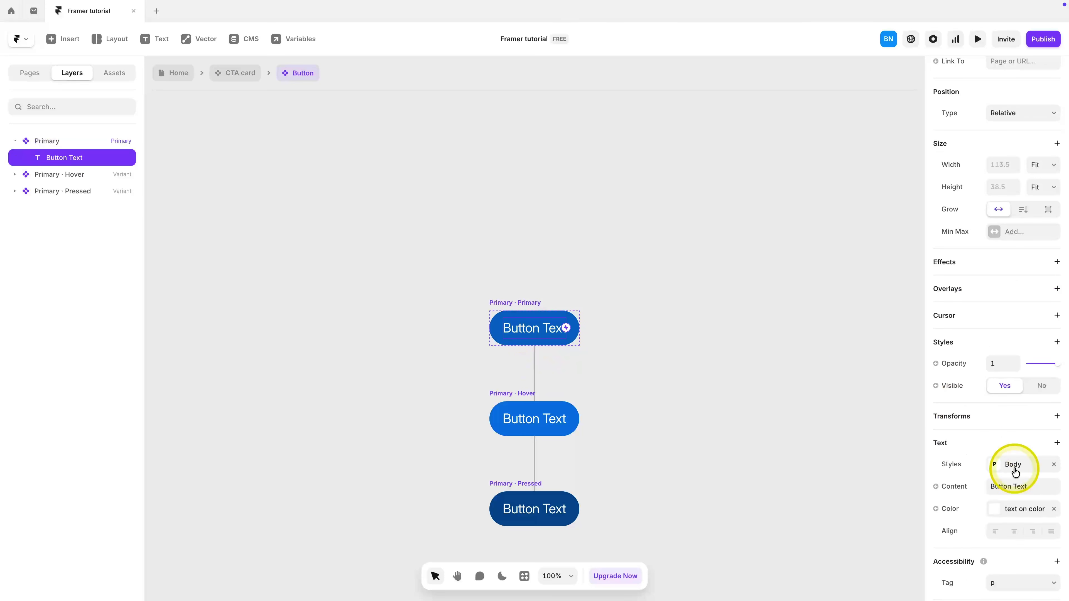
click(952, 486)
mouse_move(964, 509)
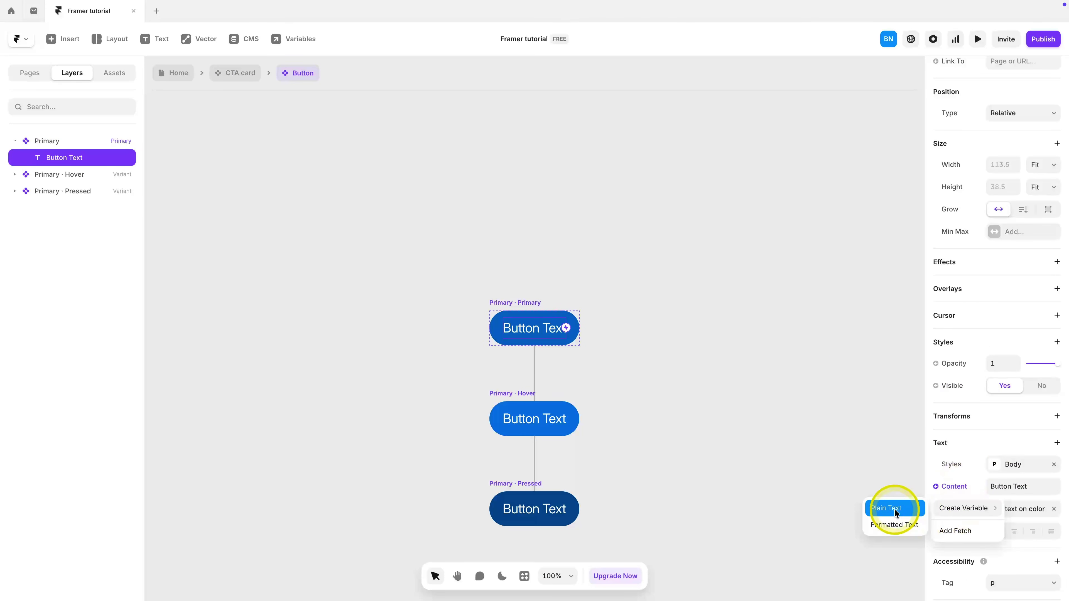
click(895, 510)
click(740, 350)
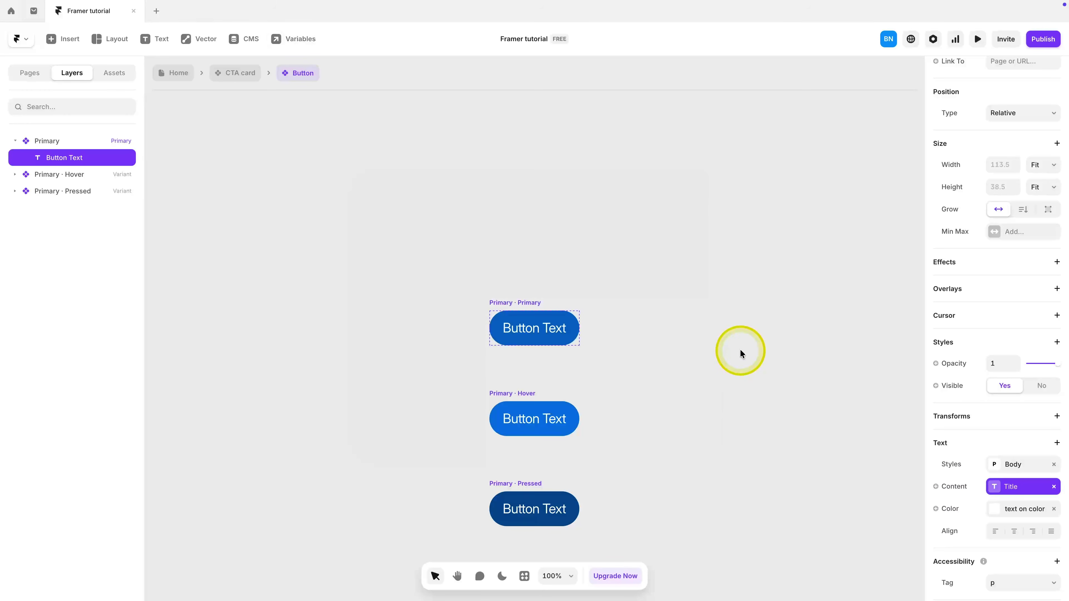
click(557, 420)
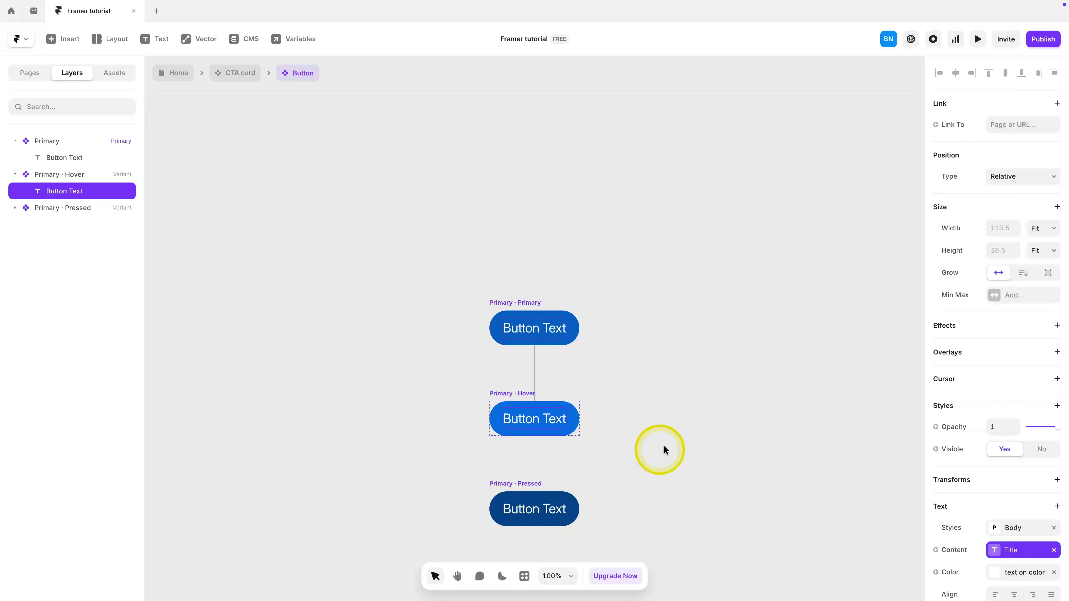
click(531, 521)
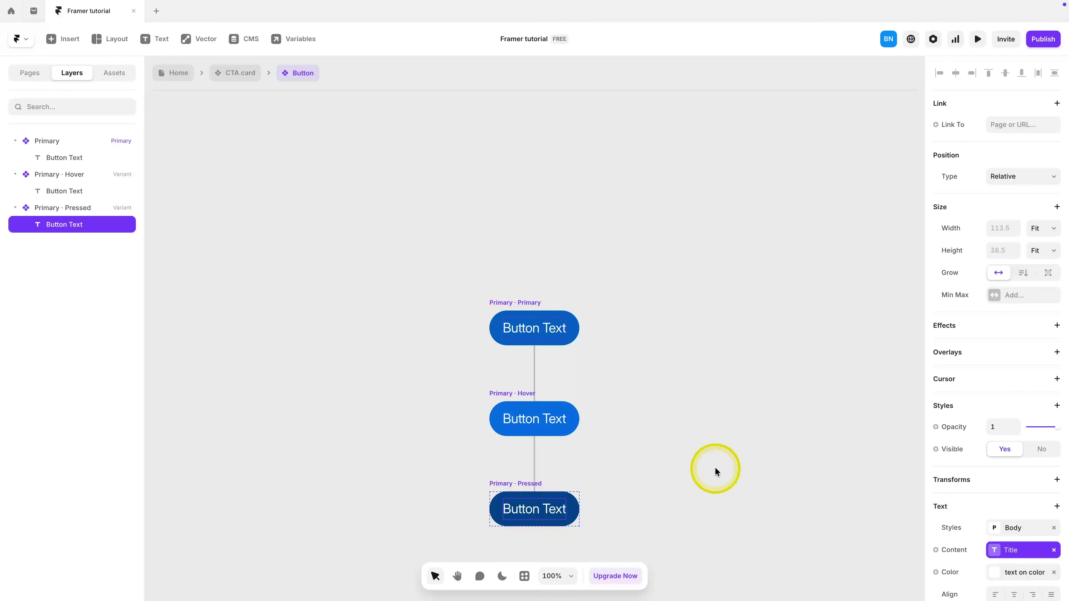
Step: Back in the CTA card component, create a variable for the button's Title and name it Button Text
click(230, 74)
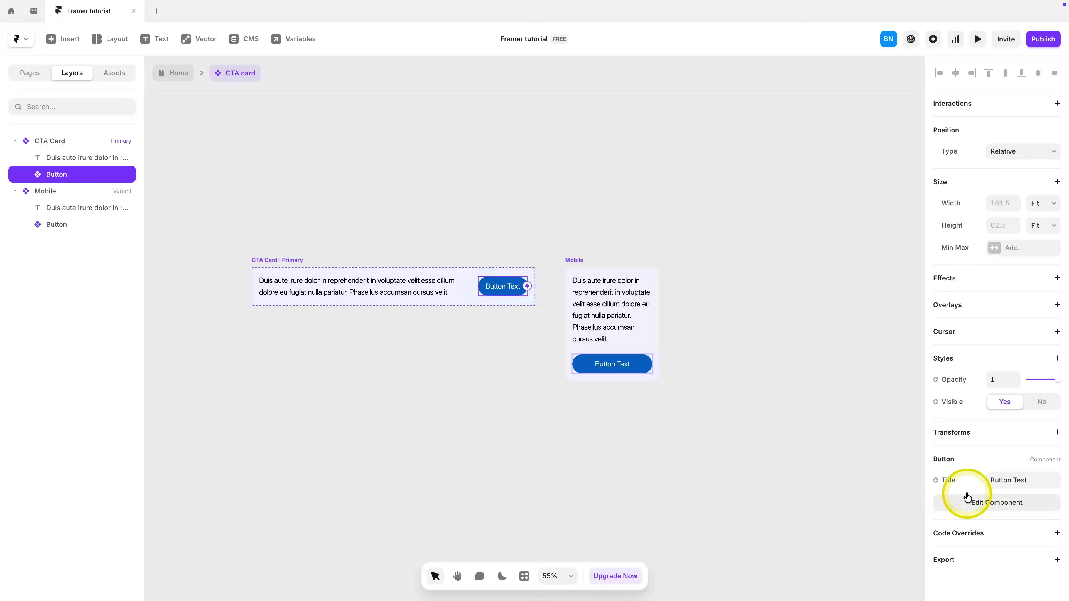
click(953, 485)
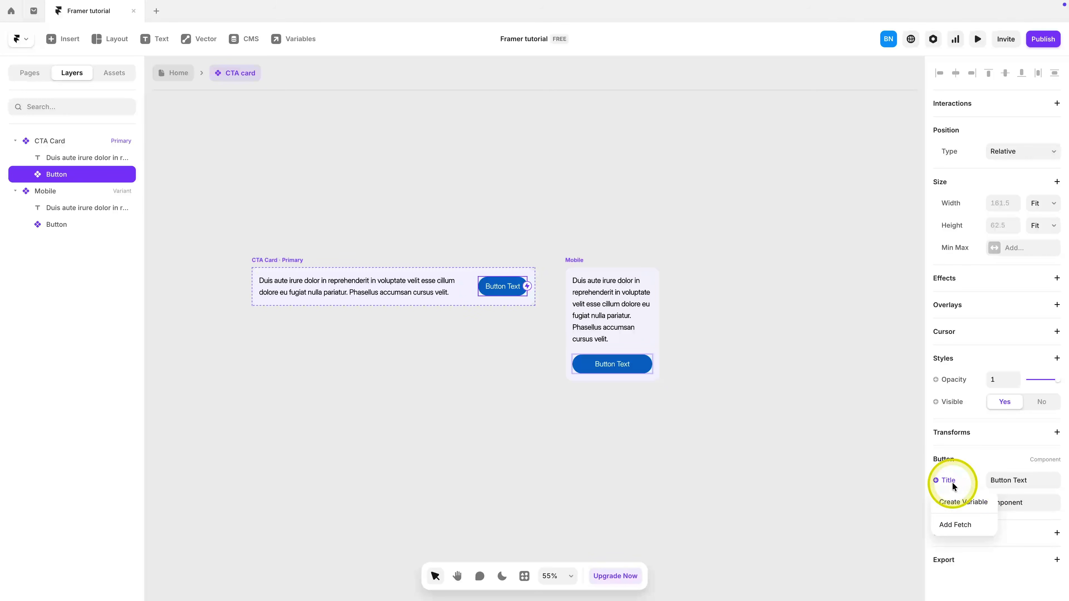
click(958, 502)
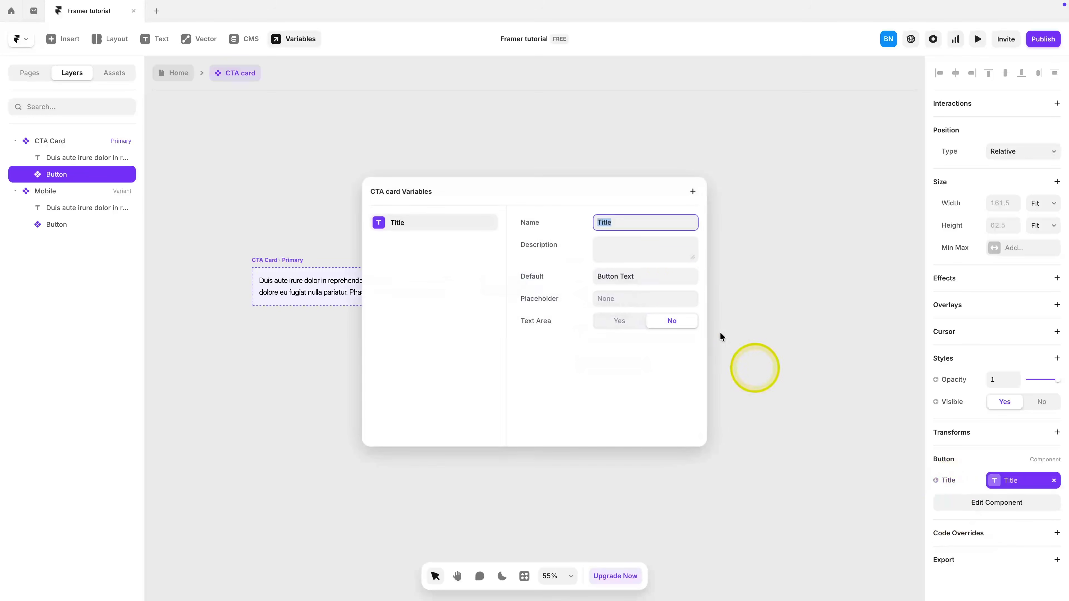
text(Button Text)
click(775, 276)
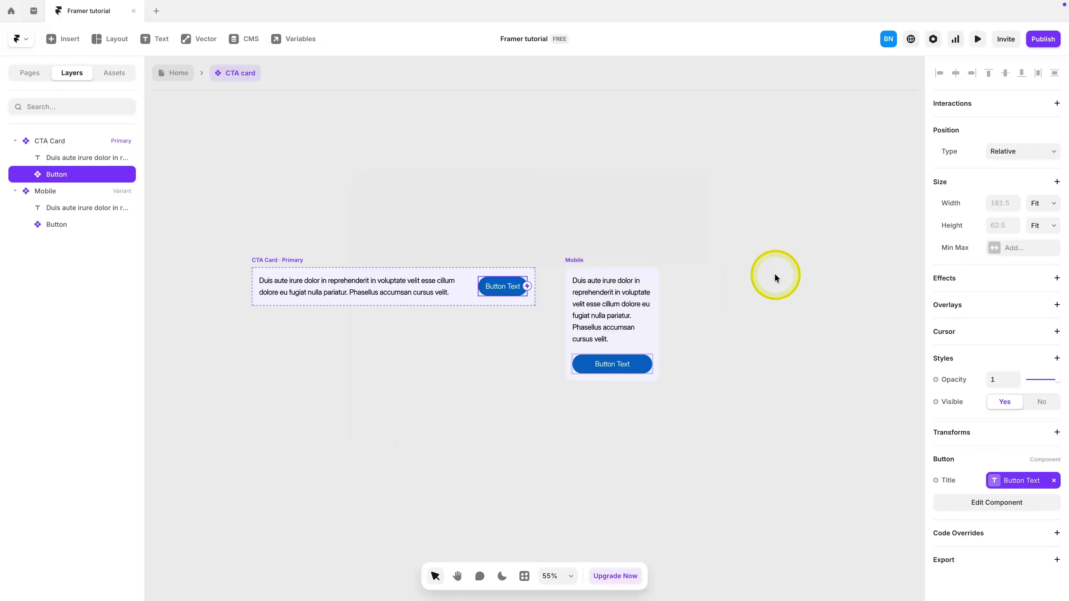
Step: Return to the Home page and undo the trial "Hello" button text on the phone CTA card
click(178, 73)
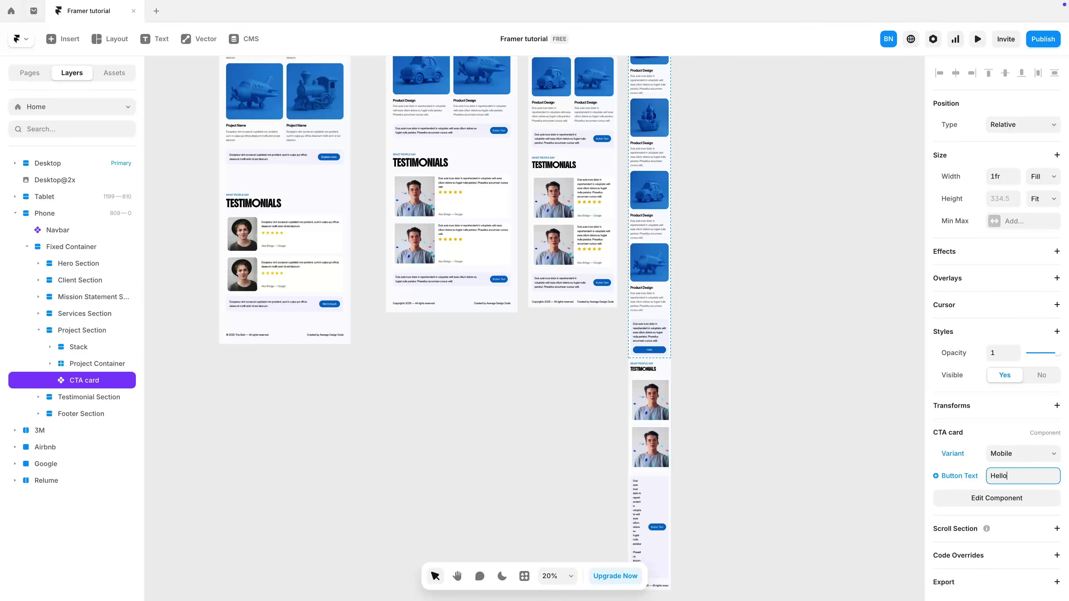
scroll(641, 349, up, 2)
key(super+z)
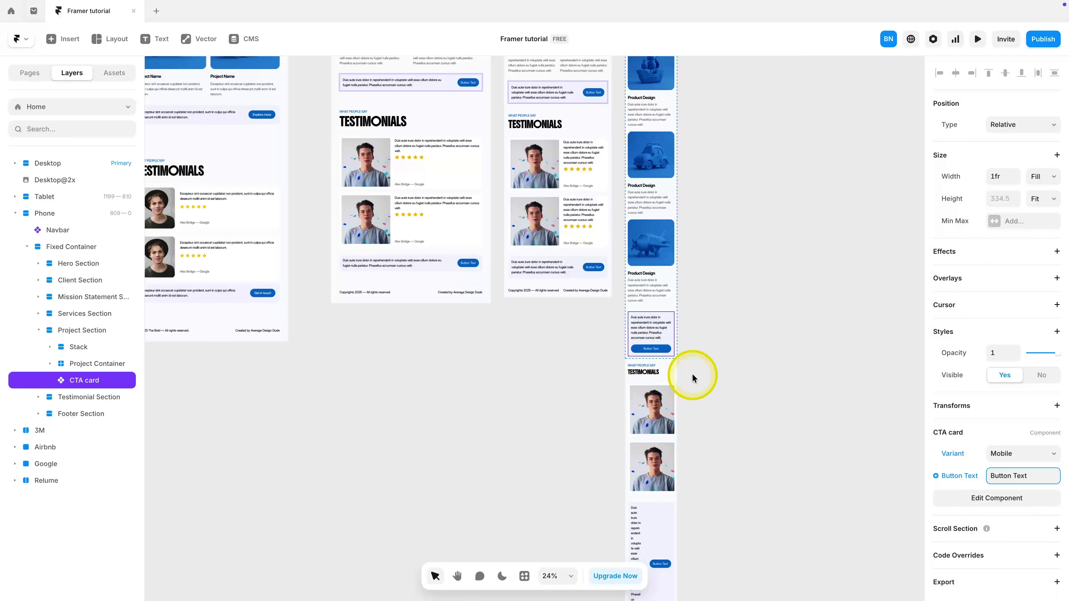
Step: Switch the CTA card in the phone Testimonial Section to the Mobile variant
scroll(674, 337, down, 5)
scroll(654, 304, up, 2)
click(671, 321)
scroll(671, 321, up, 2)
click(1009, 451)
click(1009, 468)
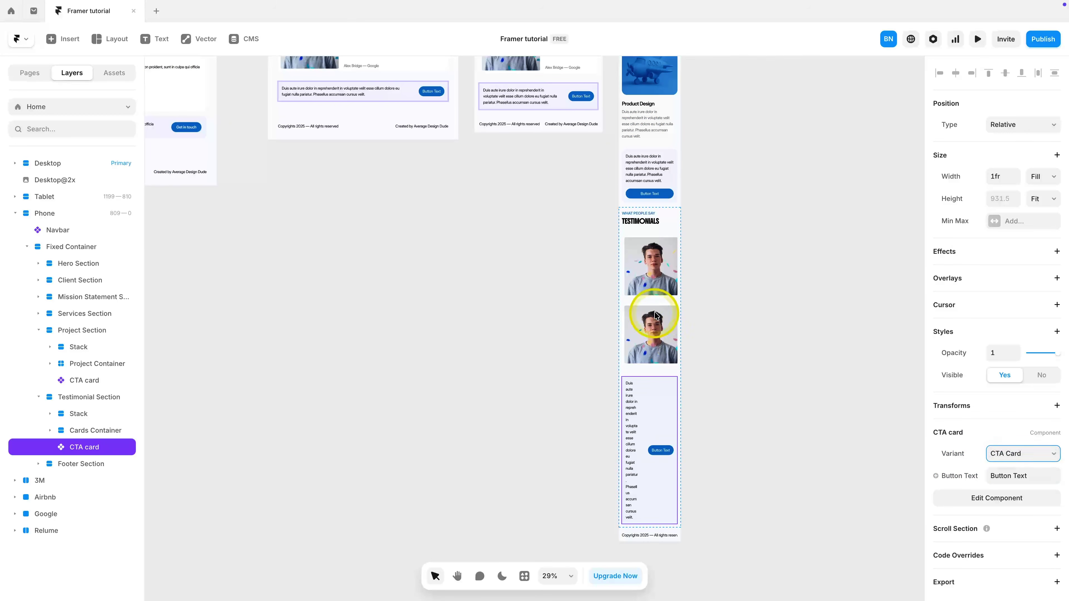
Step: Set the phone footer stack's direction to vertical and its height to Fit Content
scroll(669, 318, down, 1)
scroll(658, 403, up, 3)
click(650, 441)
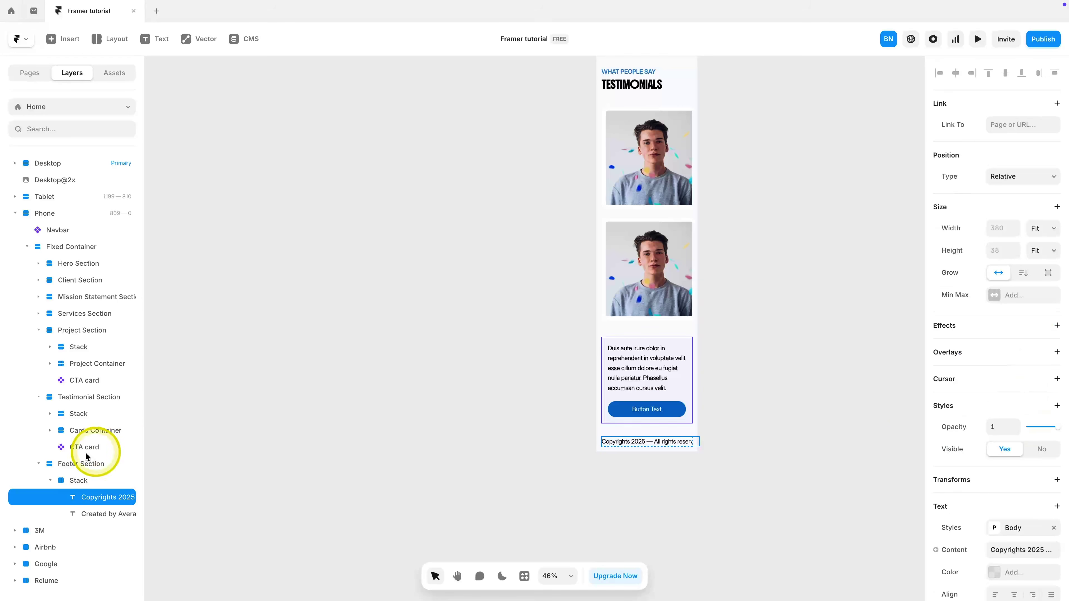
click(91, 480)
click(1040, 346)
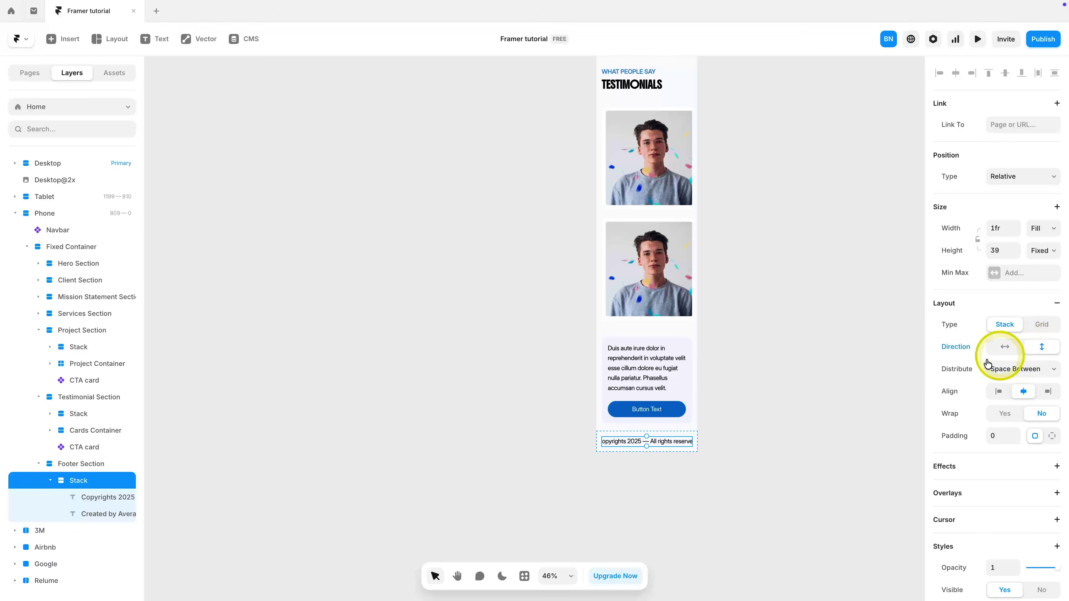
scroll(680, 442, up, 2)
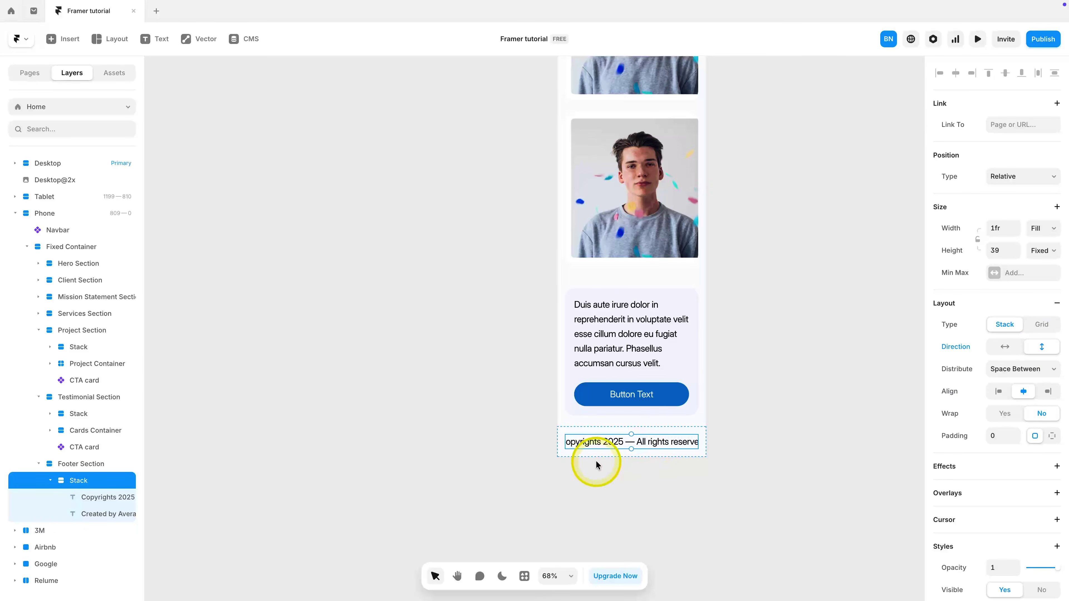
click(1061, 252)
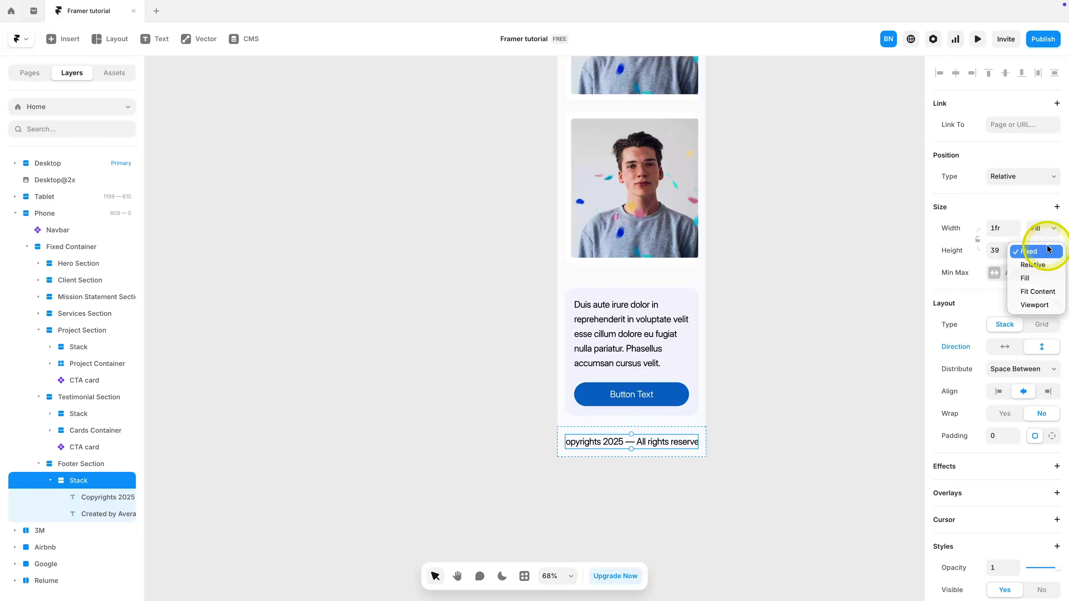
click(1040, 288)
Step: Select both text lines in the phone footer and adjust their width sizing together
scroll(573, 415, down, 4)
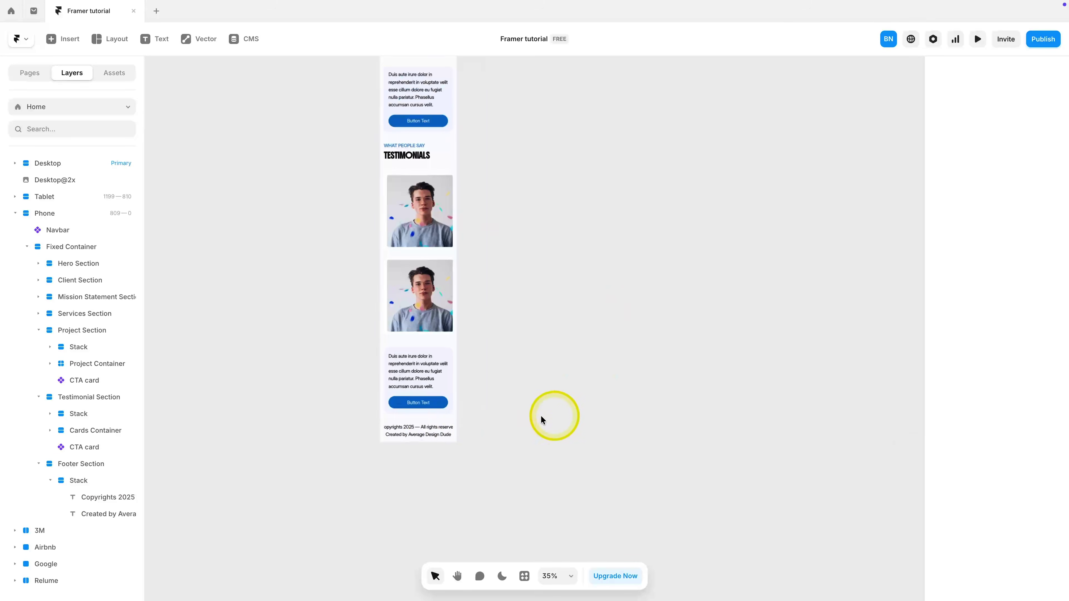
super+click(410, 429)
shift+click(415, 436)
click(1051, 229)
click(1040, 229)
click(615, 320)
Step: Switch the canvas to the dark theme and preview the Desktop page down to the Testimonials section
scroll(639, 435, up, 3)
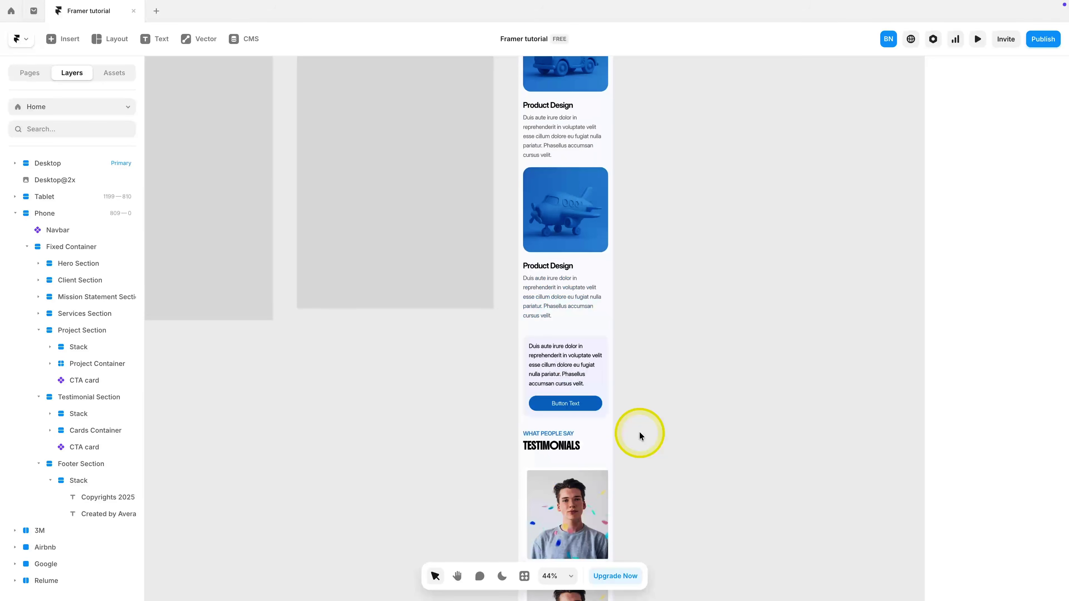
scroll(639, 435, down, 5)
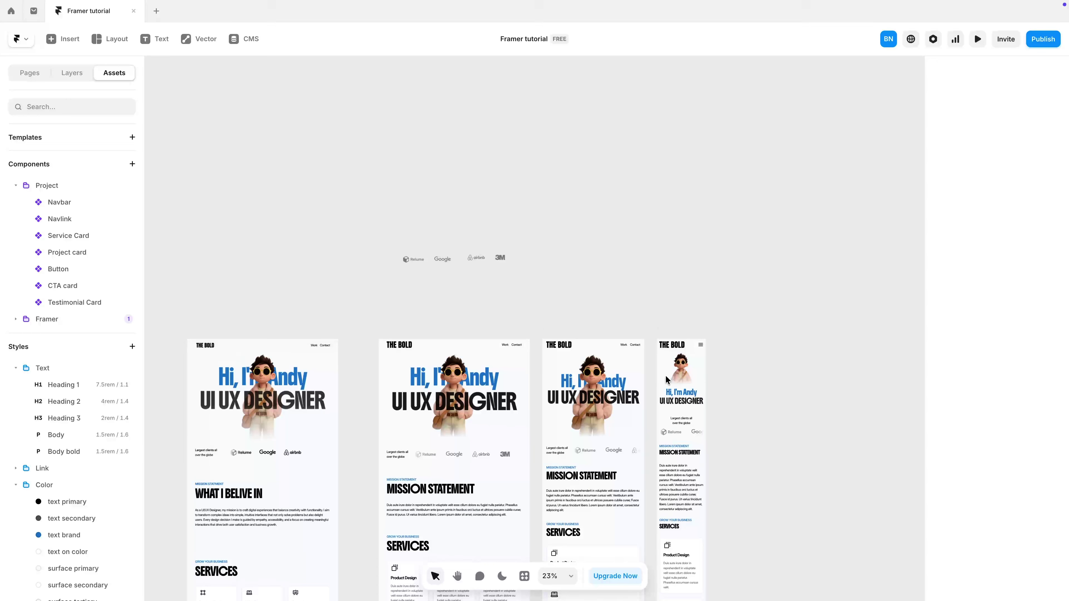
scroll(512, 542, down, 1)
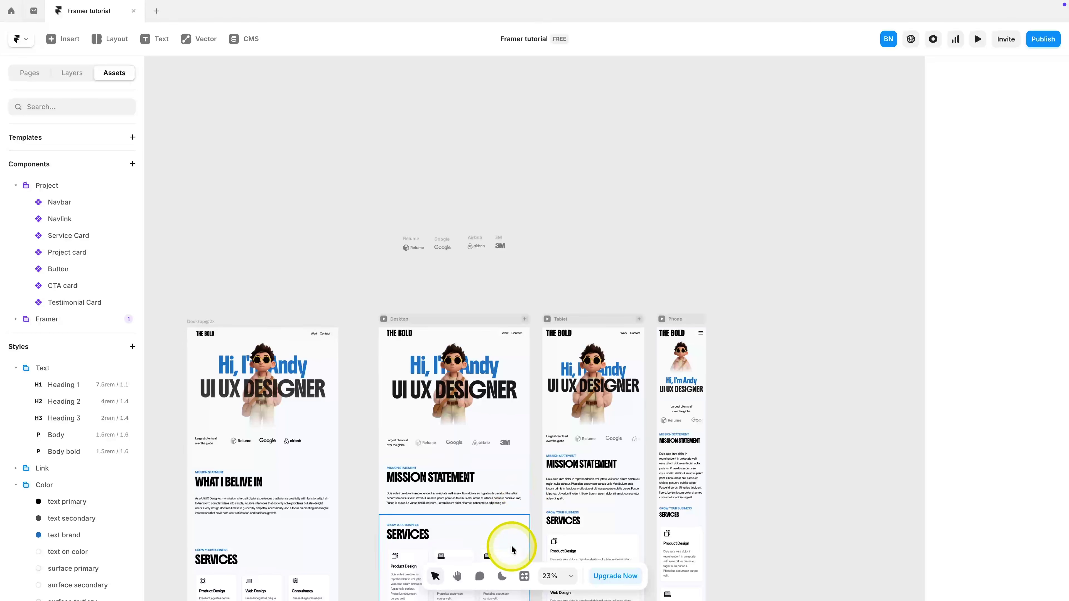
click(501, 576)
click(383, 319)
scroll(698, 308, down, 20)
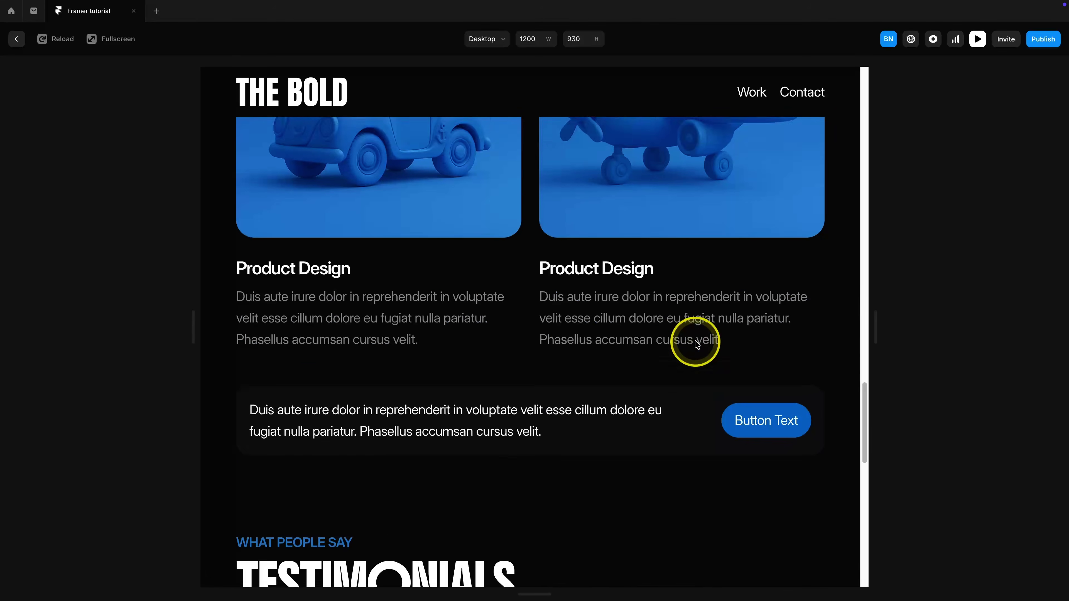
Step: Switch the preview to the Phone breakpoint and look through the page up to its top
scroll(697, 344, down, 8)
click(486, 39)
click(494, 95)
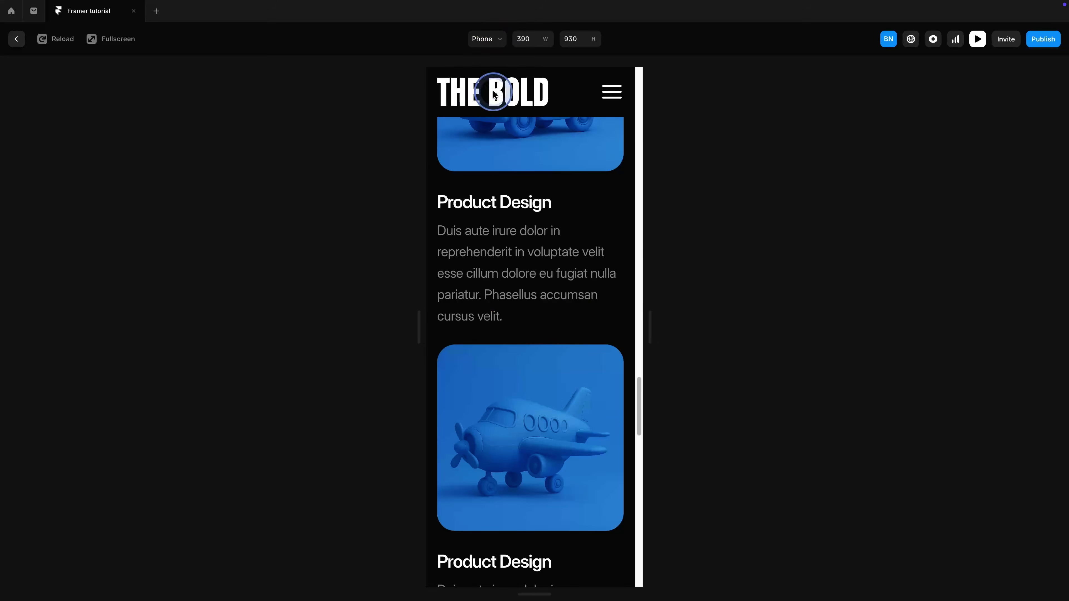
scroll(574, 304, up, 15)
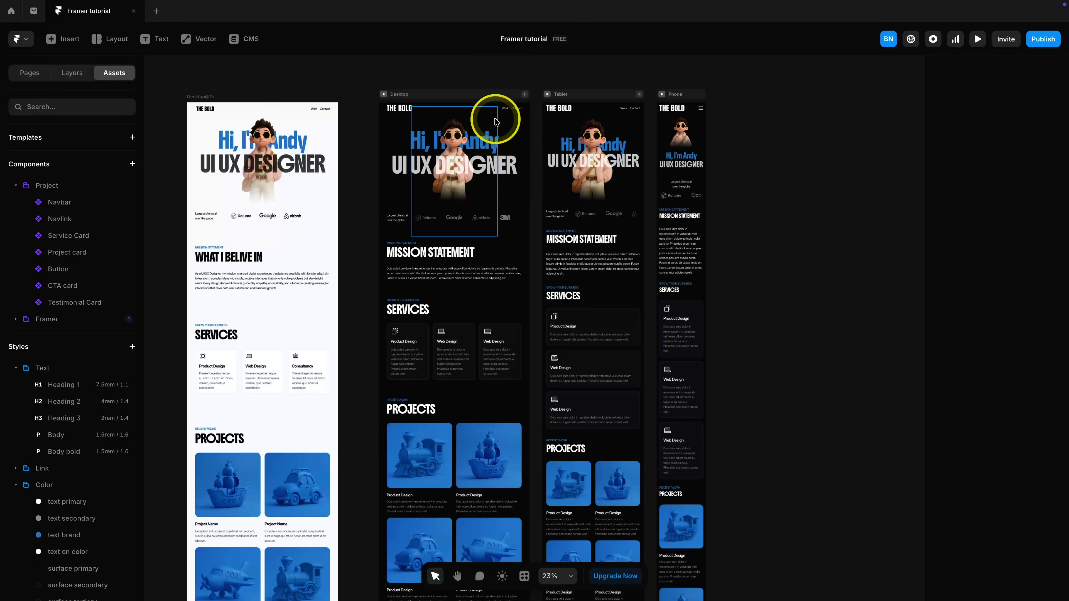
Step: Add a new page to the project and name it /contact
scroll(496, 112, up, 3)
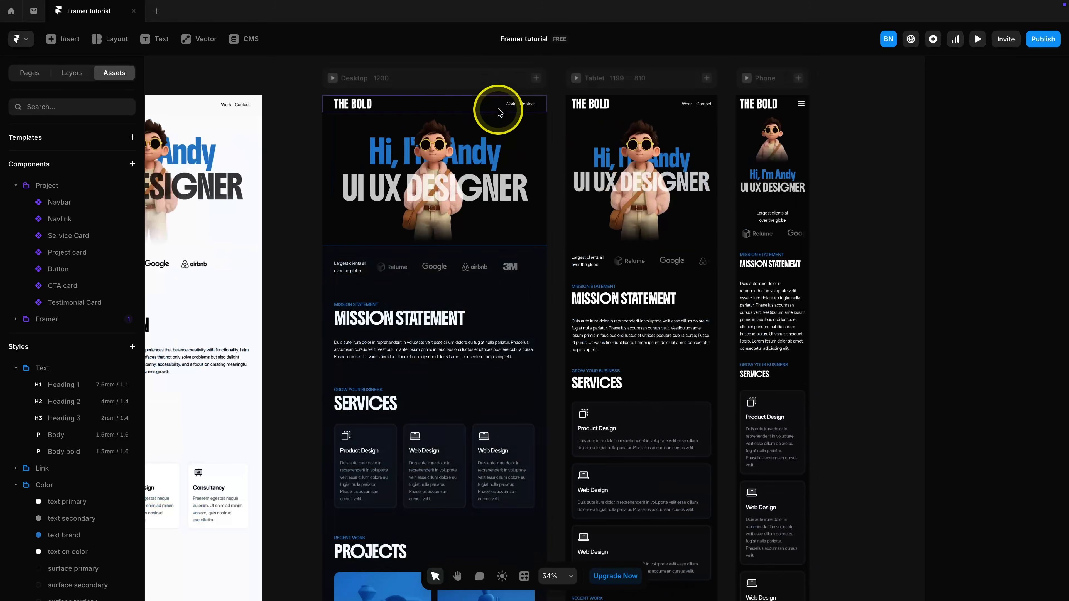
click(72, 72)
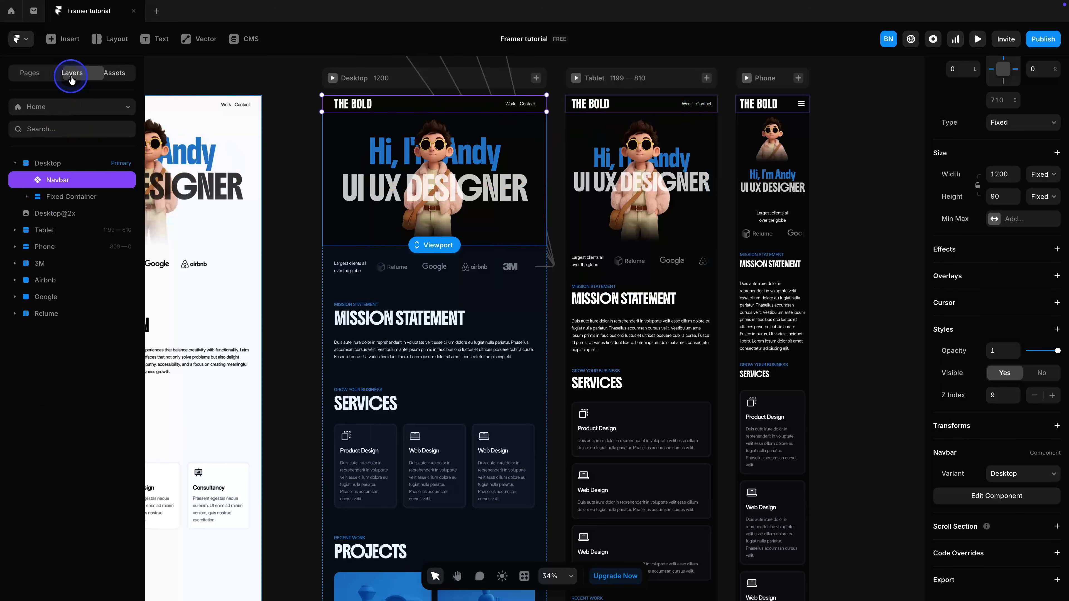
click(30, 75)
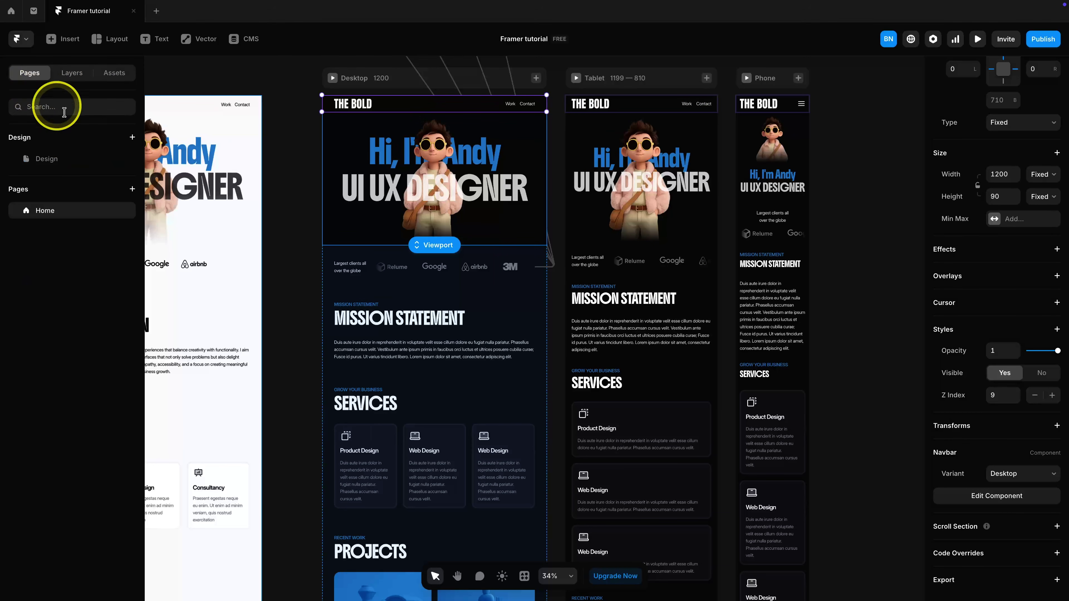
click(132, 191)
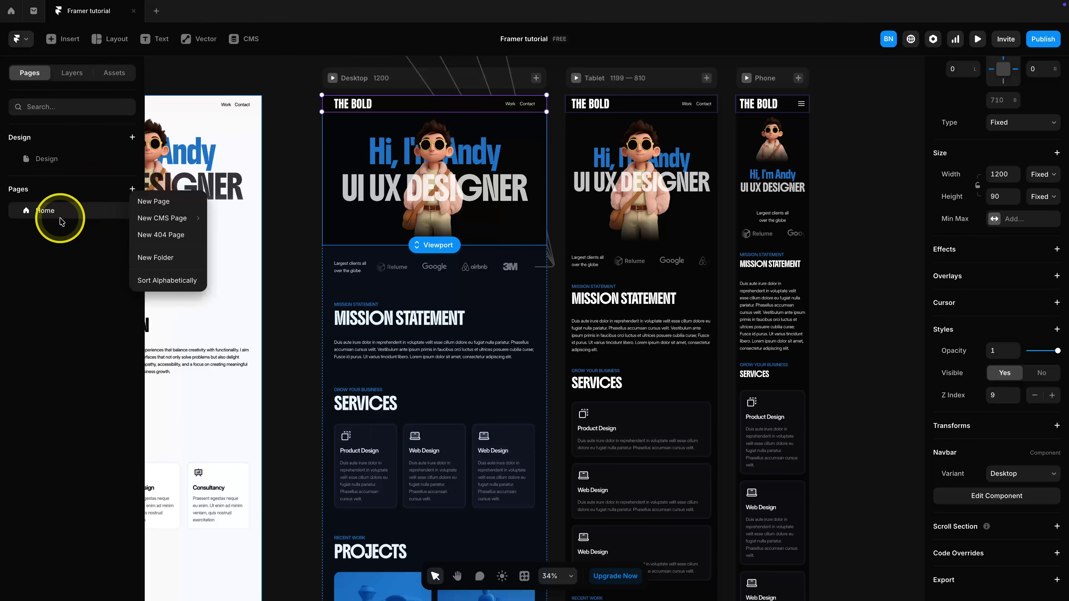
click(152, 203)
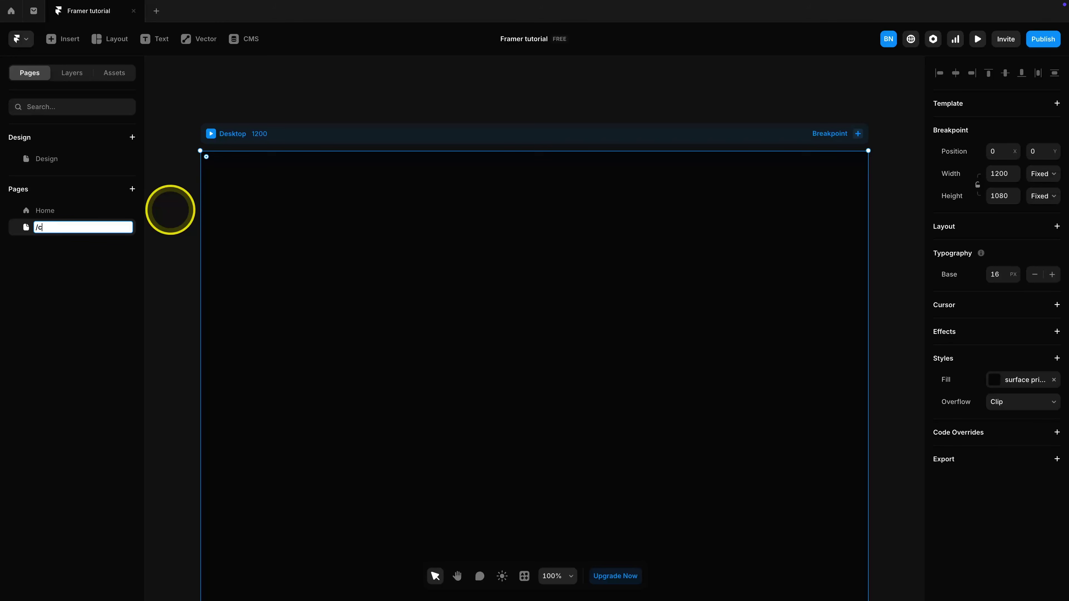
text(/contact)
key(Return)
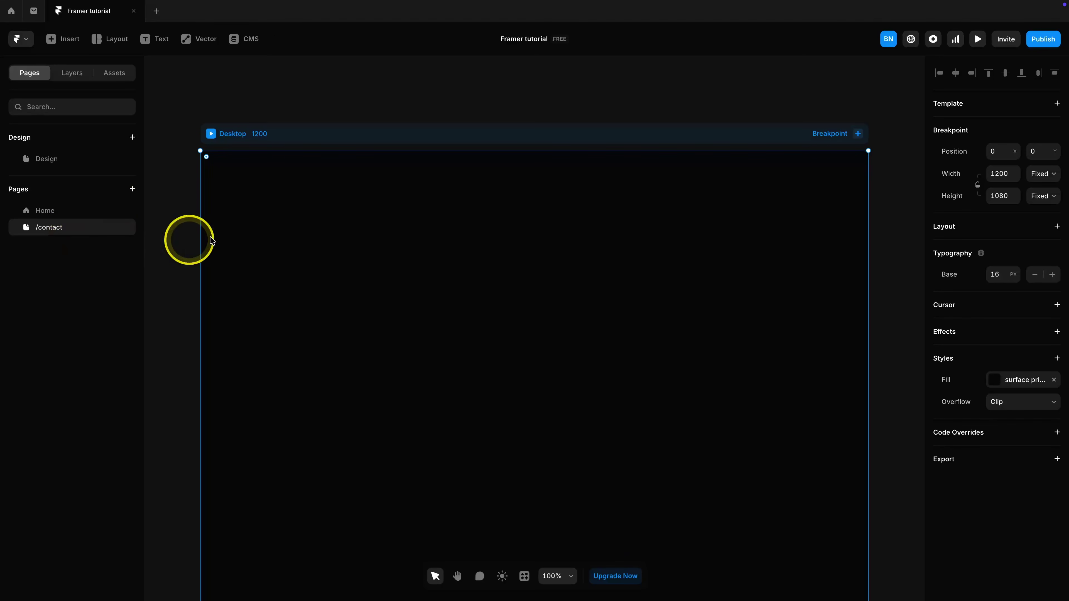
Step: Return to the Home page and create a layout template named Main from its Desktop breakpoint
click(59, 211)
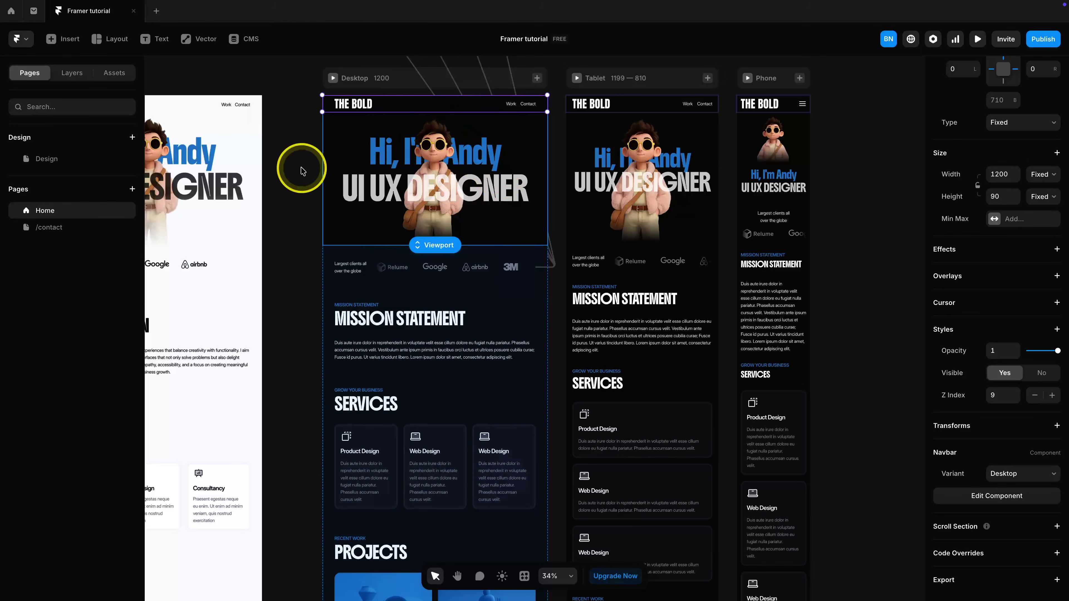
scroll(398, 204, up, 5)
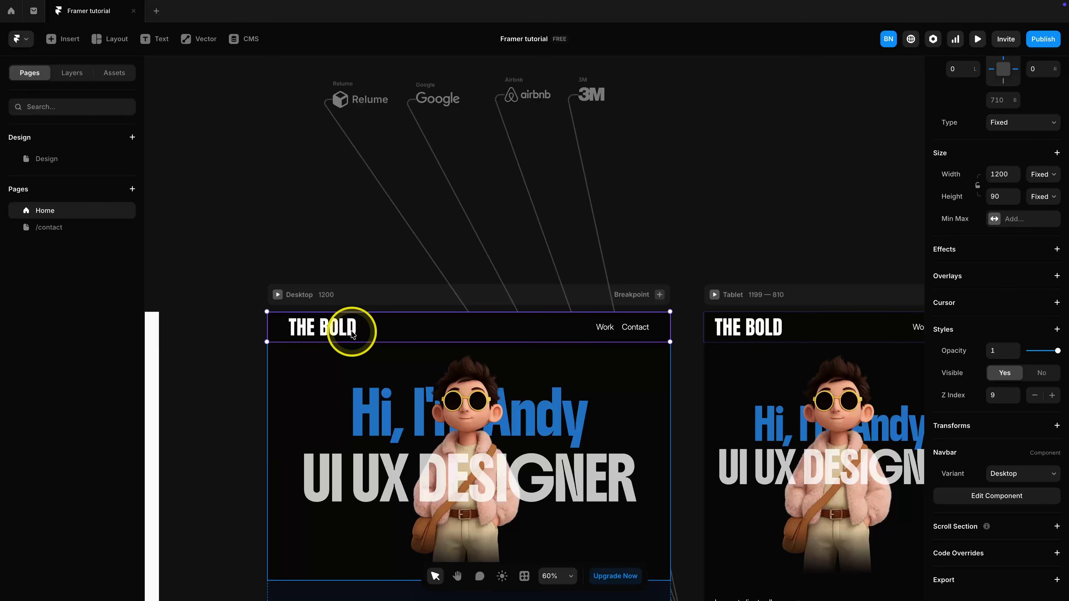
click(357, 229)
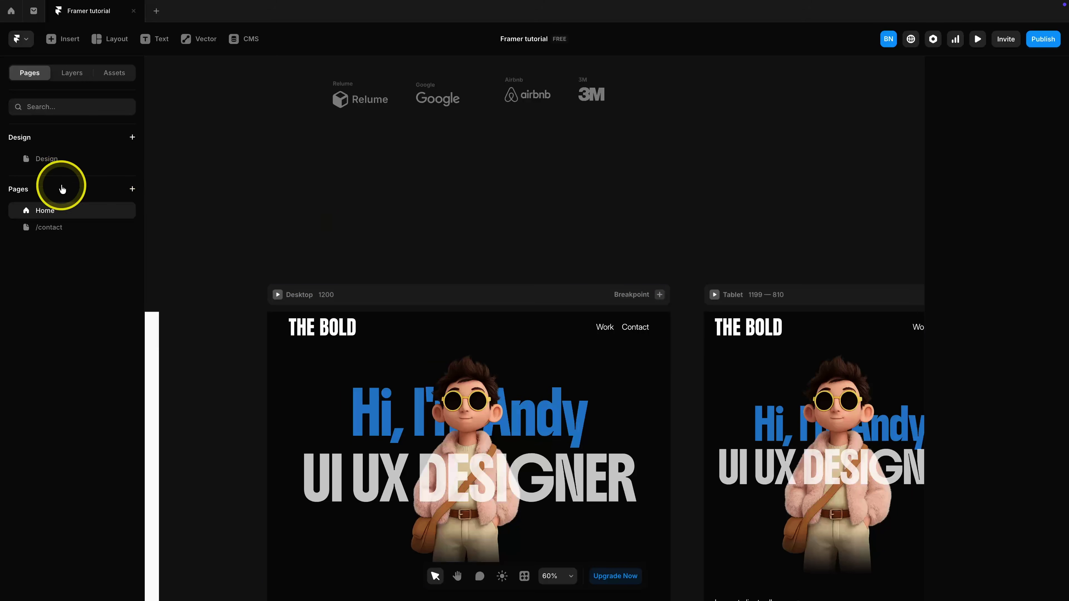
click(339, 293)
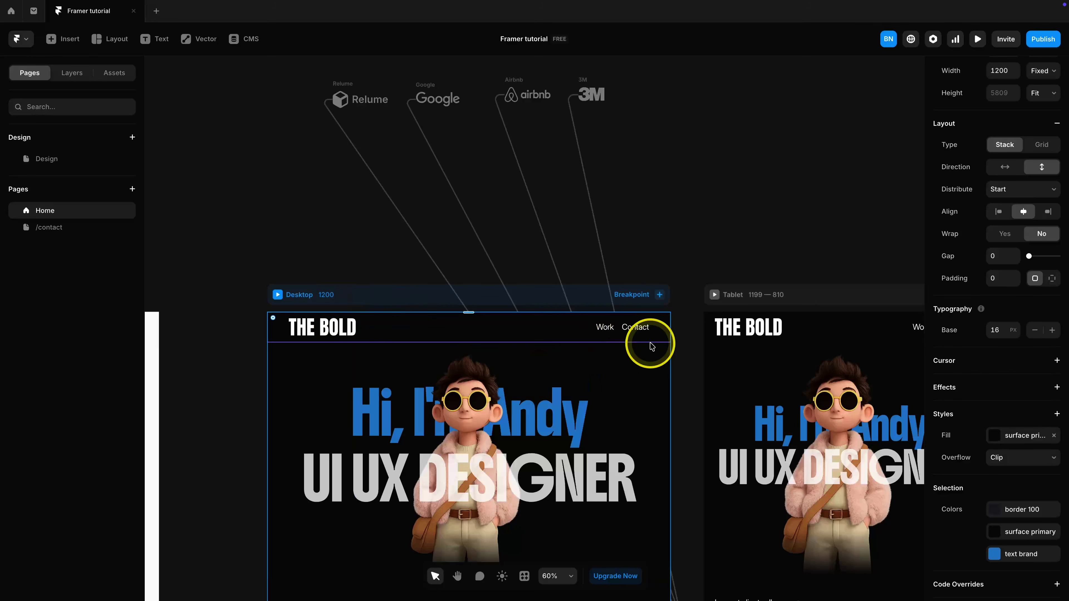
scroll(1007, 318, up, 3)
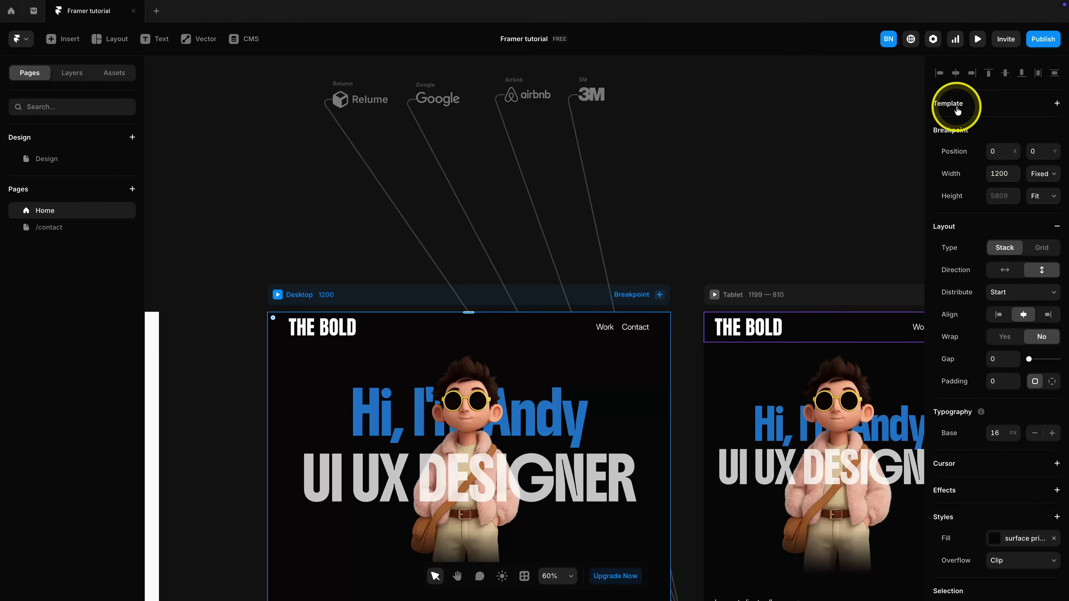
click(1056, 104)
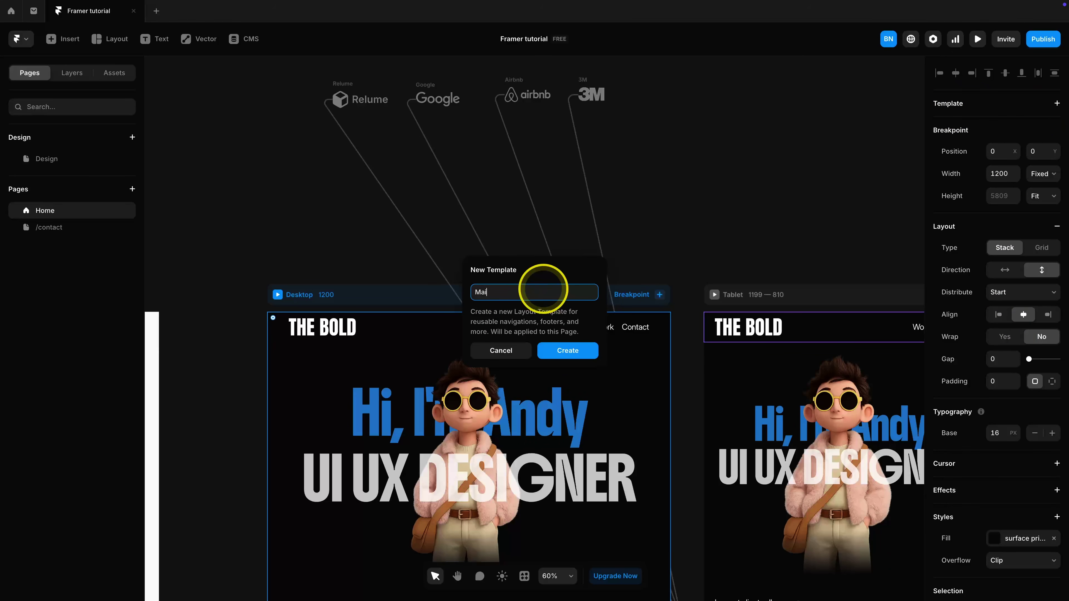
text(Main)
click(570, 350)
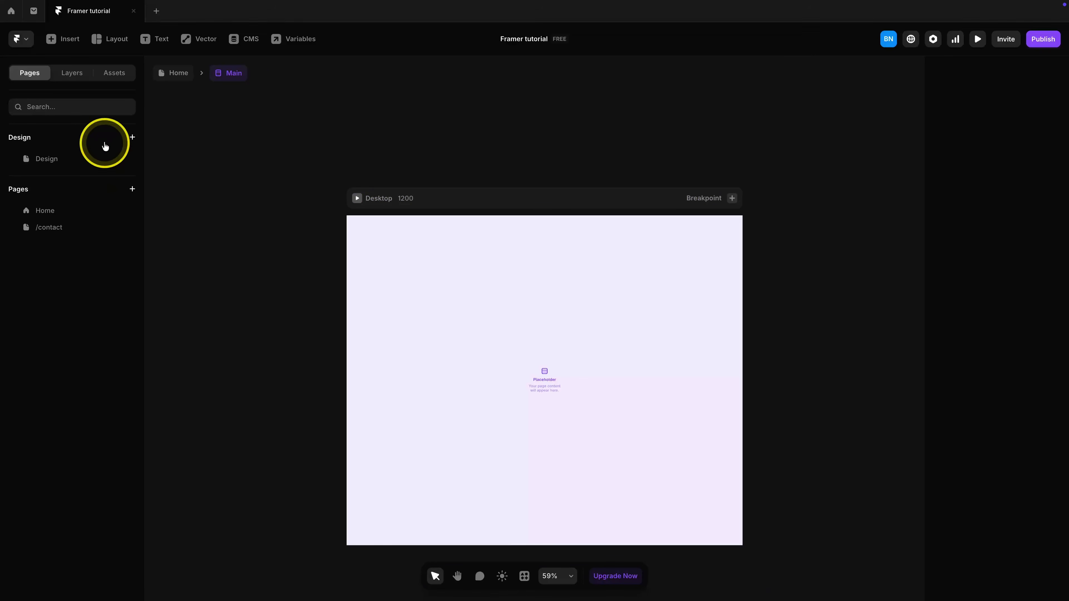
Step: Check the new template's layers, return to the Home page and cut the Navbar from the Desktop breakpoint
click(71, 73)
click(17, 142)
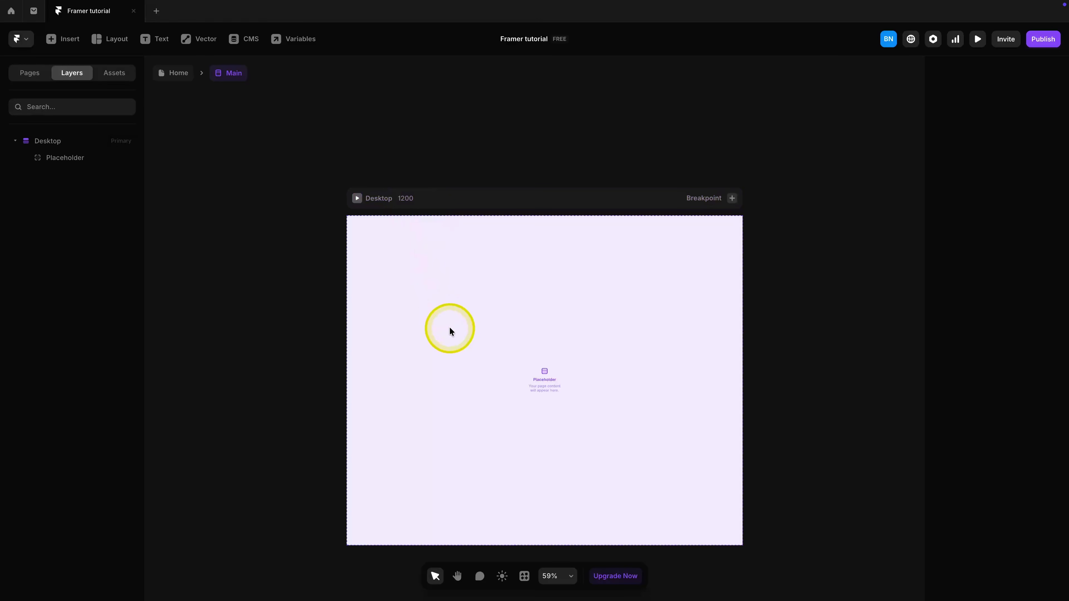
click(179, 73)
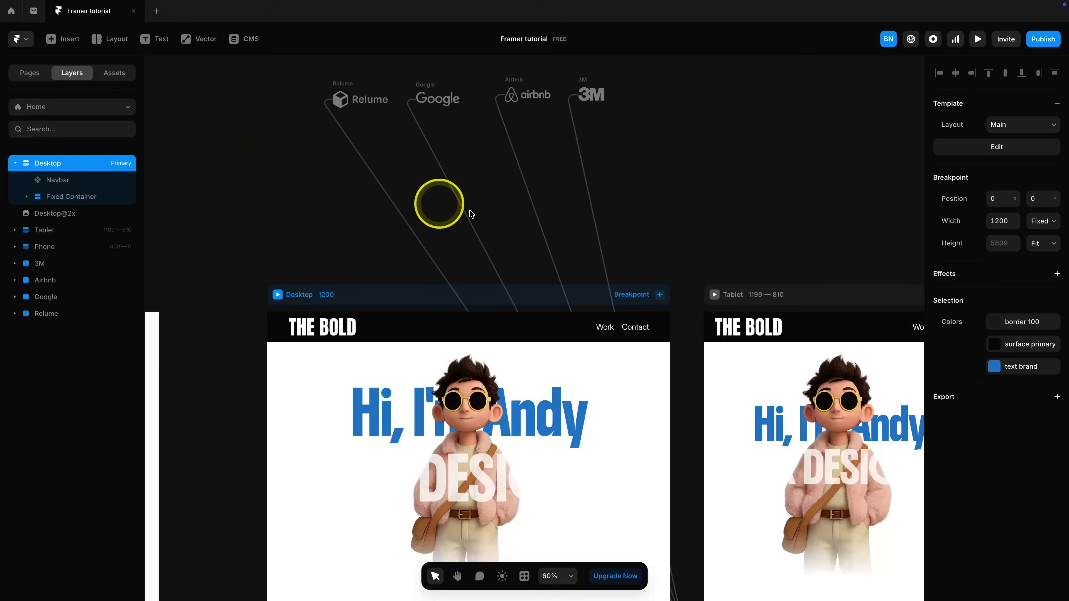
click(409, 328)
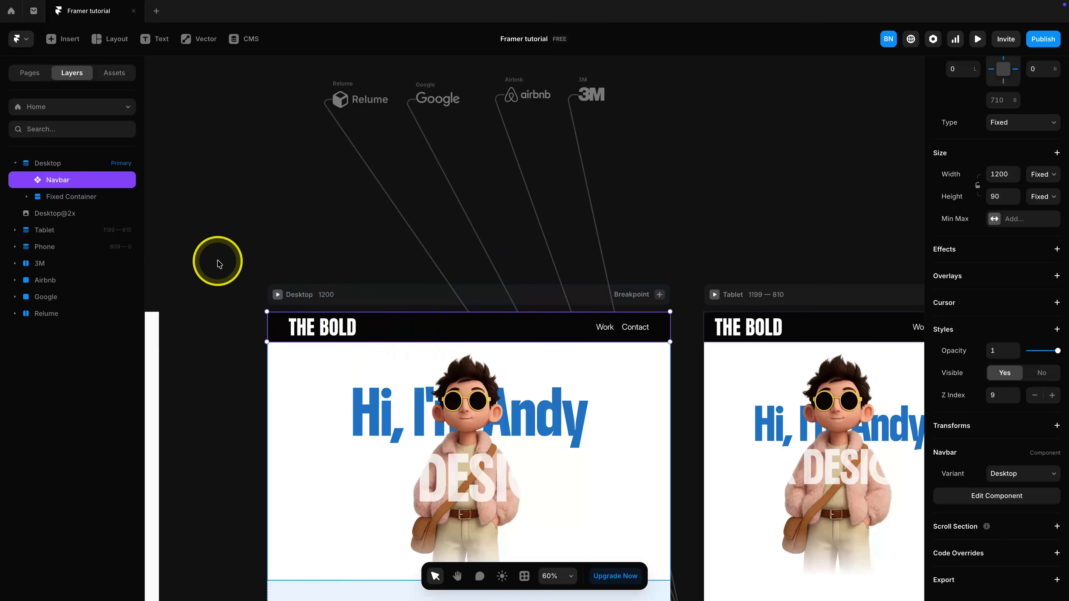
key(Delete)
Step: Open the Main template for editing and paste the Navbar into its Desktop frame above the Placeholder
click(333, 294)
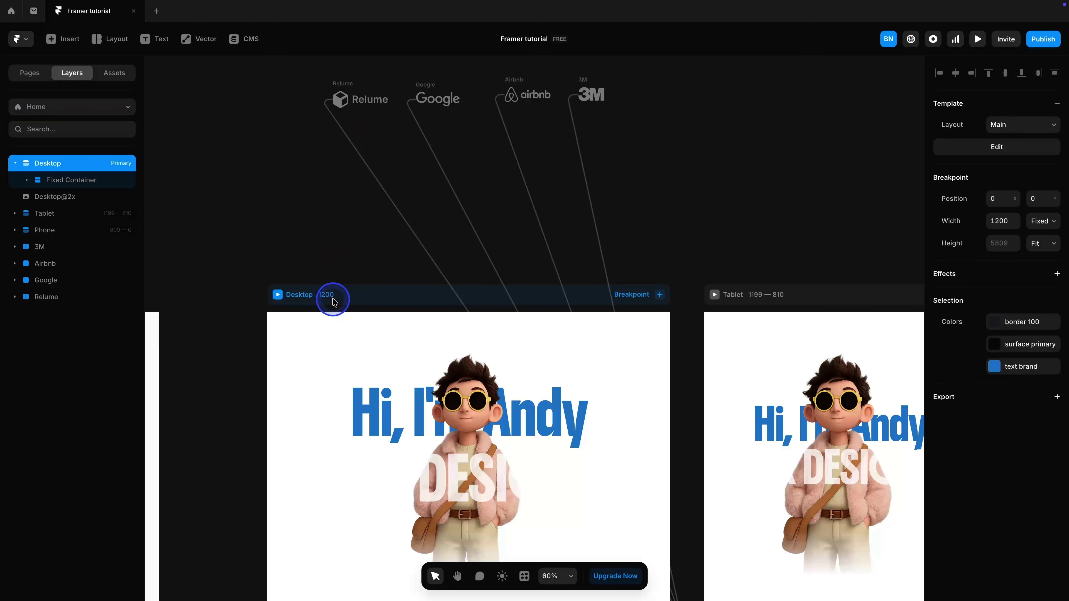
click(998, 148)
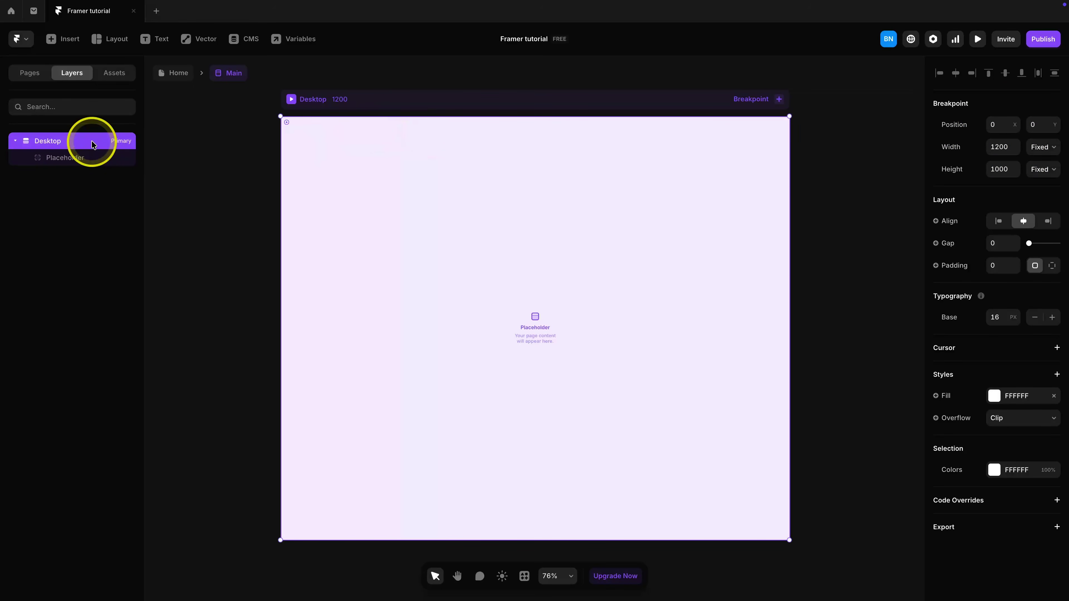
key(ctrl+v)
drag(73, 153, 75, 155)
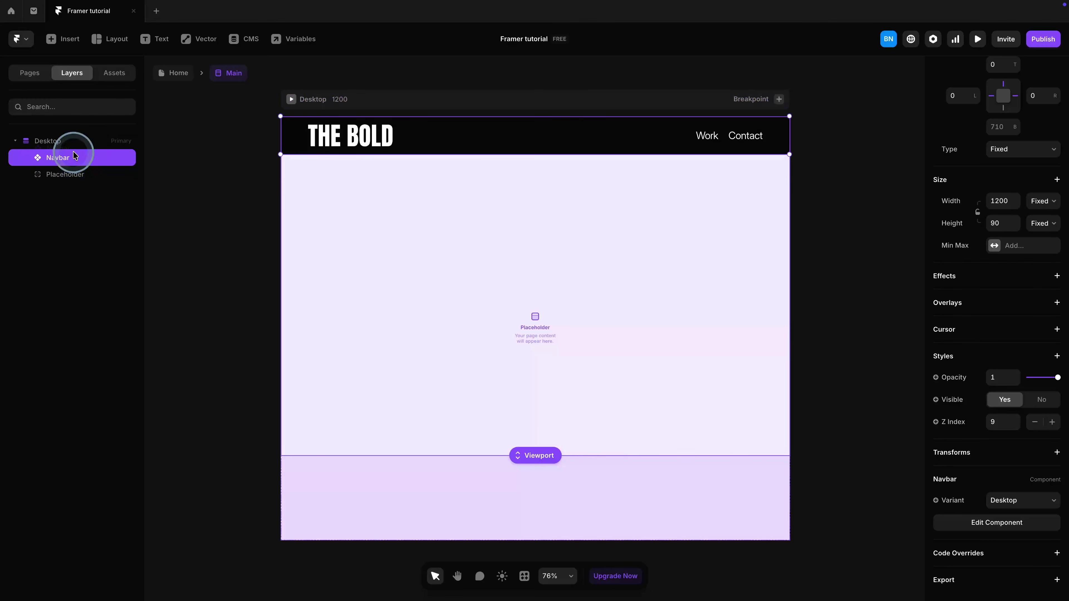
scroll(1025, 225, up, 2)
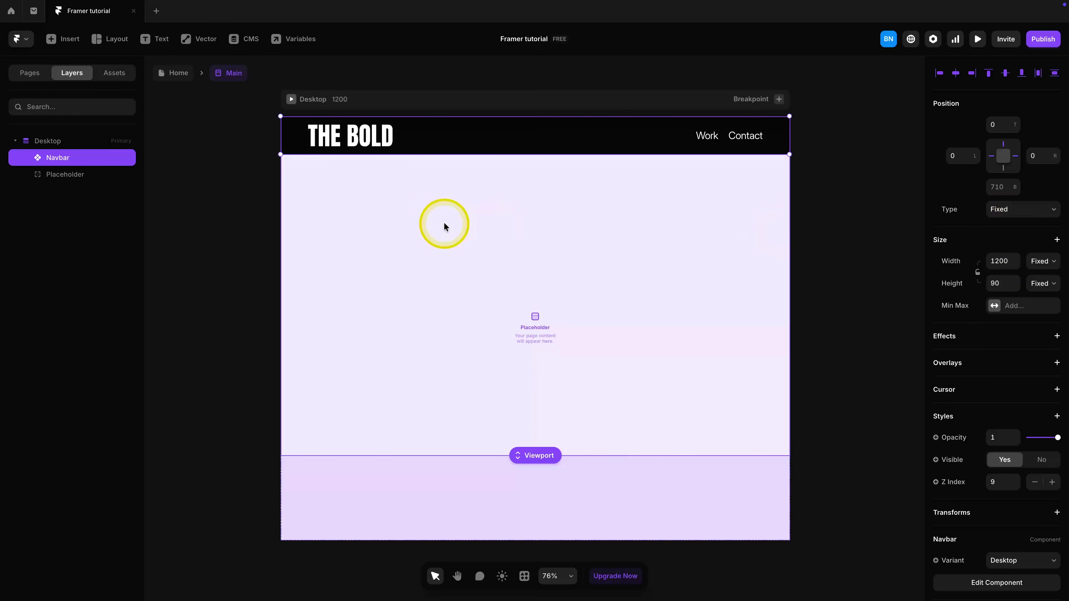
scroll(1008, 411, down, 2)
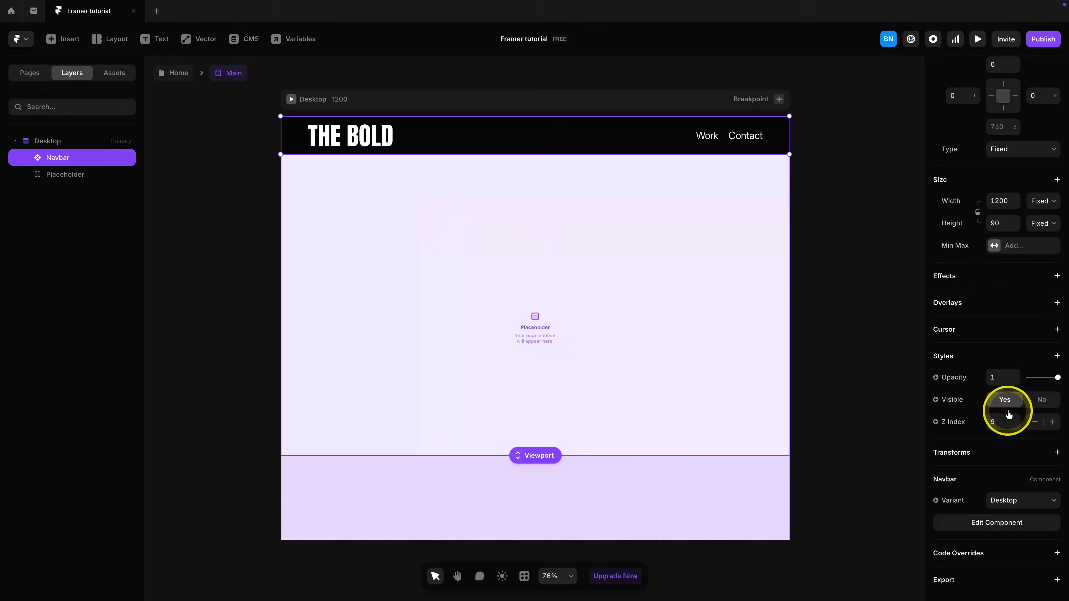
scroll(811, 371, up, 2)
Step: Replace the white fill of the Main template's Desktop frame with the surface primary color style
click(320, 180)
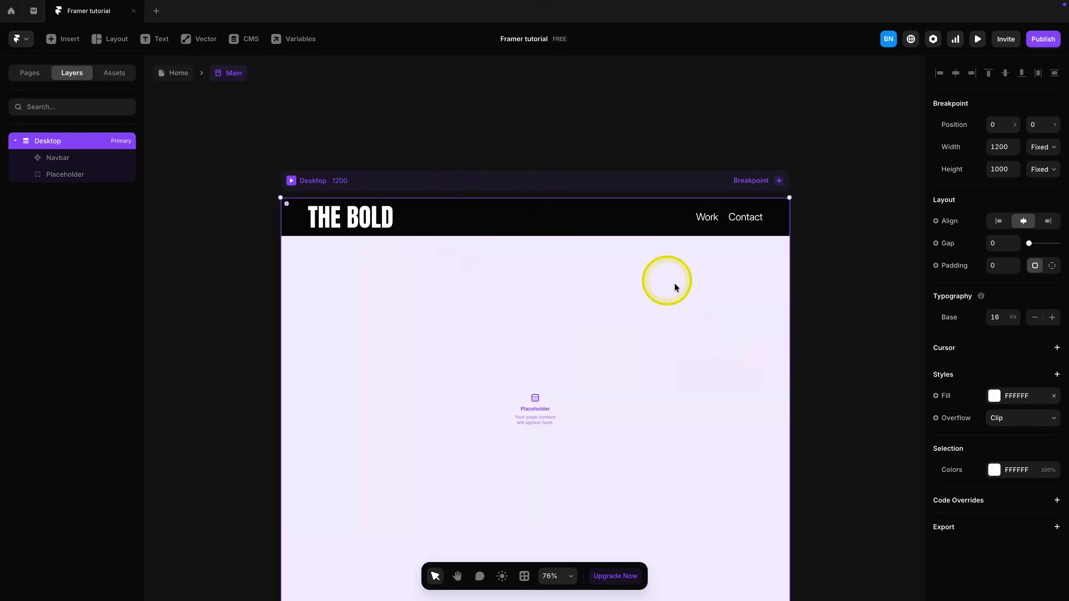
click(1053, 396)
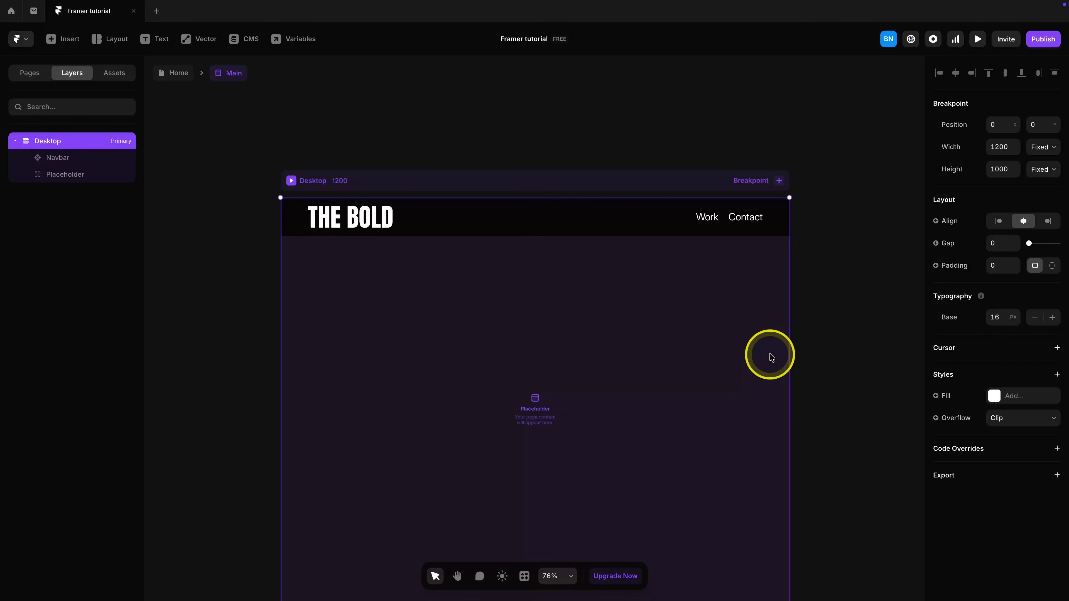
click(1016, 396)
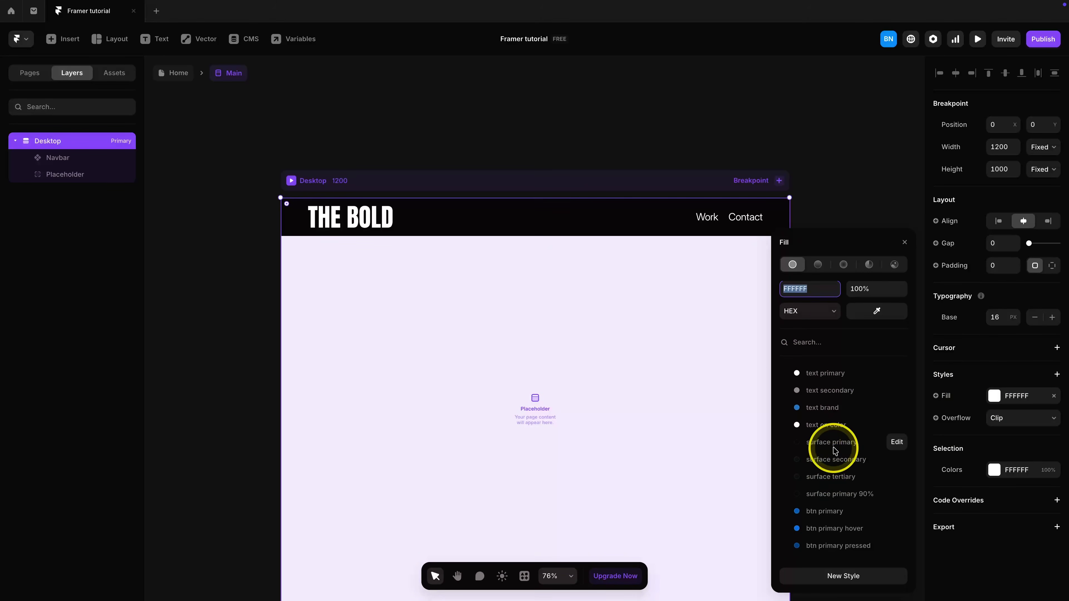
click(829, 465)
click(208, 296)
Step: Switch the canvas to the light theme and check the Main template's navbar and placeholder
click(502, 576)
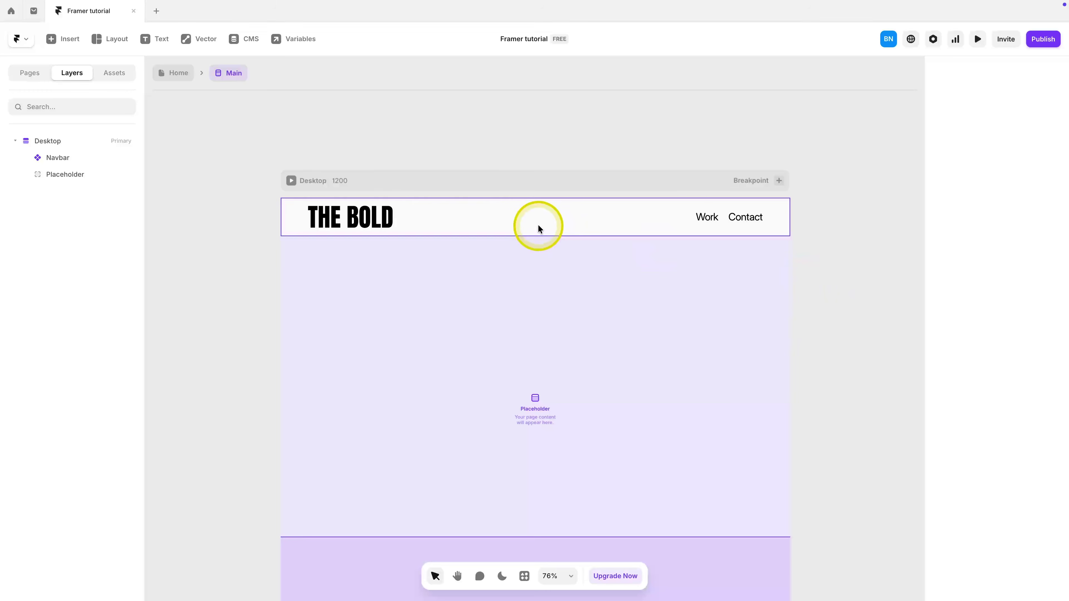
scroll(682, 309, down, 4)
scroll(575, 290, down, 3)
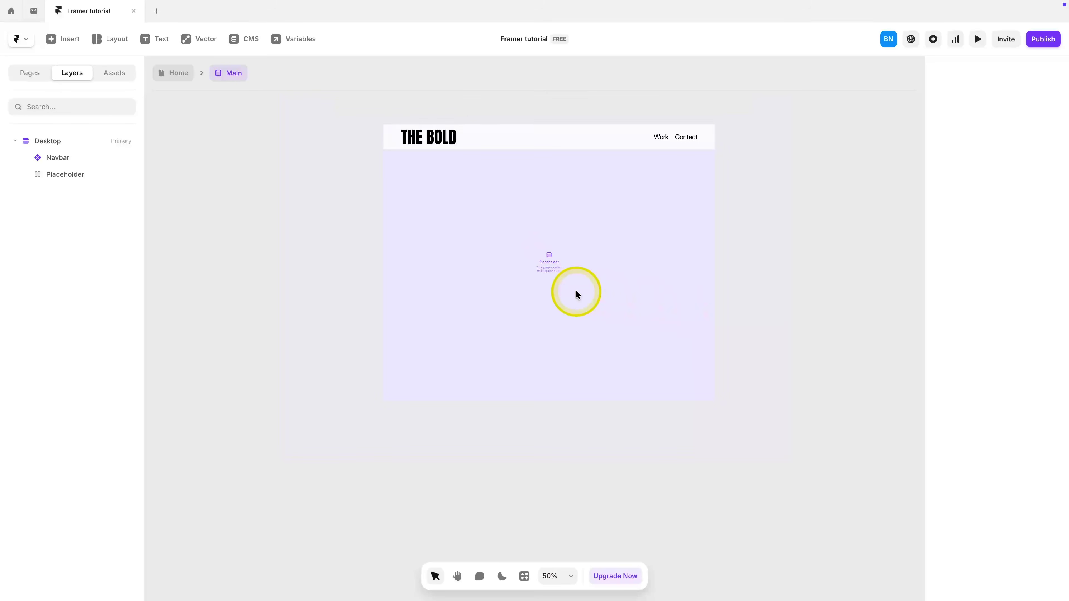
click(510, 276)
click(306, 131)
Step: Go back to the Home page and cut the Footer Section from the Desktop breakpoint
click(186, 75)
scroll(543, 378, down, 5)
scroll(542, 379, down, 4)
click(531, 417)
scroll(526, 394, up, 5)
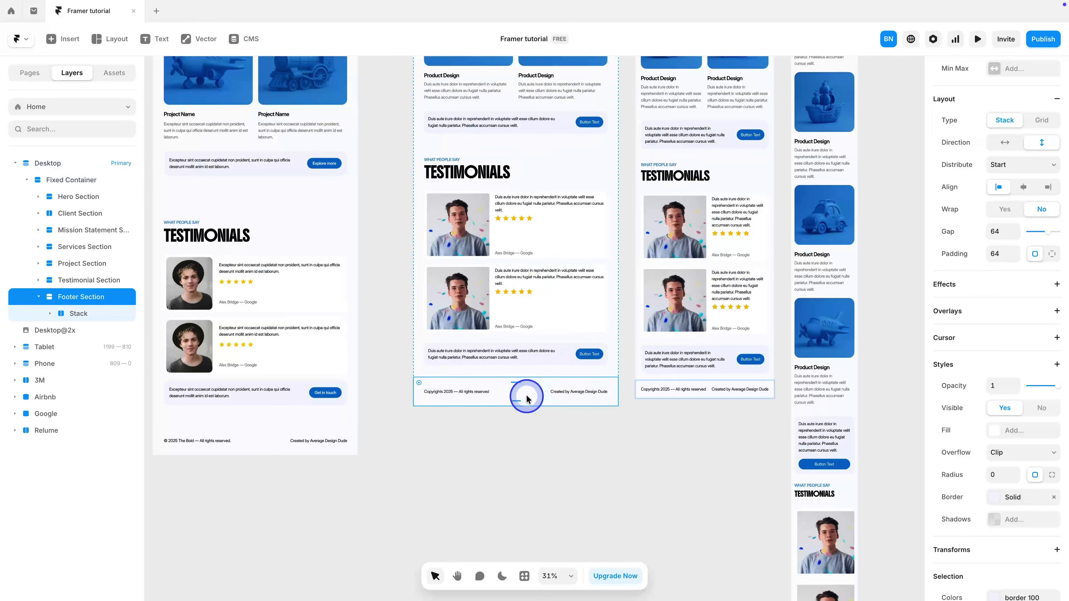
key(Delete)
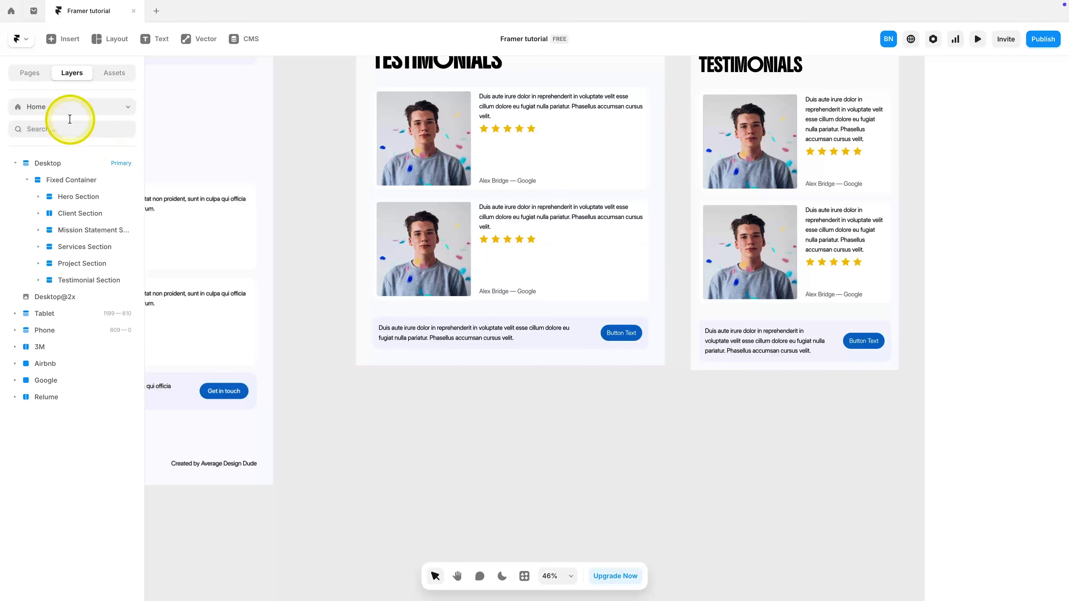
Step: Reopen the Main template from the Home page and paste the Footer Section below the Placeholder in its Desktop frame
scroll(645, 303, down, 3)
scroll(644, 303, up, 10)
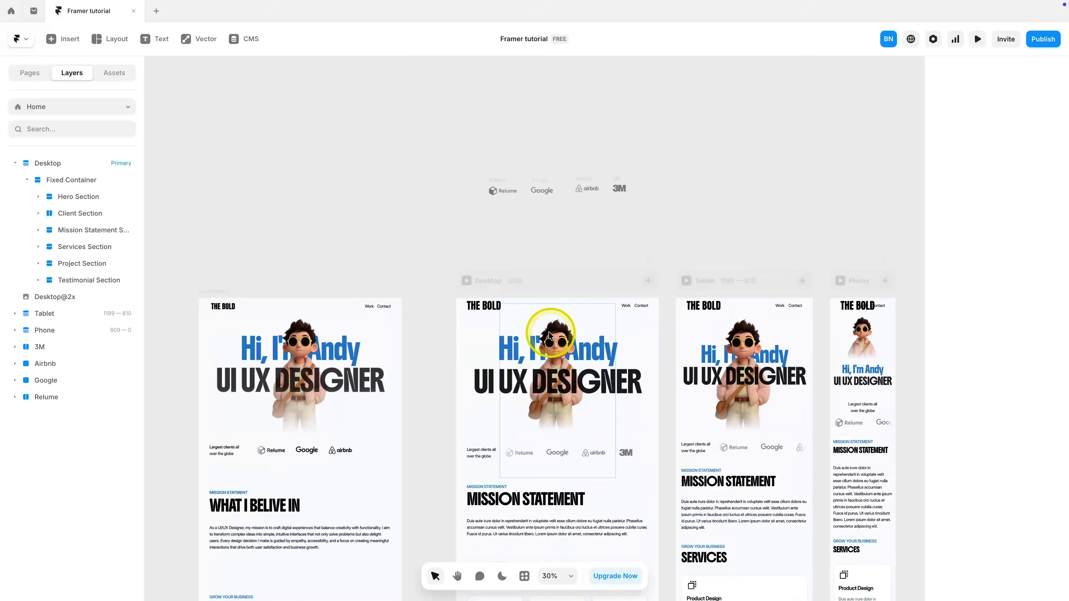
click(532, 306)
scroll(532, 306, up, 2)
double_click(592, 303)
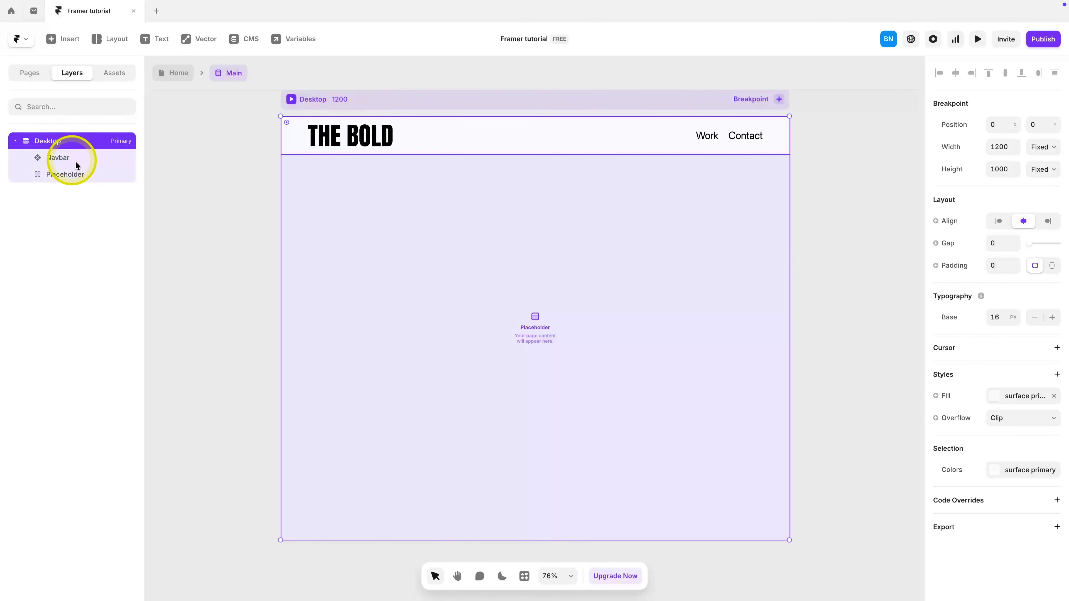
key(ctrl+v)
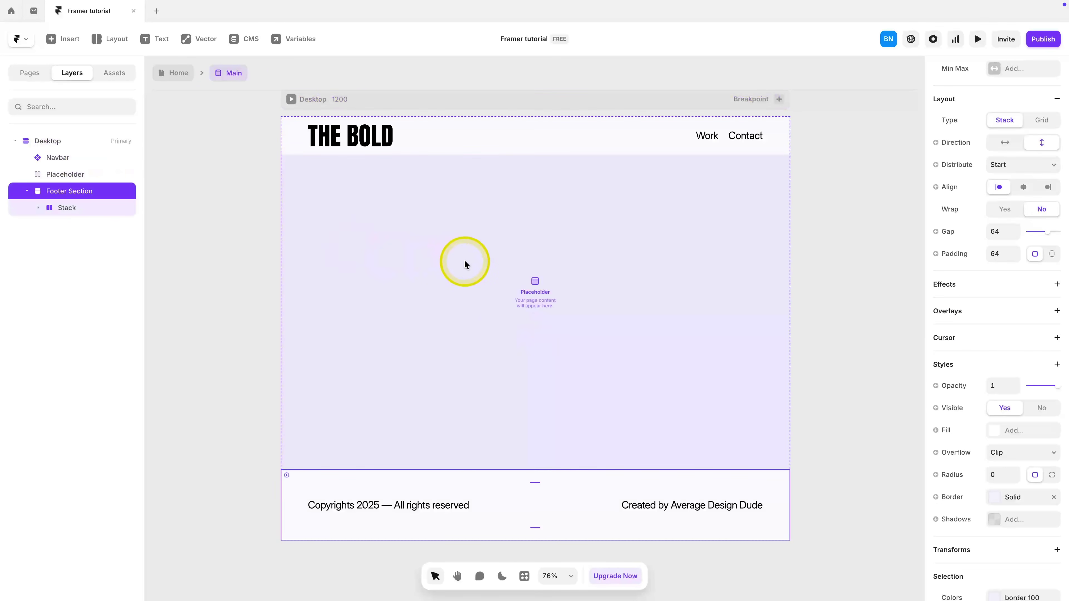
Step: Collapse the Footer Section layer and check the Navbar, Placeholder and Footer Section layers in turn
click(31, 193)
click(56, 157)
click(61, 191)
click(65, 175)
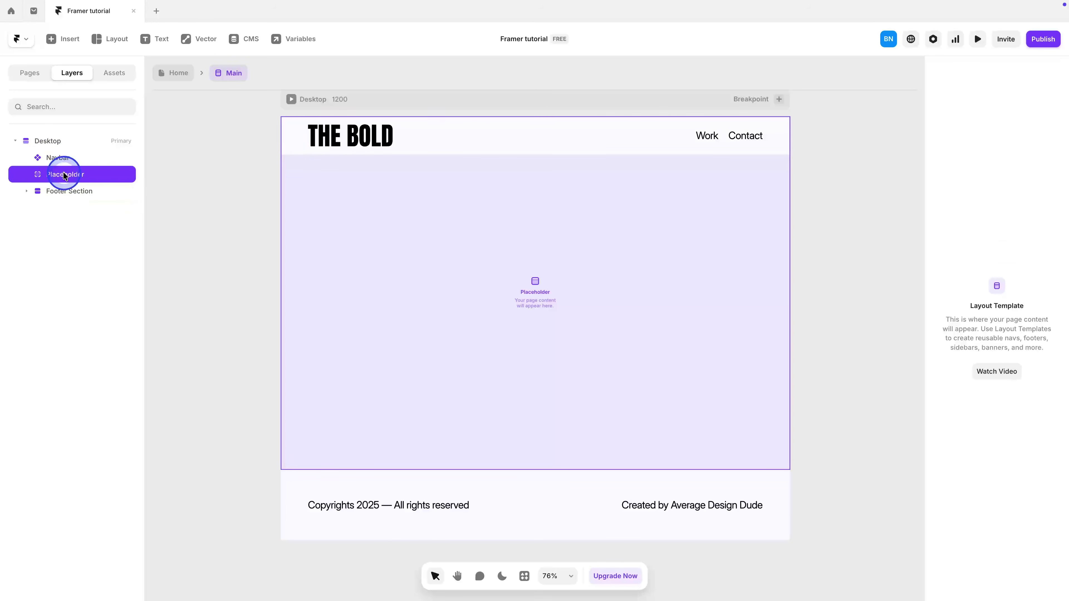
click(77, 196)
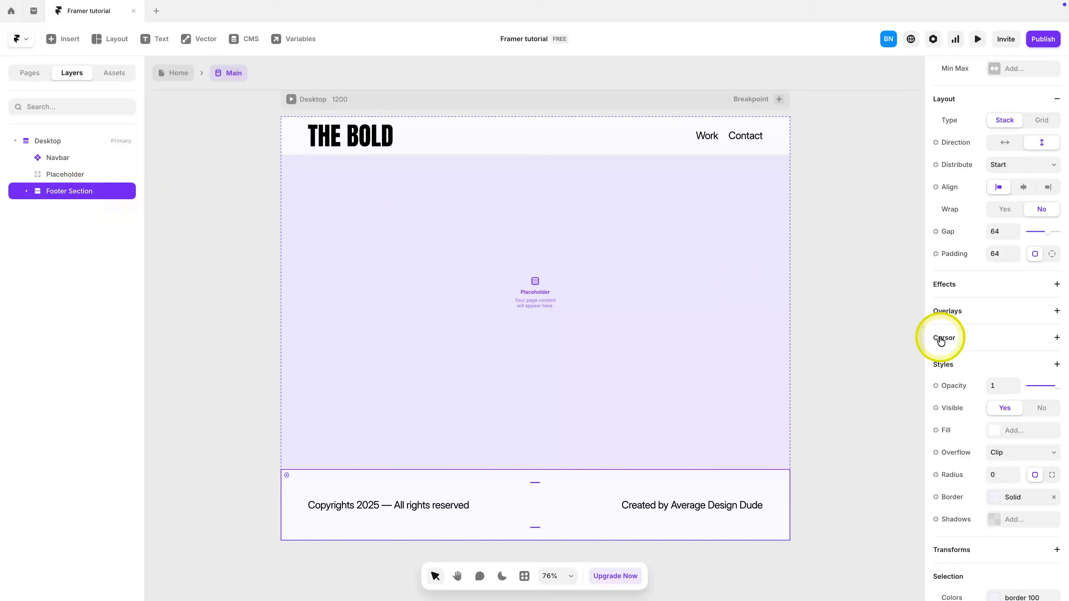
Step: Add a Tablet breakpoint to the Main template and check the variant its navbar uses
scroll(771, 168, down, 3)
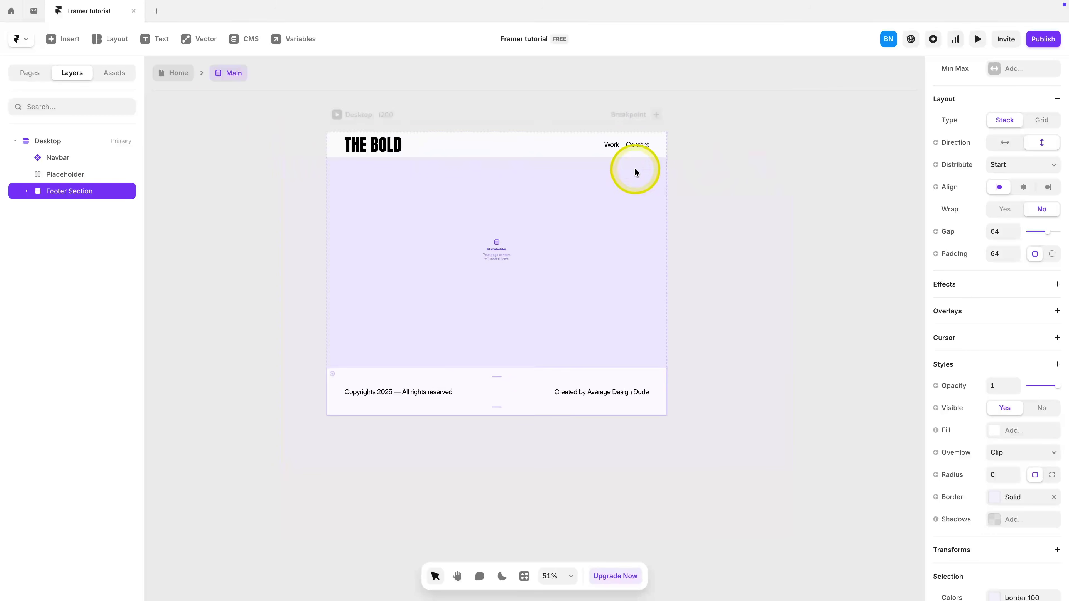
click(656, 112)
click(630, 142)
click(542, 217)
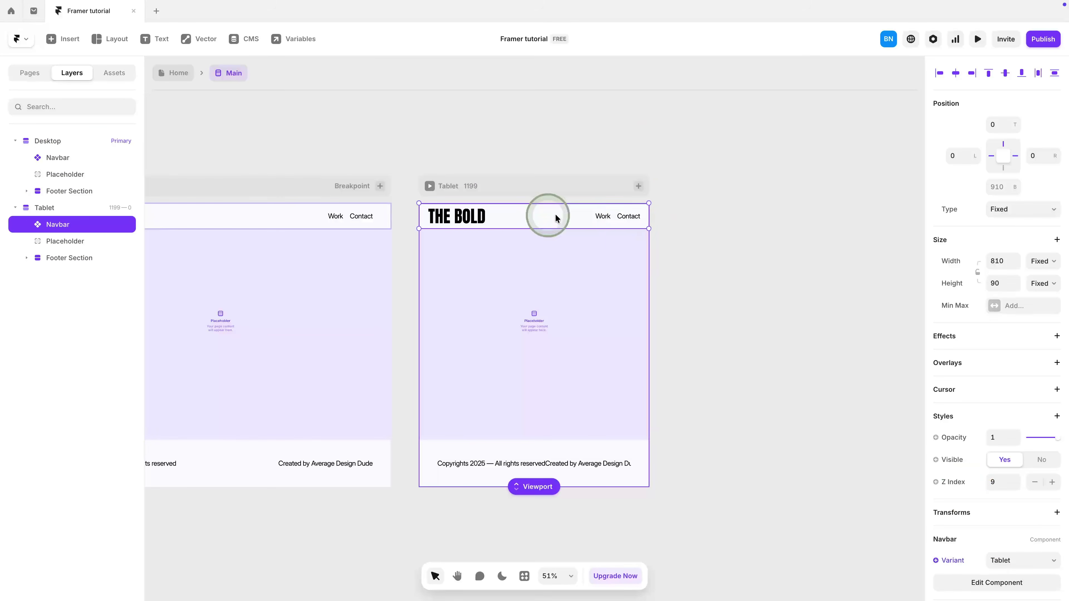
Step: Set the padding of the Tablet breakpoint's Footer Section to 32
click(642, 449)
scroll(640, 453, down, 2)
scroll(995, 473, down, 2)
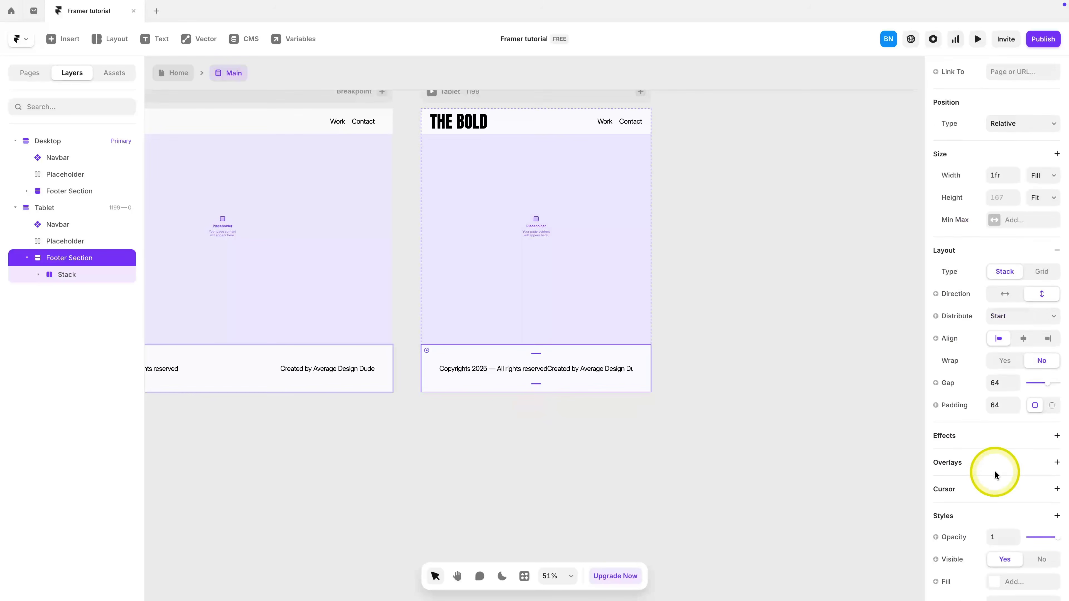
text(32)
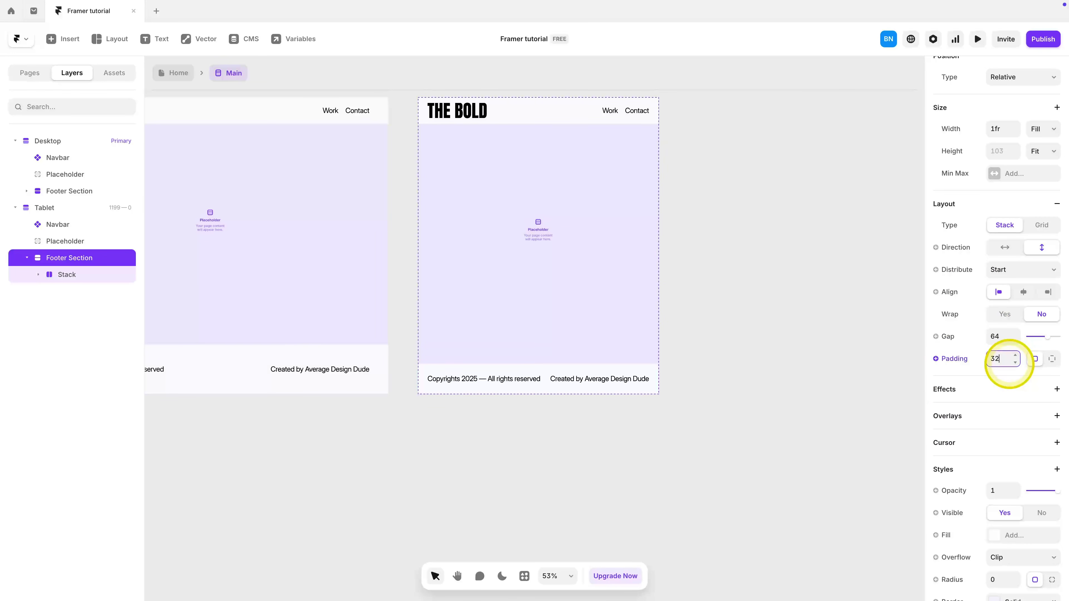
Step: Make the Stack inside the Tablet footer vertical with Fit Content height, and add a gap between its two text lines
scroll(589, 399, up, 2)
click(531, 380)
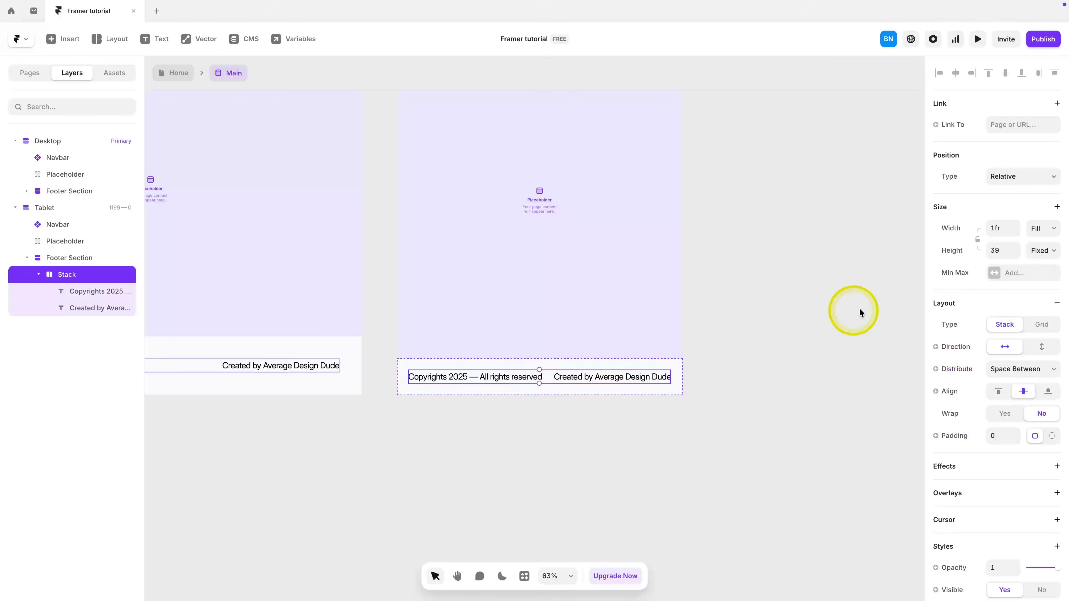
click(1042, 345)
click(1043, 251)
click(1039, 291)
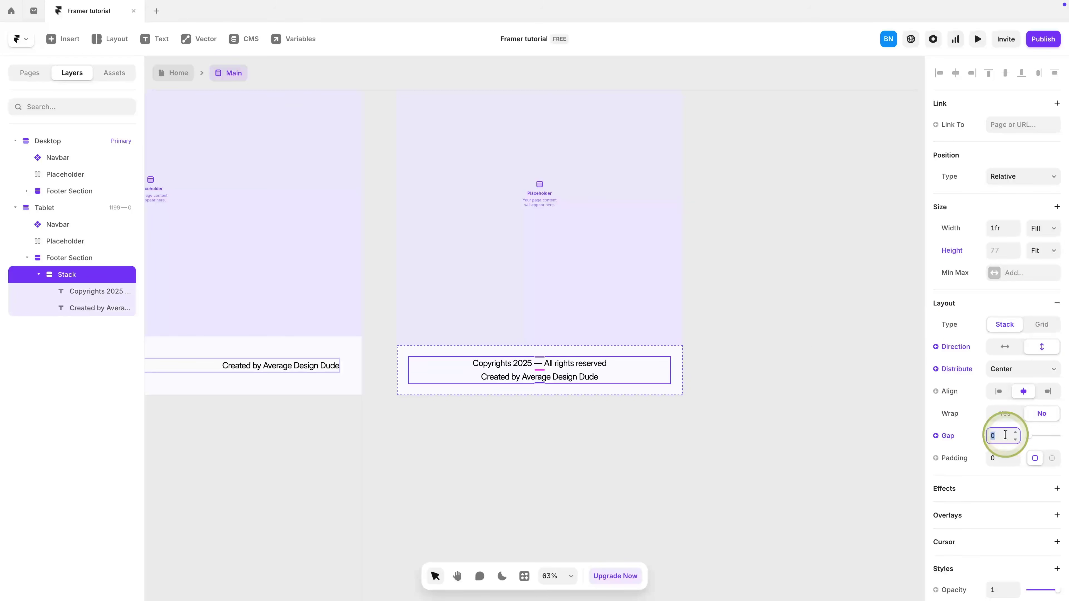
click(708, 351)
Step: Add a Phone breakpoint to the Main template beside the Tablet one
scroll(708, 351, down, 2)
scroll(682, 295, up, 1)
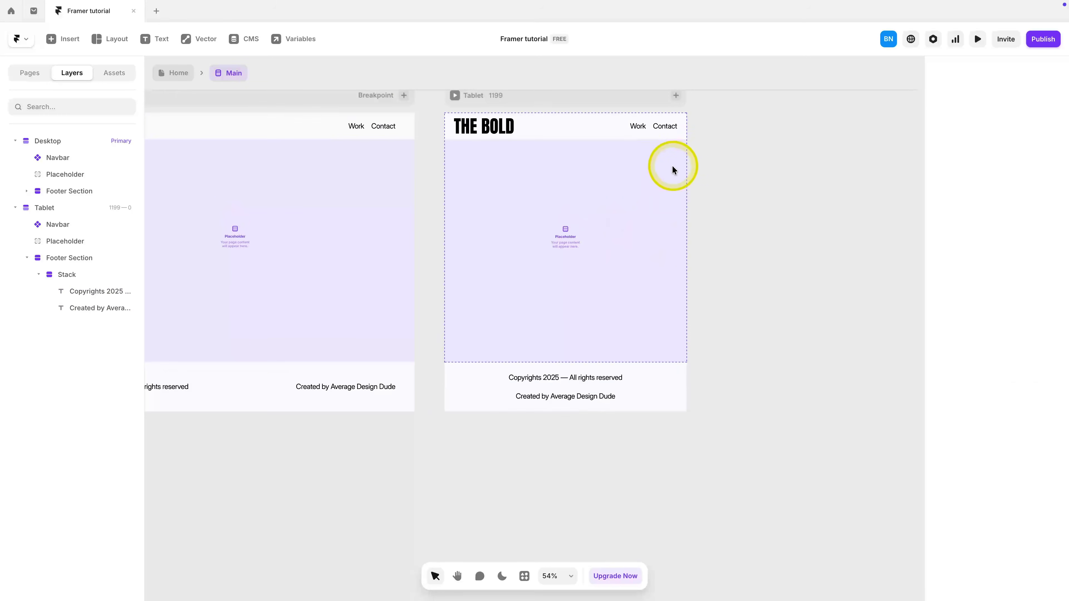
scroll(674, 181, up, 2)
click(675, 191)
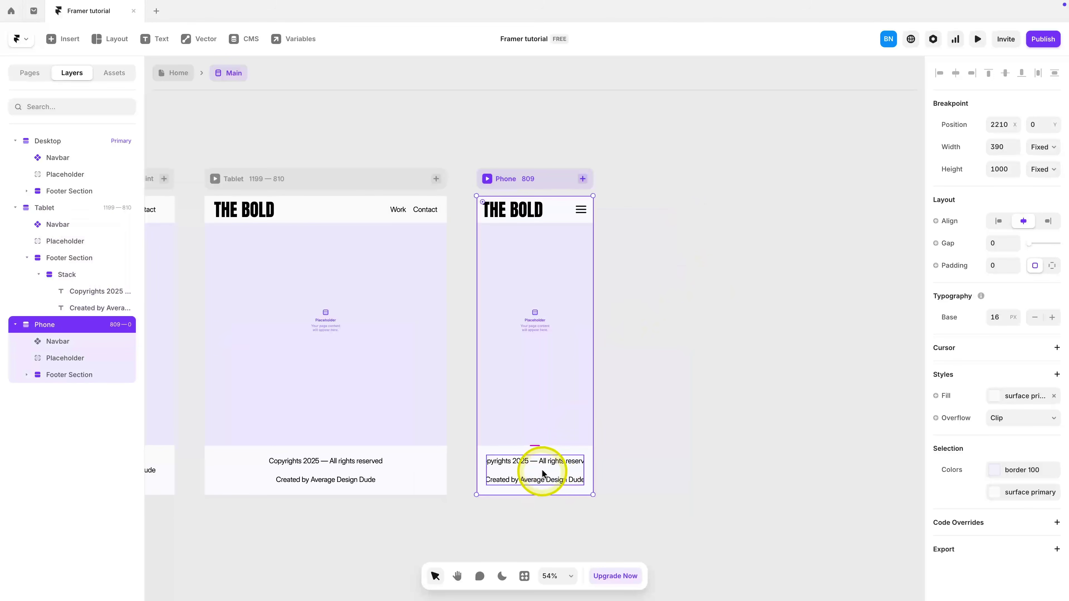
Step: Set both Phone footer texts to Fill width and centre-align them
super+click(542, 472)
scroll(517, 468, up, 2)
super+click(517, 462)
shift+click(536, 481)
click(1041, 229)
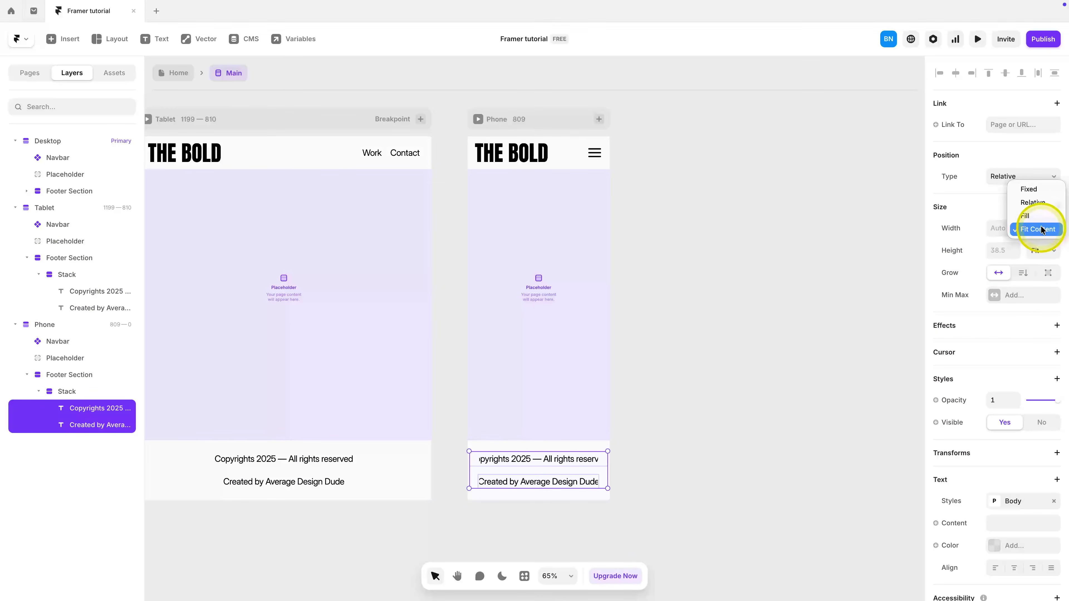
click(1038, 216)
click(1015, 569)
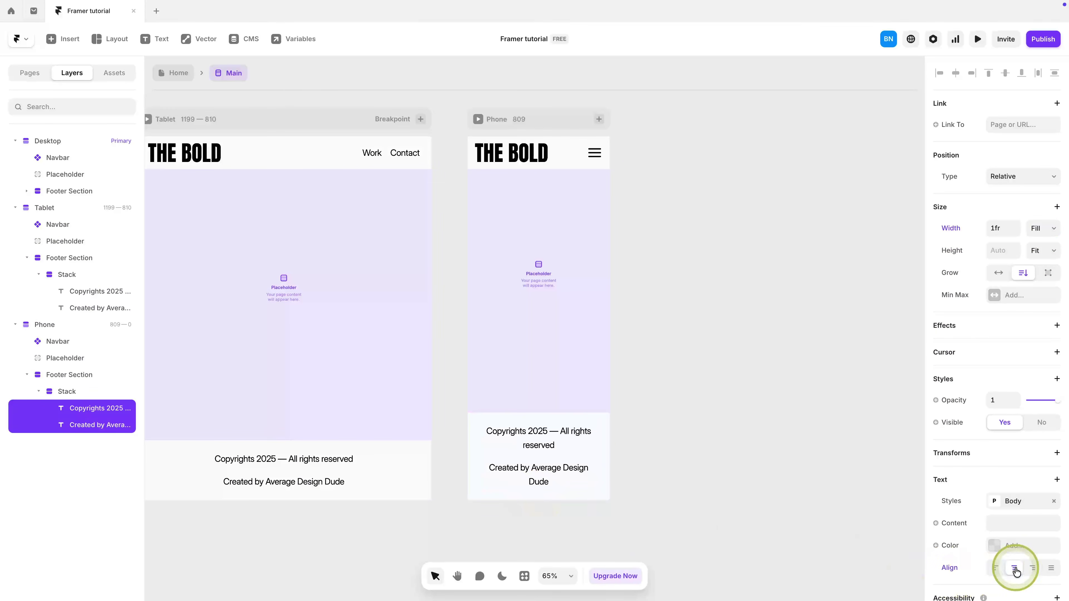
click(673, 489)
Step: Add breakpoints to the Body text style, with size 1.5 rem at M and 1.26 rem at S
click(114, 73)
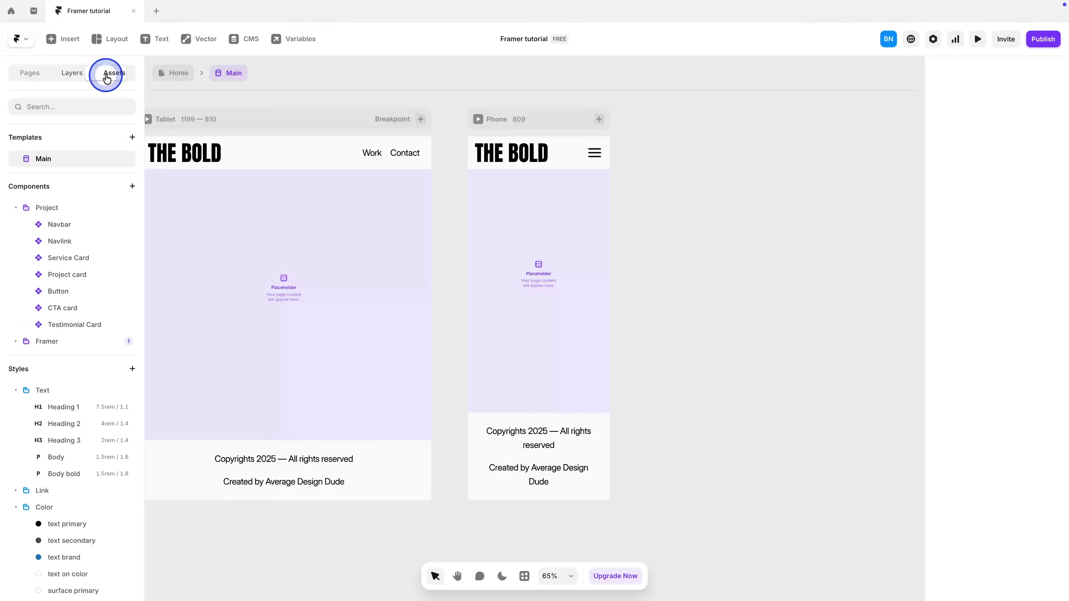
click(74, 463)
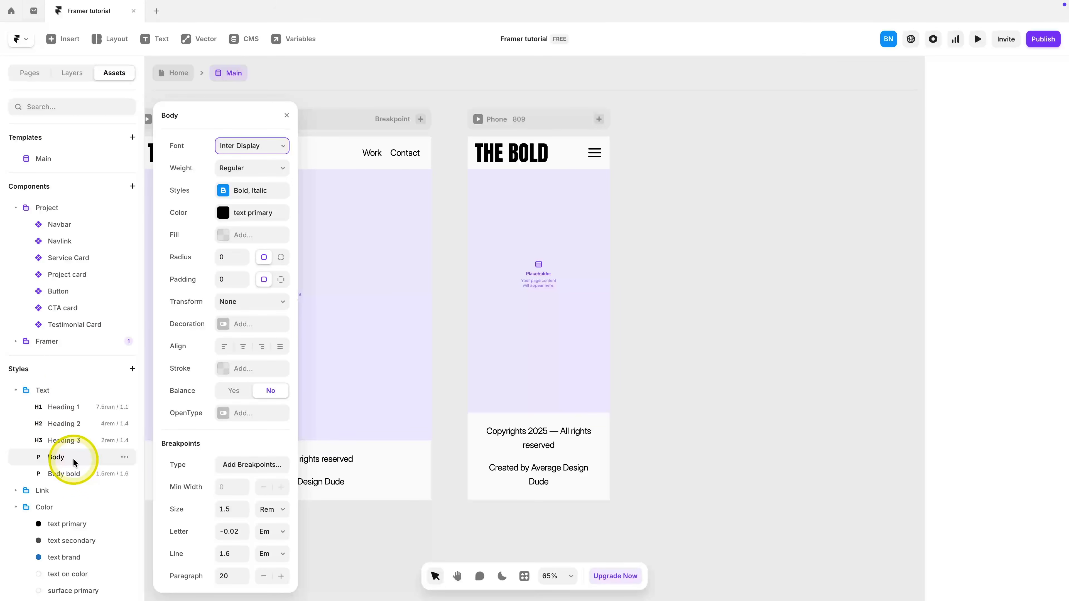
click(244, 469)
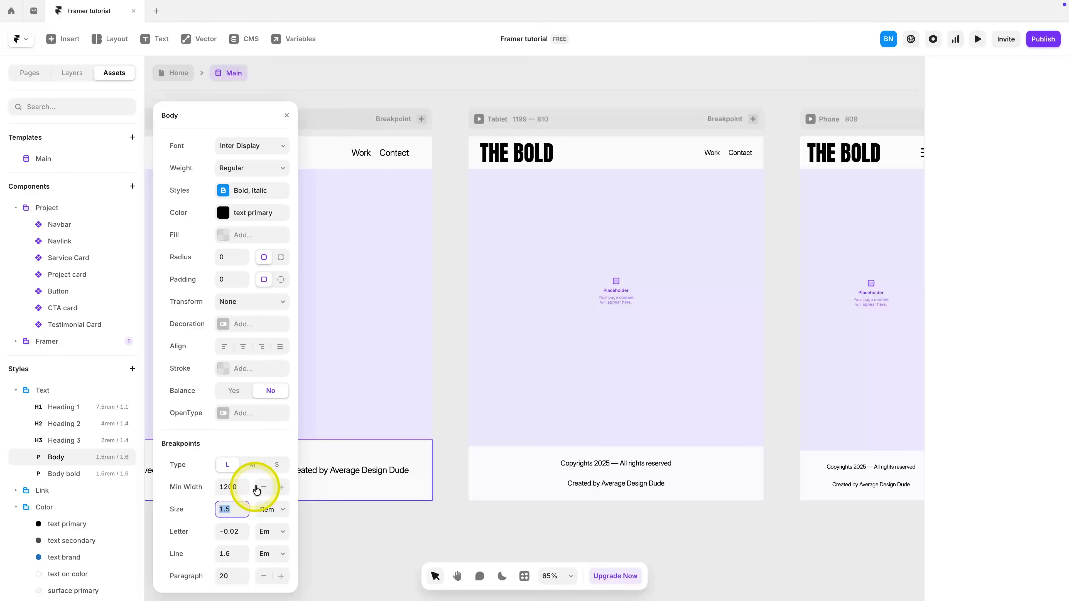
click(249, 466)
click(234, 513)
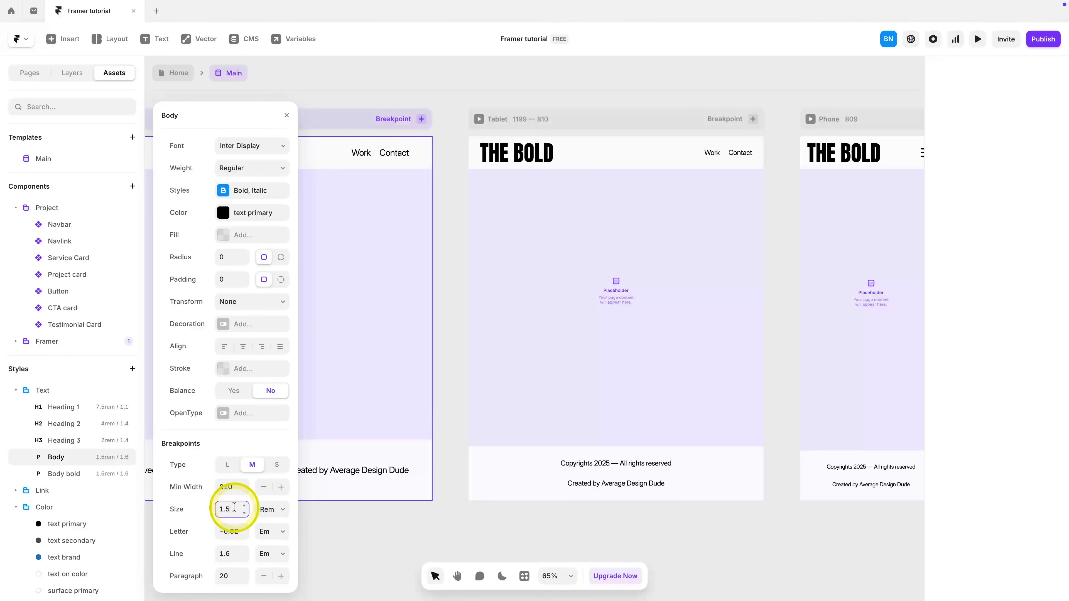
text(1.5)
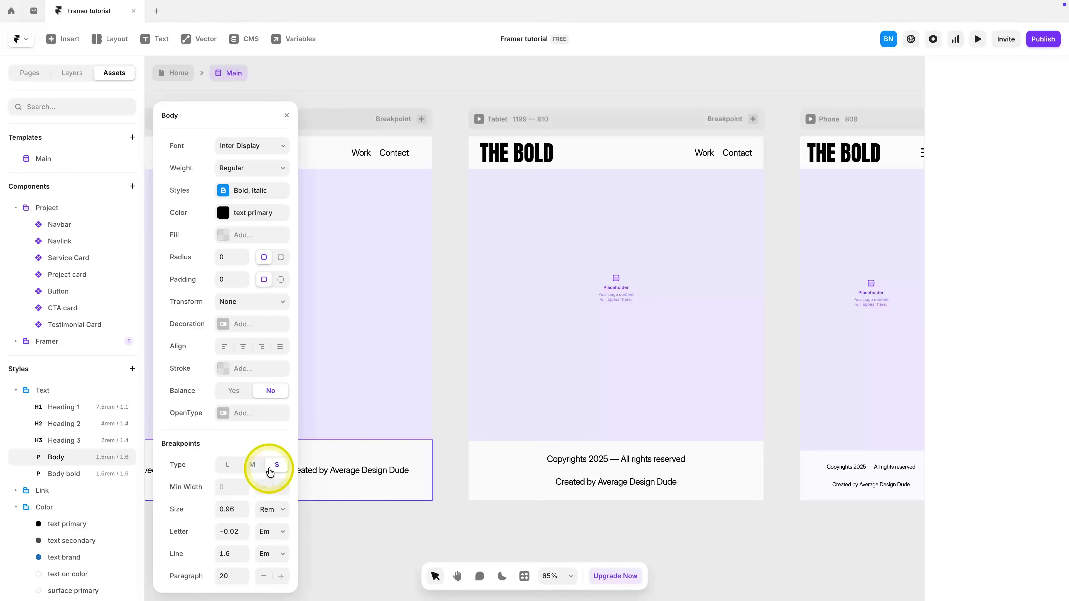
click(246, 510)
text(1.26)
scroll(421, 512, right, 5)
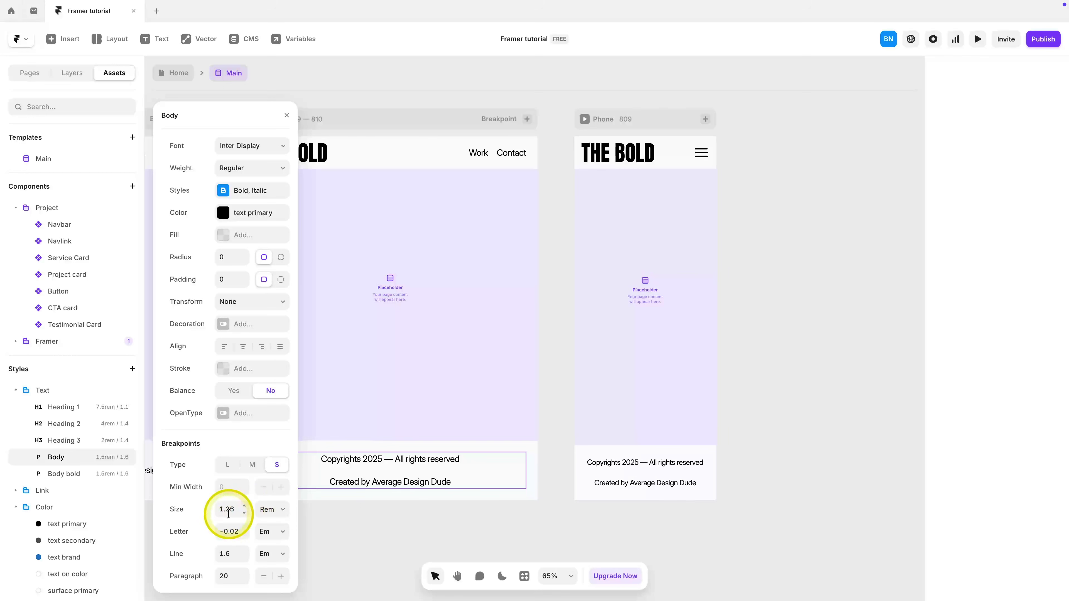
click(476, 516)
Step: Add breakpoints to the Body bold text style and set its S size to 1.26 rem
click(118, 474)
click(266, 486)
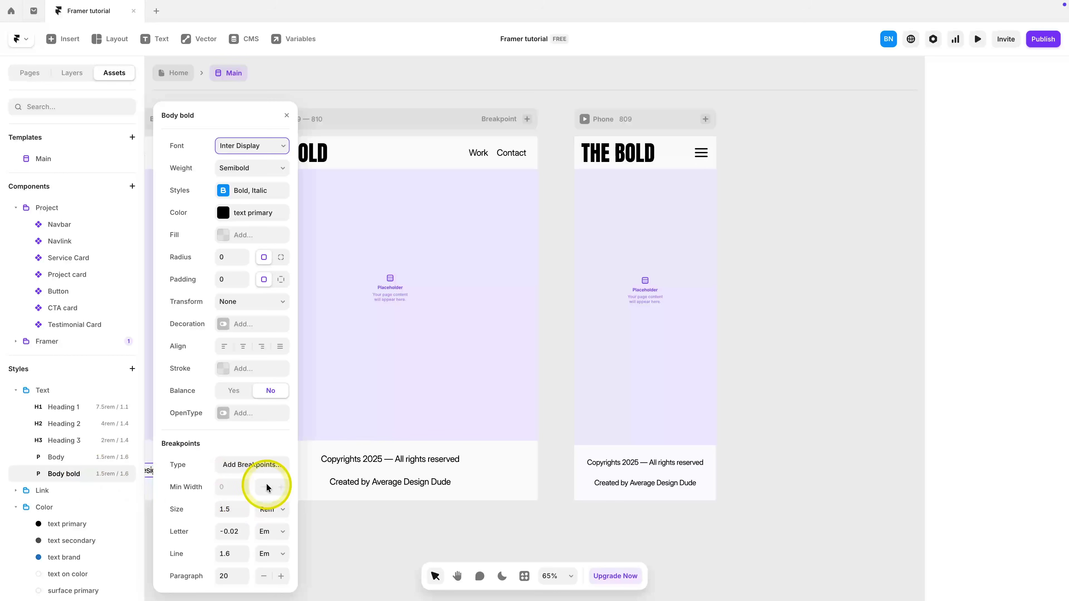
click(263, 467)
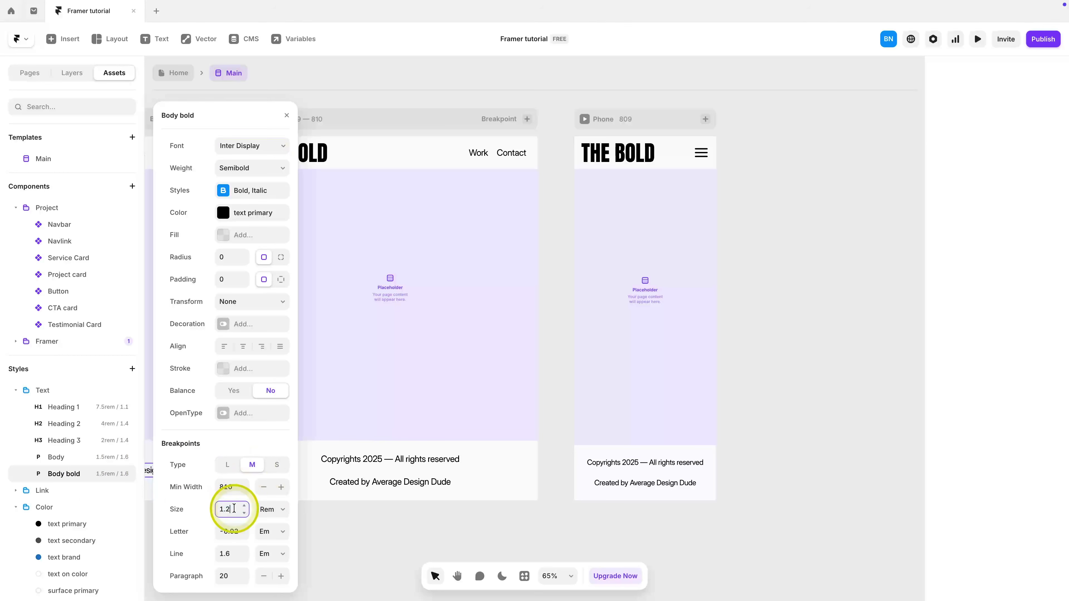
click(276, 464)
click(231, 508)
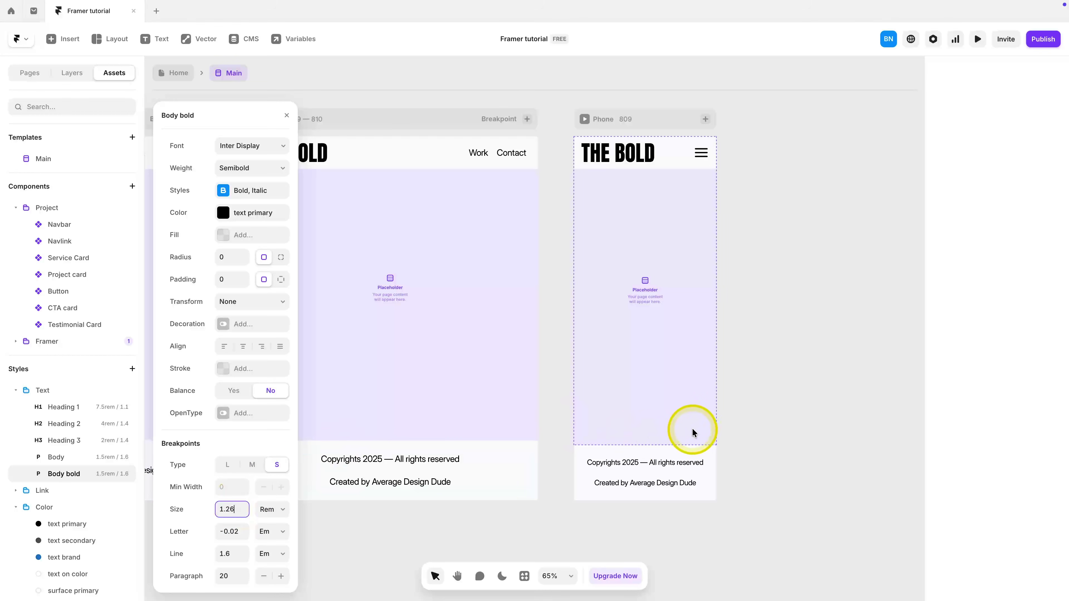
click(741, 436)
Step: Return to the Home page and preview its Desktop breakpoint all the way down to the footer
scroll(726, 448, down, 3)
click(181, 76)
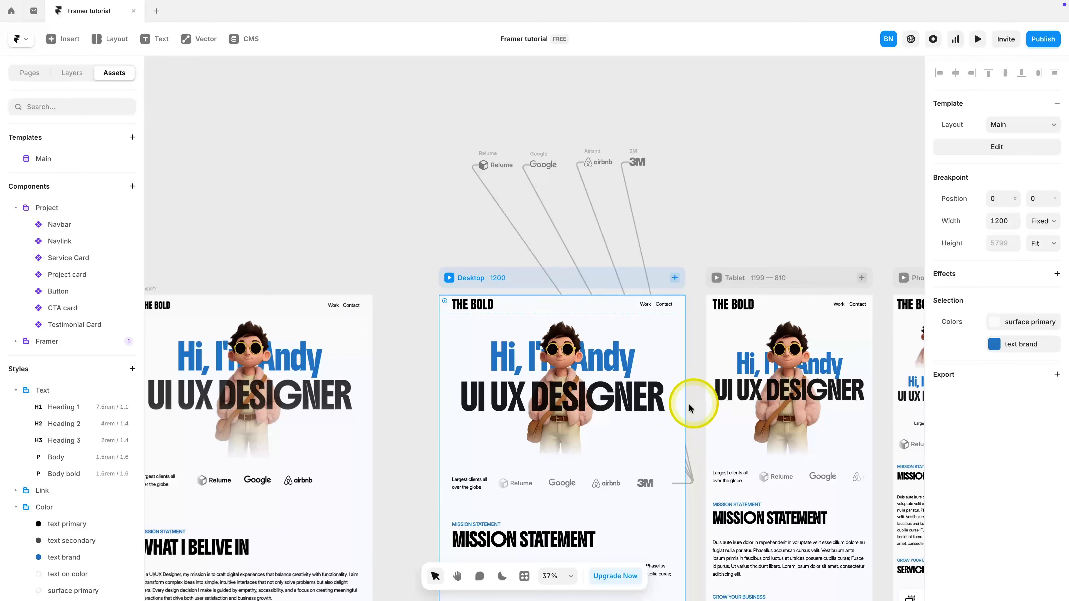
scroll(634, 437, down, 5)
scroll(633, 437, down, 5)
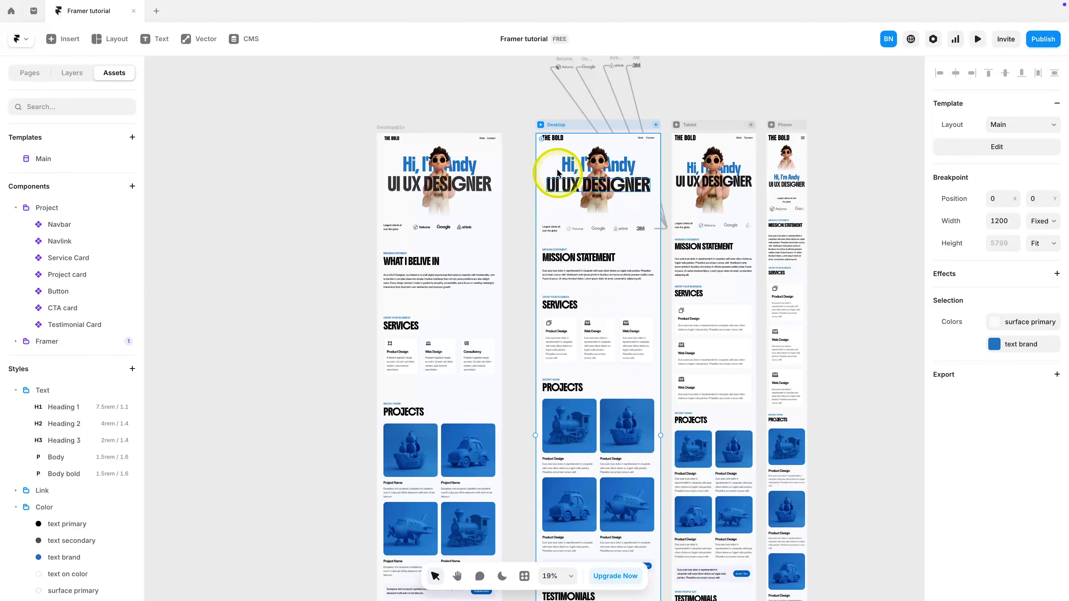
click(540, 125)
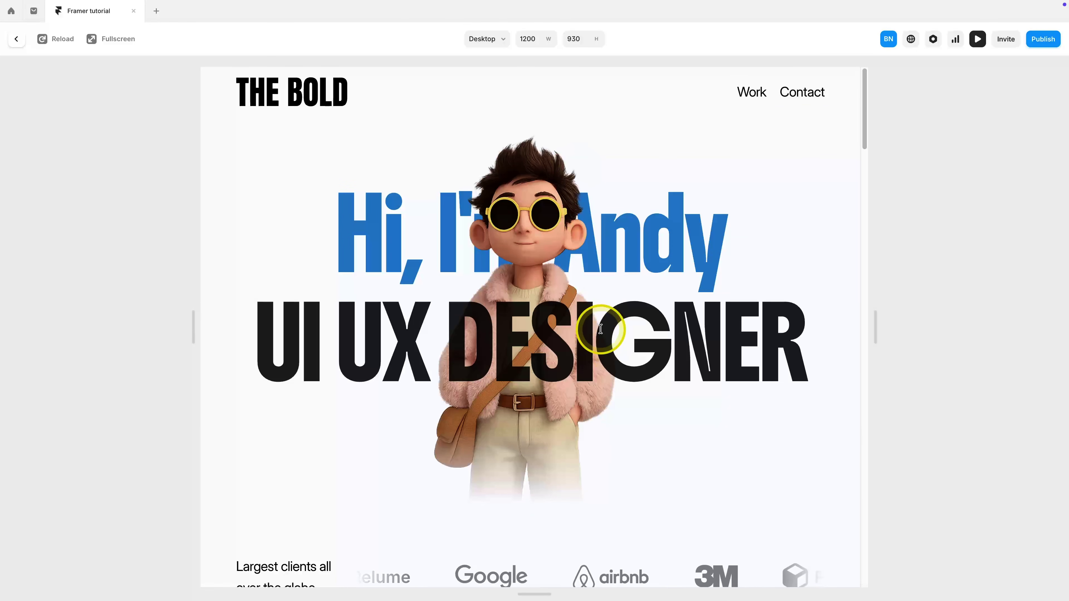
scroll(479, 320, down, 6)
scroll(479, 320, down, 15)
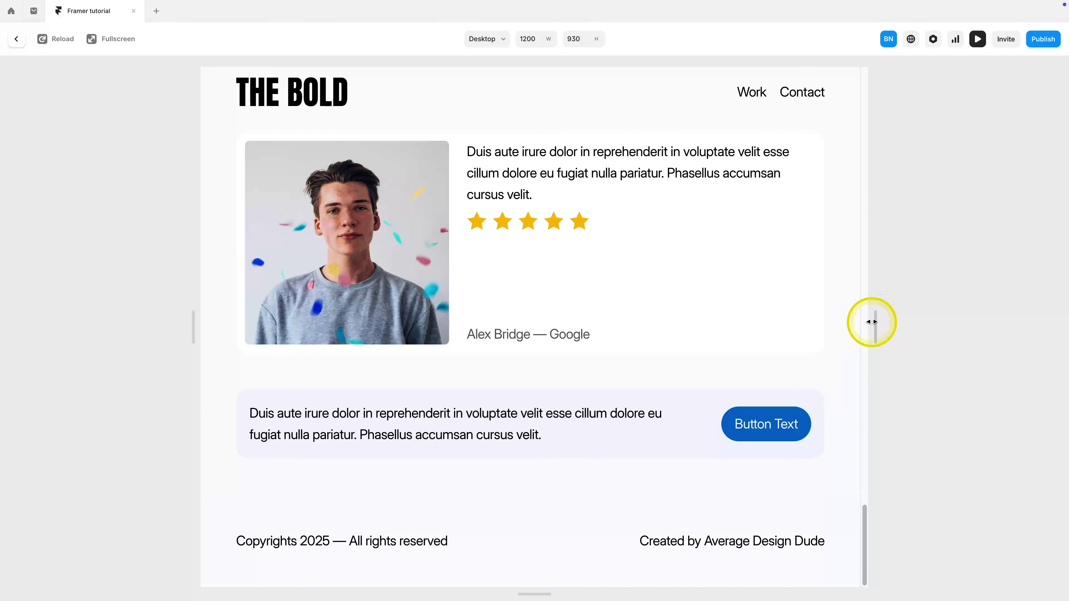
Step: Preview the Home page at Tablet and Phone sizes, and try opening and closing the phone menu
click(471, 38)
click(498, 87)
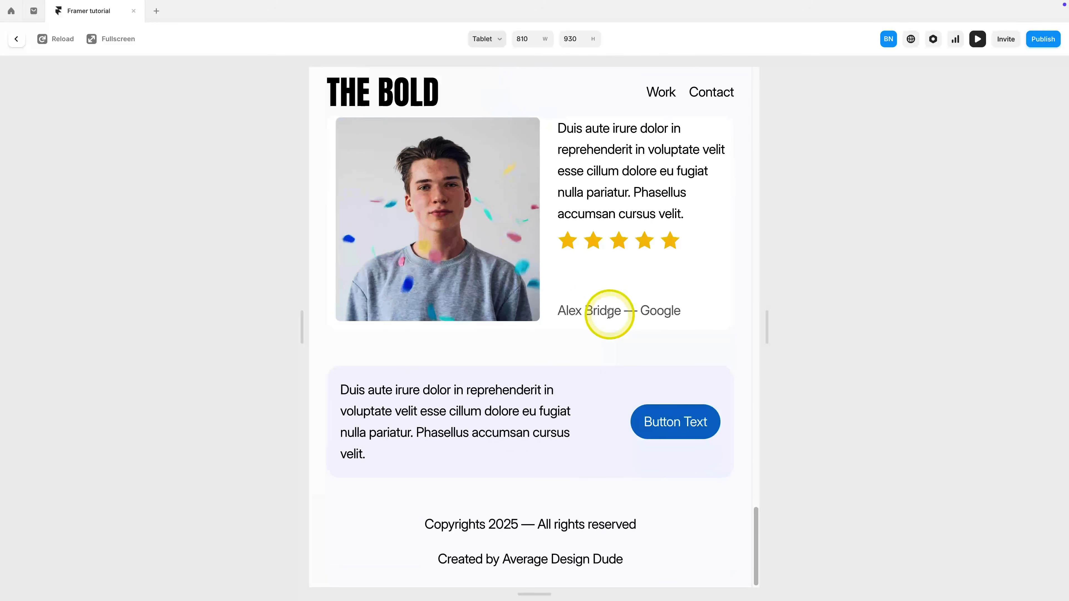
scroll(609, 313, up, 20)
click(487, 39)
click(495, 98)
click(610, 91)
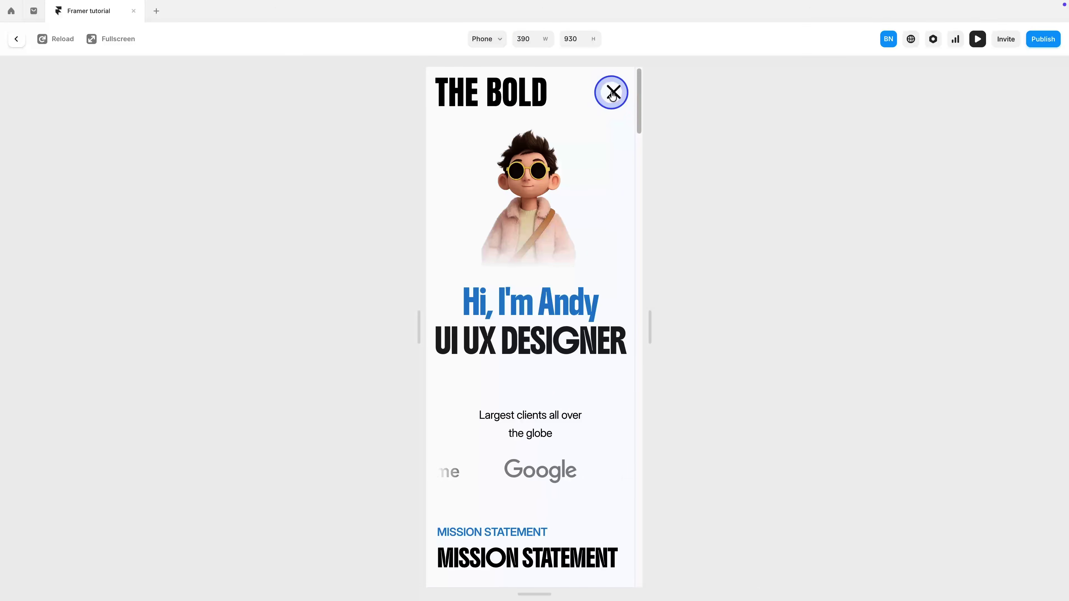
click(617, 92)
click(617, 92)
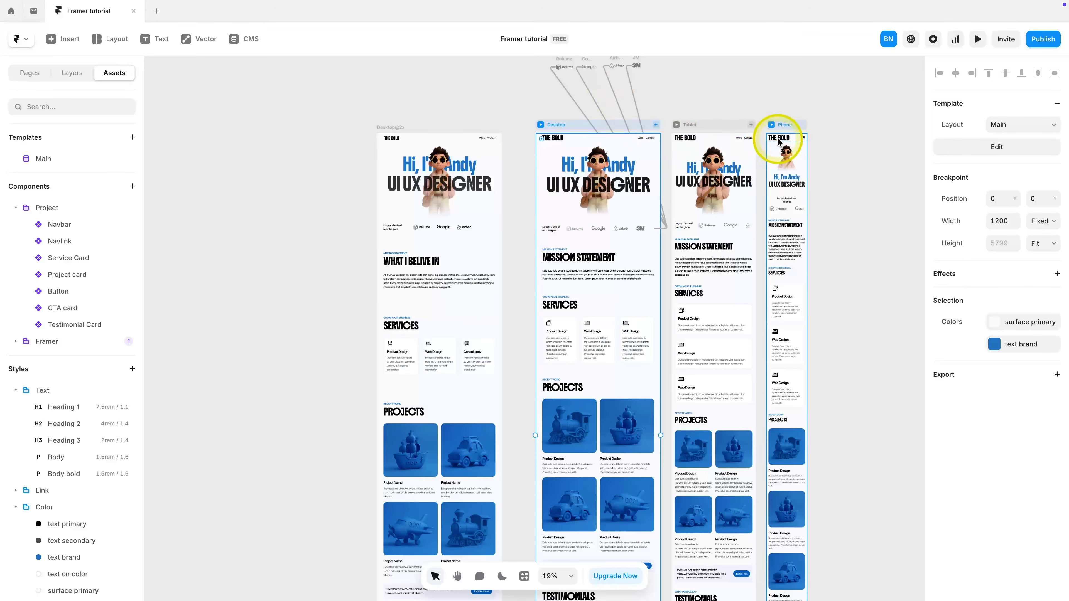
Step: From the Home page's Phone breakpoint, open the Main template and its Navbar component for editing
double_click(778, 140)
click(535, 127)
double_click(535, 128)
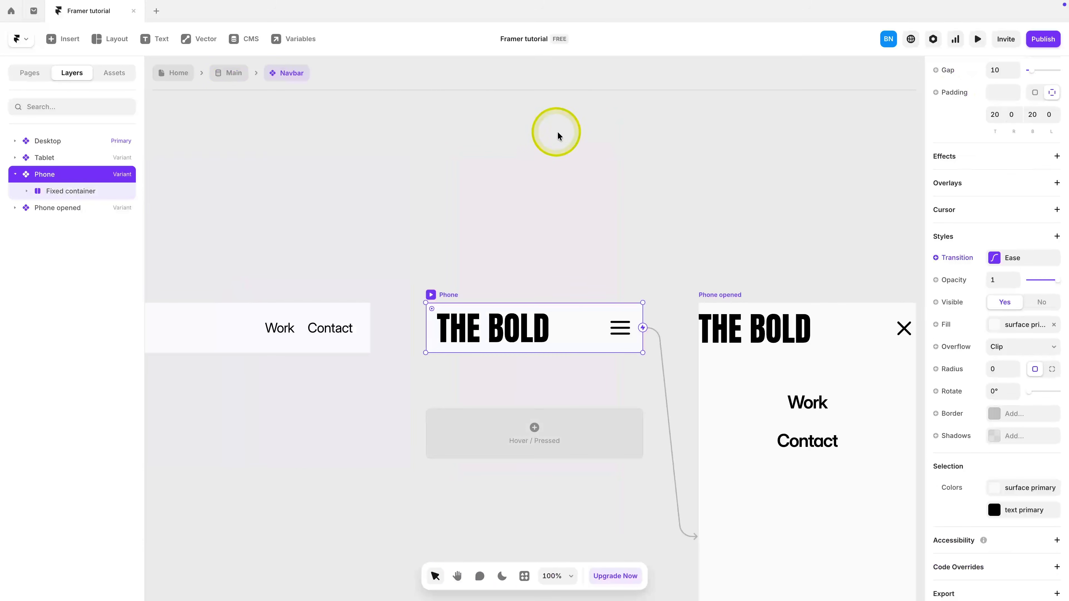
Step: In the navbar's Phone variant, set the Logo+MobileMenu stack's right padding to 0 and left padding to 9
click(749, 321)
click(16, 174)
click(62, 195)
click(87, 209)
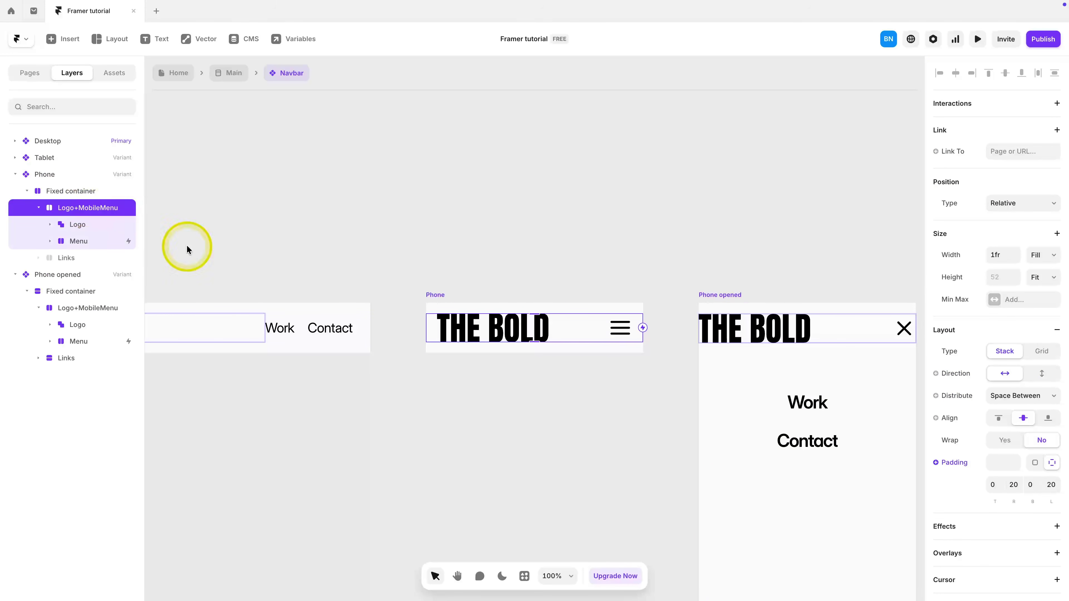
text(0)
click(1051, 485)
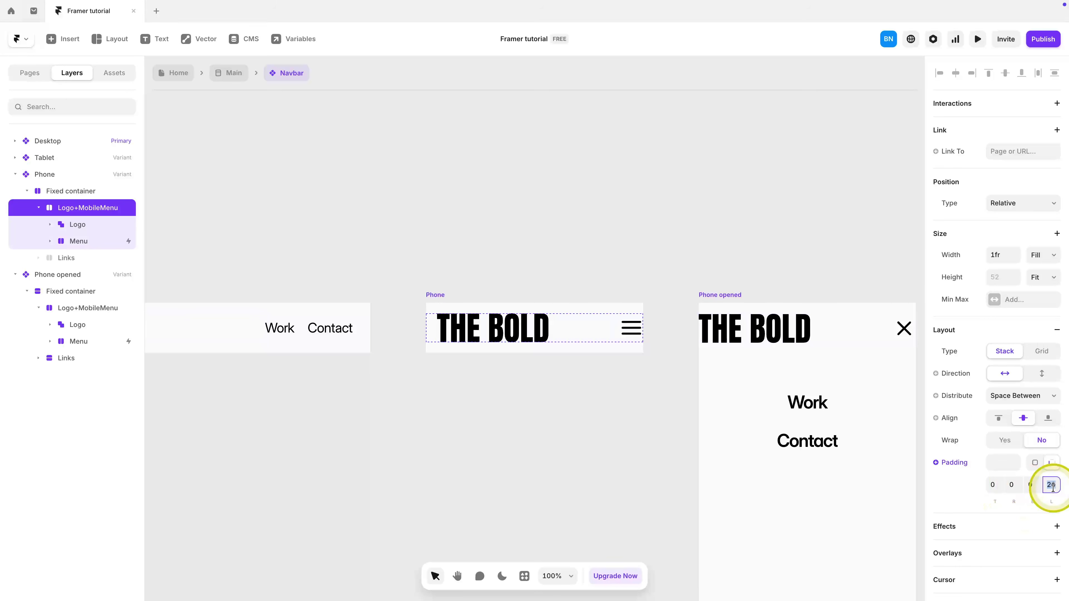
text(9)
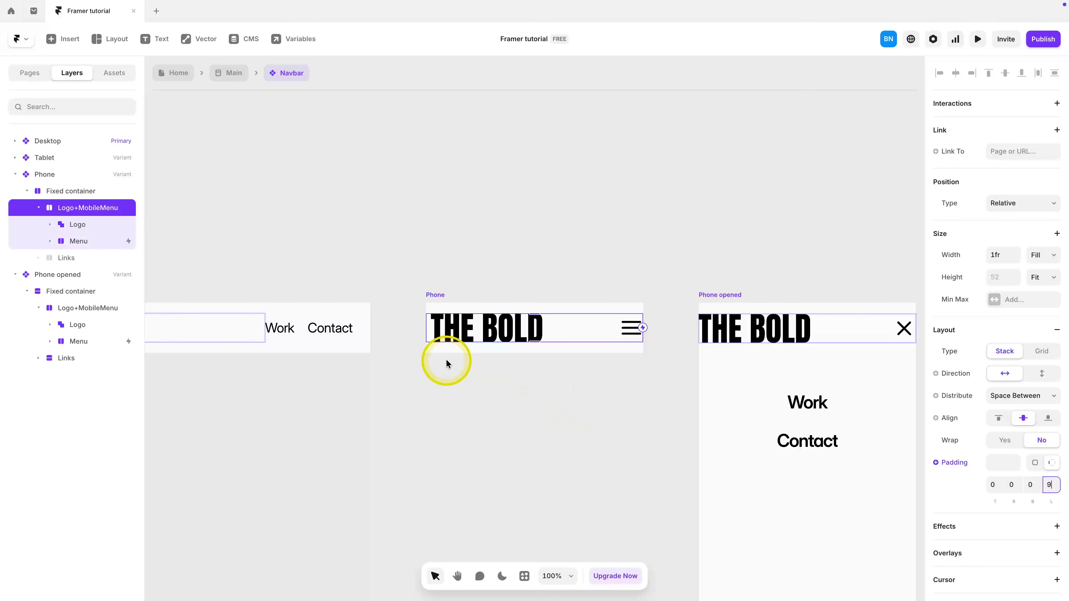
click(475, 364)
Step: Set the right and left padding of the Phone variant's Fixed container to 20
click(89, 209)
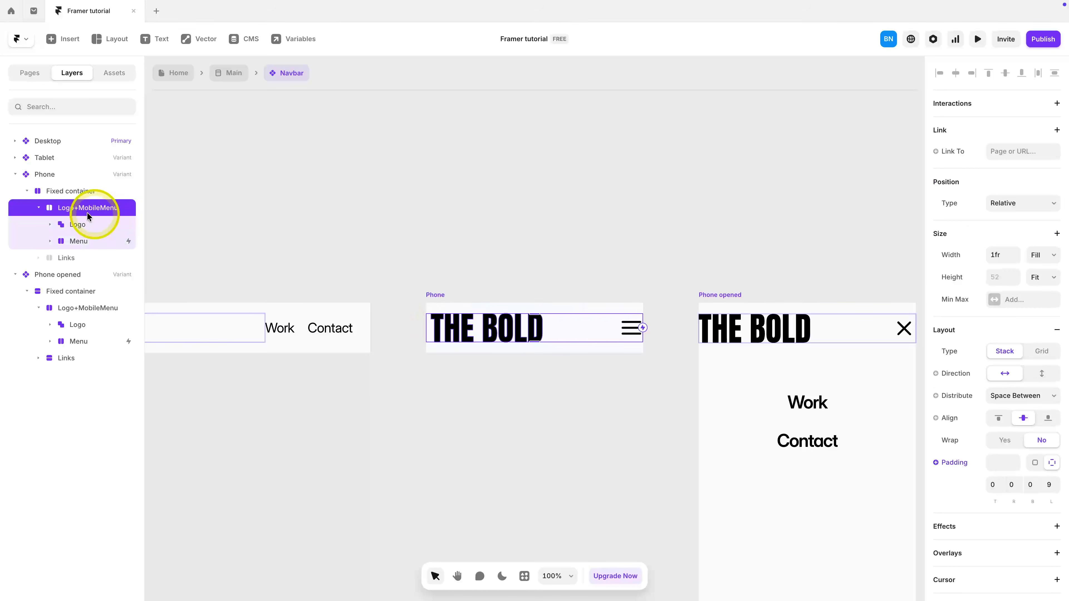
click(56, 193)
click(1011, 508)
text(20)
key(Tab)
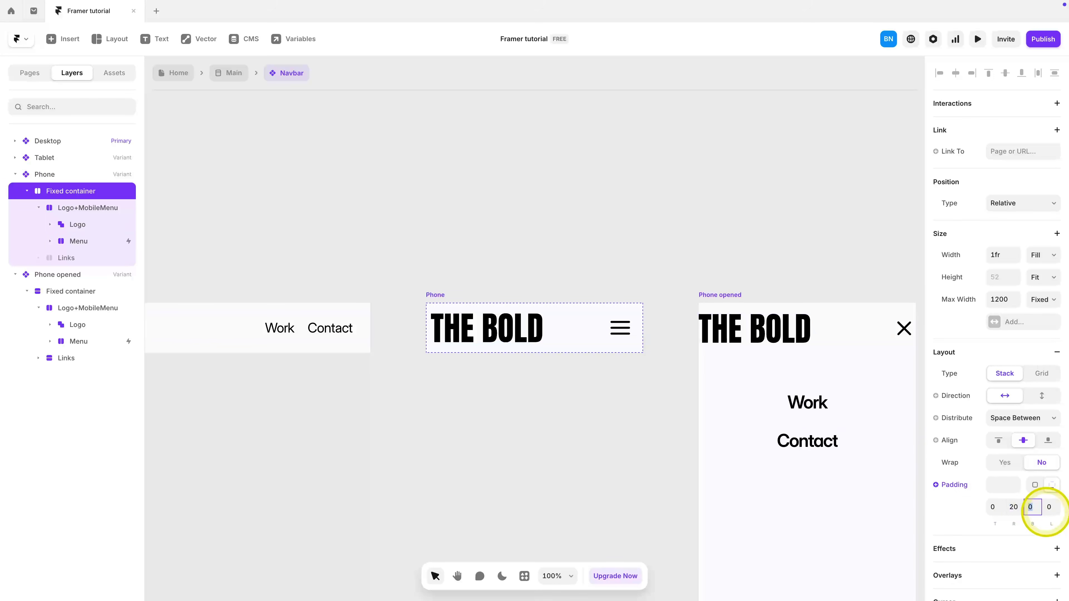
key(Return)
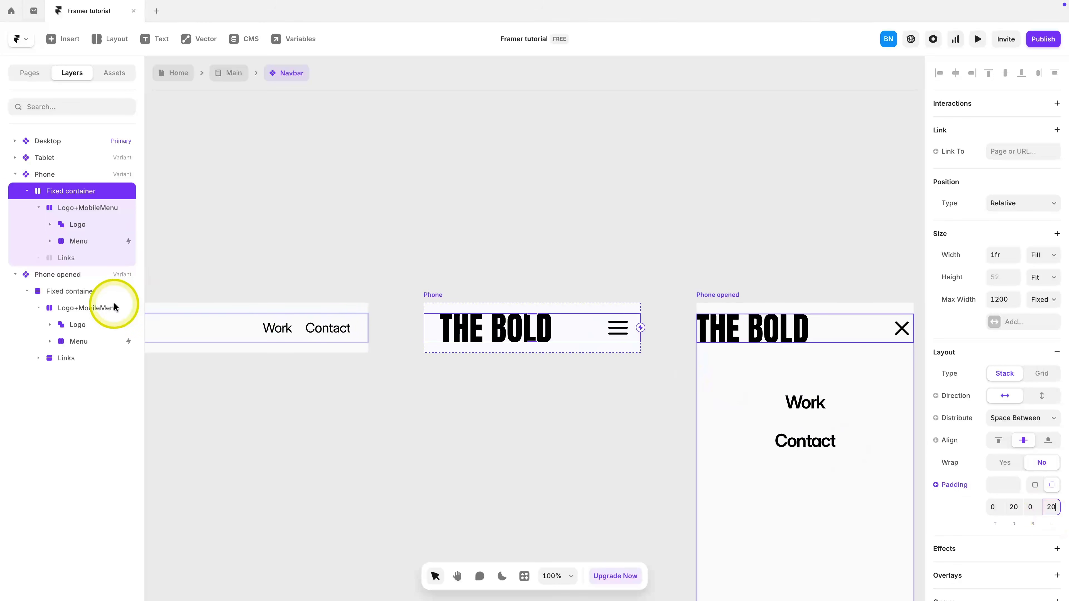
Step: Set the right and left padding of the Phone opened variant's Fixed container to 20
click(72, 292)
click(1012, 372)
text(20)
key(Tab)
key(Tab)
text(20)
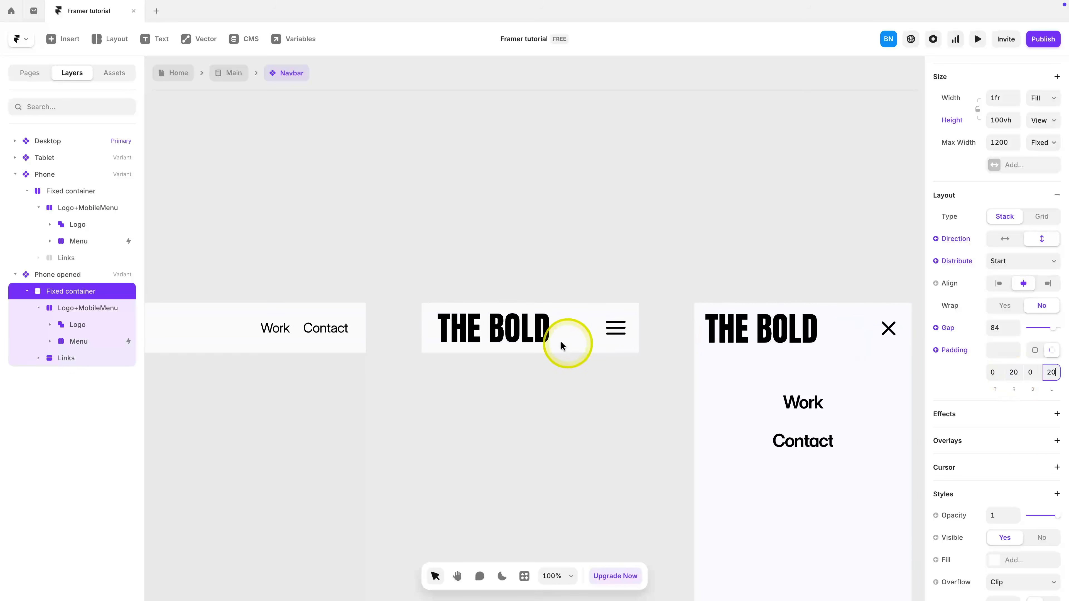
Step: In the navbar's Phone variant, set the left padding of the Logo+MobileMenu stack to 0
click(435, 331)
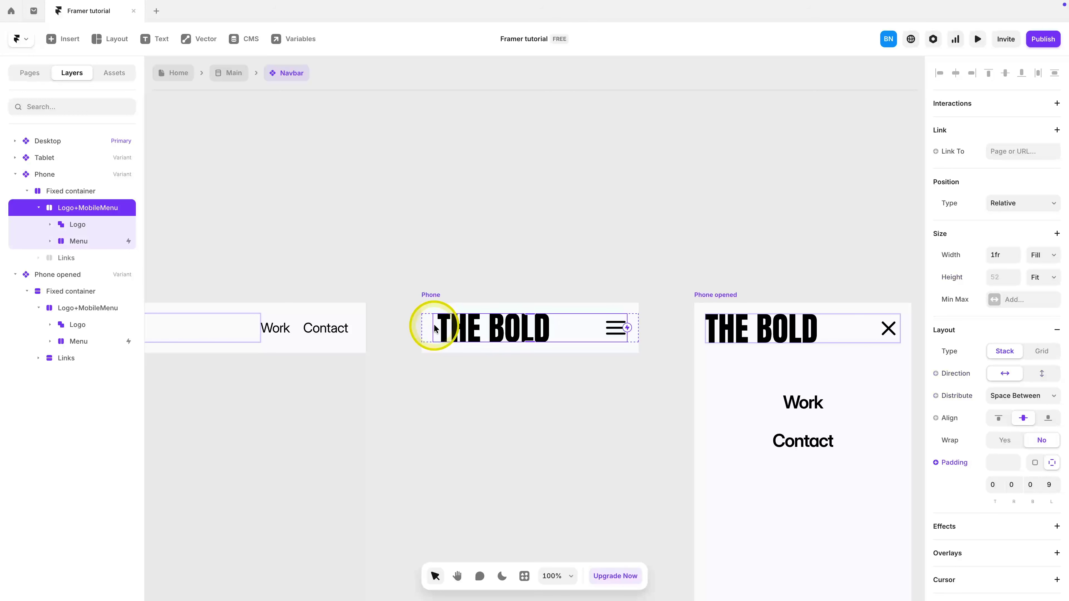
click(76, 225)
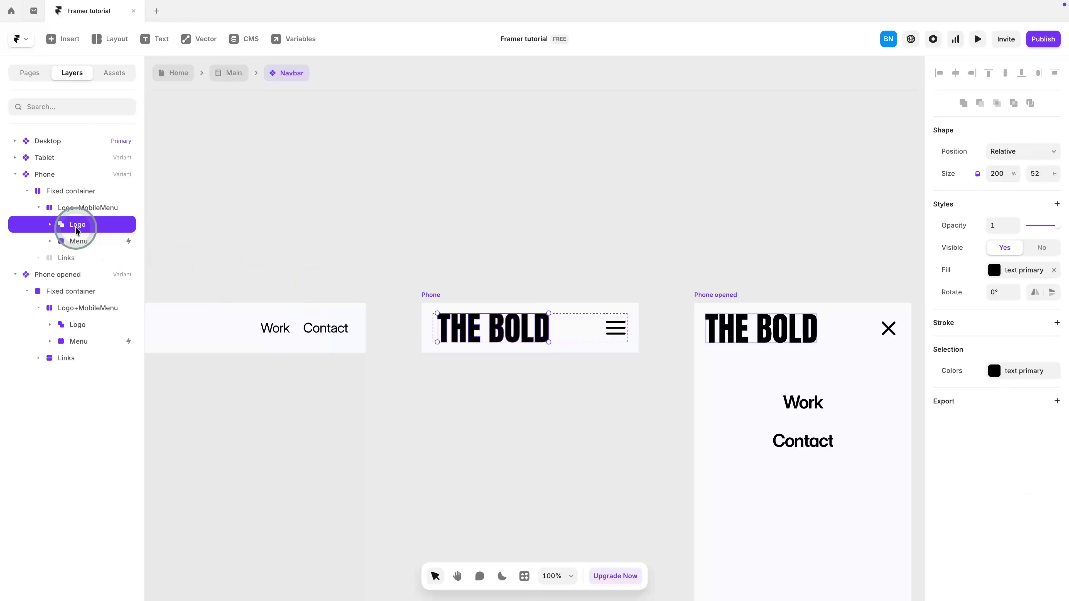
key(shift+2)
click(77, 208)
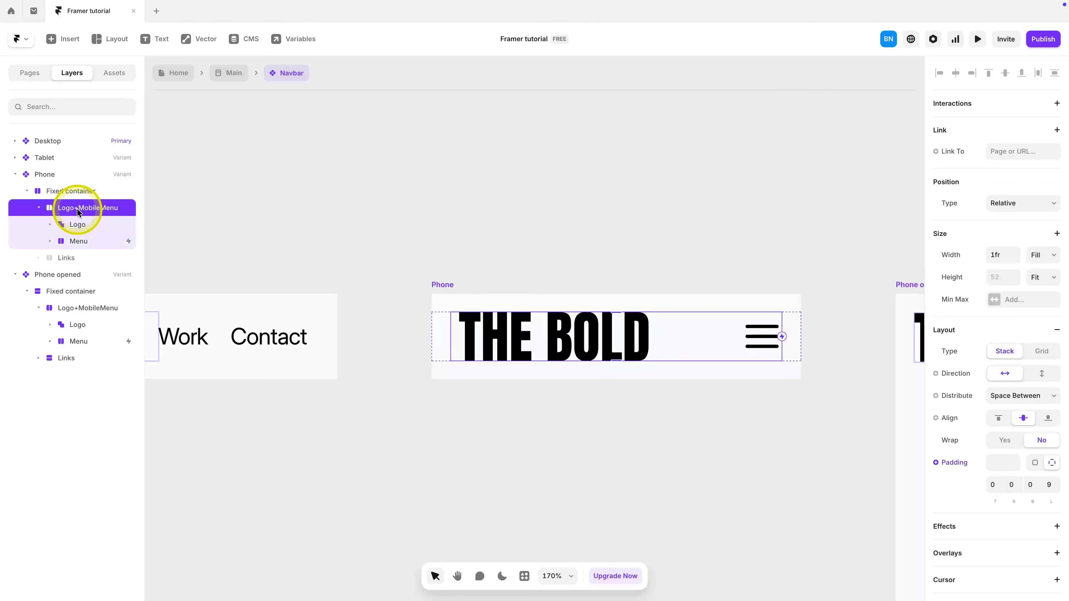
click(1049, 485)
text(0)
click(627, 429)
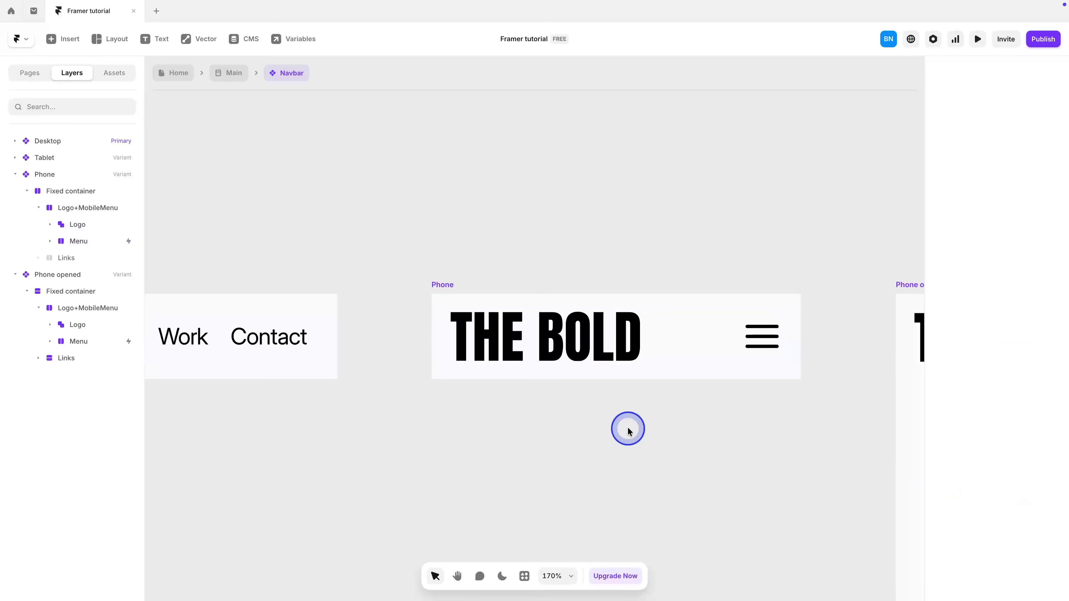
Step: Return to the Main template and set the height of the Desktop breakpoint's Navbar to Fit
scroll(629, 429, right, 9)
scroll(630, 430, down, 5)
scroll(632, 430, down, 5)
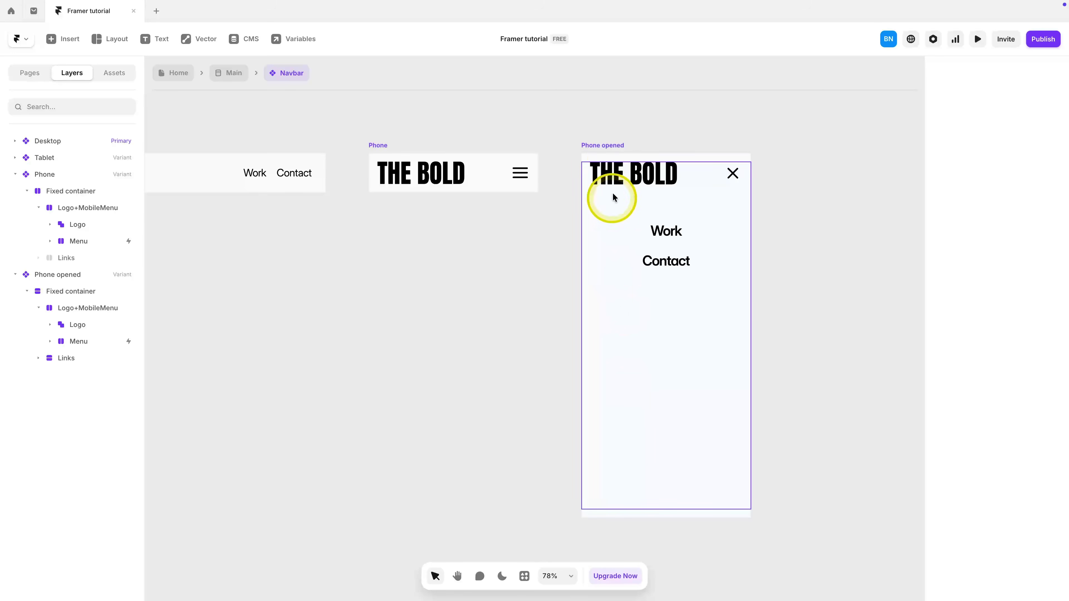
click(613, 169)
click(252, 75)
click(1043, 223)
click(995, 258)
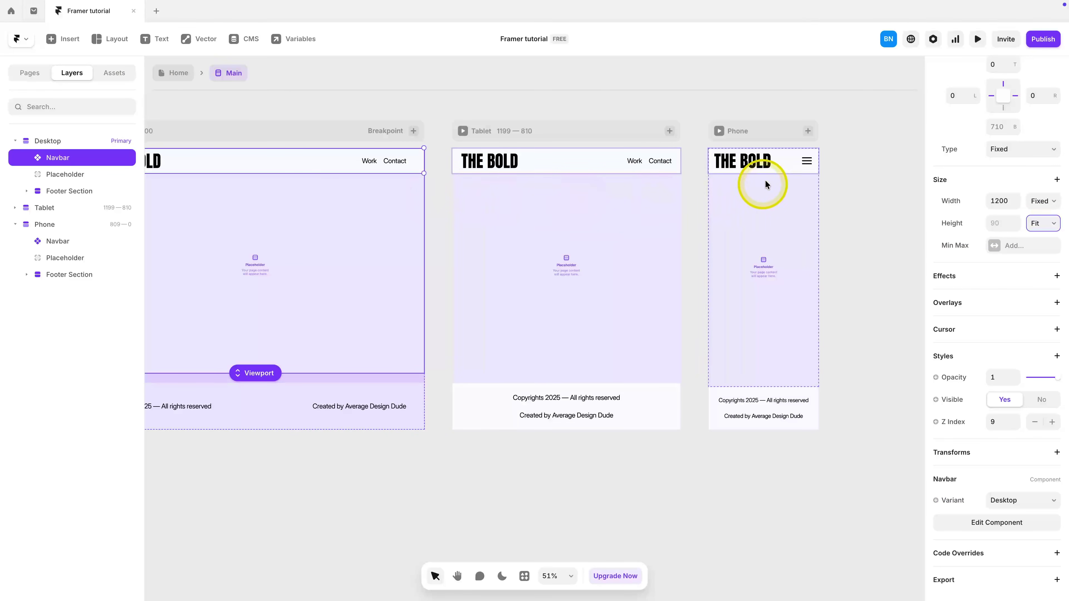
Step: Preview the Phone breakpoint of the Main template and of the Home page, opening and closing the mobile menu in each
click(715, 131)
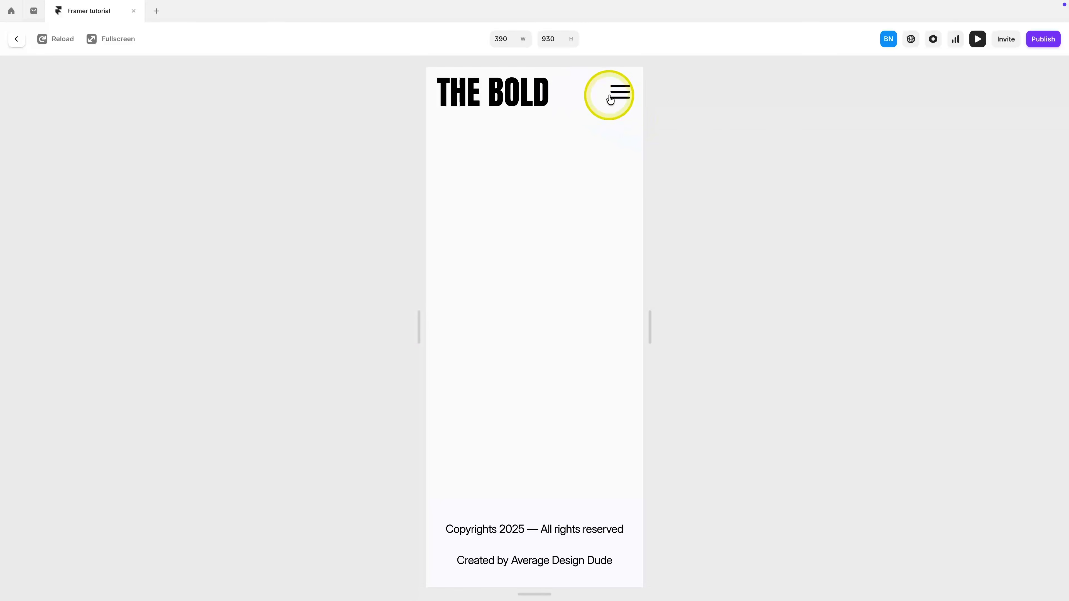
click(611, 98)
click(614, 98)
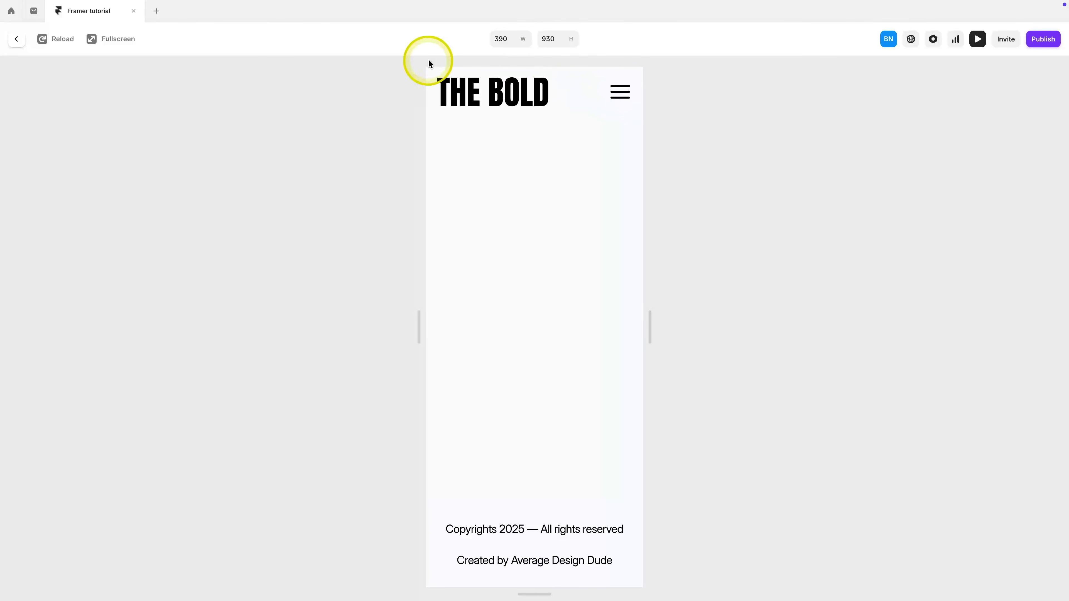
key(Escape)
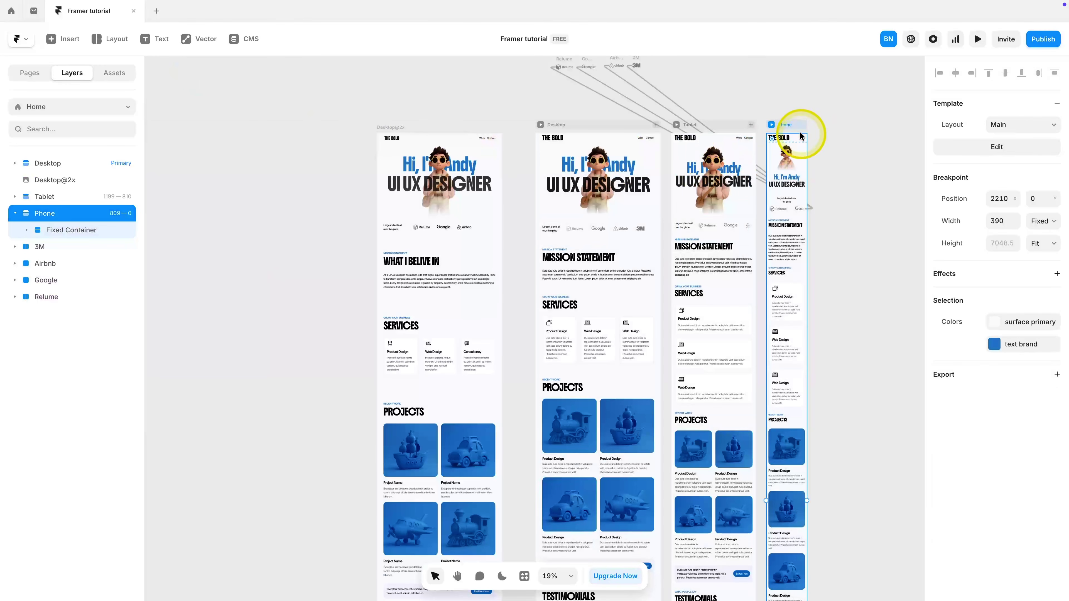
click(771, 126)
click(611, 91)
click(611, 92)
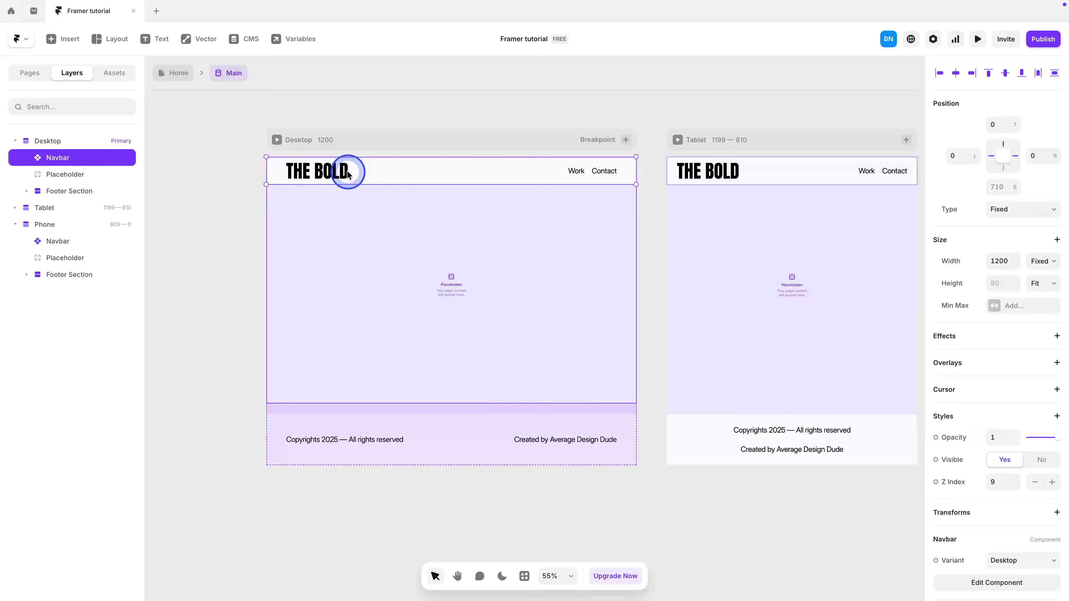
Step: Open the Navbar component from the Main template and change the Desktop variant's surface primary color to the surface primary 90% style
double_click(346, 171)
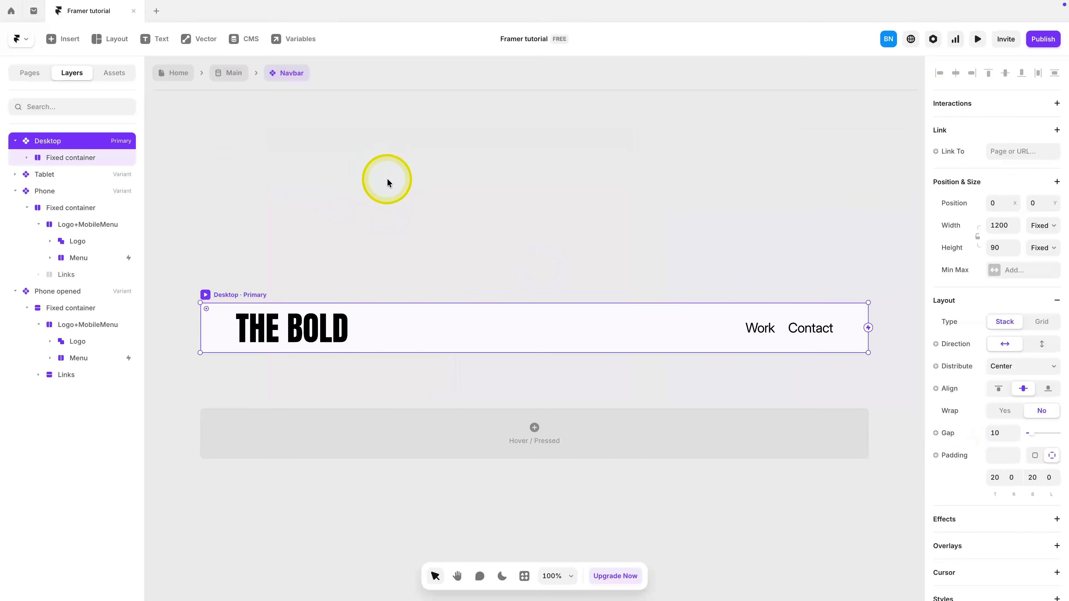
scroll(1019, 380, down, 9)
click(1000, 474)
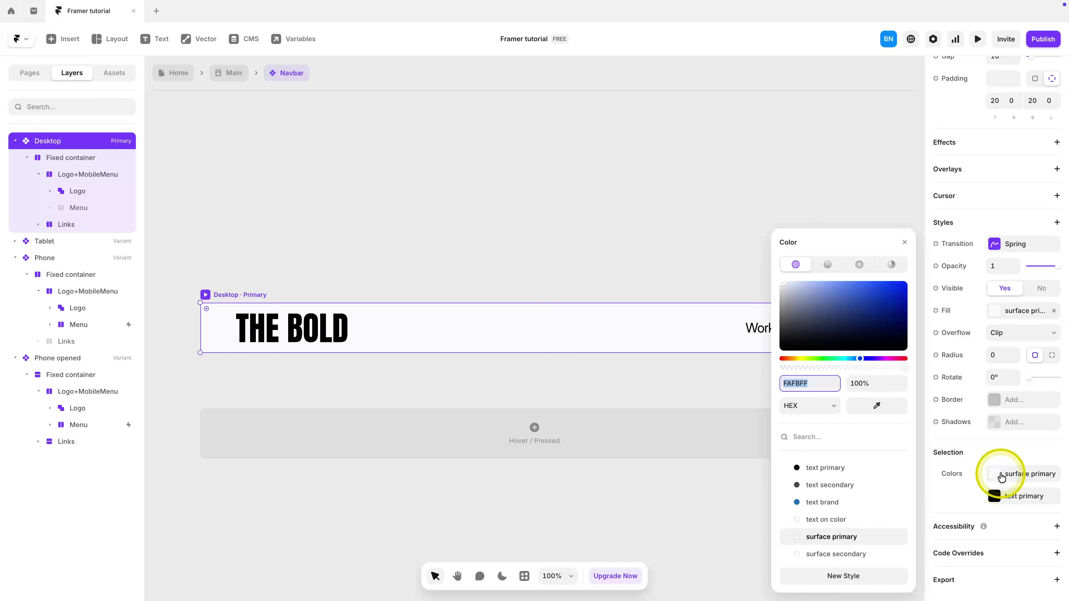
scroll(854, 501, down, 5)
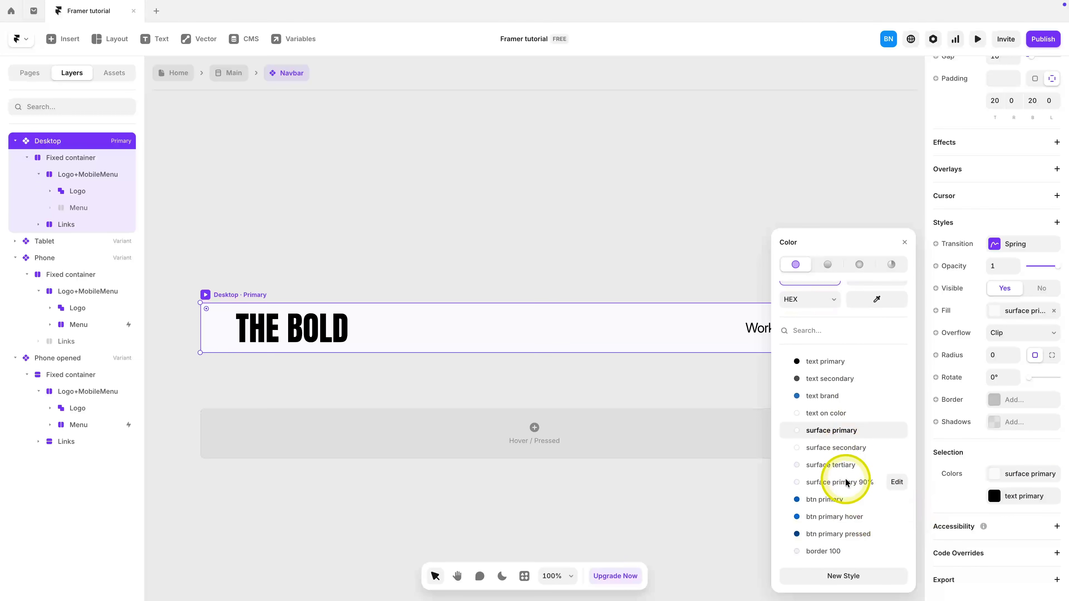
click(846, 487)
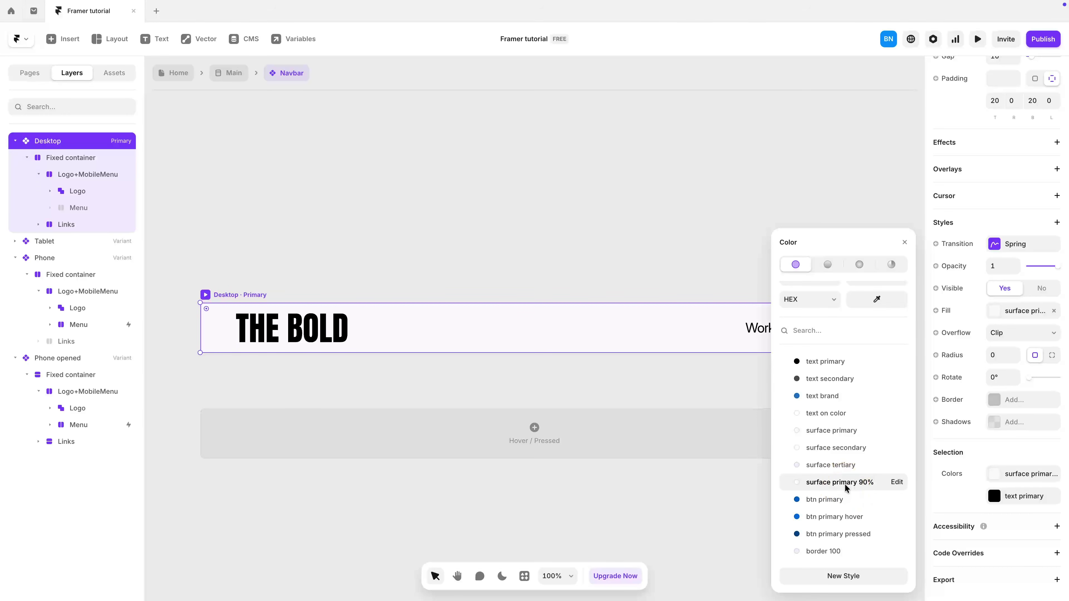
click(988, 451)
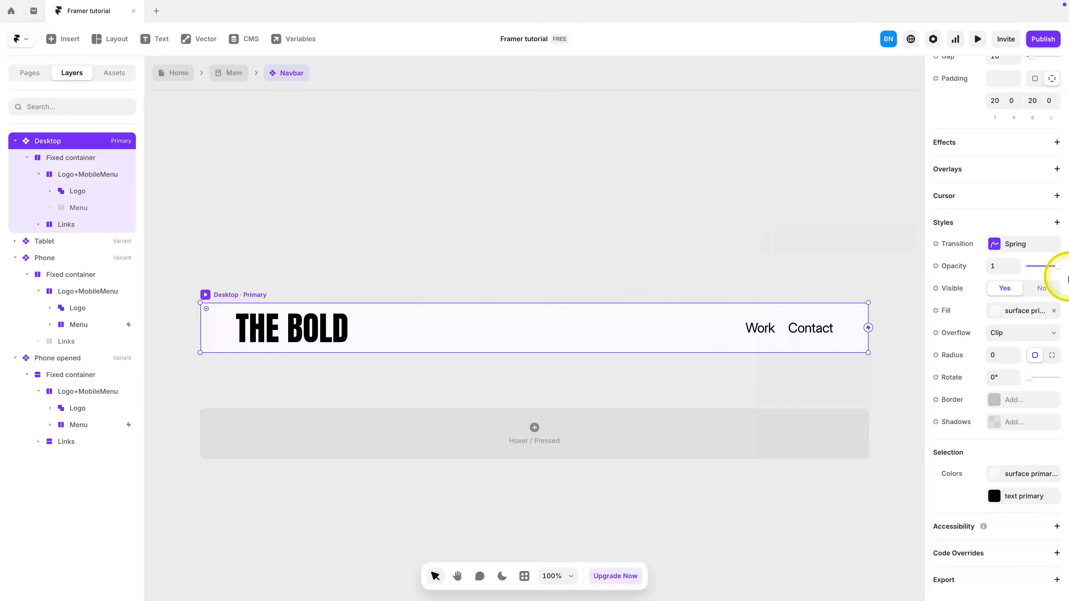
Step: Add a BG Blur filter to the styles of the navbar's Desktop variant
click(1056, 222)
mouse_move(980, 298)
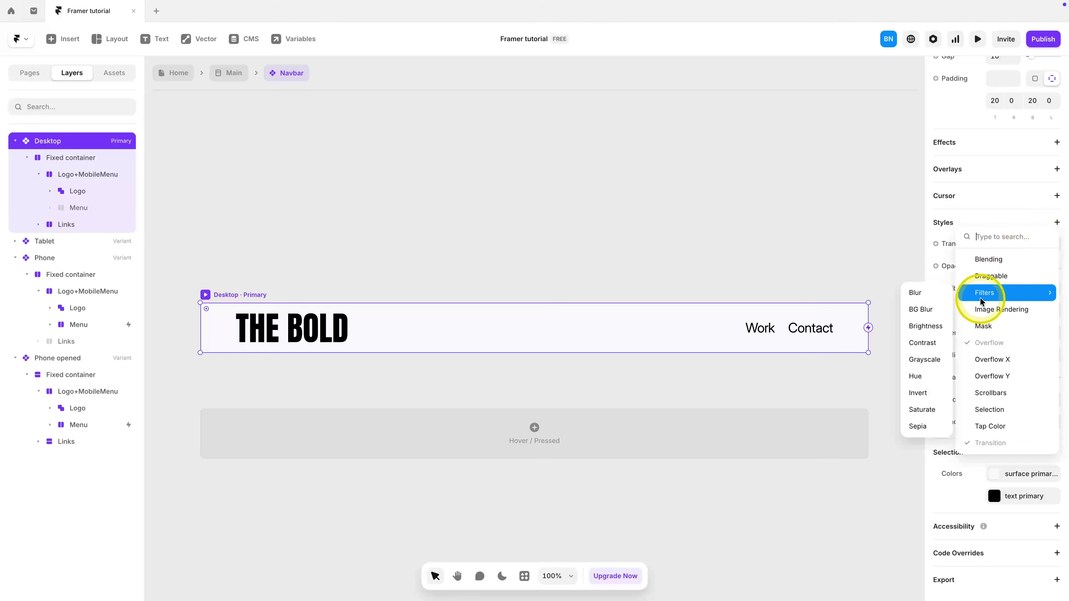
click(917, 312)
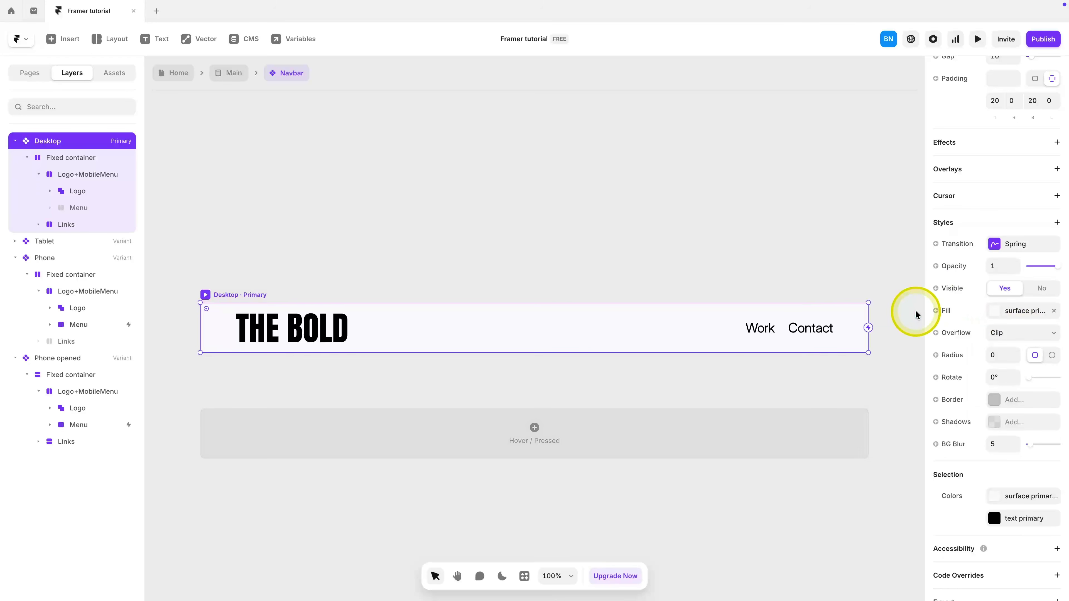
Step: Preview the Home page's Desktop breakpoint and scroll through it to check the translucent, blurred navbar over the content
click(178, 75)
click(549, 165)
scroll(411, 173, down, 3)
scroll(512, 190, down, 4)
scroll(512, 191, up, 5)
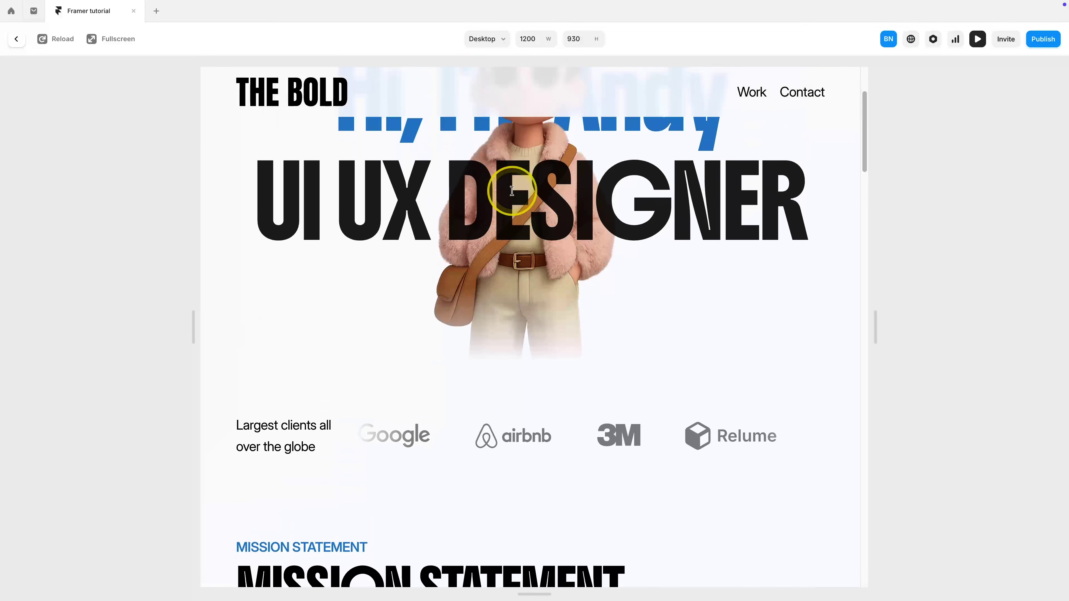
scroll(512, 190, down, 2)
scroll(512, 191, up, 5)
scroll(512, 191, down, 10)
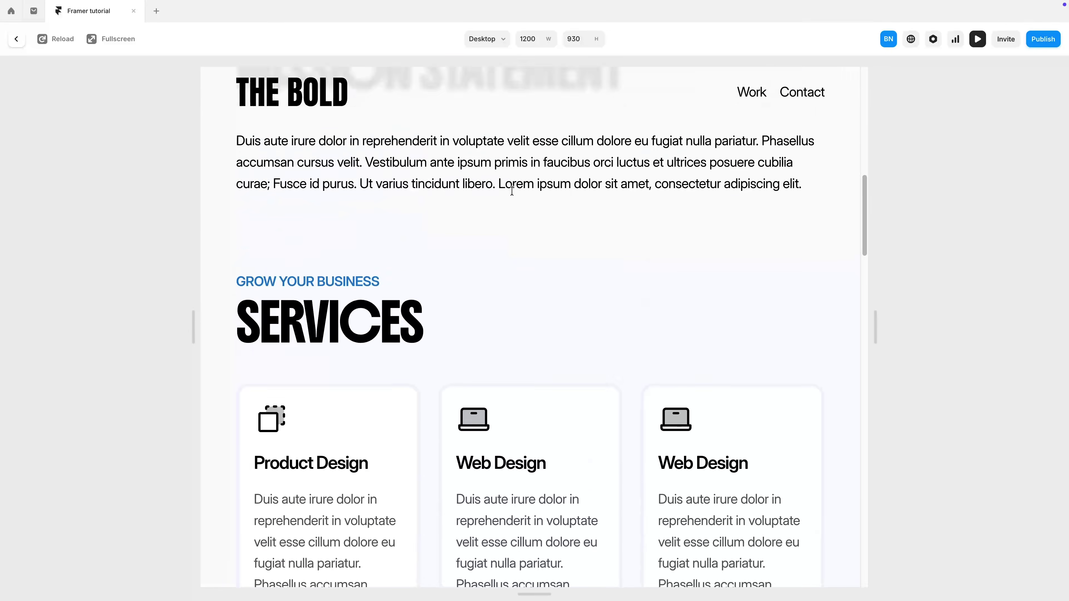
key(Escape)
Step: Preview the Home page's Phone breakpoint and check its mobile menu and scrolling
click(709, 165)
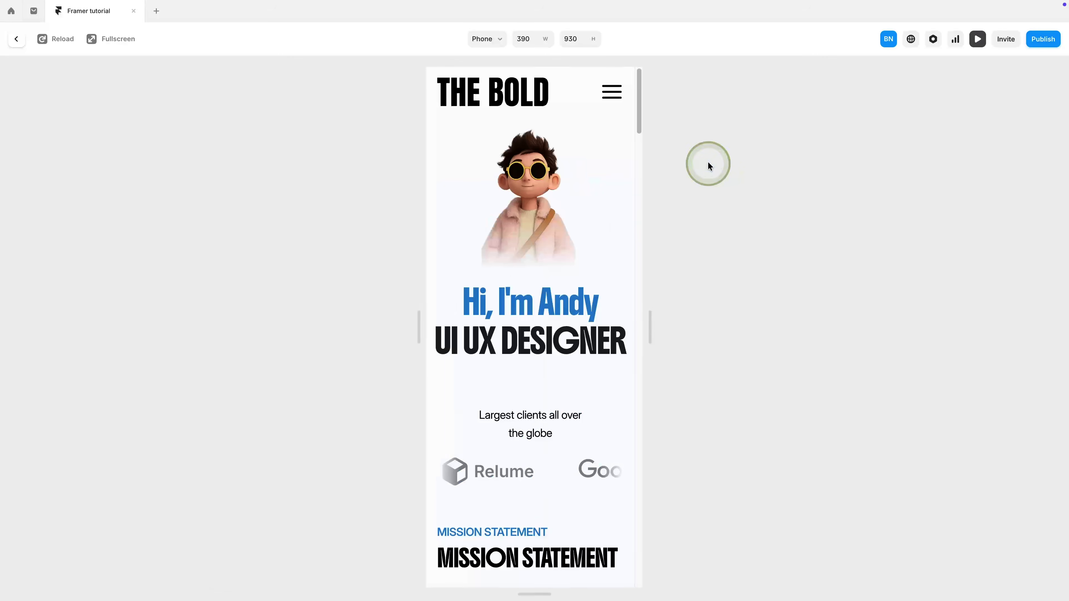
click(611, 94)
scroll(592, 257, down, 5)
key(Escape)
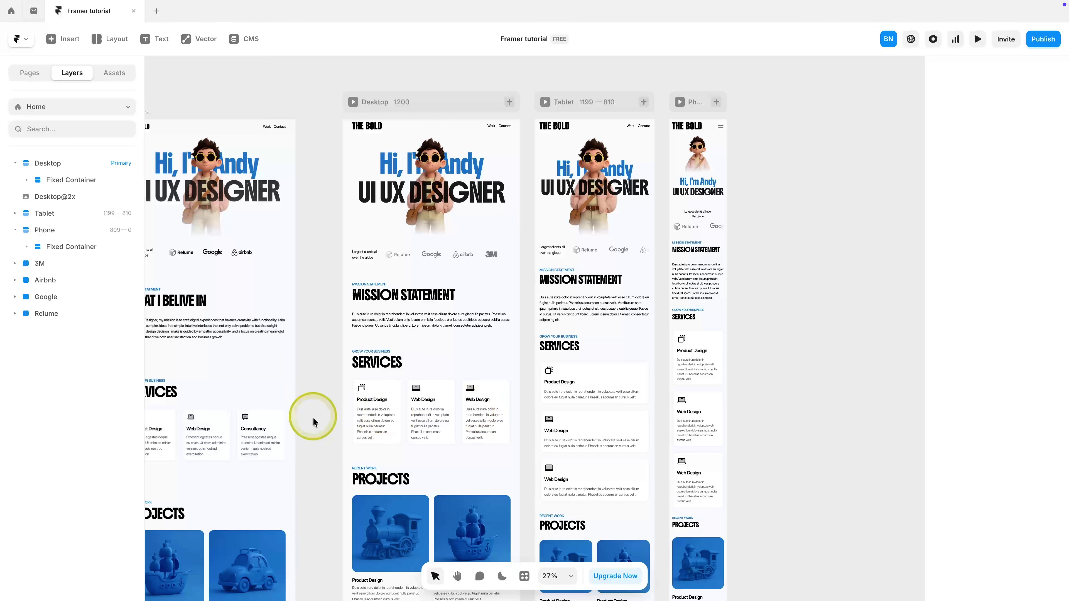
Step: Delete the Desktop@2x reference image beside the Home page's Desktop breakpoint
scroll(312, 415, left, 5)
click(346, 355)
key(Delete)
scroll(321, 362, right, 4)
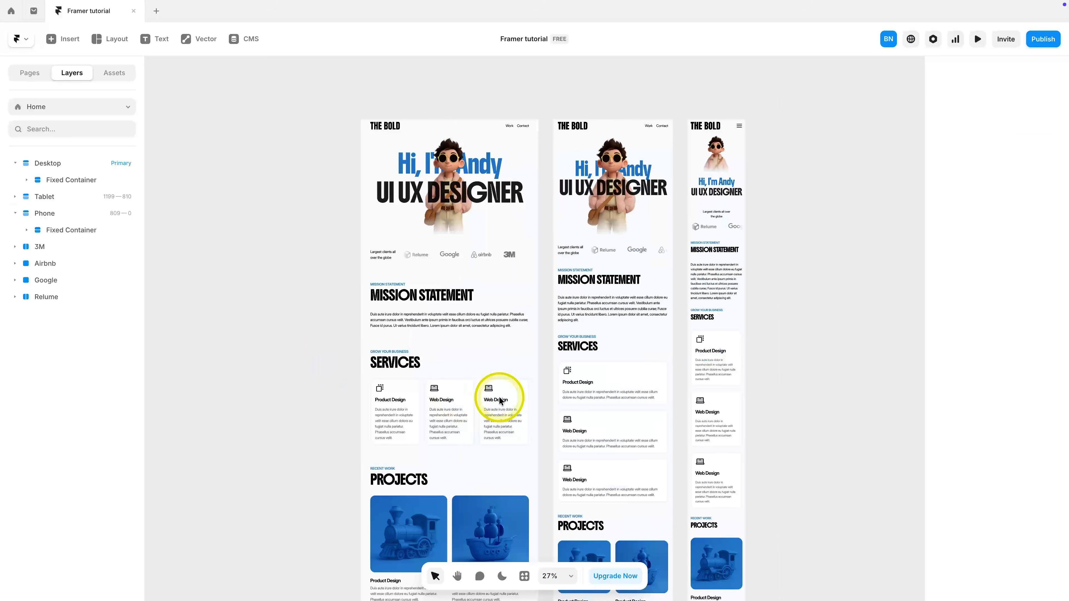
key(shift+1)
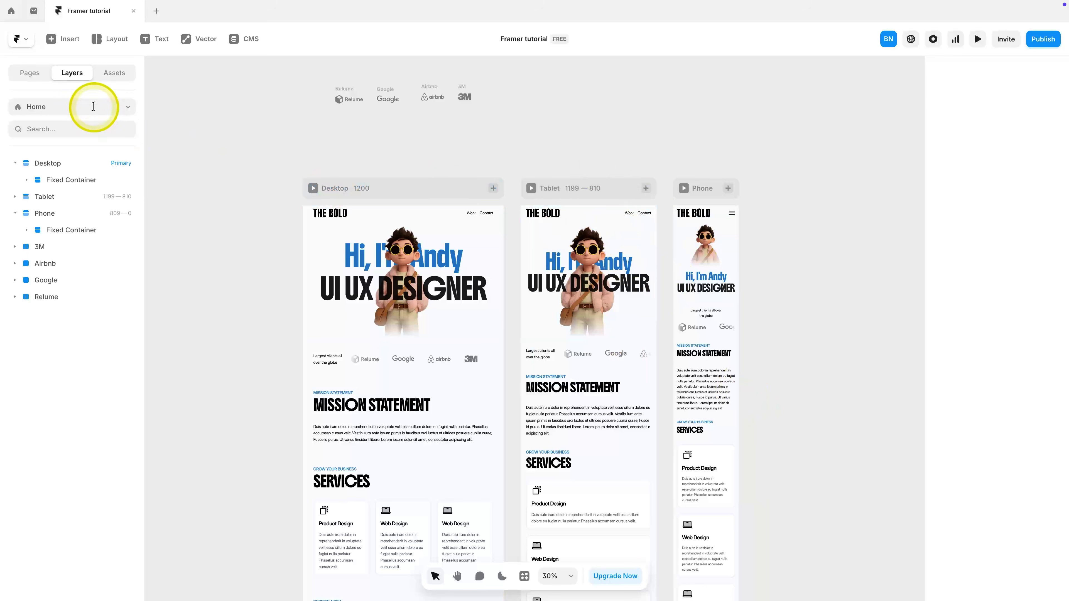
Step: Open the Design page and check which sections the sitemap plans for the Contact page
click(57, 106)
click(67, 147)
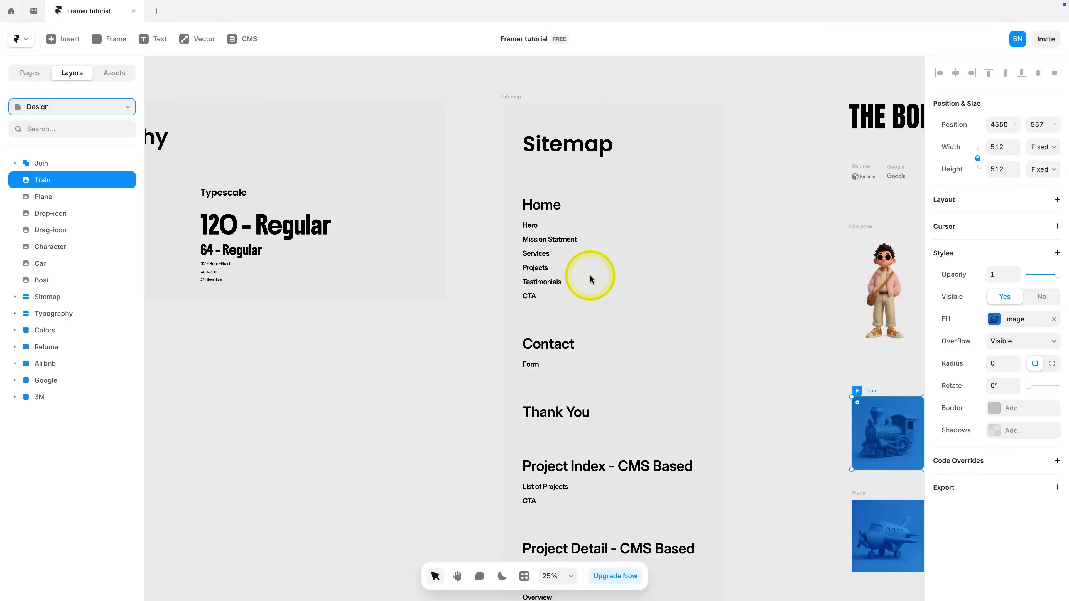
click(574, 265)
scroll(637, 292, down, 1)
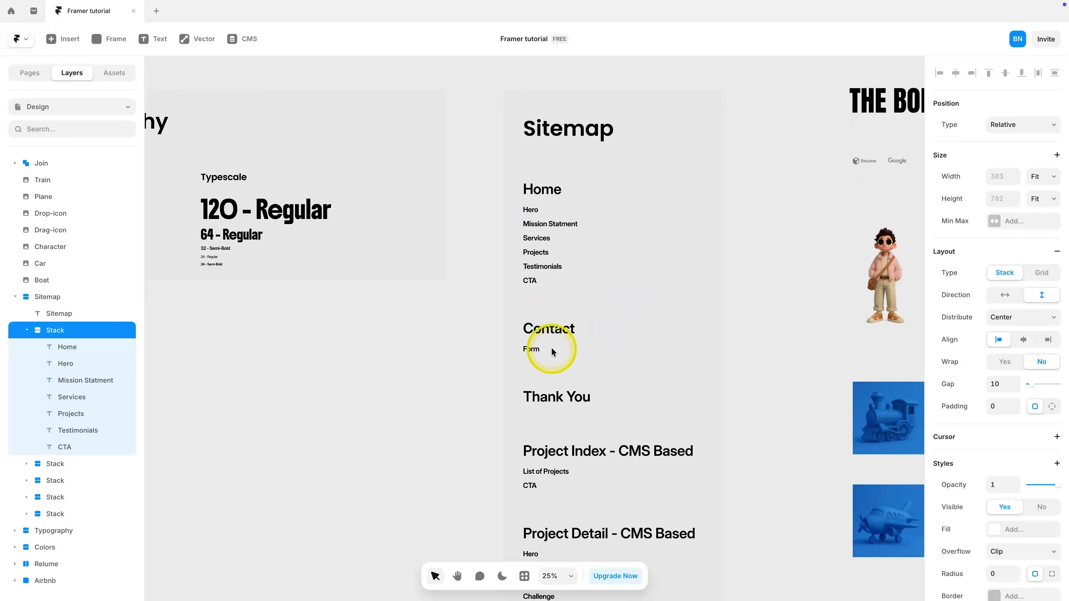
click(543, 350)
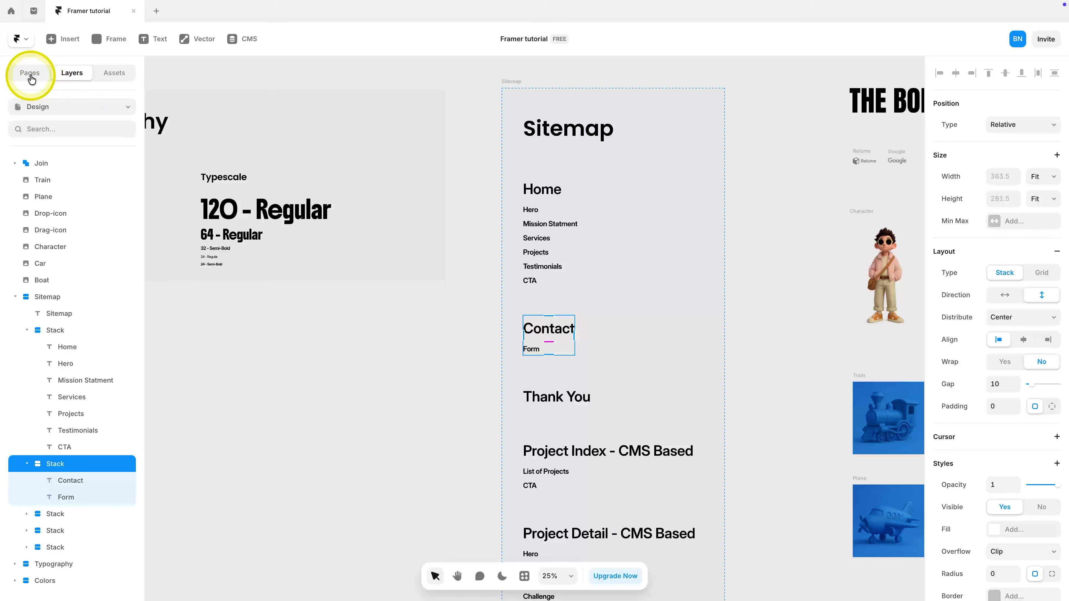
Step: Open the /contact page and apply the Main template to its Desktop breakpoint
click(62, 105)
click(64, 203)
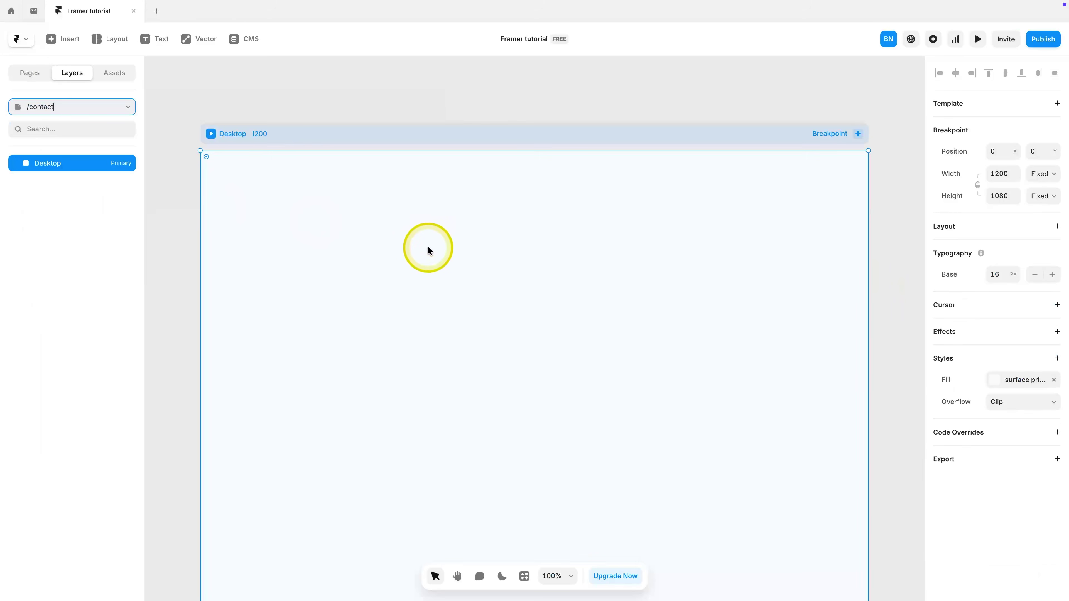
scroll(445, 238, down, 2)
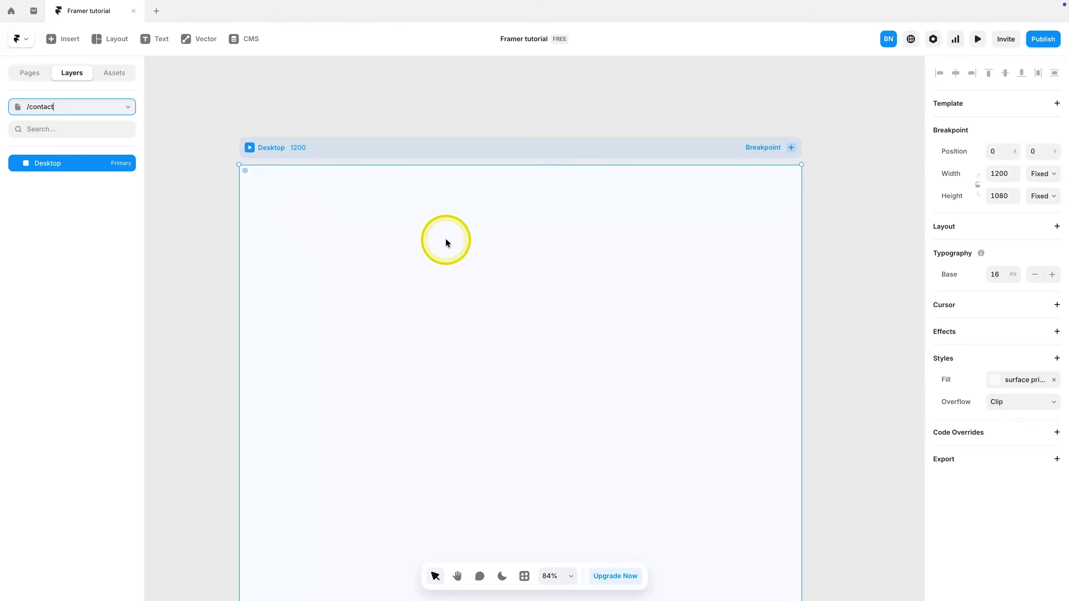
scroll(445, 238, down, 2)
scroll(445, 239, down, 2)
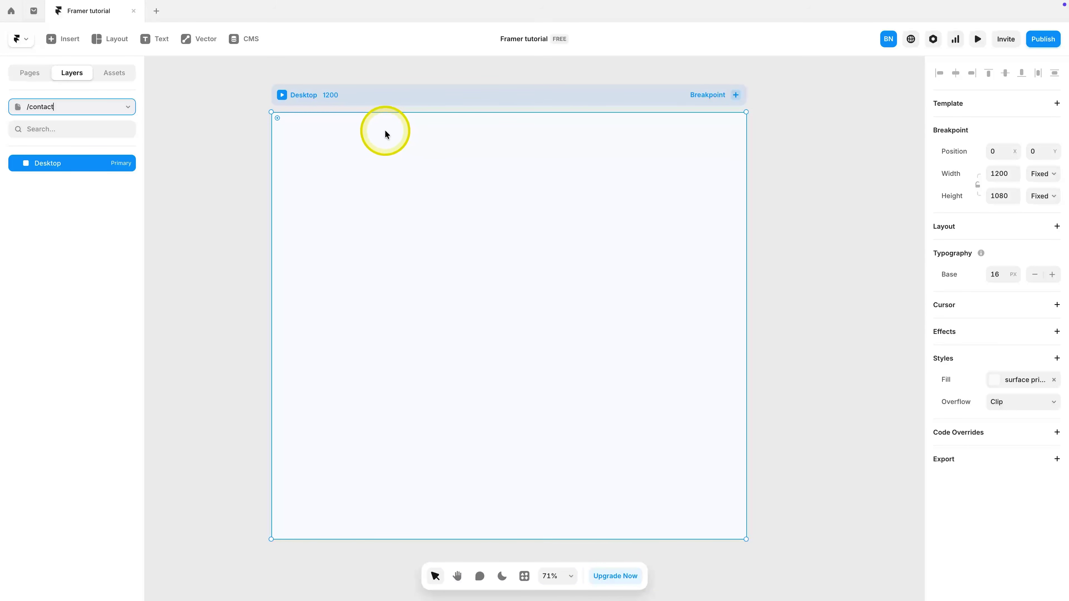
click(1001, 111)
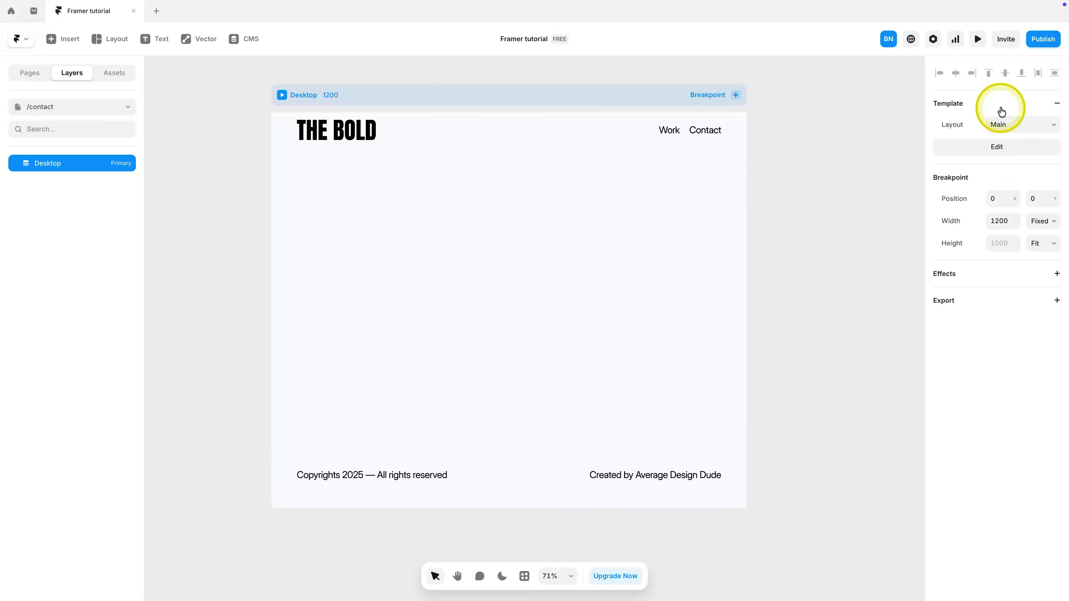
click(204, 195)
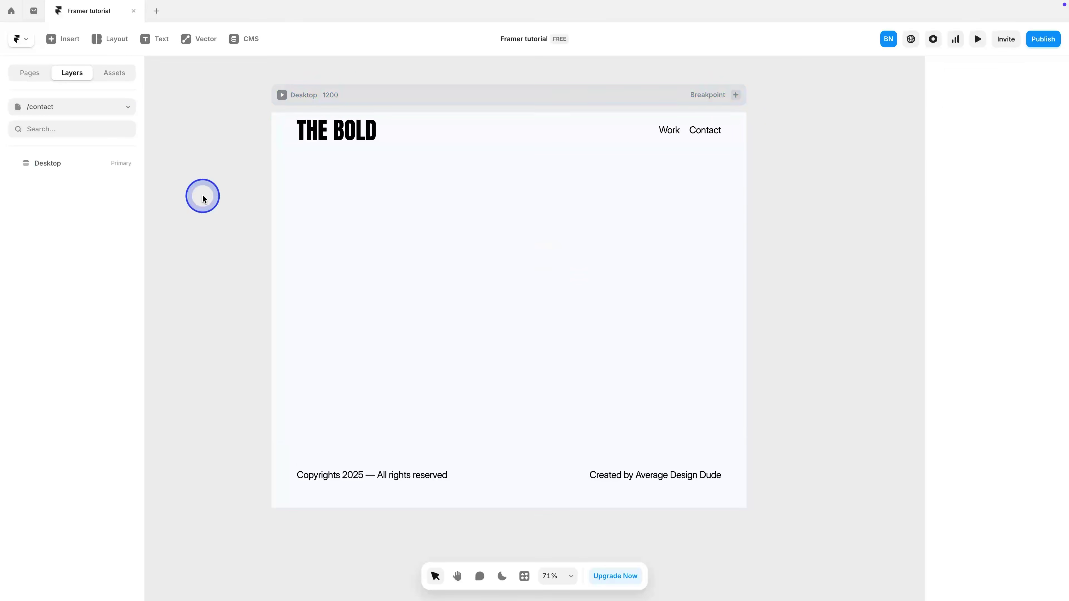
Step: Copy the Mission Statement Section from the Home page's Desktop breakpoint and paste it into the /contact page
click(119, 102)
click(63, 185)
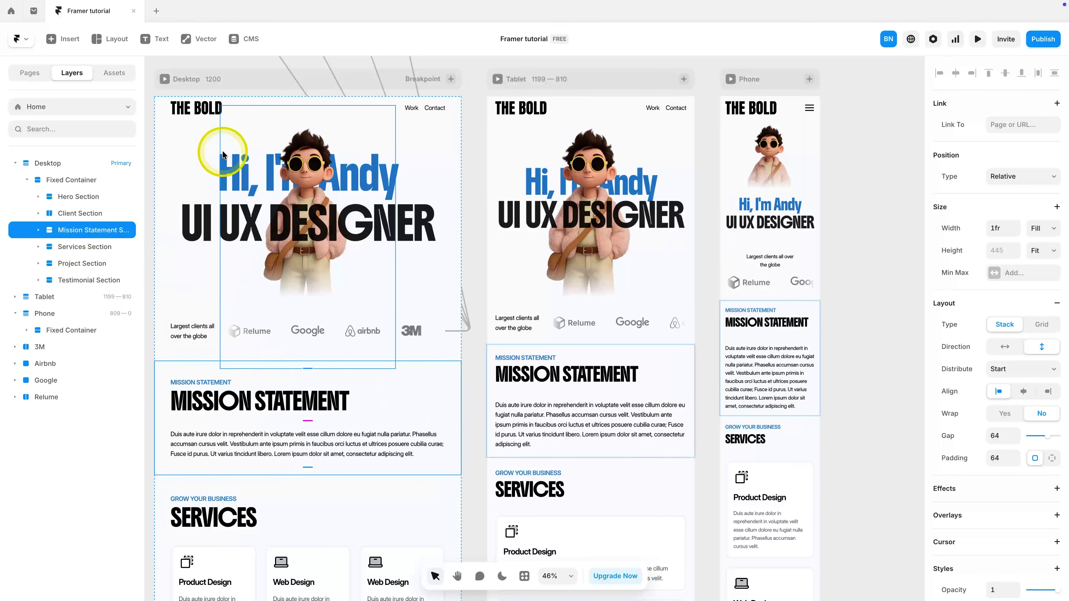
click(115, 107)
click(64, 187)
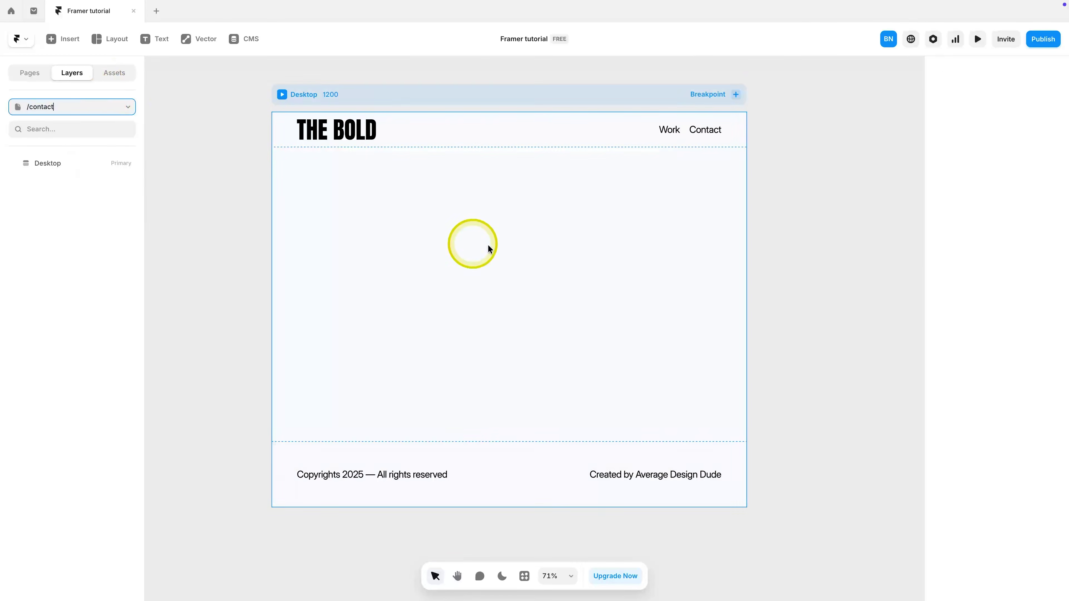
key(ctrl+v)
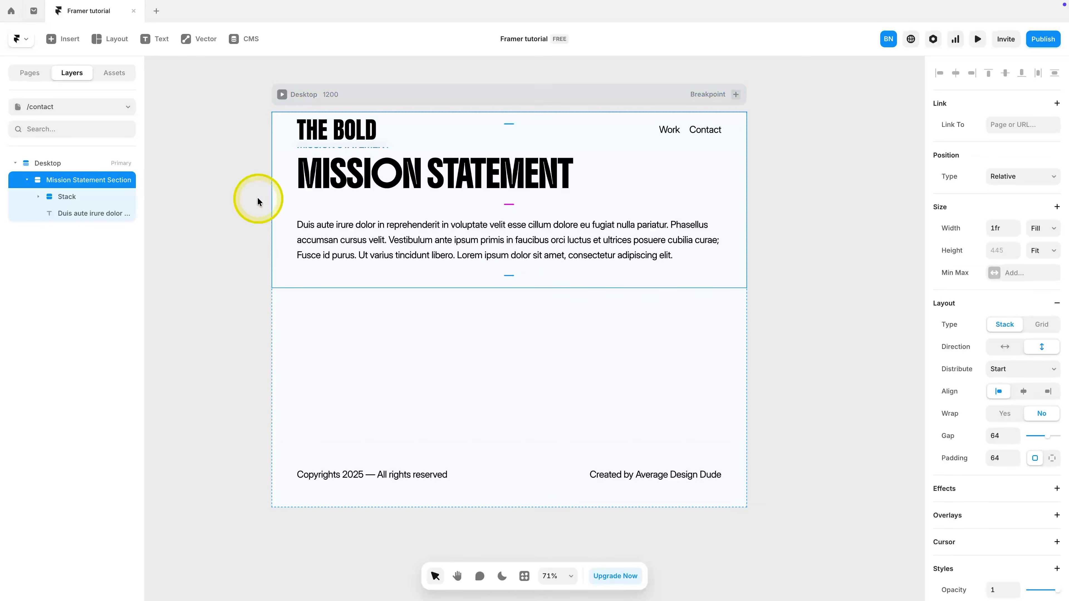
Step: Set only the top padding of the Mission Statement Section on the /contact page to 200
click(1052, 459)
click(994, 480)
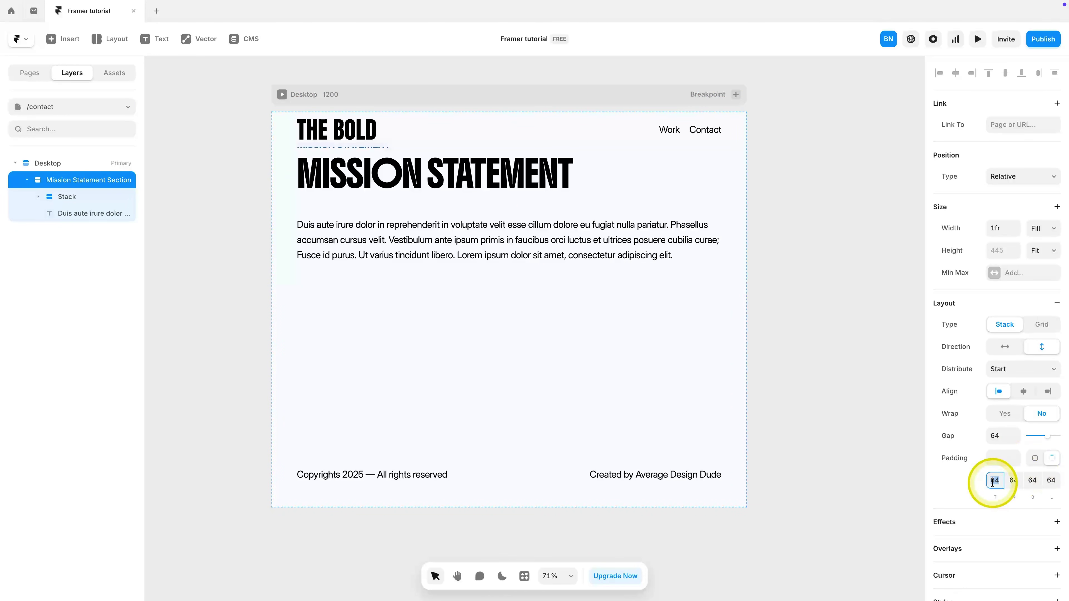
text(12)
key(BackSpace)
key(BackSpace)
text(200)
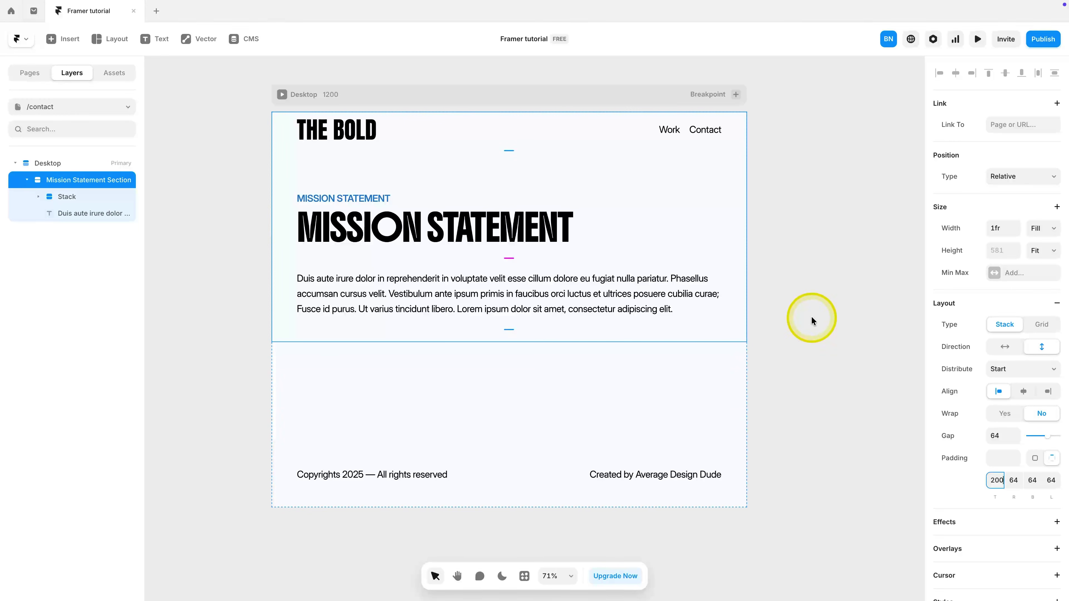
Step: Delete the section's body paragraph and change the small label above the heading to "GET IN TOUCH"
click(548, 310)
key(Delete)
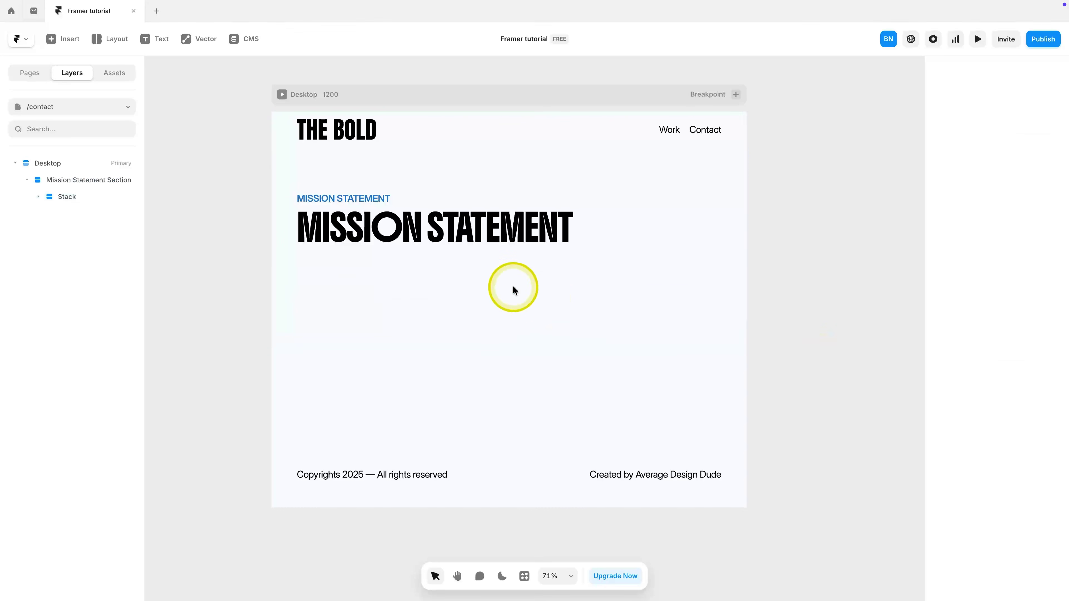
double_click(313, 197)
key(super+a)
text(GET IN TOUCH)
key(Escape)
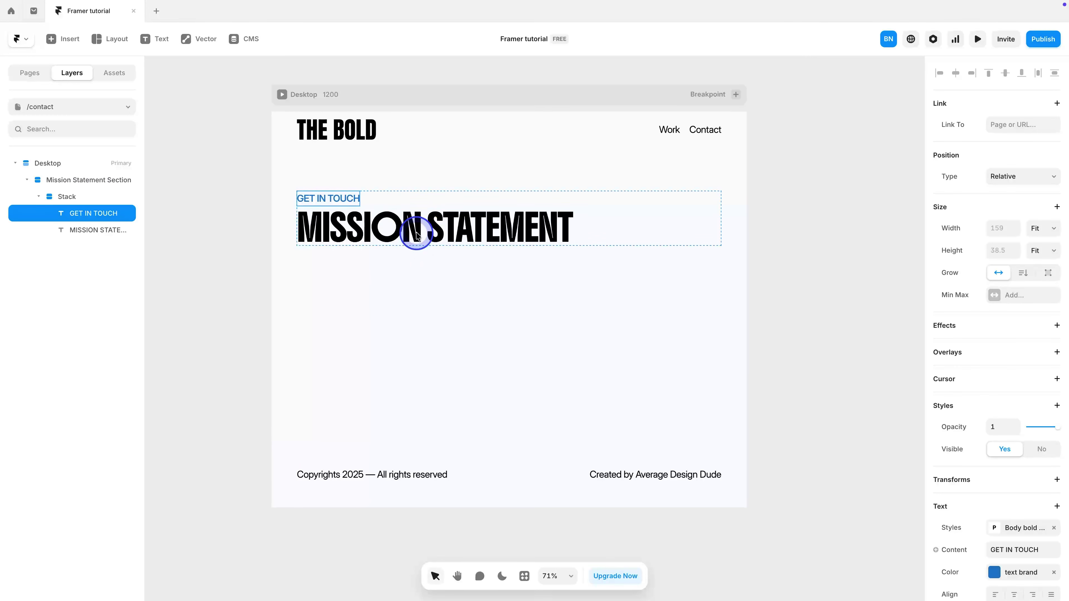
Step: Replace the section's large "MISSION STATEMENT" heading text with "MESSAGE ME"
click(416, 234)
double_click(416, 235)
key(super+a)
text(MESSAGE ME)
key(Escape)
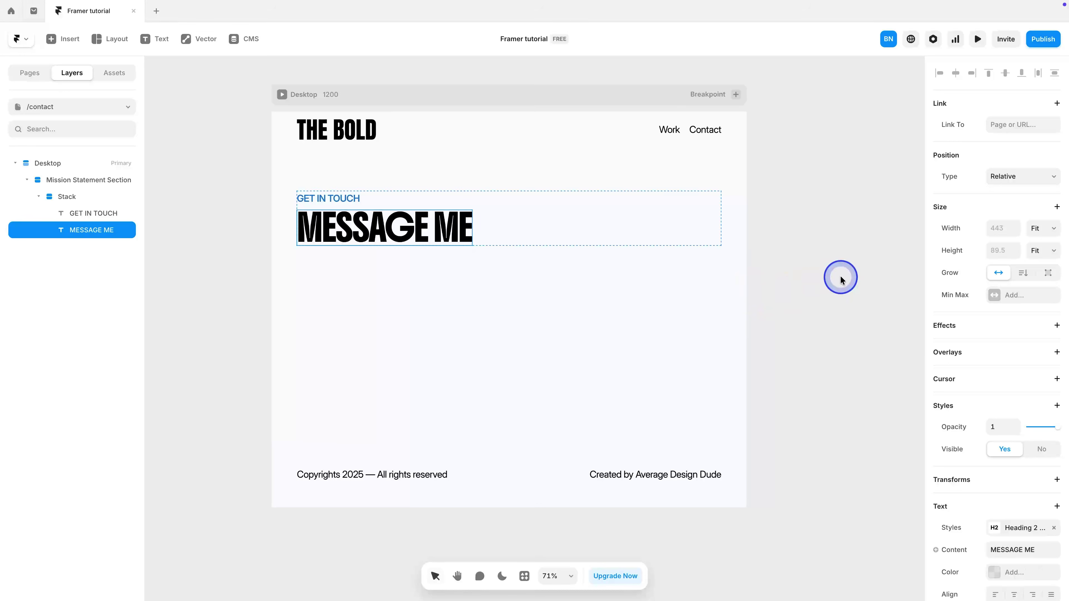
click(812, 283)
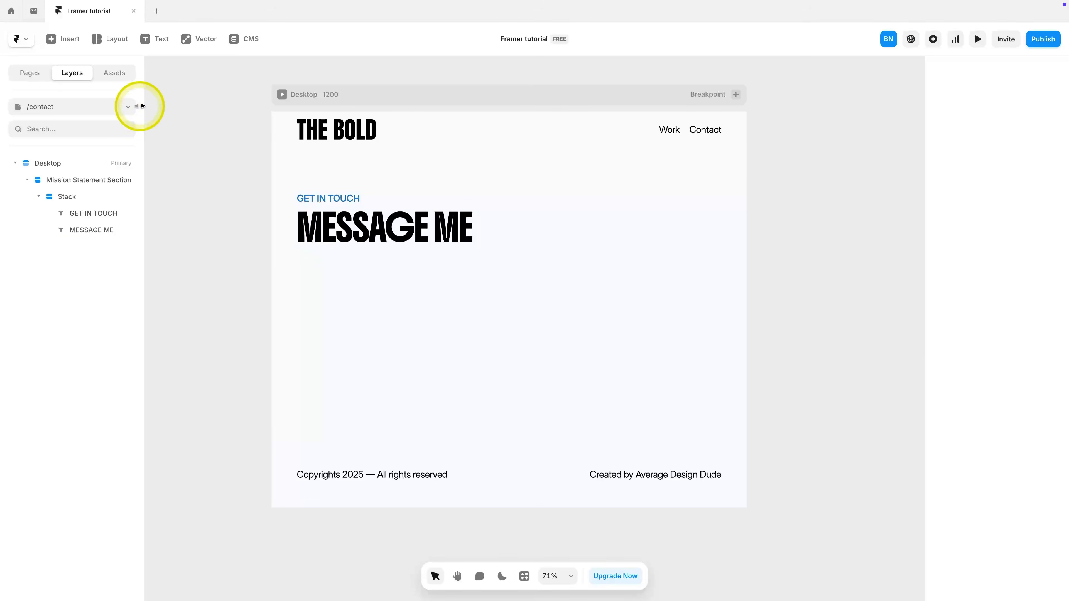
Step: Insert a Form Builder form below the MESSAGE ME heading and set its width to Fill
click(79, 49)
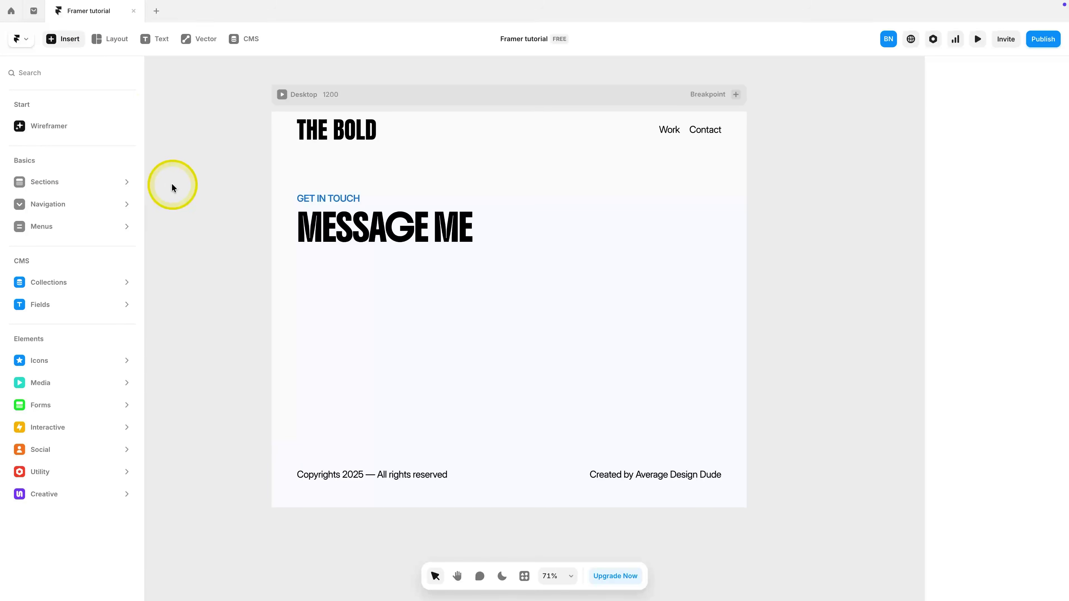
mouse_move(88, 407)
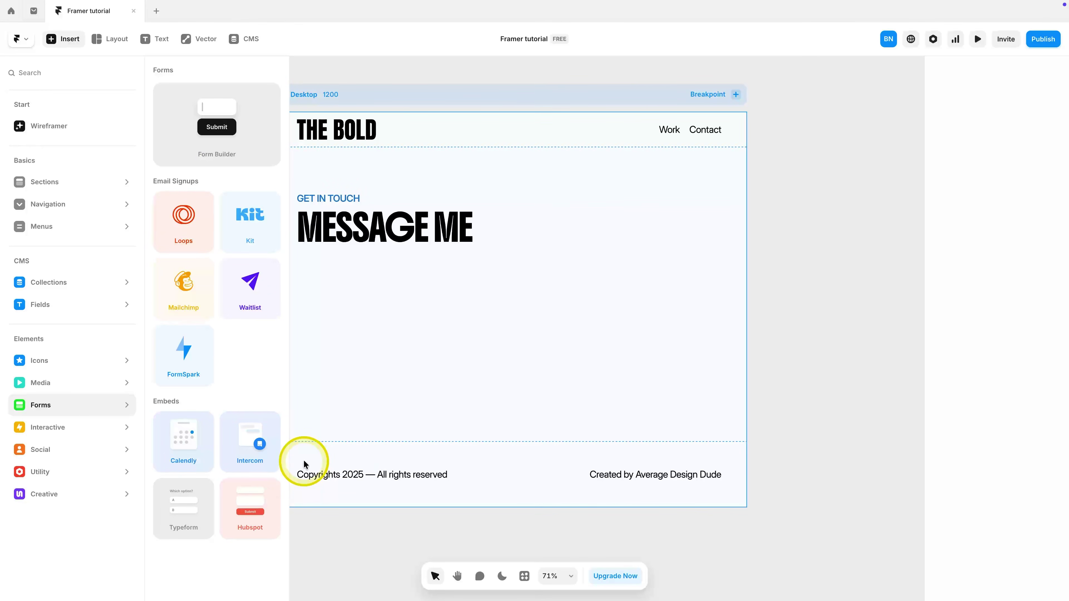
drag(203, 136, 579, 363)
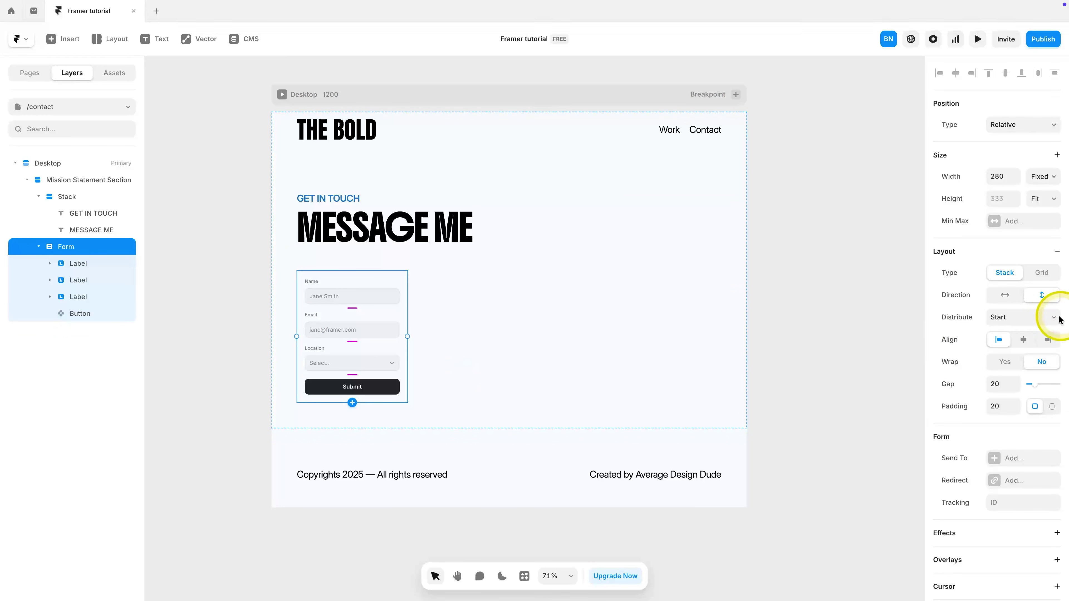
click(1042, 176)
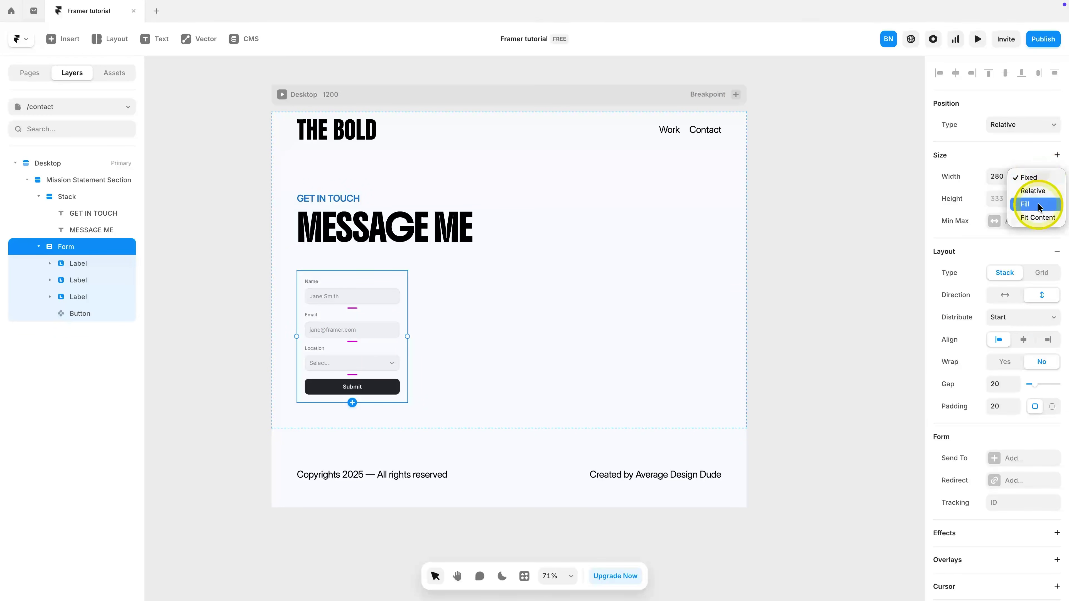
click(1037, 205)
click(790, 349)
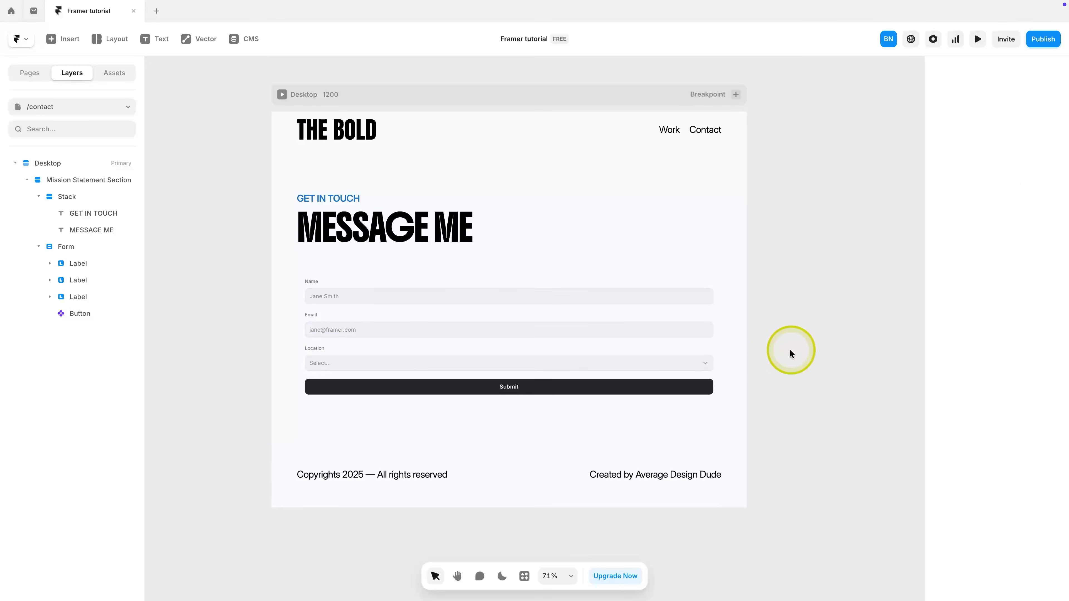
Step: Set the height of the form's Name input, Email input and Location select together to 56
click(381, 301)
click(379, 297)
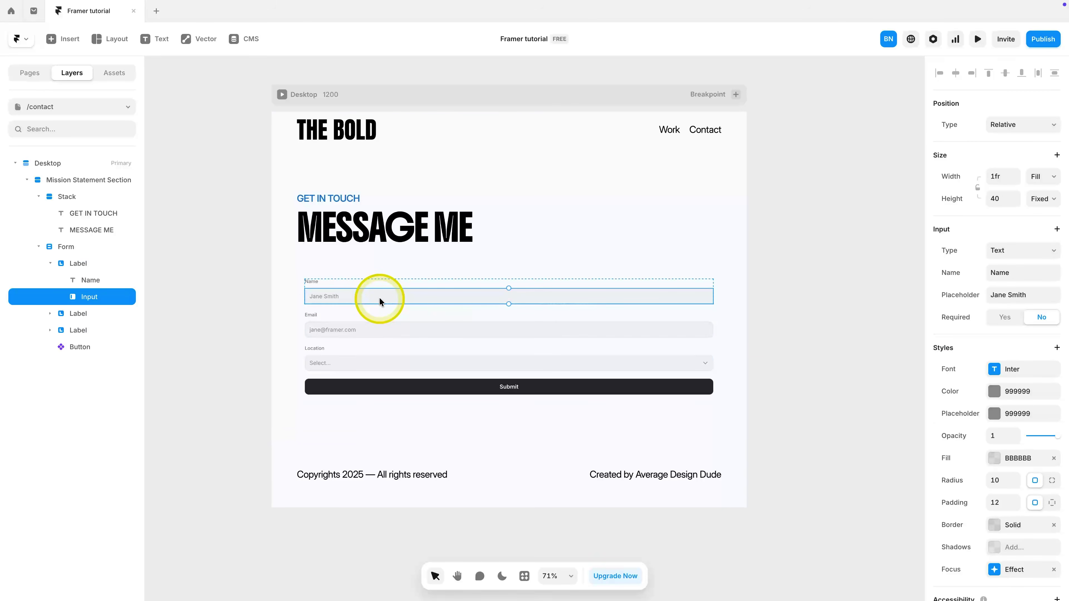
shift+click(375, 328)
shift+click(375, 363)
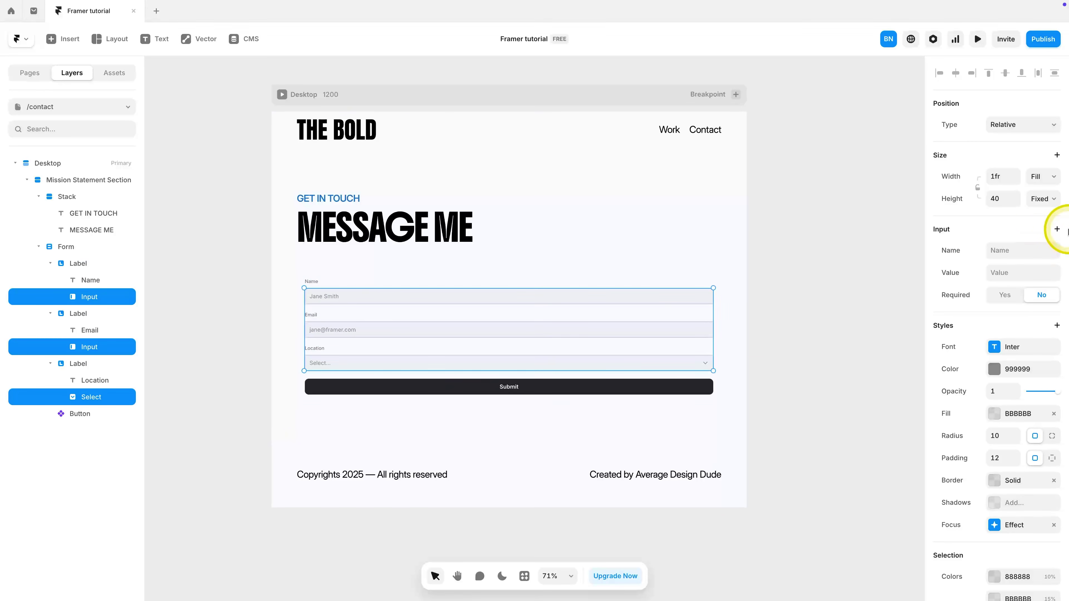
click(997, 204)
text(56)
key(Return)
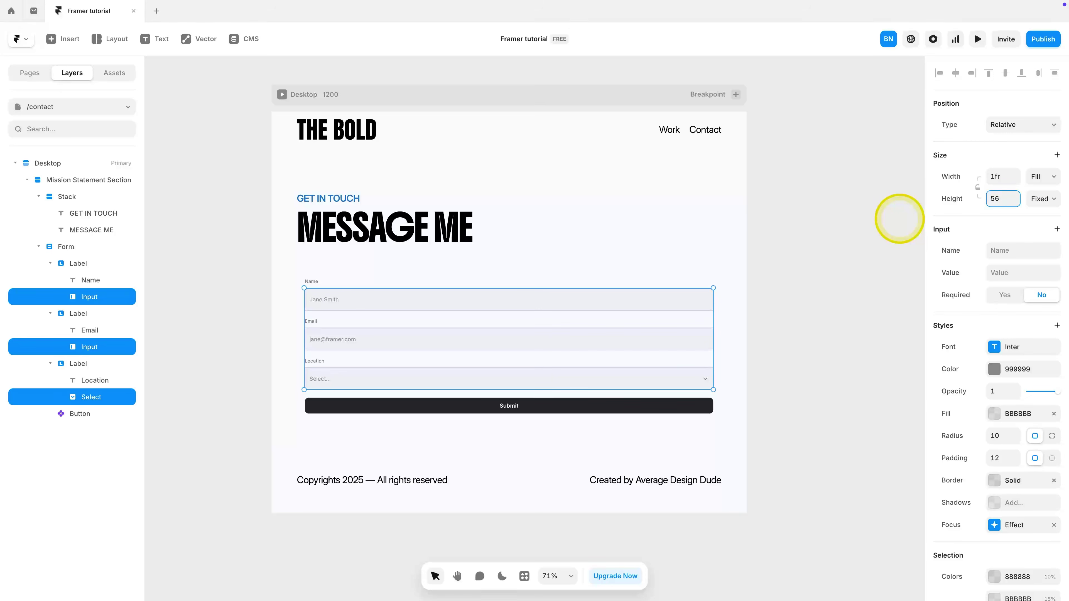
click(797, 332)
Step: Set the height of the form's Submit button to 56
click(593, 403)
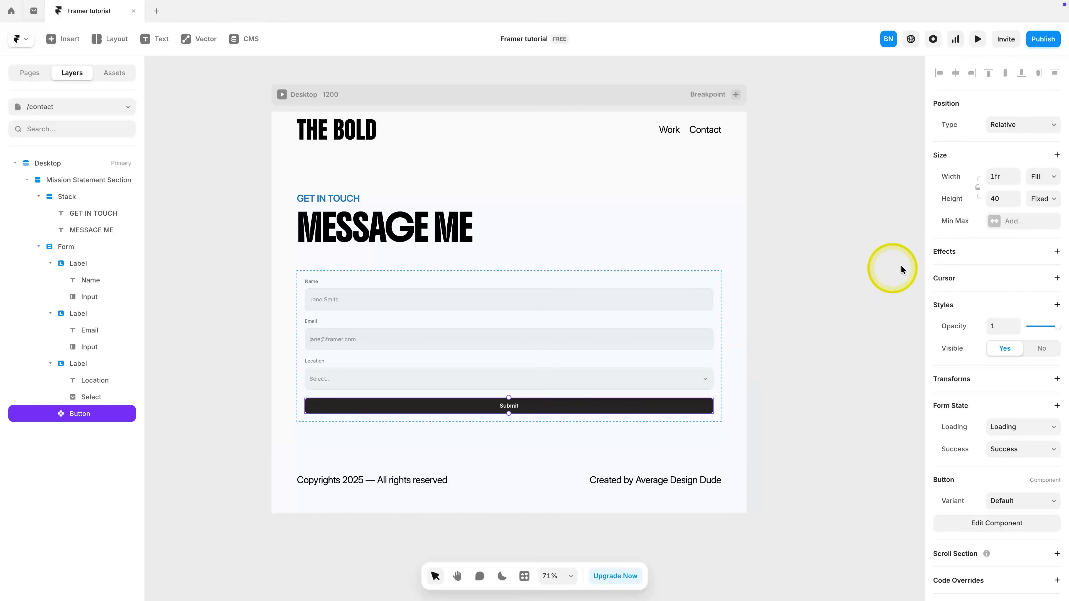
click(1006, 200)
text(56)
key(Return)
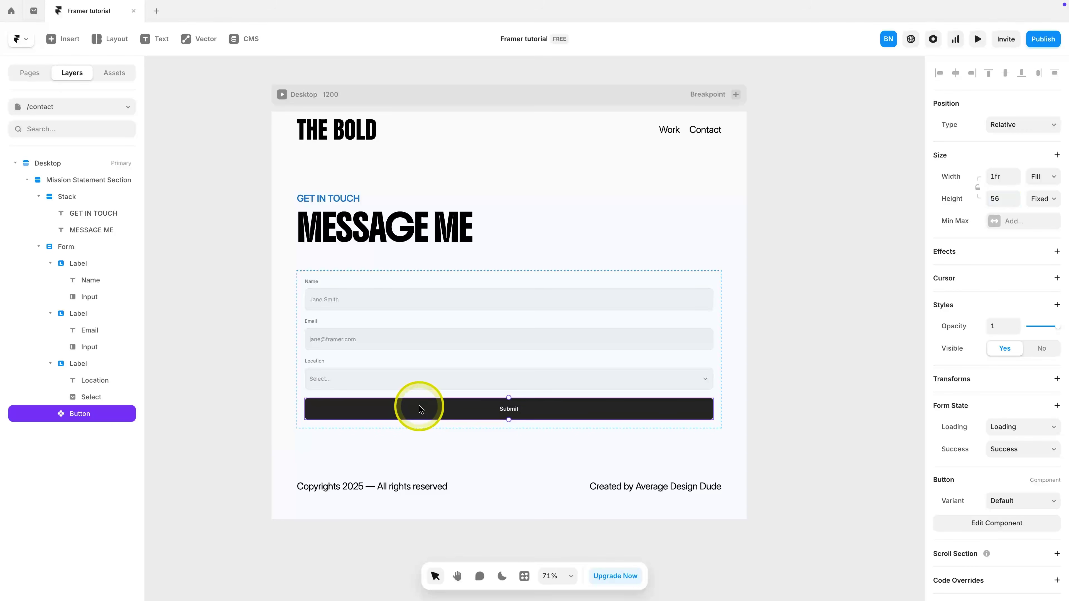
Step: Open the Submit button's component and set the Default variant's fill to the btn primary color style
double_click(420, 407)
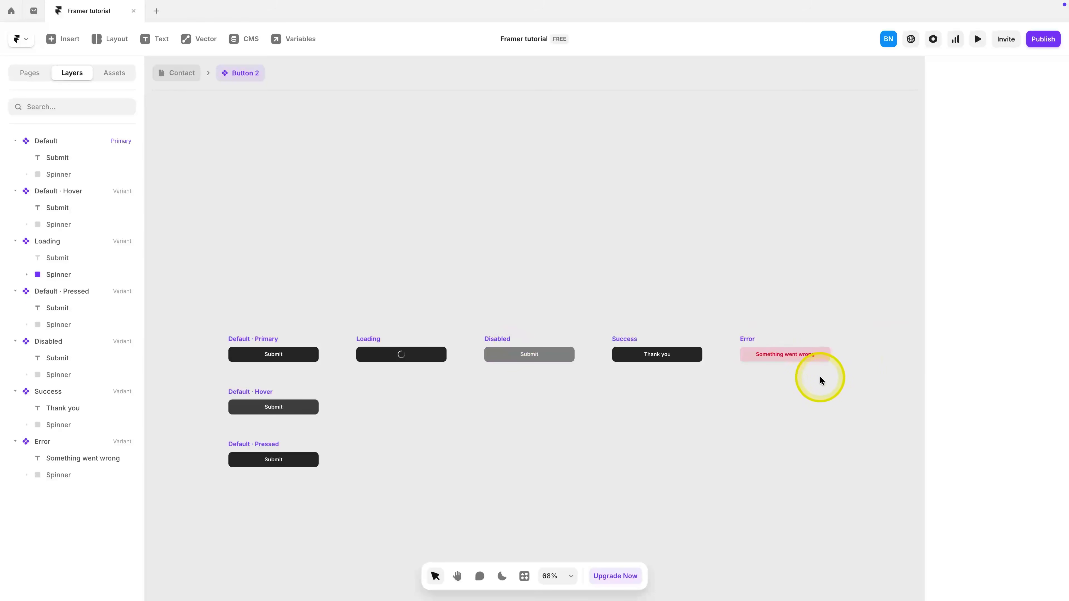
click(362, 339)
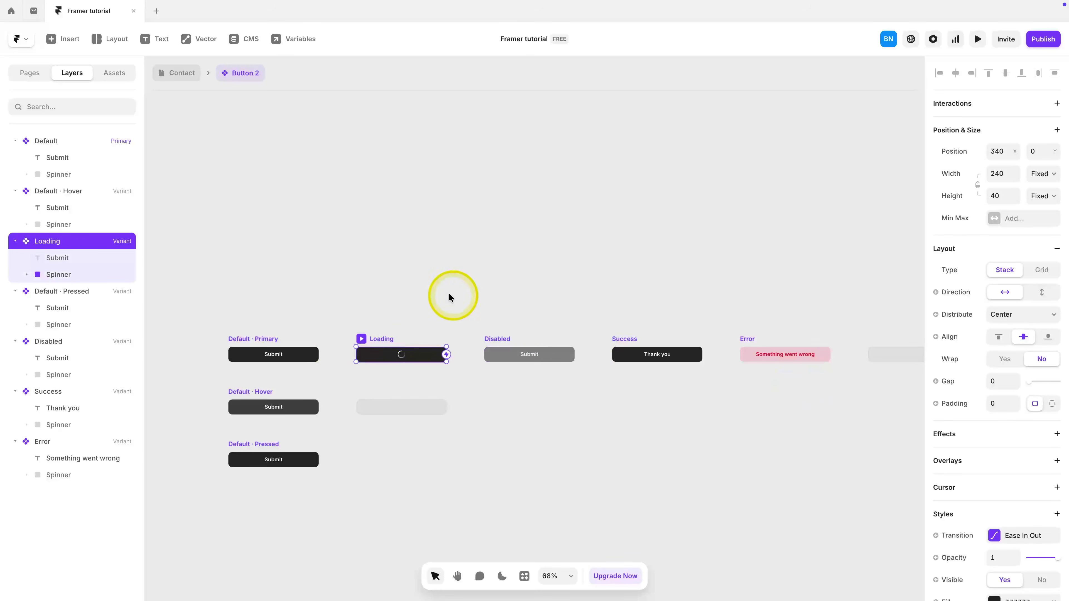
click(201, 286)
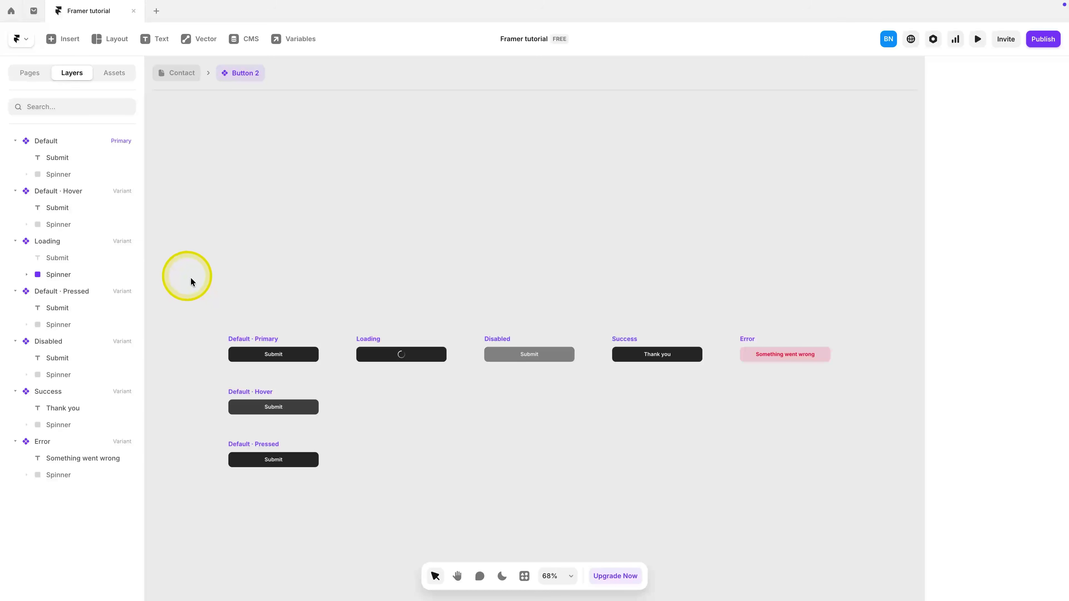
click(255, 339)
scroll(1021, 501, down, 5)
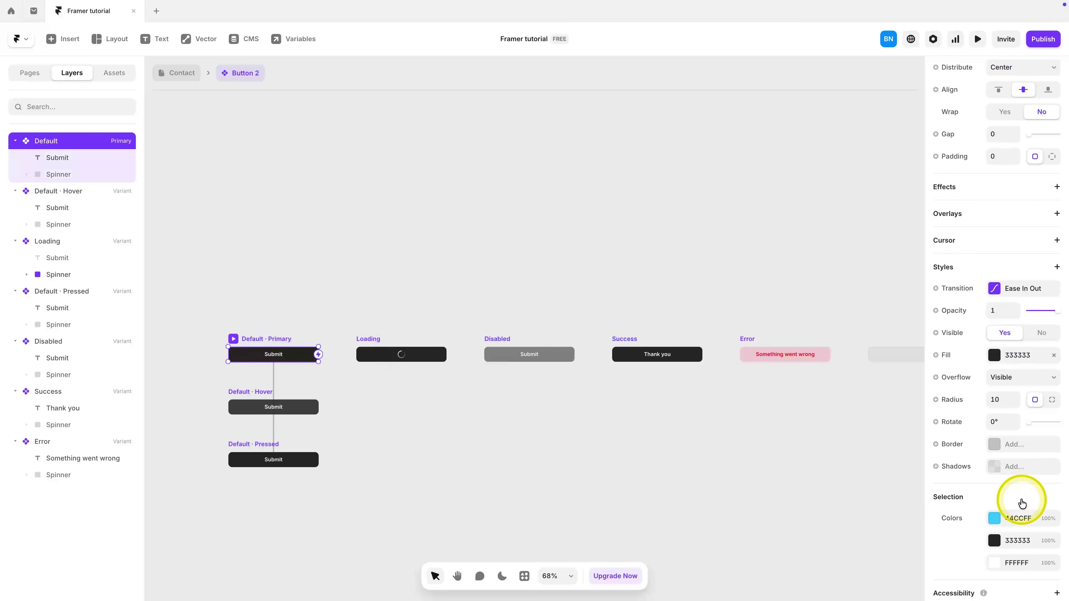
click(1019, 362)
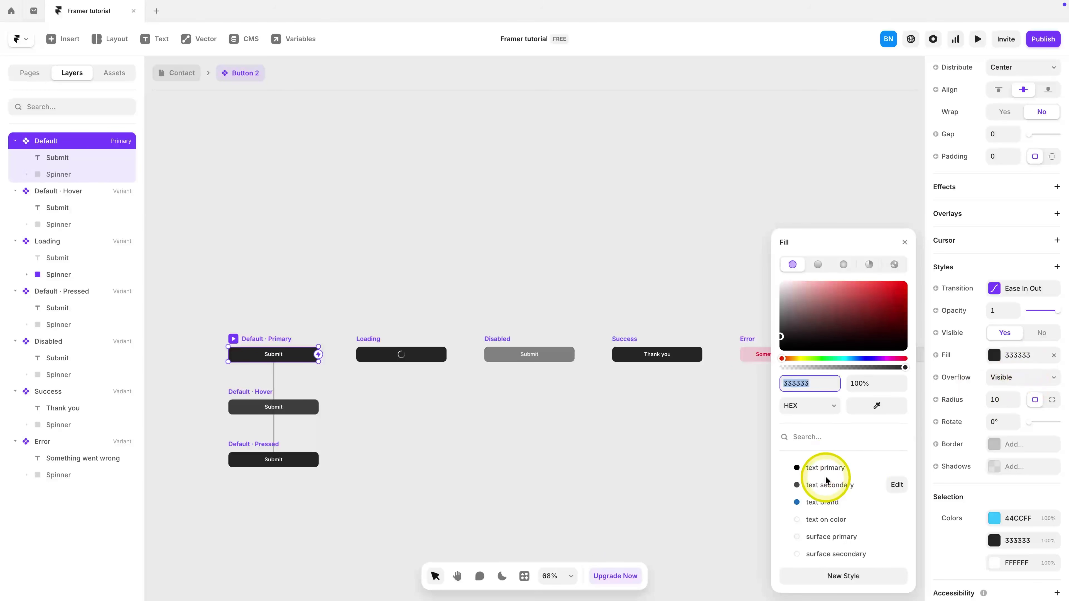
scroll(826, 480, down, 3)
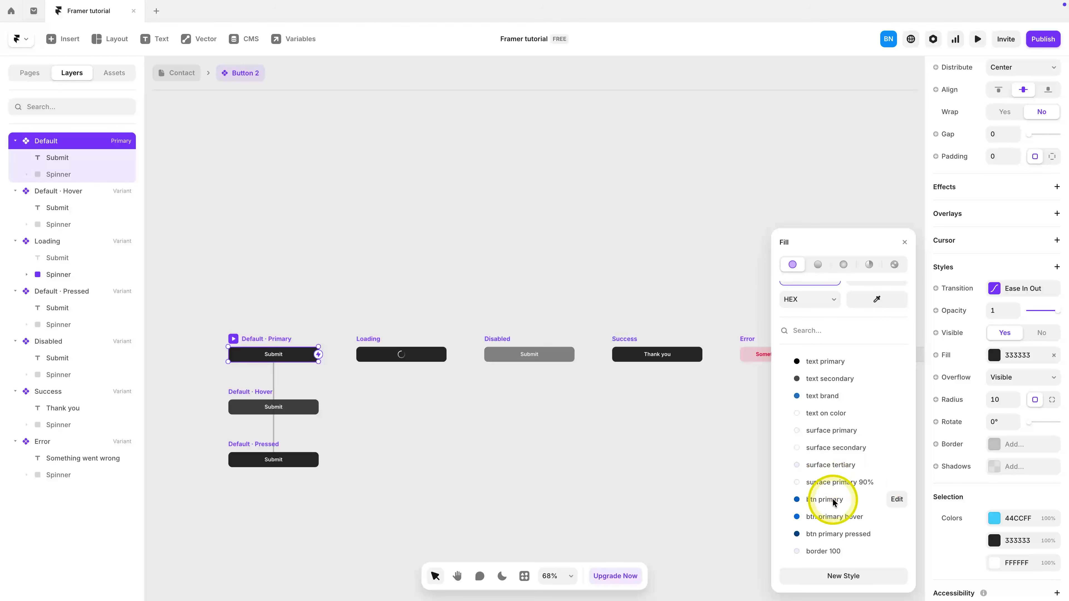
click(818, 502)
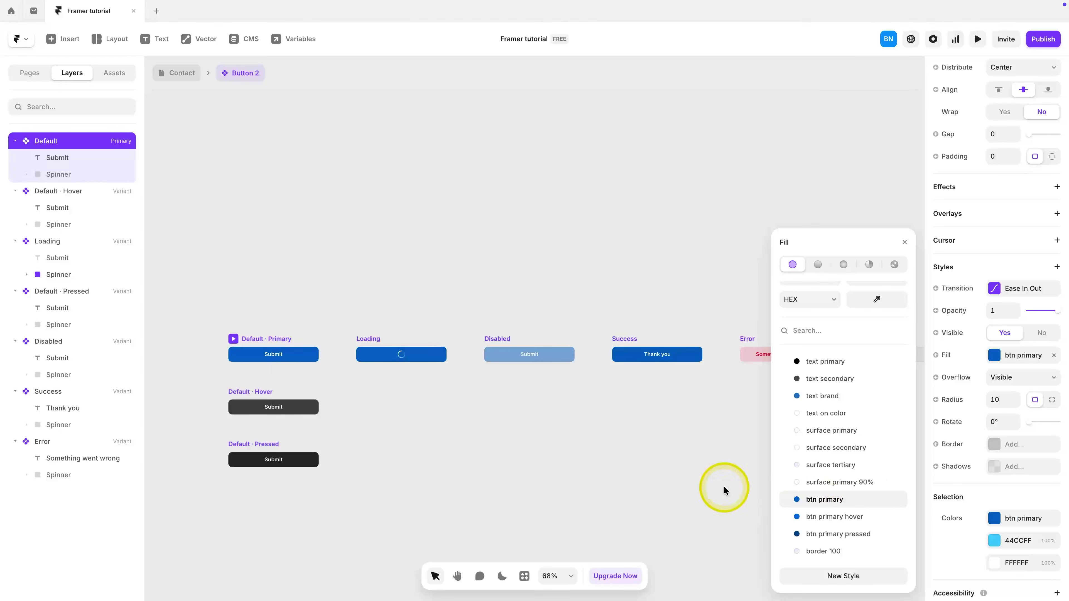
Step: Set the Hover variant's fill to btn primary hover and the Pressed variant's fill to btn primary pressed
click(238, 393)
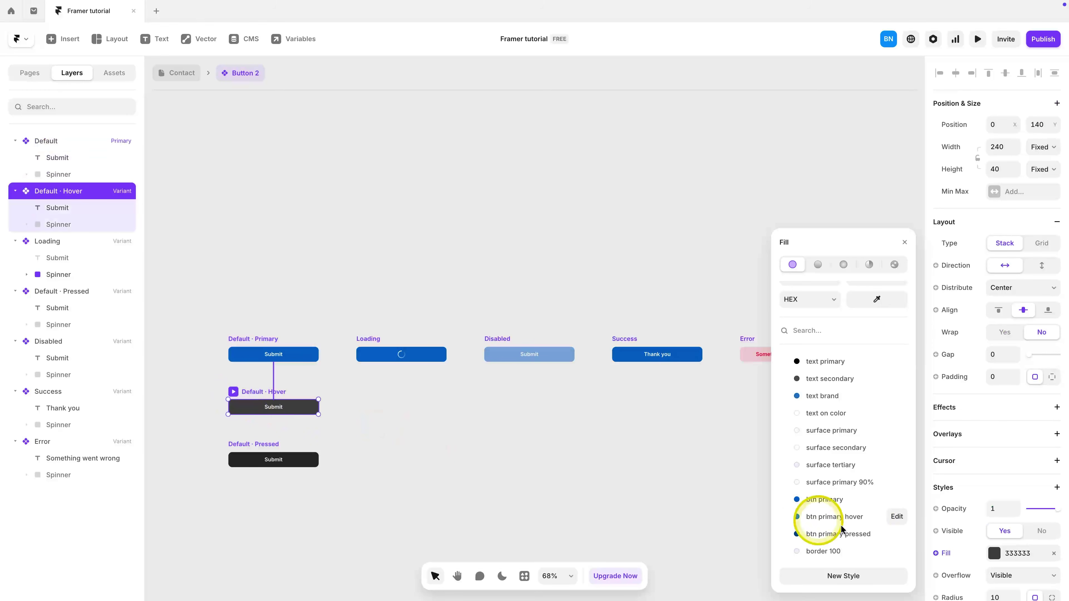
click(836, 517)
click(248, 455)
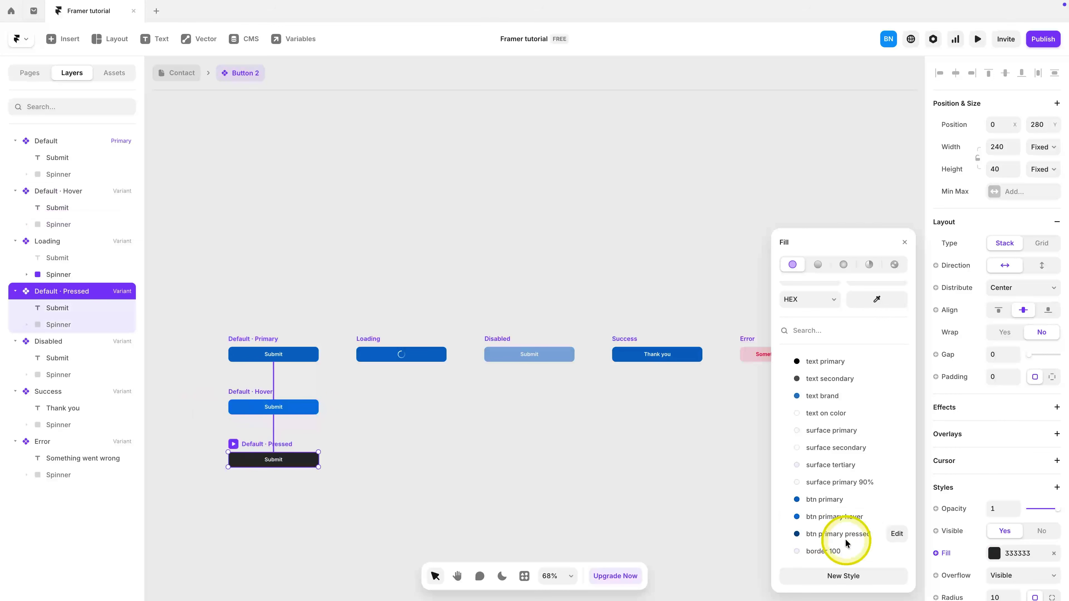
click(837, 534)
Step: Apply the Body text style to the Submit text in the Default variant
double_click(274, 354)
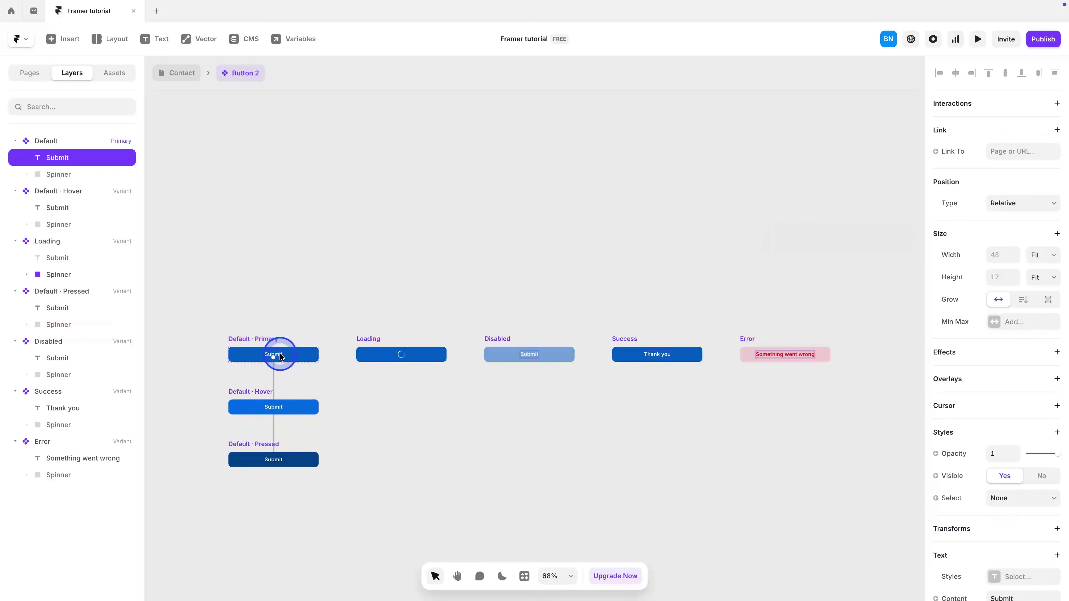
scroll(975, 455, down, 5)
click(1024, 352)
click(830, 455)
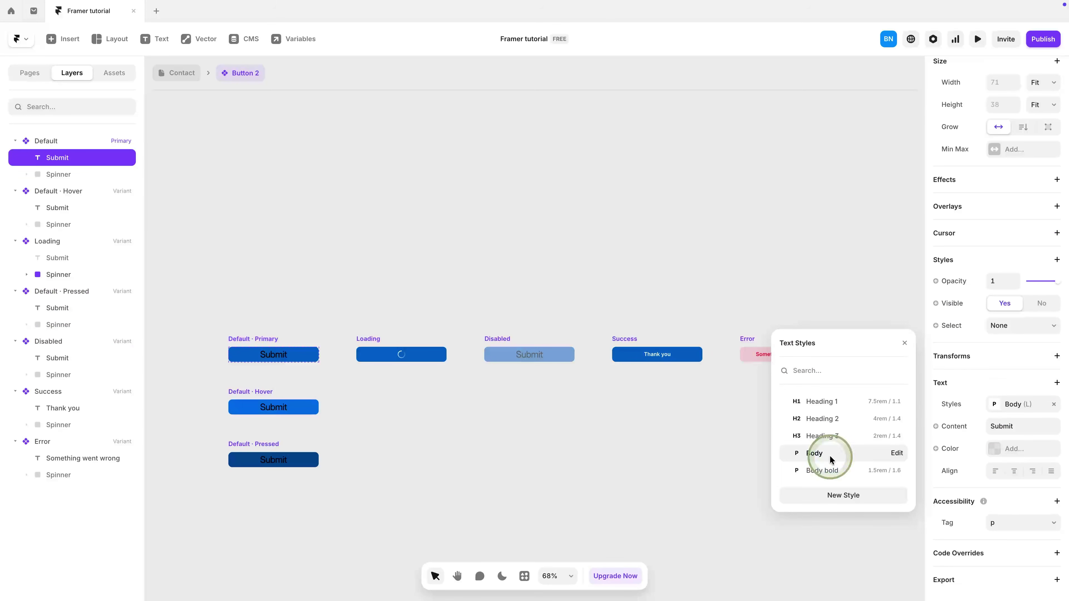
Step: Set the height of the button component's Default variant to 60
click(274, 349)
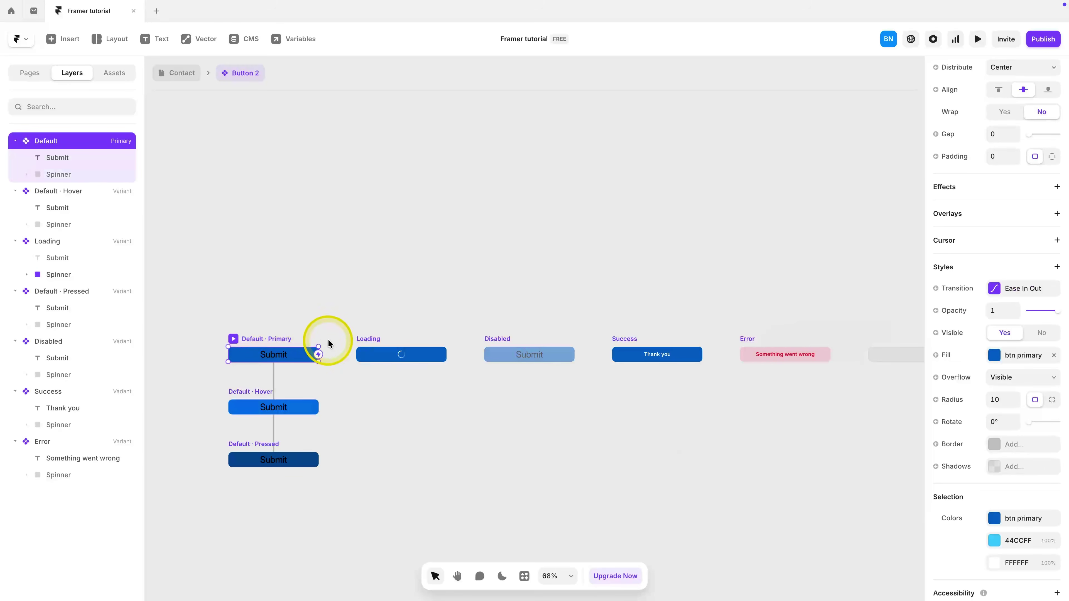
scroll(1018, 237, up, 5)
click(1004, 193)
text(60)
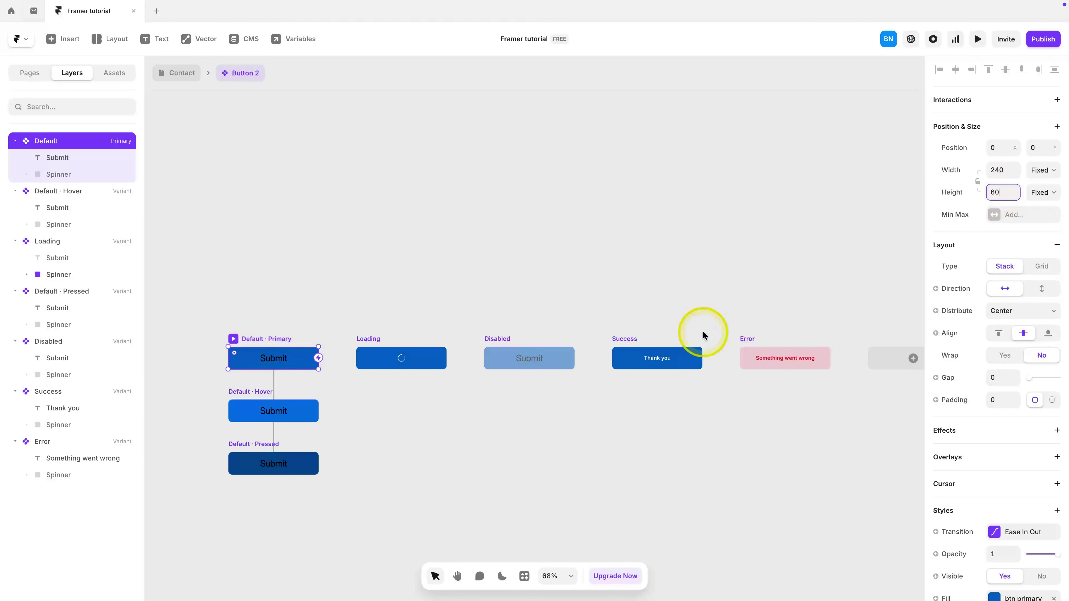
Step: Set the Default variant's Submit text color to the text on color style
double_click(278, 361)
click(1014, 448)
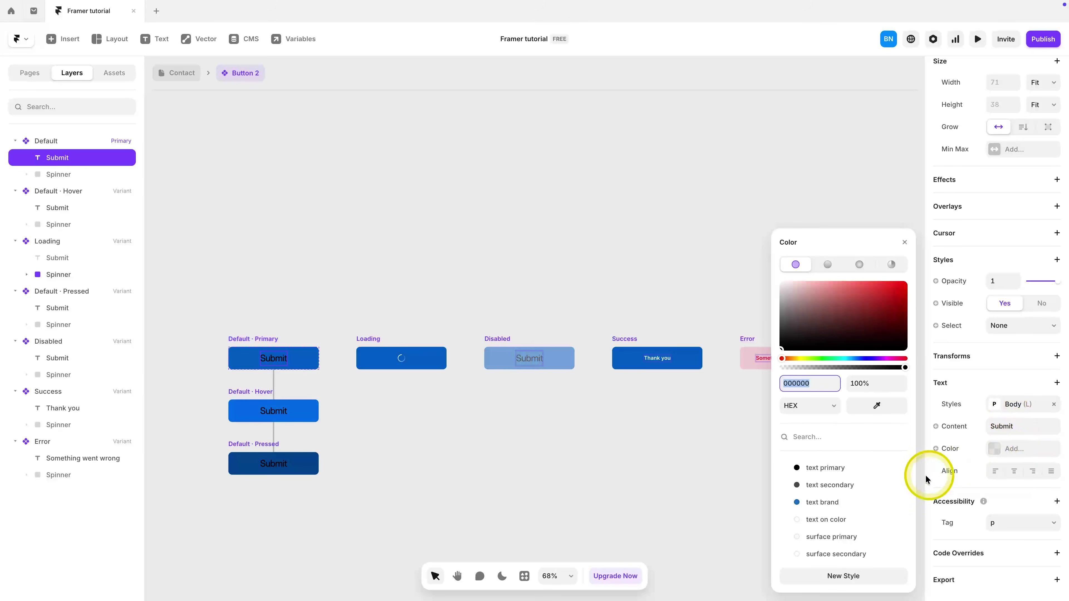
click(826, 468)
click(832, 519)
key(Escape)
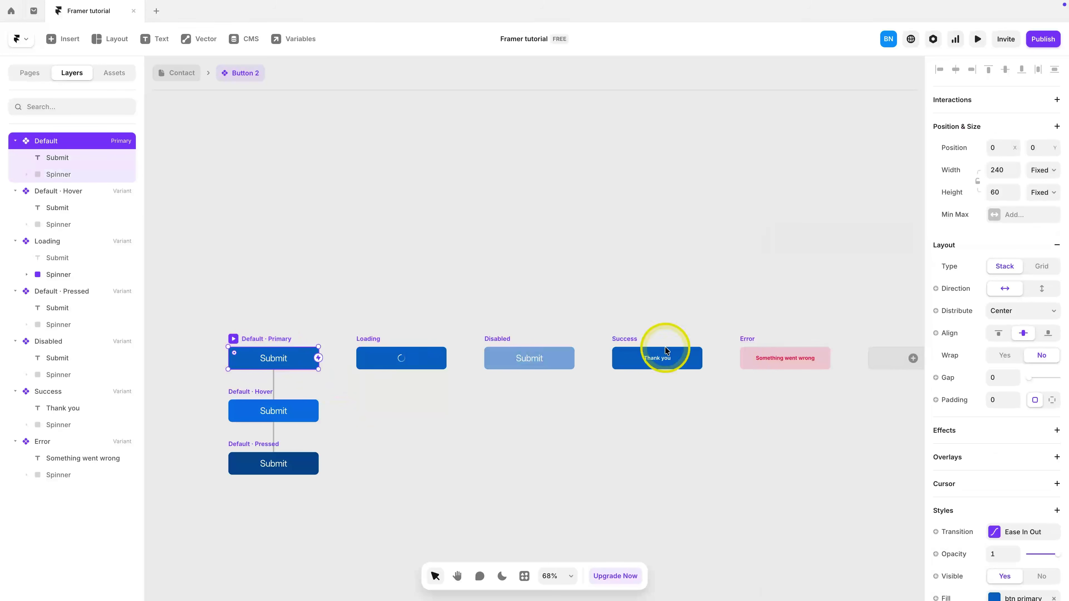
Step: Set the Default variant's corner radius to 999 to make the button fully rounded
scroll(1009, 456, down, 3)
click(1002, 542)
text(999)
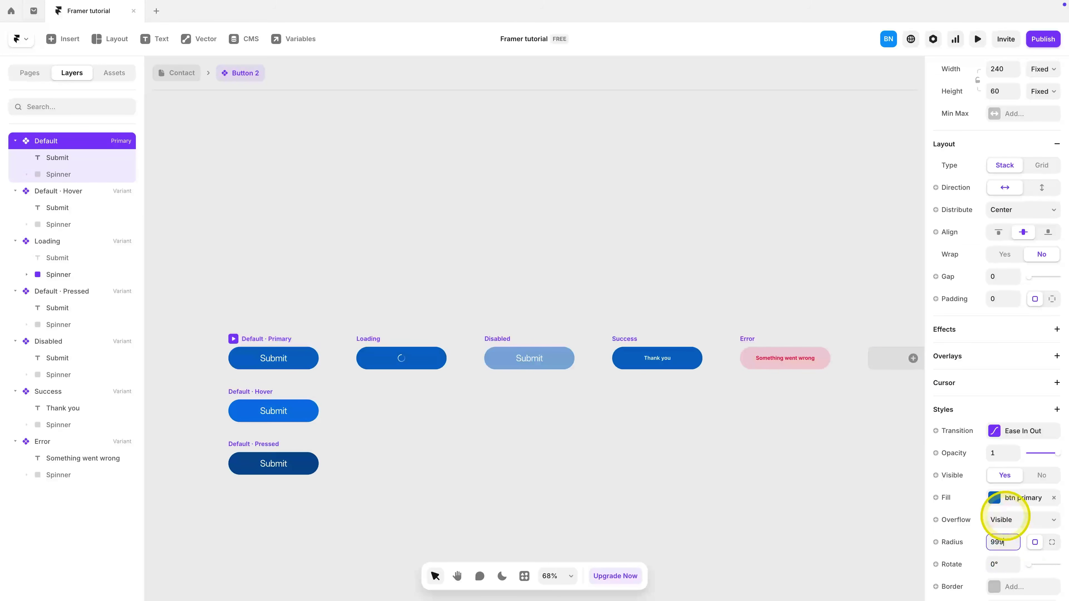
click(654, 429)
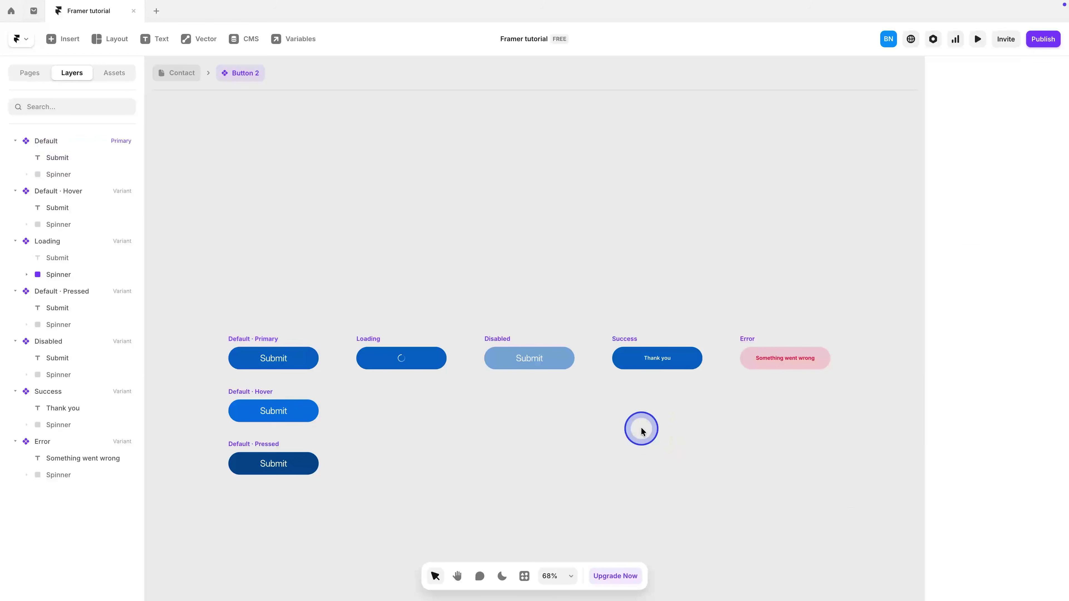
Step: Set the Loading variant's spinner size to 28 by 28 and delete the Error variant
double_click(401, 359)
click(59, 274)
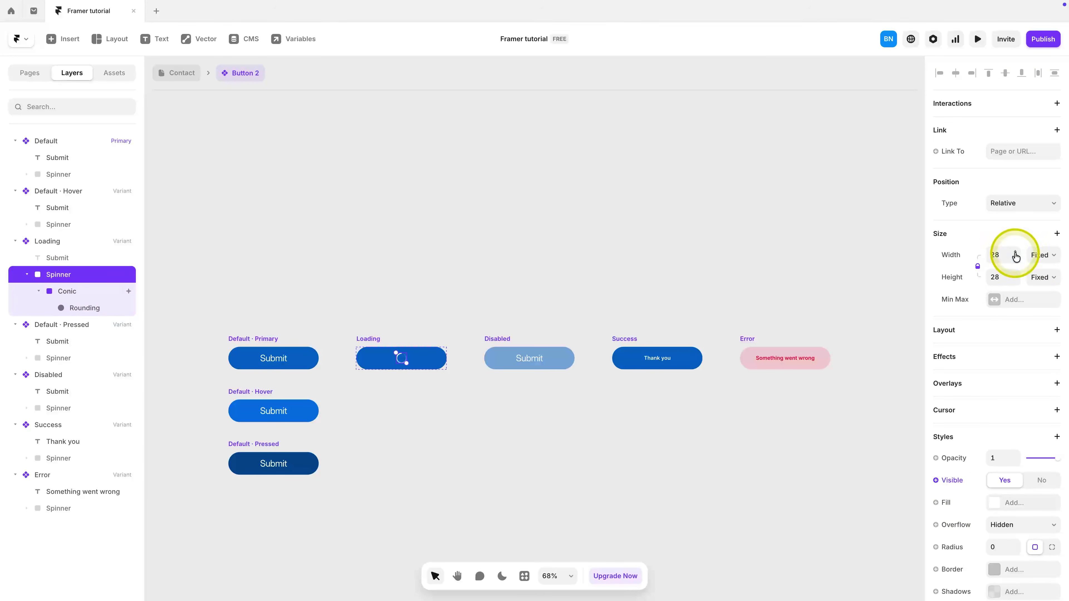
click(447, 403)
click(751, 336)
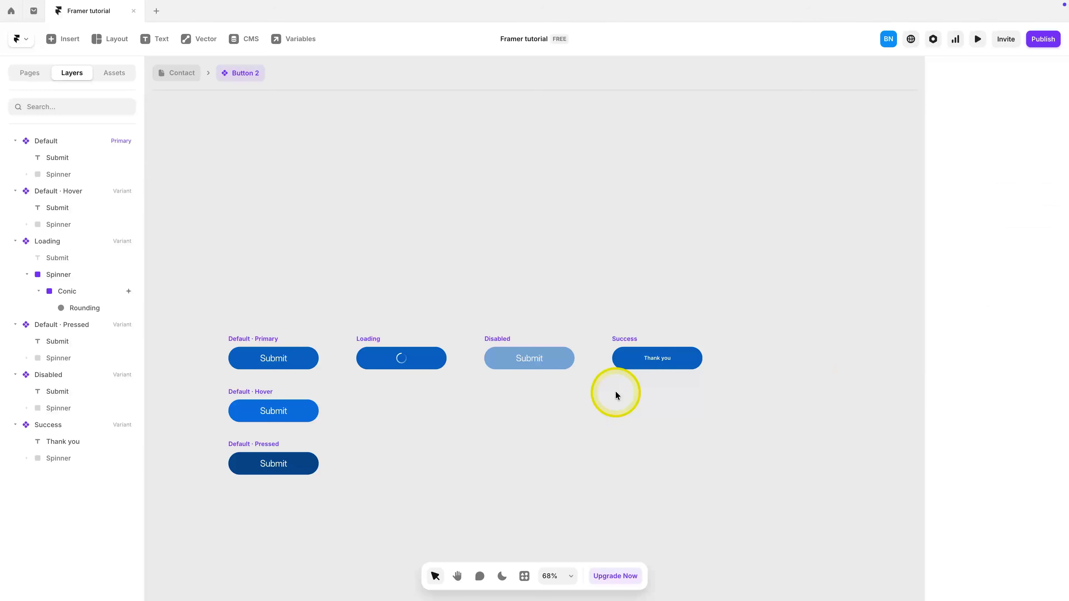
Step: Delete the Success variant of the button component and return to the Contact page
click(628, 340)
key(Delete)
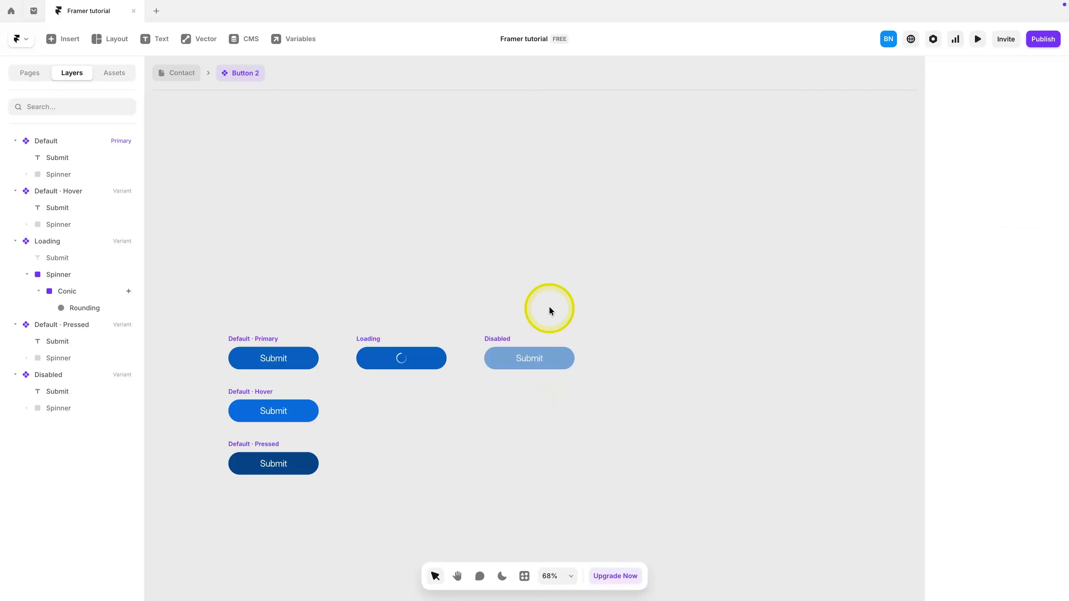
click(179, 77)
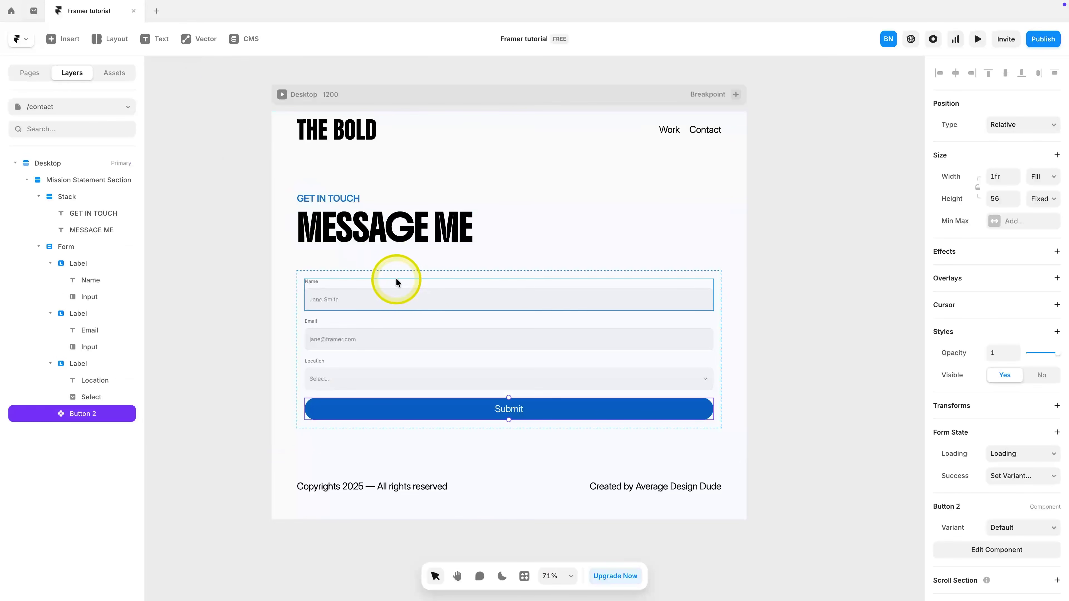
click(783, 401)
Step: Apply the Body text style to the Name label in the contact form
click(329, 298)
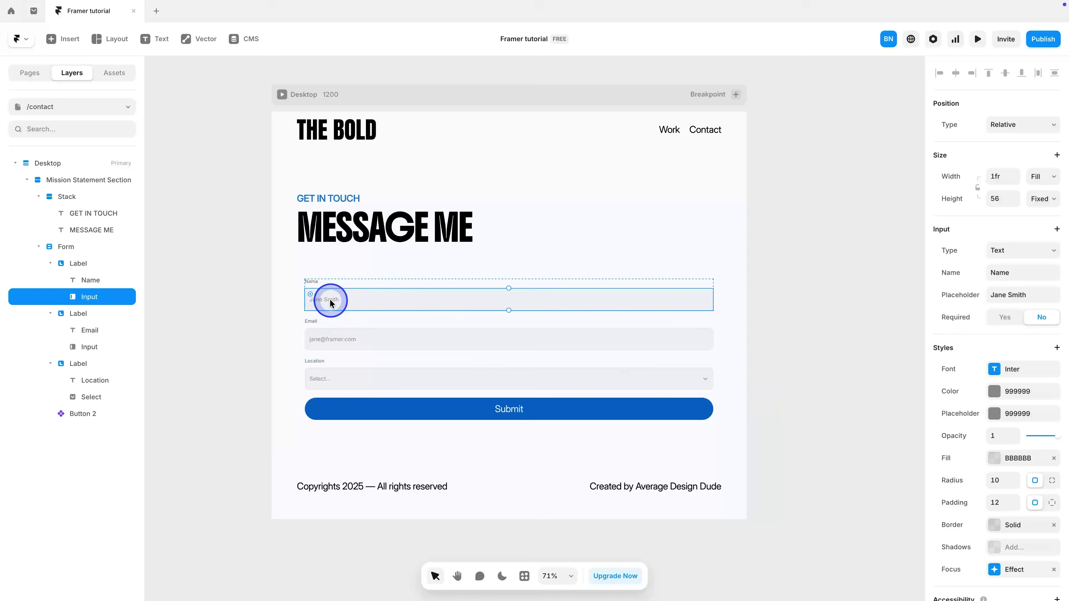
click(319, 279)
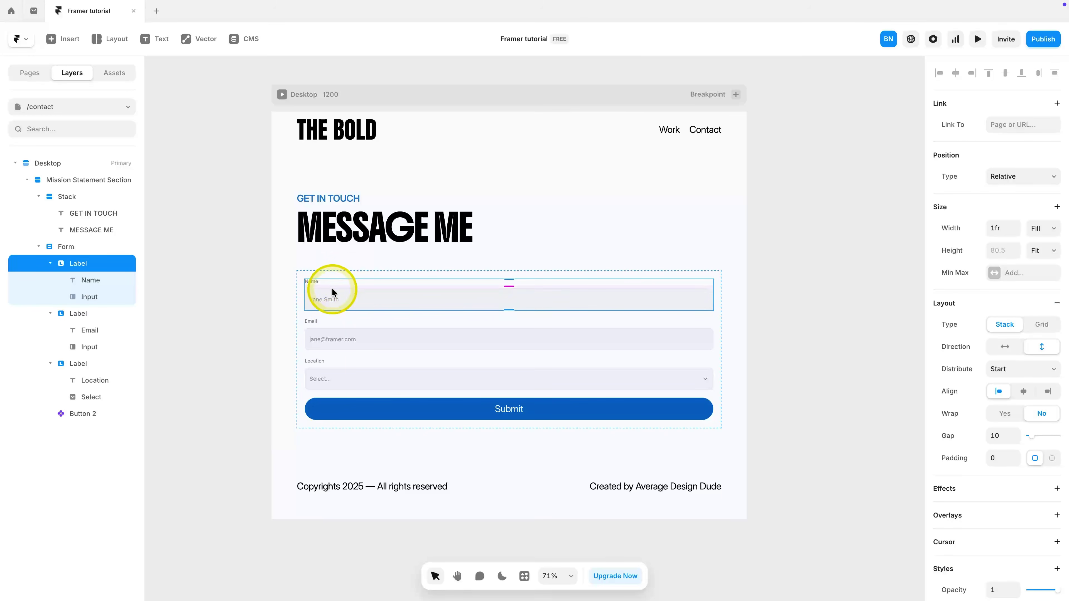
scroll(997, 477, down, 5)
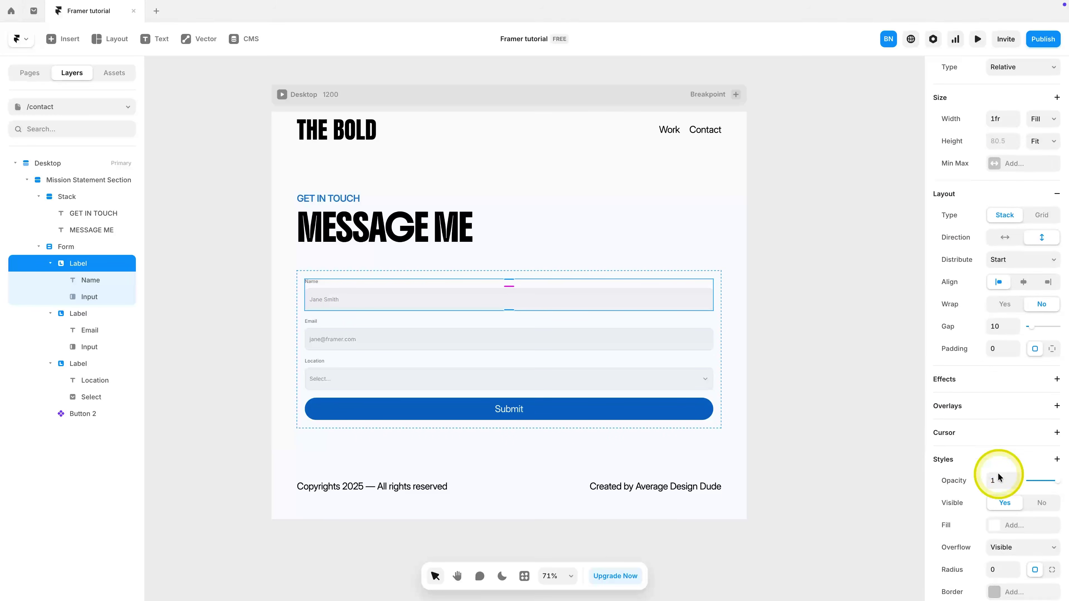
click(95, 280)
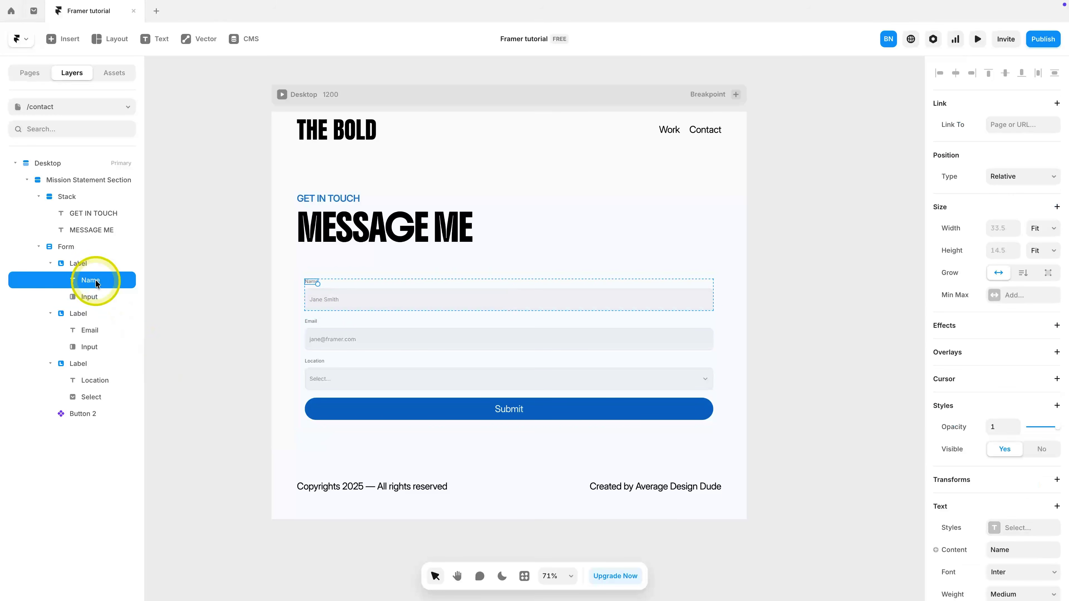
scroll(1010, 421, down, 3)
click(1019, 425)
click(827, 532)
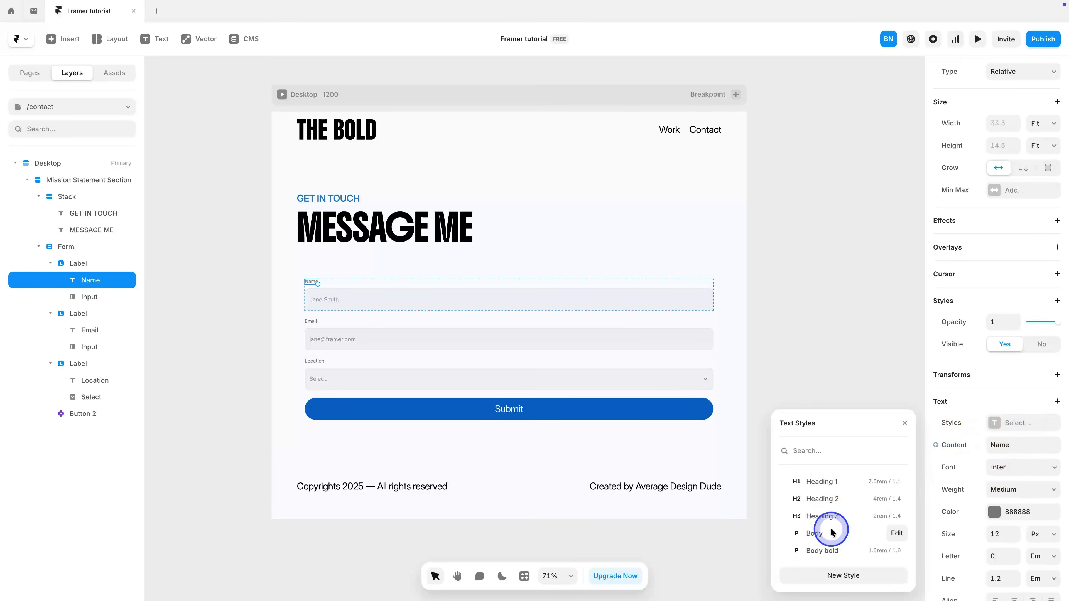
Step: Set the Name input's font size to 1.5 rem
click(90, 297)
scroll(957, 443, down, 1)
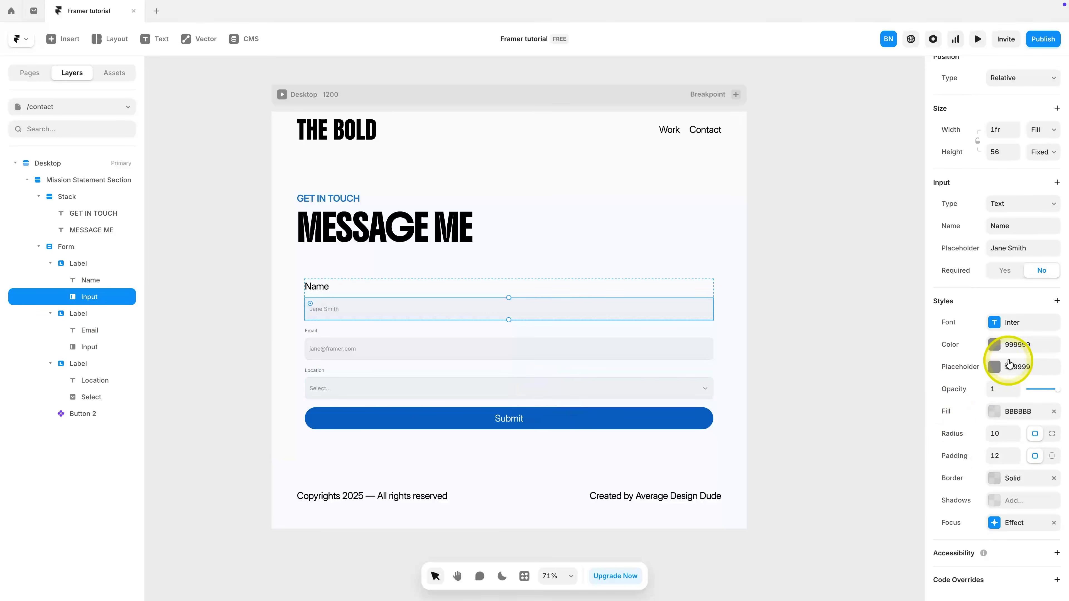
click(1019, 323)
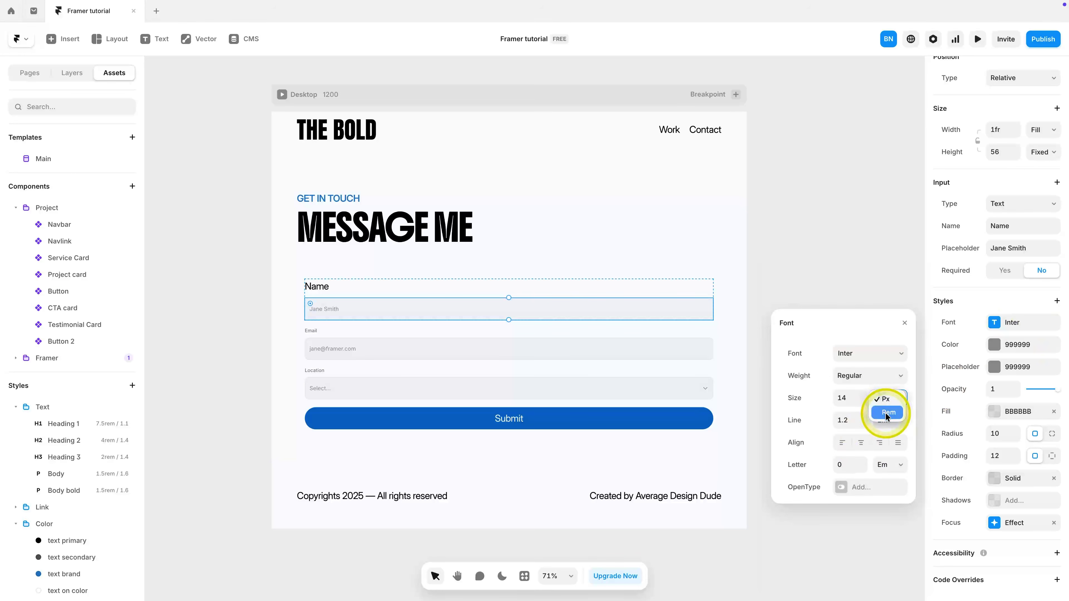
click(853, 400)
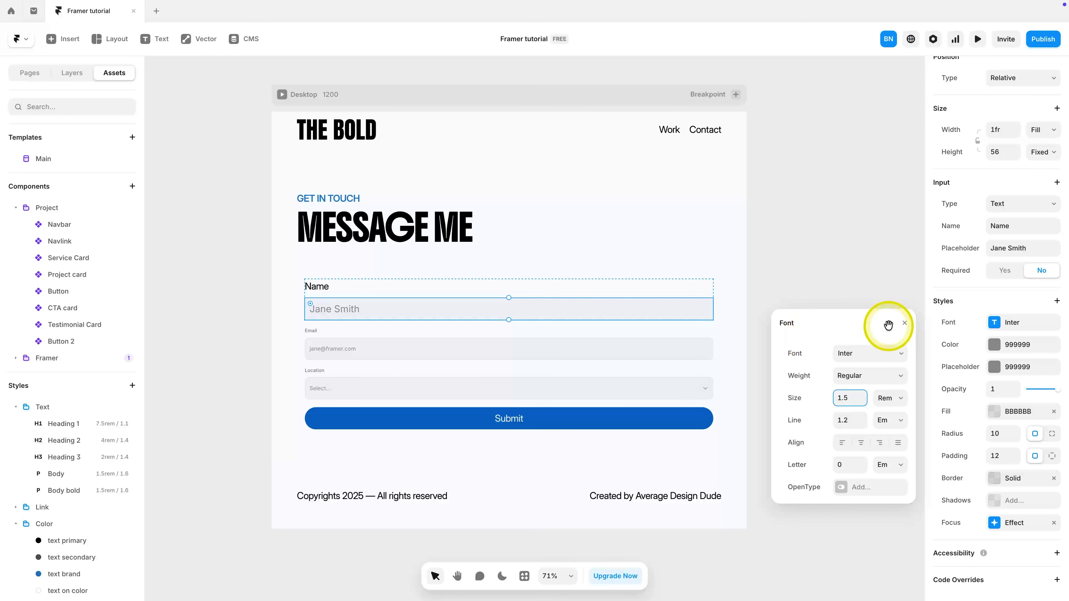
Step: Set the Name input's text color to text primary and its placeholder color to text secondary
click(997, 344)
click(846, 466)
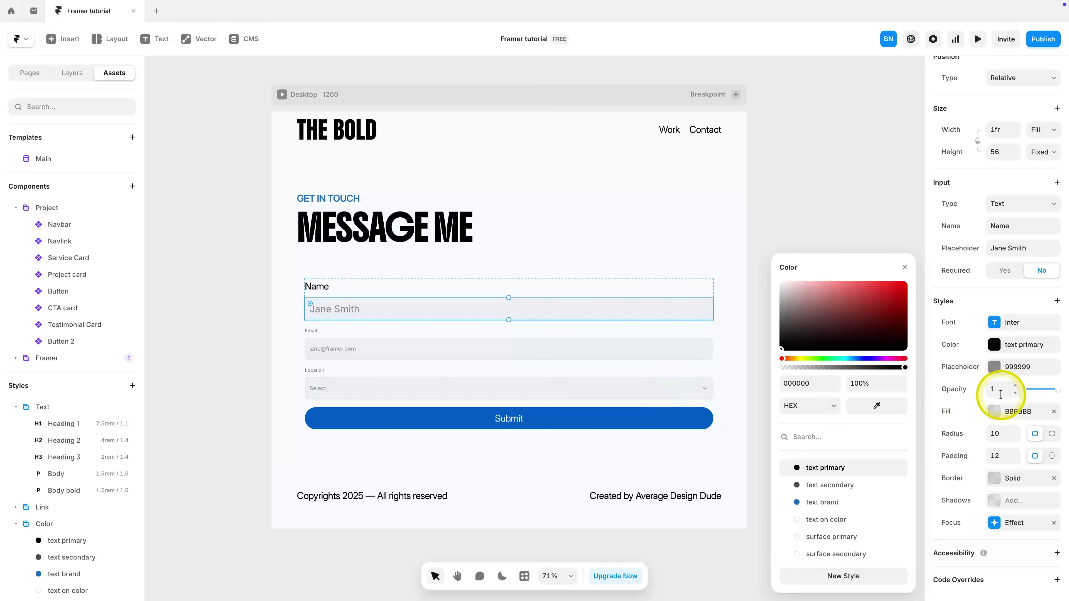
click(1001, 371)
click(852, 480)
Step: Set the Name input's fill to the surface secondary color style
click(1001, 411)
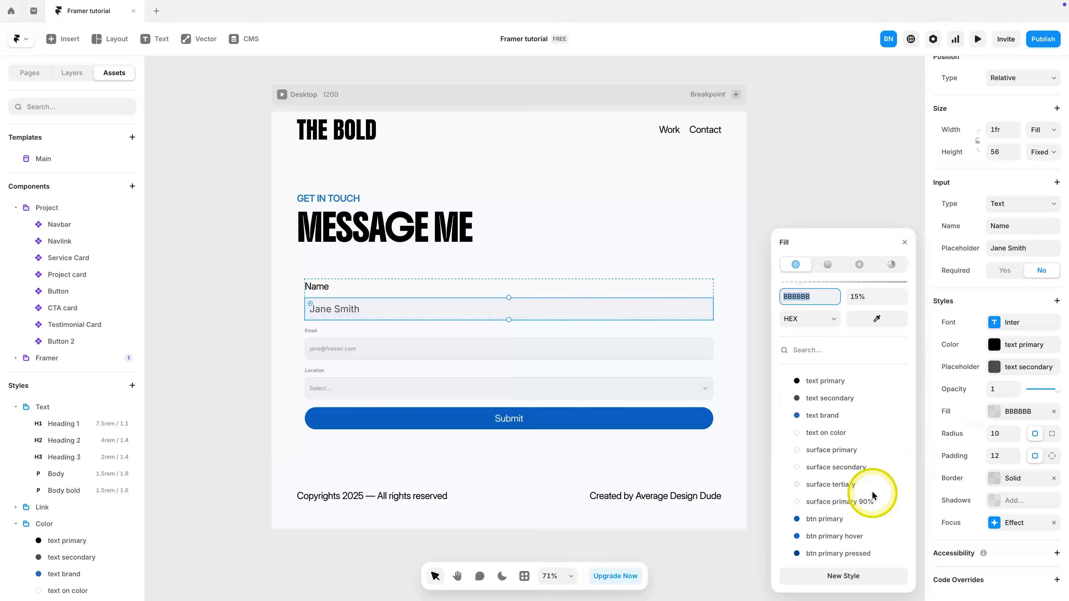
click(863, 472)
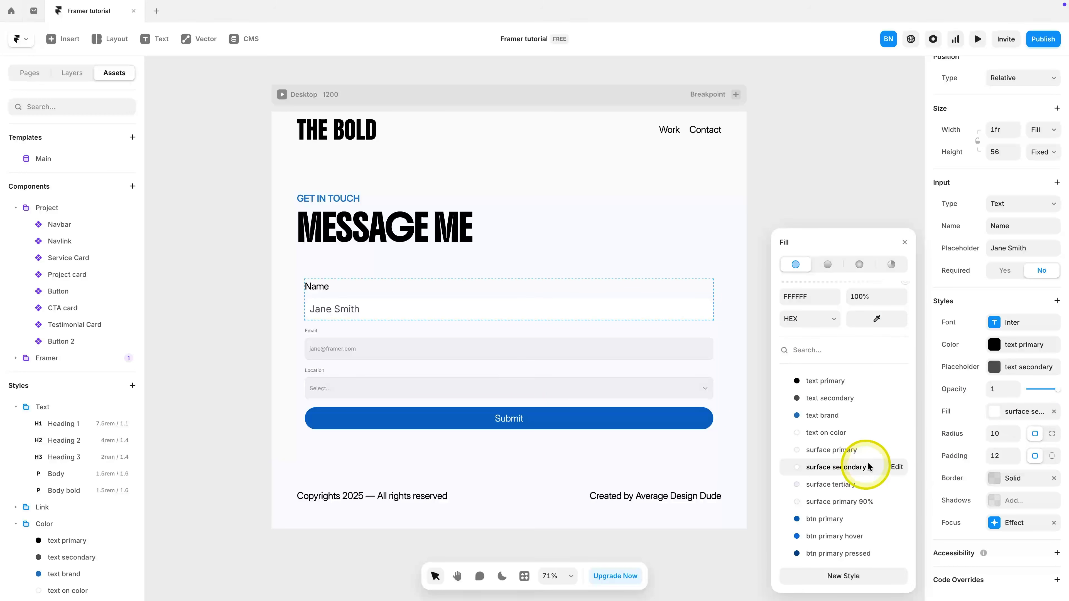
click(1022, 411)
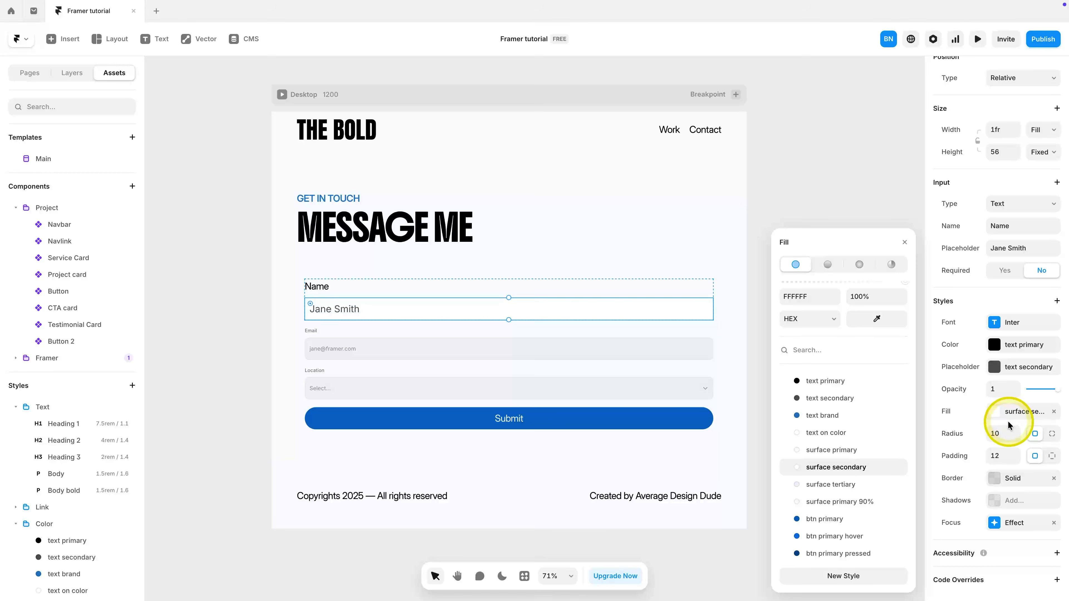
Step: Set the border color of the Name input's focus effect to the border 100 style
click(1023, 523)
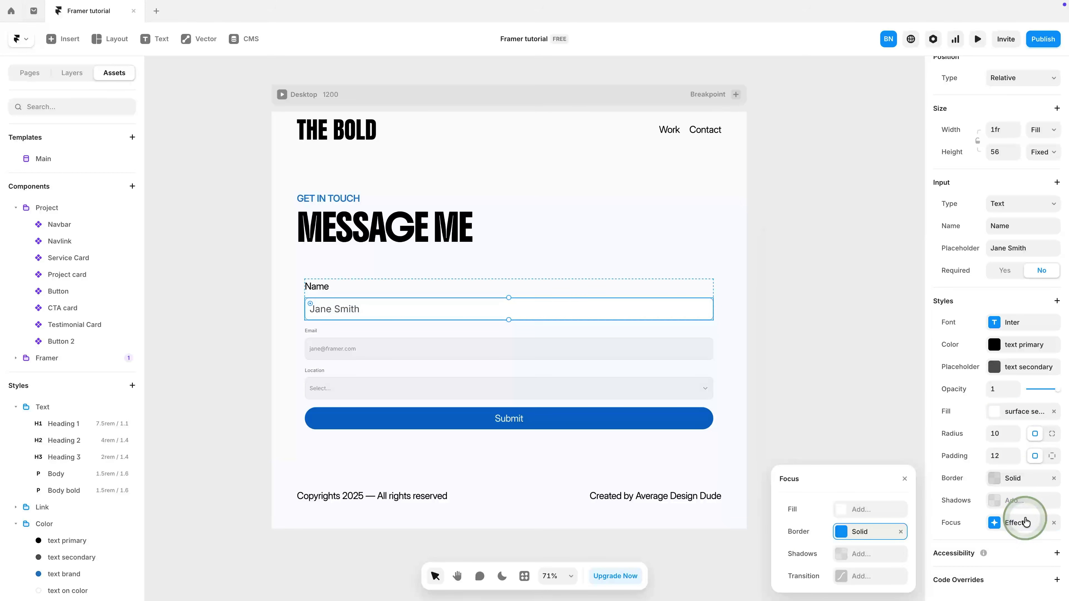
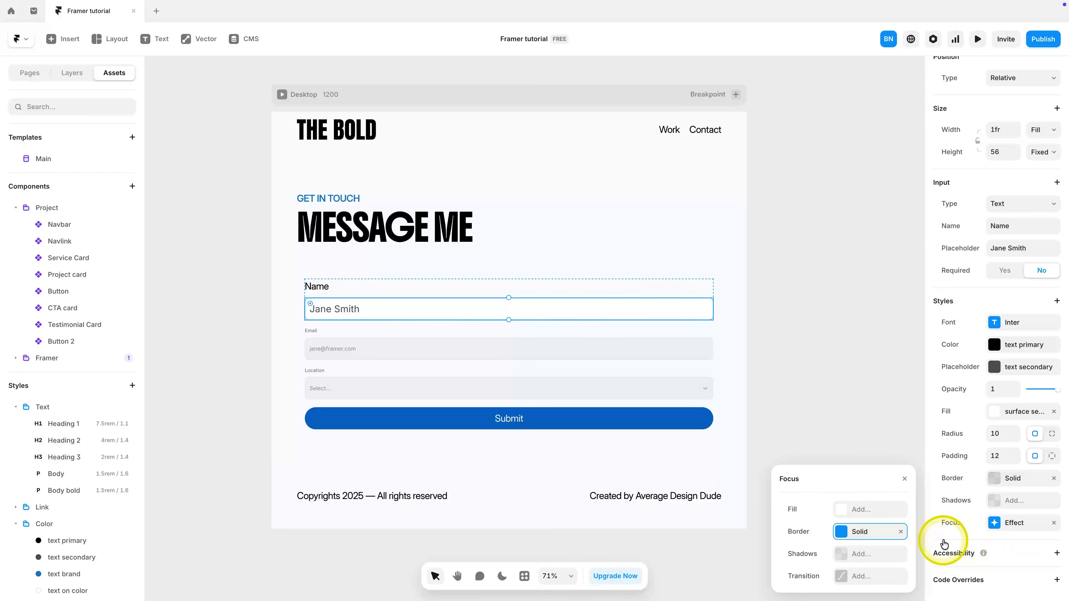
click(857, 531)
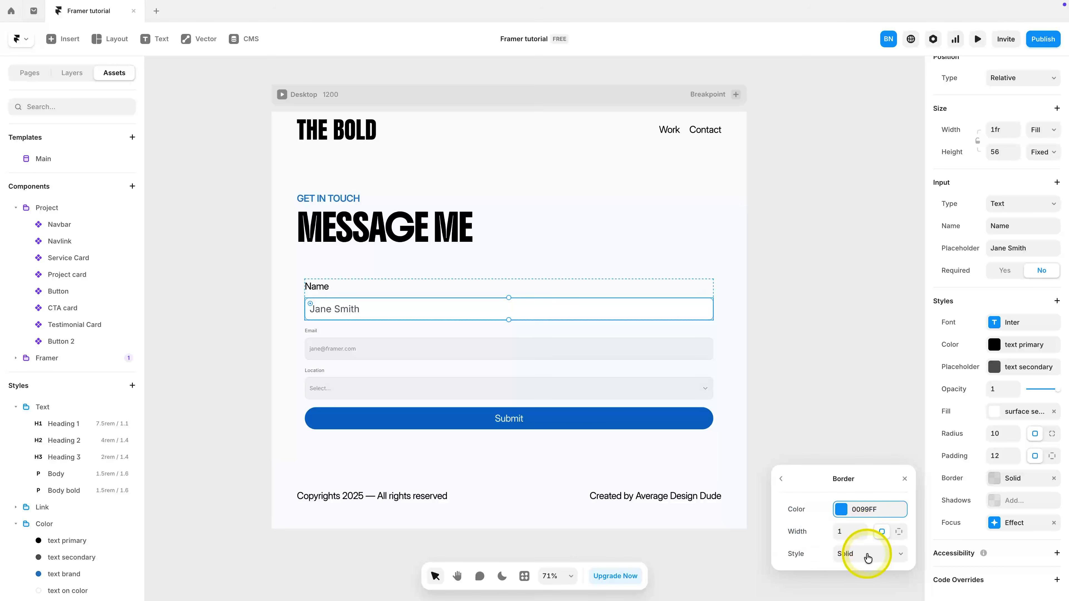
click(852, 508)
scroll(857, 532, down, 2)
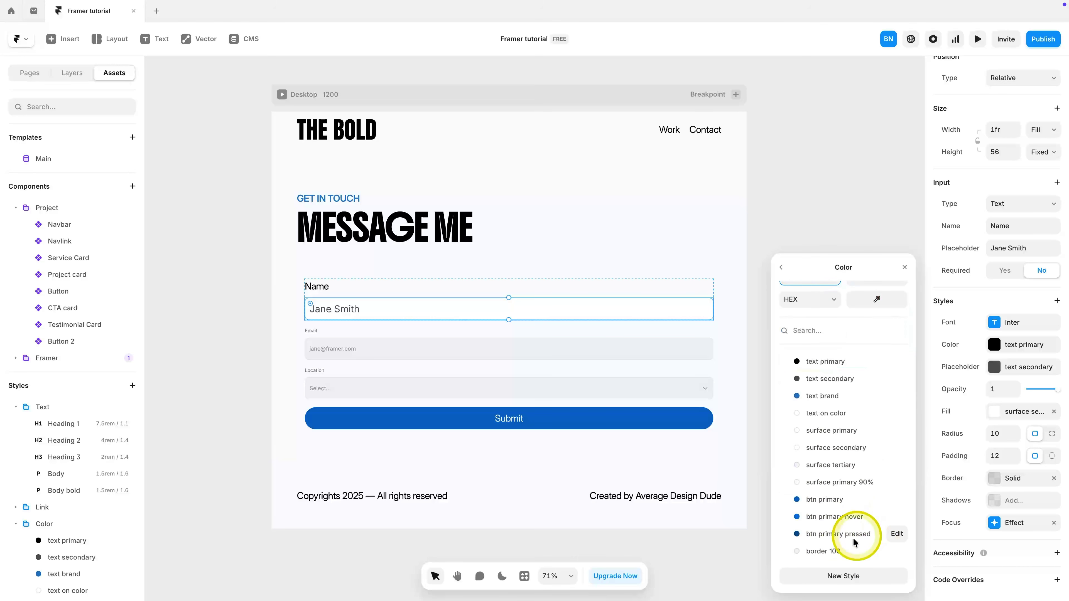
click(840, 554)
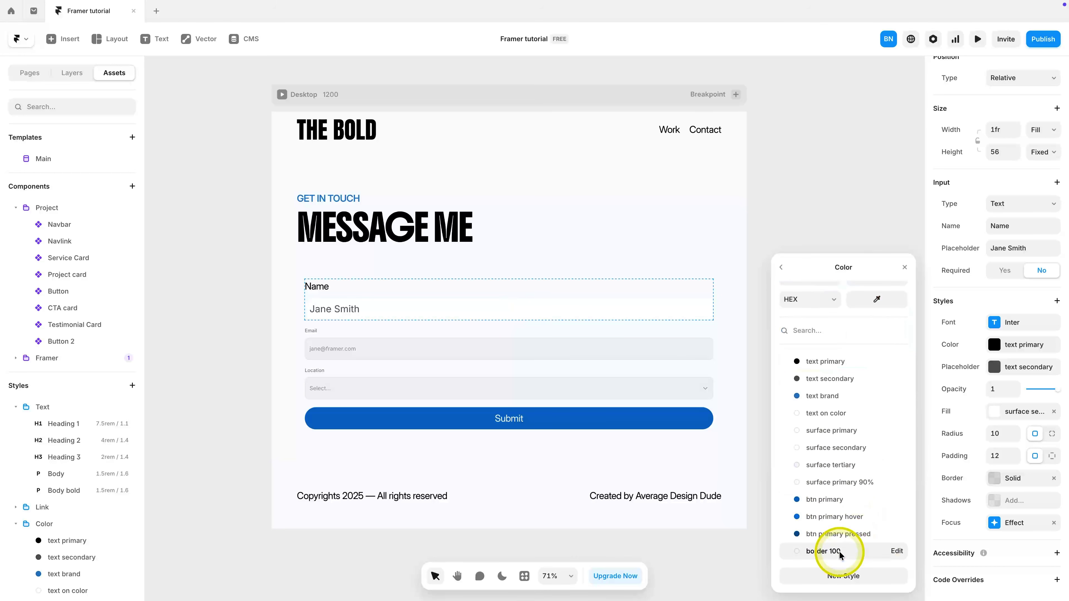
click(839, 552)
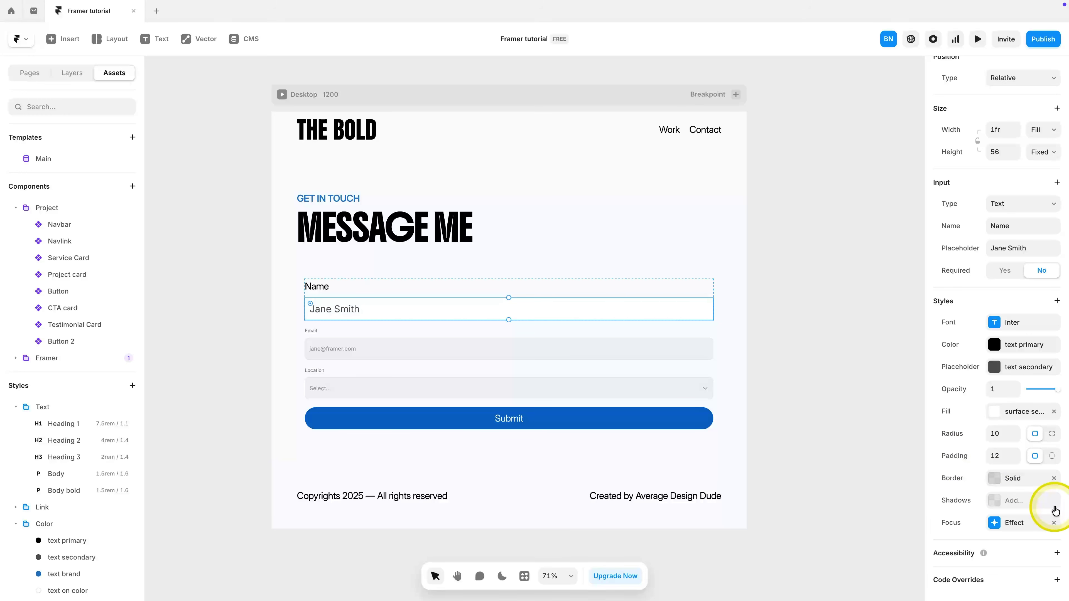
Step: Change the Name input's font to Inter Display
click(1023, 322)
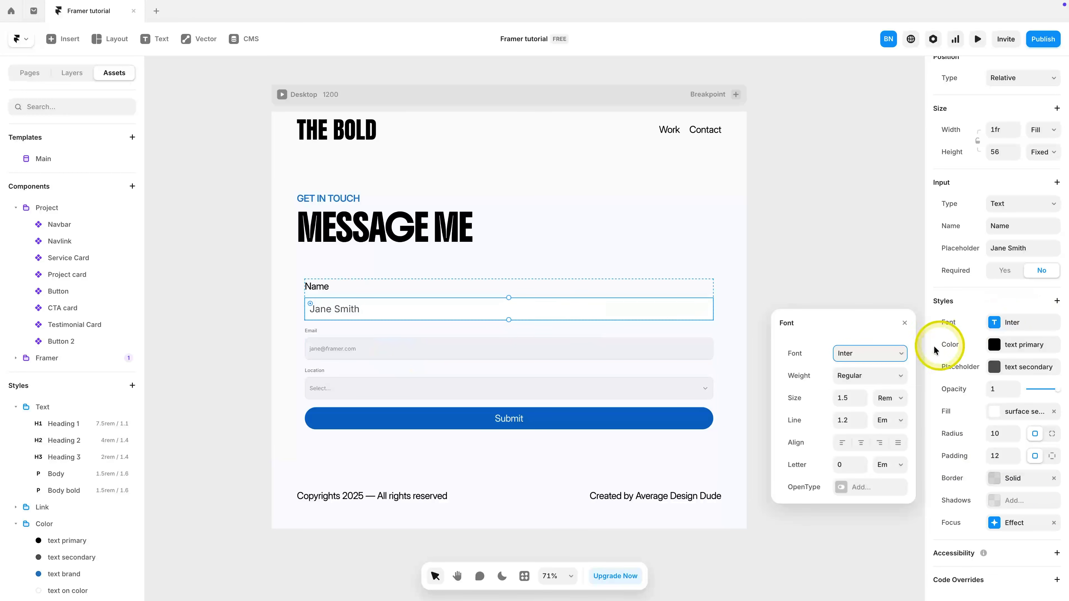
text(inter)
click(844, 409)
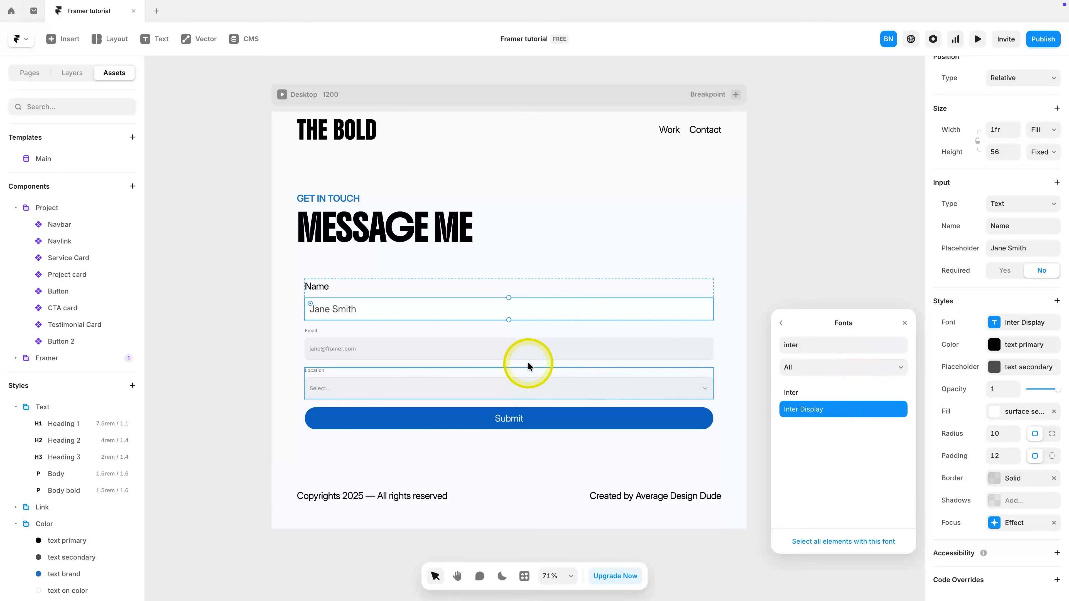
click(781, 324)
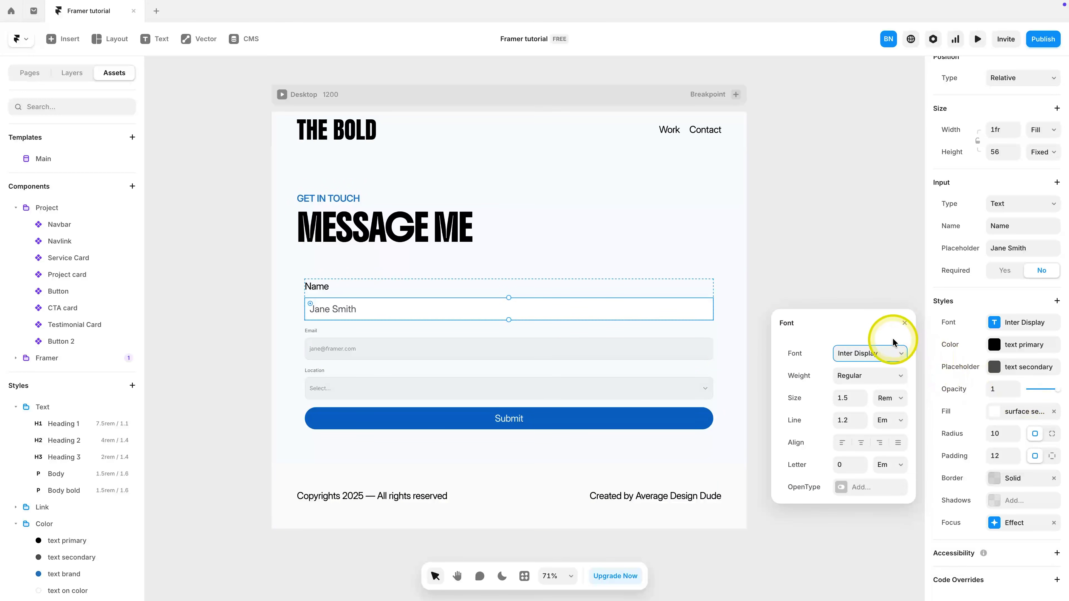
click(905, 324)
Step: Set the Name input's regular border color to the border 100 style
click(1033, 479)
click(862, 529)
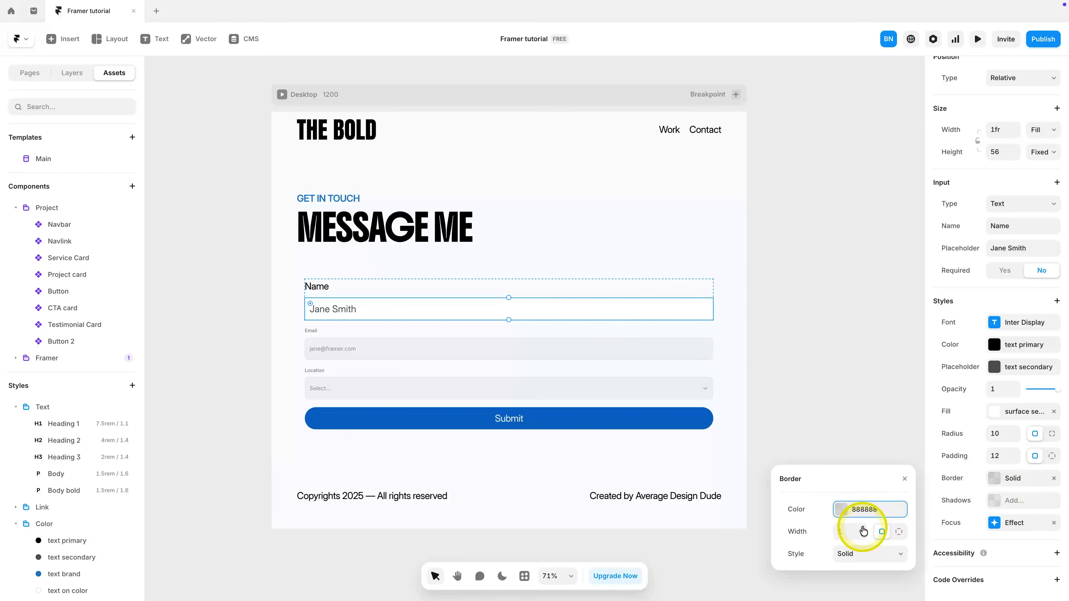
click(841, 509)
scroll(831, 526, down, 5)
click(831, 547)
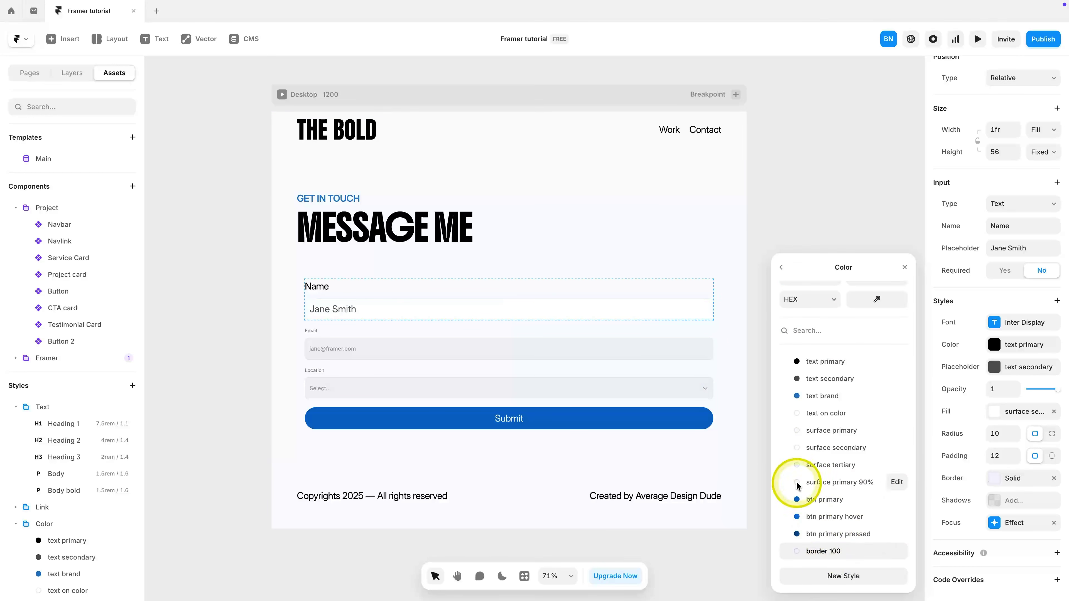
click(765, 340)
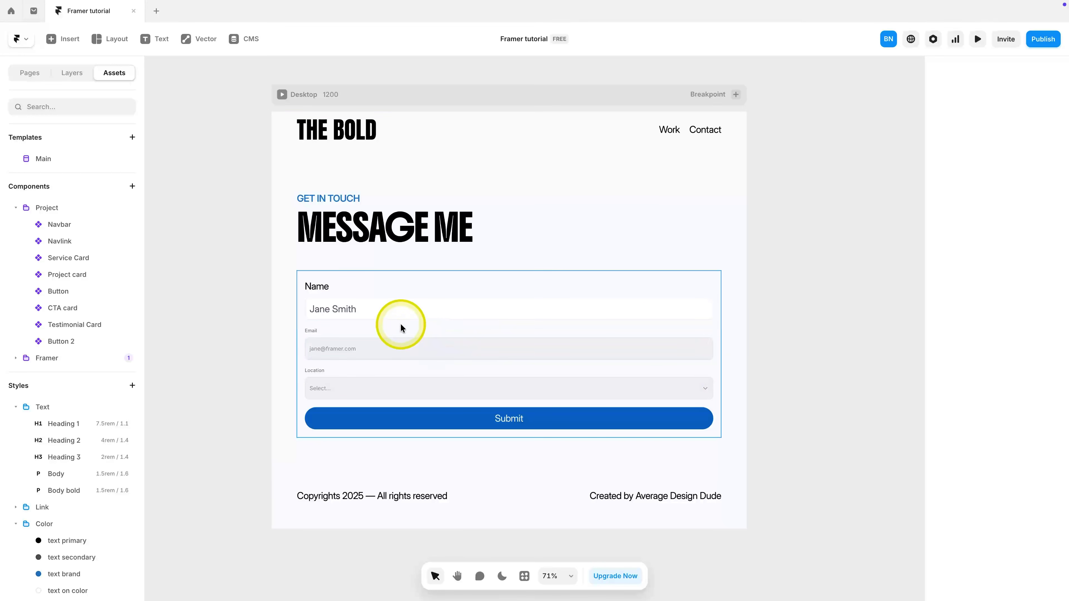
Step: Review the Name input's type, name and placeholder options and make the field required
click(389, 312)
scroll(950, 339, up, 2)
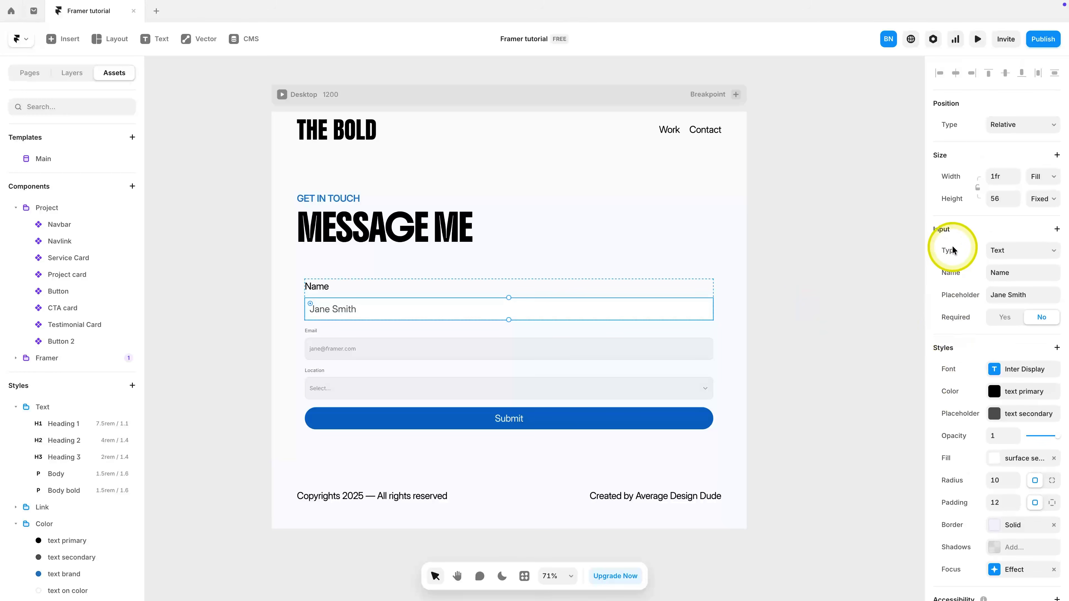
click(1055, 232)
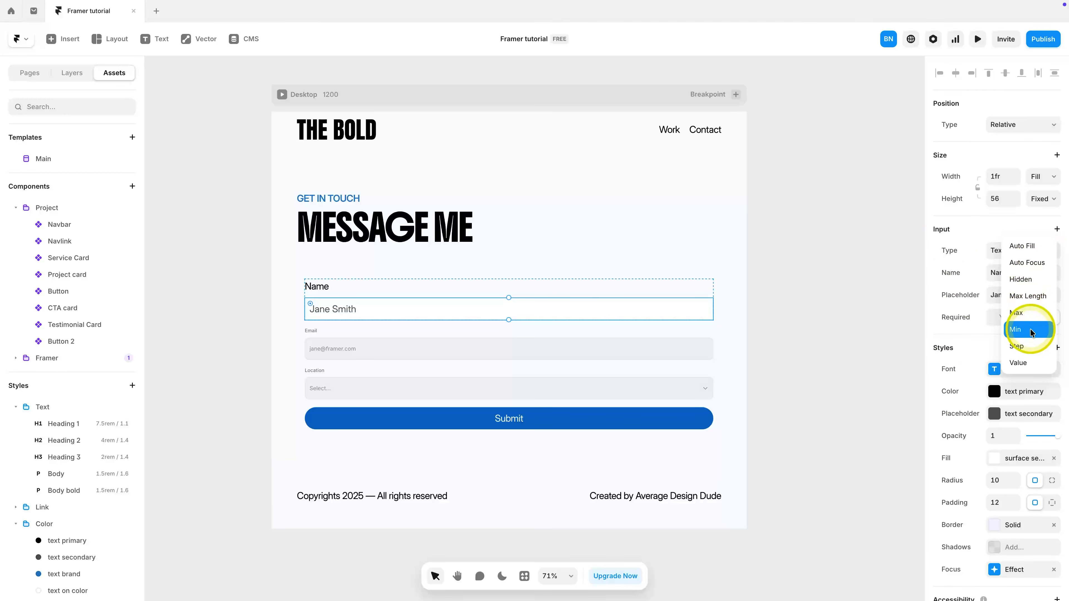
click(1014, 250)
click(1017, 250)
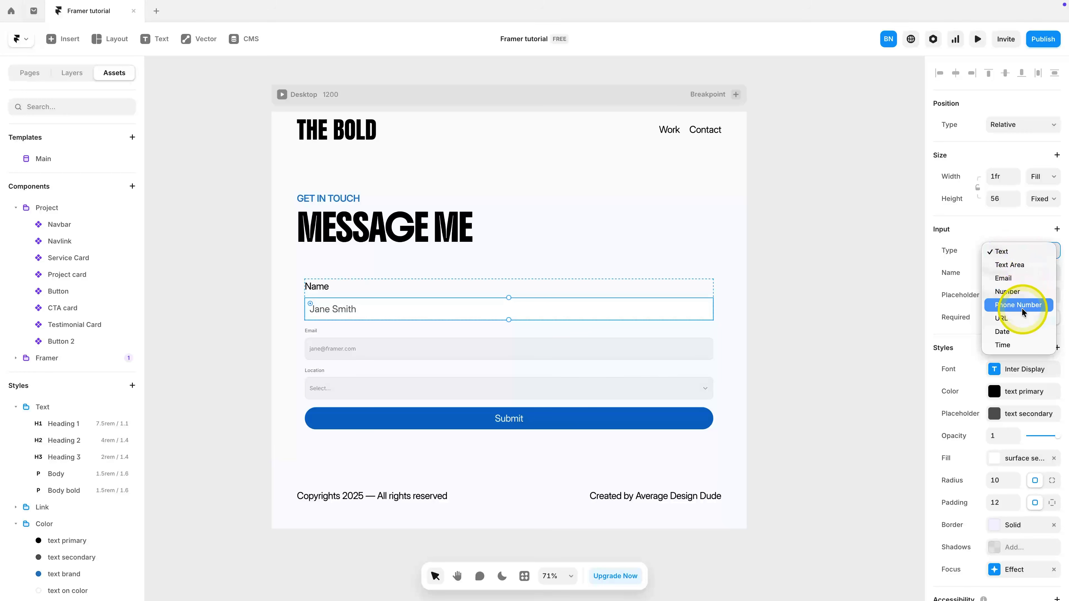
click(963, 247)
click(1026, 269)
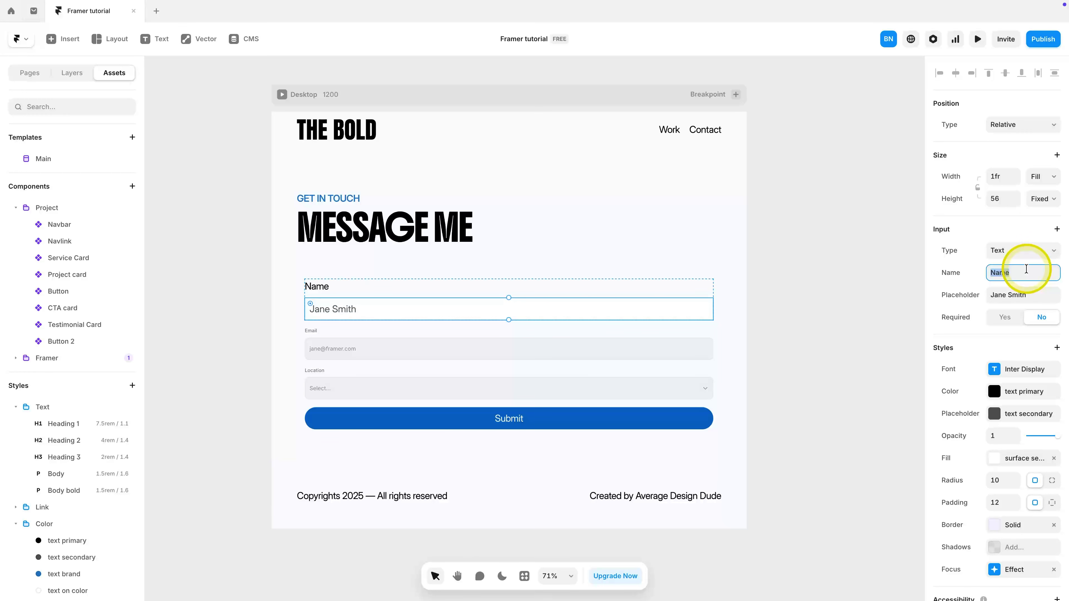
click(1032, 295)
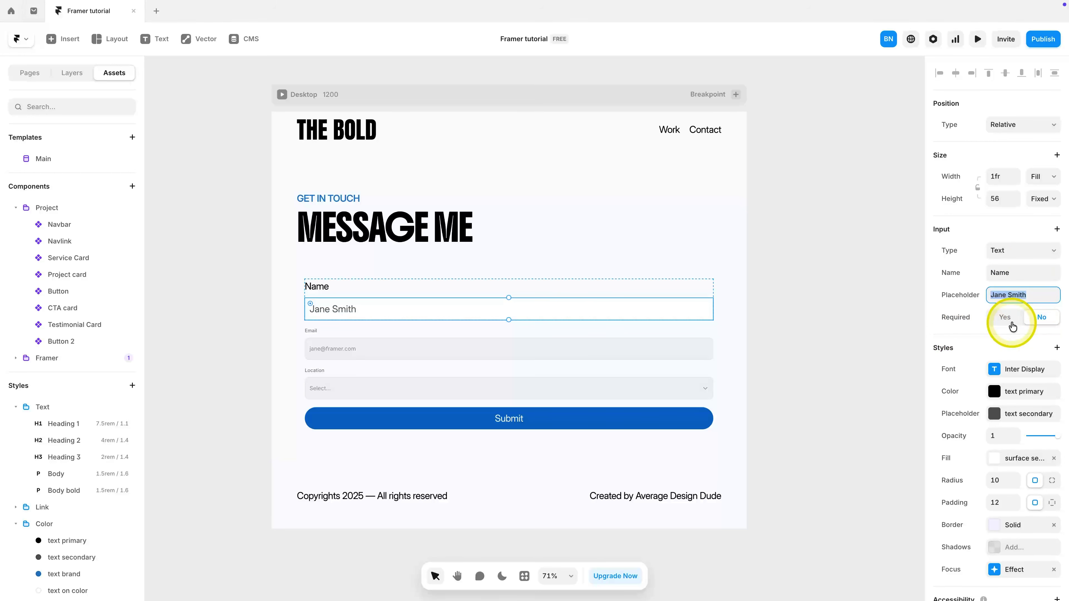
Step: Replace the form's Email and Location fields with a copy of the styled Name field
click(358, 332)
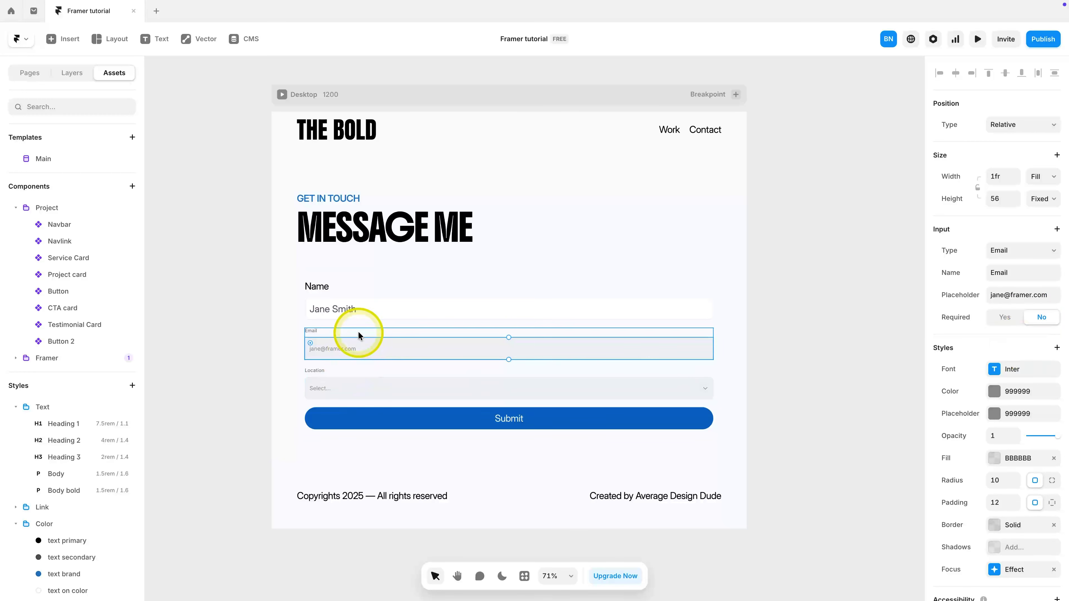
key(Delete)
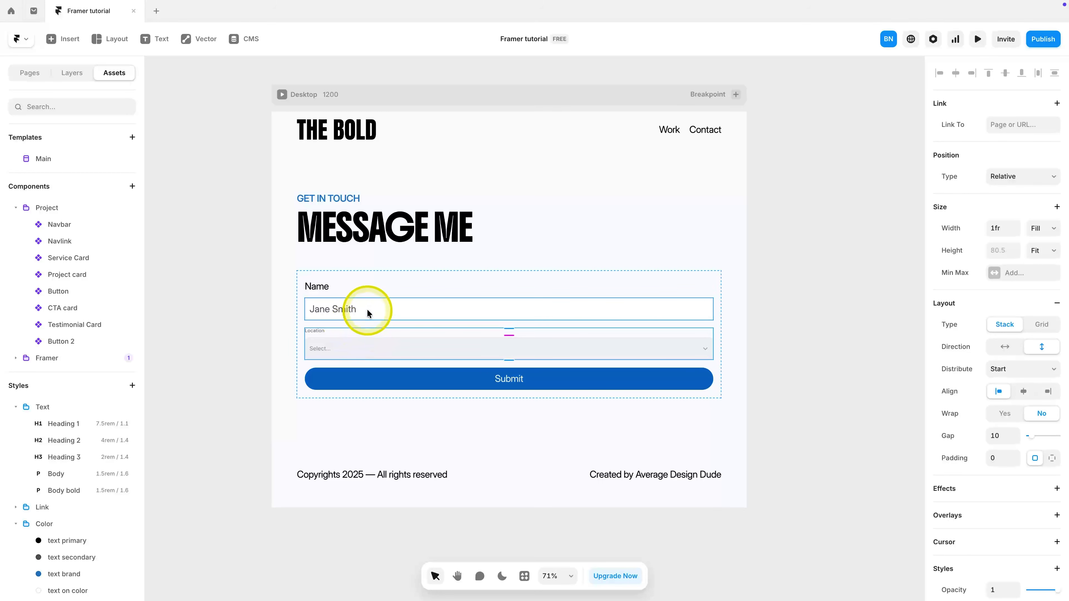
key(Delete)
key(ctrl+v)
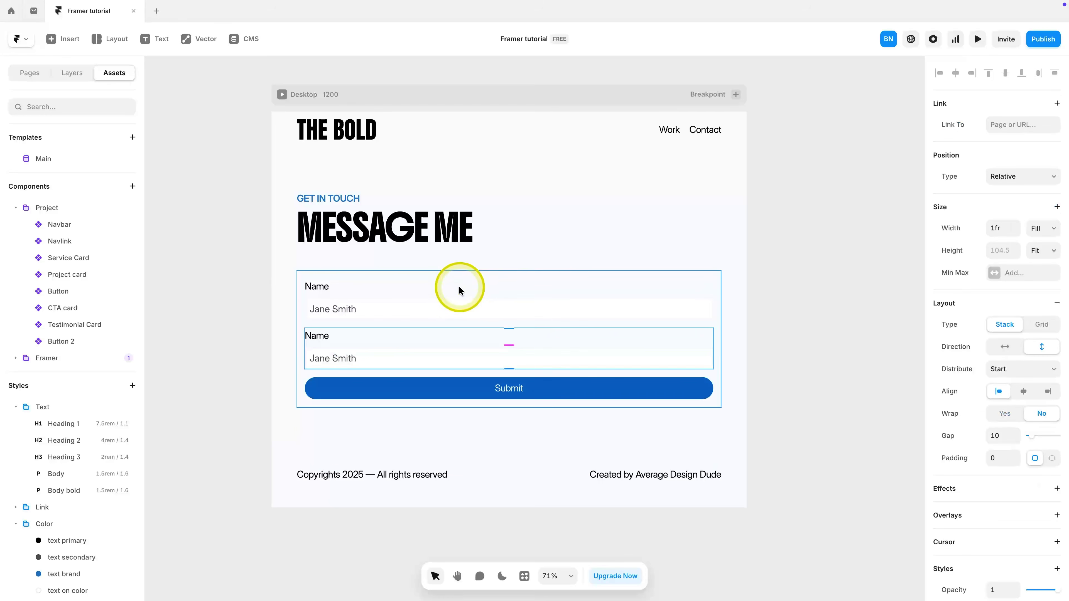
Step: Change the duplicated field's label text to Message and select its input
click(71, 72)
click(84, 265)
scroll(1030, 356, down, 3)
click(1031, 400)
text(Message)
click(426, 350)
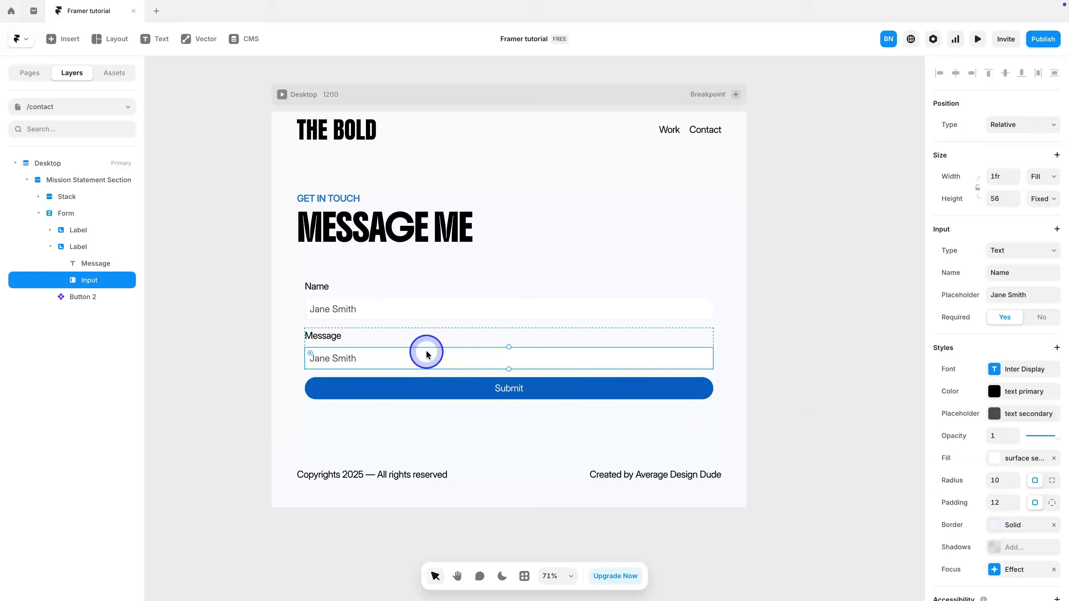
Step: Change the Message input's type to Text Area and set its placeholder to "Enter your message here..."
click(1029, 250)
click(1032, 265)
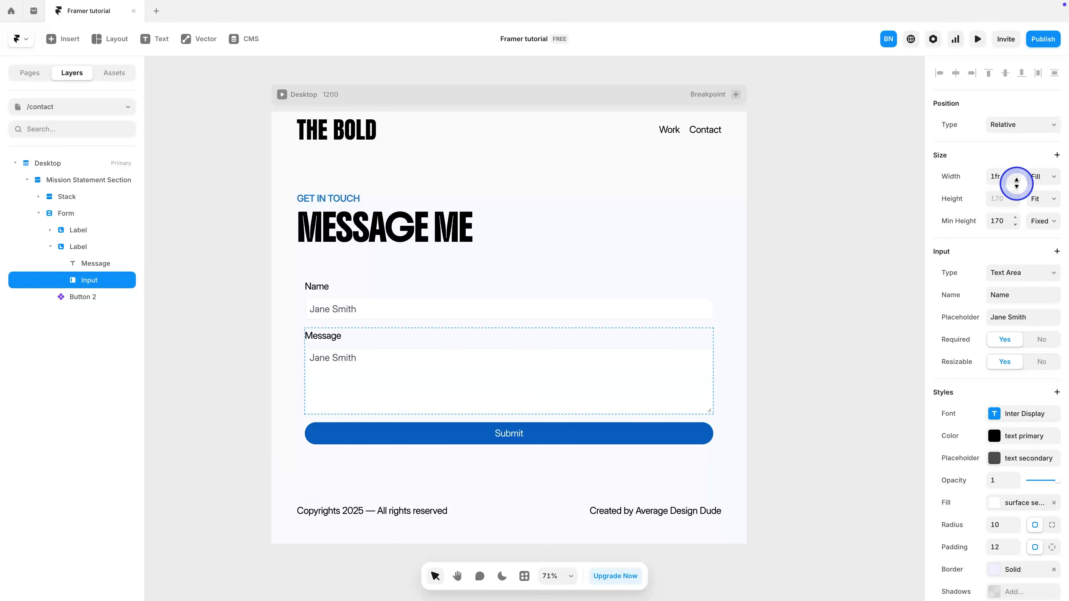
click(800, 312)
click(513, 389)
click(1003, 317)
text(Enter your message here...)
click(840, 364)
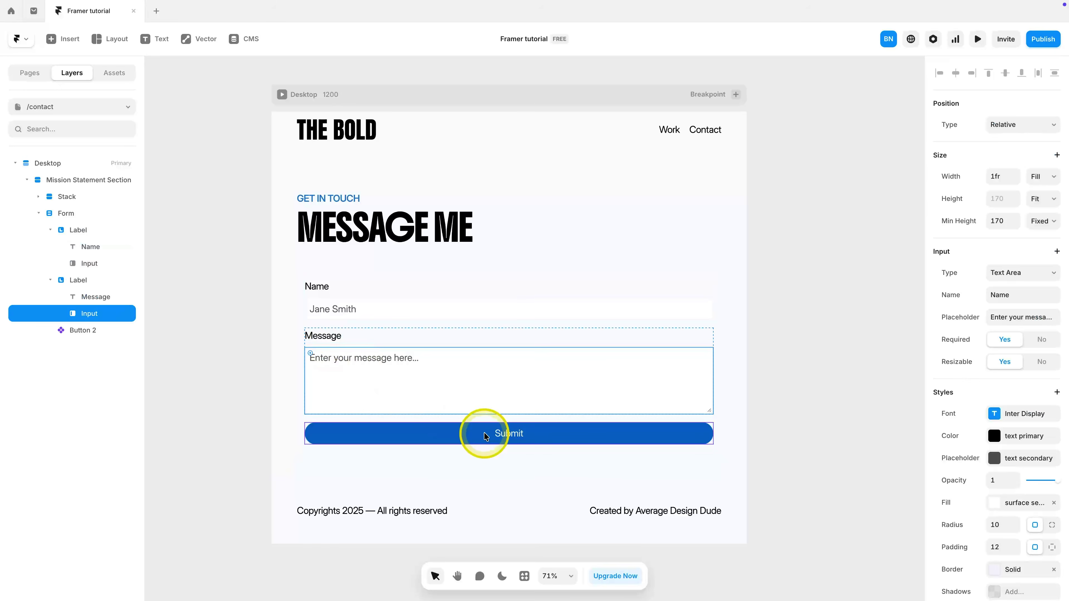
Step: Review the Submit button's form state settings and the variant choices for its Loading and Success states
click(484, 433)
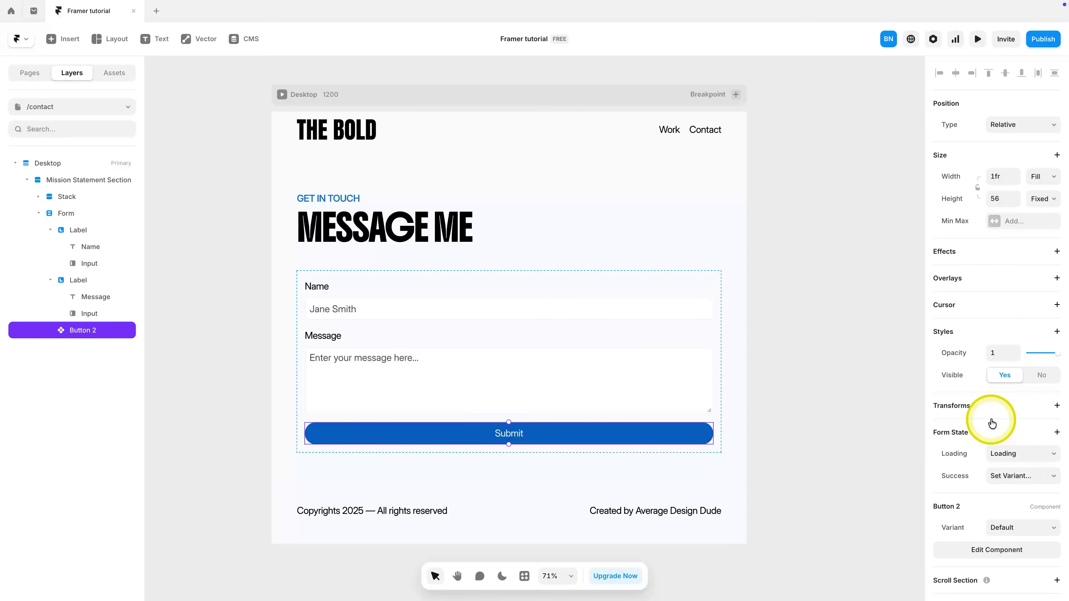
scroll(992, 422, down, 1)
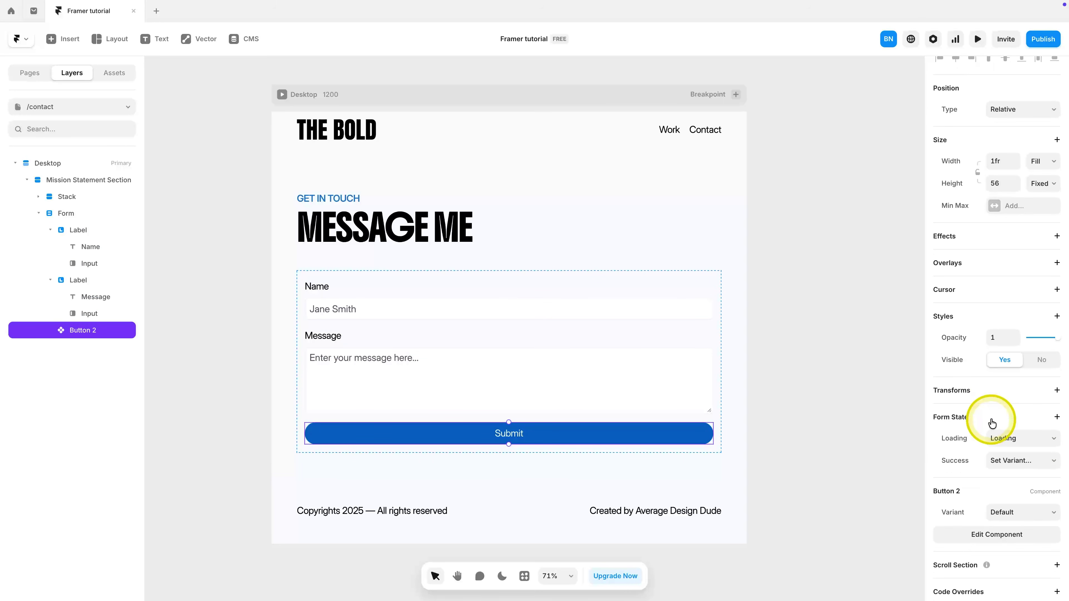
click(1018, 458)
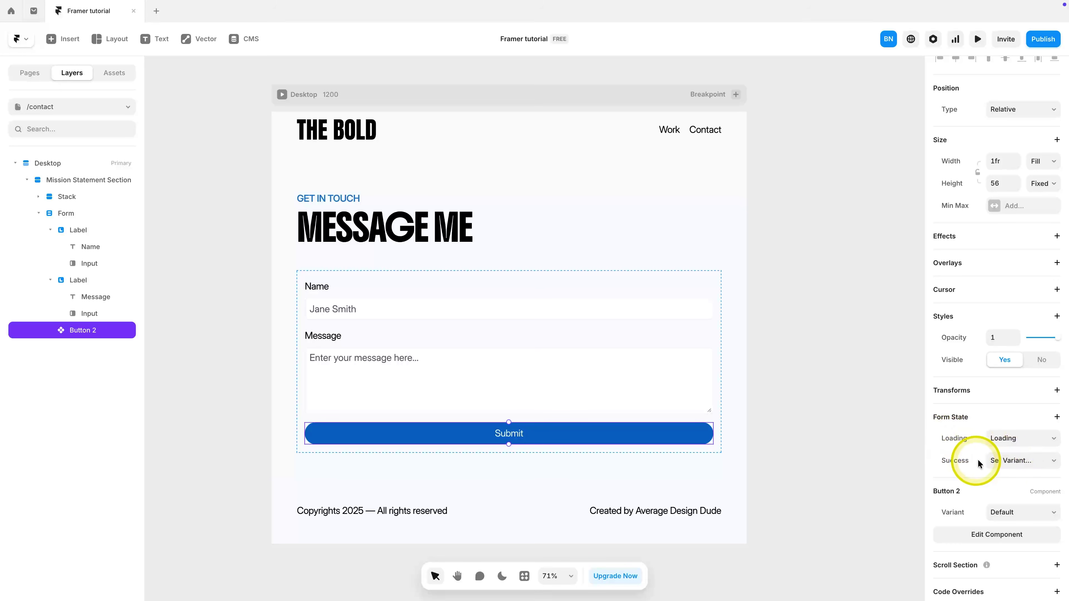
click(1008, 460)
click(947, 459)
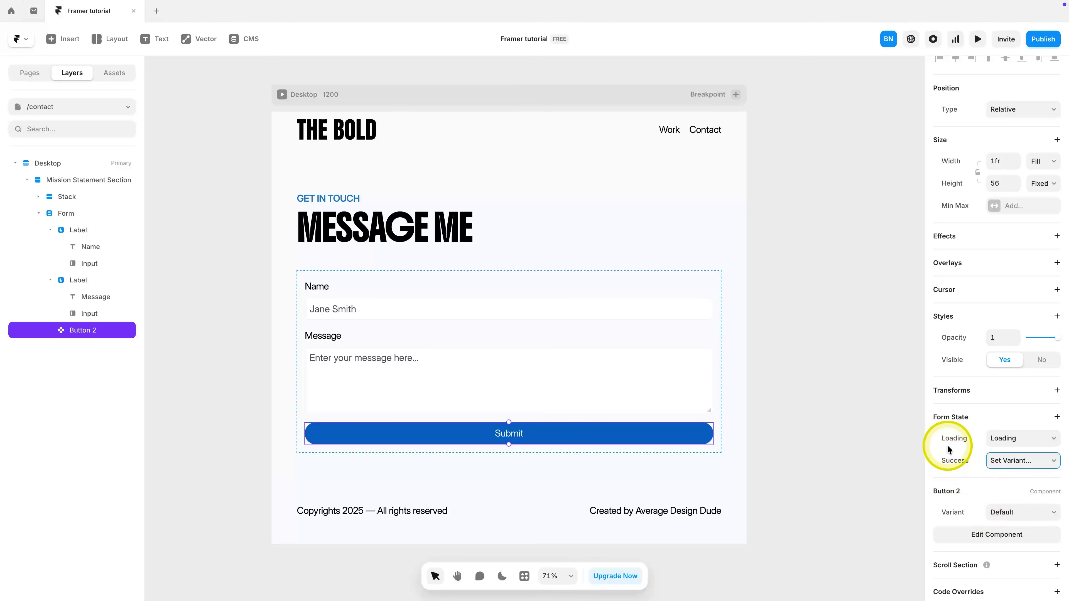
click(945, 462)
click(947, 459)
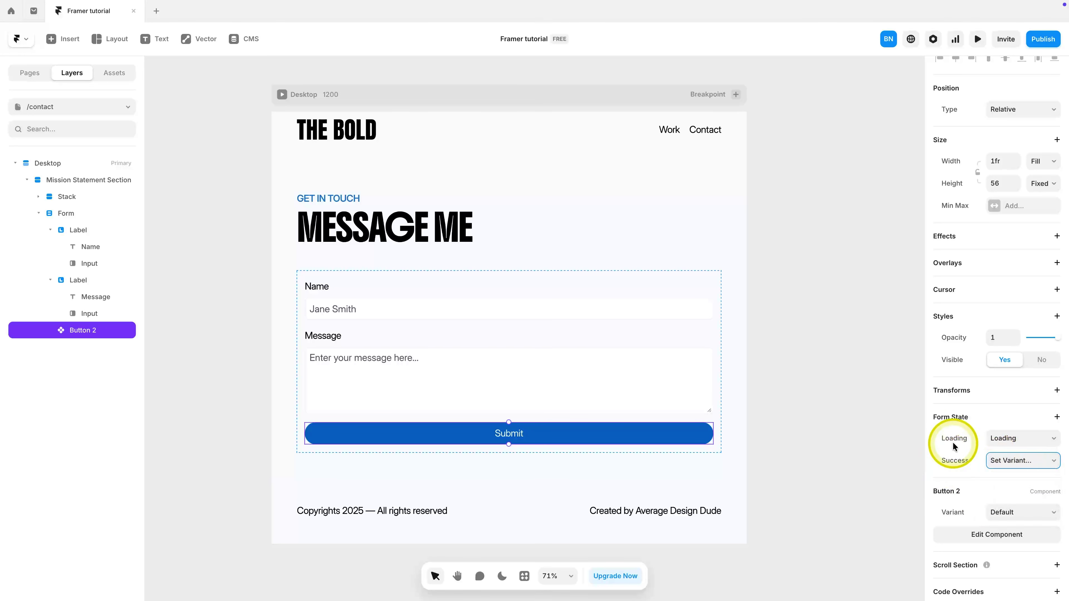
scroll(954, 442, up, 1)
scroll(956, 442, down, 1)
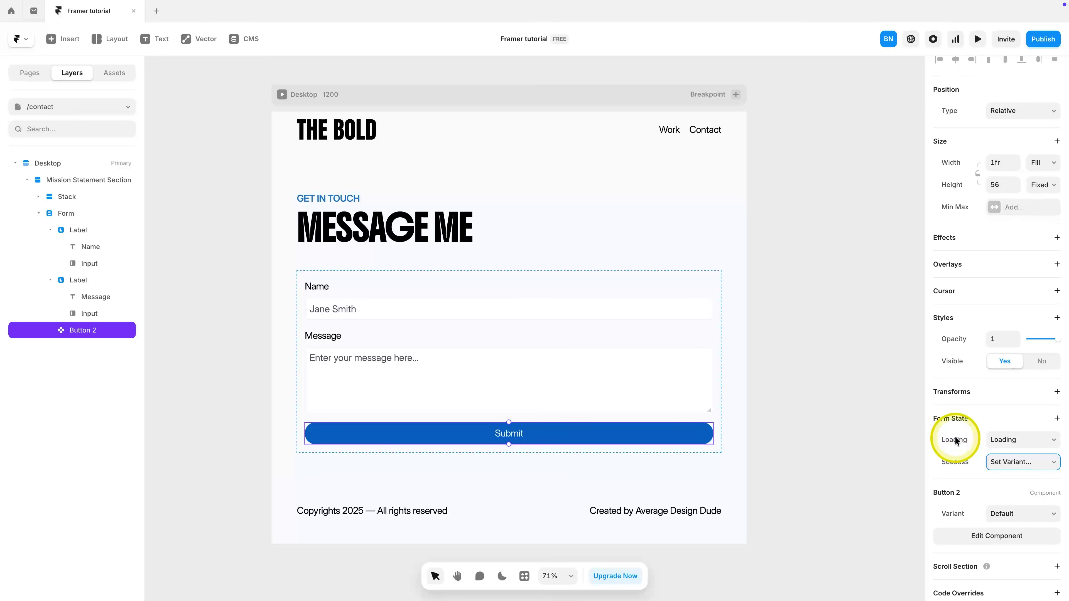
scroll(956, 440, up, 1)
Step: Try Email as the form's submission destination, review its recipient, name, subject and body fields, and remove it
click(715, 284)
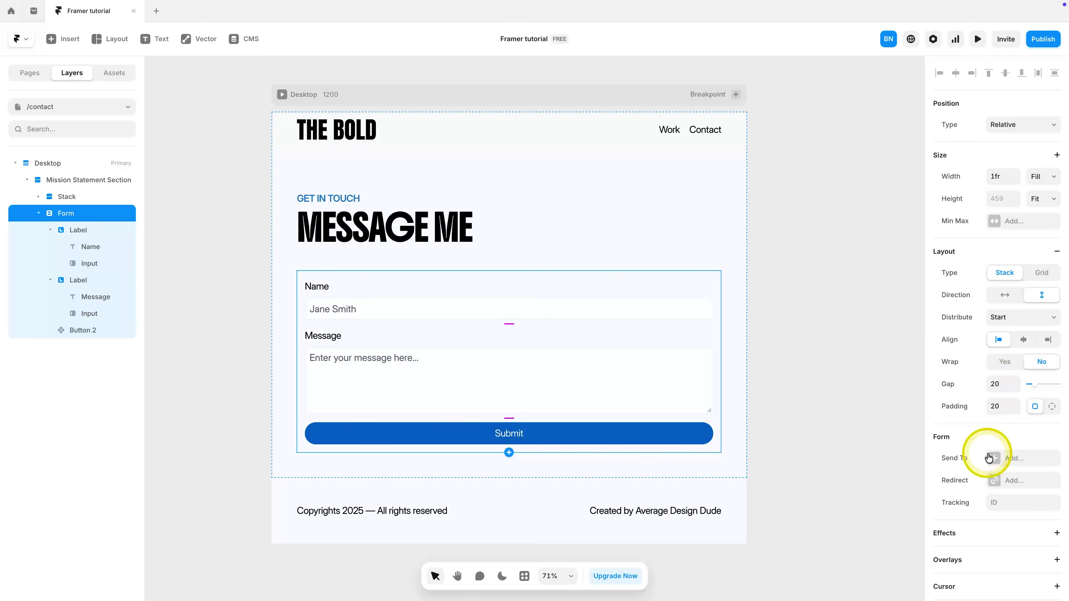
click(1023, 458)
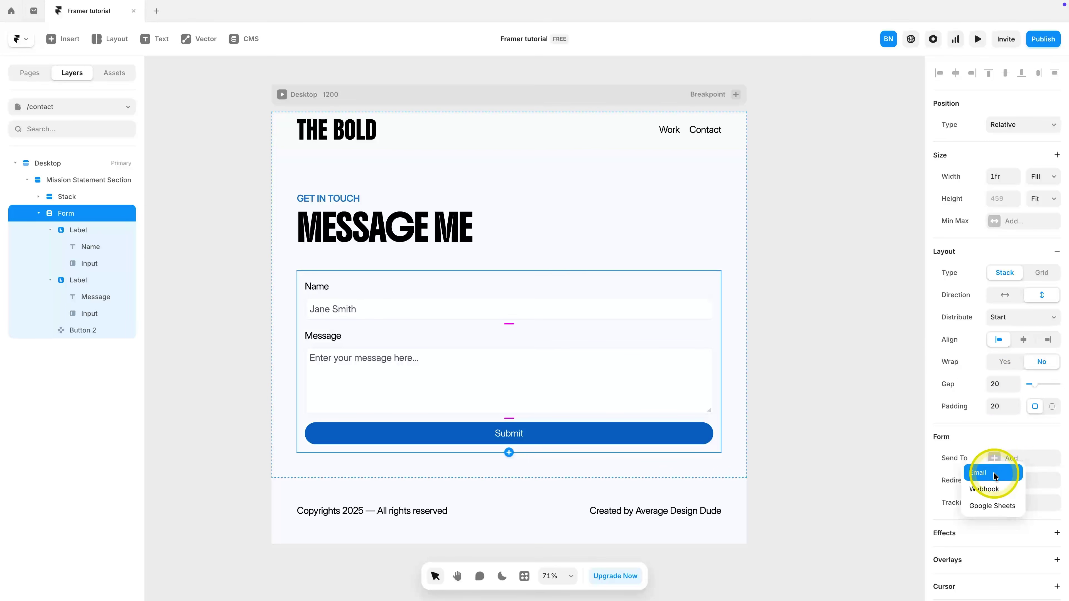
click(1015, 475)
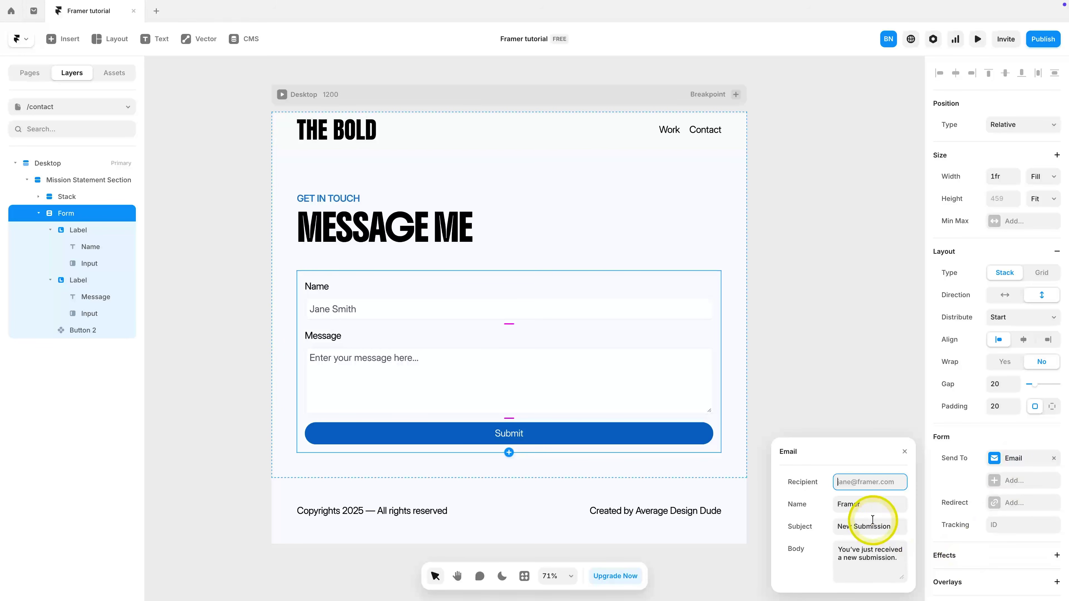
click(881, 506)
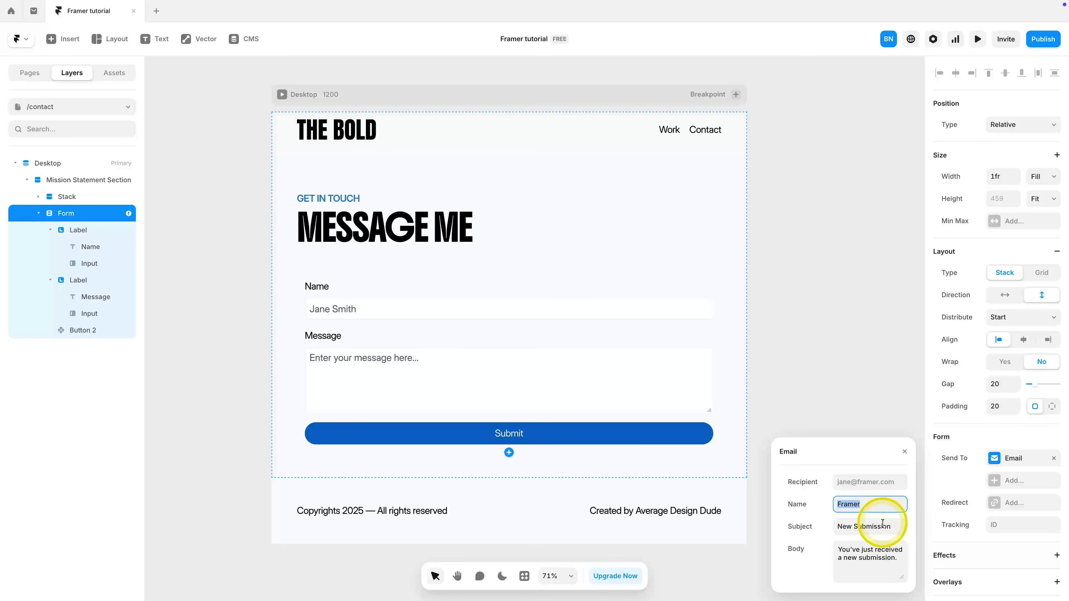
click(884, 528)
click(887, 557)
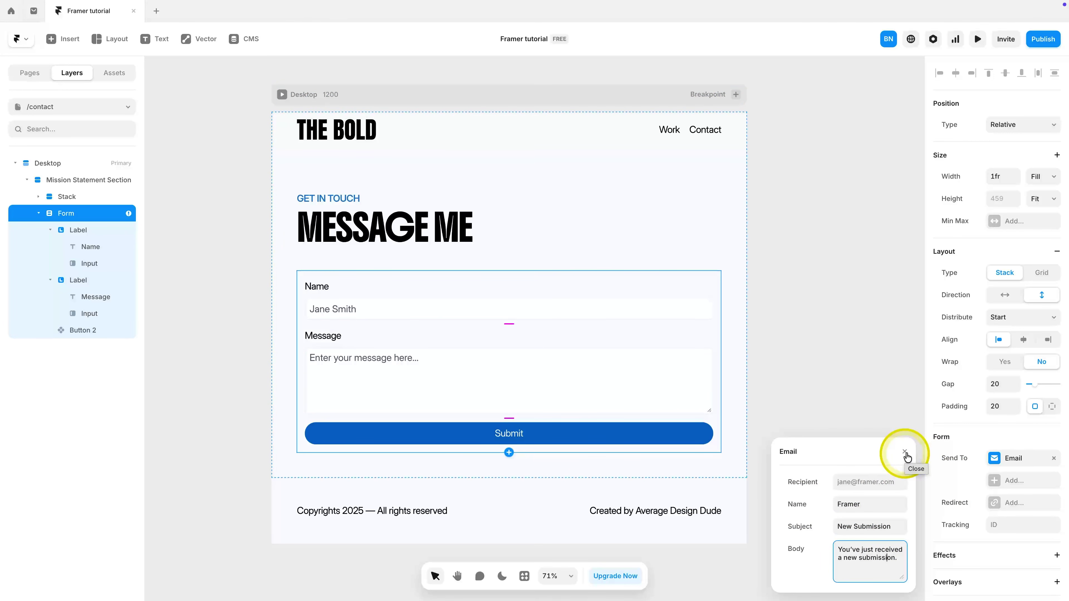
click(1054, 458)
Step: Try a Webhook as the form's submission destination, review its settings and remove it
click(1001, 458)
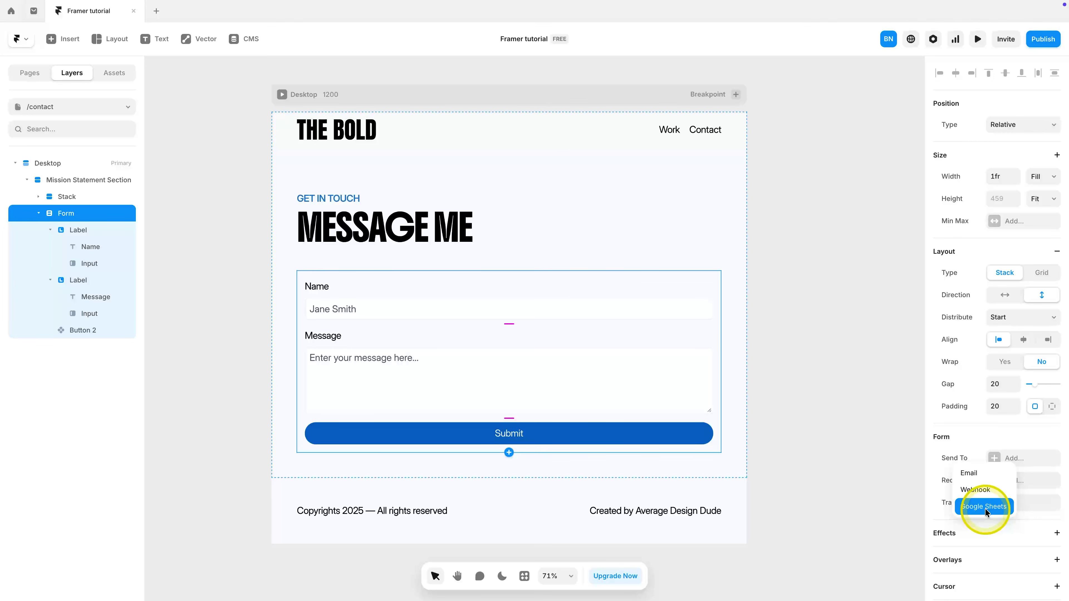
click(981, 491)
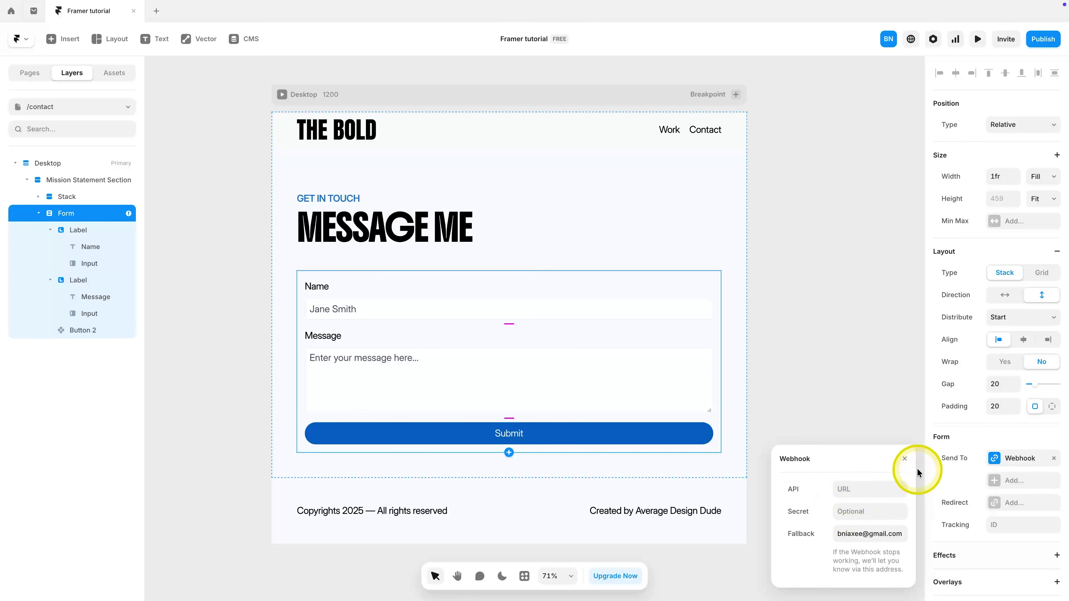
click(905, 463)
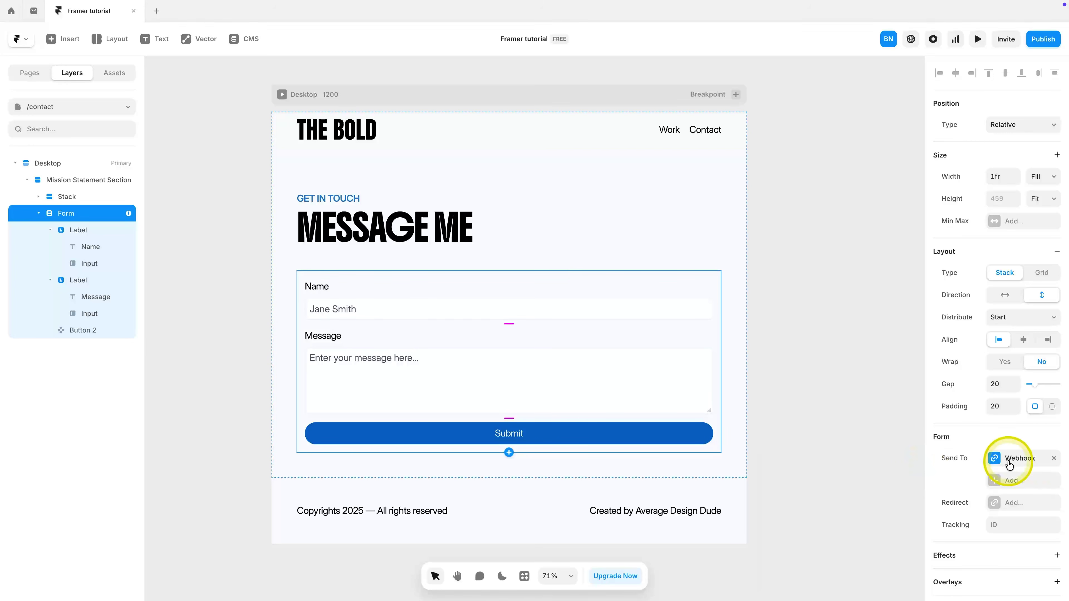
click(1054, 458)
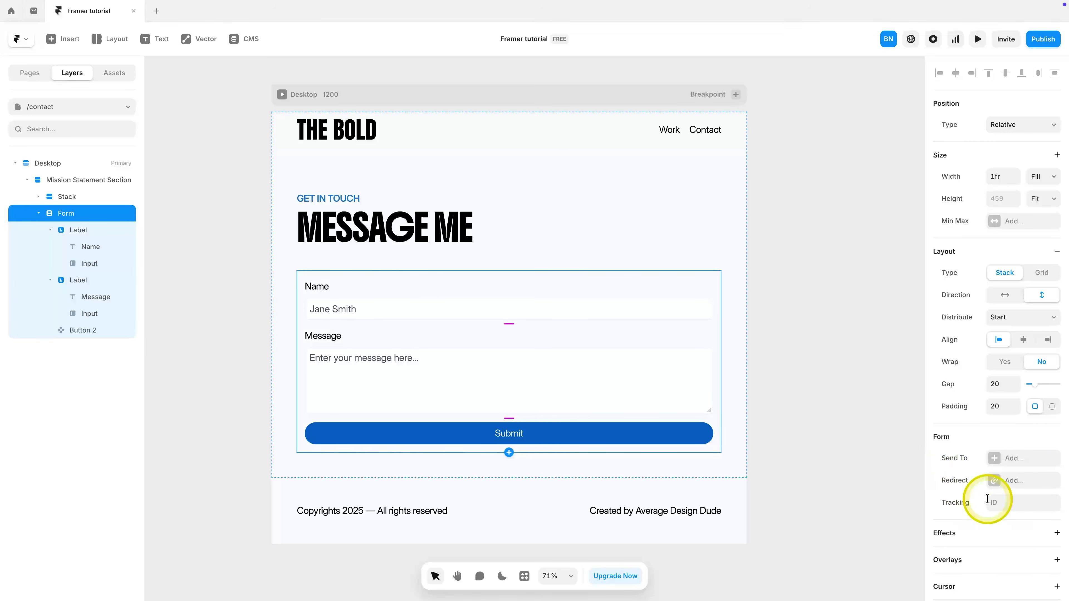
Step: Set the form to redirect to the Home page on success and look at its tracking ID field
click(1037, 483)
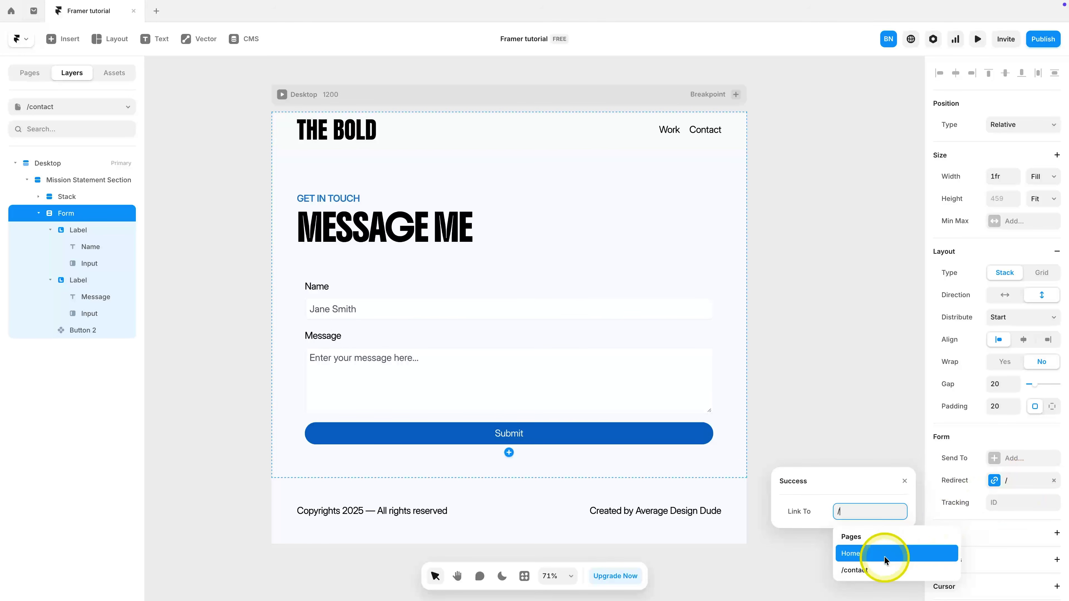
click(883, 567)
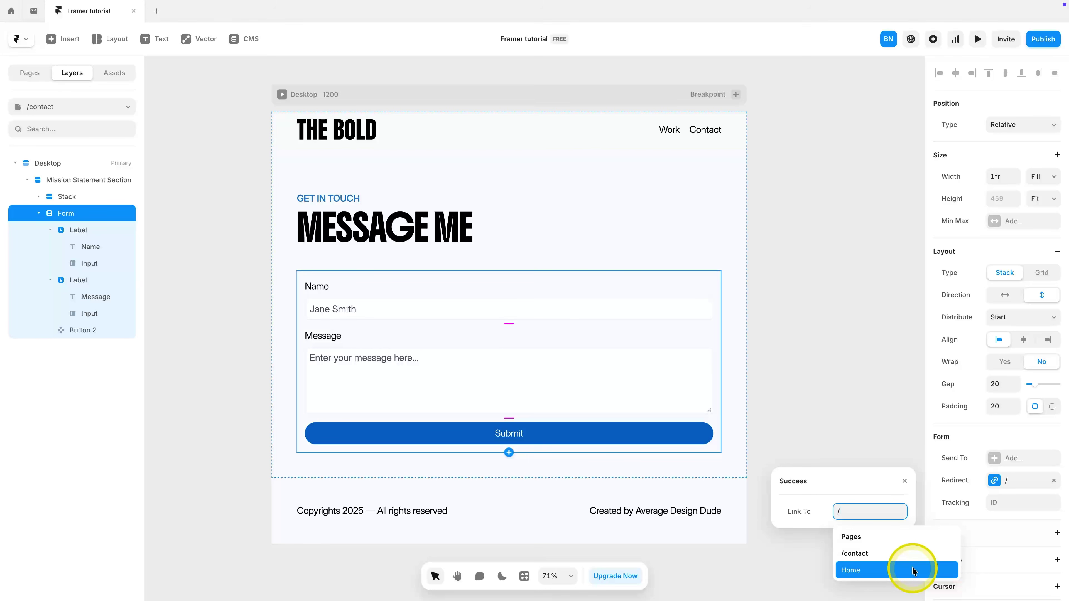
click(913, 569)
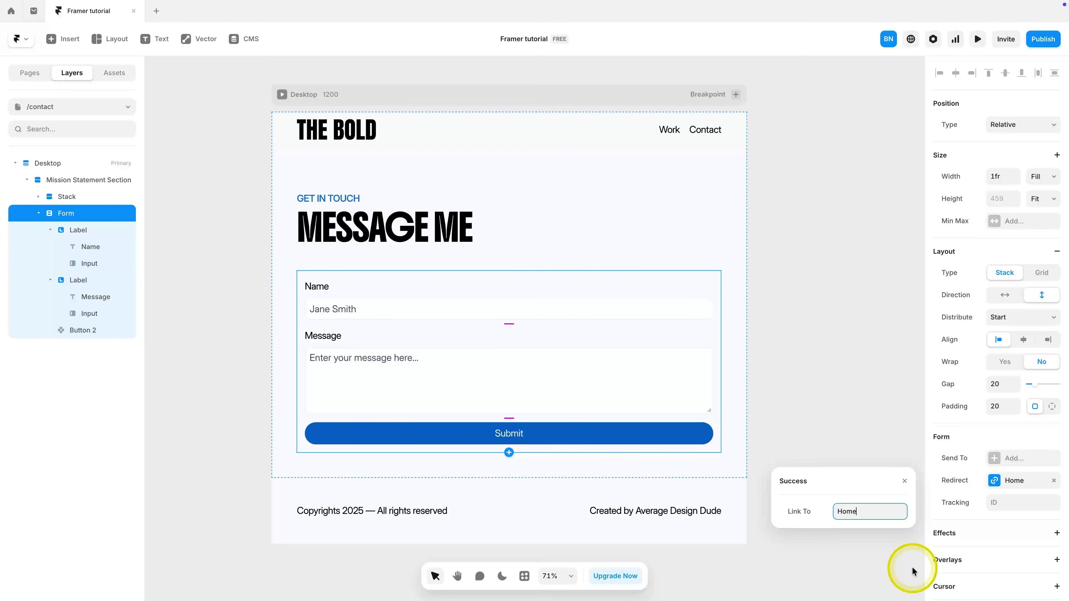
click(1001, 505)
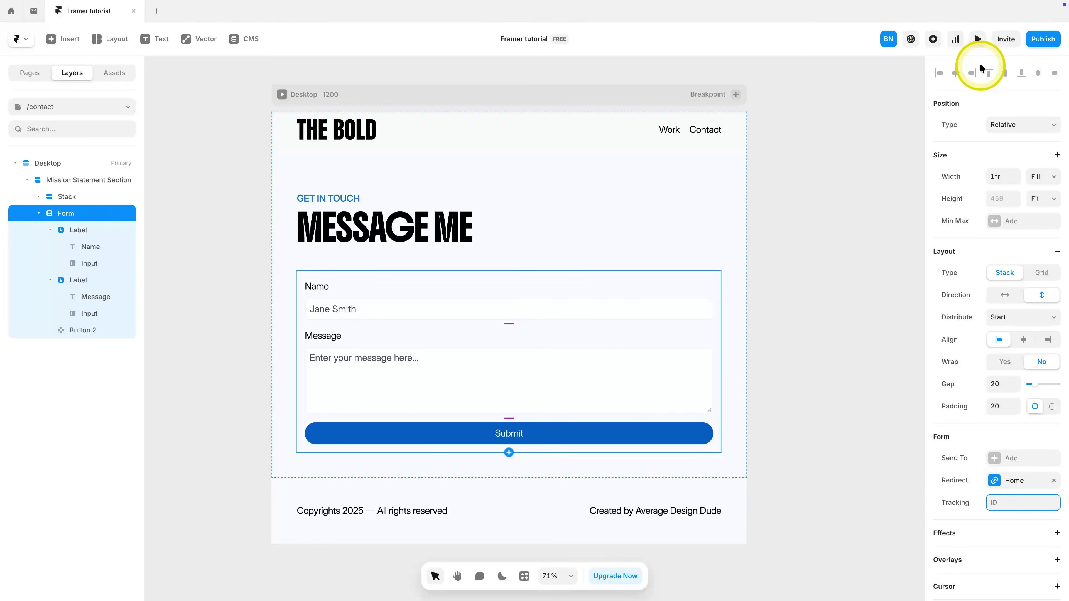
Step: Preview the contact page and test the form by submitting it empty and with "Hello" as the name
click(977, 39)
click(575, 510)
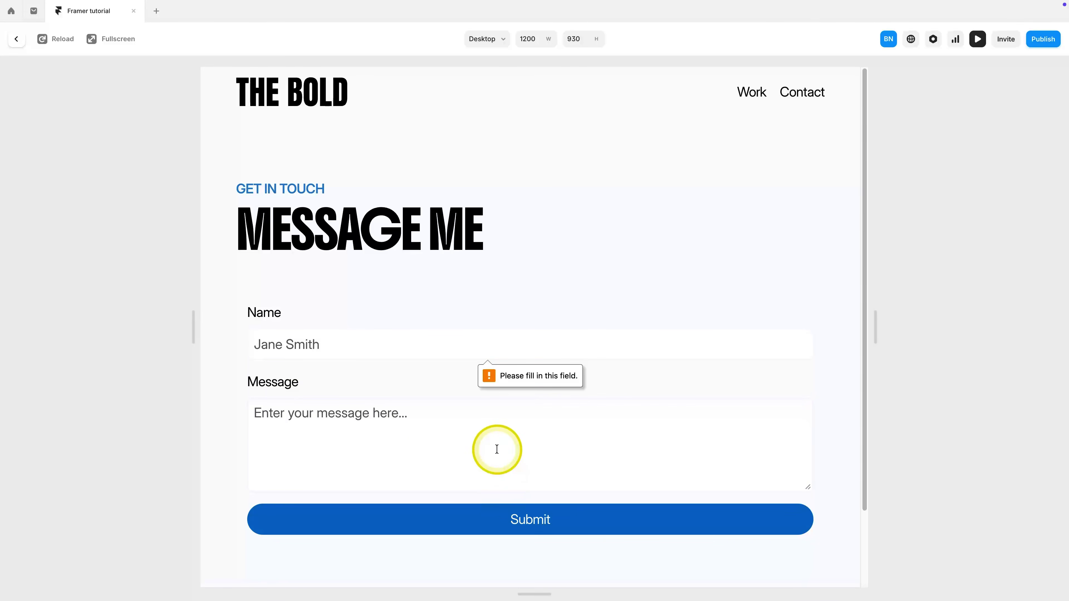
click(360, 344)
text(Hello)
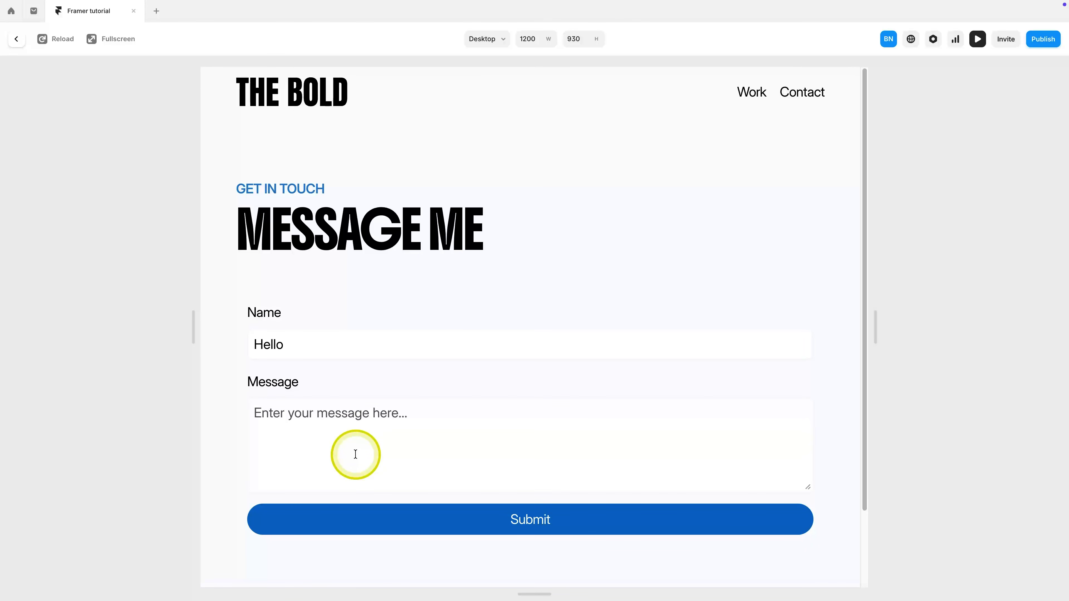
click(375, 509)
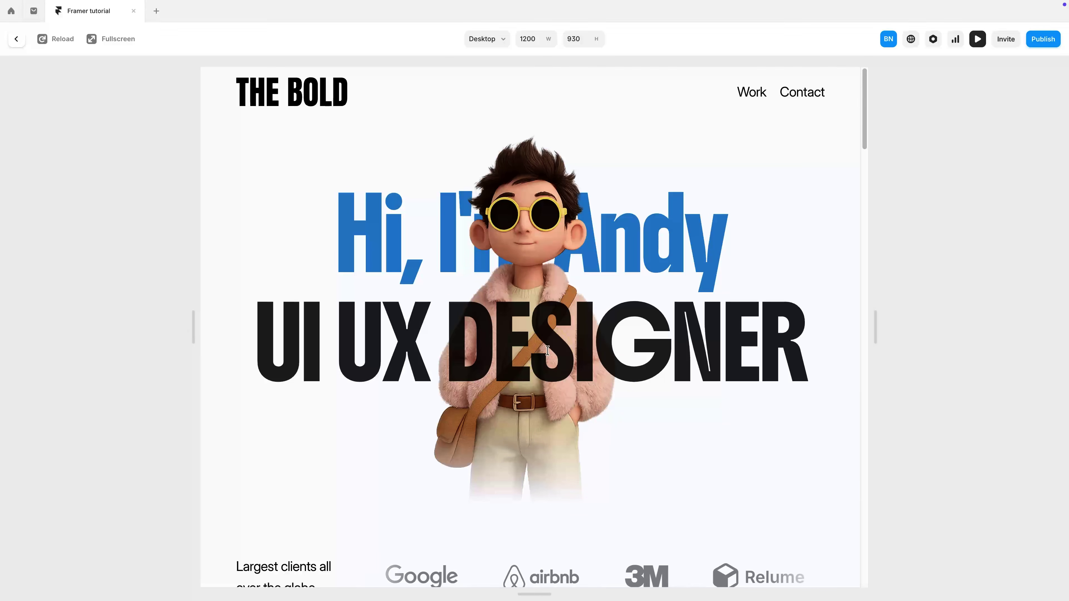
click(720, 241)
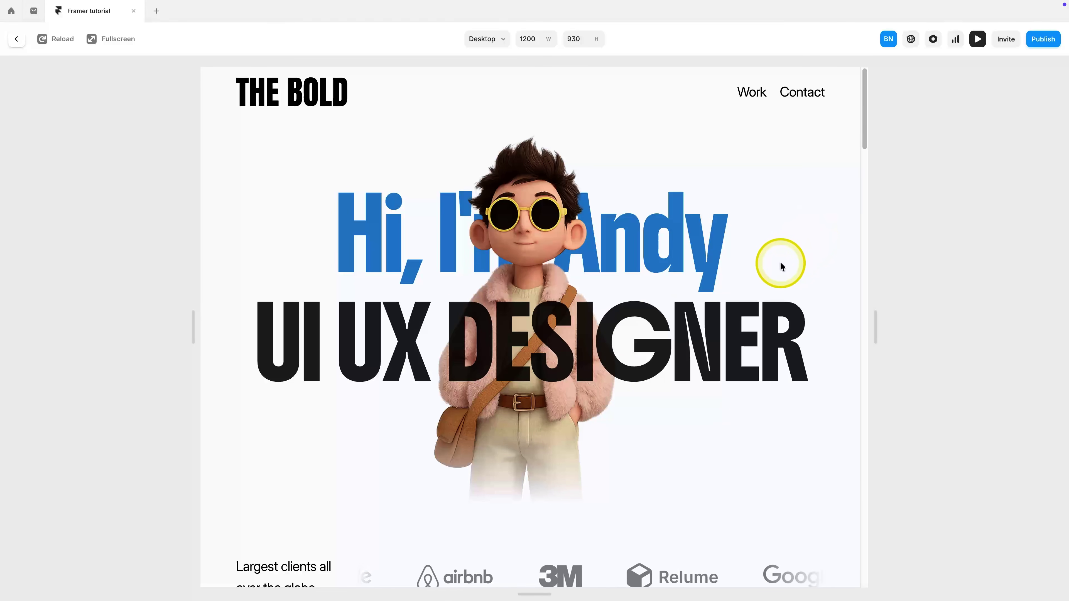
Step: Test the navbar's Contact link in the preview and return to the canvas
double_click(802, 97)
click(776, 168)
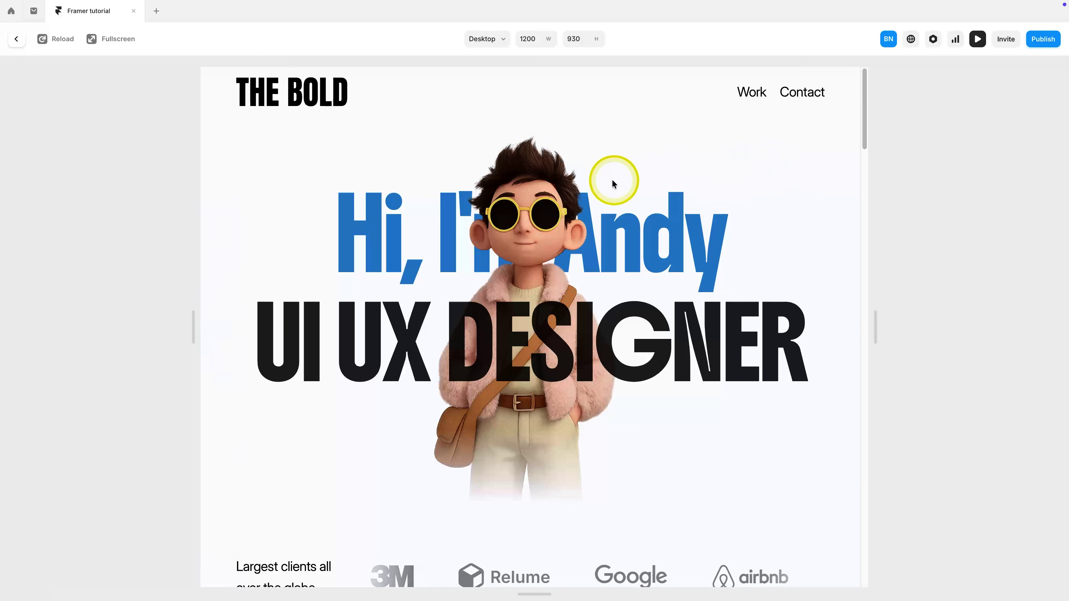
key(Escape)
Step: Open the Navbar component and link the Contact navlink in its Desktop variant to the /contact page
double_click(706, 135)
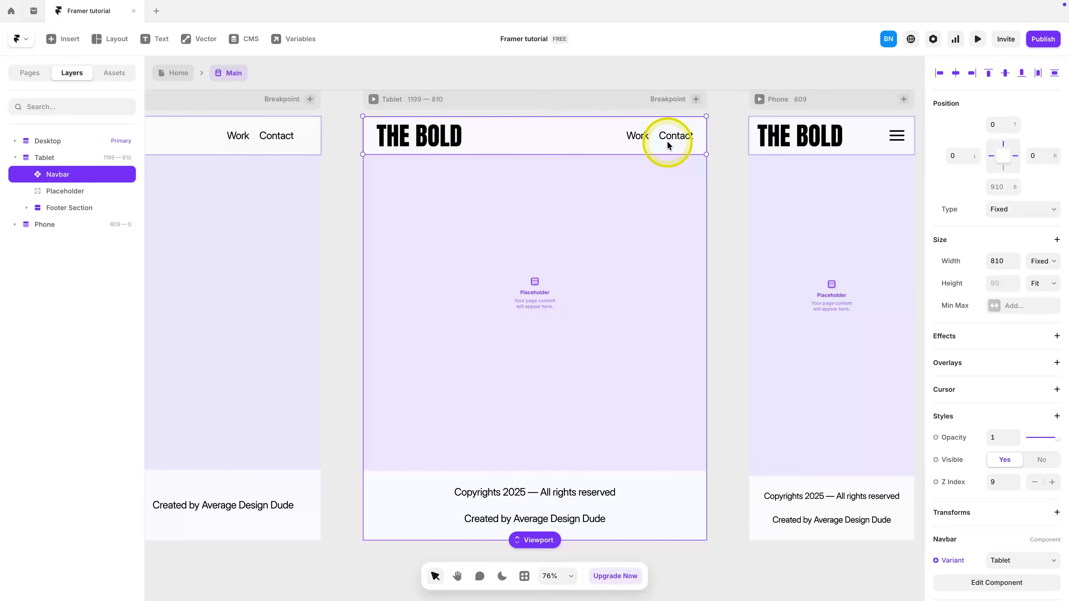
double_click(668, 143)
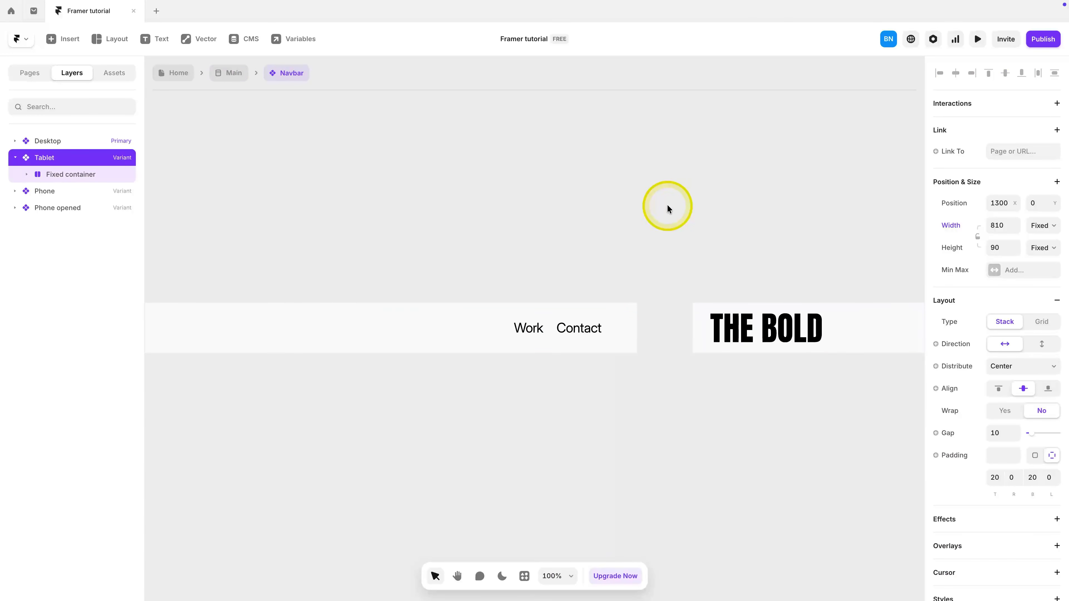
click(622, 281)
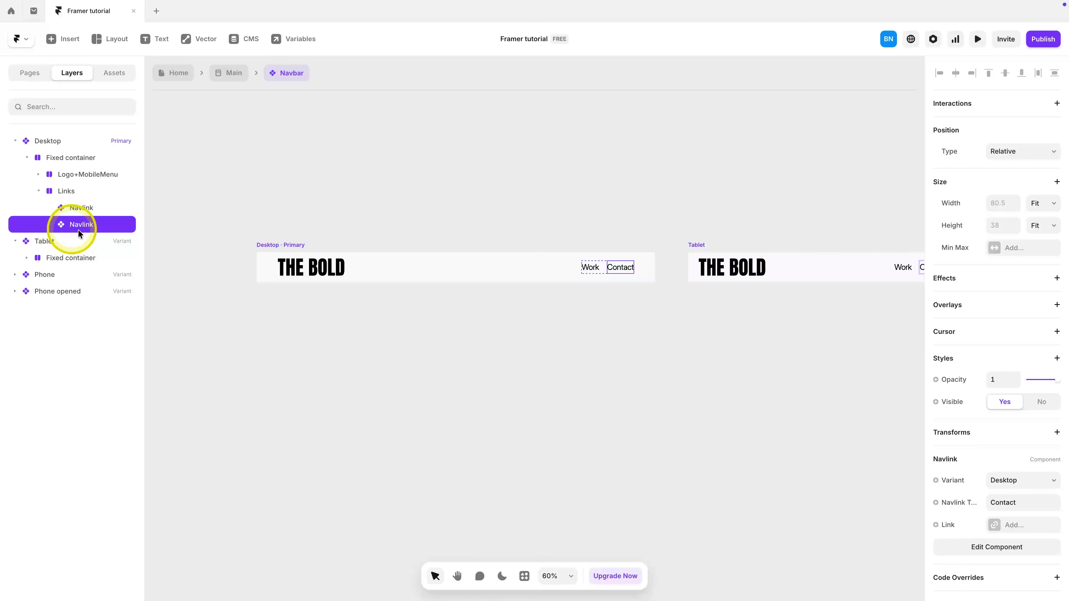
click(1012, 525)
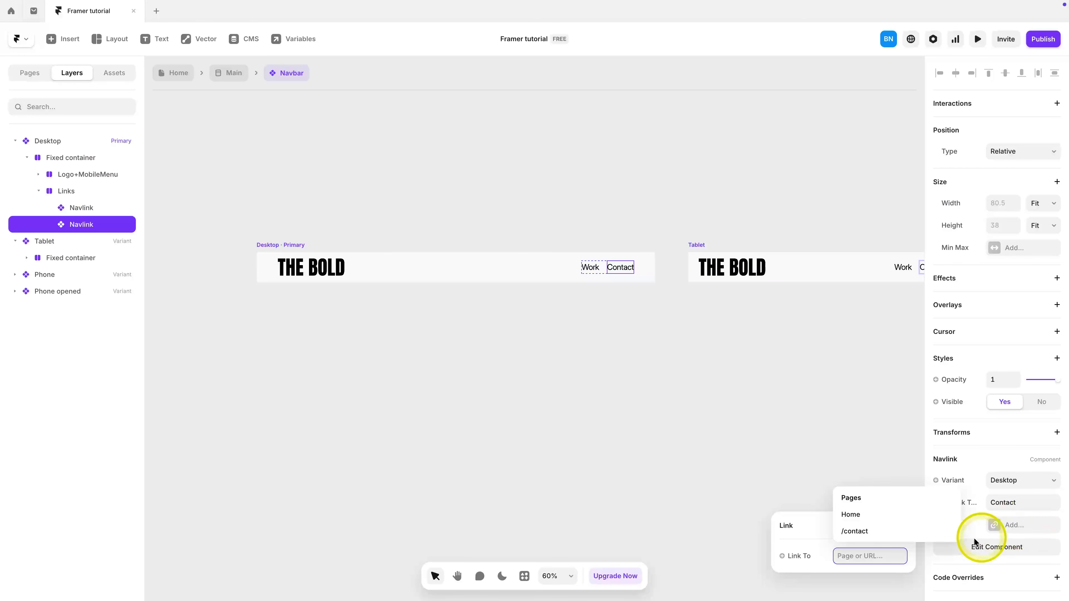
click(870, 529)
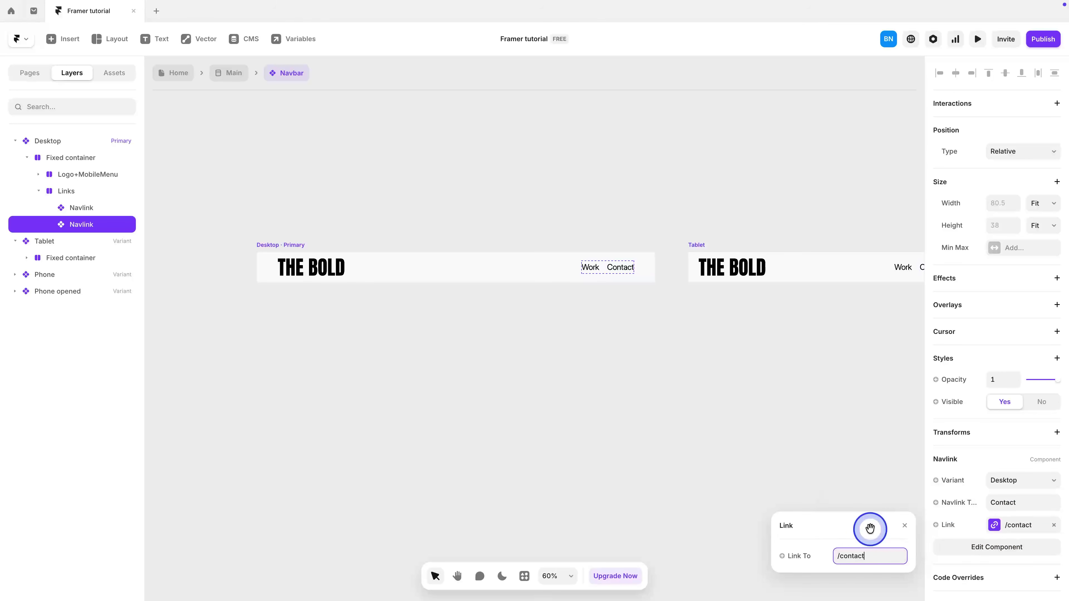
Step: Review the page link options for the Desktop variant's Work navlink without assigning one
click(588, 270)
click(859, 560)
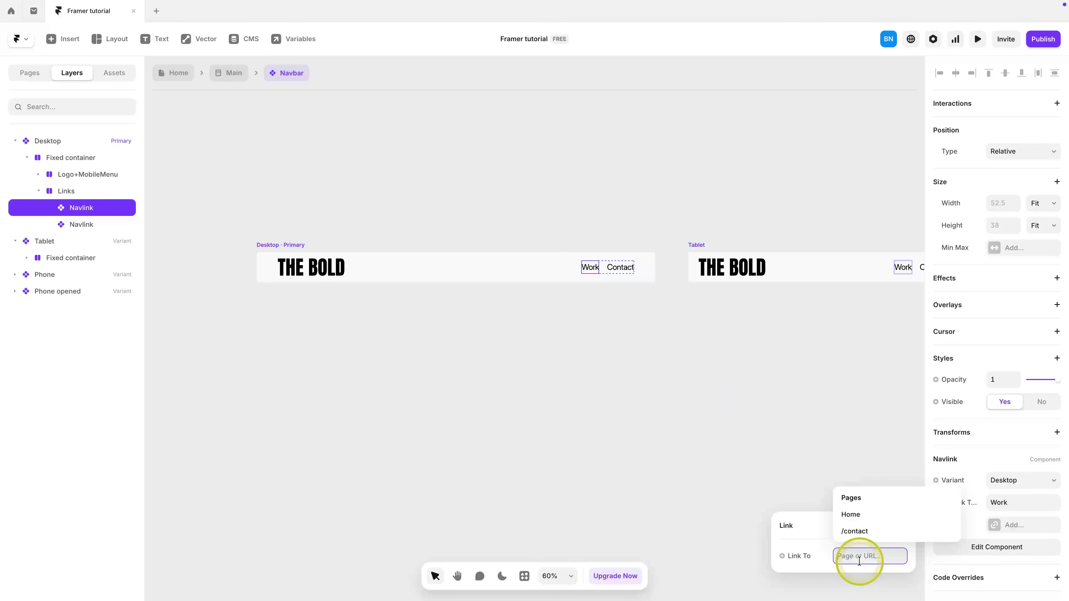
click(682, 426)
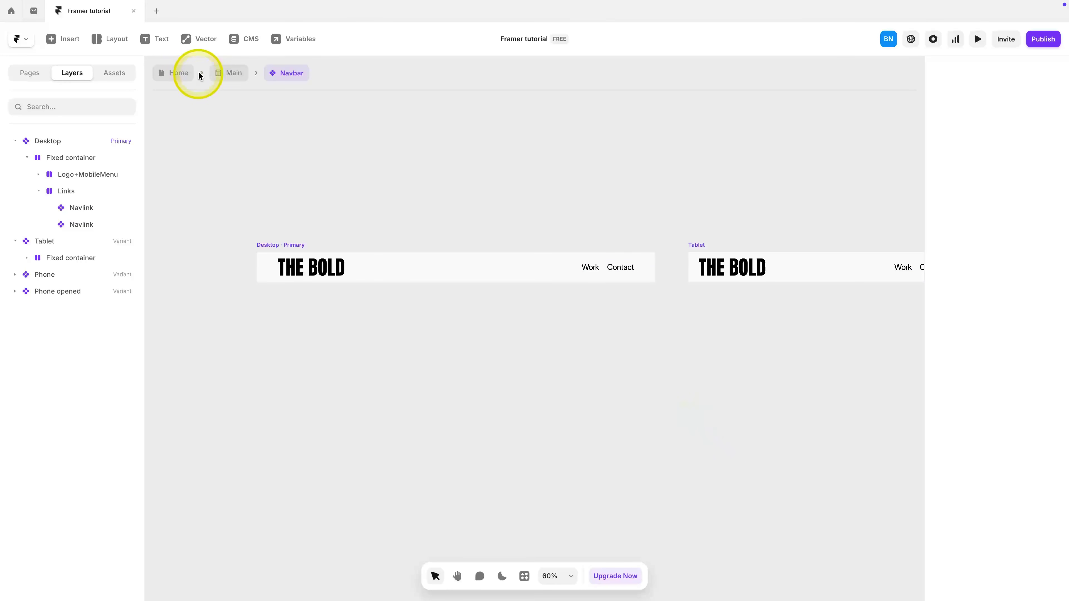
Step: Check the link setting of the Contact navlink in the Navbar's Phone opened variant
scroll(442, 243, right, 10)
click(658, 315)
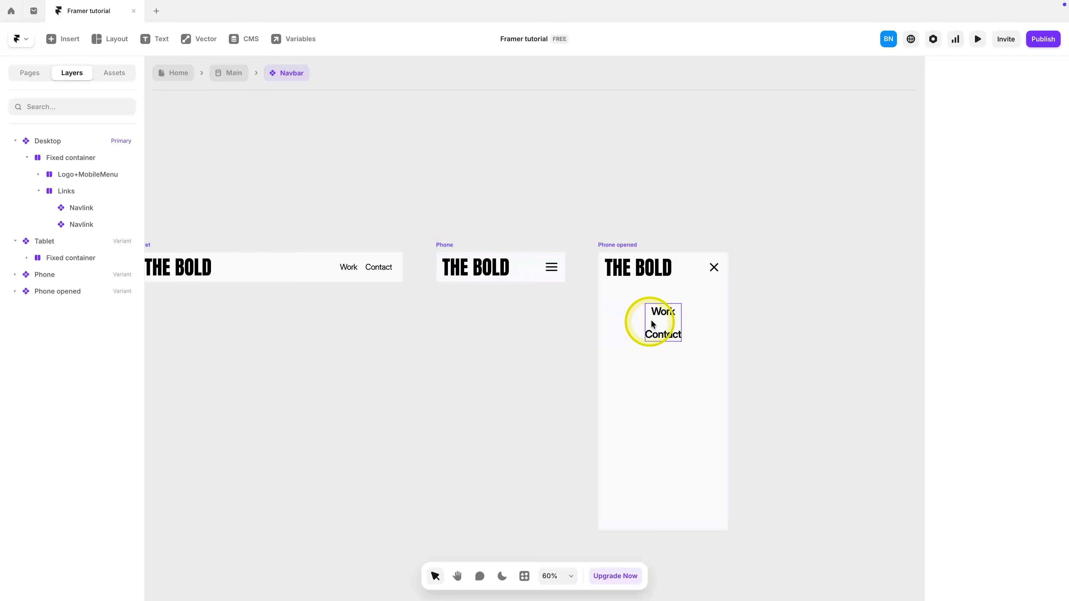
click(665, 334)
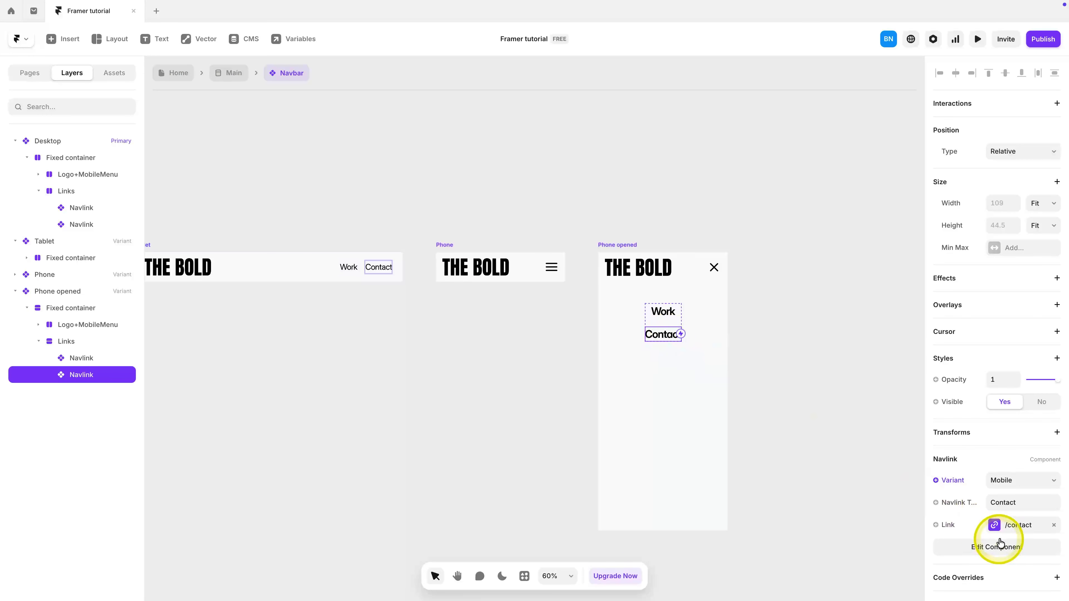
Step: Check the link of the Contact navlink in the Tablet variant and test the Contact link in the Home page's desktop preview
click(378, 267)
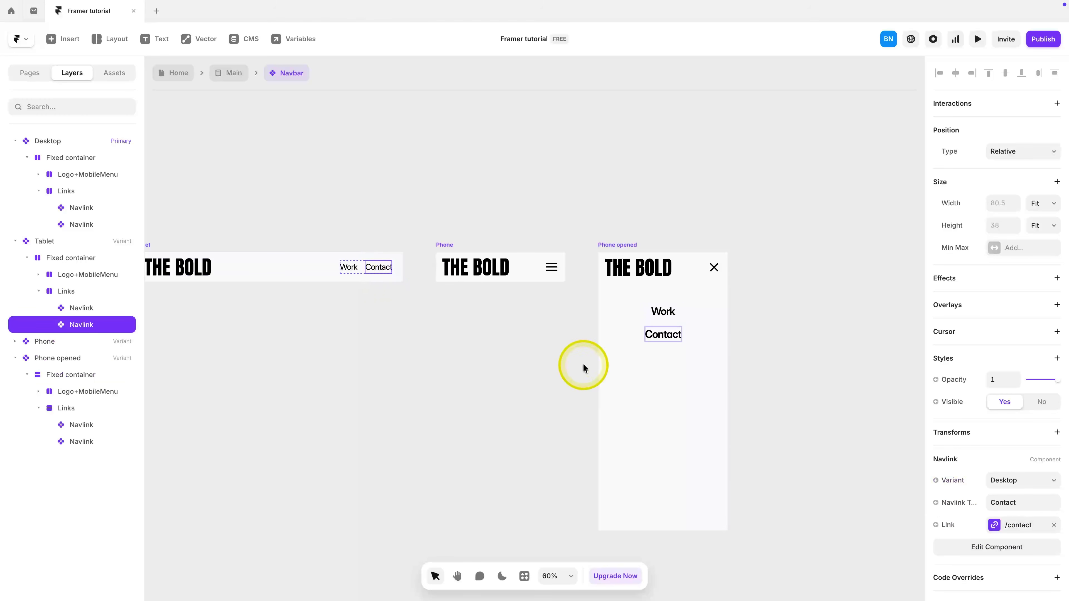
click(157, 77)
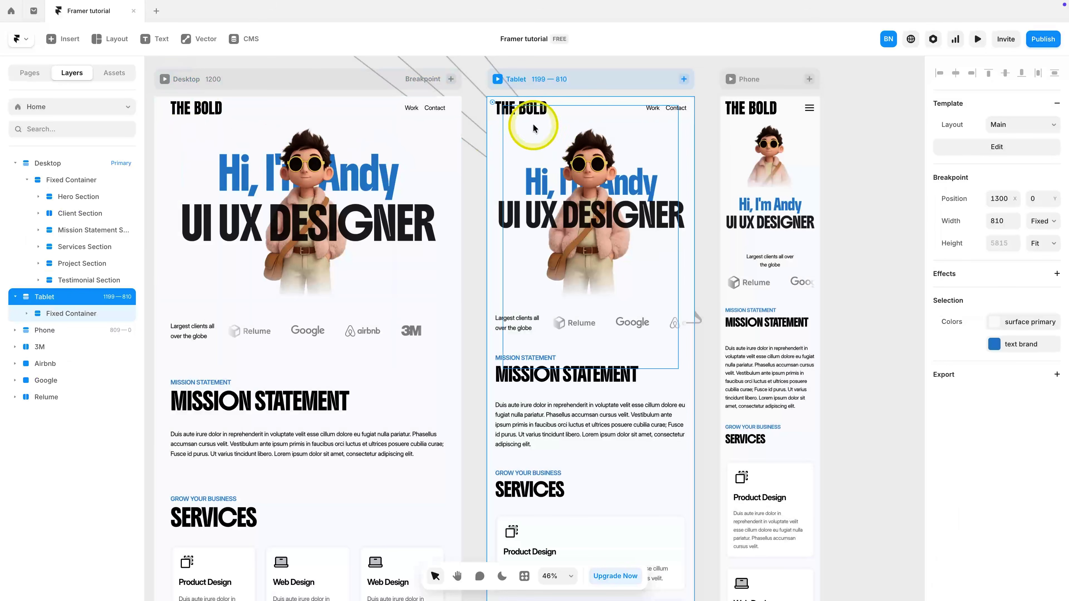
click(165, 79)
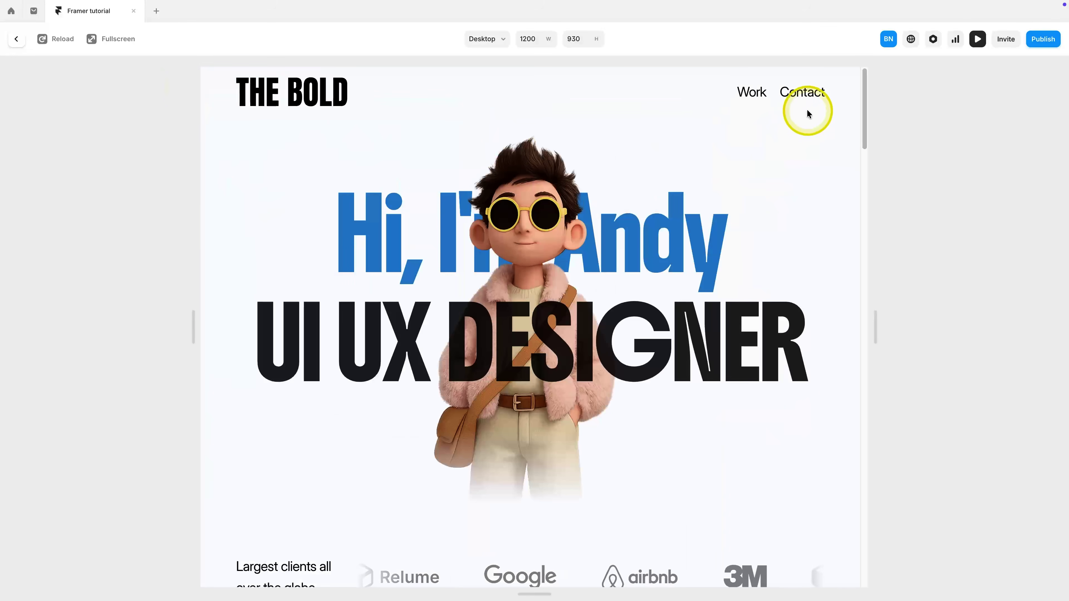
click(811, 100)
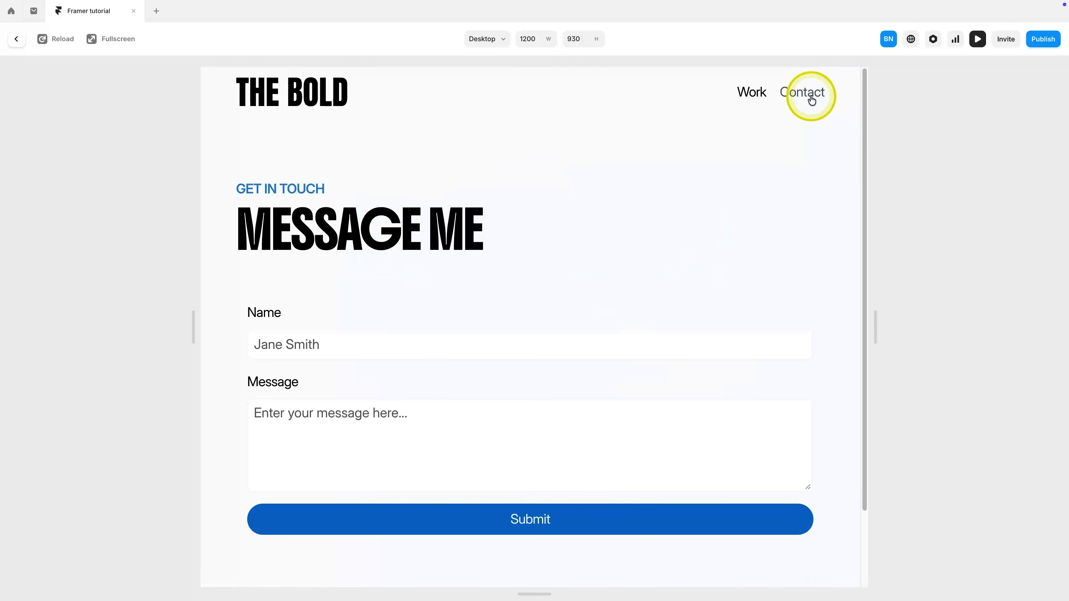
Step: Test the previewed contact form by submitting the name "test" and message "dsfs", and exit the preview
click(555, 524)
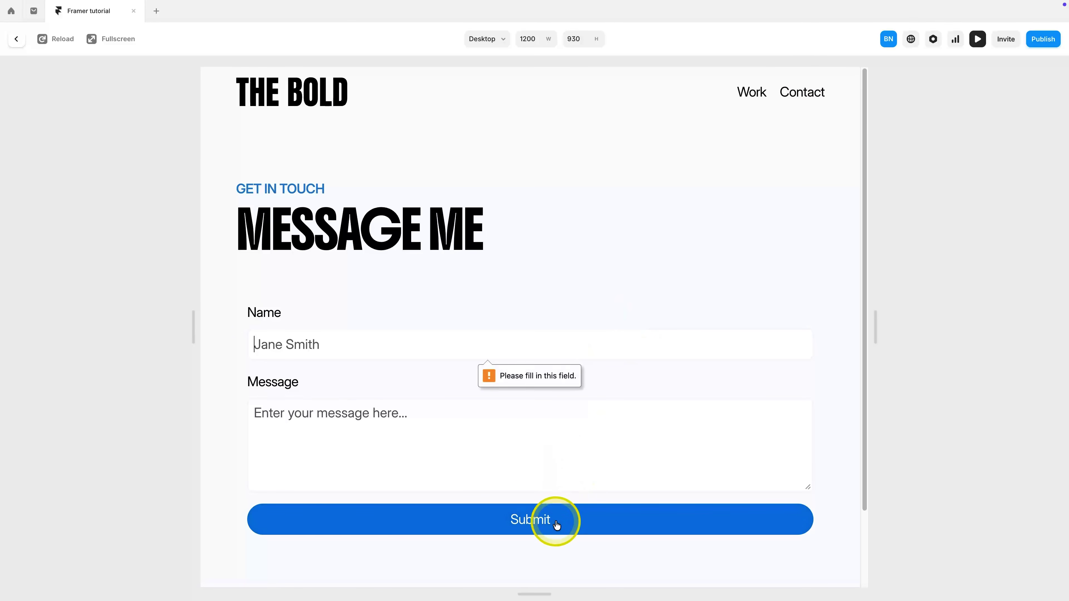
click(413, 353)
text(test)
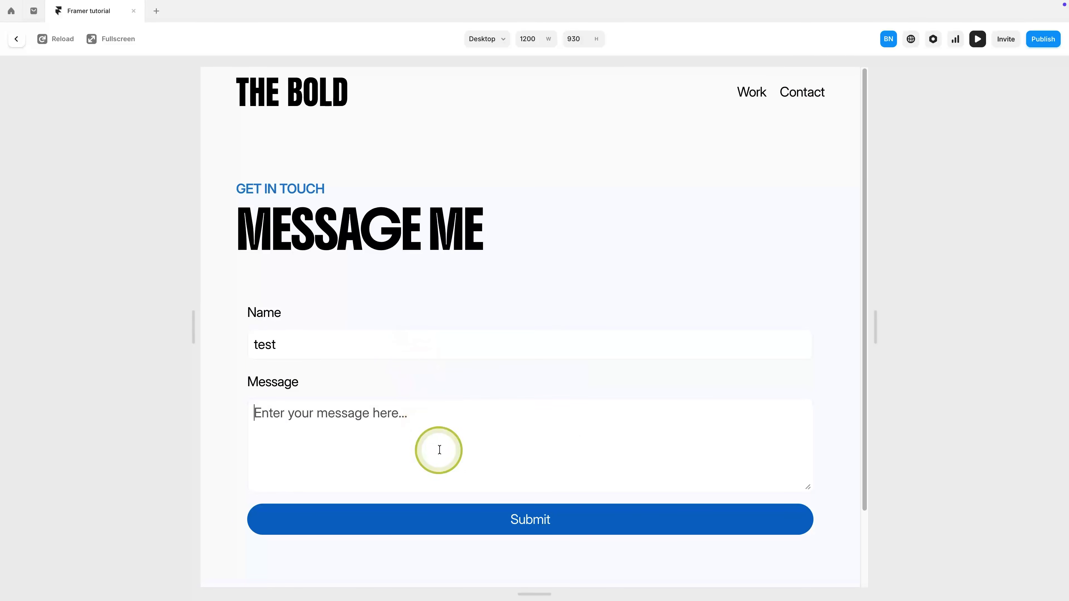
click(437, 448)
text(dsfs)
click(600, 507)
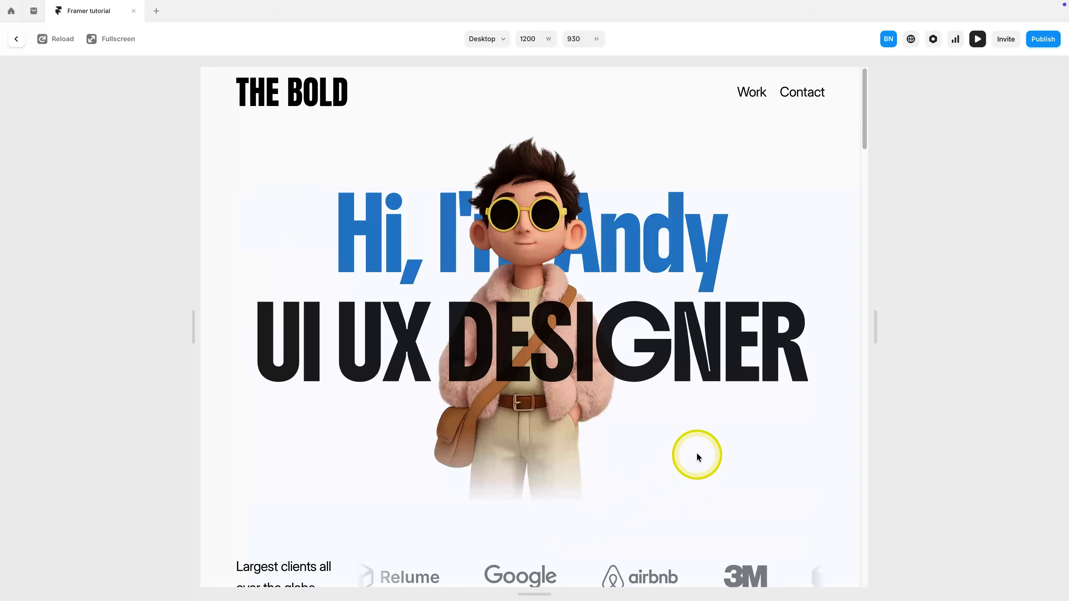
key(Escape)
Step: Add a new web page named /thank-you to the project
scroll(786, 283, down, 3)
click(76, 107)
click(64, 206)
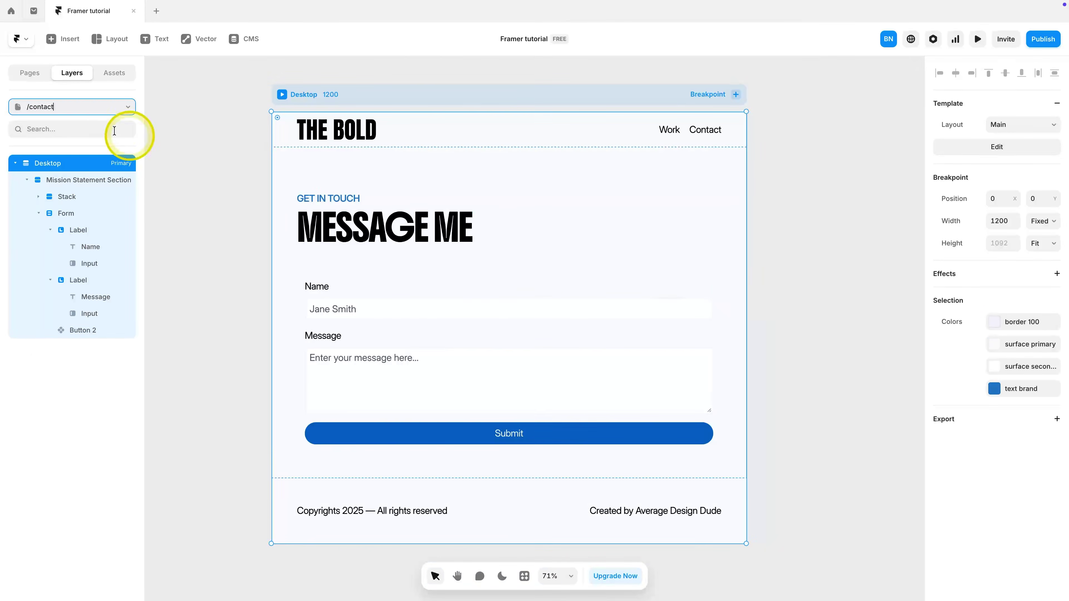
click(30, 73)
click(132, 189)
click(154, 217)
text(thank-you)
key(Return)
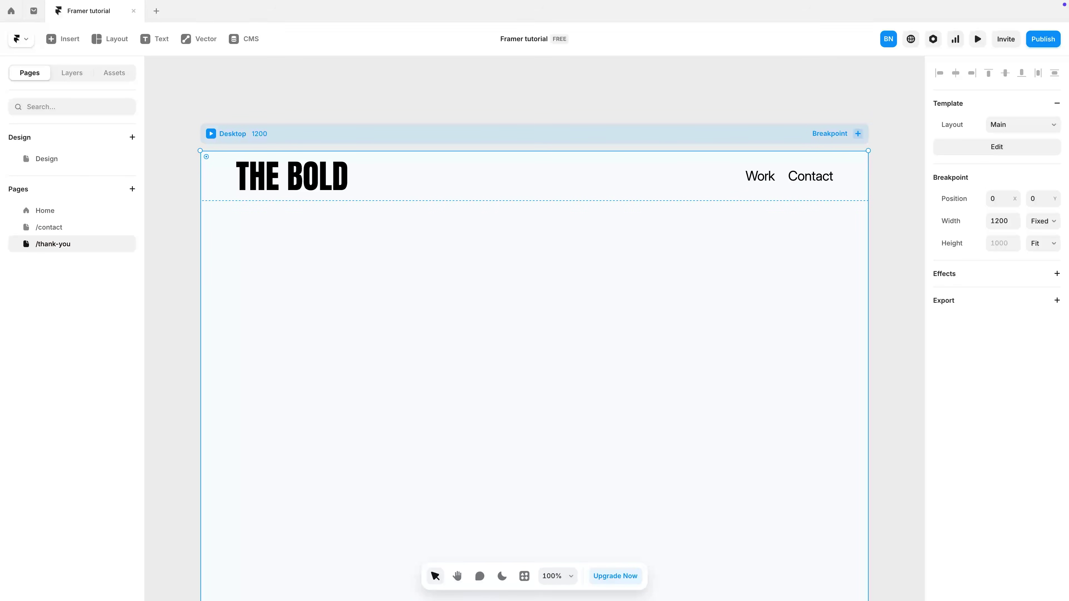
Step: On the /contact page, rename the section holding the heading and form as Contact Section
scroll(498, 337, down, 5)
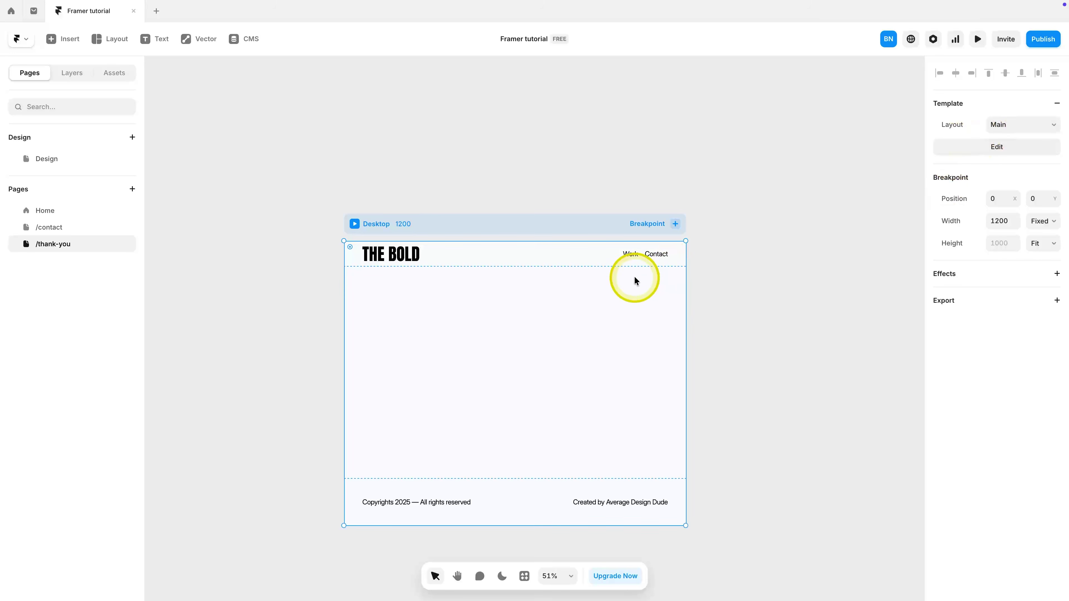
scroll(610, 274, down, 3)
click(83, 227)
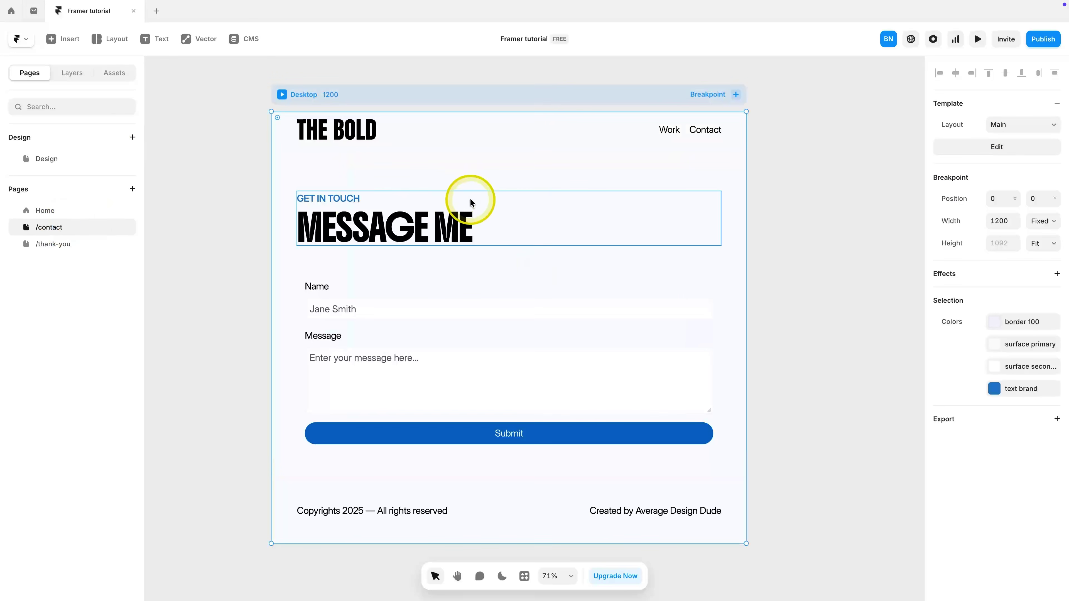
click(507, 204)
click(305, 184)
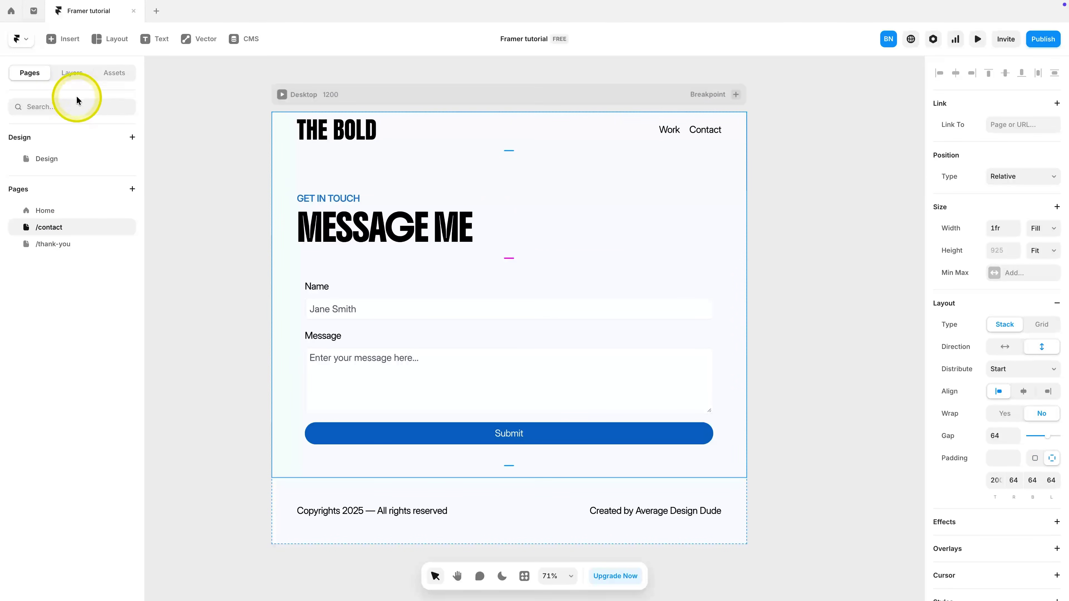
click(72, 72)
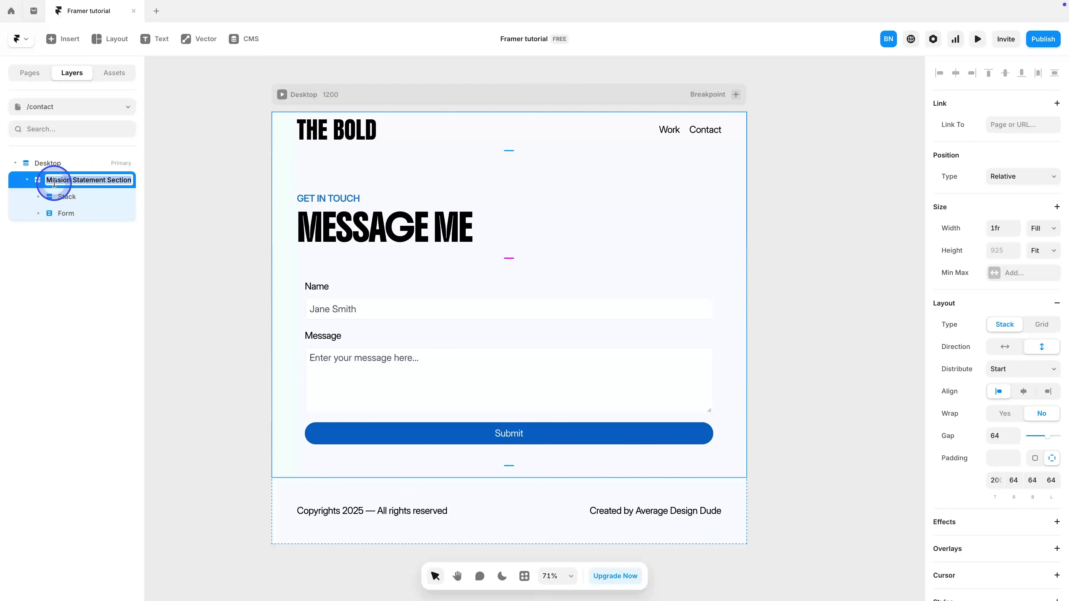
text(Contact Section)
key(Return)
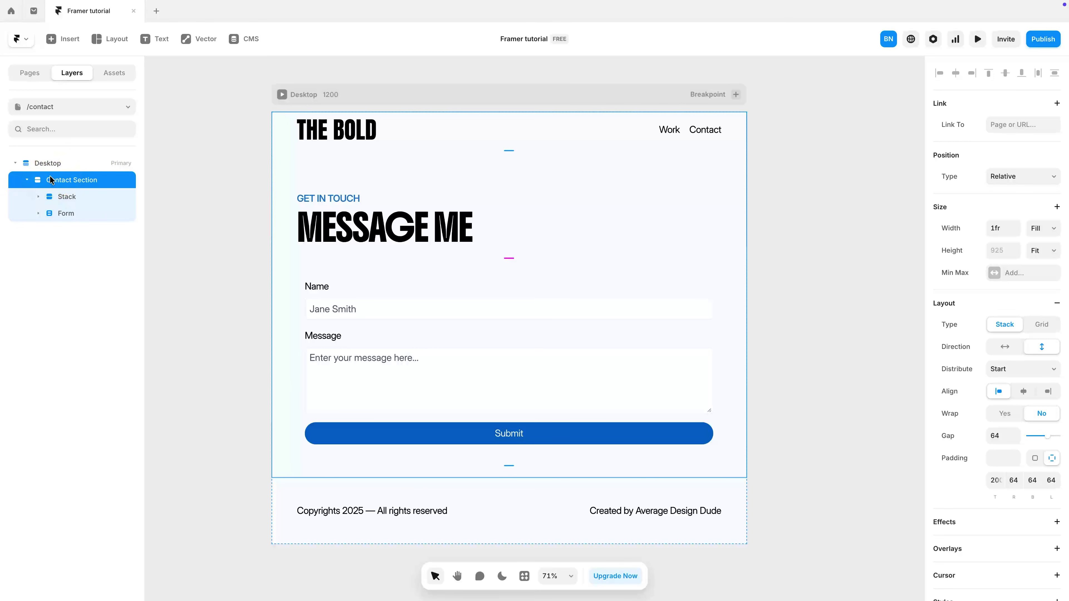
Step: Duplicate the Contact Section onto the /thank-you page and rename the copy as Thankyou Section
click(68, 107)
click(50, 221)
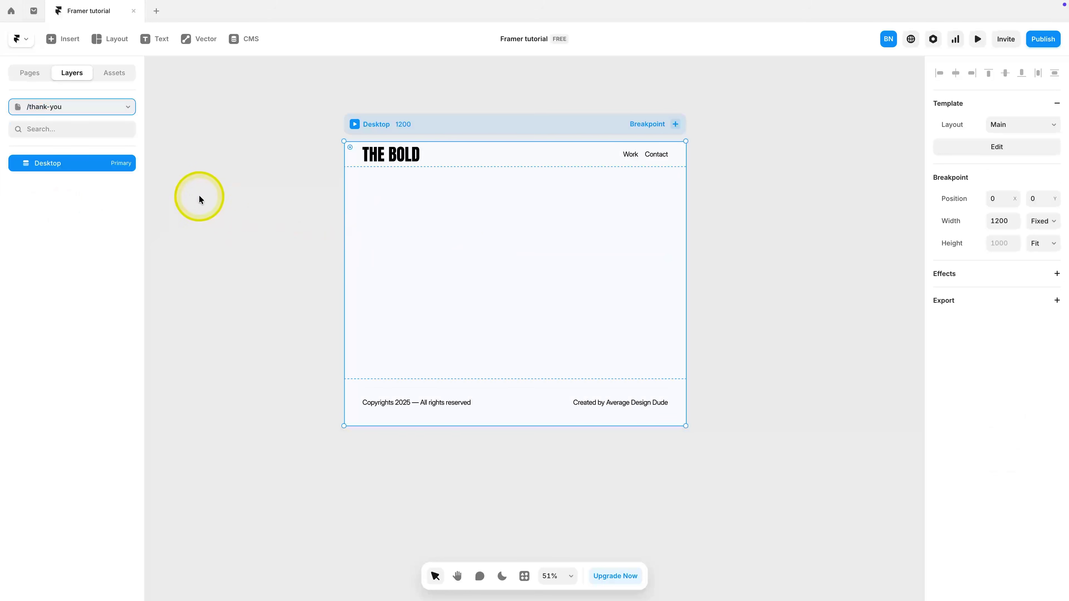
key(ctrl+v)
double_click(61, 180)
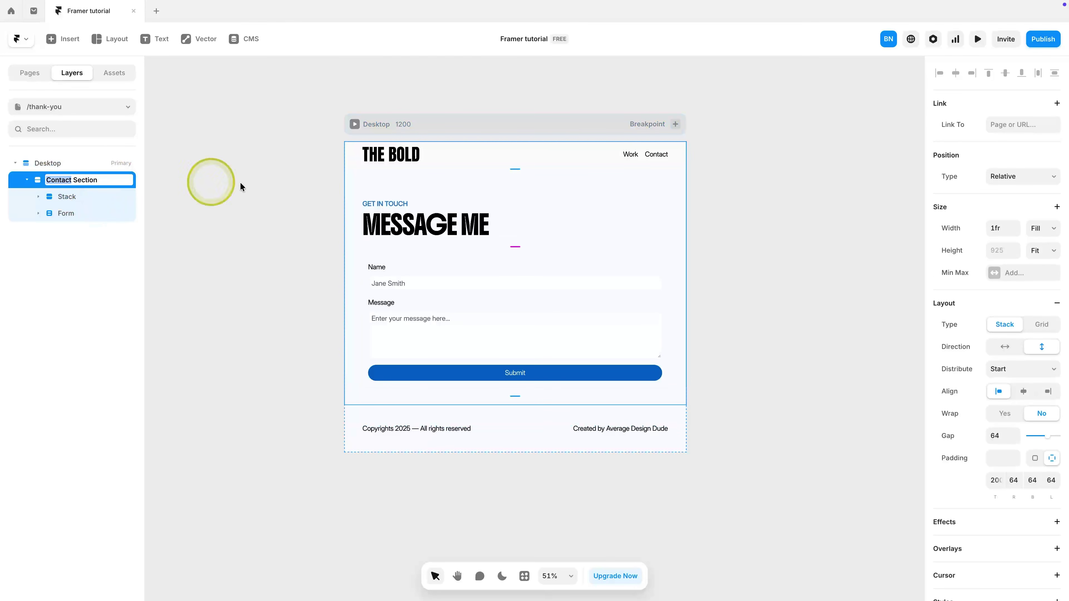
text(Thankyou)
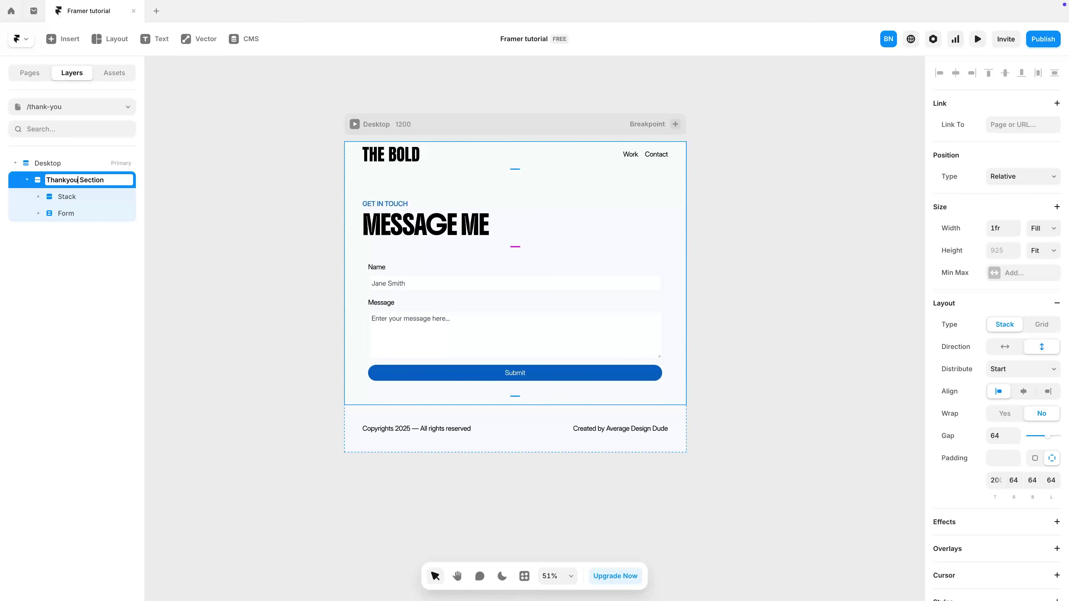
Step: Change the Thankyou Section's small text to "I WILL GET BACK TO YOU SHORTLY" and its heading to "THANK YOU"
click(90, 203)
click(389, 209)
double_click(389, 208)
text(I WILL GET BACK TO YOU SHORTLY)
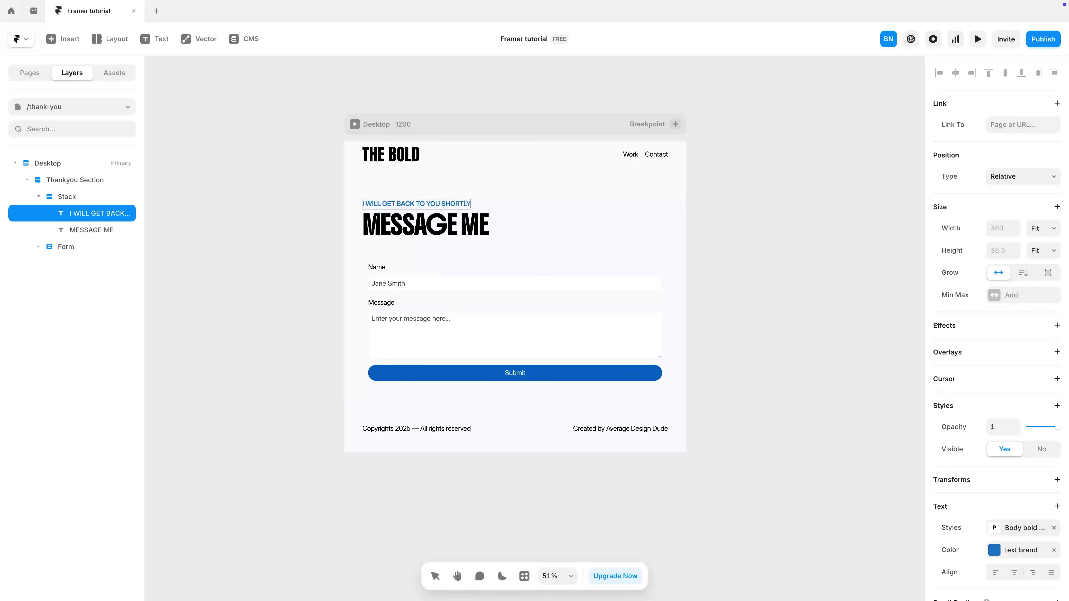
click(389, 223)
double_click(389, 223)
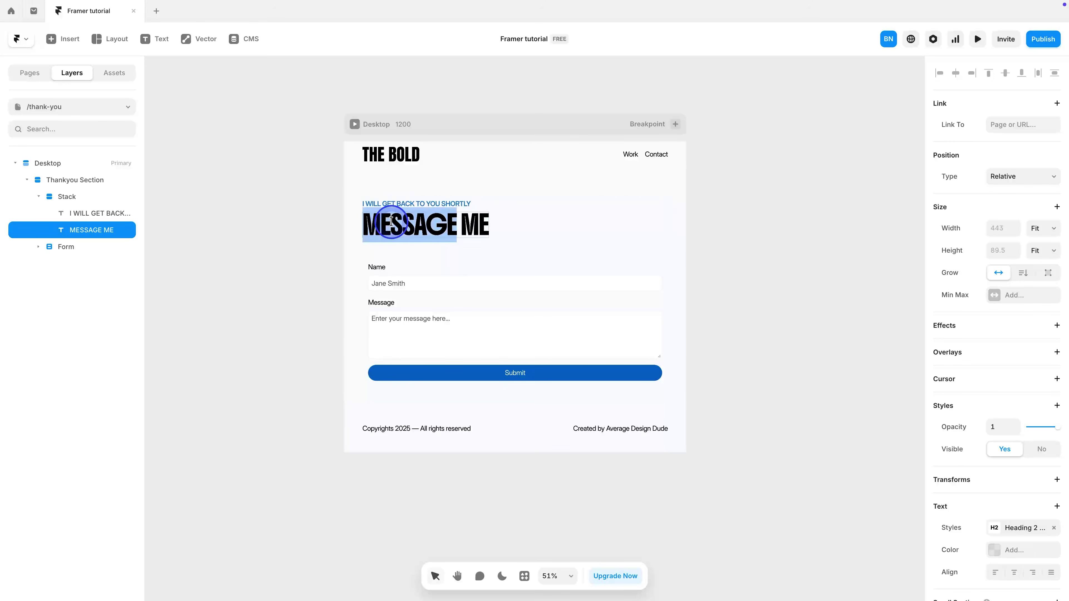
text(THANK YOU)
click(430, 202)
click(298, 243)
Step: Delete the form from the Thankyou Section and set the section's height to 100vh of the viewport
click(470, 261)
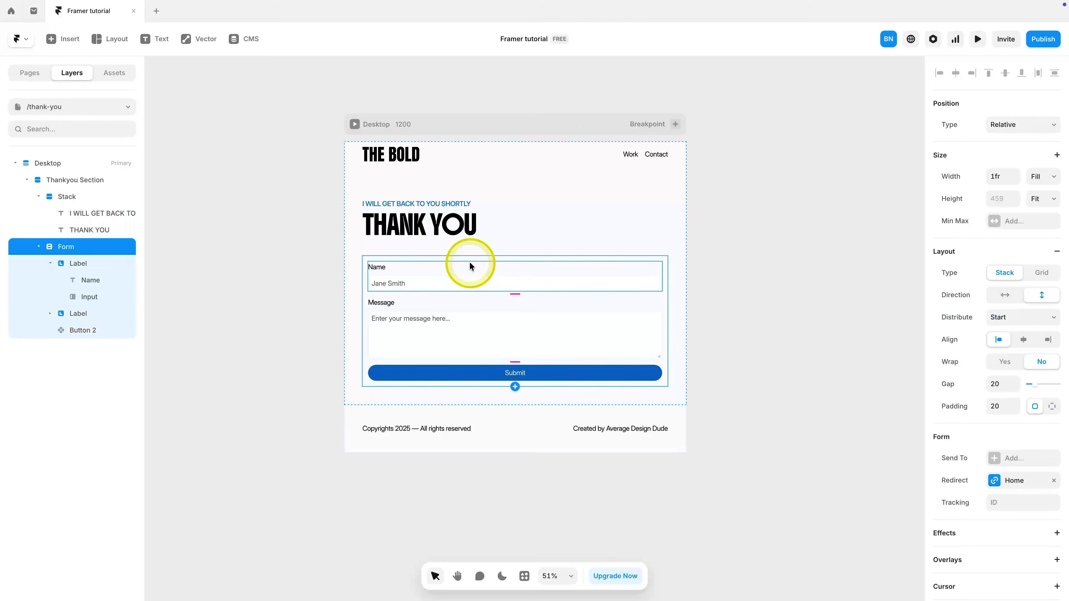
key(Delete)
click(504, 257)
click(1037, 252)
click(1036, 266)
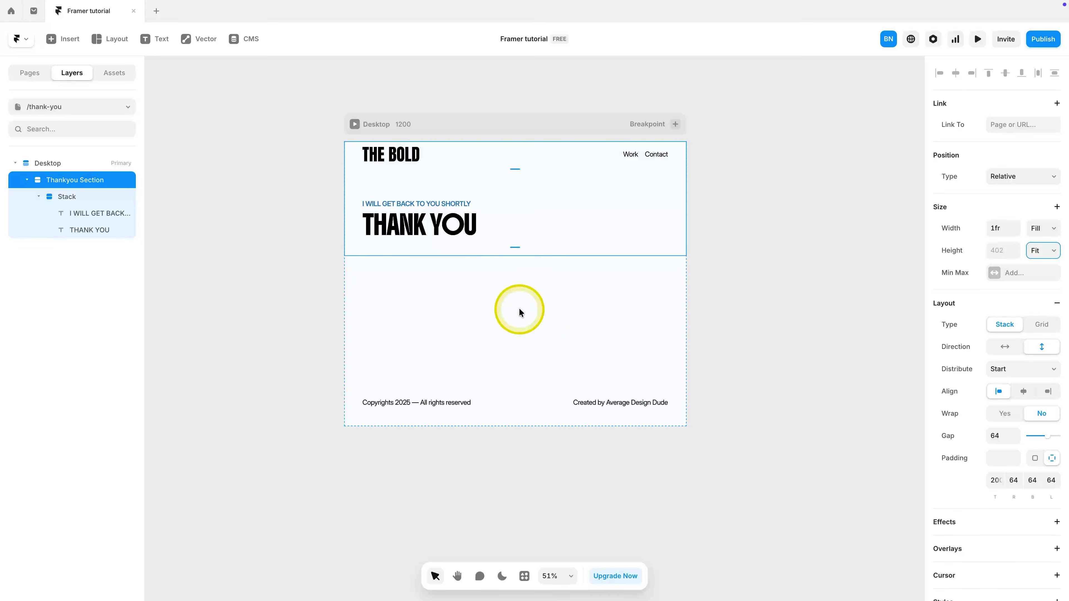
Step: Set the Thankyou Section's distribution to Center, center-align its text stack, and check the page in the preview
click(1023, 376)
click(1023, 382)
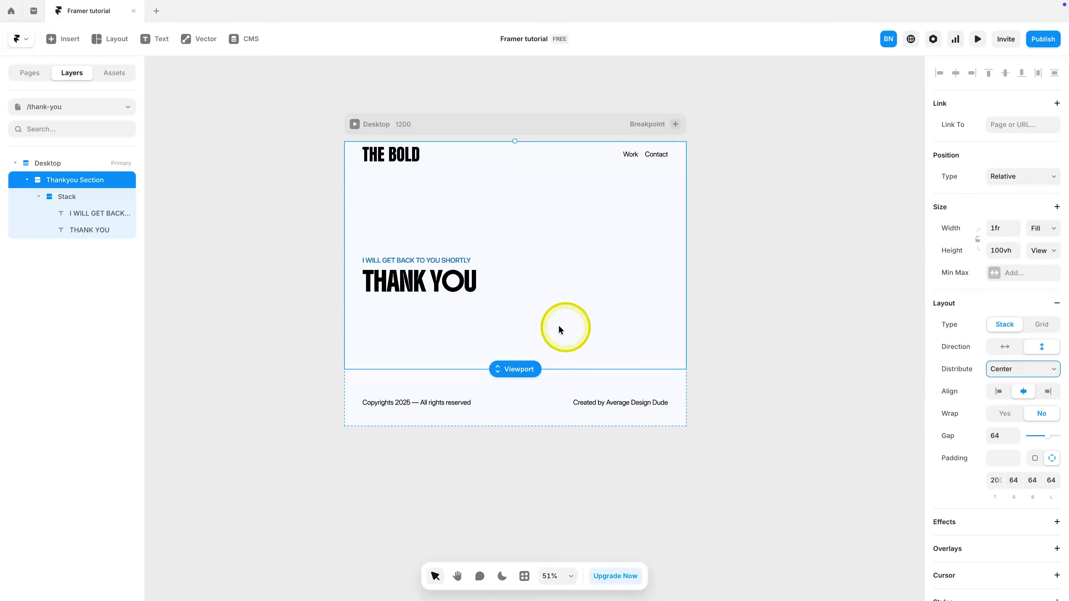
click(525, 282)
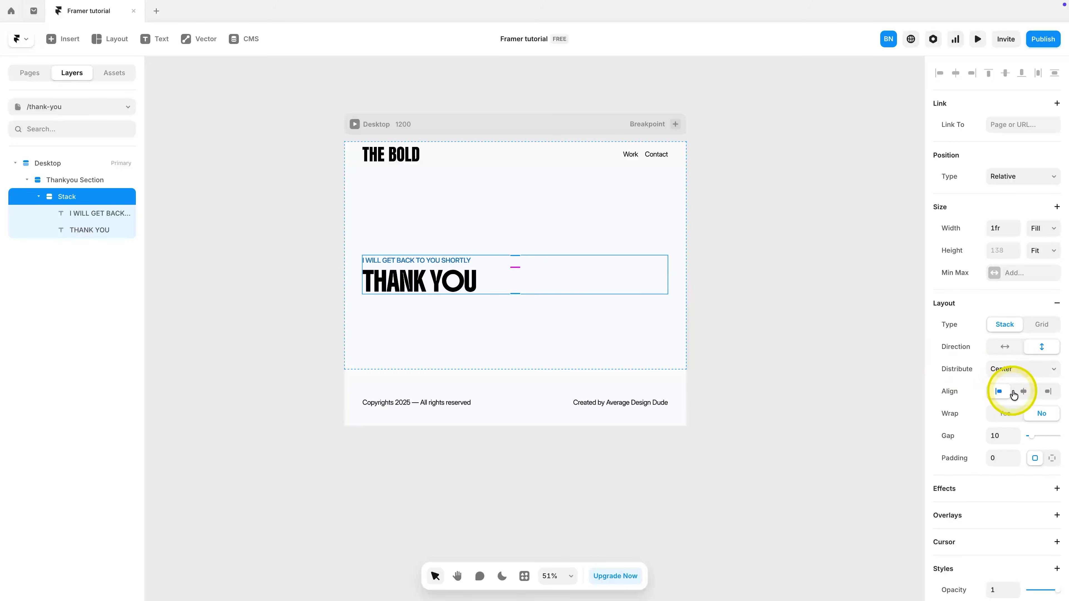
click(1021, 392)
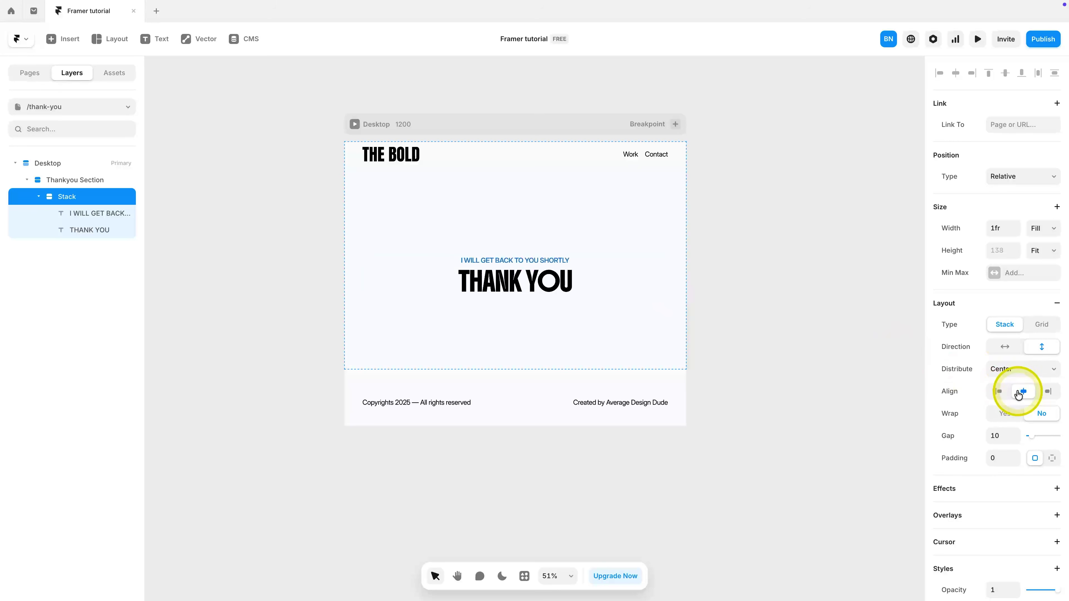
click(707, 271)
click(355, 124)
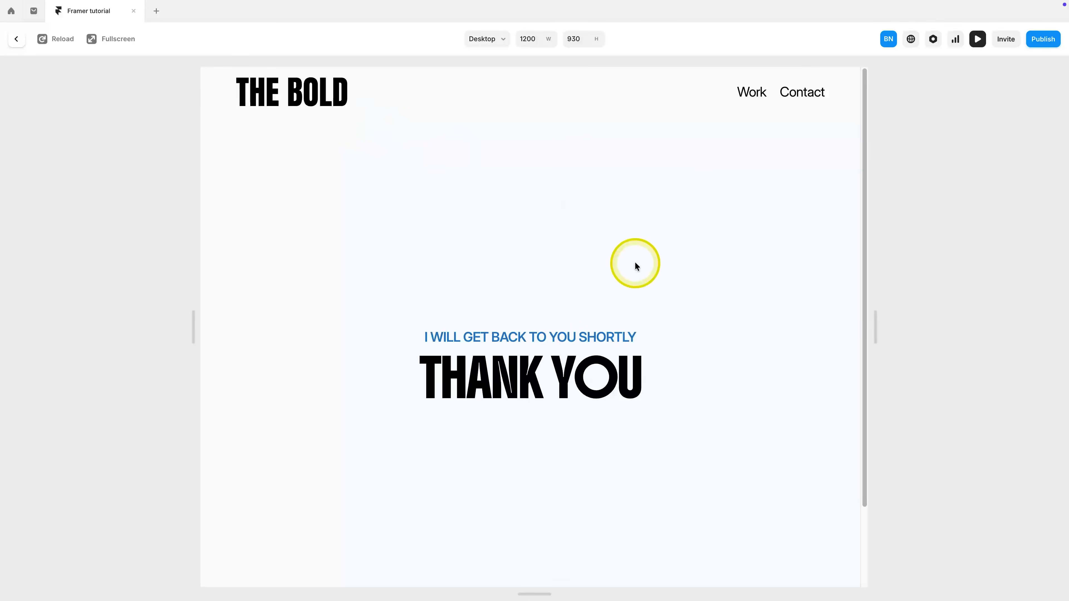
key(Escape)
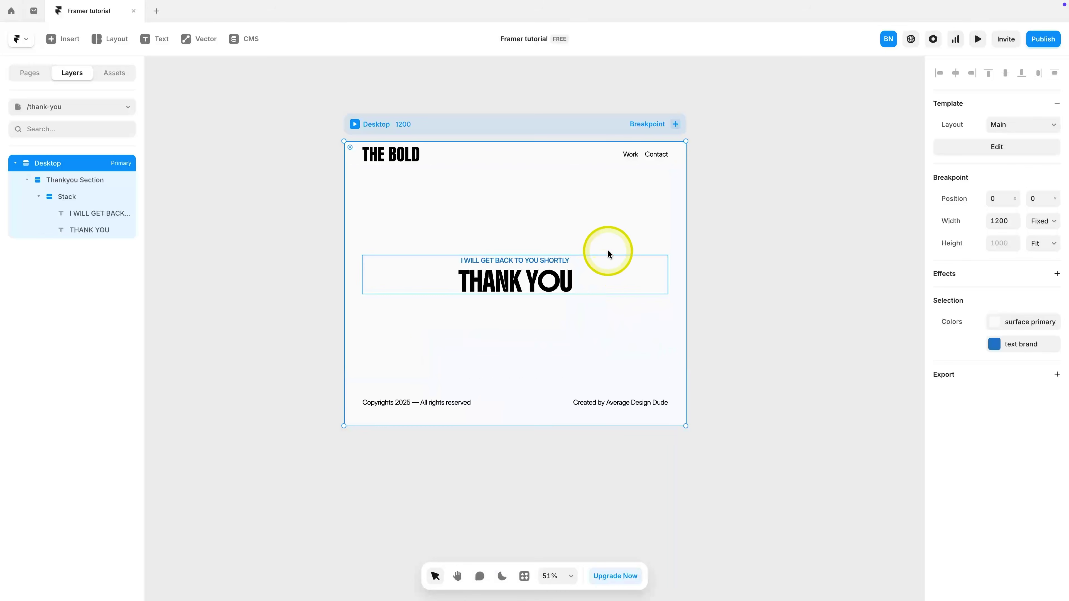
Step: Set the Thankyou Section's top padding to 64 and check the page in the preview
click(603, 262)
click(996, 479)
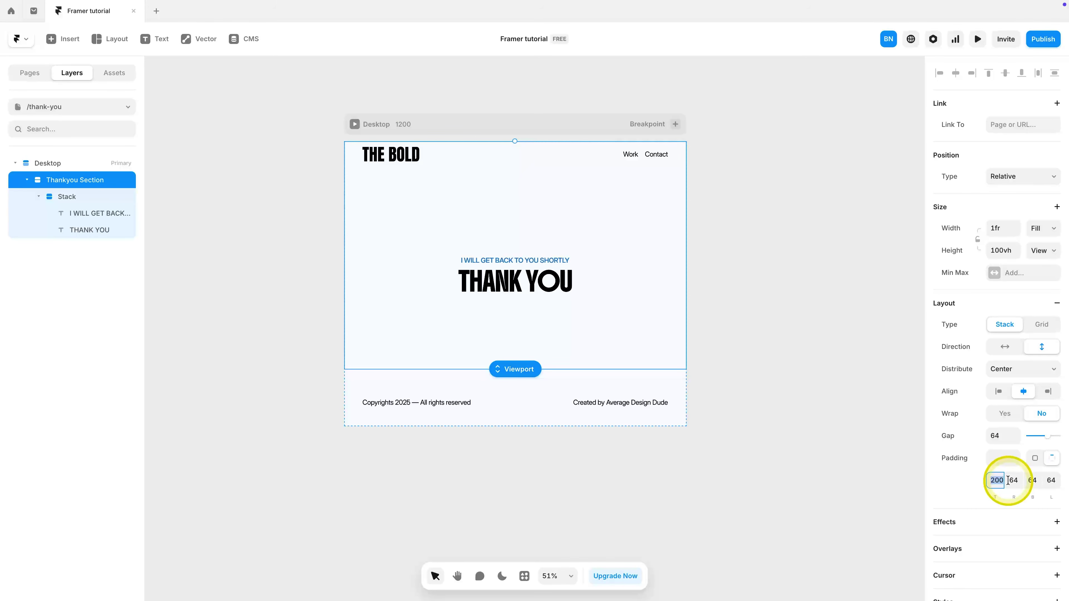
click(823, 381)
click(977, 38)
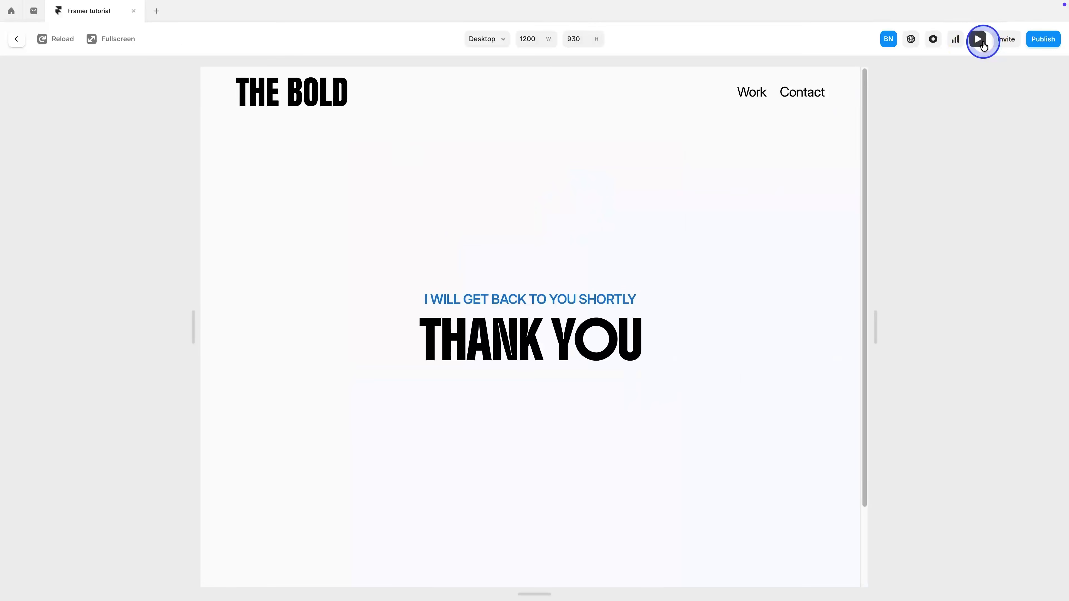
key(Escape)
Step: Give the Thankyou Section a fixed height of 800 and check the page in the preview
click(643, 286)
click(1042, 250)
click(1043, 206)
click(1001, 251)
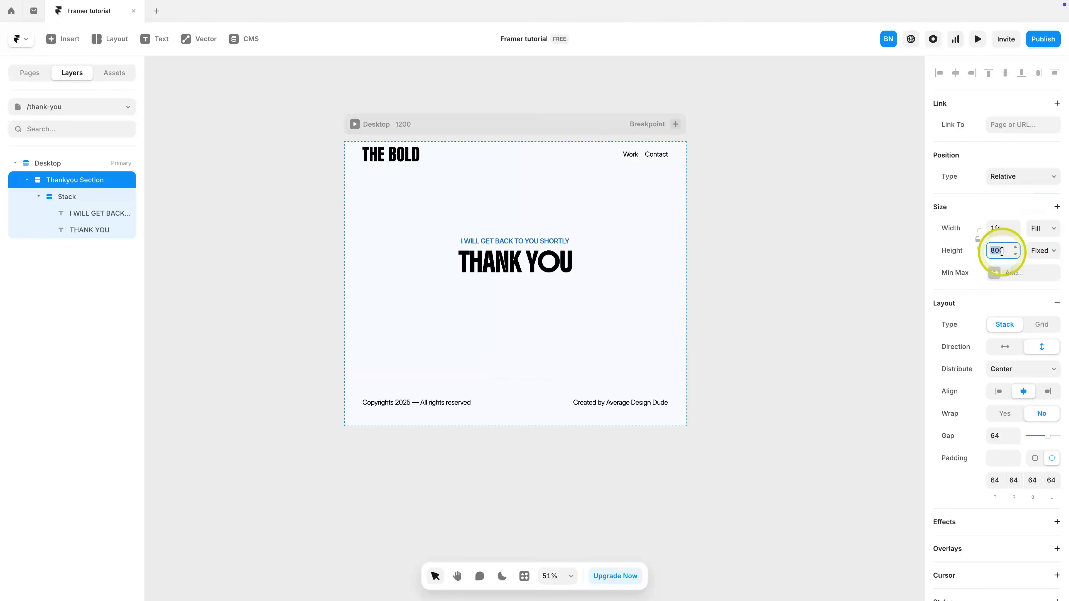
click(844, 145)
click(978, 39)
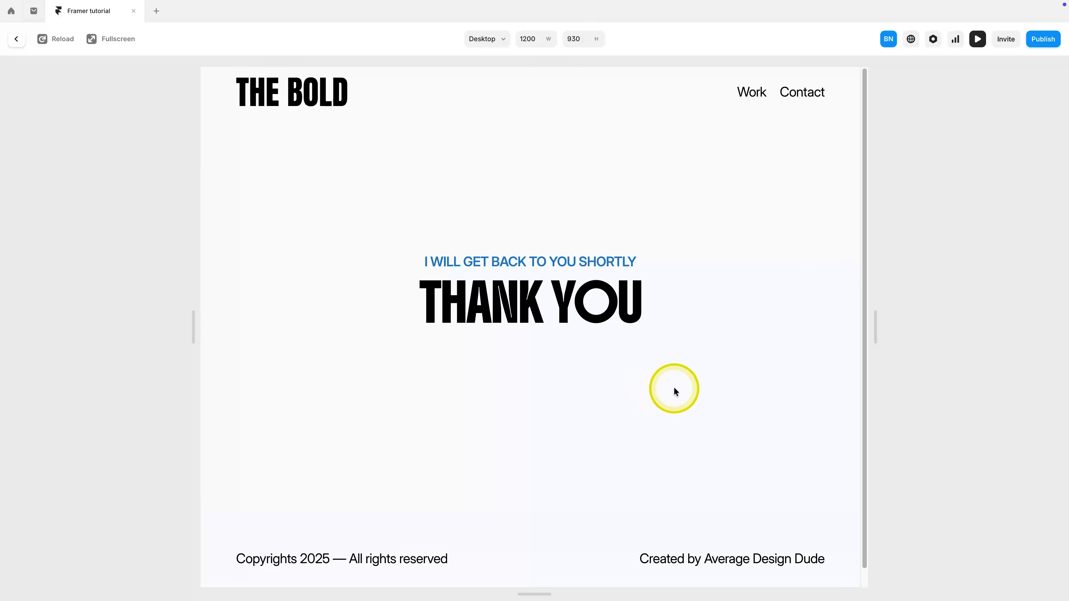
key(Escape)
Step: On the /contact page, change the form's redirect to the /thank-you page
click(124, 105)
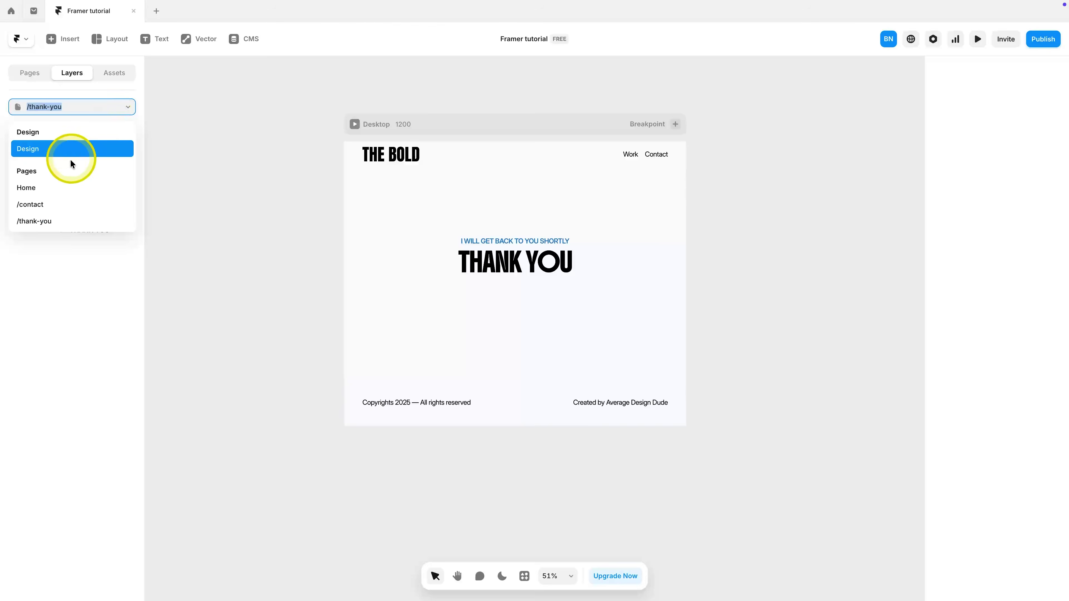
click(130, 204)
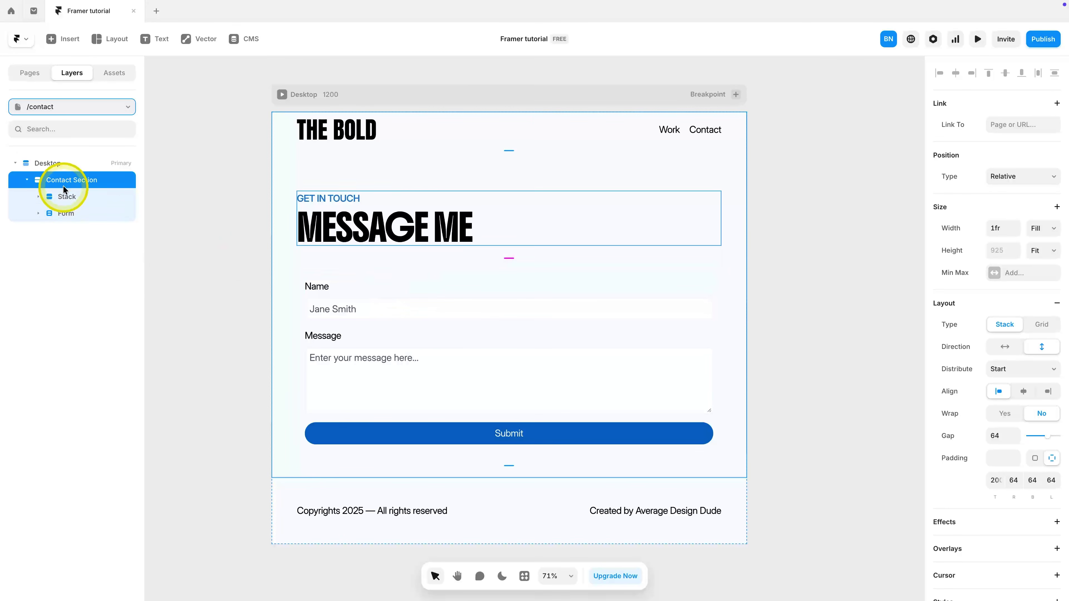
click(65, 213)
click(1040, 476)
click(852, 508)
click(864, 492)
click(829, 393)
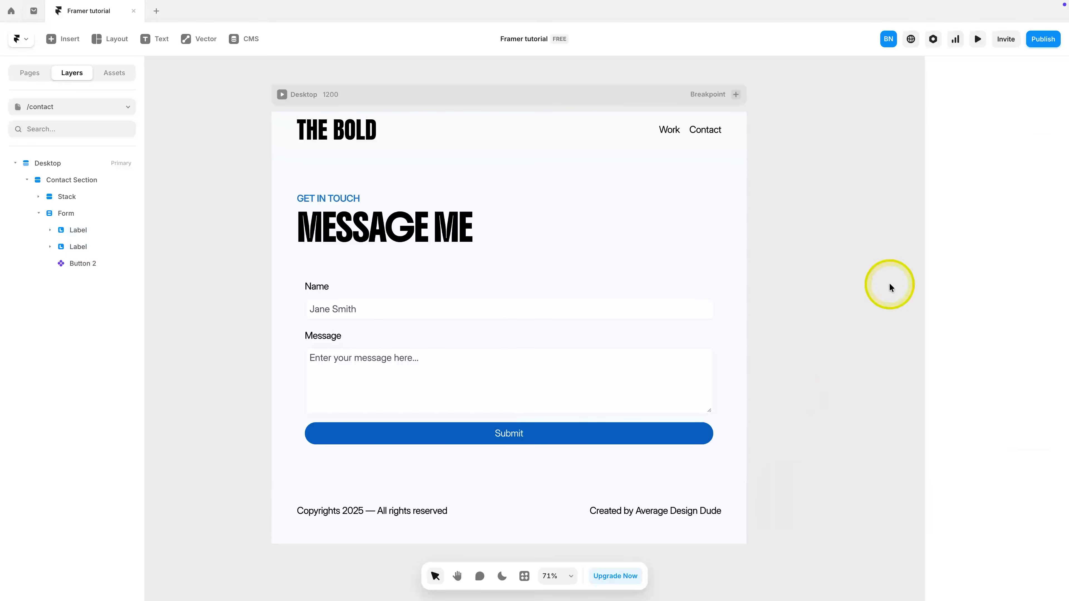
Step: Open the Design page and examine the sitemap for the Thank You page and the remaining CMS-based project pages
click(64, 107)
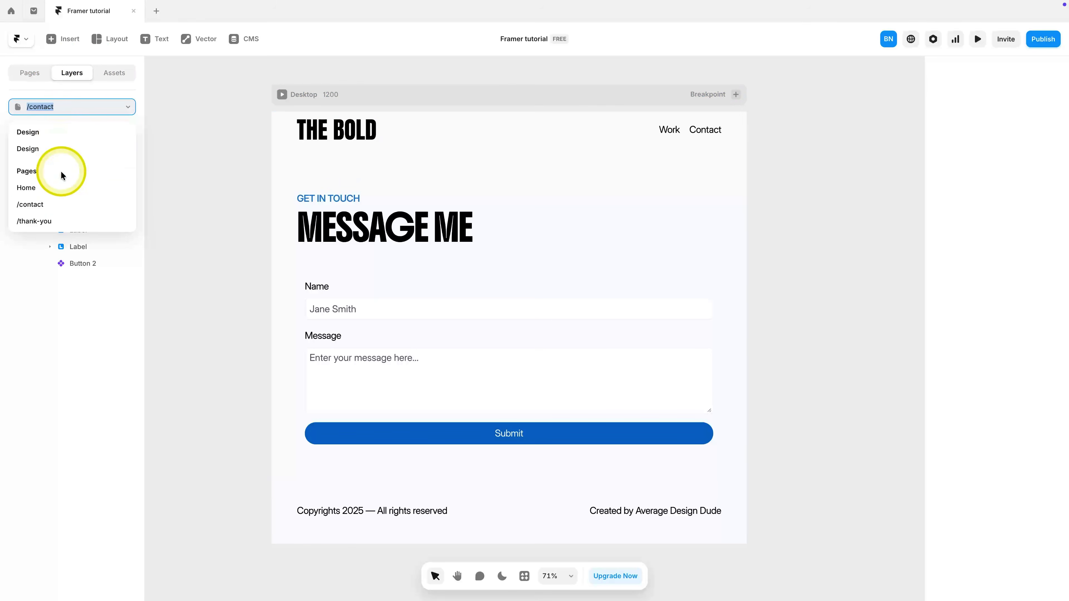
click(55, 149)
click(55, 105)
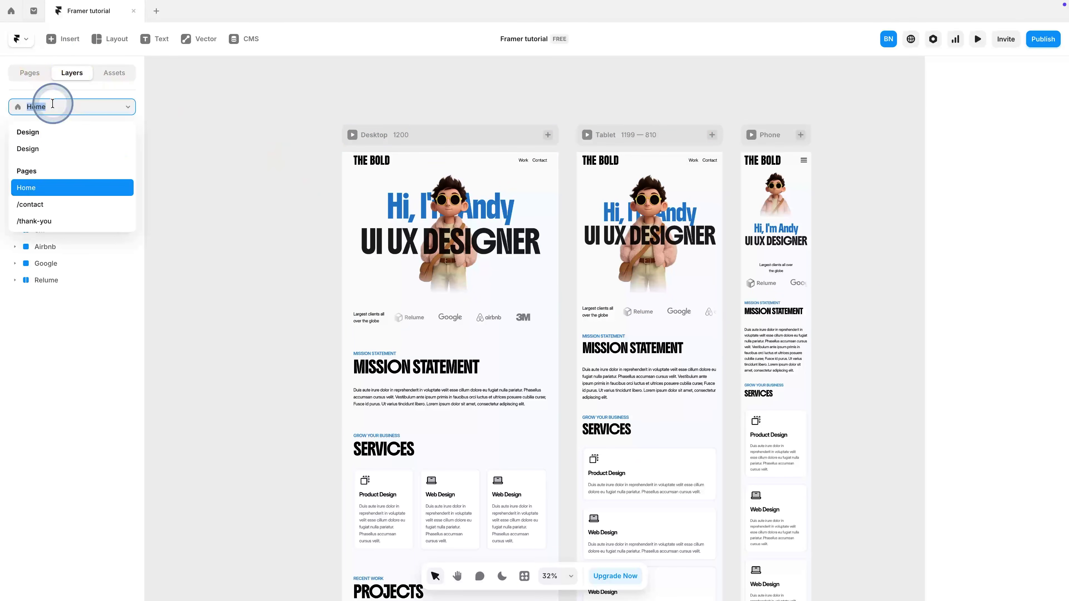
click(59, 149)
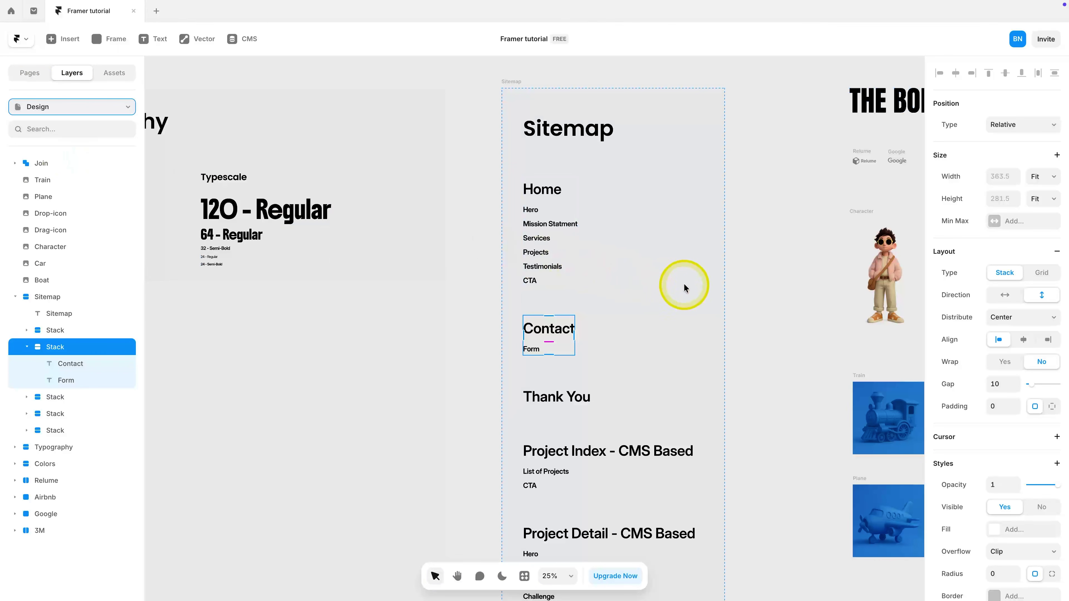
double_click(547, 398)
click(789, 362)
scroll(694, 346, down, 5)
click(617, 272)
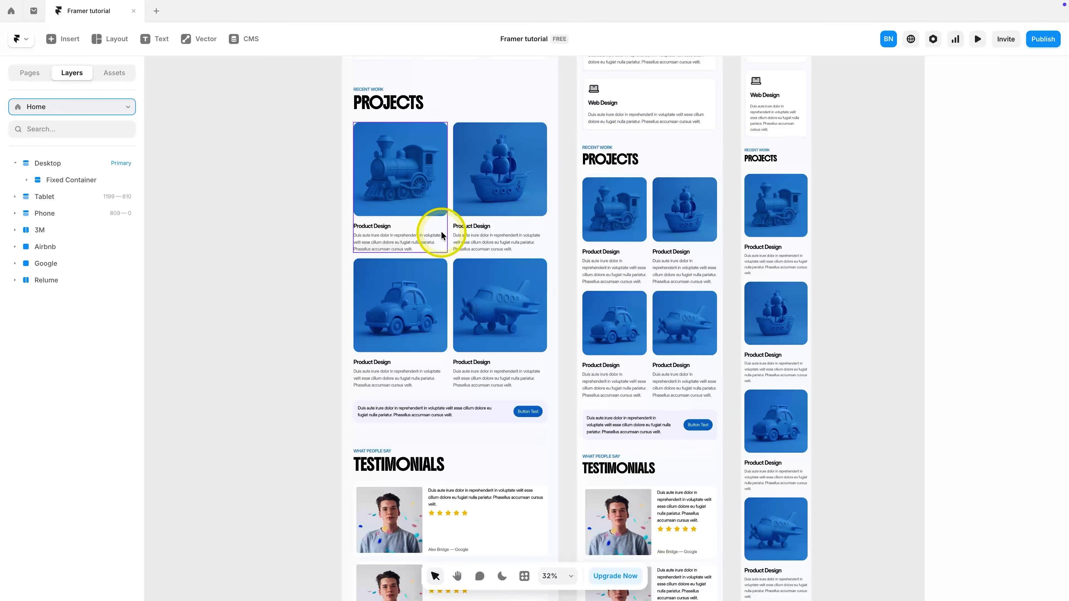
Step: Set the button text of the CTA card in the Home page's desktop Project Section to "Explore work"
click(440, 232)
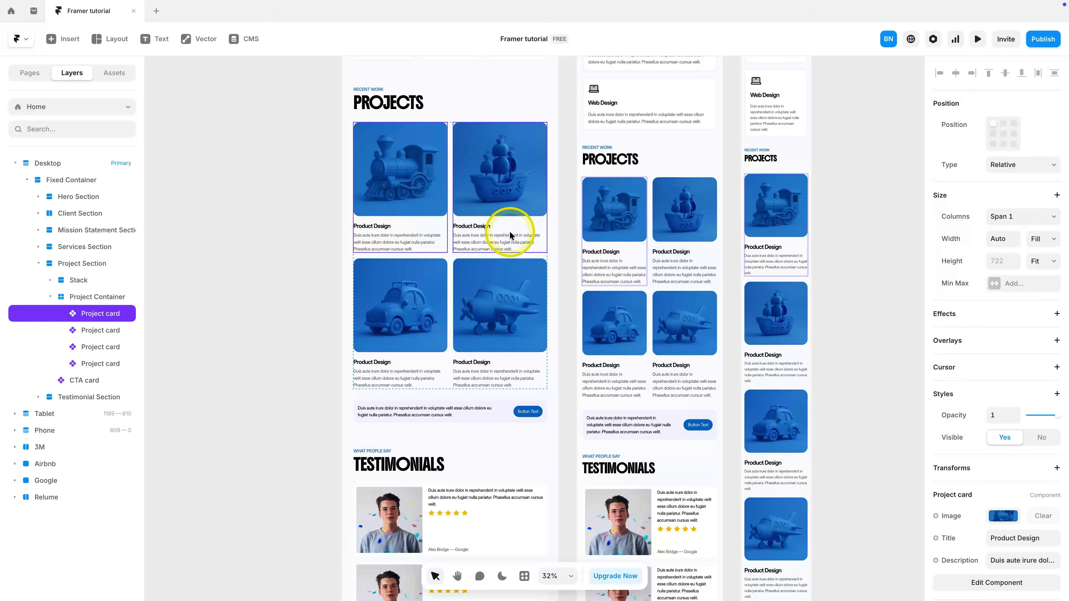
scroll(348, 181, up, 3)
scroll(348, 180, up, 2)
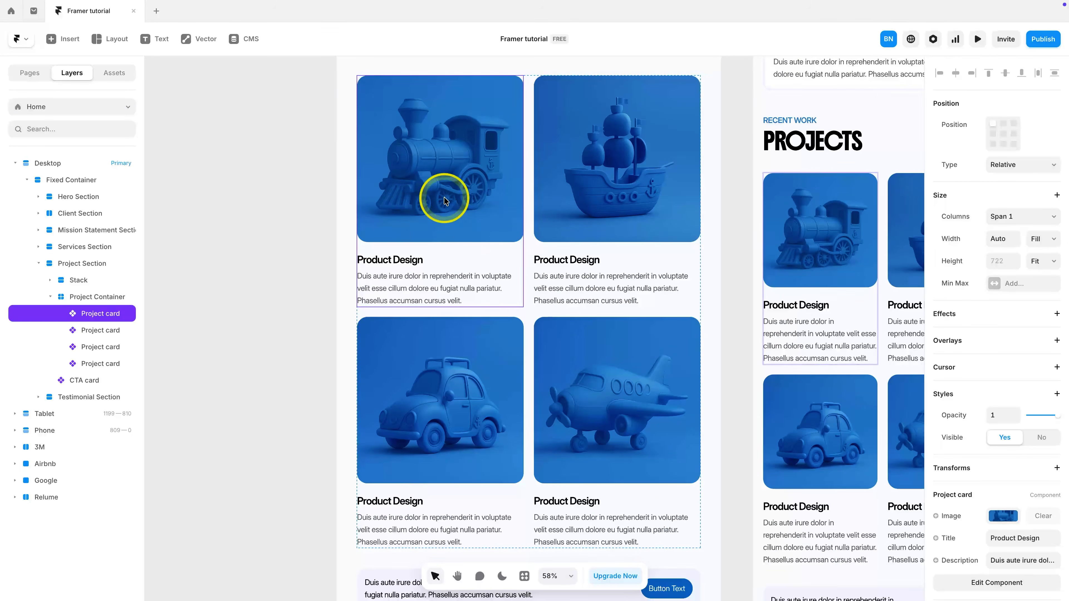
scroll(565, 284, up, 1)
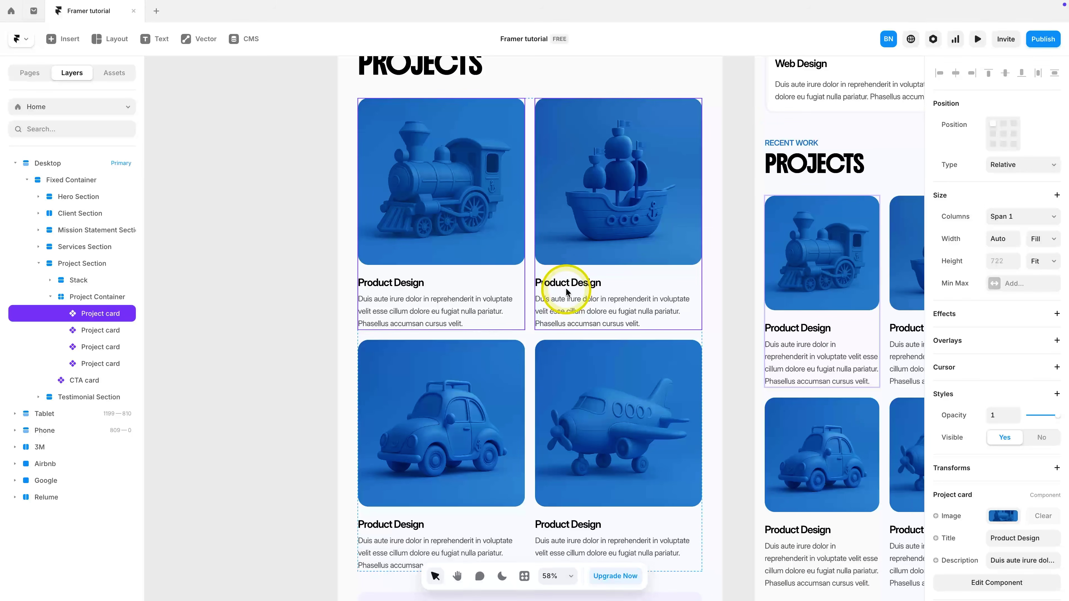
scroll(566, 291, down, 3)
click(636, 501)
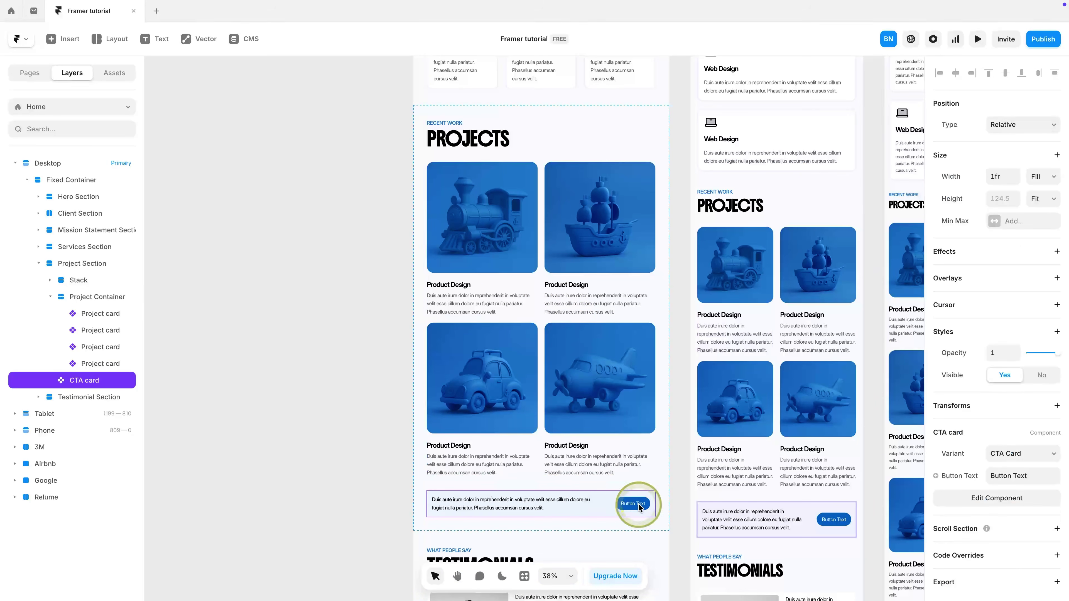
scroll(626, 488, down, 1)
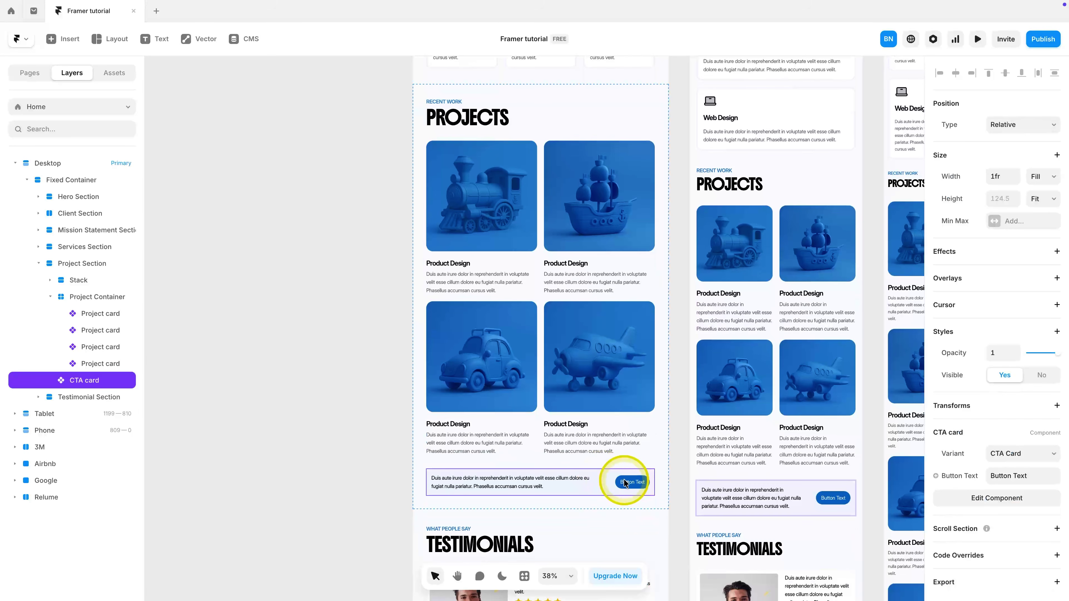
scroll(625, 483, down, 1)
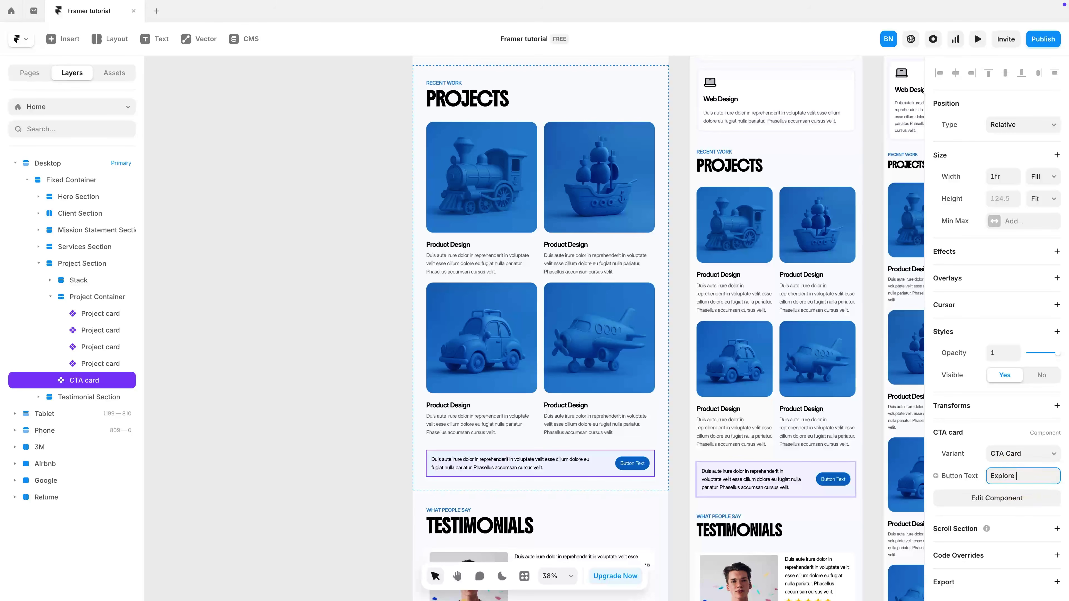
key(Return)
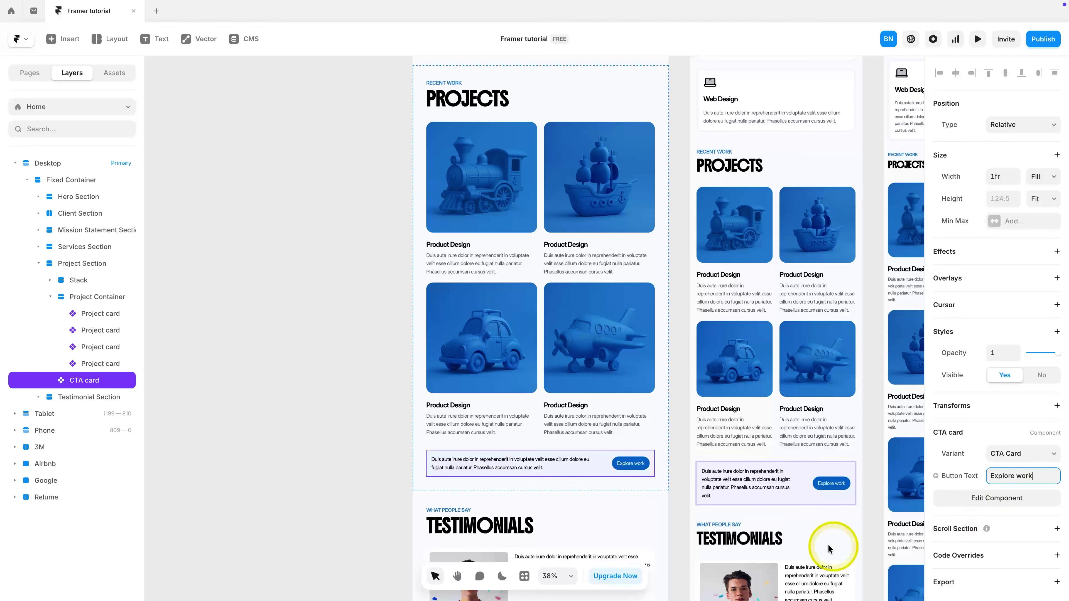
scroll(580, 489, up, 5)
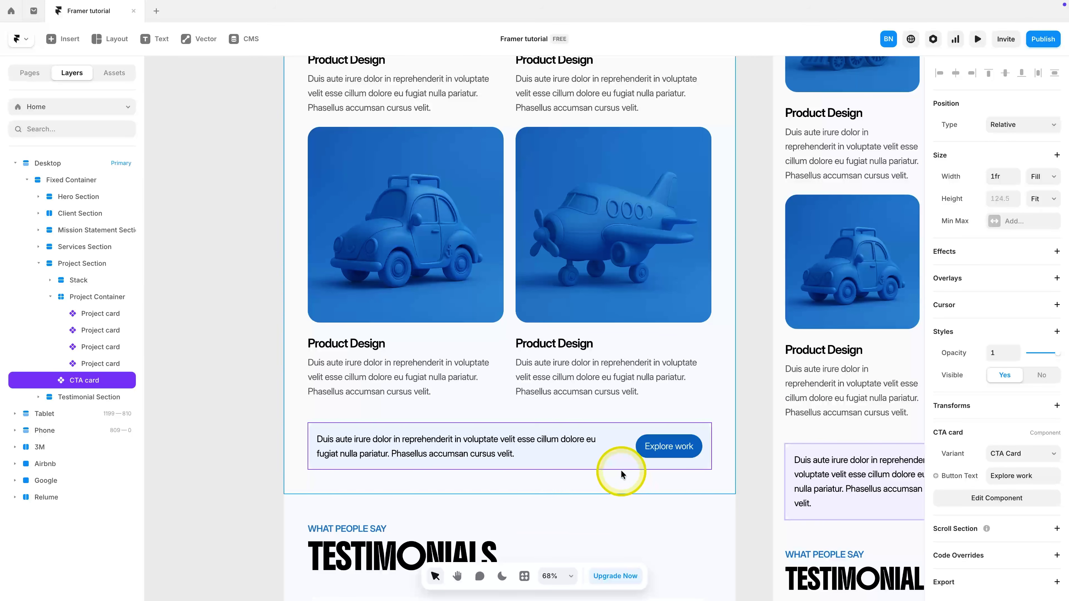
scroll(621, 474, down, 5)
scroll(623, 467, up, 10)
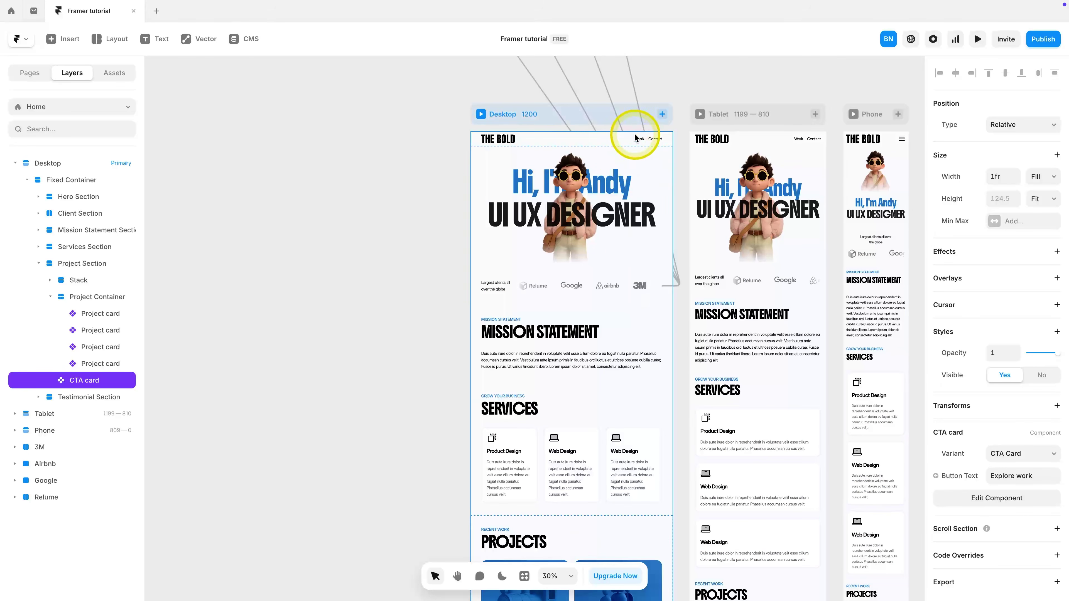
scroll(576, 378, down, 10)
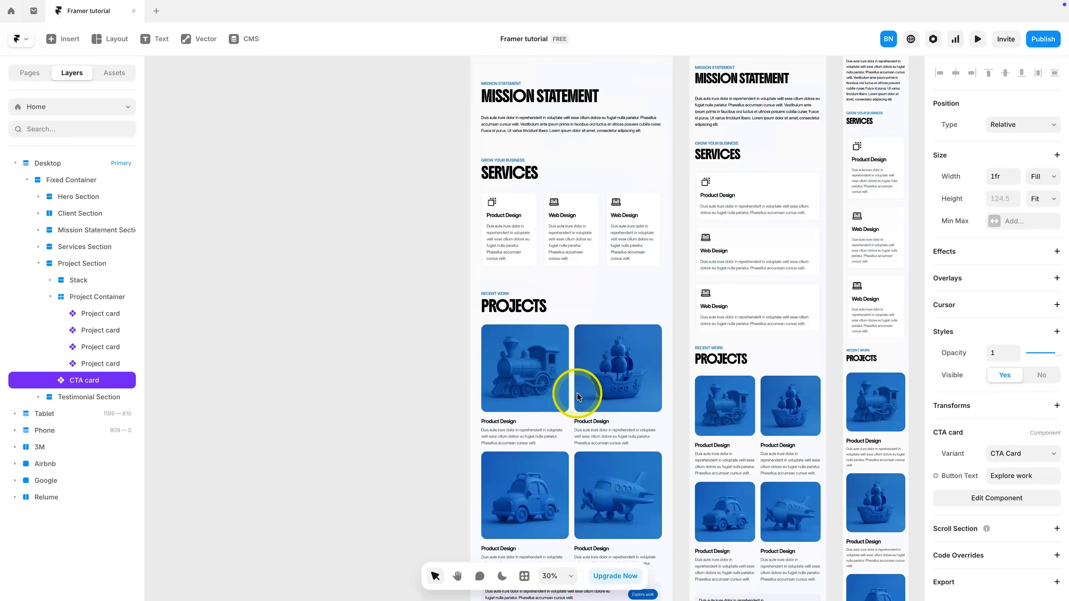
scroll(601, 374, up, 1)
scroll(601, 374, up, 3)
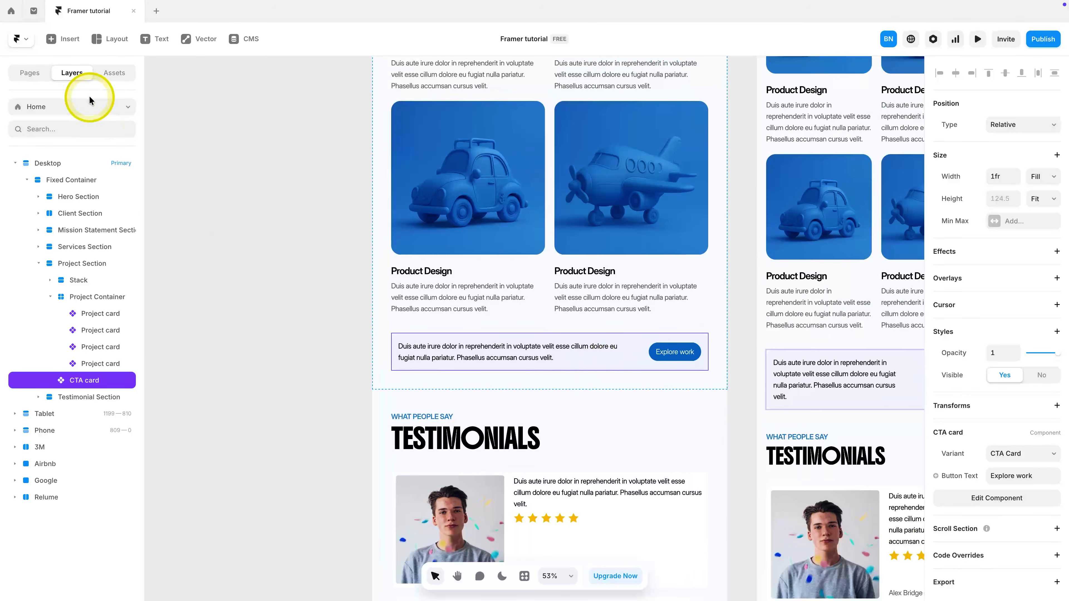
Step: Add a new web page to the project and name it /work
click(85, 106)
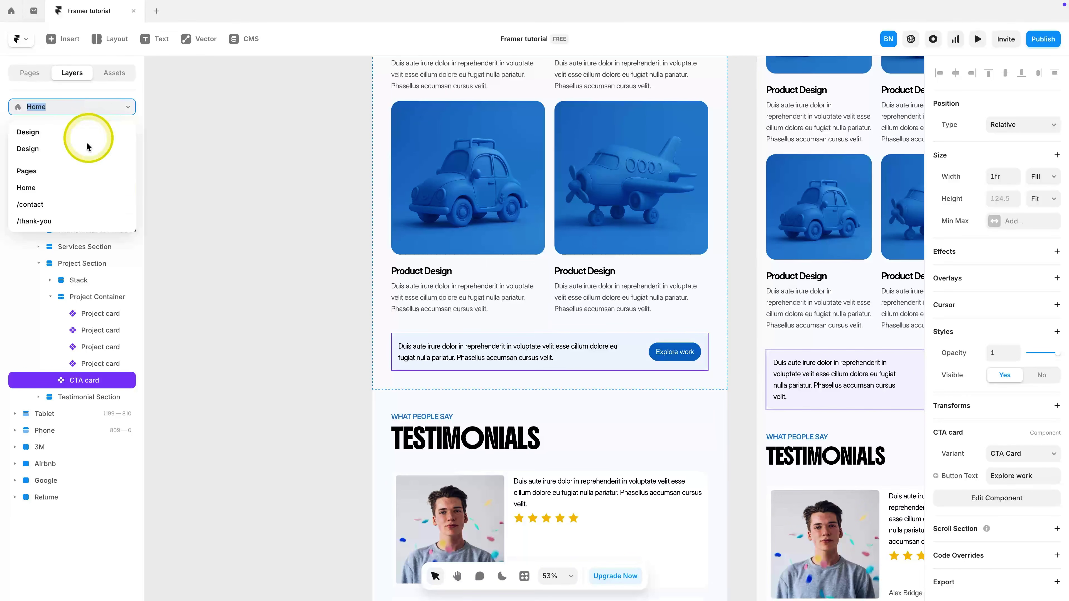
click(30, 72)
click(132, 190)
click(154, 204)
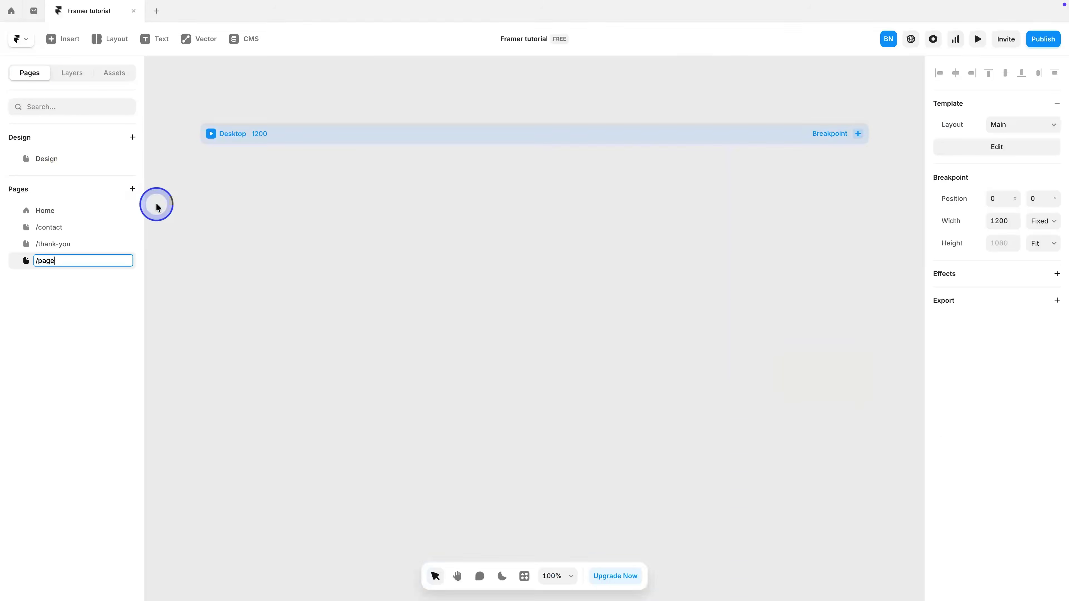
text(work)
Step: Copy the Project Section from the Home page's desktop layout and paste it into the /work page
click(79, 209)
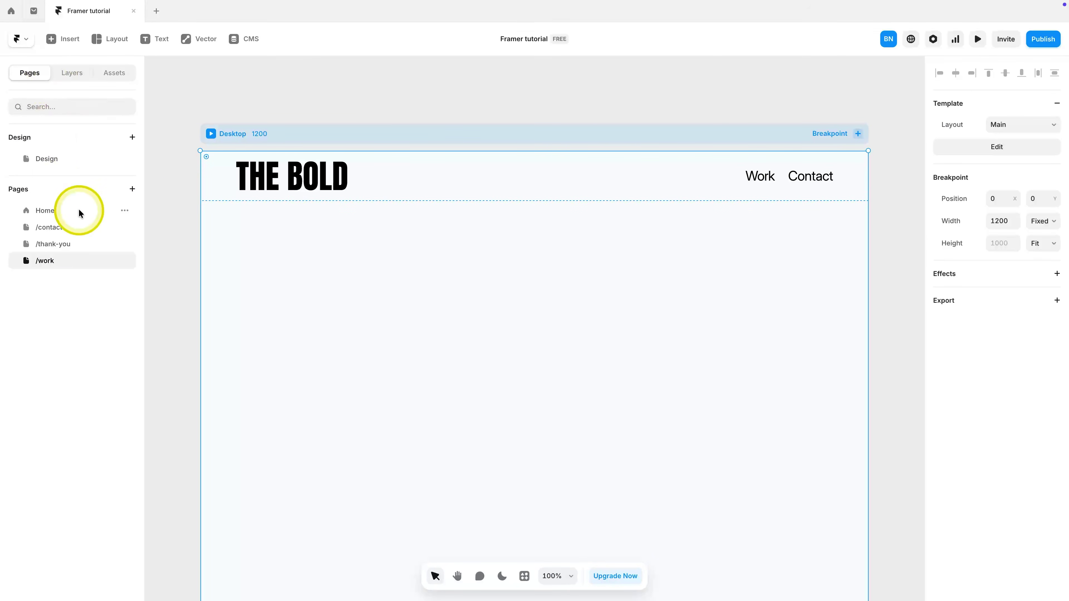
click(552, 241)
scroll(394, 203, down, 5)
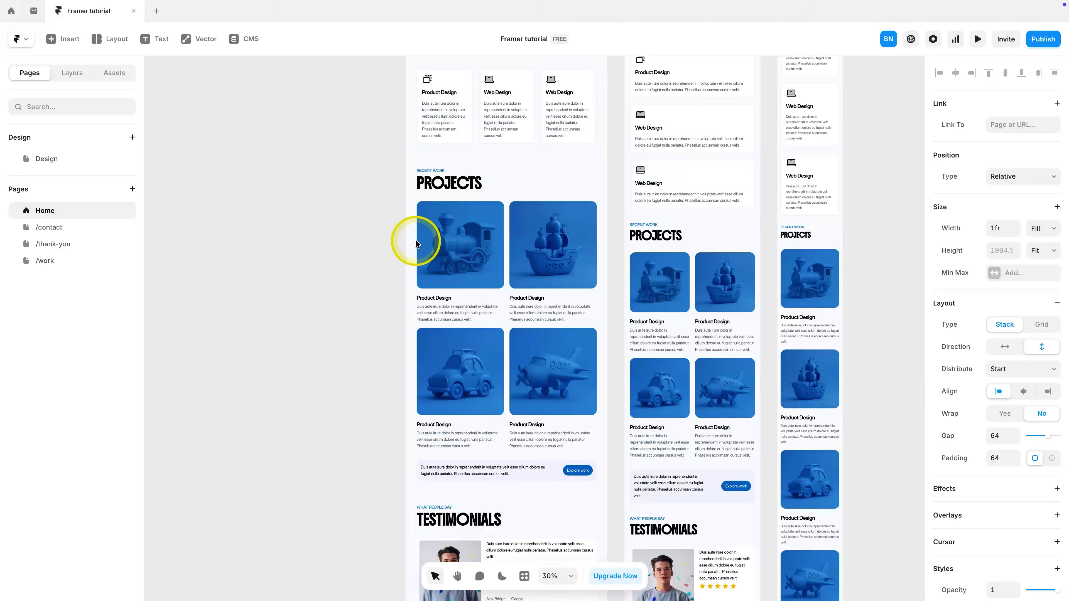
click(45, 261)
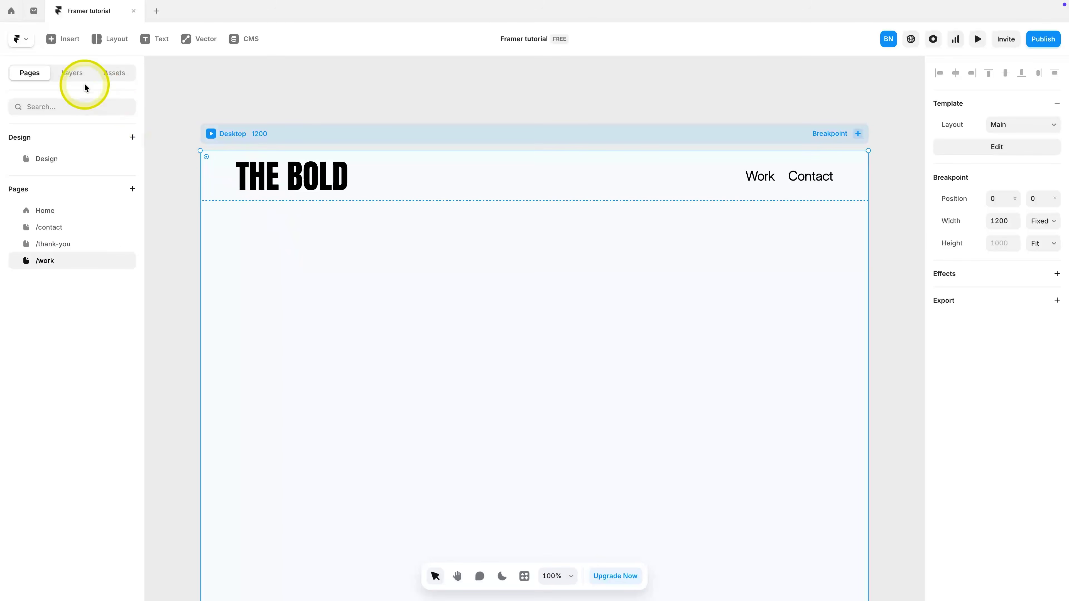
click(71, 73)
key(ctrl+v)
scroll(331, 276, down, 3)
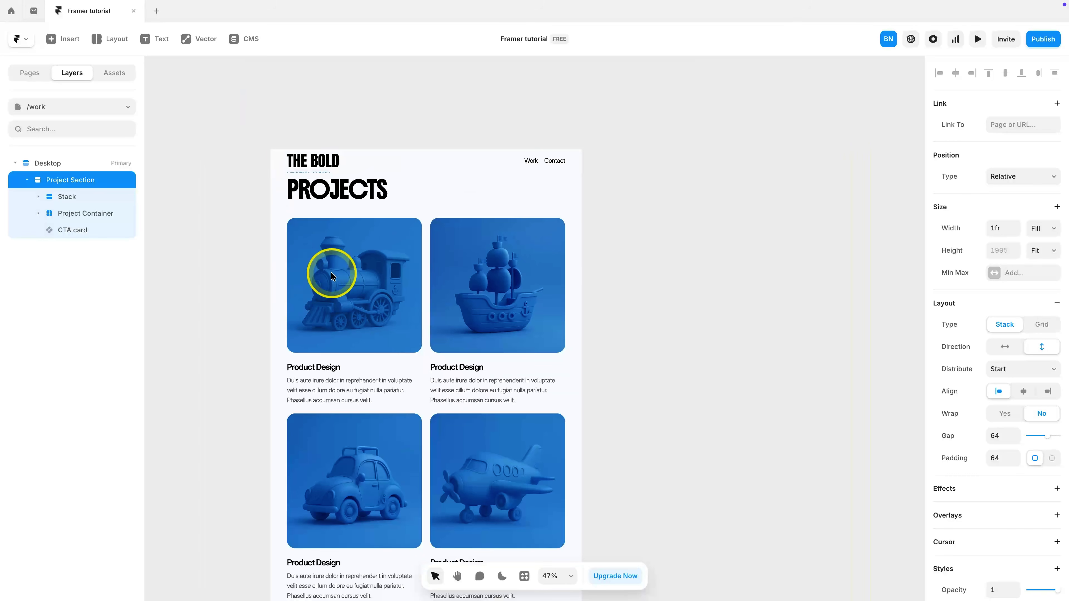
Step: Rename the pasted Project Section layer on the /work page to "Work Section"
double_click(70, 180)
text(Work Section)
key(Return)
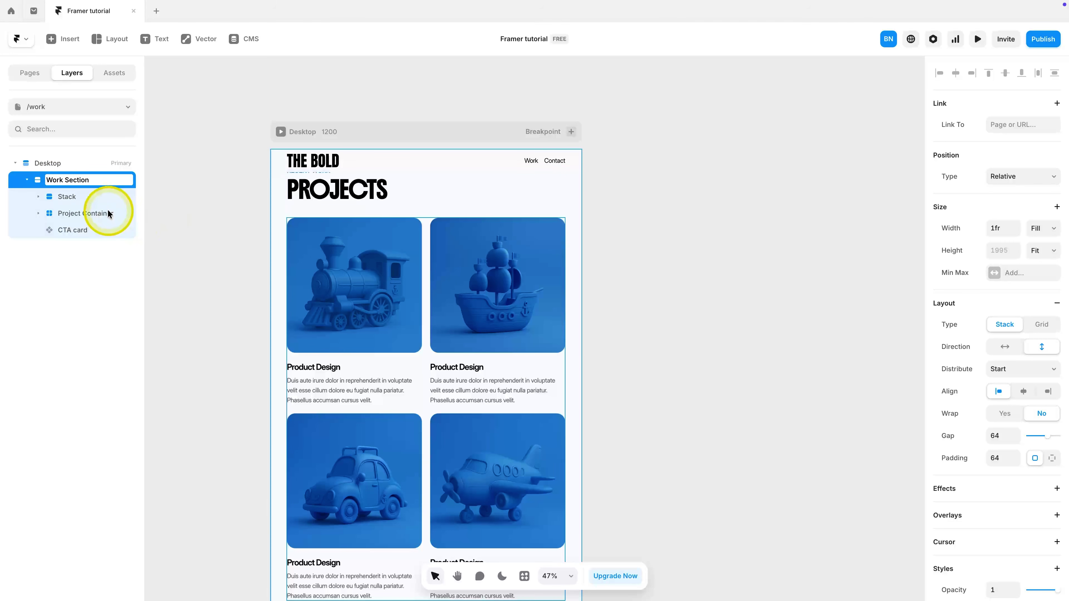
Step: Expand the Work Section's nested layers and set the section's top padding to 200
click(96, 213)
click(32, 198)
click(64, 180)
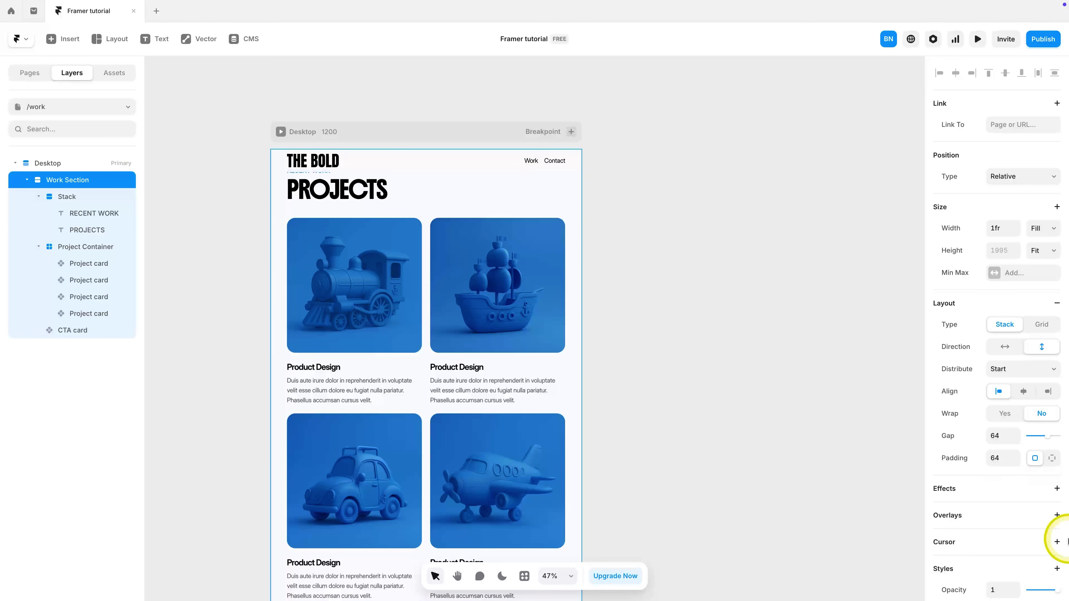
scroll(1010, 497, down, 3)
click(1051, 323)
click(996, 346)
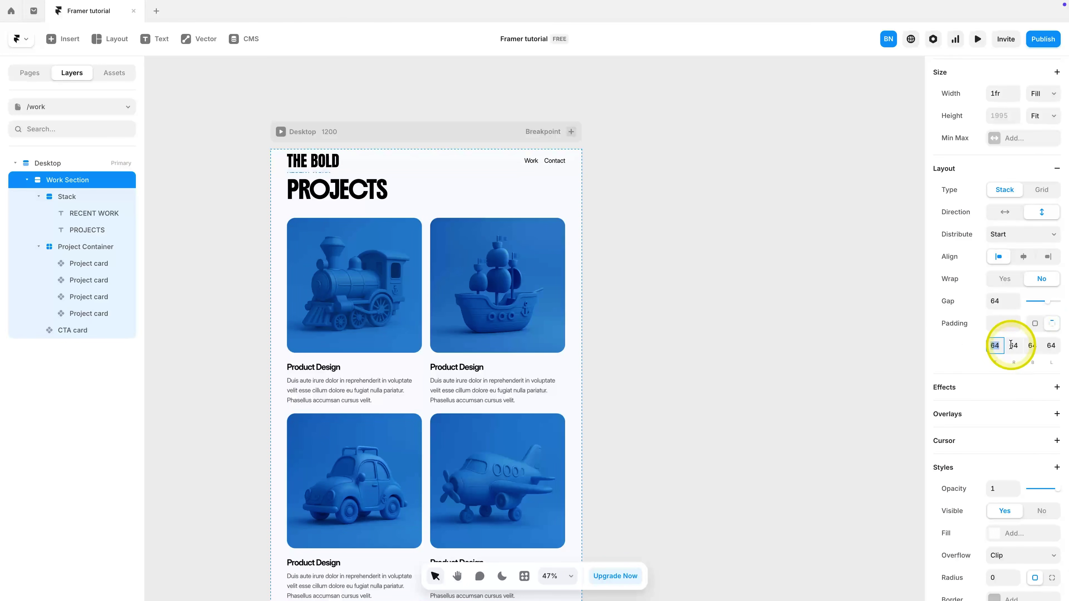
text(200)
click(682, 229)
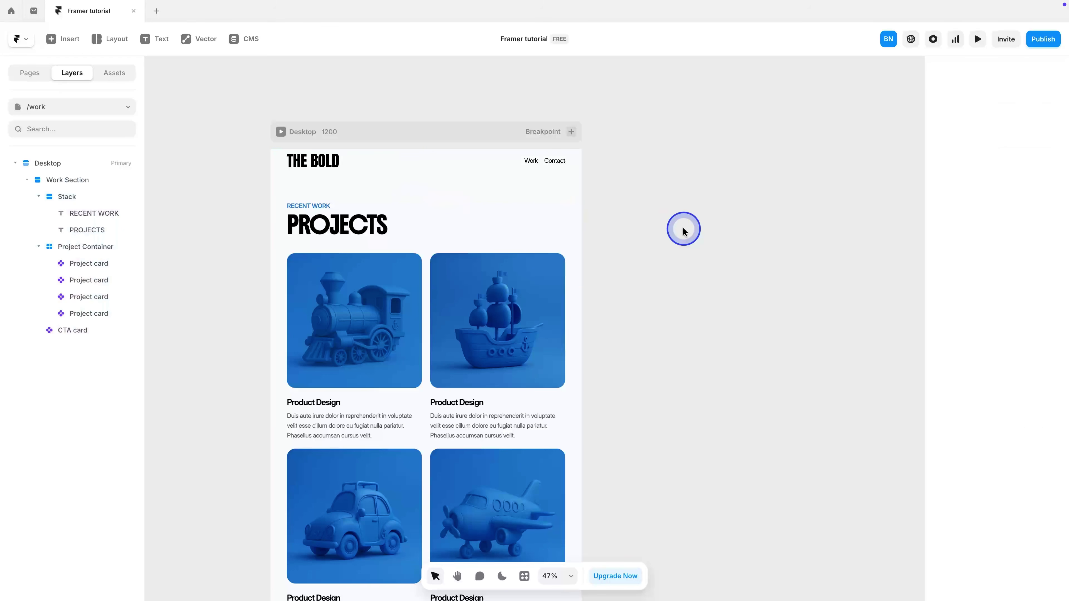
Step: Change the small label above the PROJECTS heading on the /work page to "AMAZING WORK"
click(329, 206)
double_click(329, 206)
key(super+a)
text(AMAZING WORK)
click(357, 222)
double_click(351, 222)
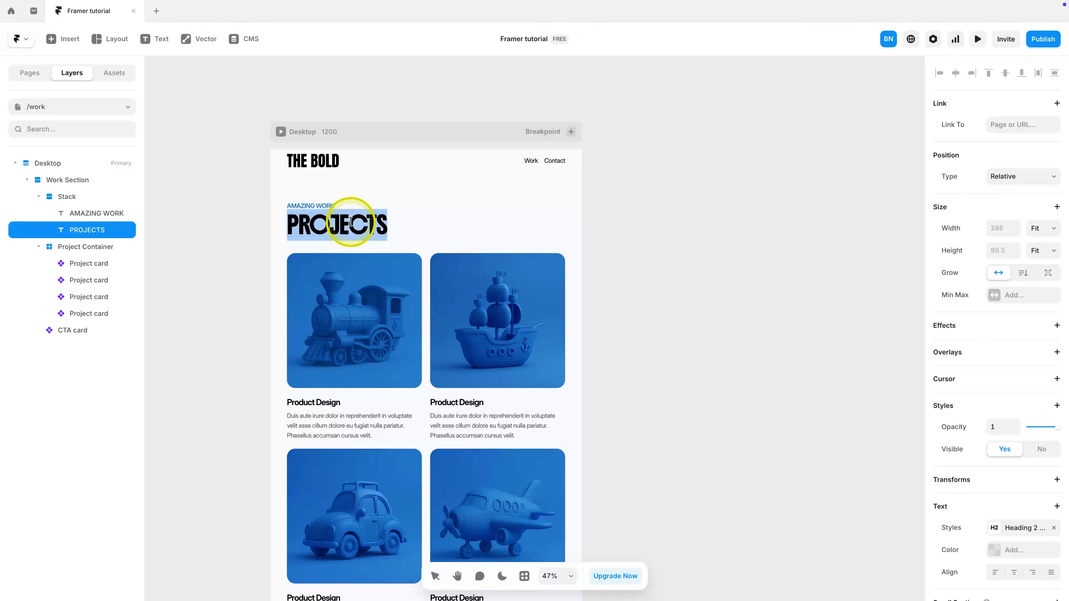
click(222, 229)
scroll(348, 315, down, 5)
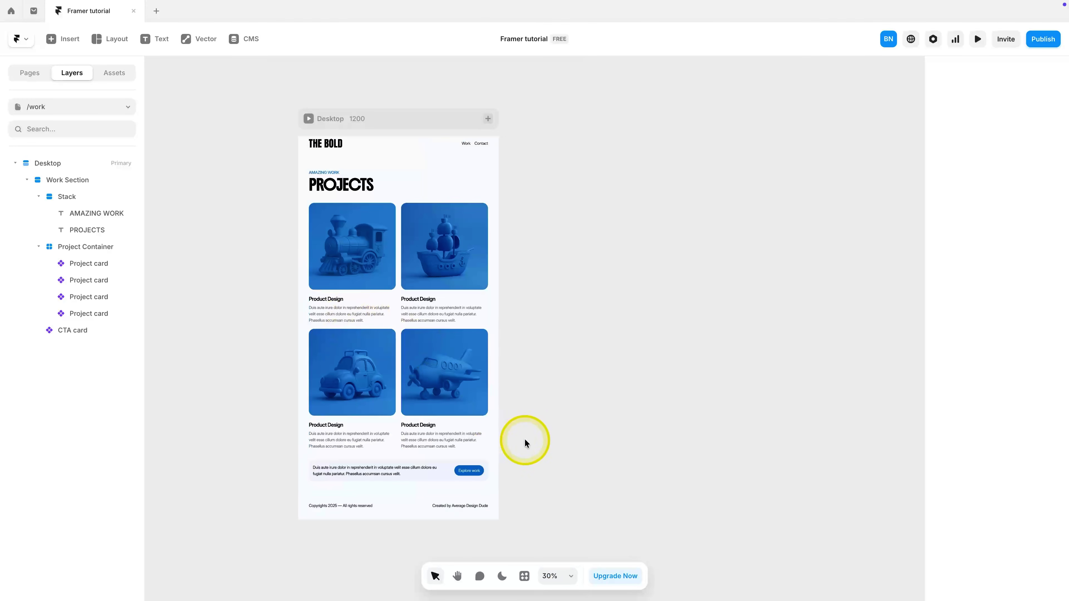
Step: Delete the CTA card from the /work page and duplicate the airplane project card twice
click(461, 465)
key(BackSpace)
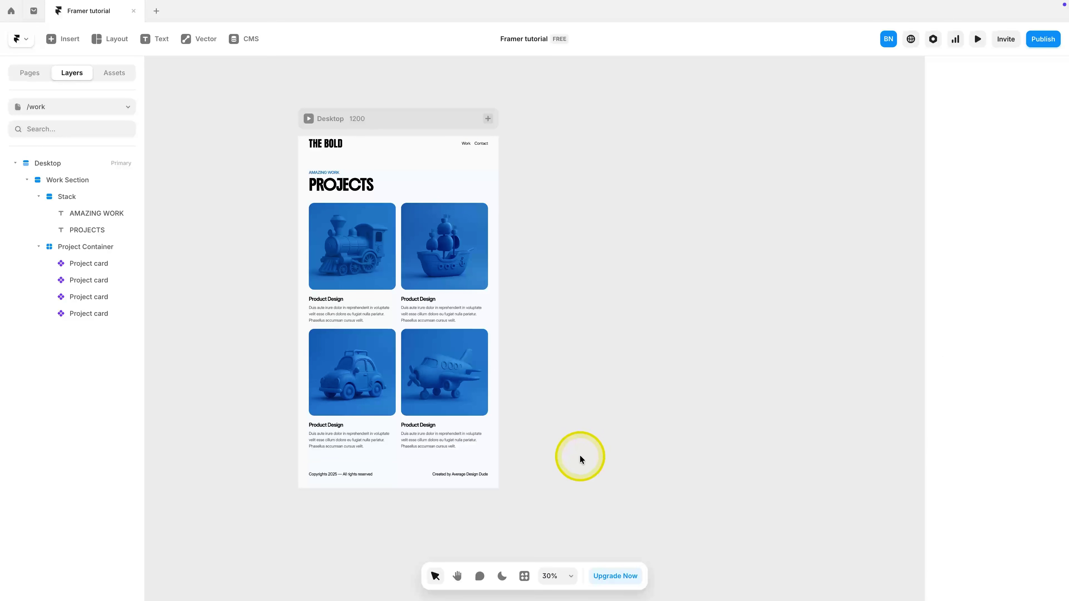
click(423, 381)
key(ctrl+d)
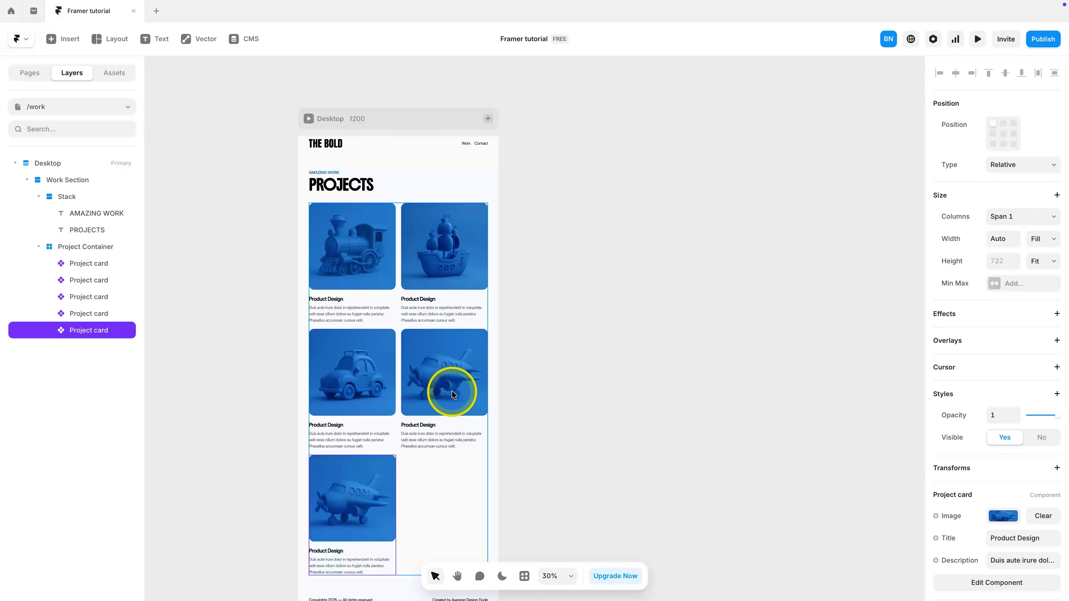
key(ctrl+d)
click(149, 102)
scroll(149, 102, down, 1)
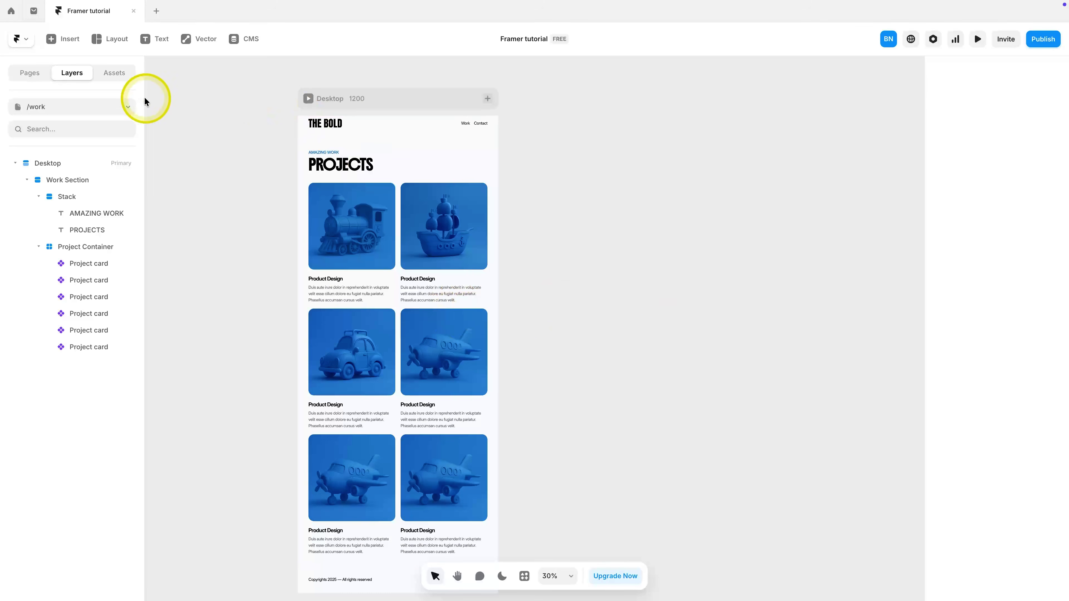
Step: Go to the Home page and open the Project Section's CTA card component for editing
click(111, 106)
click(76, 186)
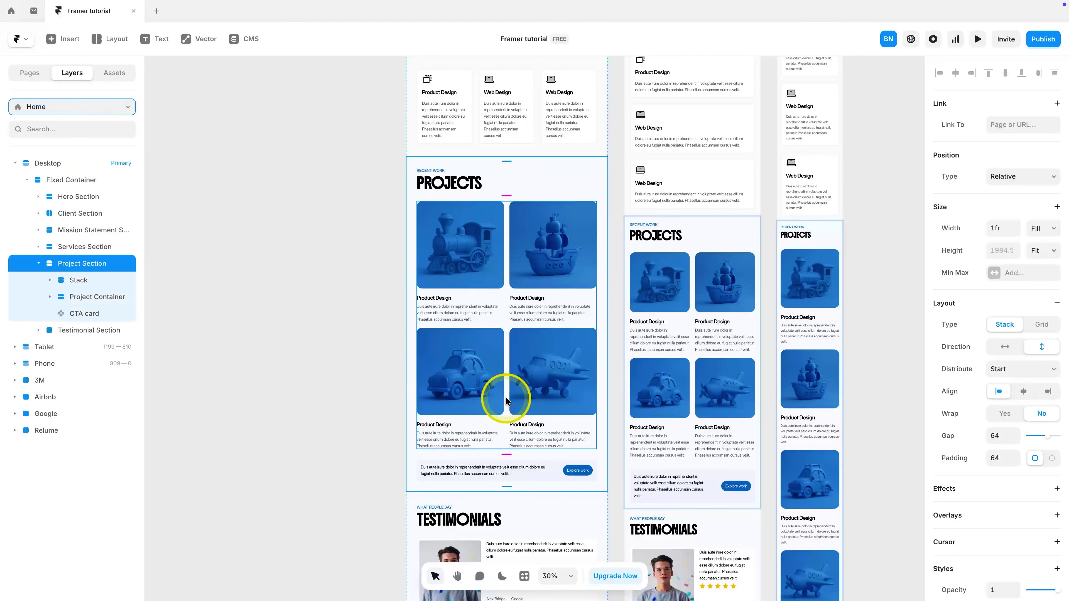
click(571, 475)
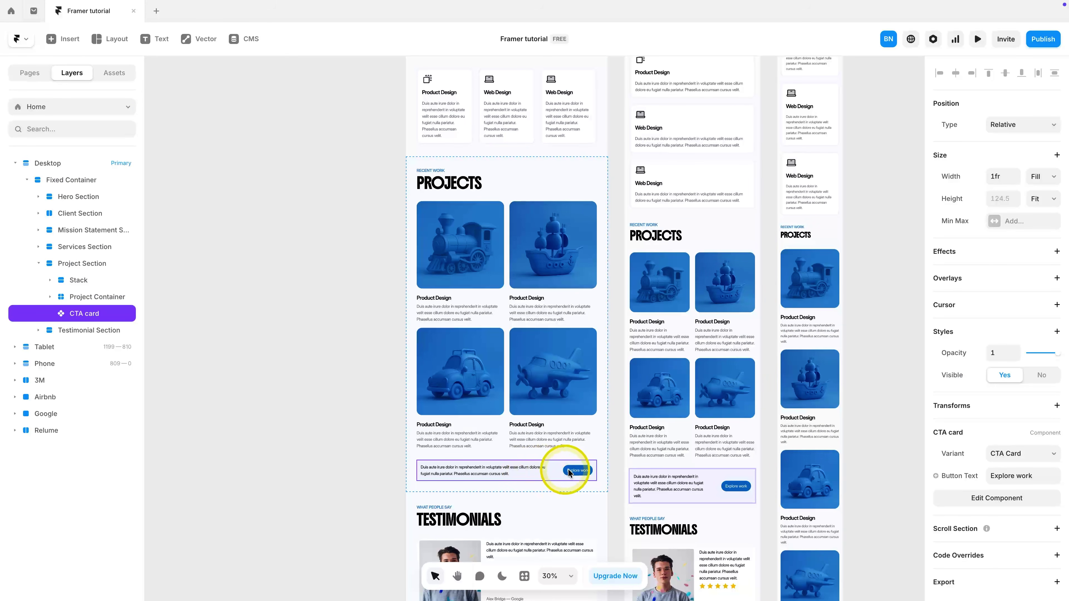
click(1024, 475)
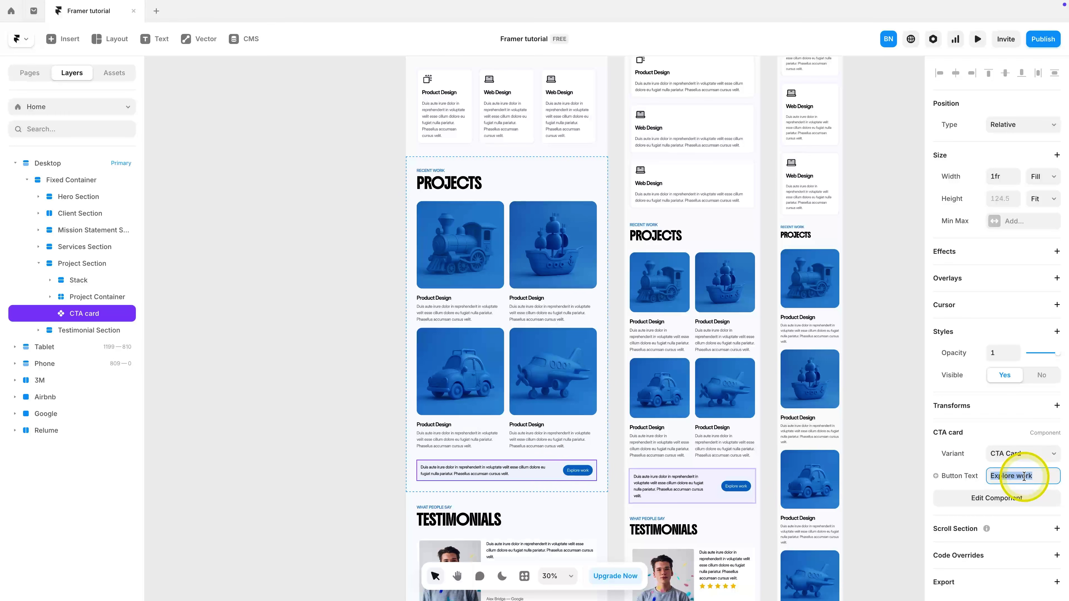
scroll(499, 477, down, 5)
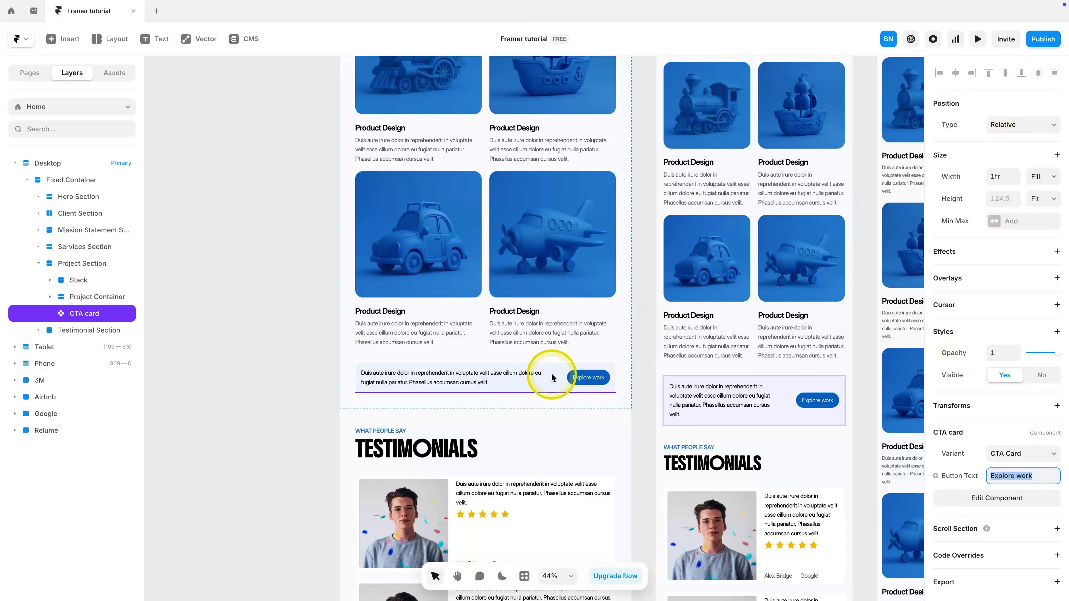
double_click(551, 374)
click(676, 356)
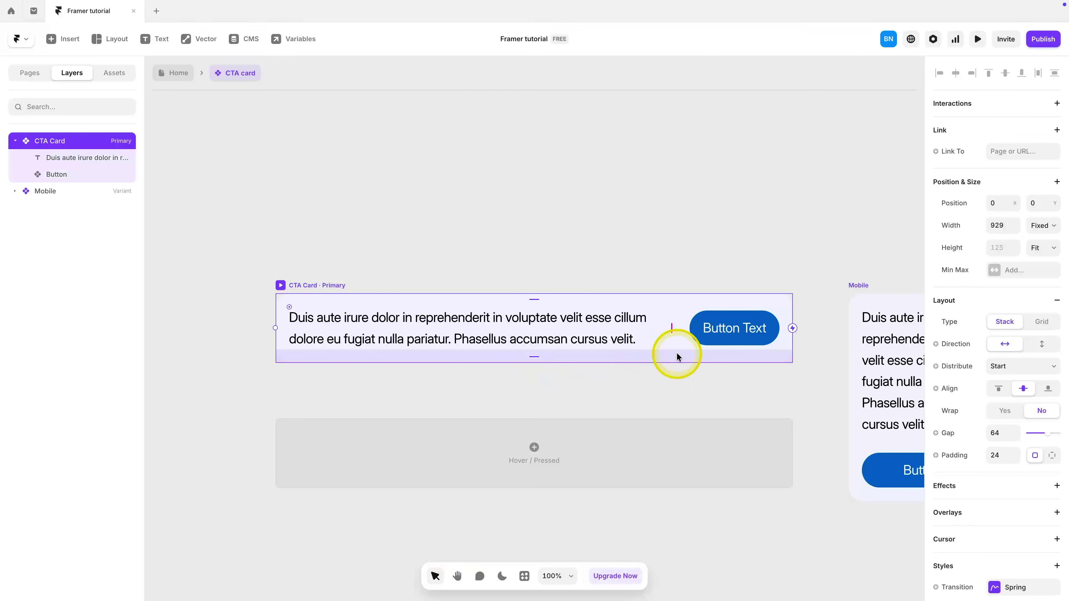
Step: Open the nested Button component and create a link variable for its primary variant's Link To property
click(721, 332)
double_click(721, 333)
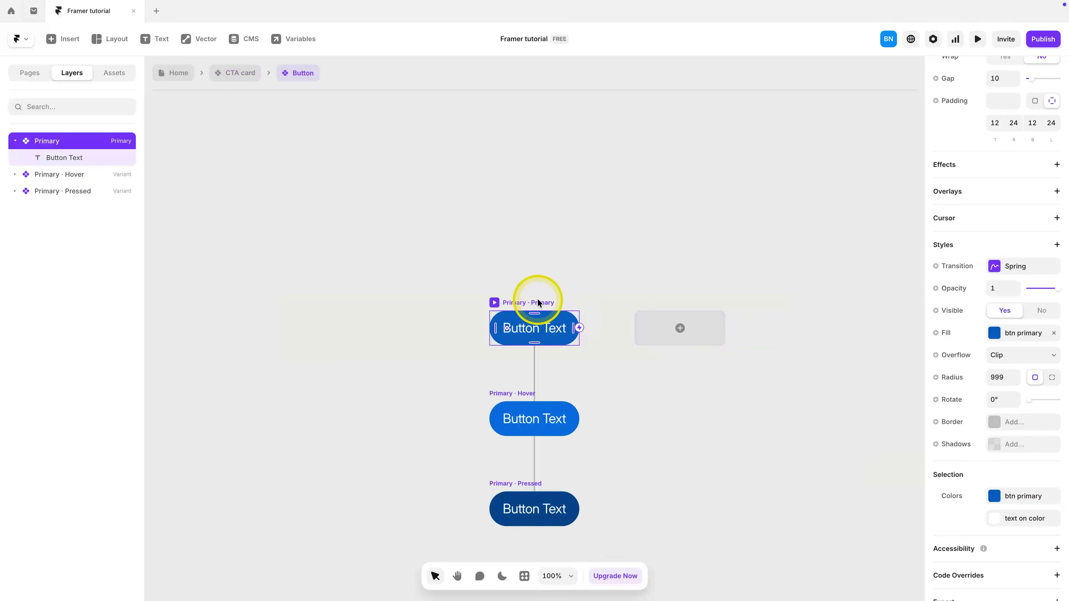
scroll(945, 357, up, 5)
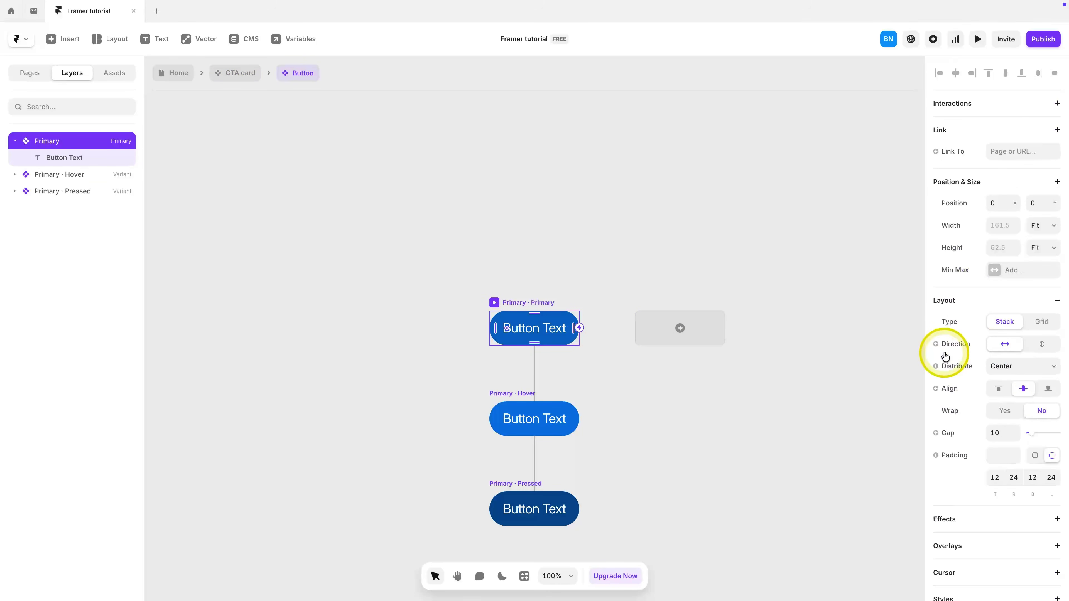
click(955, 152)
click(966, 191)
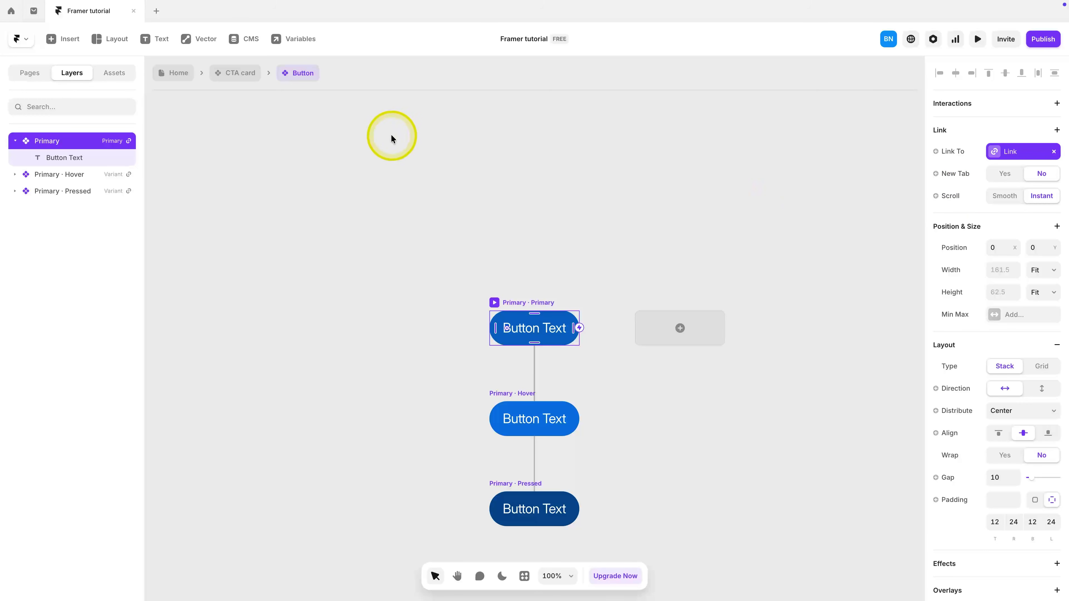
Step: Return to the CTA card component and create a variable for its button's Link property
click(241, 73)
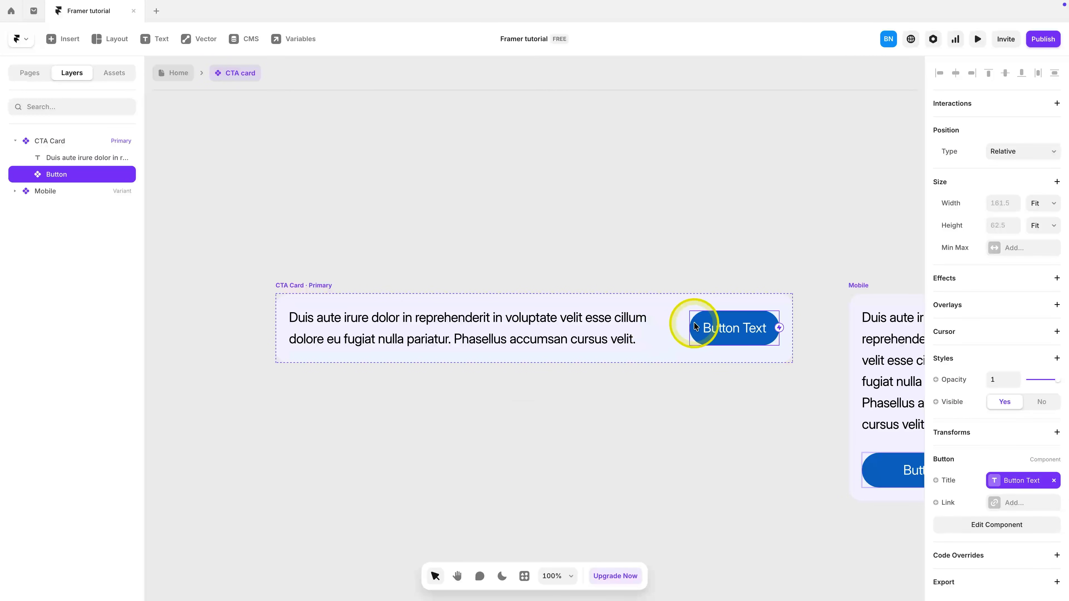
click(936, 503)
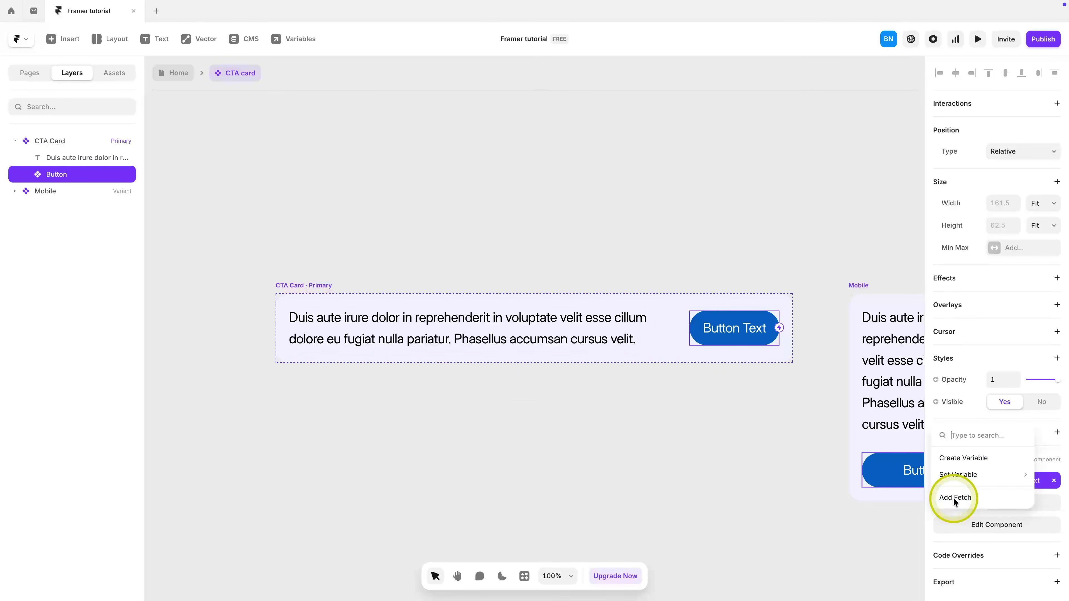
click(957, 459)
click(778, 447)
Step: Back on the Home page, link the desktop CTA card to the /work page
click(177, 73)
click(585, 385)
click(1051, 473)
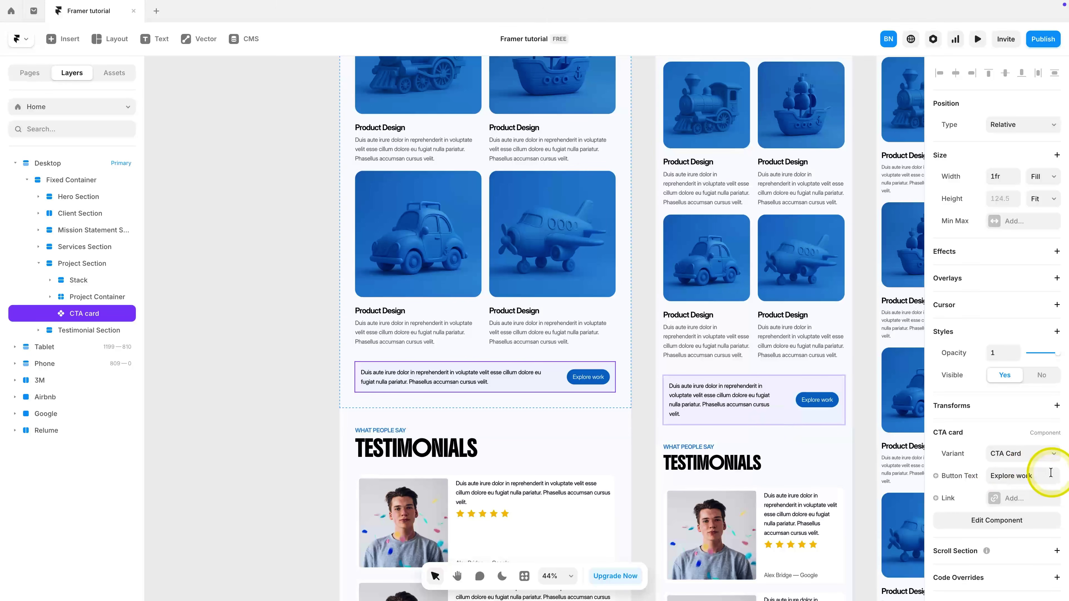
click(1027, 499)
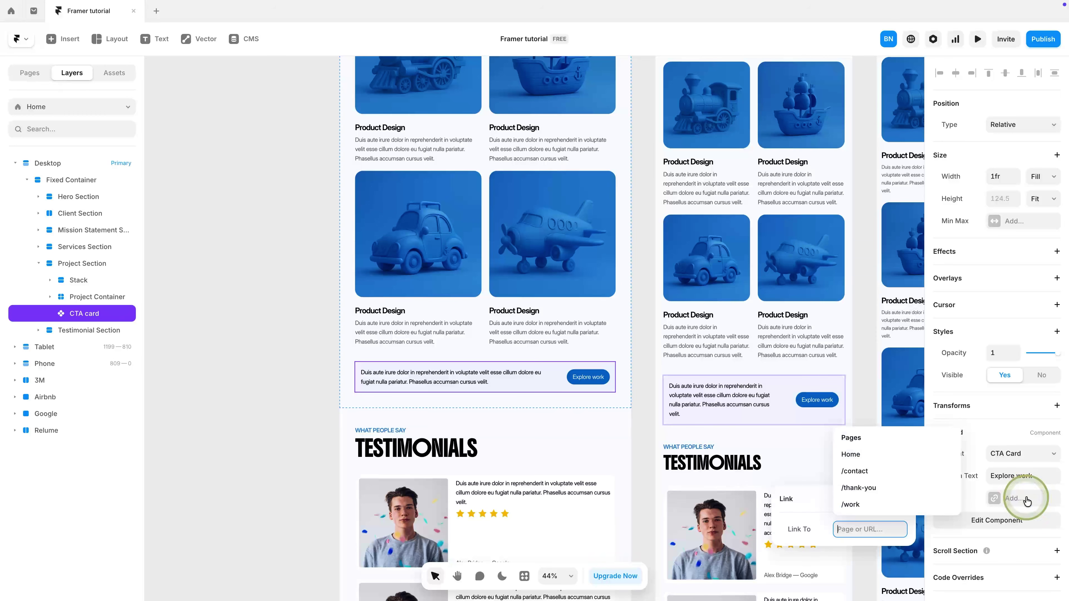
click(857, 500)
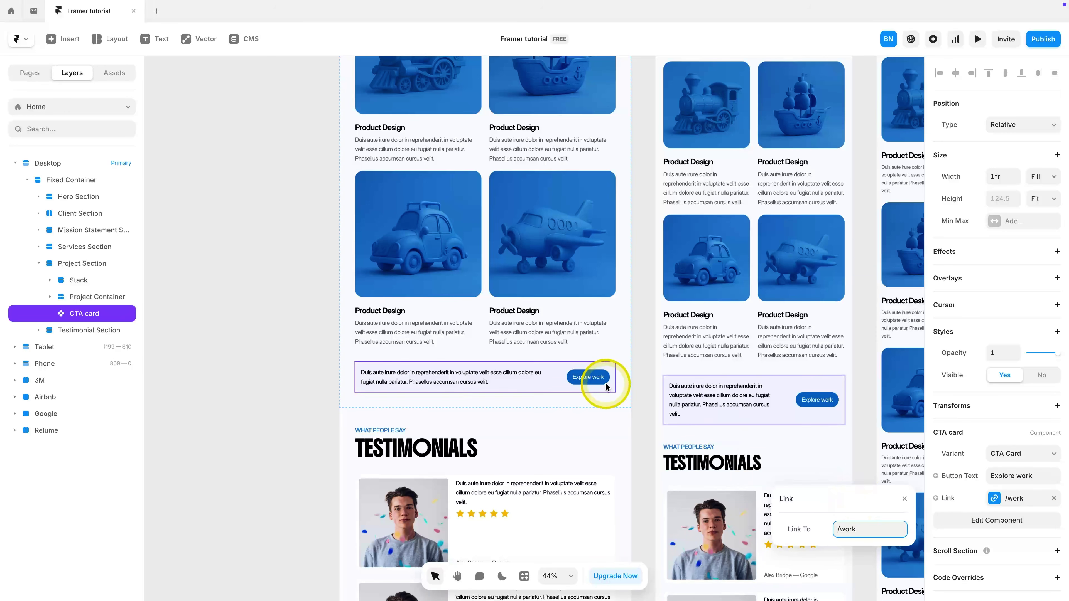
Step: Preview the Home page and test that the Explore work button leads to the work page
scroll(605, 383, up, 3)
click(573, 148)
click(977, 38)
scroll(664, 308, down, 15)
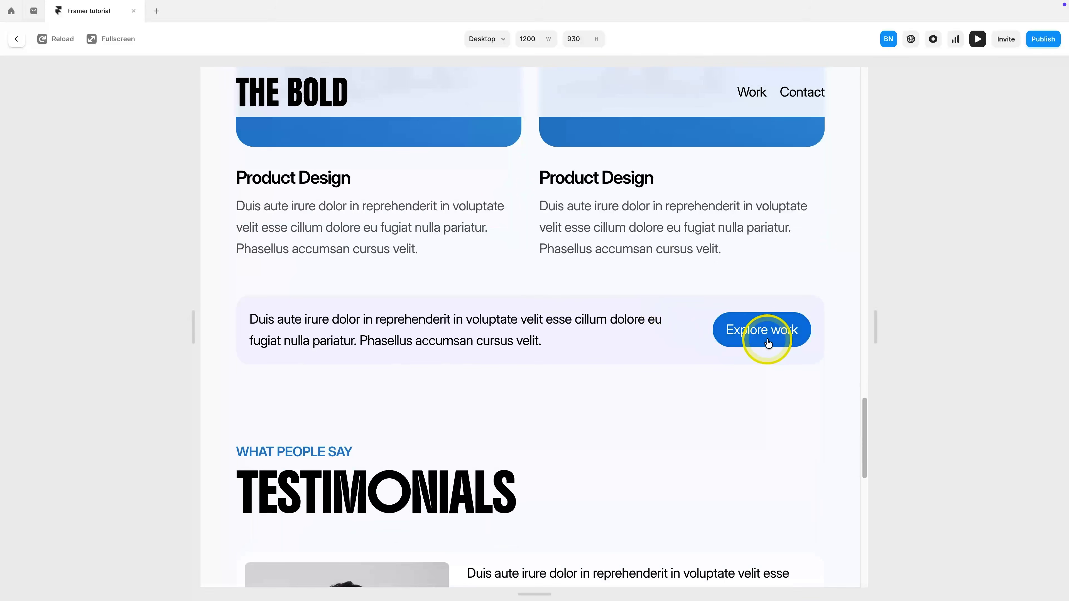
click(765, 341)
scroll(767, 341, down, 20)
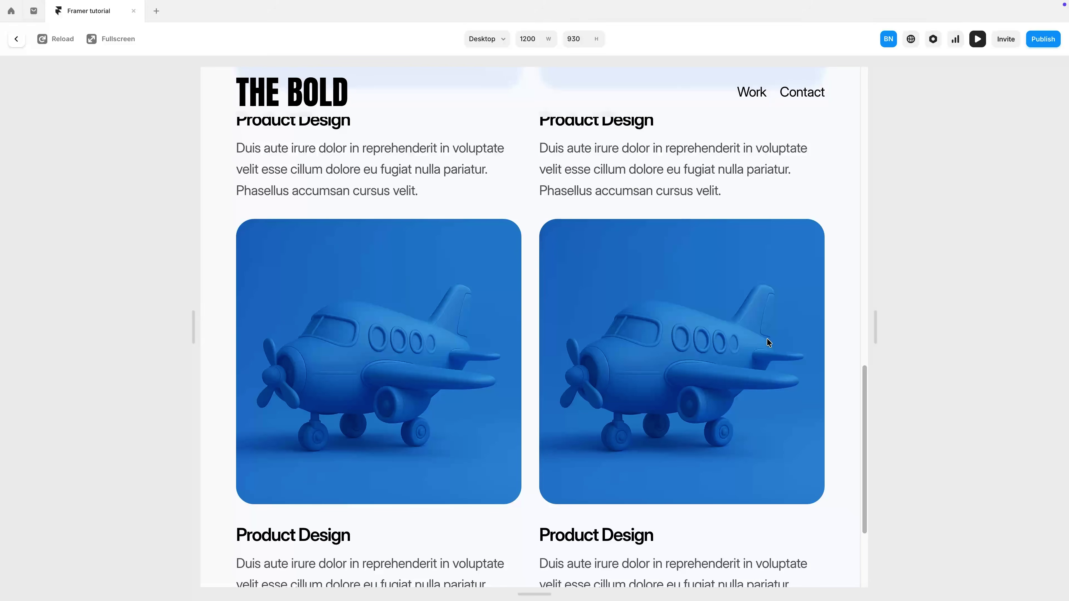
Step: Exit the preview and open the /work page to look over its project cards
key(Escape)
click(89, 107)
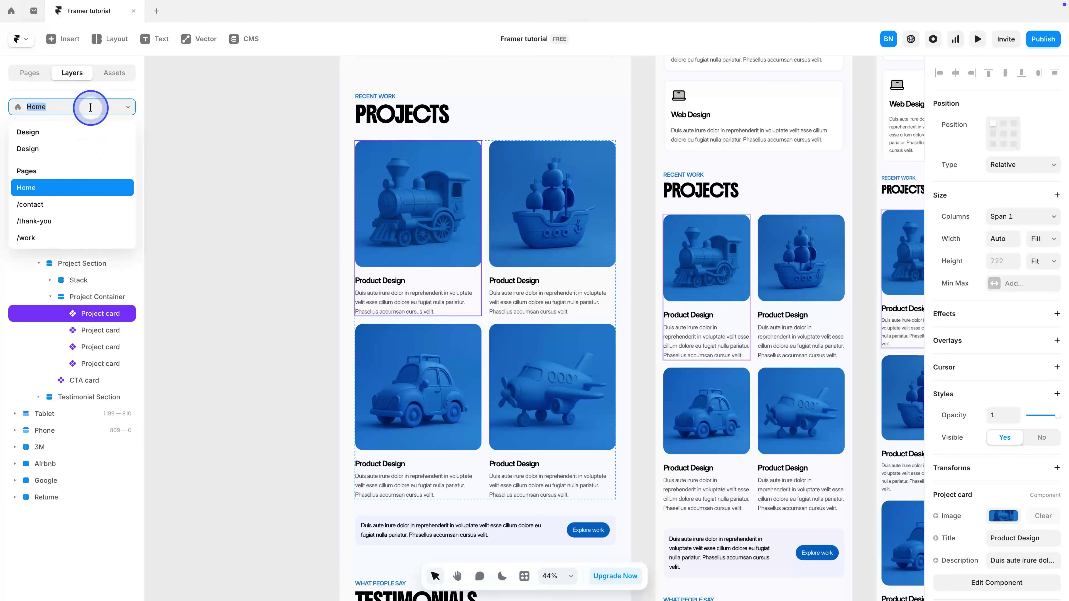
click(61, 238)
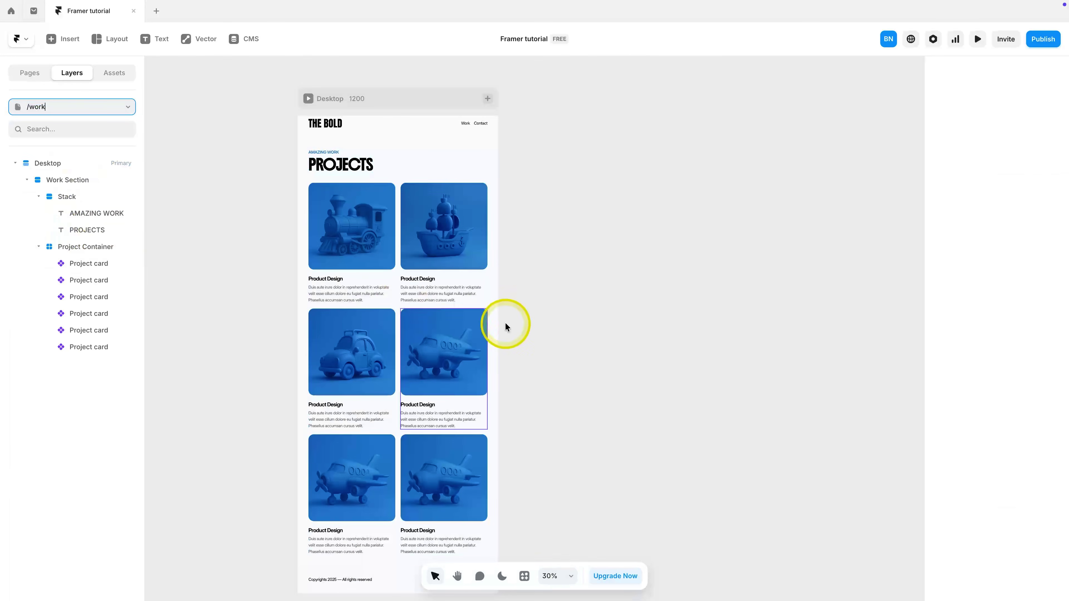
click(360, 248)
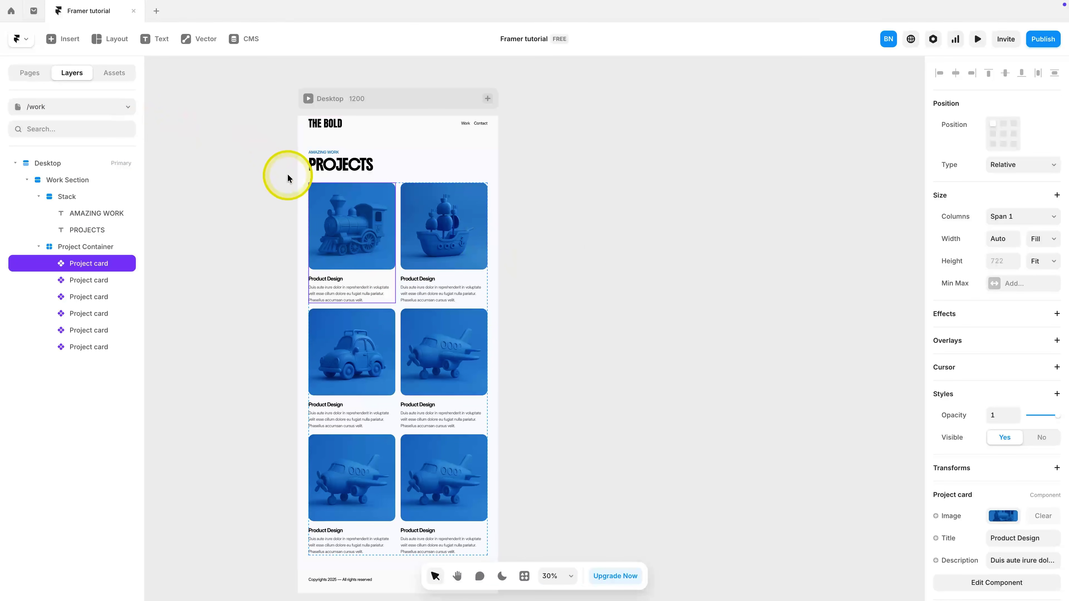
scroll(349, 244, down, 1)
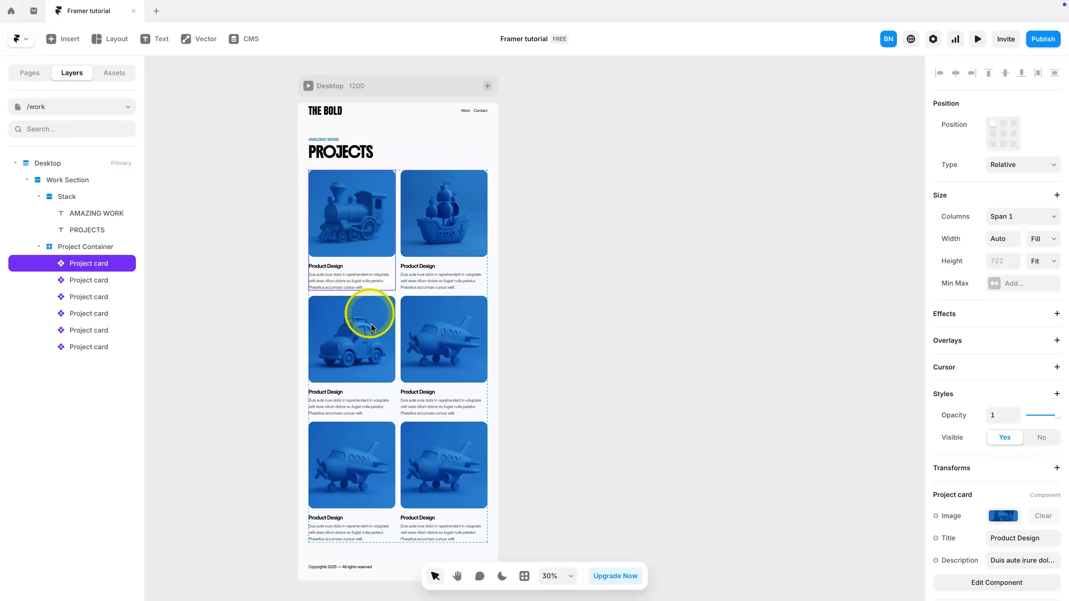
scroll(449, 375, down, 3)
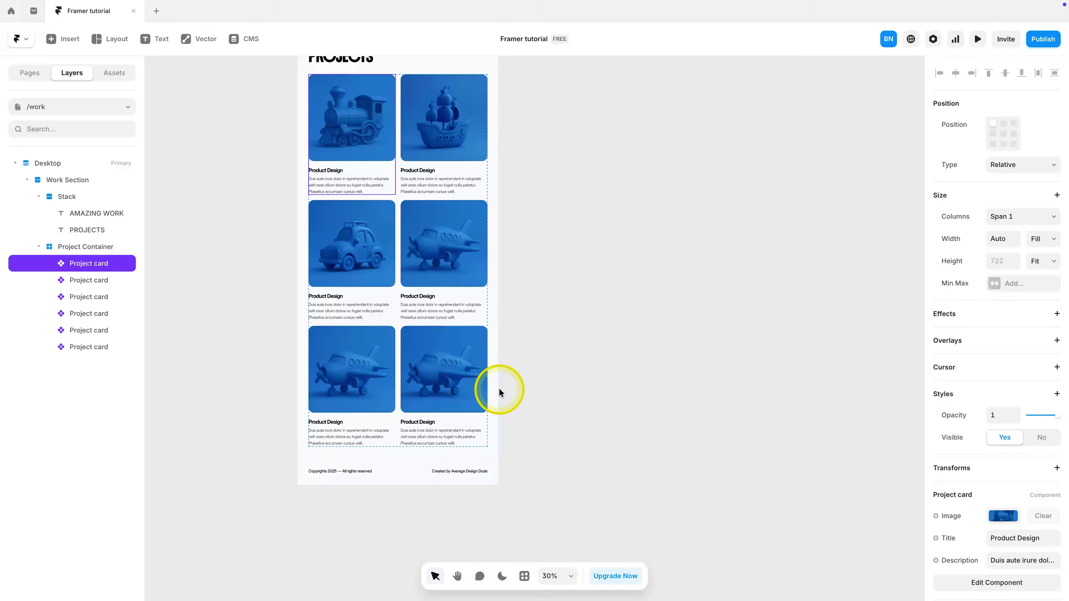
scroll(500, 390, up, 3)
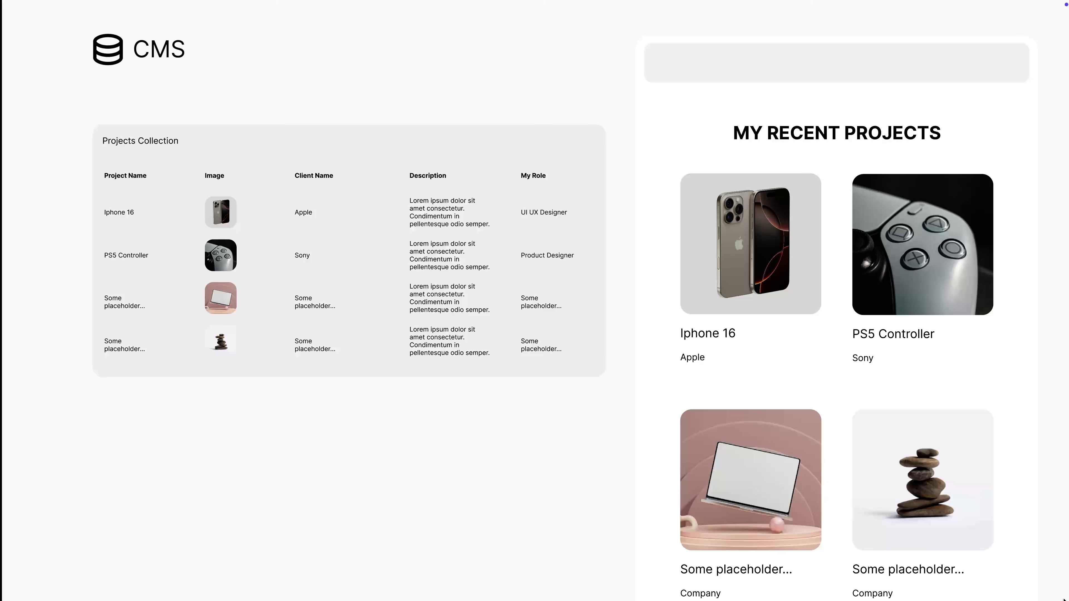
key(Right)
key(Right)
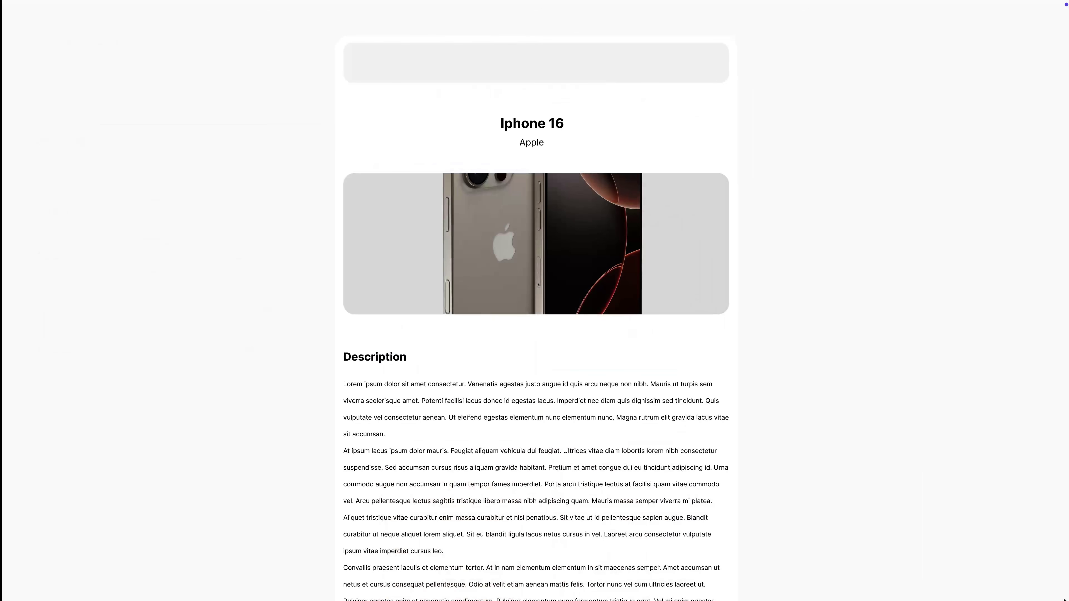
key(Right)
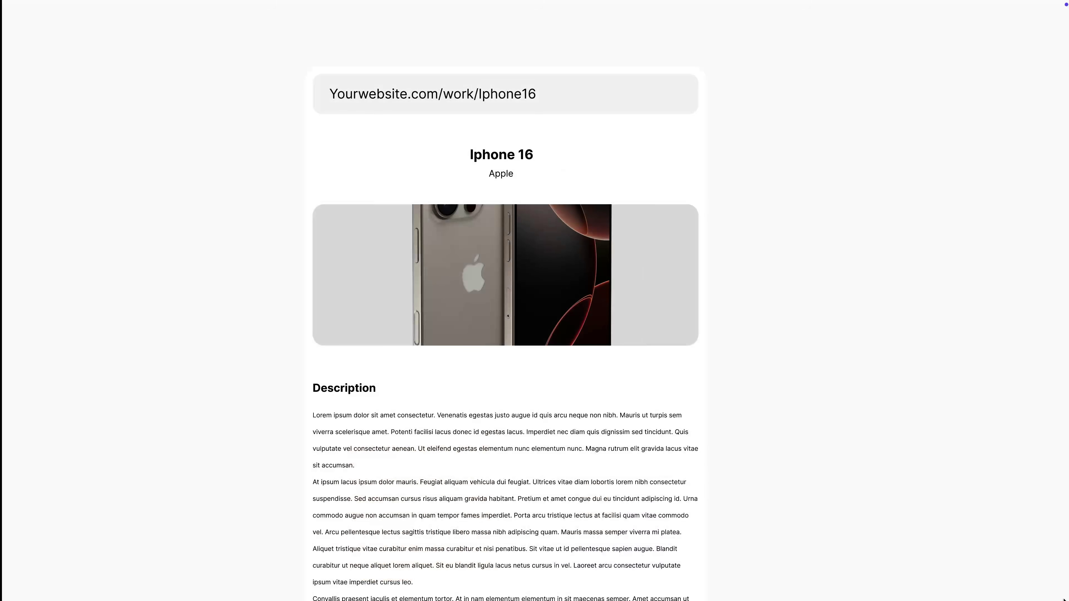
click(216, 210)
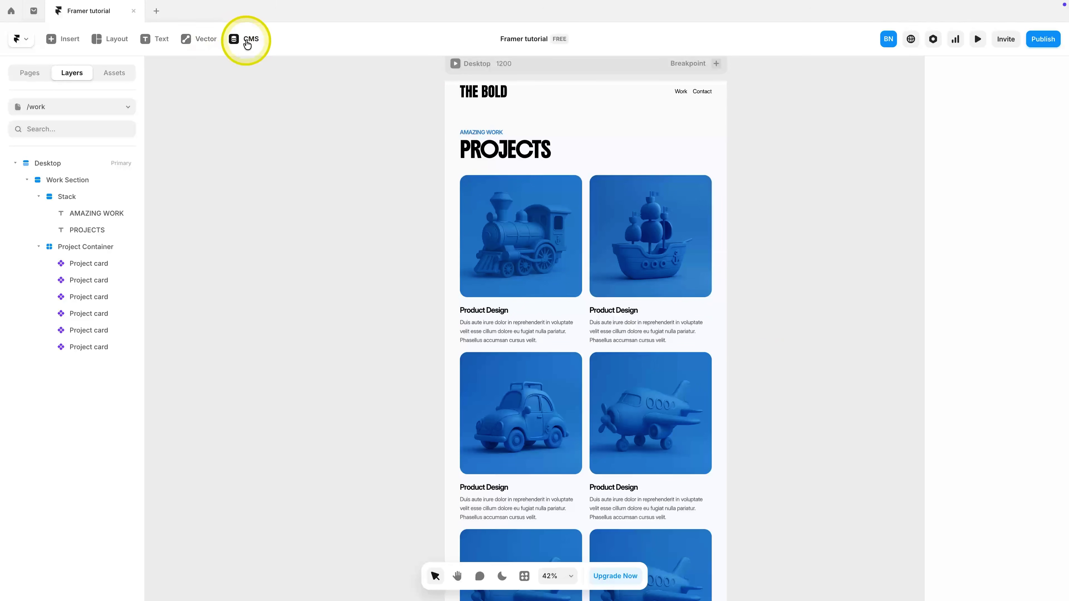
Step: Create a new CMS collection named Project
click(247, 42)
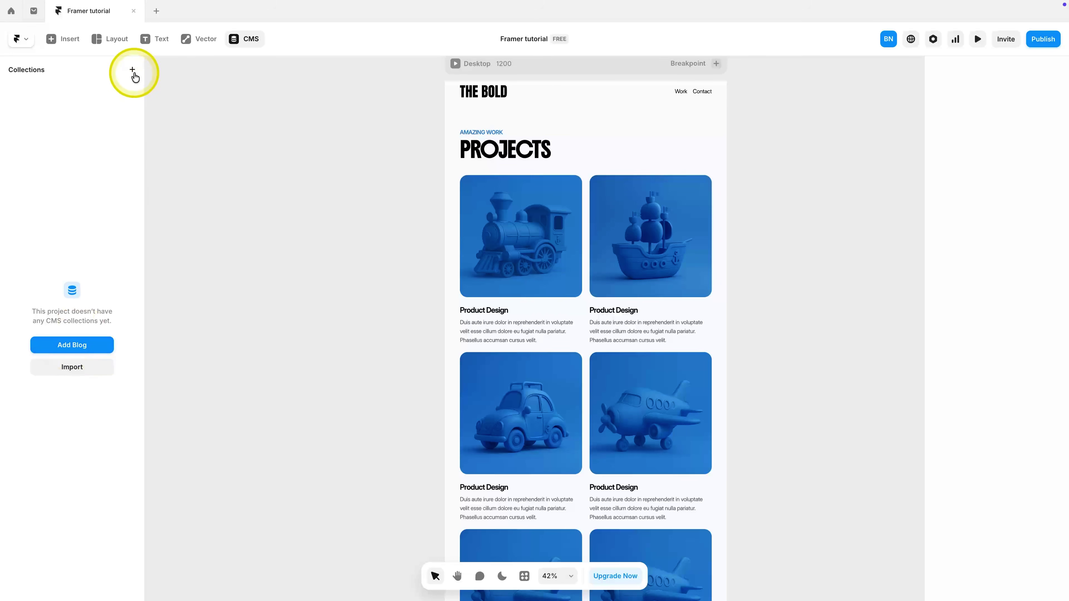
click(133, 70)
text(Project)
key(Return)
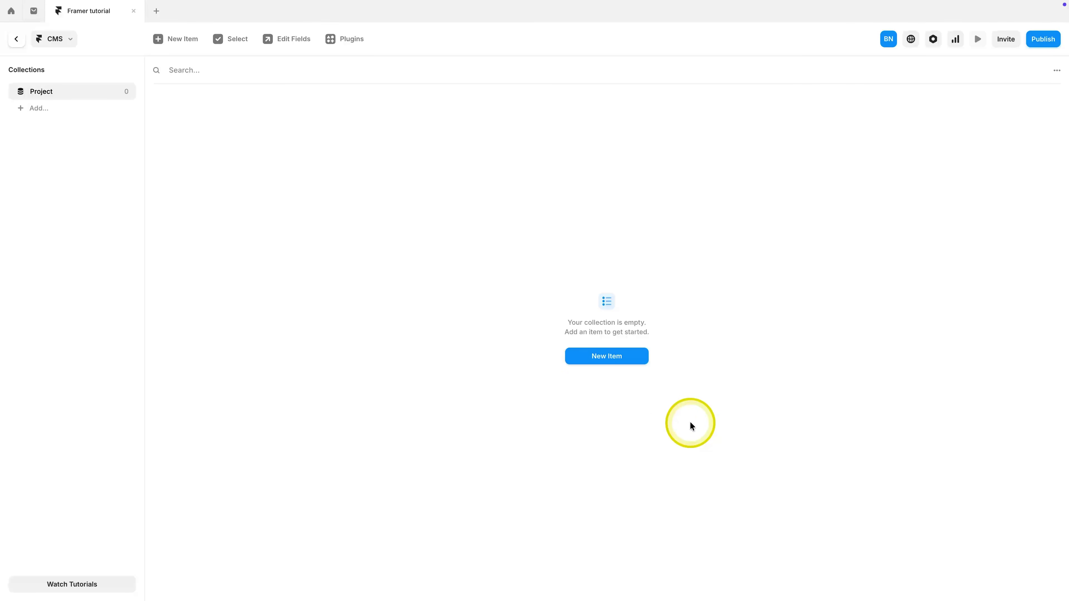
Step: Examine the default Title, Slug and Content fields in a new item form, then close it without saving
click(627, 364)
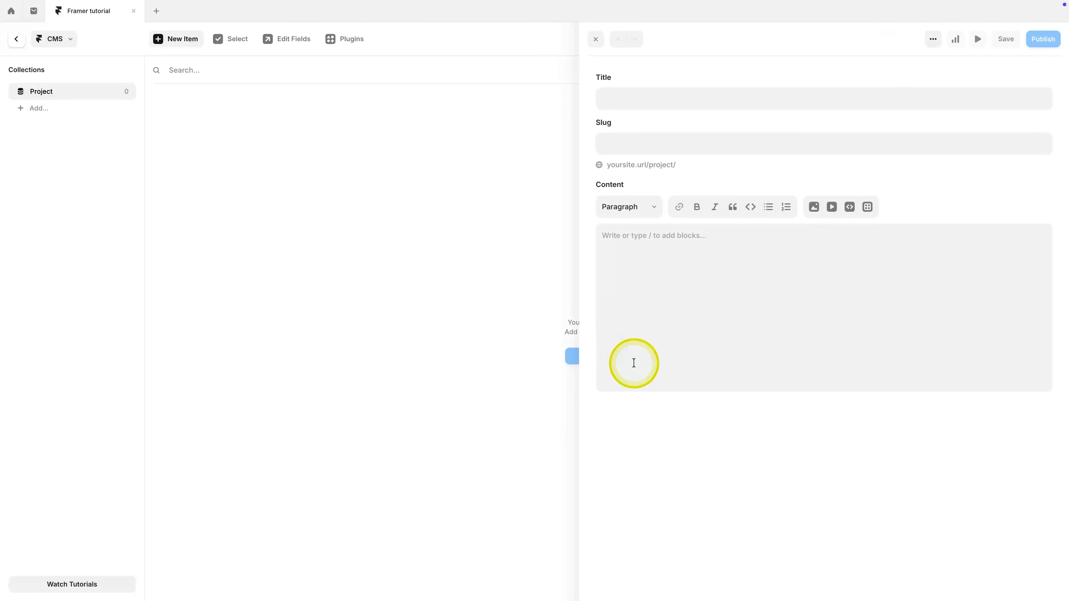
click(629, 109)
click(637, 149)
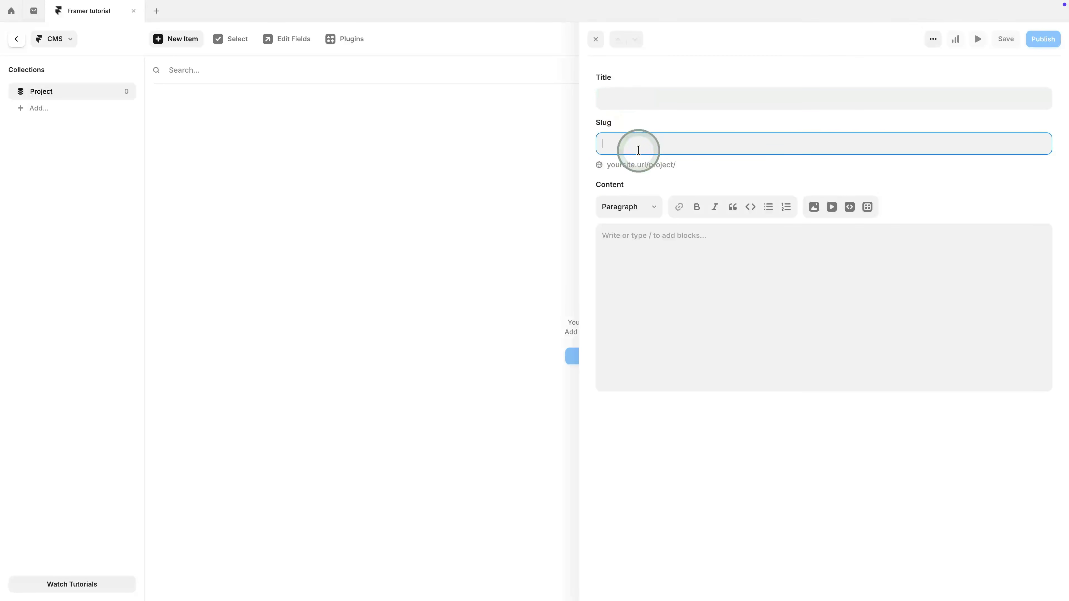
click(632, 327)
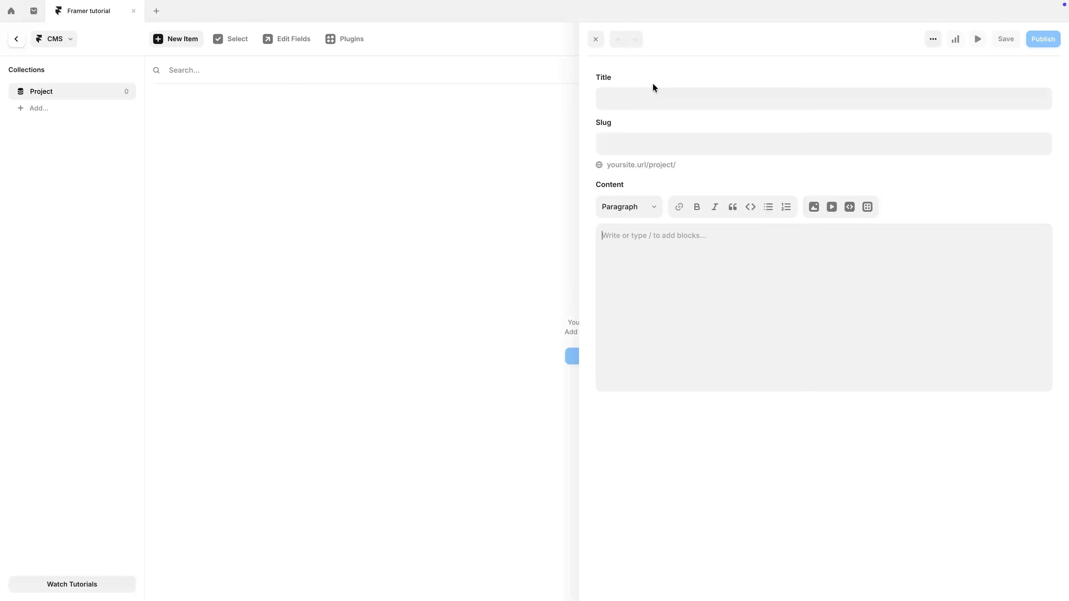
click(595, 39)
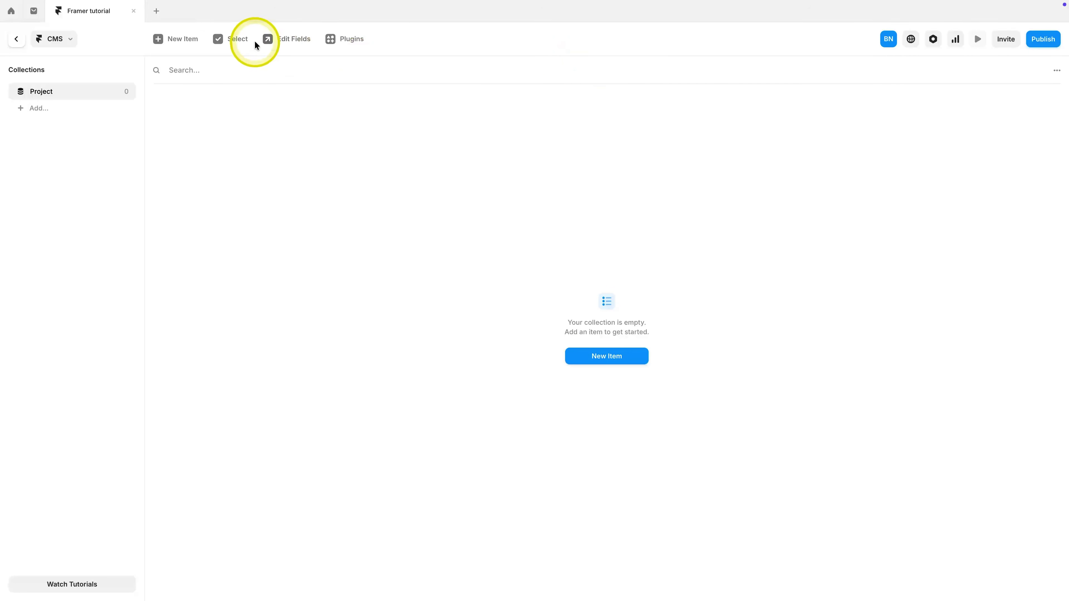
Step: Delete the default Content and Title fields from the Project collection, keeping only Slug
click(269, 38)
right_click(419, 262)
click(435, 288)
right_click(418, 227)
click(431, 254)
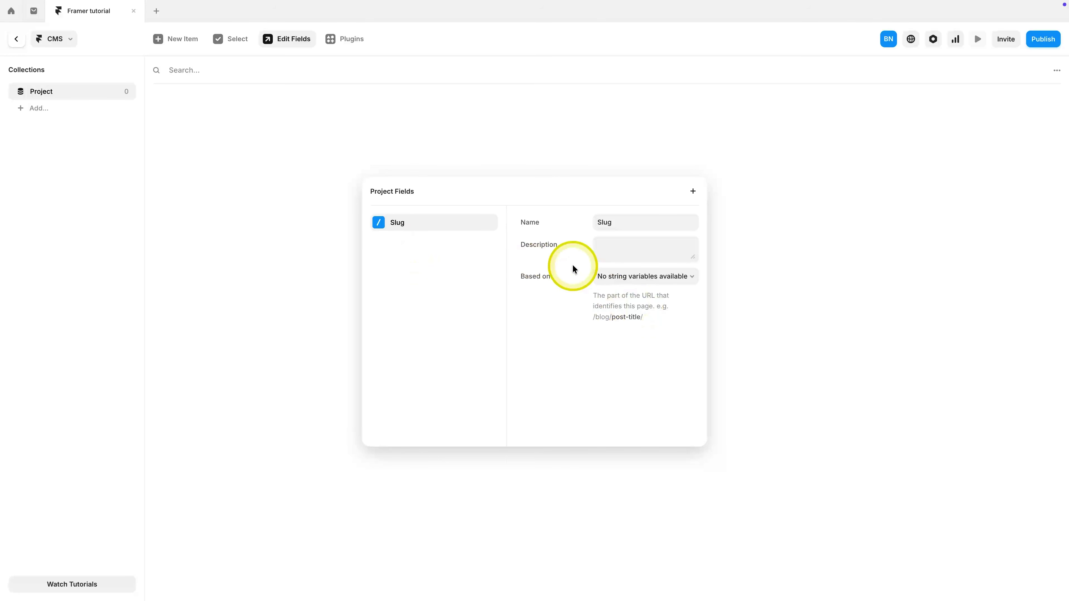
Step: Add a plain text field named "Project name" to the Project collection and make it required
click(692, 195)
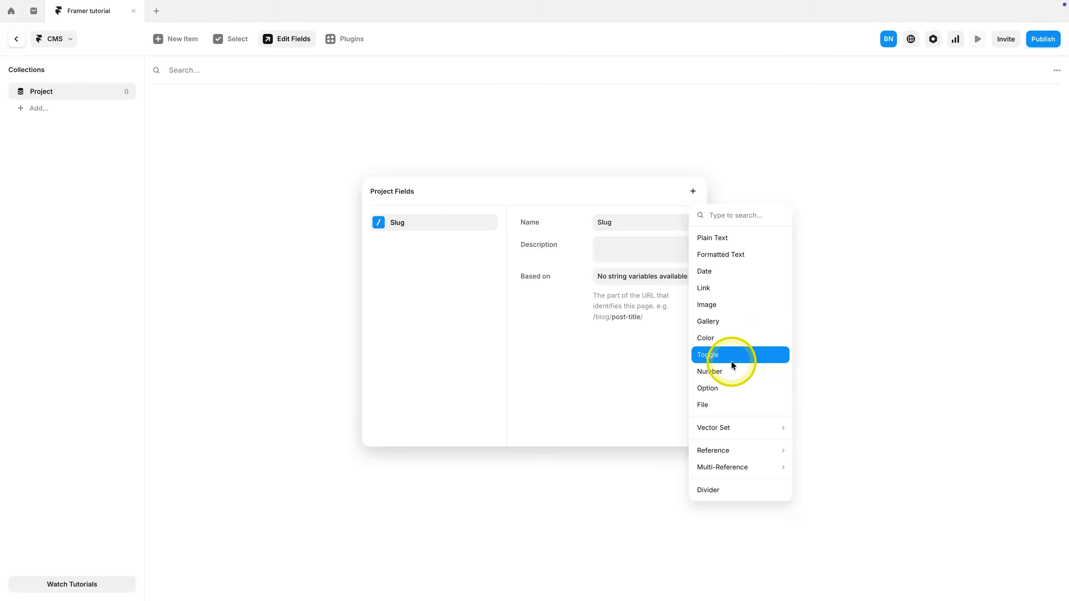
mouse_move(741, 424)
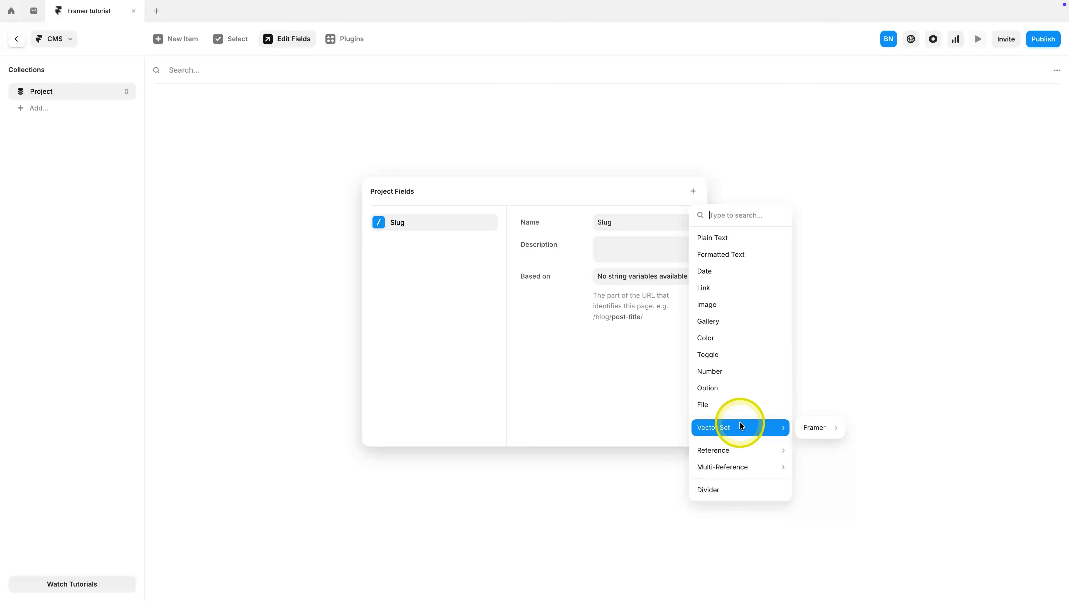
mouse_move(835, 438)
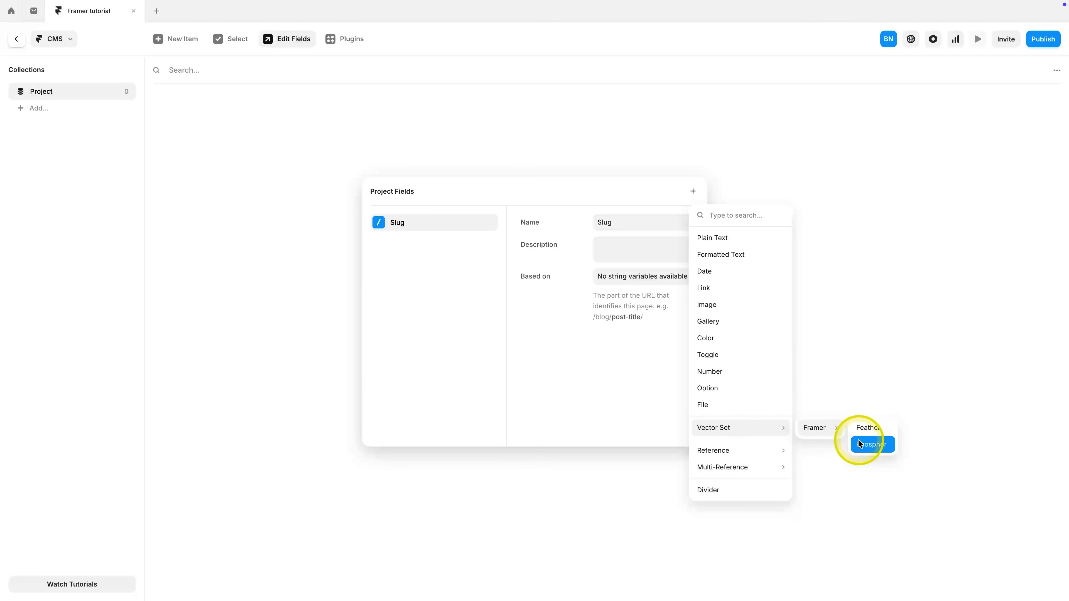
mouse_move(725, 452)
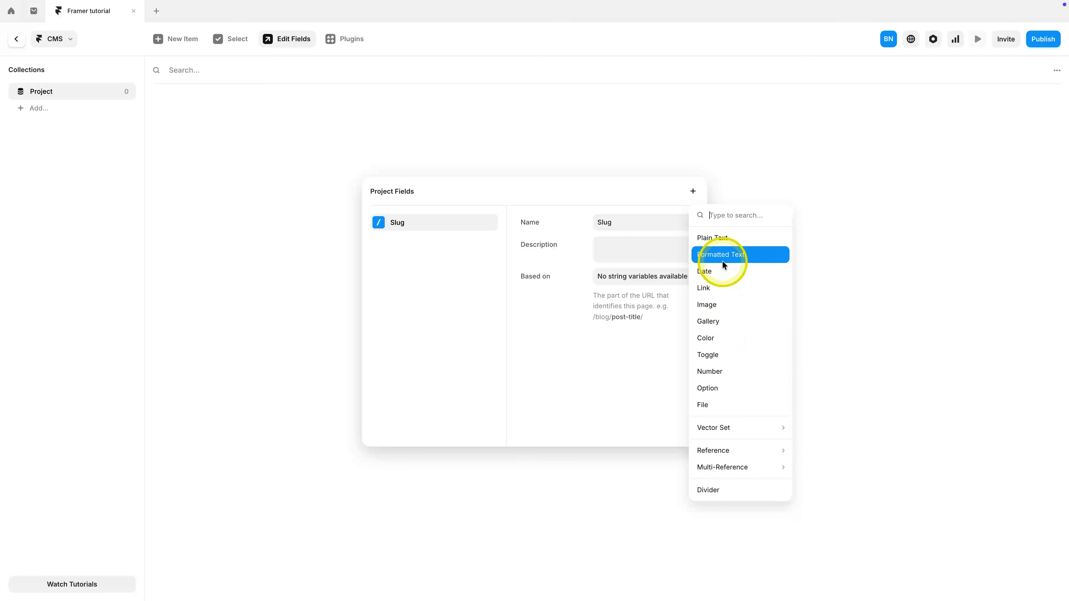
click(723, 240)
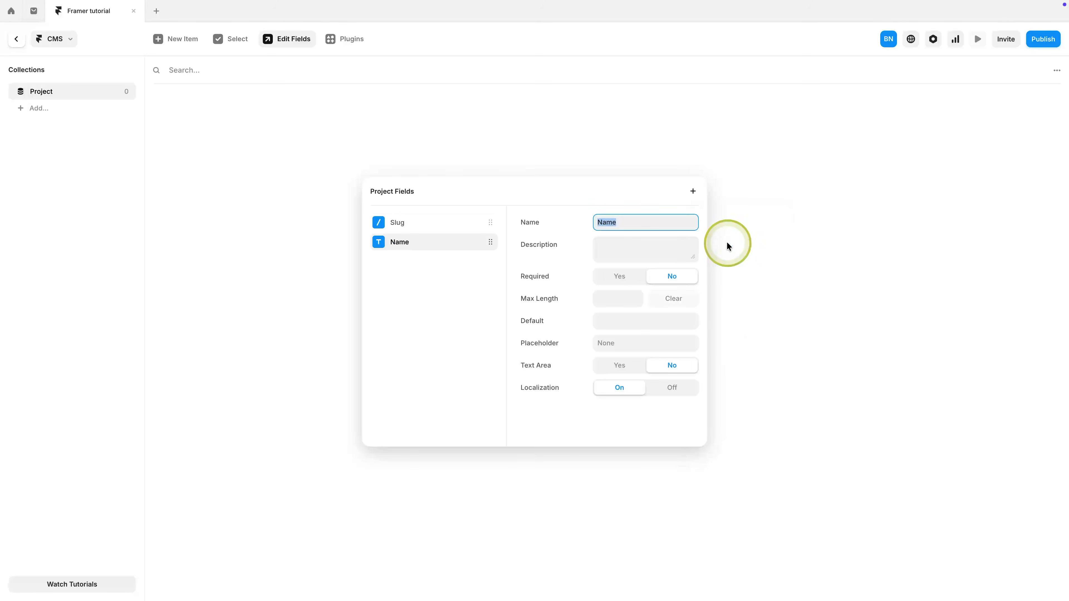
text(Project name)
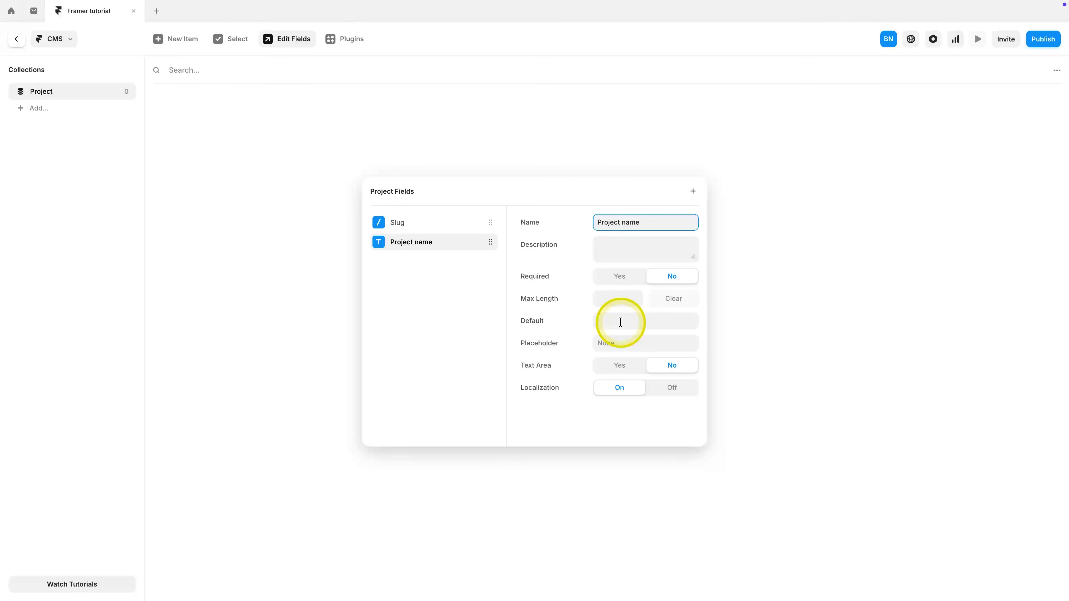
click(625, 279)
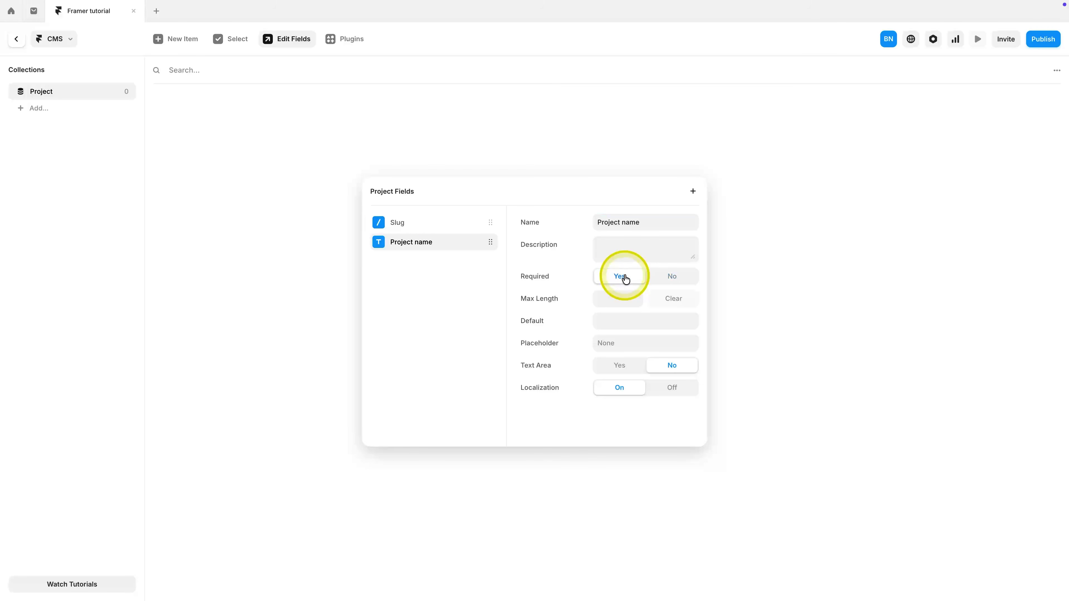
Step: Add a second plain text field named "Short description" to the Project collection
click(692, 191)
click(721, 239)
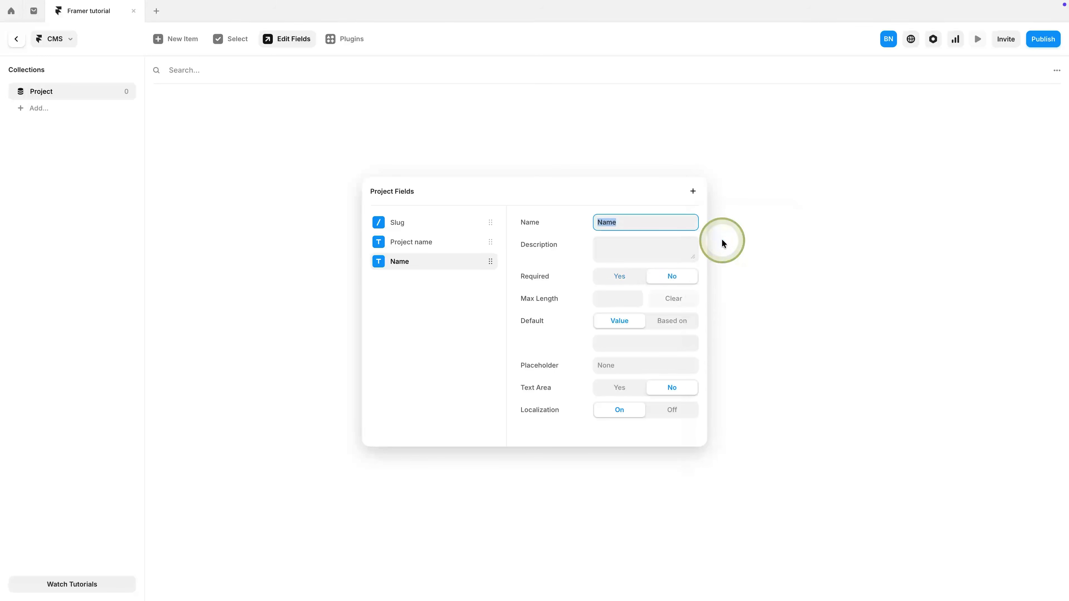
text(Short description)
click(620, 244)
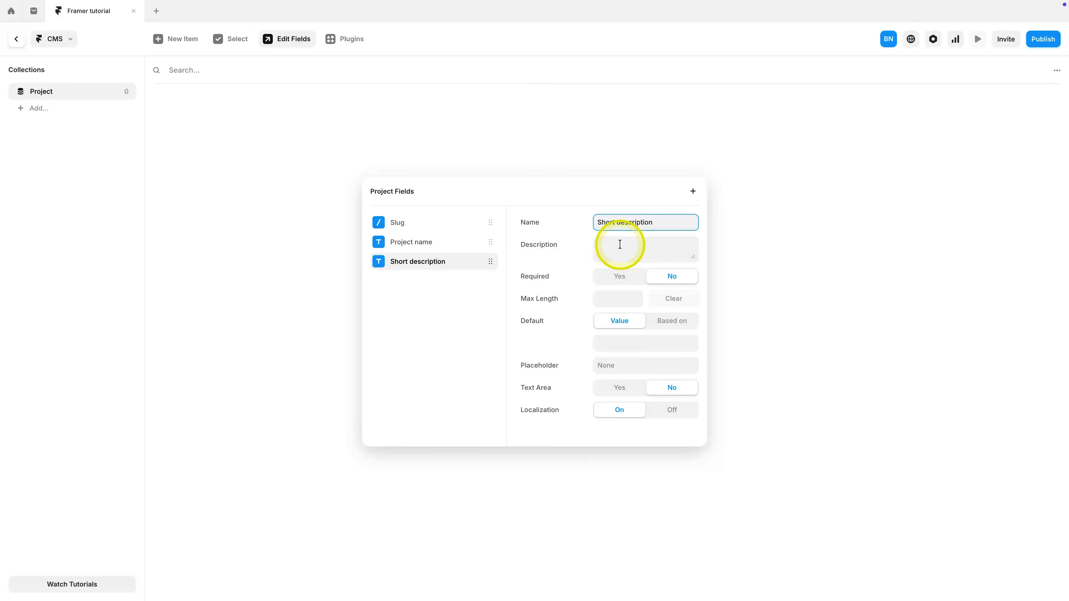
Step: Base the Slug field on Project name and close the field editor
click(422, 229)
click(632, 276)
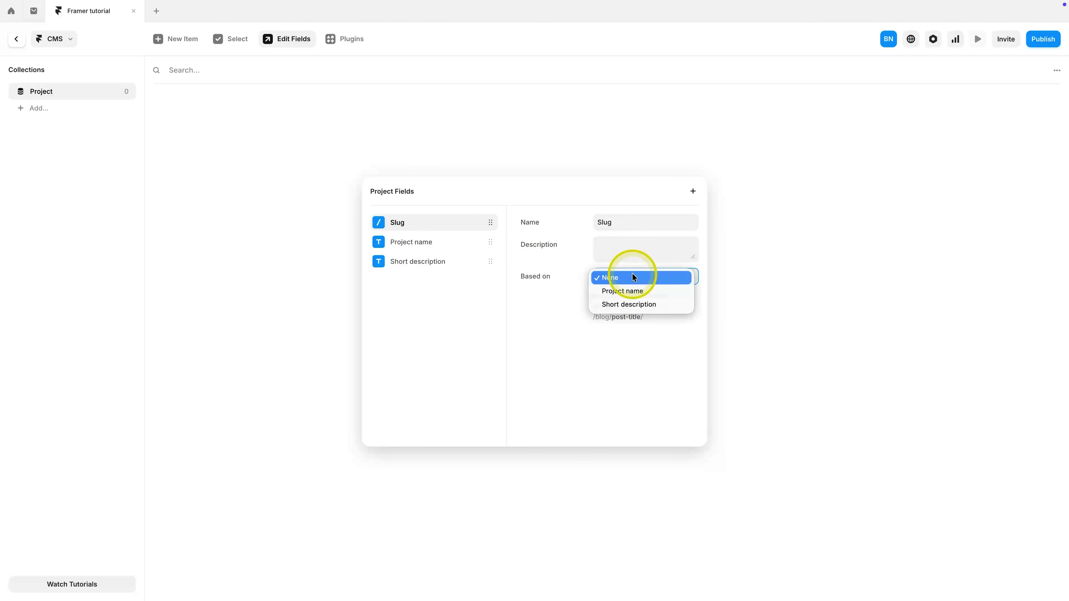
click(621, 291)
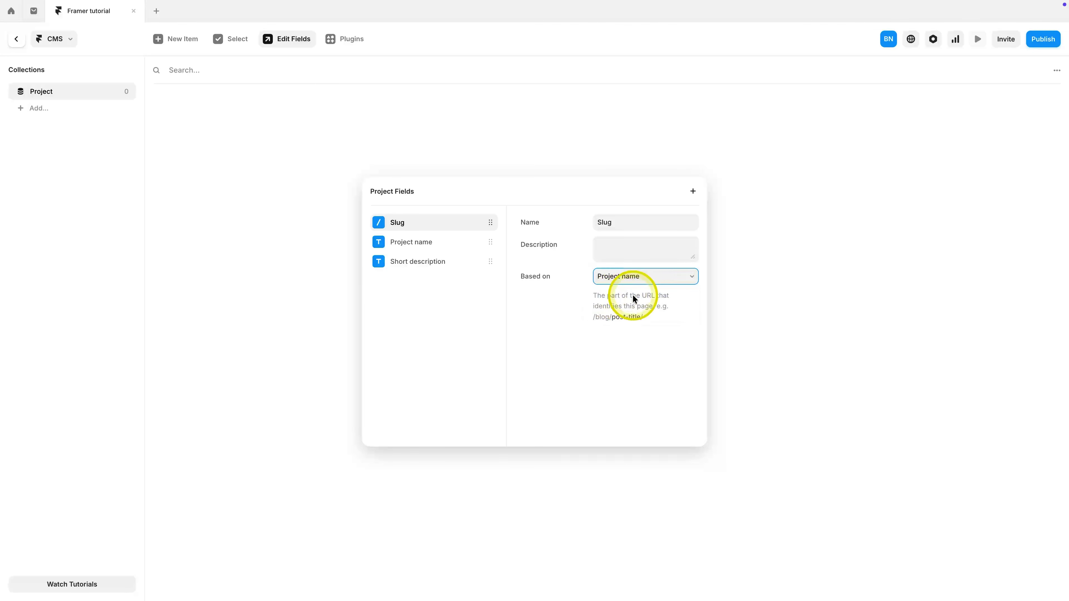
click(747, 204)
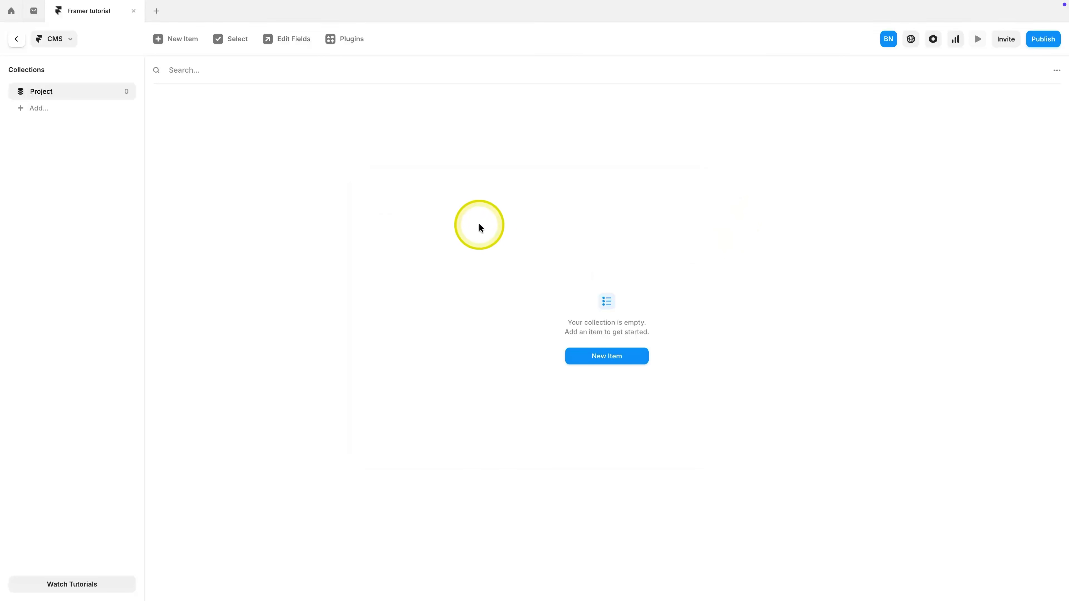
Step: Create a collection item with project name "Amazing Project" and short description "Testing x y z"
click(583, 356)
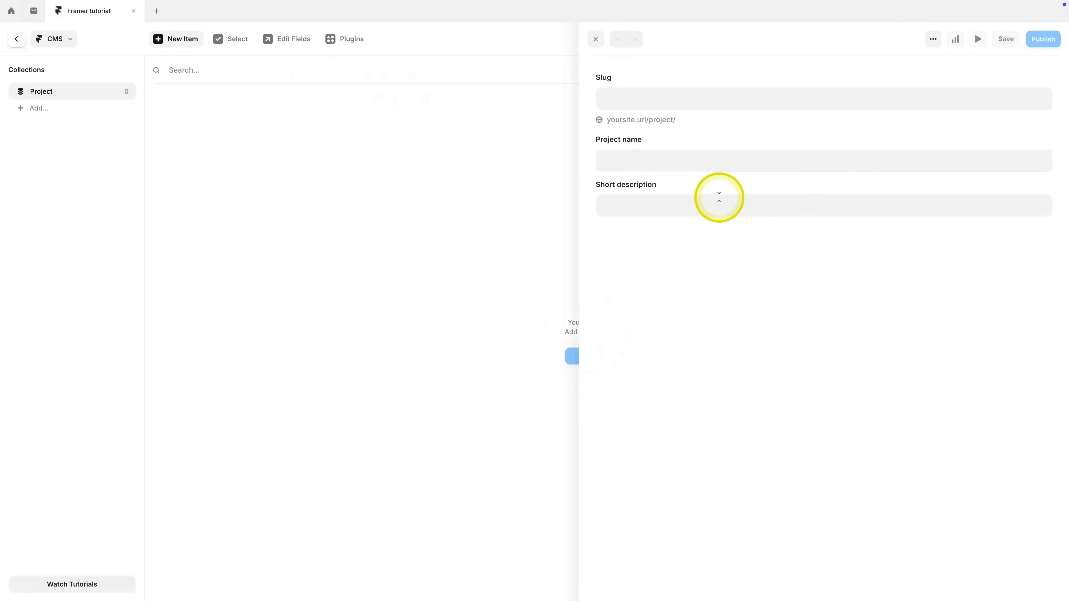
click(663, 98)
click(666, 160)
text(Amazing Project)
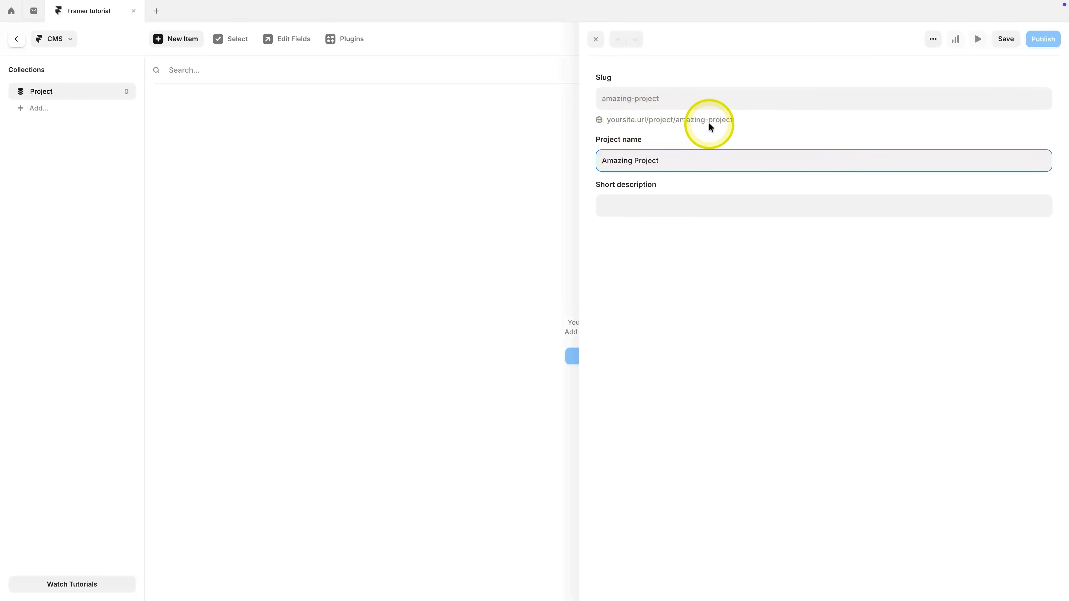
click(701, 204)
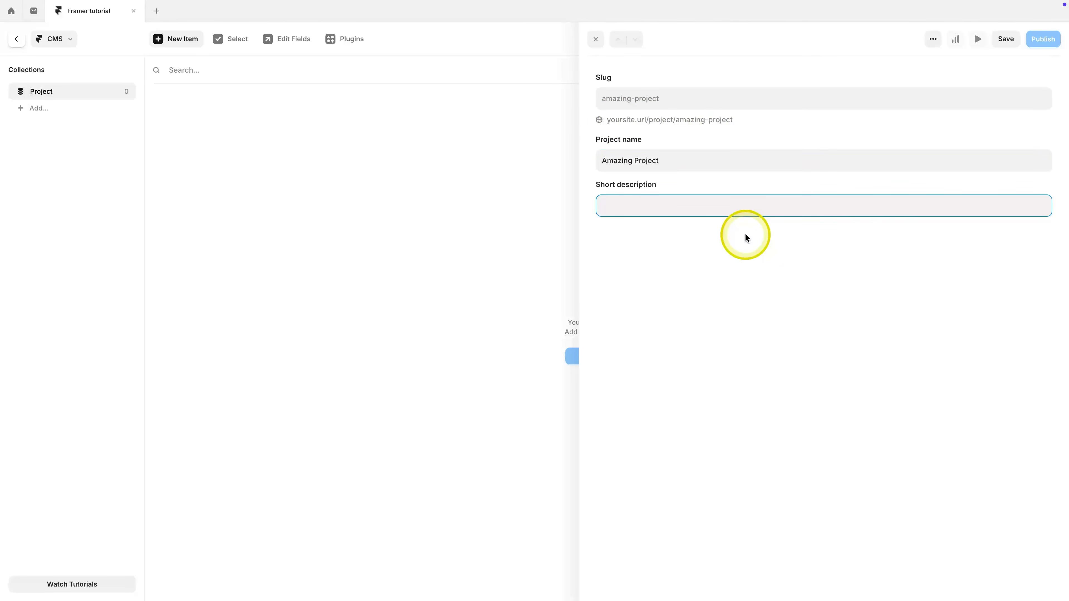
text(Testing x y z)
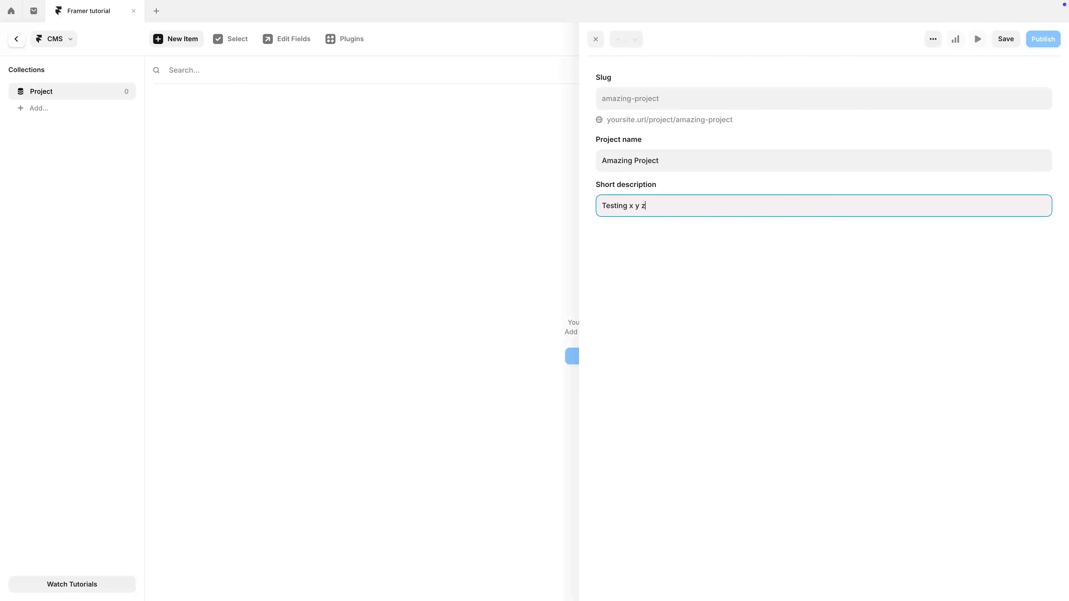
click(502, 238)
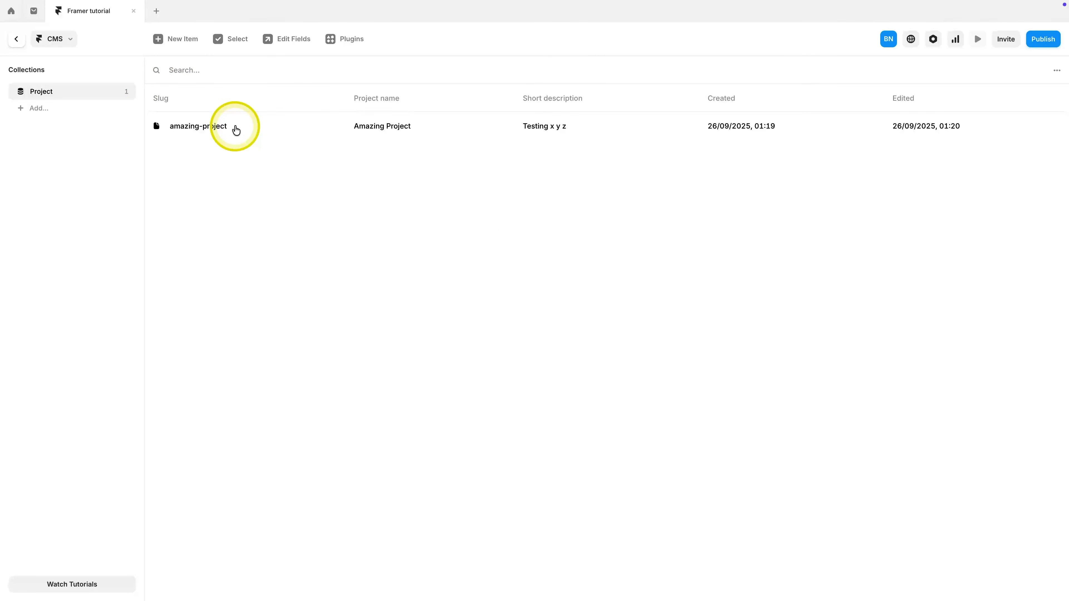
Step: Create another collection item with project name "Second Project" and short description "Testing ABC"
click(176, 39)
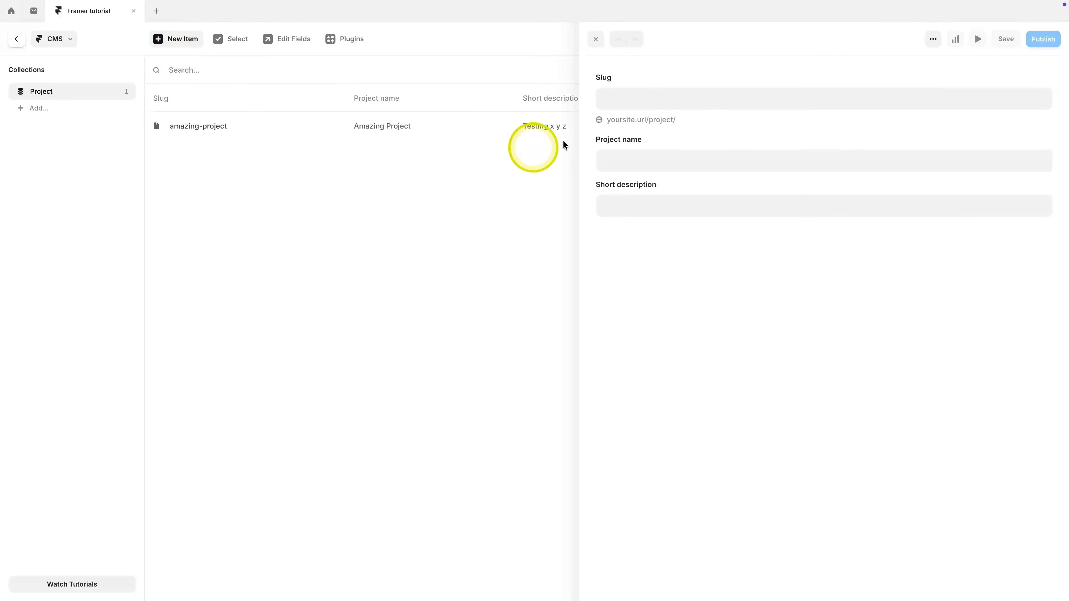
click(649, 160)
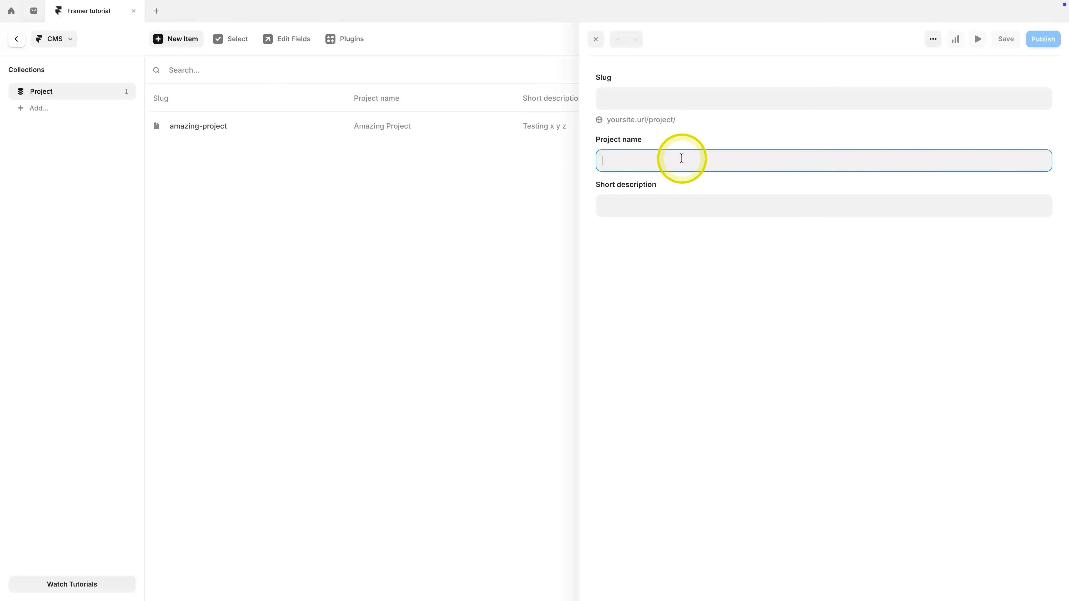
text(Second Project)
click(668, 205)
text(Testing ABC)
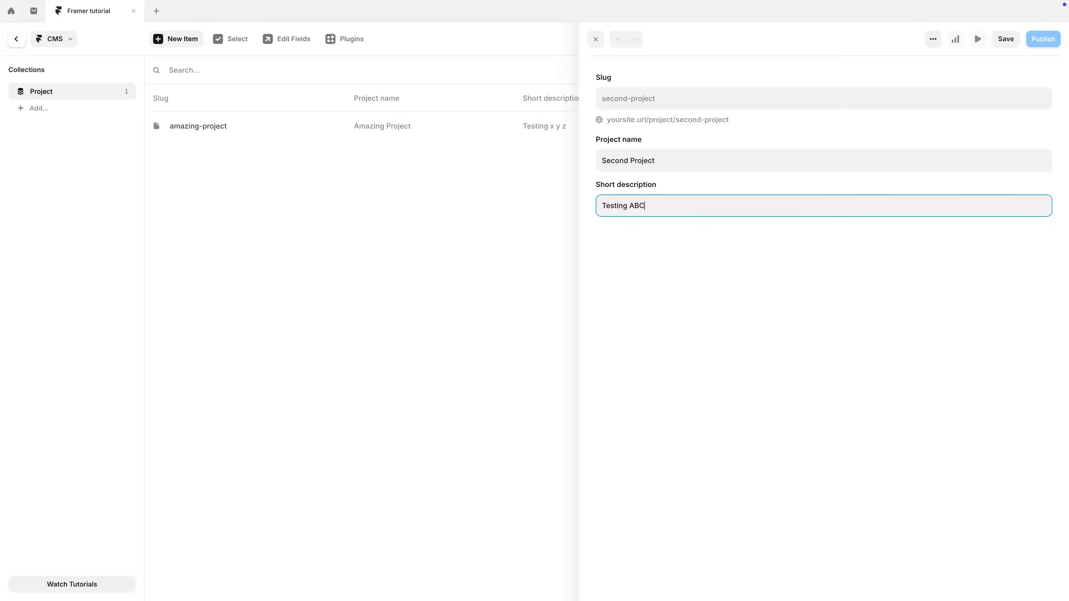
click(544, 212)
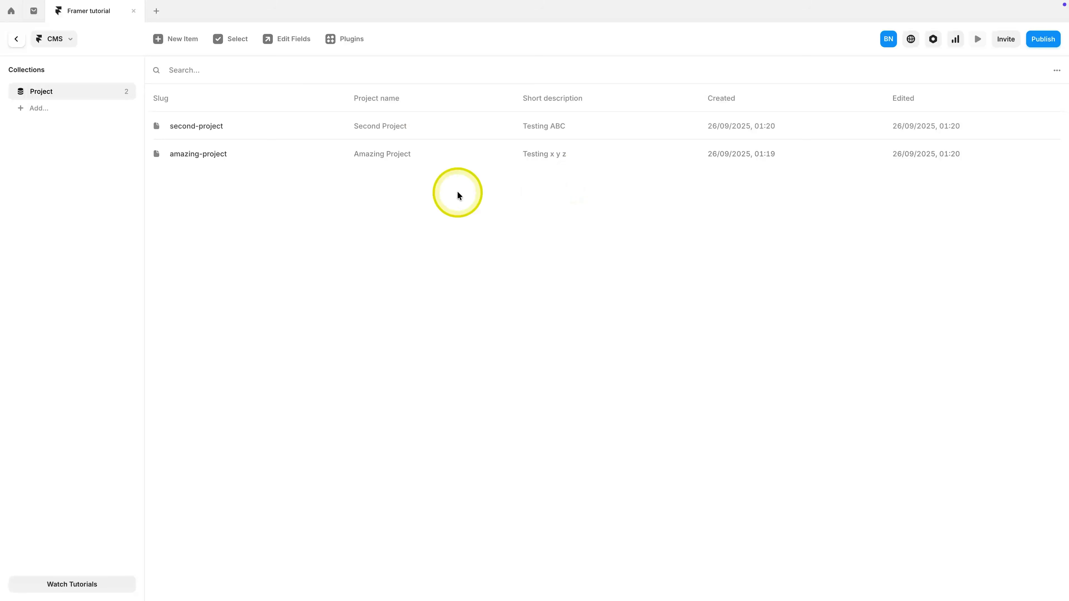
Step: Return to the /work page and move the Project Container out of the Desktop frame onto the empty canvas beside it
click(17, 40)
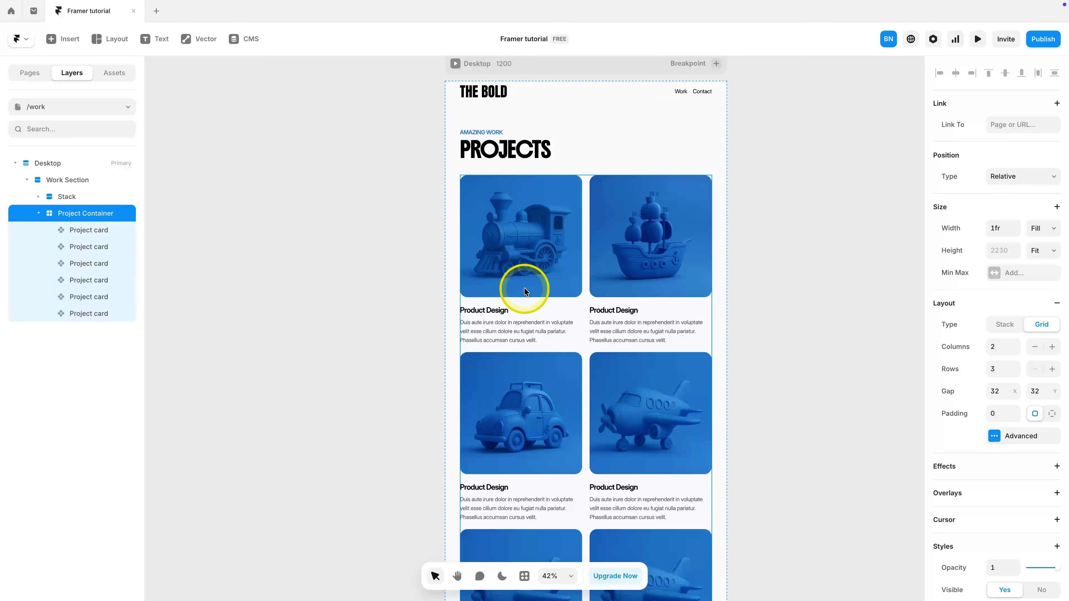
drag(507, 265, 884, 249)
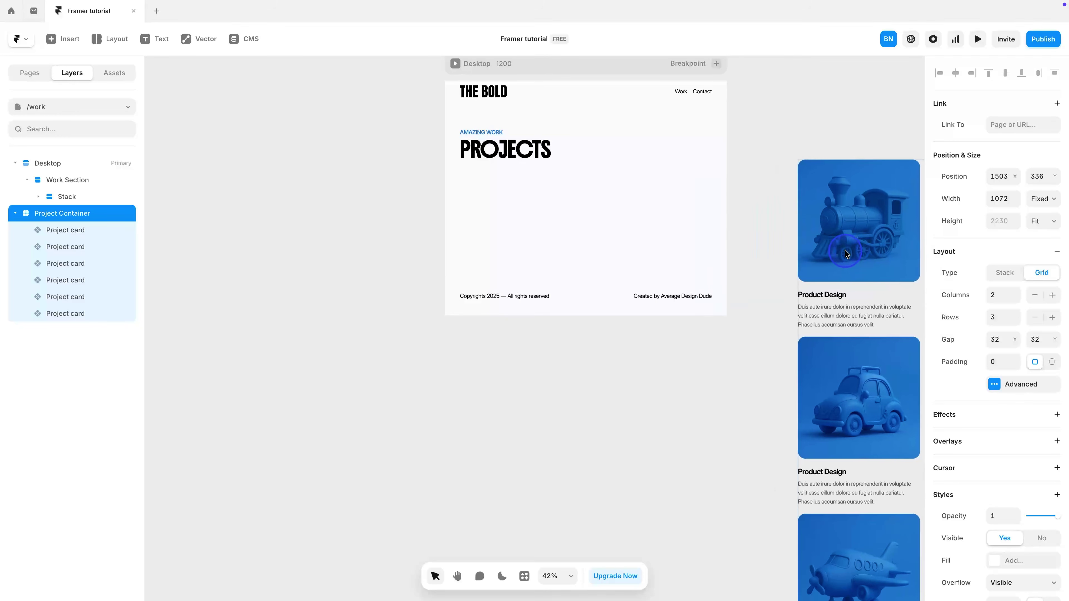
scroll(676, 222, right, 6)
key(Escape)
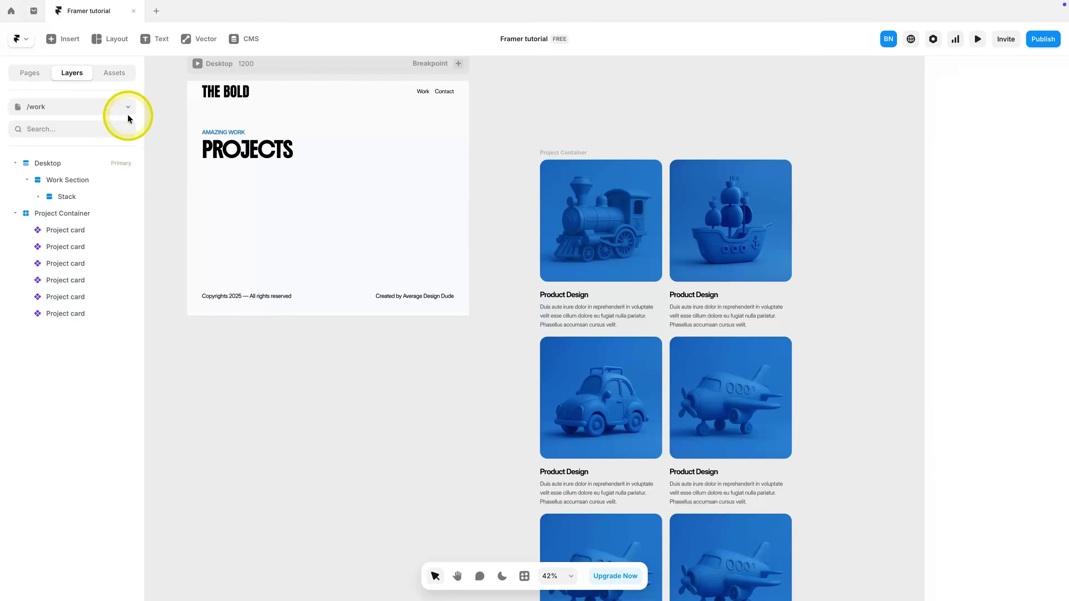
Step: Insert the Project collection list into the Work Section below the PROJECTS heading and select its Project item
click(75, 40)
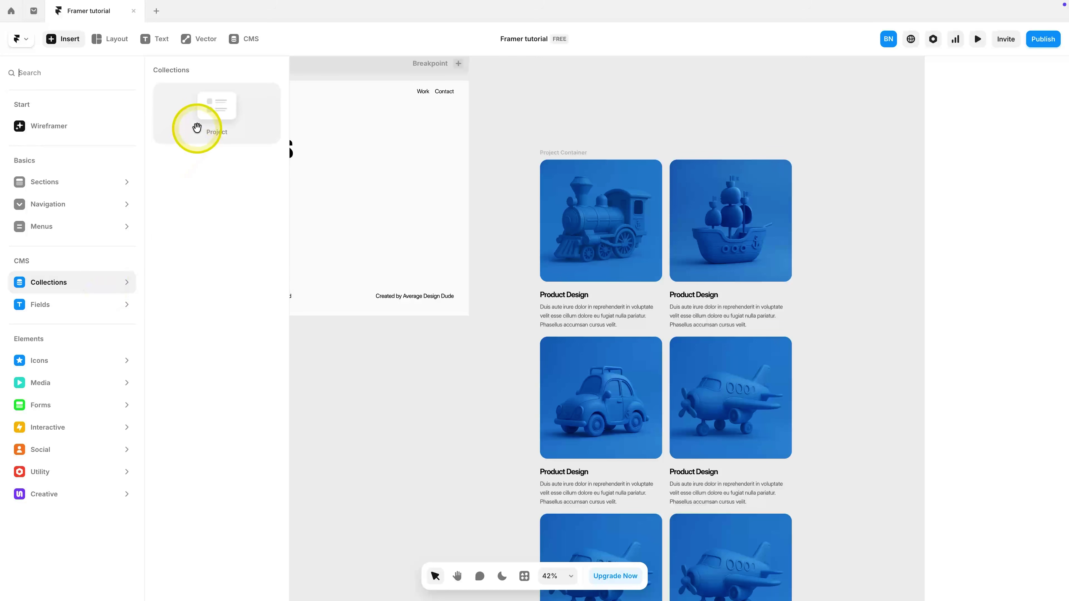
drag(197, 128, 379, 166)
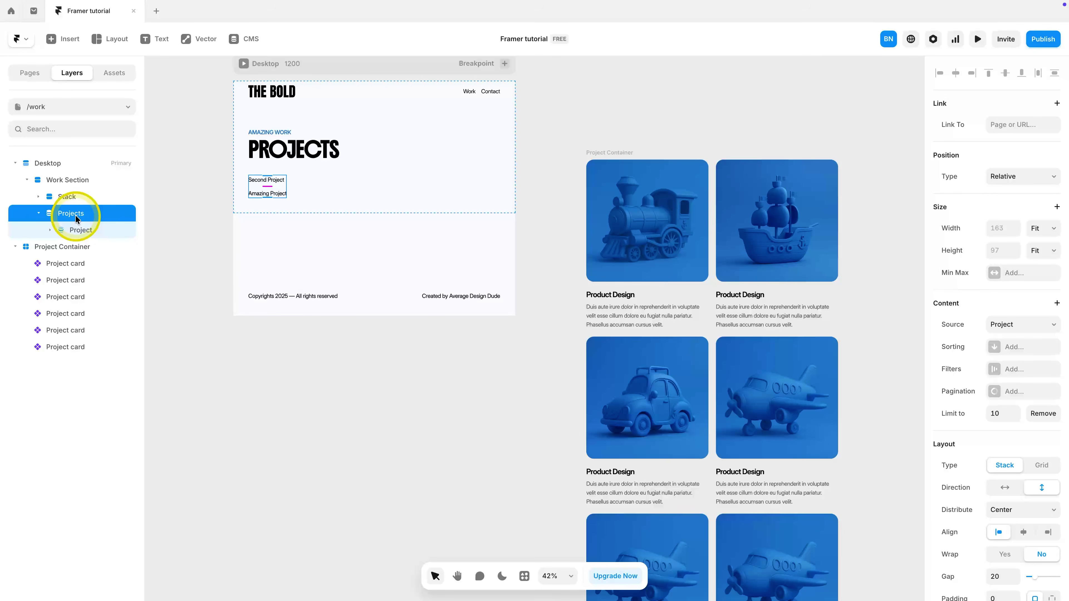
click(68, 231)
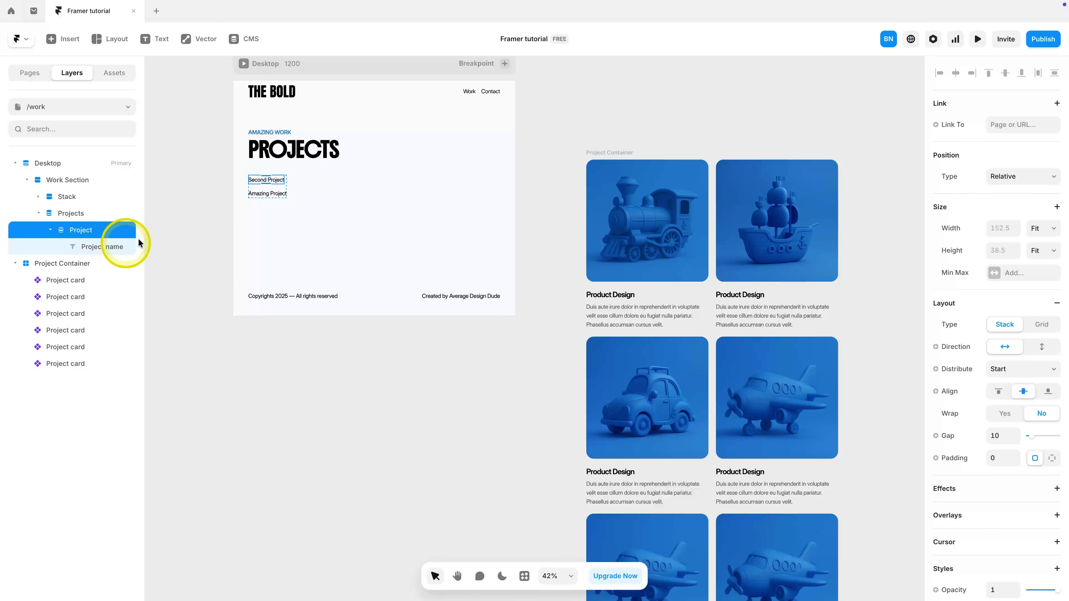
Step: Duplicate the Project name text inside the list's Project item
scroll(227, 180, up, 5)
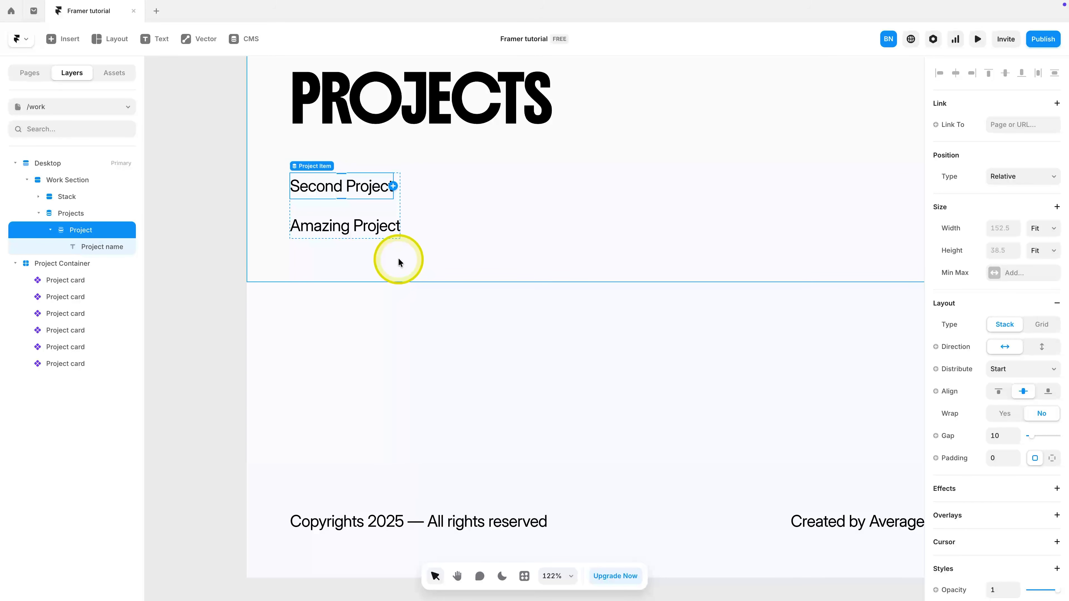
click(102, 247)
key(ctrl+d)
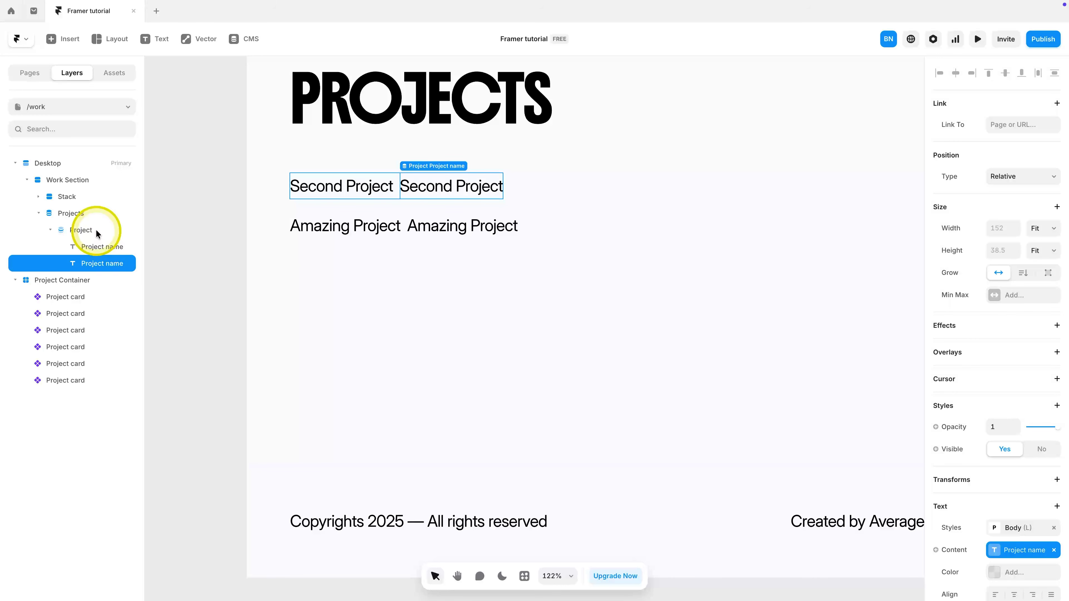
Step: Set the width of the Projects list to Fill so it spans the Work Section
click(101, 213)
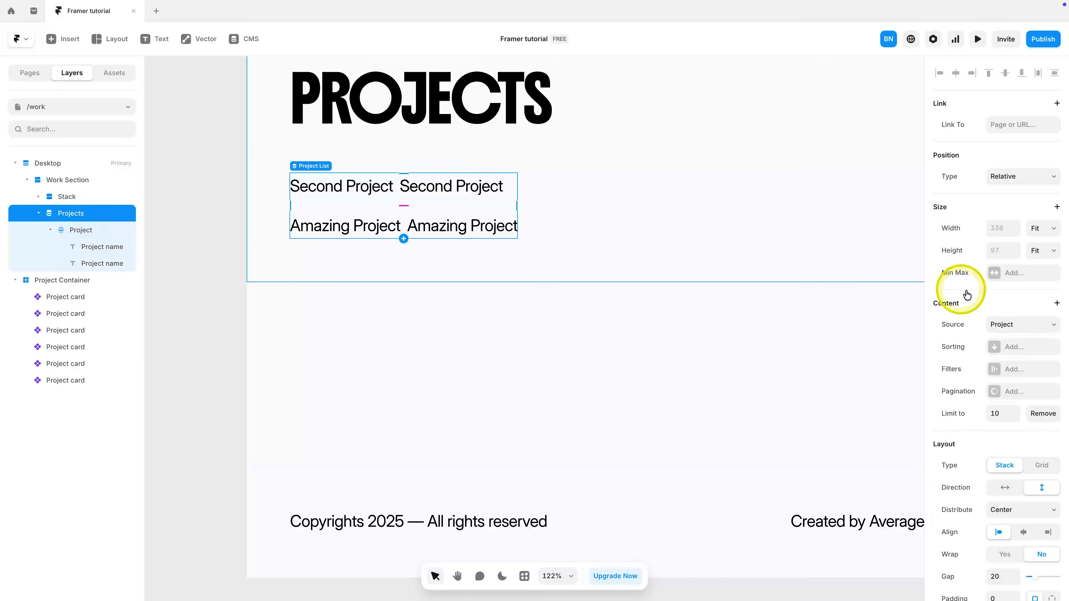
click(1036, 228)
click(1038, 227)
scroll(396, 275, down, 5)
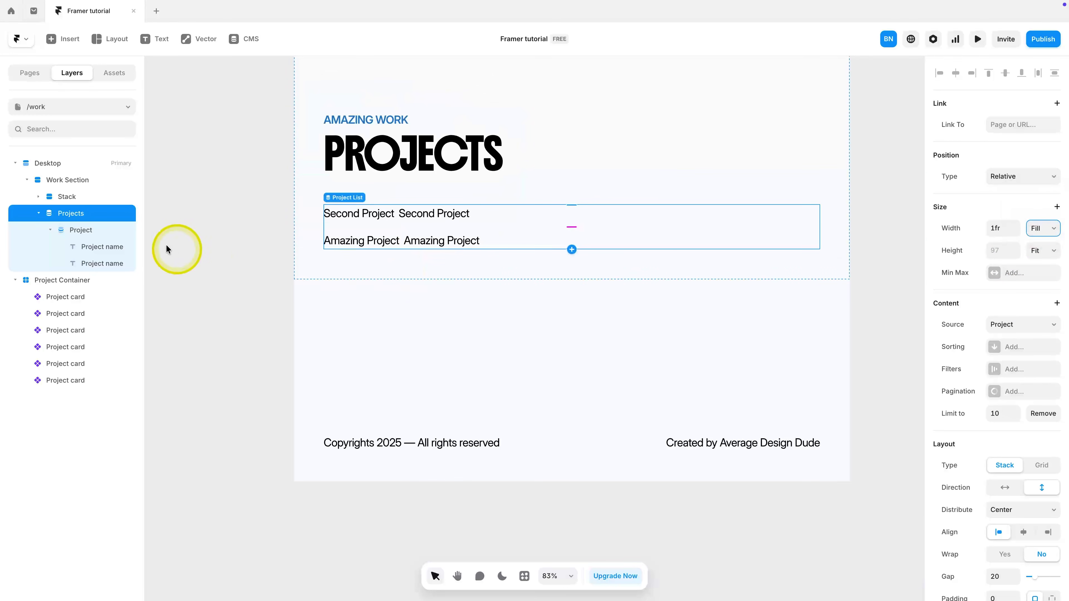
Step: Give the Project item a grey A3A3A3 fill and set its stack direction to vertical
click(97, 230)
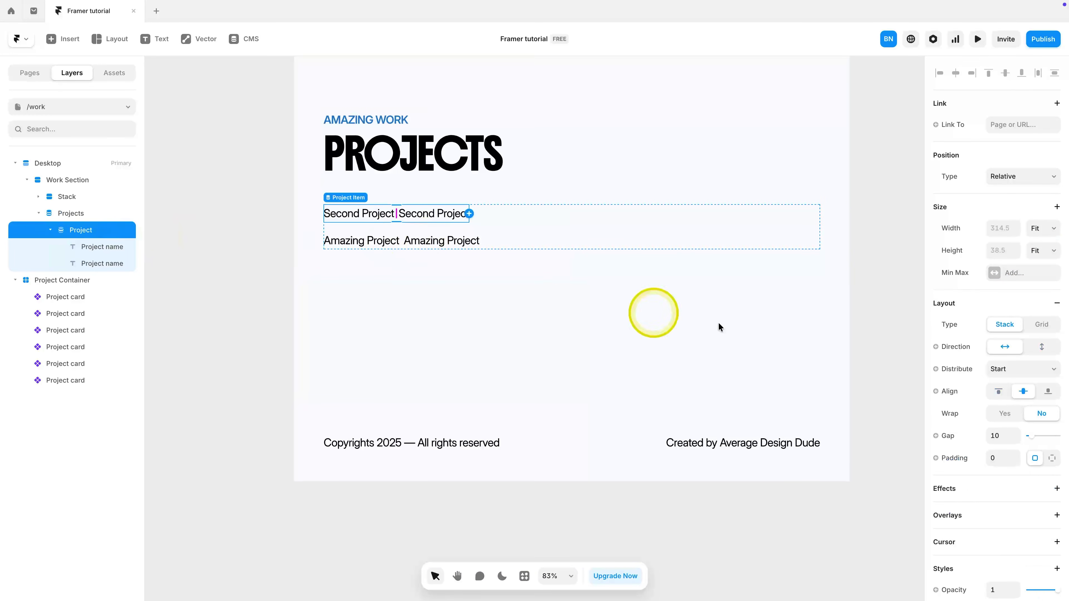
scroll(990, 379, down, 5)
click(1014, 406)
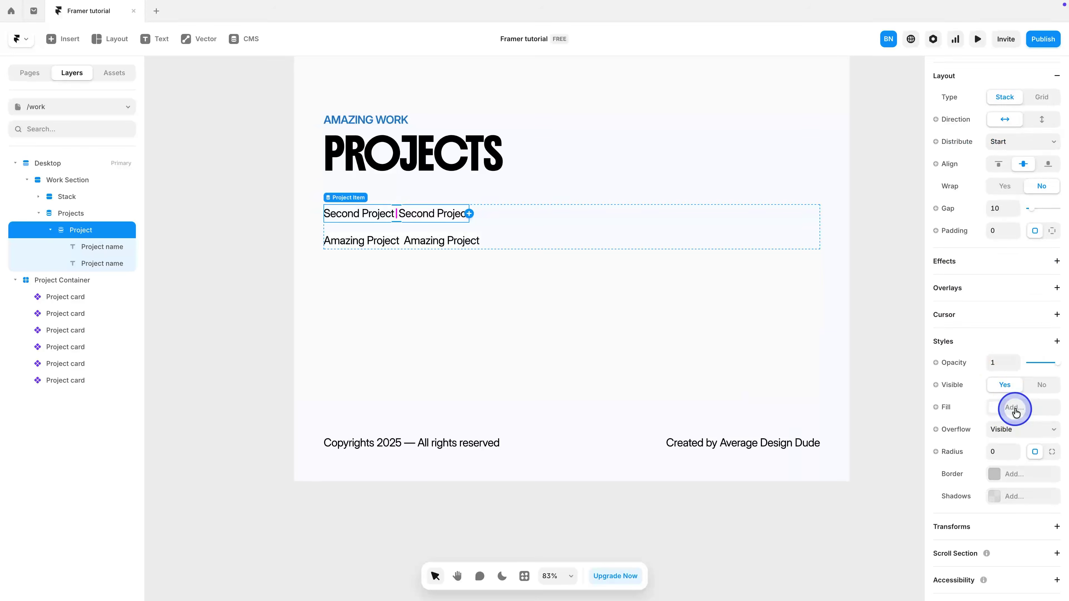
drag(823, 348, 780, 307)
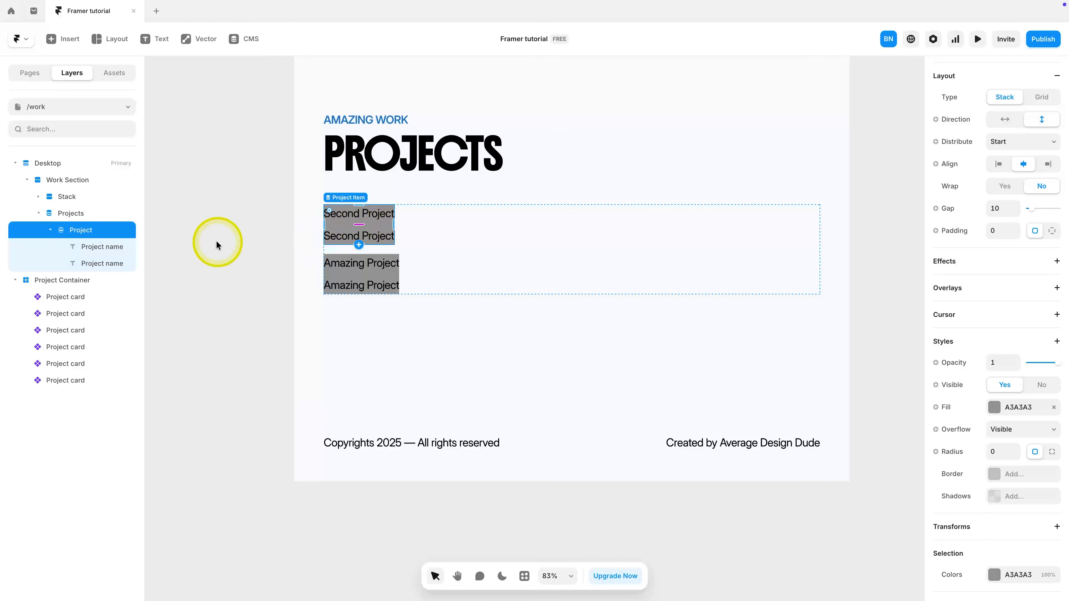
Step: Bind the content of the lower Project name text in the Project item to the Short description variable
click(101, 246)
click(100, 264)
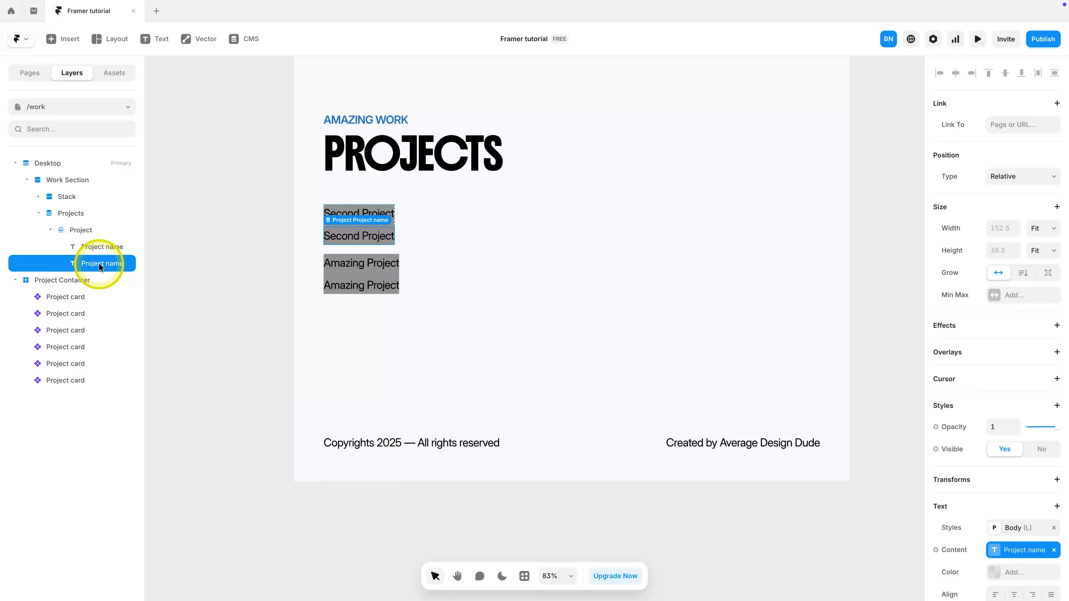
click(99, 248)
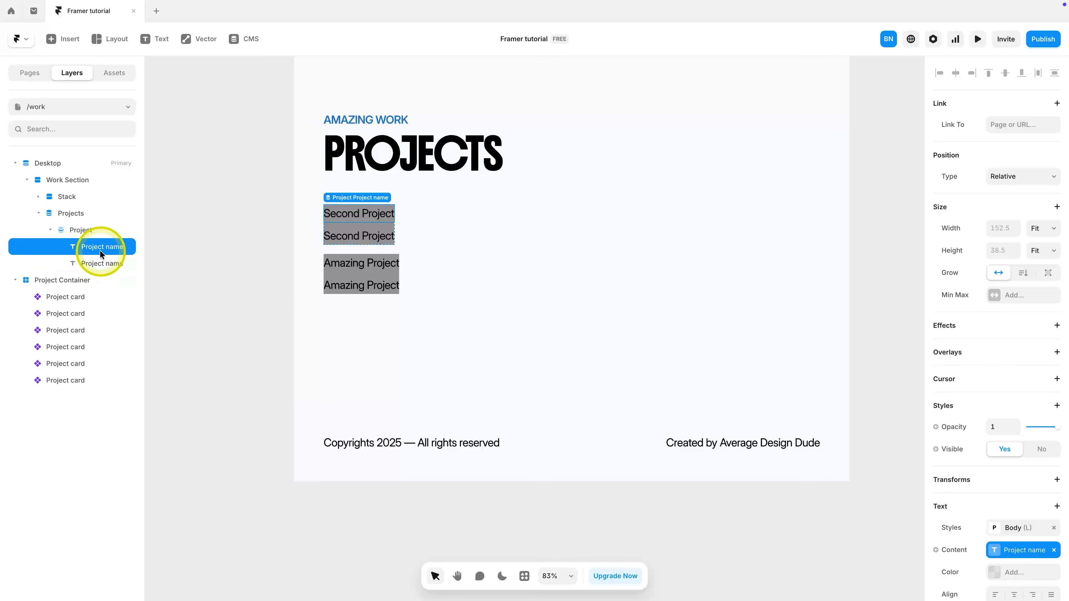
click(99, 259)
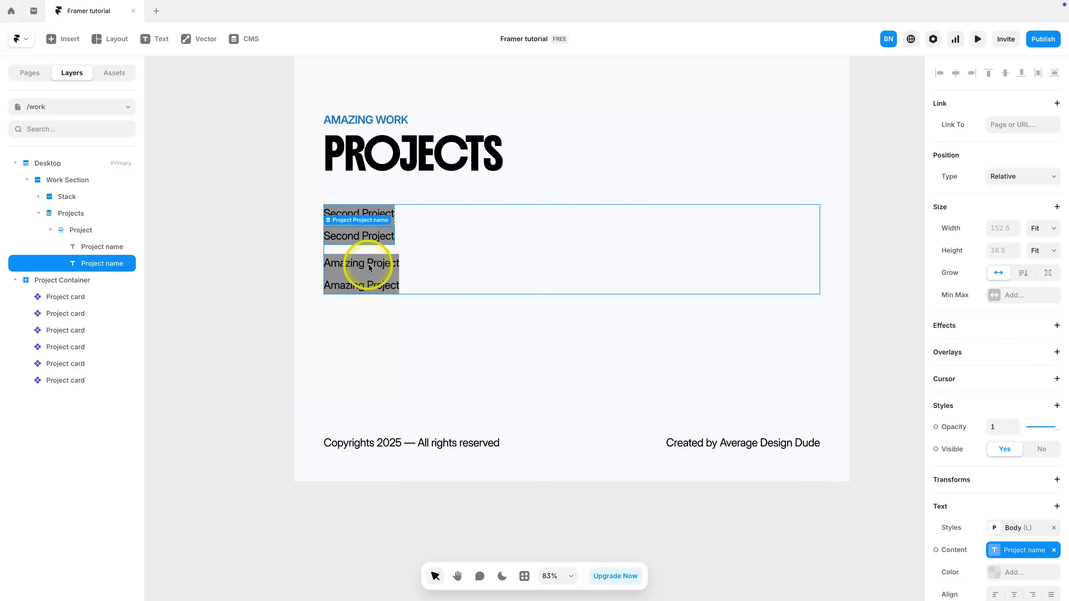
scroll(976, 446, down, 2)
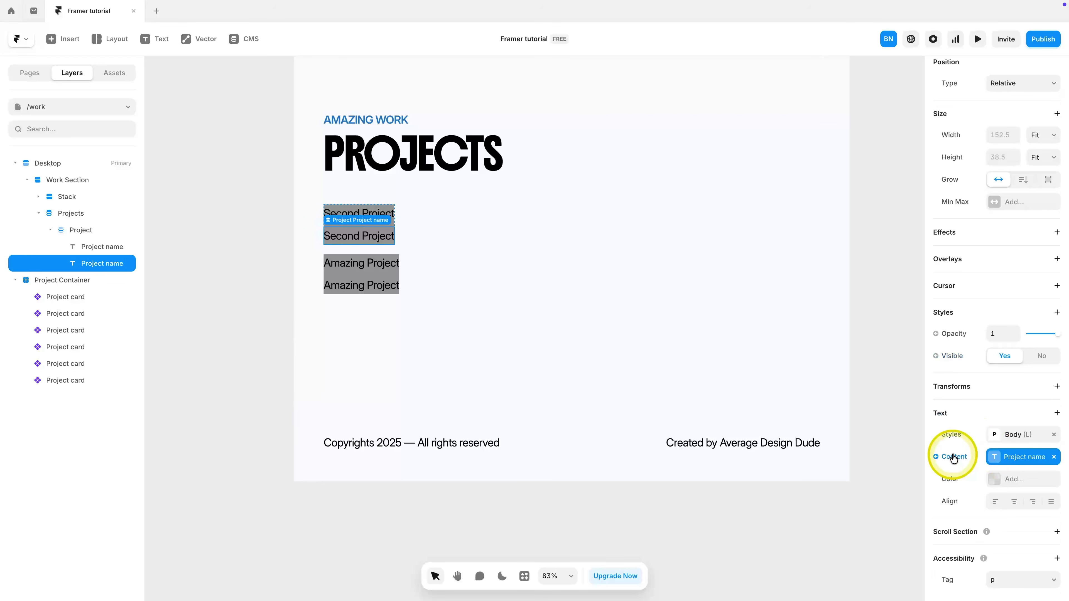
click(1010, 463)
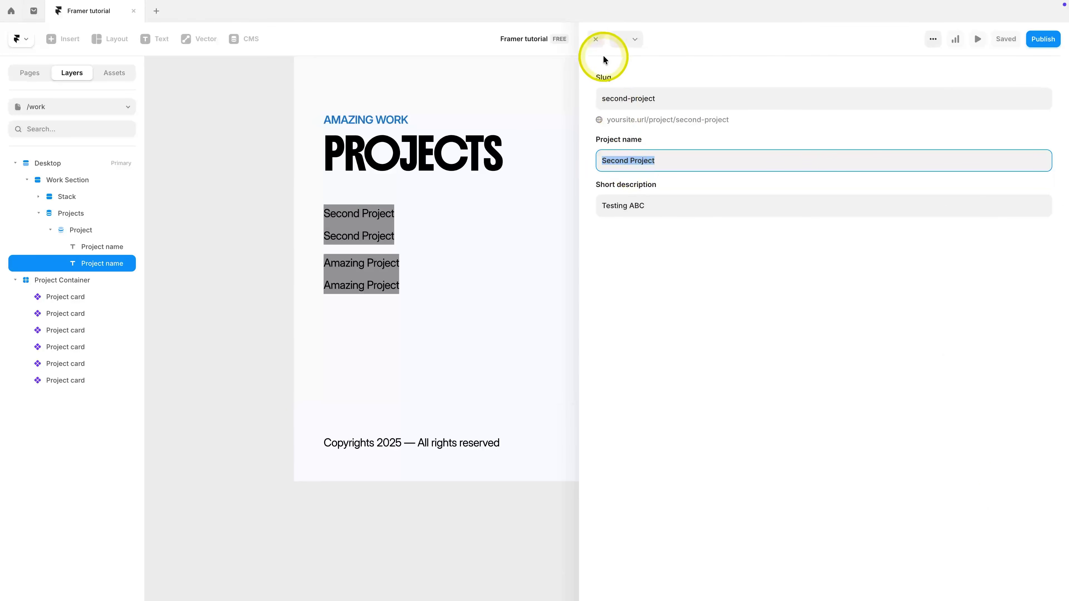
click(596, 40)
click(936, 457)
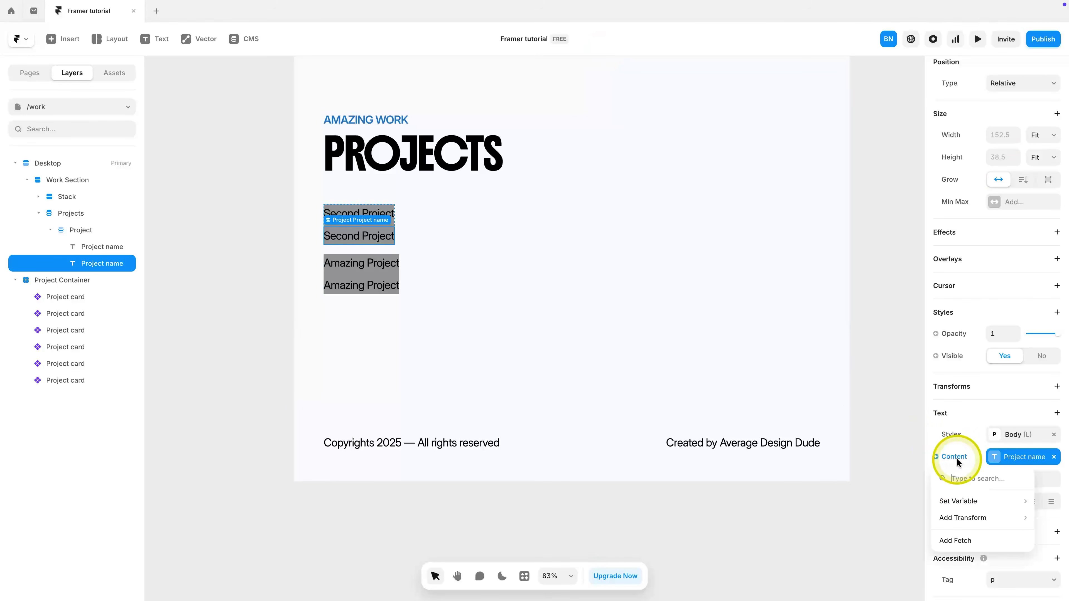
mouse_move(960, 502)
click(893, 541)
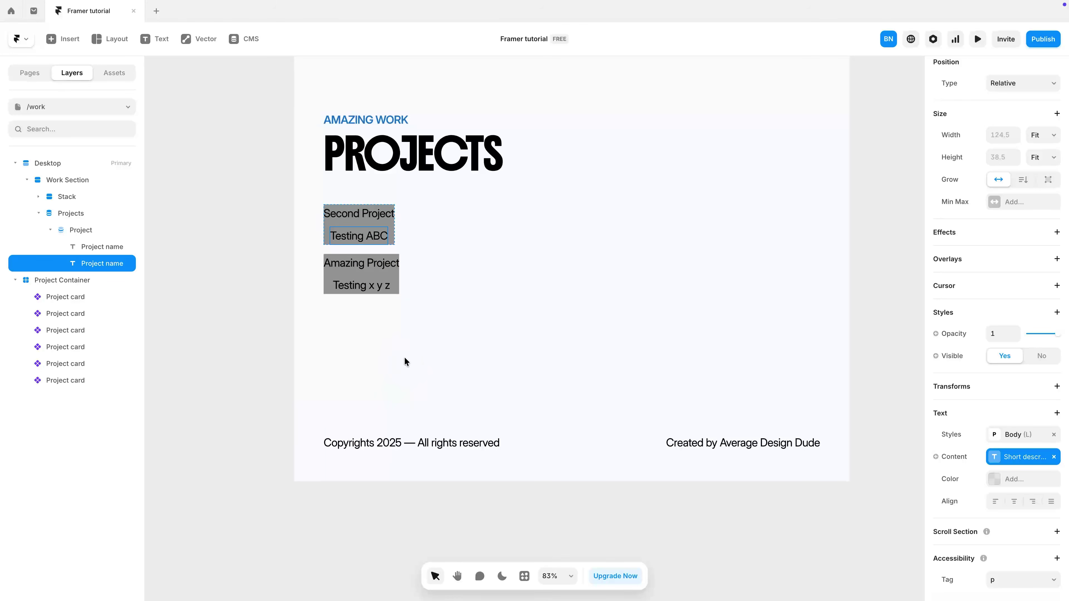
Step: Copy the first Project card, the one with the train image, from the Project Container
scroll(404, 357, down, 5)
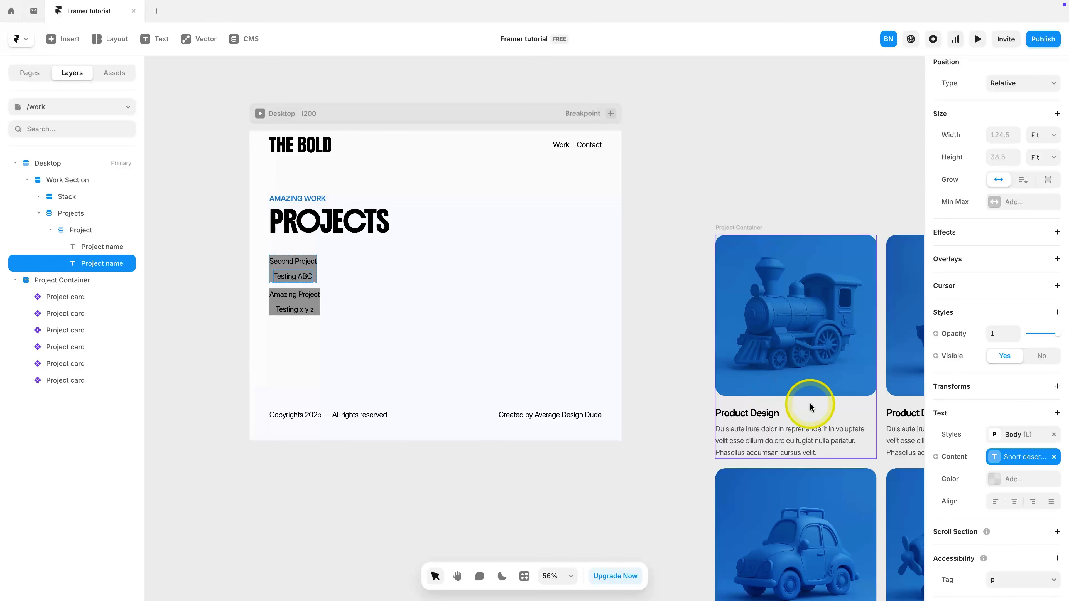
click(810, 402)
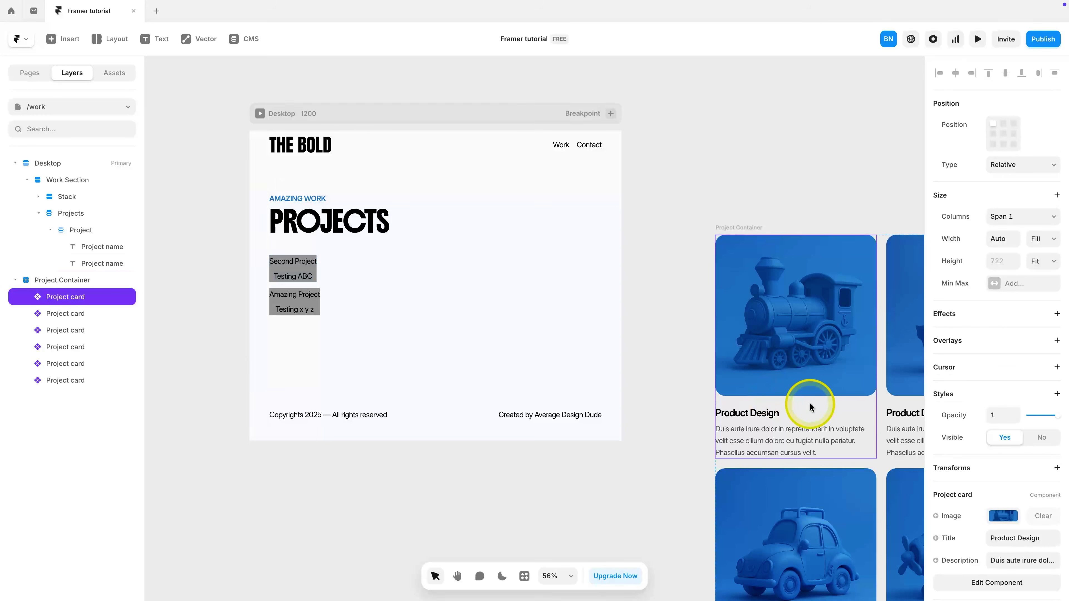
scroll(809, 403, right, 3)
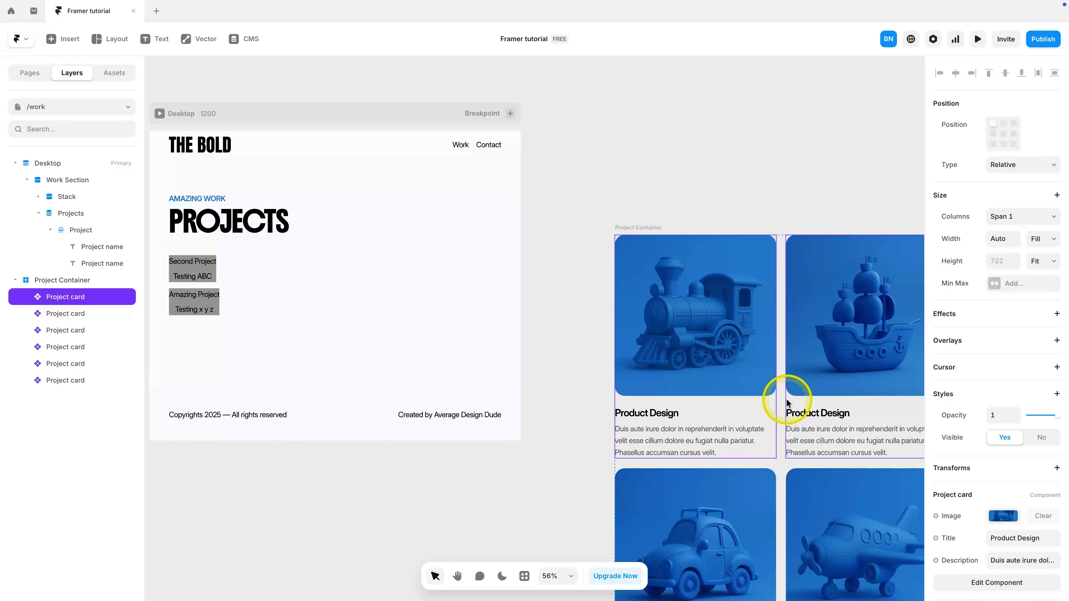
scroll(787, 400, left, 5)
Step: Delete both Project name texts from the list's Project item and remove the item's grey fill
click(411, 273)
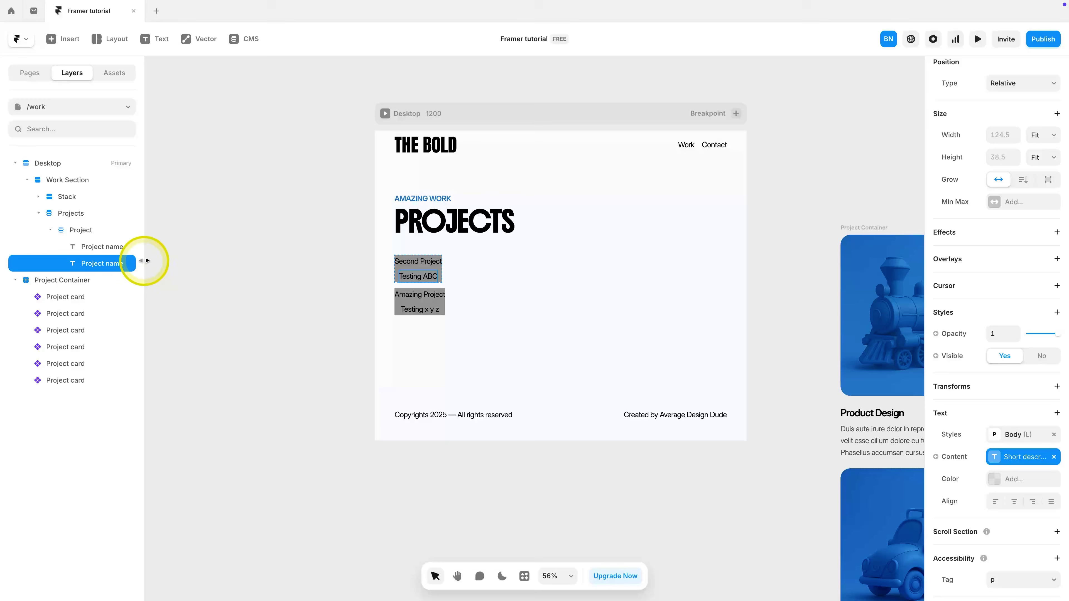
click(97, 247)
shift+click(112, 263)
key(Delete)
click(88, 230)
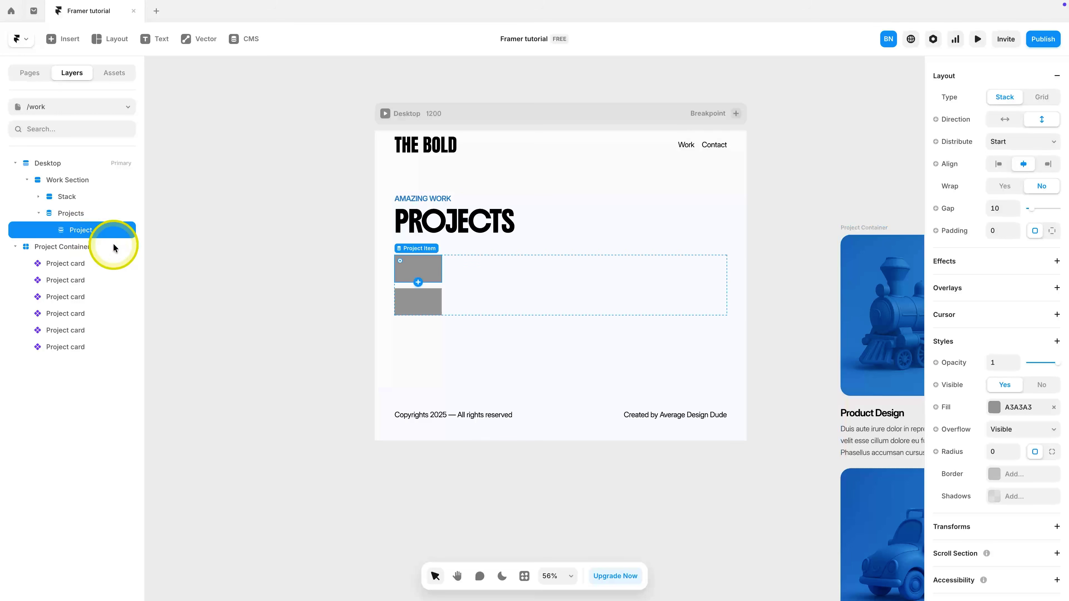
click(1053, 406)
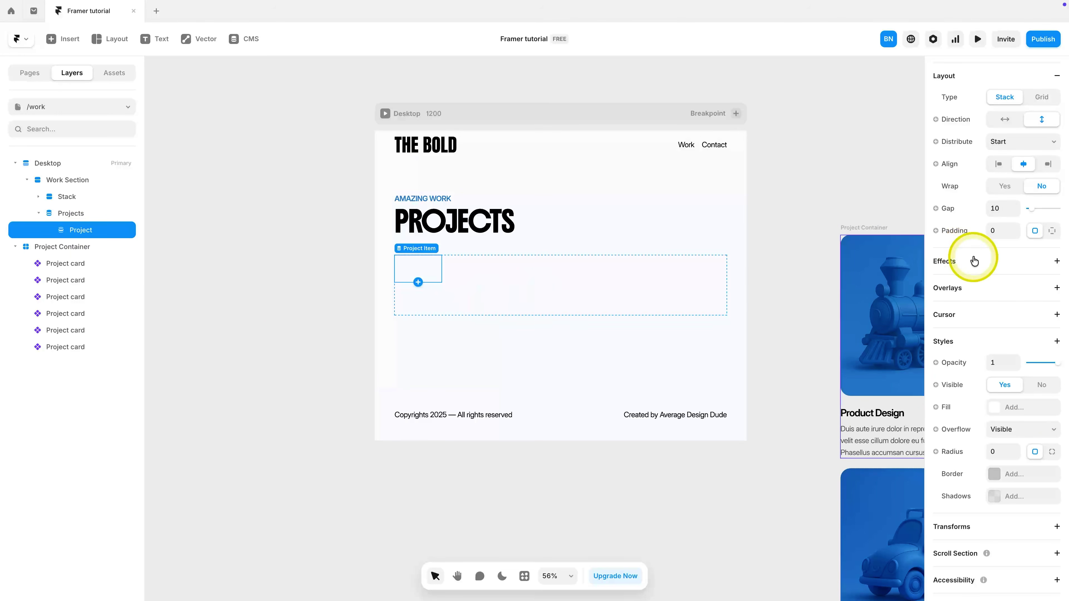
Step: Paste the Project card into the list's Project item and set the card's width to Fill
scroll(972, 258, up, 5)
click(1043, 112)
click(1029, 73)
click(418, 282)
click(126, 263)
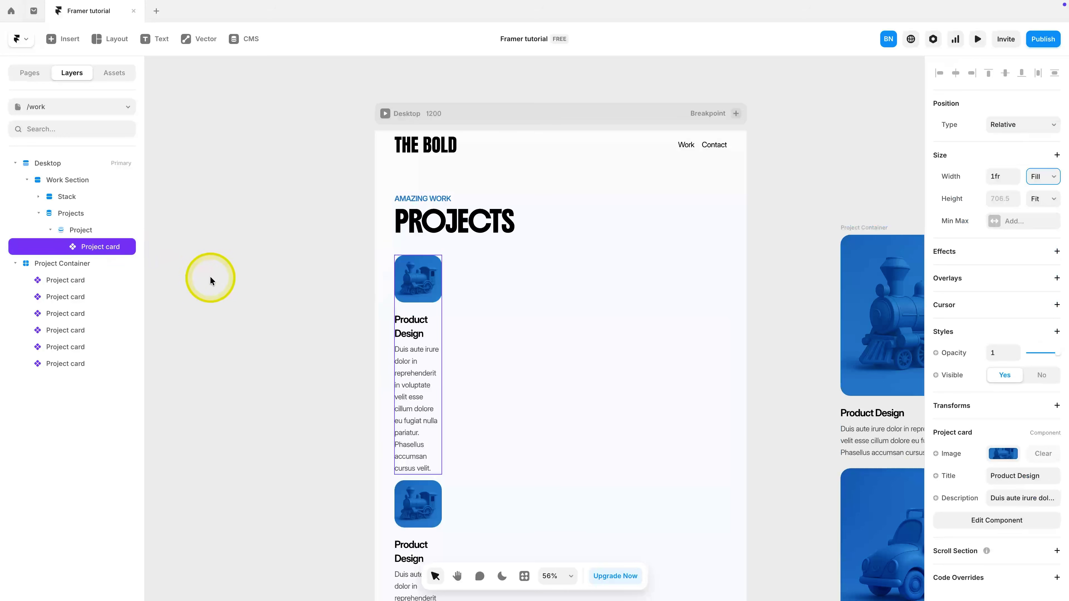
Step: Set the width of the Project item to Fill so it spans the Projects list
click(74, 228)
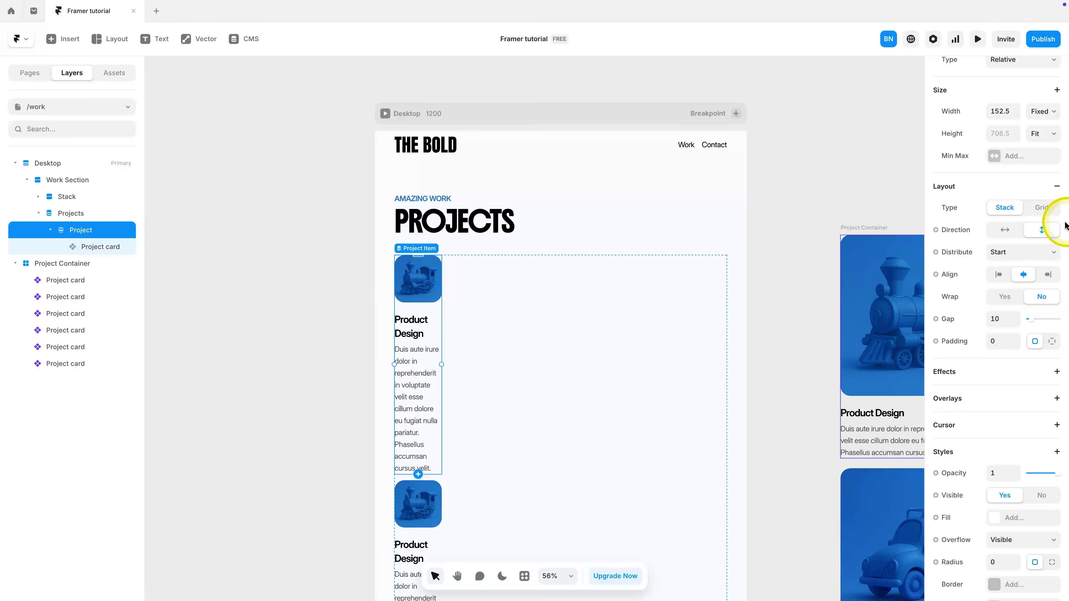
scroll(1031, 251, up, 1)
click(1042, 131)
click(1029, 165)
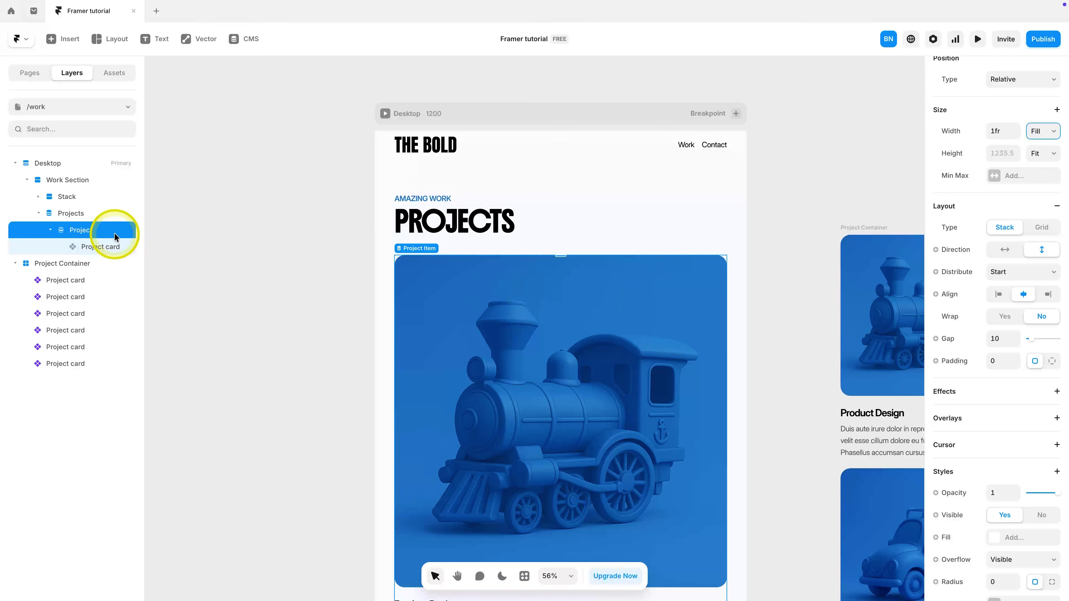
Step: Switch the Projects list layout to Grid and set its horizontal and vertical gaps to 32
click(69, 213)
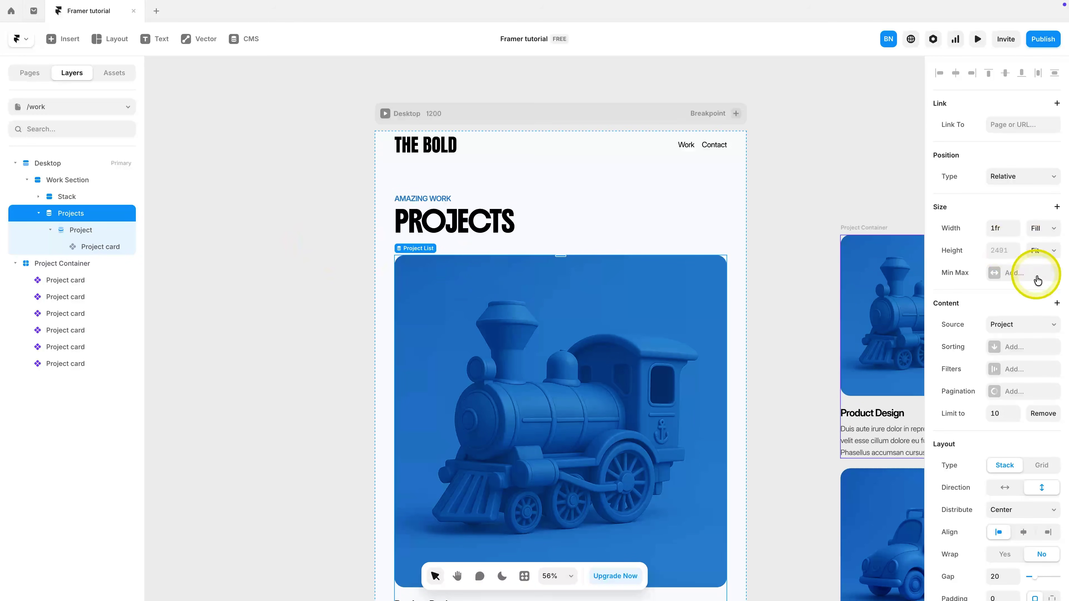
scroll(1036, 274, down, 5)
click(1033, 360)
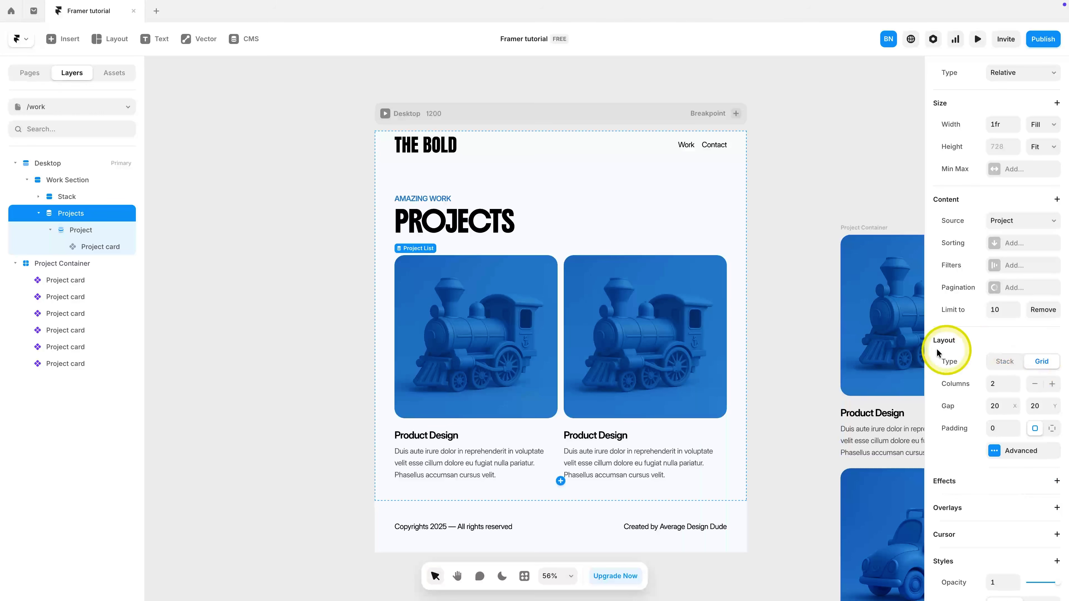
click(998, 405)
text(32)
click(1035, 405)
text(32)
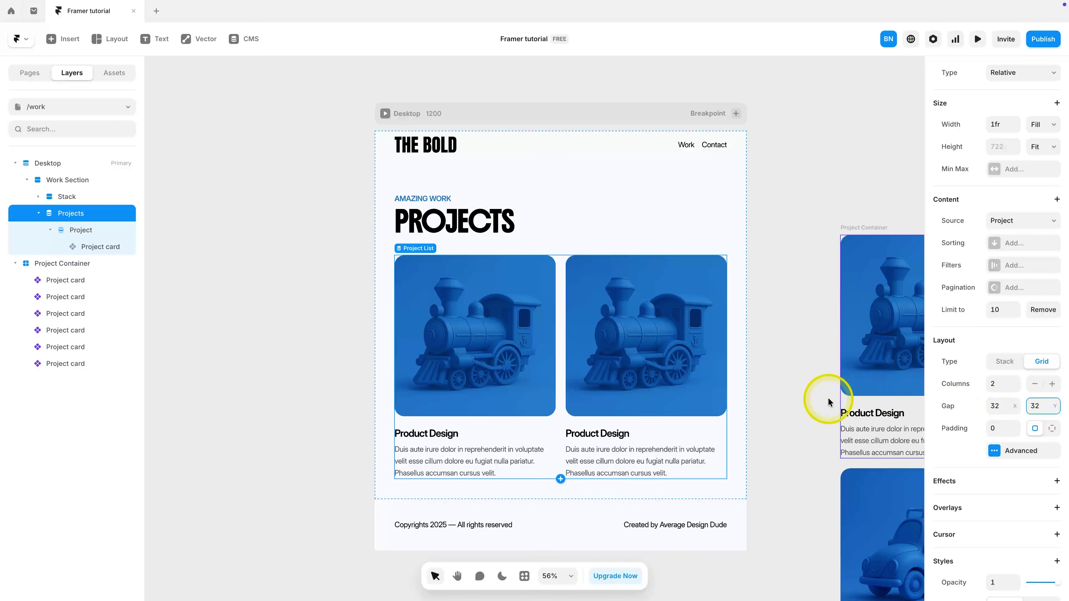
click(768, 367)
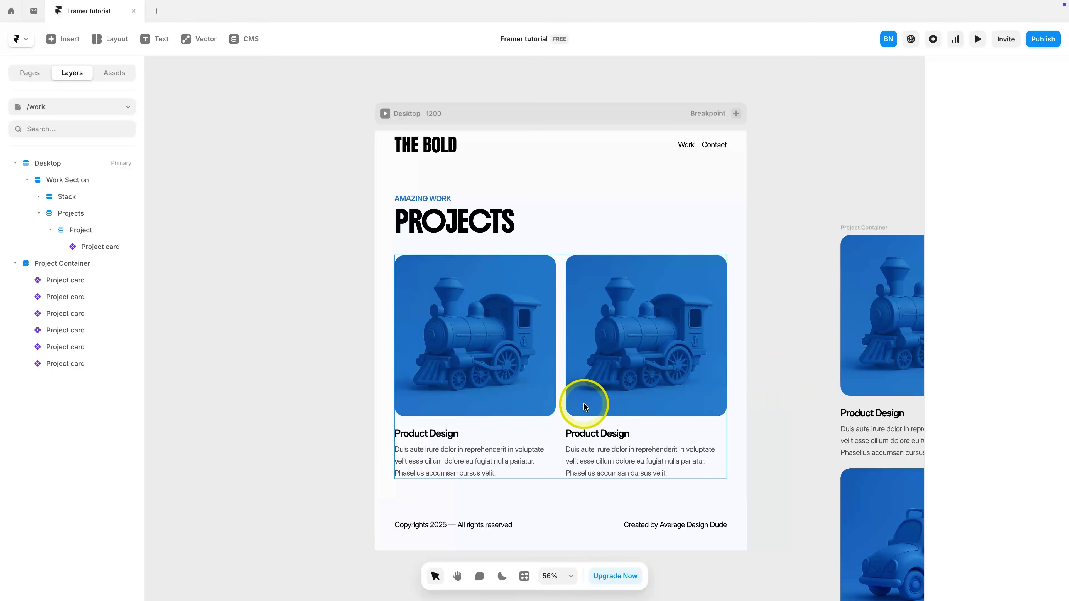
Step: Set the title of the Project card inside the Projects list to "Anything"
click(594, 421)
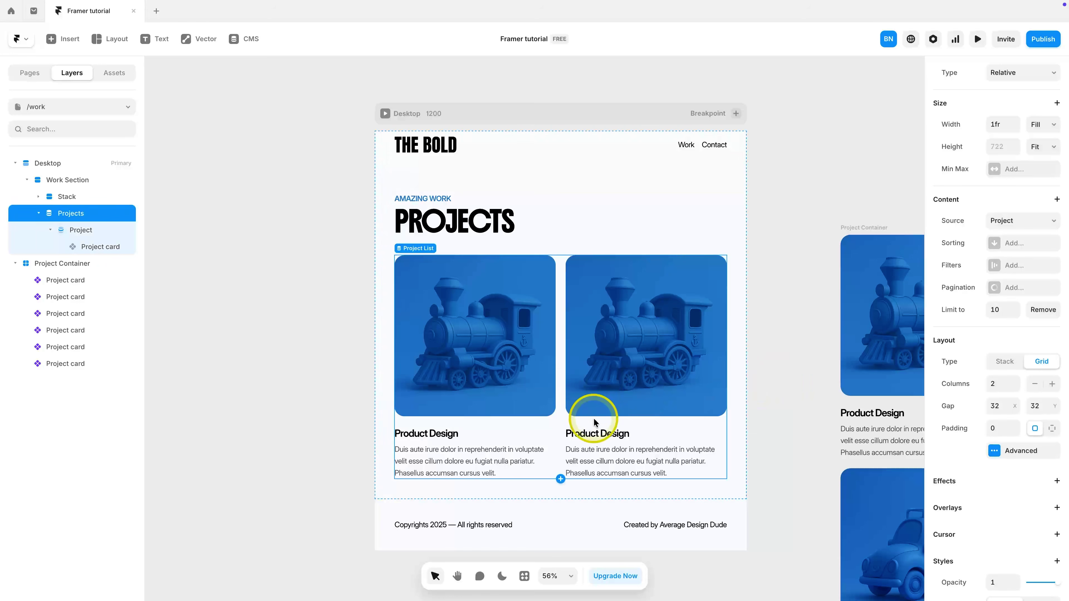
click(96, 246)
scroll(421, 437, down, 3)
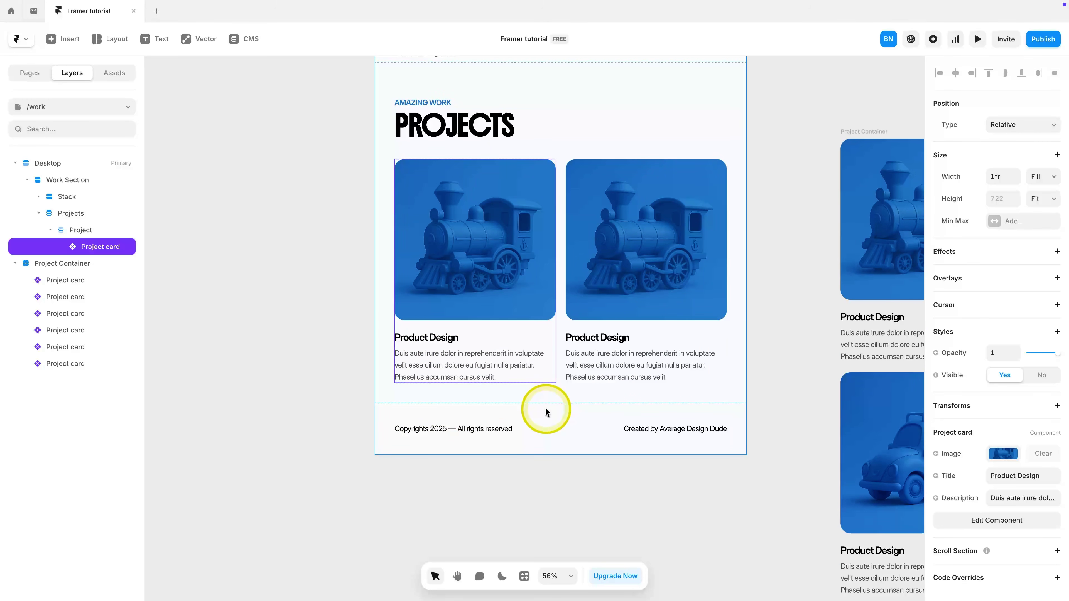
scroll(545, 408, right, 1)
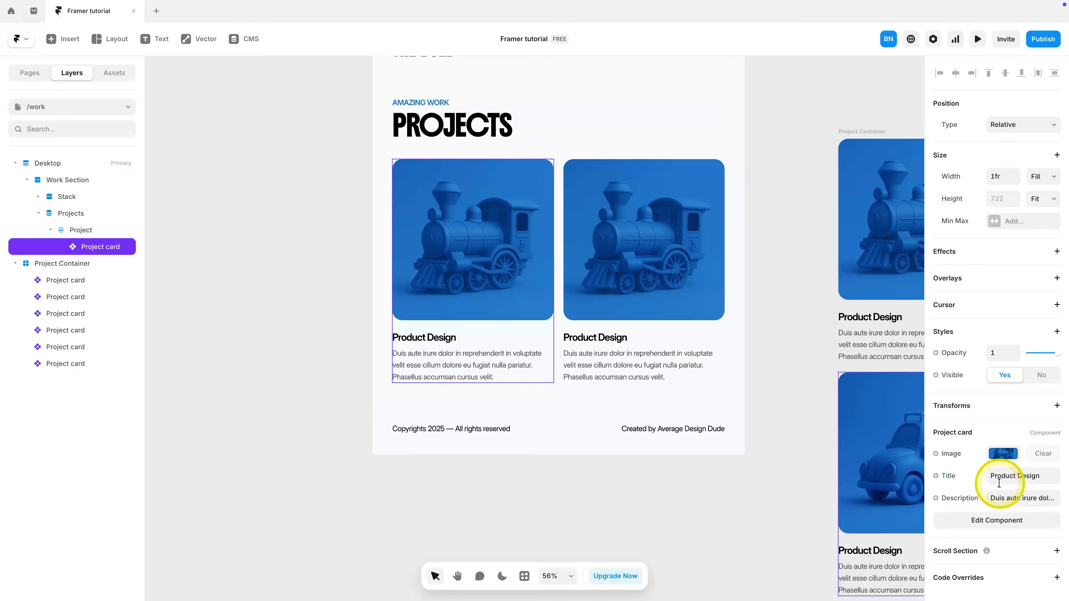
click(1008, 480)
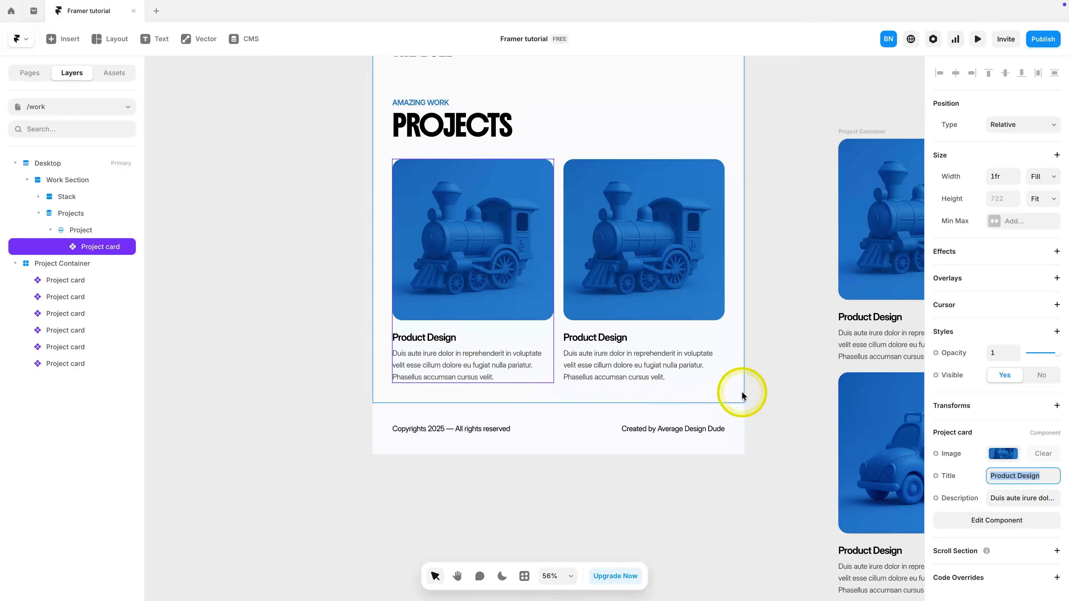
text(Anything)
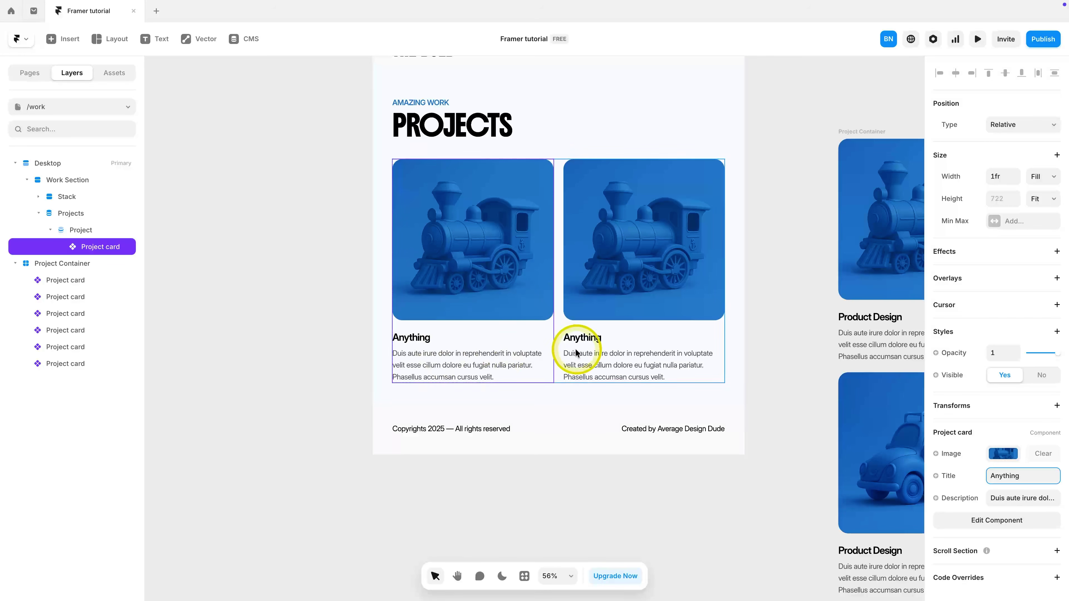
Step: Bind the list card's title to the Project name variable and its description to the Short description variable
click(941, 480)
mouse_move(945, 517)
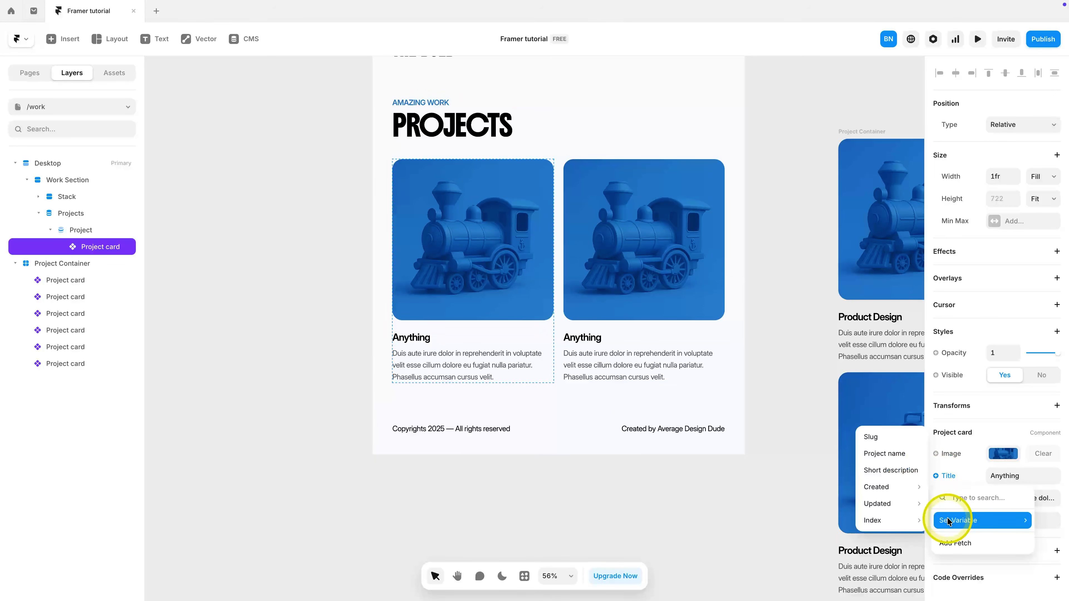
click(891, 458)
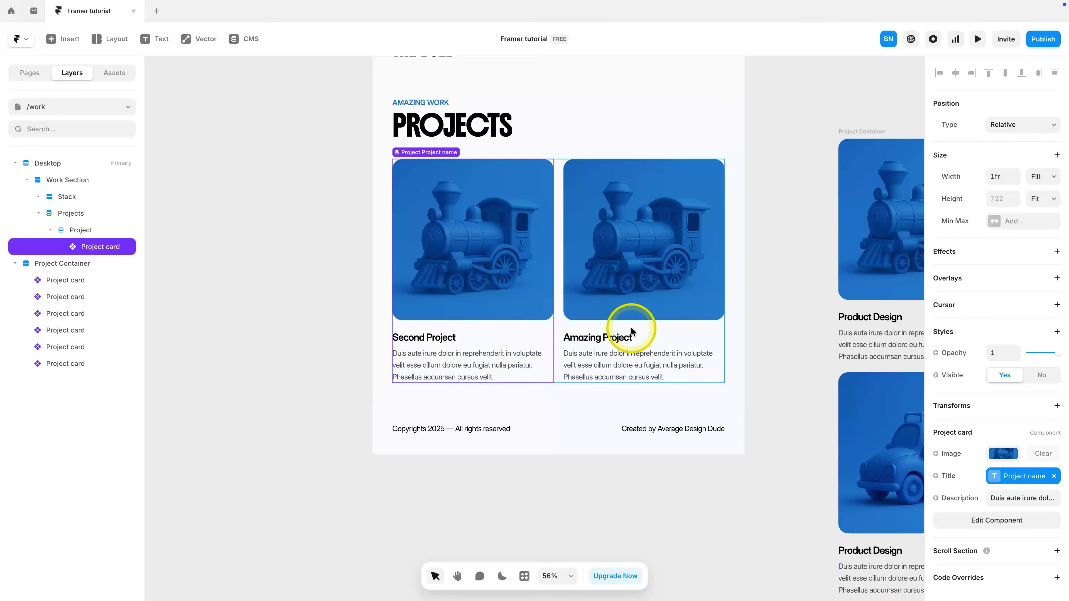
click(956, 496)
mouse_move(956, 541)
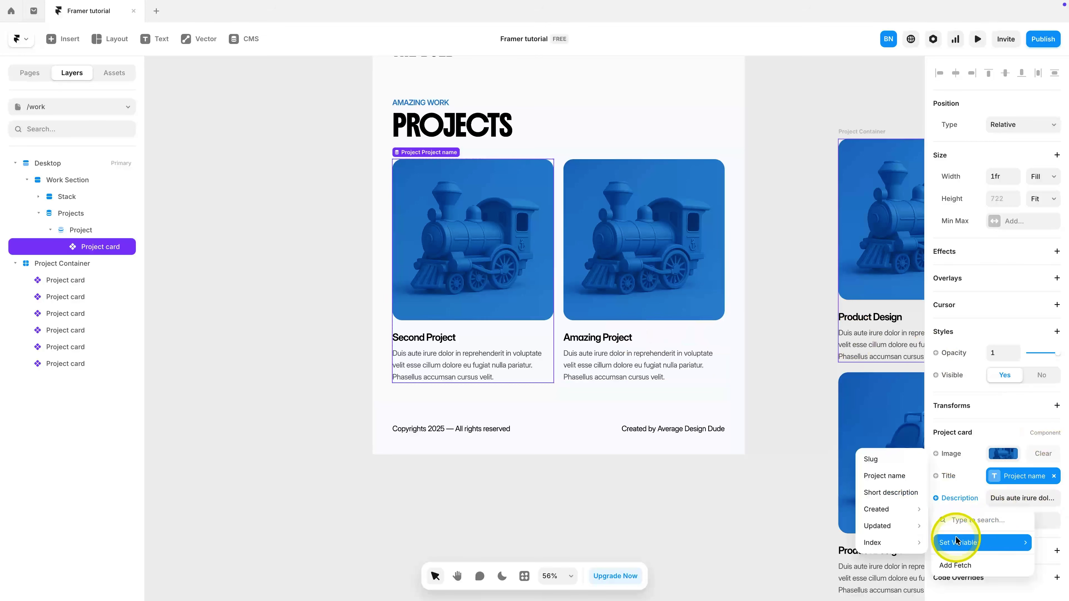
click(884, 493)
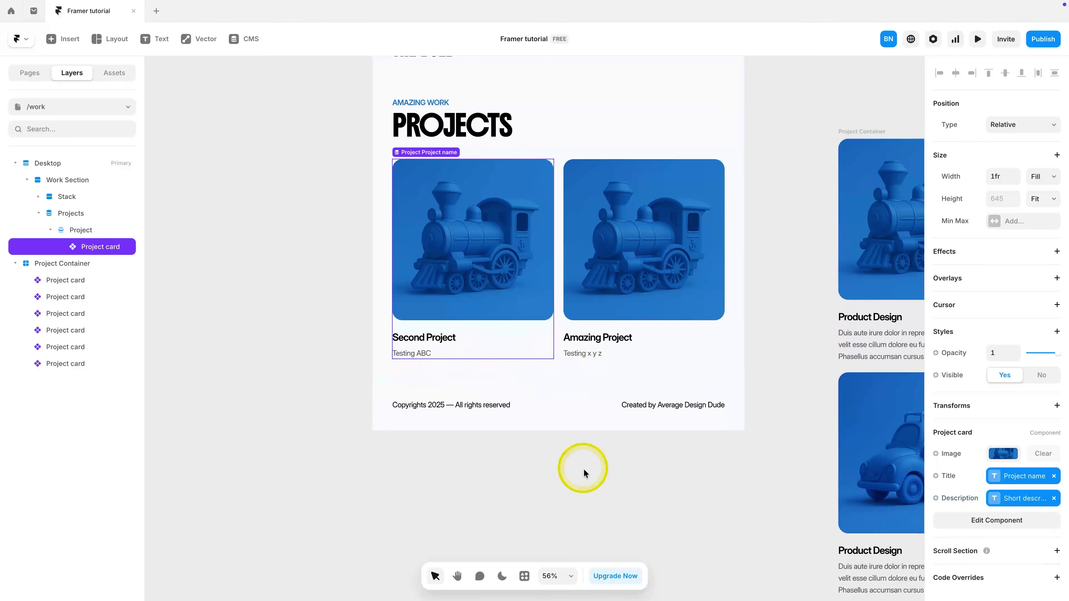
click(643, 496)
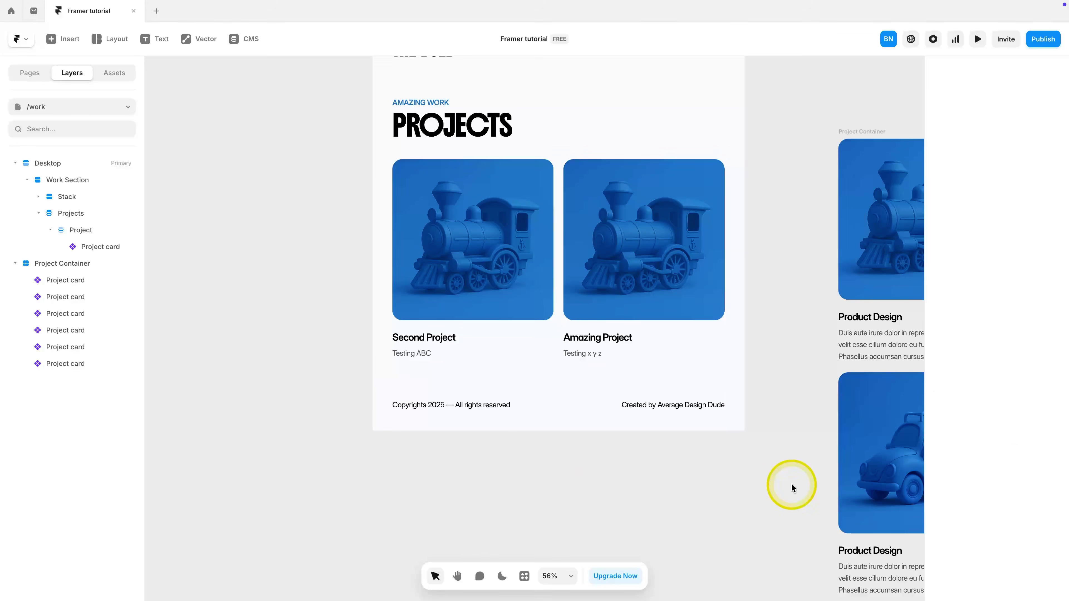
Step: Add an item to the Project CMS collection named "Third Project" with the short description "Blah blah blah"
scroll(791, 483, right, 3)
click(247, 40)
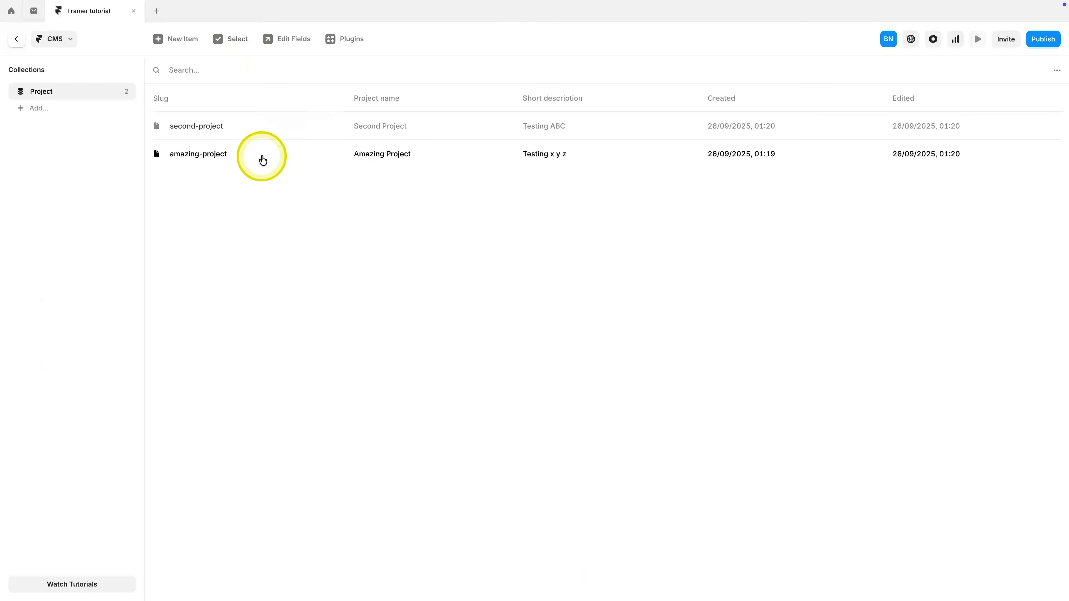
click(178, 41)
click(648, 164)
text(Third Project)
click(640, 213)
text(Blah blah blah)
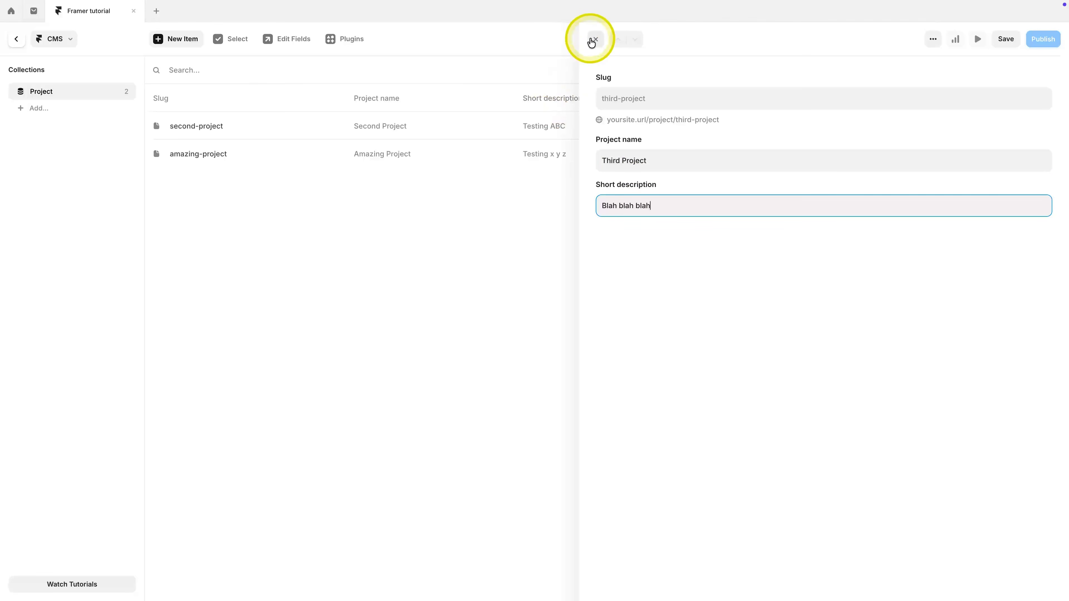
click(593, 40)
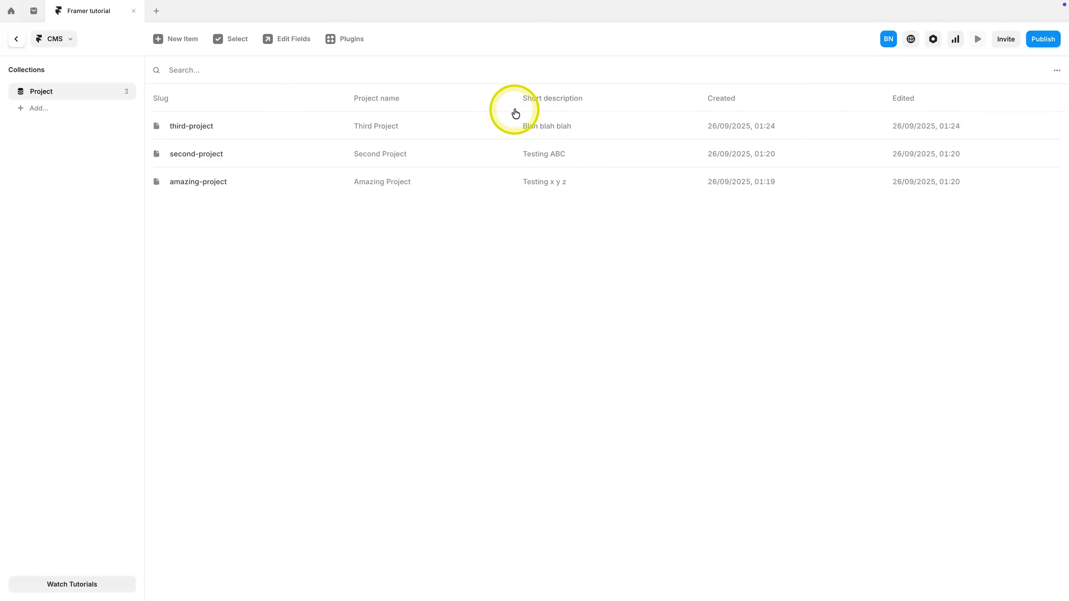
Step: Return to the /work page and check how the Projects list displays the collection items
click(17, 39)
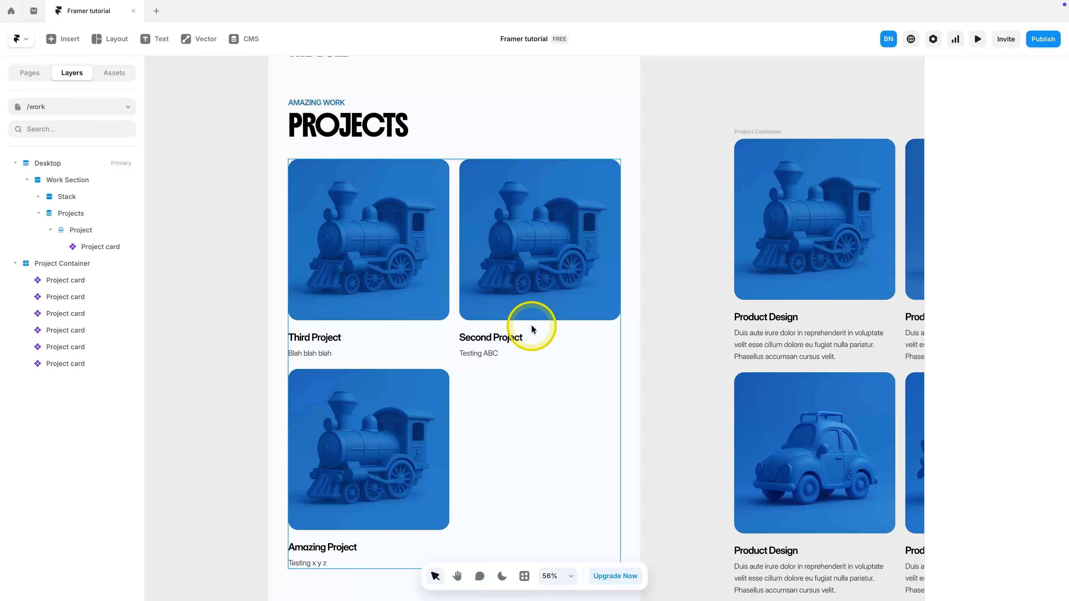
scroll(527, 337, down, 3)
click(521, 344)
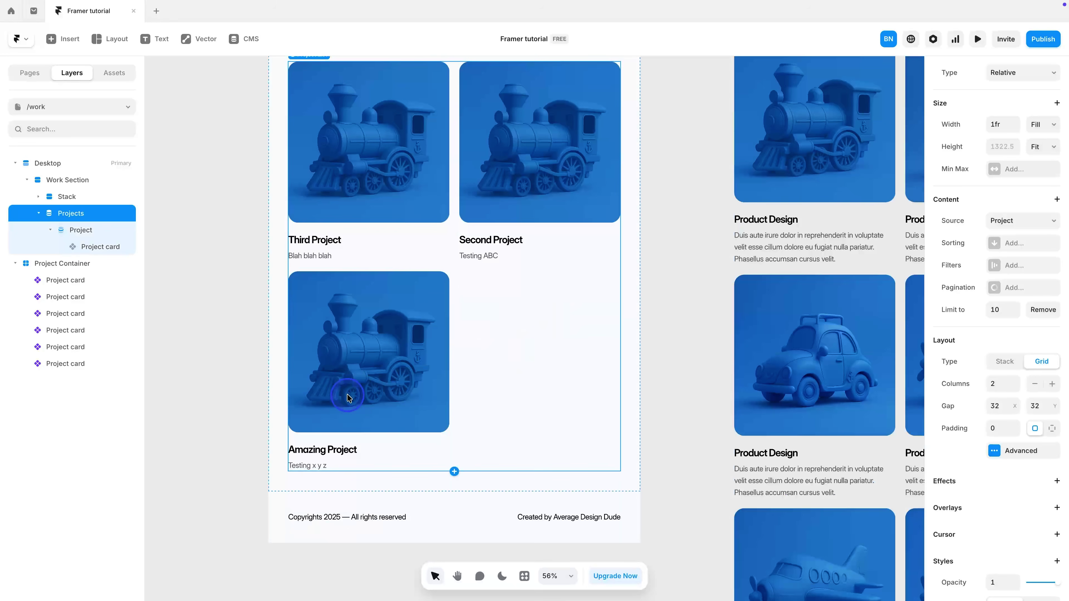
Step: Add an Image field to the Project CMS collection and make it required
click(236, 349)
scroll(379, 211, up, 1)
click(489, 196)
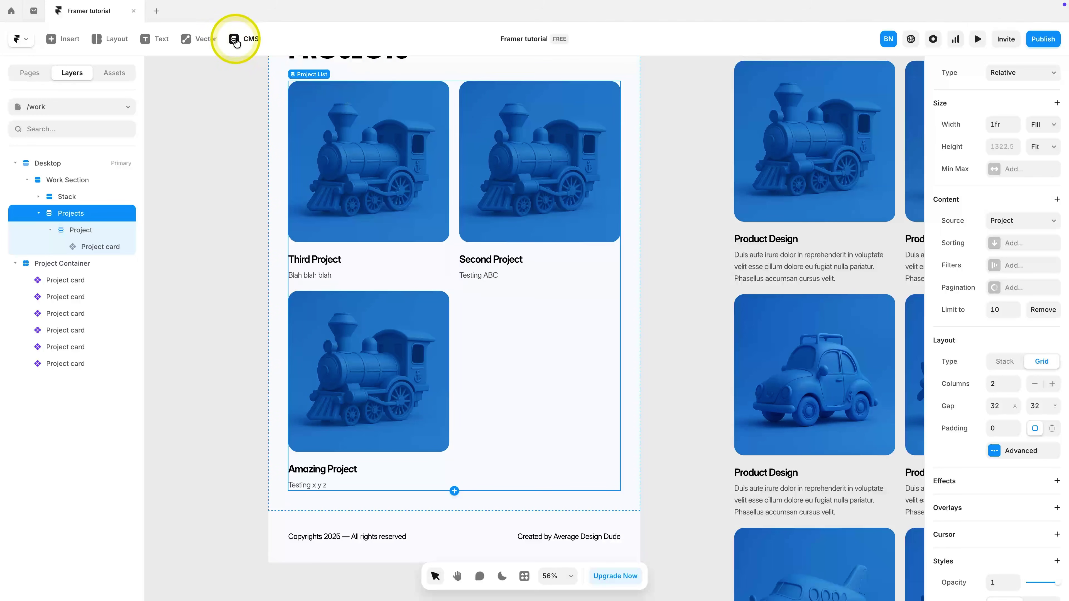
click(243, 39)
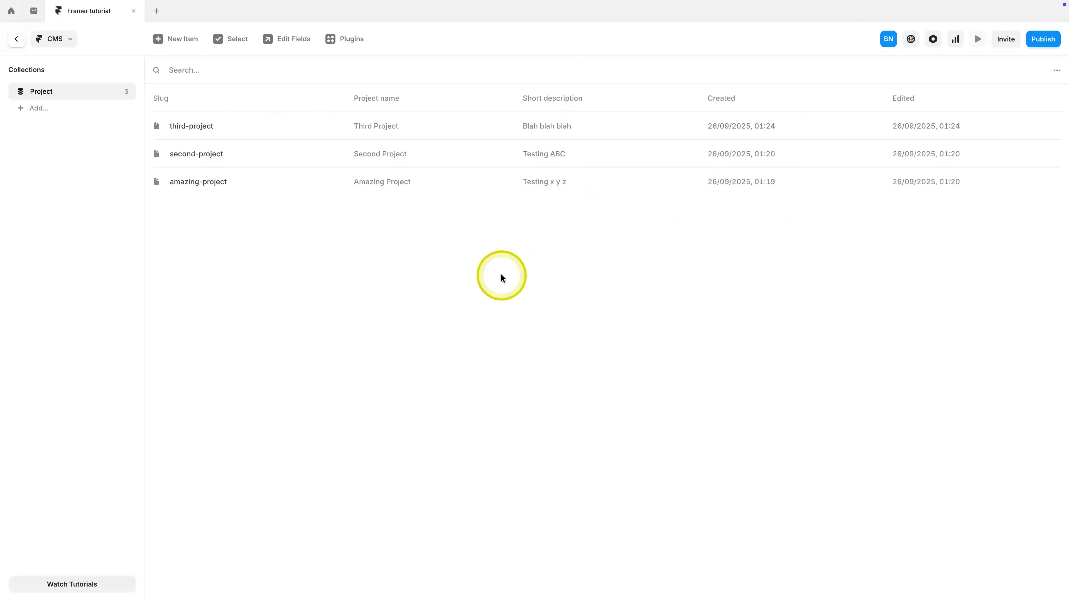
click(300, 41)
click(692, 191)
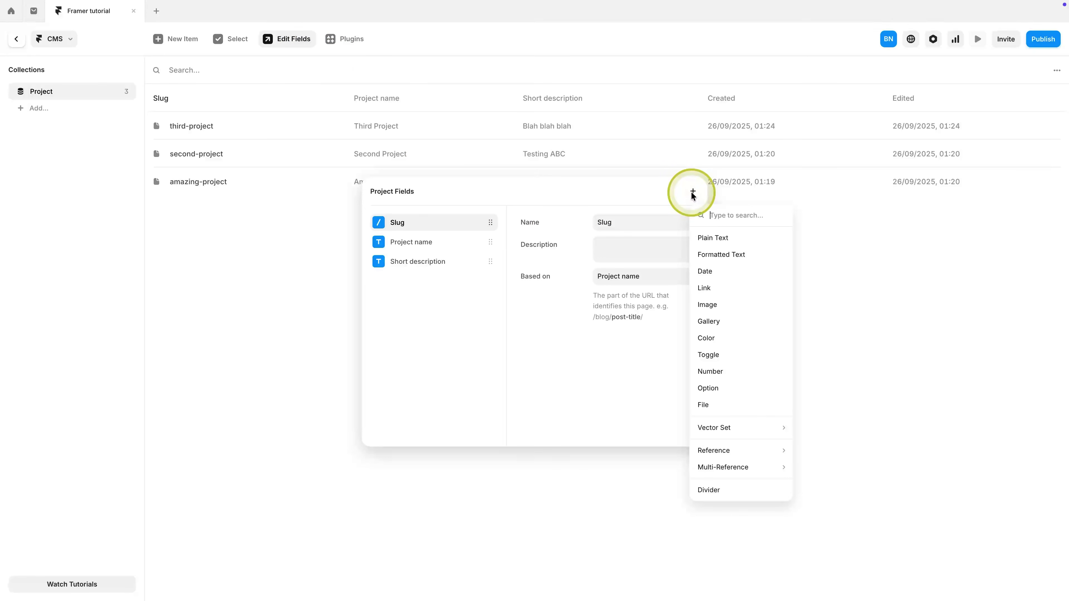
click(712, 304)
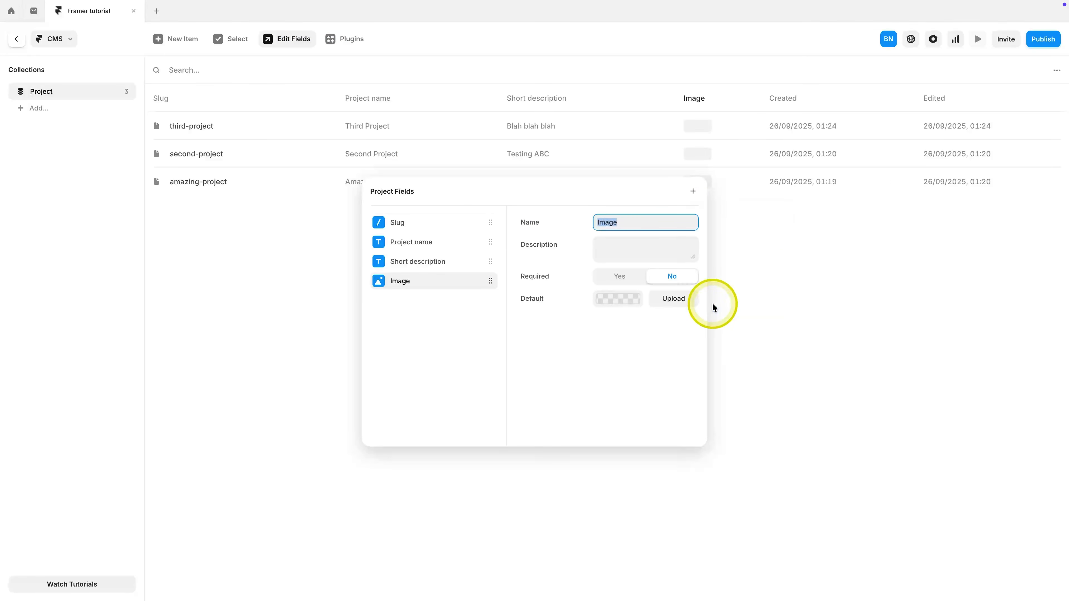
click(634, 284)
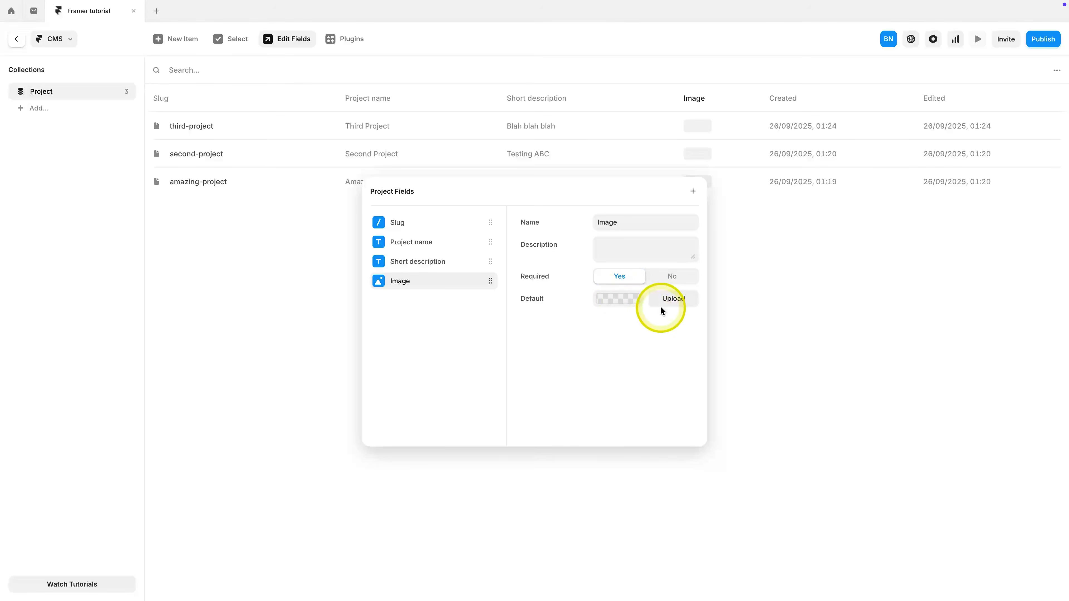
click(739, 291)
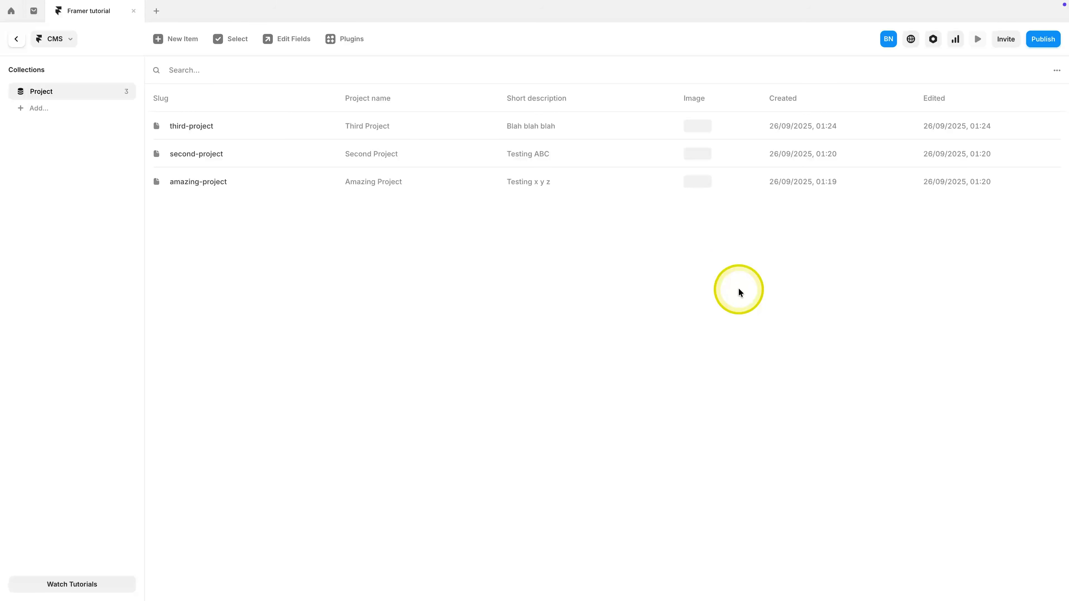
Step: Upload boat.png as the image of the Third Project item in the Project collection
click(458, 139)
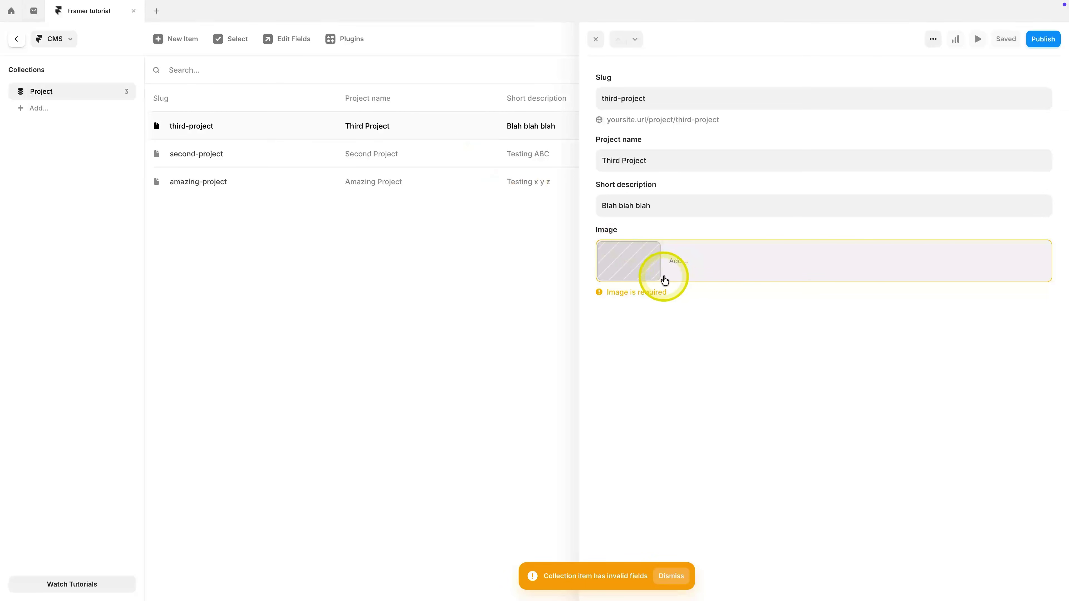
click(639, 268)
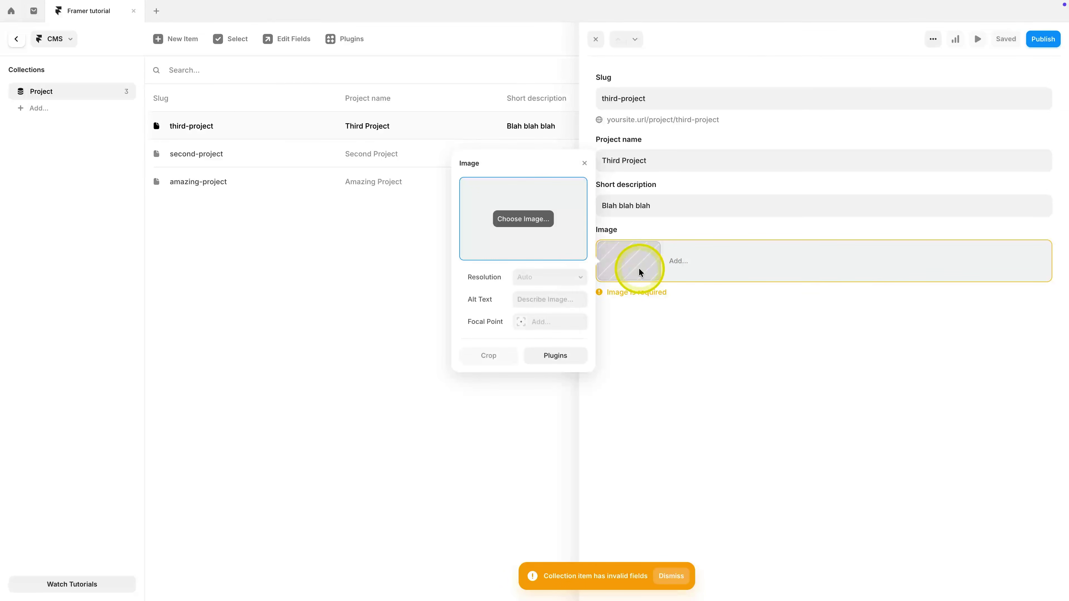
click(524, 220)
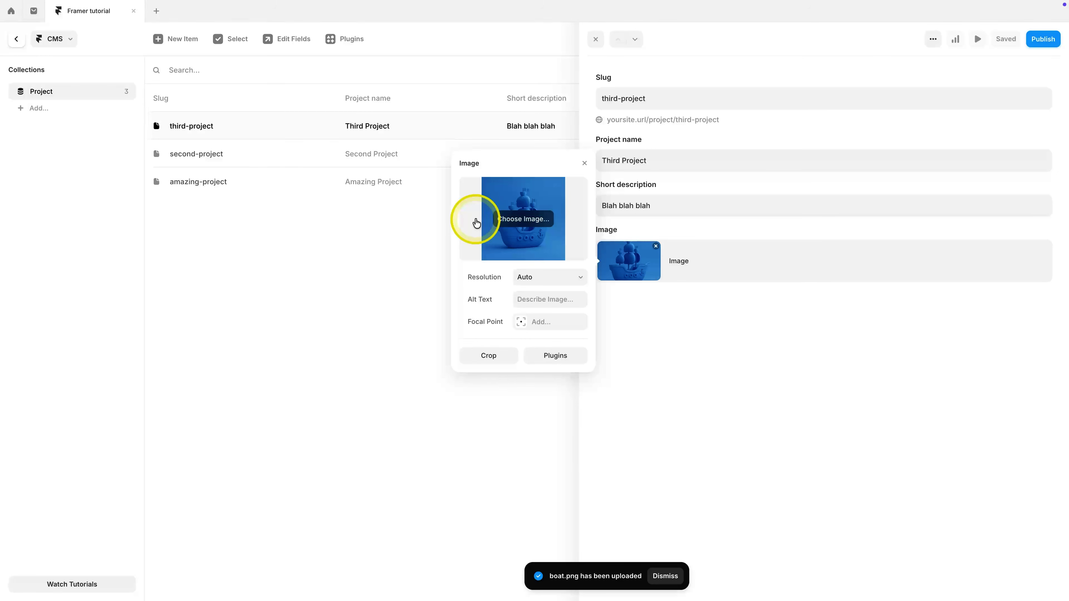
Step: Rename the Third Project item to "Project Boat" and set its short description to "I worked on this awesome boat"
click(656, 164)
click(655, 164)
text(Project Boat)
click(631, 204)
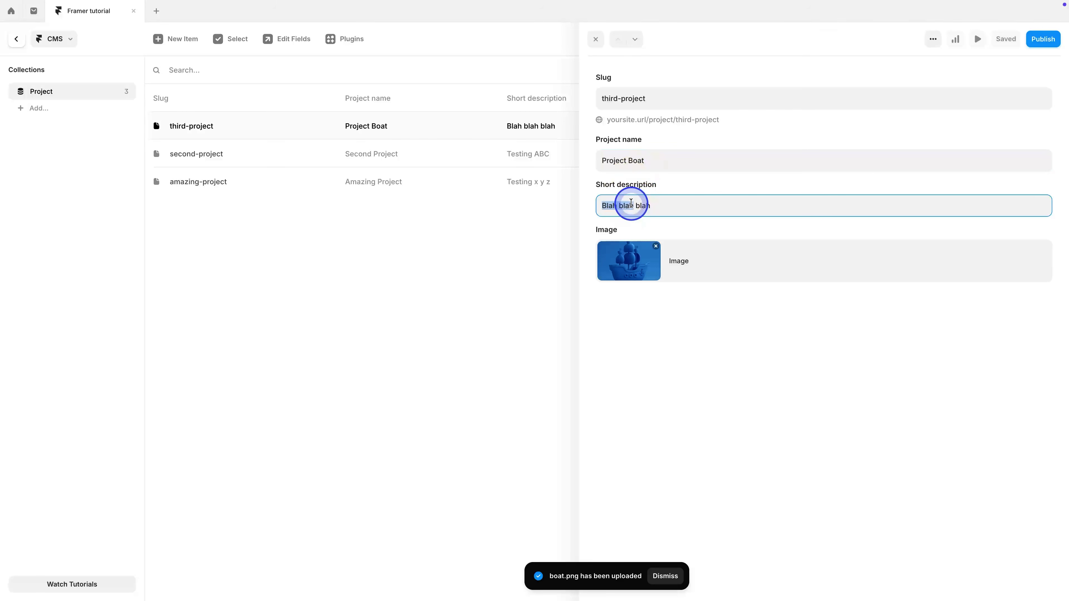
text(I work)
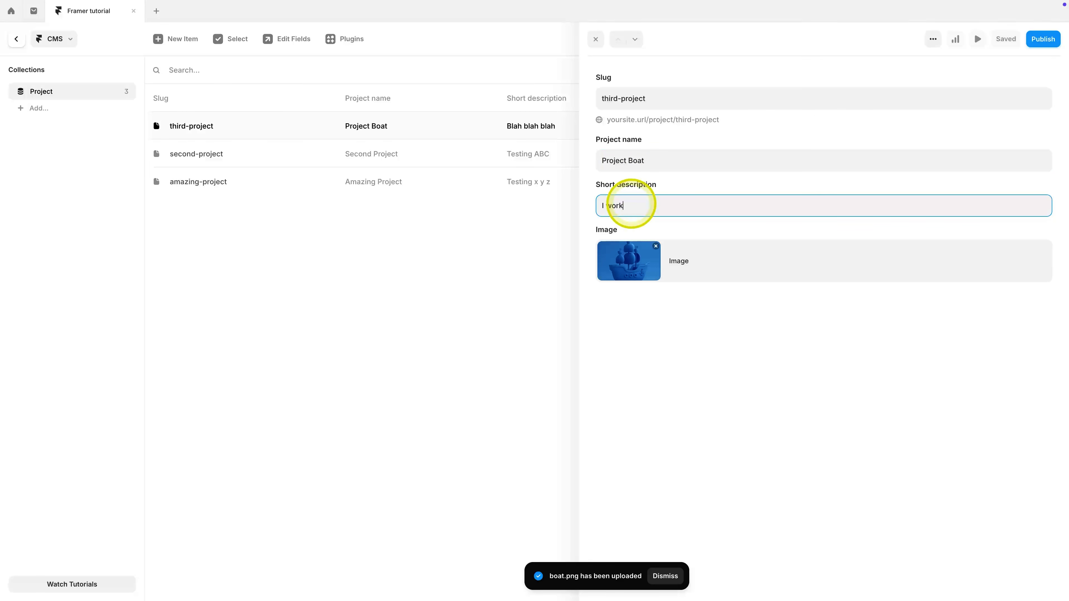
text(ed on this)
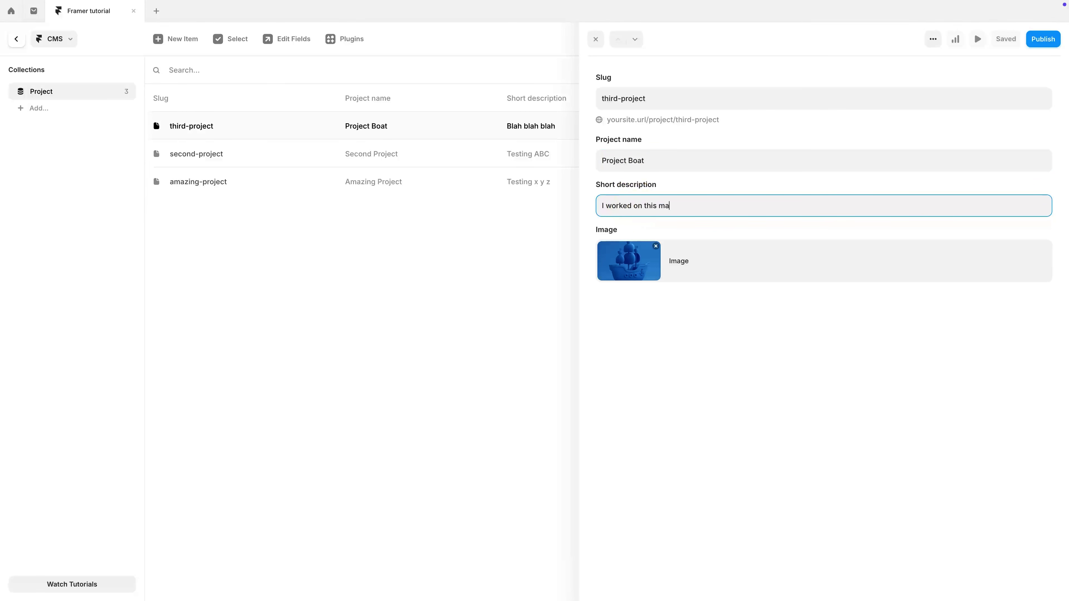
text( awesome boat)
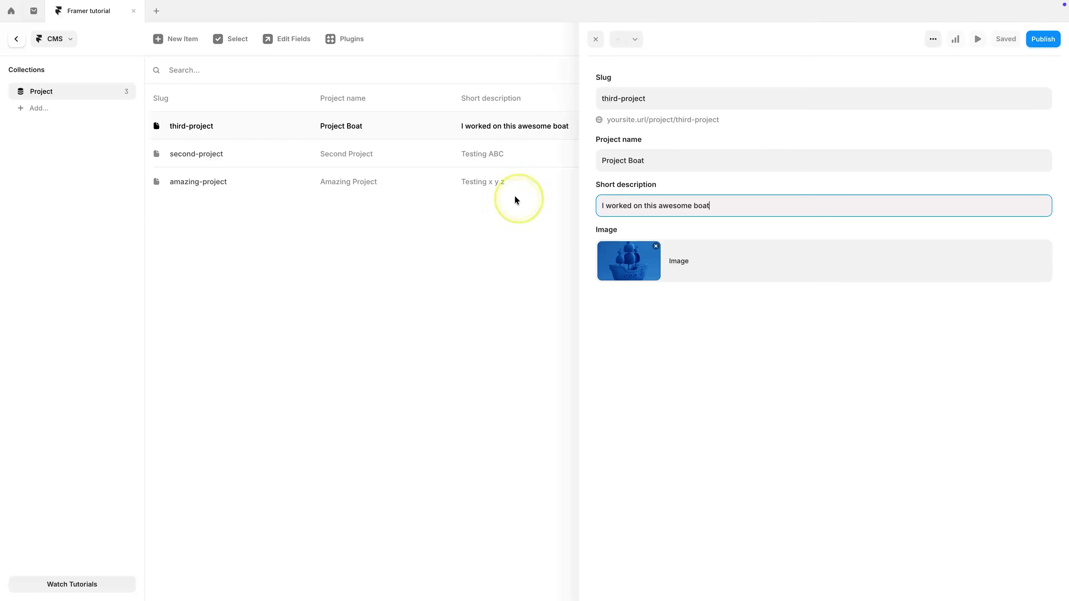
Step: Upload car.png as the image of the Second Project item
click(365, 155)
click(617, 260)
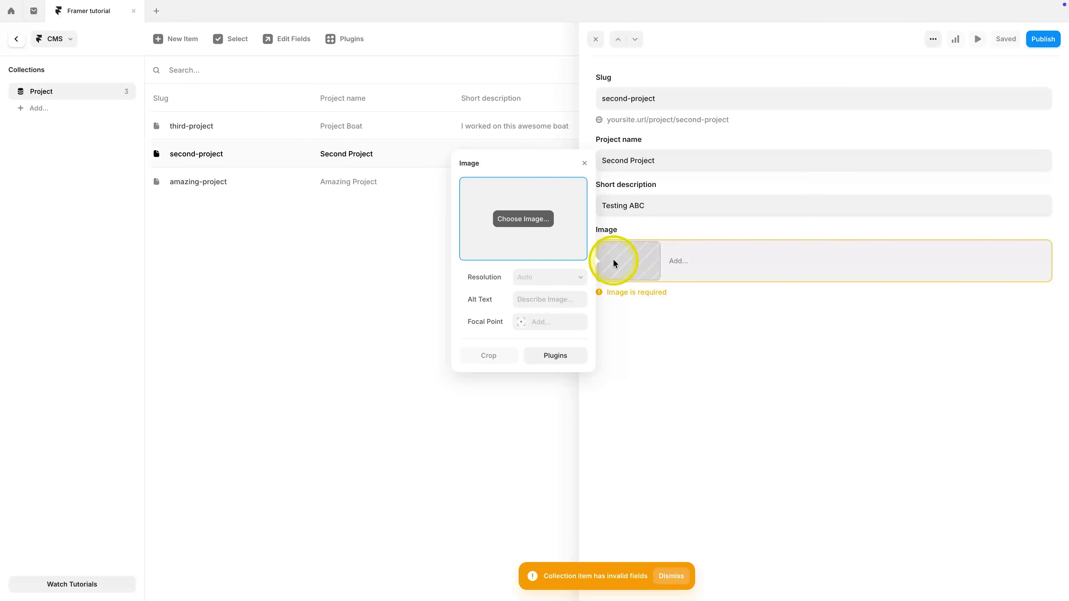
click(524, 224)
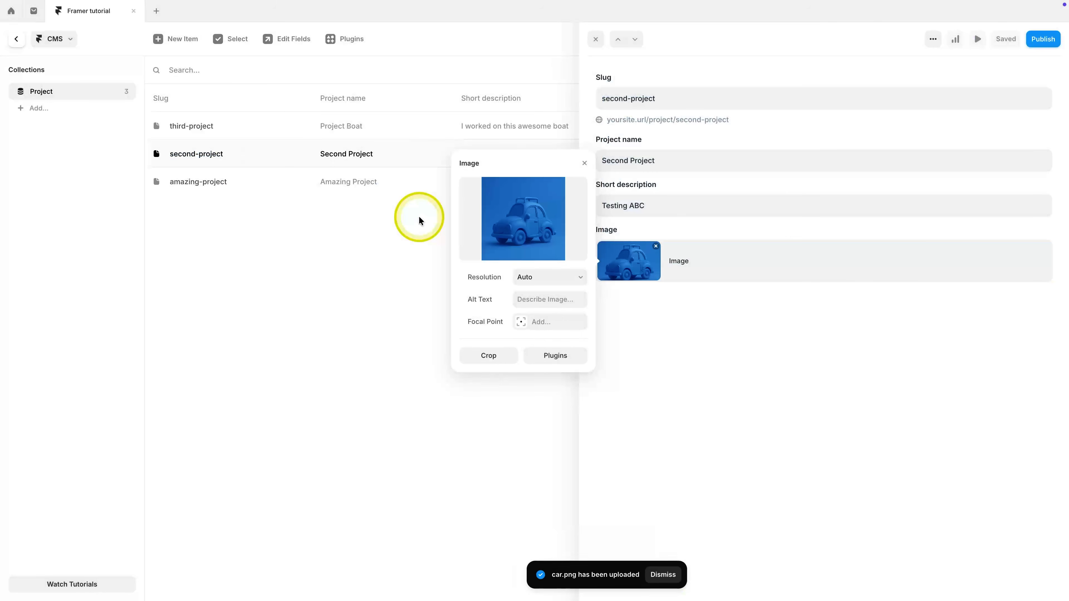
Step: Rename the Second Project item to "Project Car" and set its short description to "This car is my favourite car"
click(642, 165)
text(Project Car)
click(661, 207)
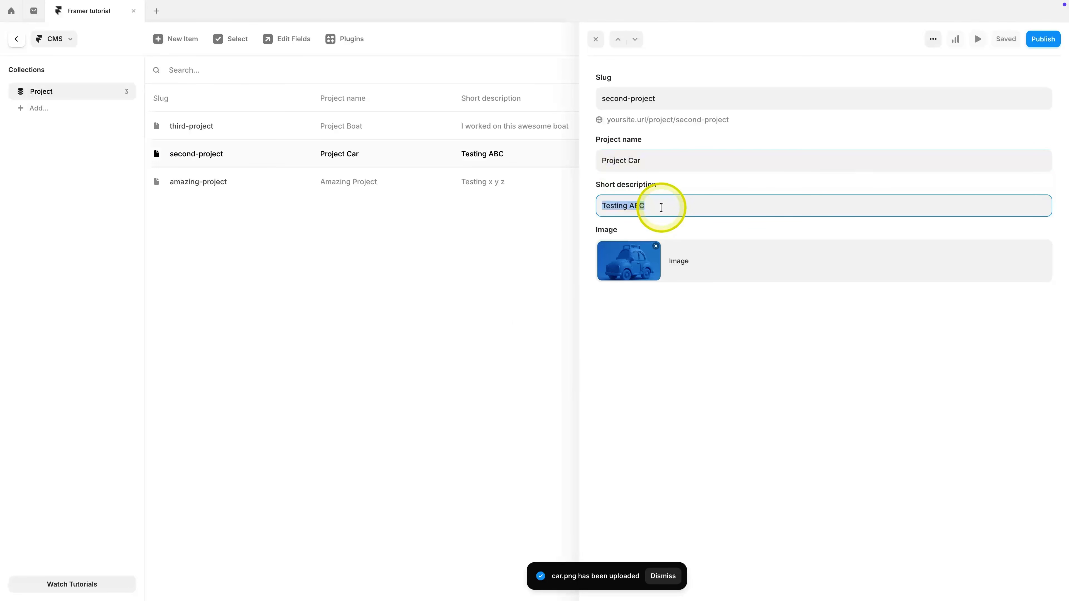
text(This car is my favourite car)
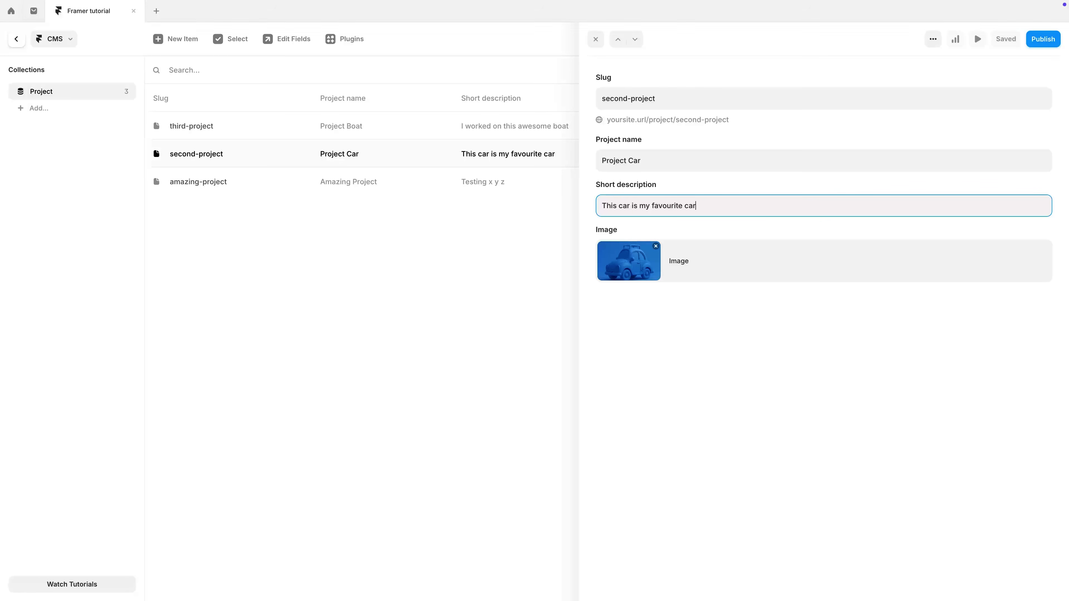
Step: Replace the Project Car item's slug with its copied project name, "Project Car"
click(497, 186)
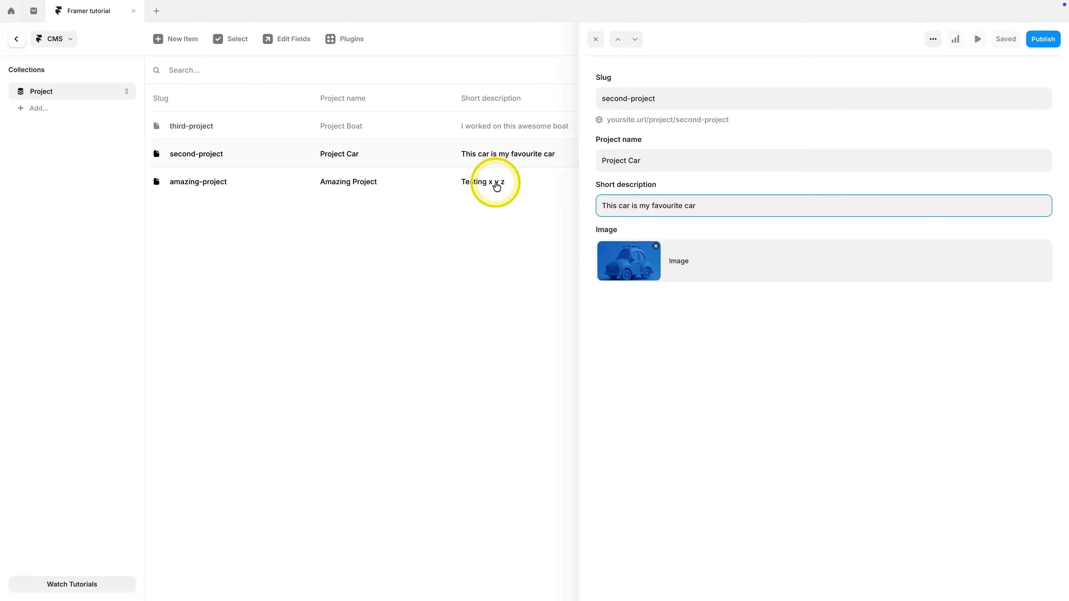
click(650, 156)
click(661, 190)
click(646, 160)
key(ctrl+c)
triple_click(651, 100)
key(ctrl+v)
click(631, 99)
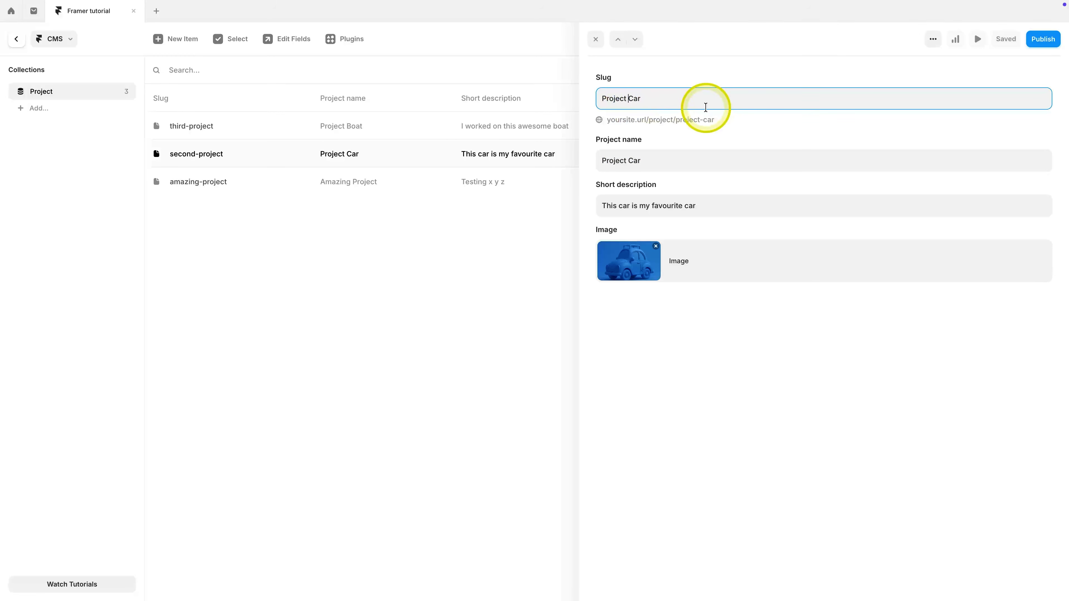
click(649, 162)
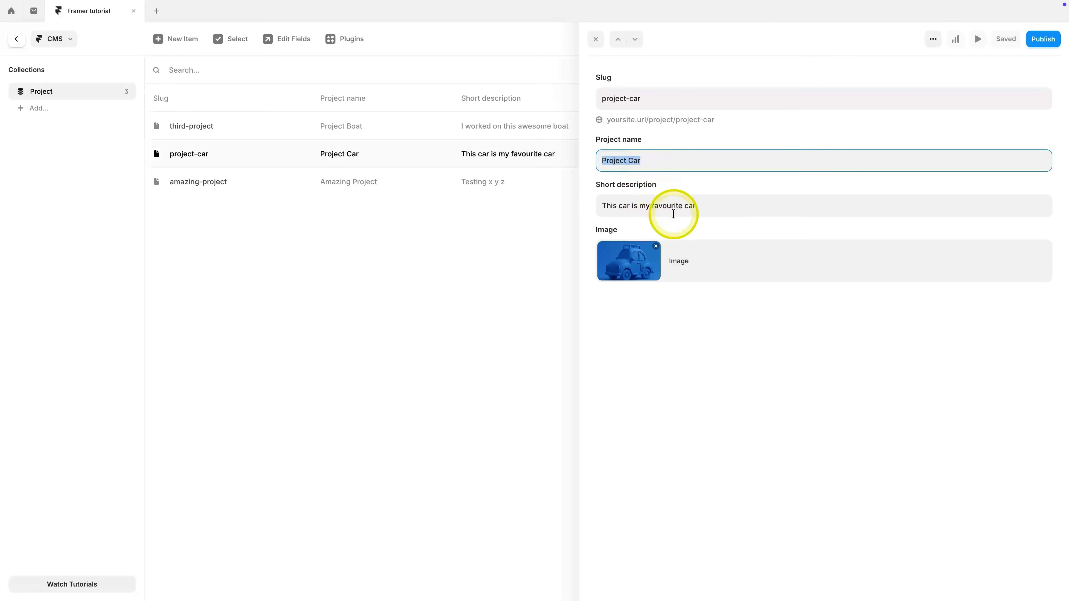
Step: Change the Project Boat item's slug to project-boat
click(490, 133)
click(626, 105)
key(BackSpace)
click(650, 156)
Step: Upload plane.png as the image of the Amazing Project item
click(262, 185)
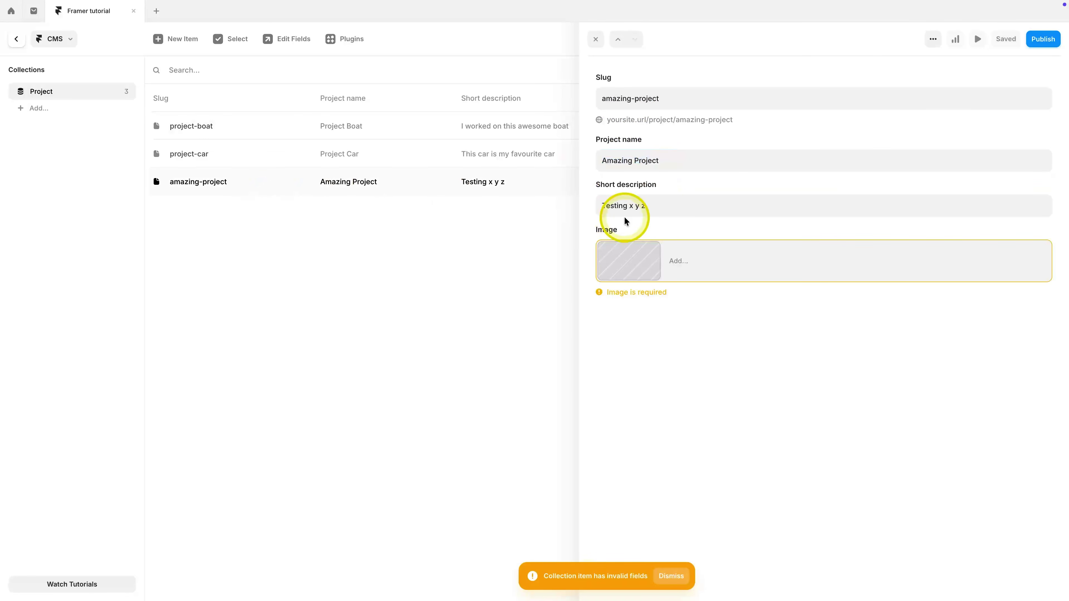
click(636, 262)
click(523, 220)
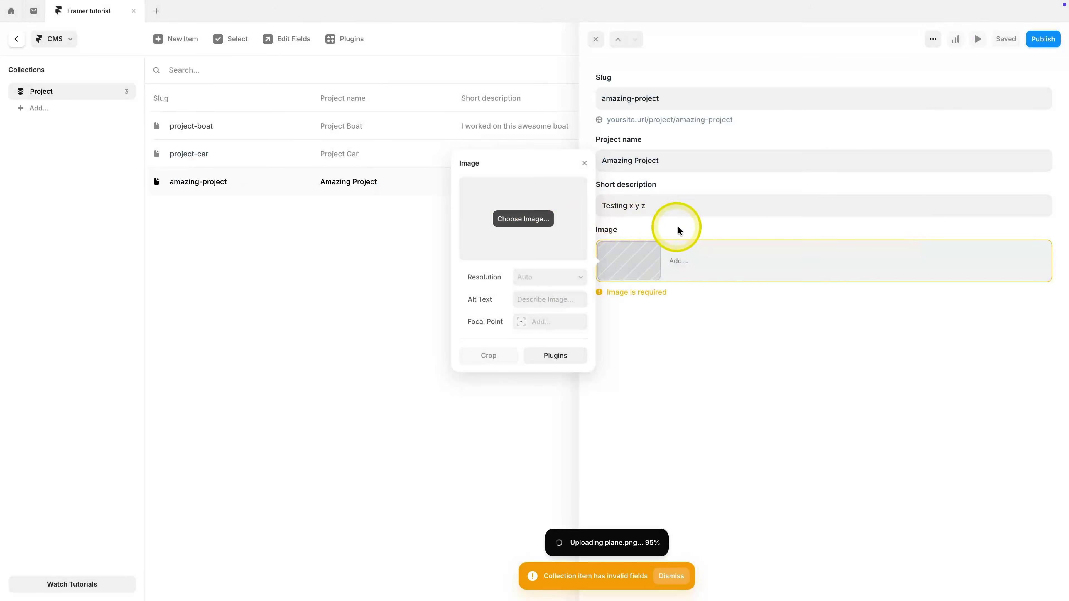
Step: Rename the Amazing Project item to "Project Plane" and set its short description to "This aircraft is very fast"
click(646, 162)
click(643, 163)
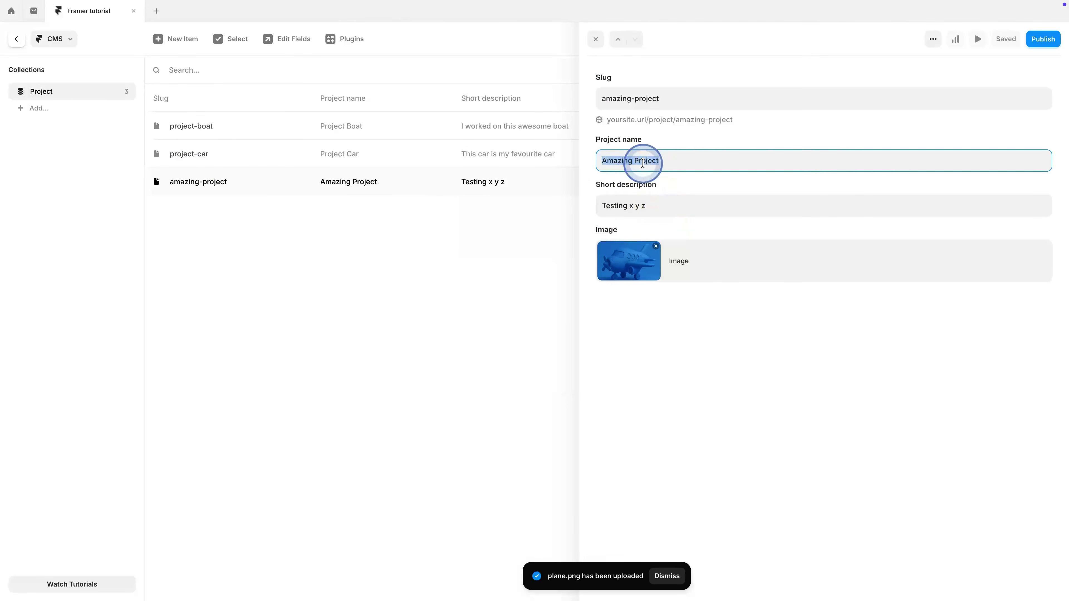
text(Project Plane)
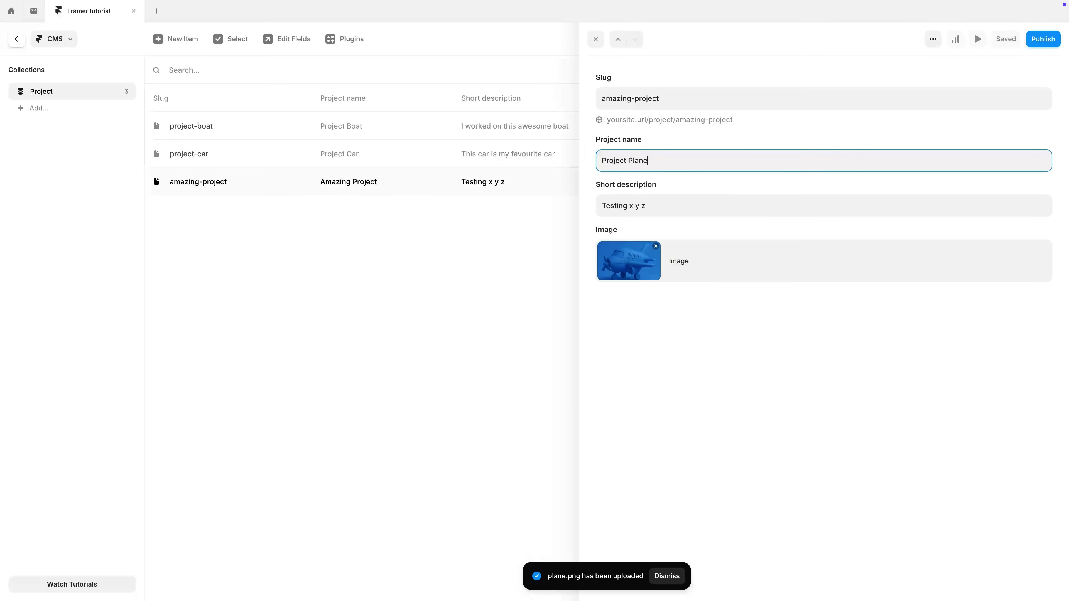
click(648, 210)
text(This aircraft is very fast)
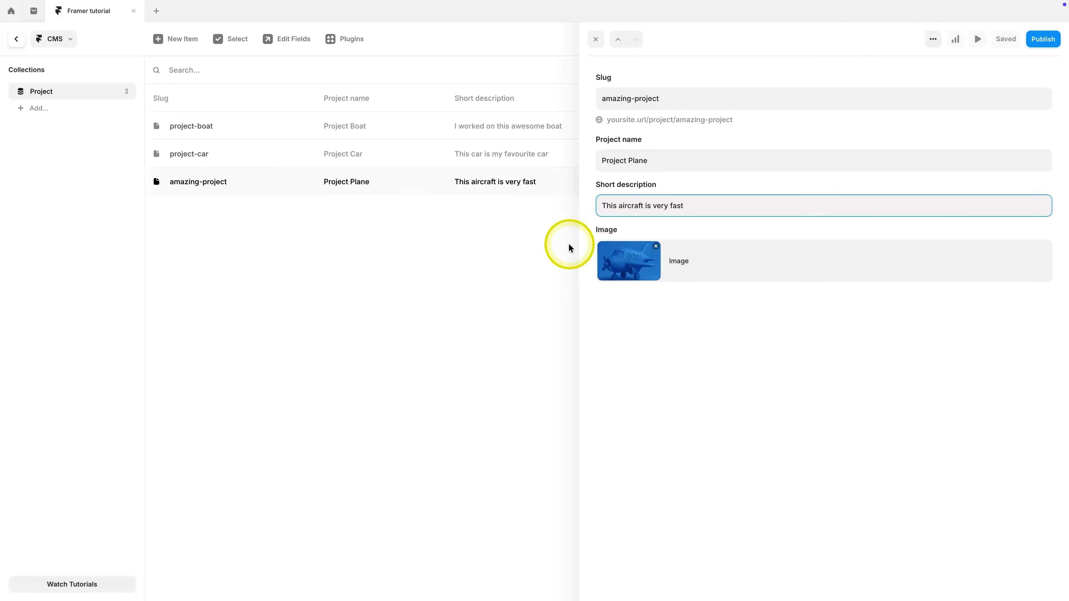
click(529, 268)
Step: Add a Project collection item named "Project Train" with the short description "This Train is very big" and the image train.png
click(158, 53)
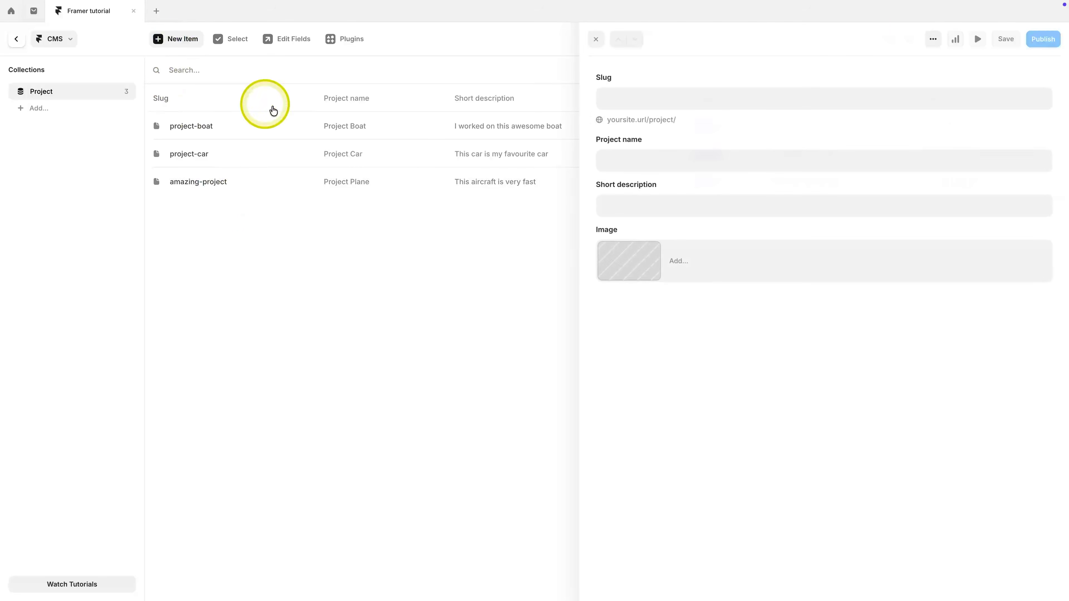
click(651, 162)
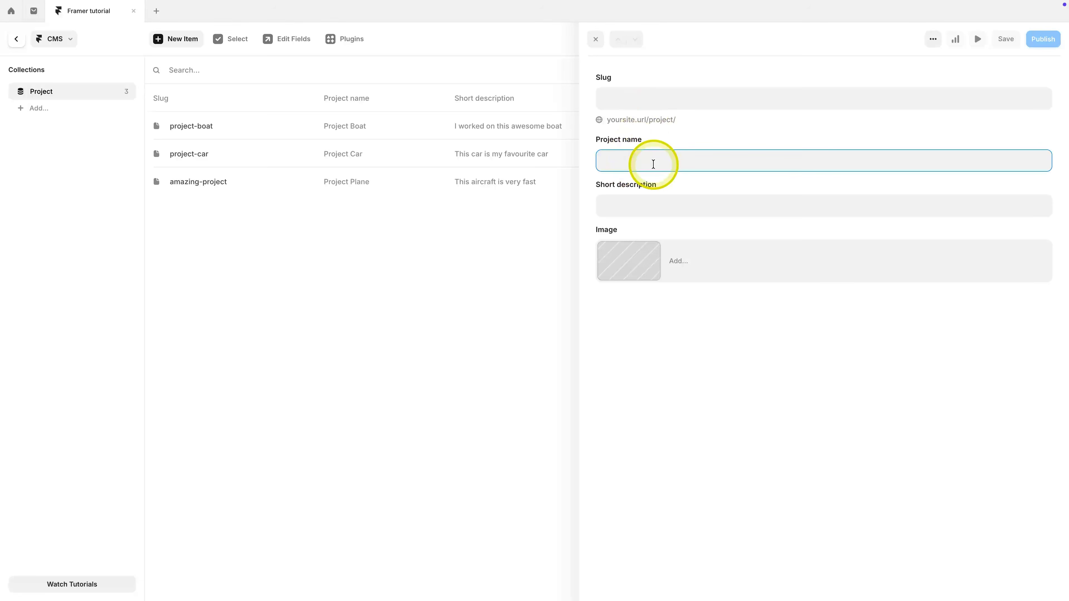
text(Project Train)
click(646, 206)
text(This Train is very big)
click(621, 260)
click(535, 225)
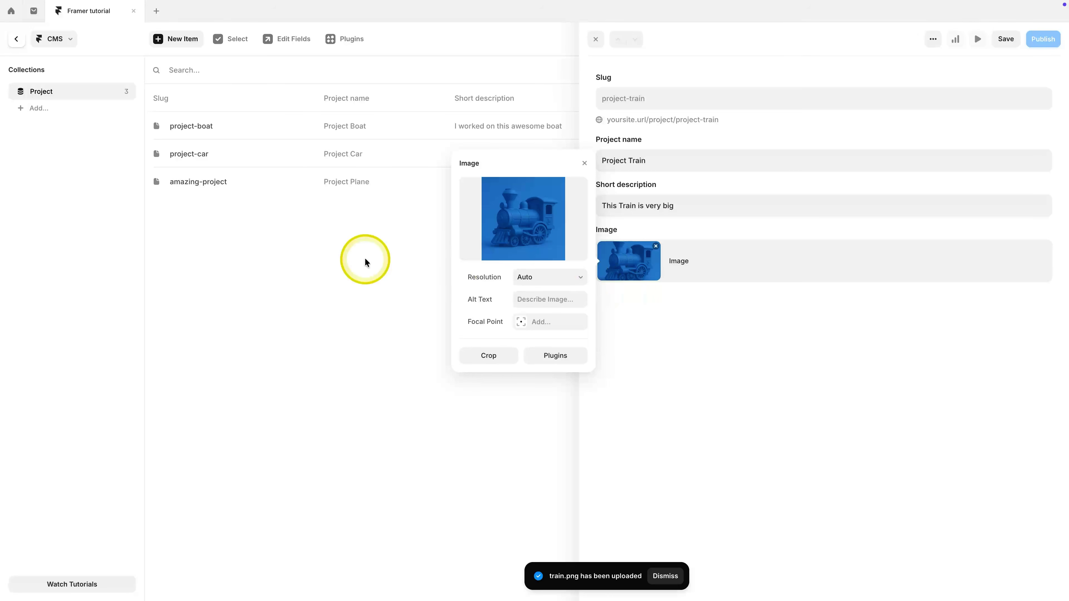
click(365, 261)
click(365, 261)
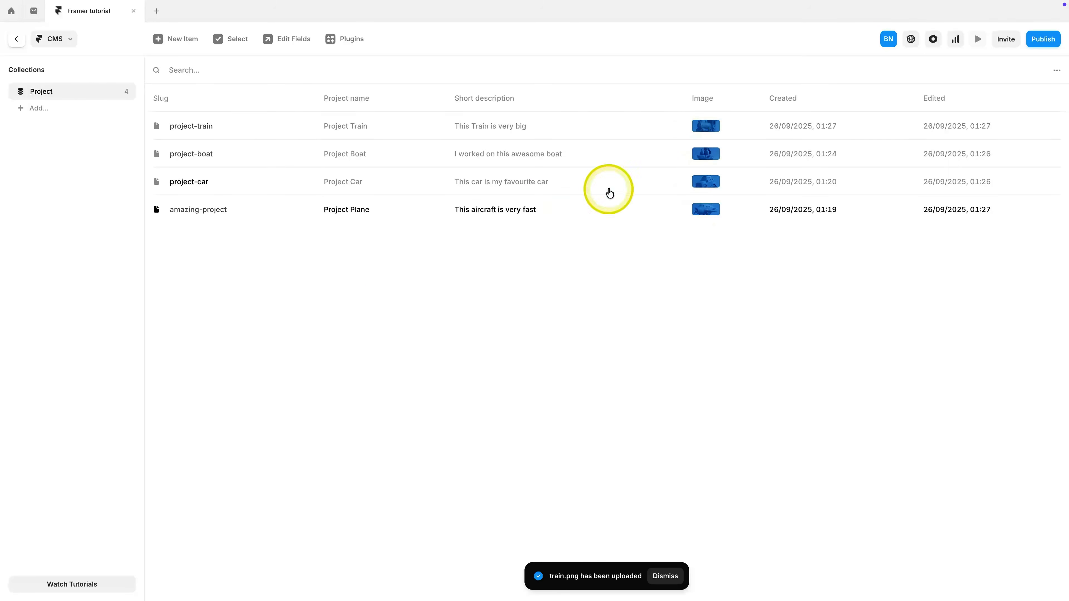
Step: On the /work page, bind the image of the Project card inside the Projects list to the collection's Image variable
click(16, 41)
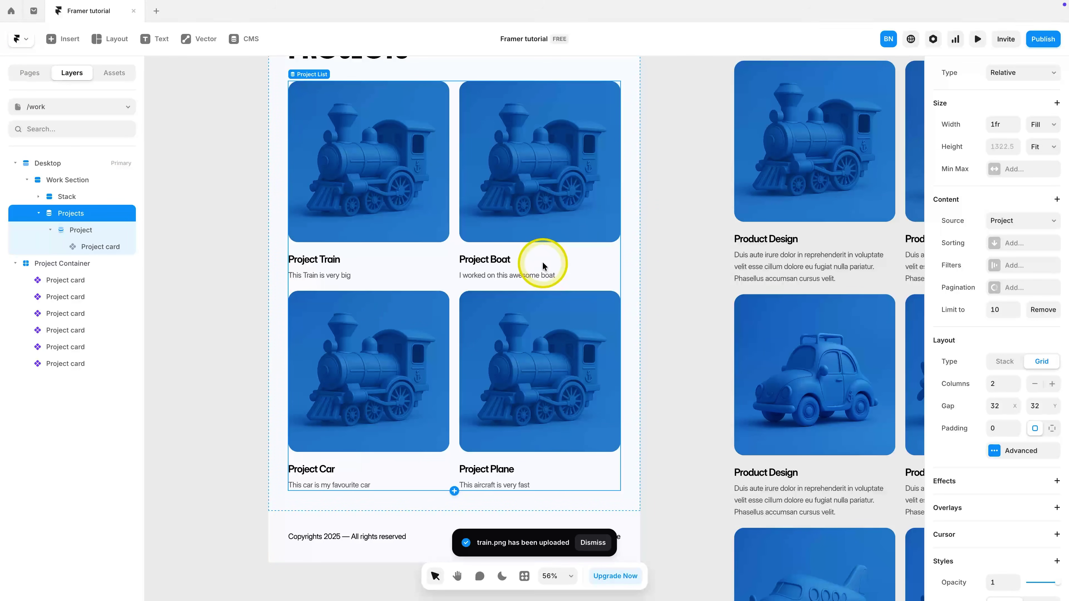
scroll(545, 265, down, 2)
double_click(359, 246)
click(488, 246)
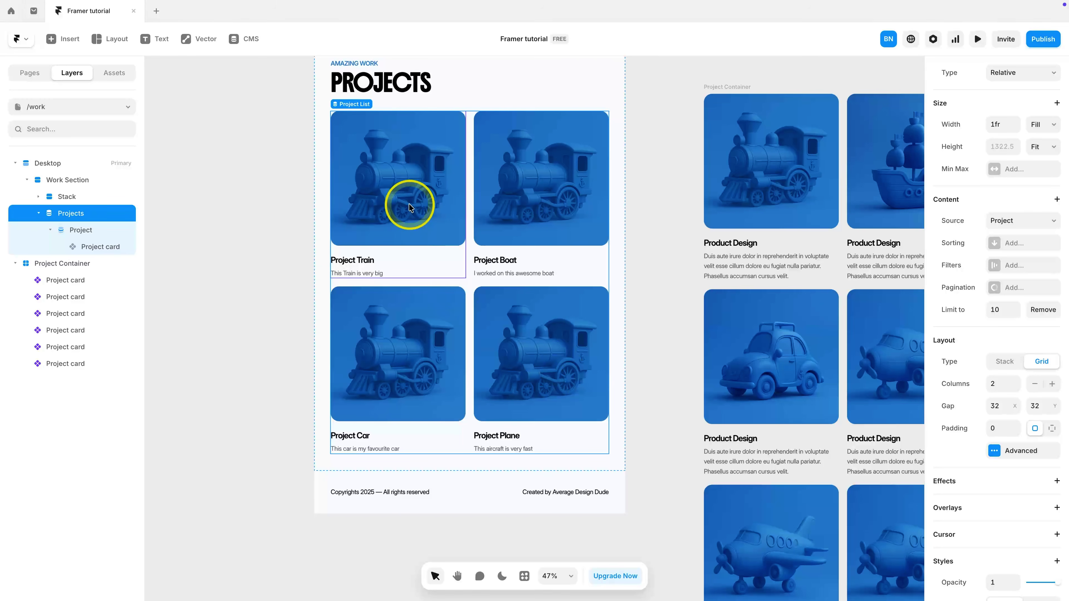
double_click(439, 239)
click(70, 229)
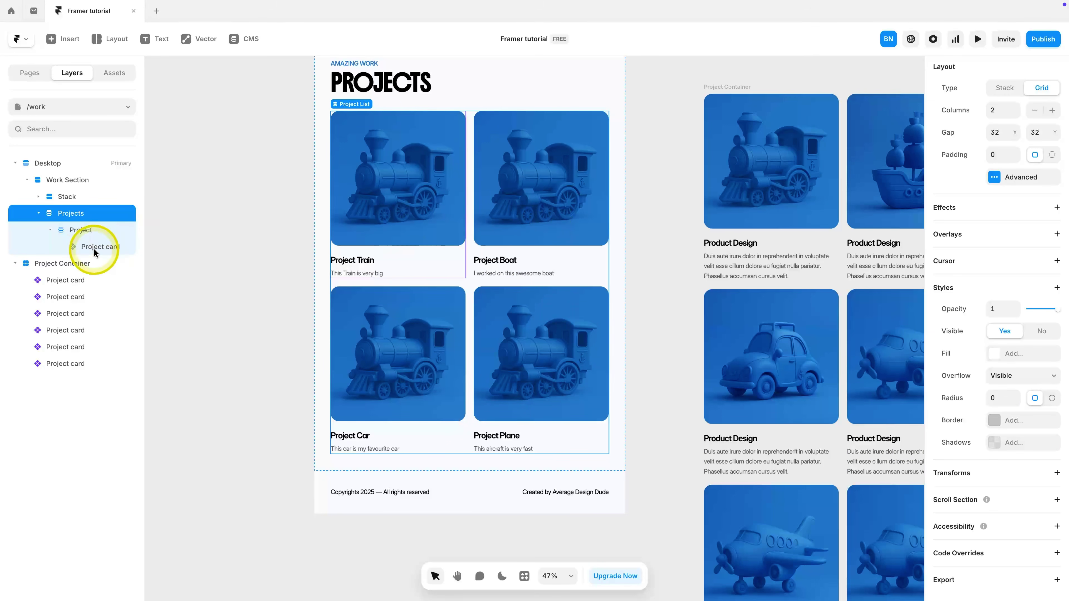
click(77, 243)
click(950, 455)
drag(950, 459, 911, 477)
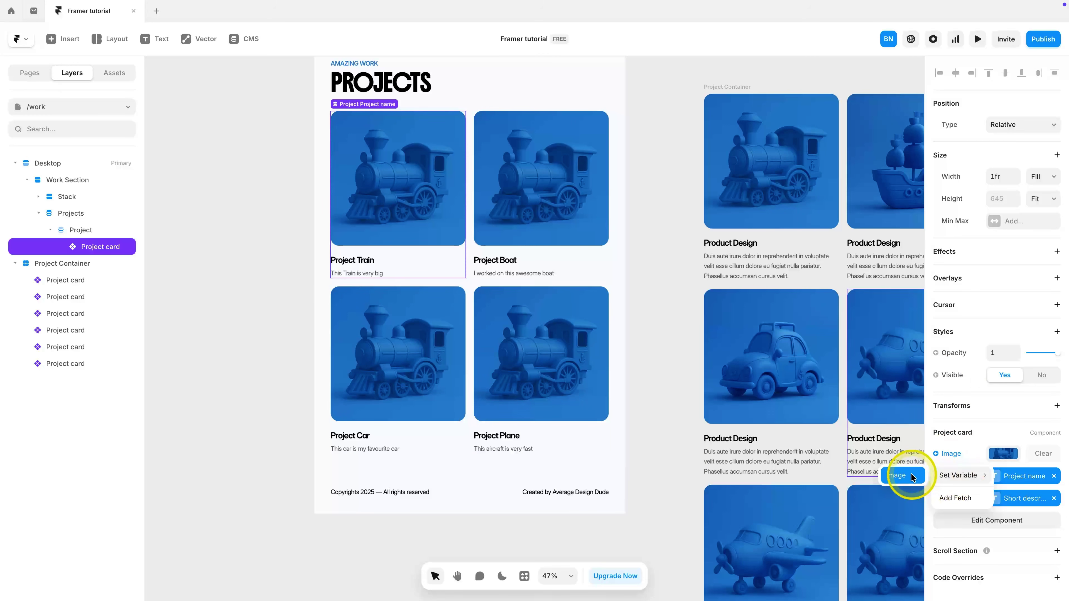
click(905, 476)
click(650, 316)
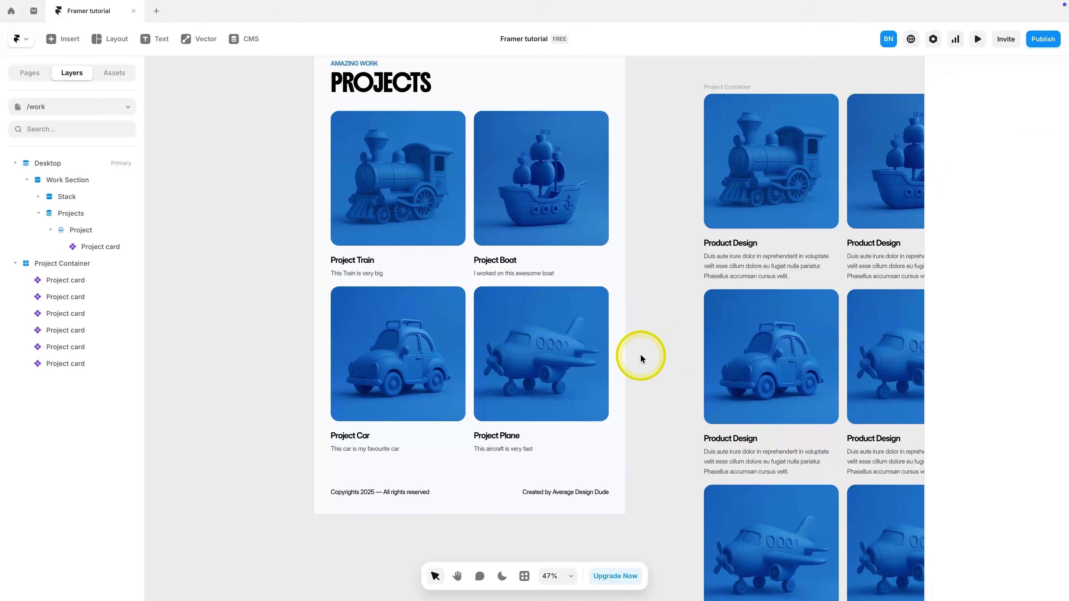
scroll(640, 358, right, 2)
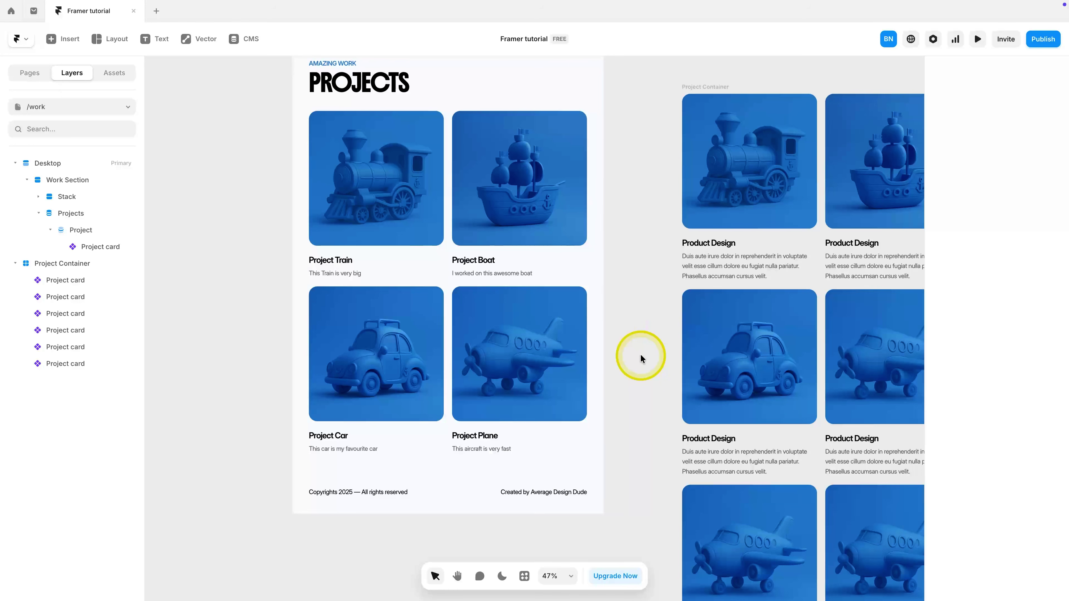
Step: Delete the old Project Container with its six placeholder cards beside the /work desktop frame
scroll(641, 355, down, 3)
drag(885, 144, 667, 580)
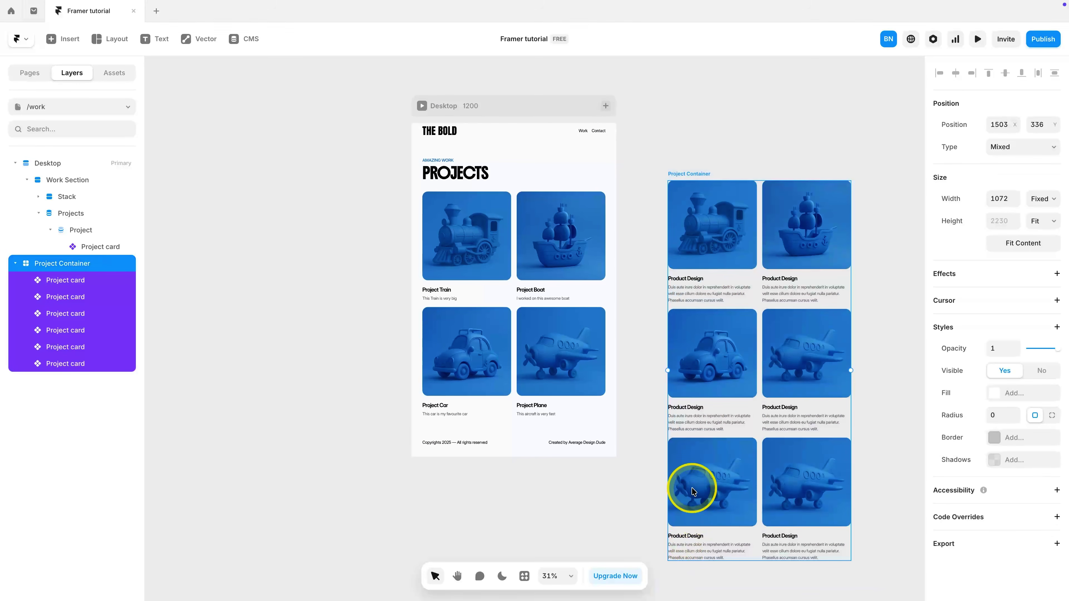
key(Delete)
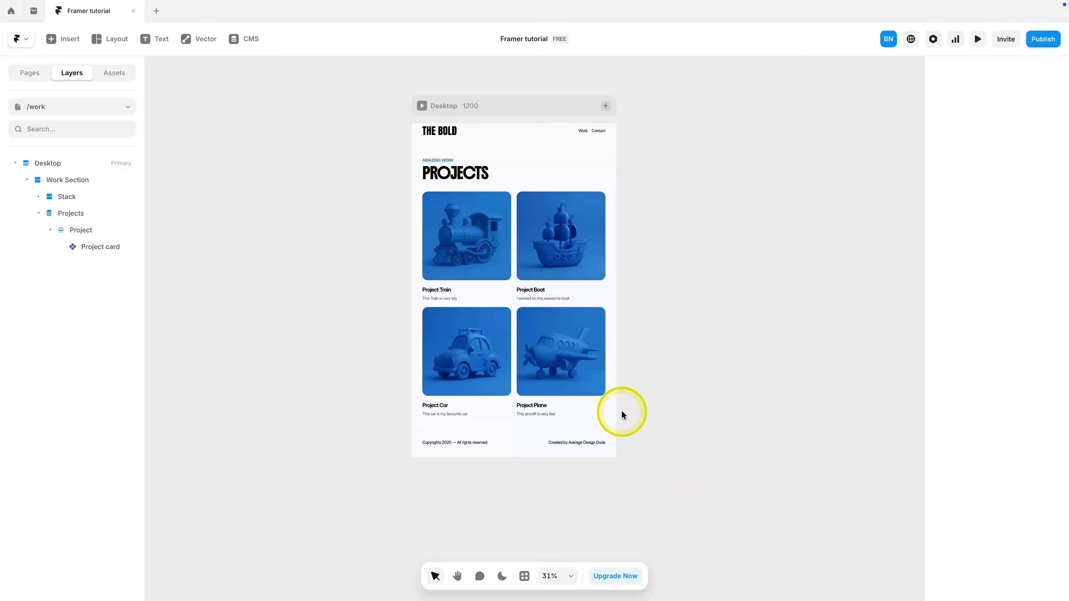
Step: Copy the Projects collection list from the /work page into the Project Section of the Home page
click(516, 305)
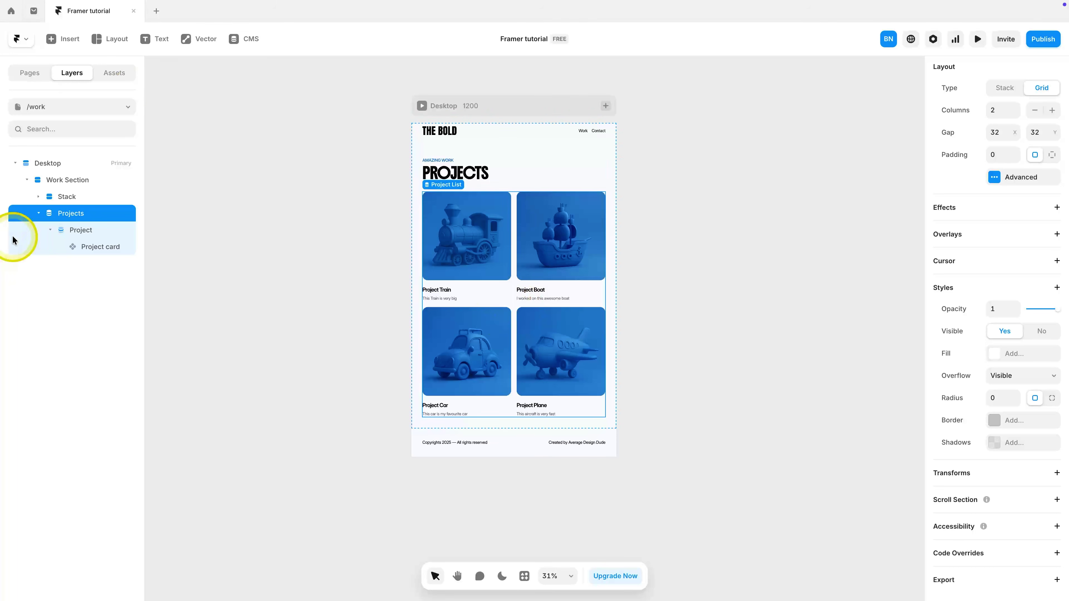
click(86, 106)
click(51, 186)
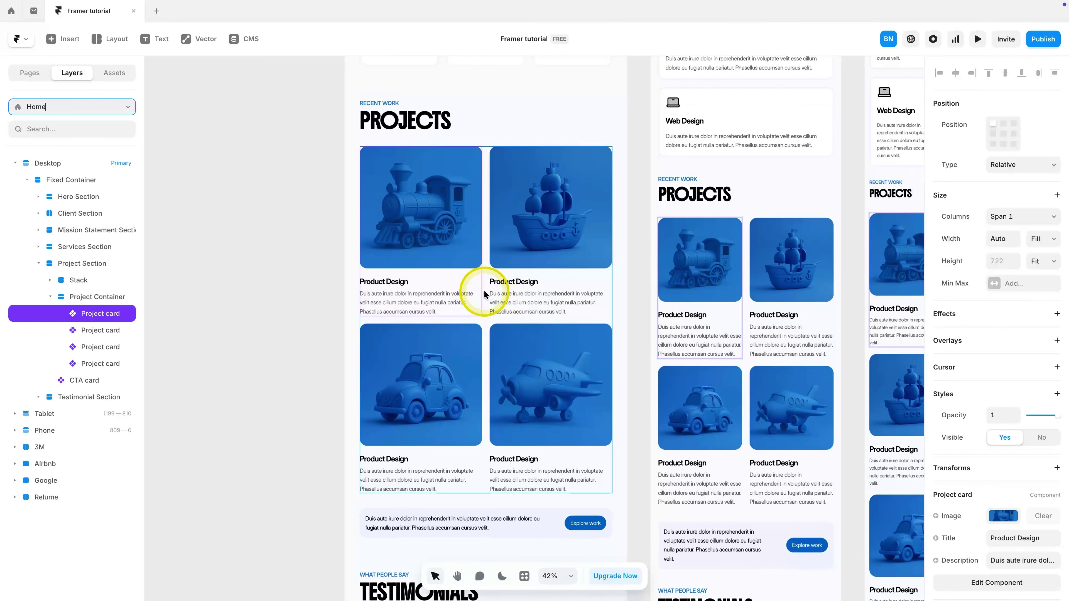
click(484, 290)
click(404, 138)
key(ctrl+v)
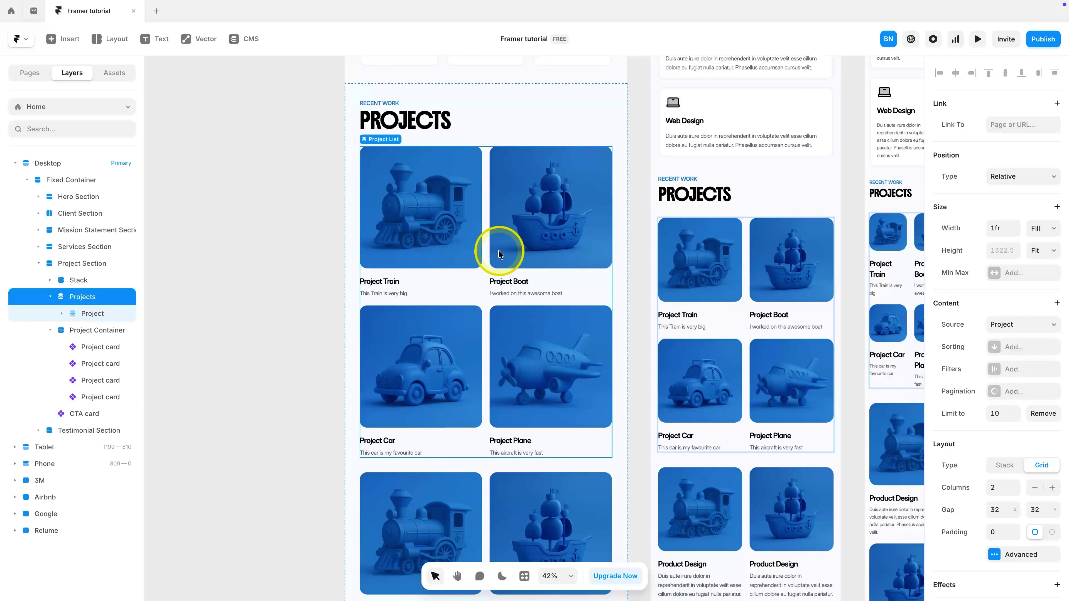
Step: Delete the old Project Container with the static Project cards from the Home page's Project Section
scroll(496, 246, down, 3)
click(88, 330)
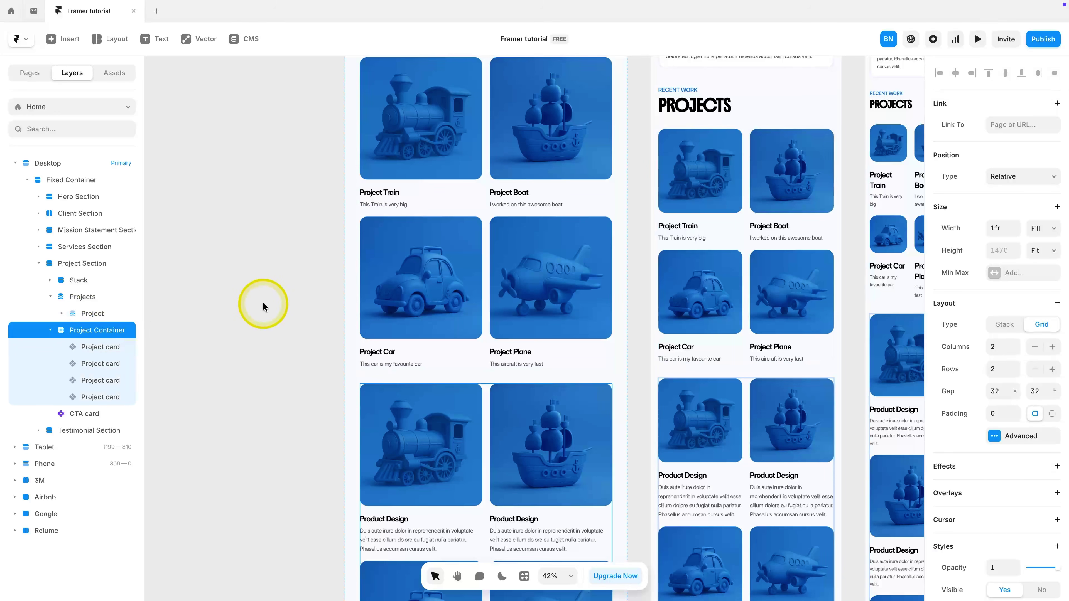
key(Delete)
click(484, 211)
scroll(479, 246, down, 2)
scroll(478, 248, up, 1)
scroll(484, 255, up, 4)
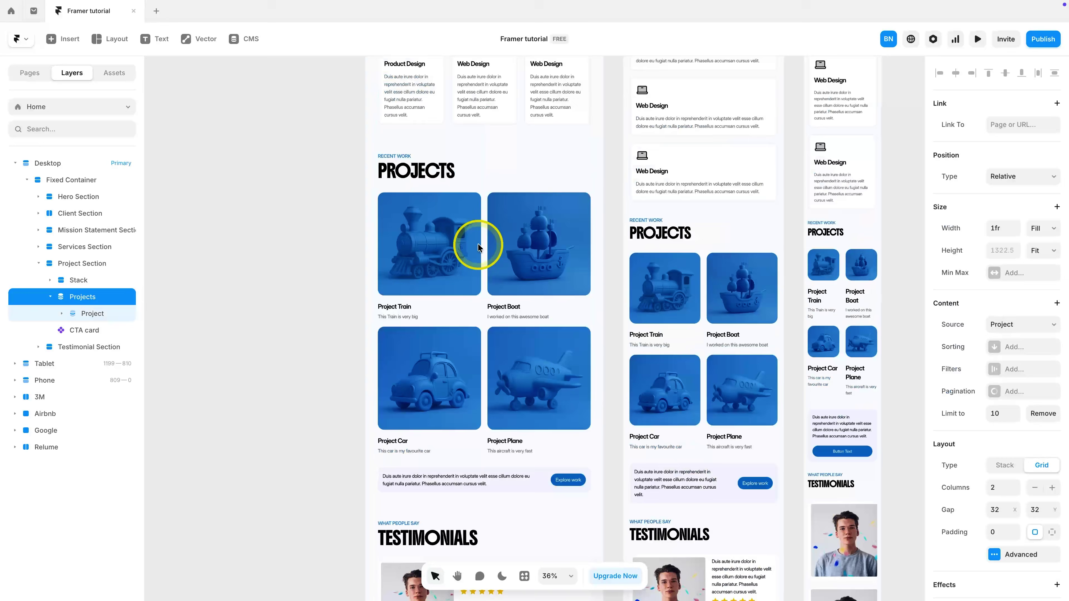
Step: Examine the Project card's variable bindings and the Projects list's content source on the Home page
scroll(497, 263, down, 2)
click(460, 235)
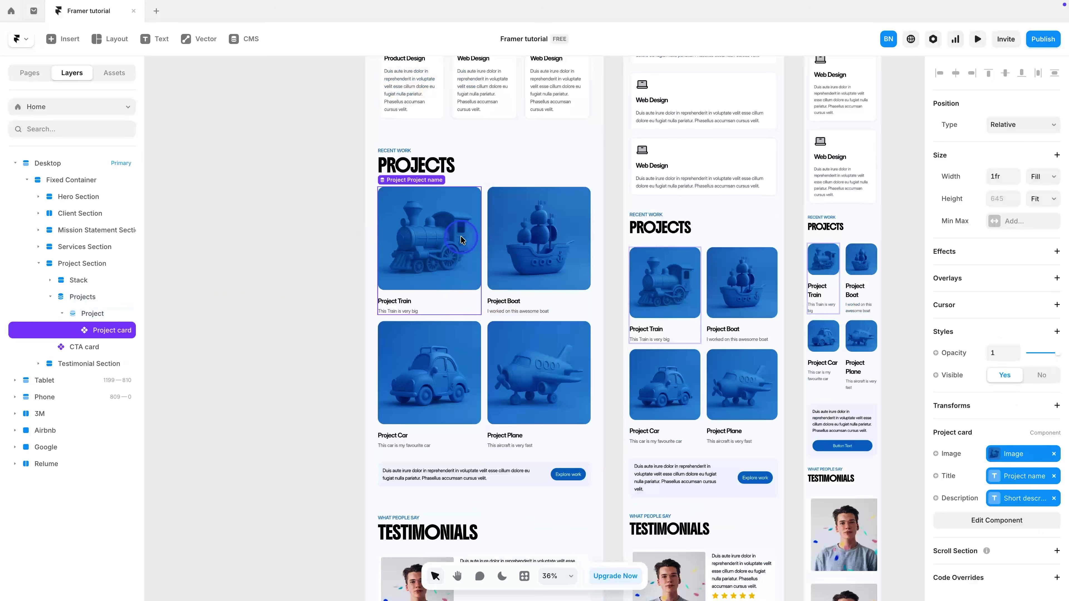
click(261, 268)
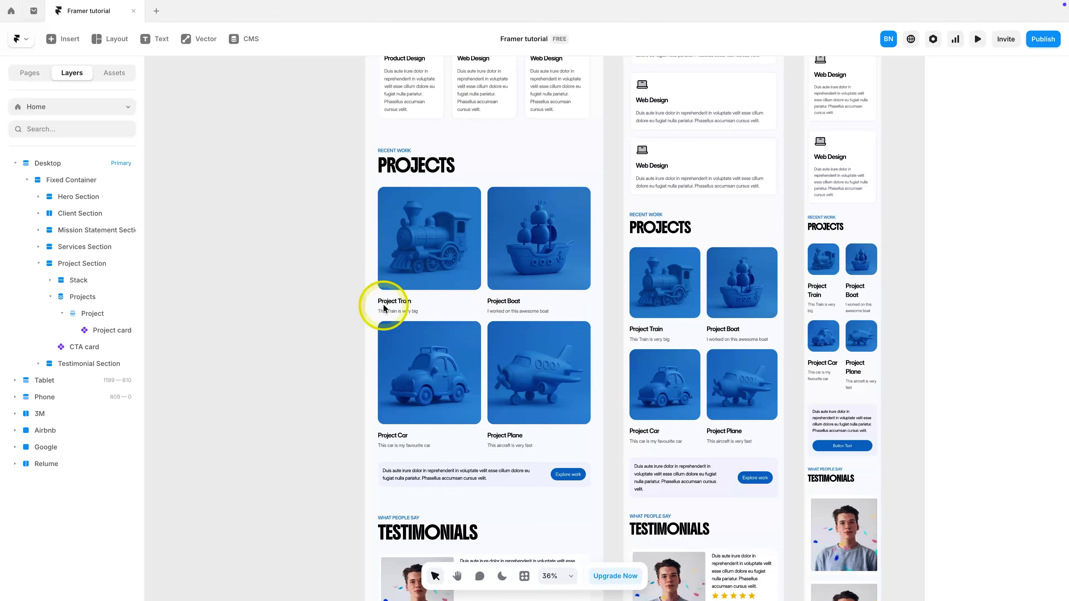
click(472, 328)
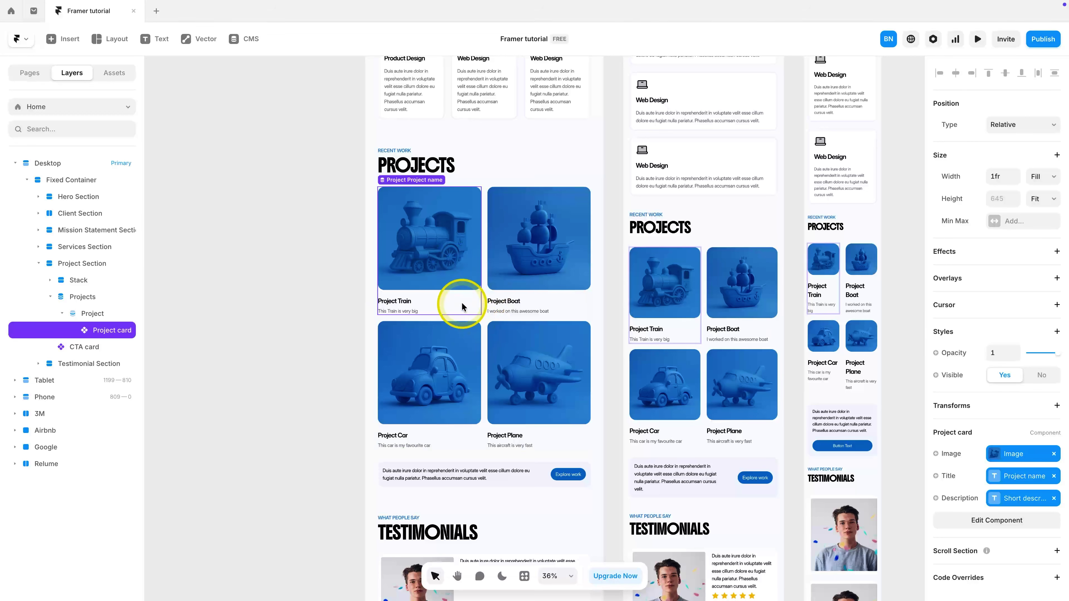
click(92, 299)
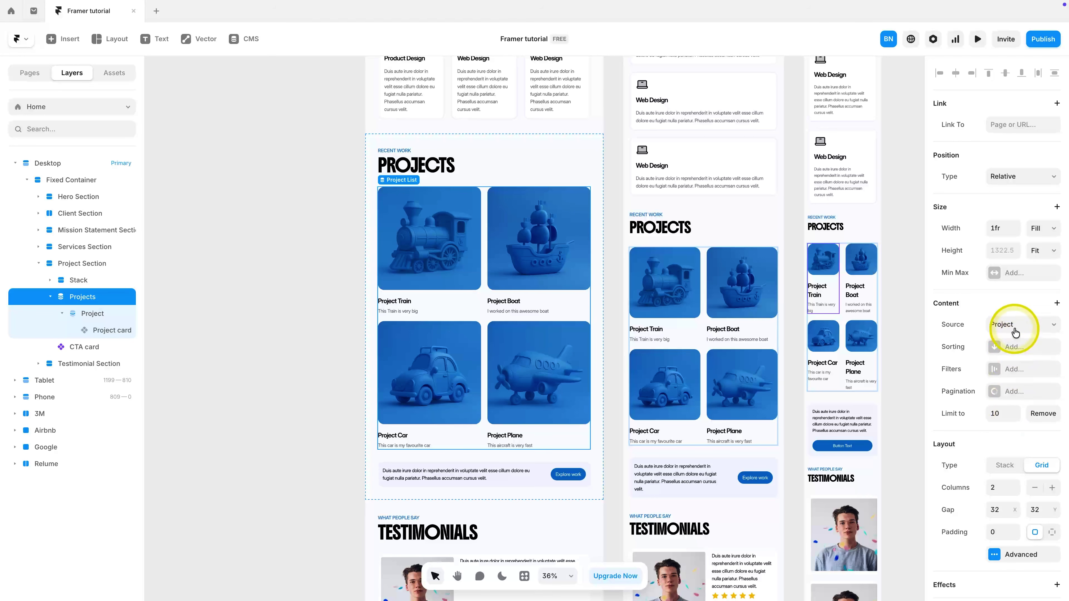
click(1046, 324)
click(1044, 324)
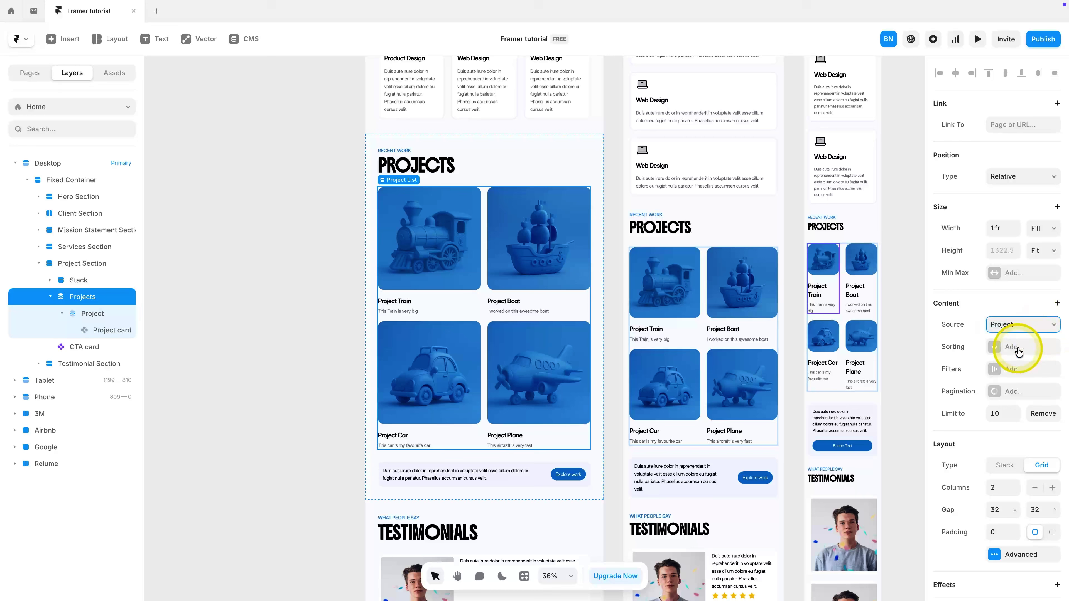
Step: Try filtering the Projects list by the Project field with the Equals condition, and remove the filter
click(1019, 370)
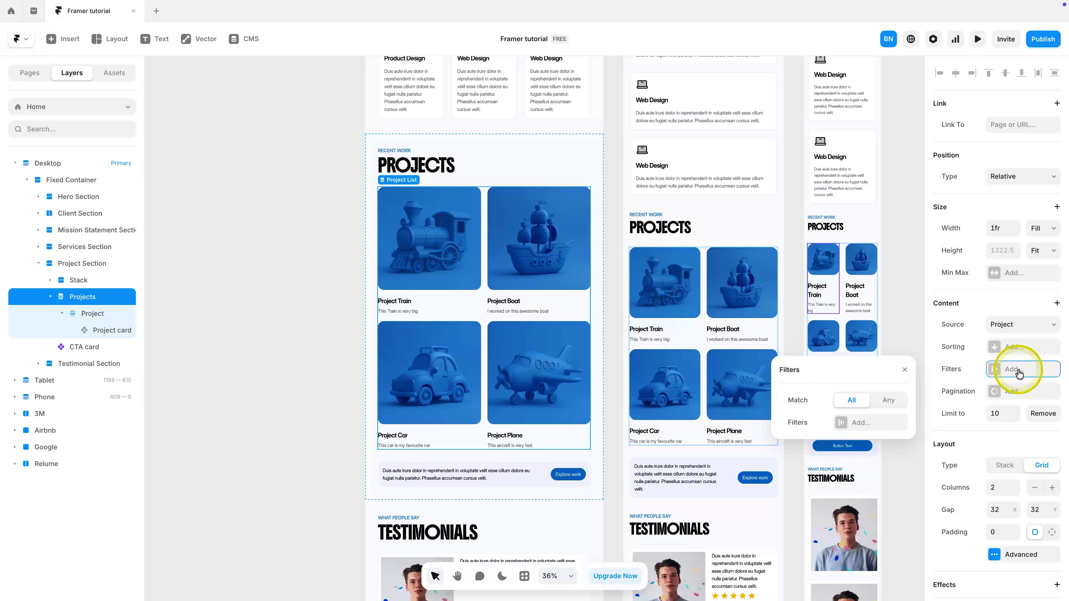
click(881, 423)
click(865, 402)
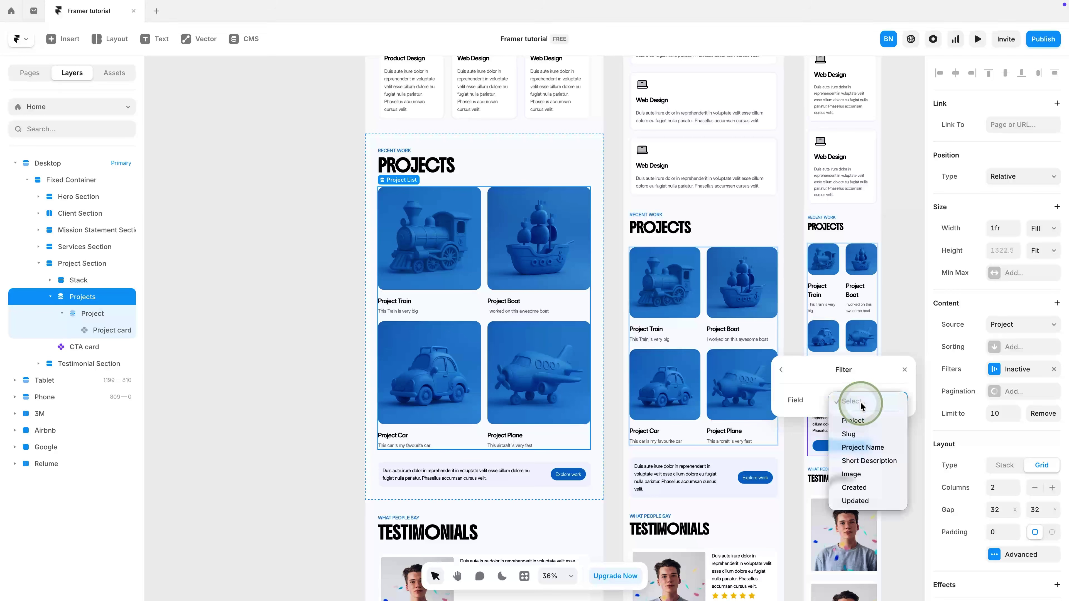
click(863, 420)
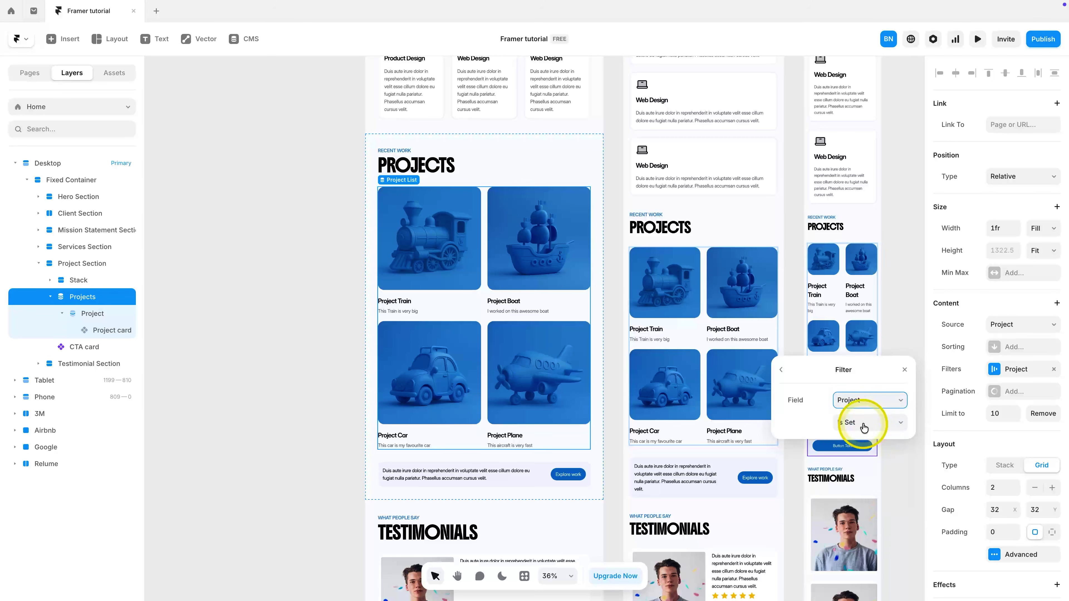
click(876, 430)
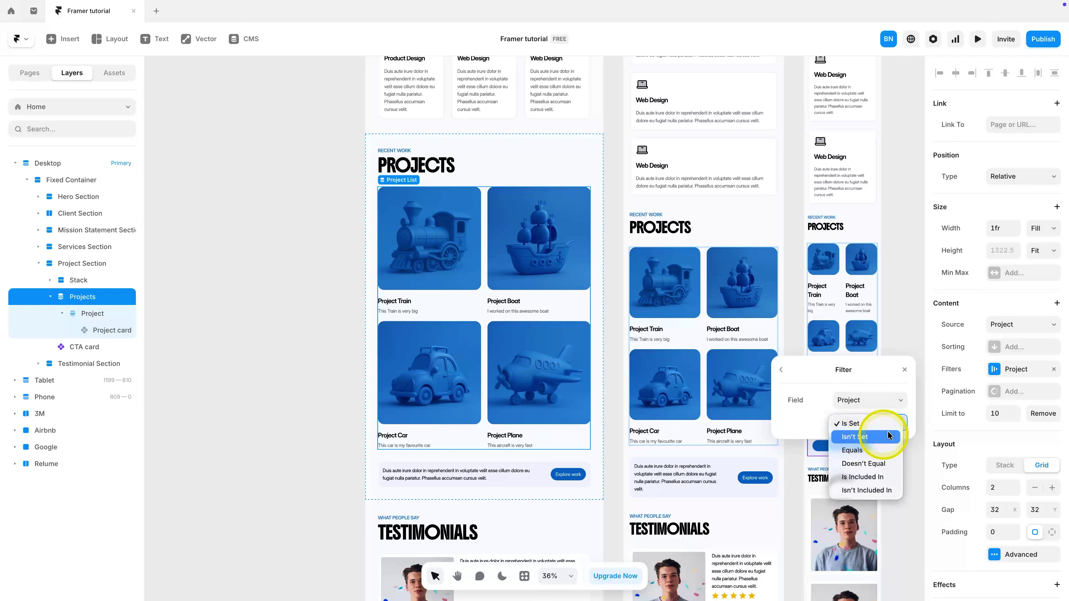
click(882, 450)
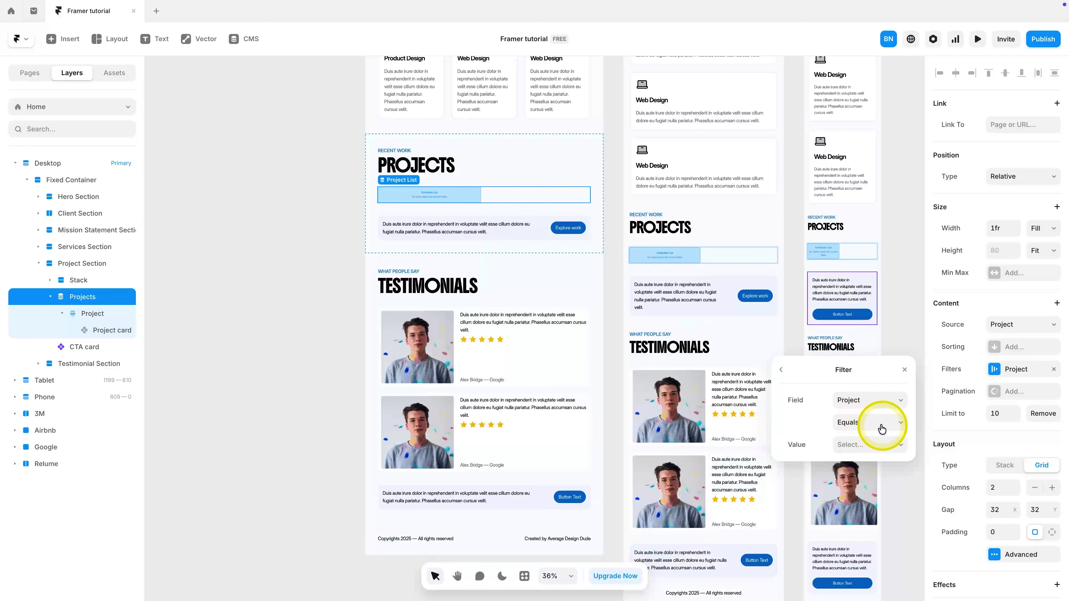
click(904, 369)
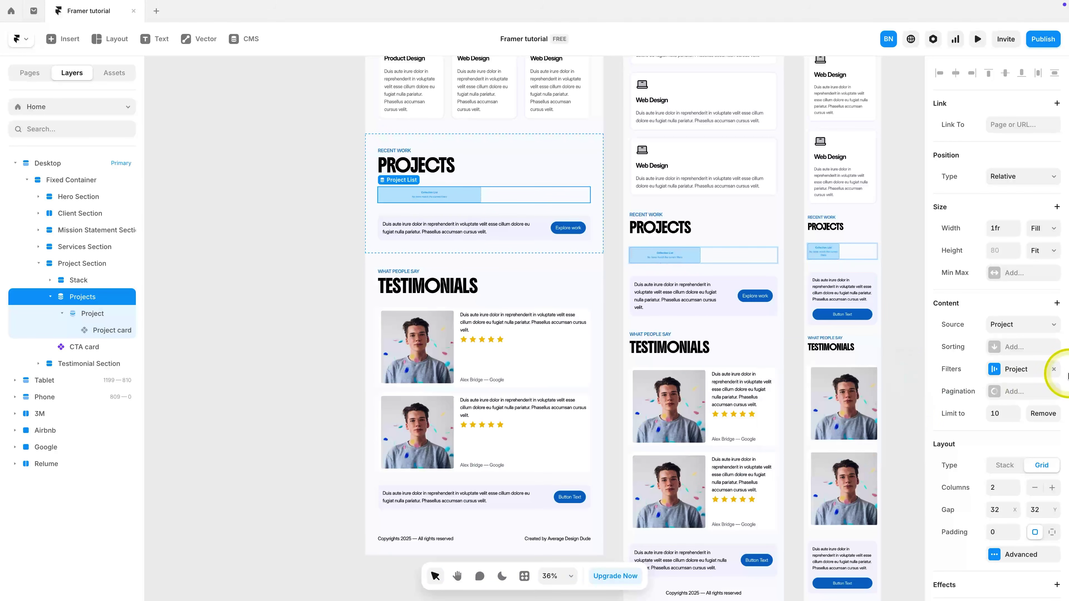
click(1053, 369)
Step: Limit the Projects list on the Home page to 2 items
click(1012, 396)
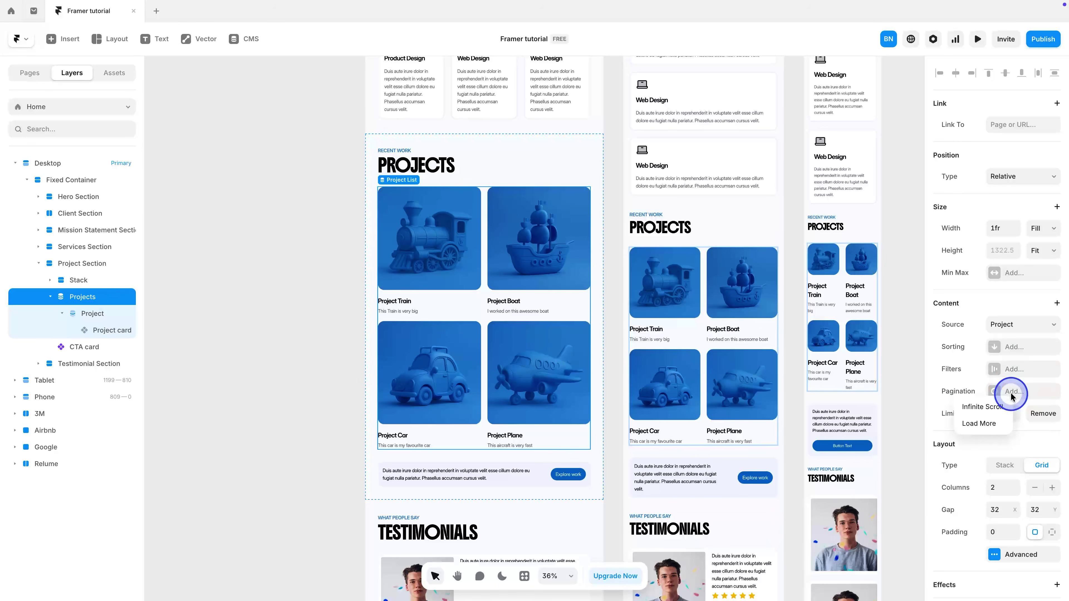
click(1012, 397)
click(1002, 414)
text(2)
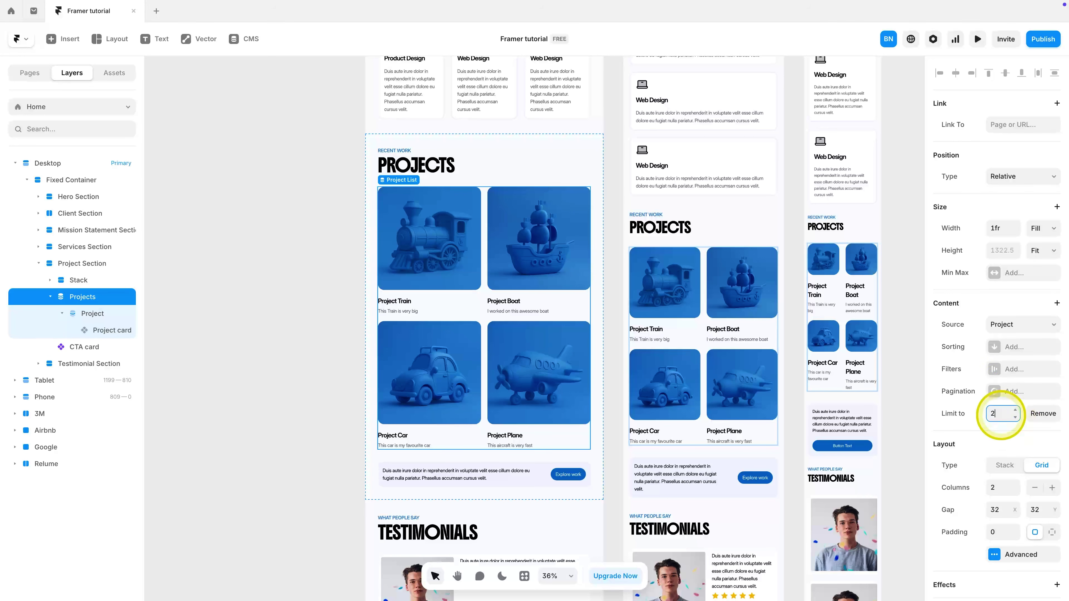
key(Return)
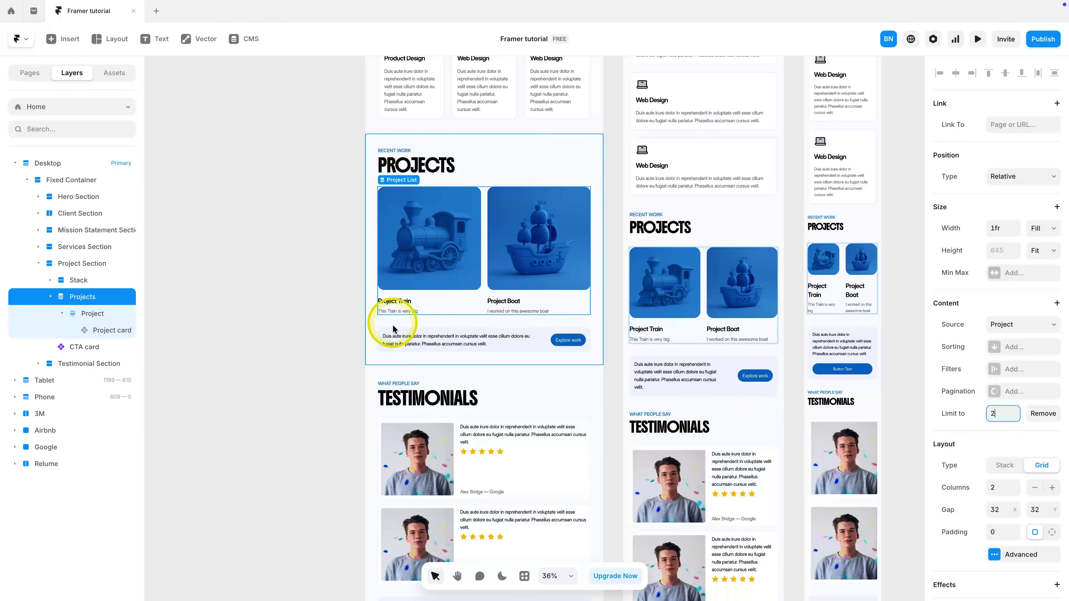
click(326, 339)
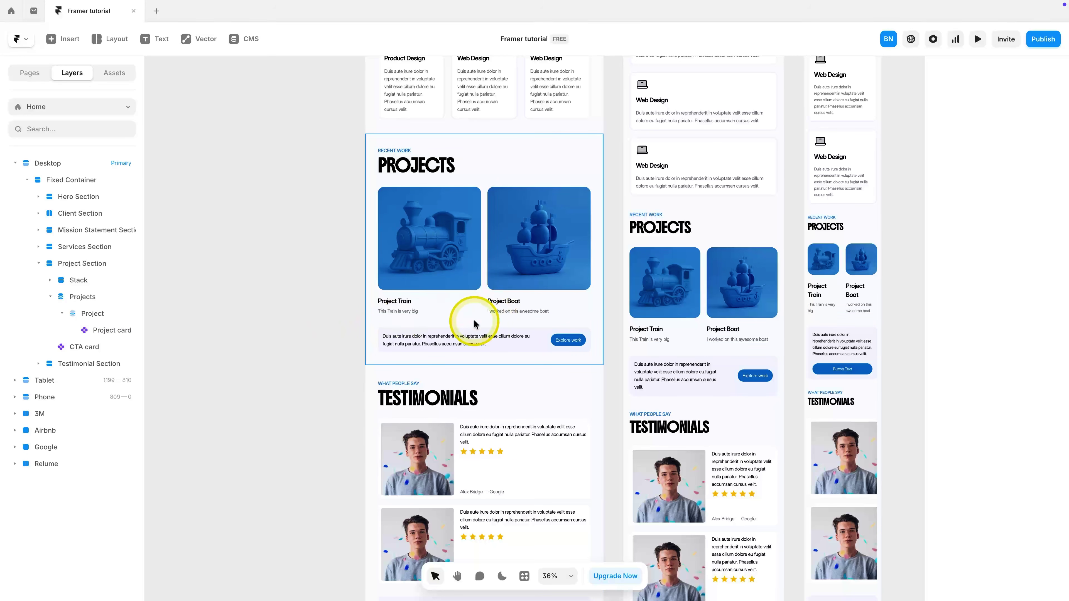
Step: Return to the /work page and create a CMS detail page for the Project collection
click(86, 106)
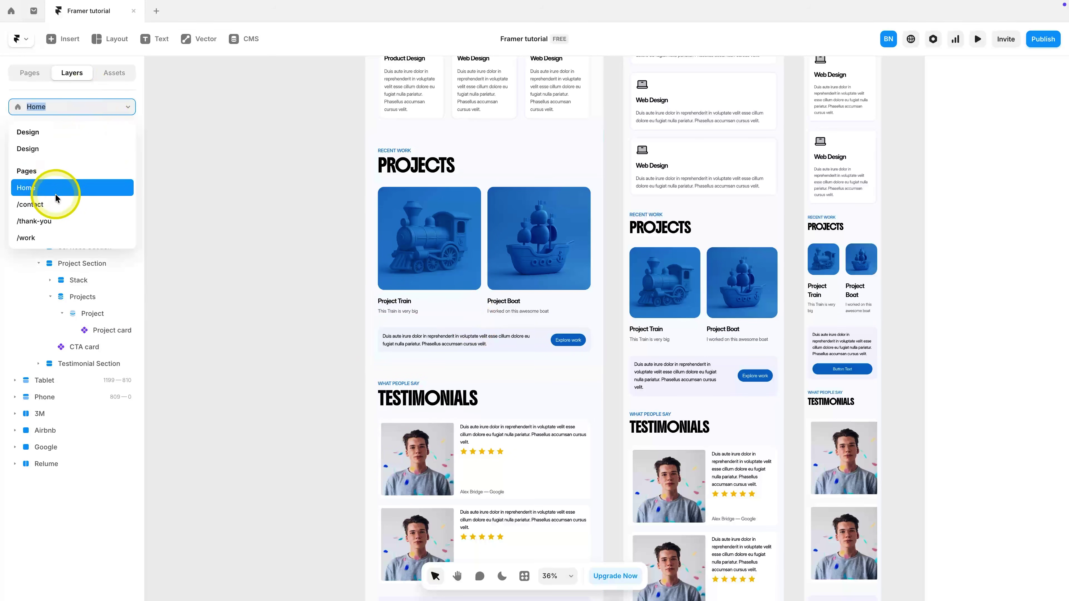
click(60, 238)
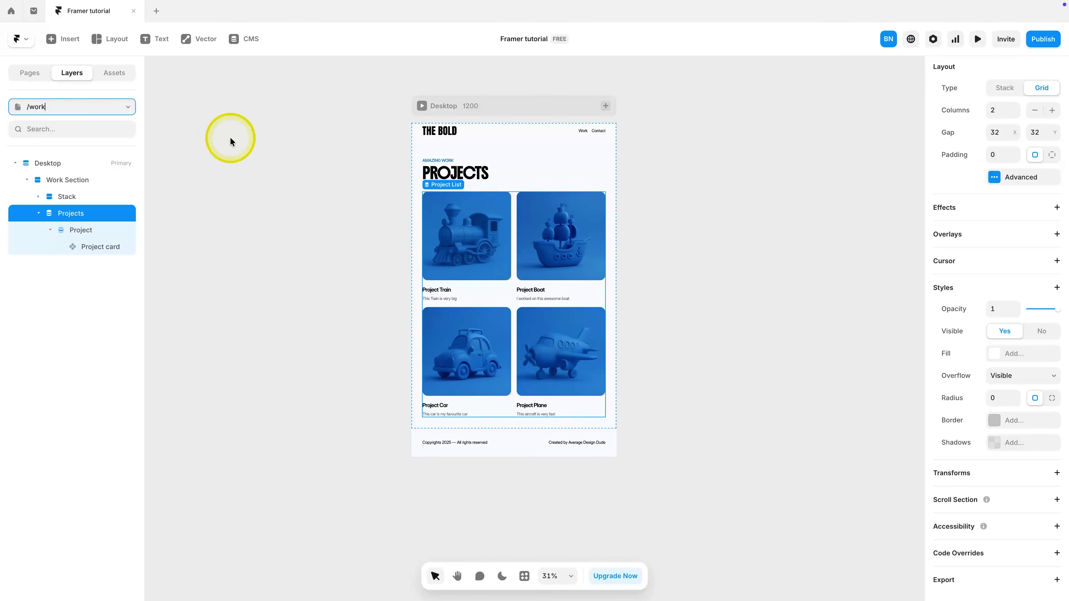
click(638, 262)
click(57, 103)
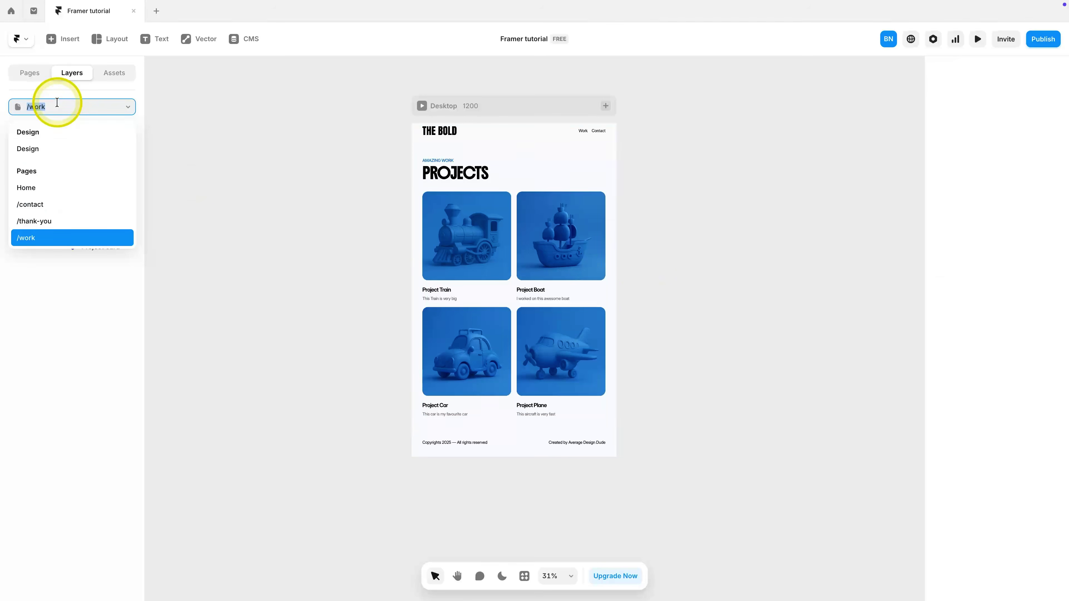
click(36, 73)
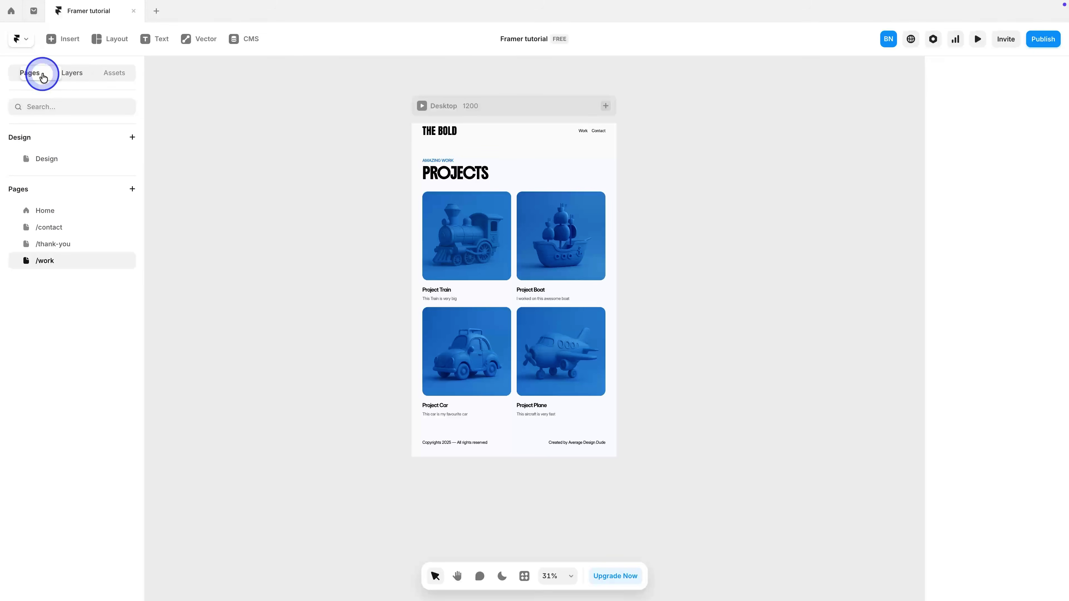
mouse_move(132, 221)
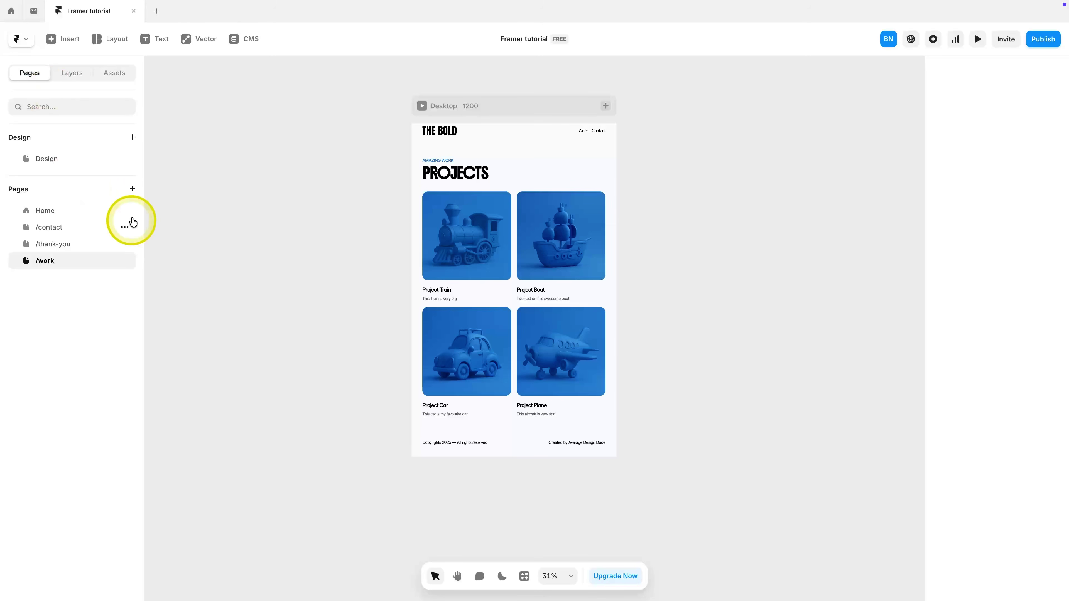
click(132, 189)
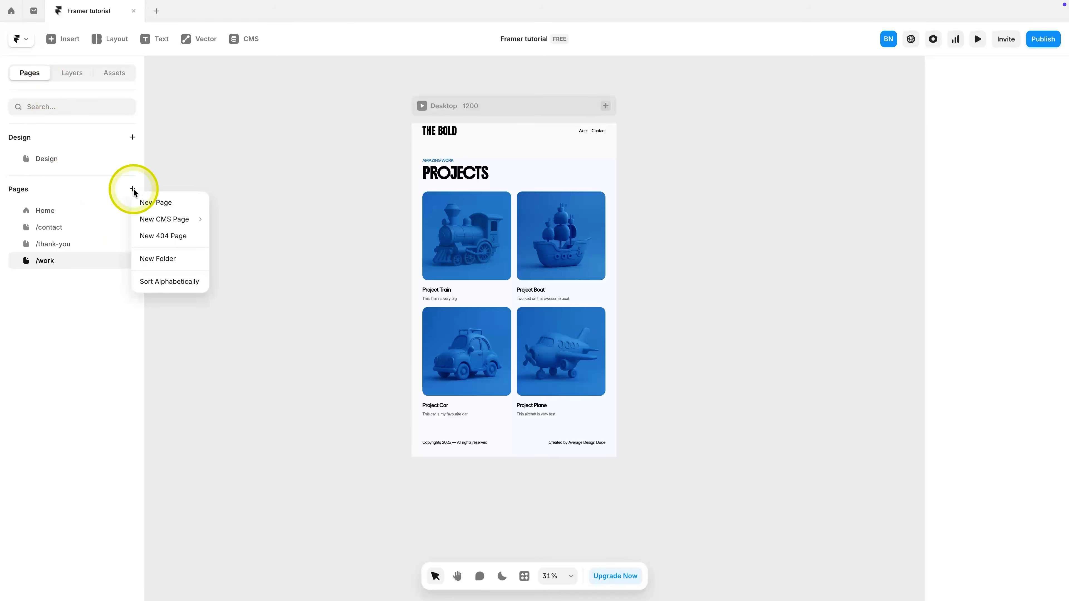
mouse_move(198, 221)
mouse_move(240, 221)
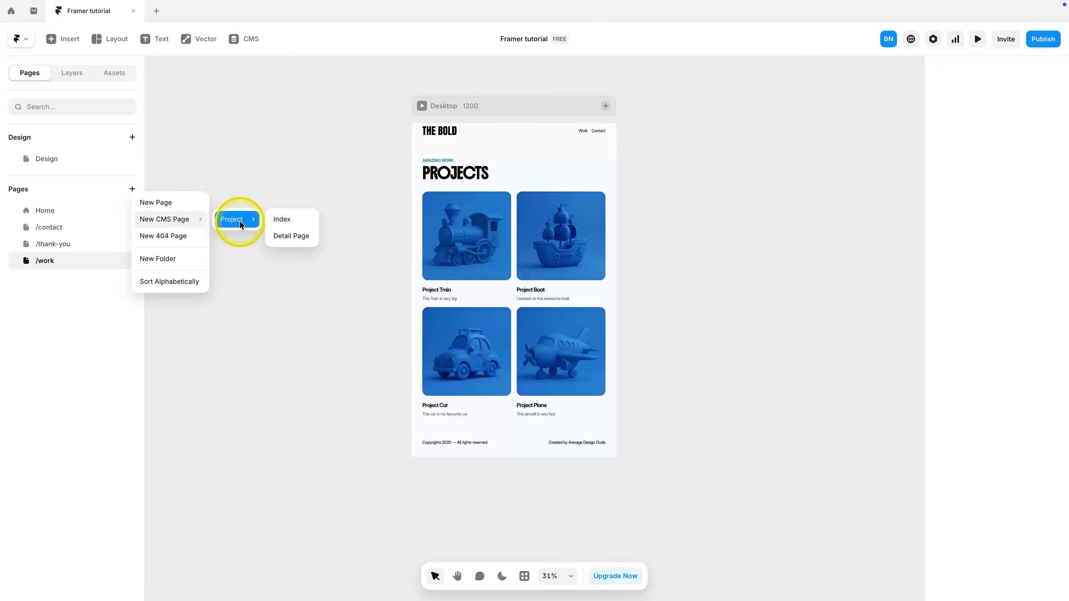
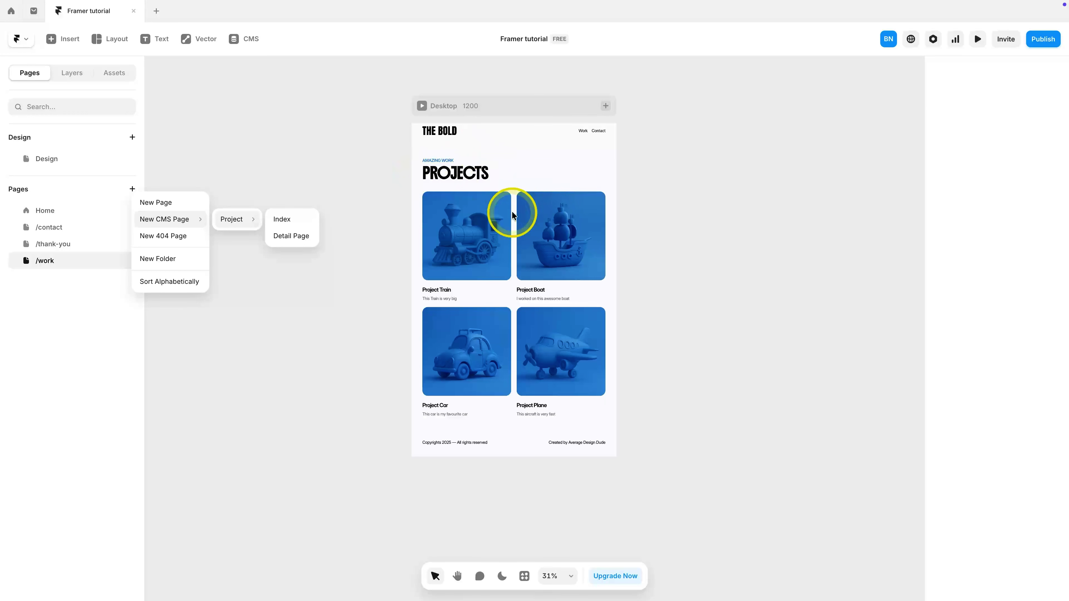
click(290, 237)
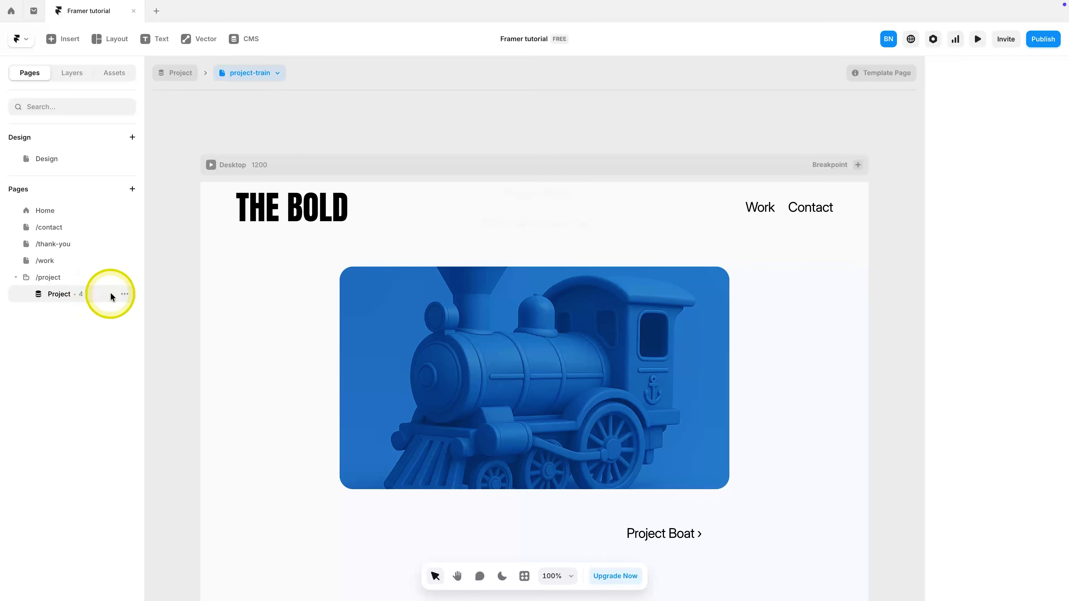
Step: Examine the Project detail page's banner image, its Previous and Next link row, and the layer structure
scroll(440, 289, down, 4)
scroll(440, 289, down, 2)
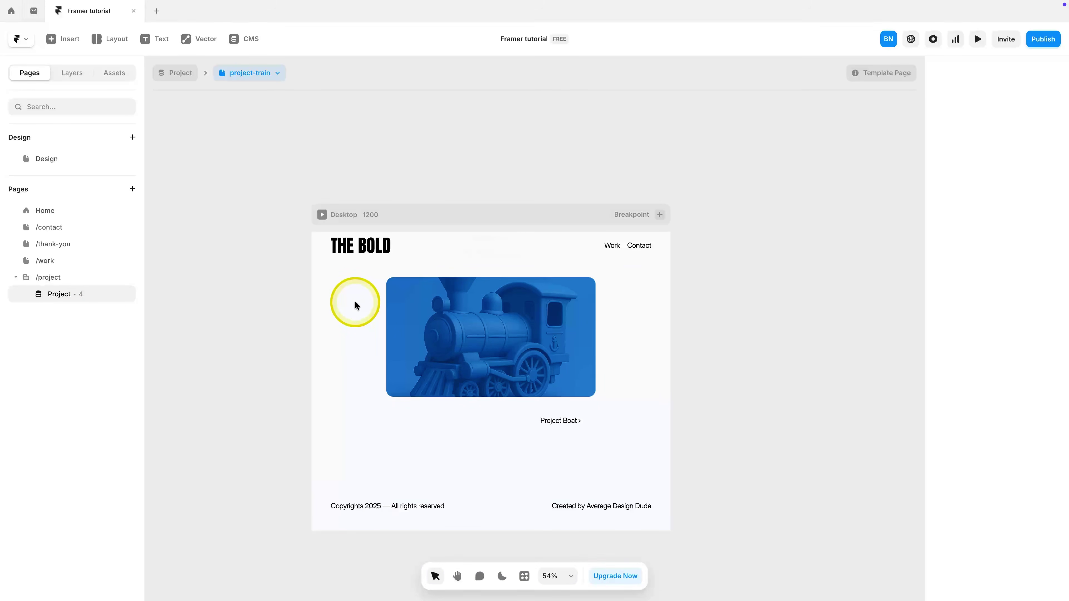
click(486, 313)
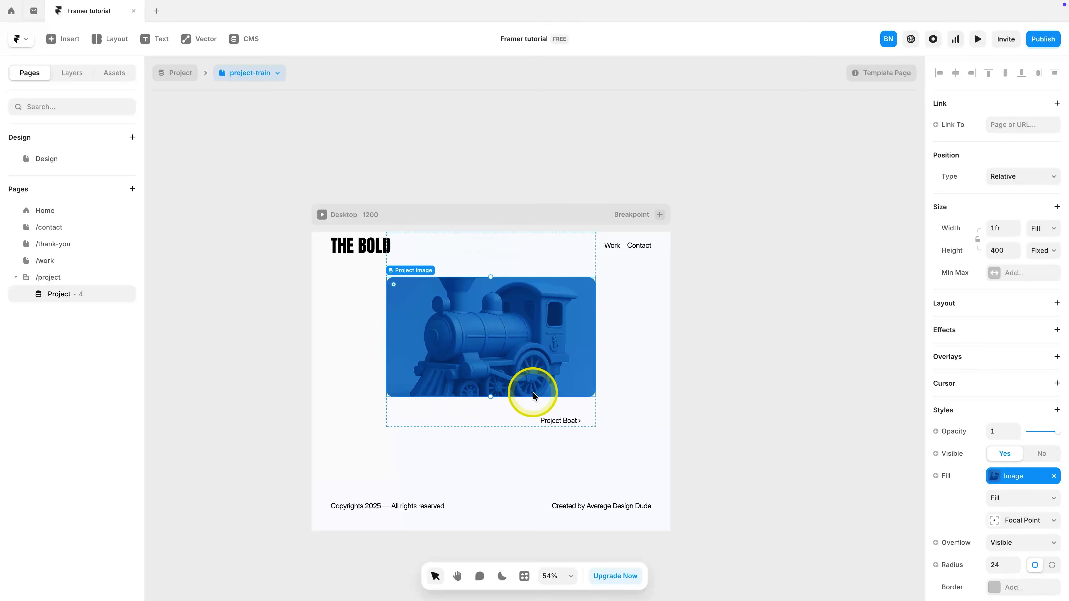
click(563, 424)
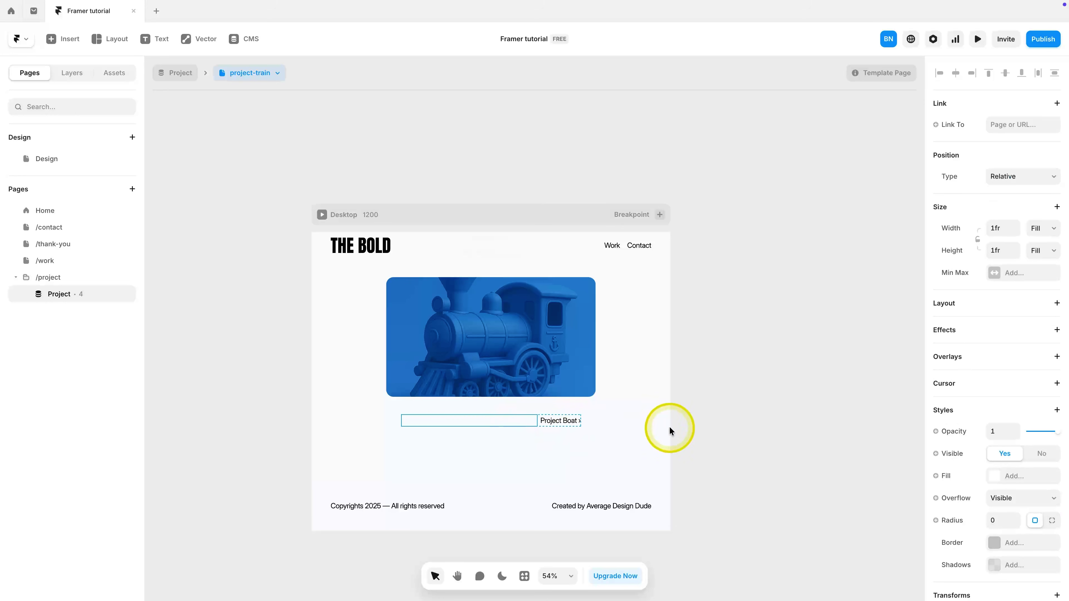
click(72, 72)
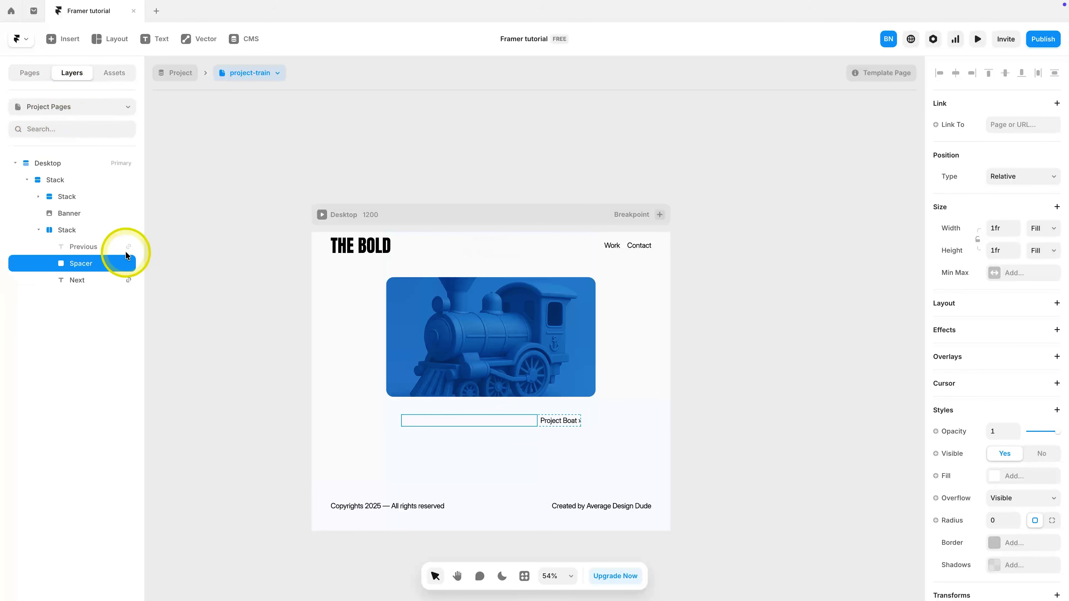
Step: Set the main content stack on the project page to Fill width with a fixed maximum width of 1200
click(97, 280)
click(799, 349)
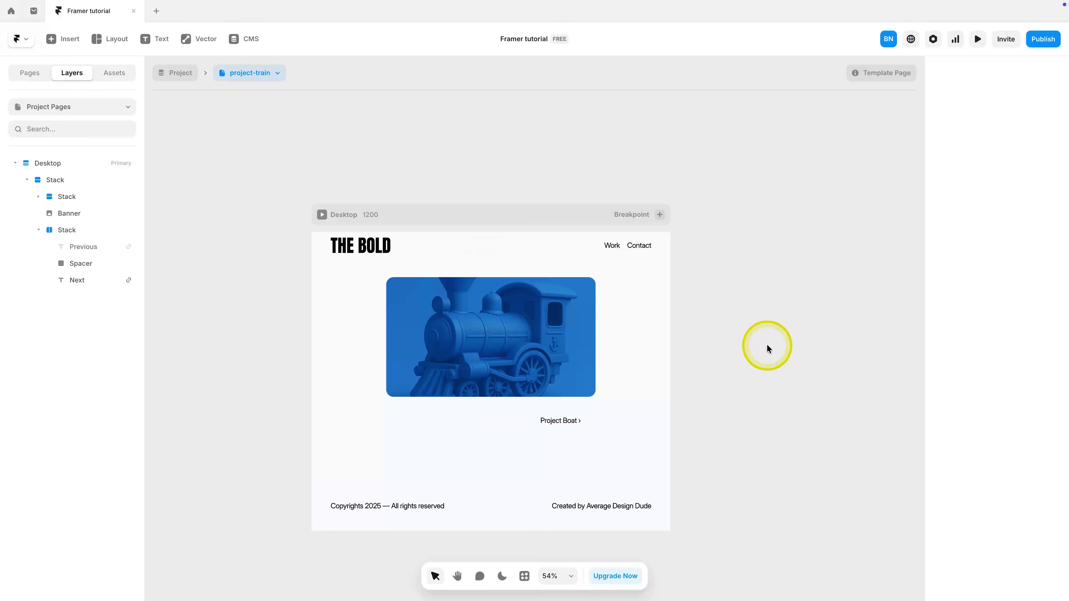
click(479, 358)
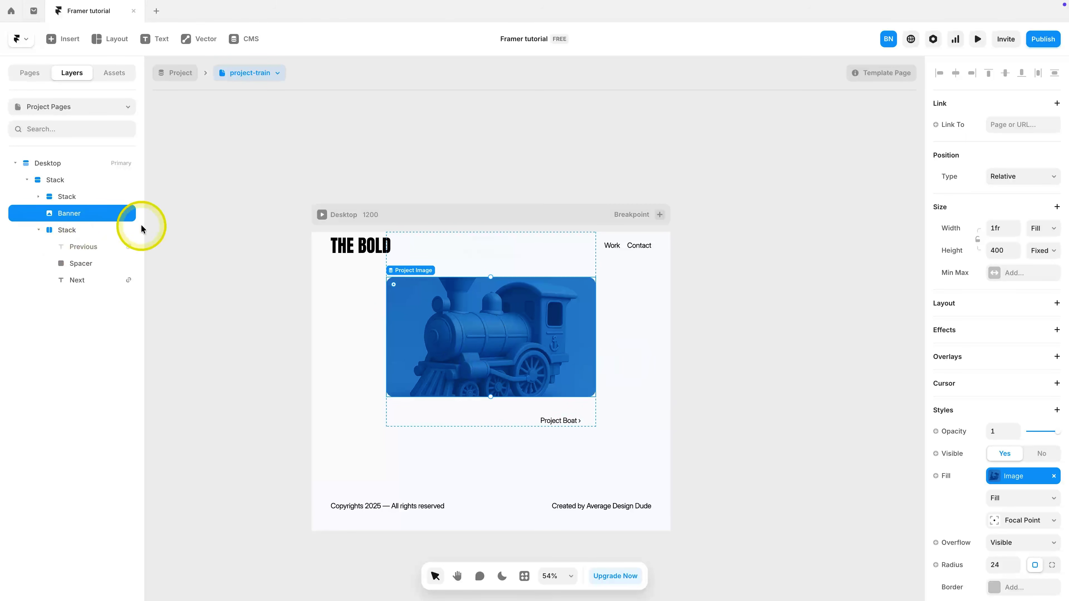
click(84, 181)
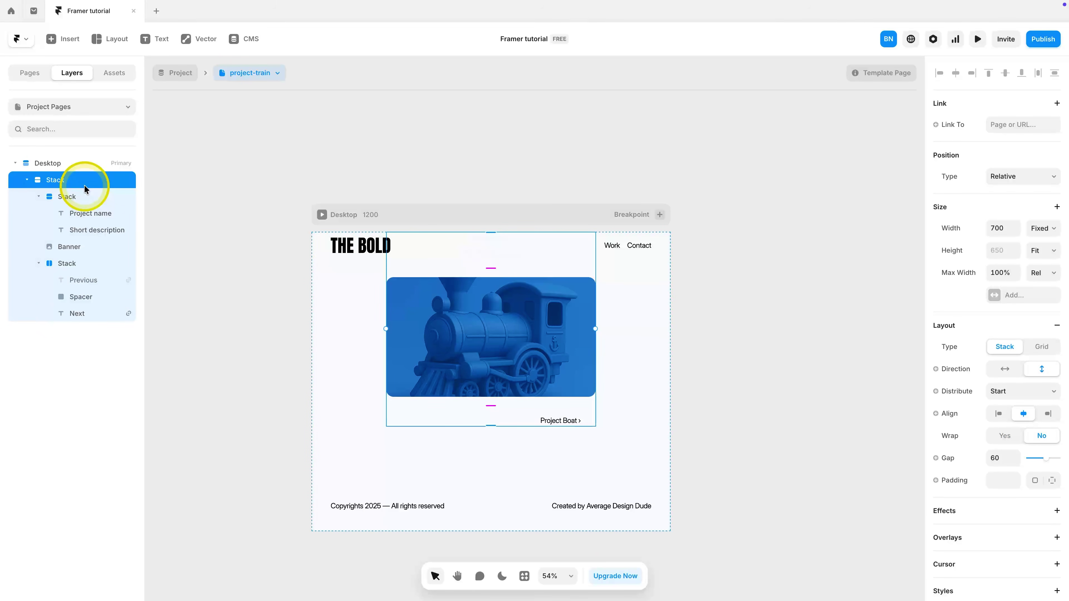
click(1041, 229)
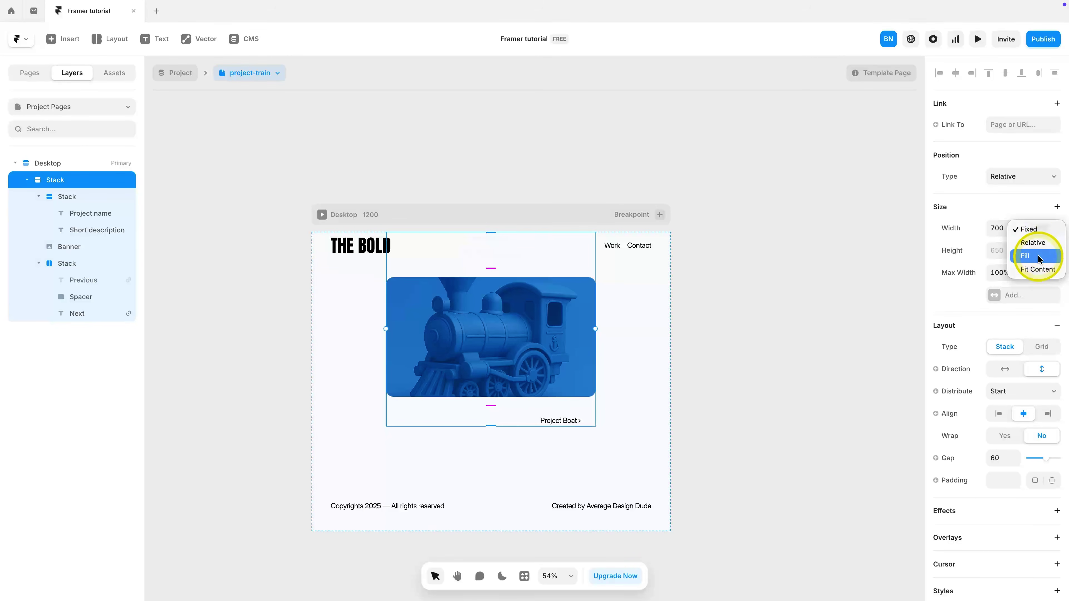
click(1040, 257)
click(1039, 273)
click(1038, 288)
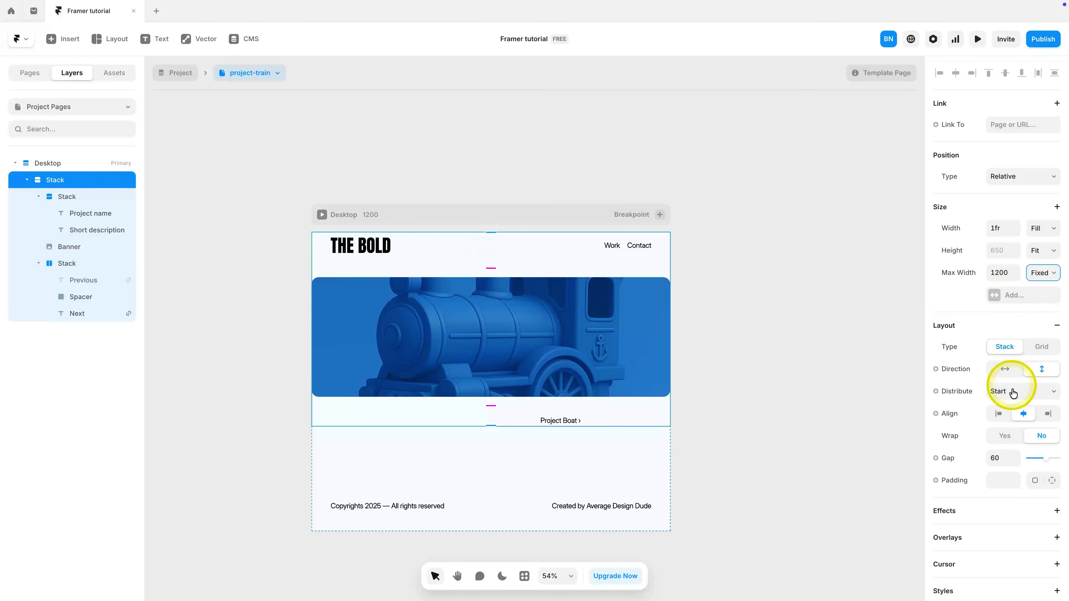
Step: Give the main content stack a top padding of 200
click(1052, 480)
click(996, 502)
text(200)
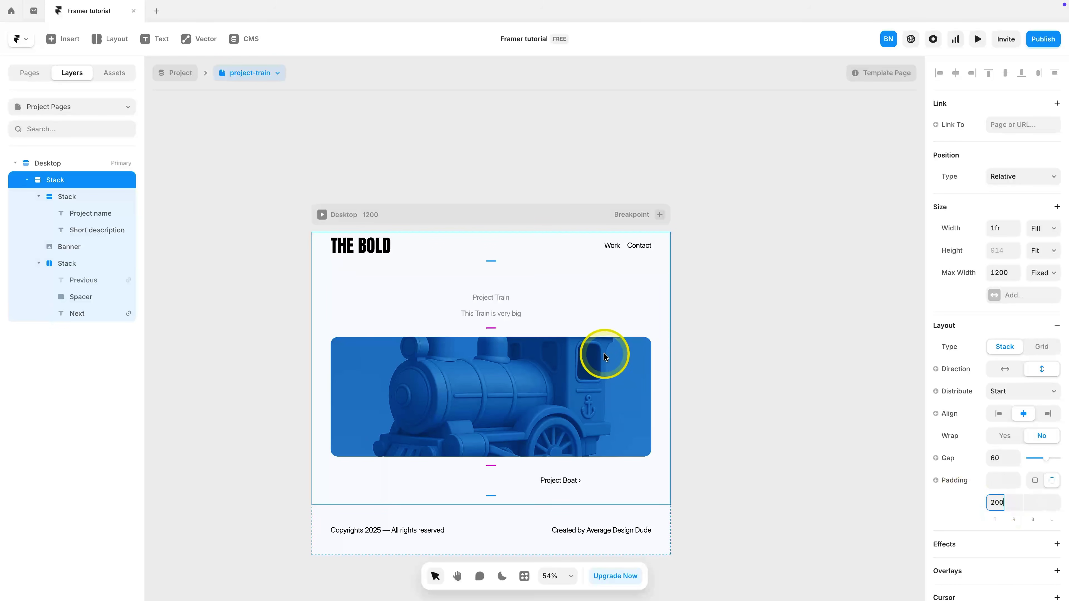
scroll(596, 351, down, 2)
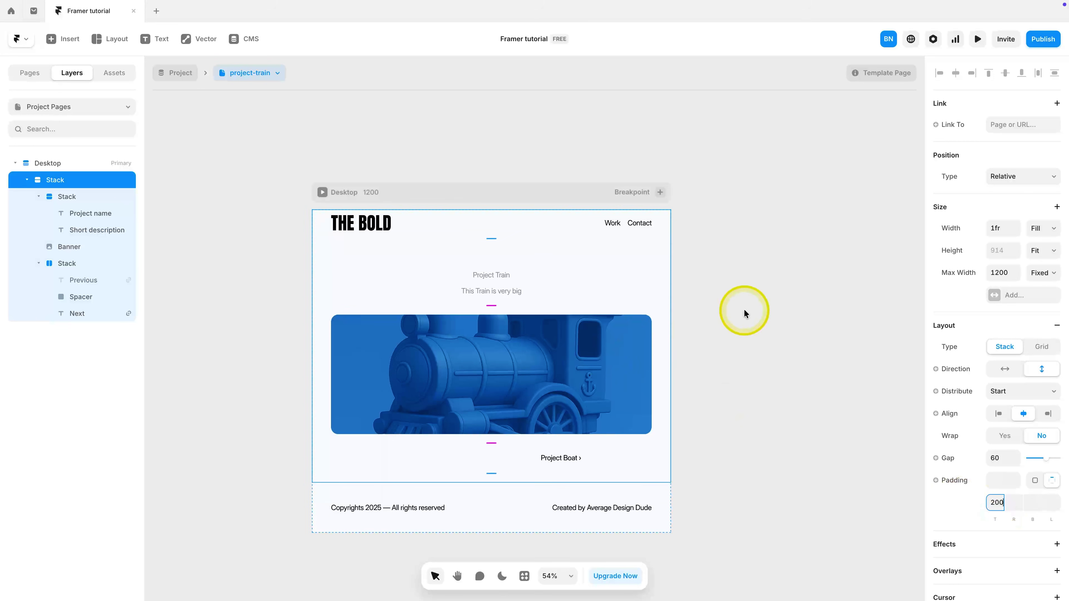
click(797, 314)
Step: Style the Project name text with the text primary color, trying Heading 1 before settling on Heading 2
click(479, 291)
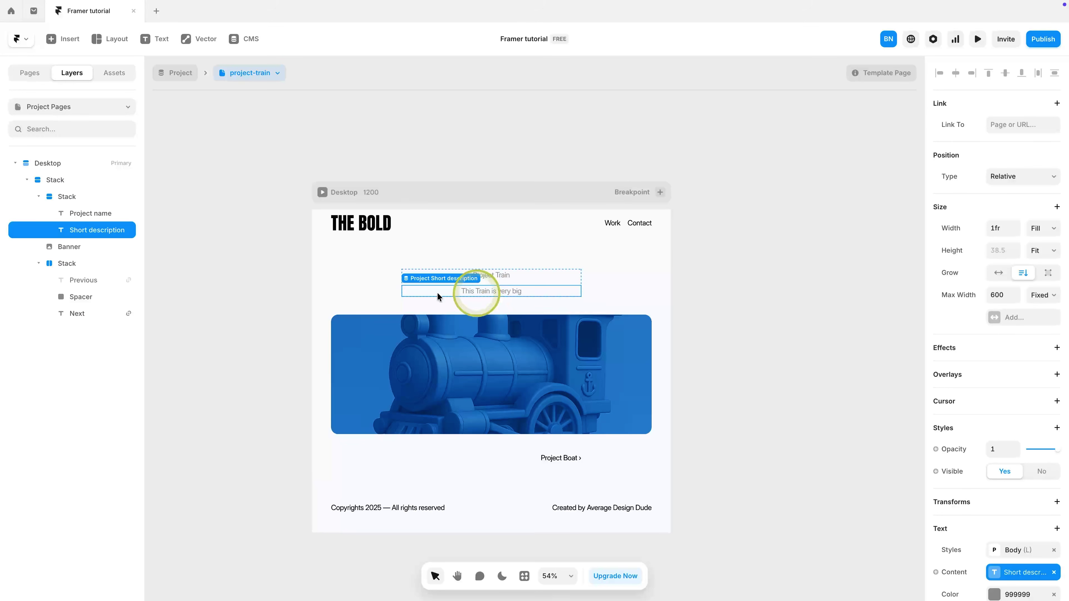
click(83, 216)
key(Escape)
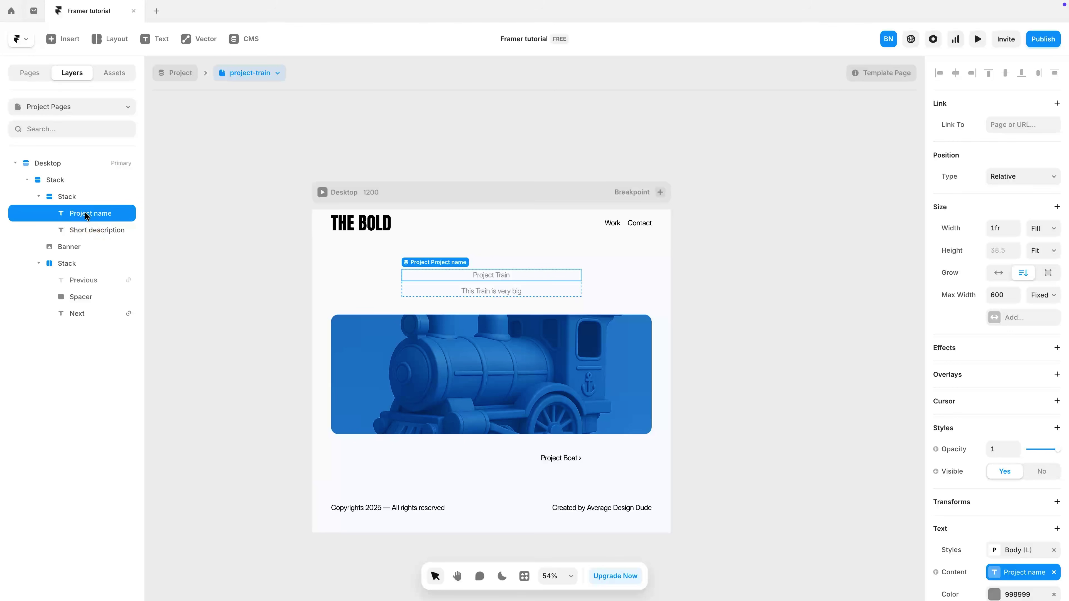
click(94, 230)
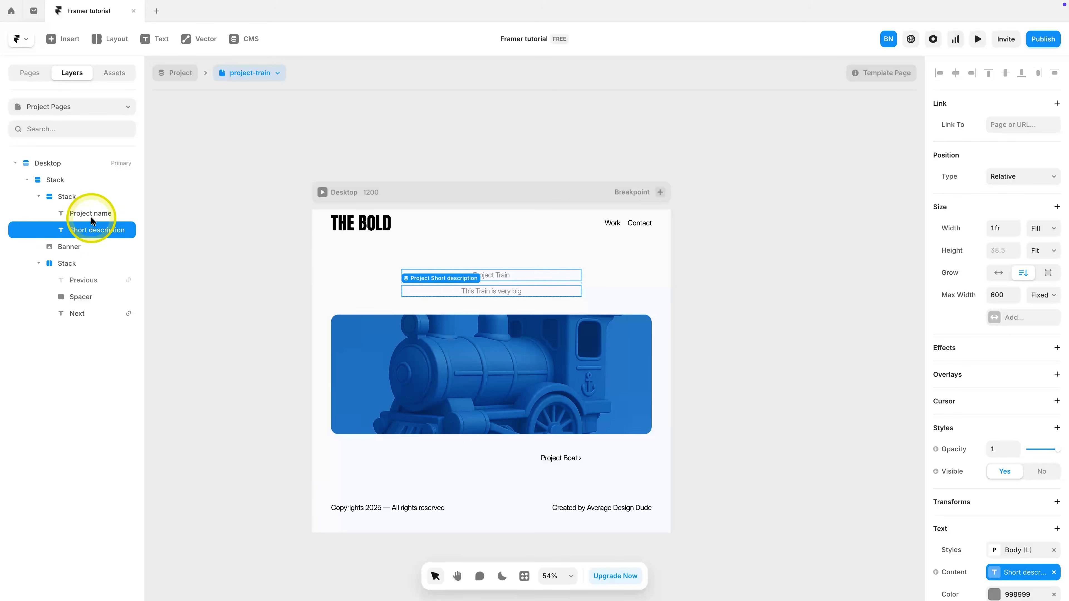
click(91, 213)
scroll(1002, 470, down, 5)
click(991, 422)
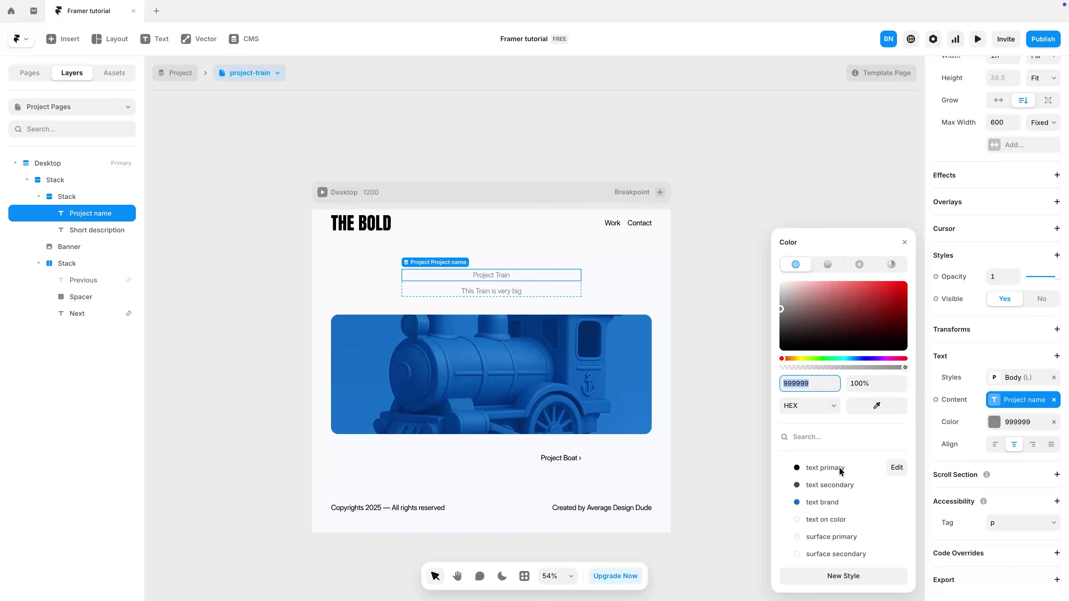
click(1018, 377)
click(829, 441)
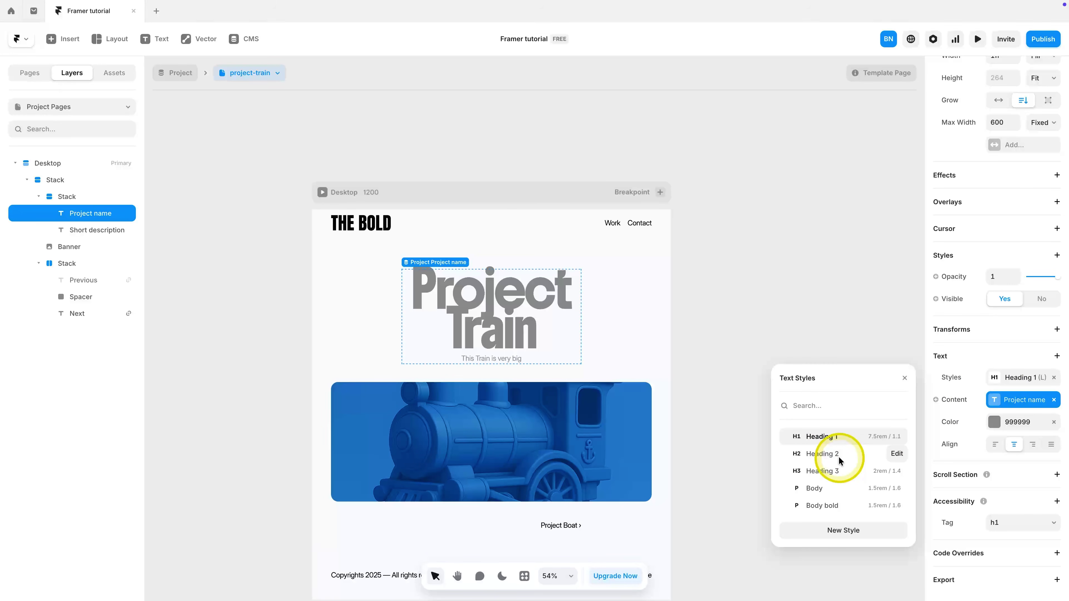
click(1013, 422)
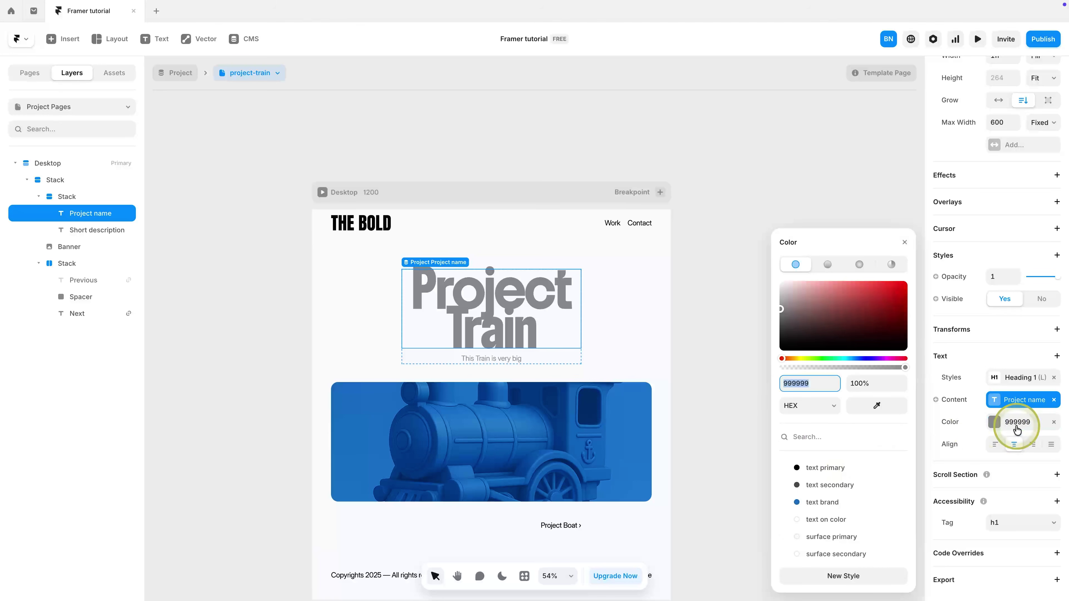
click(836, 468)
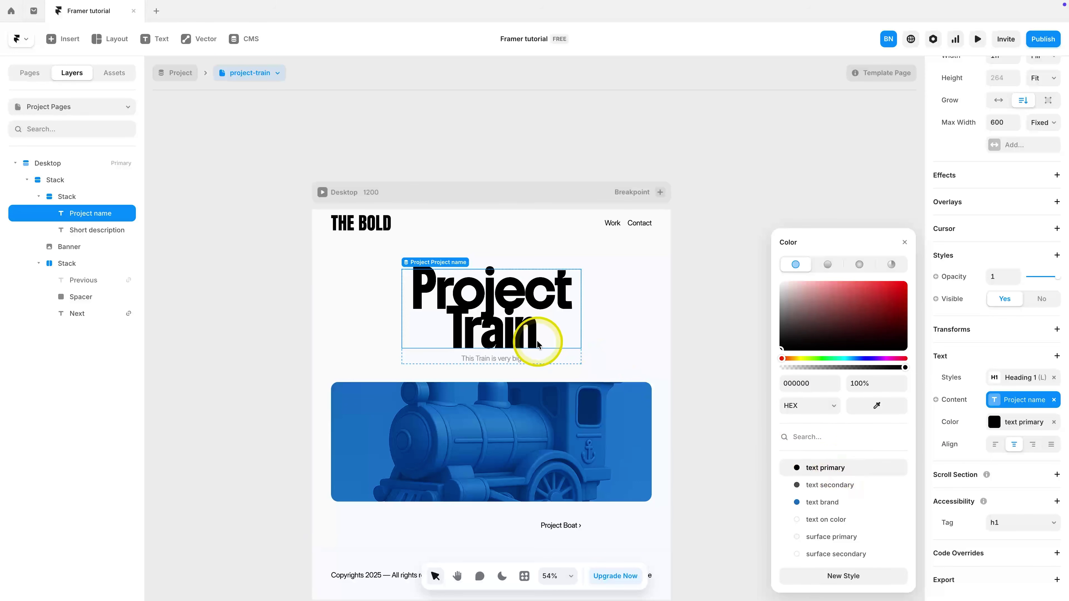
click(1010, 377)
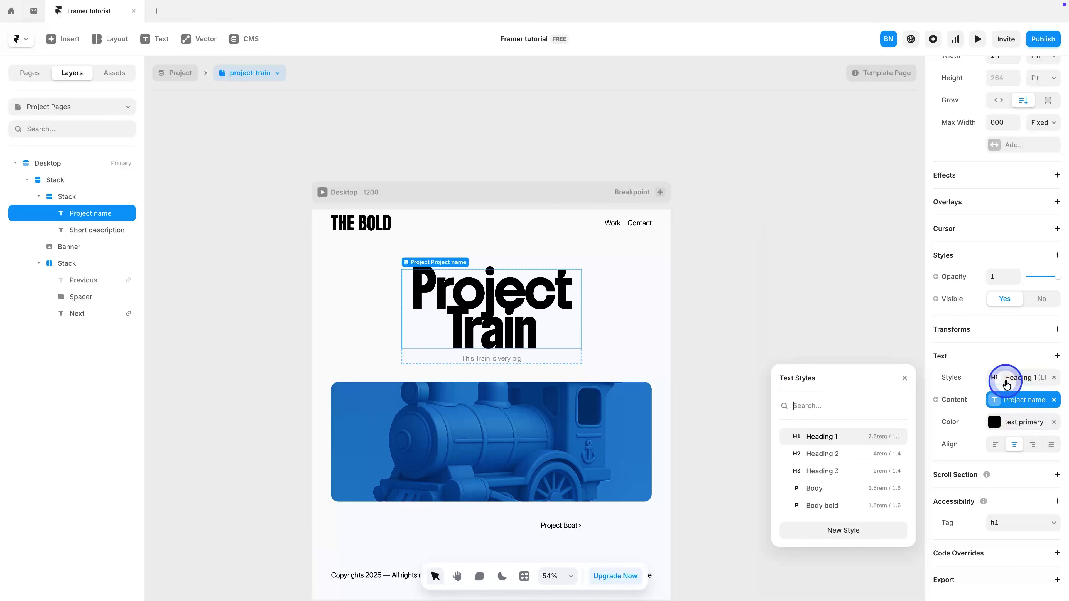
click(850, 452)
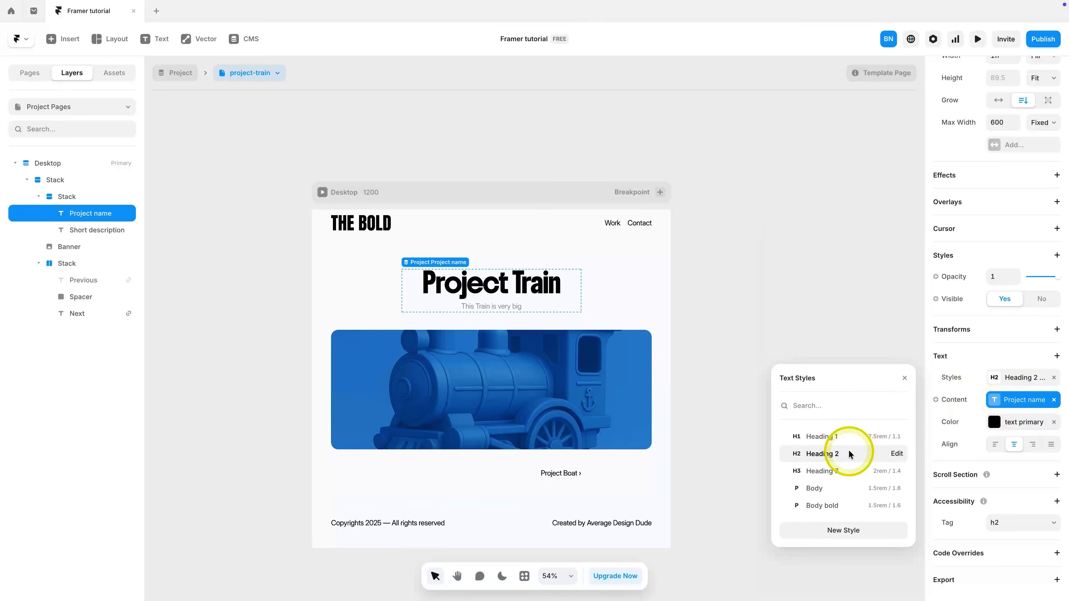
Step: Set the Short description text's color to the text primary style
click(499, 310)
scroll(1040, 489, down, 3)
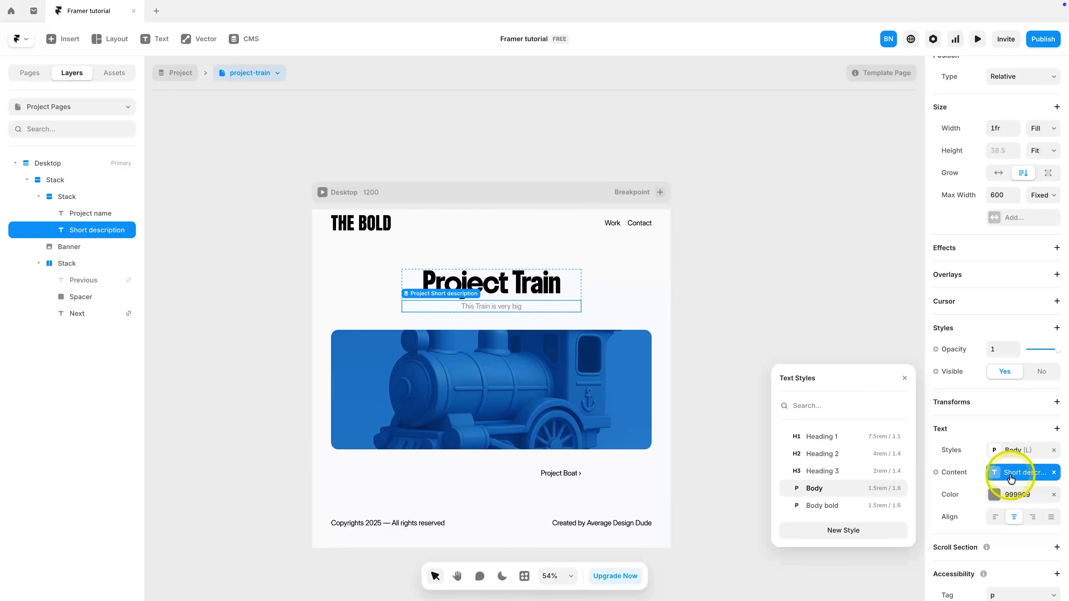
click(1013, 495)
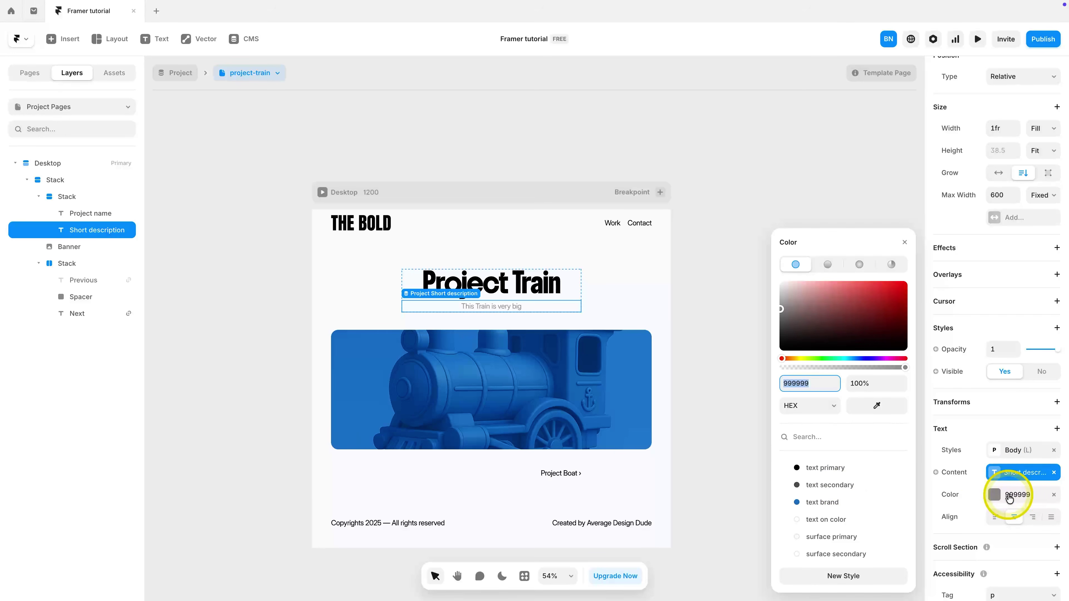
click(825, 468)
click(710, 370)
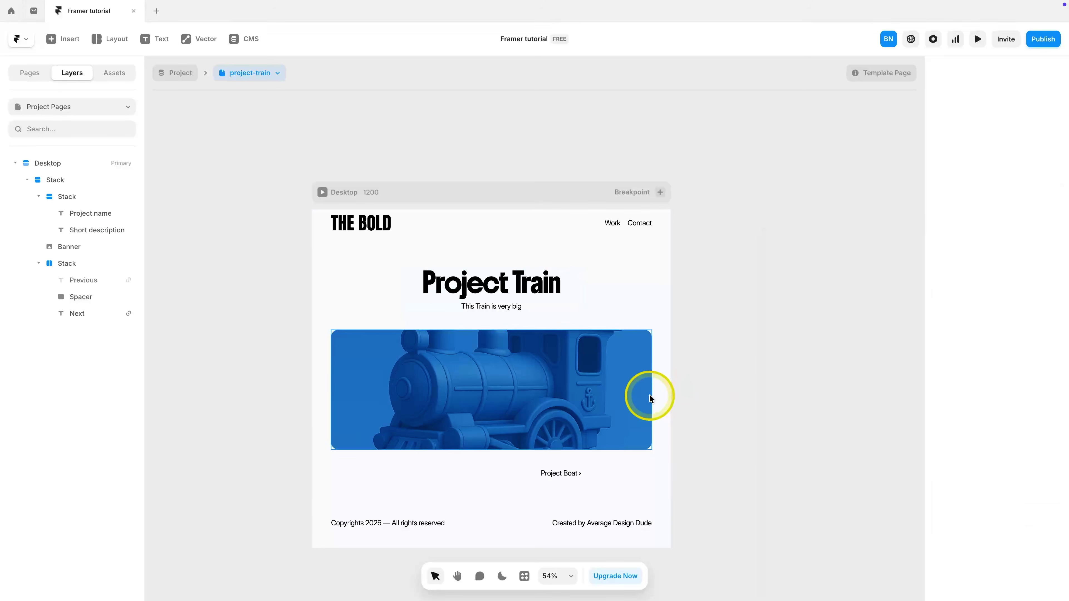
Step: Delete the stack holding the Previous and Next links from the project page
click(563, 473)
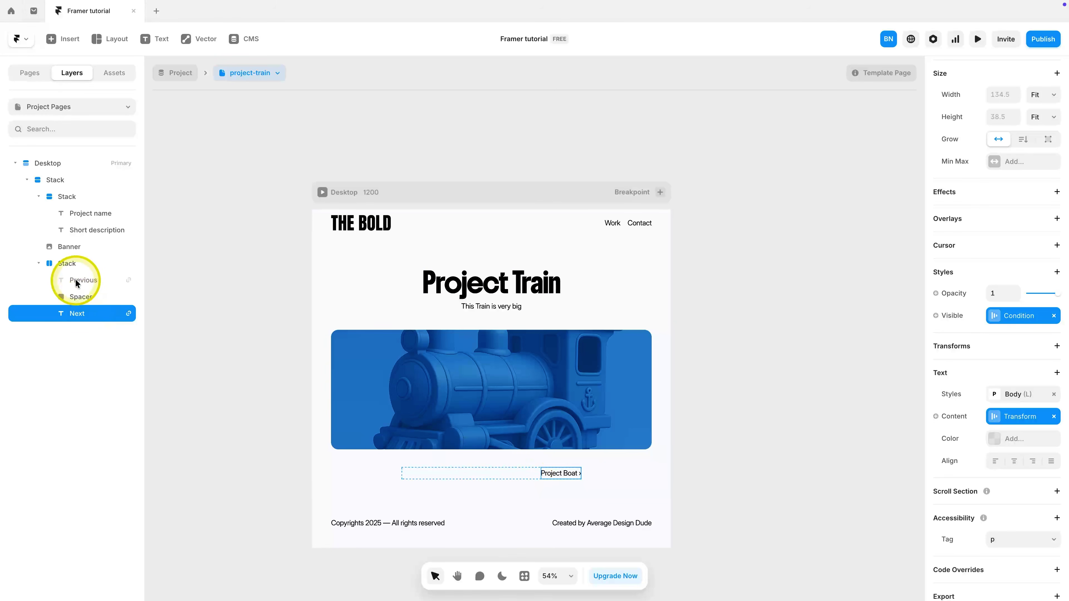
click(77, 266)
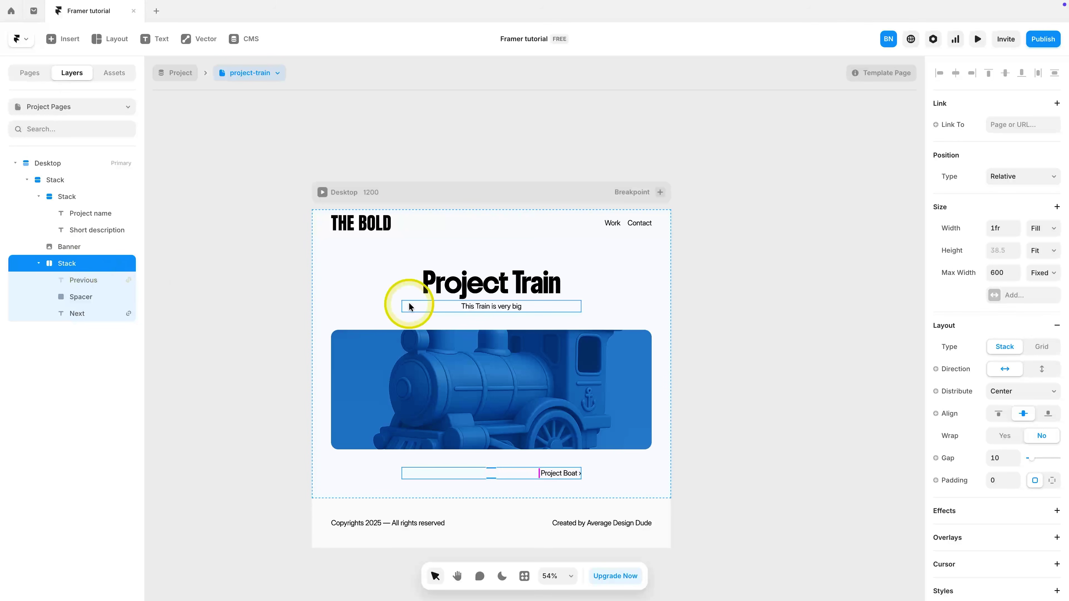
key(ctrl+shift+bracketleft)
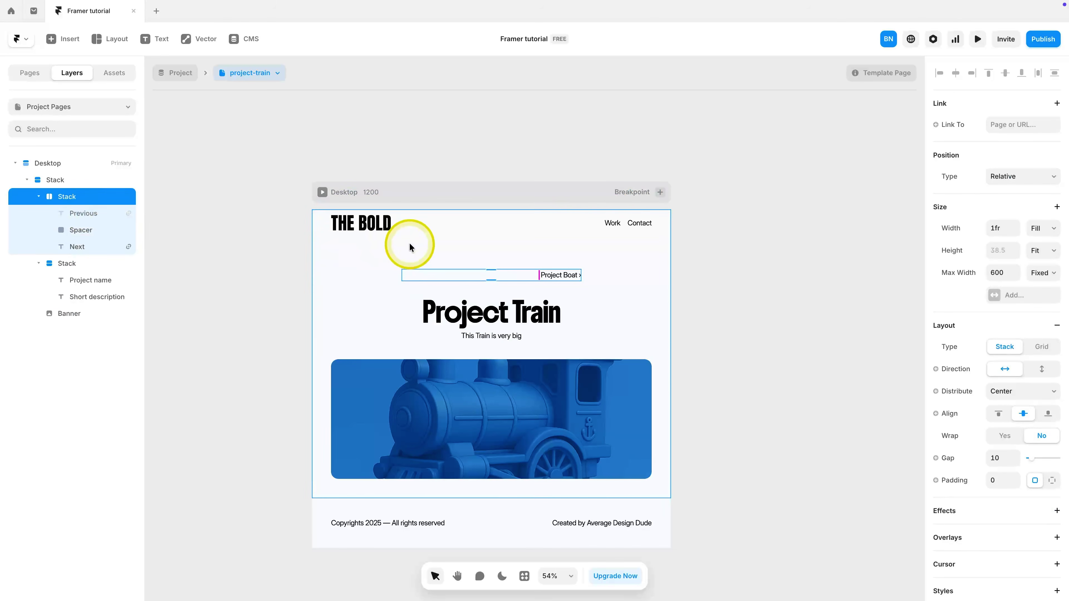
key(Delete)
scroll(410, 246, down, 3)
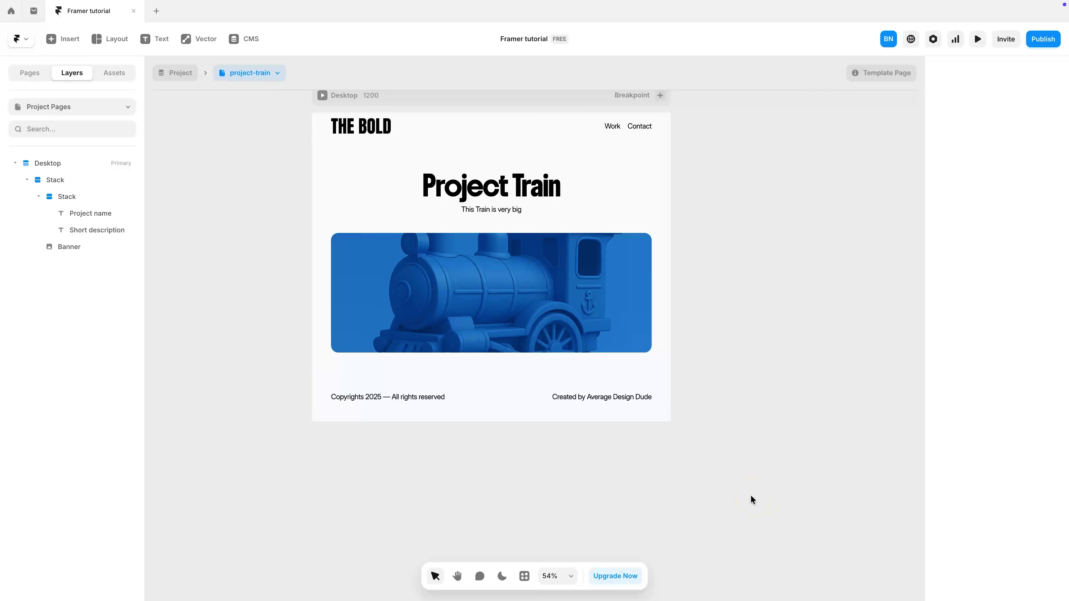
Step: Increase the banner image's height until the whole train fits in the frame
click(522, 303)
drag(493, 351, 491, 432)
click(727, 349)
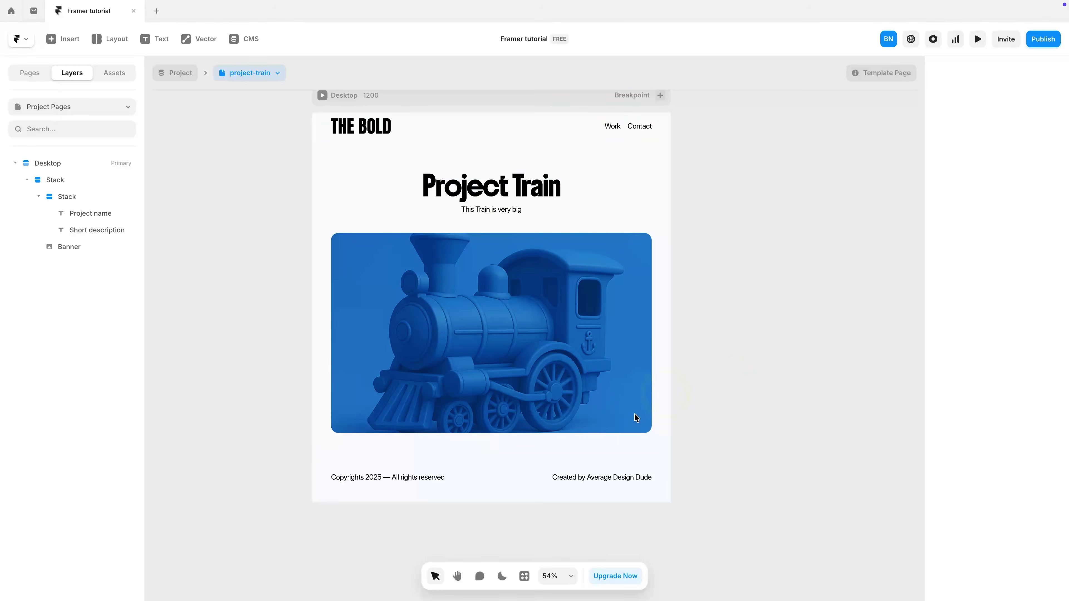
Step: Check the detail page template with the project-boat, project-car and project-plane items
click(525, 437)
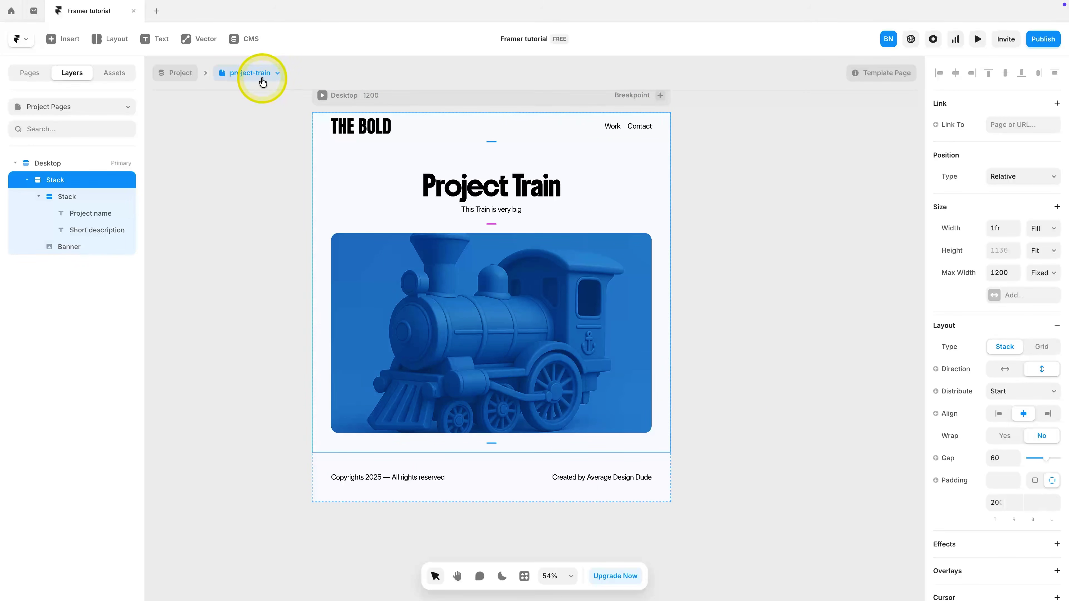
click(253, 74)
click(250, 115)
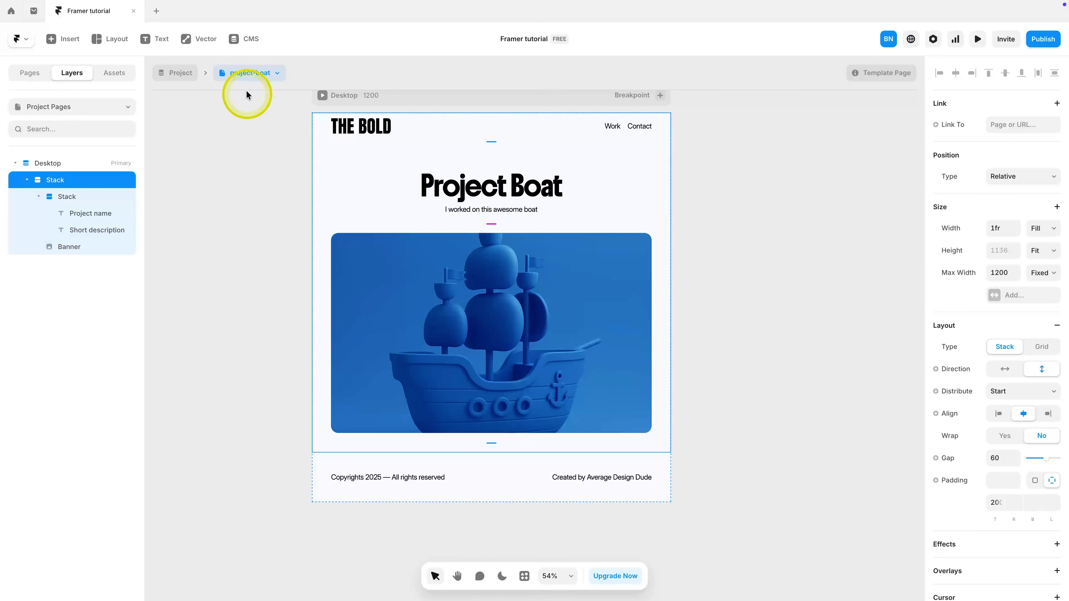
click(246, 72)
click(253, 127)
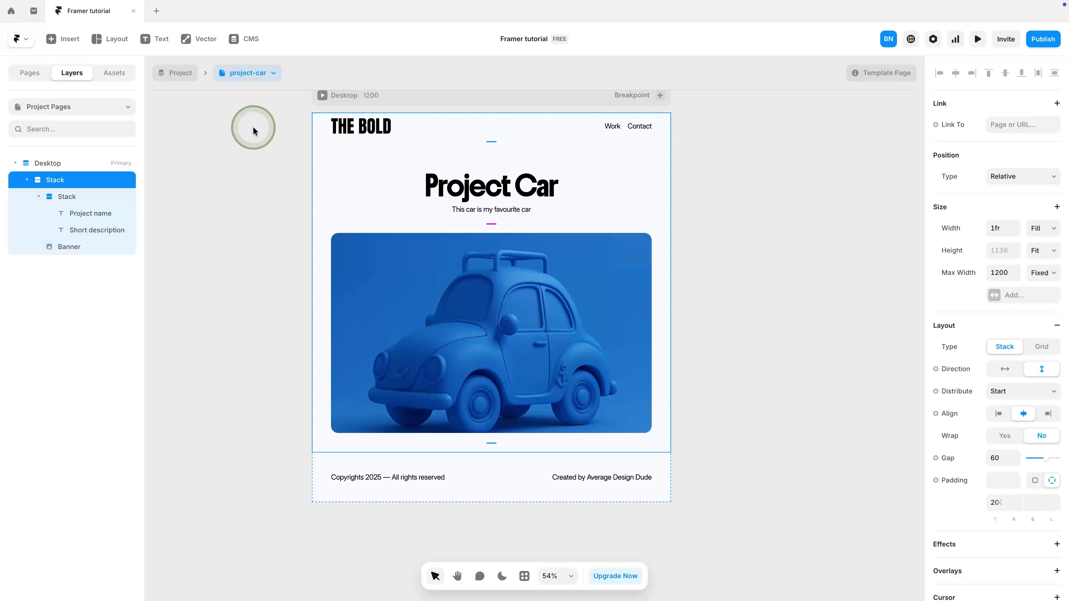
click(249, 78)
click(251, 142)
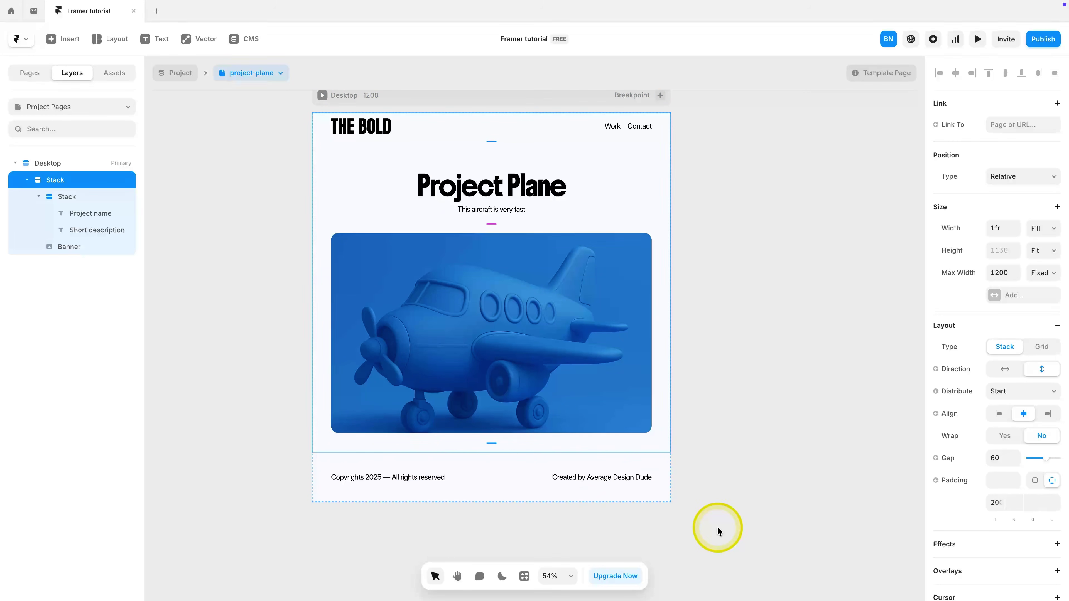
click(301, 327)
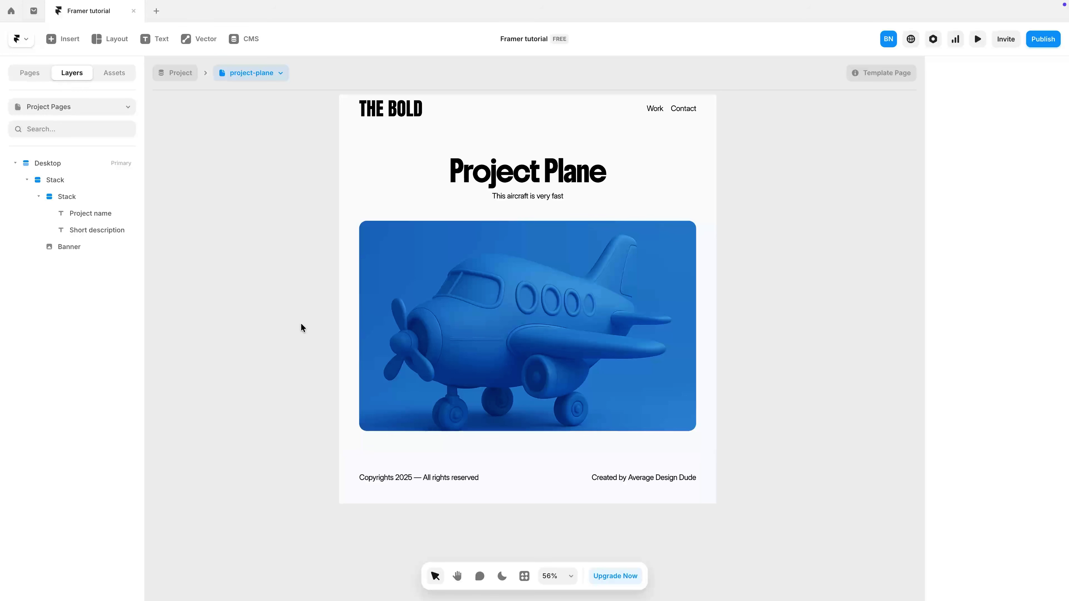
Step: Add a required Formatted Text field named "Full Description" to the Project CMS collection
click(234, 39)
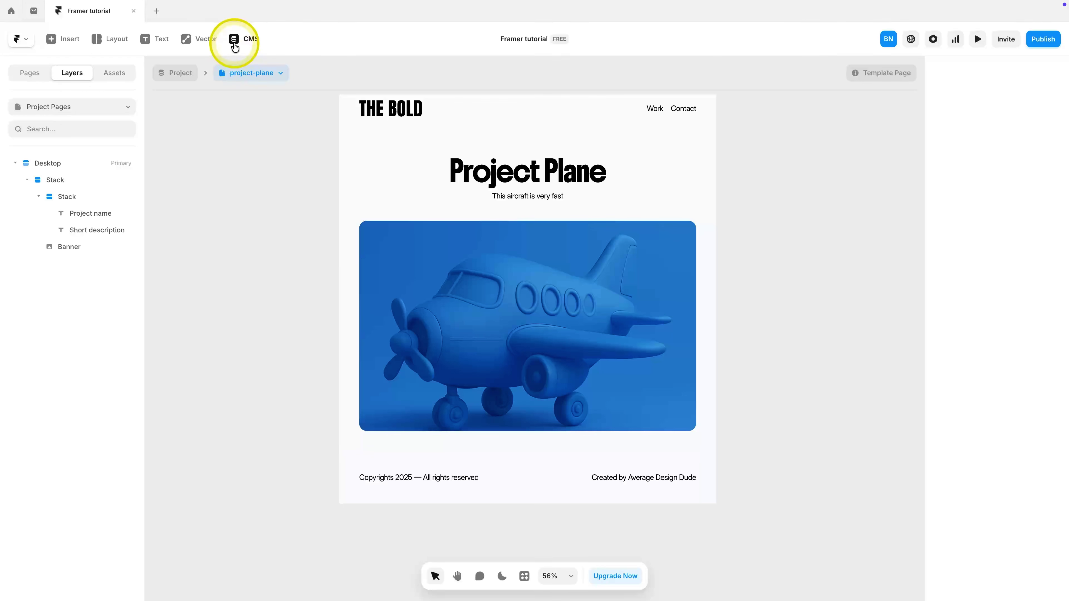
click(291, 42)
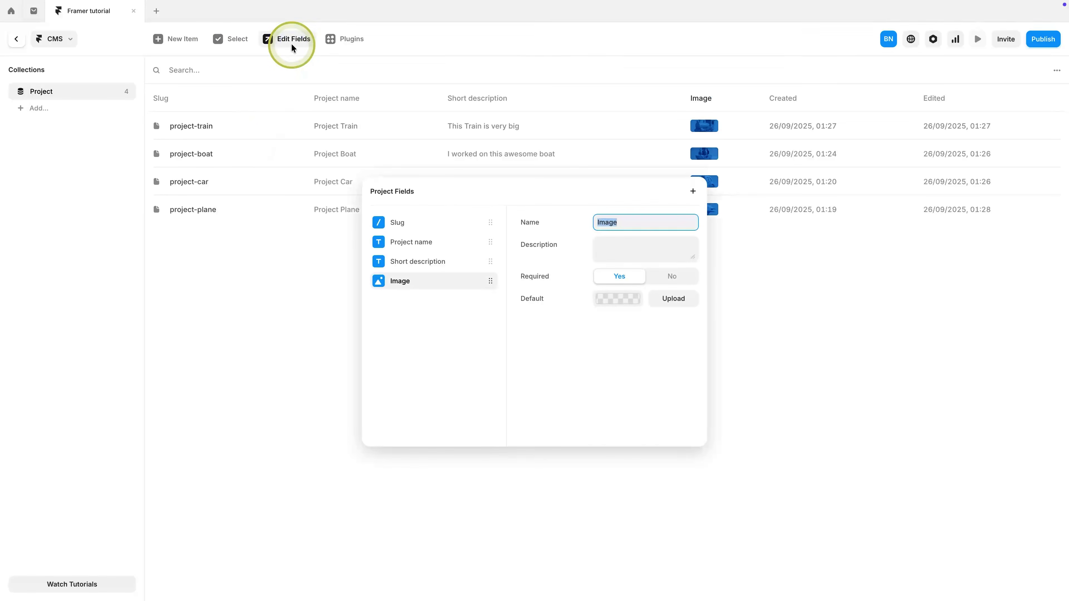
click(693, 191)
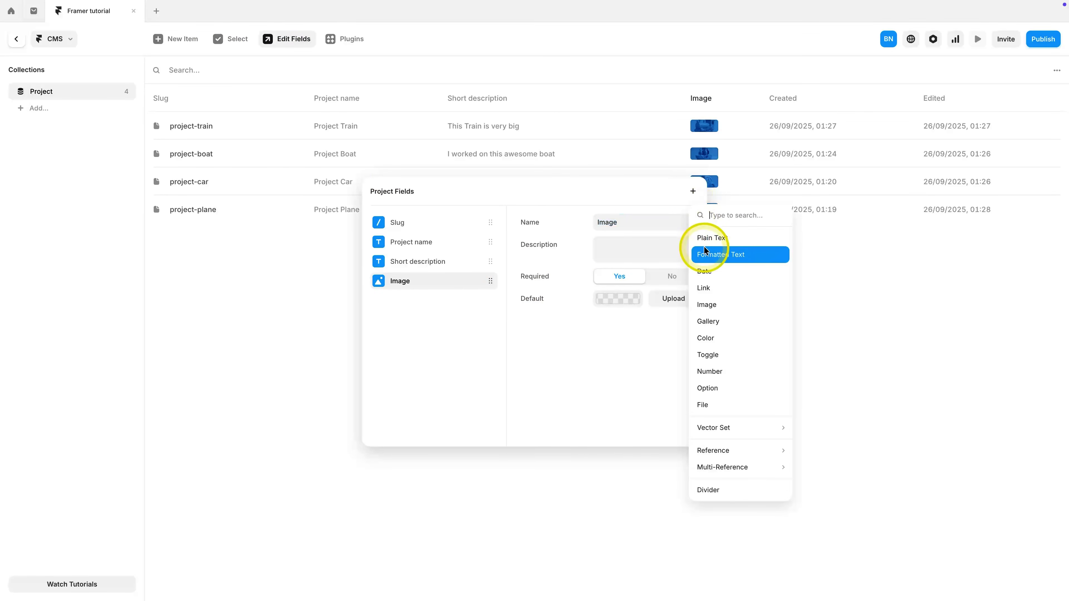
click(717, 256)
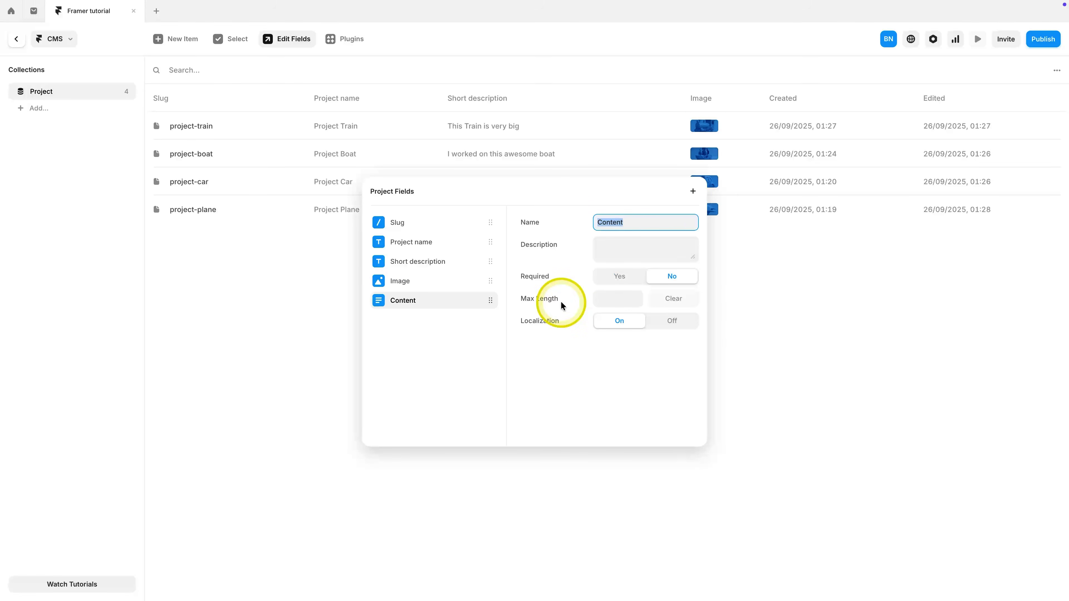
text(Full Description)
click(620, 277)
click(723, 341)
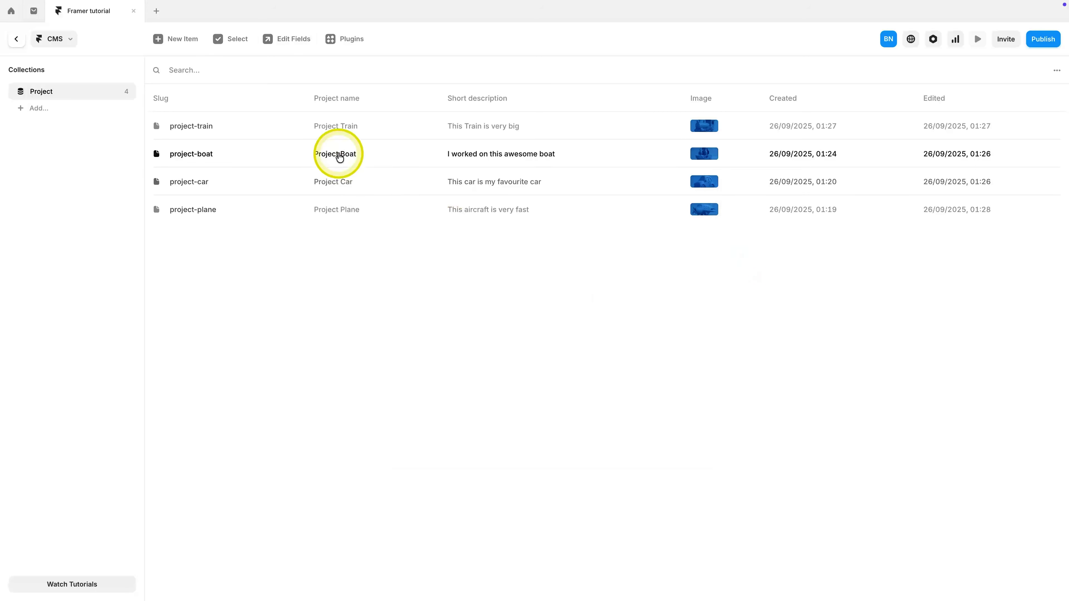
Step: Paste the Overview, Challenge and Results text into the Full Description field of the project-train item
click(335, 131)
click(676, 383)
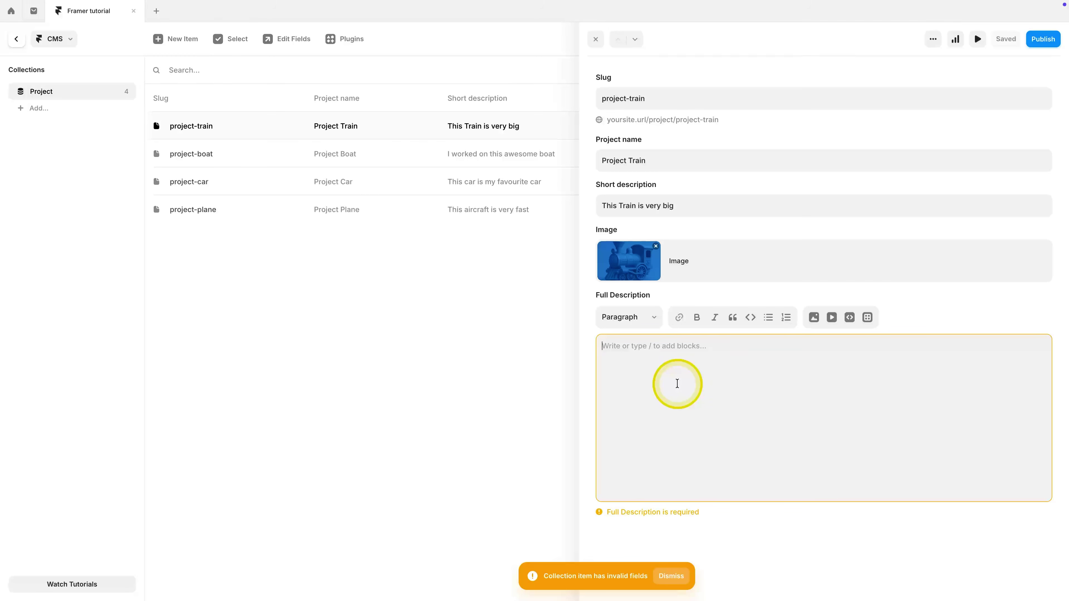
key(ctrl+v)
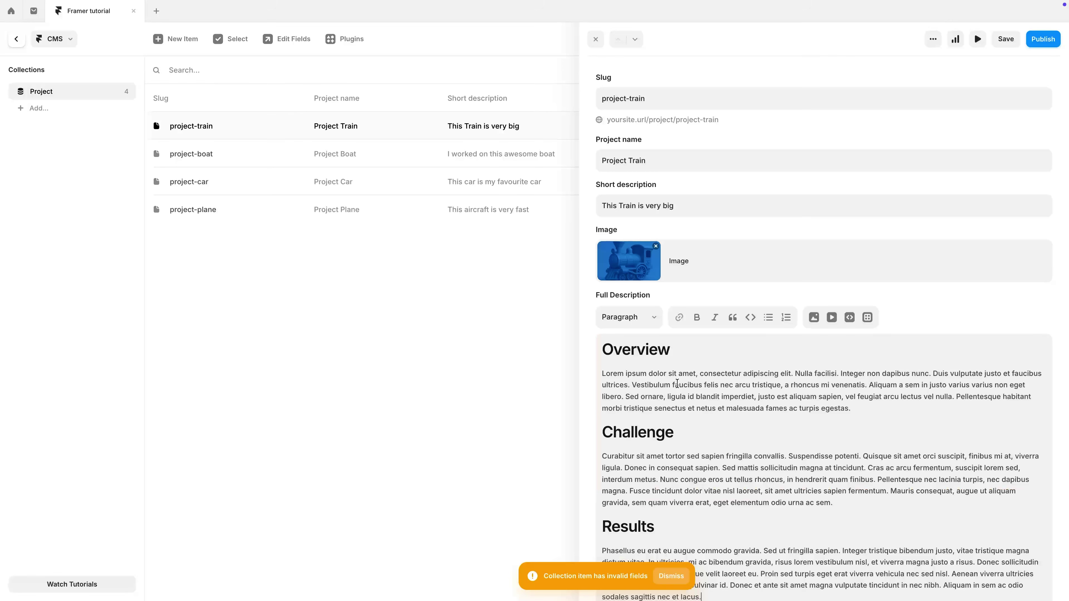
Step: Check which text styles the headings and paragraphs use in project-train's full description and close the item
click(691, 410)
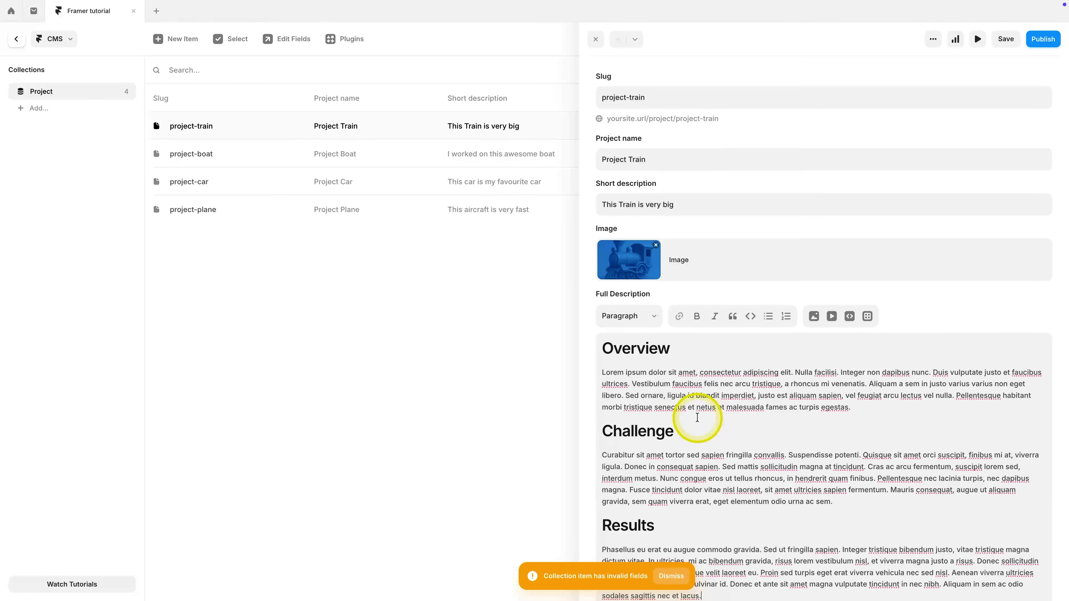
click(637, 327)
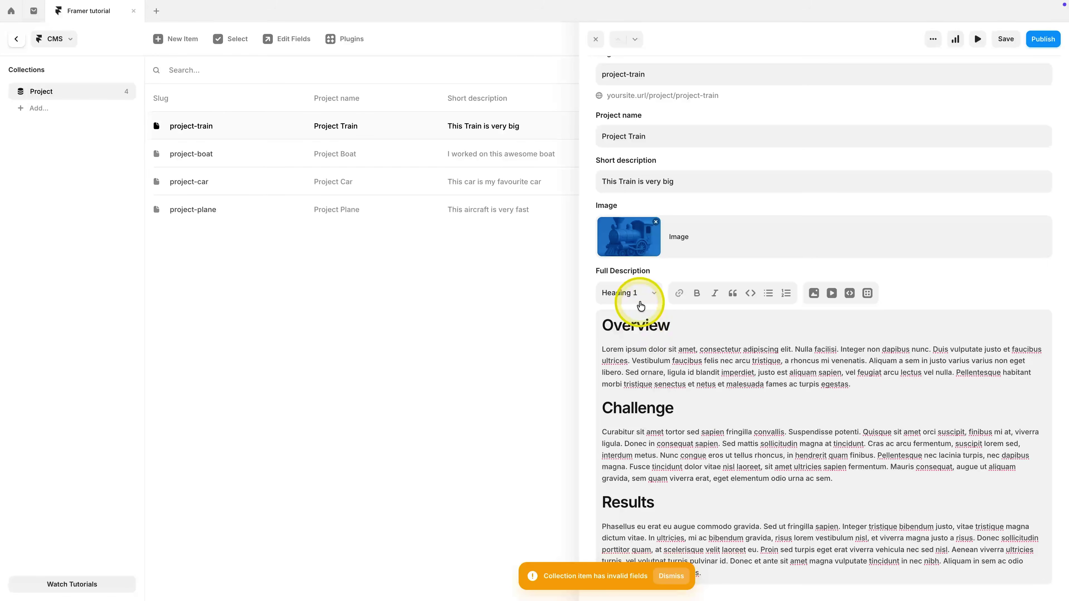
click(640, 358)
click(630, 297)
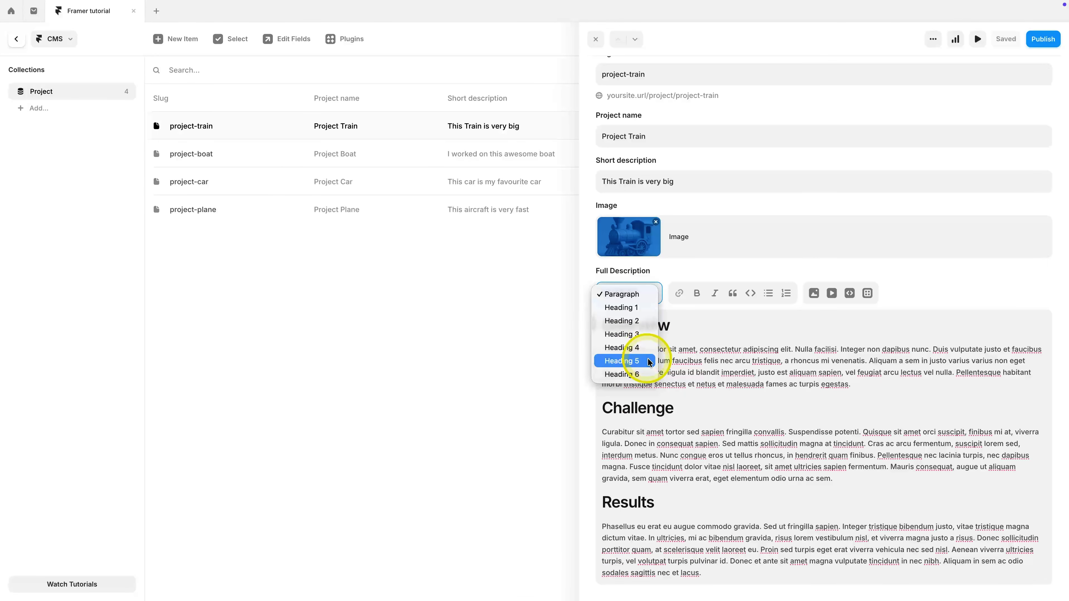
click(700, 381)
click(646, 408)
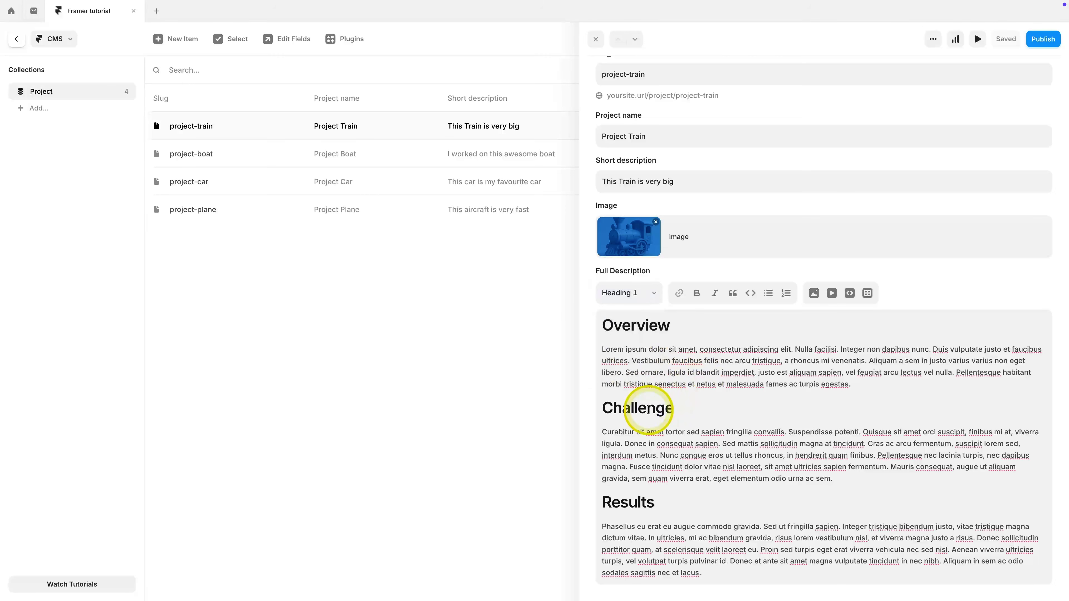
click(448, 334)
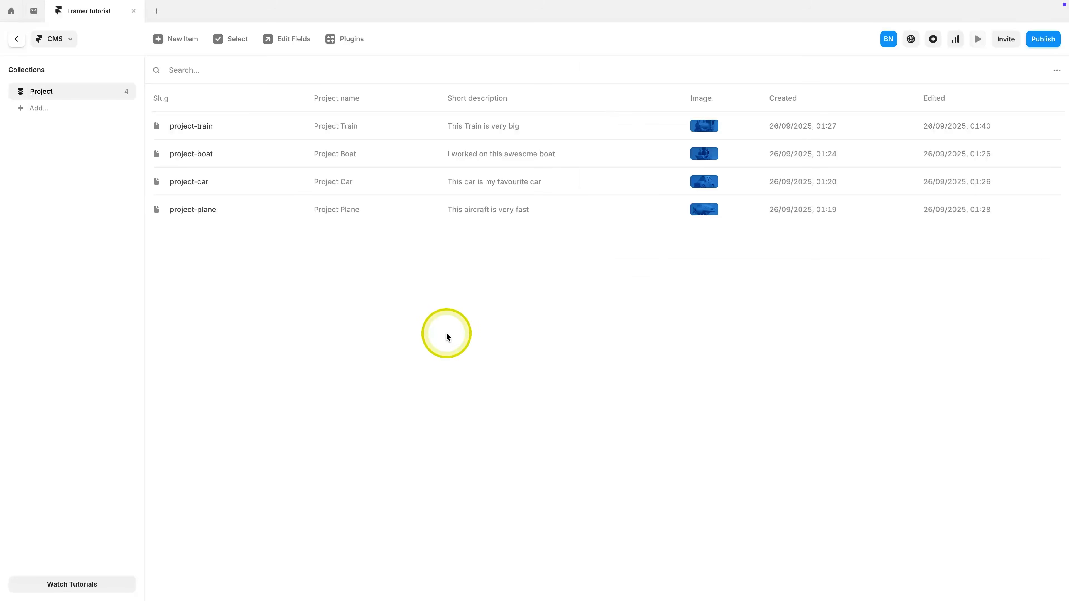
Step: Add the Full Description field to the project page template, directly below the banner image
click(16, 39)
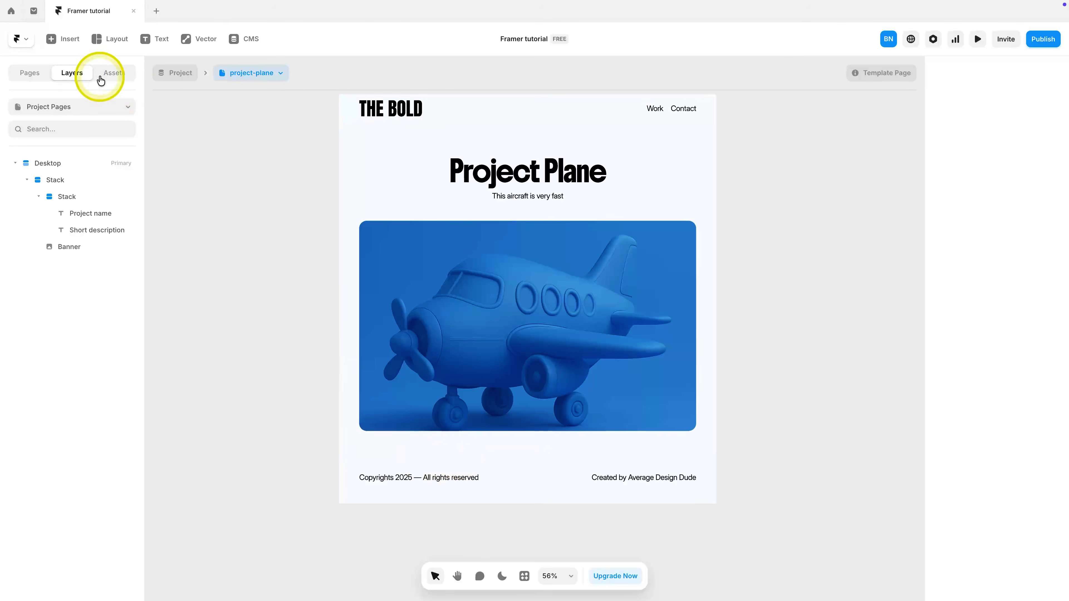
click(63, 39)
mouse_move(78, 310)
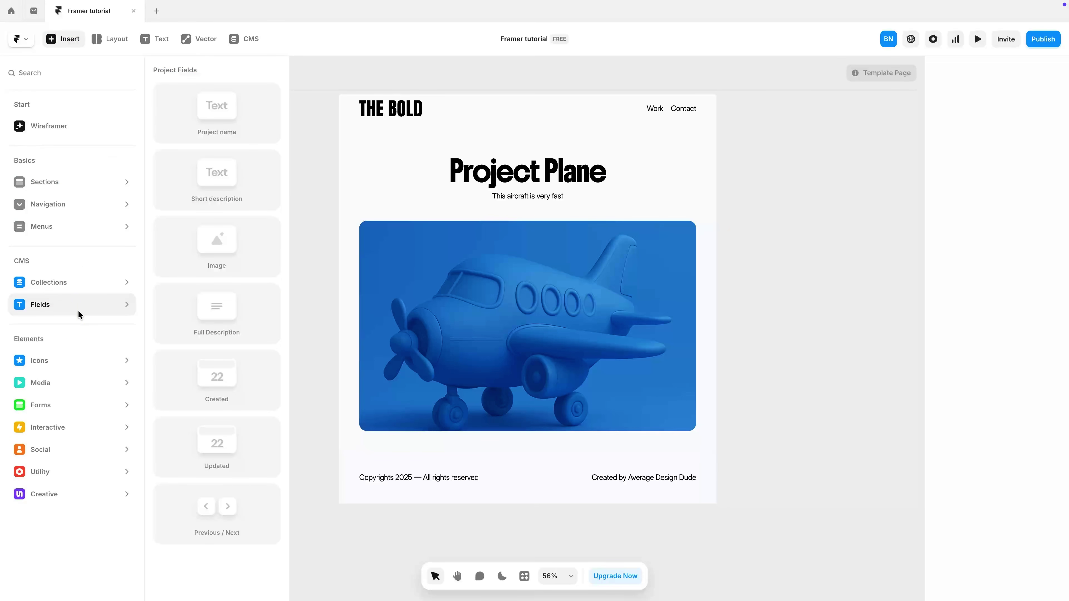
click(208, 311)
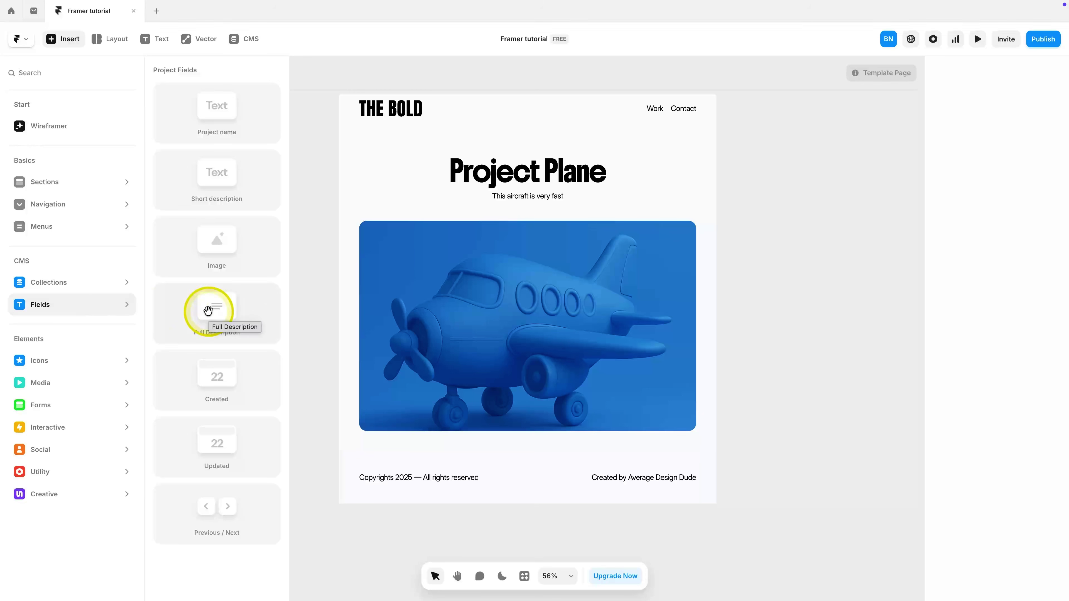
drag(208, 310, 480, 448)
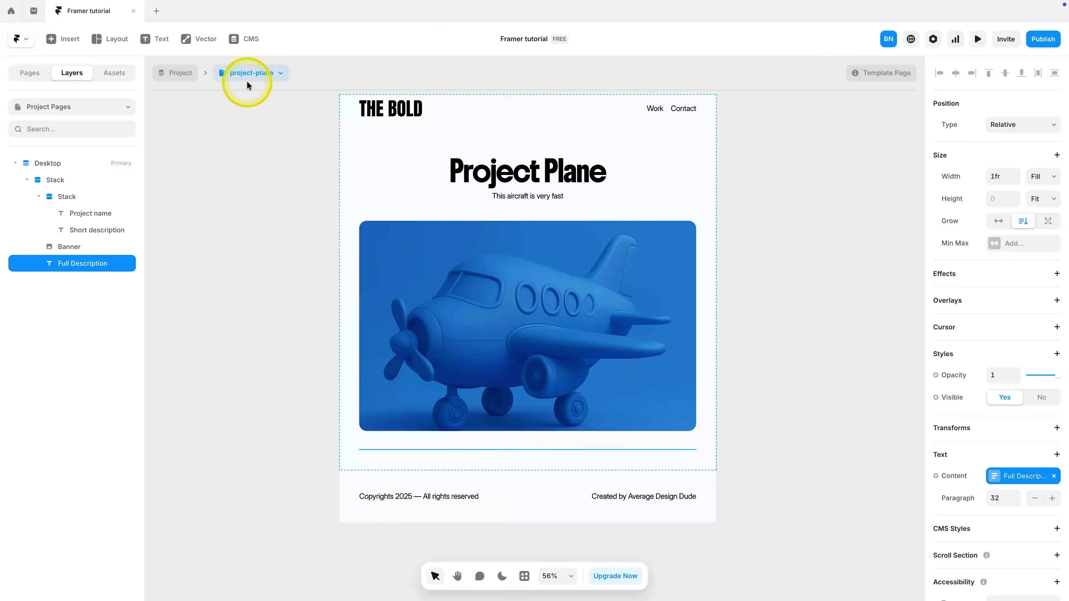
Step: Copy project-train's entire full description into the Full Description field of the project-boat item
click(248, 41)
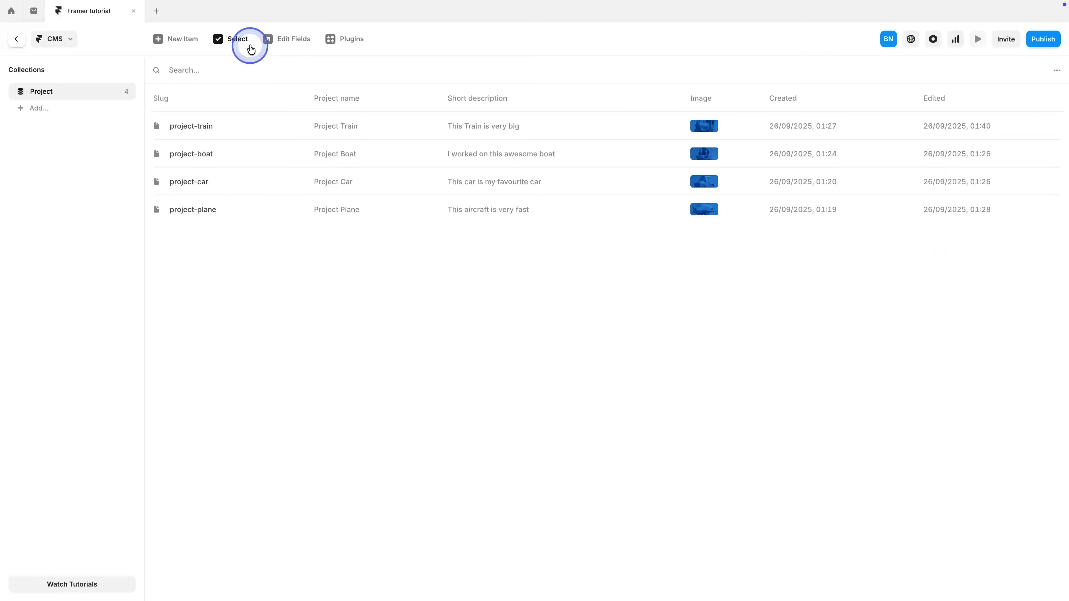
click(328, 131)
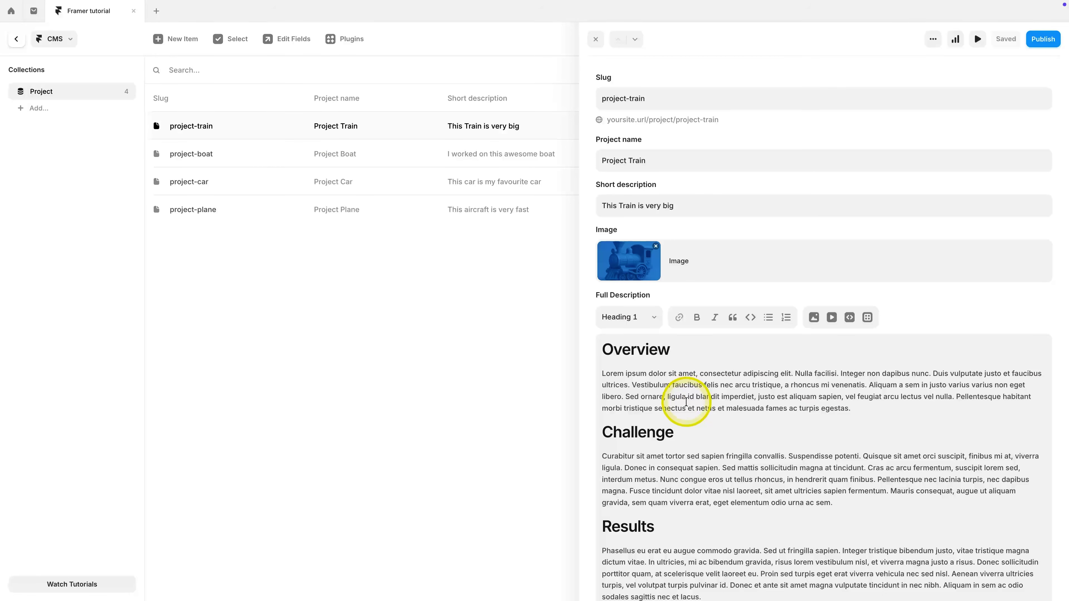
key(ctrl+a)
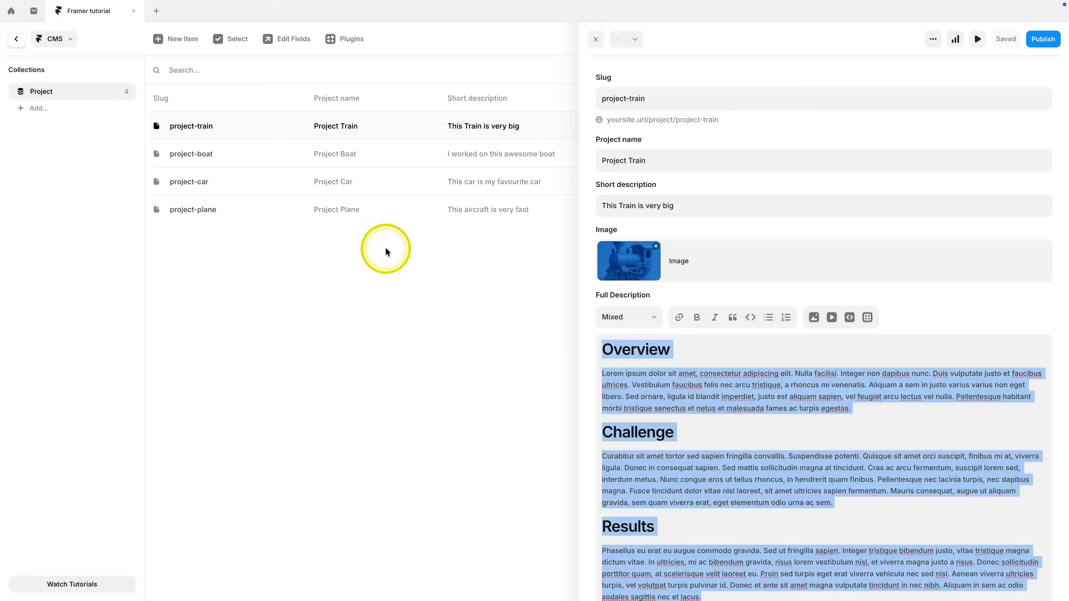
click(320, 154)
key(ctrl+v)
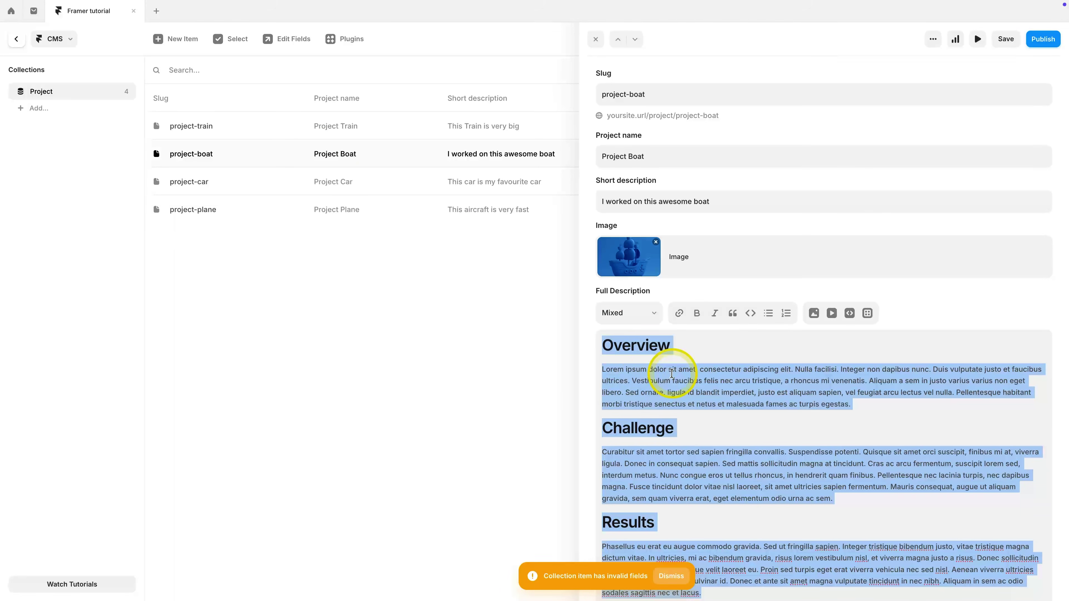
Step: Paste the copied full description into the project-car and project-plane items and return to the page template
click(311, 183)
click(661, 378)
key(ctrl+v)
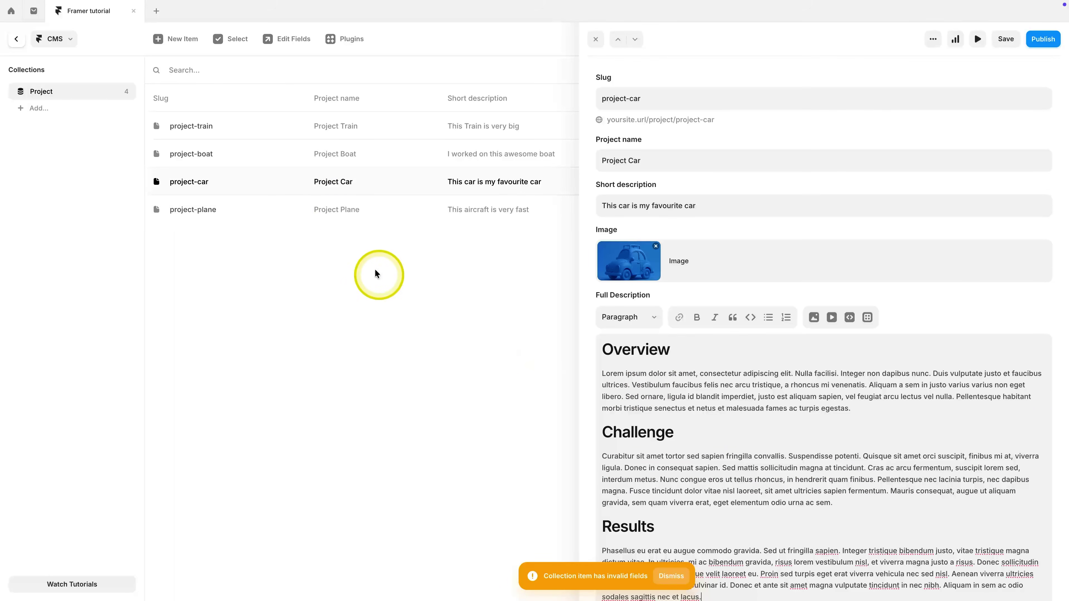
click(358, 214)
click(682, 382)
key(ctrl+v)
click(485, 358)
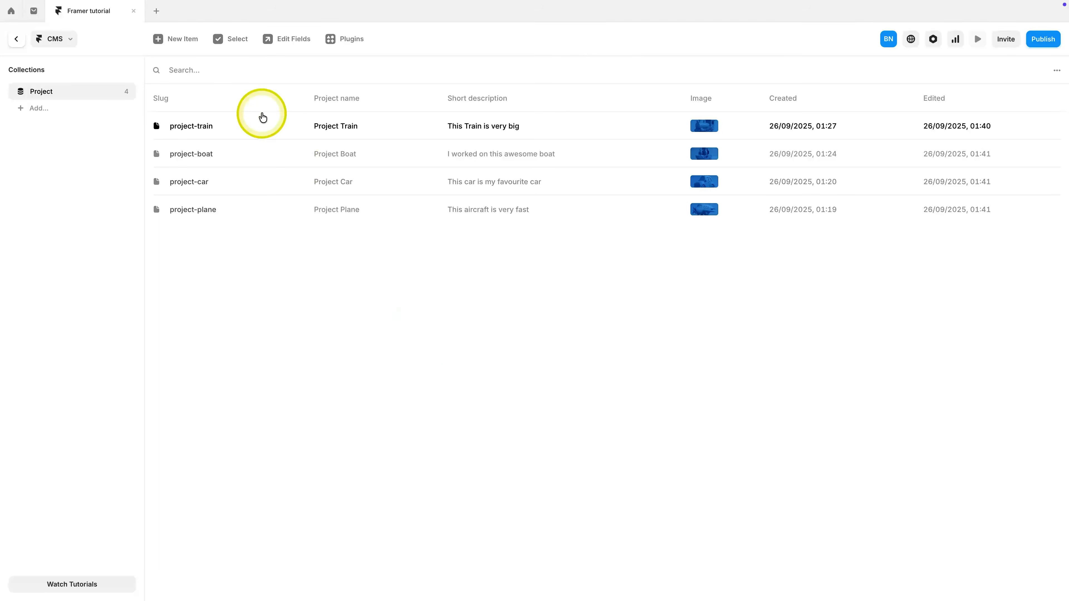
click(17, 42)
Step: Try the Heading 1 style on the Full Description text of the project page and remove it
scroll(608, 417, down, 5)
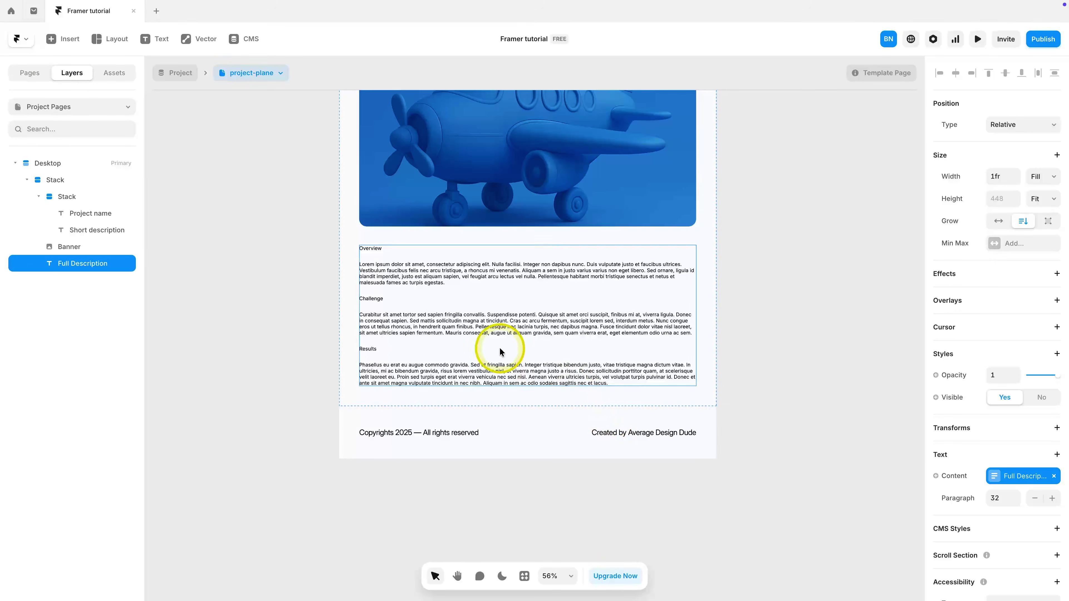
scroll(467, 311, up, 1)
scroll(482, 354, up, 3)
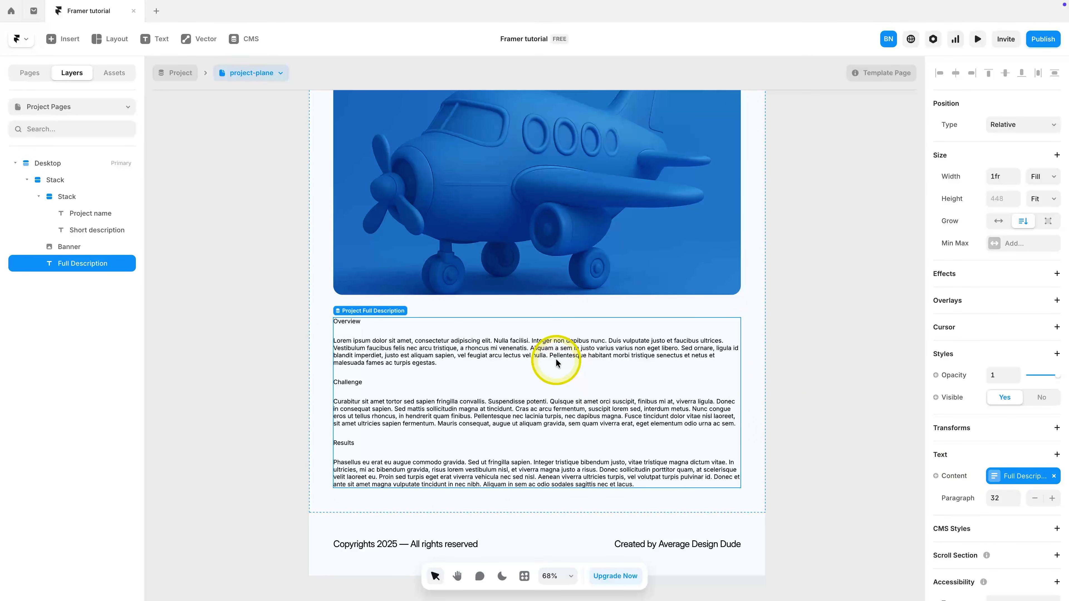
scroll(555, 363, down, 3)
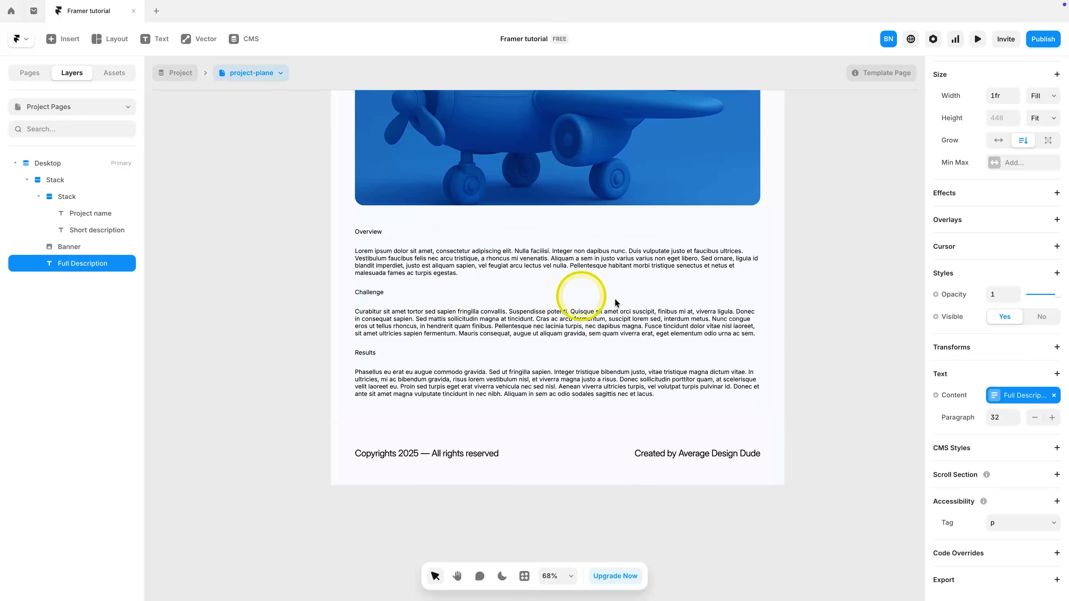
click(1057, 374)
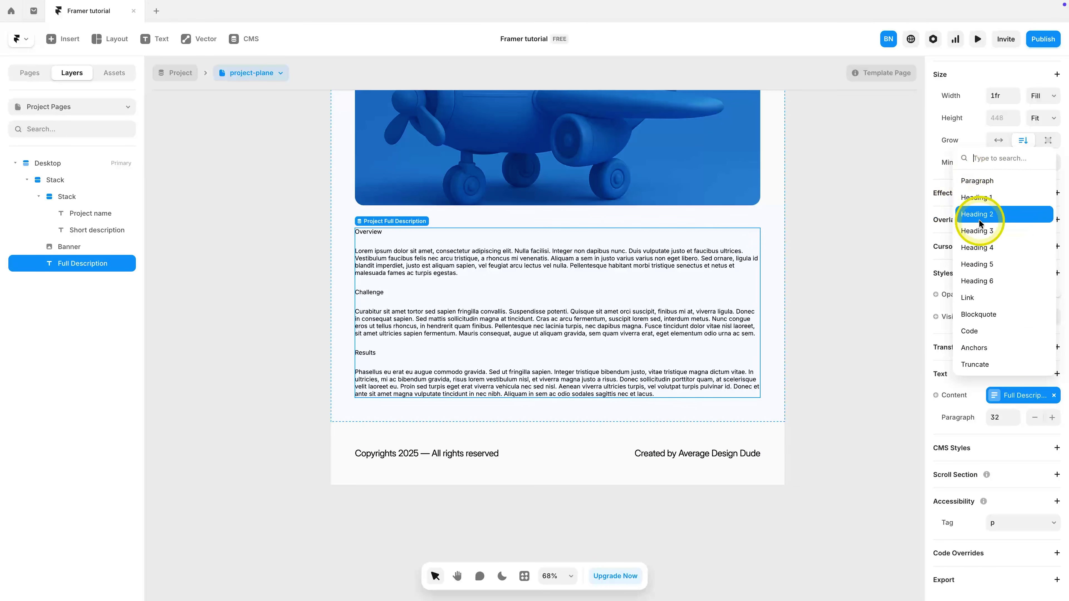
click(979, 198)
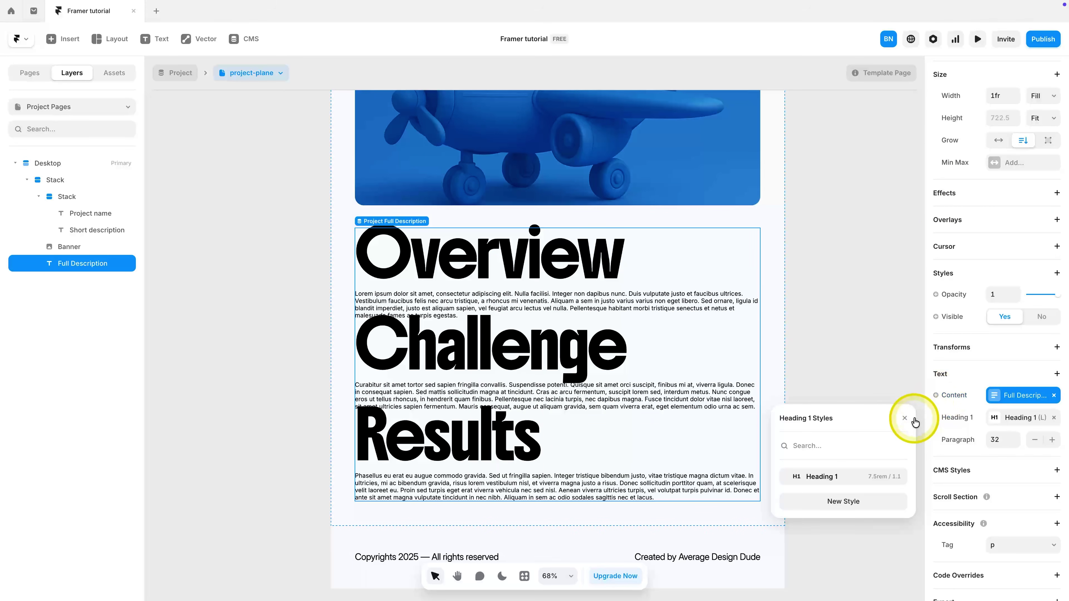
click(904, 418)
click(1056, 418)
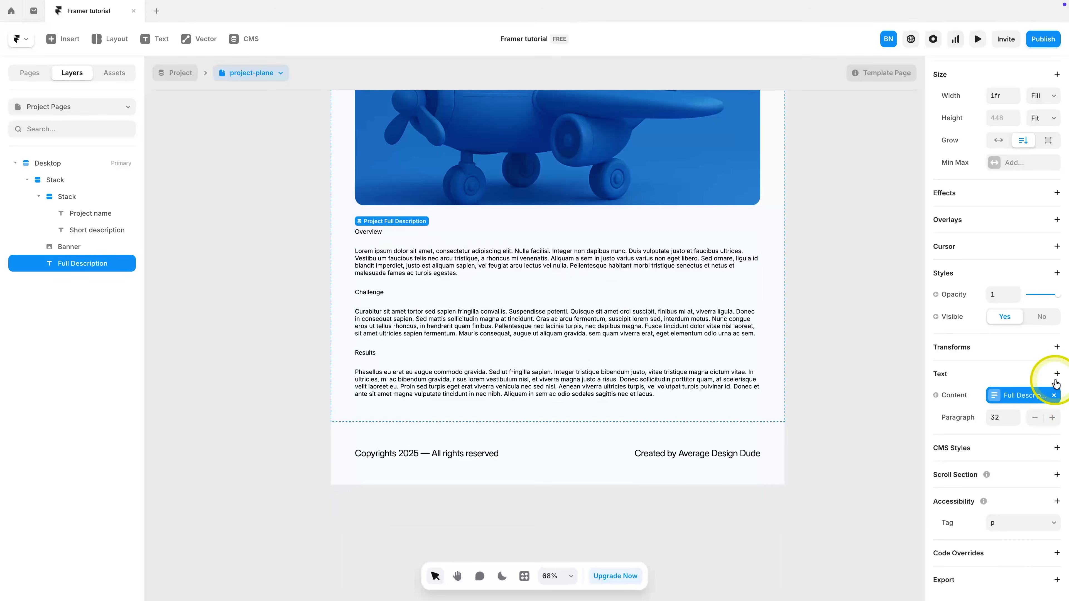
Step: Add the Heading 2 text style to the Full Description layer
click(1049, 383)
click(963, 212)
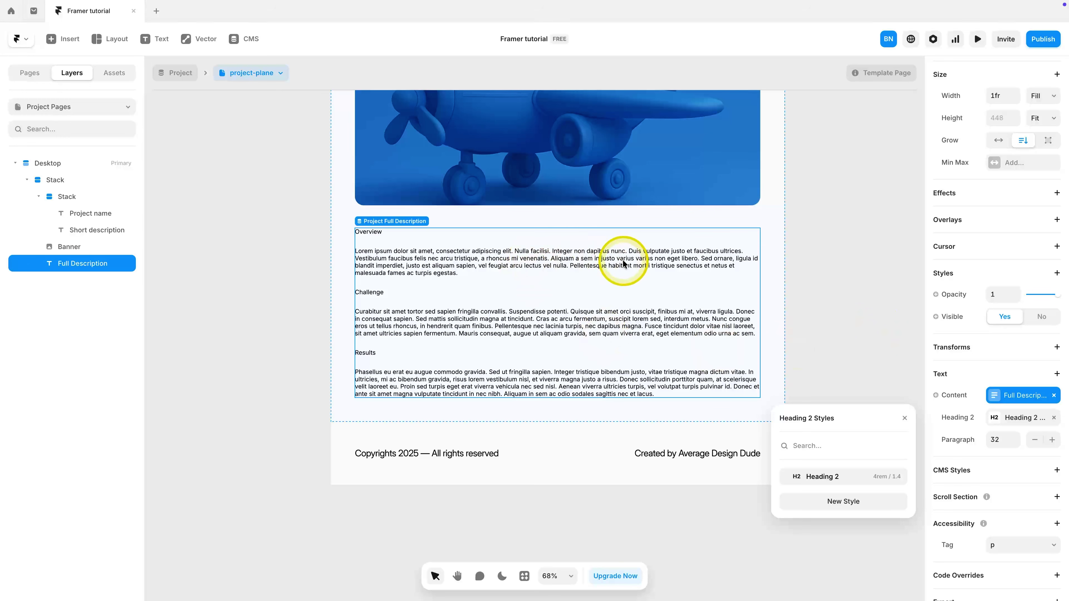
Step: Change the Overview, Challenge and Results headings in project-train's full description to Heading 2
click(249, 53)
click(359, 125)
click(631, 361)
double_click(634, 351)
click(637, 322)
click(639, 334)
double_click(646, 425)
click(637, 317)
click(639, 334)
scroll(645, 472, down, 1)
double_click(629, 502)
click(629, 293)
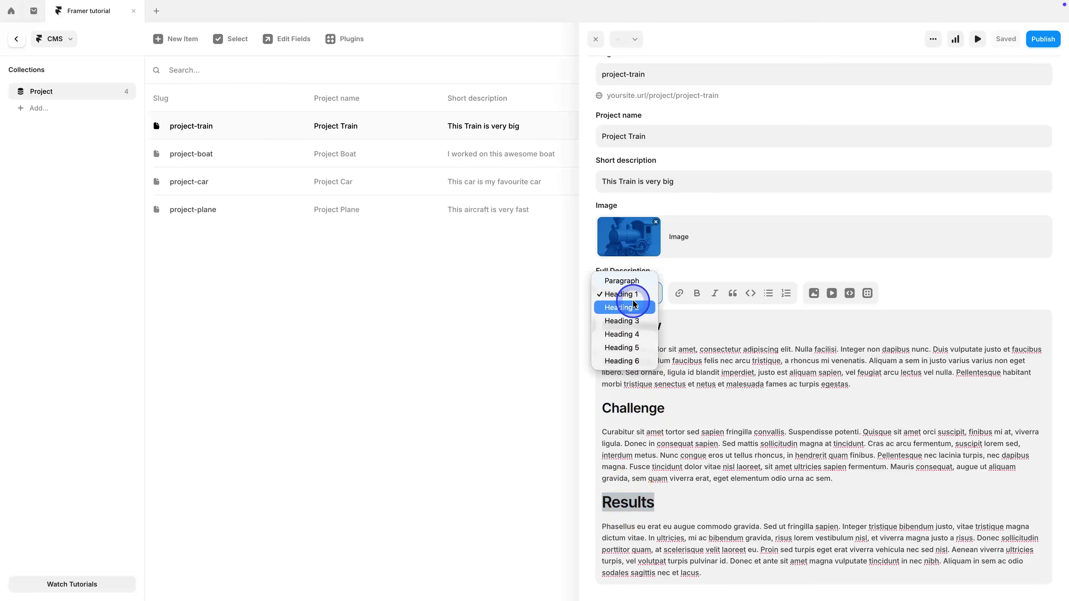
click(636, 306)
Step: Replace the full descriptions of project-boat, project-car and project-plane with the complete text copied from project-train
key(ctrl+a)
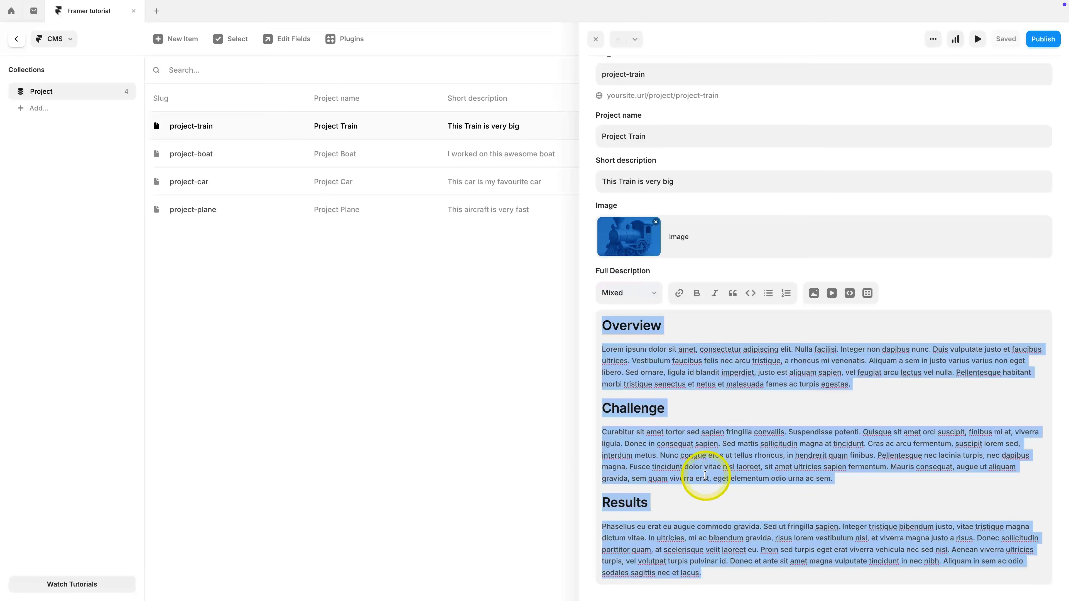
click(373, 164)
key(ctrl+a)
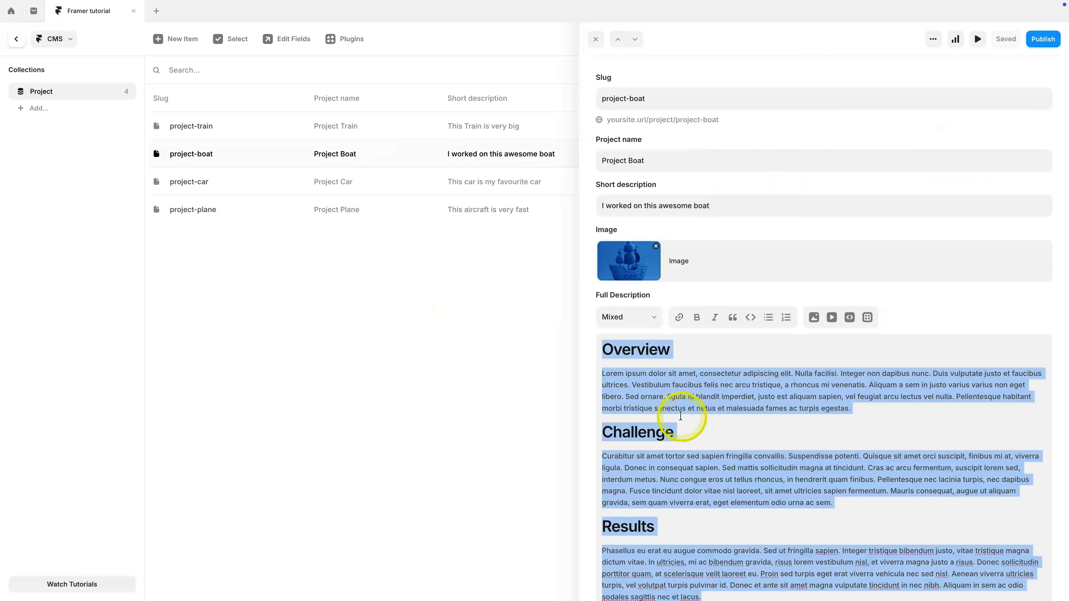
click(455, 318)
click(375, 186)
key(ctrl+a)
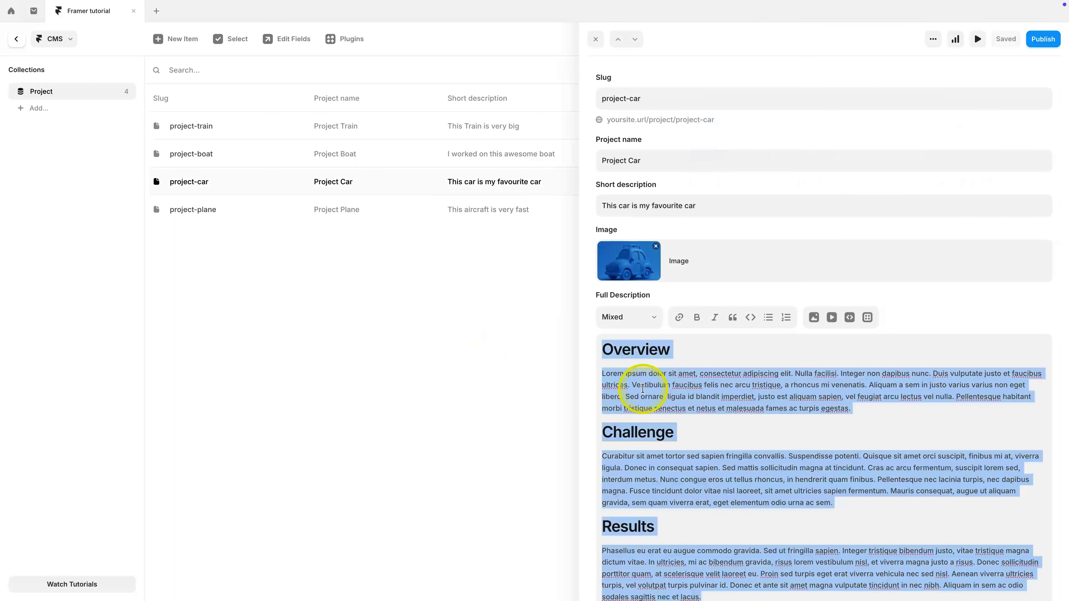
click(385, 232)
click(381, 213)
click(711, 414)
key(ctrl+a)
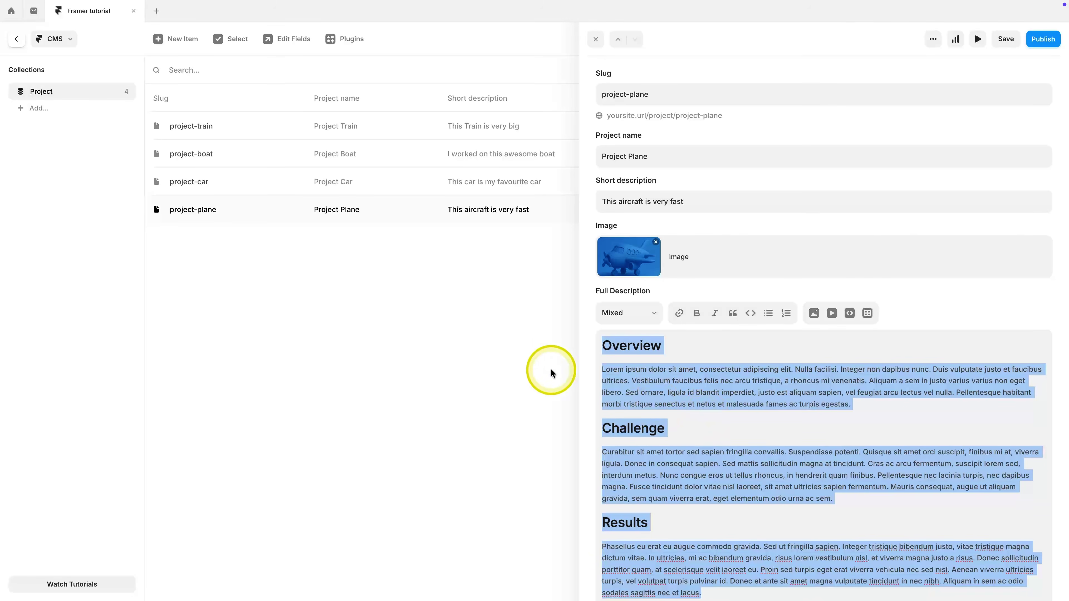
click(487, 354)
Step: Add the Body paragraph style to the Full Description layer on the project page template
click(18, 41)
click(764, 322)
scroll(547, 424, down, 3)
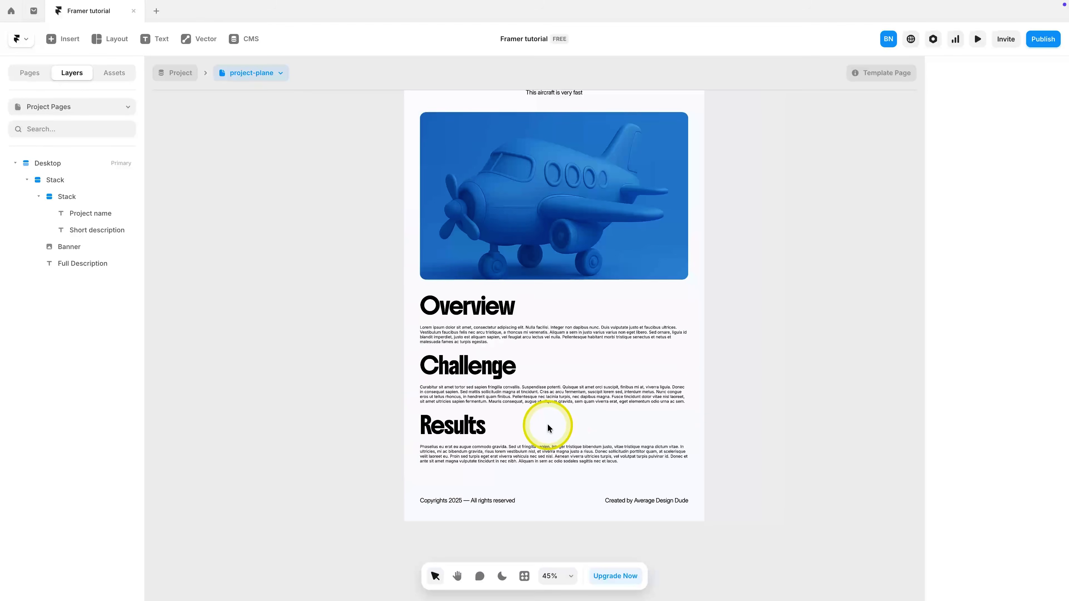
scroll(547, 424, up, 2)
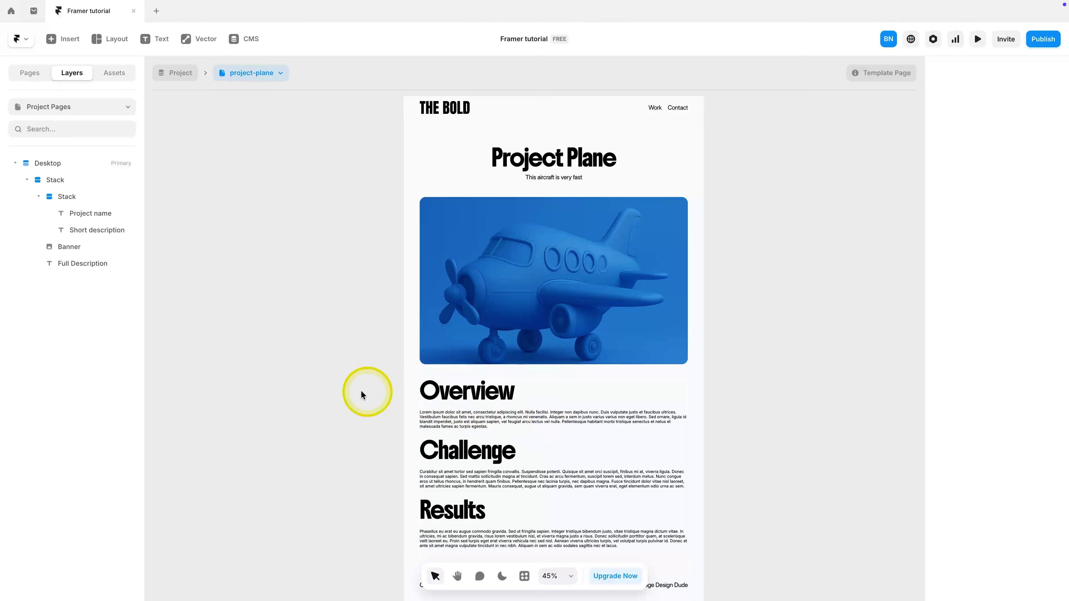
click(440, 391)
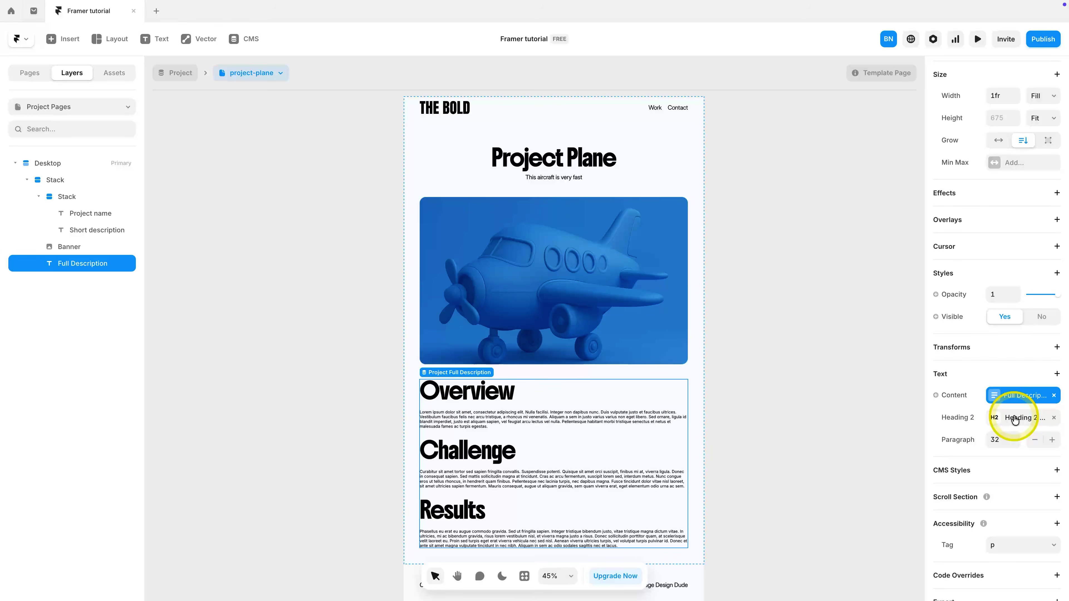
click(1057, 373)
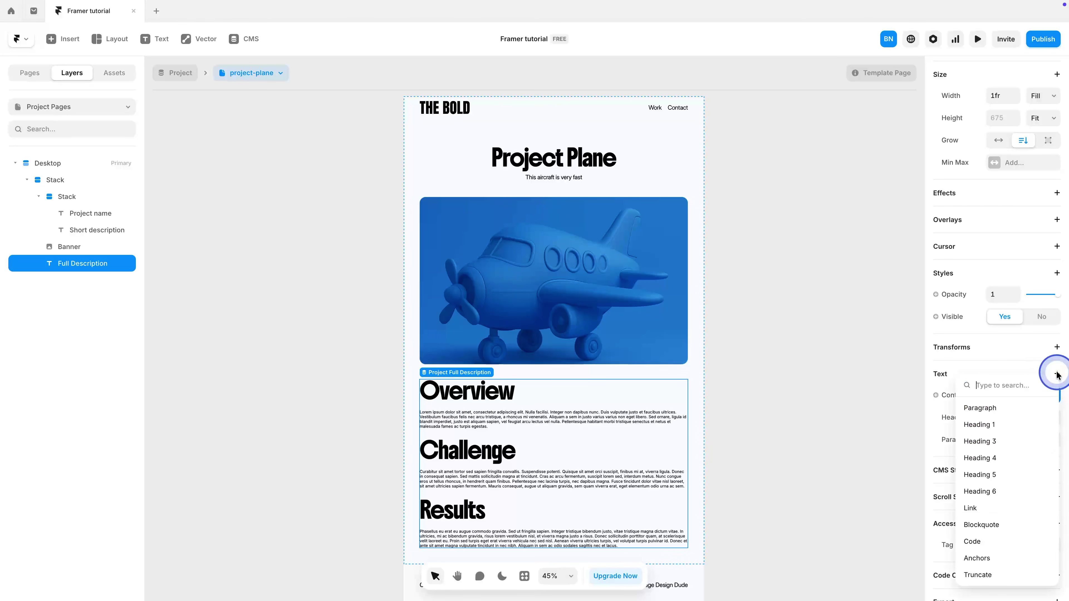
click(993, 408)
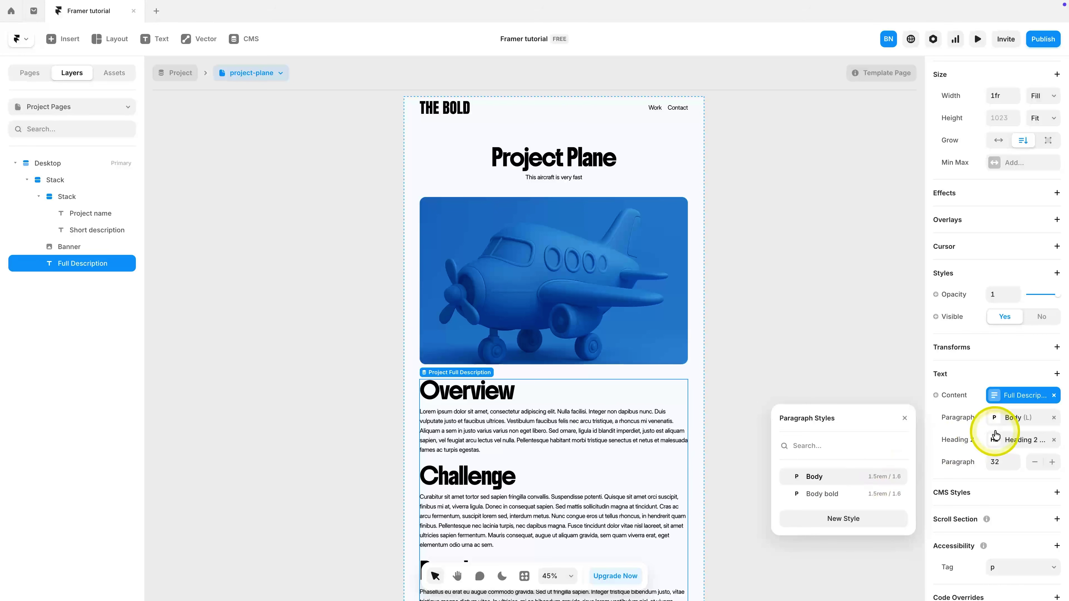
click(1009, 419)
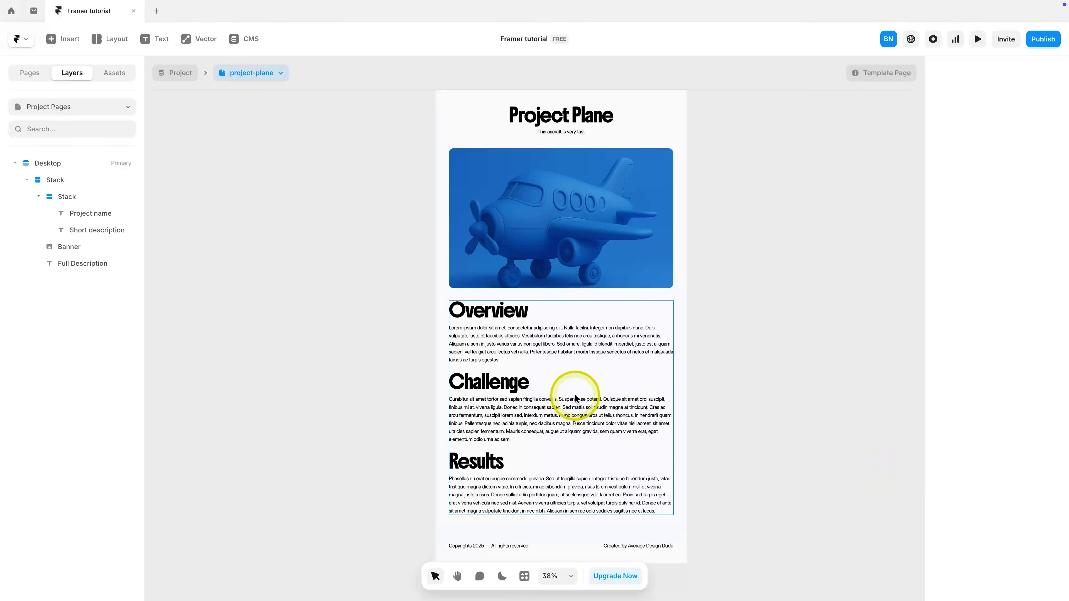
Step: Insert an empty paragraph before the Challenge and Results headings in the project-train item's full description
click(576, 399)
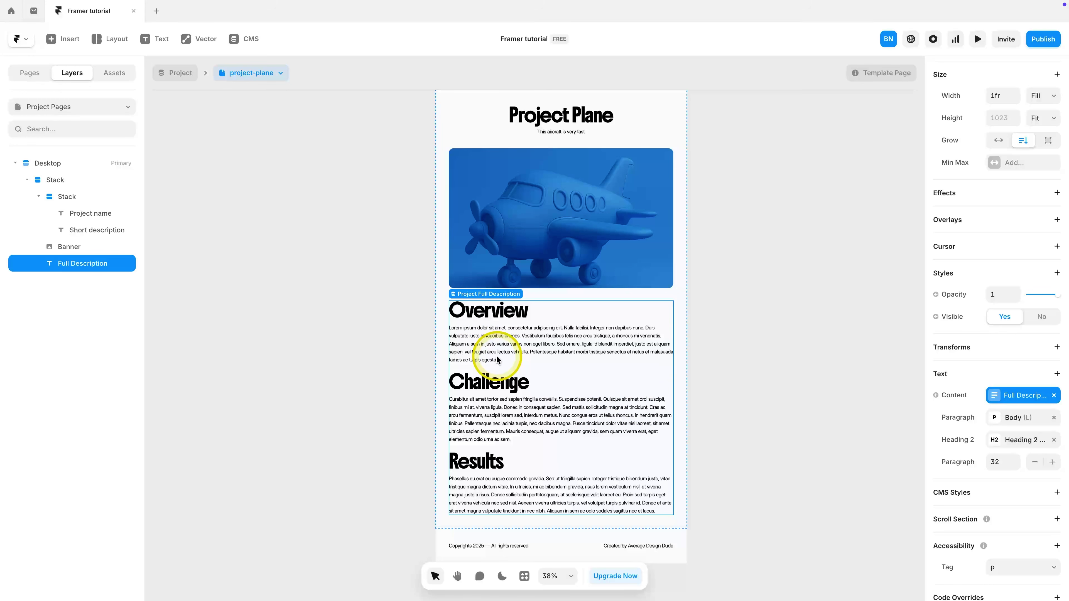
click(256, 45)
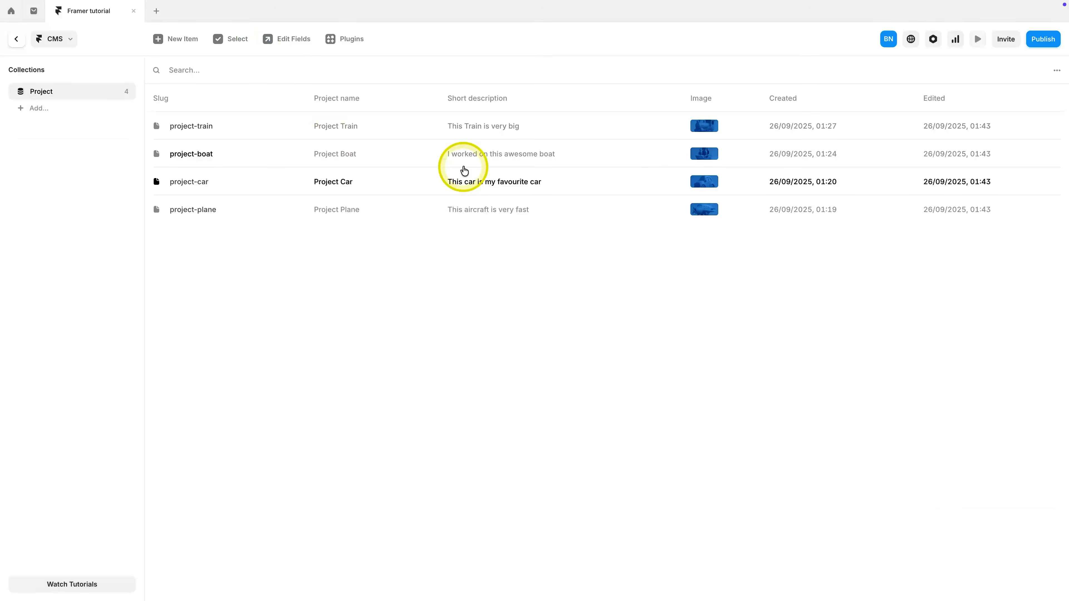
click(451, 127)
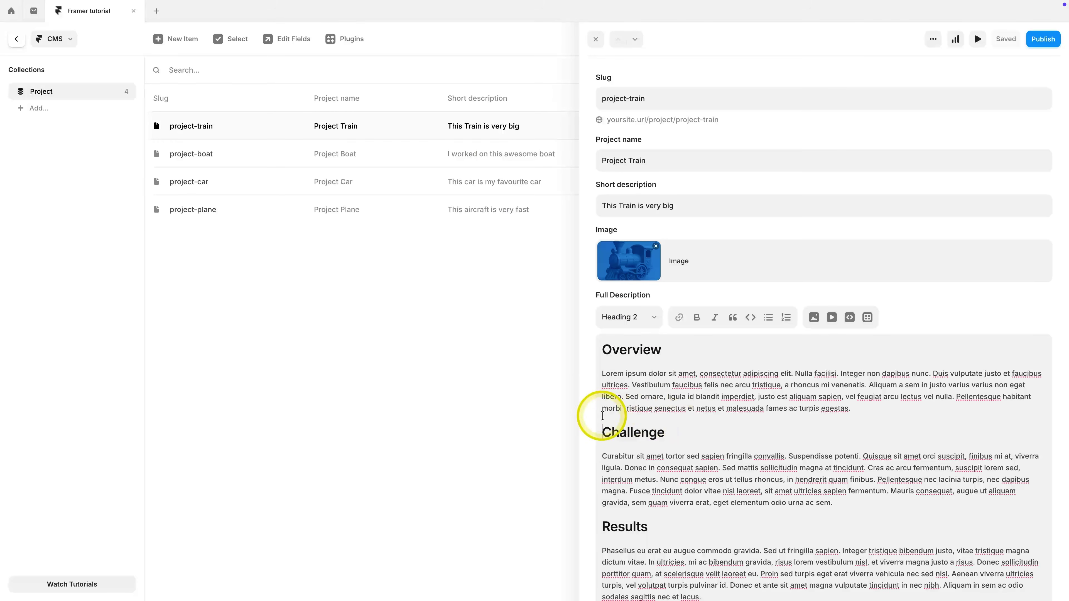
click(714, 398)
click(861, 408)
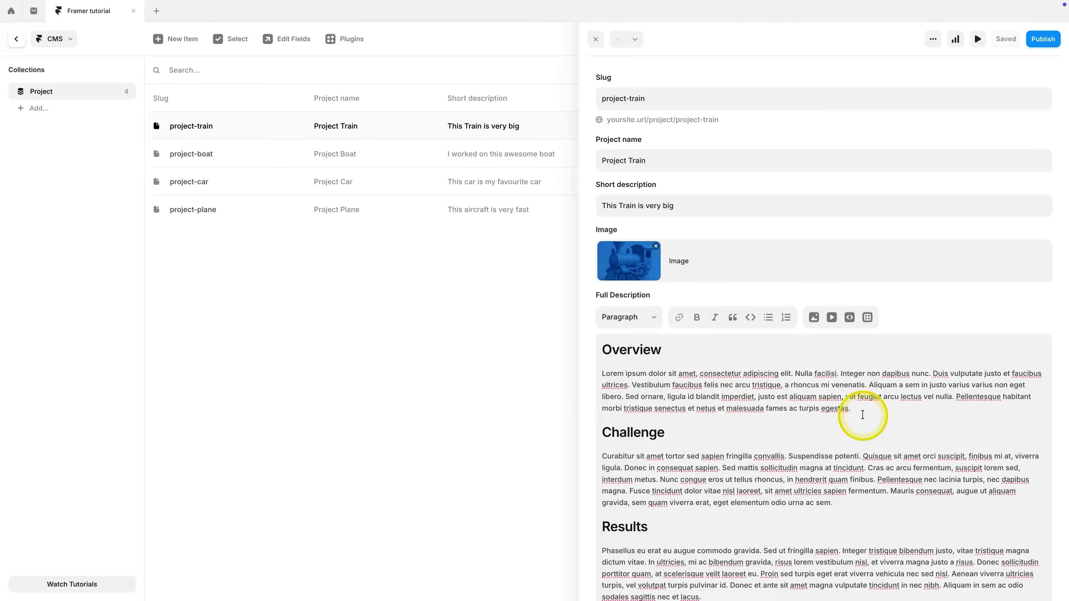
key(Return)
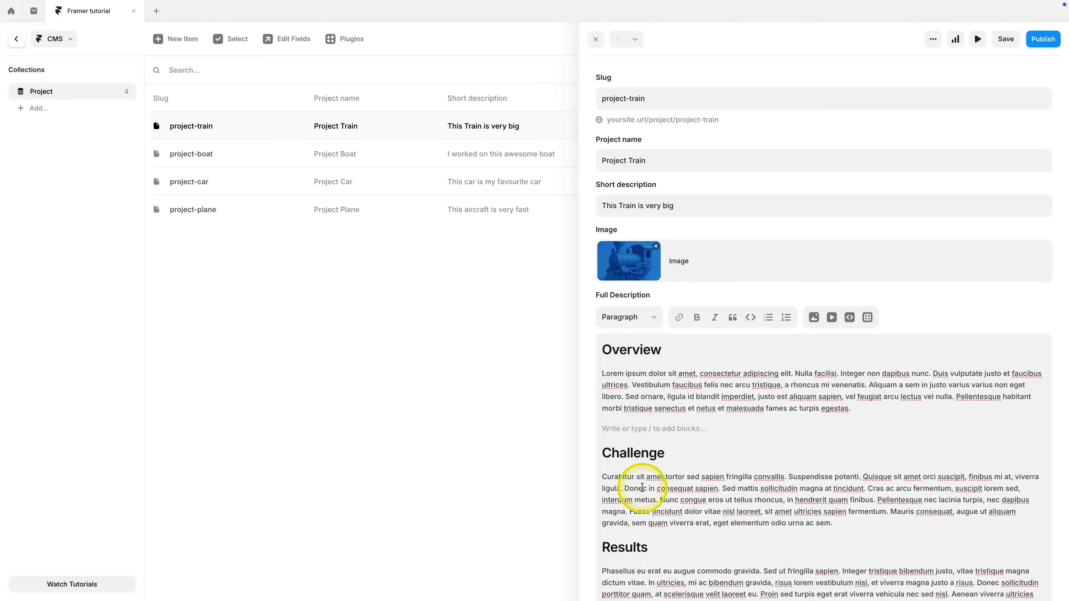
click(834, 523)
key(Return)
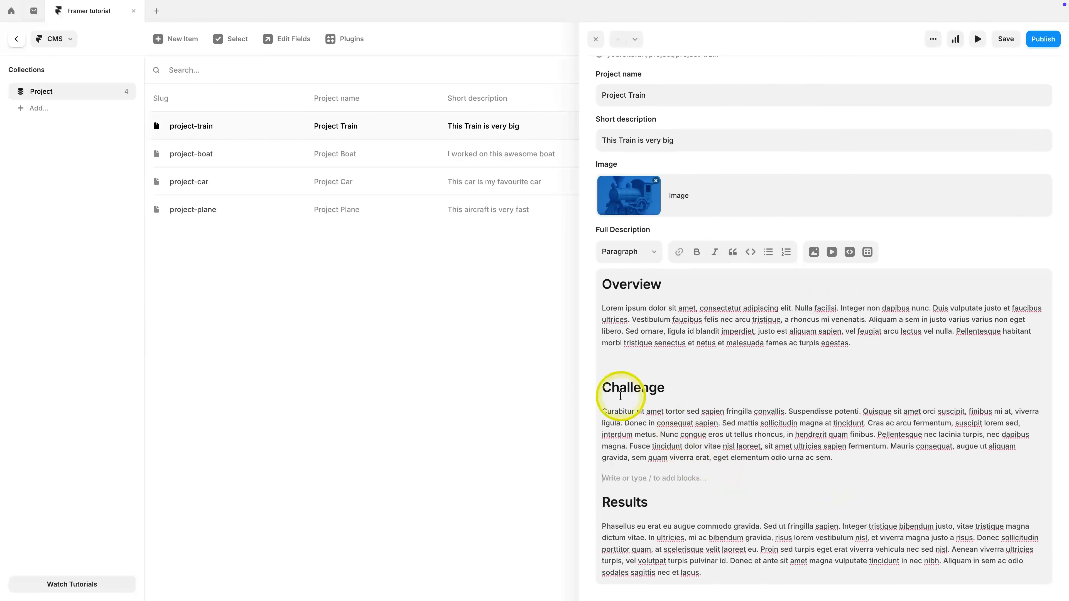
Step: Change the Overview, Challenge and Results headings in project-train's full description to Heading 3
click(629, 255)
click(631, 266)
double_click(635, 387)
click(627, 256)
click(628, 268)
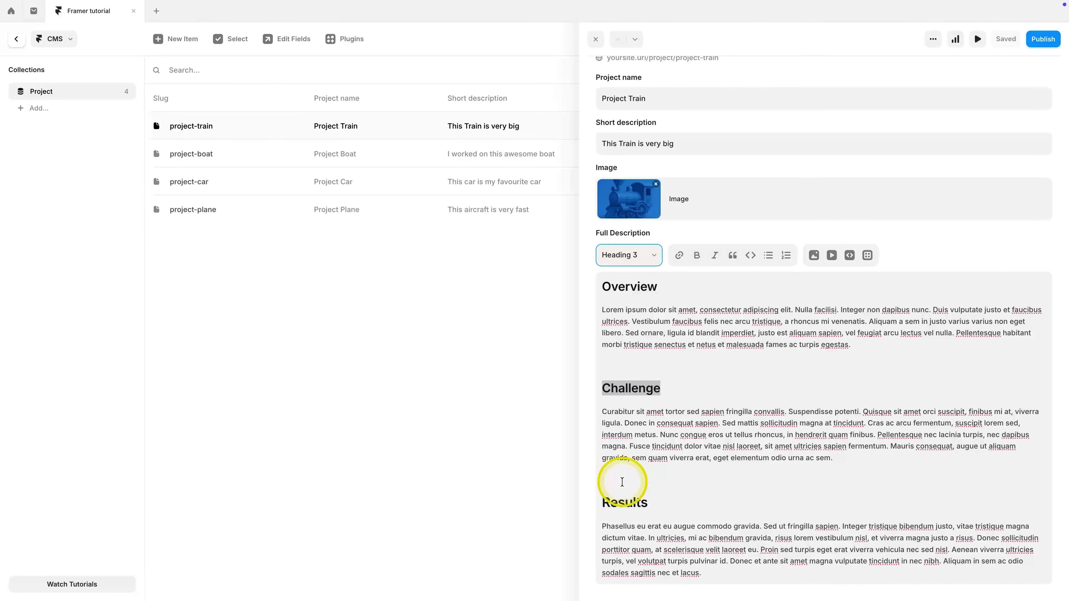
double_click(625, 503)
click(638, 265)
click(639, 272)
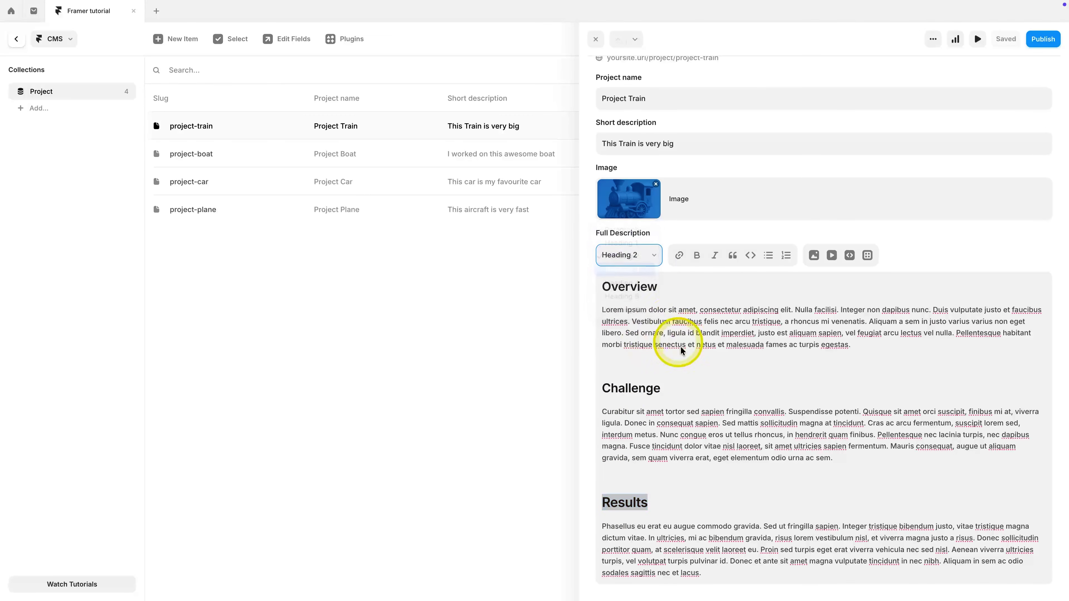
Step: Copy project-train's complete full description over the full descriptions of project-boat, project-car and project-plane
key(ctrl+a)
click(455, 287)
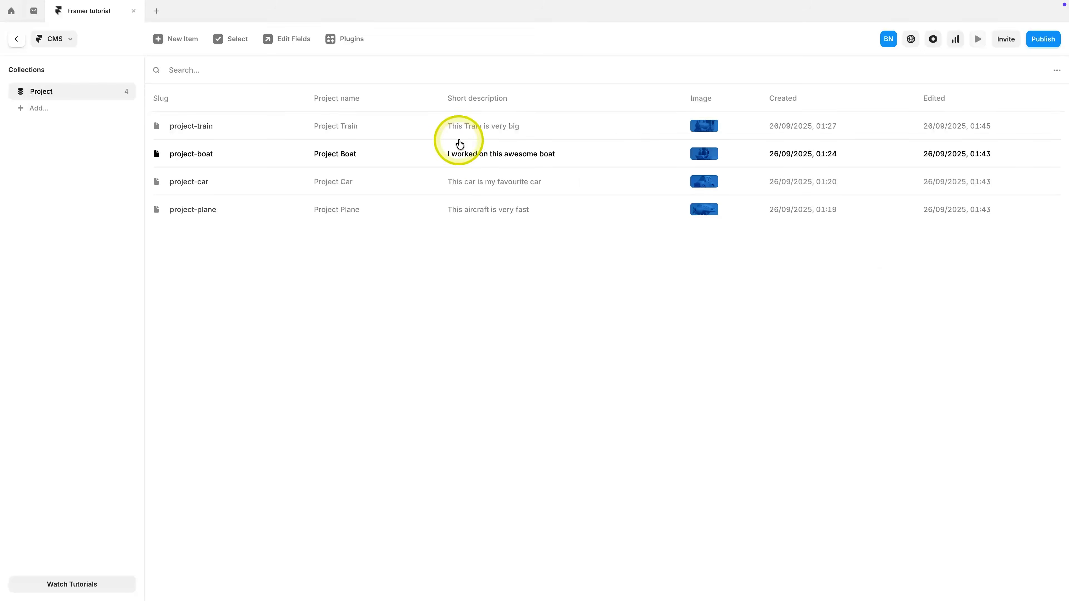
click(461, 153)
key(ctrl+a)
click(441, 353)
click(442, 178)
key(ctrl+a)
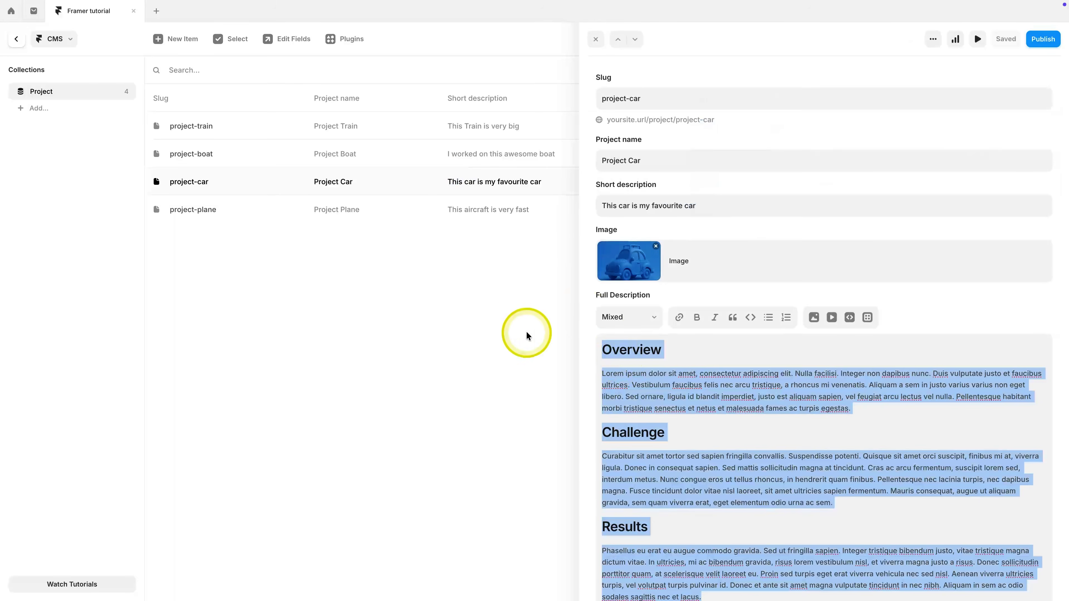
click(544, 339)
click(468, 210)
key(ctrl+a)
click(449, 384)
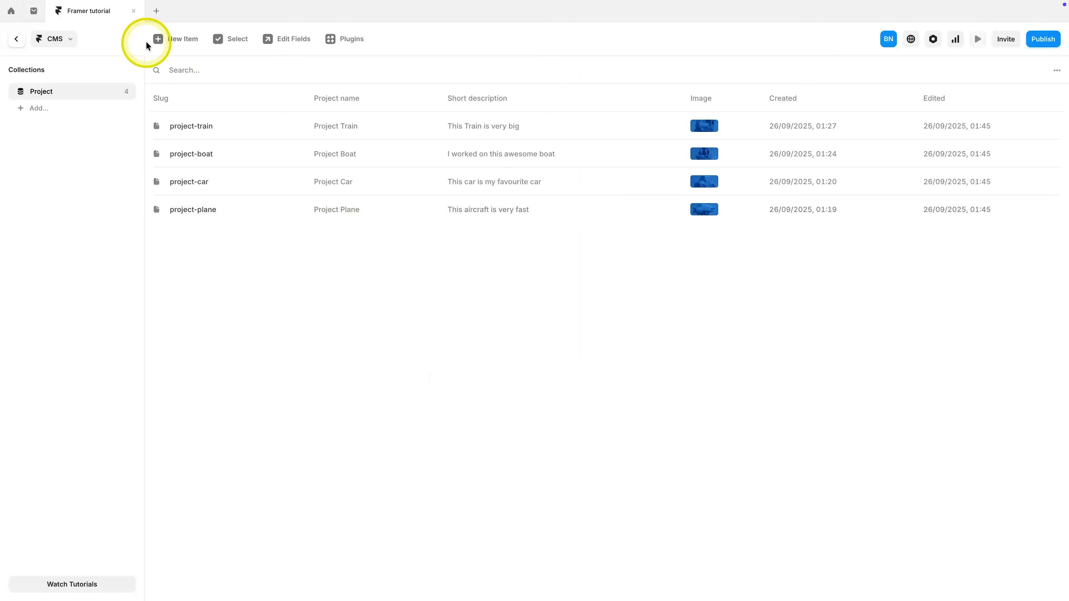
Step: Replace the Heading 2 style on the project page's Full Description layer with the Heading 3 text style
click(17, 40)
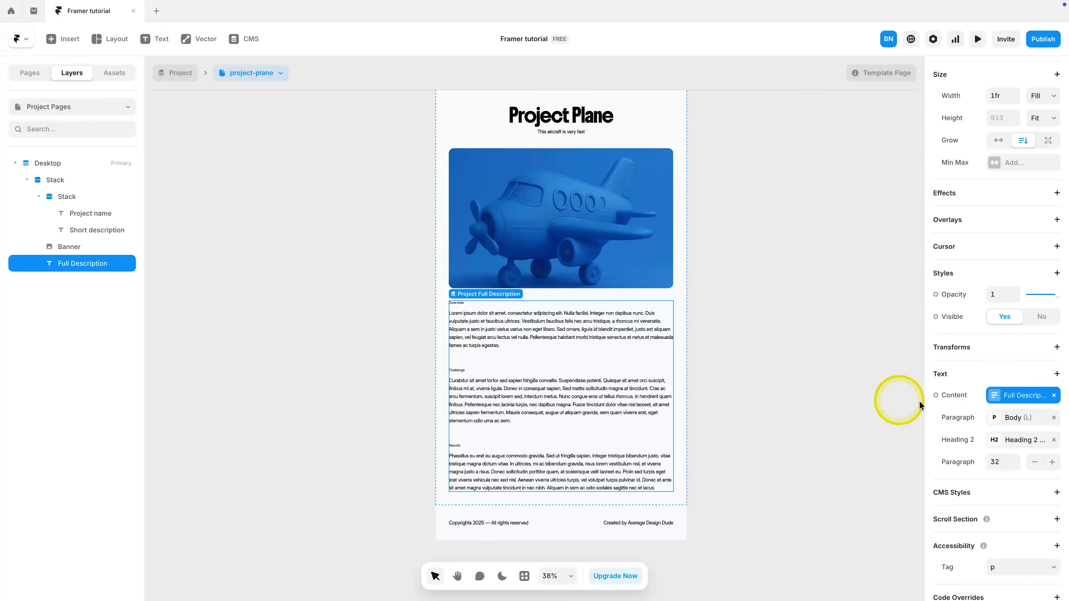
click(1025, 440)
click(1054, 439)
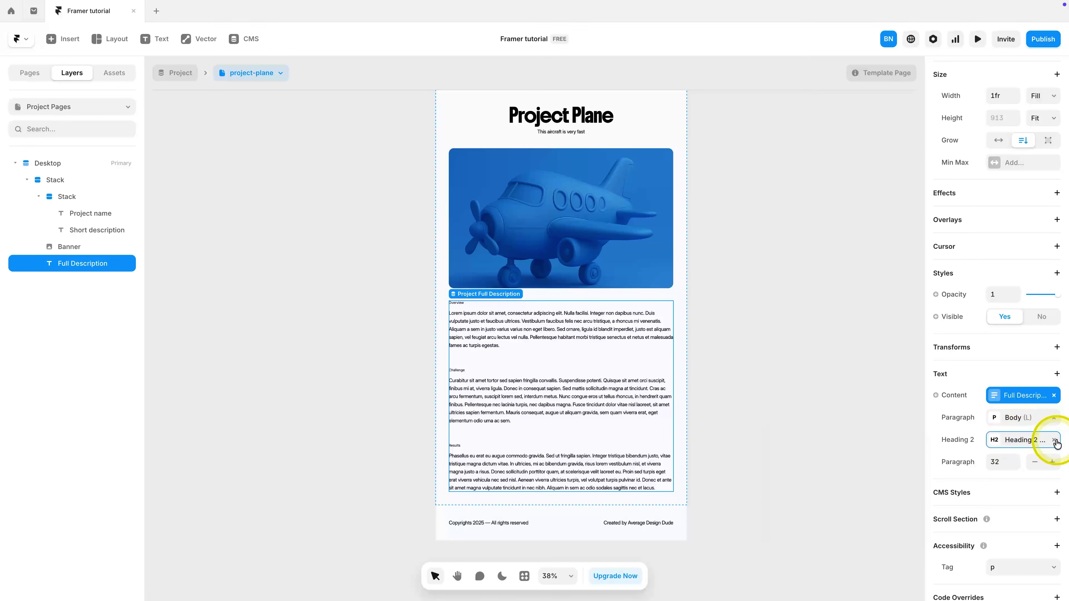
click(1054, 440)
click(1057, 374)
click(1019, 412)
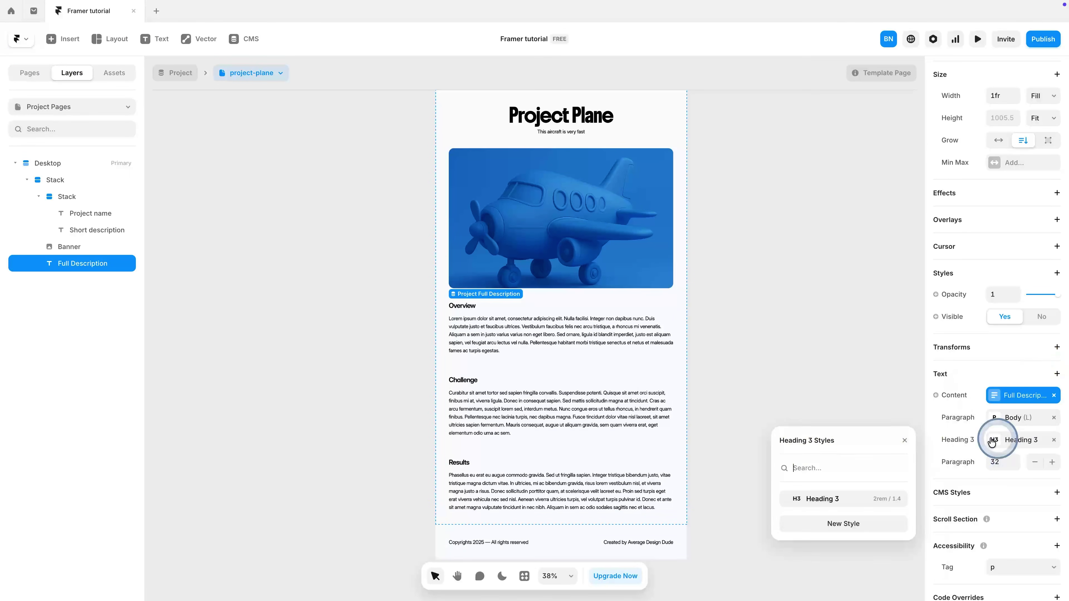
click(755, 394)
Step: Examine the restyled detail page layout for the plane, boat and car projects
scroll(538, 387, up, 2)
scroll(536, 388, down, 1)
scroll(536, 387, up, 1)
scroll(536, 391, down, 1)
click(260, 158)
click(250, 73)
click(249, 121)
click(250, 73)
click(247, 127)
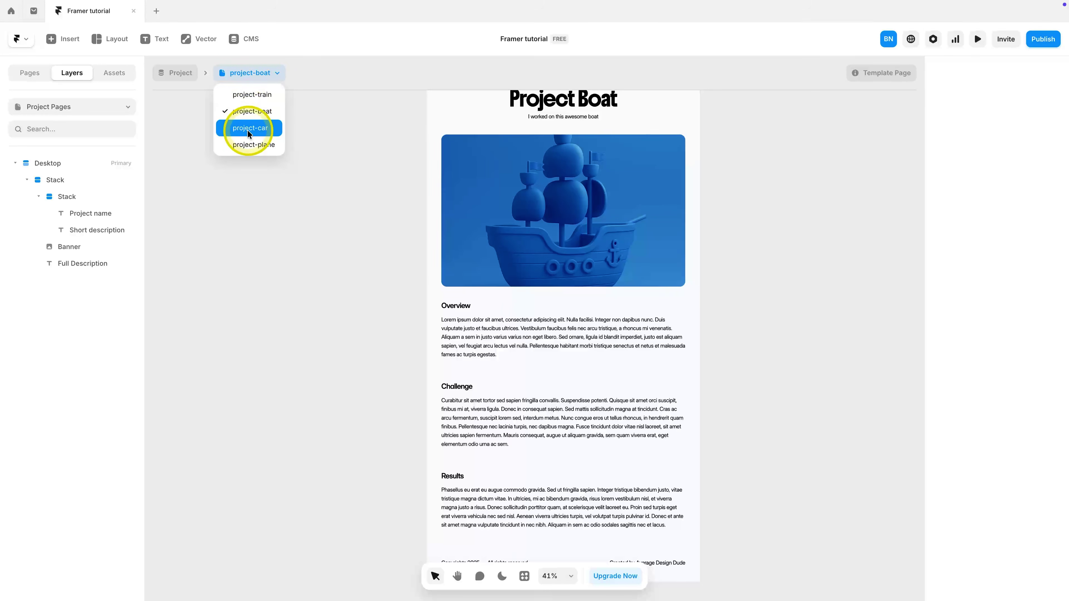
scroll(520, 370, up, 3)
scroll(519, 369, down, 3)
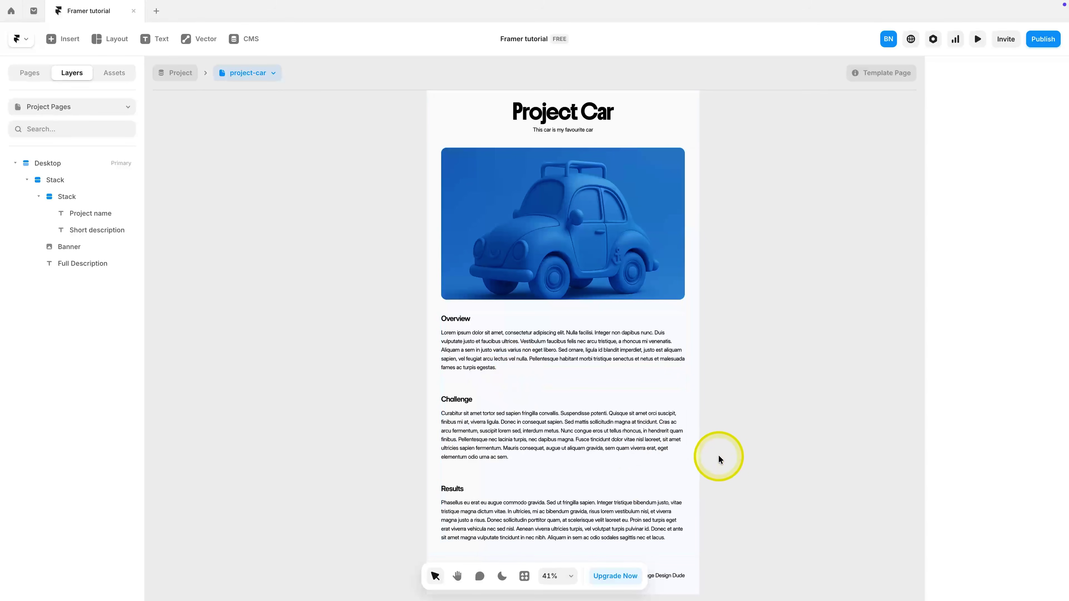
click(192, 81)
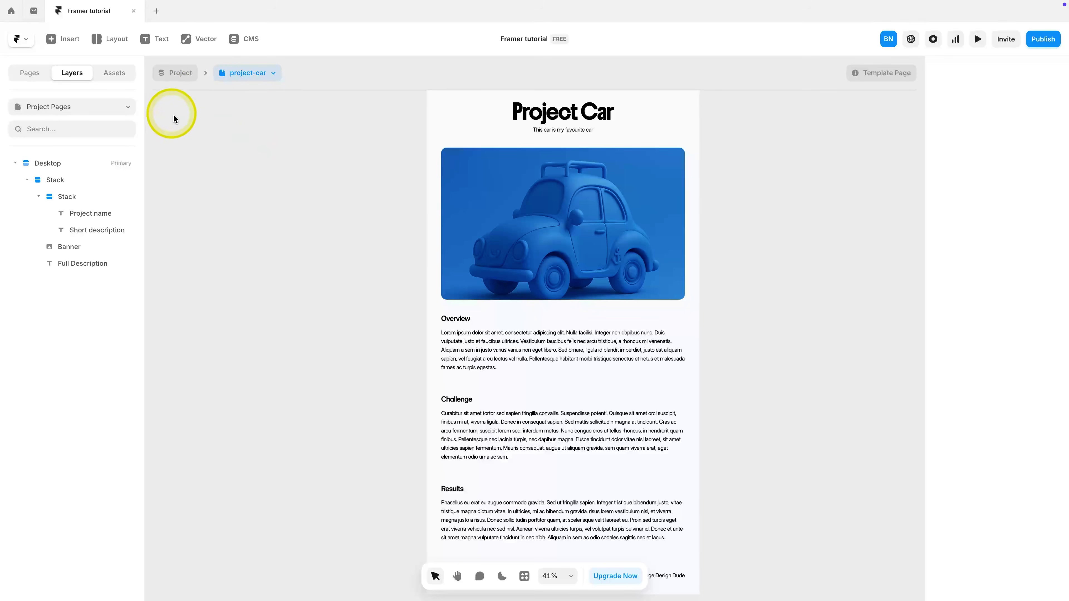
Step: Create a variable for the link of the Project card component, opened from the Home page's Project Section
click(90, 107)
click(58, 231)
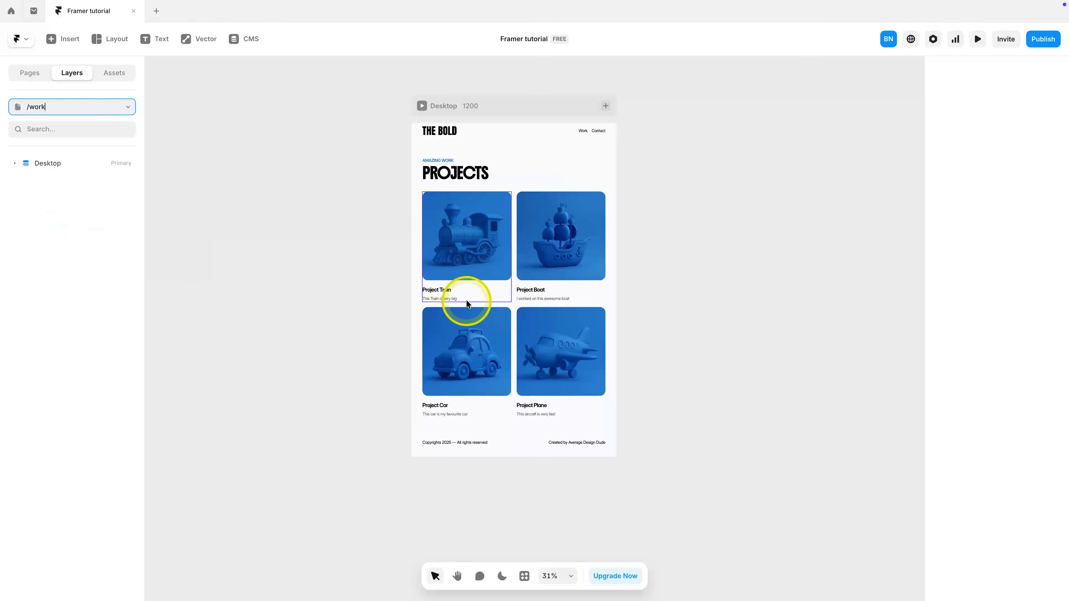
click(470, 284)
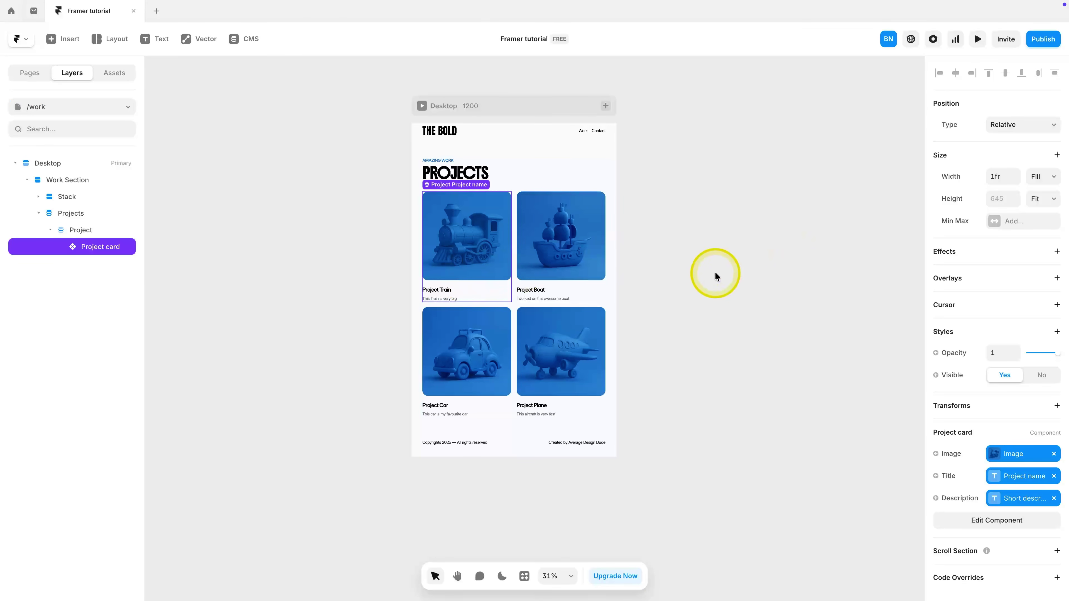
click(82, 106)
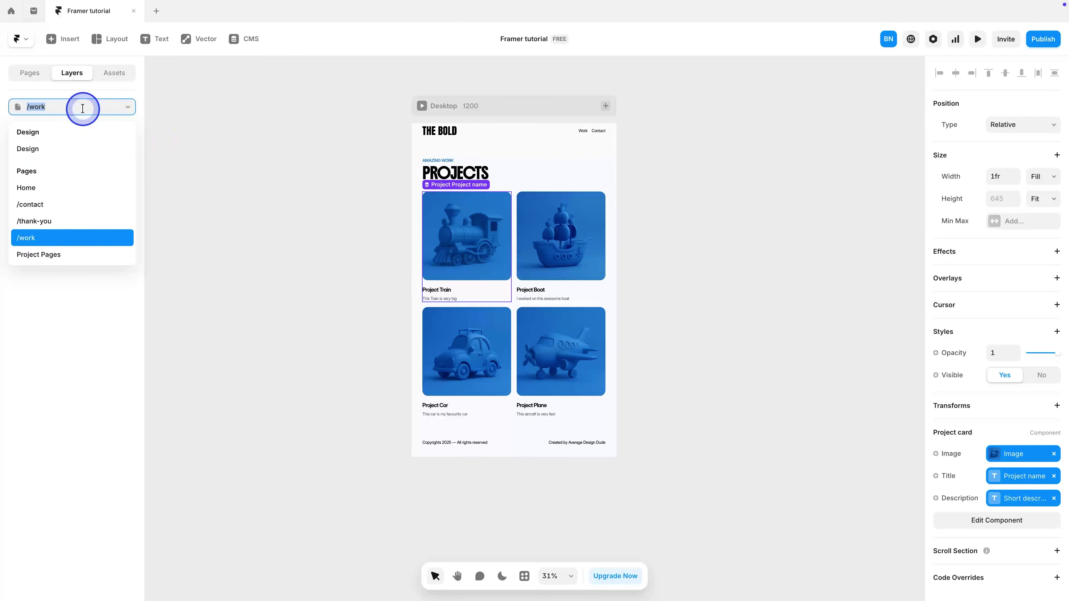
click(66, 188)
scroll(520, 342, down, 5)
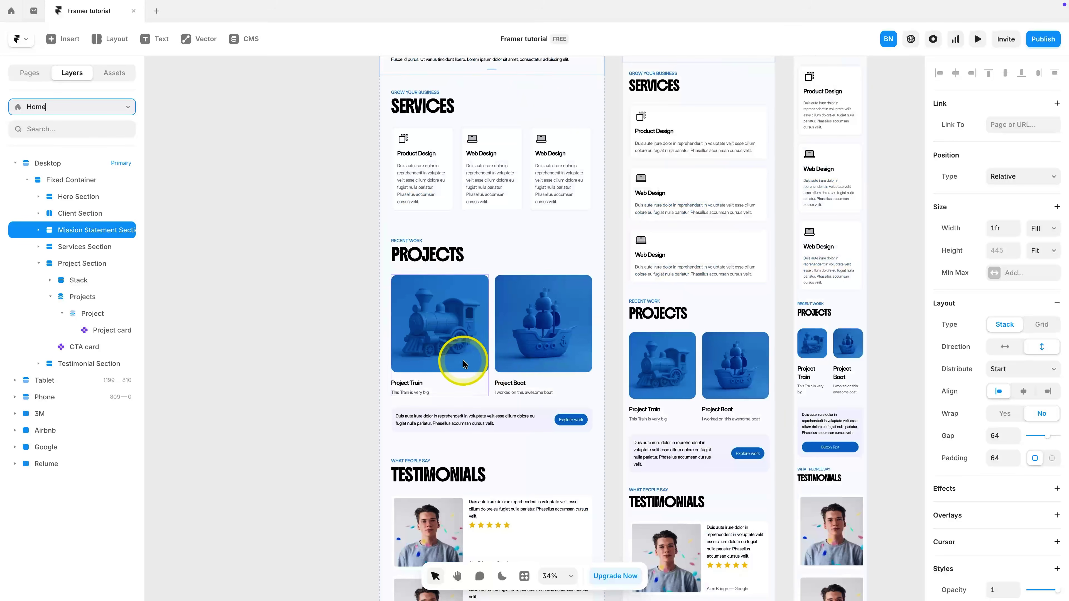
click(463, 349)
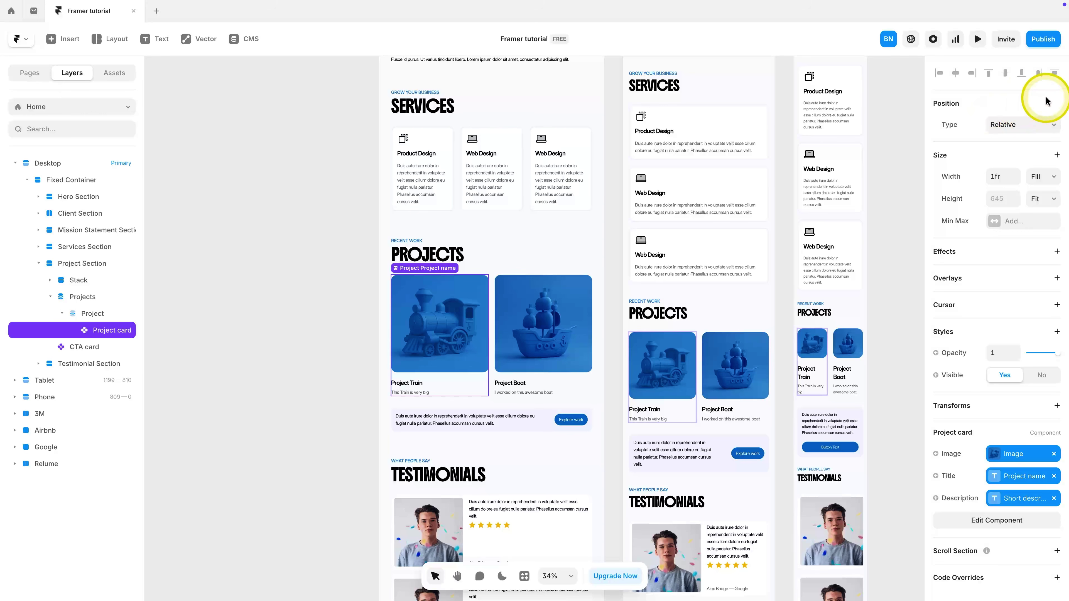
double_click(486, 302)
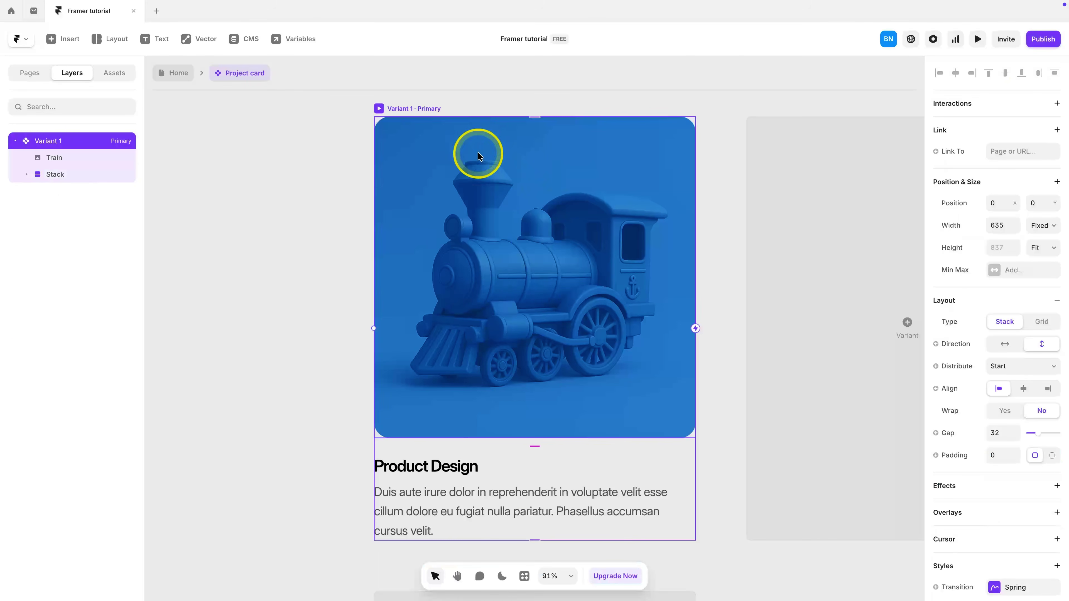
click(952, 151)
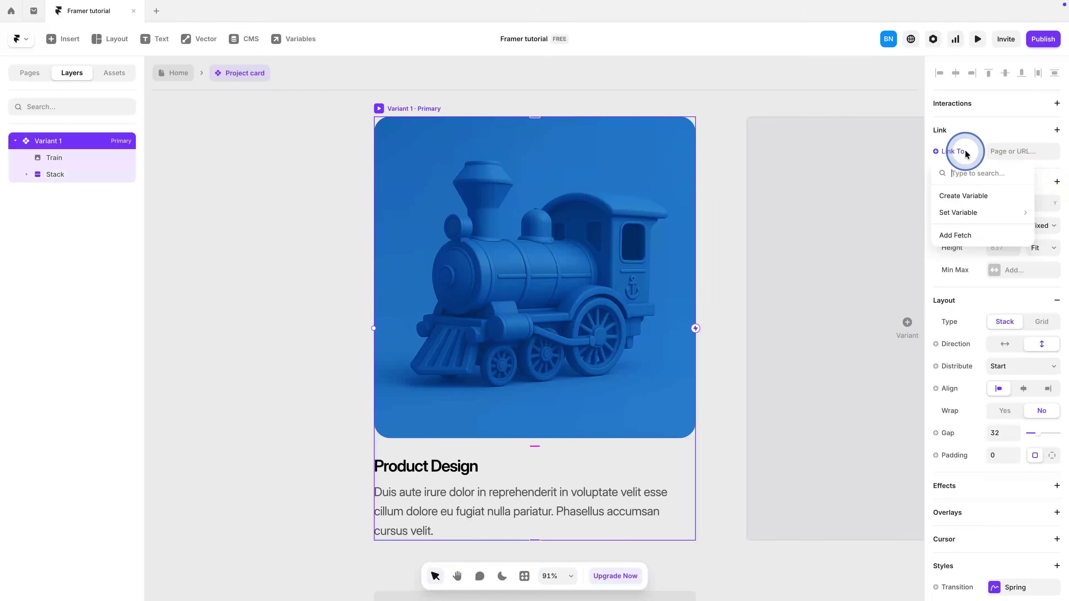
click(973, 196)
Step: Link the Project card in the Home page's Project Section to the CMS page /project/:slug
click(183, 71)
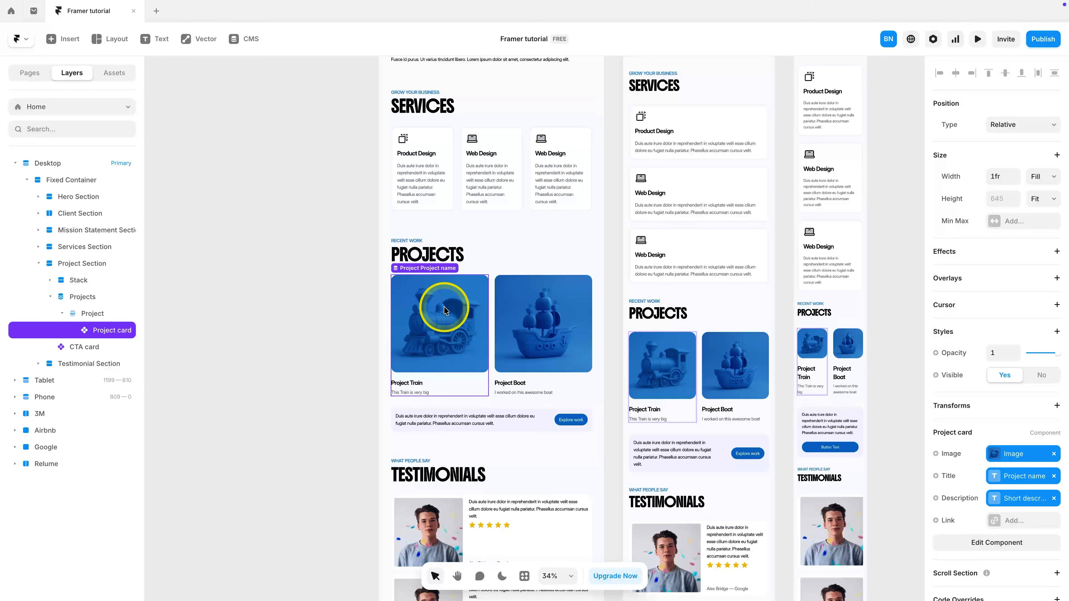
scroll(982, 432, down, 1)
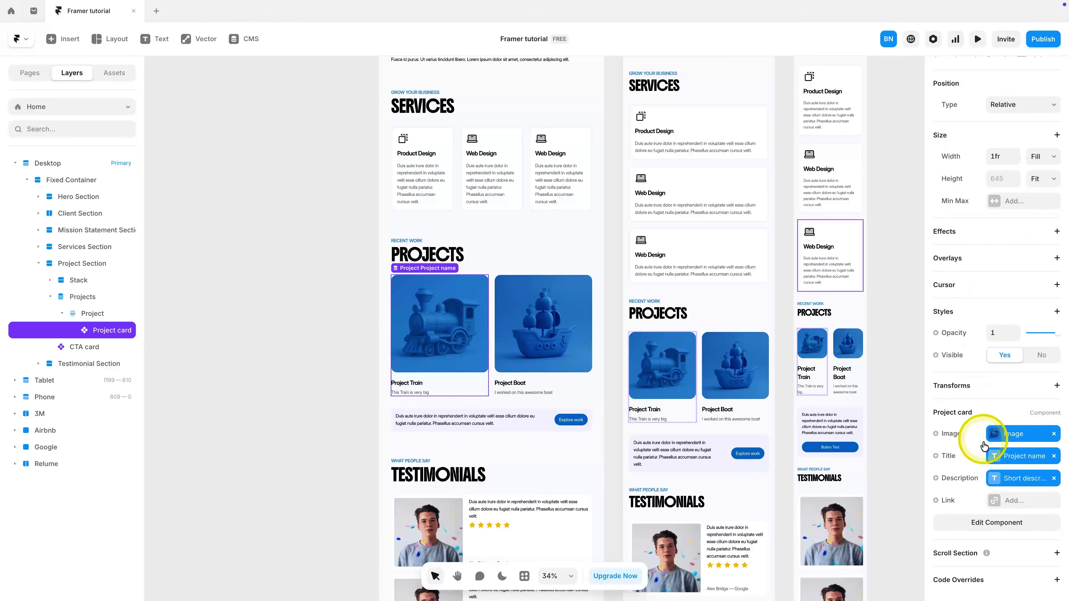
click(1022, 501)
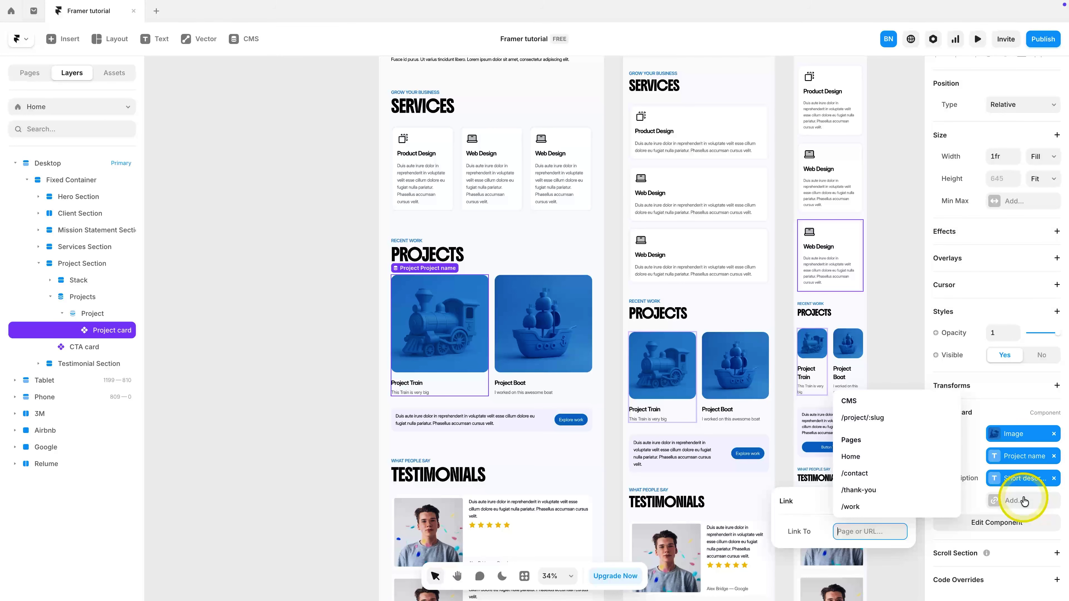
click(875, 416)
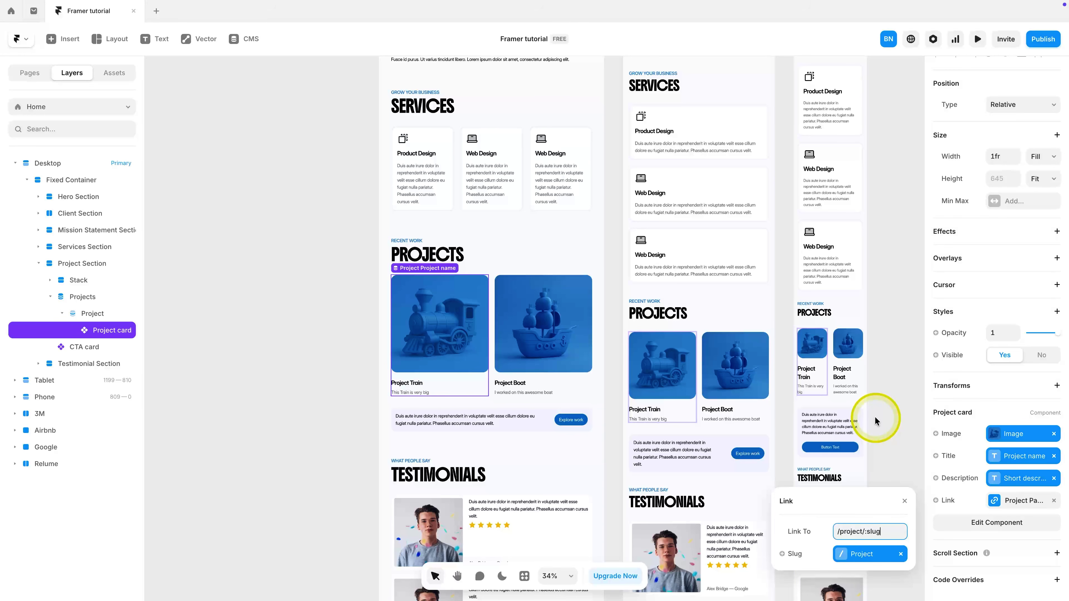
Step: Link the Project card on the /work page to /project/:slug
click(76, 112)
click(67, 187)
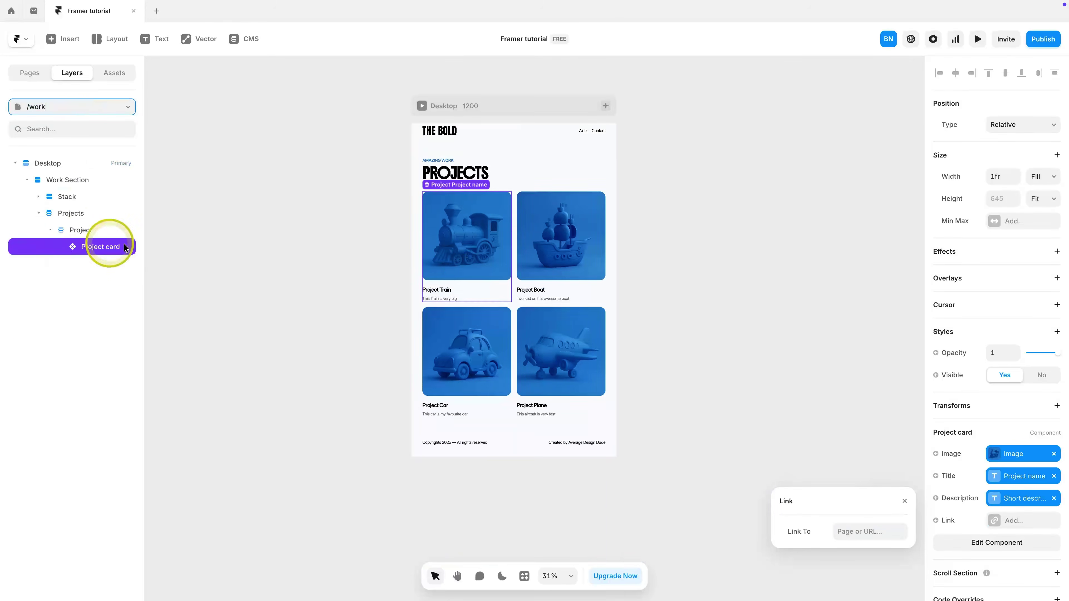
click(1014, 521)
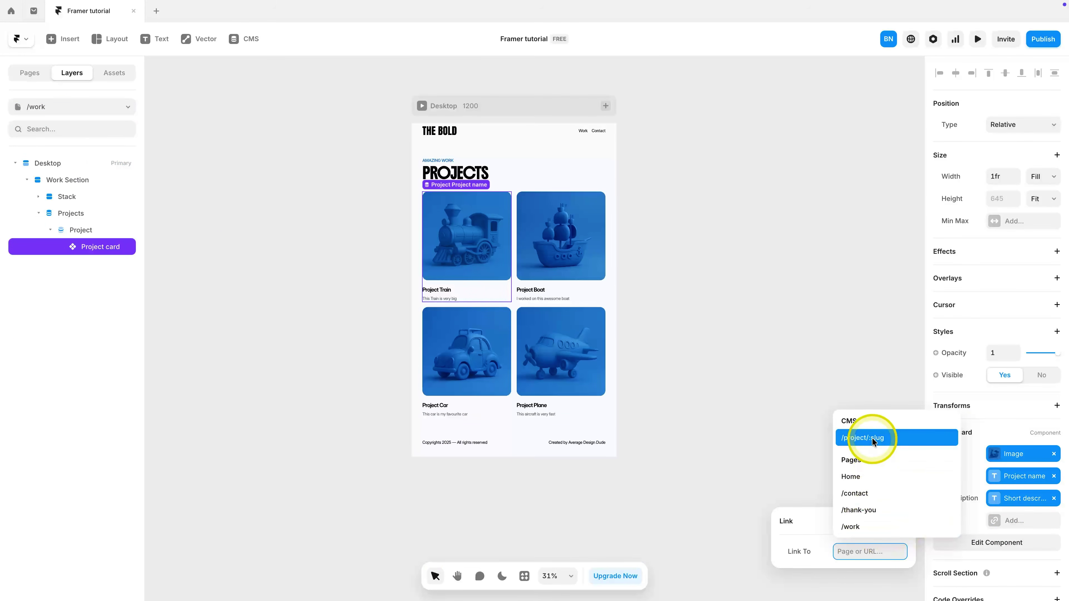
click(863, 437)
click(724, 400)
Step: Preview the Home page and test that the Project Train card leads to its detail page
click(78, 107)
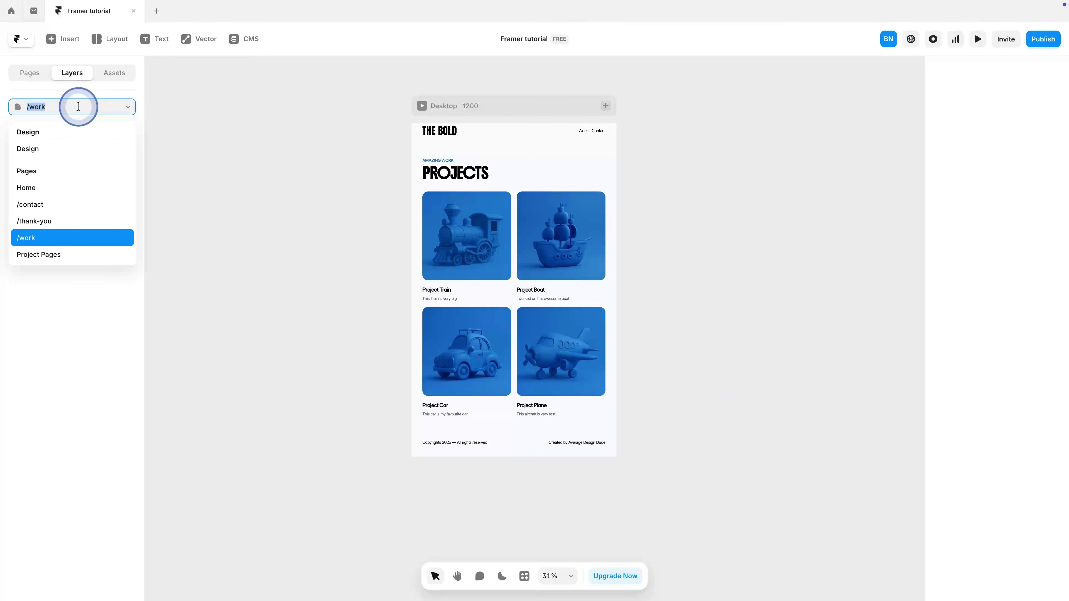
click(71, 184)
click(977, 40)
scroll(476, 330, down, 10)
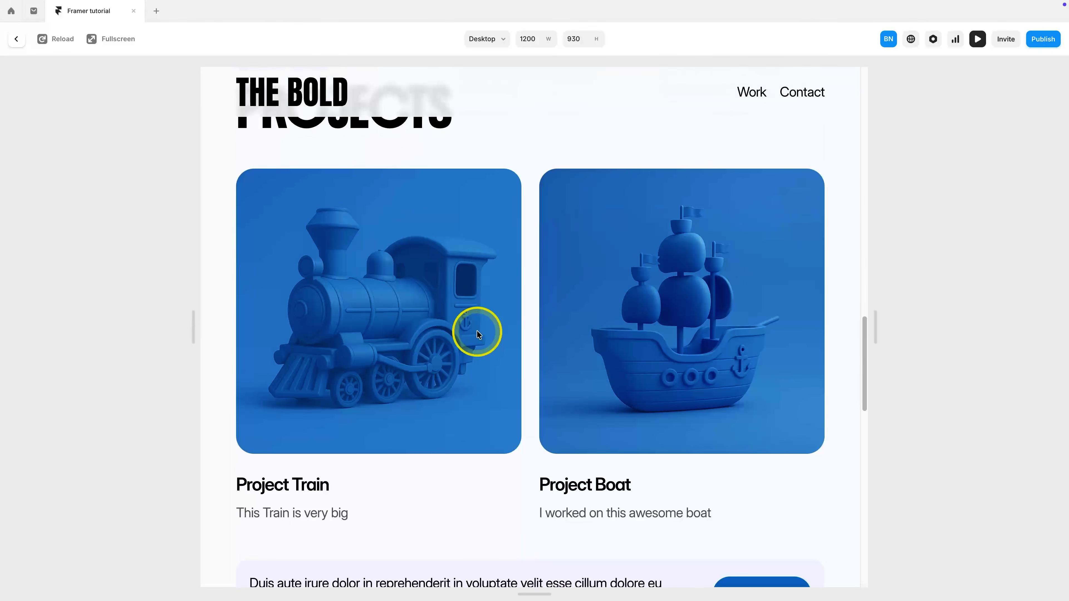
click(444, 294)
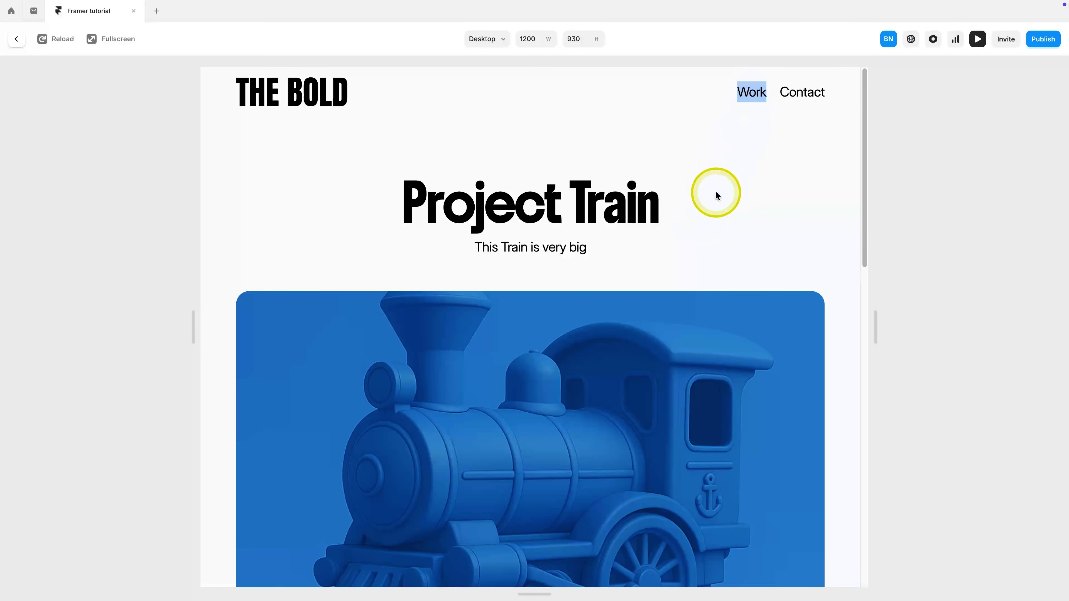
key(Escape)
Step: Link the Work item in the Navbar component's Desktop variant to the /work page
scroll(689, 223, up, 5)
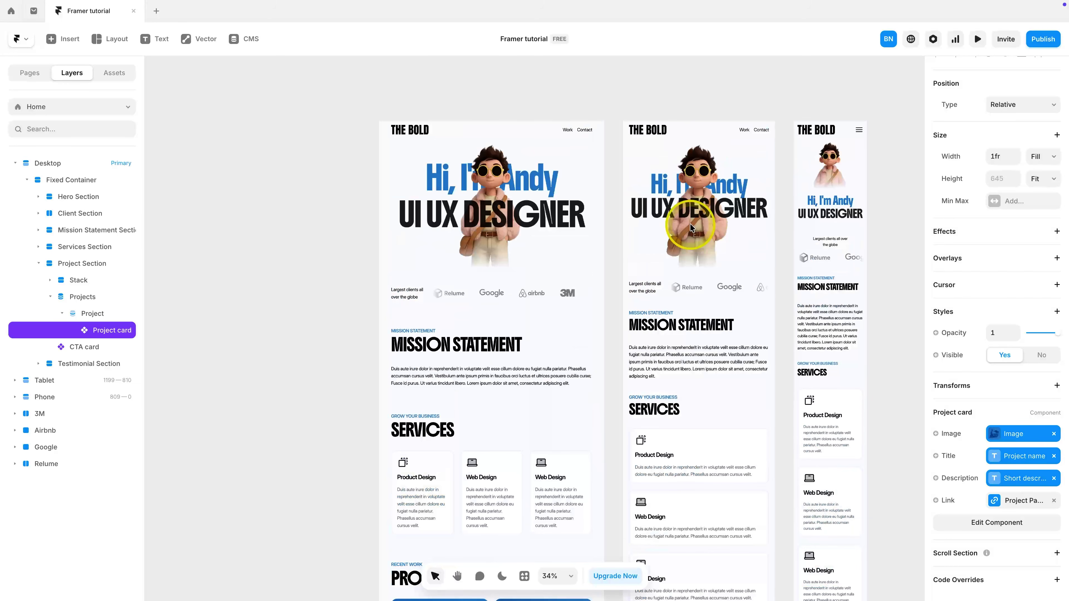
double_click(738, 136)
double_click(652, 142)
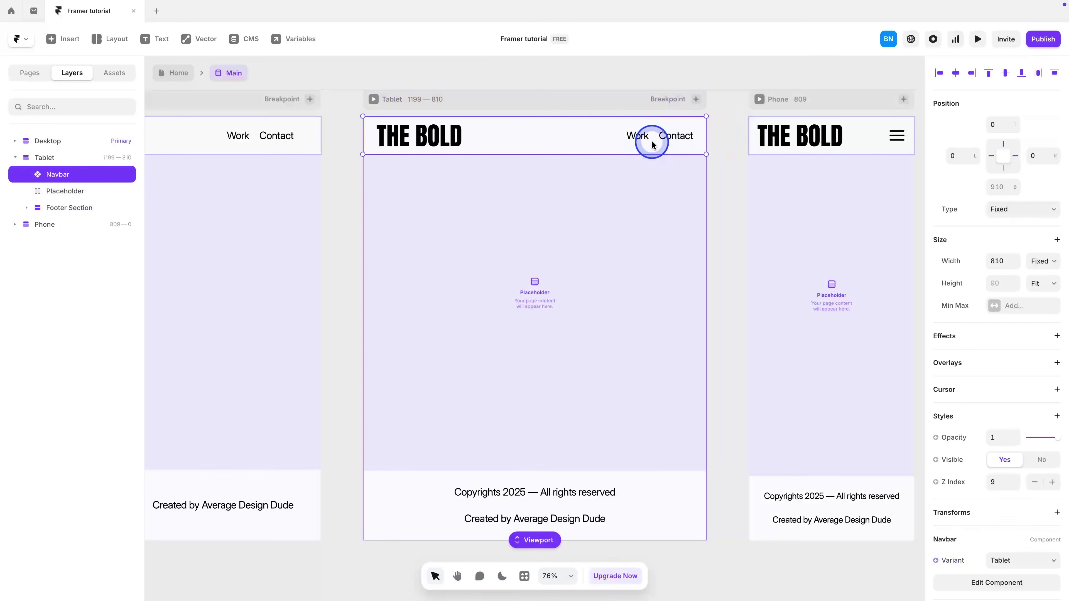
click(812, 332)
click(1012, 532)
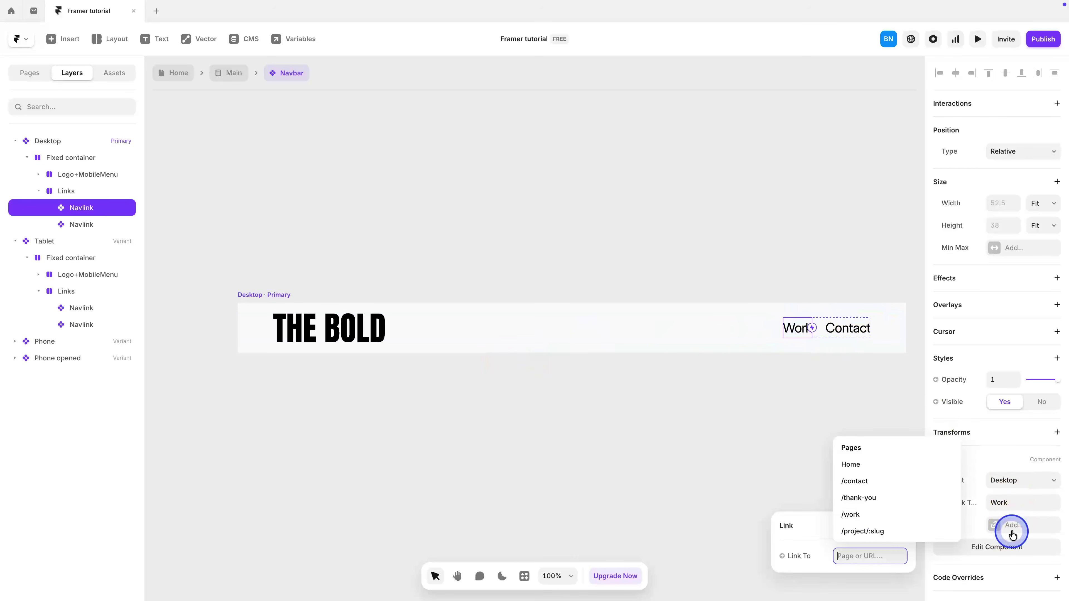
click(892, 531)
click(704, 416)
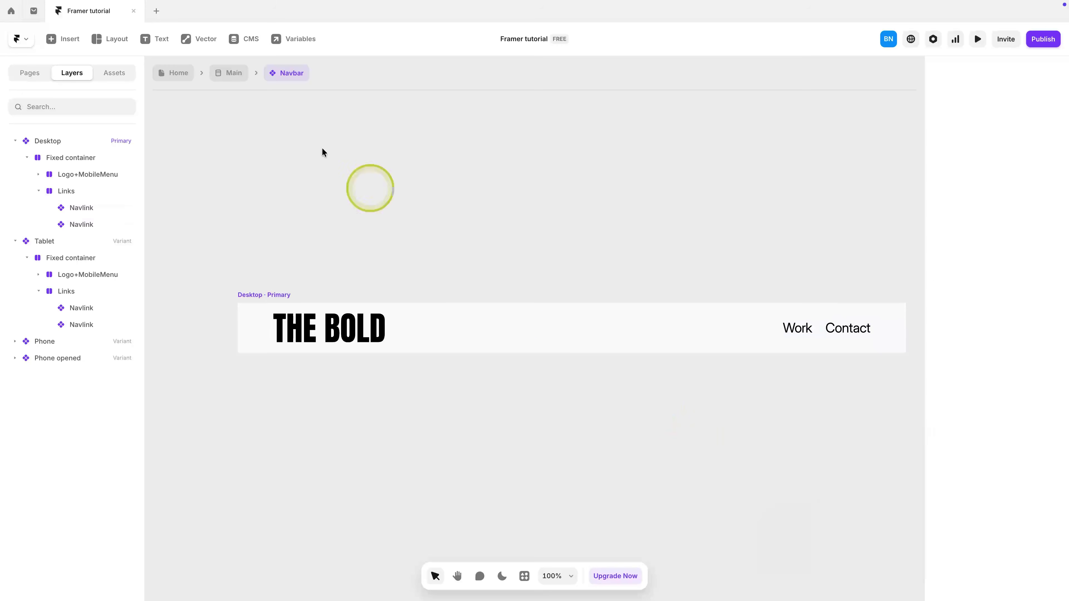
Step: Return to the Home page, preview it and open the Project Train card's detail page
click(183, 74)
click(383, 103)
scroll(537, 286, down, 5)
scroll(537, 286, down, 10)
click(423, 227)
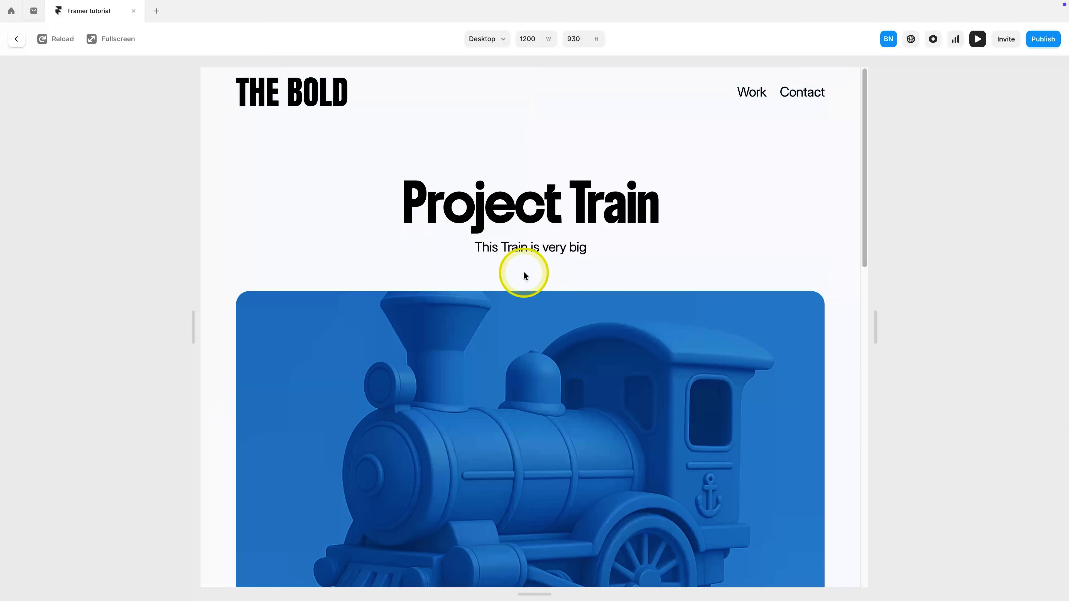
Step: Test the navbar's Work link in the preview, open Project Boat from the Projects page, and return through Work
click(760, 98)
scroll(578, 264, down, 8)
scroll(580, 255, up, 4)
click(720, 272)
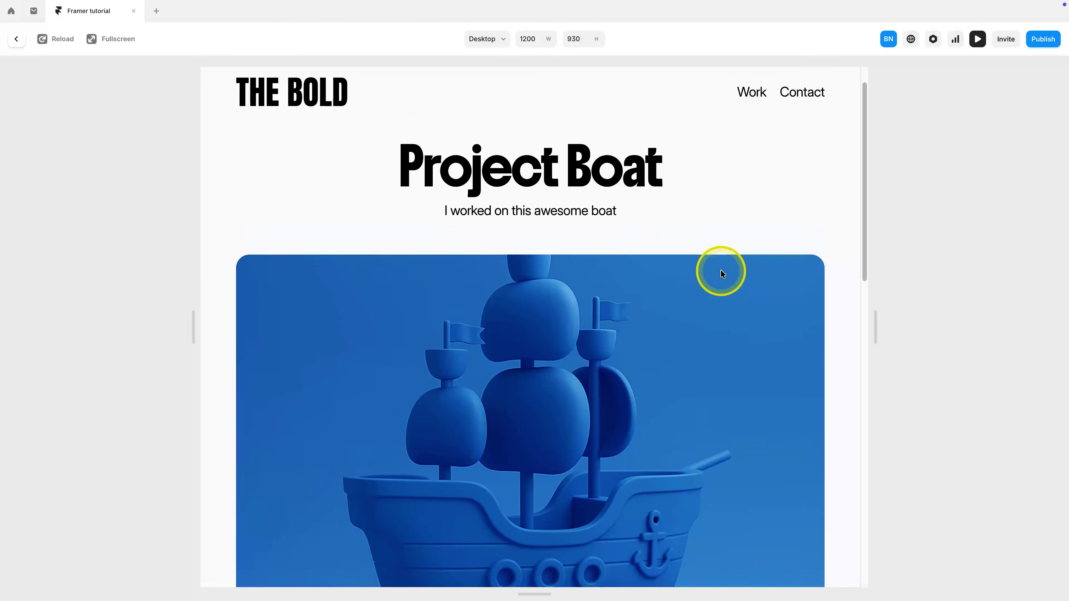
click(764, 103)
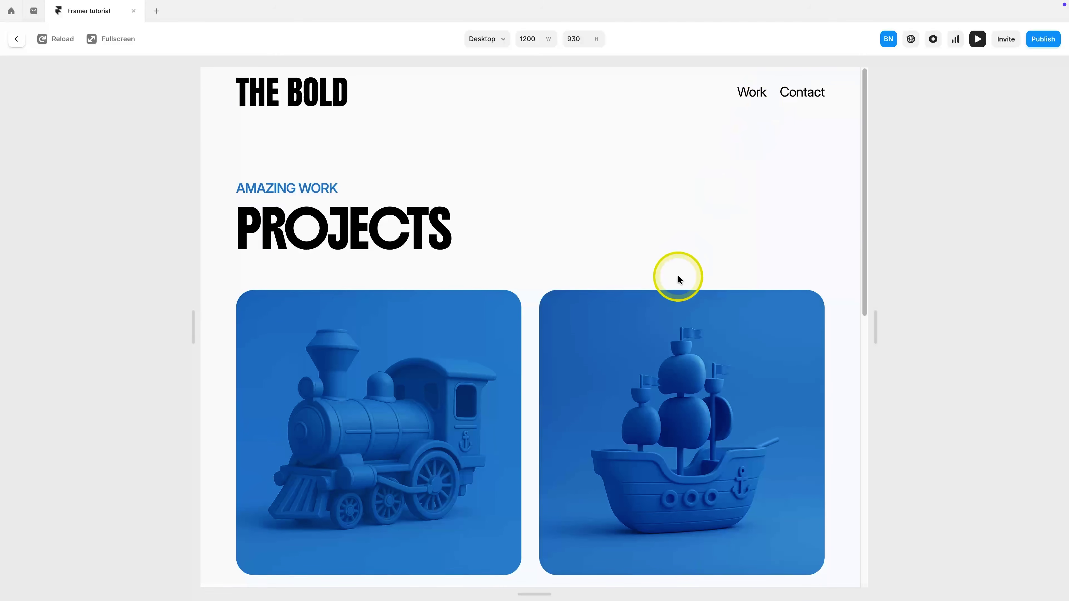
Step: Open Project Plane from the Projects page, review its detail page including at a narrower preview width, and leave the preview
scroll(677, 278, down, 5)
click(671, 381)
scroll(686, 317, down, 5)
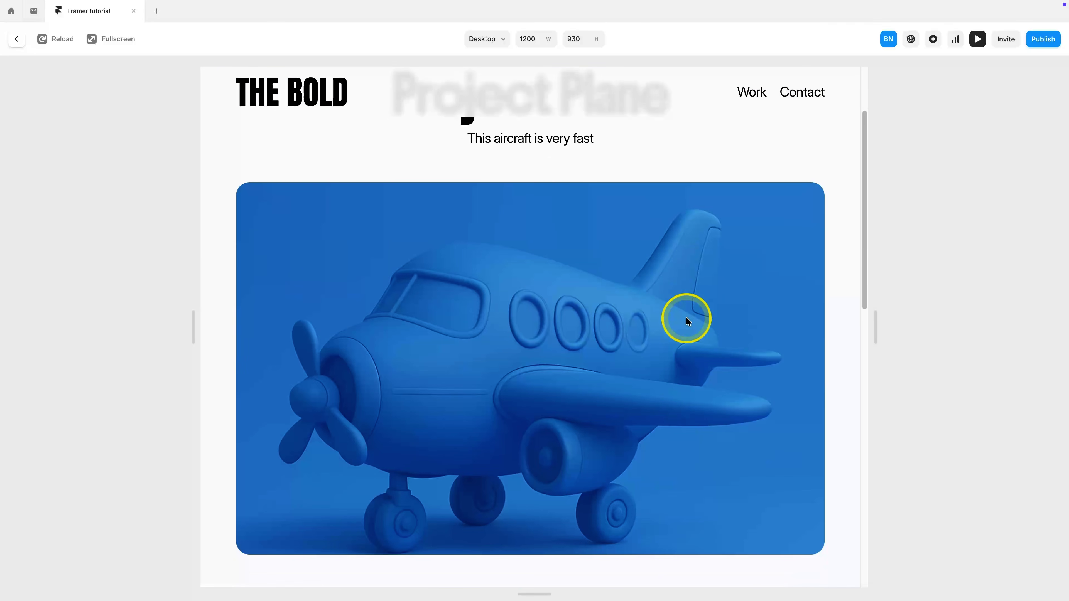
scroll(687, 321, down, 5)
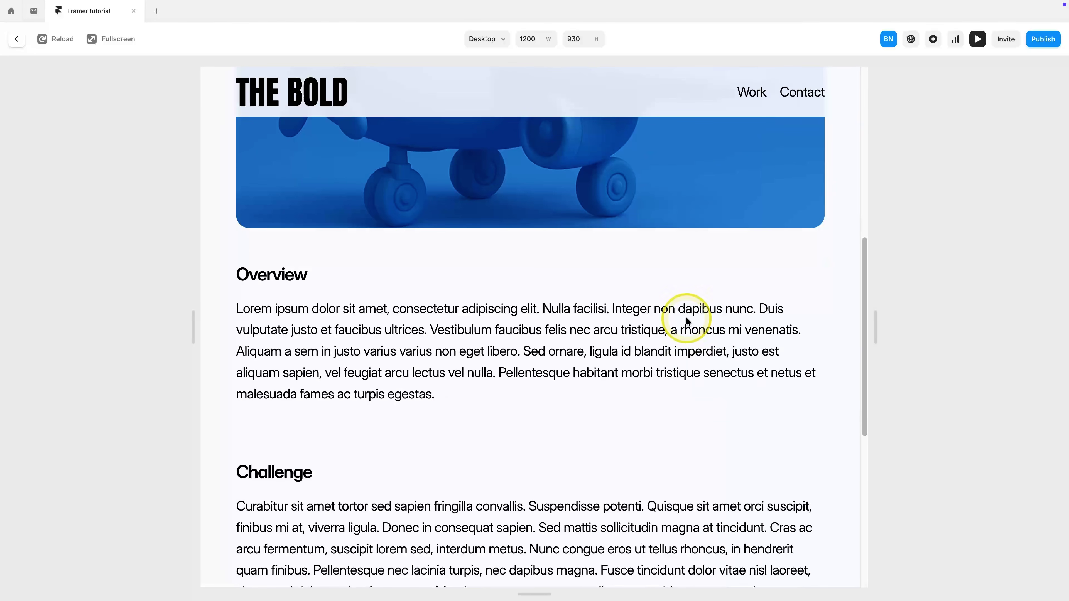
scroll(687, 321, down, 8)
scroll(686, 321, up, 15)
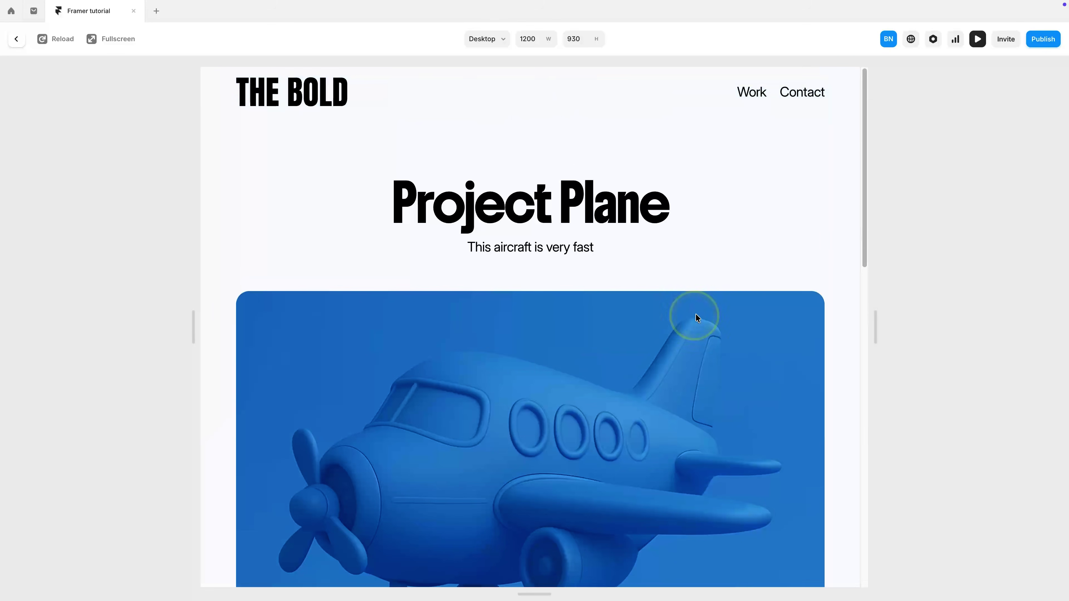
drag(871, 319, 731, 346)
scroll(594, 310, down, 6)
key(Escape)
Step: Open the /contact page and add Tablet and Phone breakpoints to it
scroll(662, 272, right, 5)
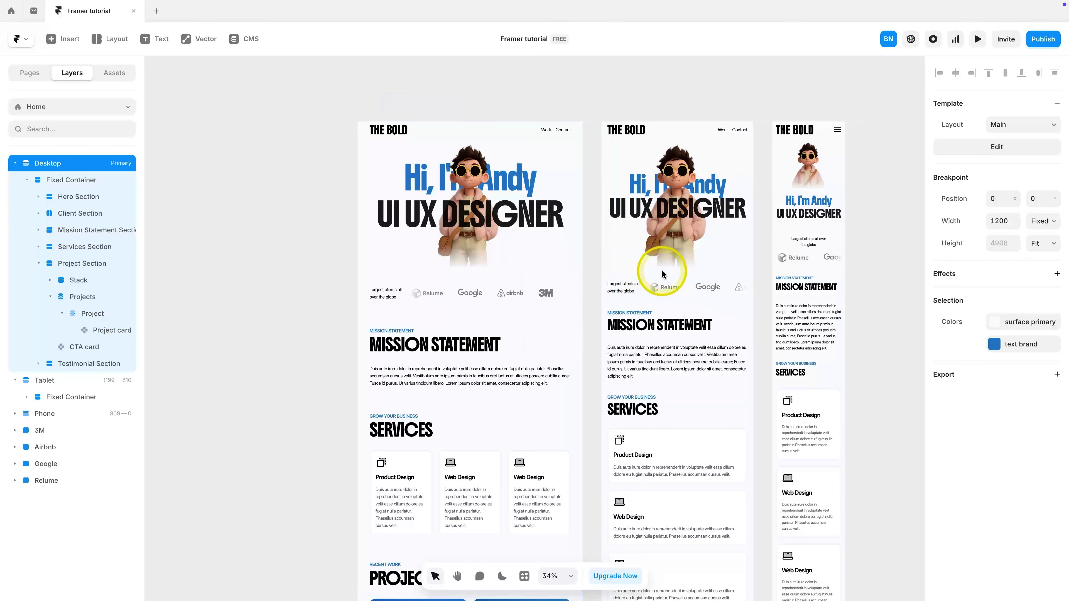
click(222, 191)
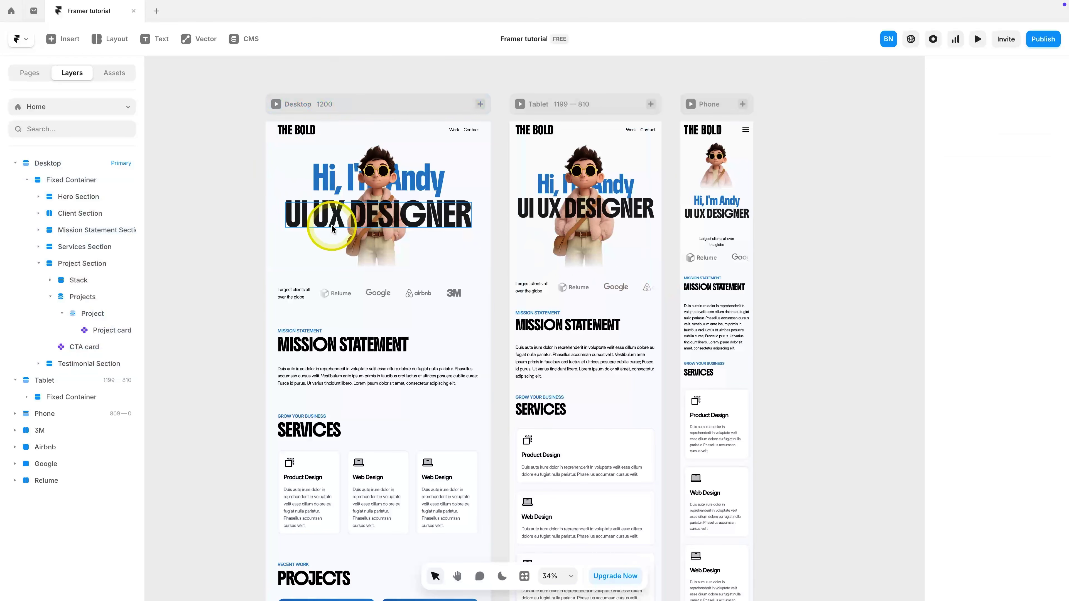
click(80, 107)
click(84, 188)
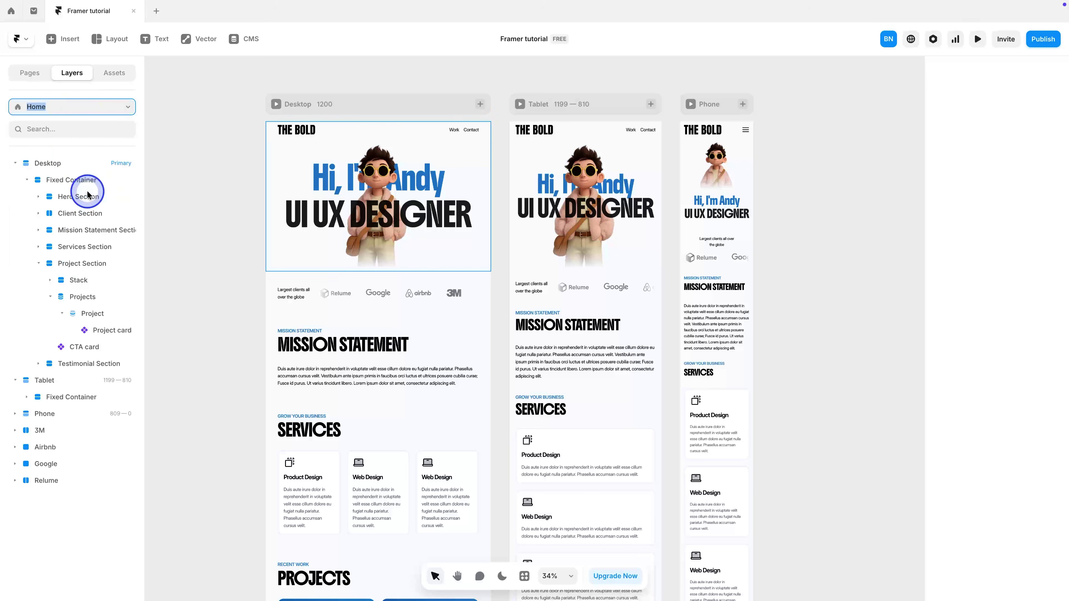
click(78, 106)
click(80, 205)
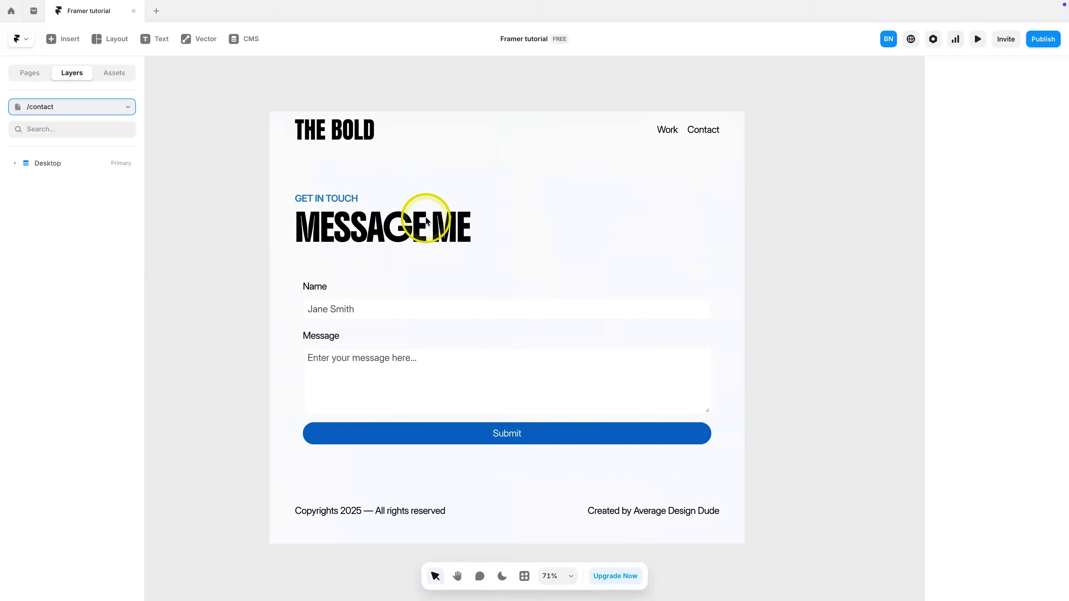
scroll(425, 216, right, 3)
scroll(425, 216, down, 4)
click(526, 145)
click(544, 171)
click(606, 198)
click(622, 228)
Step: Set the Tablet Contact Section's padding to 150 at the top and 32 on the other three sides
scroll(422, 256, left, 2)
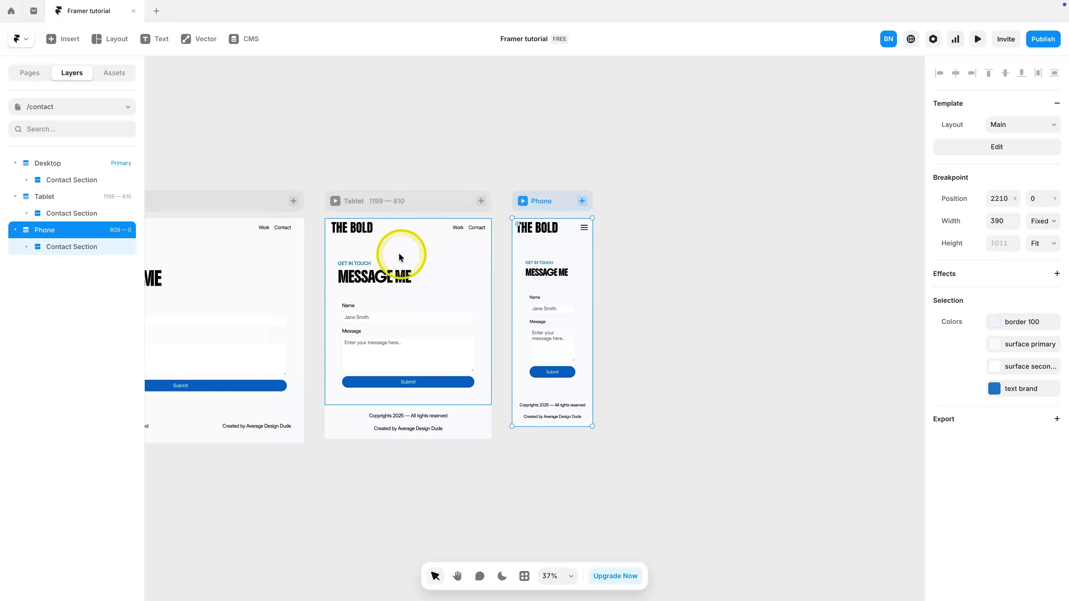
click(332, 253)
scroll(331, 252, up, 2)
text(32)
key(Tab)
text(32)
key(Tab)
text(32)
click(995, 484)
text(150)
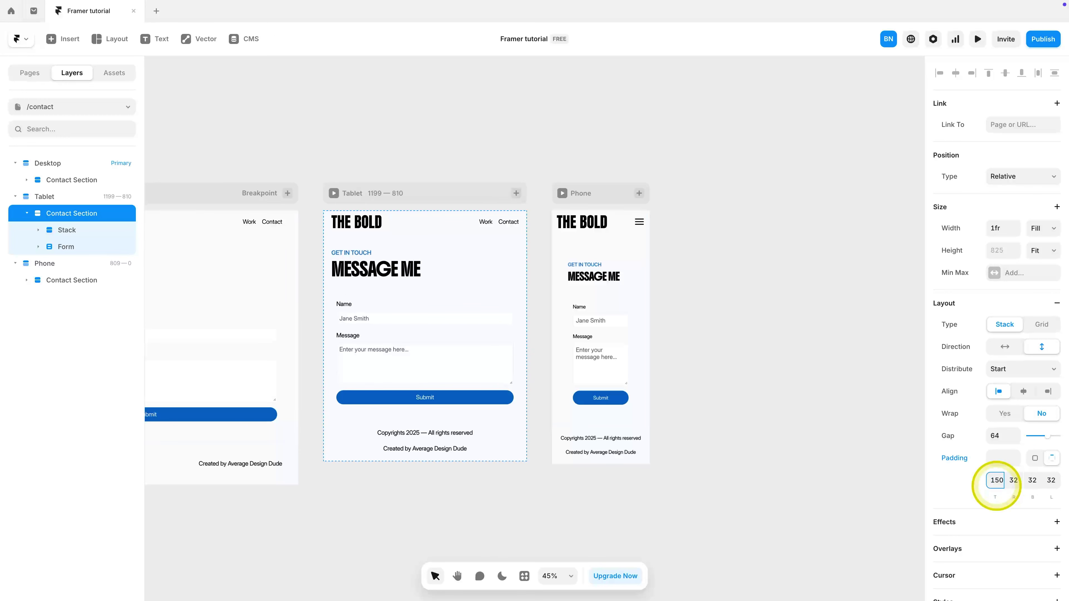
Step: Set the Phone Contact Section's padding to 150 at the top and 20 on the other three sides
click(573, 275)
click(1002, 481)
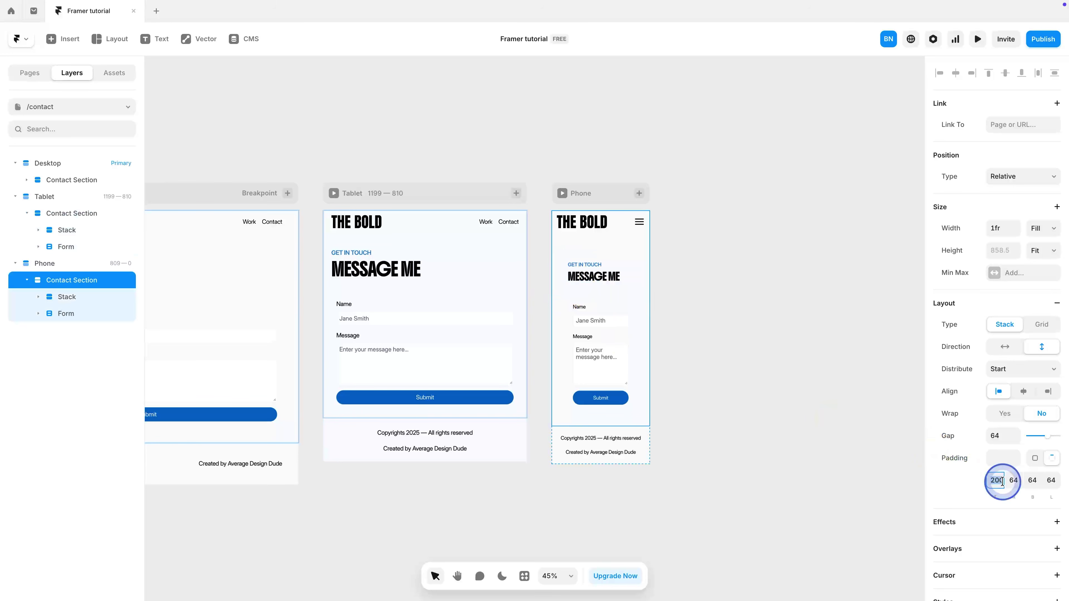
text(150)
text(20)
key(Tab)
text(20)
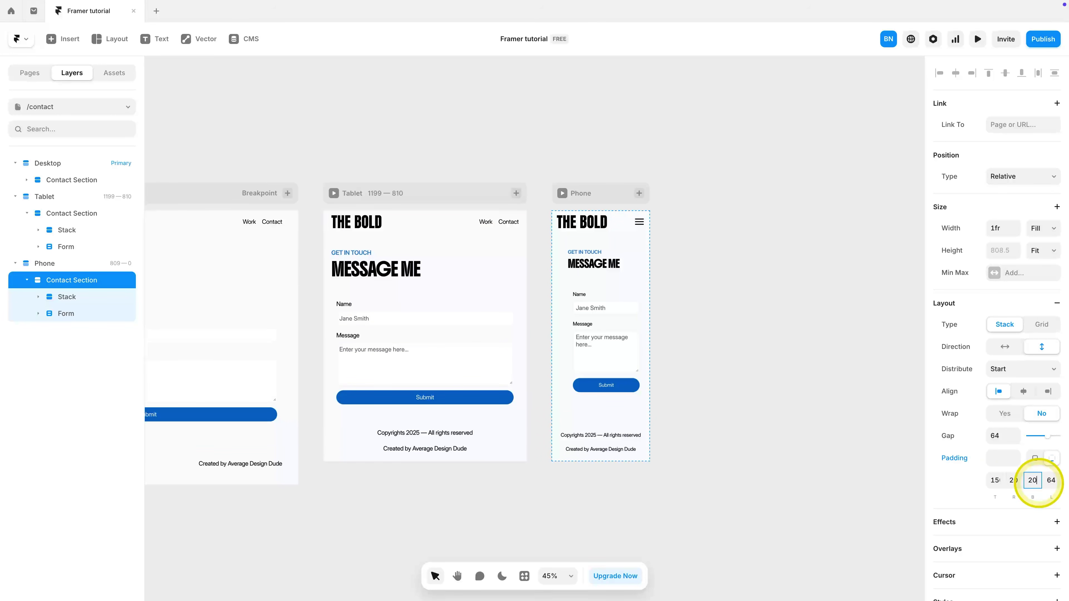
key(Tab)
text(20)
Step: Set the contact form's padding to 0 on the Desktop breakpoint
click(562, 305)
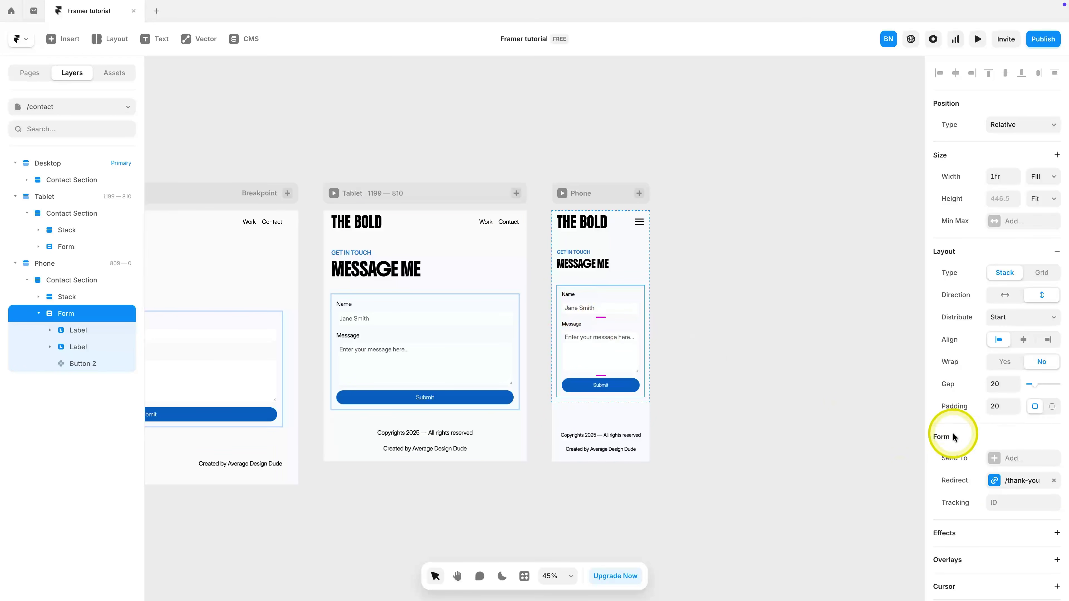
scroll(342, 388, left, 10)
click(395, 325)
click(997, 405)
text(0)
key(Return)
scroll(547, 467, right, 5)
click(775, 311)
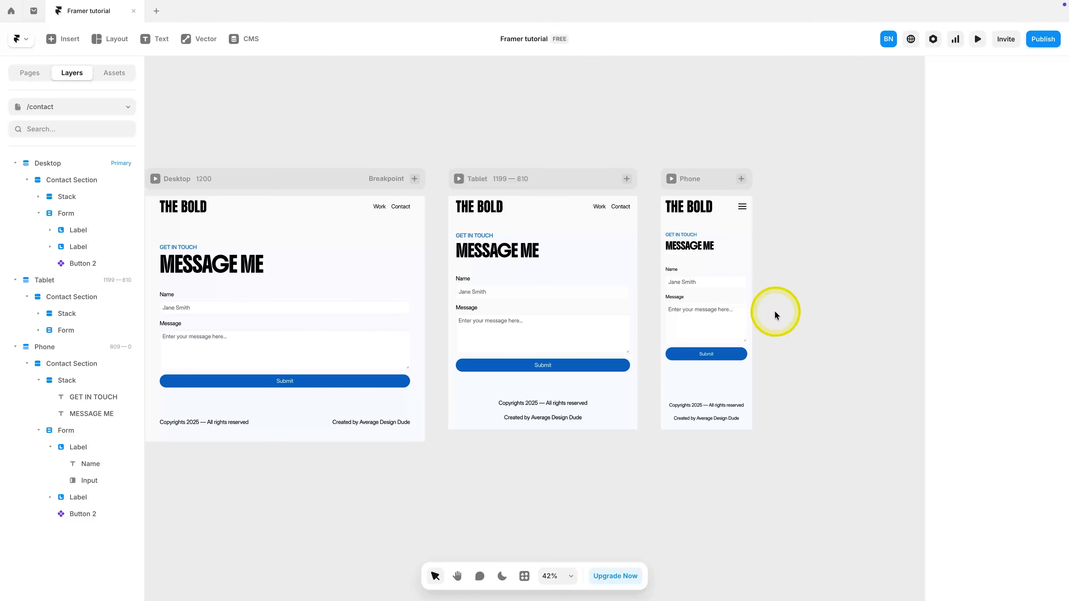
Step: Open the /work page and add Tablet and Phone breakpoints to it
click(95, 107)
click(67, 237)
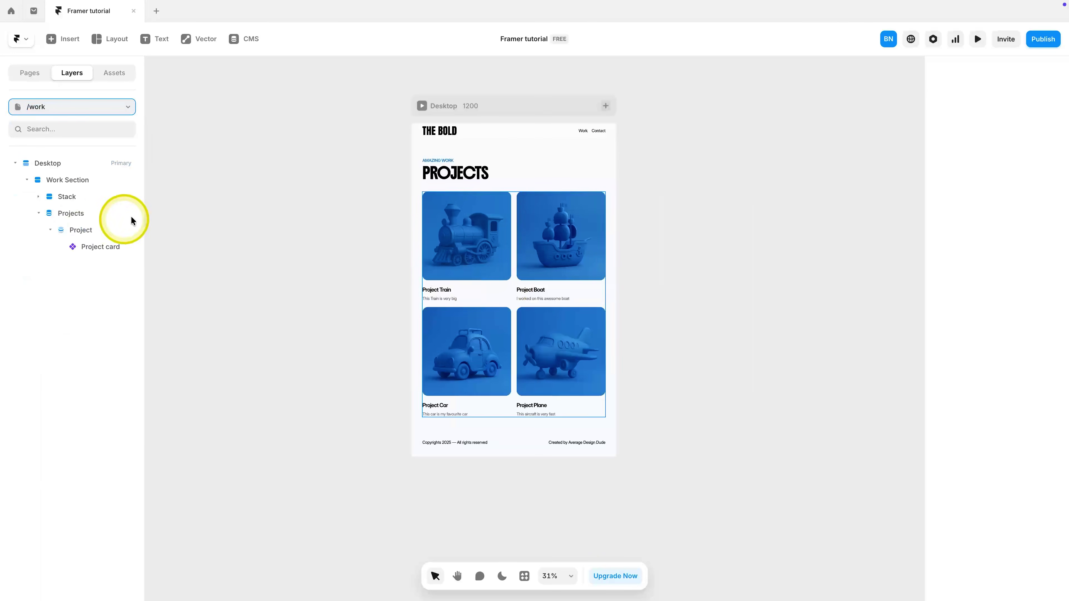
click(606, 106)
click(620, 134)
click(593, 144)
click(602, 169)
Step: Set the Tablet Work Section's padding to 150 at the top and 32 on the other three sides
click(358, 246)
click(1051, 458)
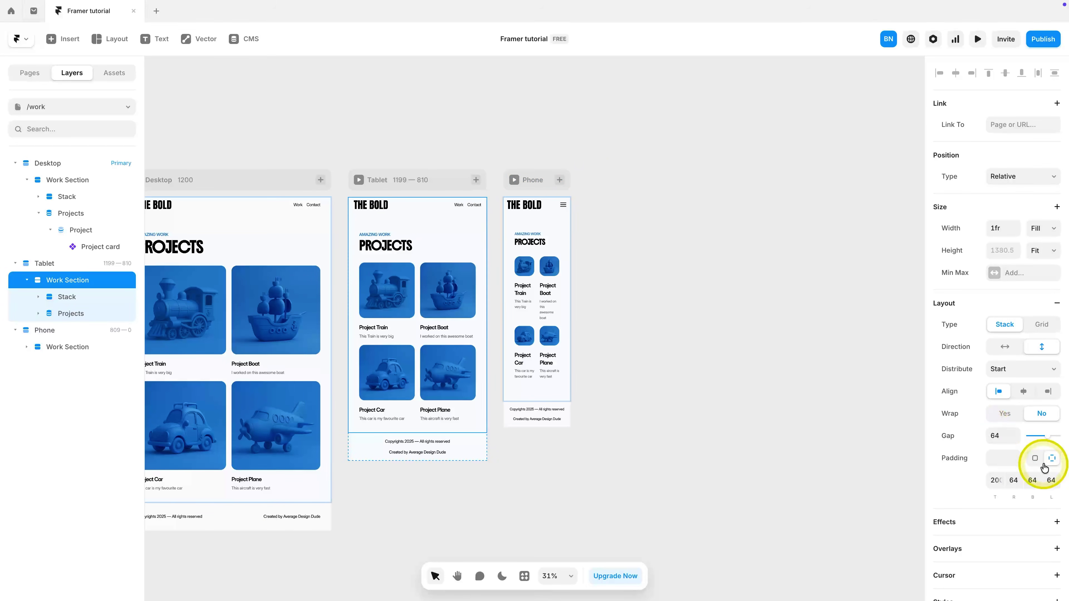
click(1034, 482)
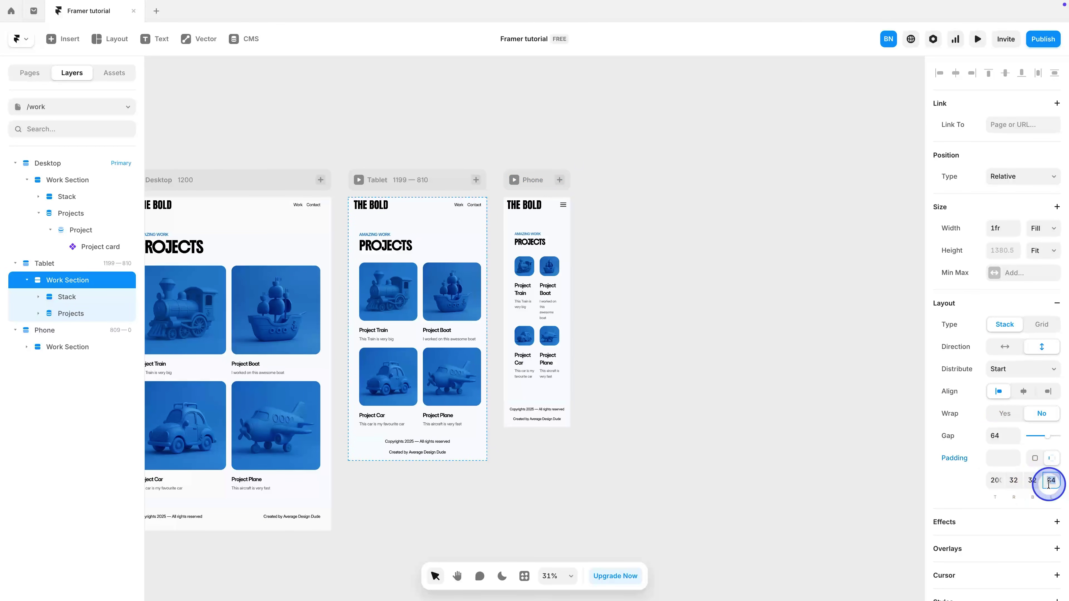
click(1050, 480)
text(32)
click(997, 481)
text(15)
Step: Set the Phone Work Section's padding to 150 at the top and 20 on the other three sides
click(561, 239)
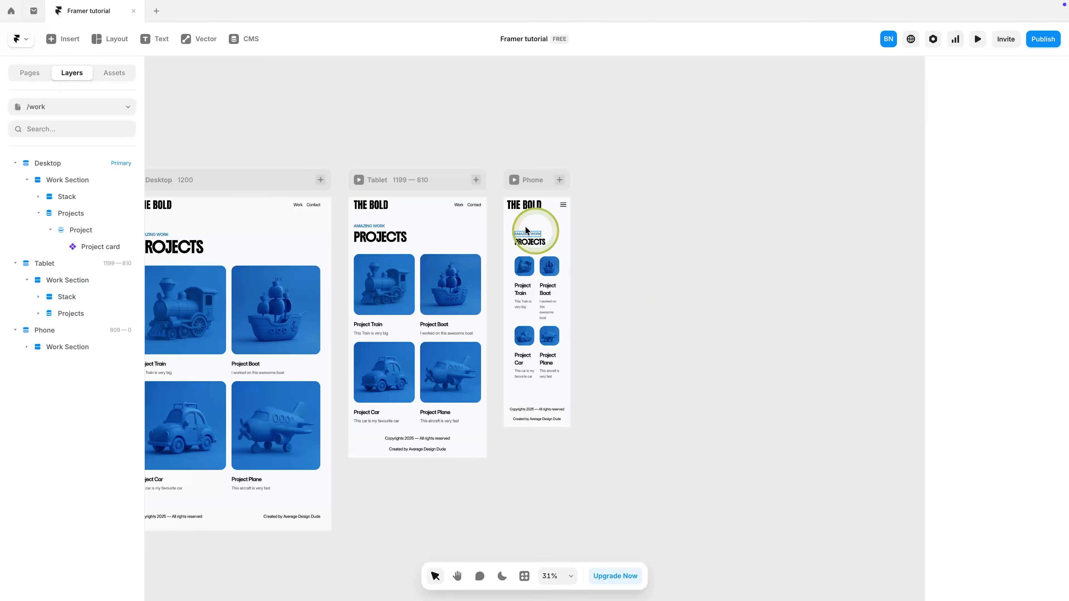
text(50)
key(Tab)
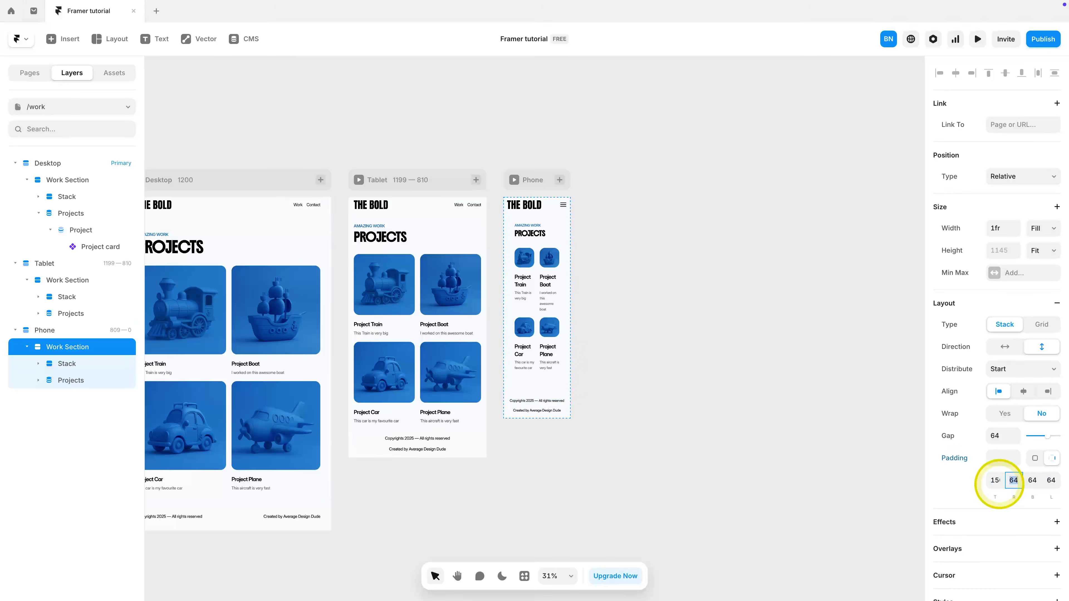
text(20)
key(Tab)
text(20)
key(Tab)
text(20)
key(Return)
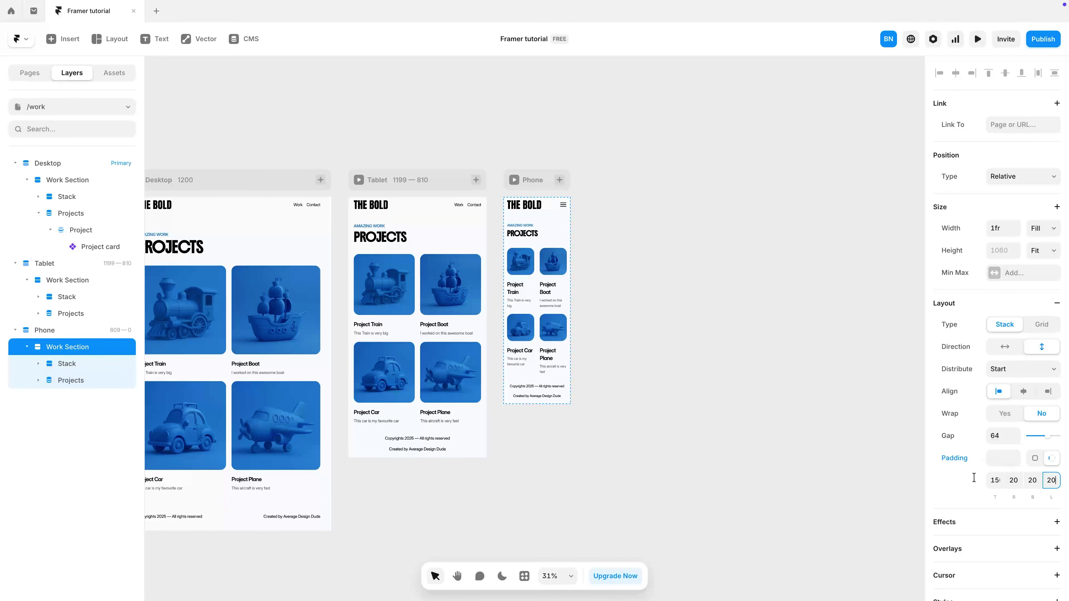
Step: Reduce the Projects grid on the Phone breakpoint of /work to 1 column
click(644, 315)
super+click(537, 294)
key(Escape)
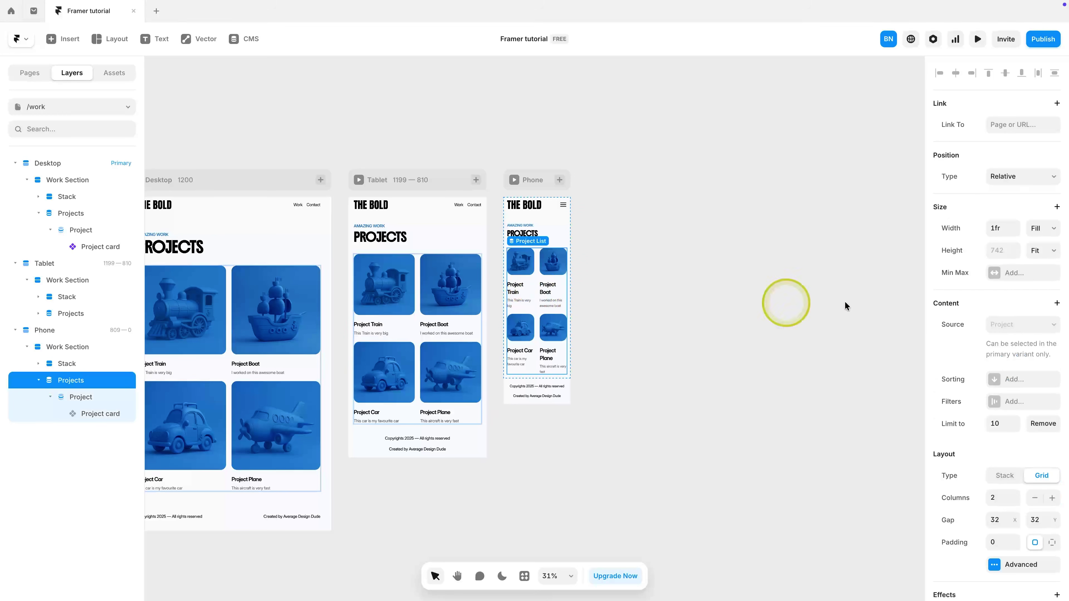
click(1034, 498)
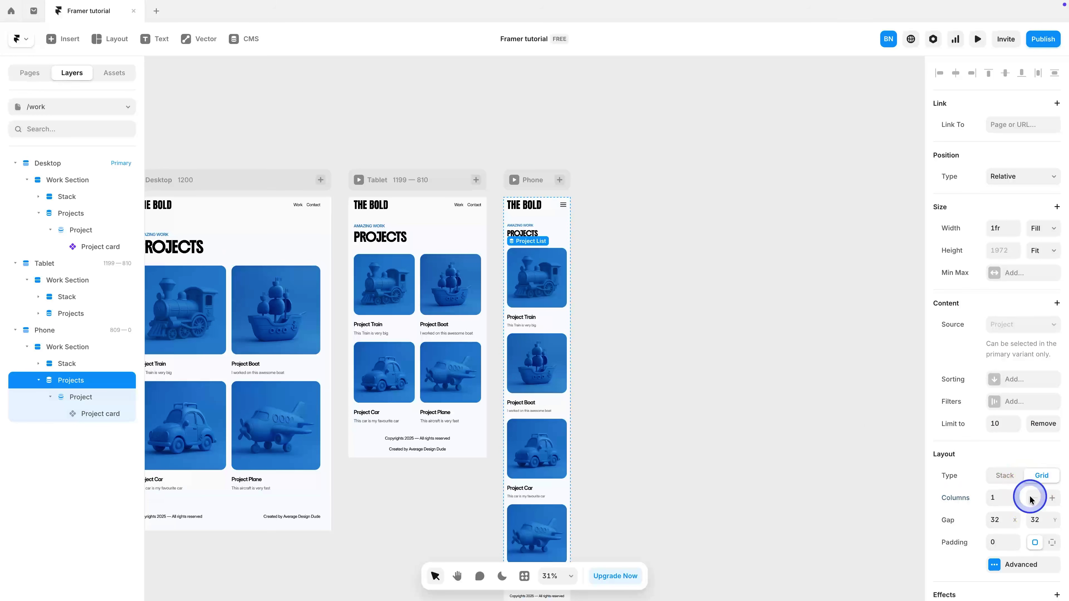
click(641, 298)
scroll(640, 298, down, 4)
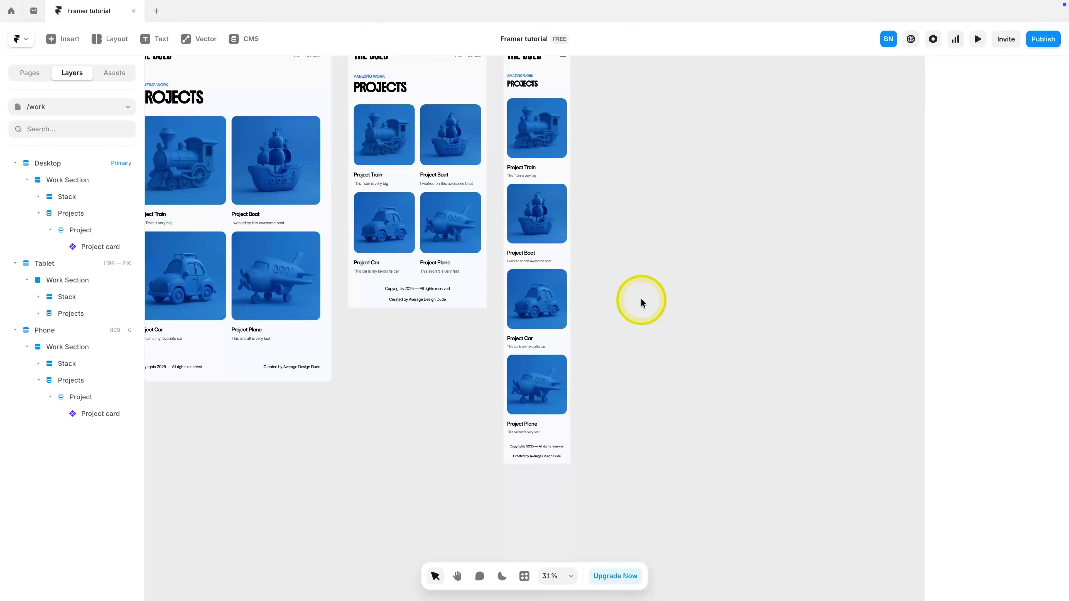
scroll(640, 299, up, 5)
scroll(640, 299, left, 2)
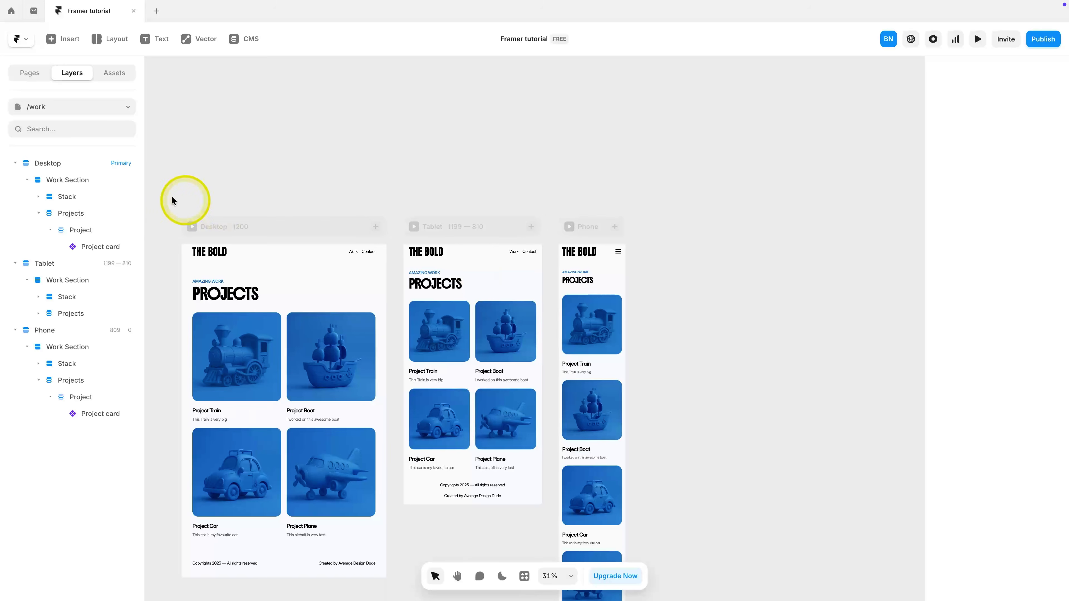
Step: Preview the Home page at phone width and test the mobile menu's Work link and its close control
click(79, 107)
click(78, 188)
click(978, 39)
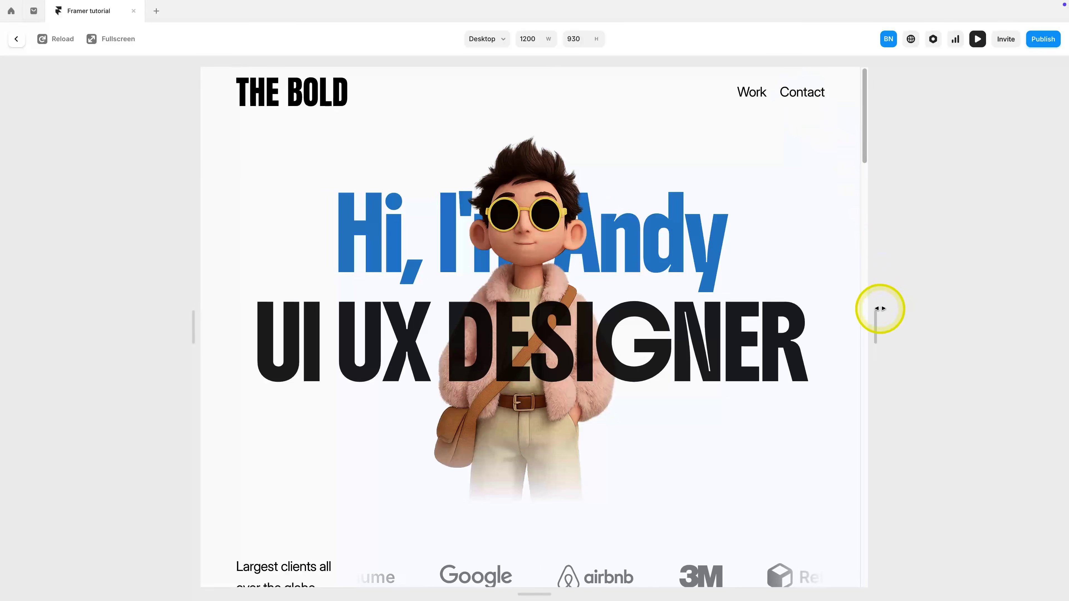
drag(880, 309, 657, 293)
click(616, 92)
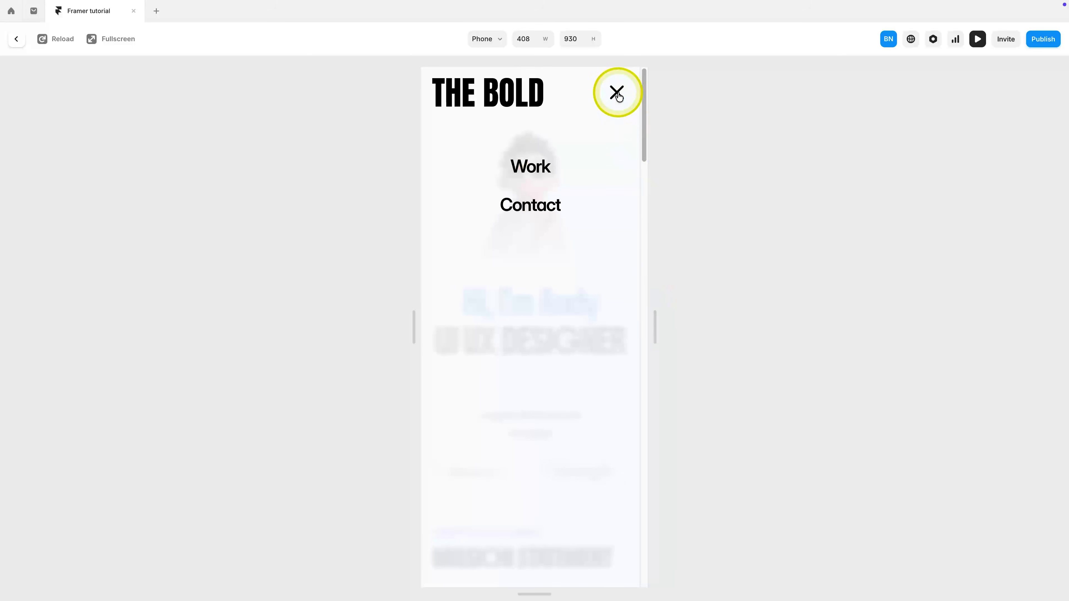
click(526, 171)
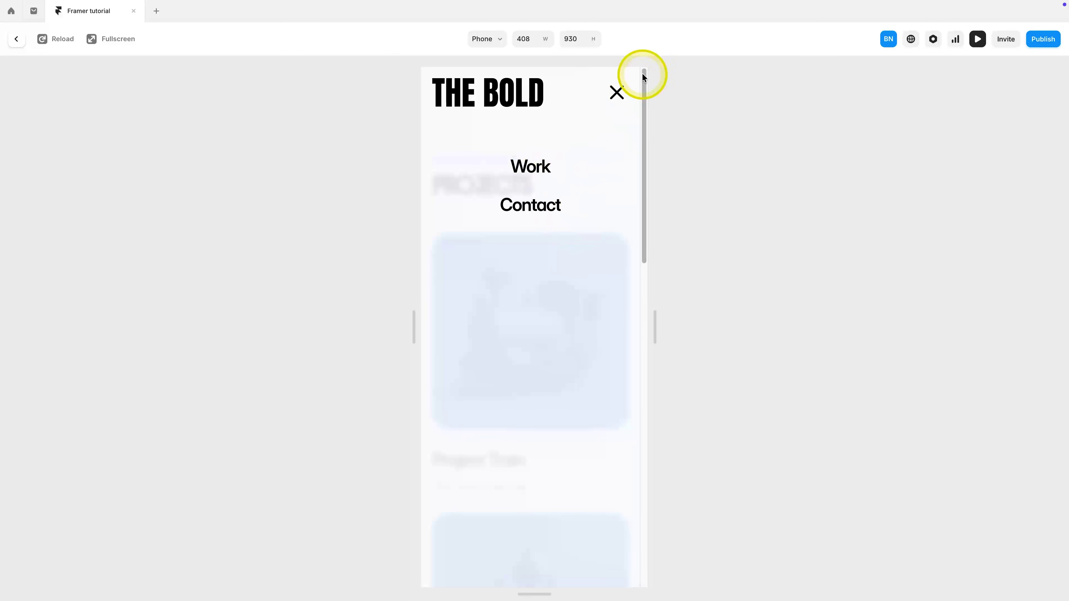
click(622, 92)
key(Escape)
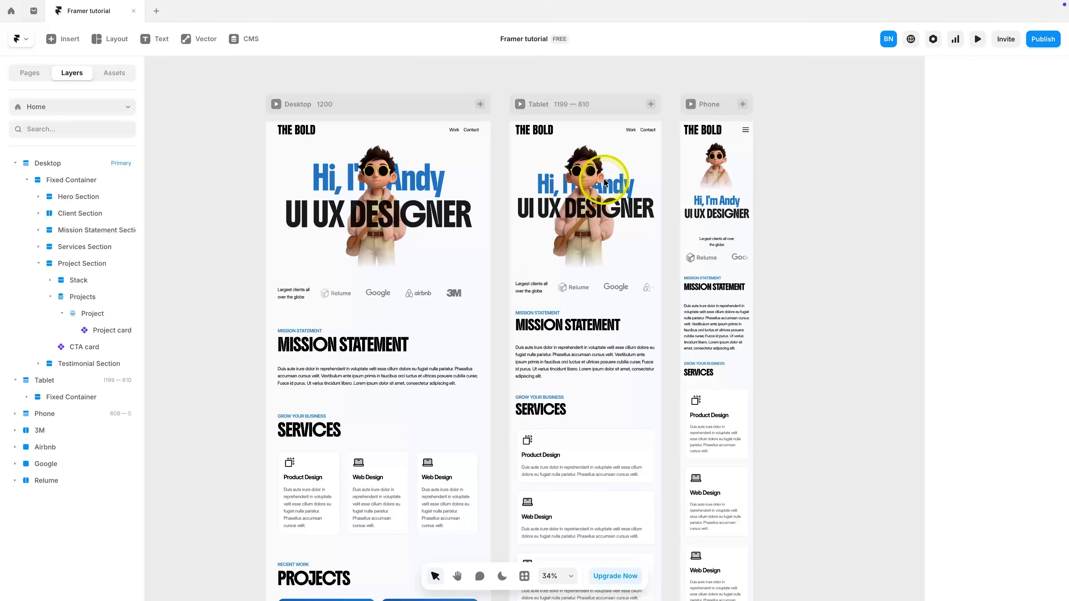
Step: Open the Navbar component and check the close control's click interaction in the Phone opened variant
double_click(715, 129)
click(545, 124)
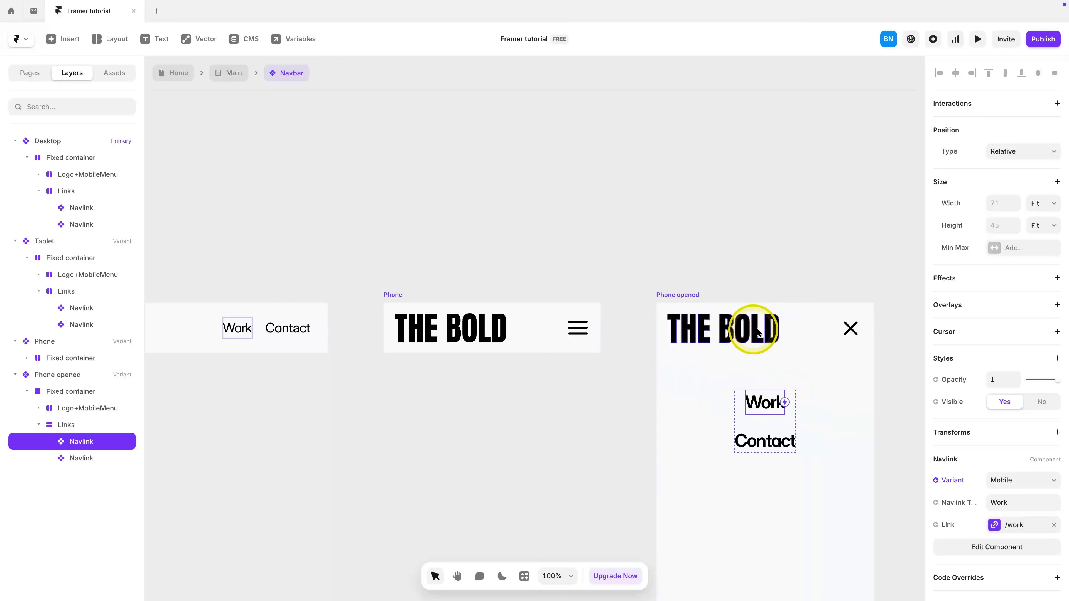
click(845, 336)
scroll(847, 328, right, 1)
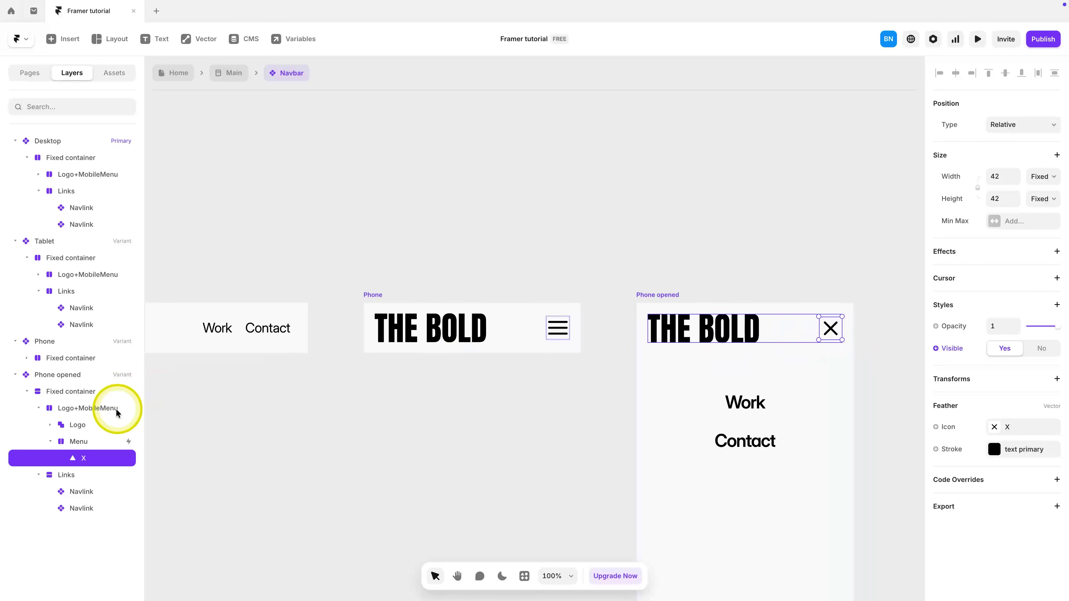
scroll(1052, 105, up, 5)
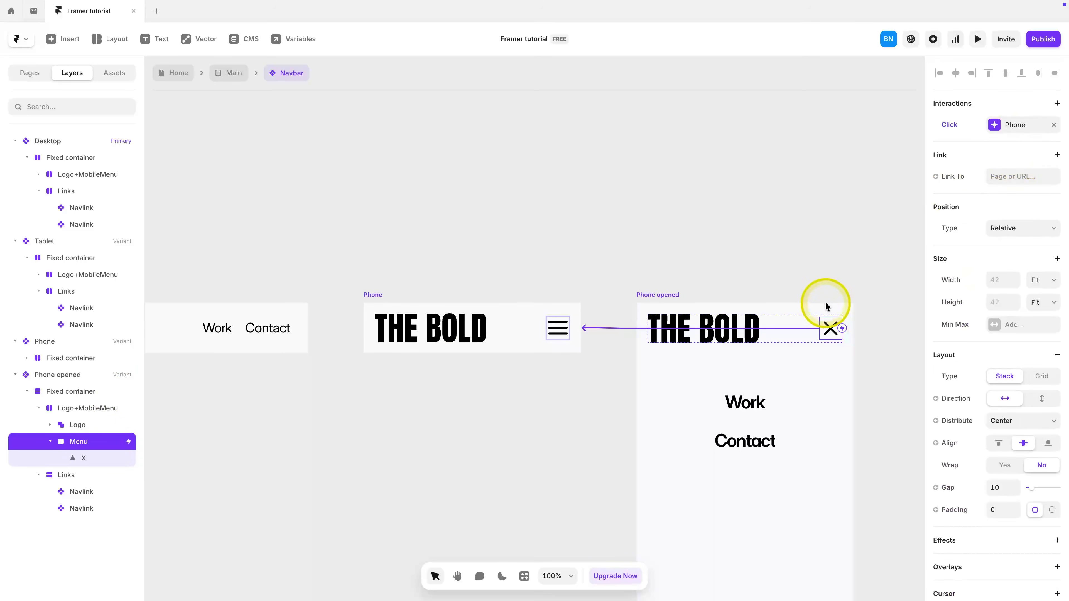
Step: Connect the Work and Contact links in the Phone opened variant to the Phone variant
click(758, 401)
drag(771, 403, 564, 330)
click(436, 456)
click(715, 443)
drag(771, 441, 575, 336)
click(510, 423)
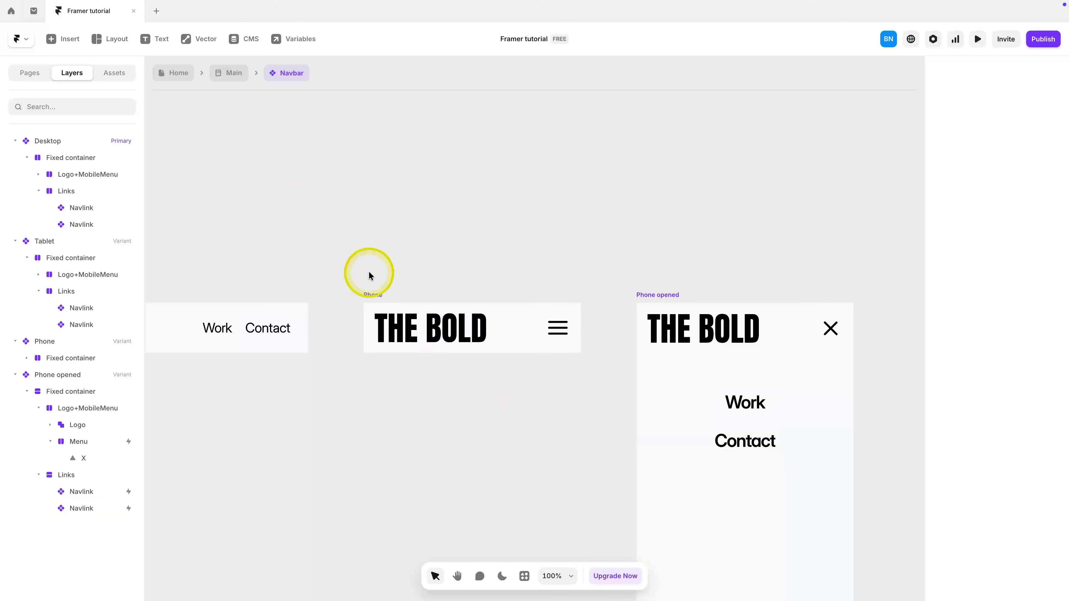
Step: Return to the Home page, preview its Phone breakpoint and test the mobile menu's links
click(227, 82)
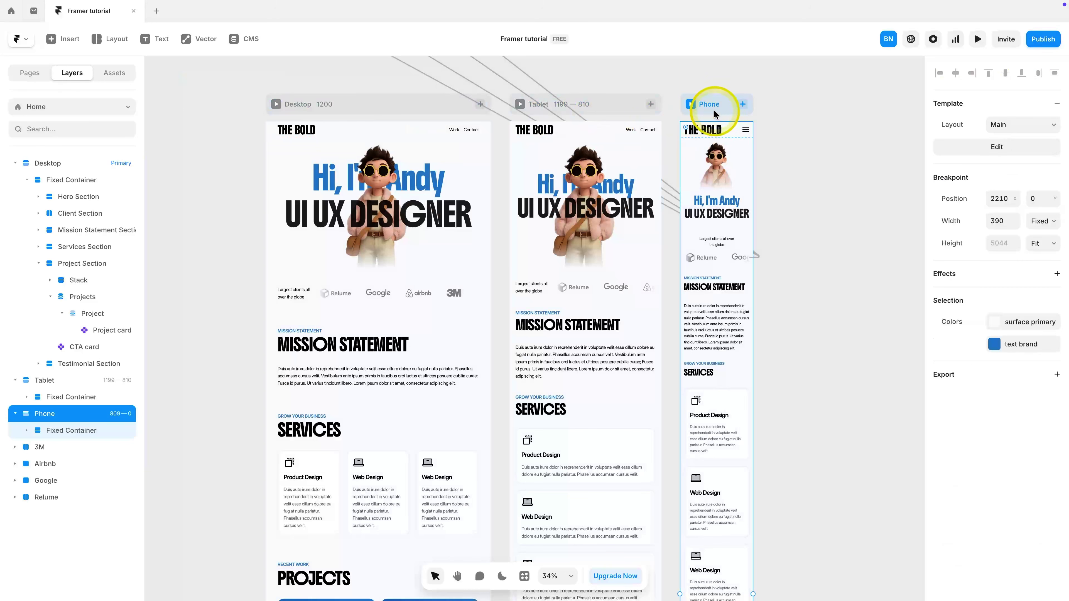
click(695, 107)
click(612, 91)
click(528, 167)
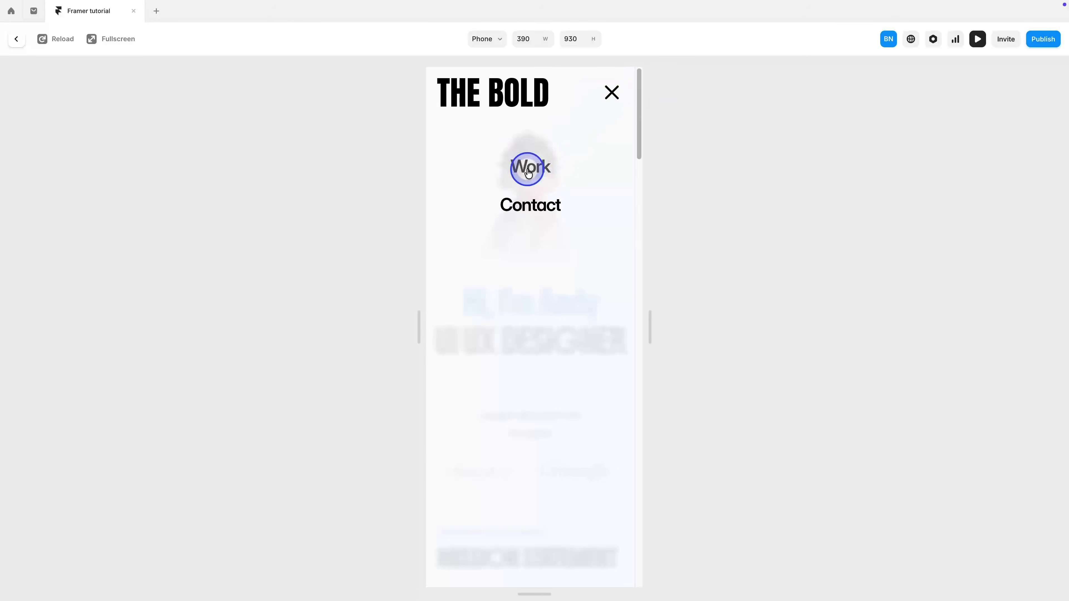
click(610, 93)
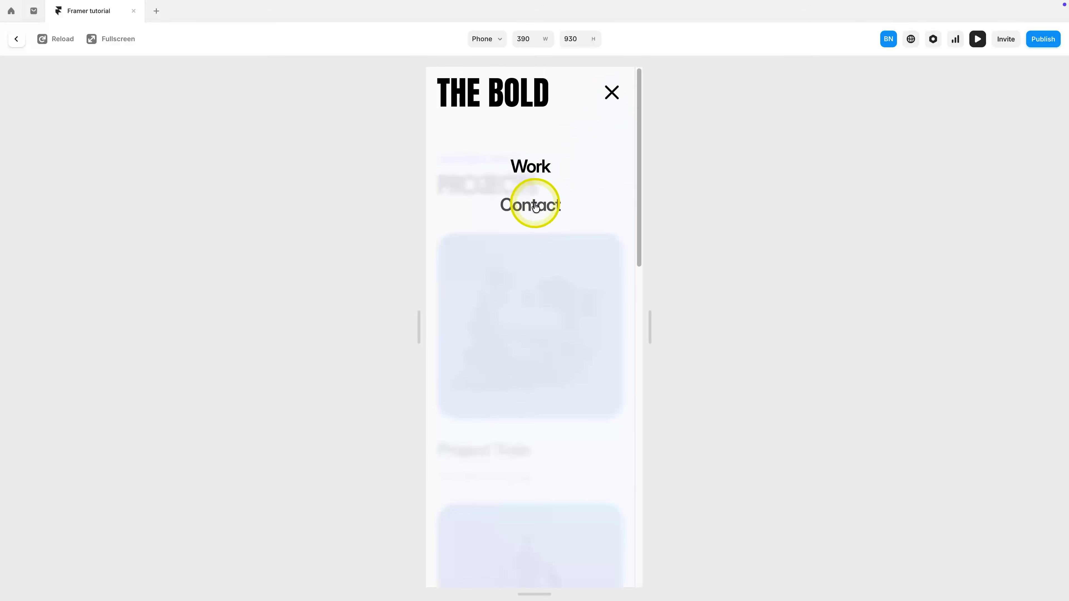
click(530, 203)
click(554, 165)
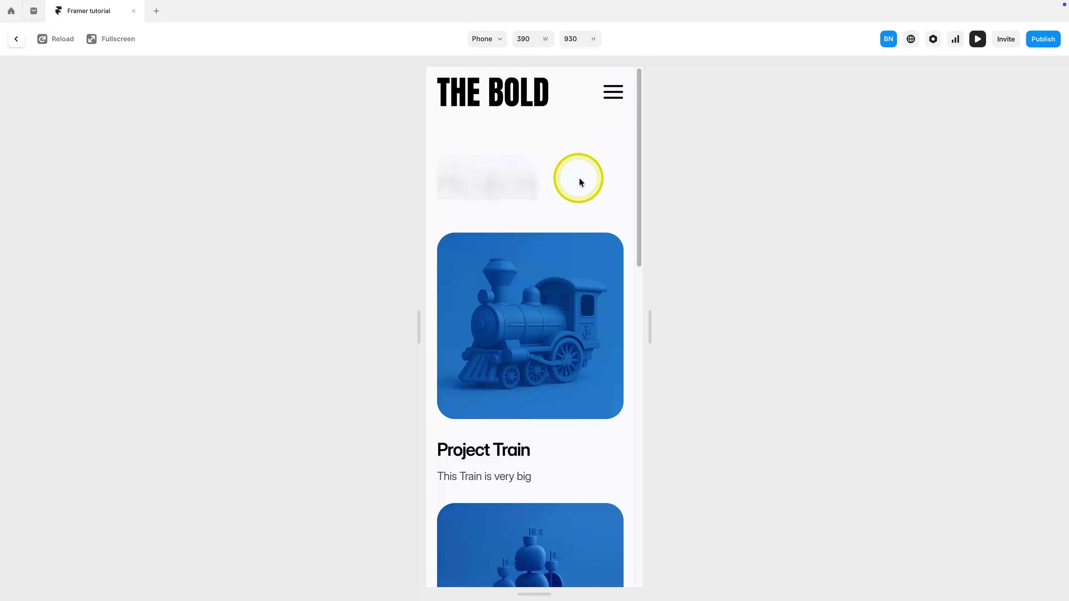
Step: Look through the /work page in the phone preview, check the Project Boat page and close the preview
scroll(589, 211, down, 10)
scroll(589, 248, up, 5)
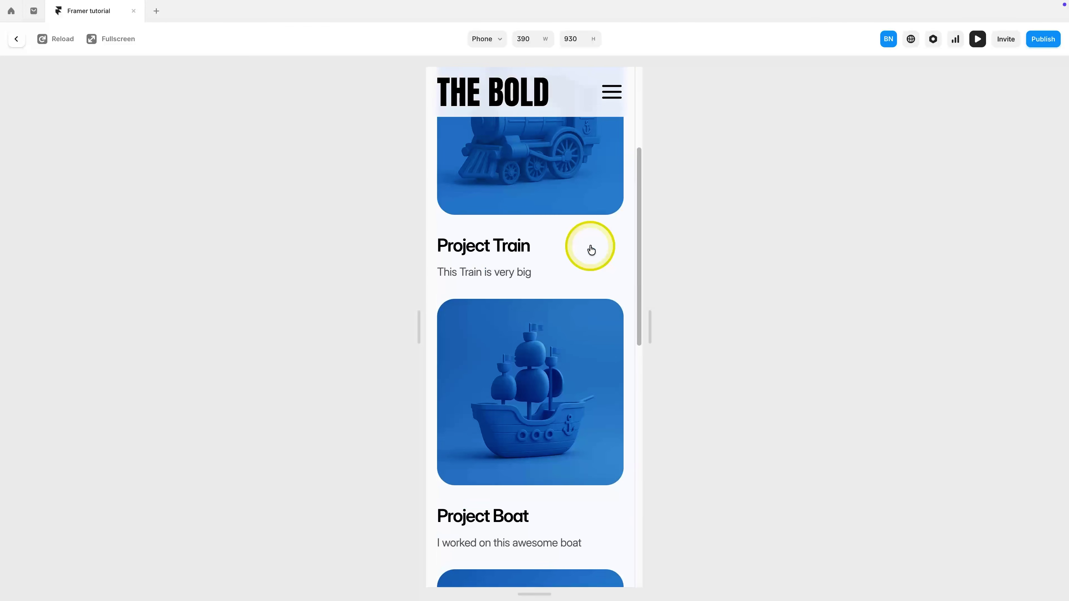
scroll(564, 303, down, 3)
click(551, 285)
scroll(602, 280, down, 2)
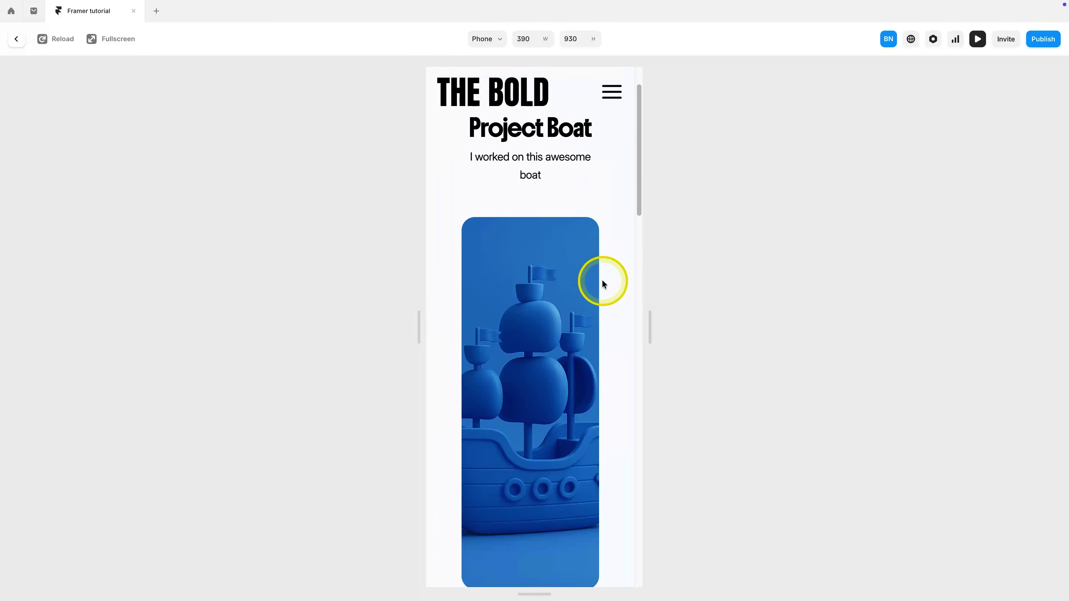
key(Escape)
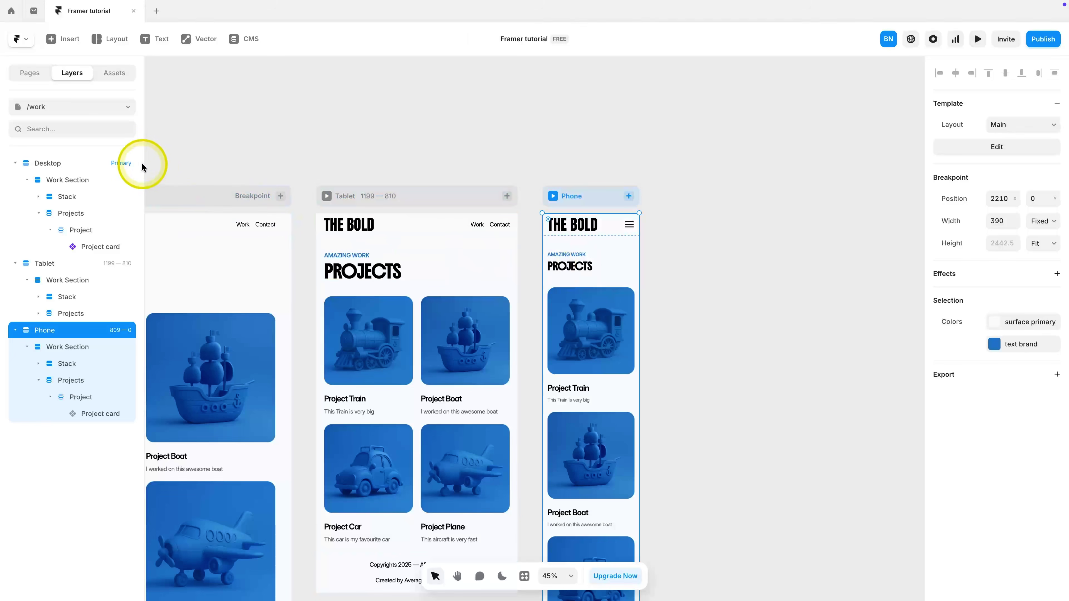
Step: Open the Project Pages template and add Tablet and Phone breakpoints to it
click(88, 111)
click(51, 254)
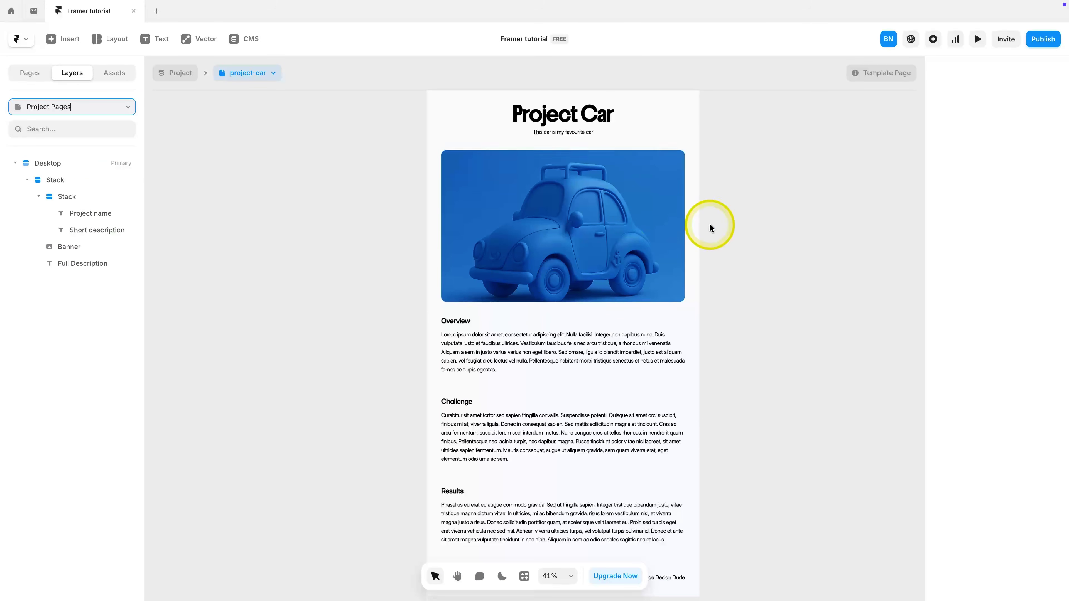
click(690, 262)
click(697, 295)
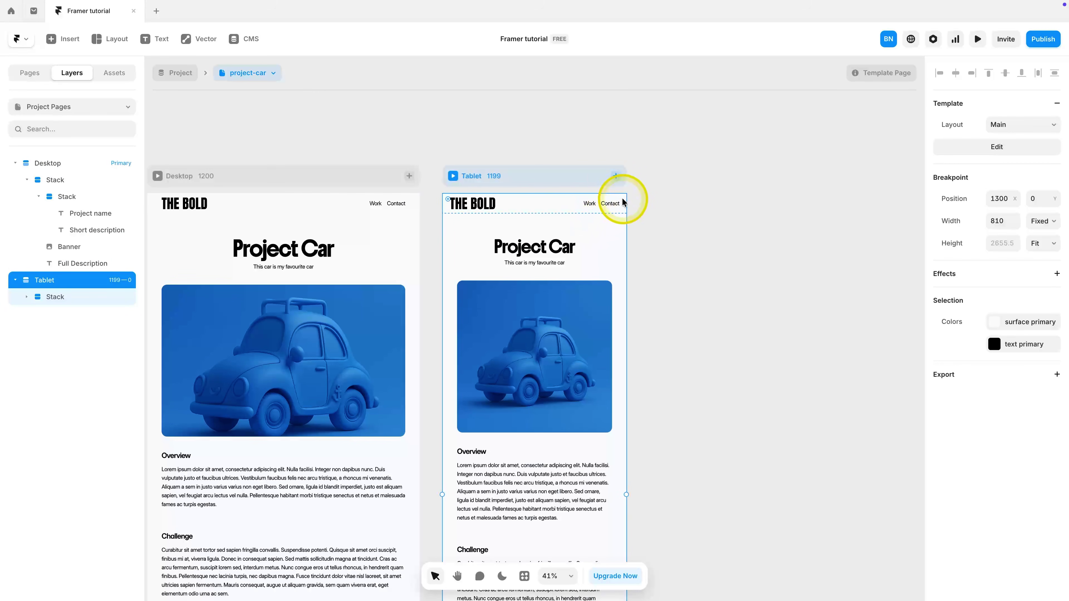
click(624, 211)
Step: Set the Tablet Stack's padding on Project Pages to 150 at the top and 32 on the other three sides
scroll(632, 219, left, 5)
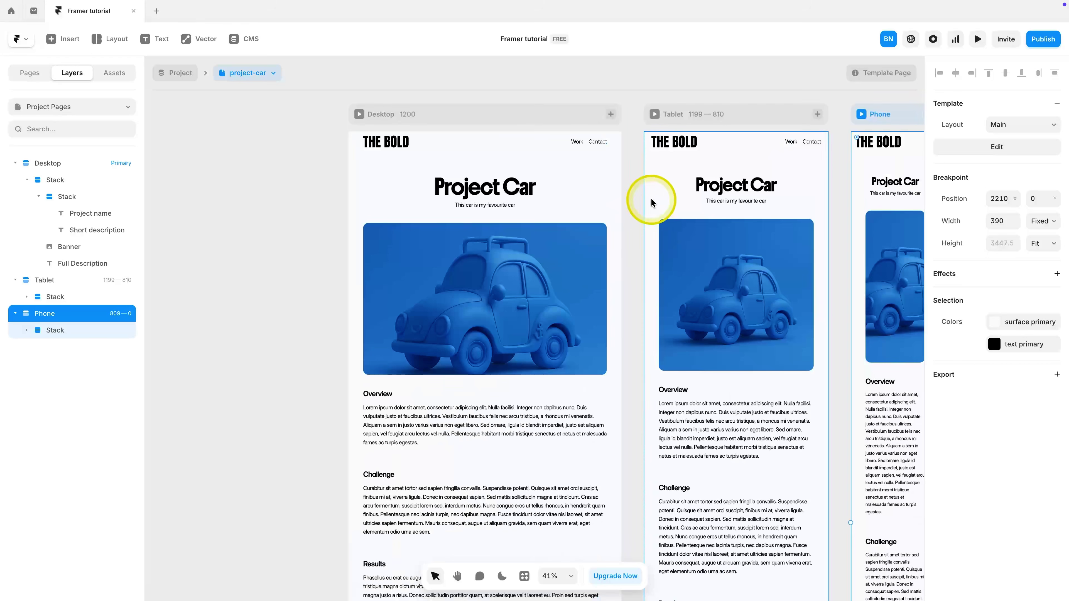
click(649, 201)
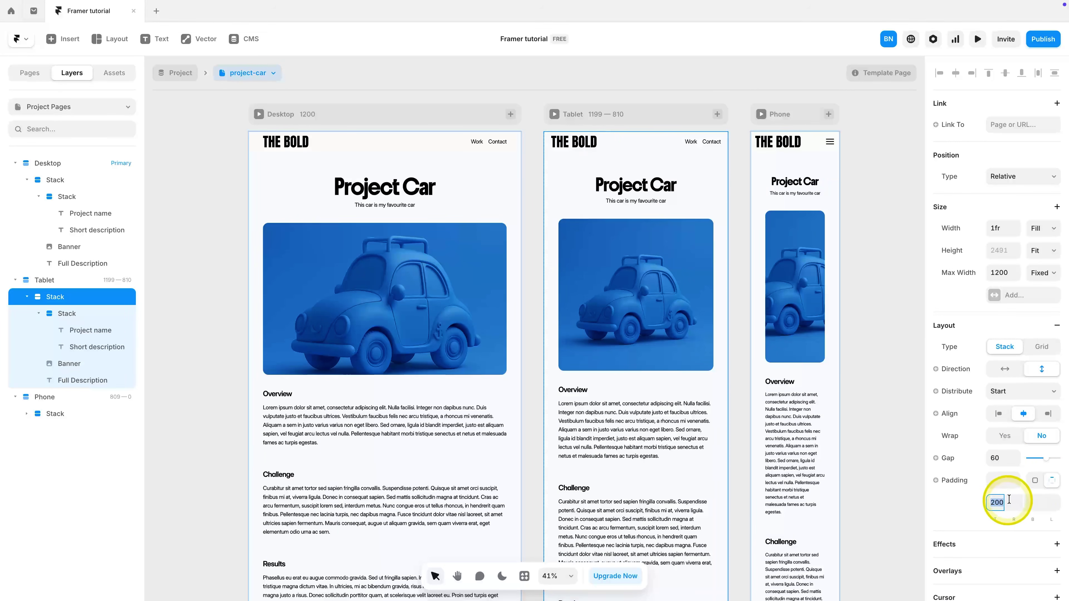
key(Tab)
click(1050, 503)
text(32)
click(995, 503)
text(150)
key(Return)
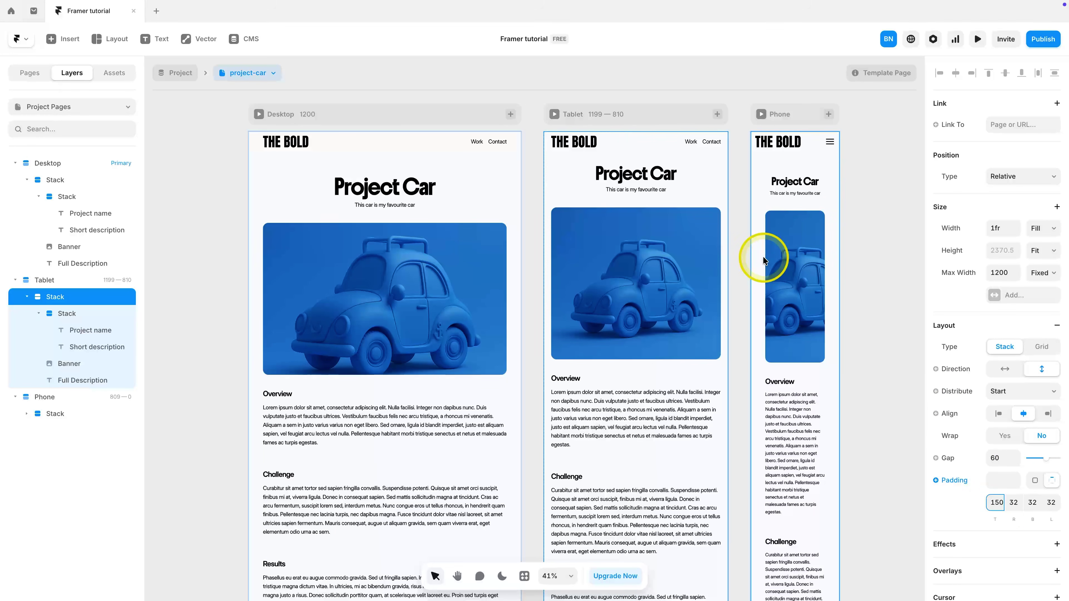
Step: Set the Phone Stack's padding on Project Pages to 150 at the top and 20 on the other three sides
click(764, 261)
click(1005, 504)
text(150)
key(Tab)
text(20)
key(Tab)
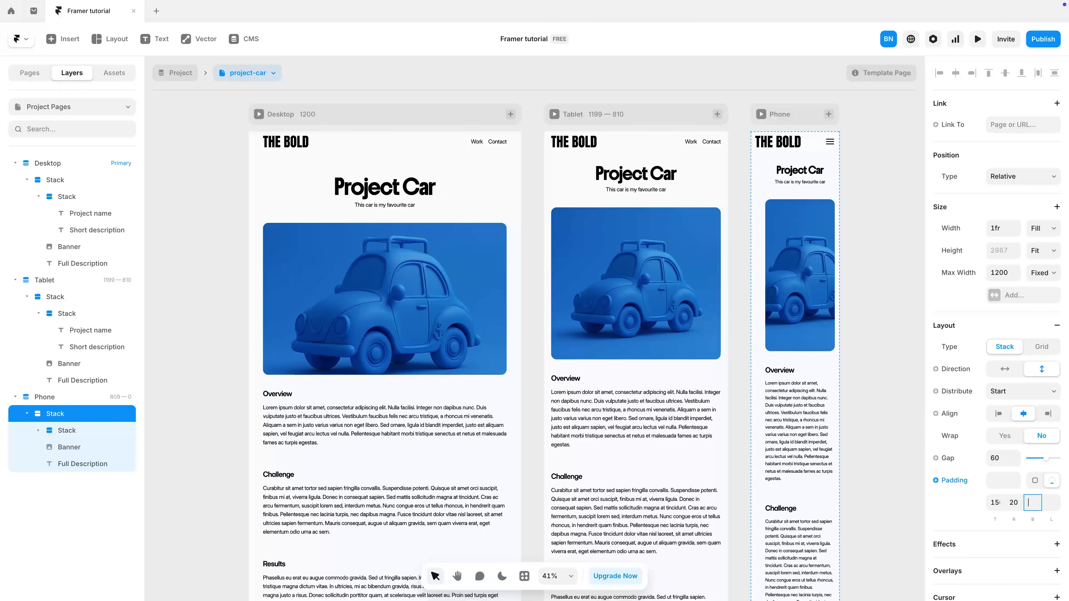
text(20)
key(Return)
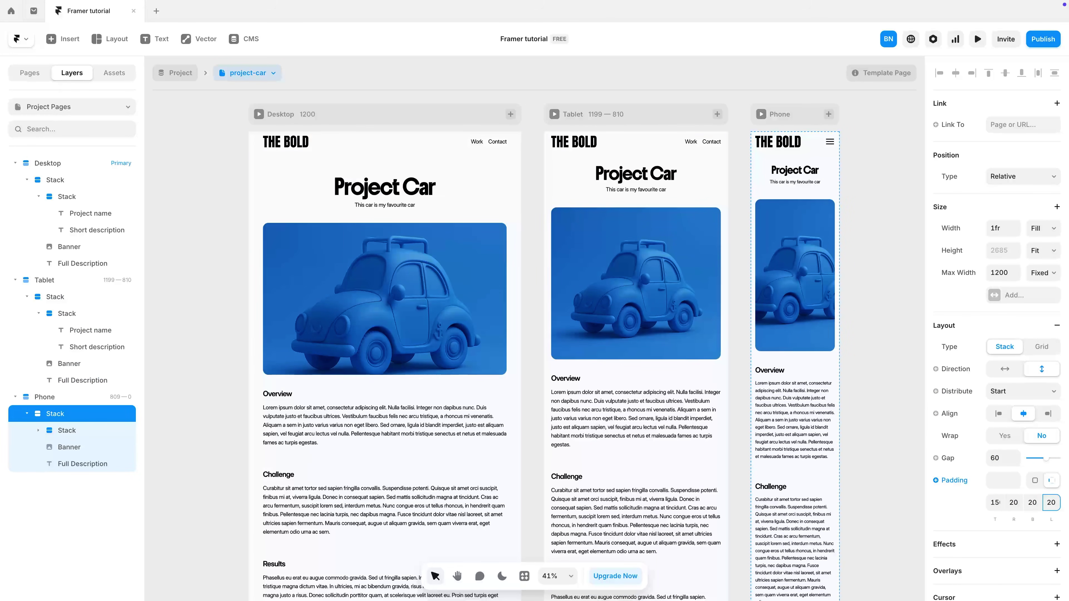
Step: Shorten the Banner image on the Phone breakpoint and reduce the Tablet Banner's height to about 464
click(785, 312)
drag(793, 351, 795, 257)
click(646, 347)
drag(636, 359, 636, 313)
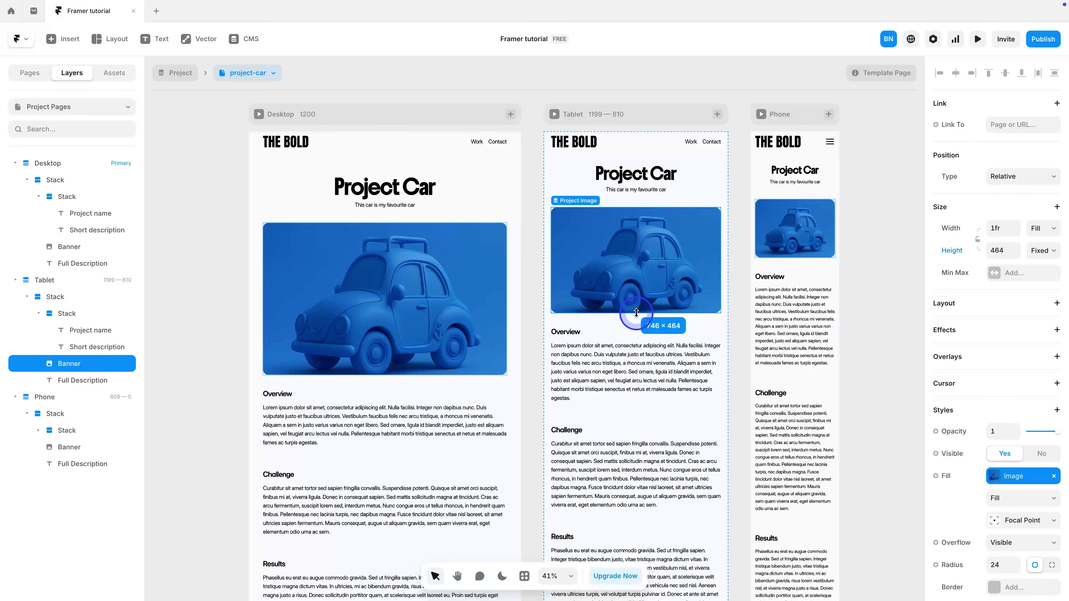
scroll(337, 356, left, 2)
click(284, 376)
scroll(282, 376, right, 2)
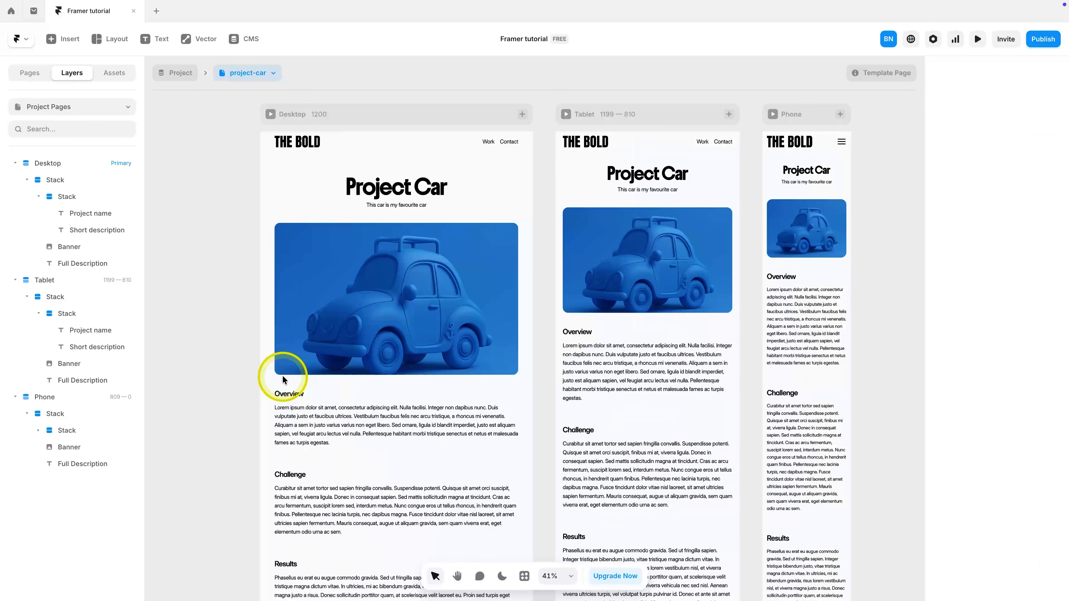
scroll(282, 376, down, 2)
Step: Preview the /work page at phone width, checking the Project Train page and its mobile menu
click(125, 107)
click(80, 234)
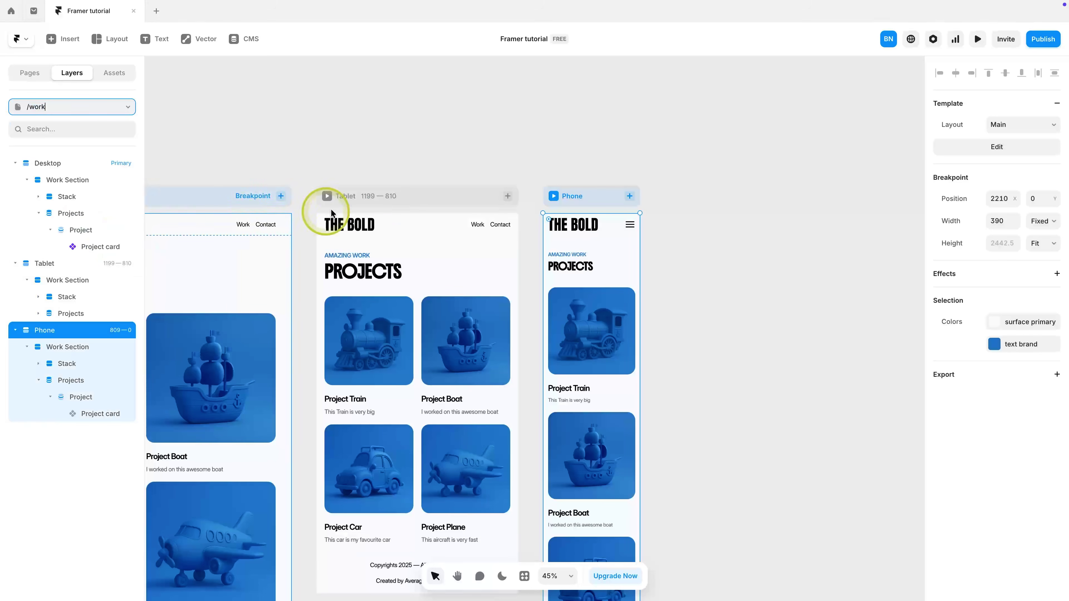
click(553, 197)
click(559, 269)
scroll(561, 267, down, 5)
scroll(560, 268, up, 5)
scroll(560, 267, down, 2)
scroll(560, 268, up, 2)
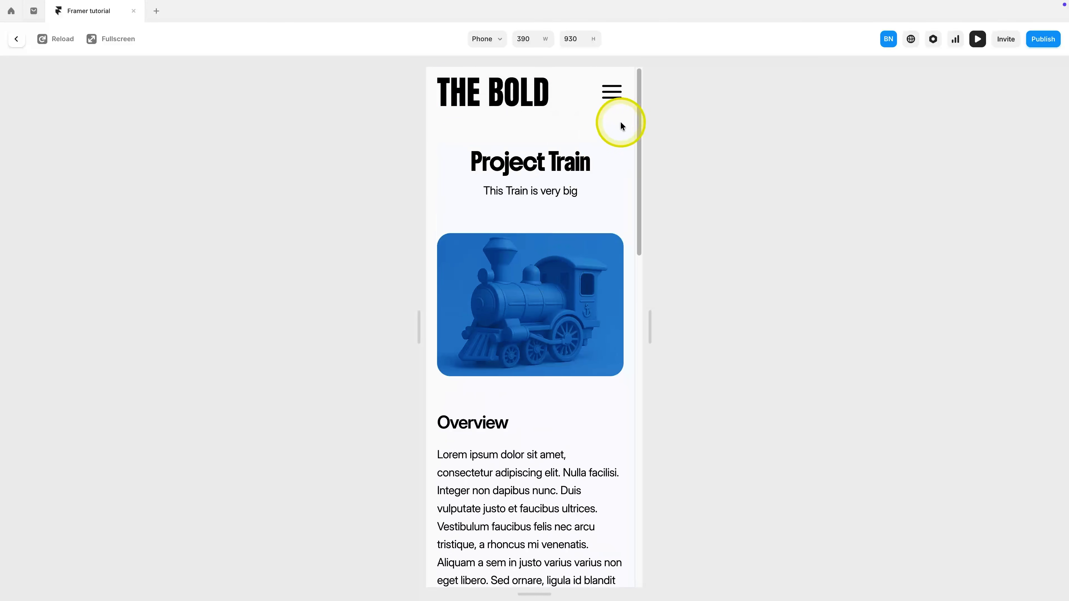
click(611, 100)
click(540, 170)
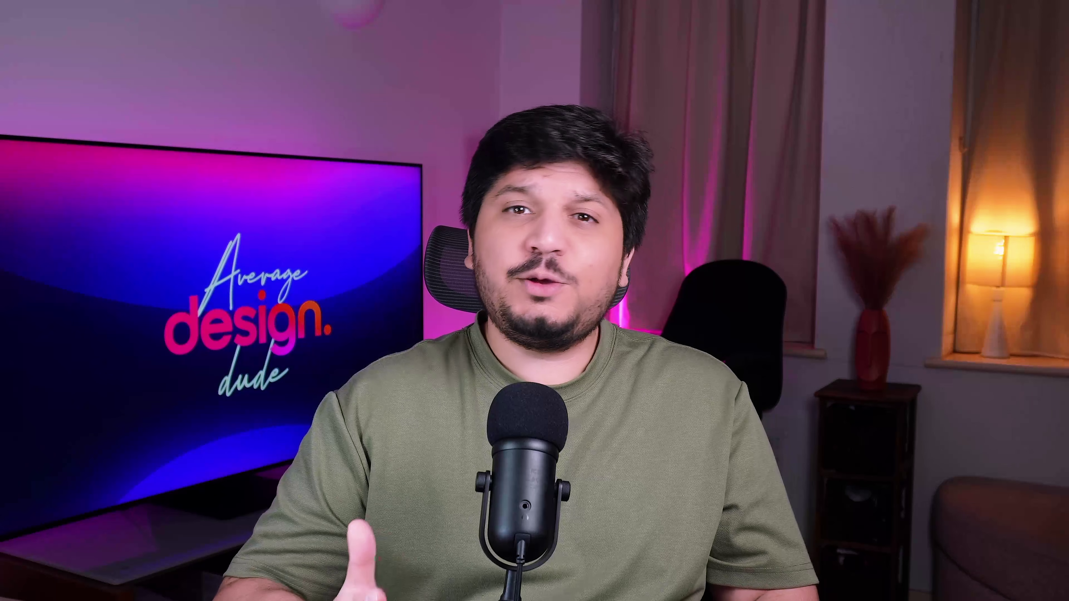
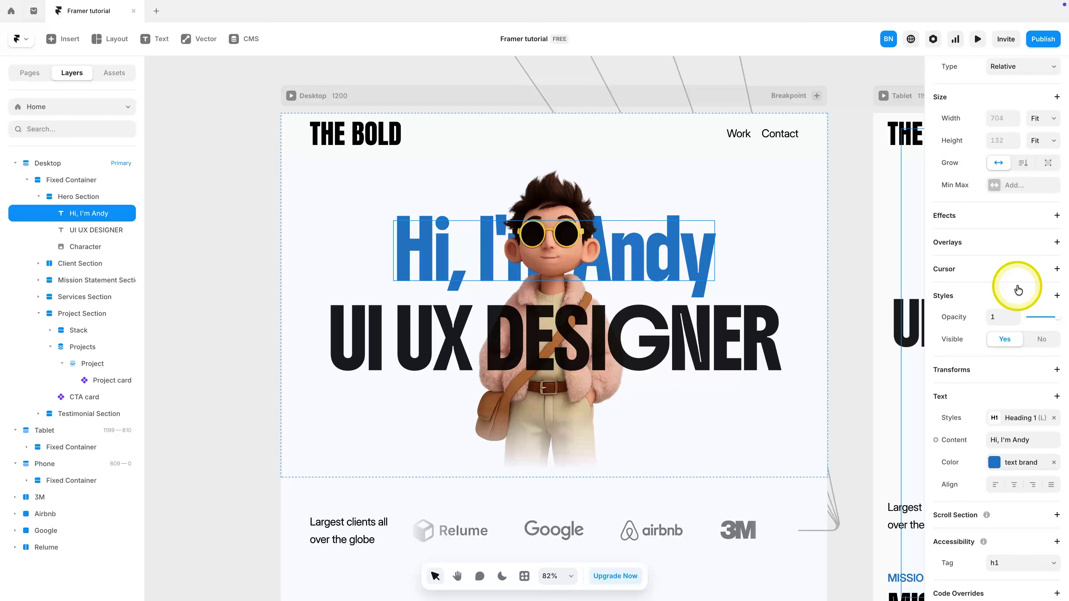
Step: Add a Text effect to the blue heading in the Desktop Hero Section, keeping its trigger at On Appear
scroll(1019, 286, up, 1)
click(1058, 258)
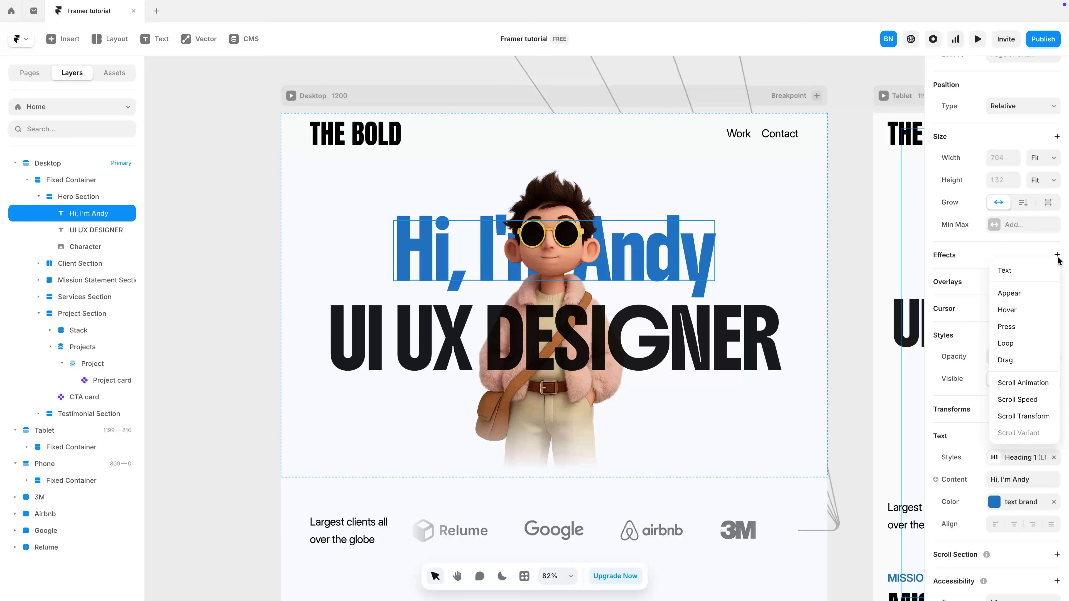
click(1048, 273)
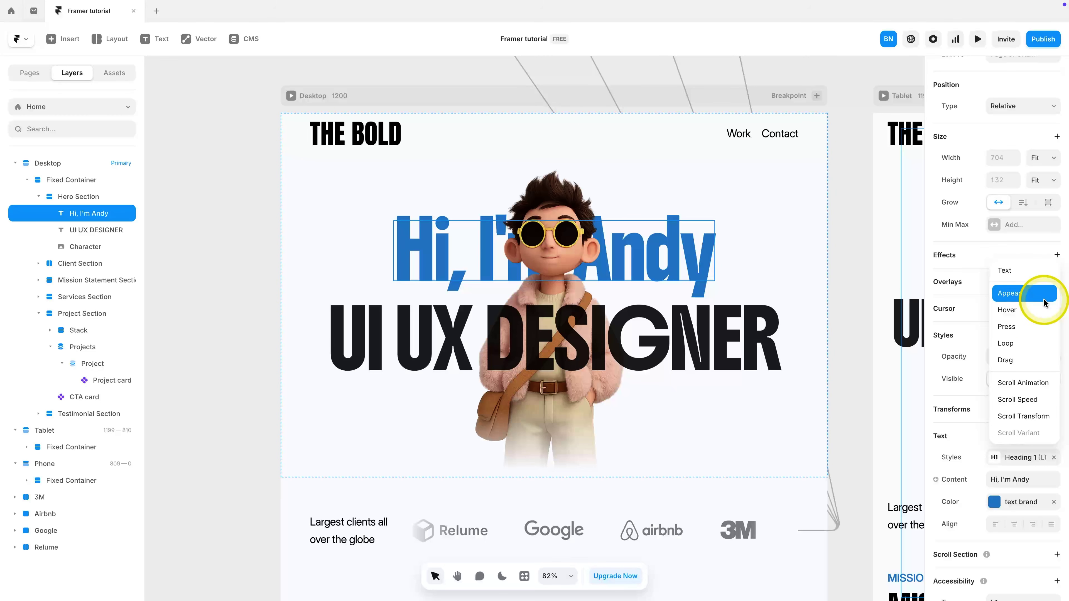
click(1042, 319)
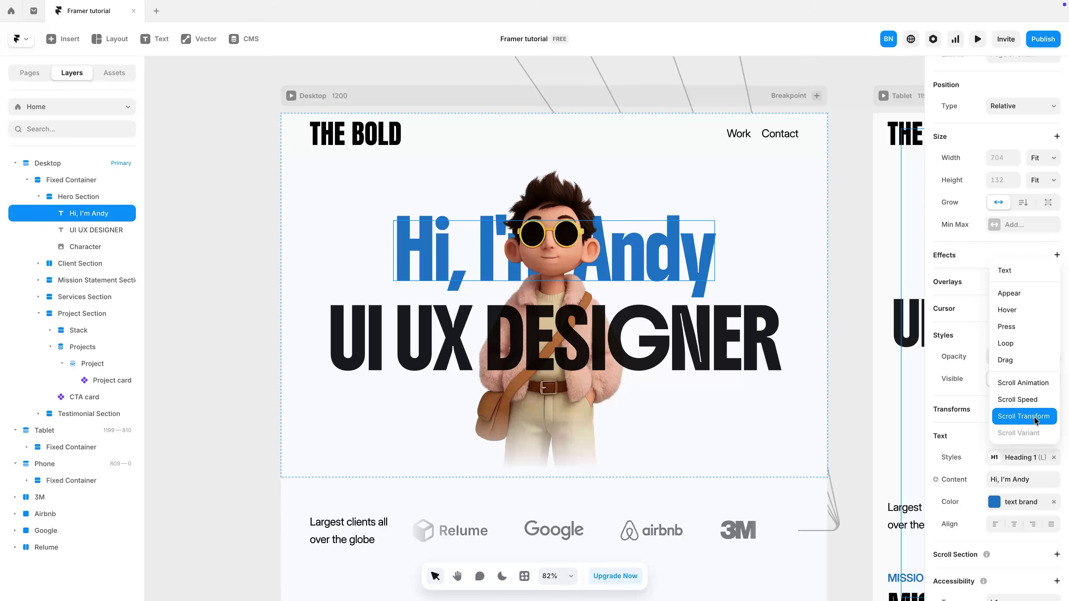
click(1023, 295)
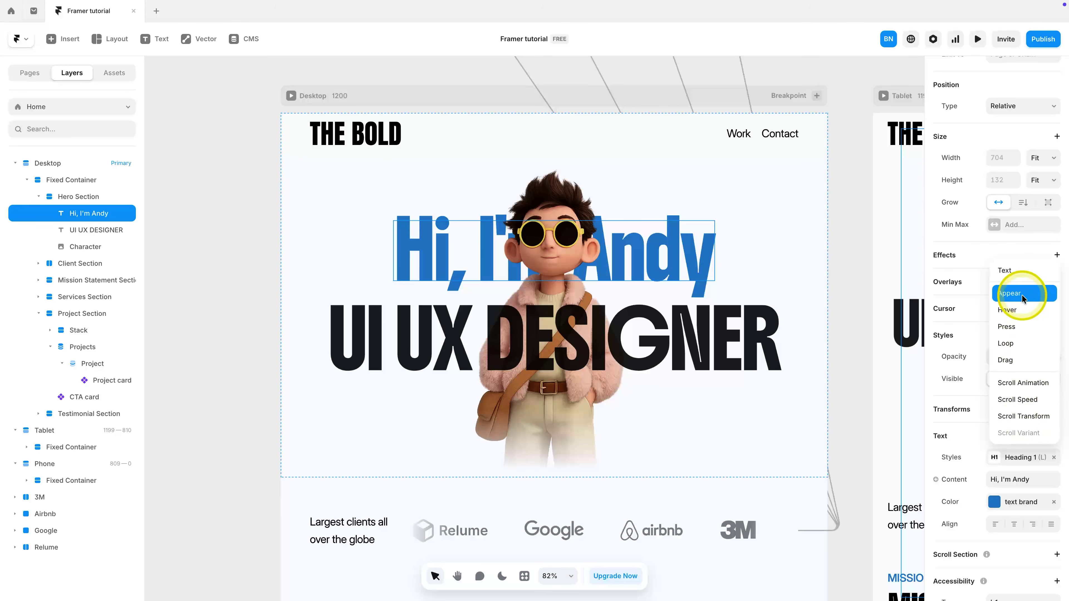
click(1025, 272)
click(851, 330)
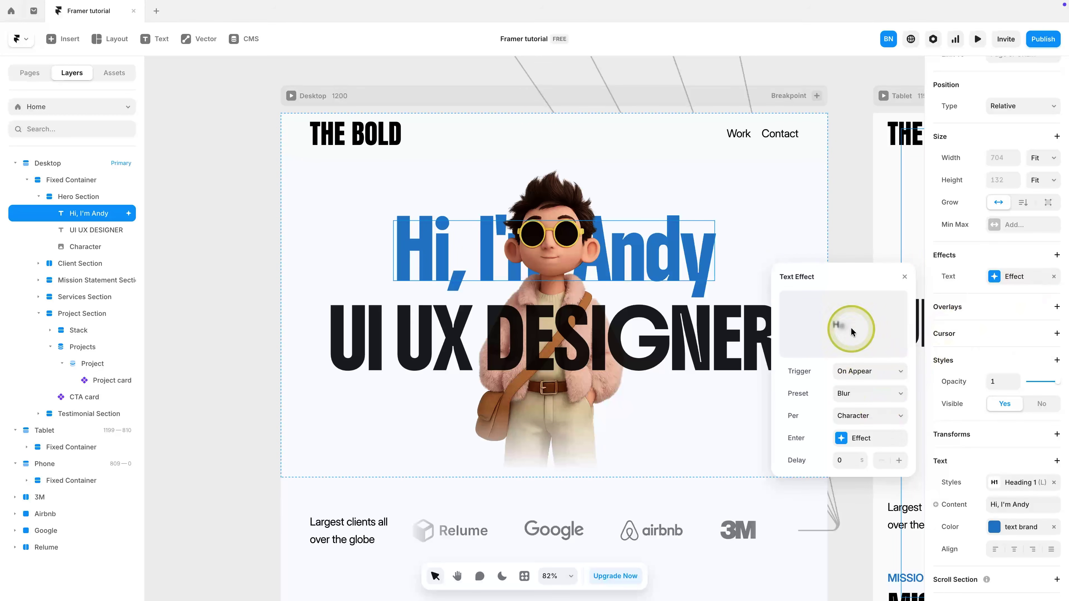
click(879, 339)
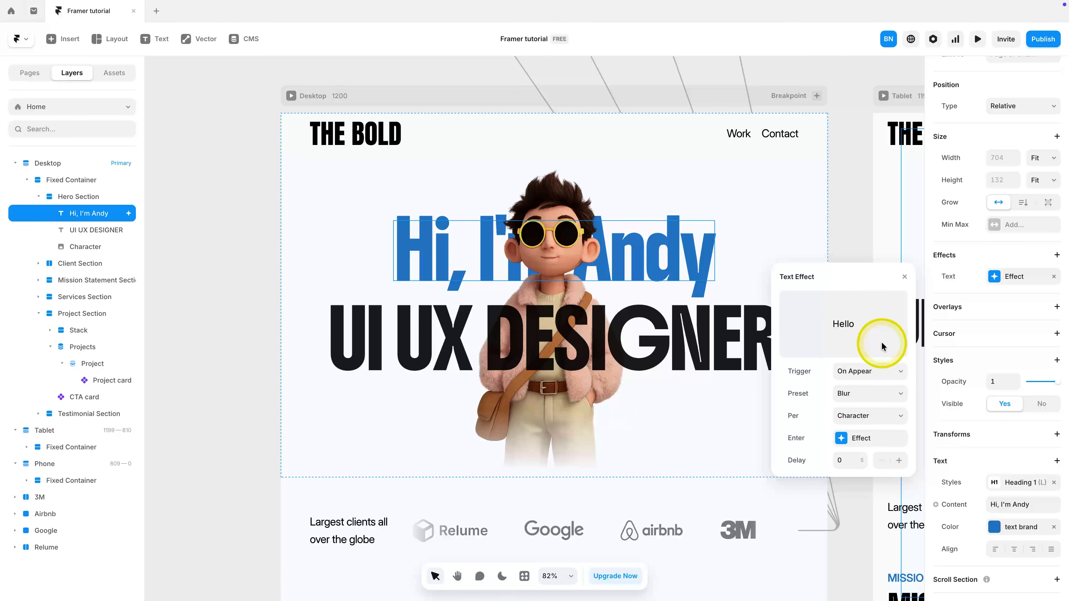
click(887, 373)
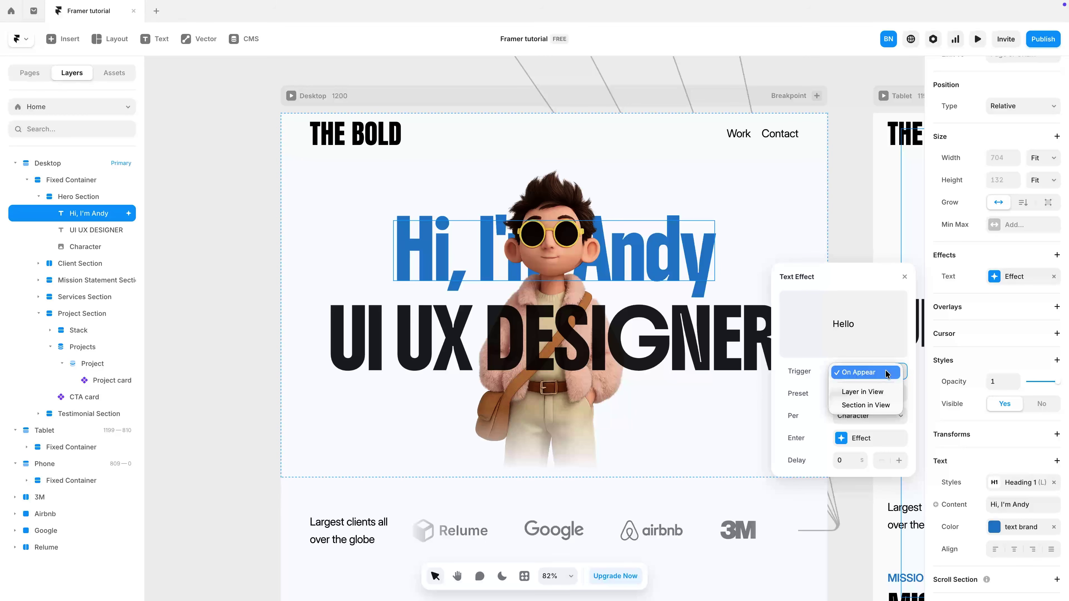
click(885, 372)
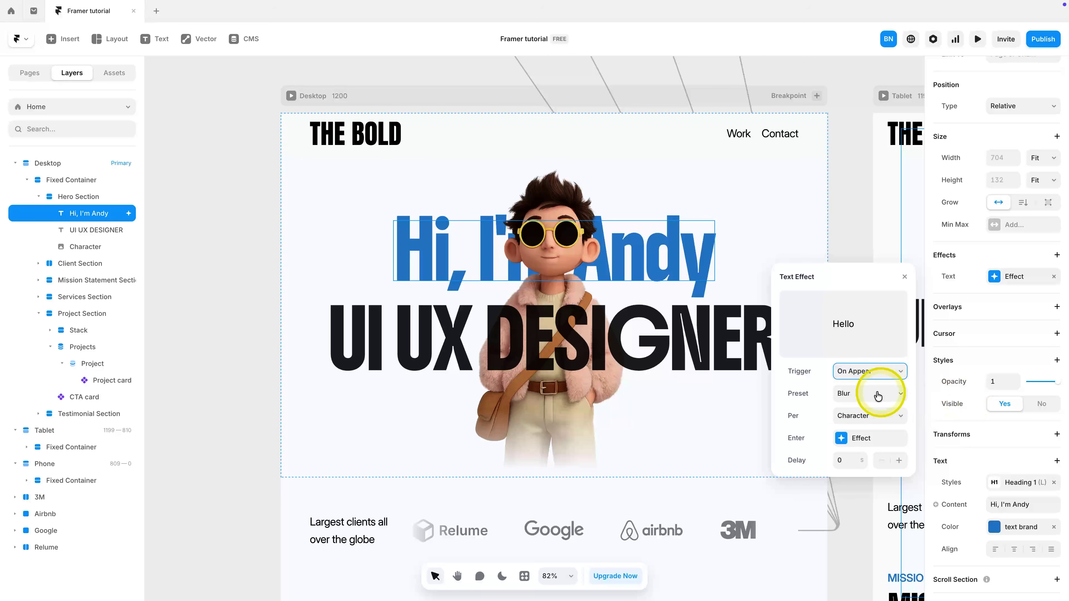
Step: Try the Flip, Shake, Shoot, Rotate and Scale presets on the blue heading's text effect, and return it to Blur
click(887, 392)
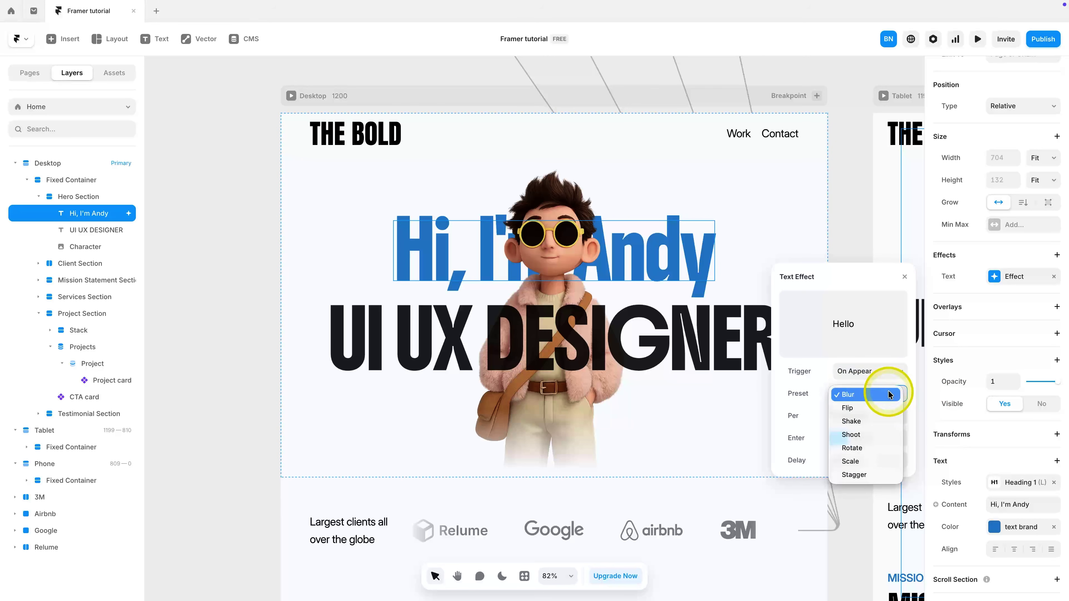
click(885, 407)
click(885, 394)
click(884, 409)
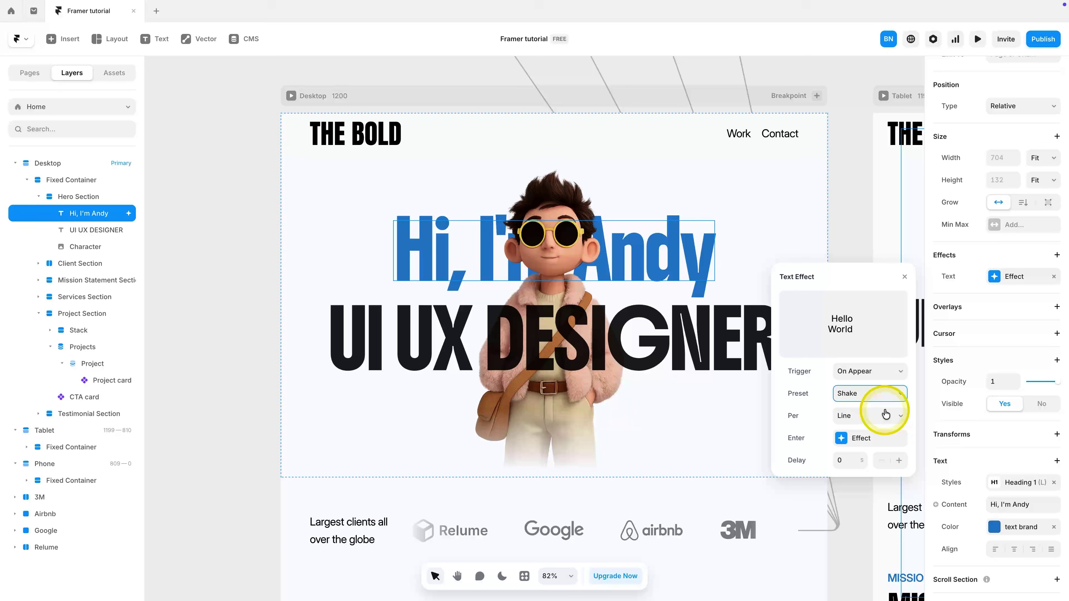
click(885, 398)
click(884, 411)
click(885, 399)
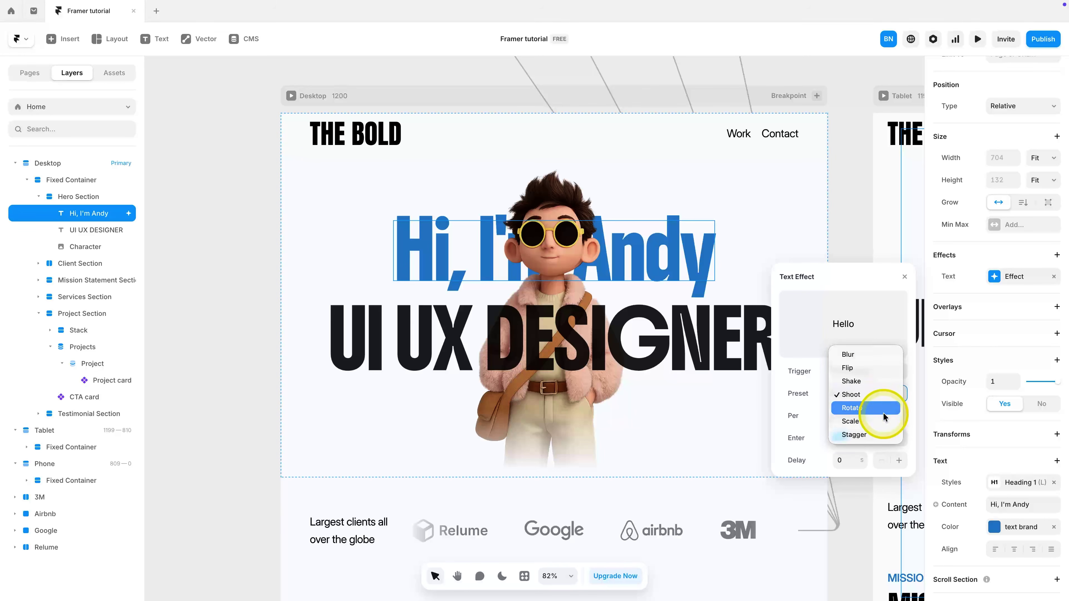
click(885, 411)
click(883, 393)
click(882, 411)
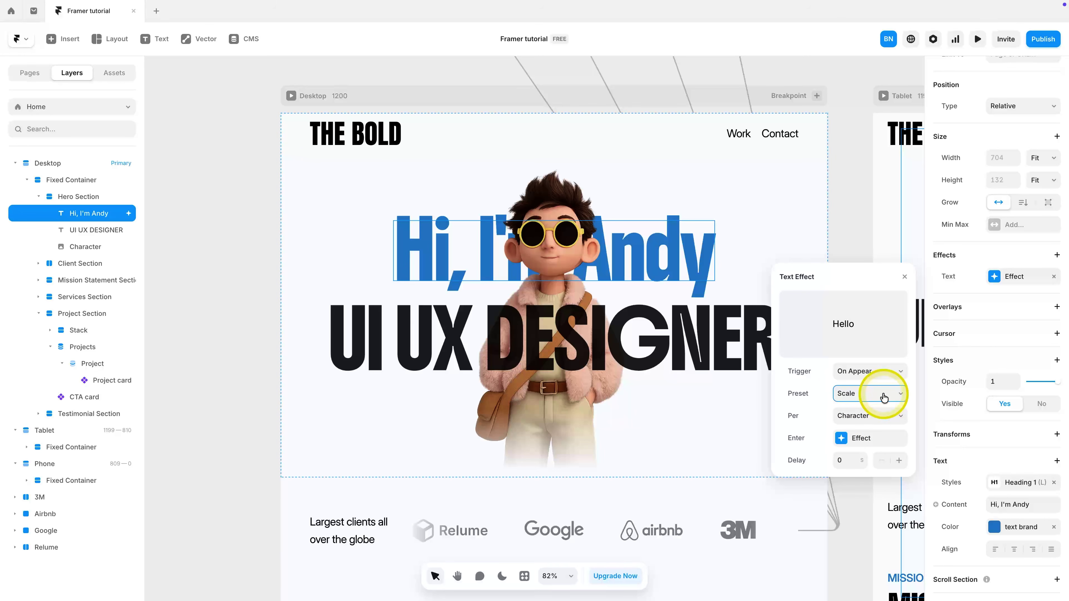
click(884, 398)
click(873, 326)
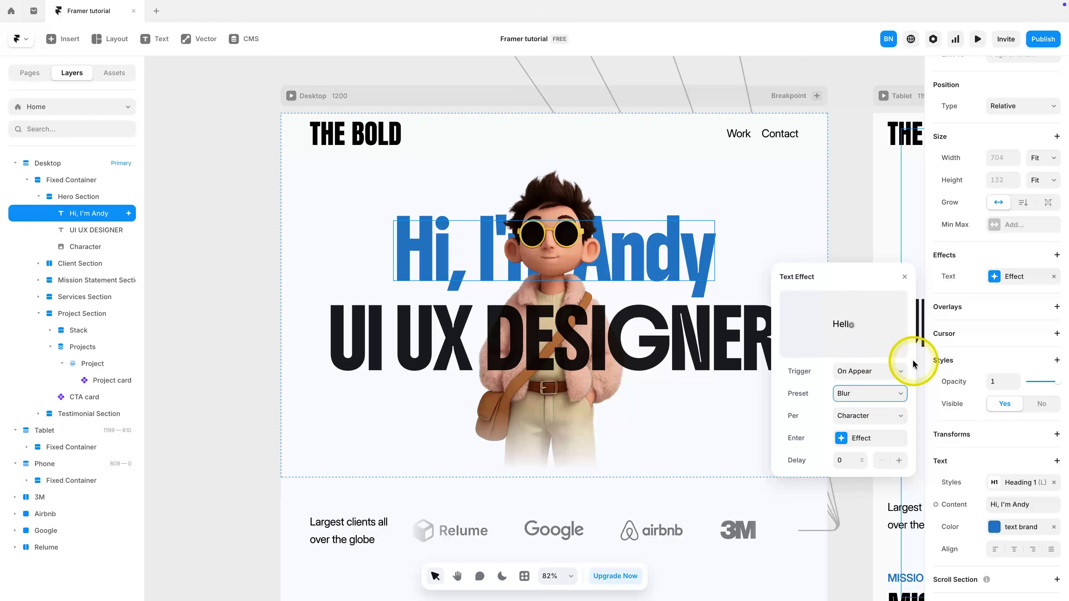
Step: Examine the enter effect's values and its Spring transition settings for the blue heading's text effect
click(874, 438)
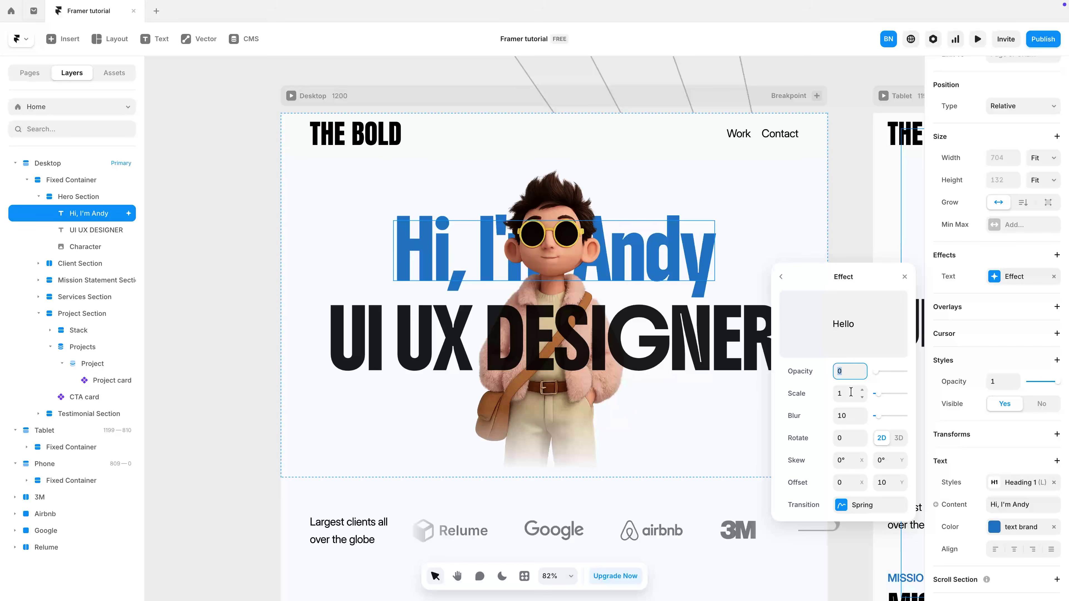
click(852, 459)
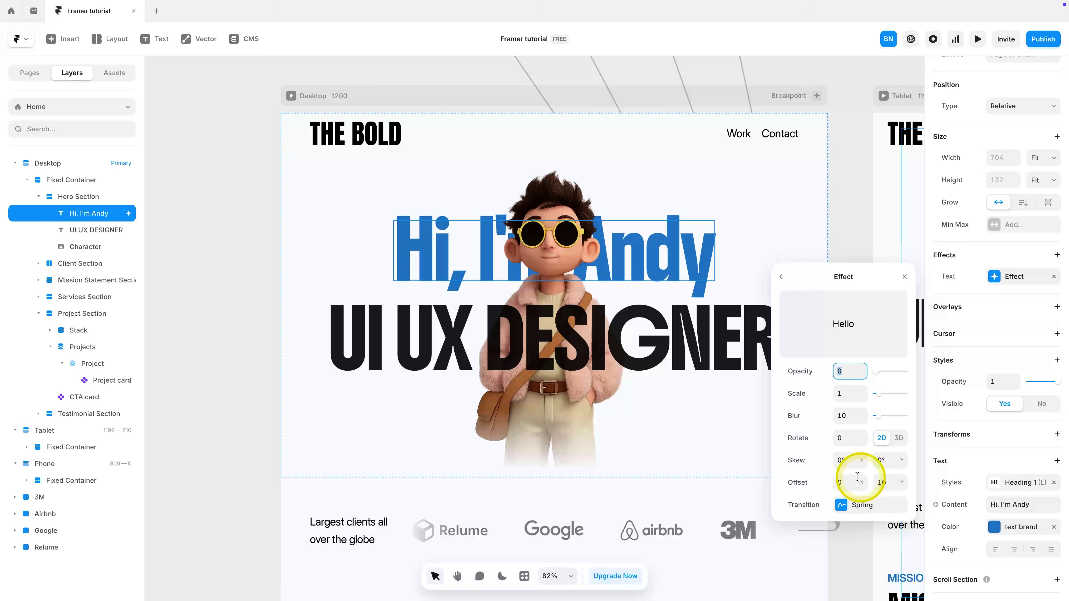
click(871, 503)
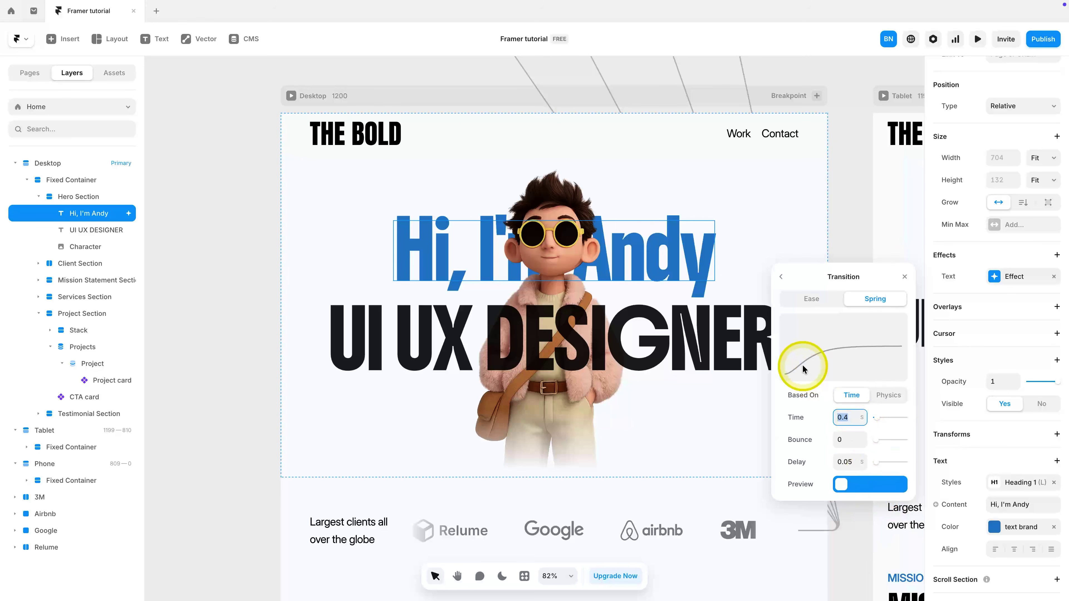
click(781, 277)
click(781, 279)
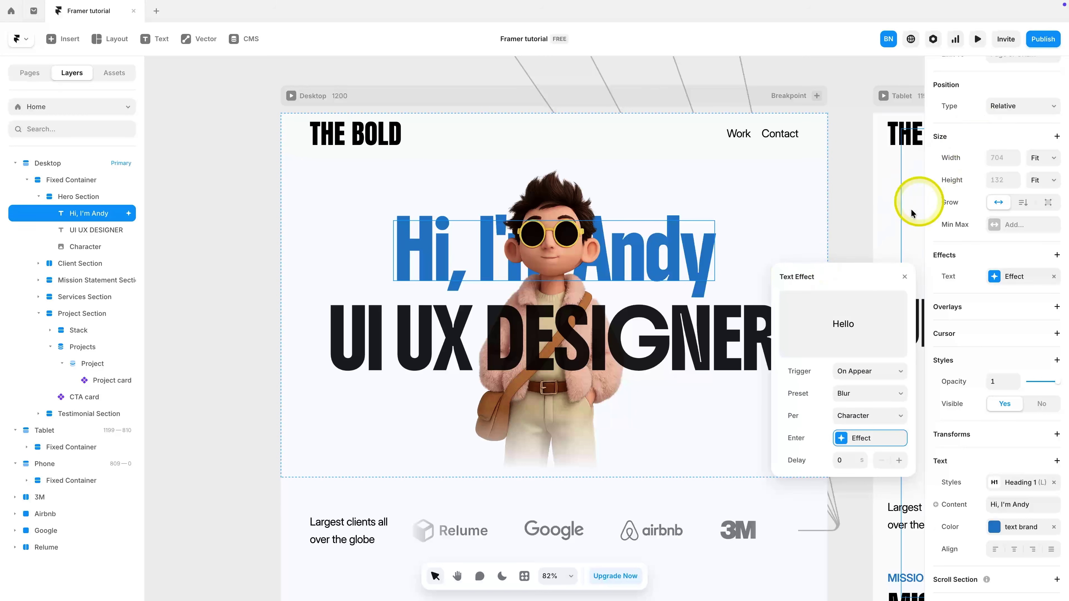
Step: Preview the Home page at desktop width and replay the blue heading's appear animation several times
click(978, 39)
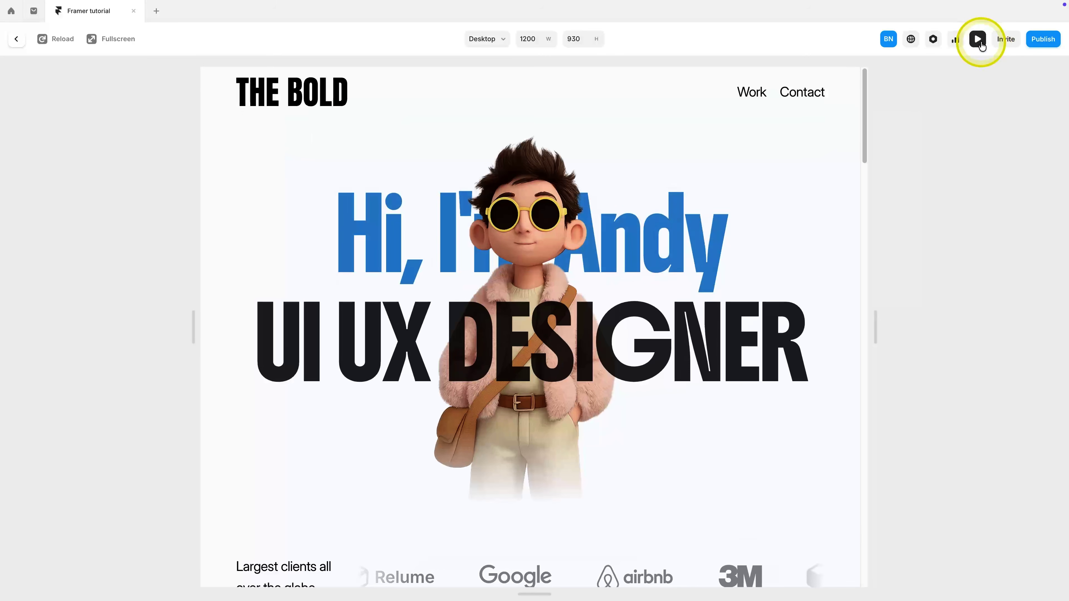
click(983, 46)
click(981, 45)
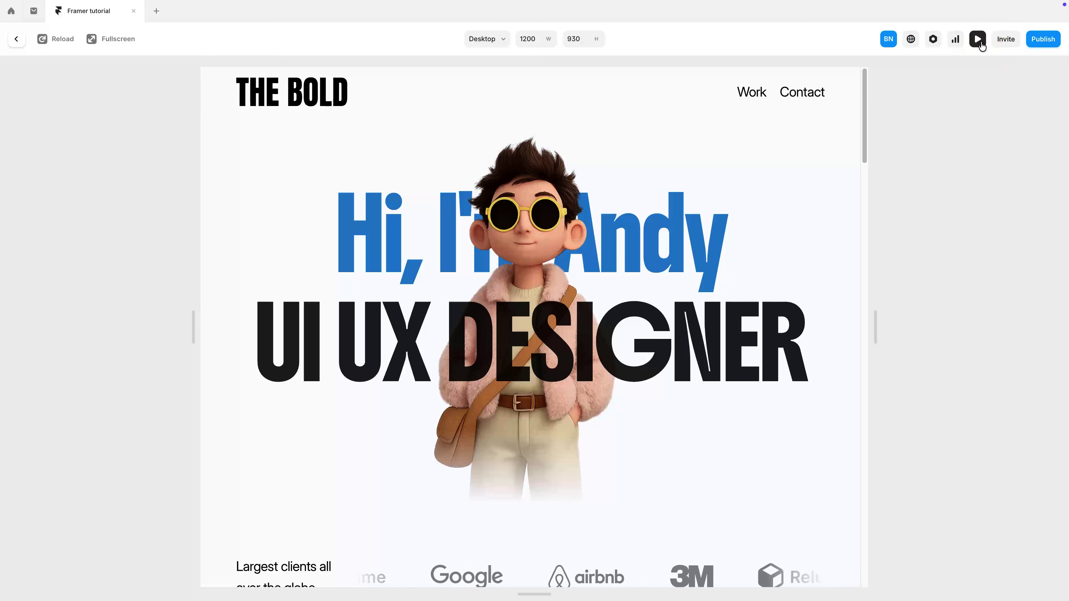
click(980, 45)
click(981, 45)
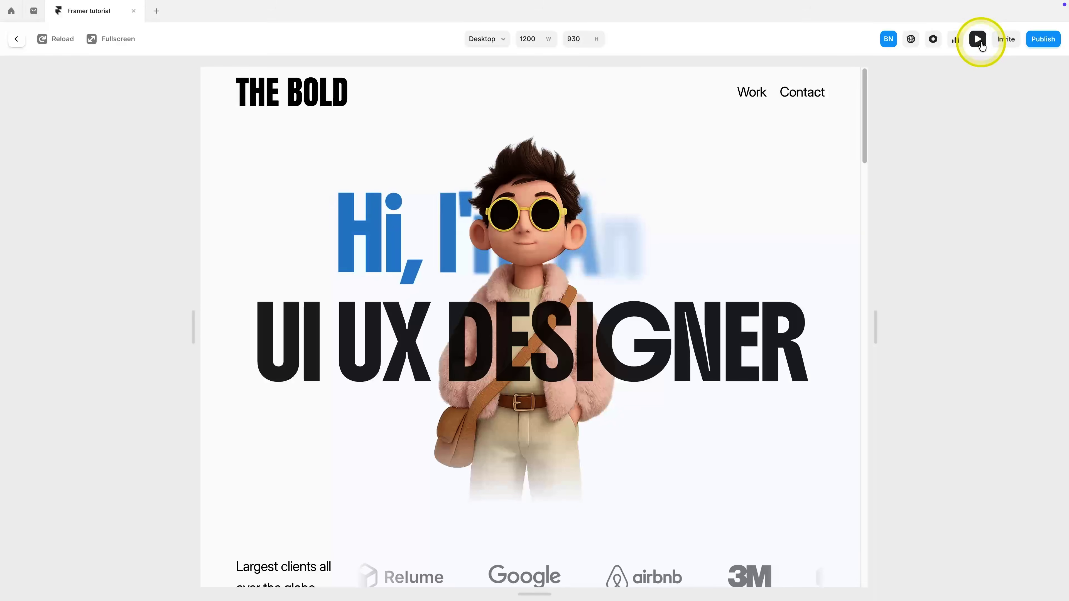
click(981, 45)
Step: Hide the Character image in the Desktop Hero Section
click(526, 411)
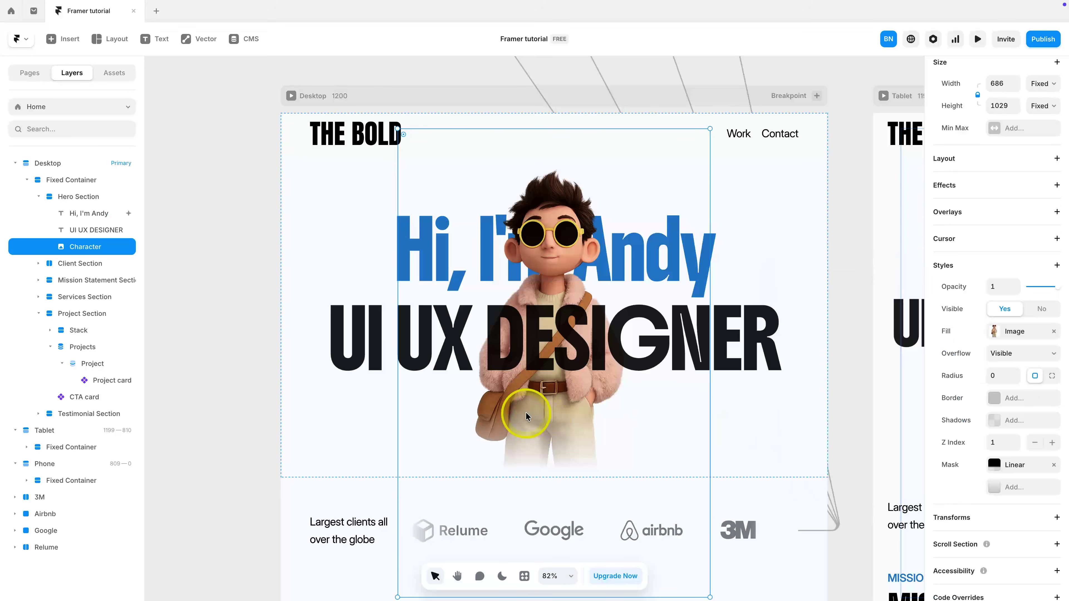
right_click(113, 252)
click(171, 501)
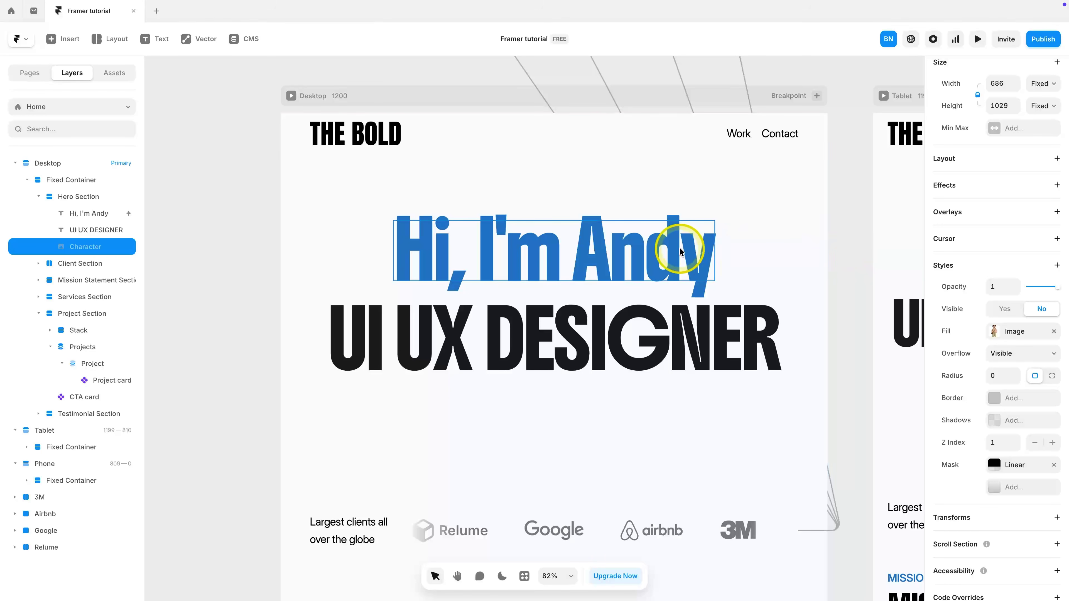
Step: Check the blue heading's per-character blur animation in the preview with the Character image hidden
click(978, 41)
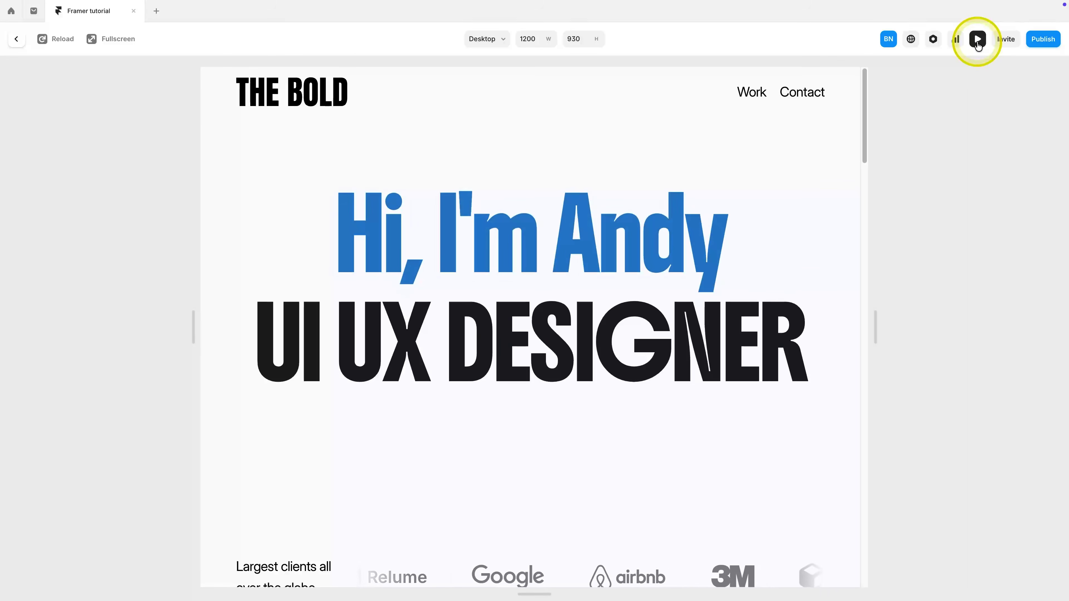
click(978, 40)
click(978, 40)
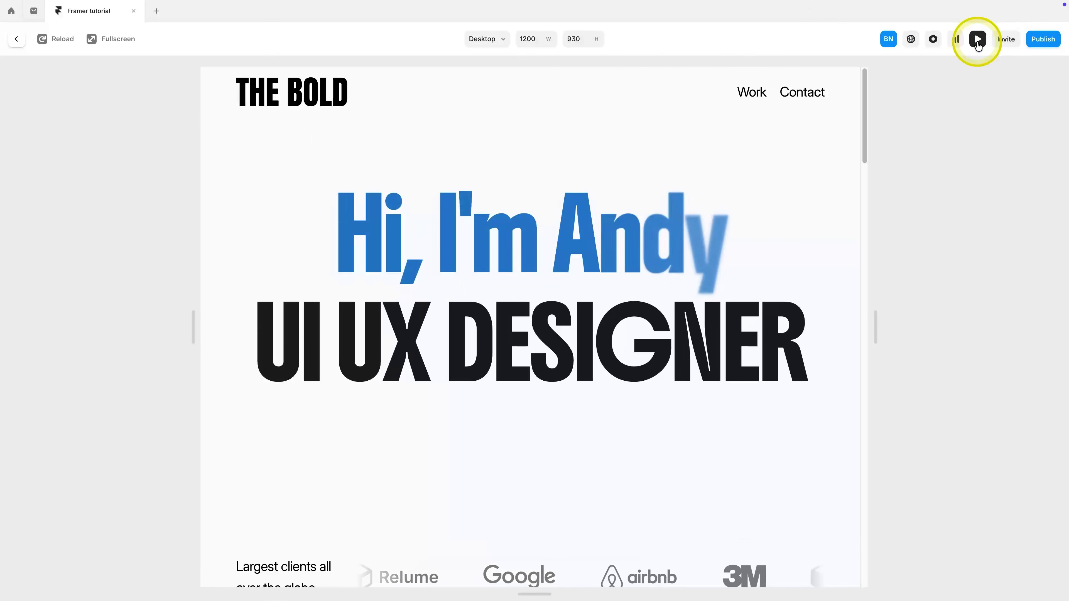
click(978, 40)
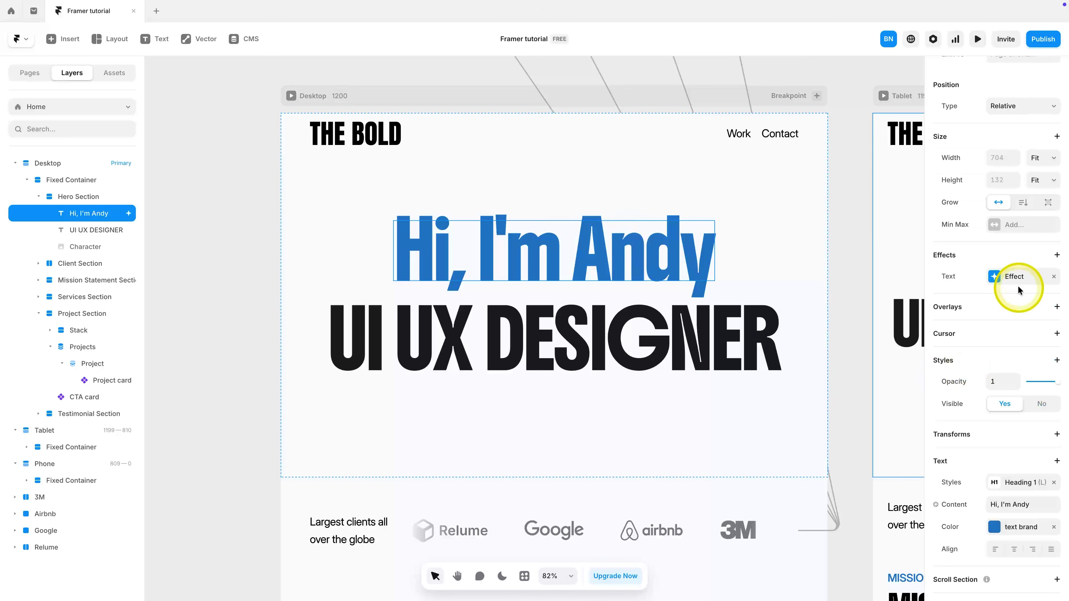
Step: Set the blue heading's text effect delay to 0.3 s and replay the animation in the preview
click(1012, 277)
click(898, 462)
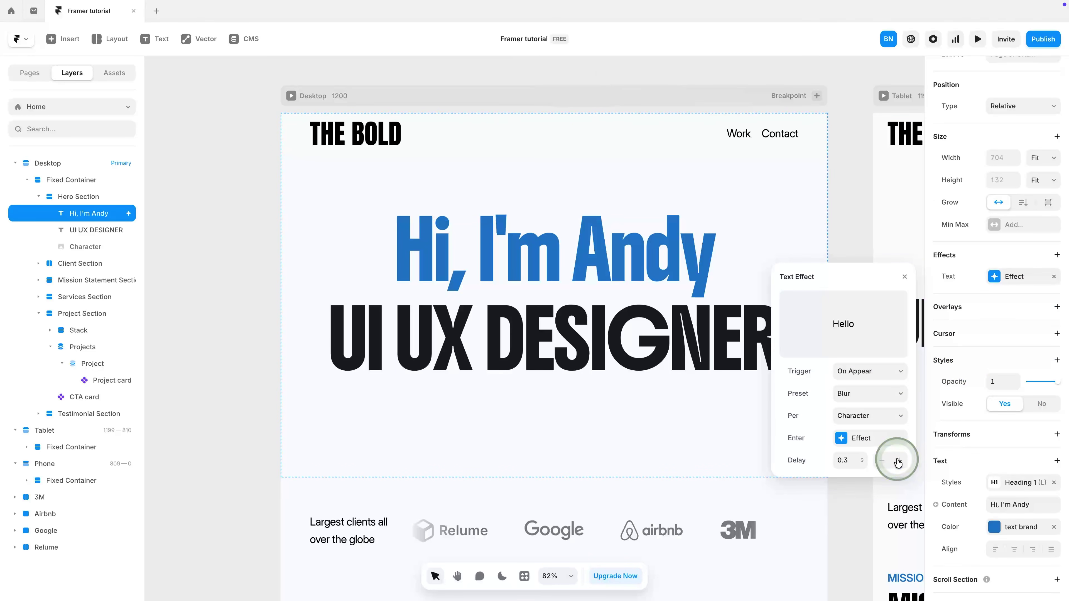
click(898, 460)
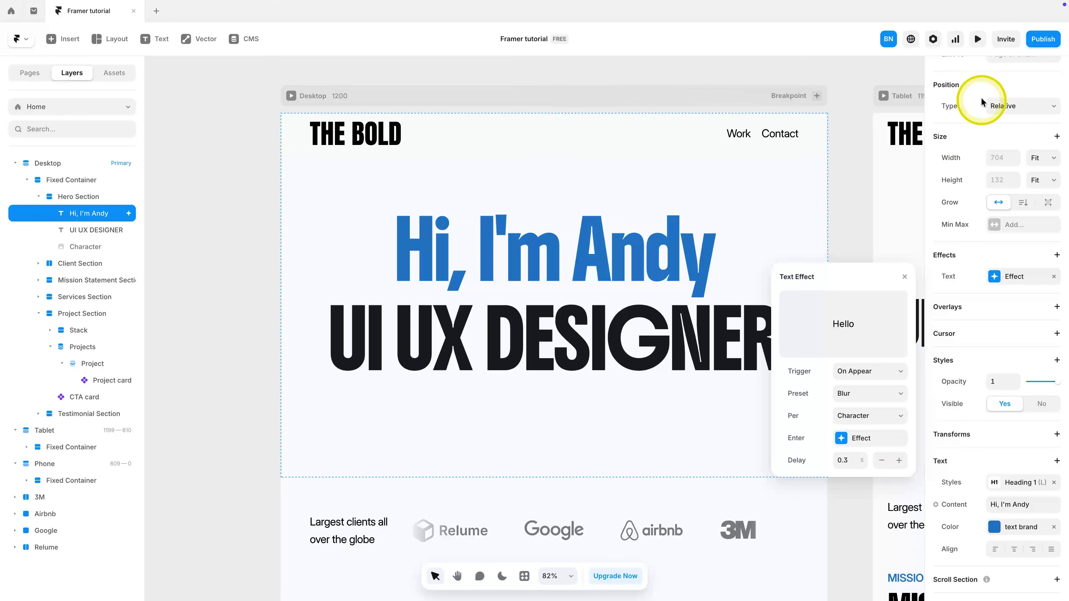
click(978, 39)
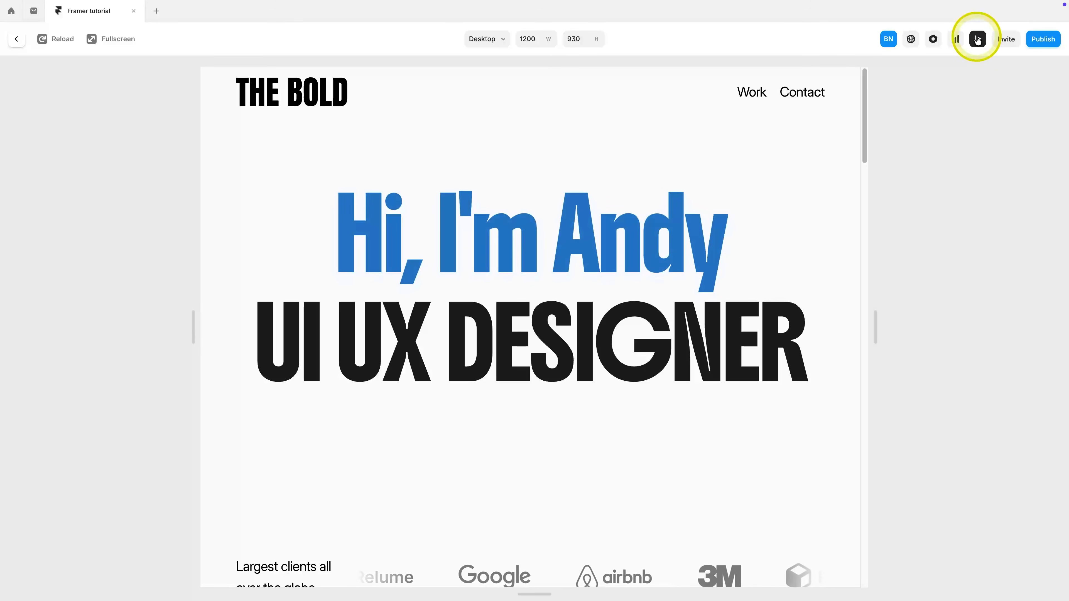
click(46, 47)
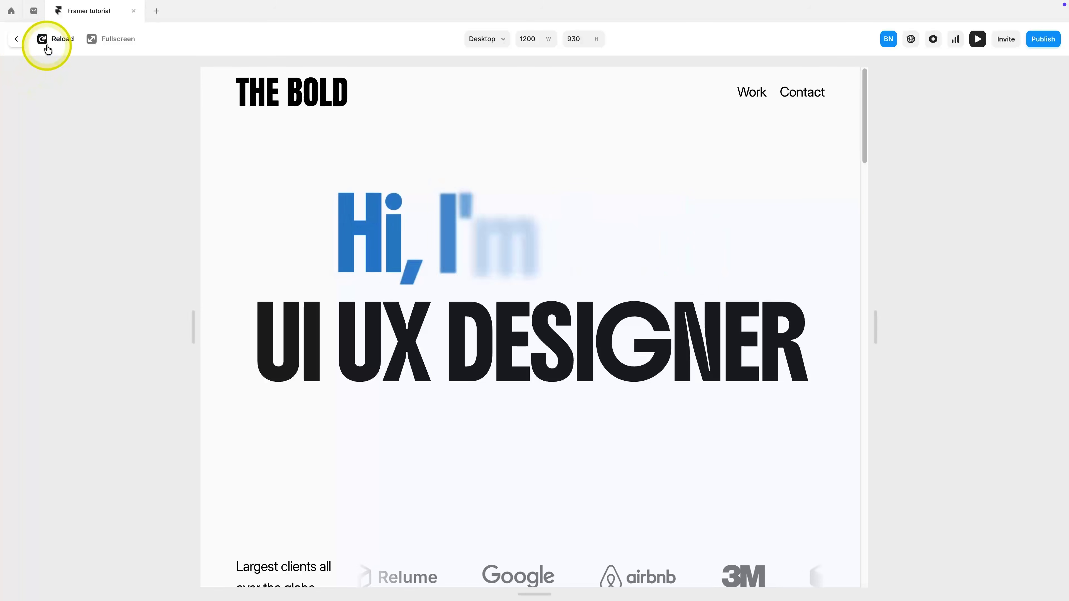
click(977, 39)
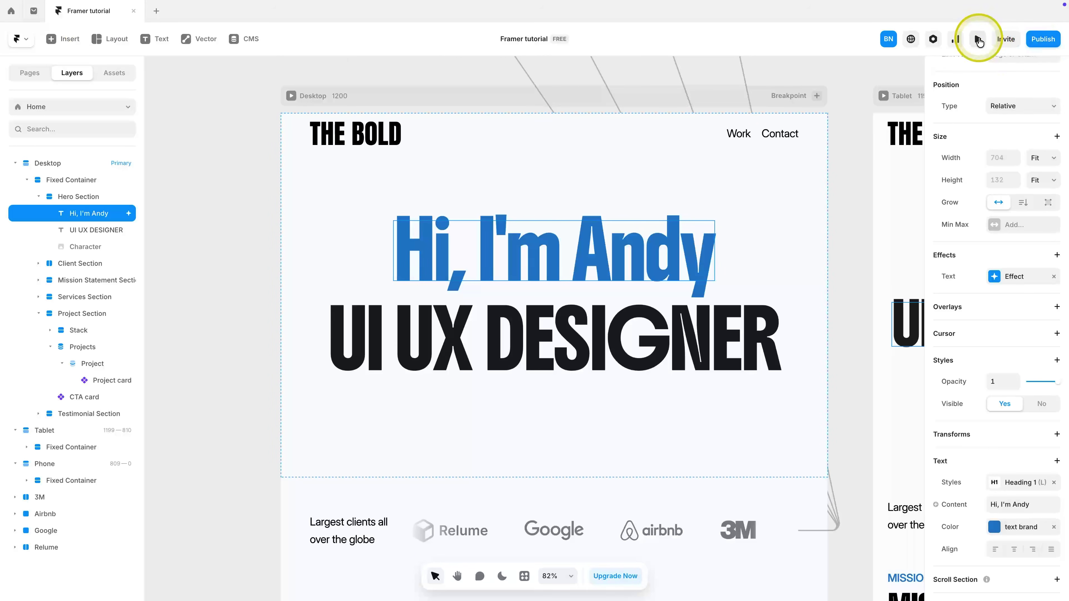
Step: Set the enter effect's vertical offset to 100 for the blue heading and preview the animation
click(1009, 280)
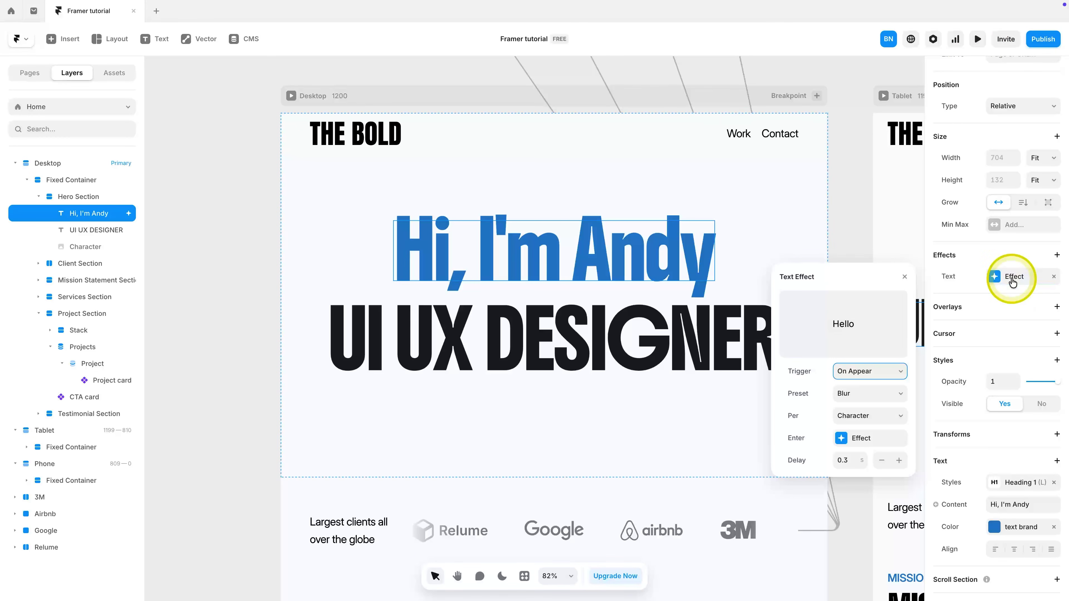
click(867, 440)
click(887, 483)
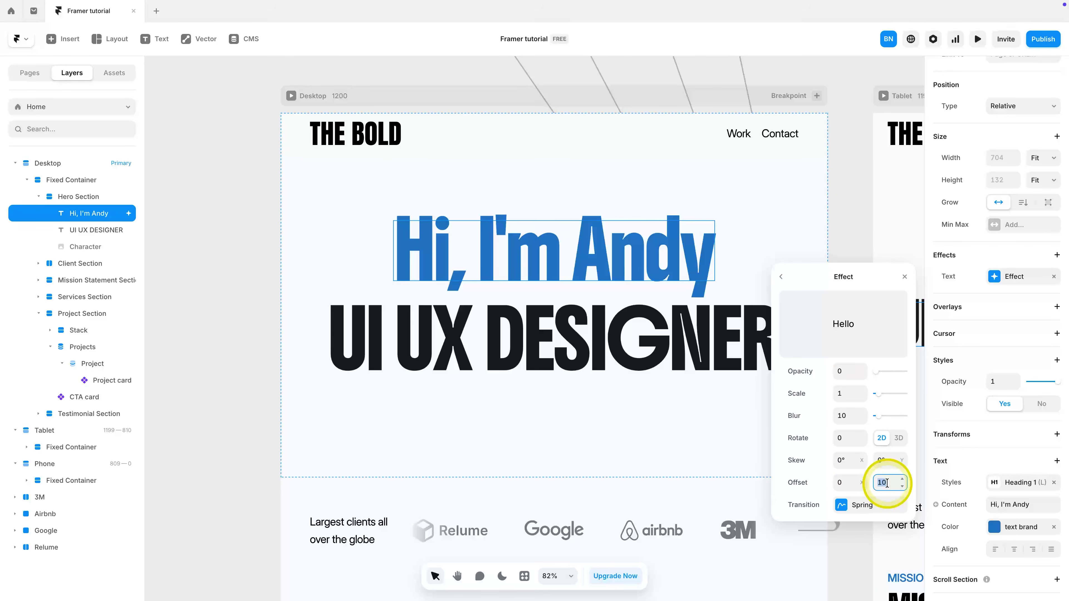
key(Return)
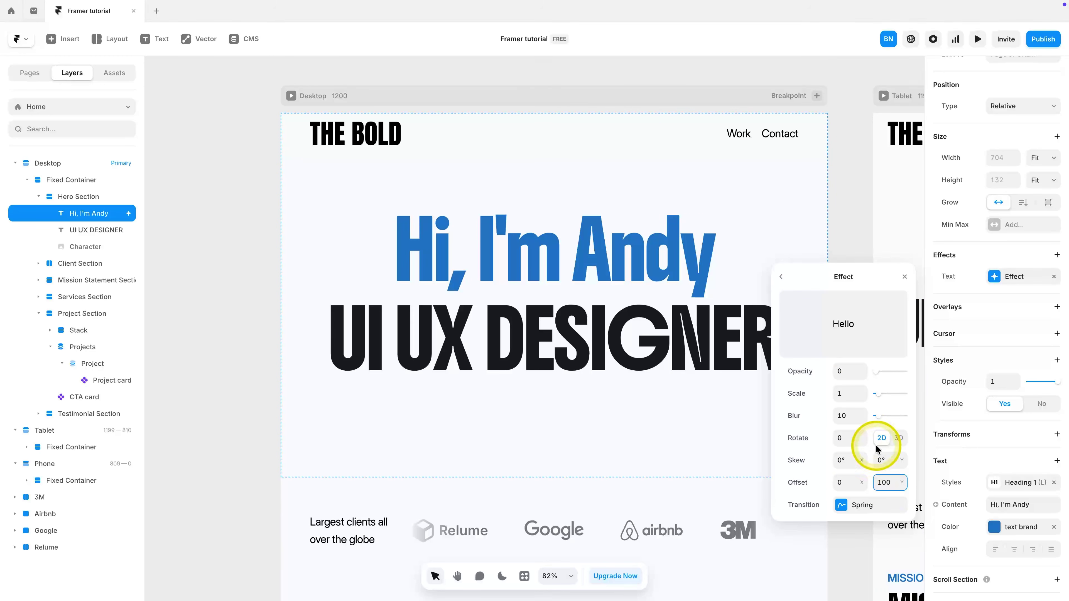
click(875, 348)
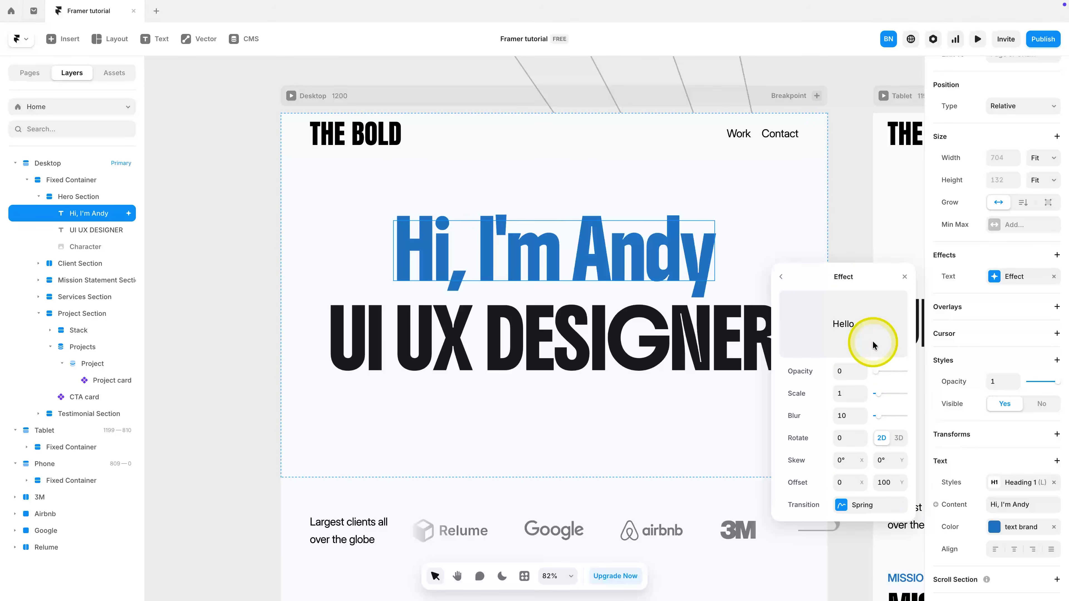
click(978, 38)
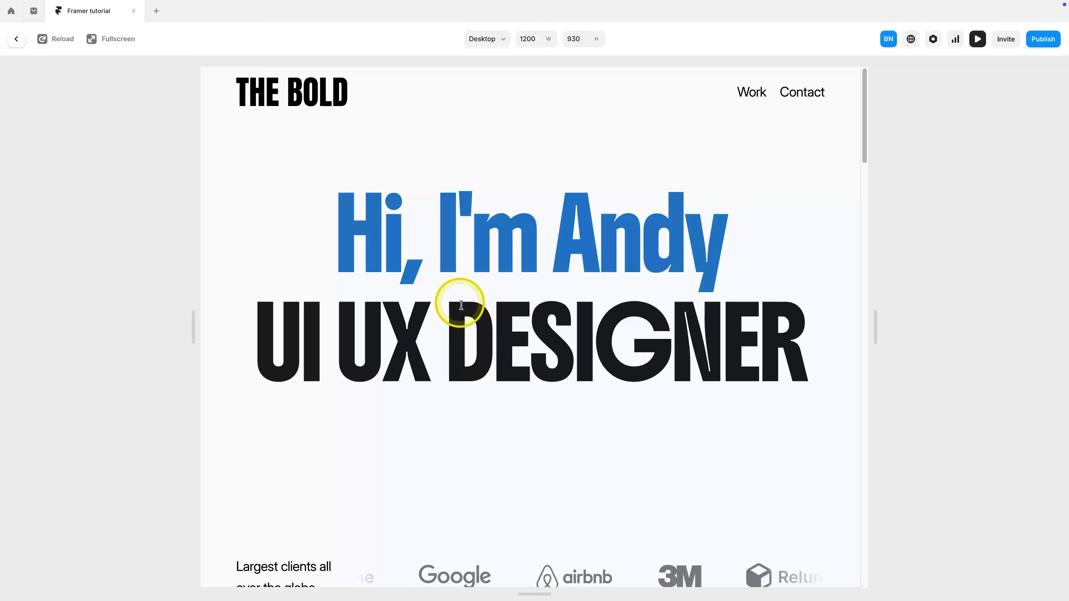
key(Escape)
Step: Set the blue heading's enter effect horizontal offset to -100 and replay the animation in the preview
click(994, 276)
click(864, 440)
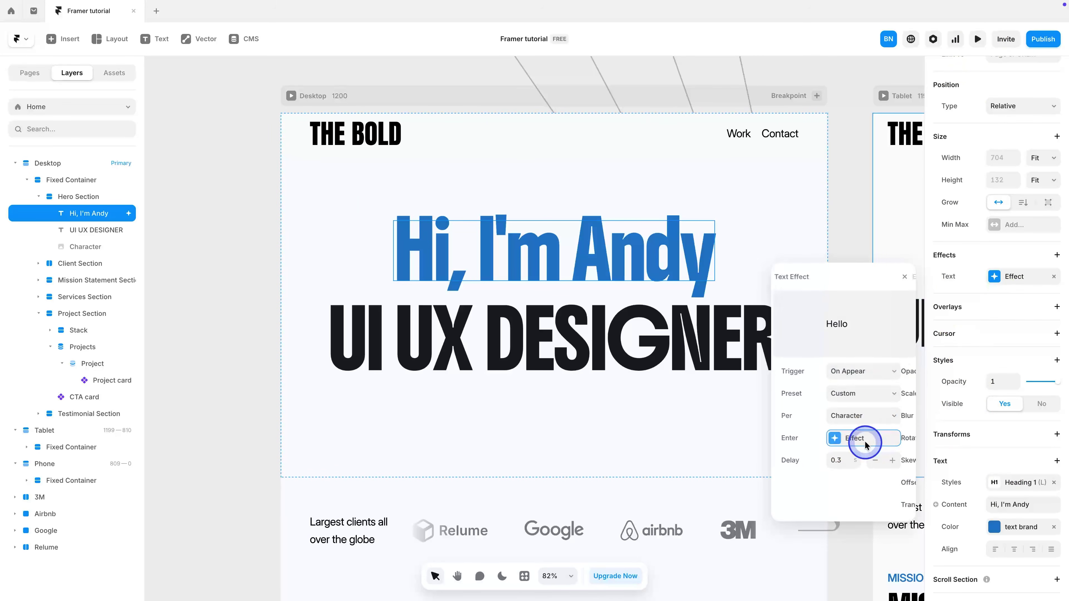
click(844, 482)
text(-100)
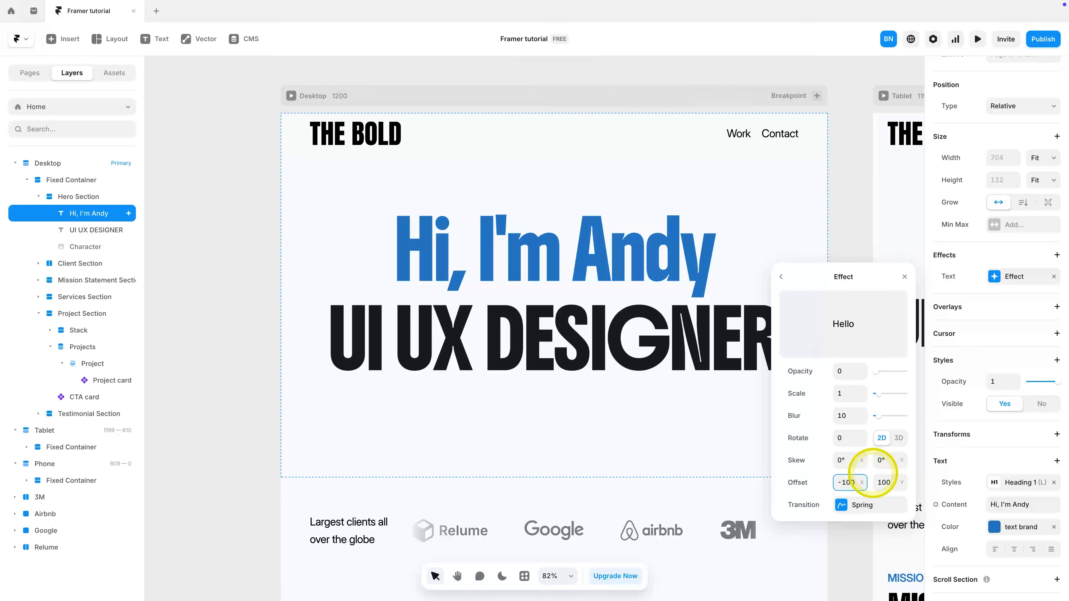
click(977, 40)
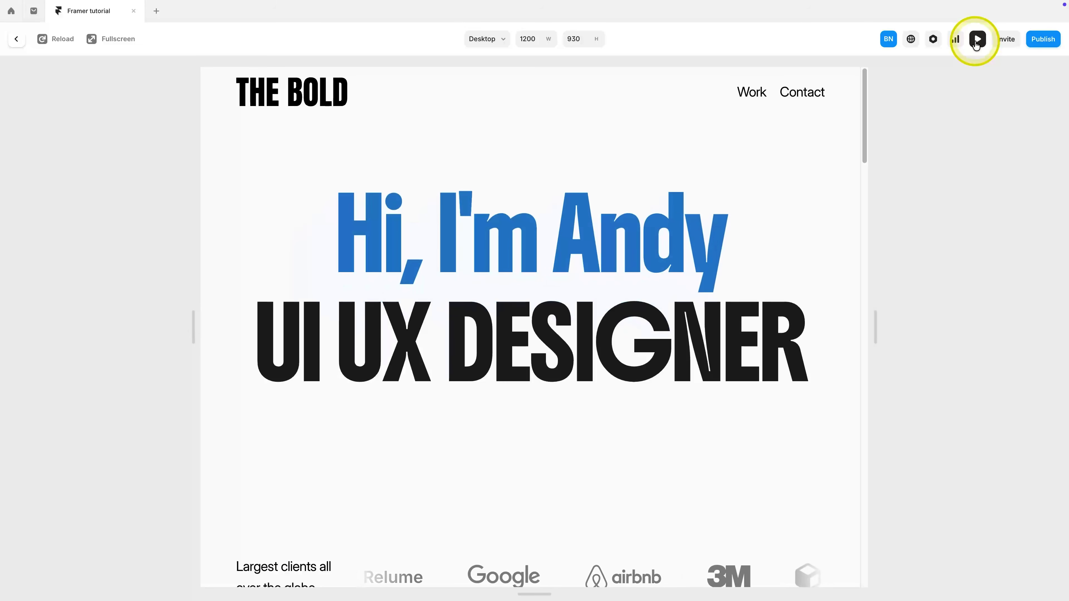
click(976, 44)
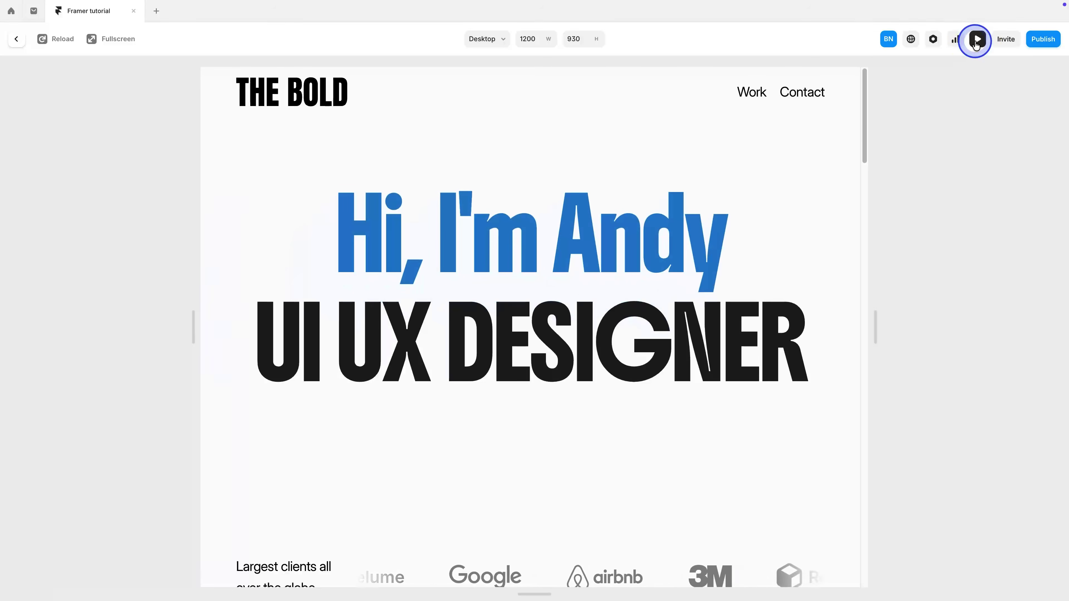
Step: Set the entrance scale of the greeting heading's text effect to 1.4 and preview the animation
click(1007, 277)
click(870, 439)
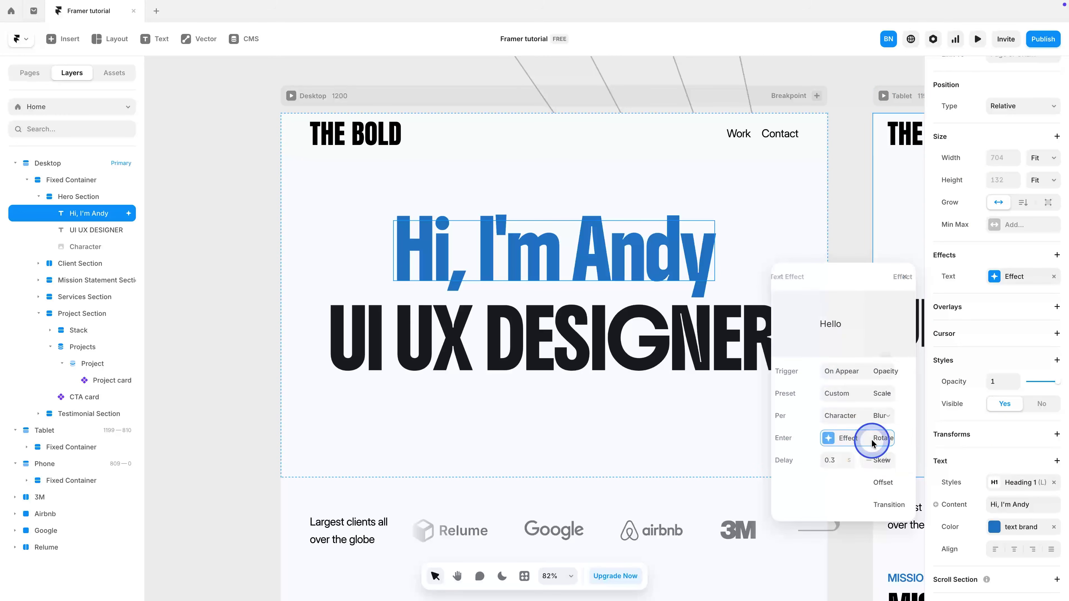
click(864, 393)
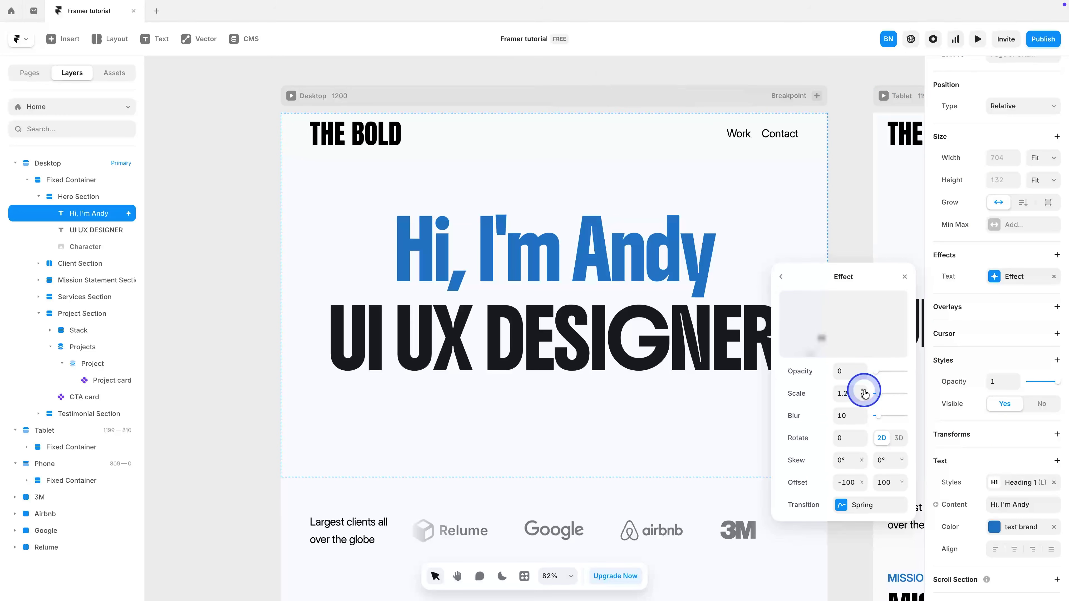
click(864, 391)
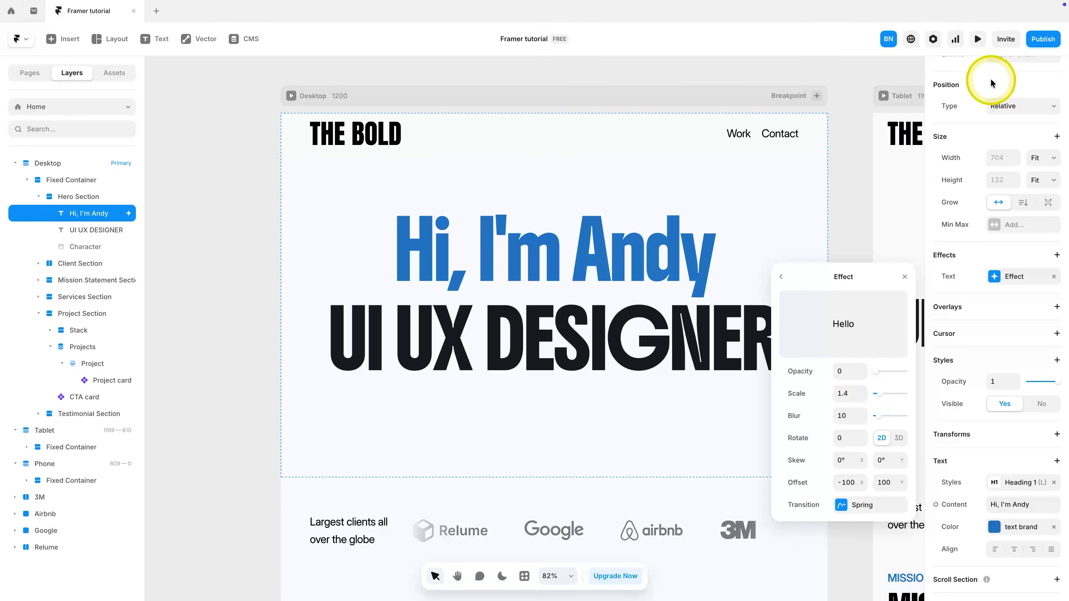
click(979, 42)
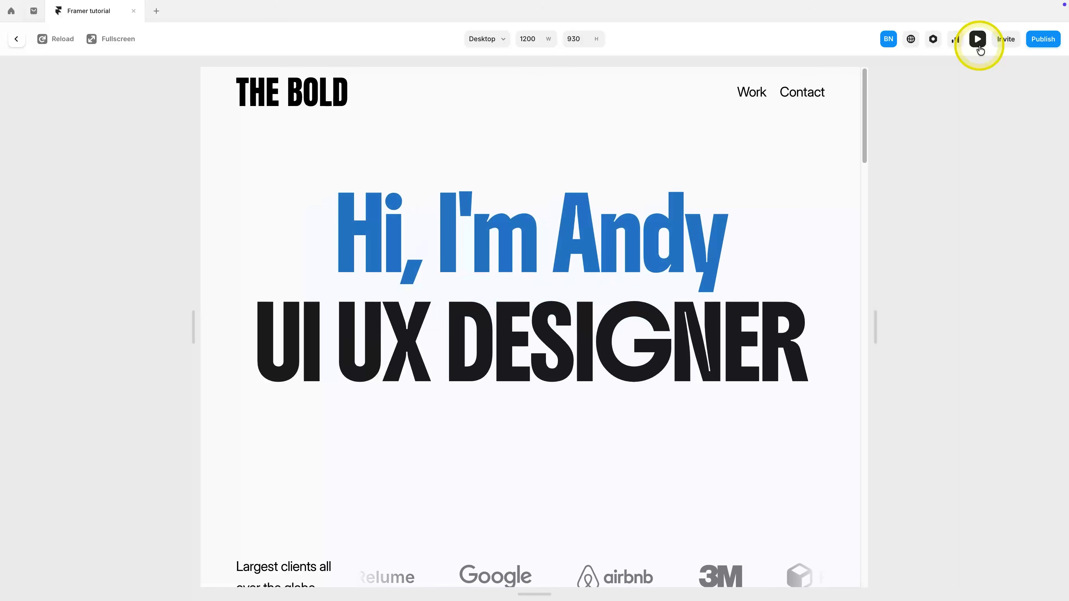
click(978, 40)
click(978, 40)
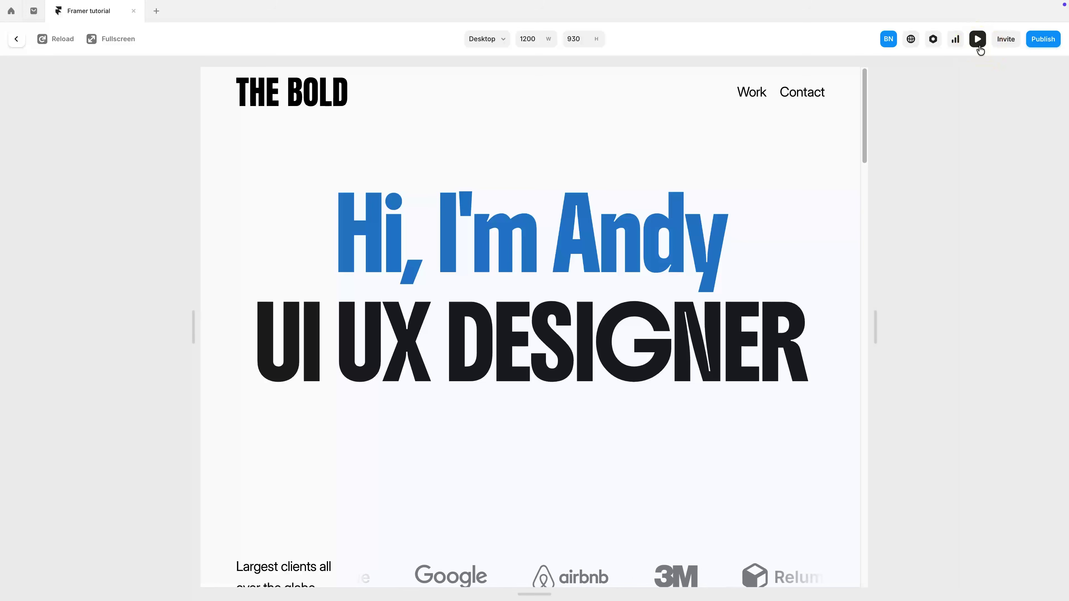
click(978, 40)
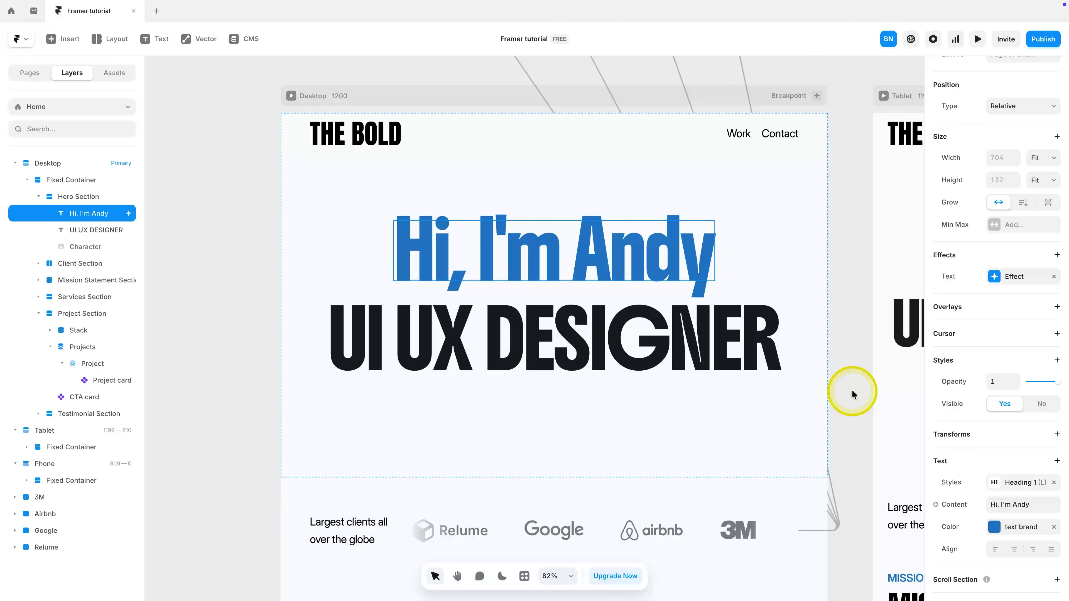
Step: Make the hidden Character image layer in the Hero Section visible
click(97, 246)
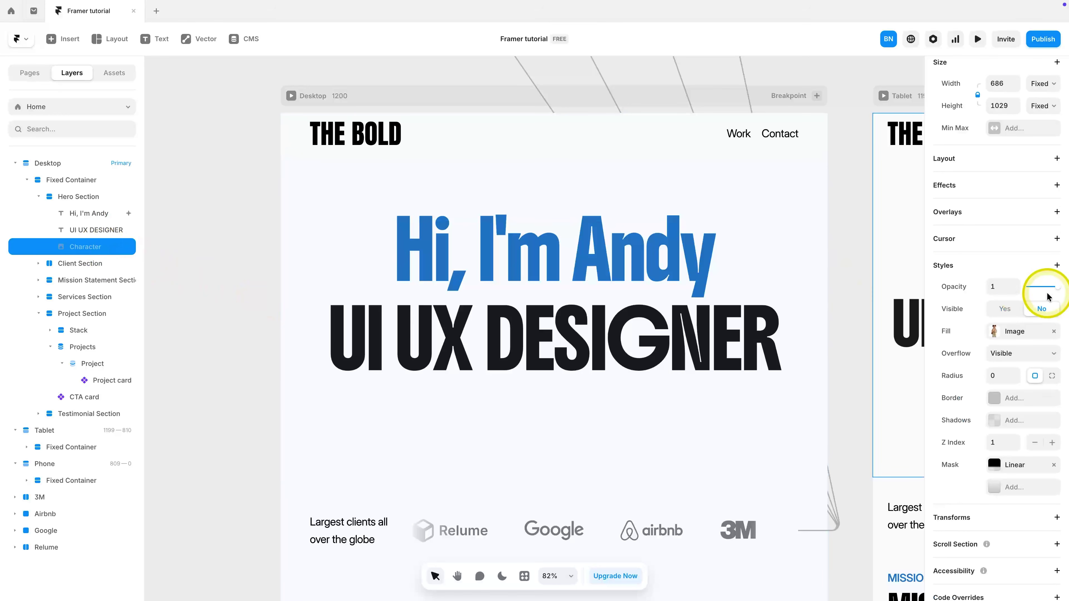
right_click(84, 248)
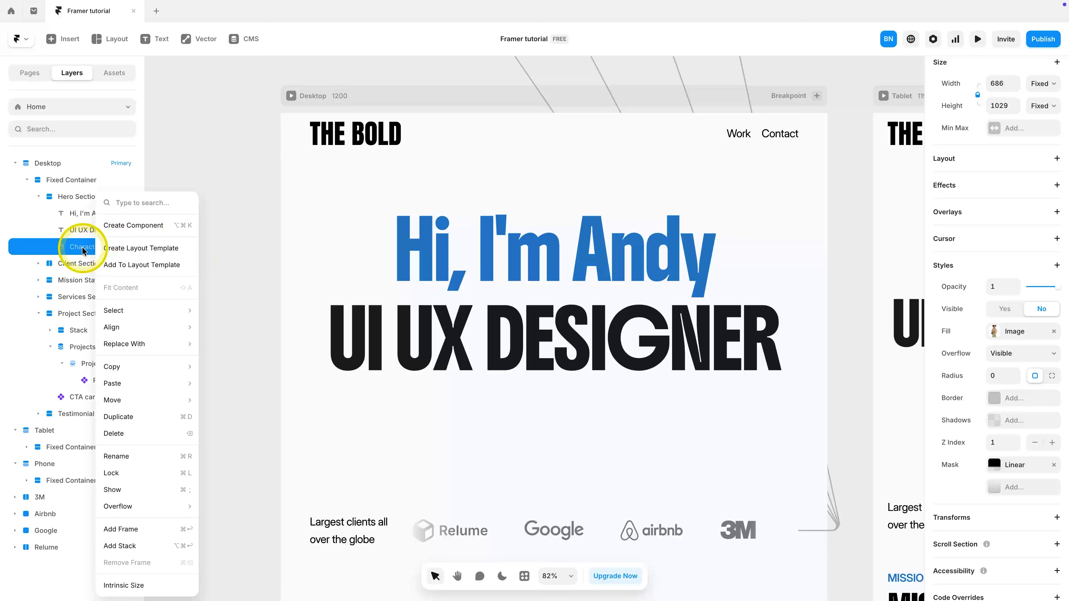
key(super+semicolon)
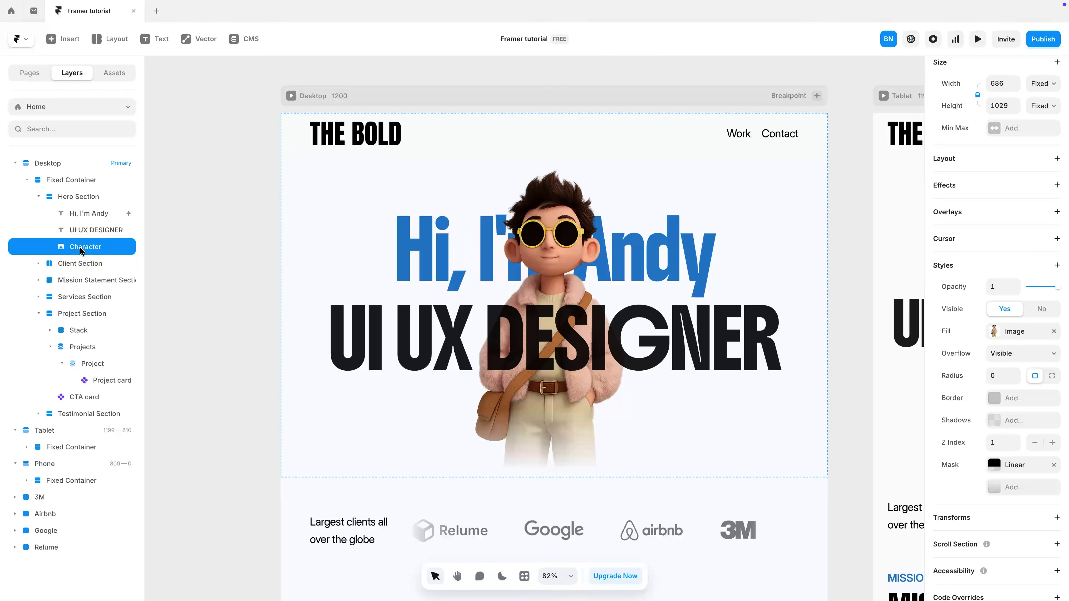
Step: Add an Appear effect to the Character image, keeping the Fade In preset after trying Scale In
click(1019, 232)
scroll(1019, 231, up, 2)
click(1055, 276)
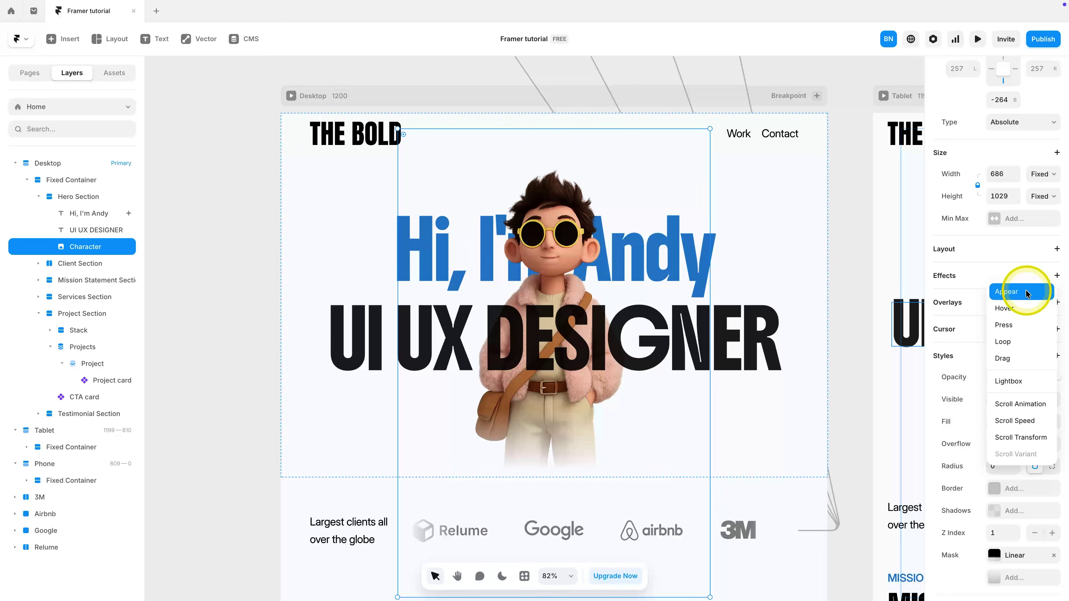
click(1018, 297)
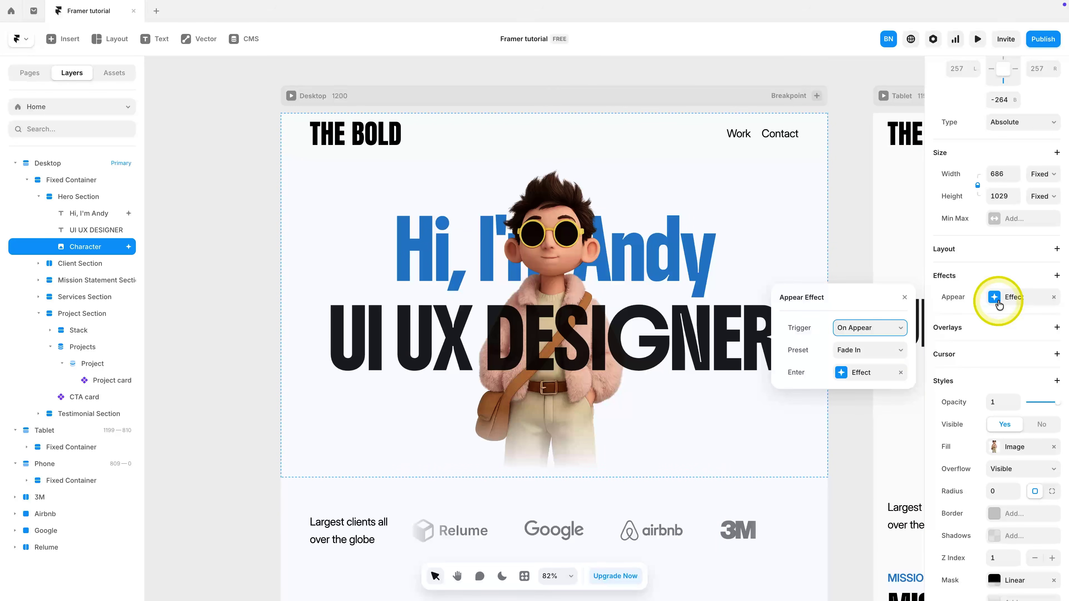
click(873, 352)
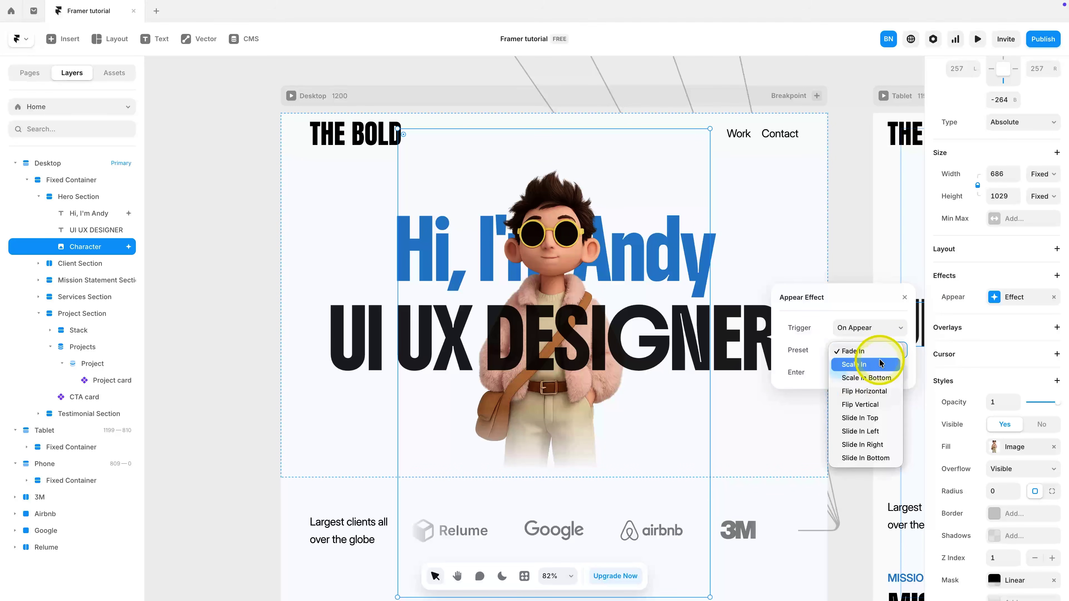
click(858, 364)
click(867, 349)
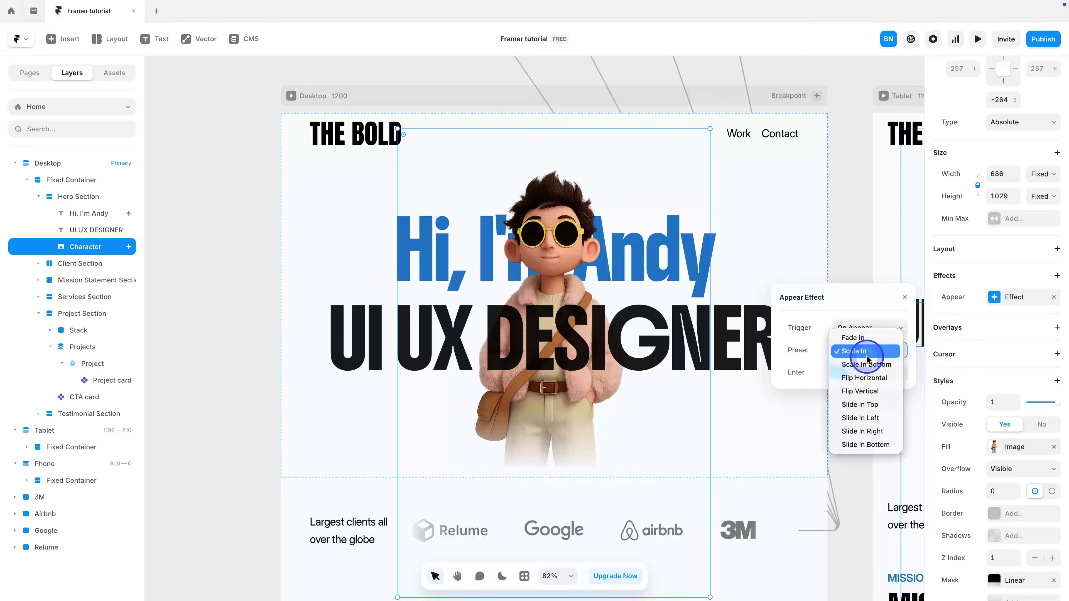
click(858, 337)
Step: Set the vertical offset of the Character's enter effect to 150 and preview the page
click(865, 372)
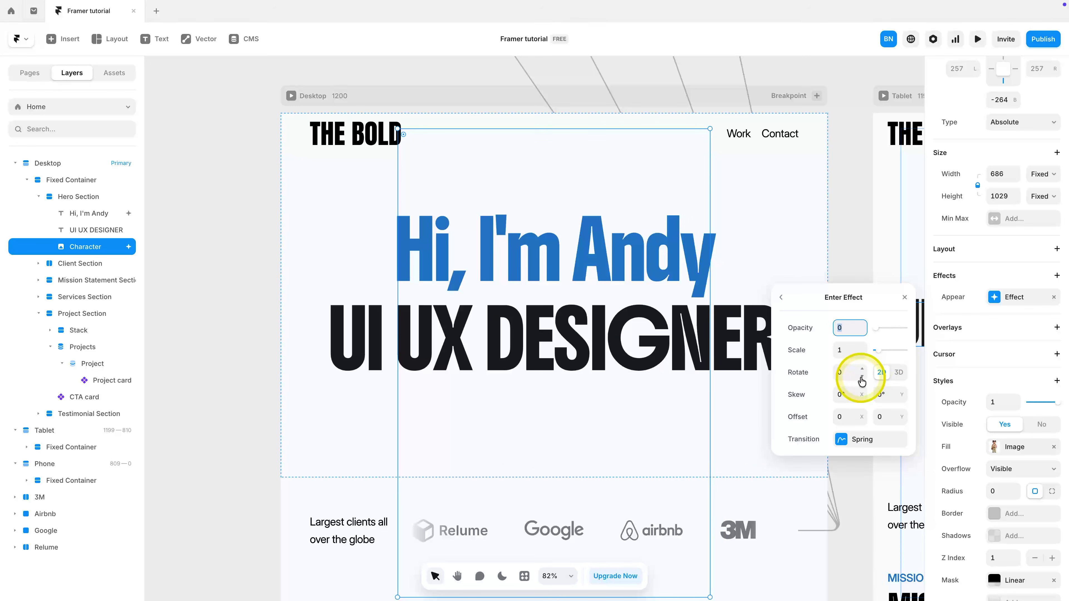
click(884, 418)
text(100)
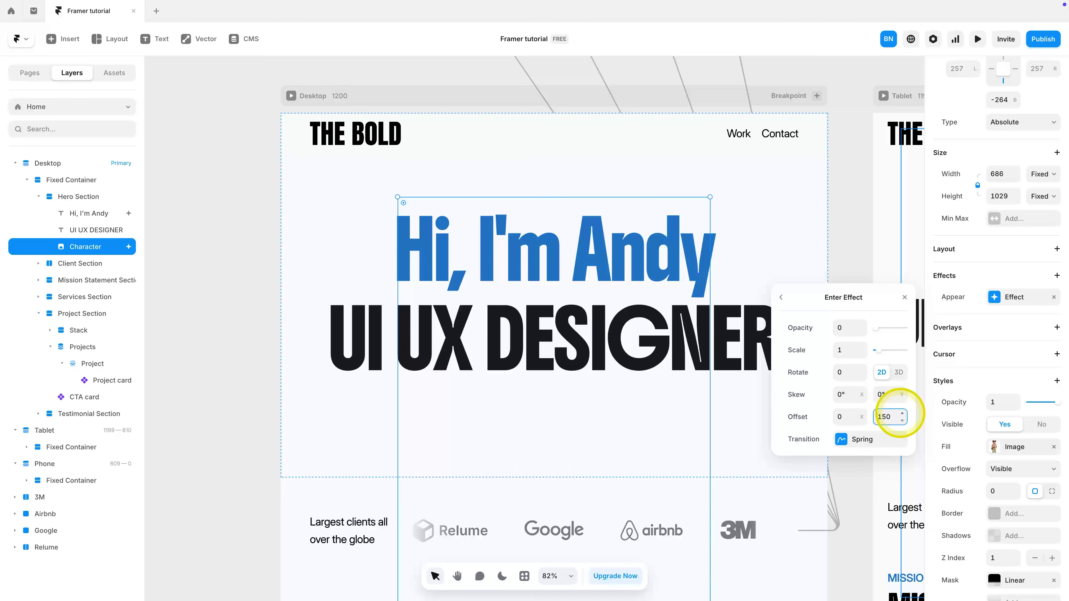
click(976, 40)
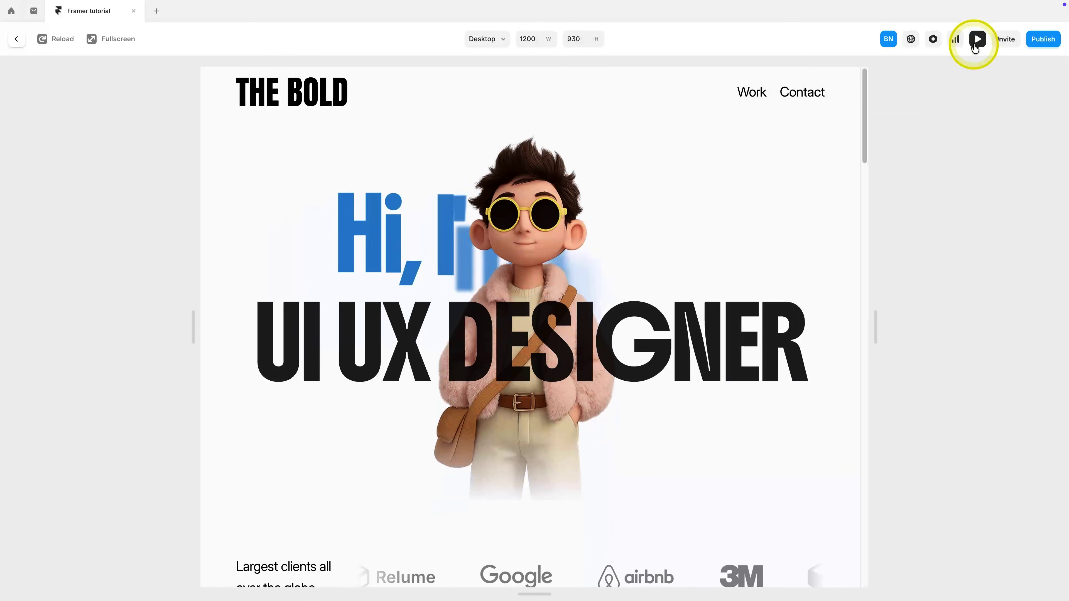
click(976, 39)
click(976, 39)
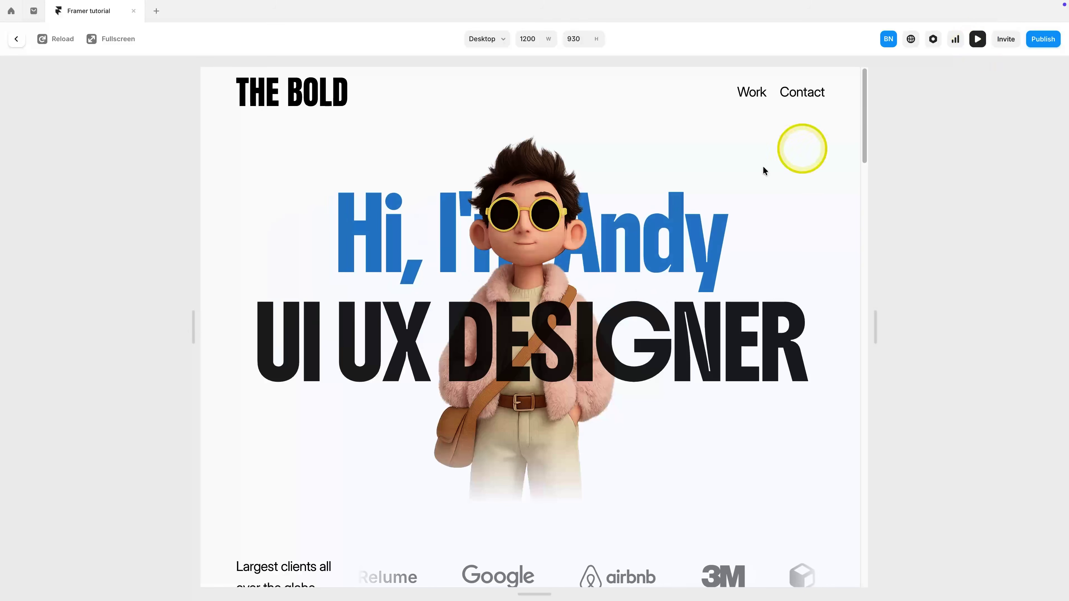
key(Escape)
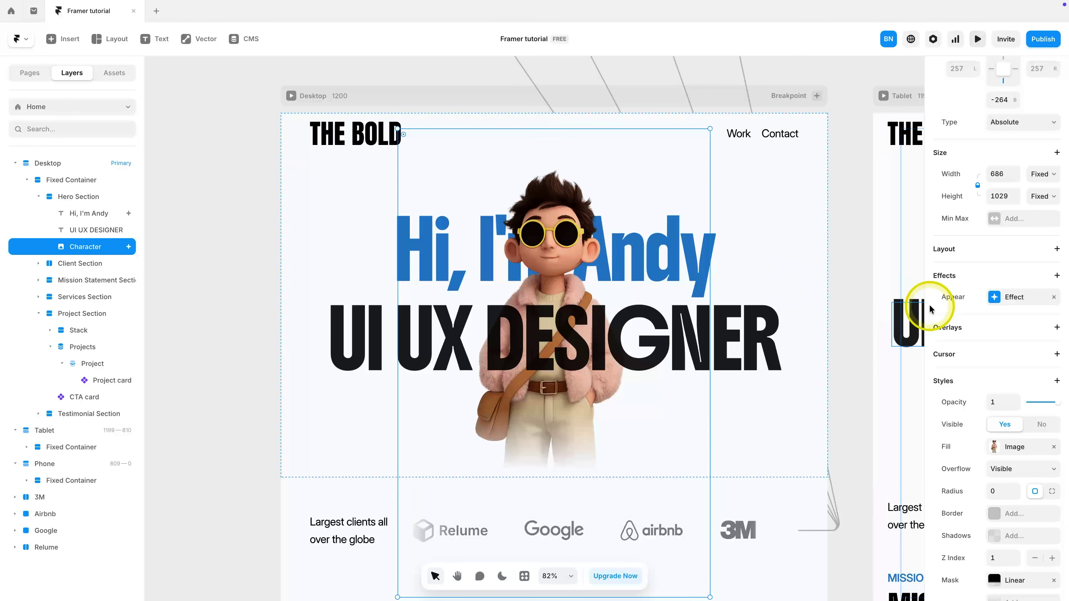
Step: Set the spring transition of the Character's enter effect to a 0.8 s delay and a time of 1 s
click(1012, 296)
click(861, 373)
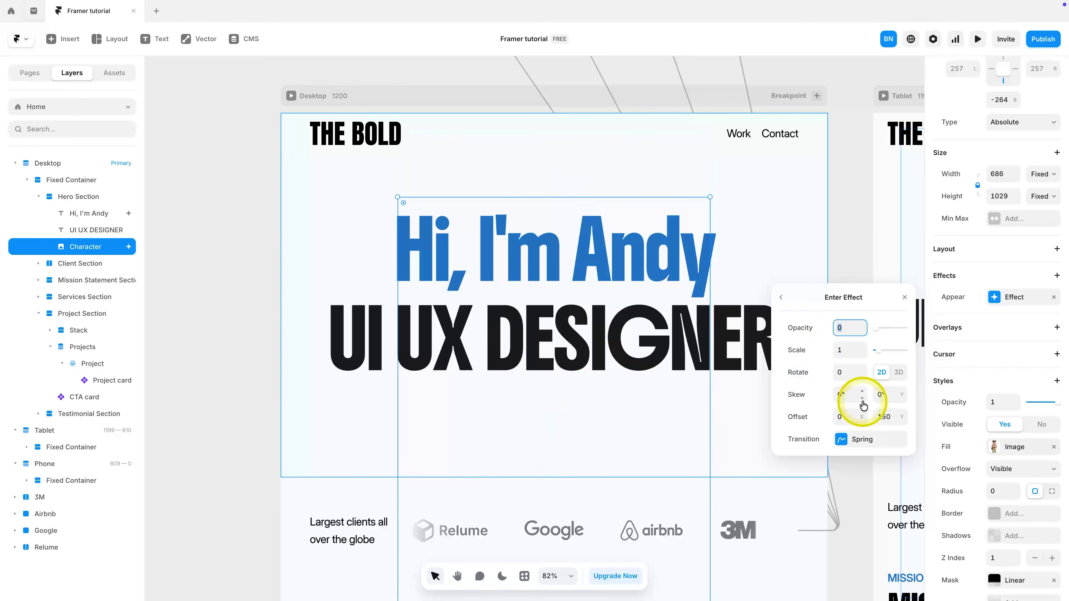
click(860, 439)
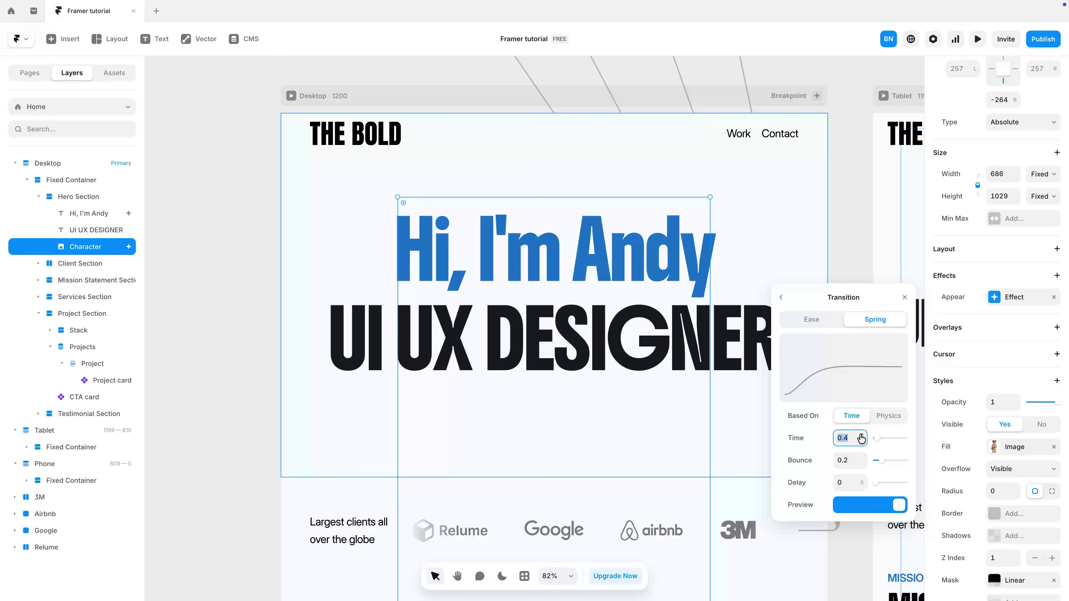
click(853, 480)
text(0.8)
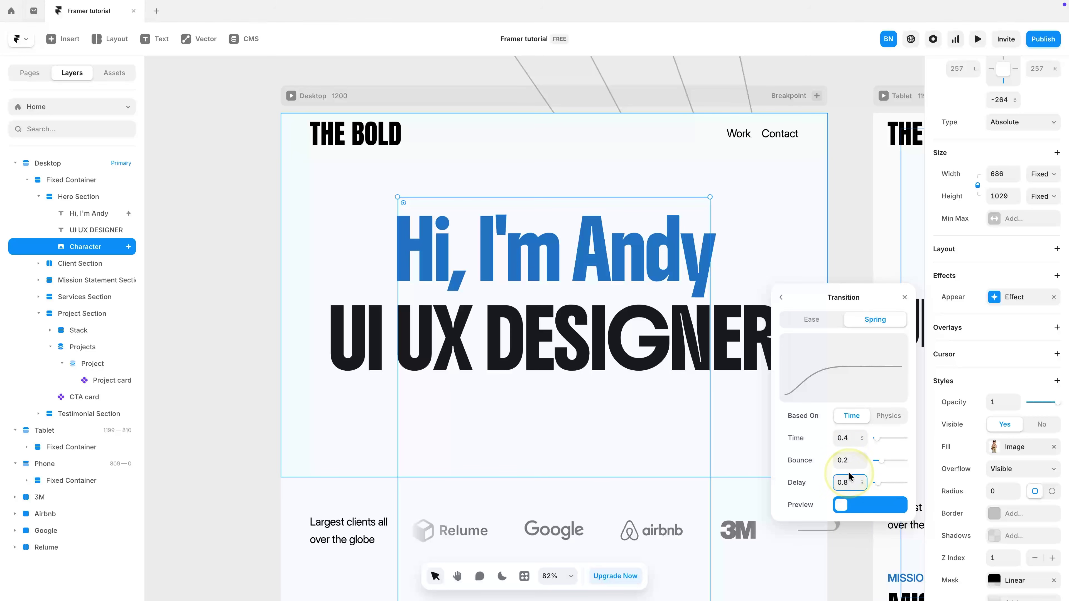
click(861, 435)
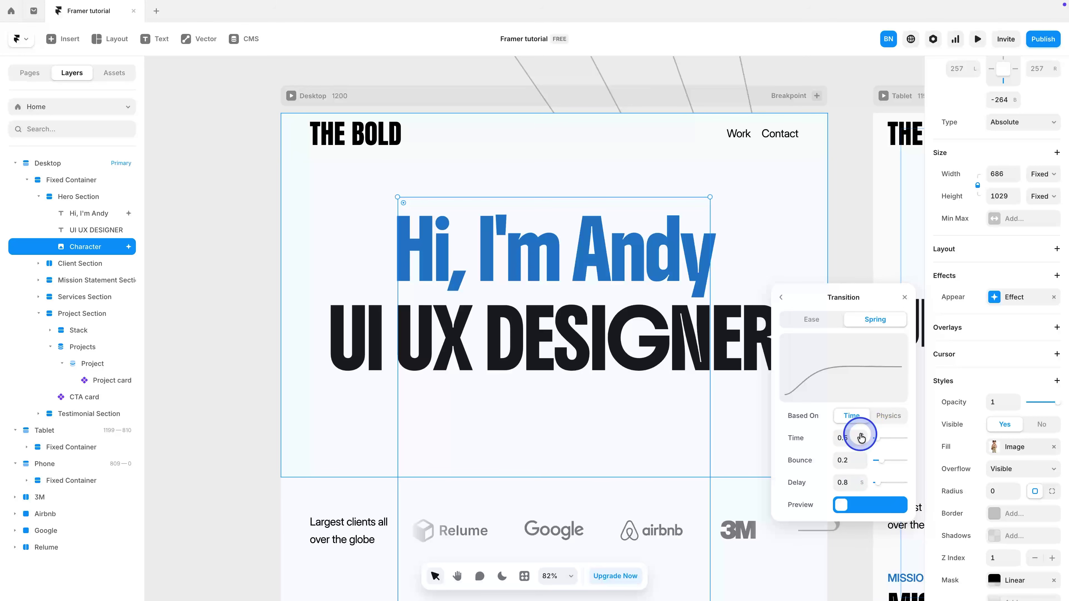
click(861, 436)
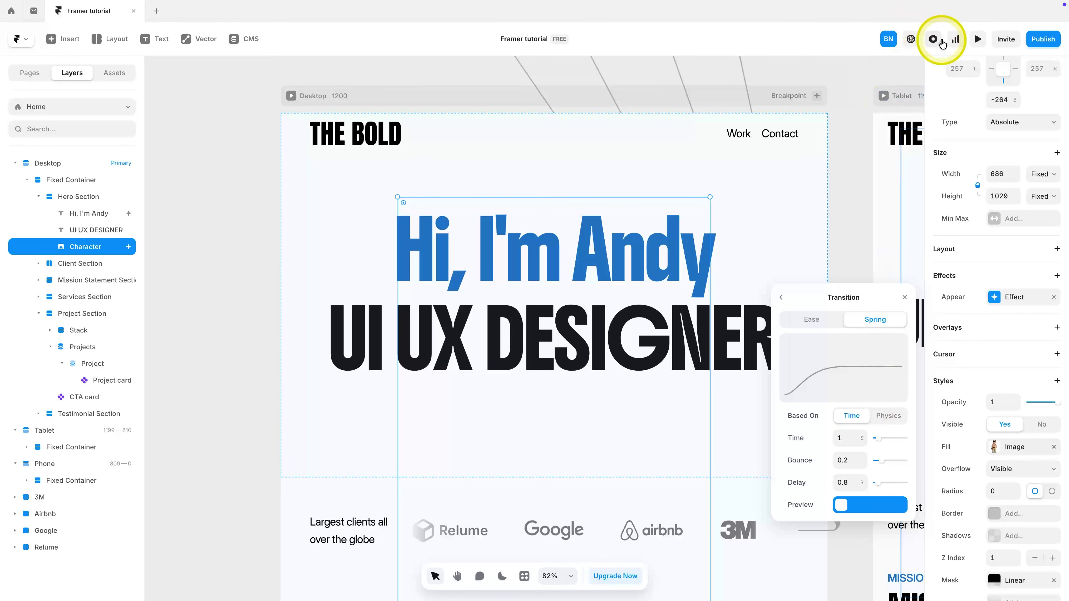
Step: Preview the hero section to check the timing of the Character's entrance, and return to the canvas
click(976, 40)
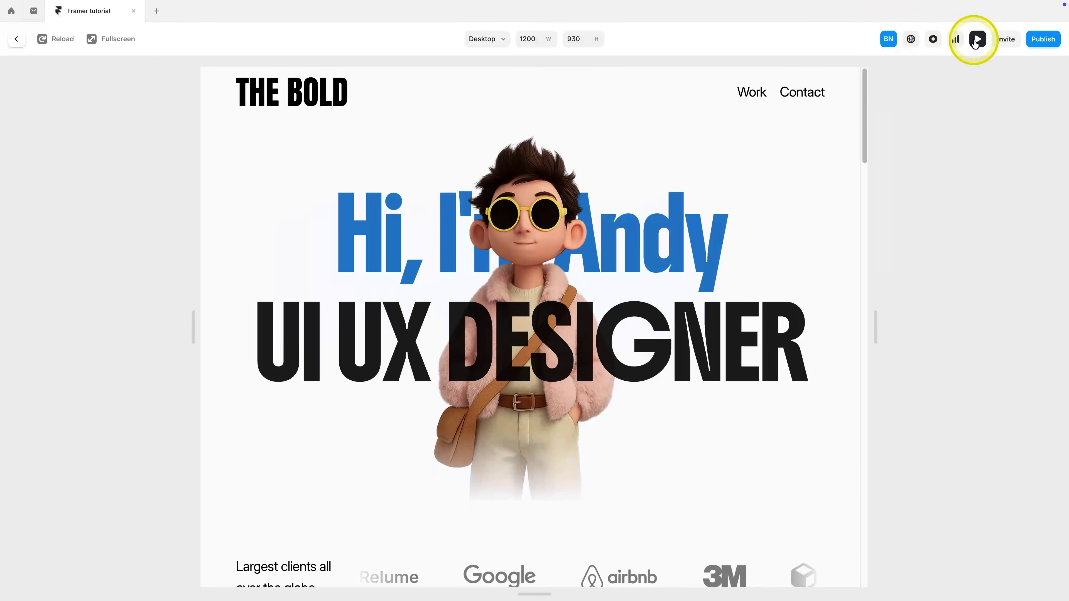
click(976, 39)
click(975, 40)
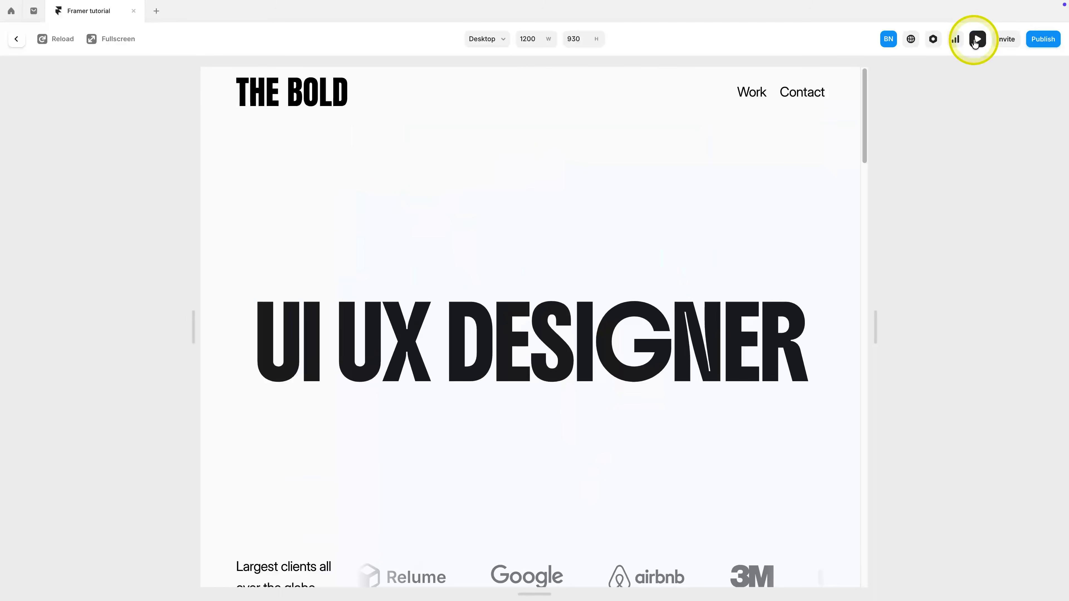
click(975, 39)
click(717, 281)
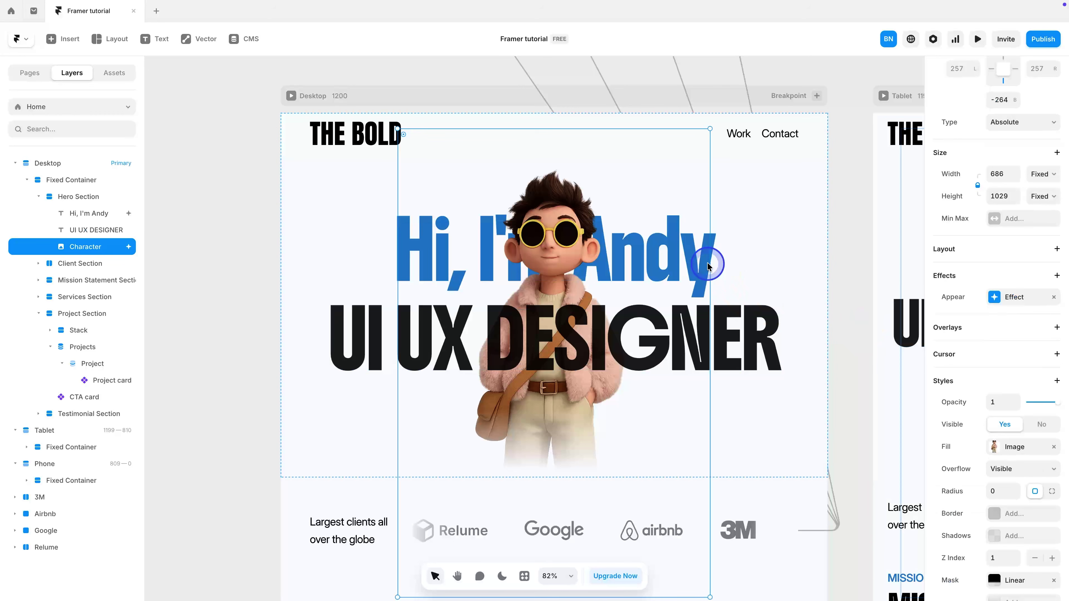
Step: Copy the greeting heading's text effect onto the UI UX DESIGNER heading and preview the hero animation
click(74, 215)
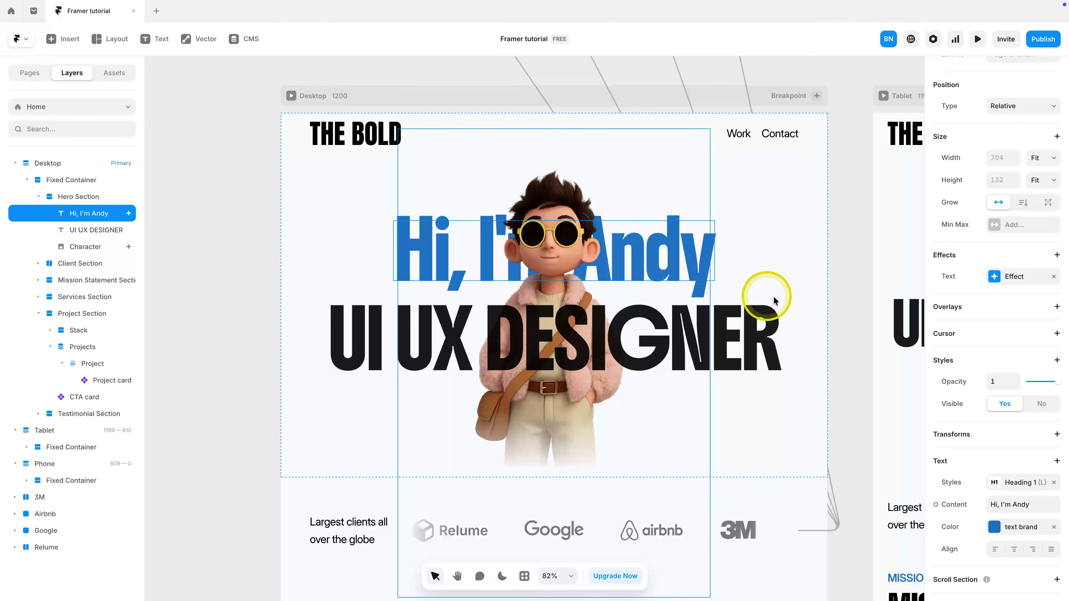
right_click(955, 280)
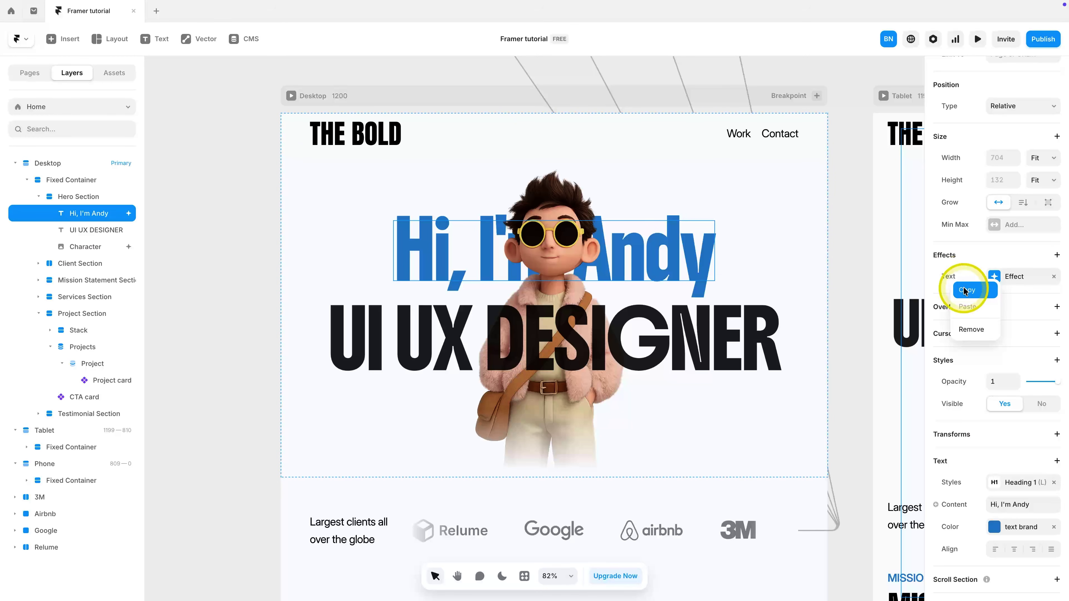
click(965, 290)
click(347, 332)
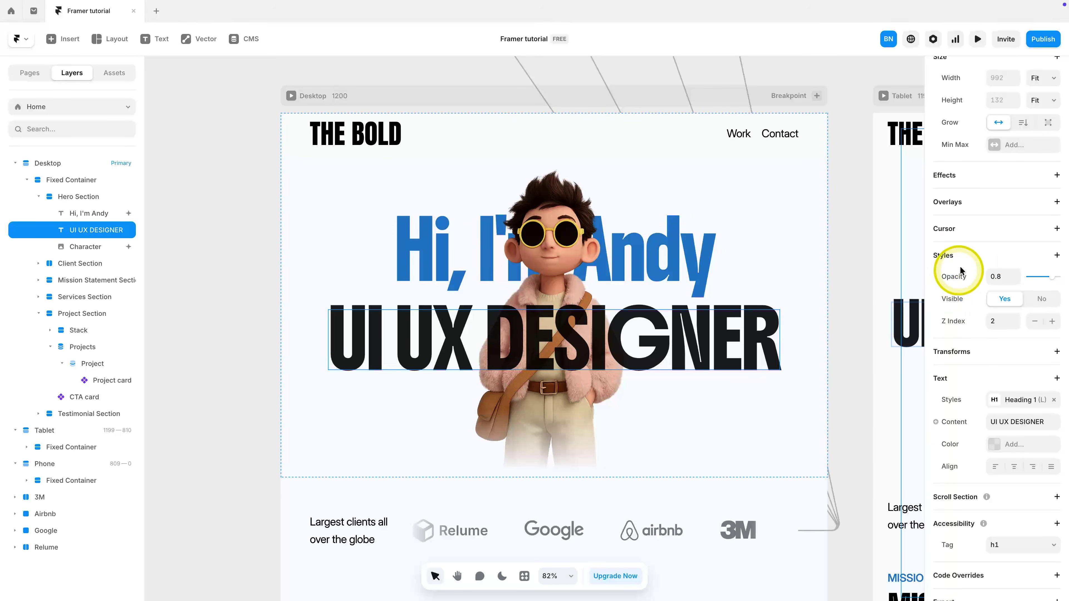
right_click(944, 177)
click(960, 198)
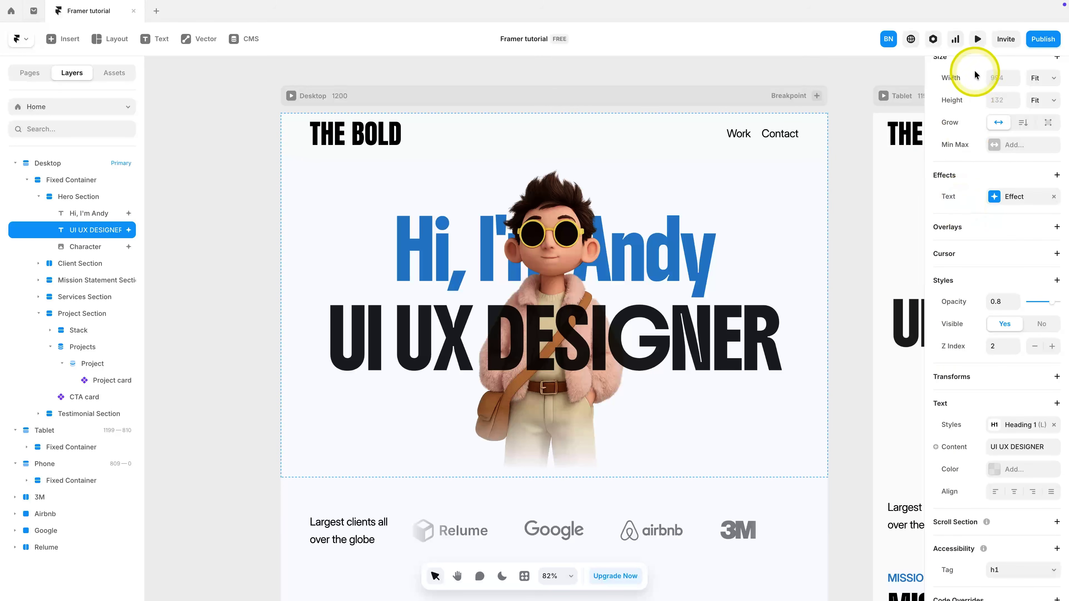
click(977, 39)
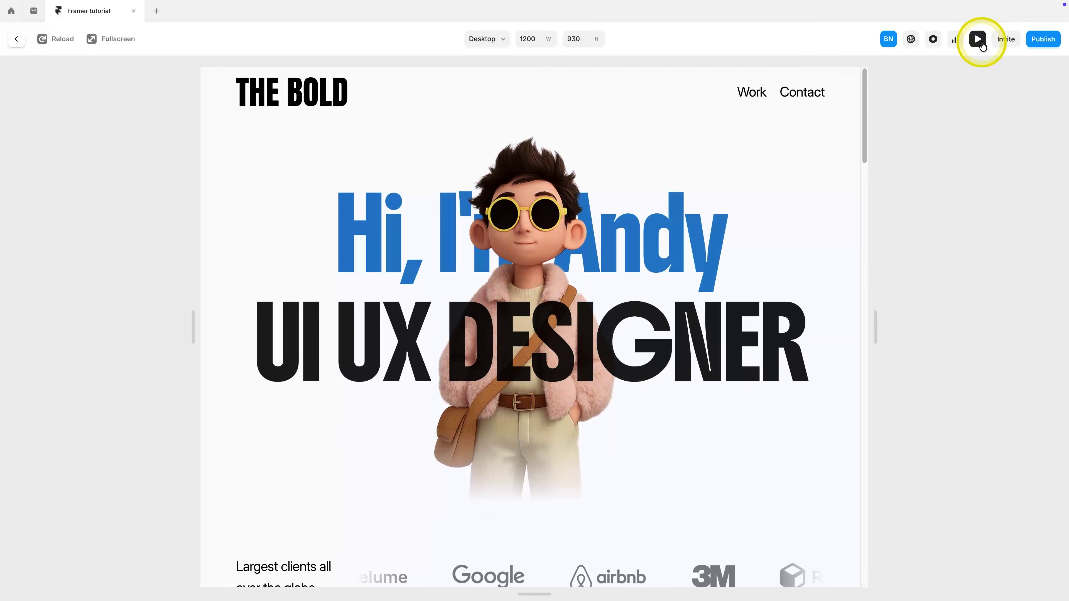
click(981, 42)
click(981, 42)
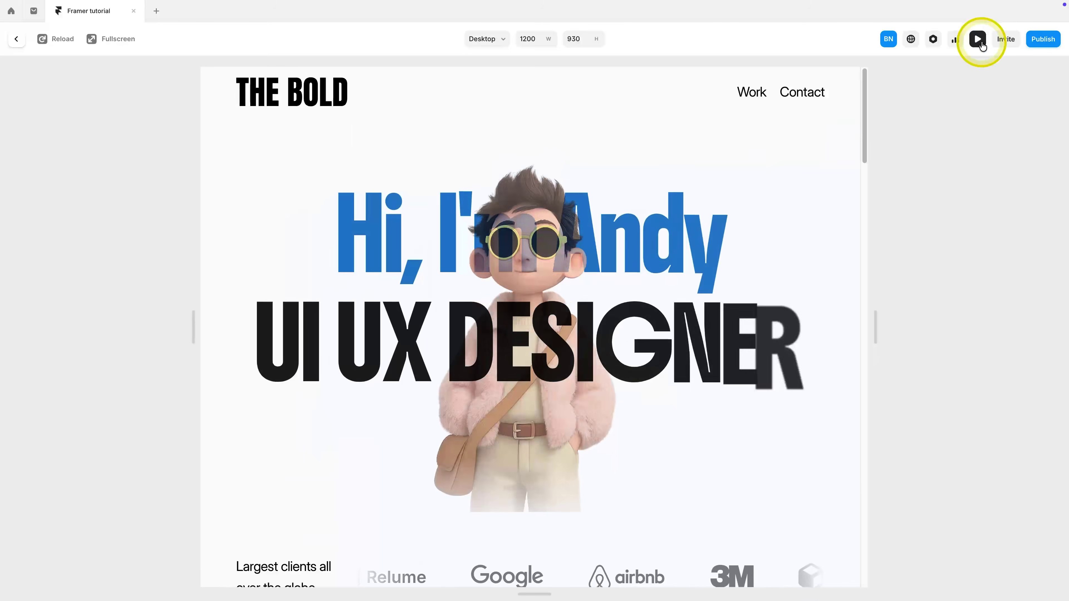
click(978, 40)
Step: Change the delay of the UI UX DESIGNER heading's text effect and preview the page
click(1015, 198)
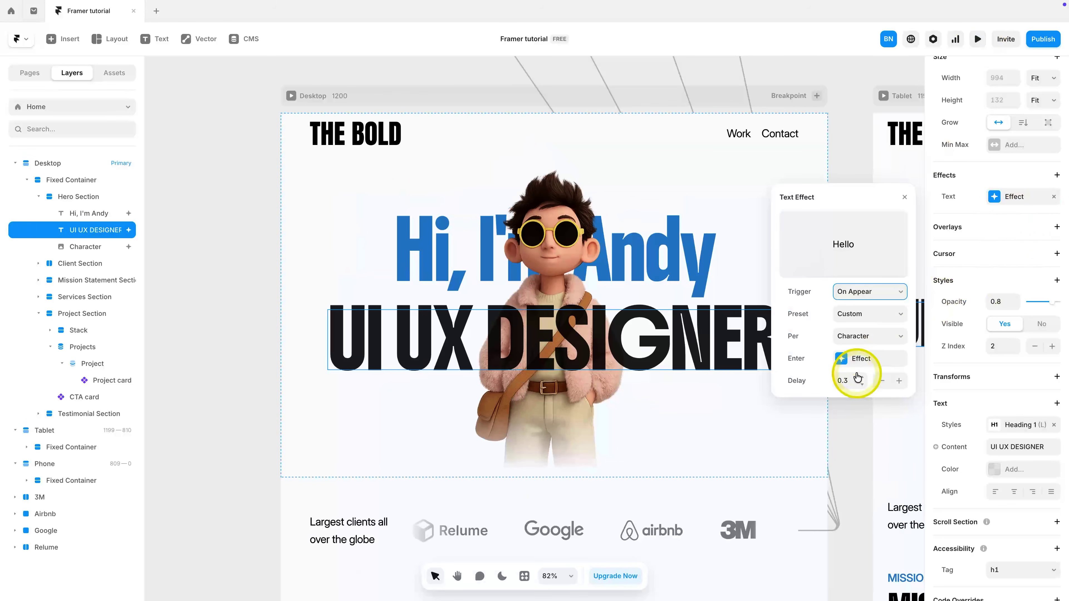
click(850, 379)
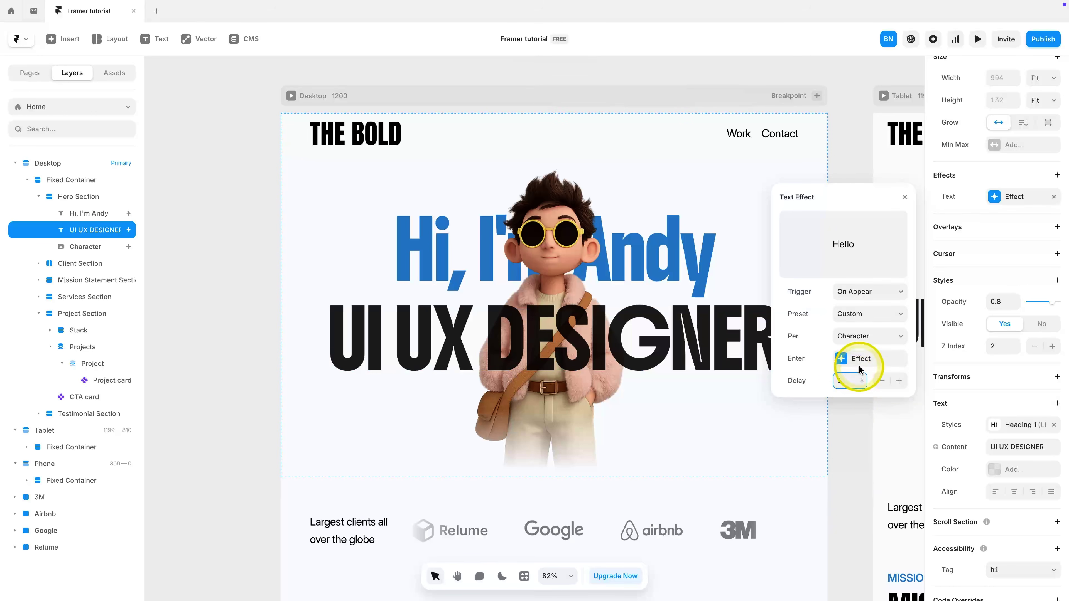
click(977, 39)
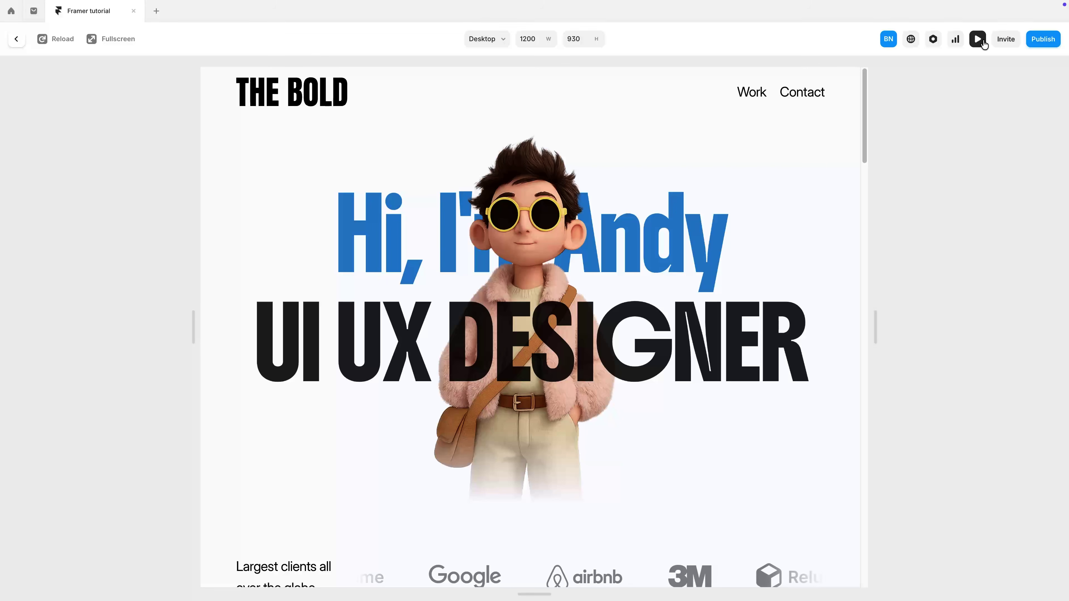
Step: Preview the hero section's entrance animations and return to the canvas
click(977, 39)
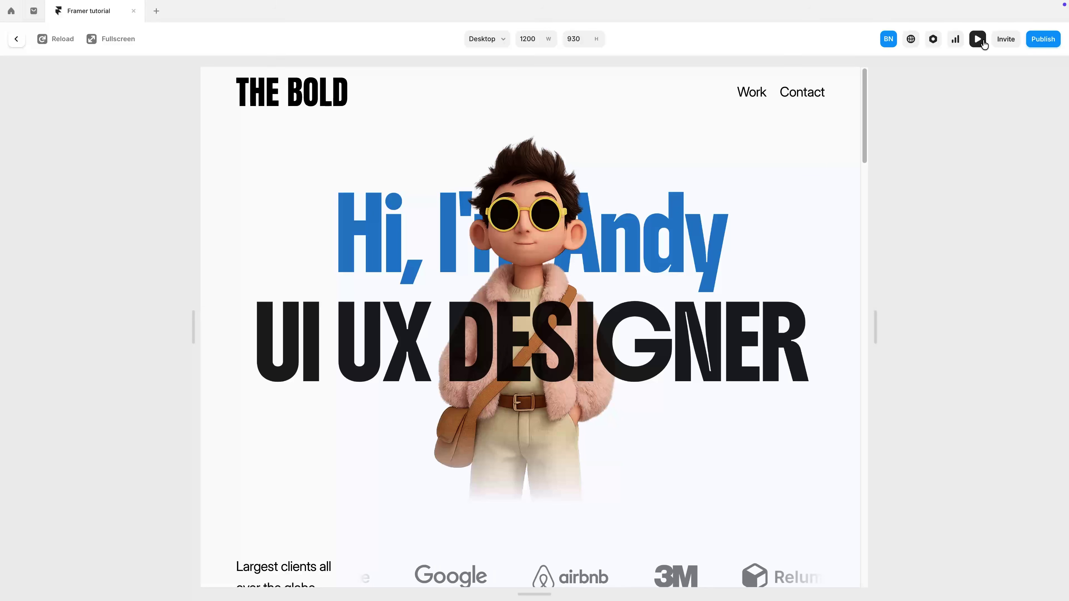
click(174, 257)
click(134, 251)
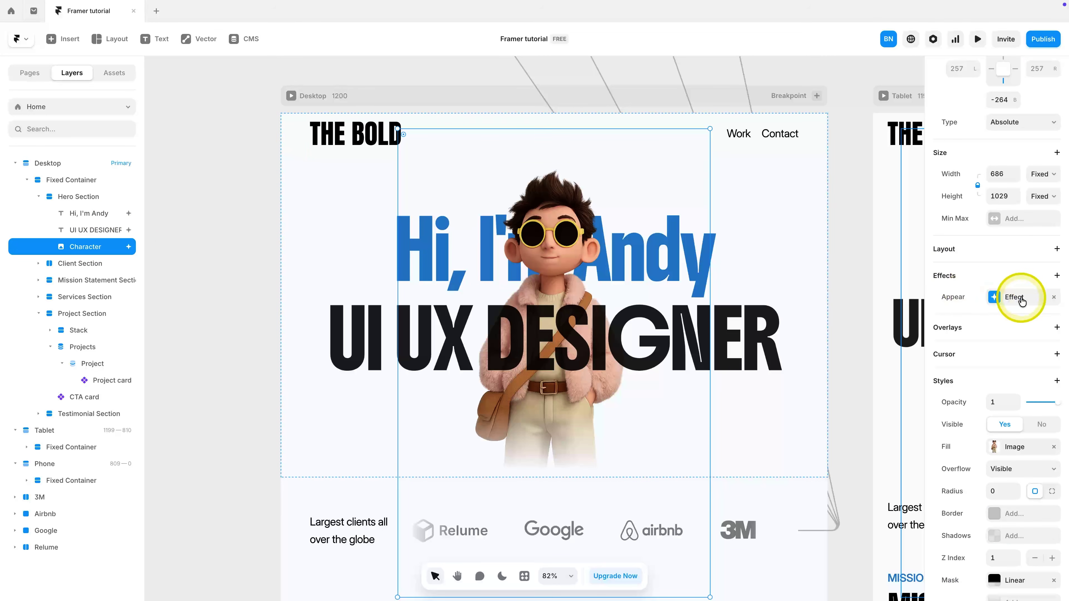
Step: Add a Scroll Speed effect of 50% to the Character image and preview it by scrolling the page
click(1057, 275)
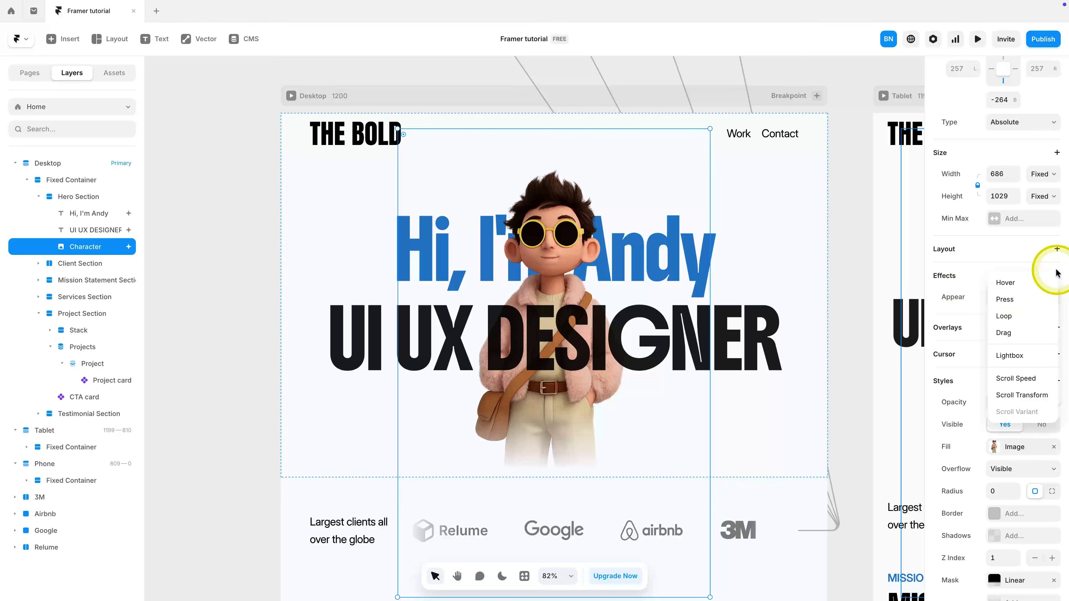
click(1030, 380)
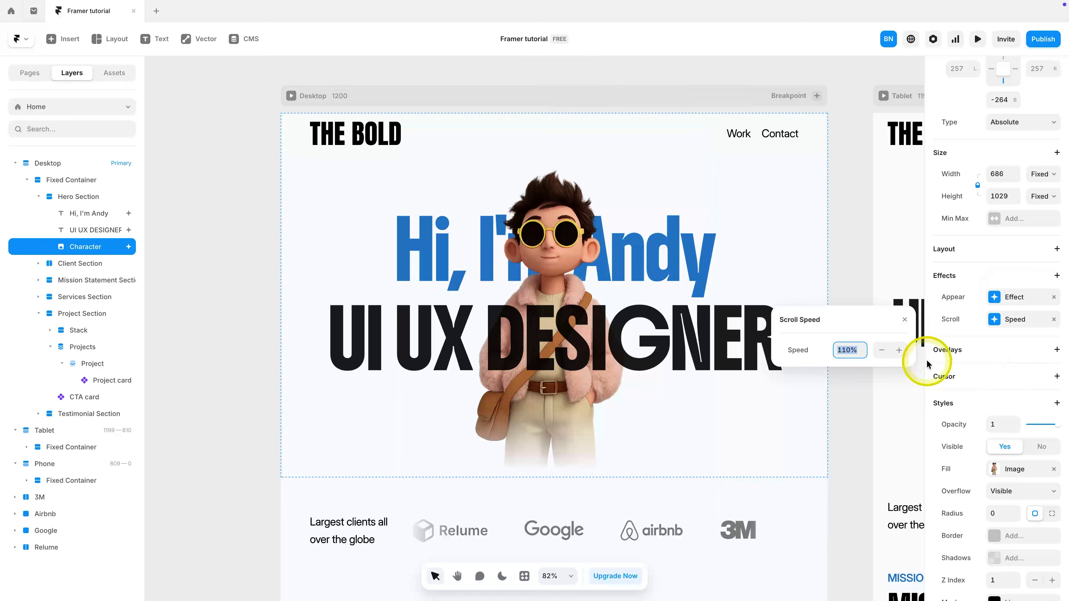
text(50%)
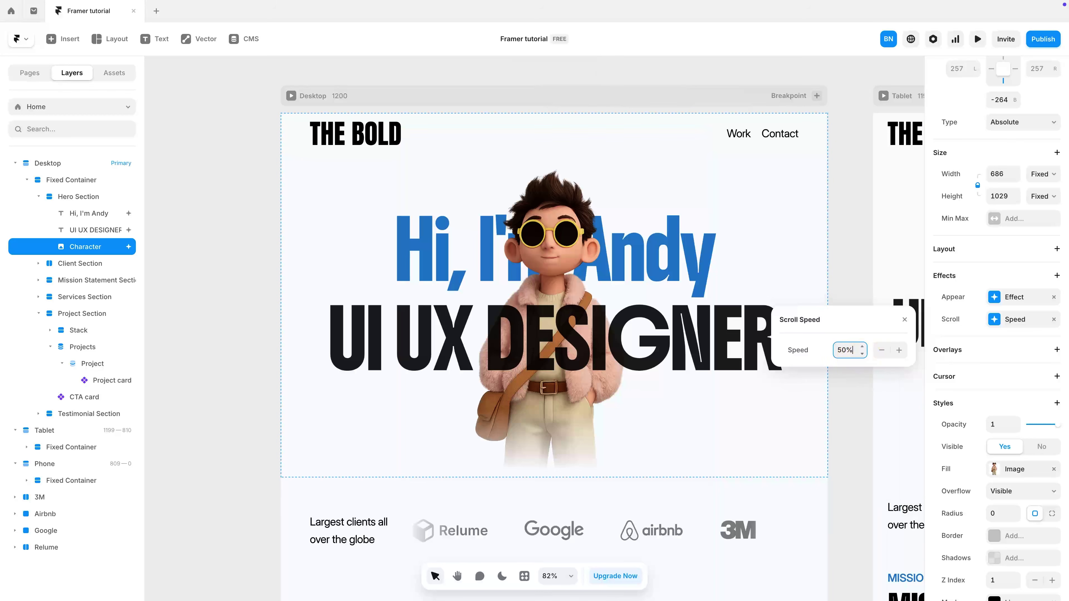
click(978, 38)
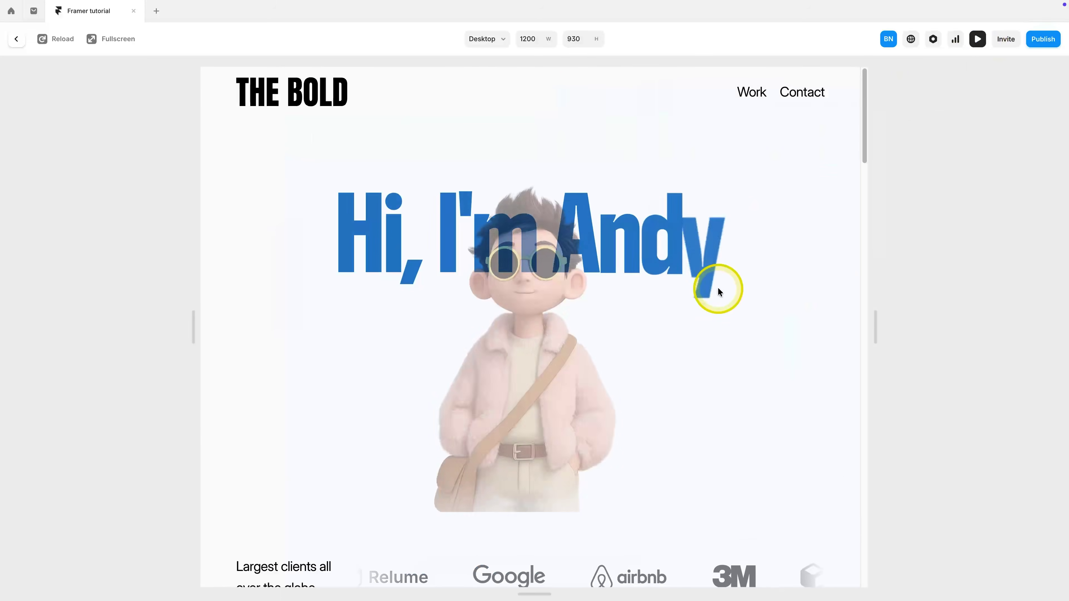
scroll(719, 290, down, 5)
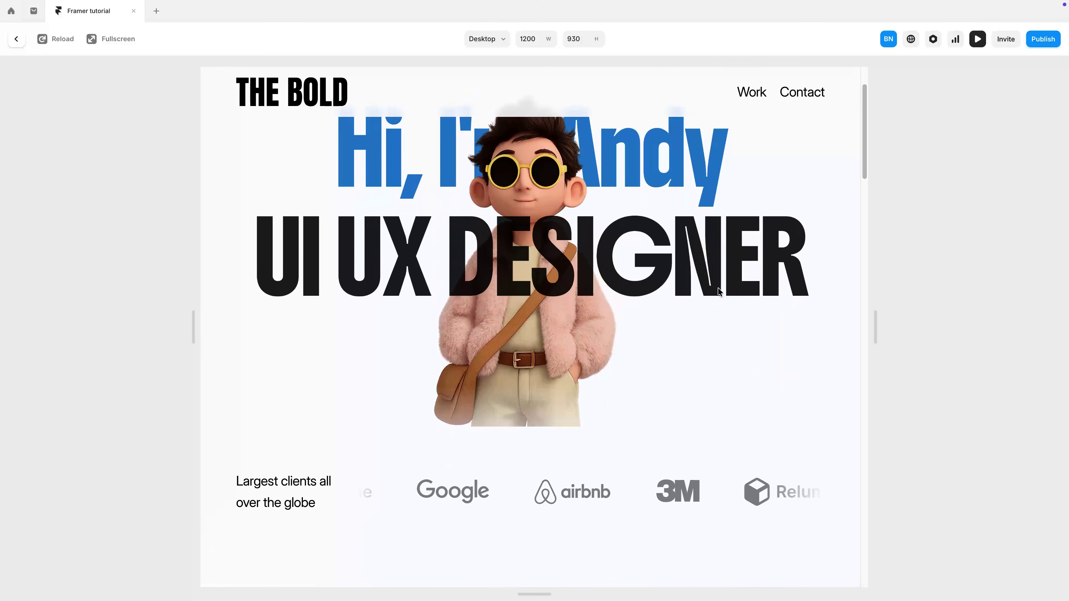
scroll(719, 291, down, 3)
scroll(718, 291, up, 6)
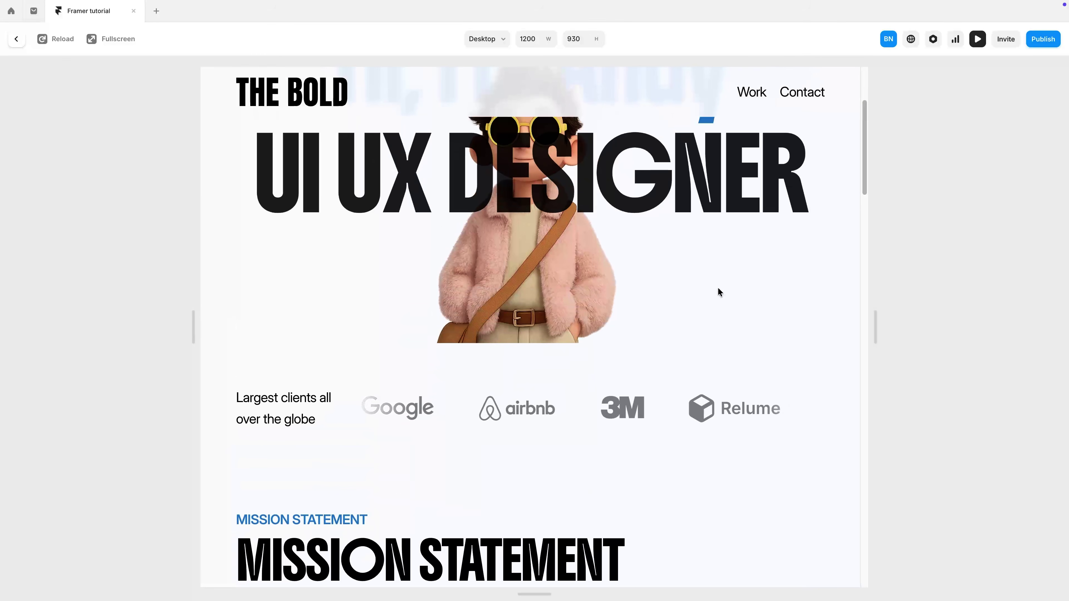
Step: Set the Character's scroll speed to 120%, check the scrolling in the preview and return to the canvas
key(Escape)
click(1010, 319)
click(849, 350)
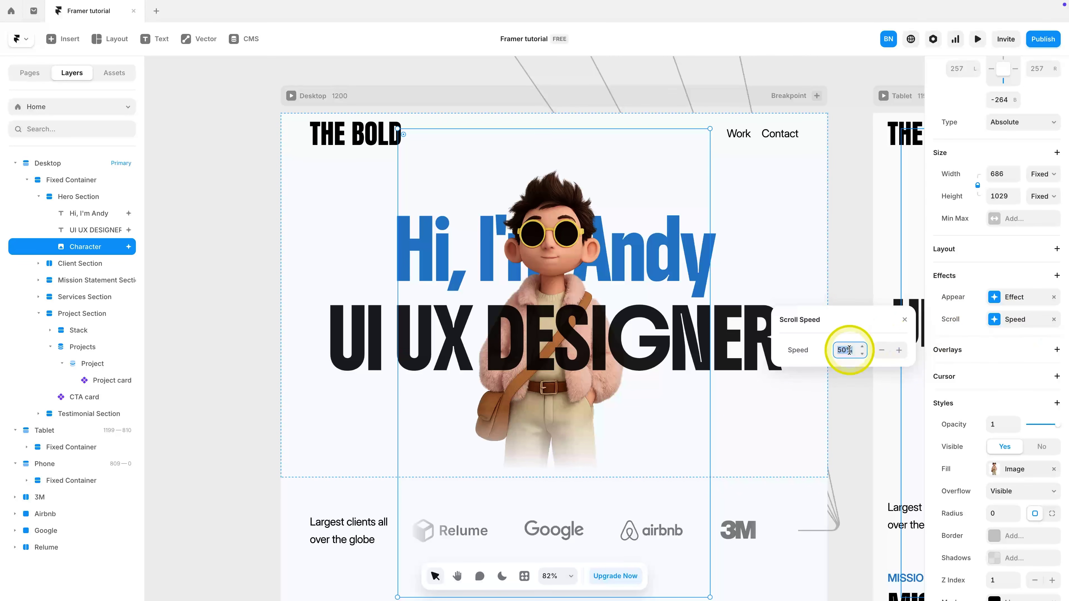
text(120%)
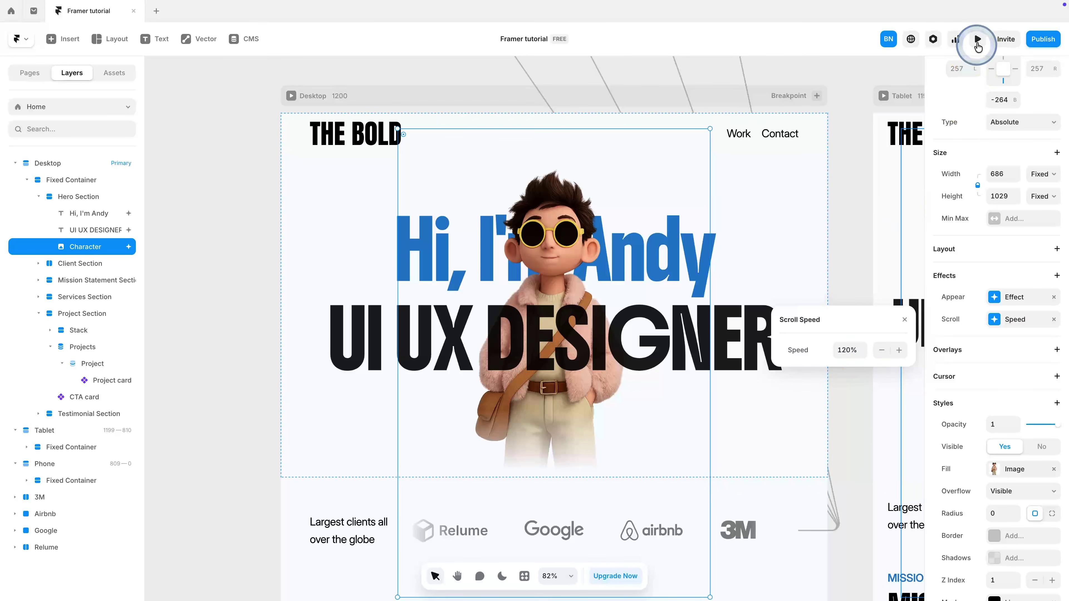
click(977, 42)
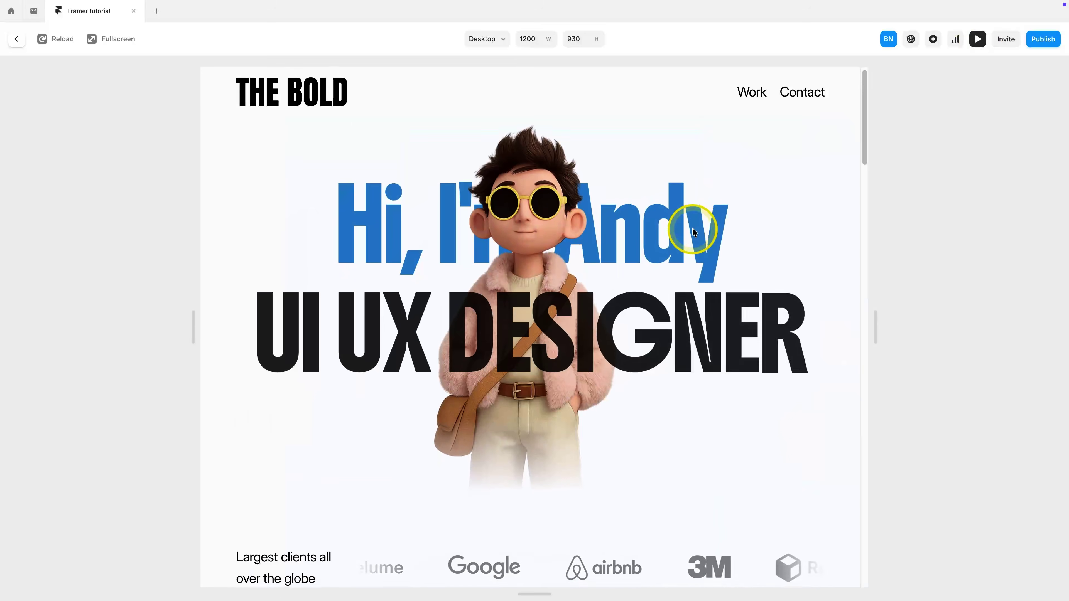
scroll(693, 232, down, 2)
scroll(693, 232, up, 2)
scroll(692, 232, down, 1)
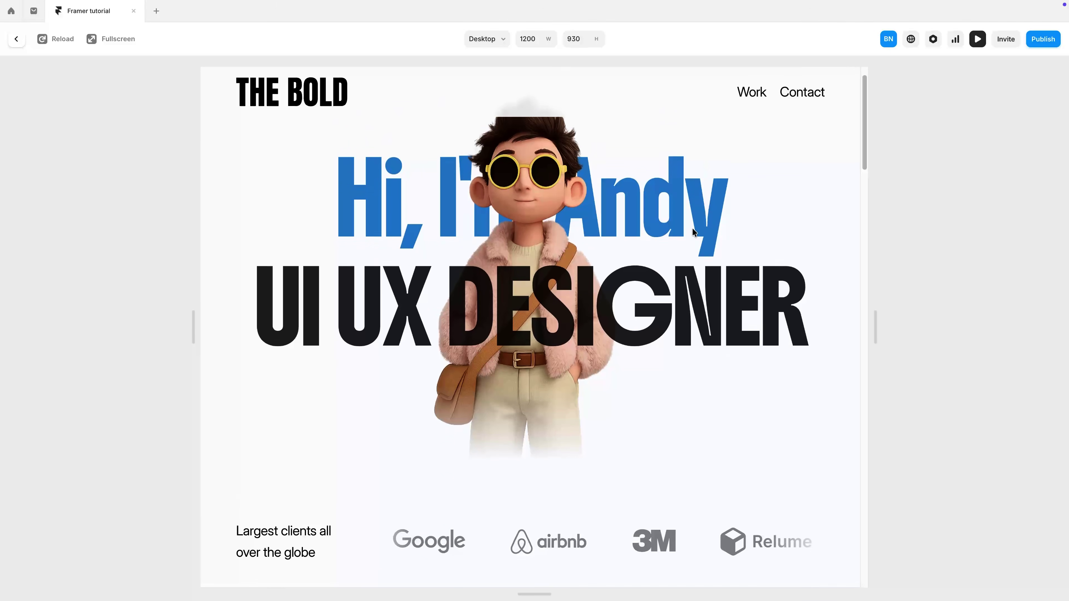
key(Escape)
Step: Add an Appear effect with a vertical enter offset of 100 to the small blue MISSION STATEMENT label
scroll(848, 292, down, 5)
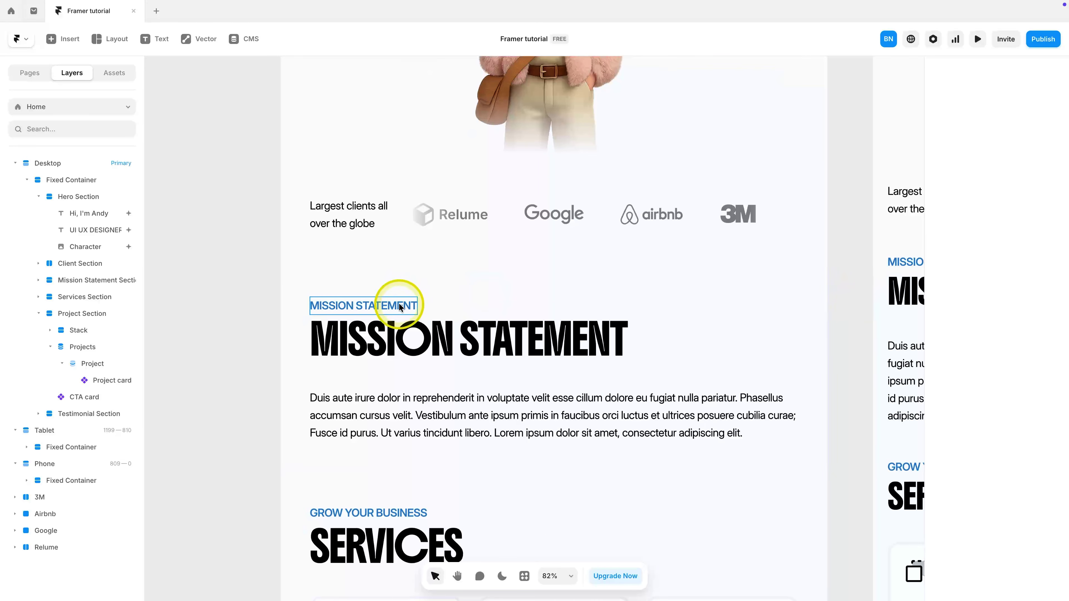
click(400, 307)
scroll(981, 378, up, 3)
click(1056, 325)
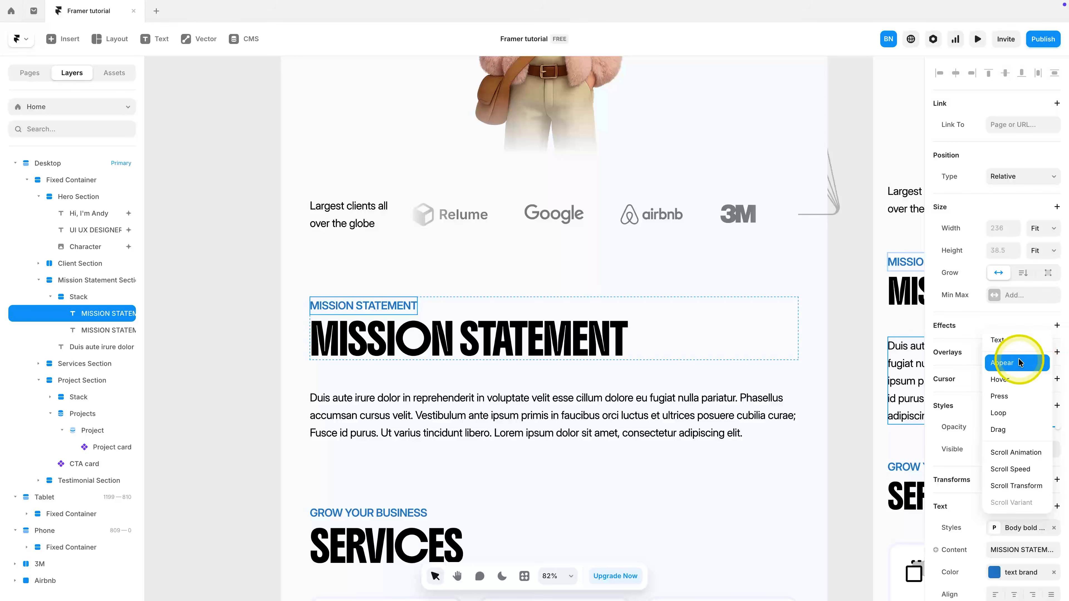
click(1018, 362)
click(879, 422)
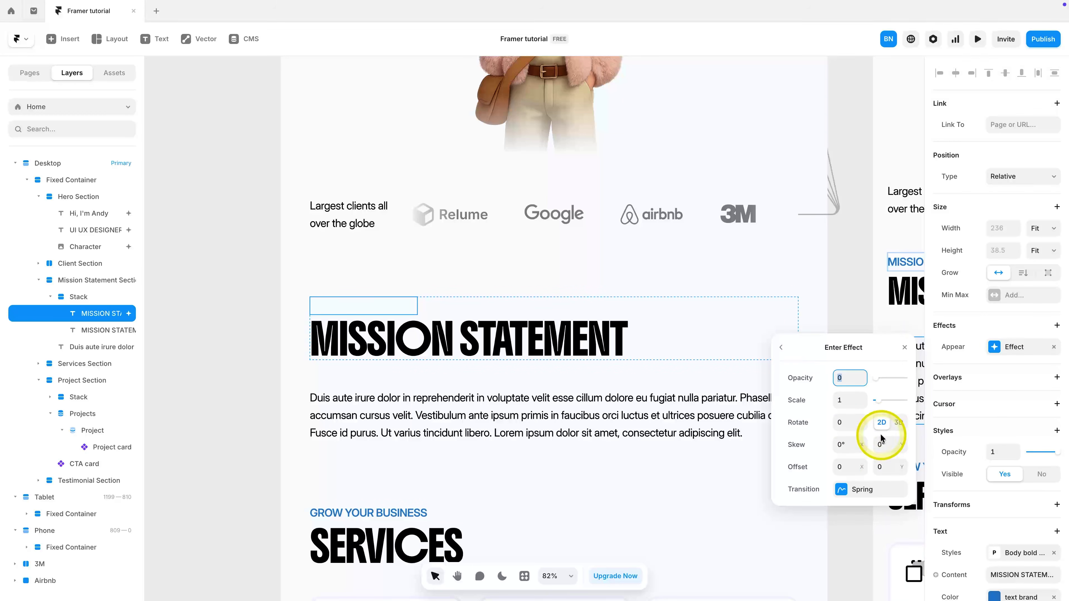
click(886, 466)
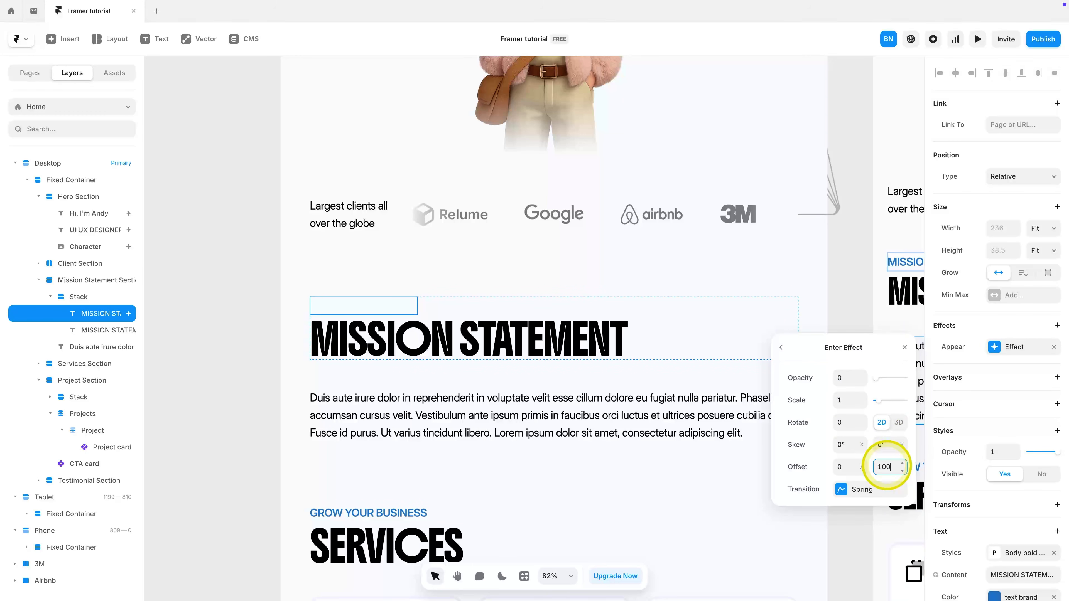
Step: Preview and reload the page, checking the blue MISSION STATEMENT label's entrance, and return to the canvas
click(977, 38)
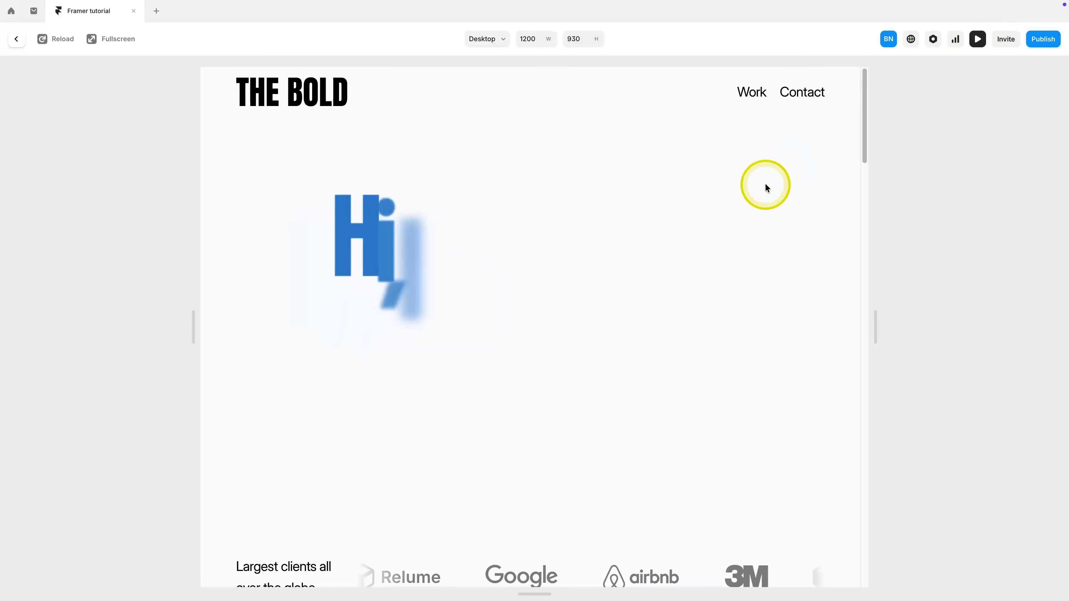
scroll(727, 220, down, 2)
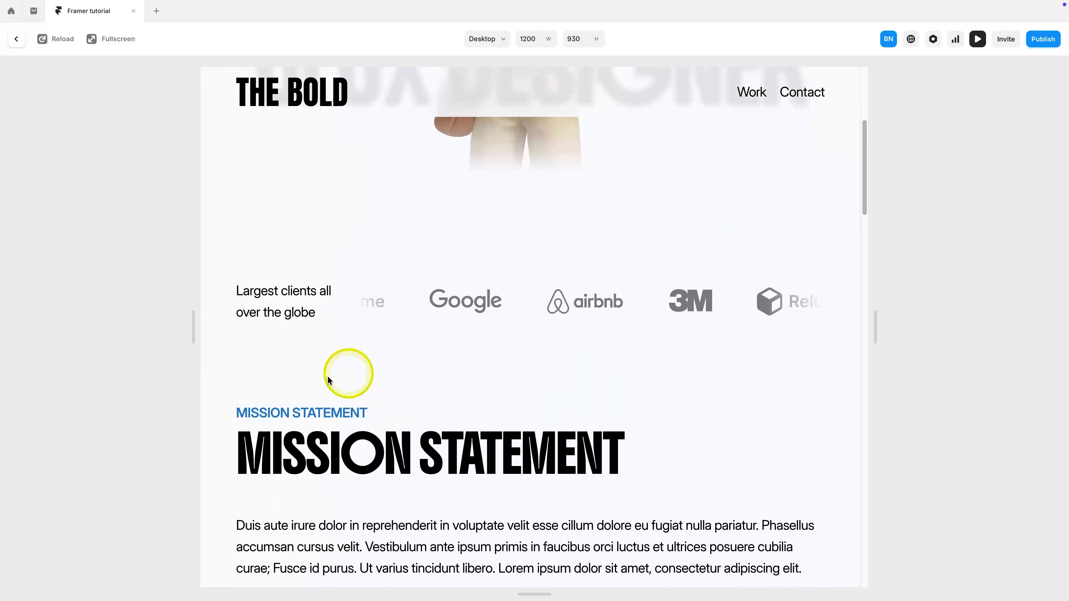
scroll(301, 412, up, 2)
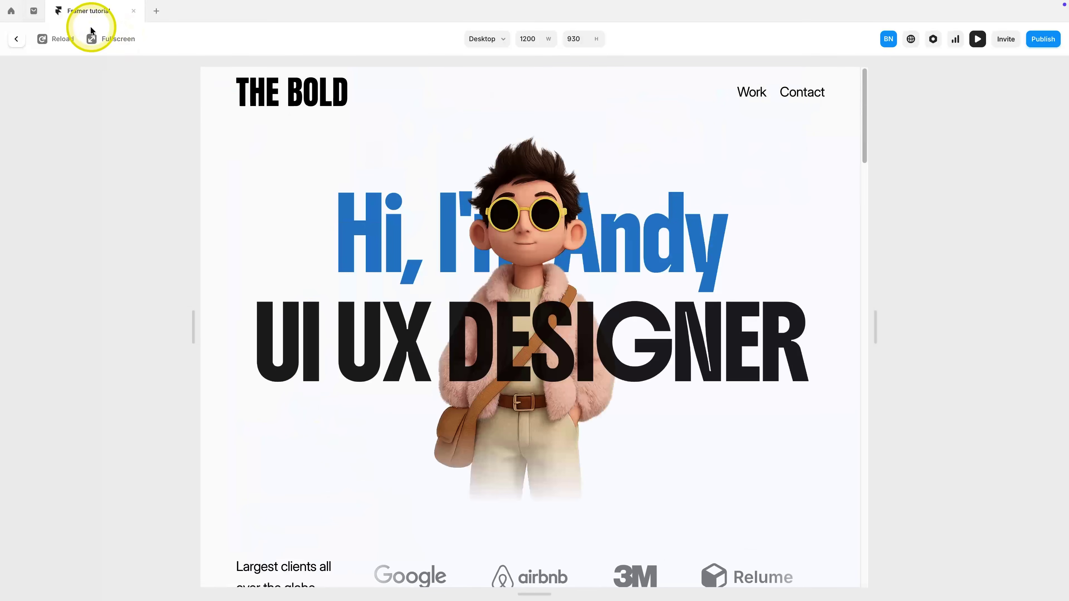
click(67, 39)
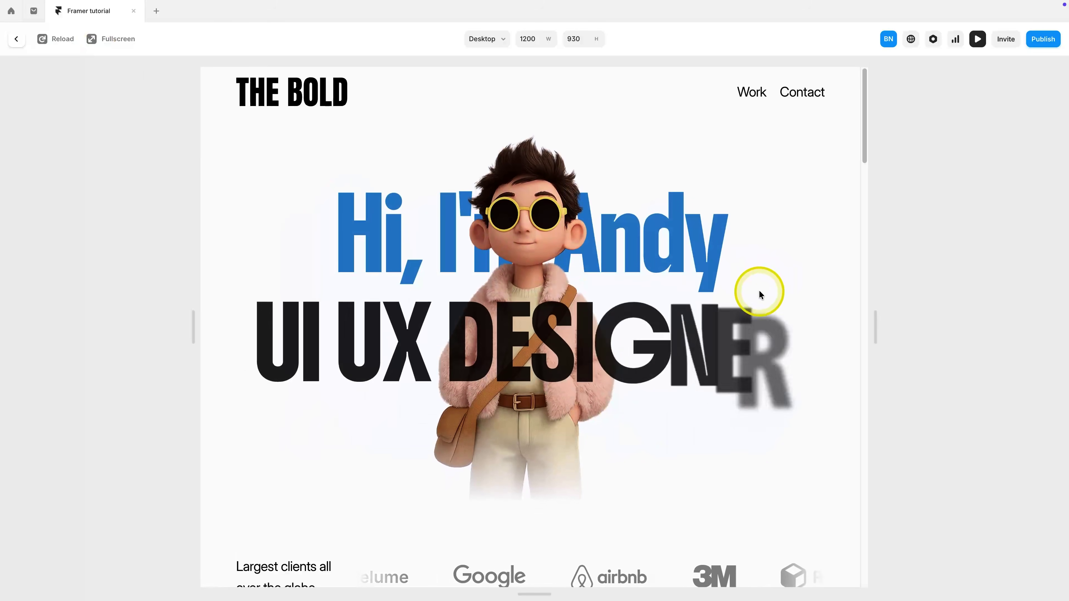
scroll(759, 290, down, 5)
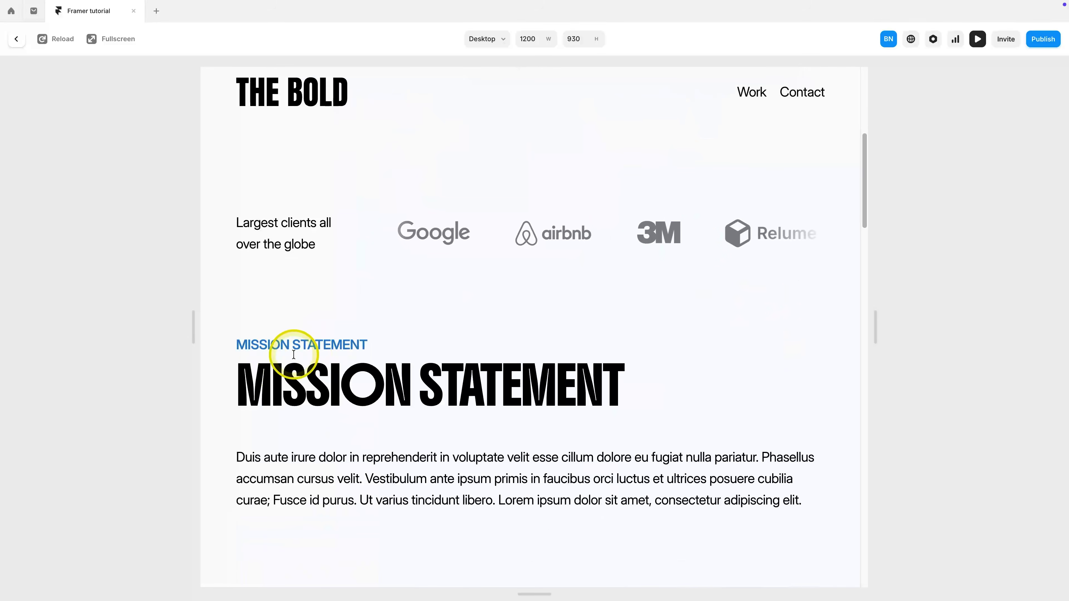
key(Escape)
Step: Change the trigger of the blue MISSION STATEMENT label's effect to Layer in View and review its enter settings
click(991, 355)
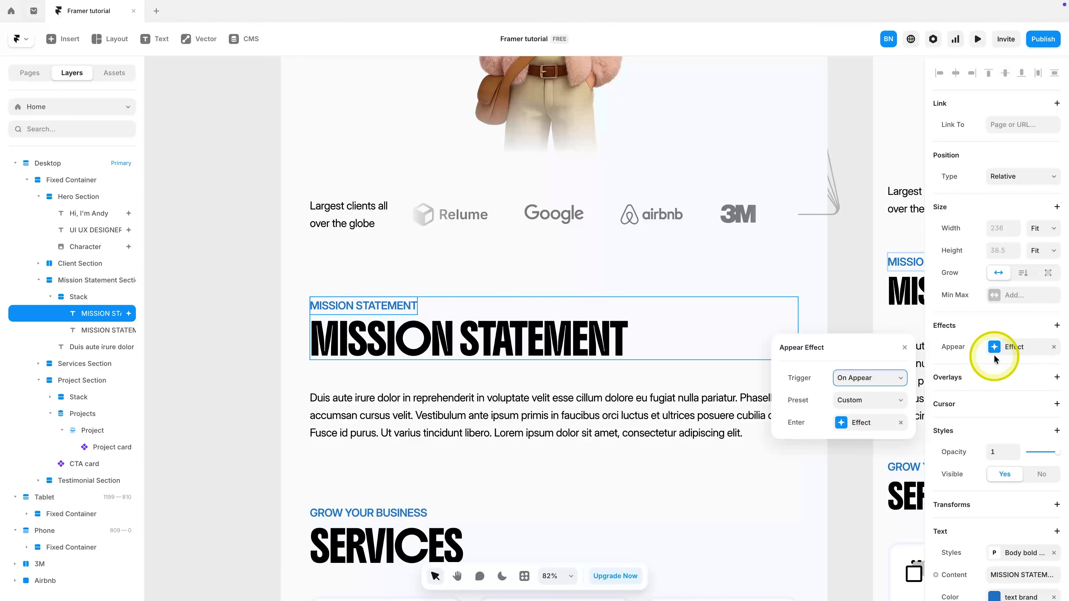
click(877, 378)
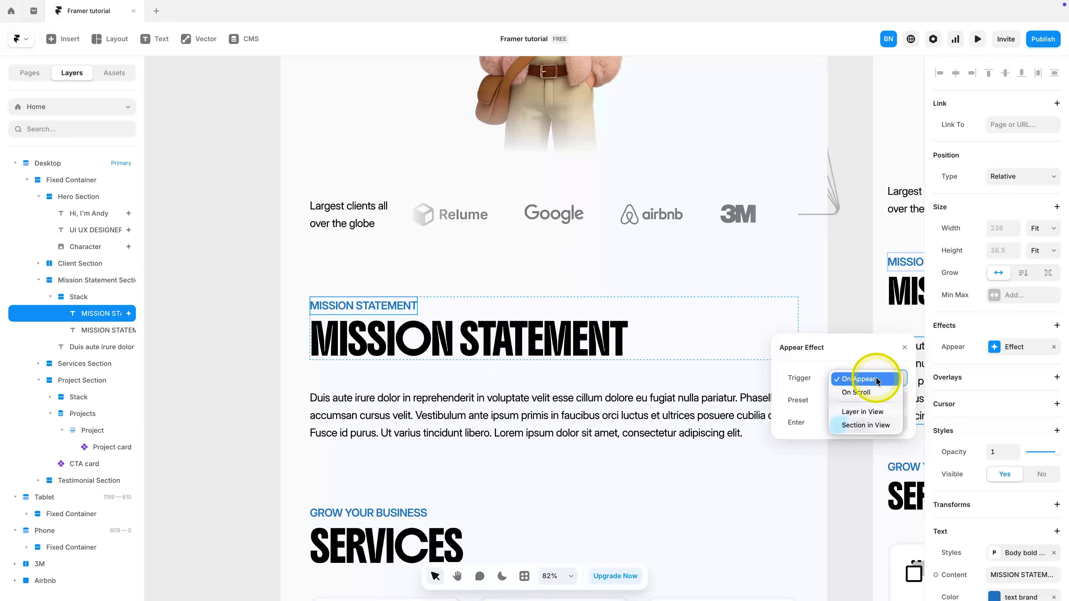
click(872, 412)
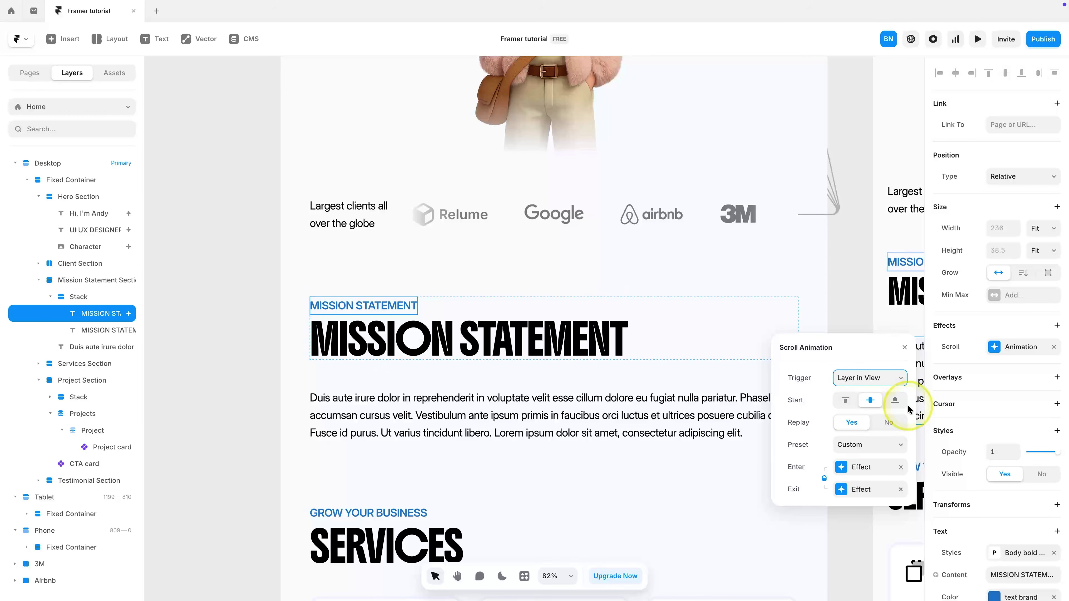
click(879, 466)
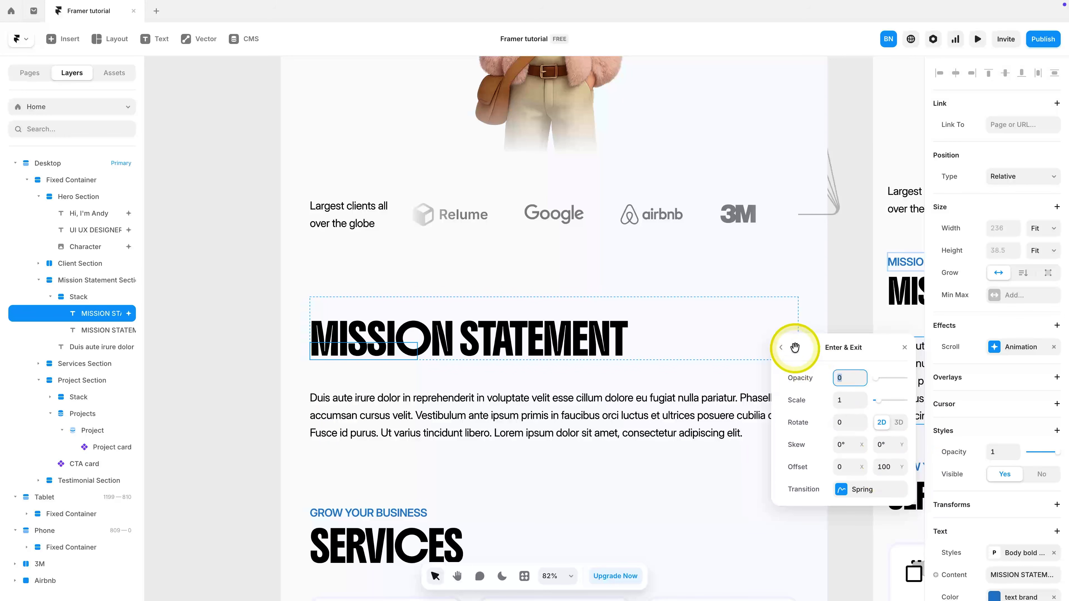
click(781, 348)
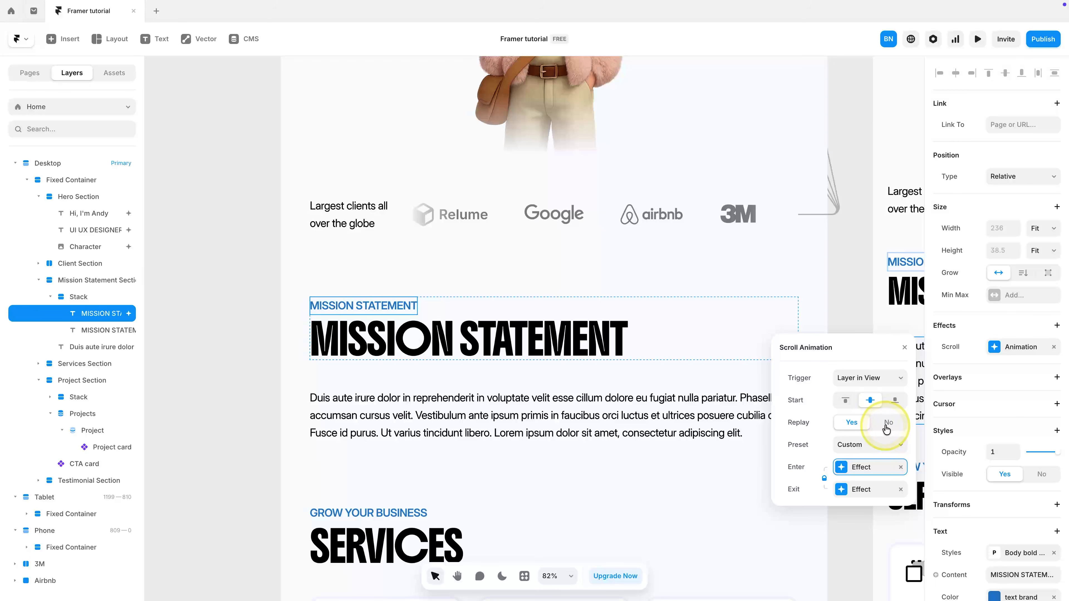
Step: Preview how the blue MISSION STATEMENT label animates when scrolled into and out of view, and return to the canvas
click(978, 39)
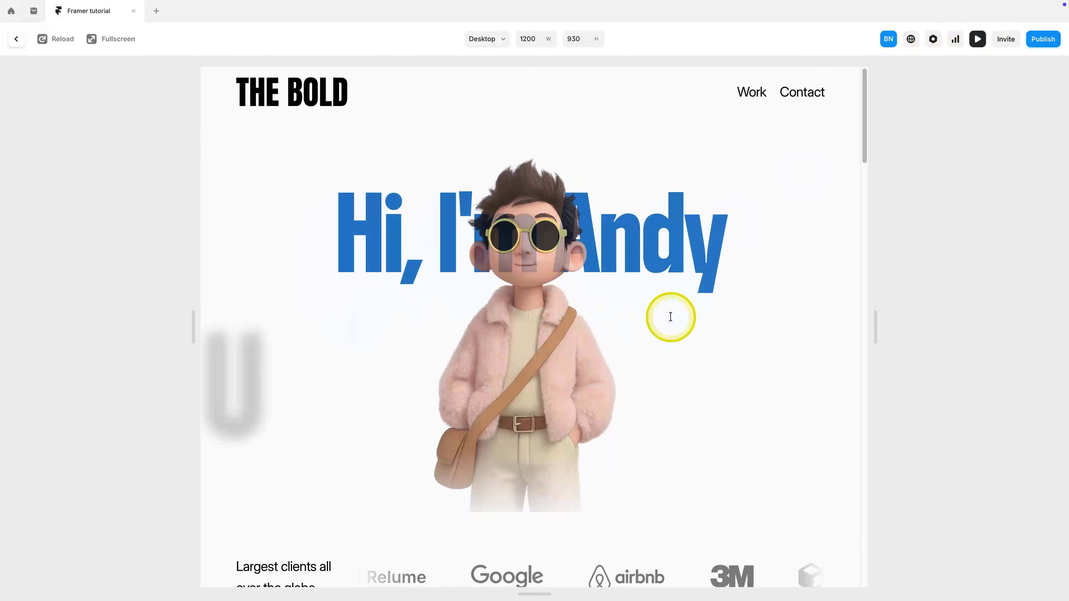
scroll(670, 317, down, 8)
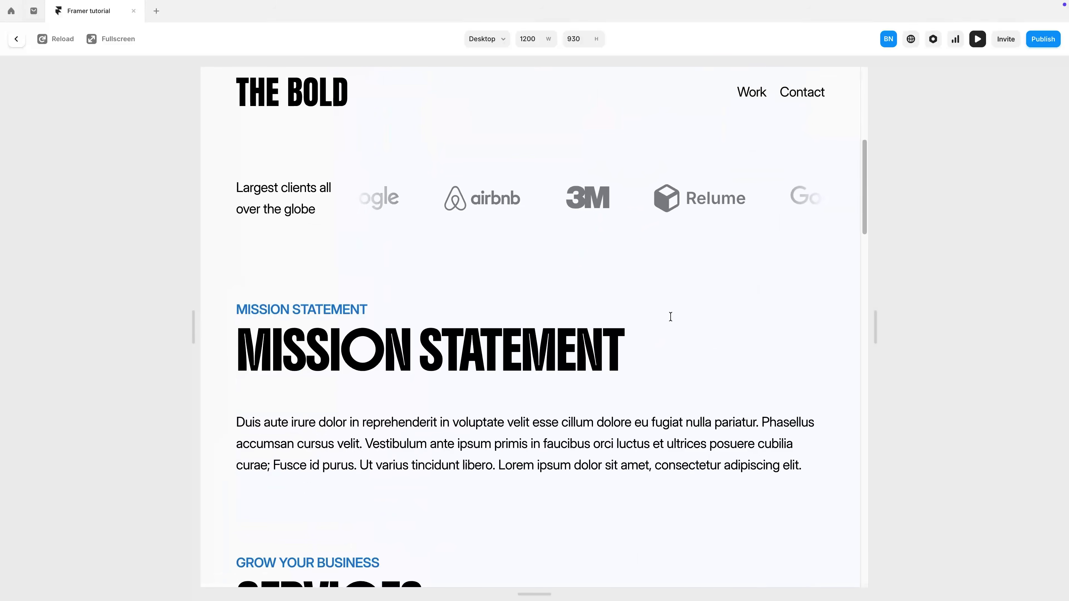
scroll(671, 316, up, 8)
scroll(602, 463, down, 6)
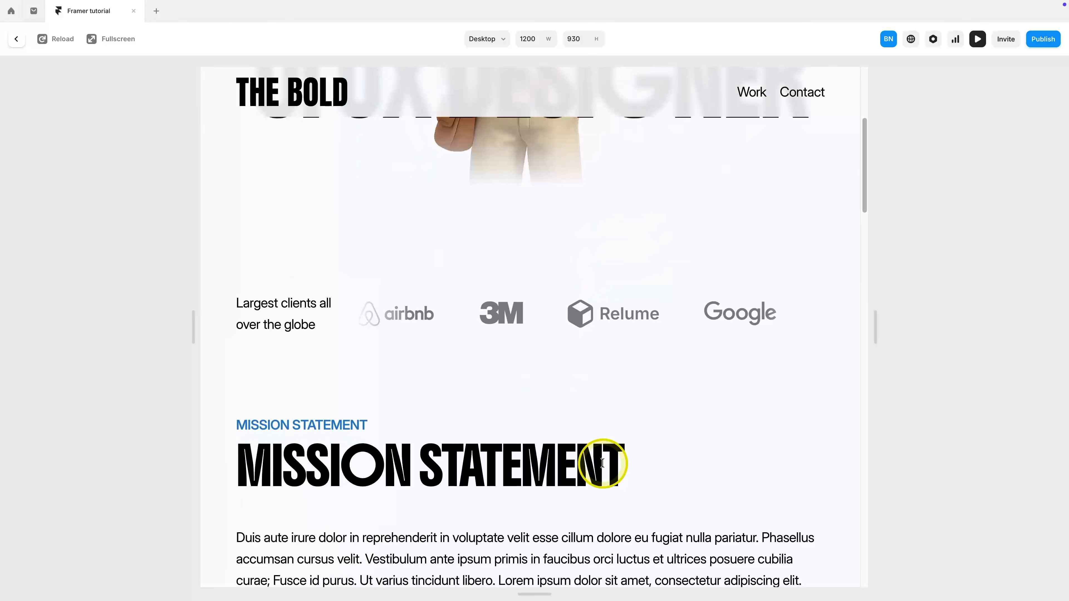
scroll(602, 463, up, 6)
key(Escape)
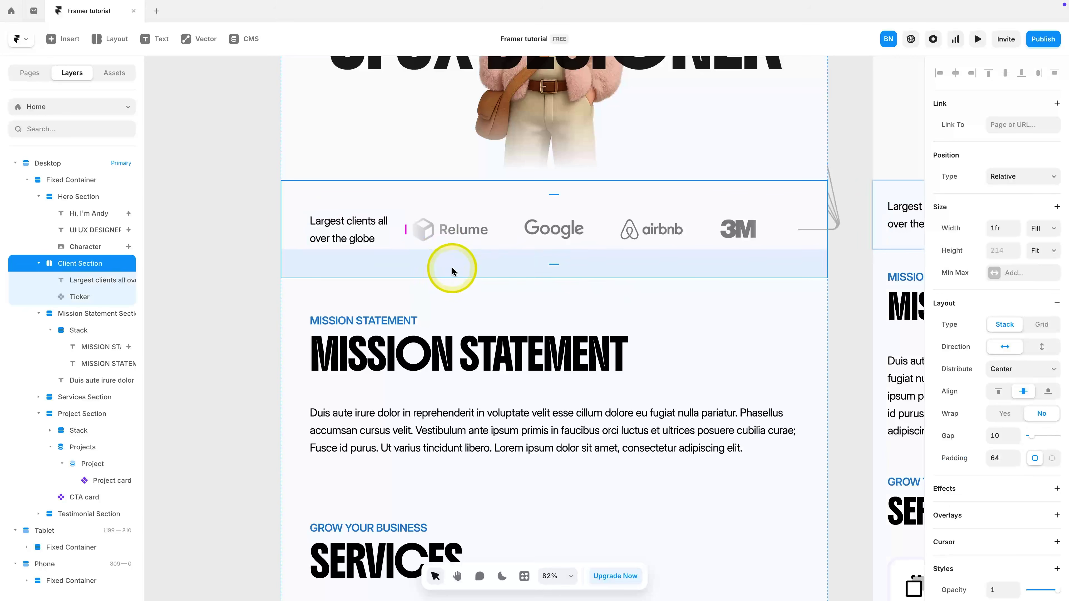
Step: Add an Appear effect to the client logos section and set its trigger to Layer in View
scroll(390, 239, up, 2)
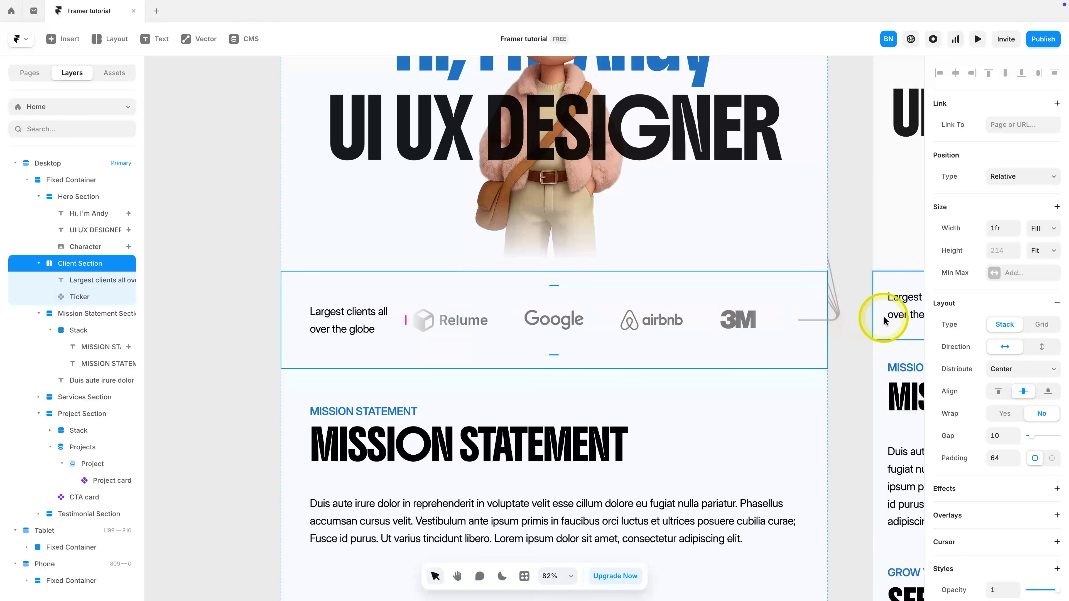
click(986, 493)
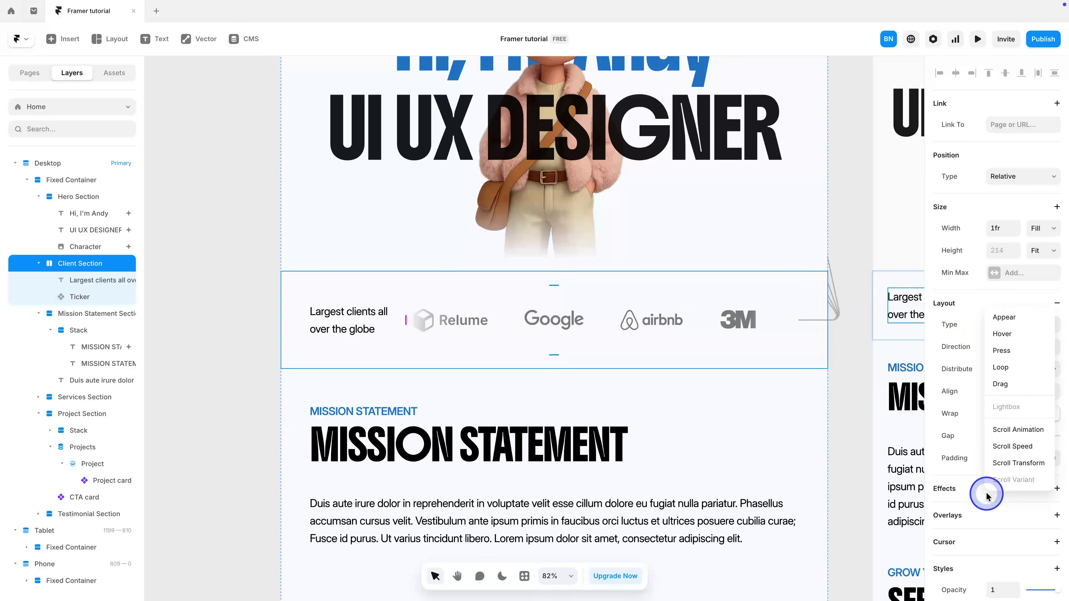
click(1018, 319)
click(872, 533)
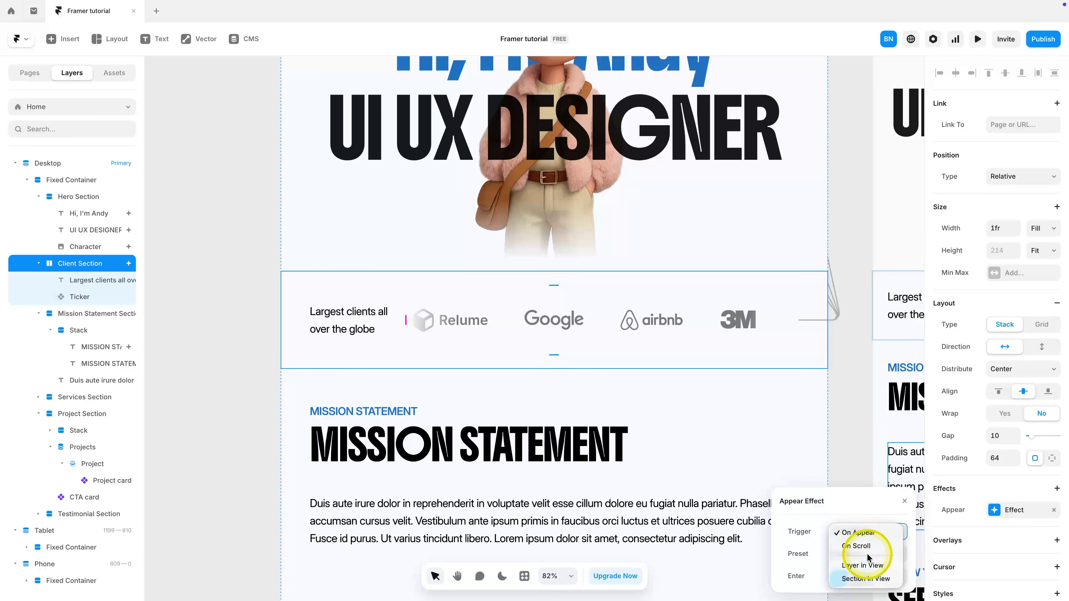
click(868, 568)
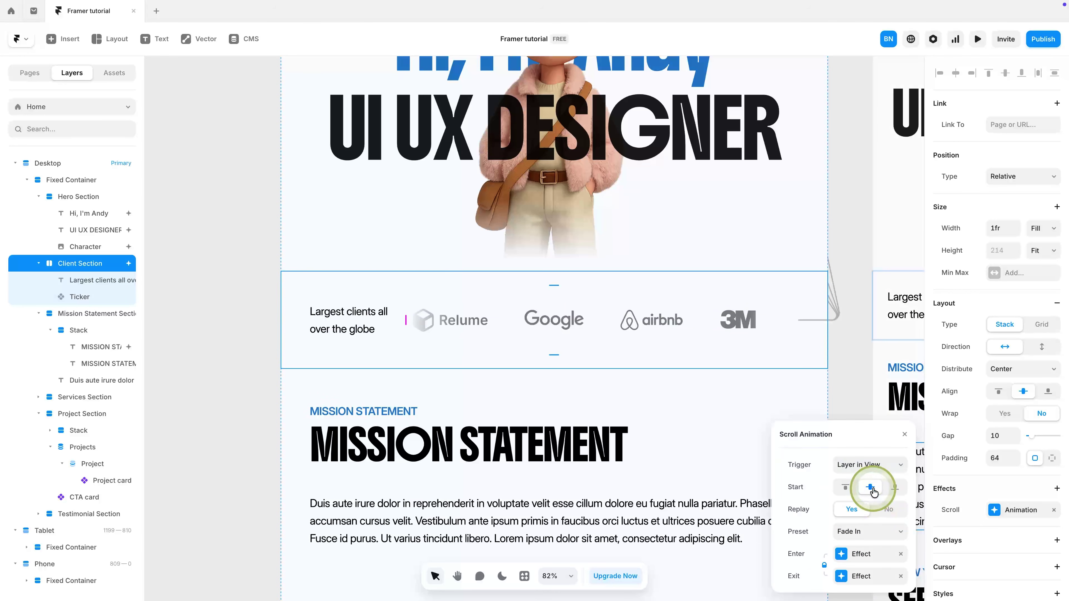
Step: Set the client section's enter transition to Ease with a custom Bezier of 0.44, 0, 0, 1 and a time of 0.8 s
click(877, 558)
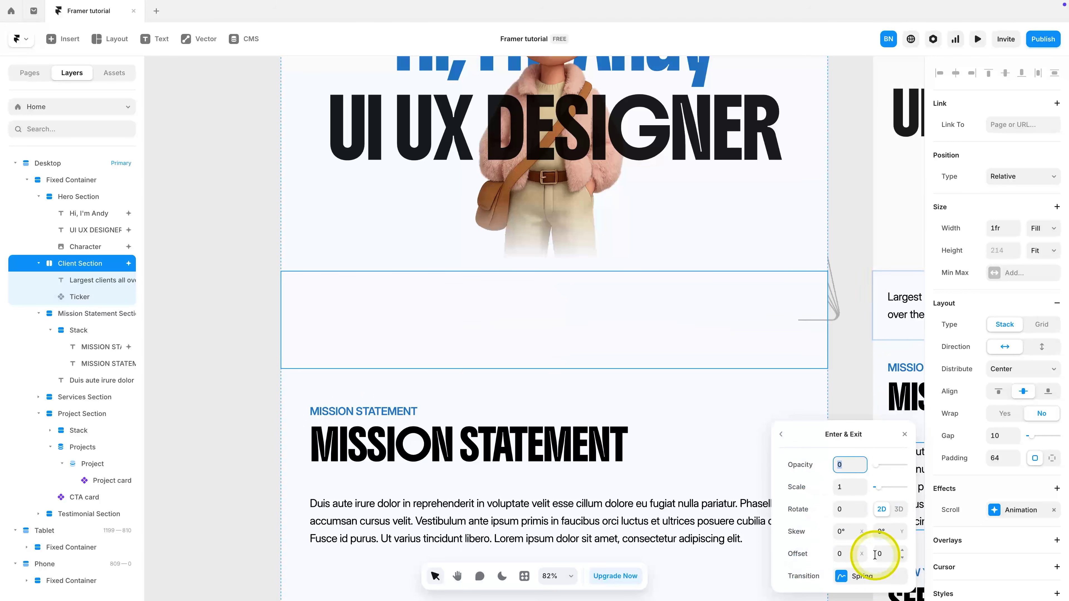
click(862, 576)
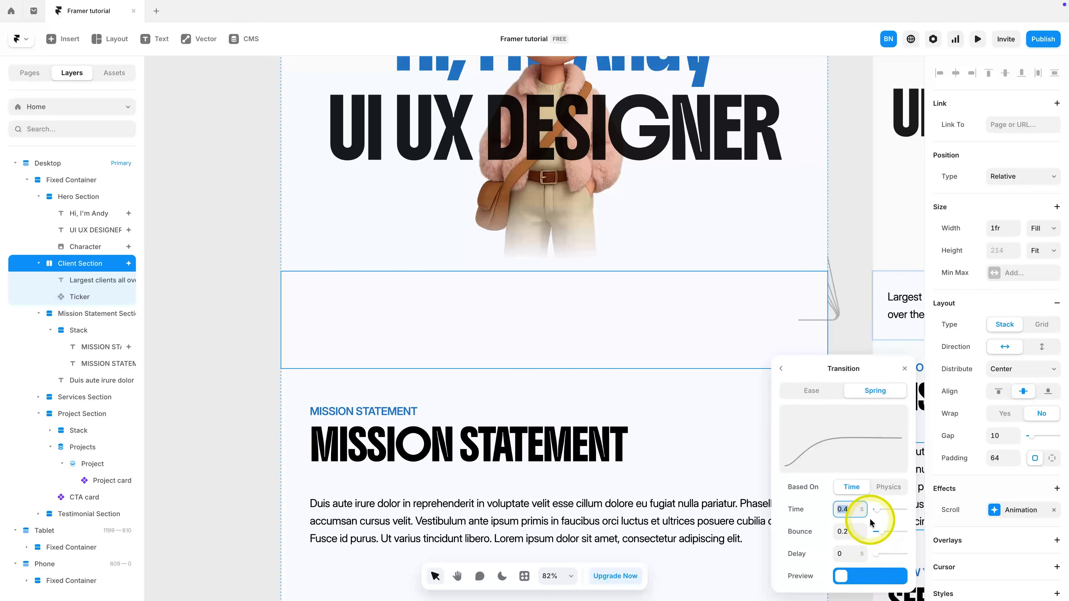
click(827, 398)
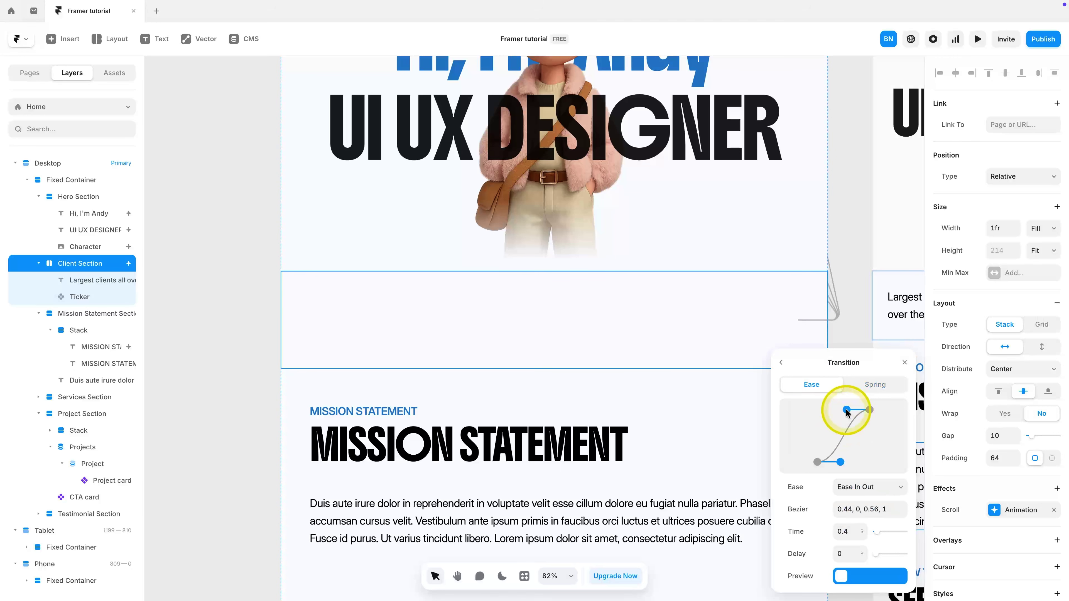
drag(847, 411, 815, 412)
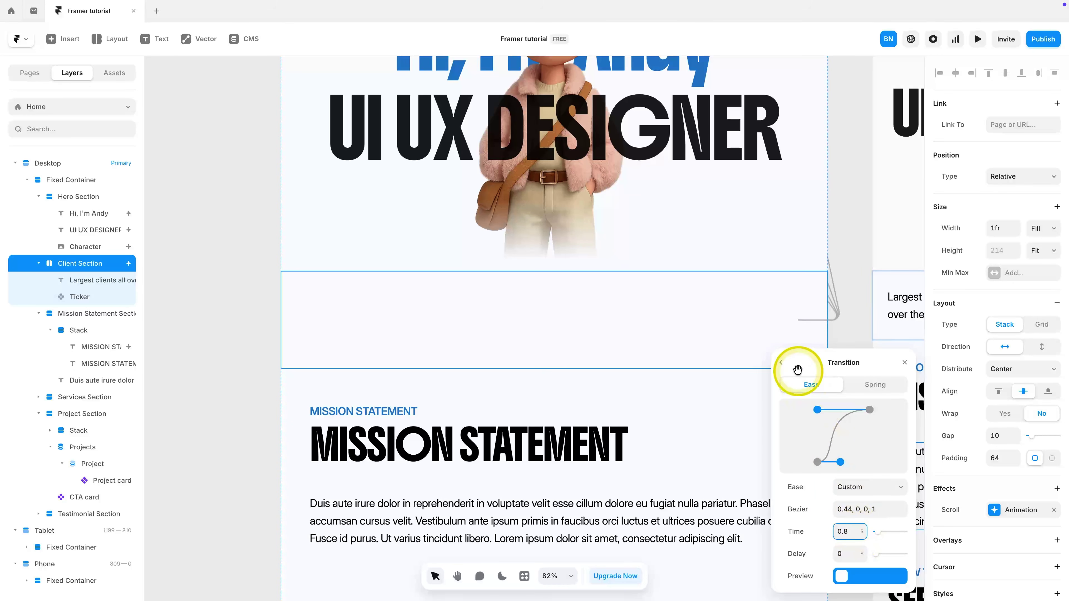
click(781, 363)
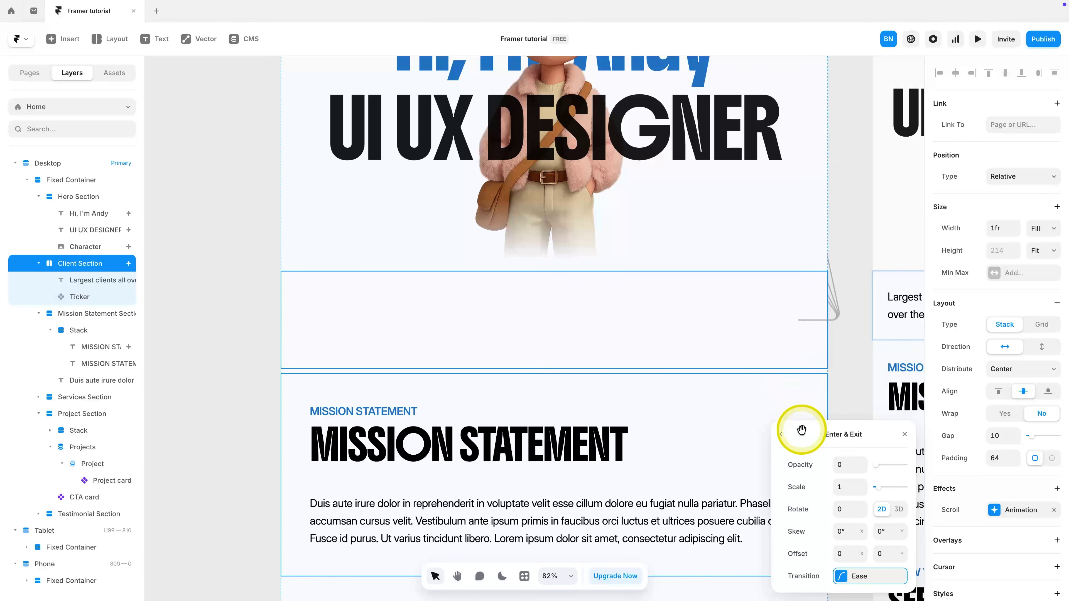
Step: Preview how the client section animates when scrolled into view, and return to the canvas
click(976, 39)
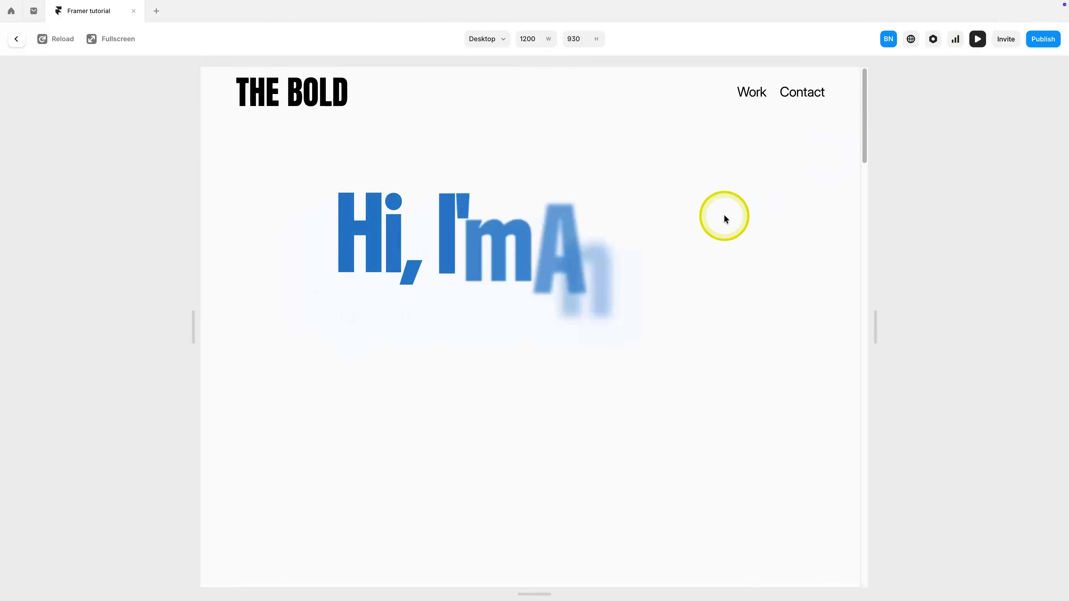
scroll(724, 219, down, 3)
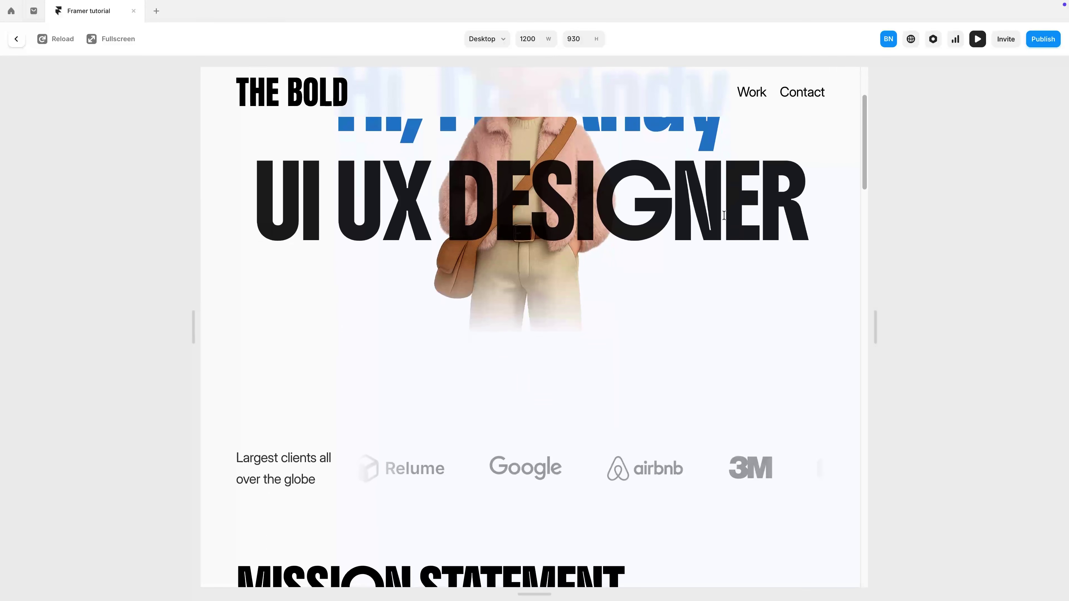
scroll(769, 179, down, 3)
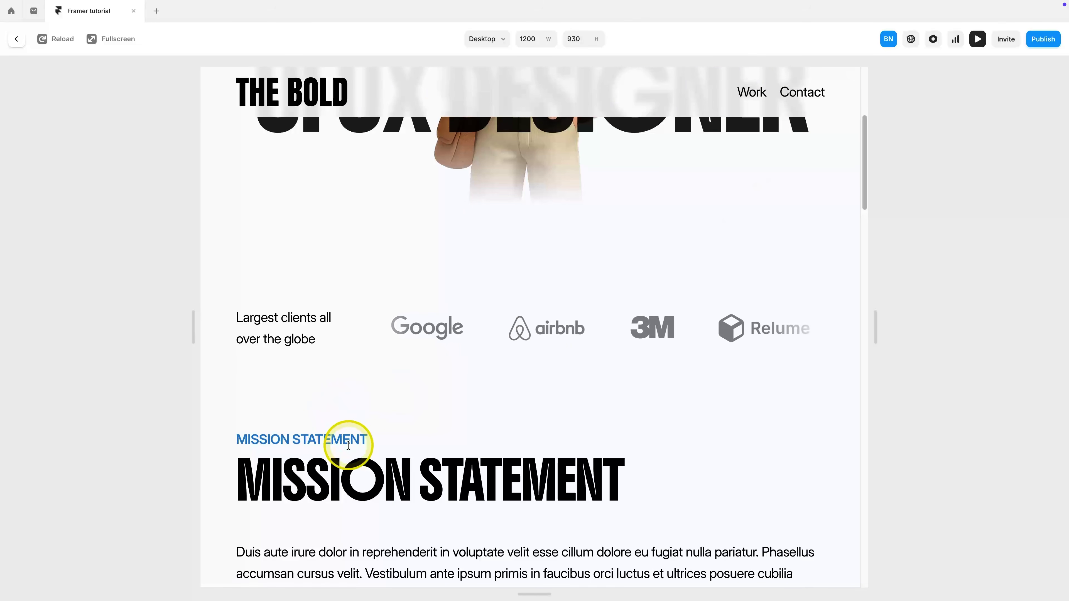
key(Escape)
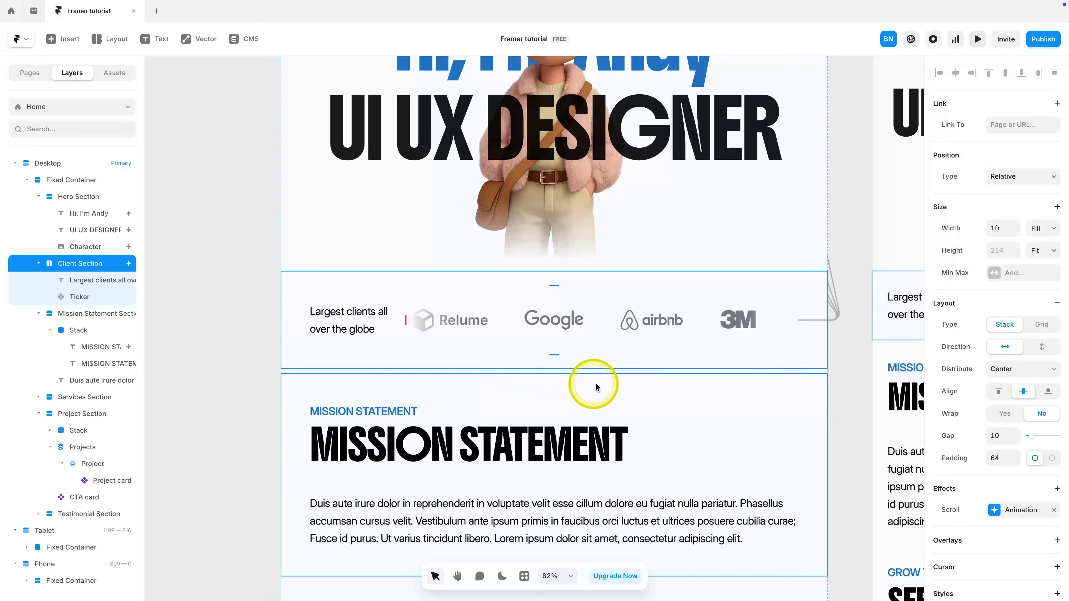
Step: Copy the client section's scroll animation and paste it onto the blue MISSION STATEMENT label in place of its existing effect
right_click(960, 508)
click(966, 520)
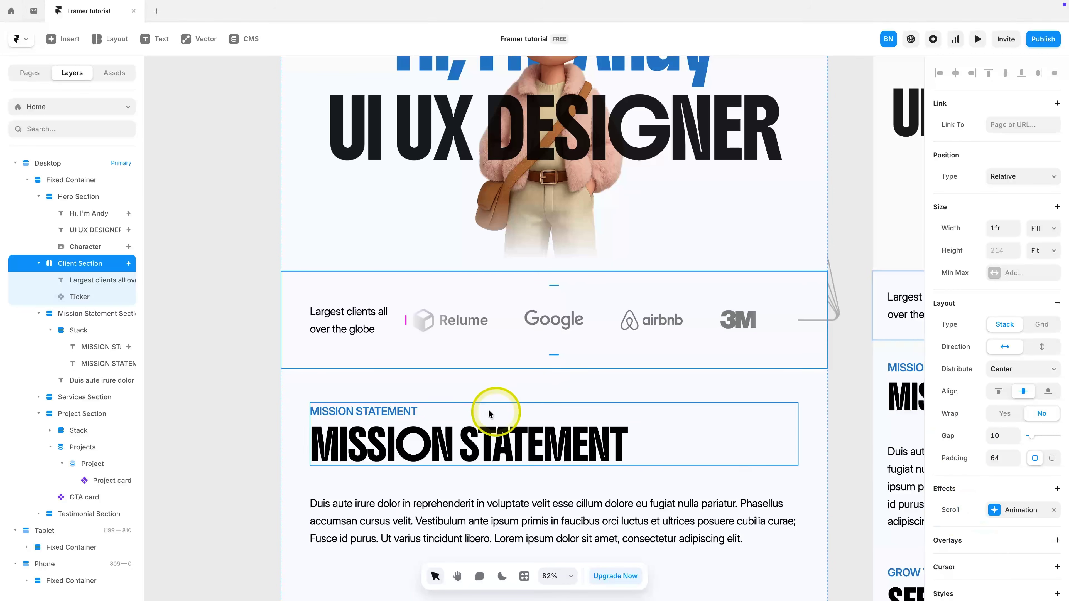
click(387, 410)
click(1043, 357)
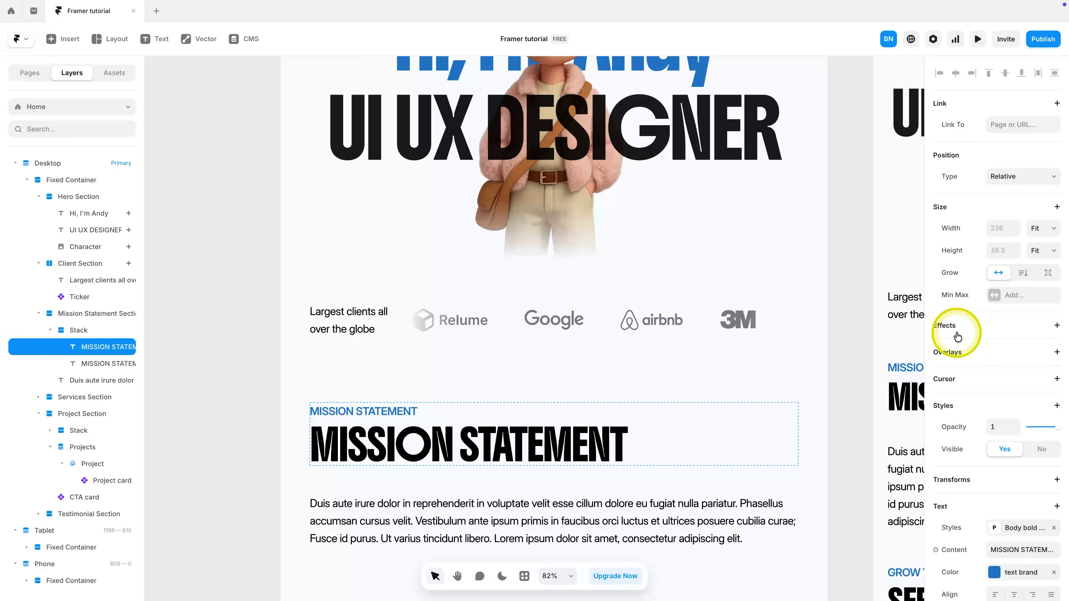
click(962, 339)
Step: Remove the effect from the blue MISSION STATEMENT label and paste the copied scroll animation onto its parent stack instead
click(521, 442)
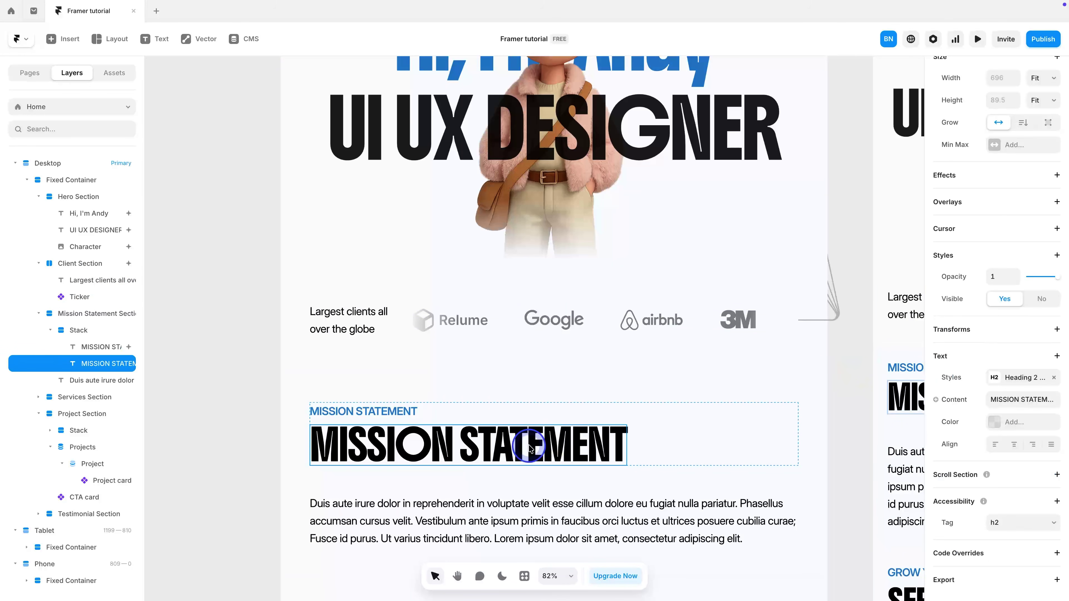
click(410, 415)
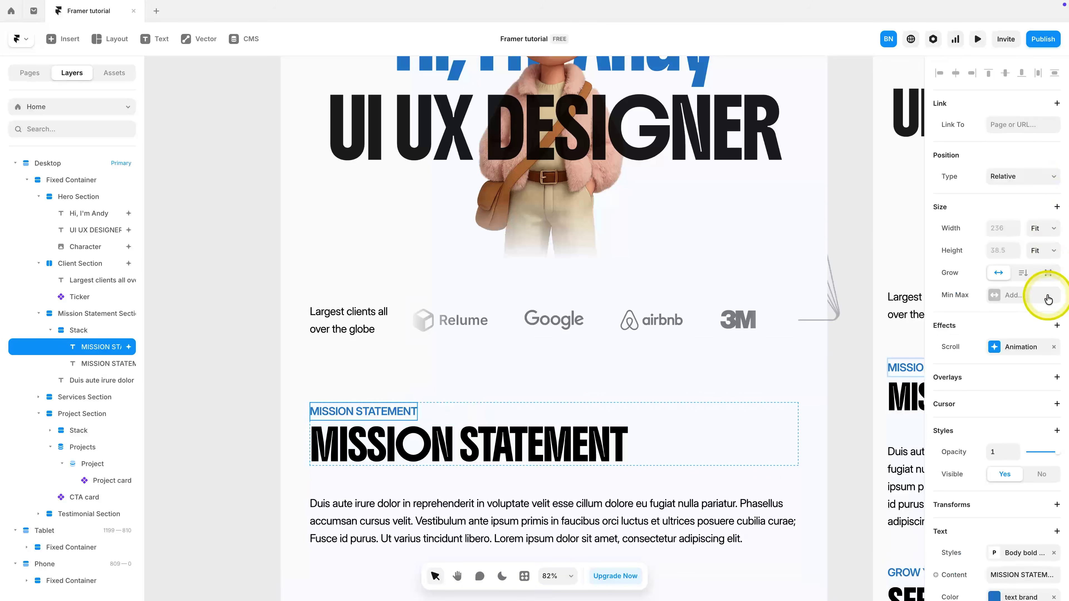
click(1053, 347)
key(Escape)
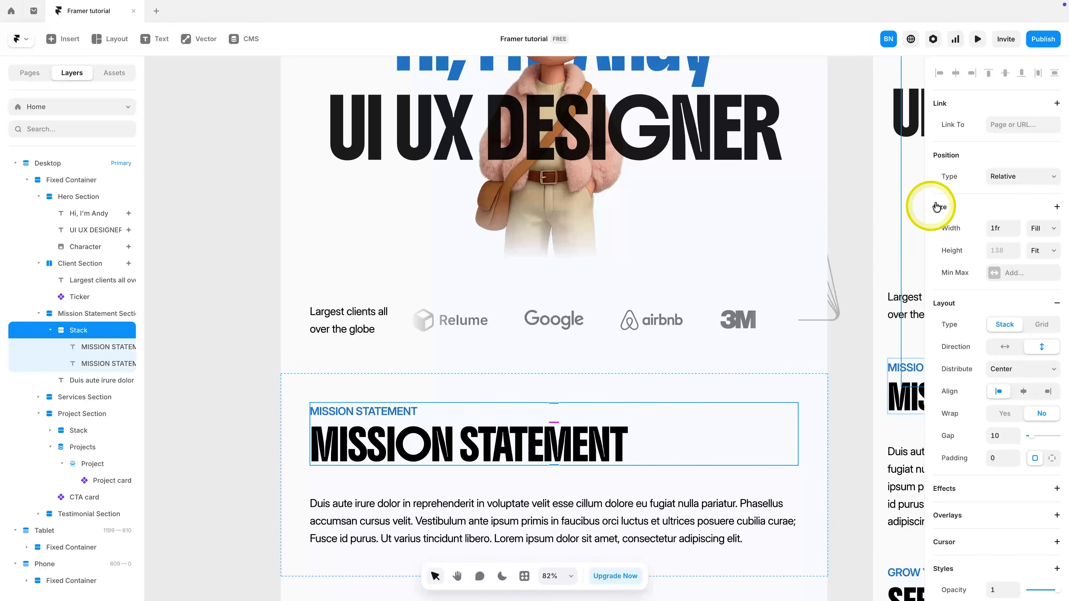
click(948, 483)
click(909, 310)
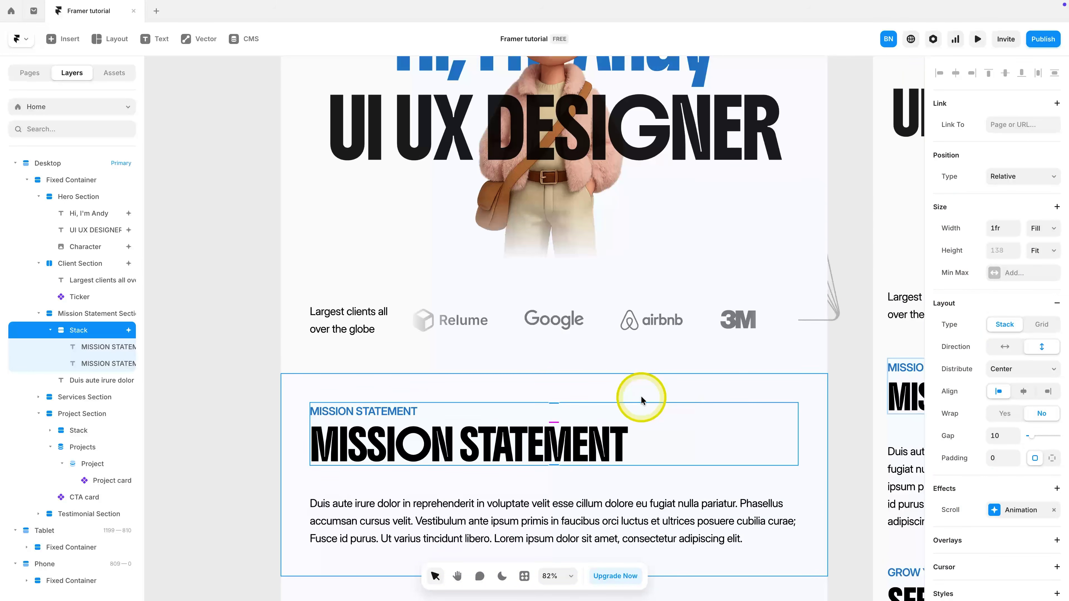
Step: Paste the copied scroll animation onto the heading stack of the Services section
scroll(641, 396, down, 2)
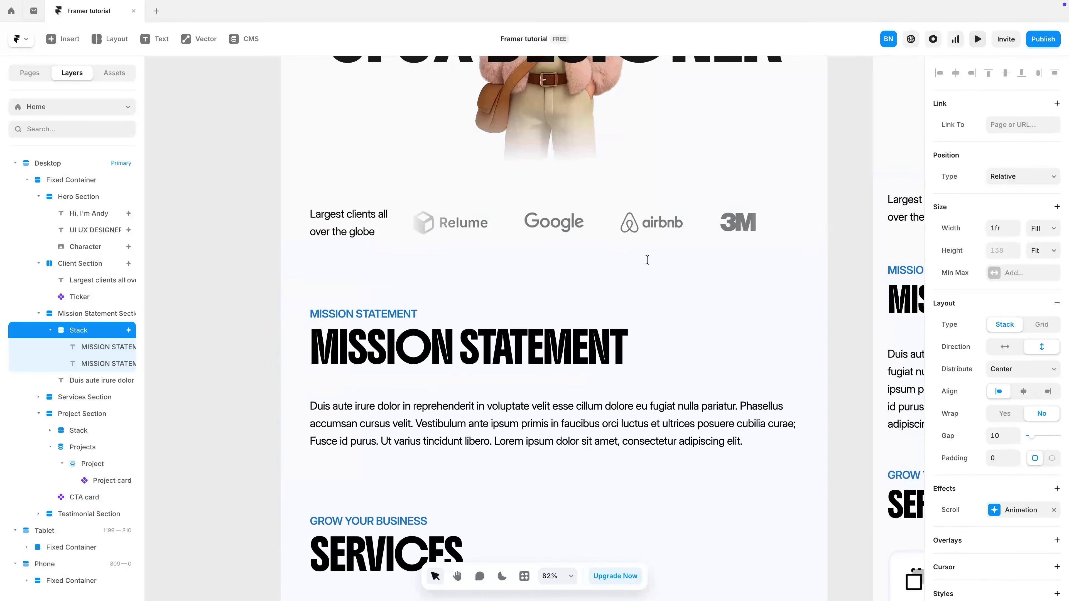
scroll(501, 427, down, 1)
click(484, 471)
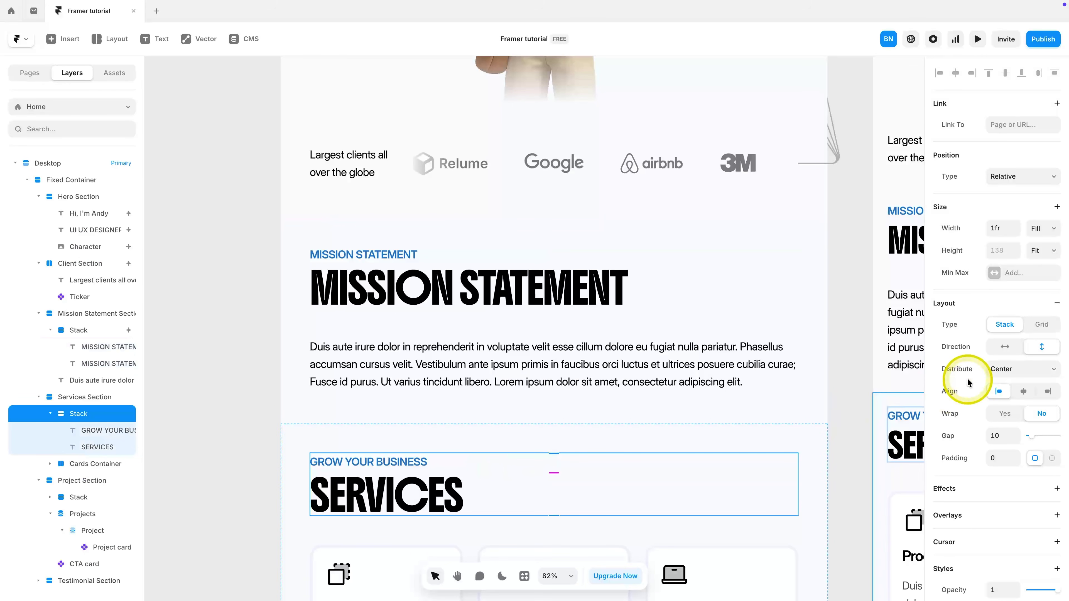
scroll(967, 382, down, 2)
click(968, 401)
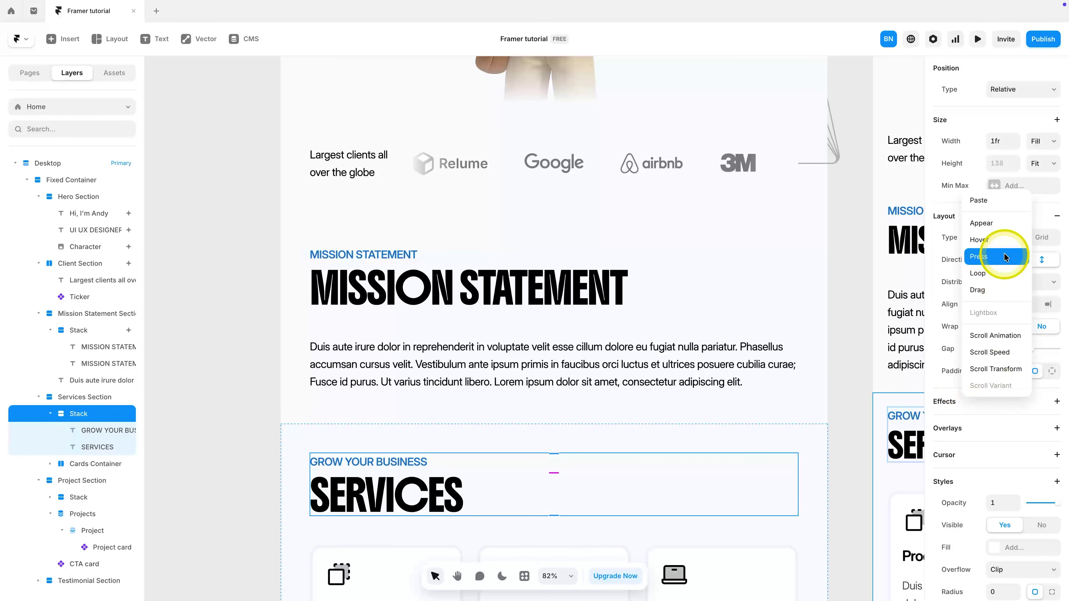
click(995, 335)
Step: Paste the copied scroll animation onto the stack holding the RECENT WORK and PROJECTS headings
scroll(501, 436, down, 5)
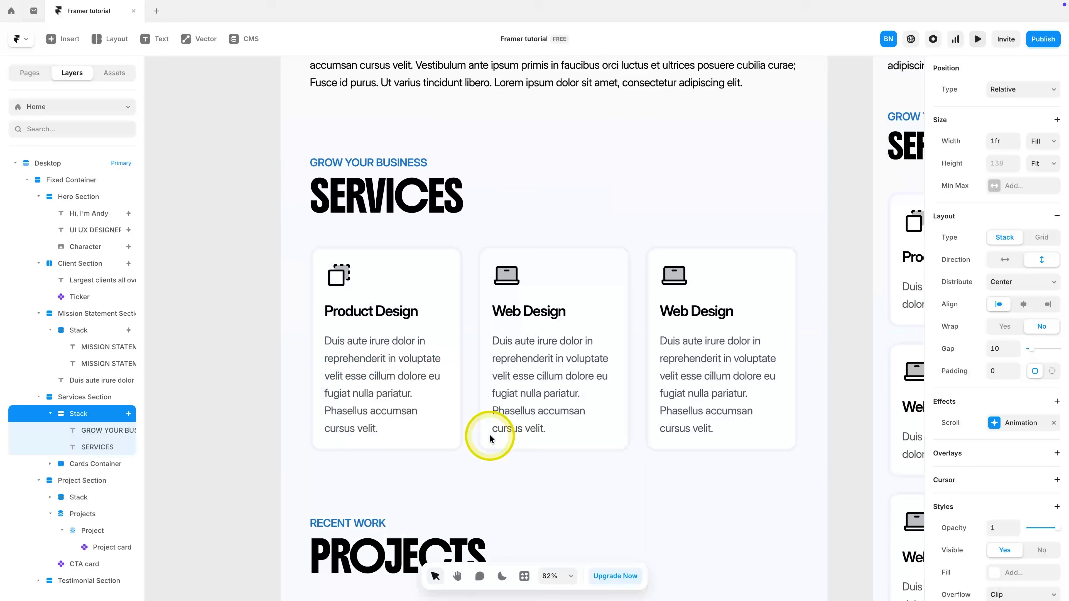
scroll(489, 434, down, 2)
click(517, 517)
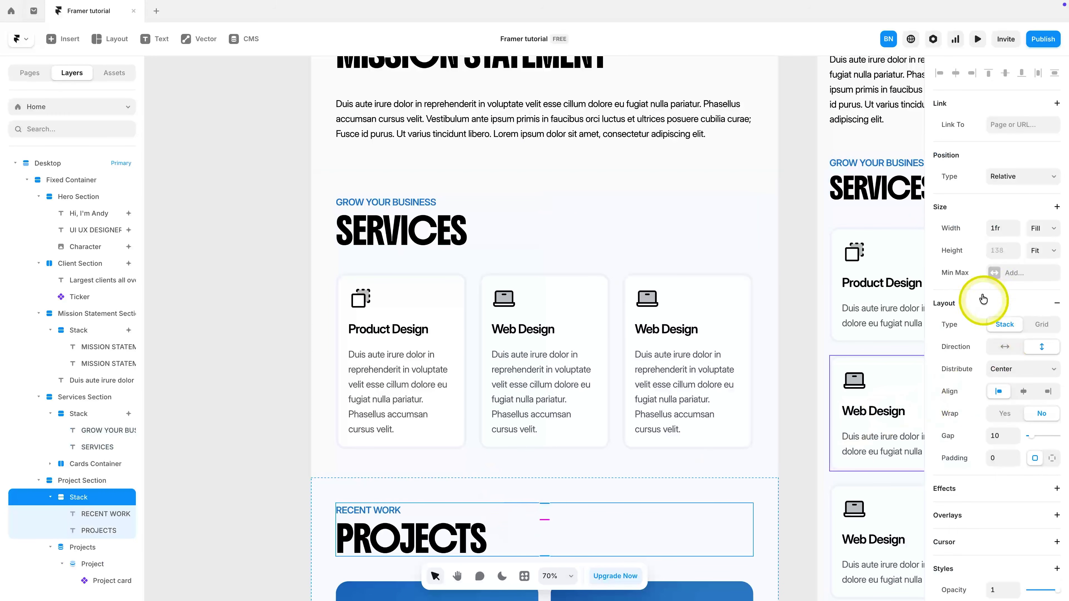
click(944, 488)
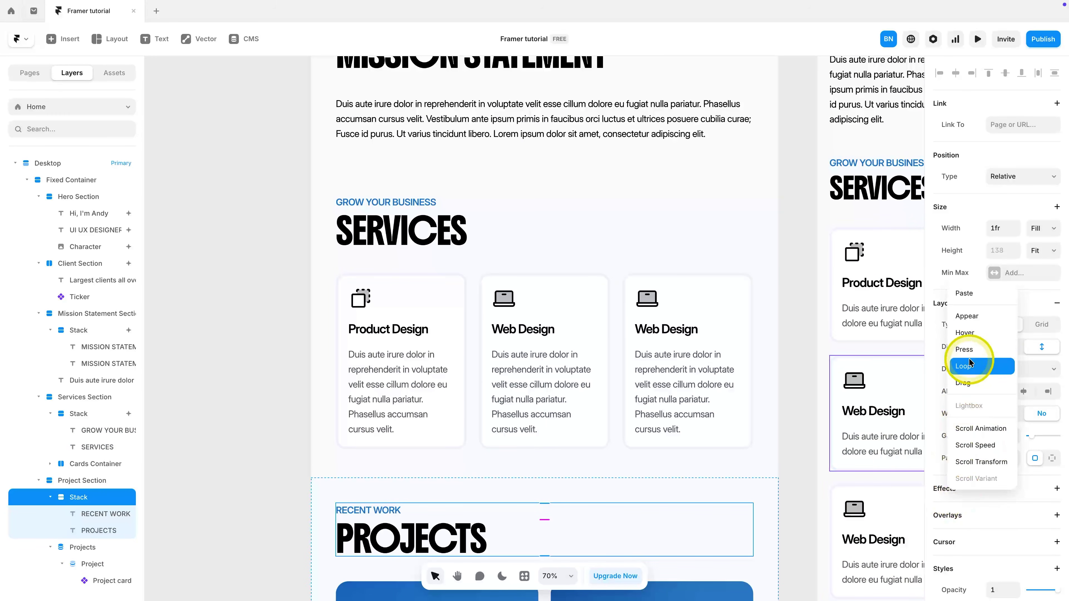
click(970, 295)
Step: Paste the copied scroll animation onto the paragraph text below the MISSION STATEMENT heading
scroll(476, 326, up, 2)
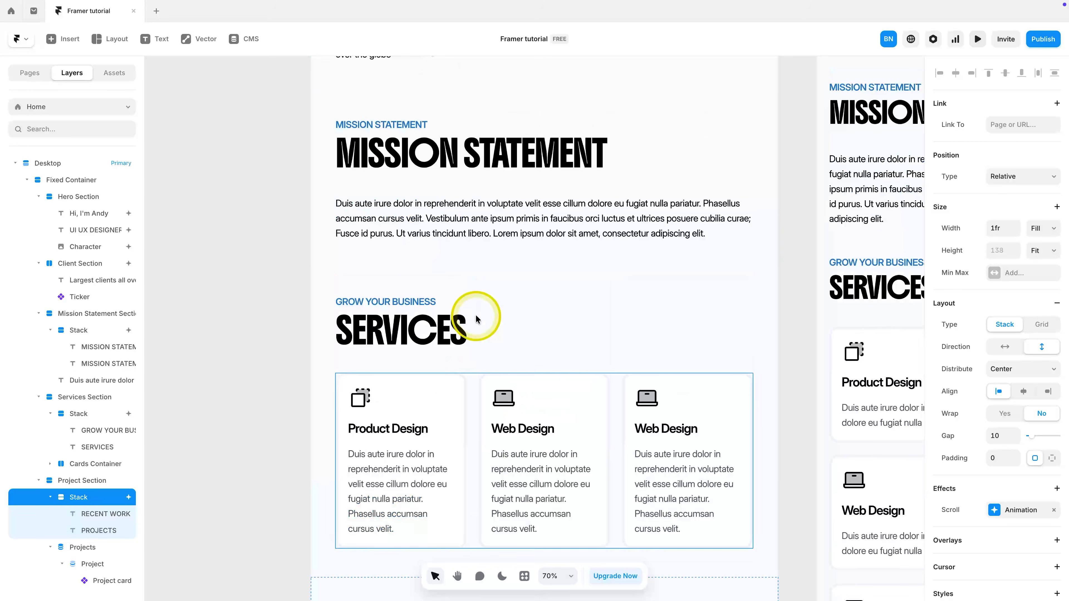
click(505, 229)
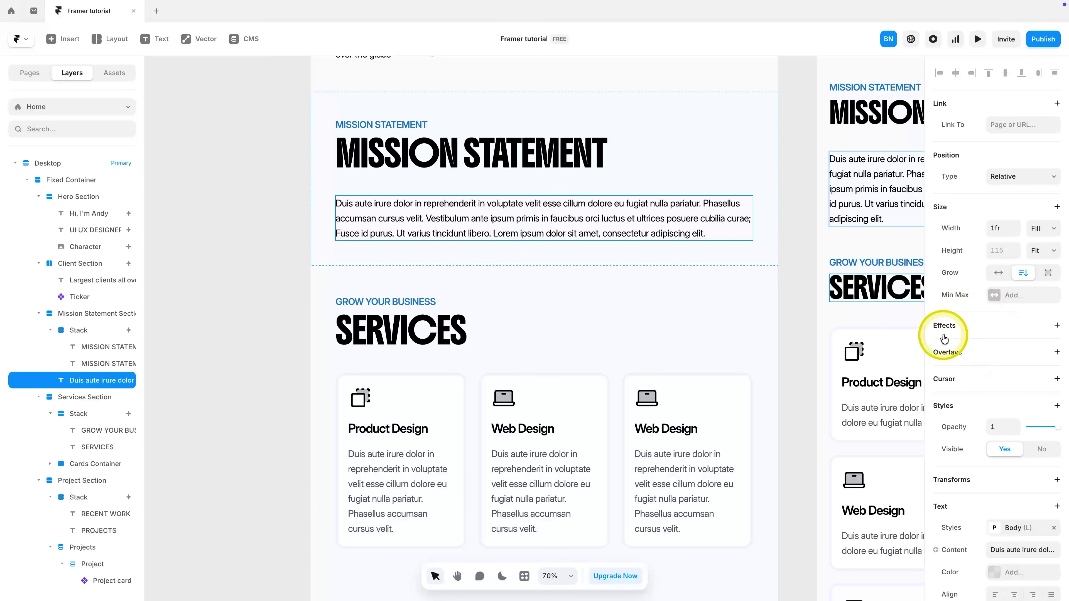
click(944, 338)
click(963, 337)
Step: Preview the page down to the service cards to check the section entrances, and return to the canvas
click(978, 39)
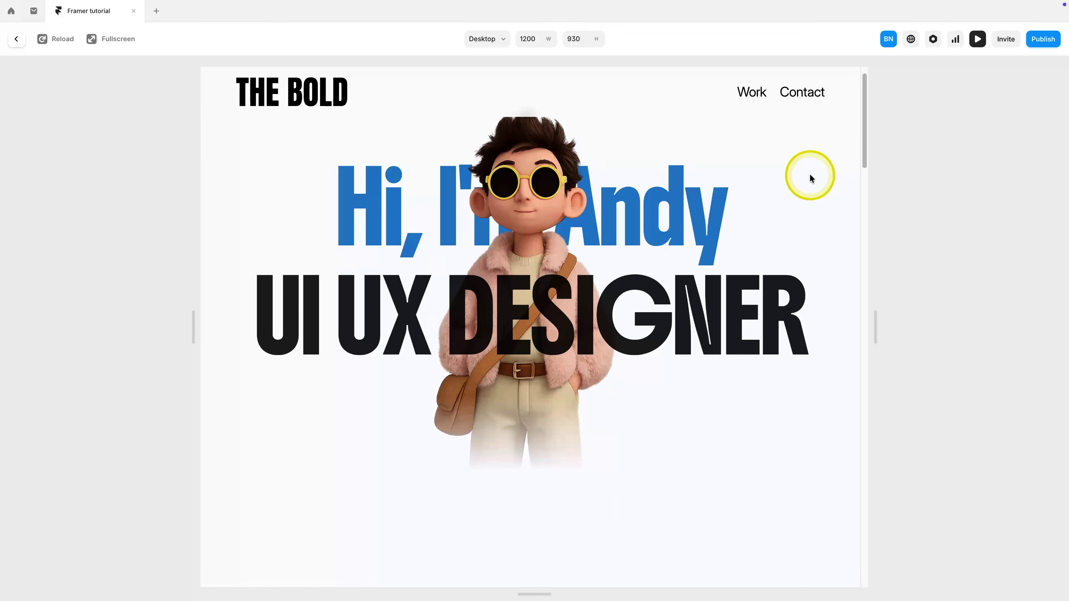
scroll(809, 174, down, 5)
scroll(810, 175, down, 10)
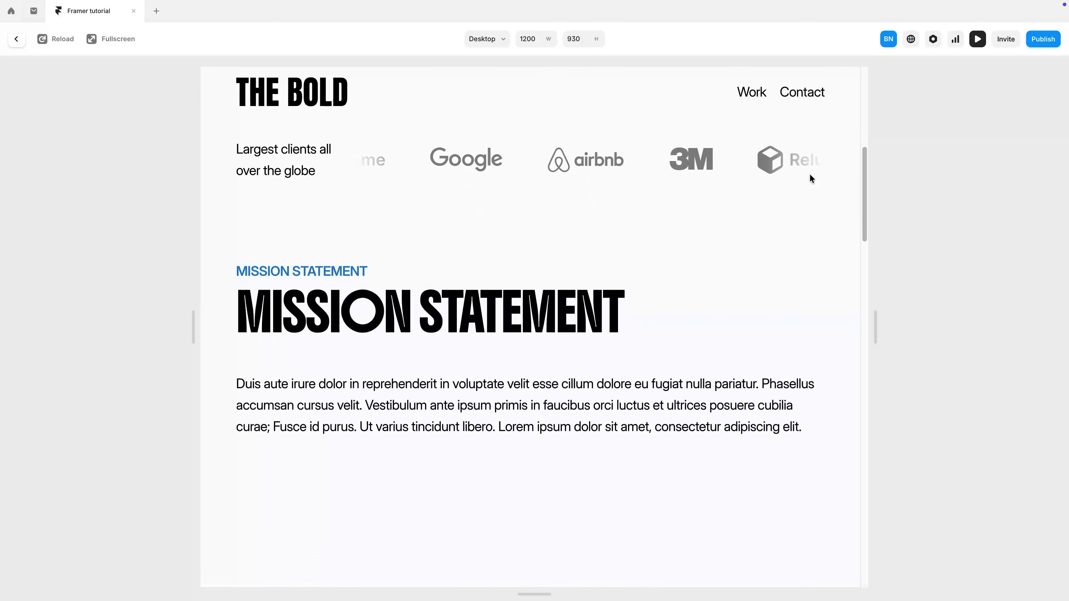
scroll(810, 175, down, 1)
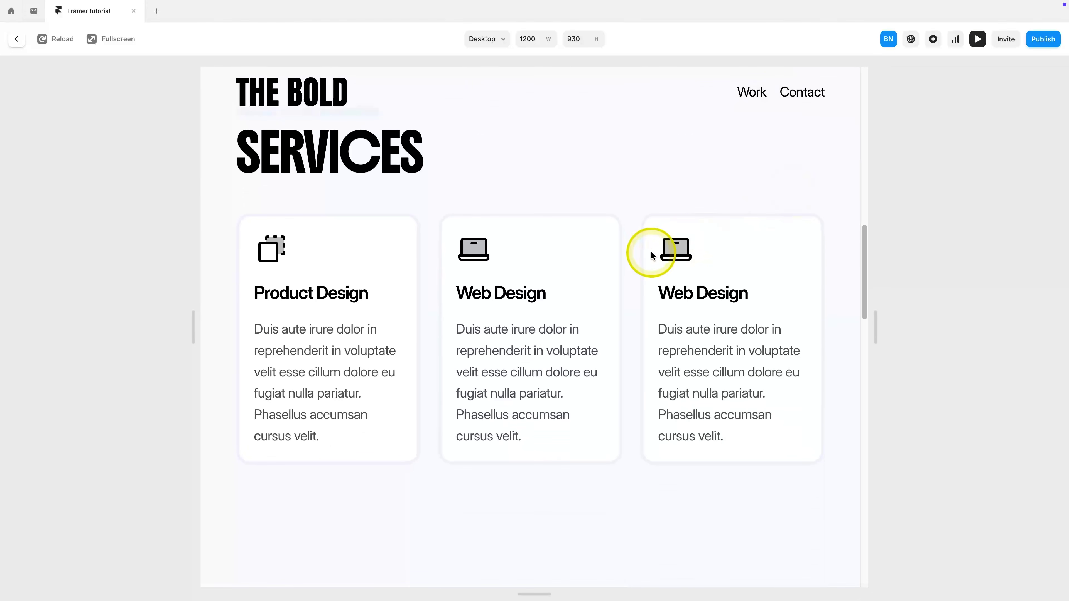
key(Escape)
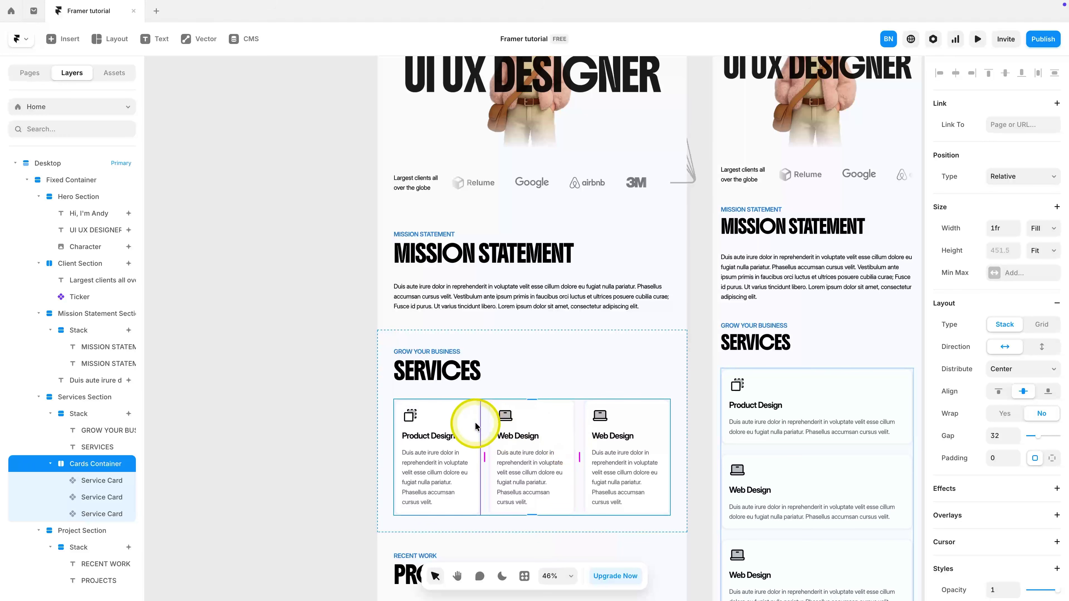
Step: Paste the copied scroll animation onto the Product Design card and both Web Design cards in the Services section
click(471, 441)
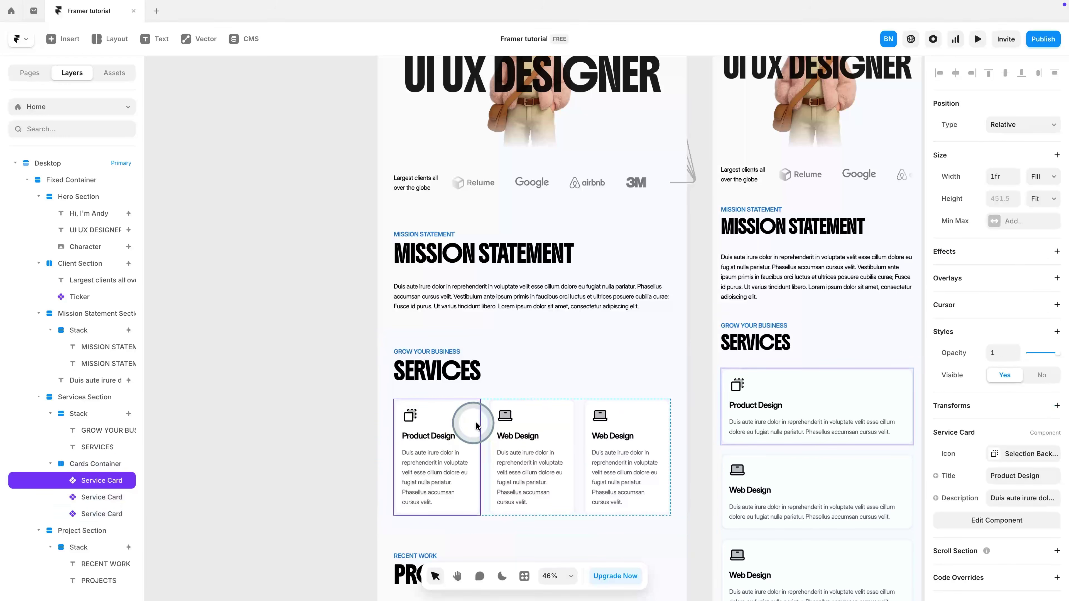
click(957, 253)
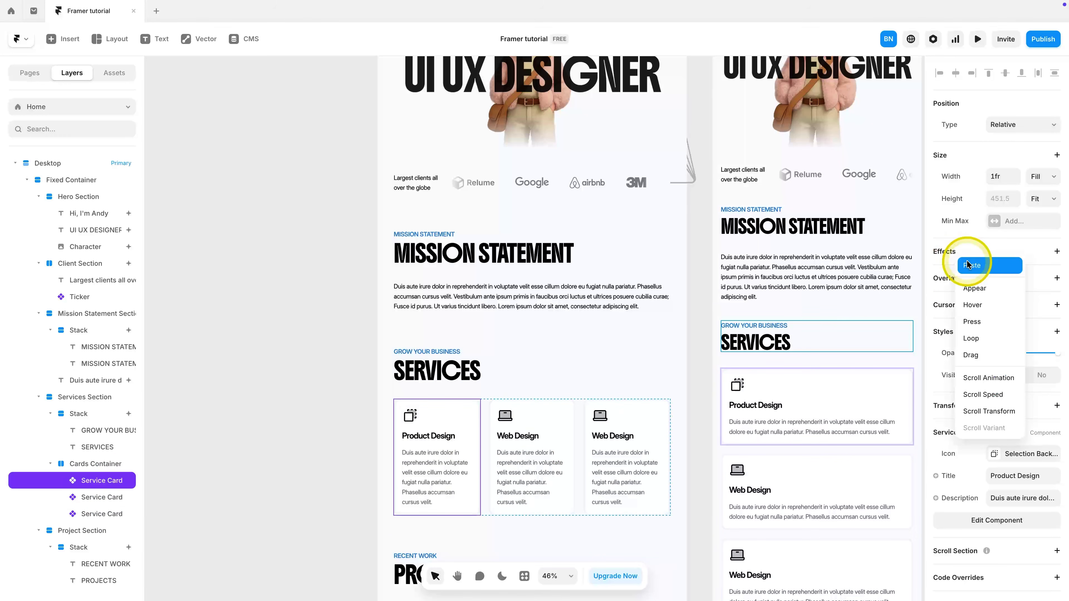
click(967, 264)
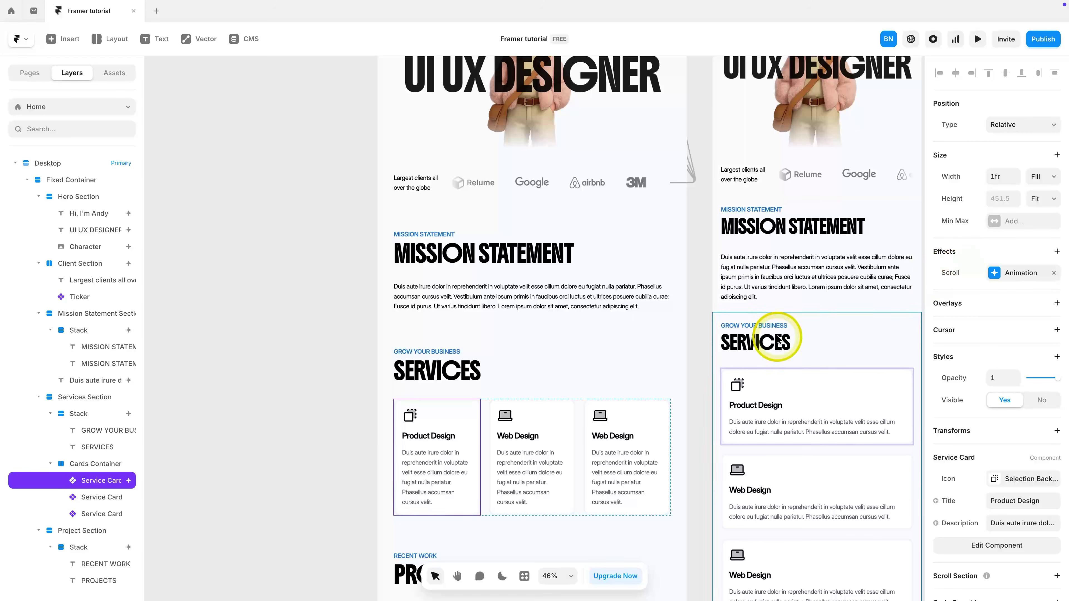
click(551, 419)
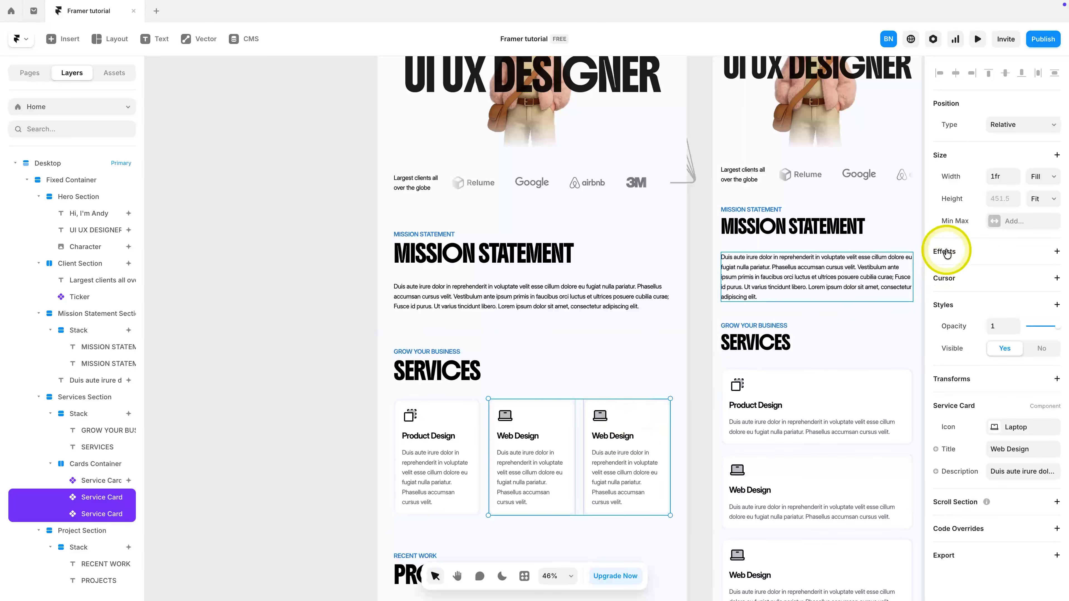
click(956, 252)
click(962, 259)
Step: Set the middle service card's Enter & Exit vertical offset to 130, and open the same effect settings for the last card
click(476, 443)
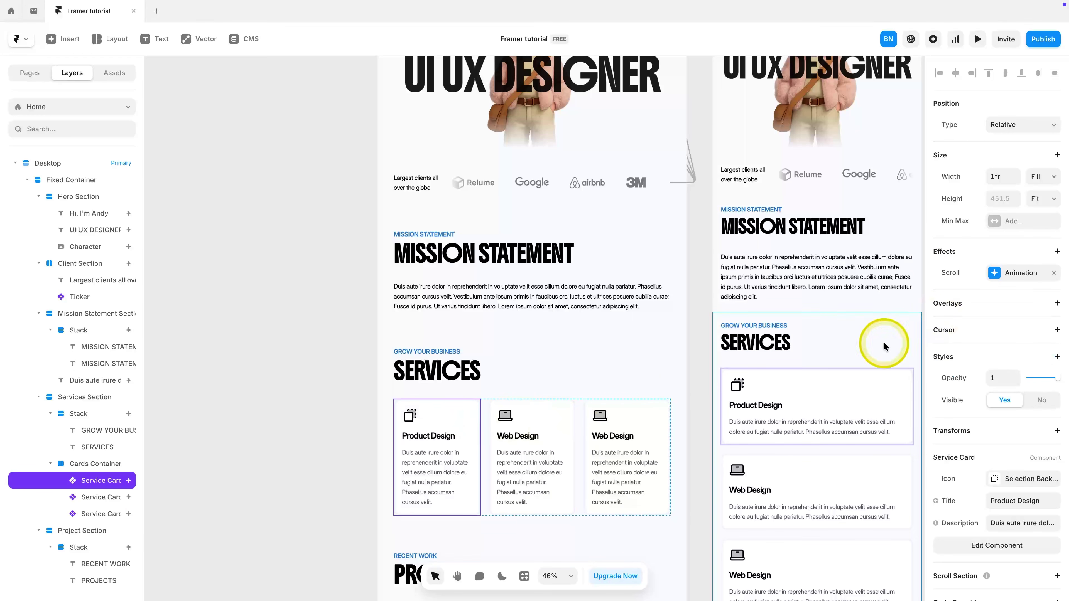
click(564, 417)
click(1001, 273)
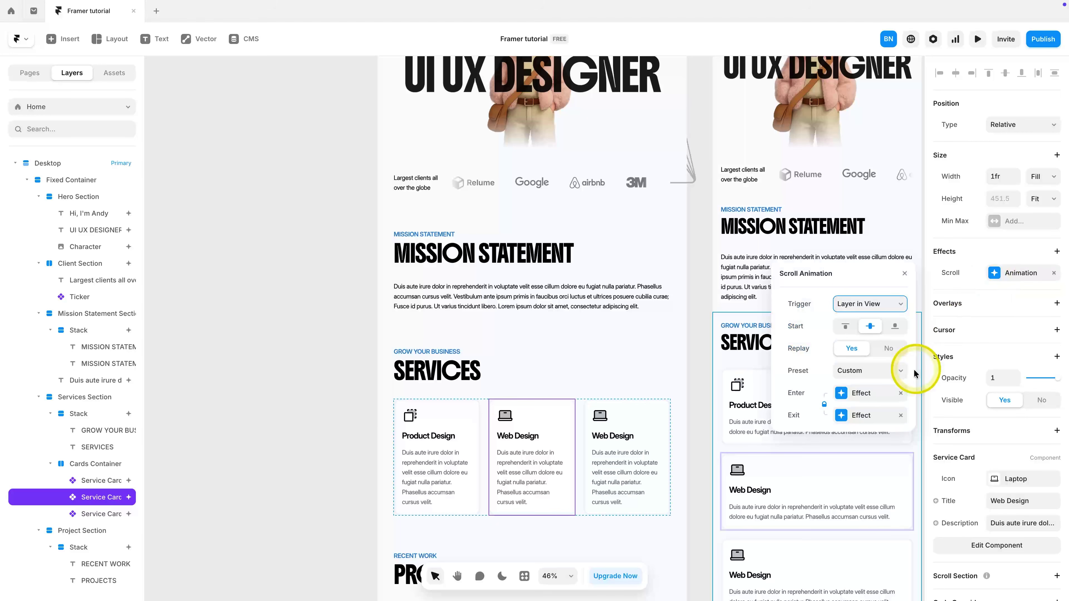
click(862, 404)
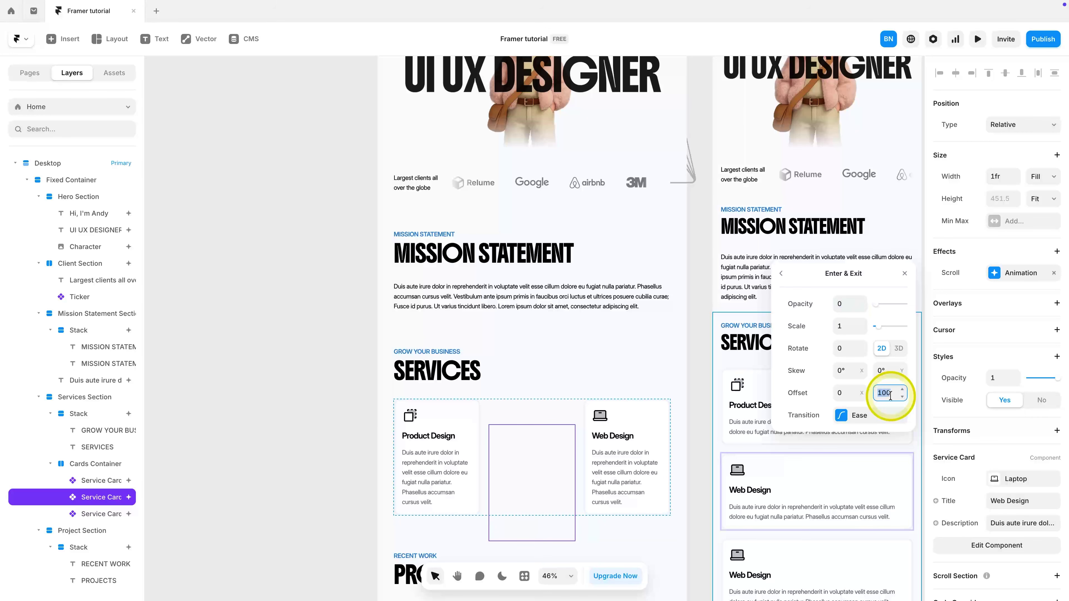
text(130)
click(670, 419)
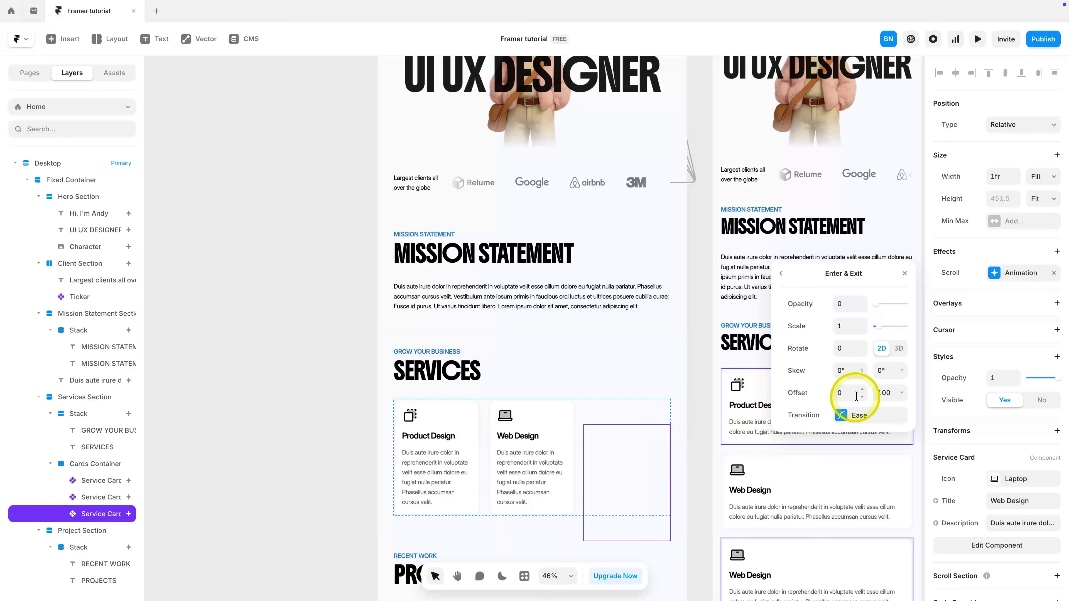
Step: Preview the page down past the service cards to check their staggered entrance
click(978, 39)
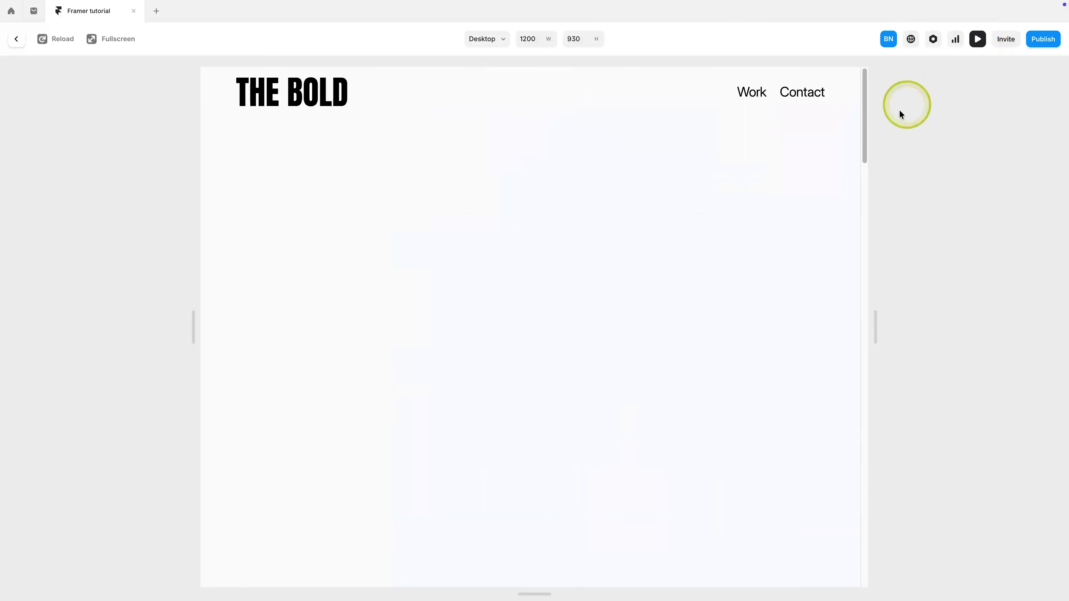
scroll(645, 340, down, 15)
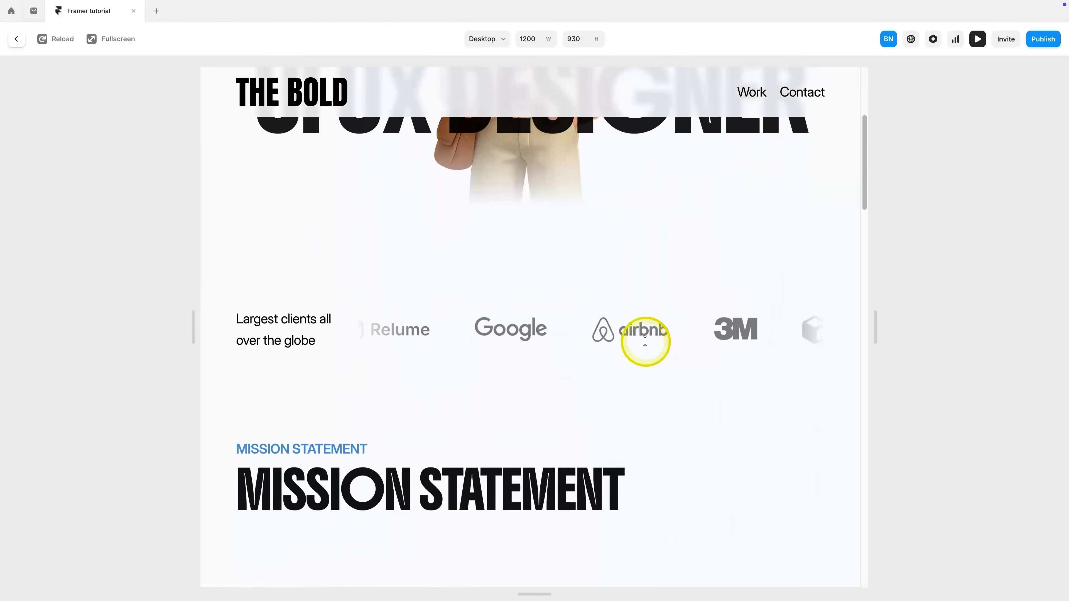
scroll(645, 345, down, 4)
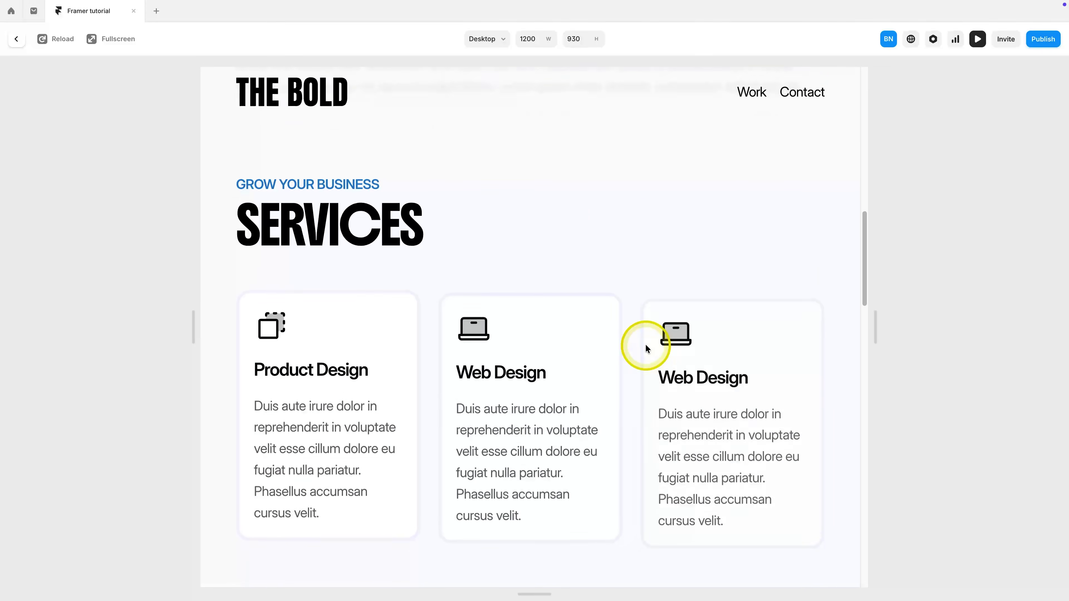
scroll(646, 350, down, 6)
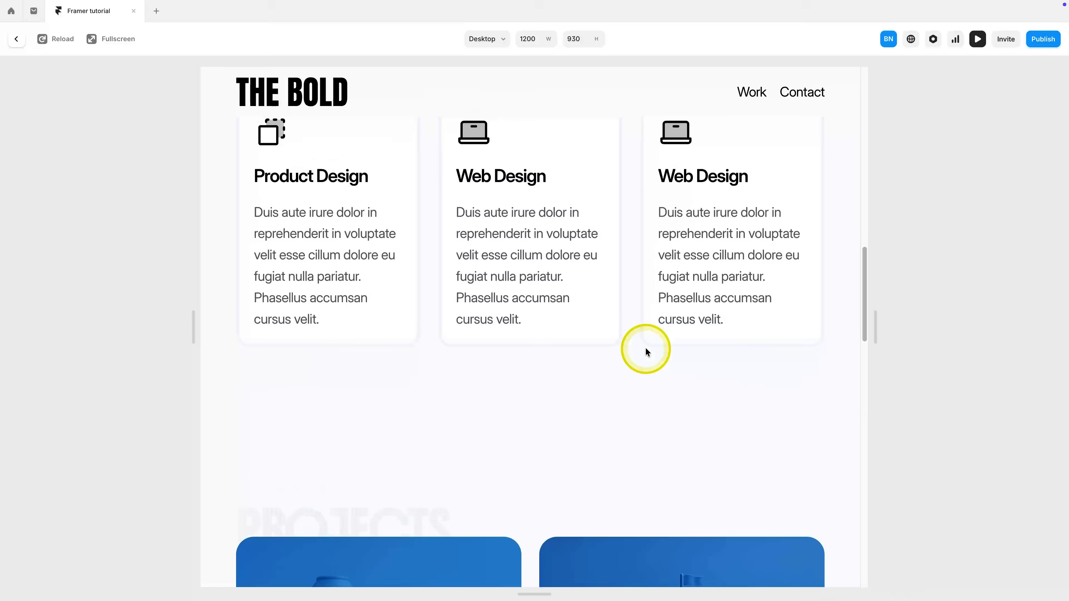
Step: Move back and forth between the client, mission and services sections to check the replaying entrances, and return to the canvas
scroll(646, 350, up, 12)
scroll(646, 348, up, 6)
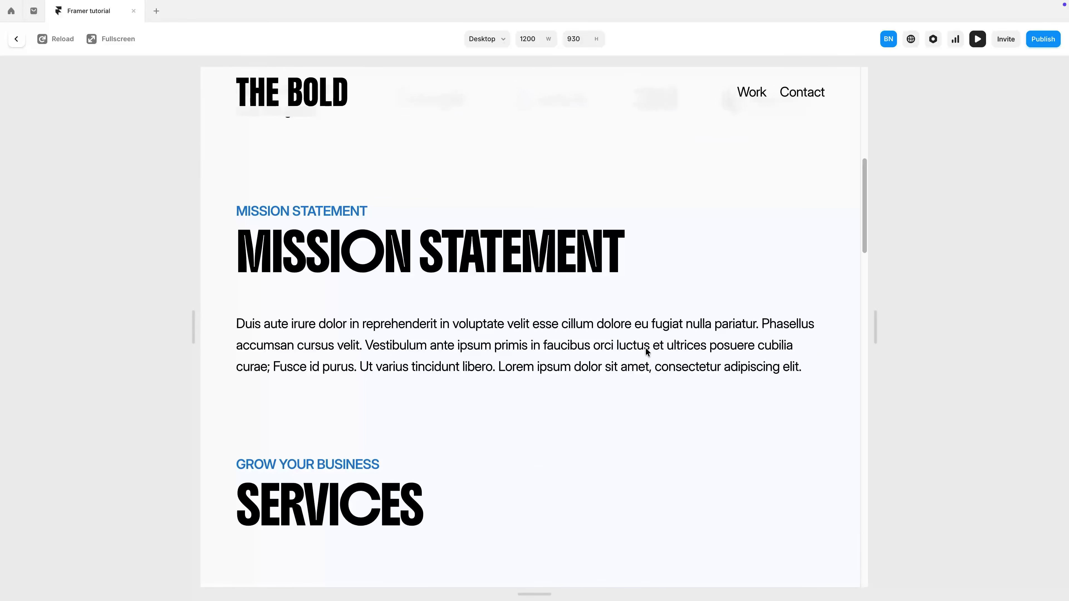
scroll(646, 348, down, 5)
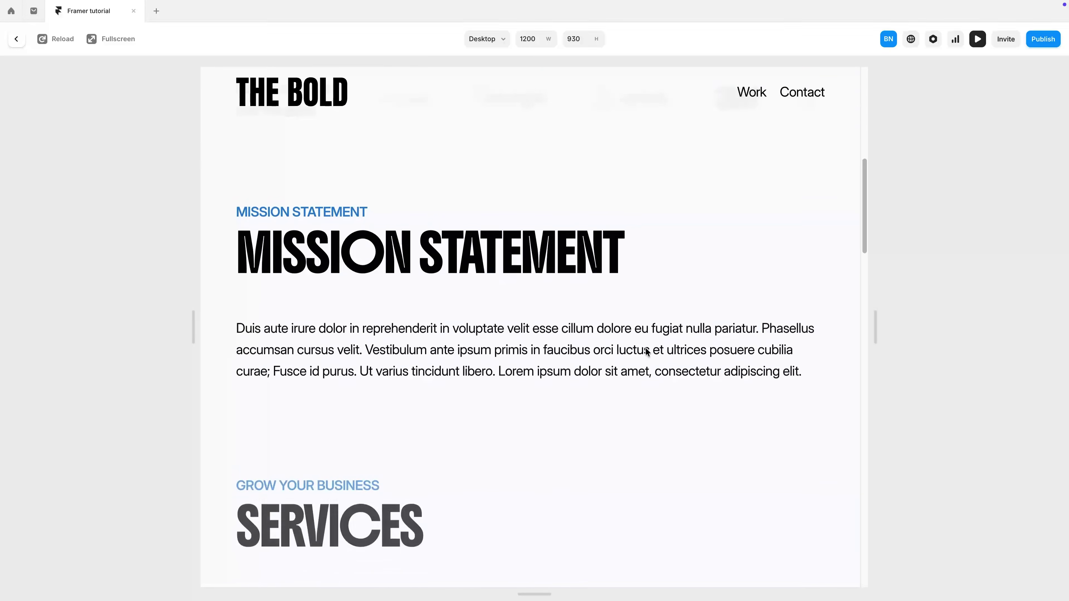
scroll(646, 347, up, 8)
scroll(646, 356, down, 4)
click(645, 357)
scroll(646, 356, down, 2)
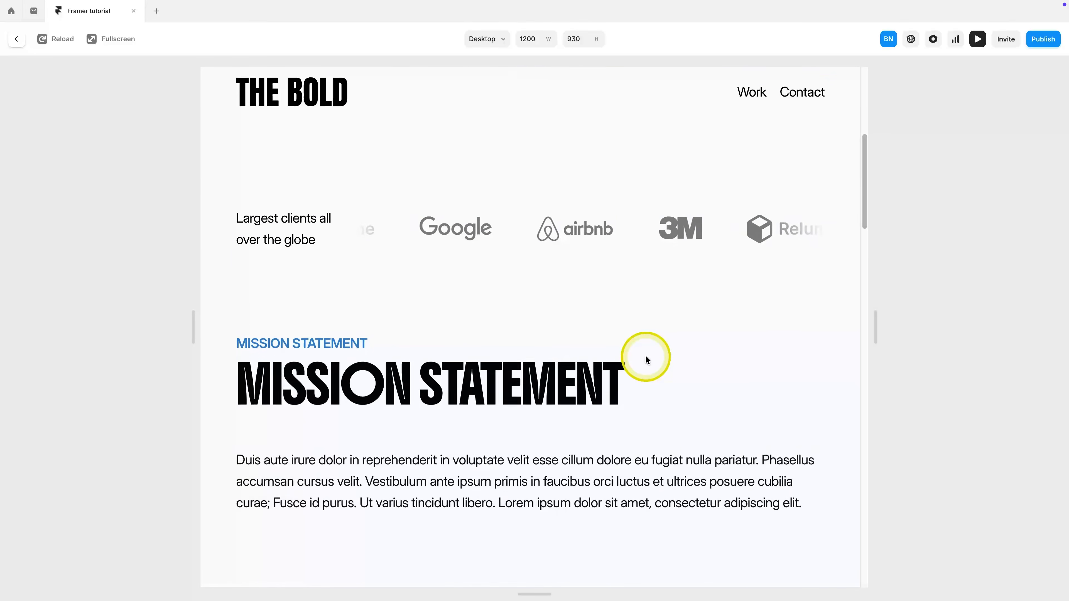
scroll(646, 357, up, 3)
scroll(646, 356, down, 8)
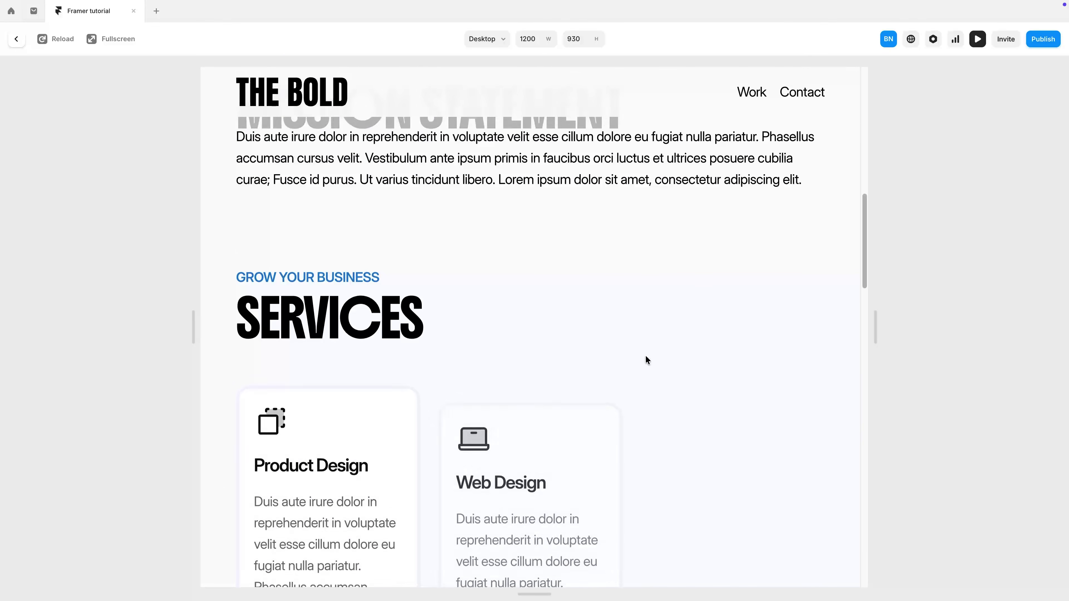
scroll(645, 361, up, 3)
scroll(646, 358, up, 2)
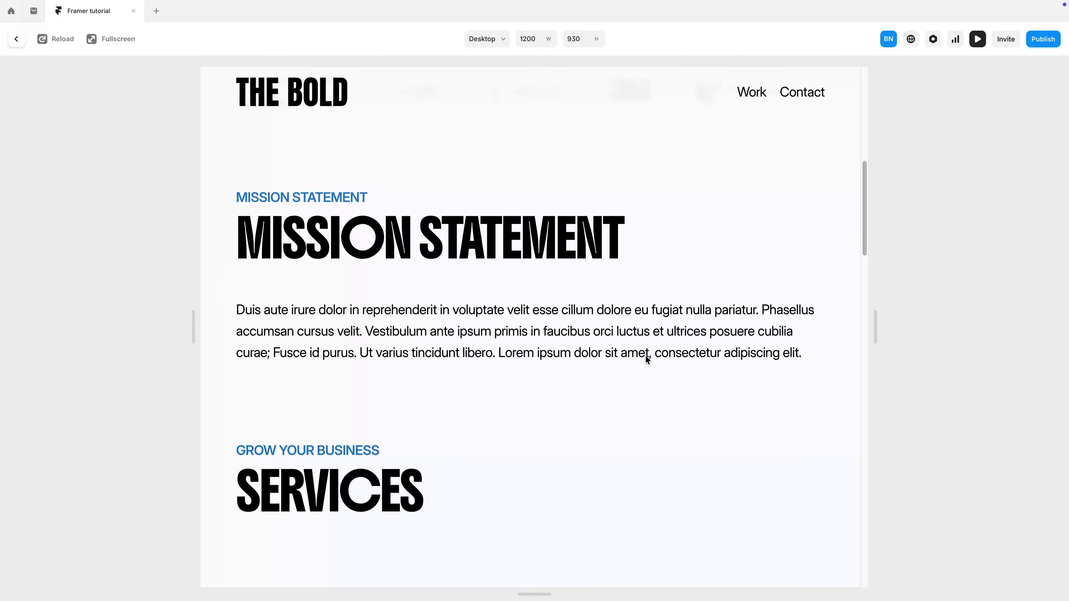
click(497, 253)
key(Escape)
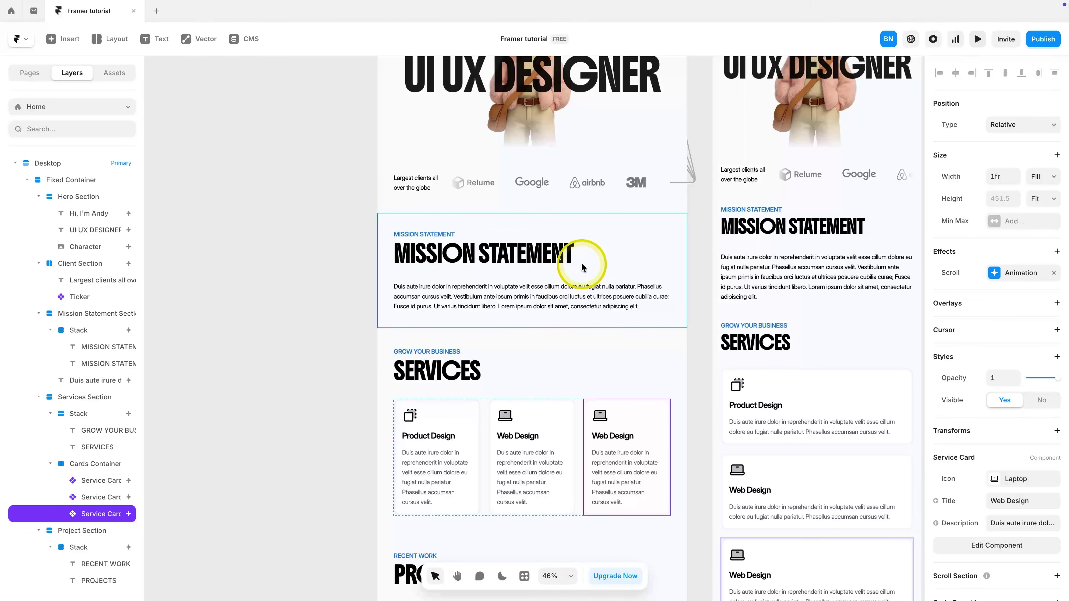
Step: Turn off replay in the scroll animations of the MISSION STATEMENT heading stack and the paragraph below it
click(589, 256)
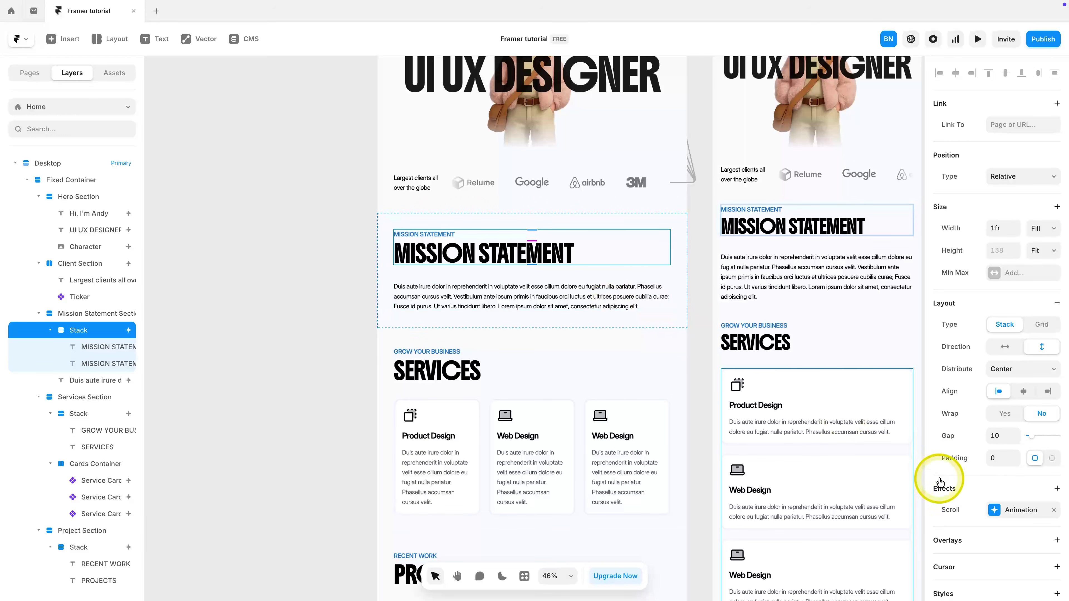
click(1006, 510)
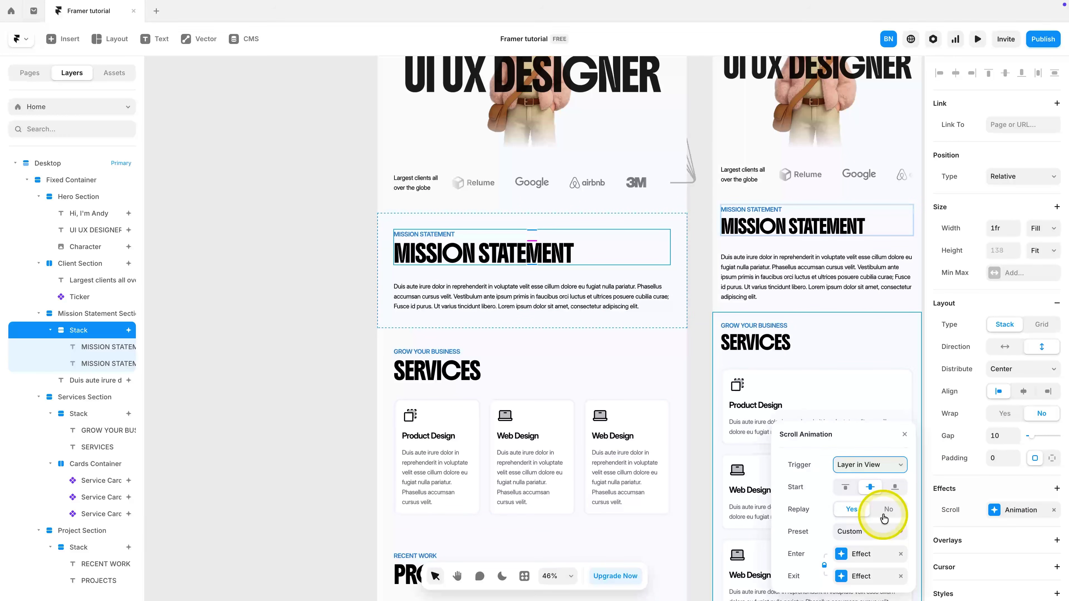
click(595, 306)
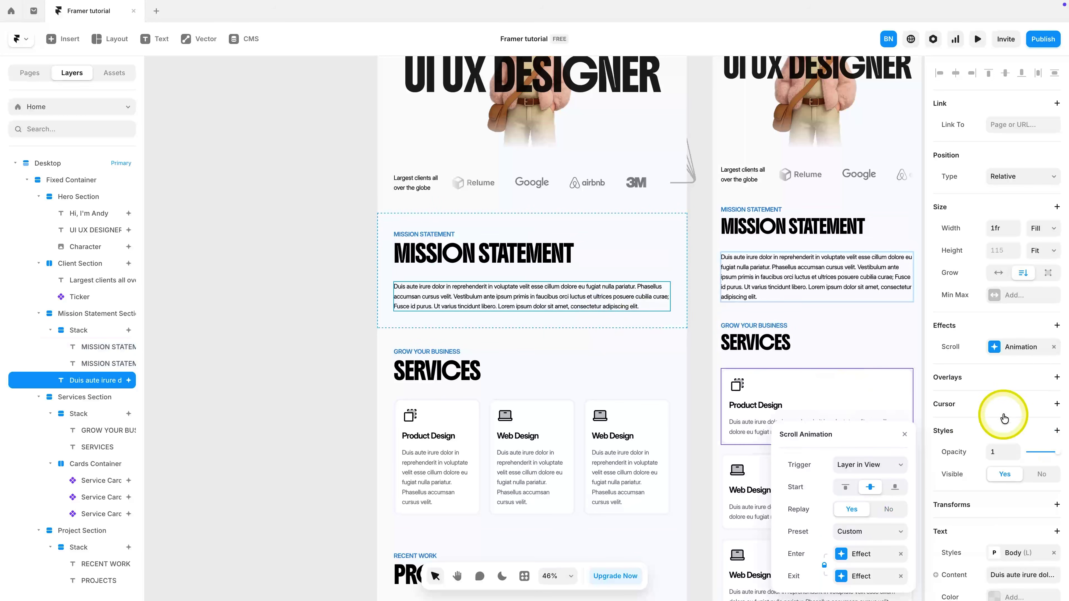
click(1014, 354)
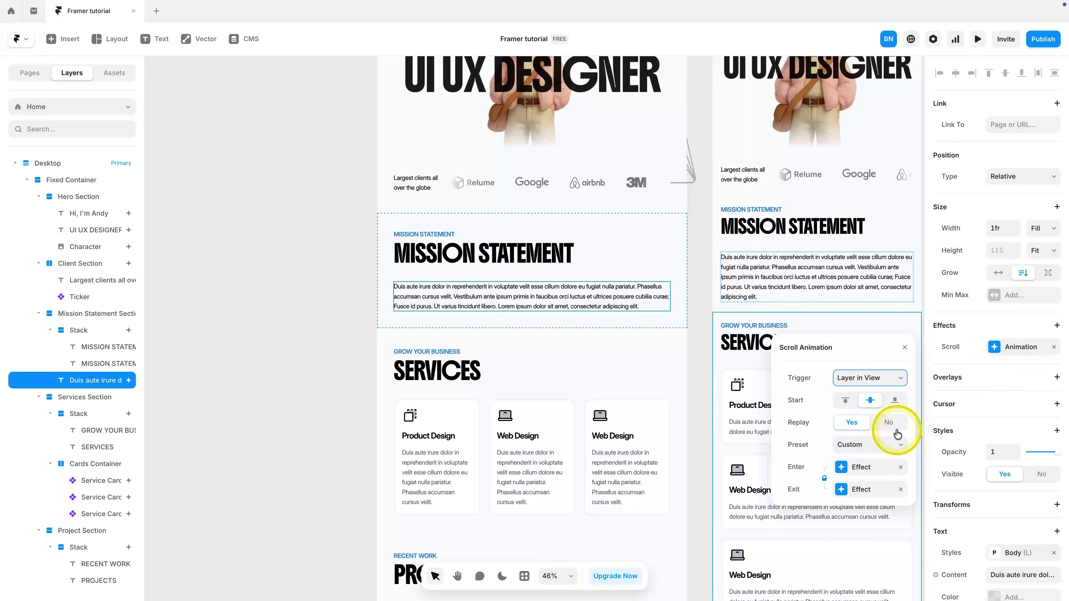
Step: Turn off replay in the scroll animation of the Client Section
click(489, 362)
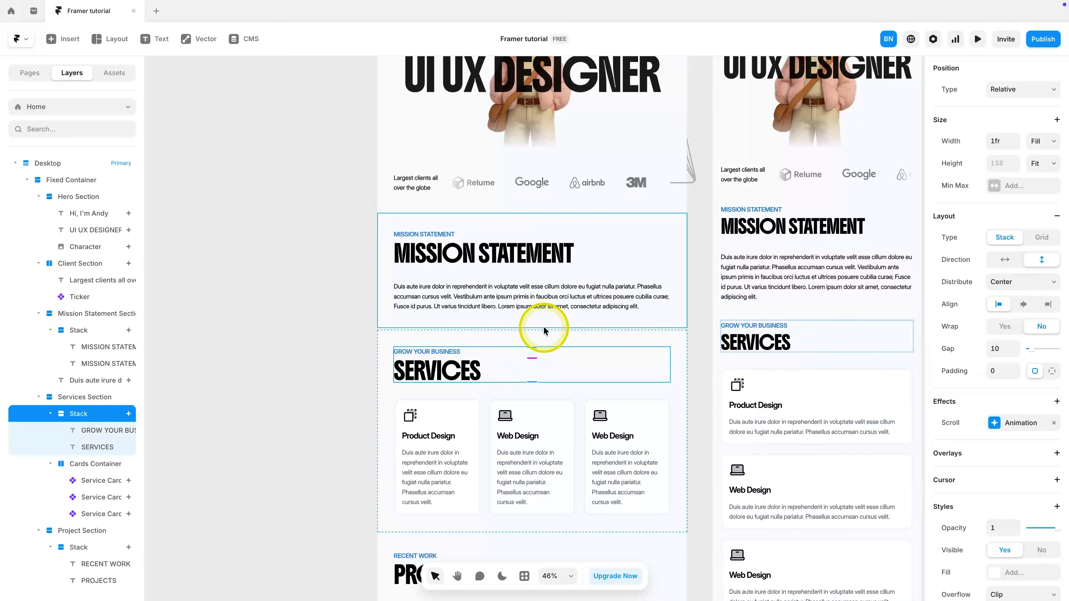
scroll(544, 325, up, 5)
click(449, 393)
click(1027, 509)
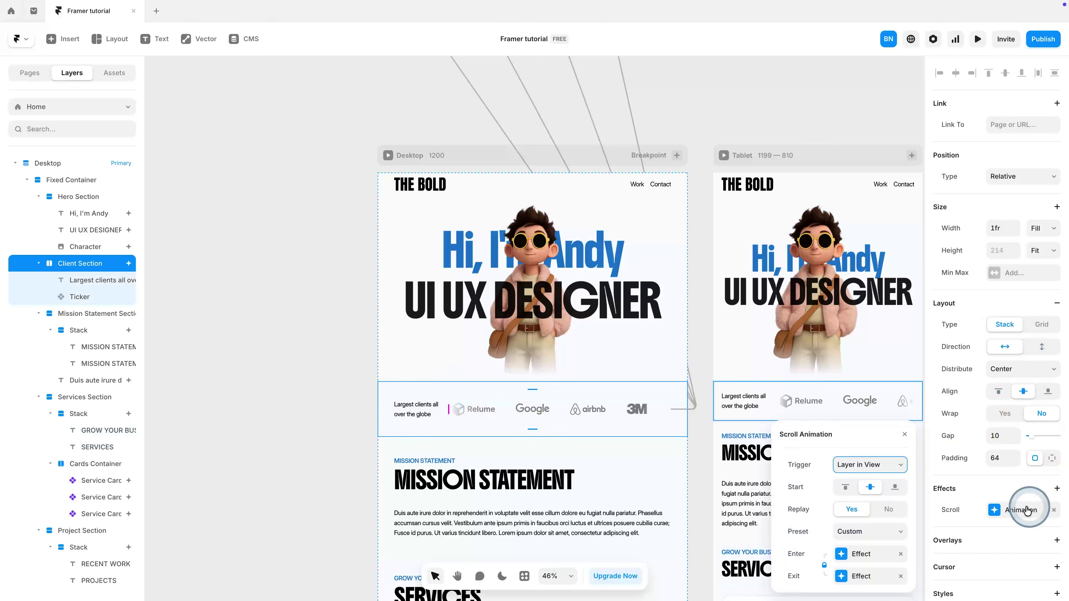
Step: Turn off replay in the scroll animations of the Services heading stack and all three service cards
scroll(631, 484, down, 5)
click(536, 400)
click(1023, 423)
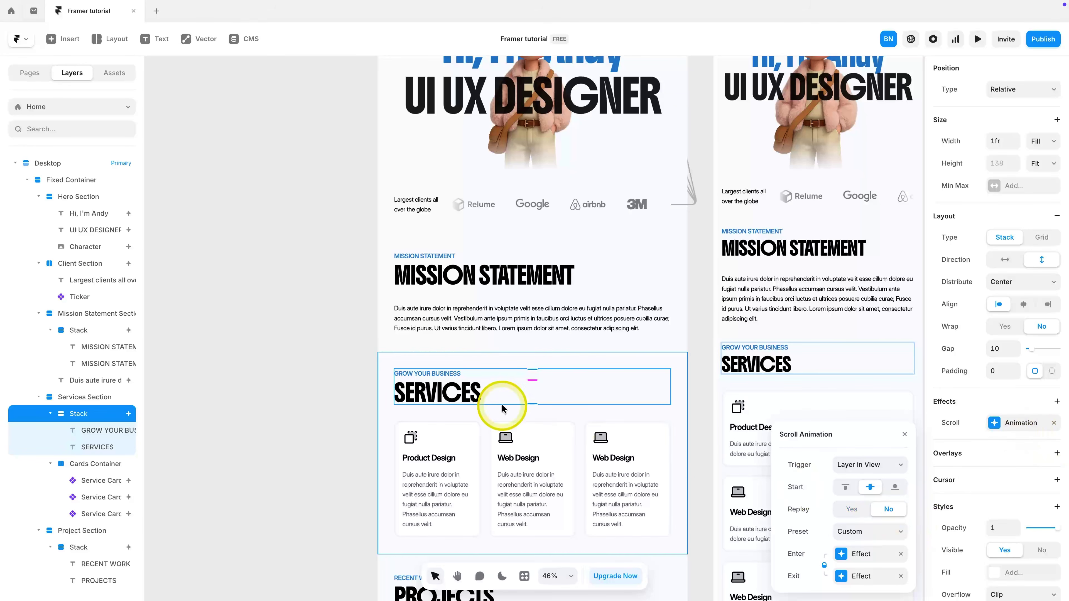
scroll(503, 408, down, 3)
click(470, 378)
shift+click(544, 370)
shift+click(608, 373)
click(888, 511)
Step: Turn off replay in the scroll animation of the stack holding the RECENT WORK and PROJECTS headings
scroll(558, 450, down, 1)
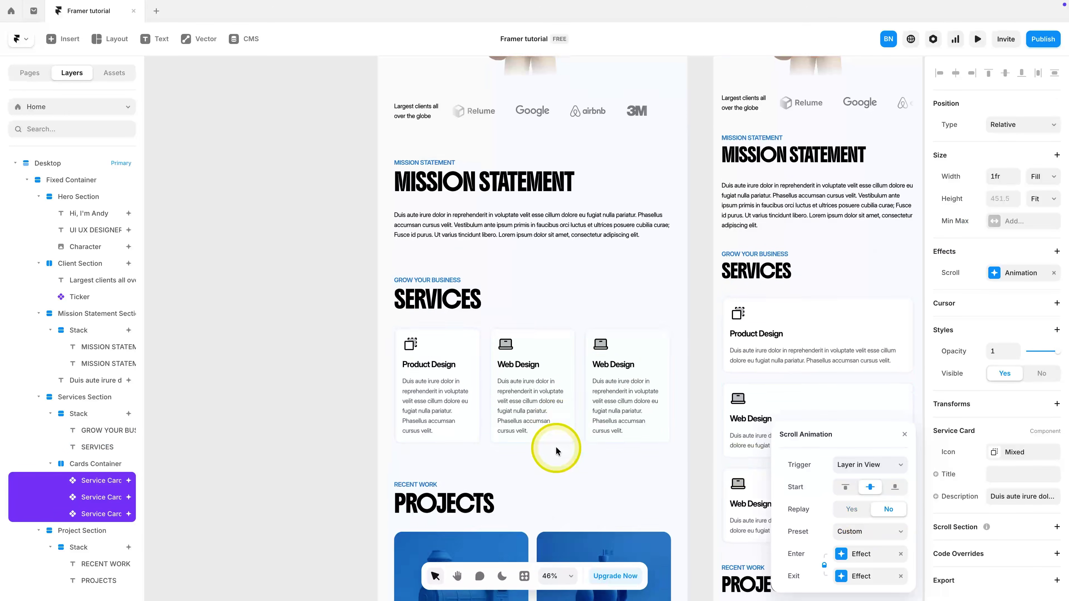
scroll(556, 451, down, 3)
click(557, 427)
click(877, 507)
scroll(513, 461, down, 1)
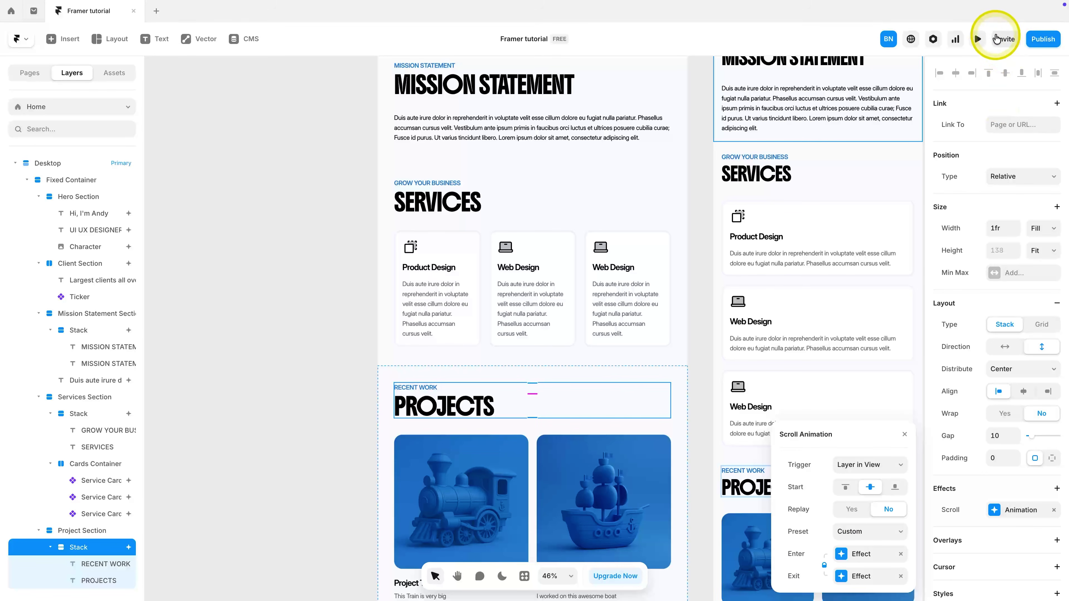
Step: Preview the page from the hero down through the Services section to check the one-time entrances, and return to the canvas
click(977, 39)
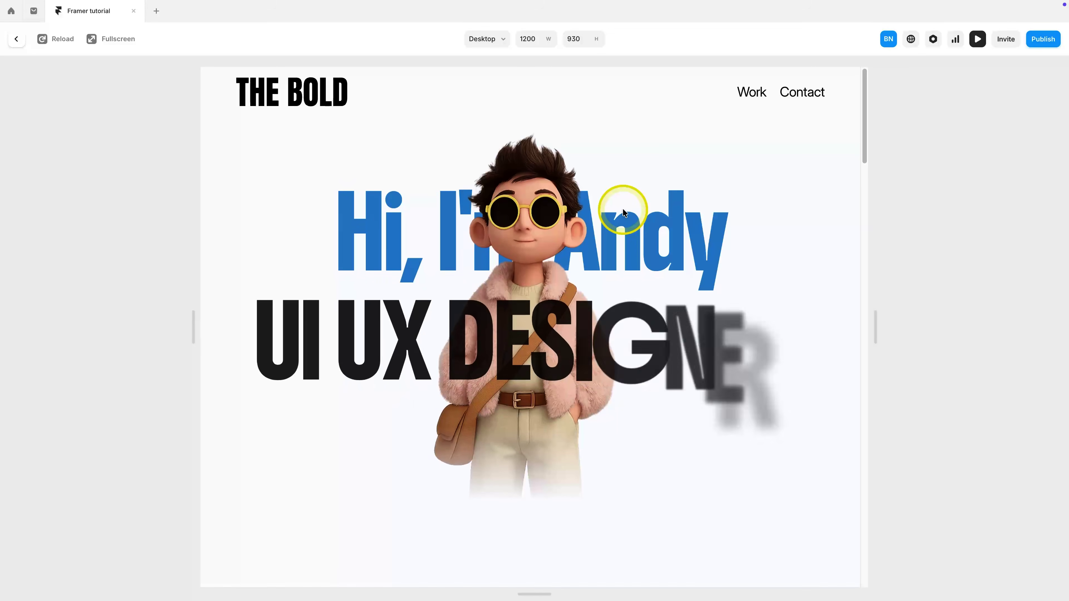
scroll(621, 208, down, 5)
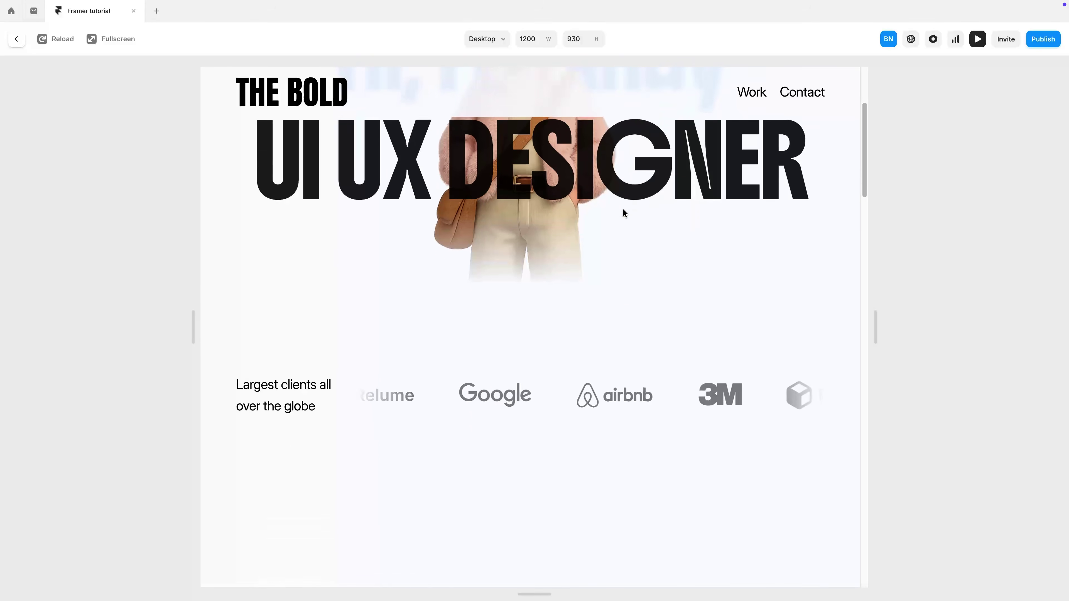
scroll(622, 208, down, 3)
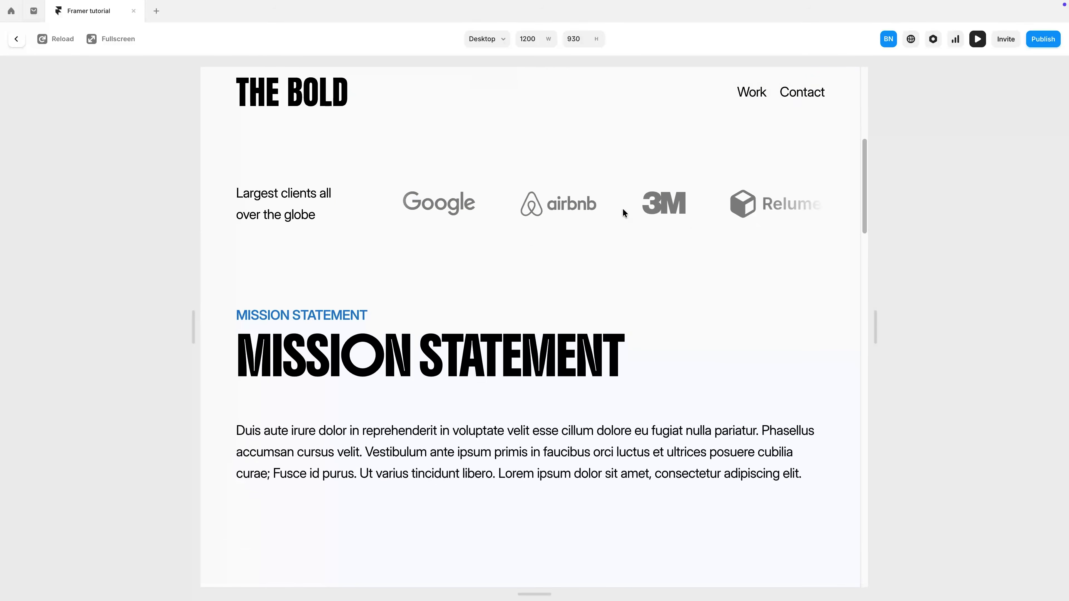
scroll(622, 208, down, 5)
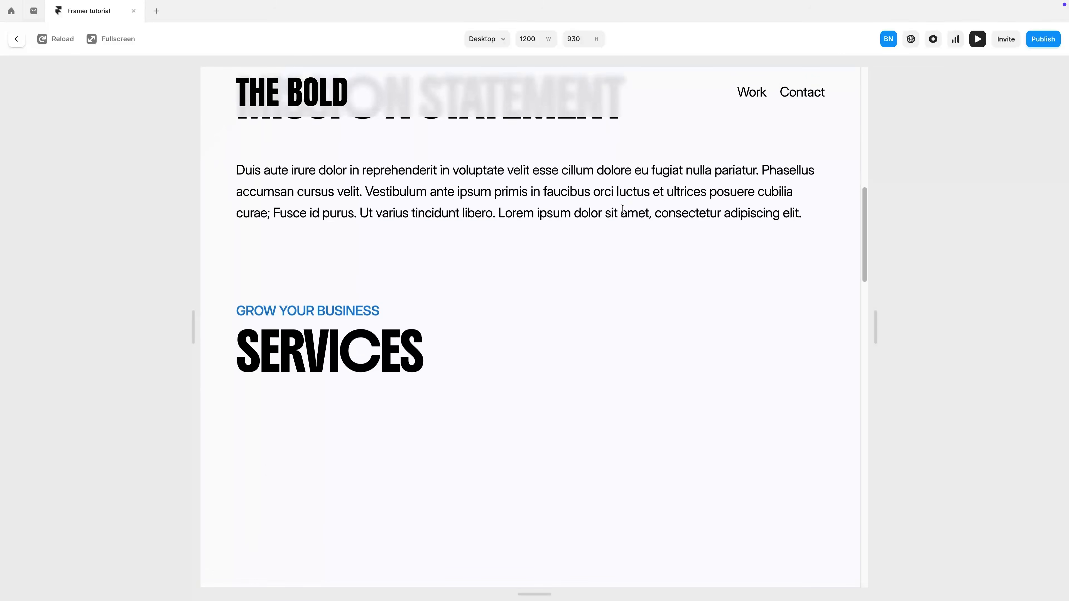
scroll(622, 209, down, 5)
key(Escape)
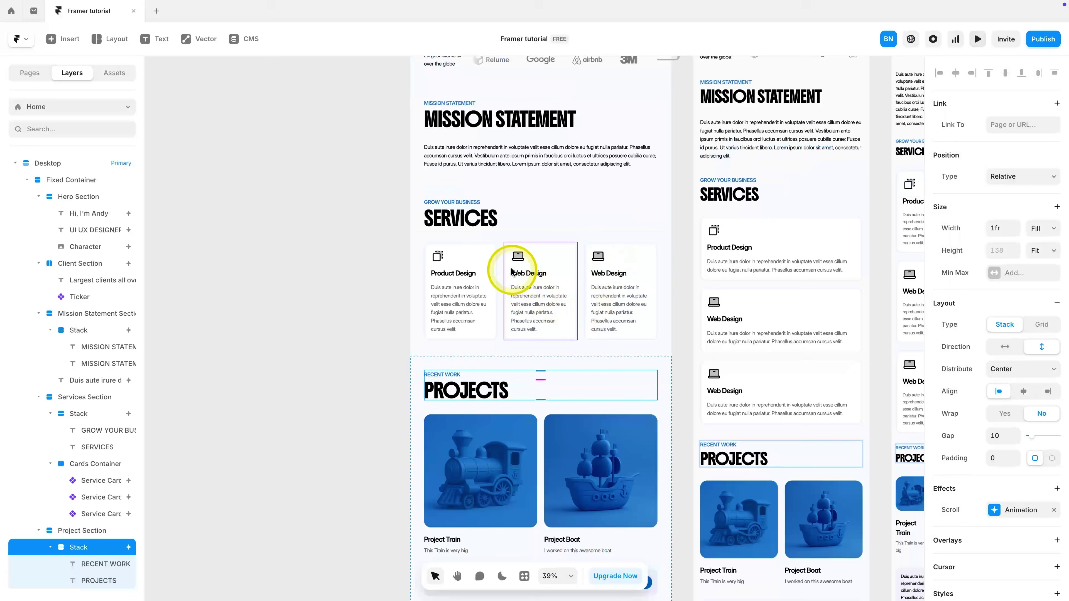
Step: Copy the Product Design card's scroll animation onto the Project Train card in the Projects section
click(493, 262)
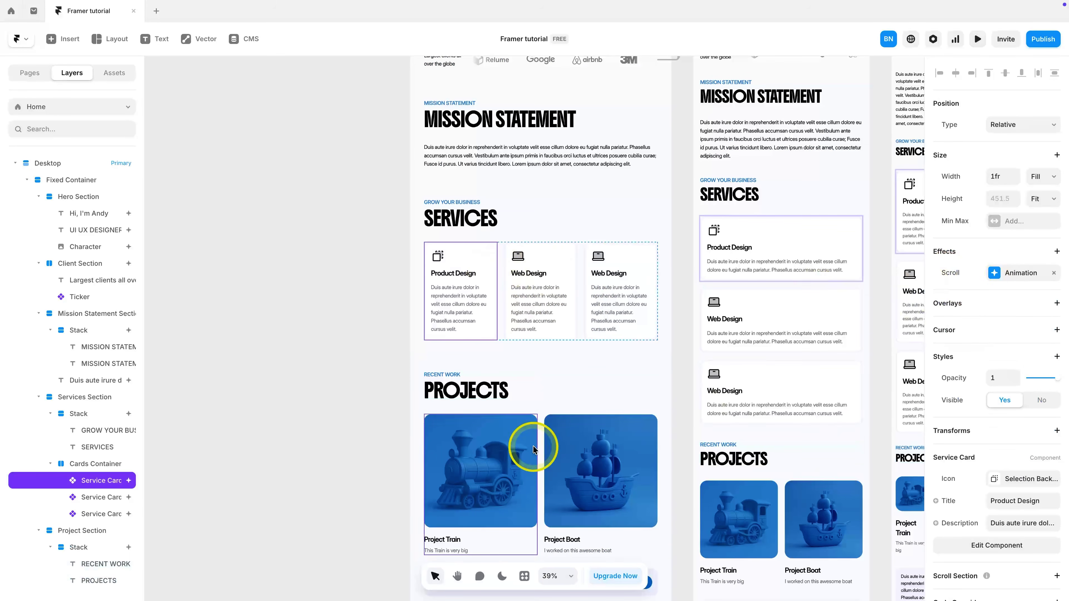
click(522, 434)
click(953, 249)
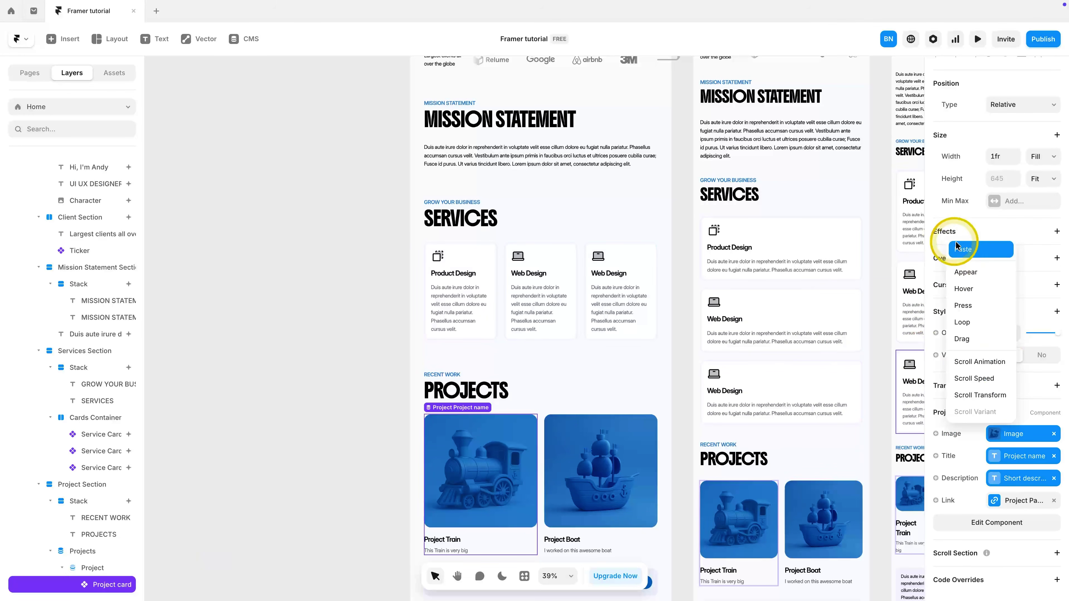
click(960, 251)
ctrl+scroll(639, 292, down, 2)
scroll(639, 292, down, 5)
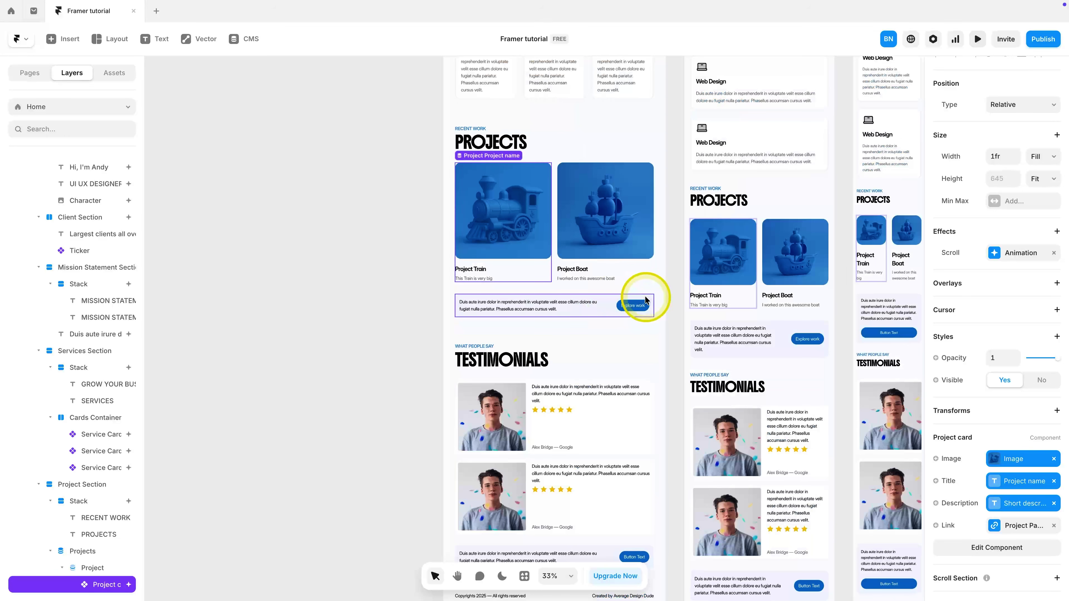
Step: Apply the copied scroll animation to the Explore work CTA card in the Projects section
click(614, 297)
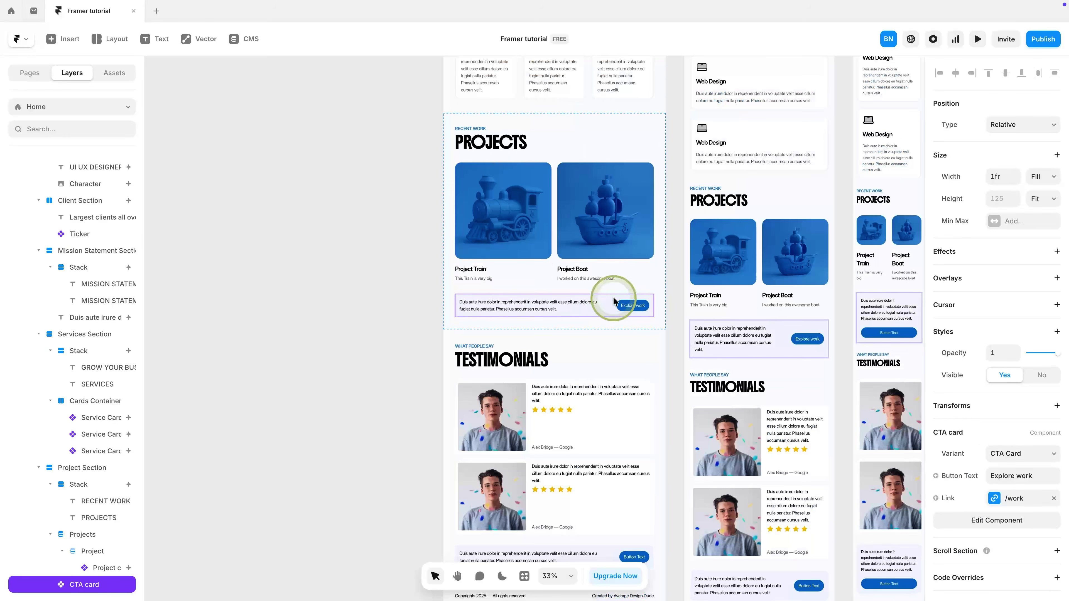
click(956, 255)
click(954, 262)
Step: Apply the copied scroll animation to the Testimonials heading stack, both testimonial cards and the CTA card together
click(564, 358)
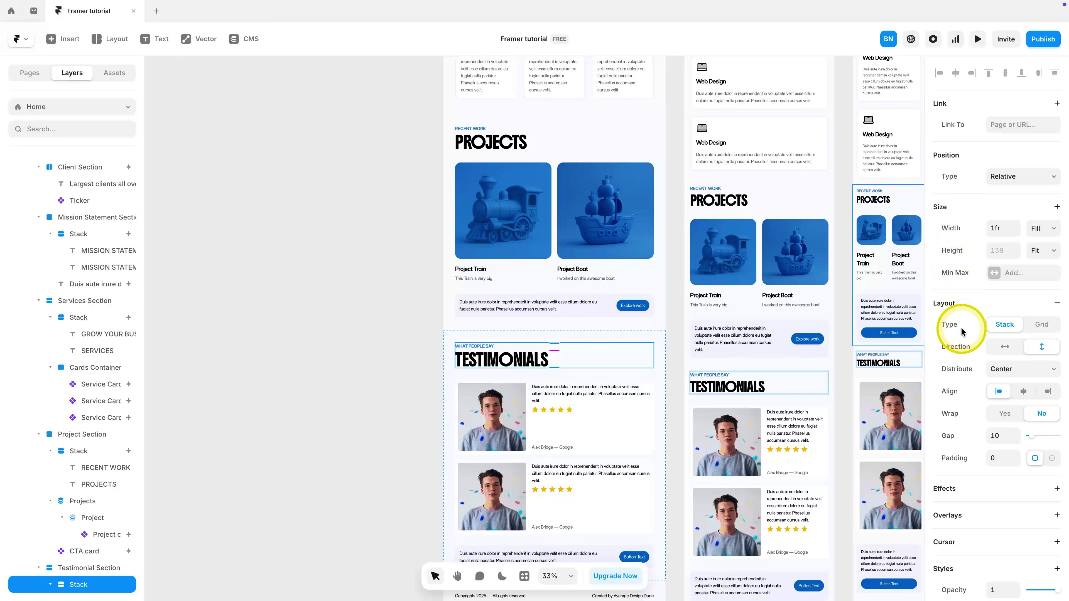
click(629, 427)
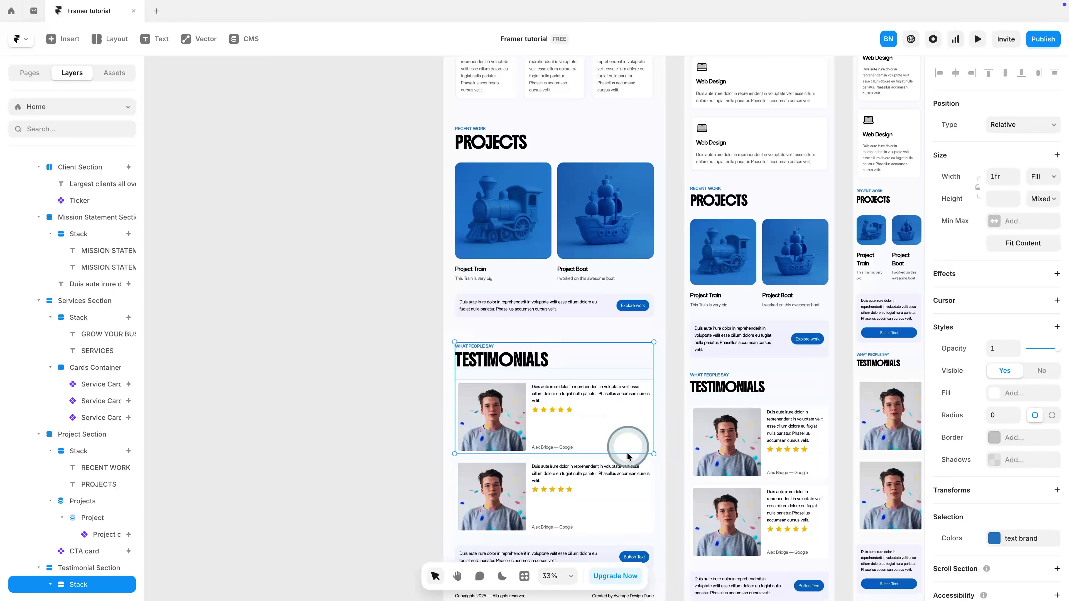
scroll(626, 491, down, 3)
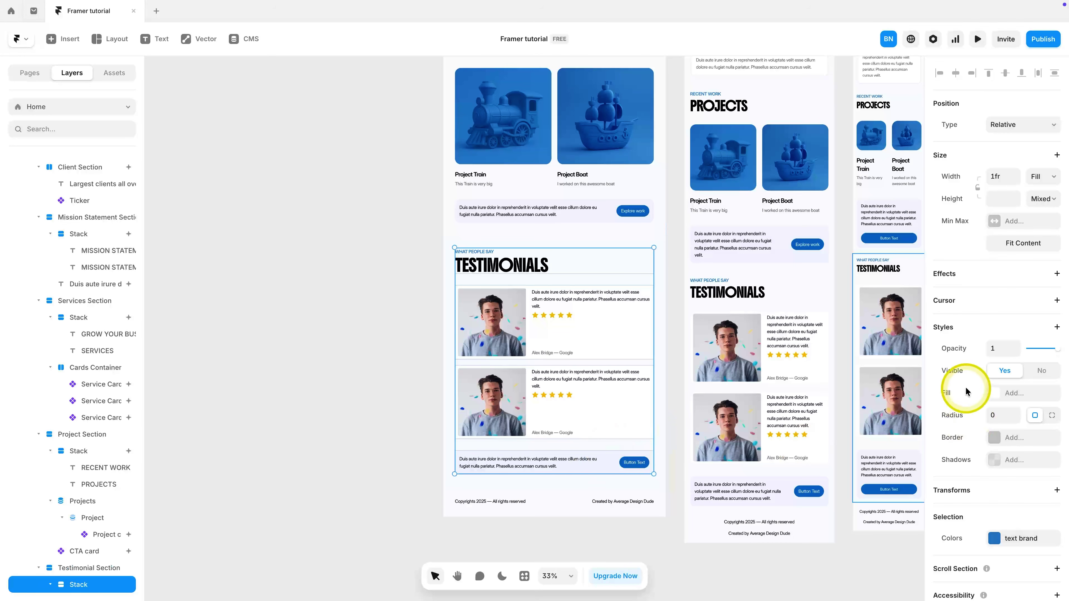
click(955, 271)
click(964, 278)
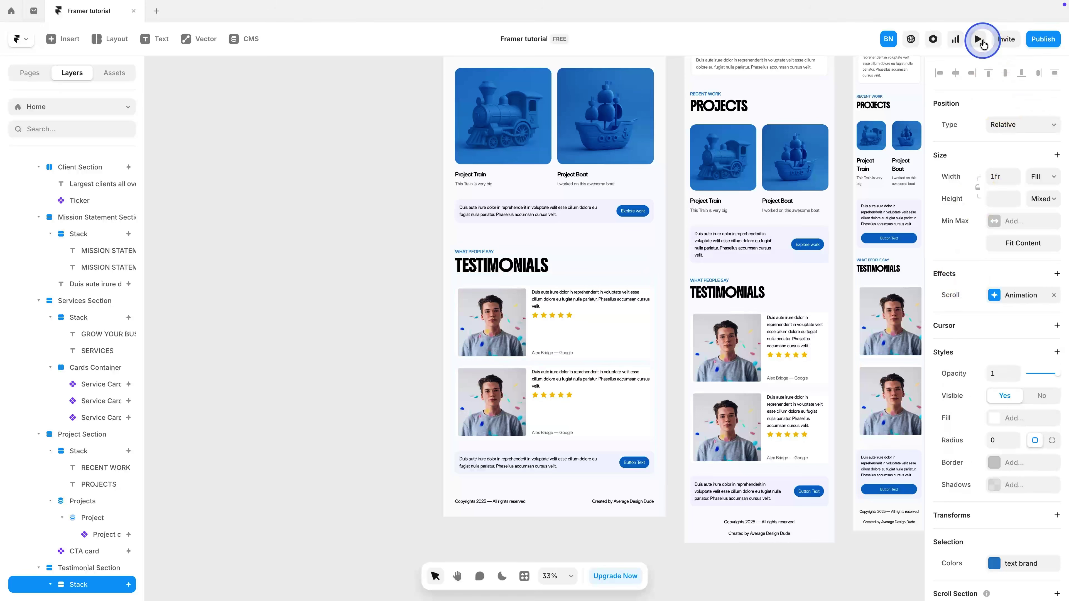
Step: Preview the desktop page from the hero down to the footer to check the scroll entrances
click(980, 40)
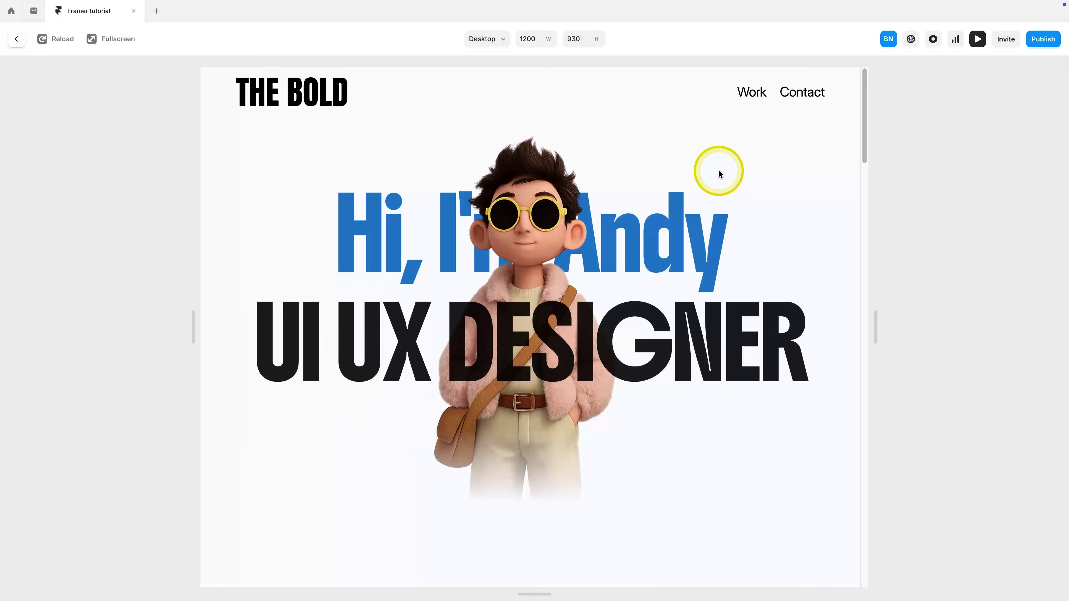
scroll(718, 171, down, 10)
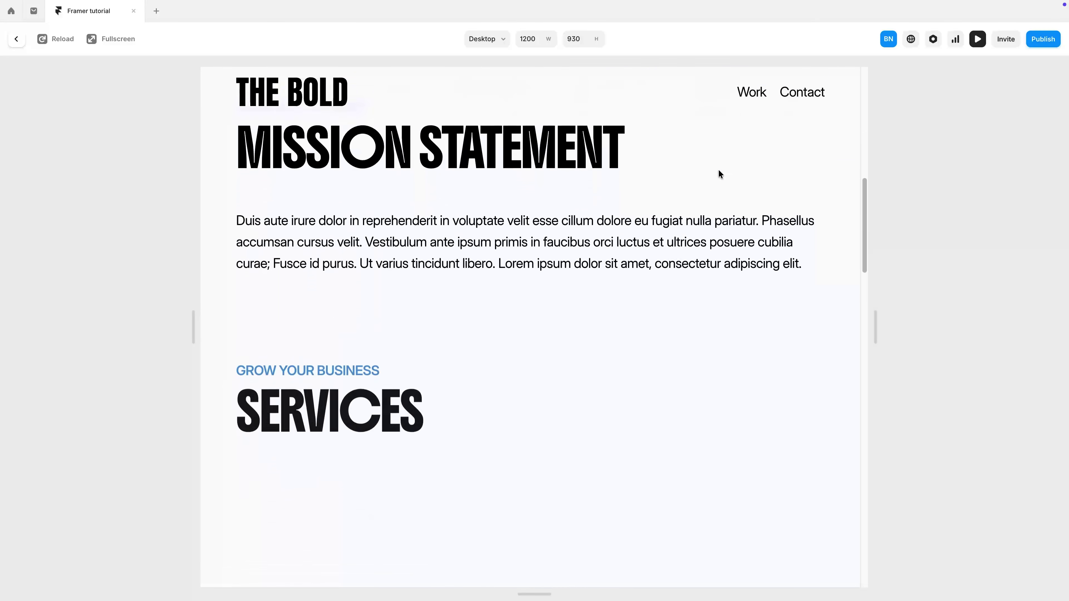
scroll(718, 173, down, 10)
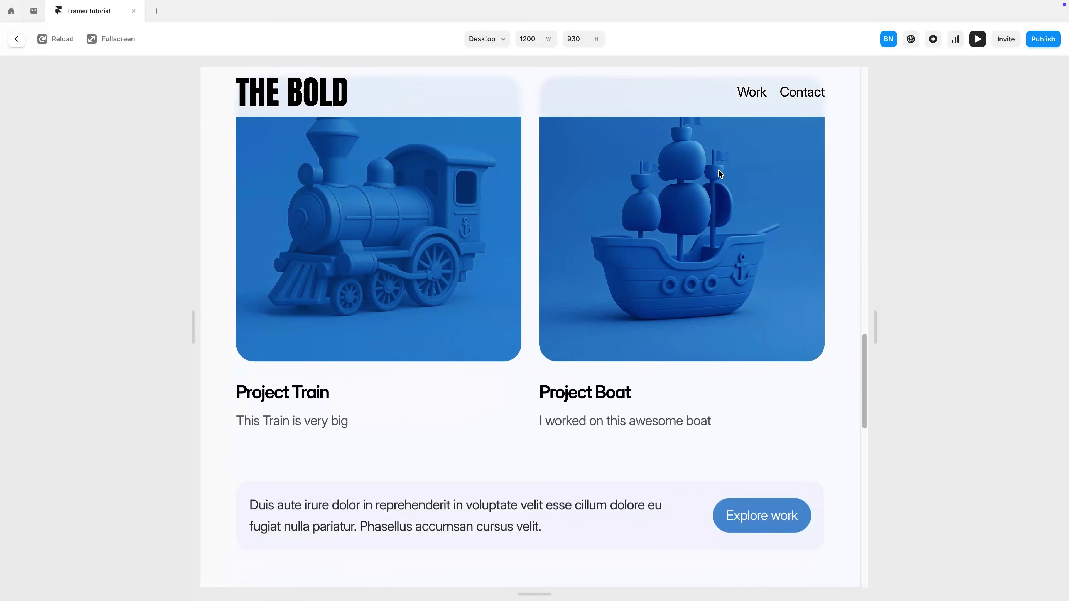
scroll(720, 173, down, 10)
click(720, 173)
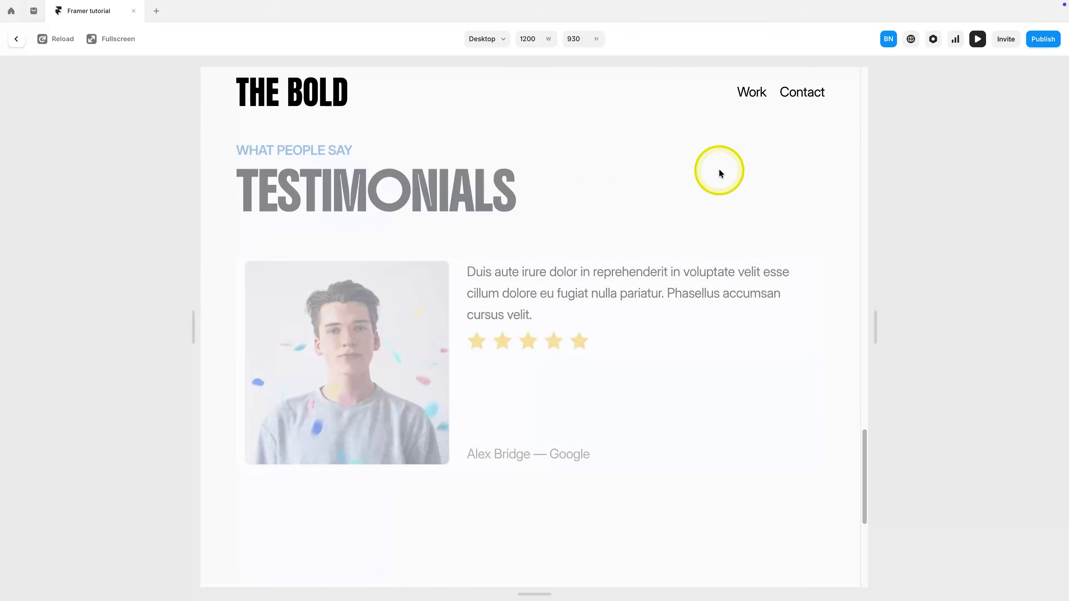
scroll(720, 170, down, 8)
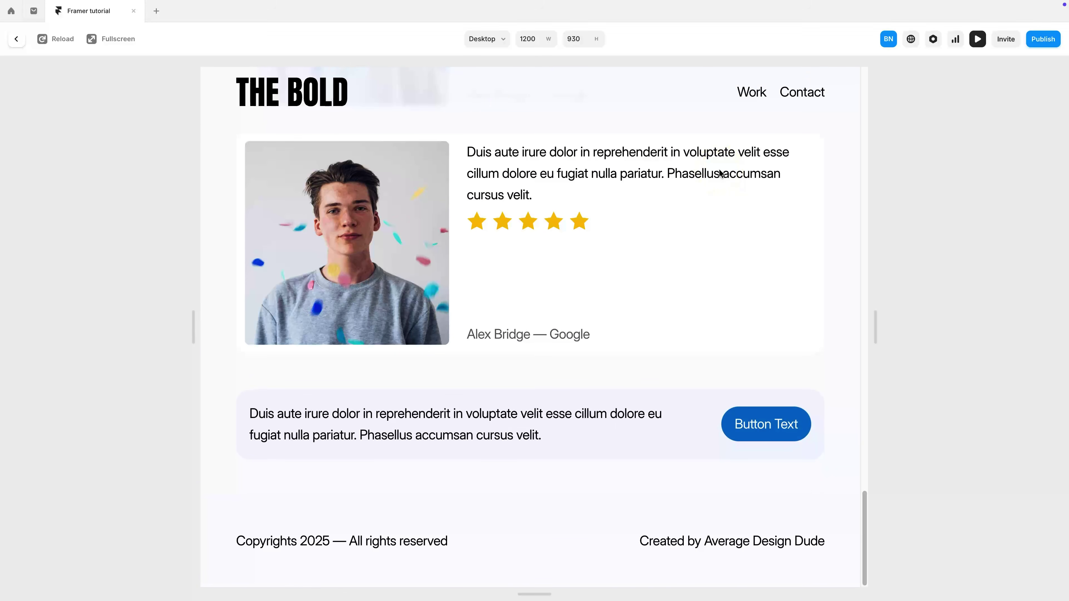
scroll(719, 173, up, 20)
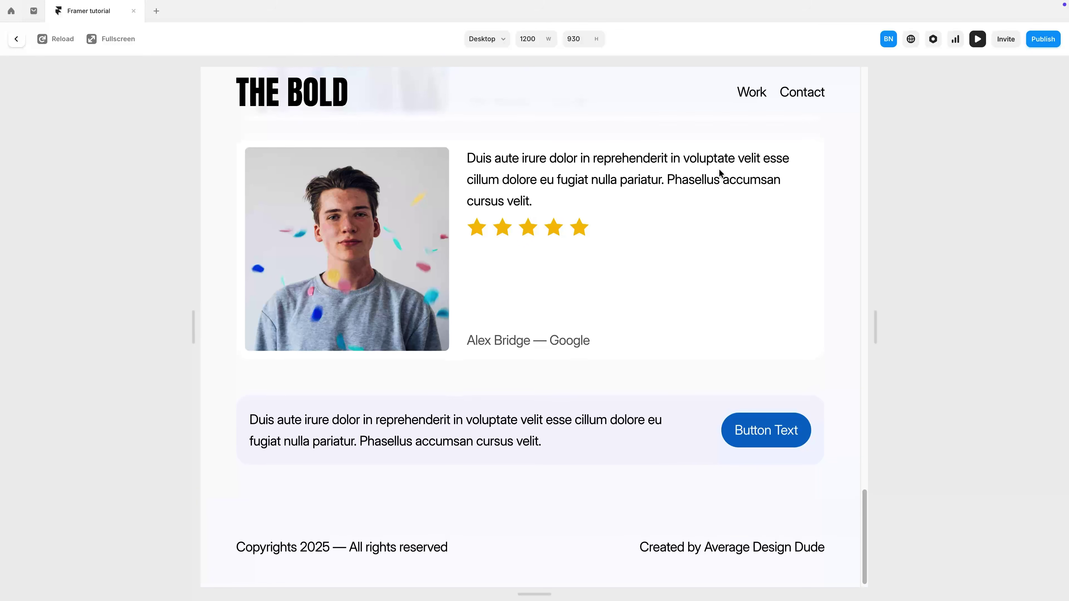
scroll(720, 173, up, 5)
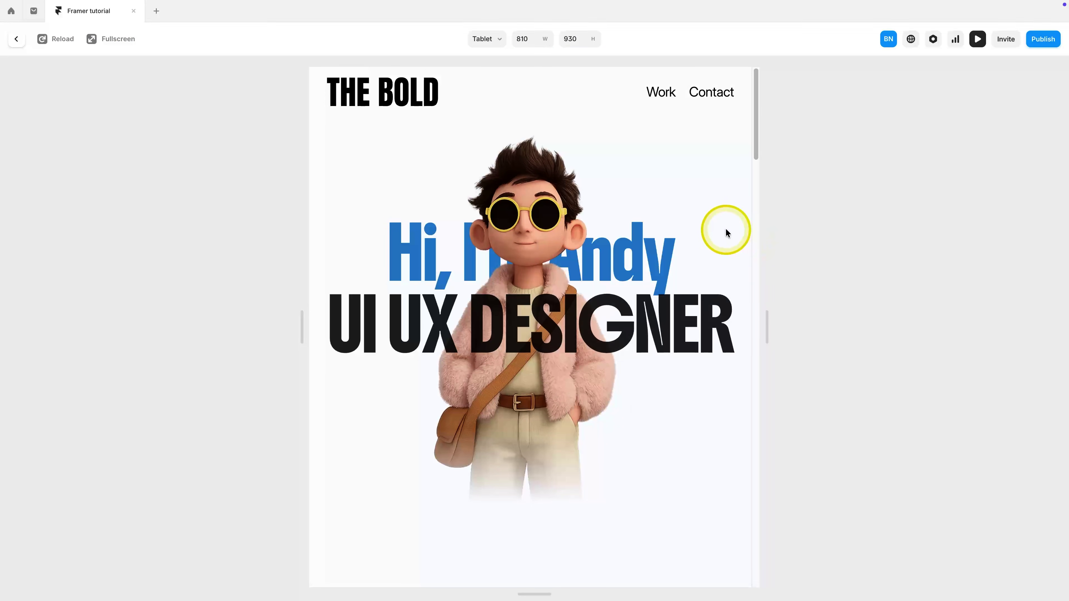
Step: Preview the tablet layout from the hero downward to check its entrances, and return to the canvas
scroll(726, 229, down, 5)
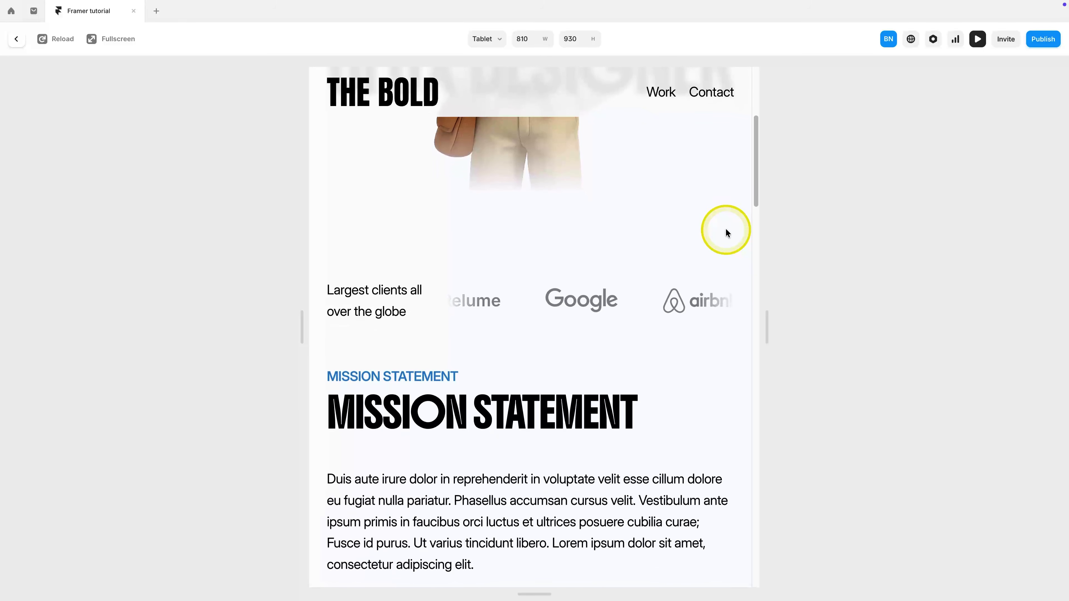
scroll(726, 229, down, 5)
scroll(726, 229, down, 3)
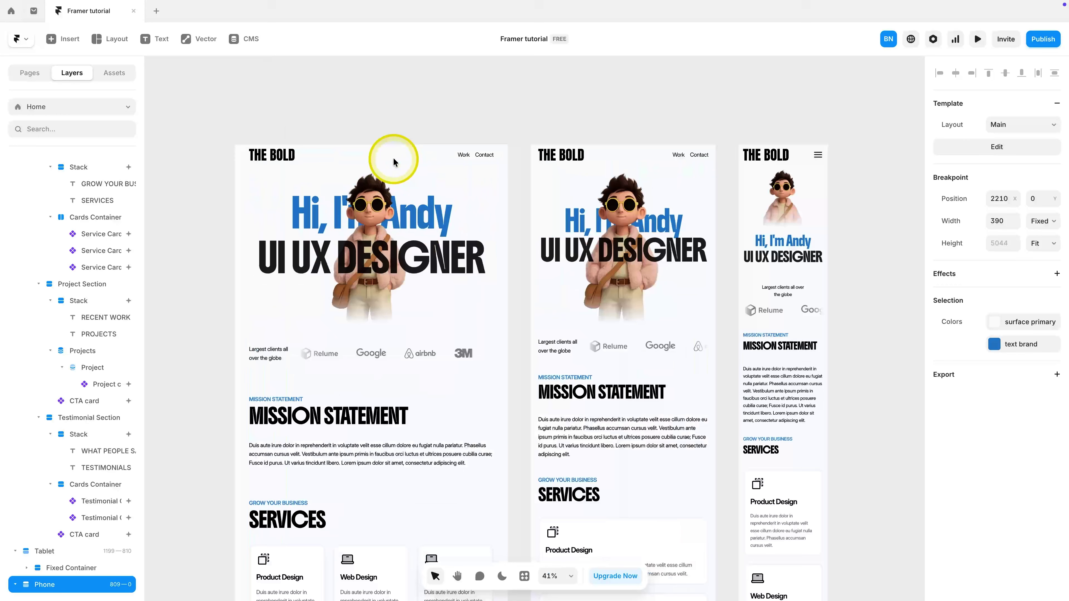
Step: Duplicate the Work link in the Navbar component's desktop variant and place the copy first in the links
scroll(394, 162, up, 2)
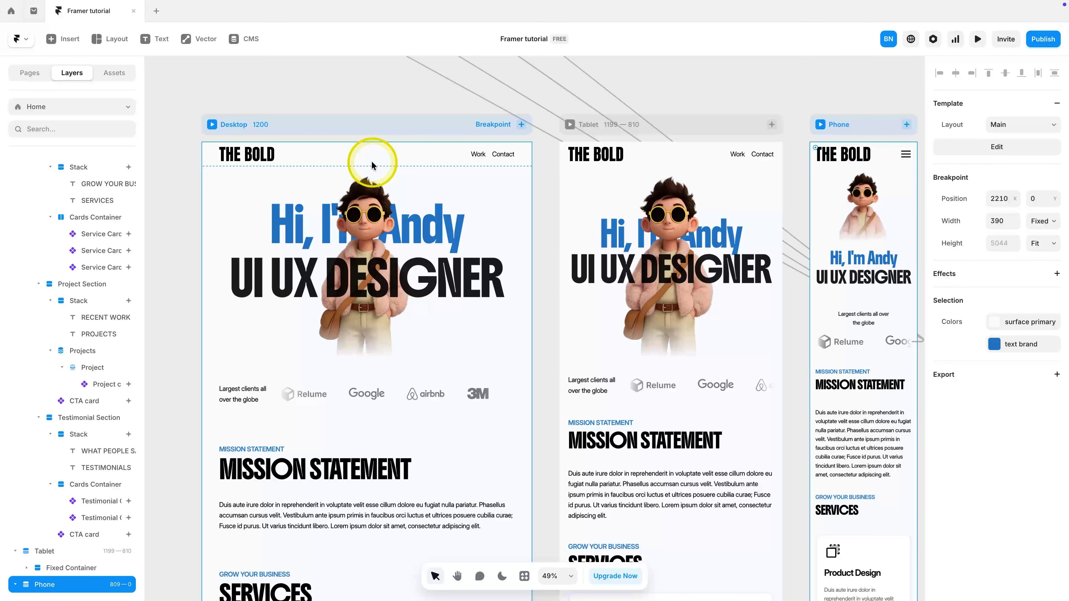
click(513, 97)
double_click(246, 153)
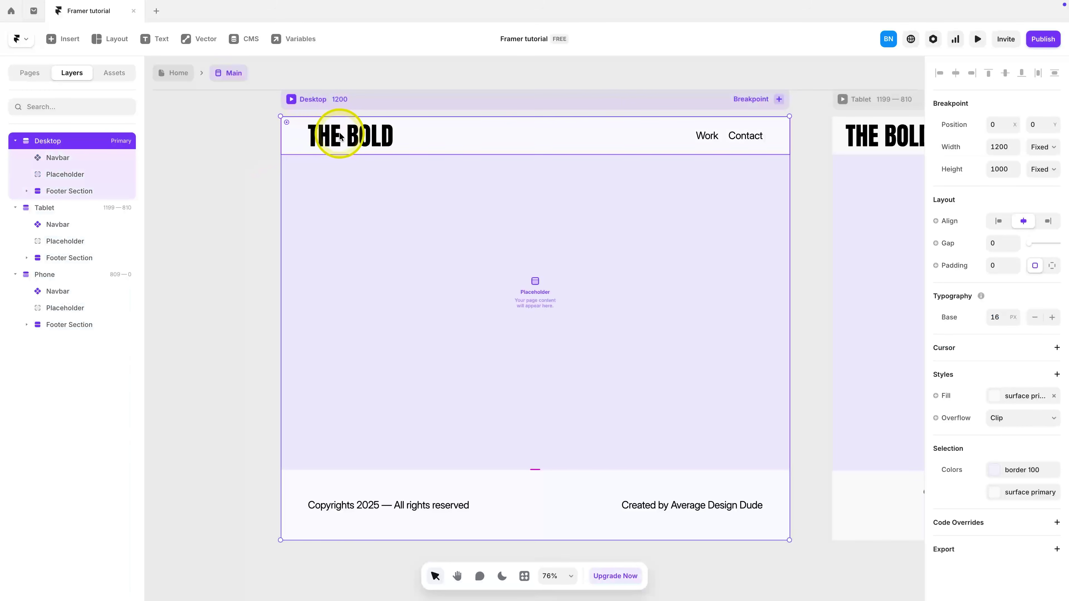
click(680, 136)
double_click(680, 137)
click(763, 325)
key(ctrl+d)
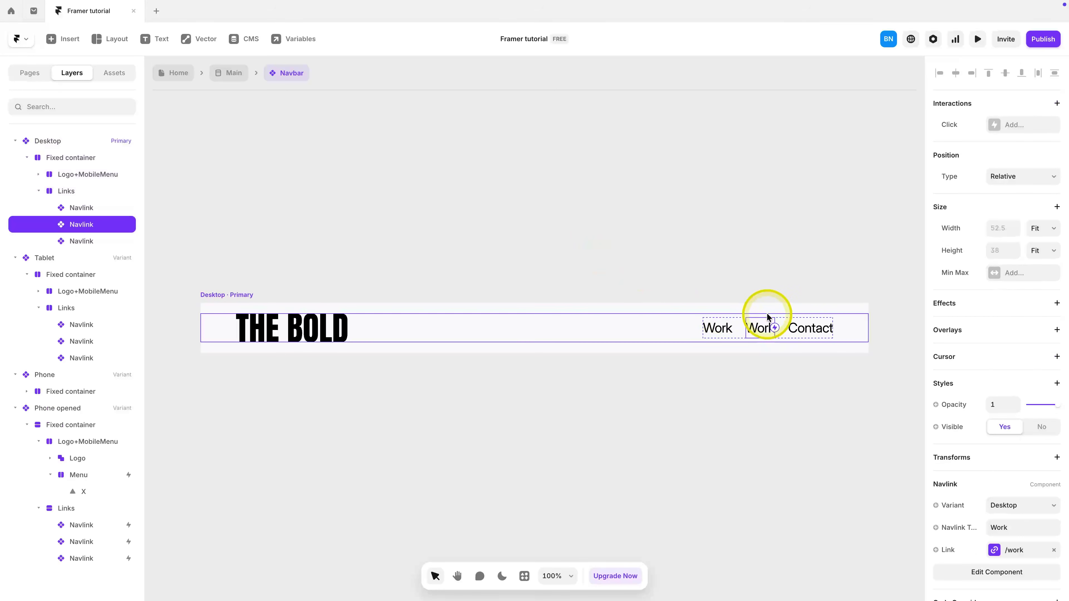
key(Left)
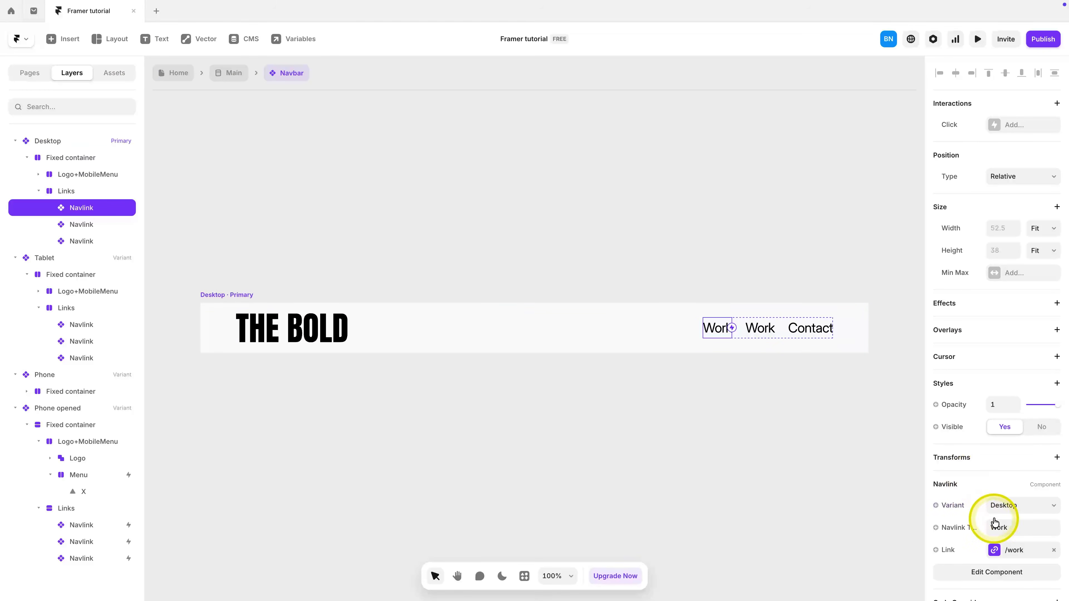
Step: Set the first navbar link's text to Home and its link target to the Home page
click(1012, 553)
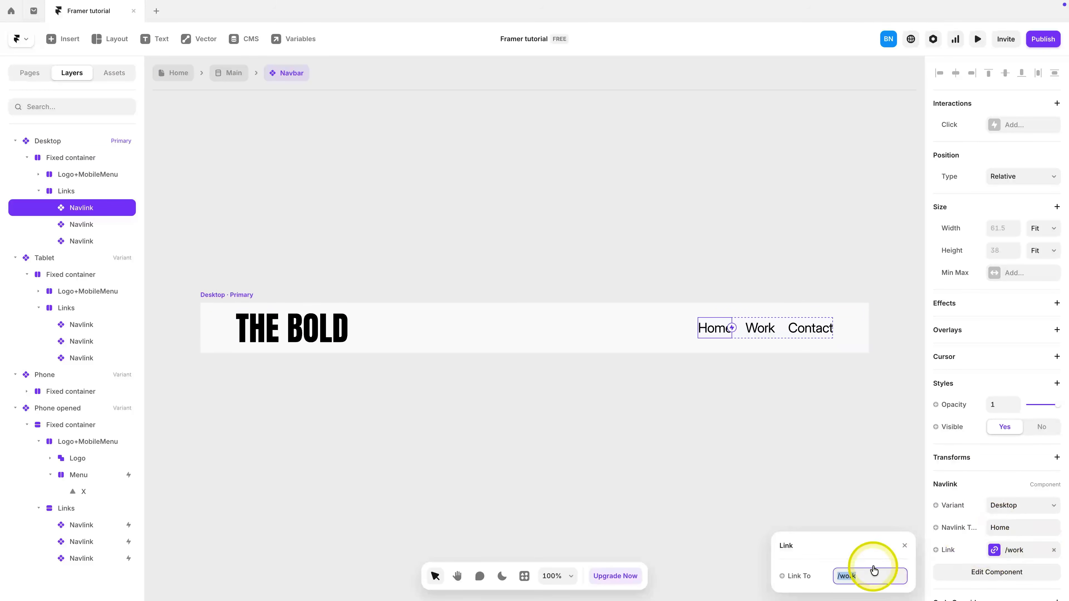
click(854, 572)
click(853, 491)
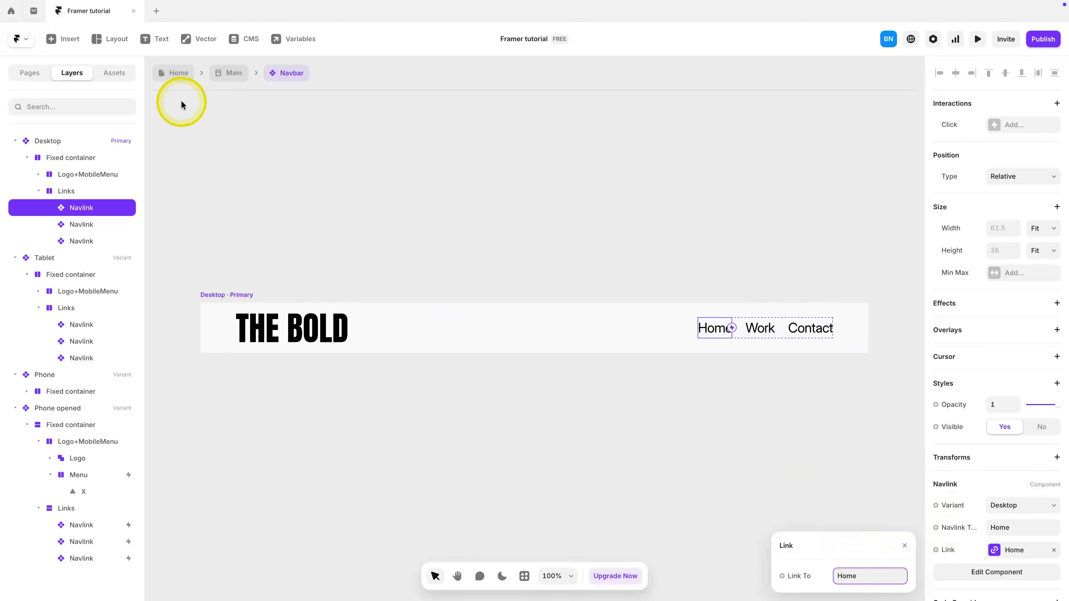
Step: Return to the Home page, preview its desktop version to test the Work, Home and Contact links, and exit the preview
click(186, 79)
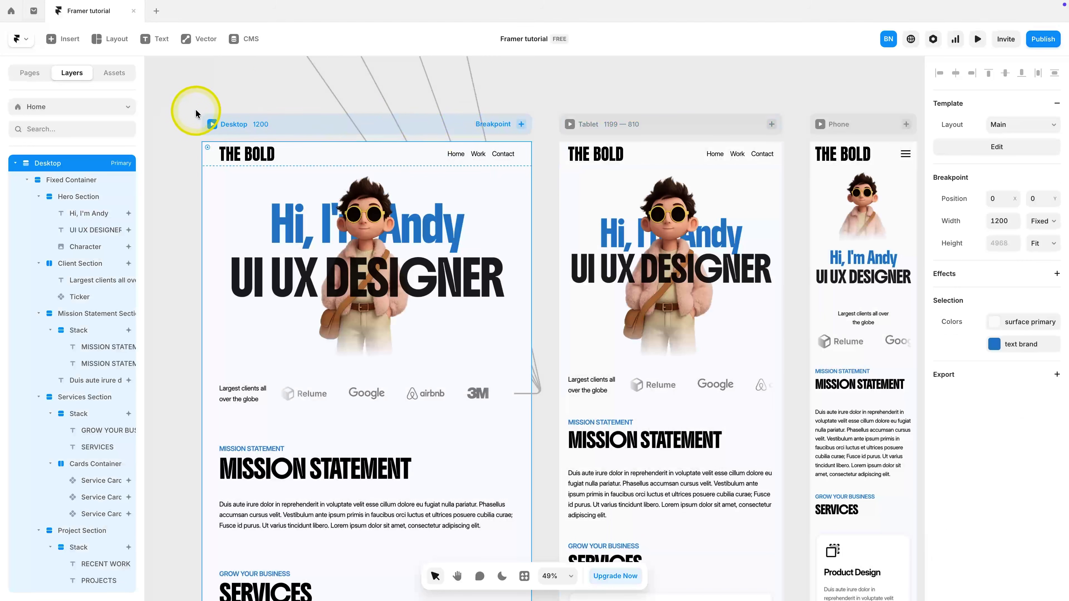
click(211, 126)
click(741, 104)
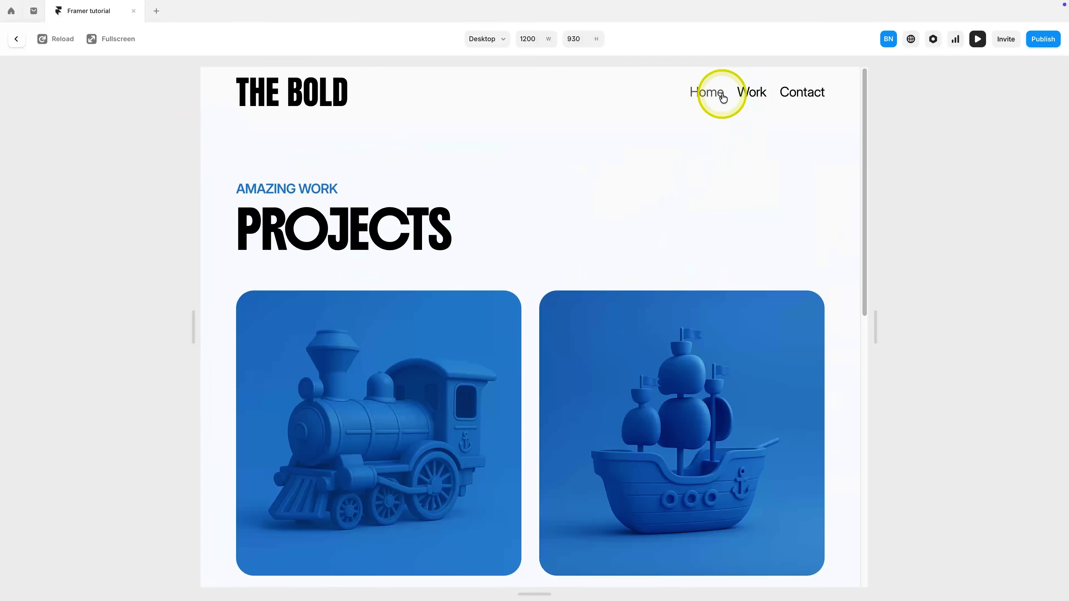
click(712, 97)
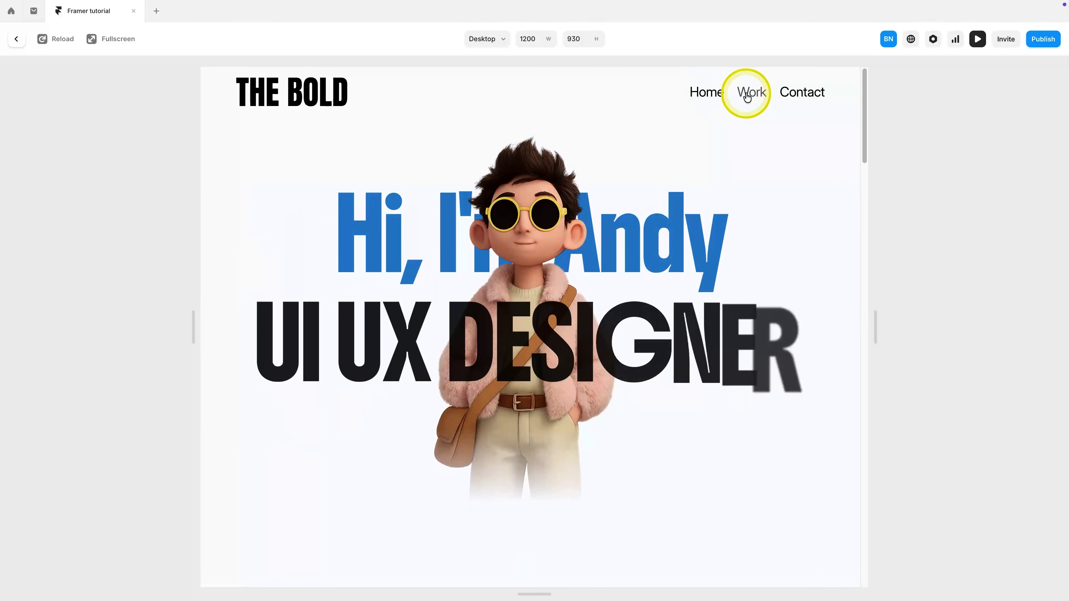
click(750, 96)
click(794, 97)
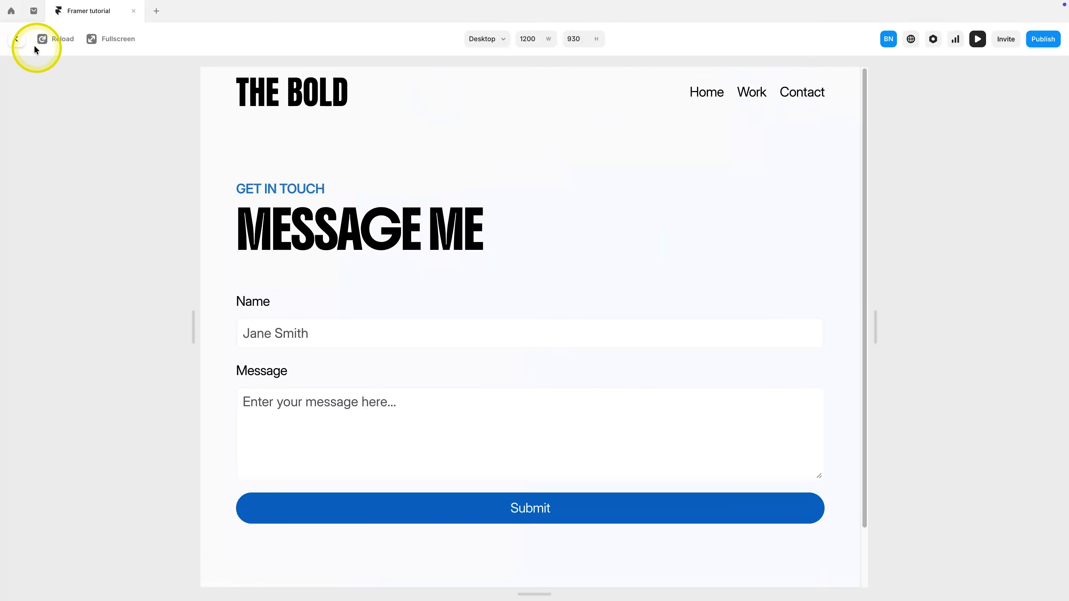
click(20, 44)
click(452, 226)
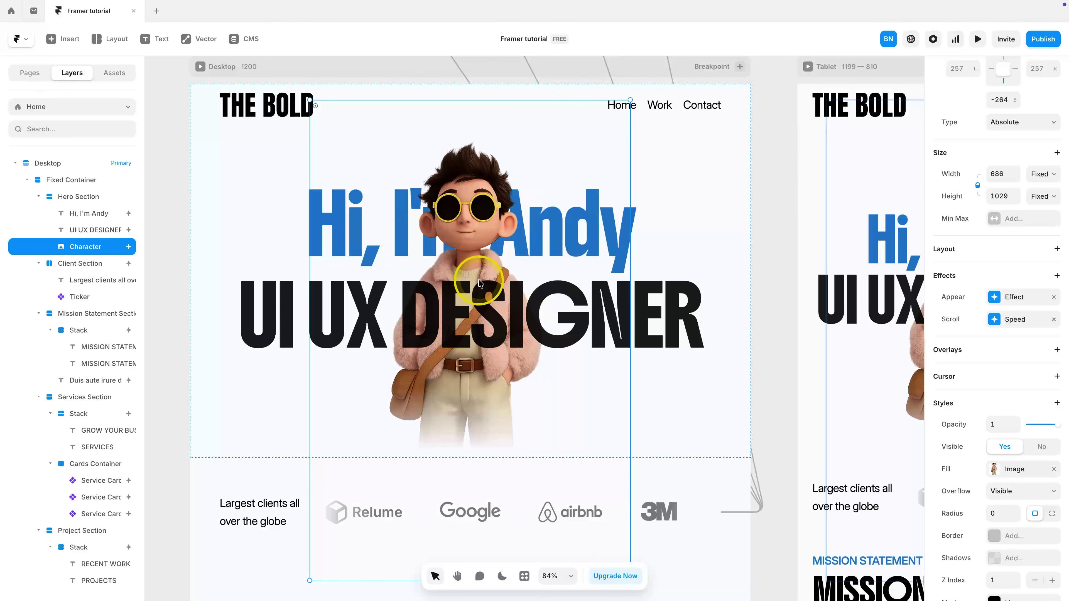
scroll(480, 283, down, 3)
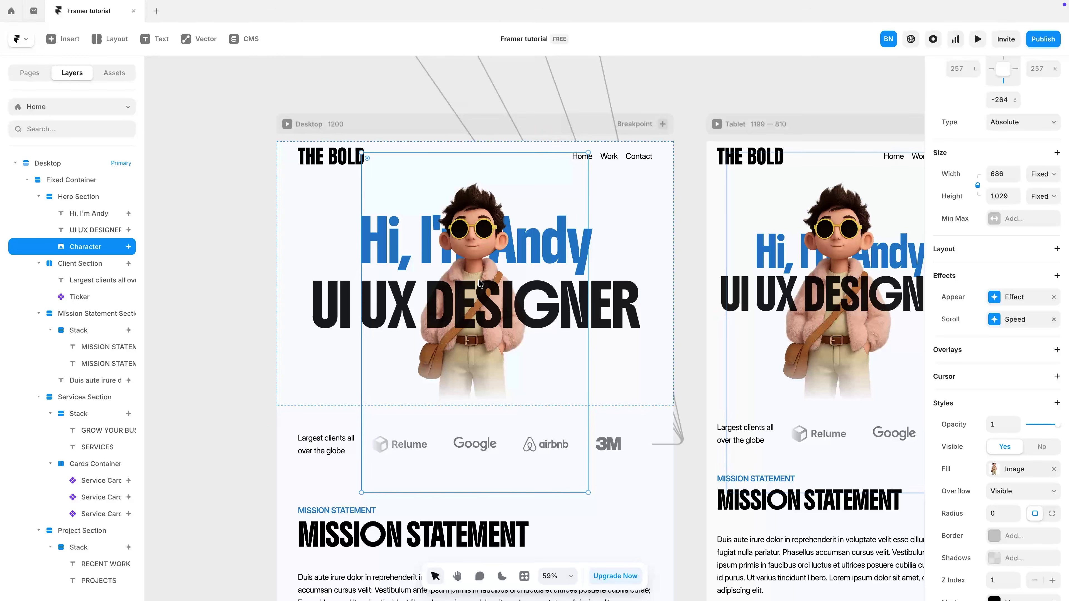
click(210, 201)
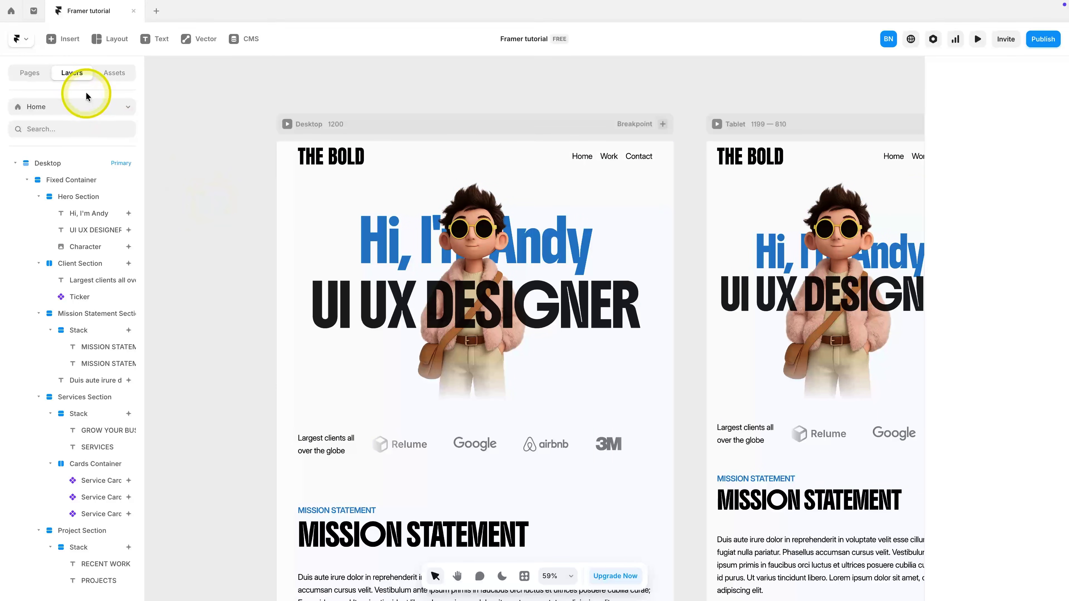
Step: Copy the Drop-icon and Drag-icon images from the Design page to the Home canvas and place them beside the Desktop breakpoint
click(85, 106)
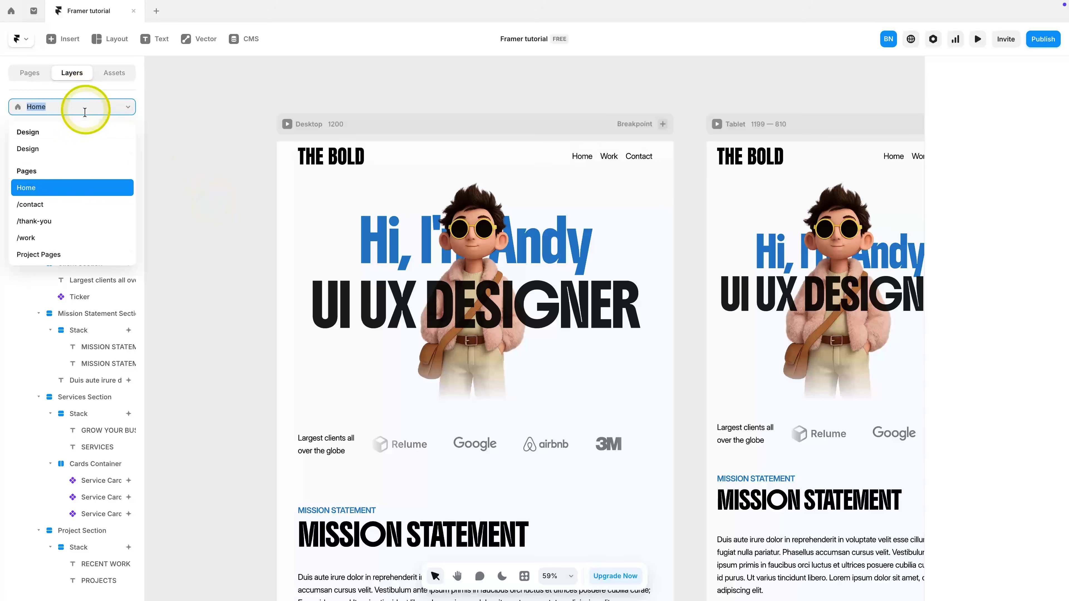
click(57, 156)
click(648, 383)
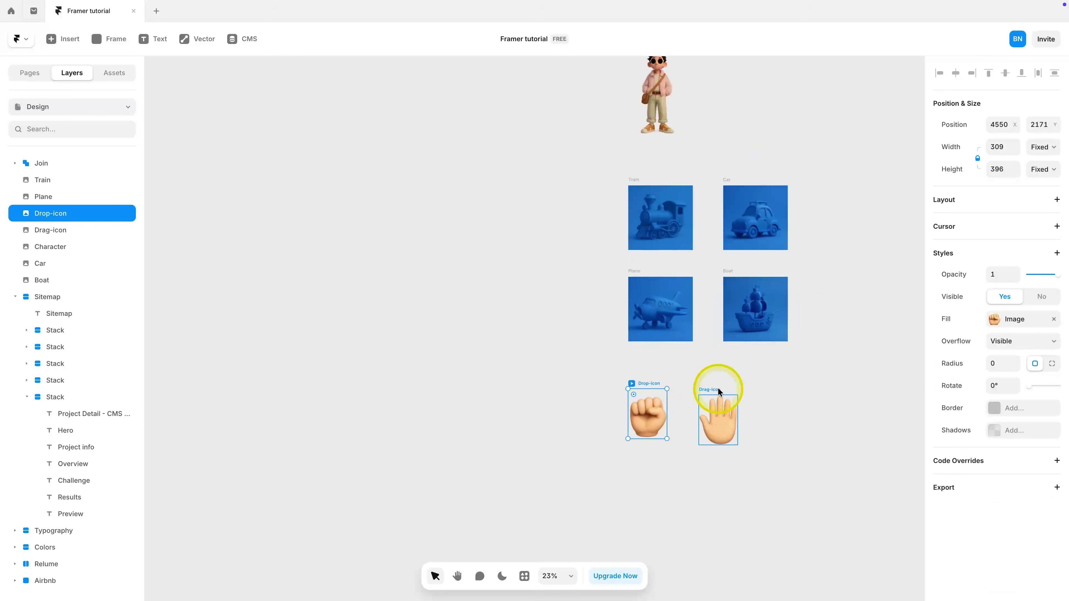
shift+click(718, 391)
click(26, 73)
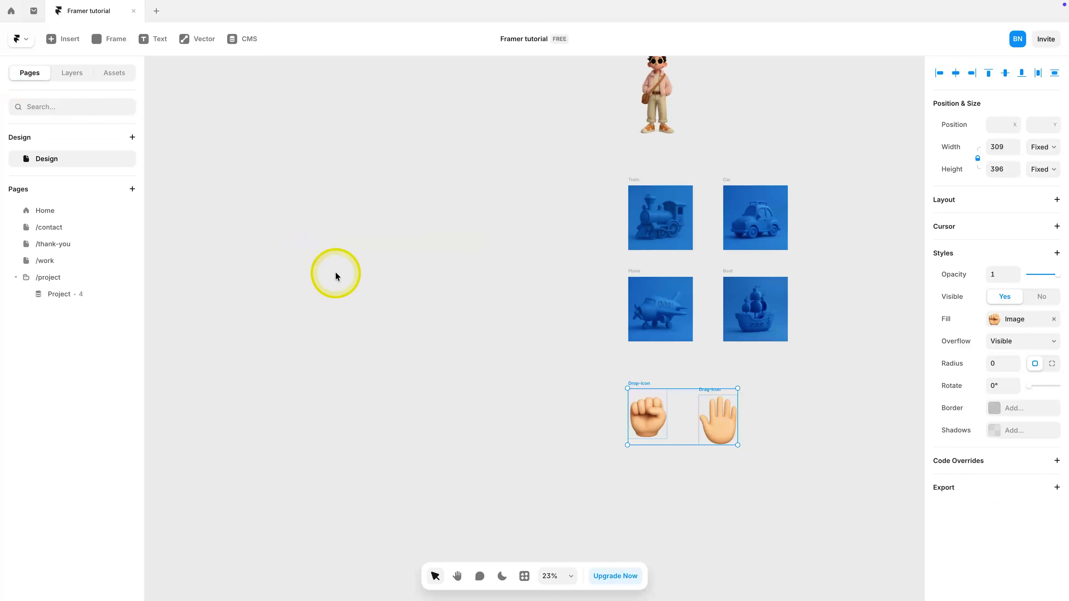
click(71, 72)
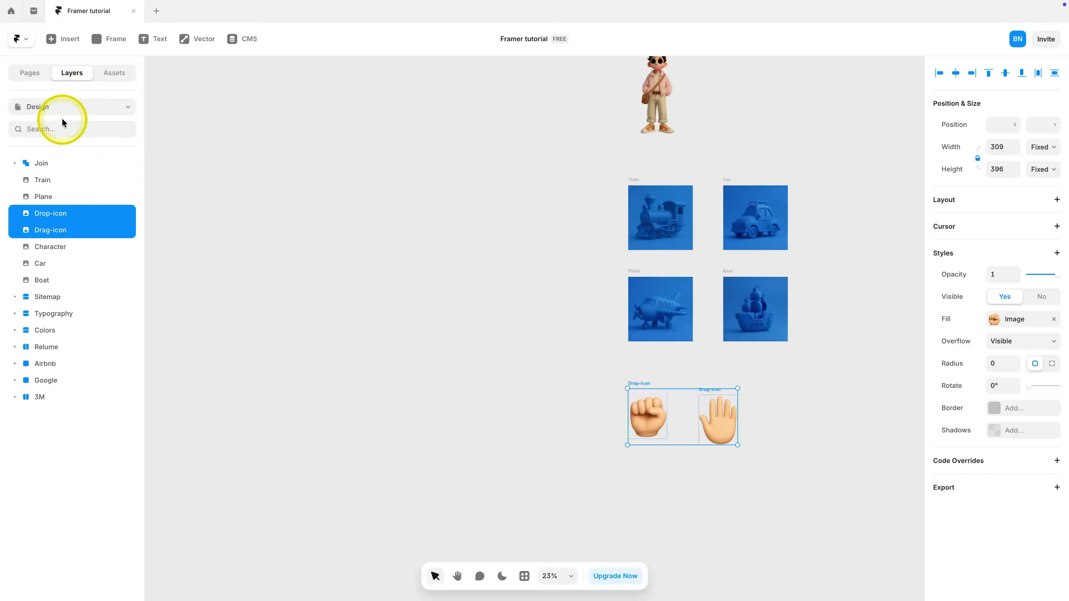
click(60, 107)
click(63, 184)
key(ctrl+v)
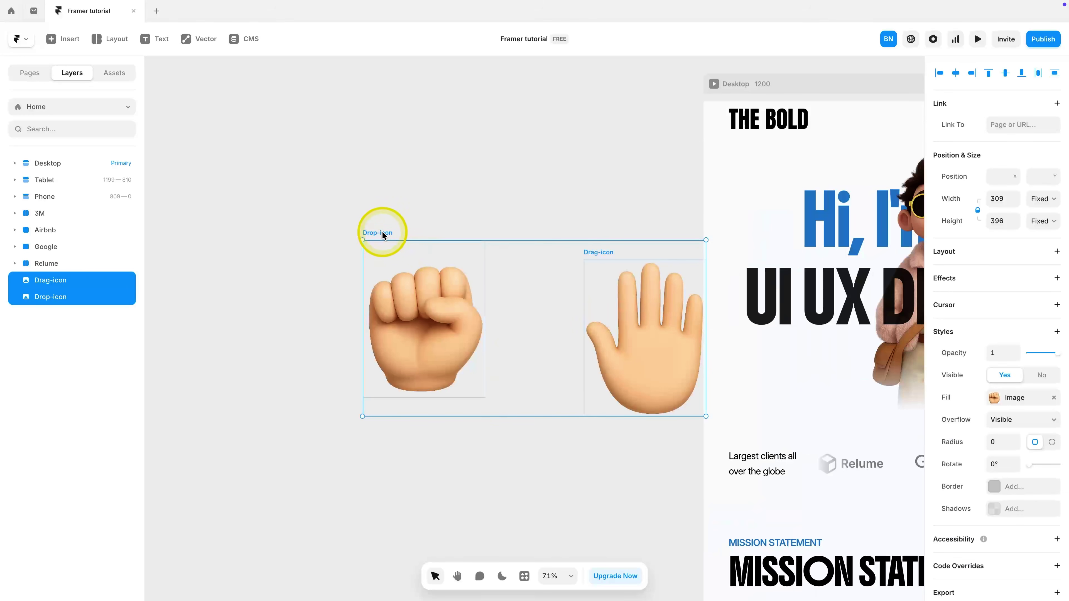
drag(384, 236, 227, 223)
scroll(367, 385, down, 3)
Step: Add a "Drag me" text on the Home canvas below the two hand icons
click(367, 385)
key(t)
click(411, 391)
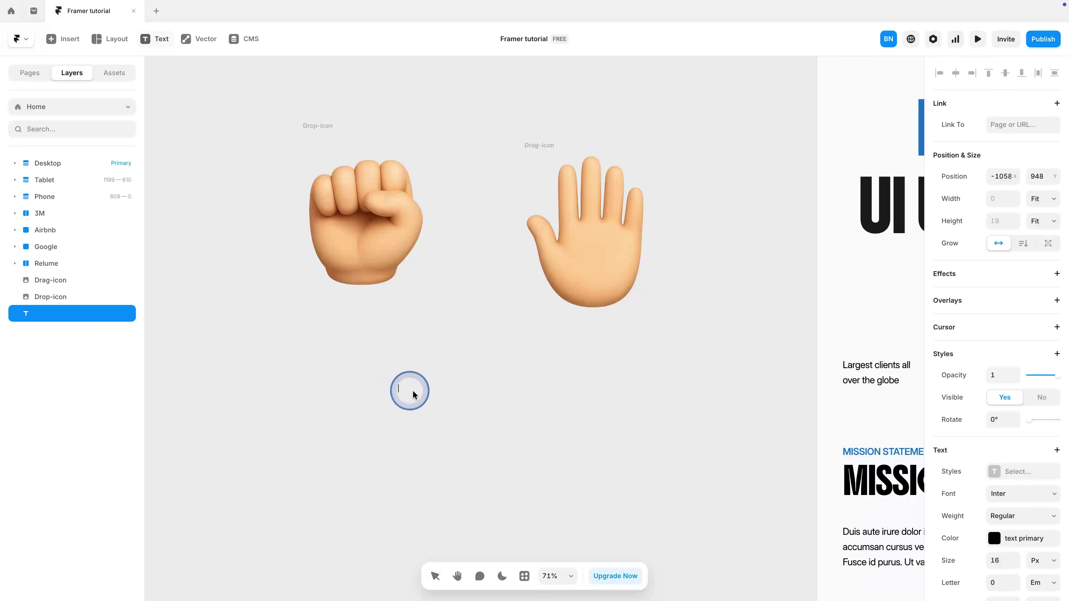
text(Drag me)
key(Escape)
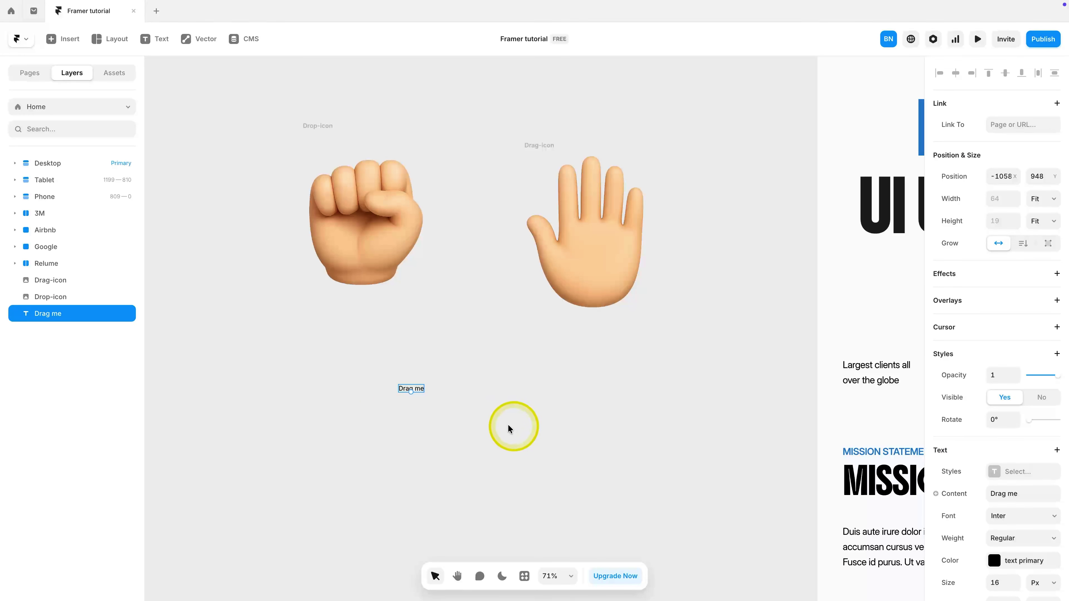
Step: Apply the Body text style to the "Drag me" text
scroll(980, 504, down, 1)
click(1007, 456)
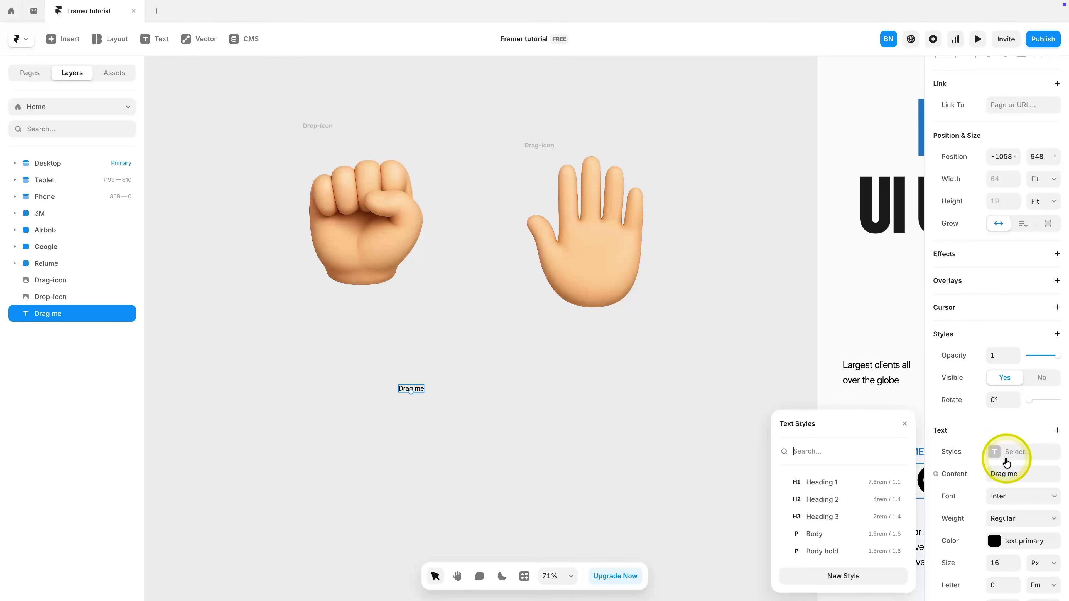
click(833, 534)
key(Escape)
Step: Shrink the Drop-icon fist image proportionally to a width of 44 and move it away from the "Drag me" text
click(377, 239)
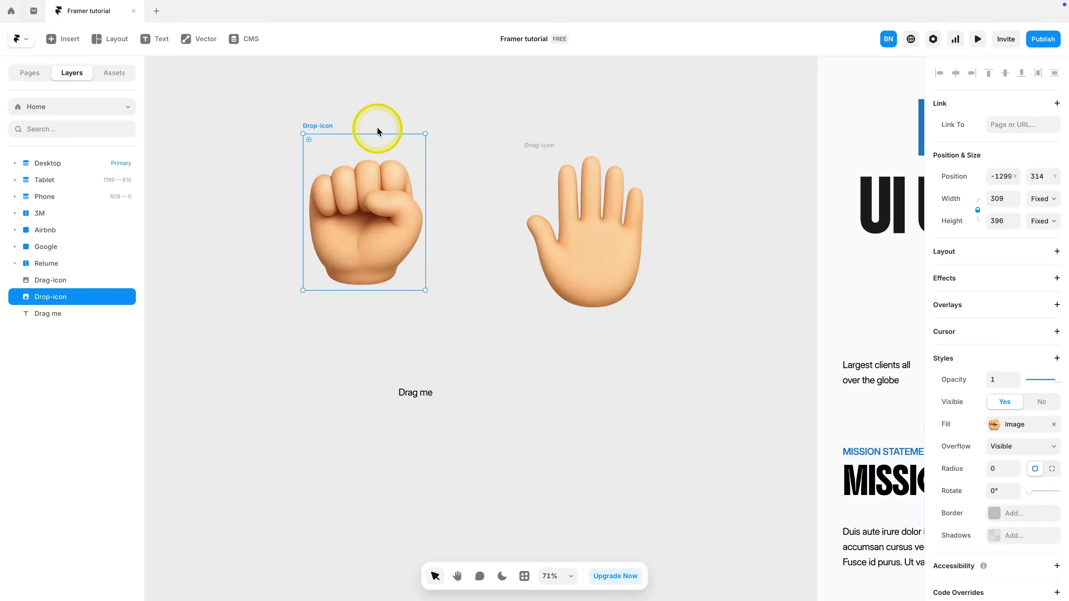
drag(425, 134, 390, 398)
scroll(385, 405, up, 3)
drag(380, 384, 633, 316)
Step: Move the Drag-icon open hand to the other side of the "Drag me" text and set its width to 44, keeping proportions
click(696, 192)
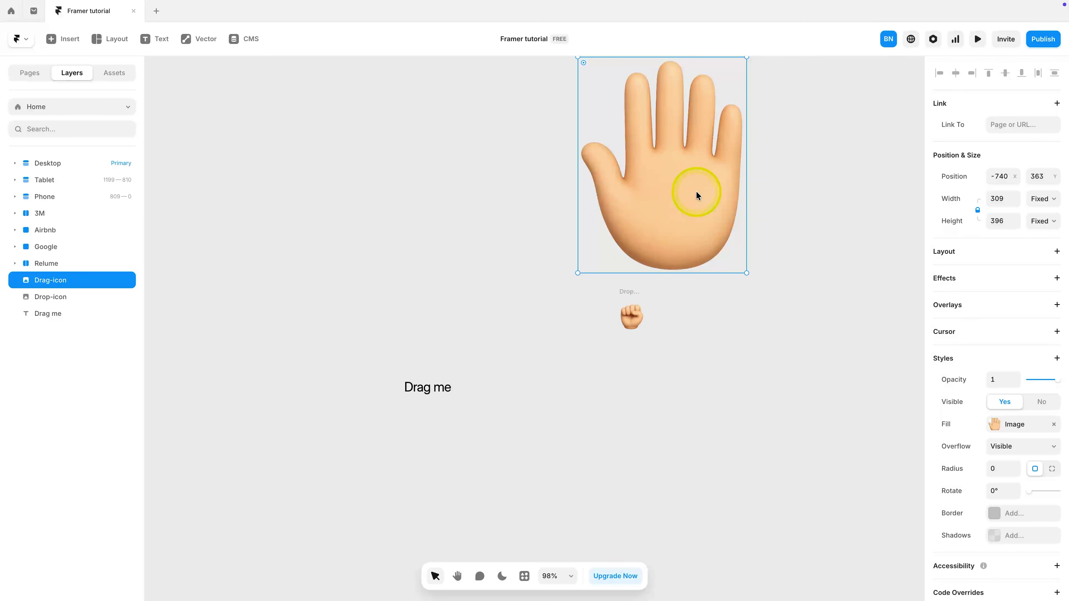
click(616, 287)
click(628, 291)
drag(661, 213, 336, 424)
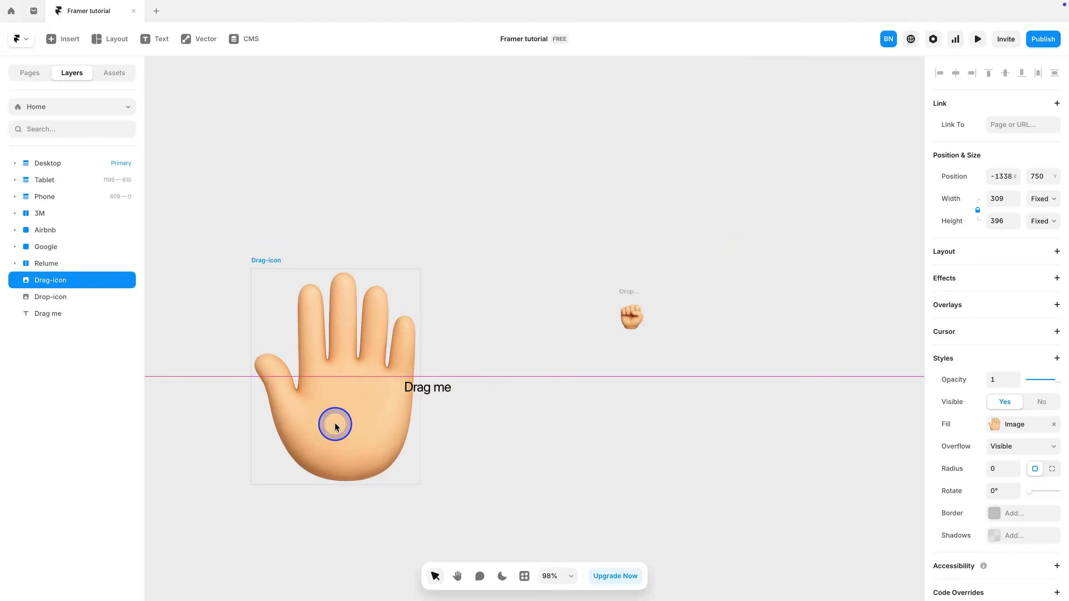
click(999, 199)
text(44)
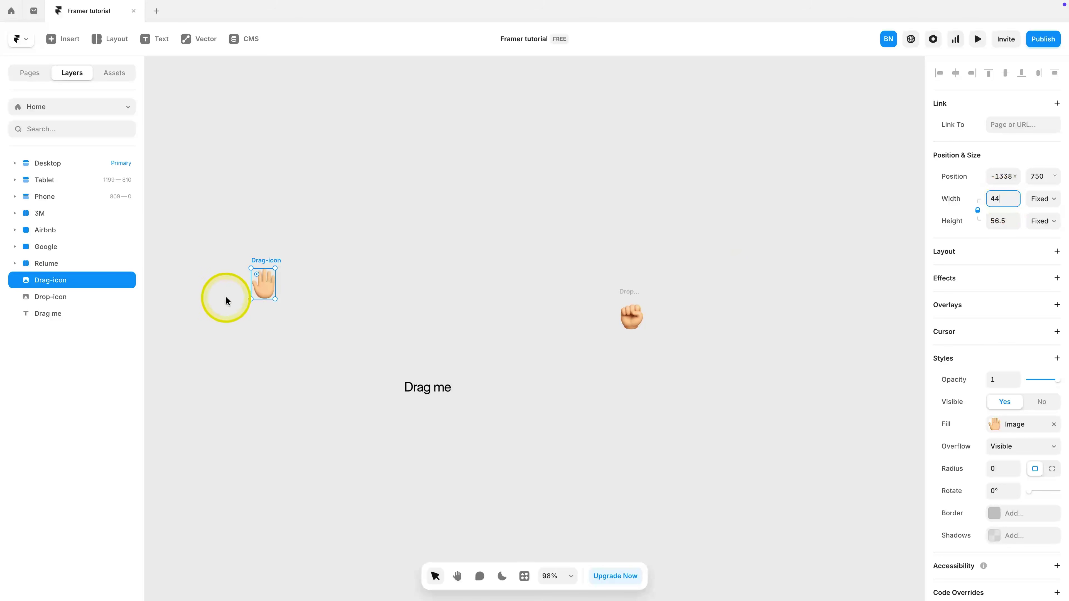
Step: Place the Drag-icon directly before the "Drag me" text and tilt it counterclockwise
drag(270, 295, 397, 403)
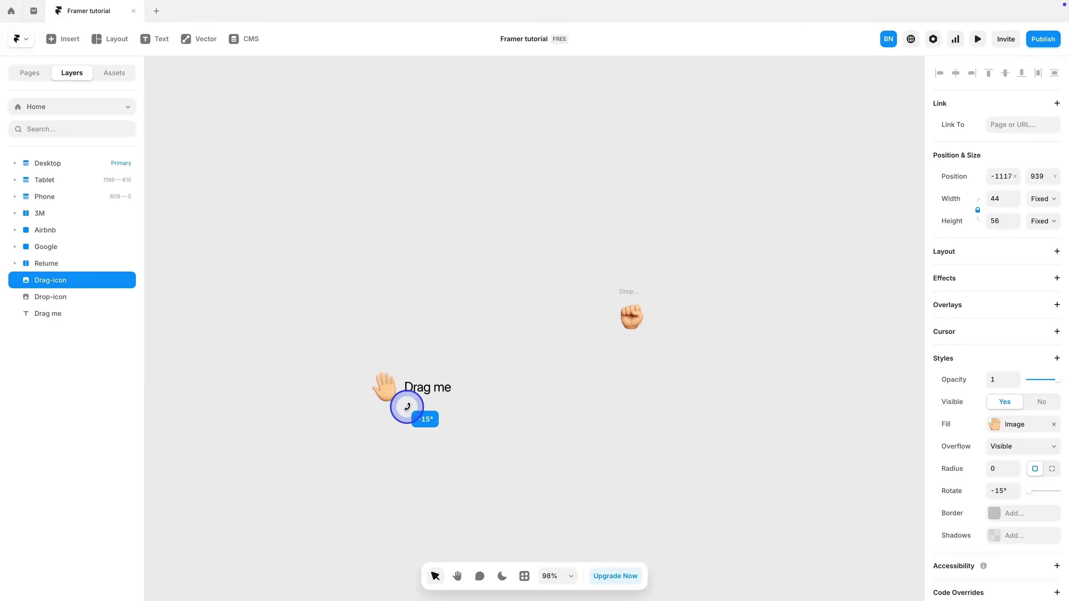
click(427, 420)
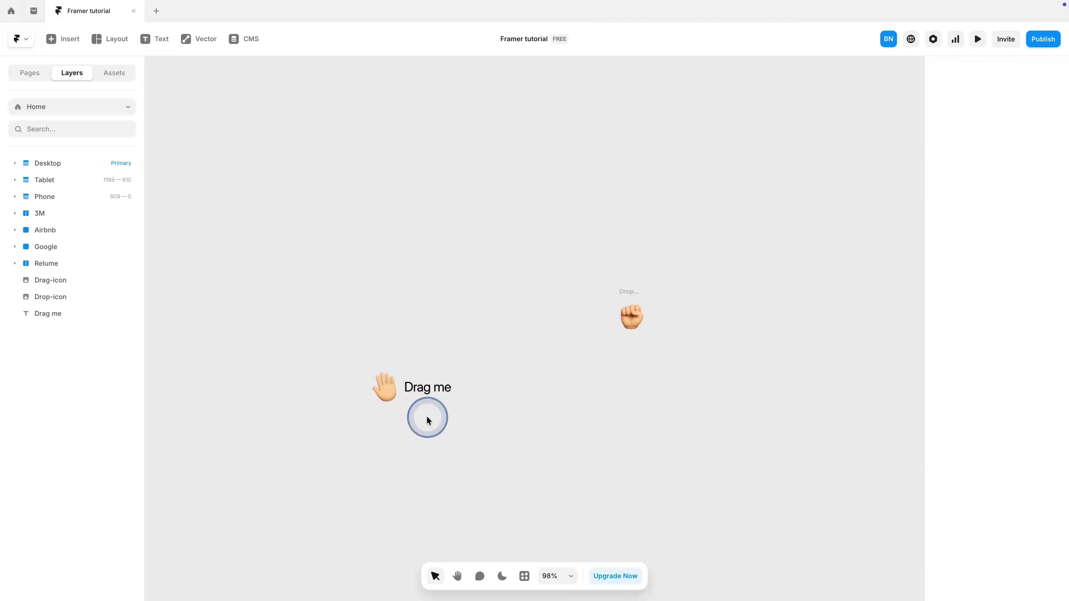
click(396, 402)
Step: Wrap the Drag-icon and the "Drag me" text together in a horizontal stack
drag(346, 354, 451, 403)
click(380, 409)
scroll(376, 407, up, 5)
drag(395, 384, 518, 398)
key(ctrl+Return)
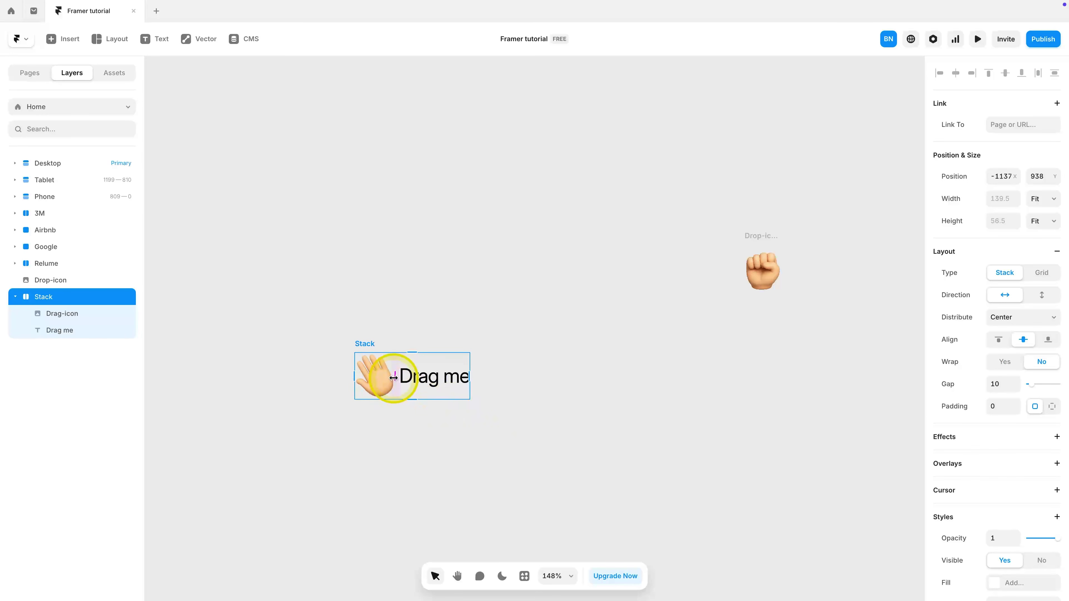
Step: Widen the stack's gap between the hand icon and the text to 21
click(274, 386)
scroll(274, 386, up, 2)
click(381, 342)
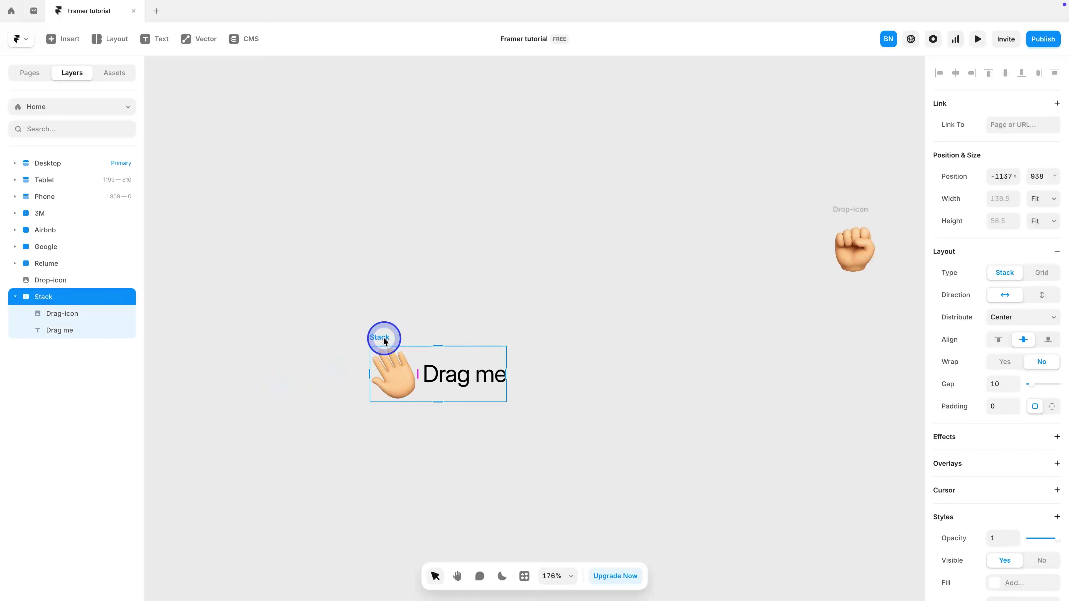
drag(417, 377, 427, 377)
Step: Fill the stack with the surface primary 90% color style
scroll(1042, 452, down, 5)
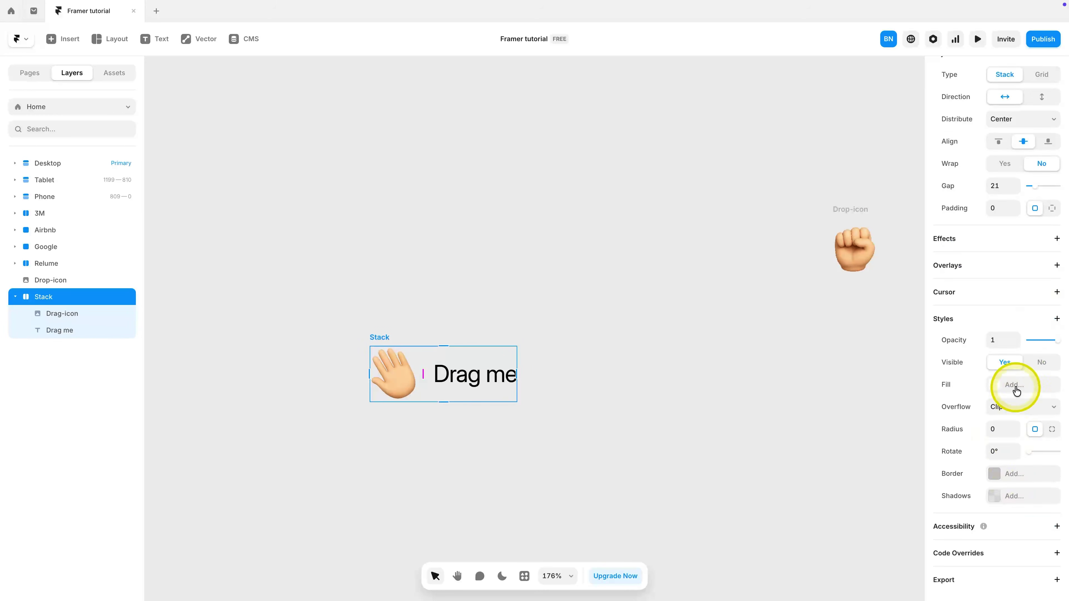
click(1014, 384)
click(848, 484)
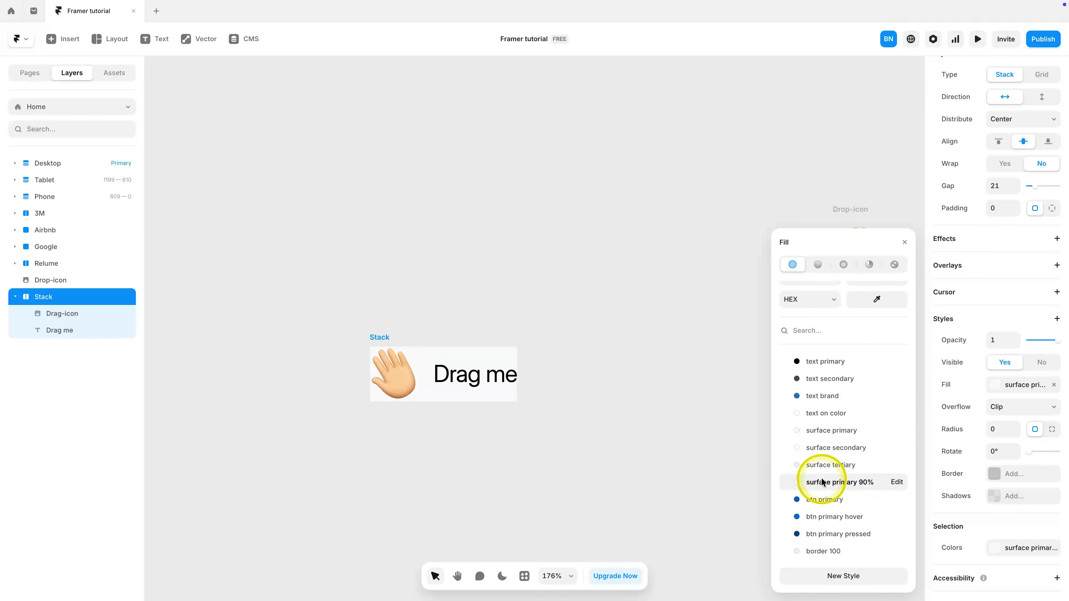
Step: Set the stack's individual paddings to 12 at top and bottom and 24 at right and left
click(1052, 208)
text(12)
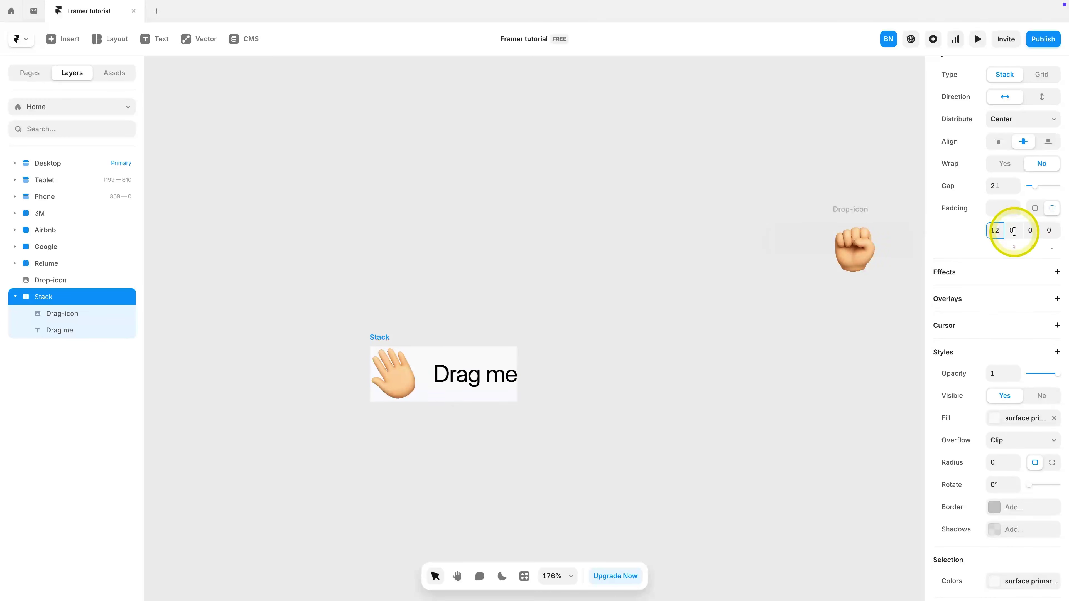
key(Tab)
text(24)
key(Tab)
text(12)
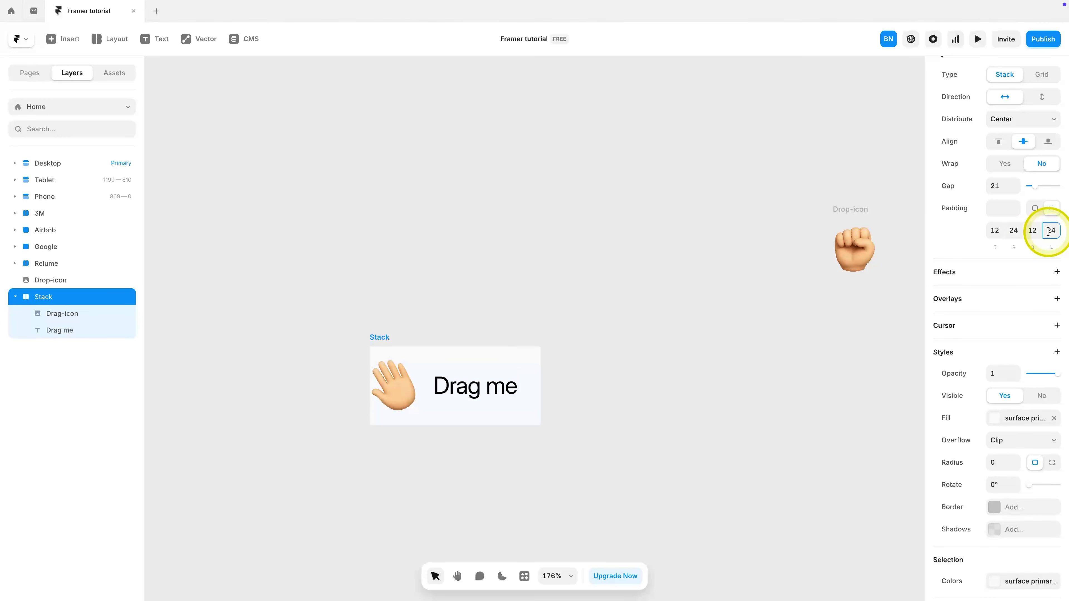
key(Return)
Step: Round the stack into a pill with a radius of 999 and rename it Drag Cursor
click(1002, 462)
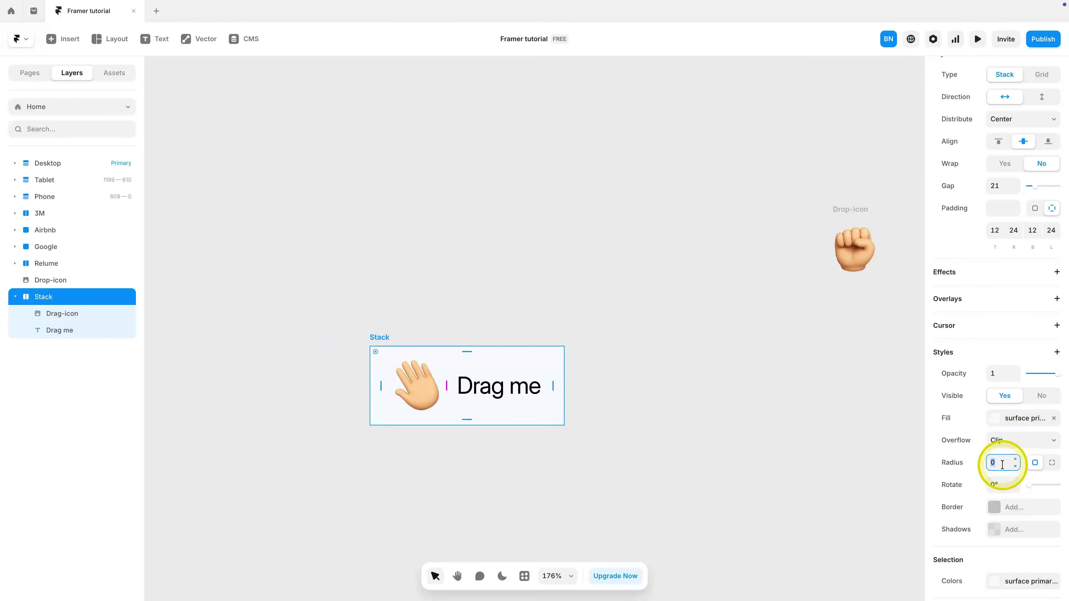
key(Return)
click(740, 441)
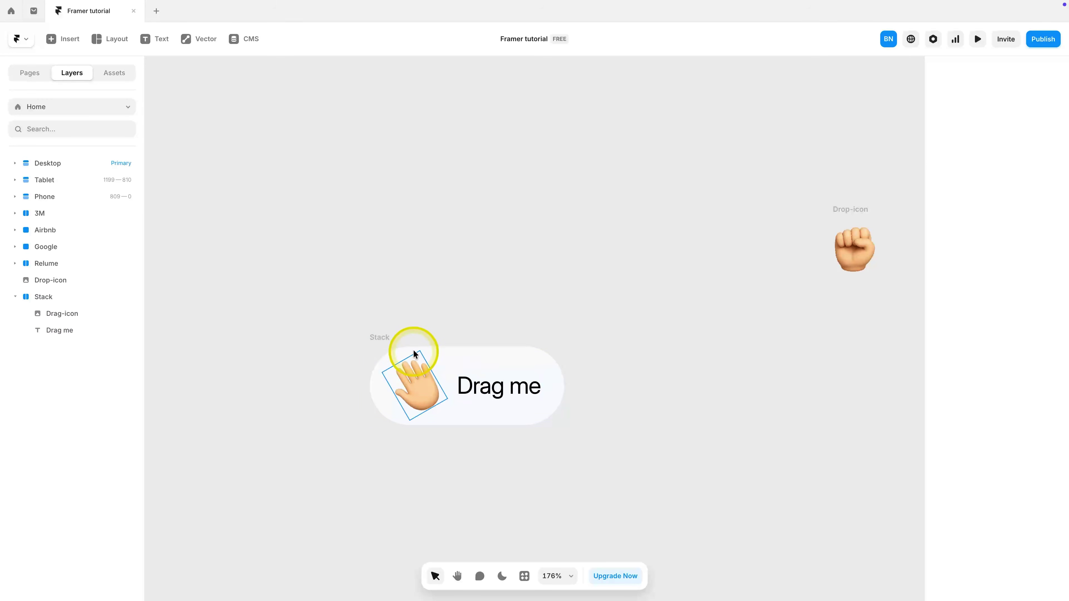
click(382, 339)
double_click(55, 297)
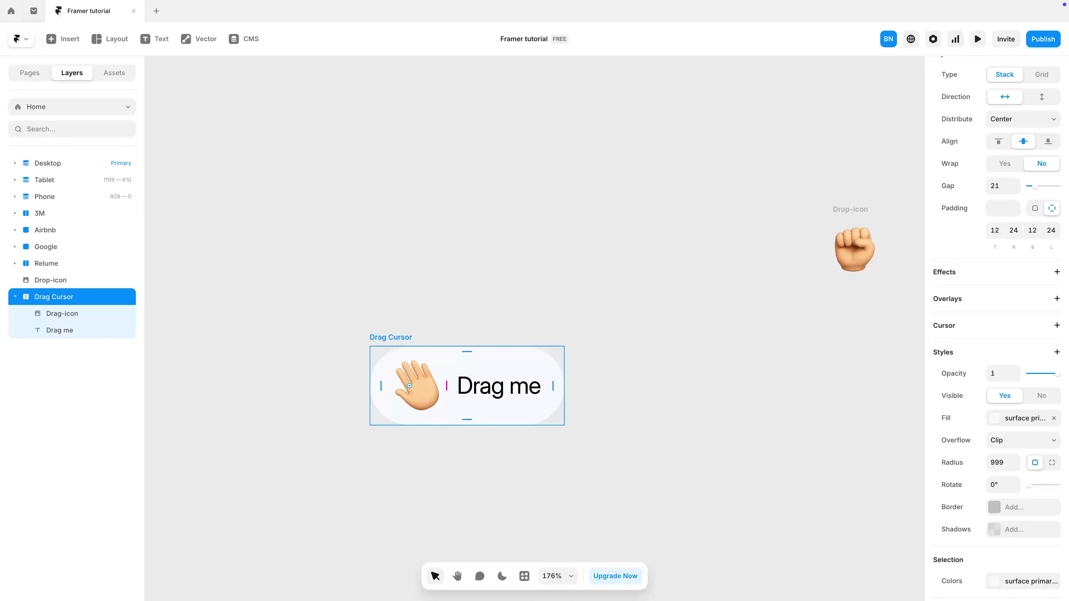
click(569, 309)
Step: Cut the Drop-icon from the canvas and turn the Drag Cursor stack into a component of the same name
drag(870, 207, 675, 198)
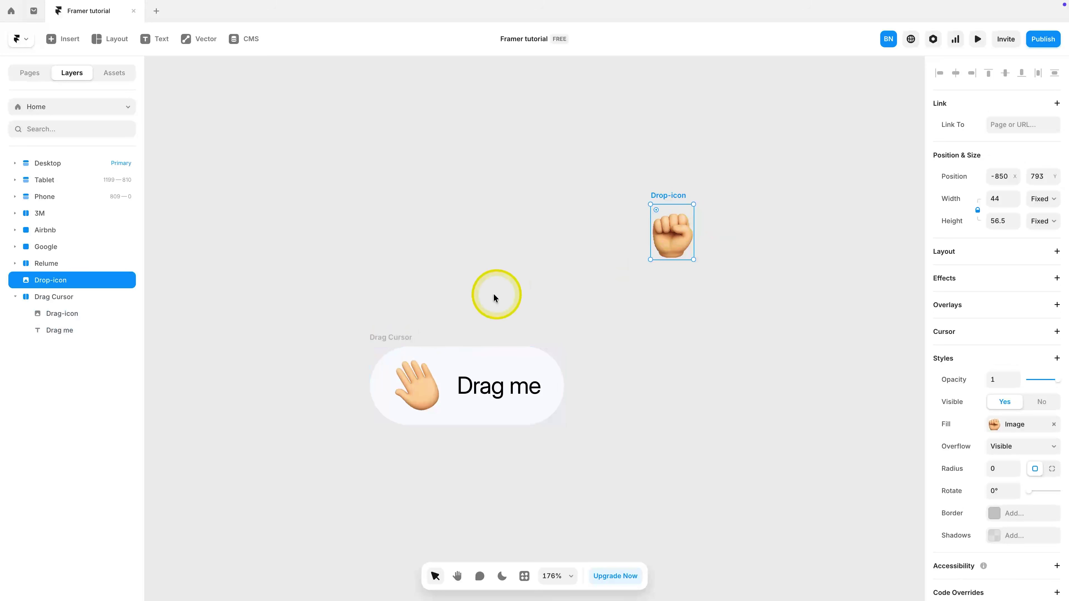
click(441, 313)
right_click(391, 342)
mouse_move(475, 133)
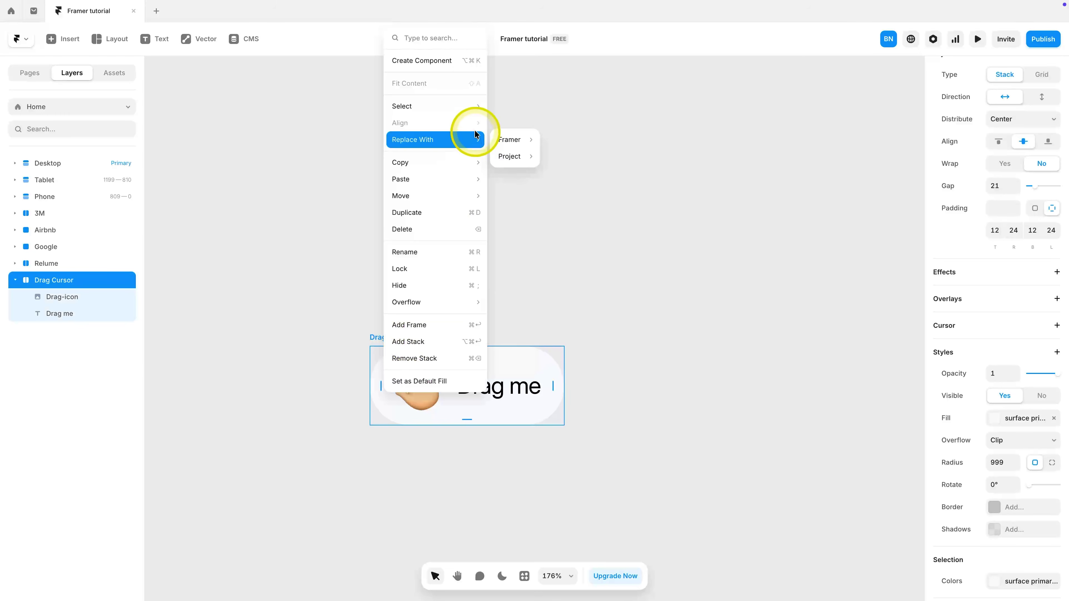
click(430, 61)
click(588, 352)
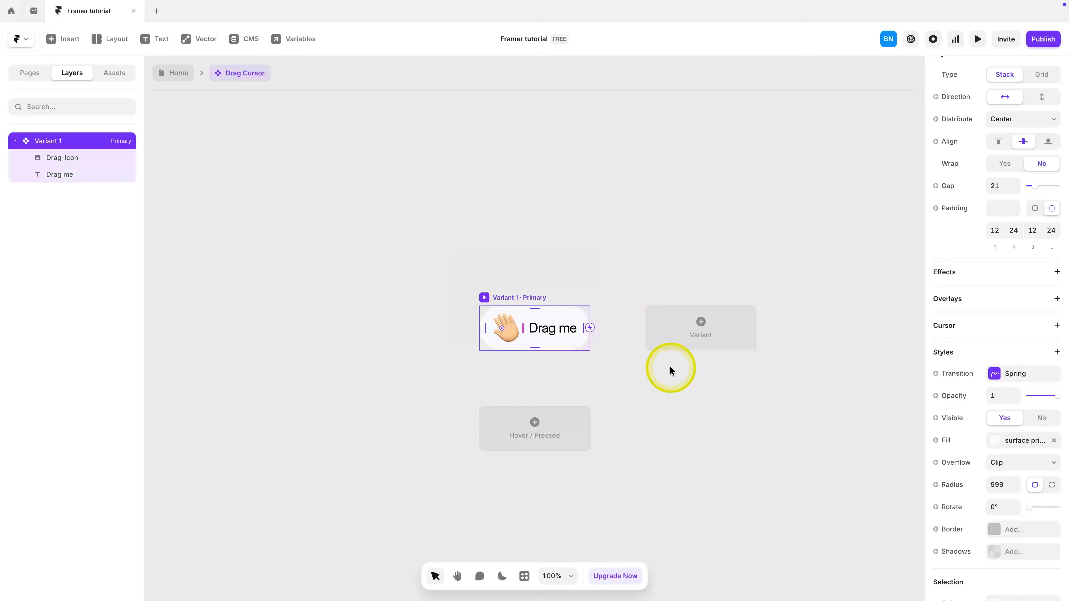
Step: Add a Pressed variant to the Drag Cursor component and paste the Drop-icon into its Drag-icon
click(522, 436)
click(535, 455)
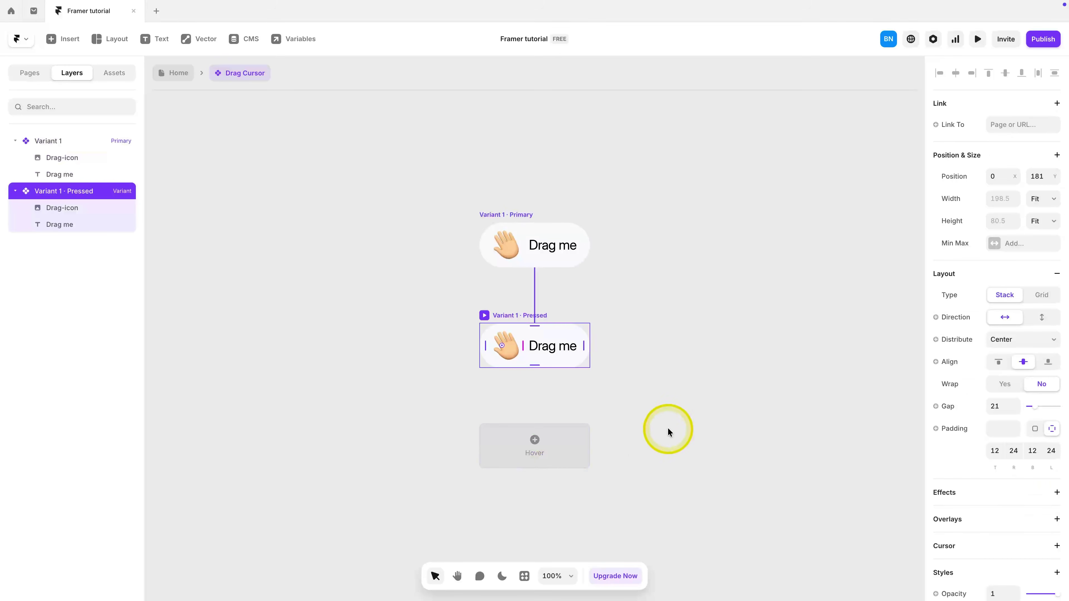
click(517, 348)
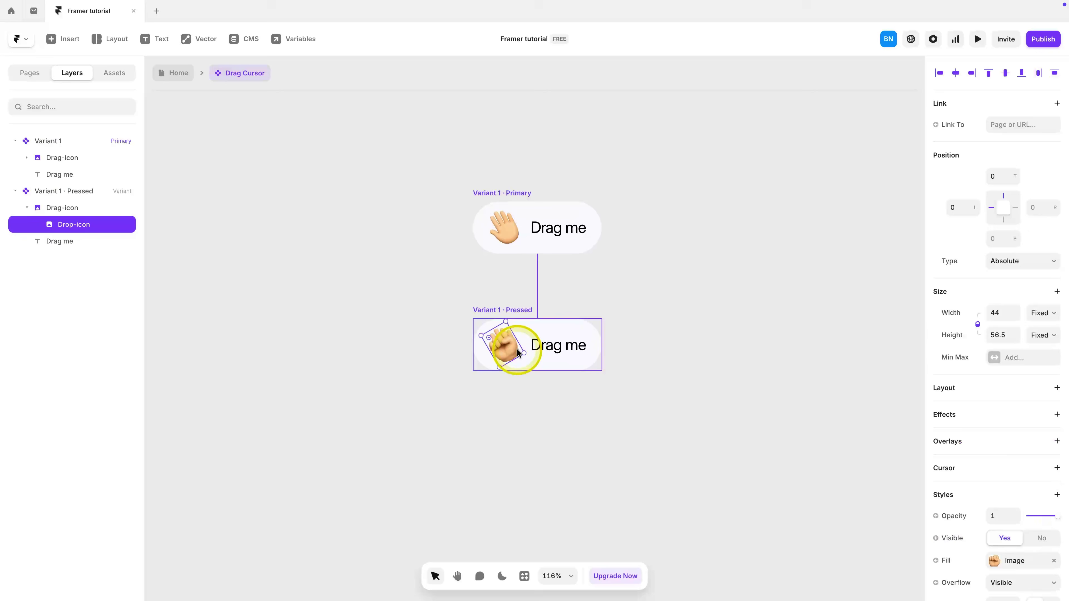
Step: Move the Drop-icon out of the Drag-icon to sit above it in the Pressed variant, and hide that variant's Drag-icon
drag(19, 230, 69, 217)
click(67, 238)
key(ctrl+shift+h)
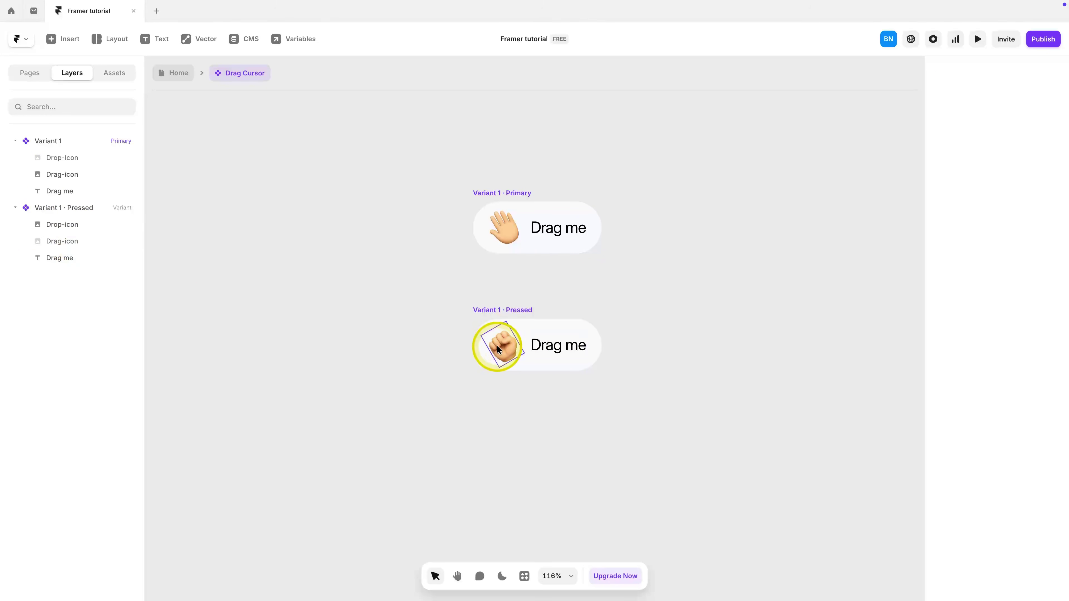
click(505, 348)
click(658, 392)
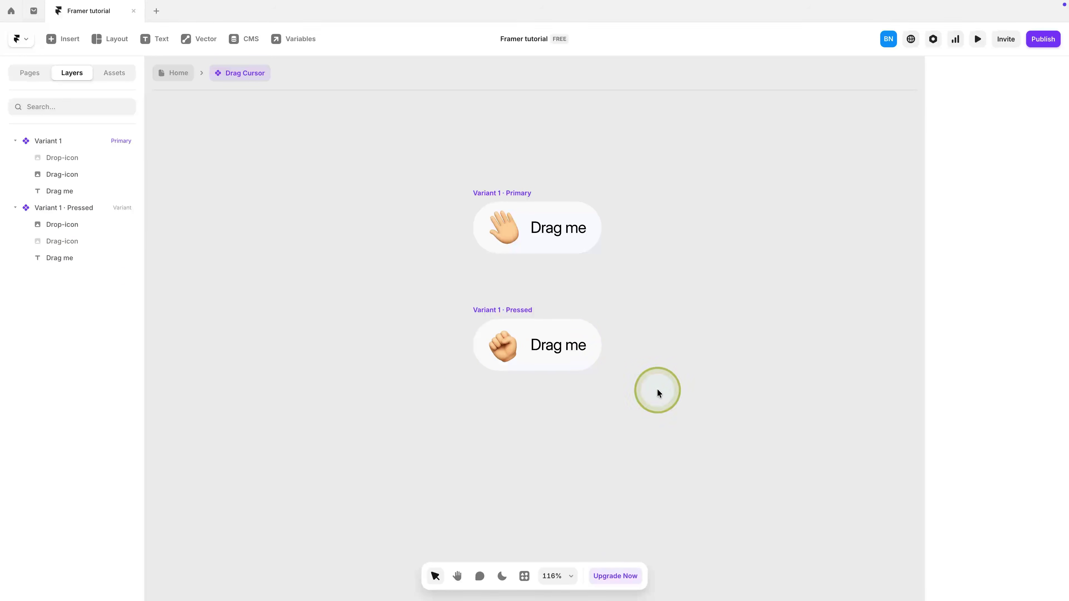
Step: Return to the Home page, delete the Drag Cursor instance from the canvas, and select the Desktop hero's Character image
click(167, 72)
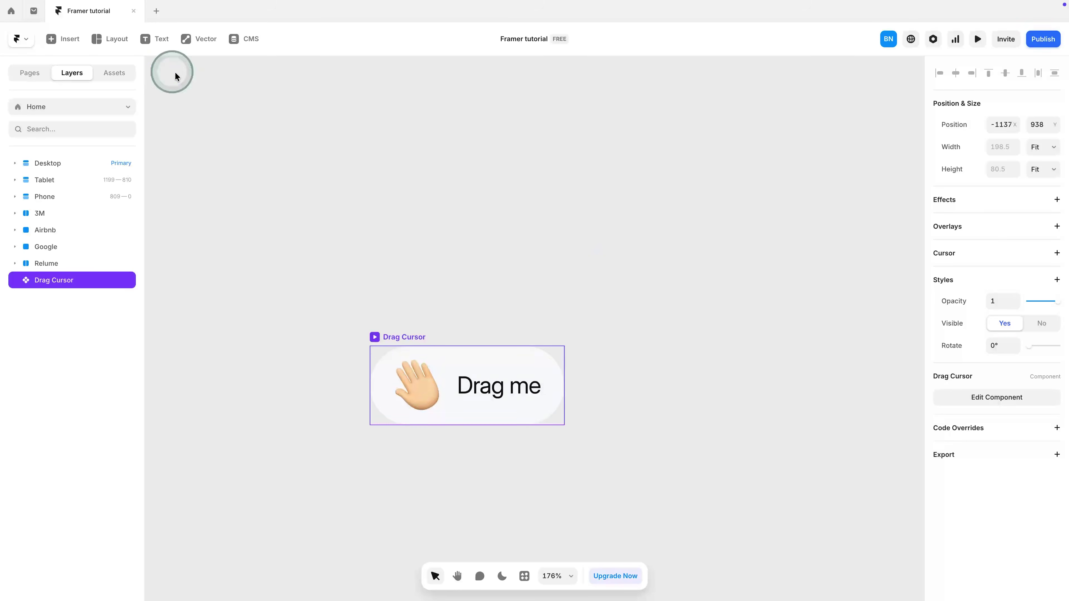
scroll(530, 272, down, 10)
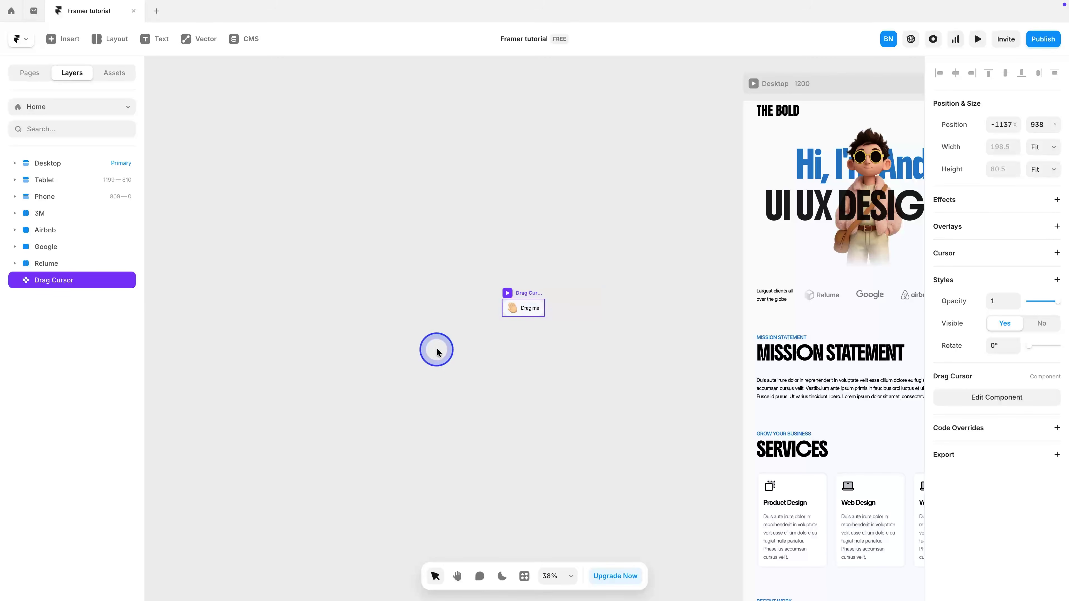
scroll(534, 326, right, 8)
key(Delete)
click(510, 219)
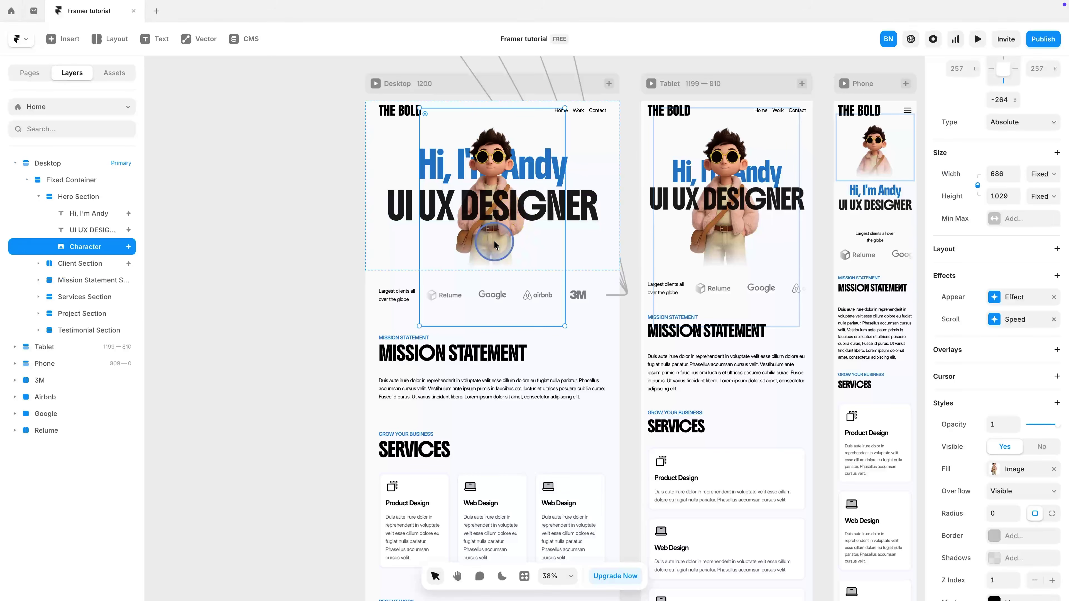
scroll(1033, 305, down, 3)
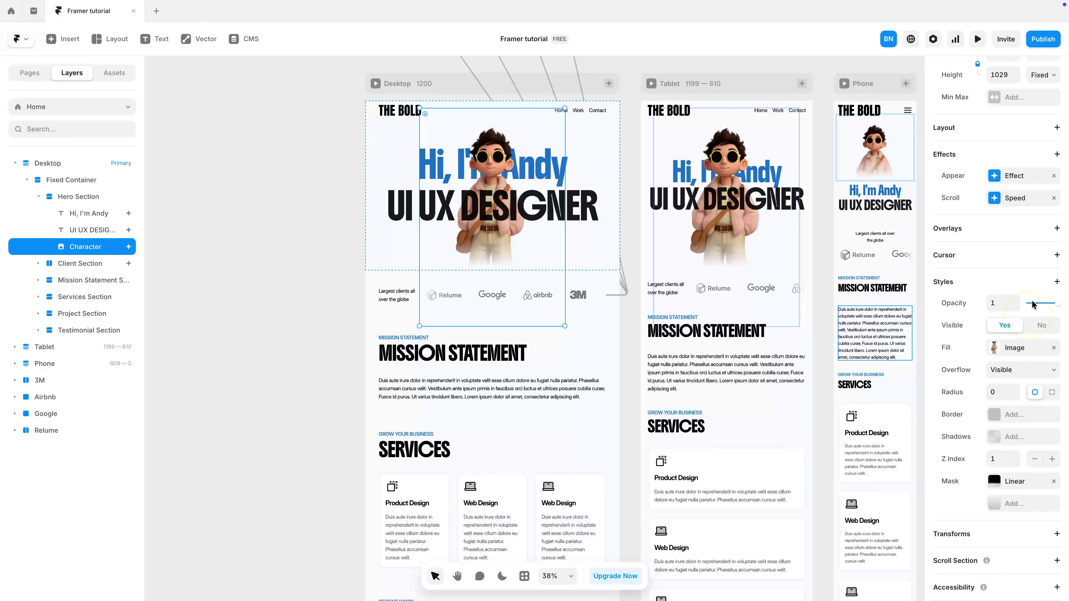
click(1056, 256)
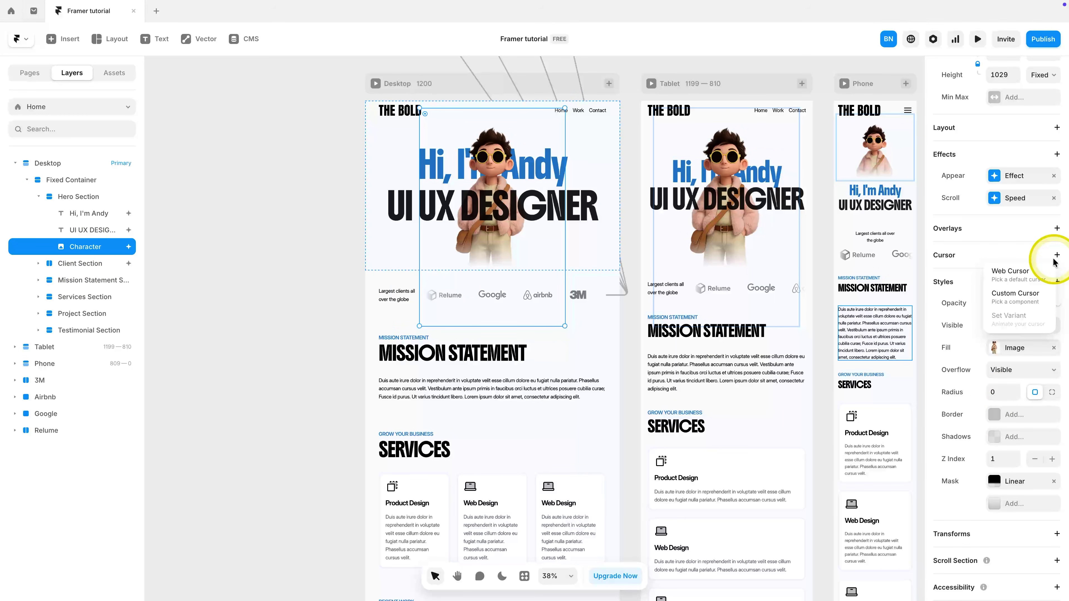
click(1030, 274)
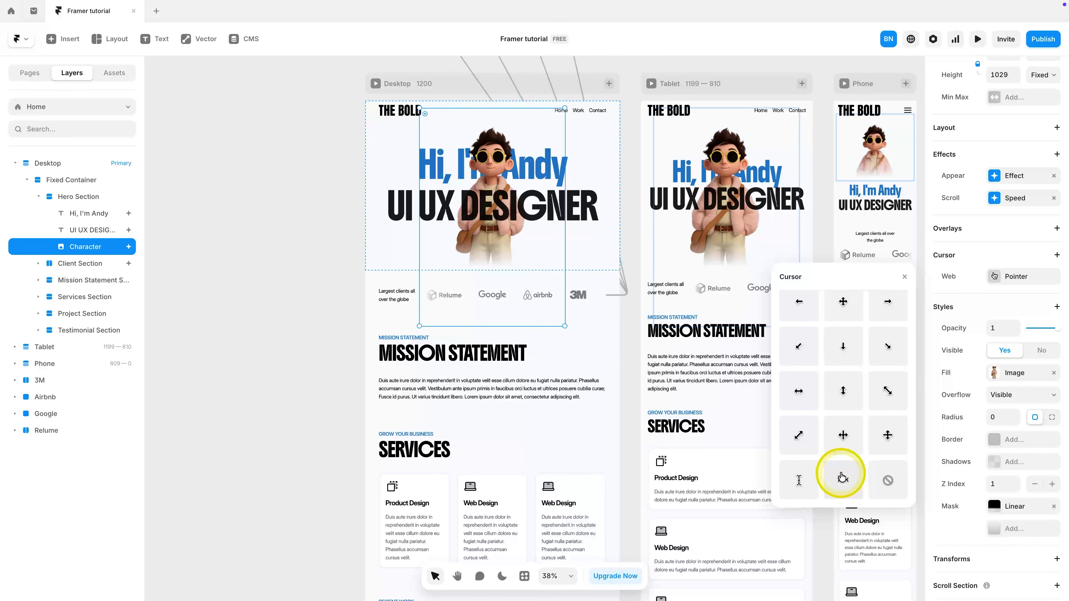
click(956, 275)
right_click(965, 293)
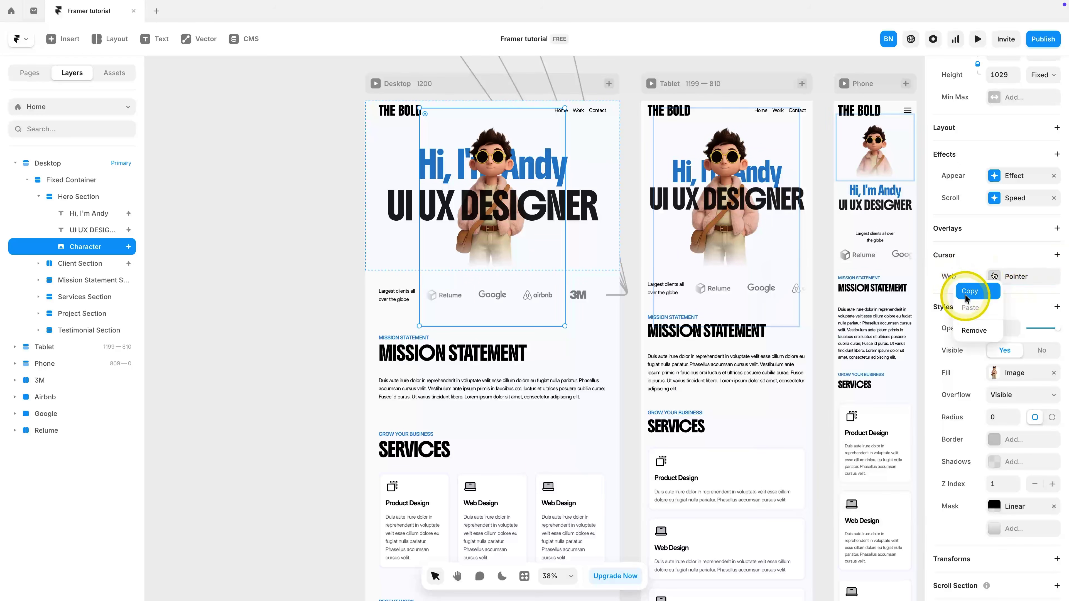
click(972, 326)
Step: Give the Character image a custom cursor using the Drag Cursor component in Replace mode with a Spring transition
click(1056, 255)
click(1024, 286)
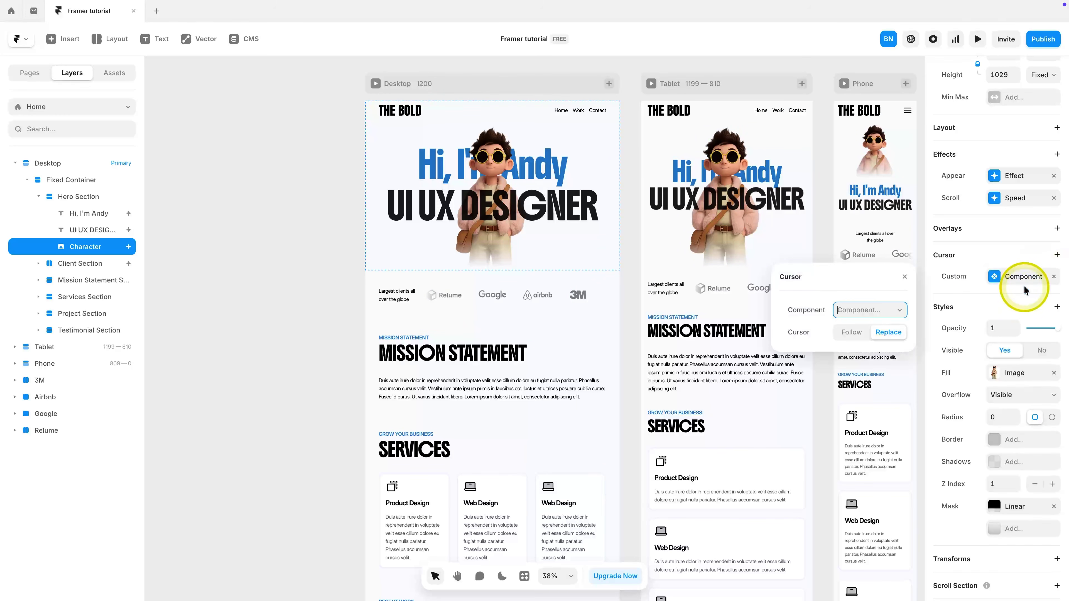
click(893, 310)
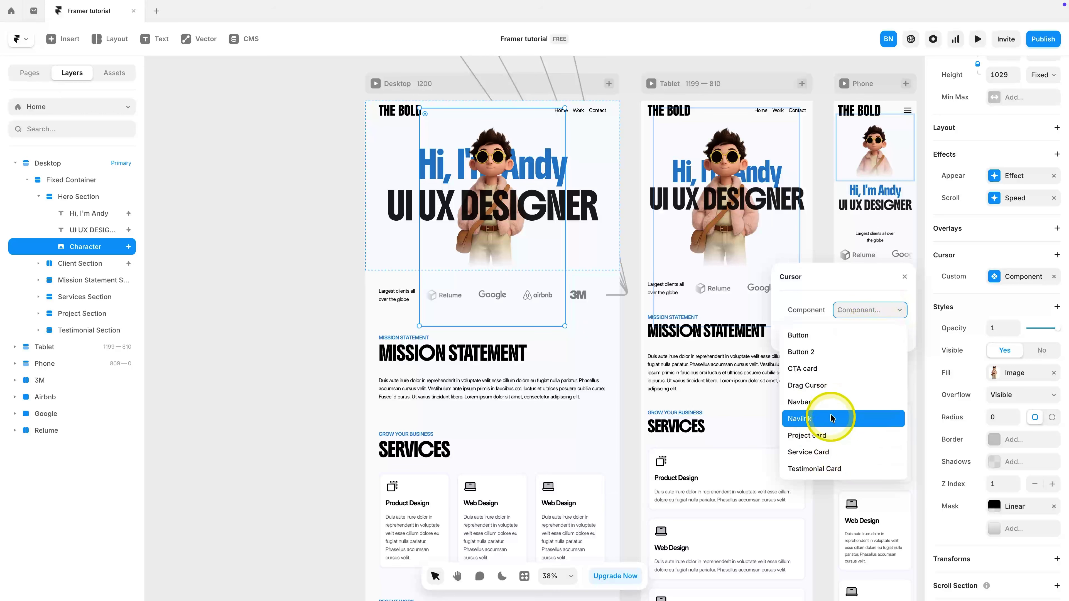
click(826, 388)
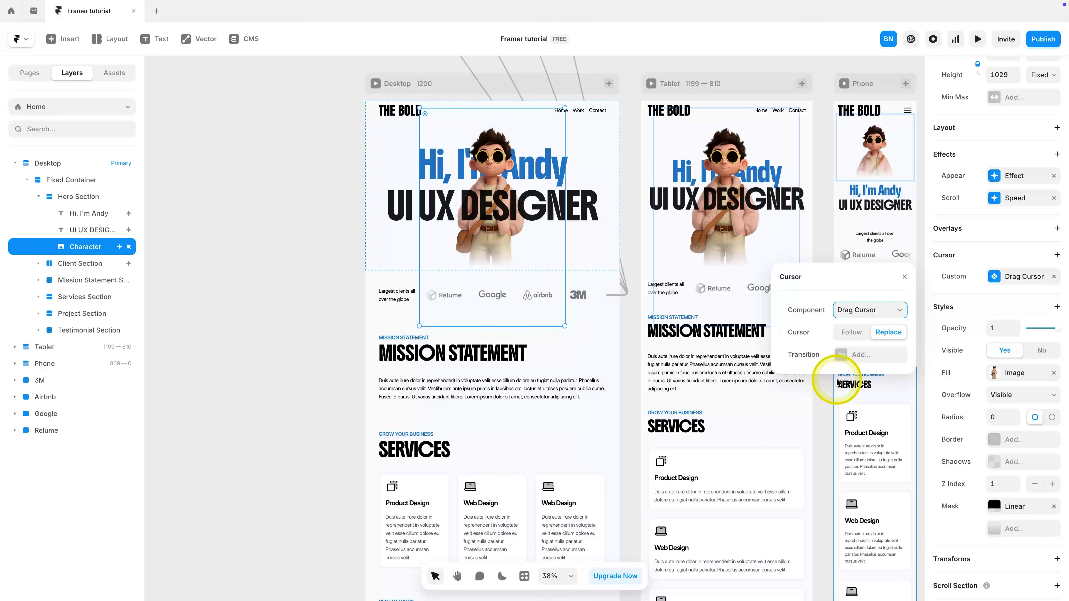
click(870, 361)
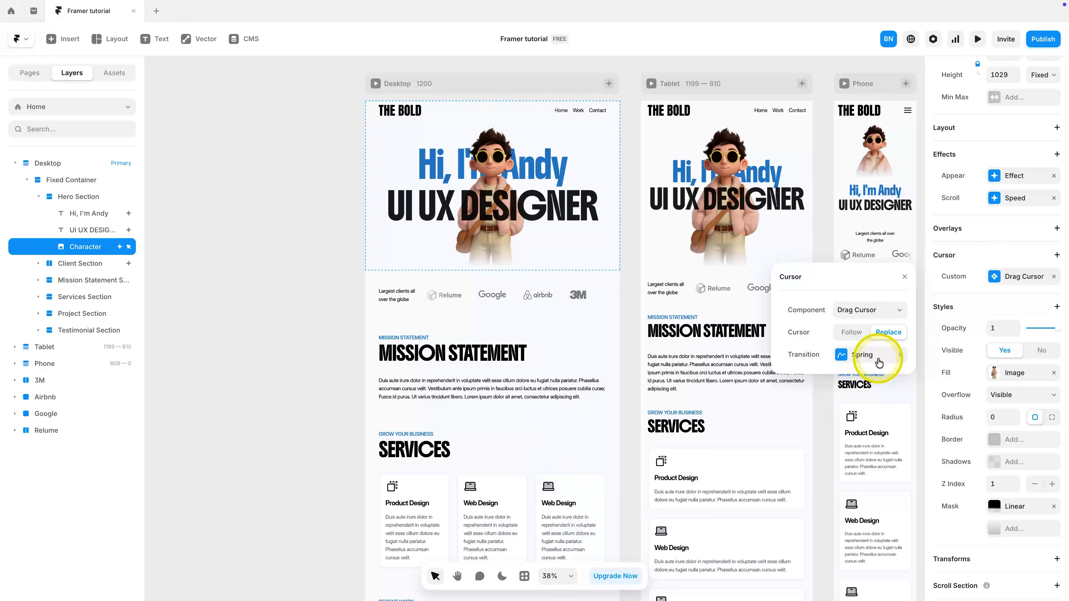
Step: Preview the hero's custom cursor, and set Pointer Events to None on both heading texts in the Desktop Hero Section
click(976, 45)
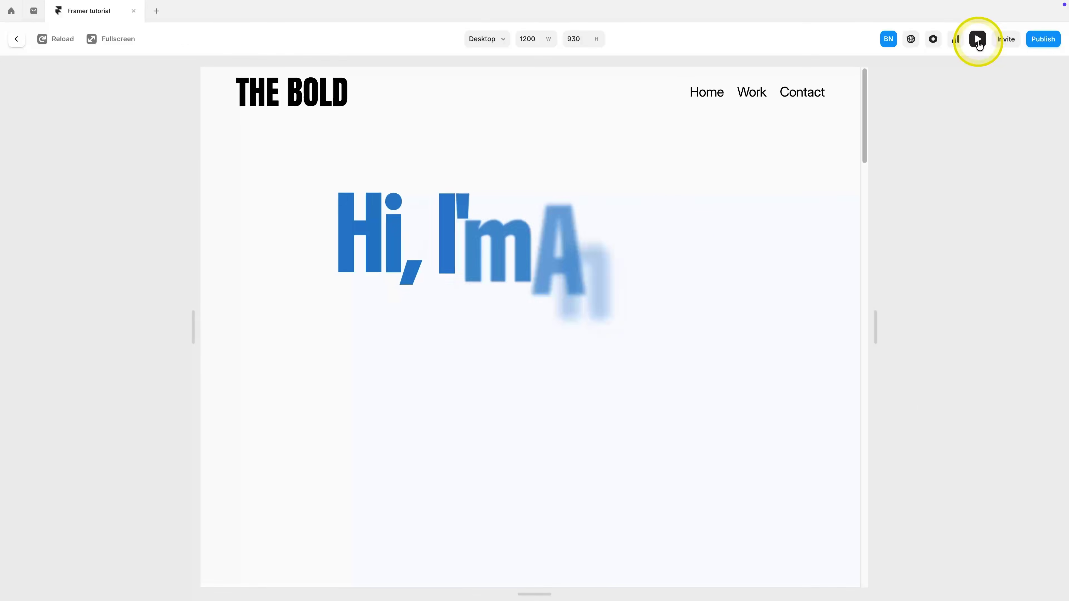
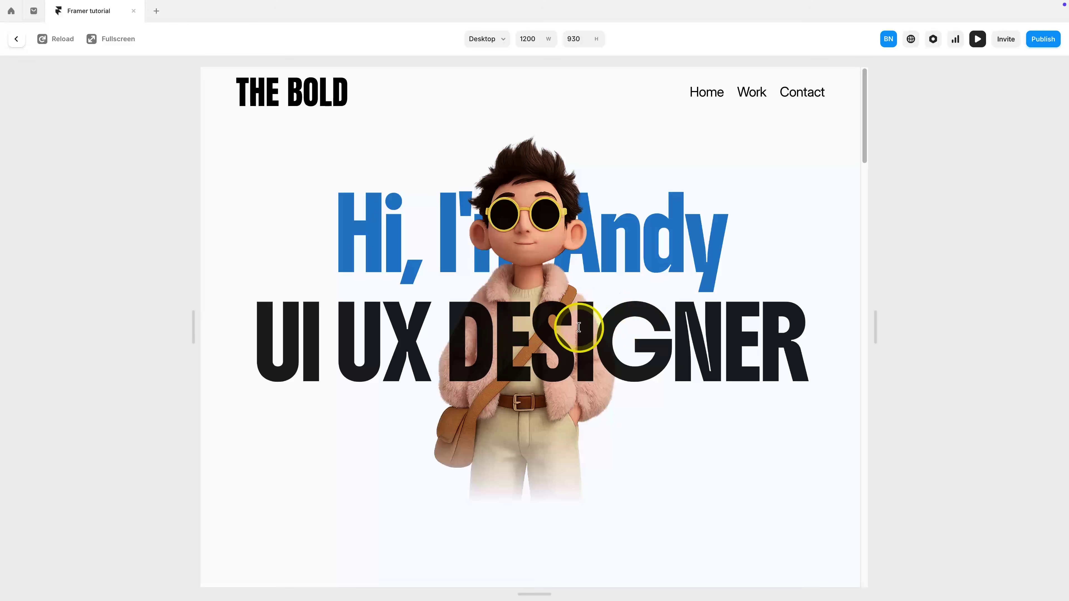
key(Escape)
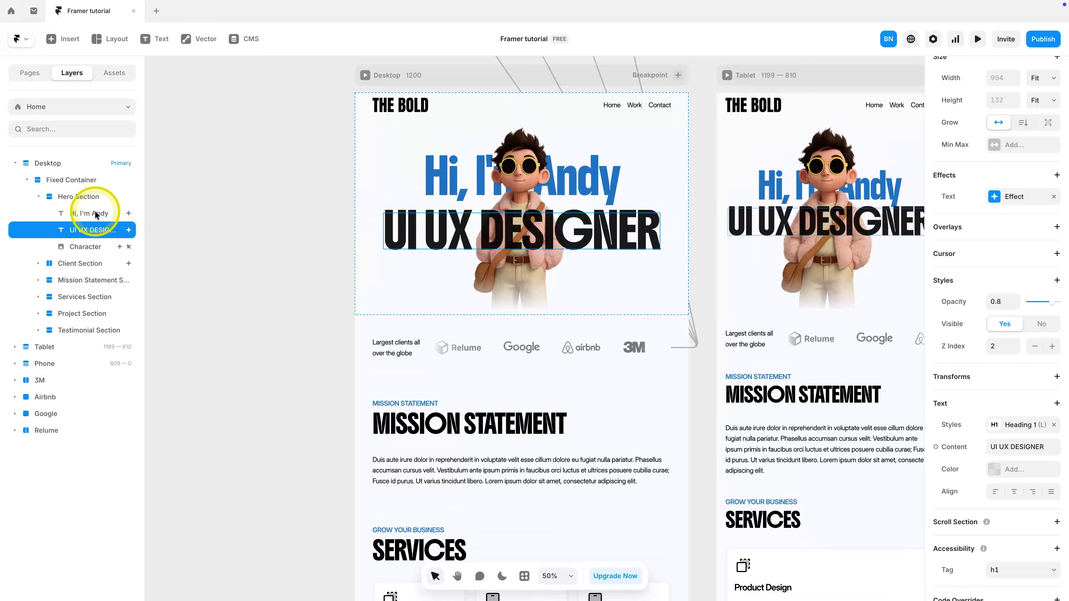
shift+click(105, 213)
scroll(1067, 411, down, 5)
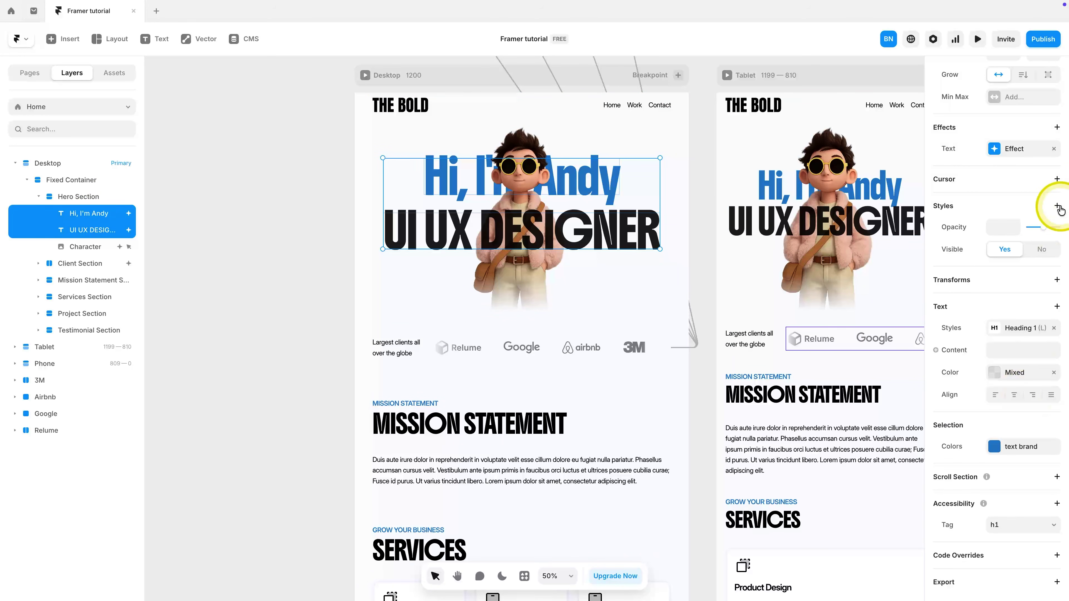
click(1057, 207)
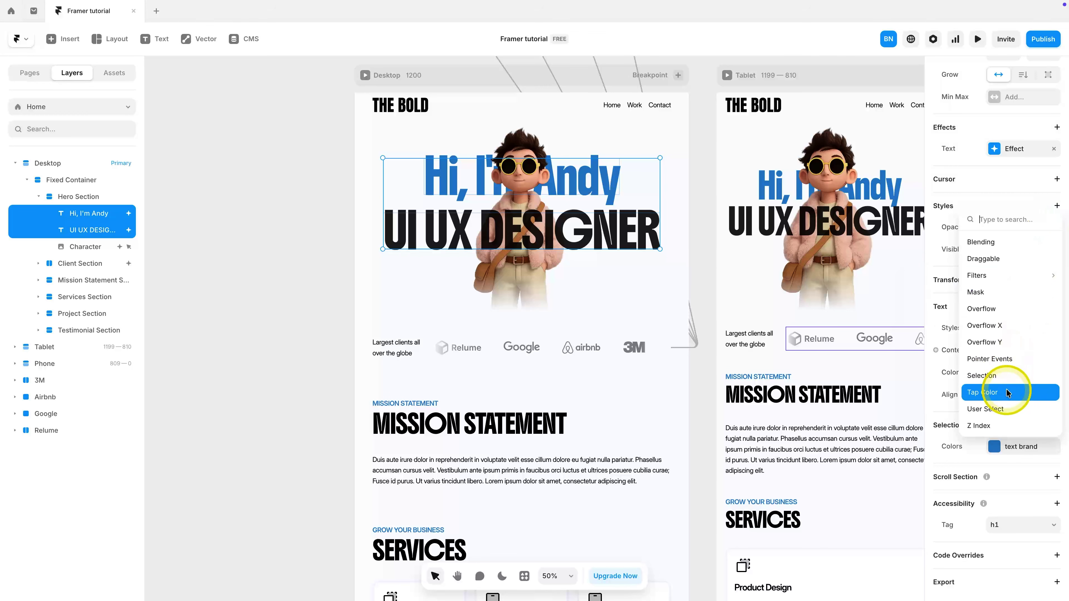
click(1004, 365)
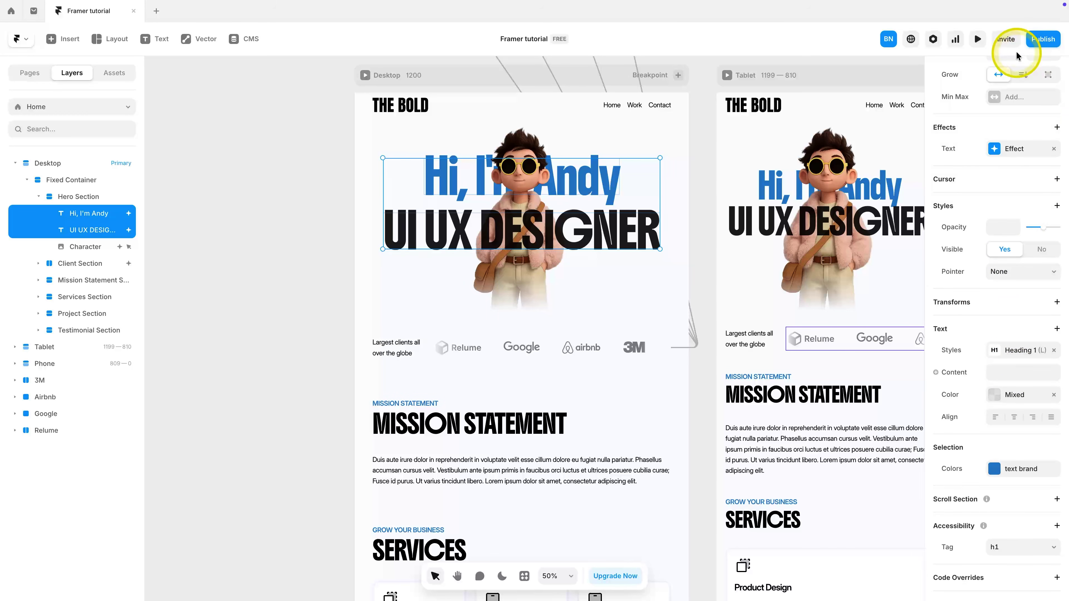
Step: Preview the cursor over the hero, and give the Character image a freeform Drag effect with Snap Back and a Spring transition
click(977, 39)
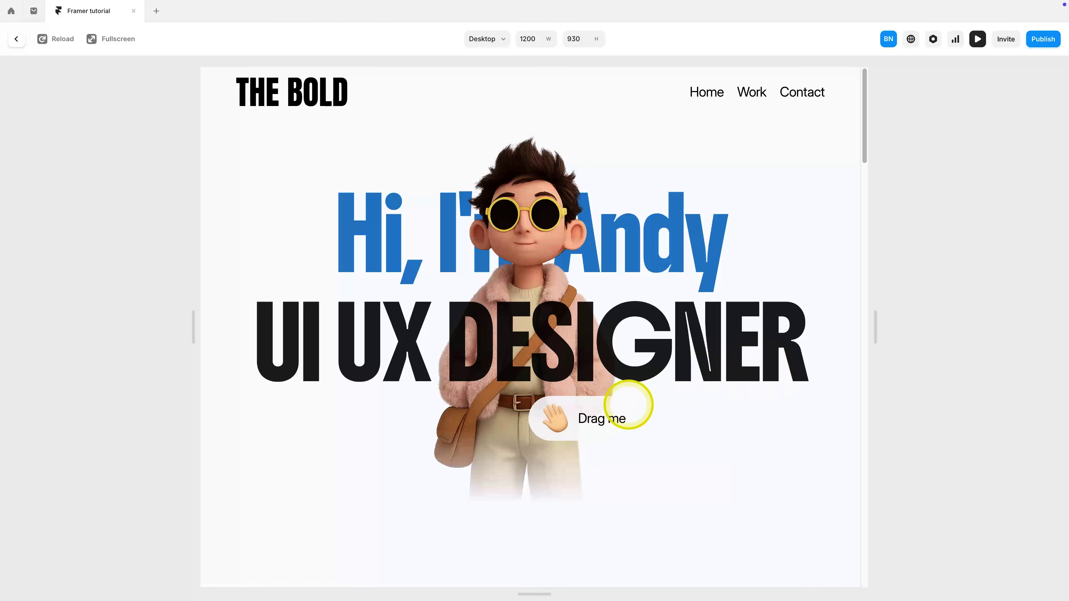
key(Escape)
click(515, 279)
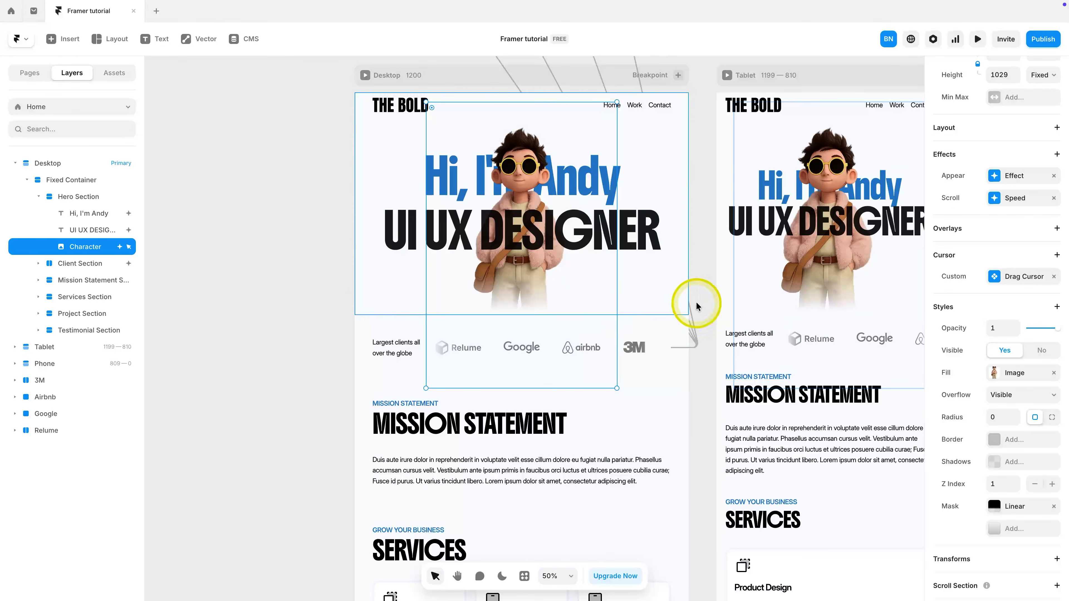
scroll(1042, 311, up, 3)
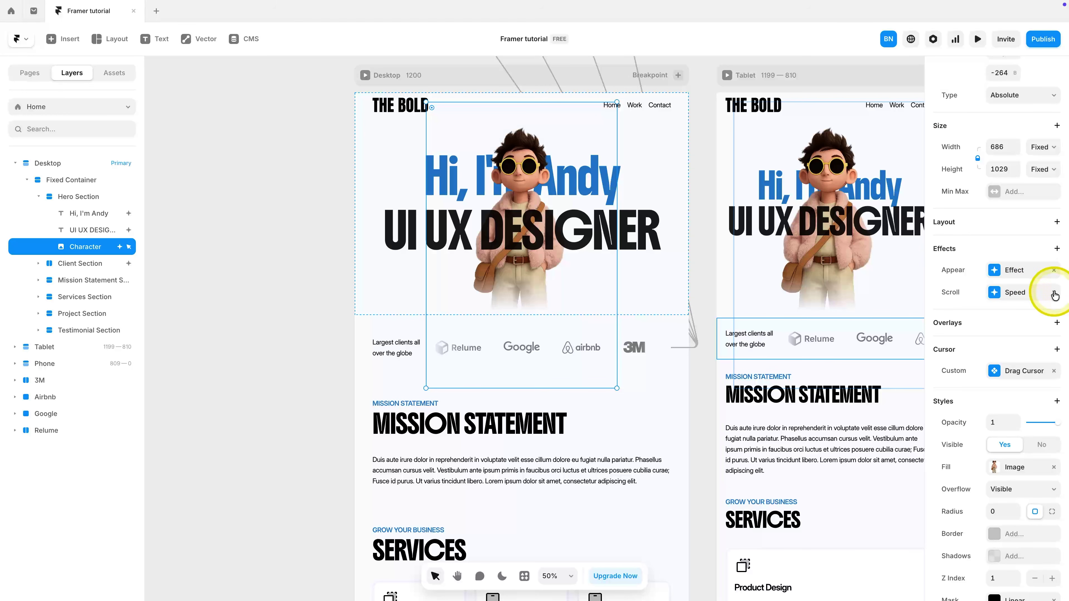
click(1056, 249)
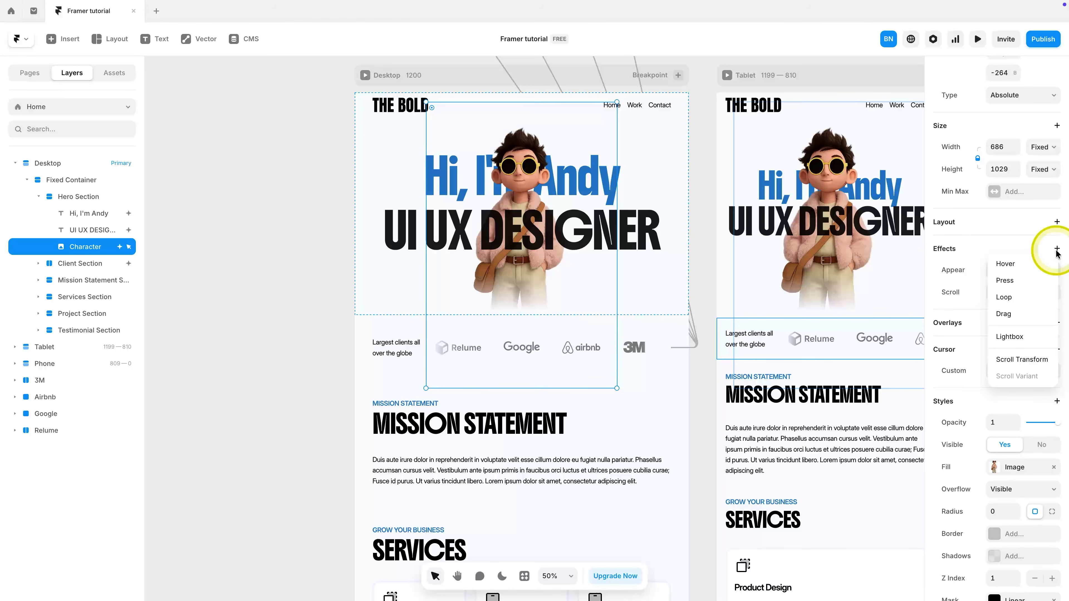
click(1027, 314)
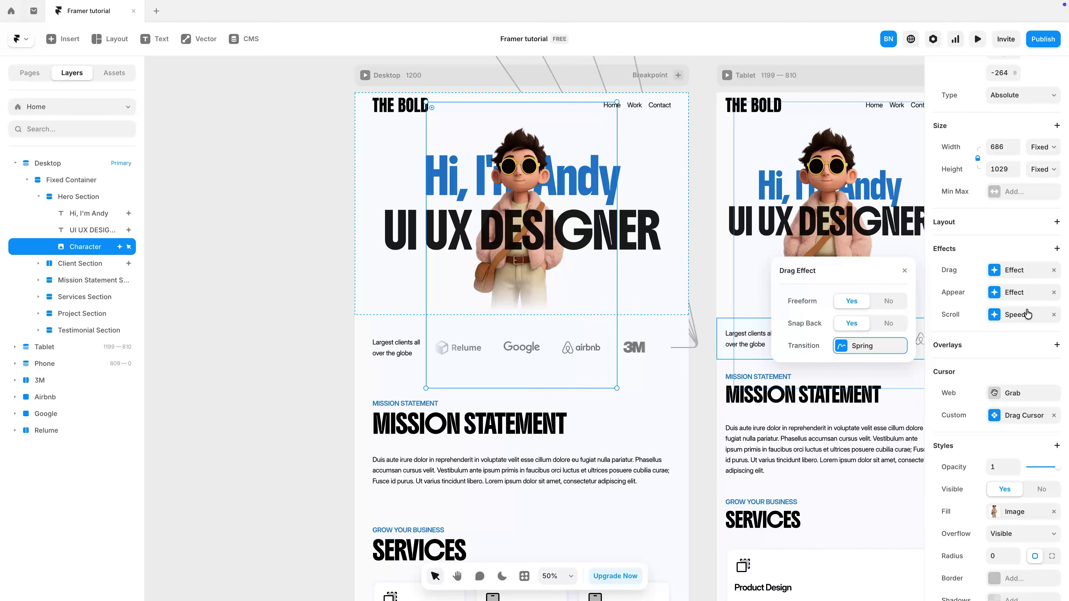
Step: Preview the page and test pulling the hero character sideways in both directions
click(977, 38)
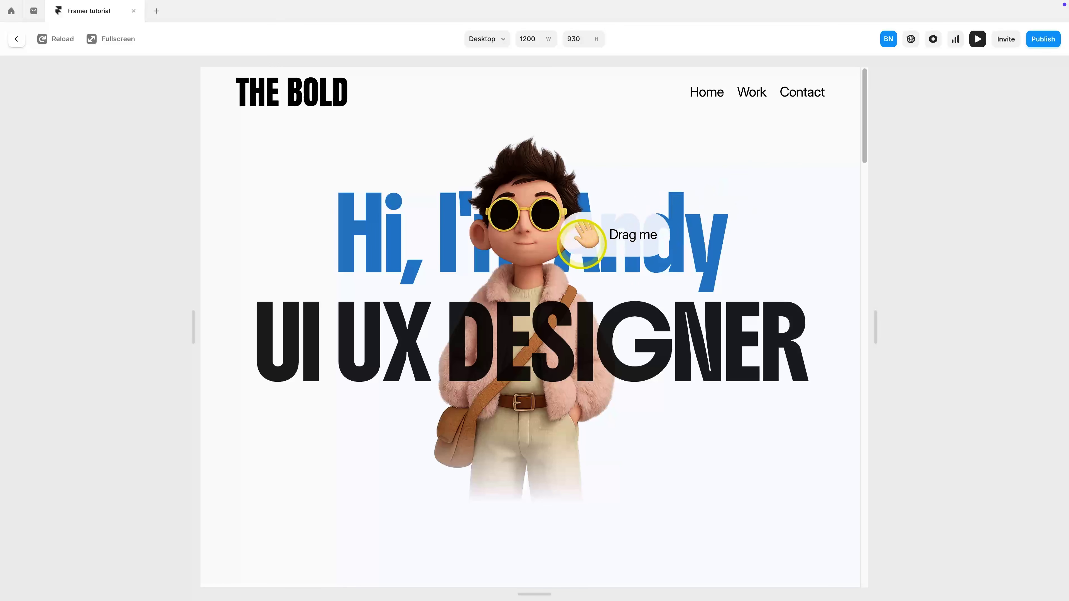
drag(582, 243, 759, 231)
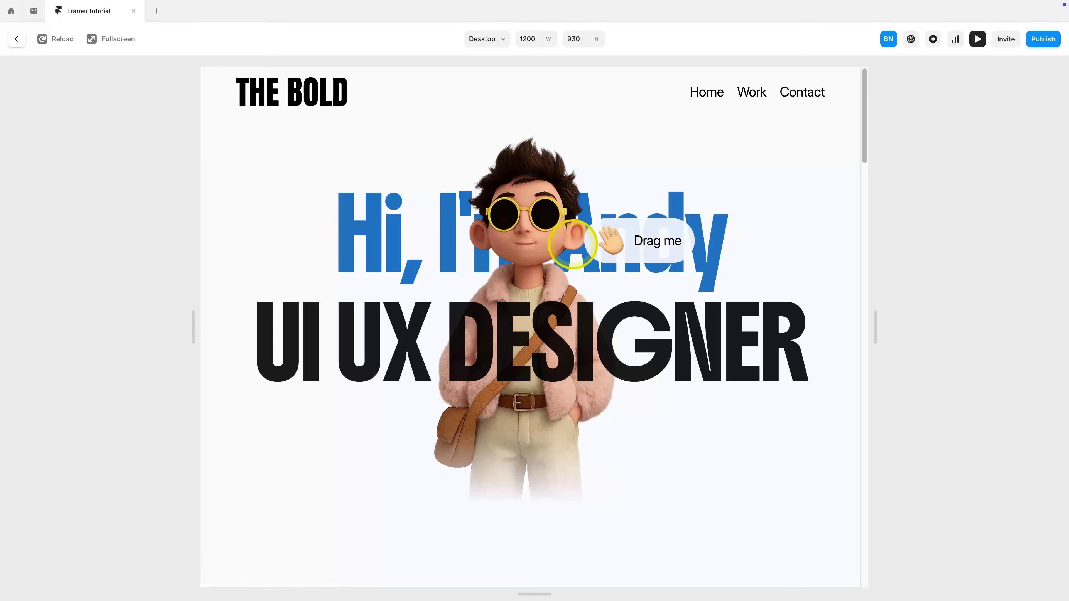
drag(572, 243, 450, 258)
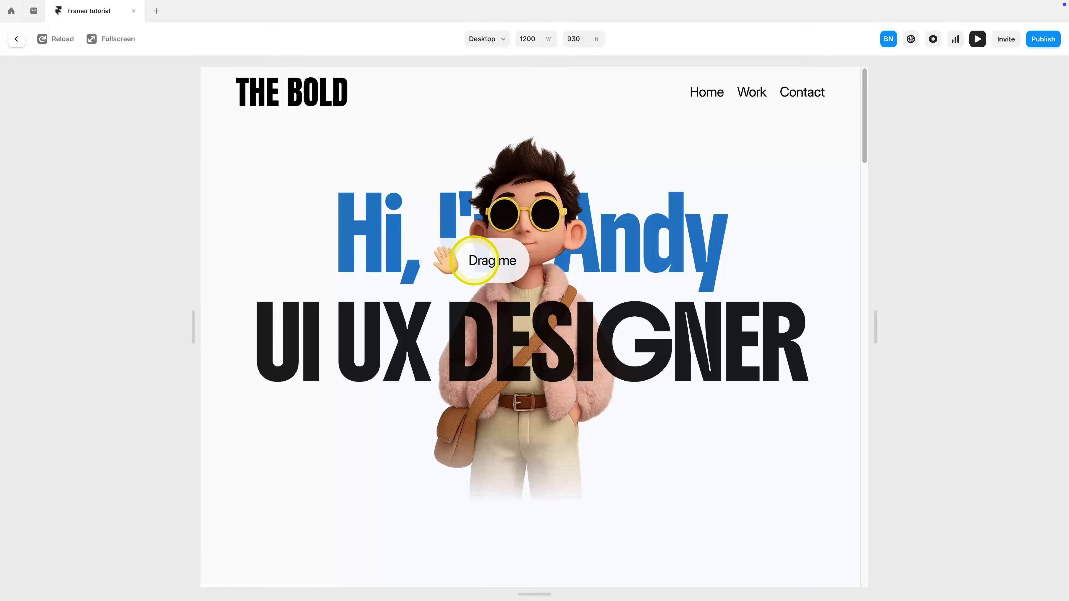
mouse_move(986, 3)
click(880, 9)
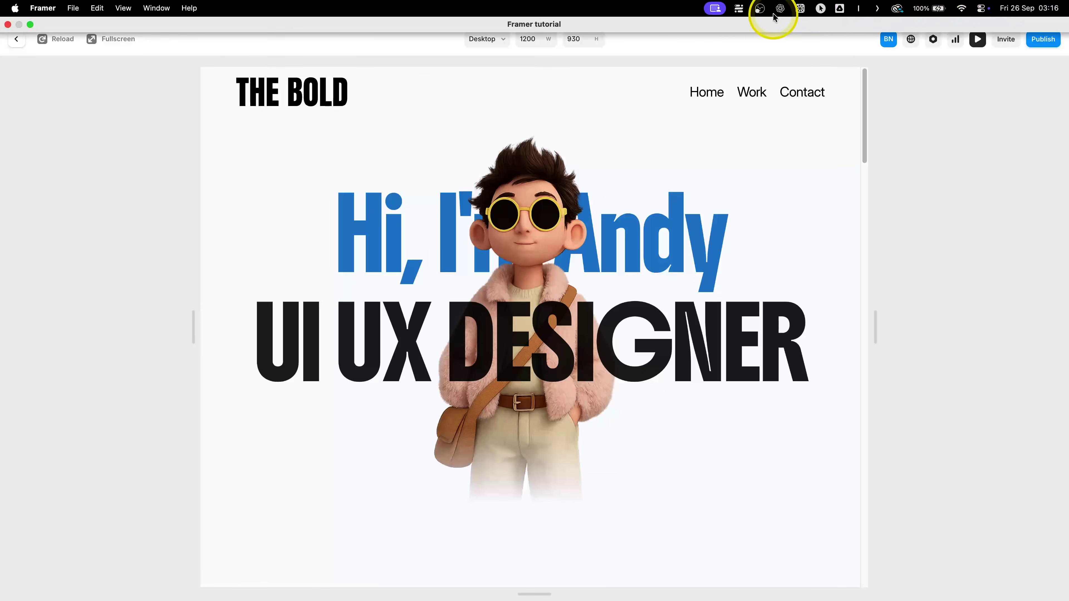
click(800, 8)
click(902, 172)
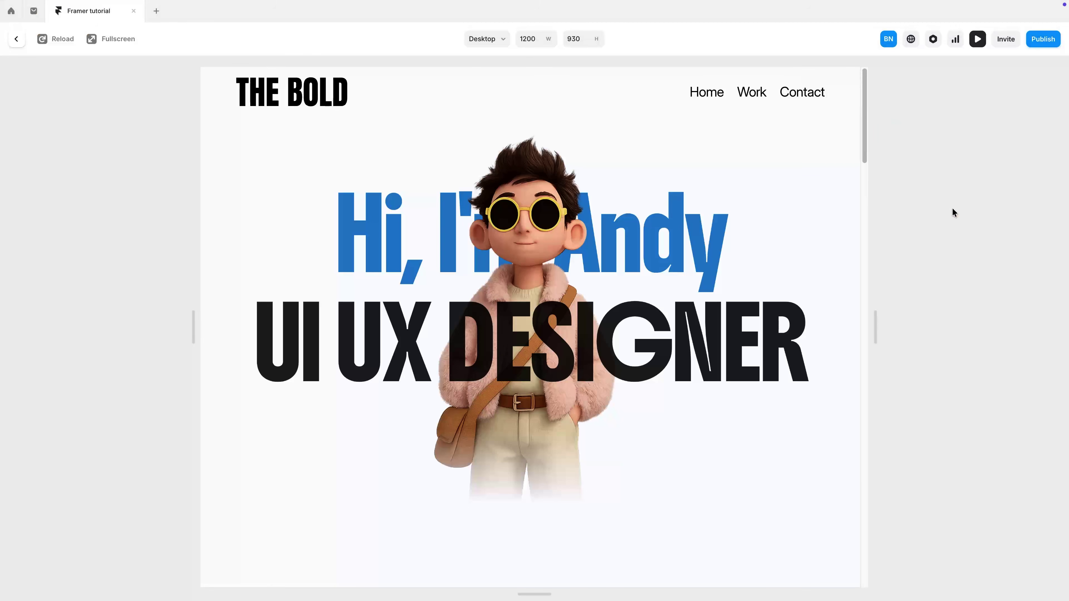
Step: Test pulling the character sideways and downward in the preview to check its lower fade, and return to the canvas
drag(542, 252, 775, 231)
drag(542, 438, 564, 477)
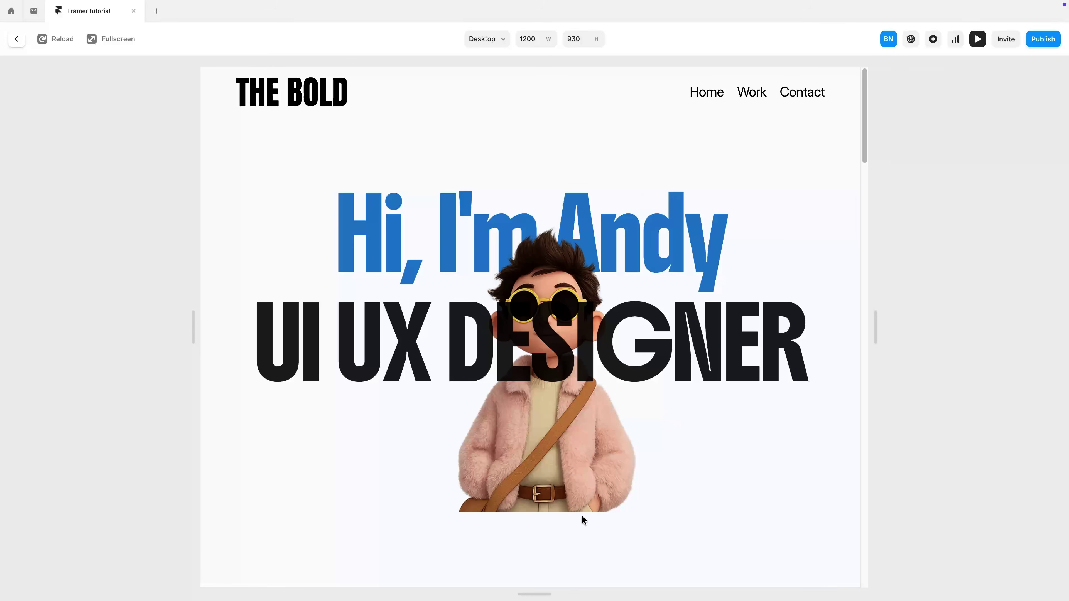
key(Escape)
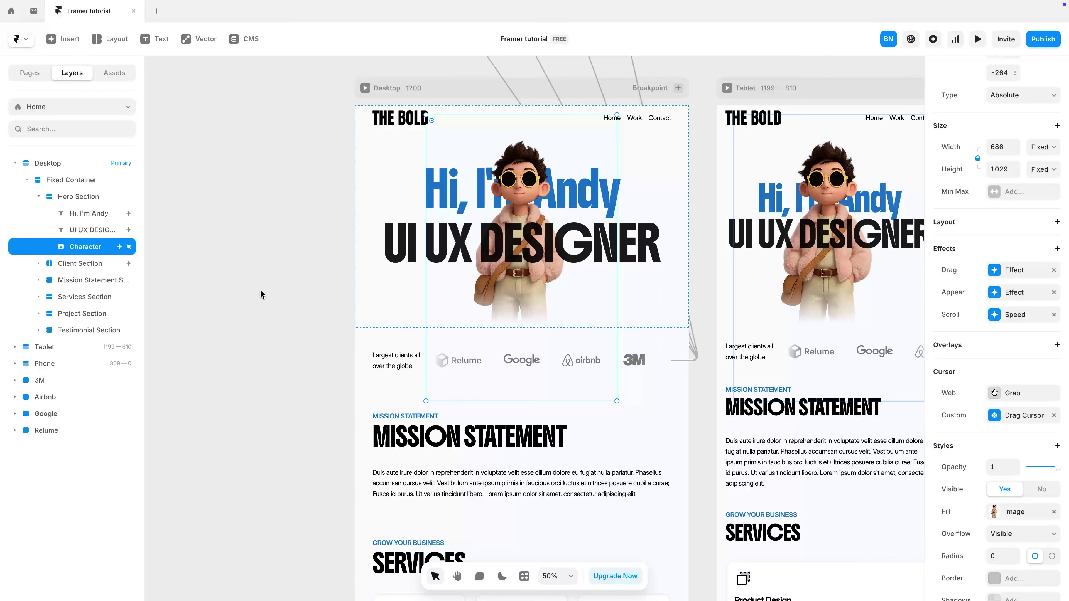
Step: Remove the Character image's mask and give the Hero Section a linear mask fading at the bottom, with the opaque stop at about 31%
scroll(1053, 421, down, 5)
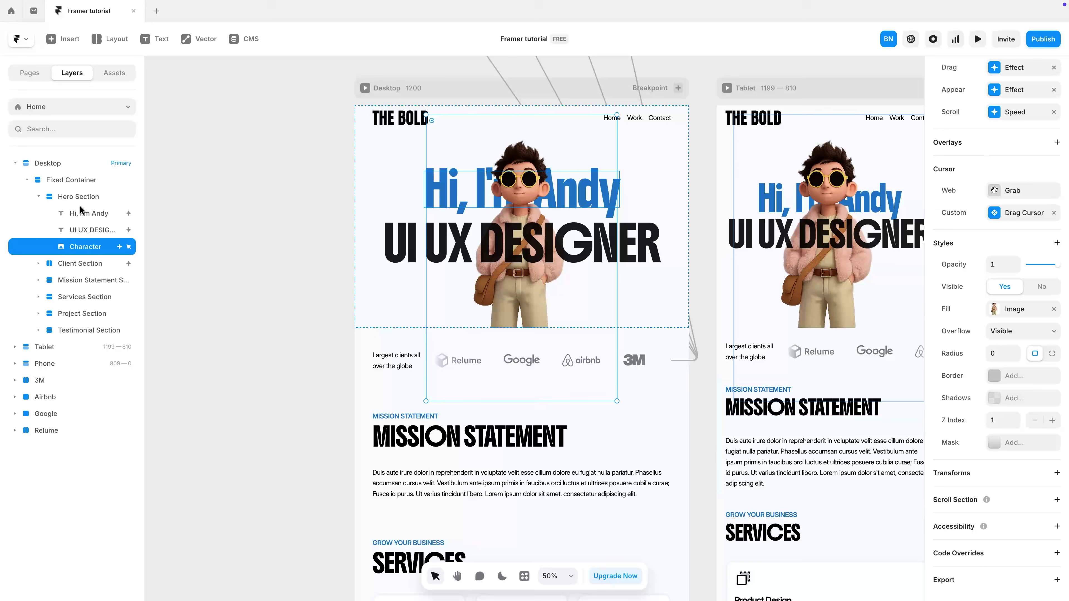
click(70, 200)
scroll(1006, 450, down, 5)
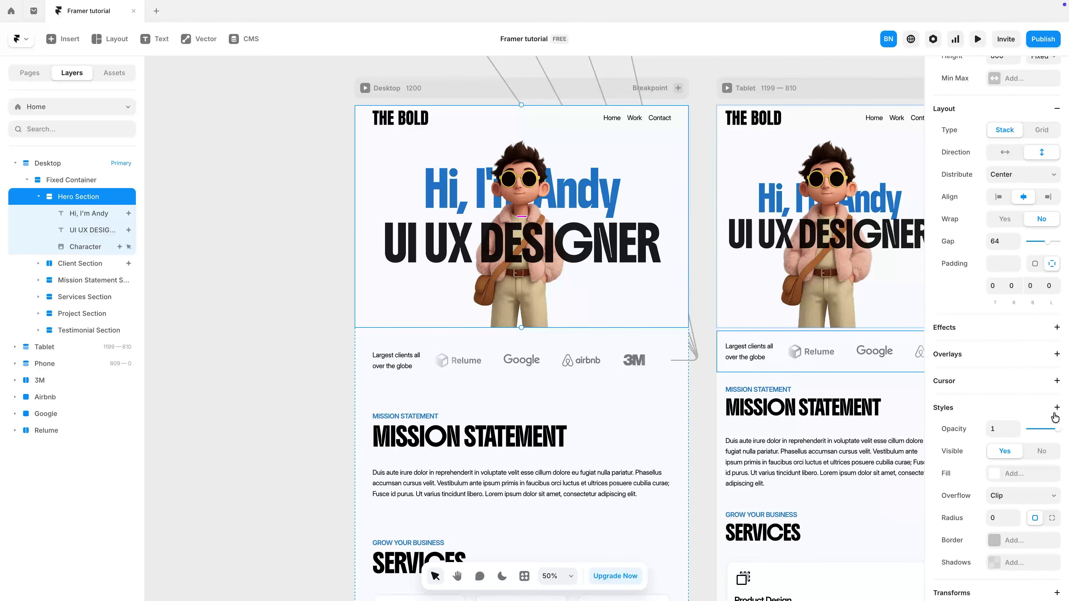
scroll(1055, 417, down, 2)
click(1056, 325)
click(995, 412)
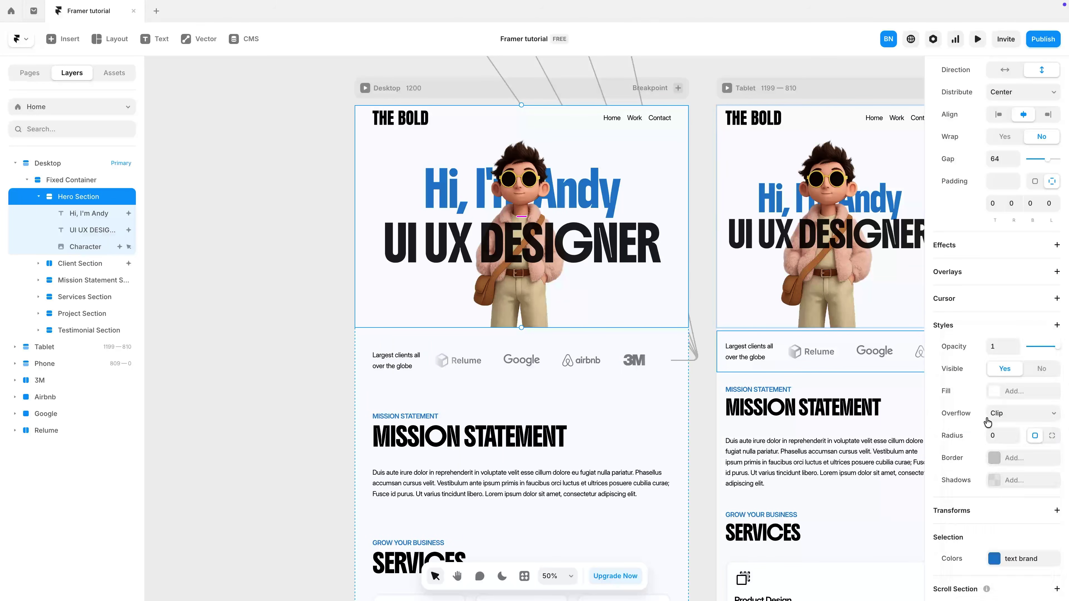
drag(522, 105, 521, 259)
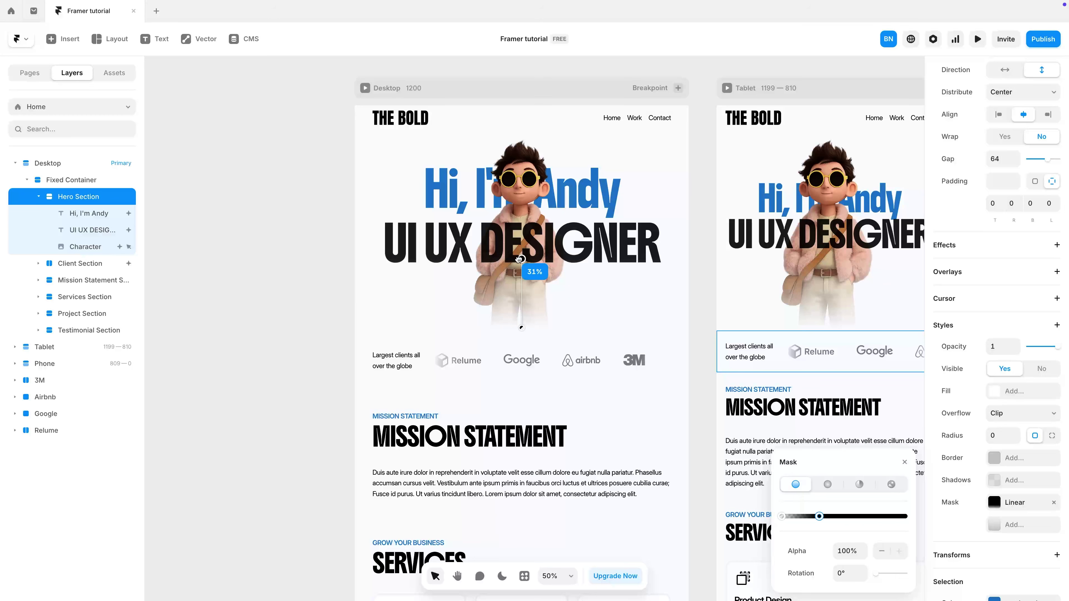
click(273, 317)
Step: Preview the home page, test pulling the character against the section mask, and check the sections down to Services
click(977, 39)
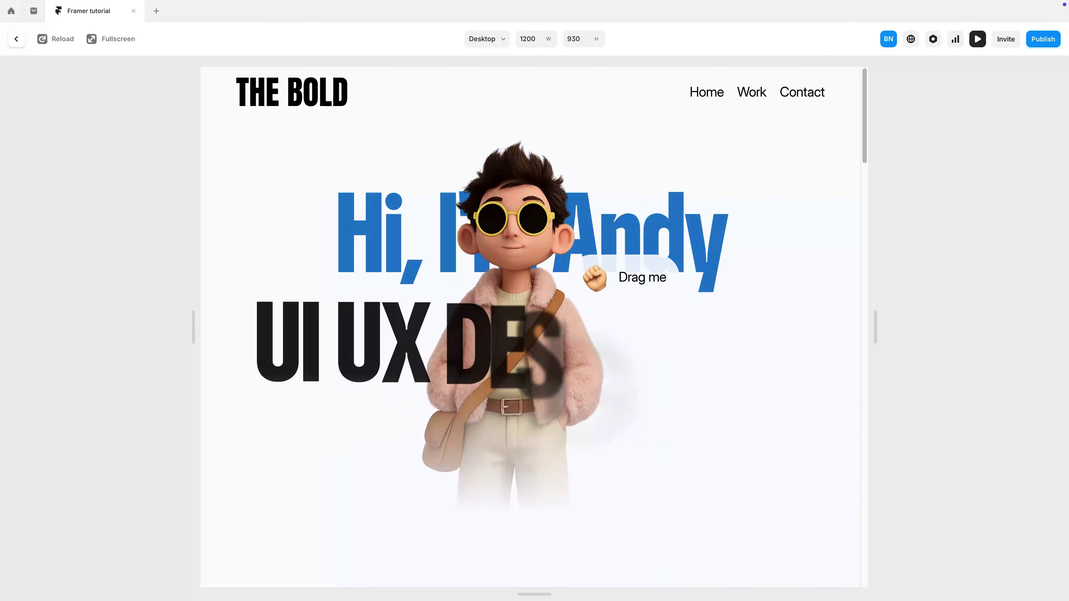
drag(665, 391, 557, 284)
scroll(631, 308, down, 5)
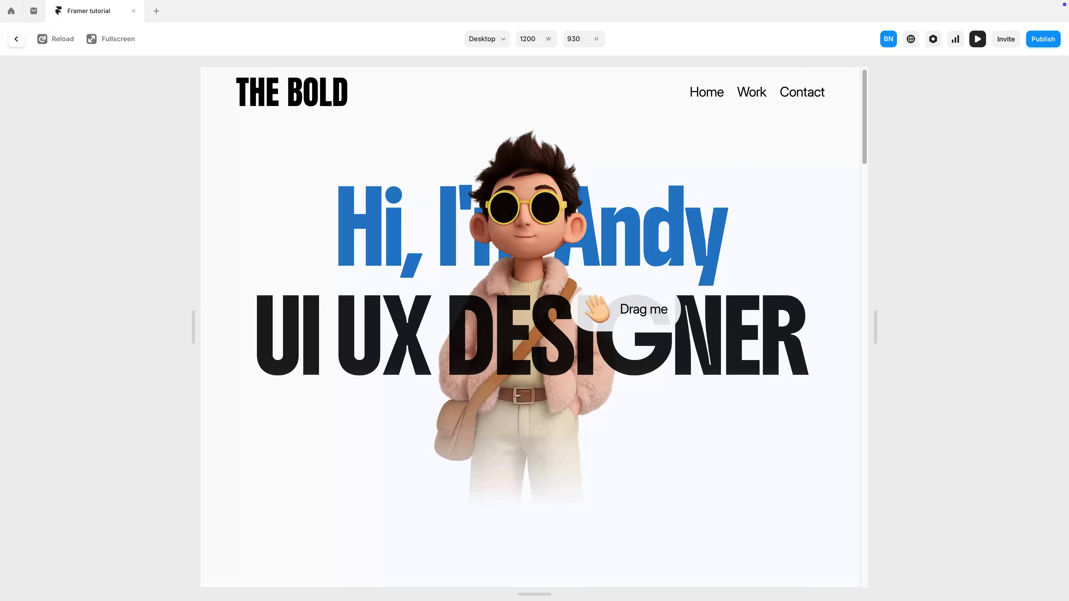
scroll(624, 312, down, 8)
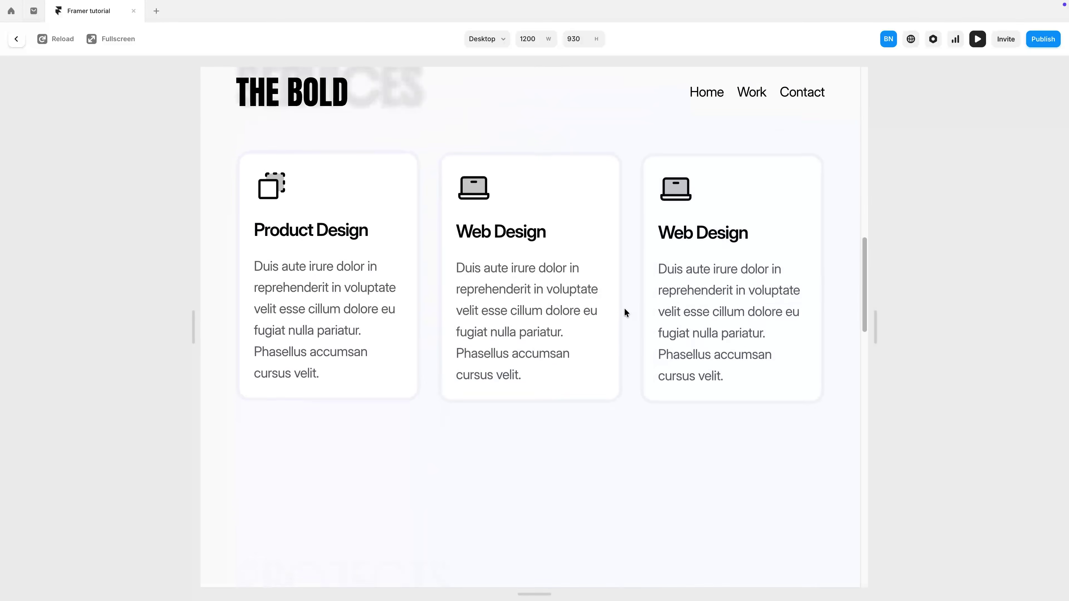
scroll(859, 324, up, 5)
Step: Widen the preview to 1870 and review the home page layout from the hero to the testimonials
drag(875, 327, 1062, 327)
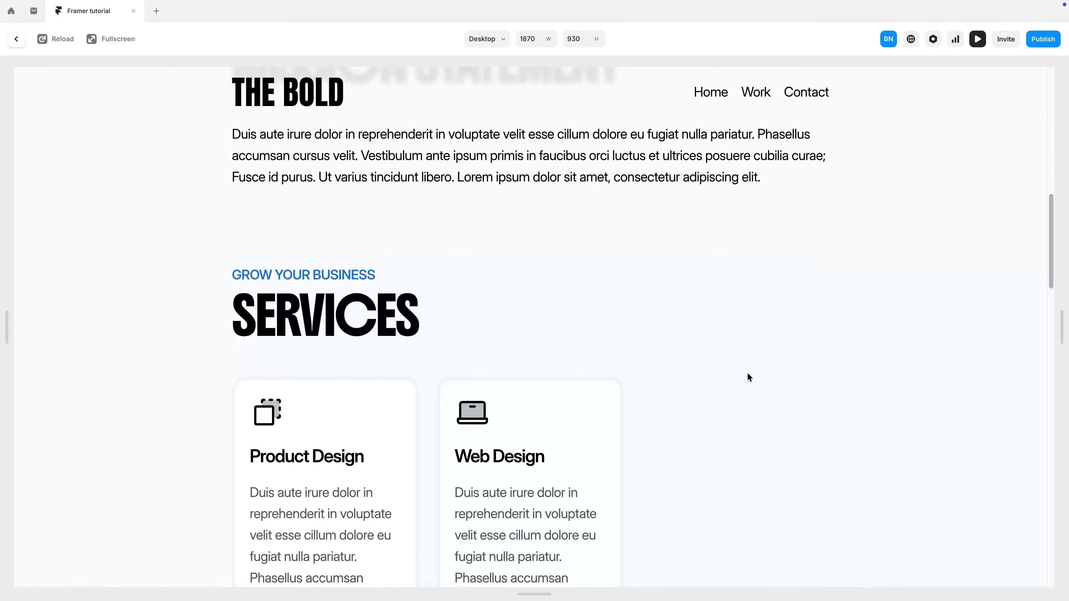
scroll(747, 374, up, 10)
scroll(747, 373, down, 8)
scroll(748, 373, down, 10)
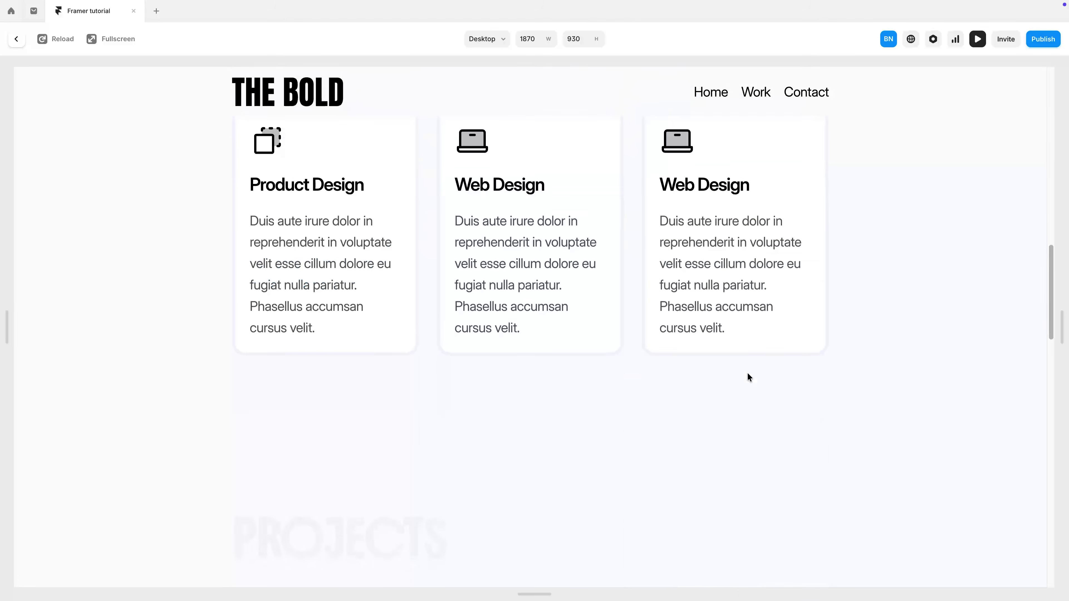
scroll(747, 374, down, 10)
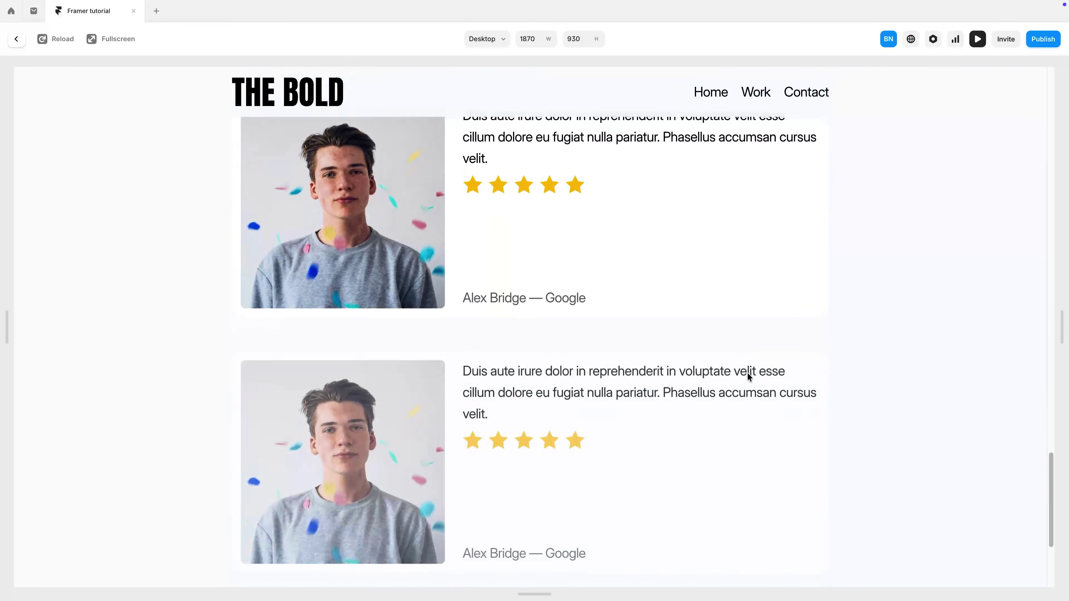
scroll(747, 374, up, 15)
scroll(748, 373, up, 5)
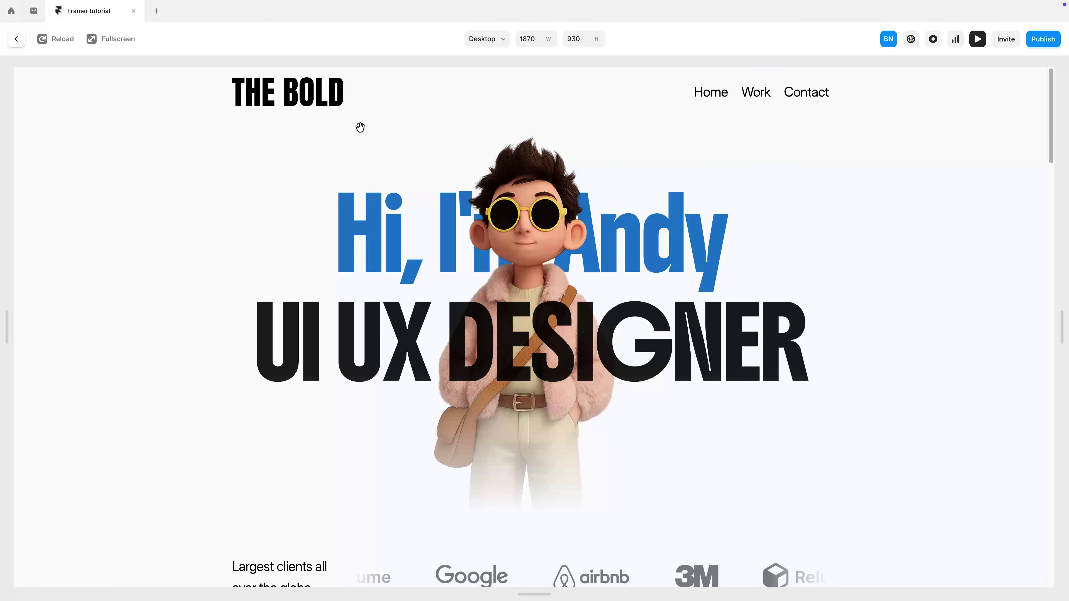
Step: Check the Work and Contact pages' layout in the wide preview, and return to the canvas
click(754, 96)
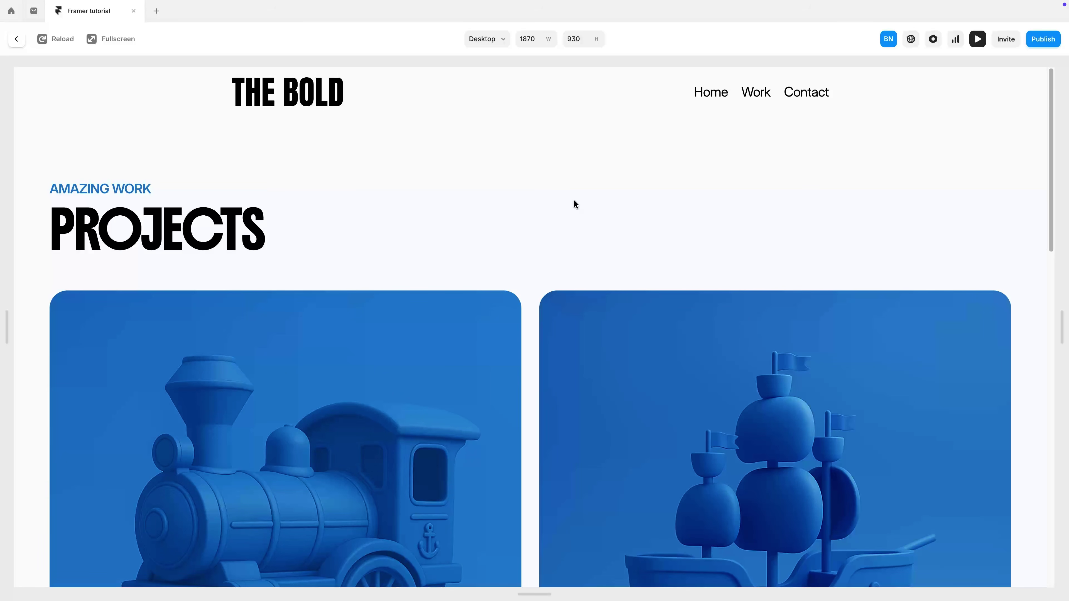
scroll(499, 248, down, 8)
scroll(499, 248, up, 8)
click(814, 98)
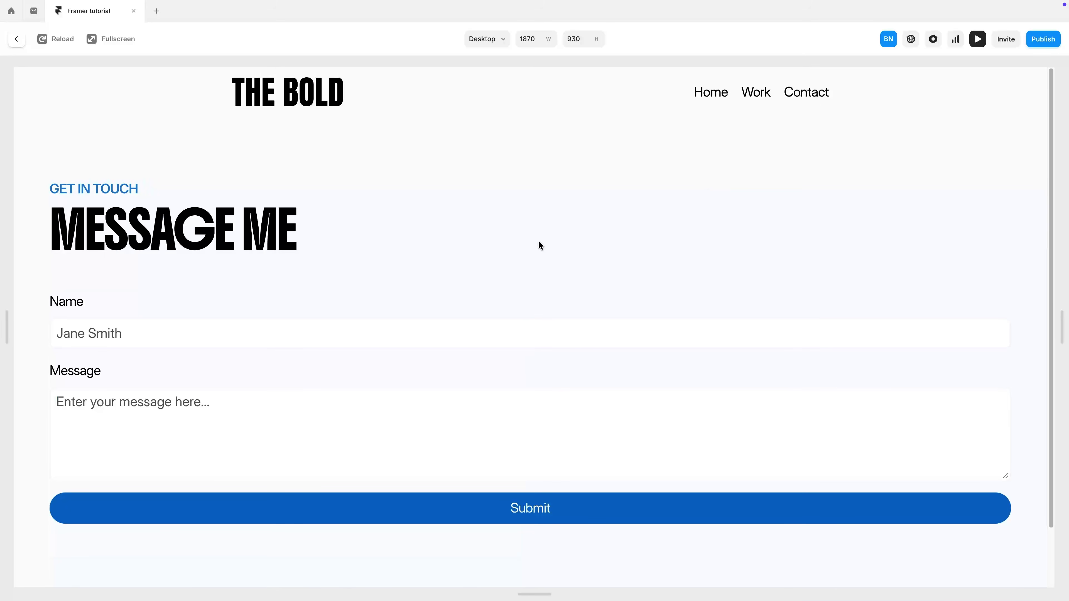
key(Escape)
Step: Open the /contact page and give its Desktop Contact Section a fixed max width of 1200
click(75, 186)
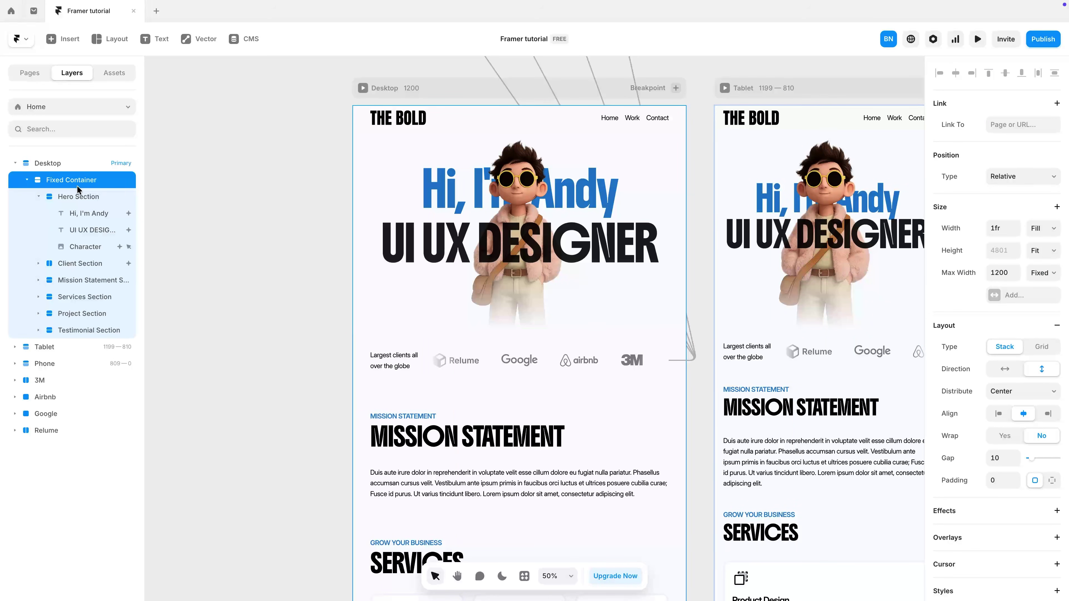
click(36, 108)
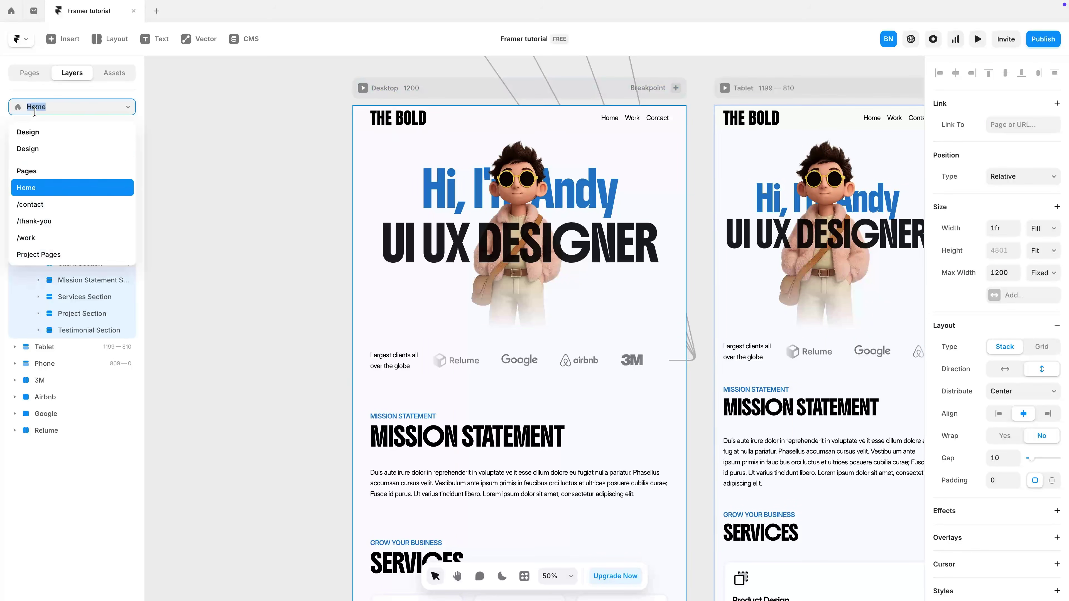
click(42, 204)
click(305, 249)
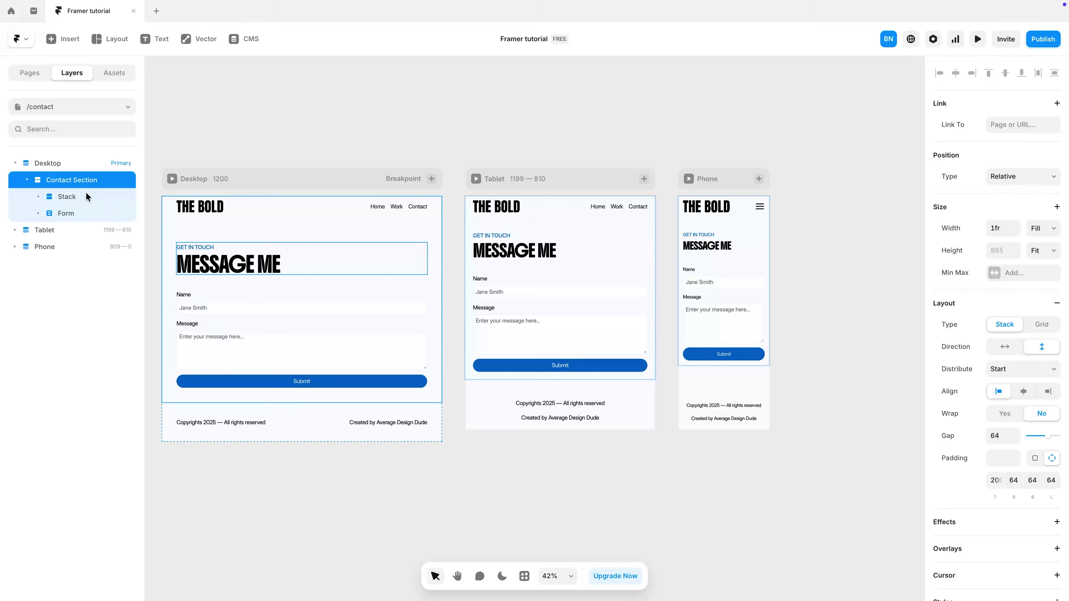
click(1010, 272)
click(1029, 301)
click(1048, 274)
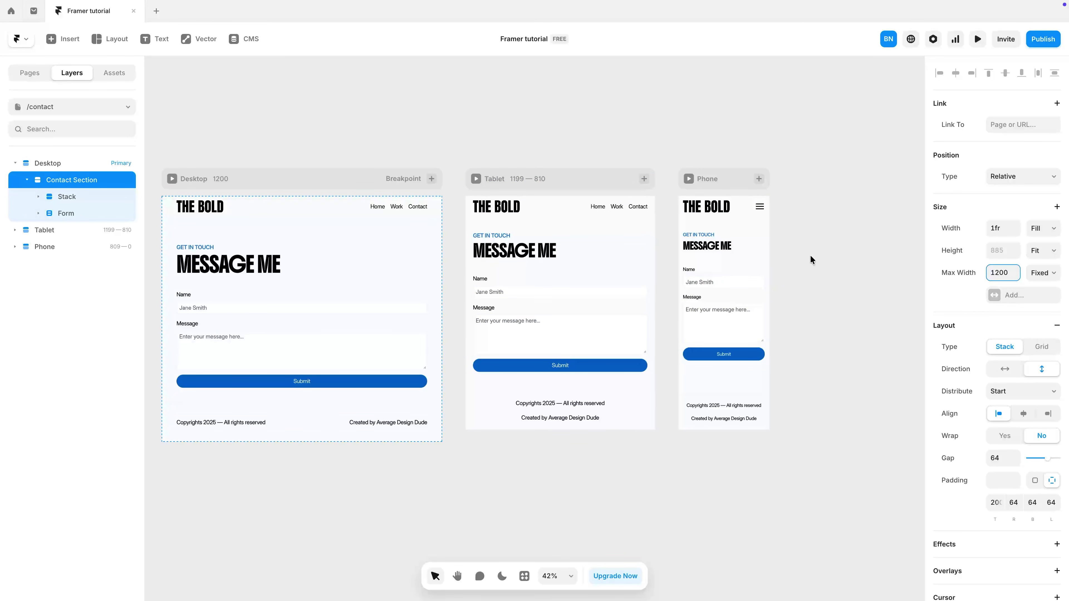
Step: Preview the Contact page's Tablet breakpoint, widen the preview to about 922, and return to the canvas
click(560, 236)
click(977, 39)
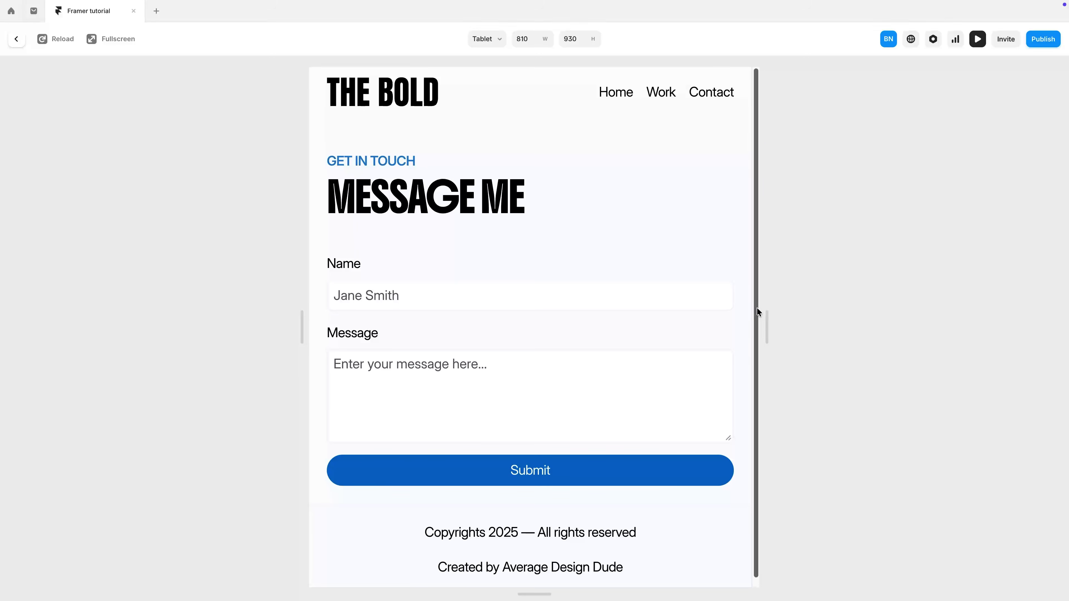
drag(756, 307, 793, 305)
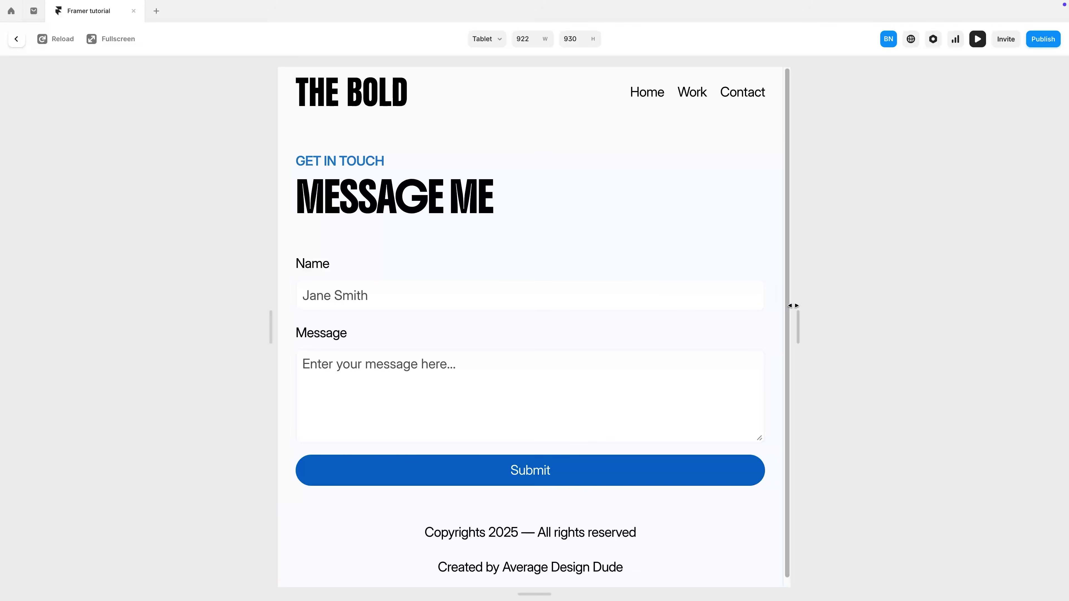
key(Escape)
Step: Open the /thank-you page and give its Thankyou Section a fixed max width of 1200
click(103, 104)
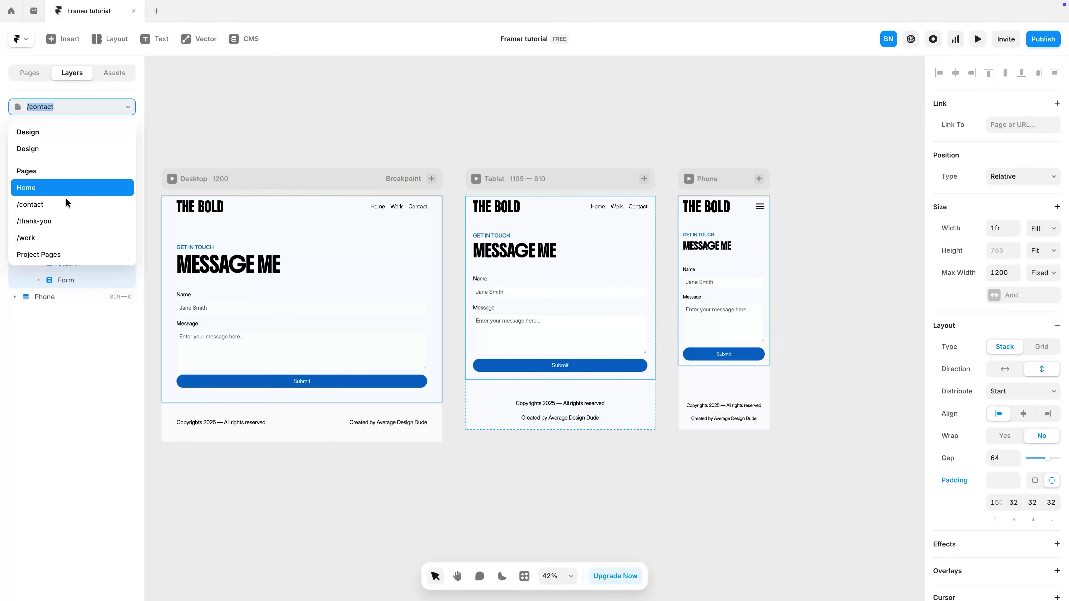
click(56, 224)
click(526, 214)
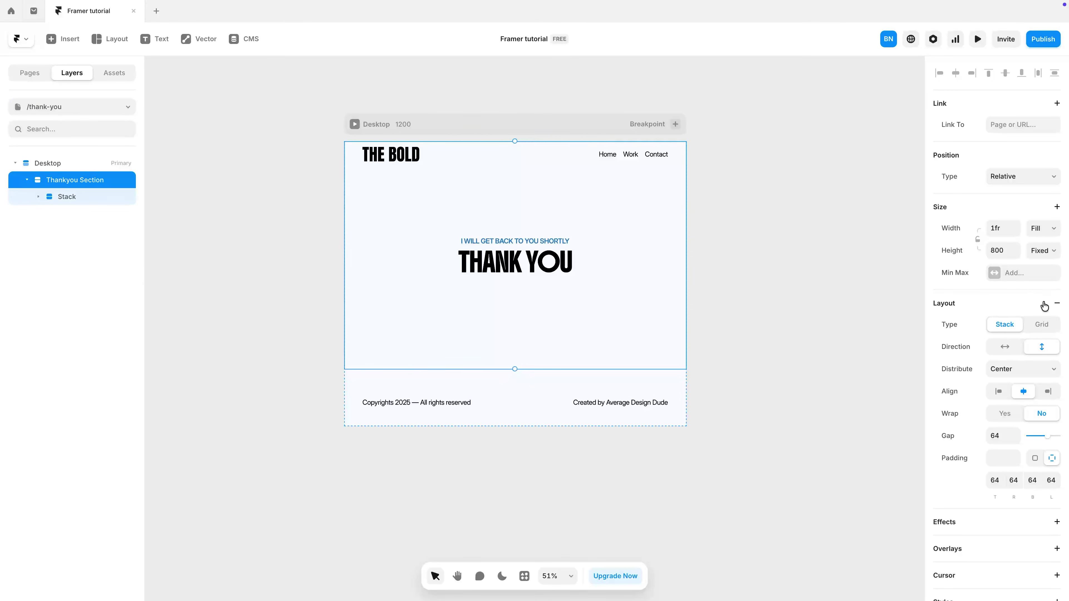
click(1020, 280)
click(1010, 291)
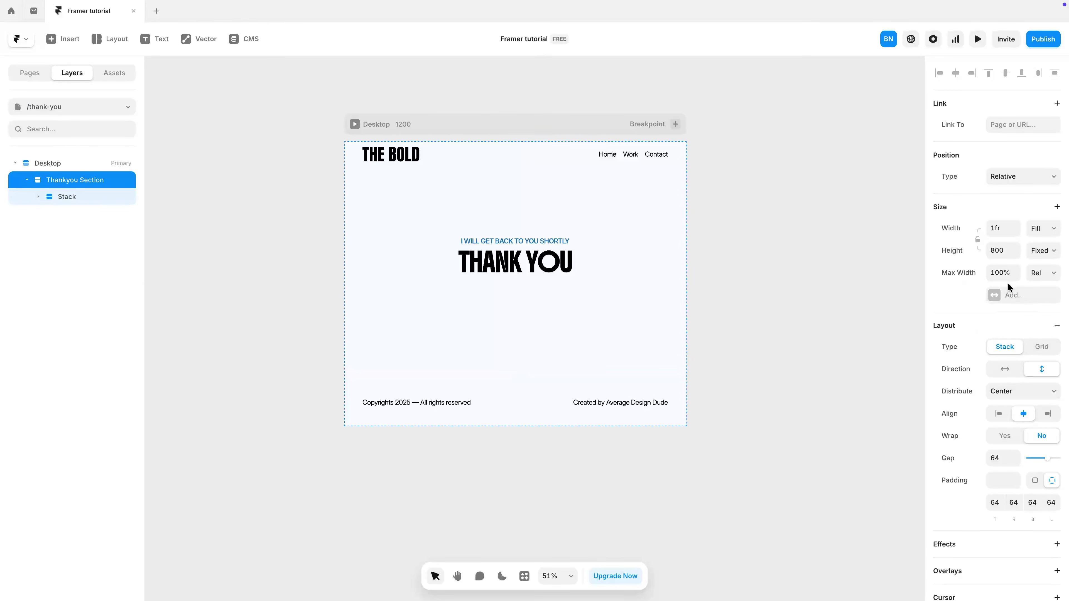
click(1043, 273)
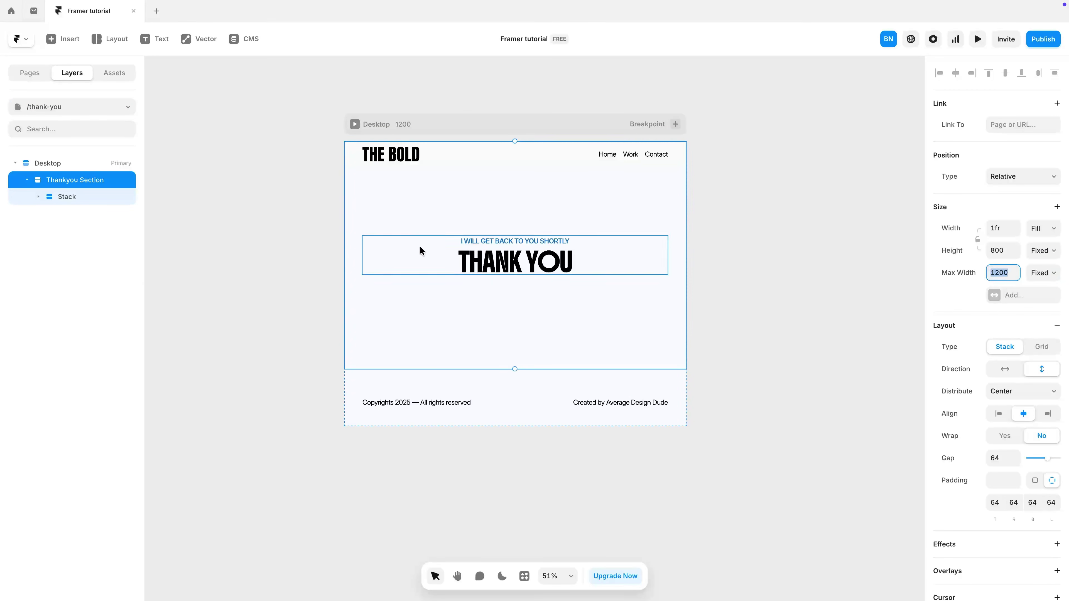
click(314, 229)
Step: Open the /work page and give the Desktop Work Section a fixed max width of 1200
click(80, 110)
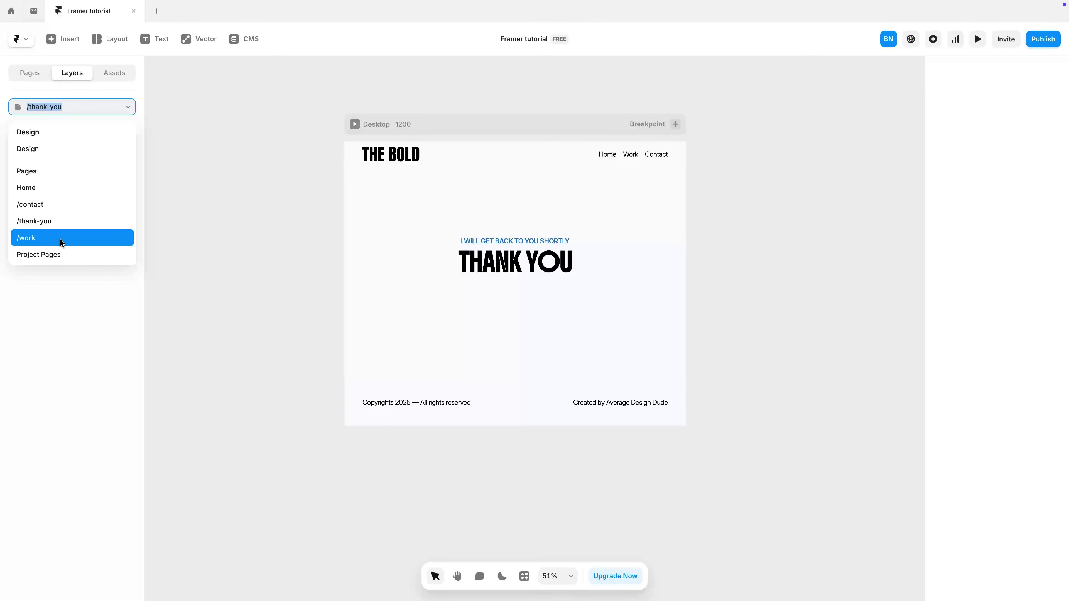
click(59, 238)
click(392, 138)
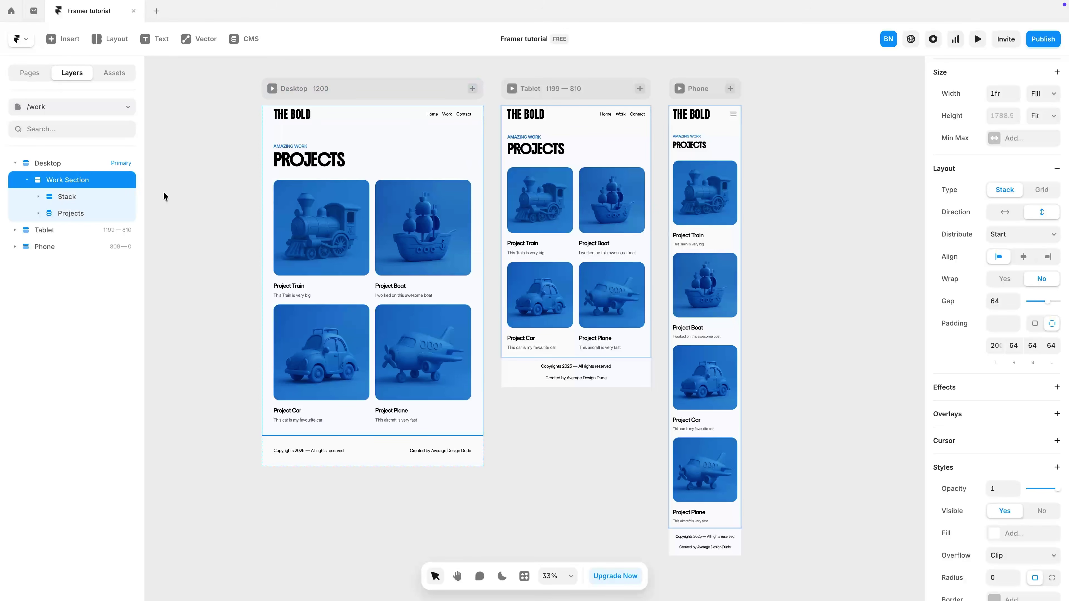
scroll(1021, 238, up, 3)
click(1018, 273)
click(1010, 281)
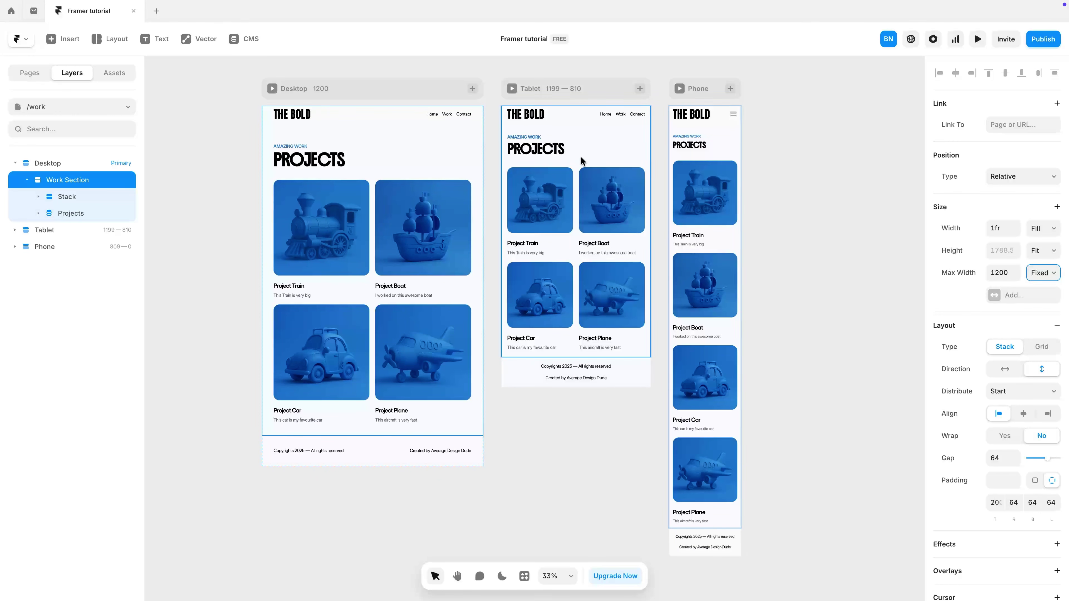
Step: Open the Project Pages template and check the max width of the Desktop breakpoint's main content stack
click(70, 106)
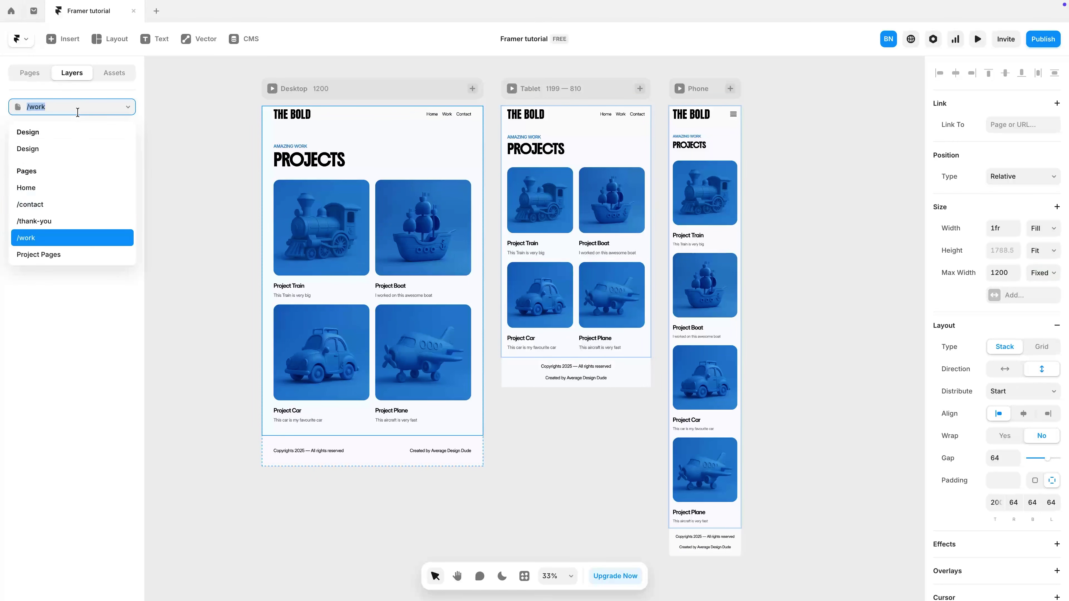
click(58, 252)
click(295, 210)
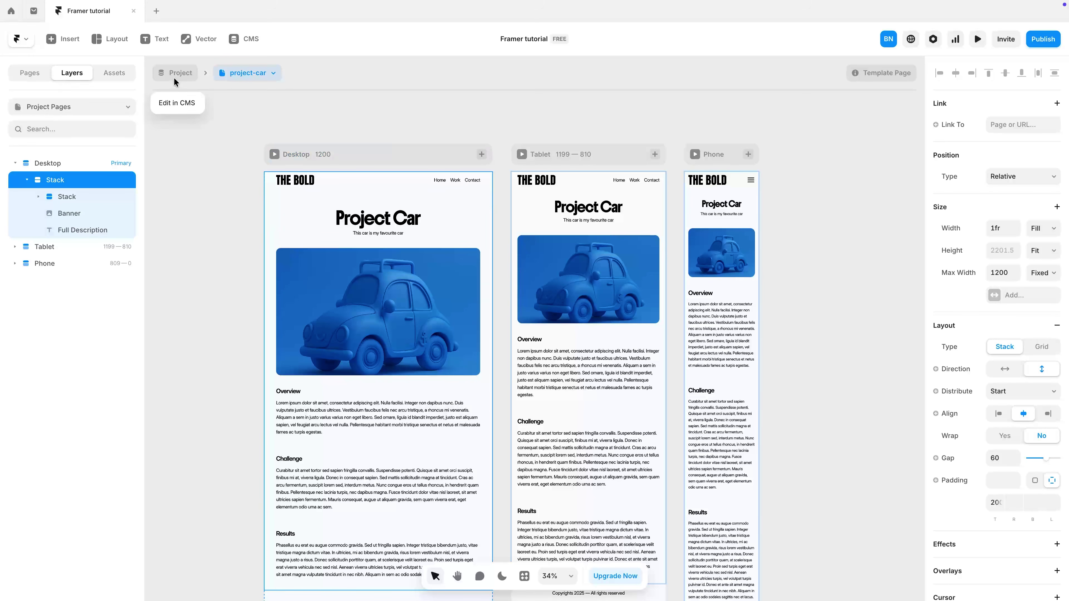
Step: Return to the Home page, preview its Desktop breakpoint, and narrow the preview to check the responsive layout
click(67, 107)
click(977, 39)
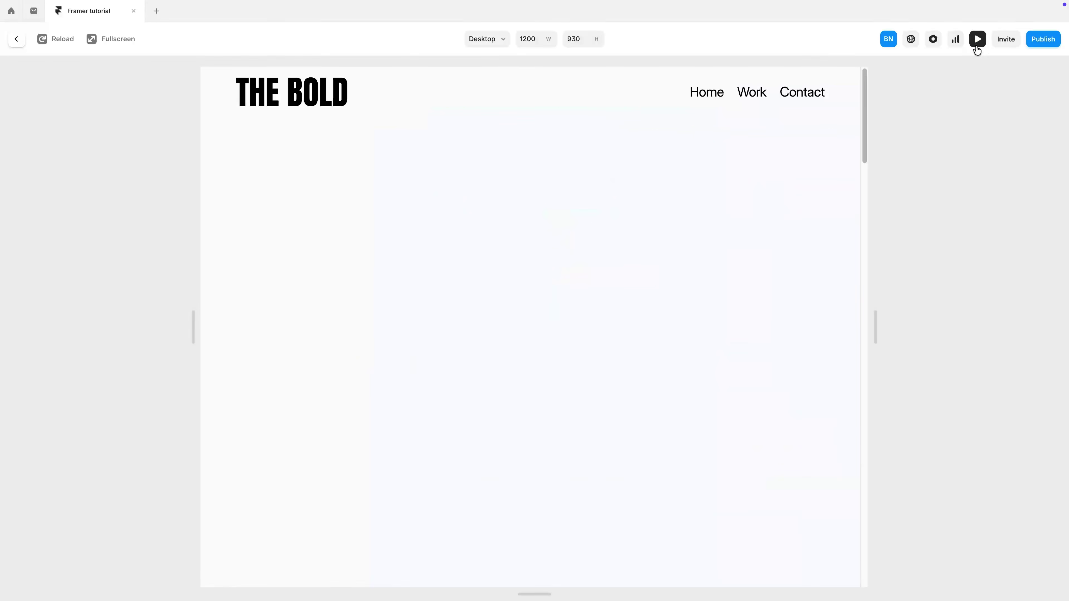
drag(877, 306, 723, 298)
key(Escape)
Step: Remove the linear mask from the Phone breakpoint's Hero Section
click(685, 278)
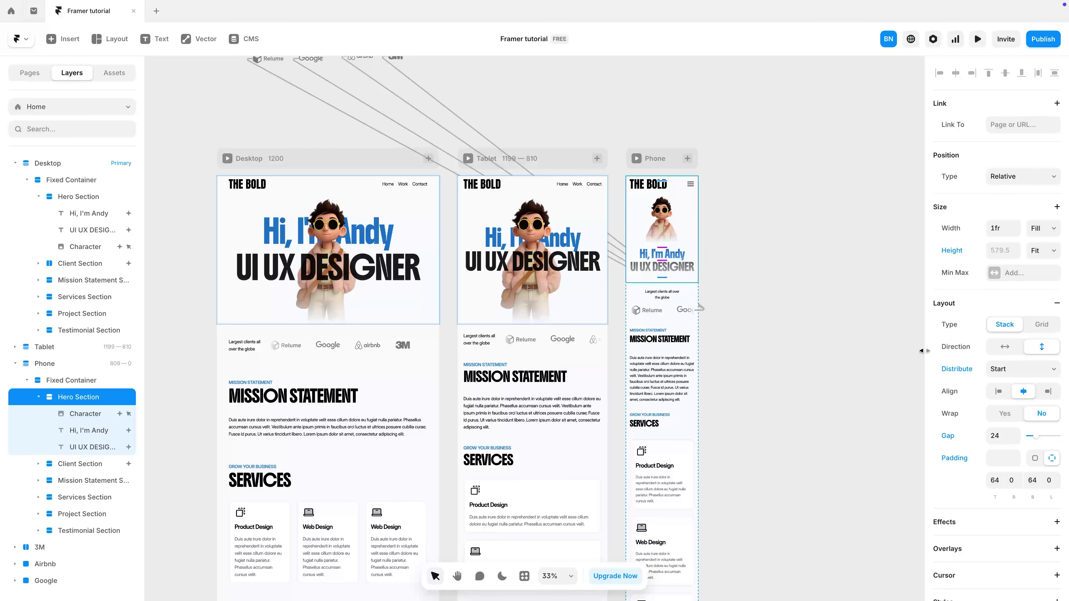
scroll(1010, 421, down, 6)
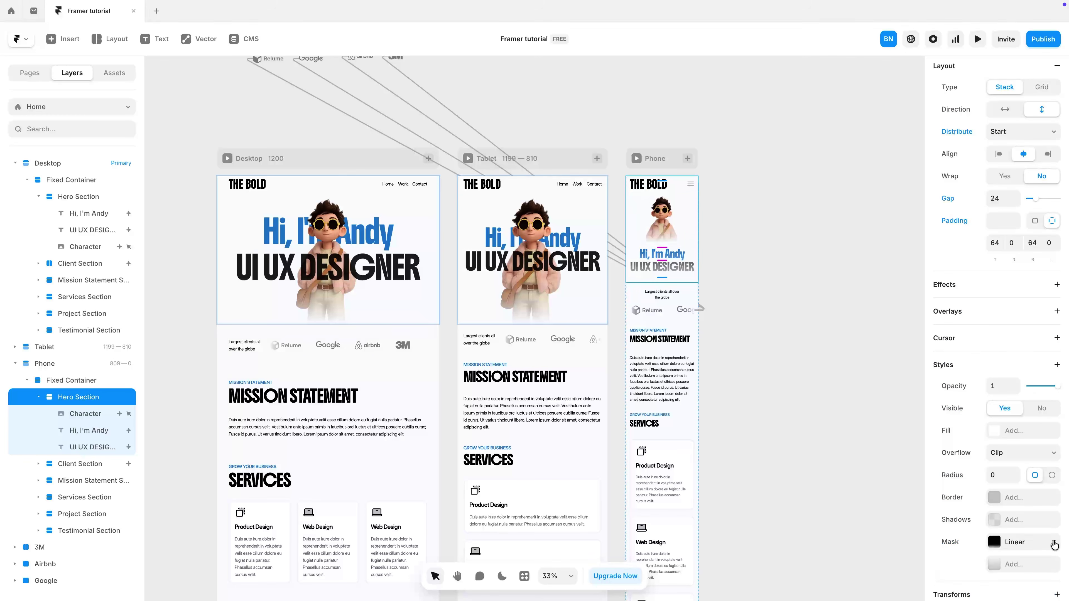
click(1053, 543)
Step: Preview the Phone breakpoint and test the mobile menu by going to the Work page and back to Home
click(977, 39)
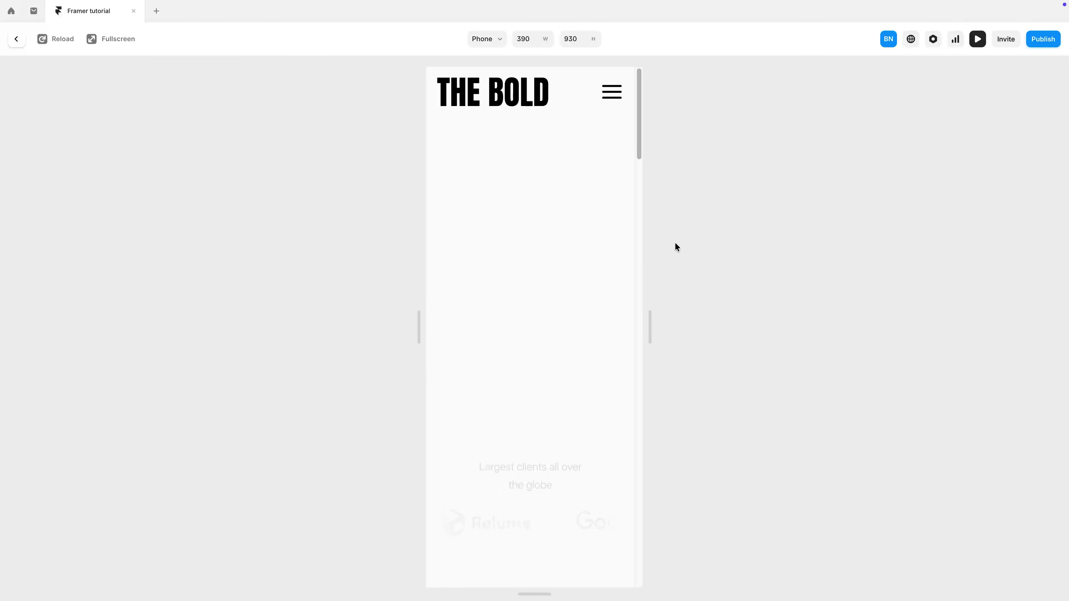
click(611, 91)
click(540, 205)
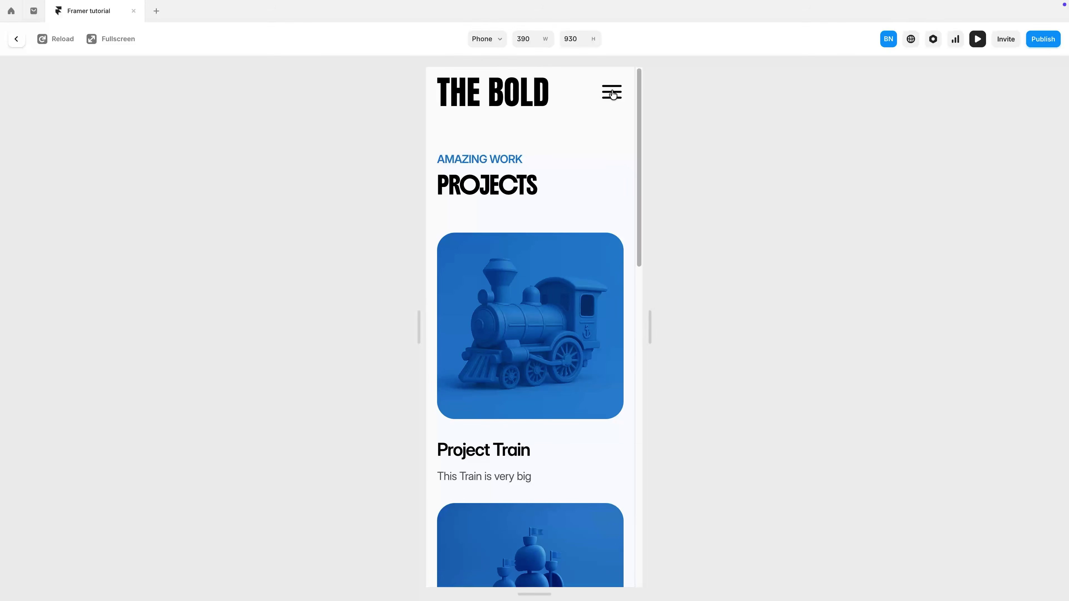
click(611, 92)
click(532, 167)
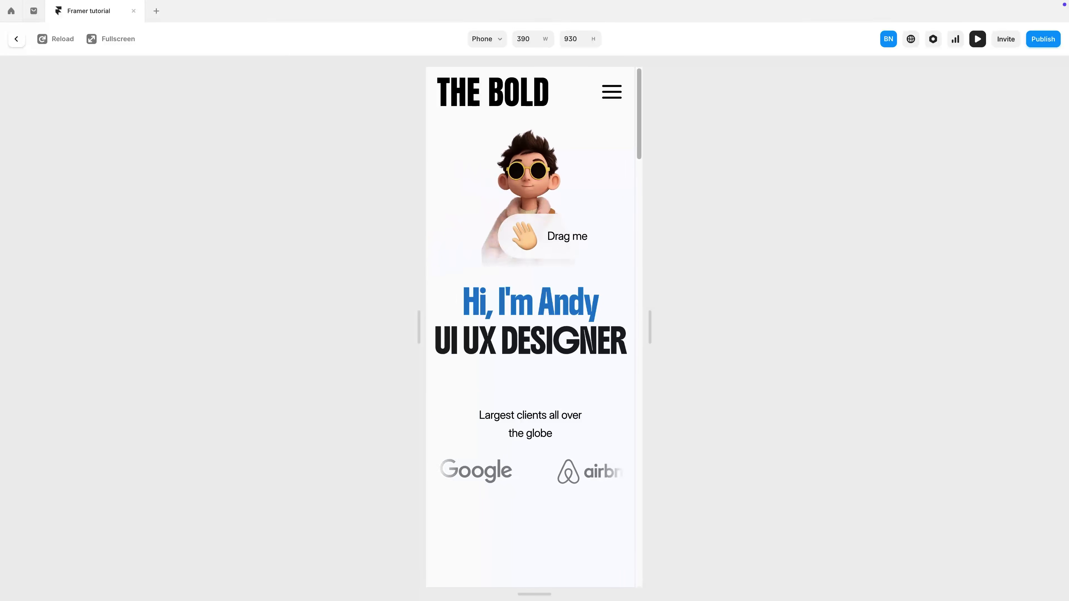
key(Escape)
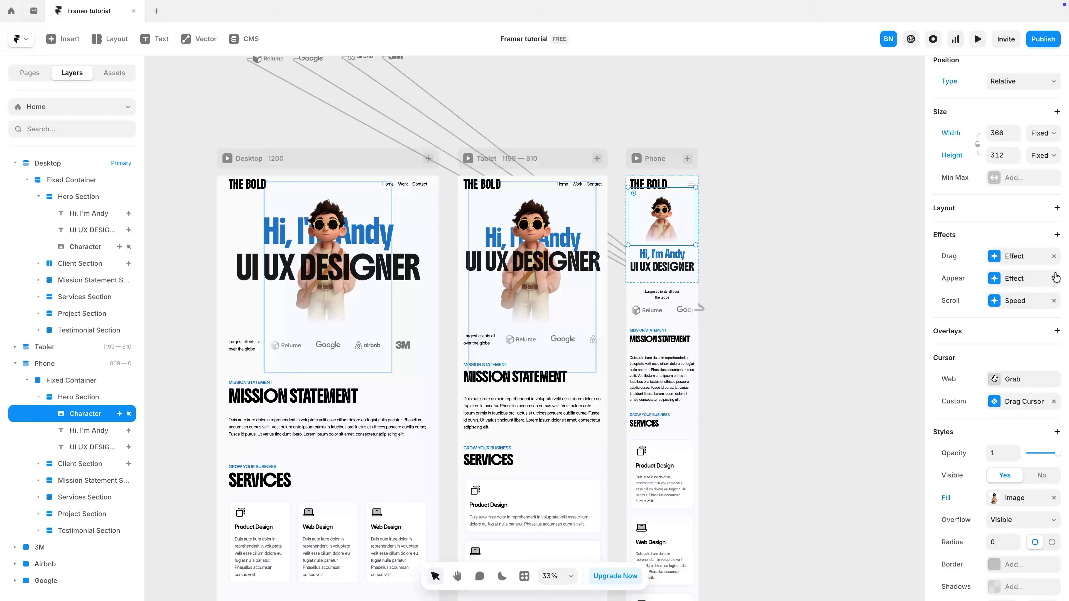
Step: Remove the Drag effect from the Character in the Phone breakpoint's Hero Section
click(1054, 257)
click(721, 222)
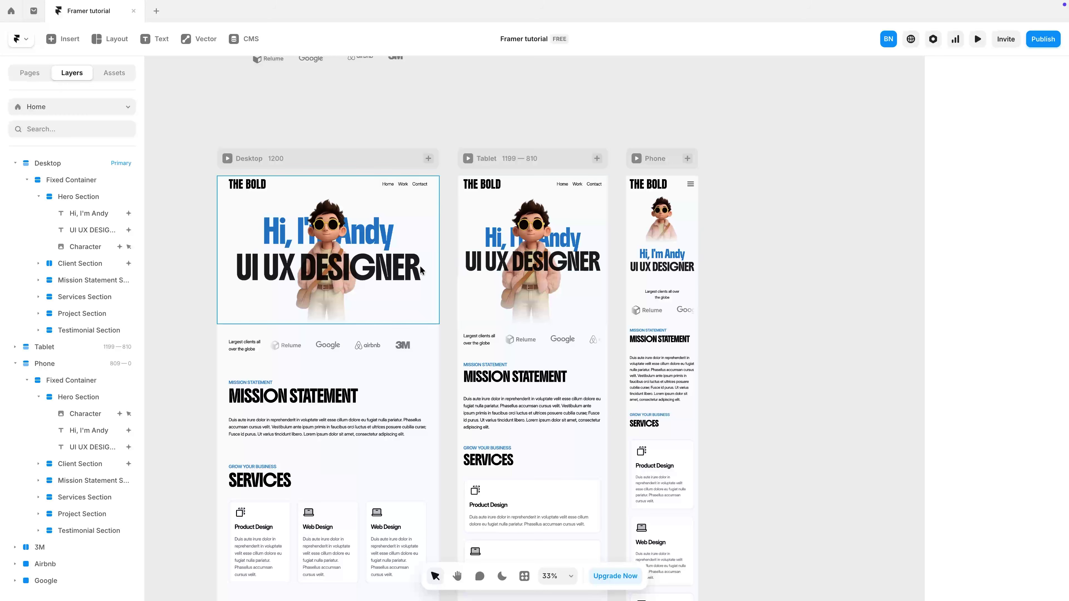
Step: Preview the Desktop home page, examine the sections down to the project cards, and return to the canvas
click(227, 159)
click(227, 158)
scroll(336, 291, down, 10)
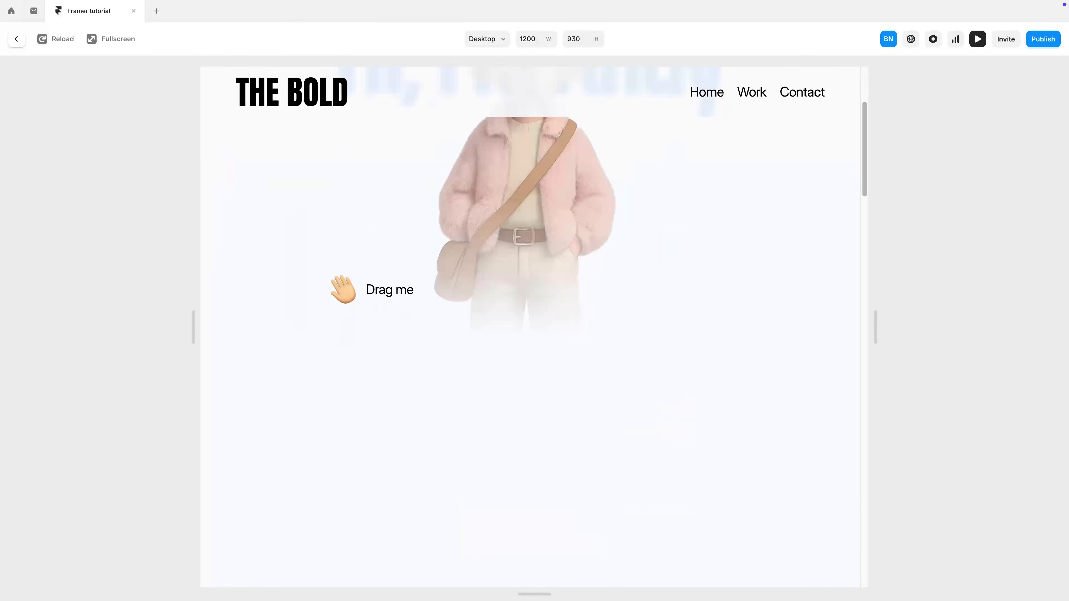
scroll(370, 291, down, 5)
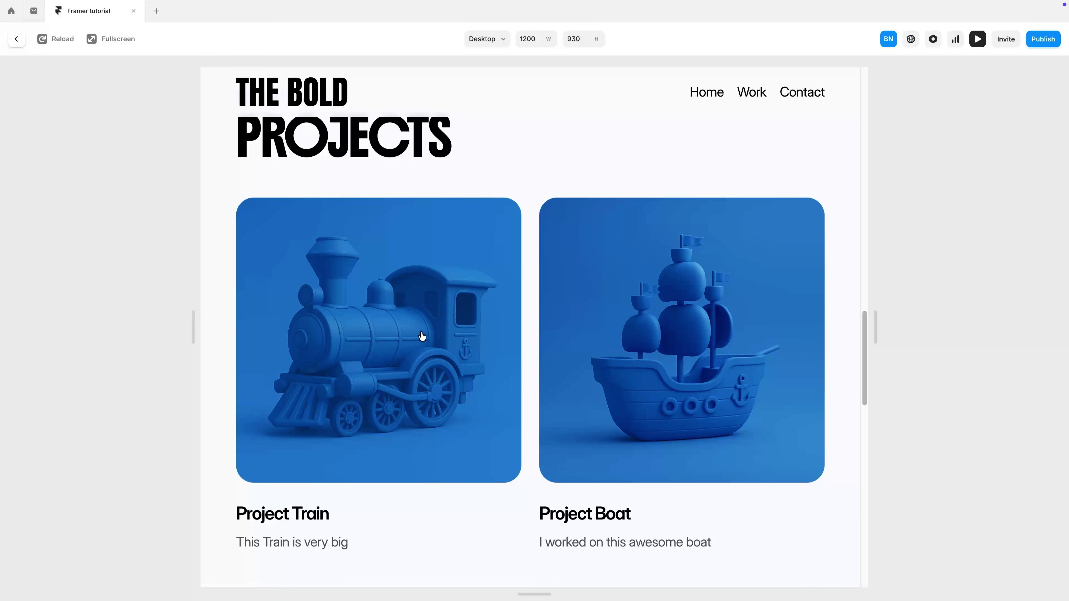
scroll(404, 354, down, 1)
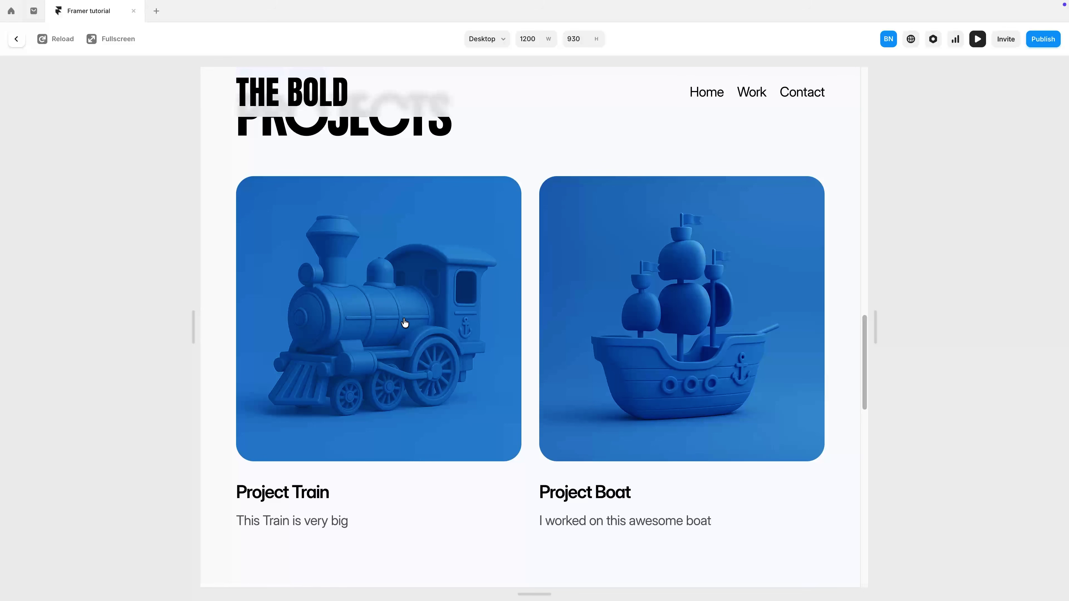
key(Escape)
Step: Open the Project card component for editing from the Train card in the Desktop Projects section
scroll(403, 320, down, 10)
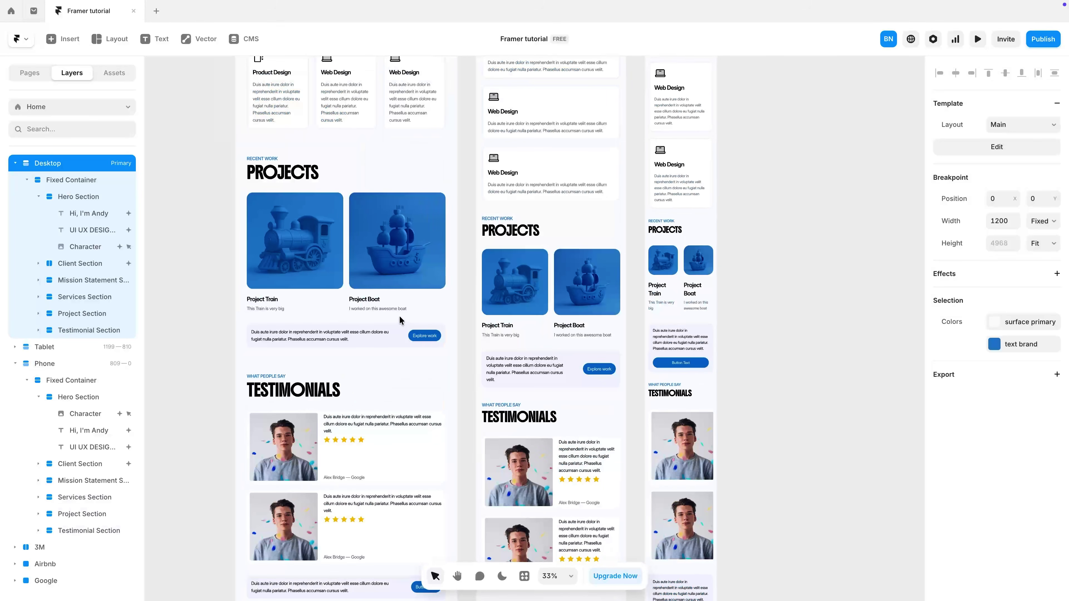
click(264, 236)
scroll(277, 244, up, 5)
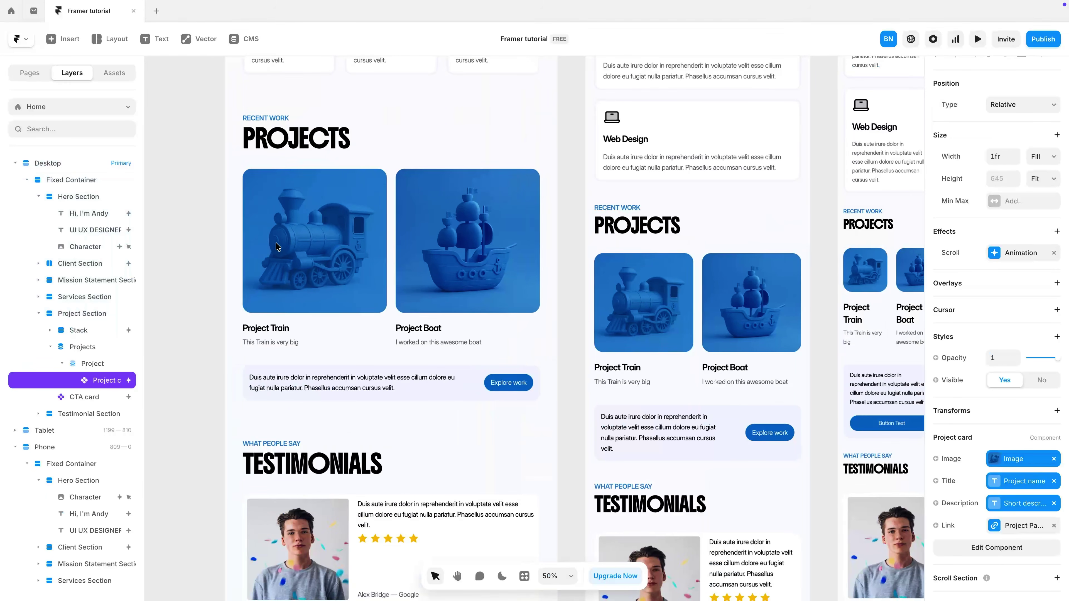
double_click(300, 240)
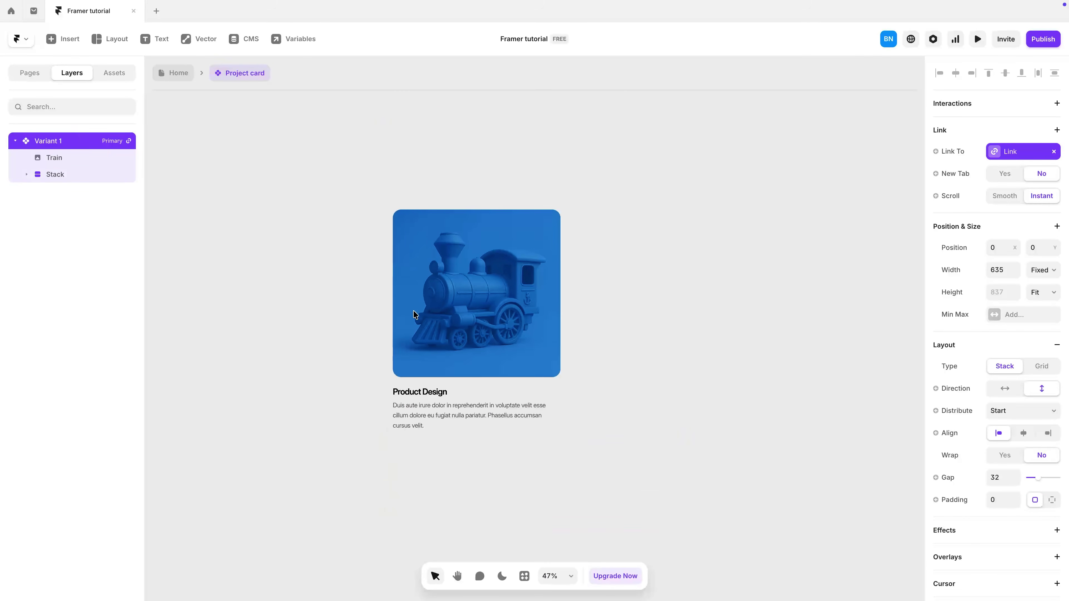
Step: Add a Hover variant to the Project card component below Variant 1
scroll(492, 354, down, 3)
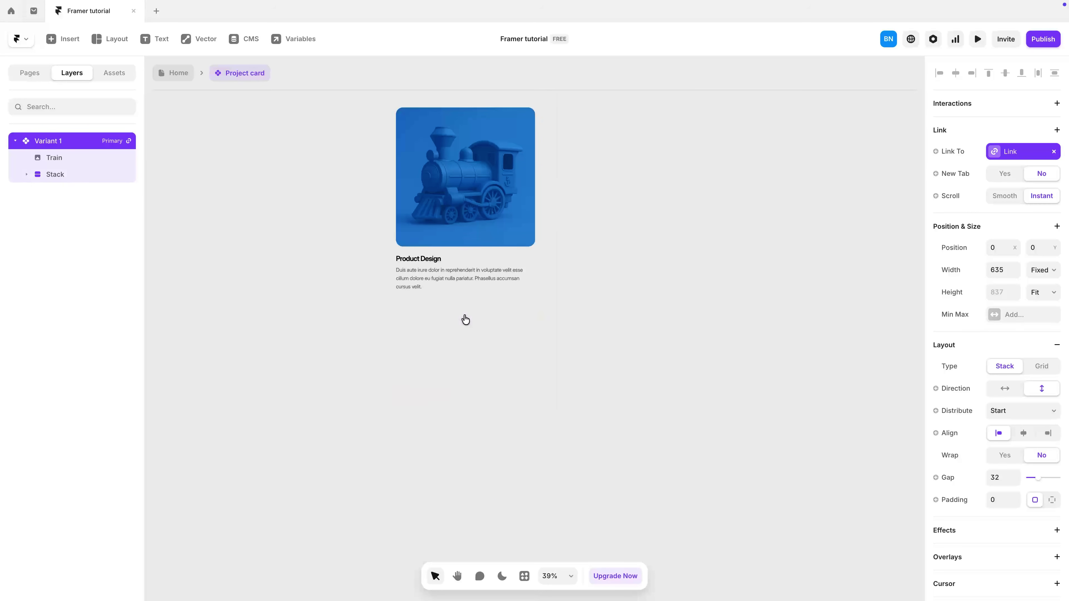
click(482, 380)
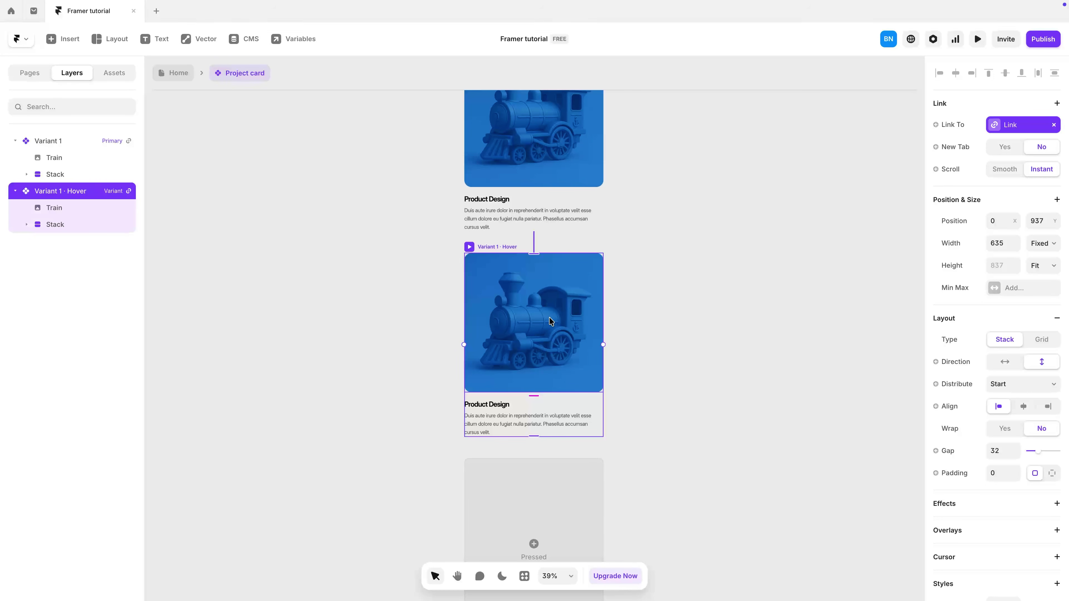
click(347, 292)
scroll(544, 321, up, 3)
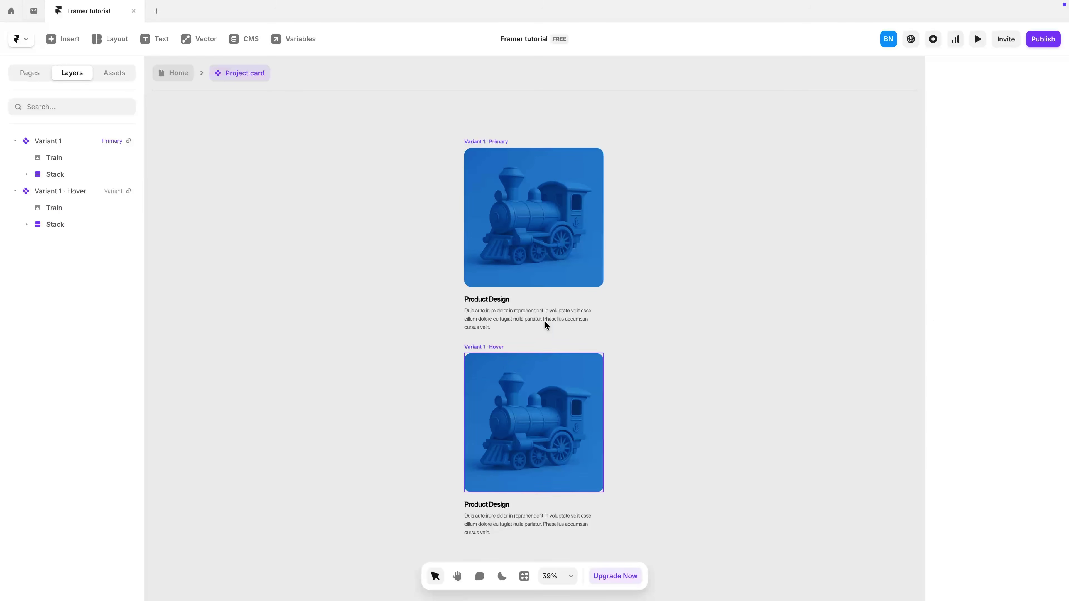
Step: Draw a frame about 343 by 391 and place it over the train image in the primary variant
click(500, 206)
click(379, 216)
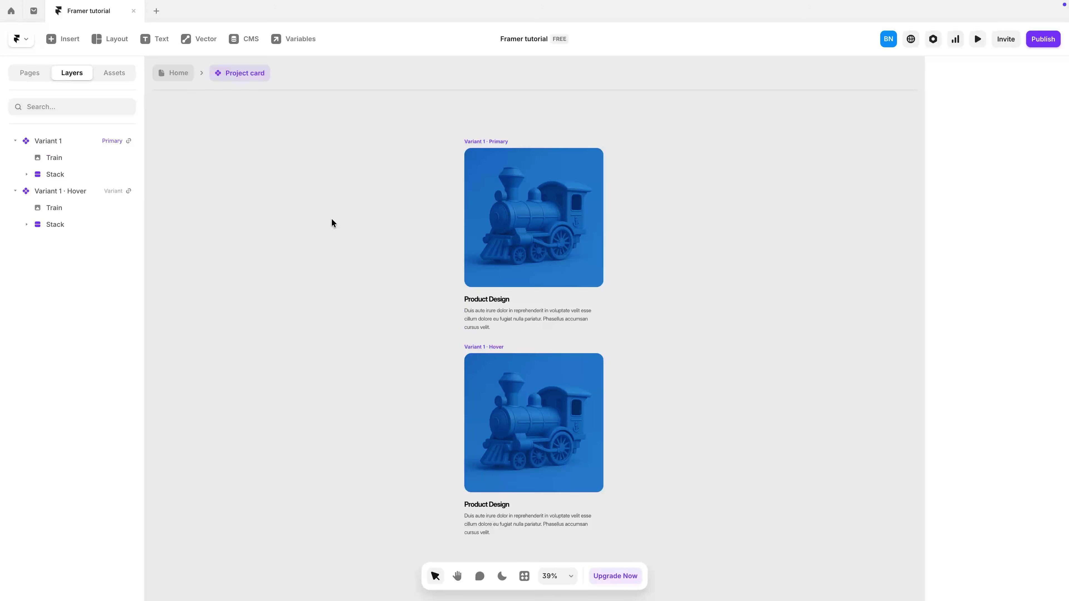
key(f)
drag(360, 216, 435, 301)
drag(398, 261, 537, 234)
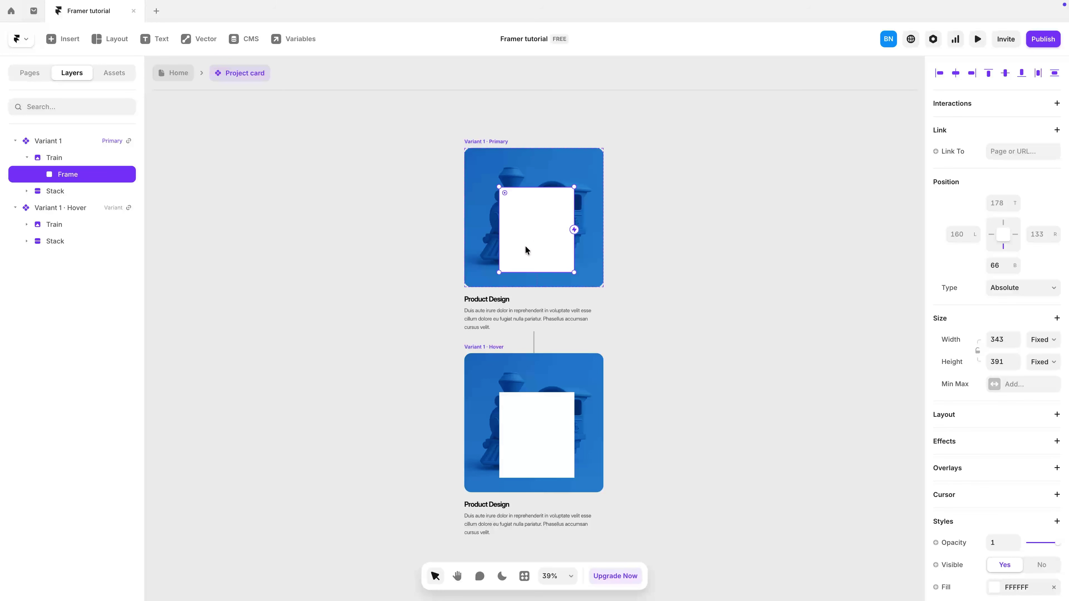
Step: Move the new frame out of the Train layer directly under Variant 1 and set its position type to Absolute
drag(84, 177, 67, 153)
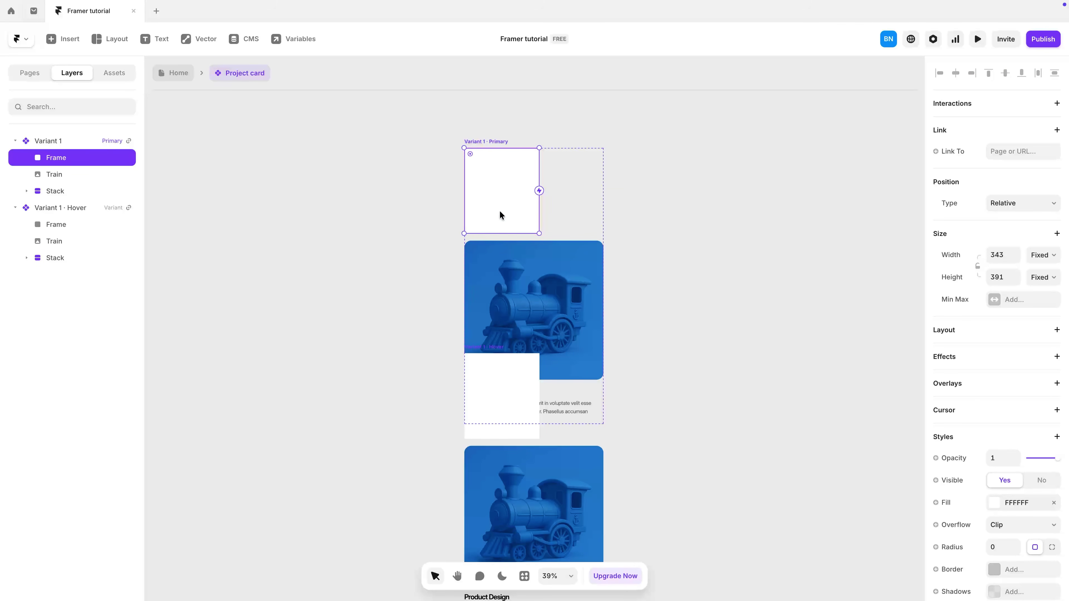
click(1039, 206)
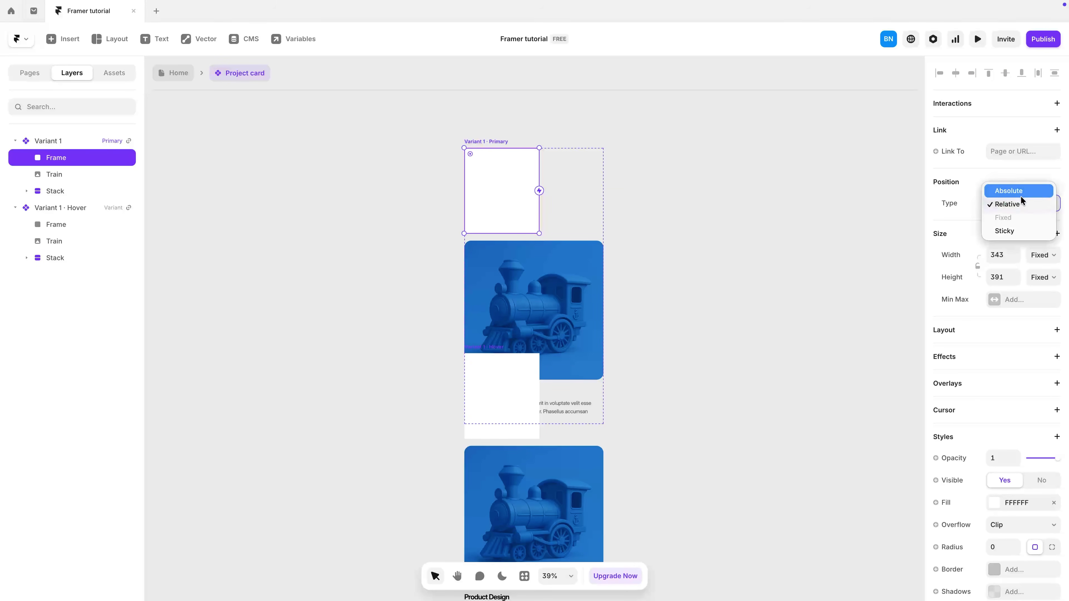
click(1021, 197)
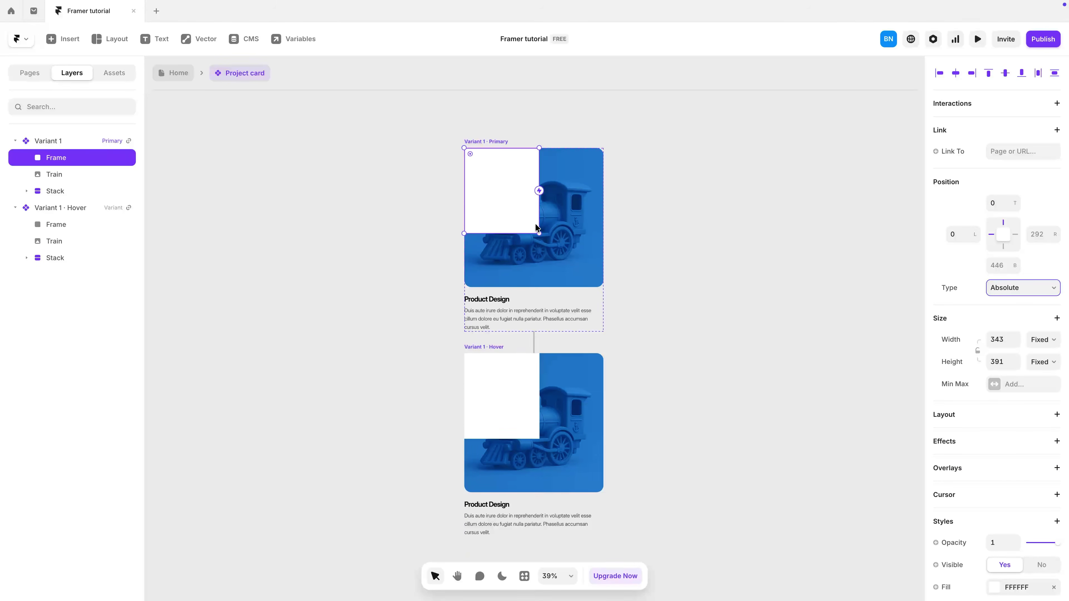
Step: Wrap the primary variant's Frame and Train layers in a stack and rename it Image Area
shift+click(58, 177)
right_click(66, 162)
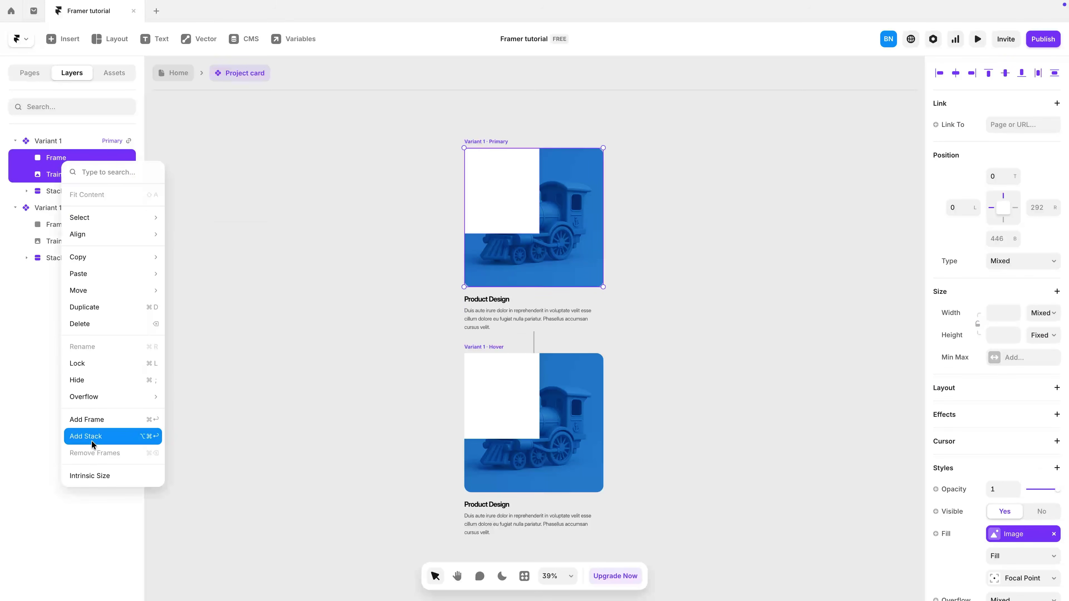
click(100, 438)
double_click(55, 157)
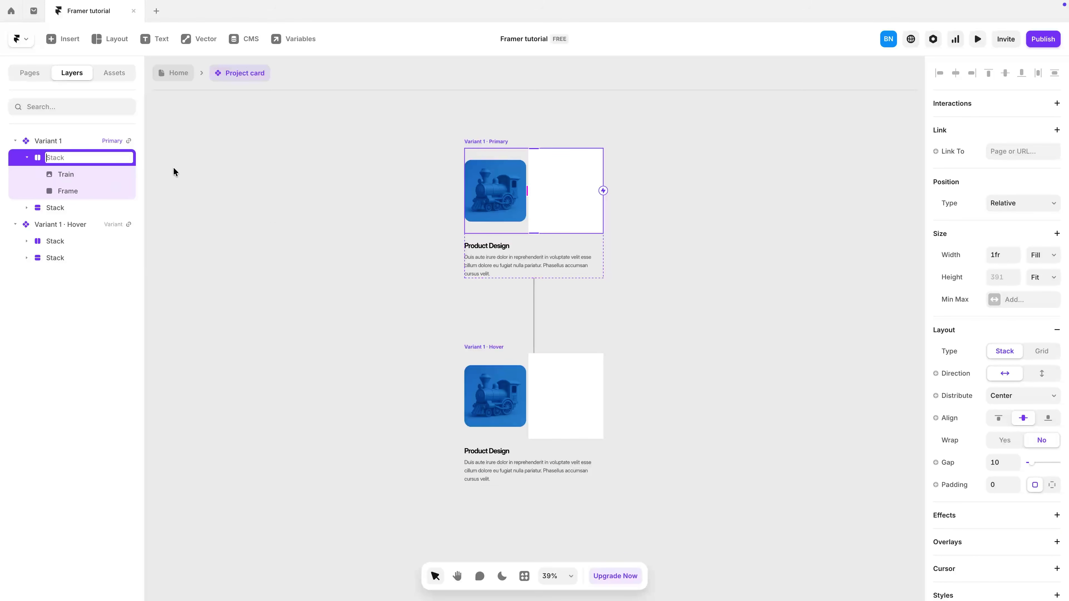
text(Image Area)
key(Return)
scroll(522, 142, up, 3)
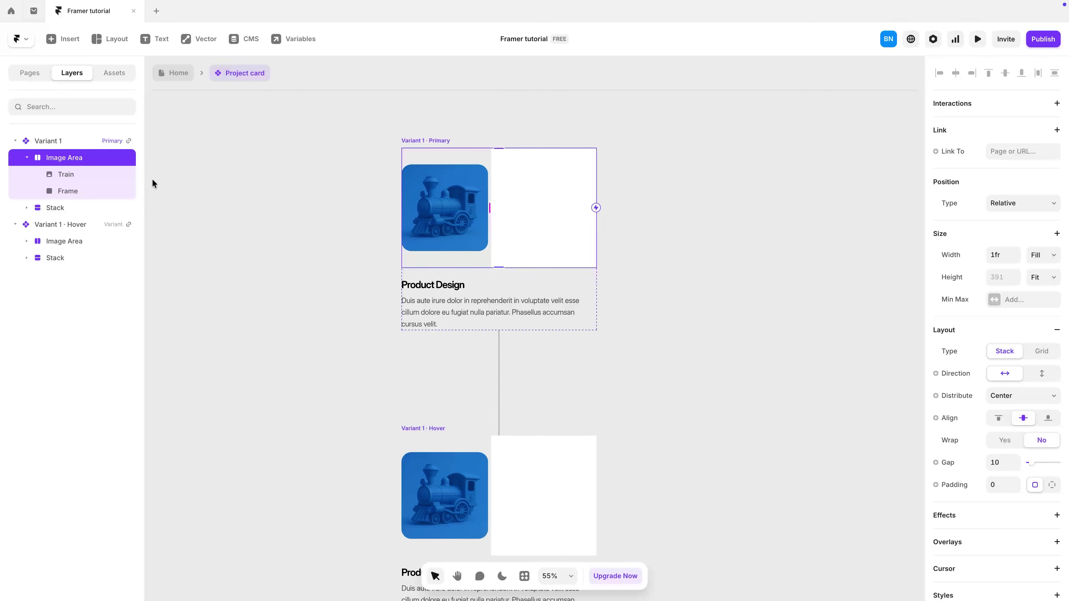
Step: Set the Frame inside Image Area to Absolute position, with 0 offset on all four sides so it covers the image
click(82, 192)
click(1034, 200)
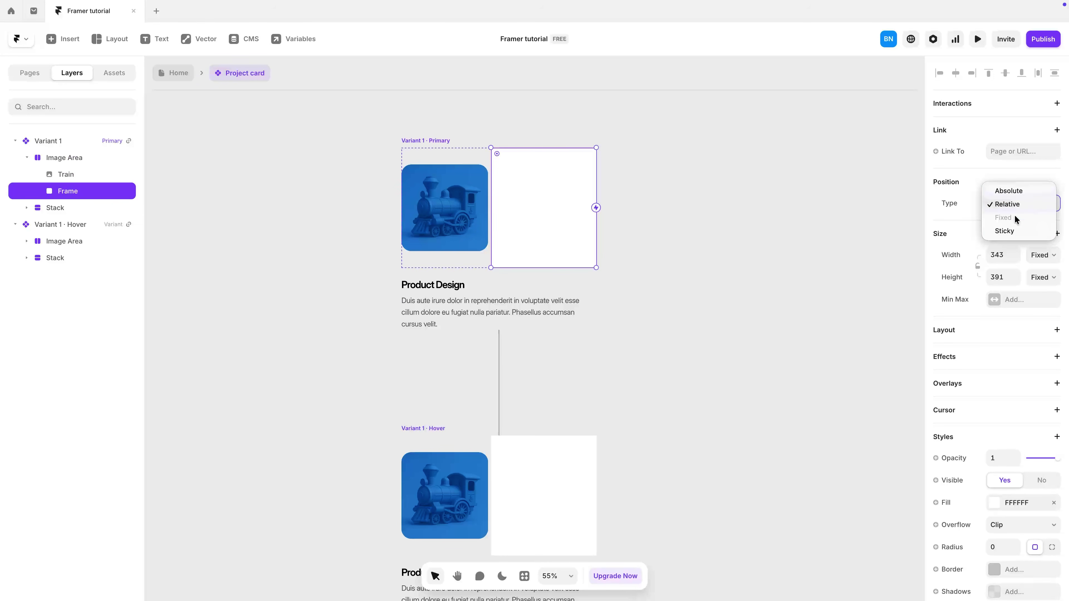
click(1014, 193)
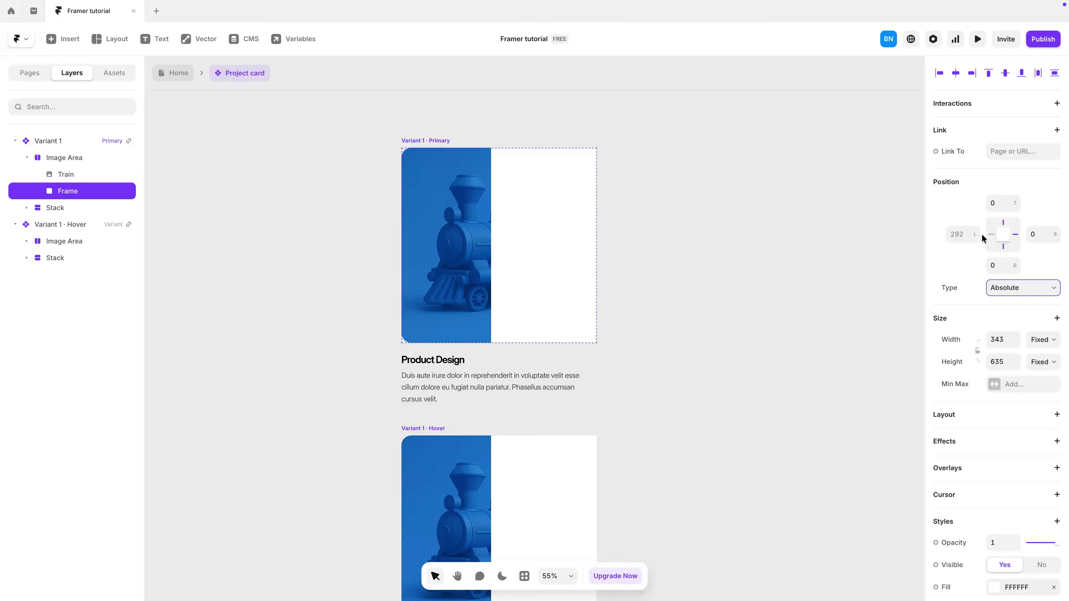
click(965, 234)
text(0)
key(Tab)
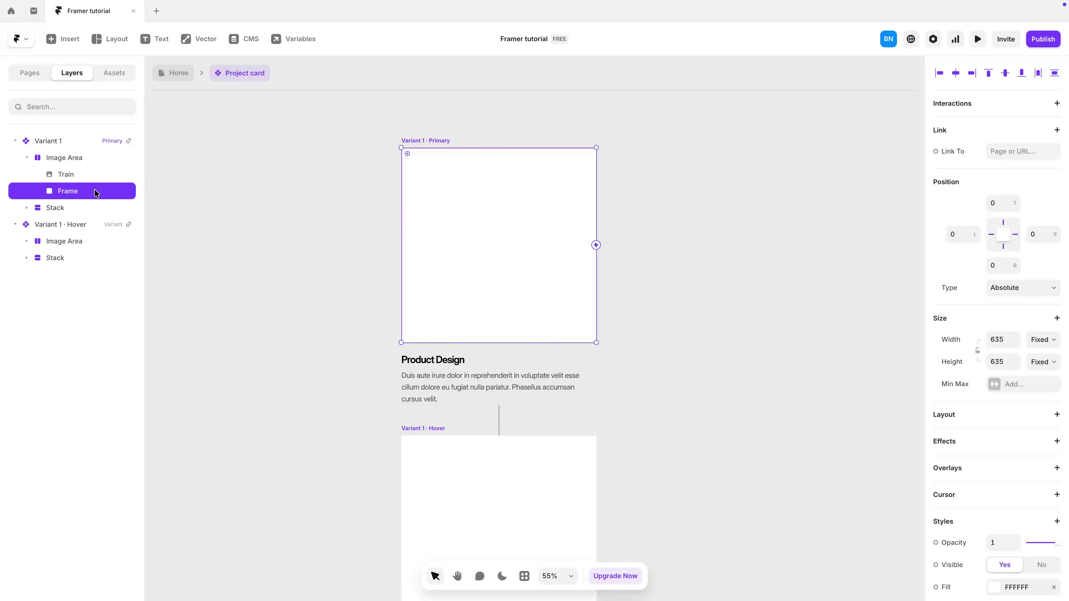
Step: Set the overlay Frame's opacity to 0 in the primary variant and to 1 in the Hover variant
scroll(961, 371, down, 5)
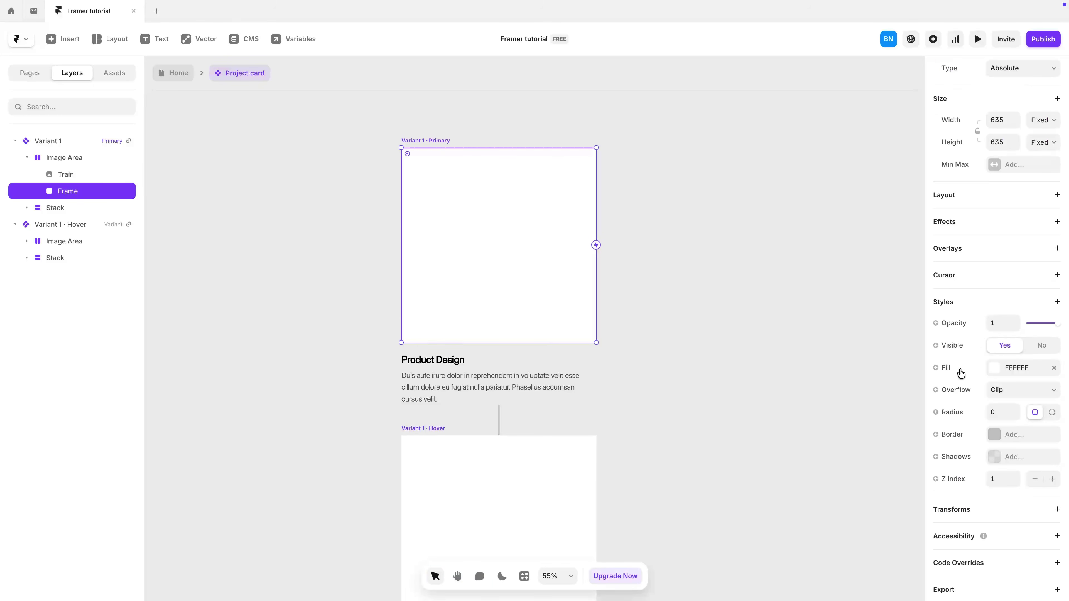
drag(1057, 324, 1007, 329)
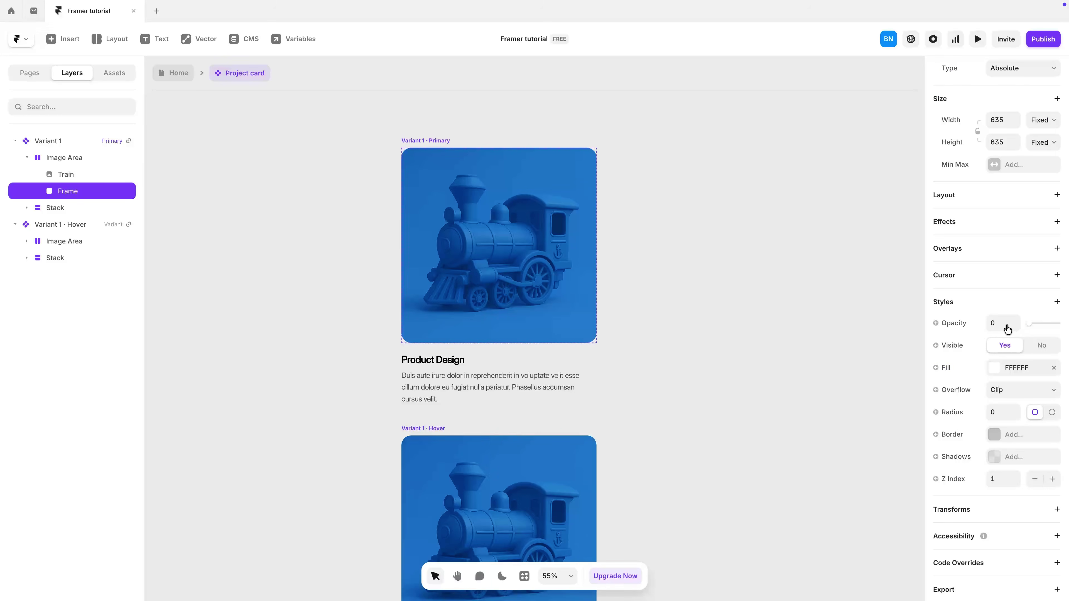
click(27, 241)
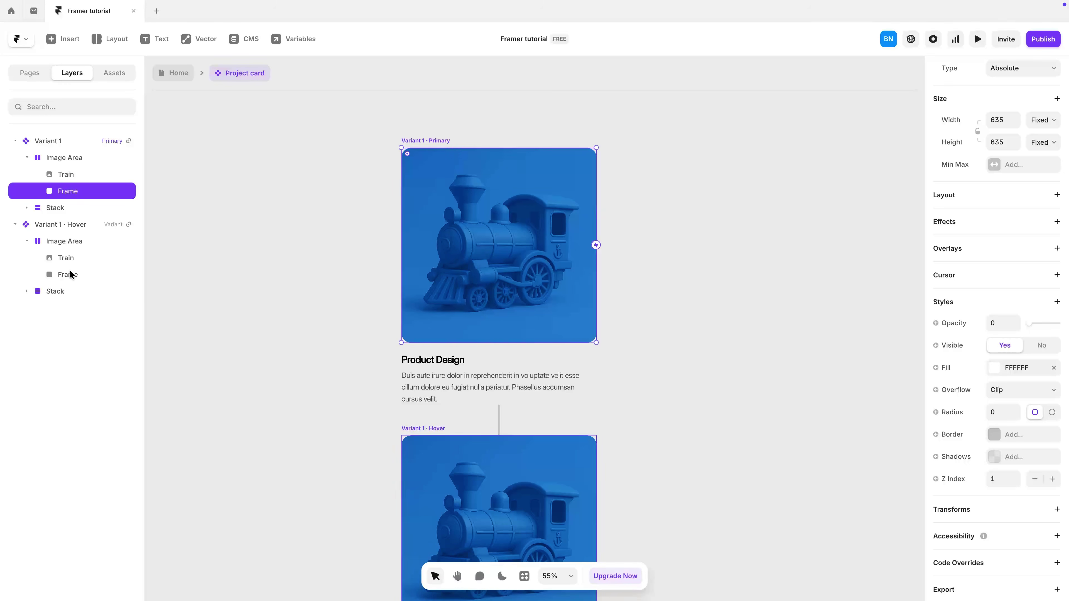
click(68, 274)
scroll(1001, 419, down, 2)
drag(1027, 435, 1060, 436)
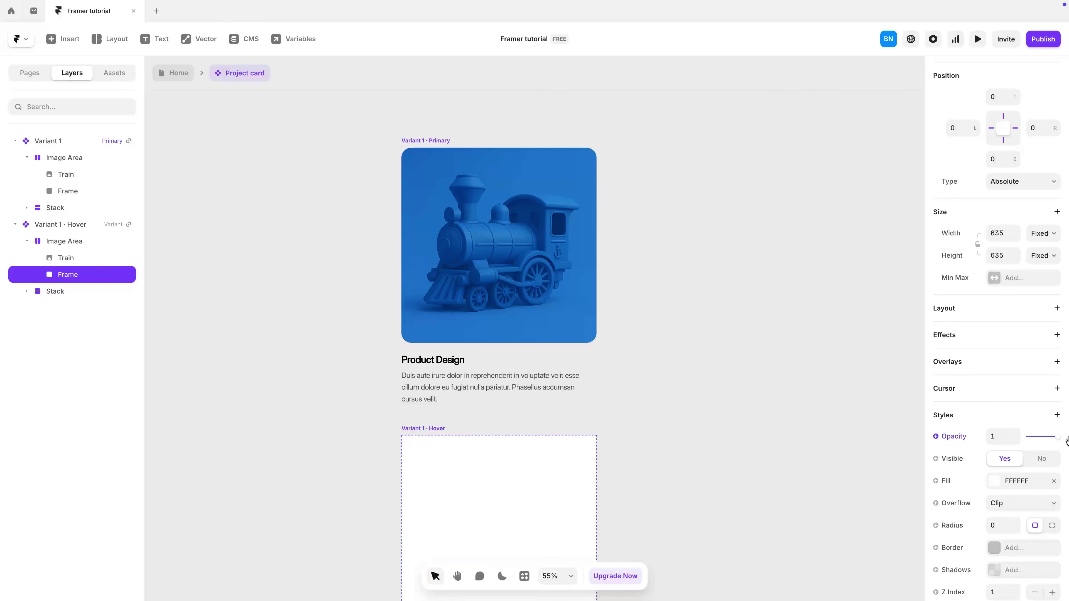
scroll(467, 448, down, 2)
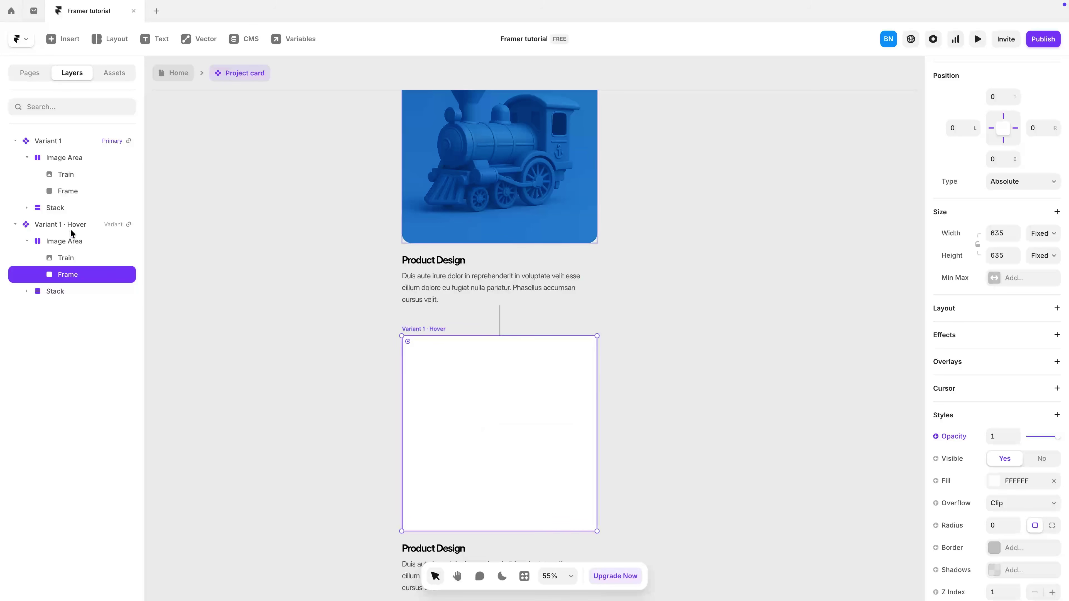
Step: Change the primary variant's overlay Frame fill to semi-transparent black, 000000
click(77, 192)
click(1005, 370)
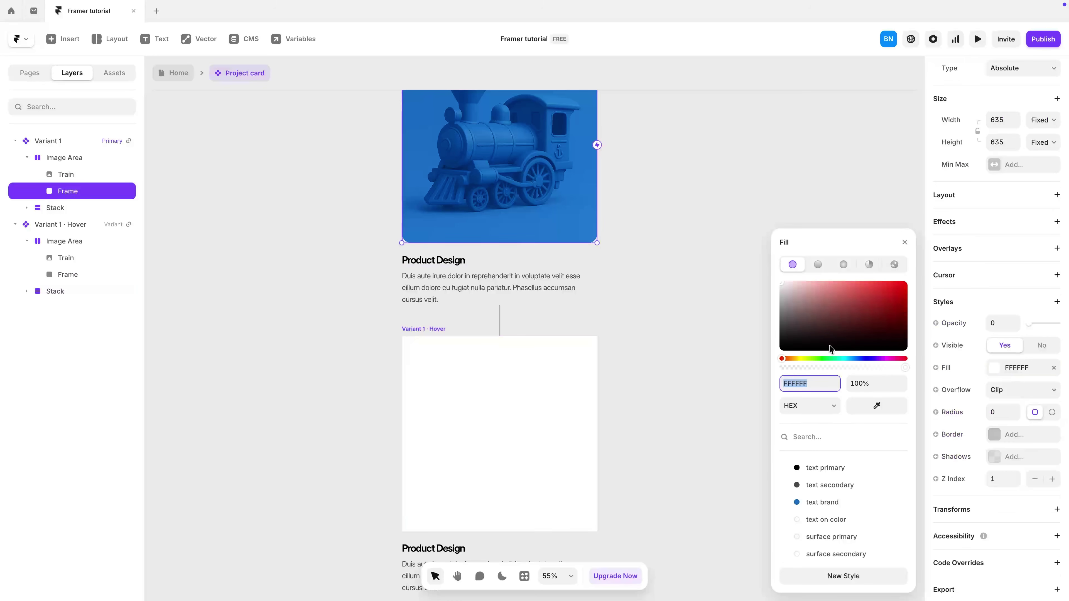
drag(812, 340, 745, 364)
drag(901, 370, 837, 370)
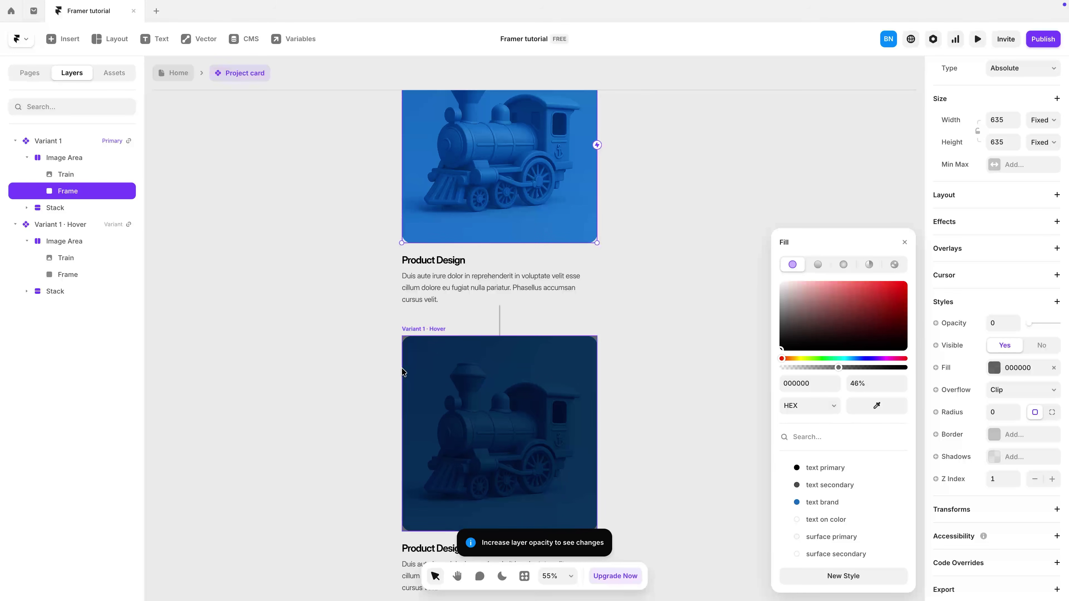
click(380, 261)
scroll(380, 261, up, 5)
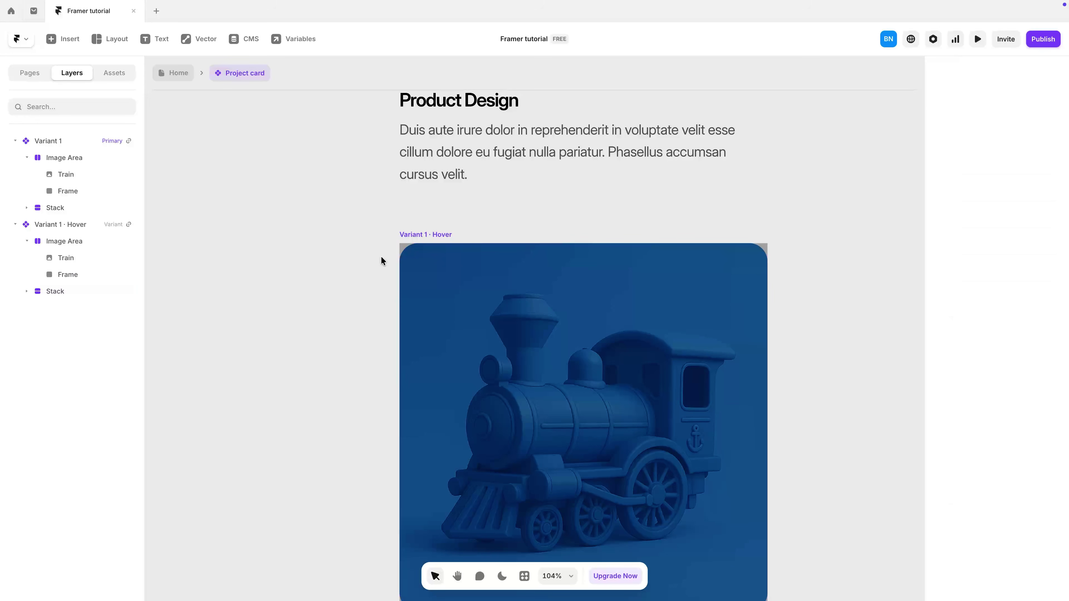
Step: Remove the corner radius from the Train image in the primary variant
click(73, 175)
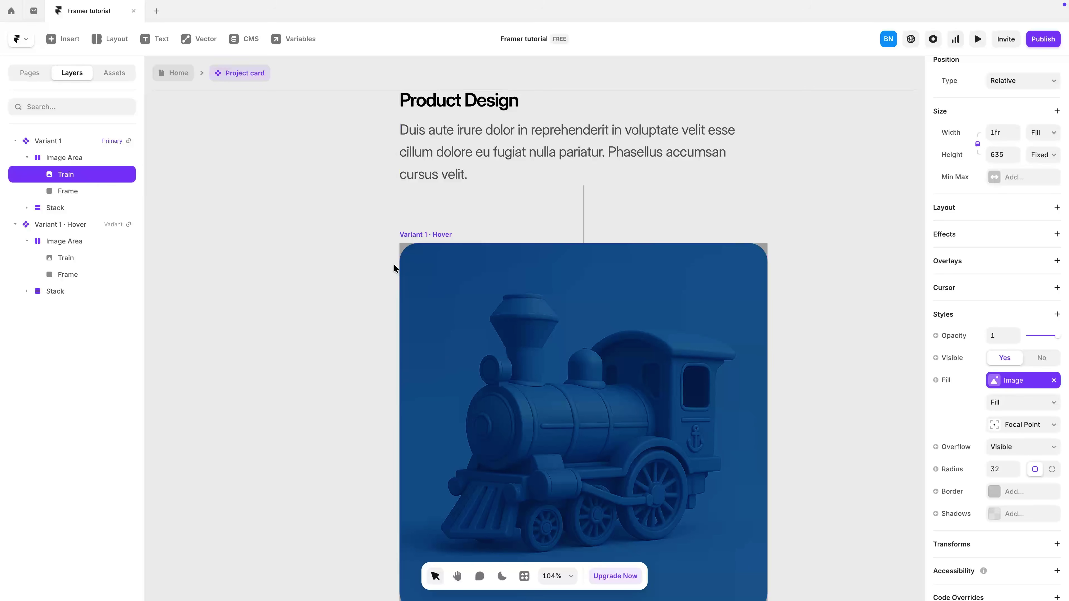
scroll(590, 389, up, 10)
click(545, 375)
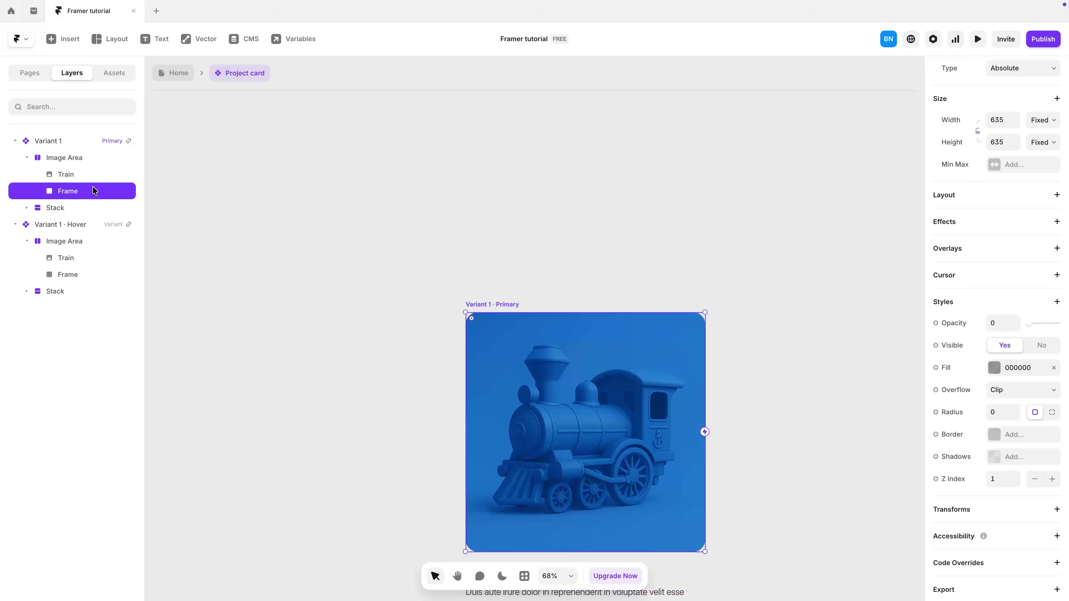
click(80, 174)
click(1001, 468)
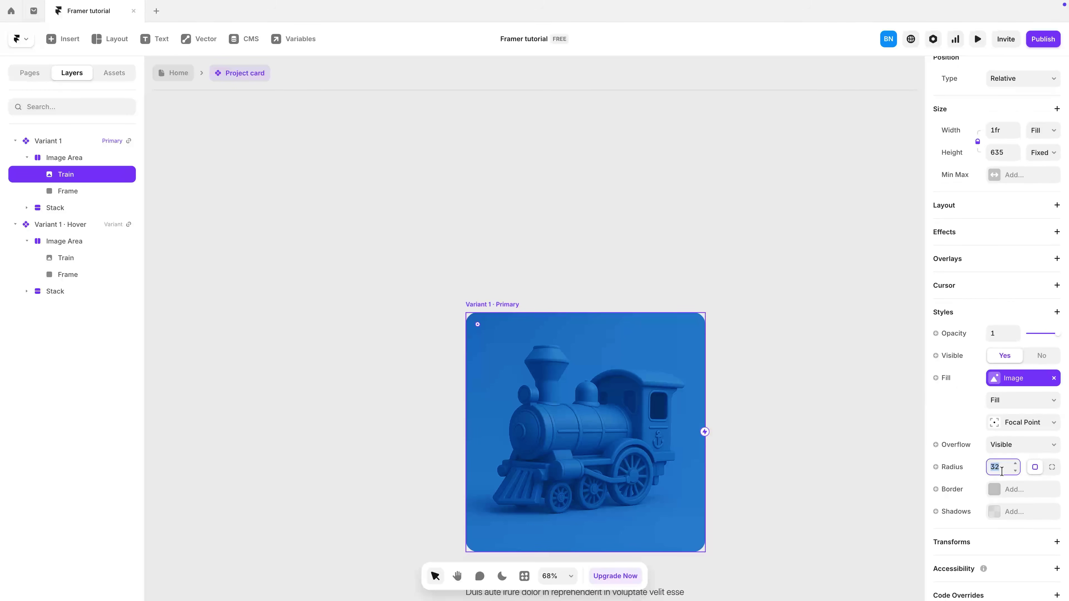
key(Return)
Step: Give the primary variant's Image Area a corner radius of 30 and set its overflow to Clip
click(78, 159)
click(998, 372)
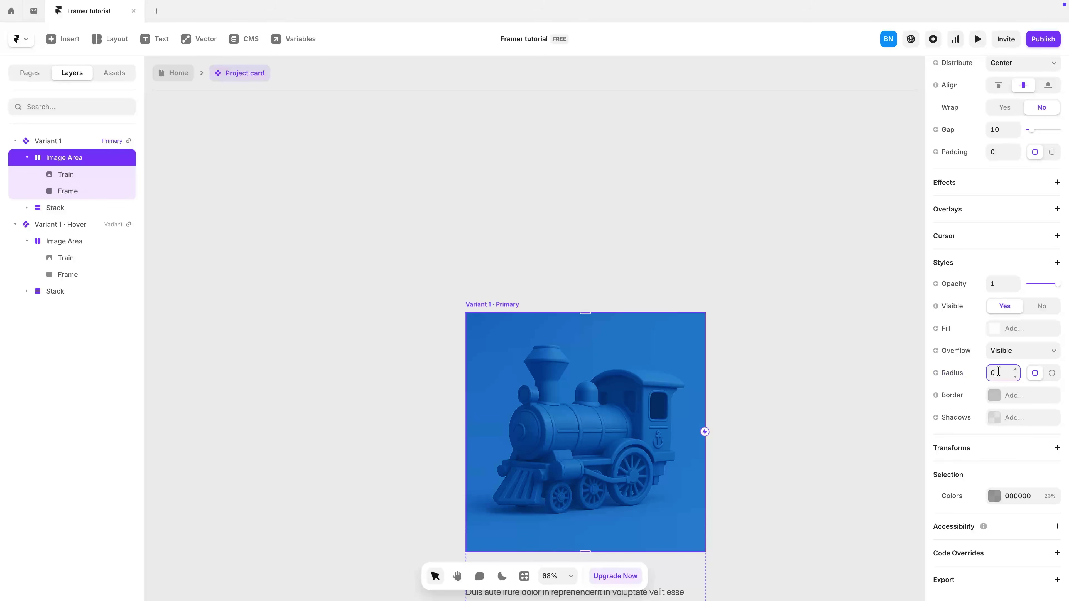
text(30)
click(1019, 351)
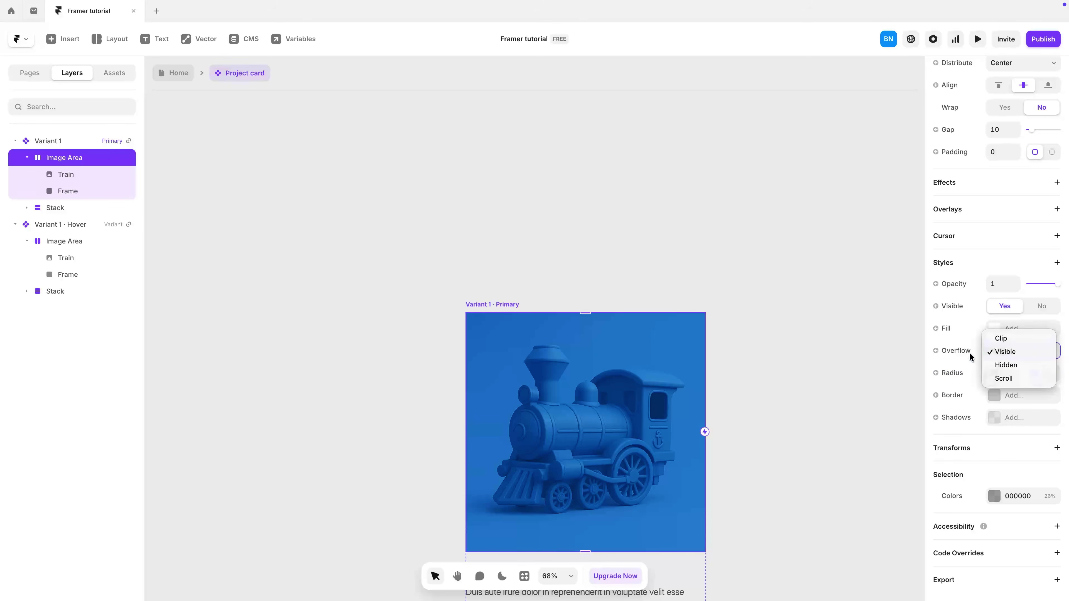
click(1004, 339)
click(437, 343)
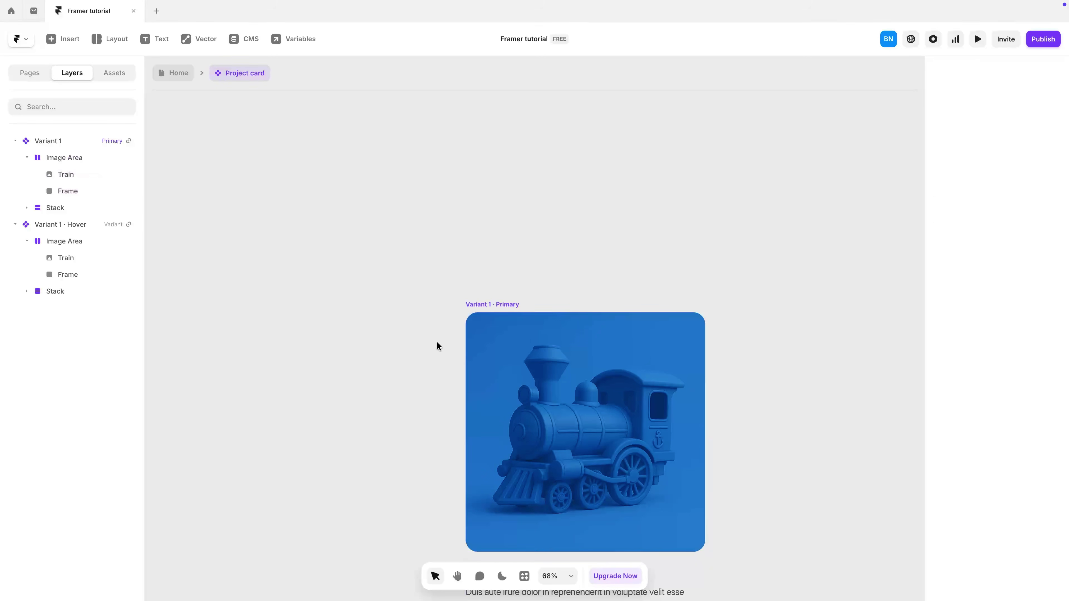
Step: Add a text layer reading "View Project" on the empty canvas beside the primary variant
scroll(482, 408, down, 5)
scroll(484, 408, down, 5)
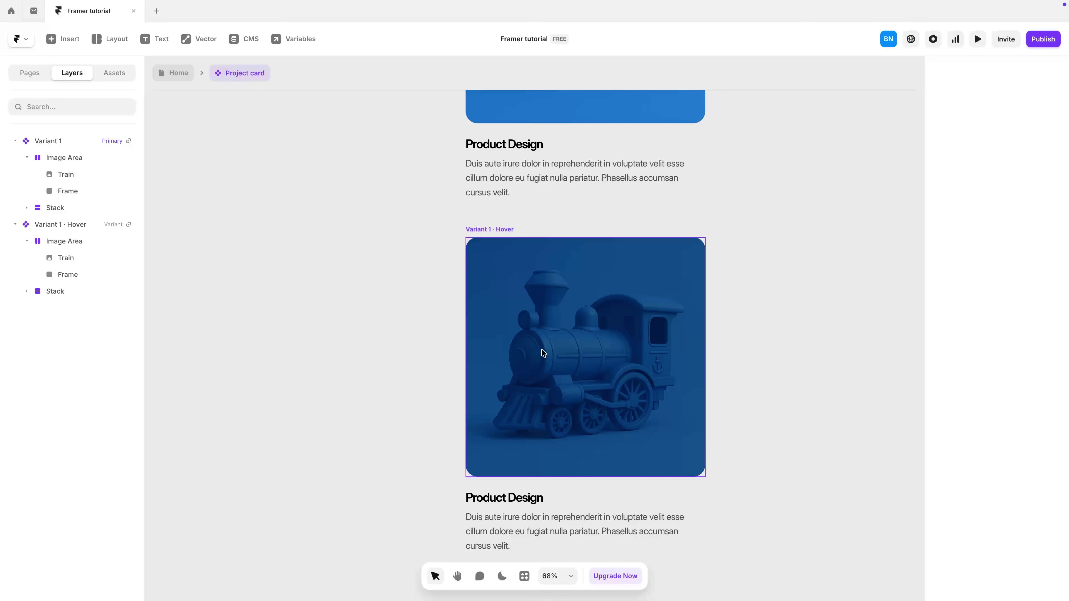
scroll(590, 354, up, 5)
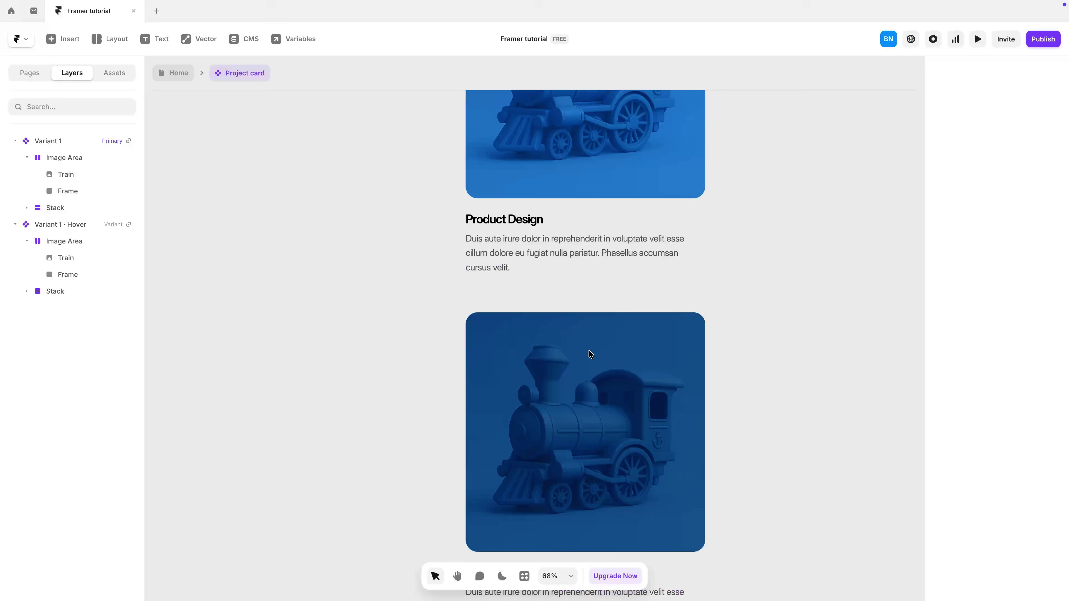
key(t)
click(334, 186)
text(View Project)
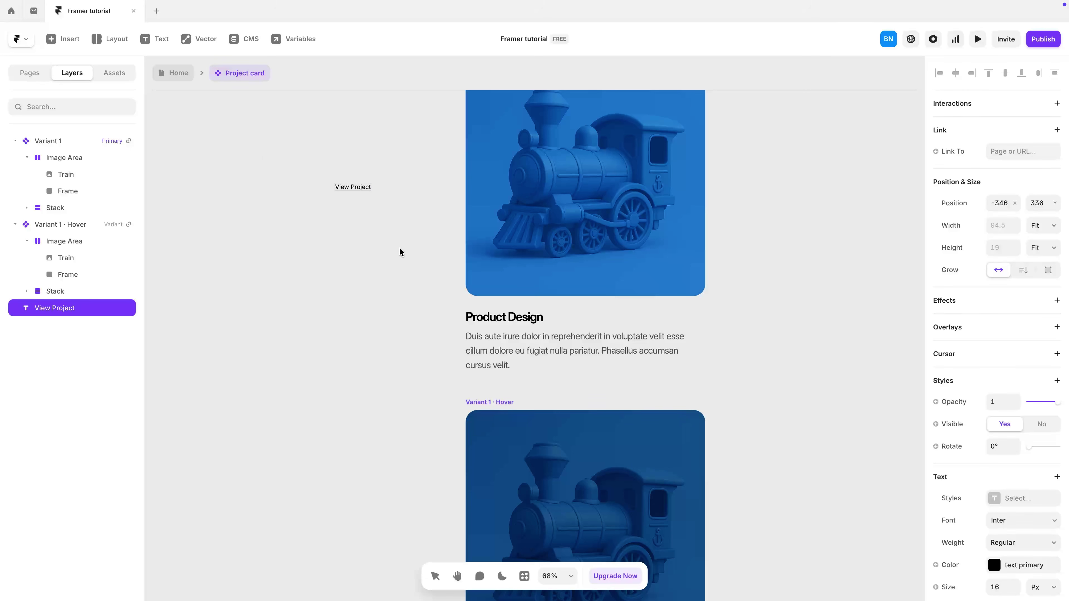
key(Escape)
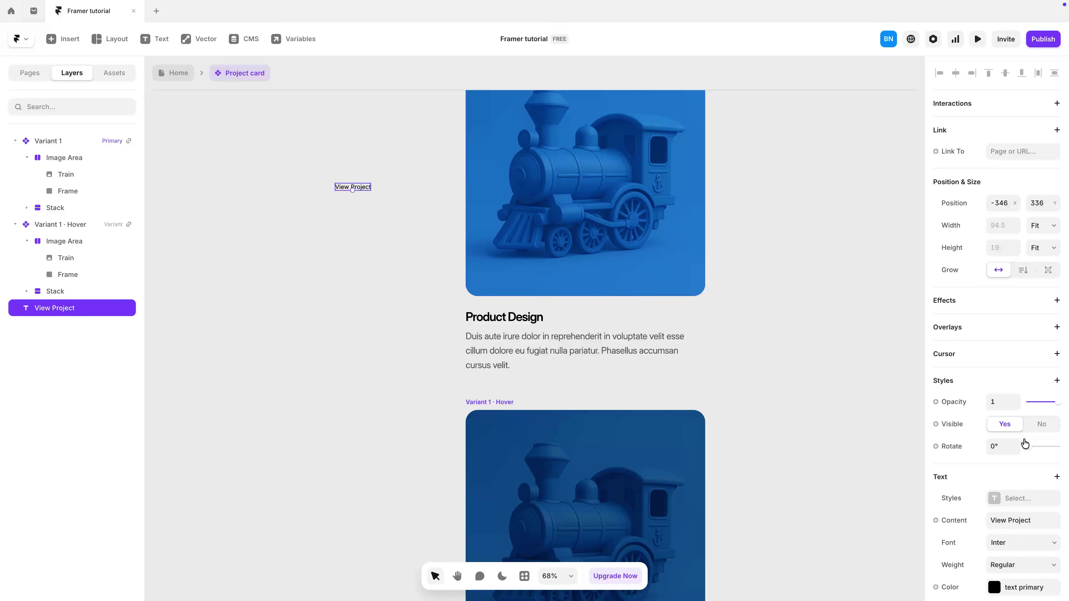
Step: Apply the Body (L) text style and the "text on color" color style to the View Project text
click(1018, 497)
click(838, 538)
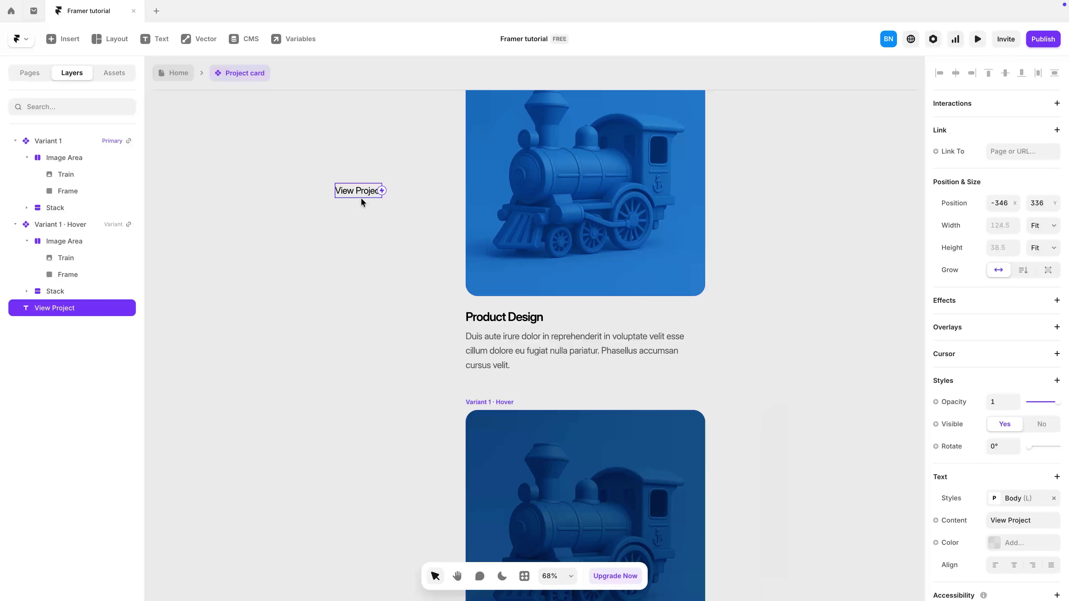
scroll(1027, 514, down, 3)
click(1018, 449)
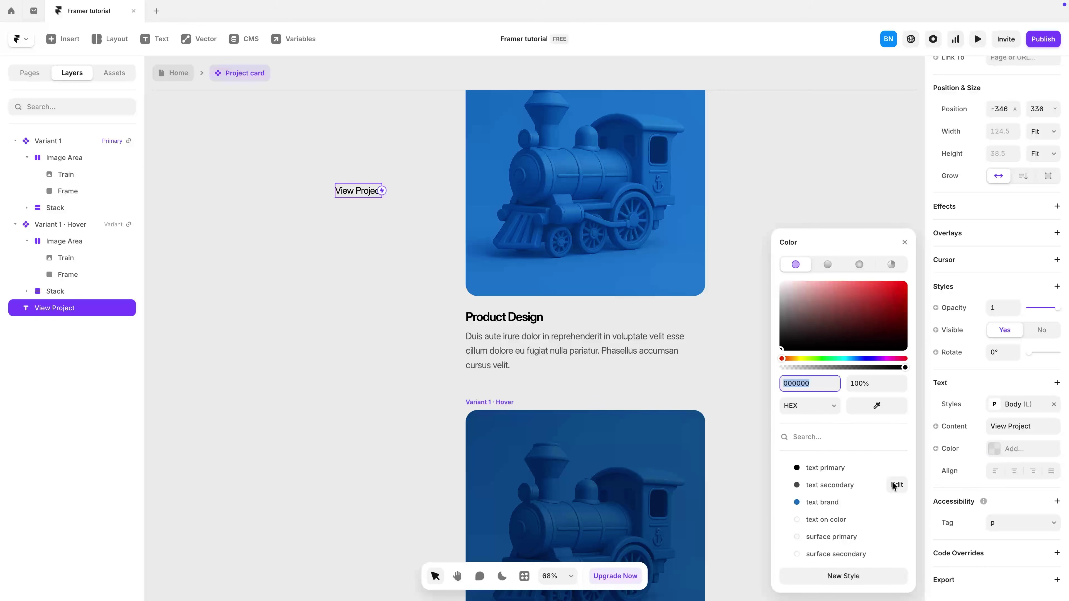
click(814, 520)
Step: Move the View Project text into the primary variant's overlay Frame and center it there
drag(356, 191, 580, 192)
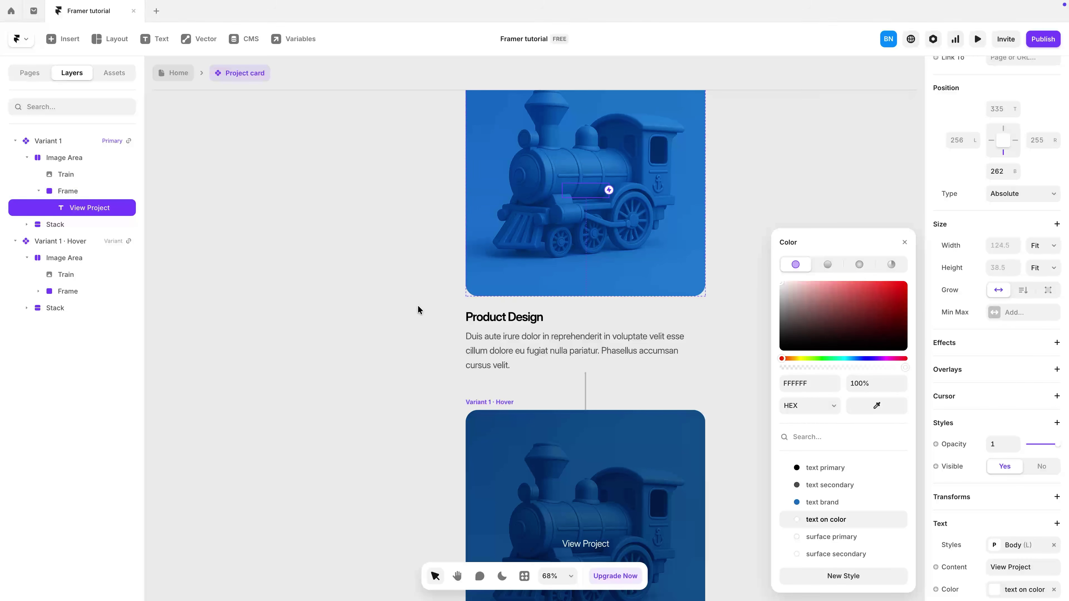
scroll(418, 305, up, 2)
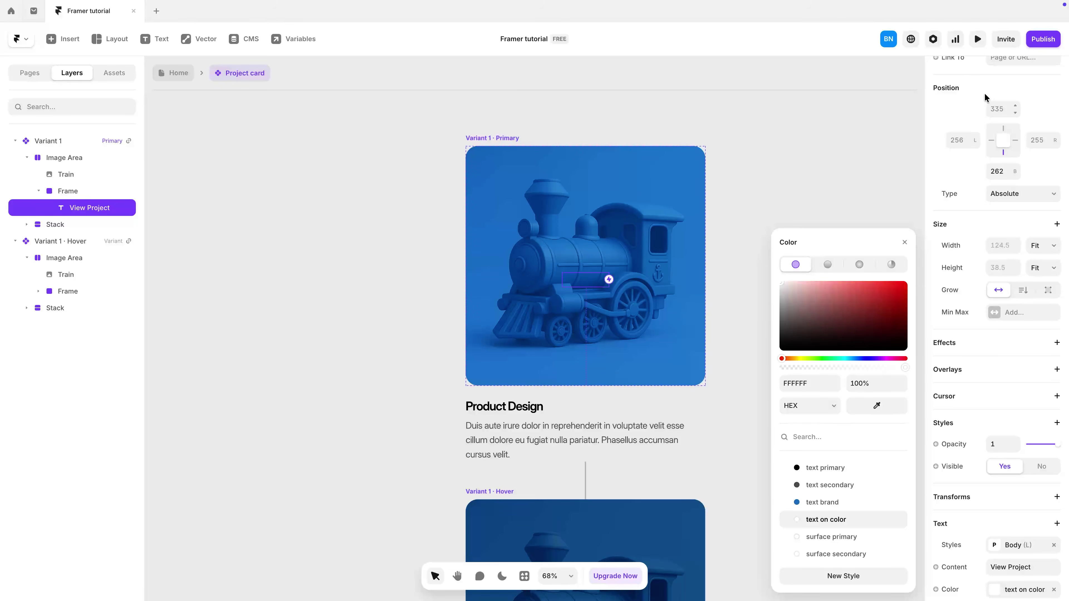
scroll(985, 98, up, 3)
click(1006, 73)
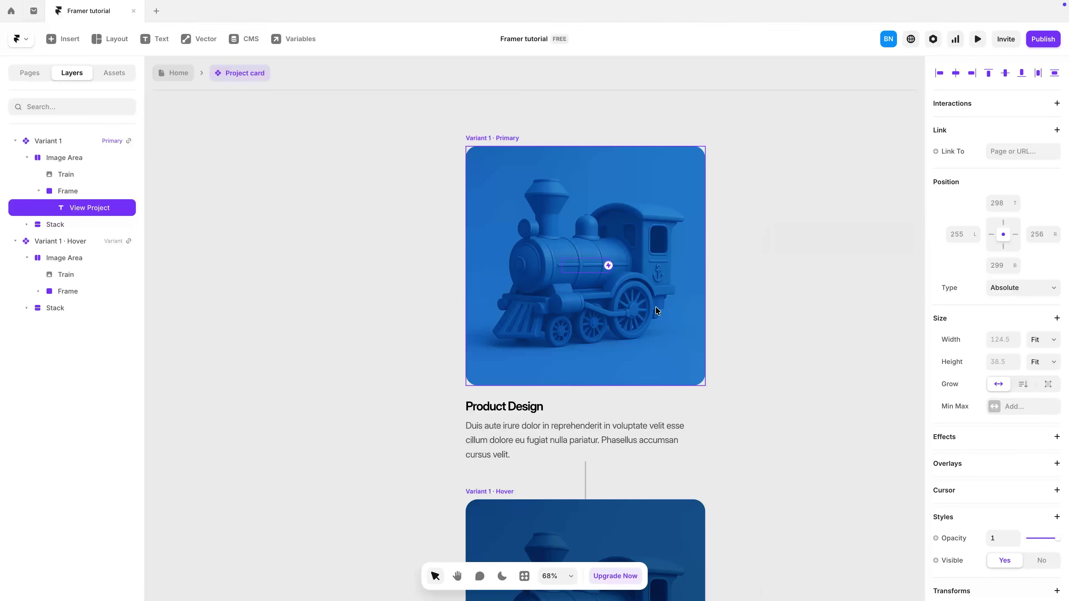
Step: Preview the Project card component and check its hover effect, then return to the canvas
scroll(560, 327, down, 3)
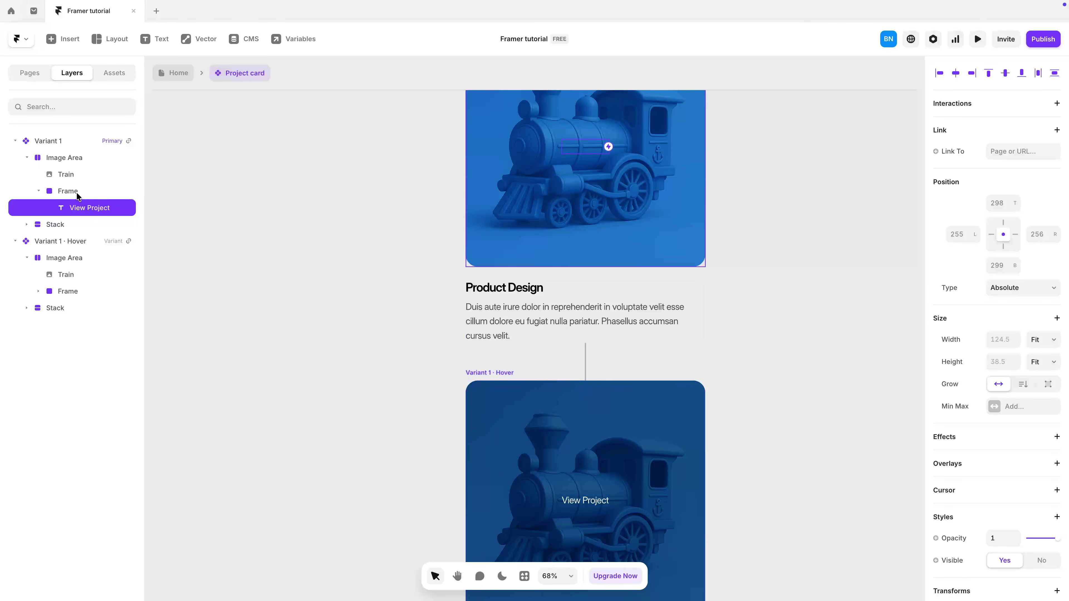
scroll(585, 476, down, 1)
scroll(602, 484, up, 3)
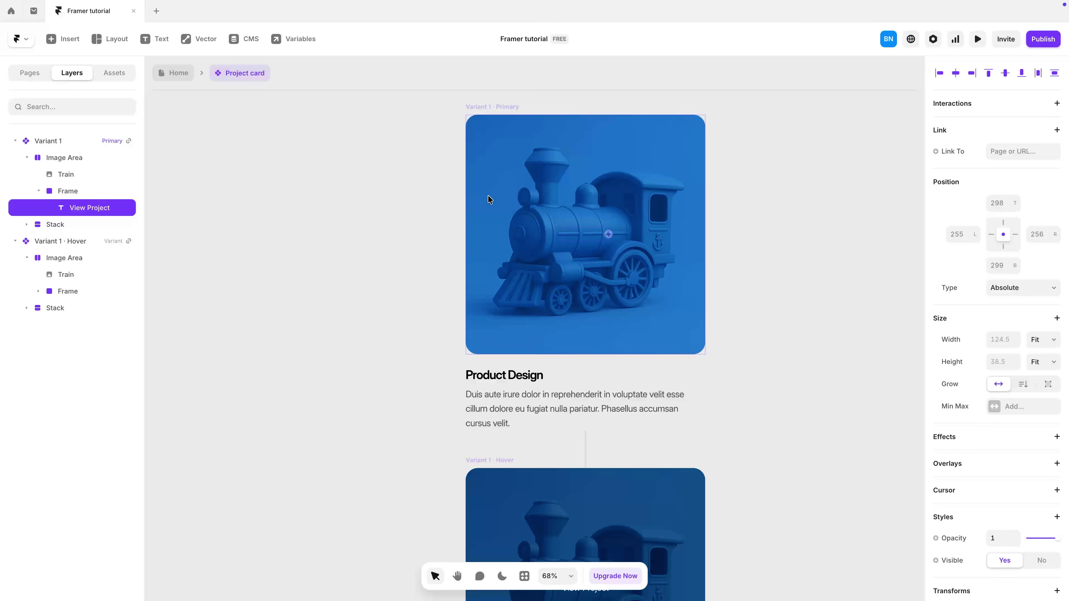
click(977, 39)
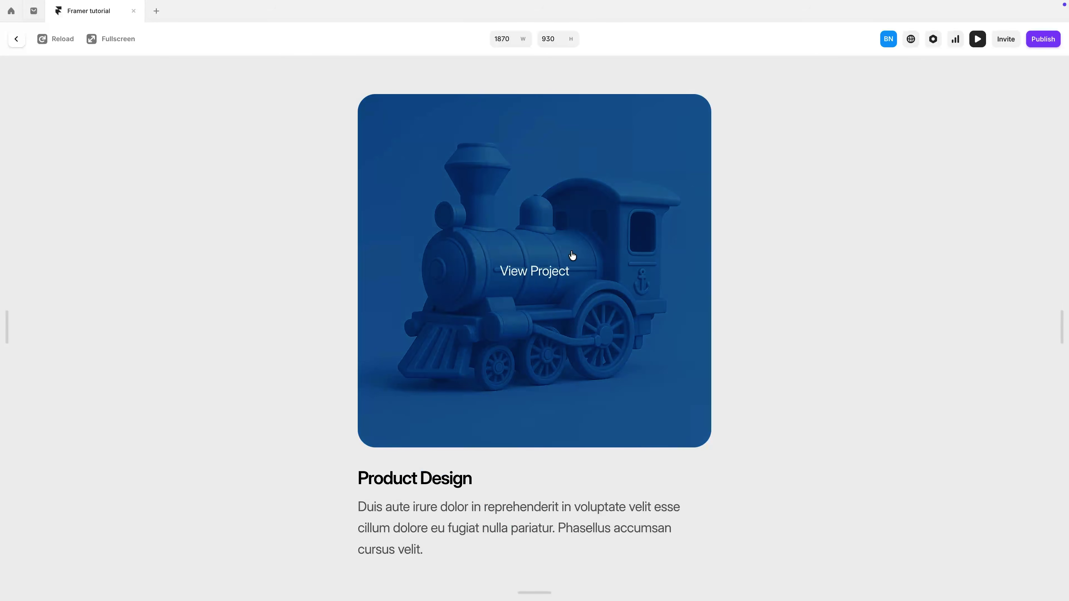
mouse_move(605, 282)
key(Escape)
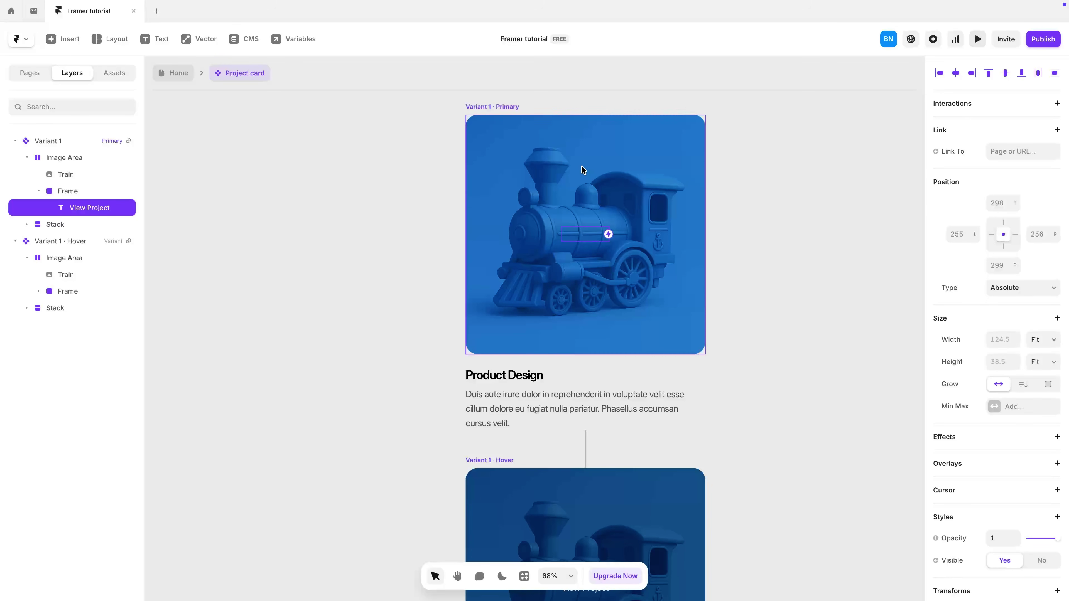
Step: Move the View Project text in the primary variant's overlay Frame down by 40 px
click(76, 195)
click(82, 208)
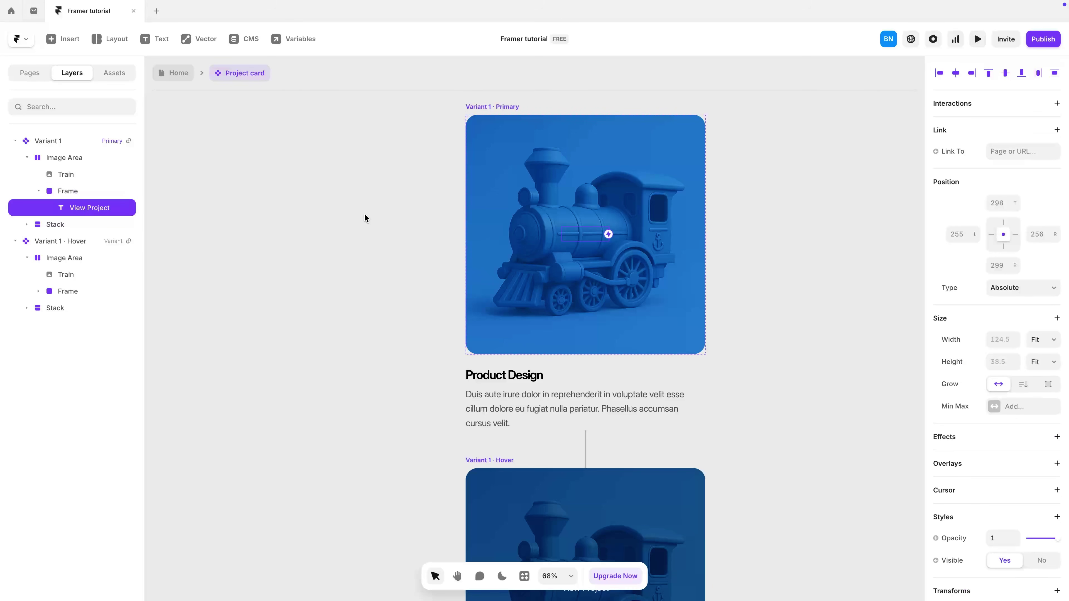
key(shift+Down)
key(shift+Down)
key(shift+Down)
key(shift+Down)
scroll(625, 355, down, 3)
scroll(625, 356, down, 2)
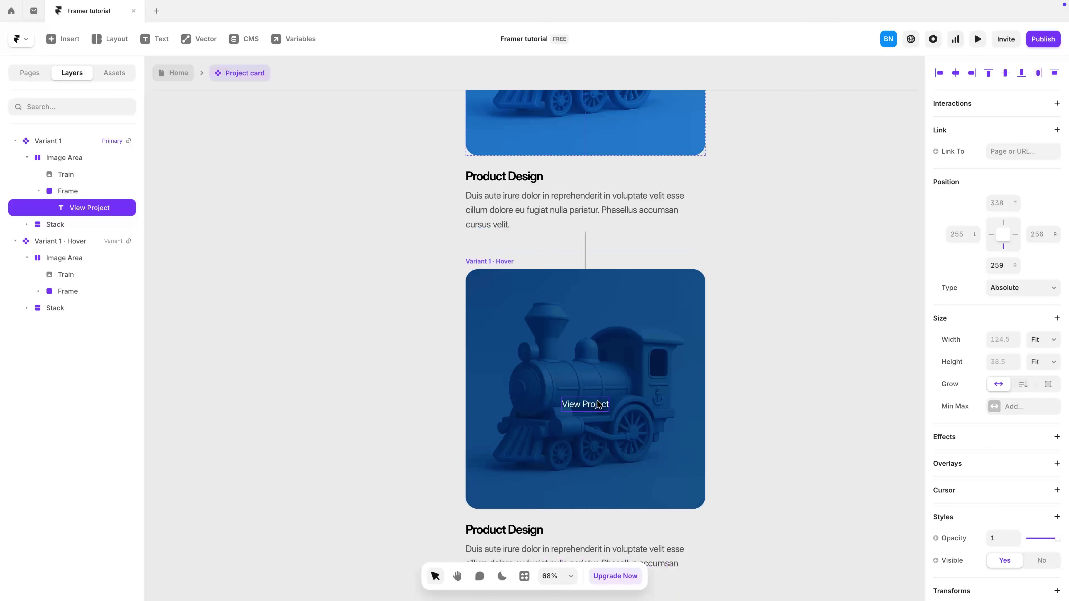
Step: Center the View Project text in the hover variant's overlay Frame, preview the card's hover effect, and return to the canvas
click(597, 408)
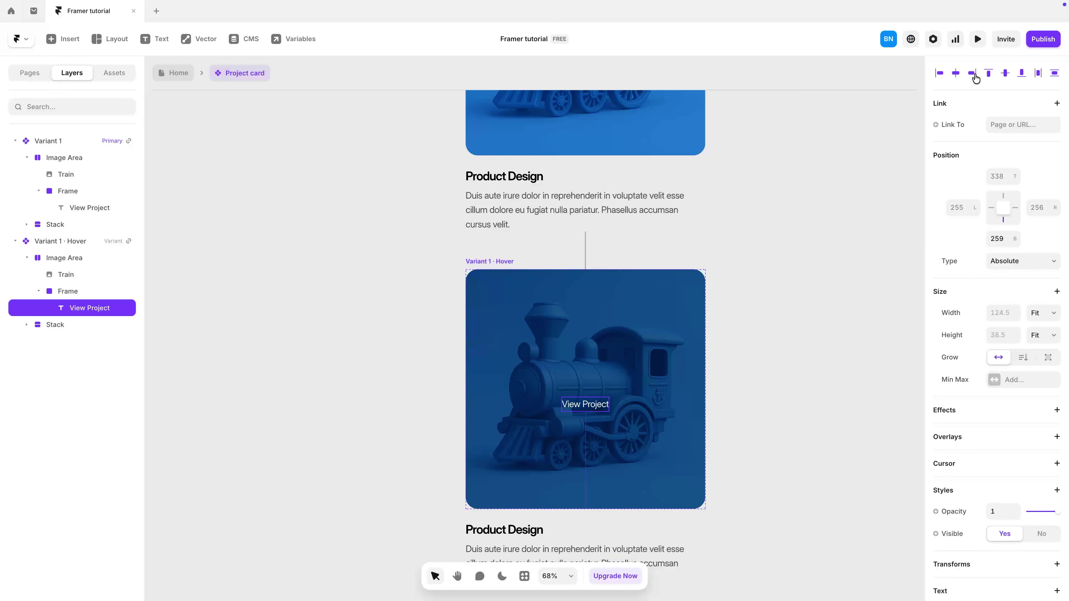
scroll(706, 327, up, 5)
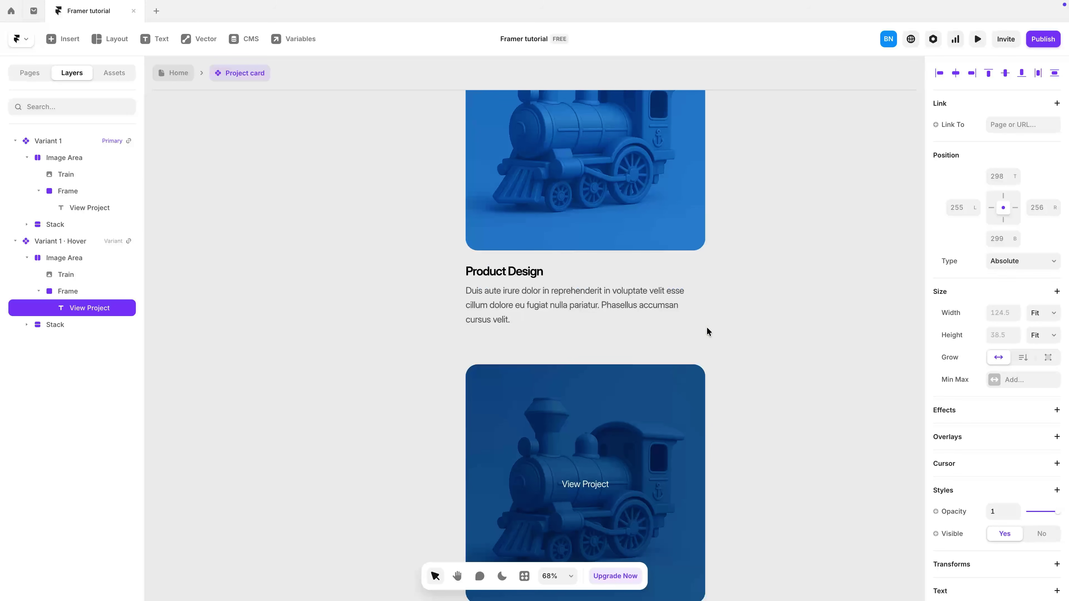
click(976, 42)
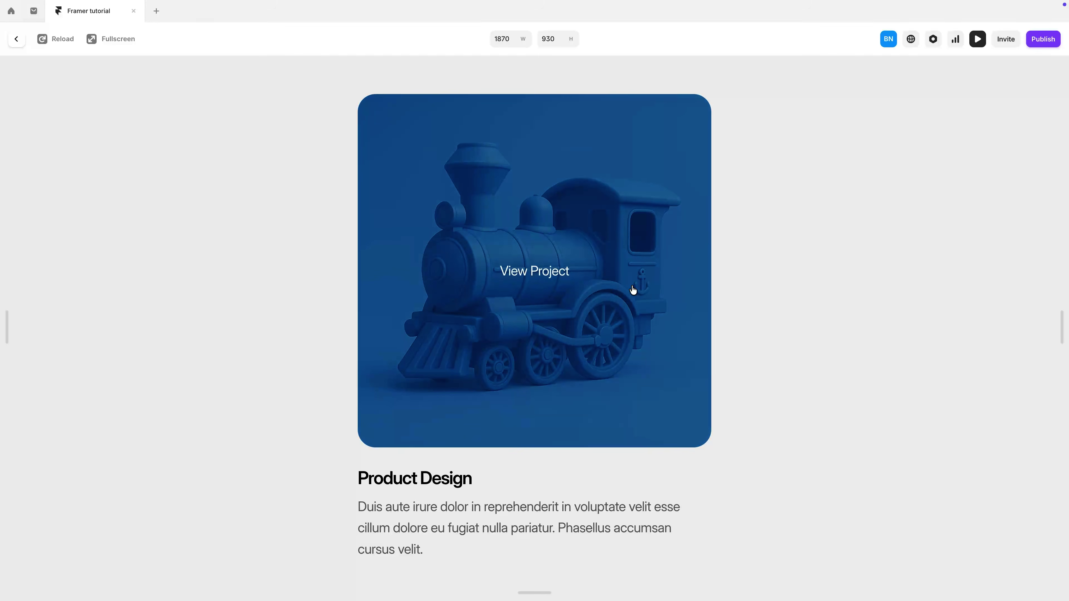
key(Escape)
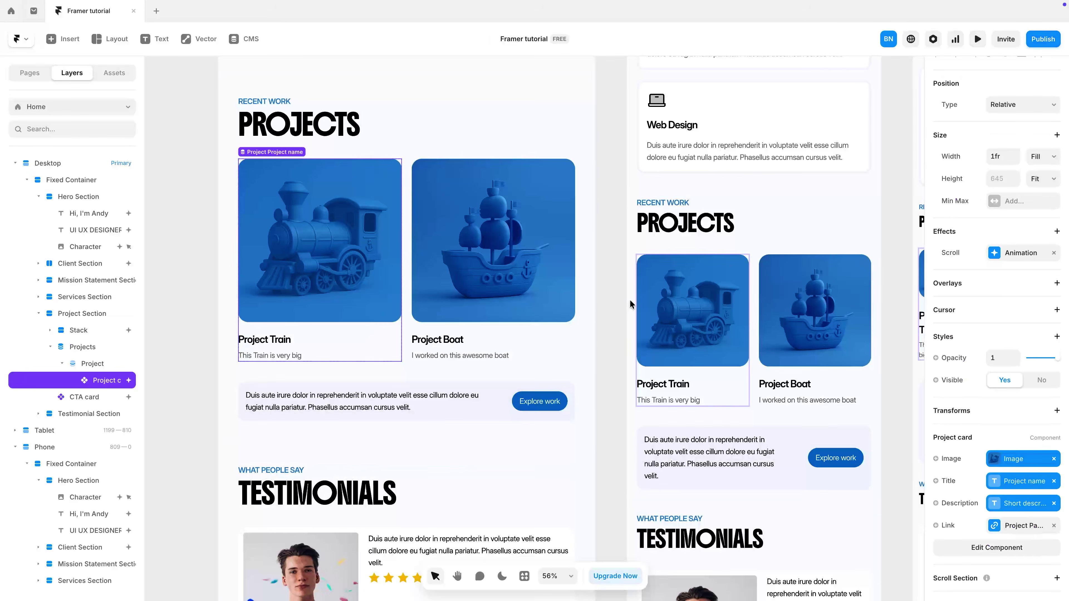
Step: Preview the Home page down to the project cards, visit the Work and Contact pages, and return to the canvas
click(977, 39)
mouse_move(544, 338)
mouse_down()
mouse_move(494, 348)
mouse_move(683, 363)
mouse_move(560, 338)
mouse_up()
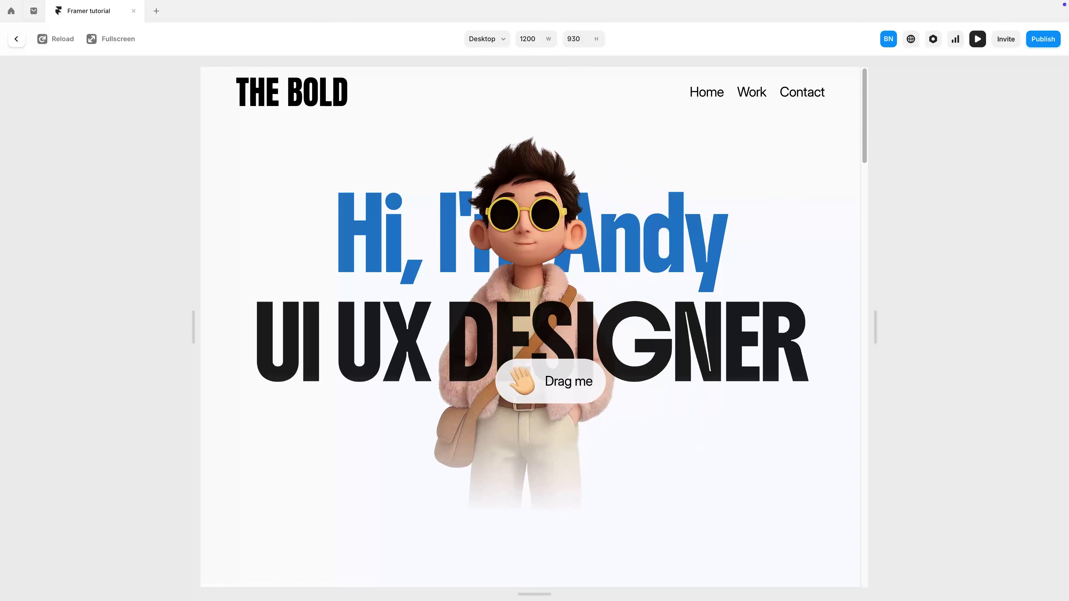
scroll(540, 387, down, 15)
scroll(541, 391, down, 10)
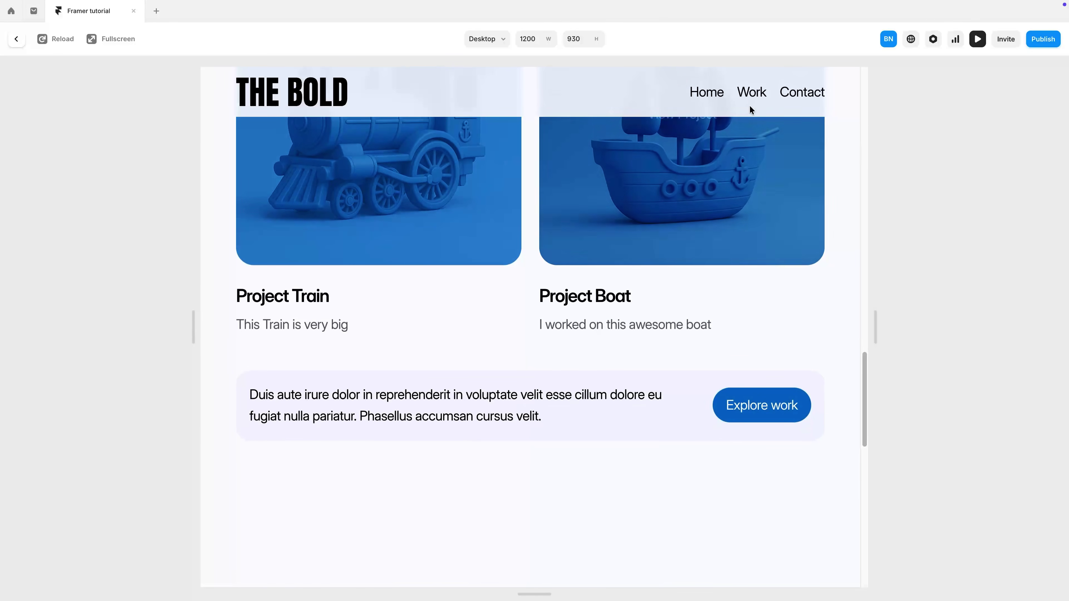
click(752, 101)
click(799, 102)
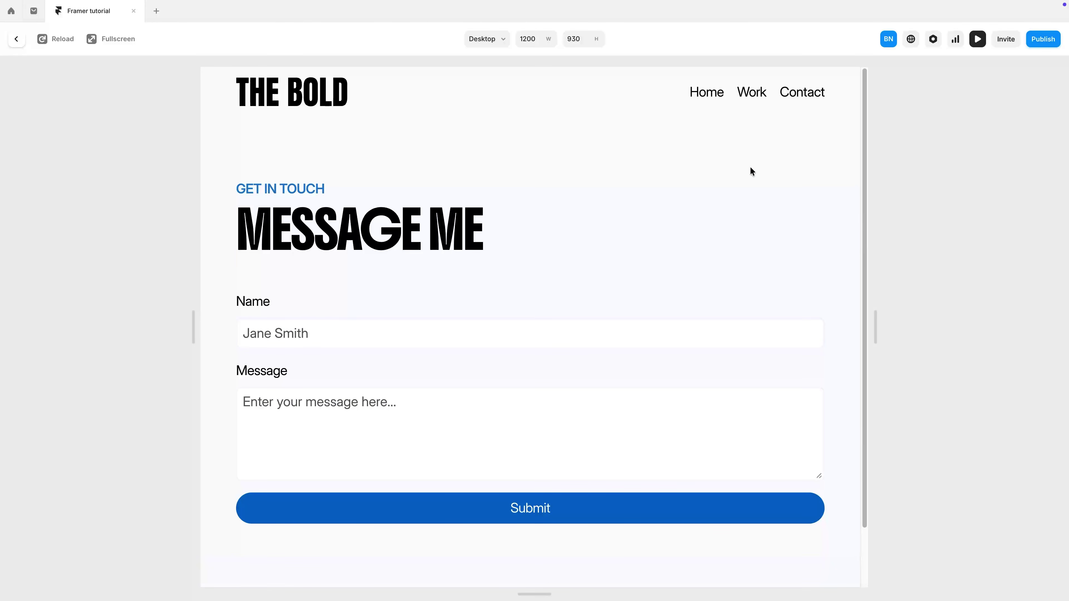
key(Escape)
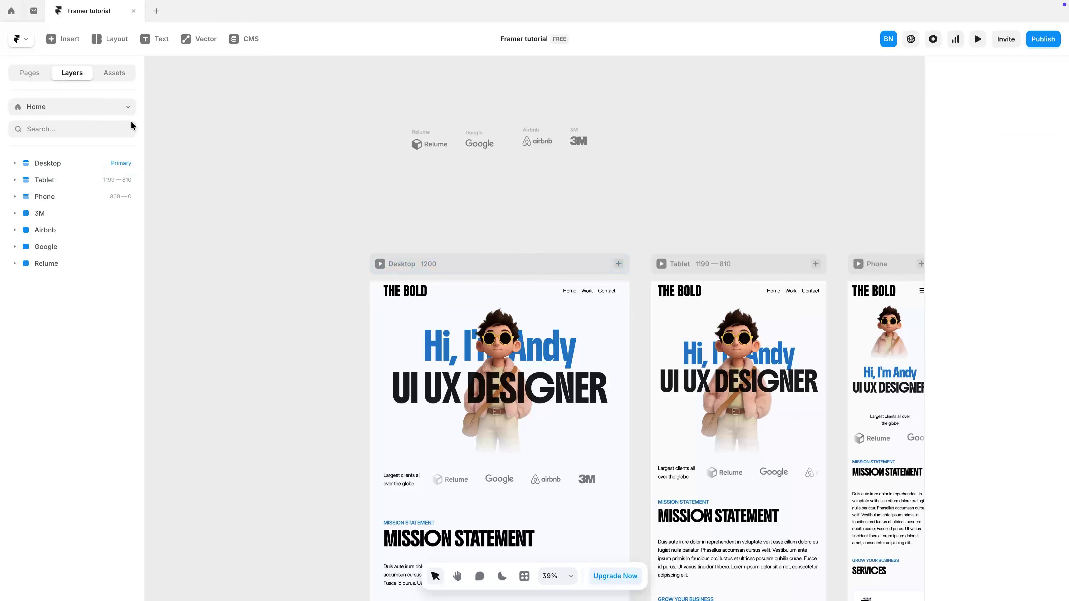
Step: Add a page effect targeting All Pages to the Home page's Desktop breakpoint
click(431, 265)
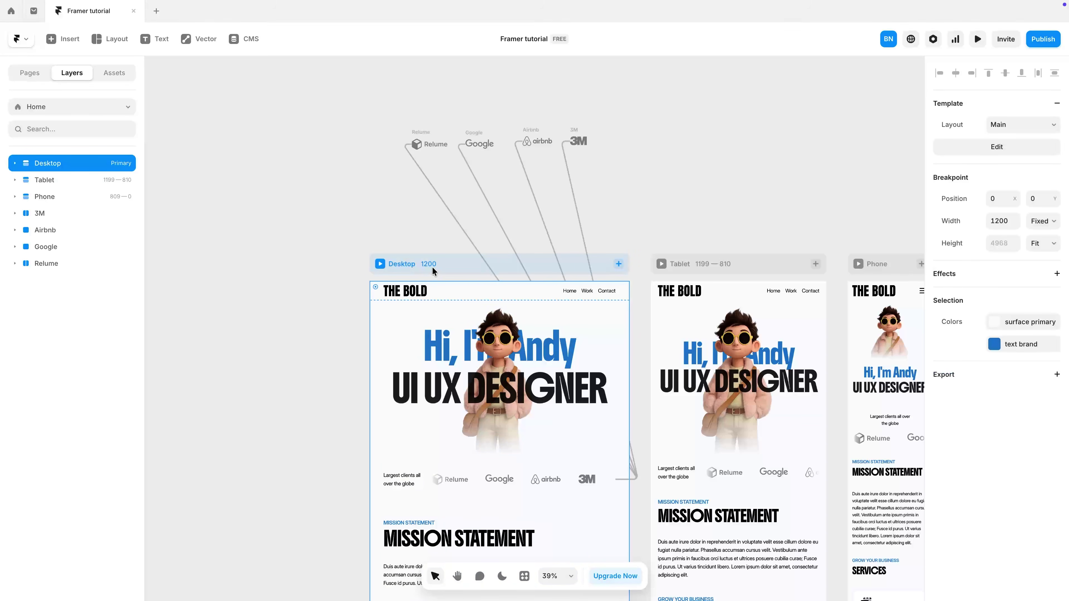
click(966, 288)
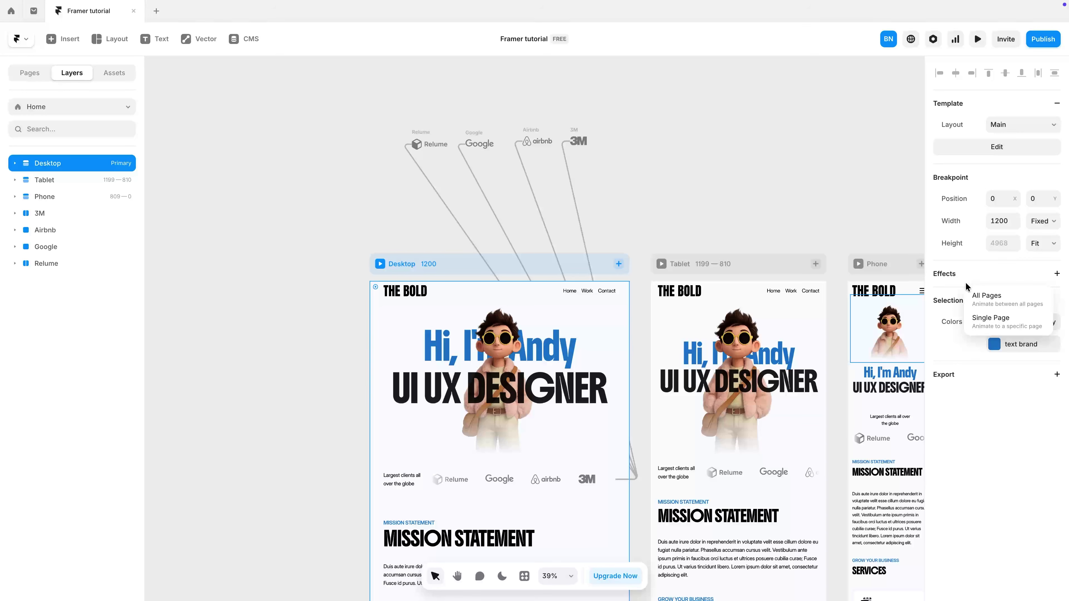
click(986, 299)
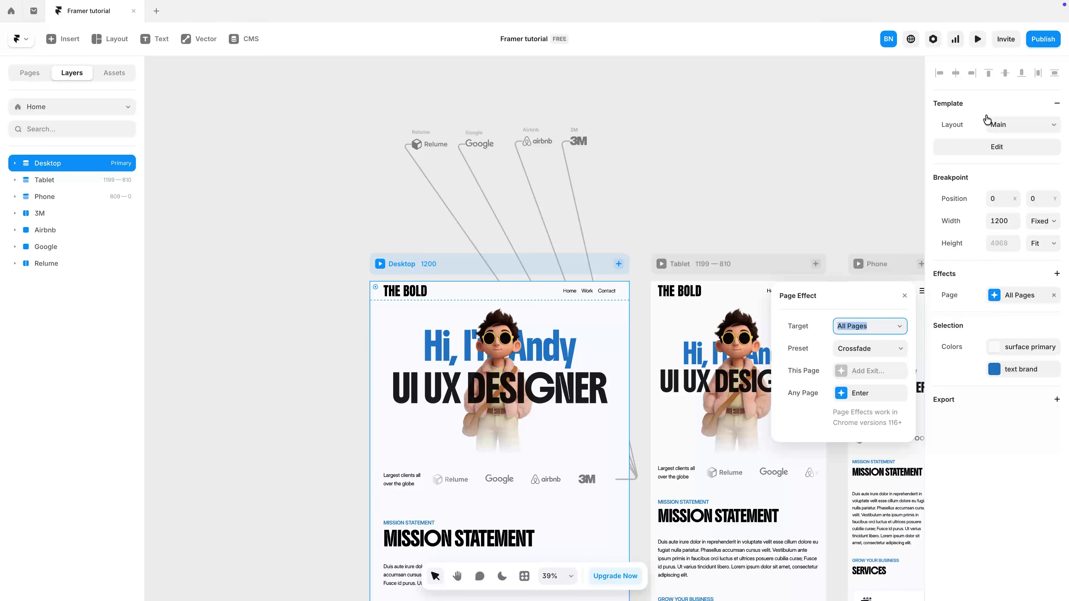
Step: Preview the Crossfade page transition by switching between the Work and Contact pages, then return to the canvas
click(977, 41)
click(756, 102)
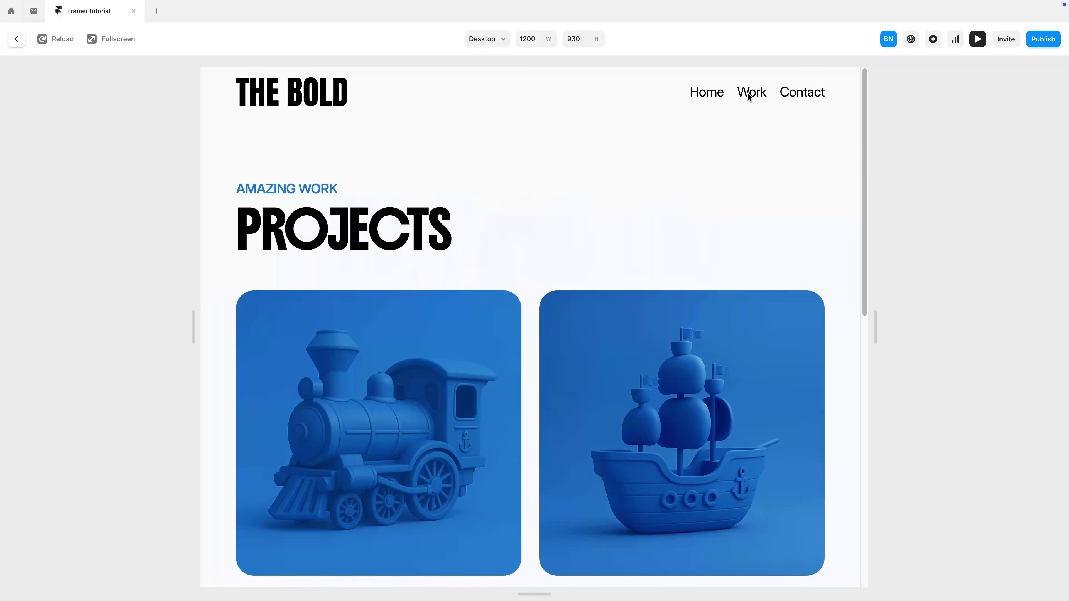
click(794, 94)
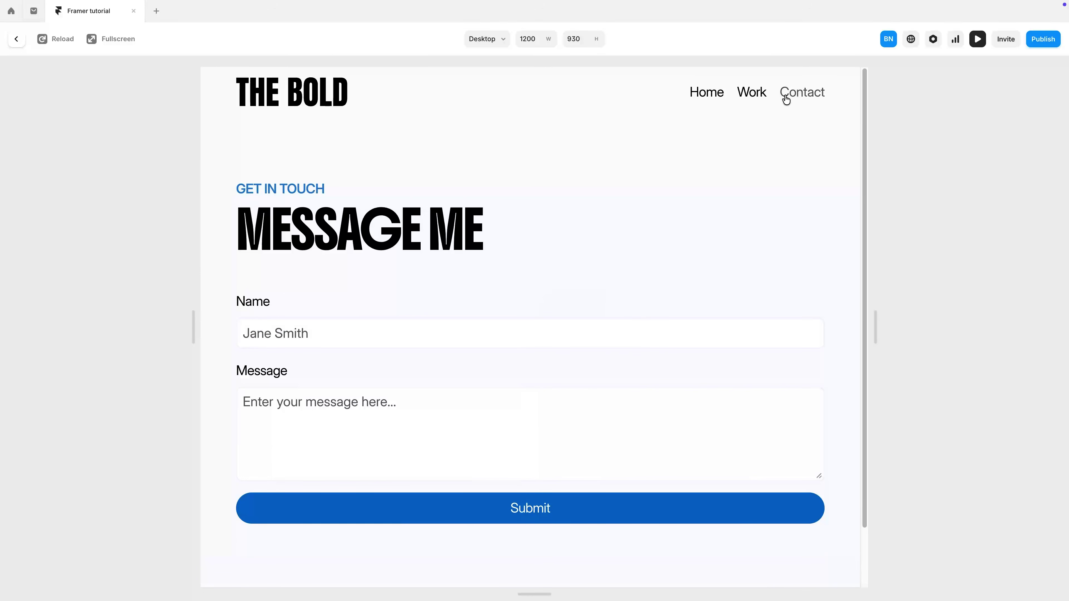
click(757, 95)
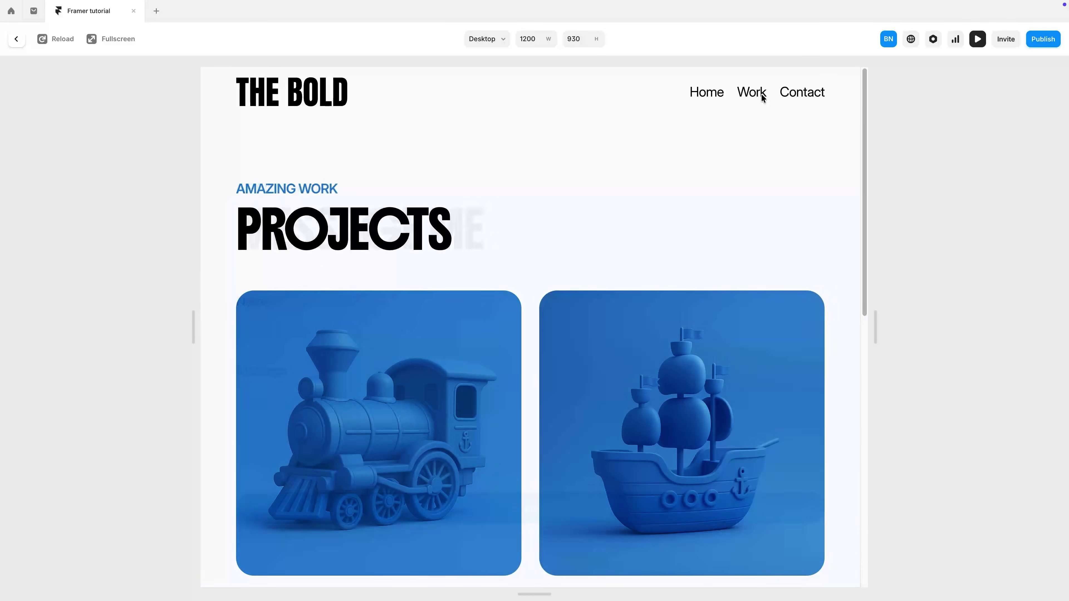
key(Escape)
Step: Set the page effect preset to Slide Left and preview the transition through the Work and Contact pages
click(996, 298)
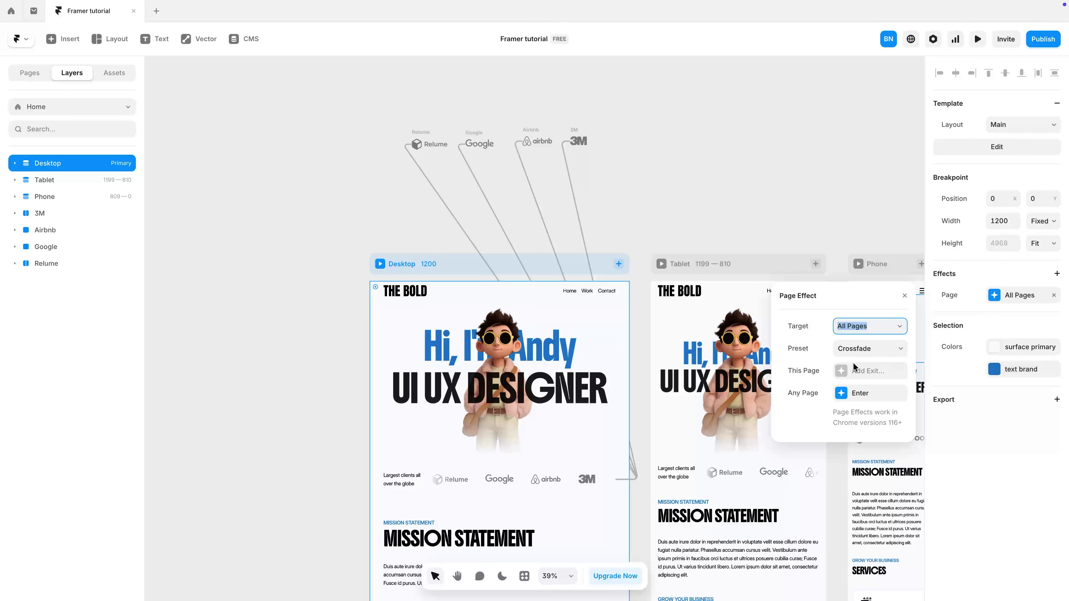
click(855, 351)
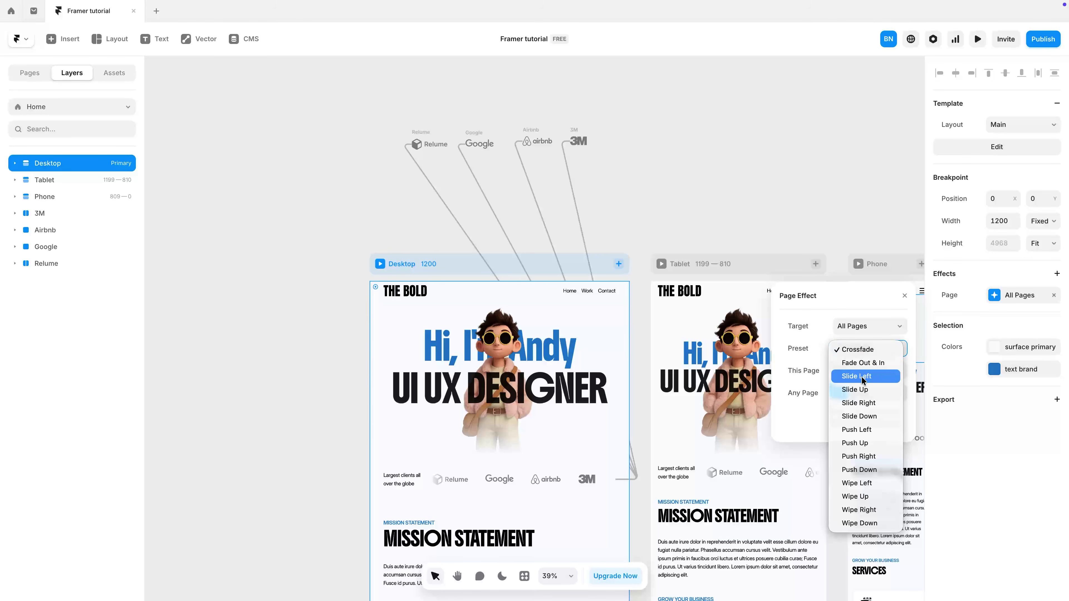
click(861, 380)
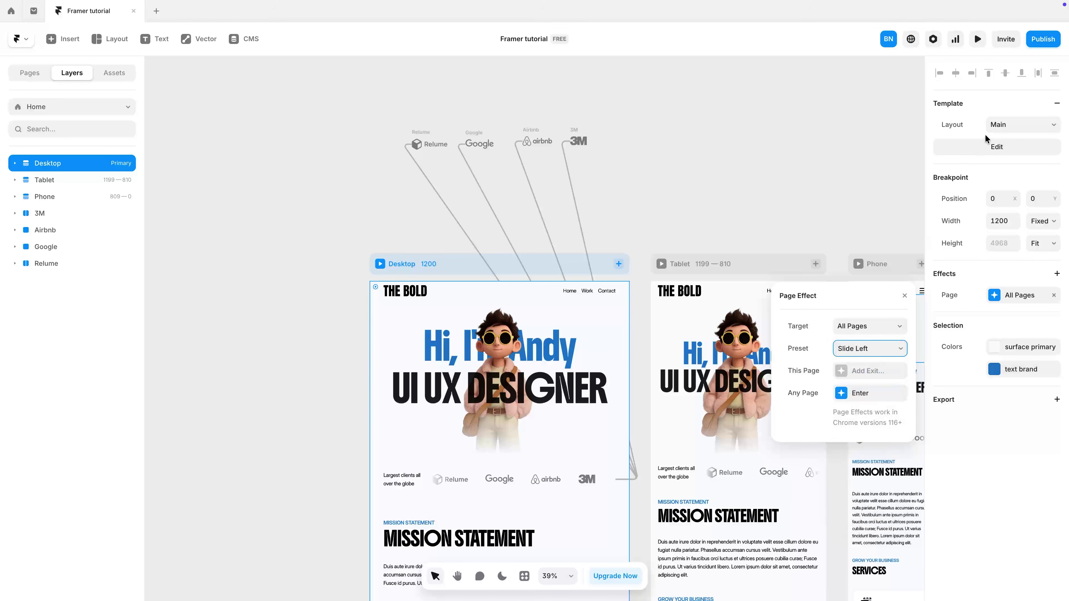
click(977, 40)
click(746, 93)
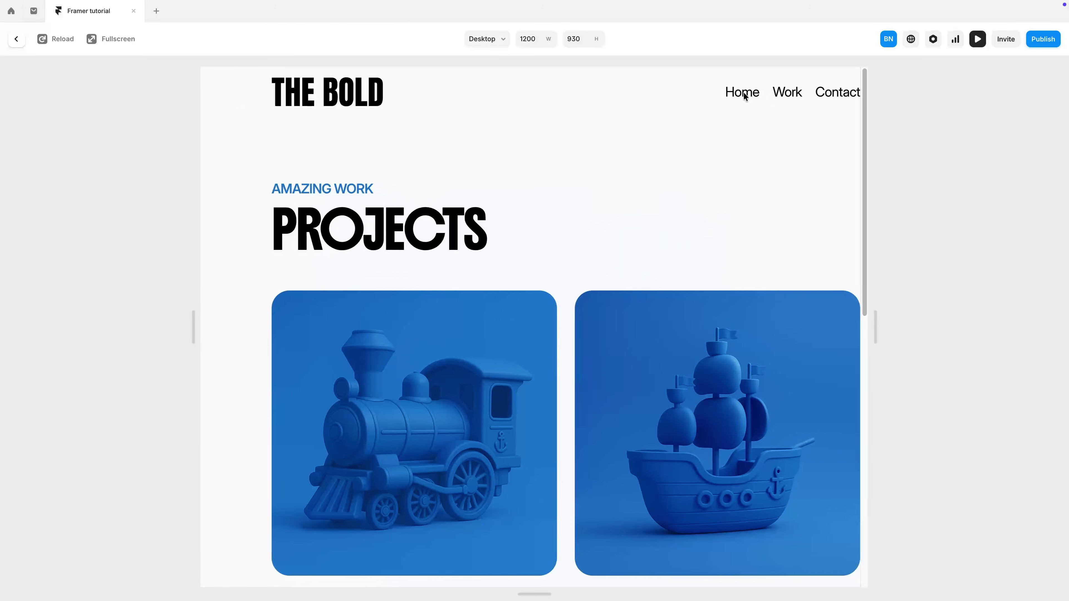
click(789, 96)
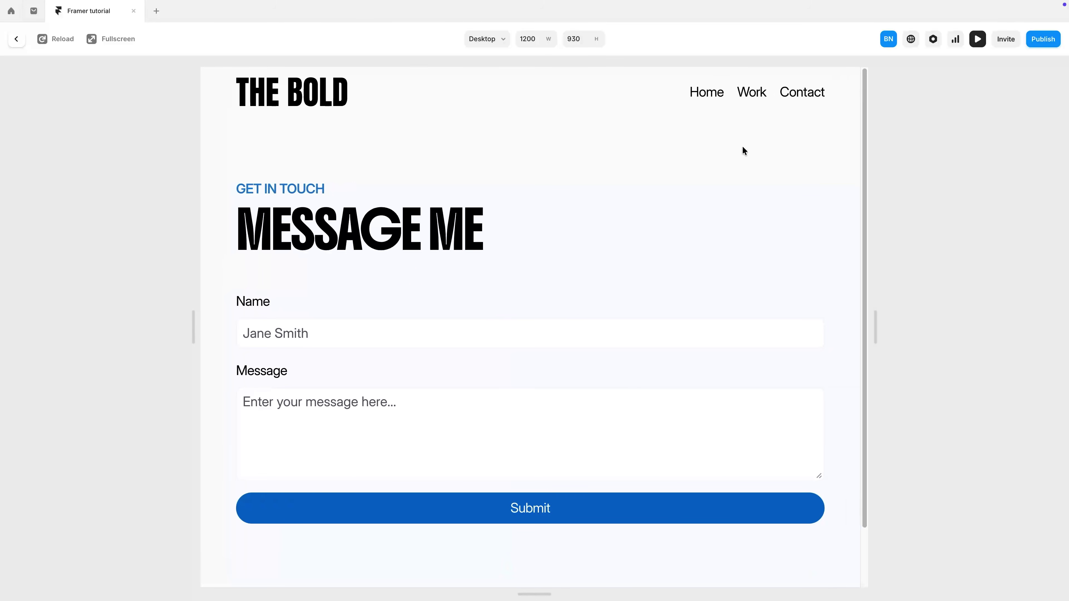
key(Escape)
Step: Set the All Pages effect's preset to Wipe Up
click(1023, 297)
click(857, 350)
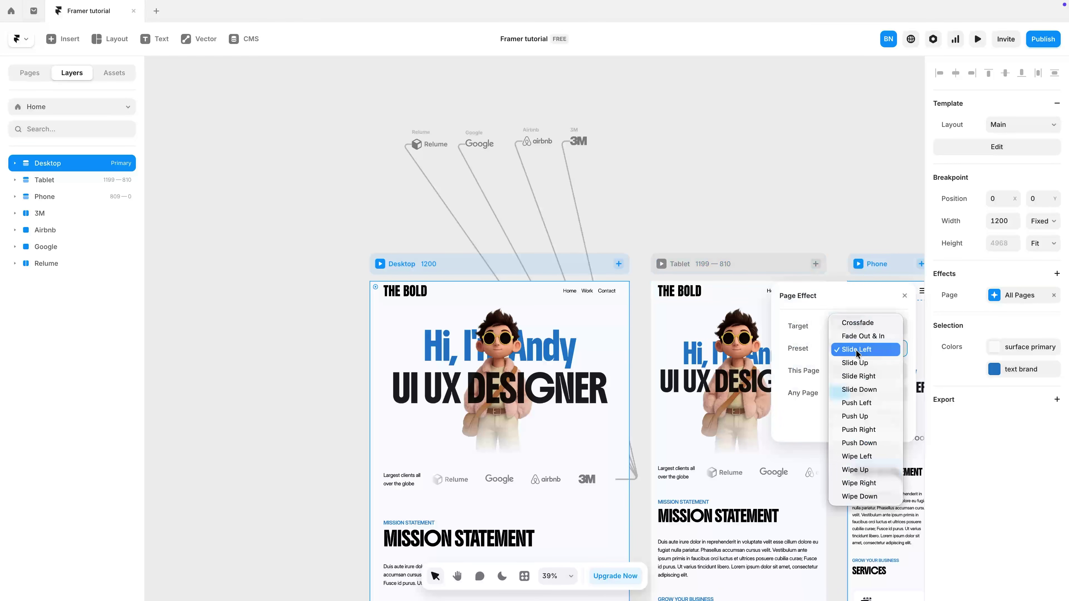
click(855, 469)
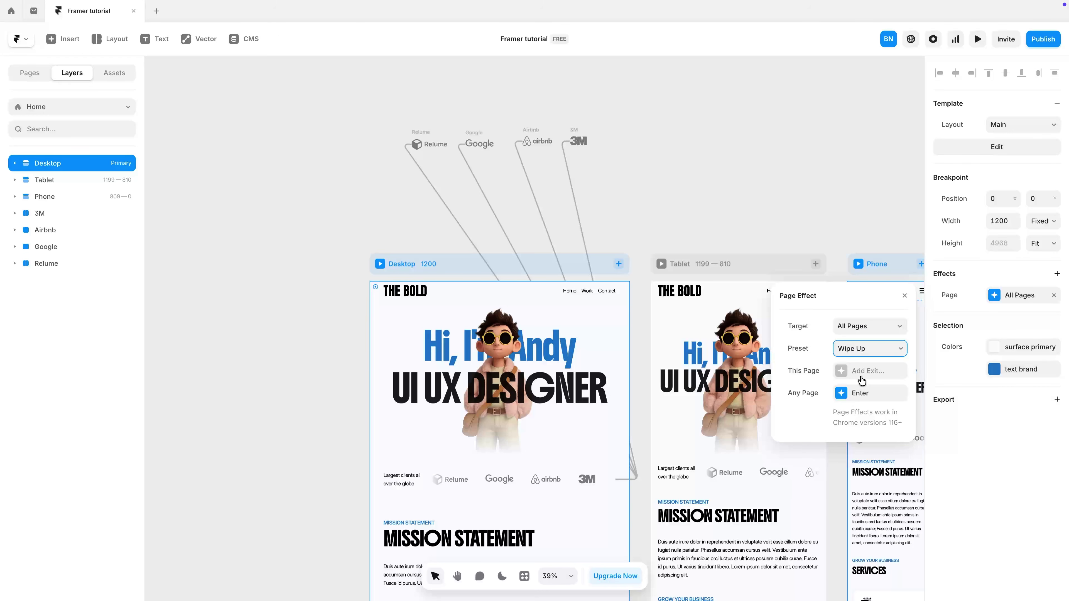
Step: Give the page effect's Enter transition a custom ease with Bezier 0.57, 0, 0, 1 and a time of 0.8 s
click(861, 393)
click(858, 462)
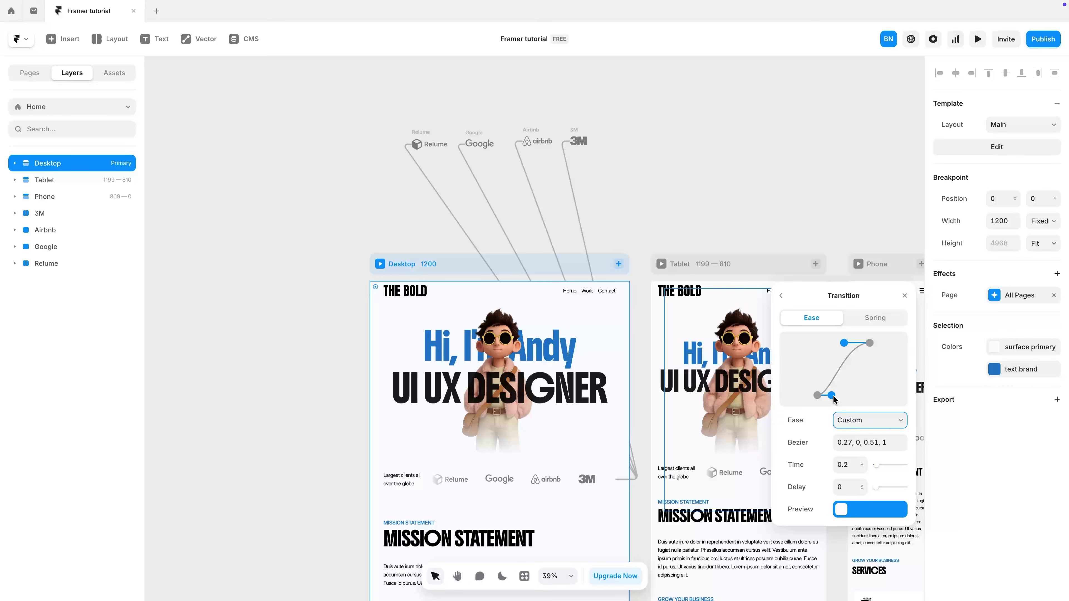
drag(844, 343, 815, 343)
drag(832, 395, 851, 400)
click(846, 464)
text(0.8)
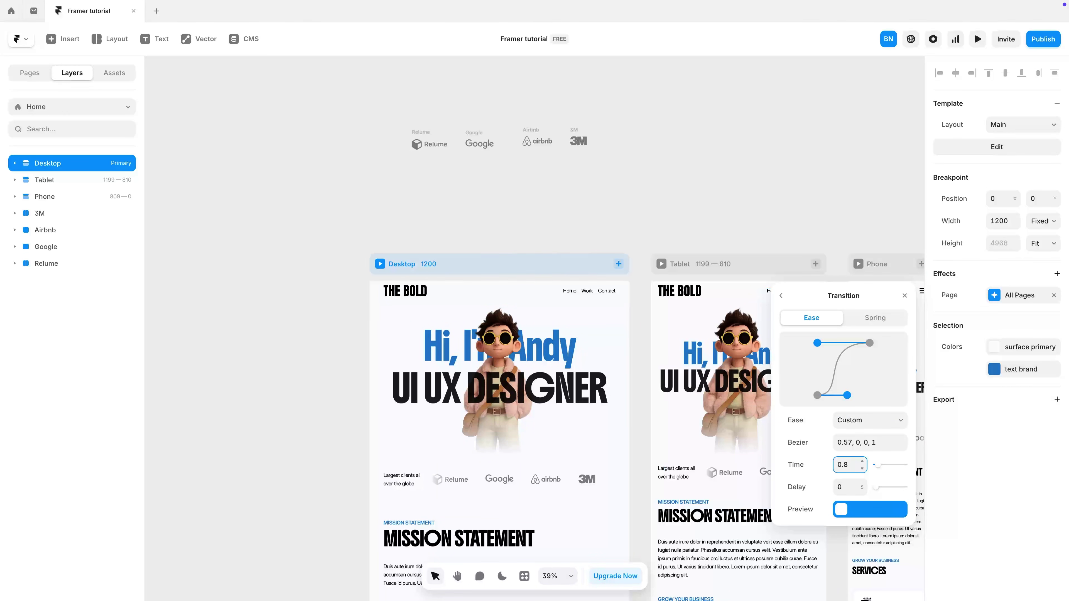
click(781, 295)
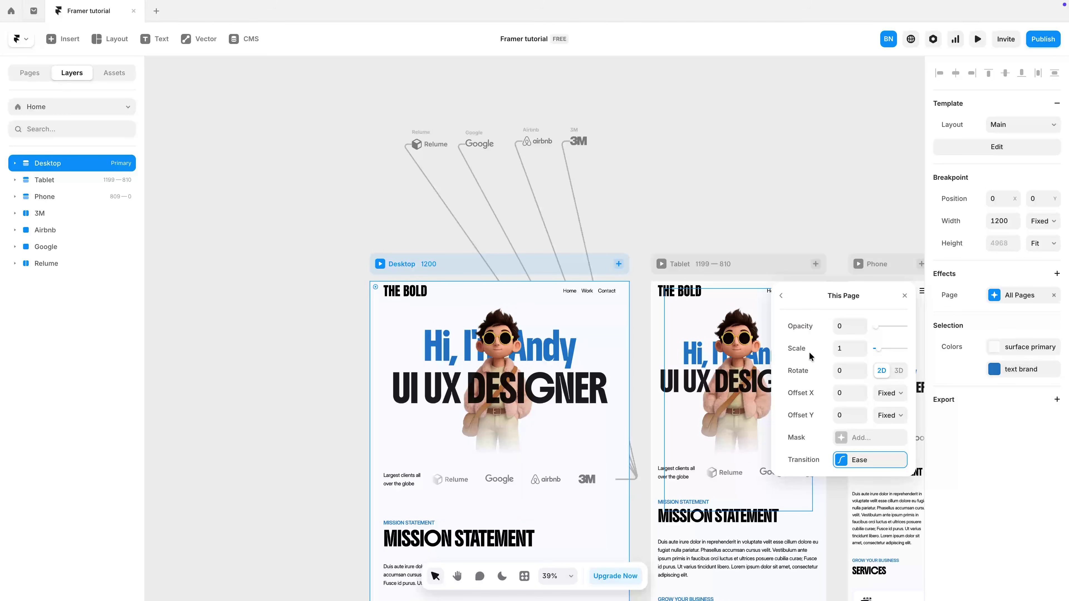
Step: Preview the customized page transition between the Home, Work and Contact pages, then return to the canvas
click(978, 39)
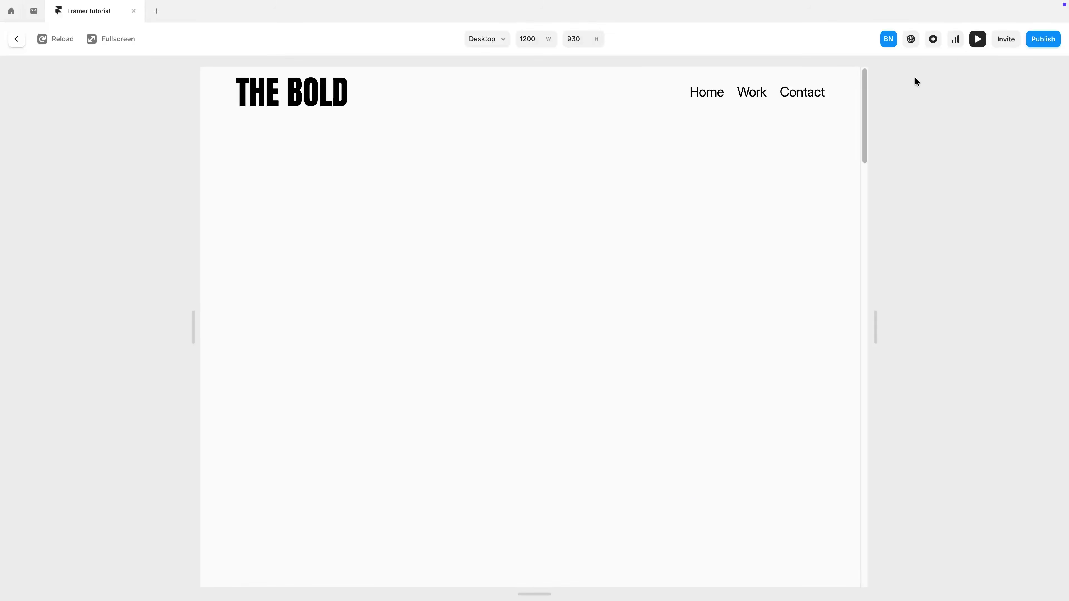
click(748, 94)
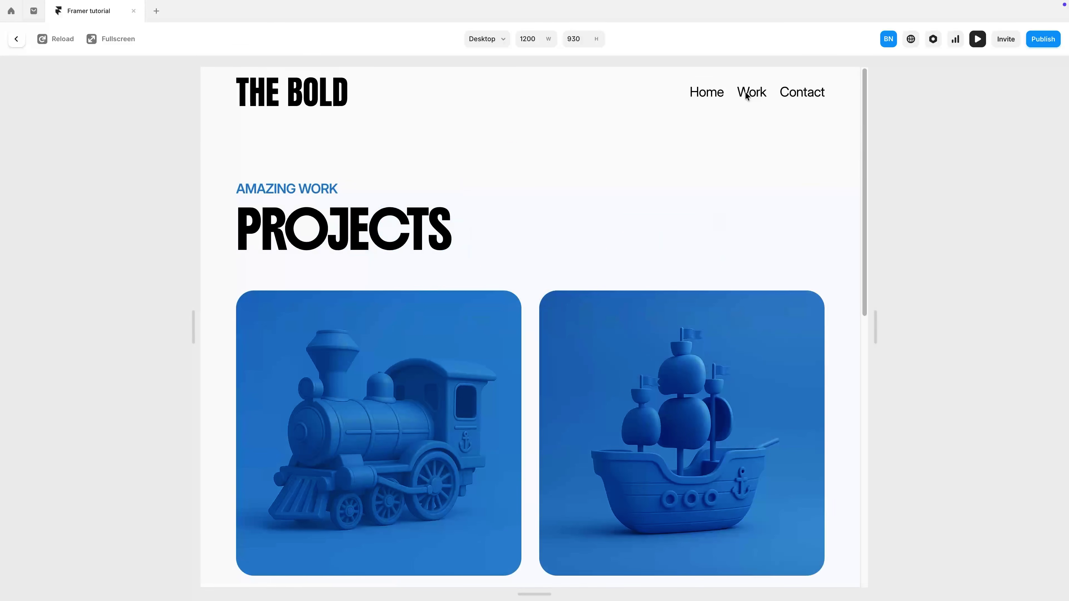
click(719, 94)
click(754, 95)
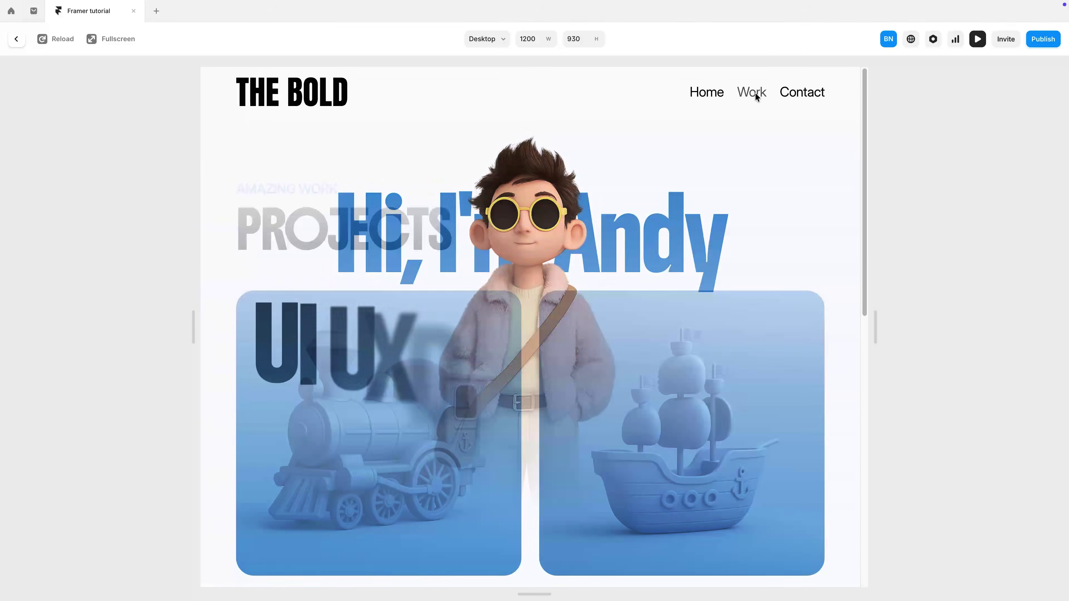
click(796, 93)
key(Escape)
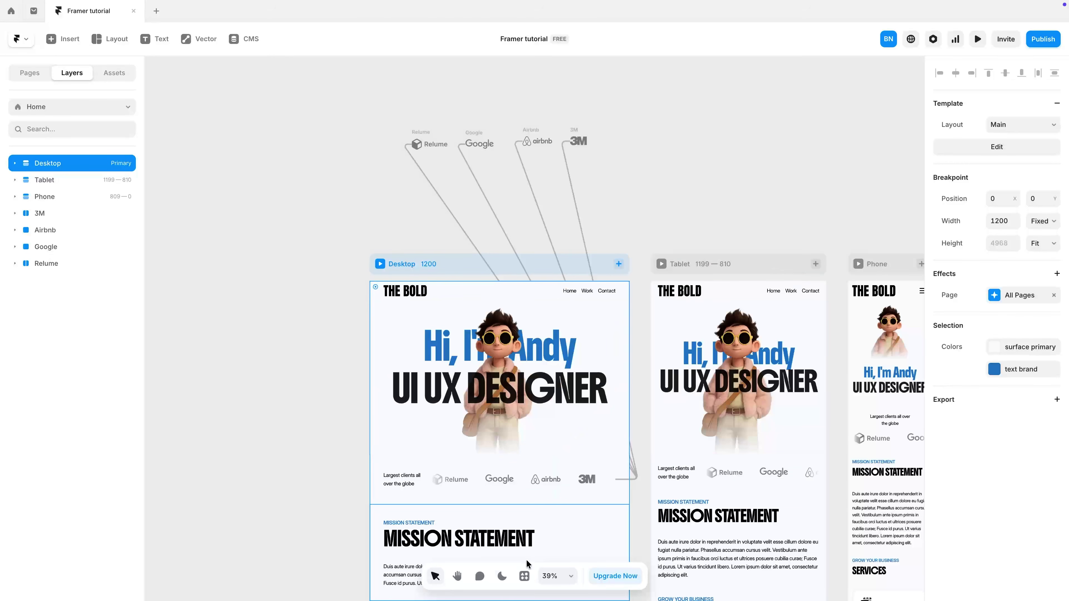
Step: Switch the canvas to dark mode, preview the site through the Work and Contact pages, and return to the canvas
click(502, 576)
click(977, 38)
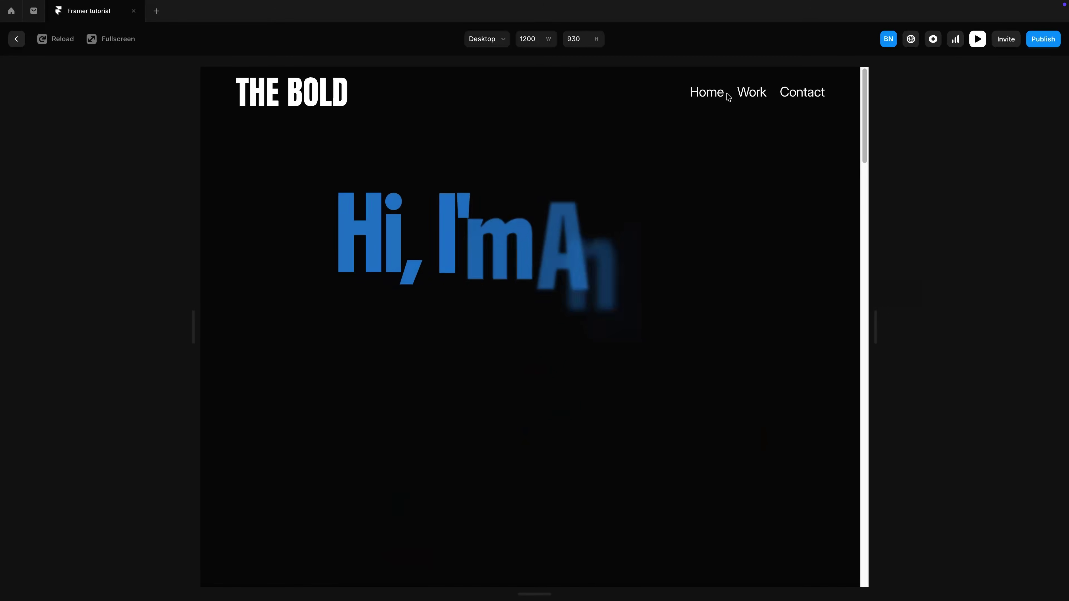
click(742, 98)
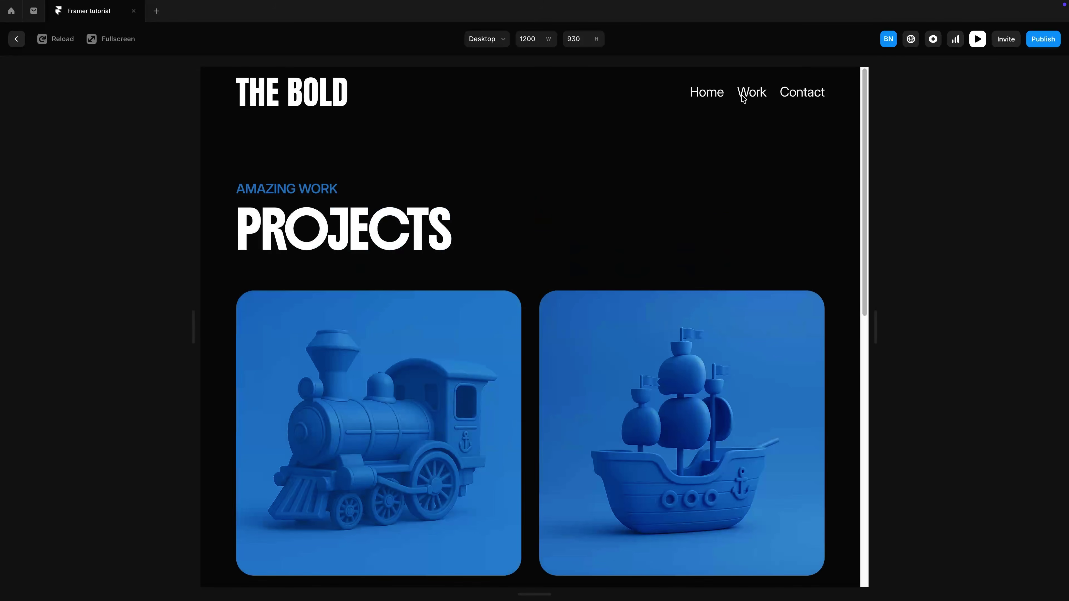
click(793, 98)
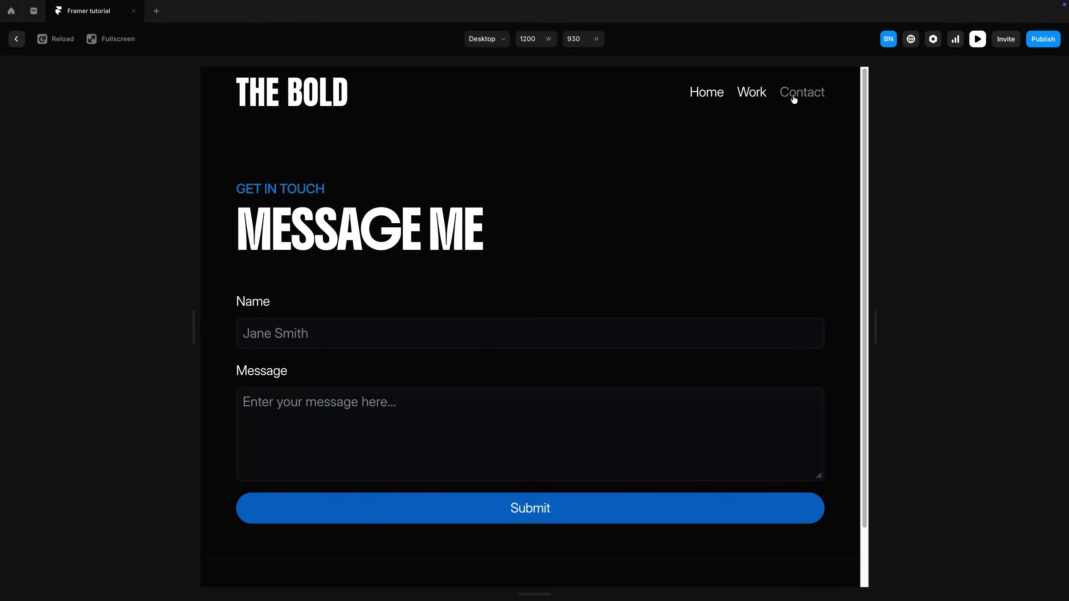
click(752, 94)
key(Escape)
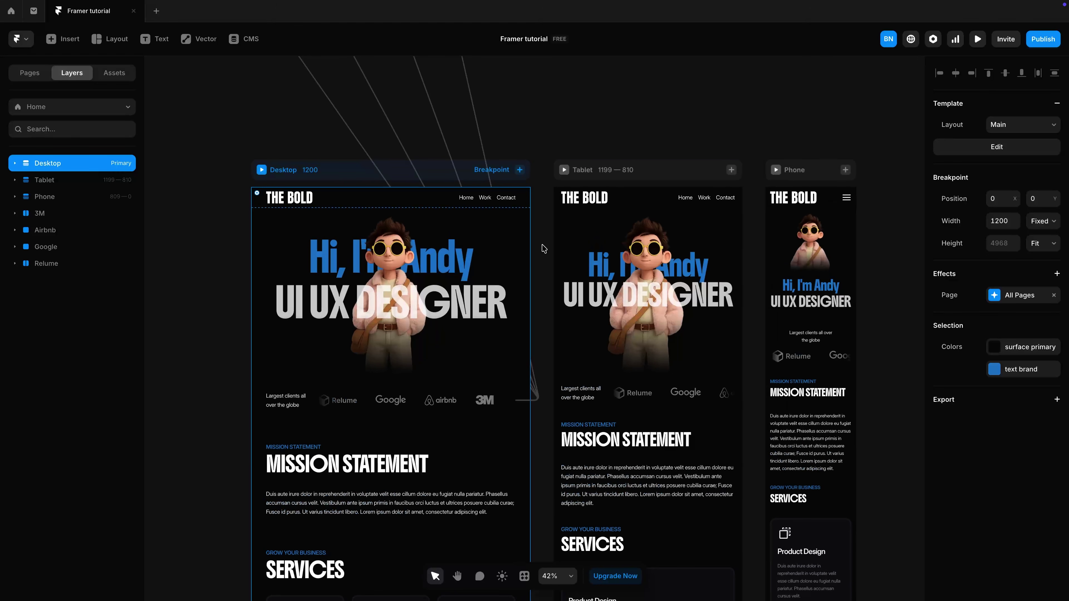
Step: In the site settings, set the site title to "Framer Tutorial" and the site language to English
click(728, 126)
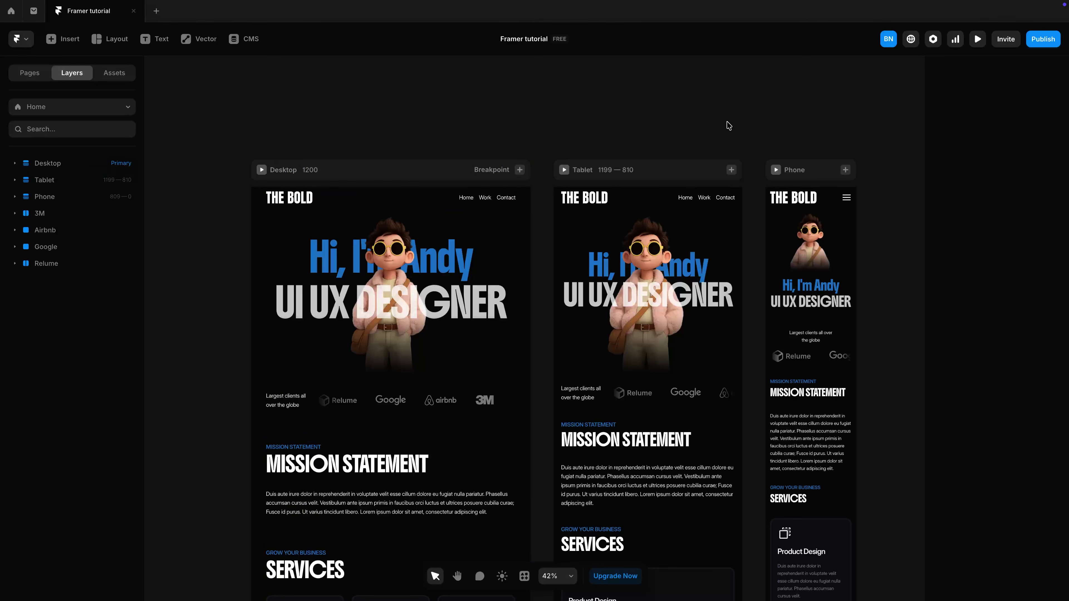
click(933, 39)
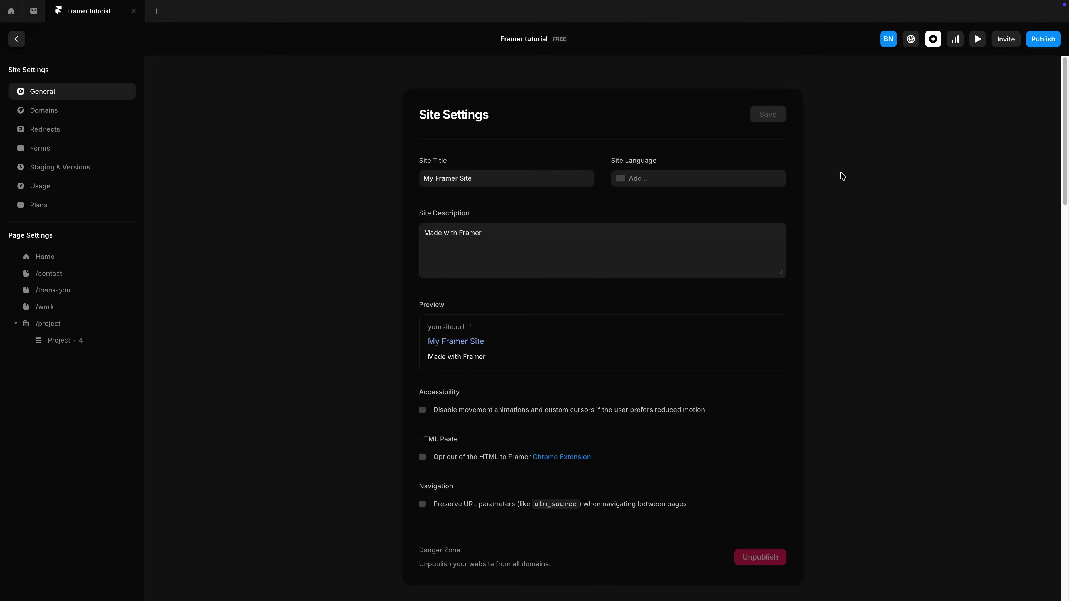
click(460, 179)
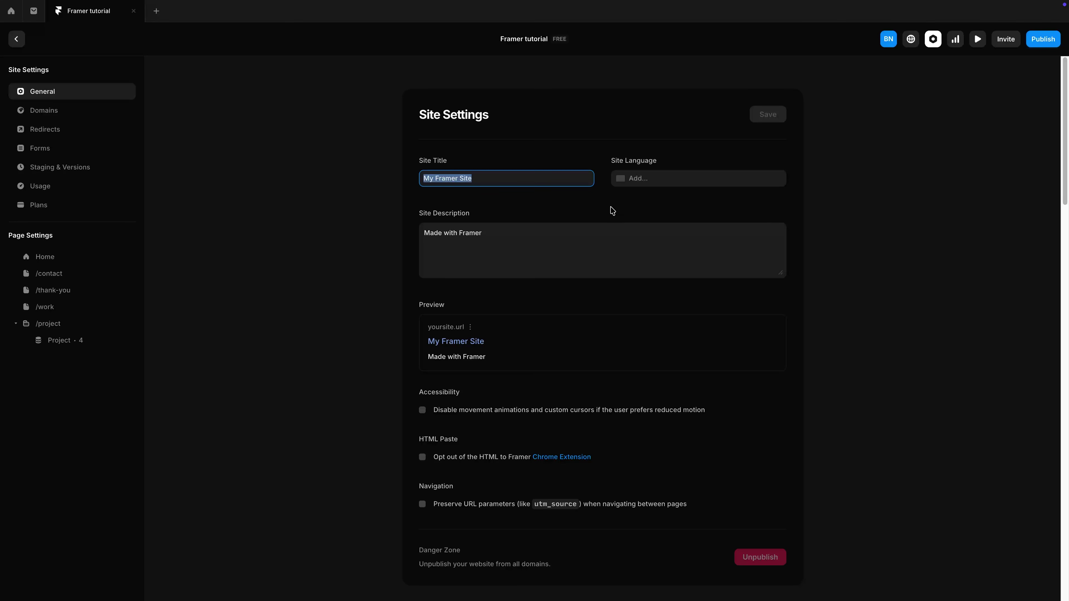
text(Framer Tutorial)
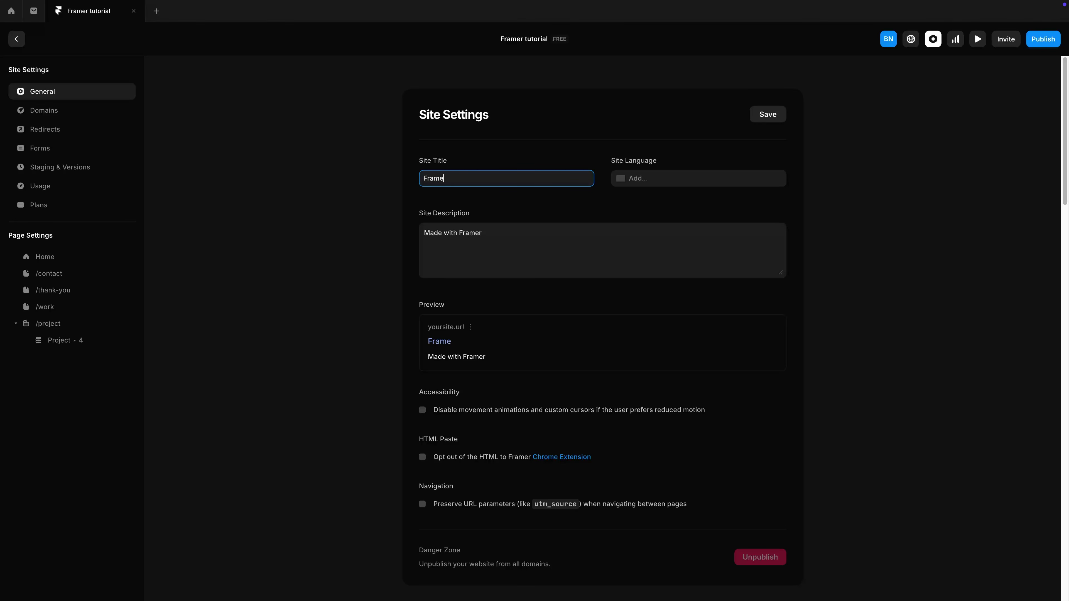
click(663, 174)
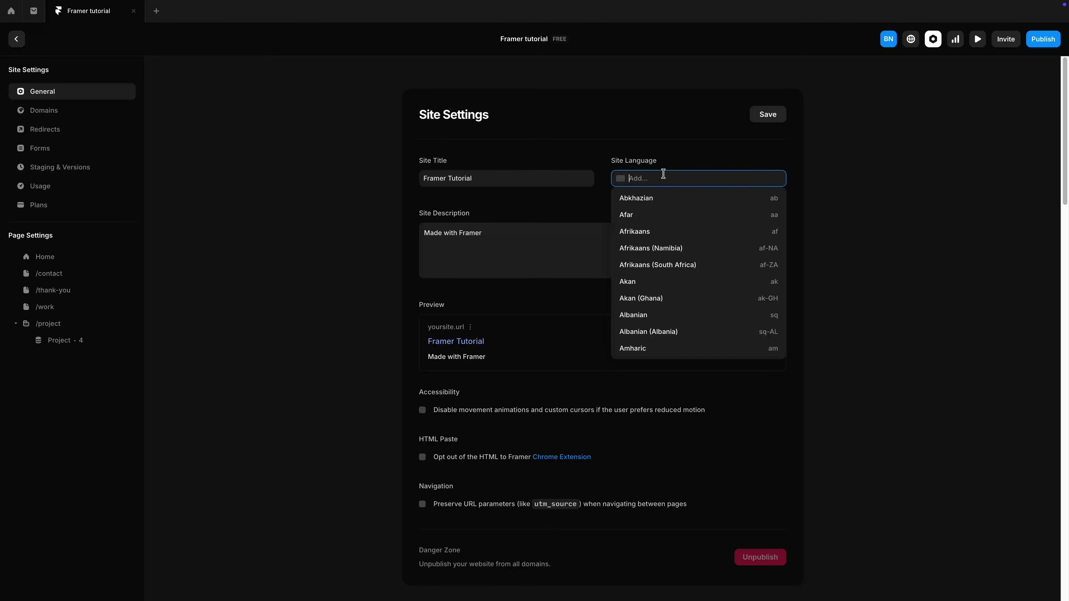
text(engl)
key(Return)
Step: Replace the site description with "Made by Average Design Dude"
click(557, 247)
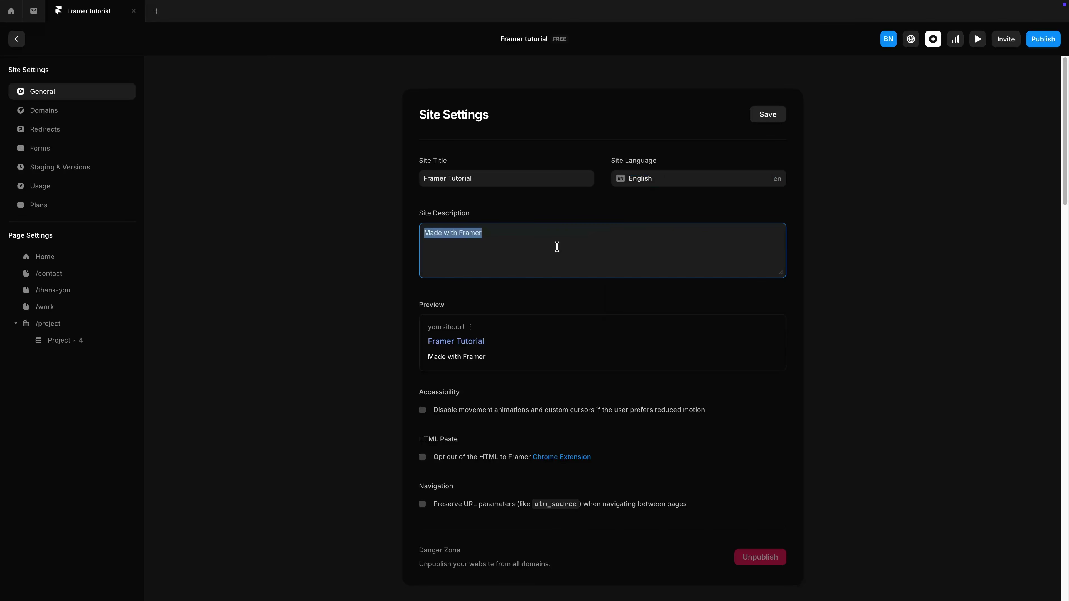
text(Made by)
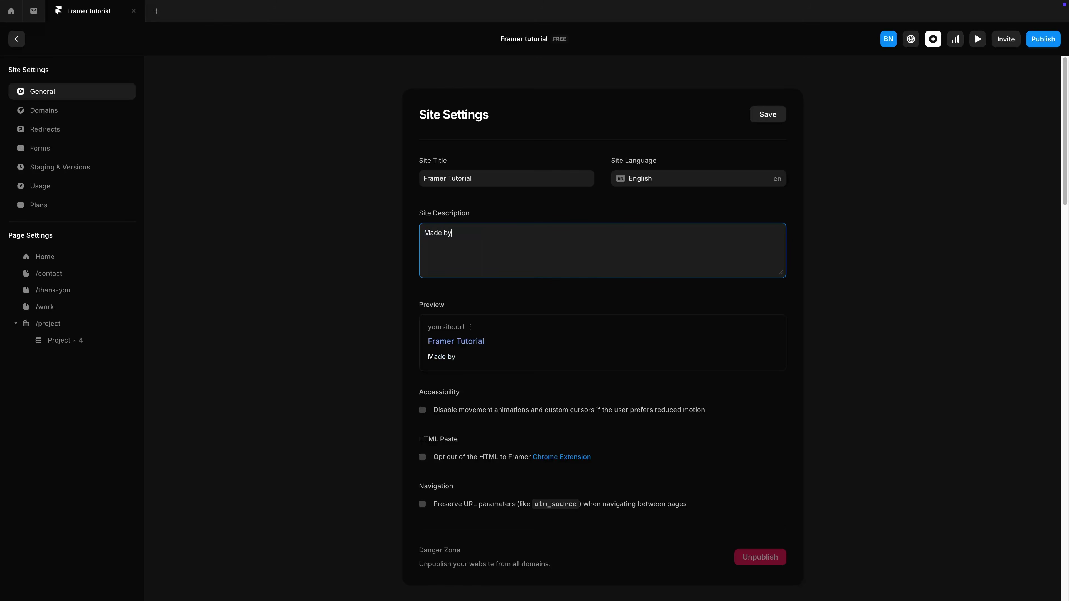
text(Average Design Guild)
click(791, 296)
Step: Review the general settings for site images, password protection, automatic locale, Google Analytics, well-known files and custom code
scroll(791, 296, down, 10)
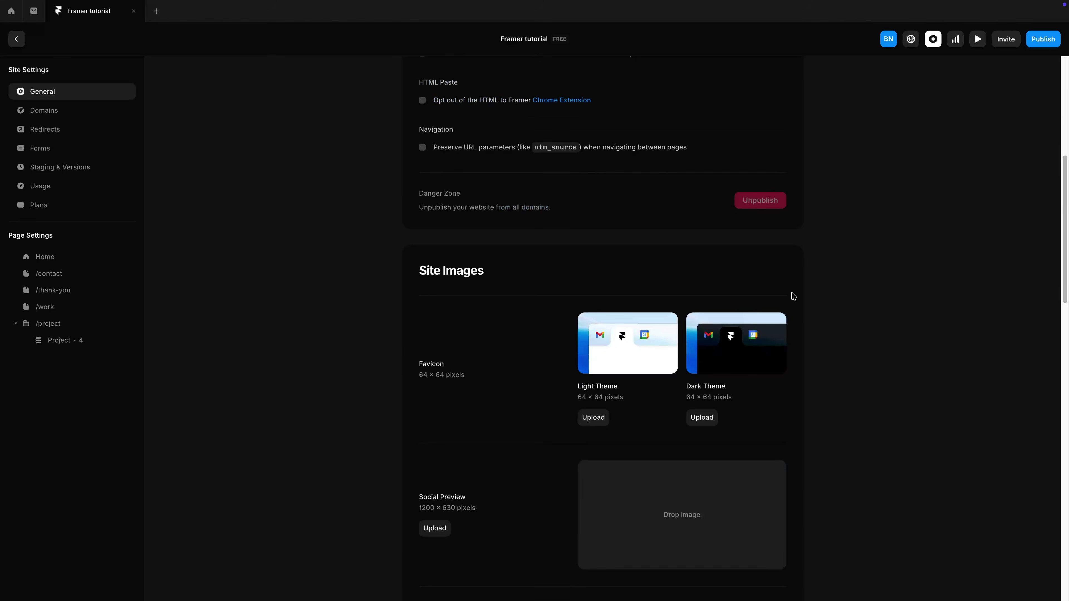
scroll(793, 296, up, 1)
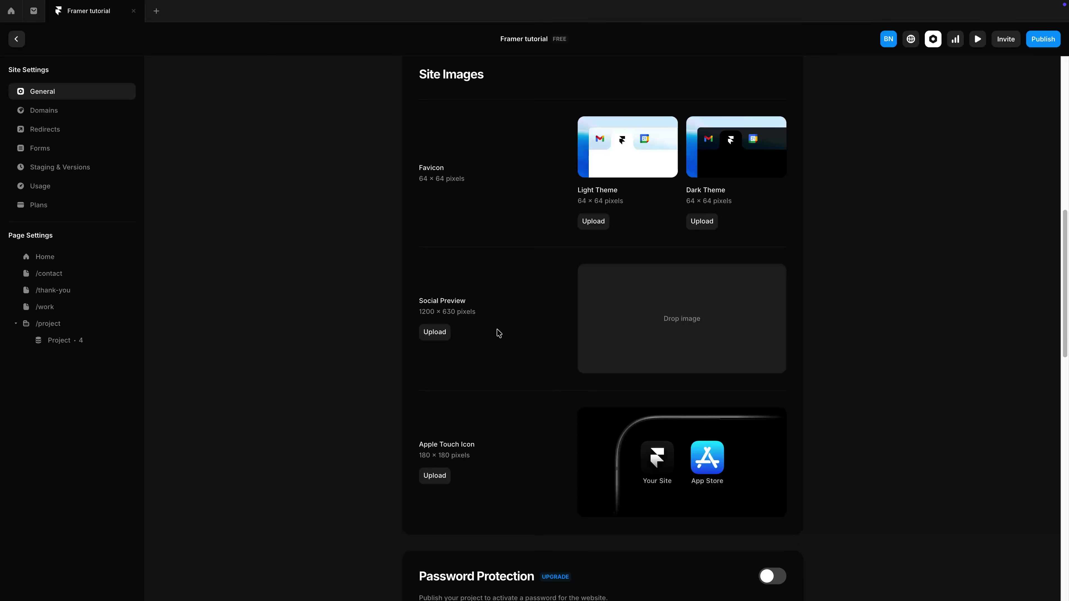
scroll(460, 299, down, 5)
scroll(580, 300, down, 5)
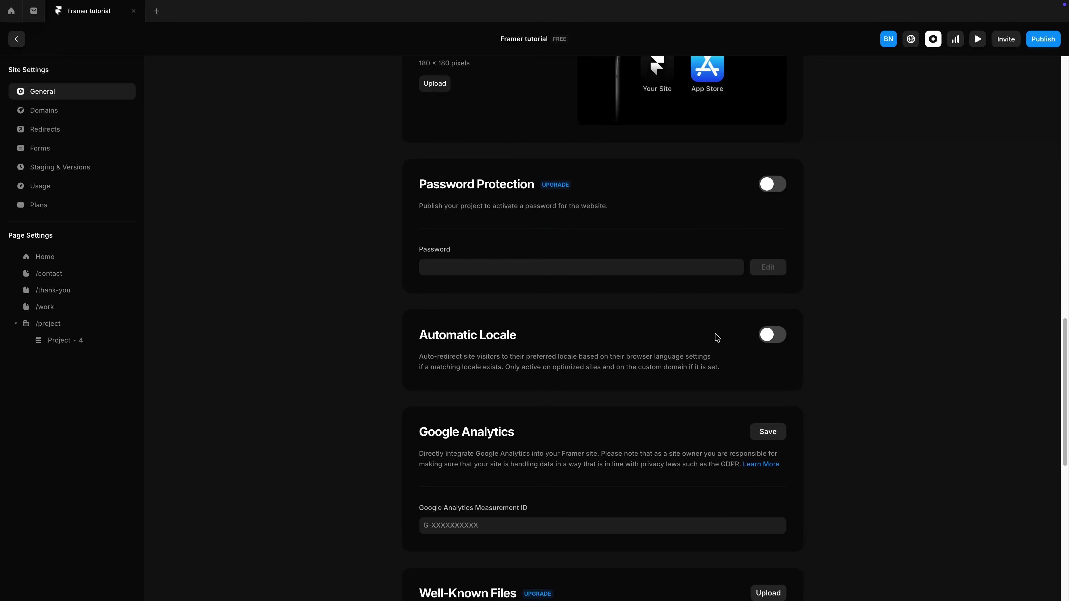
scroll(718, 341, down, 7)
scroll(718, 342, down, 5)
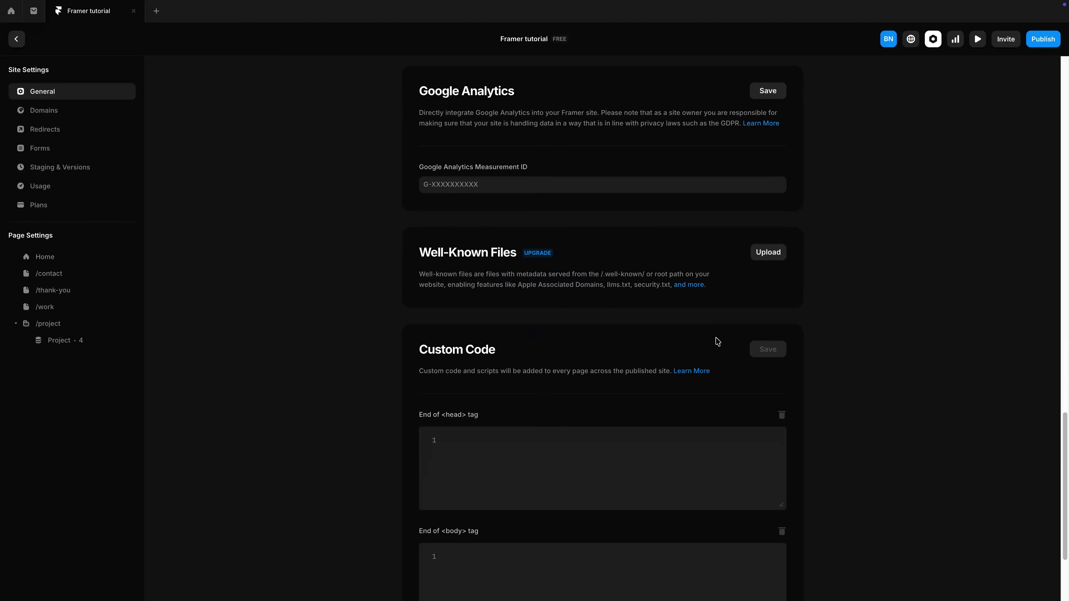
click(605, 323)
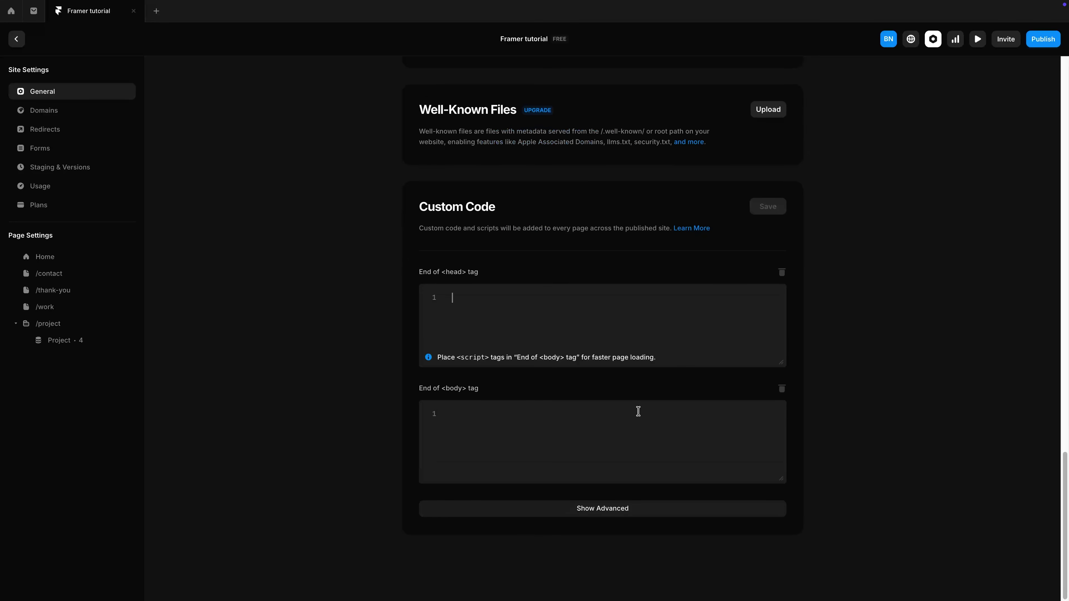
click(637, 410)
scroll(585, 334, up, 12)
scroll(586, 335, up, 10)
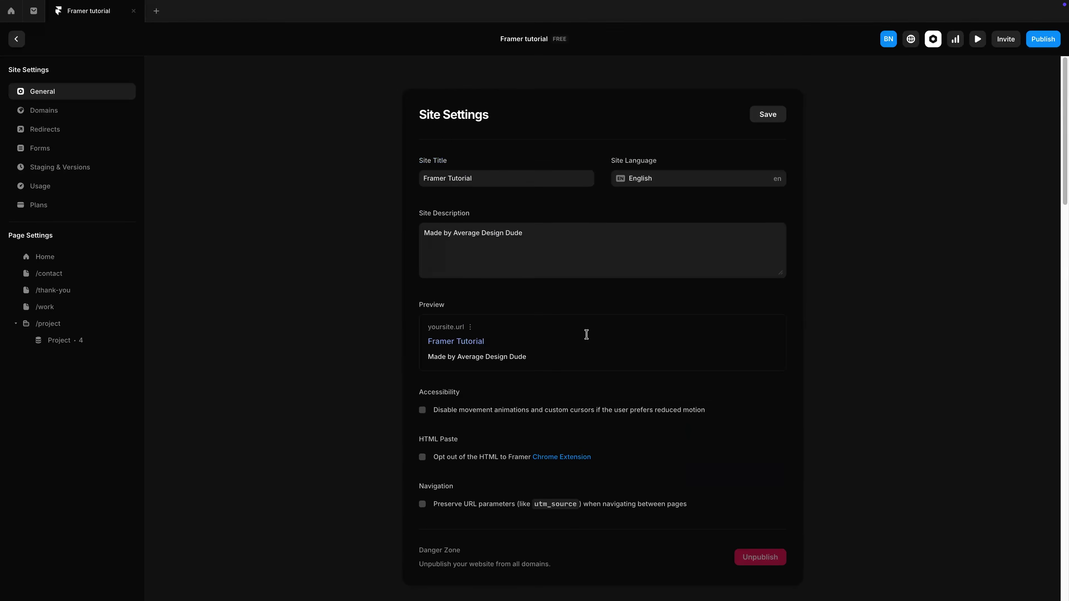
Step: Save the site settings, return to the canvas and publish the site
click(775, 113)
click(933, 41)
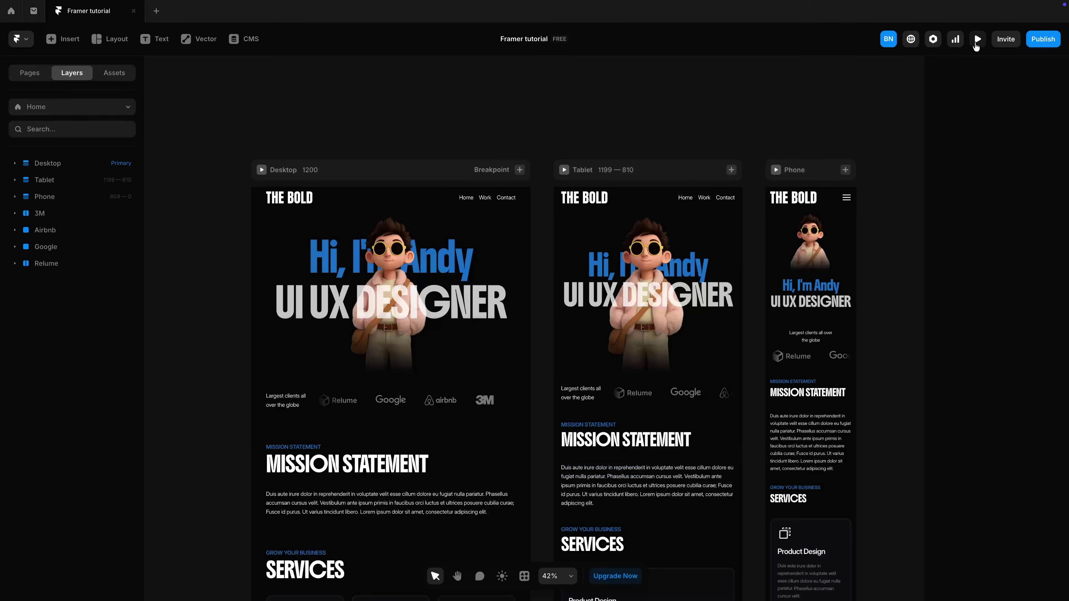
click(1054, 38)
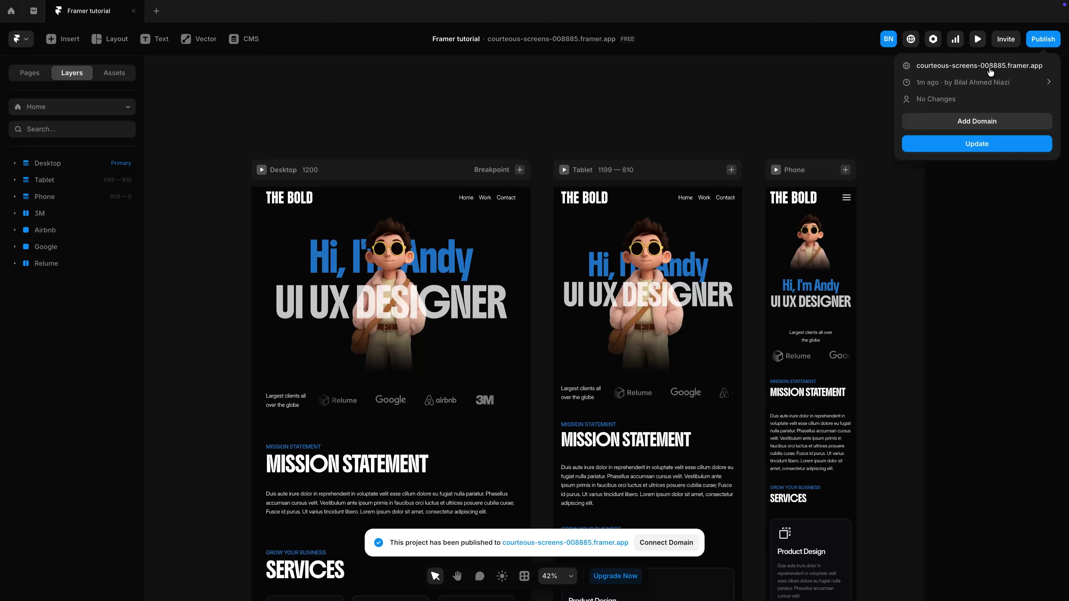
Step: Open the published site in the browser and look through the Home page down to the footer
click(989, 69)
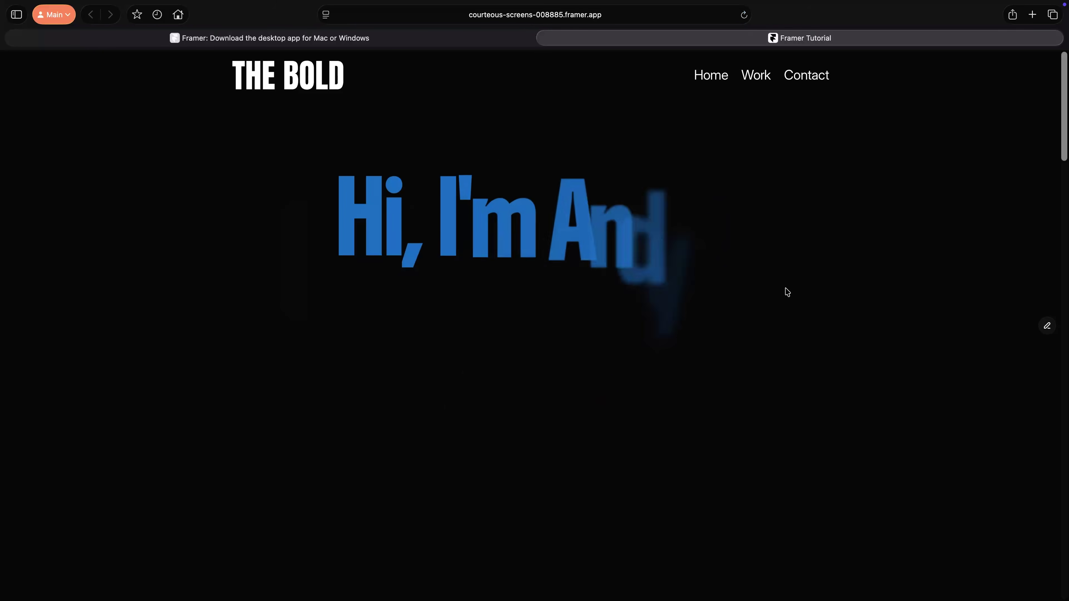
scroll(787, 291, down, 15)
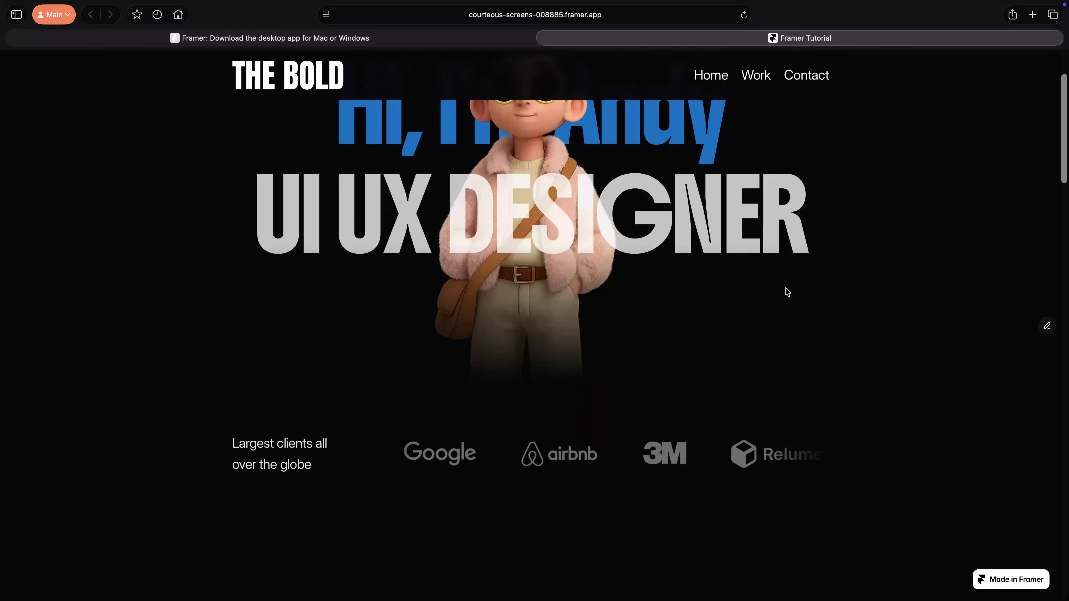
scroll(786, 291, down, 15)
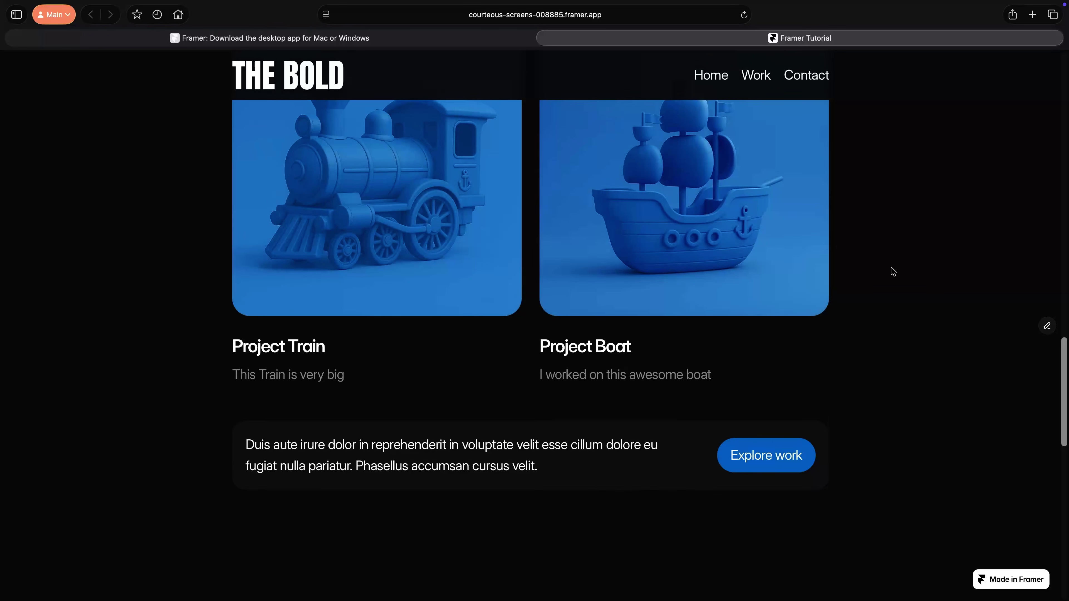
scroll(893, 271, down, 10)
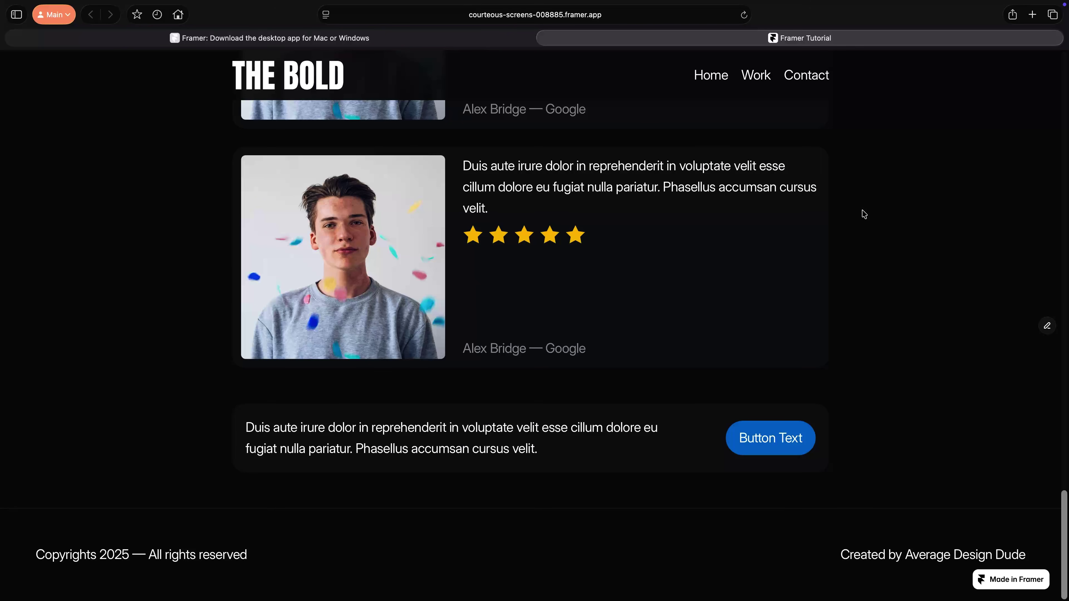
Step: Check the published Work and Contact pages at a smaller browser zoom, then go back through Work to the Home page and review it
click(757, 75)
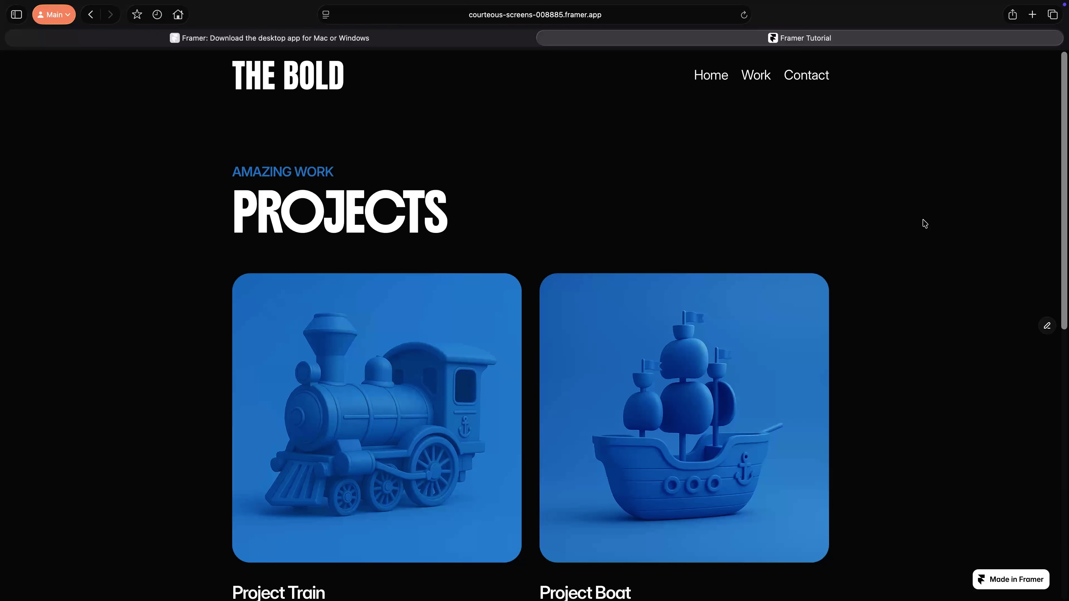
key(super+minus)
key(super+minus)
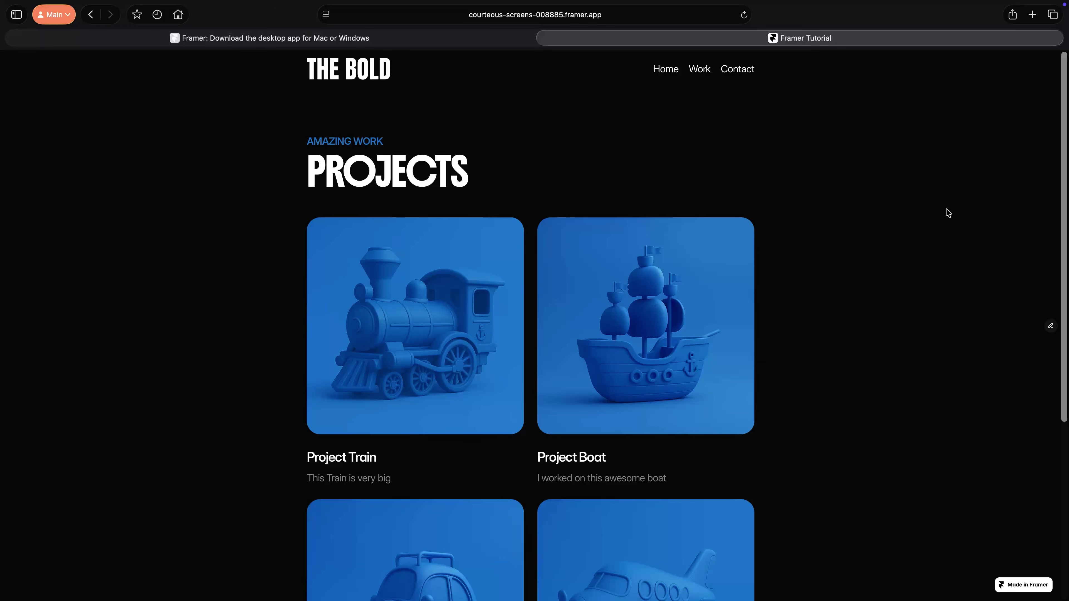
click(740, 75)
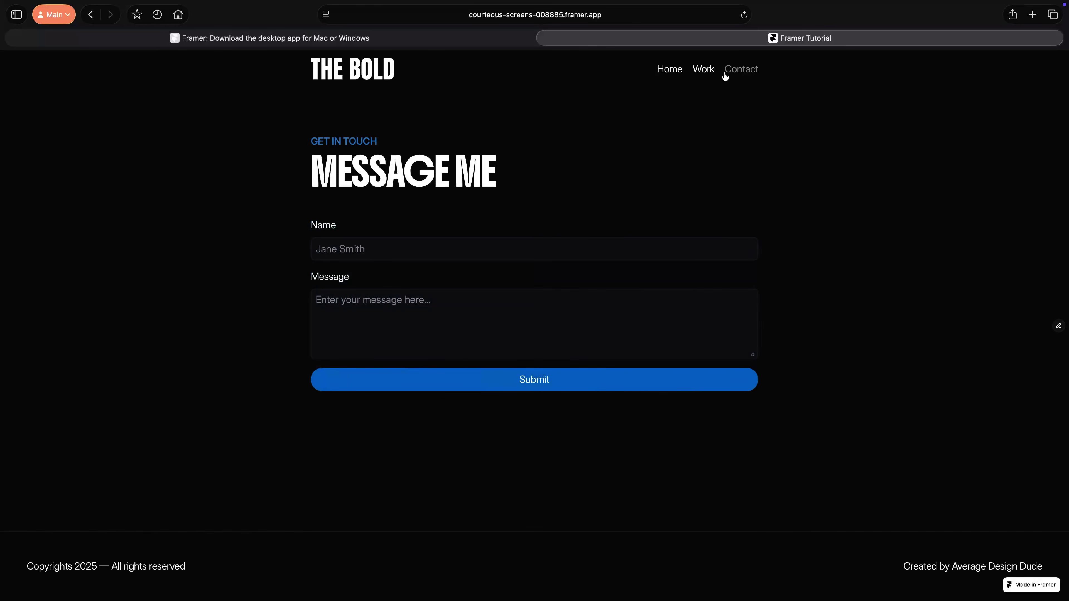
click(695, 74)
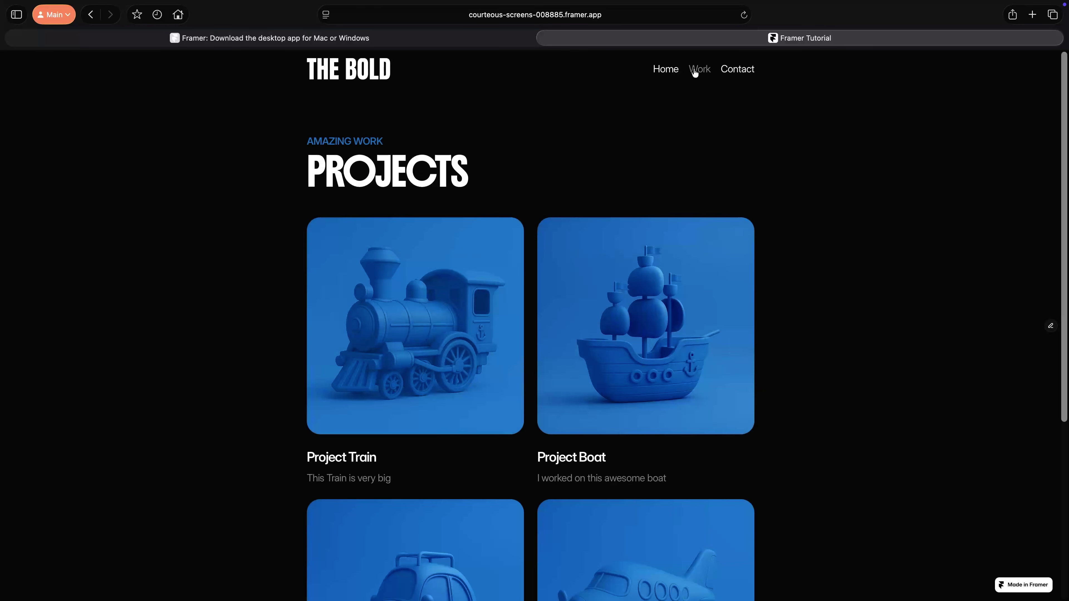
click(669, 70)
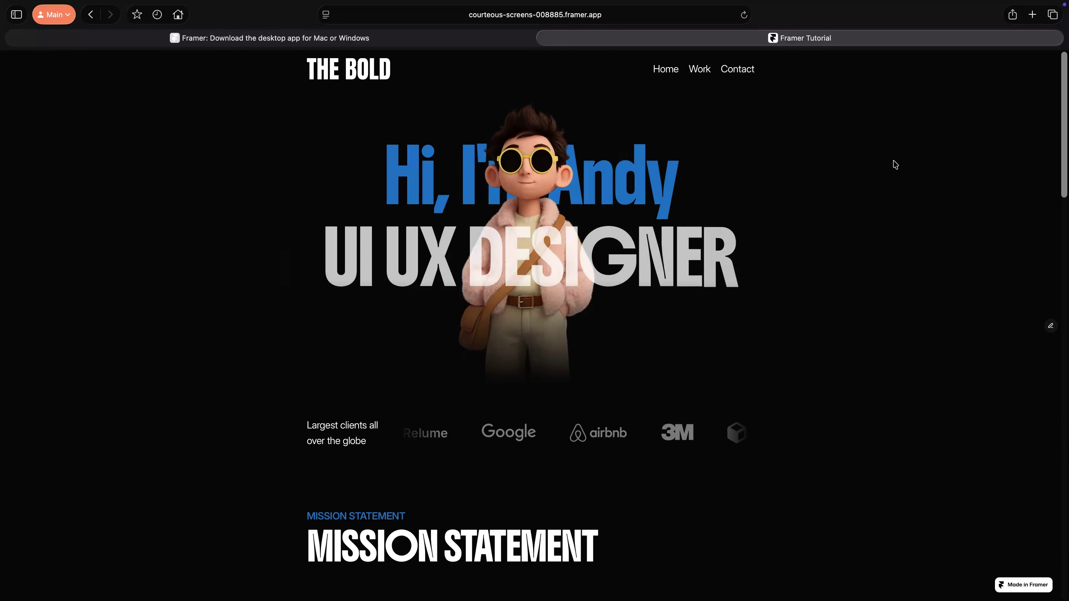
scroll(894, 164, down, 10)
scroll(894, 164, down, 15)
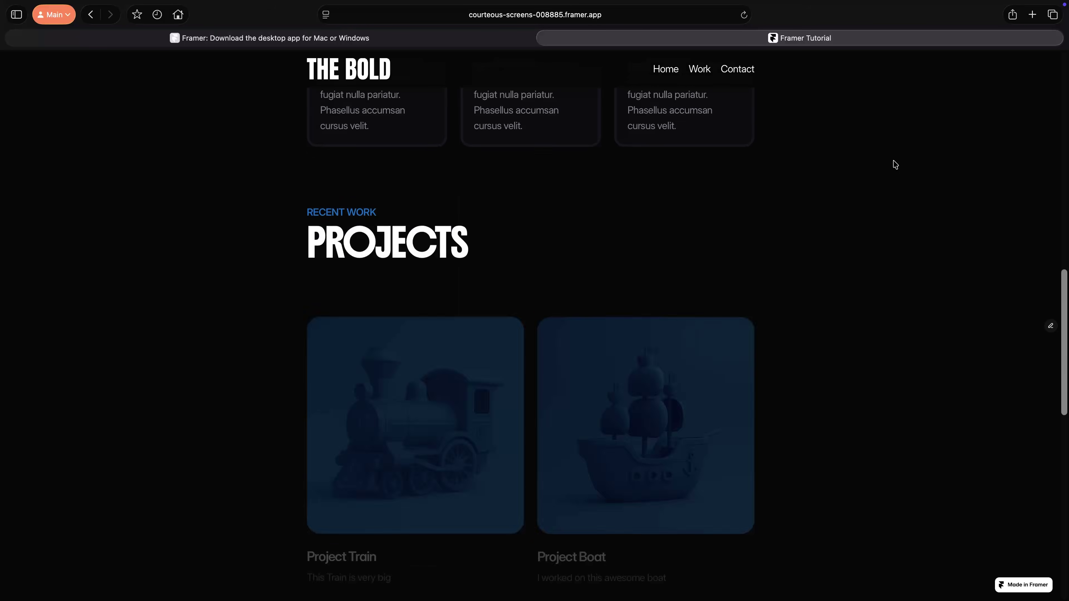
scroll(895, 165, down, 10)
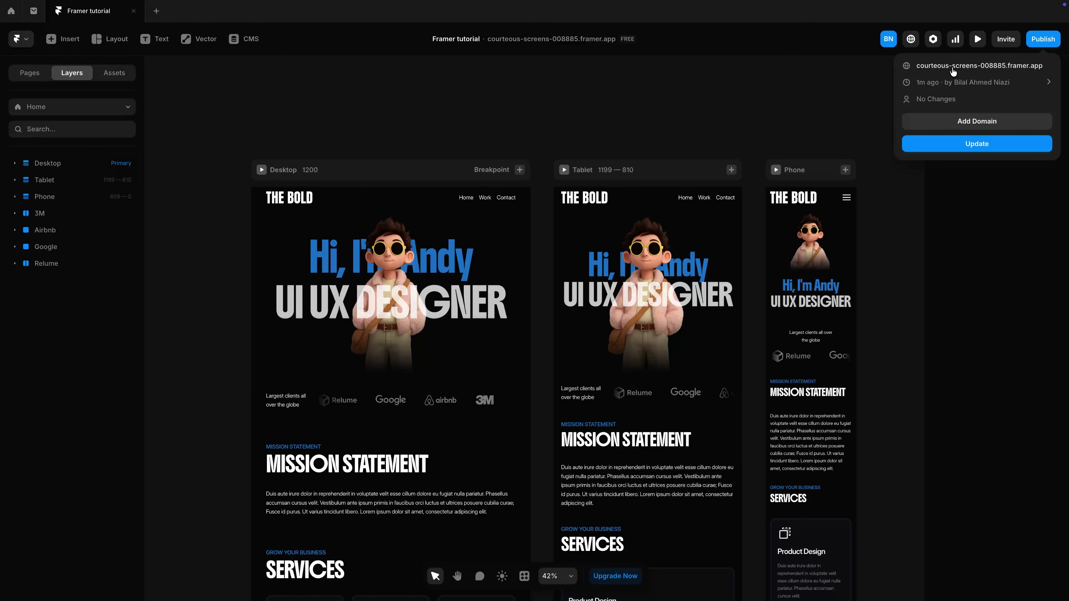
Step: Connect the free Framer subdomain TheBoldTemplate.framer.website as the custom domain and open the live site at that address
click(961, 122)
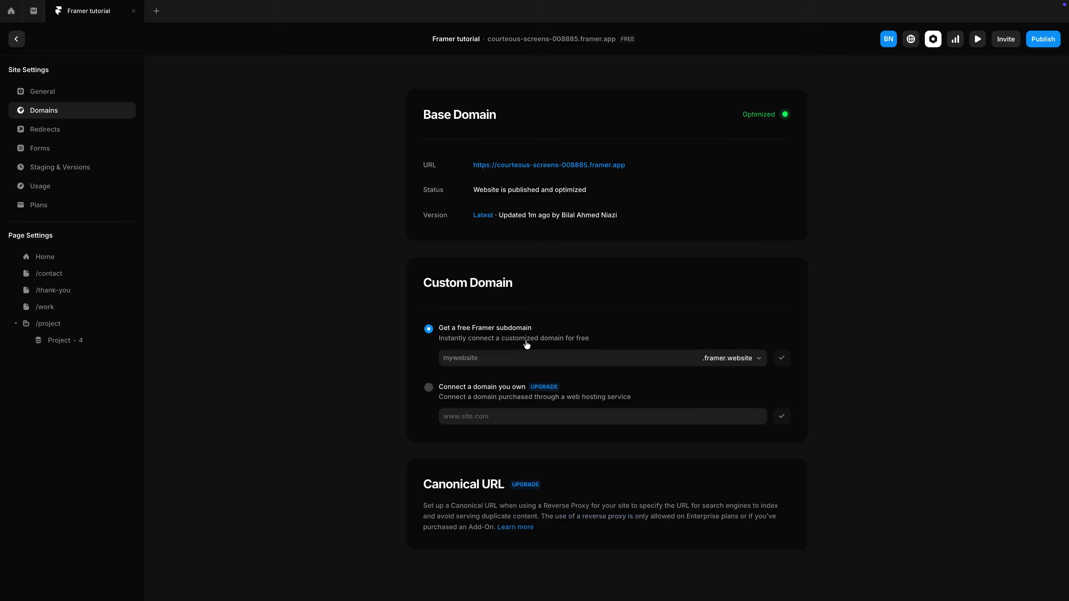
click(545, 354)
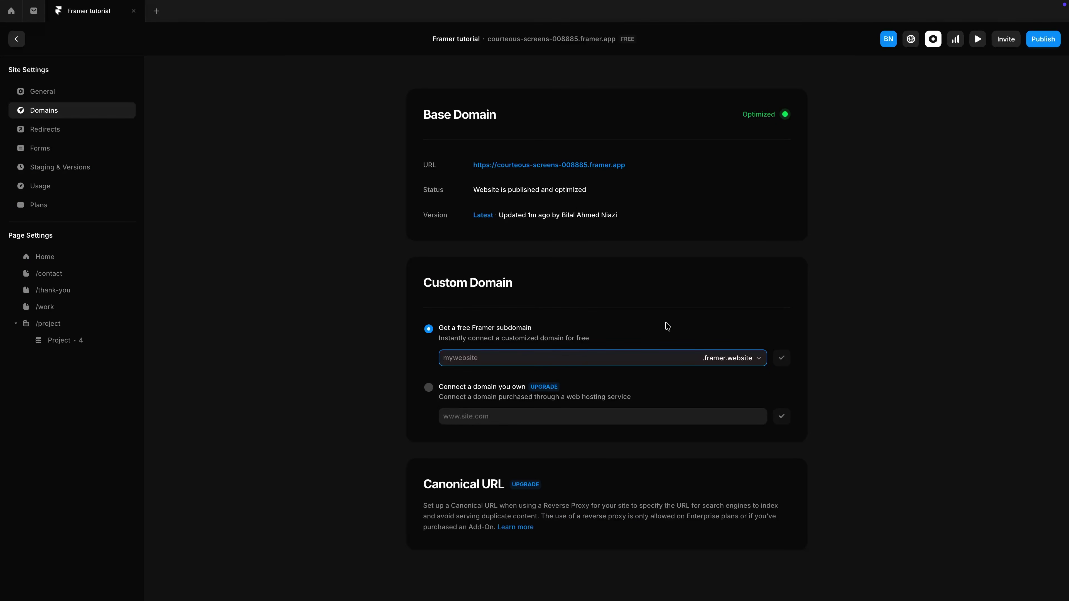
text(TheBoldTemplate)
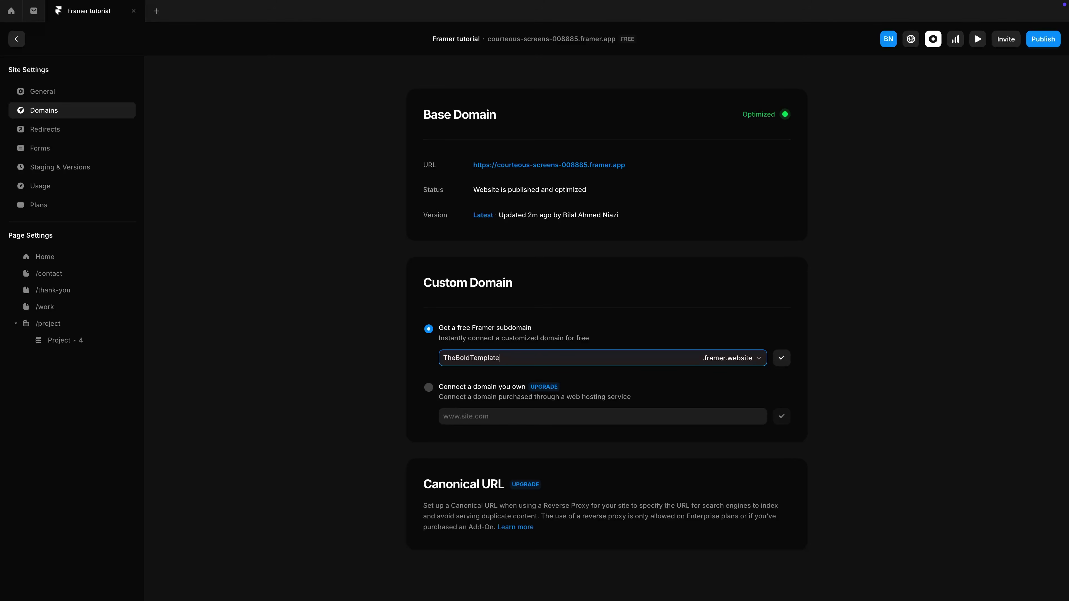
click(781, 357)
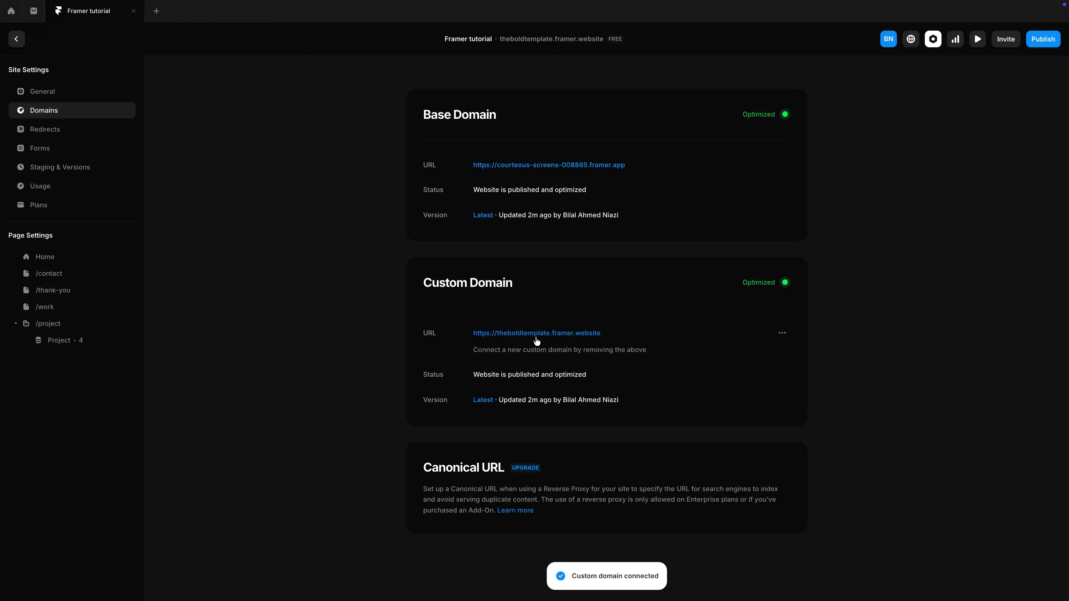
click(537, 333)
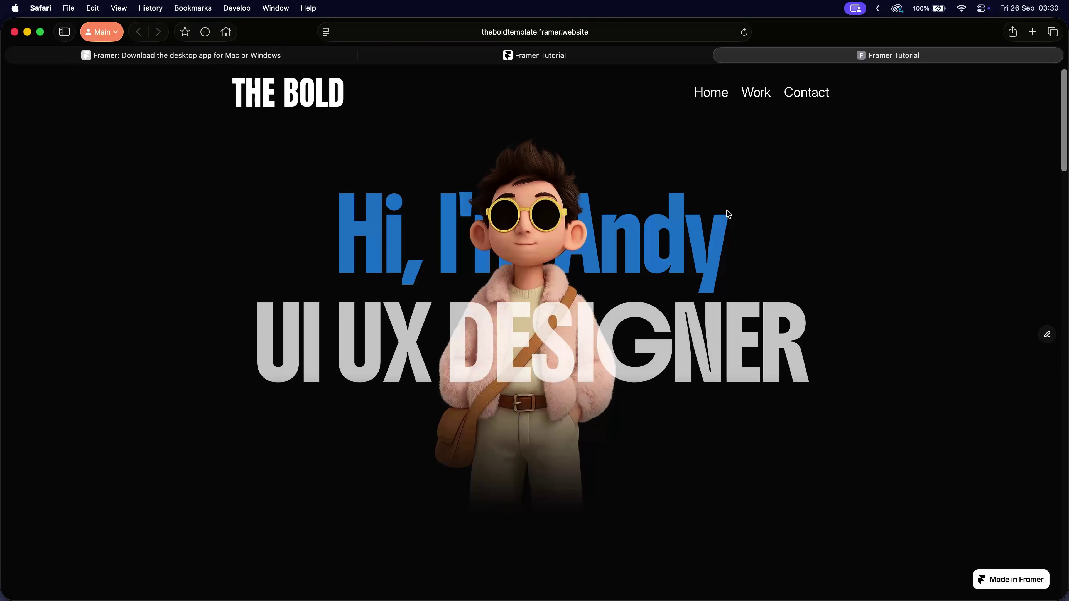
Step: Reduce the column count of the Project List grid in the Home page's Phone breakpoint by one
scroll(728, 214, down, 15)
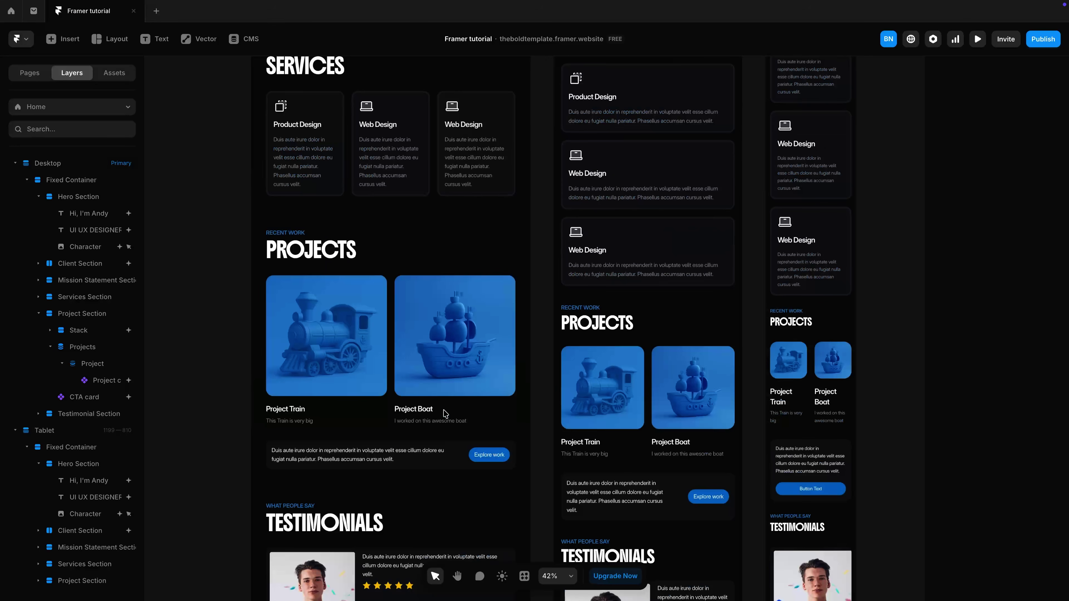
scroll(446, 414, down, 5)
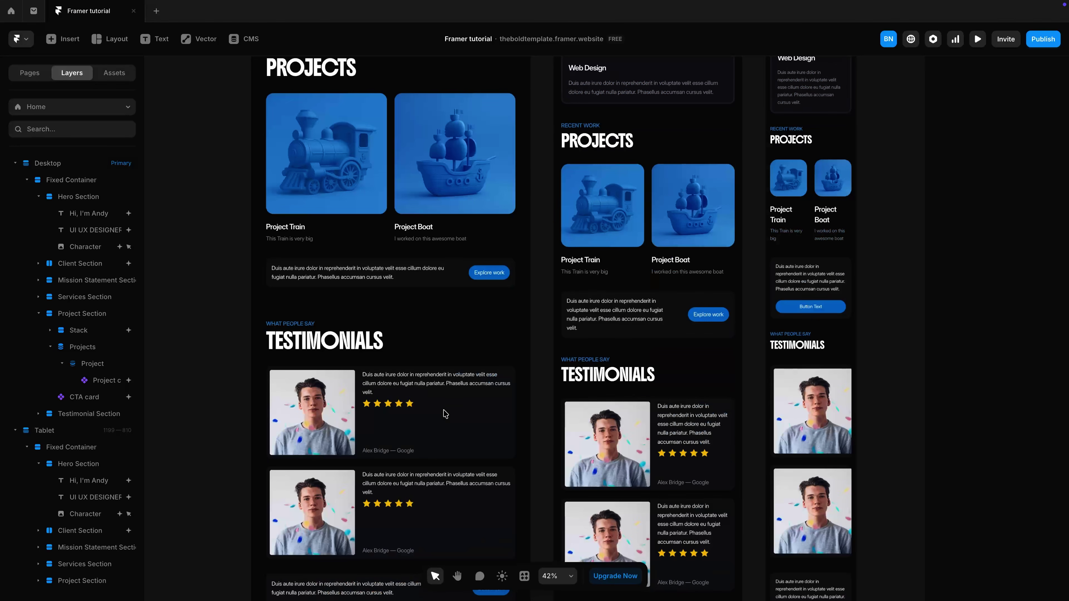
scroll(758, 354, up, 5)
scroll(757, 354, right, 1)
scroll(749, 379, up, 3)
scroll(739, 395, up, 2)
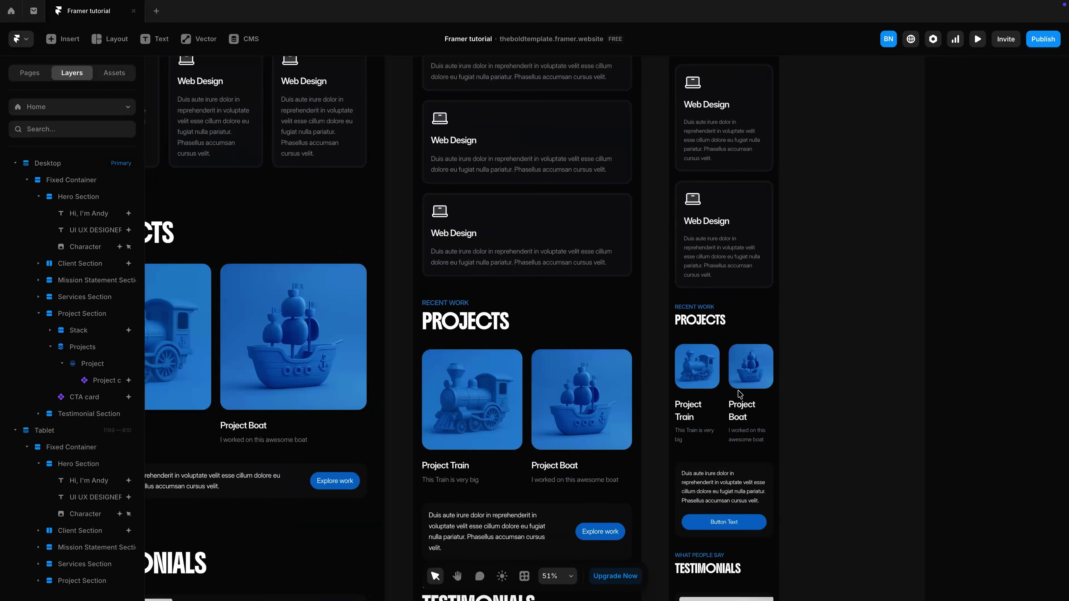
click(730, 393)
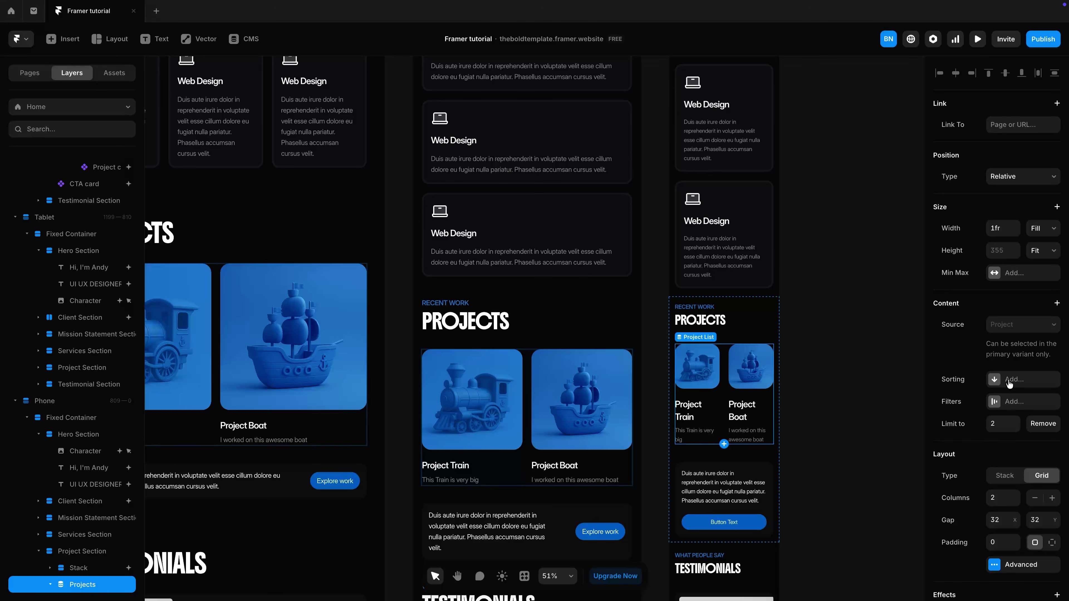
scroll(745, 419, up, 4)
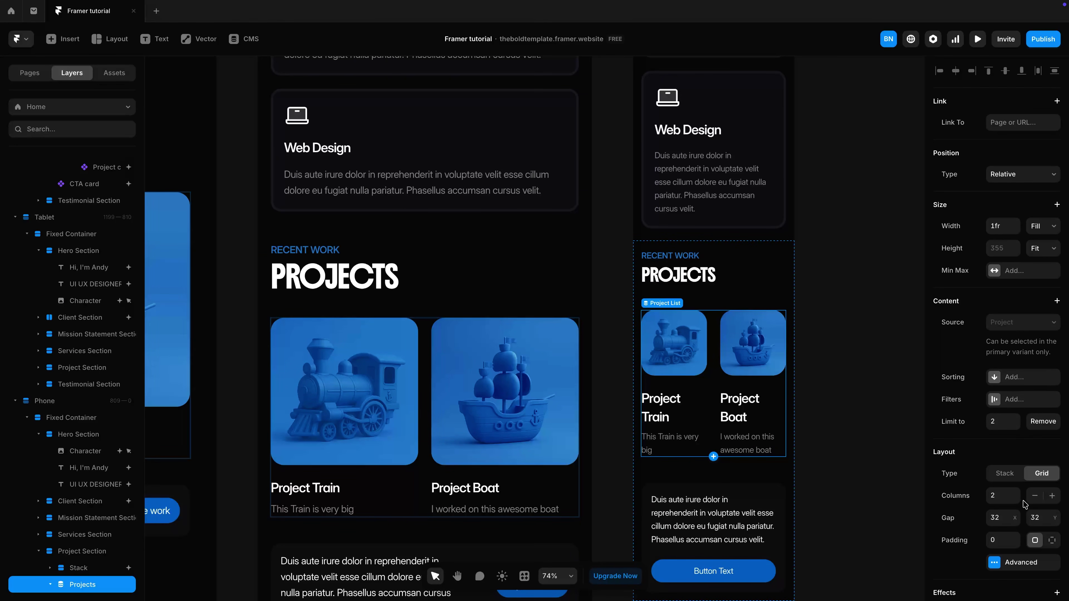
click(1034, 498)
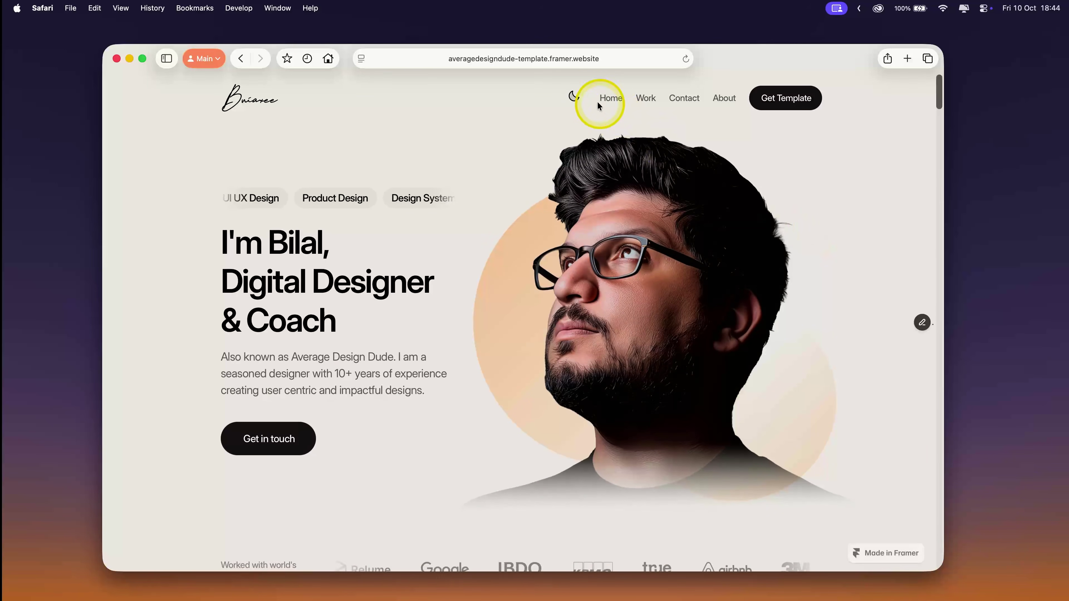
Step: On the averagedesigndude-template.framer.website site in the browser, switch to dark mode and view the page down to the services cards
click(576, 98)
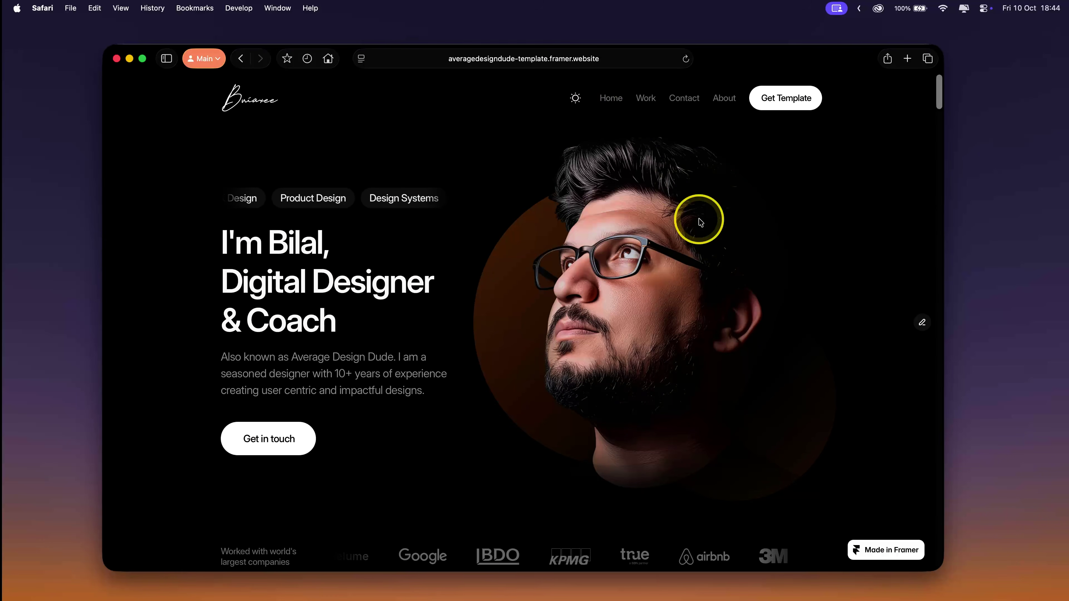
scroll(699, 222, down, 10)
scroll(699, 221, down, 10)
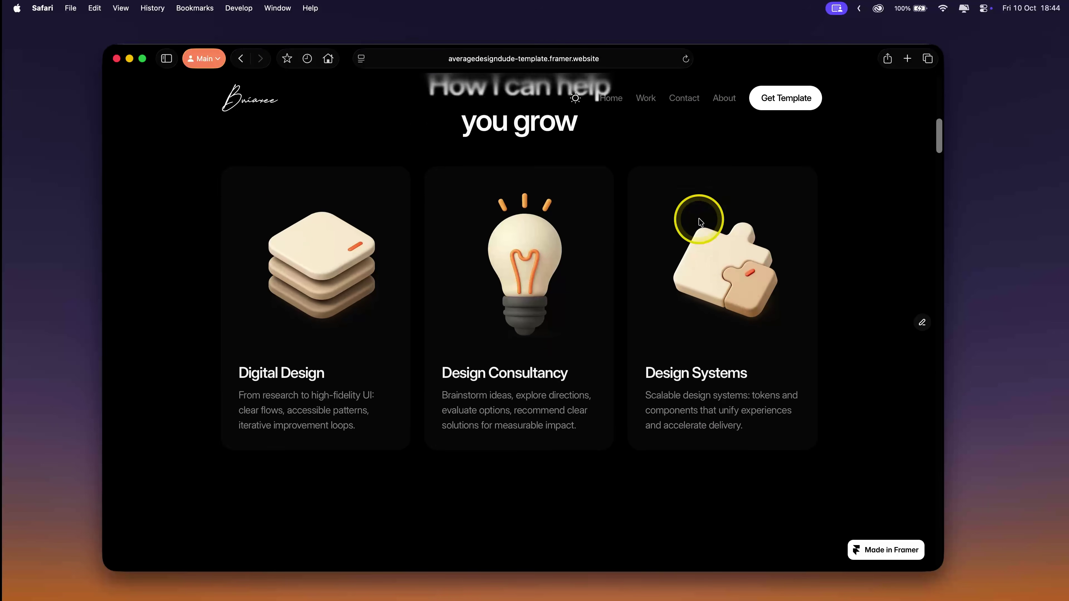